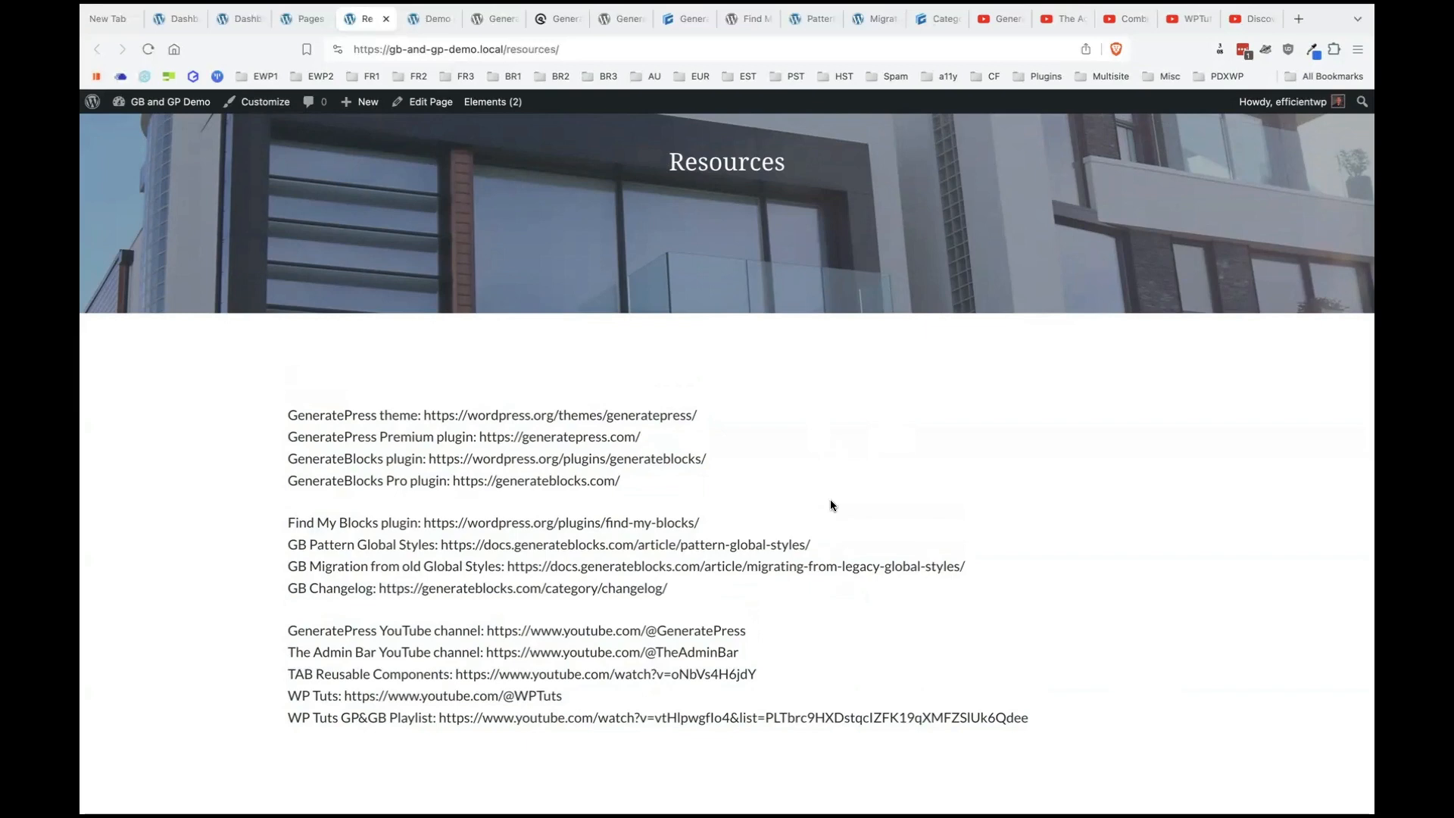
# Look over the GeneratePress theme page in the WordPress.org theme directory, including its description and version details.
pyautogui.hotkey('ctrl', 'Tab')
pyautogui.hotkey('ctrl', 'Tab')
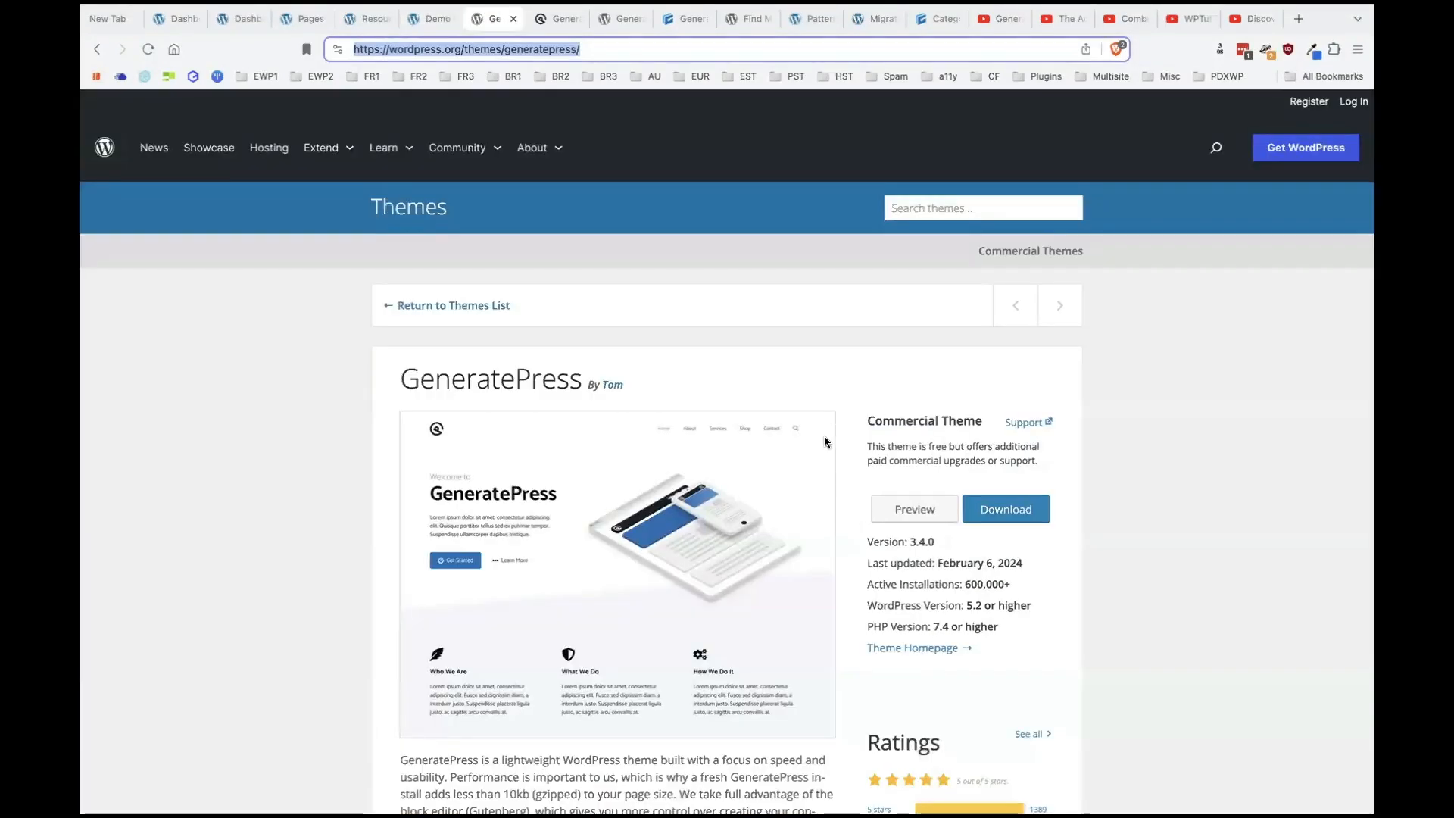
pyautogui.scroll(-1, 840, 454)
pyautogui.scroll(-3, 838, 458)
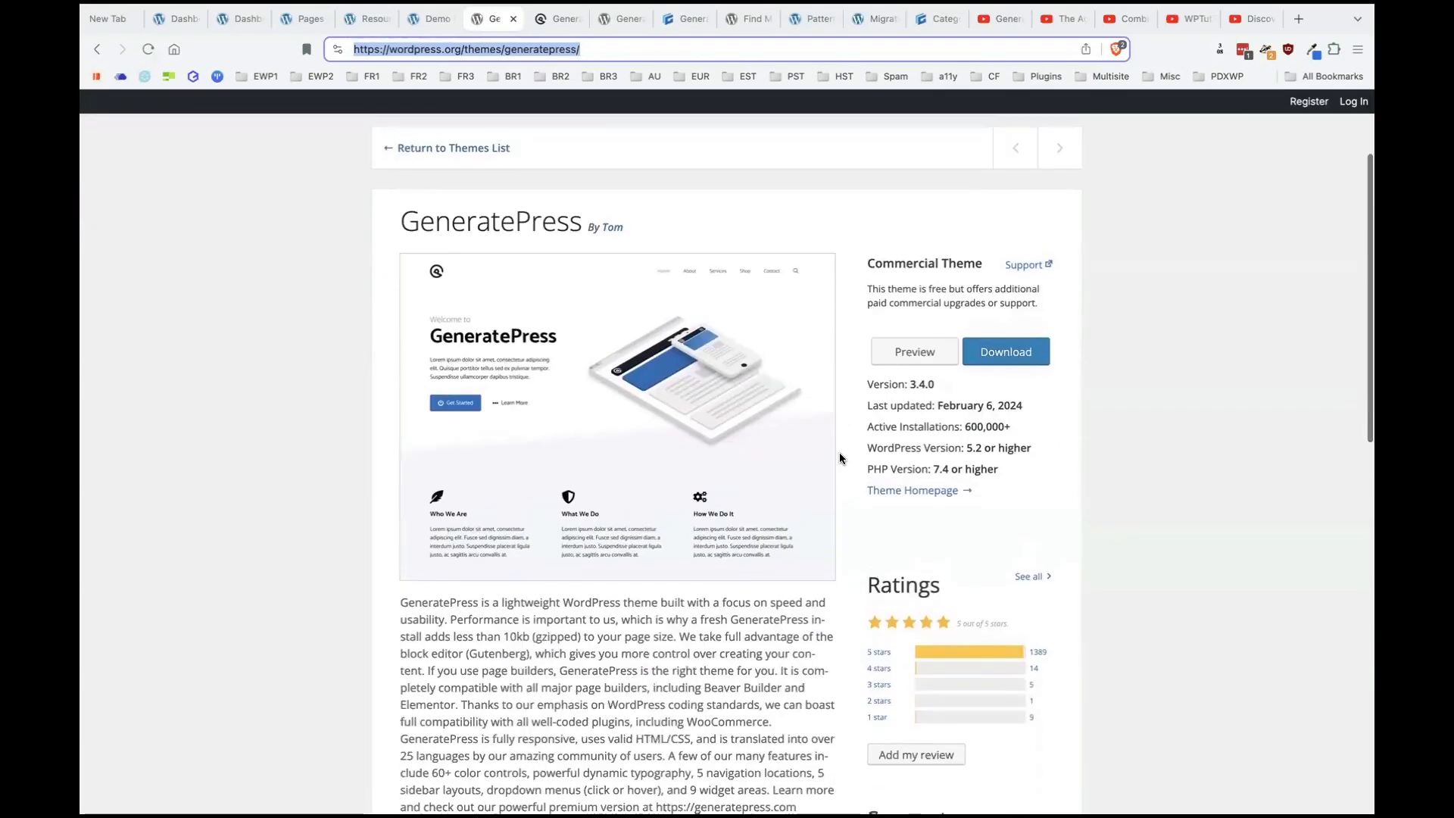
pyautogui.scroll(3, 1023, 467)
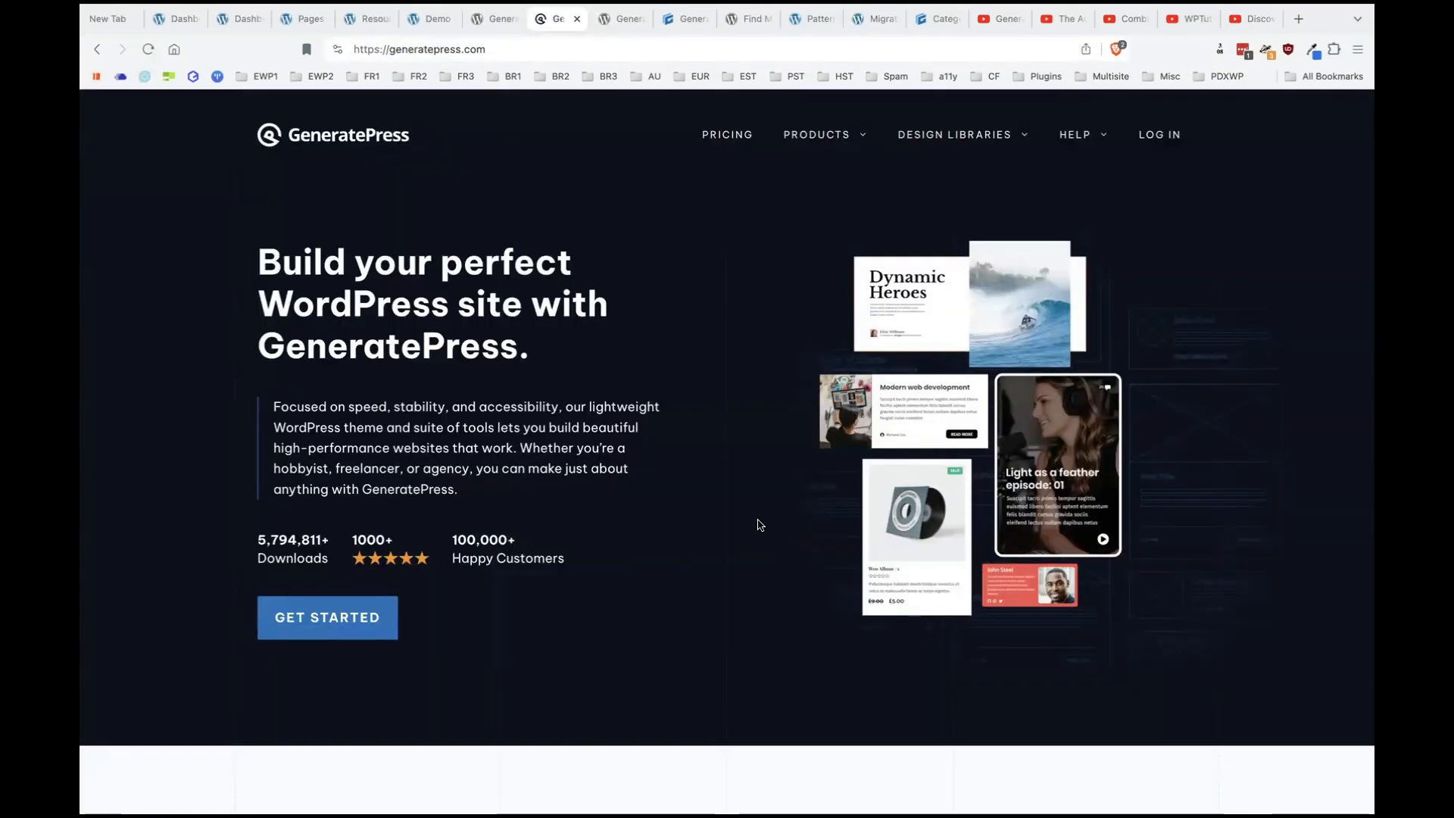
# Try to view the GeneratePress pricing page, reloading it and completing the human verification check.
pyautogui.click(727, 135)
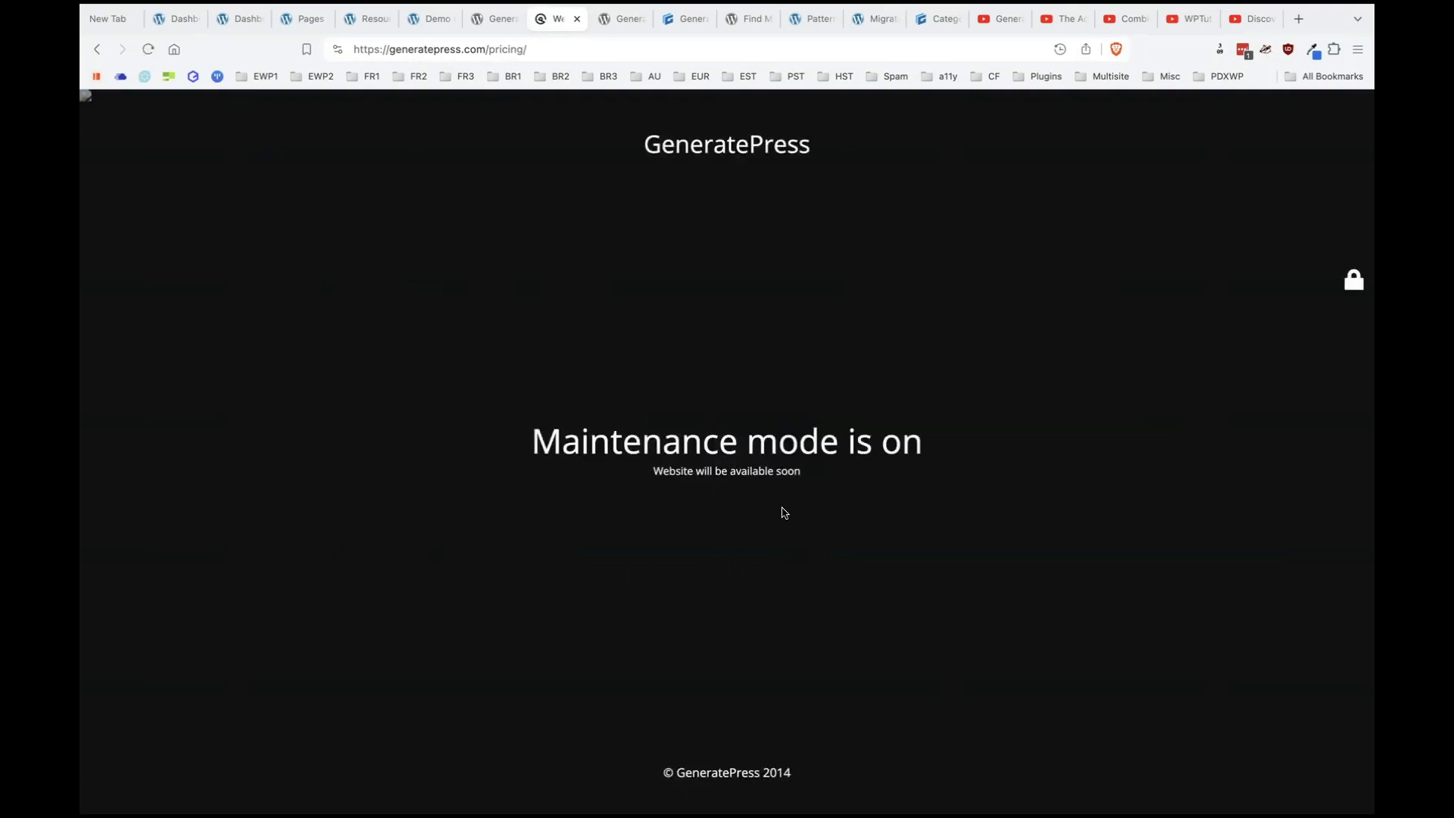
pyautogui.press('super+r')
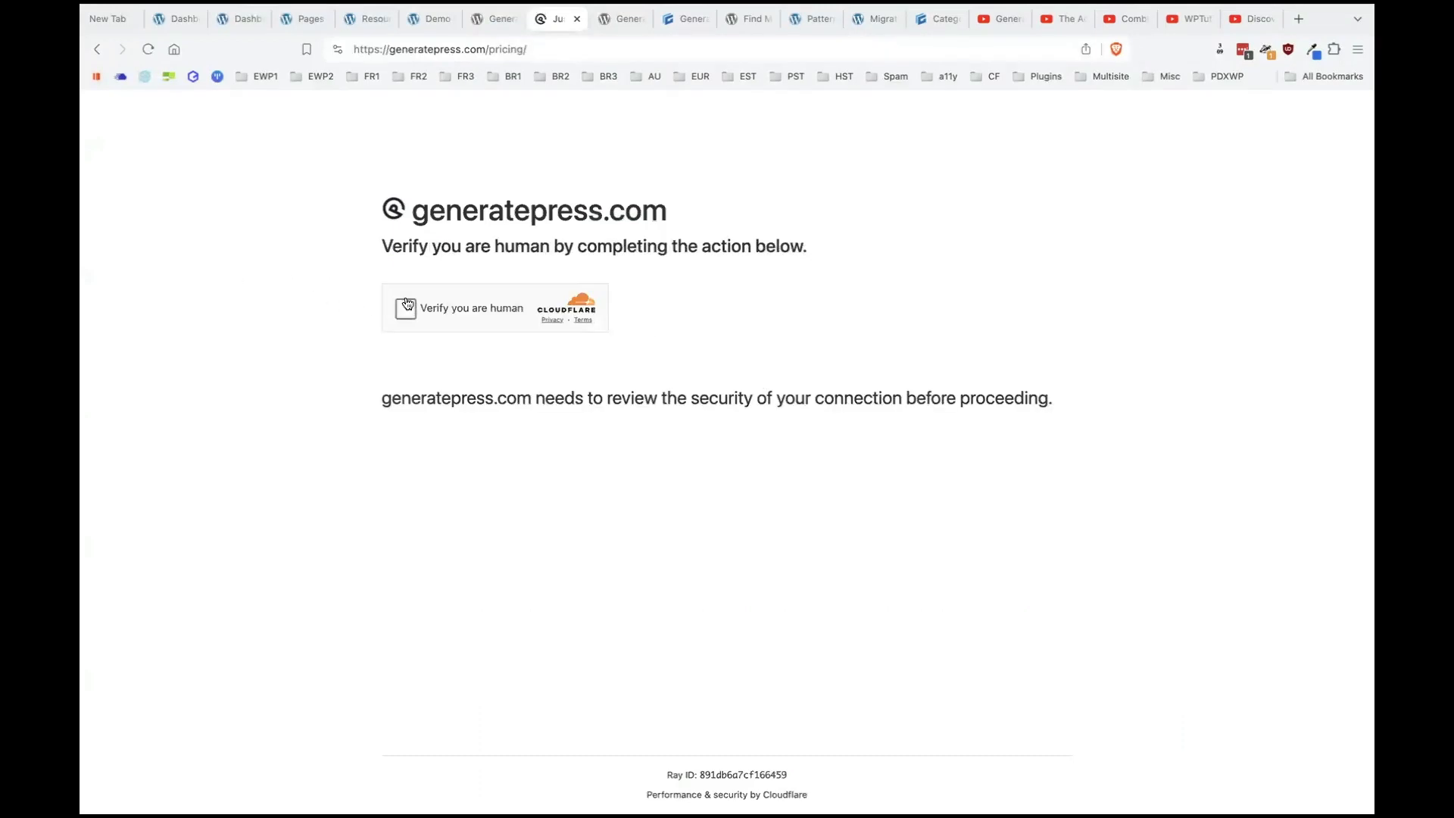
pyautogui.click(407, 306)
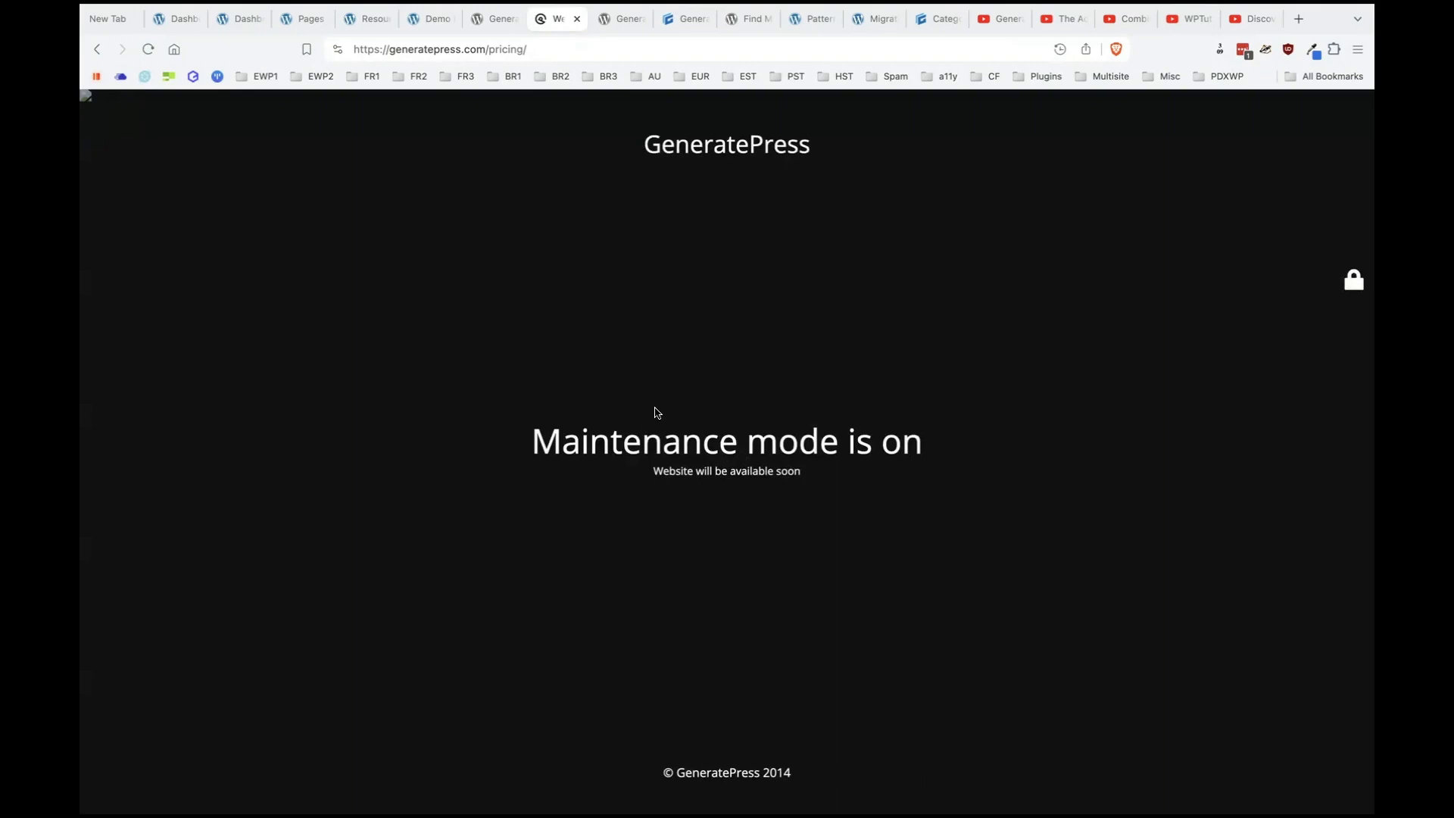
# Review the GenerateBlocks plugin page on WordPress.org, reading the descriptions of its individual blocks.
pyautogui.hotkey('ctrl', 'Tab')
pyautogui.scroll(-2, 642, 384)
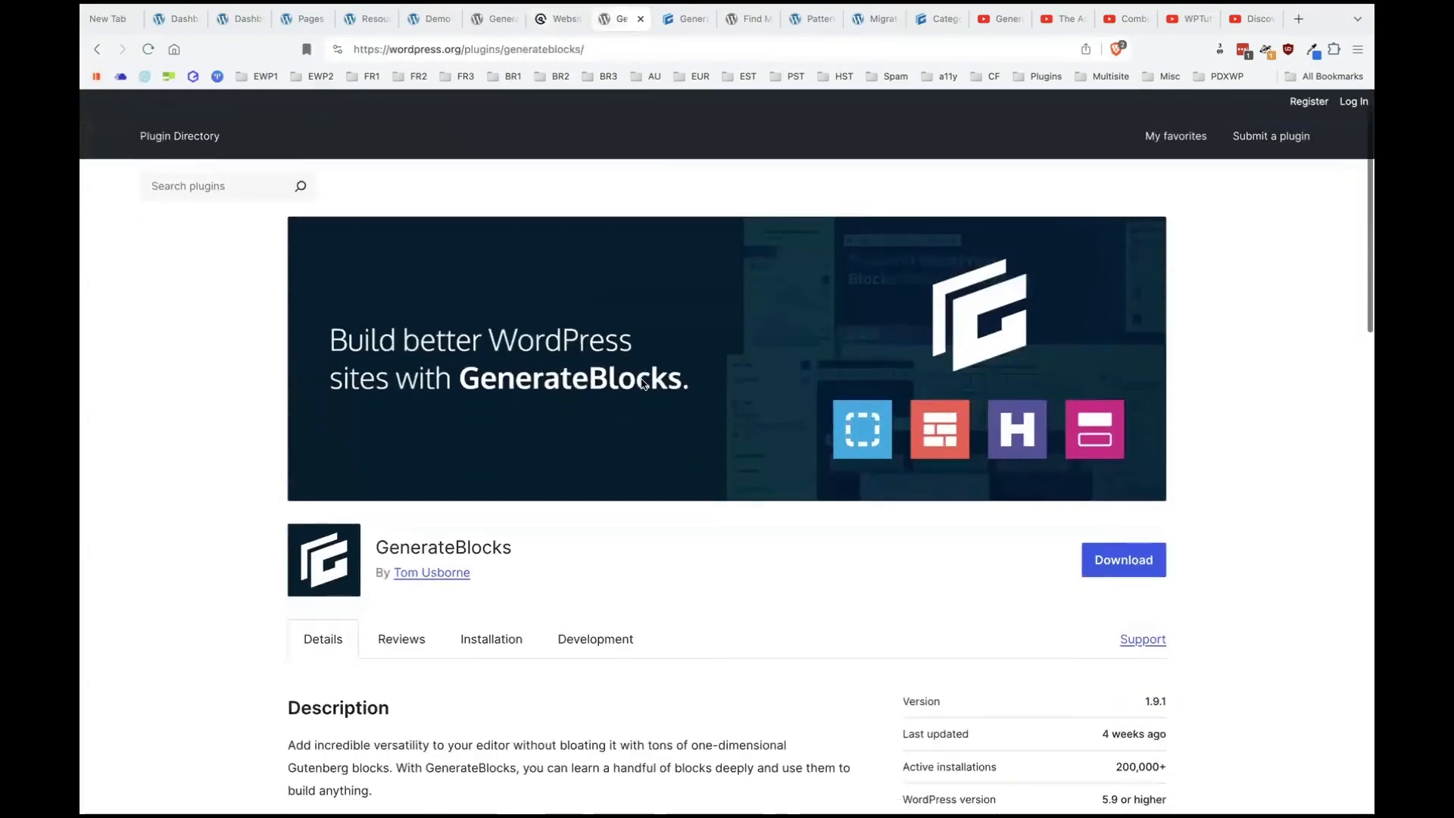
pyautogui.scroll(-2, 642, 383)
pyautogui.scroll(-2, 736, 455)
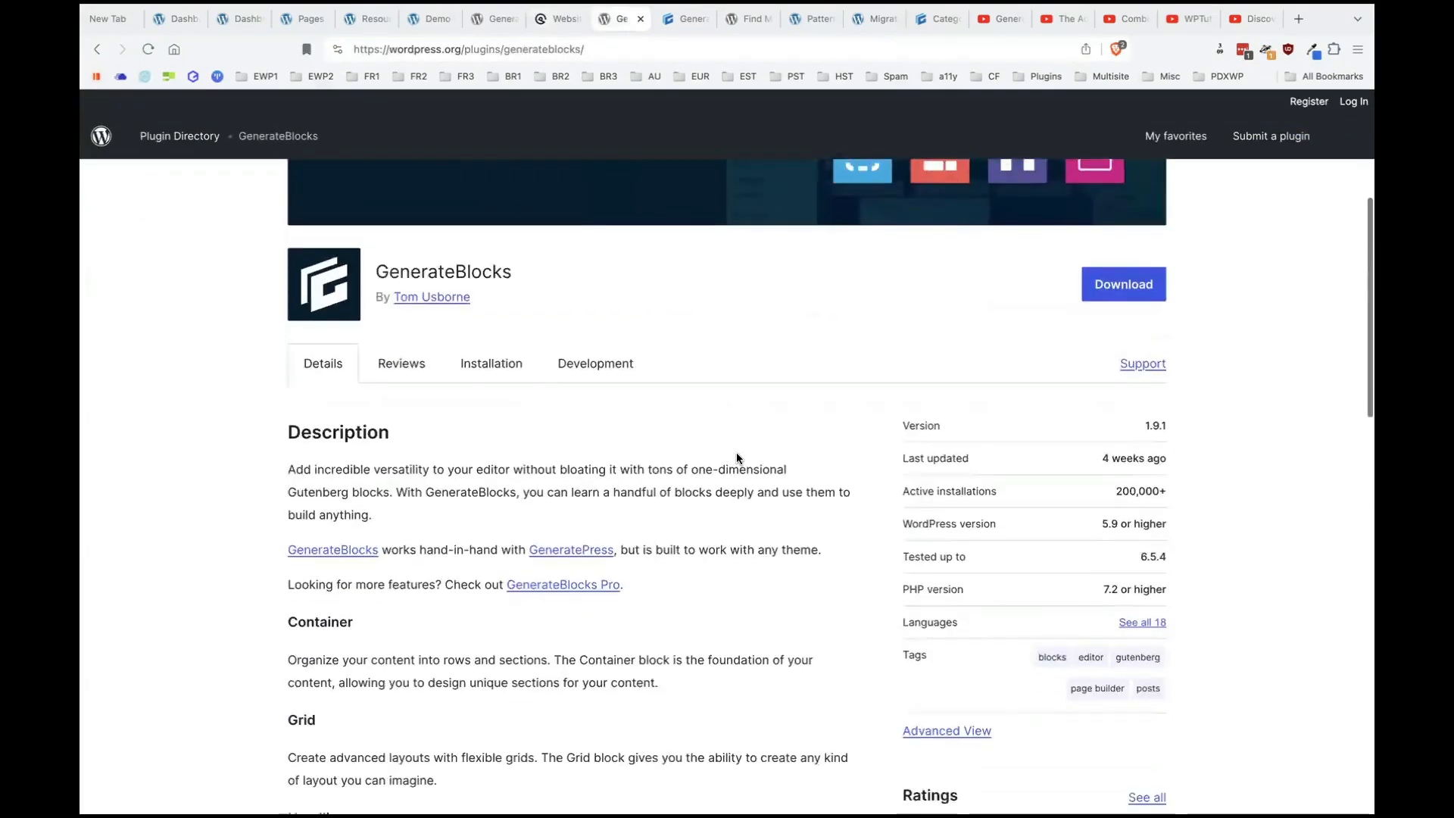
pyautogui.scroll(-2, 736, 455)
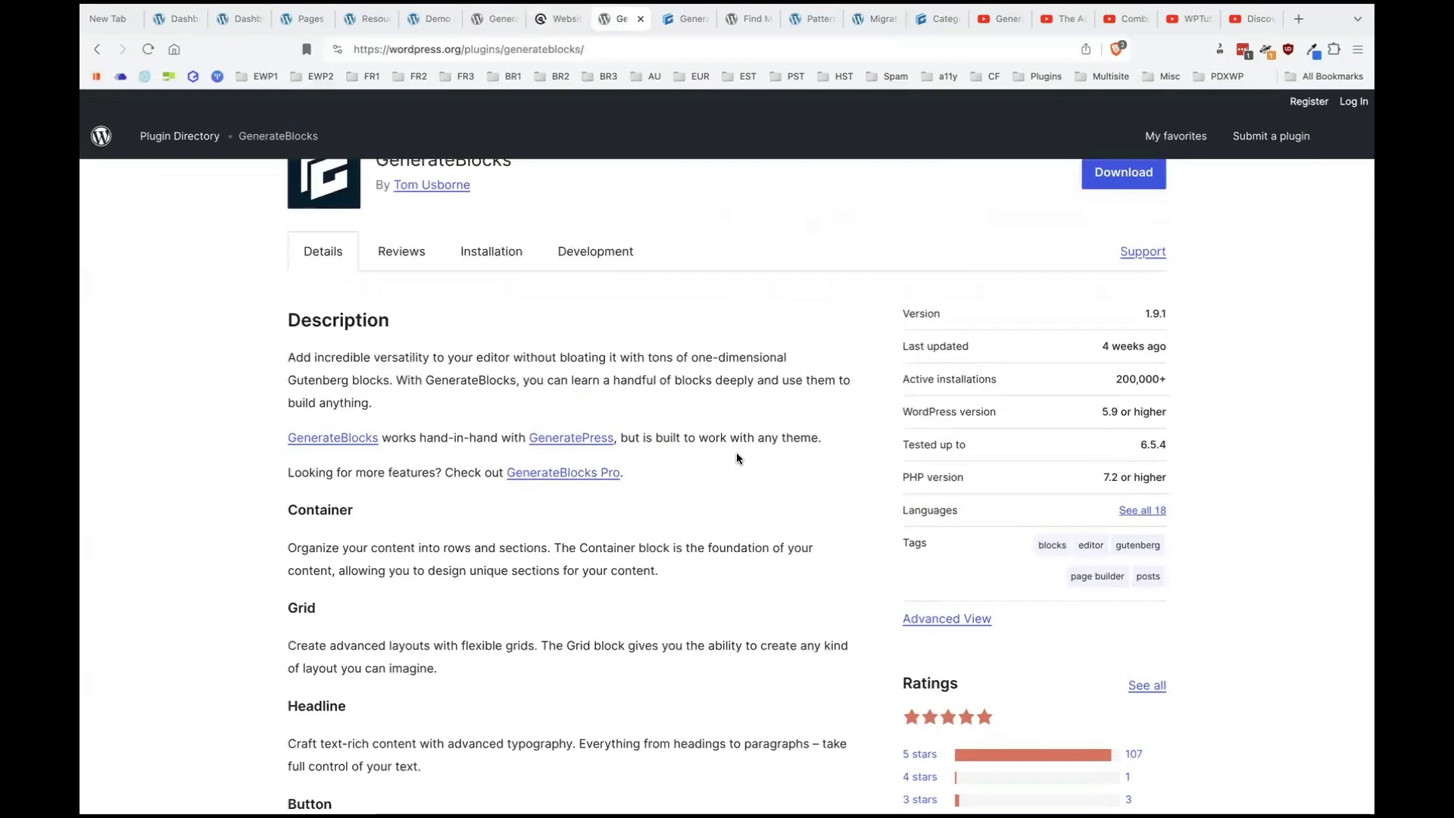
pyautogui.scroll(-1, 736, 453)
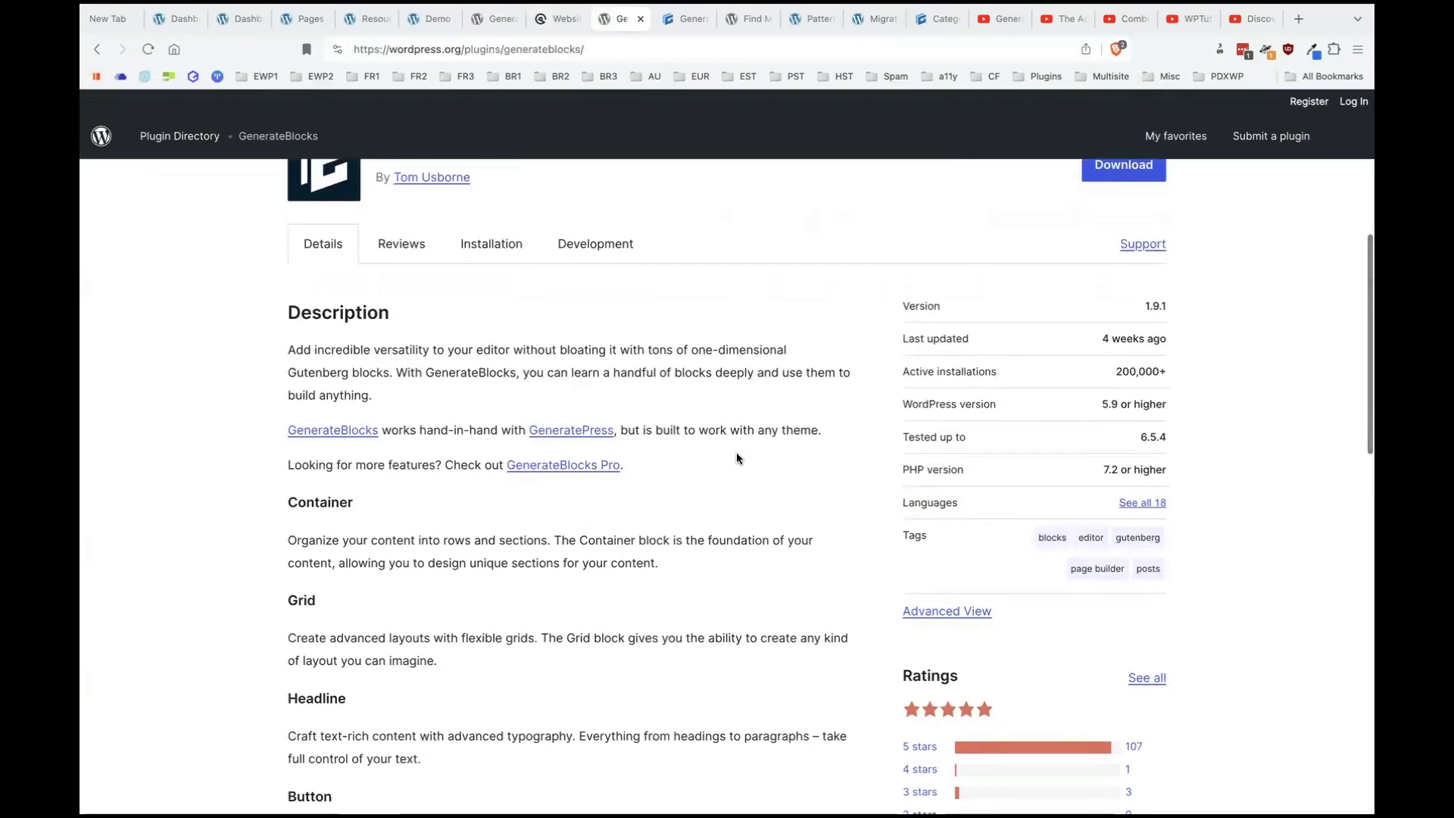
pyautogui.scroll(-1, 736, 455)
pyautogui.scroll(-2, 736, 454)
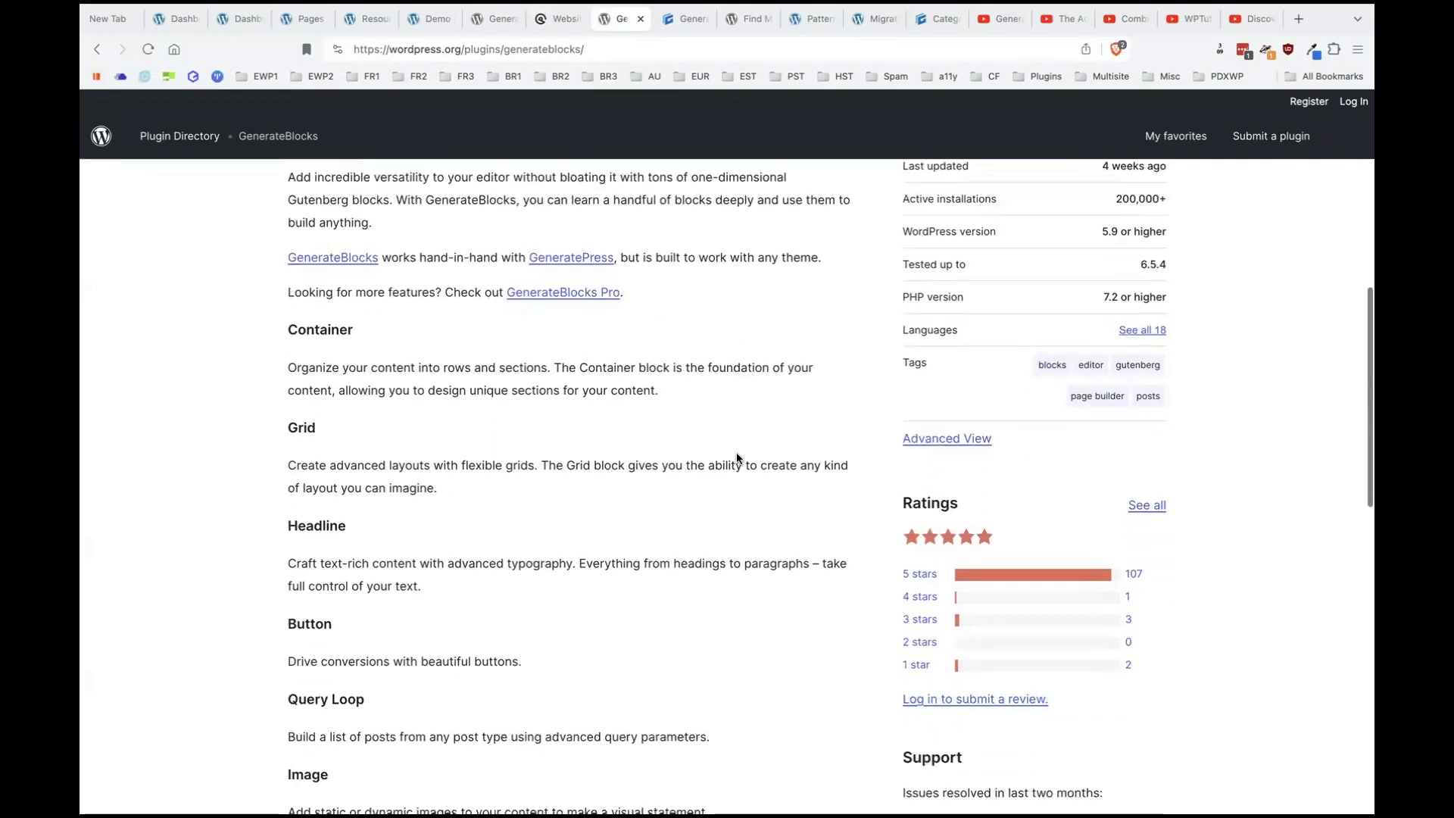
pyautogui.scroll(-1, 653, 530)
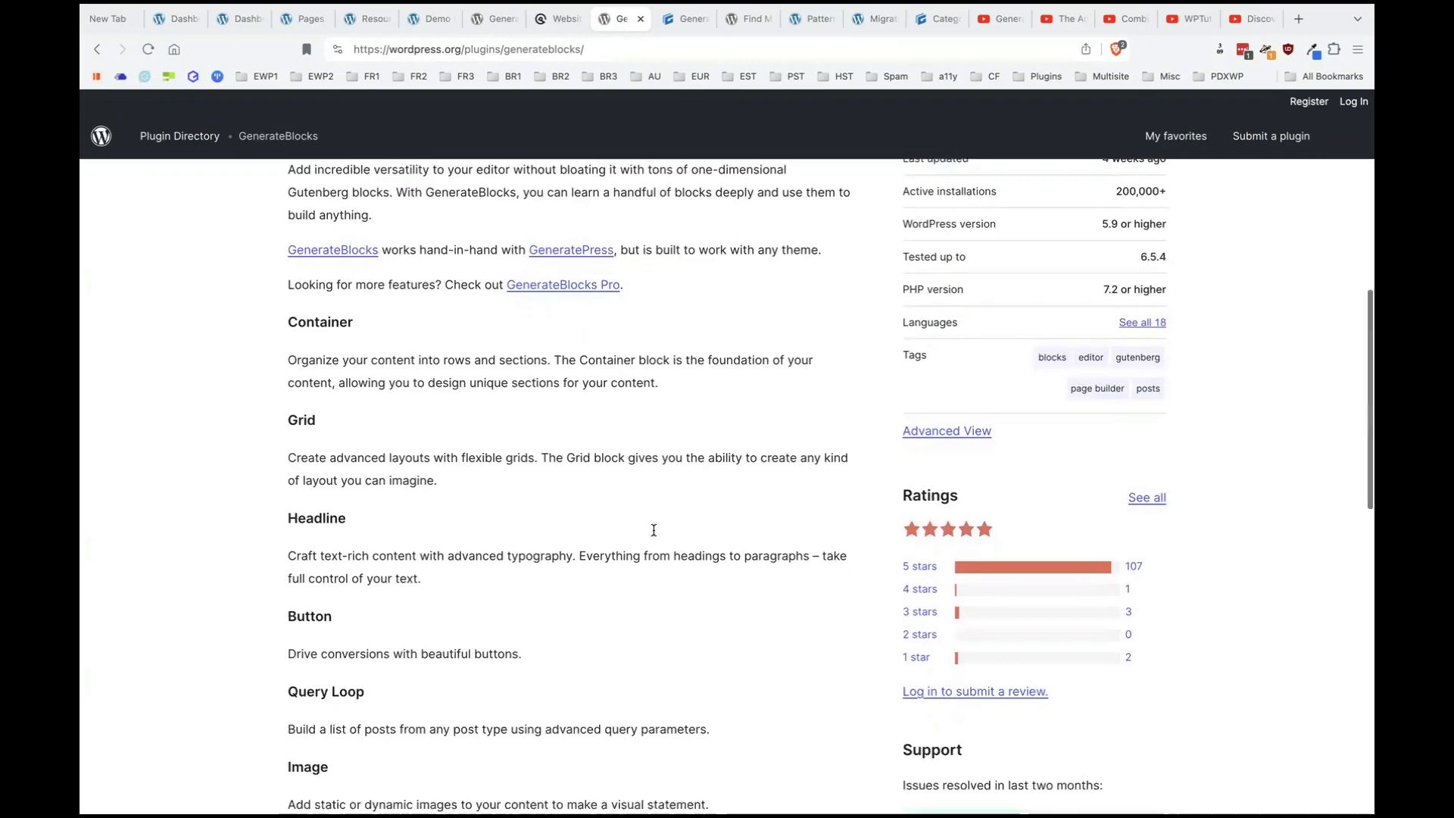
pyautogui.scroll(-2, 653, 530)
pyautogui.scroll(-1, 661, 566)
# Browse the GenerateBlocks website's home page, examining its block overview and the styling control features.
pyautogui.hotkey('ctrl', 'Tab')
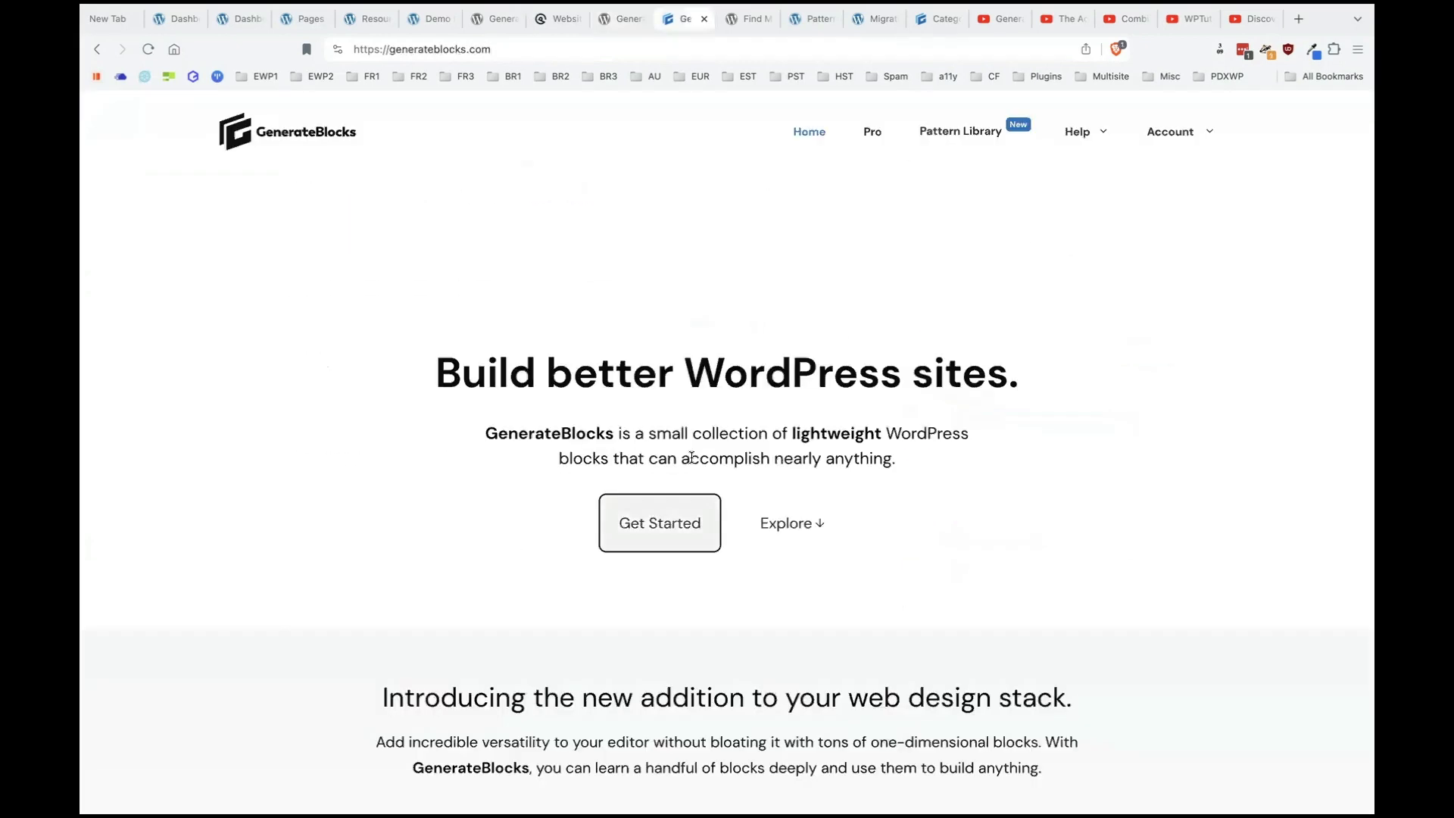
pyautogui.scroll(-10, 846, 655)
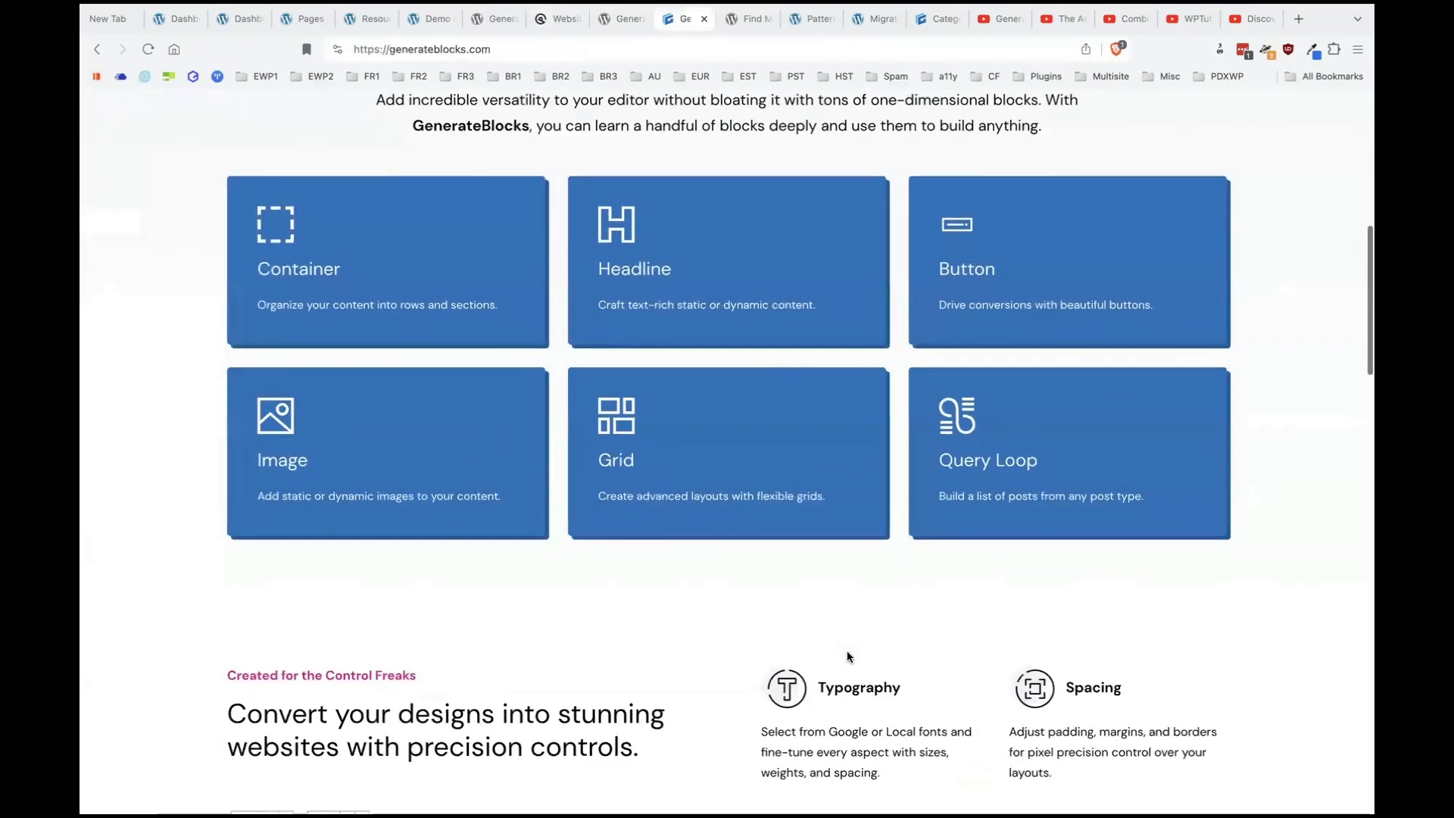
pyautogui.scroll(-4, 847, 651)
pyautogui.scroll(1, 757, 576)
pyautogui.scroll(-2, 698, 520)
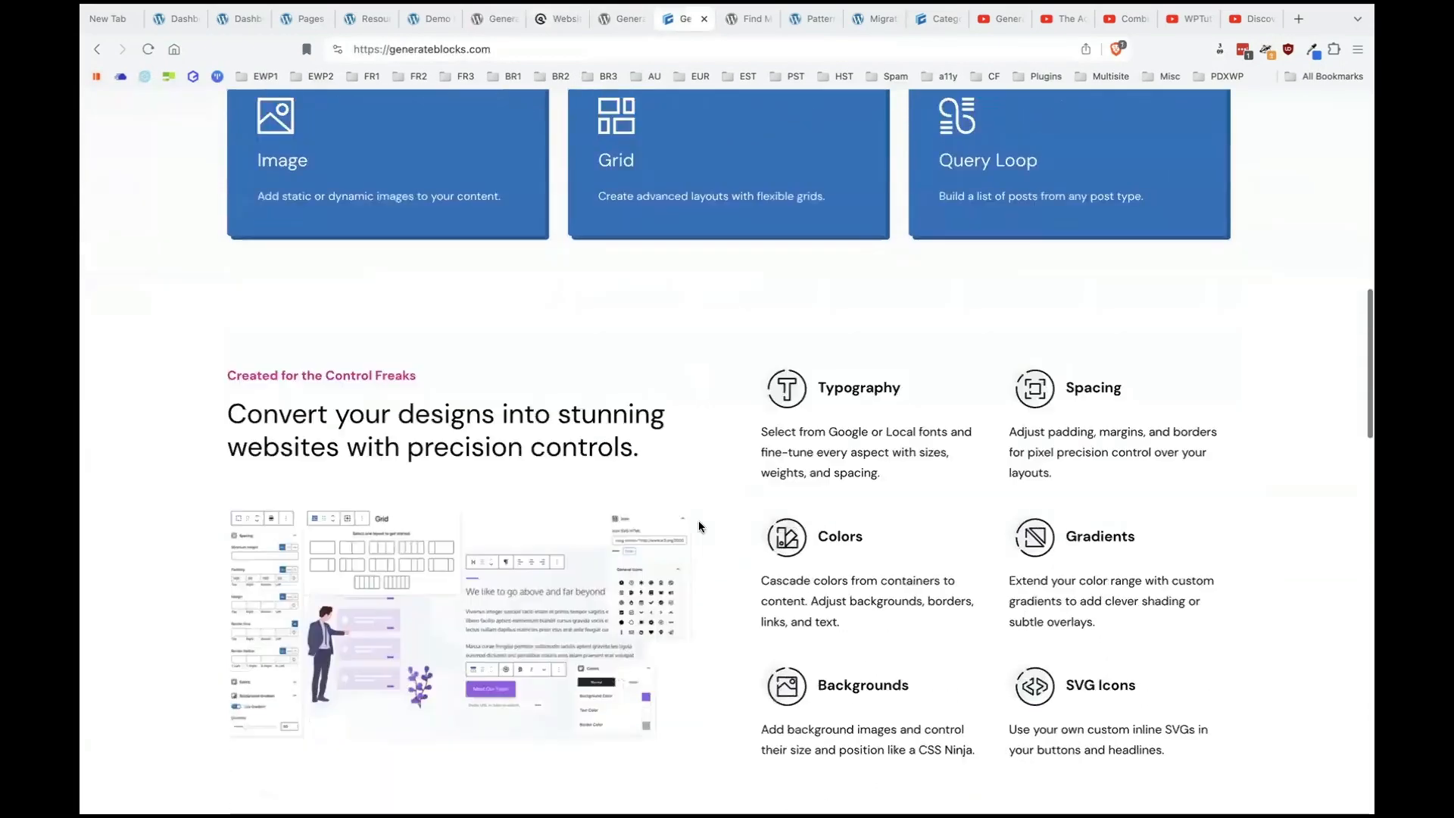
pyautogui.scroll(-7, 699, 520)
pyautogui.scroll(8, 698, 451)
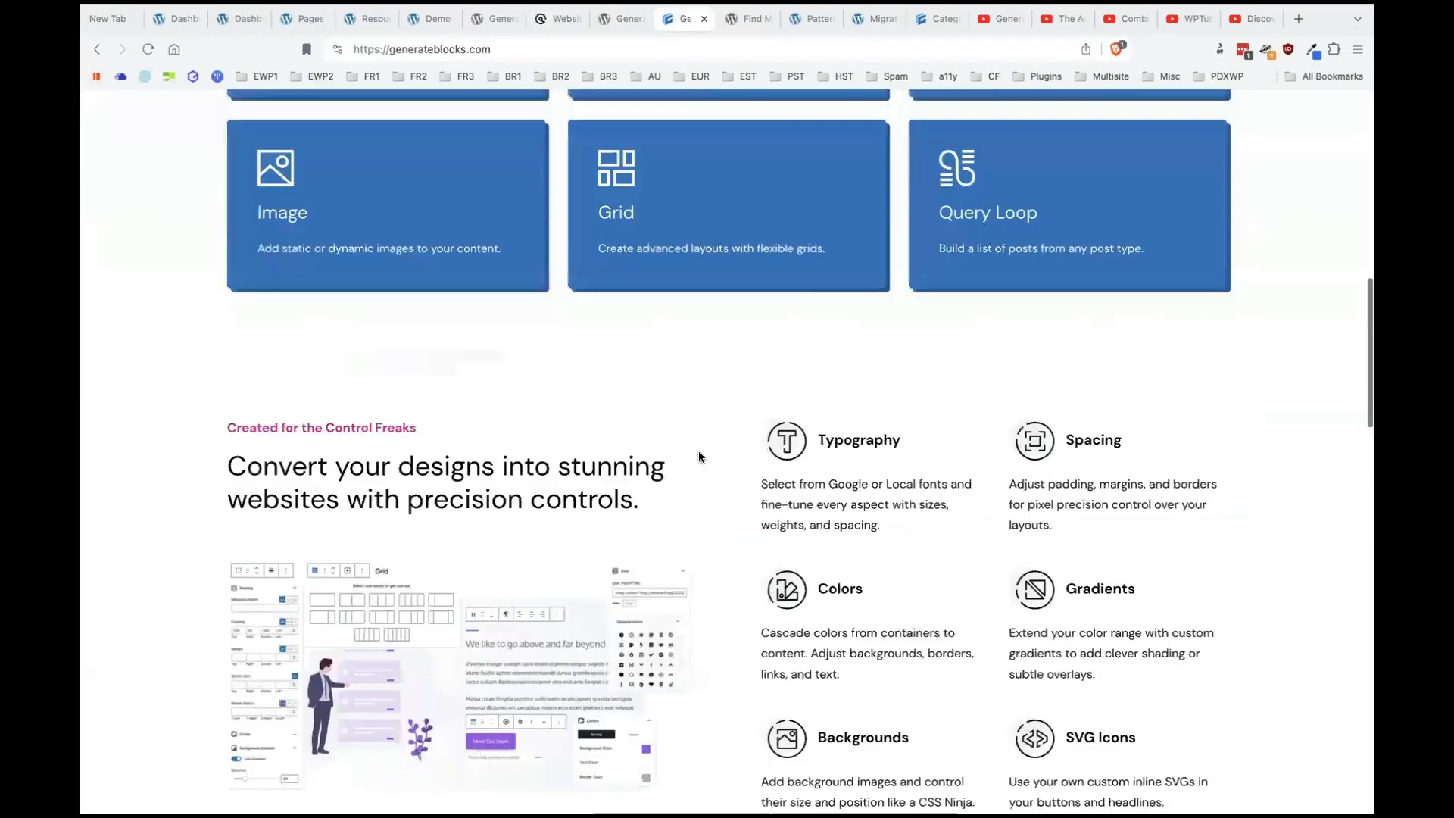
pyautogui.scroll(12, 698, 451)
# Try to view the GenerateBlocks Pro page in a separate tab and return to the GenerateBlocks home page.
pyautogui.keyDown('super'); pyautogui.click(872, 136); pyautogui.keyUp('super')
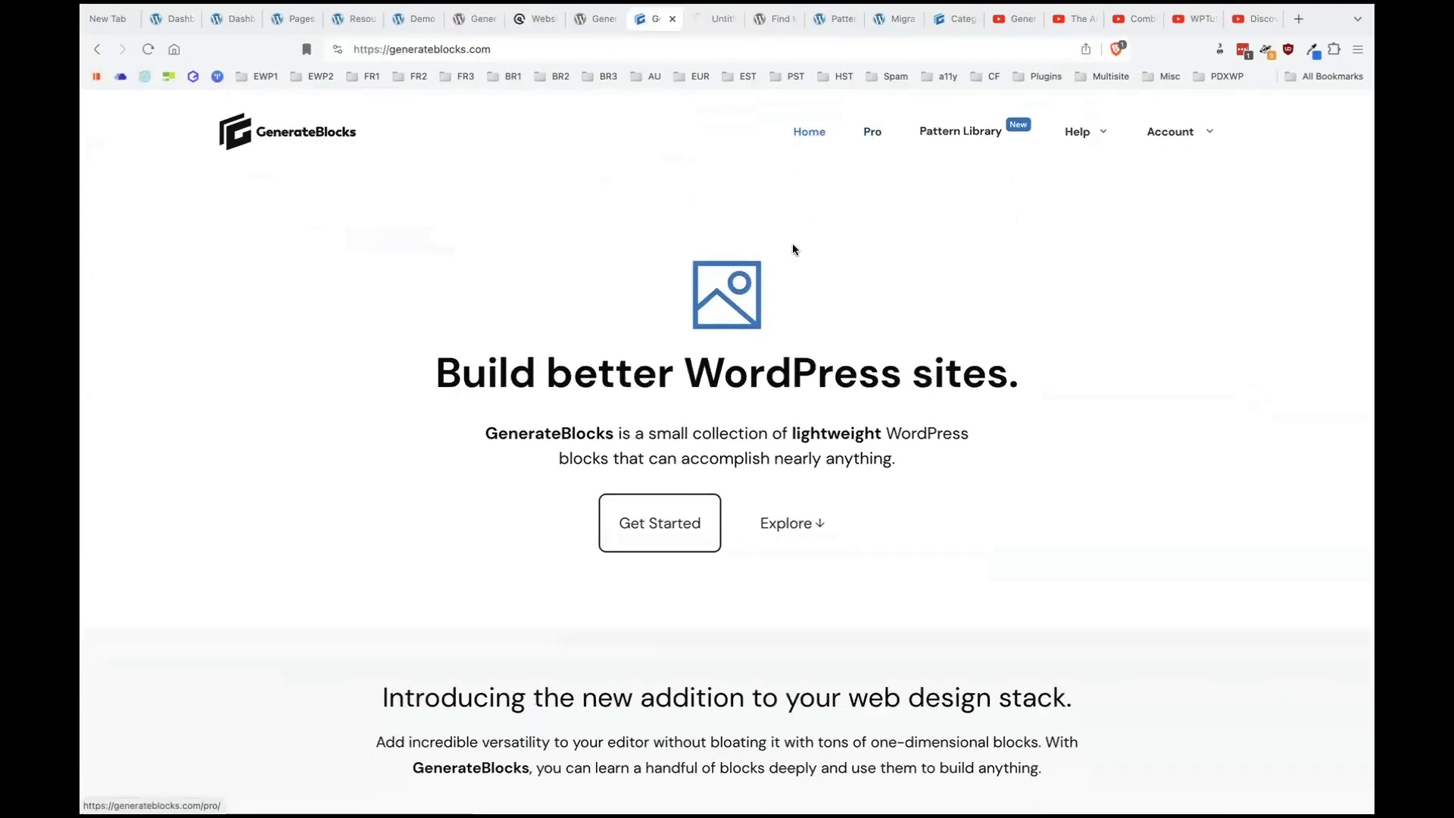
pyautogui.hotkey('ctrl', 'Tab')
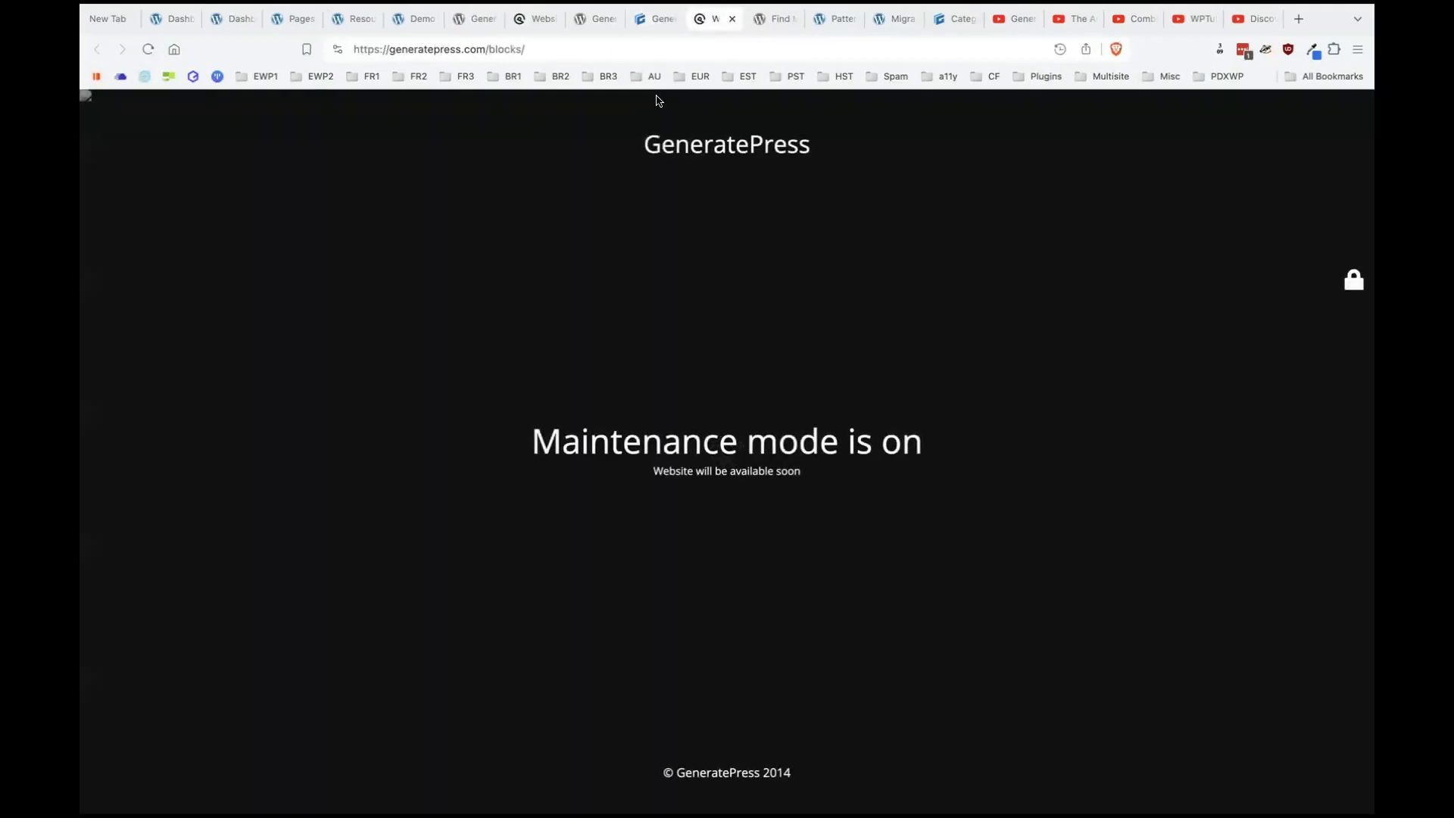
pyautogui.click(652, 29)
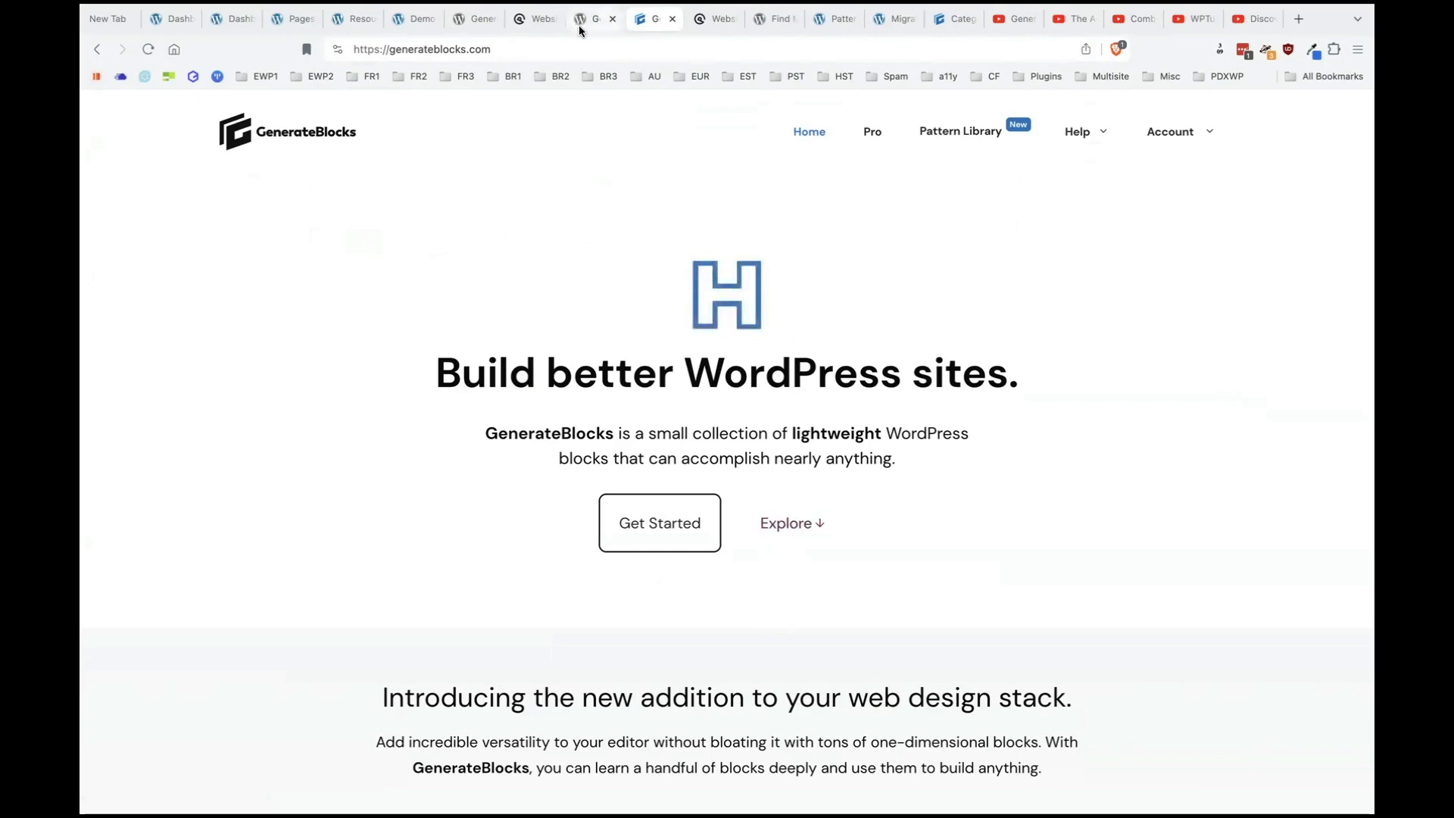
# Examine the six block types and the performance section on the GenerateBlocks home page, ending back at its heading.
pyautogui.scroll(-3, 649, 307)
pyautogui.scroll(-3, 895, 617)
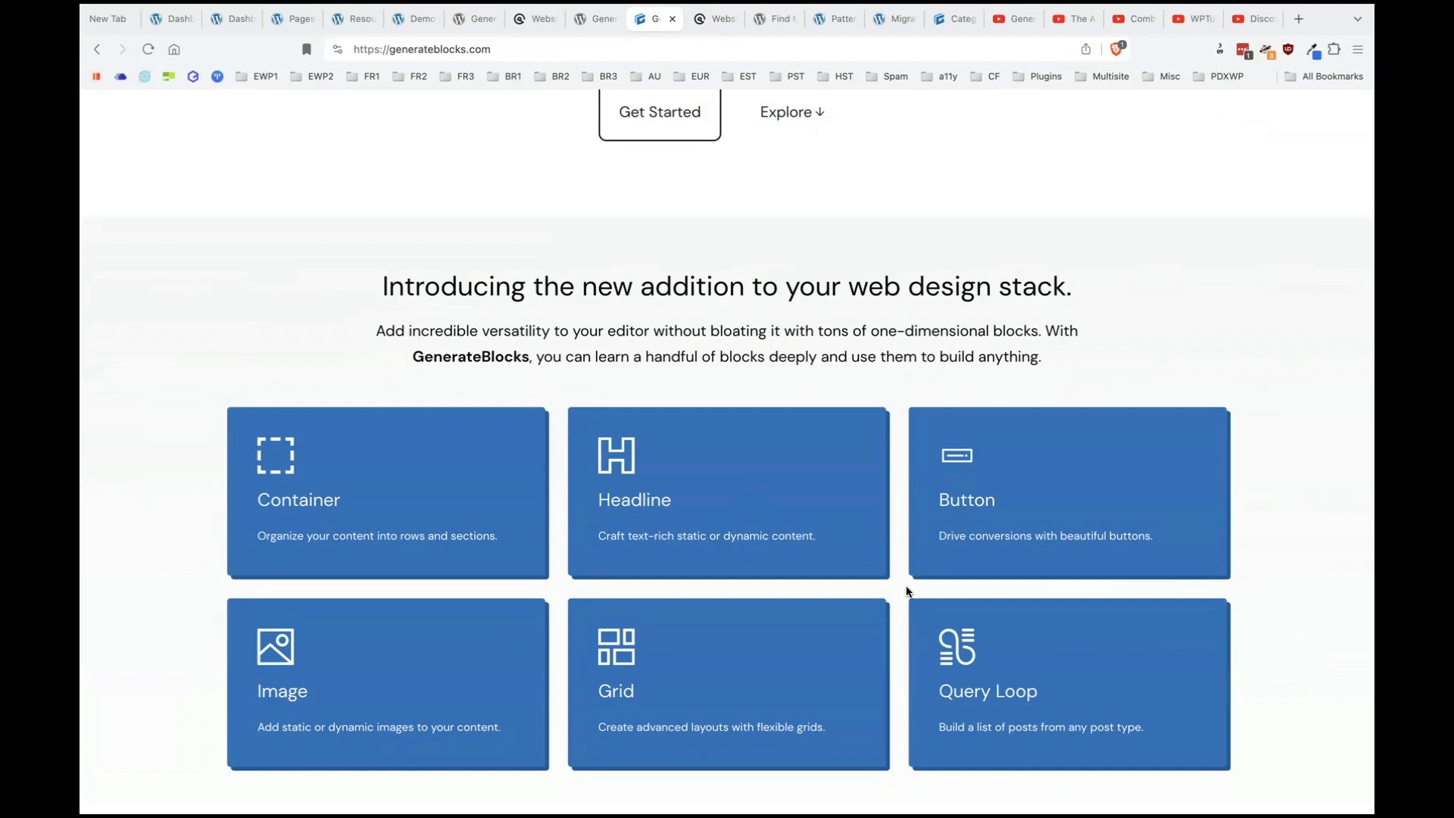
pyautogui.scroll(-1, 907, 592)
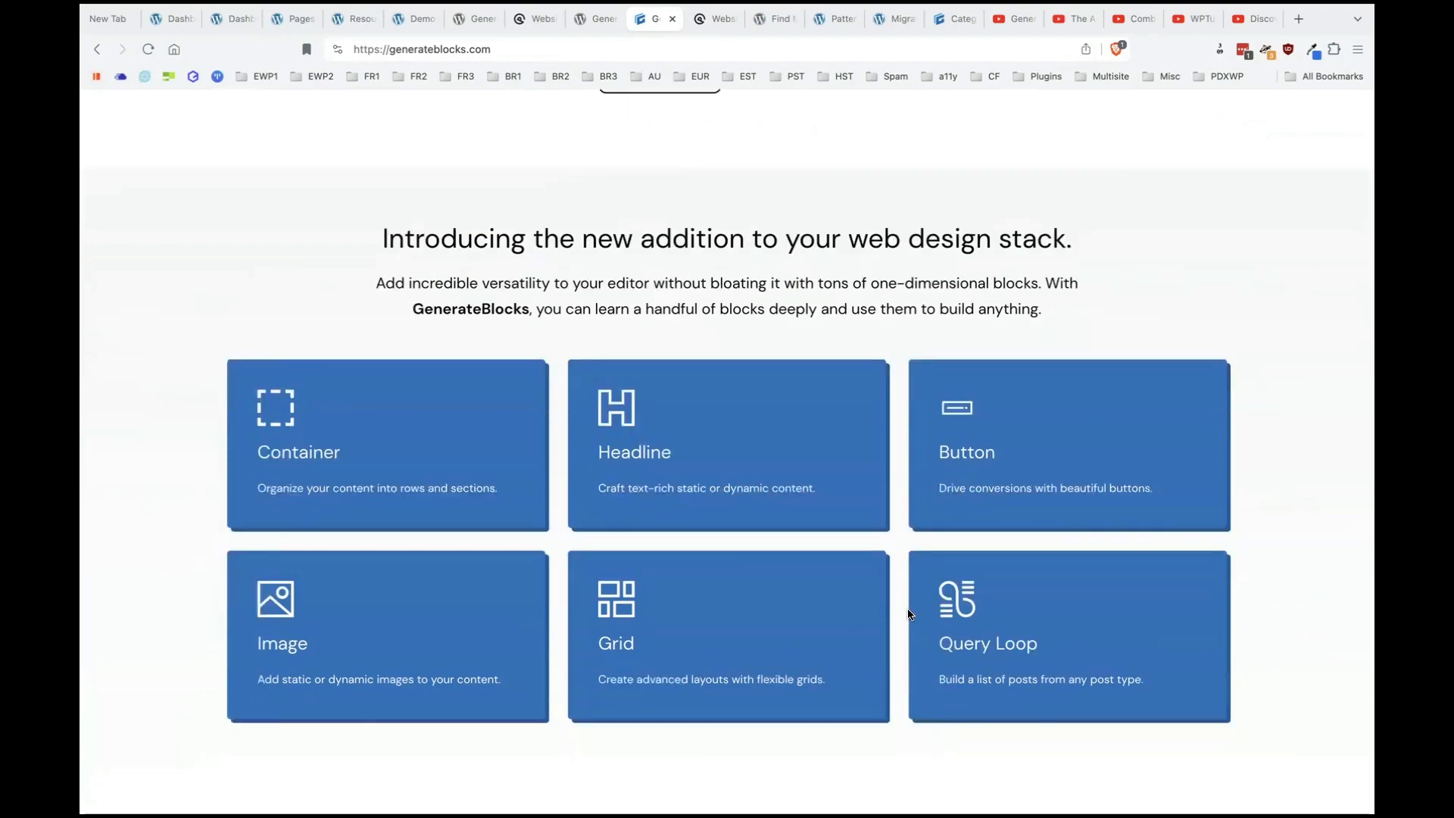
pyautogui.scroll(-5, 907, 648)
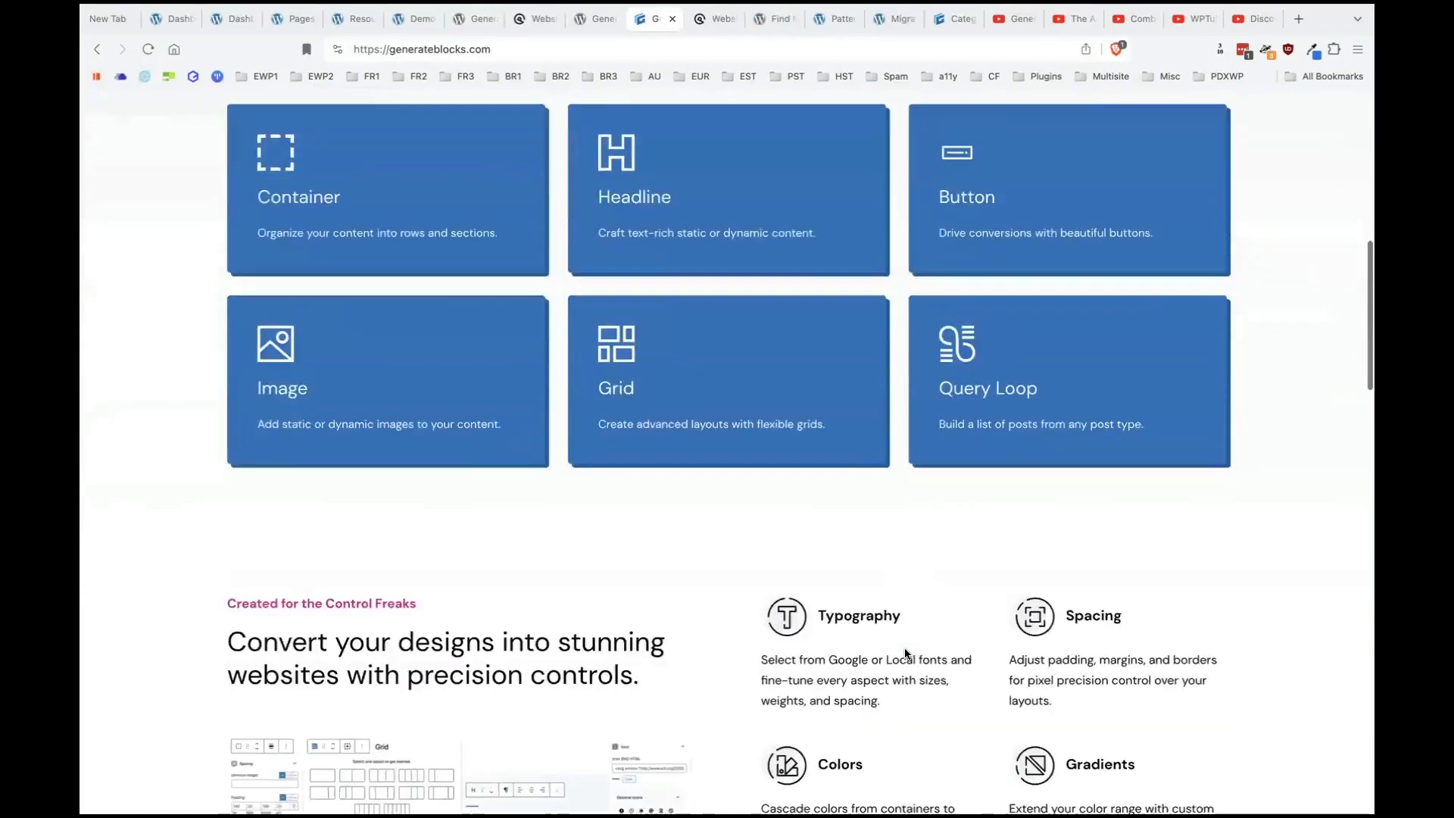
pyautogui.scroll(-14, 904, 647)
pyautogui.scroll(12, 905, 647)
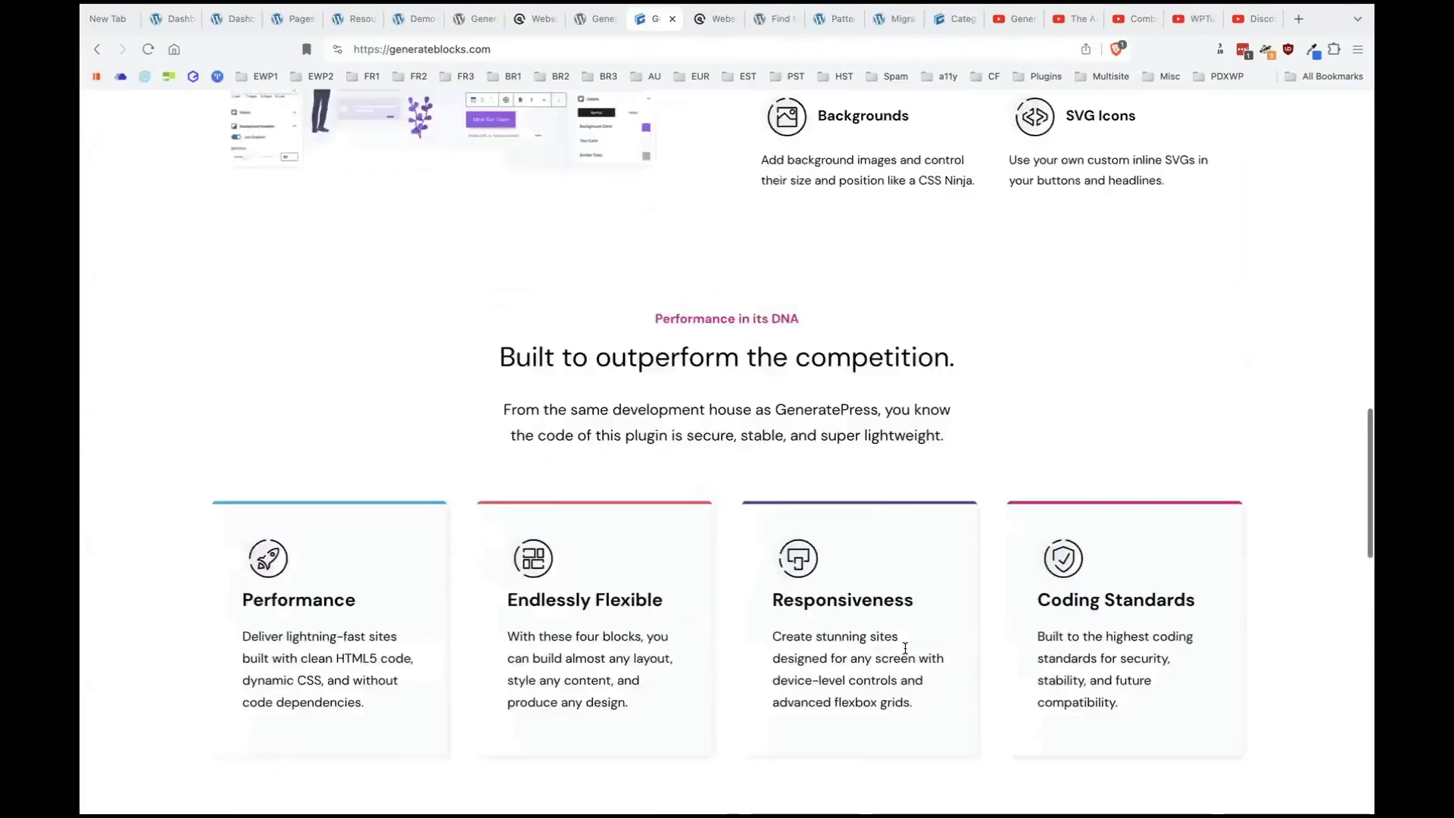
pyautogui.scroll(6, 625, 348)
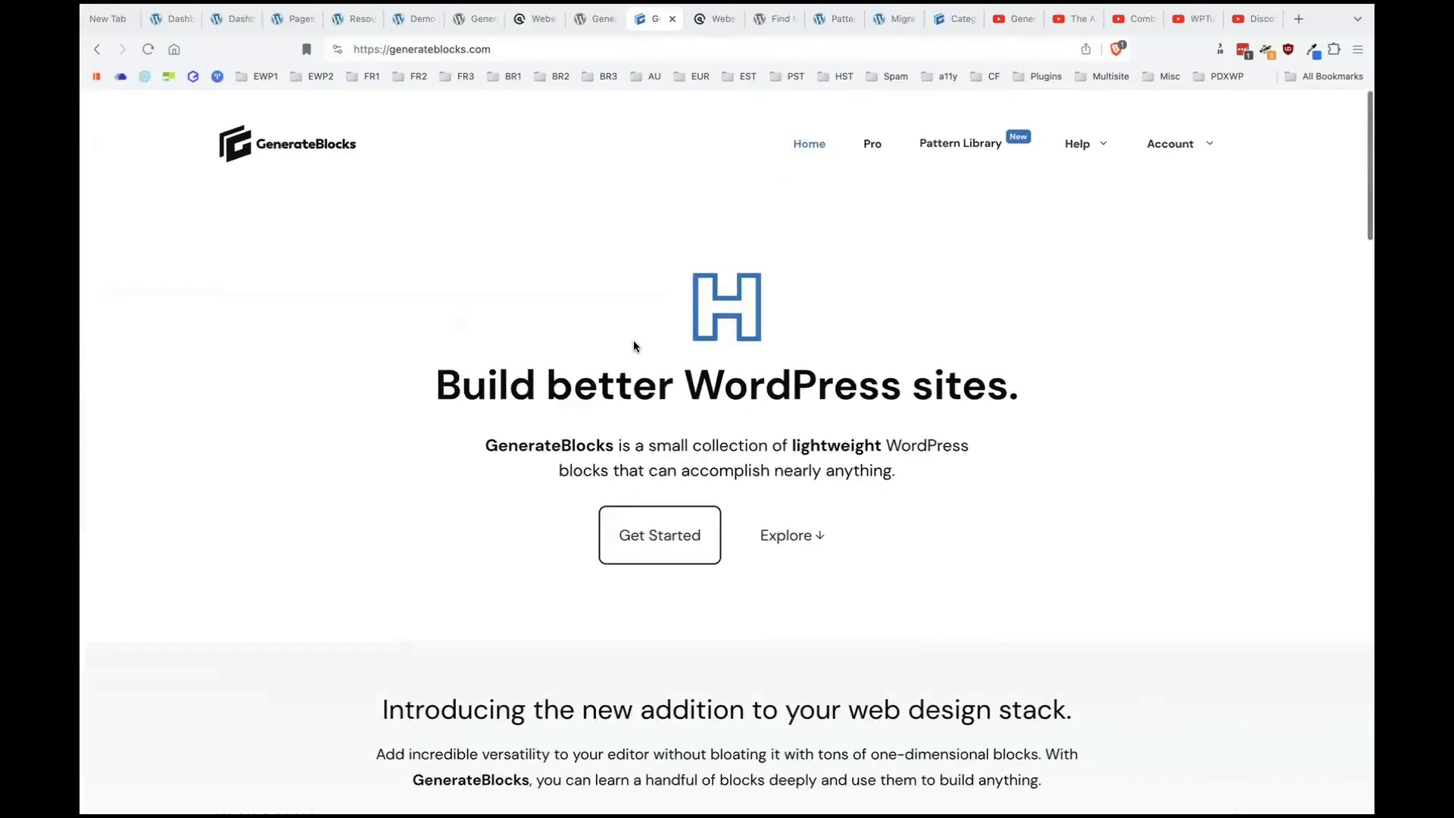
# Review the Find My Blocks plugin page on WordPress.org, reading its description and block location features.
pyautogui.hotkey('ctrl', 'Tab')
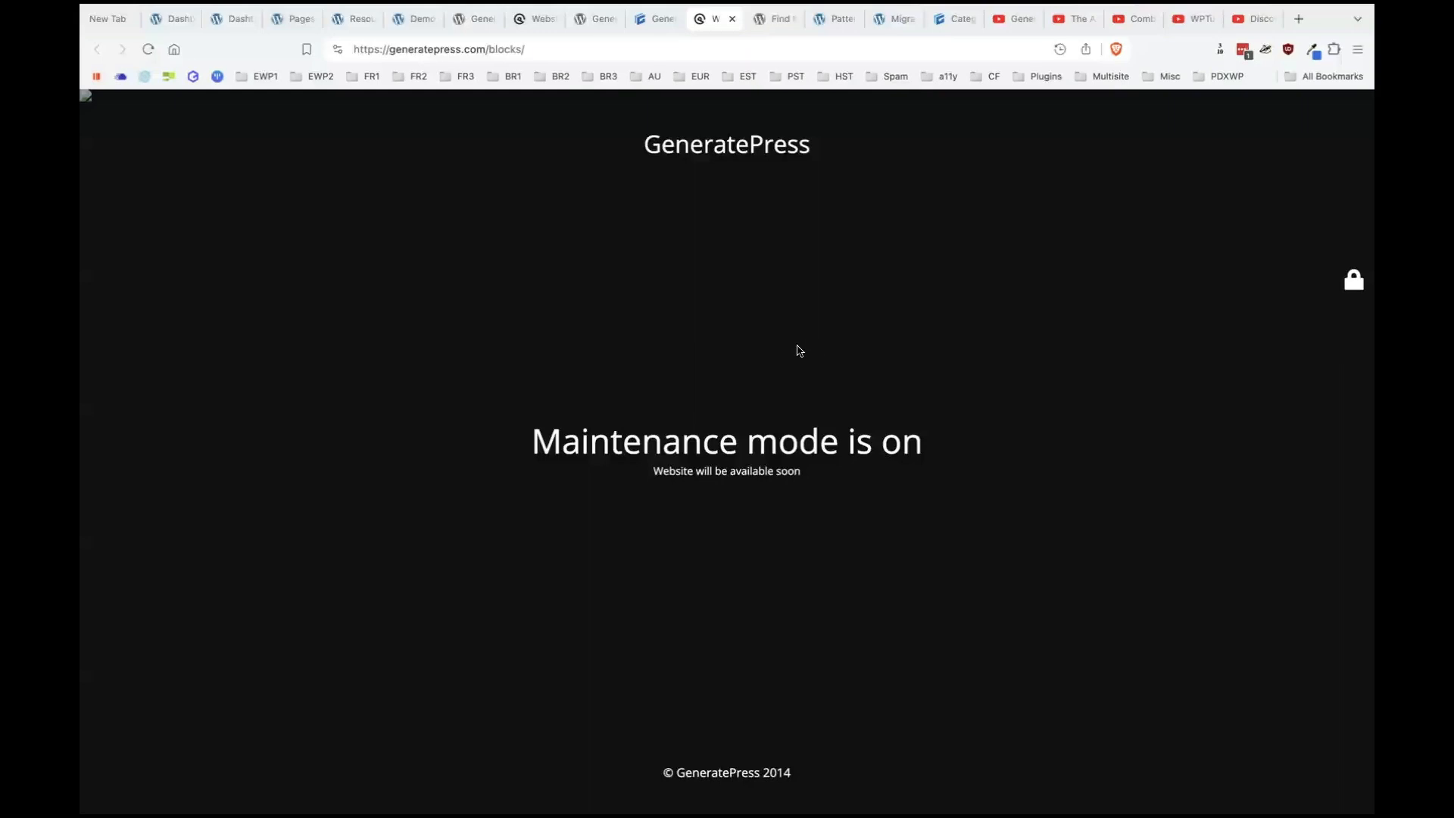
pyautogui.hotkey('ctrl', 'Tab')
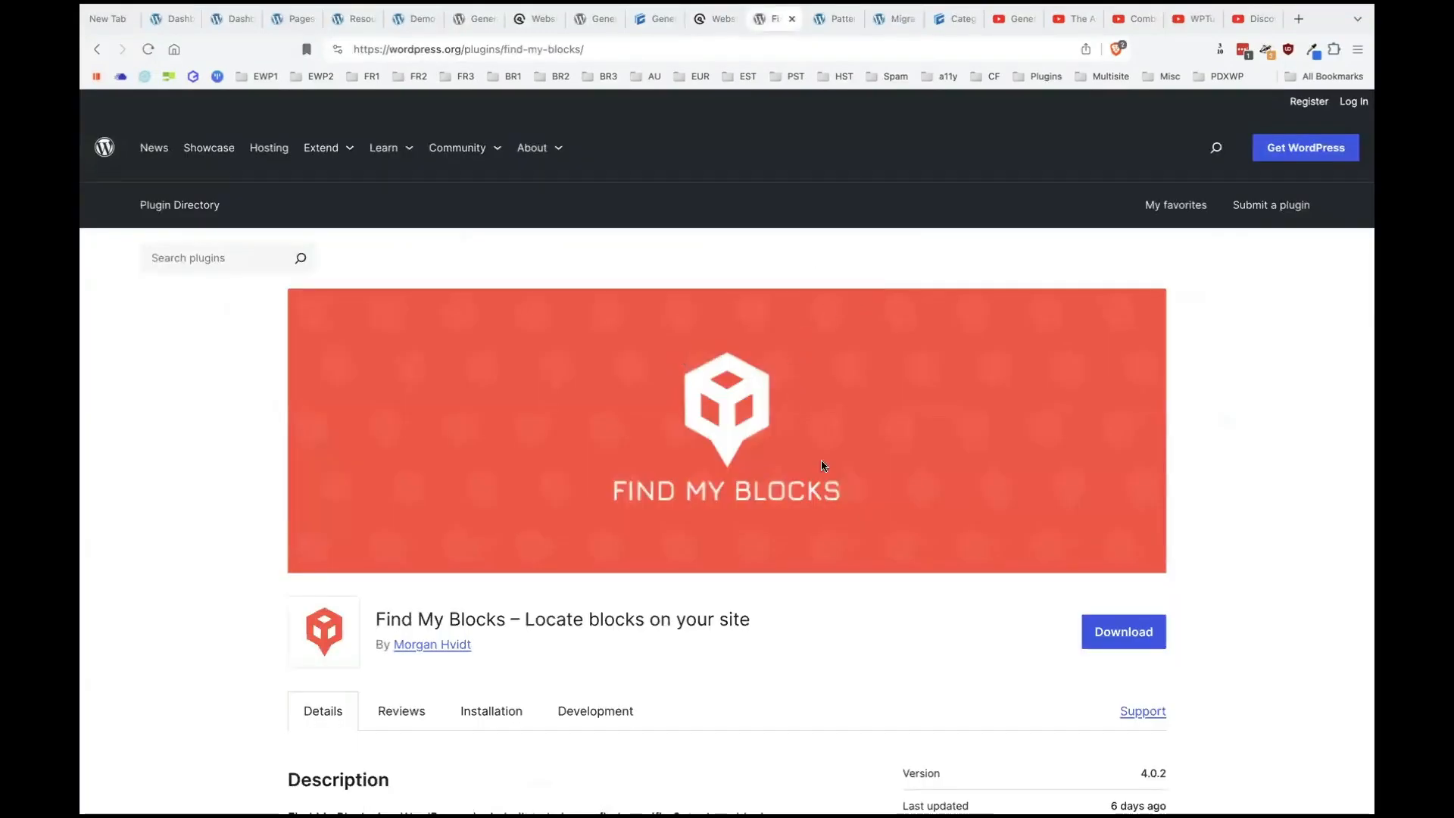
pyautogui.scroll(-3, 823, 465)
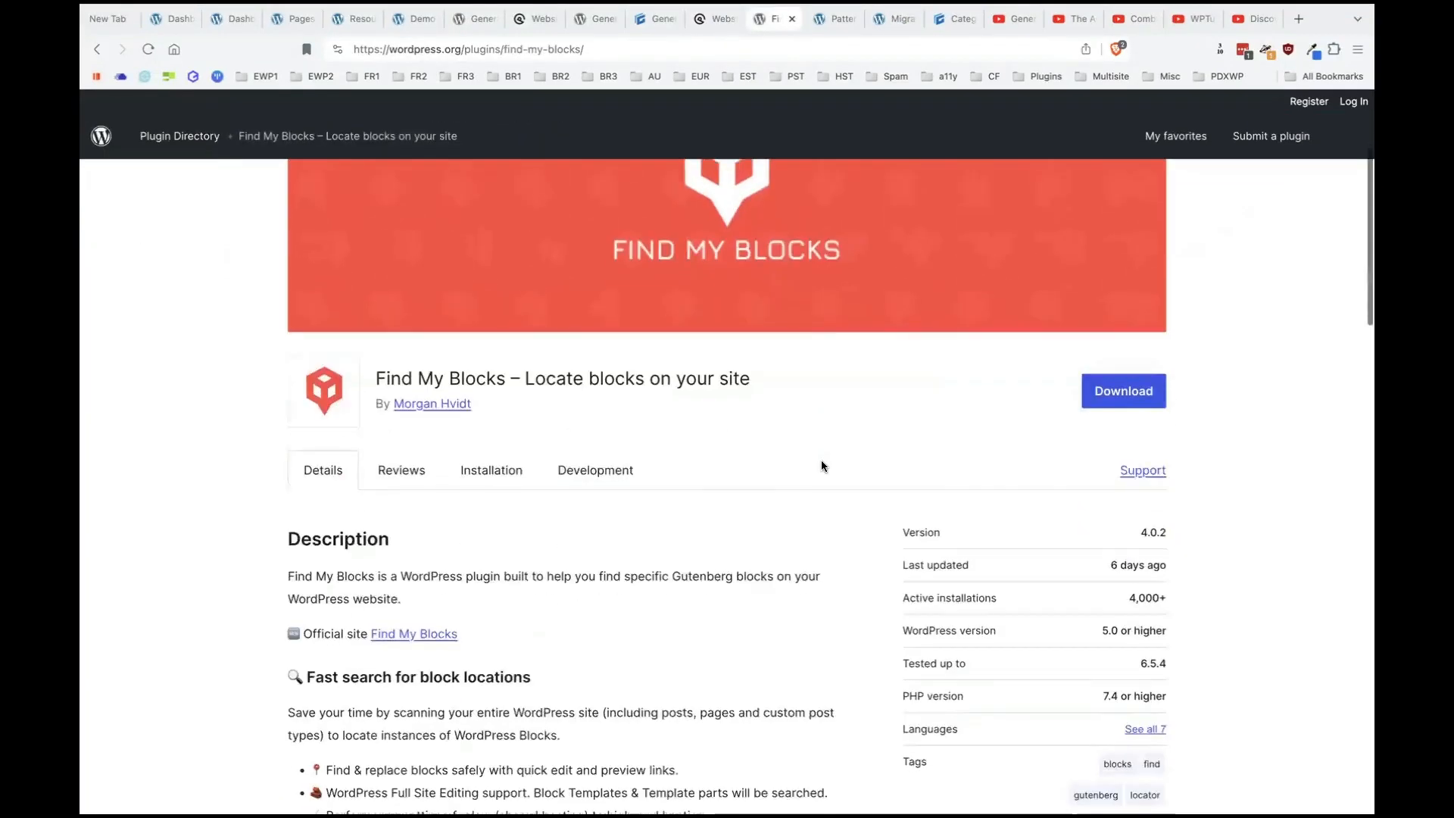
pyautogui.scroll(-1, 822, 465)
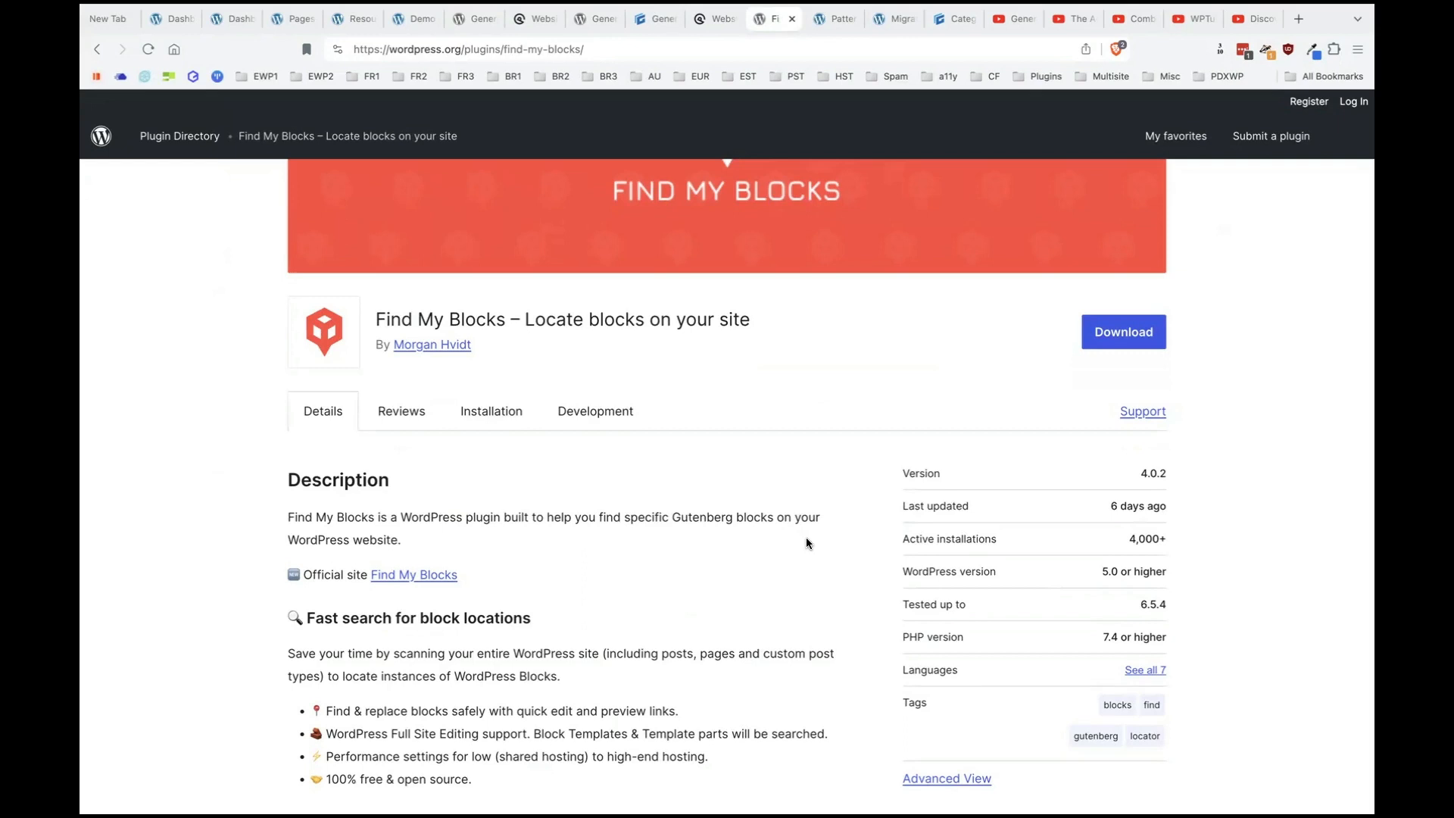
pyautogui.scroll(-2, 707, 557)
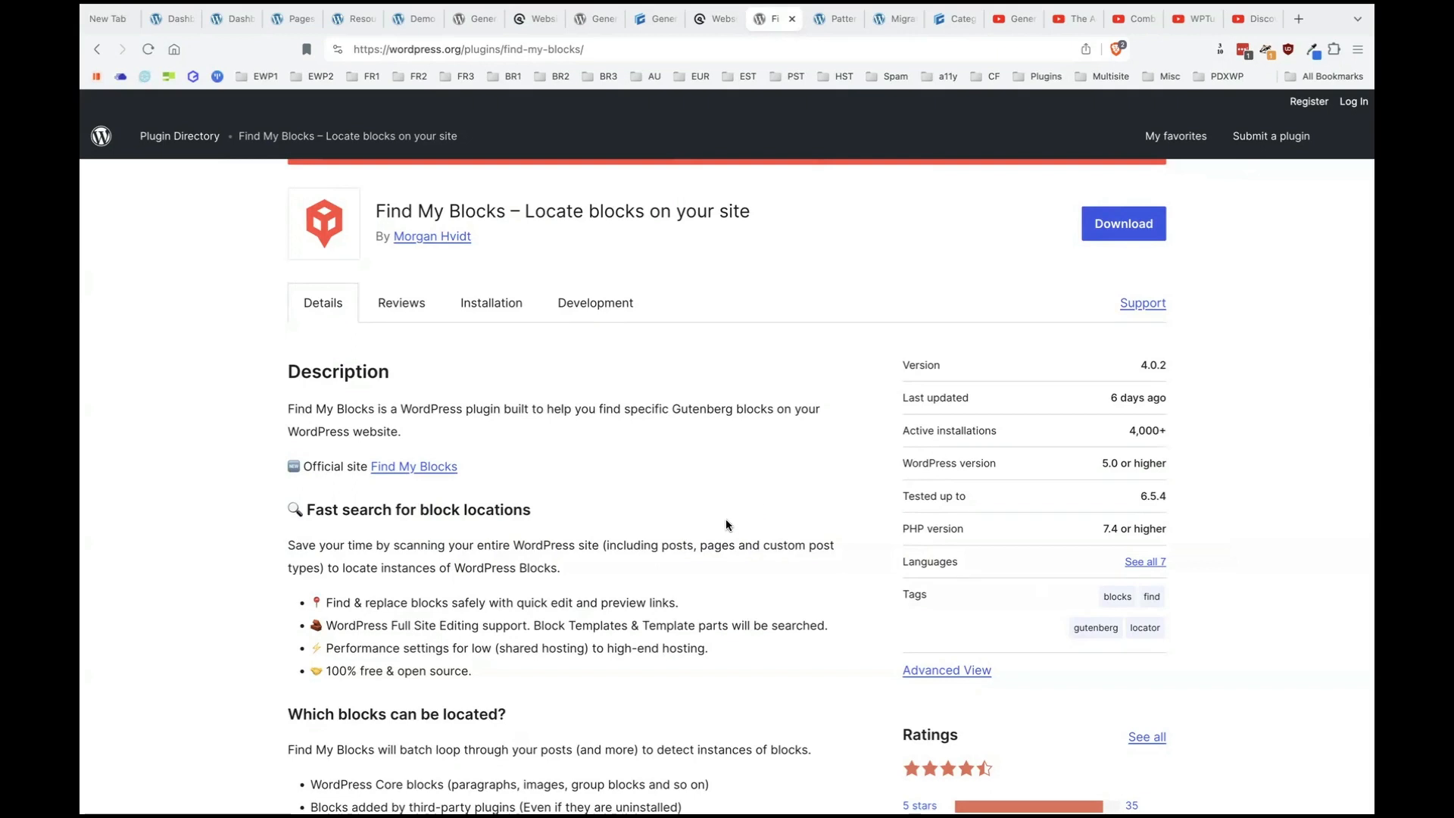
pyautogui.scroll(-1, 726, 525)
pyautogui.scroll(2, 679, 479)
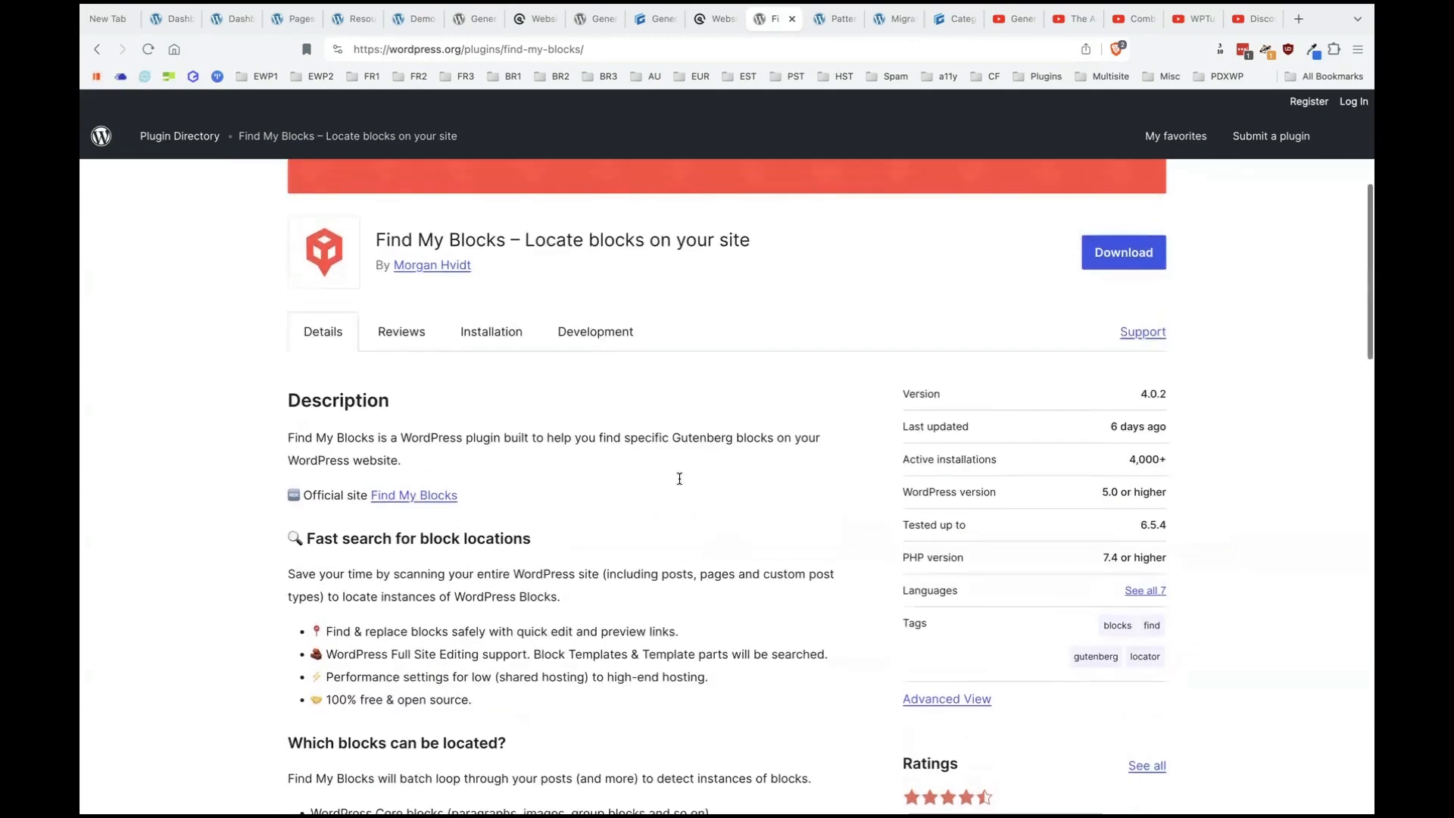
pyautogui.scroll(3, 702, 269)
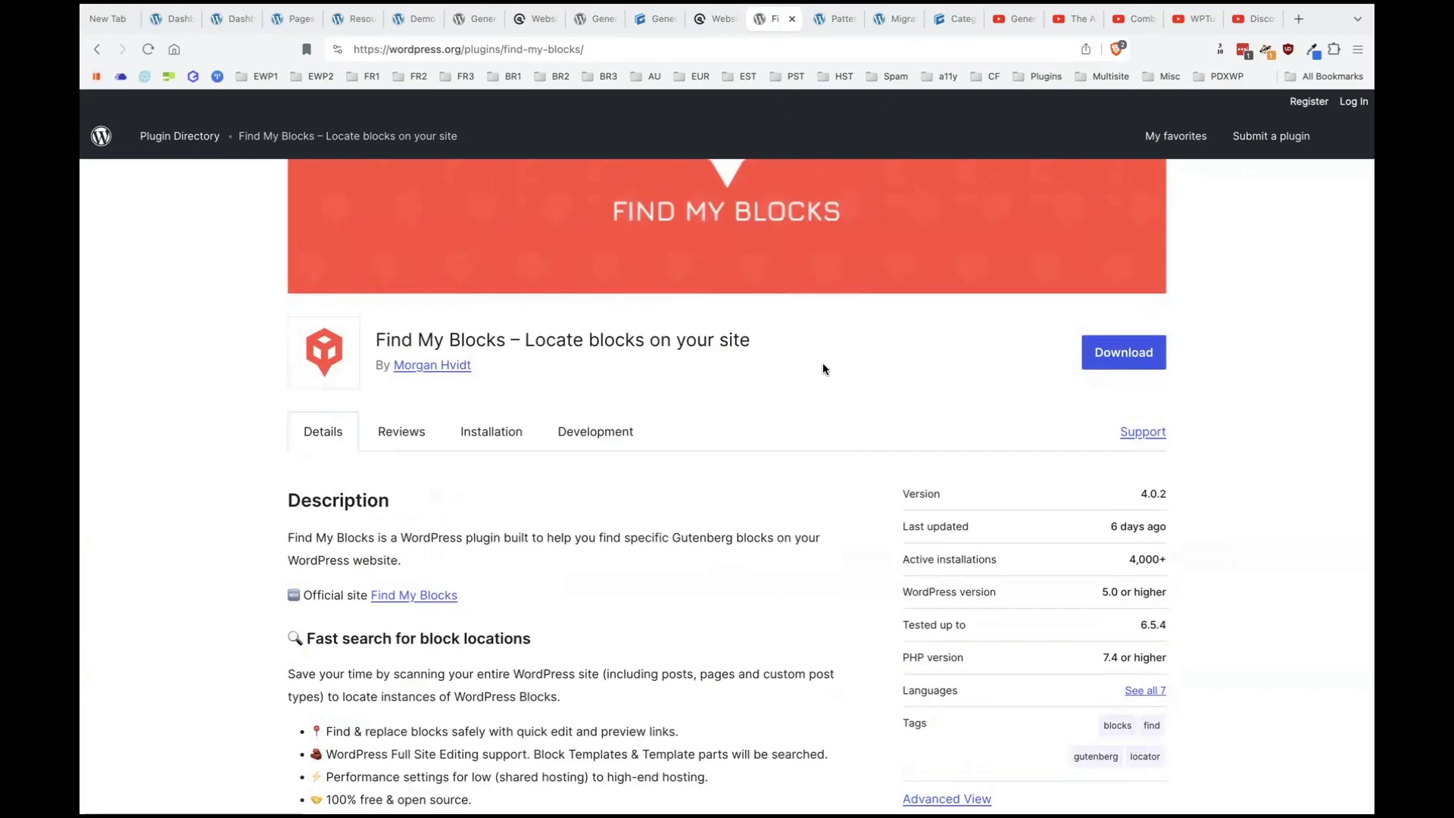
# Review the Pattern Global Styles documentation from the theme and local block styles through the primary and secondary button classes.
pyautogui.hotkey('ctrl', 'Tab')
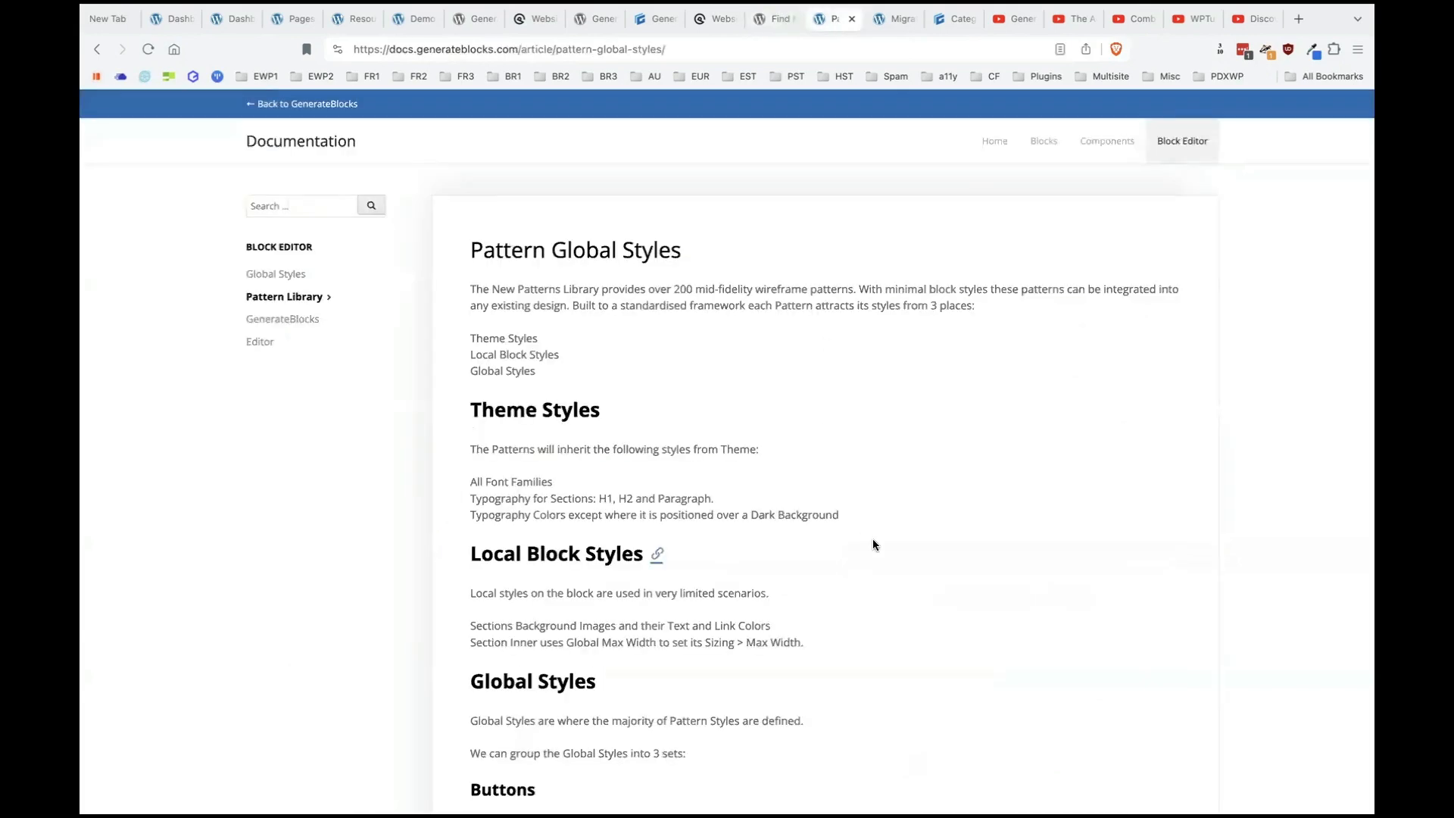
pyautogui.scroll(-3, 887, 542)
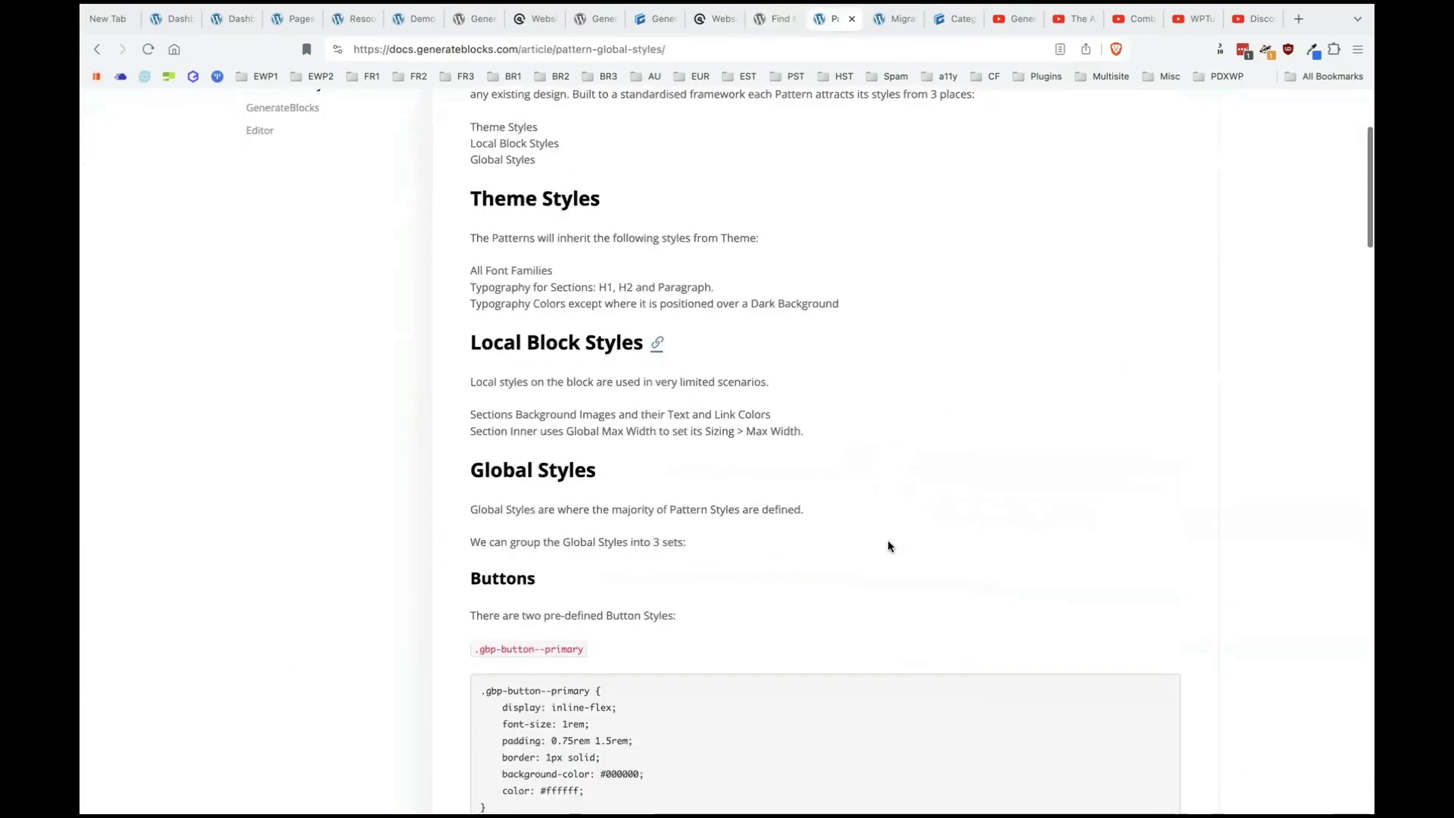
pyautogui.scroll(-1, 887, 545)
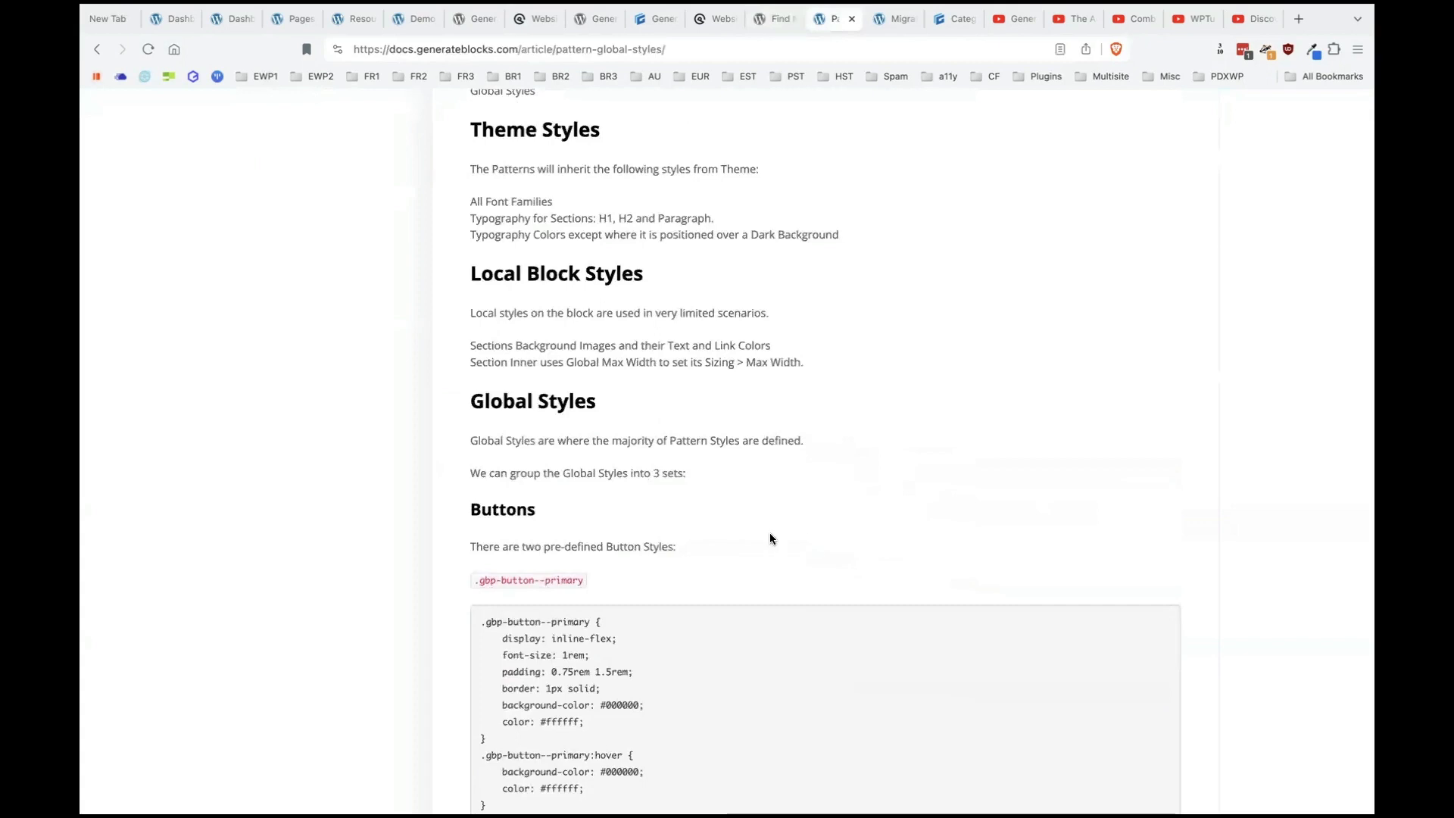
pyautogui.scroll(-2, 770, 539)
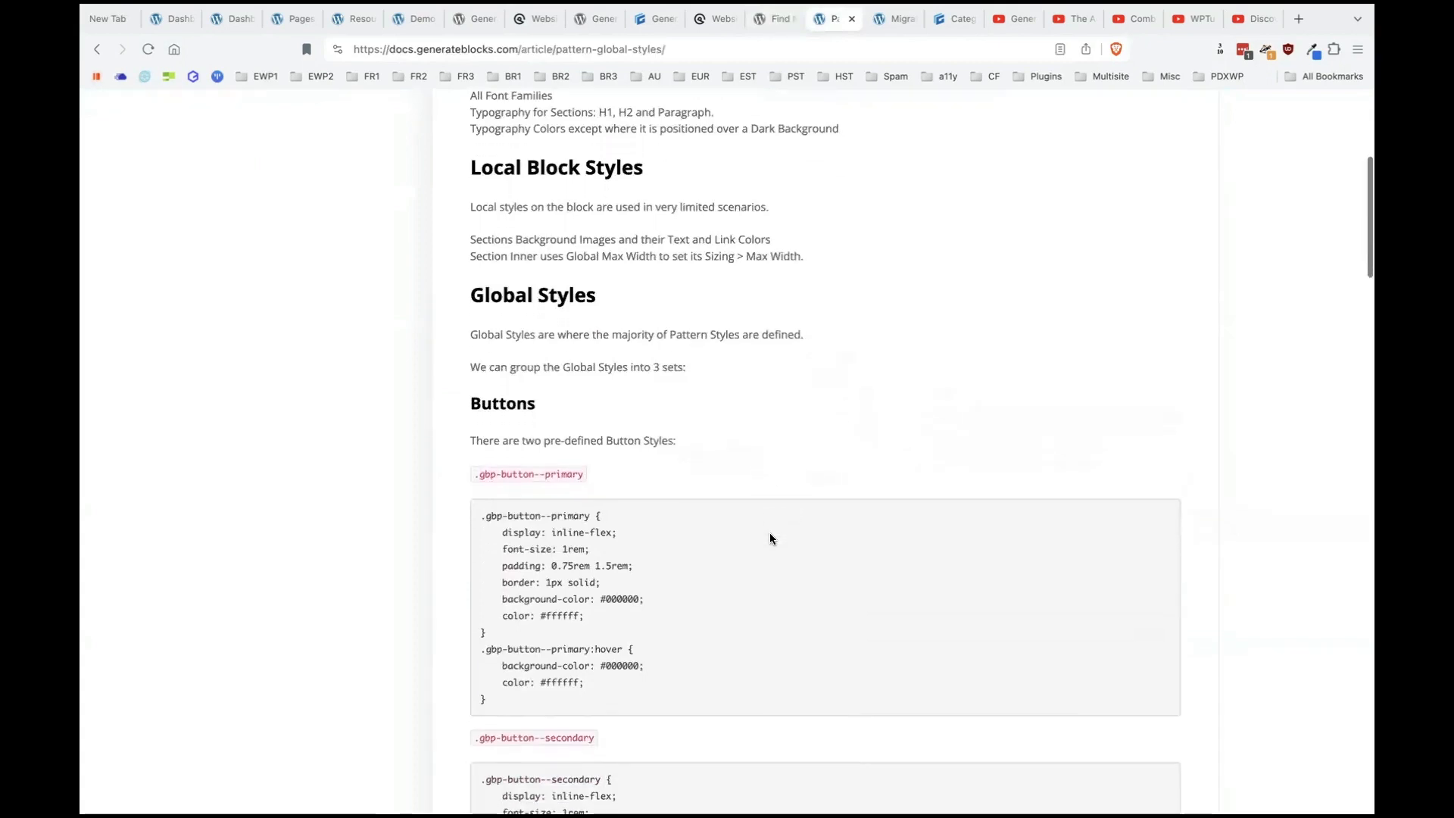
pyautogui.scroll(-1, 821, 622)
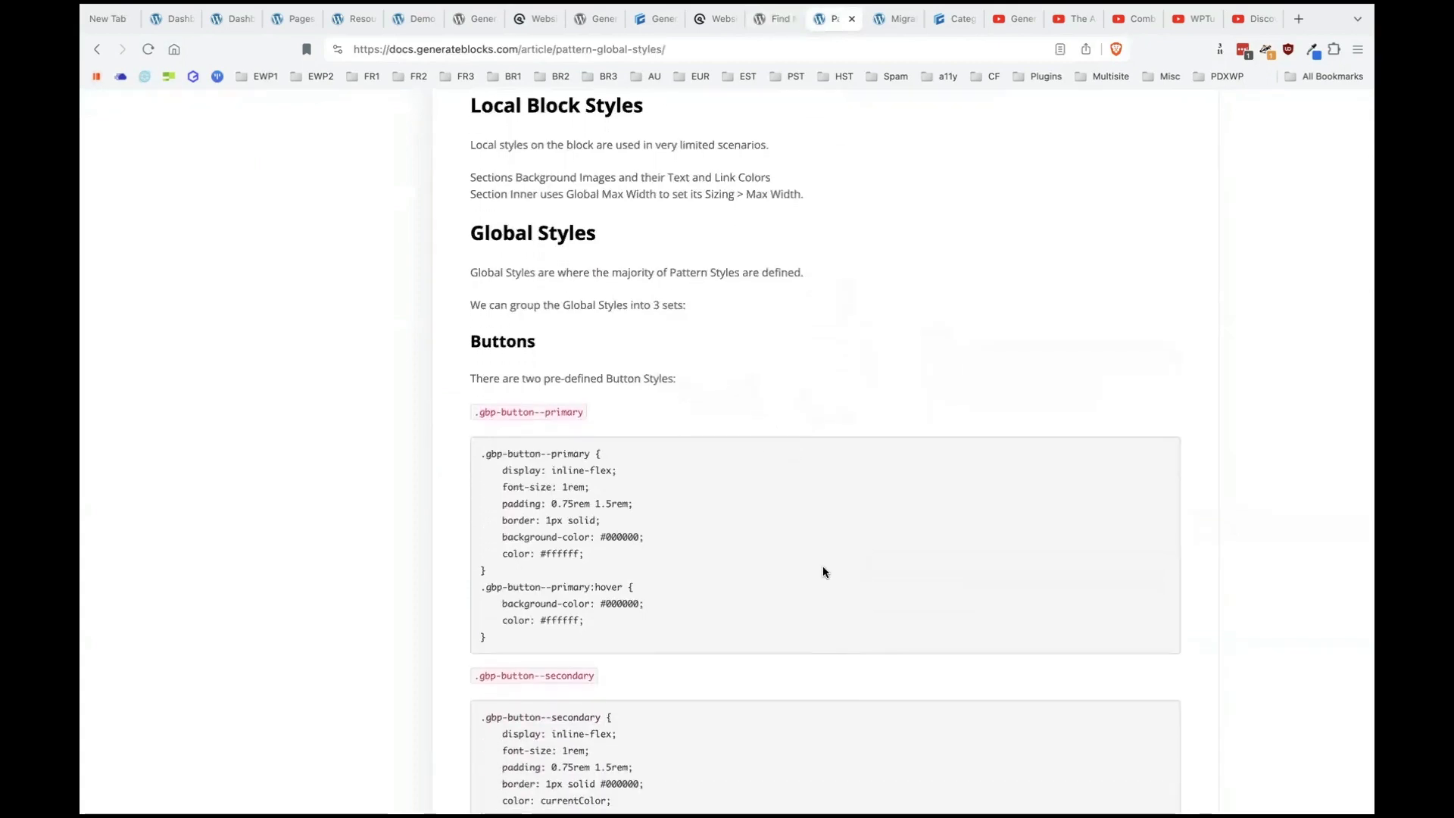
pyautogui.scroll(-3, 823, 572)
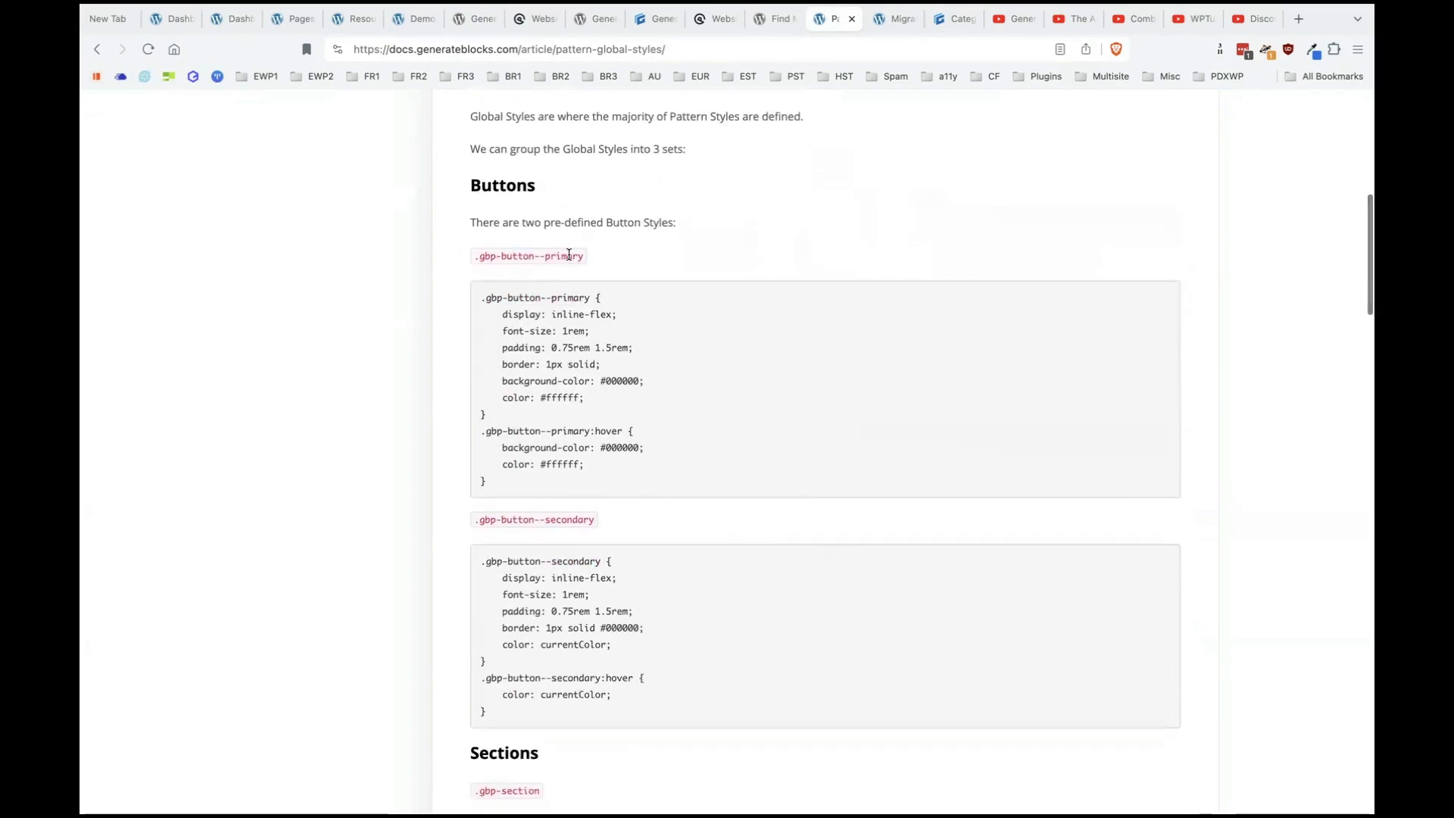
pyautogui.scroll(-5, 722, 506)
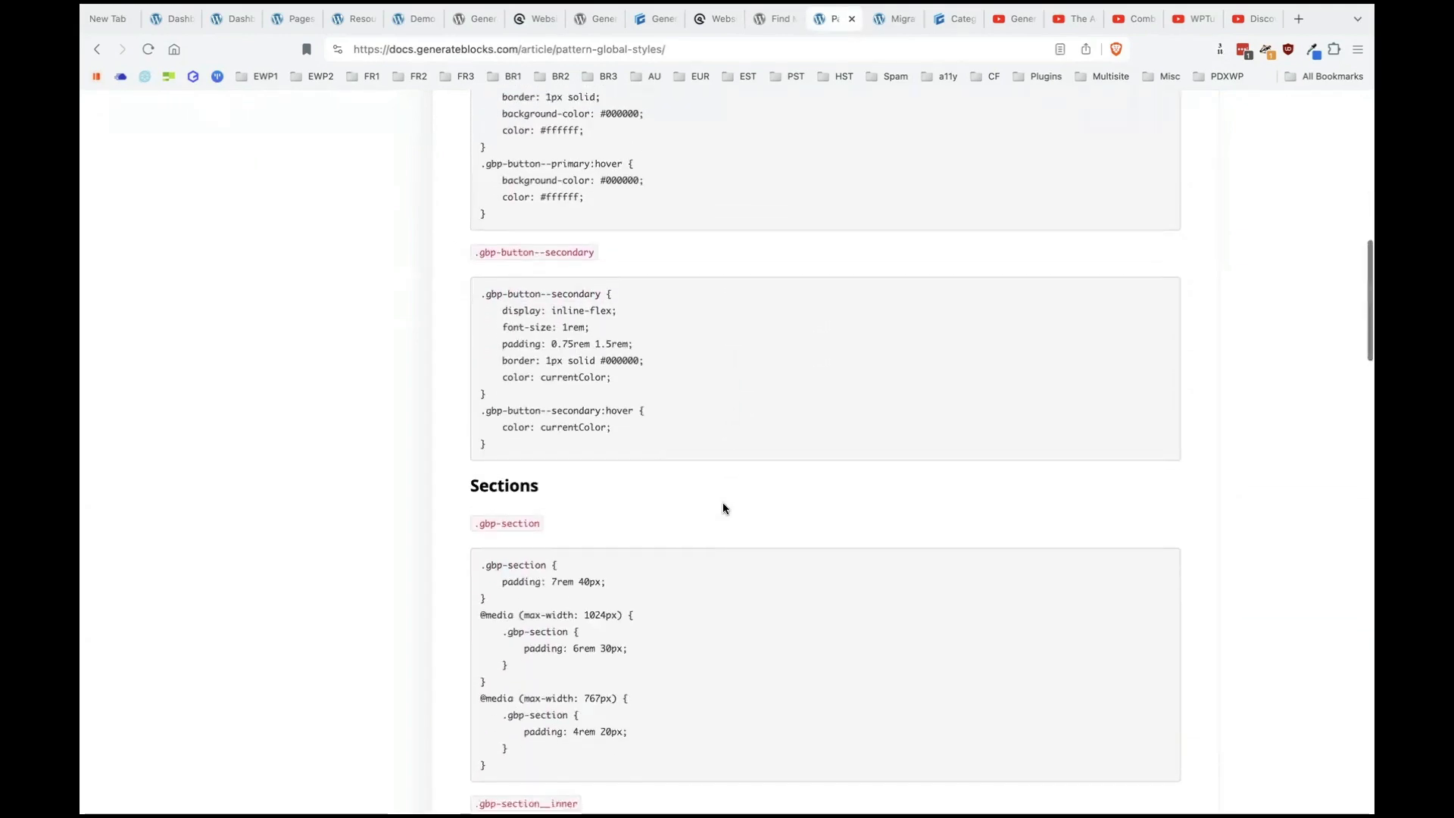
# Examine the section and card classes and the Visual Pattern Index in the Pattern Global Styles article, ending back at its title.
pyautogui.scroll(1, 722, 507)
pyautogui.scroll(-10, 722, 508)
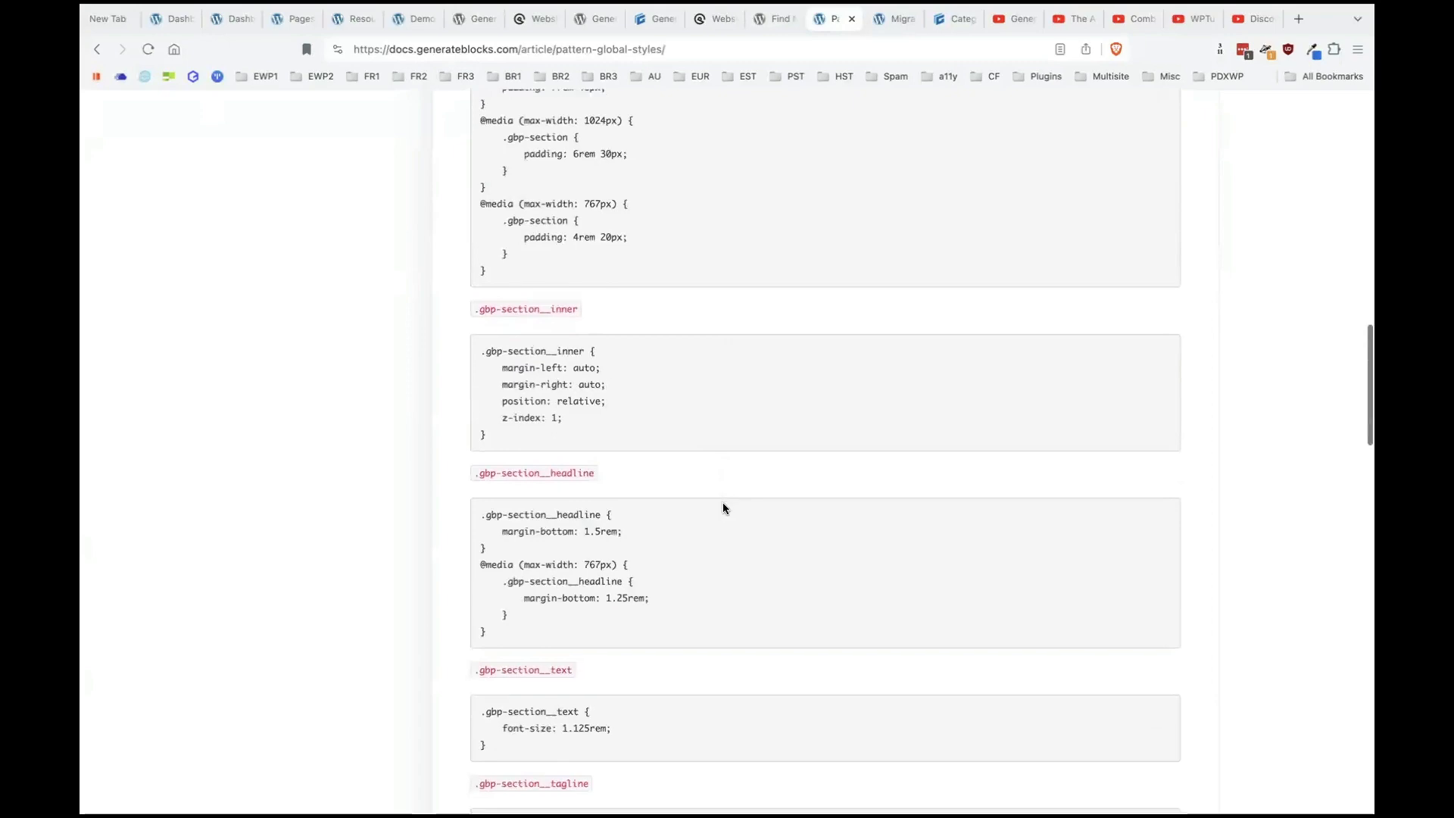
pyautogui.scroll(-8, 723, 508)
pyautogui.scroll(-2, 722, 507)
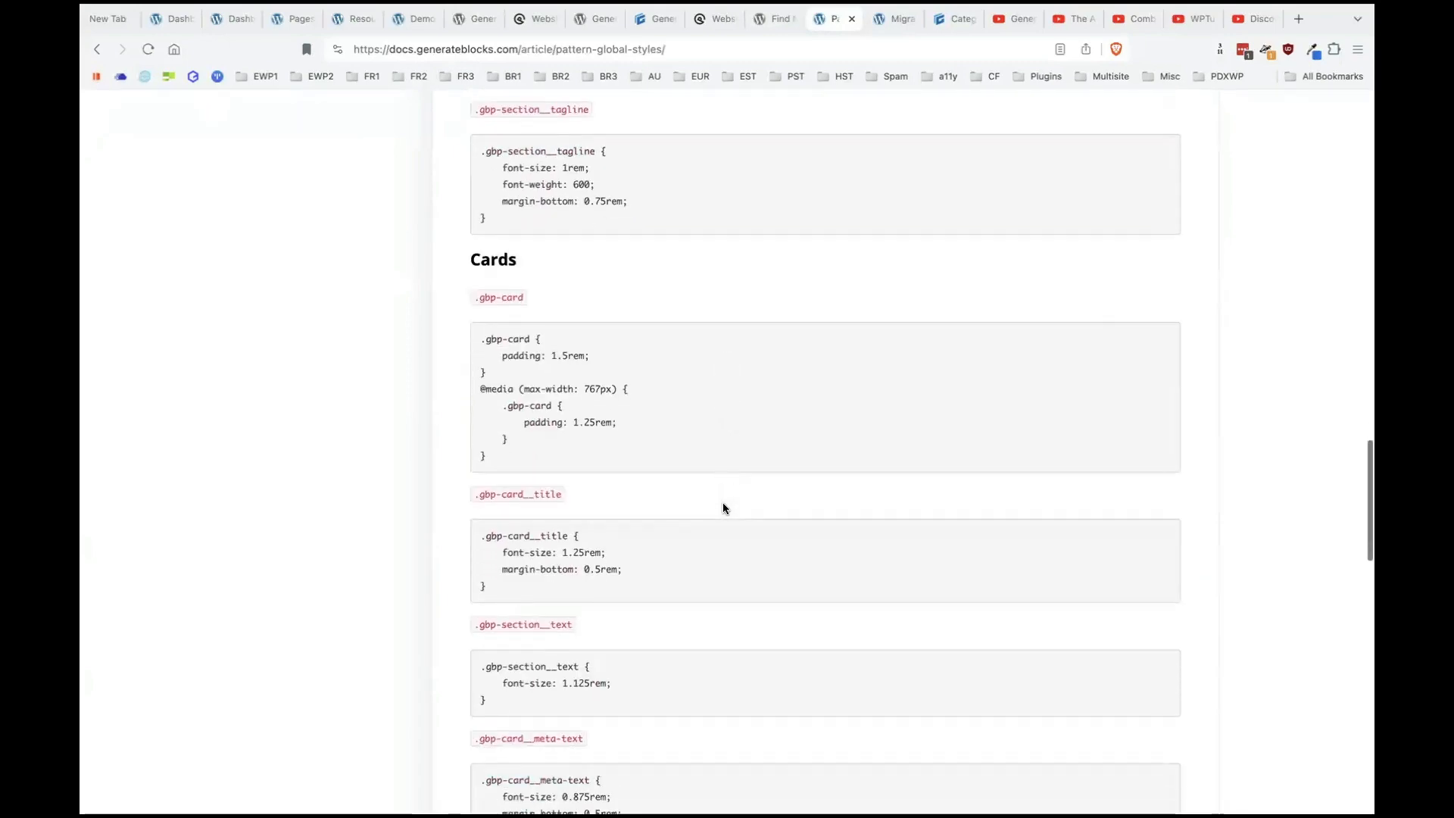
pyautogui.scroll(-12, 722, 508)
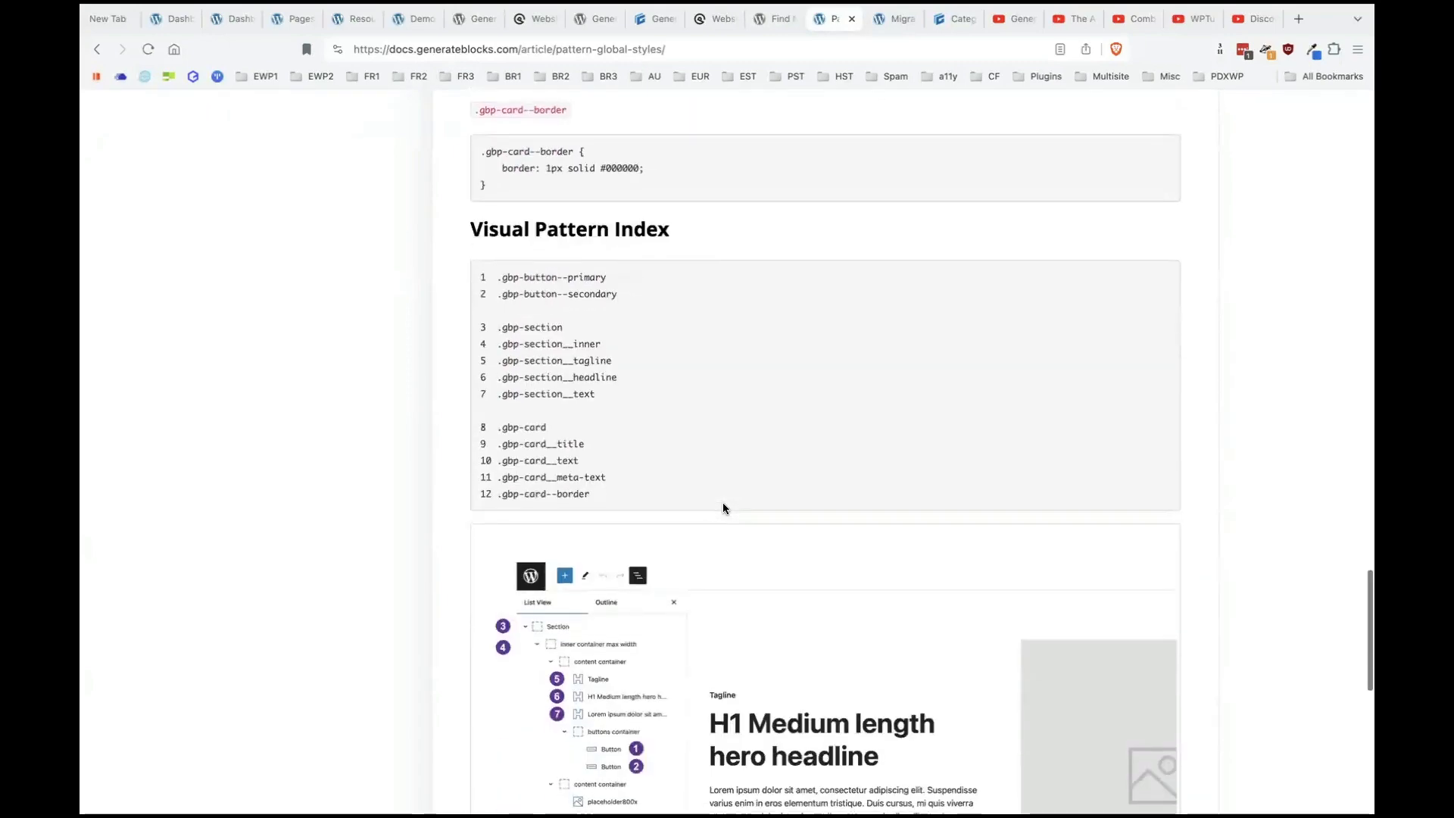
pyautogui.scroll(-6, 722, 508)
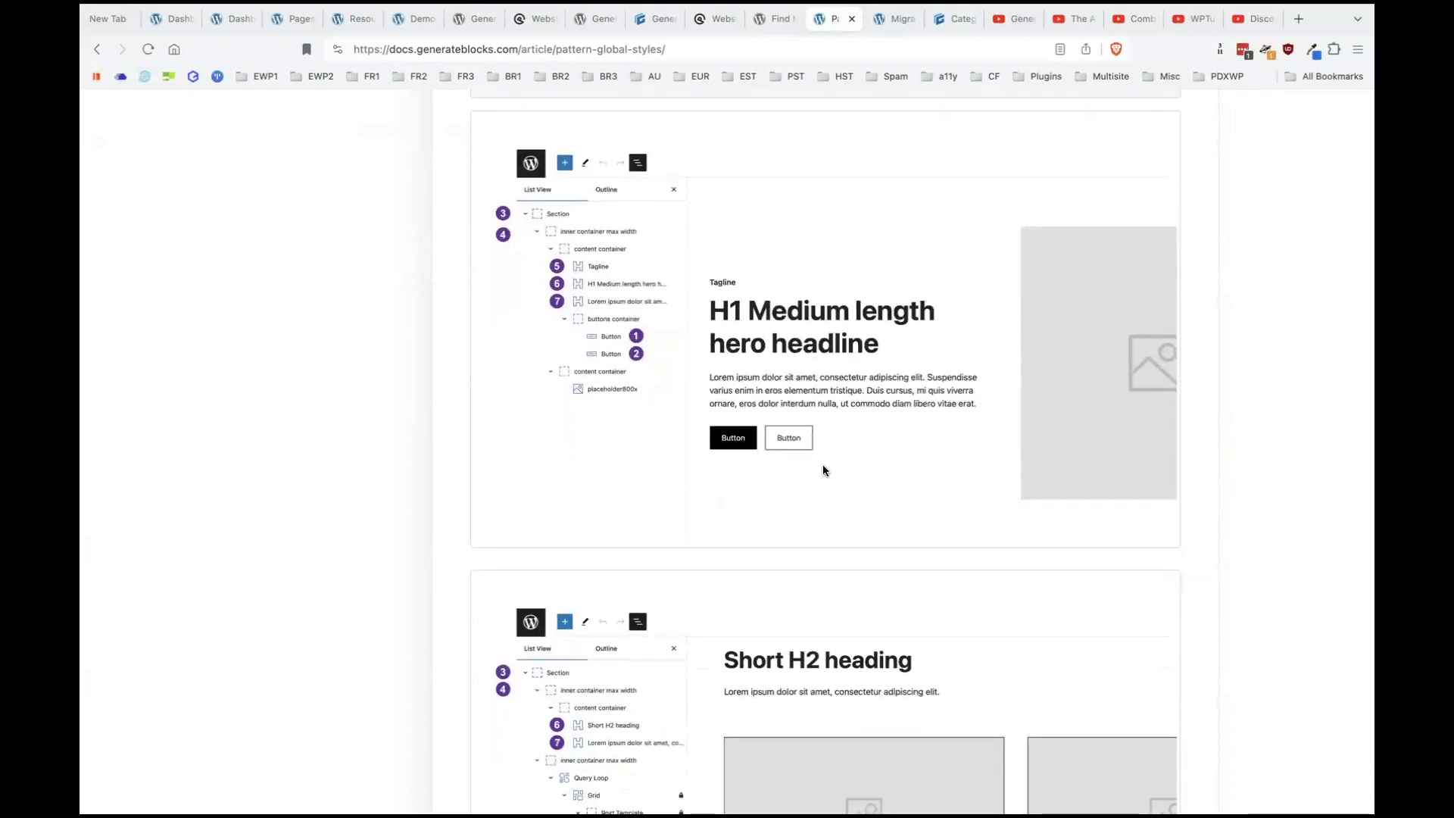
pyautogui.scroll(-1, 779, 609)
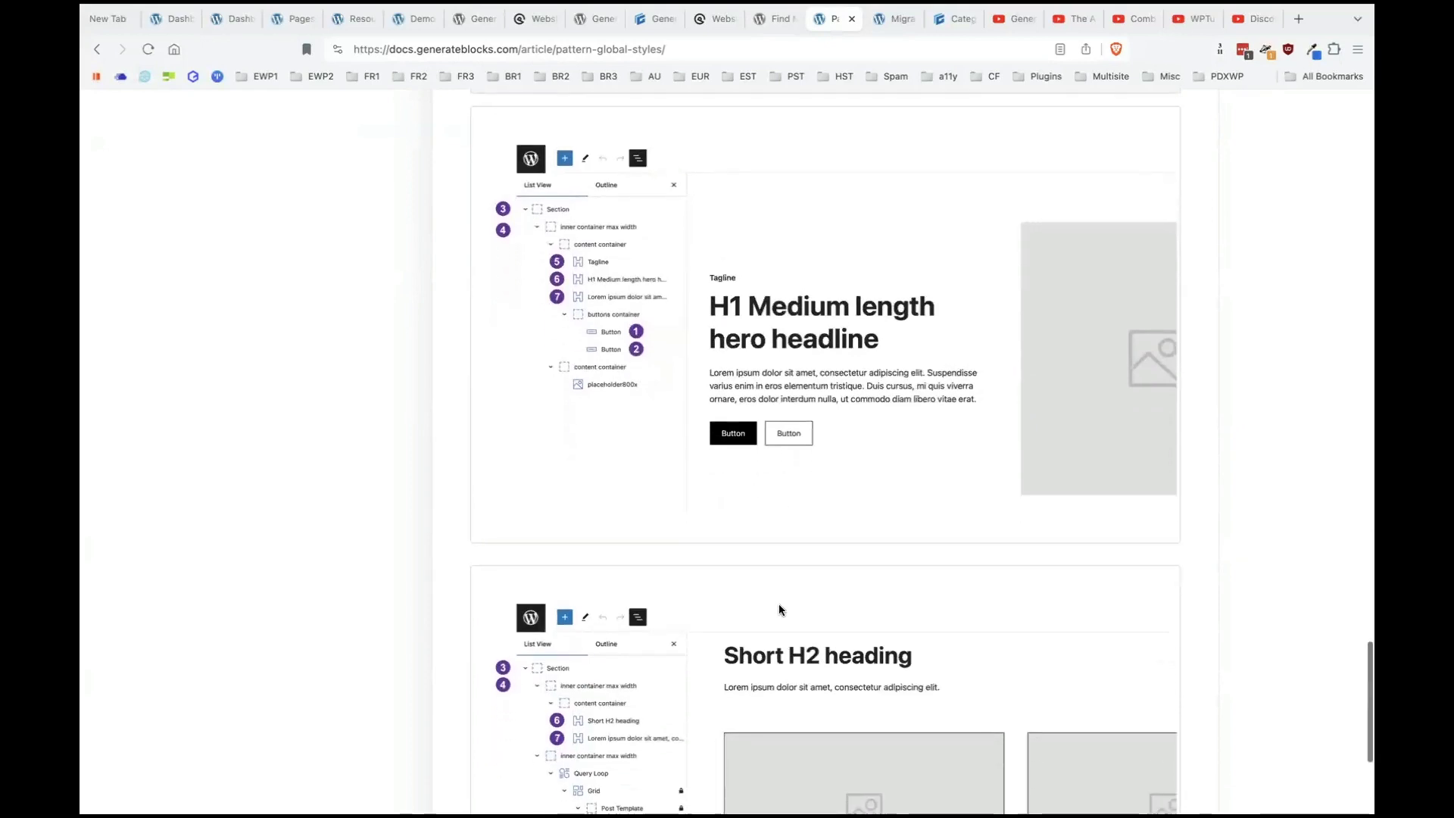
pyautogui.scroll(-4, 779, 606)
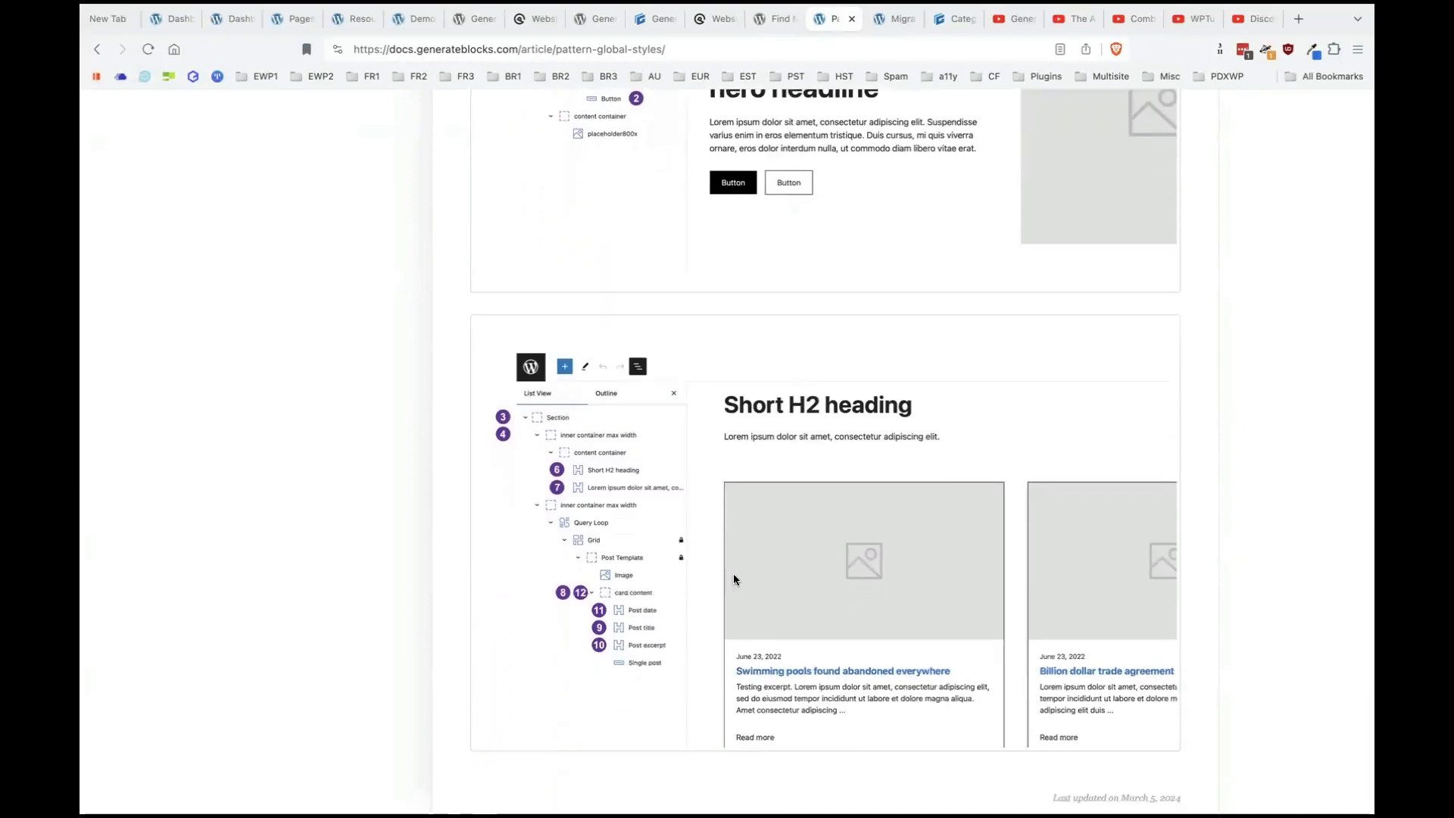
pyautogui.scroll(20, 766, 565)
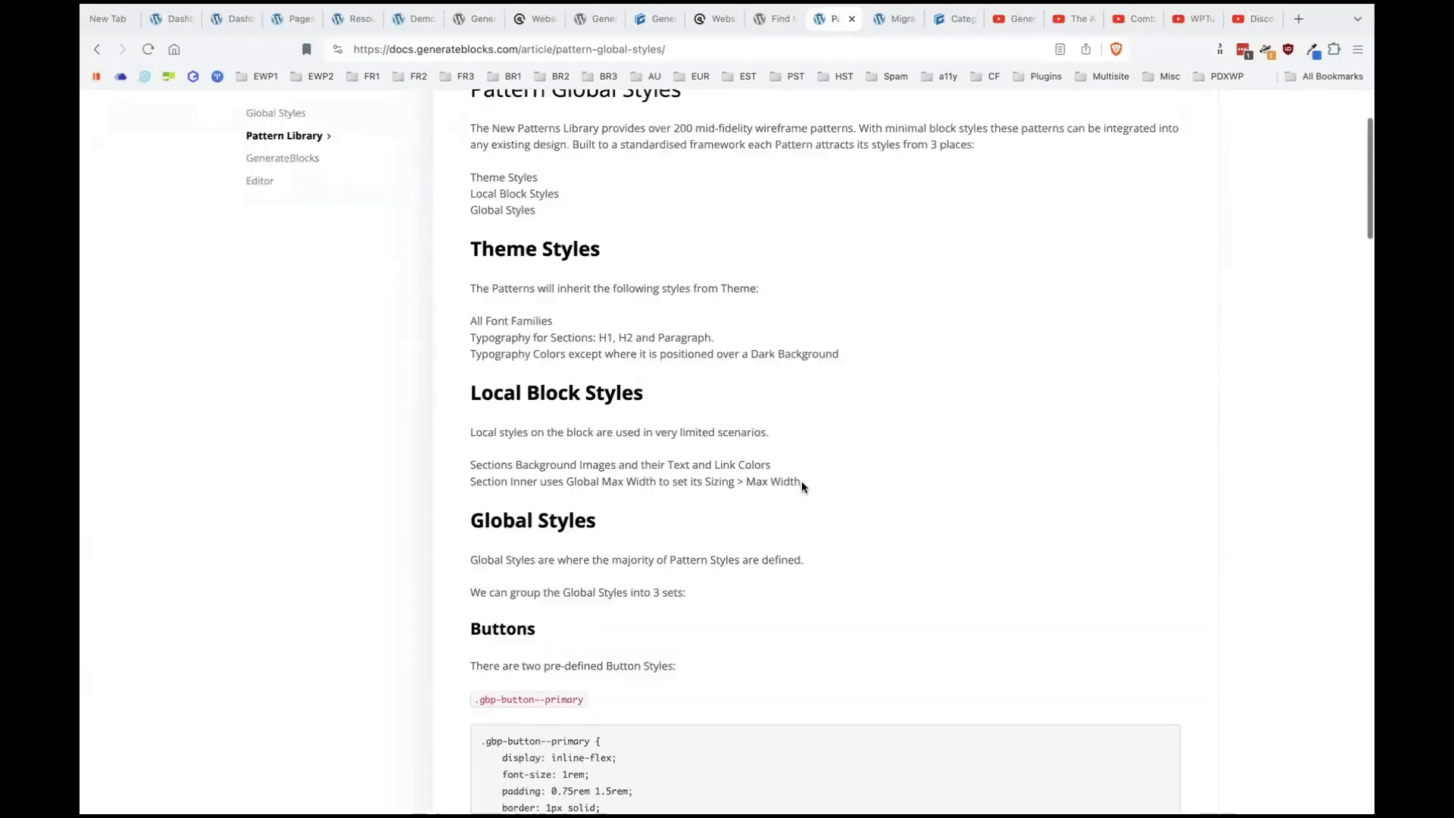
pyautogui.scroll(3, 802, 486)
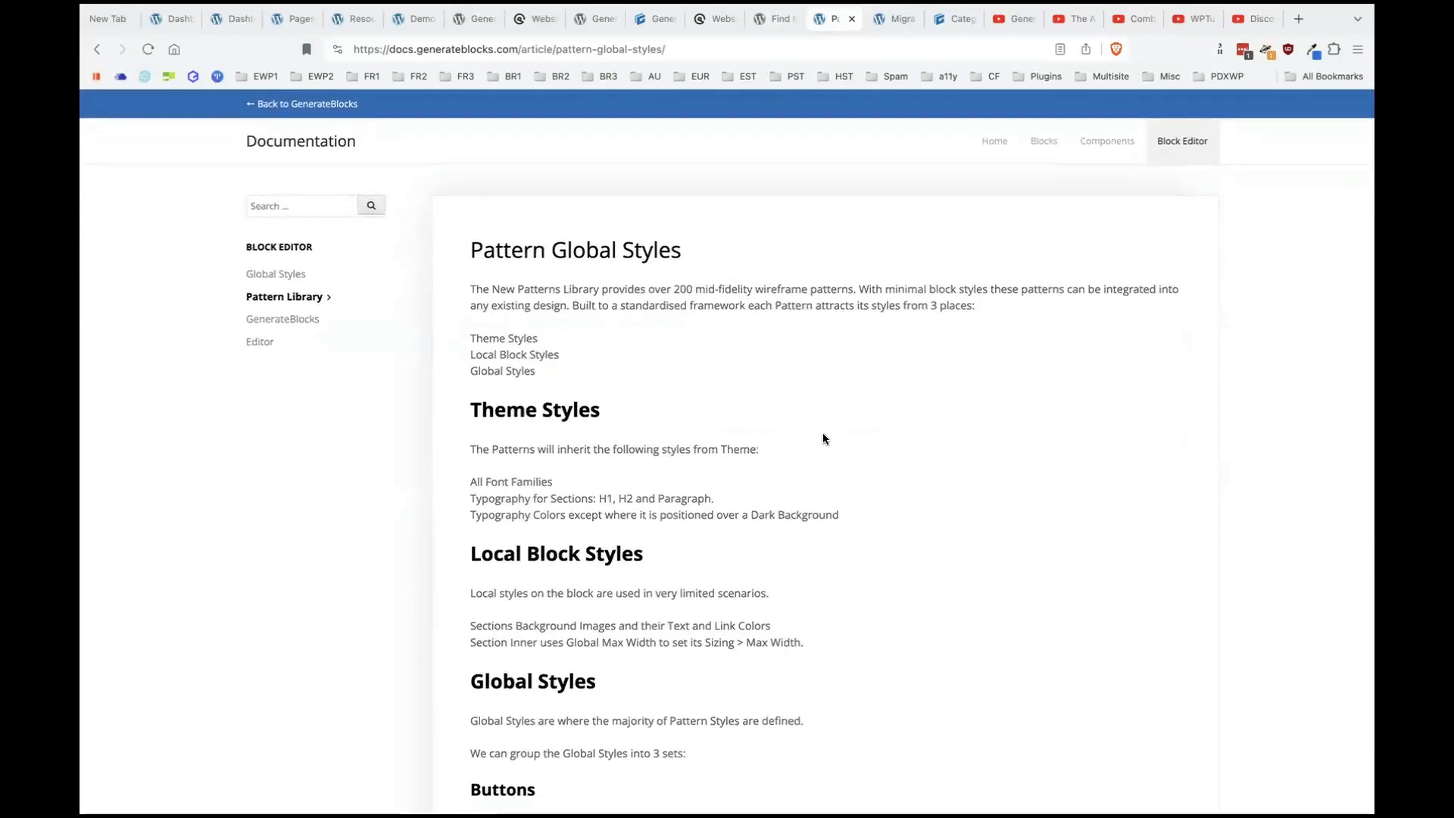
# Review the Migrating From Legacy Global Styles article, including its video and the legacy styles screenshots, and return to its title.
pyautogui.hotkey('ctrl', 'Tab')
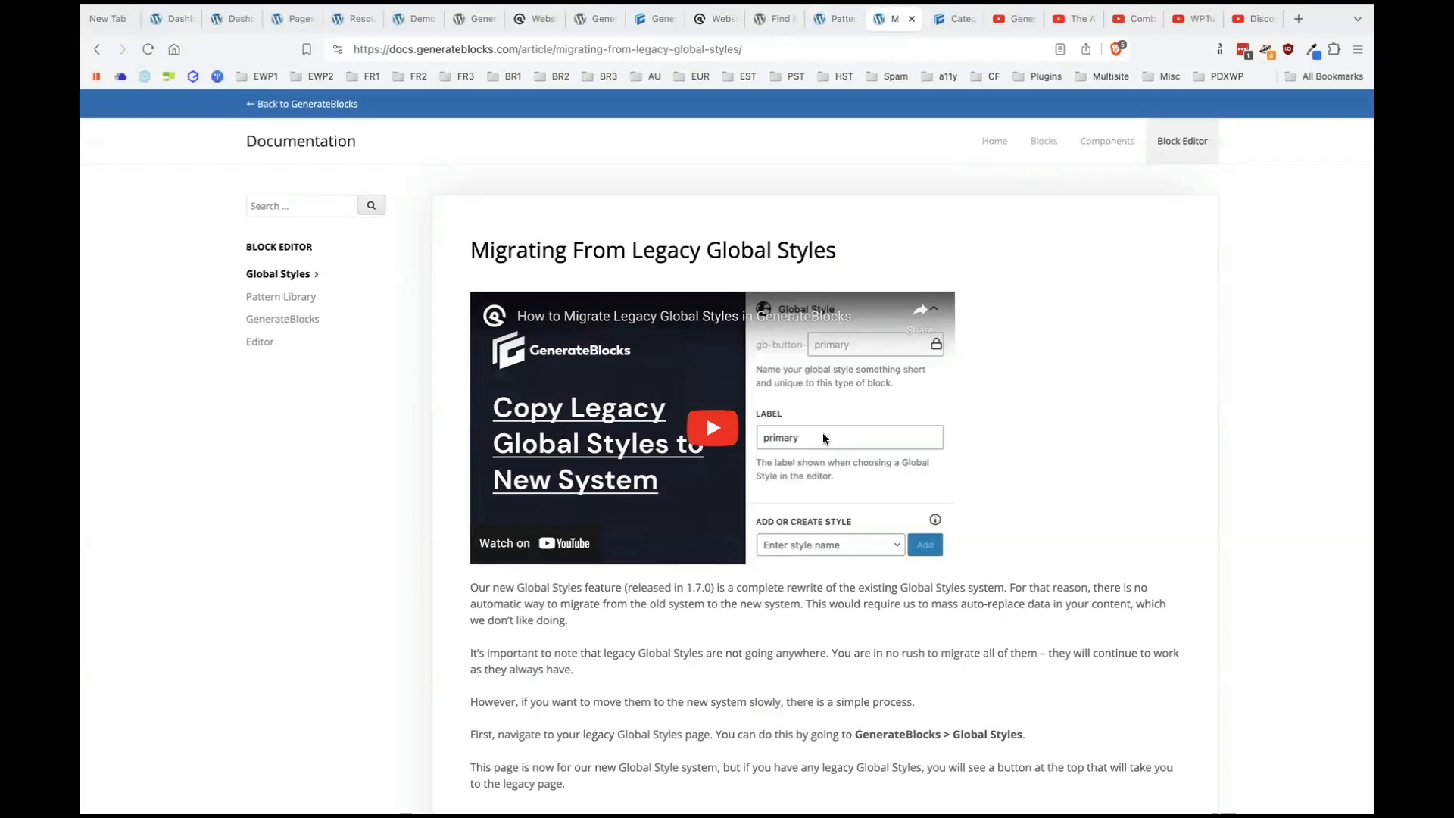
pyautogui.scroll(-3, 706, 379)
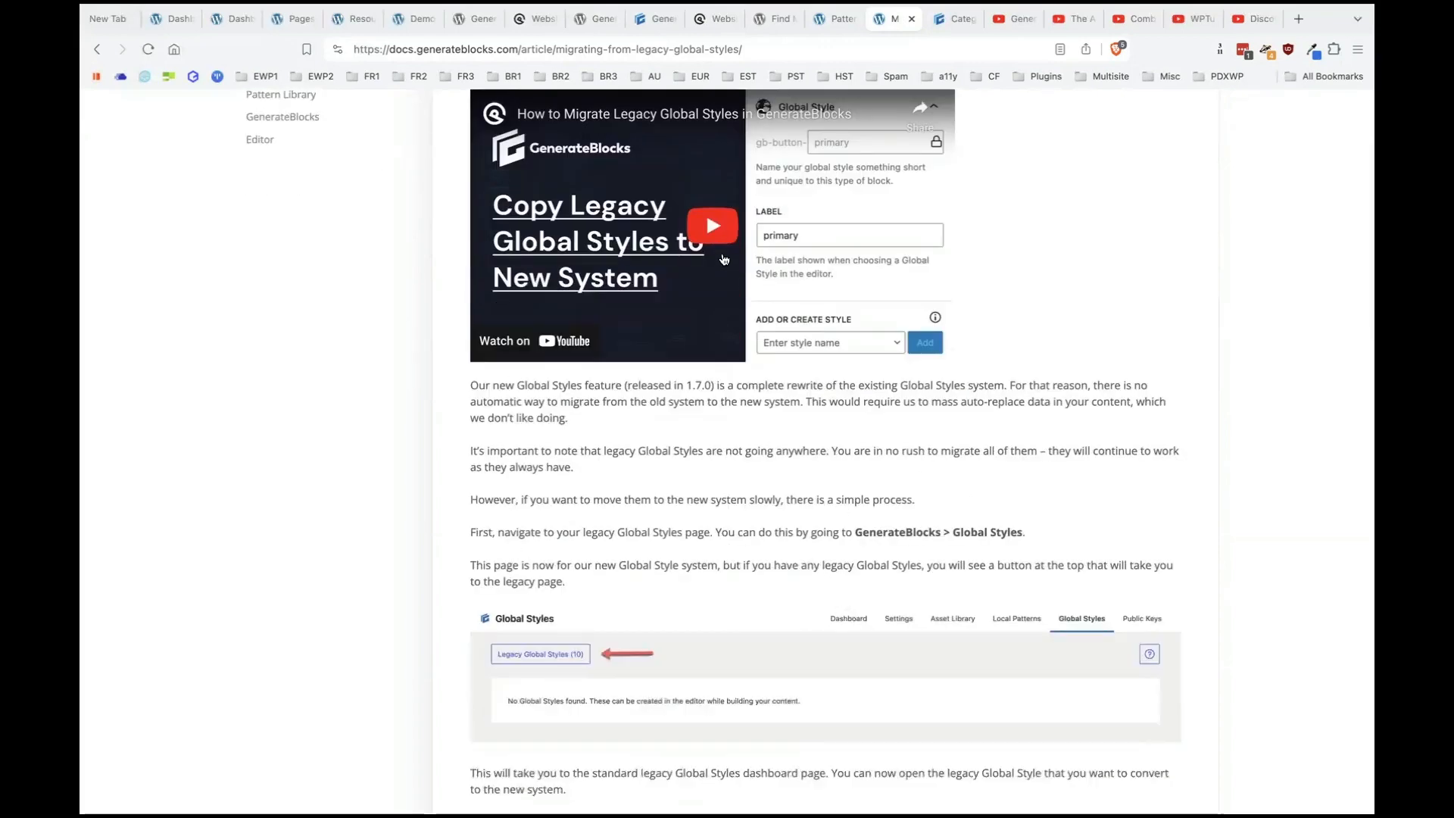
pyautogui.scroll(-3, 746, 622)
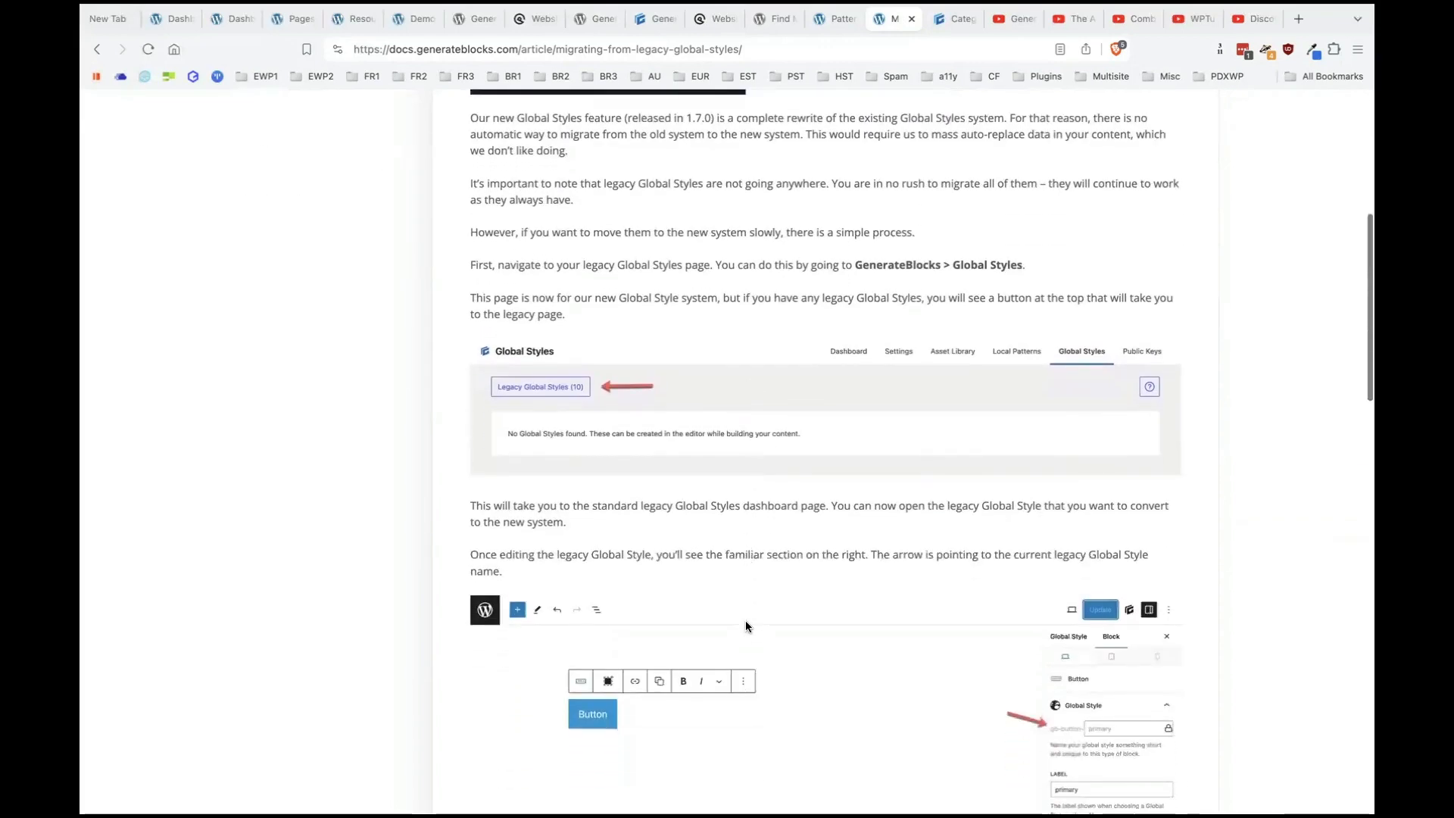
pyautogui.scroll(2, 746, 627)
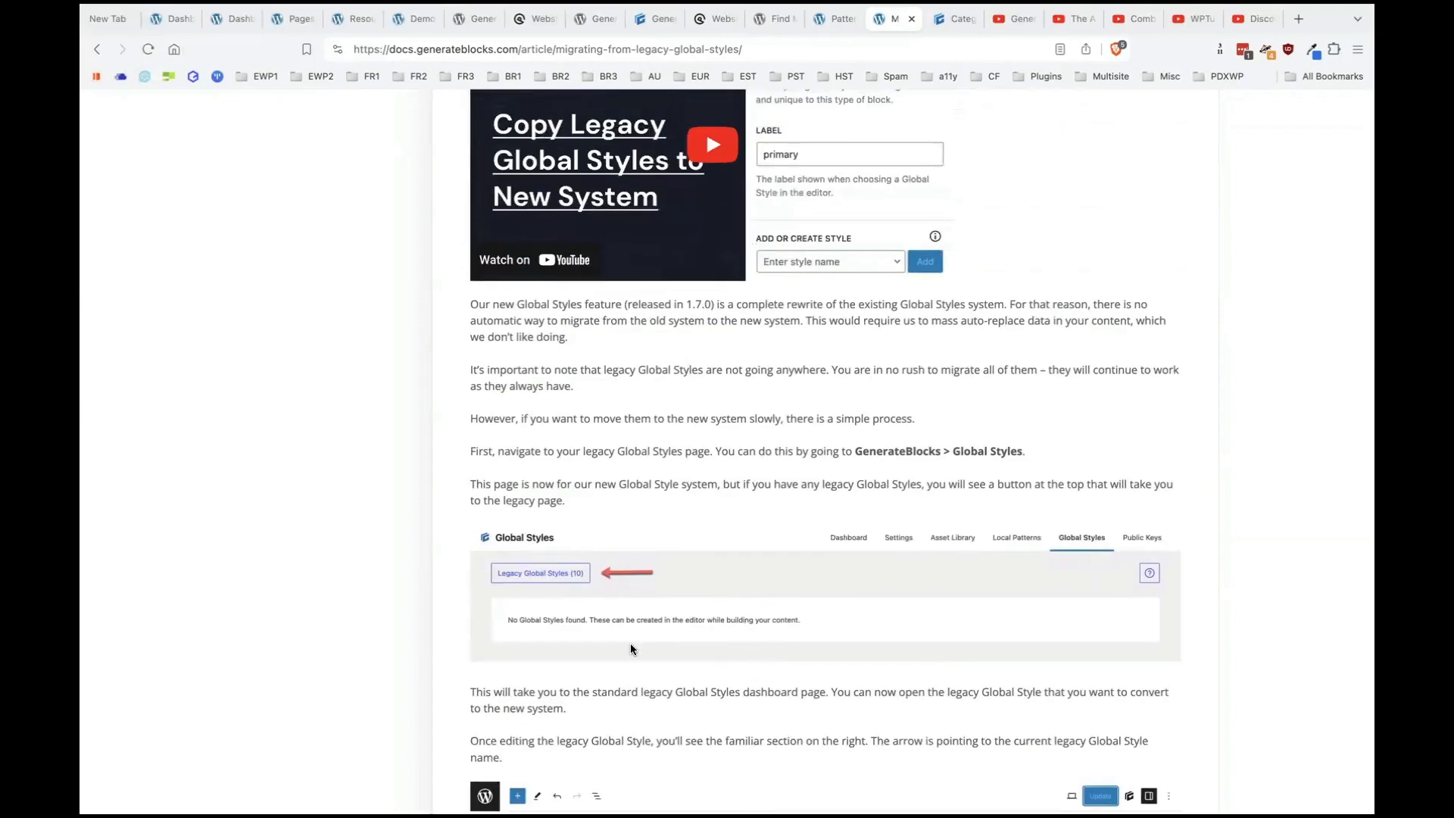
pyautogui.scroll(3, 764, 497)
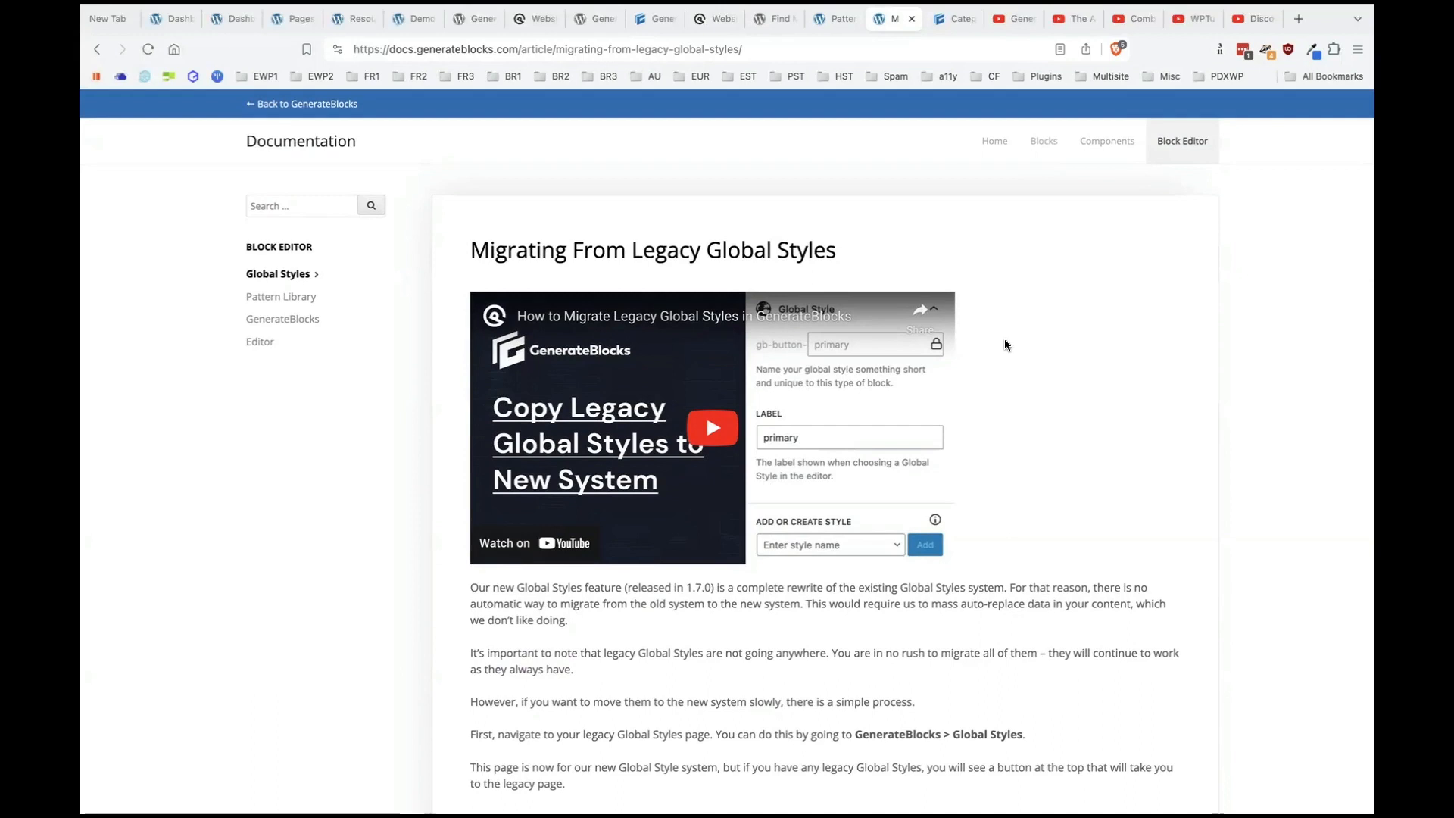
# Read the GenerateBlocks changelog entries for GenerateBlocks 1.9.1, Pro 1.7.0 and 1.9.0.
pyautogui.hotkey('ctrl', 'Tab')
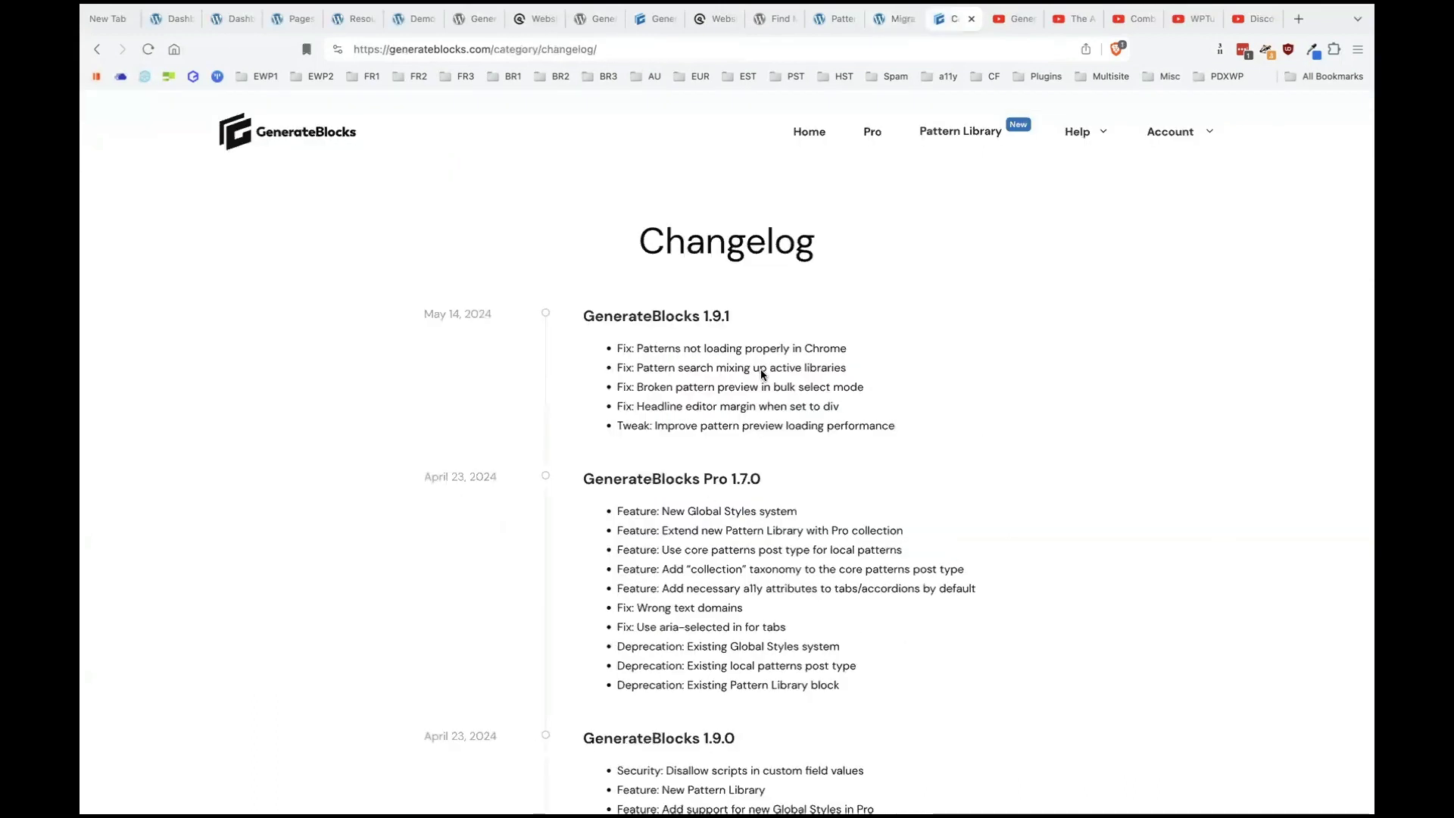
pyautogui.scroll(-1, 815, 527)
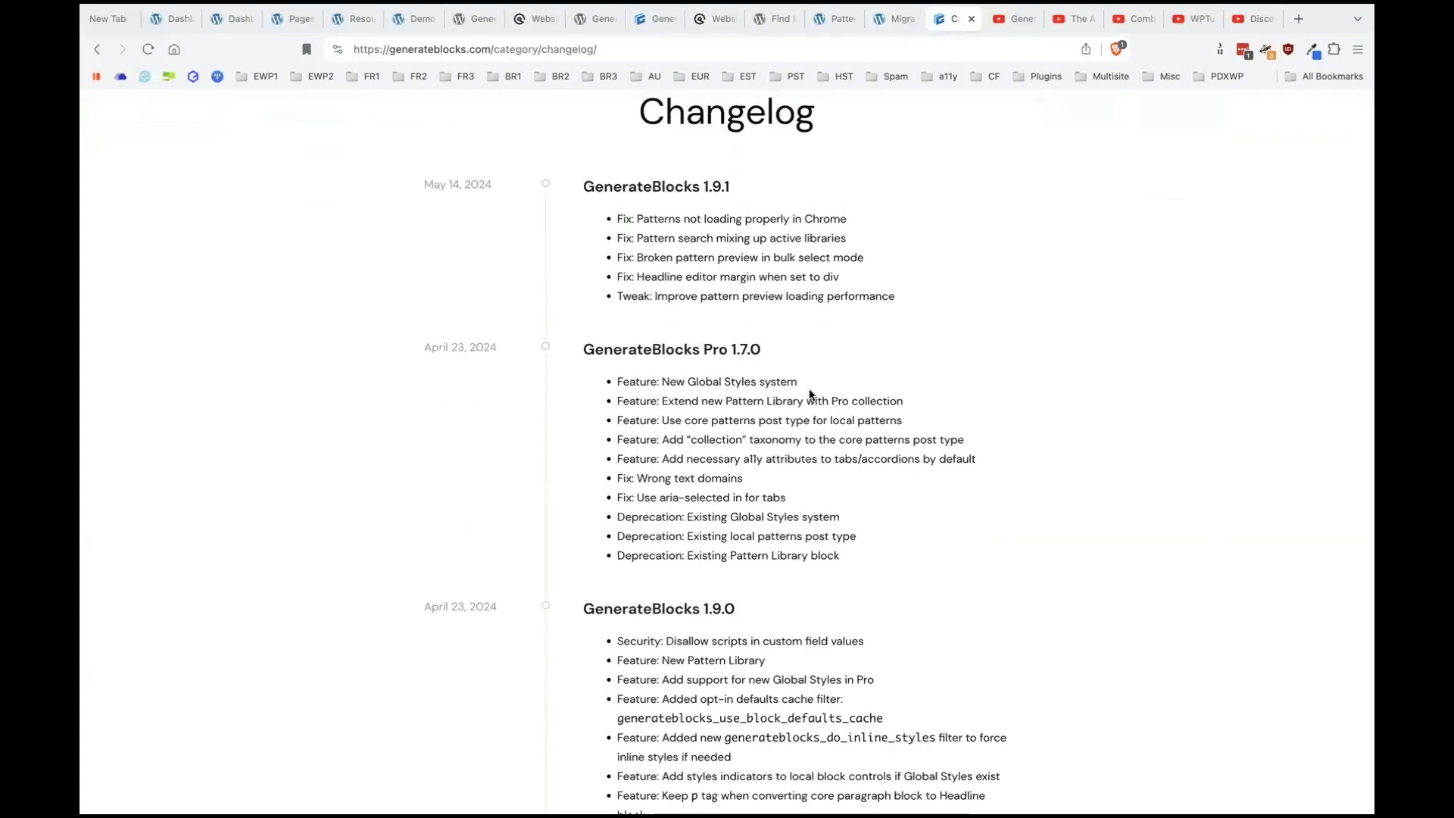
pyautogui.scroll(-1, 812, 394)
pyautogui.scroll(-1, 730, 219)
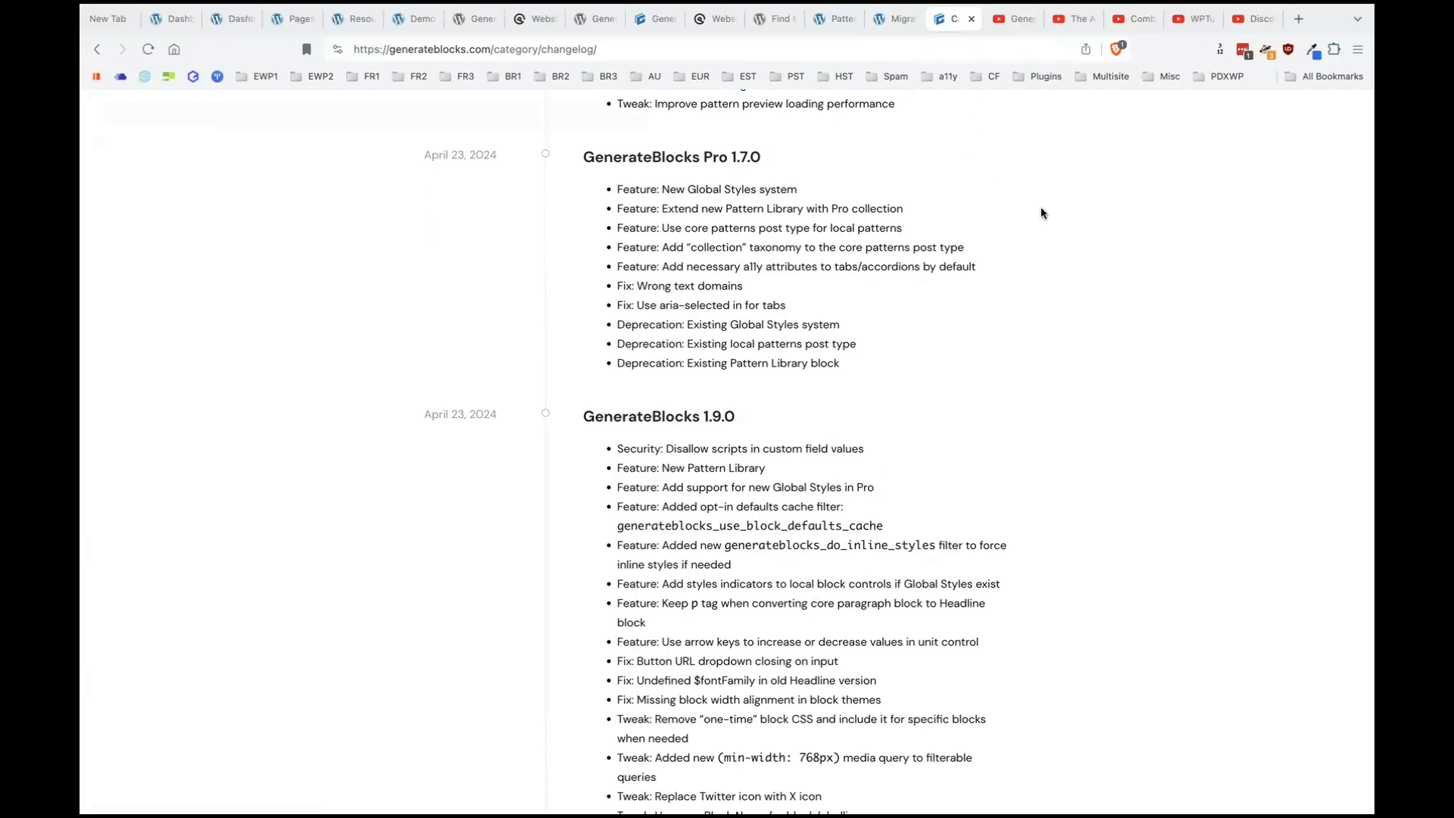
# Show all videos of the GeneratePress YouTube channel and browse down past the GenerateBlocks Pro 1.7 tutorials to the older ones.
pyautogui.hotkey('ctrl', 'Tab')
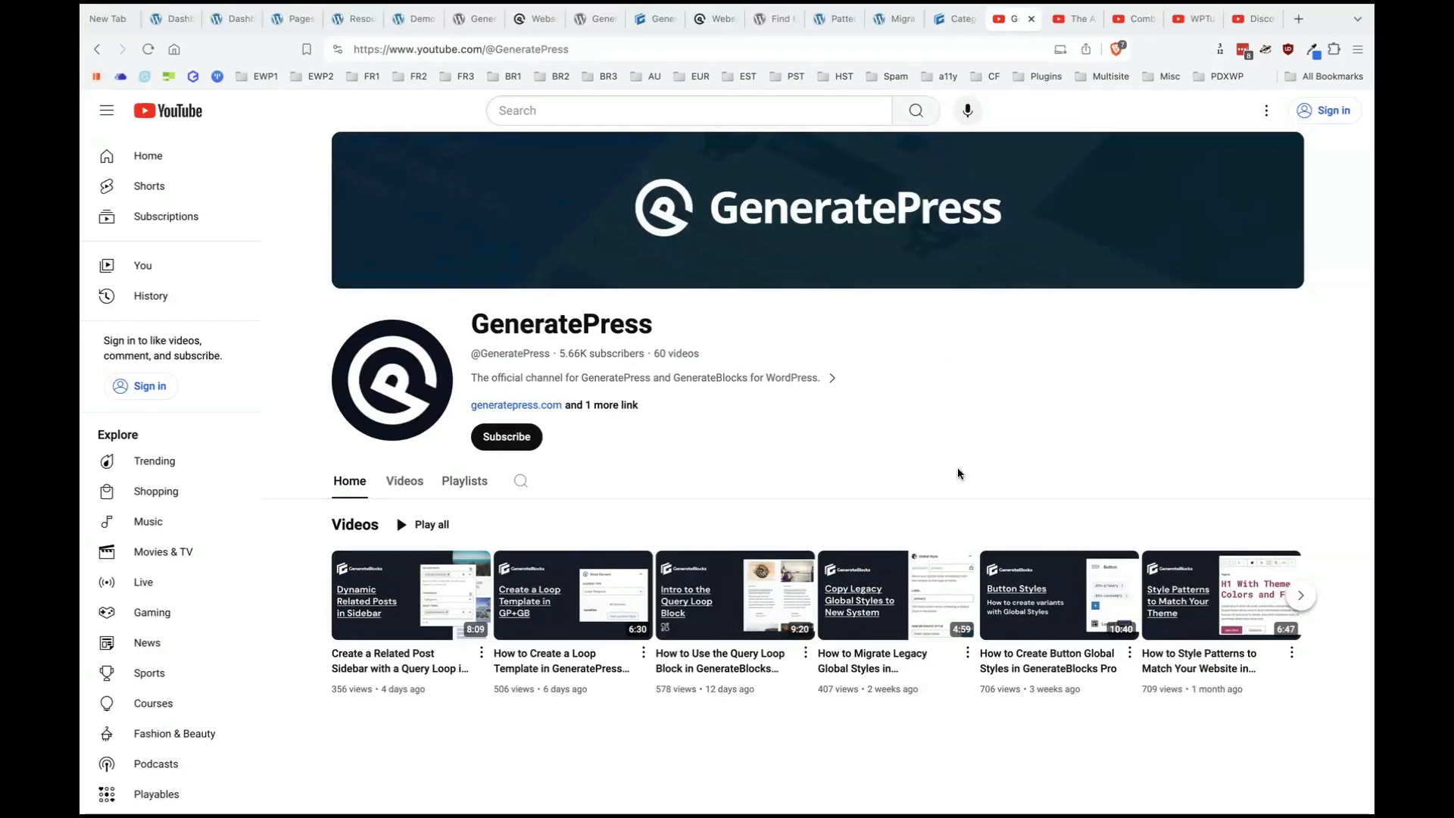
pyautogui.scroll(-3, 957, 466)
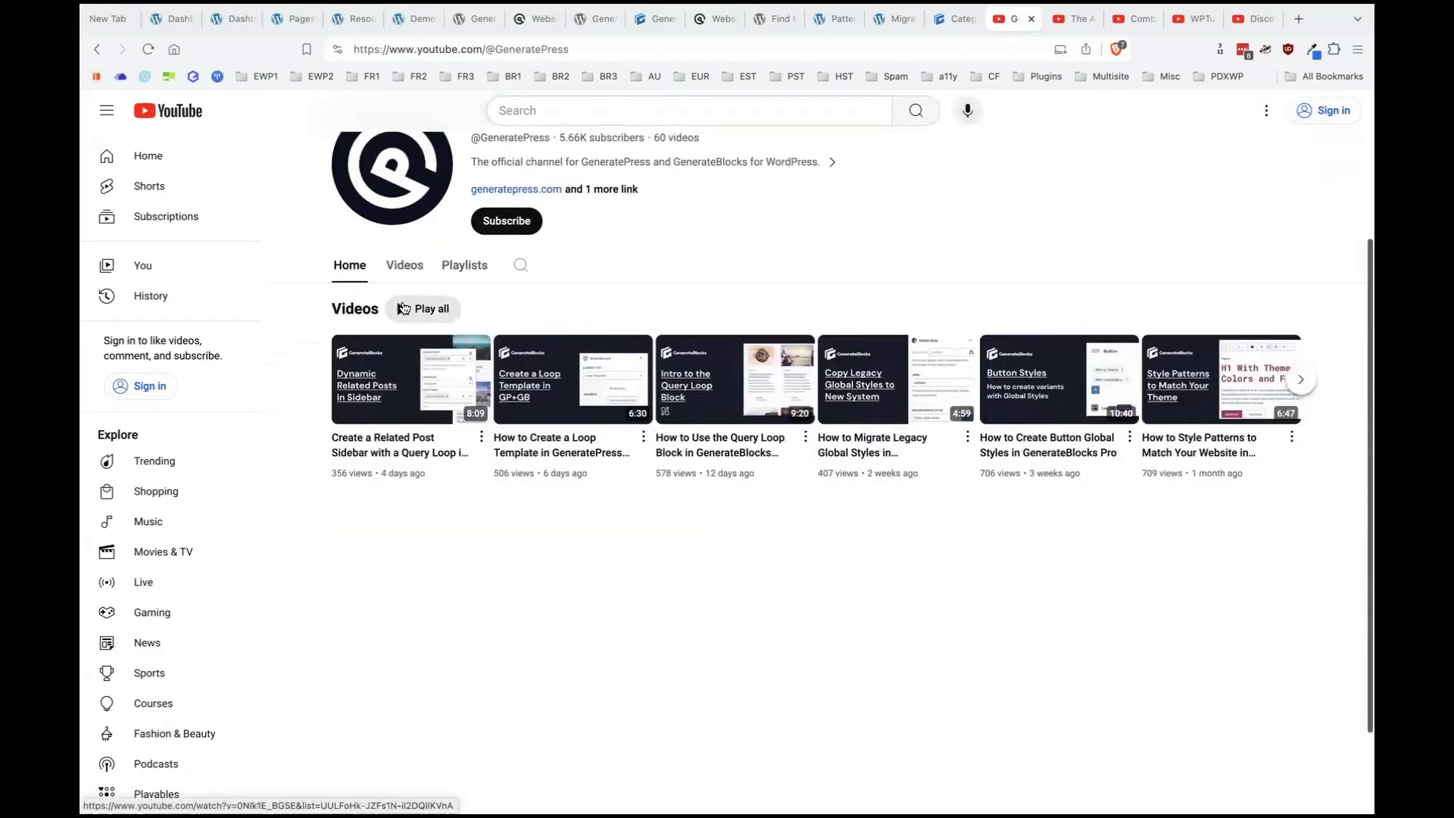
pyautogui.click(404, 267)
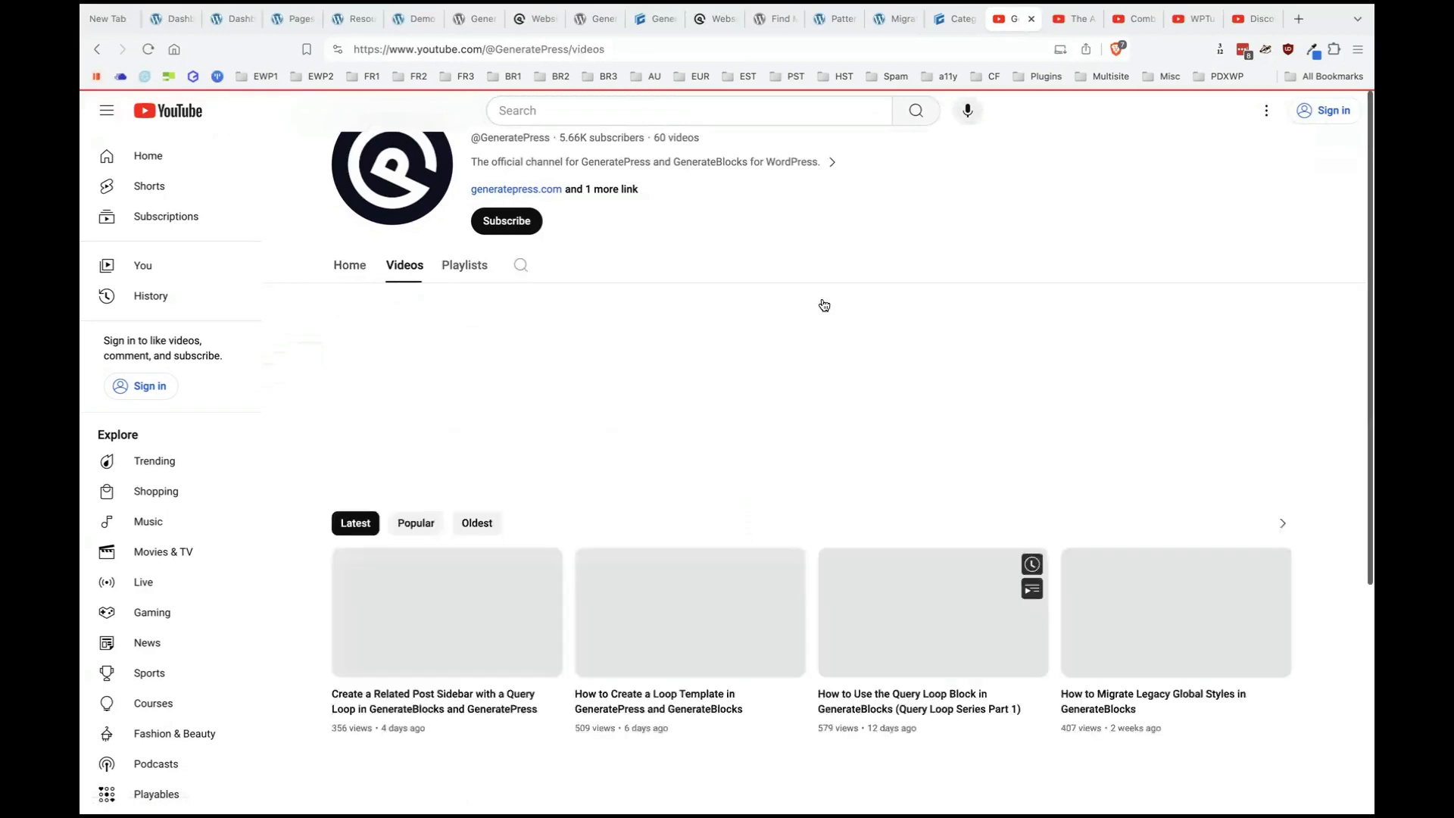
pyautogui.scroll(-5, 815, 433)
pyautogui.scroll(-2, 817, 437)
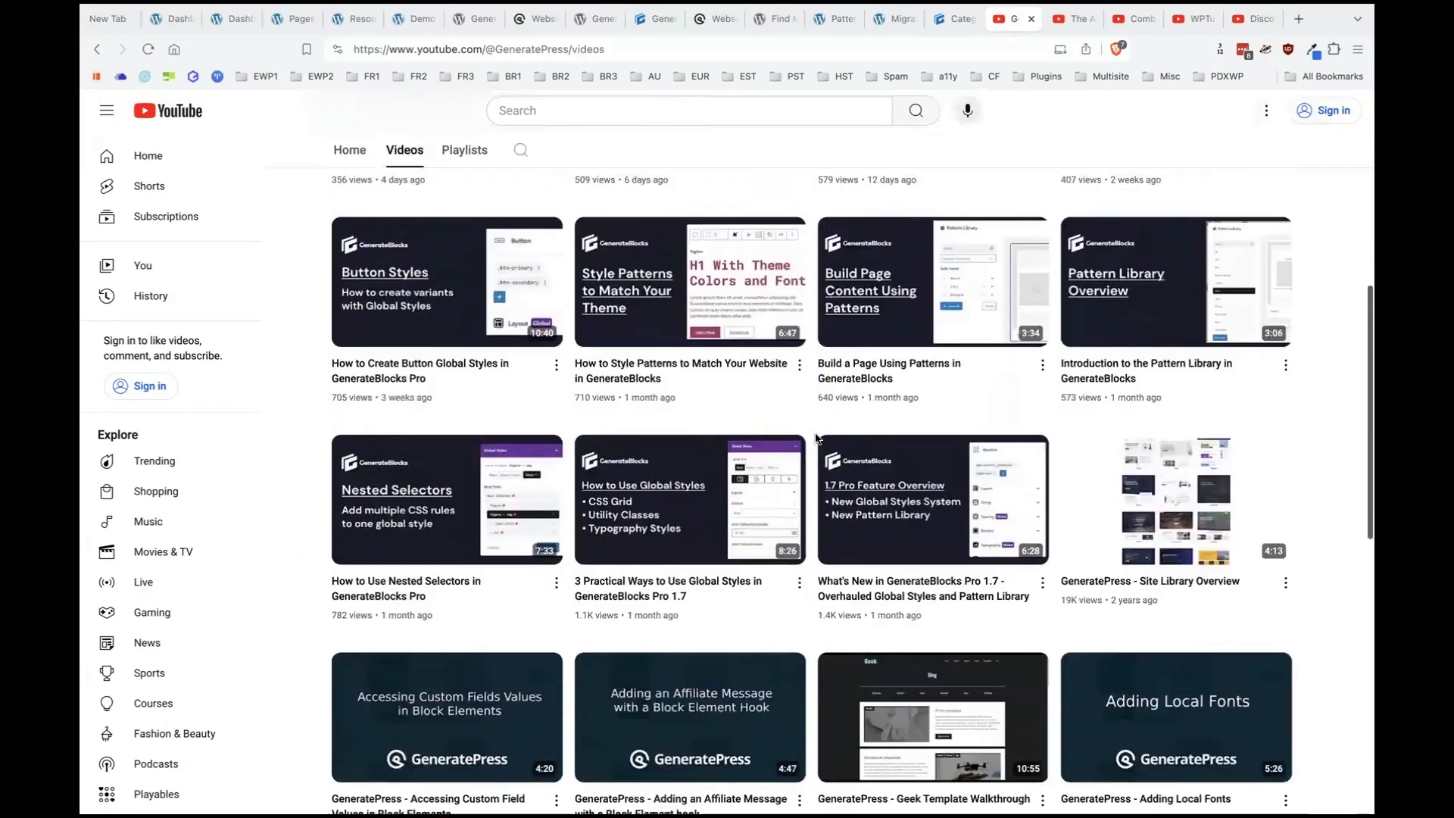
pyautogui.scroll(-2, 861, 439)
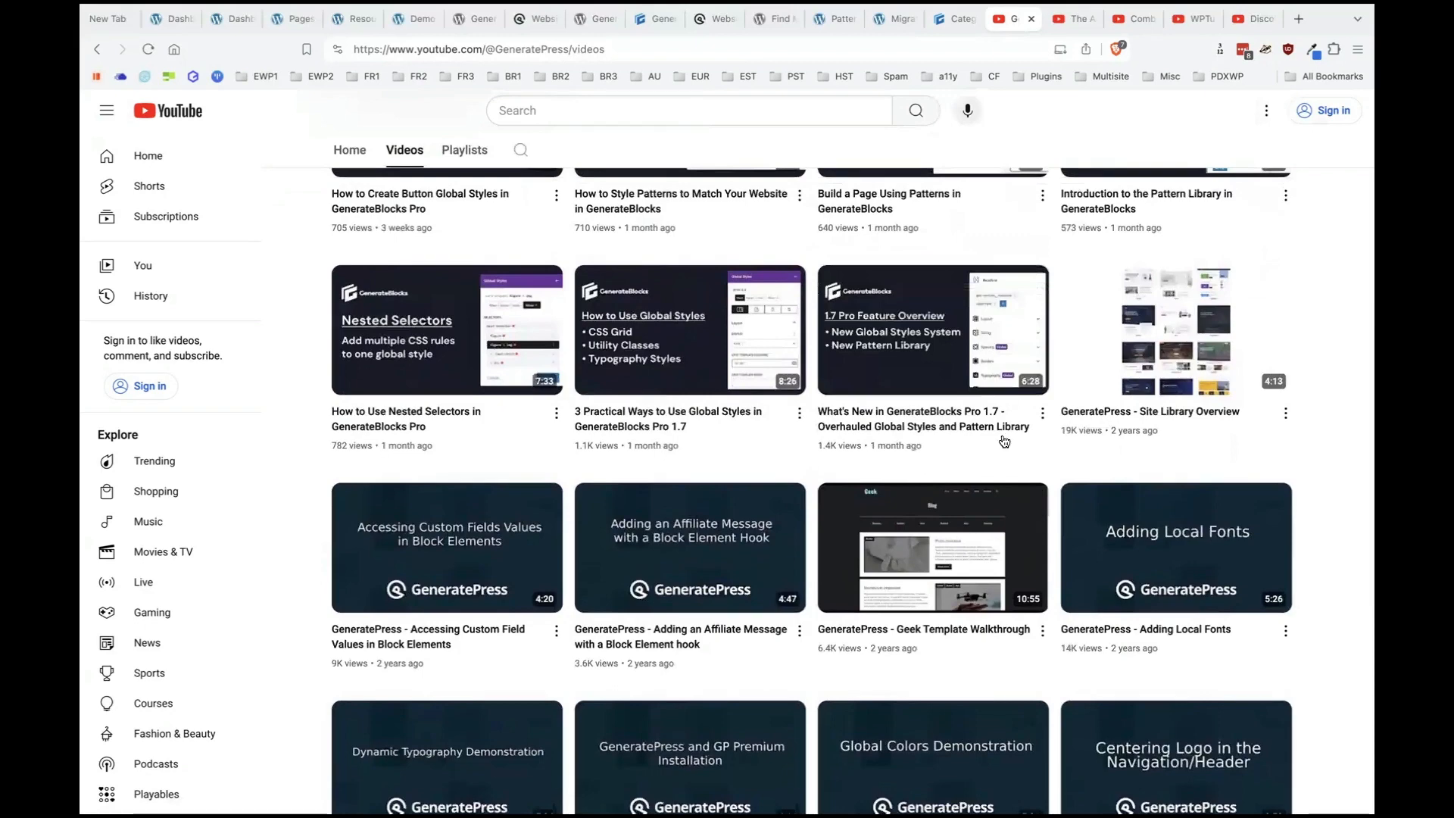
pyautogui.scroll(-1, 1105, 438)
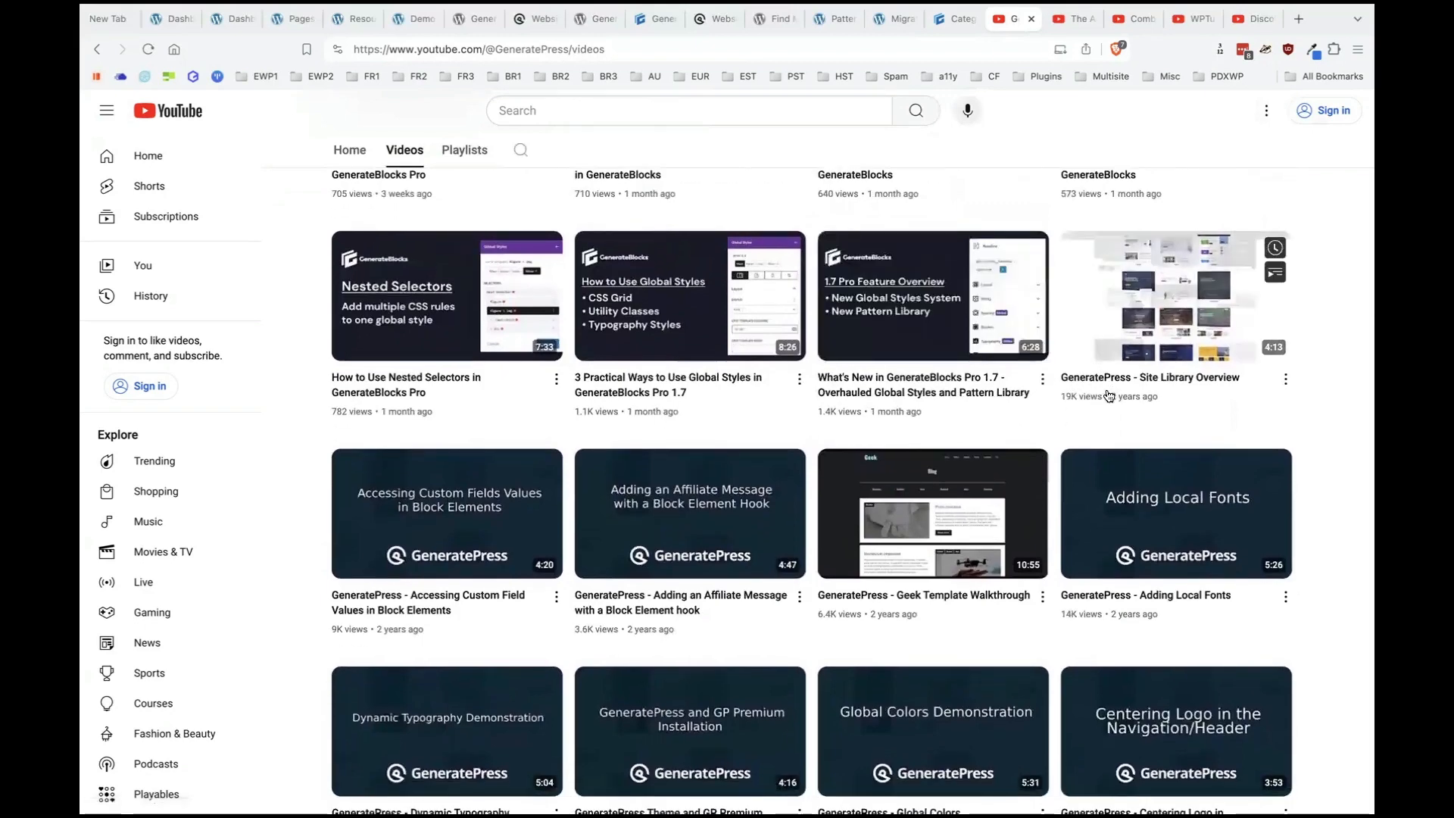
# Look back over the GeneratePress channel's global styles and pattern tutorials, ending at its latest videos.
pyautogui.scroll(1, 913, 436)
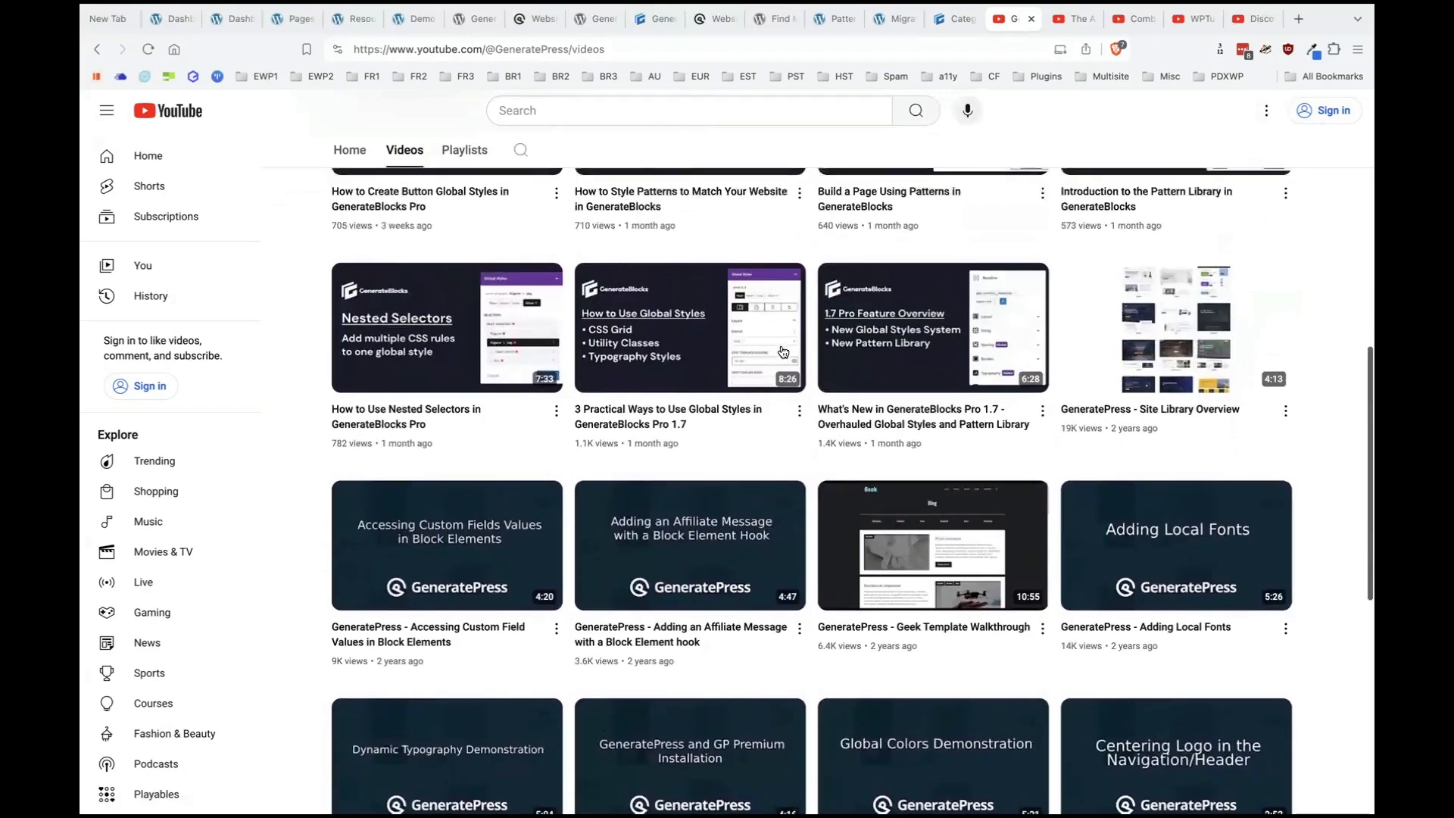
pyautogui.scroll(2, 914, 430)
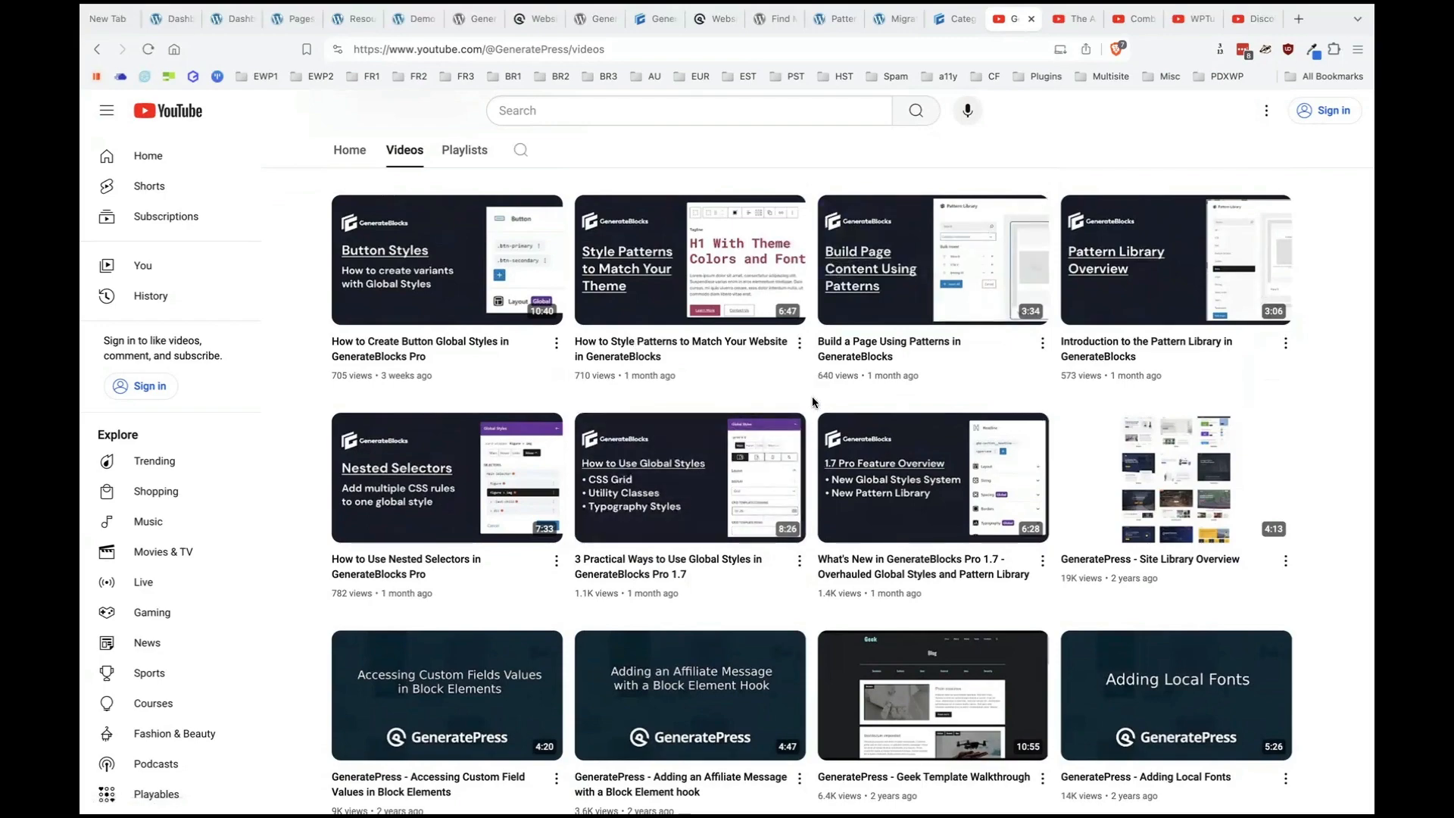
pyautogui.scroll(4, 812, 401)
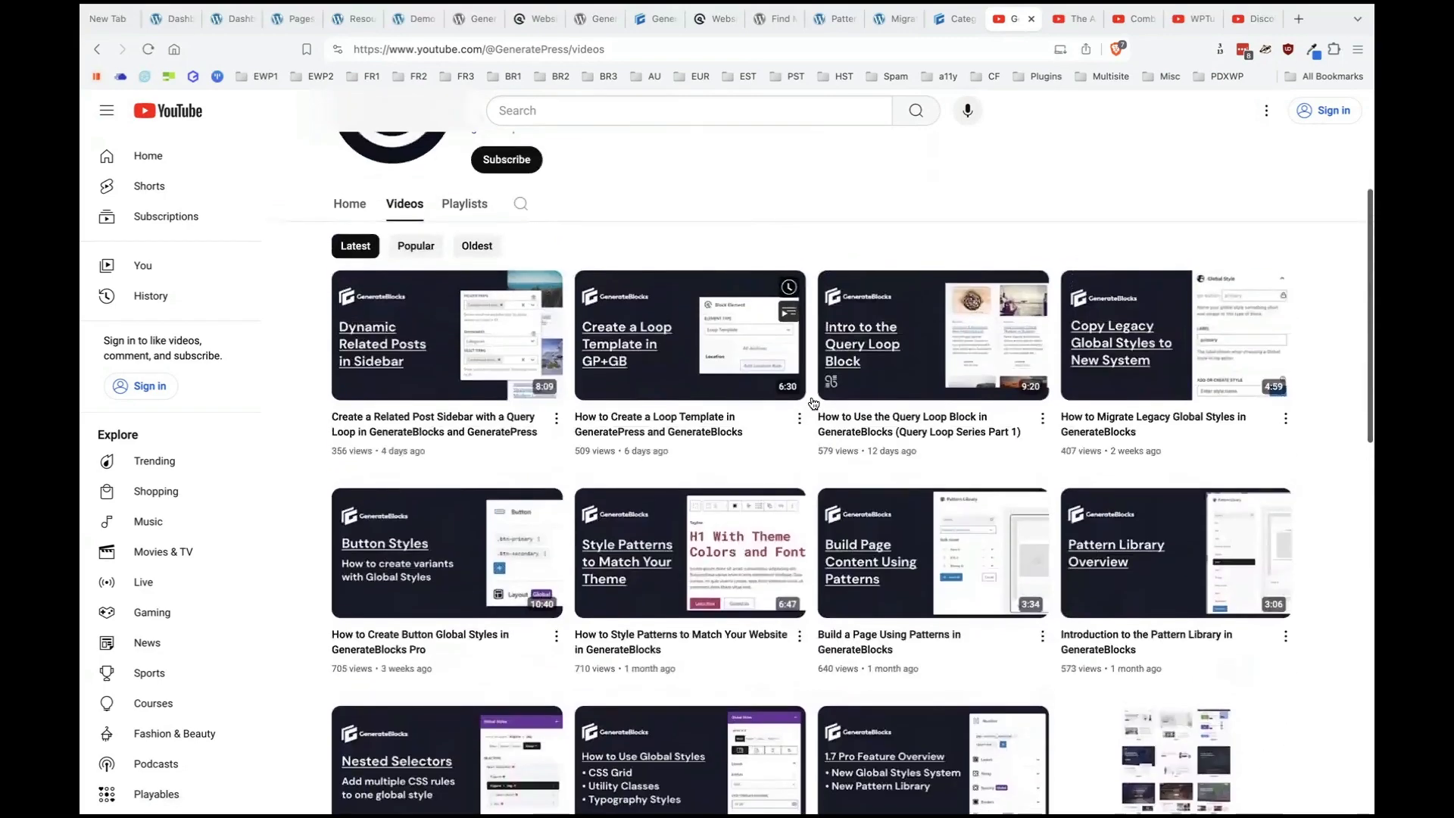
pyautogui.scroll(-2, 812, 397)
pyautogui.scroll(5, 848, 495)
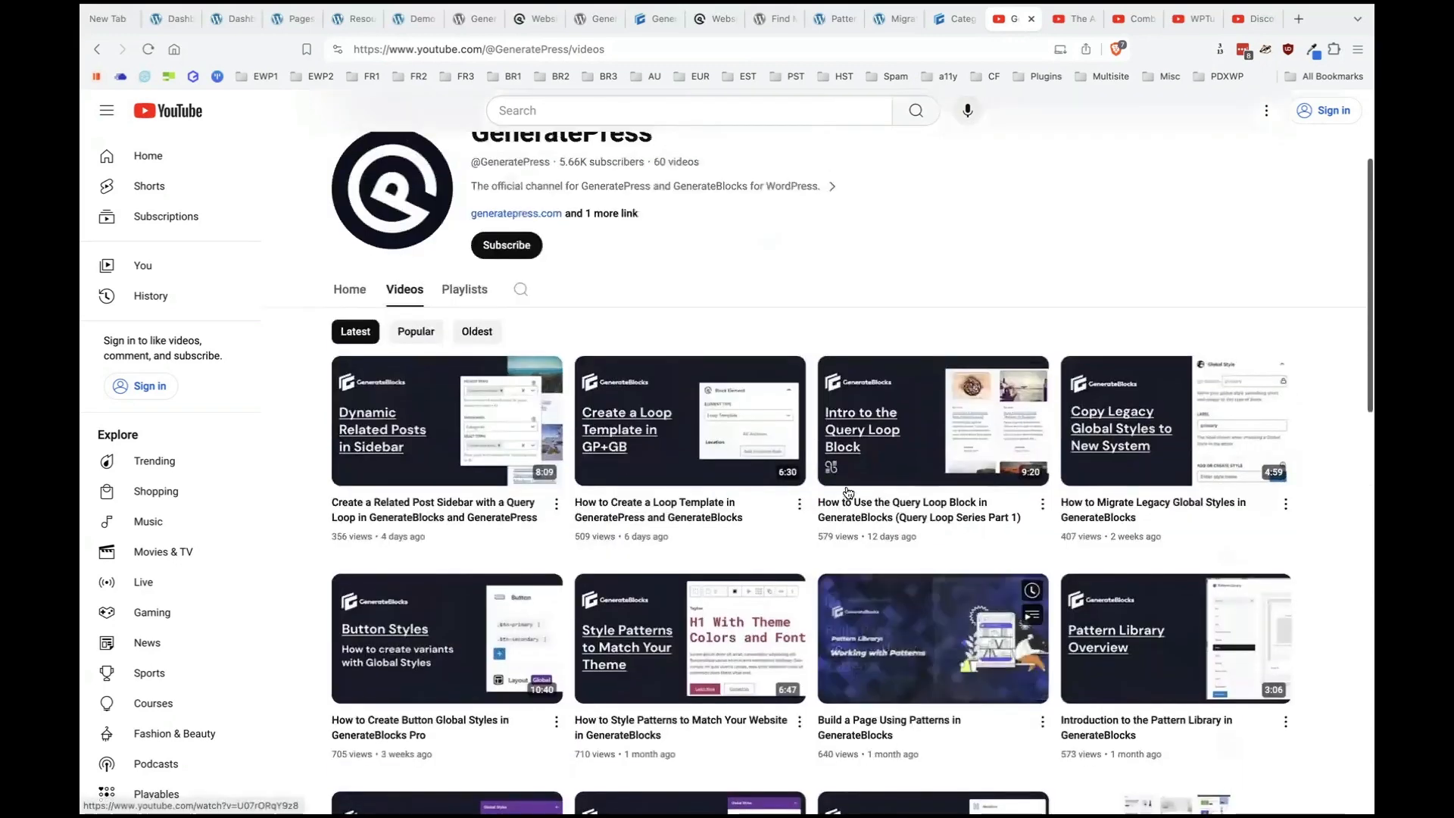
# Look over the home page of The Admin Bar YouTube channel, including its recent and popular videos.
pyautogui.hotkey('ctrl', 'Tab')
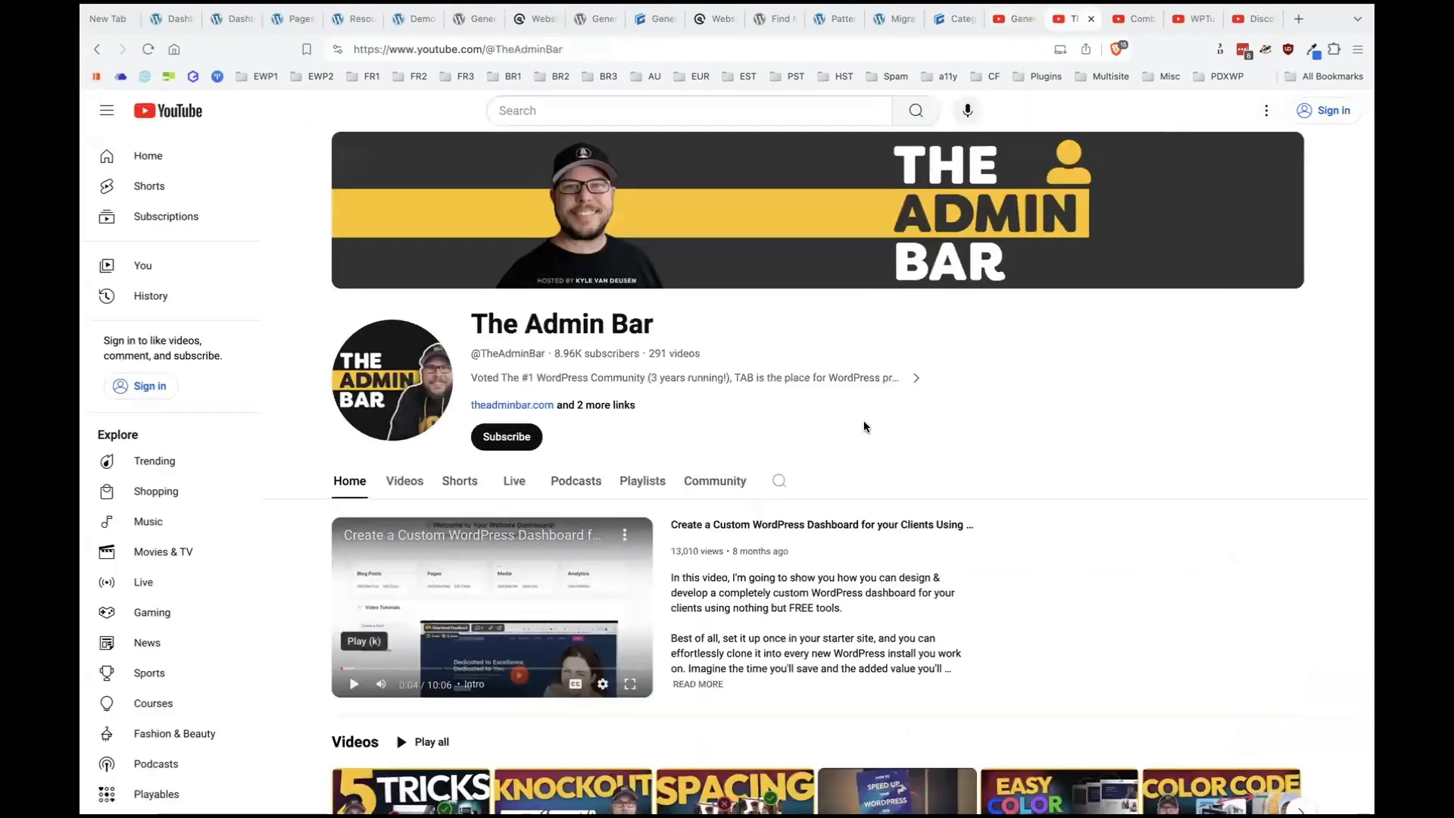
pyautogui.scroll(-1, 899, 427)
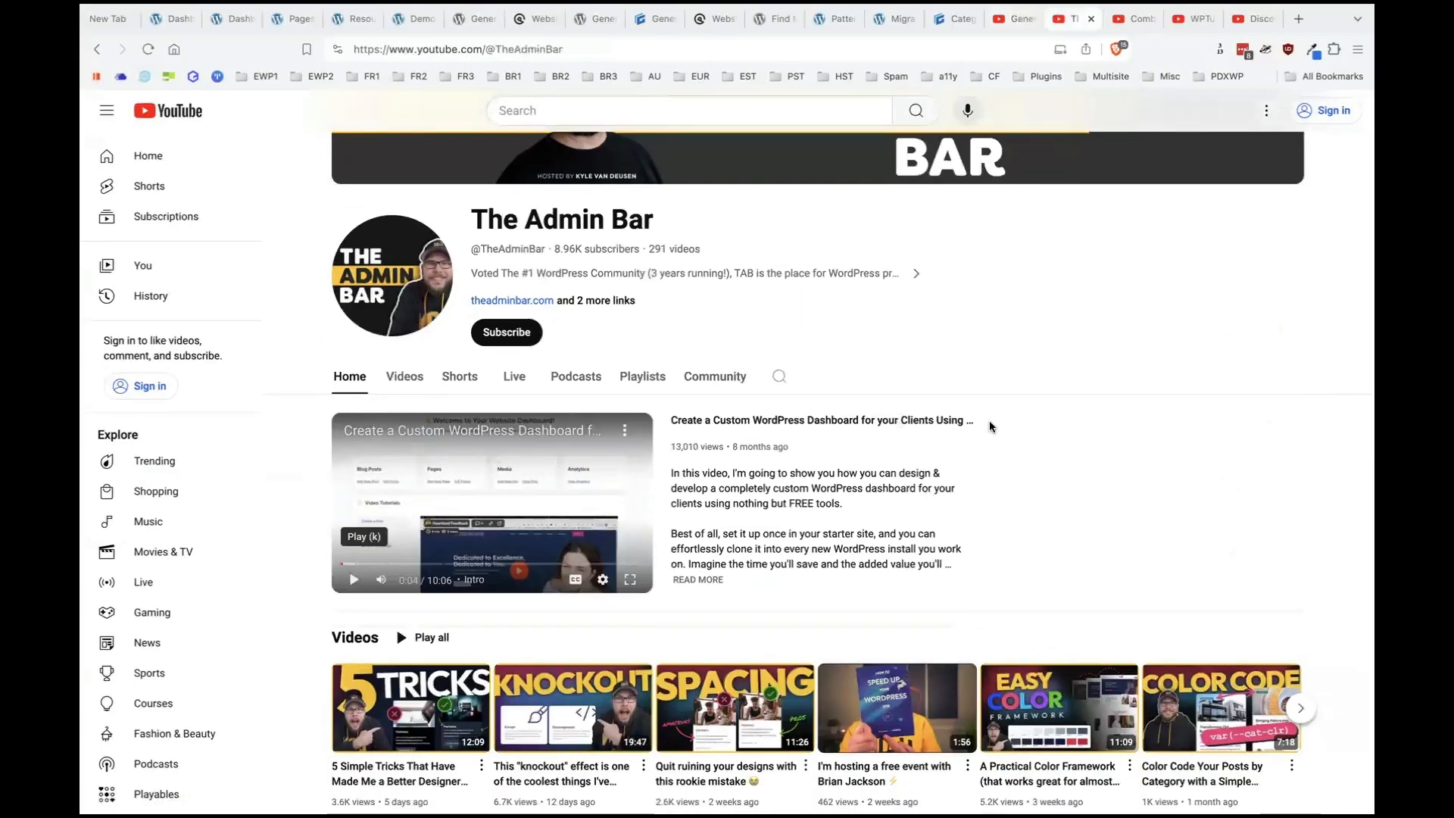
pyautogui.scroll(-1, 989, 427)
pyautogui.scroll(-1, 988, 426)
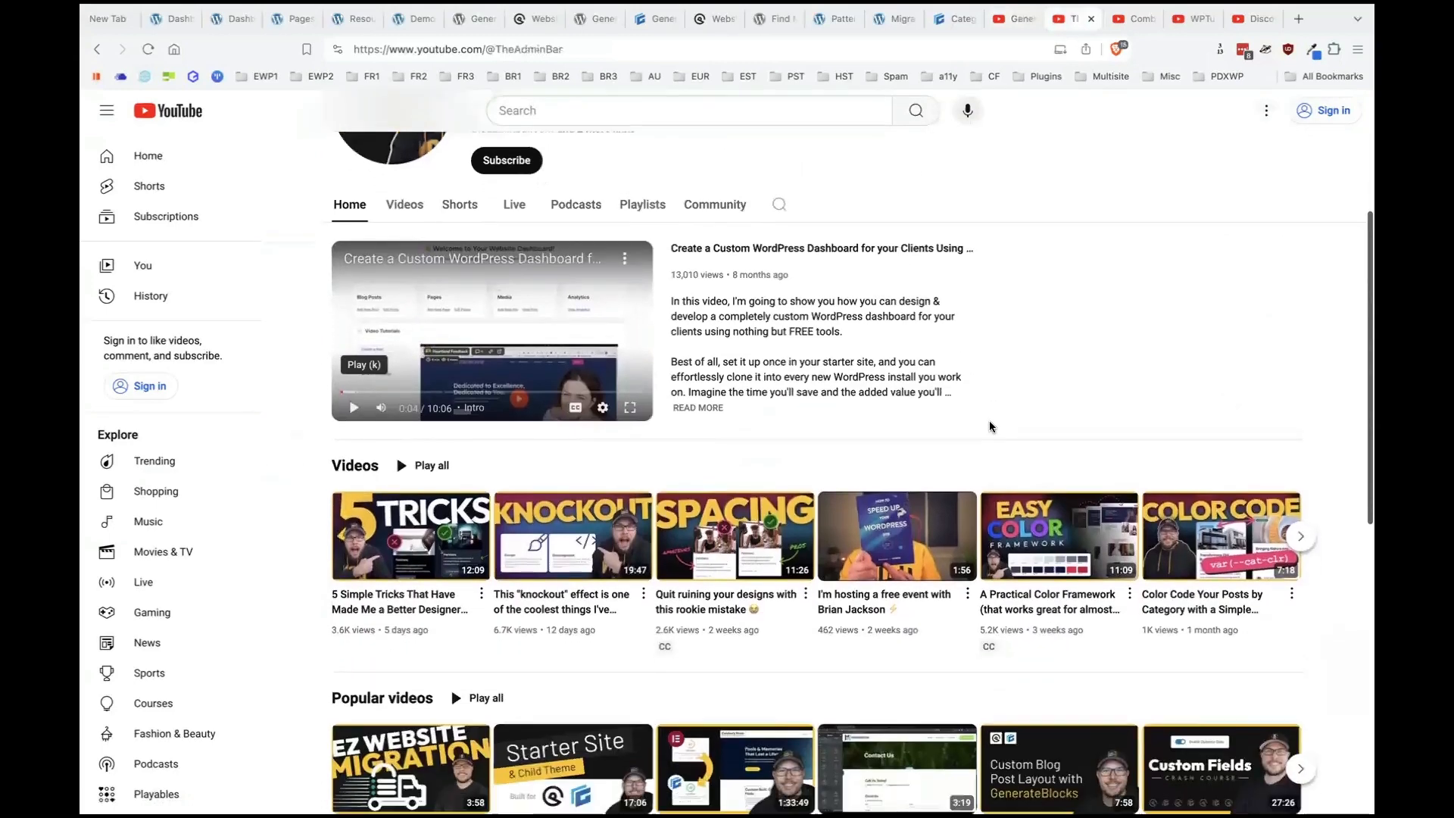
pyautogui.scroll(-2, 795, 446)
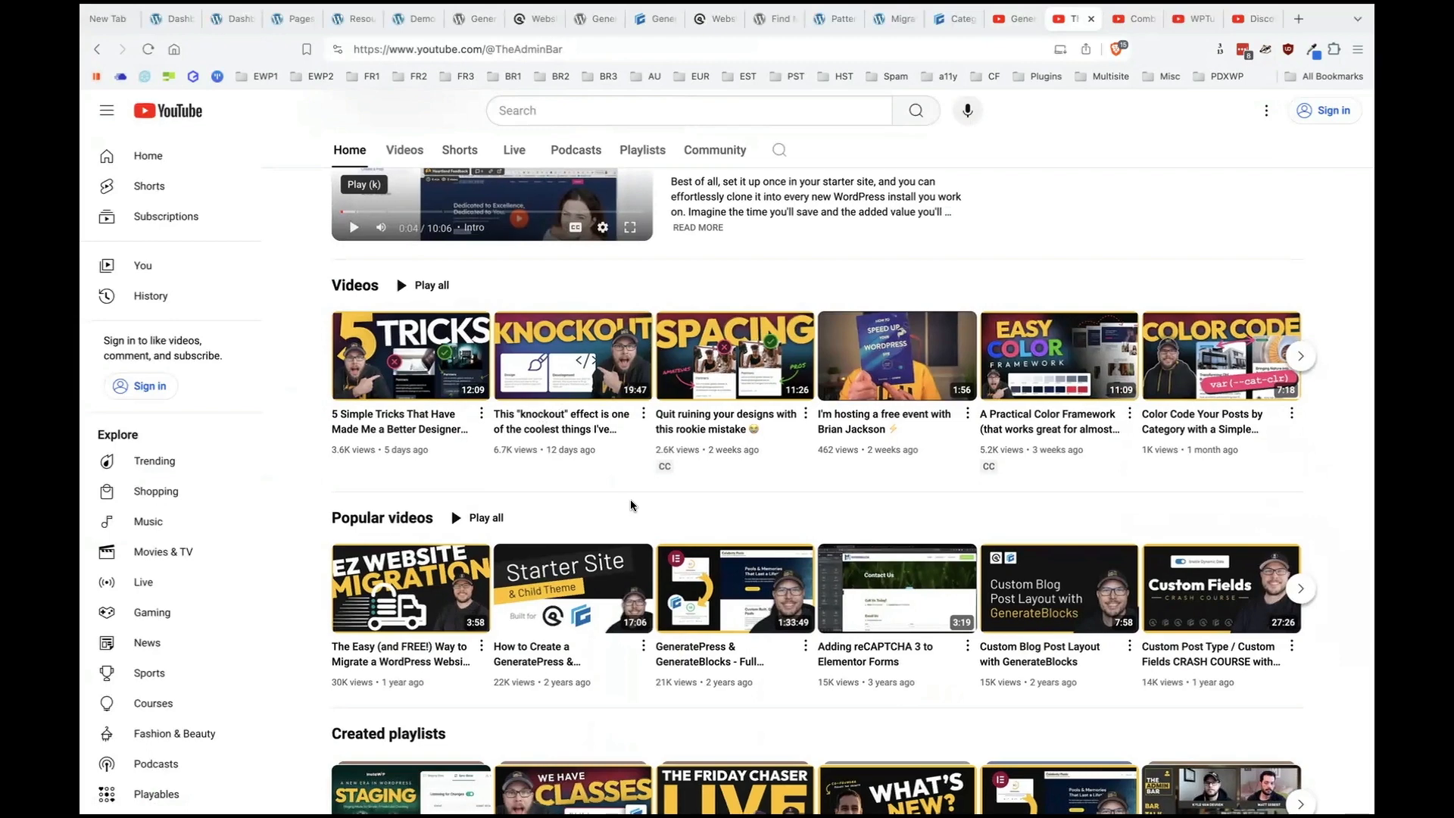
pyautogui.scroll(3, 632, 507)
pyautogui.scroll(2, 633, 506)
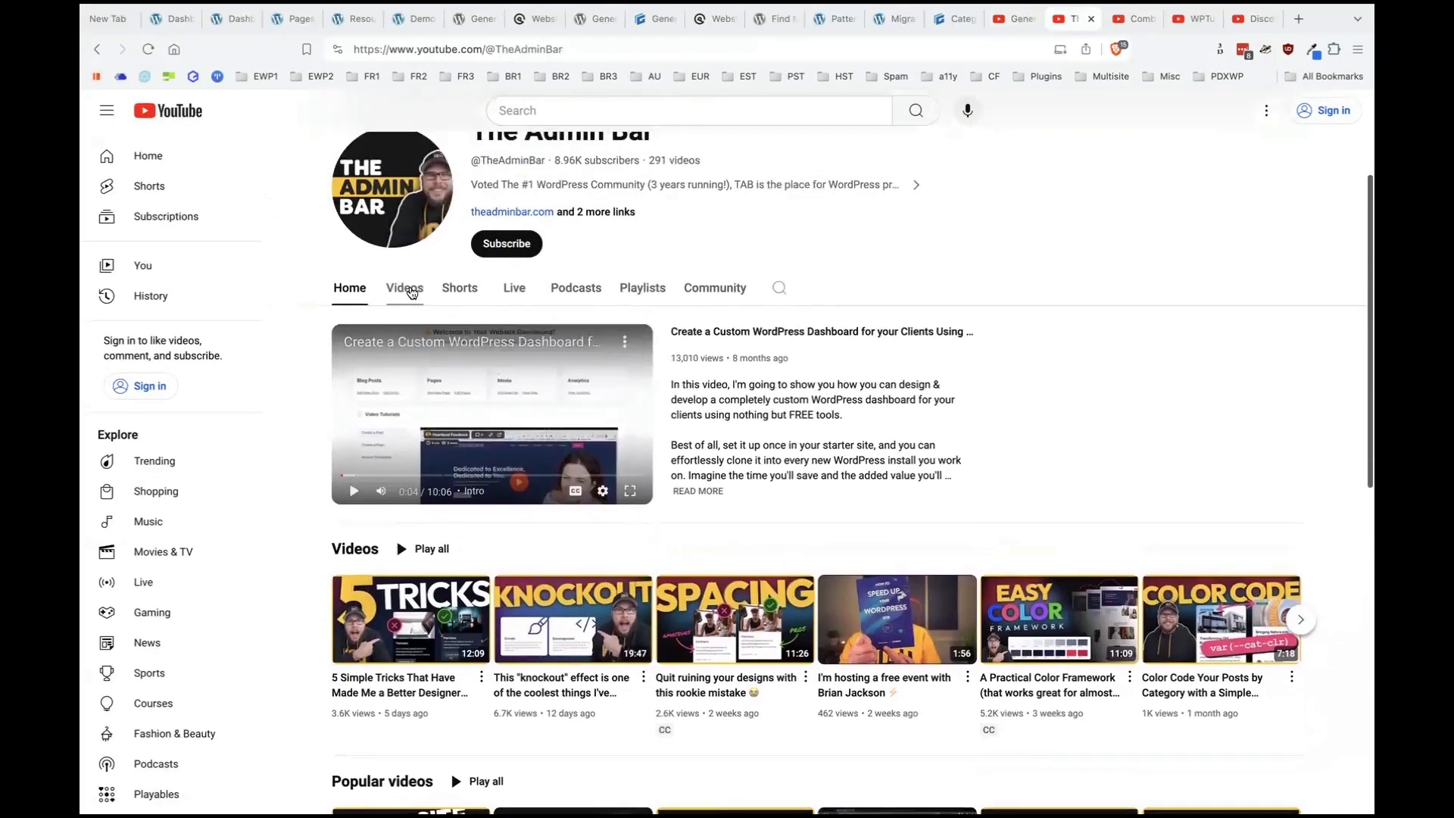
# Show all videos of The Admin Bar channel and browse its latest design and GenerateBlocks tutorials.
pyautogui.click(404, 287)
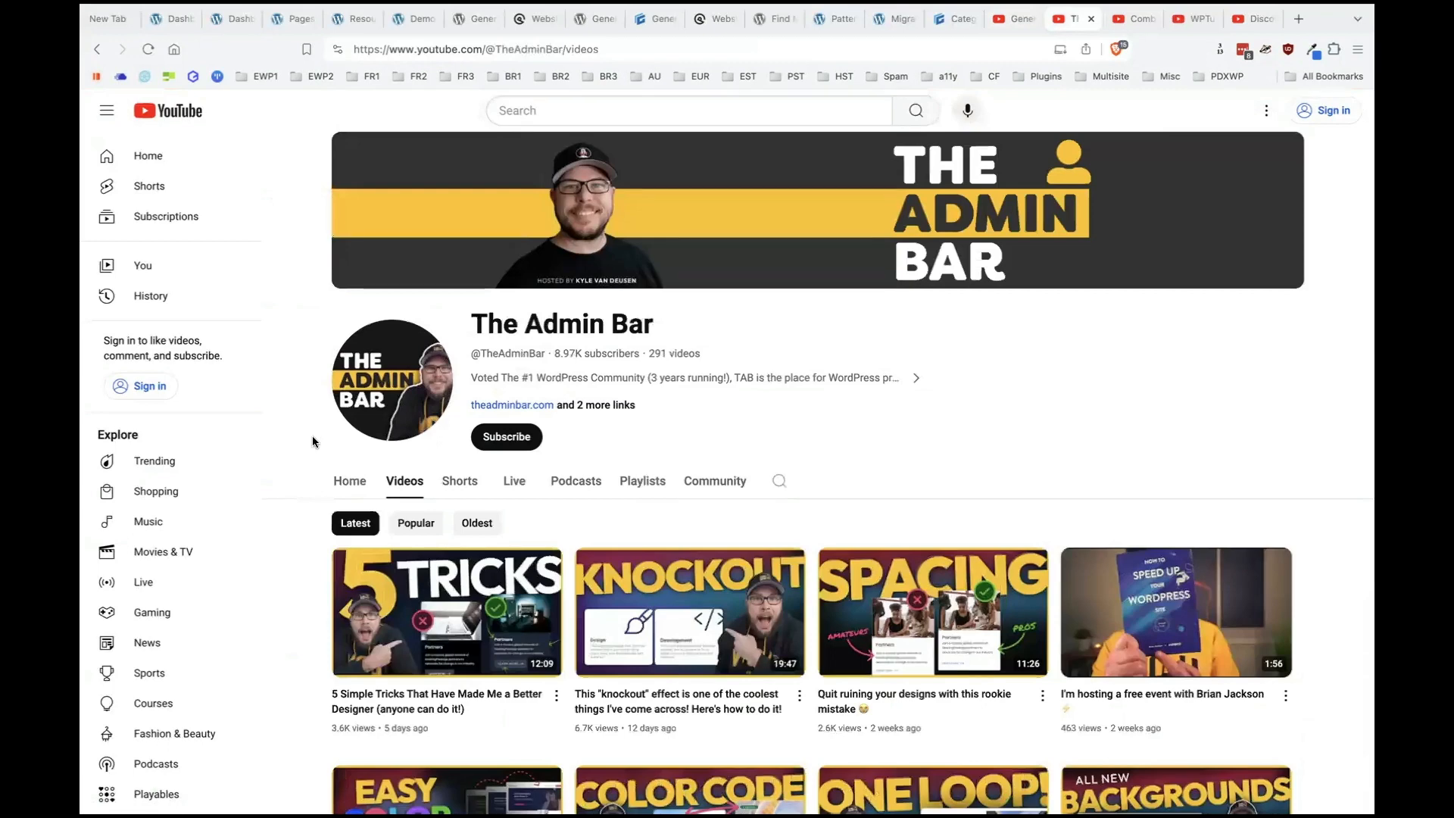
pyautogui.scroll(-3, 311, 442)
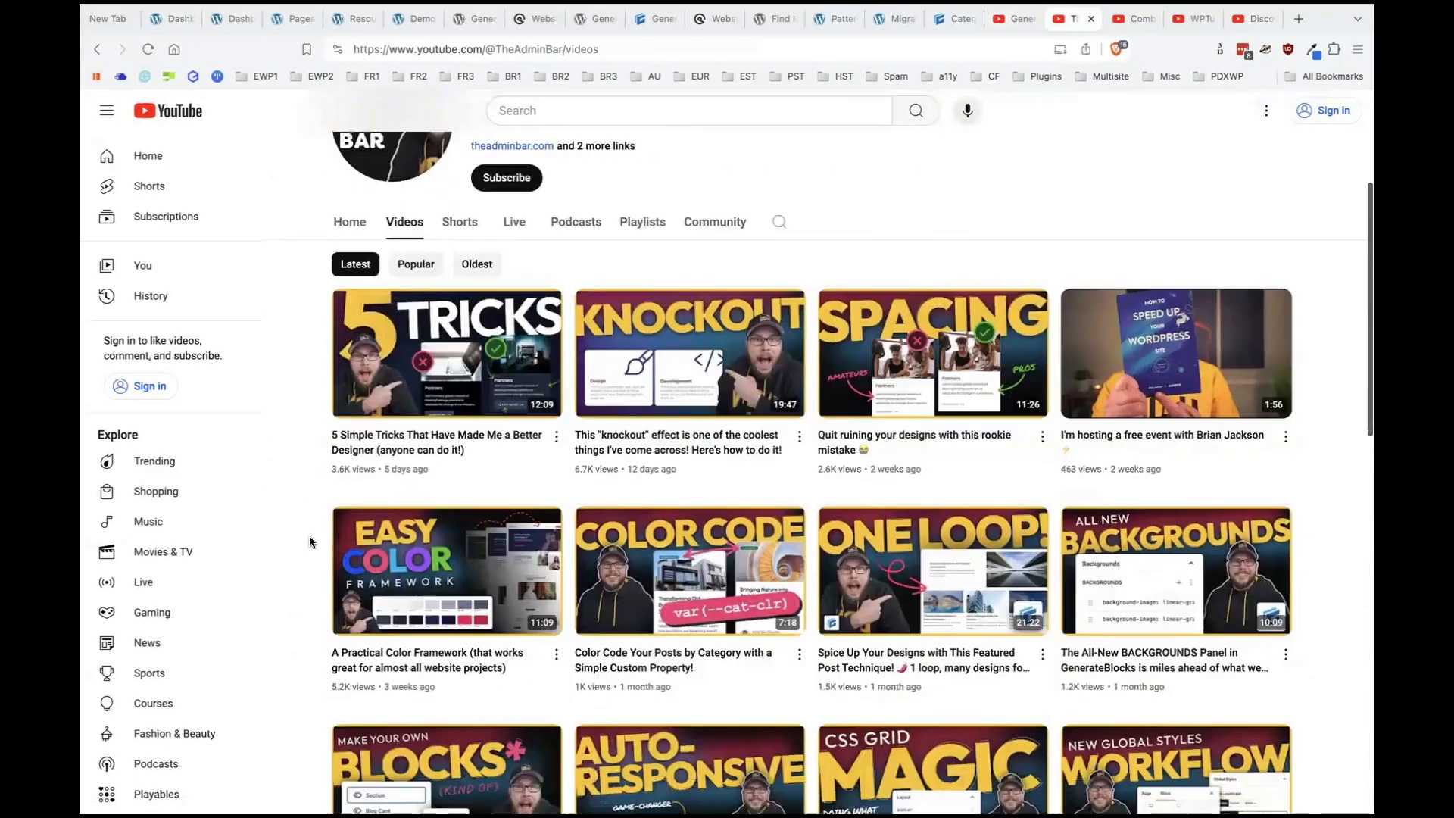
pyautogui.scroll(-1, 309, 540)
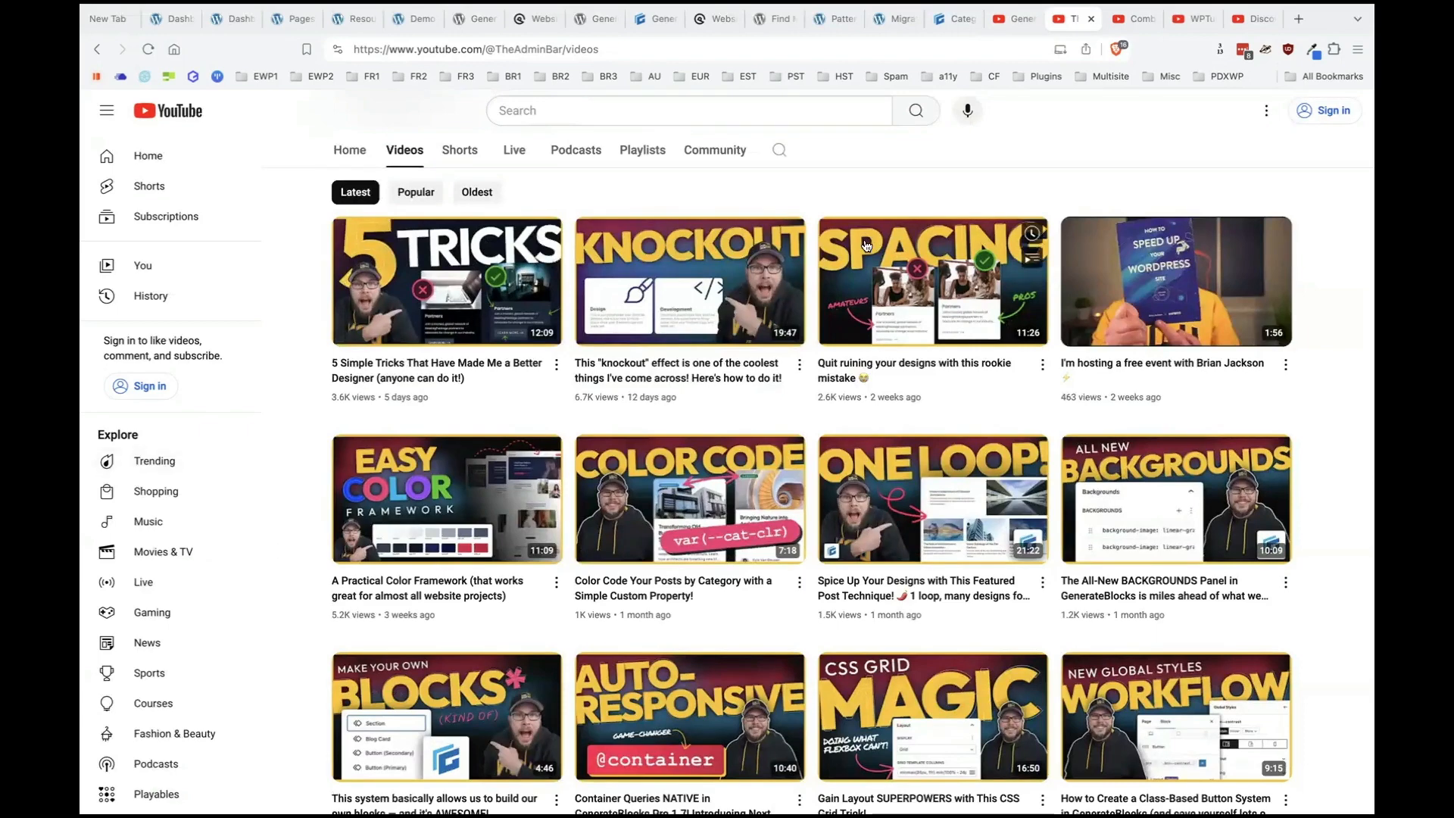
pyautogui.scroll(-3, 863, 287)
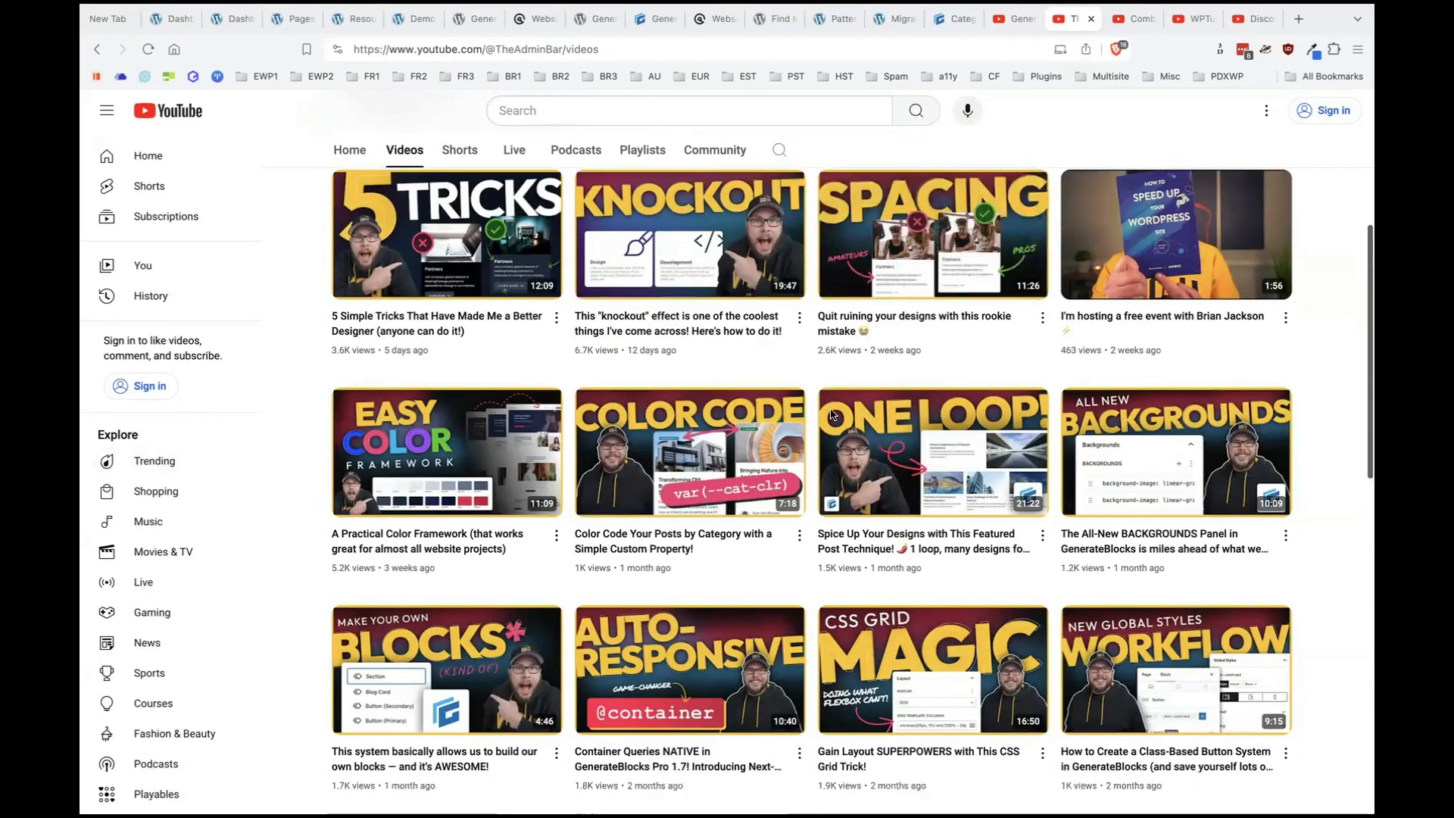
pyautogui.scroll(2, 830, 413)
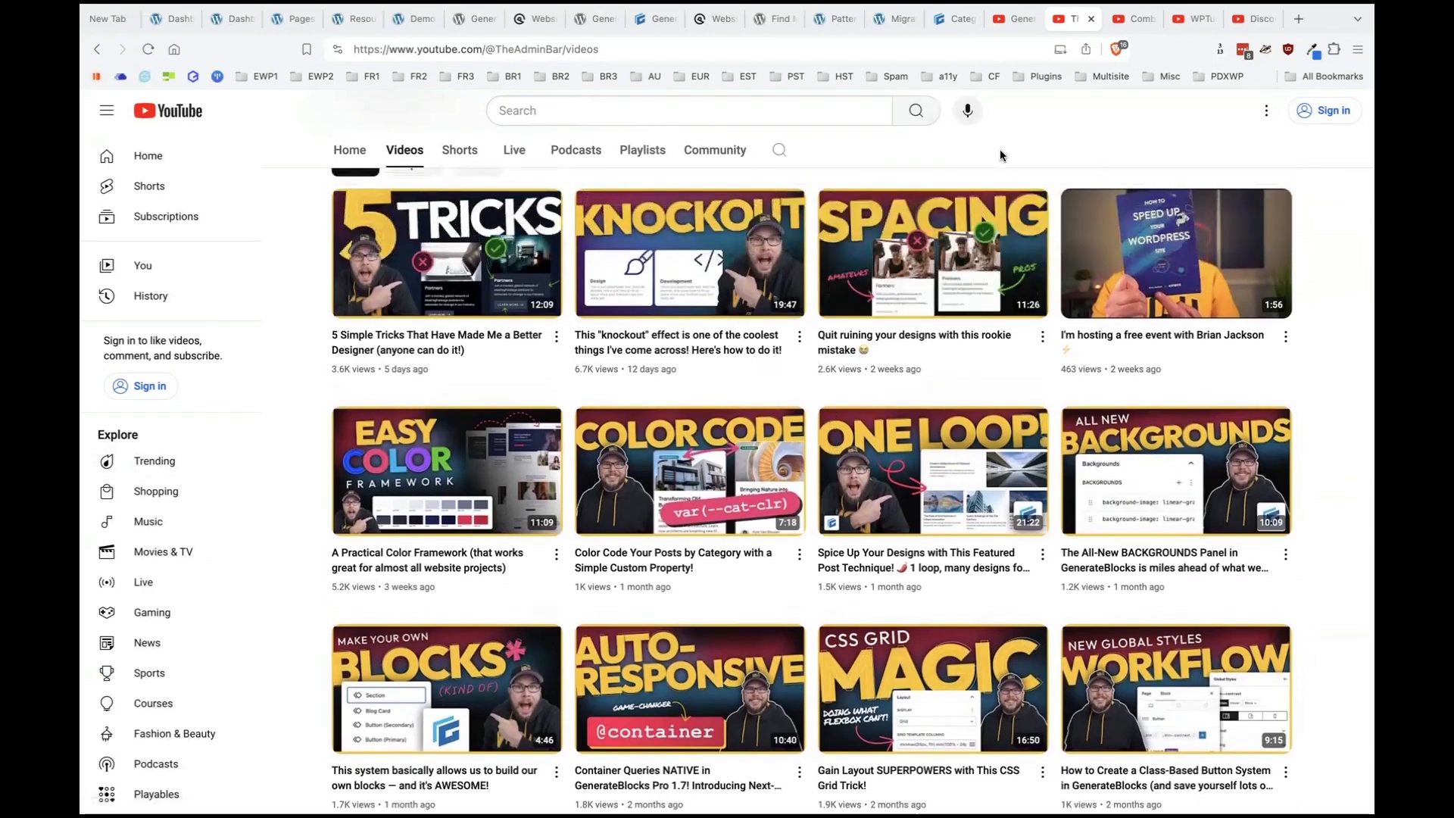
pyautogui.scroll(1, 999, 155)
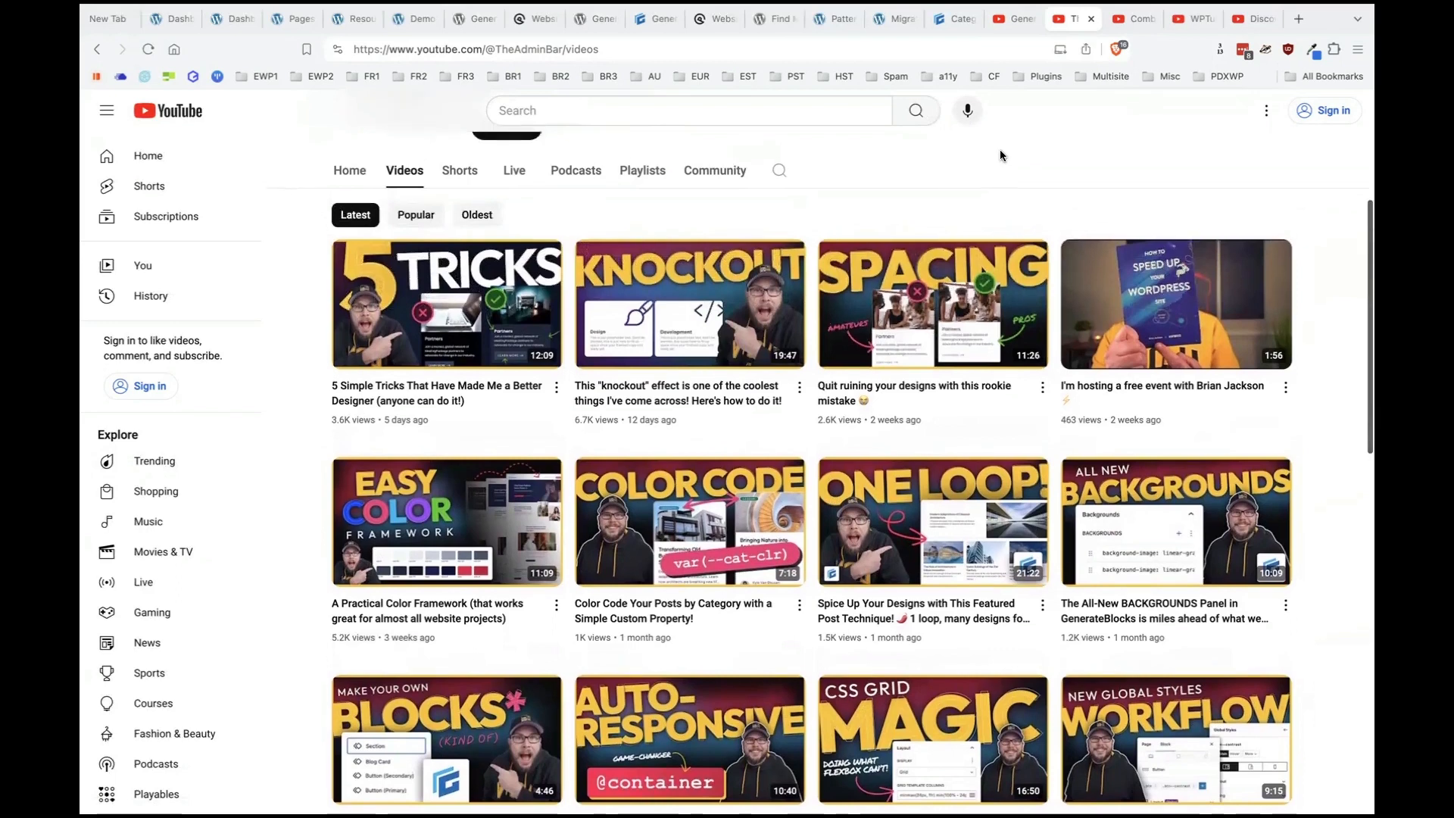
pyautogui.scroll(1, 999, 155)
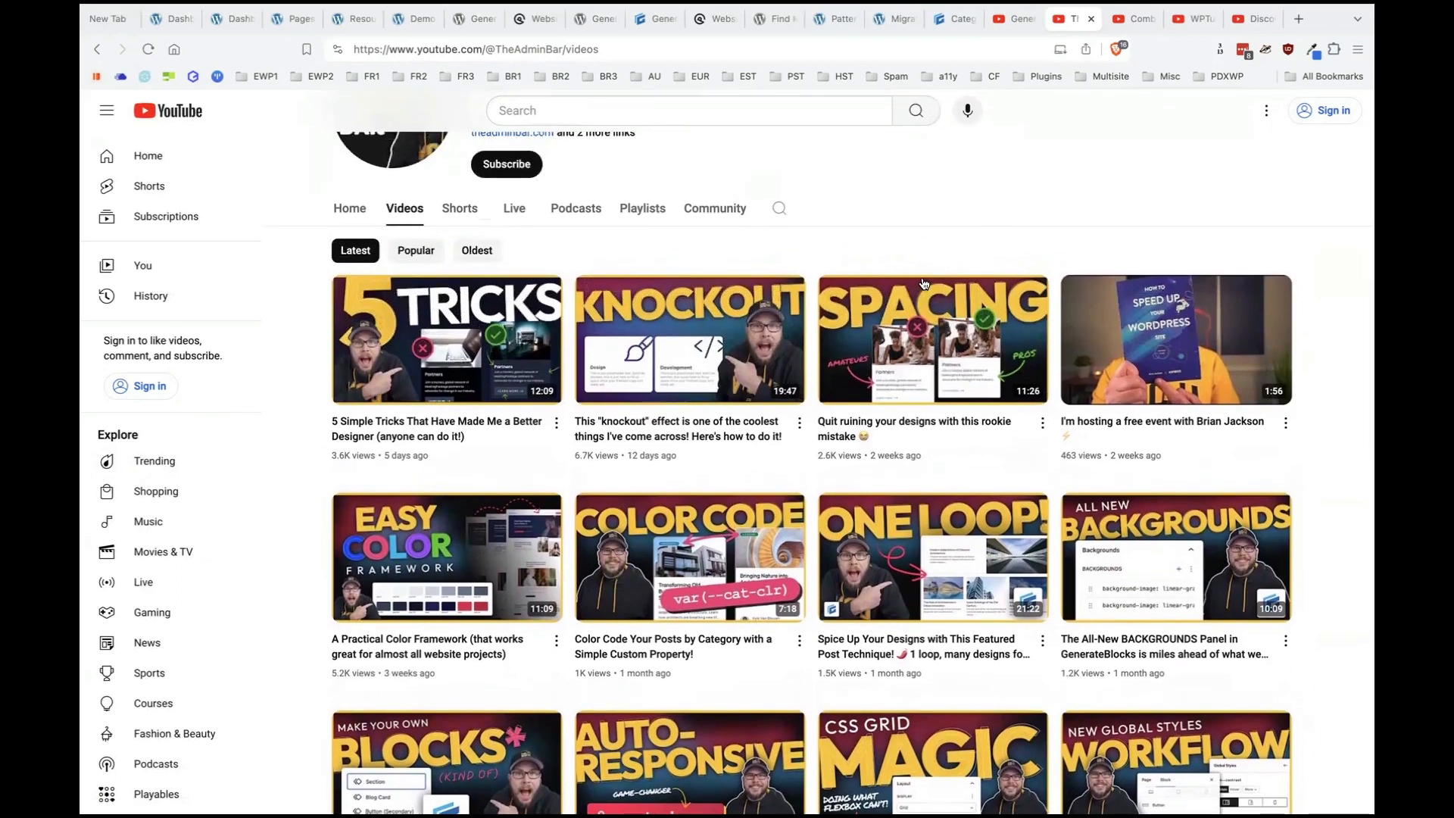
pyautogui.scroll(2, 894, 253)
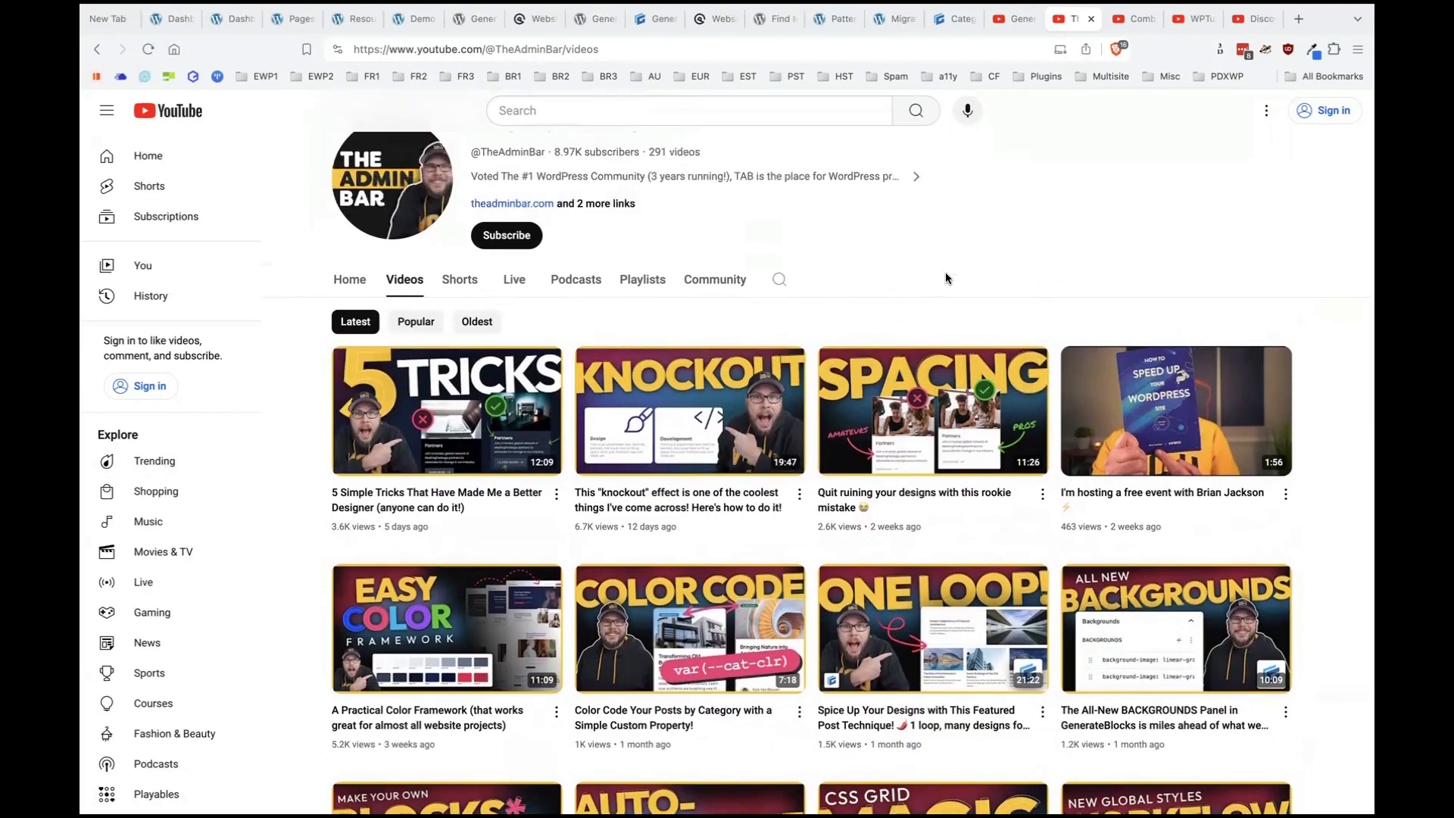
# View the page of The Admin Bar's video on combining classes and patterns into reusable components, including its description.
pyautogui.hotkey('ctrl', 'Tab')
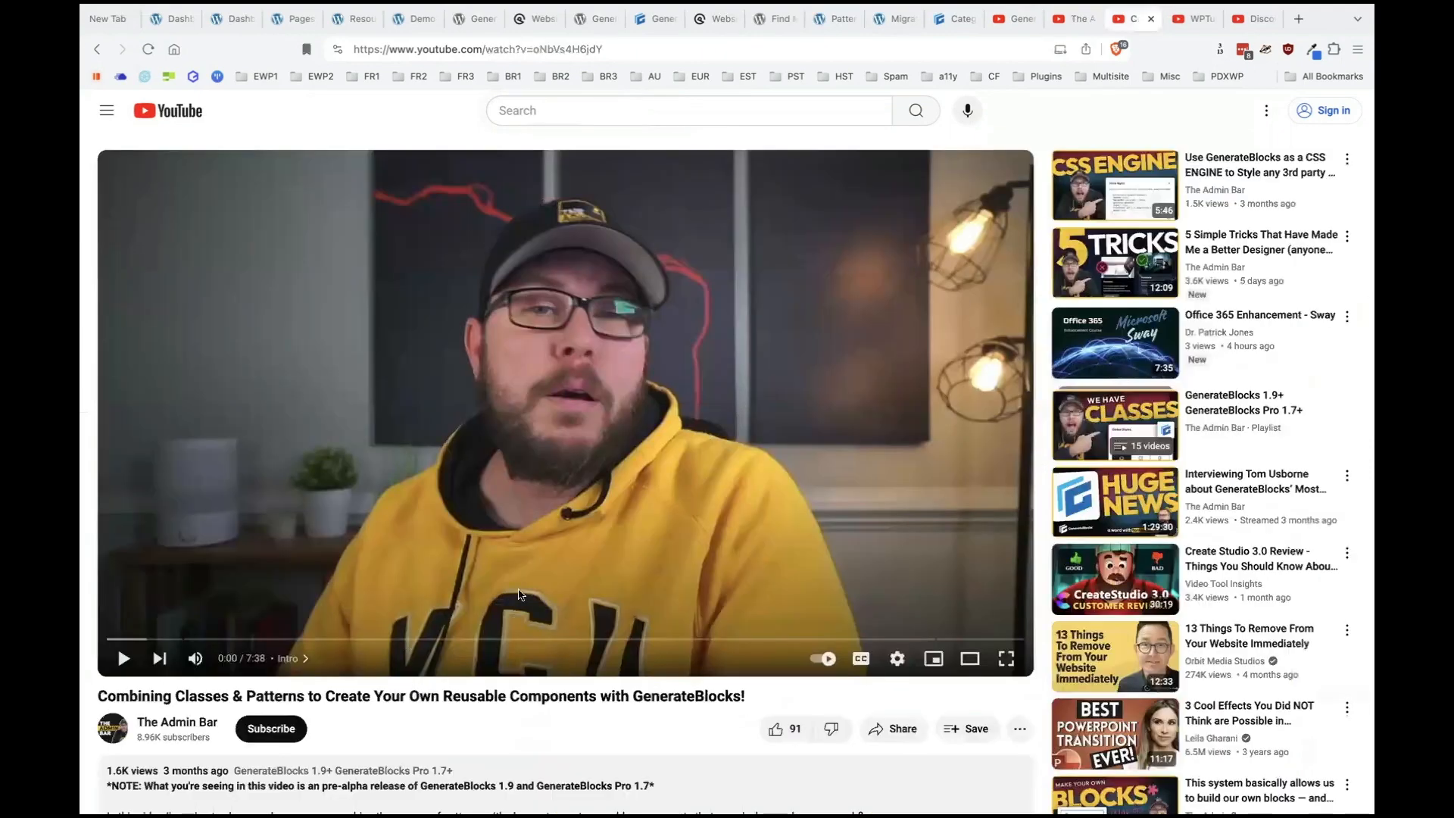
pyautogui.scroll(-2, 614, 507)
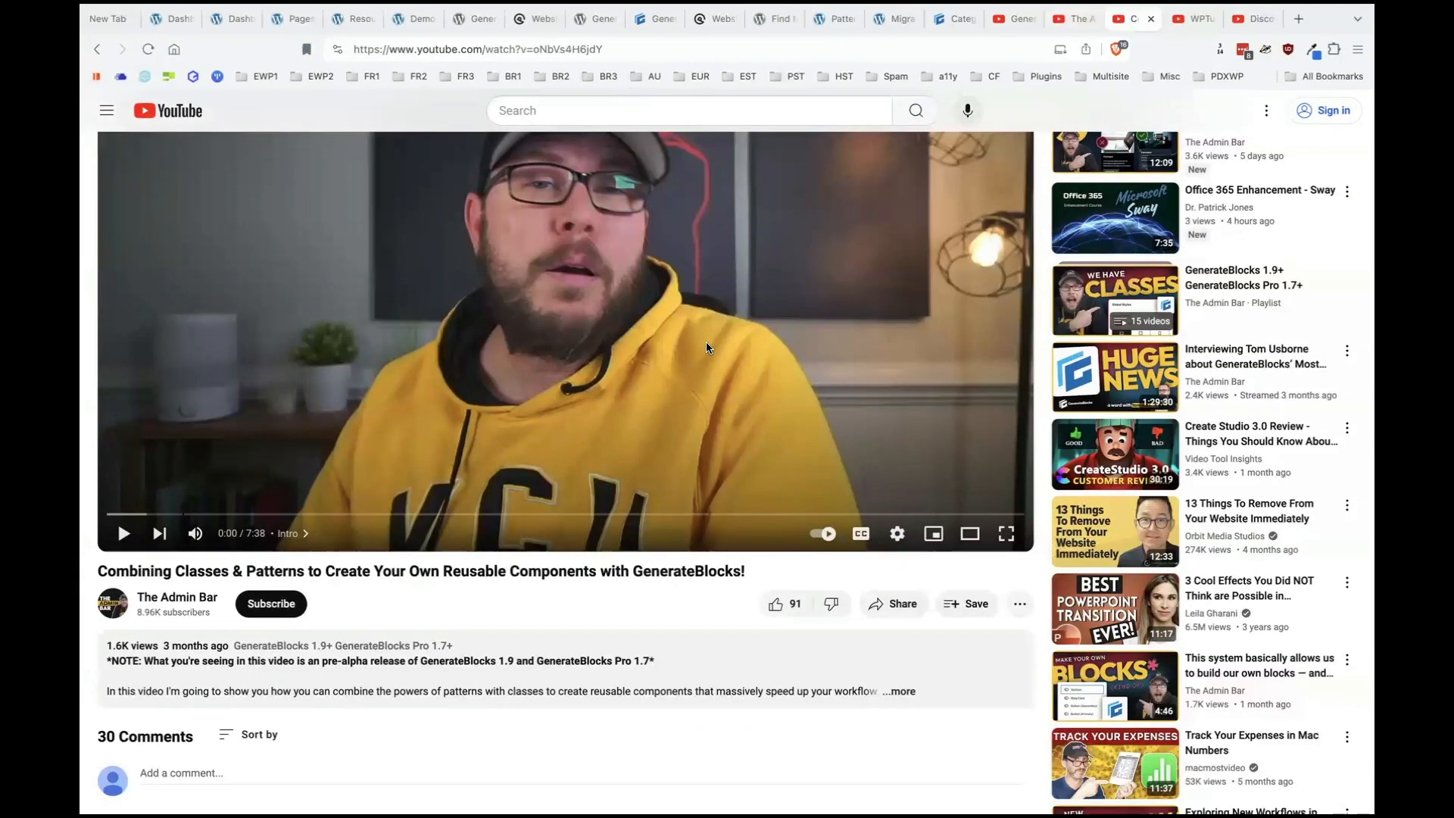
pyautogui.scroll(2, 728, 289)
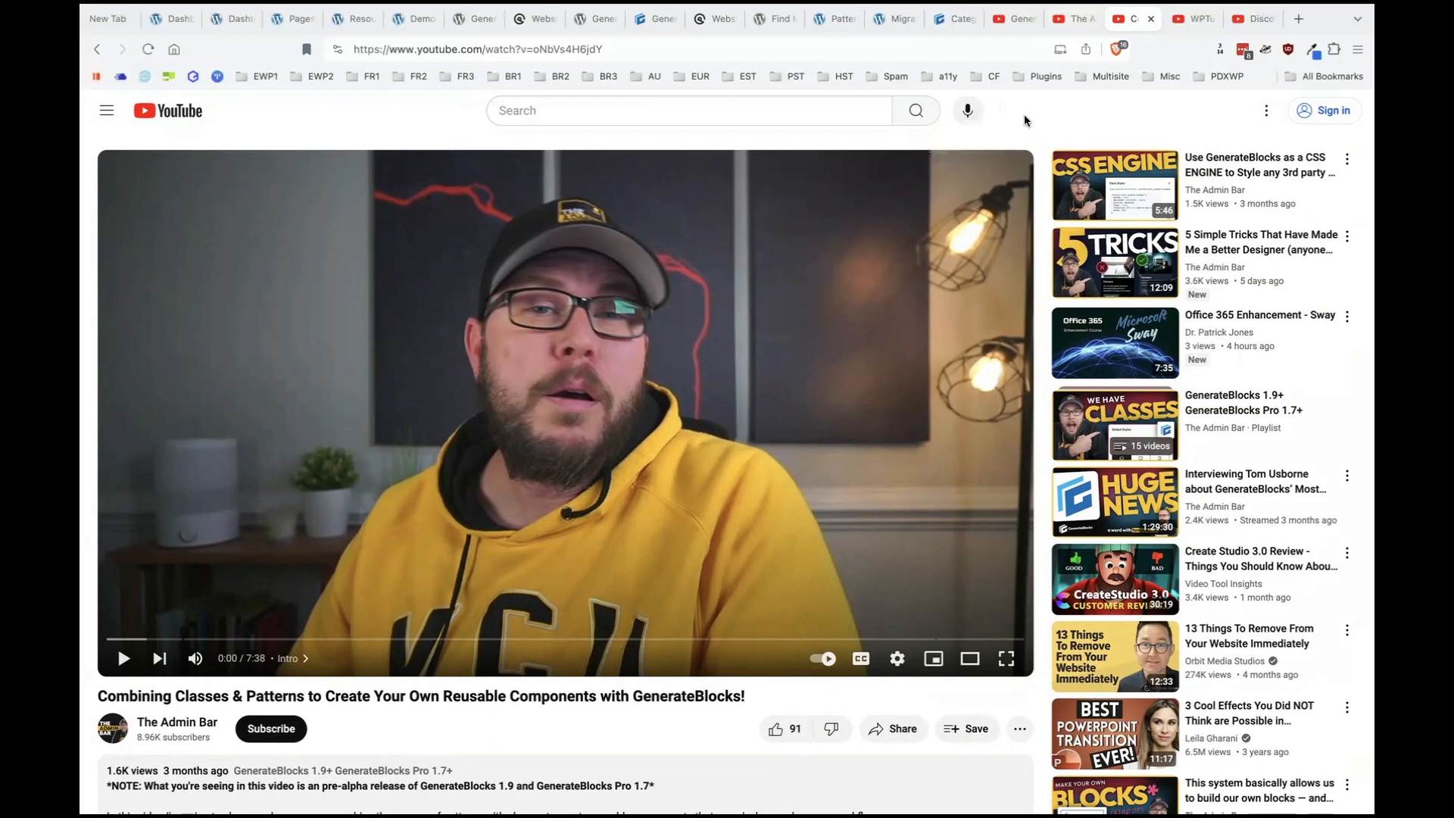
# Look over the home page of the WPTuts YouTube channel.
pyautogui.hotkey('ctrl', 'Tab')
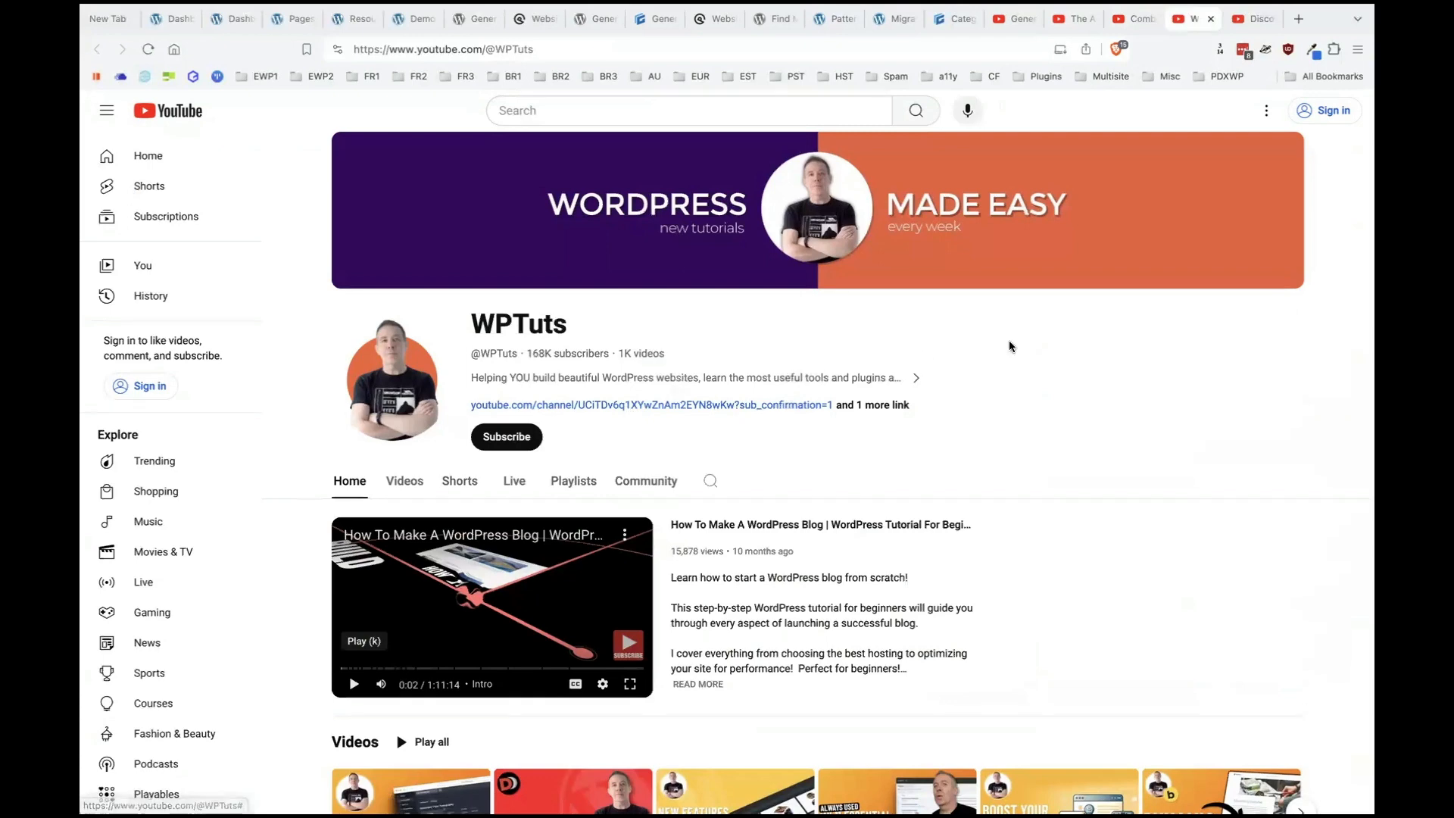
pyautogui.scroll(-3, 1008, 346)
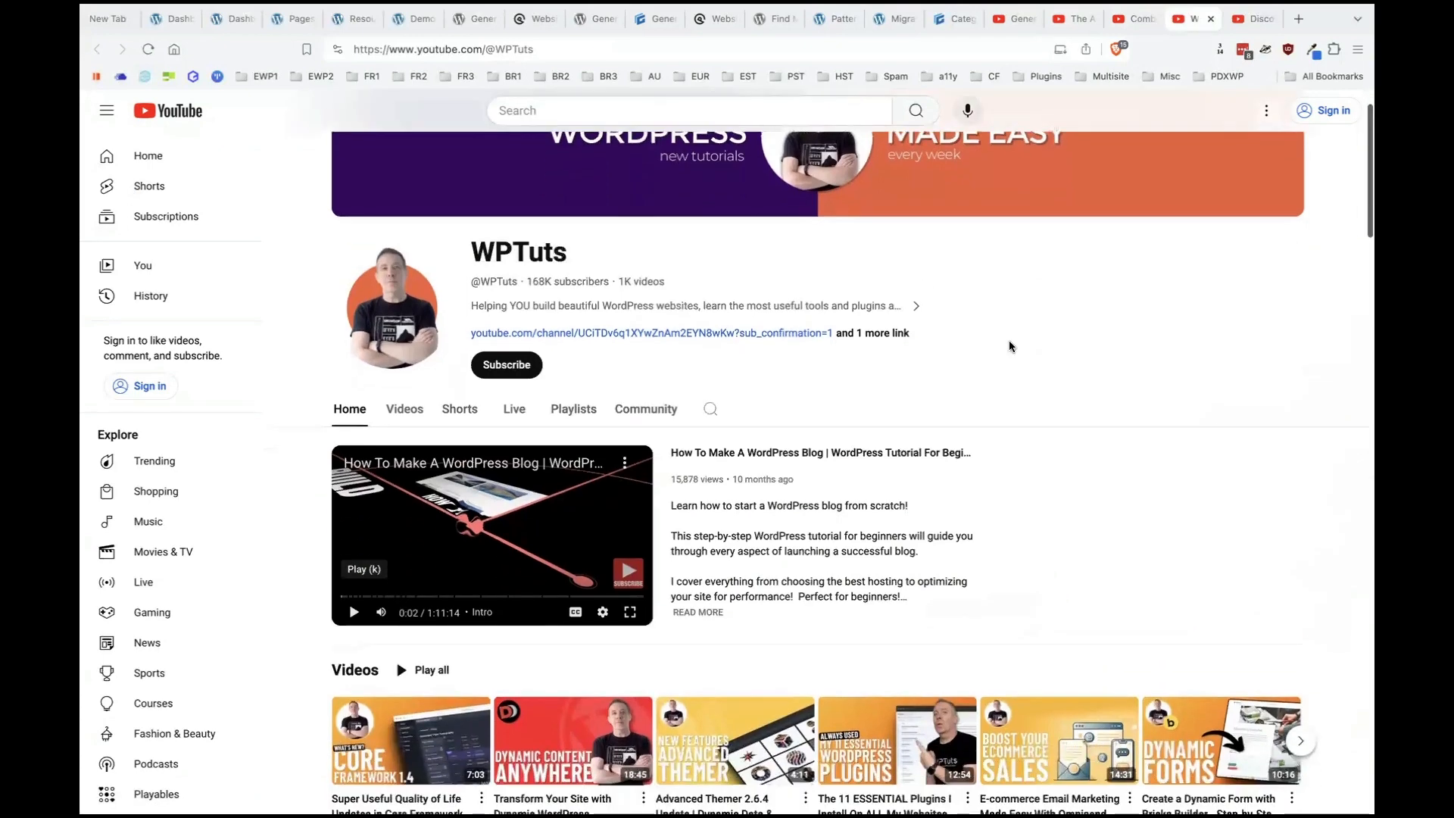
pyautogui.scroll(2, 1009, 346)
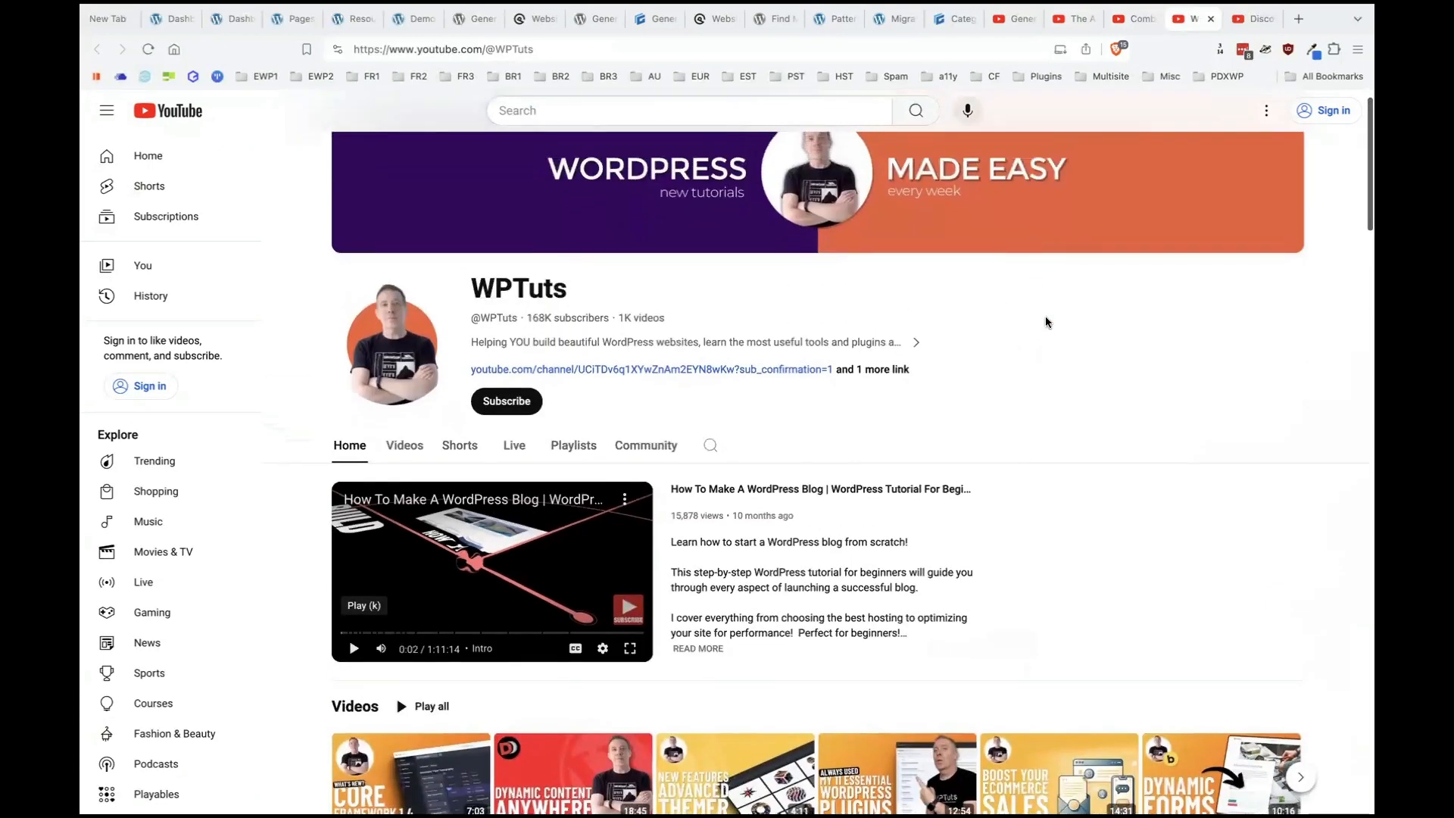
# Browse the WPTuts playlist on mastering GeneratePress and GenerateBlocks down to its last video.
pyautogui.hotkey('ctrl', 'Tab')
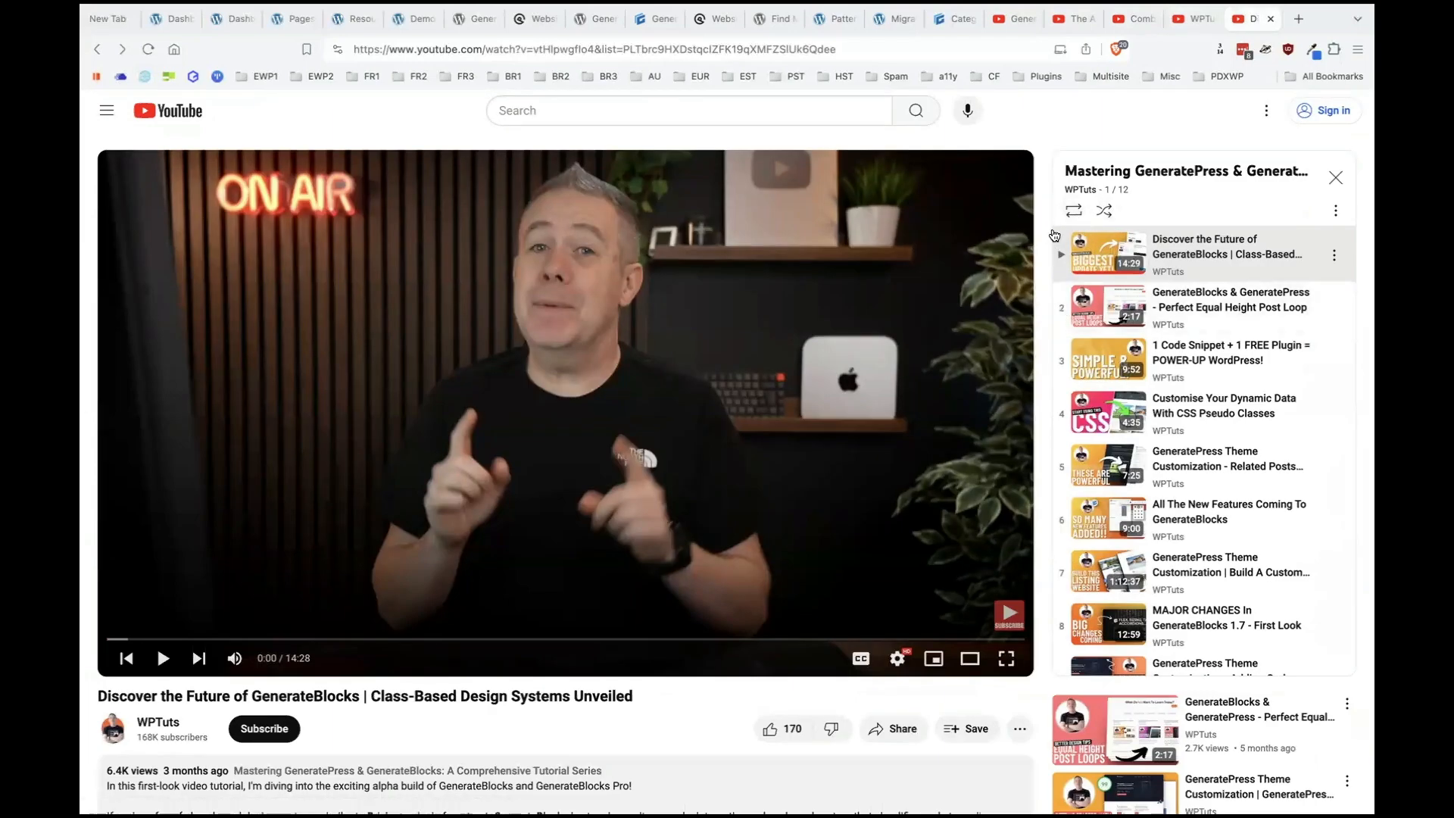
pyautogui.scroll(-1, 1053, 234)
pyautogui.scroll(1, 1053, 235)
pyautogui.scroll(-1, 1045, 326)
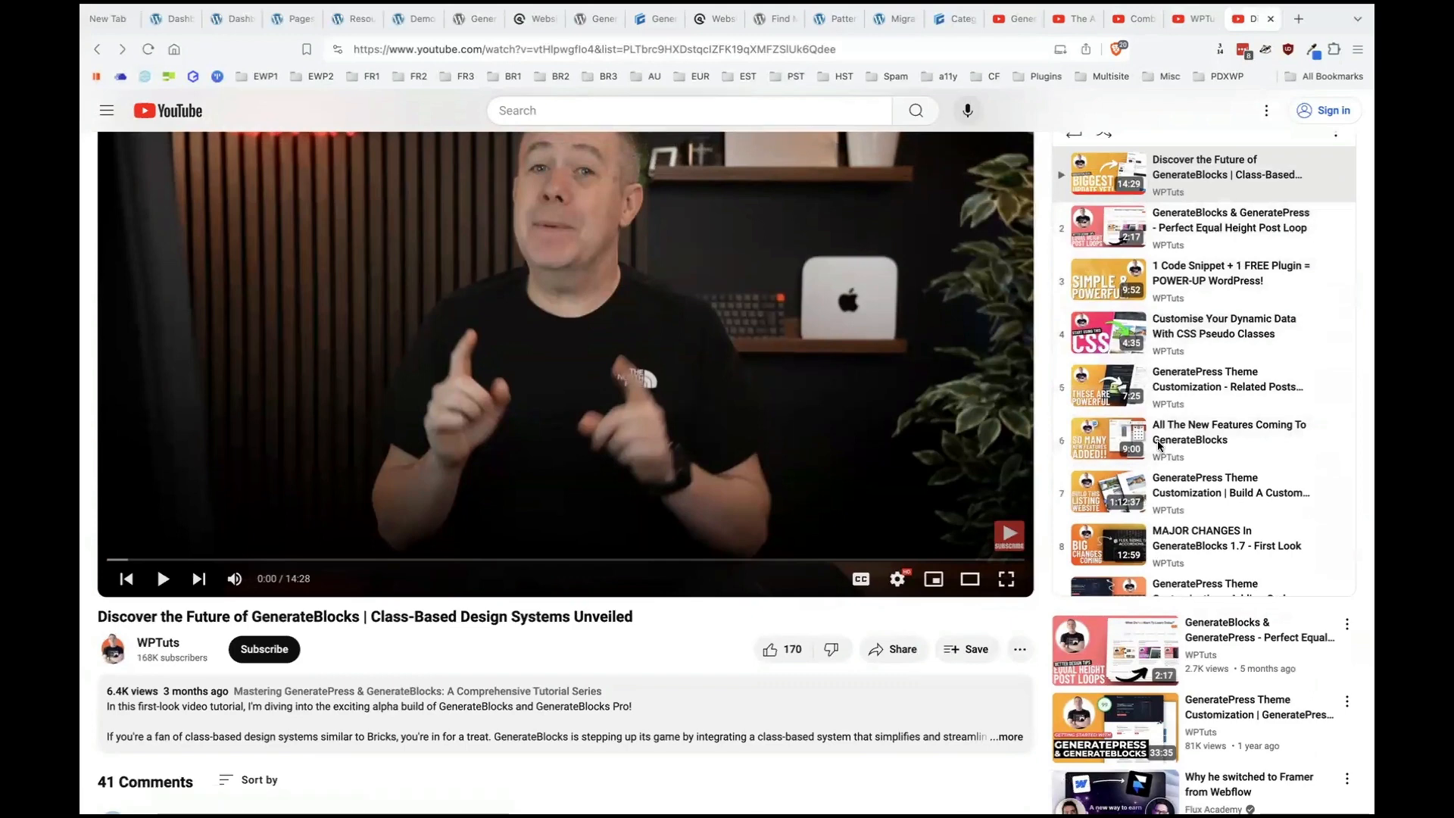
pyautogui.scroll(-3, 1081, 583)
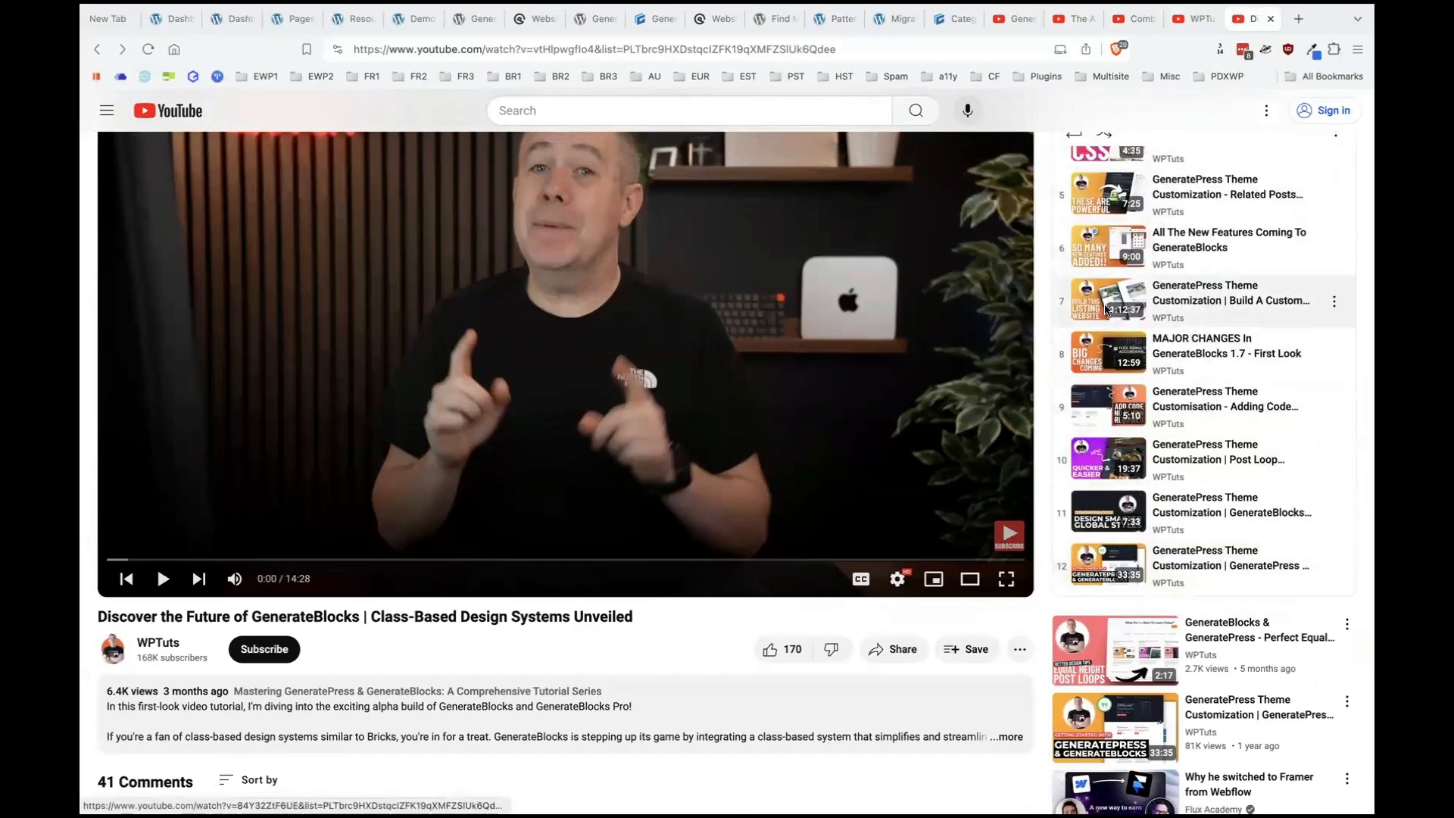
pyautogui.scroll(3, 1060, 469)
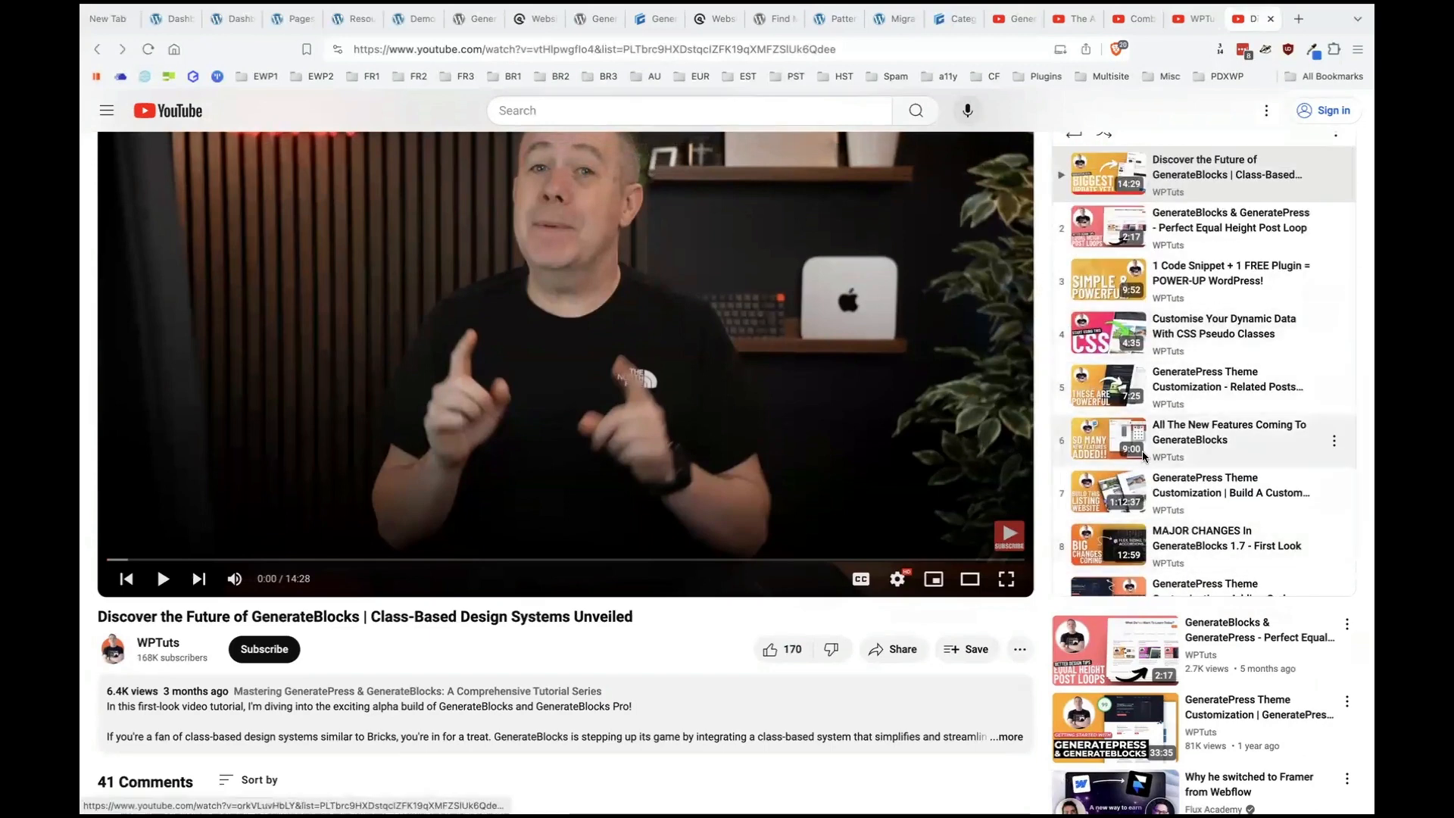
pyautogui.scroll(-3, 1117, 496)
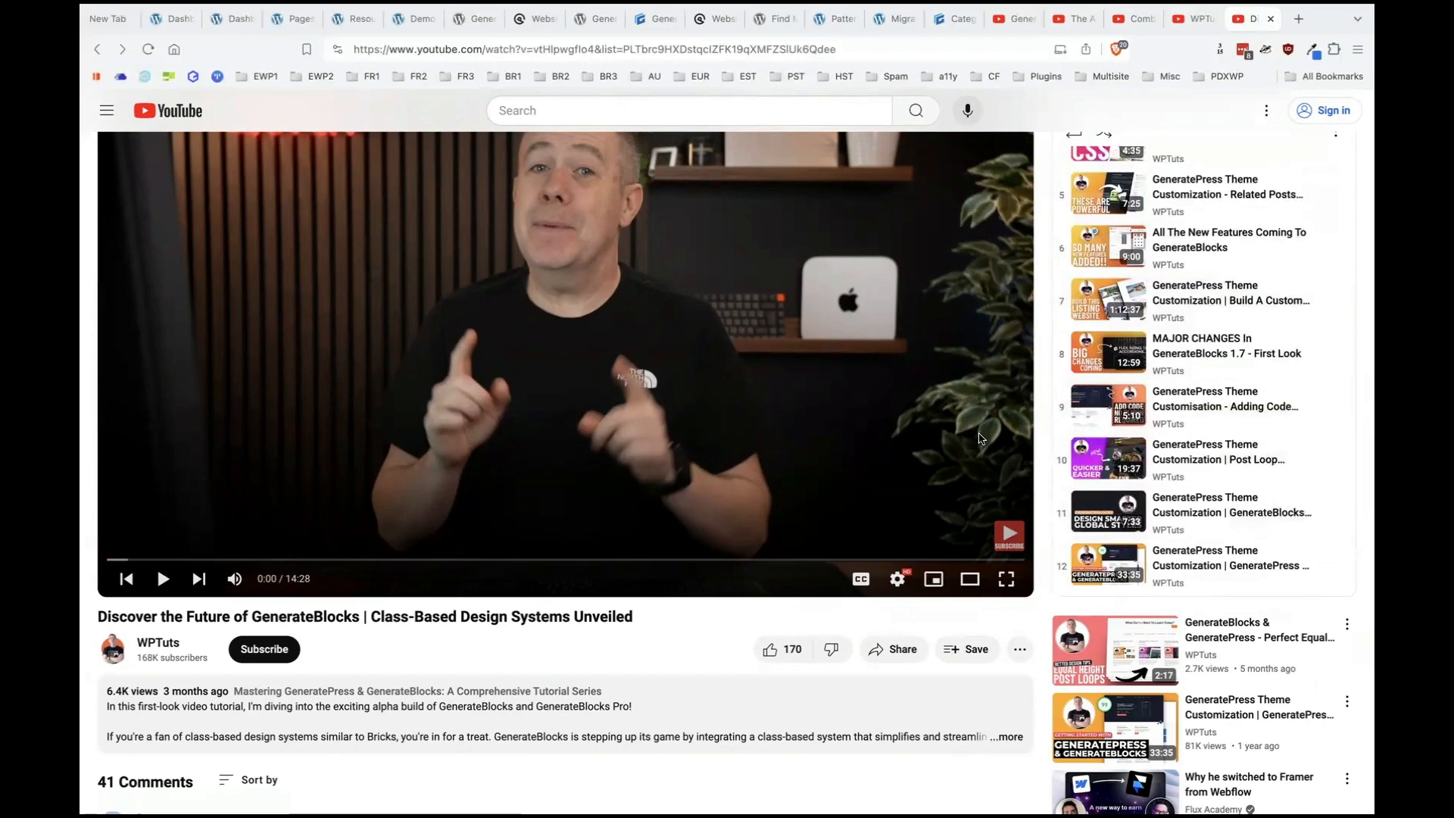
# Return to the demo site's Resources page and close all browser tabs after Demo Page 1.
pyautogui.click(410, 28)
pyautogui.click(352, 23)
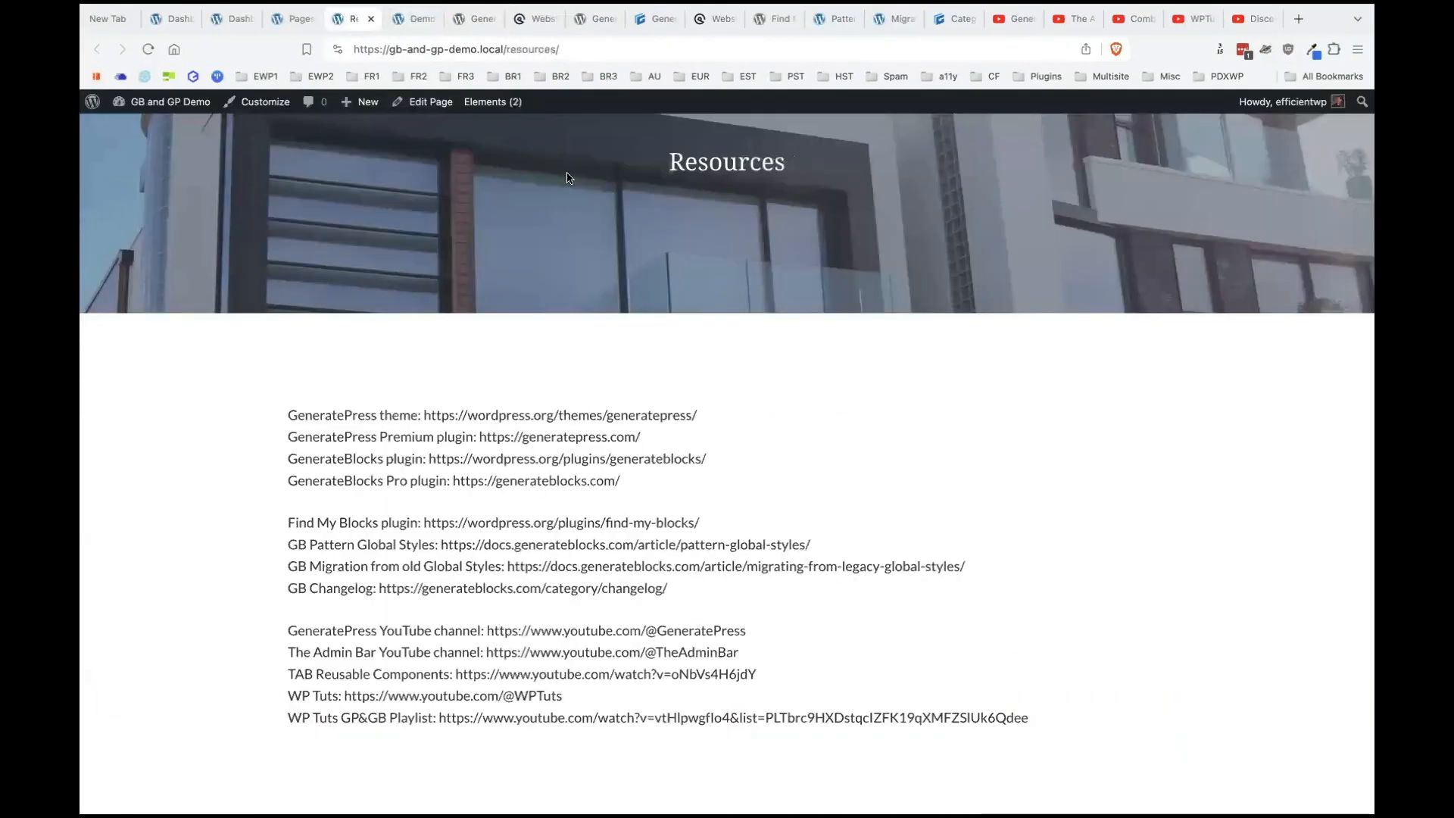
pyautogui.scroll(-1, 724, 273)
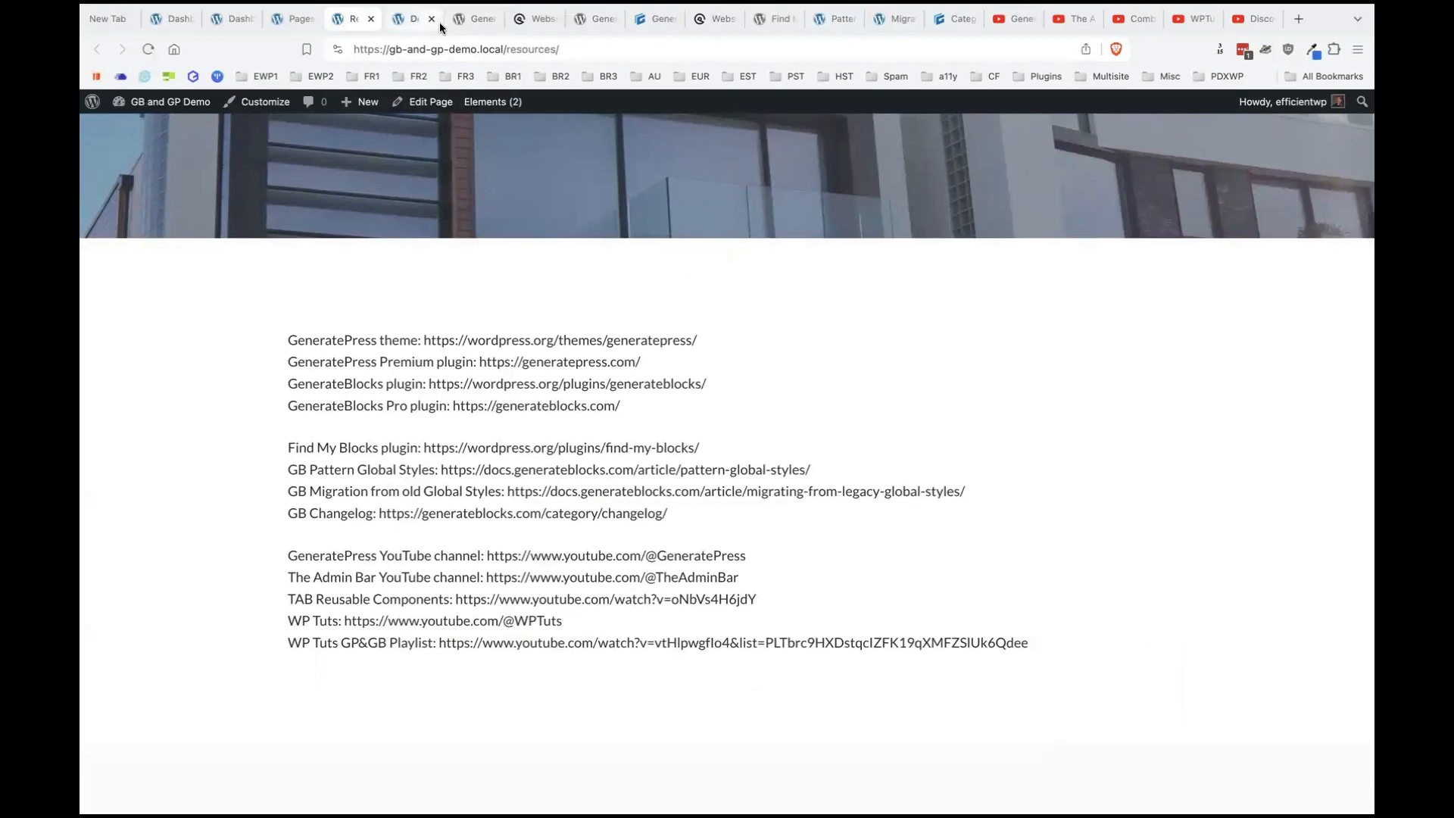
pyautogui.rightClick(401, 21)
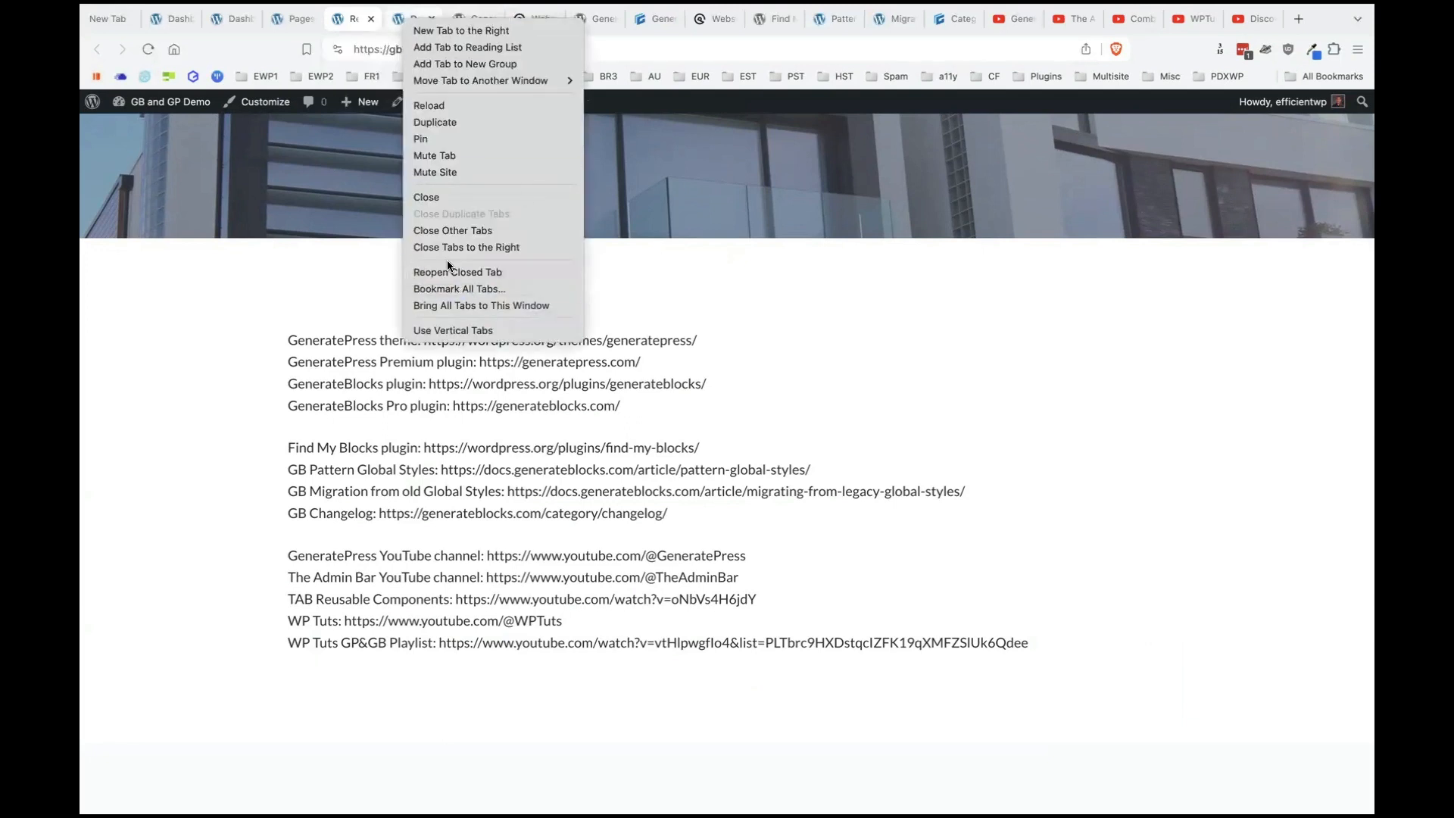
pyautogui.click(475, 248)
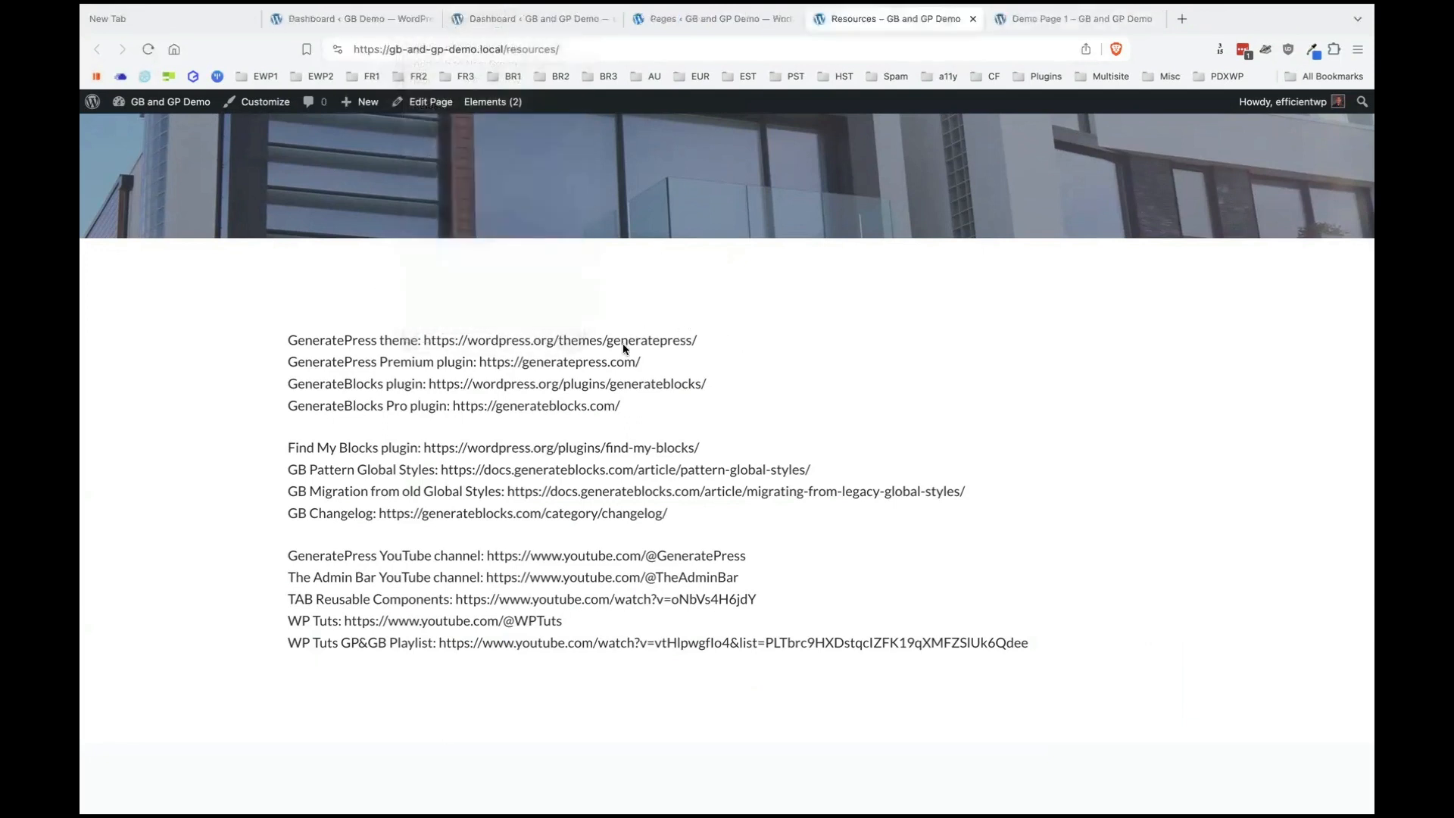
pyautogui.scroll(2, 676, 334)
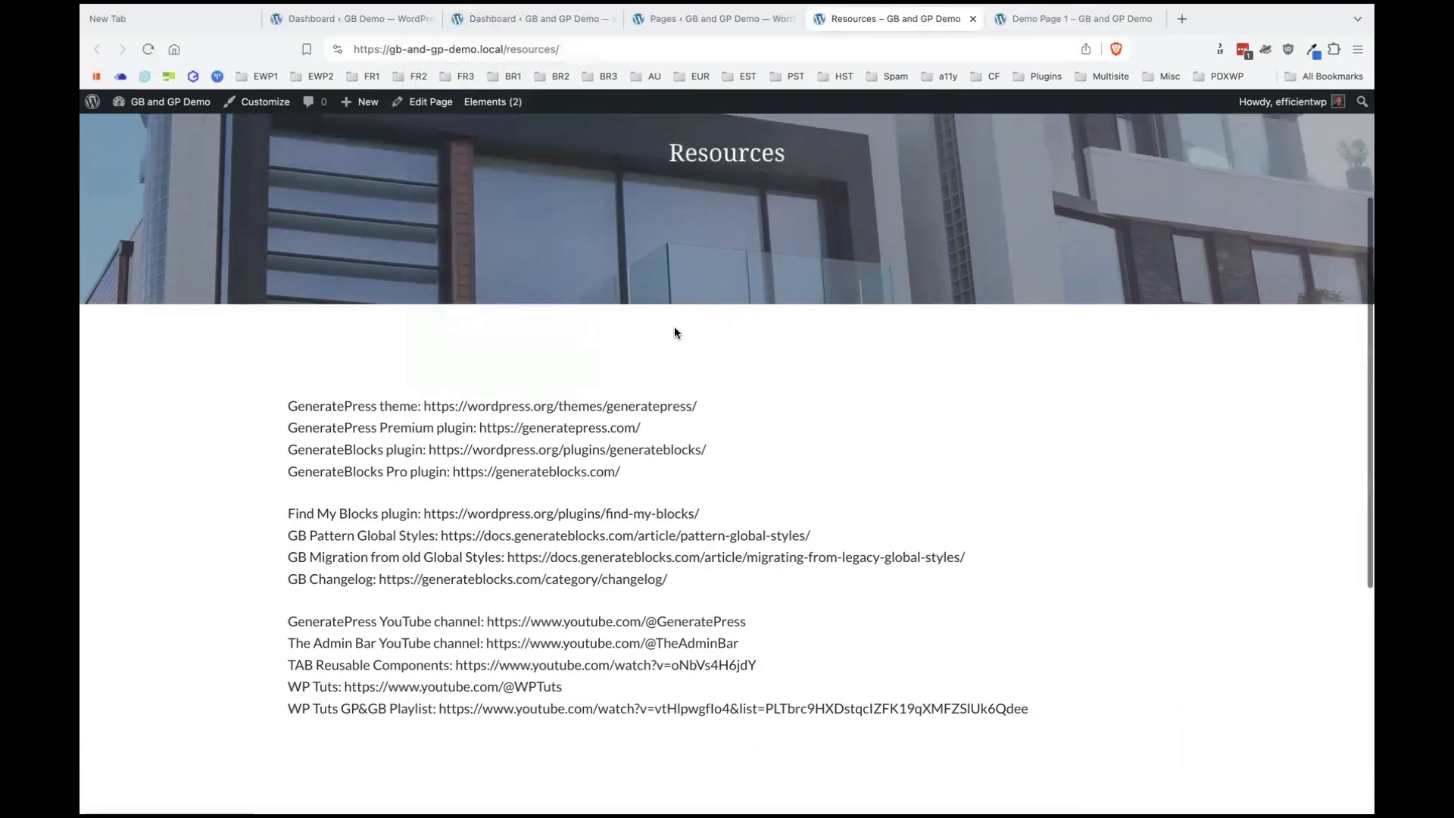
# Open the installed plugins list in the GB Demo site's admin area.
pyautogui.click(354, 21)
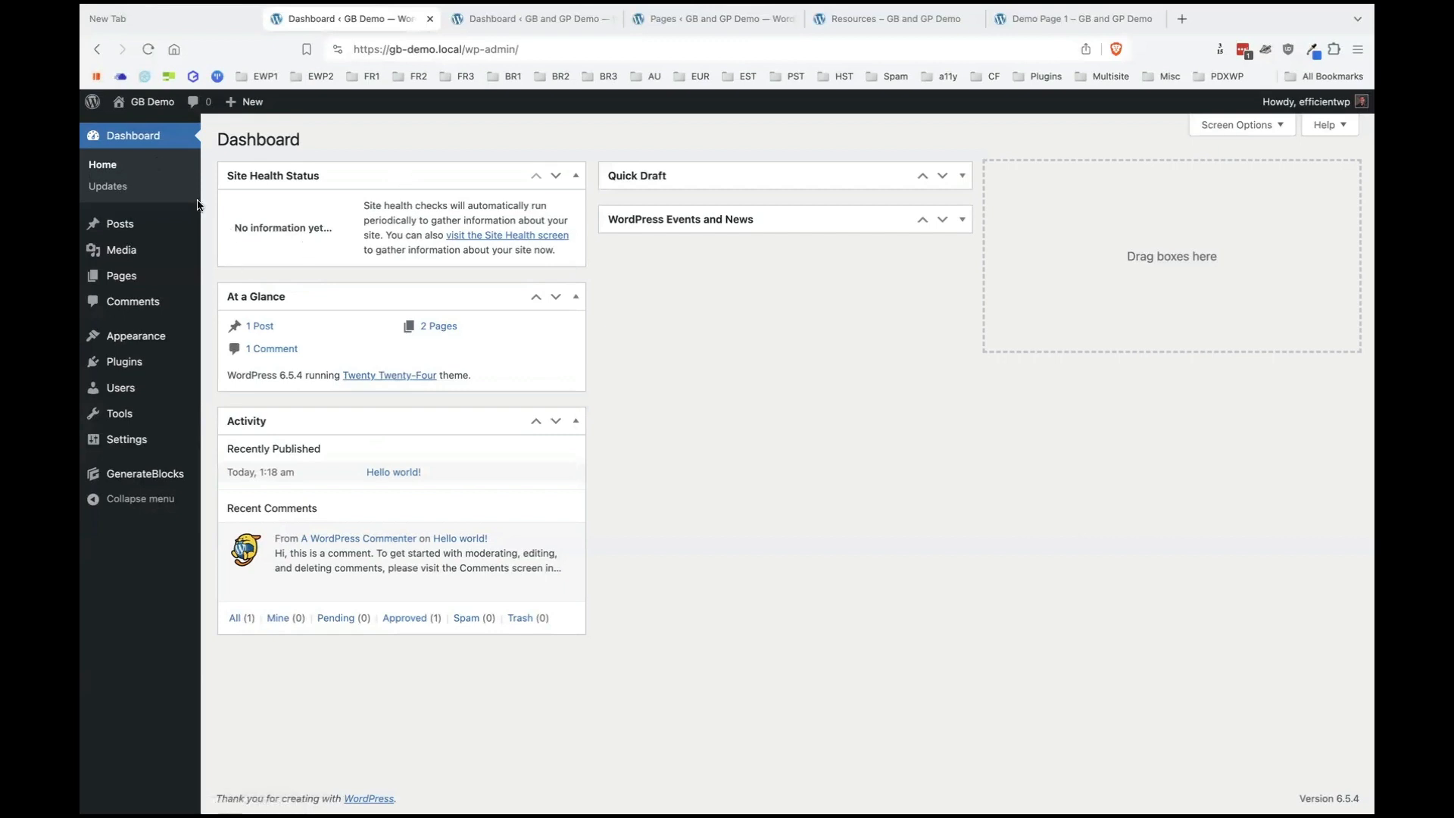
pyautogui.click(136, 363)
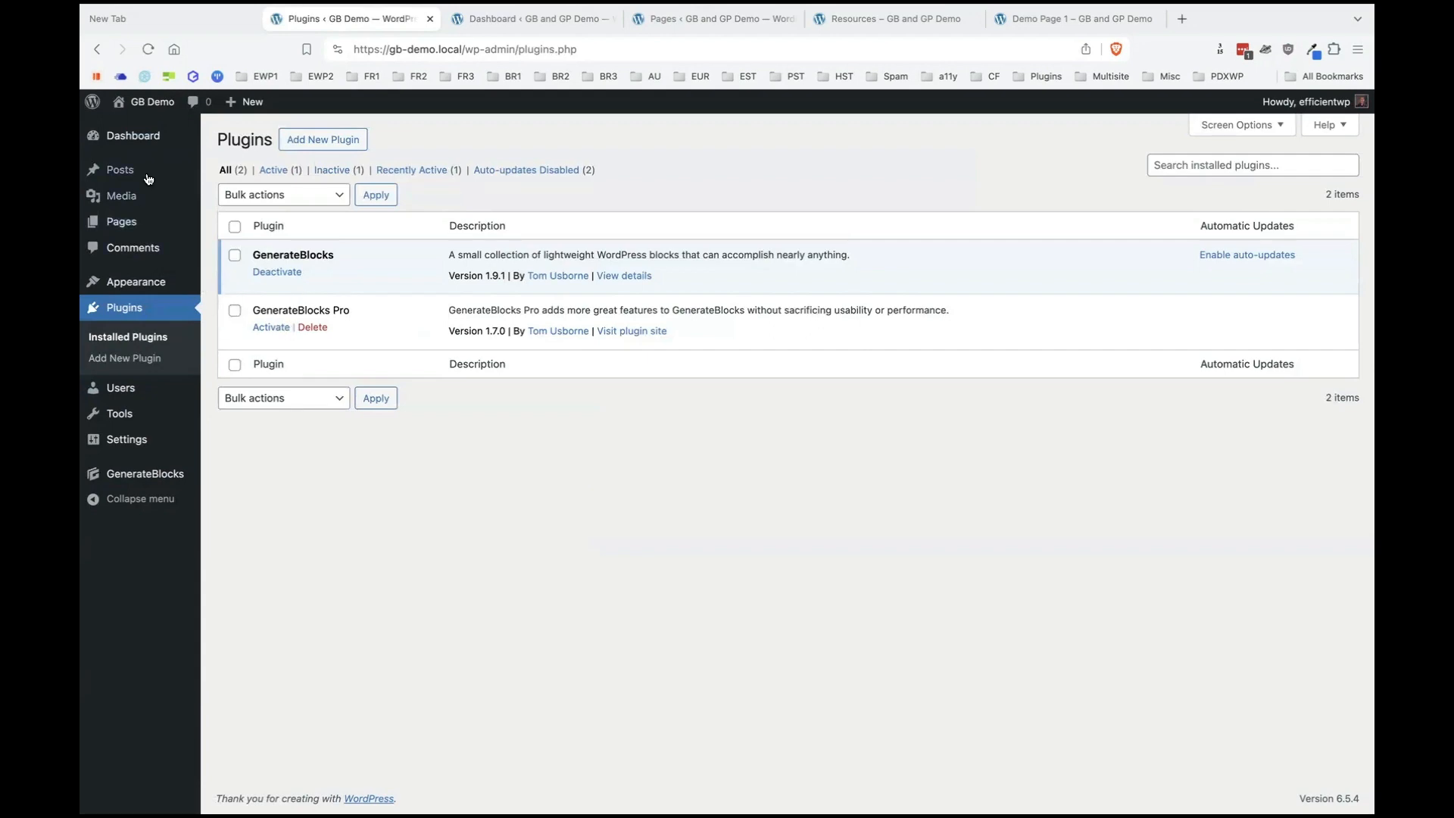
# Open the GB Demo homepage in a new tab, look through it and return to the plugins list.
pyautogui.middleClick(144, 102)
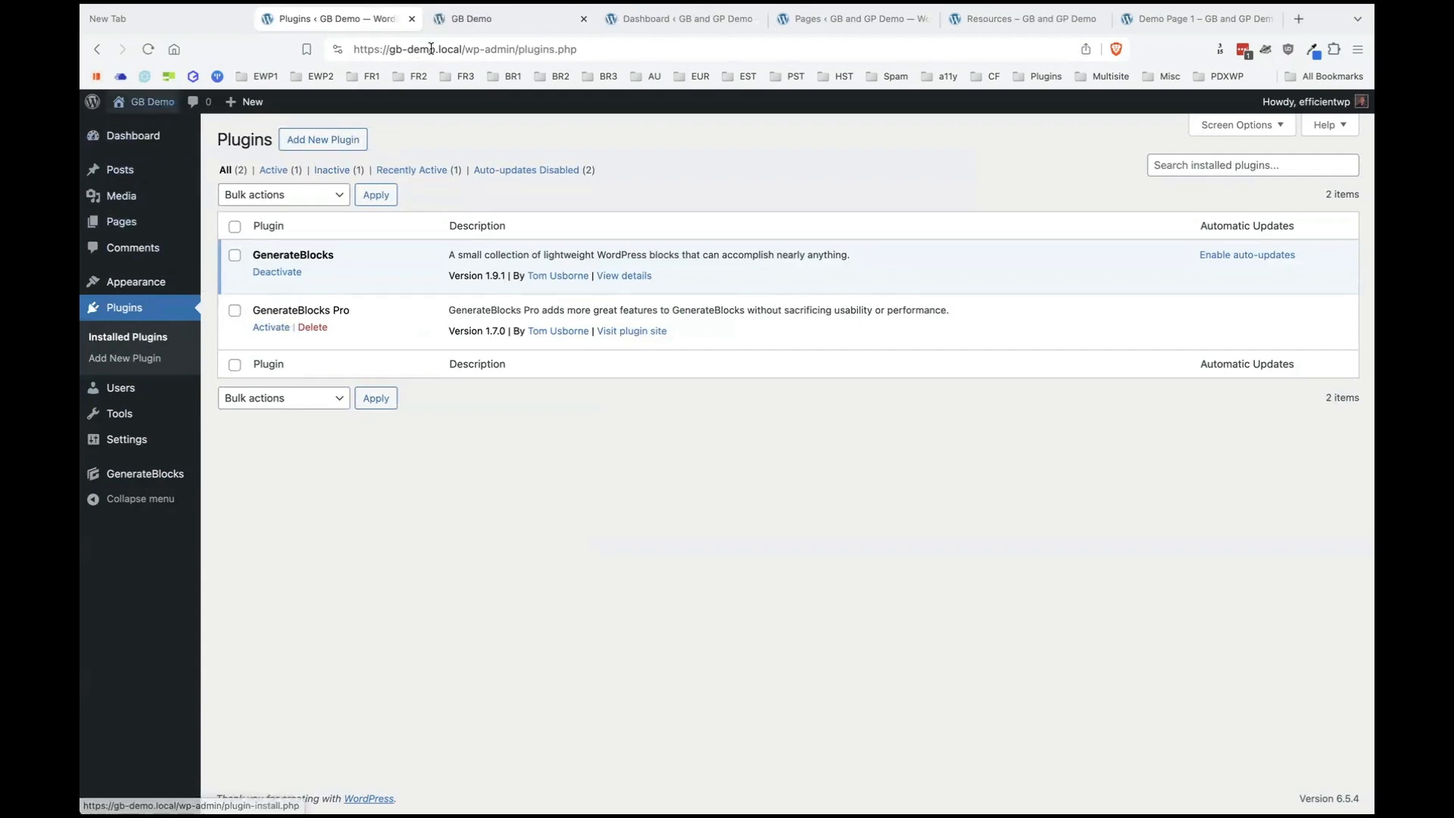
pyautogui.click(456, 17)
pyautogui.scroll(-3, 437, 411)
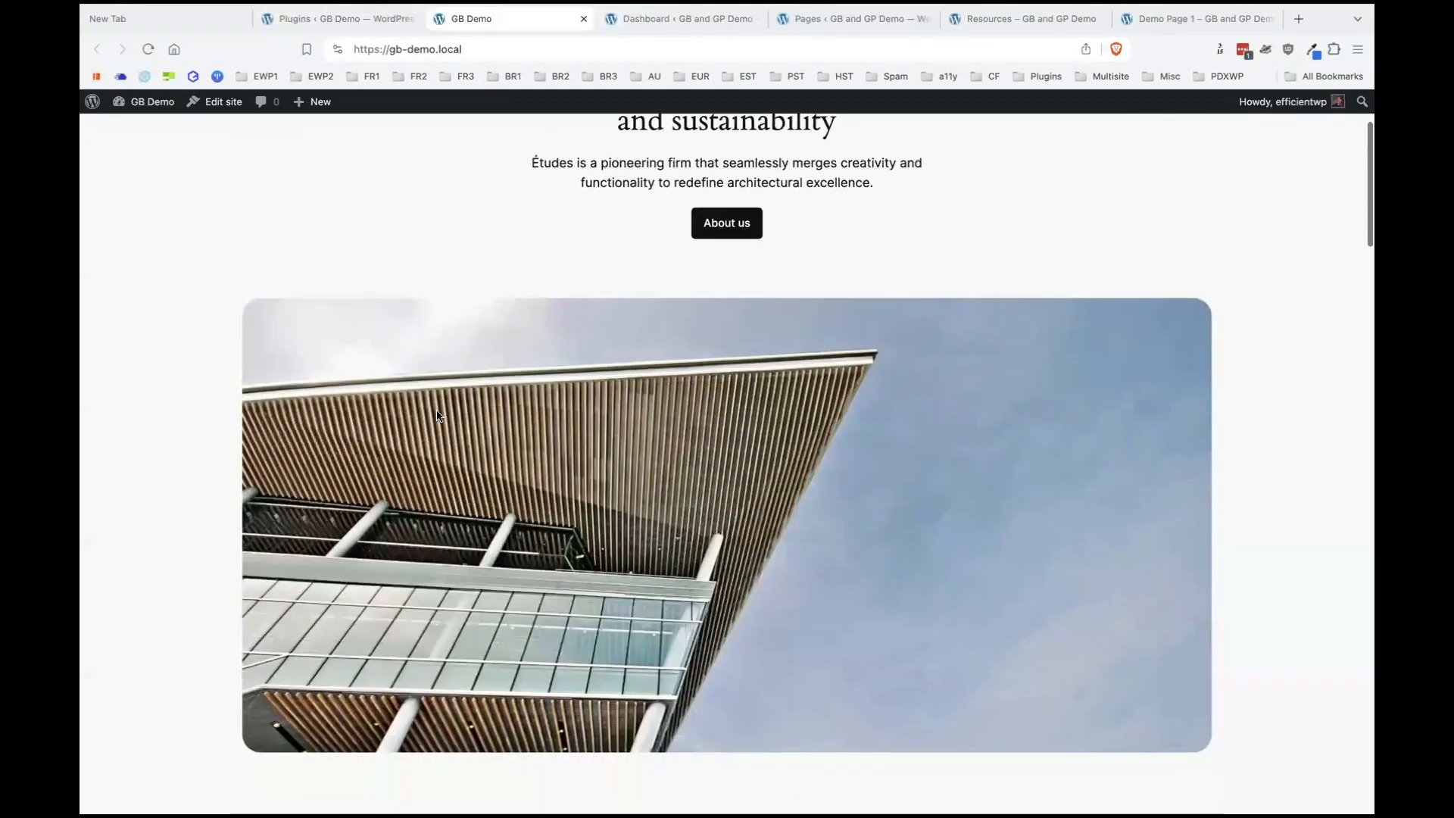
pyautogui.scroll(-3, 436, 412)
pyautogui.scroll(5, 436, 412)
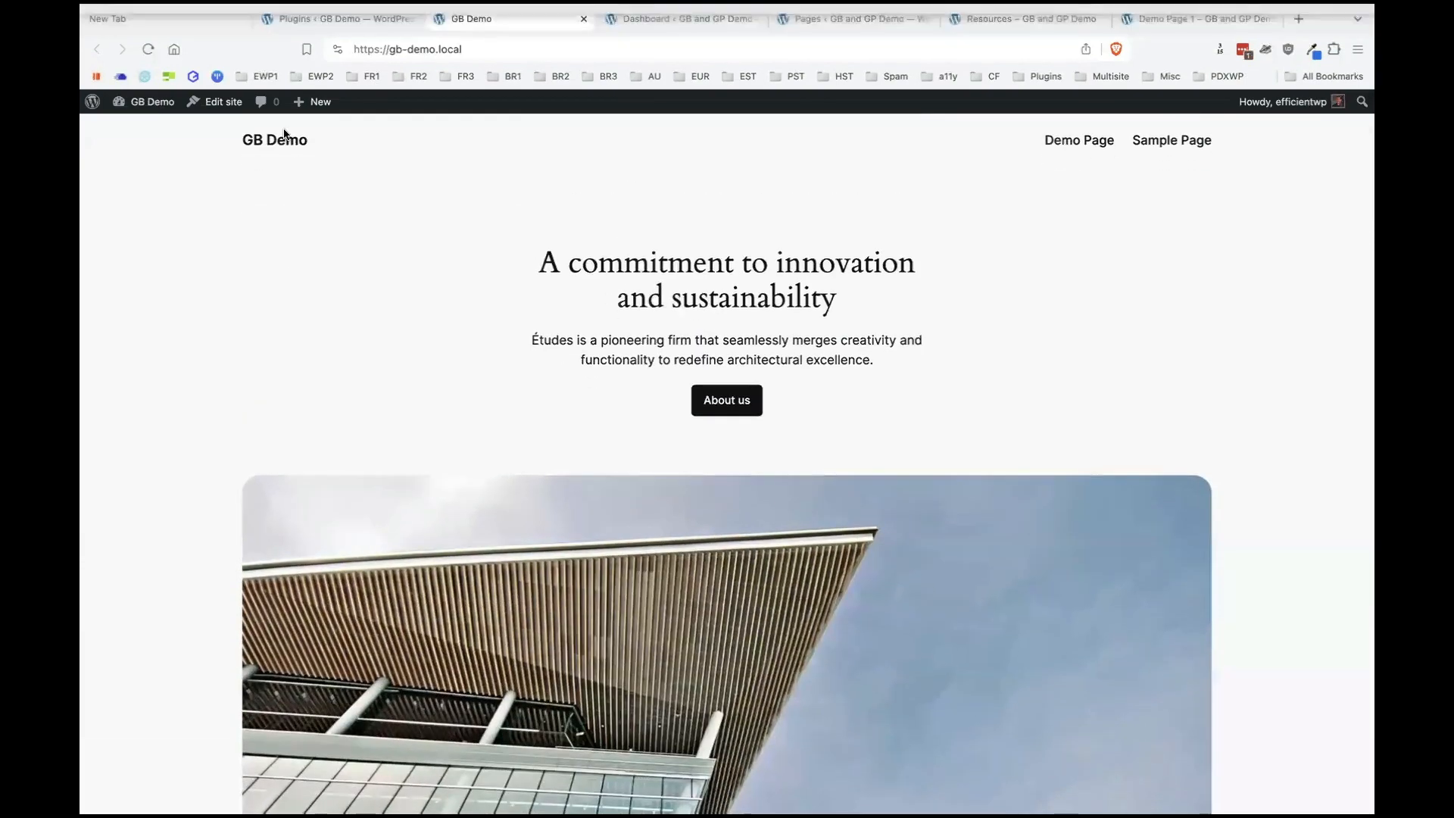
pyautogui.click(363, 16)
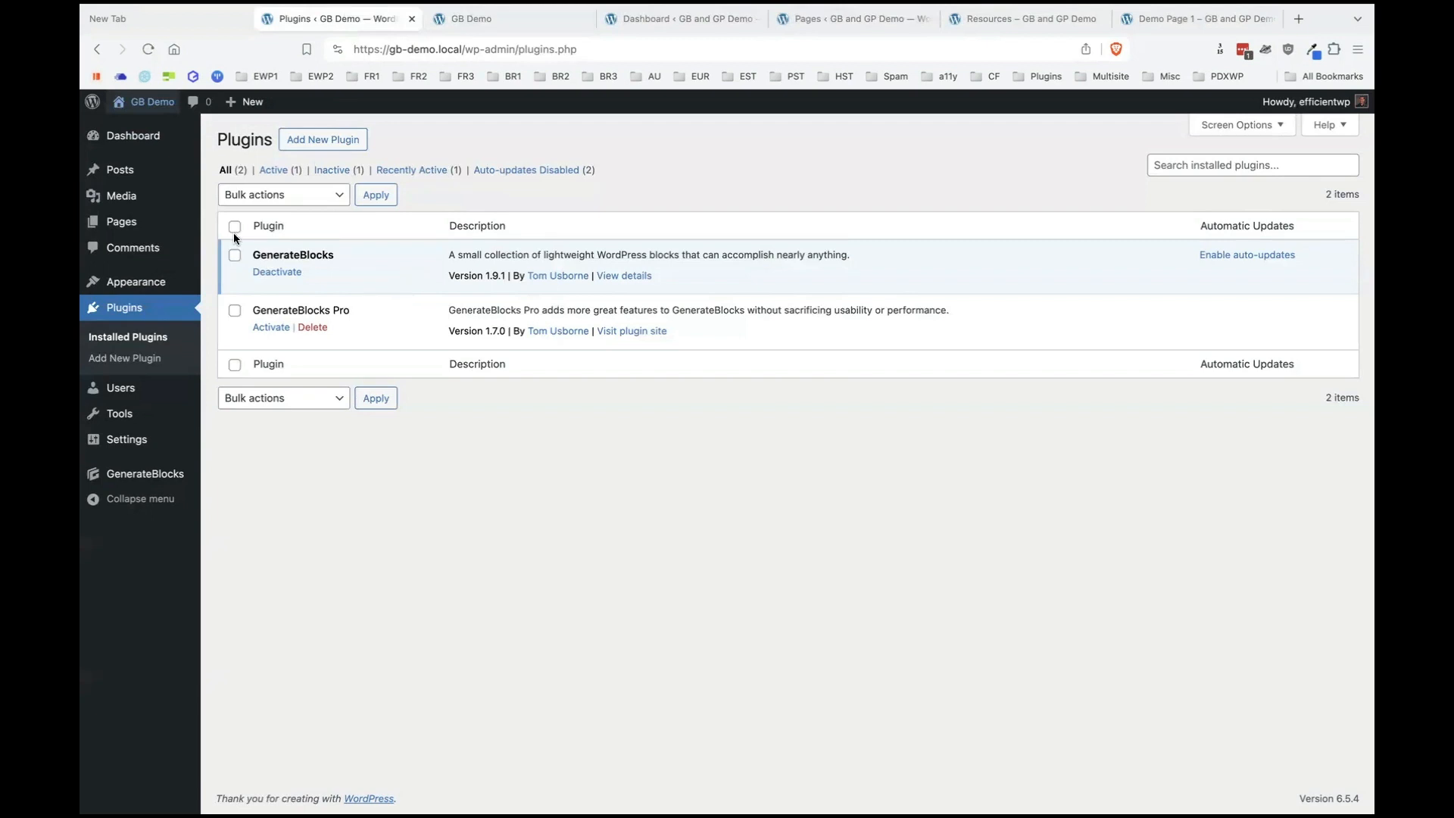
# Open Demo Page from the GB Demo site's pages for editing and show its block list view.
pyautogui.click(151, 224)
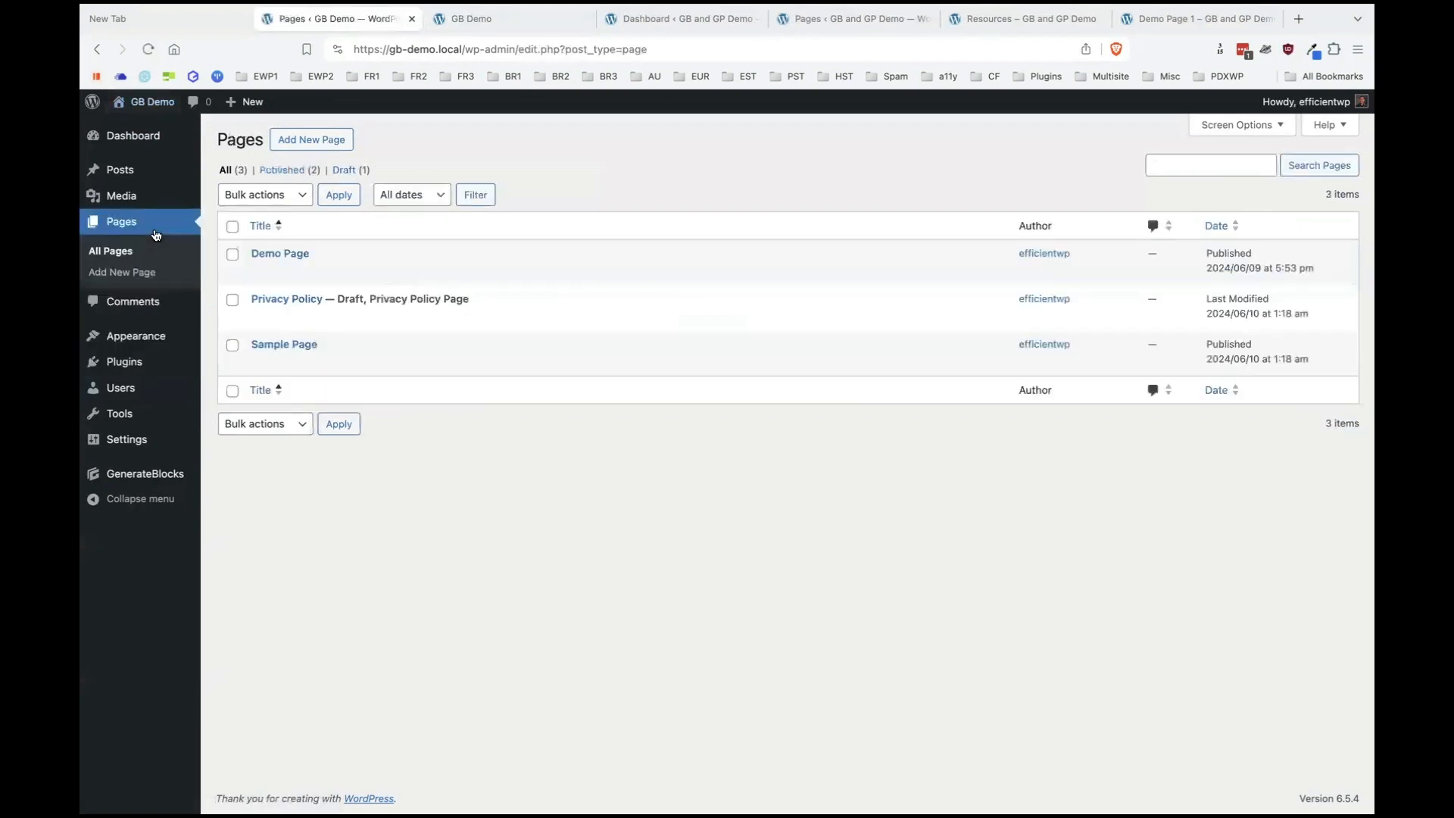
pyautogui.click(272, 253)
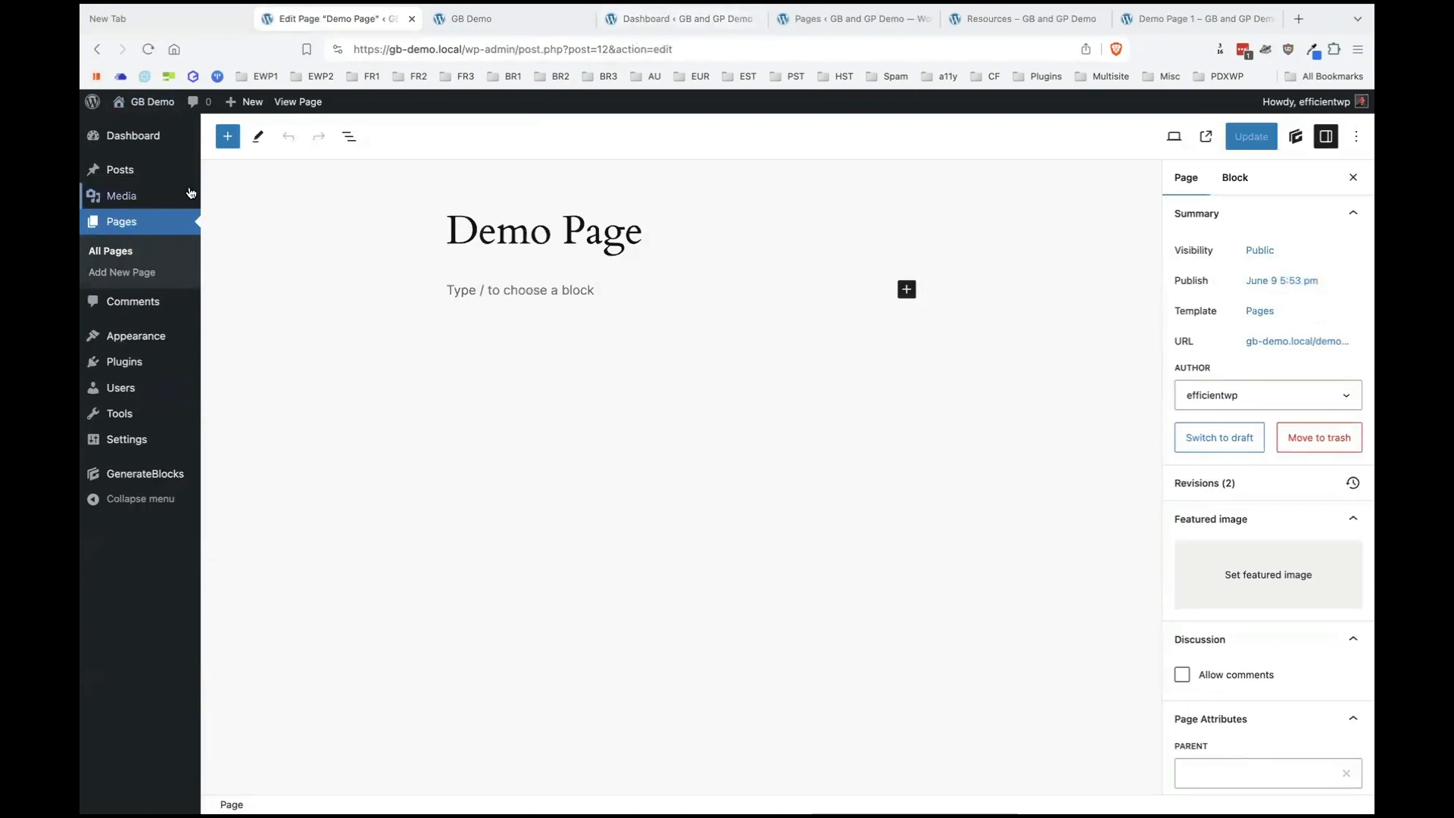
pyautogui.click(349, 137)
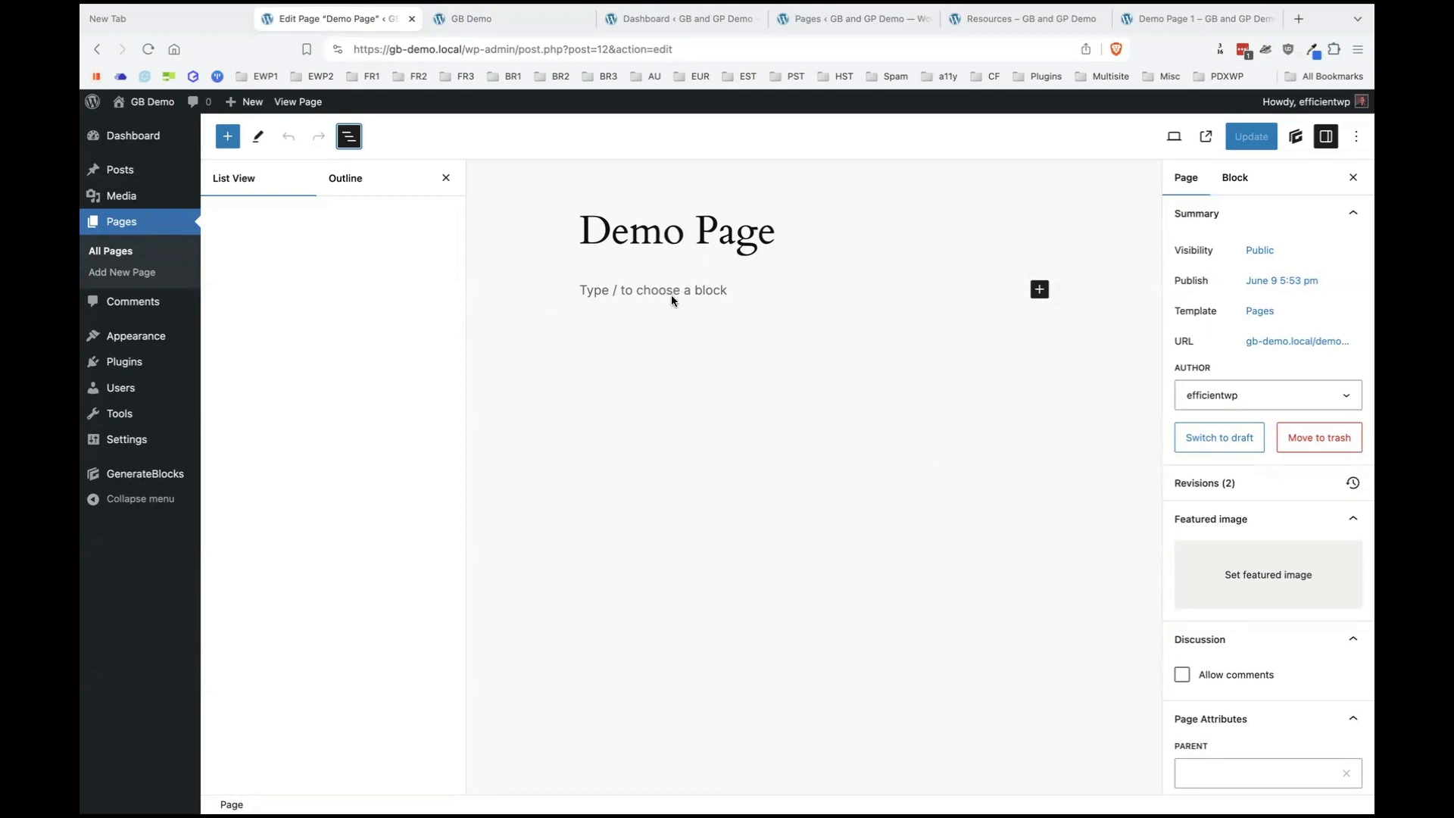
# Start an empty paragraph on Demo Page and look at the quick block choices and the full block library.
pyautogui.click(610, 294)
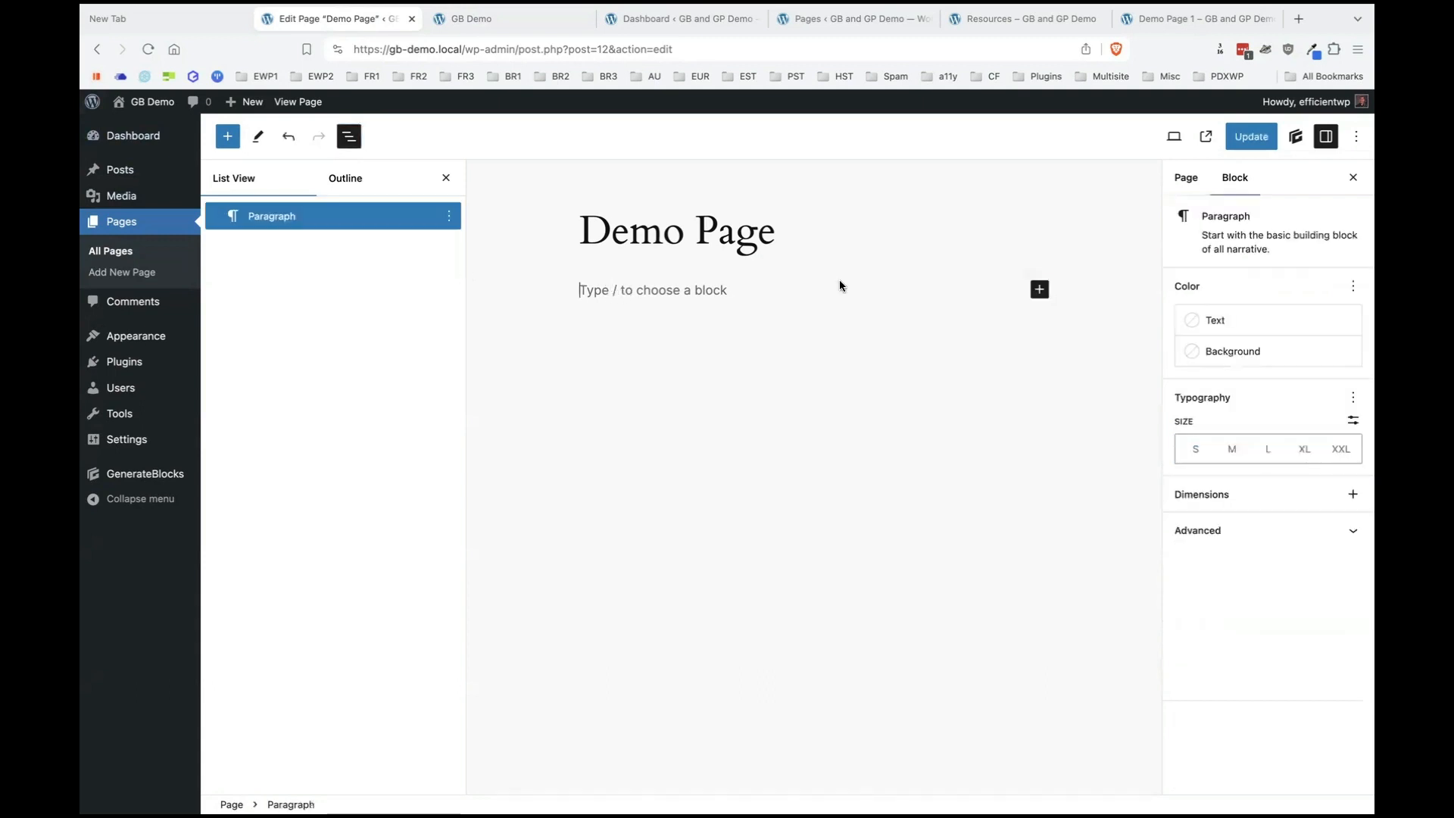
pyautogui.click(1039, 290)
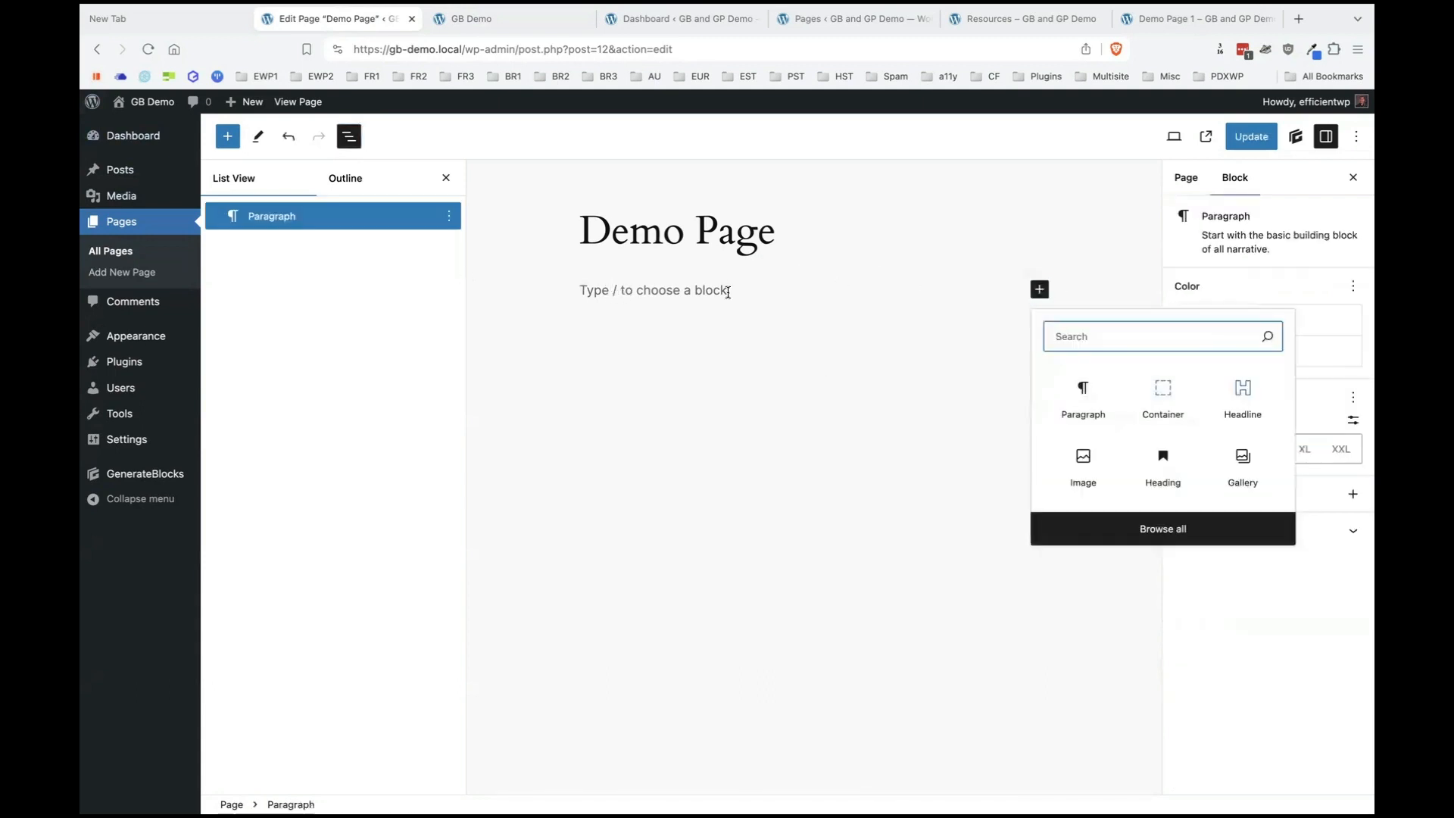
pyautogui.click(727, 289)
pyautogui.click(229, 139)
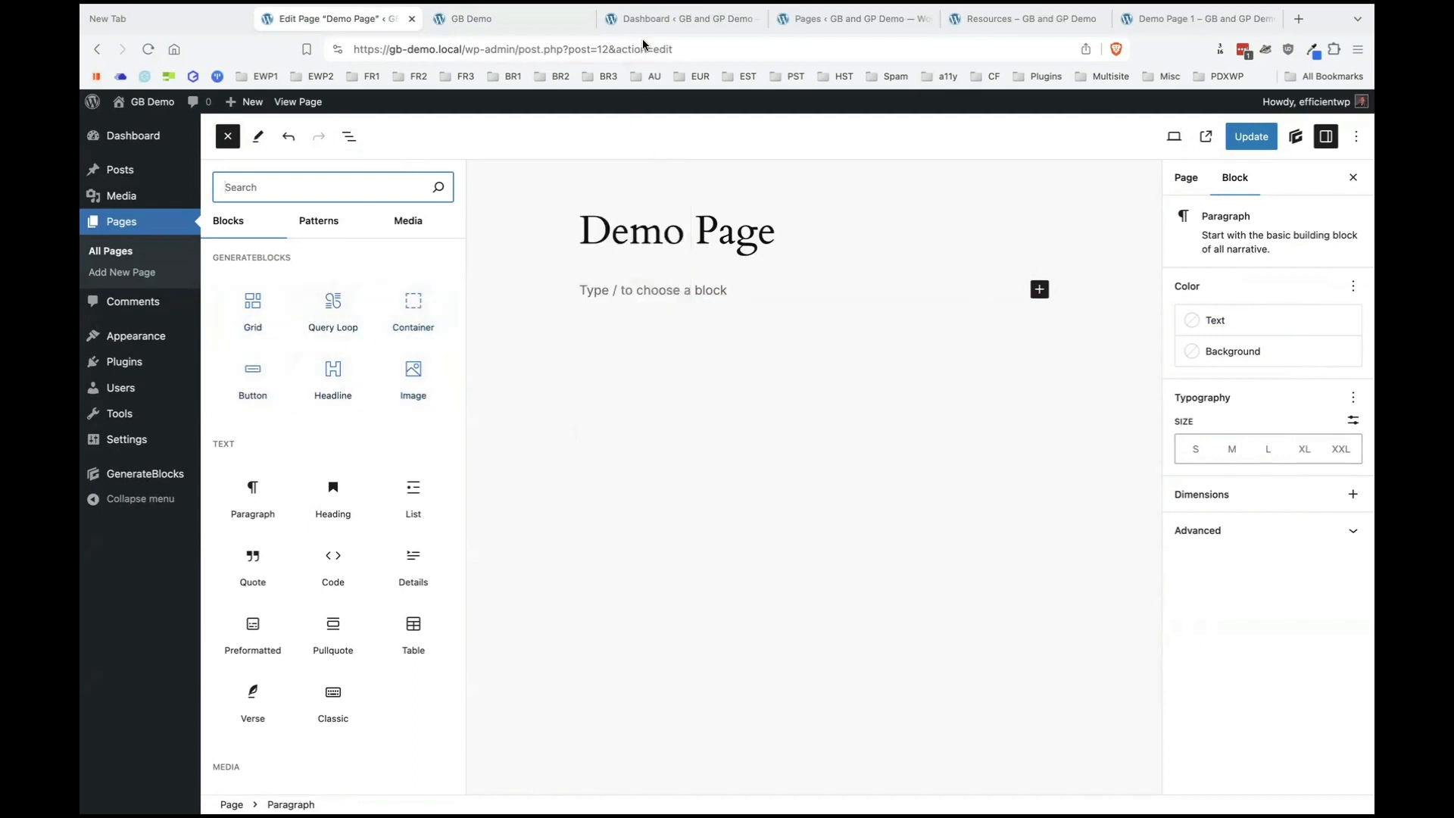
# Open the GB and GP Demo Resources page for editing in a new tab placed beside the Demo Page editor.
pyautogui.click(994, 27)
pyautogui.keyDown('super'); pyautogui.click(422, 102); pyautogui.keyUp('super')
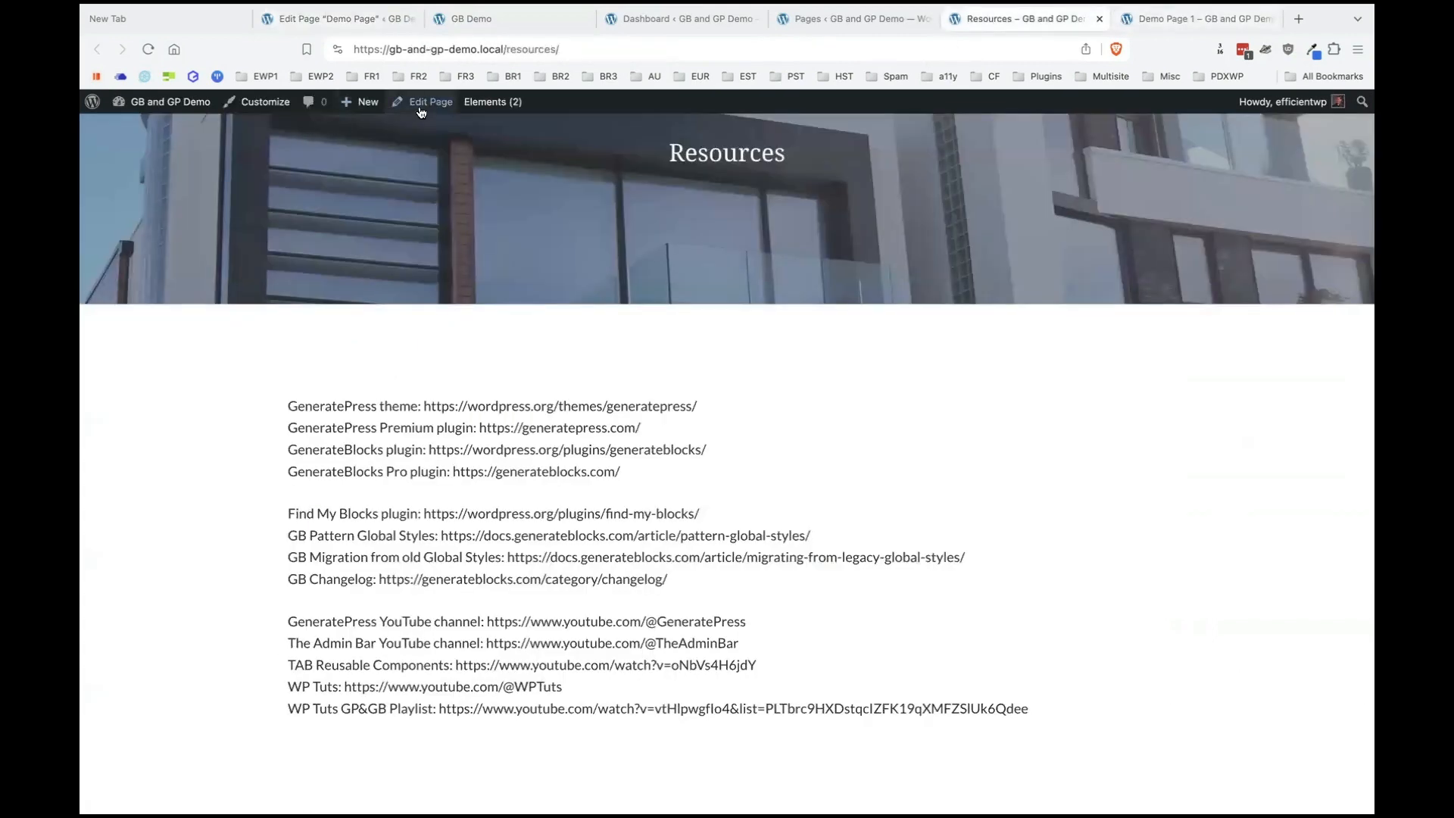
pyautogui.moveTo(1052, 19); pyautogui.dragTo(473, 30)
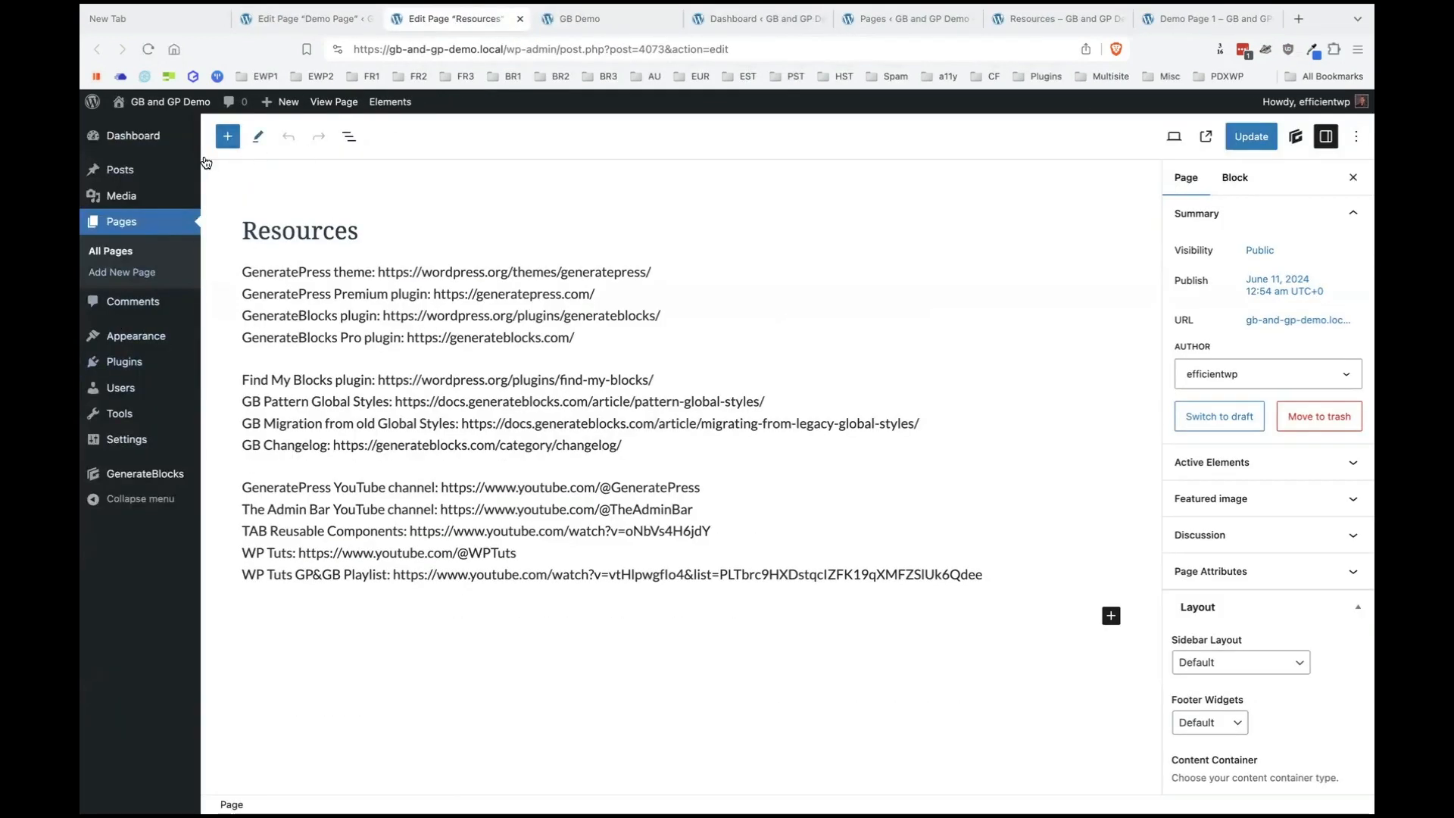
# Compare the GenerateBlocks blocks offered in the Resources page's block library with those offered on Demo Page.
pyautogui.click(349, 136)
pyautogui.click(228, 137)
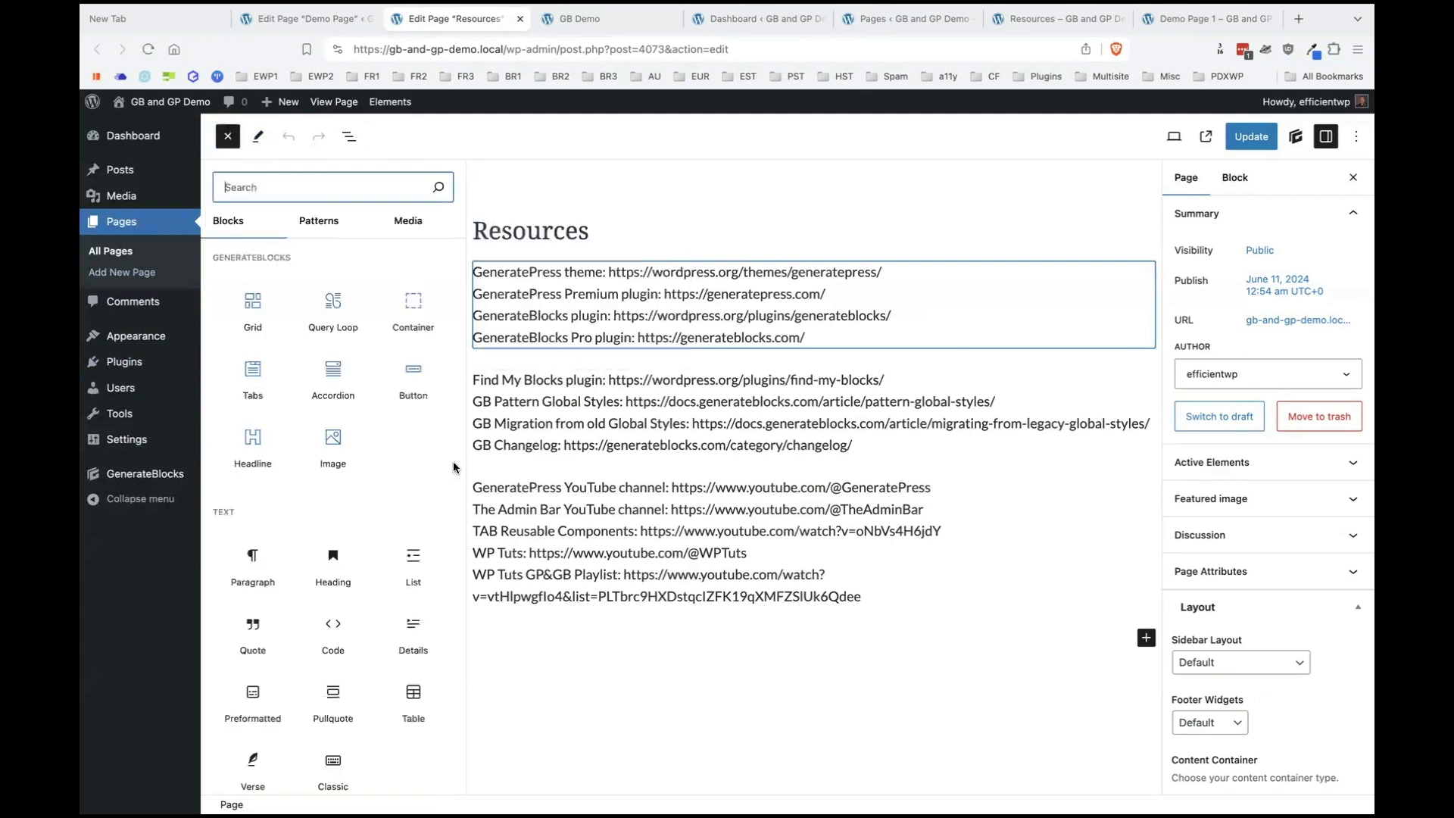
pyautogui.moveTo(318, 403)
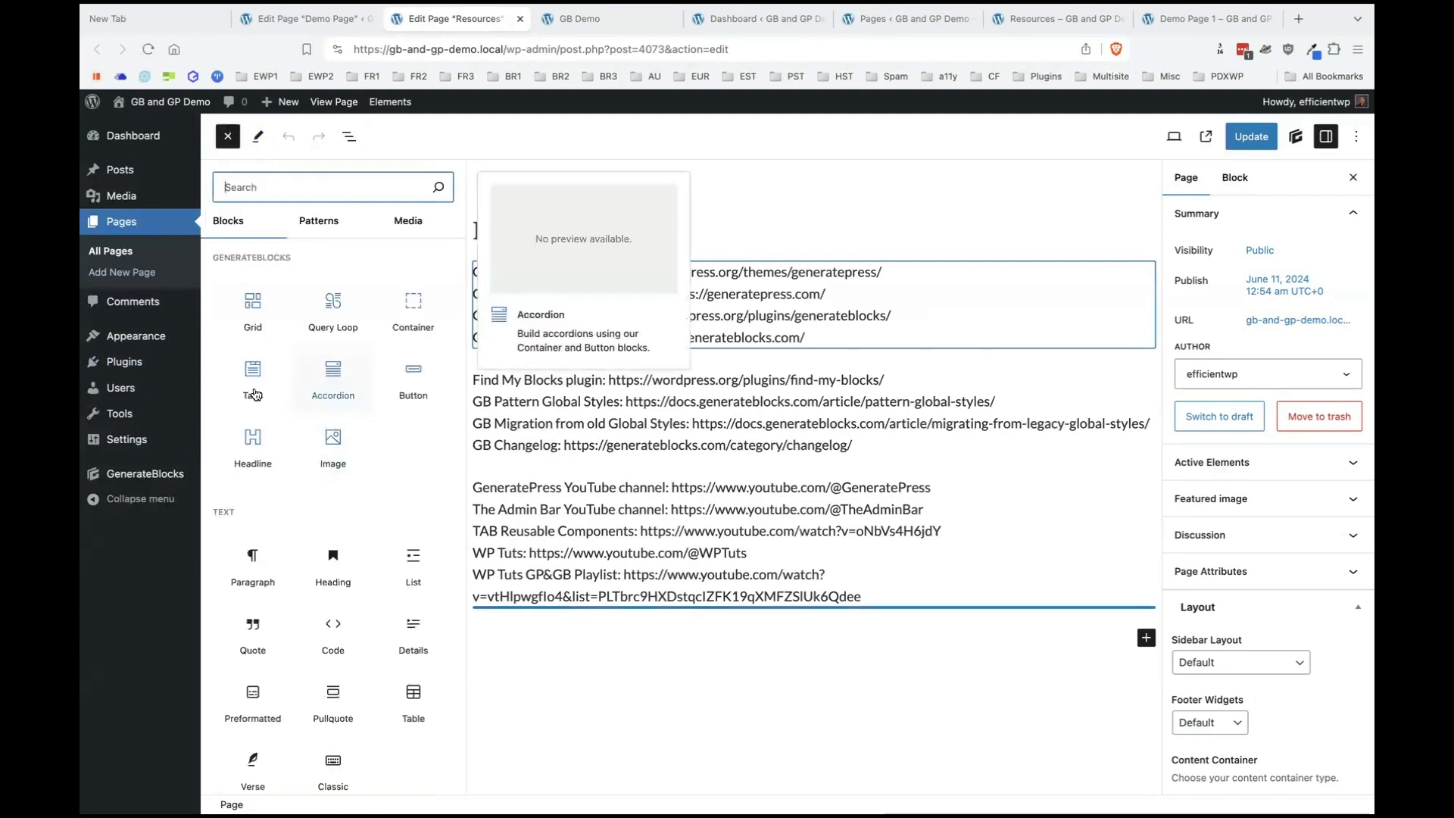
pyautogui.click(292, 10)
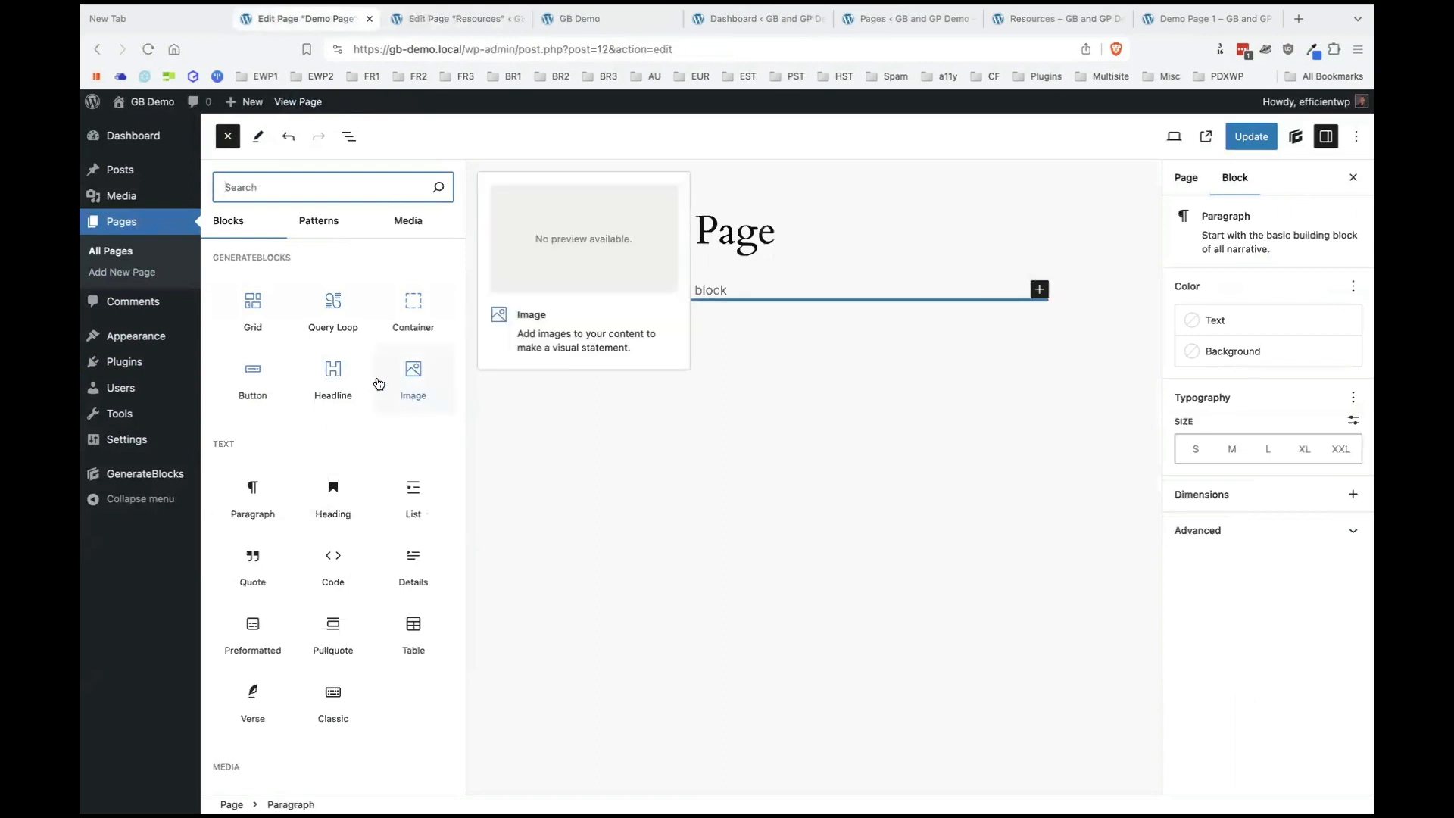
pyautogui.moveTo(424, 335)
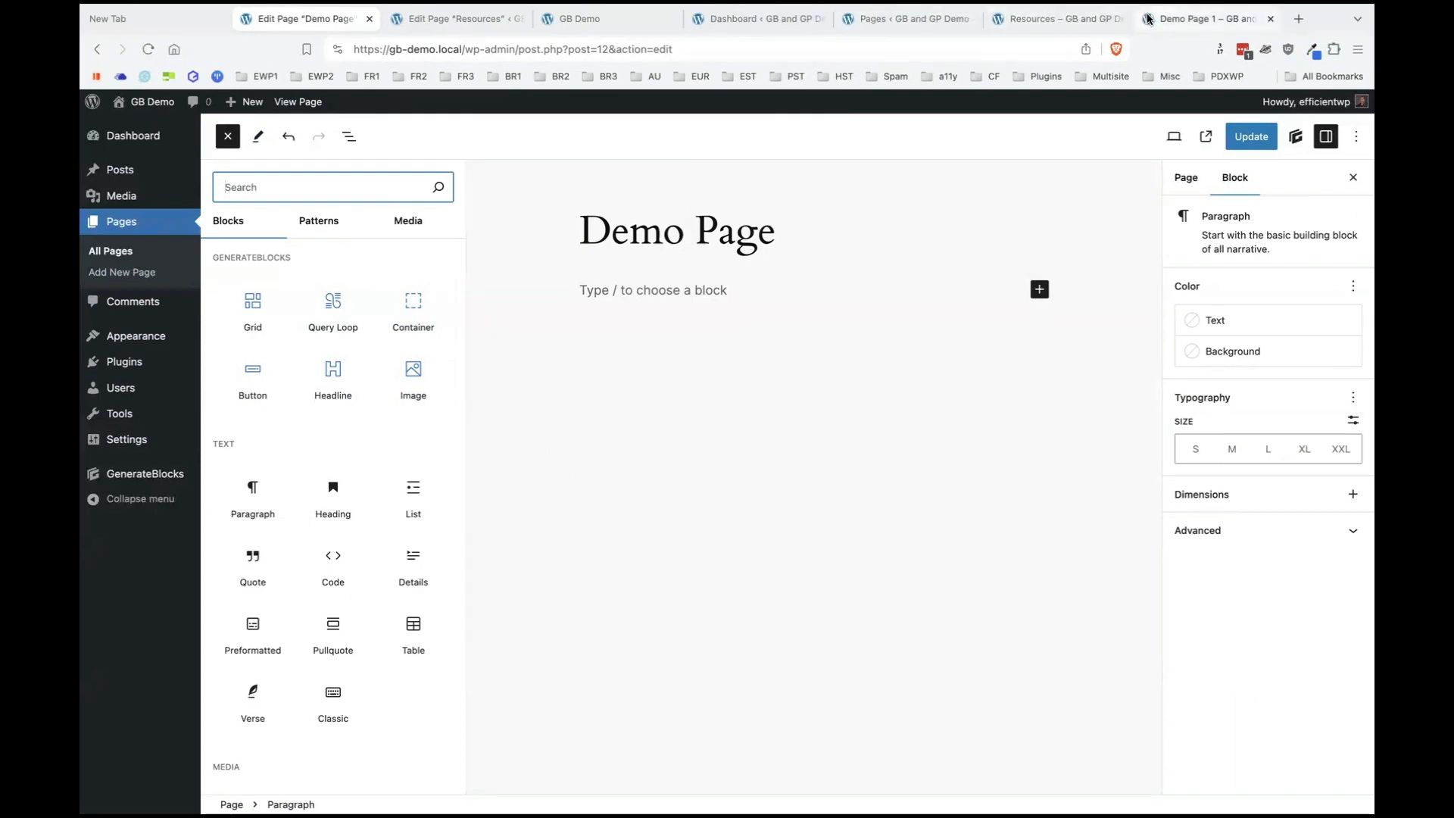
# Look through the published Demo Page 1, from the image cards to the pricing tables and testimonials.
pyautogui.click(1208, 18)
pyautogui.scroll(-5, 707, 537)
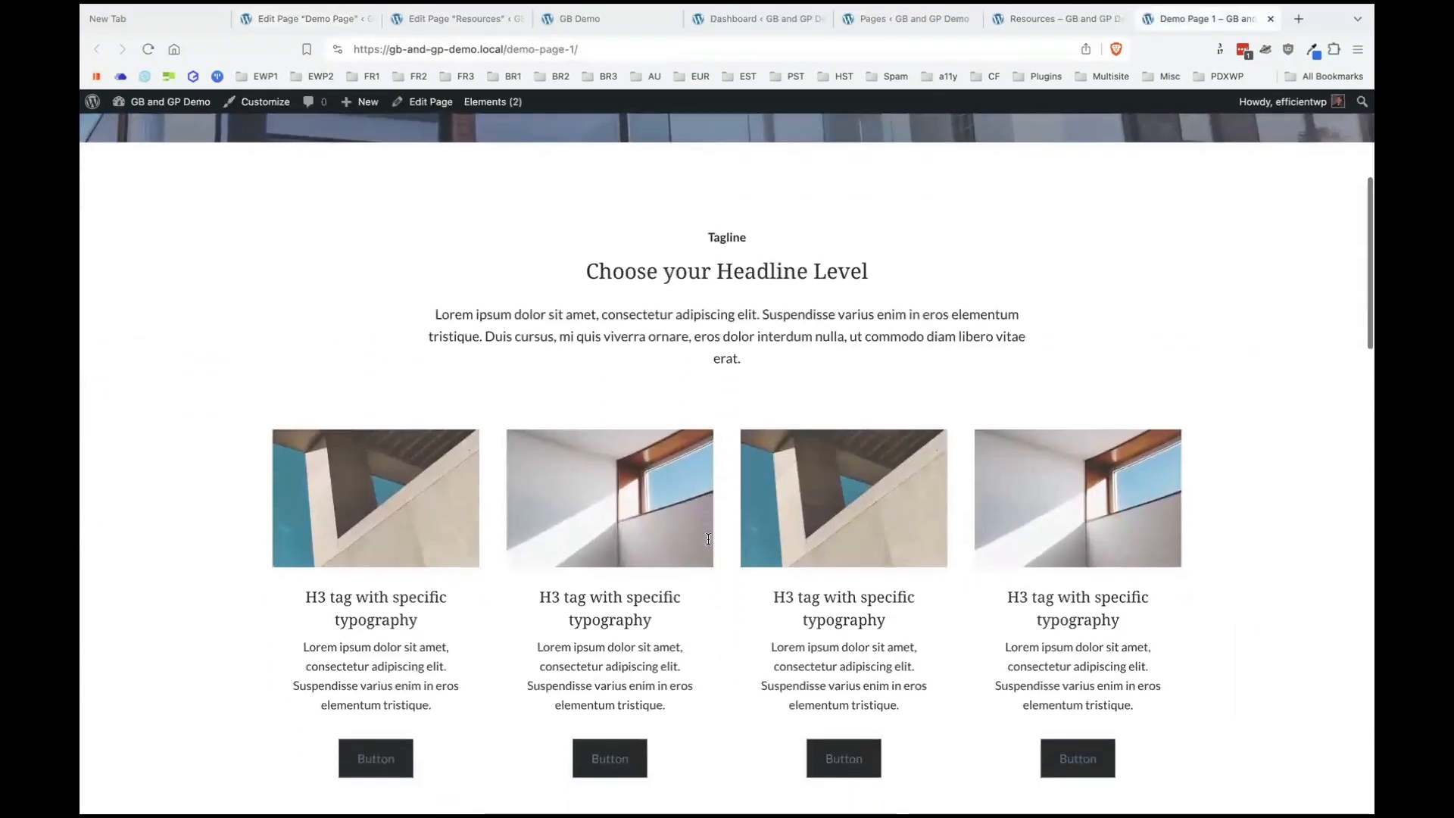
pyautogui.scroll(-4, 708, 542)
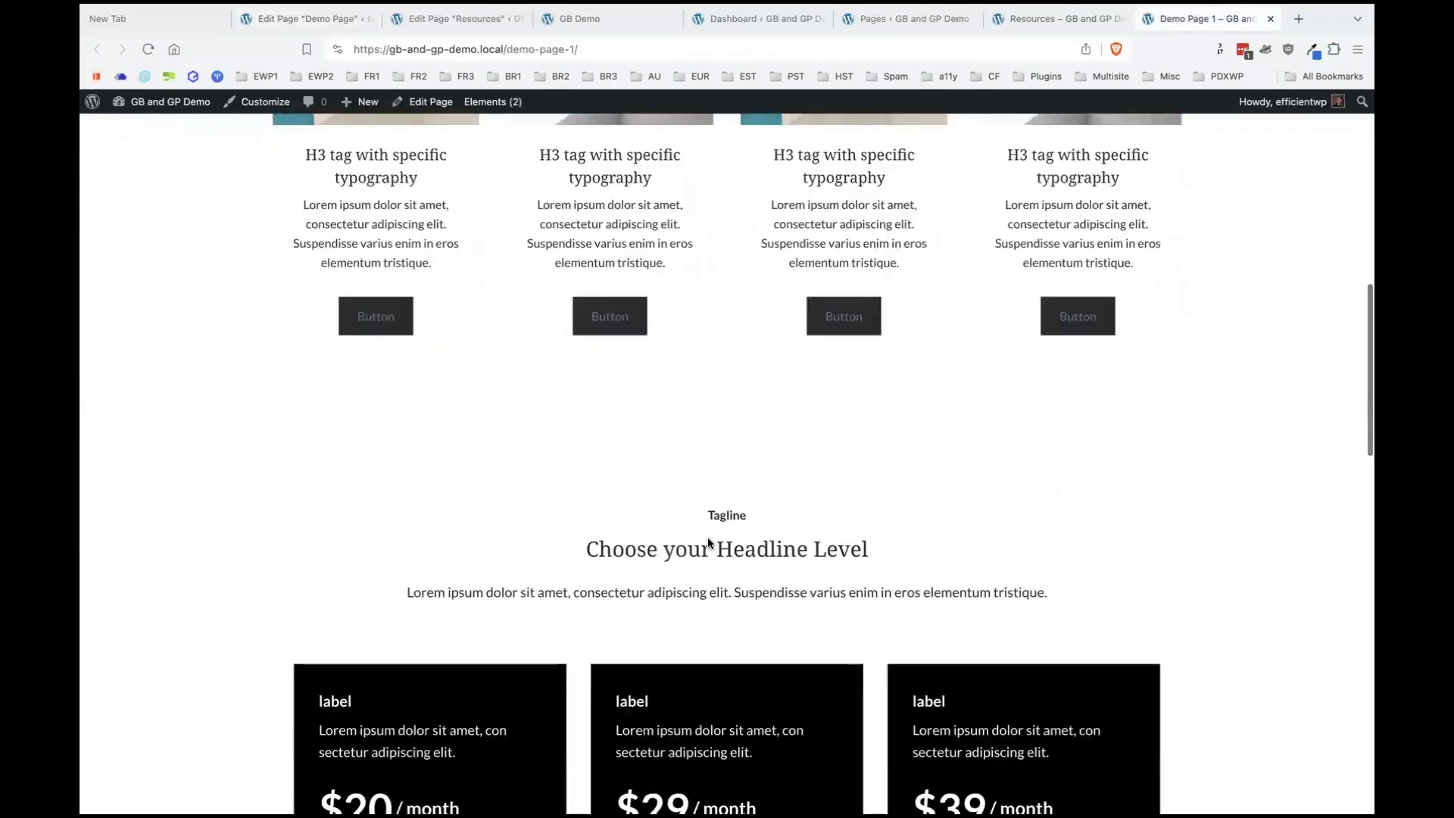
pyautogui.scroll(-10, 709, 542)
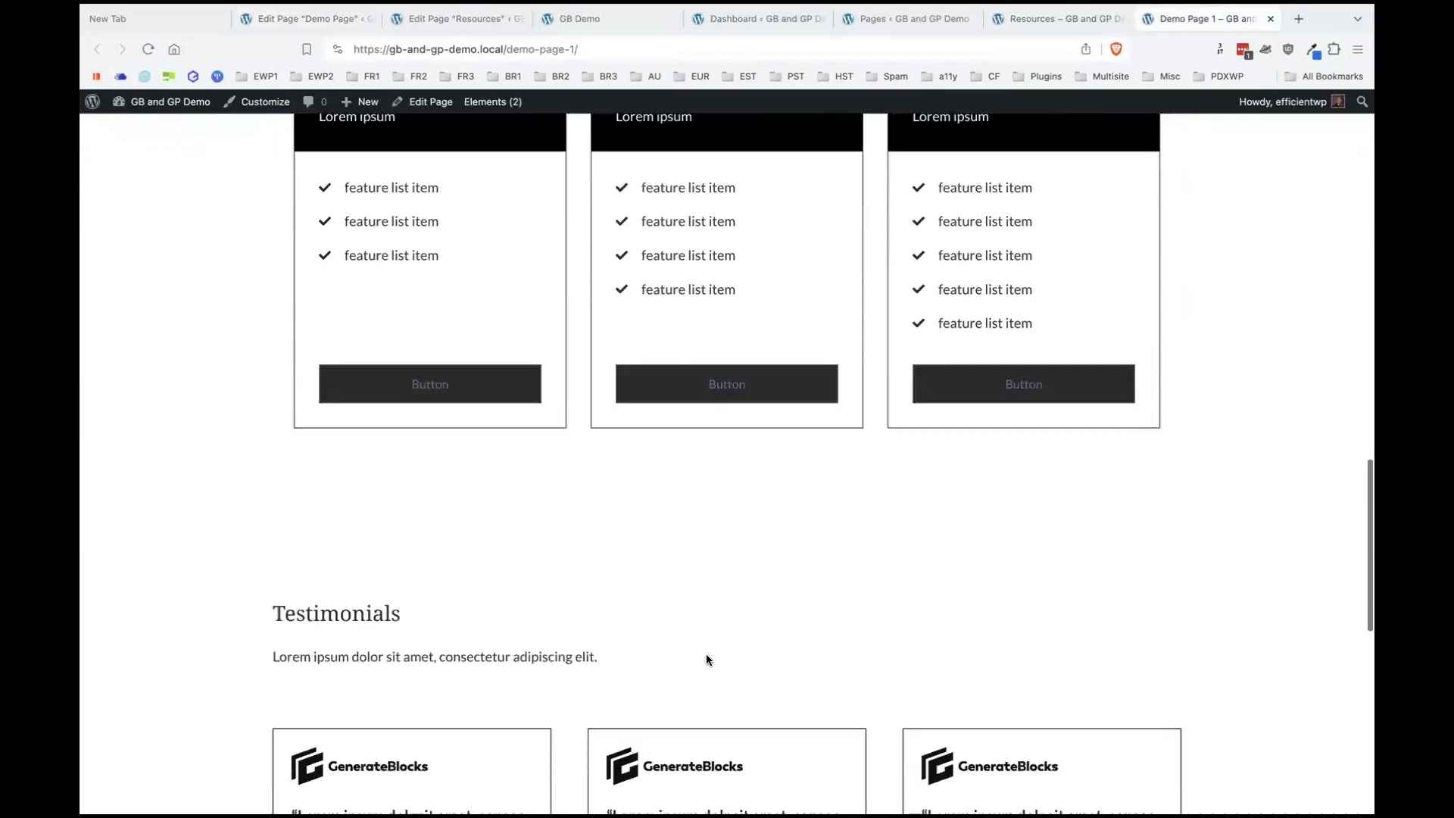
pyautogui.scroll(5, 706, 657)
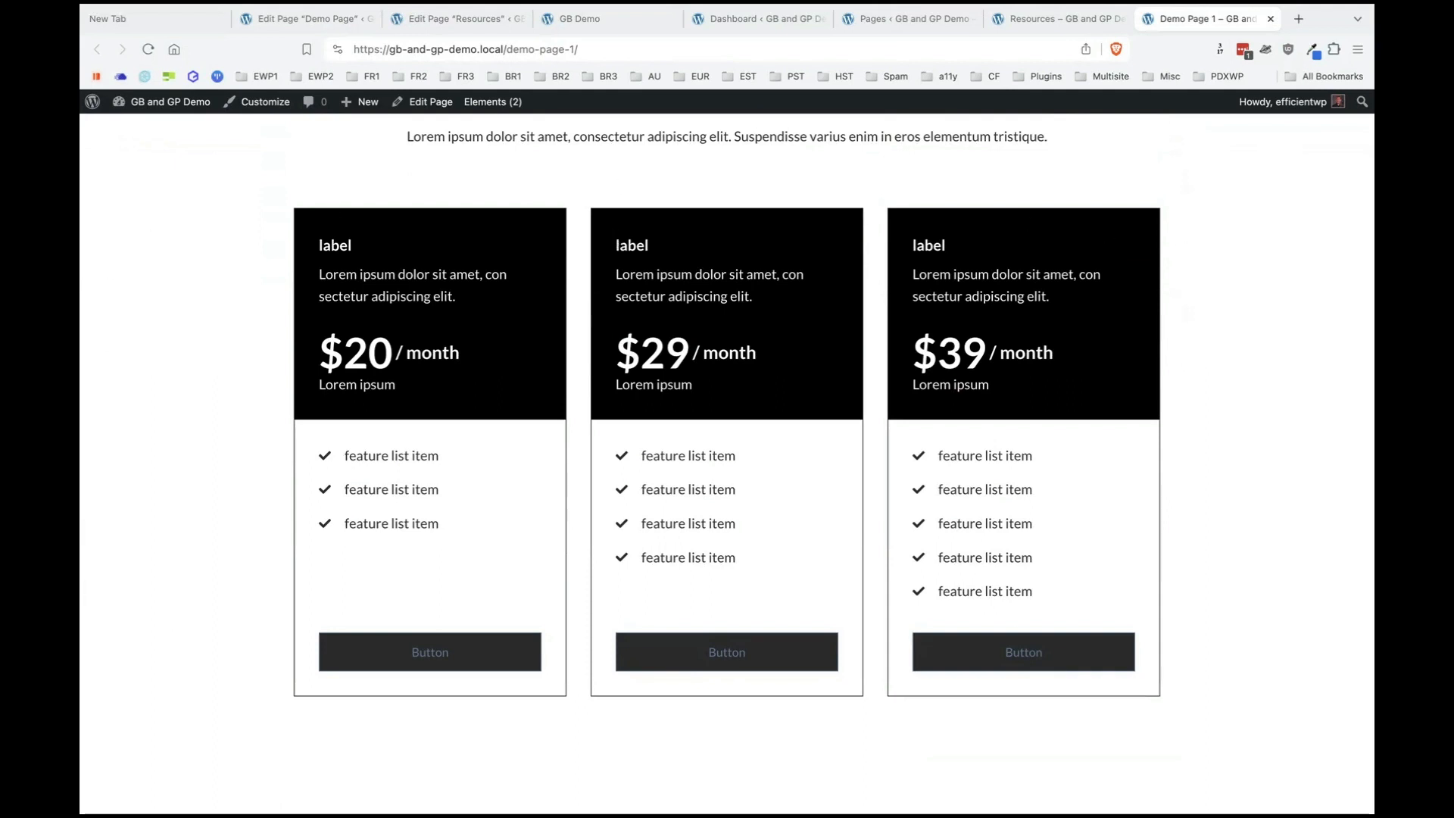
pyautogui.scroll(3, 773, 409)
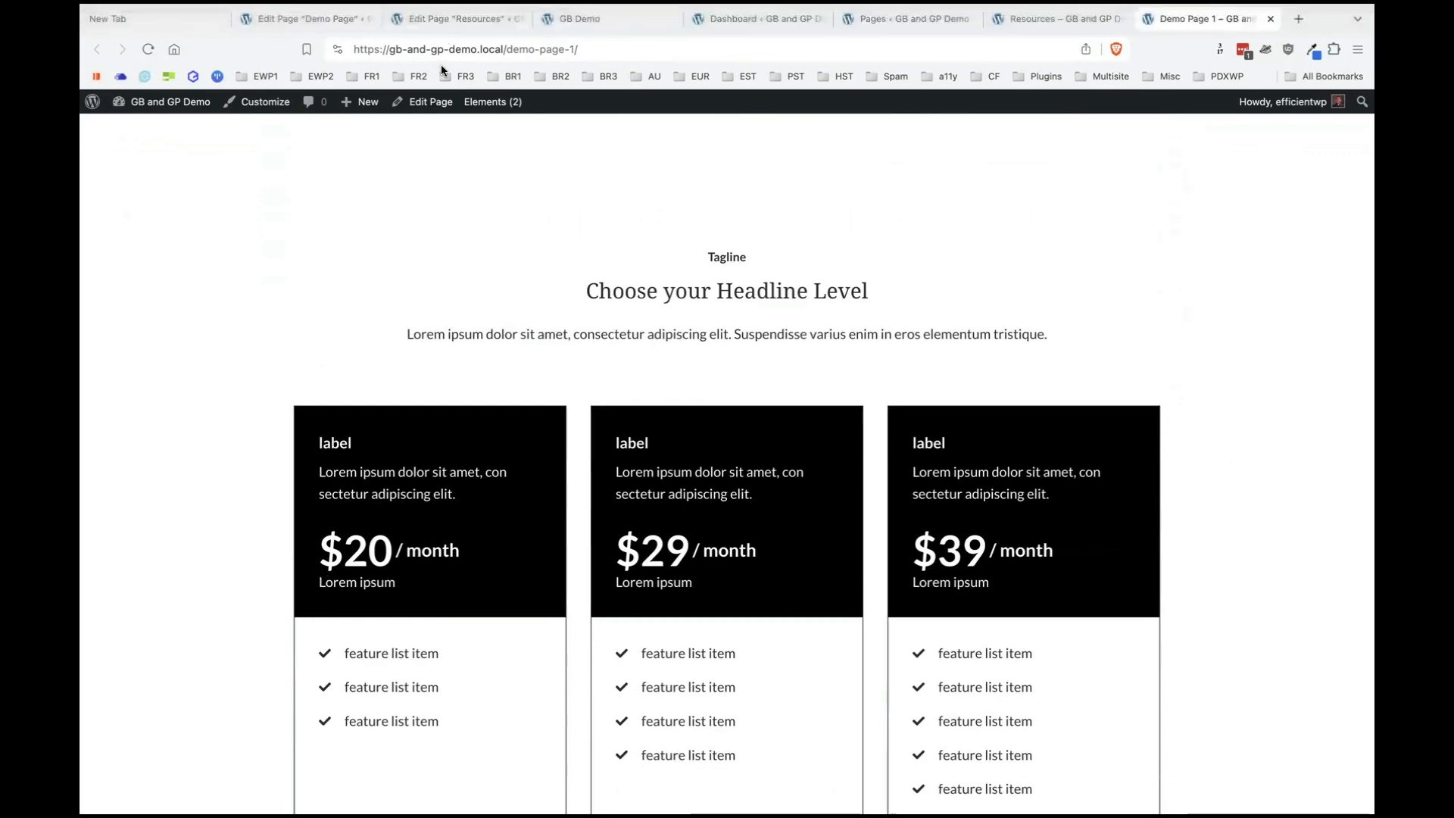
# Return to the Resources page editor and review the Grid, Query Loop and other GenerateBlocks blocks in the library.
pyautogui.click(456, 26)
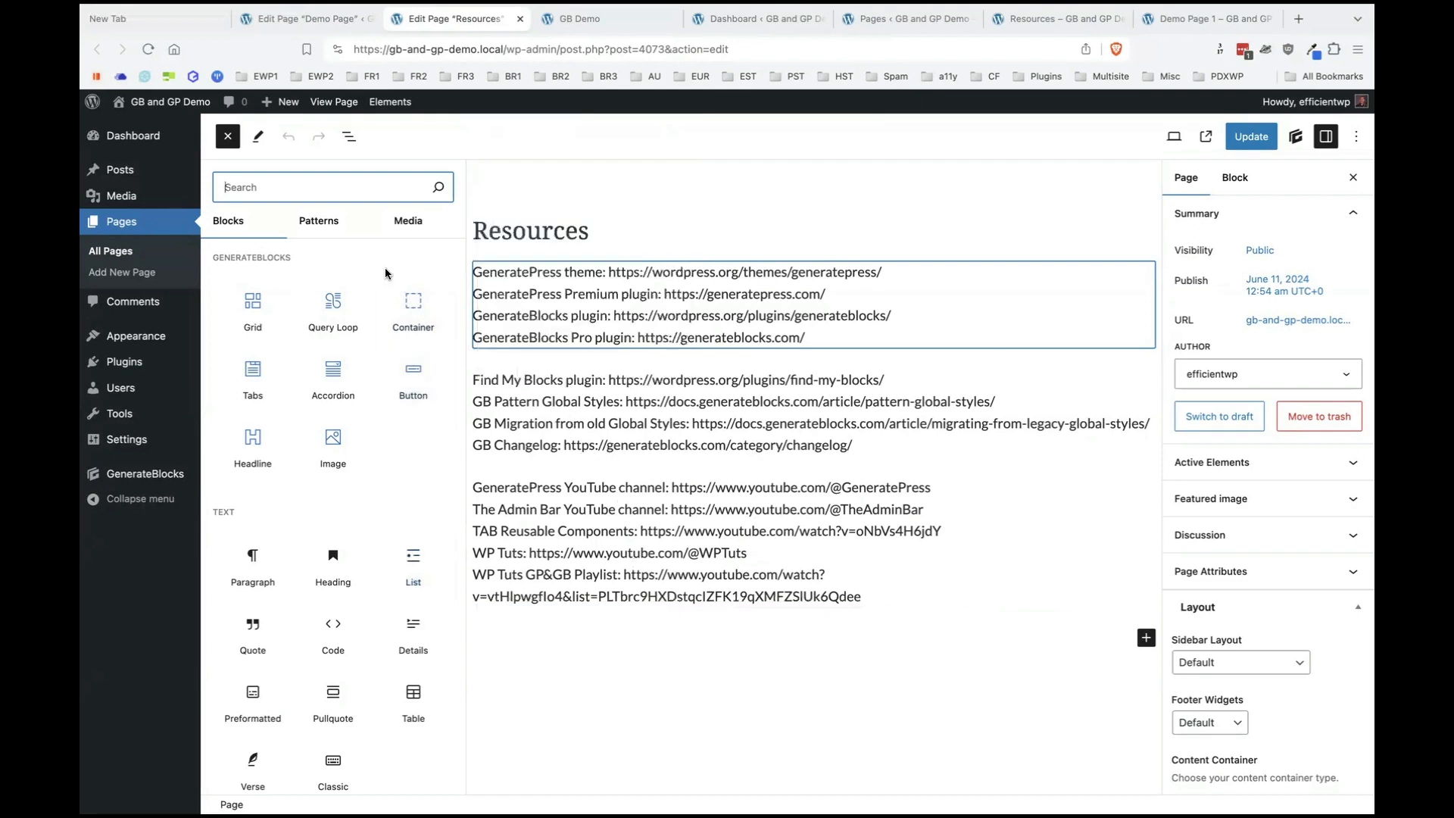
pyautogui.moveTo(261, 306)
pyautogui.moveTo(427, 564)
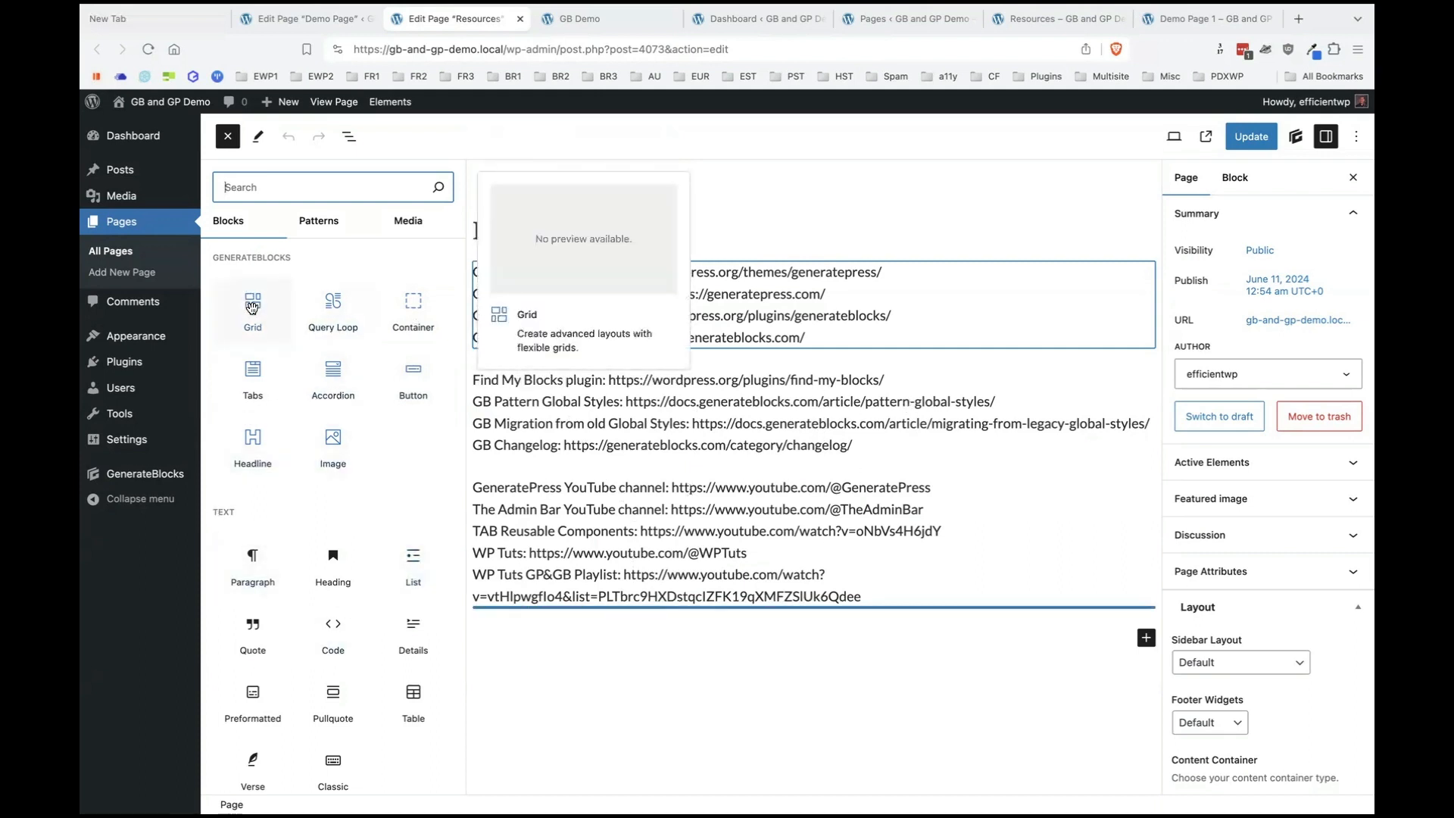
pyautogui.moveTo(341, 326)
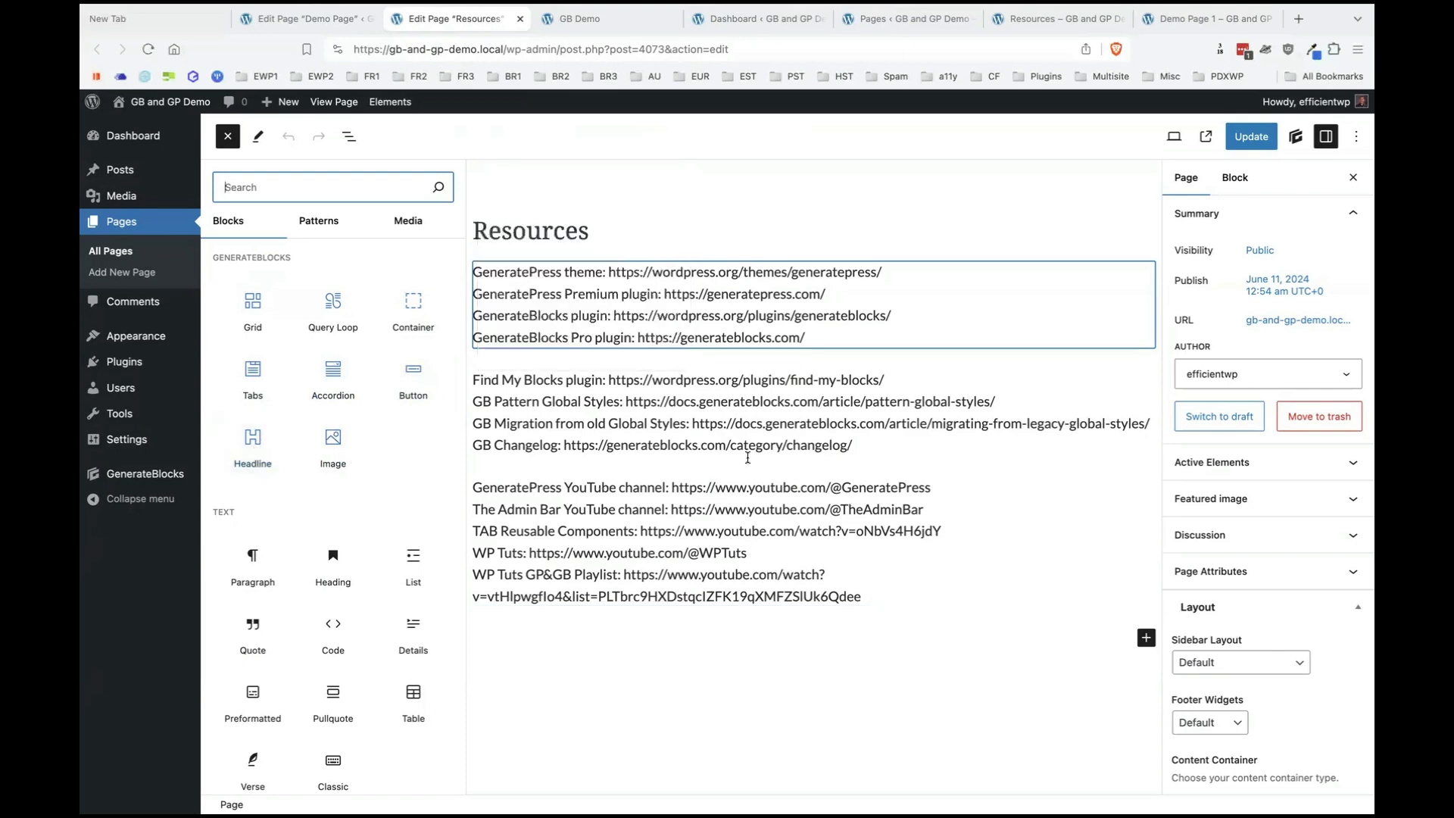
# Add a GenerateBlocks Headline block at the end of the Resources page and show its available tag levels.
pyautogui.click(1145, 637)
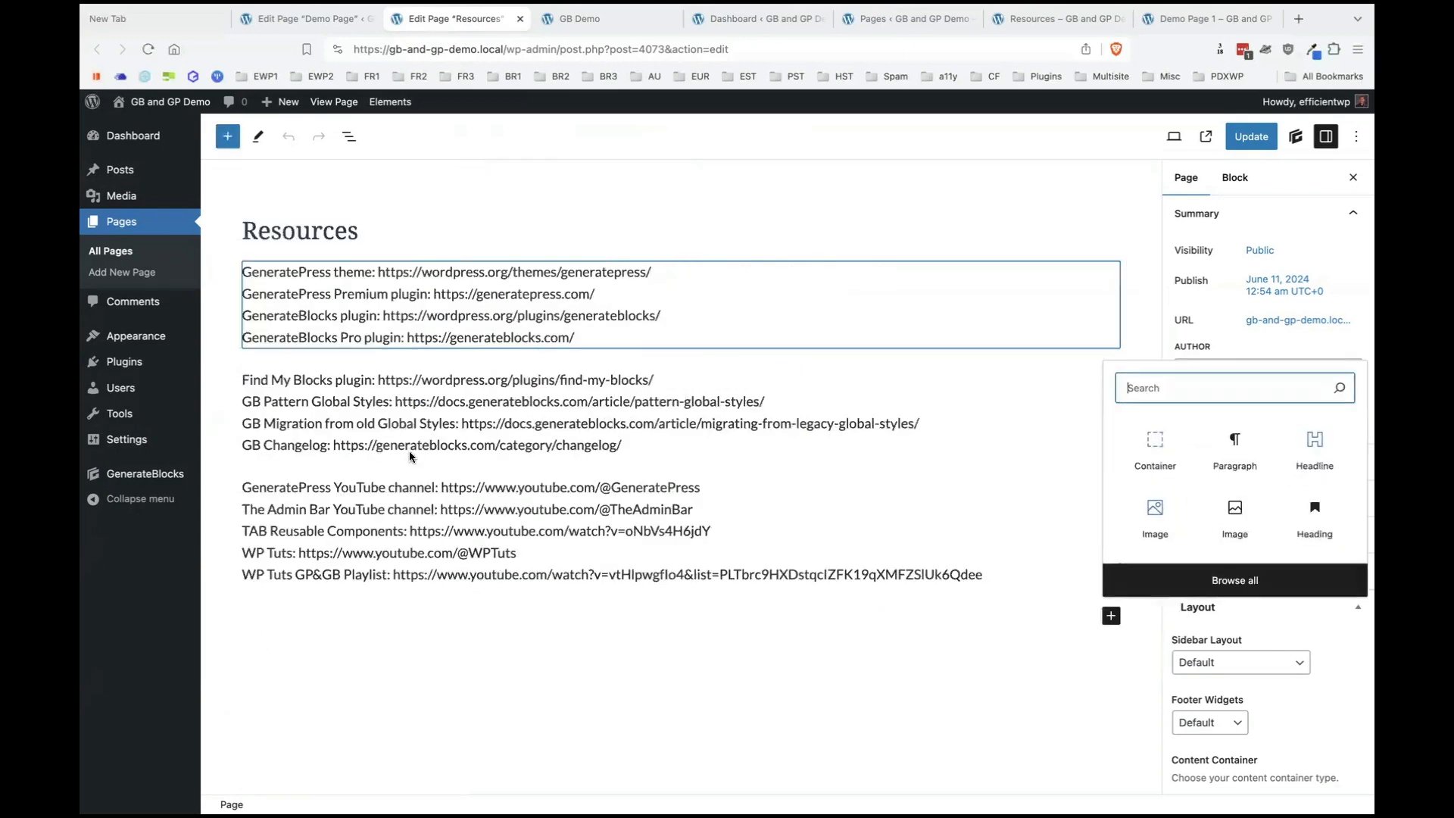
pyautogui.click(1315, 448)
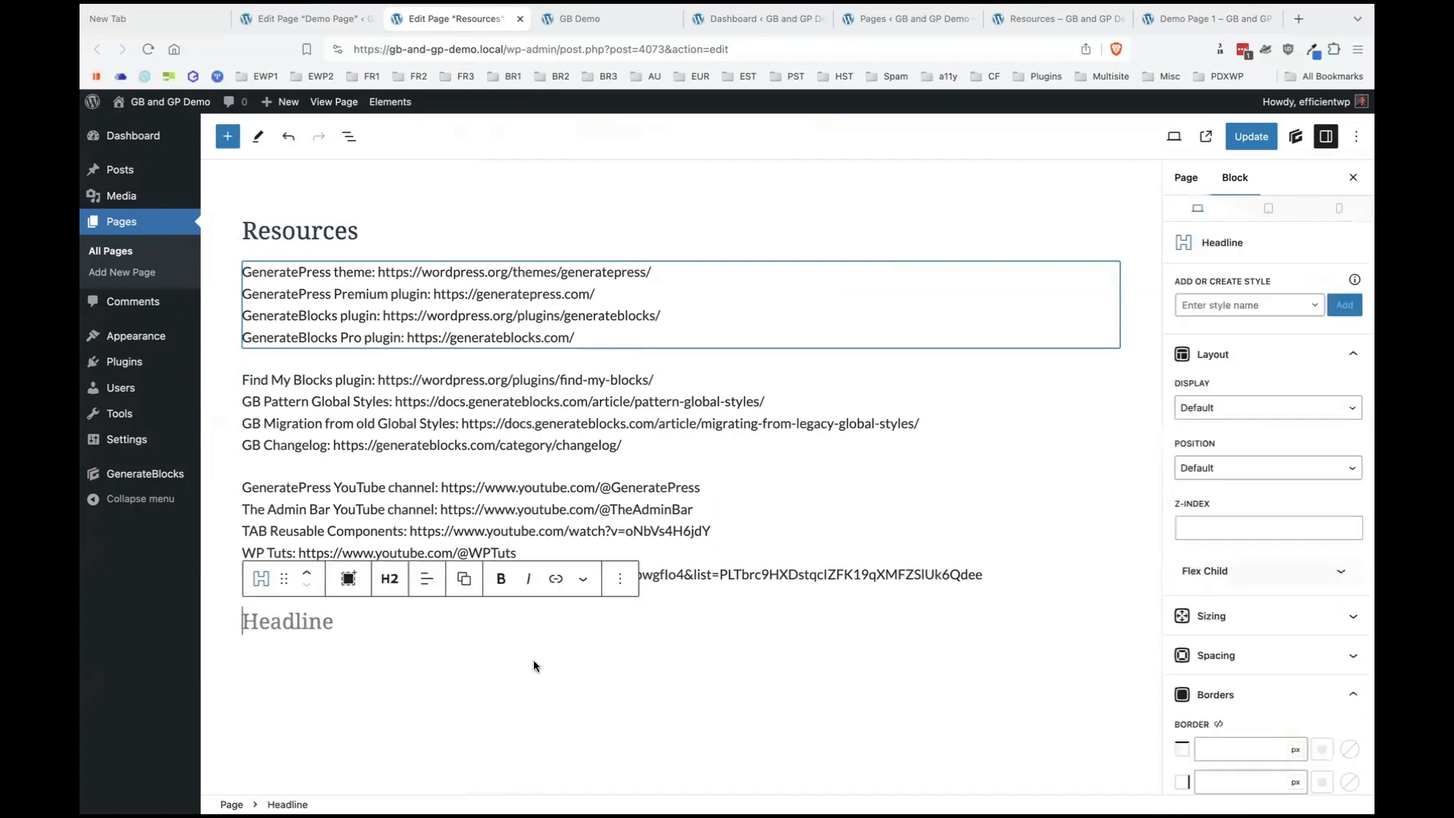
pyautogui.click(389, 578)
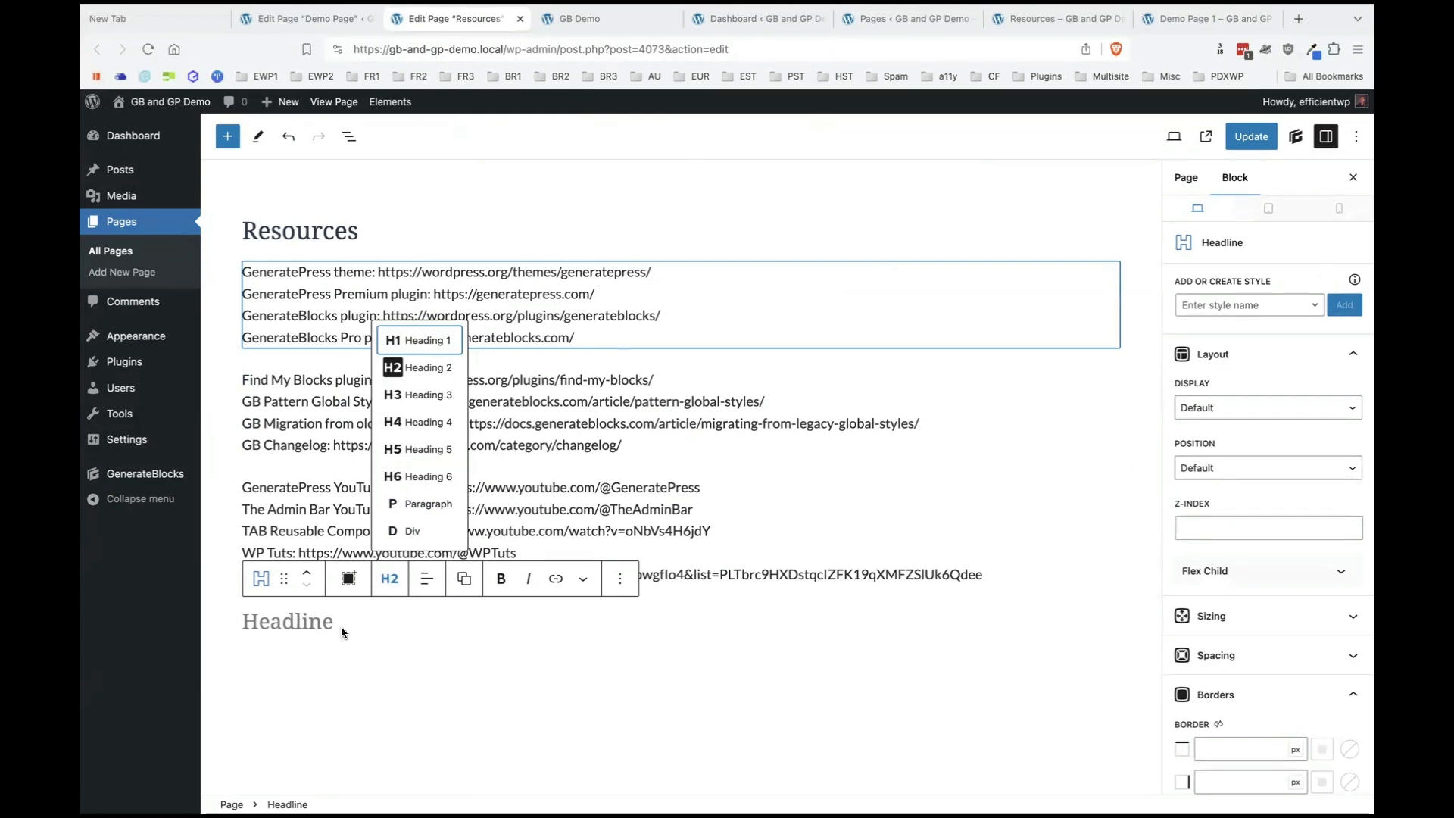
# Add a core Heading block below the Headline block and reselect the Headline block.
pyautogui.click(227, 137)
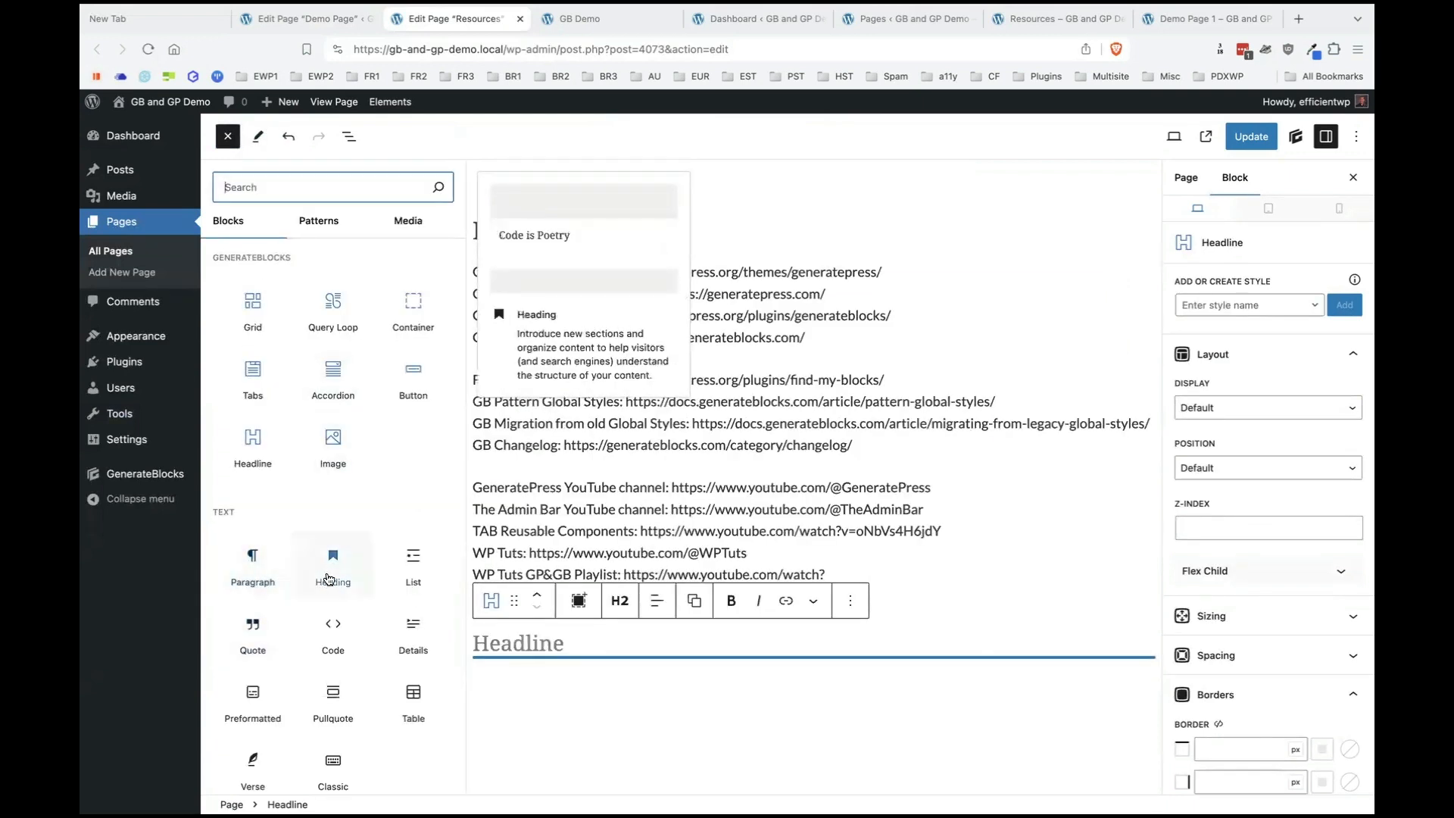
pyautogui.click(336, 584)
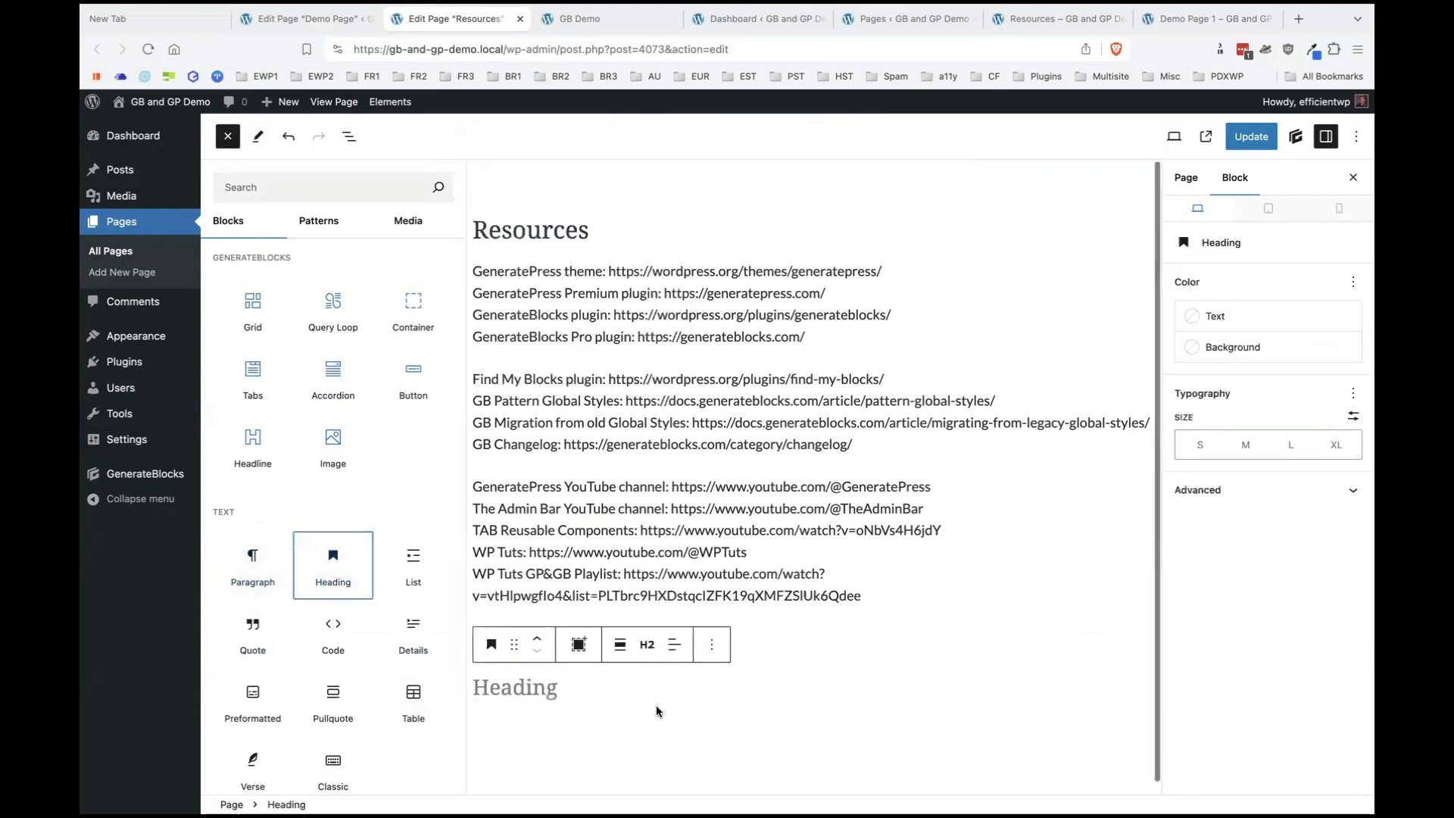
pyautogui.click(818, 622)
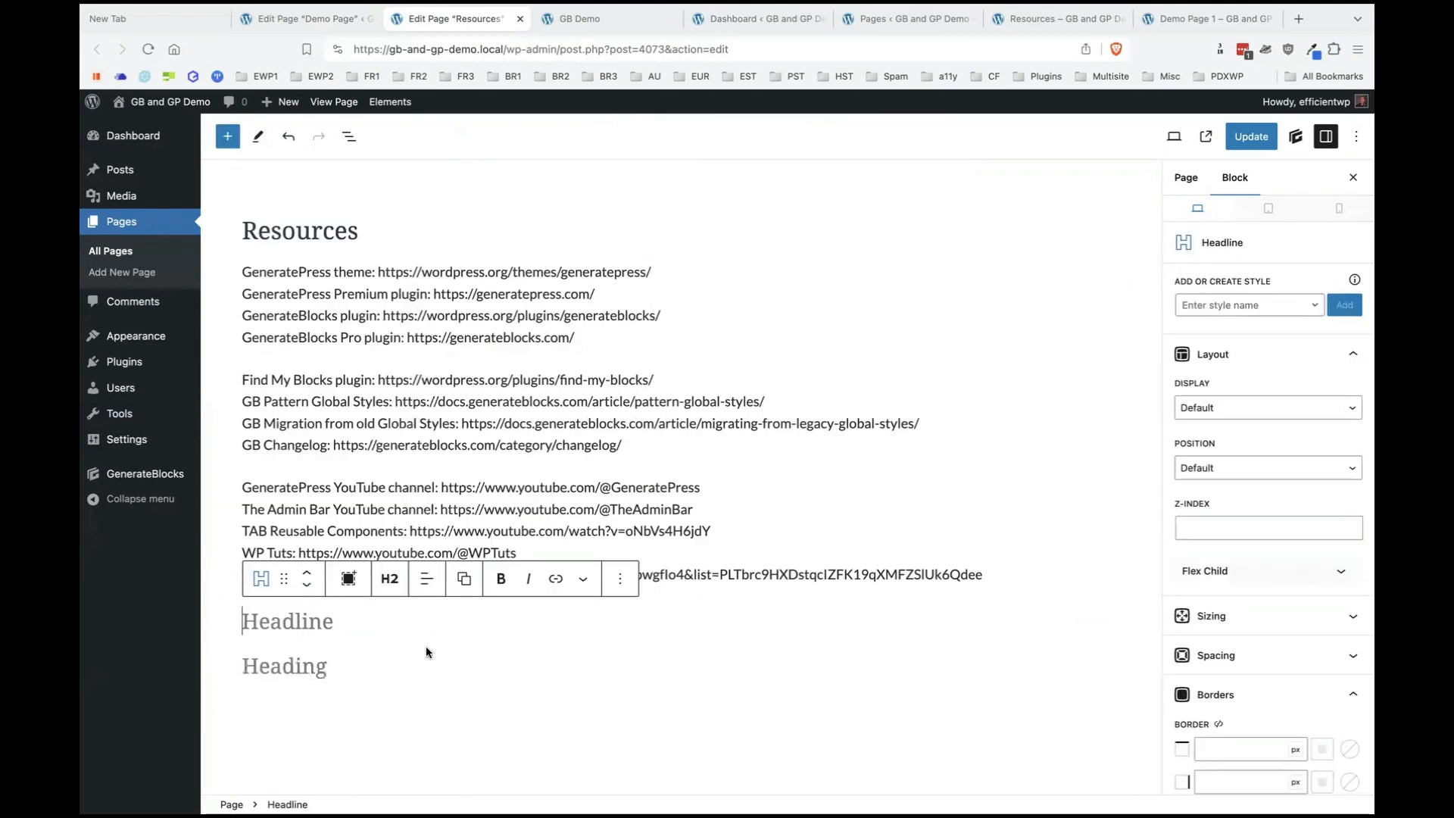
# Examine the settings of the last paragraph on the Resources page, including its expanded Advanced options.
pyautogui.click(754, 570)
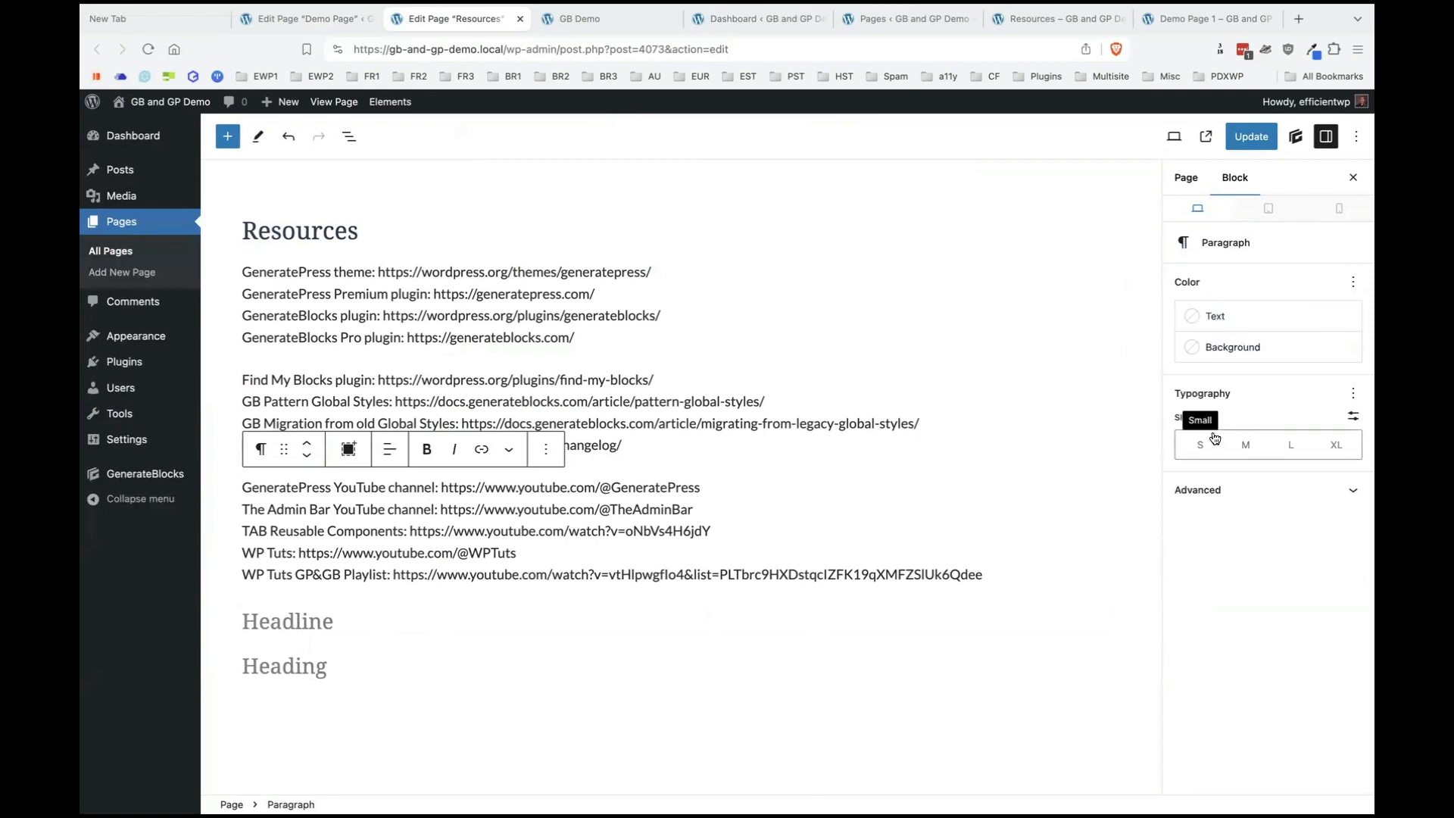
pyautogui.click(1341, 491)
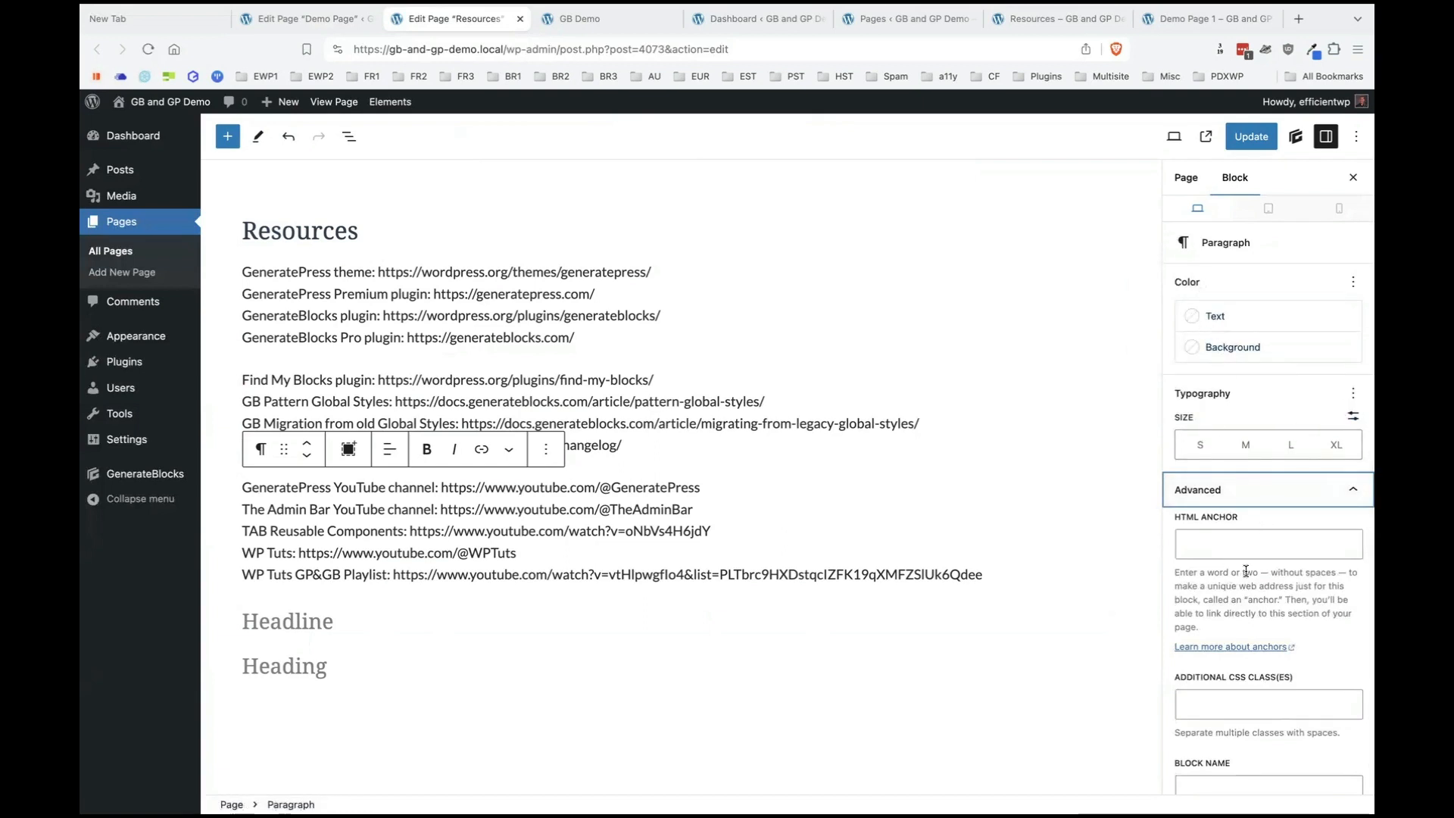
pyautogui.scroll(-1, 1232, 618)
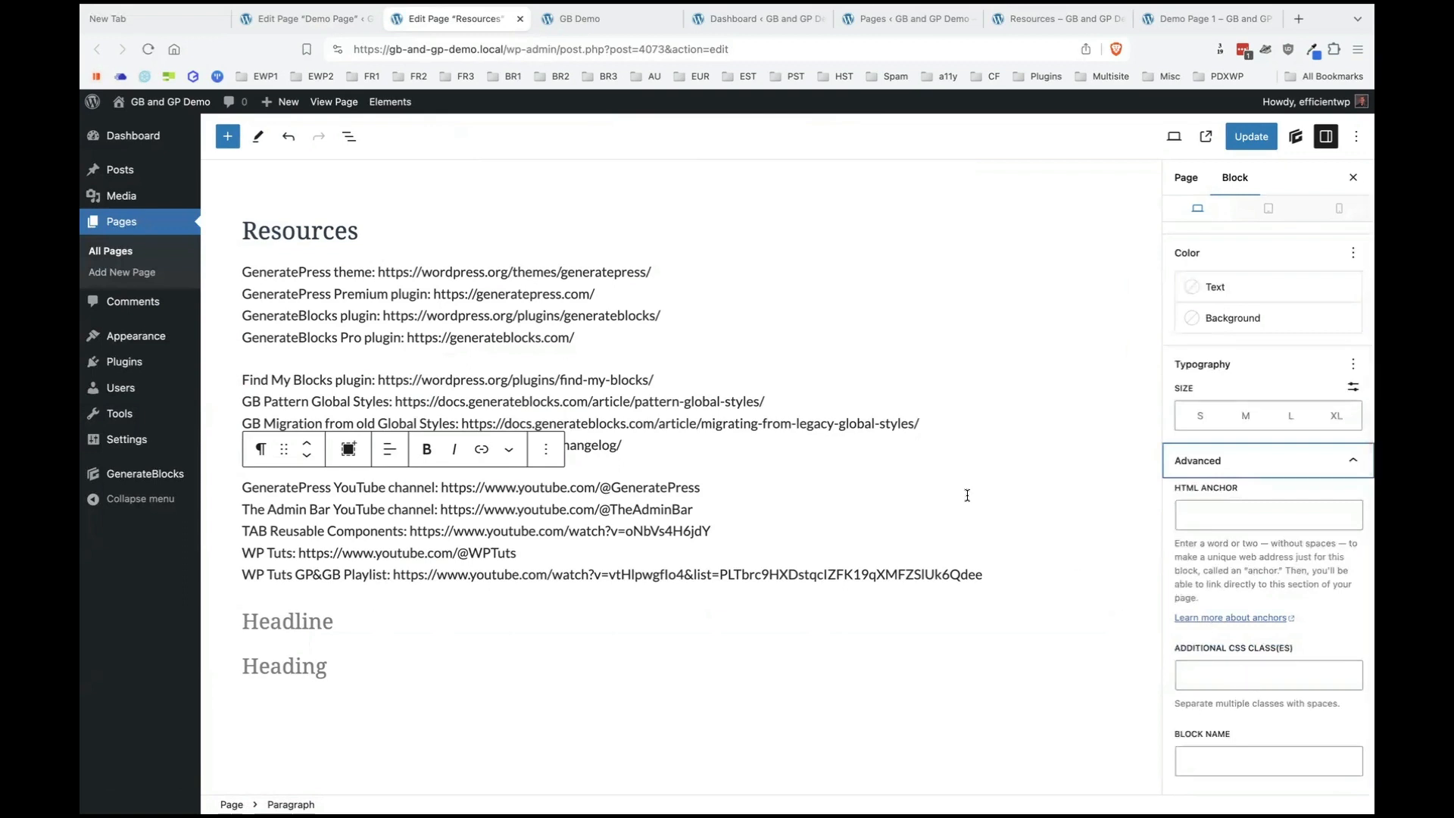
# Compare the block settings of the GenerateBlocks Headline with those of the core Heading on the Resources page.
pyautogui.click(305, 617)
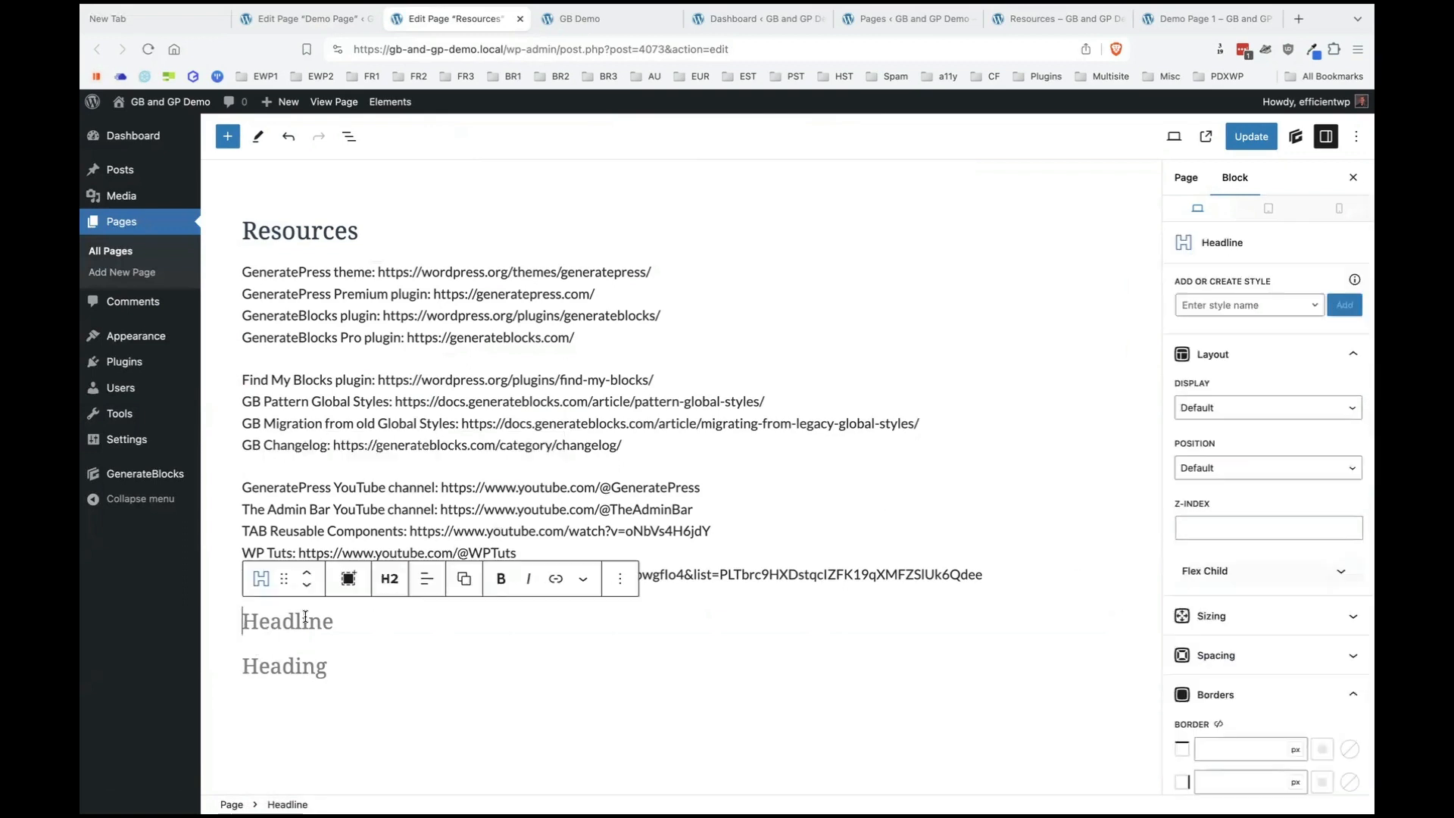
pyautogui.click(286, 668)
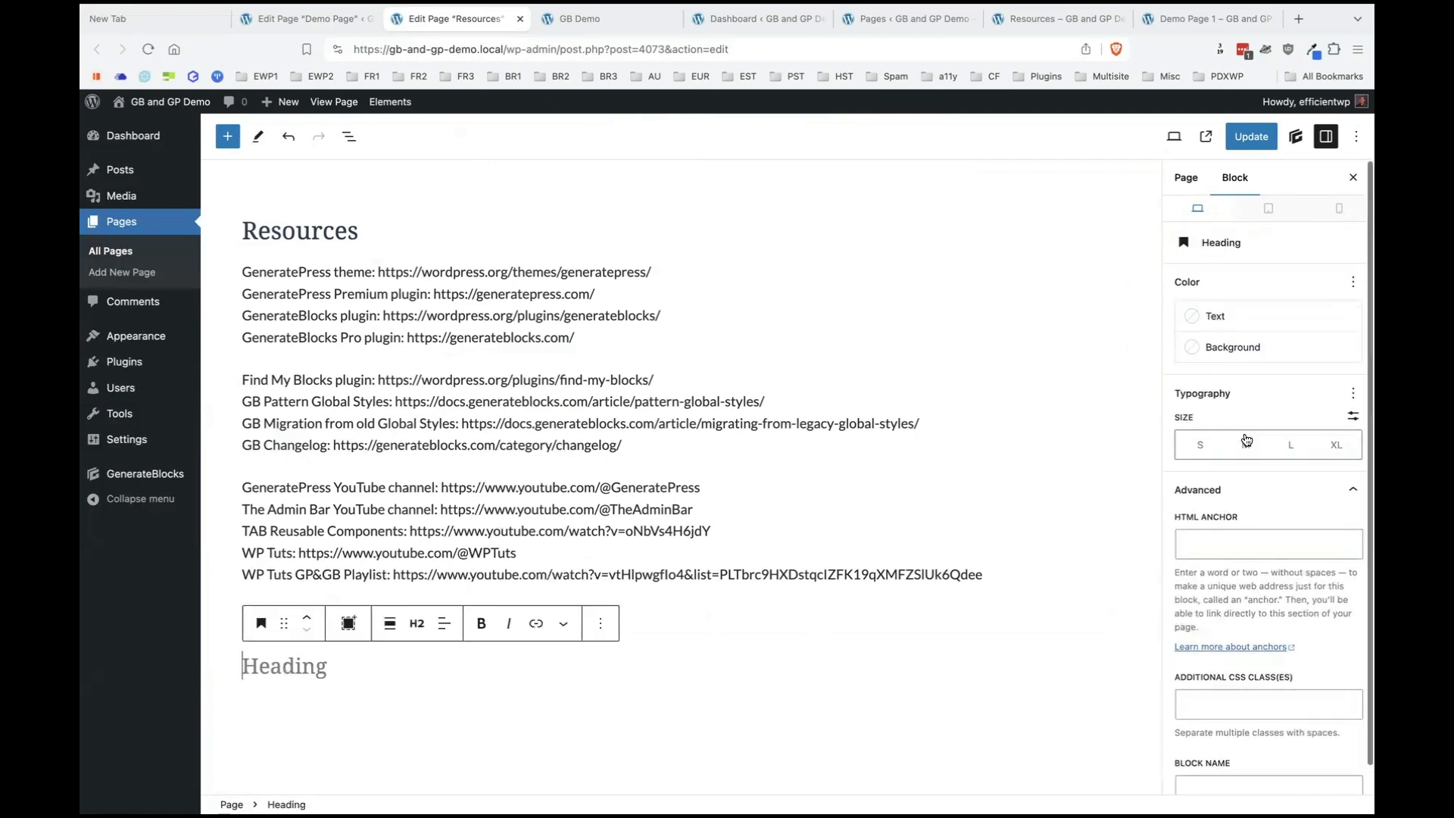
pyautogui.scroll(-1, 1246, 440)
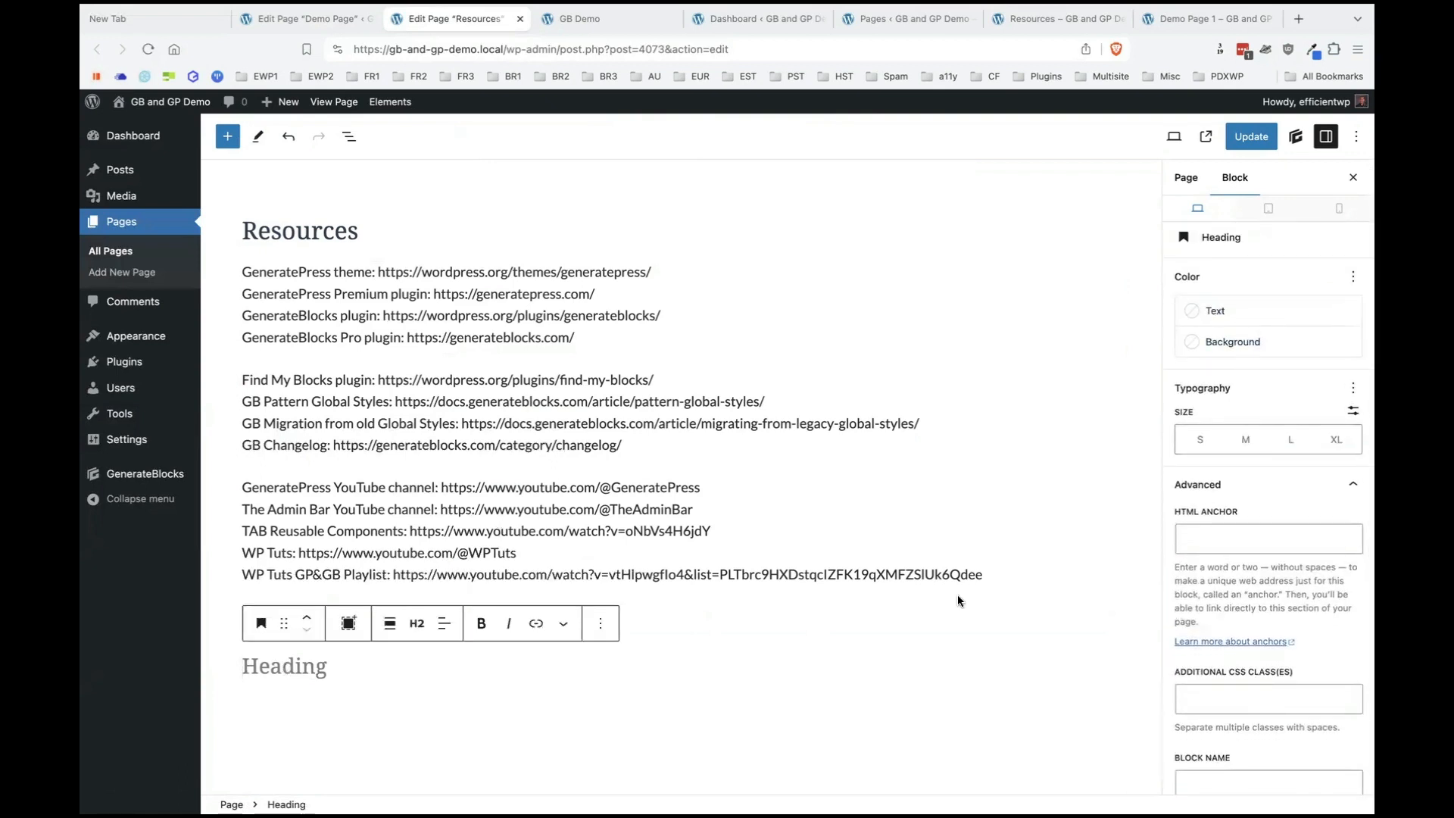
pyautogui.click(689, 635)
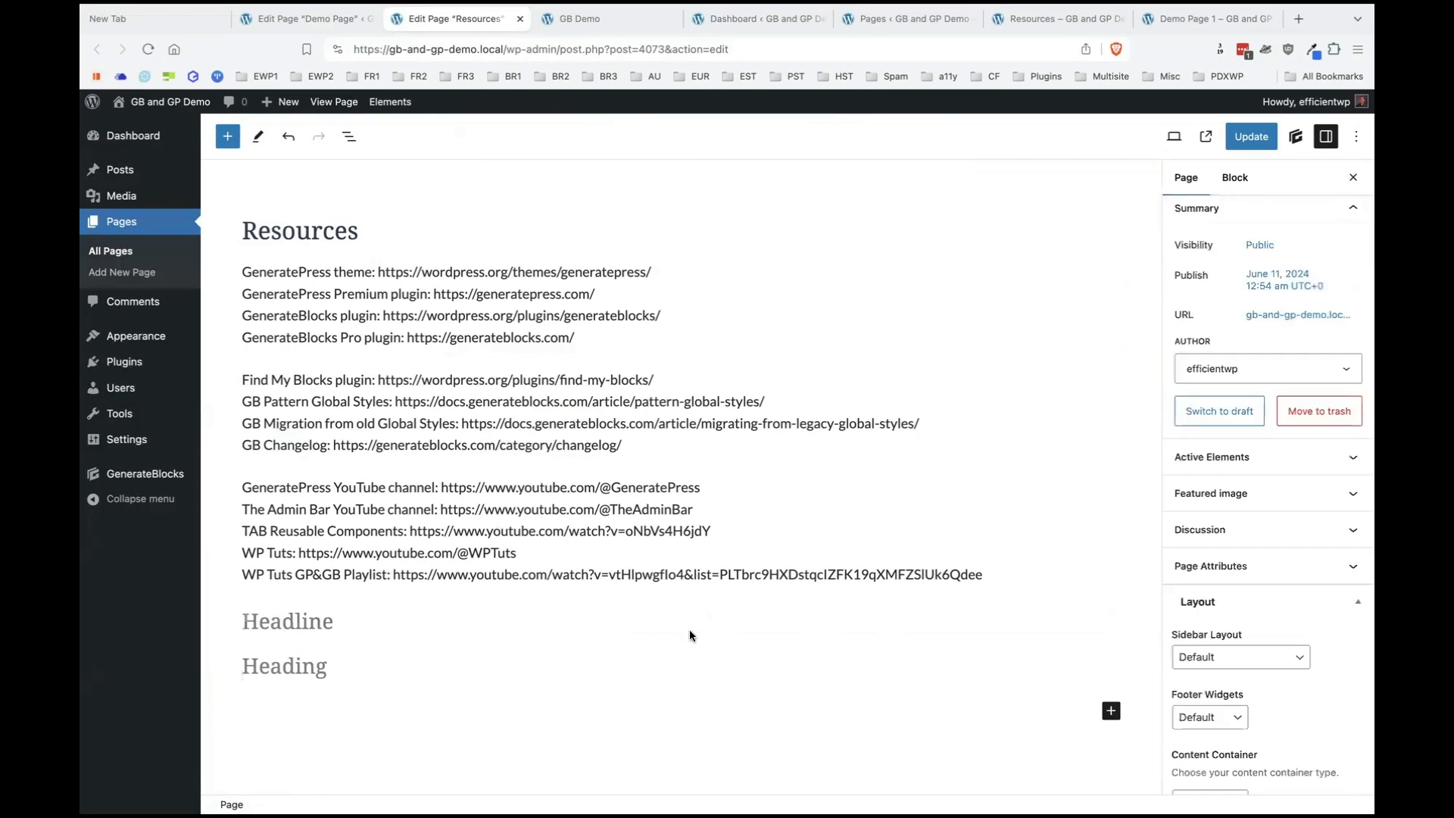
# Examine the Headline block's Layout, Sizing, Borders, Typography and Colors settings, and show its available tag levels.
pyautogui.click(295, 621)
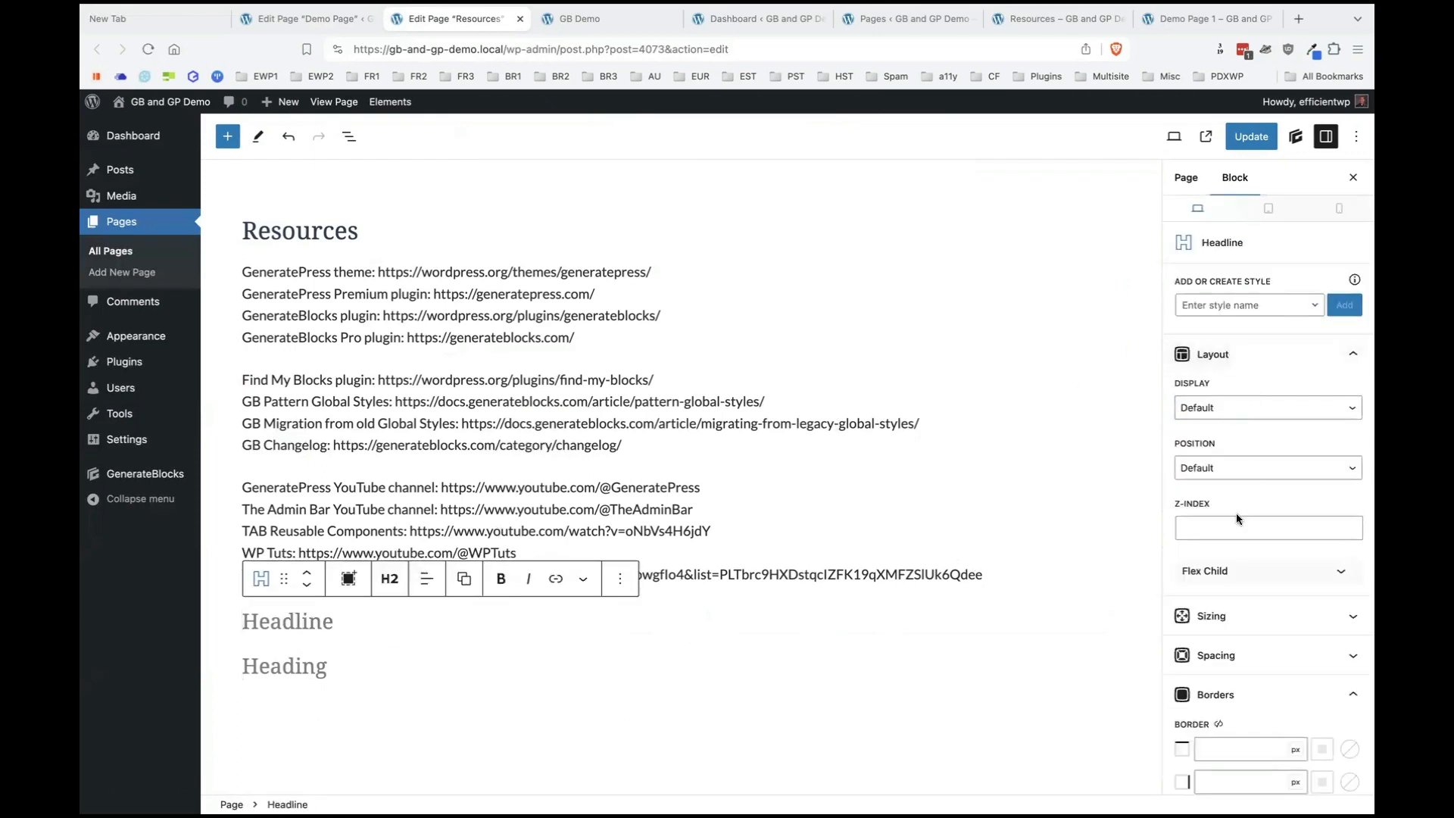
pyautogui.scroll(-5, 1265, 485)
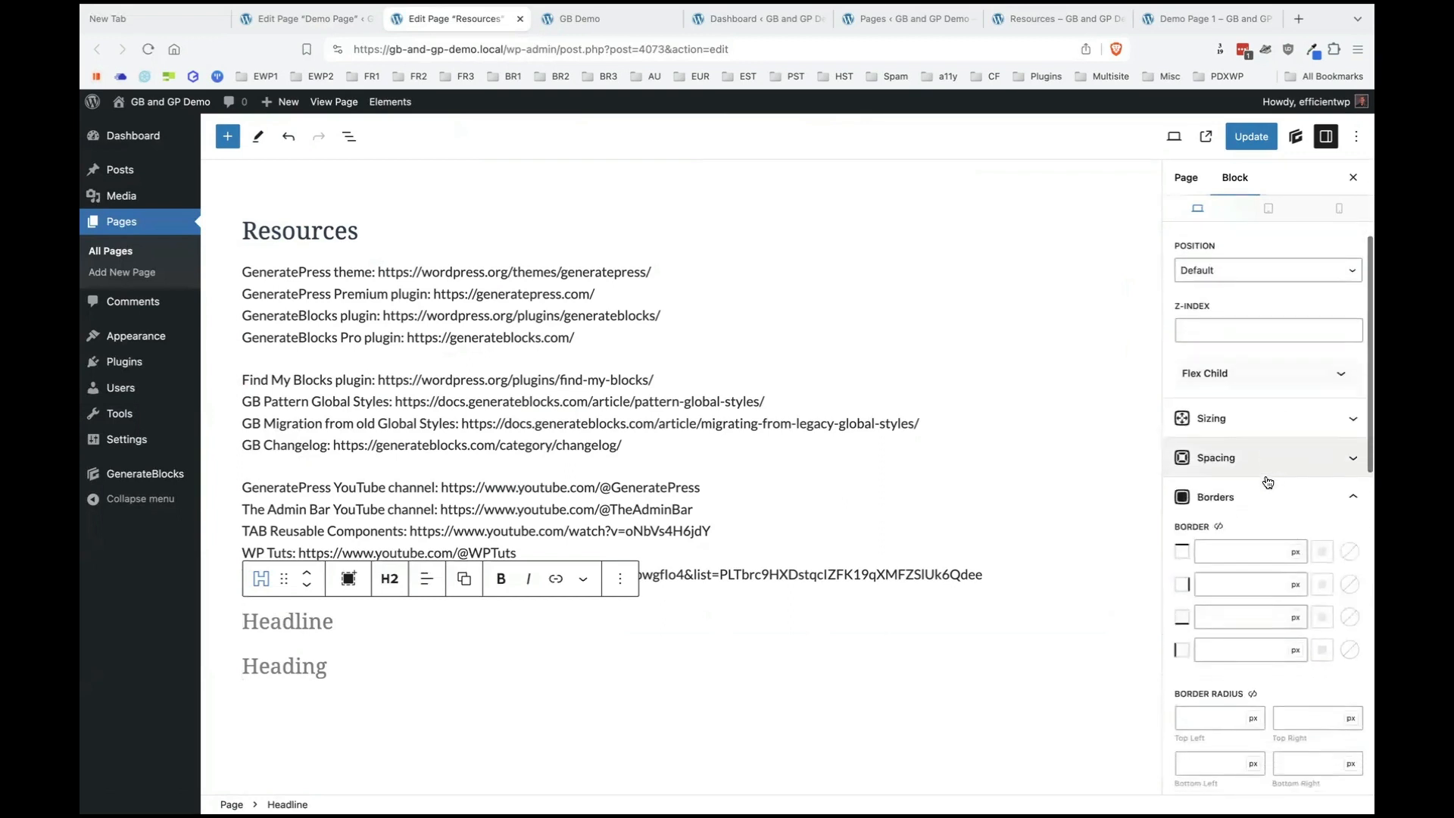
pyautogui.click(1263, 404)
pyautogui.scroll(-2, 1276, 530)
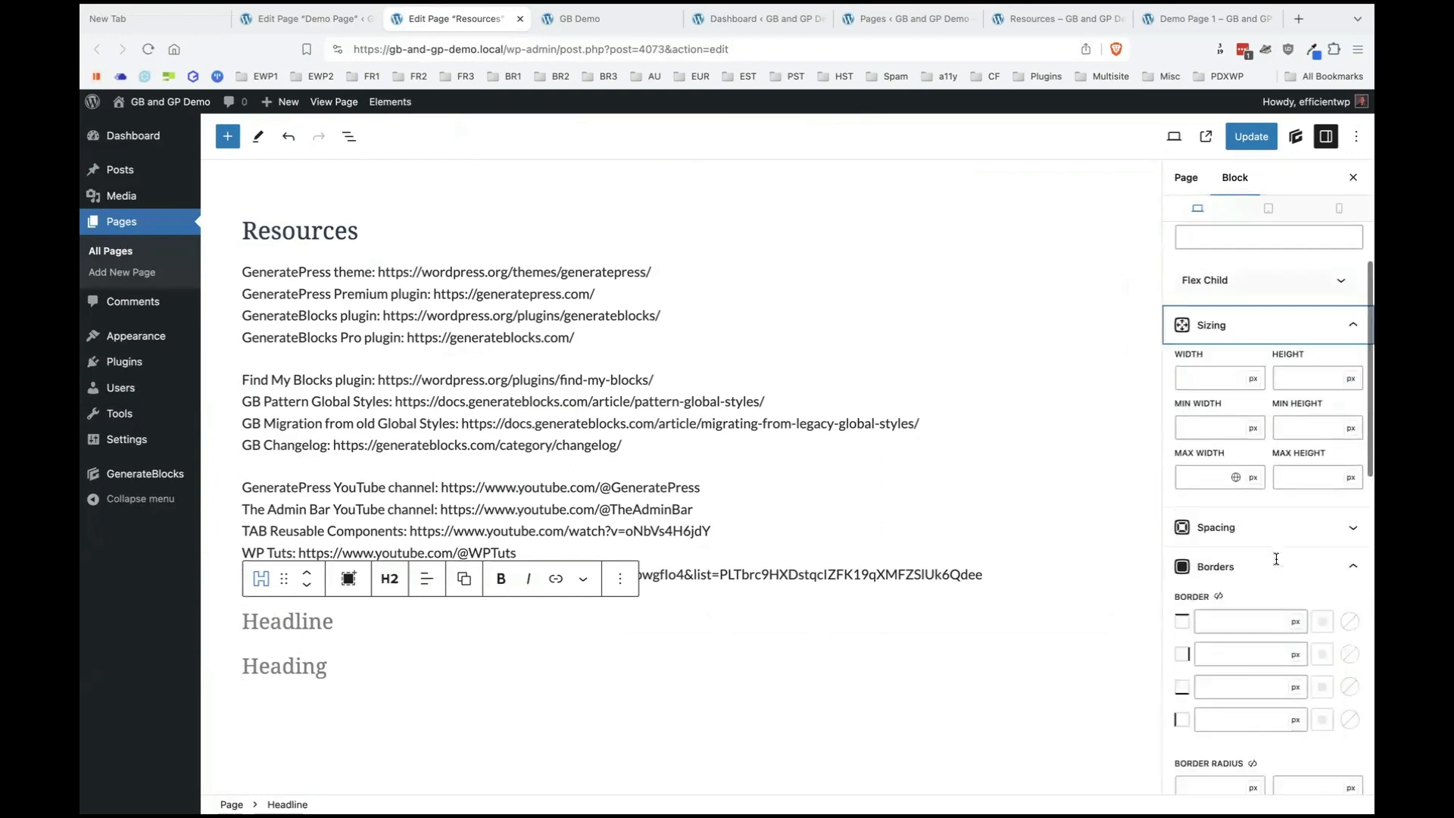
pyautogui.scroll(-14, 1276, 559)
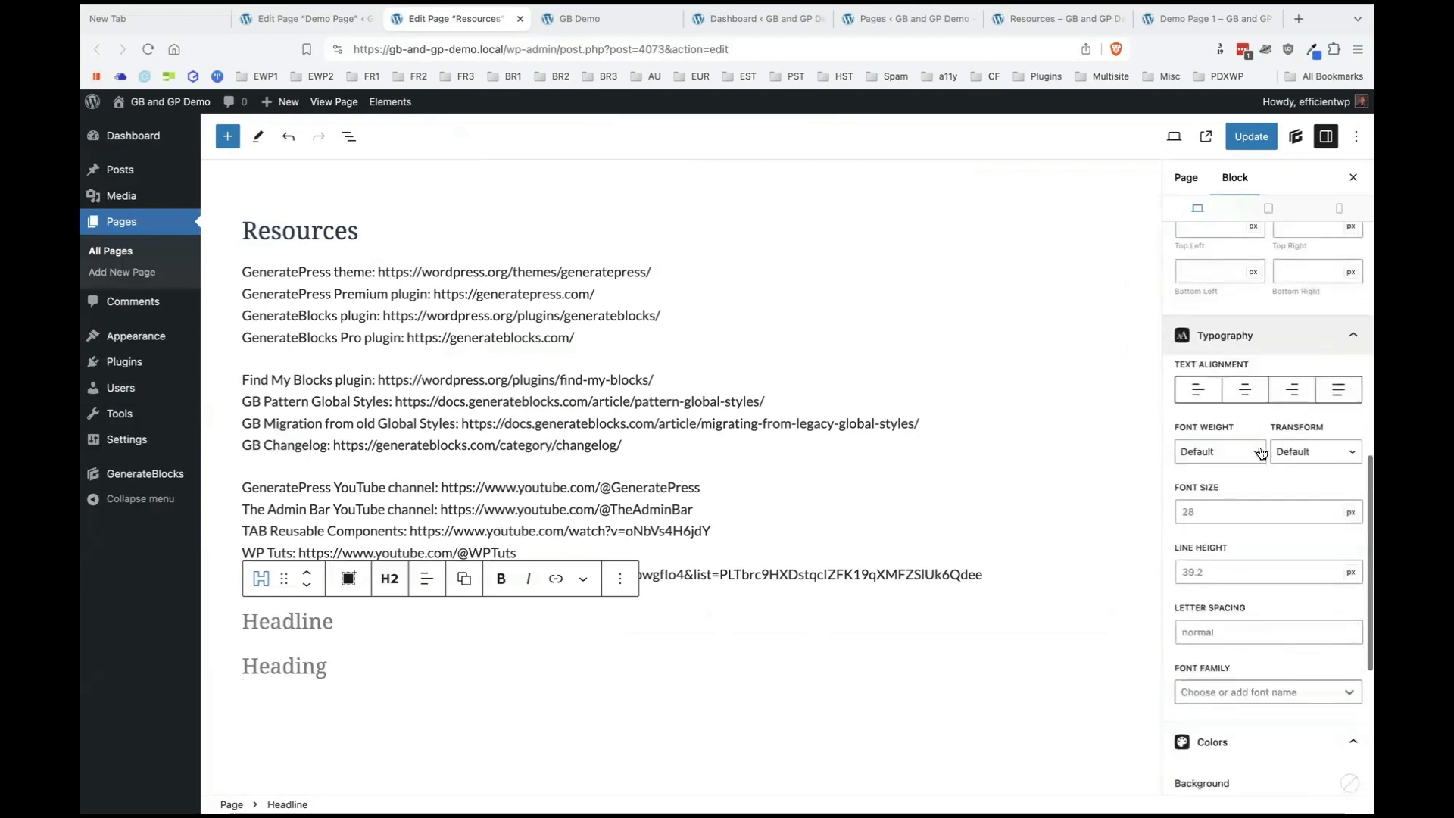
pyautogui.scroll(-5, 1236, 515)
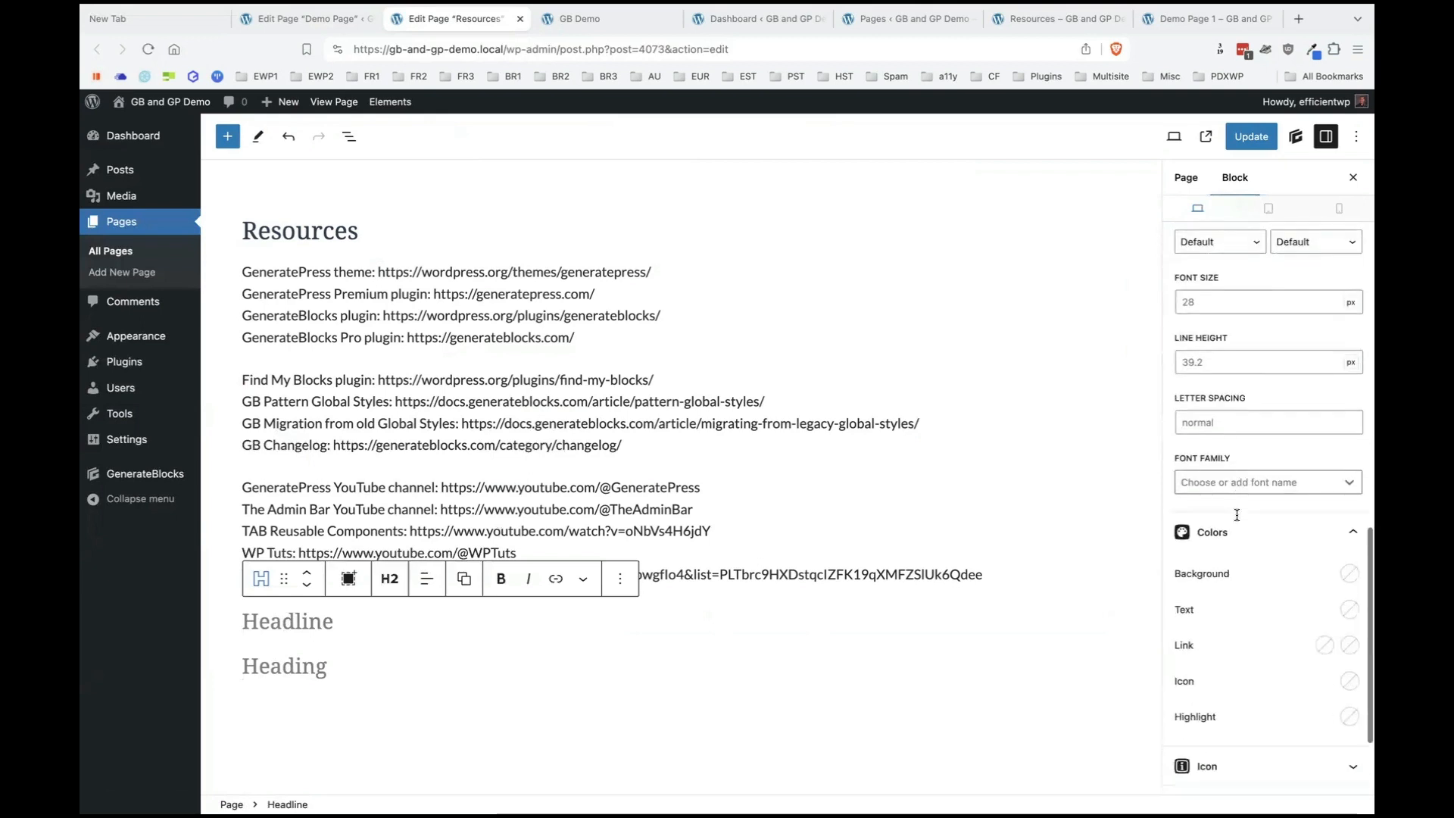
pyautogui.scroll(-4, 1237, 515)
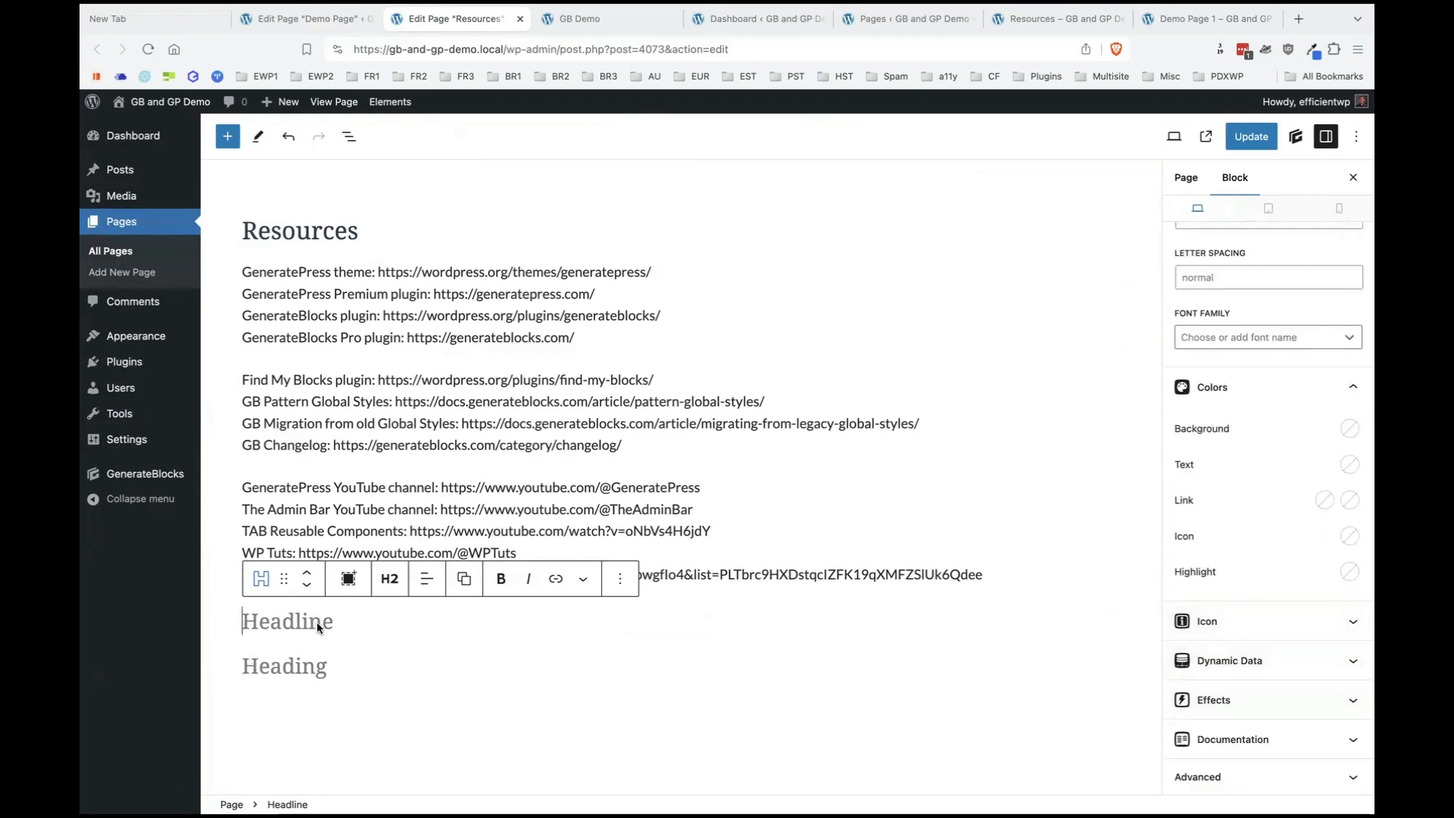
pyautogui.click(387, 582)
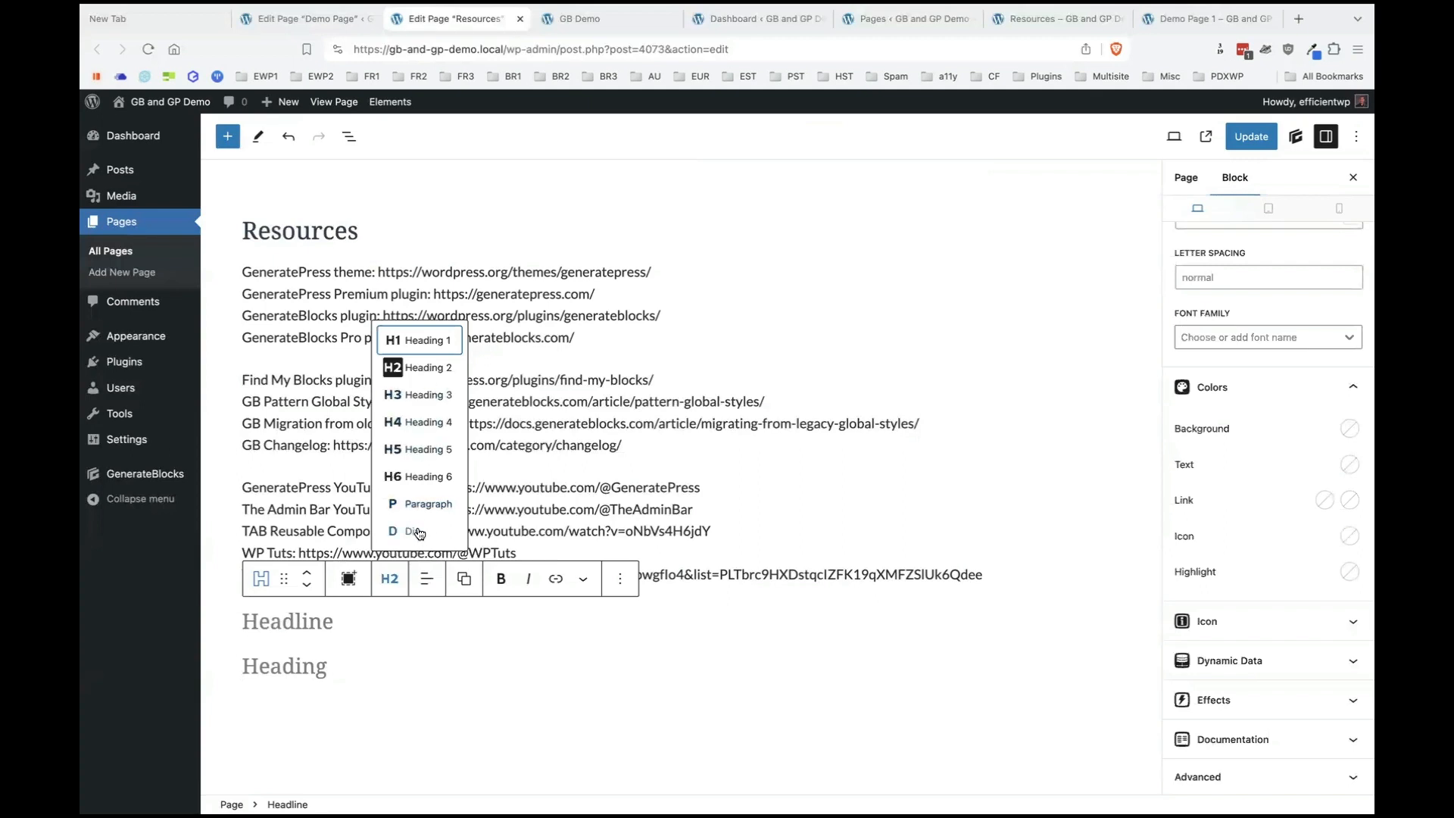
pyautogui.click(303, 619)
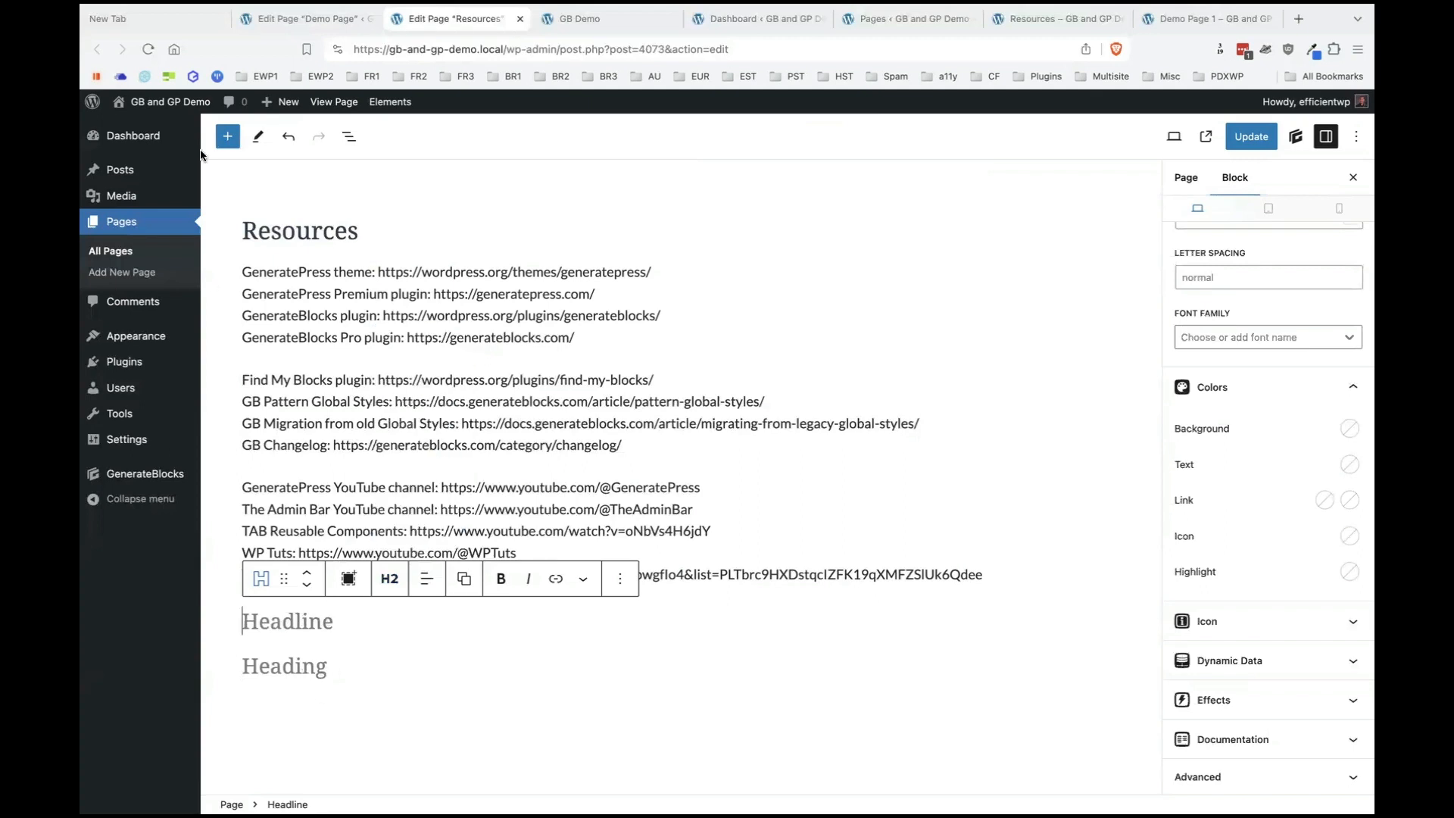
# Add a GenerateBlocks Image block and a core Image block between the Headline and Heading blocks.
pyautogui.click(349, 137)
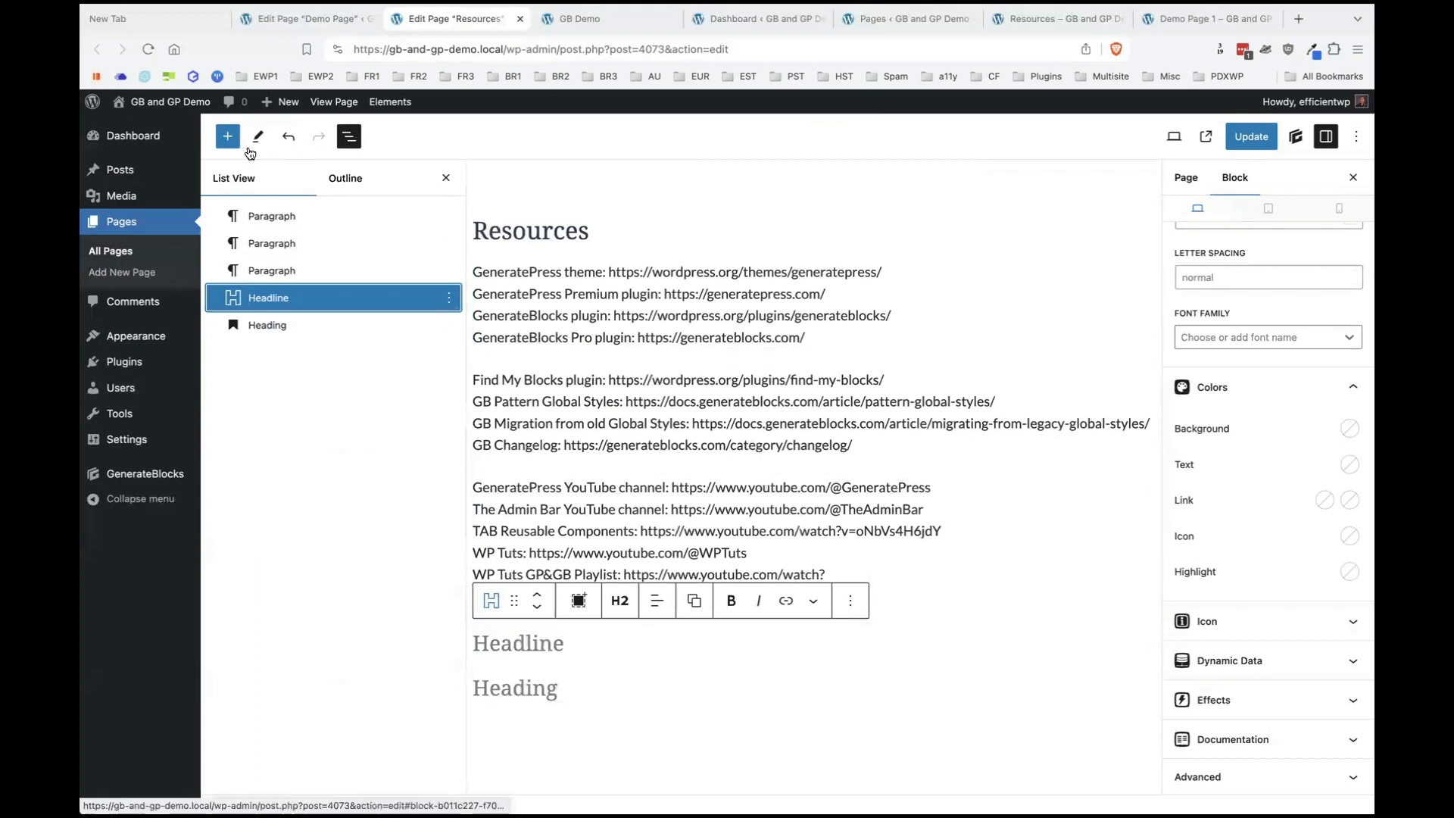
pyautogui.click(227, 136)
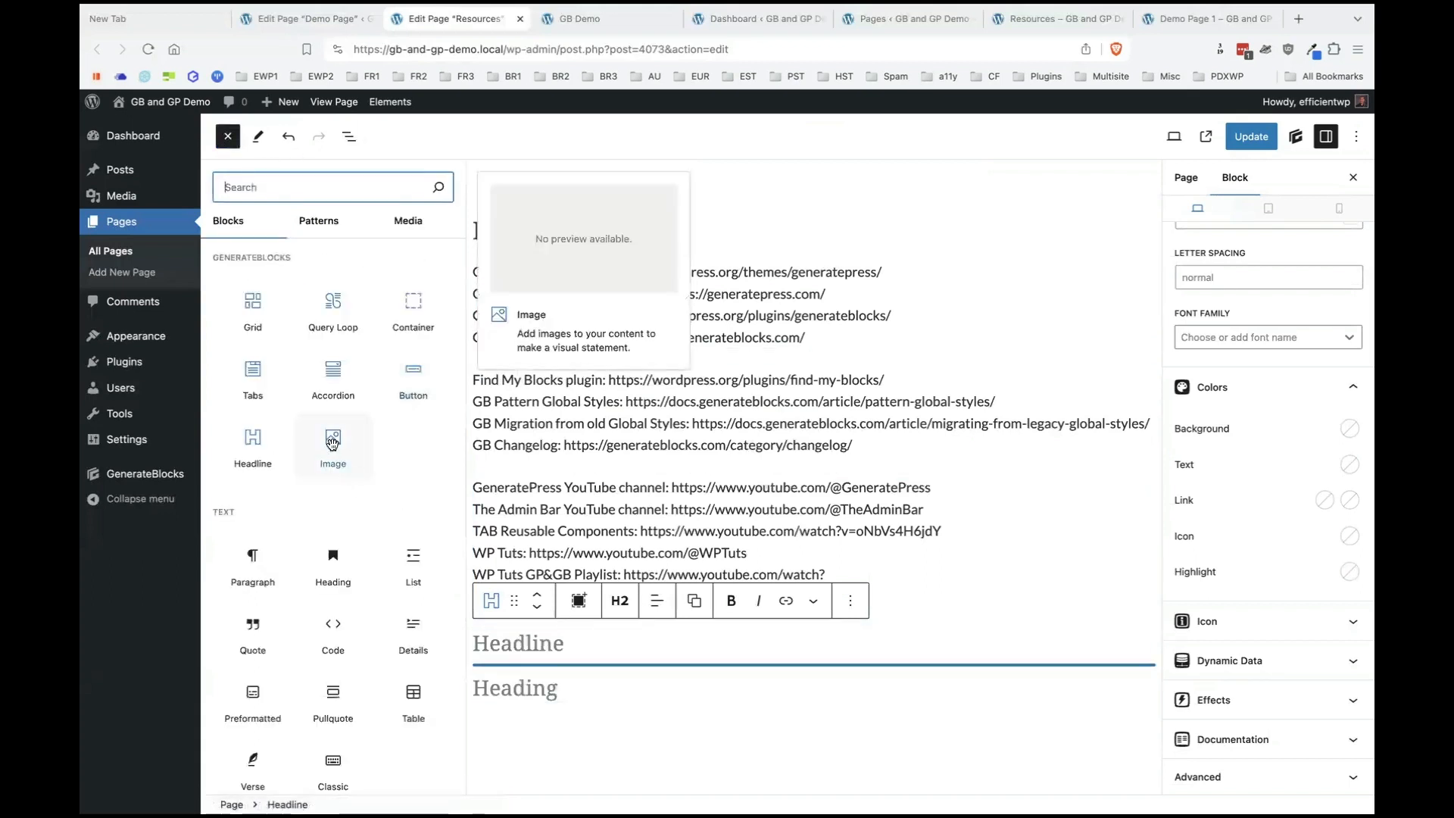
pyautogui.click(338, 452)
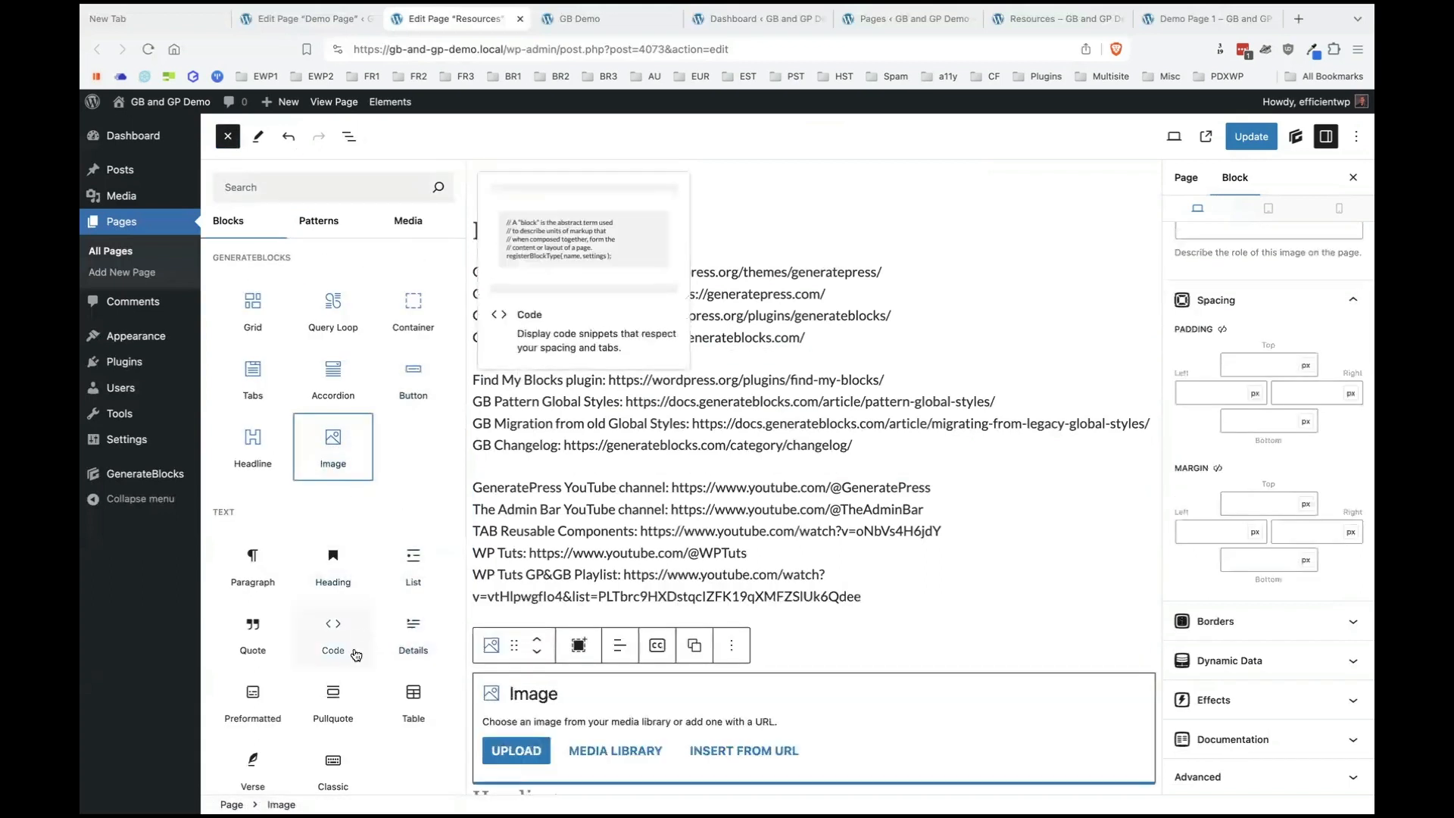
pyautogui.scroll(-2, 339, 632)
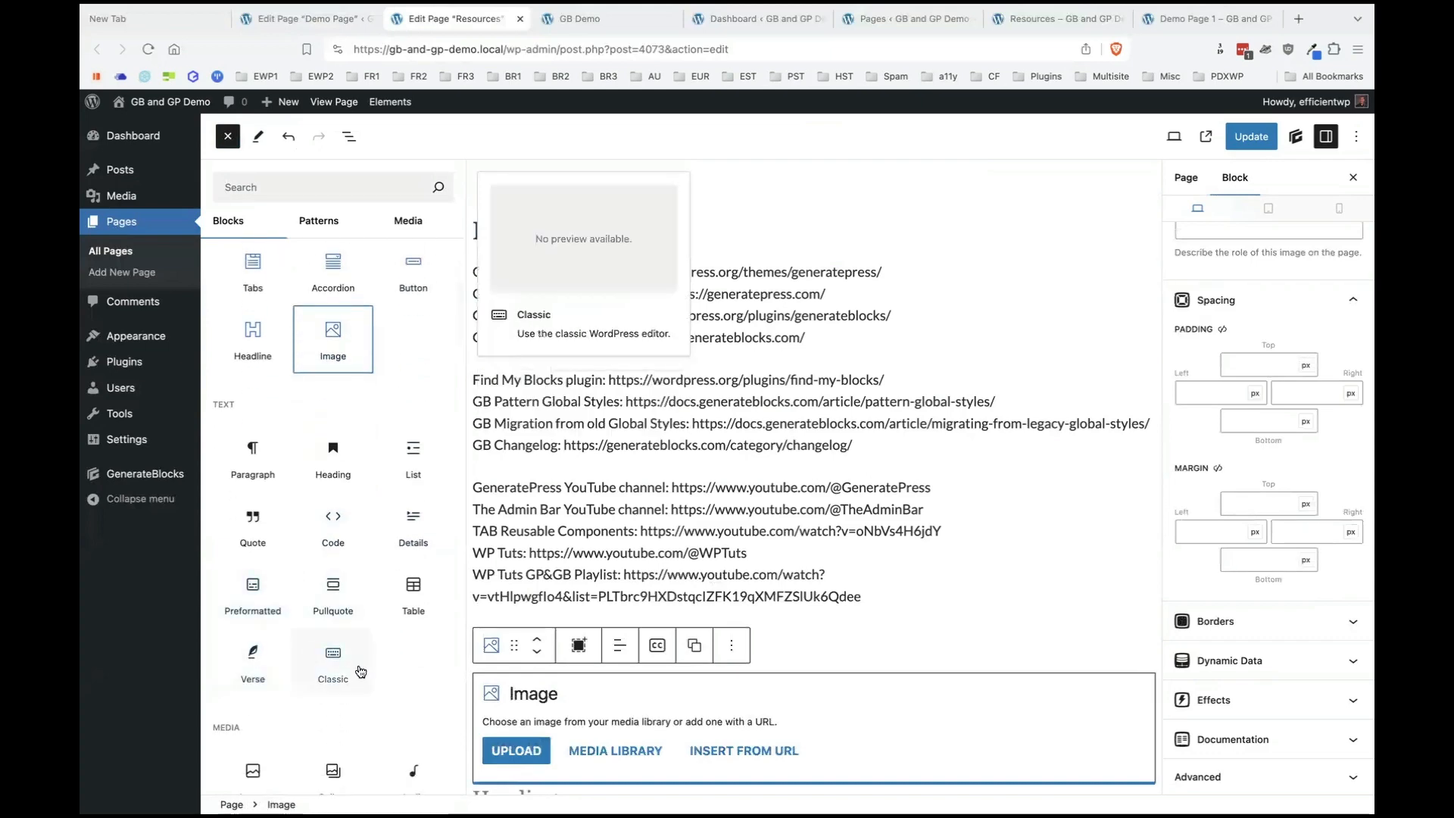
pyautogui.scroll(-4, 326, 659)
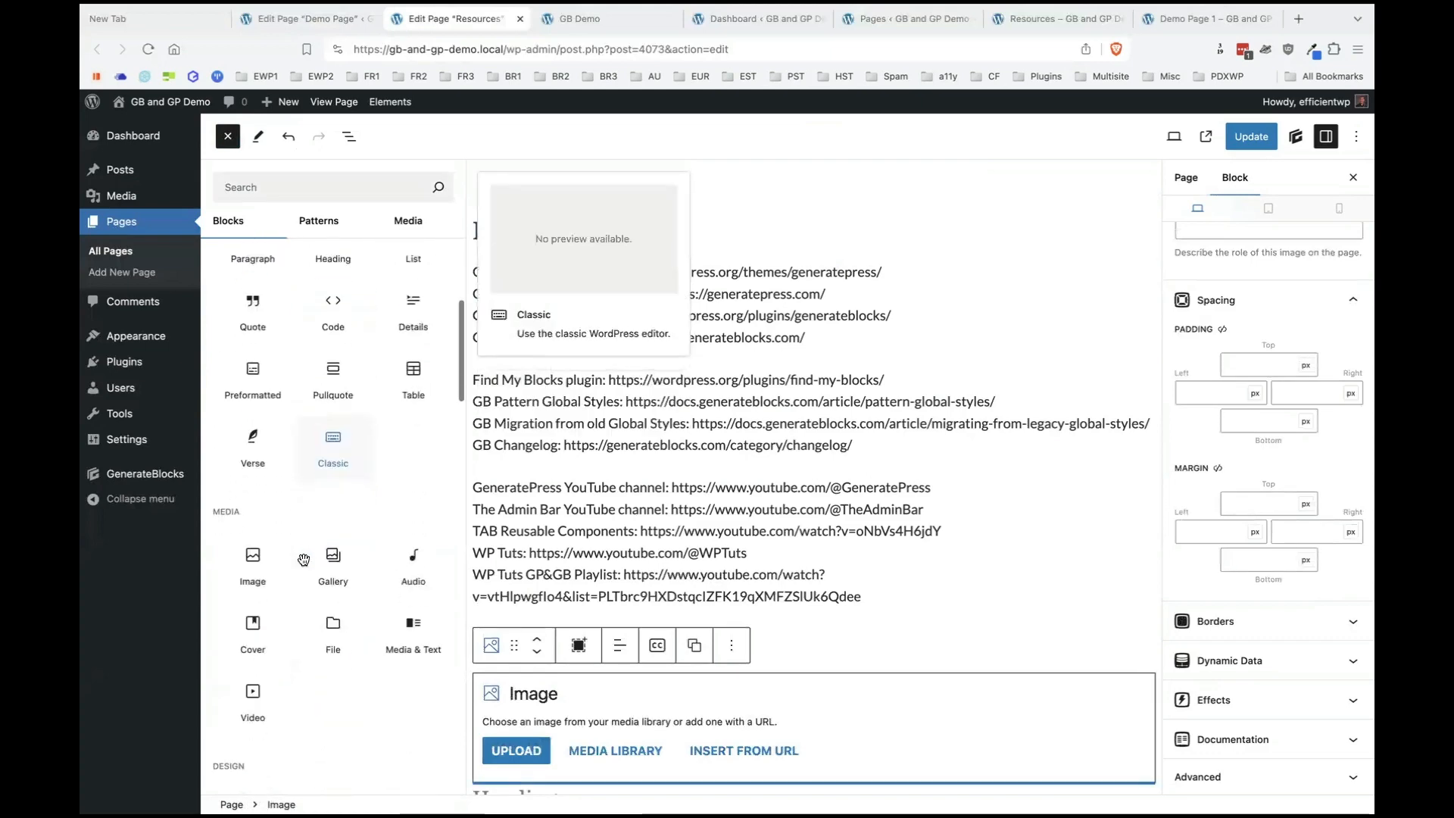
pyautogui.click(253, 564)
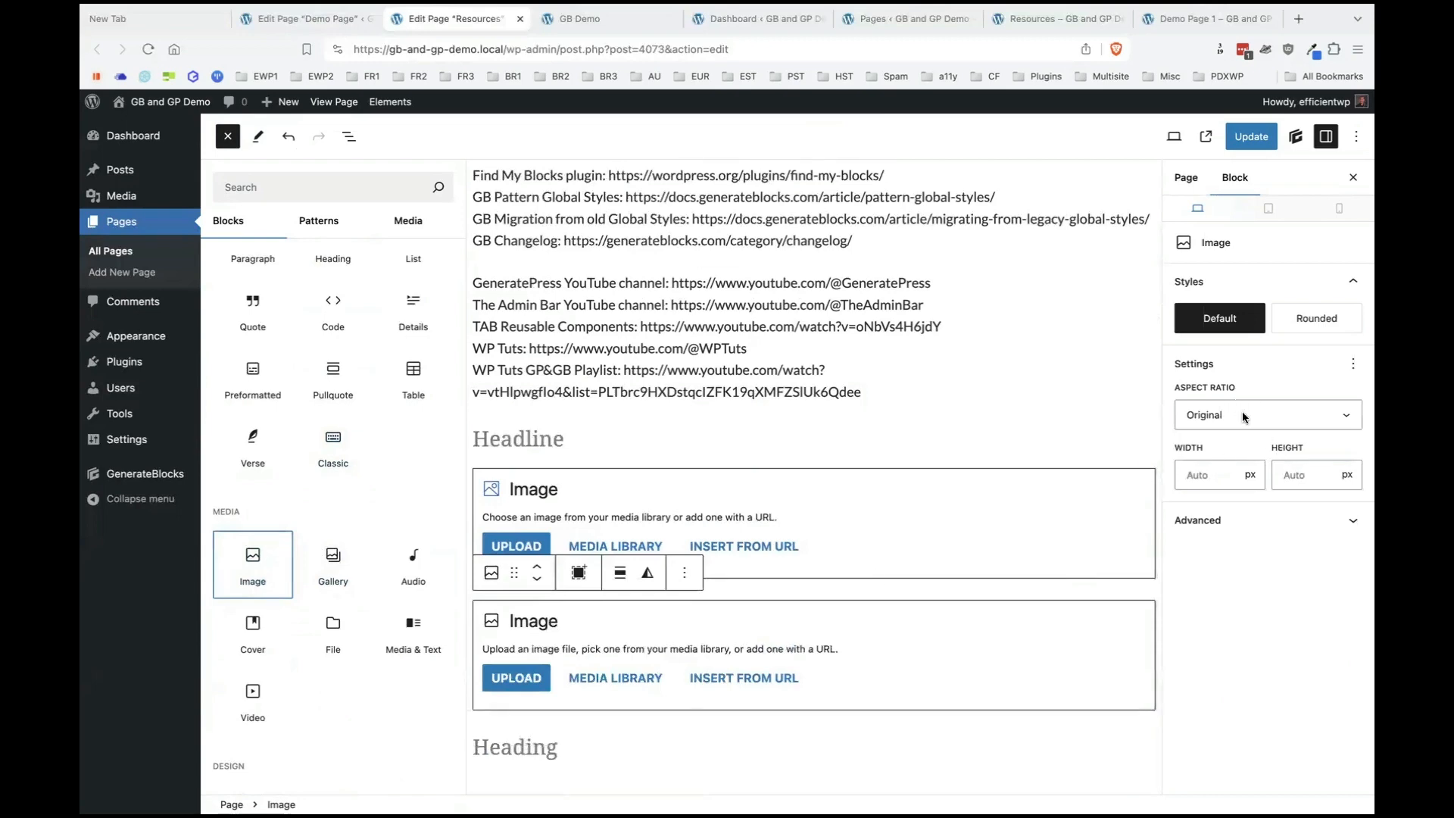
# Examine the GenerateBlocks Image block's settings, including Spacing and Borders, and show both Image blocks in the page's block structure.
pyautogui.click(912, 521)
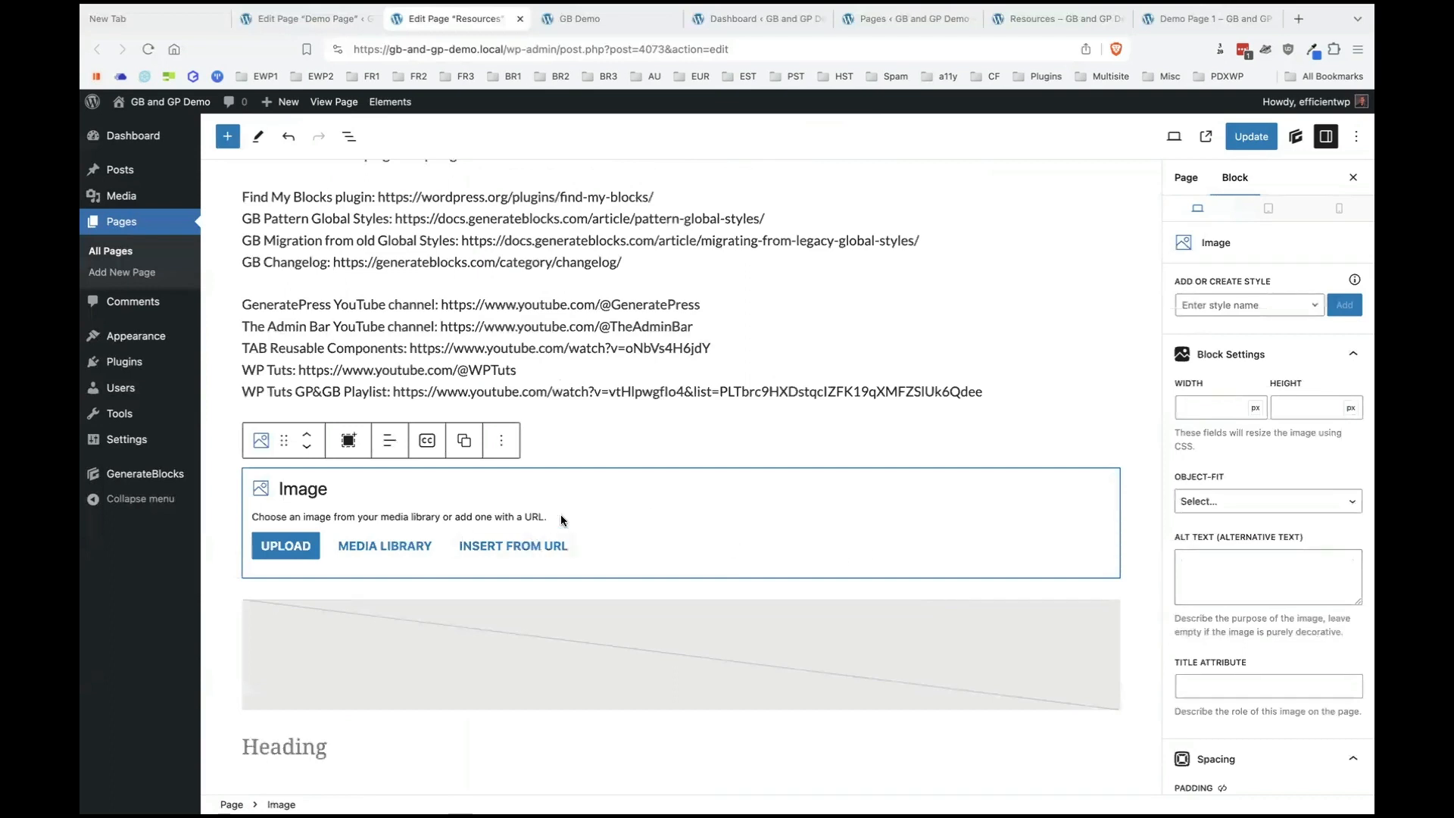
pyautogui.scroll(-5, 1243, 438)
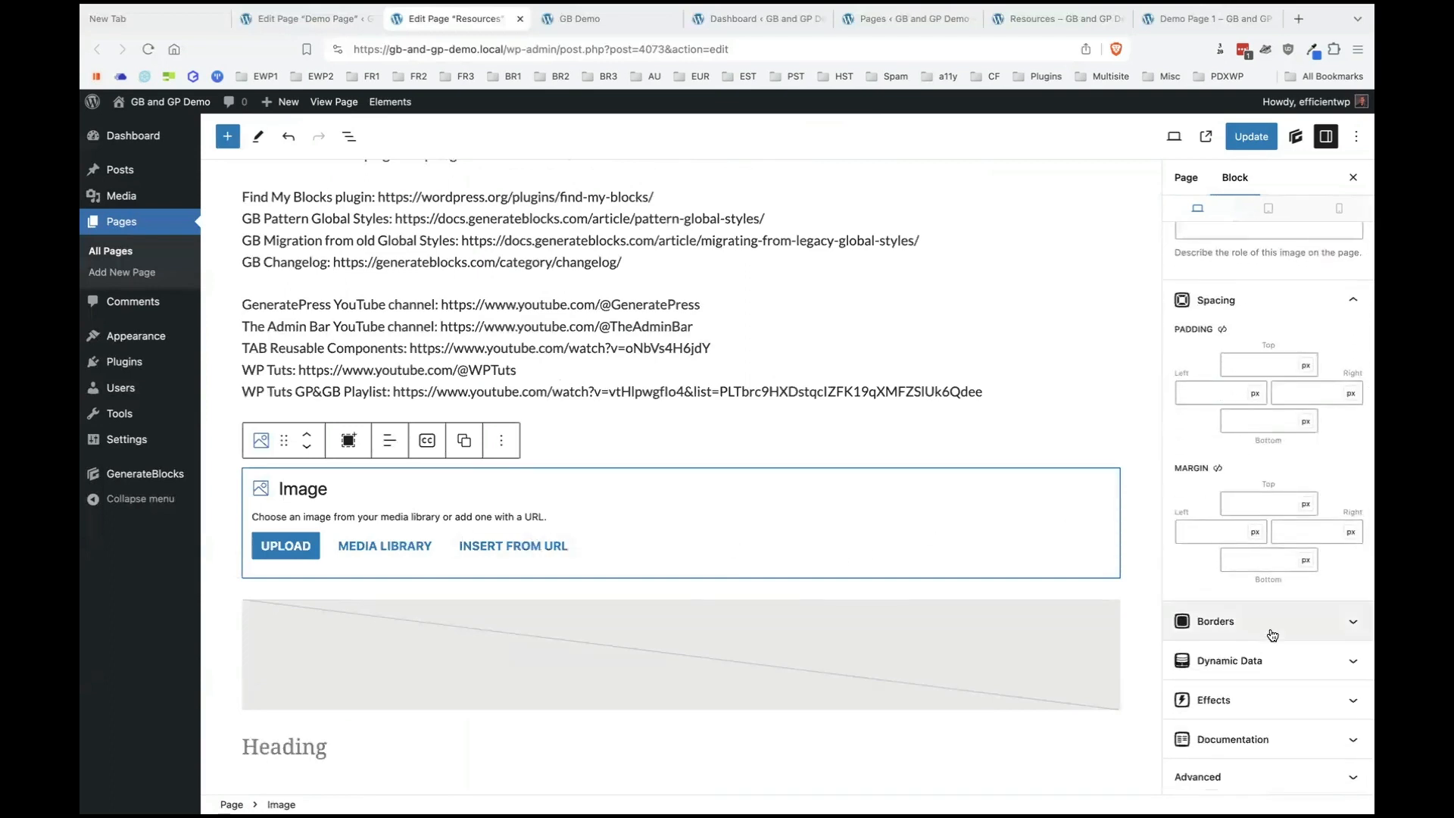
pyautogui.click(1257, 707)
pyautogui.scroll(-2, 1267, 628)
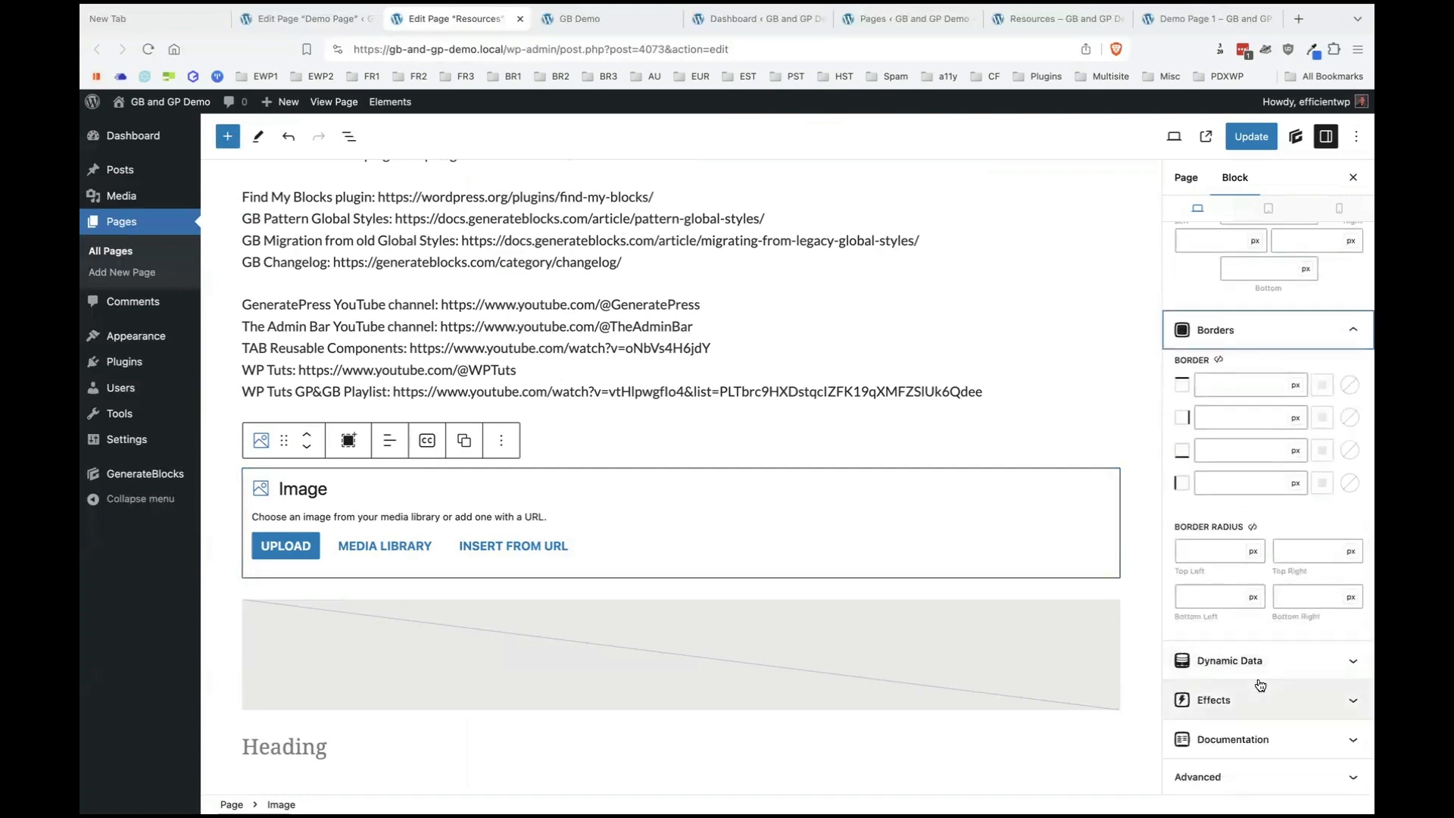
pyautogui.scroll(5, 752, 475)
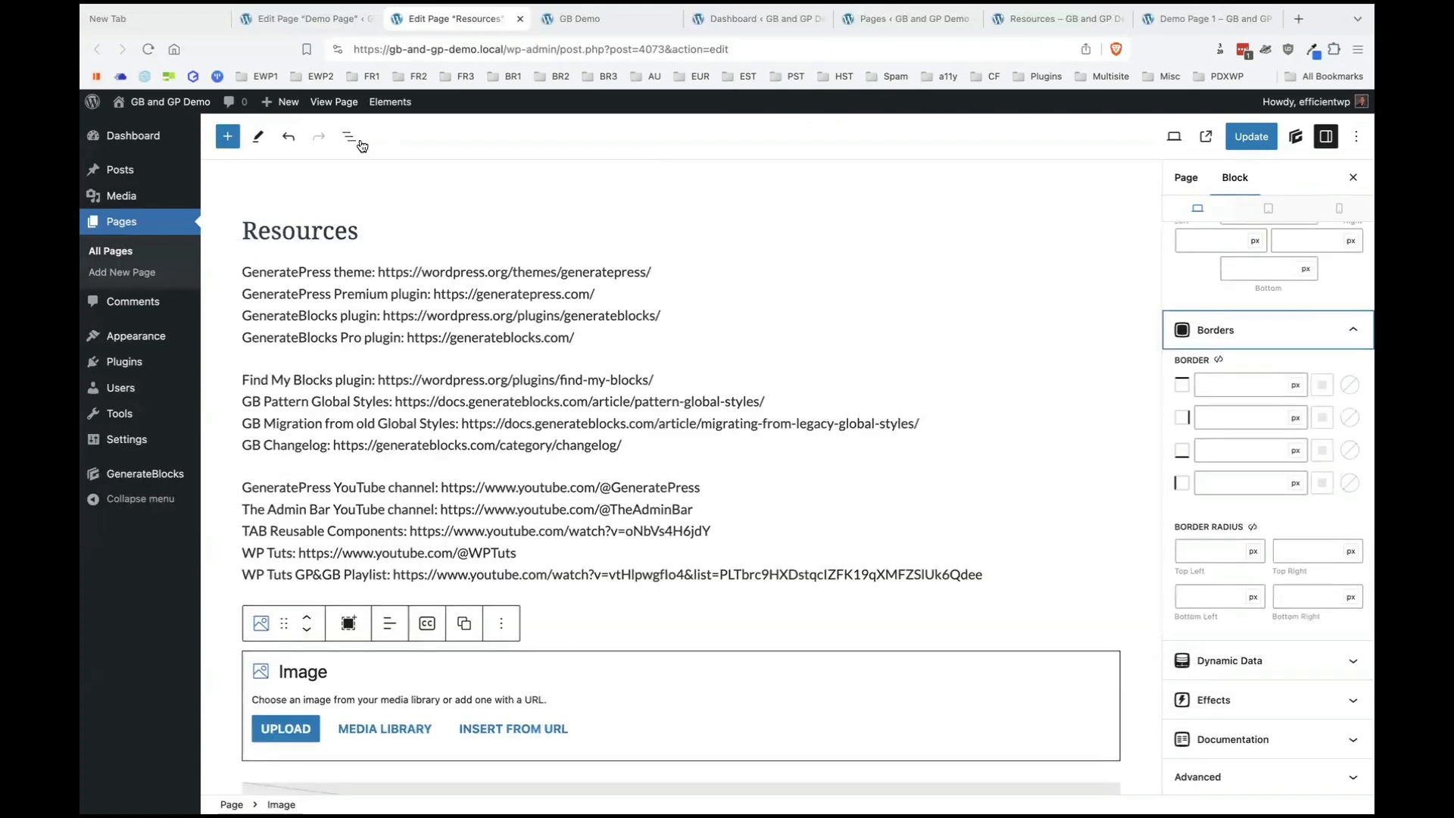
pyautogui.click(350, 138)
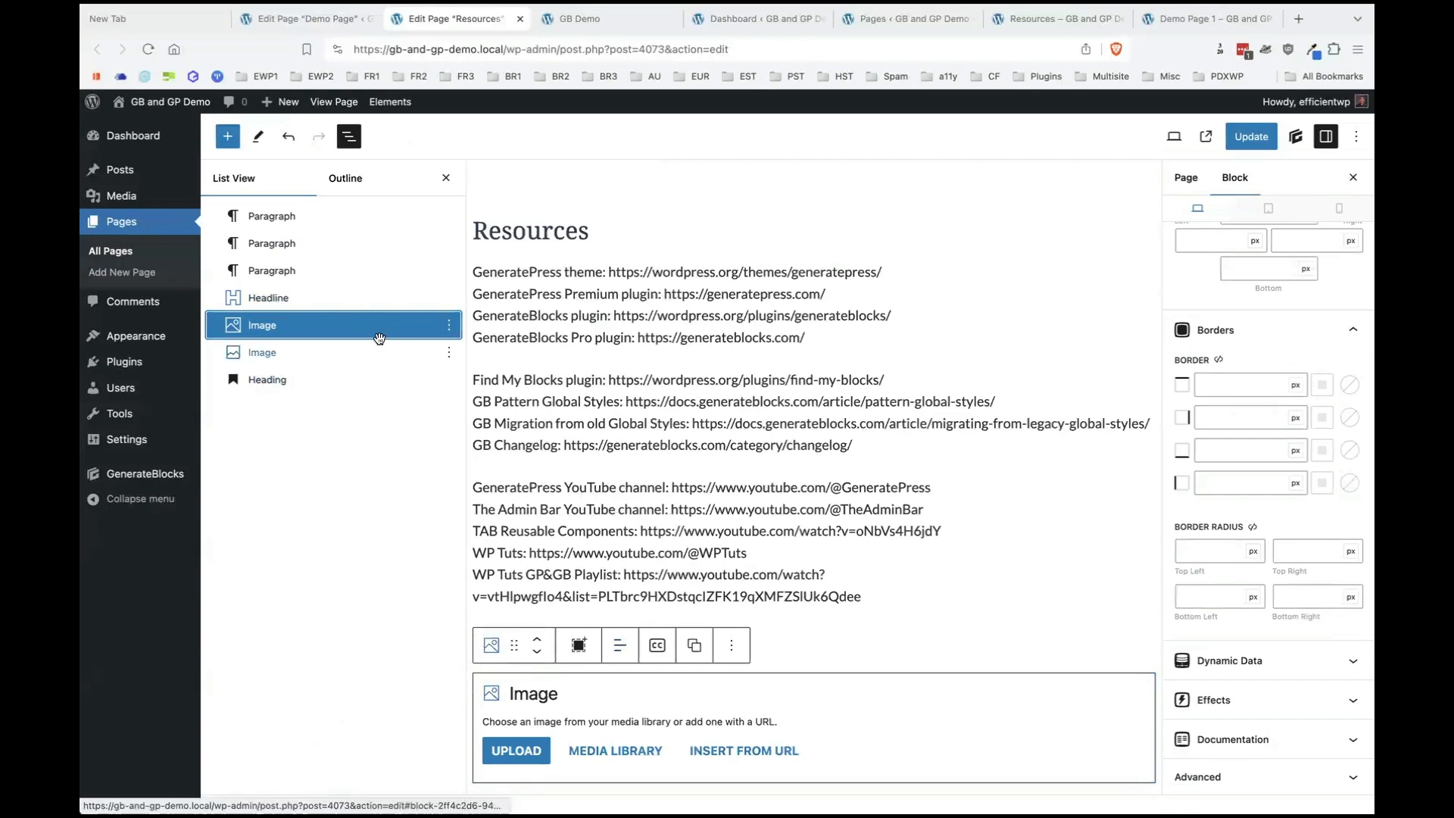
# Review the core Text, Media, Design and Widgets blocks in the block library, and return to the page content.
pyautogui.click(229, 142)
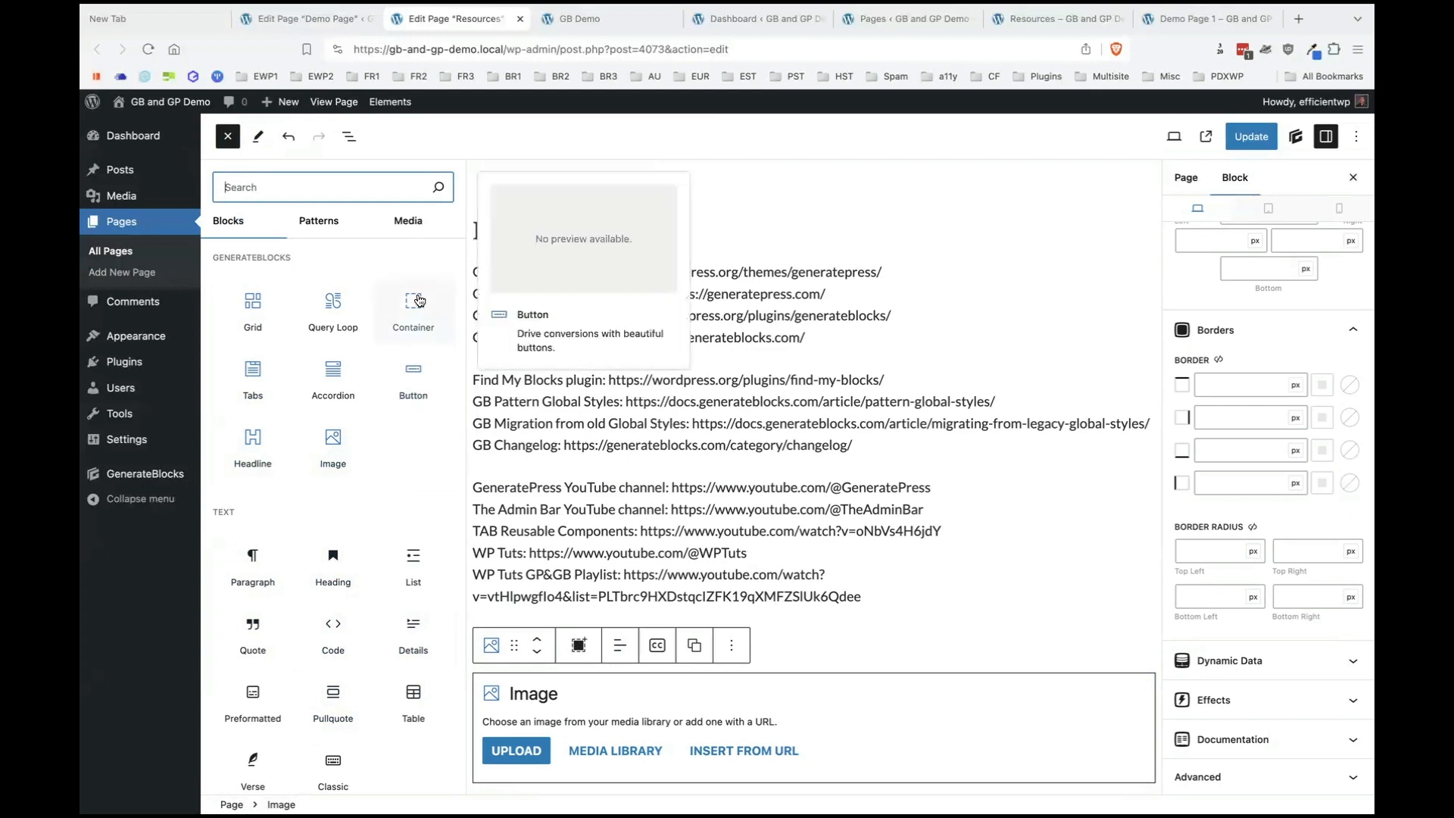
pyautogui.scroll(-1, 409, 553)
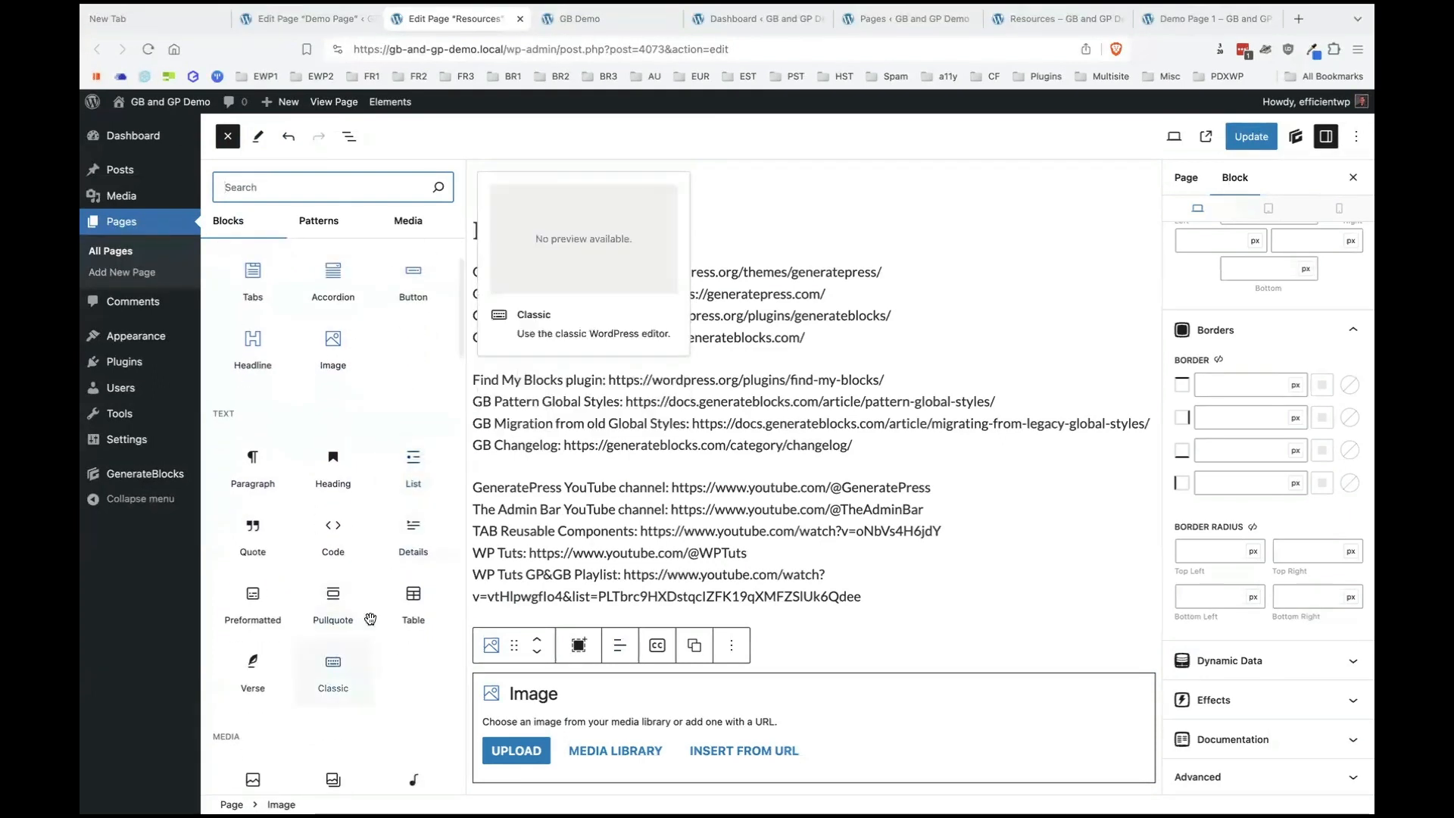
pyautogui.scroll(-5, 337, 639)
pyautogui.scroll(-8, 334, 638)
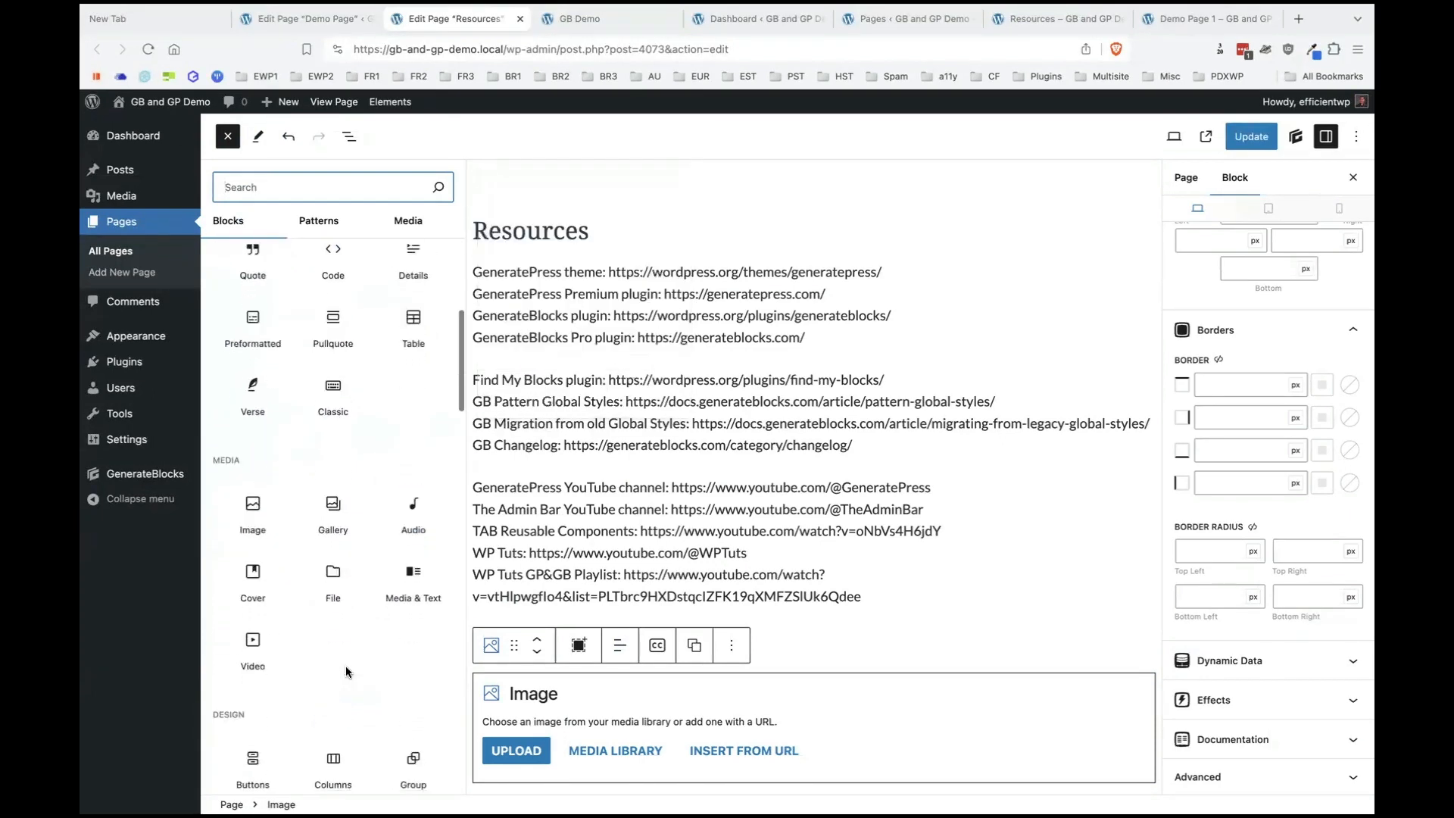
pyautogui.scroll(1, 377, 514)
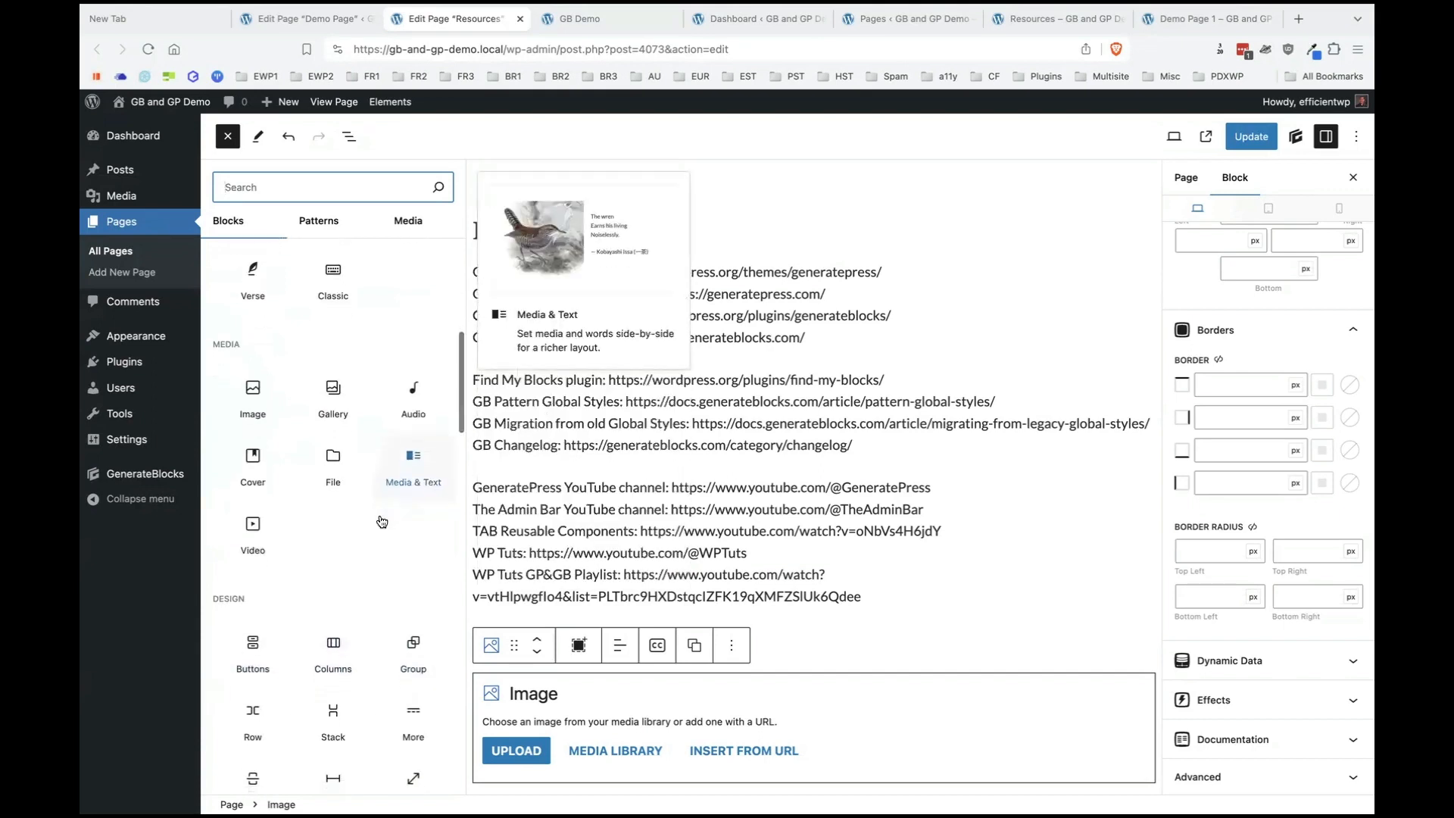
pyautogui.scroll(3, 359, 512)
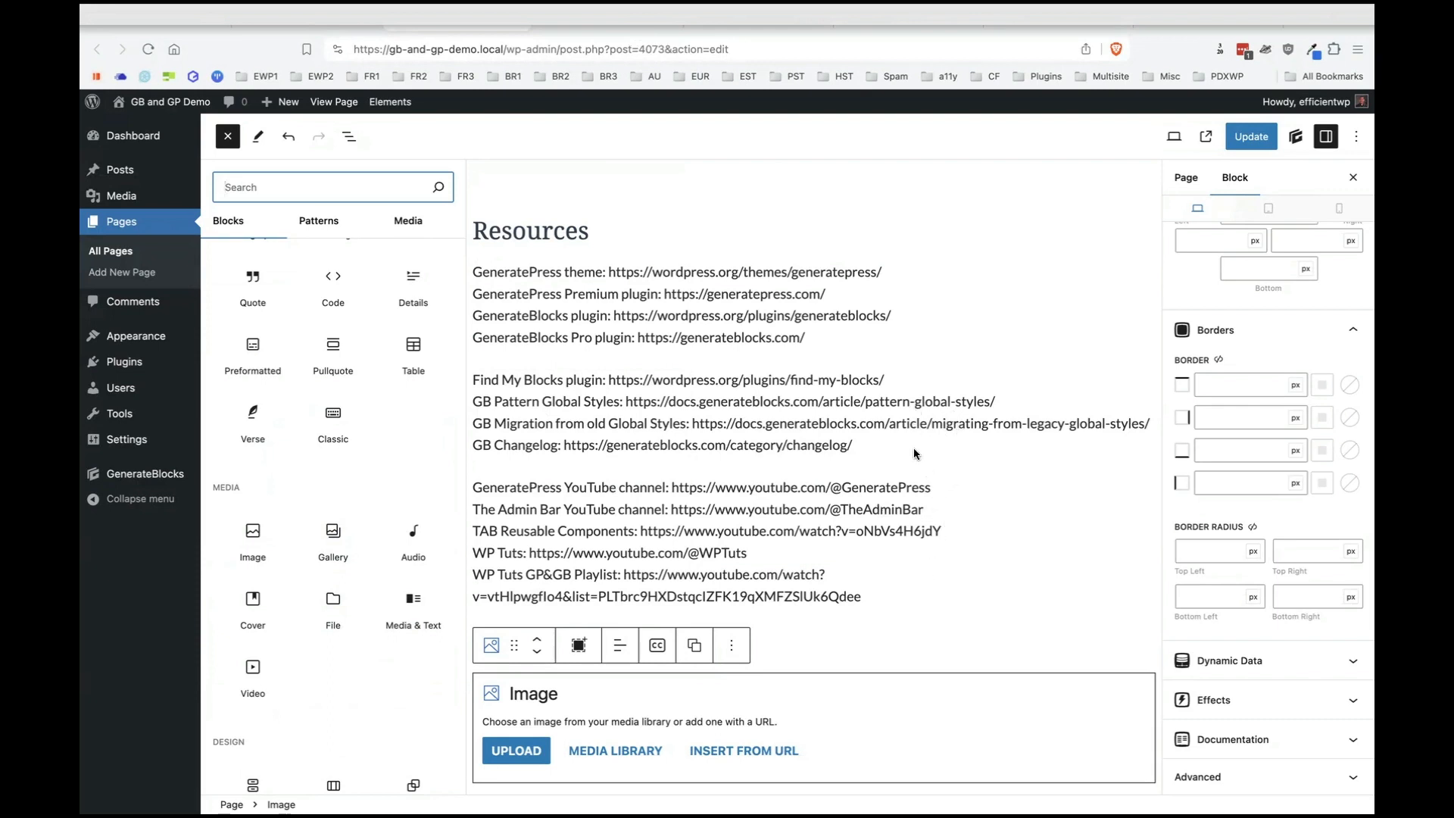
pyautogui.scroll(-3, 288, 700)
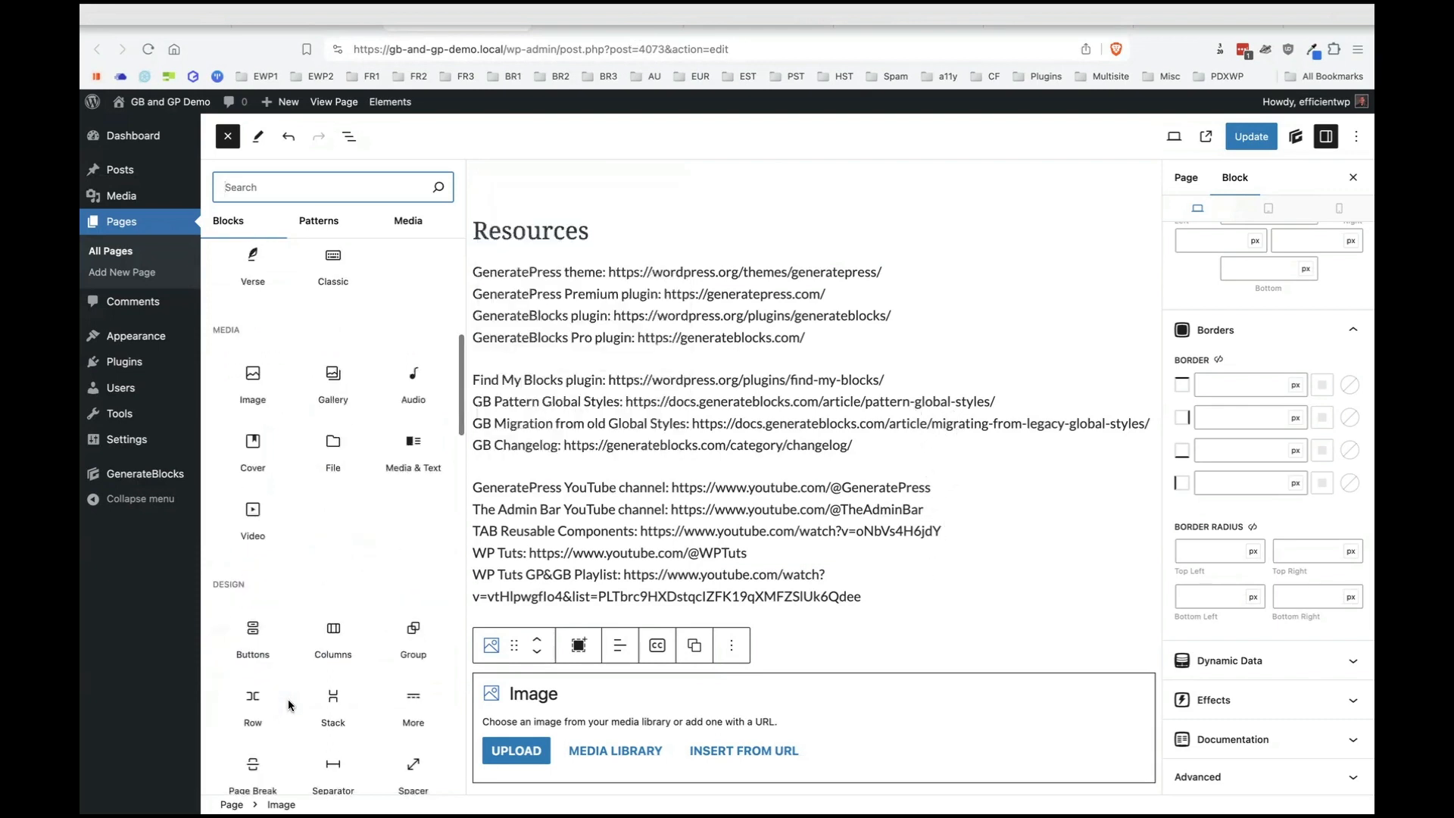
pyautogui.scroll(-5, 288, 704)
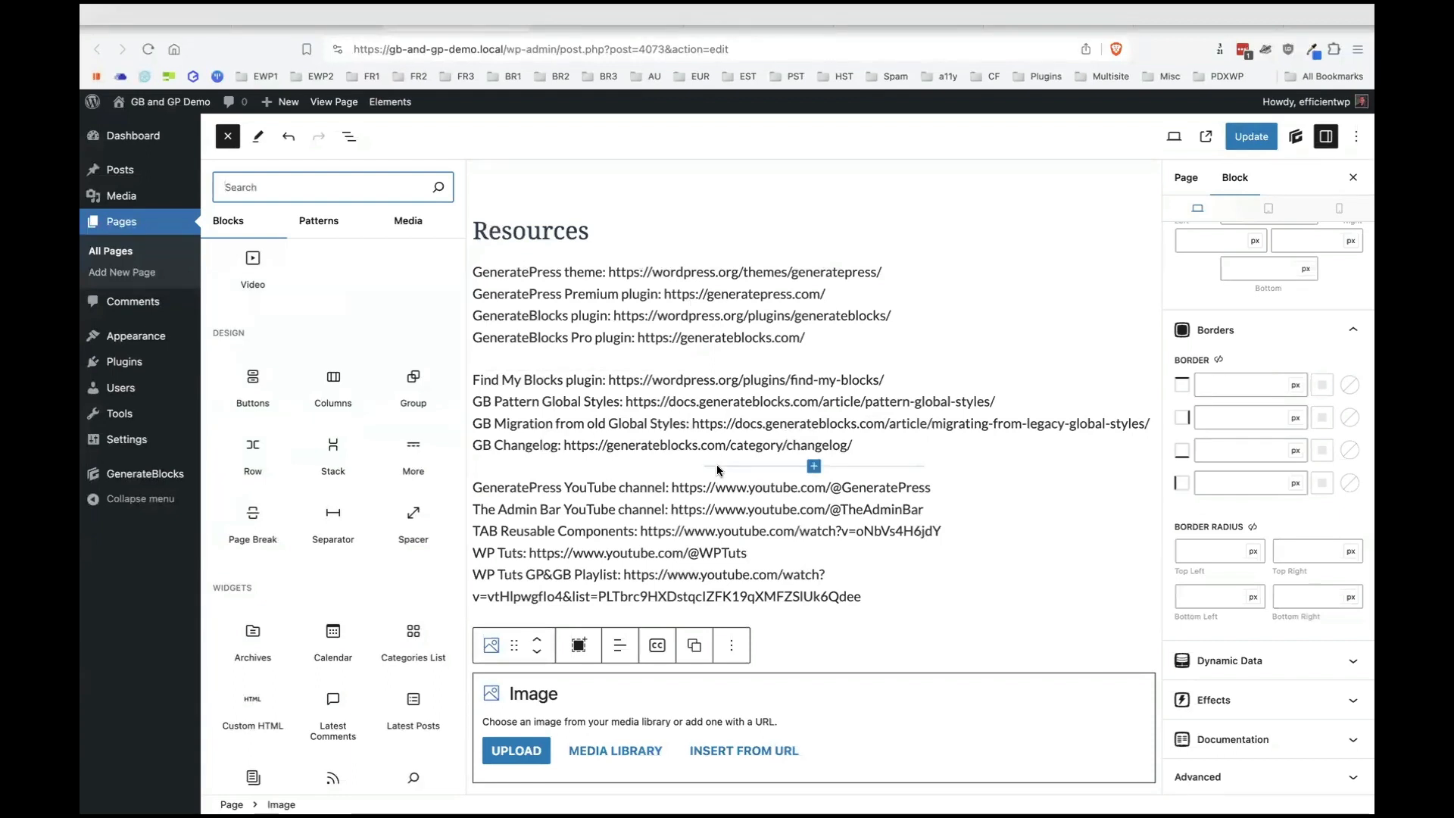
pyautogui.click(597, 452)
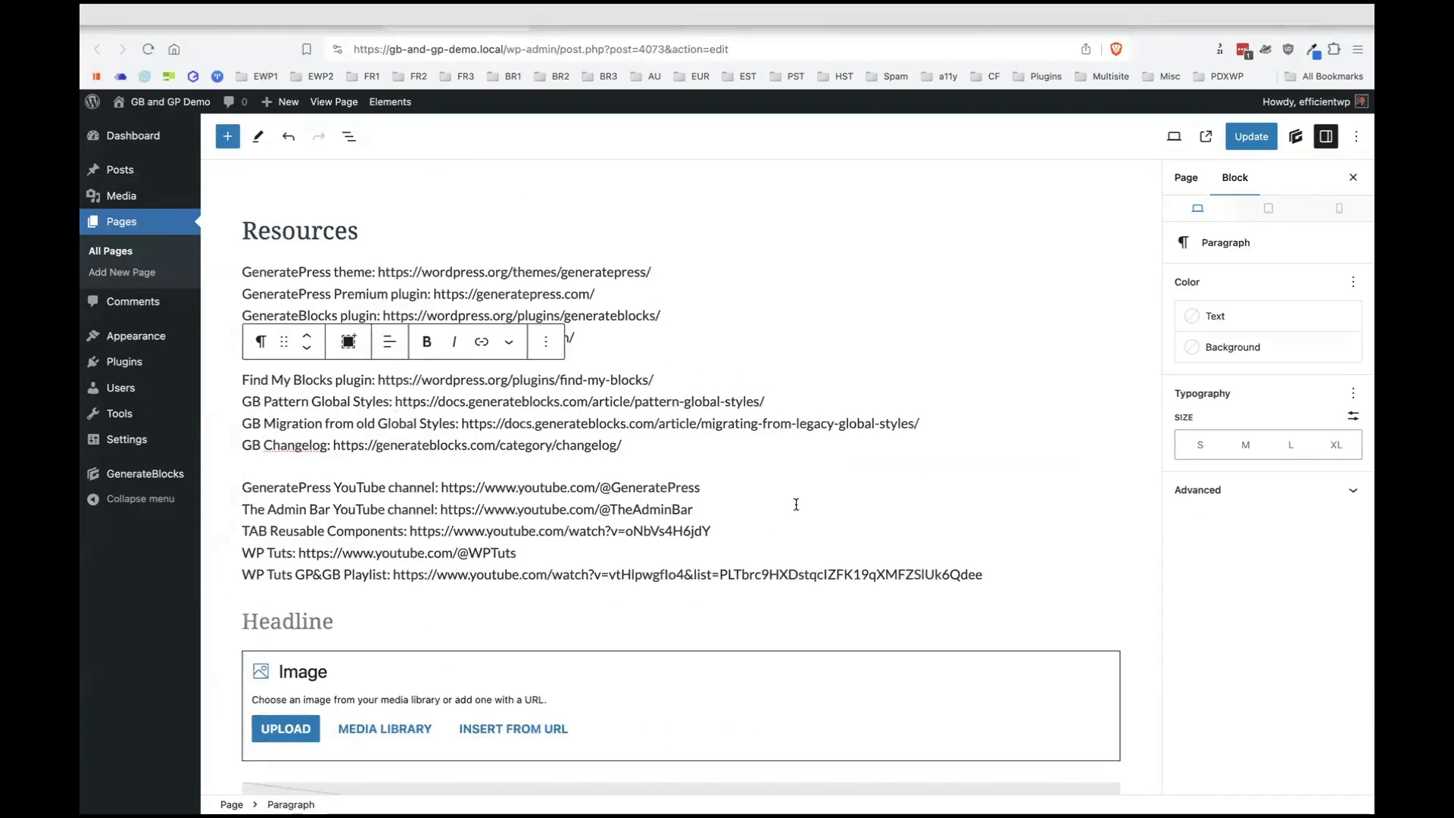
pyautogui.scroll(-3, 720, 424)
pyautogui.scroll(3, 734, 466)
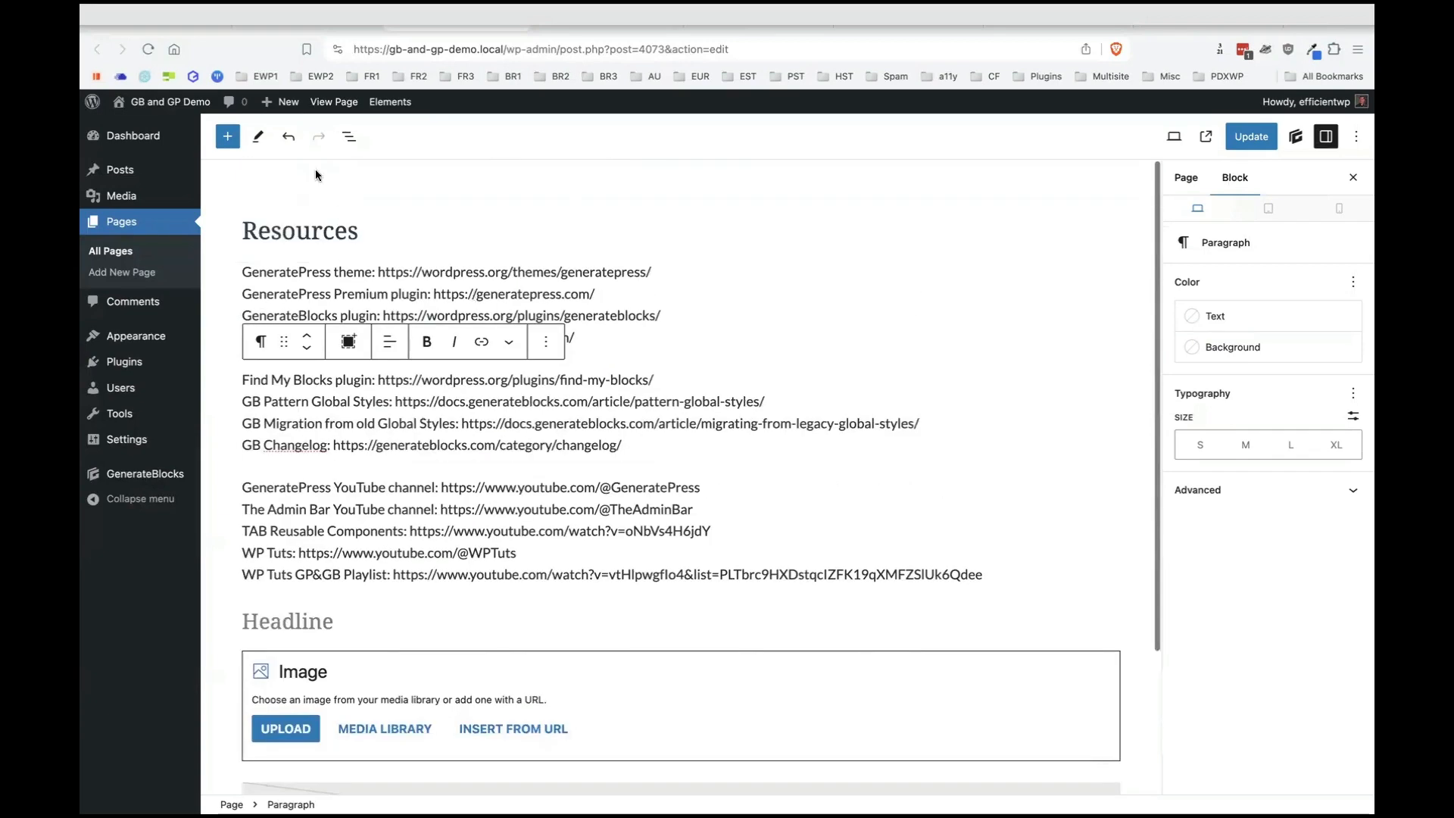
# Show the GenerateBlocks set in the block library again, and return to the Find My Blocks paragraph.
pyautogui.click(227, 136)
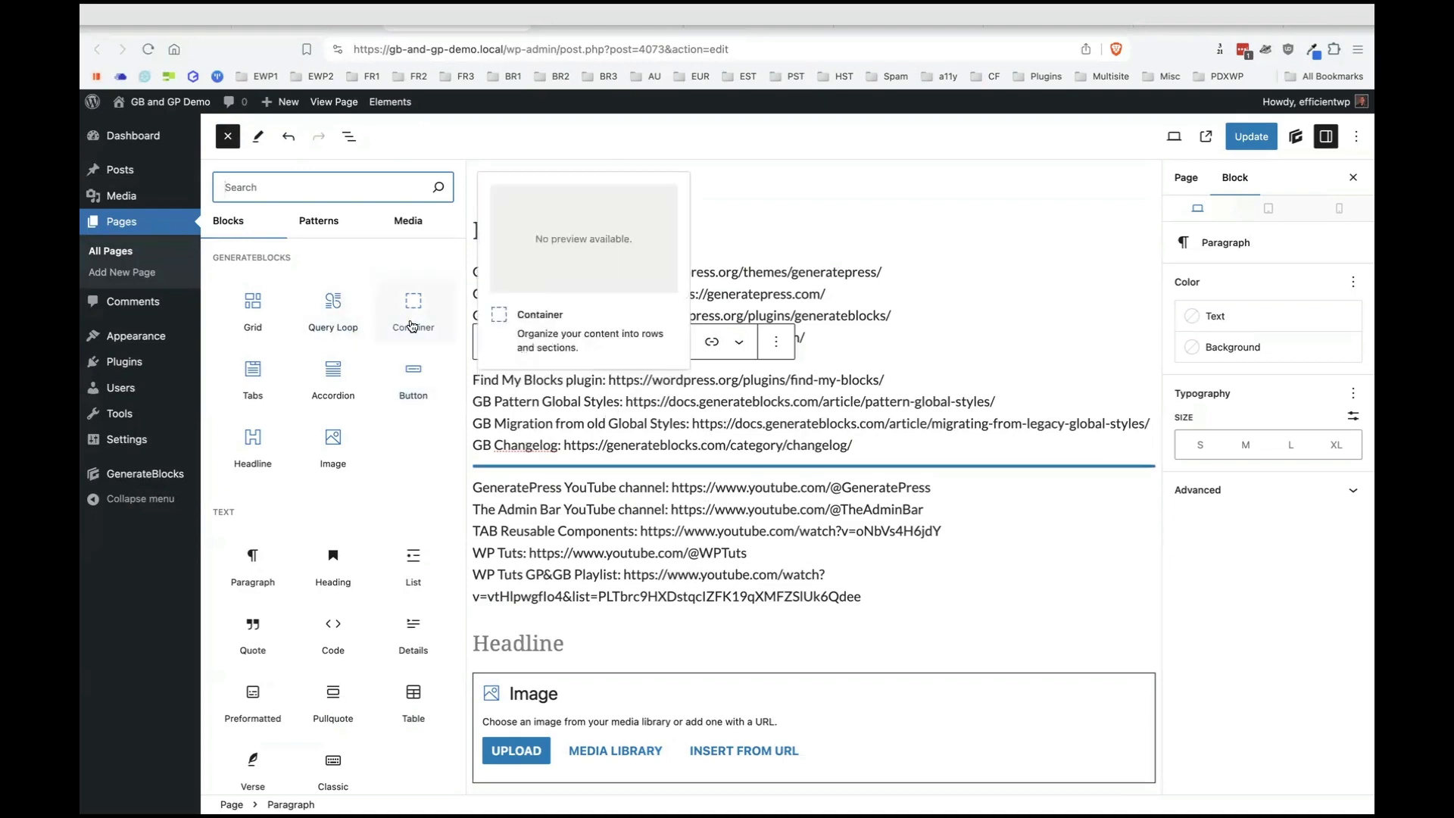
pyautogui.click(764, 500)
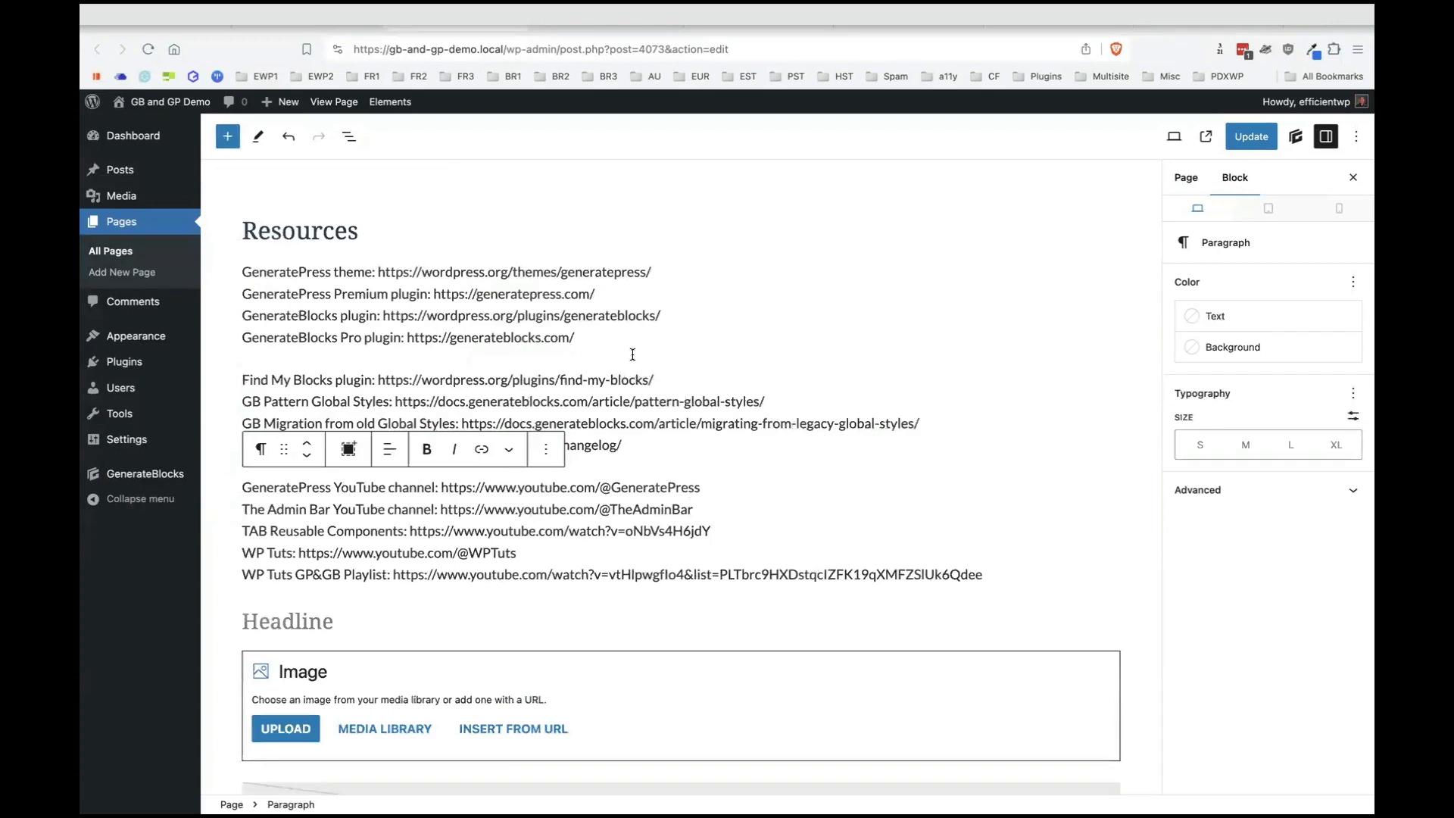
pyautogui.click(574, 378)
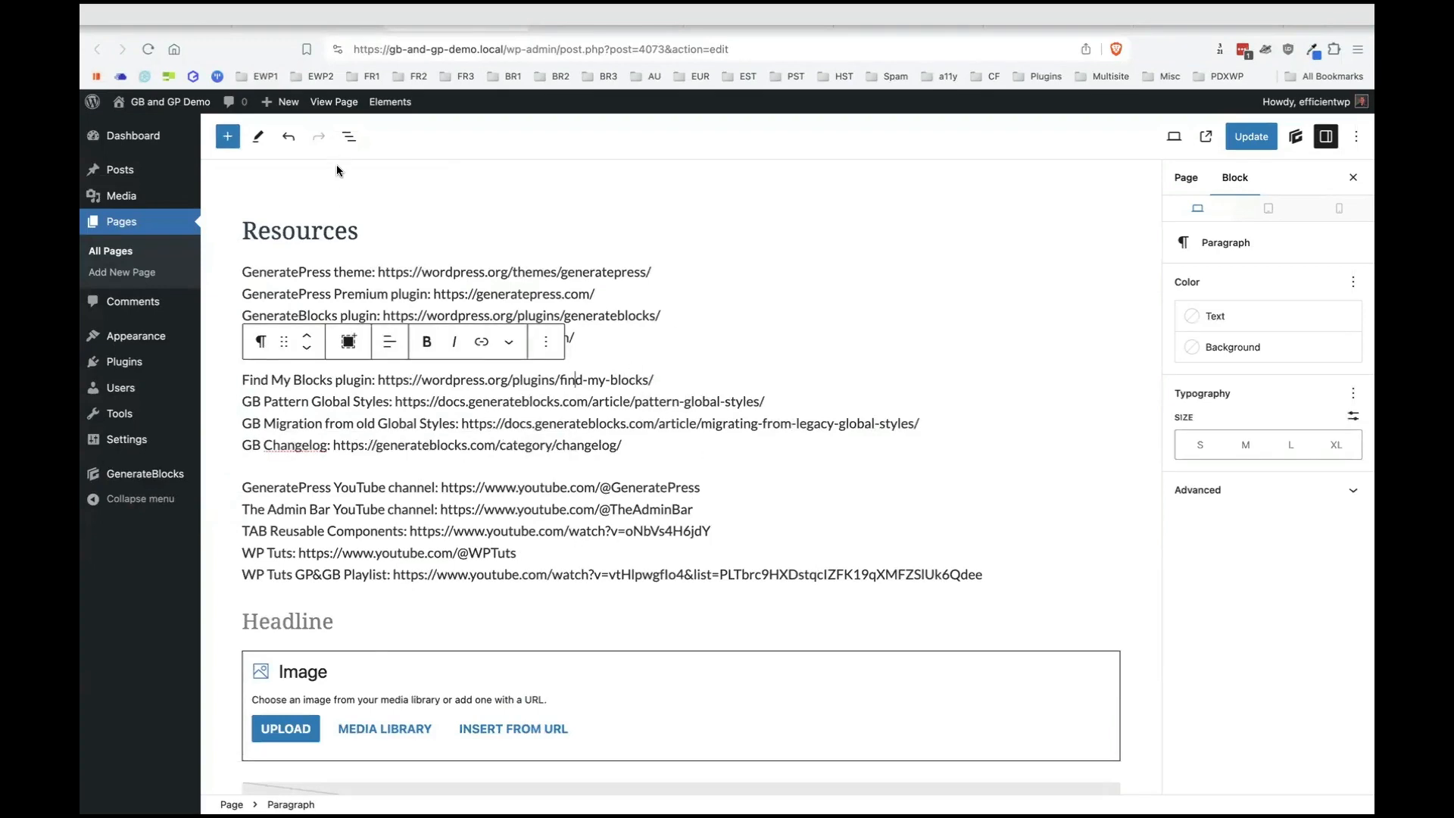
# Wrap each of the three resource-link paragraphs in its own GenerateBlocks Container.
pyautogui.click(347, 140)
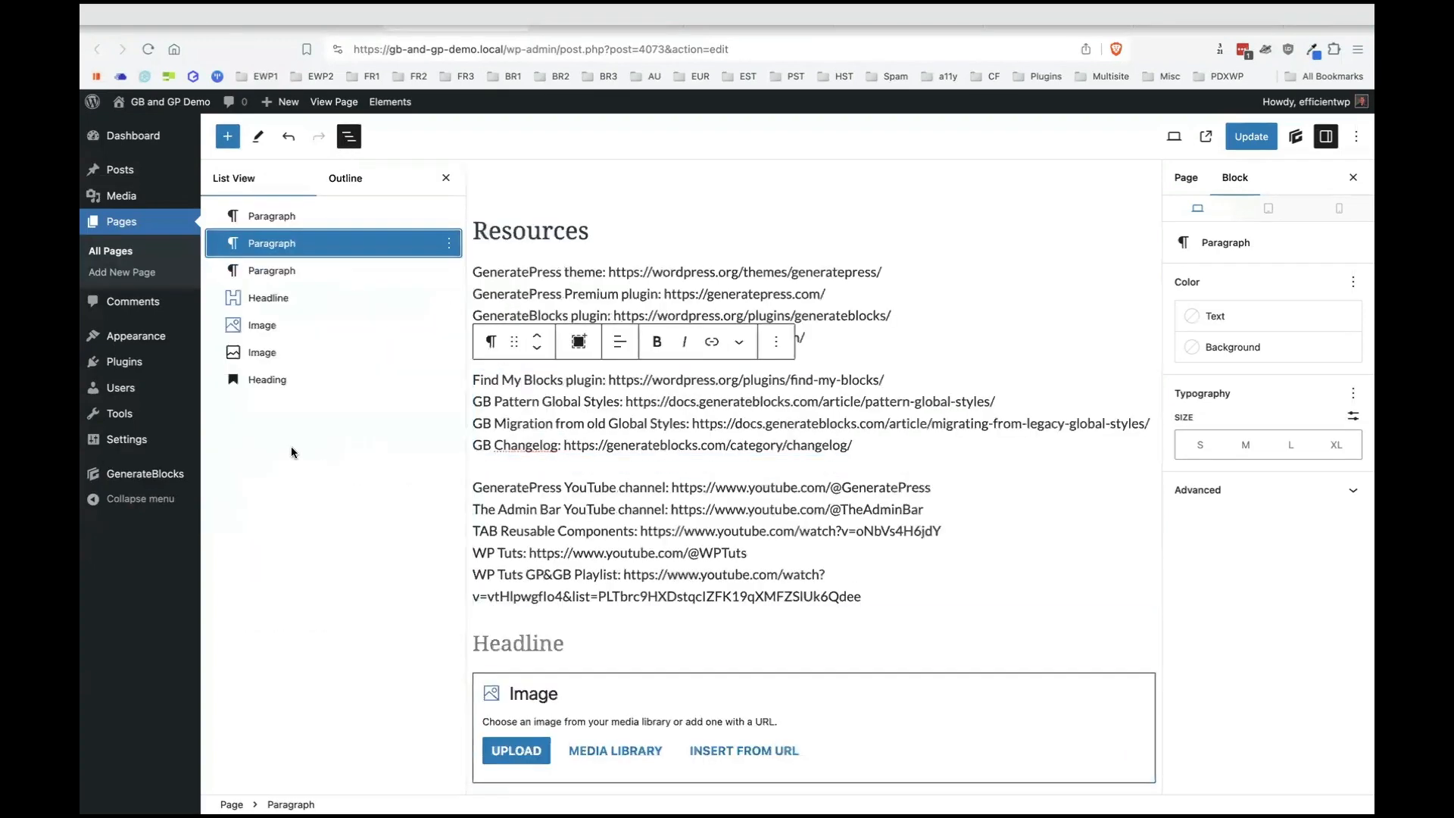
pyautogui.click(296, 218)
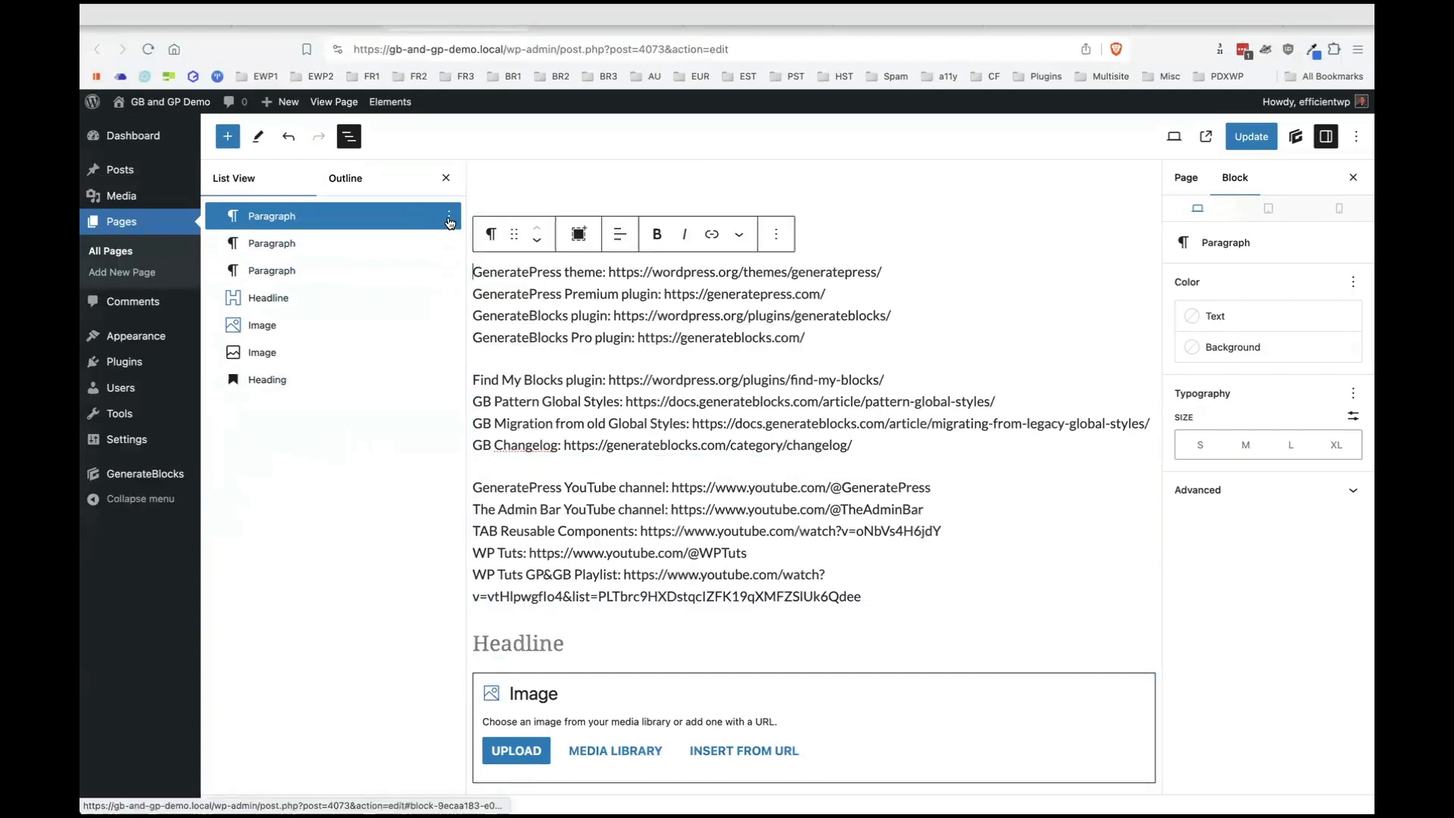
pyautogui.click(578, 233)
pyautogui.click(433, 243)
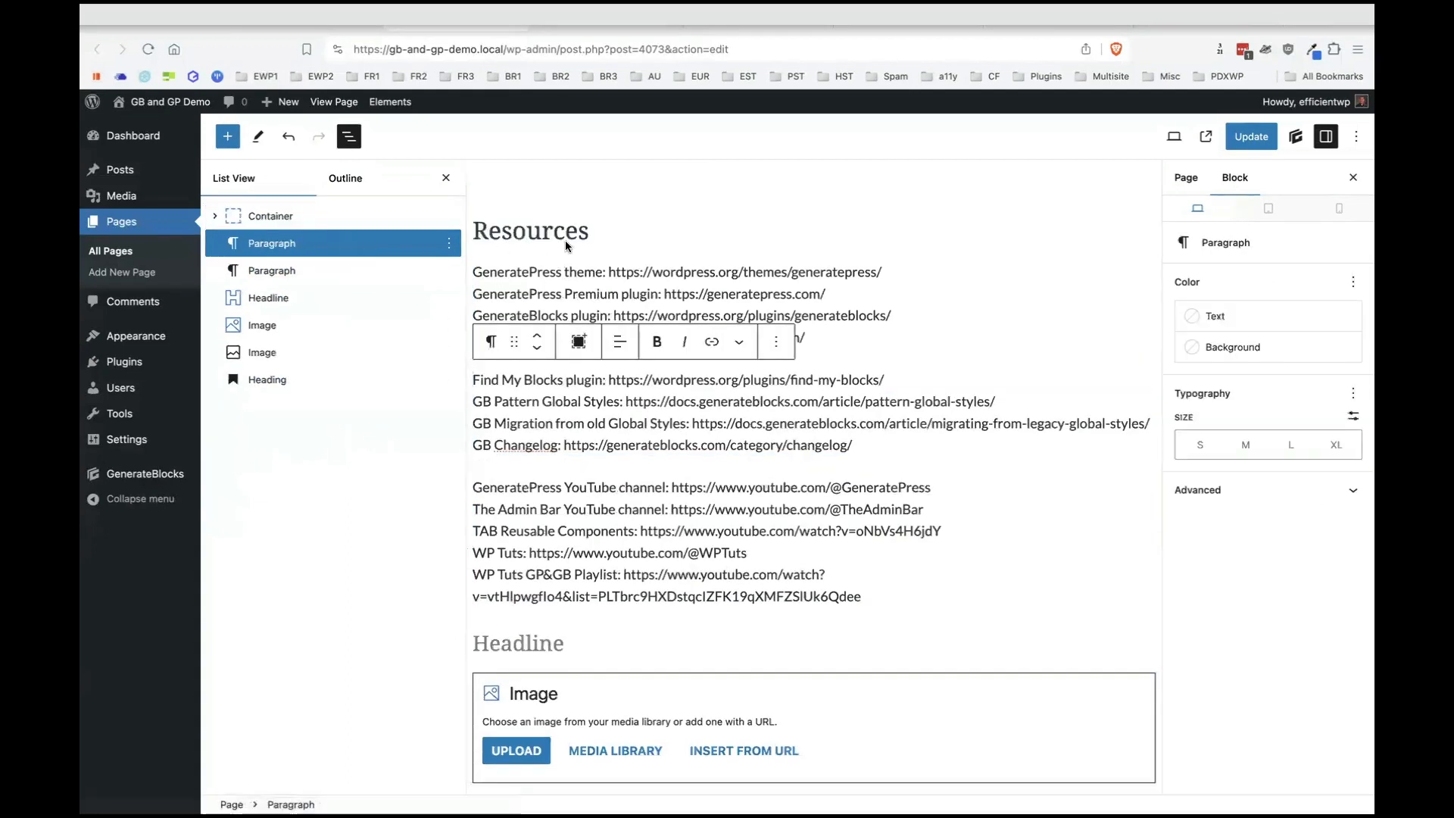
pyautogui.click(580, 346)
pyautogui.click(361, 297)
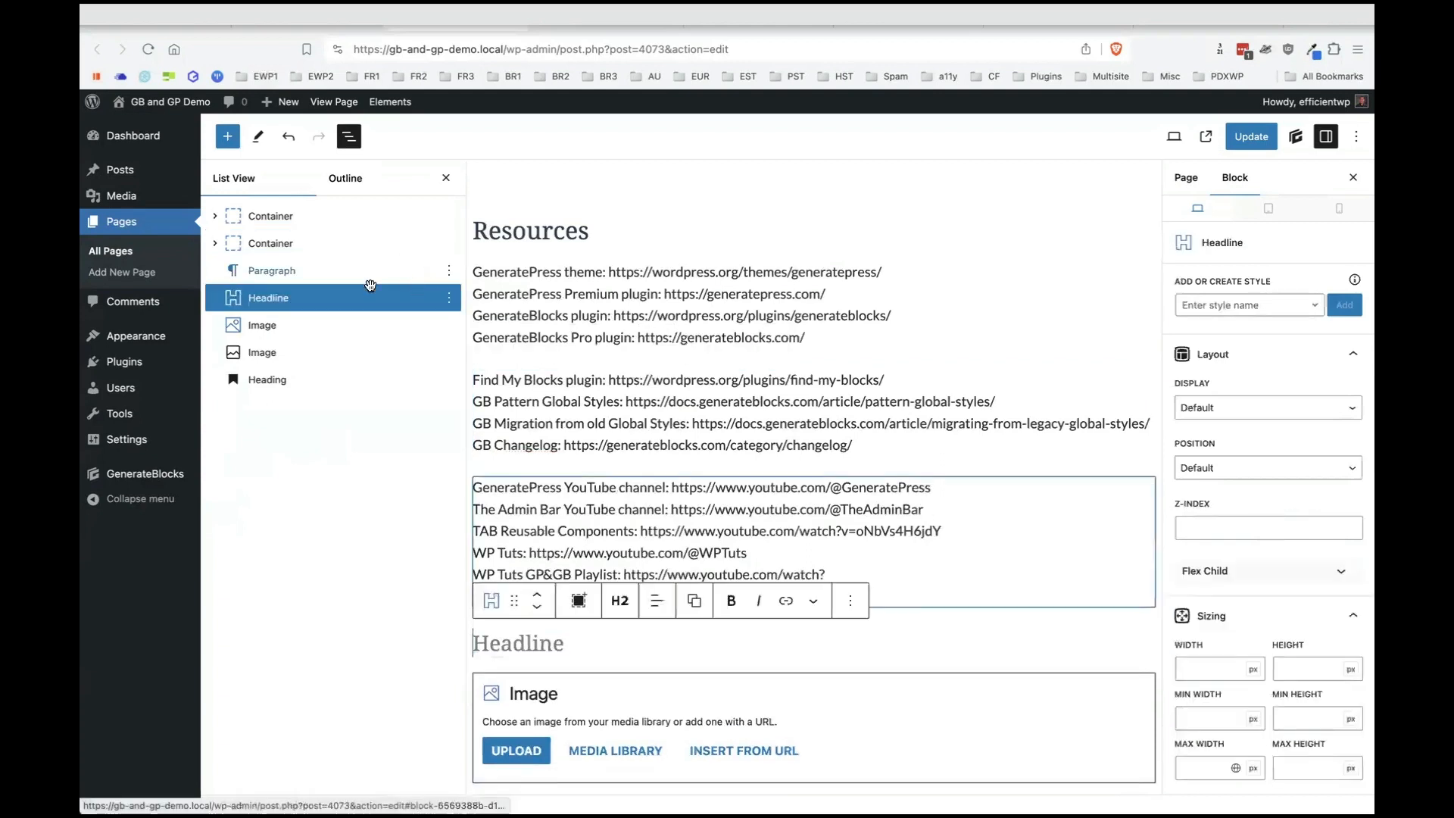
pyautogui.click(365, 271)
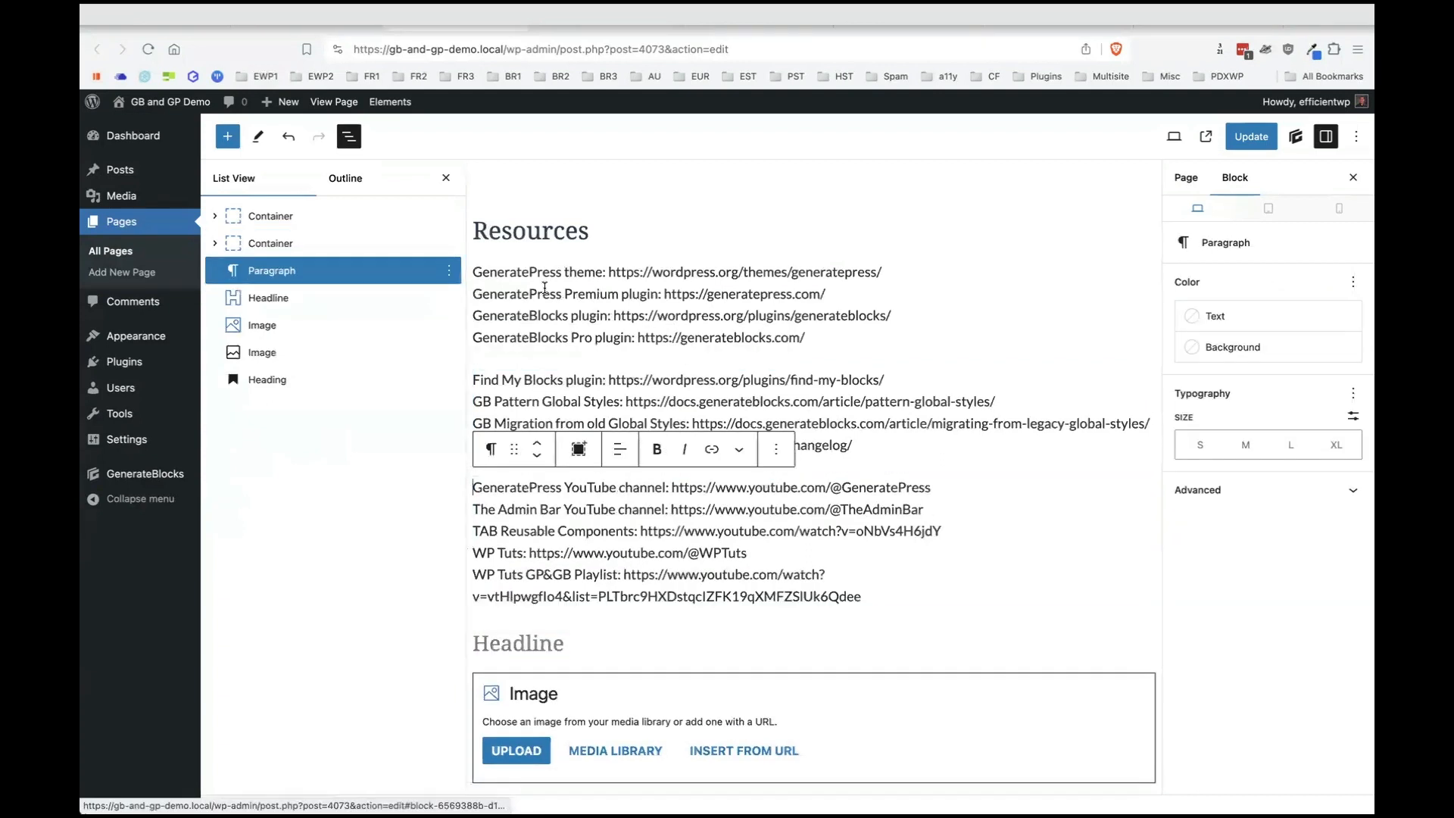
pyautogui.click(580, 452)
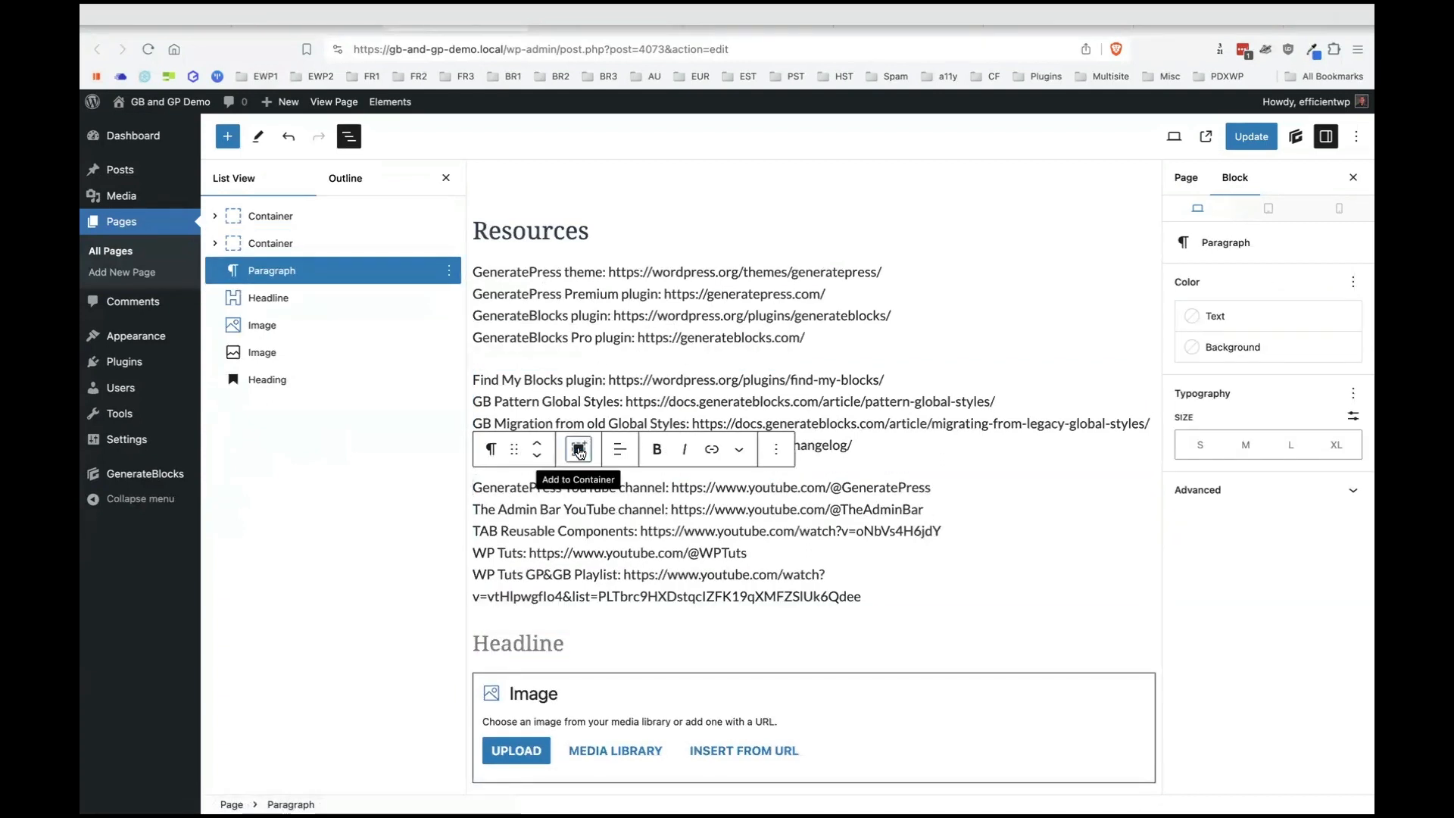
# Group the three paragraph Containers inside one parent Container and show its nested blocks in the page's block structure.
pyautogui.click(292, 217)
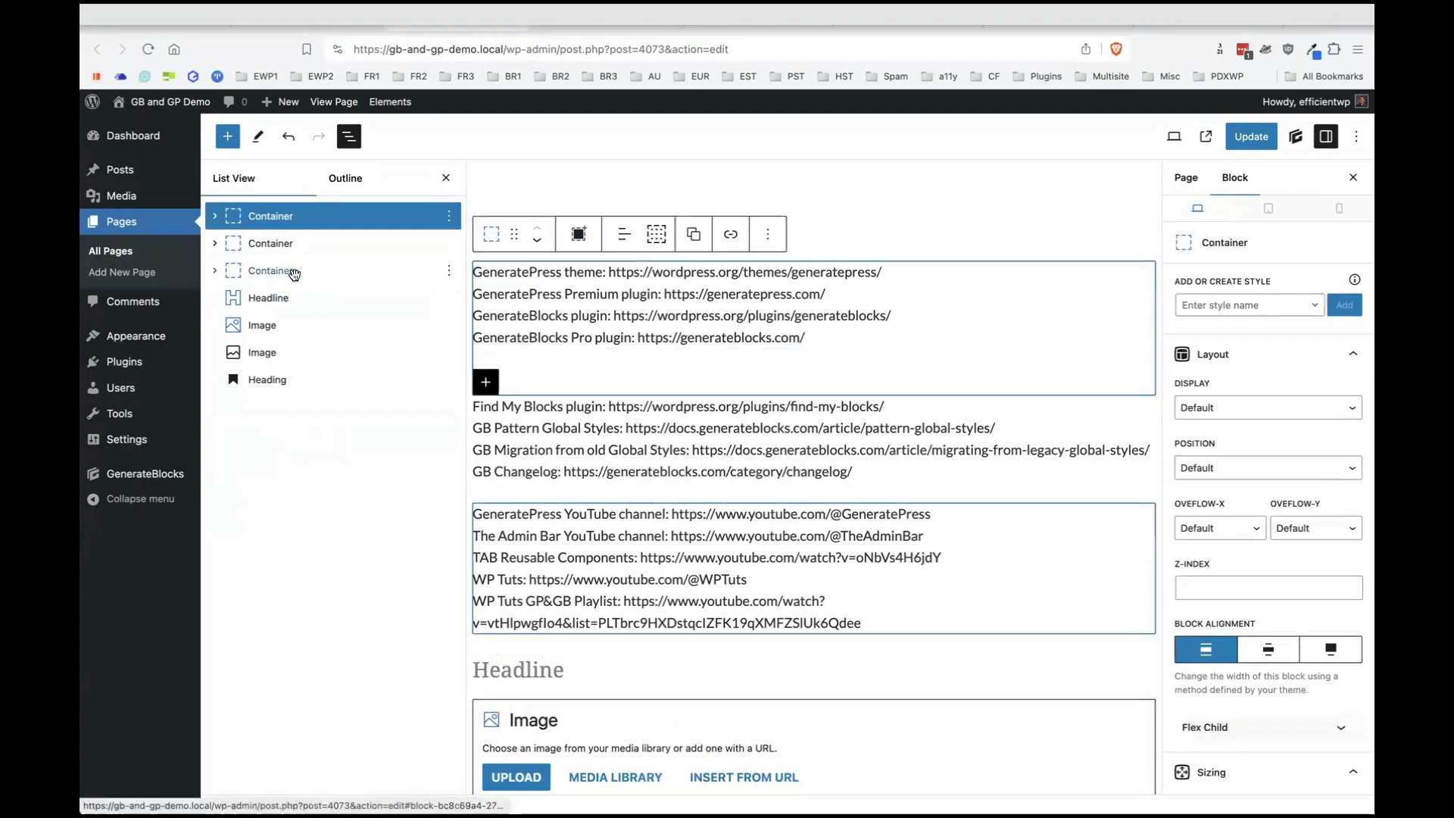
pyautogui.keyDown('shift'); pyautogui.click(292, 270); pyautogui.keyUp('shift')
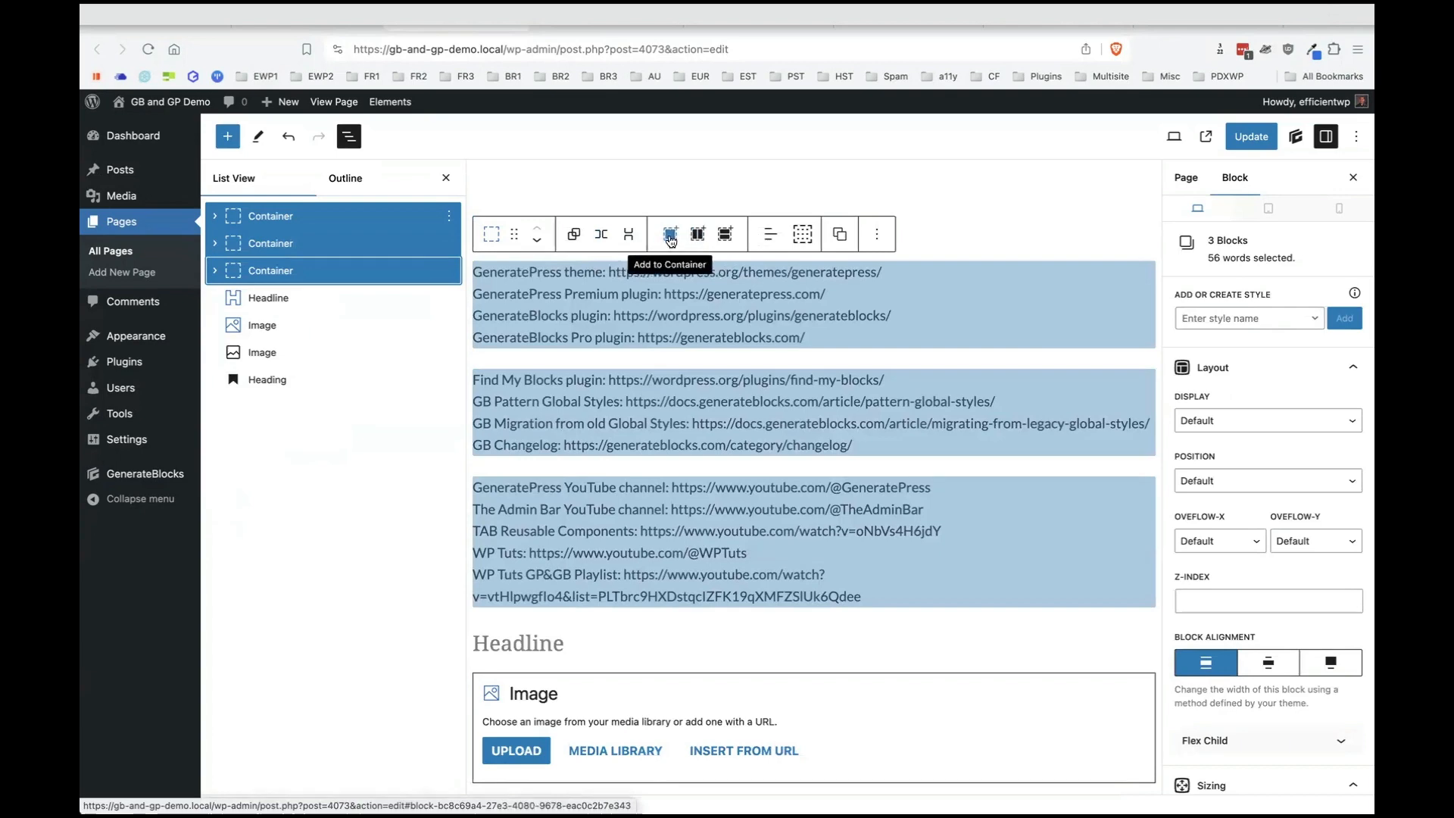
pyautogui.click(670, 237)
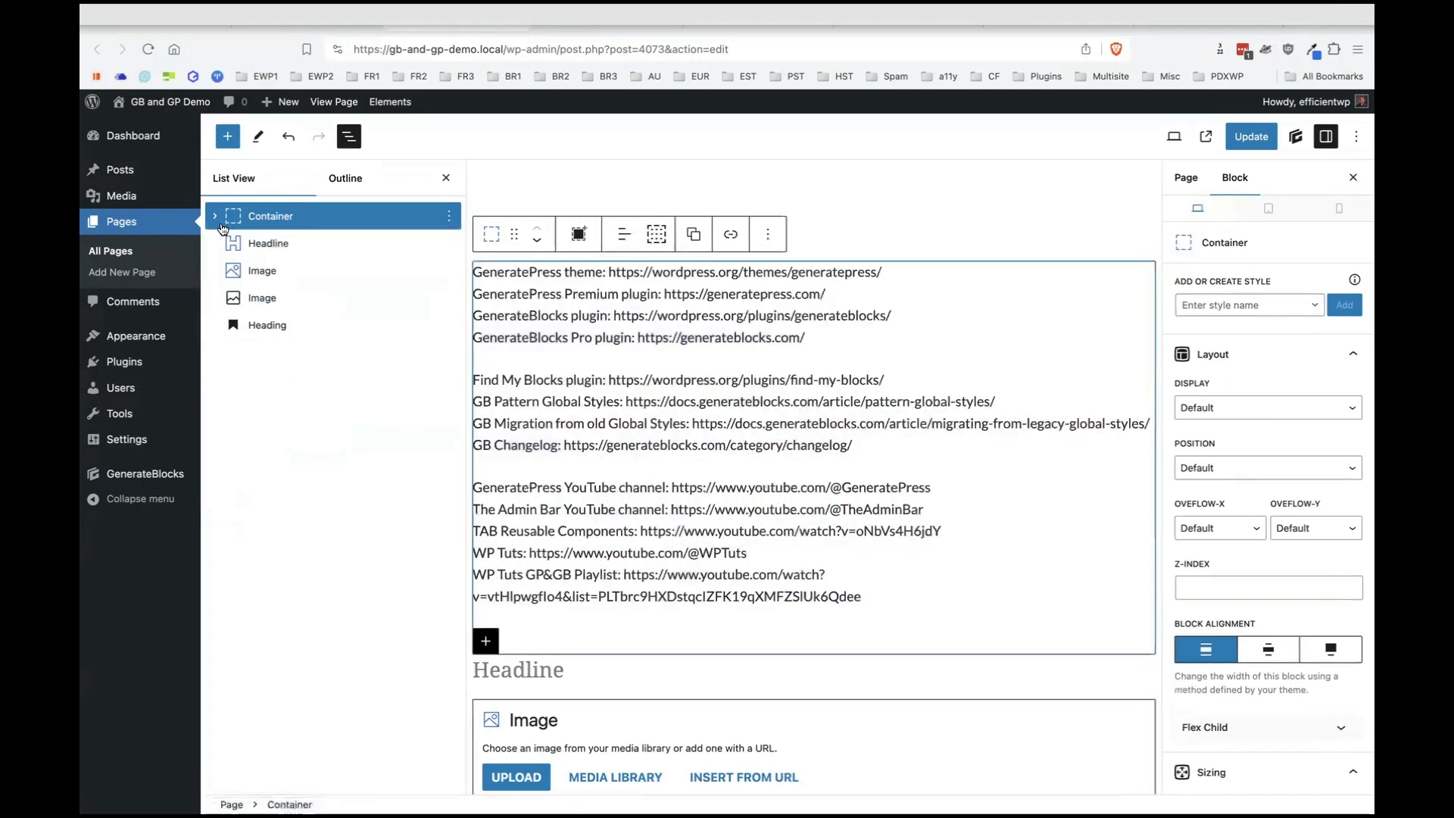
pyautogui.click(215, 216)
# Look at the Display options of the nested Container holding the Find My Blocks links, and set its width to 33%.
pyautogui.click(294, 265)
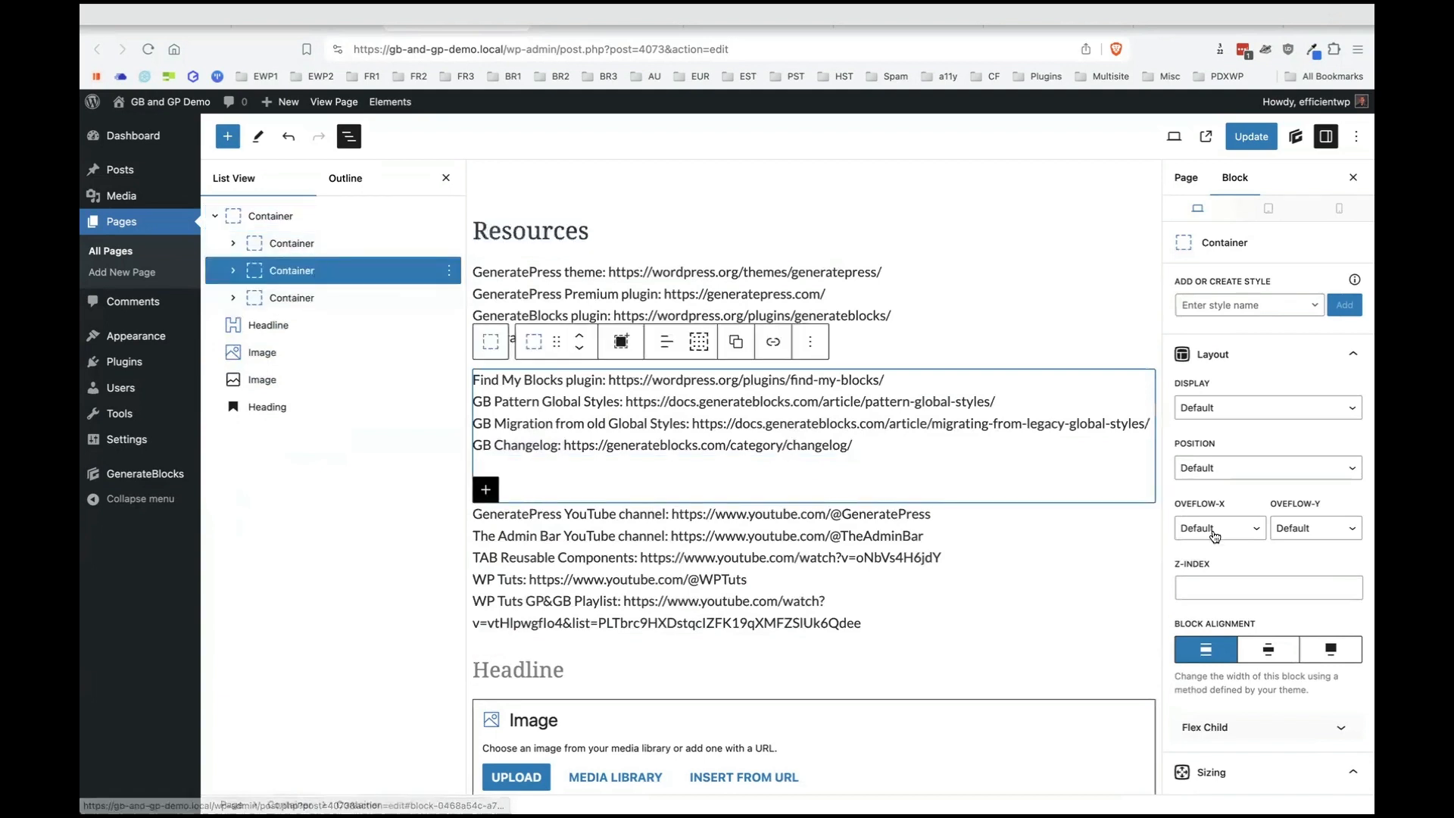
pyautogui.scroll(-3, 1247, 371)
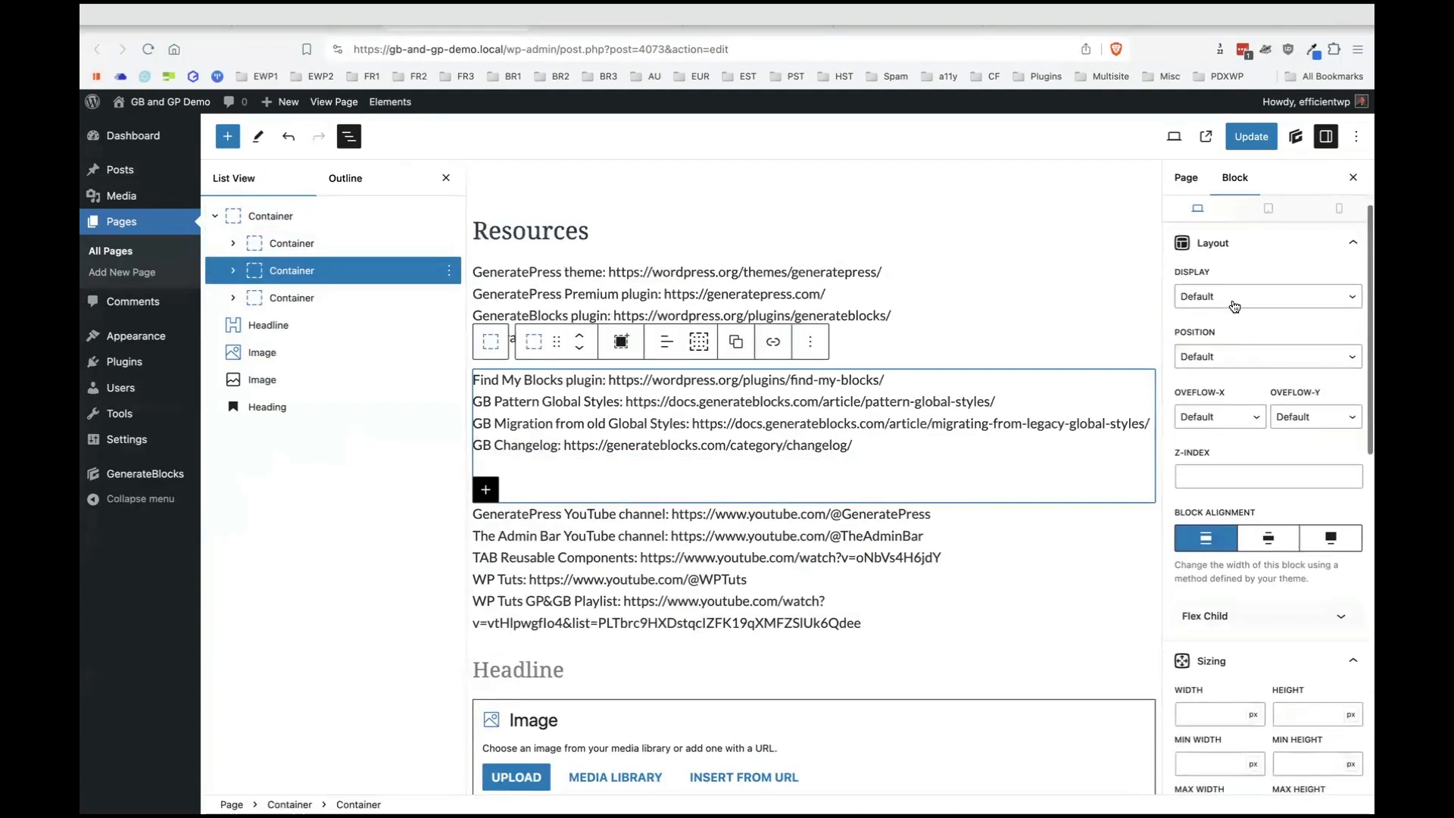
pyautogui.click(1234, 306)
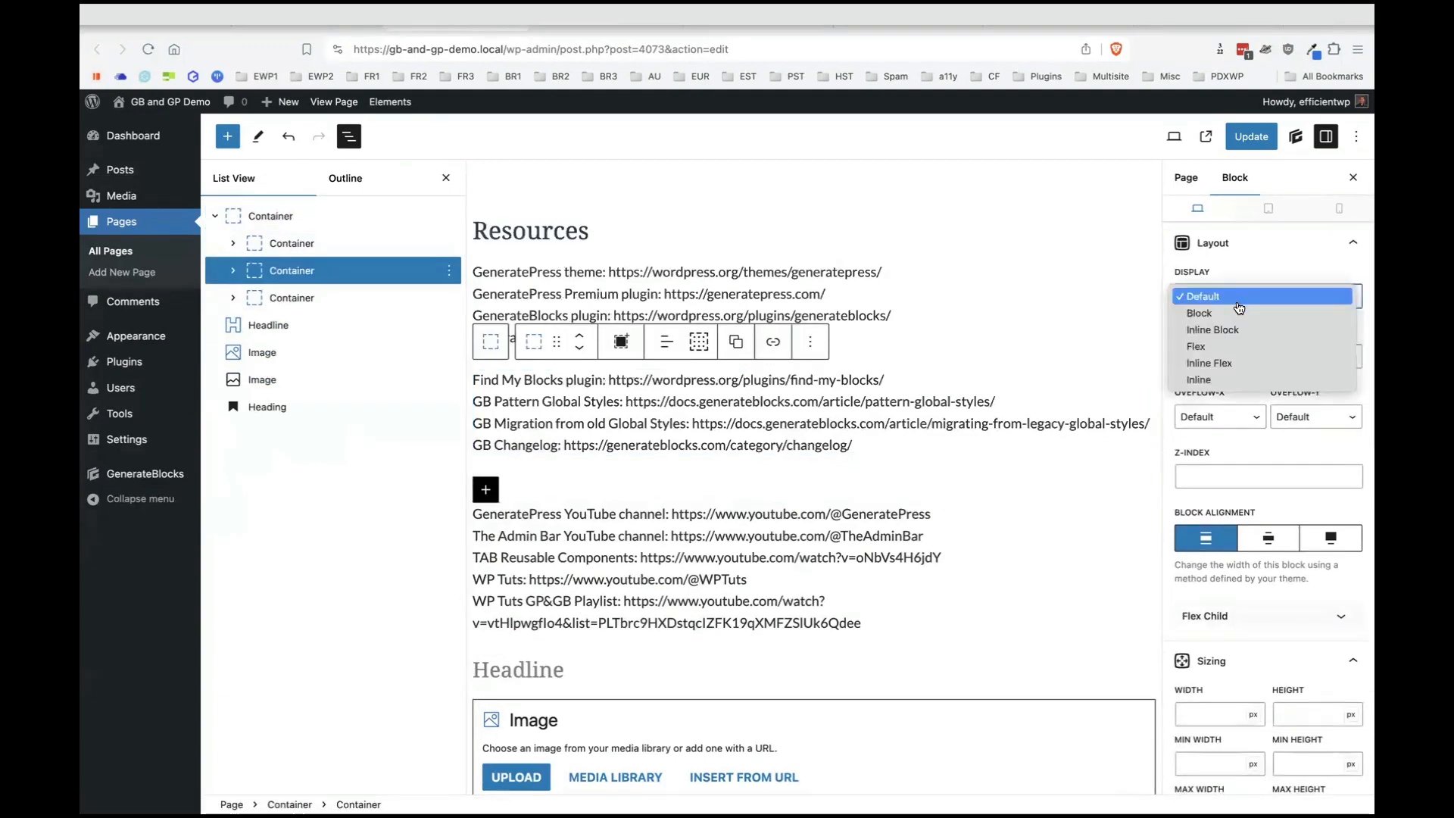
pyautogui.click(1246, 262)
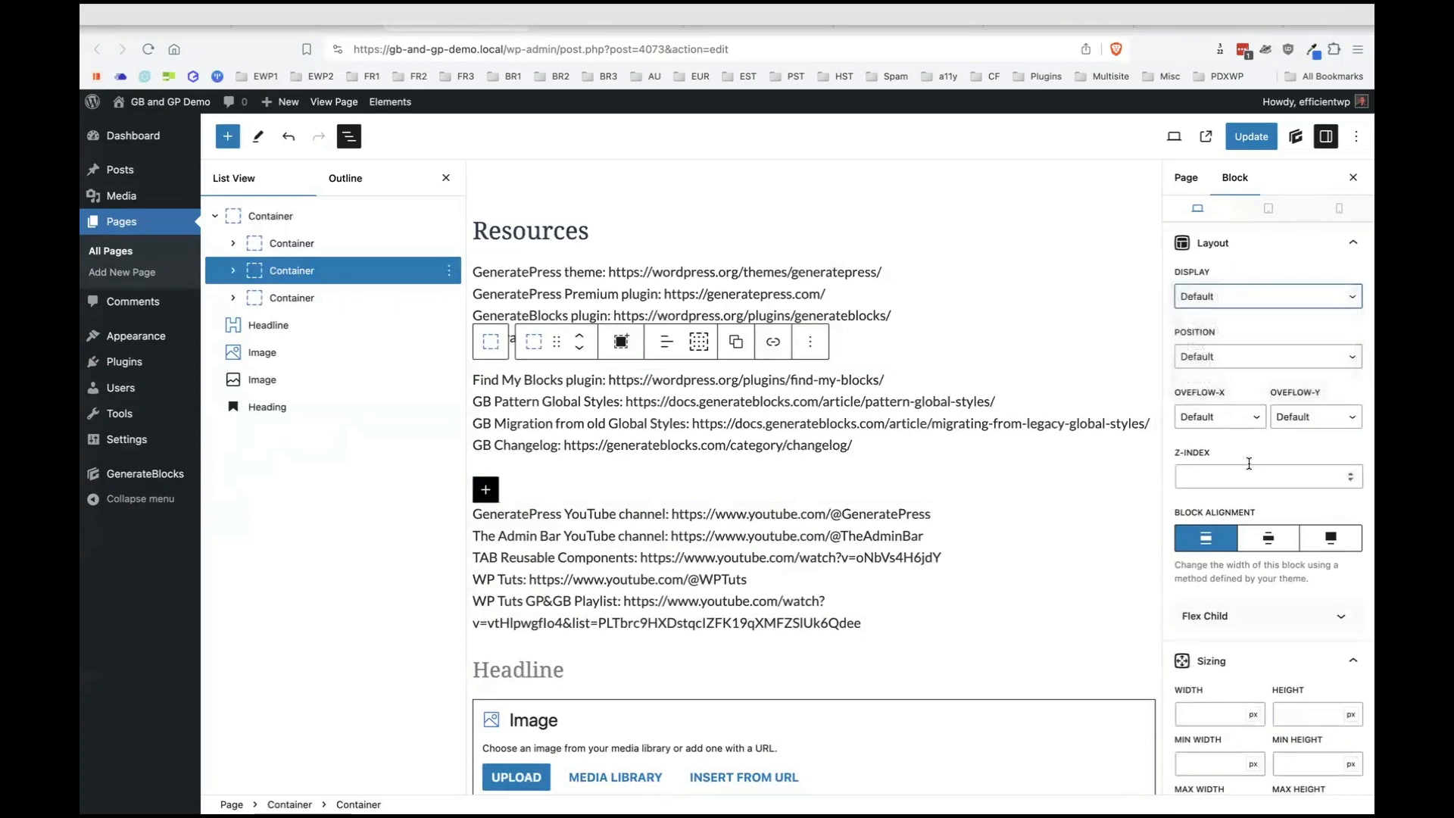
pyautogui.click(1225, 714)
pyautogui.write('33%')
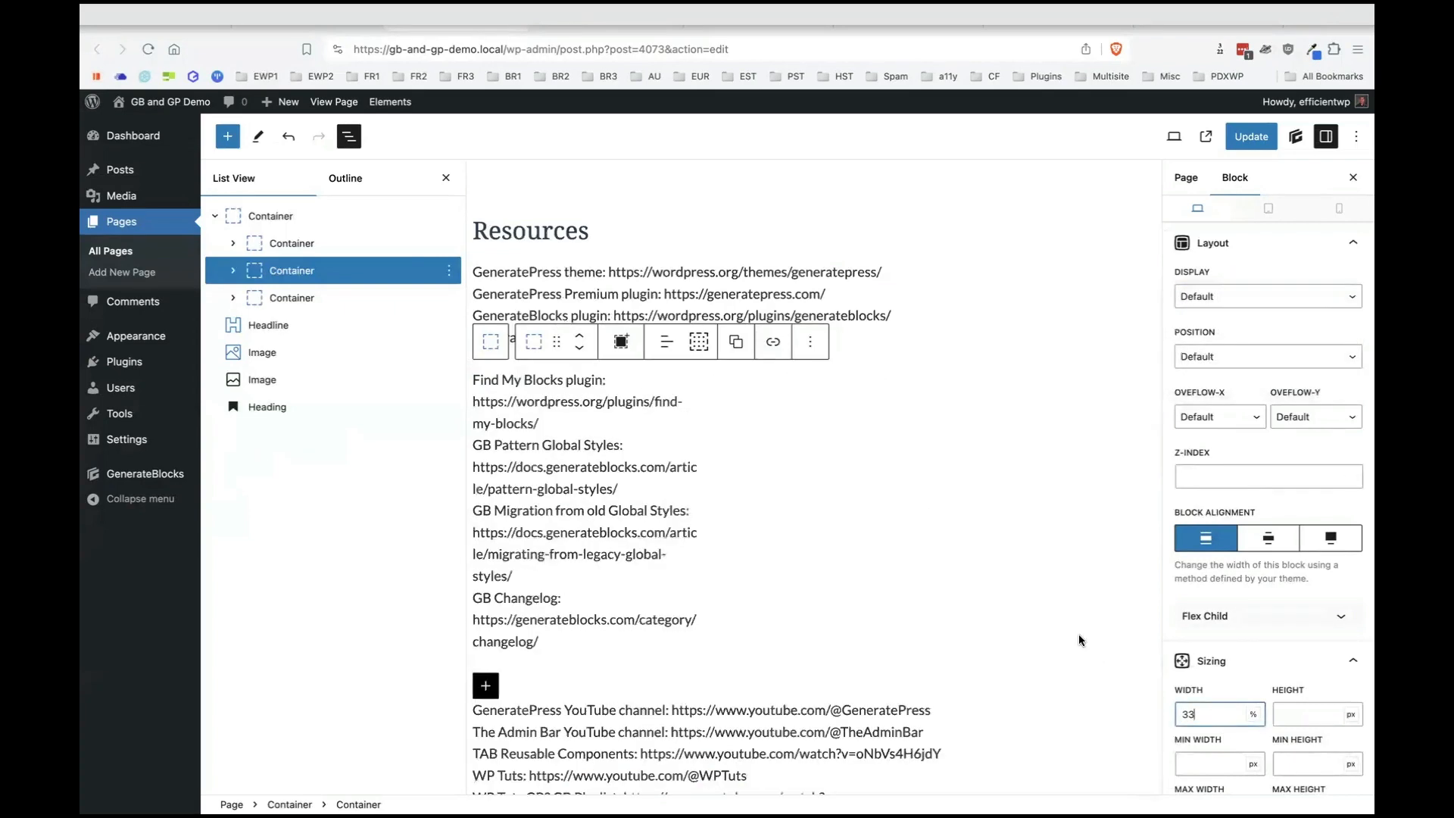
# Set the width of all three nested Containers together to 33%.
pyautogui.click(316, 246)
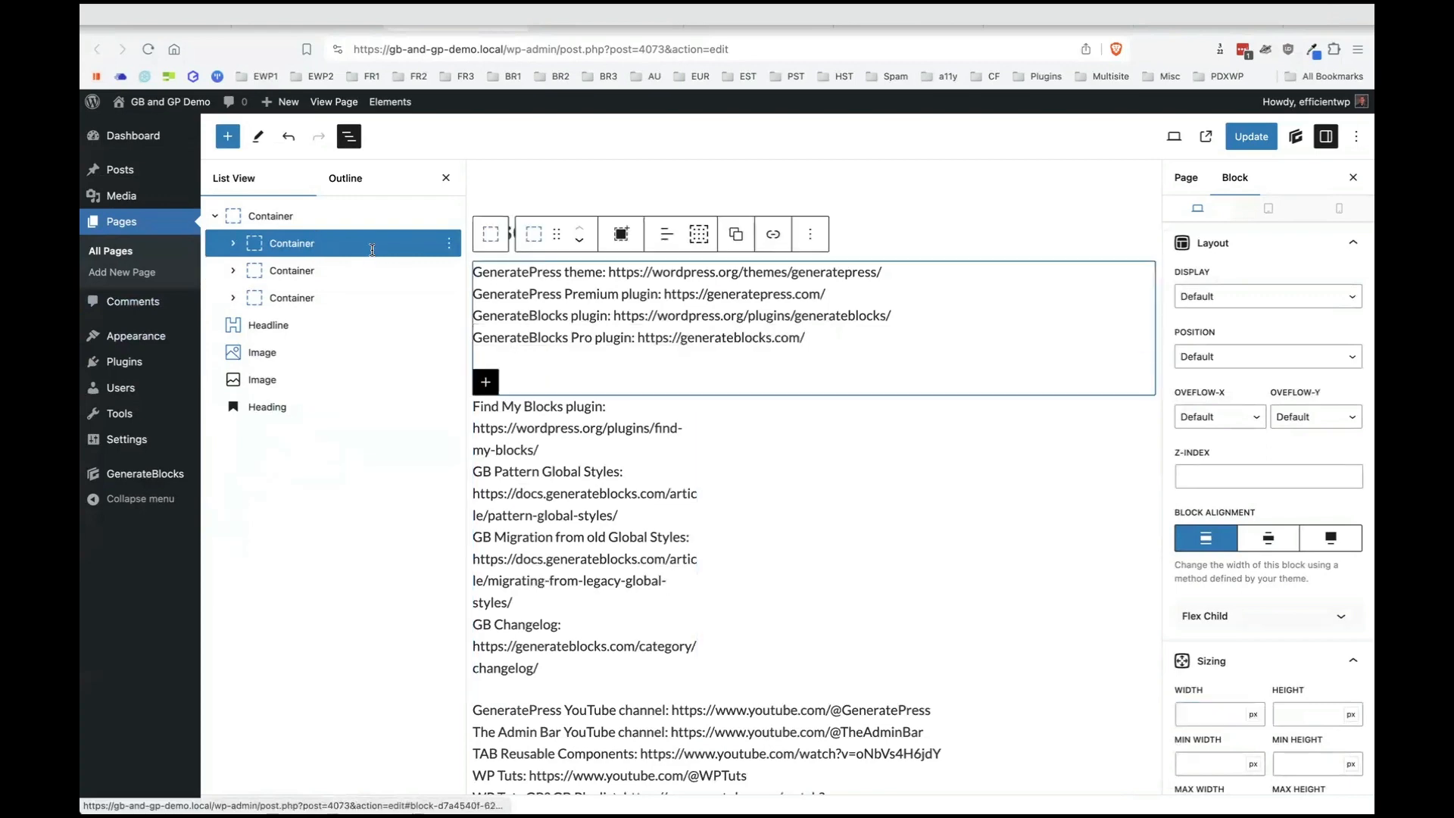
pyautogui.click(1210, 721)
pyautogui.keyDown('shift'); pyautogui.click(292, 298); pyautogui.keyUp('shift')
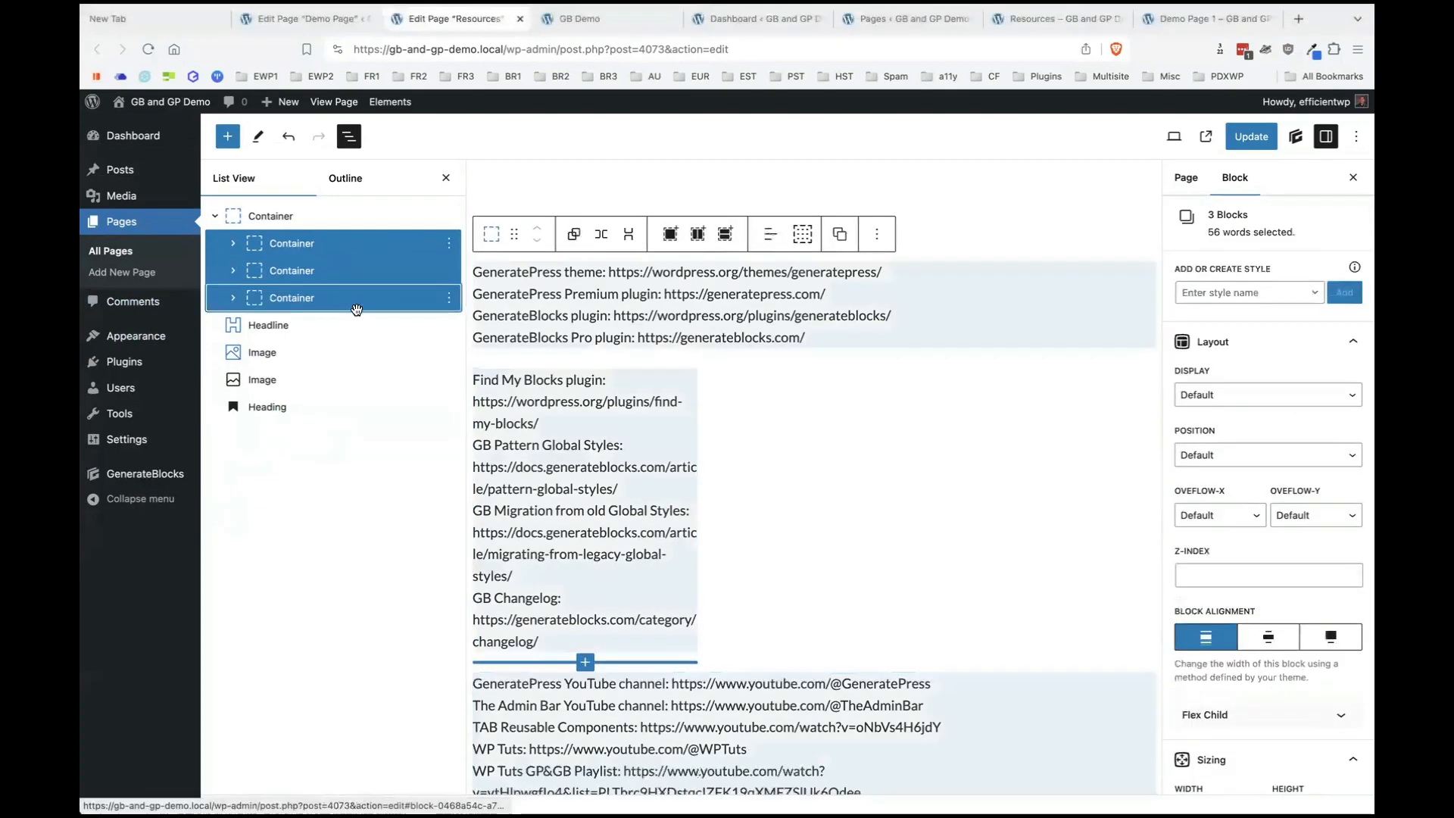
pyautogui.scroll(-5, 1200, 498)
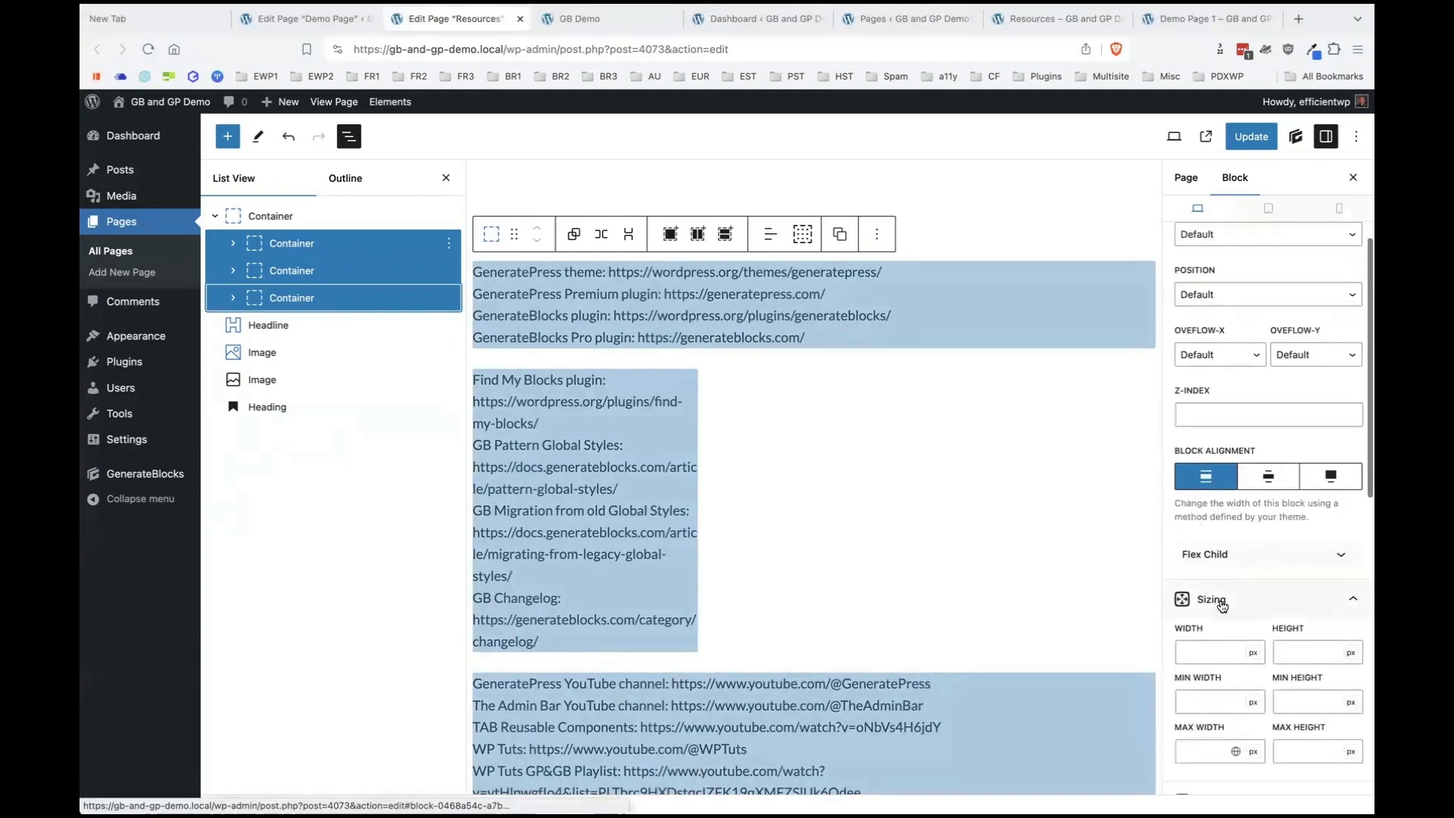
pyautogui.click(1212, 652)
pyautogui.write('33')
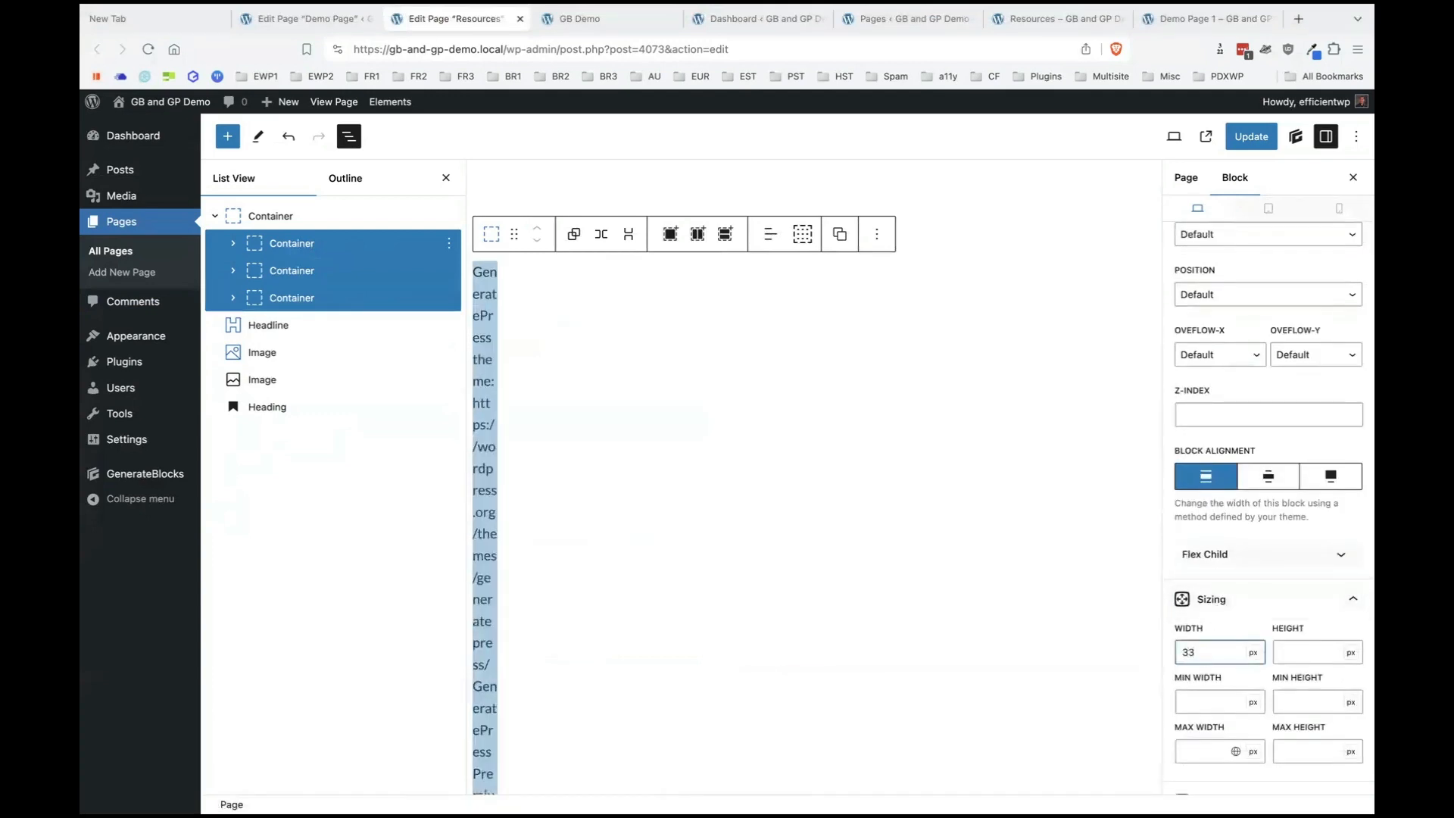
pyautogui.write('%')
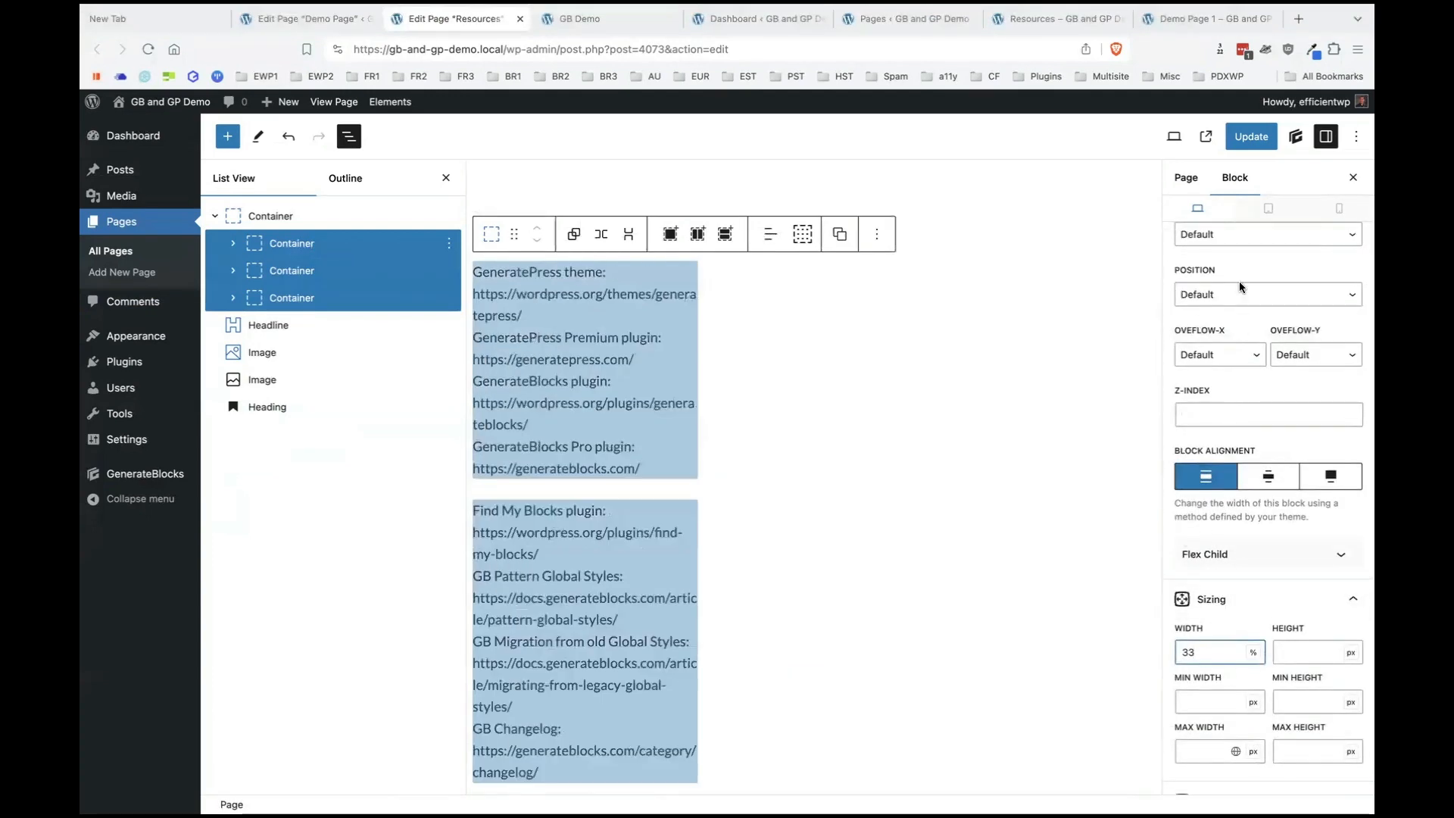
# Try the Inline Block display on the three nested Containers, and change them to Inline Flex instead.
pyautogui.scroll(3, 1216, 247)
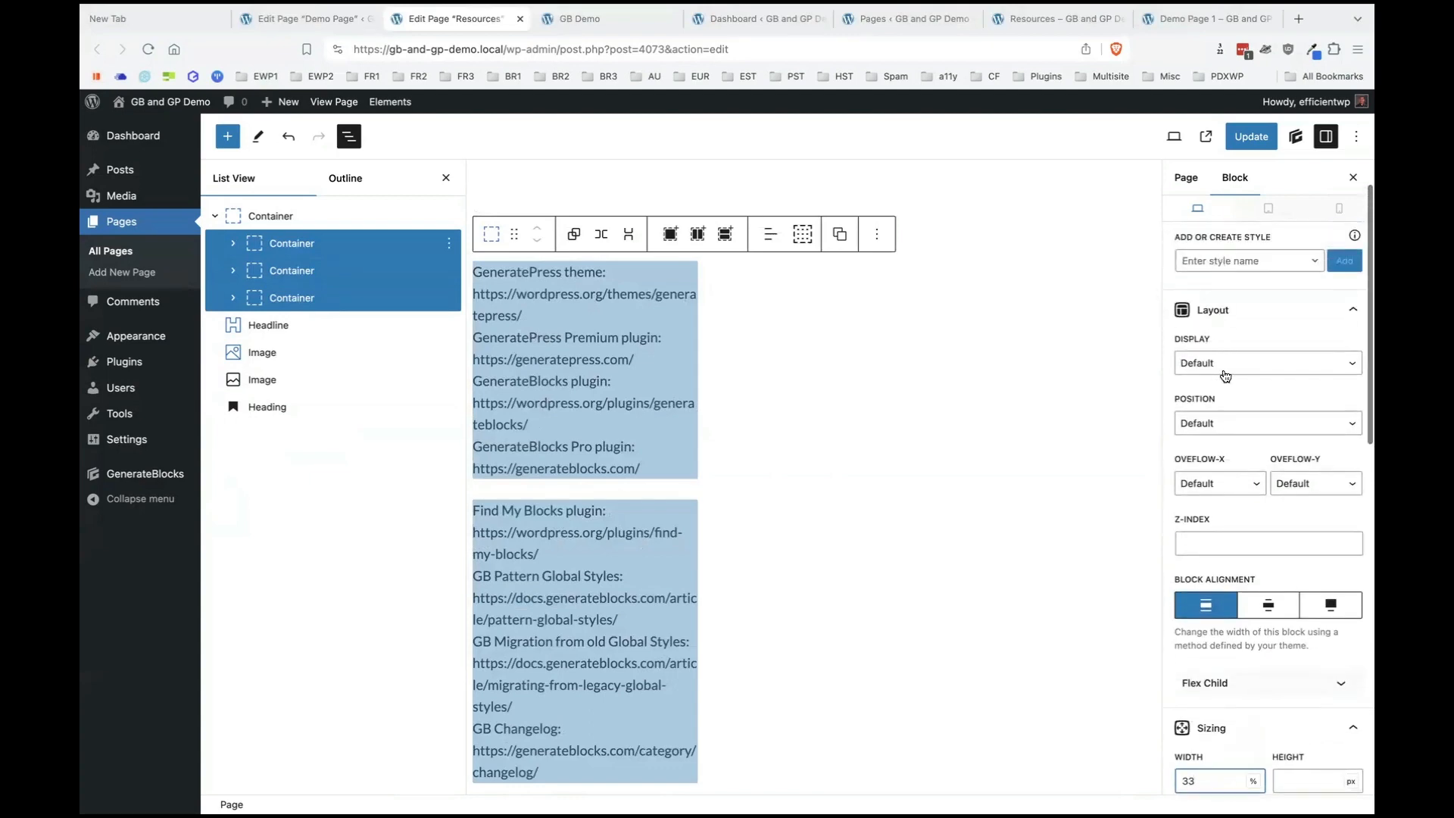
pyautogui.click(1225, 376)
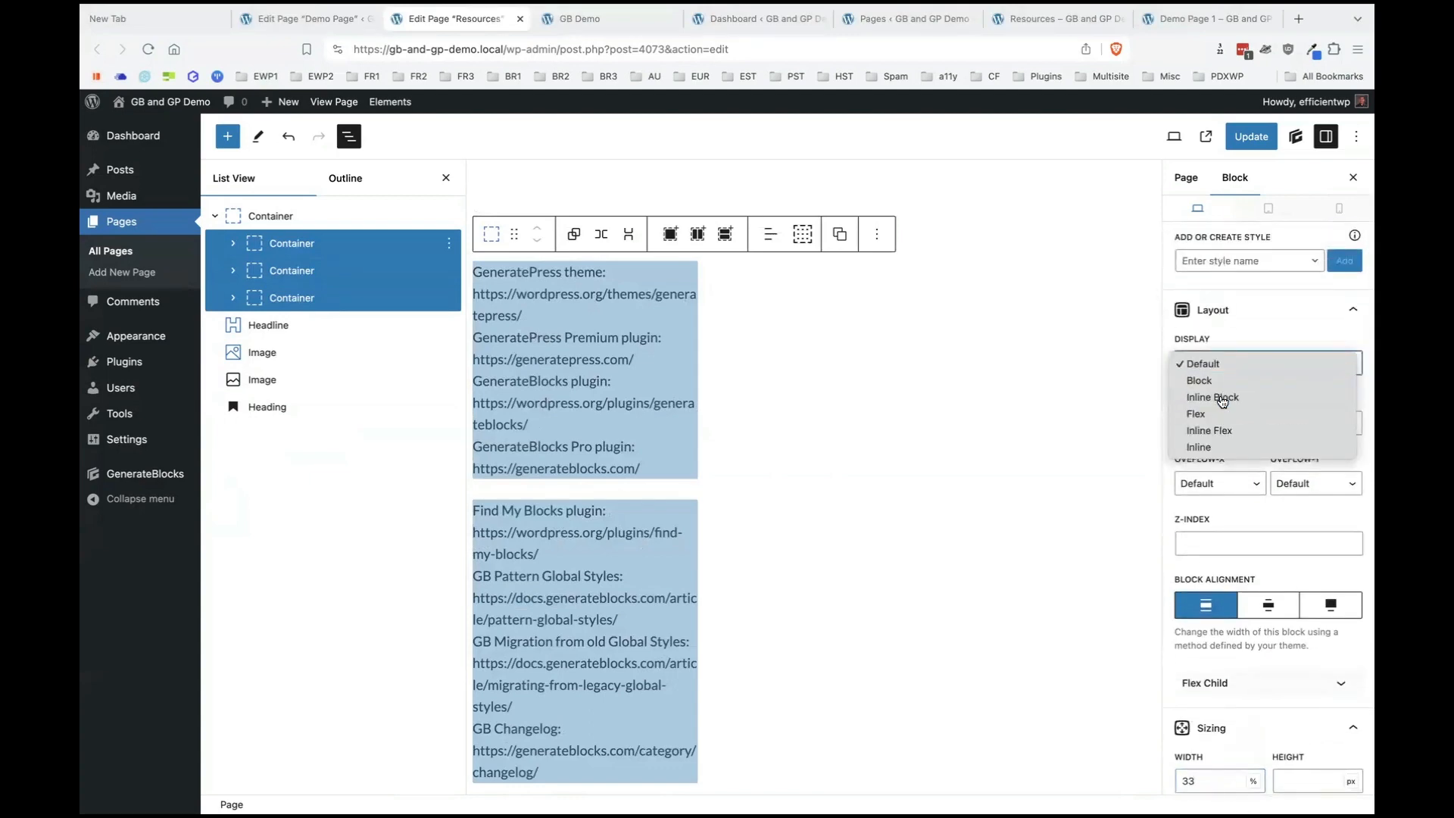
pyautogui.click(1226, 397)
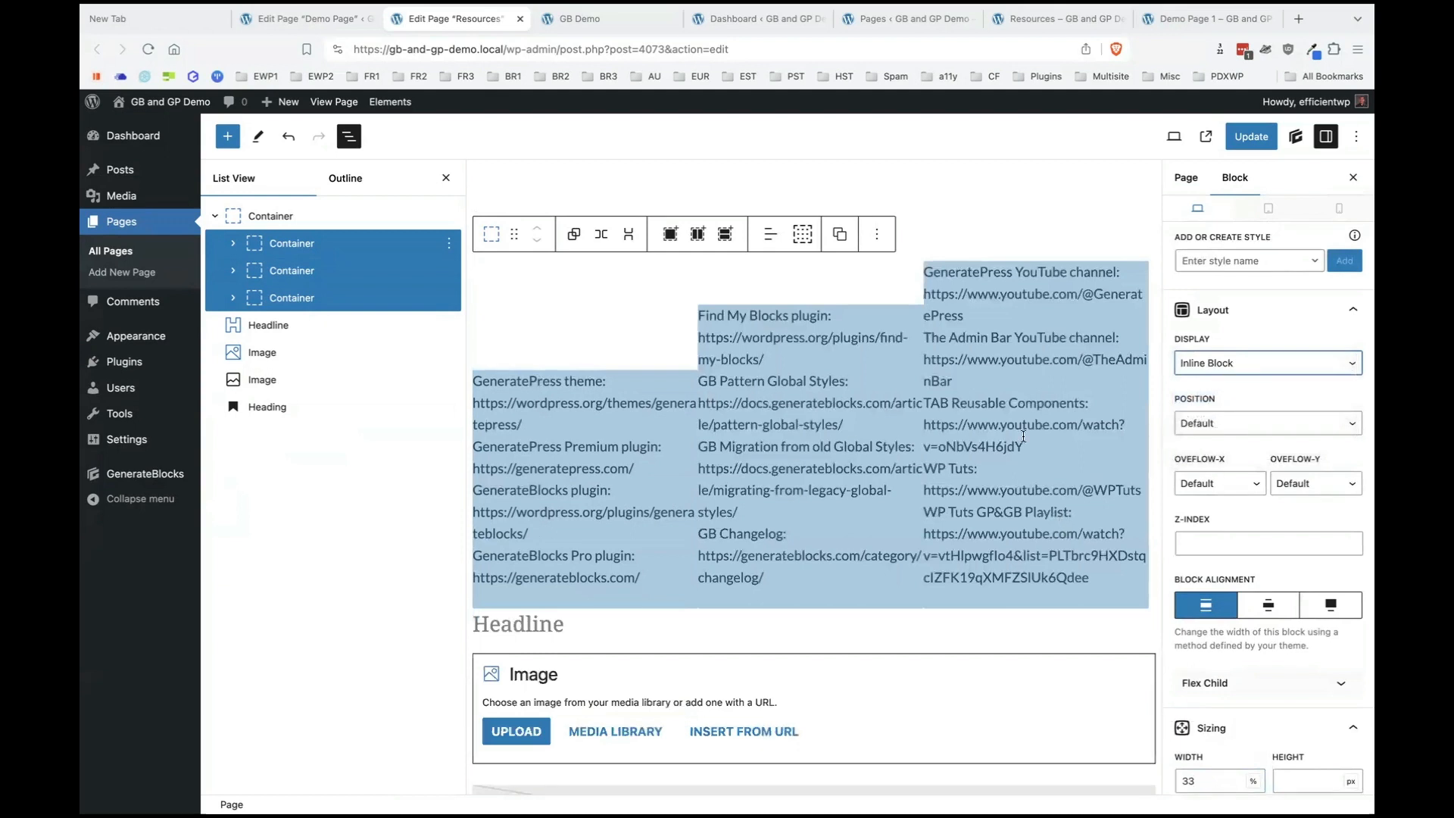
pyautogui.click(1230, 367)
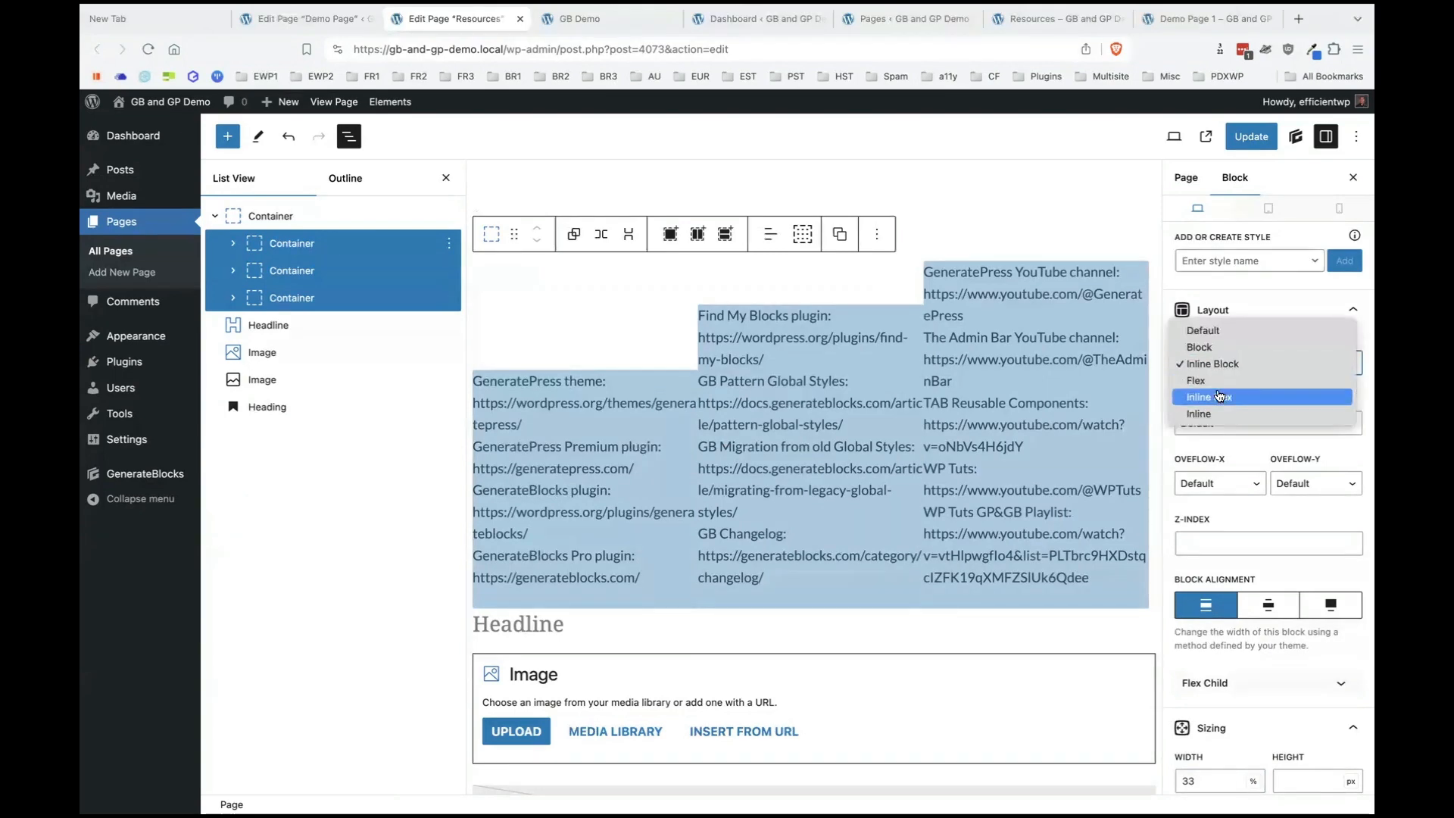
pyautogui.click(1218, 396)
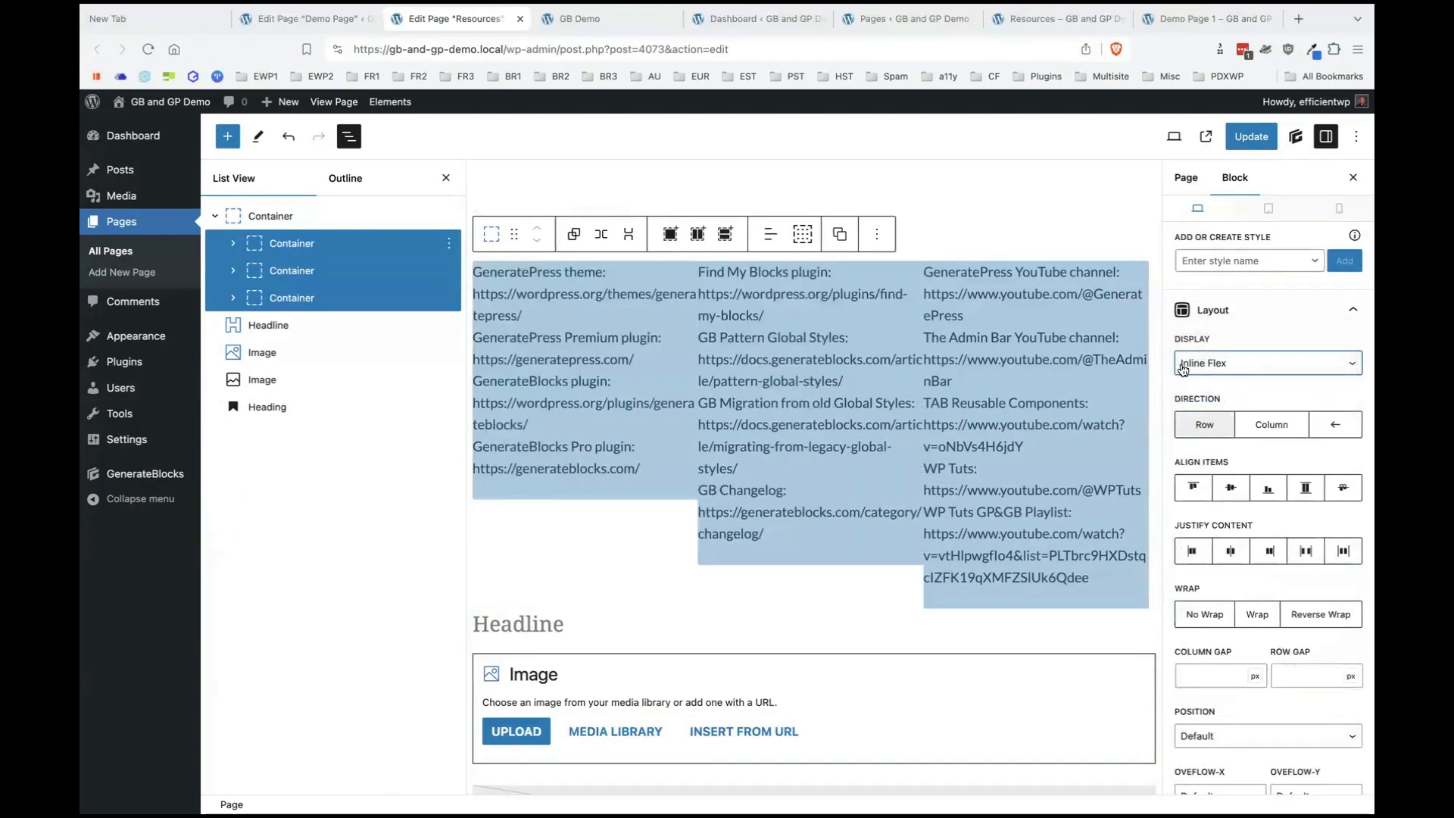
# Set the column gap and row gap of the three nested Containers to 20 px.
pyautogui.scroll(-2, 1257, 556)
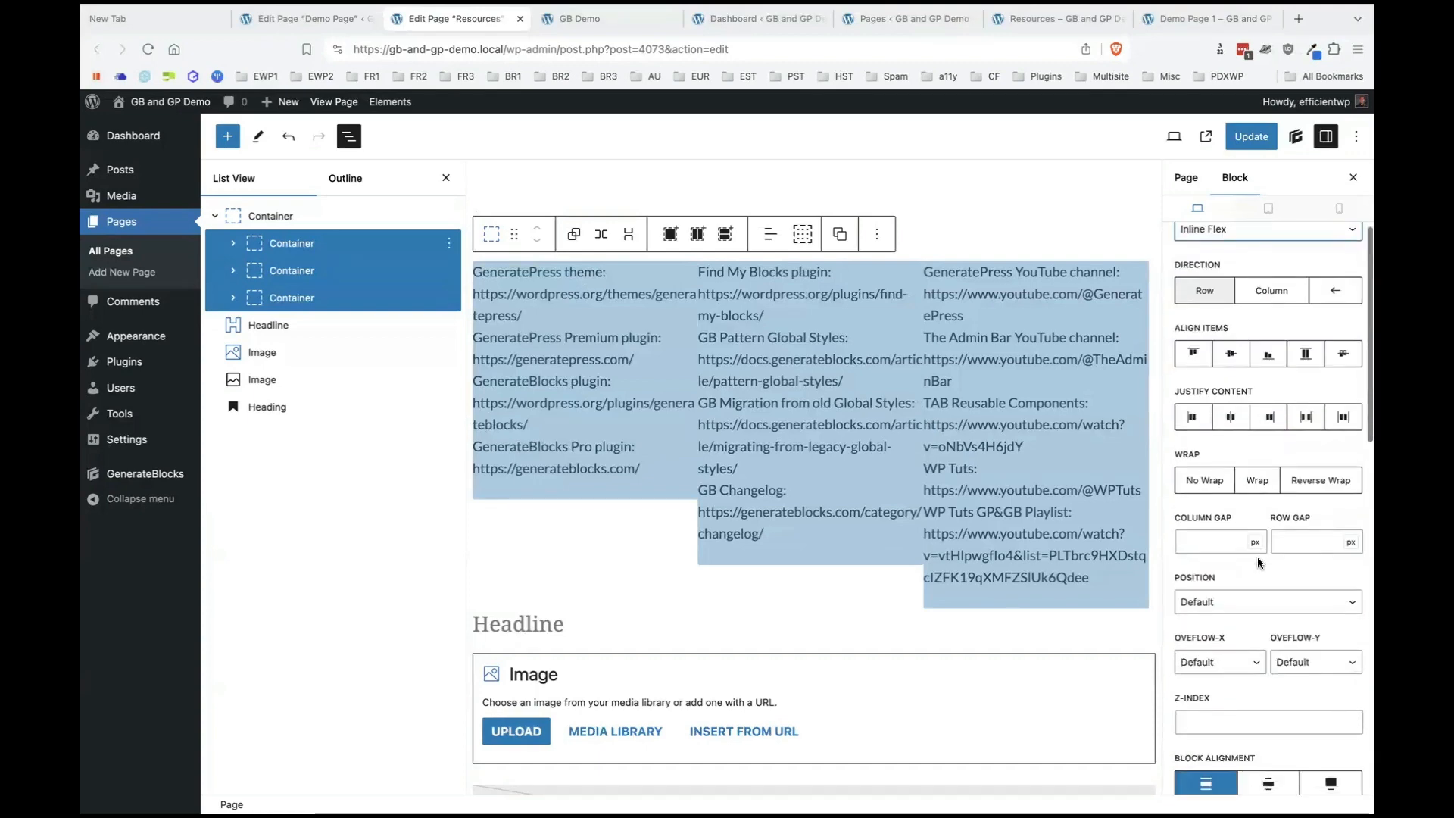
pyautogui.scroll(1, 1267, 529)
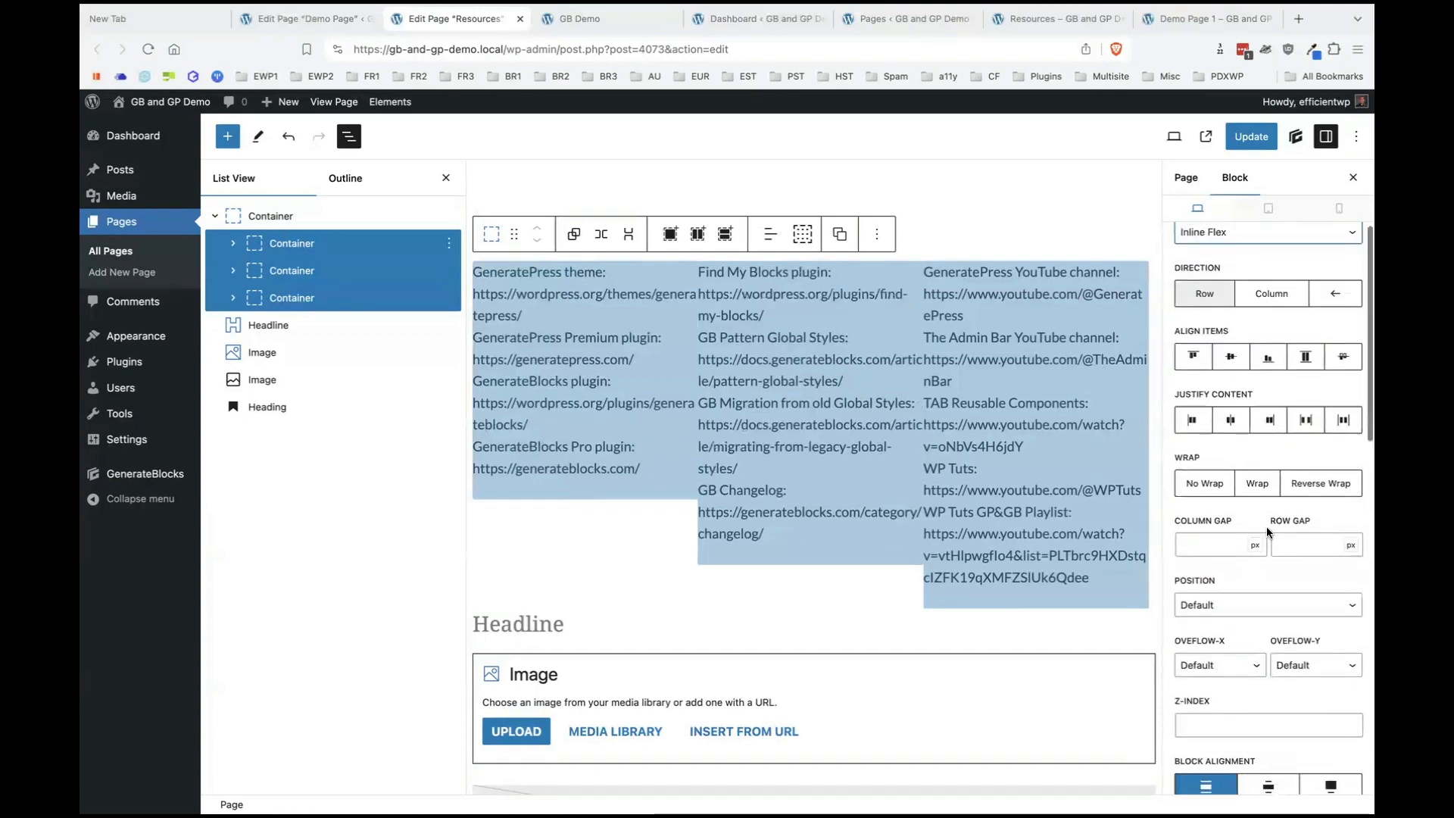
pyautogui.scroll(-2, 1266, 529)
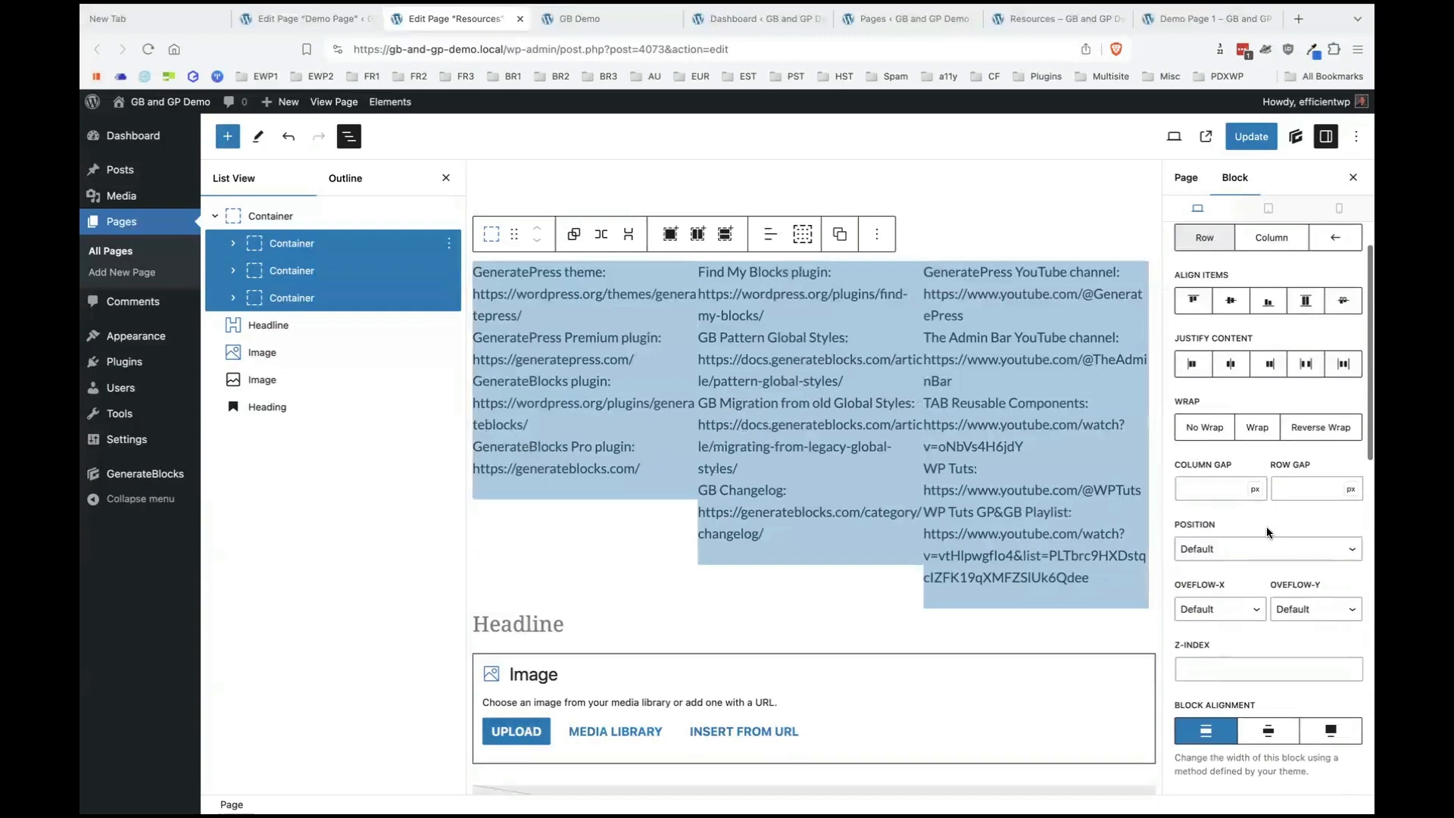
pyautogui.click(1226, 486)
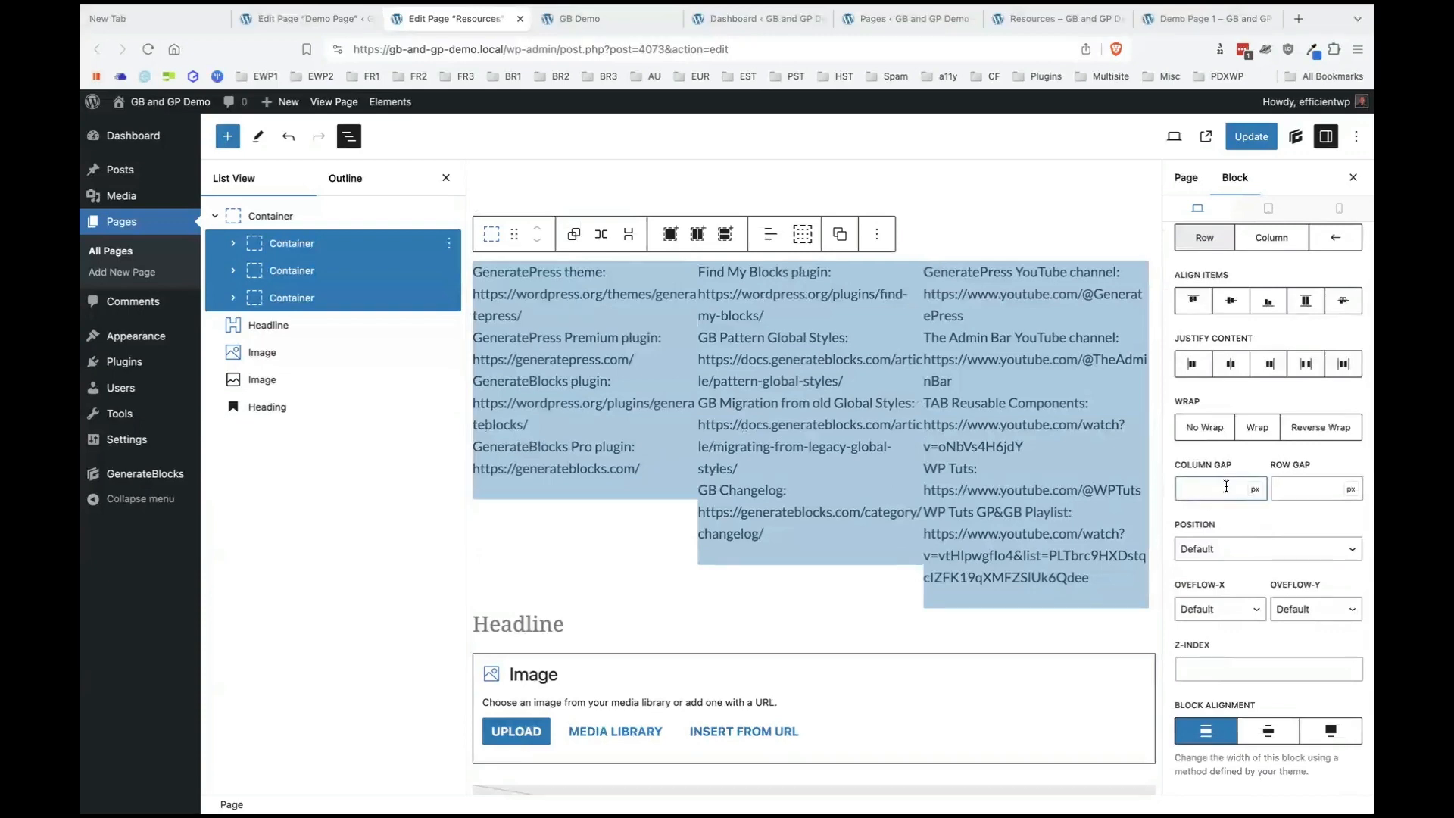
pyautogui.click(1318, 492)
pyautogui.click(1227, 487)
# Change the flex direction of the three nested Containers to Column.
pyautogui.scroll(3, 1237, 445)
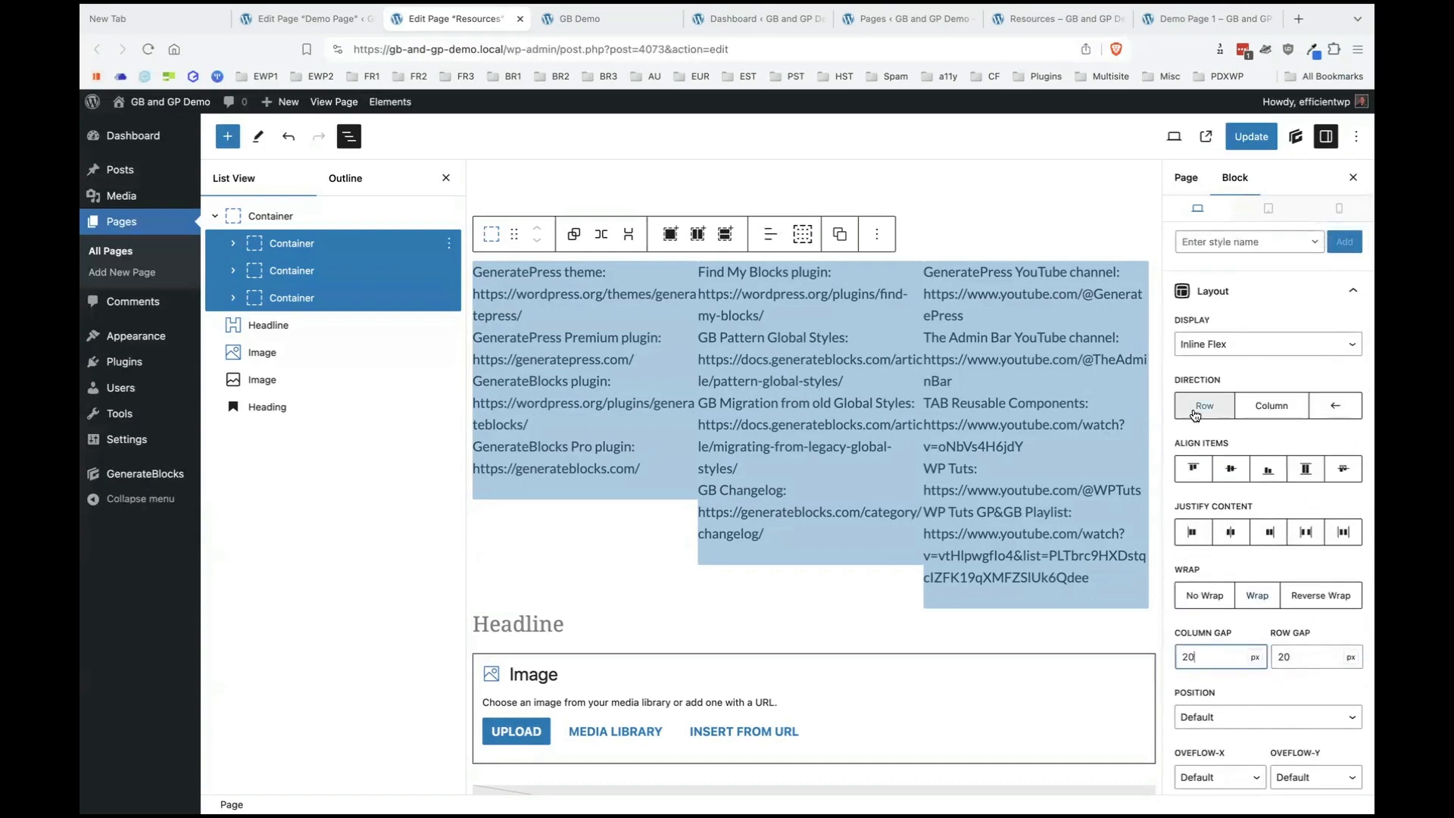
pyautogui.click(1271, 406)
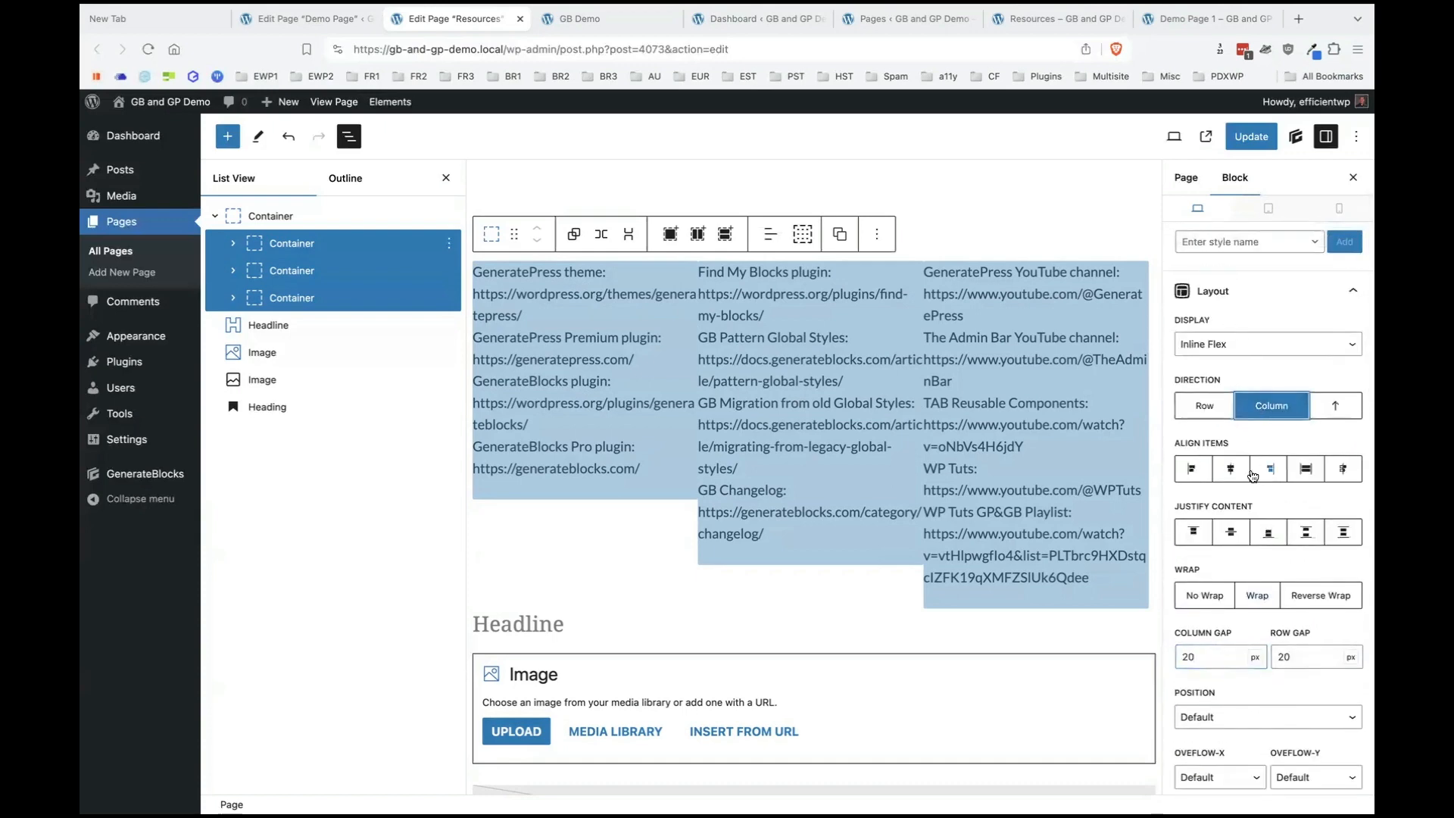
pyautogui.click(1298, 657)
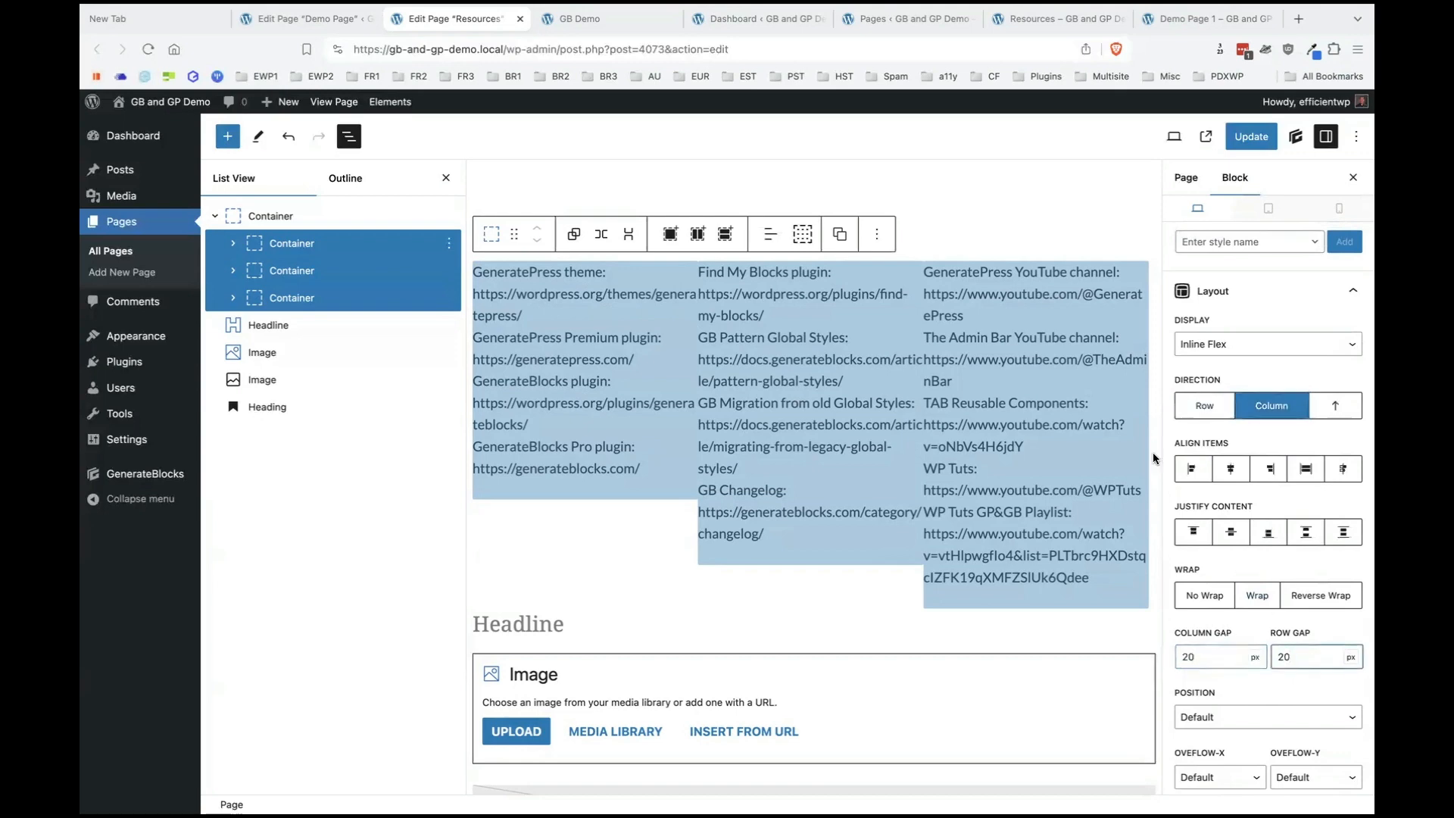
# Set the parent Container's display to Inline Flex with a column gap of 30 px.
pyautogui.click(303, 217)
pyautogui.click(1246, 407)
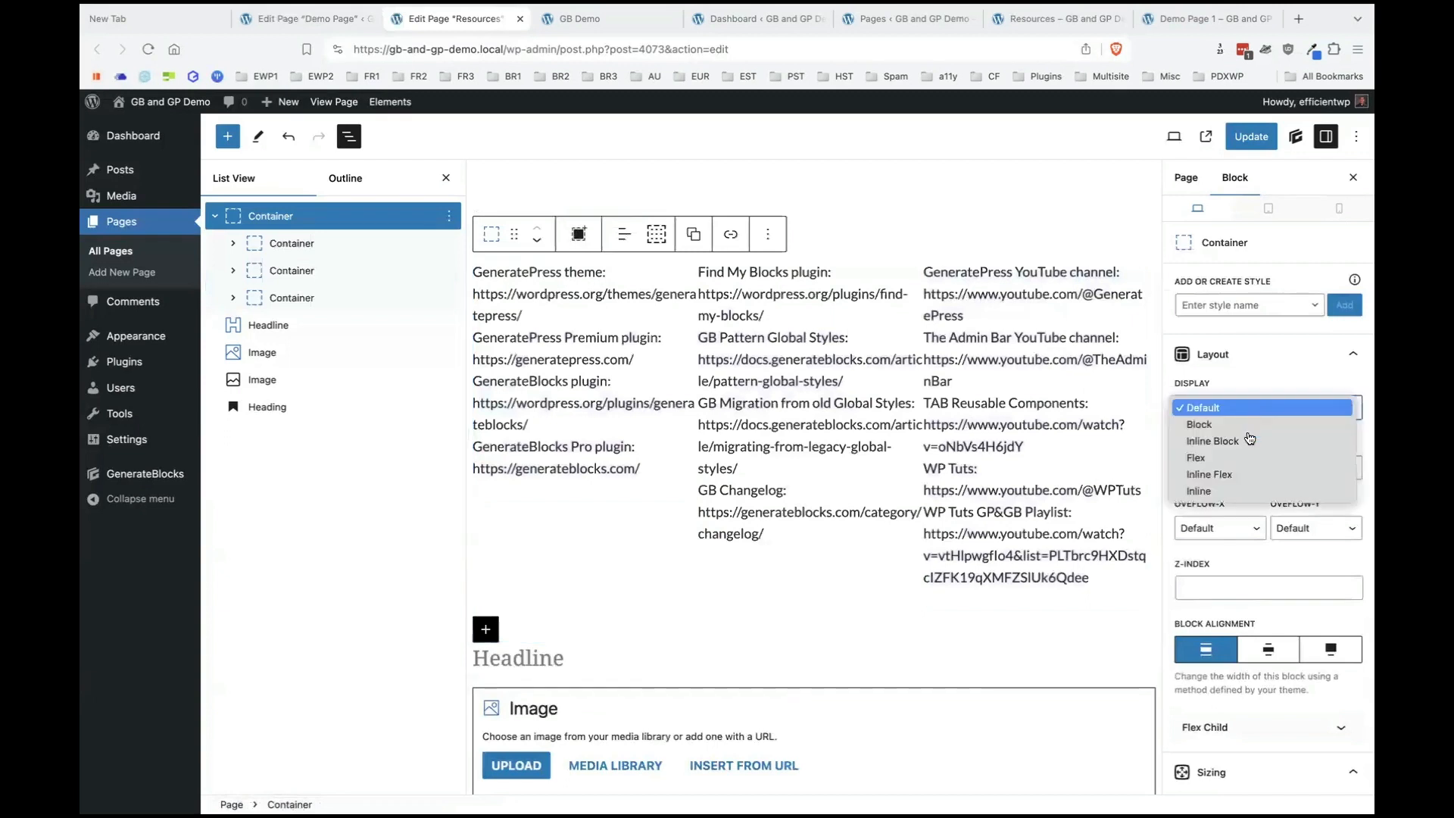
pyautogui.press('Escape')
pyautogui.click(1241, 460)
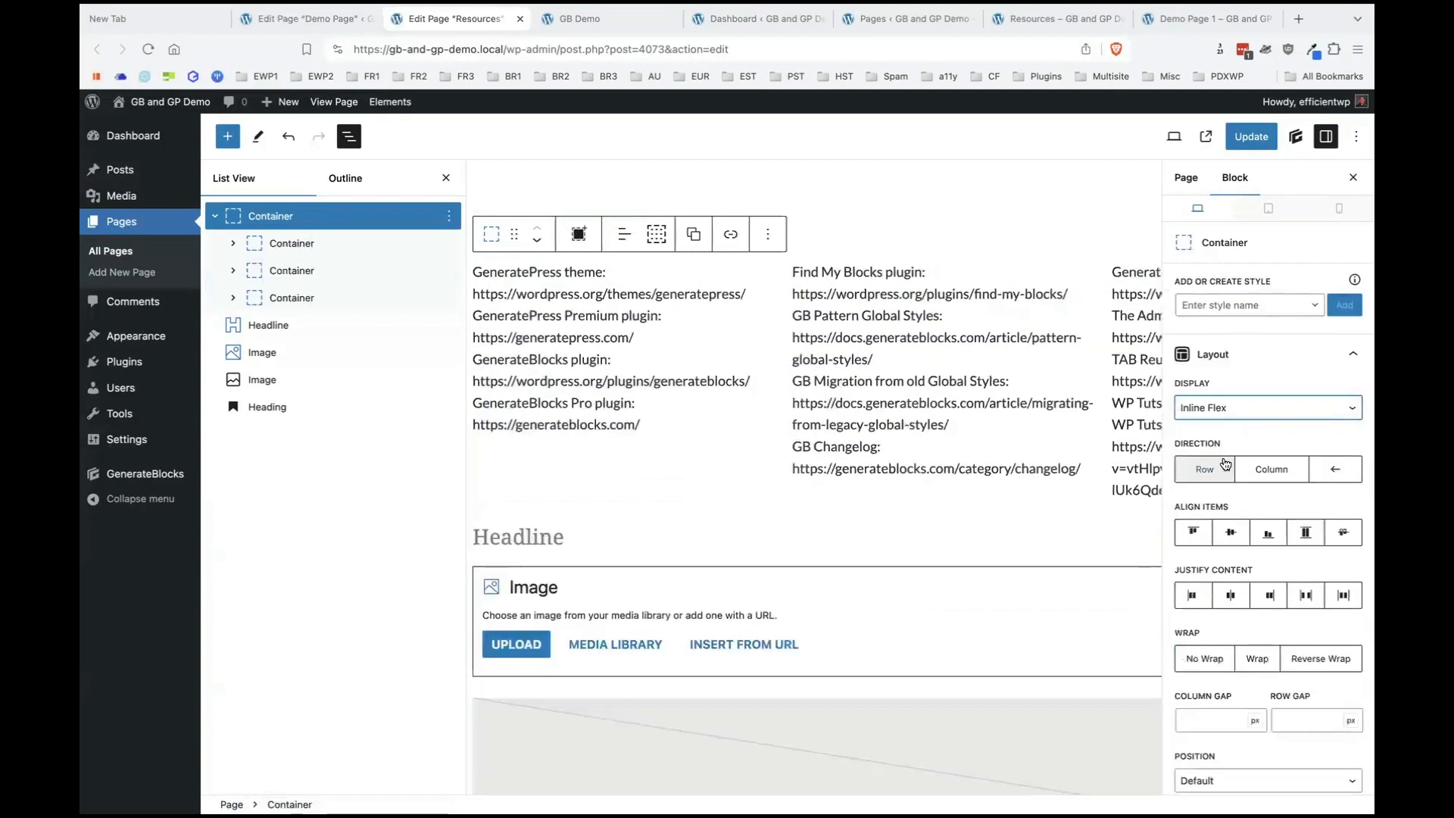
pyautogui.scroll(-3, 1216, 605)
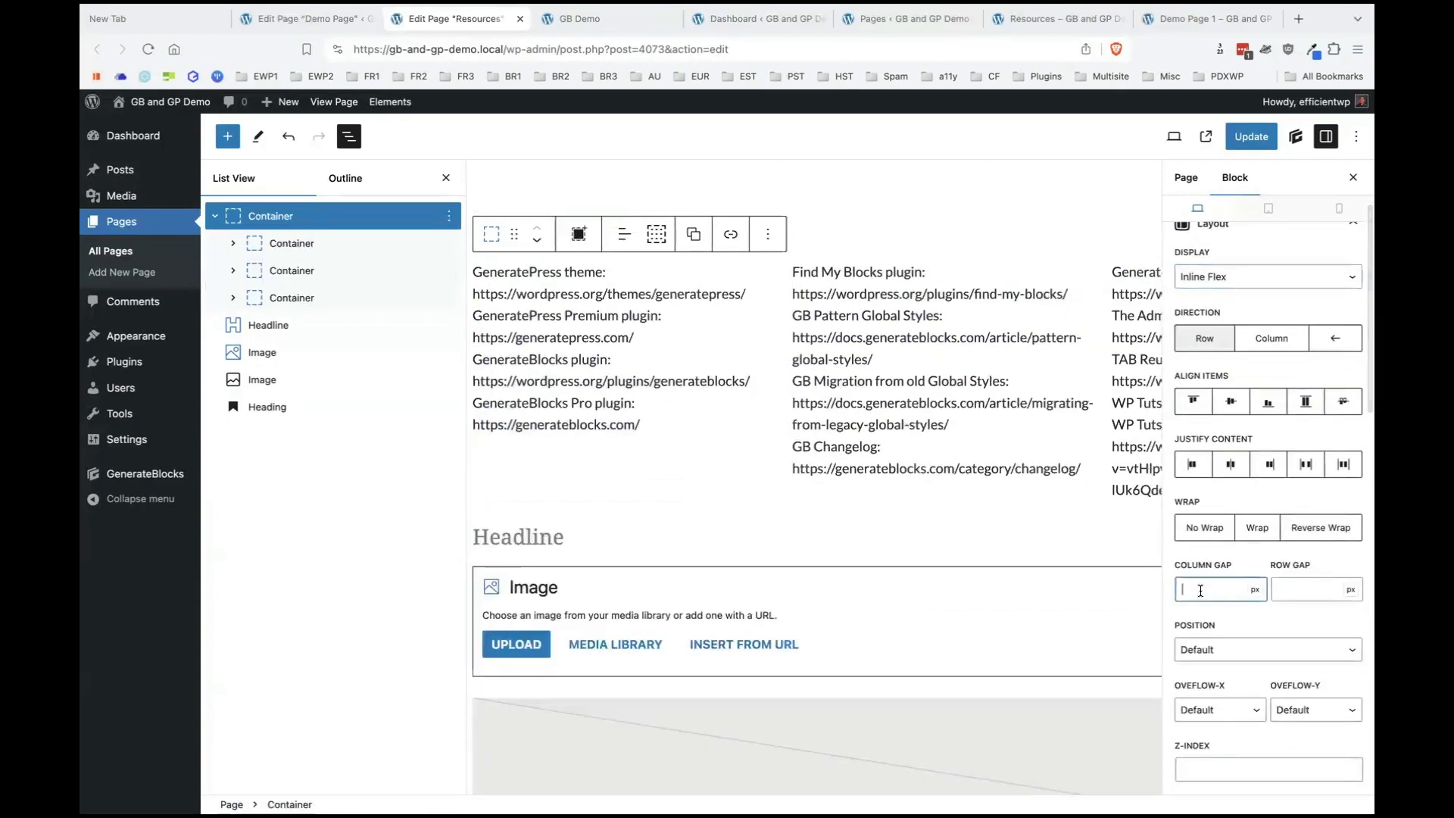
pyautogui.click(1211, 589)
pyautogui.write('30')
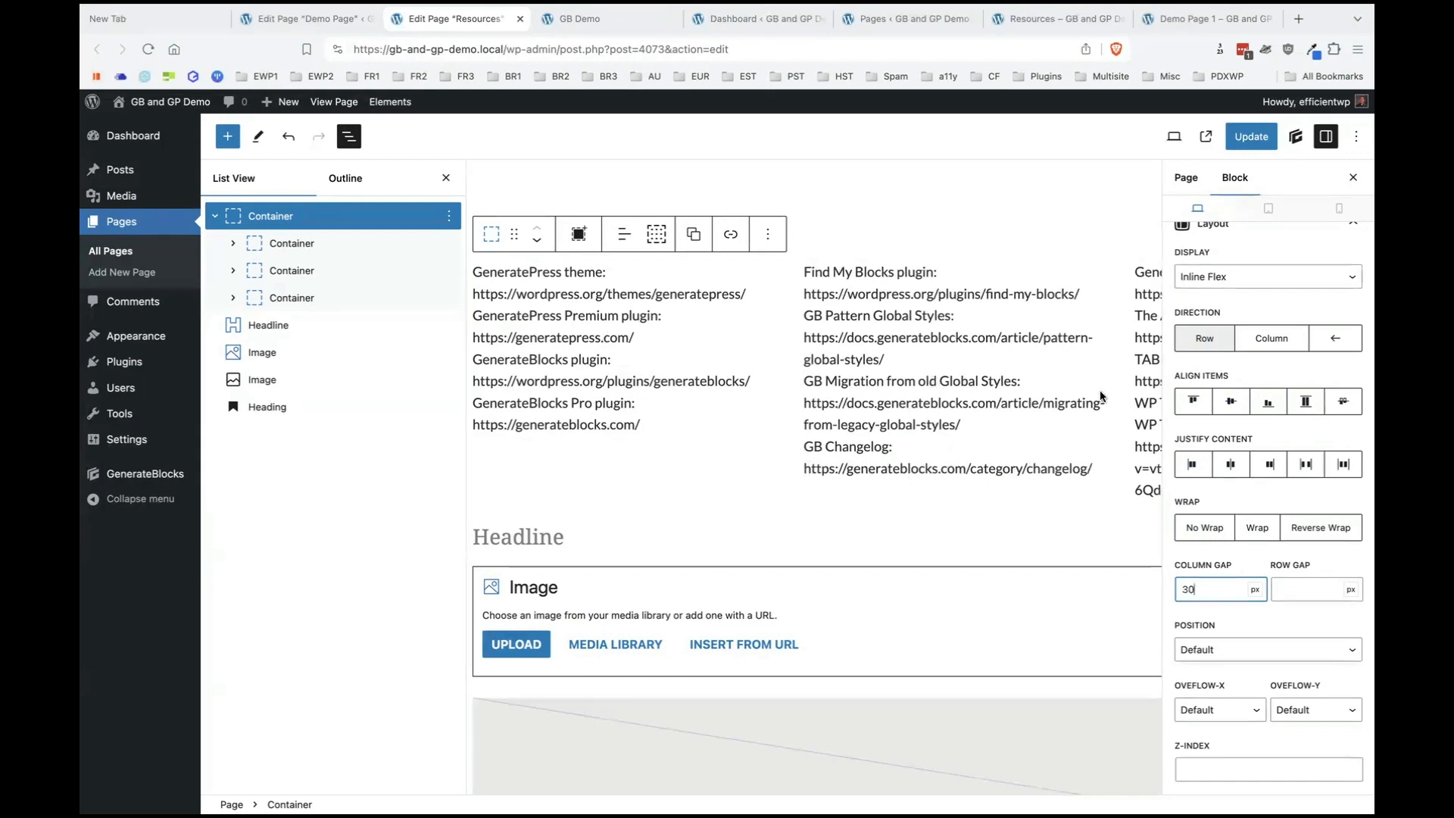
# Undo the flex layout settings and the parent wrapping, back to three separate top-level link Containers.
pyautogui.hscroll(5, 1103, 384)
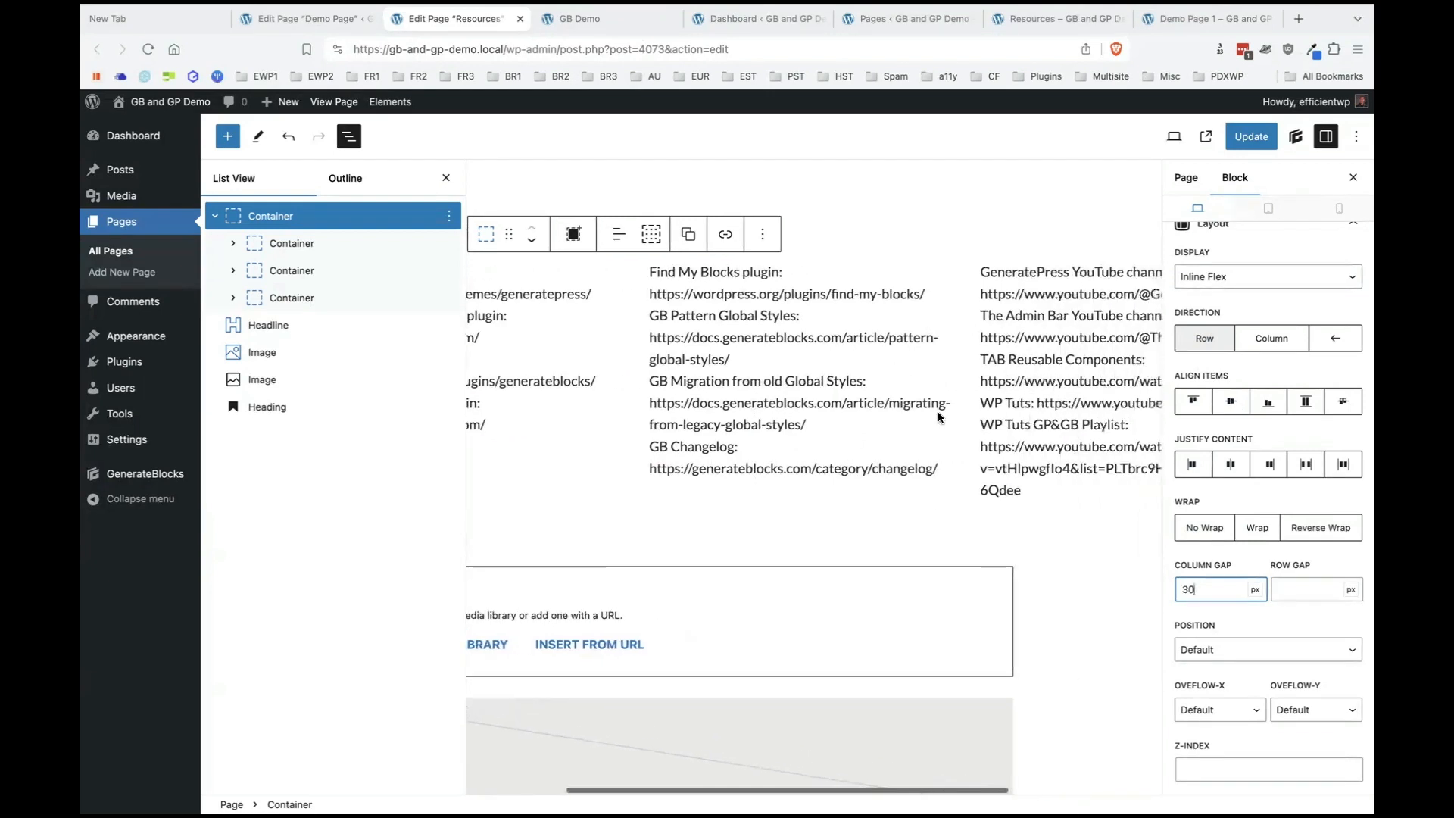
pyautogui.hscroll(-5, 909, 425)
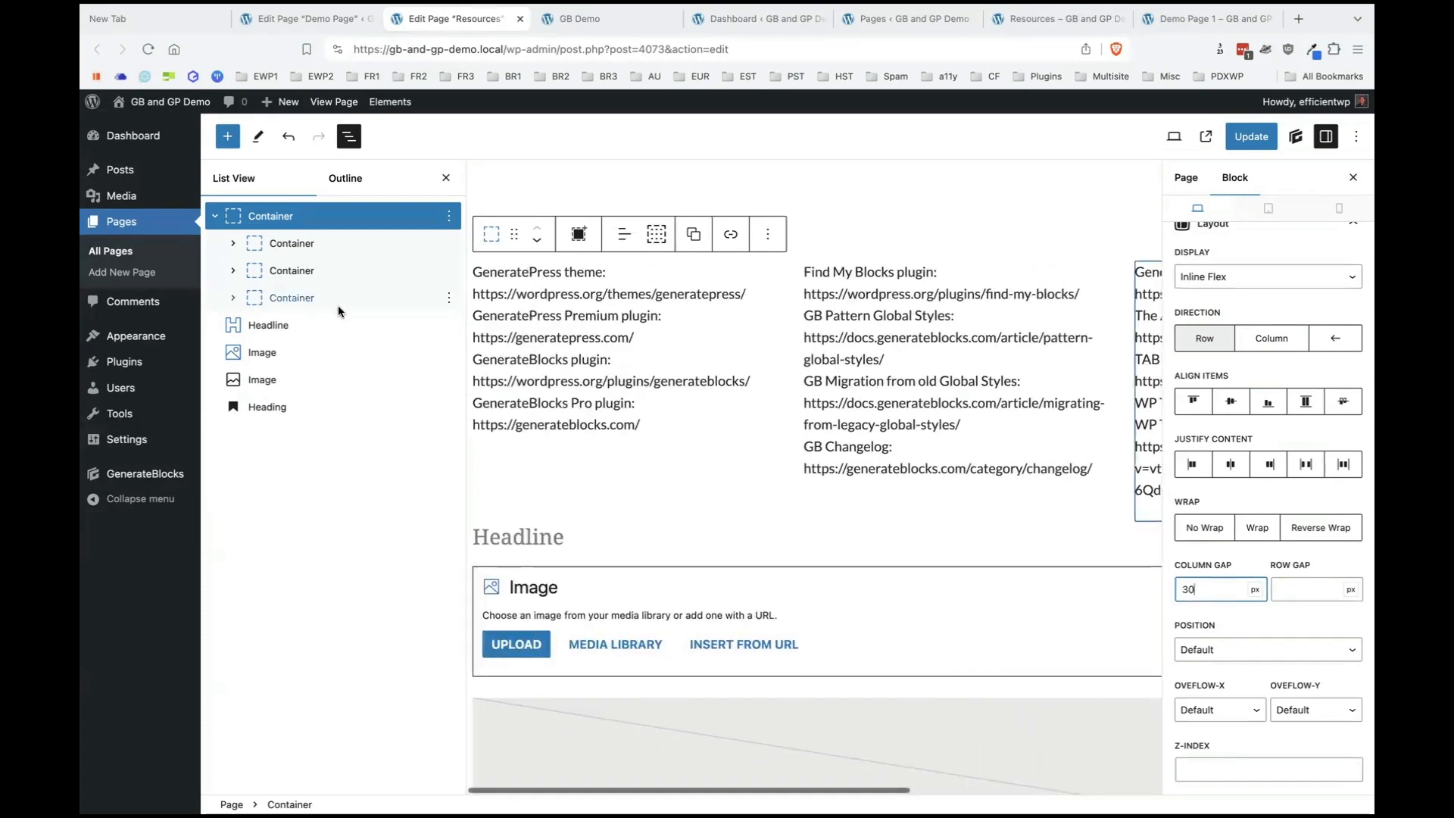
pyautogui.click(291, 139)
pyautogui.click(289, 138)
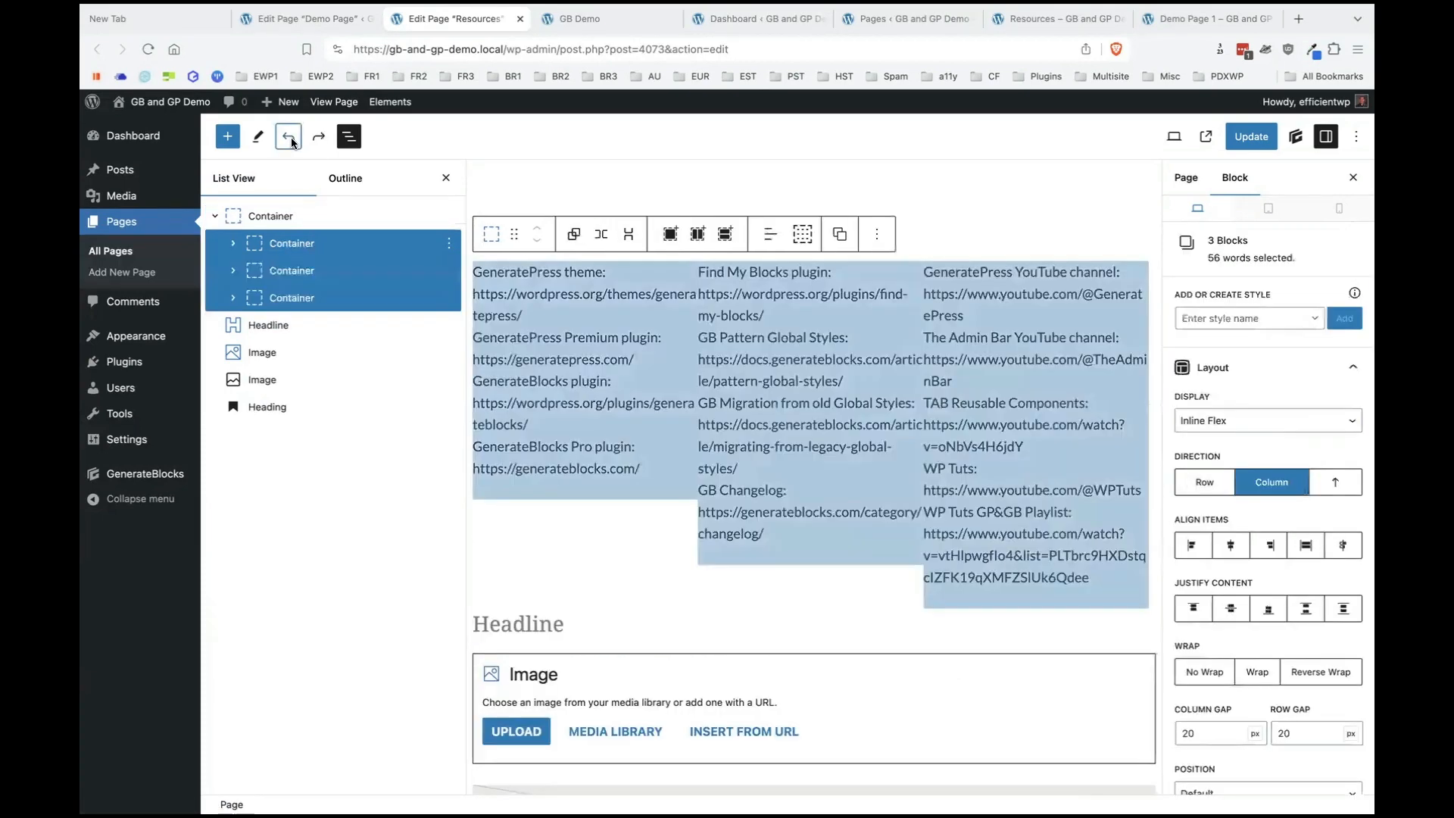
pyautogui.click(289, 138)
pyautogui.click(290, 139)
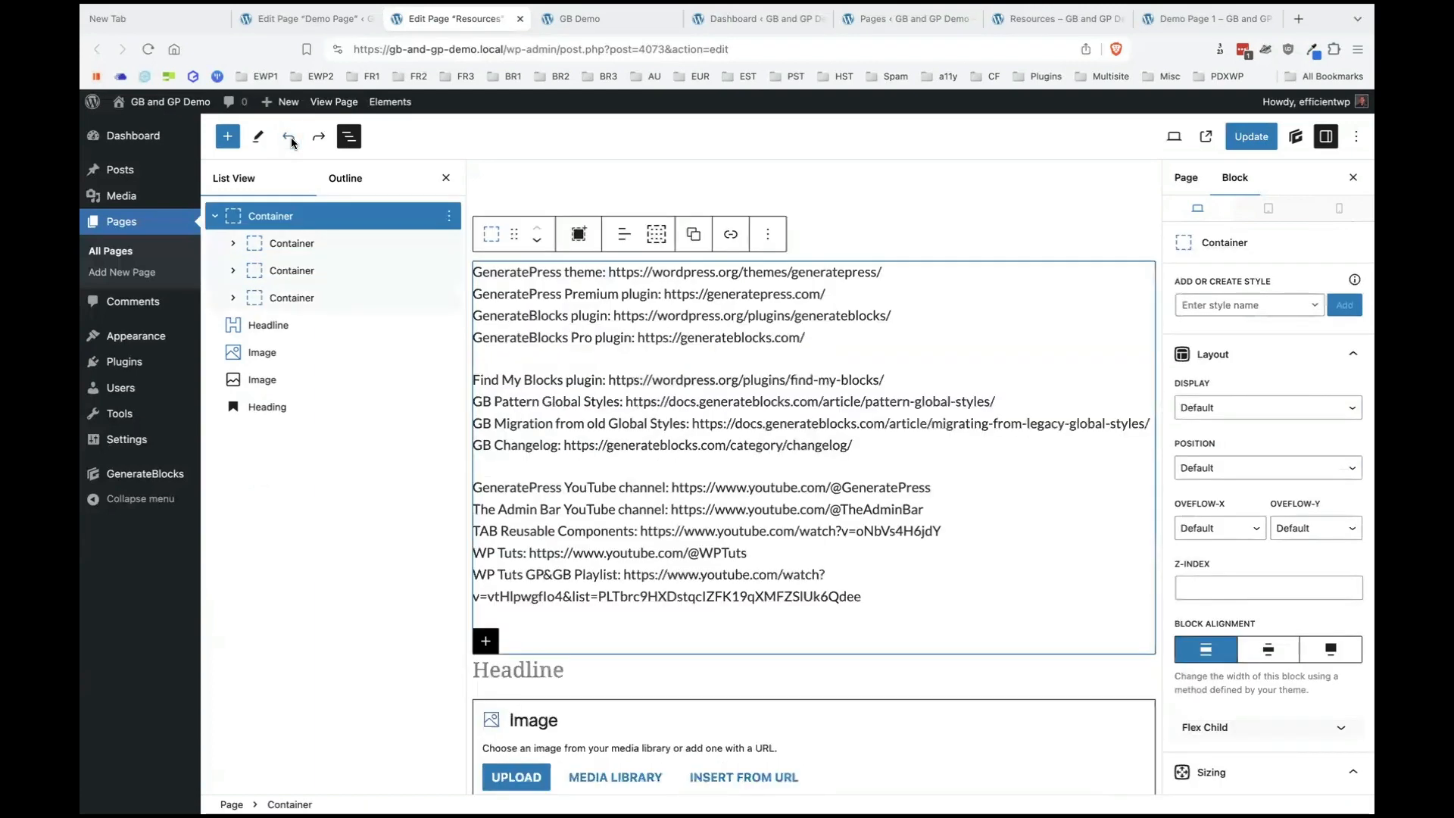
pyautogui.click(291, 139)
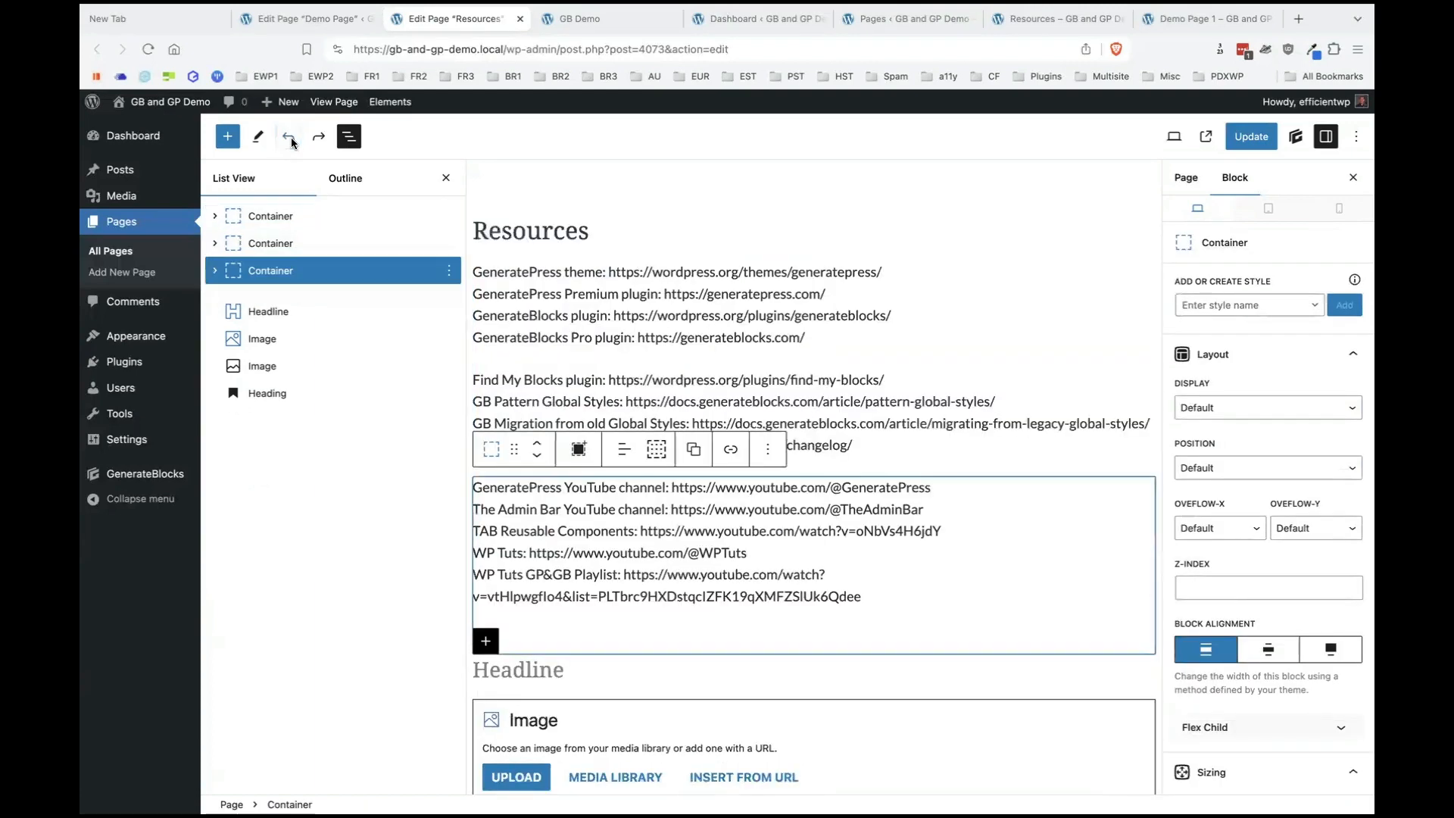
# Wrap the three link Containers in a parent Container with a Flex row layout, and review each nested Container's layout settings.
pyautogui.click(280, 217)
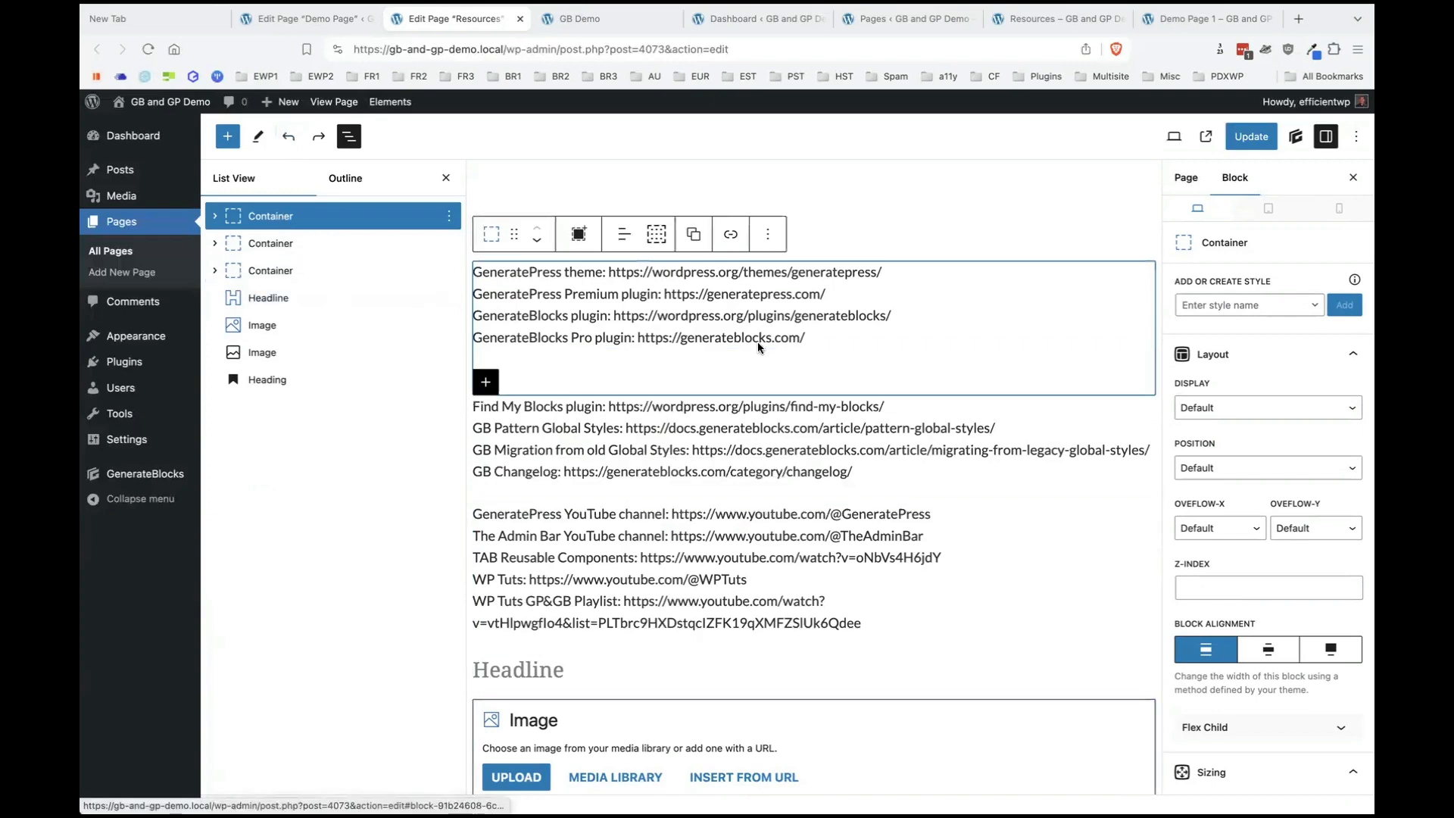
pyautogui.keyDown('shift'); pyautogui.click(279, 280); pyautogui.keyUp('shift')
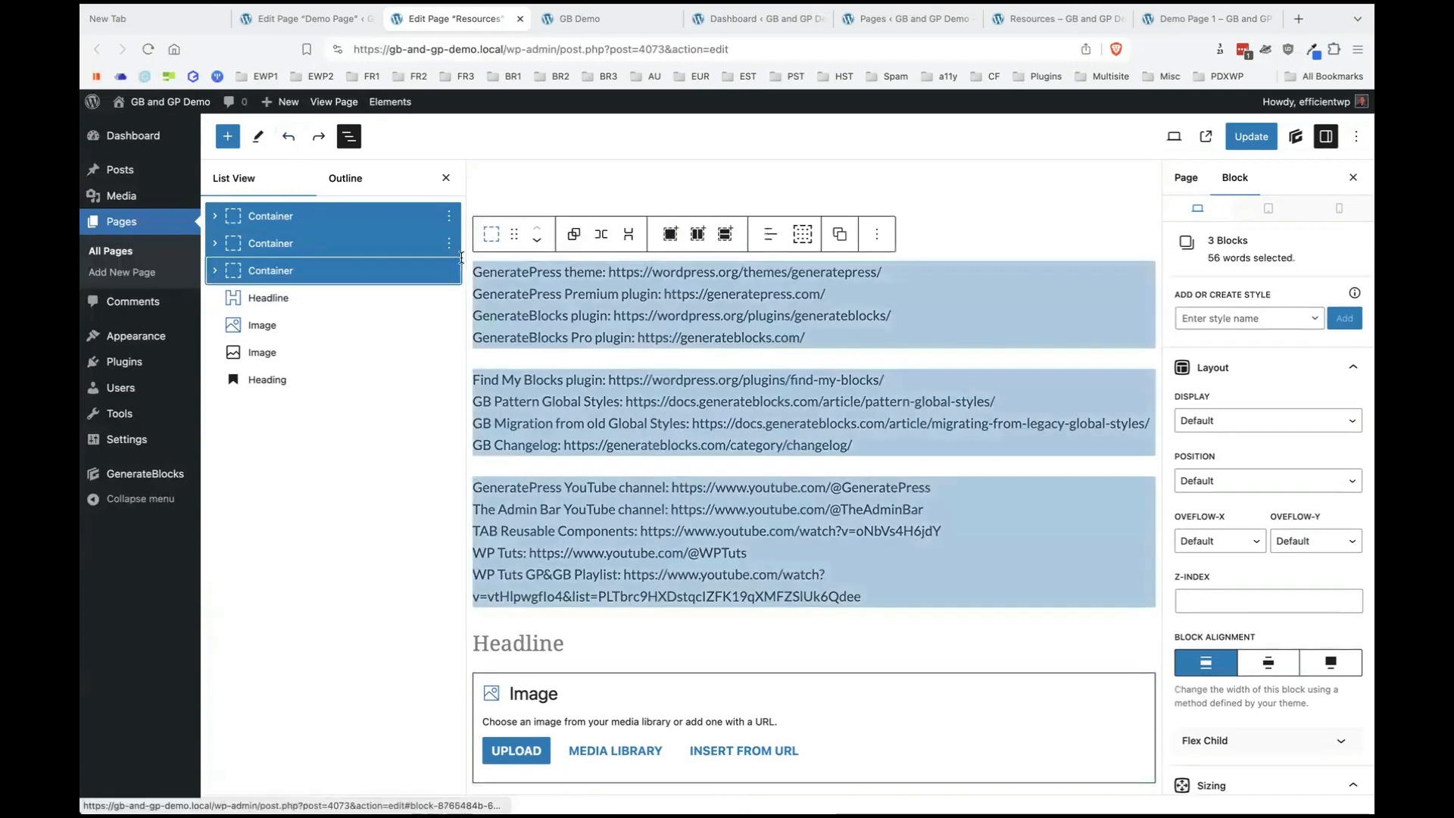
pyautogui.click(697, 241)
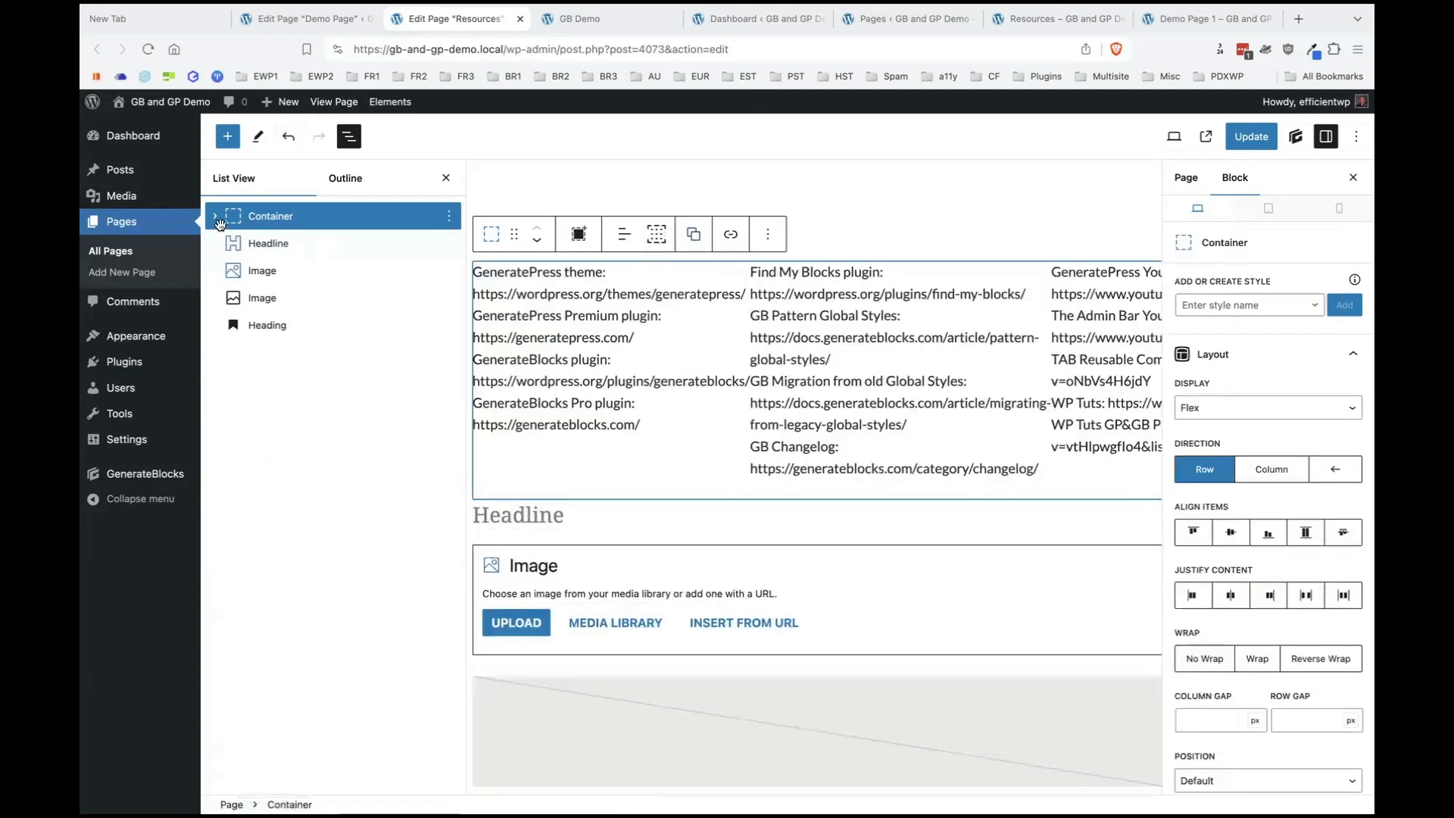
pyautogui.click(216, 217)
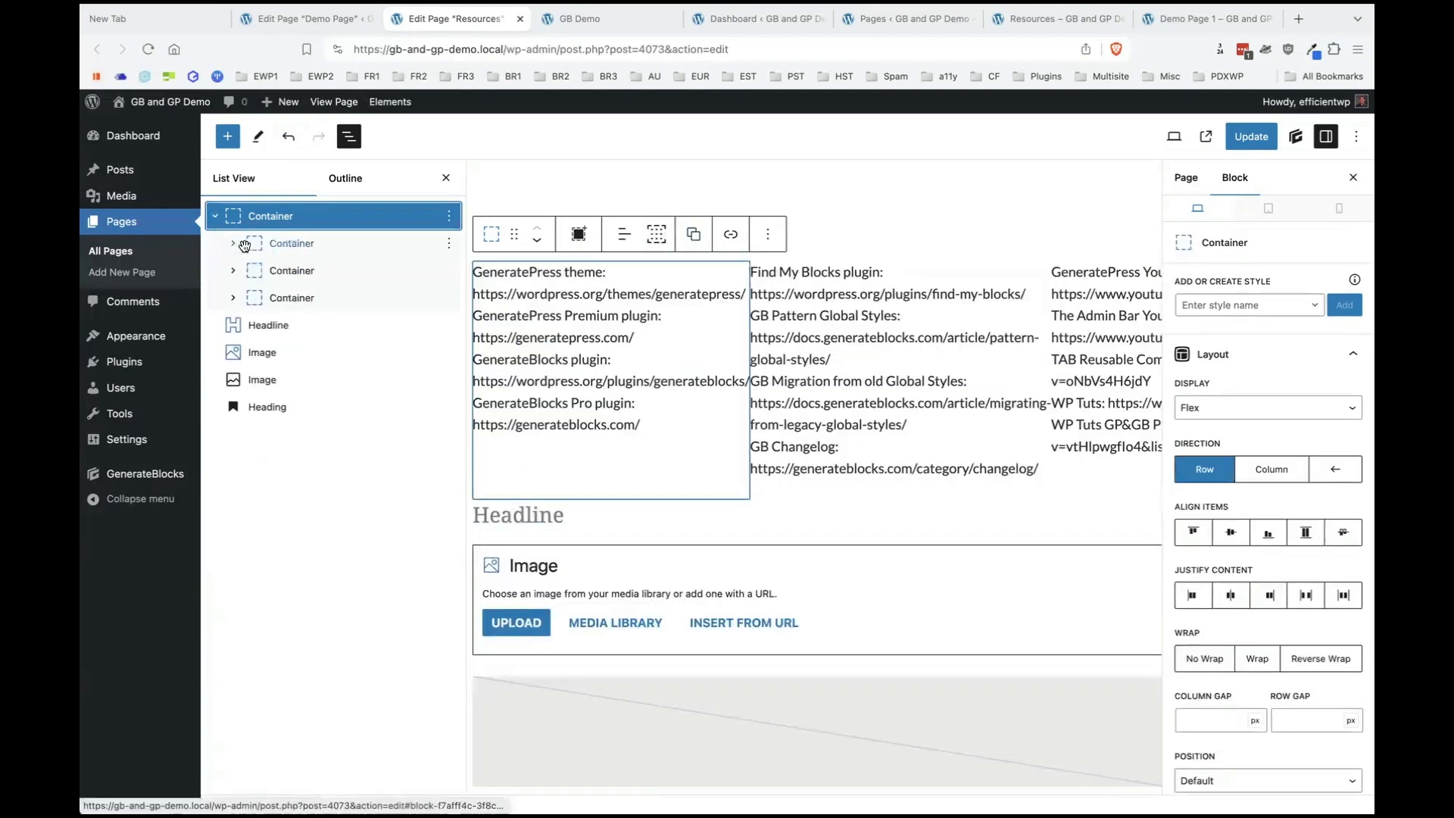
pyautogui.click(306, 244)
pyautogui.click(307, 272)
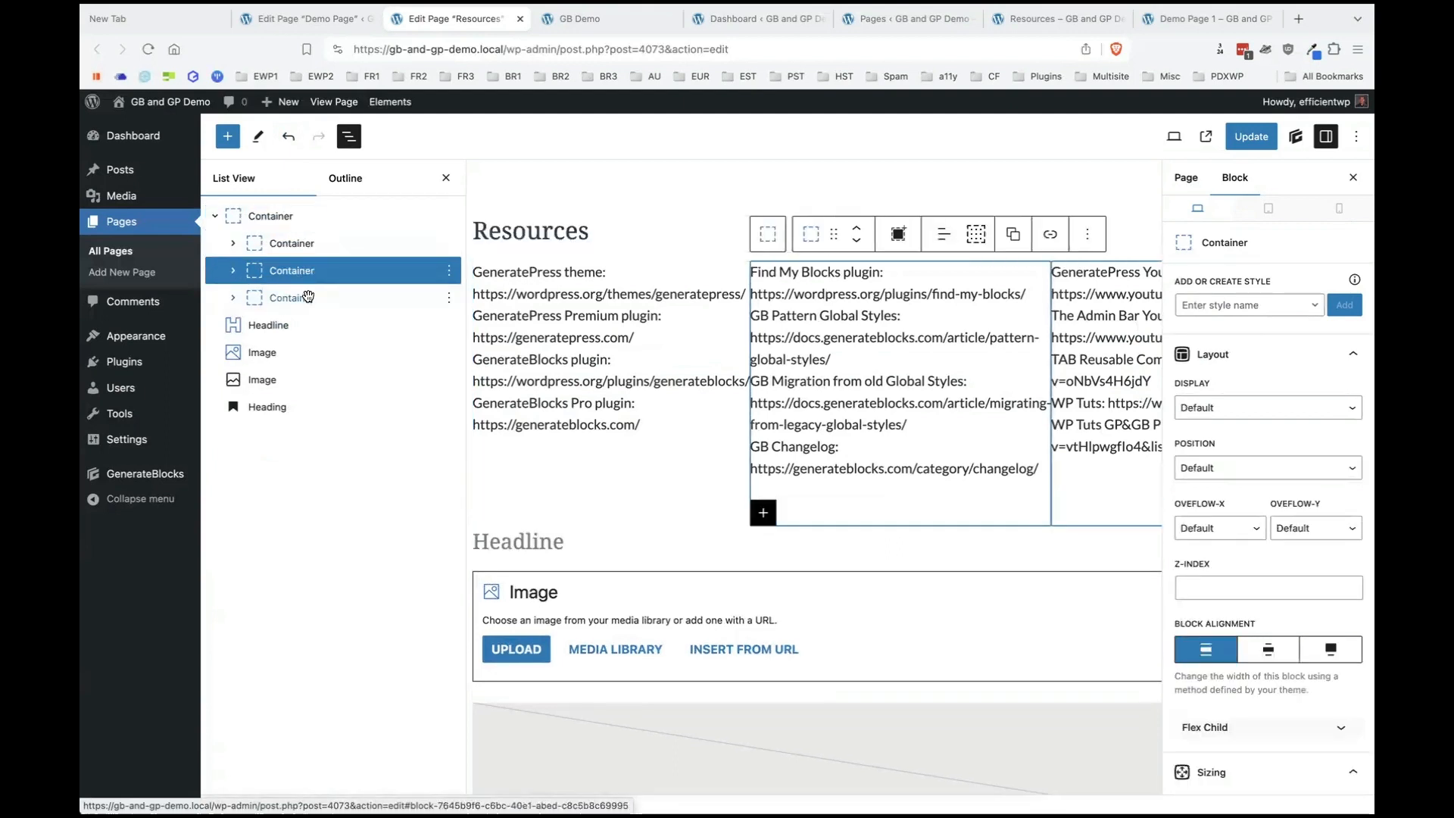
pyautogui.click(308, 296)
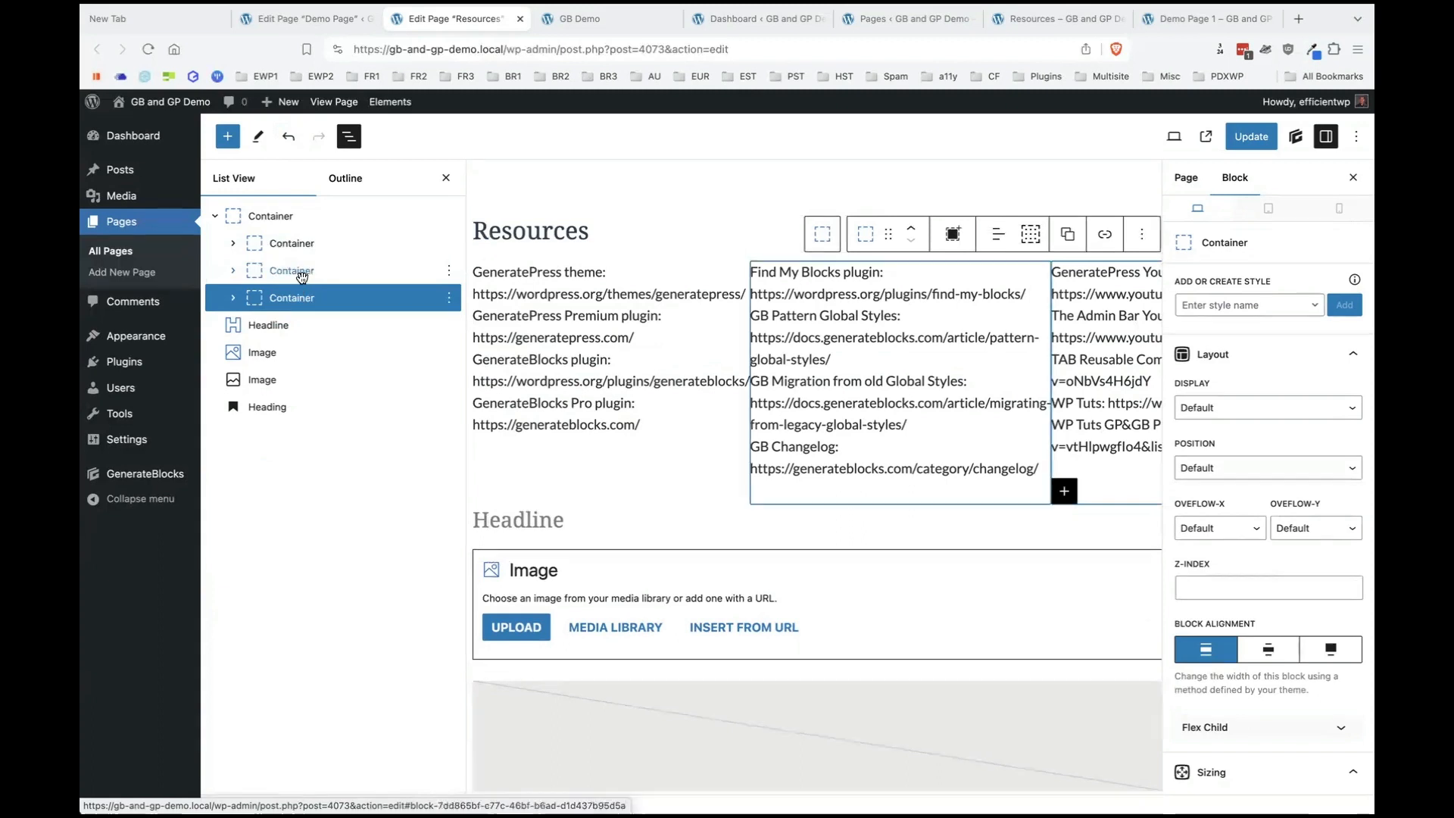
# Add a new Container block after the parent Container and put an inner Container inside it.
pyautogui.click(271, 218)
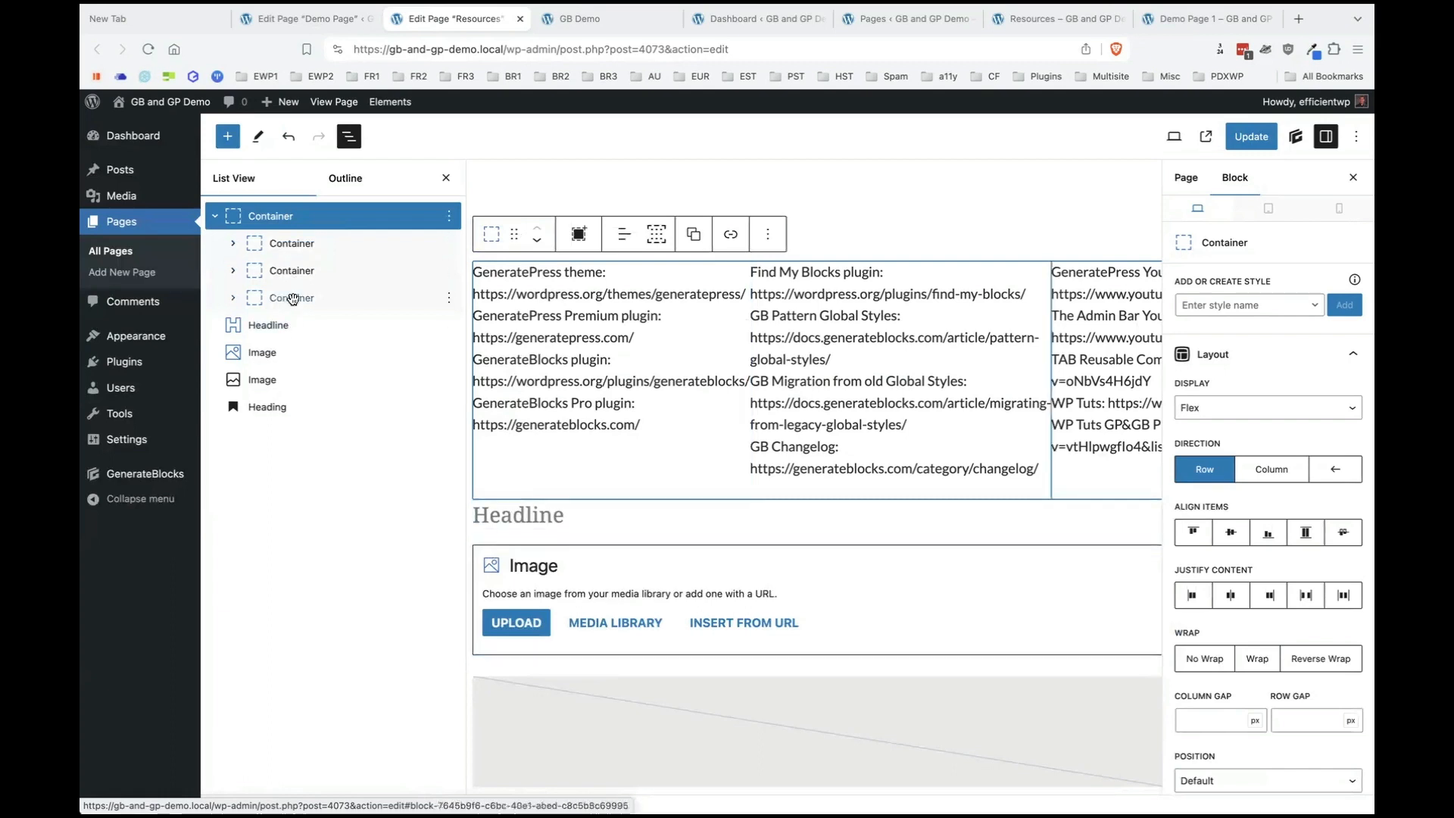
pyautogui.click(768, 236)
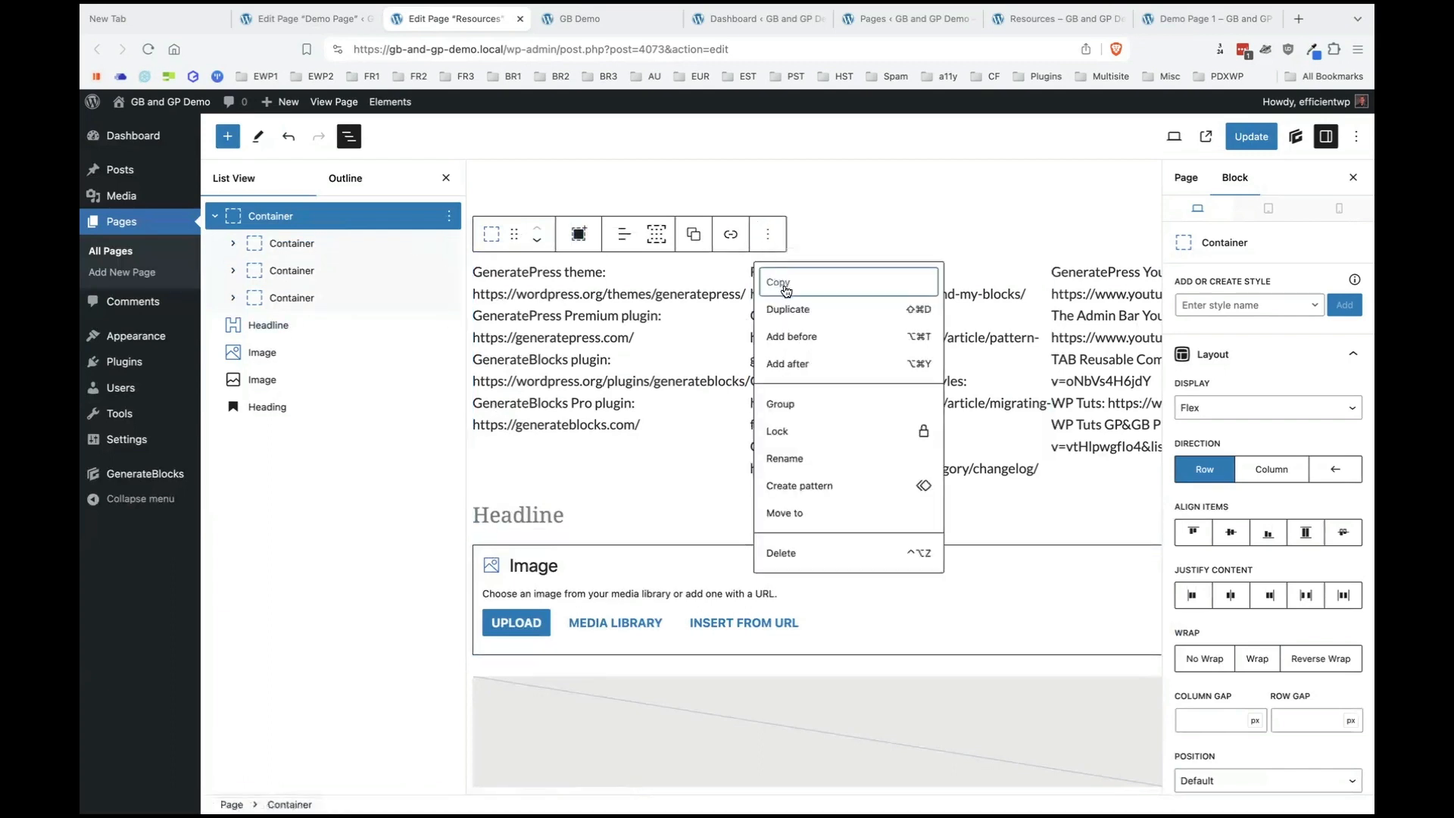
pyautogui.click(791, 363)
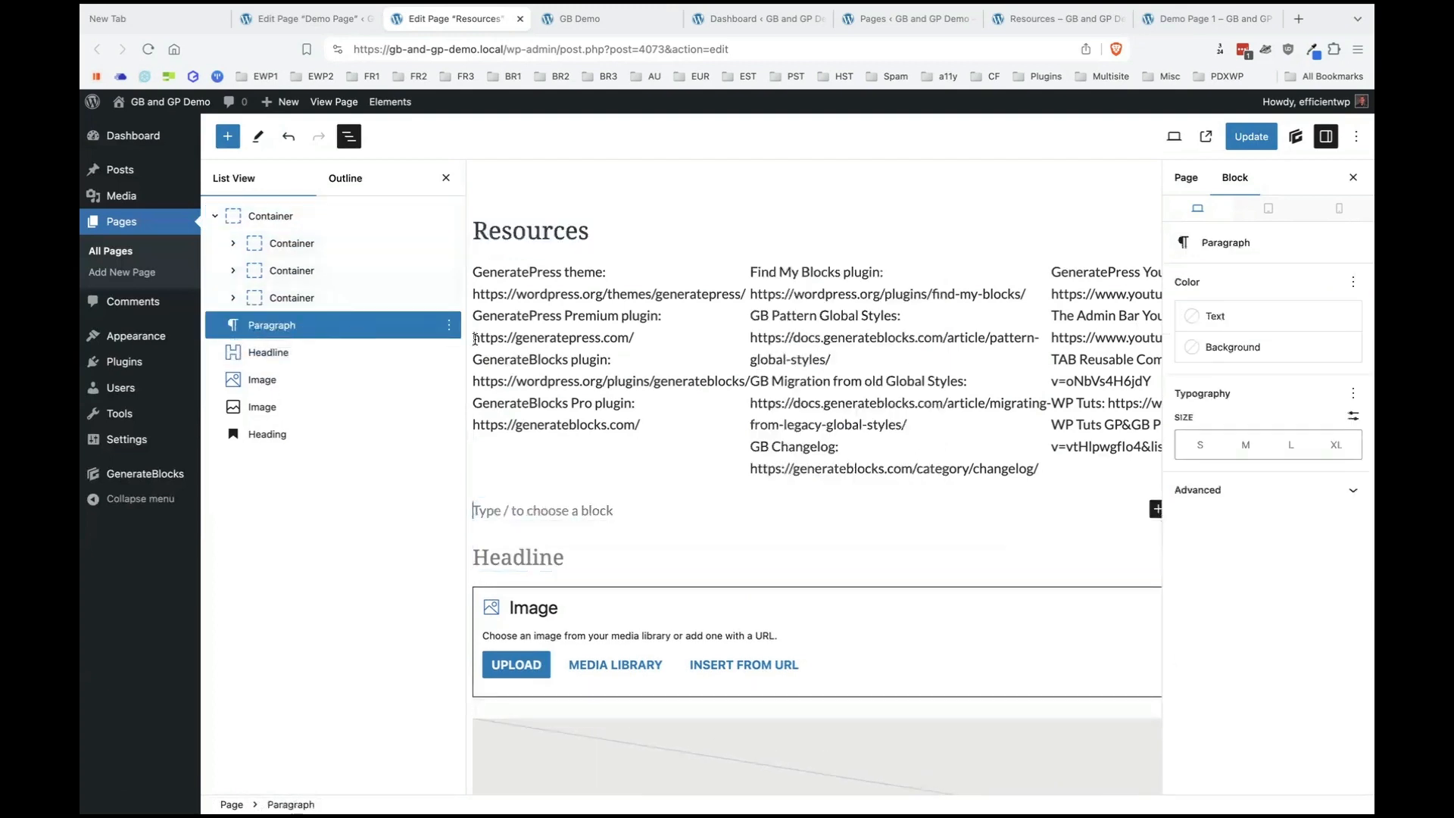
pyautogui.write('/con')
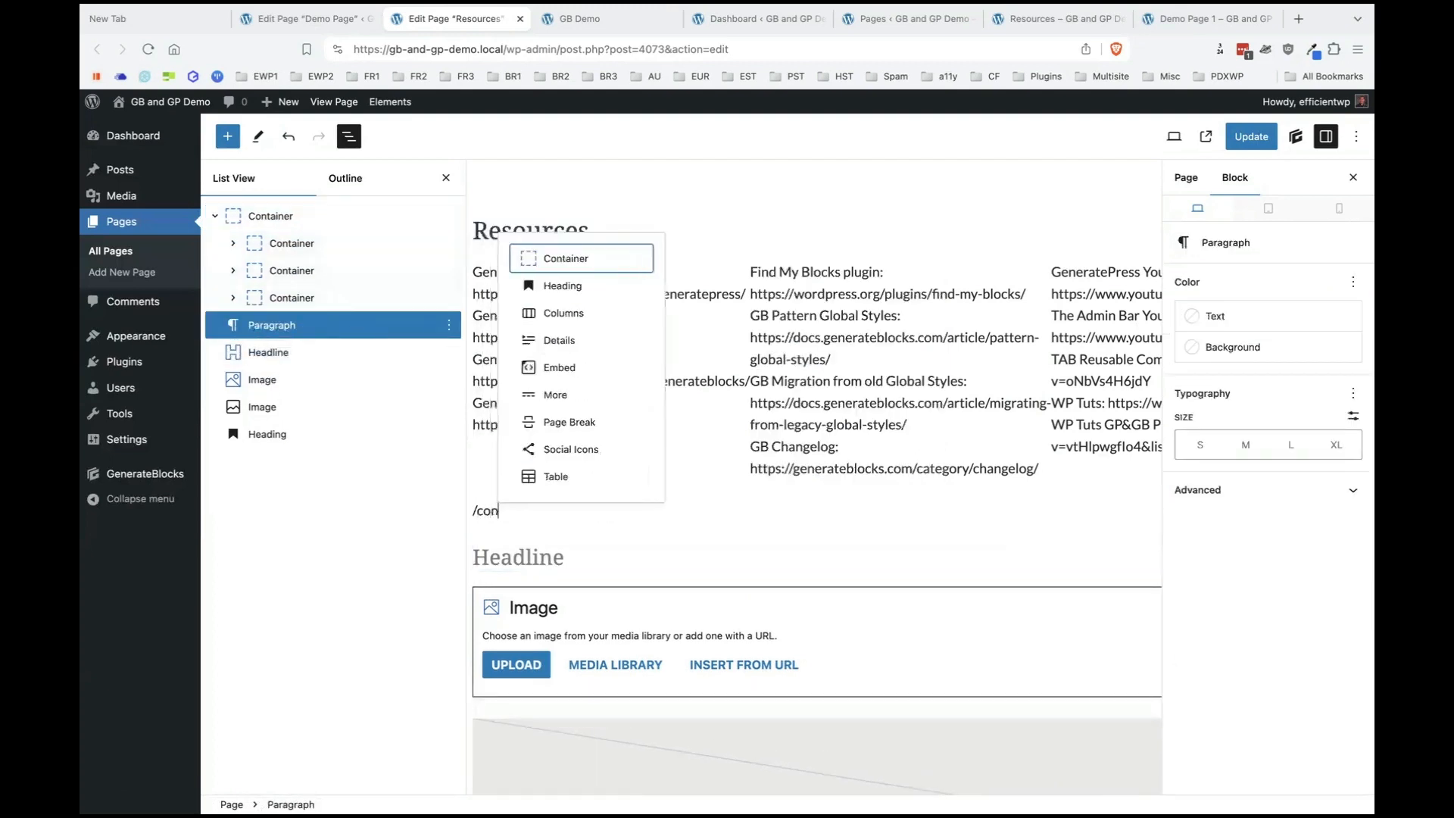
pyautogui.press('Return')
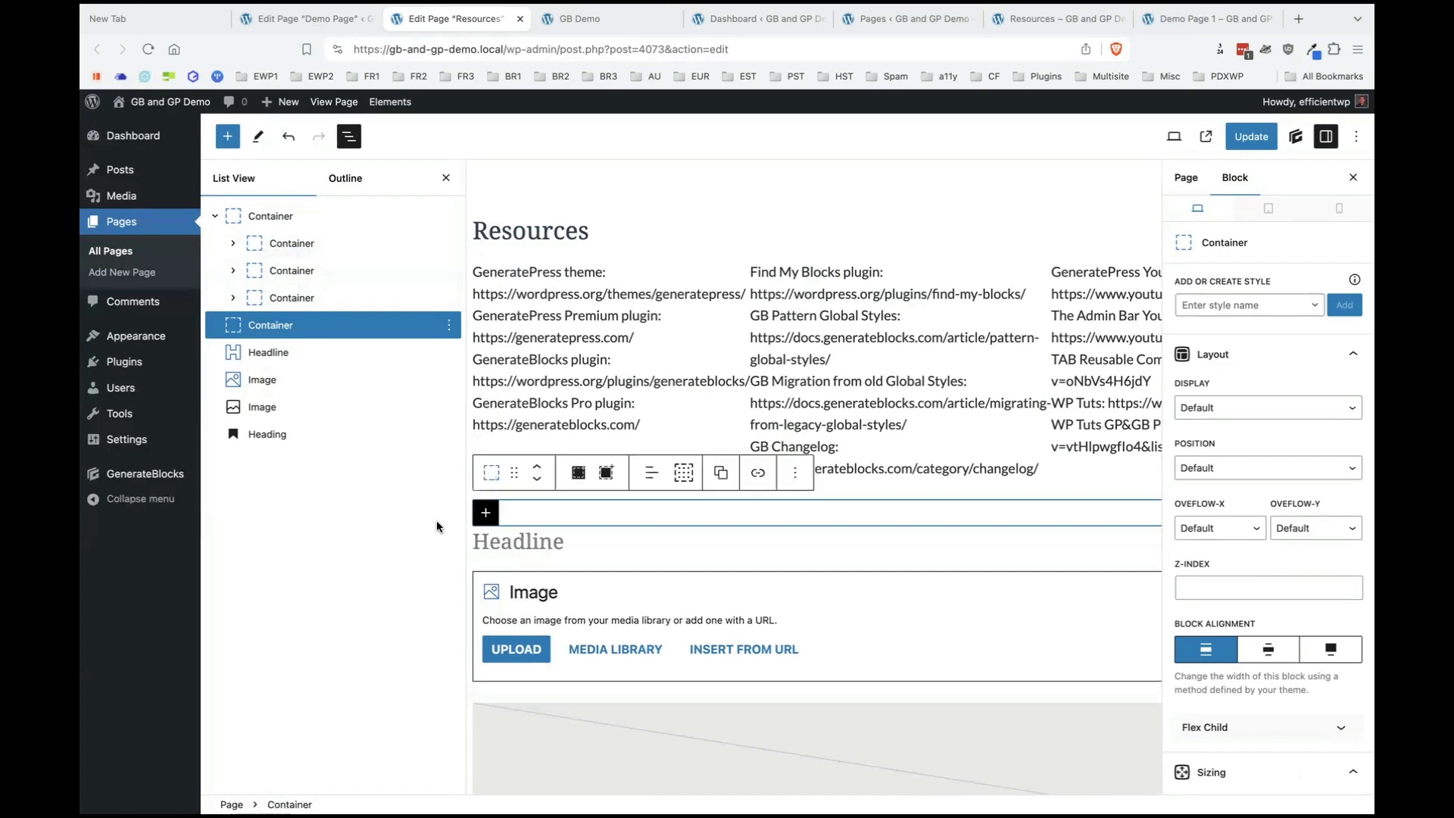
pyautogui.click(589, 476)
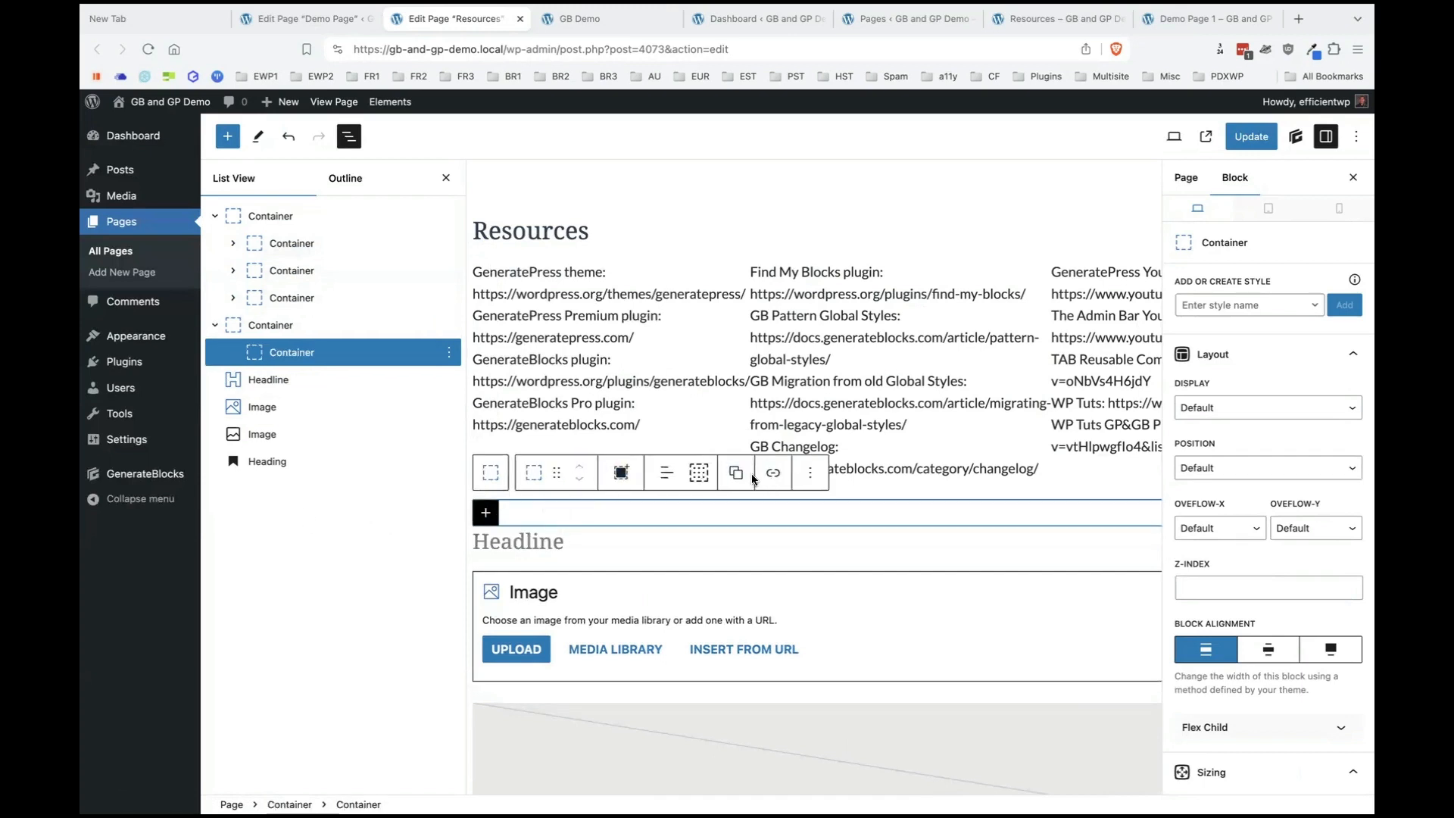
pyautogui.click(811, 474)
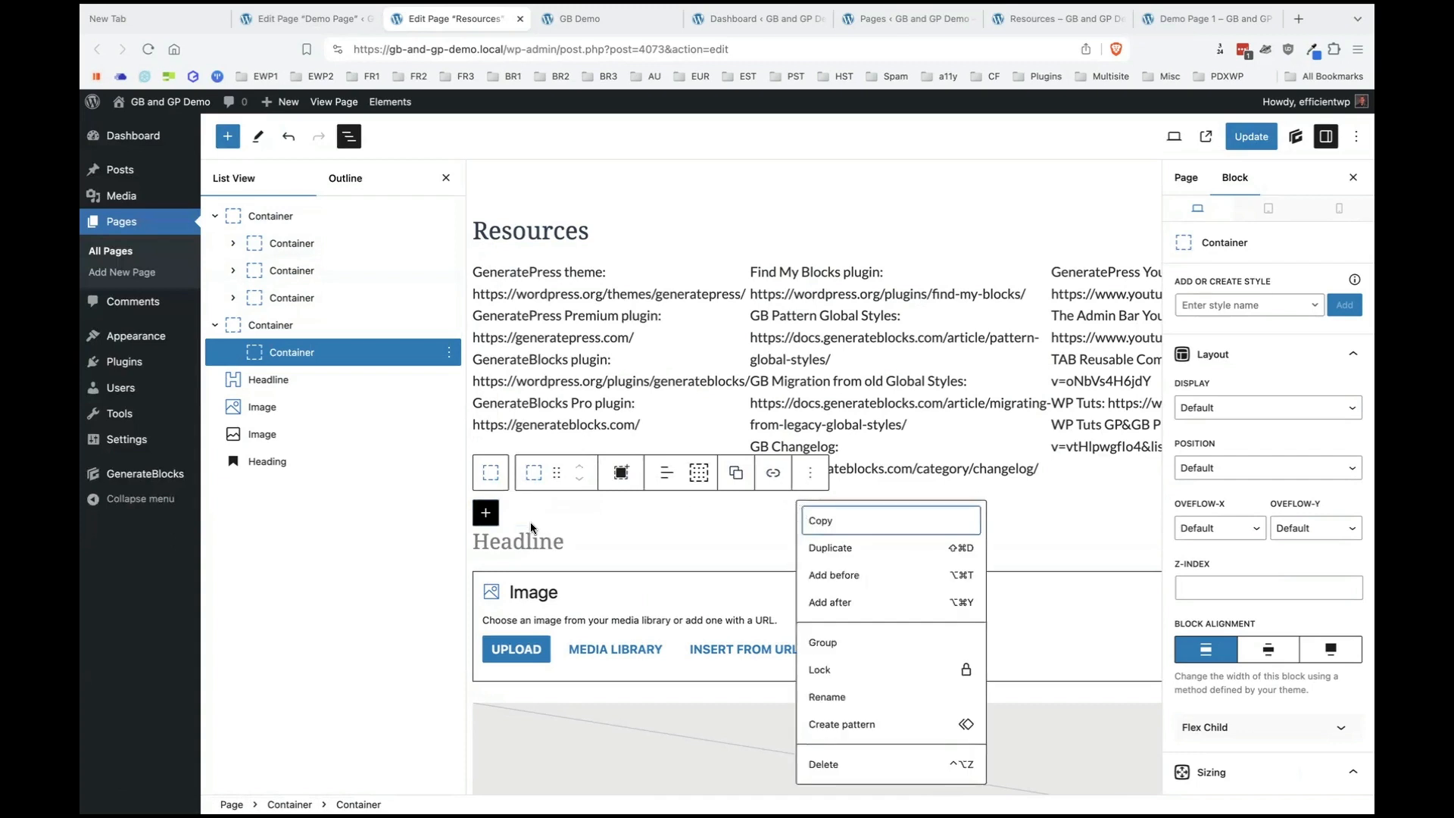
pyautogui.click(801, 520)
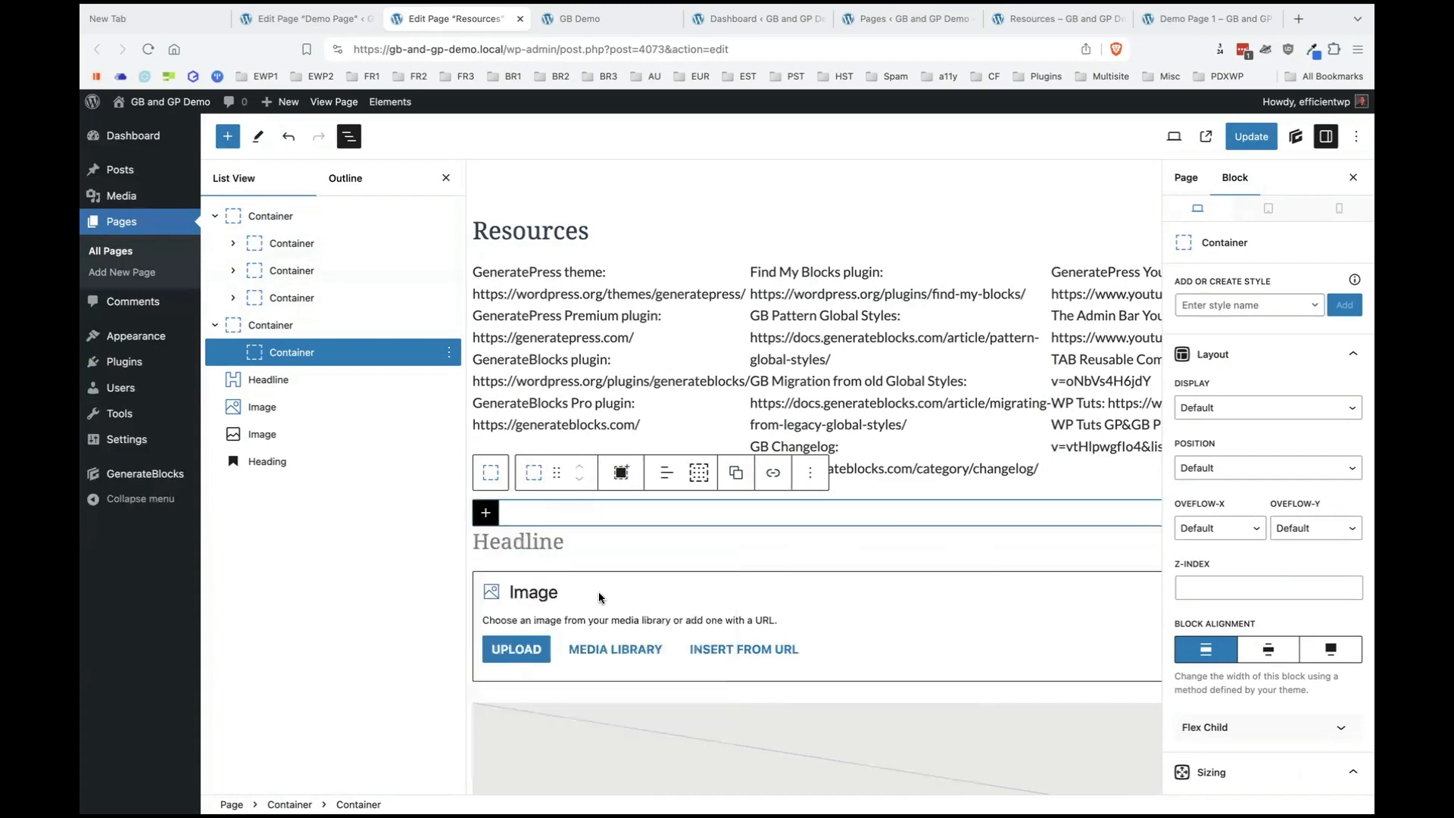
# Insert a Grid block with three equal-width Containers inside the new inner Container.
pyautogui.click(485, 512)
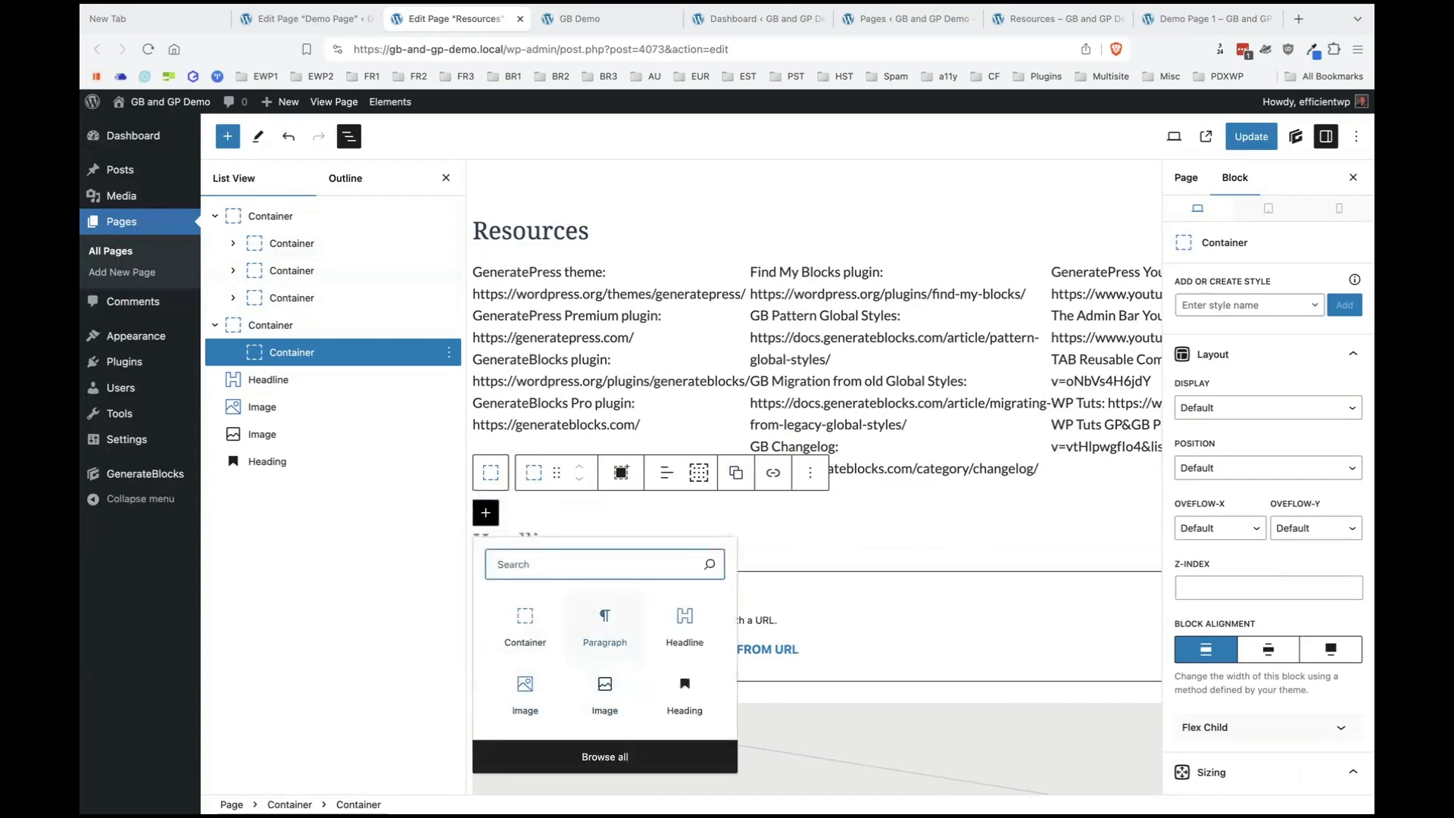
pyautogui.write('gr')
pyautogui.click(598, 206)
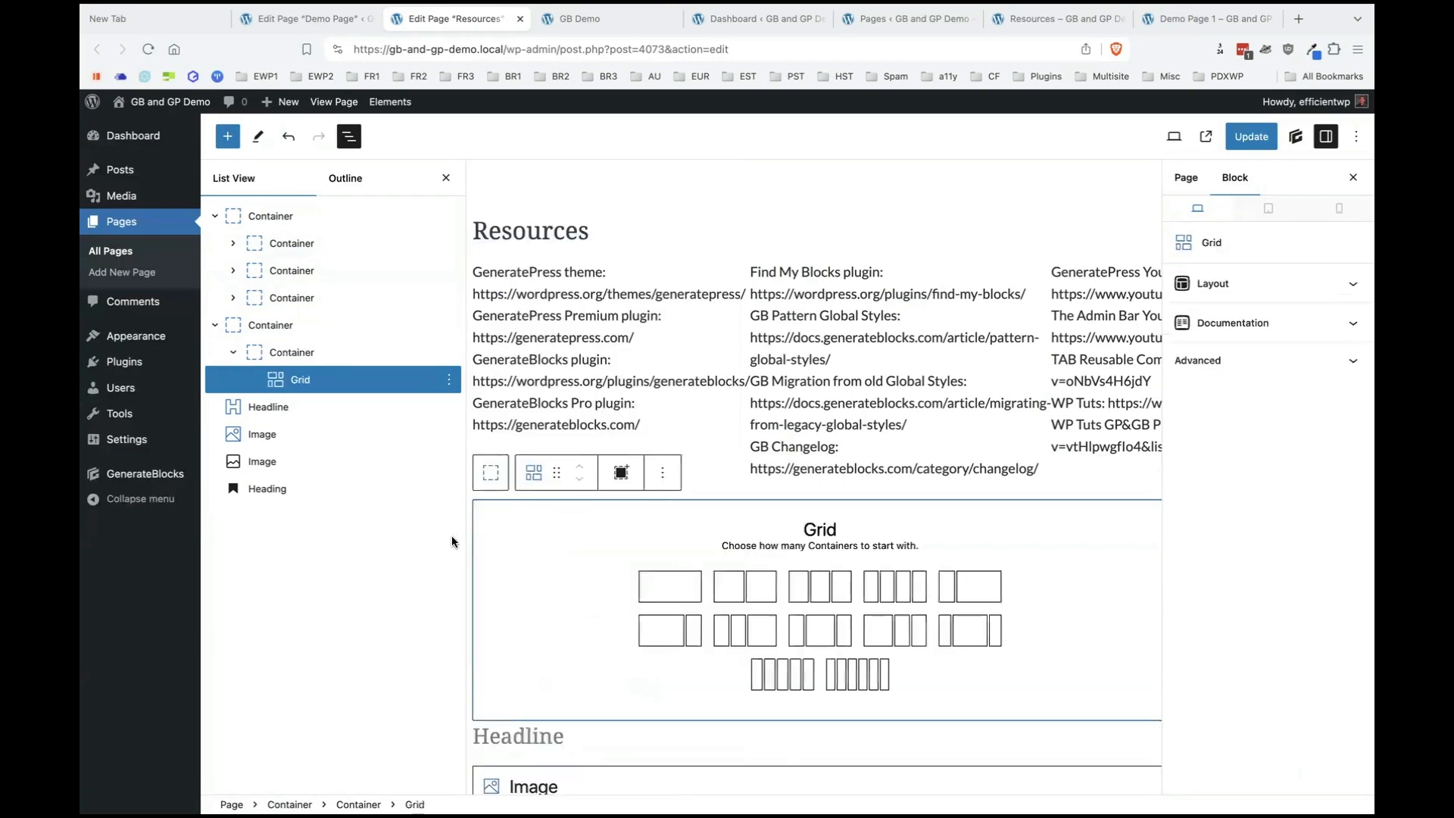
pyautogui.click(810, 589)
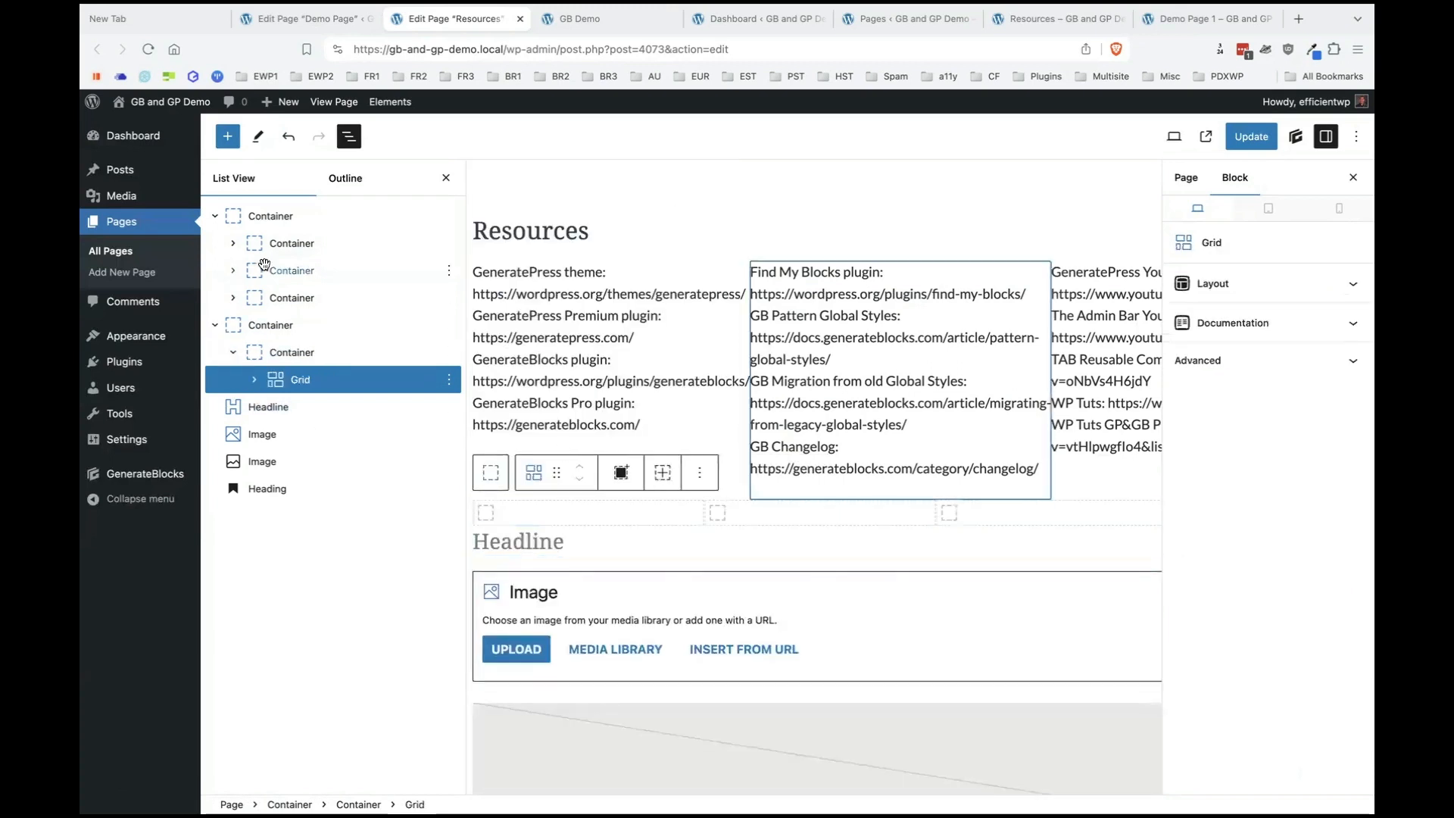
# Move the three link Paragraphs out of the flex row's nested Containers into the Grid's three Containers, one per column.
pyautogui.click(288, 243)
pyautogui.click(254, 380)
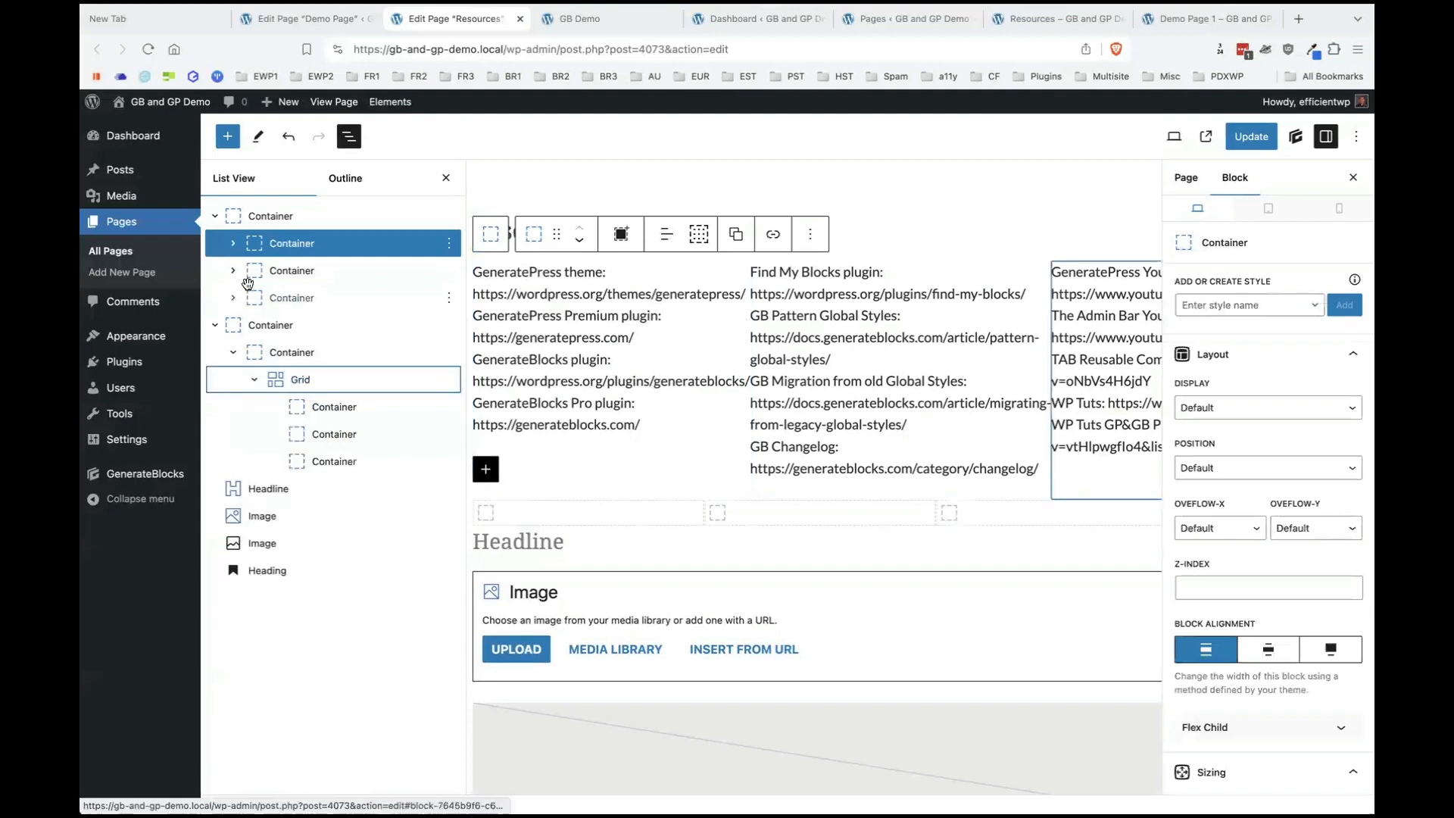
pyautogui.click(241, 274)
pyautogui.click(232, 298)
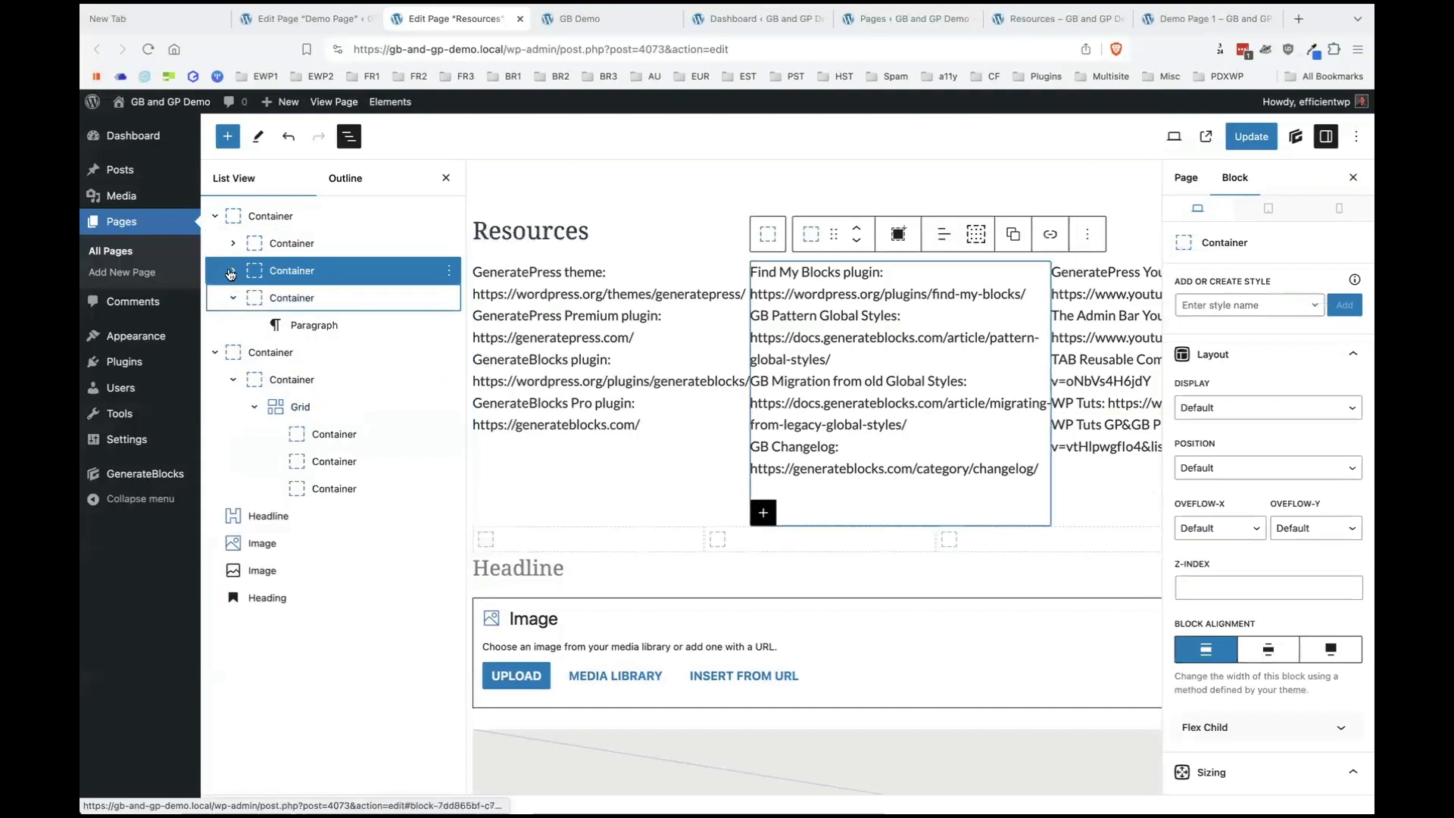
pyautogui.click(232, 270)
pyautogui.click(232, 243)
pyautogui.moveTo(309, 272); pyautogui.dragTo(352, 492)
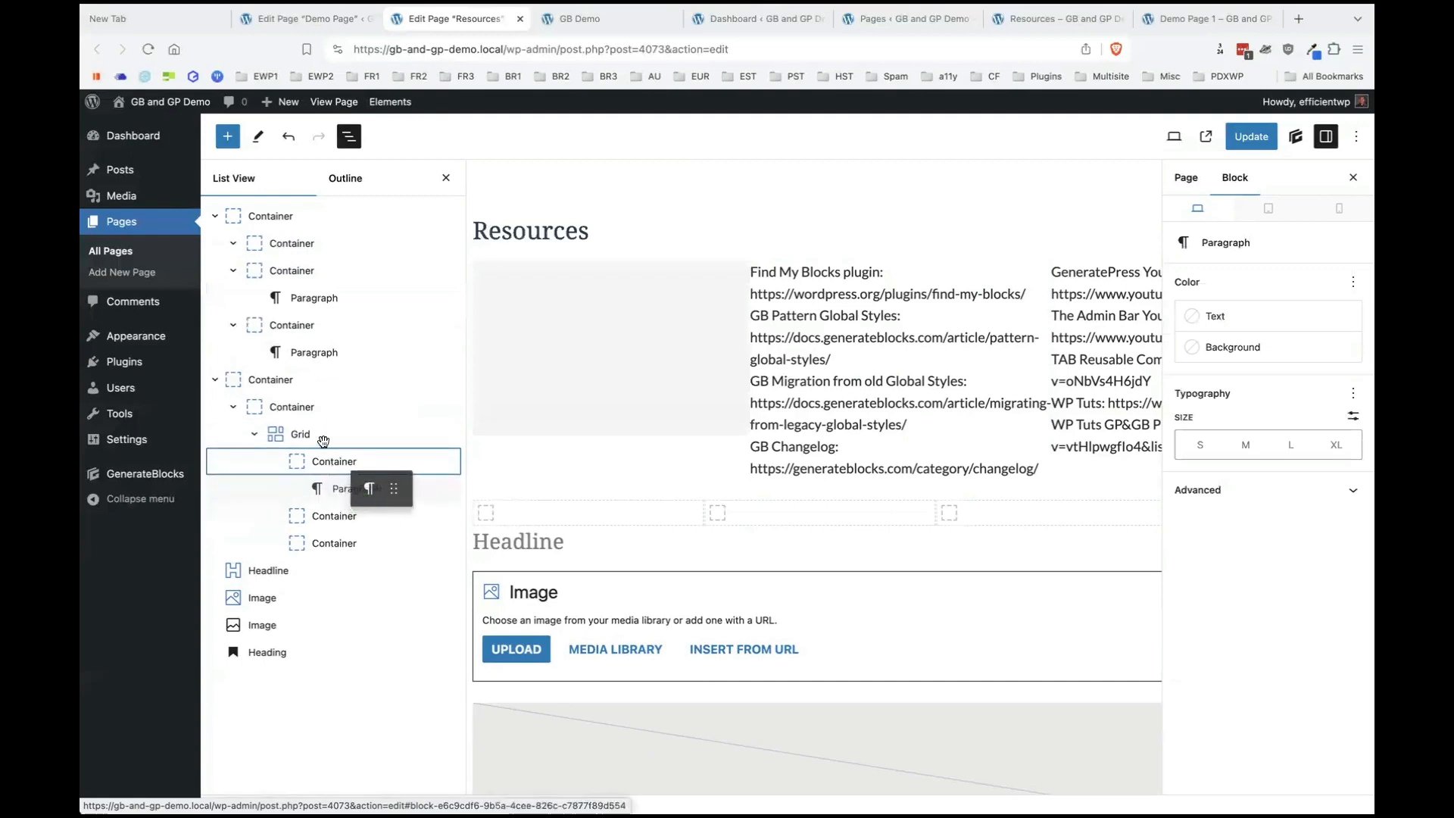
pyautogui.moveTo(323, 441); pyautogui.dragTo(323, 447)
pyautogui.moveTo(309, 295); pyautogui.dragTo(325, 516)
pyautogui.moveTo(312, 325); pyautogui.dragTo(343, 500)
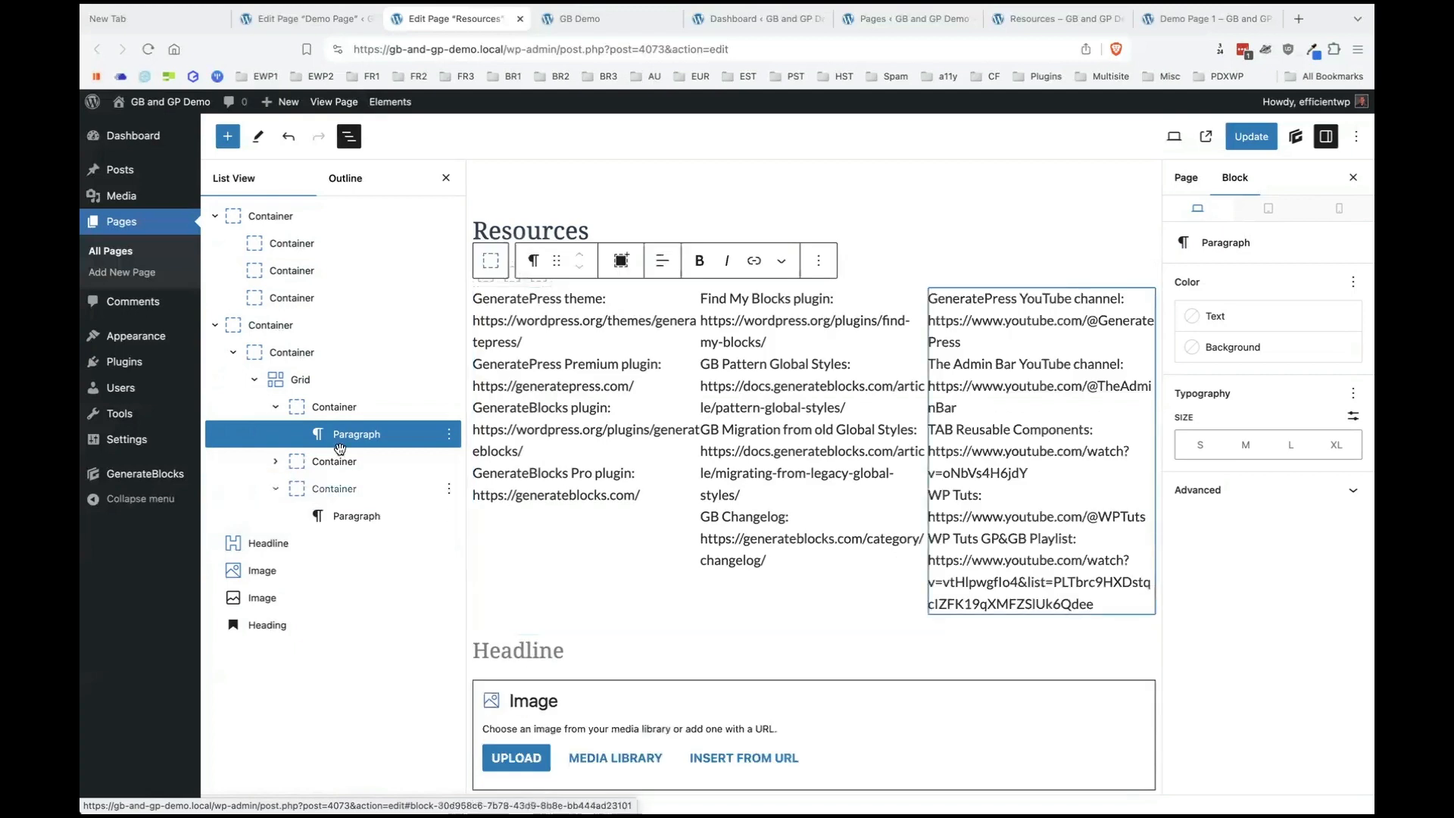
# Set the Grid's horizontal gap and vertical gap to 40 px.
pyautogui.click(295, 386)
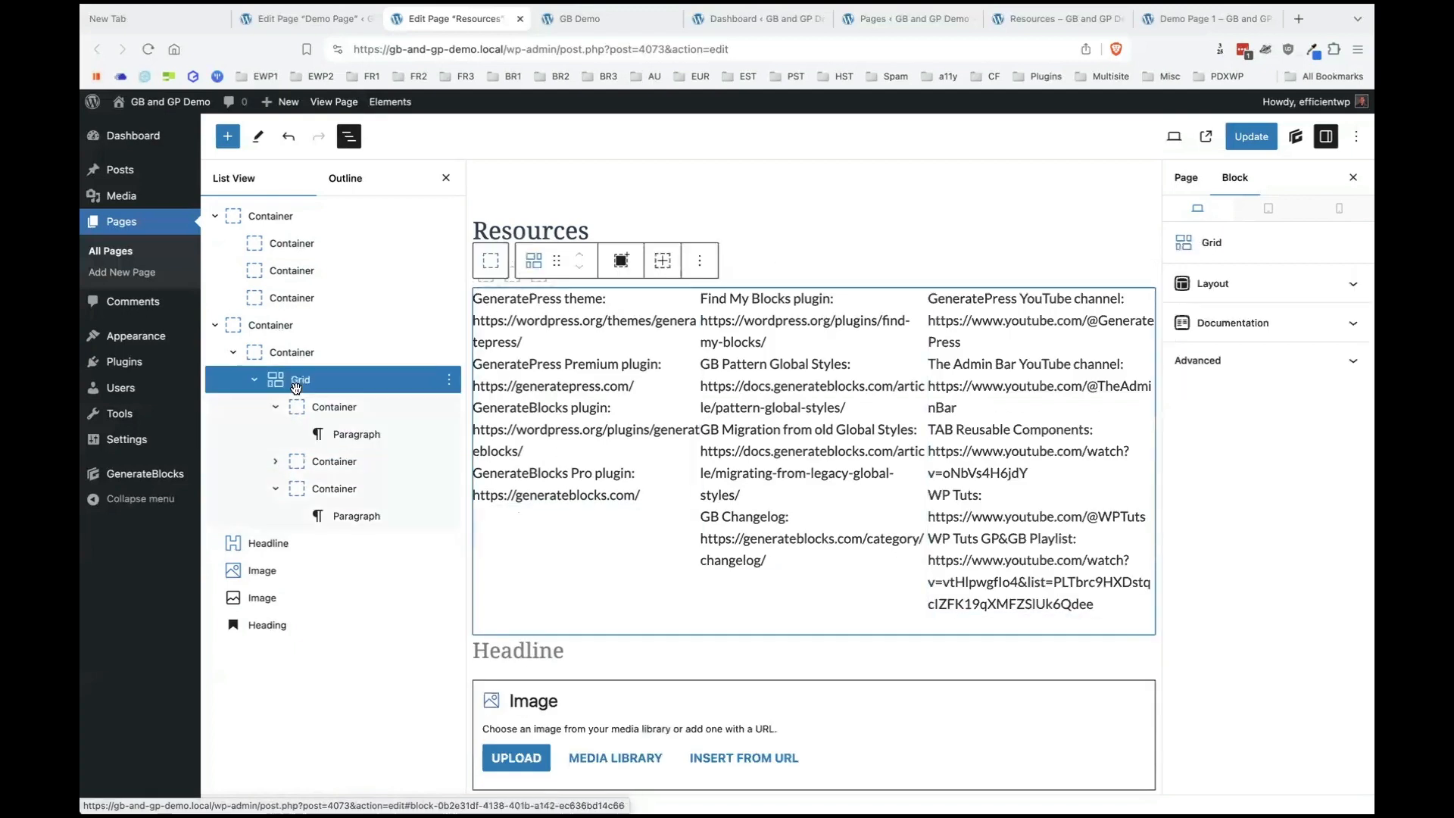
pyautogui.click(1280, 282)
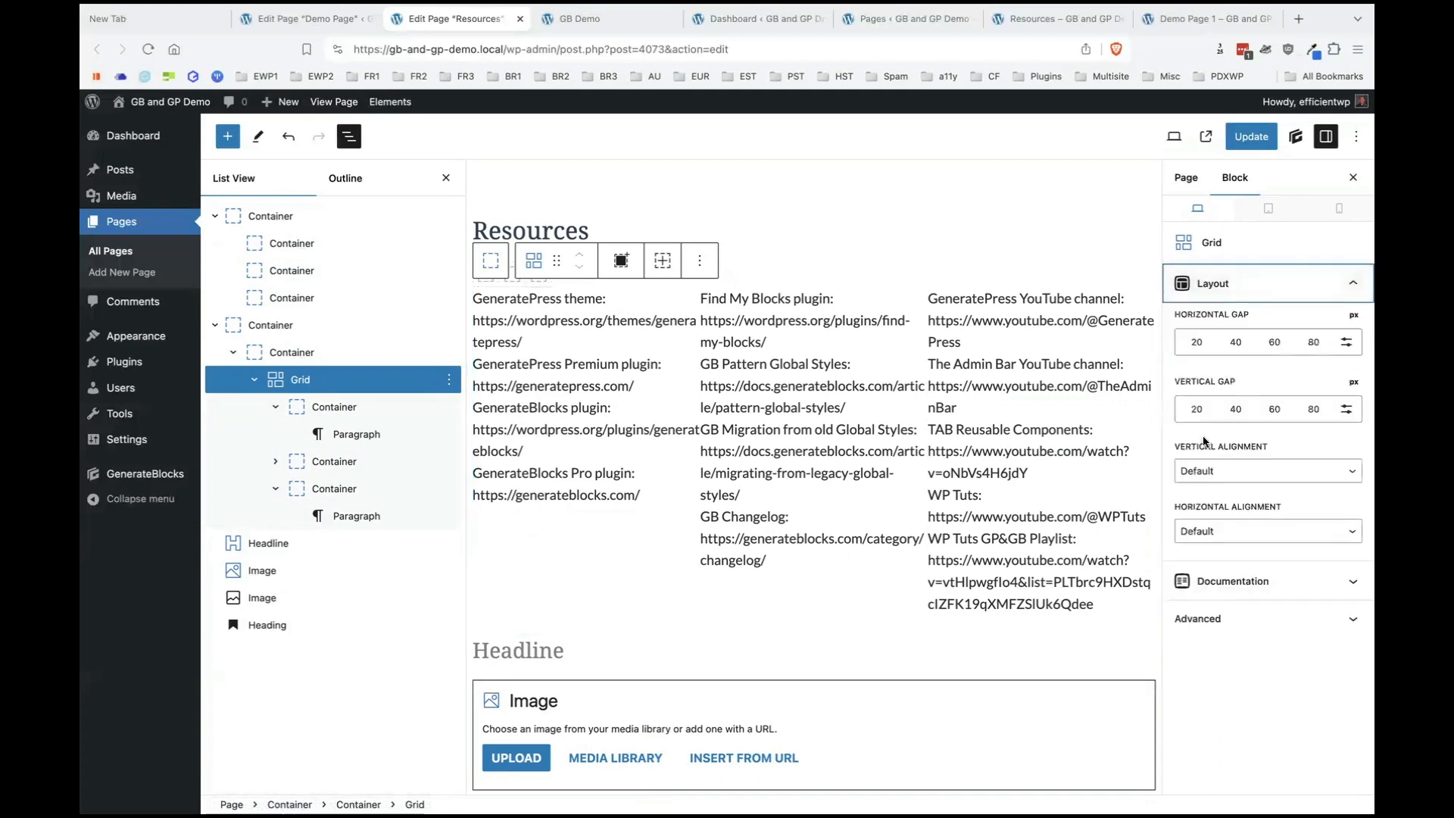
pyautogui.click(1235, 345)
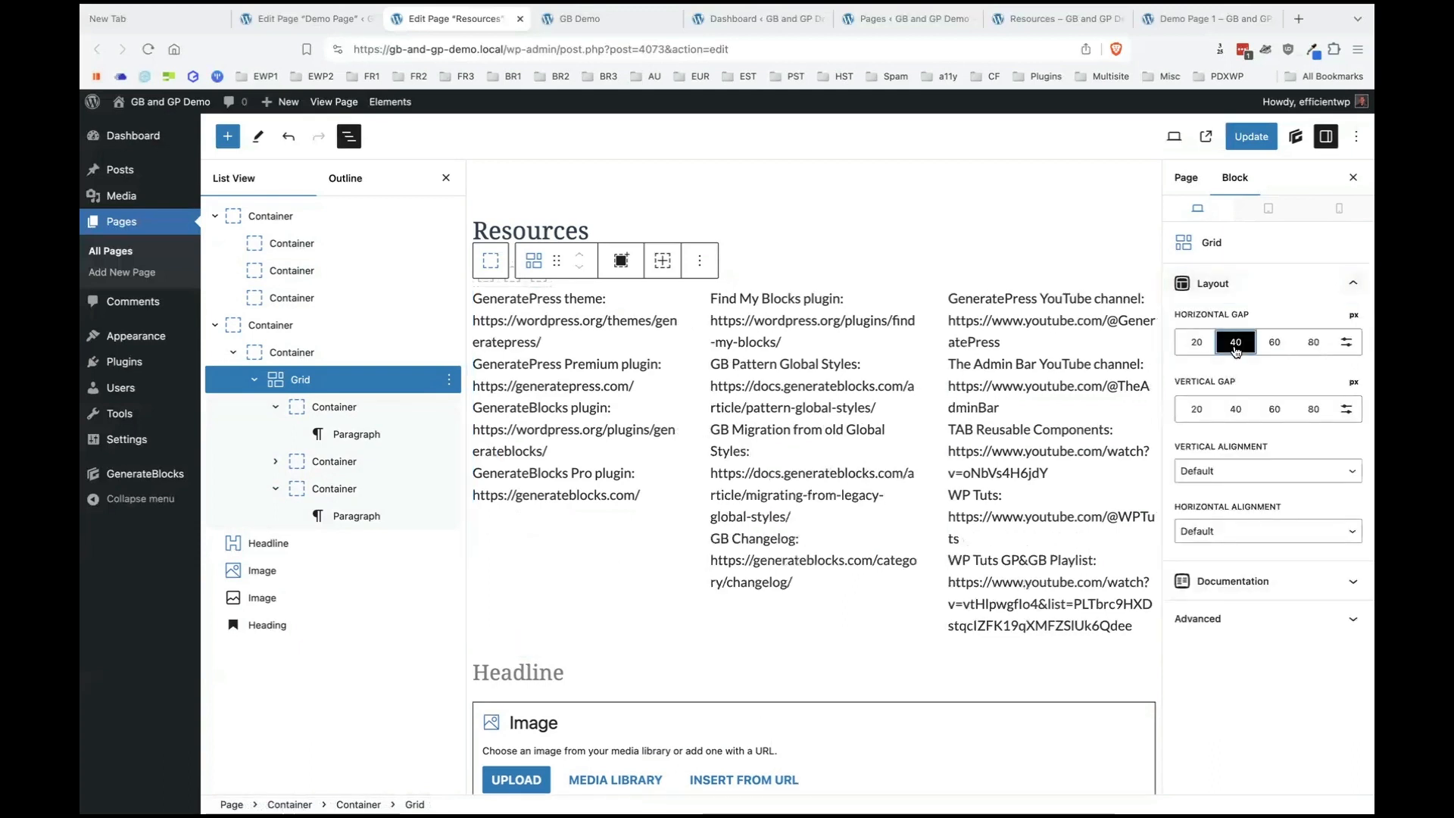
pyautogui.click(1237, 411)
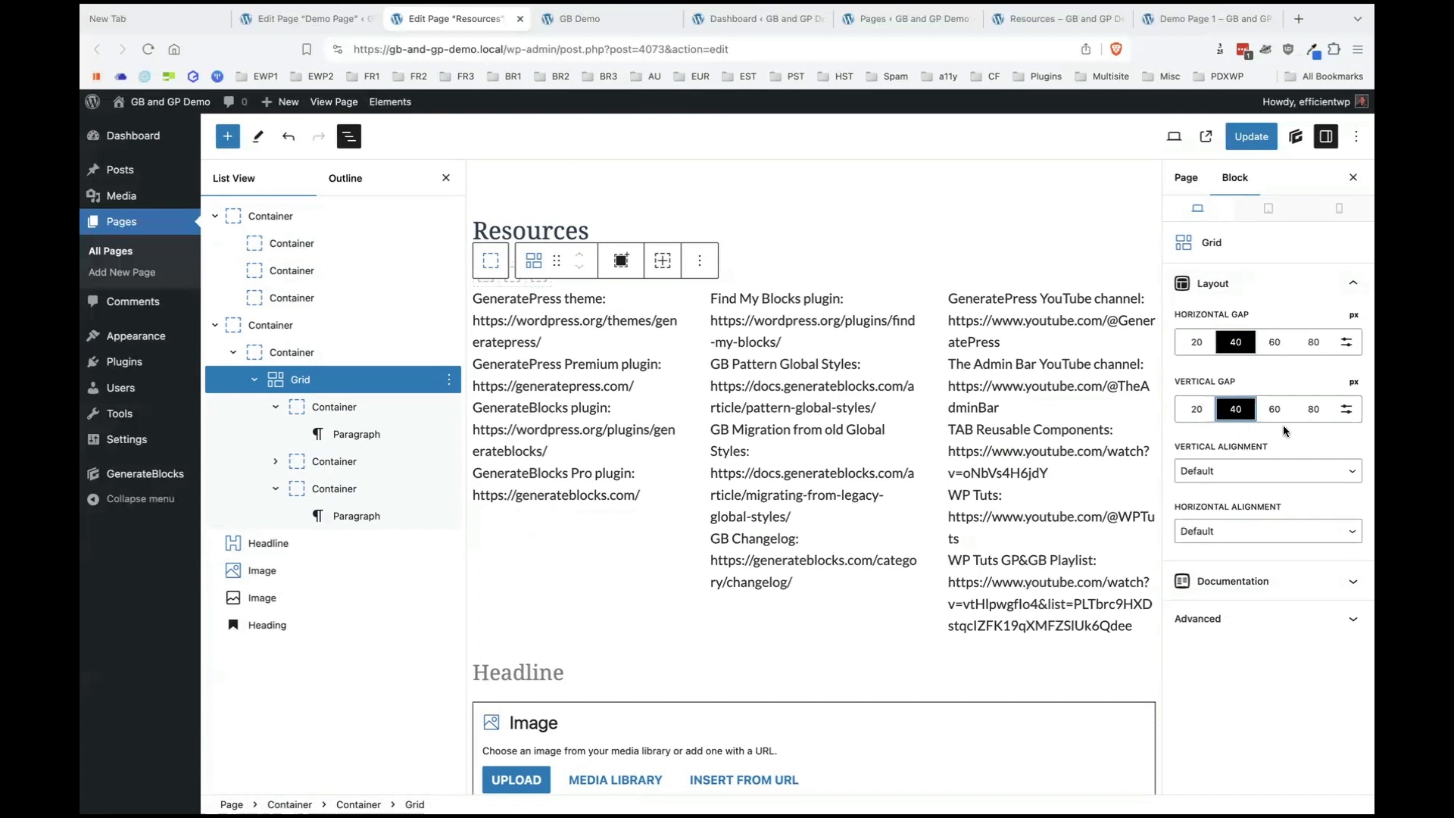
# Try the Bottom vertical alignment on the Grid and set it back to Default.
pyautogui.click(1220, 473)
pyautogui.click(1214, 524)
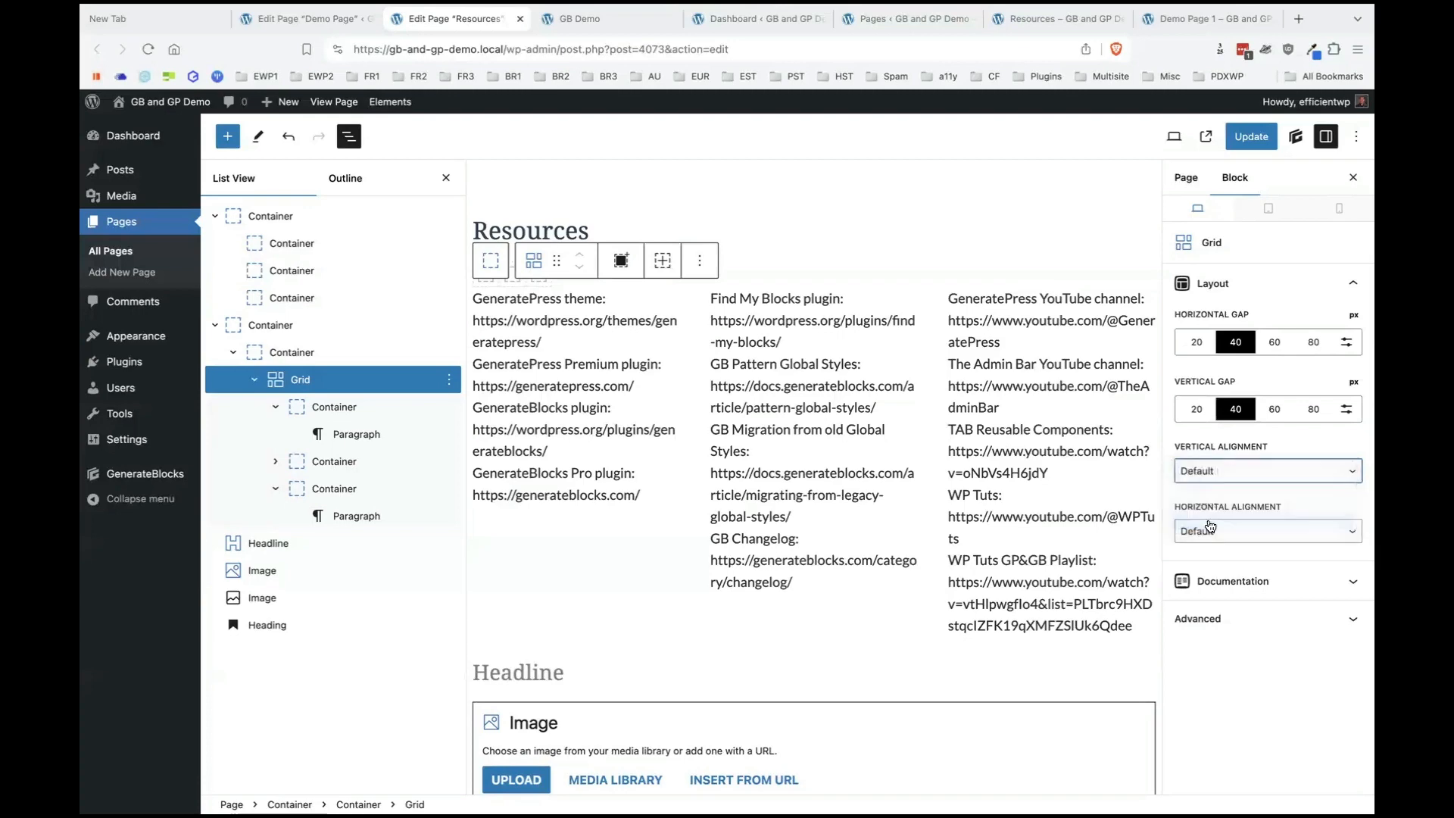
pyautogui.click(1230, 469)
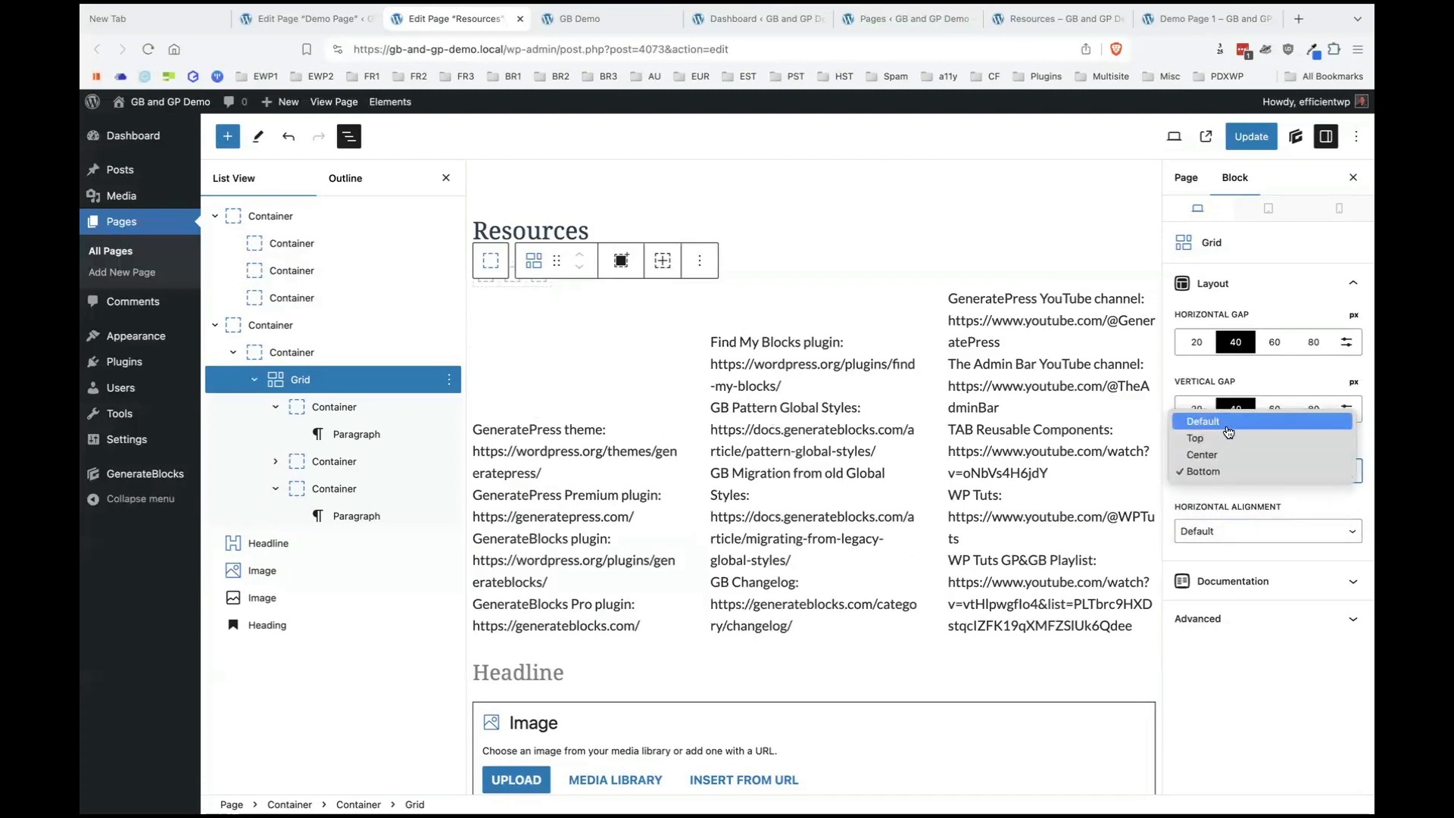
pyautogui.click(1204, 421)
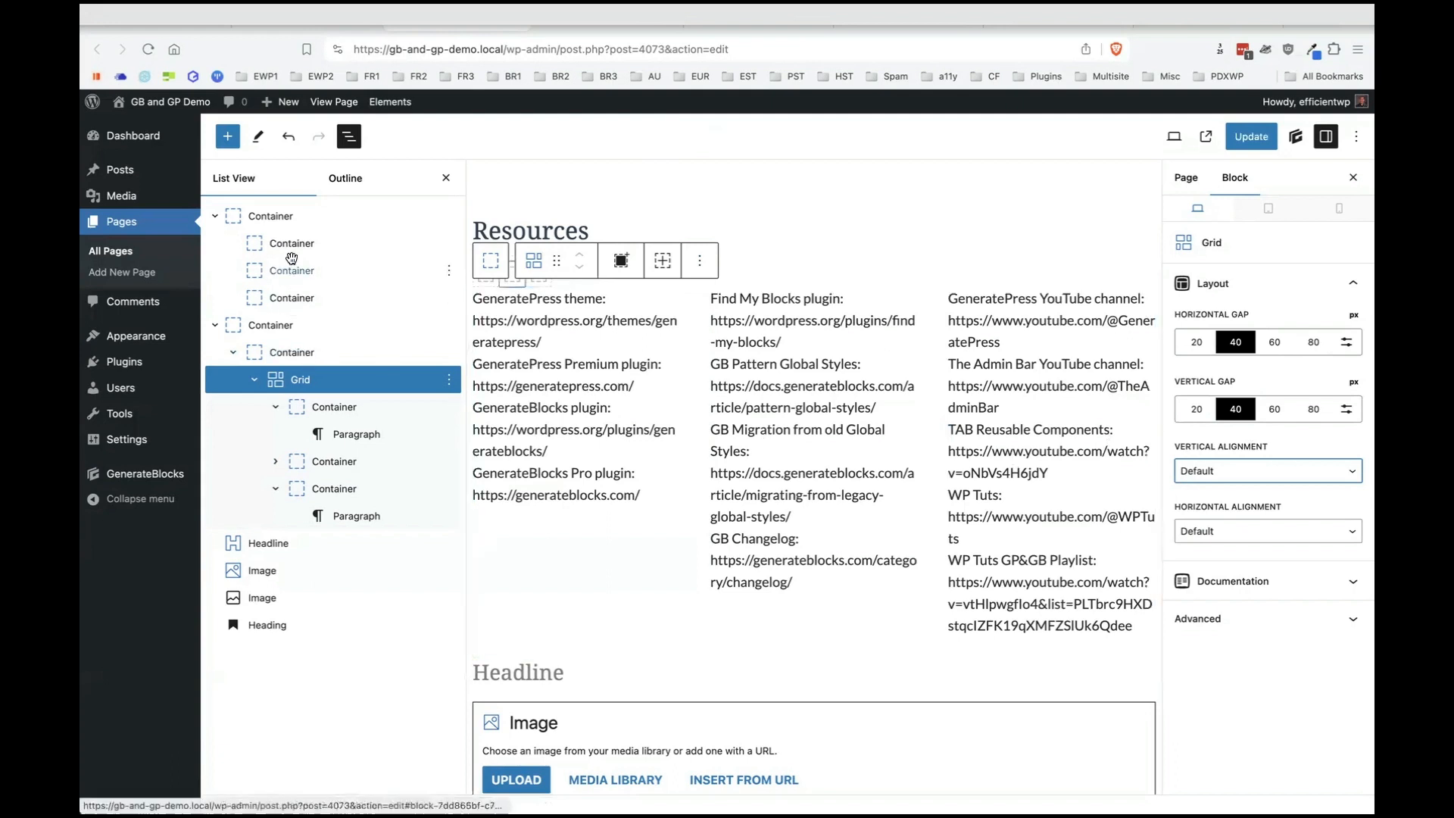
# Review the display options of the empty outer flex Container, keeping Flex.
pyautogui.click(292, 232)
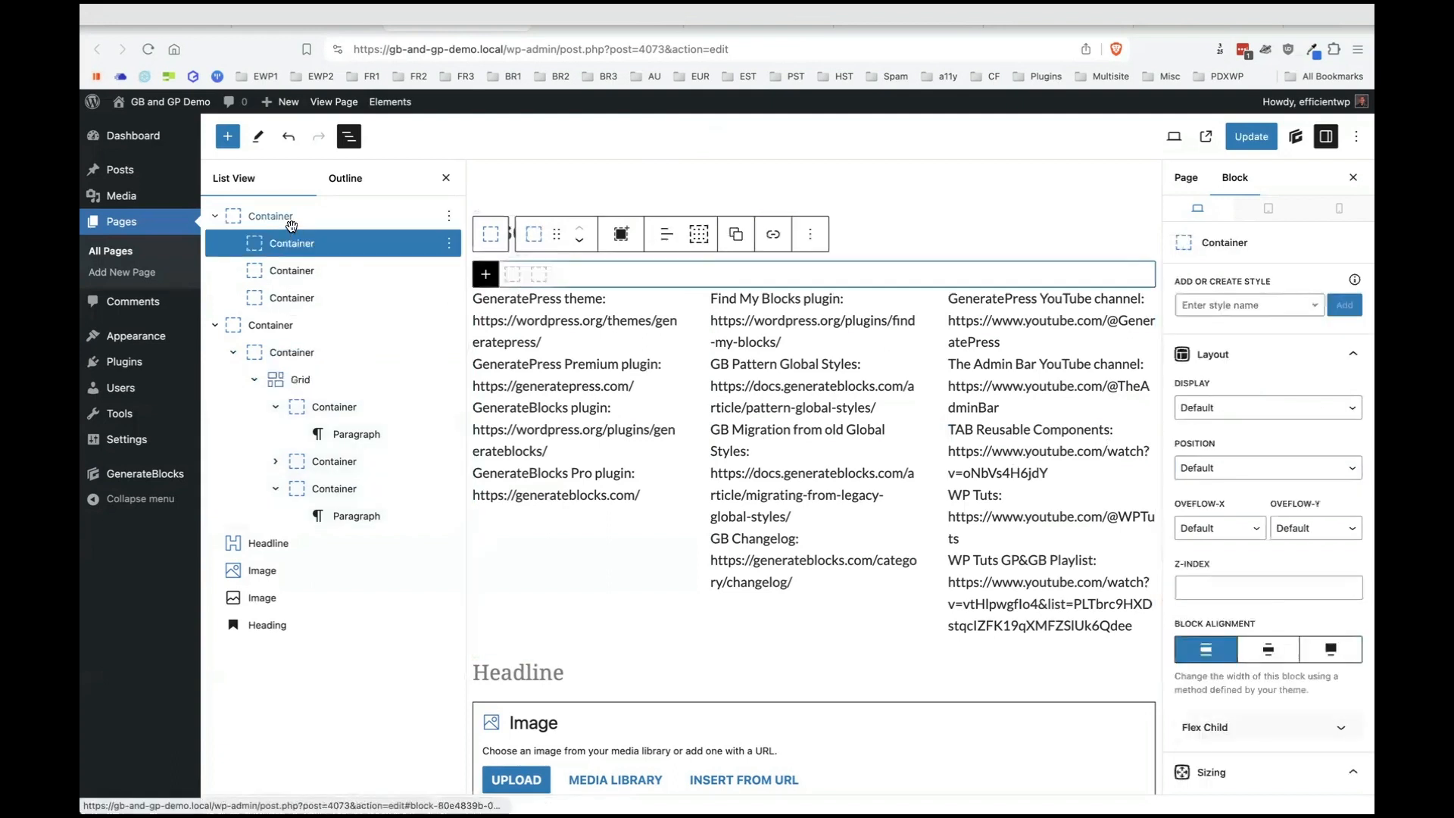
pyautogui.click(291, 221)
pyautogui.click(1301, 408)
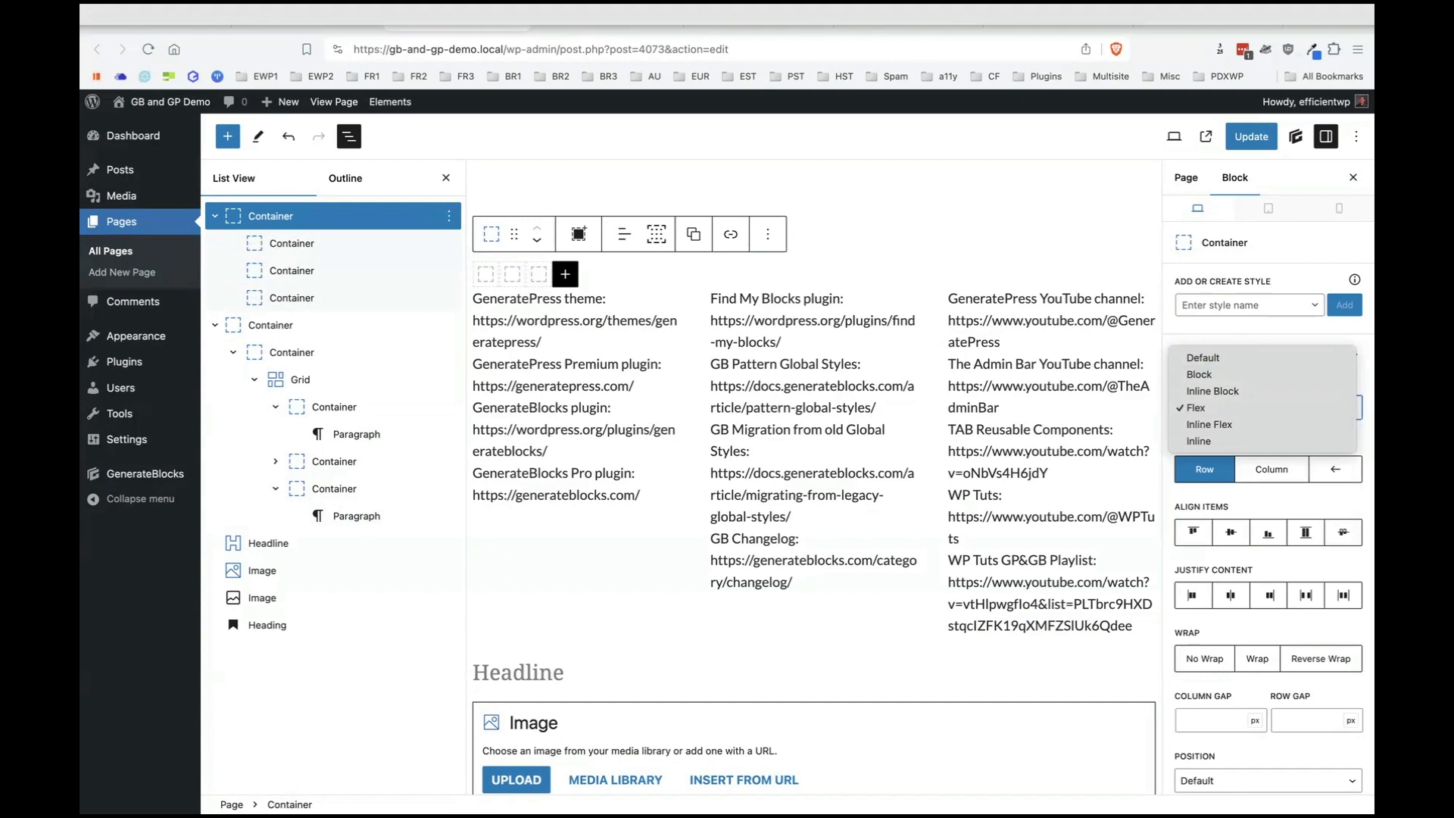
pyautogui.press('Escape')
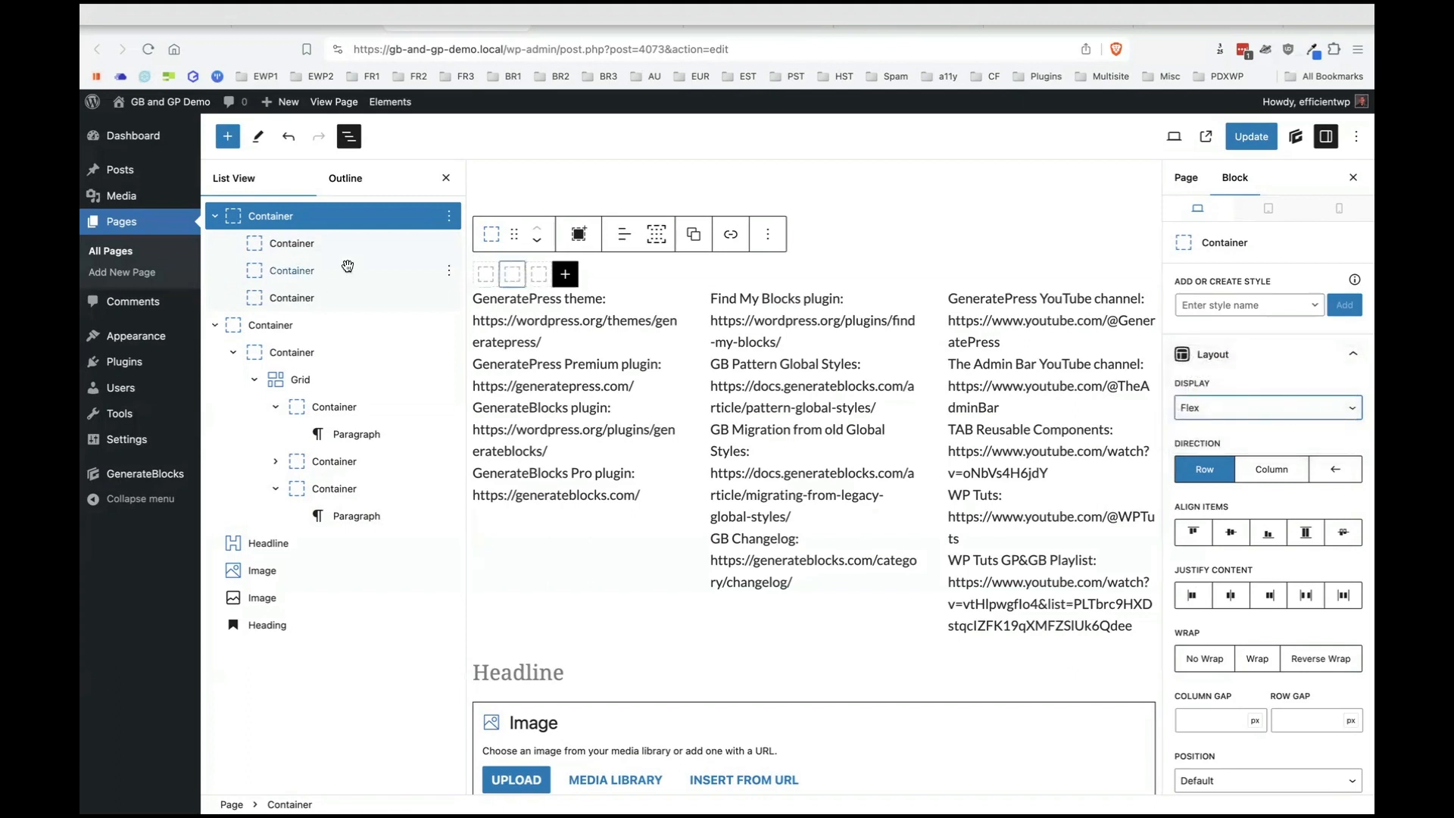
# Duplicate the Grid's third Container, which holds the YouTube channel links.
pyautogui.click(316, 379)
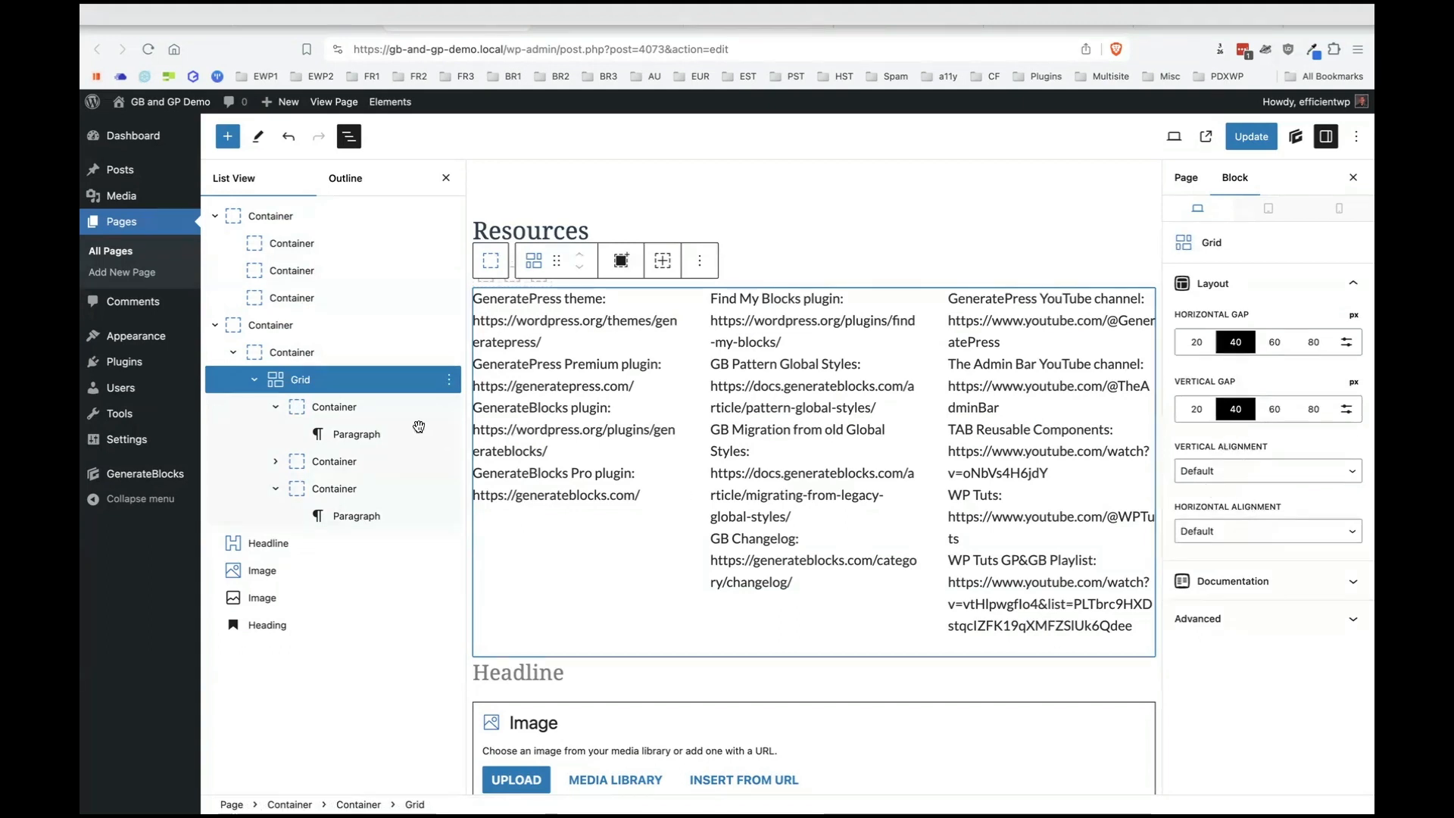
pyautogui.click(372, 412)
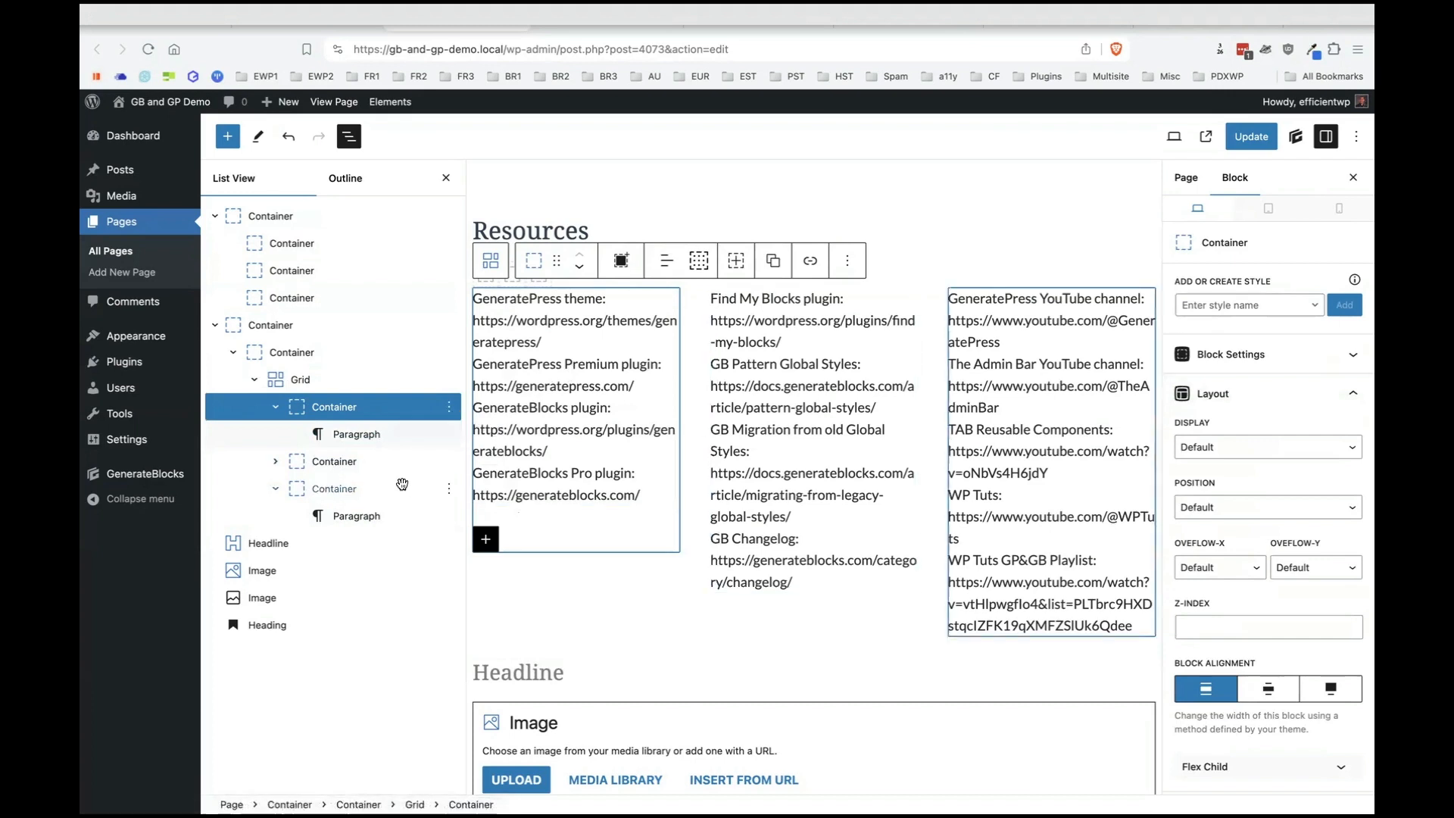
pyautogui.click(442, 489)
pyautogui.click(450, 489)
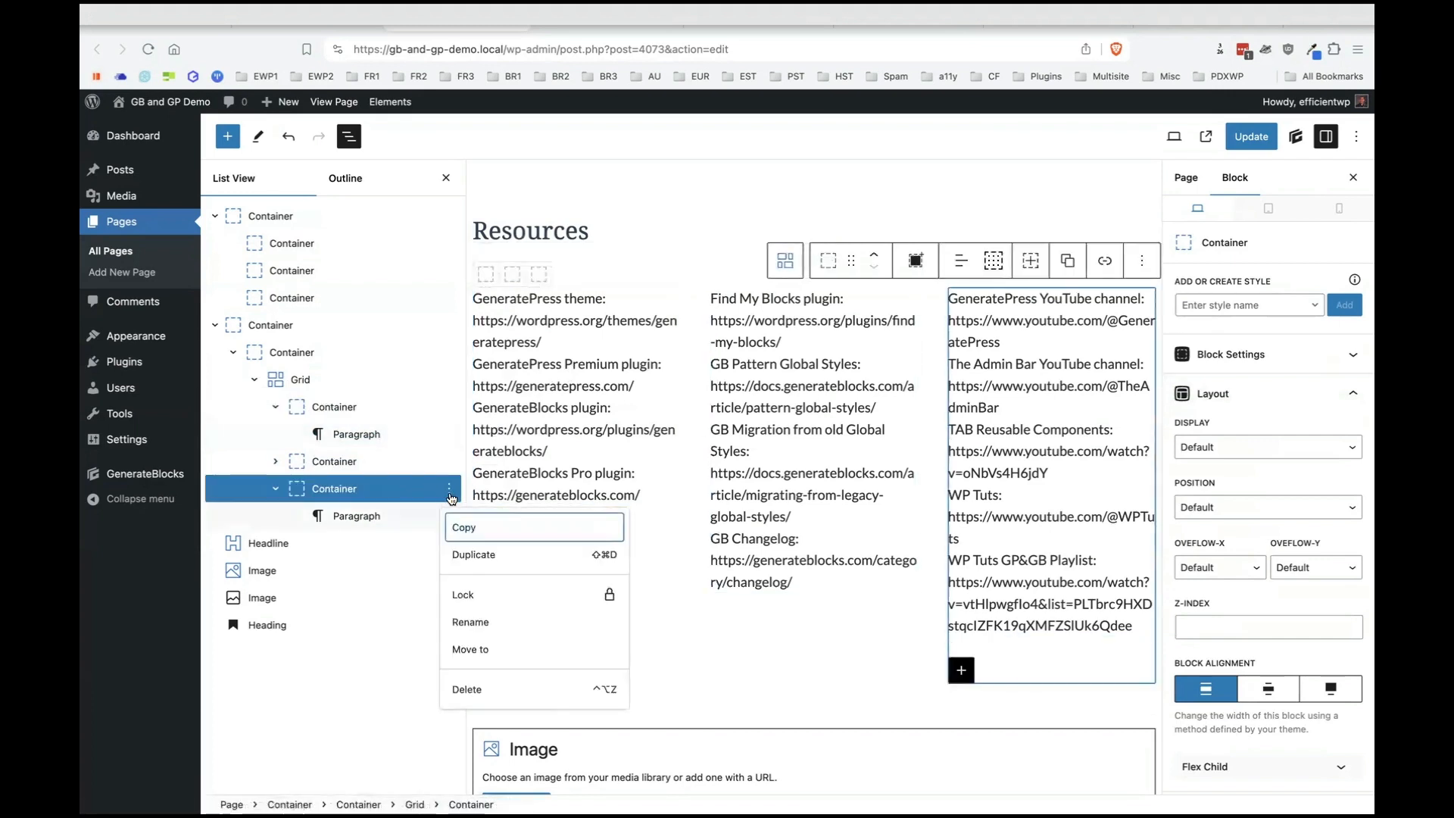
pyautogui.click(475, 555)
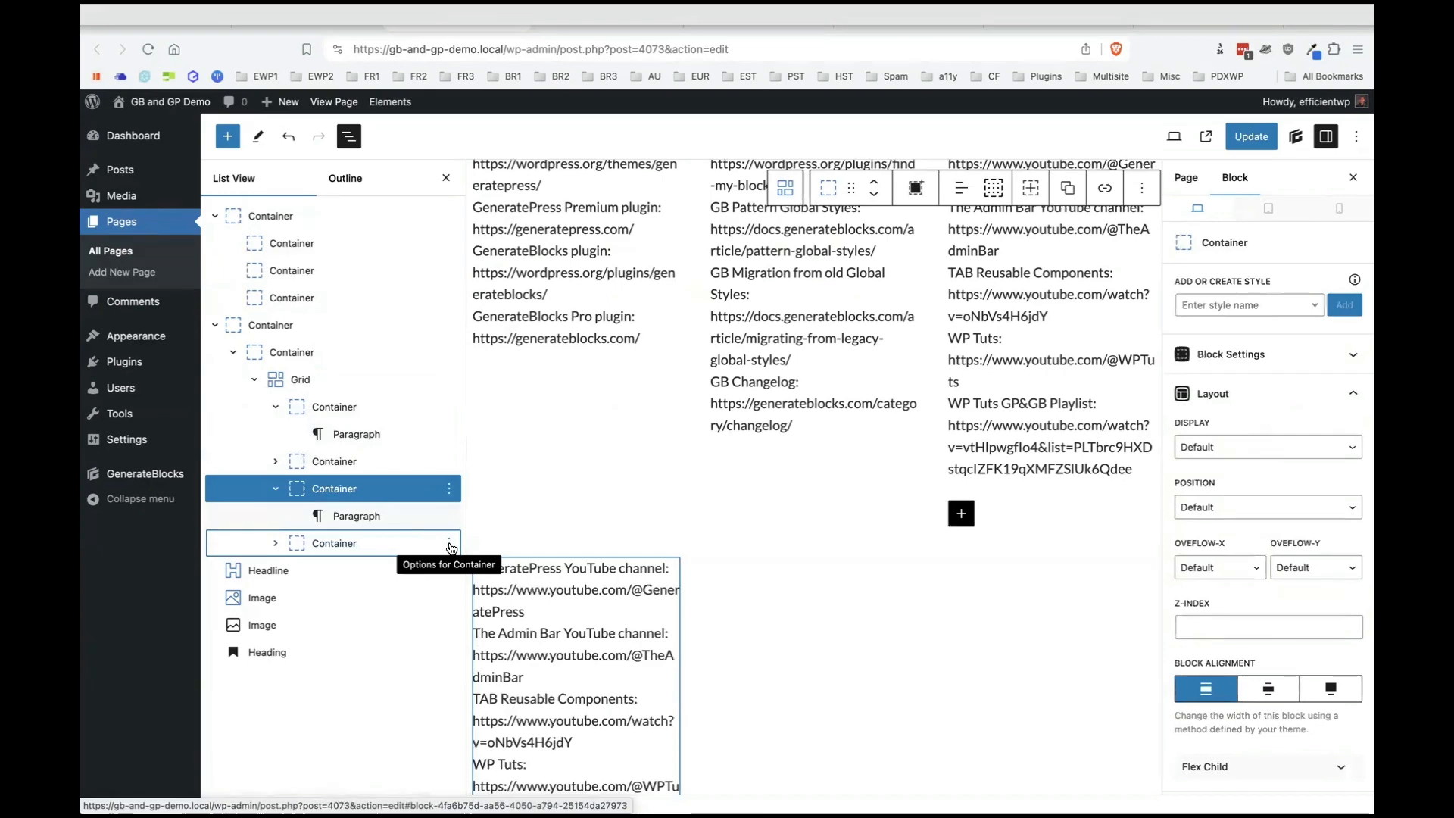
# Examine how the Grid arranges the duplicated Container relative to the three columns above it.
pyautogui.scroll(2, 657, 496)
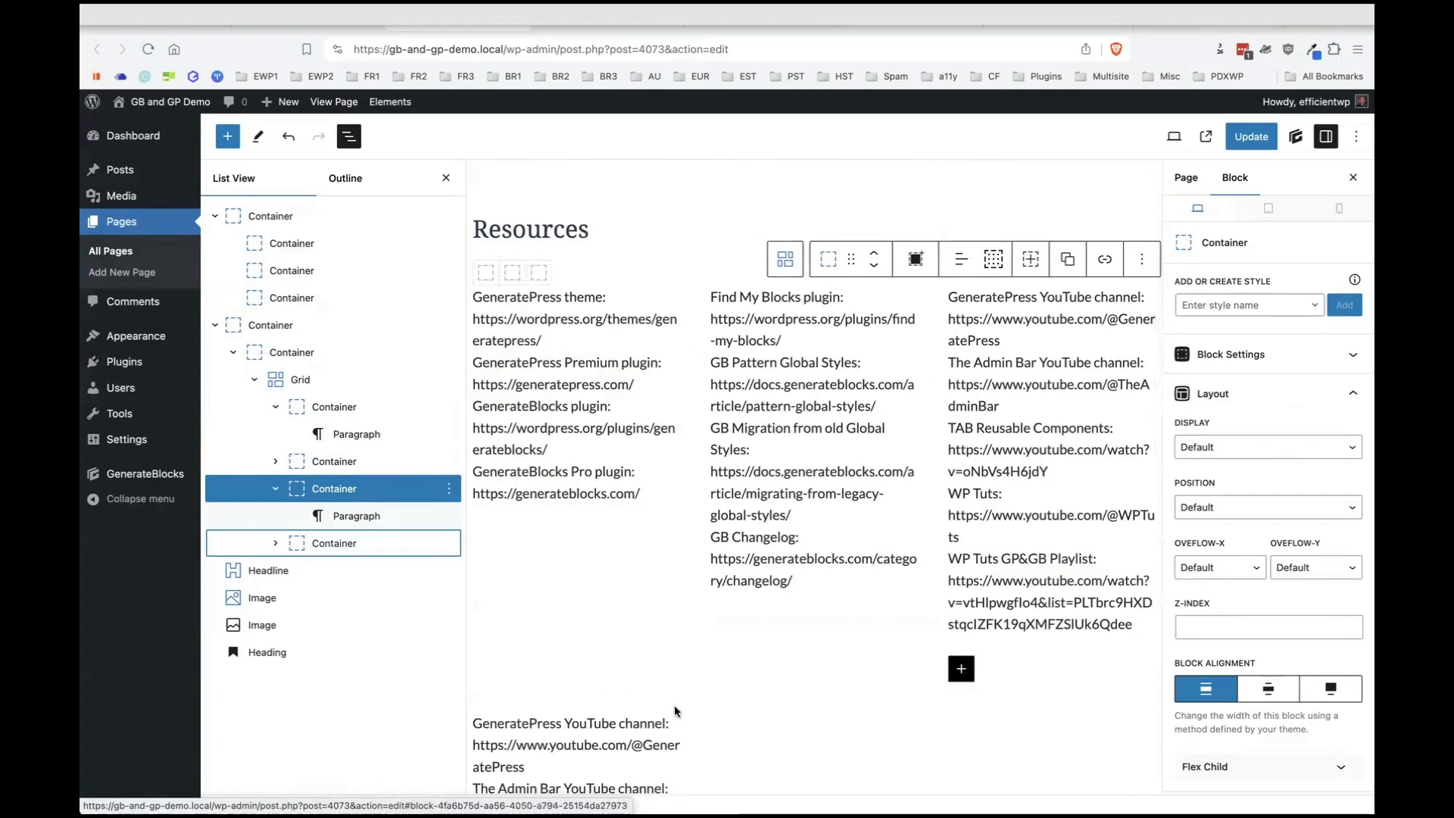
pyautogui.scroll(-2, 670, 706)
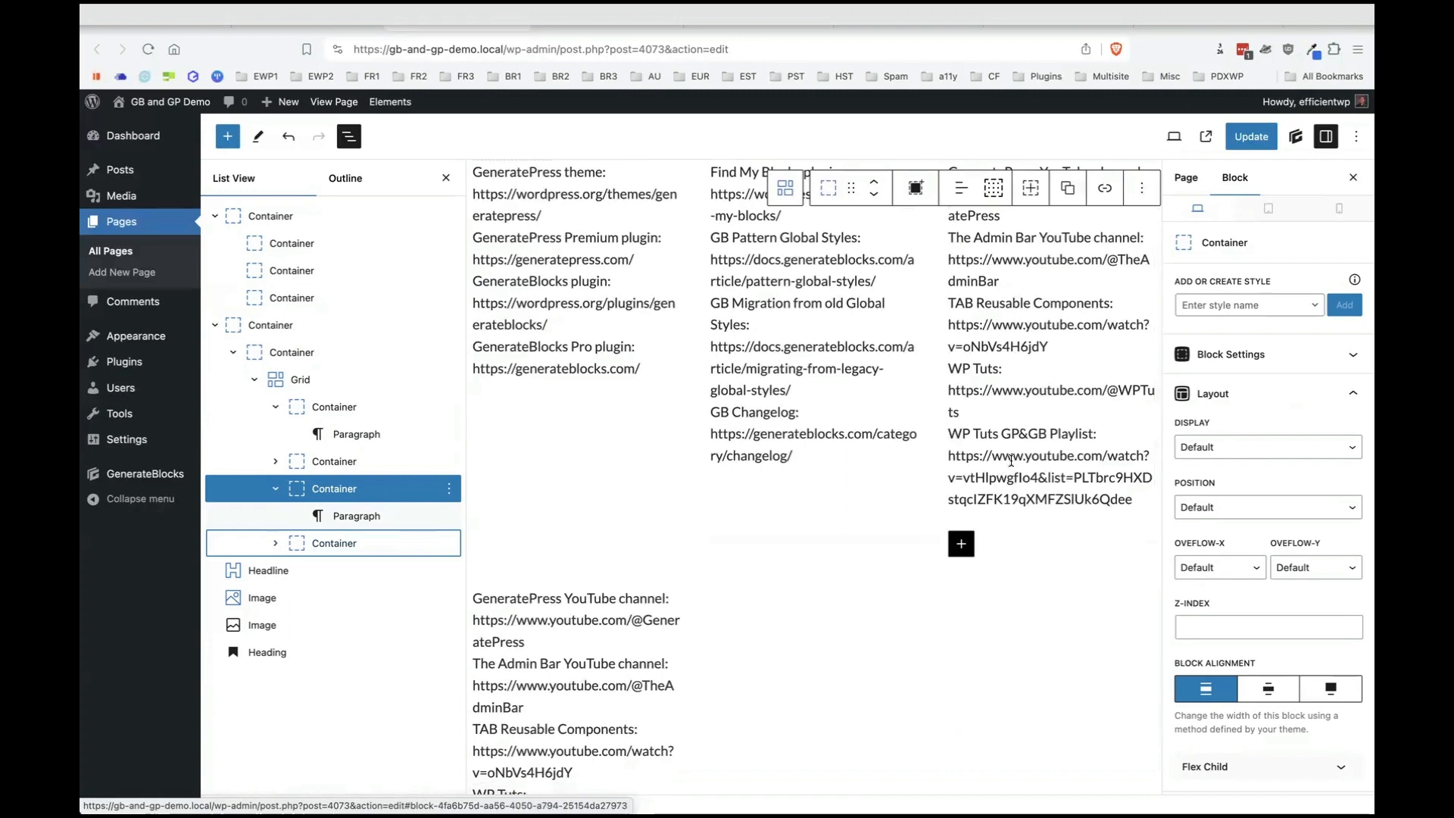
pyautogui.click(624, 638)
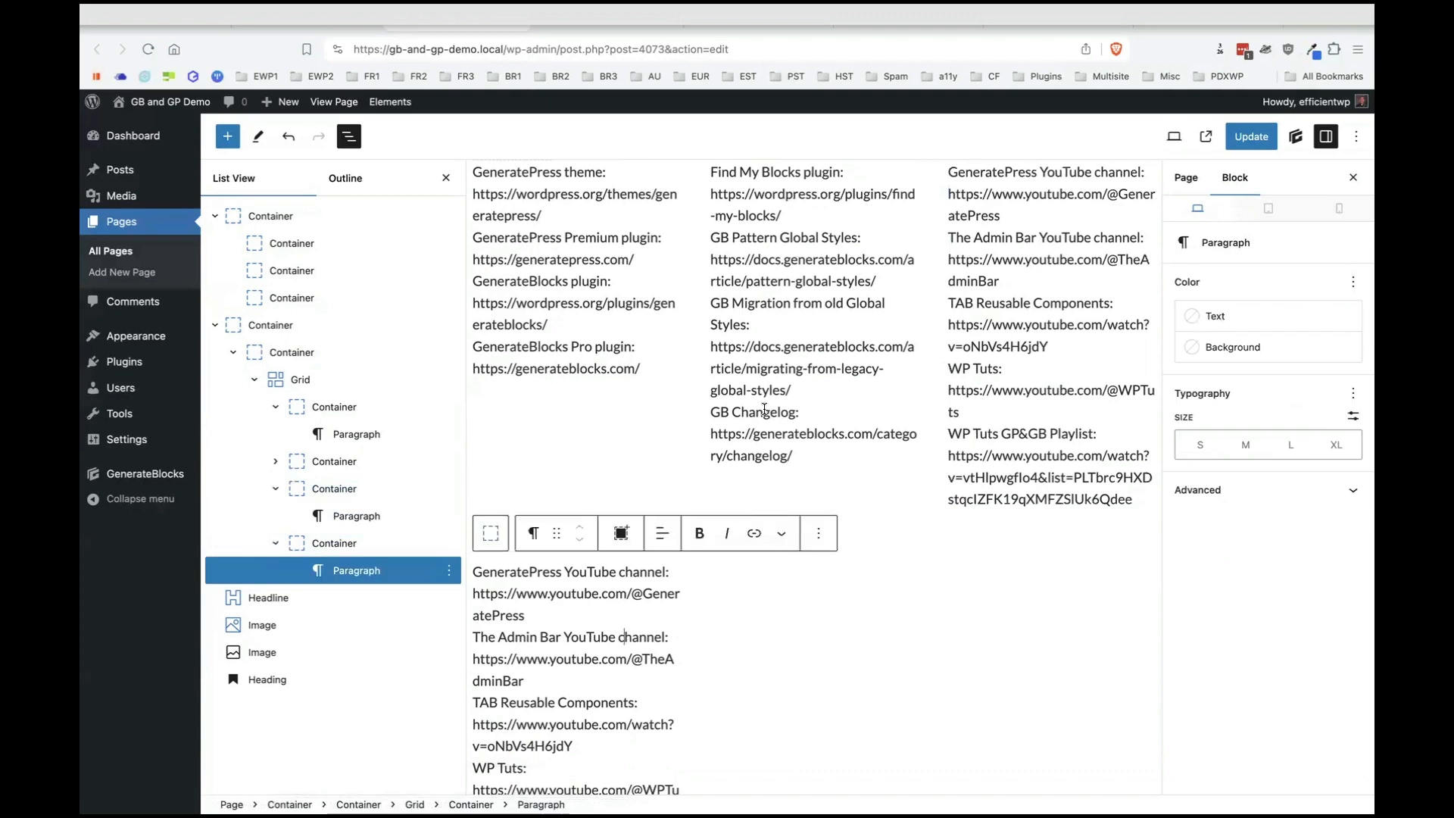
pyautogui.scroll(-1, 829, 666)
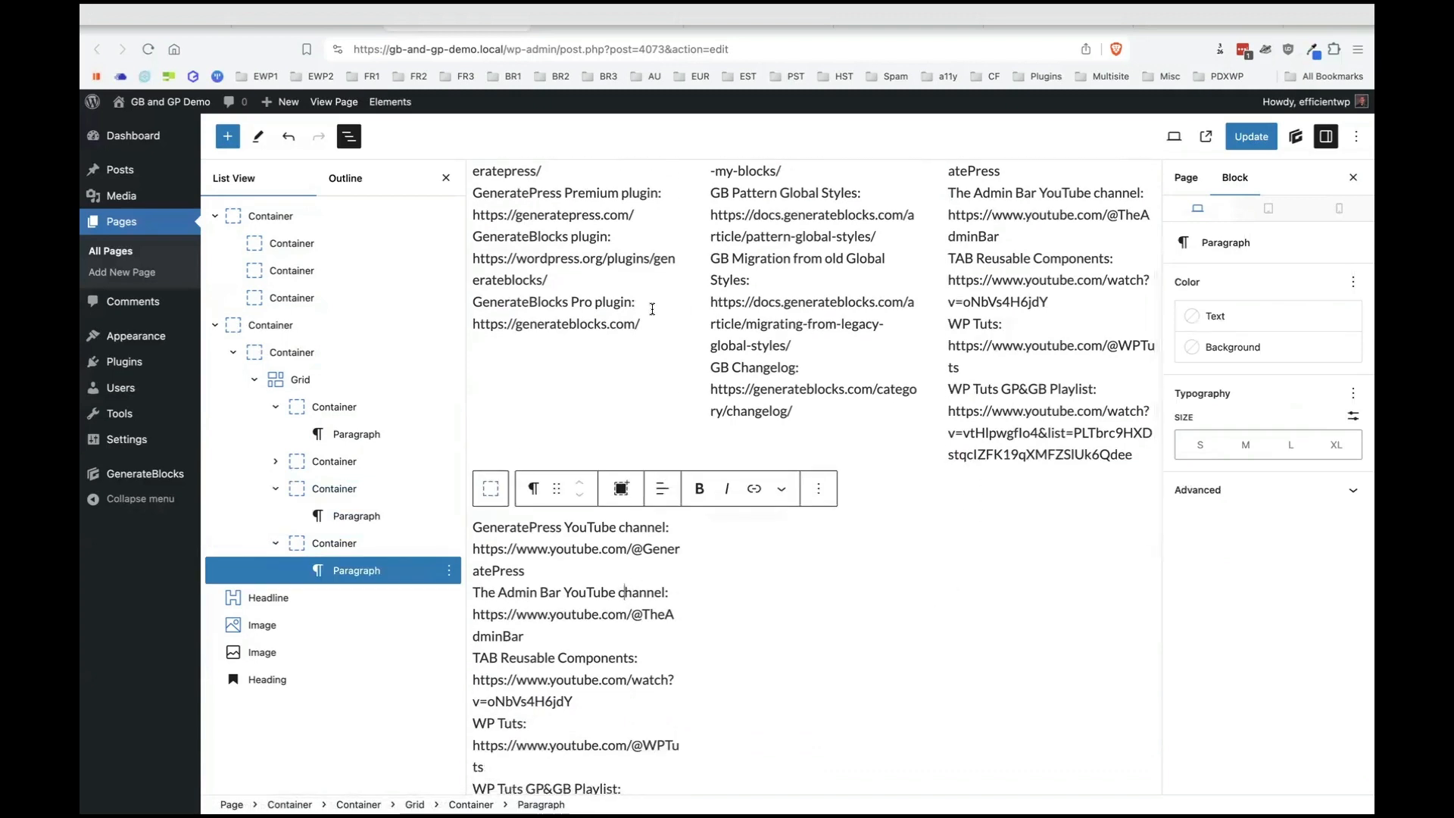
pyautogui.scroll(-1, 782, 675)
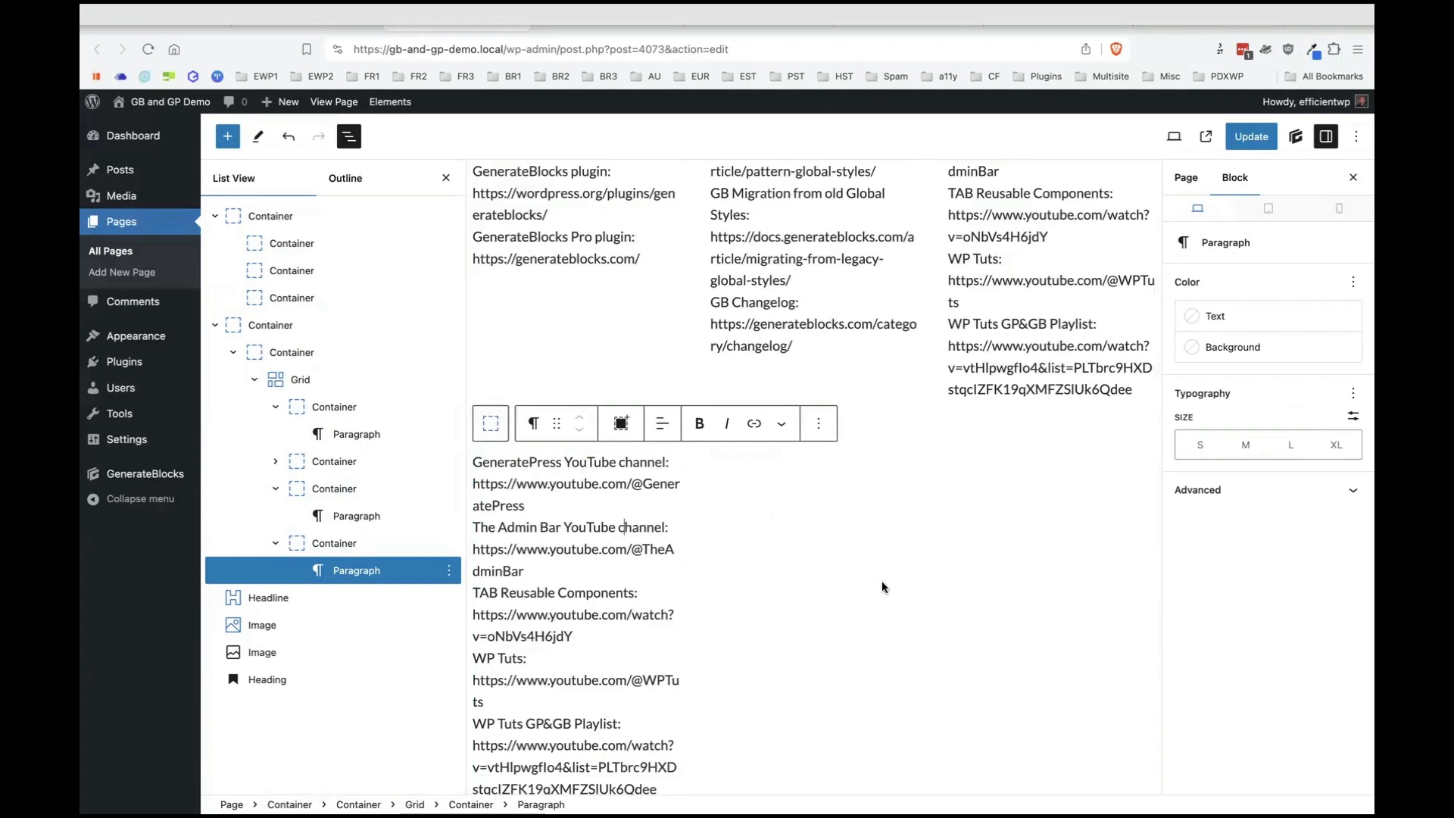
pyautogui.scroll(2, 889, 406)
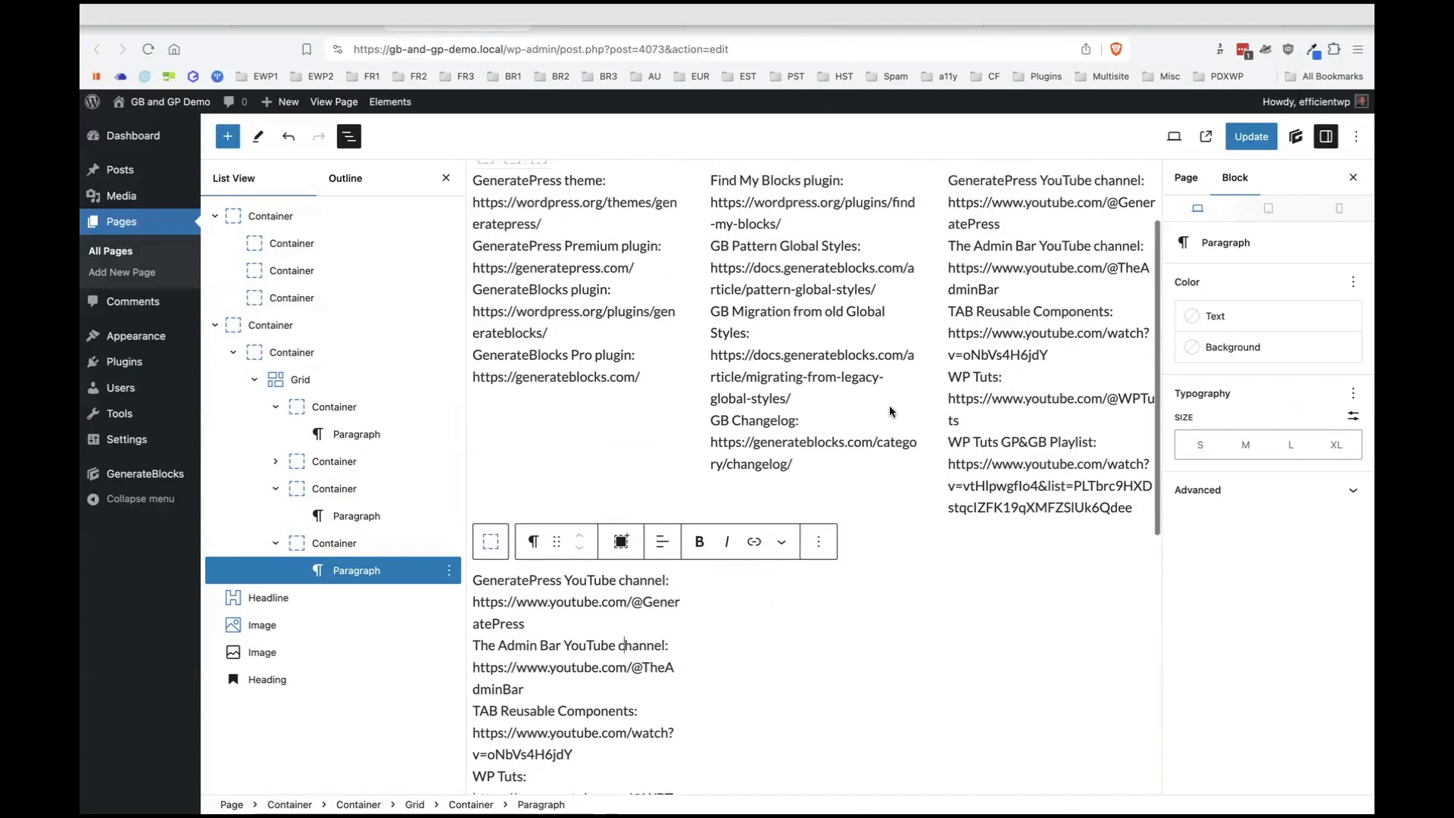
pyautogui.scroll(2, 795, 333)
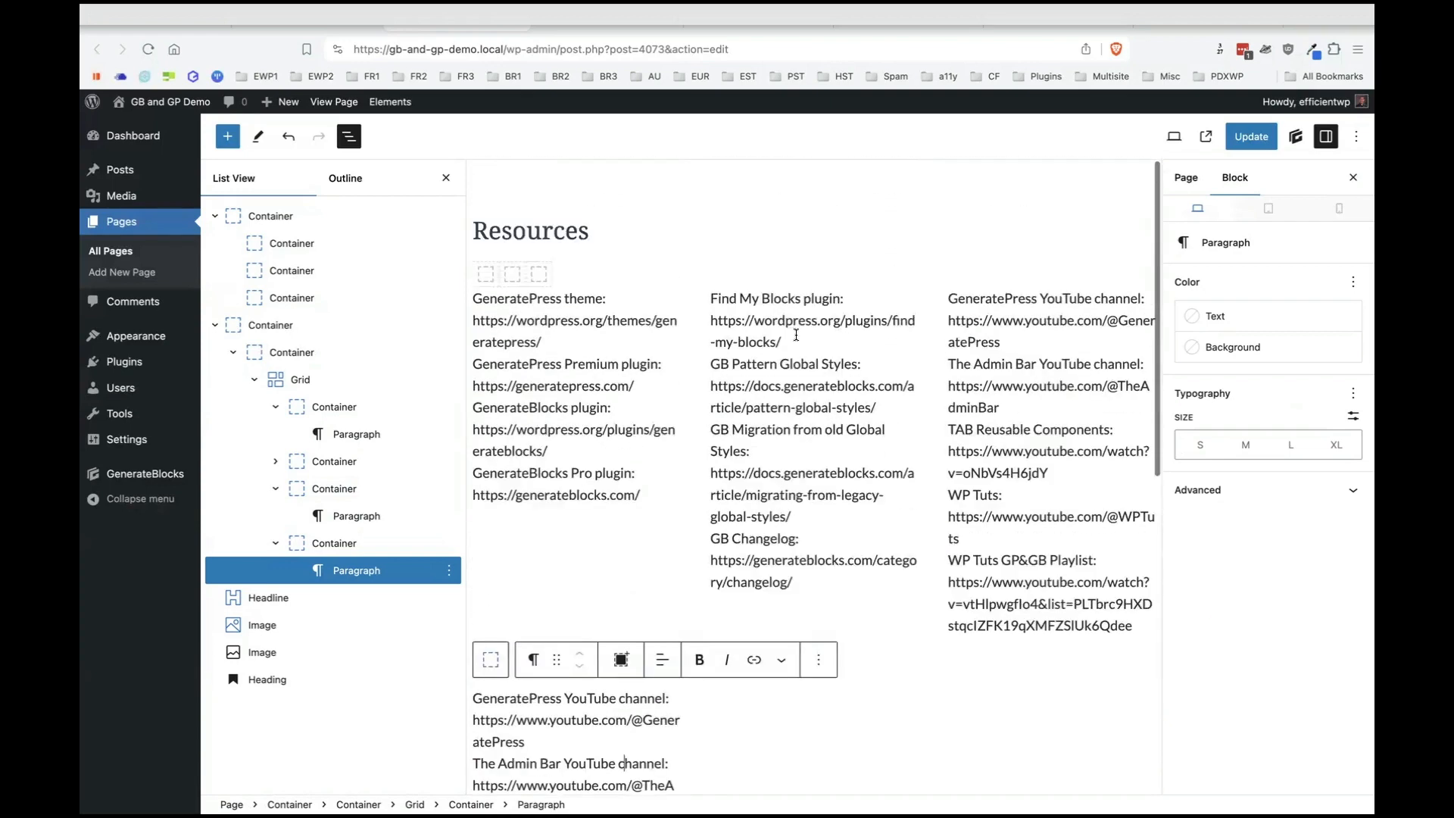
pyautogui.click(325, 413)
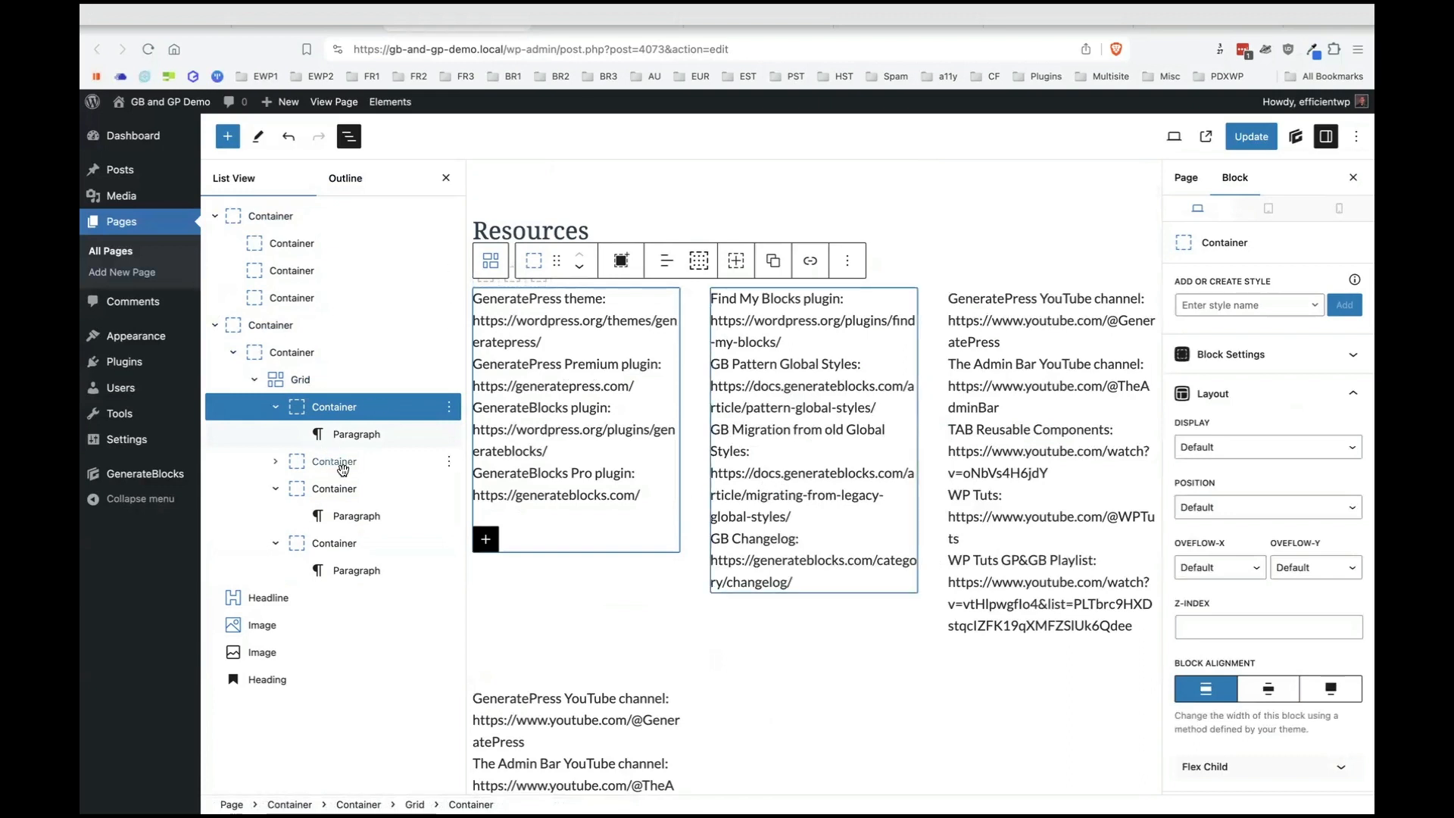
pyautogui.click(300, 379)
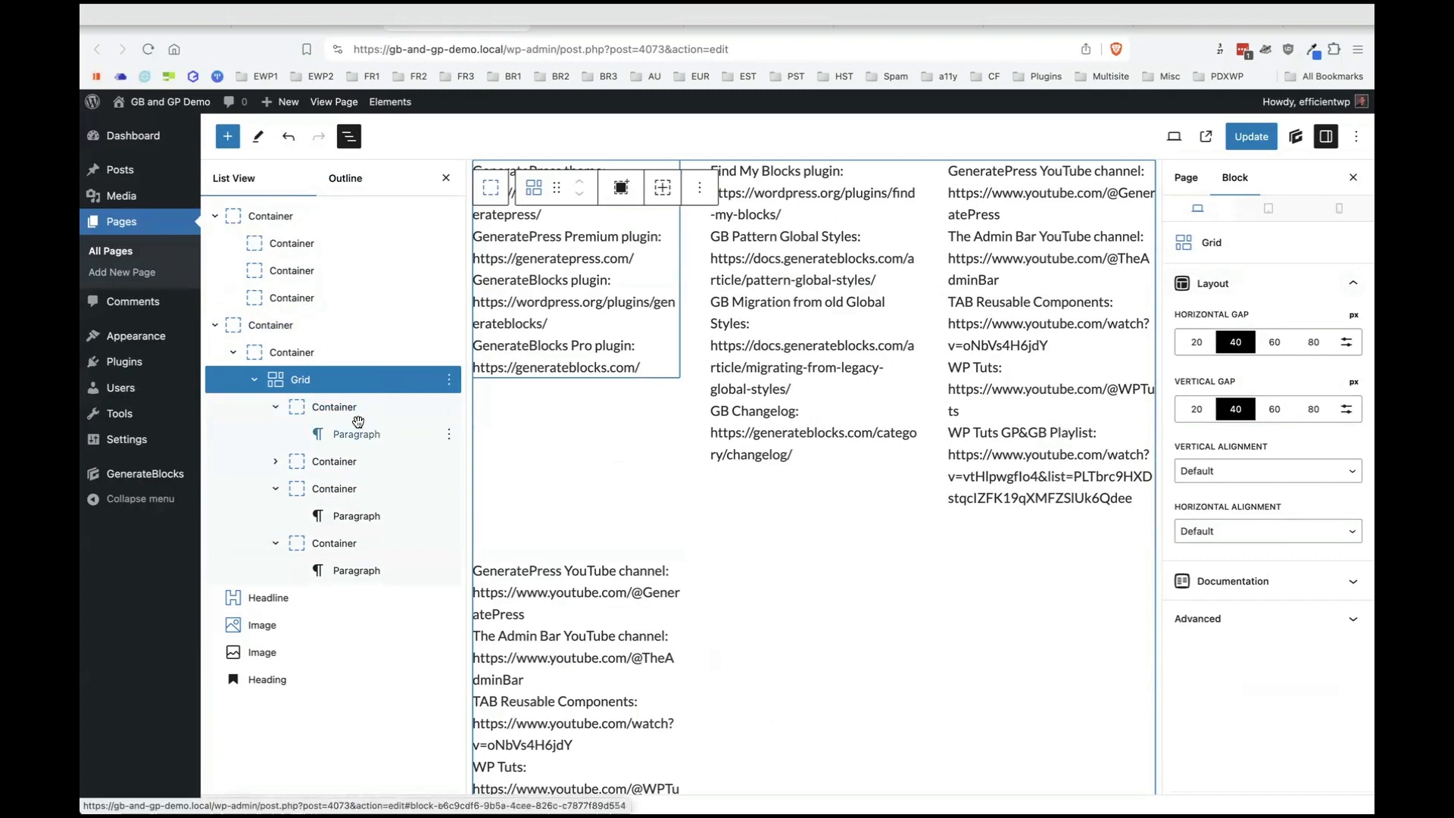
# Inspect the outer flex Container's layout settings and its available display types for comparison with the Grid.
pyautogui.click(306, 243)
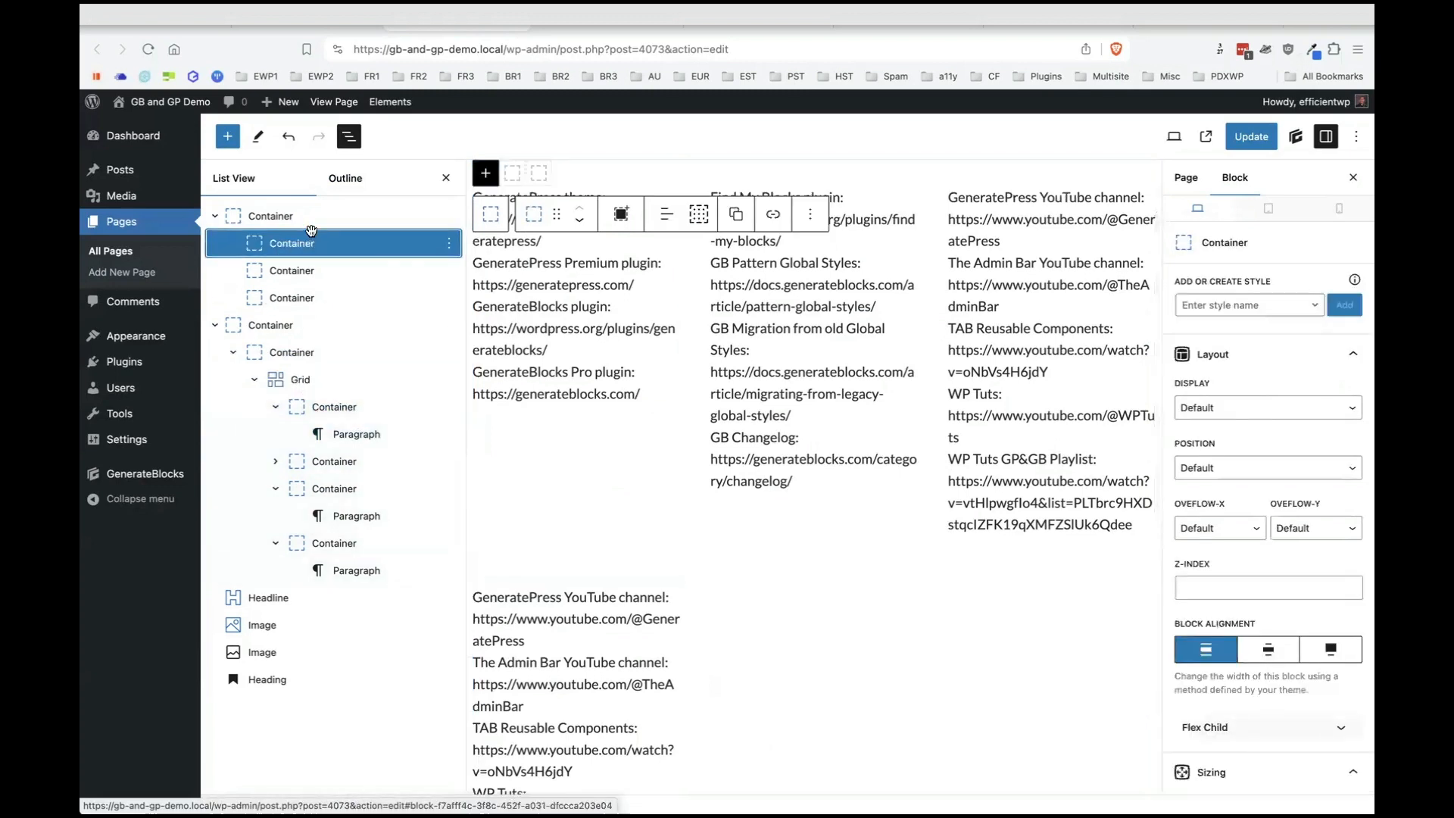
pyautogui.click(331, 215)
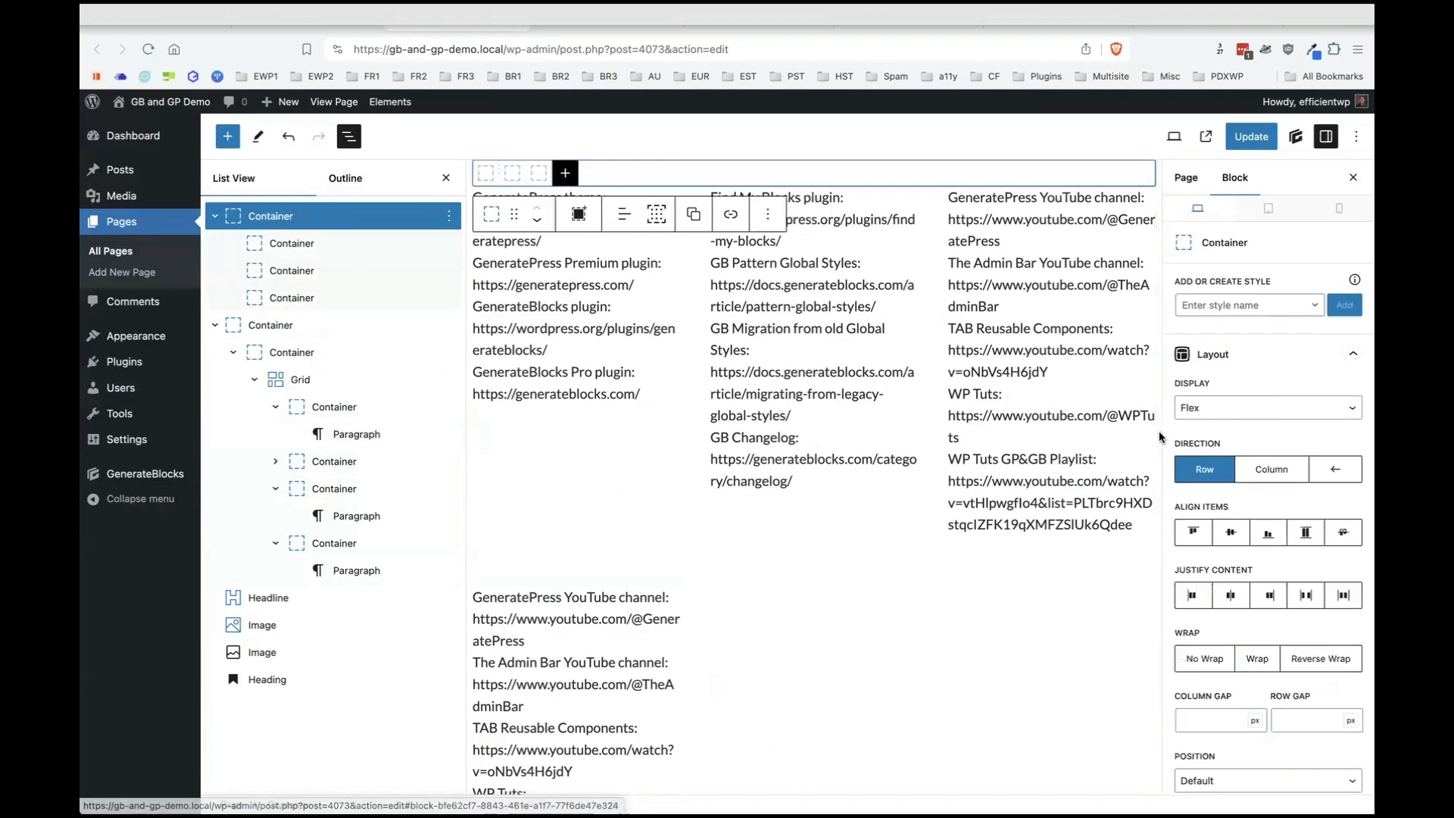
pyautogui.click(1265, 408)
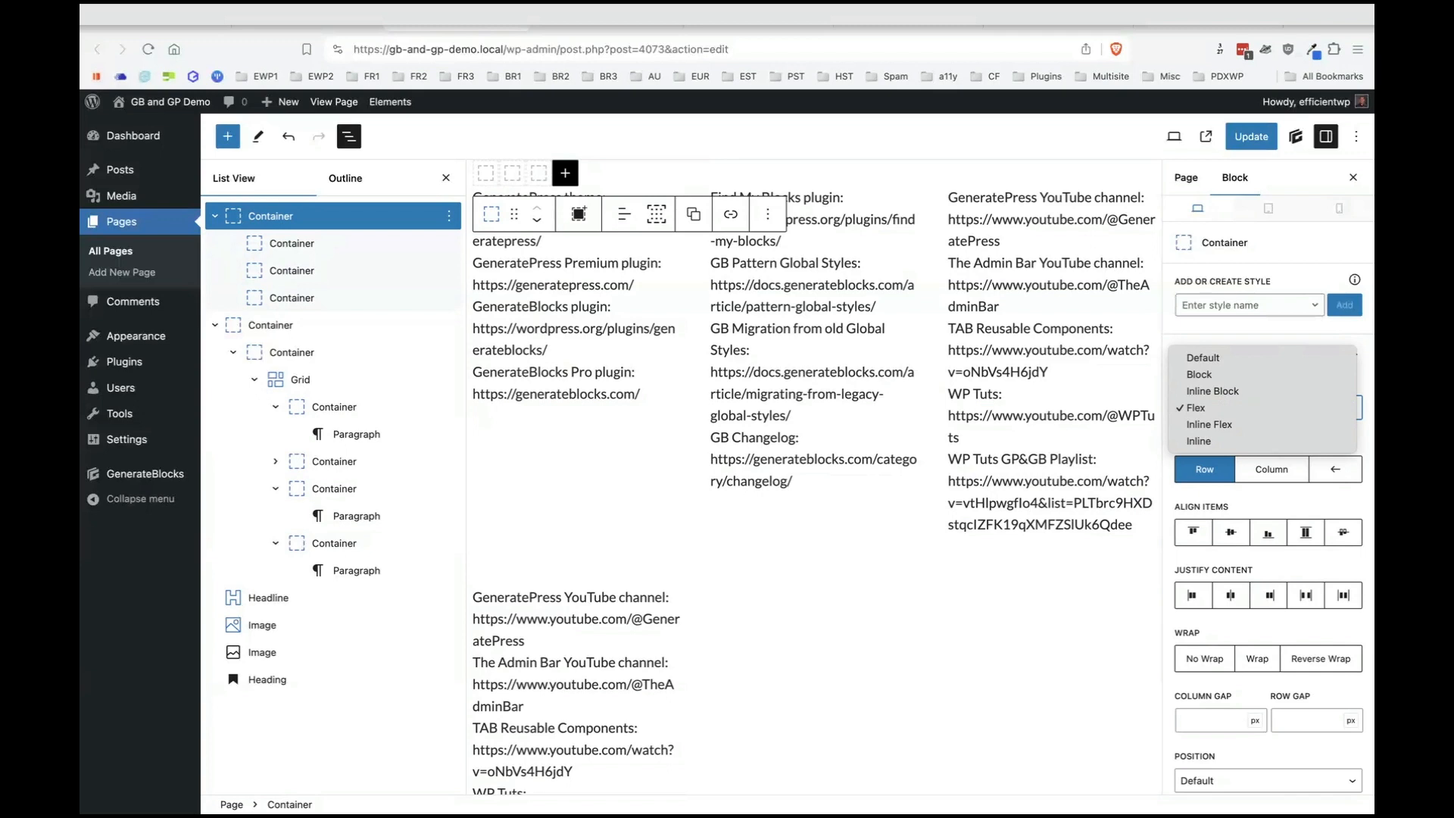
pyautogui.press('Escape')
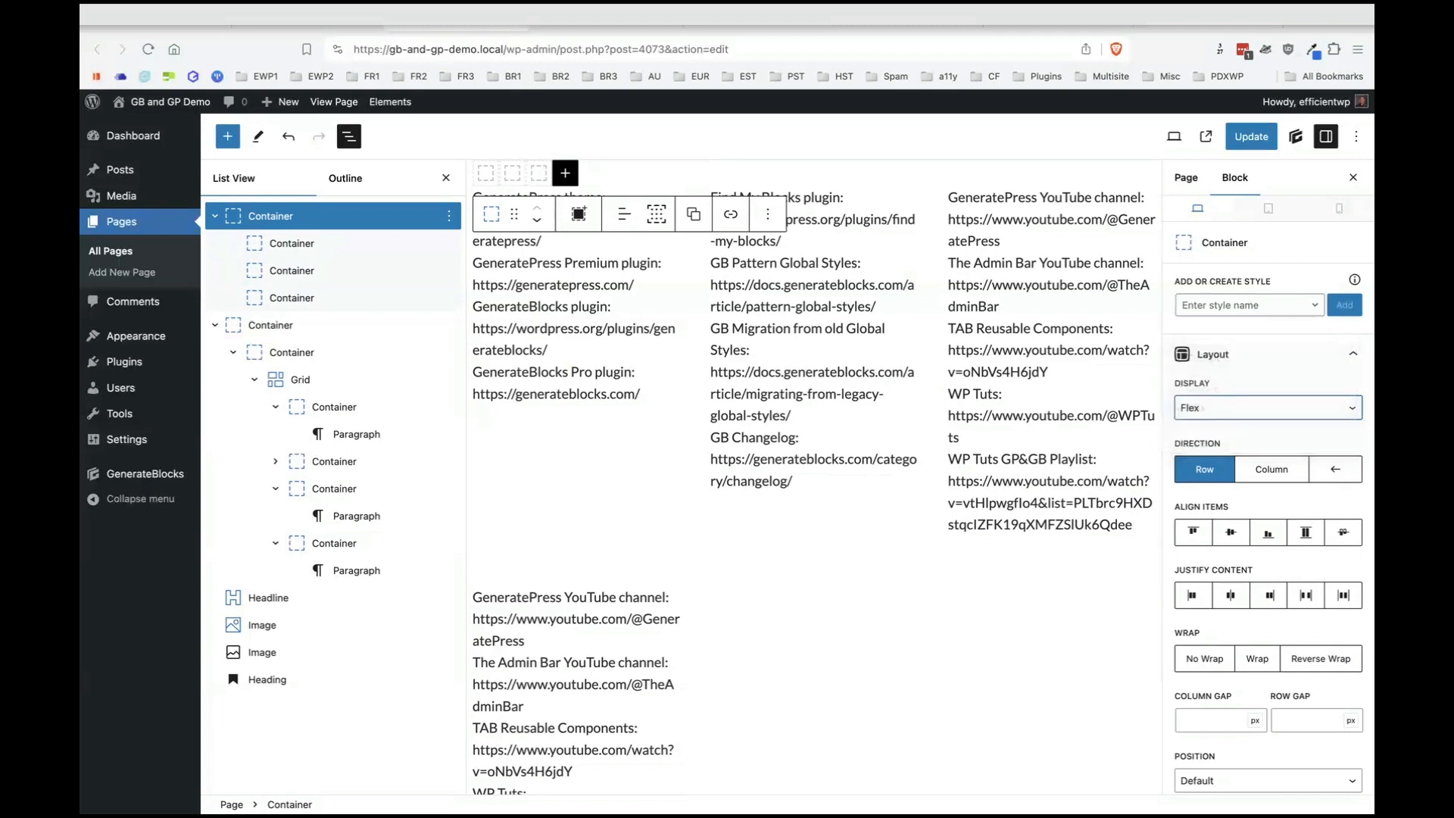
pyautogui.click(1187, 439)
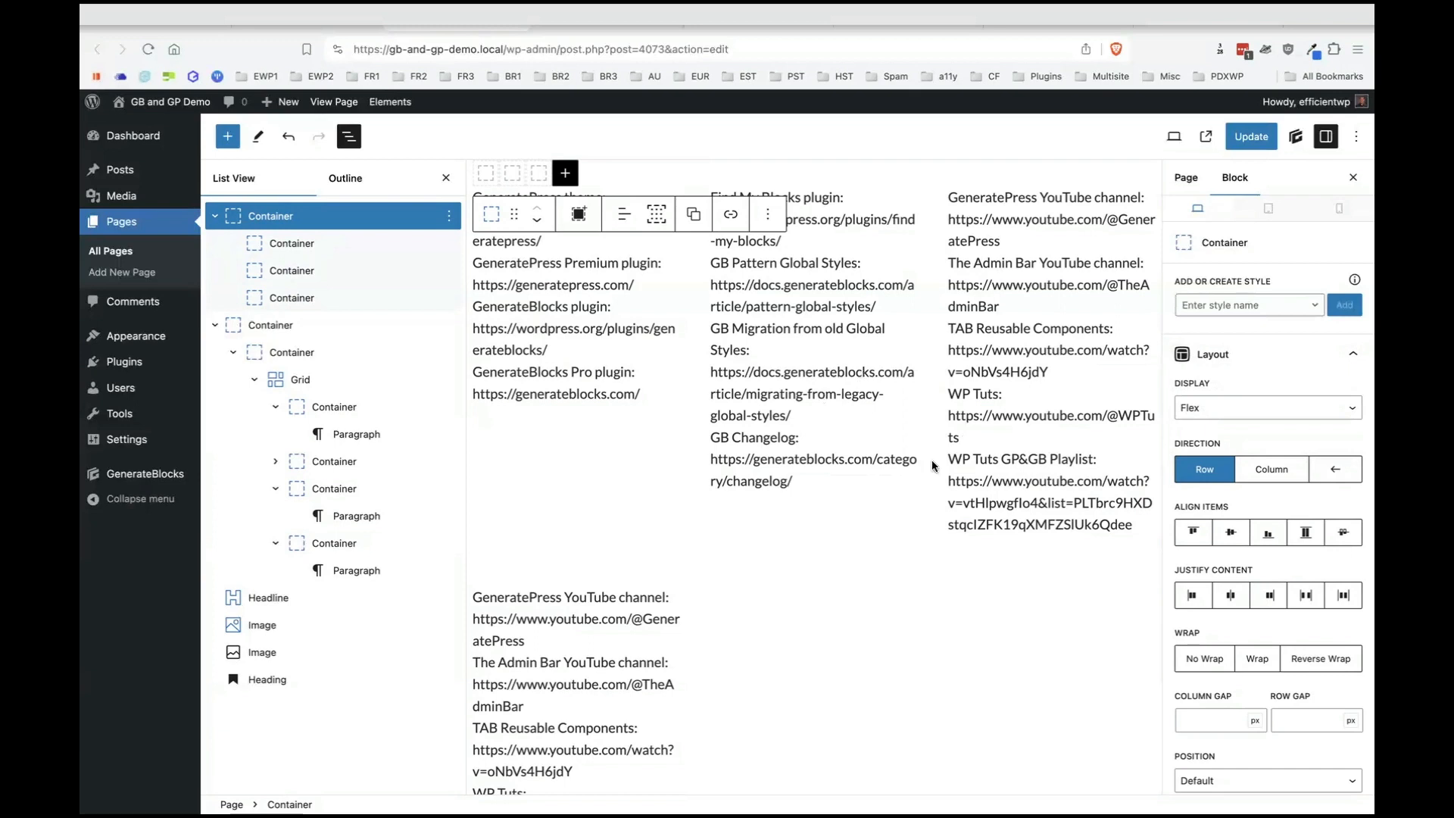
# View the Grid's horizontal gap as a custom value field and return it to the preset sizes.
pyautogui.click(301, 380)
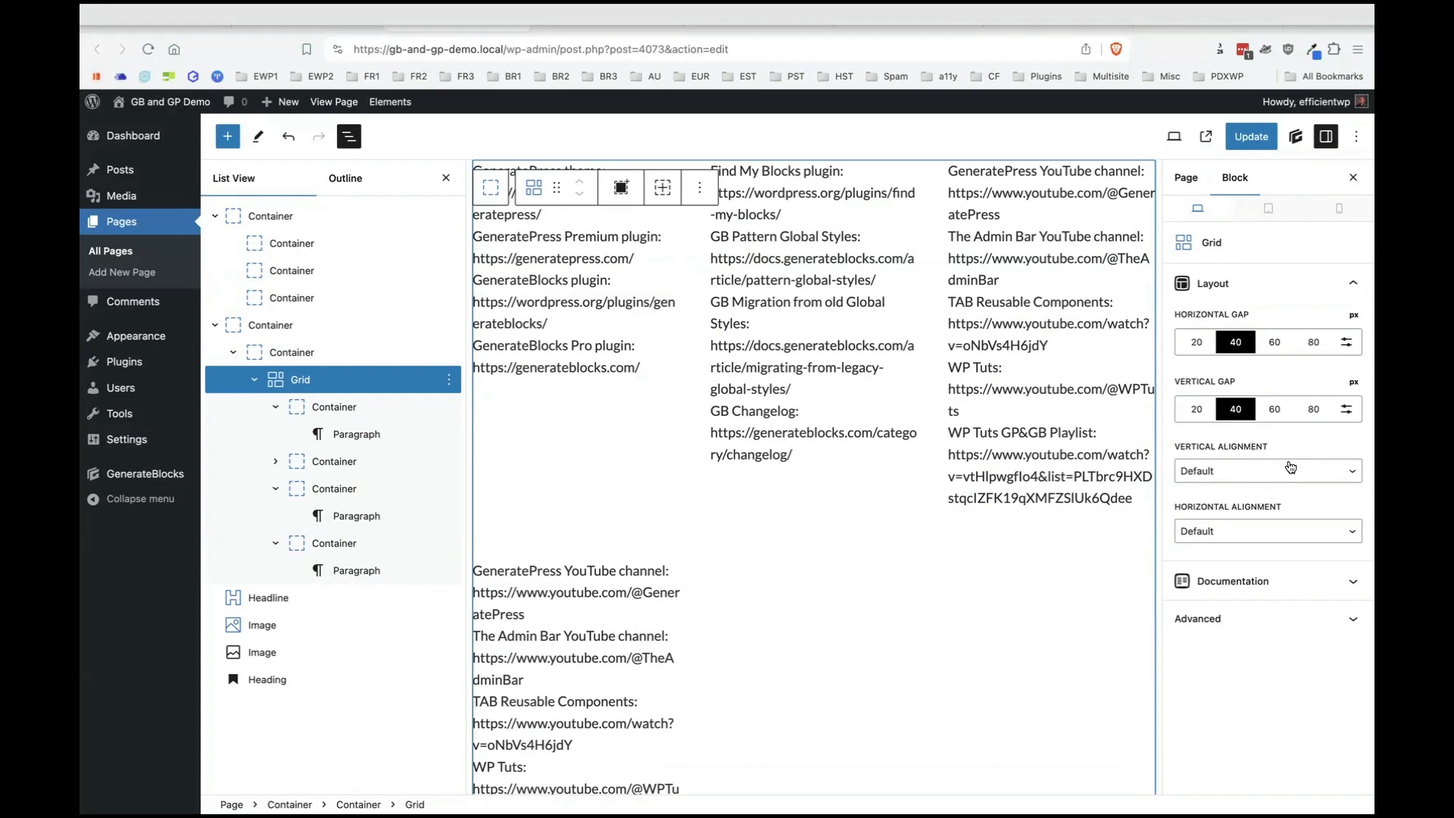
pyautogui.click(1347, 342)
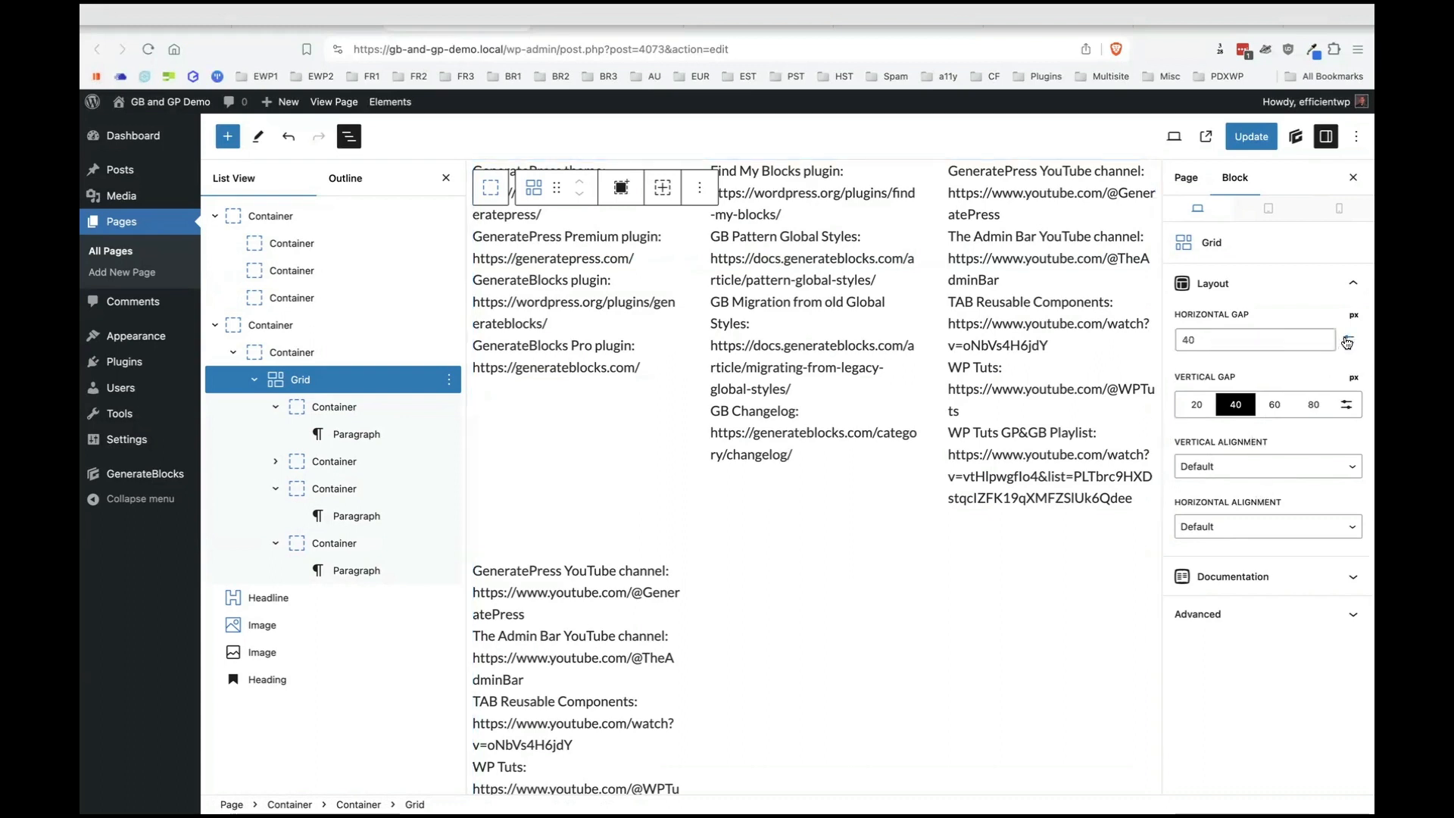
pyautogui.click(1346, 342)
pyautogui.scroll(3, 894, 469)
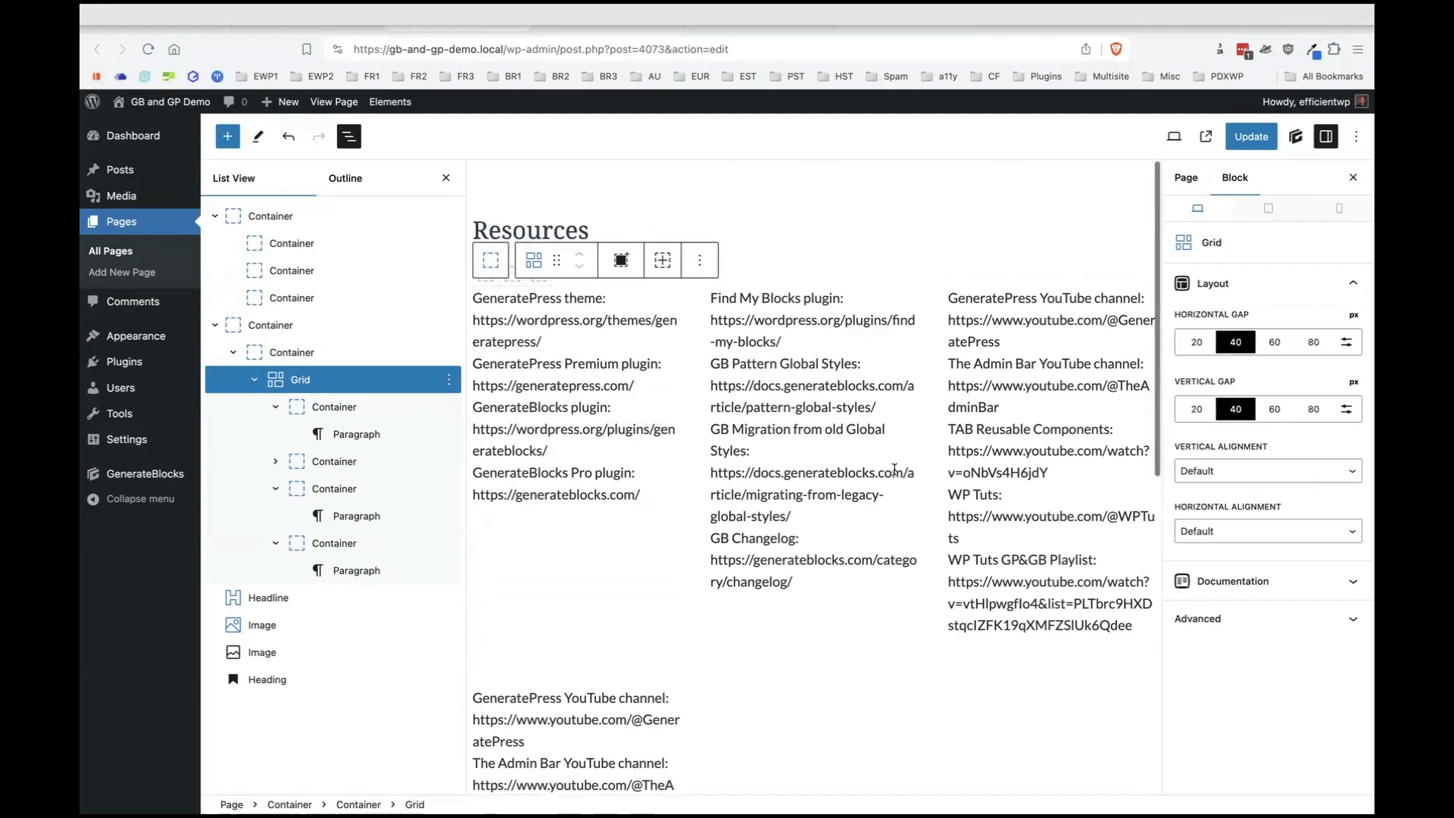
# Look through the layout, sizing, spacing and background settings of the Grid's first Container.
pyautogui.click(327, 410)
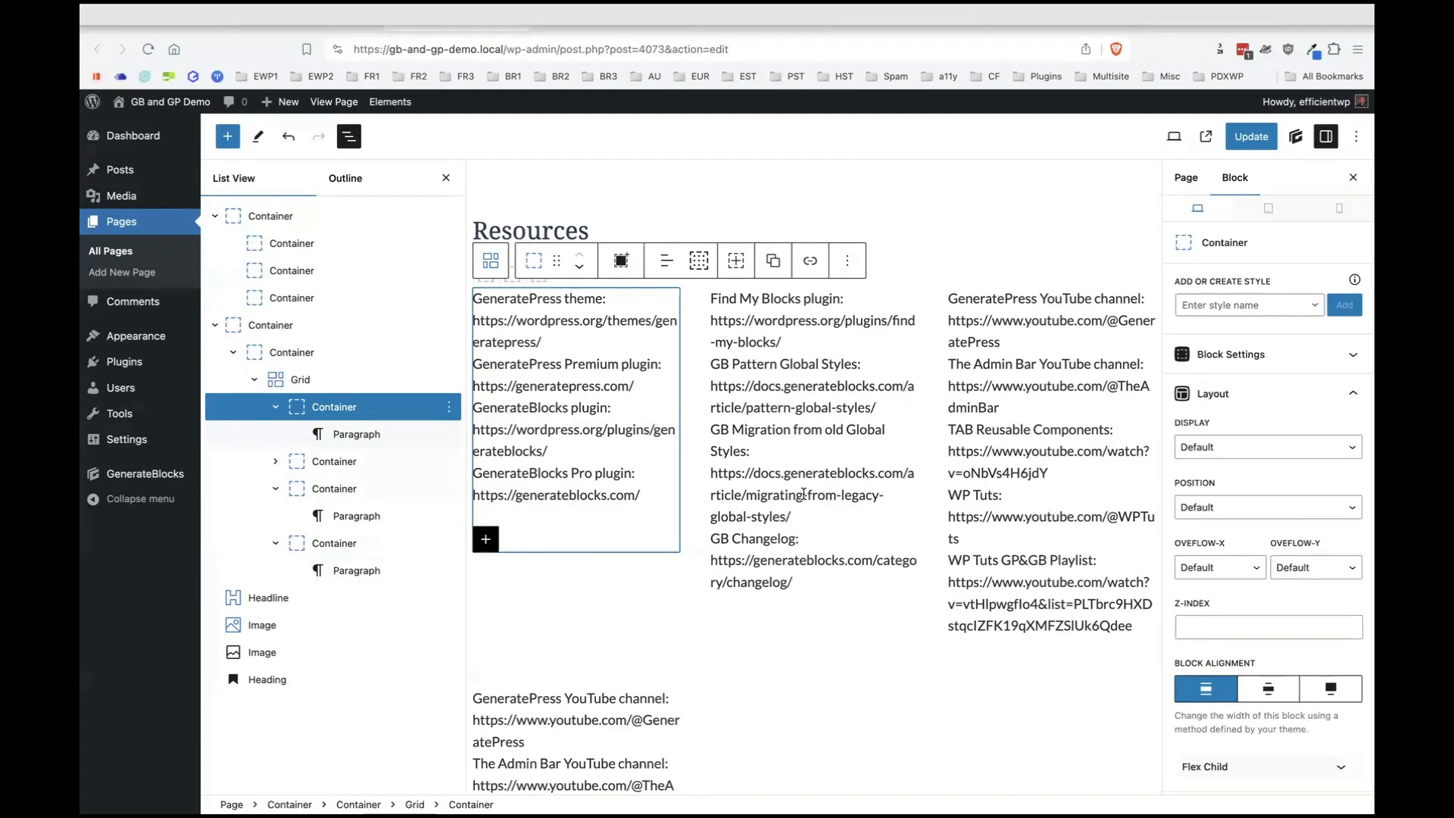
pyautogui.scroll(-1, 1205, 587)
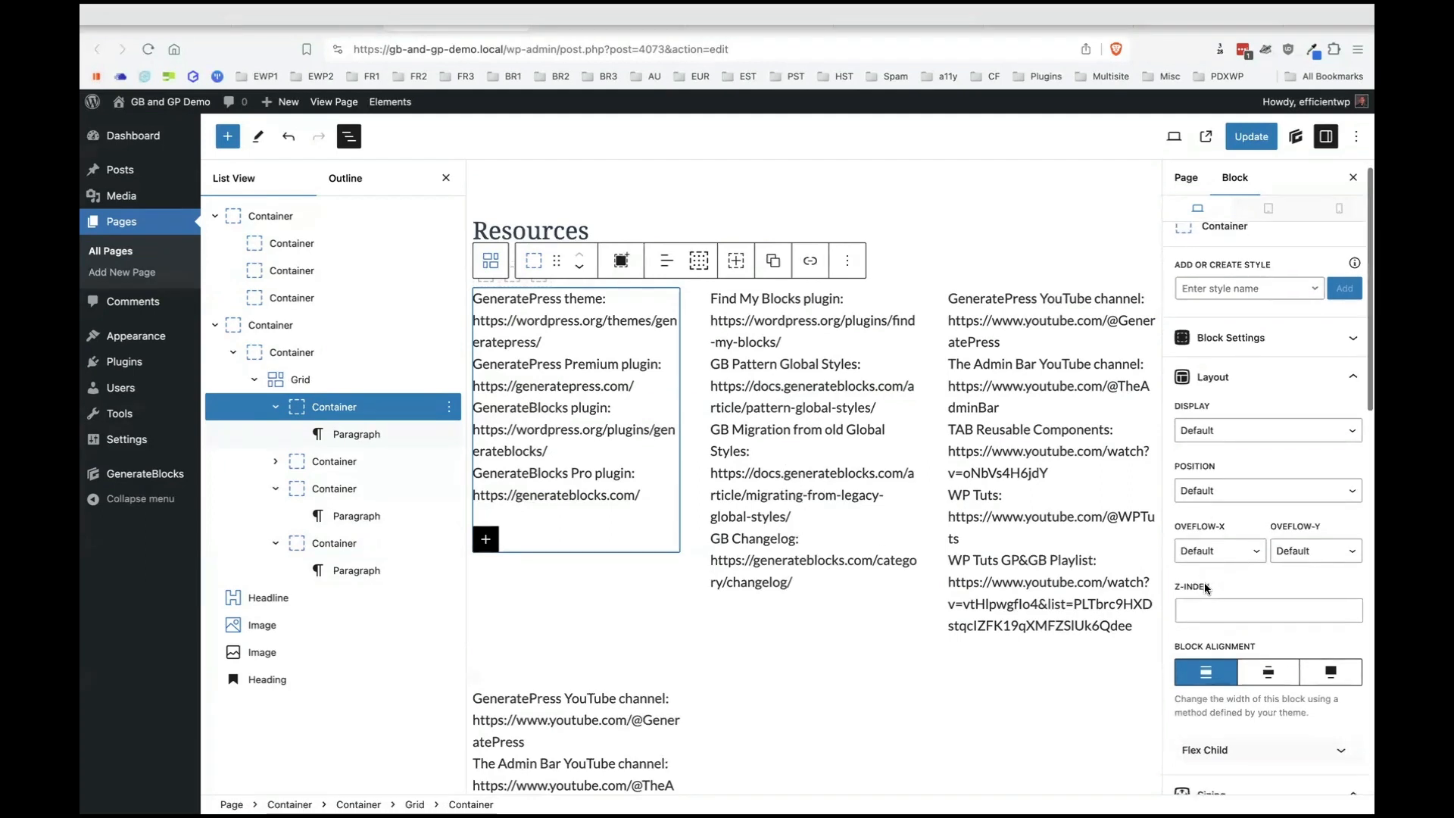
pyautogui.scroll(-3, 1206, 587)
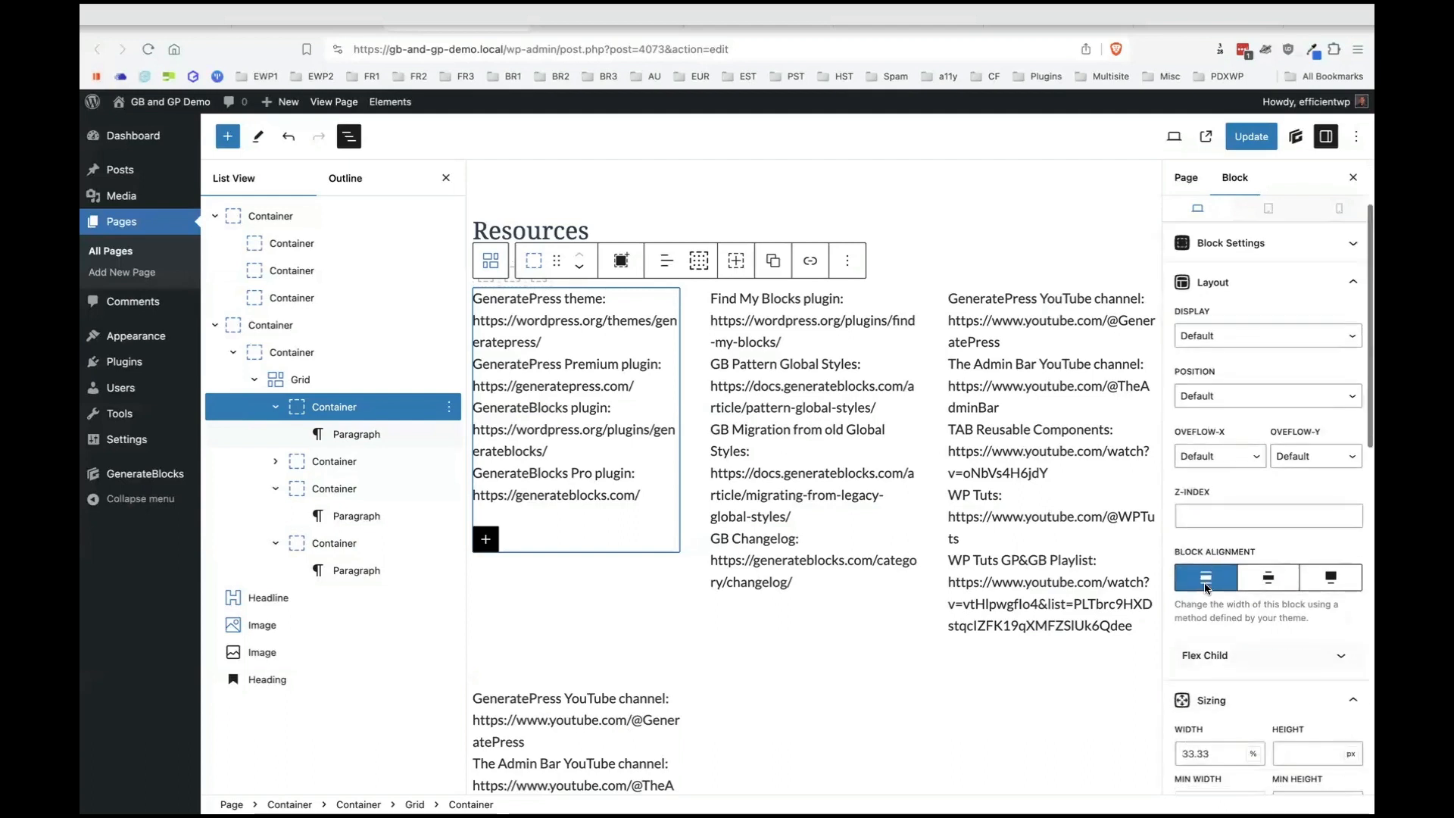
pyautogui.scroll(-5, 1204, 455)
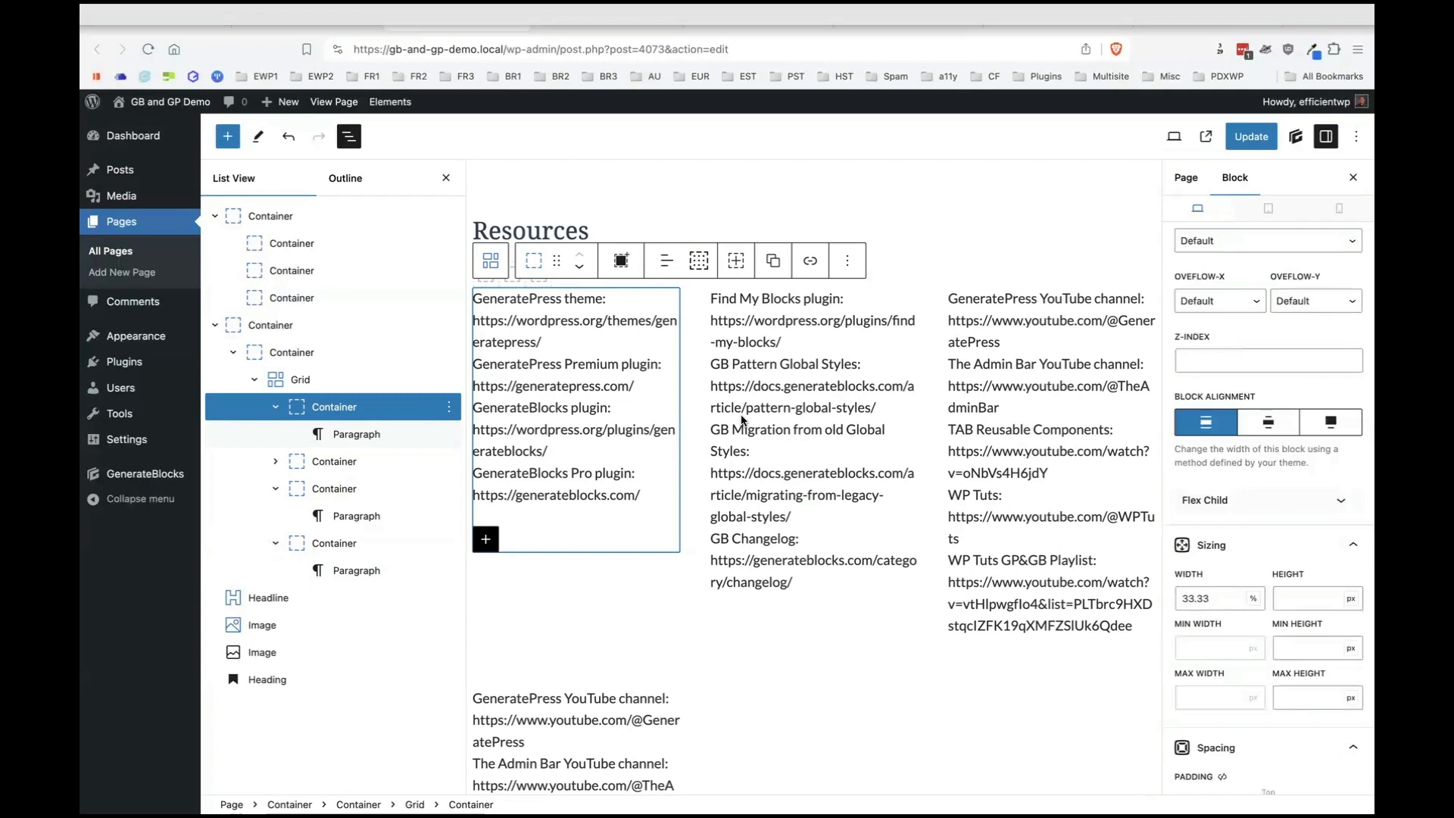
pyautogui.scroll(-3, 1196, 609)
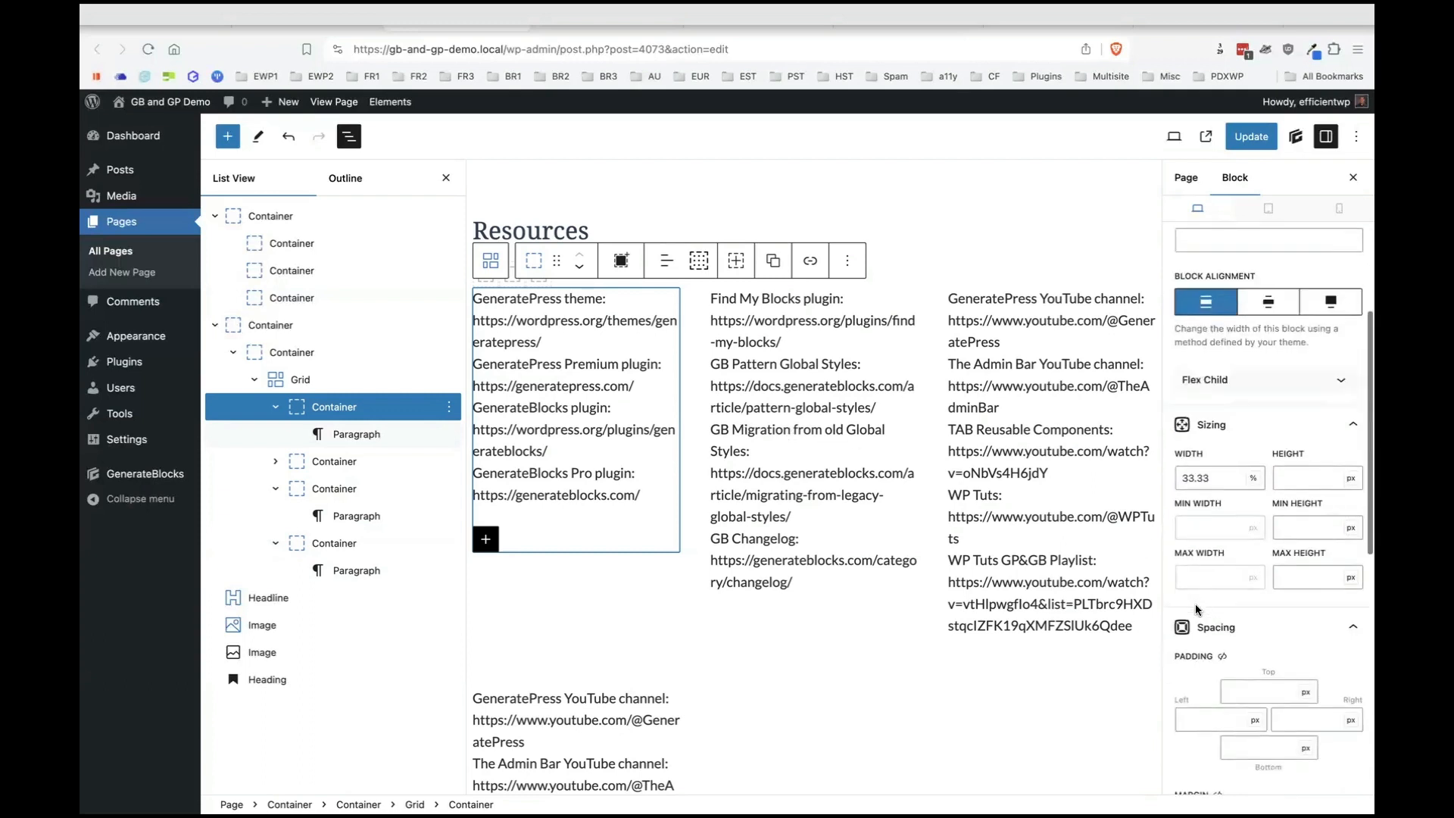
pyautogui.scroll(-3, 1196, 609)
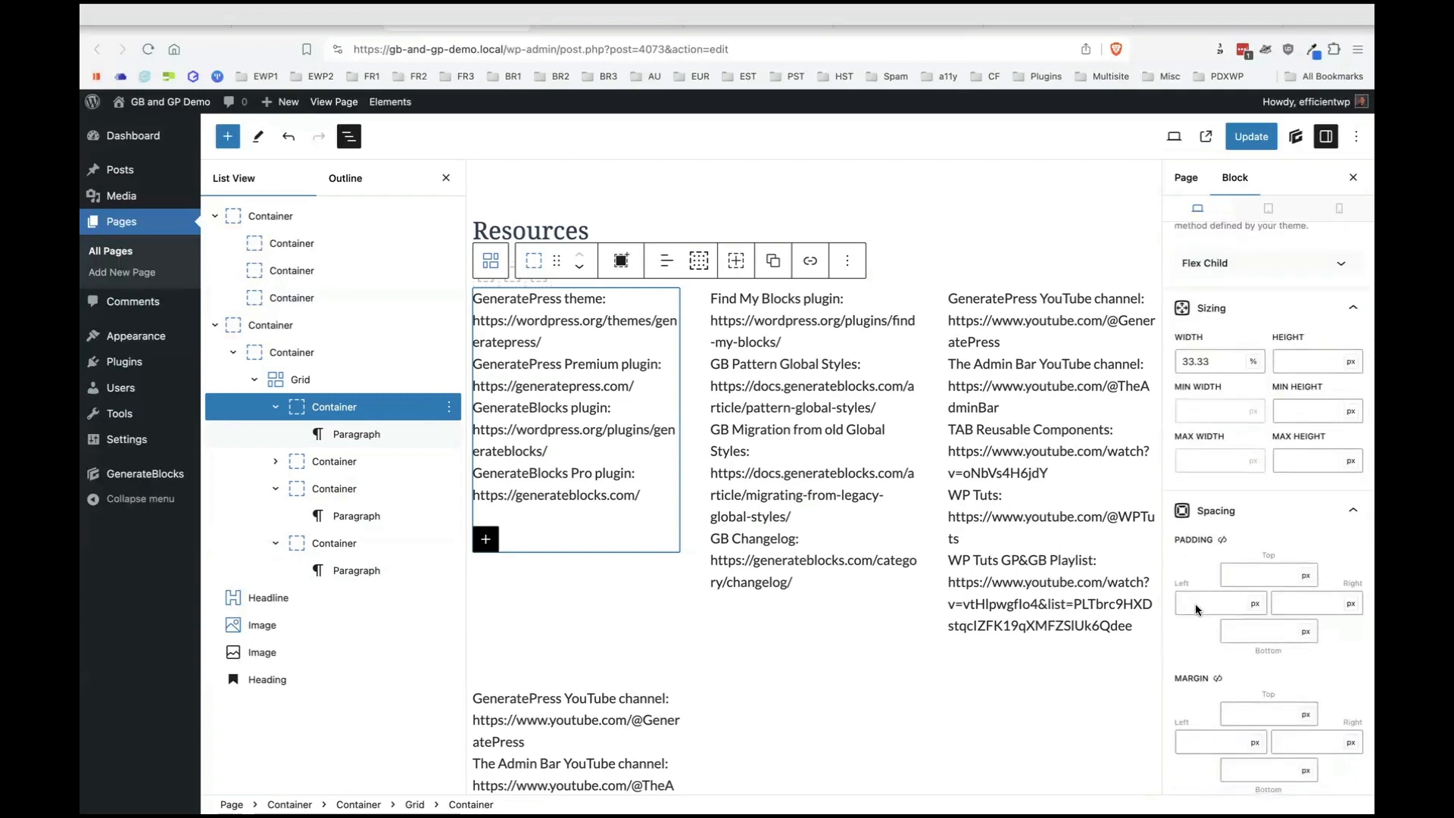
pyautogui.scroll(-10, 1196, 609)
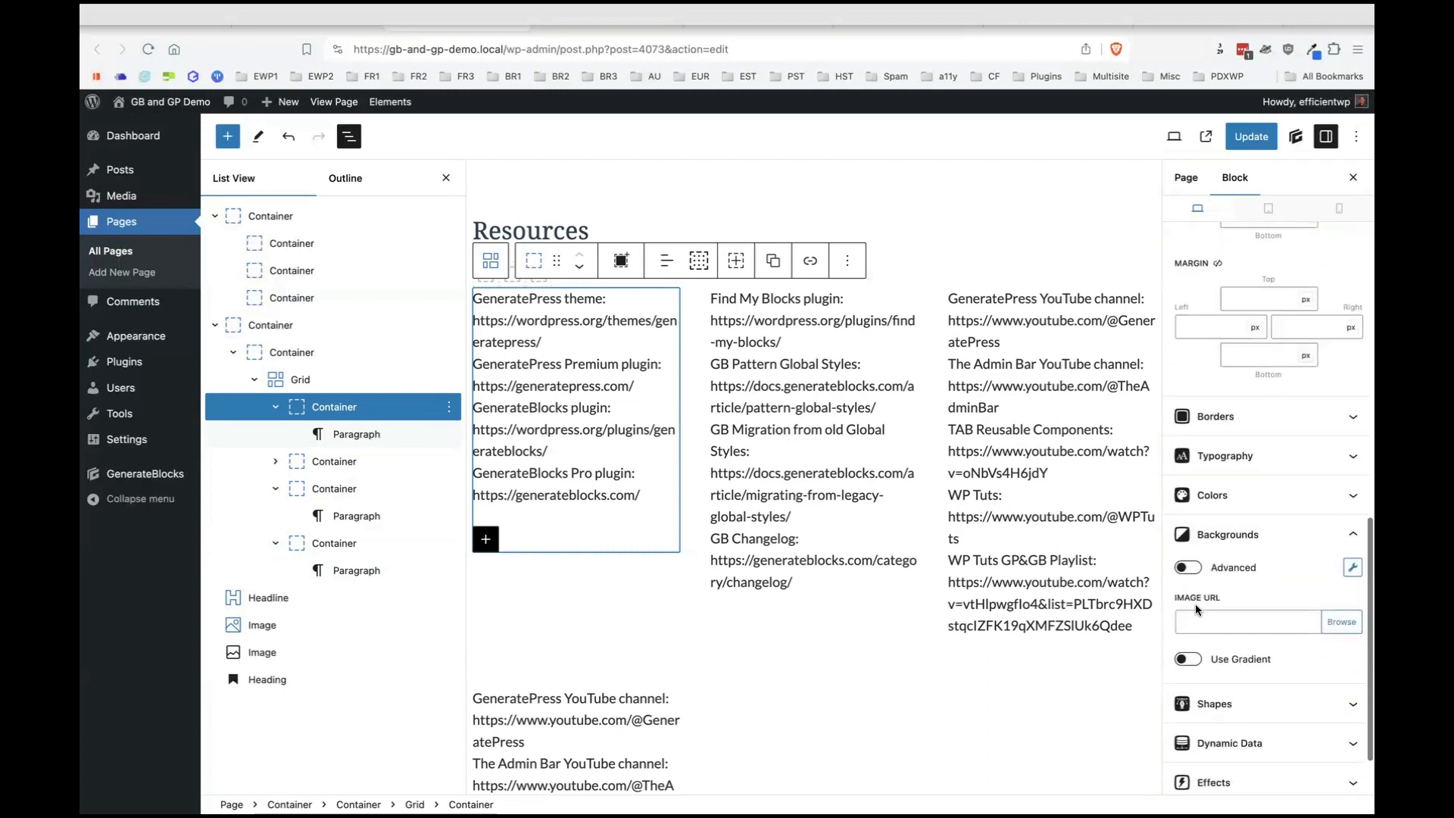
pyautogui.scroll(15, 1197, 609)
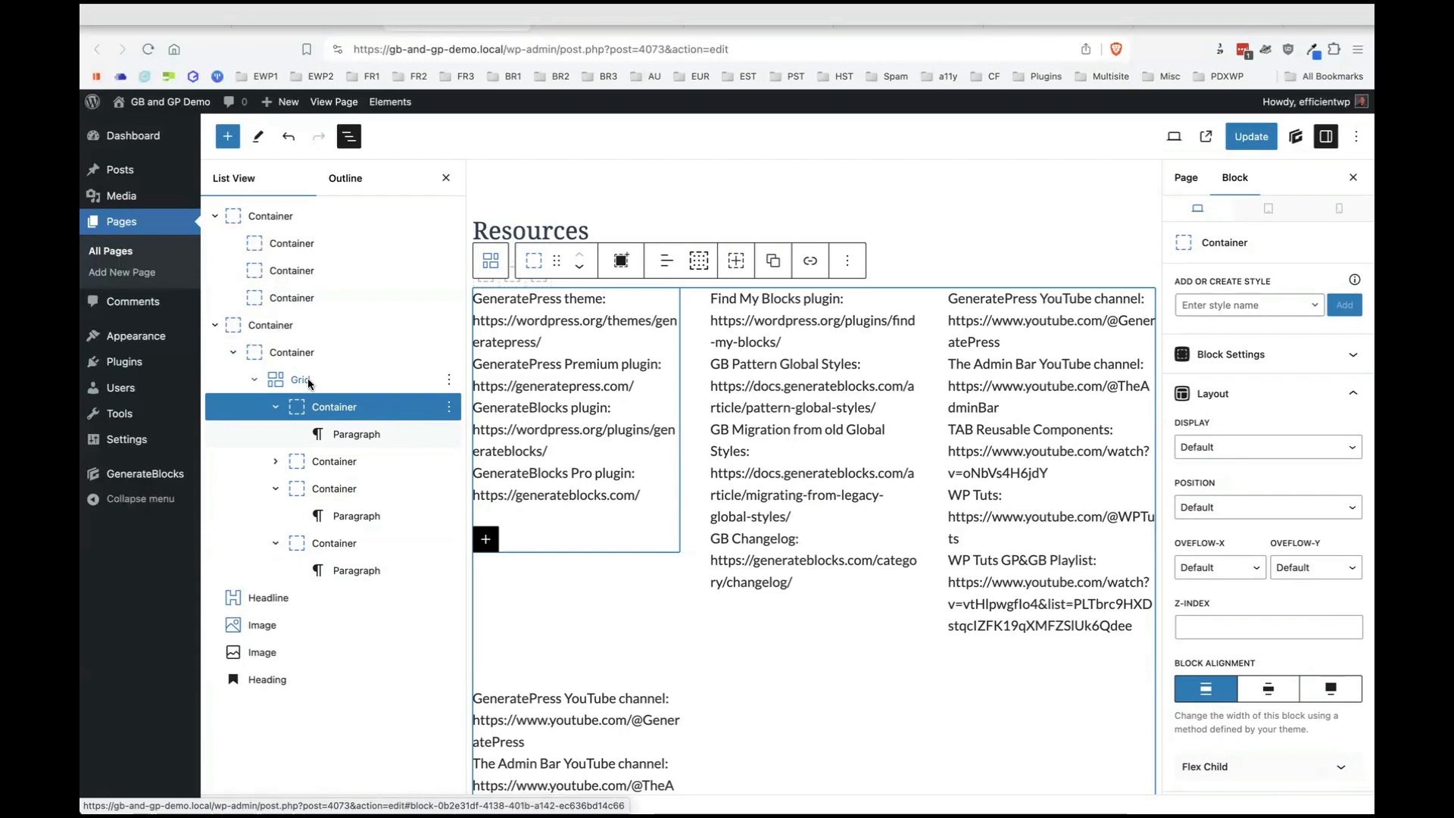
# Expand the Flex Child settings of the Grid's first Container.
pyautogui.scroll(-5, 1256, 594)
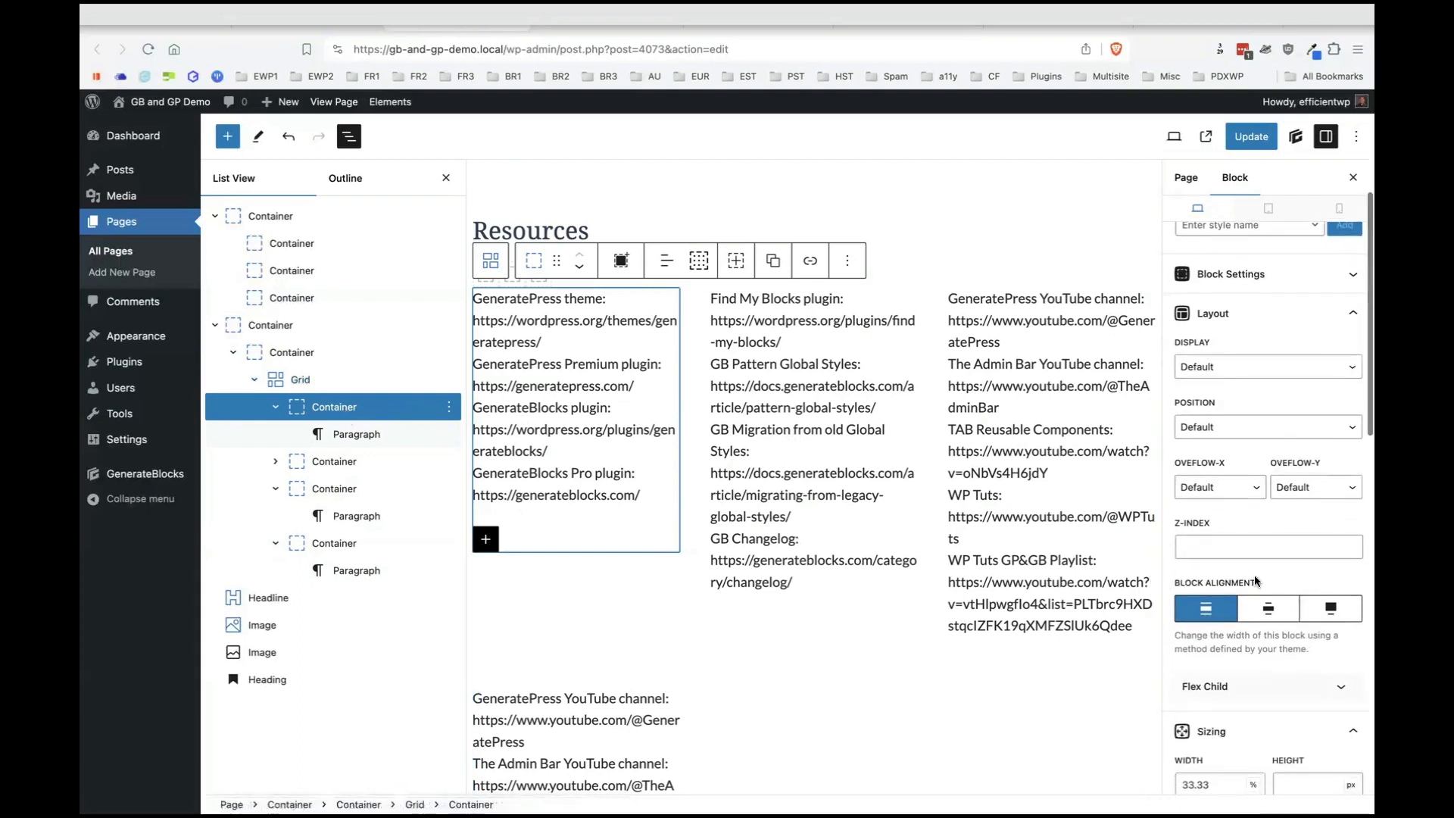
pyautogui.scroll(-1, 1257, 587)
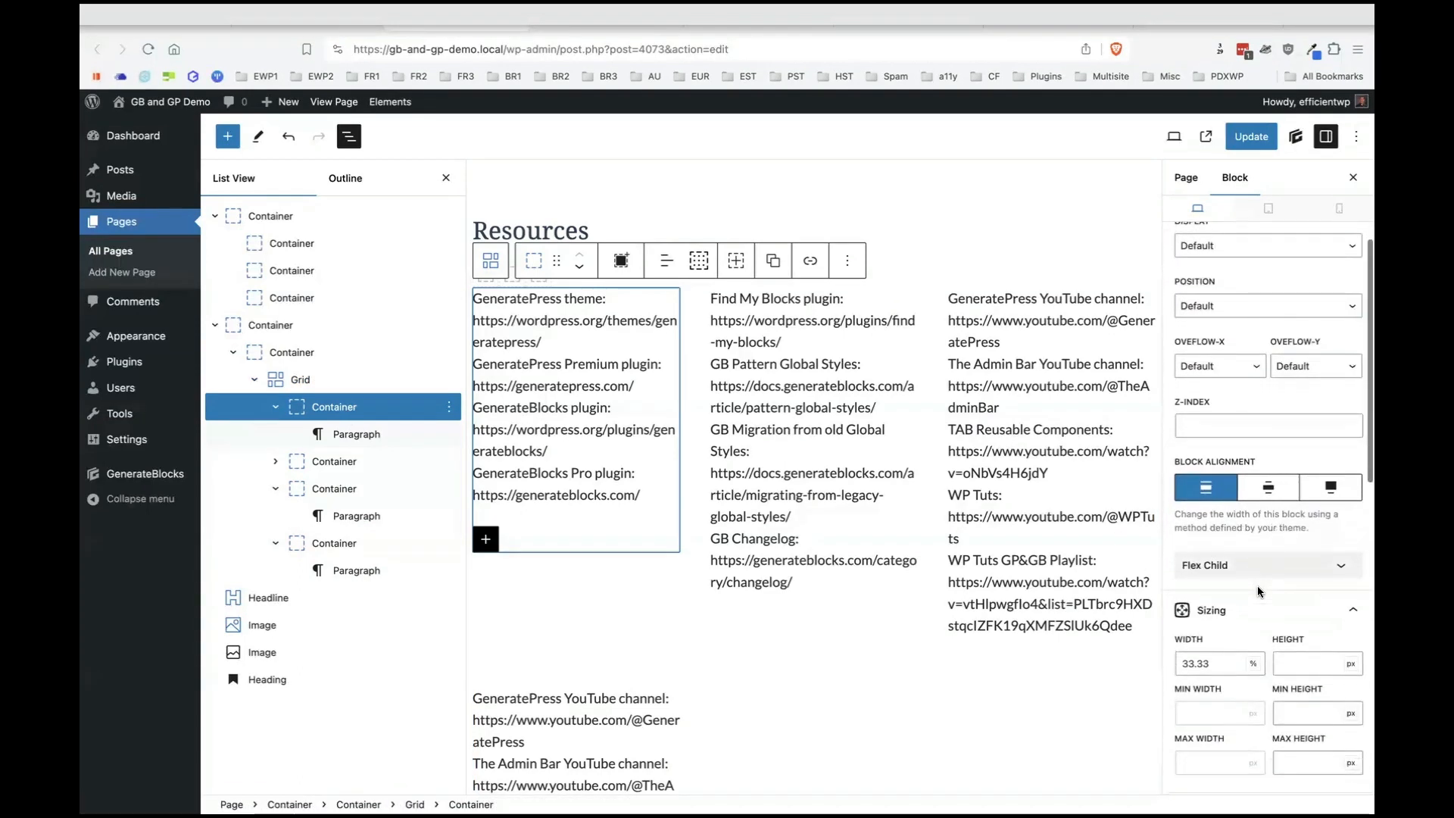
pyautogui.click(1290, 561)
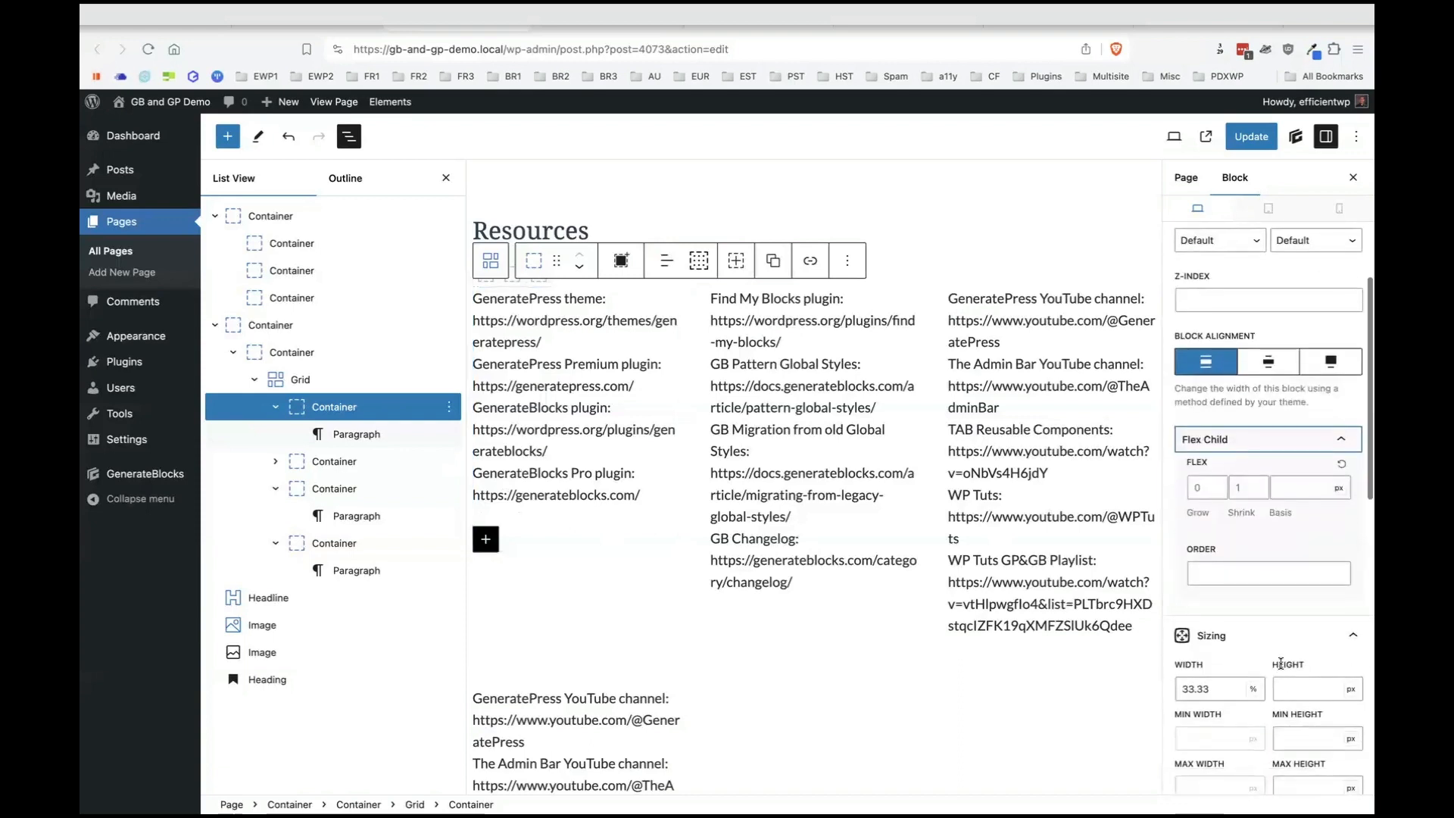
# Set the flex child order of the Grid's first Container to 4 and check where the column moves.
pyautogui.click(1259, 576)
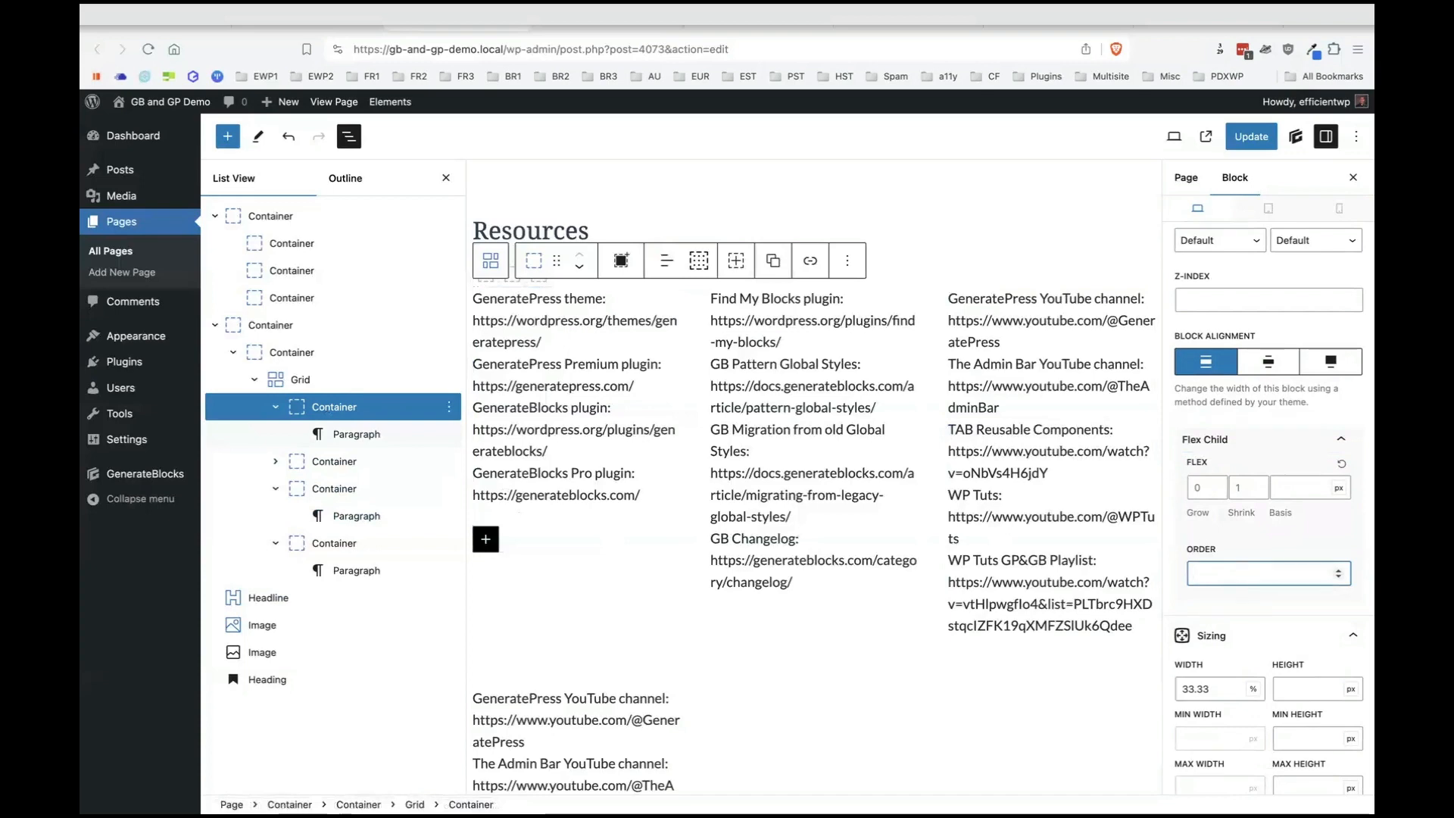
pyautogui.write('4')
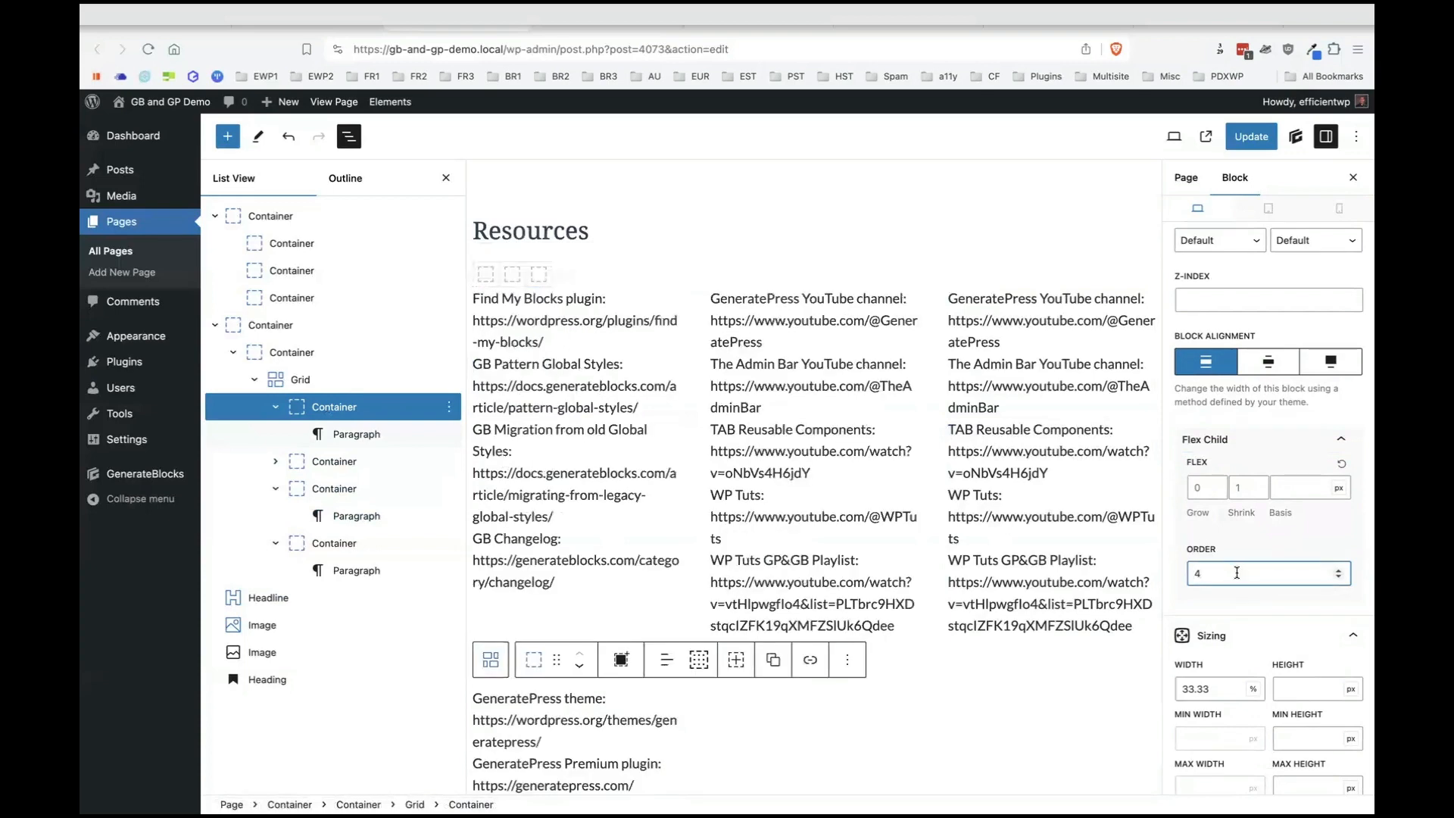
pyautogui.press('BackSpace')
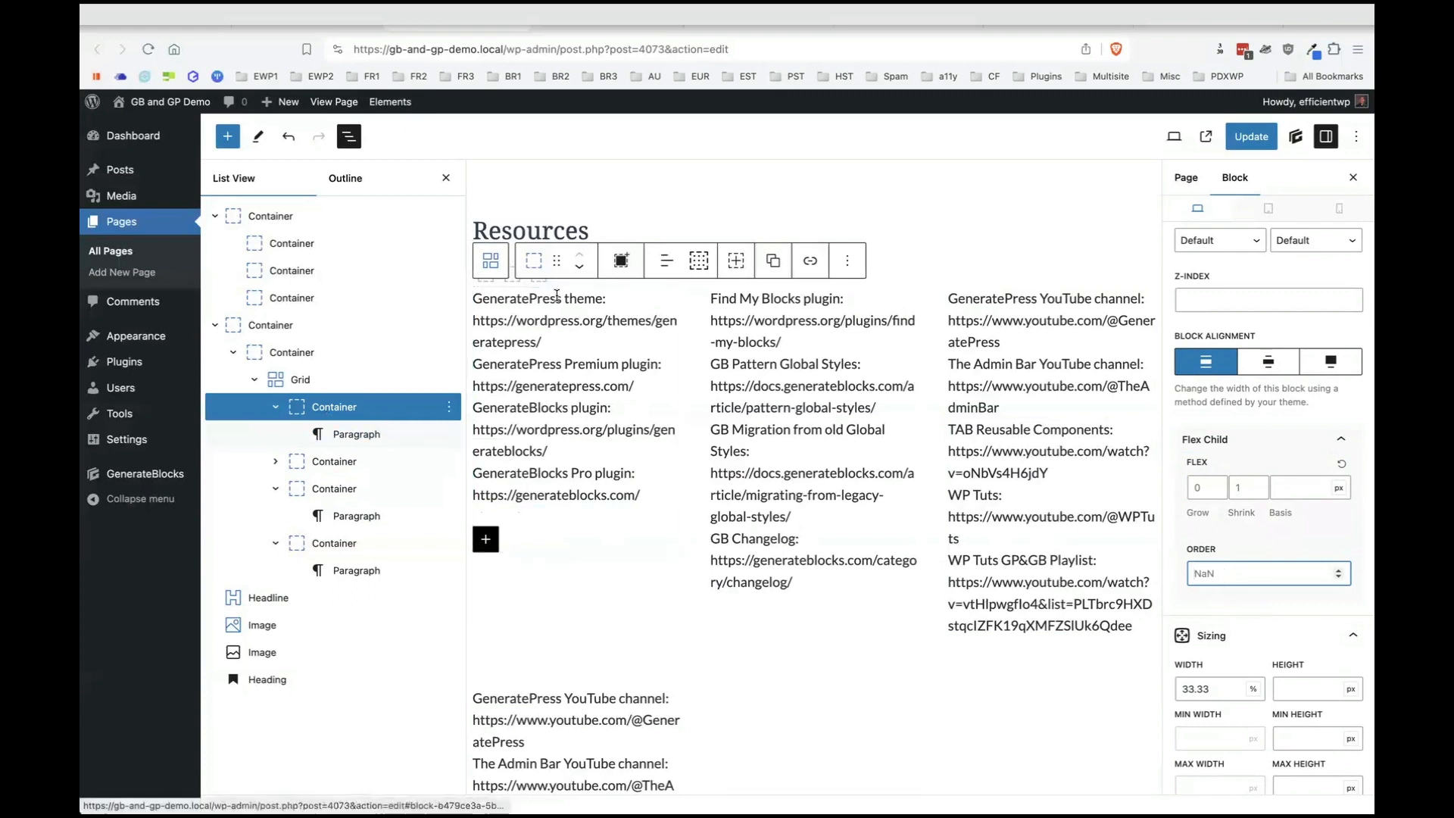
pyautogui.write('4')
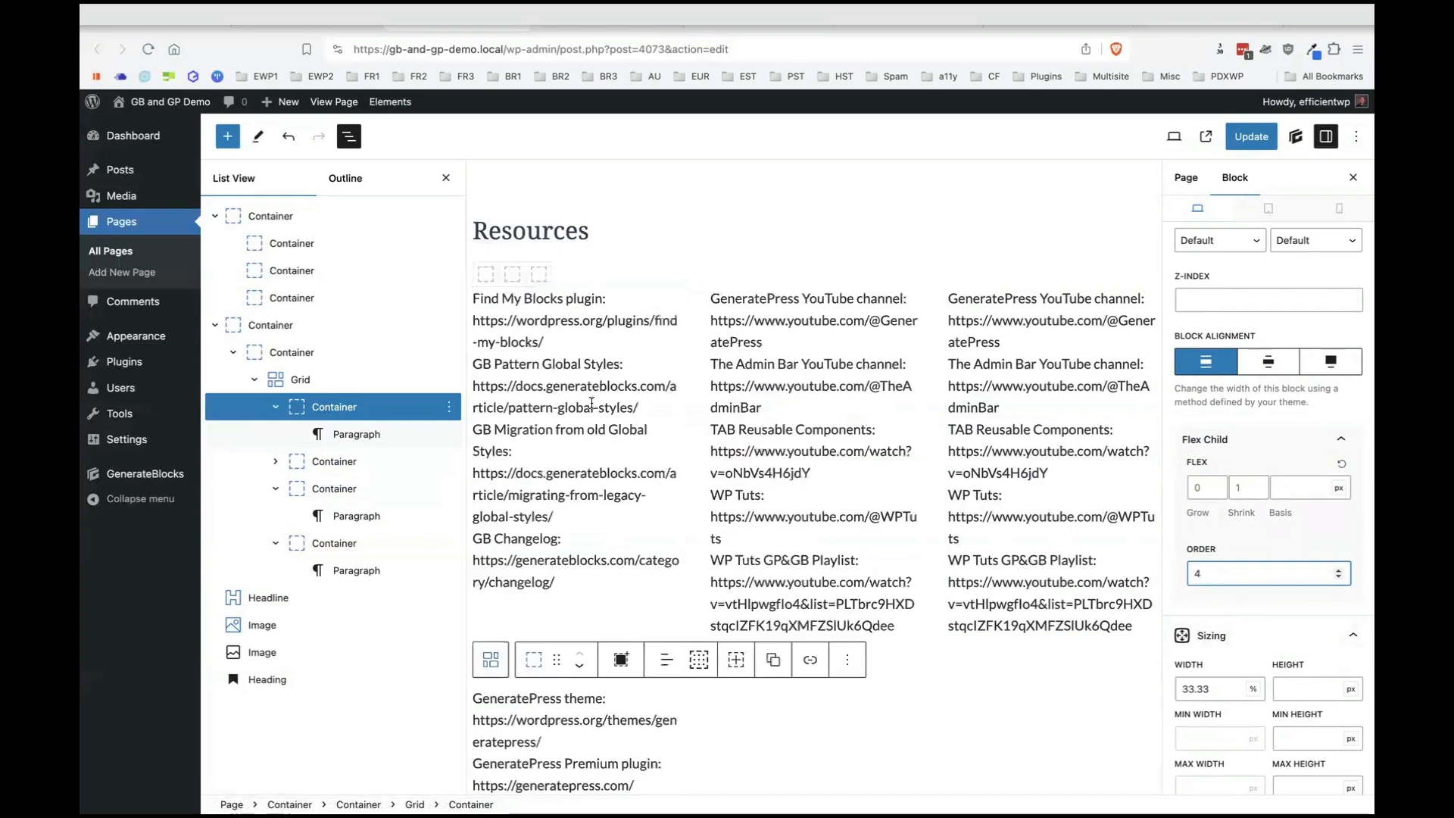
pyautogui.scroll(-1, 659, 540)
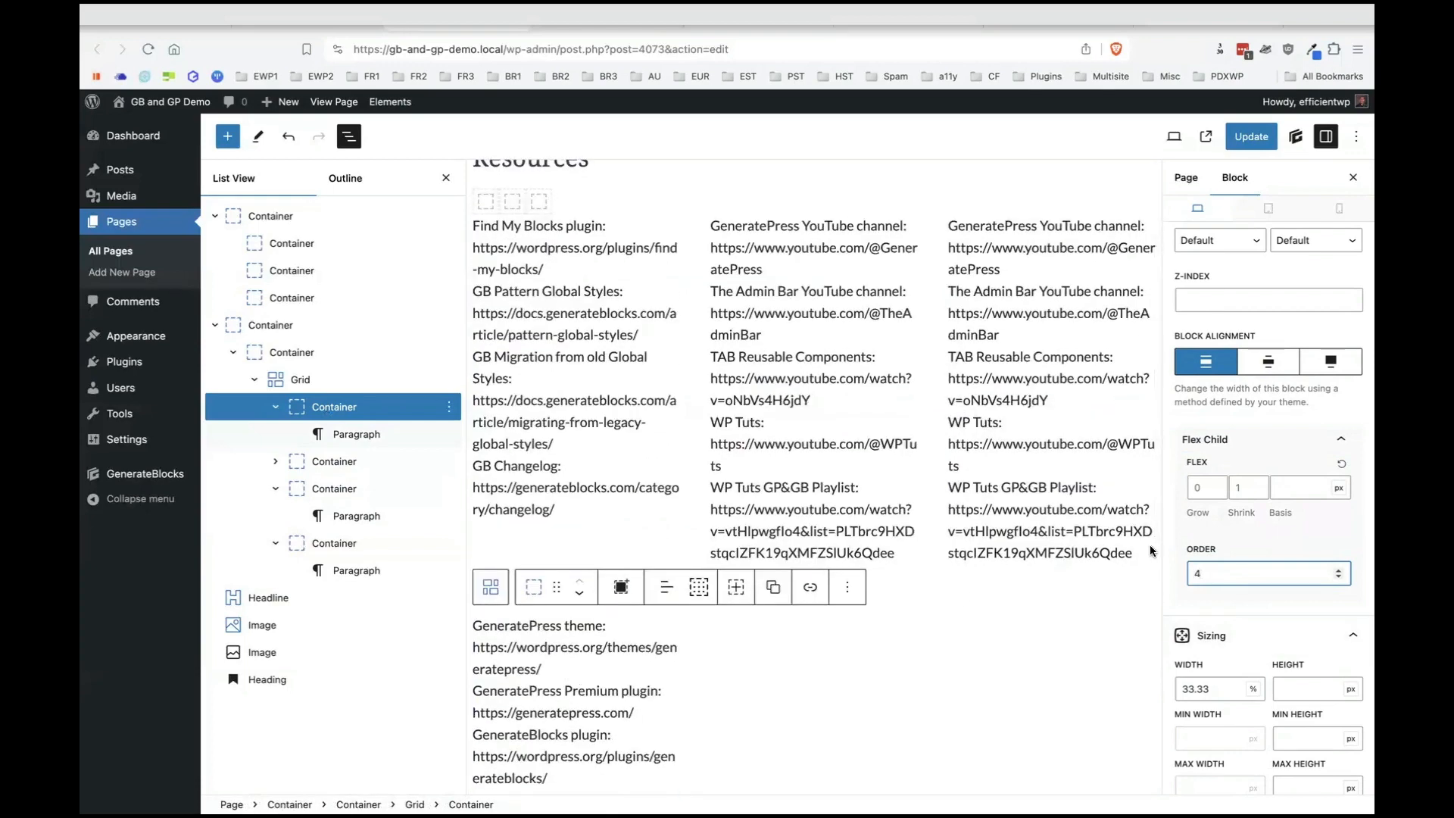
pyautogui.scroll(2, 1274, 547)
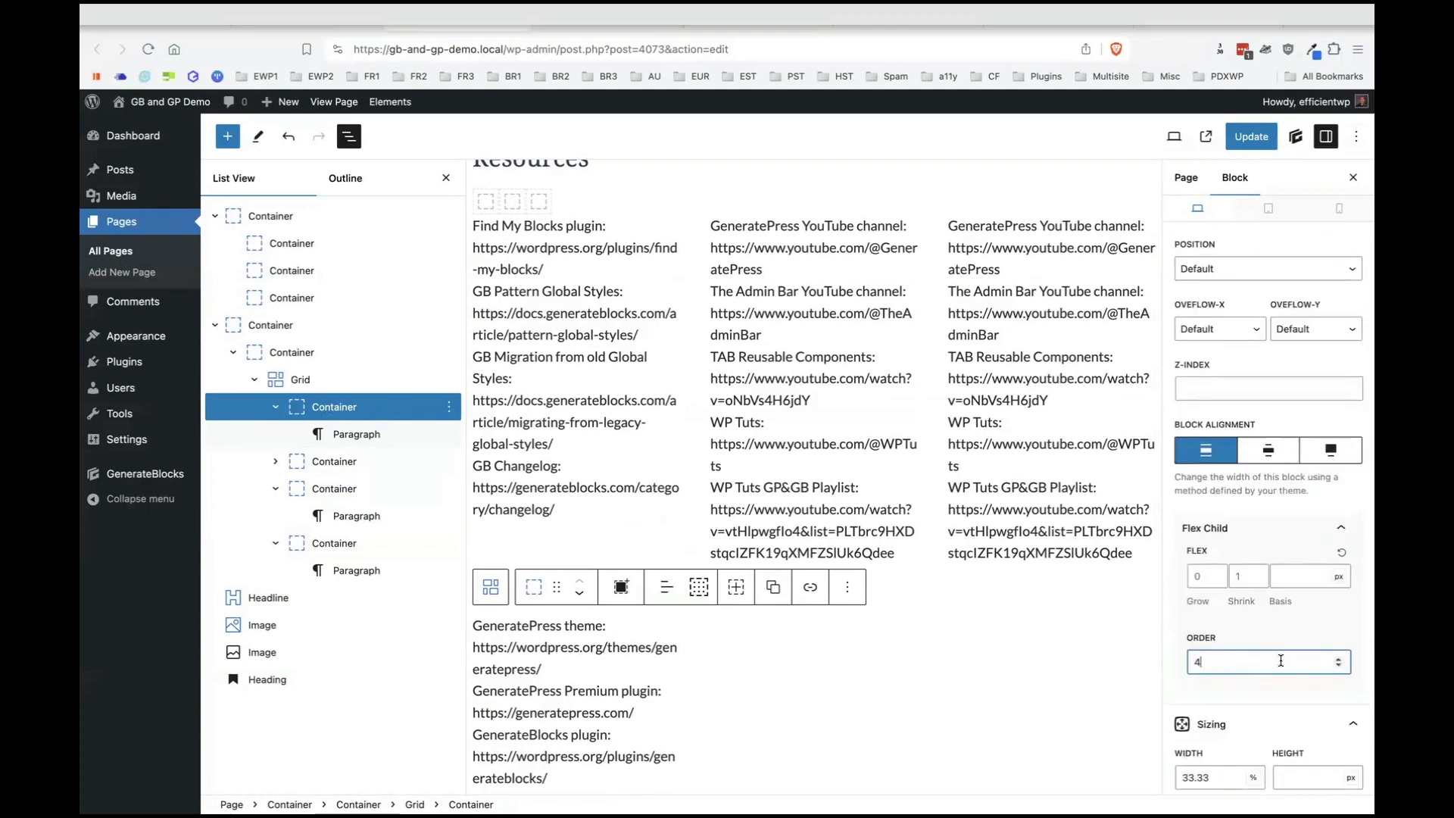
# Set the flex child order of the Grid's first Container to 0.
pyautogui.moveTo(1254, 661); pyautogui.dragTo(1156, 664)
pyautogui.write('0')
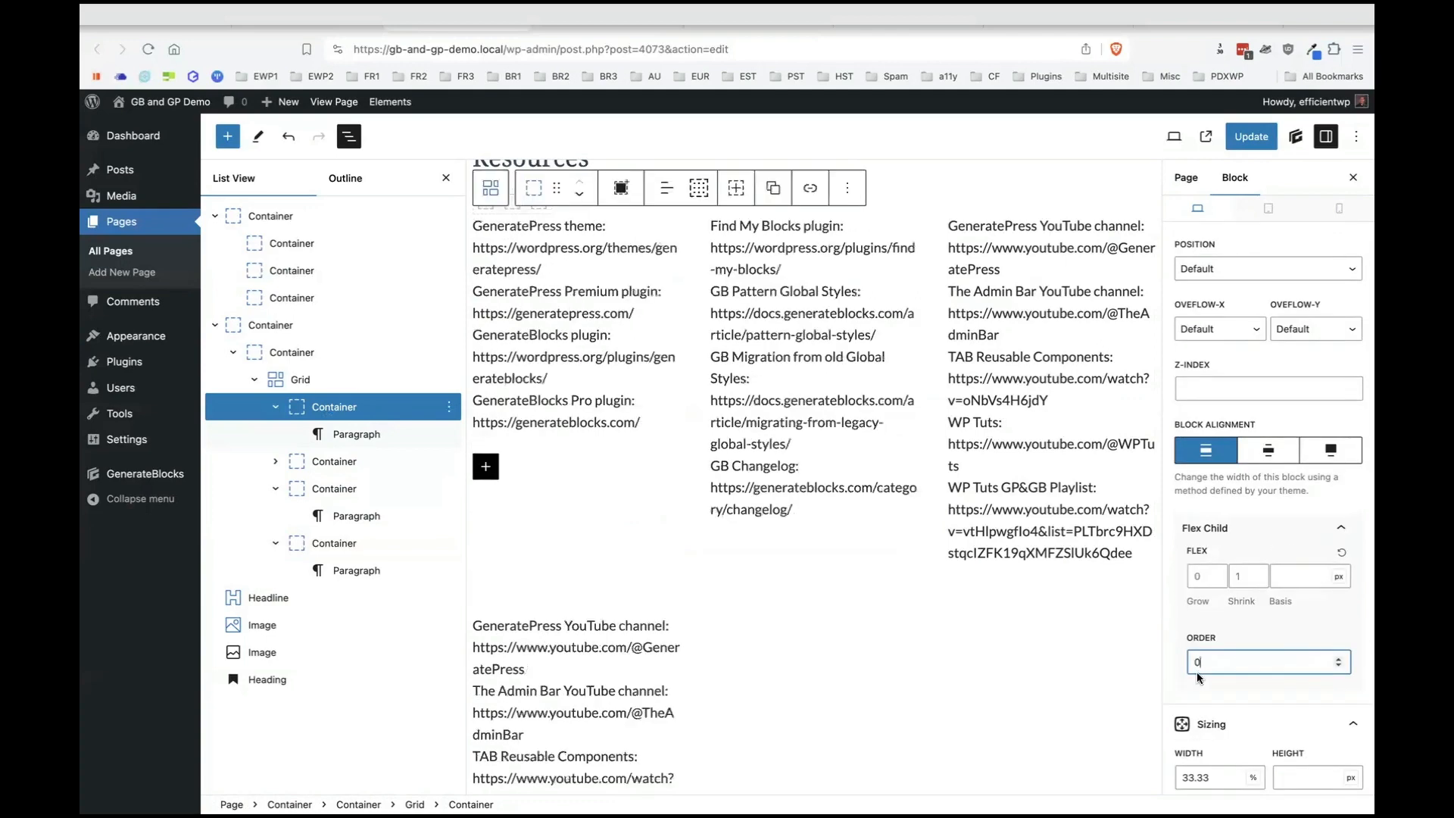
pyautogui.click(1224, 629)
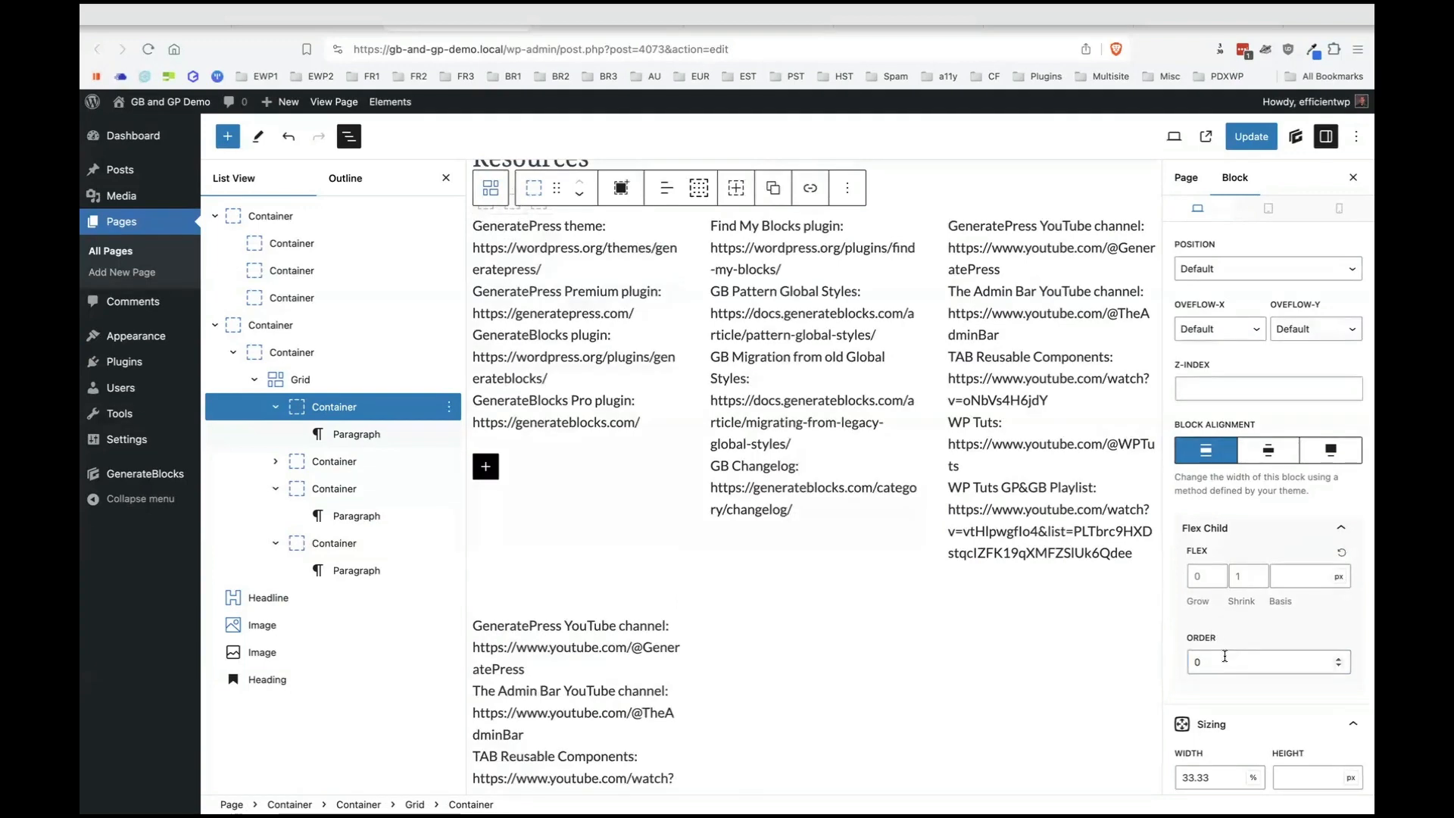
pyautogui.scroll(3, 1225, 656)
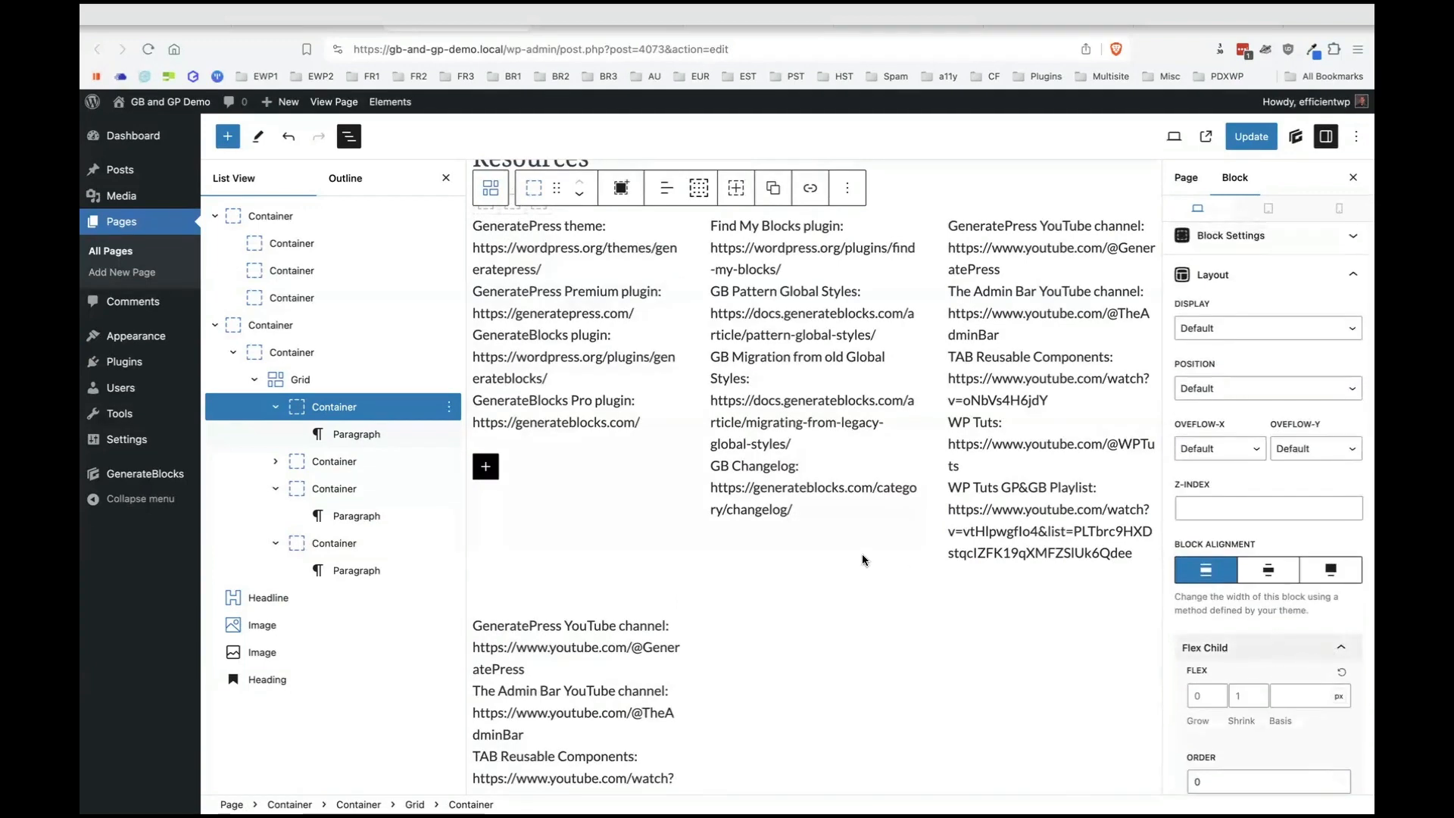
pyautogui.scroll(2, 861, 558)
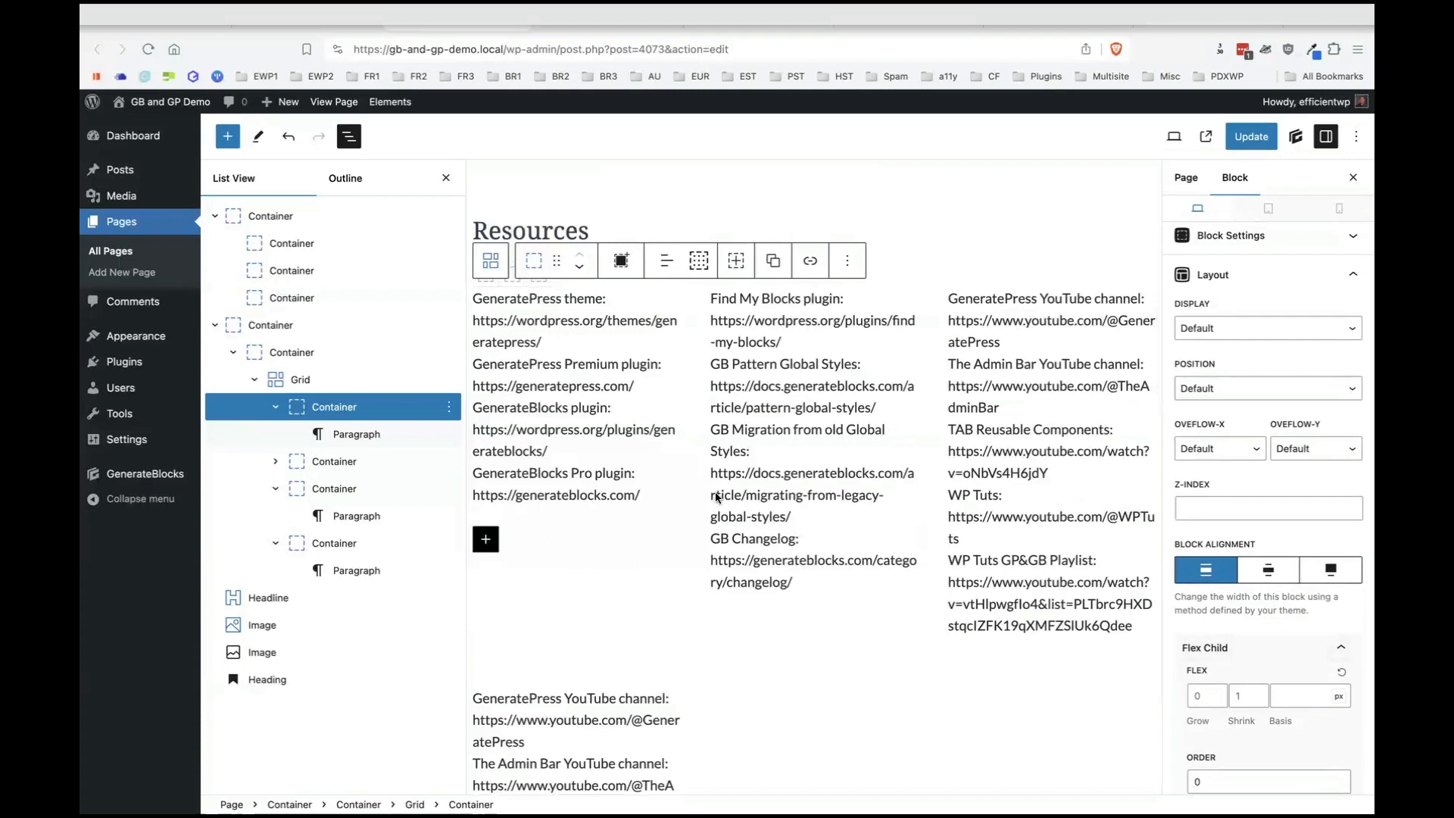
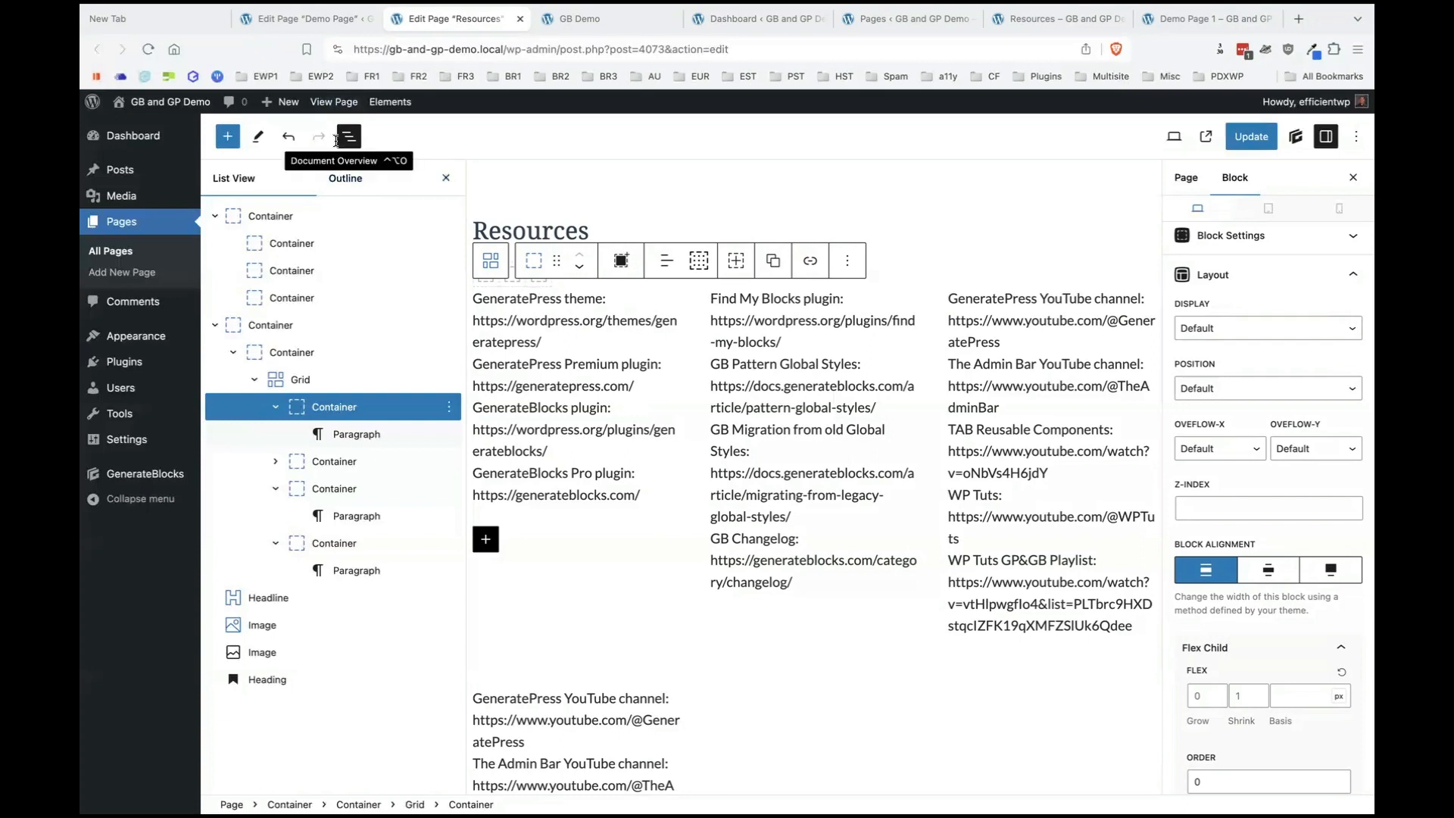
# Browse the saved patterns in the block inserter under the All and My patterns categories.
pyautogui.click(227, 136)
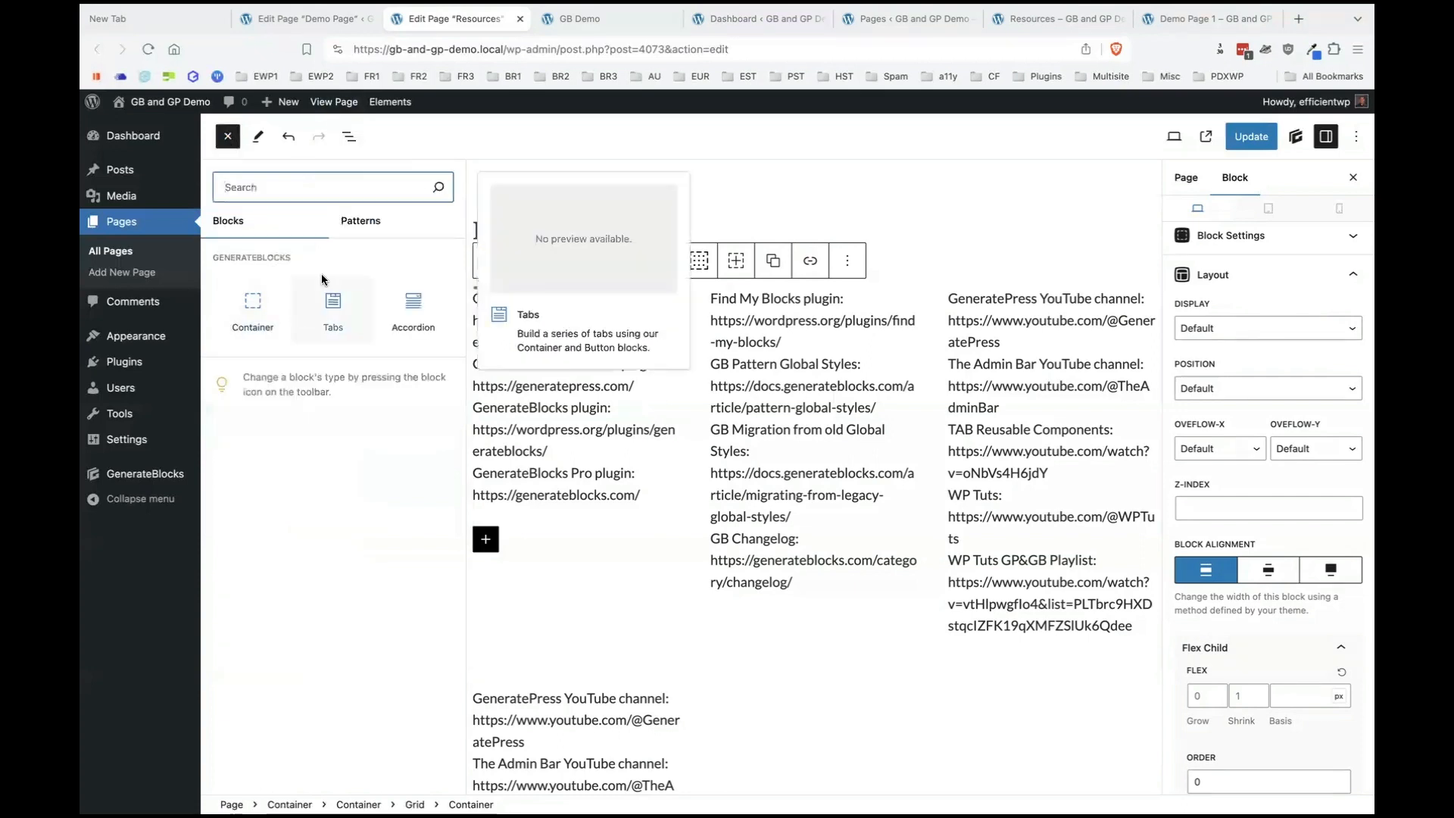
pyautogui.click(359, 219)
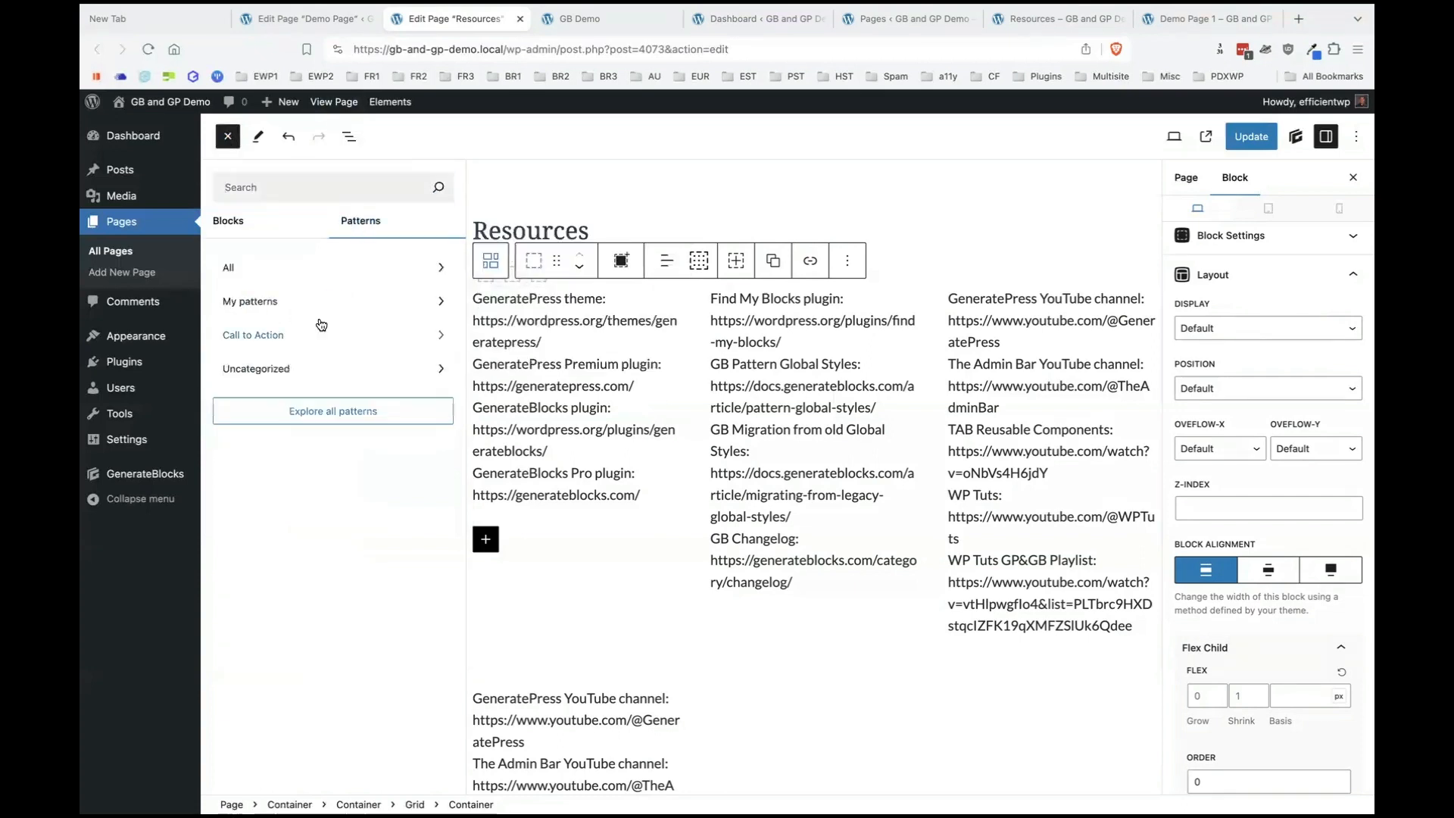
pyautogui.click(268, 281)
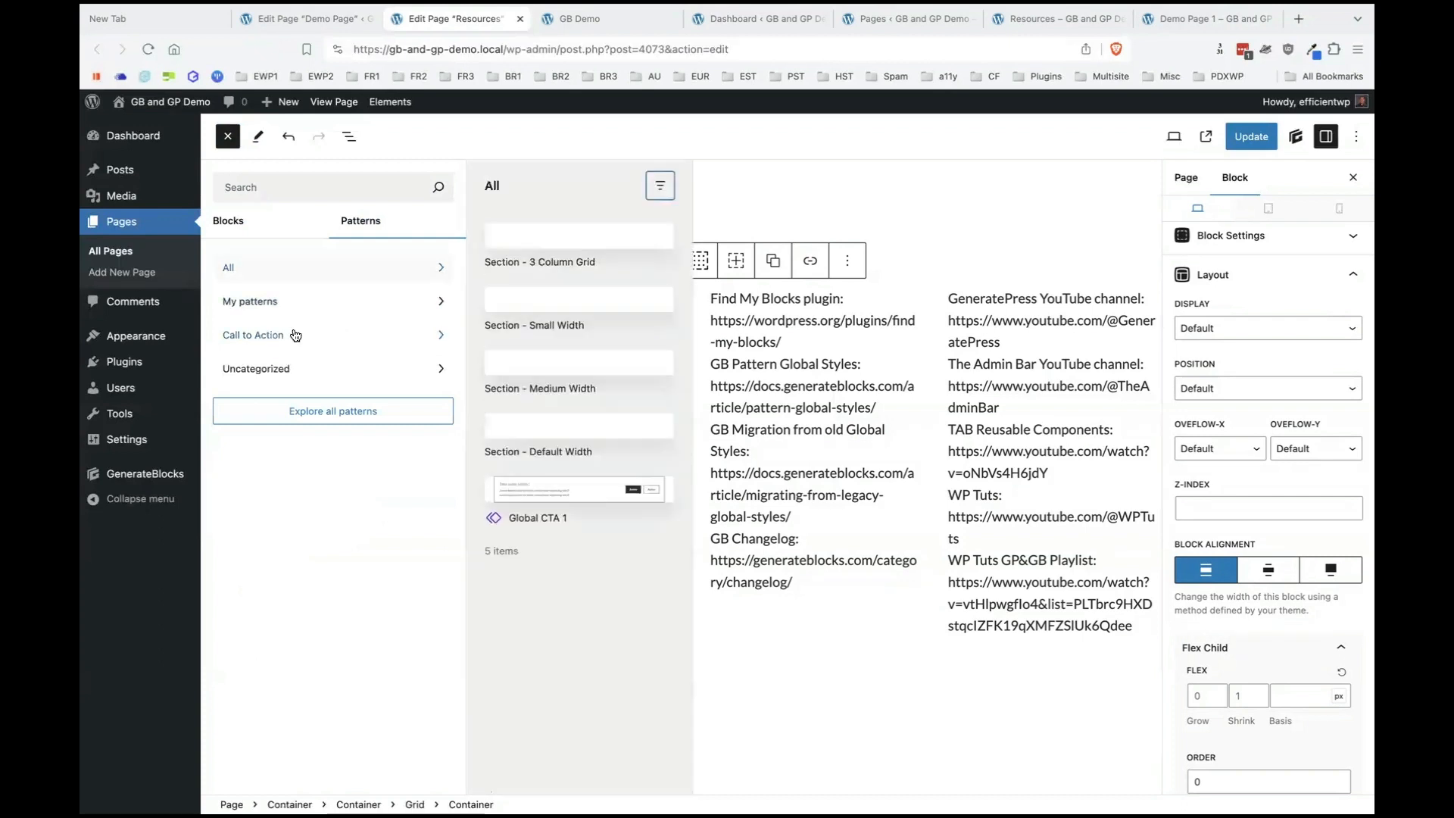
pyautogui.click(329, 317)
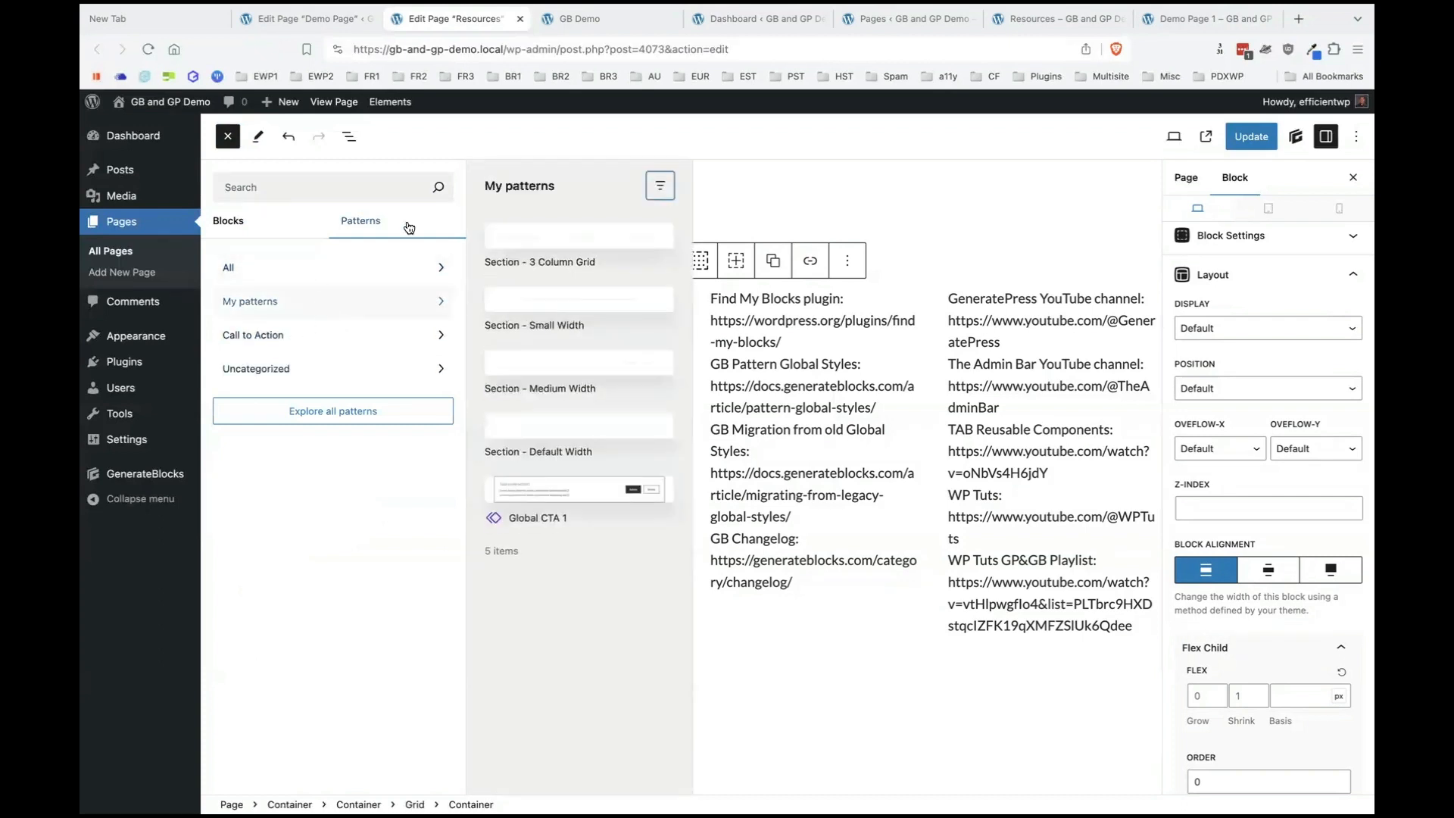
pyautogui.click(291, 273)
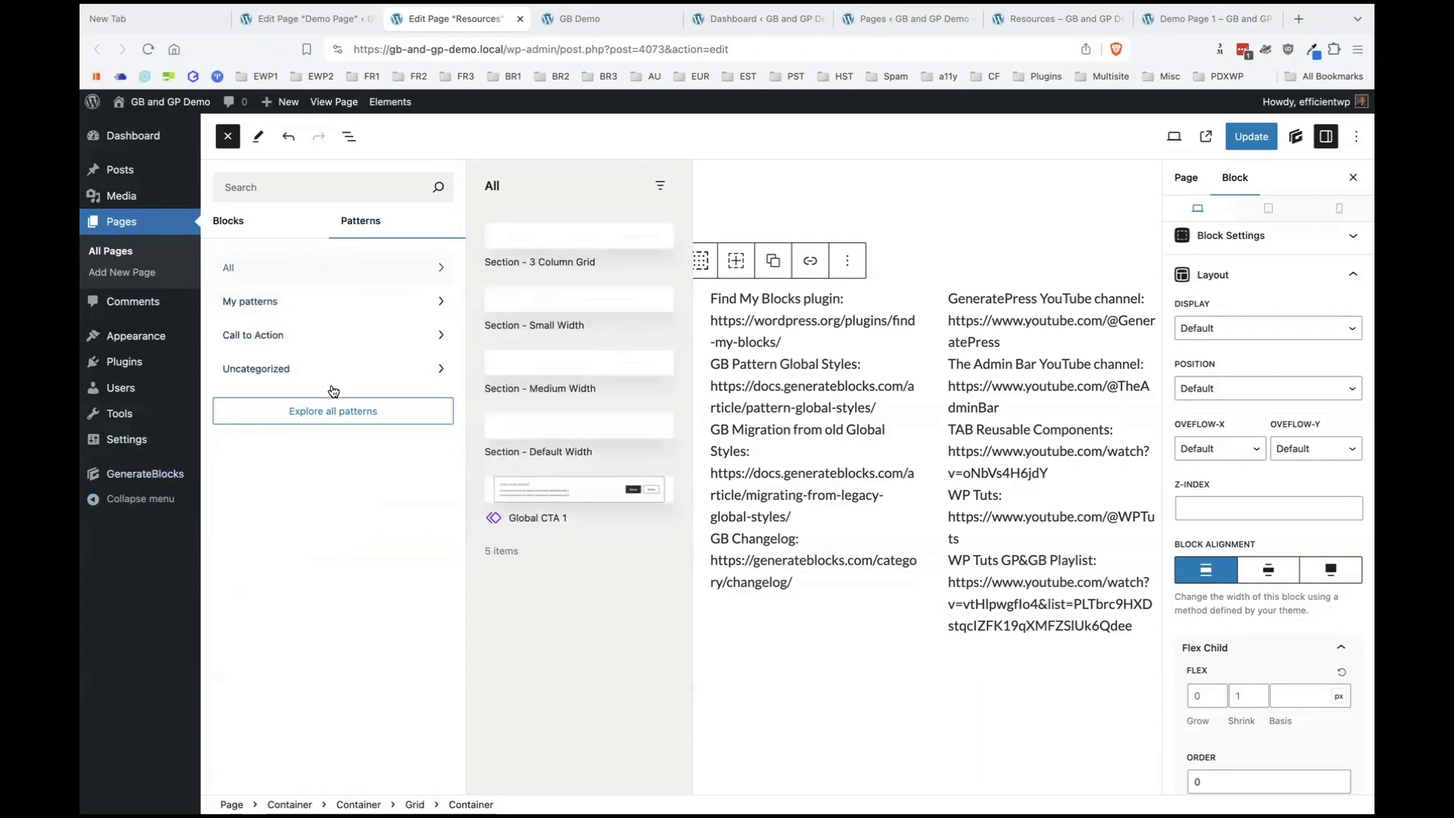
# Look through the My patterns, Call to Action and Uncategorized categories in the full pattern explorer, and close it.
pyautogui.click(342, 418)
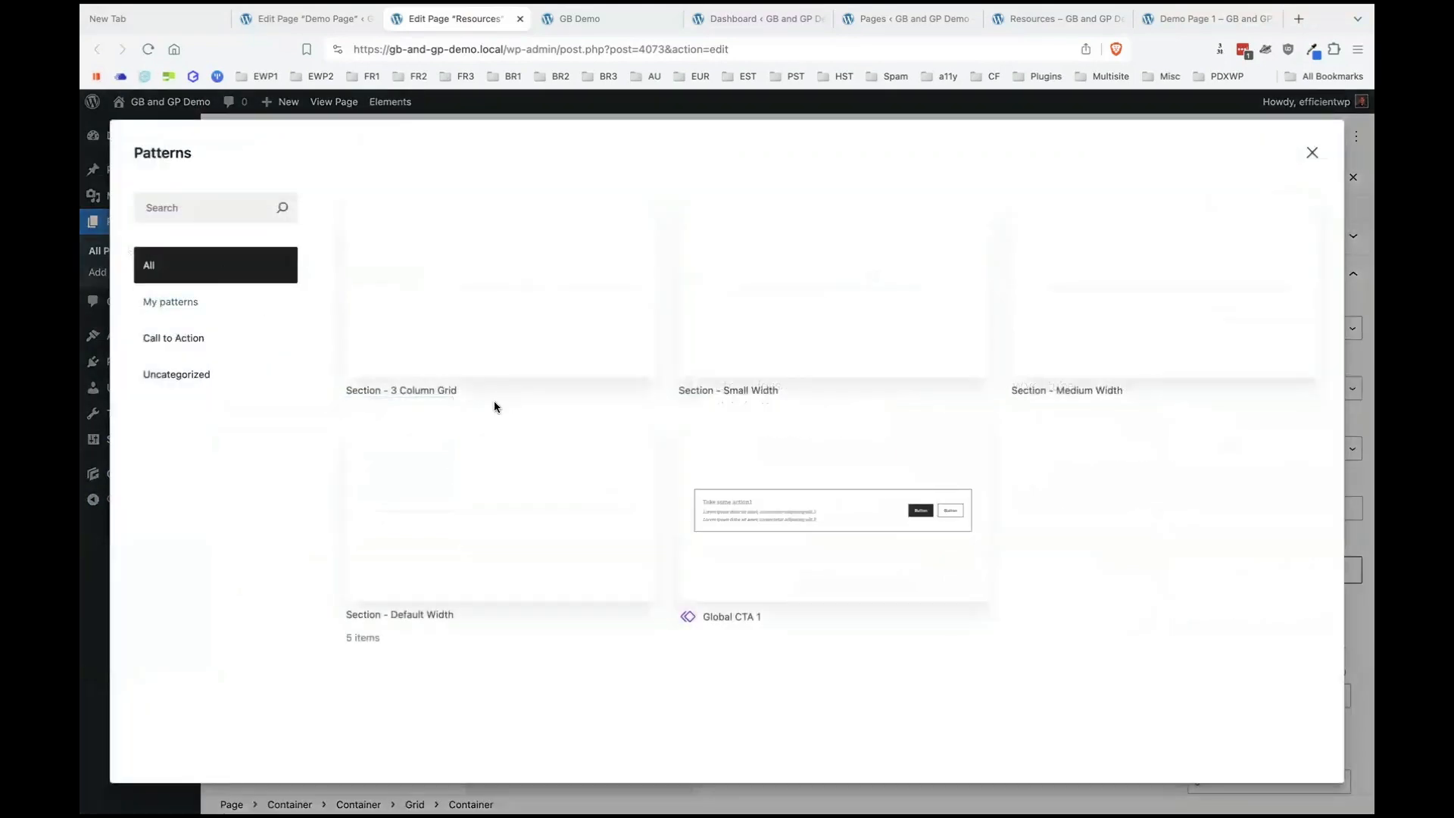
pyautogui.click(194, 300)
pyautogui.click(190, 338)
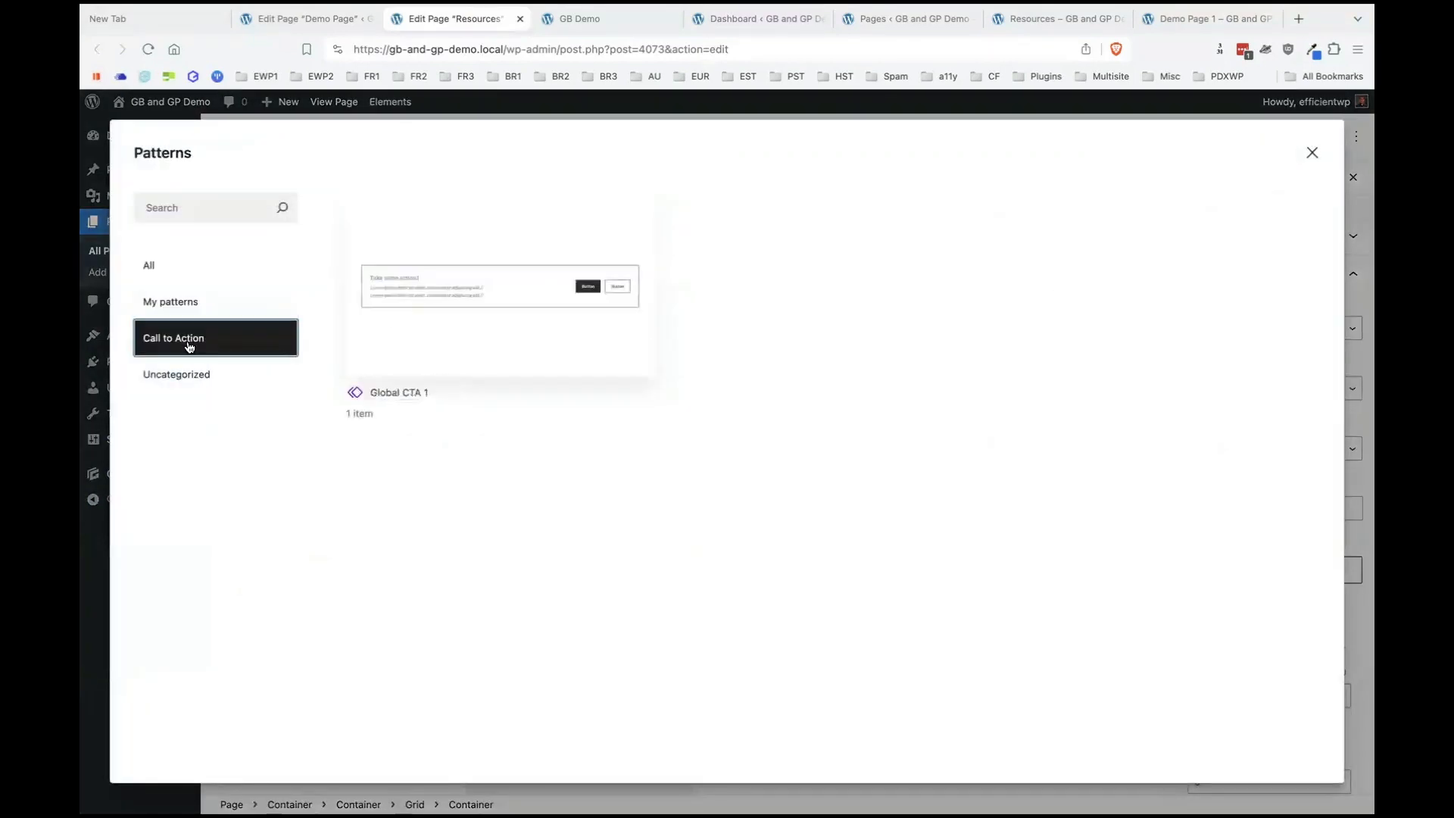
pyautogui.click(201, 376)
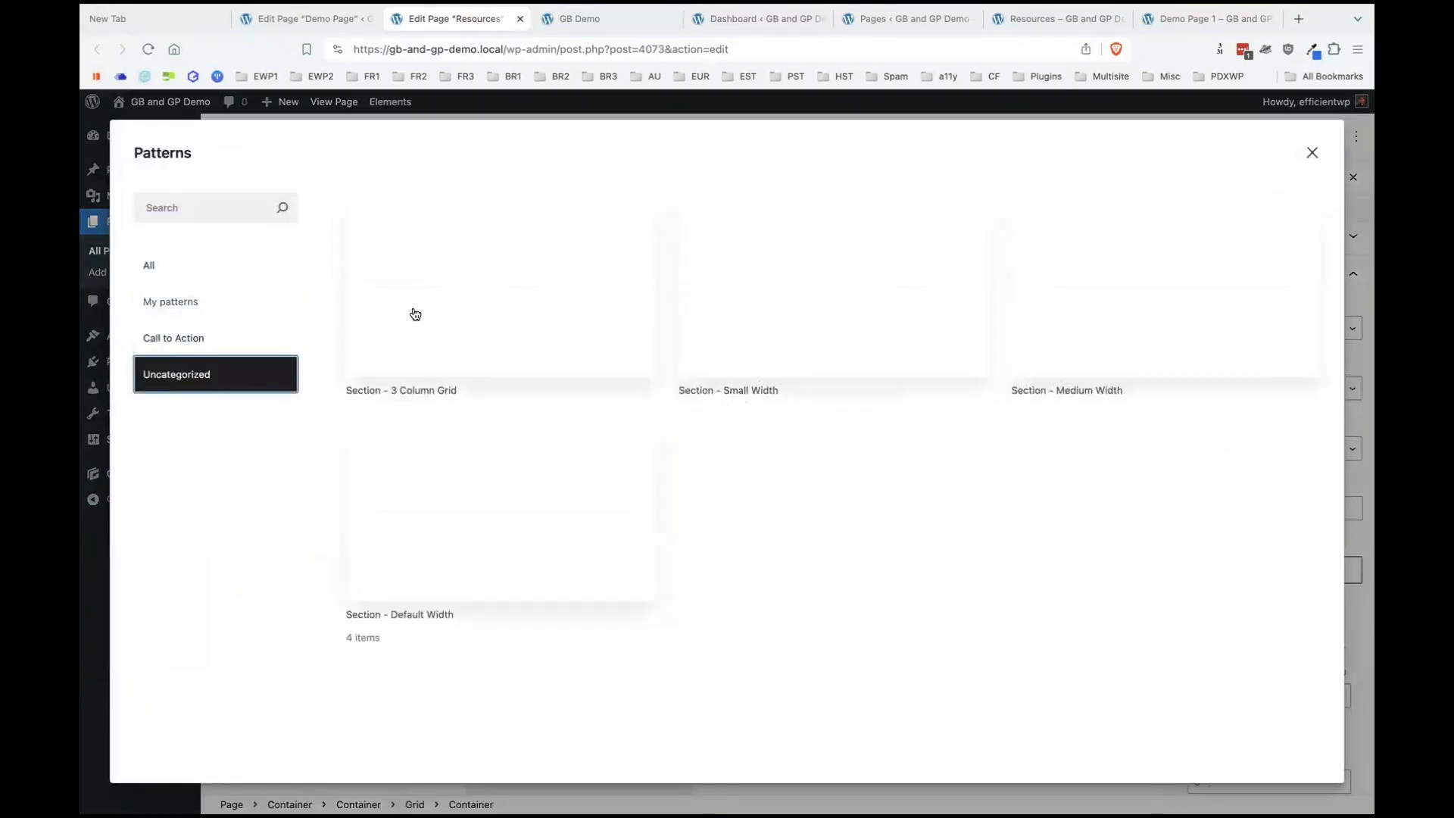
pyautogui.click(1320, 154)
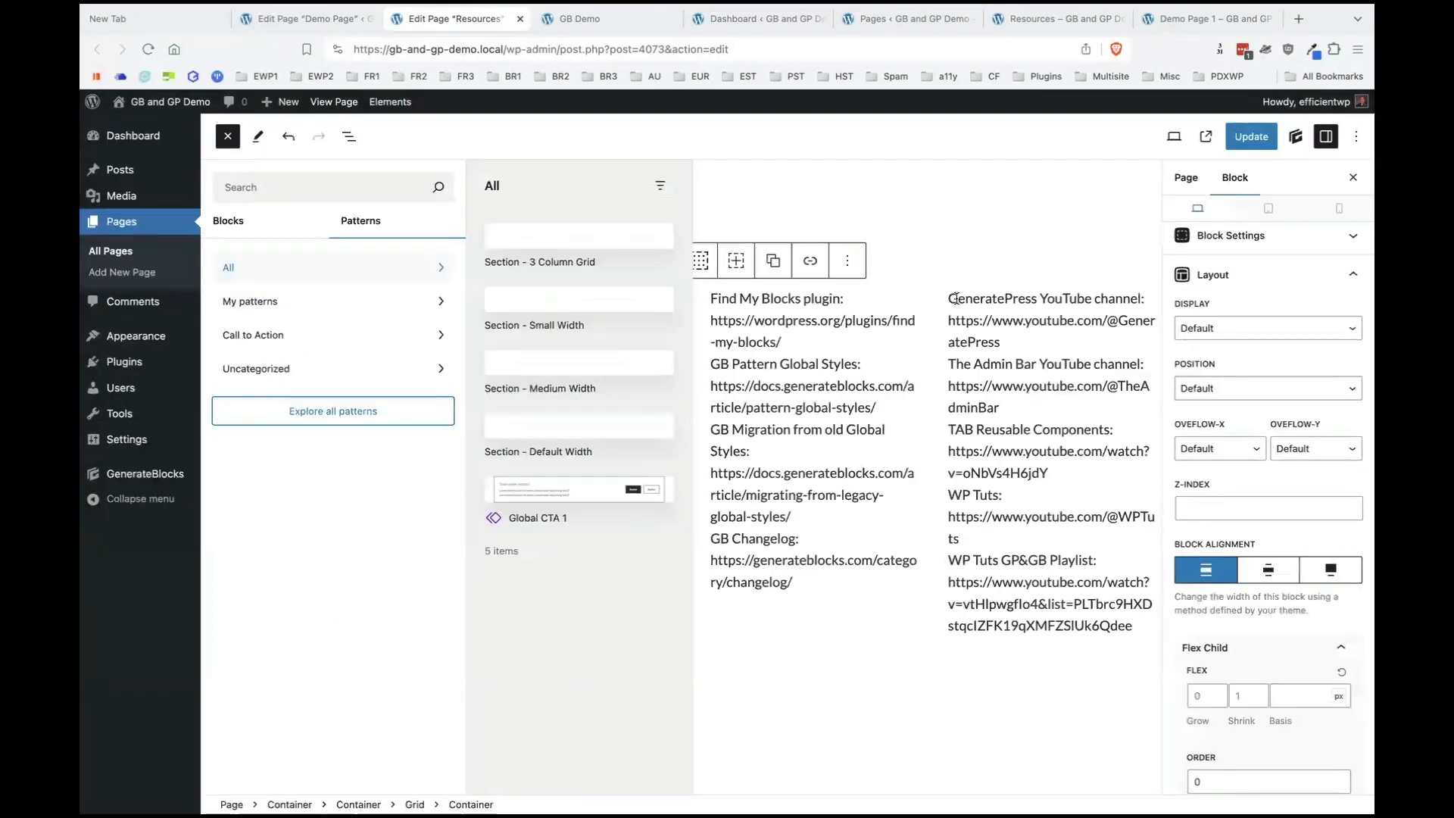
# View the GenerateBlocks Pattern Library with its Pro patterns and close it.
pyautogui.click(1296, 139)
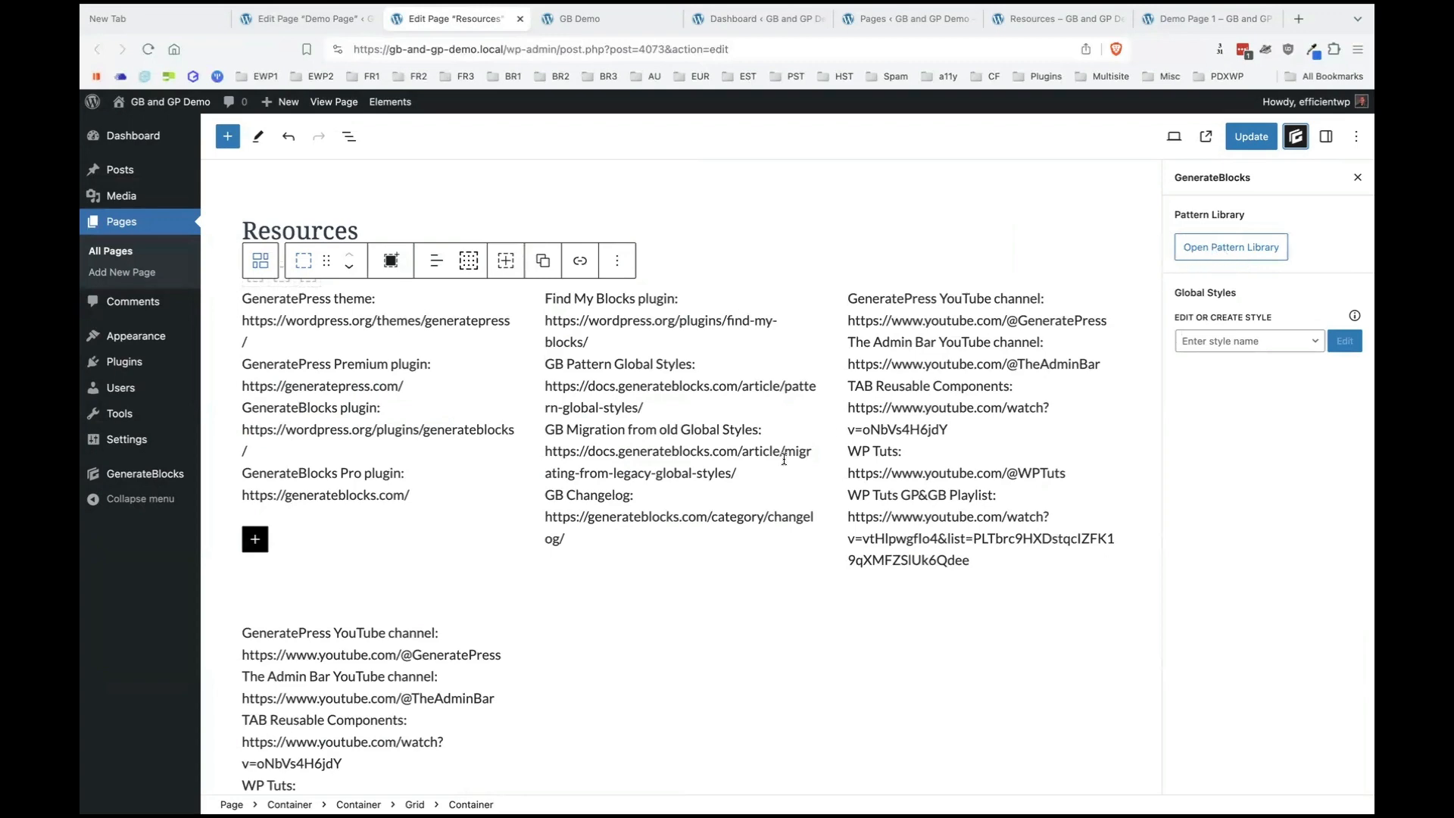
pyautogui.scroll(-3, 784, 459)
pyautogui.click(1218, 248)
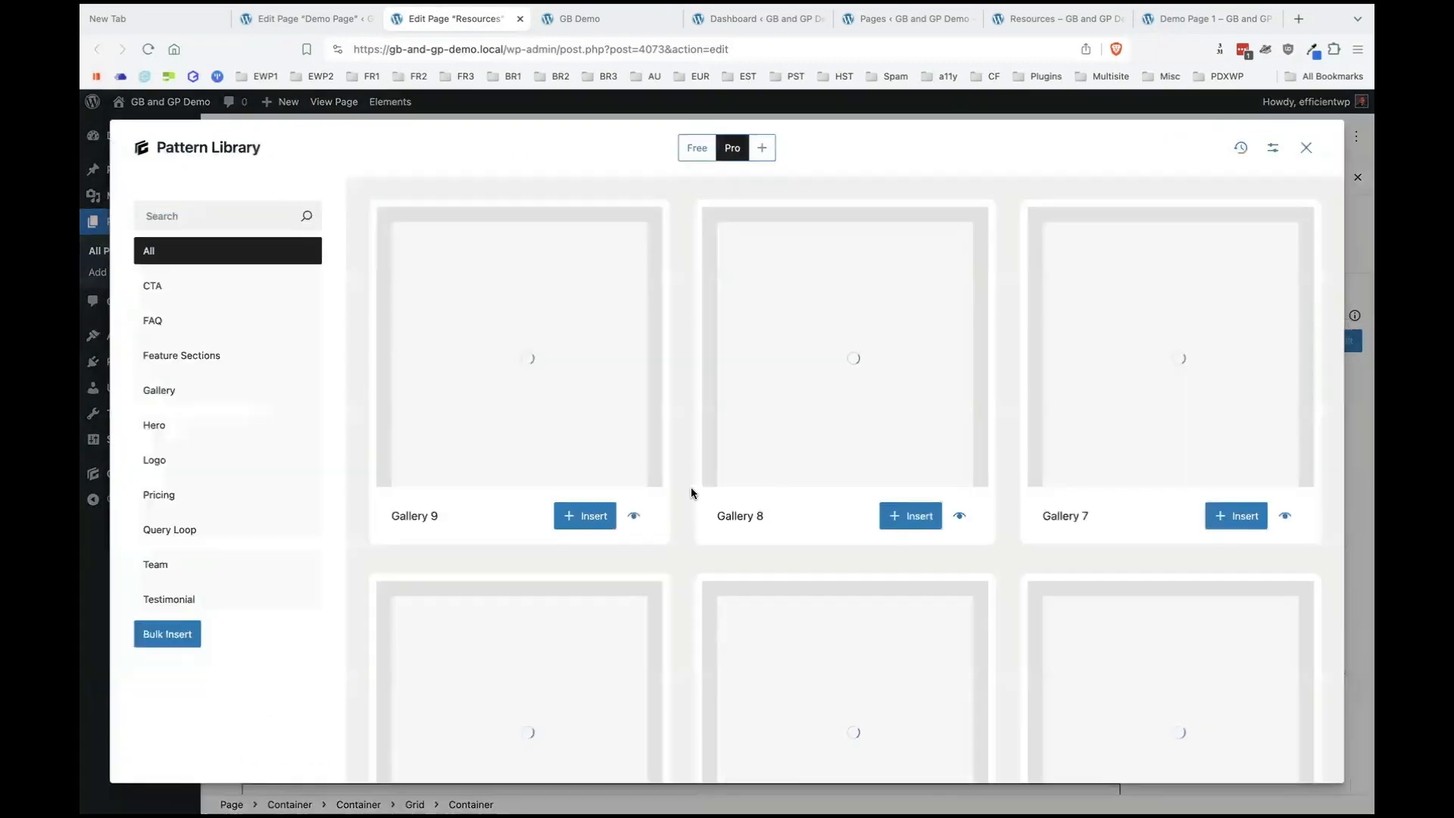
pyautogui.click(1306, 148)
# Rearrange the browser tabs so the GB Demo site sits beside its Demo Page editor, ahead of the Resources editor.
pyautogui.hotkey('ctrl', 'Tab')
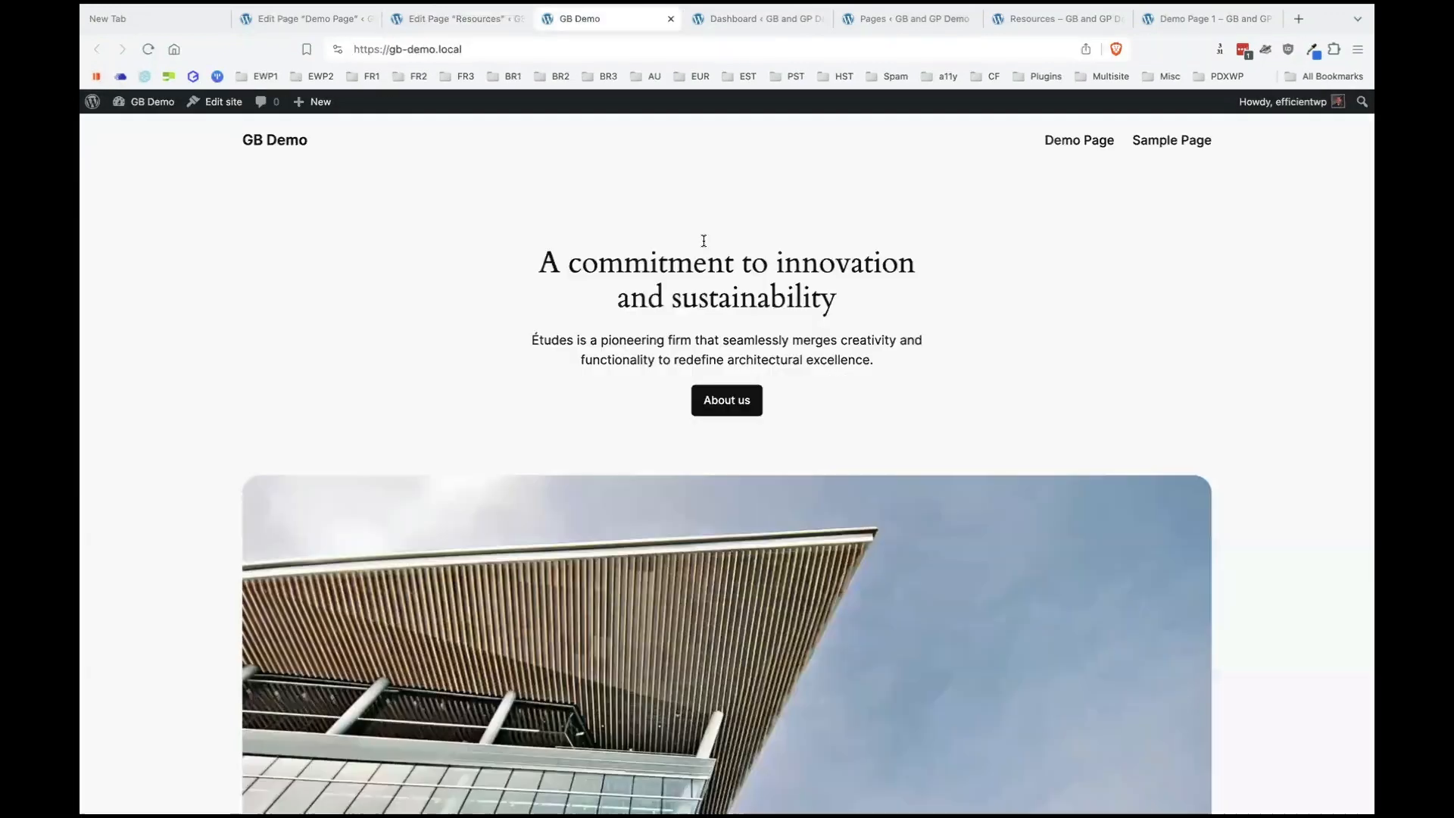
pyautogui.hotkey('ctrl', 'Tab')
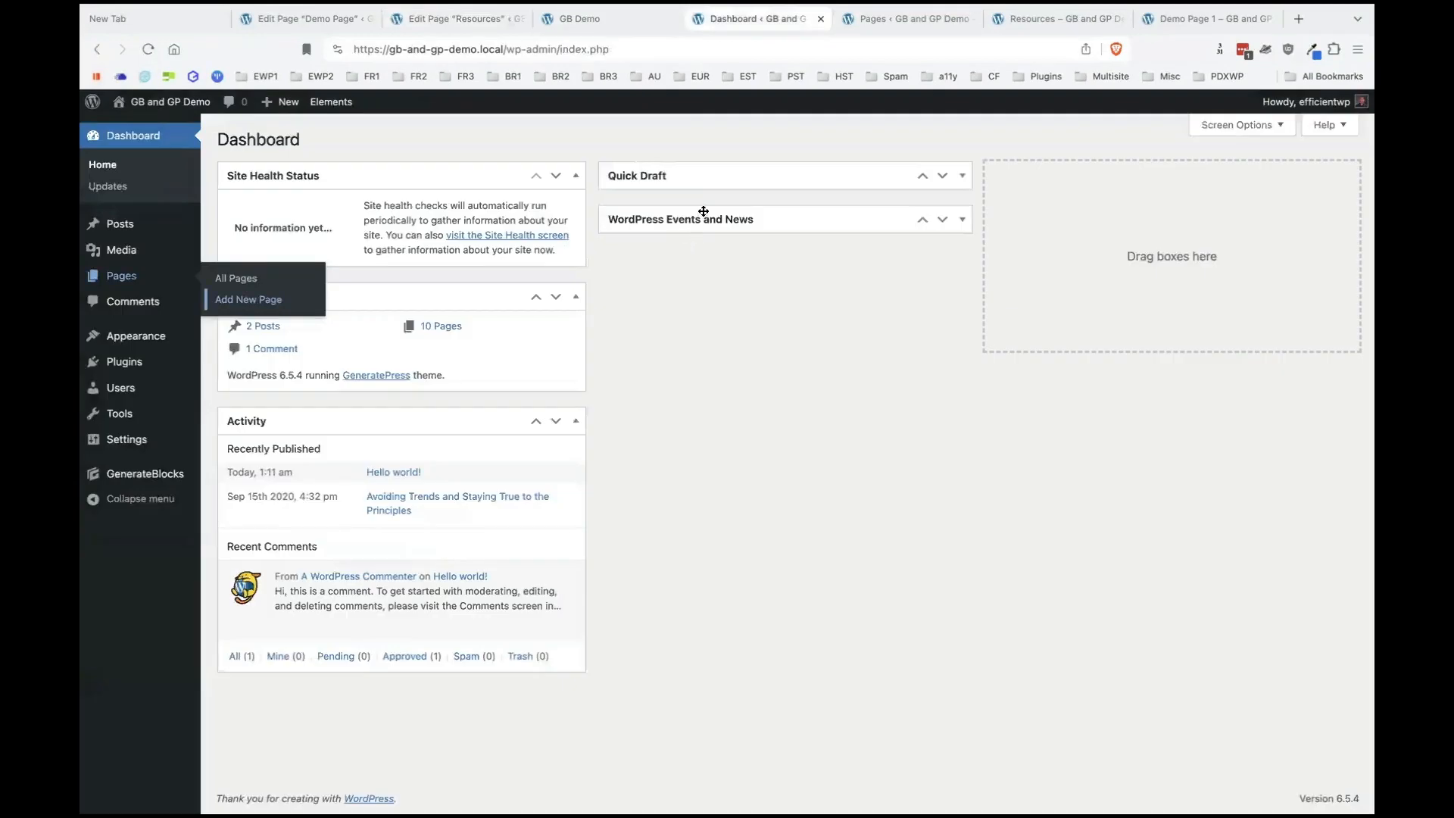
pyautogui.click(905, 22)
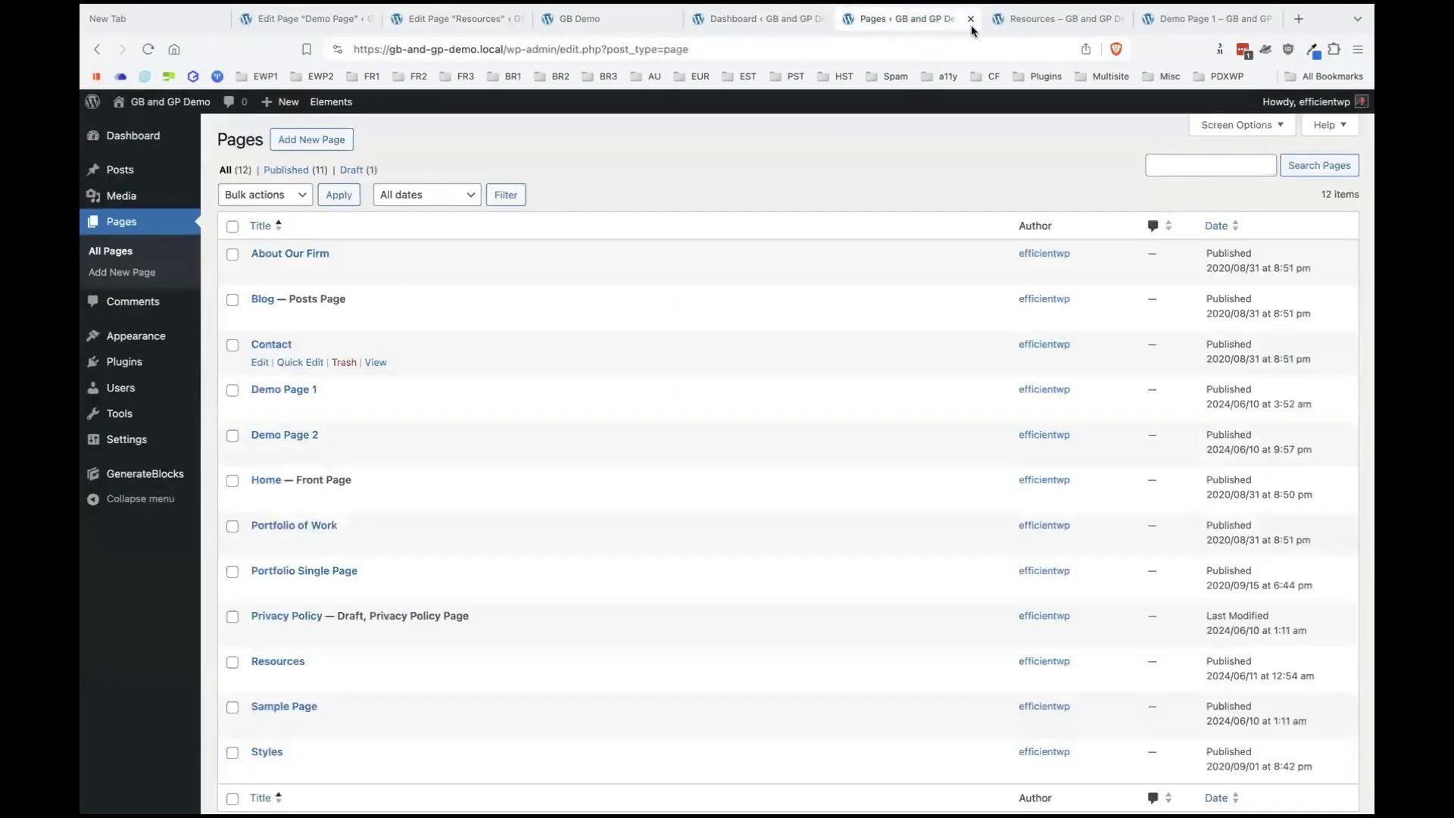
pyautogui.click(606, 32)
pyautogui.moveTo(585, 25); pyautogui.dragTo(341, 34)
pyautogui.click(458, 22)
pyautogui.moveTo(463, 19); pyautogui.dragTo(302, 18)
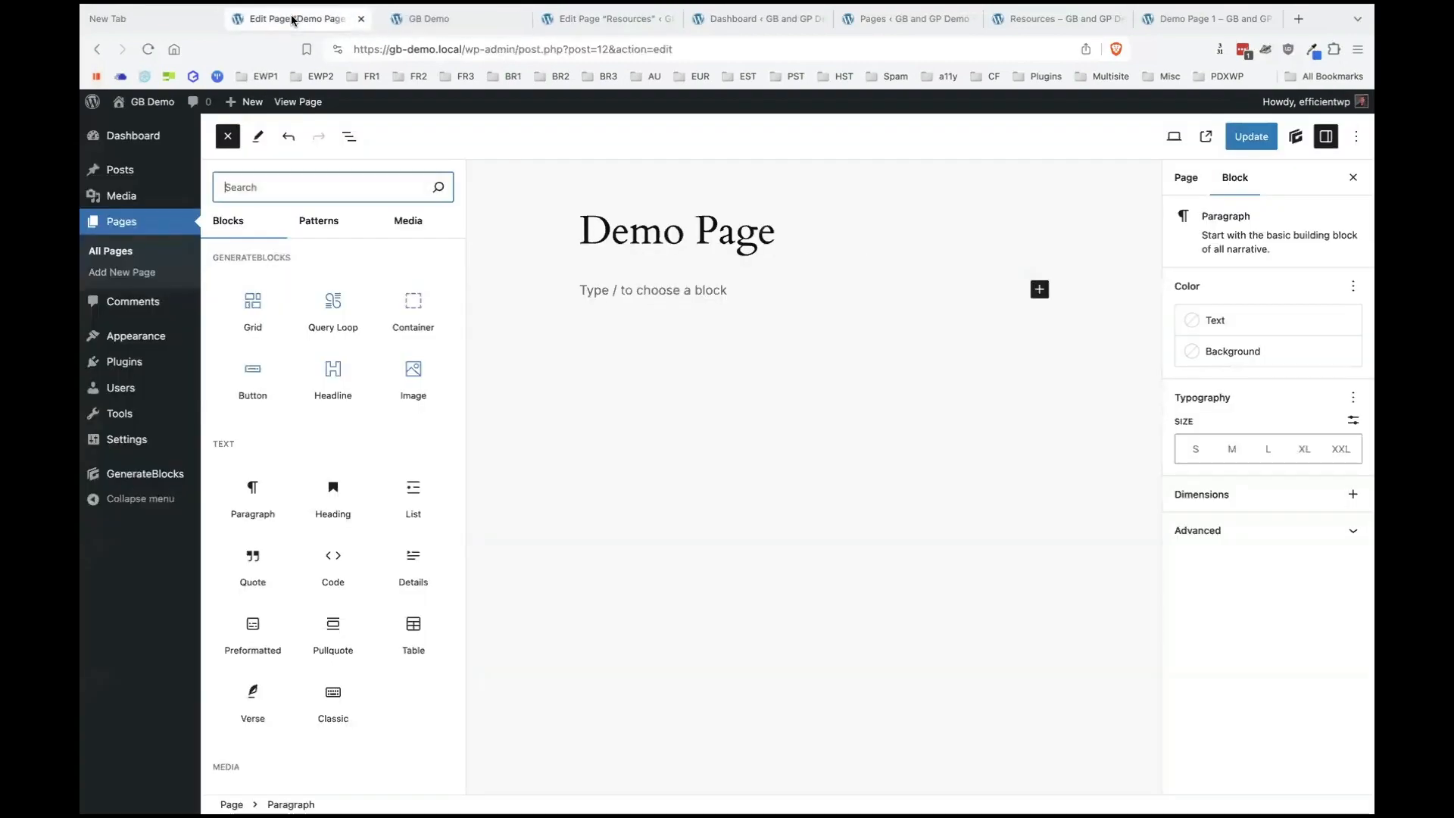
# Return to the Resources page editor and close it, discarding the unsaved changes.
pyautogui.hotkey('ctrl', 'Tab')
pyautogui.hotkey('ctrl', 'Tab')
pyautogui.hotkey('ctrl', 'Tab')
pyautogui.hotkey('ctrl', 'Tab')
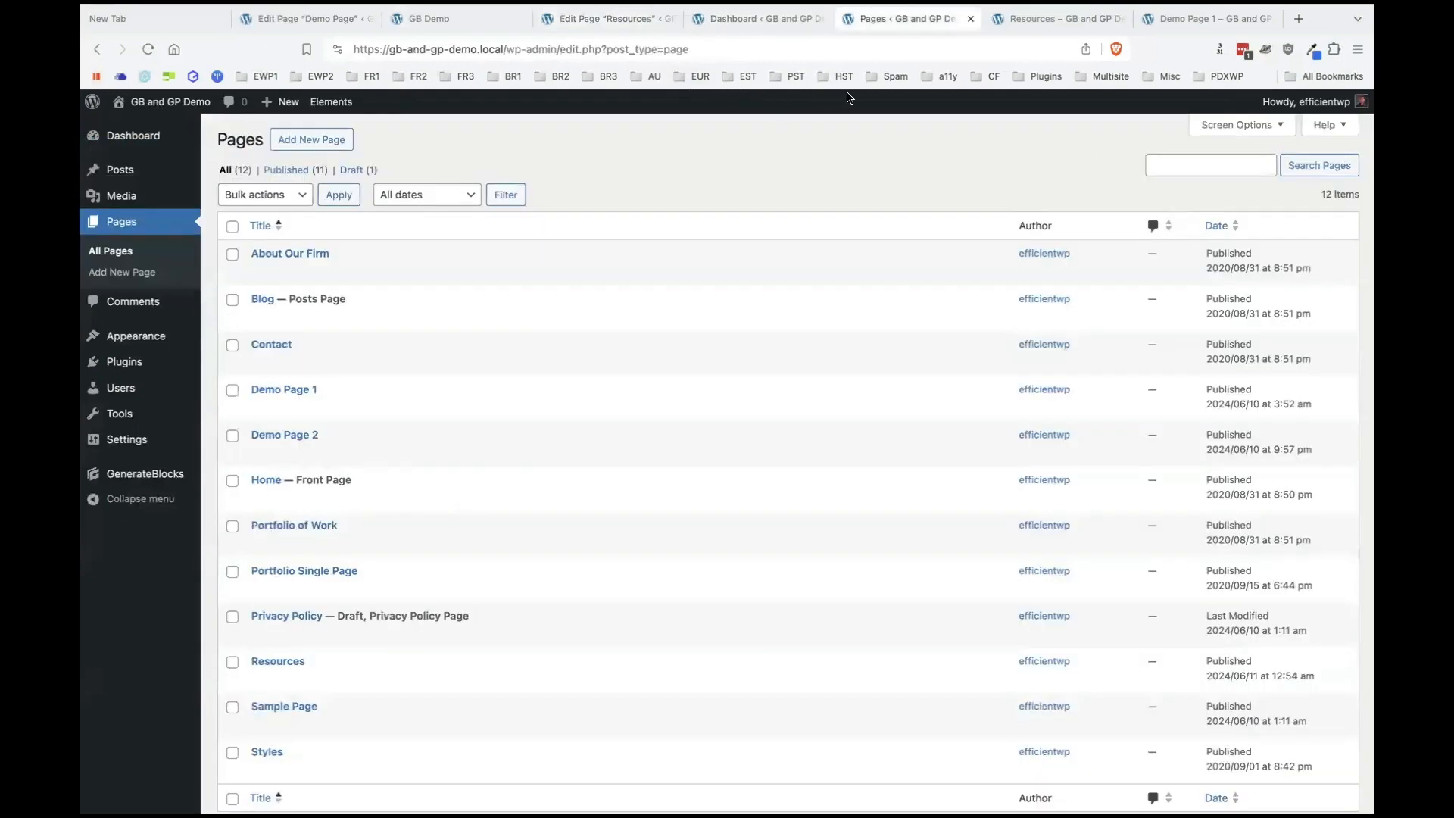
pyautogui.hotkey('ctrl', 'Tab')
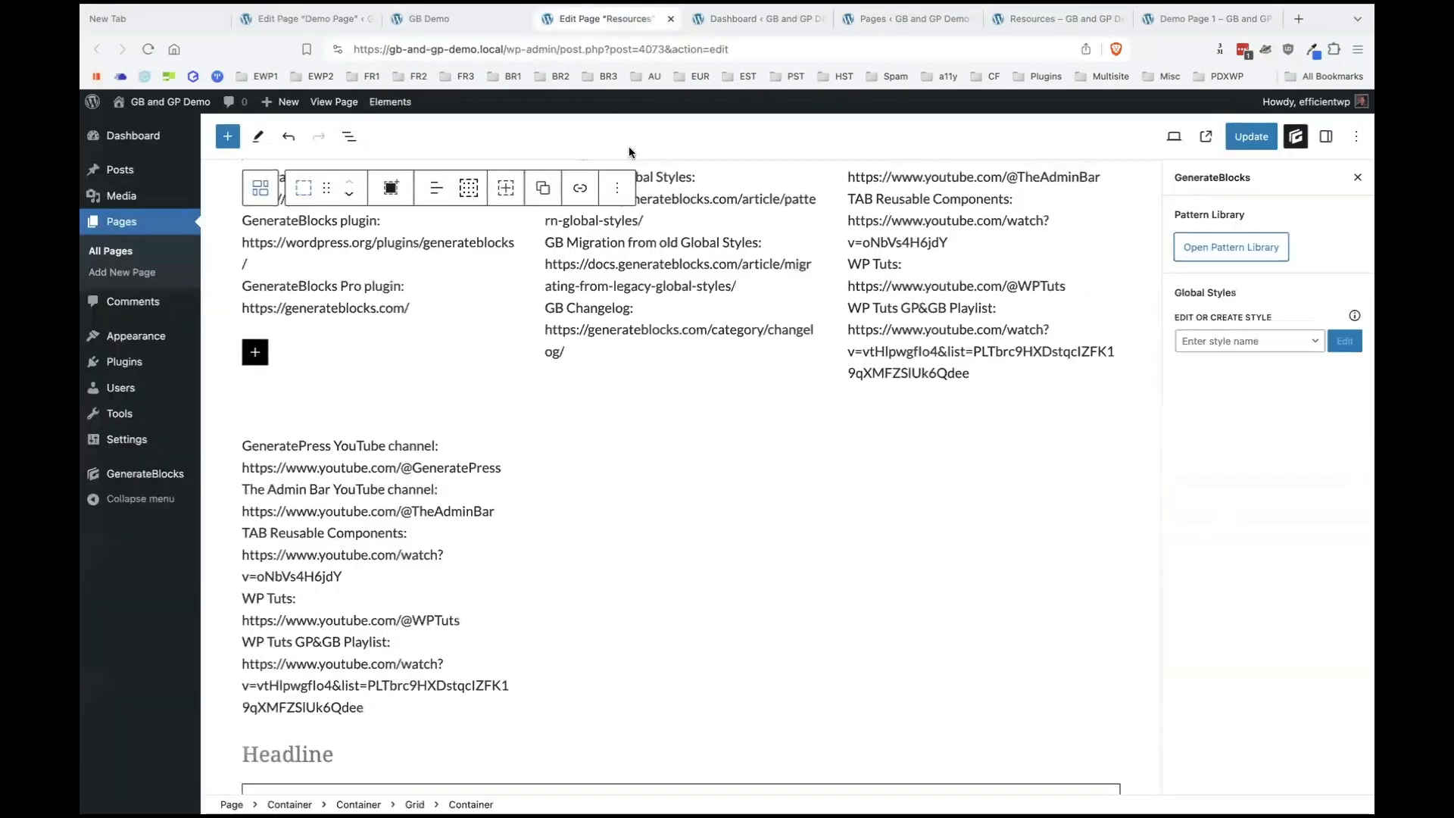
pyautogui.click(596, 30)
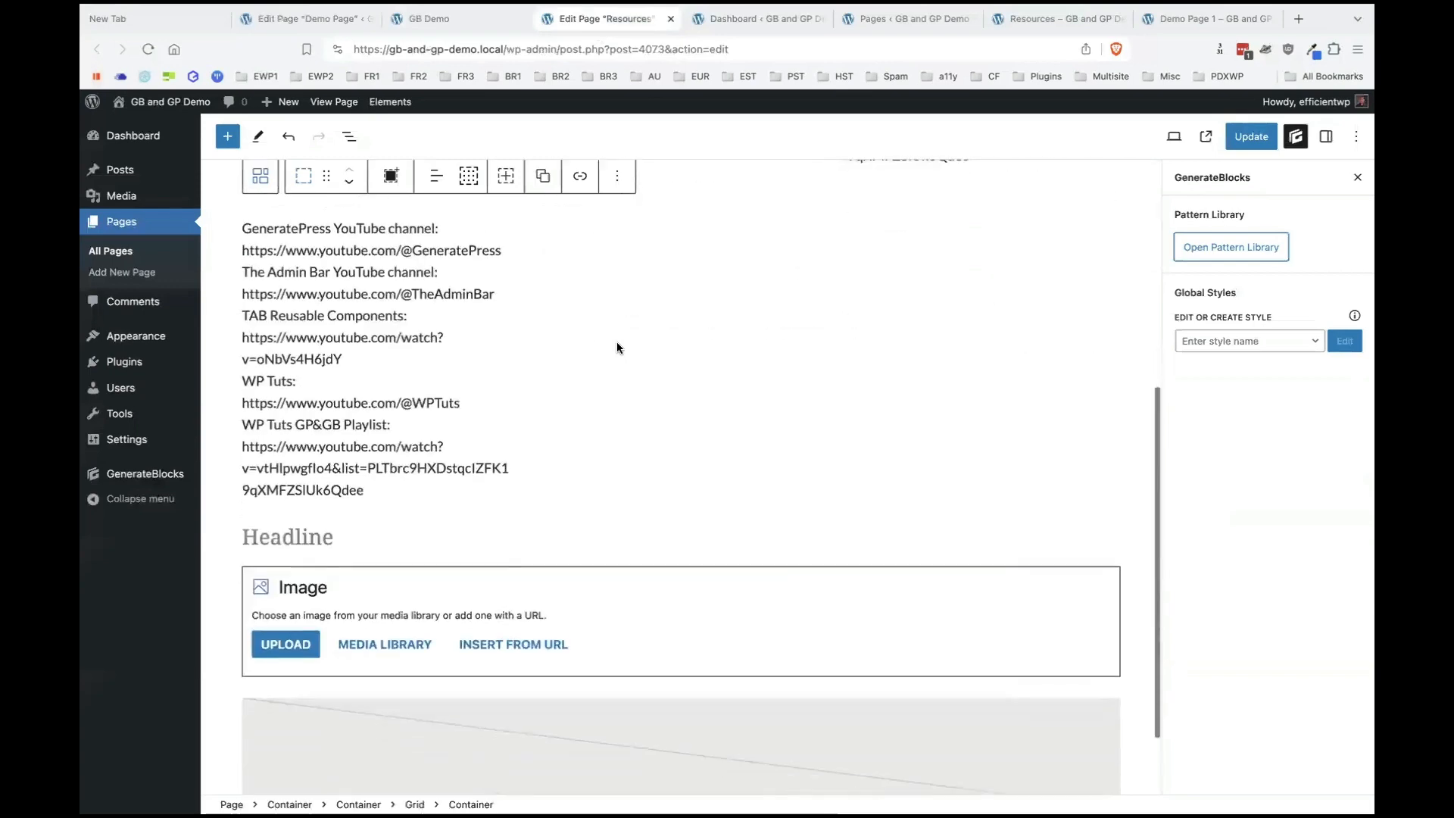
pyautogui.scroll(-1, 616, 347)
pyautogui.scroll(6, 607, 458)
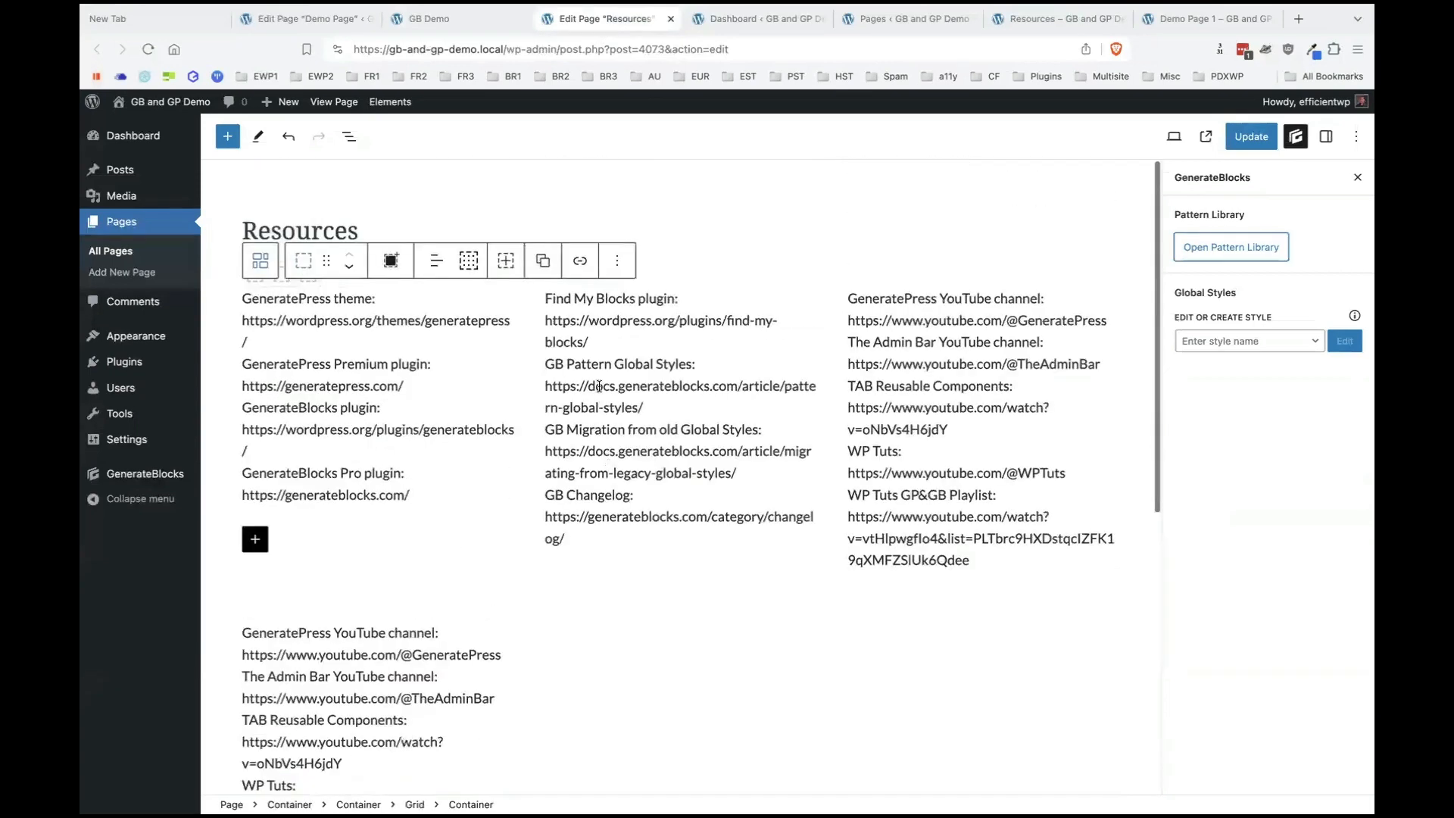
pyautogui.click(670, 19)
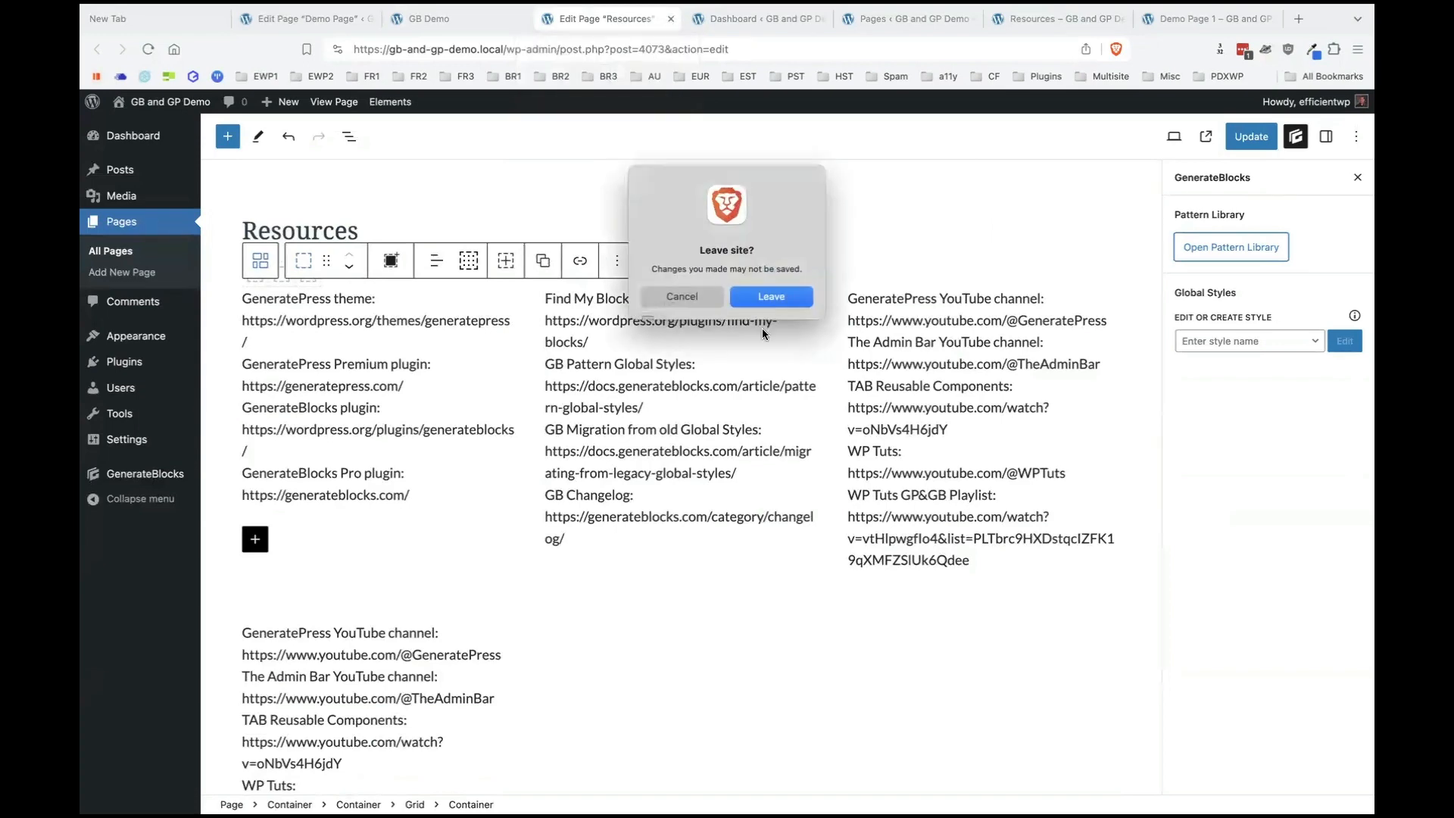
pyautogui.click(753, 292)
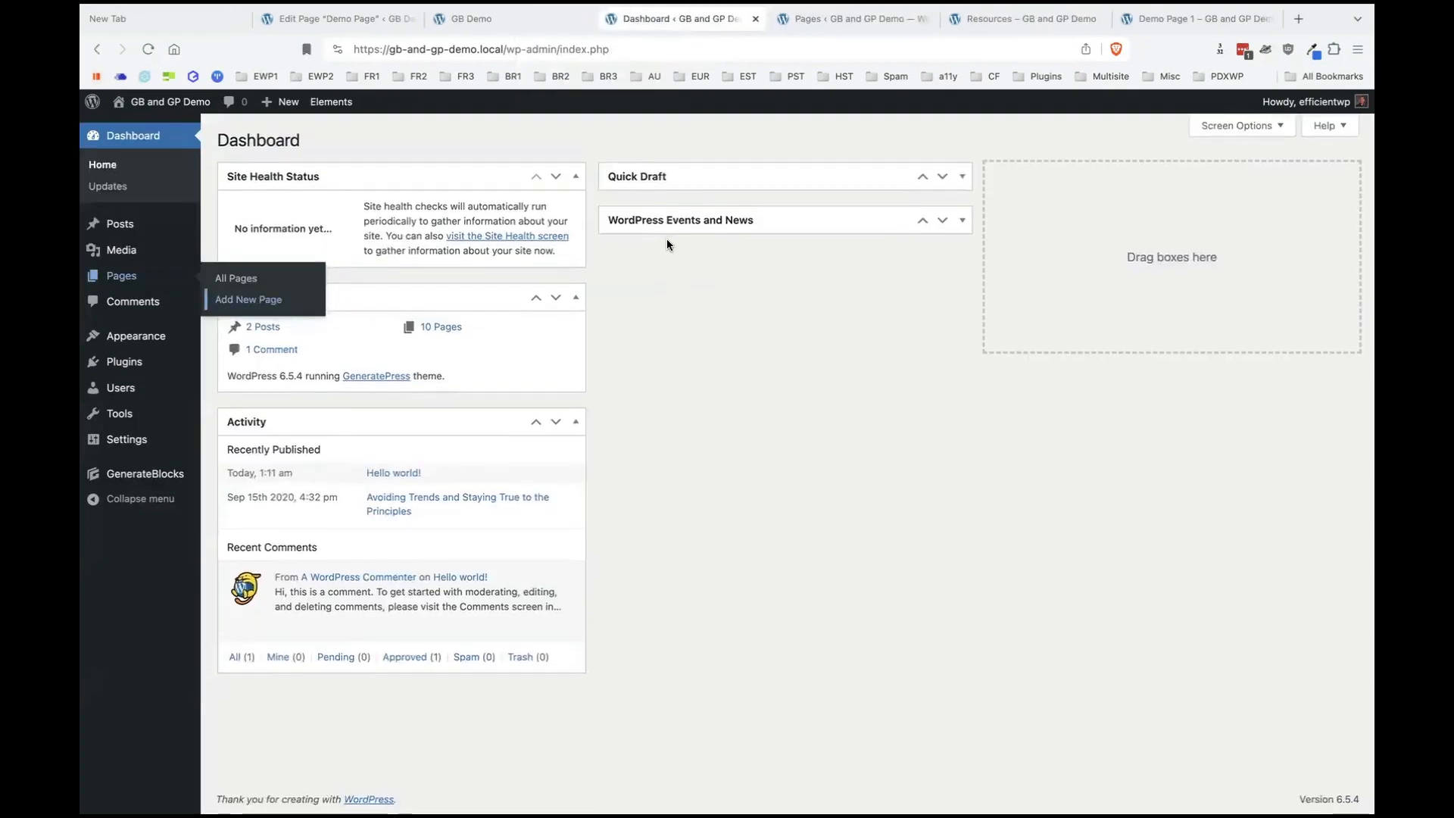
# Switch to the published Demo Page 1 and look over its feature and pricing sections.
pyautogui.hotkey('ctrl', 'Tab')
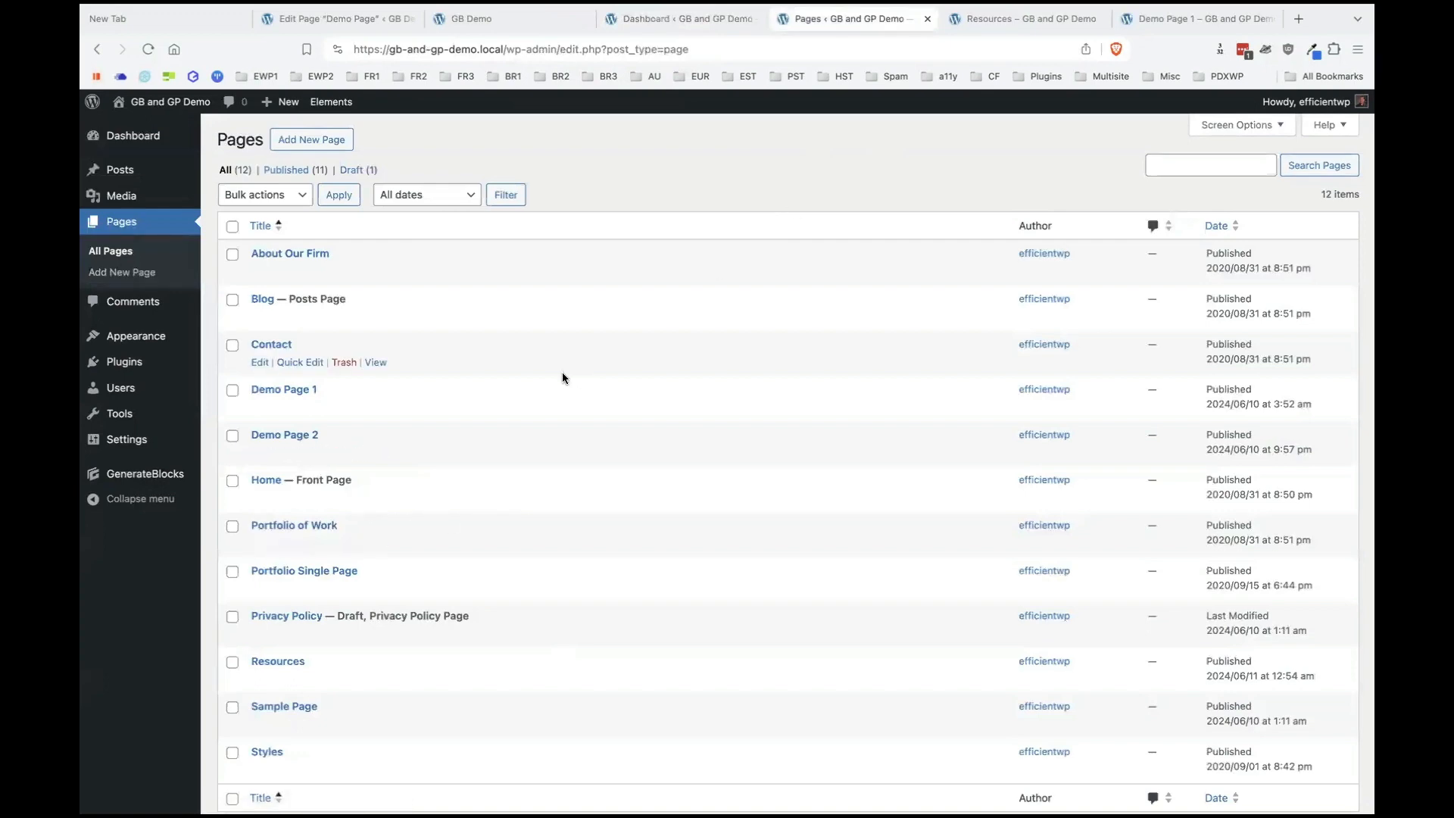
pyautogui.click(1143, 19)
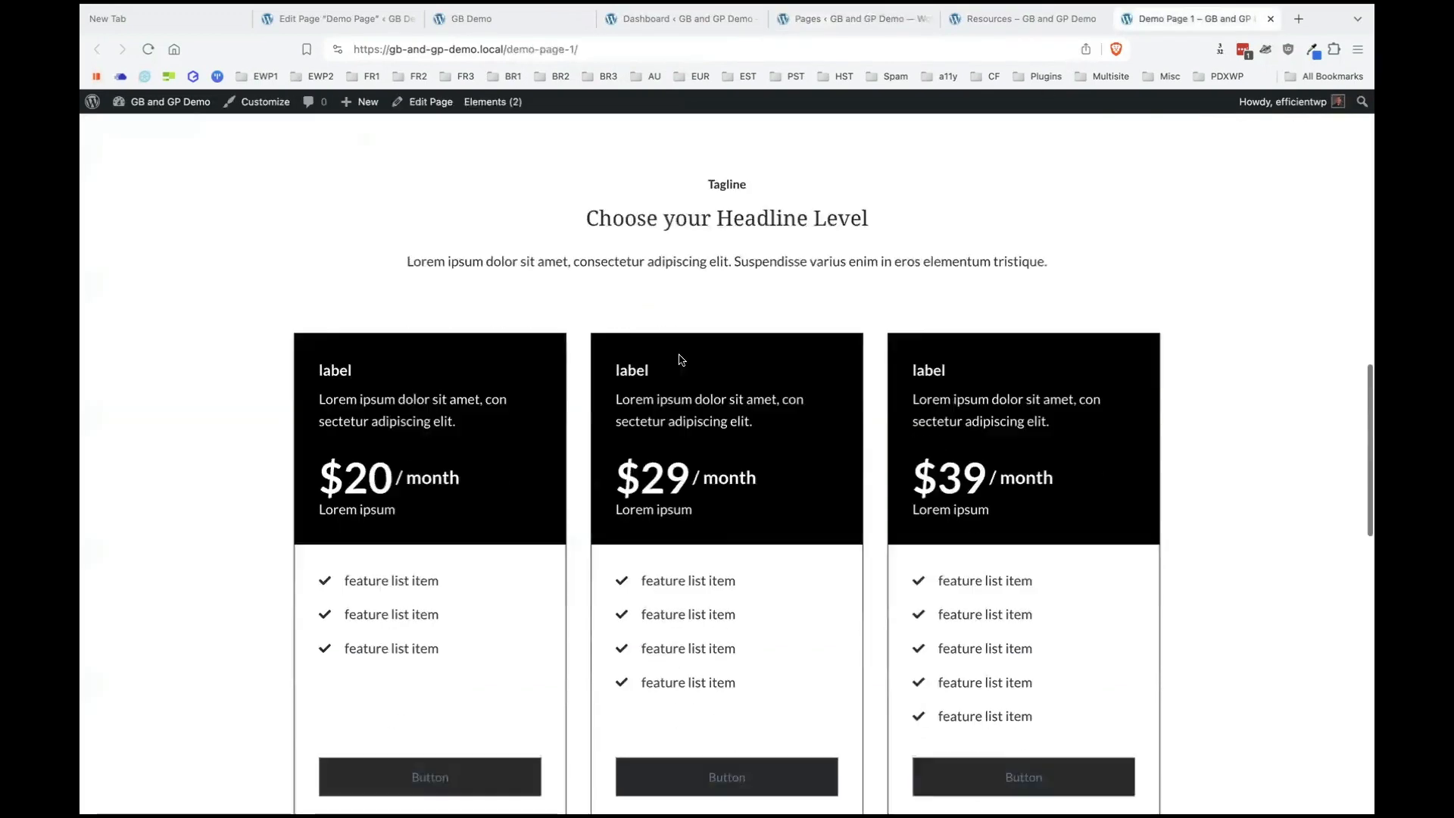
pyautogui.scroll(-10, 704, 362)
pyautogui.scroll(10, 678, 353)
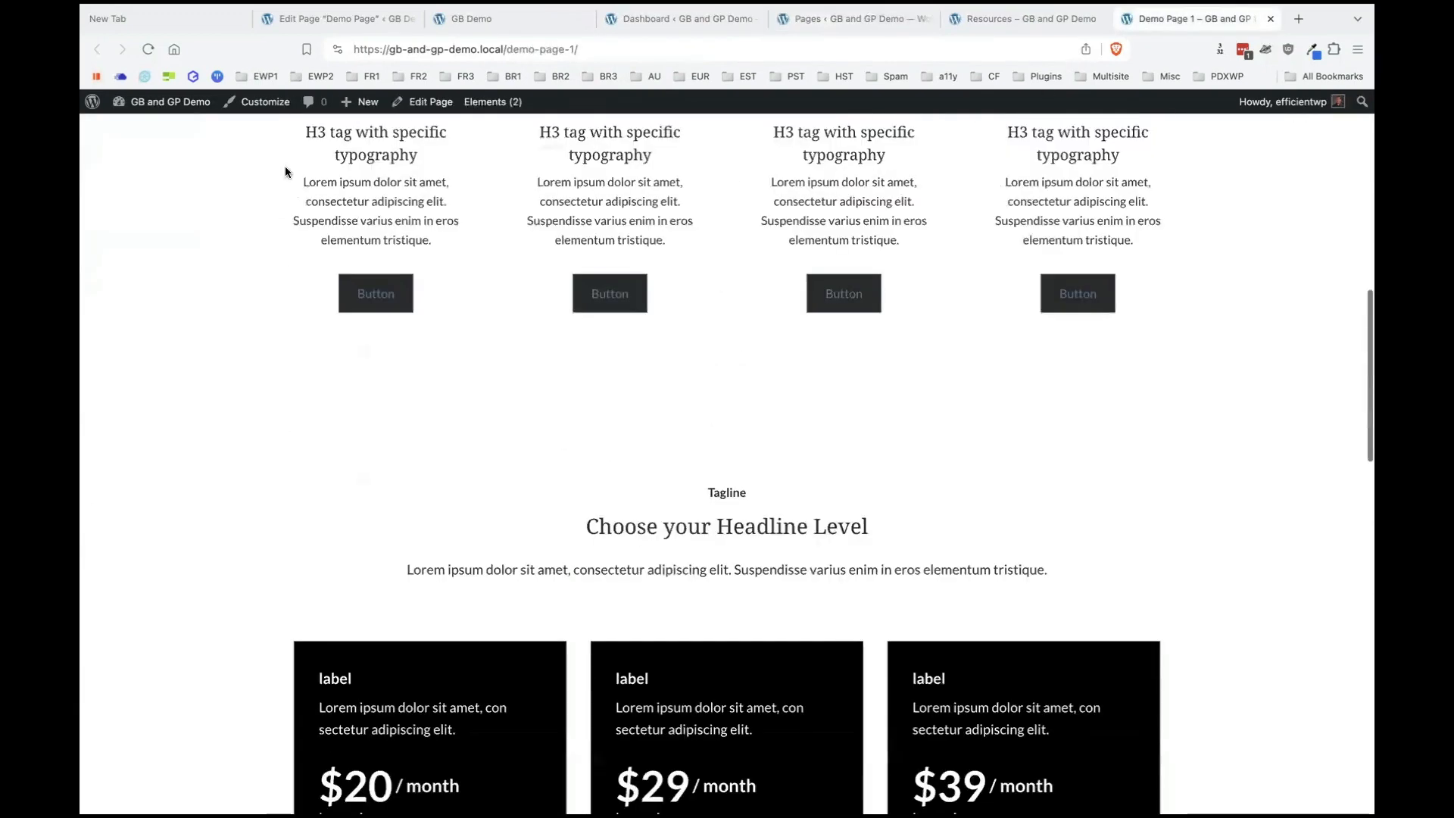
# Open Demo Page 1 in the block editor in a separate tab and look over its feature, pricing and testimonial sections.
pyautogui.keyDown('super'); pyautogui.click(421, 102); pyautogui.keyUp('super')
pyautogui.click(1204, 18)
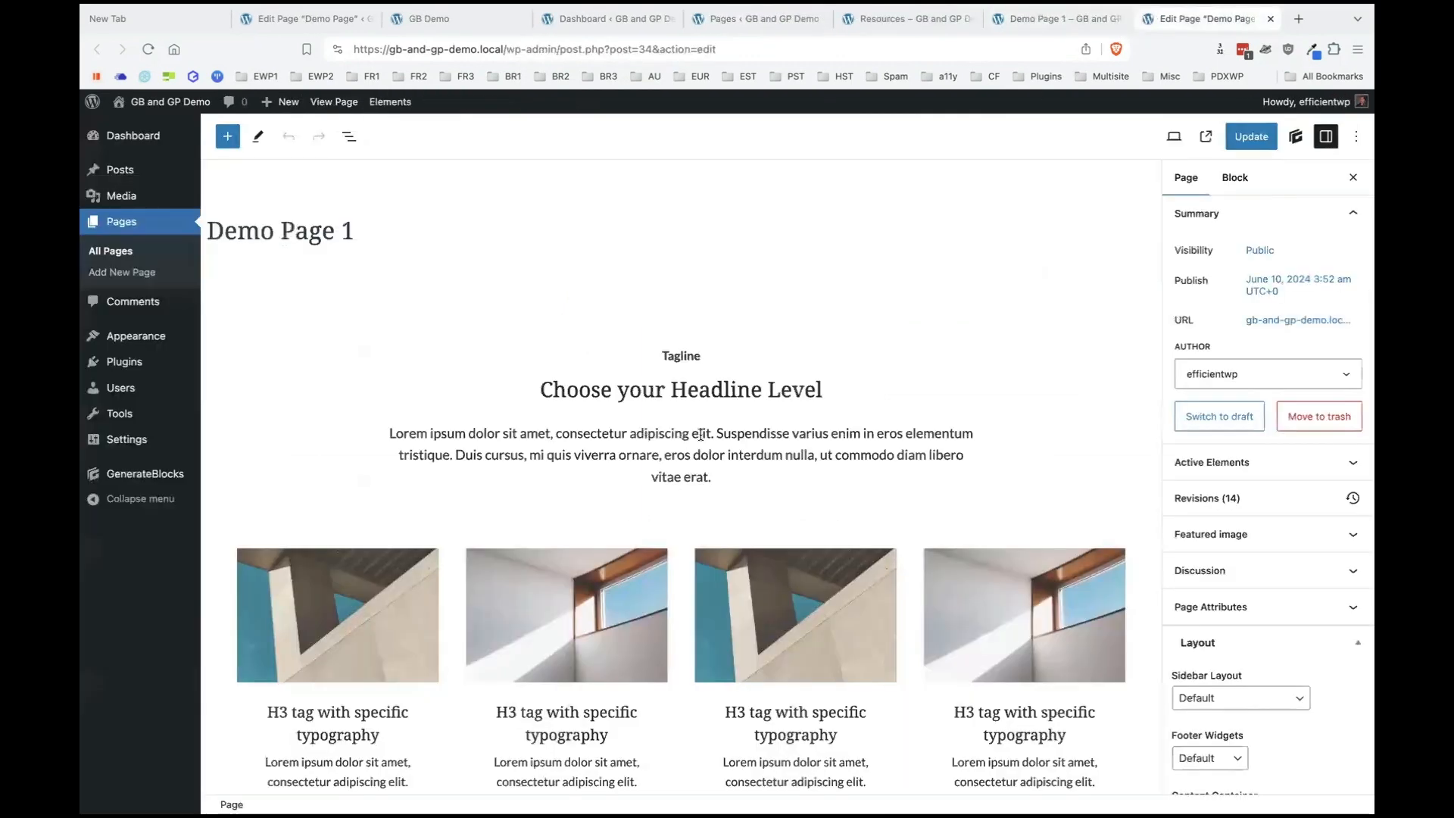
pyautogui.scroll(-3, 673, 483)
pyautogui.scroll(2, 673, 483)
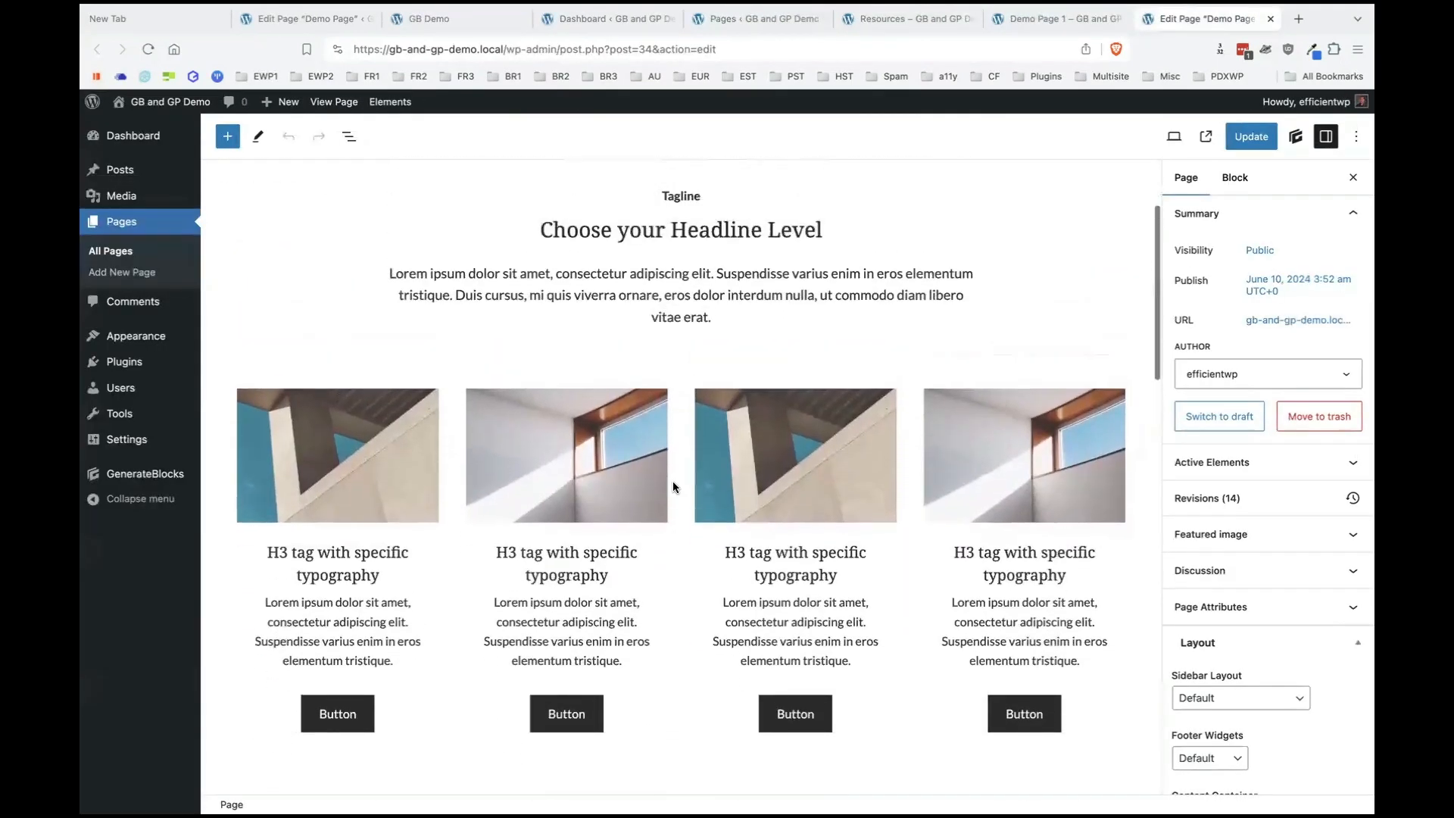
pyautogui.click(558, 458)
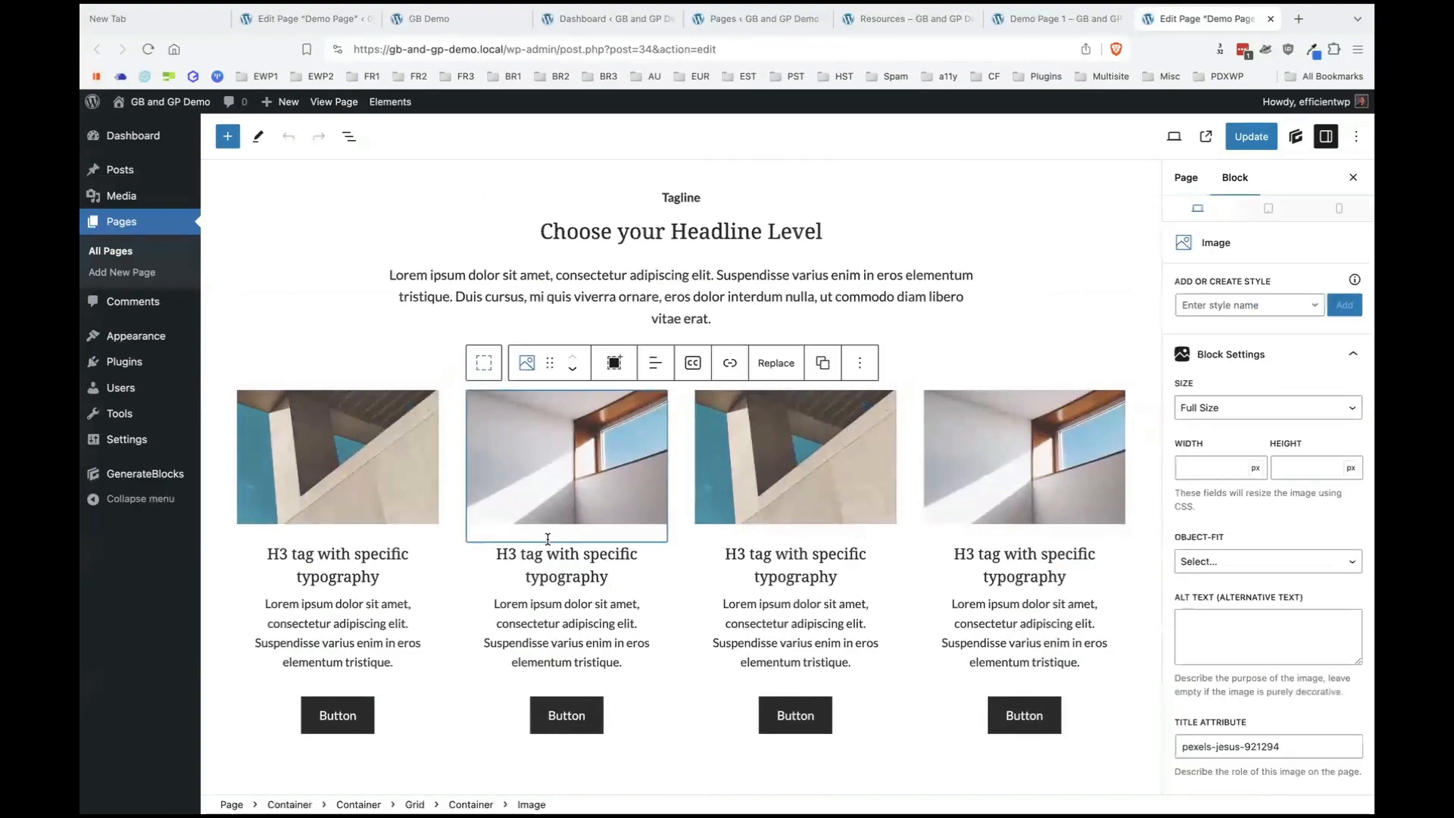
pyautogui.scroll(2, 547, 540)
pyautogui.scroll(-15, 547, 539)
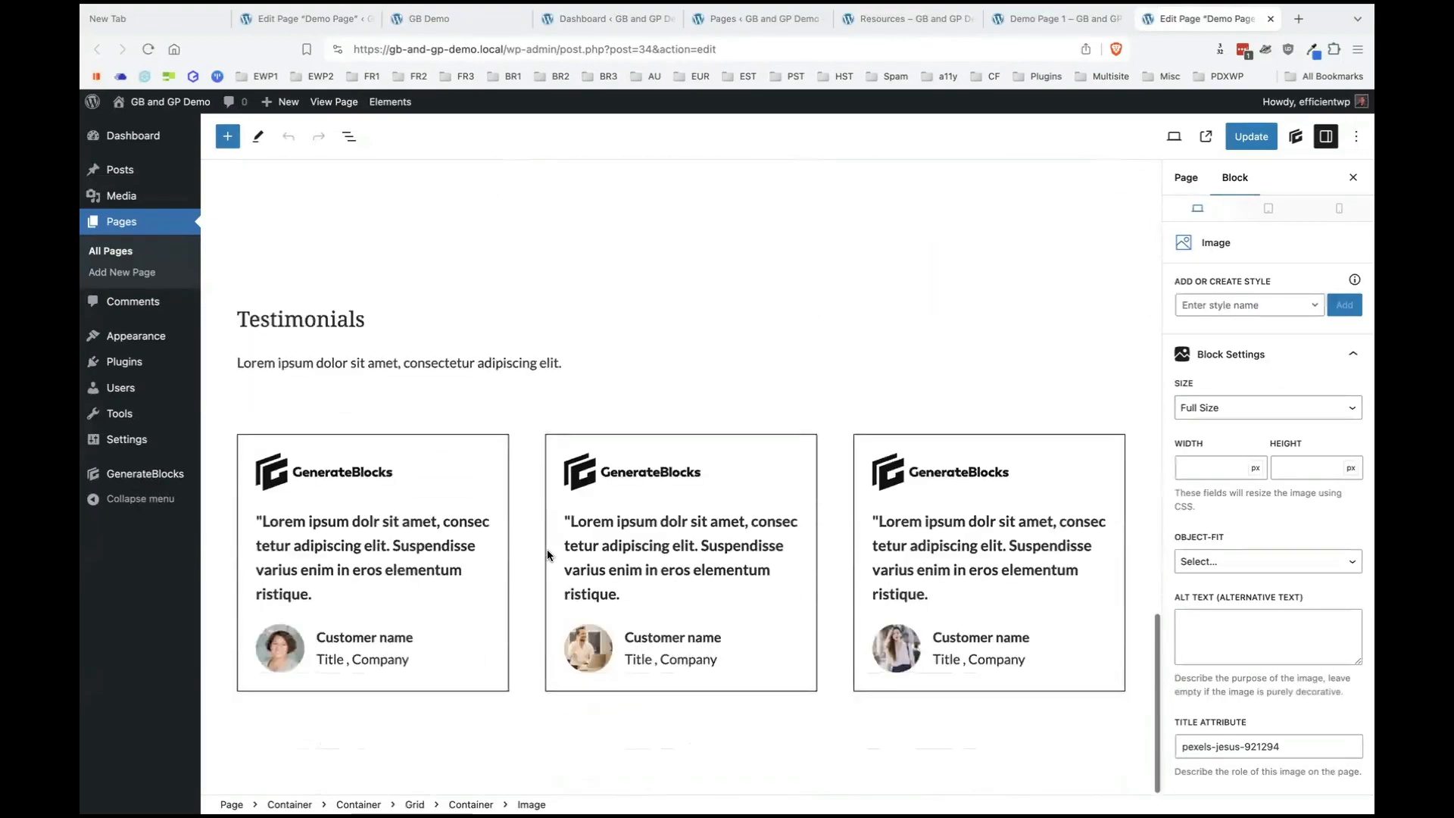
# Show the page's block structure with the testimonials section selected, and open the GenerateBlocks pattern and global style options.
pyautogui.click(698, 769)
pyautogui.click(349, 137)
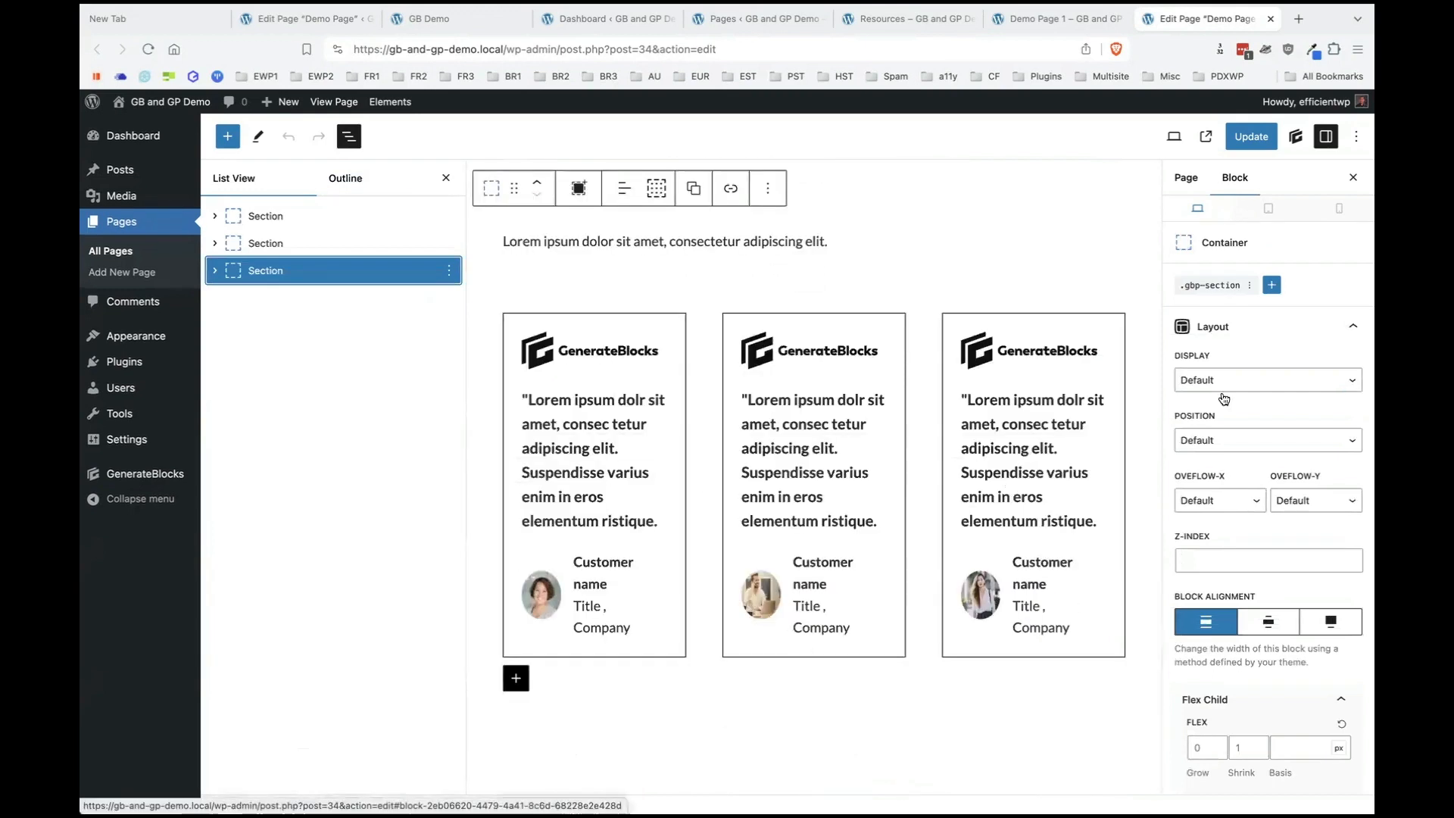
pyautogui.click(1297, 142)
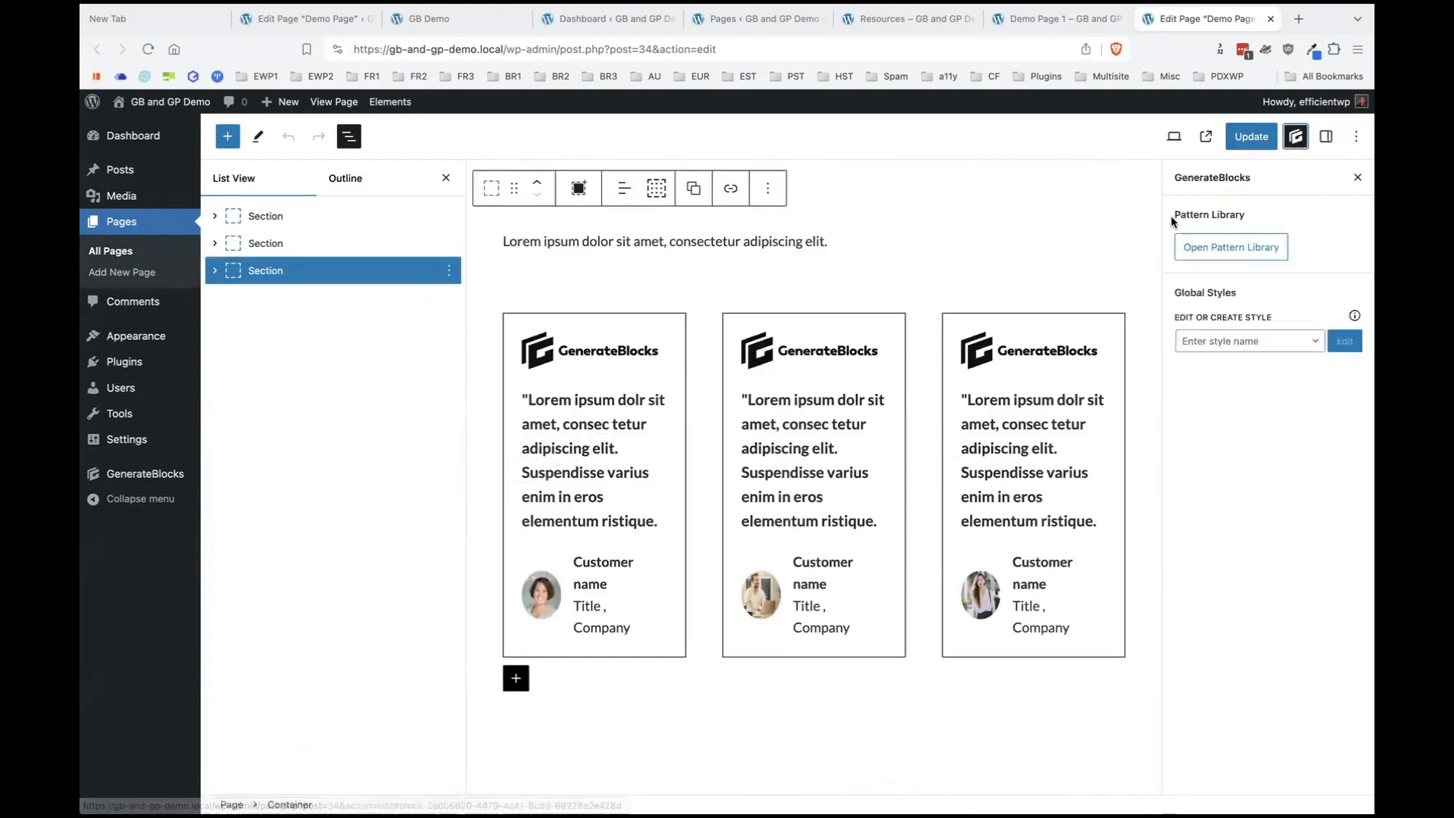
# Switch to the GB Demo site's Demo Page editor, open the Pattern Library and look through all the free patterns.
pyautogui.click(278, 24)
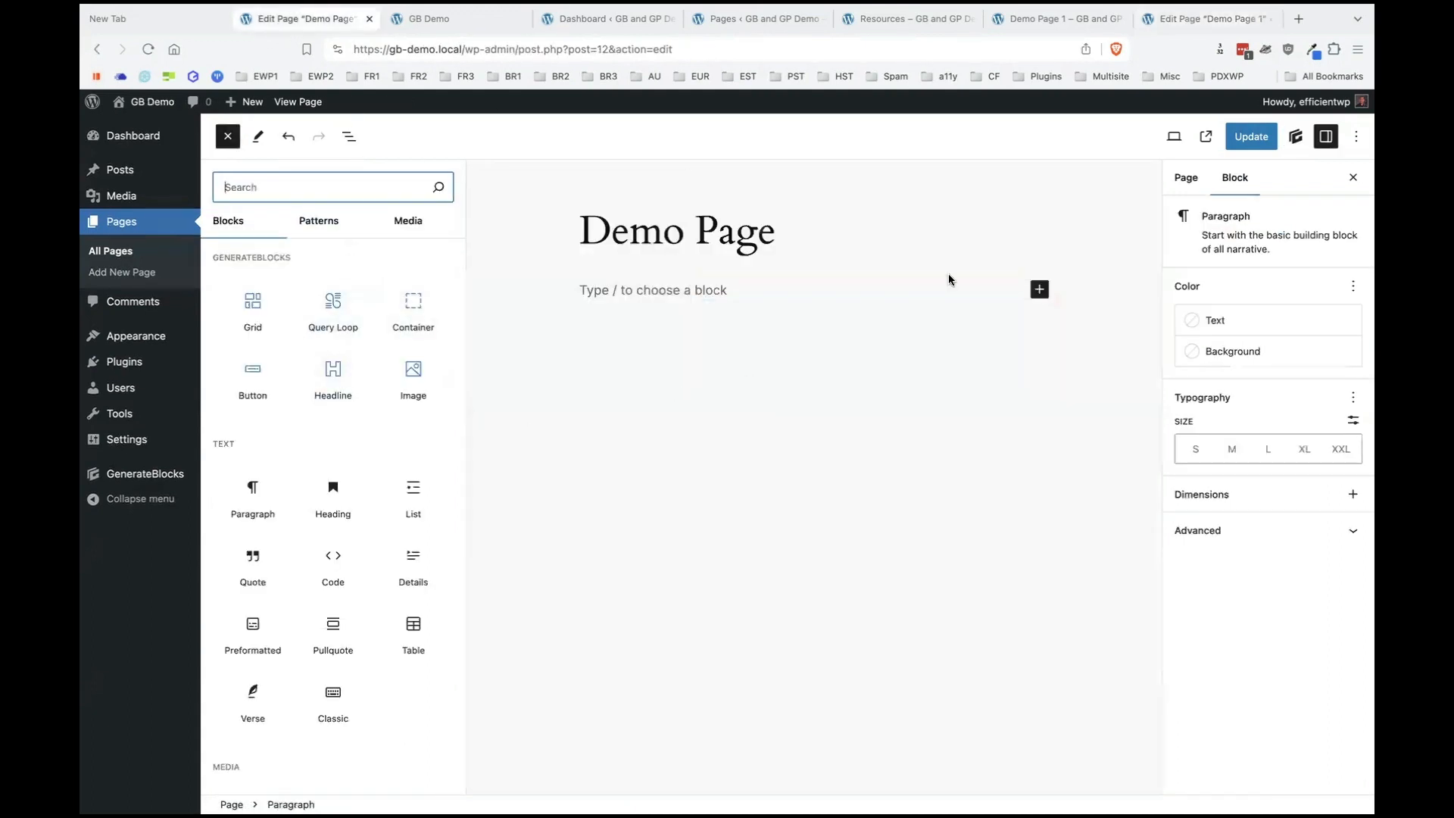
pyautogui.click(1296, 141)
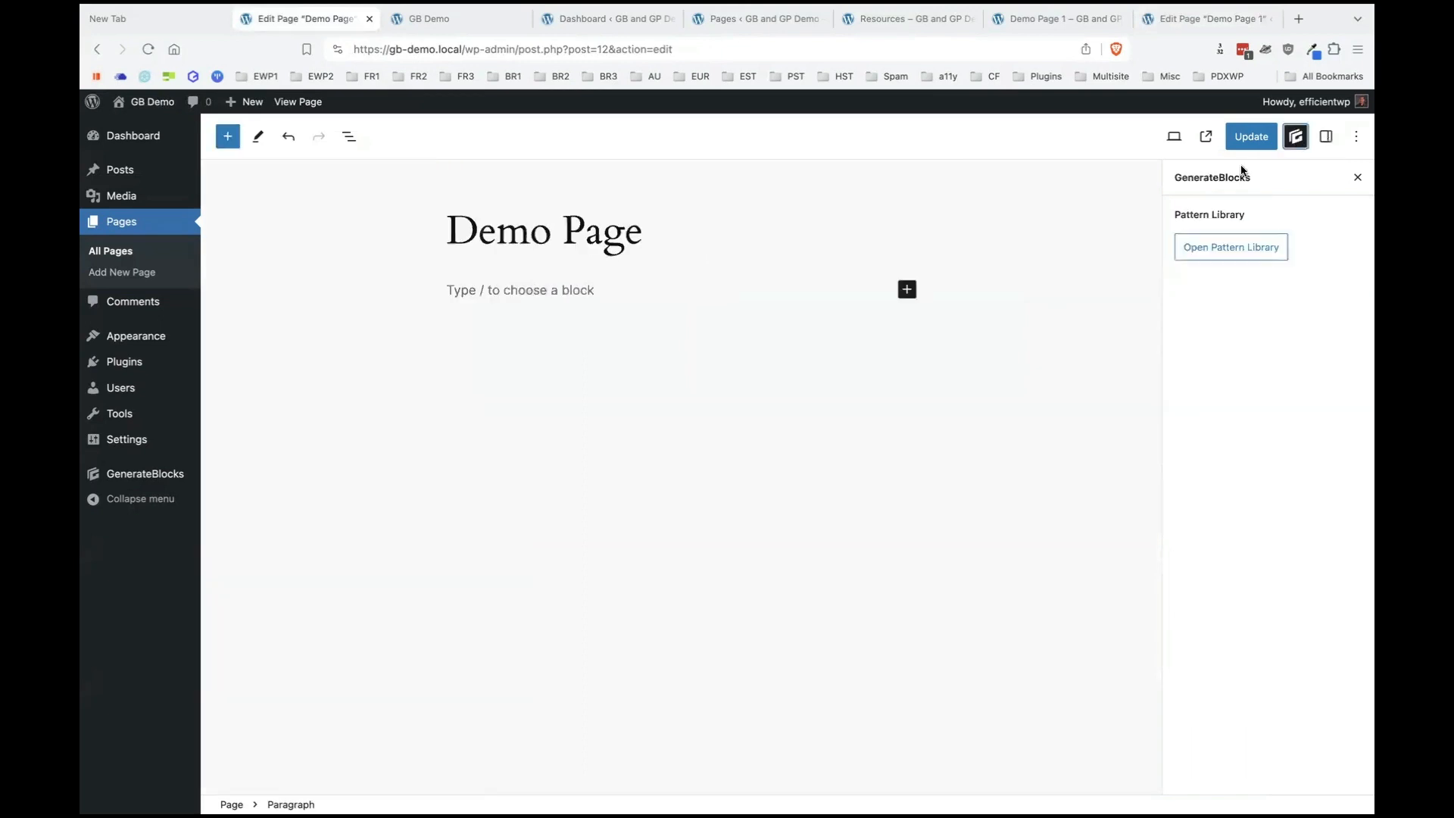
pyautogui.click(1252, 240)
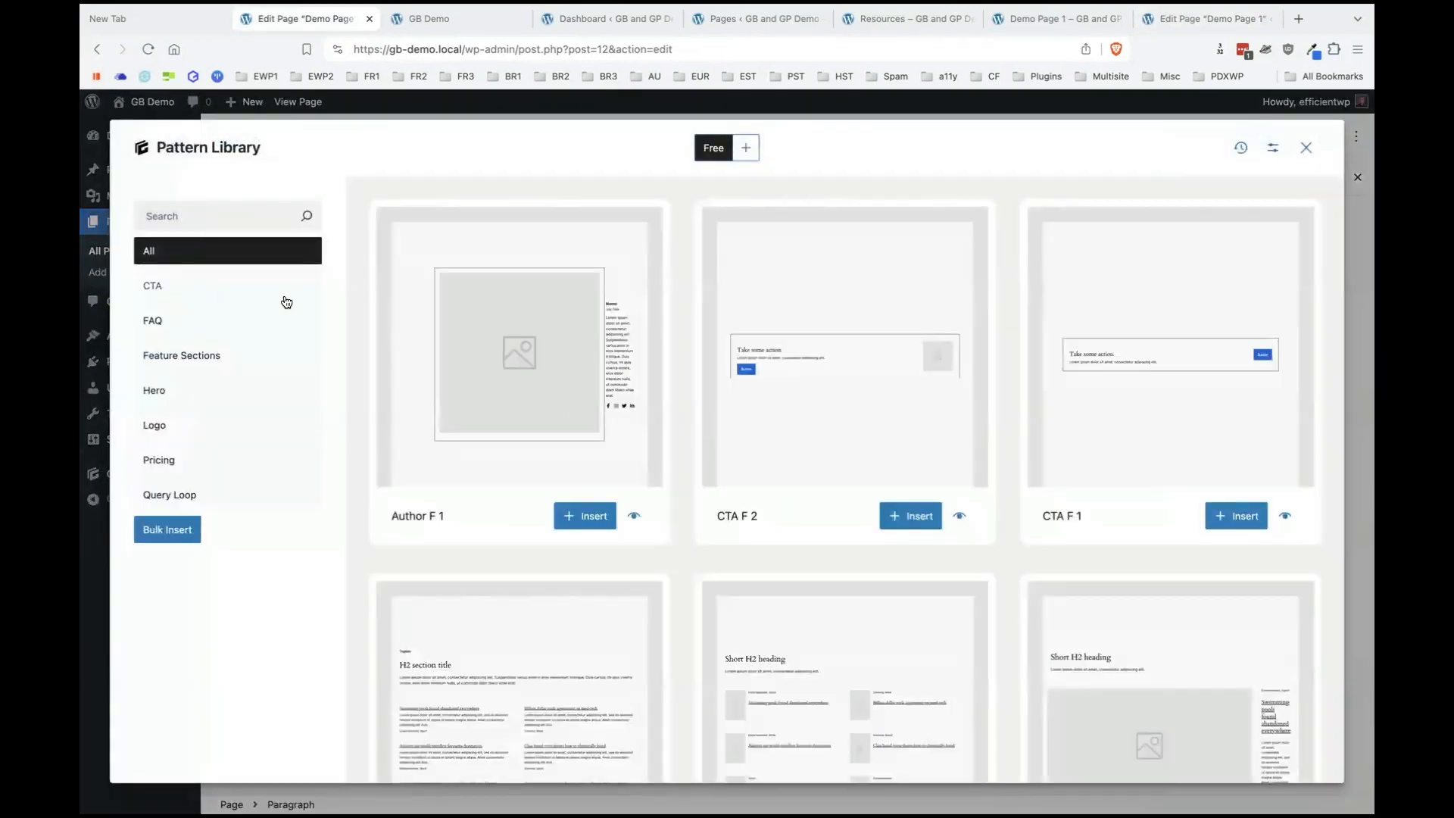
pyautogui.scroll(-3, 572, 547)
pyautogui.scroll(-2, 572, 547)
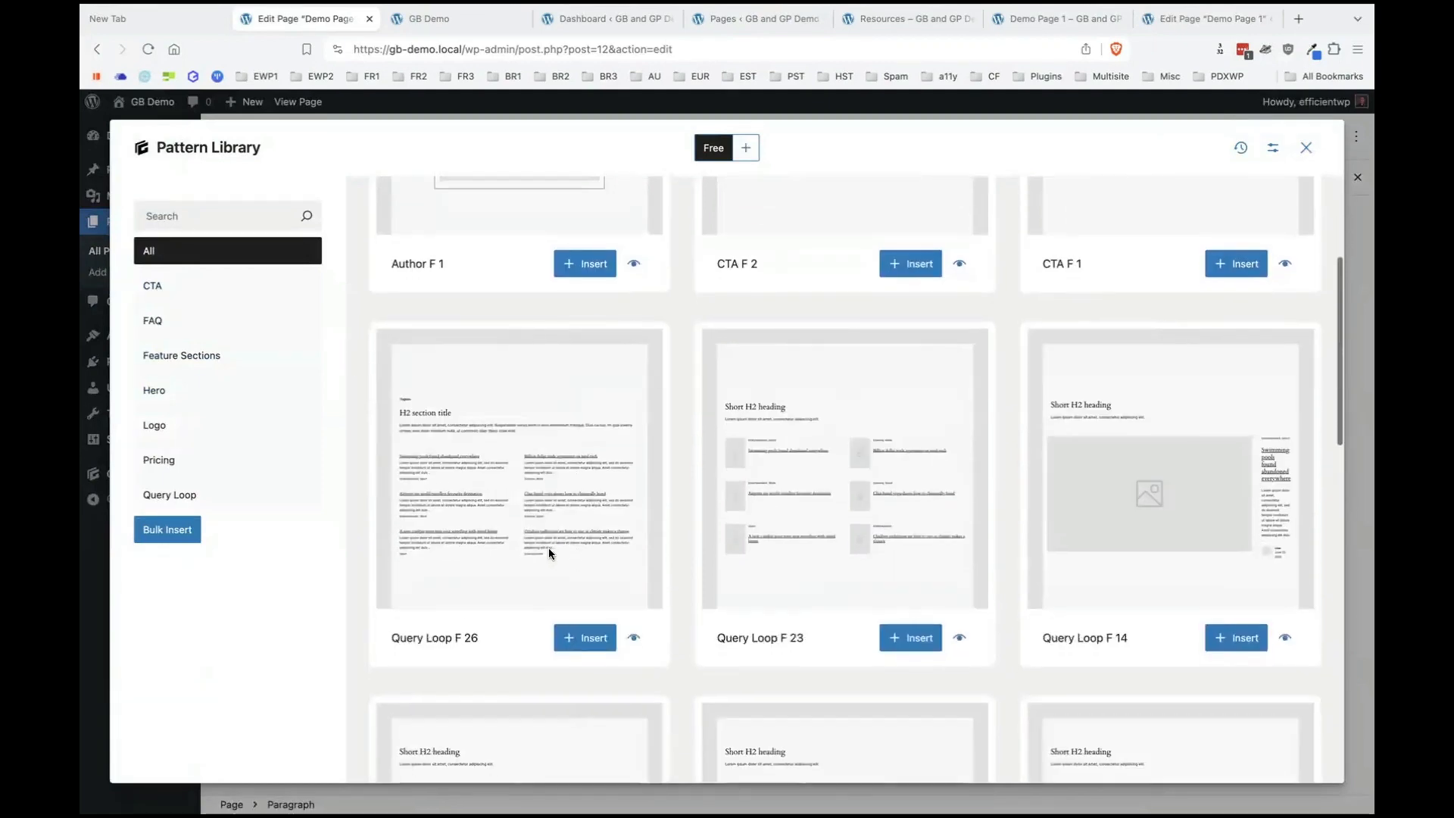
pyautogui.scroll(-5, 707, 608)
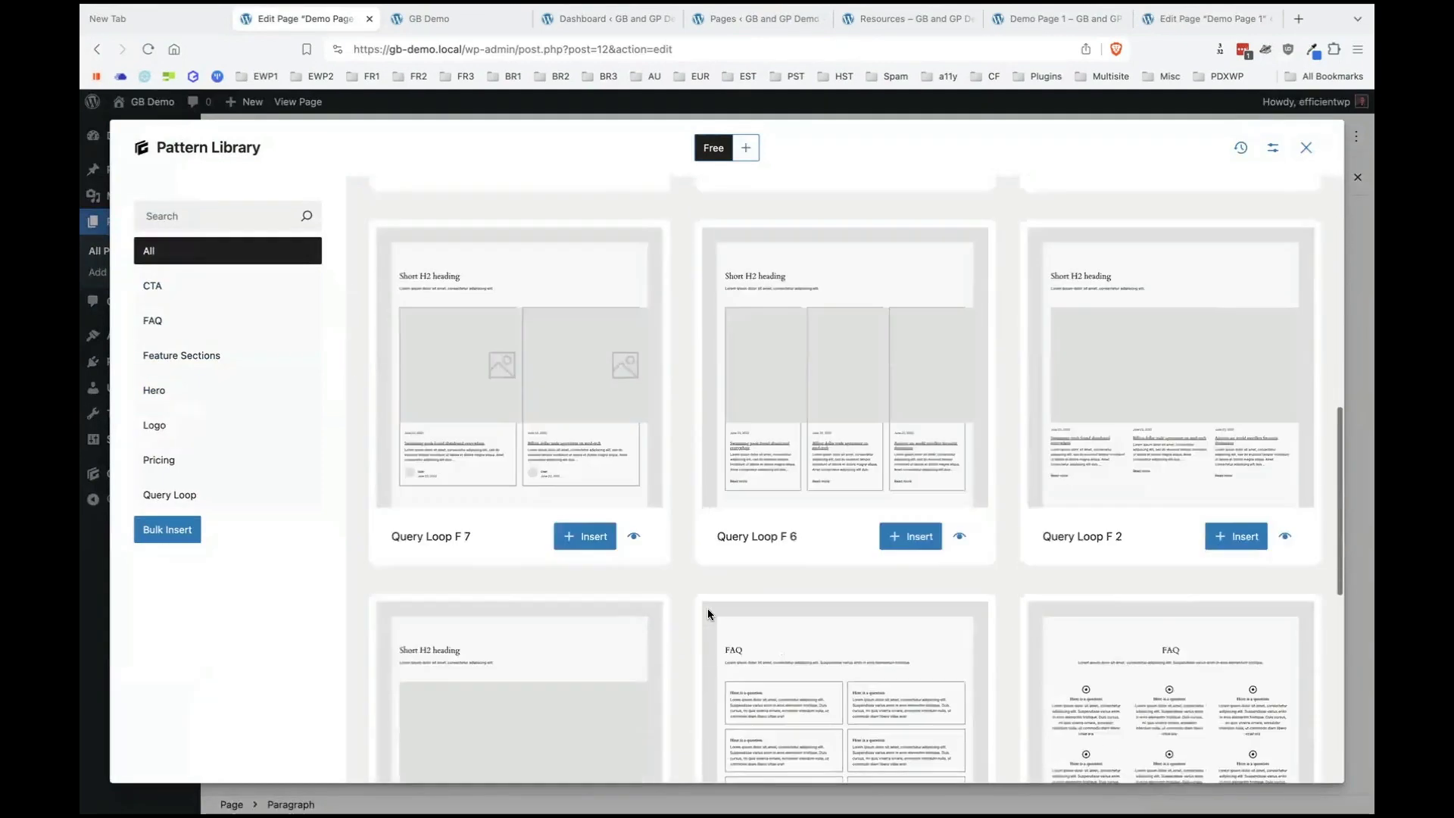
pyautogui.click(704, 152)
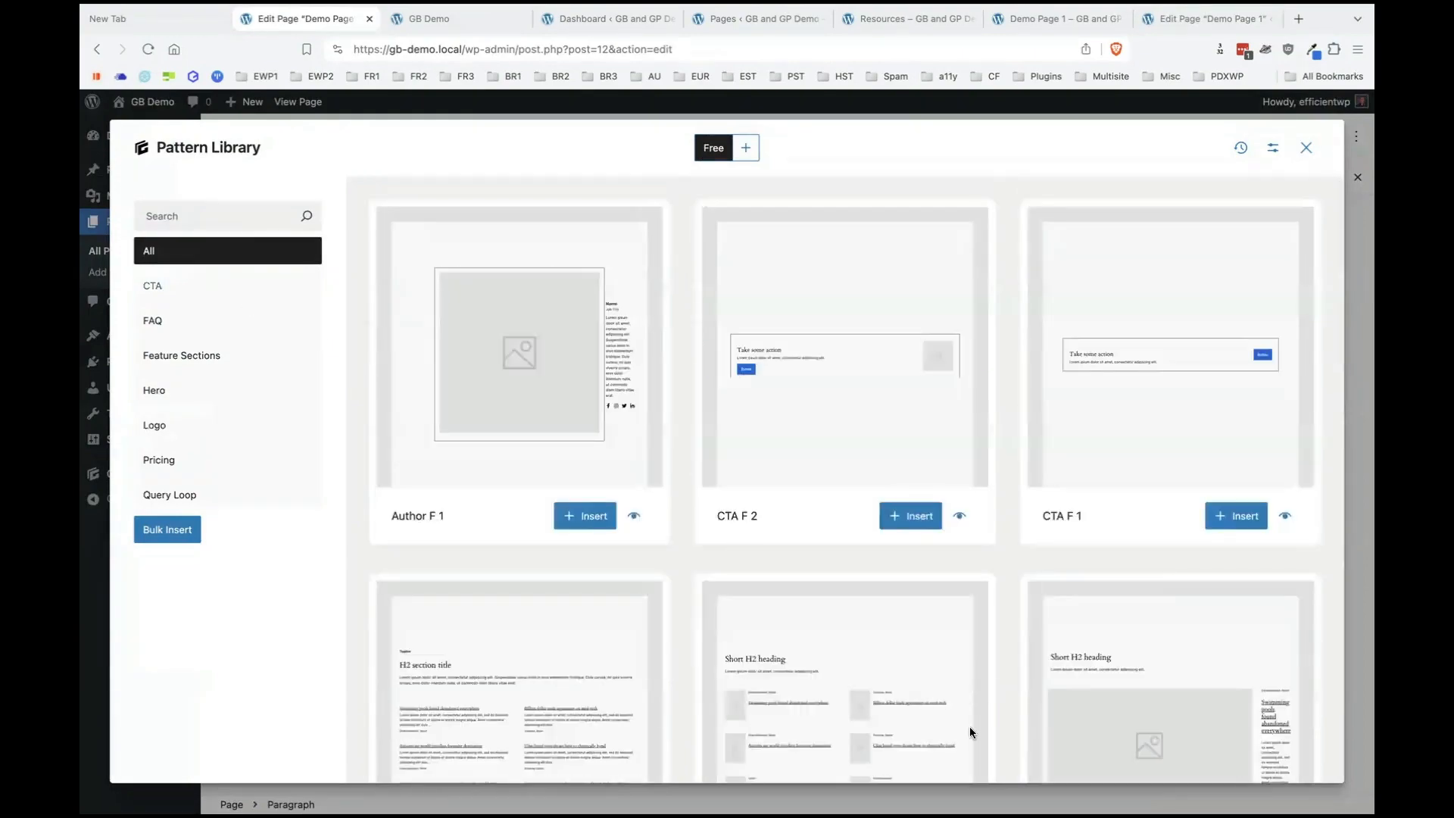
pyautogui.scroll(-15, 969, 725)
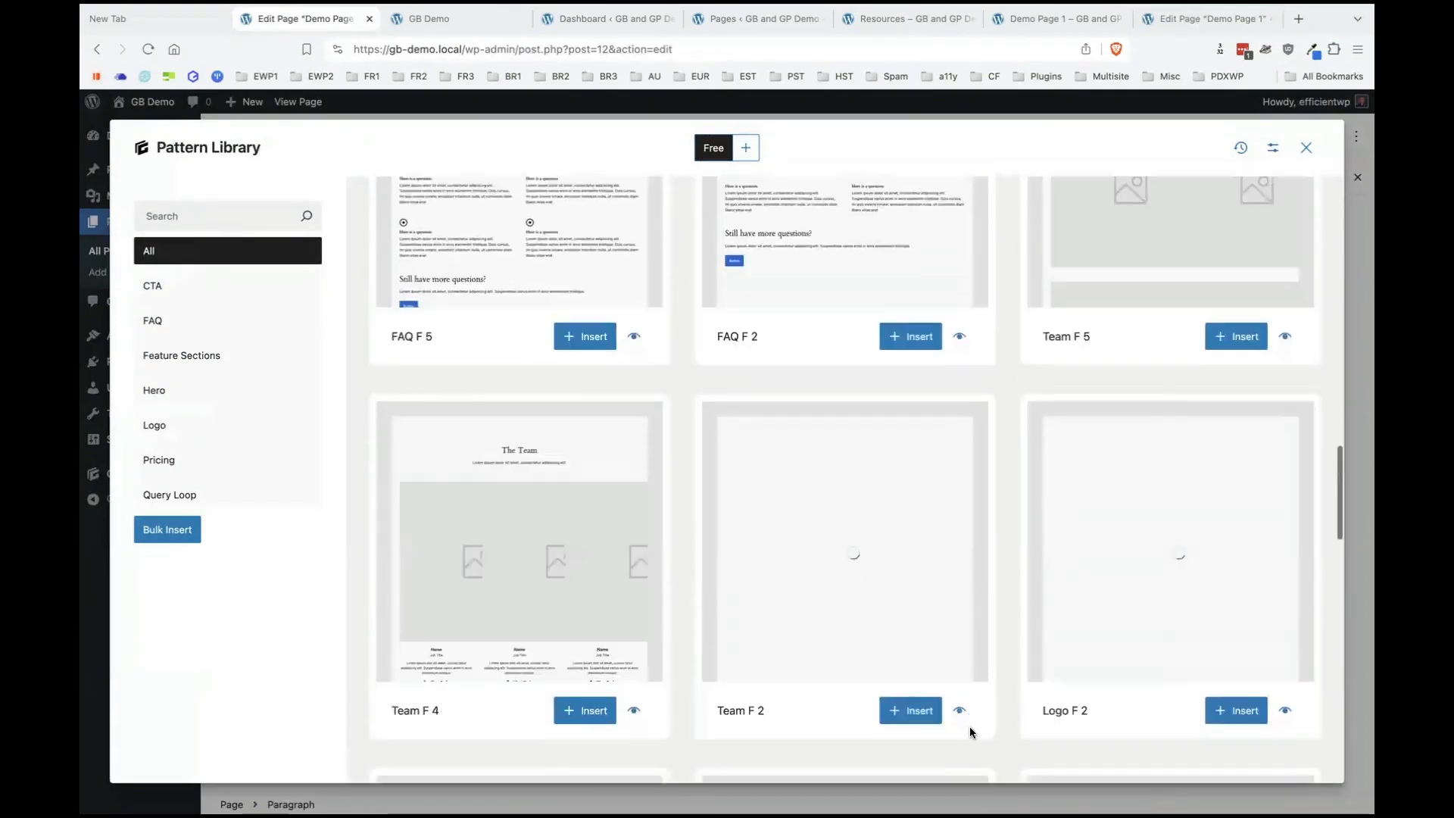
pyautogui.scroll(-10, 969, 726)
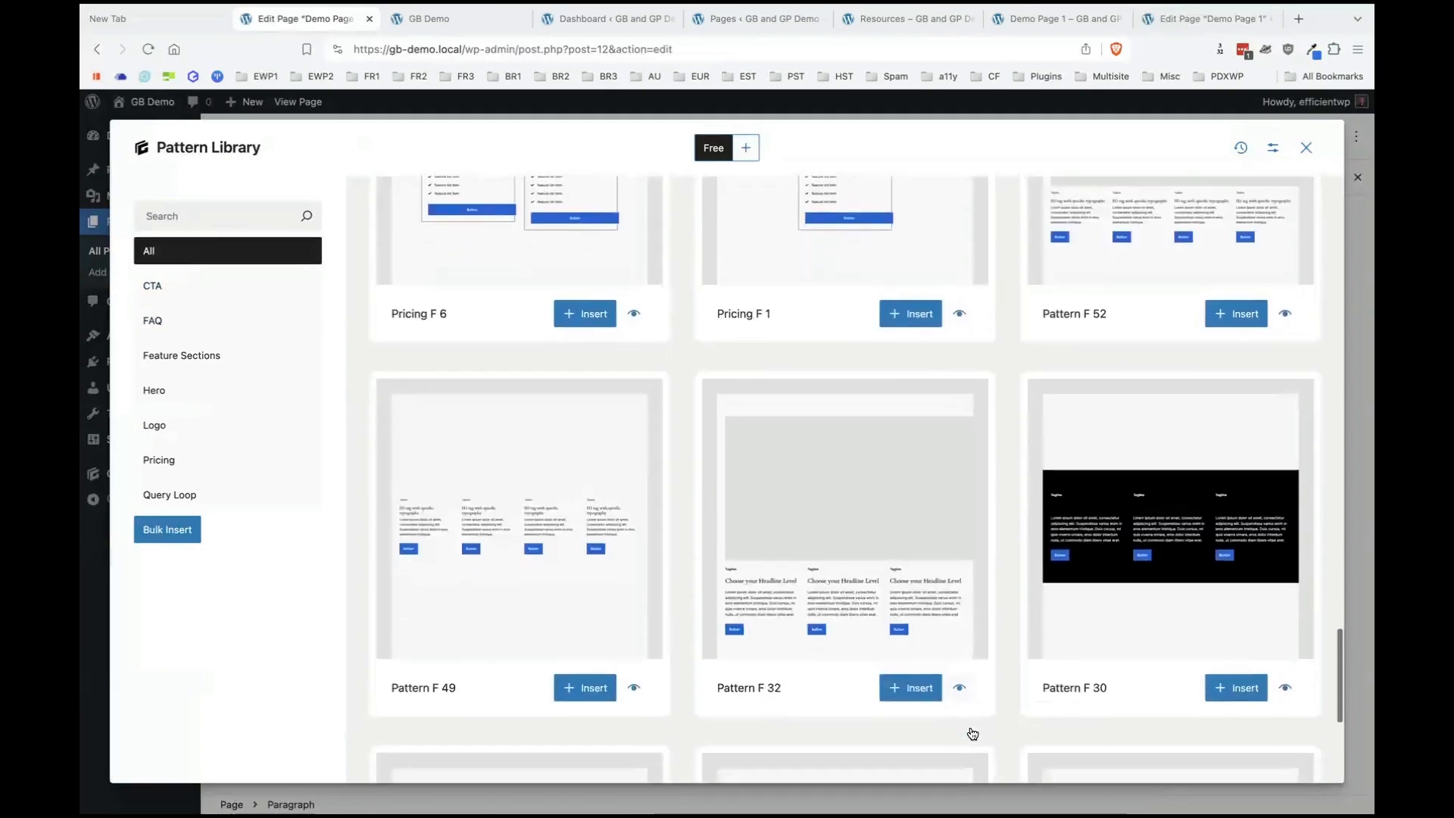
pyautogui.scroll(-8, 969, 503)
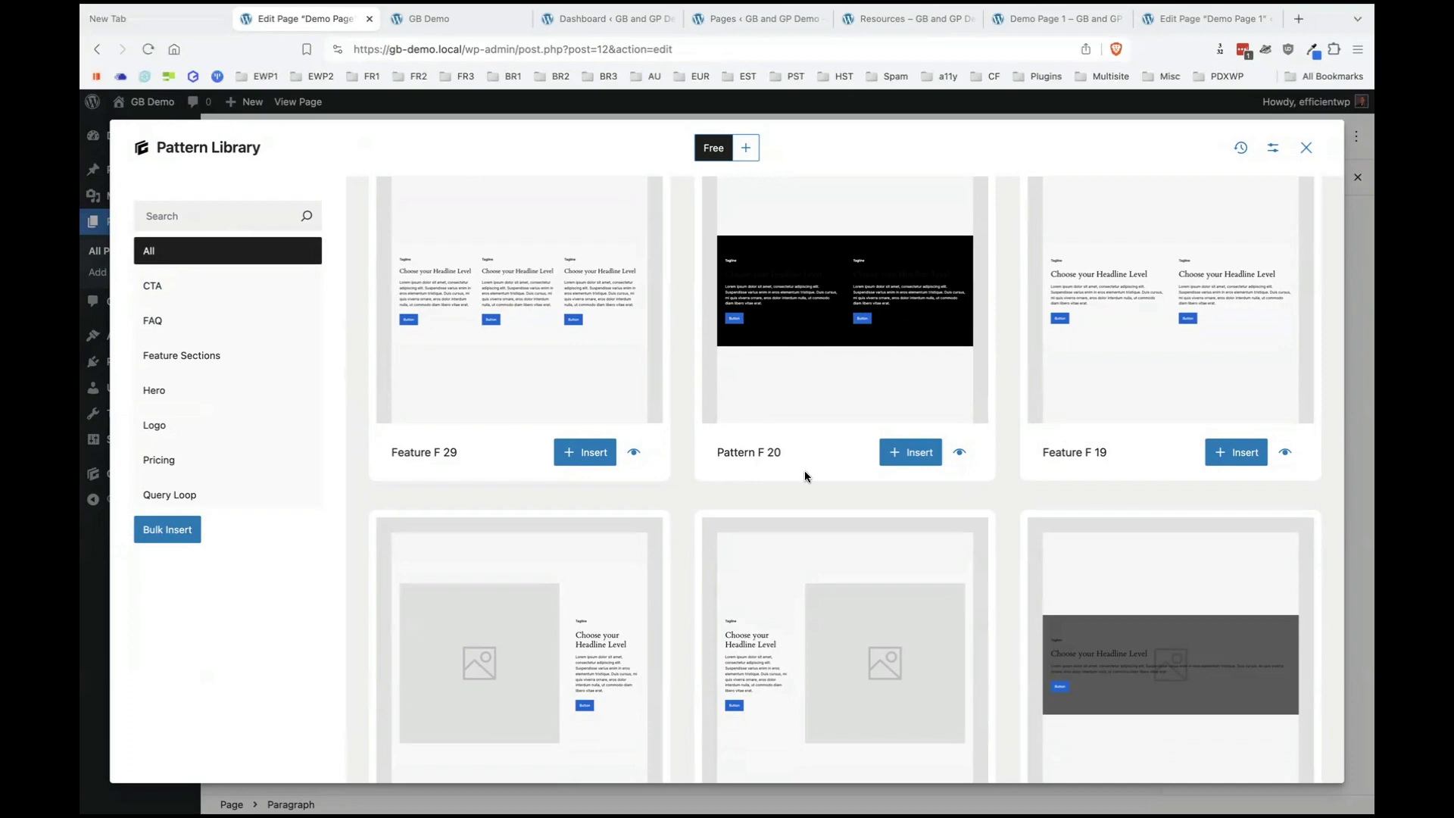
pyautogui.scroll(-5, 804, 475)
pyautogui.scroll(-3, 804, 475)
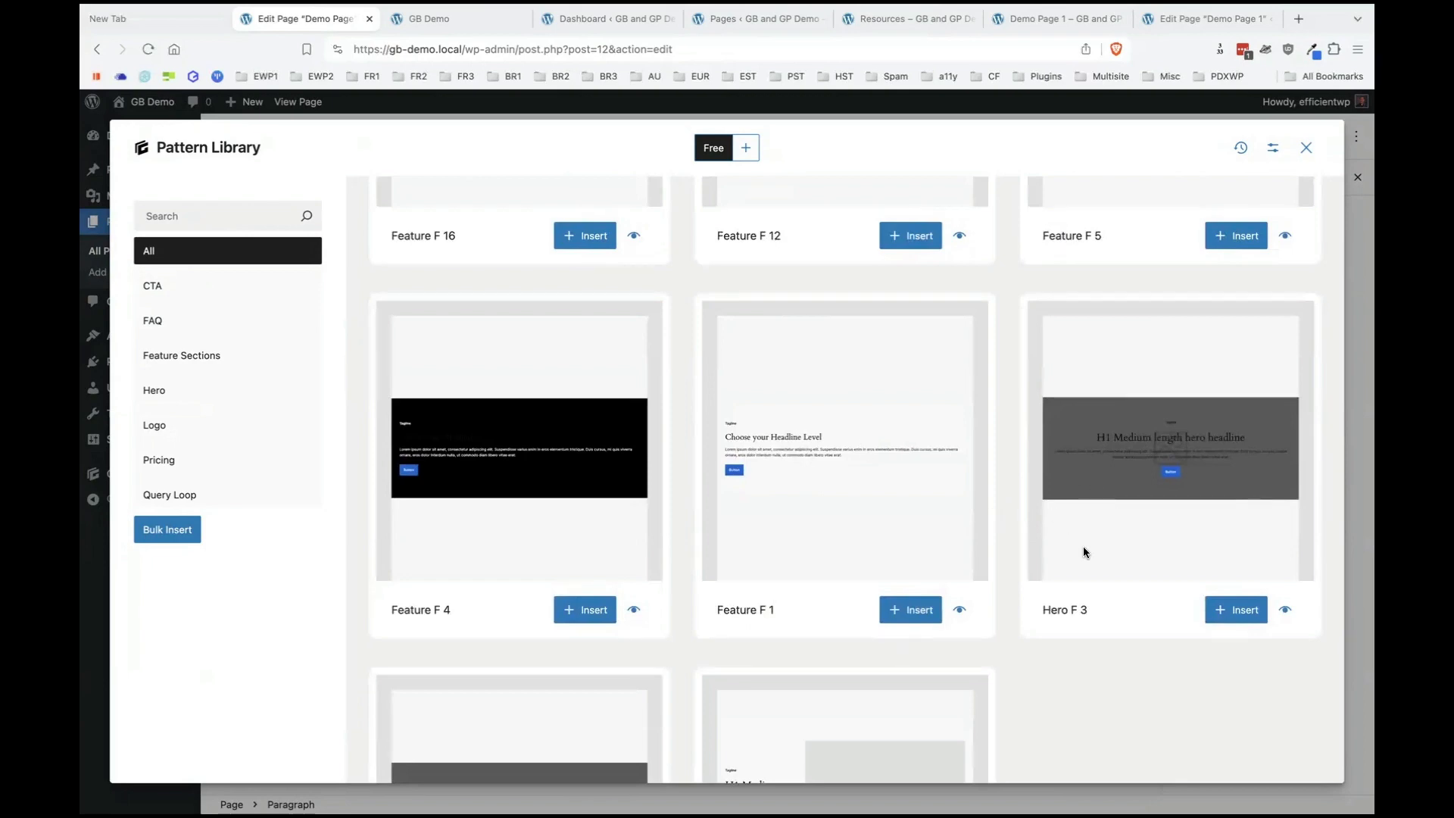
pyautogui.scroll(-4, 966, 578)
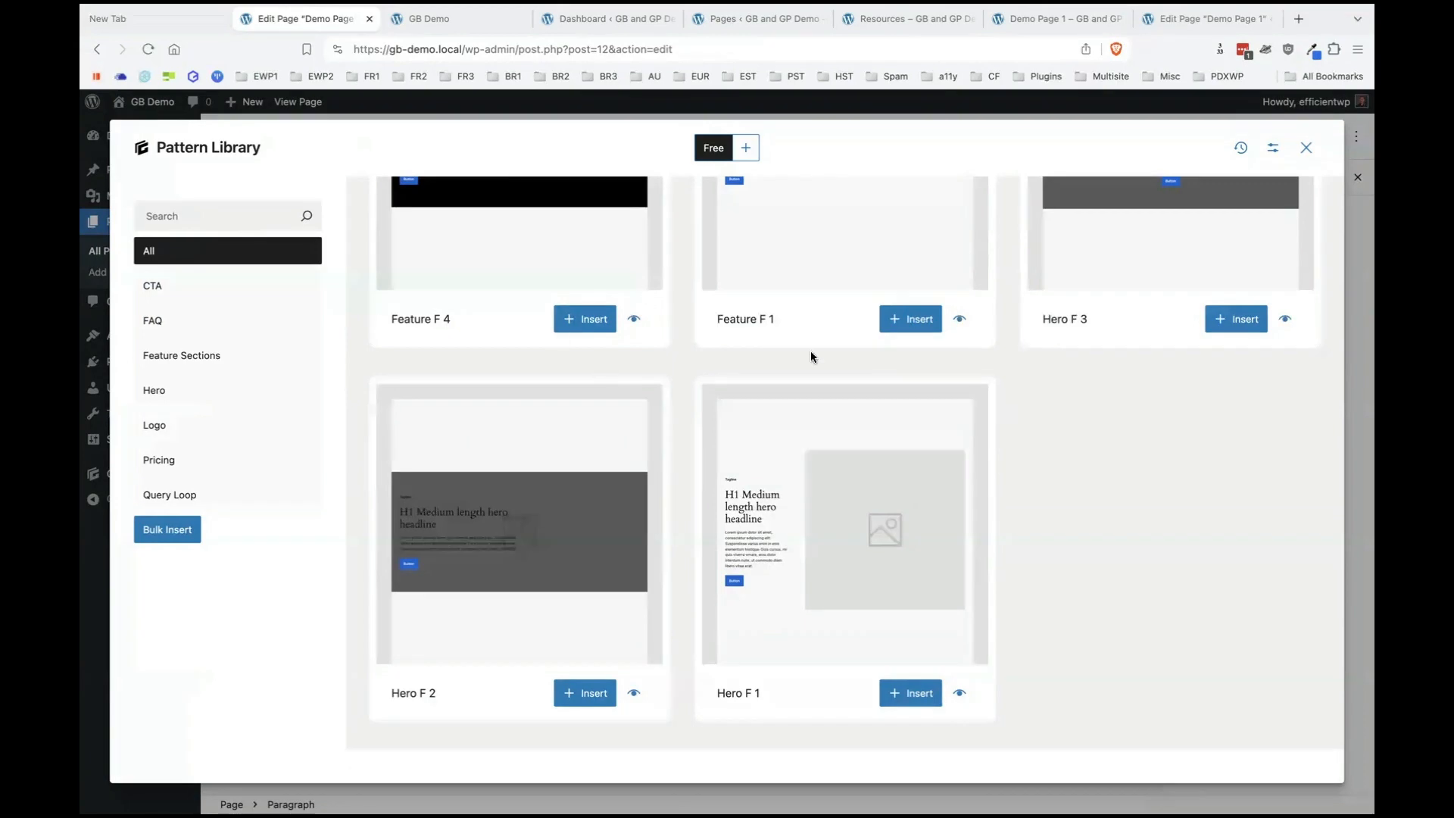
pyautogui.scroll(20, 810, 351)
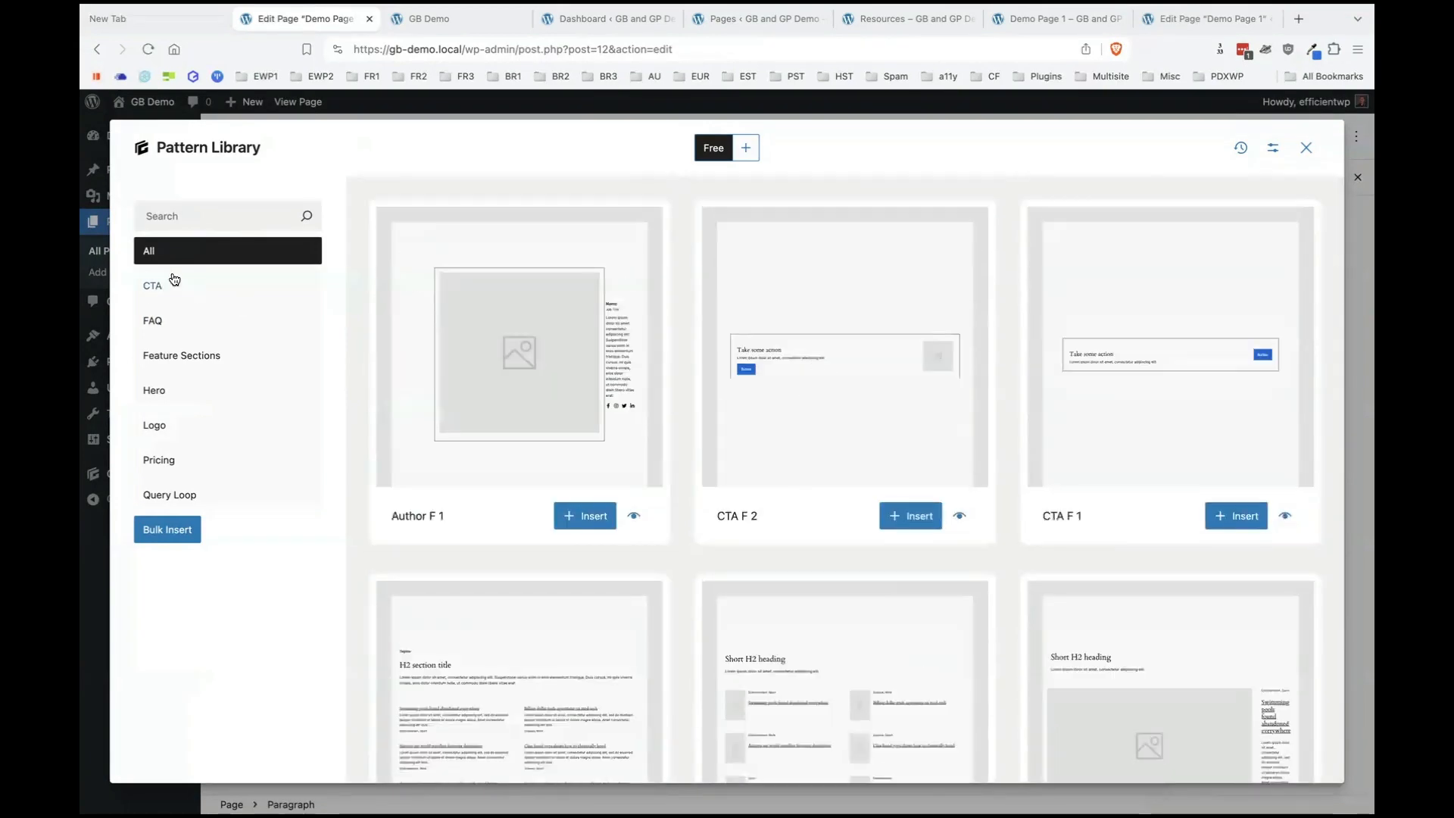
# Filter the free patterns by CTA, FAQ and Feature Sections in turn and look over each category.
pyautogui.click(174, 279)
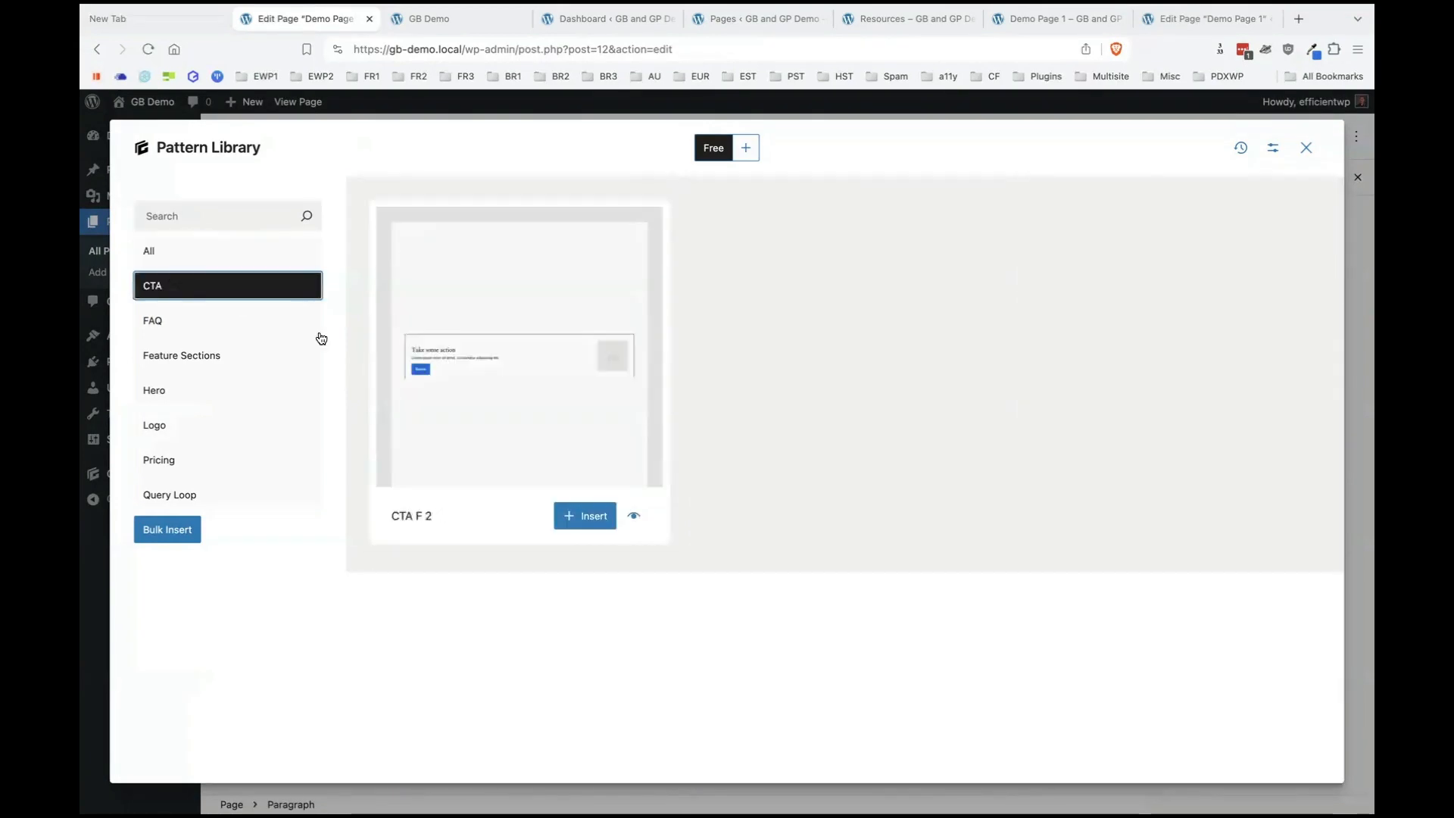
pyautogui.click(168, 323)
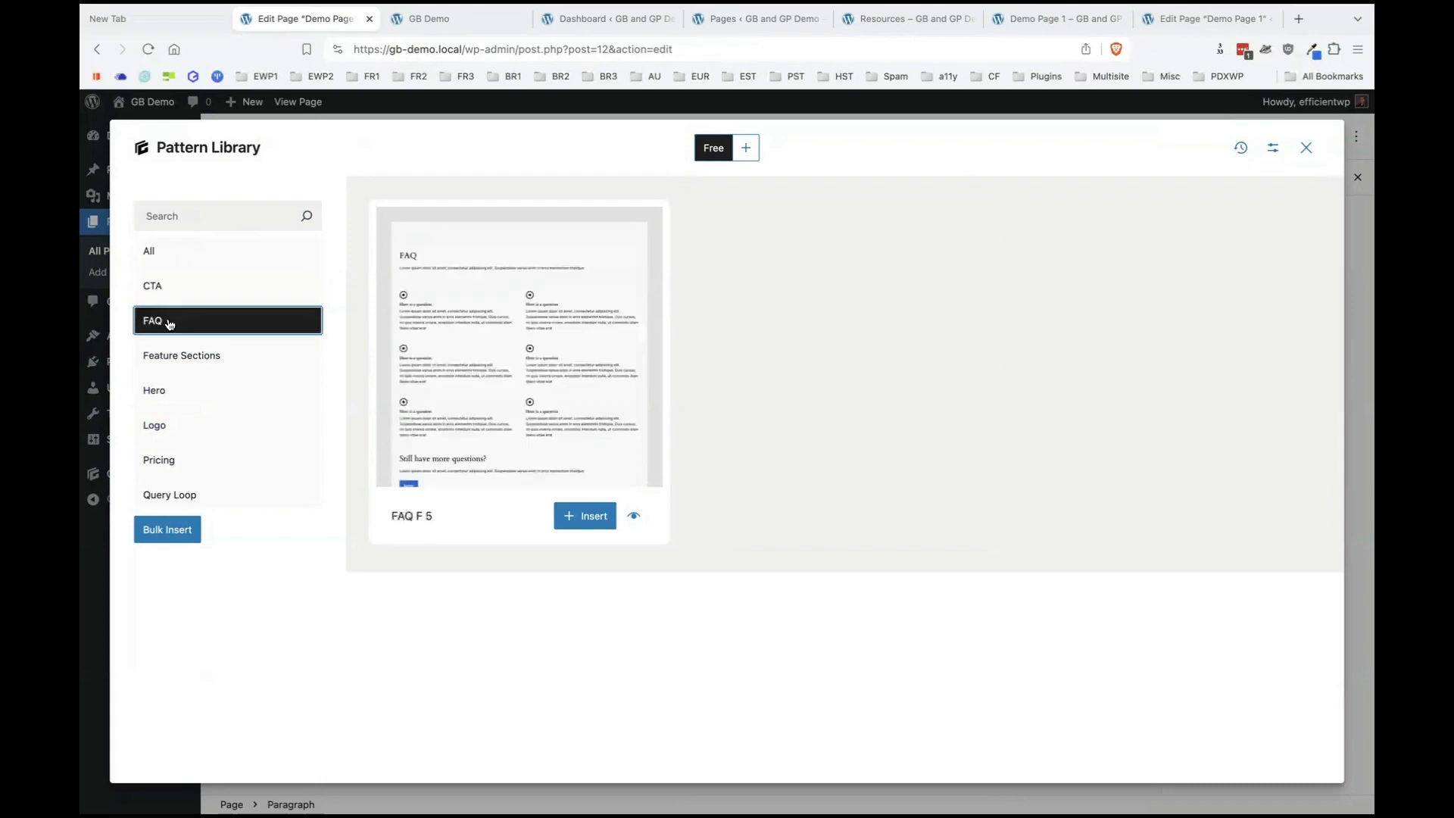
pyautogui.click(218, 356)
pyautogui.scroll(-7, 655, 445)
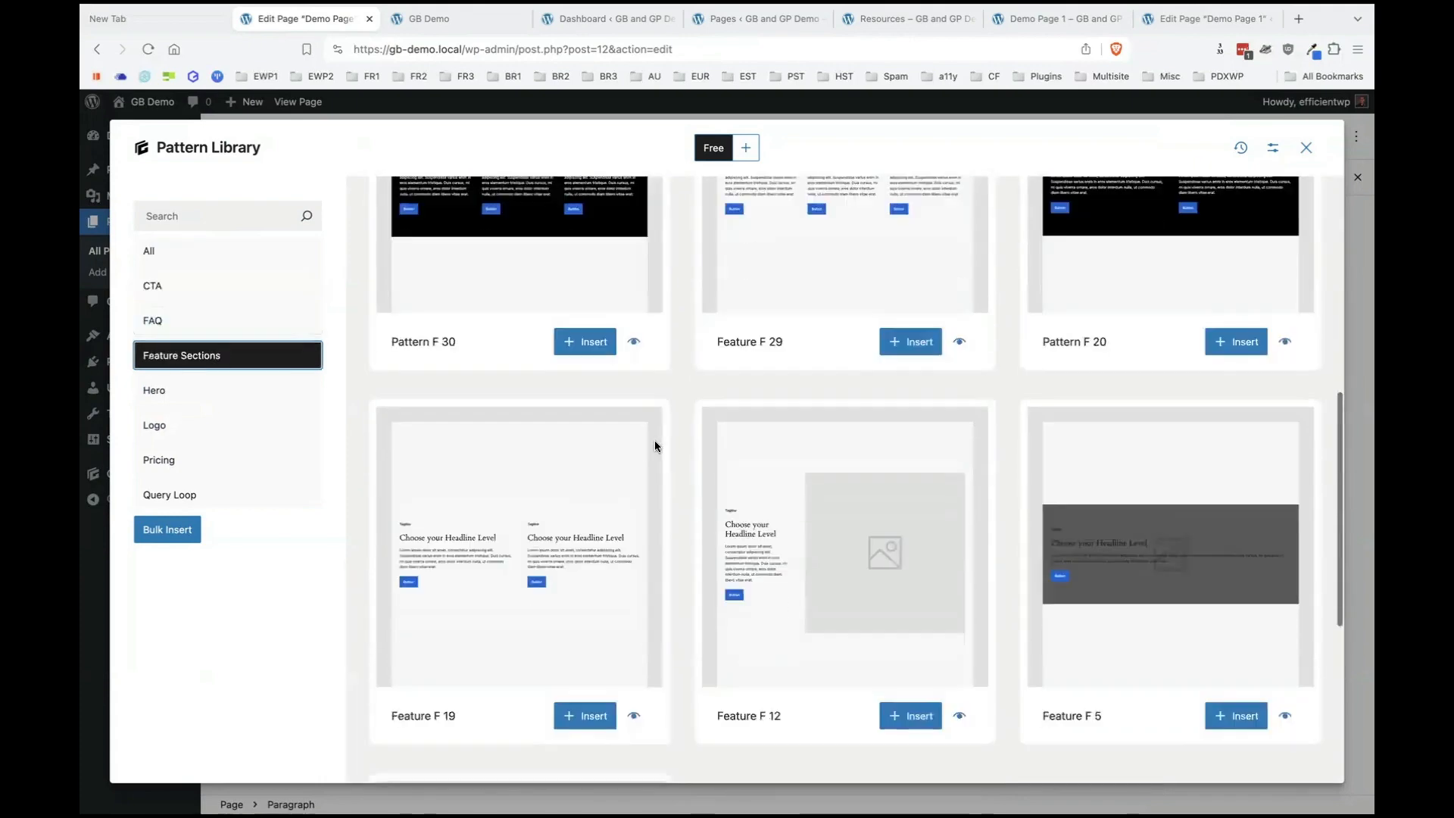
pyautogui.scroll(8, 654, 445)
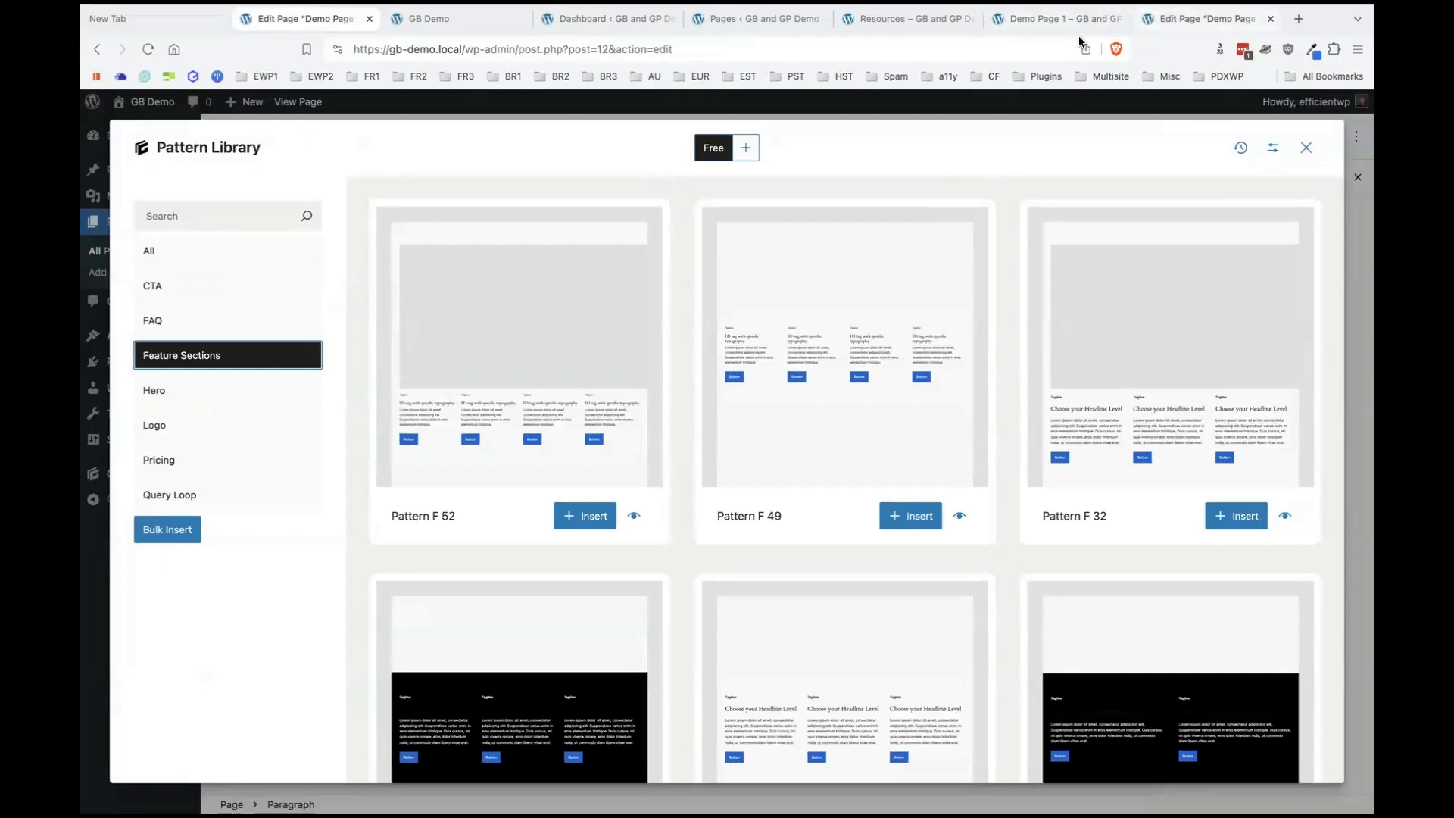
# Return to the Demo Page 1 editor, open its Pattern Library and look over the Pro CTA patterns.
pyautogui.click(1203, 18)
pyautogui.click(1242, 243)
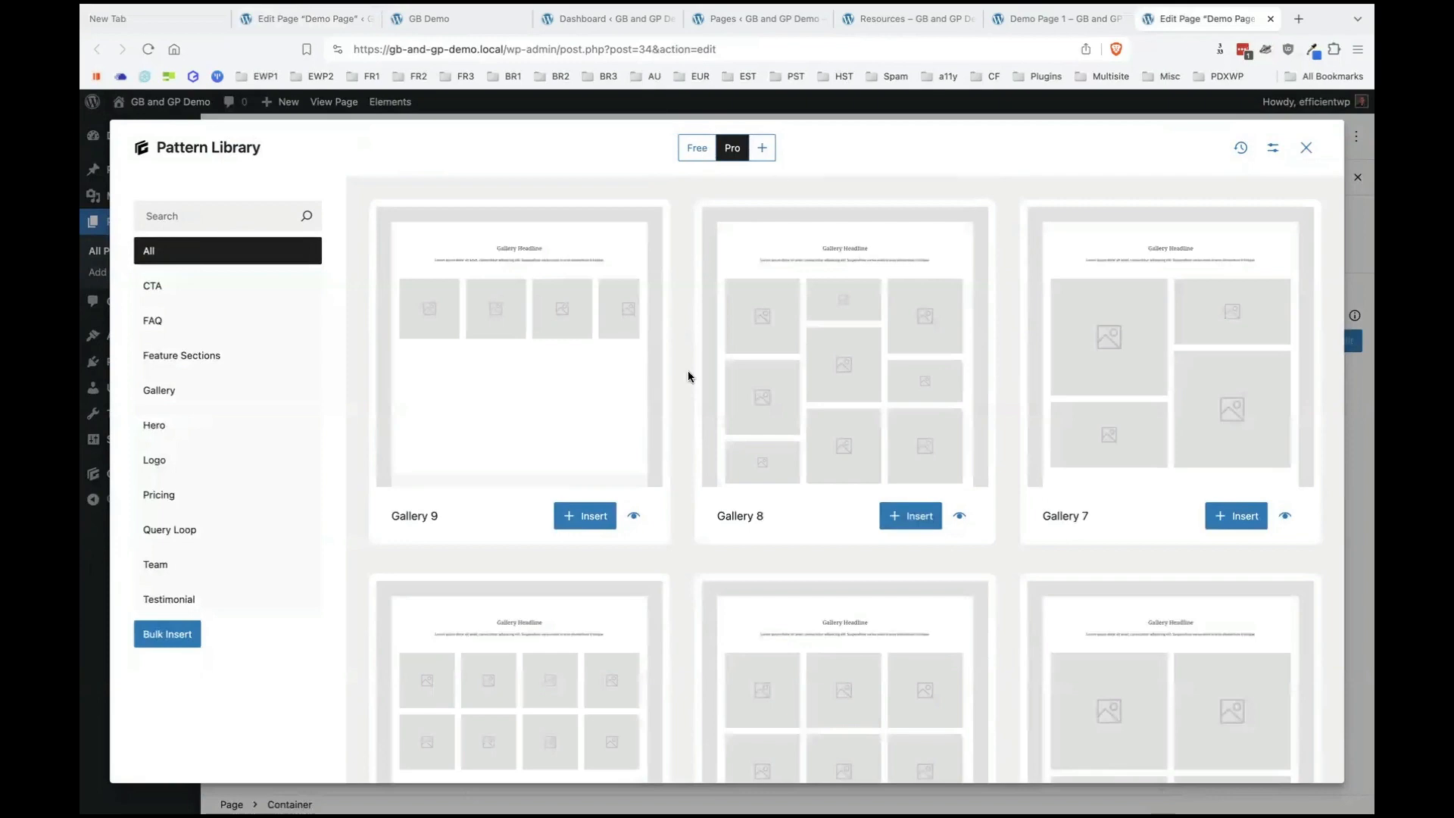
pyautogui.click(195, 297)
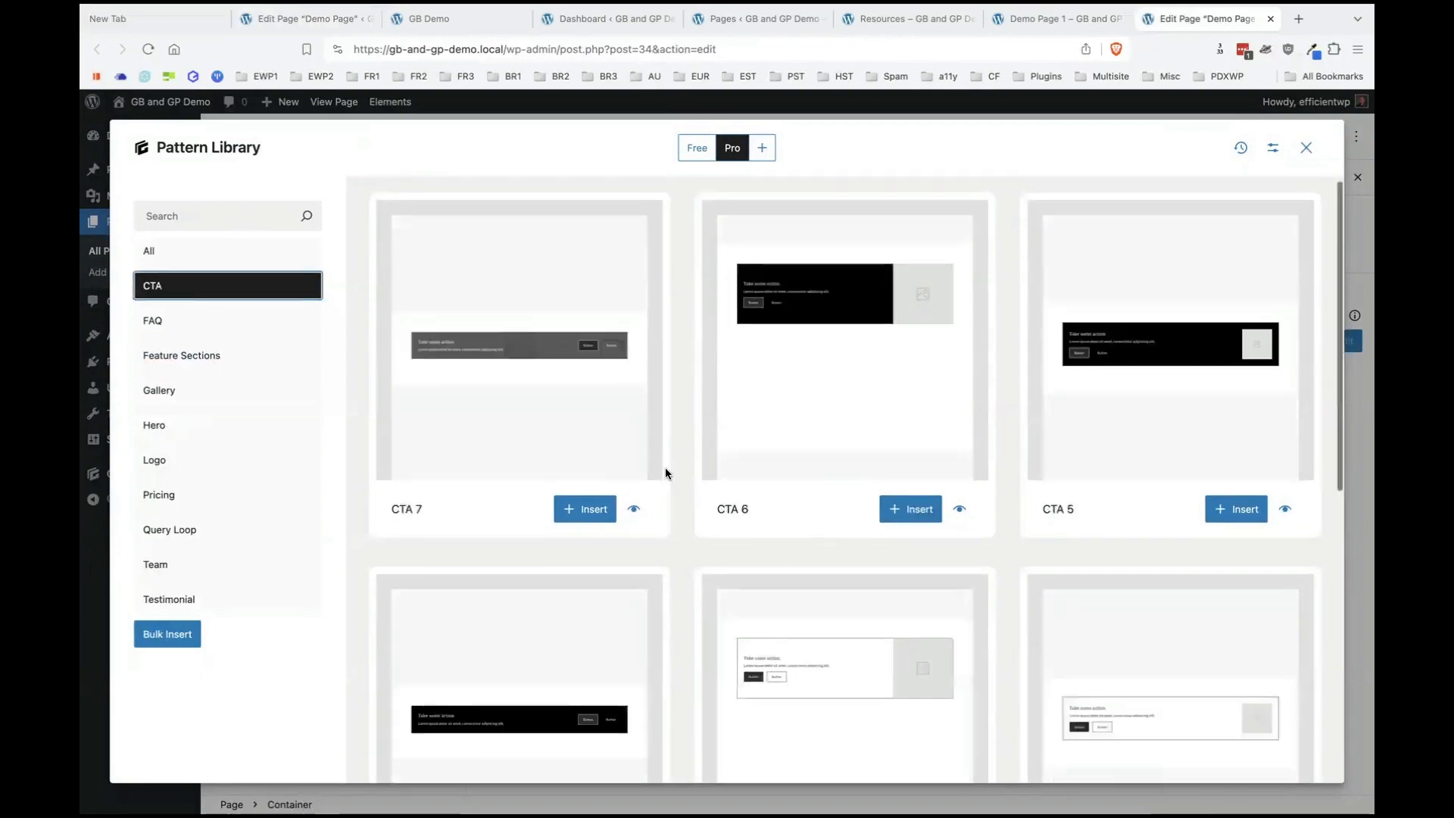
pyautogui.scroll(-5, 664, 467)
# Browse the Pro FAQ patterns and insert FAQ 21 below the testimonials section of Demo Page 1.
pyautogui.click(162, 319)
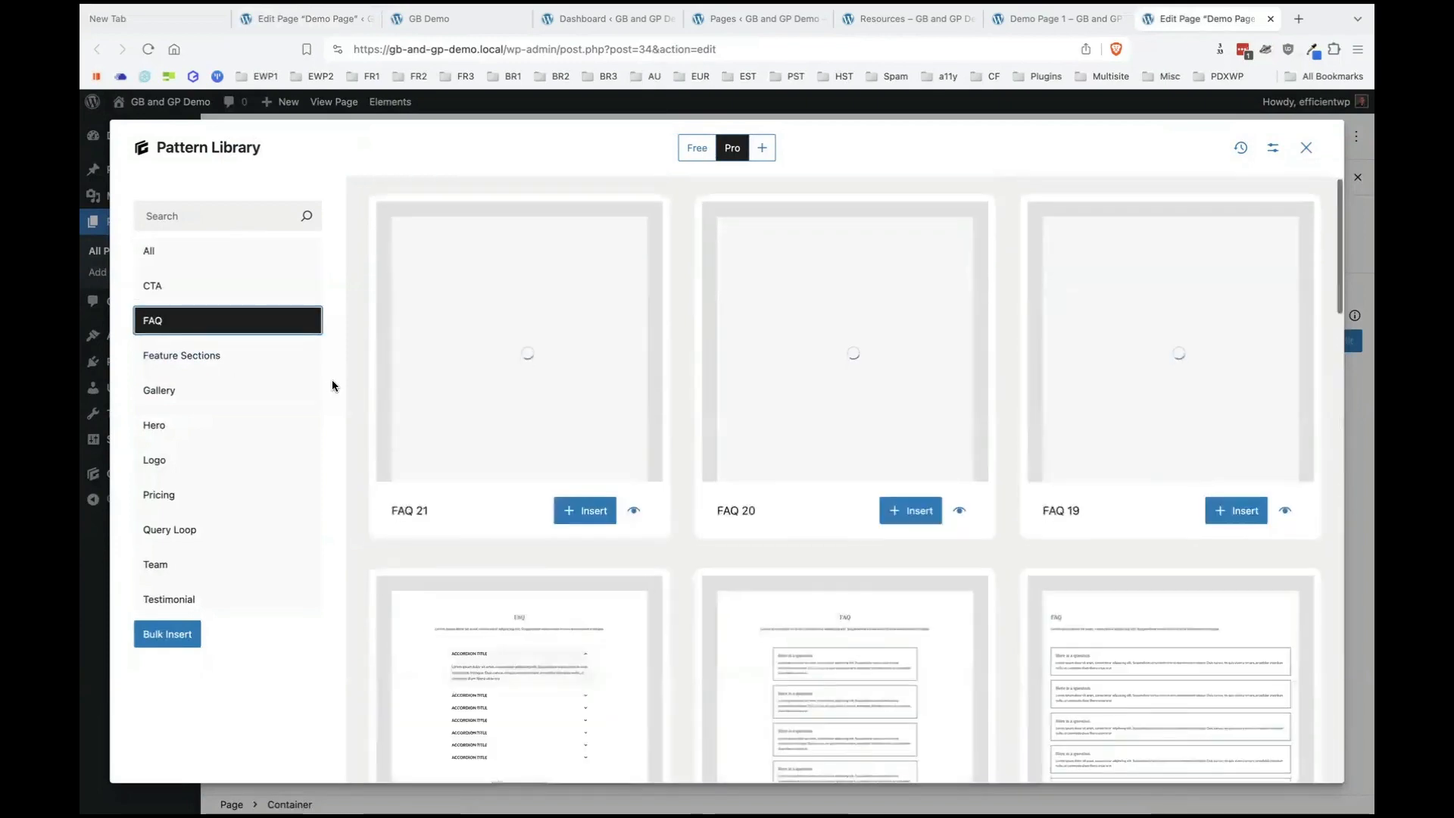
pyautogui.scroll(-4, 624, 542)
pyautogui.scroll(-10, 624, 542)
pyautogui.scroll(15, 624, 542)
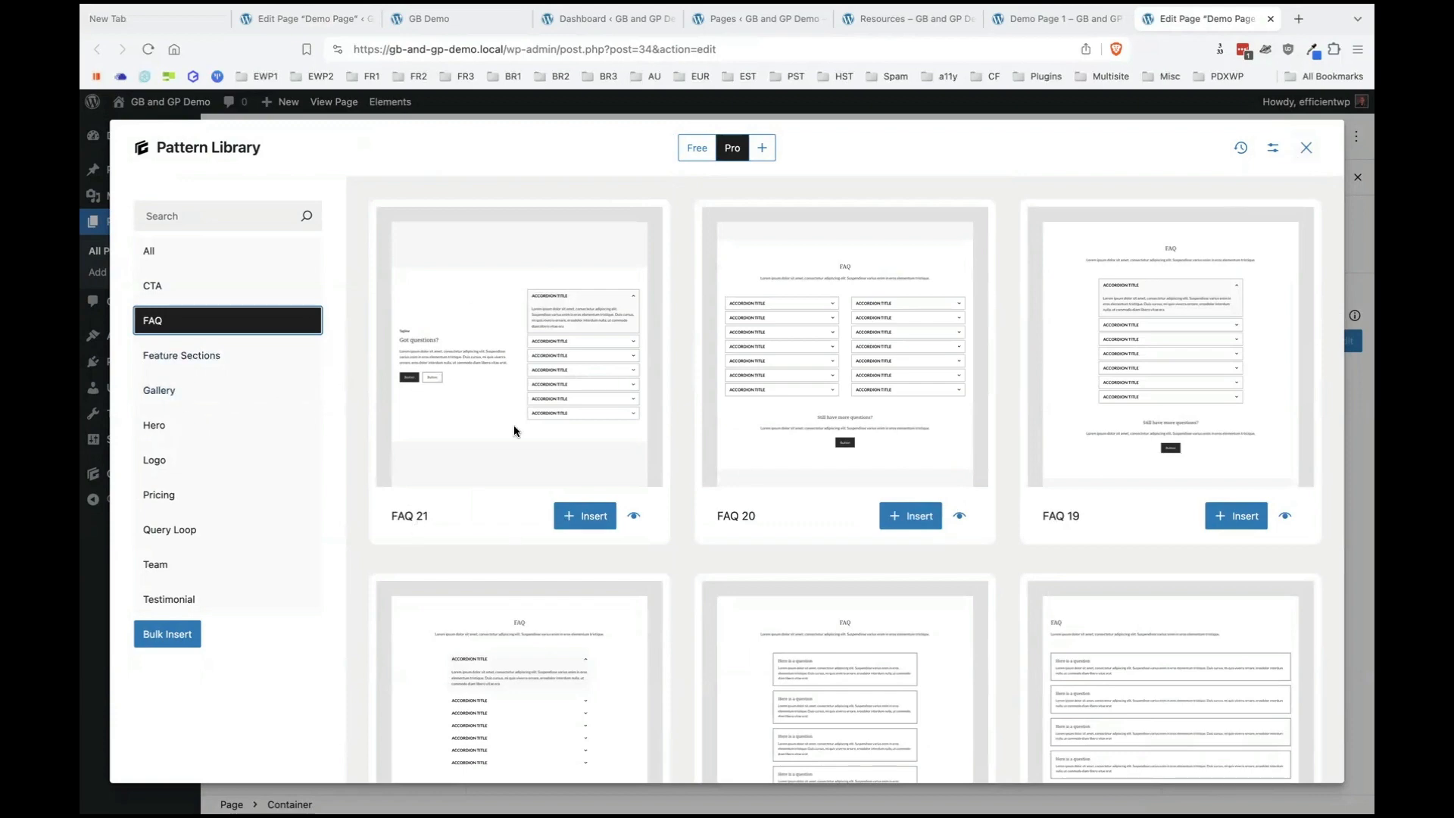
pyautogui.click(594, 513)
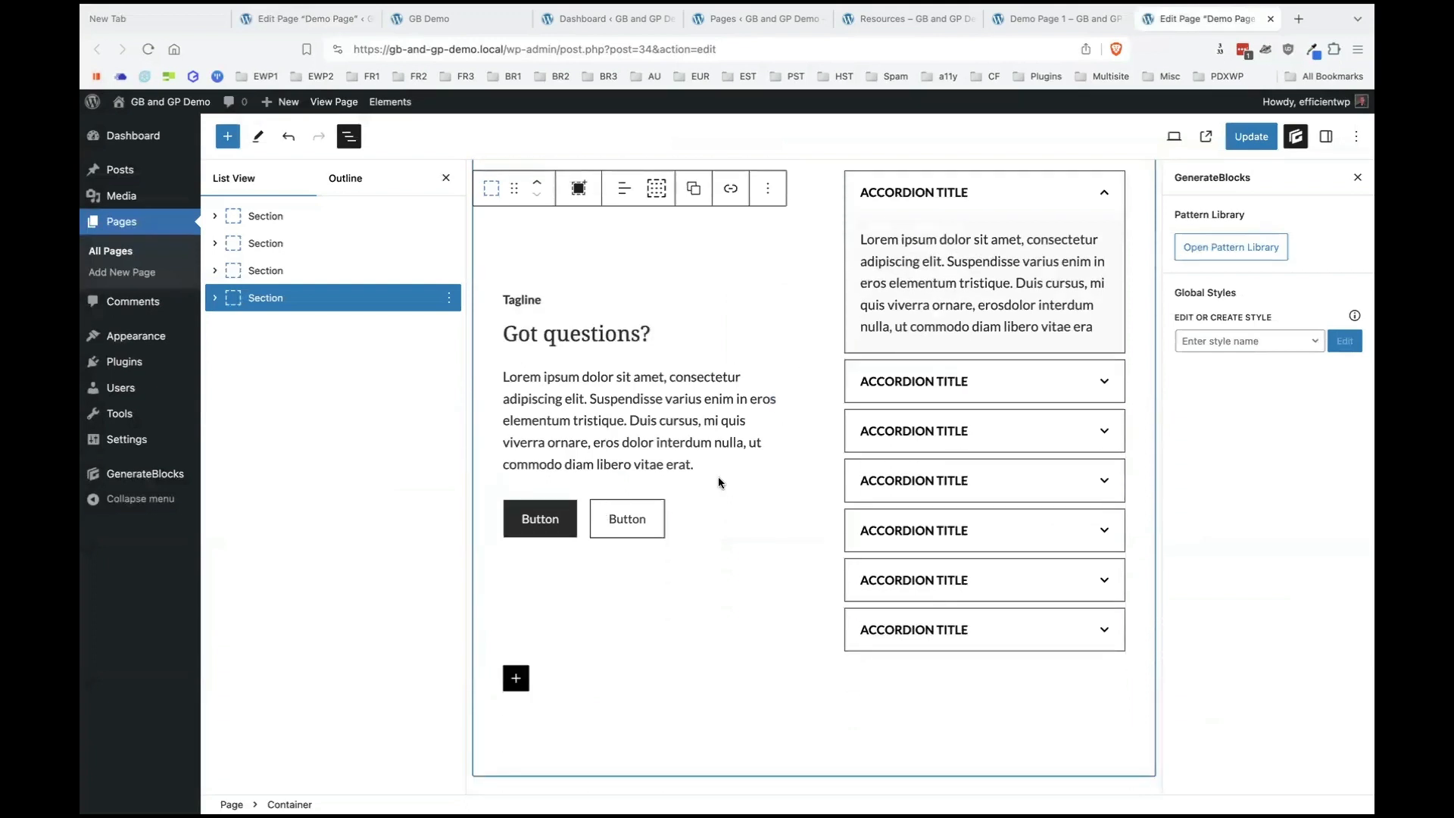
pyautogui.scroll(2, 727, 474)
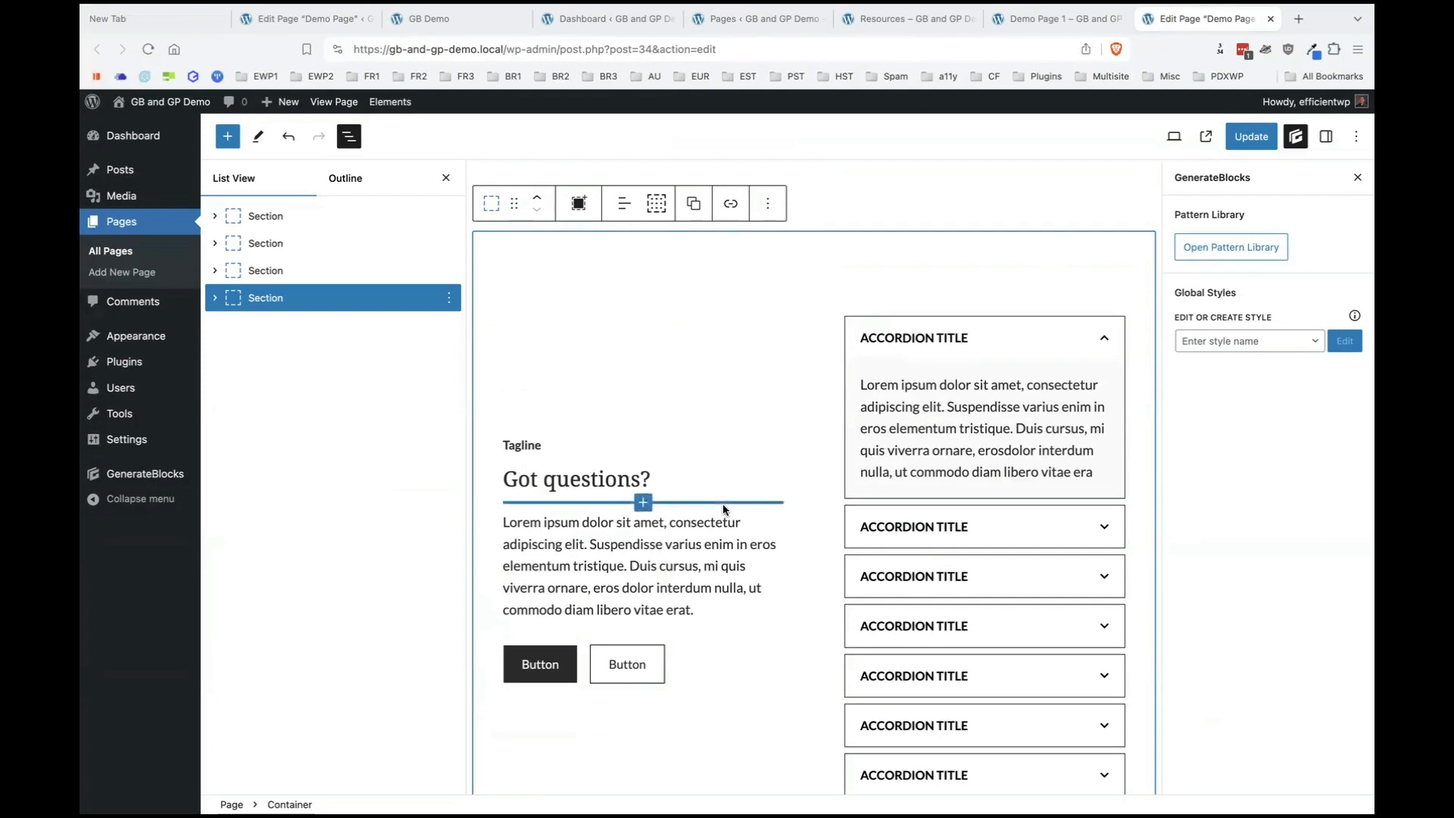
pyautogui.scroll(1, 722, 503)
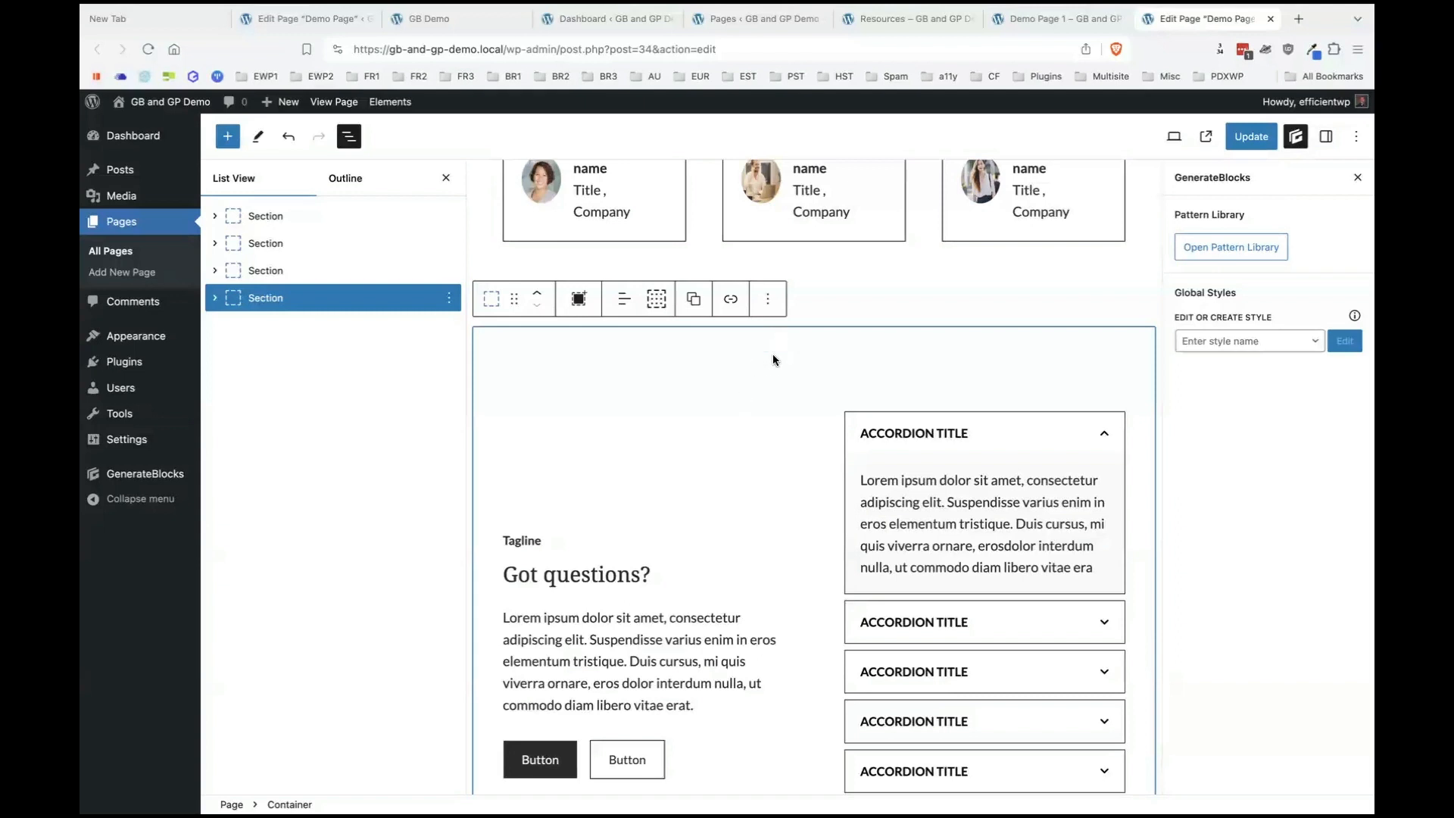
# View the Create pattern options for the inserted FAQ section, including the Synced setting, and close them without creating a pattern.
pyautogui.click(767, 301)
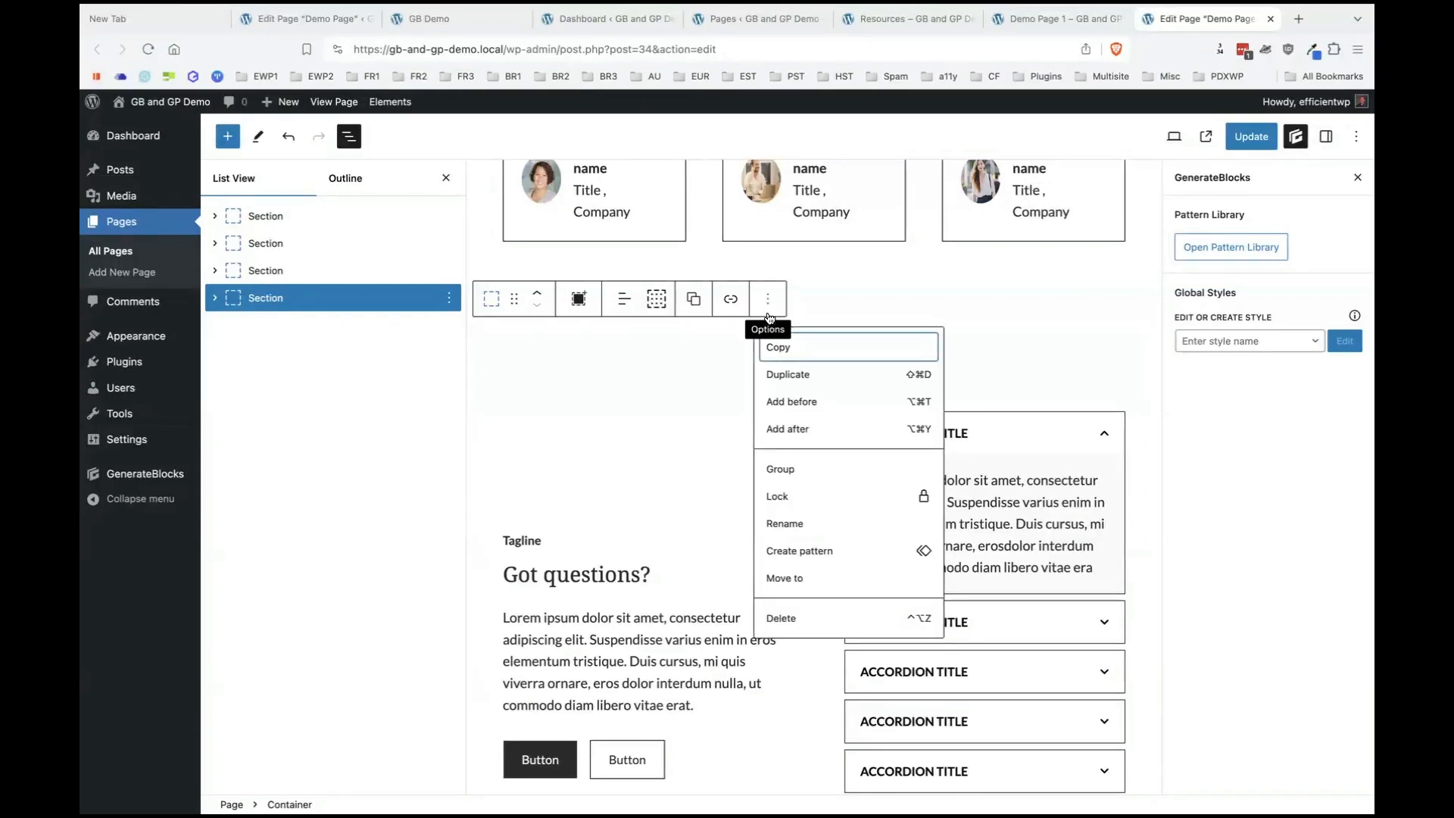
pyautogui.click(819, 550)
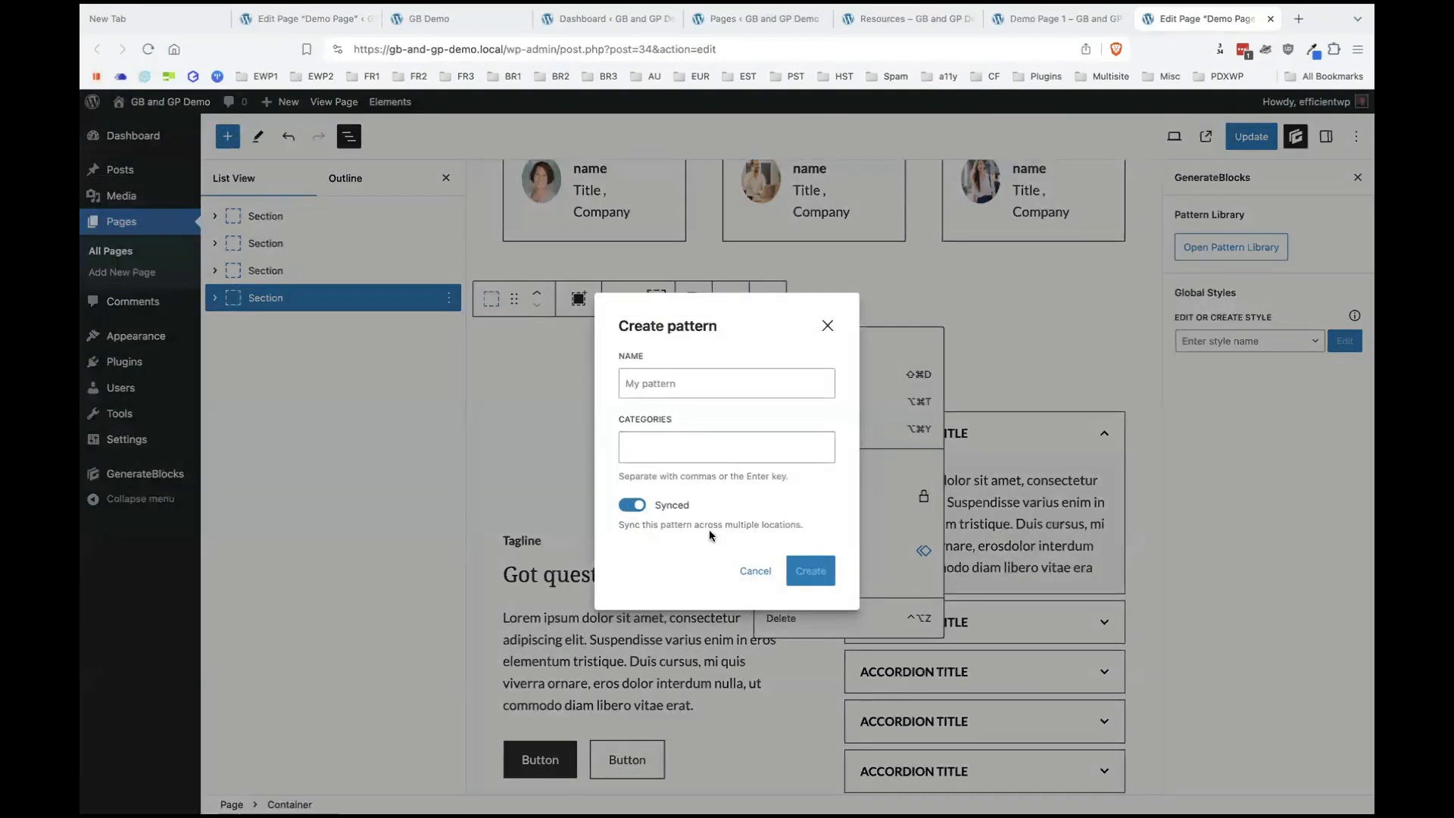
pyautogui.click(633, 504)
pyautogui.click(829, 326)
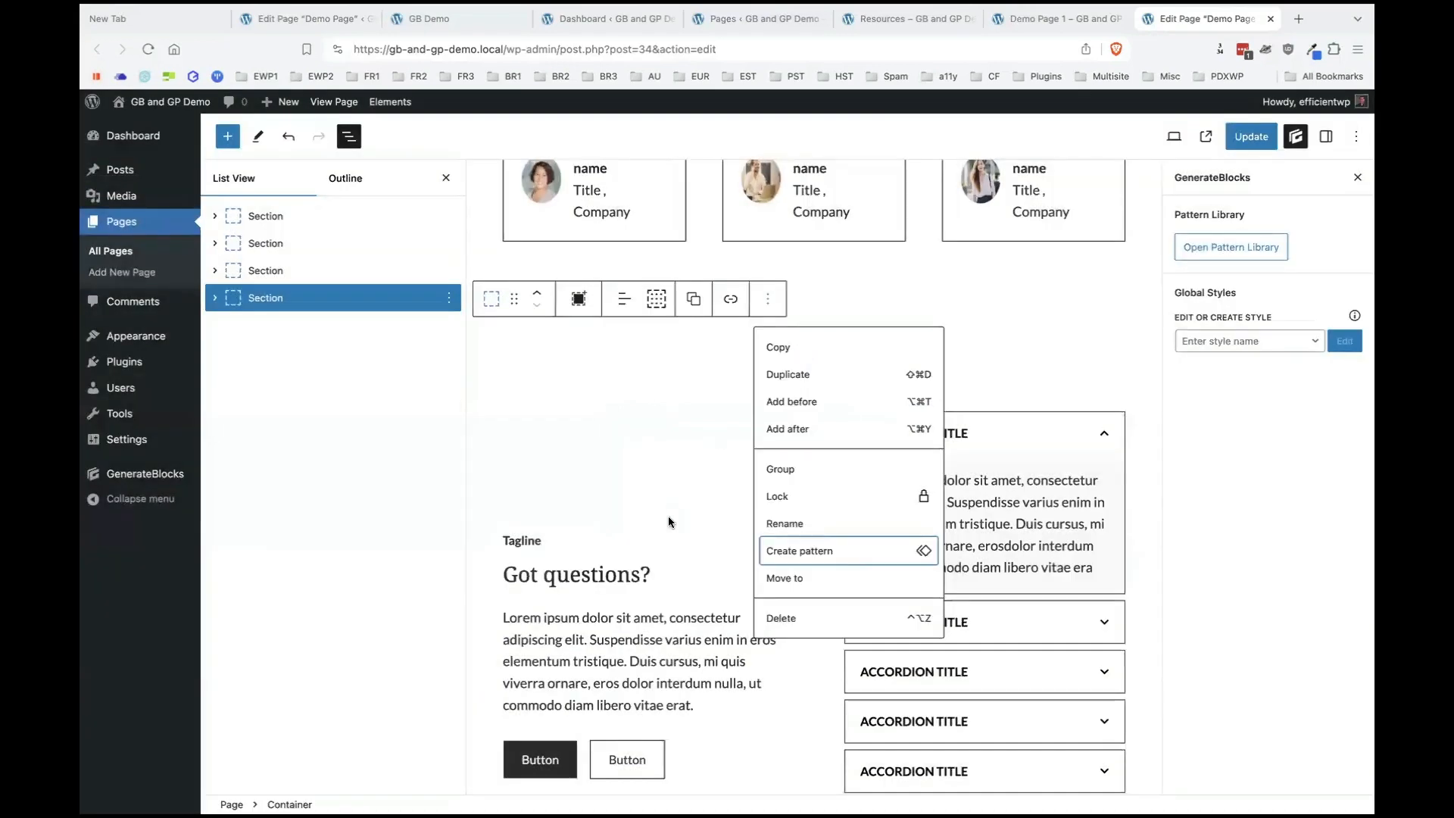
# Select the testimonials section and show its Advanced block settings.
pyautogui.click(555, 611)
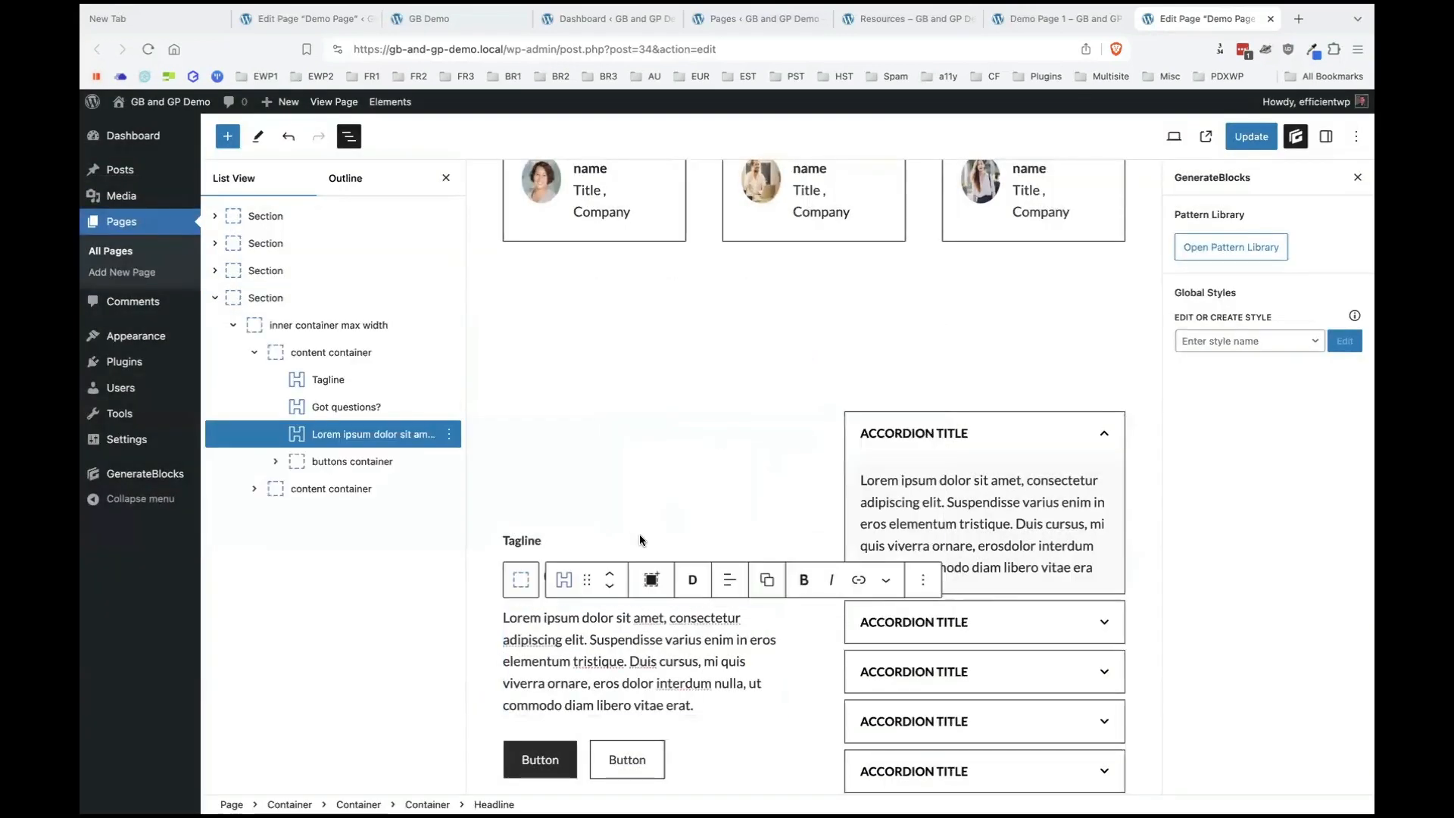
pyautogui.scroll(1, 639, 540)
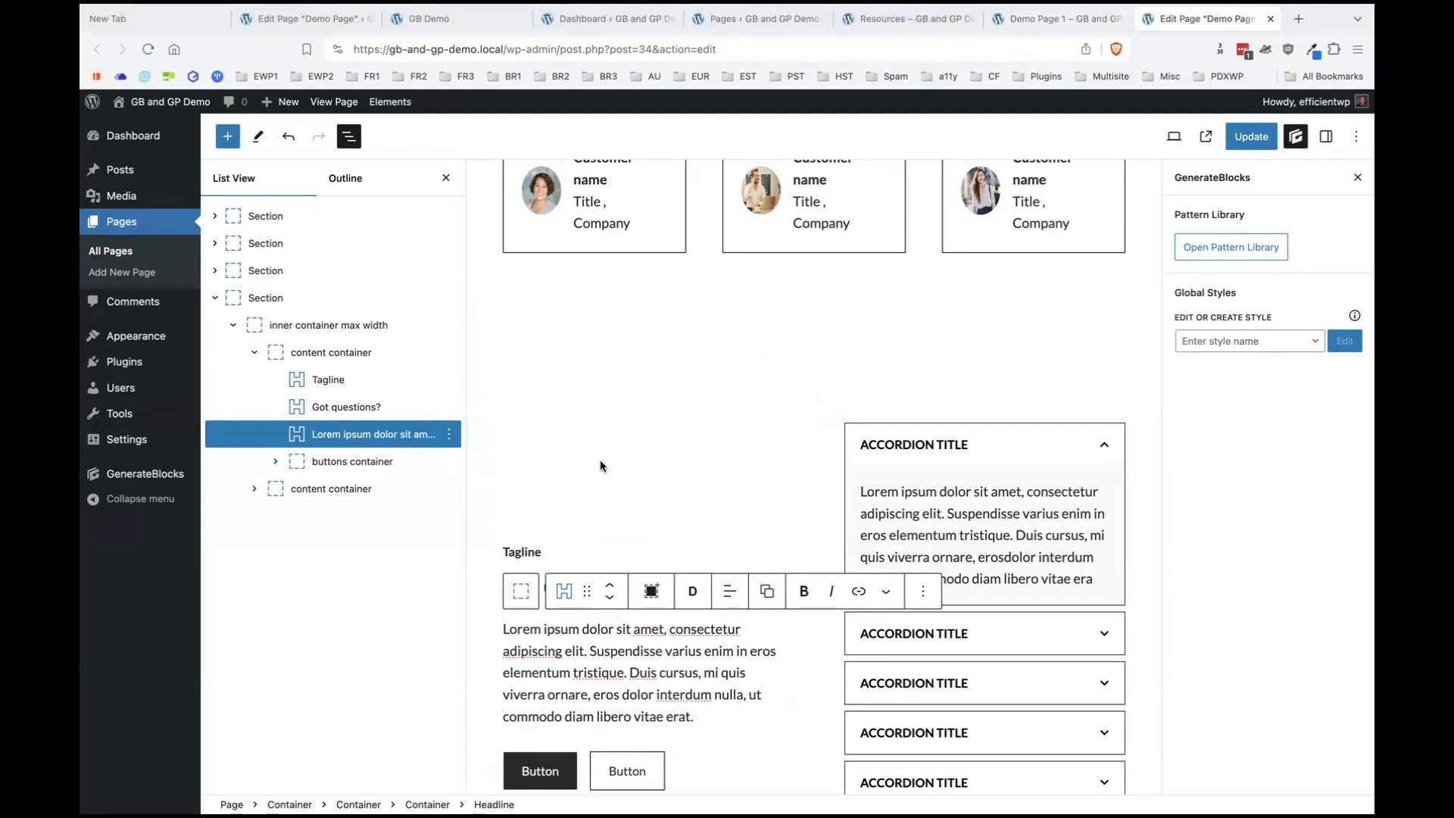
pyautogui.click(276, 270)
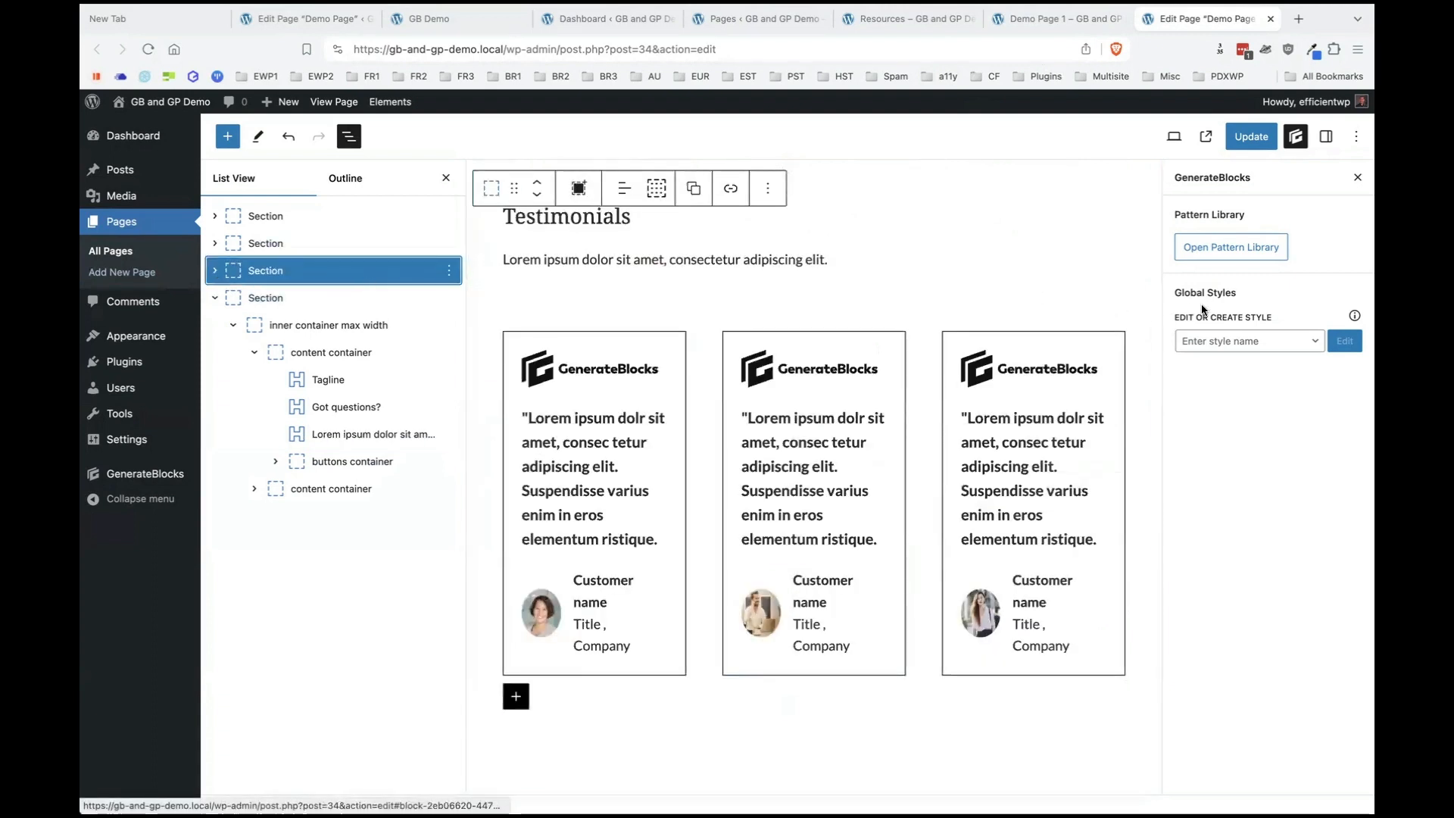
pyautogui.click(1326, 136)
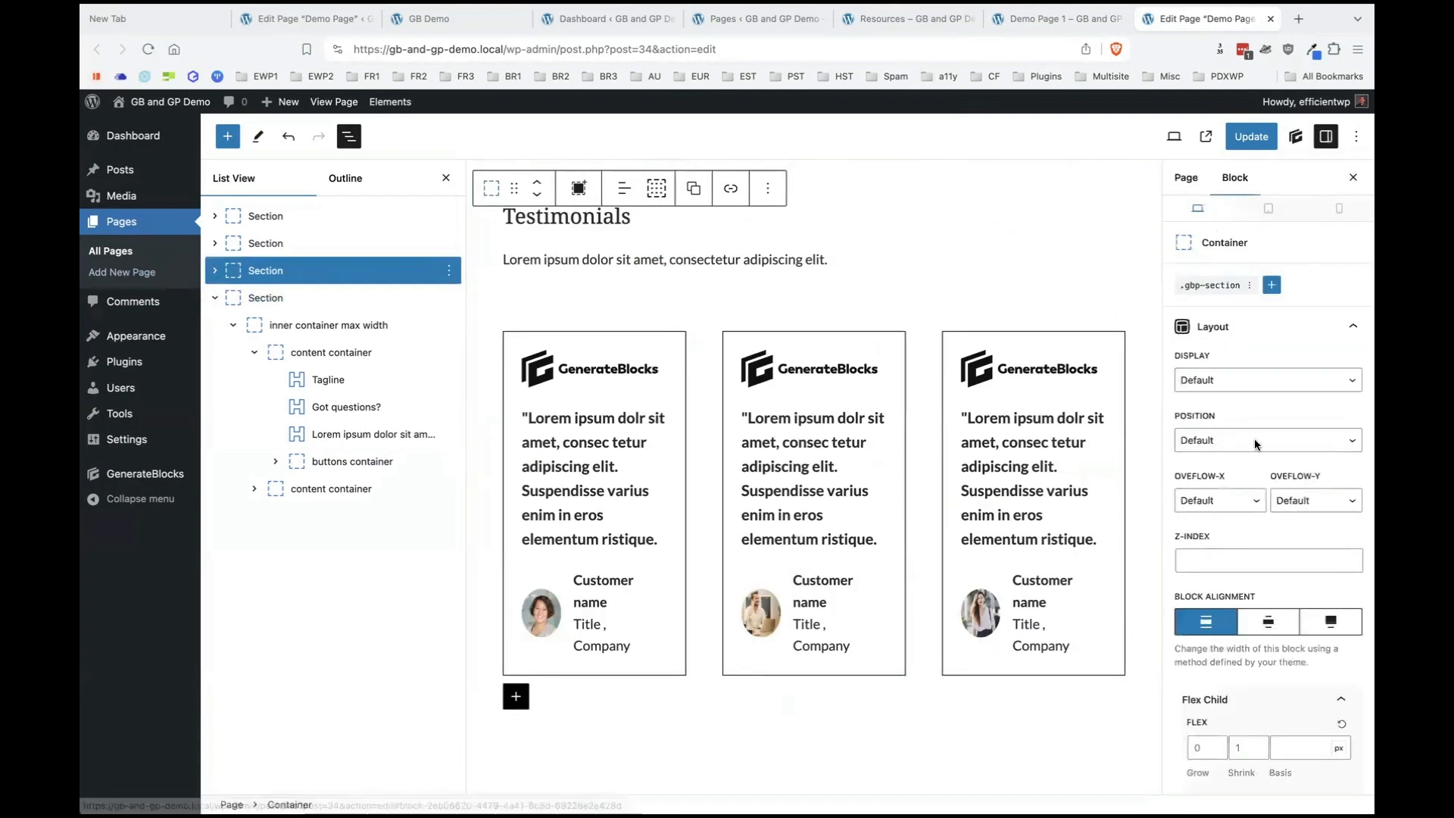
pyautogui.scroll(-7, 1285, 409)
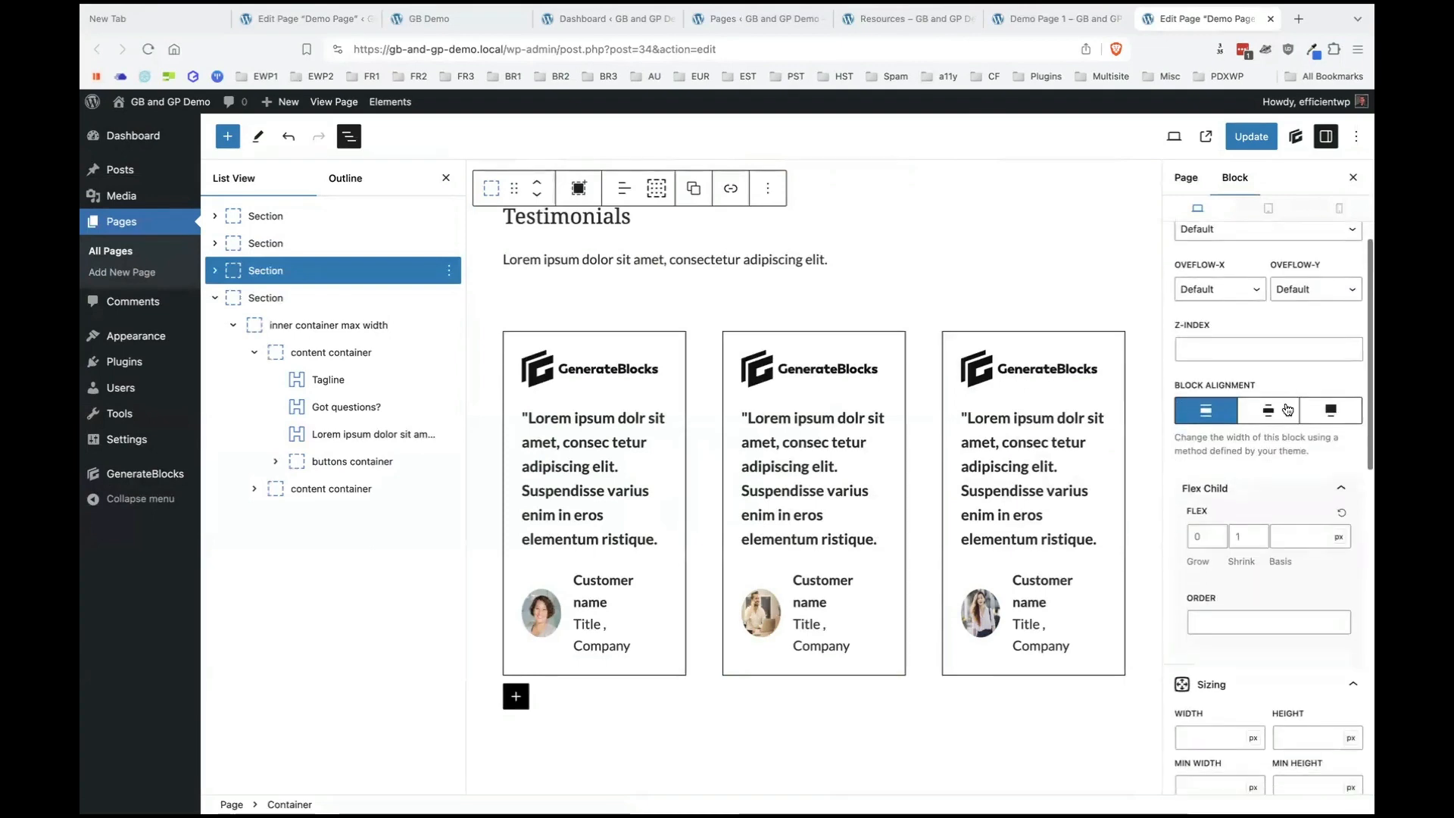
pyautogui.scroll(-5, 1285, 409)
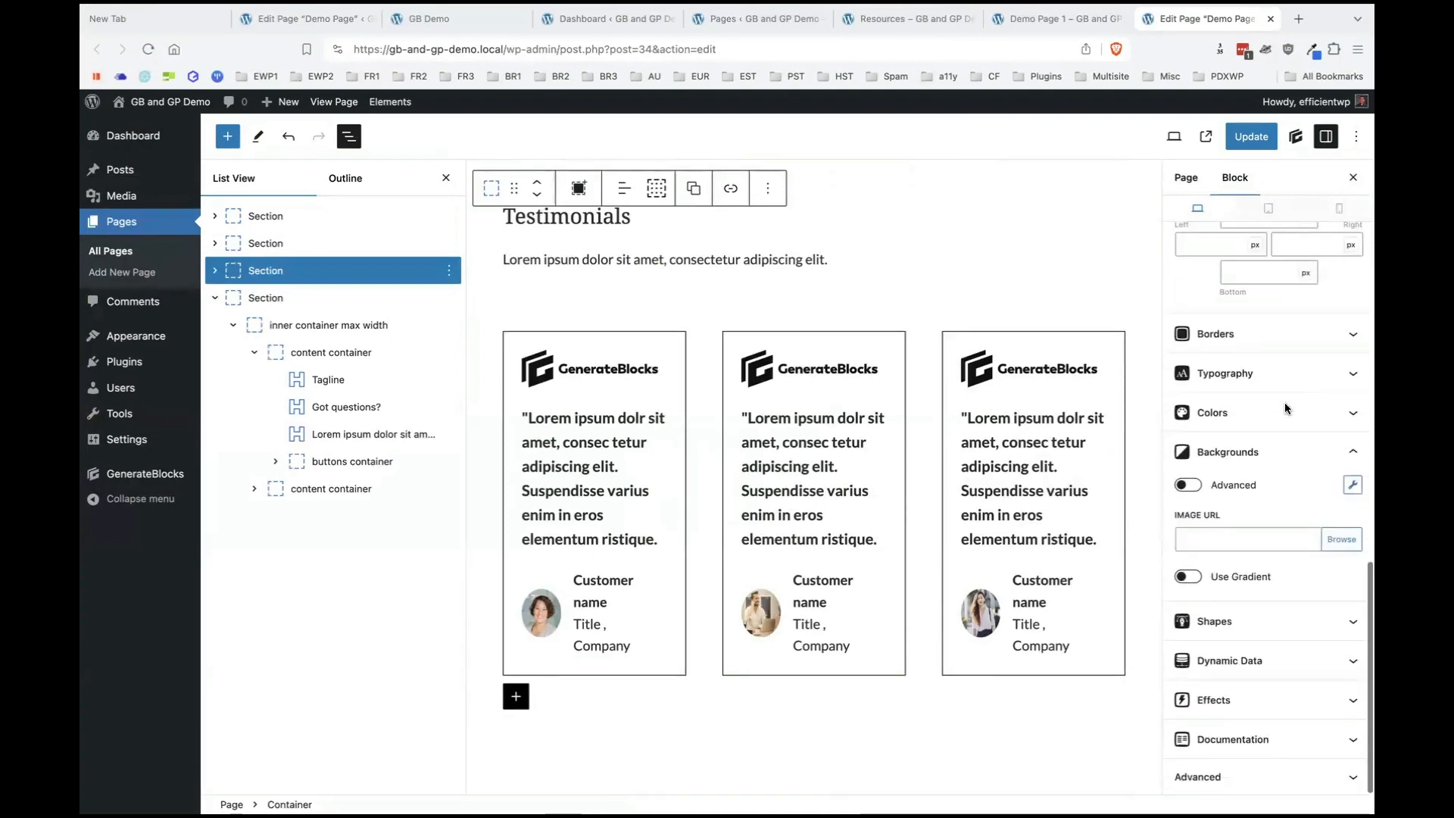
pyautogui.click(1285, 776)
pyautogui.scroll(-7, 1250, 597)
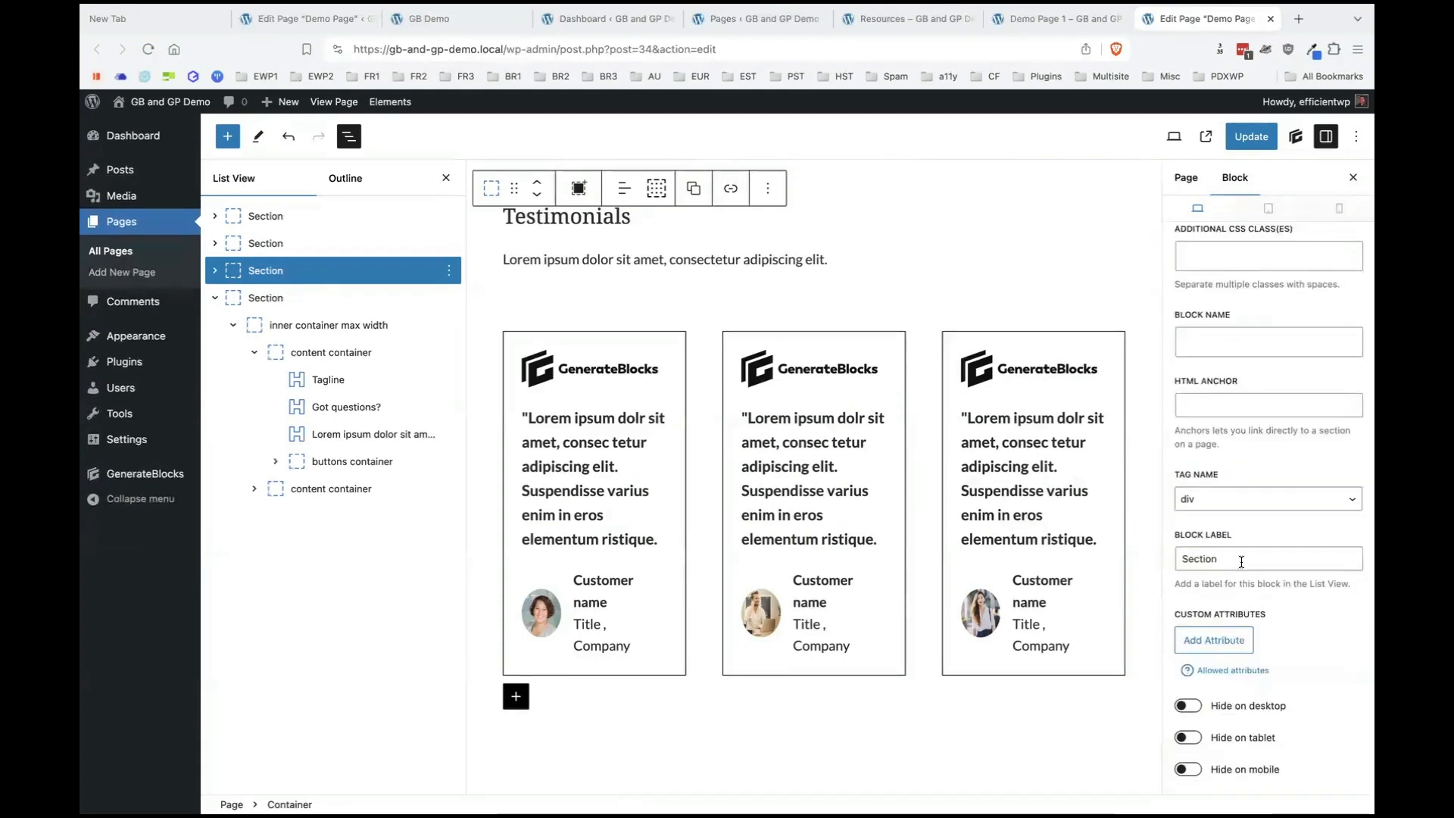
# Examine the testimonials section's Block Label and the choices offered for its Tag Name.
pyautogui.click(1241, 561)
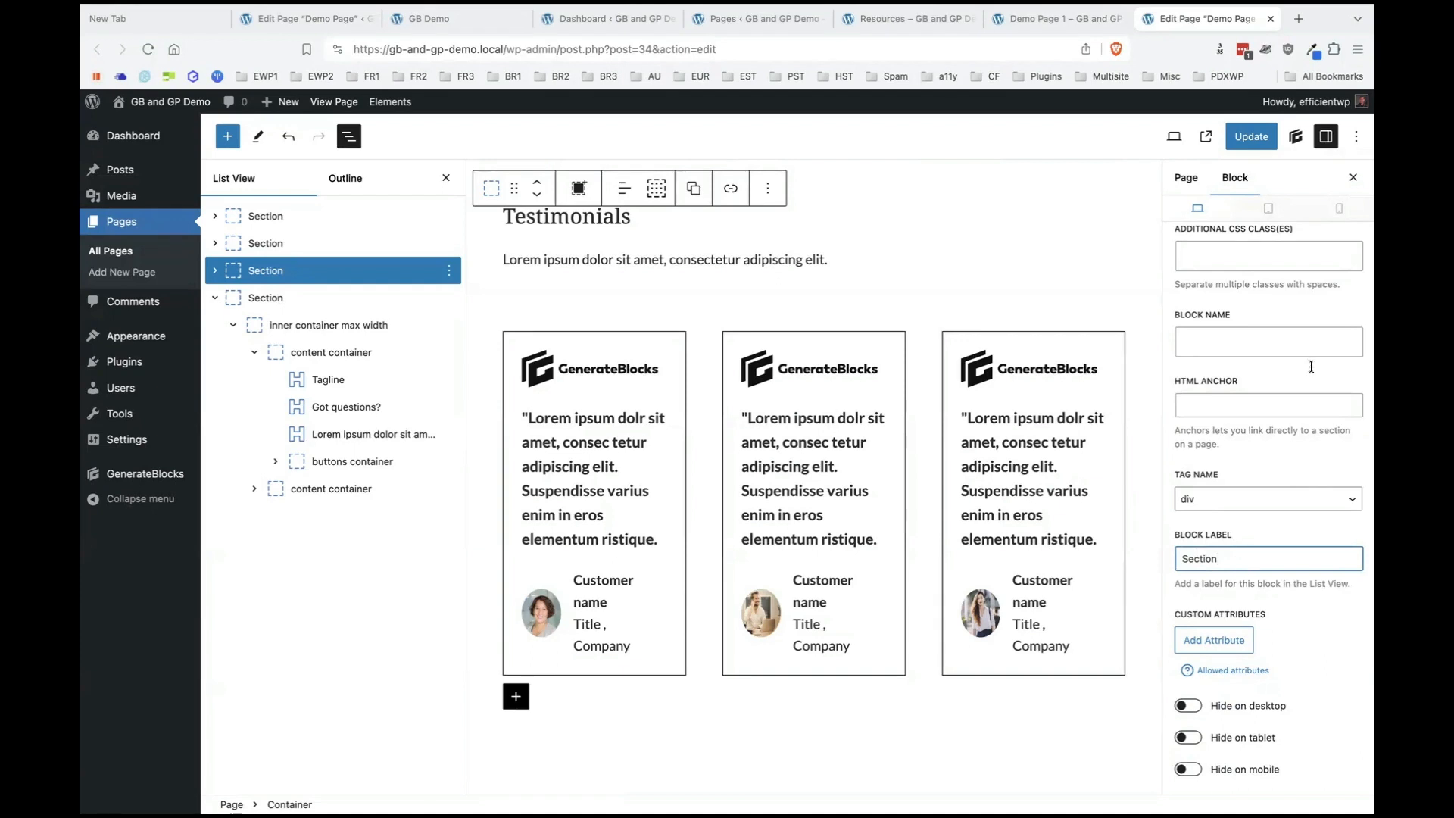
pyautogui.scroll(5, 1311, 366)
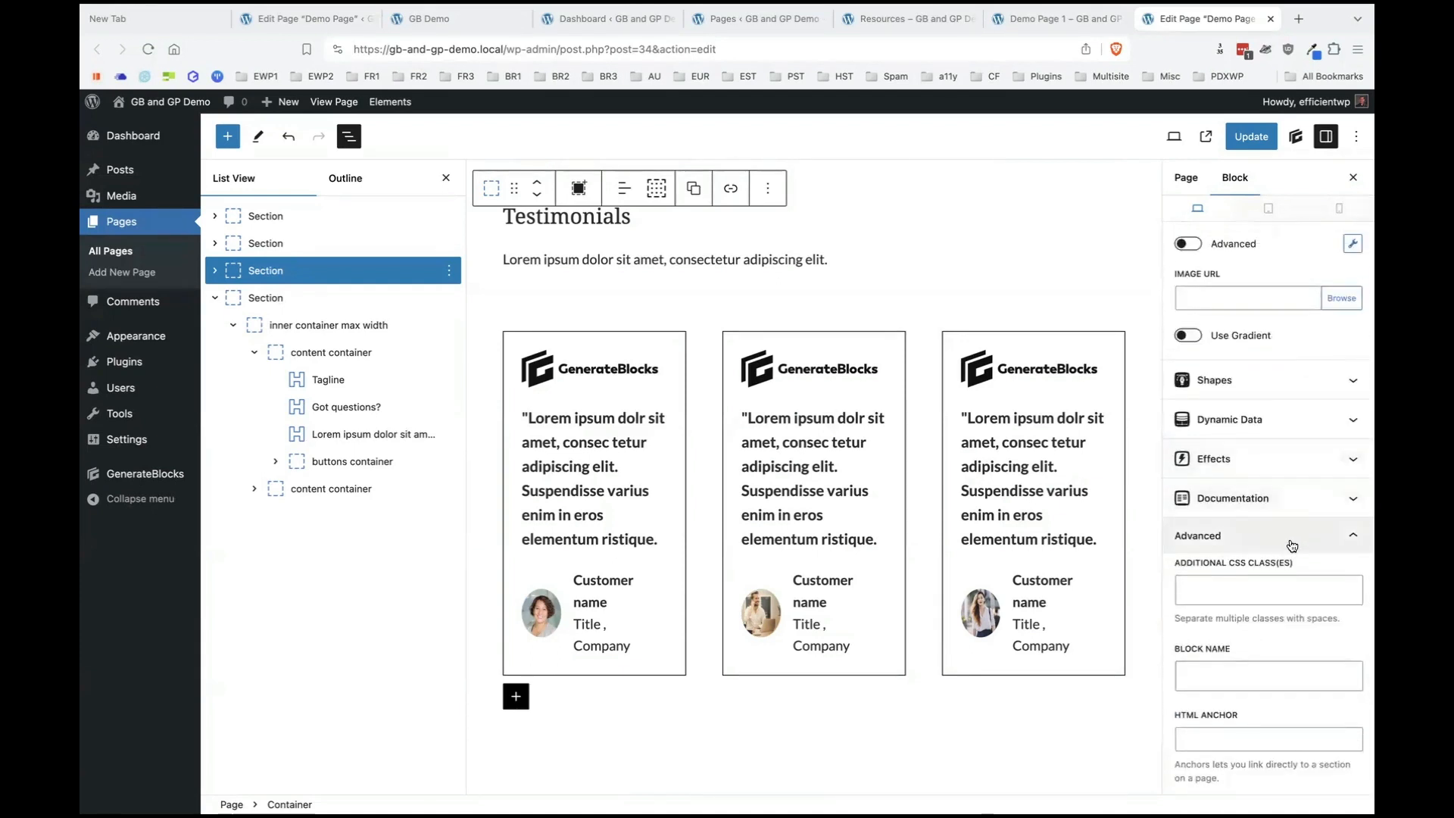
pyautogui.scroll(-5, 1283, 561)
pyautogui.doubleClick(1244, 558)
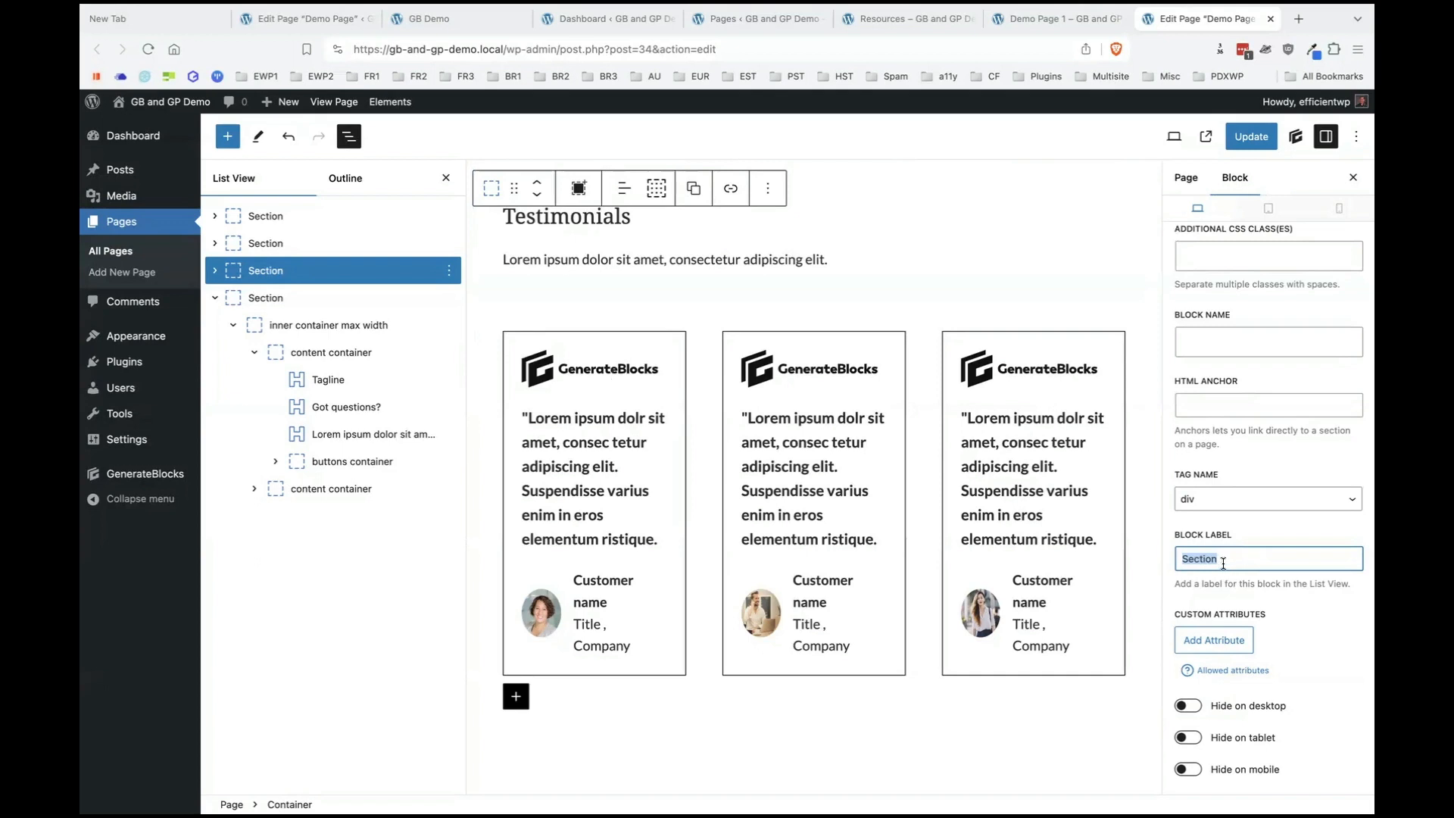
pyautogui.click(1225, 497)
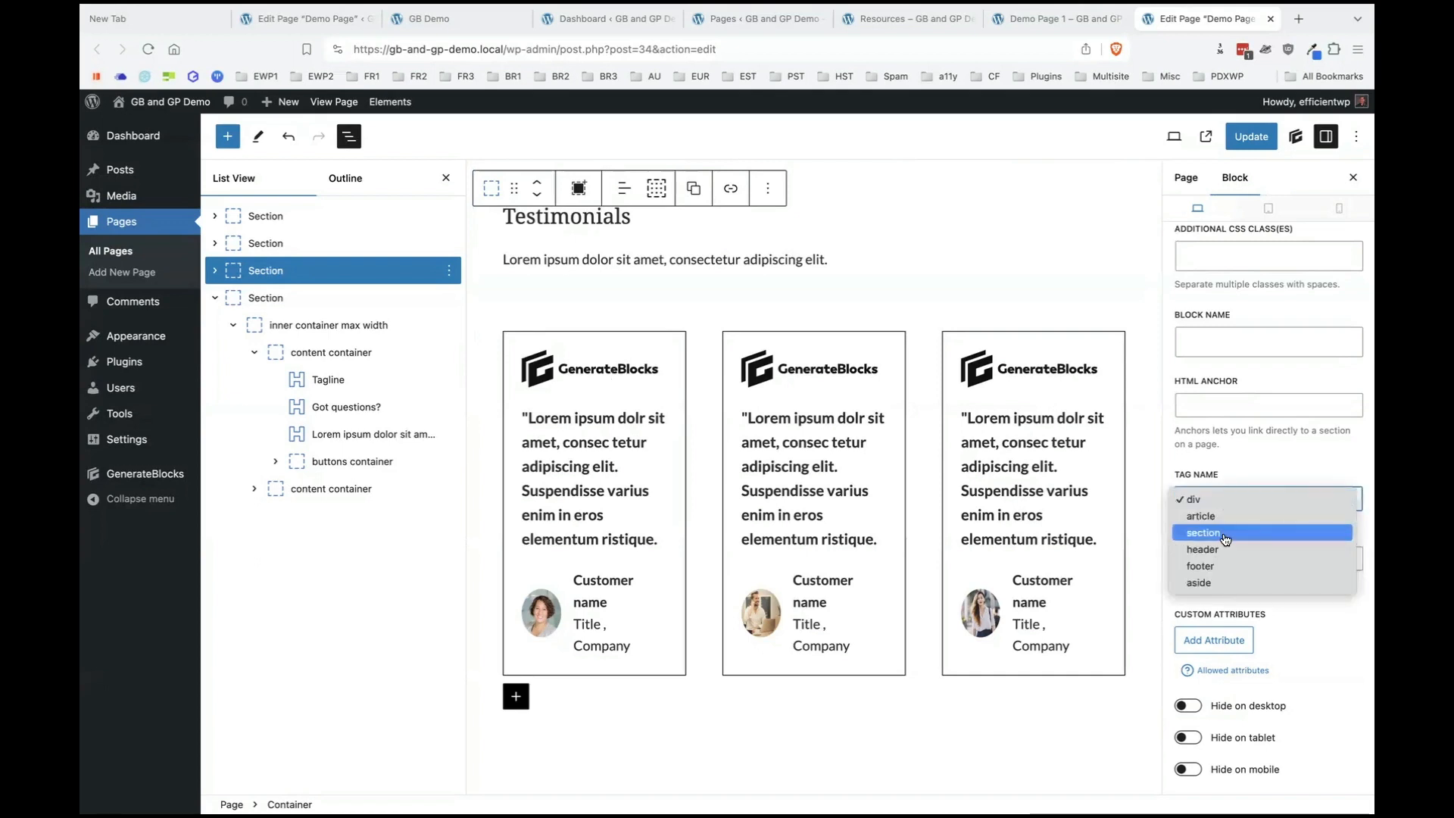
pyautogui.click(1240, 464)
# Look at the pricing section and the first section of the page, and view the first section's Tag Name choices.
pyautogui.click(335, 261)
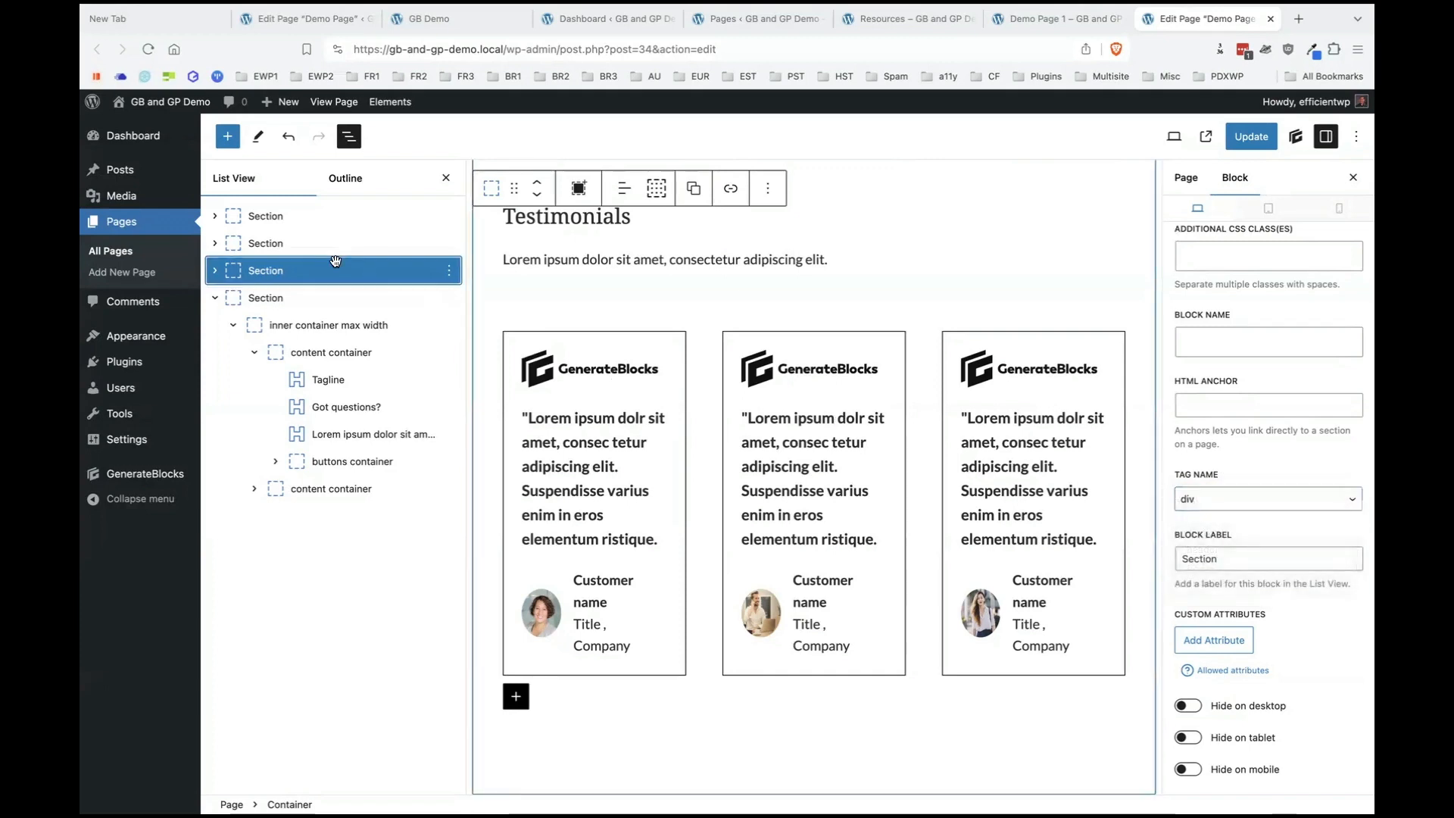
pyautogui.click(302, 250)
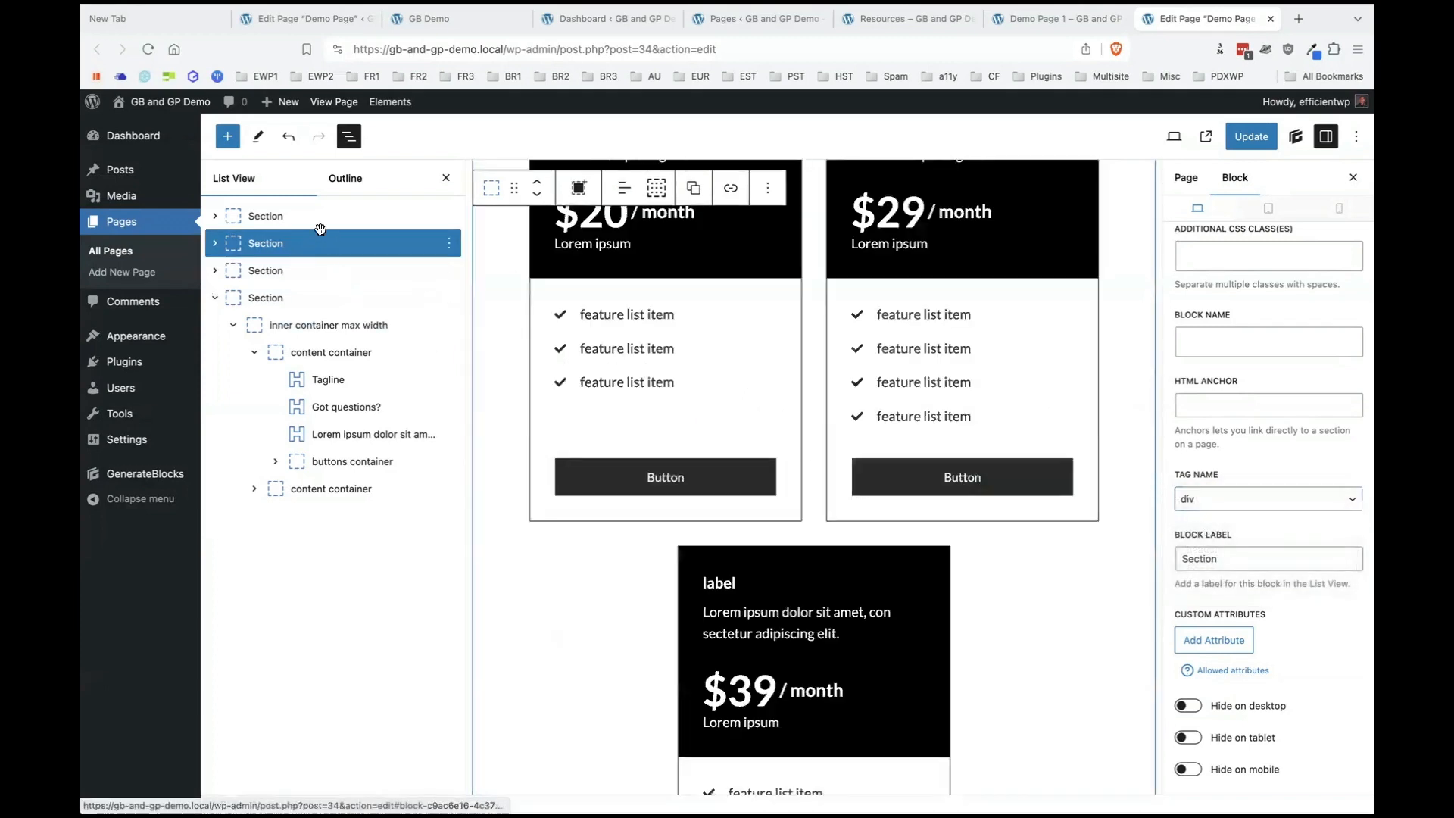
pyautogui.click(294, 218)
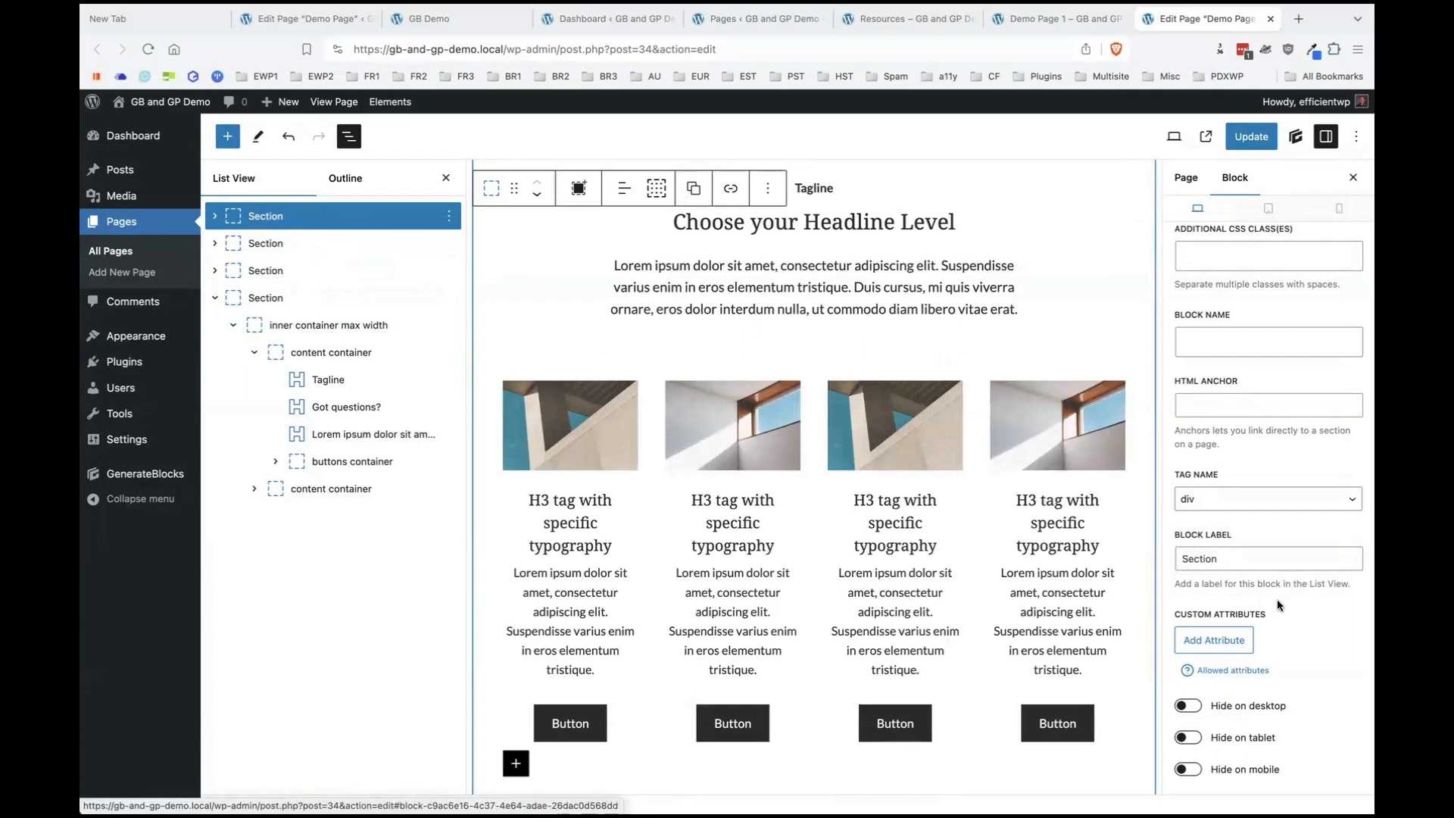
pyautogui.click(1234, 499)
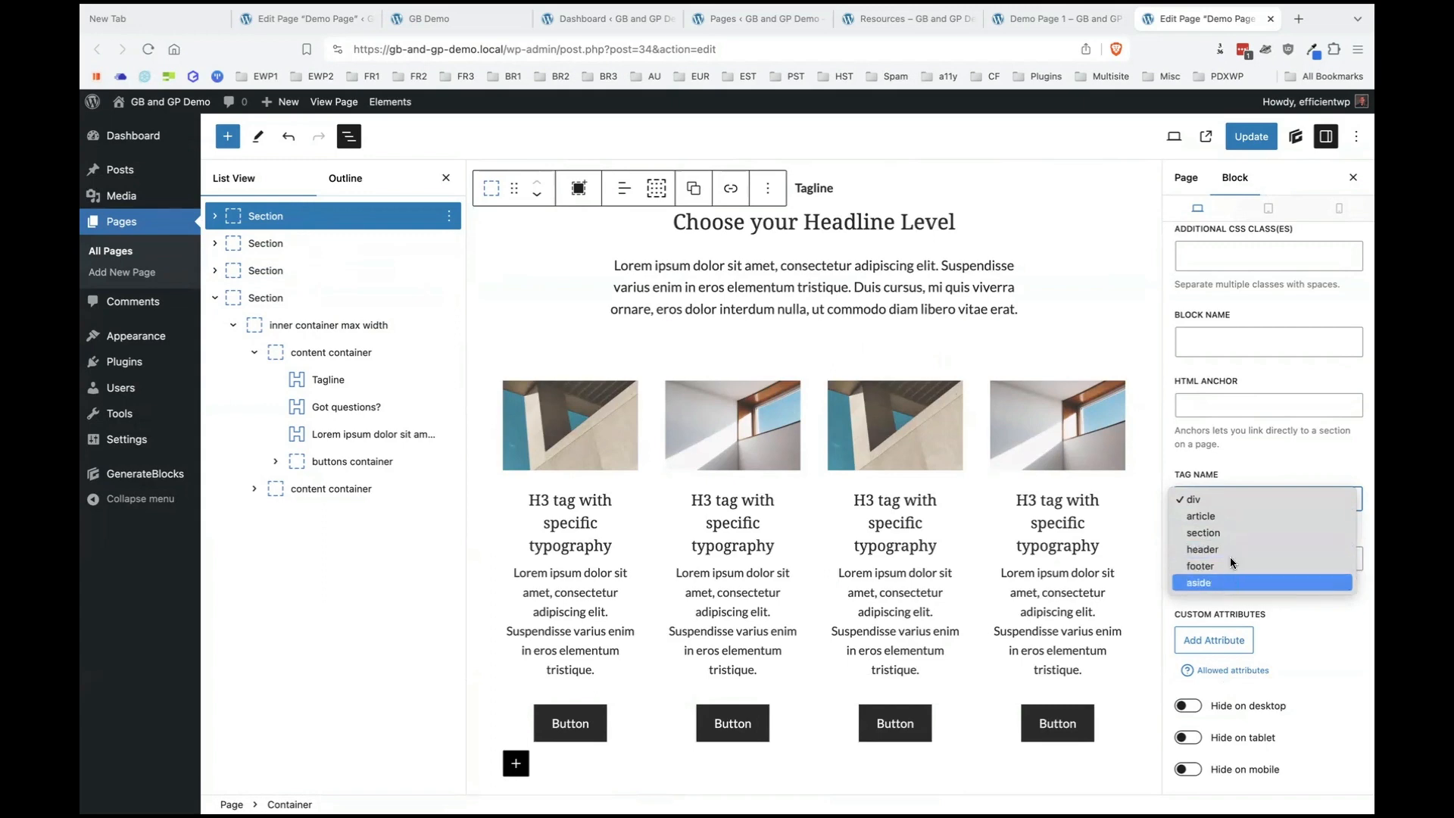
pyautogui.click(1220, 466)
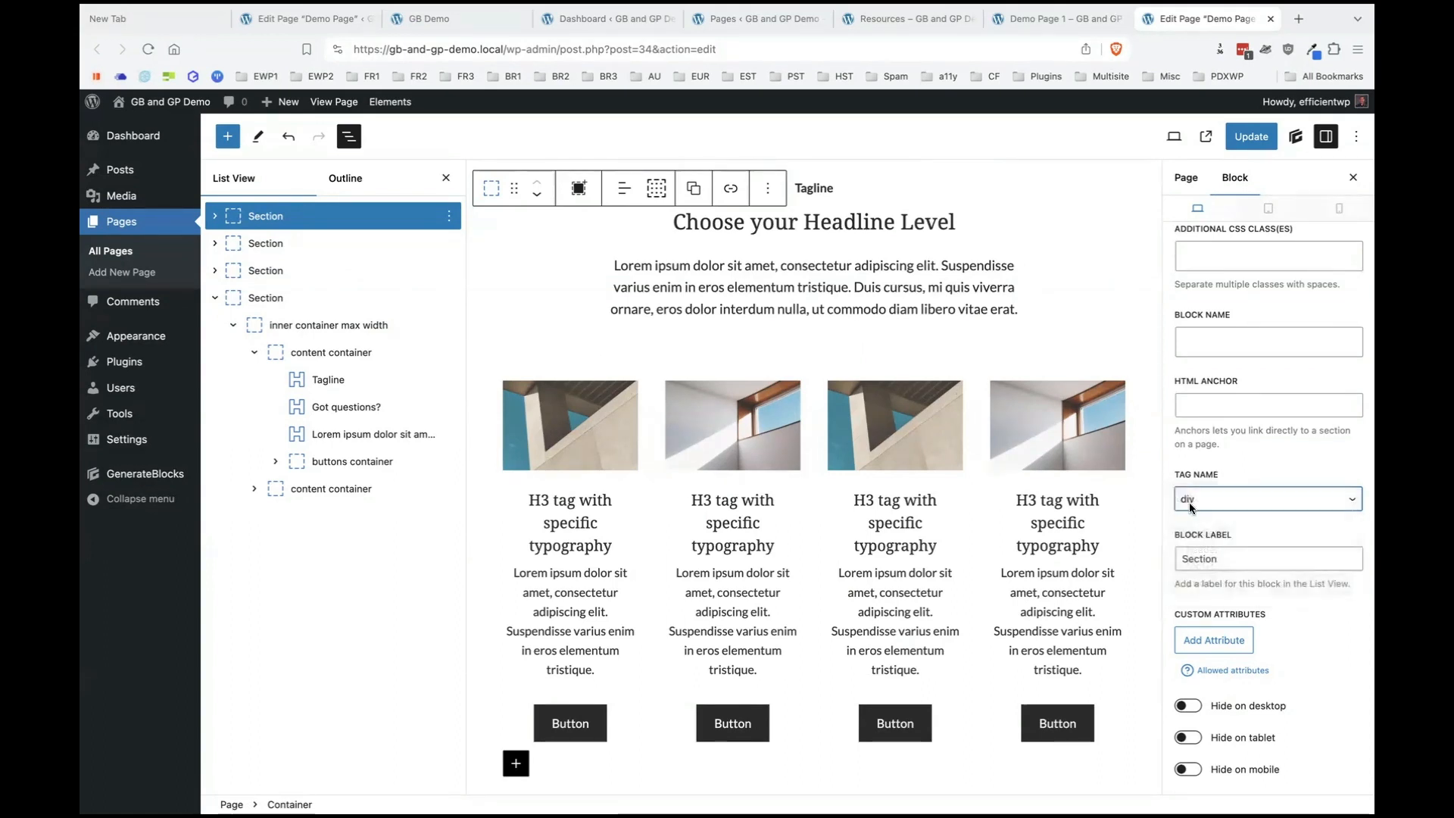
# Change the Block Label of the page's first section to "Section 1".
pyautogui.click(1227, 563)
pyautogui.write('12')
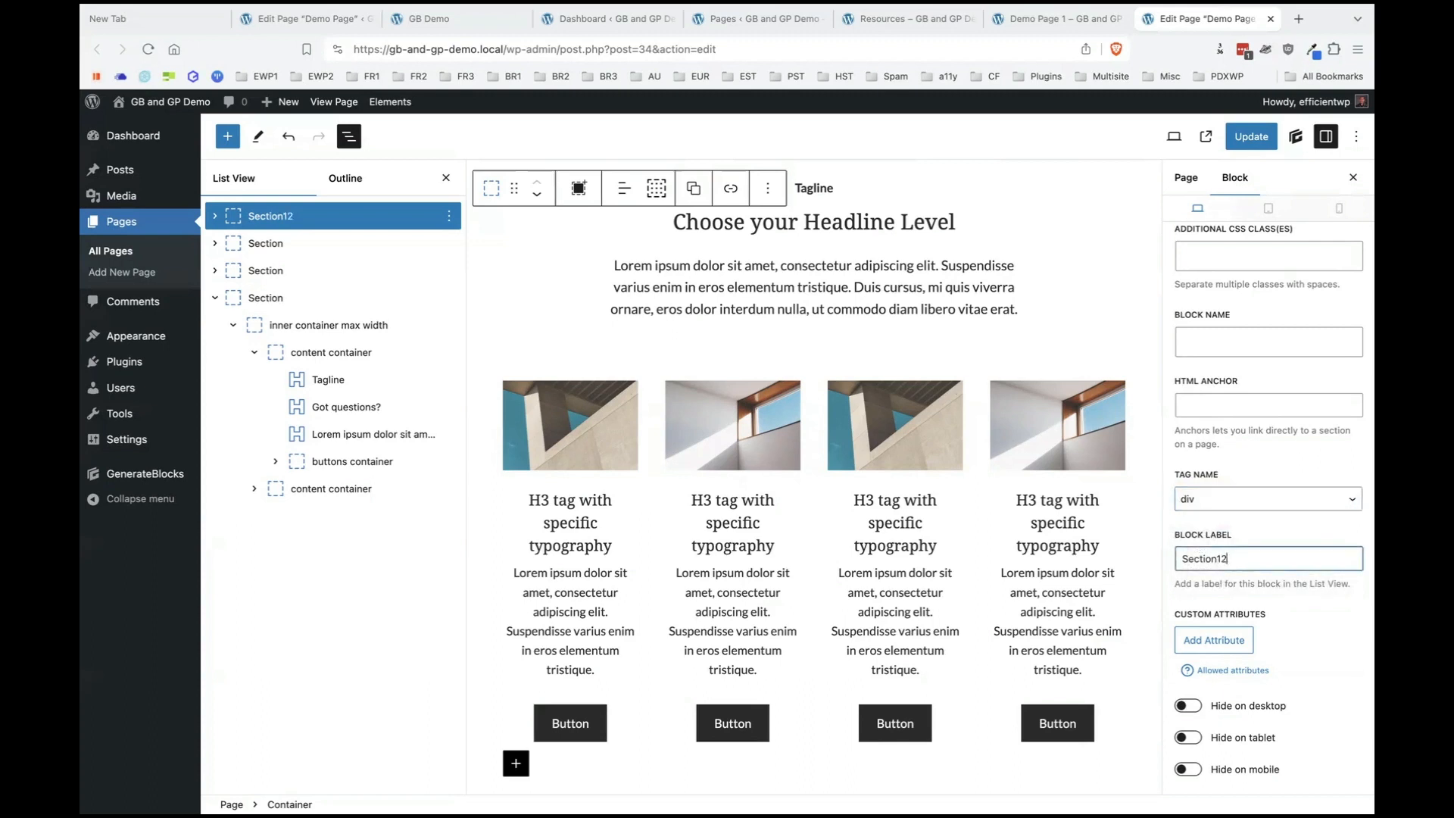
pyautogui.write('3')
pyautogui.write('1')
pyautogui.scroll(2, 936, 439)
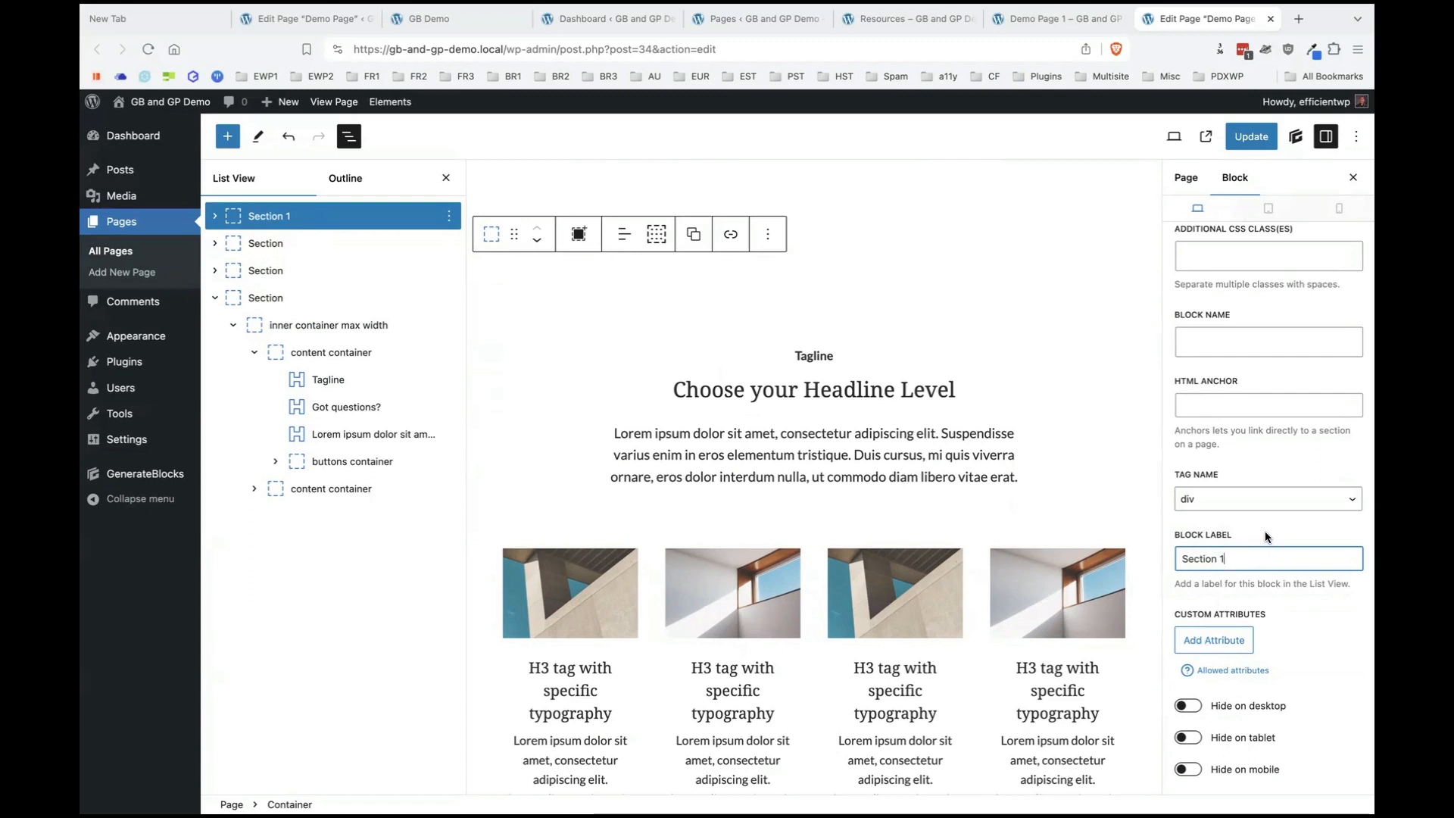
# Expand Section 1 in the block structure and set its Tag Name to section.
pyautogui.click(215, 216)
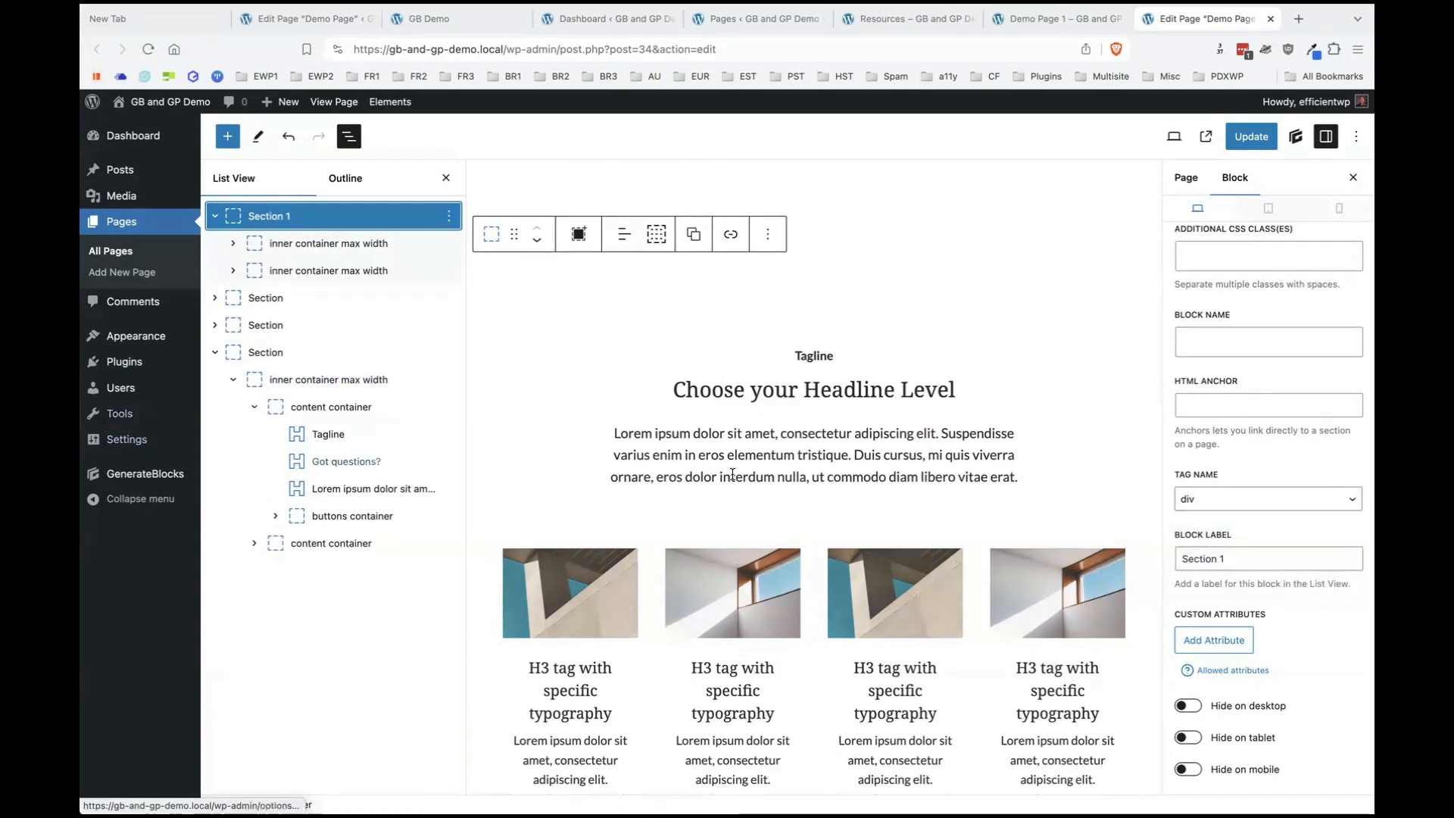
pyautogui.click(1269, 511)
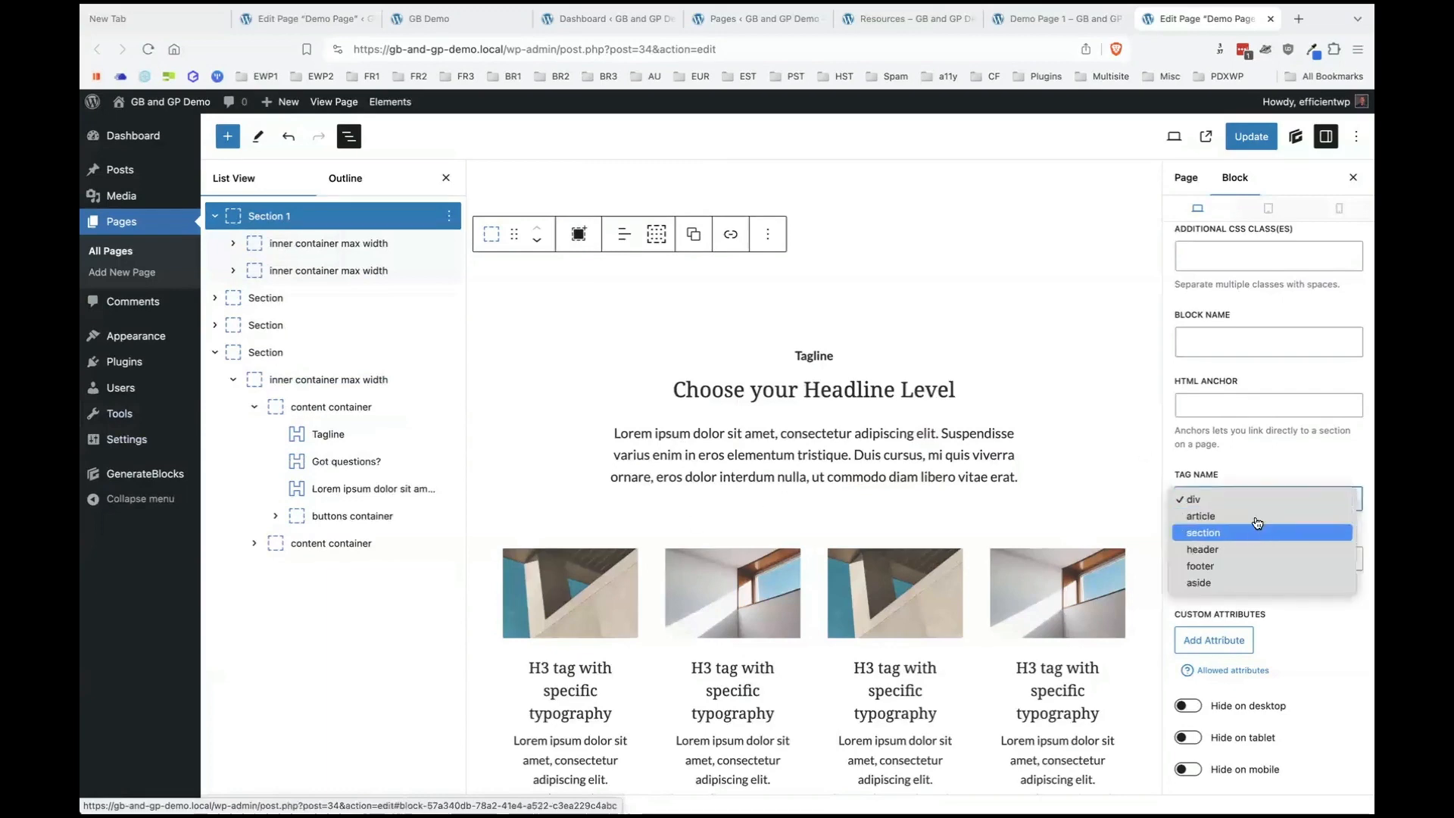
pyautogui.click(1219, 530)
# Compare the Tag Name and Block Label of Section 1's first inner container with those of Section 1 itself.
pyautogui.click(287, 246)
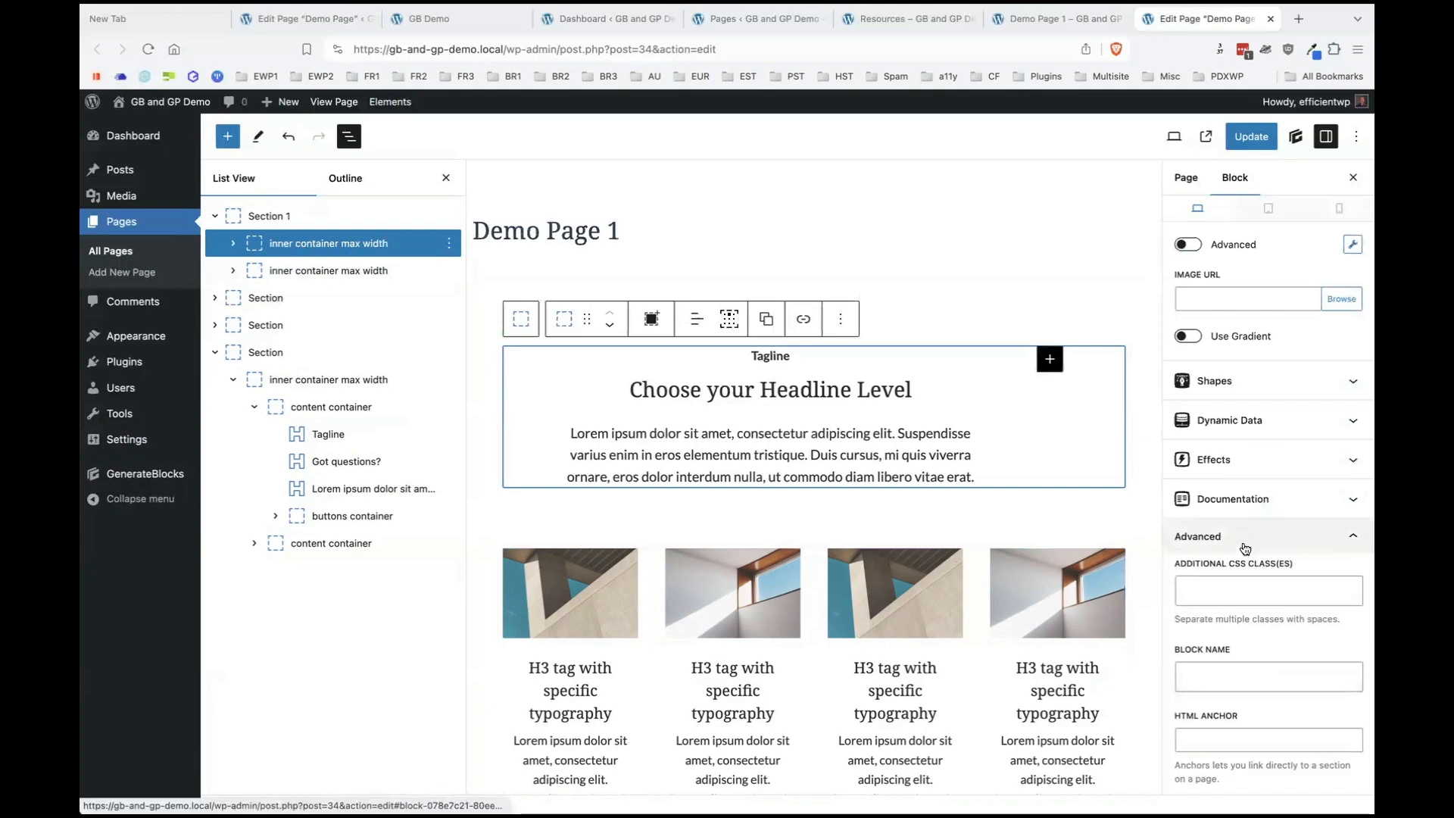
pyautogui.scroll(-4, 1275, 560)
pyautogui.scroll(-1, 1275, 560)
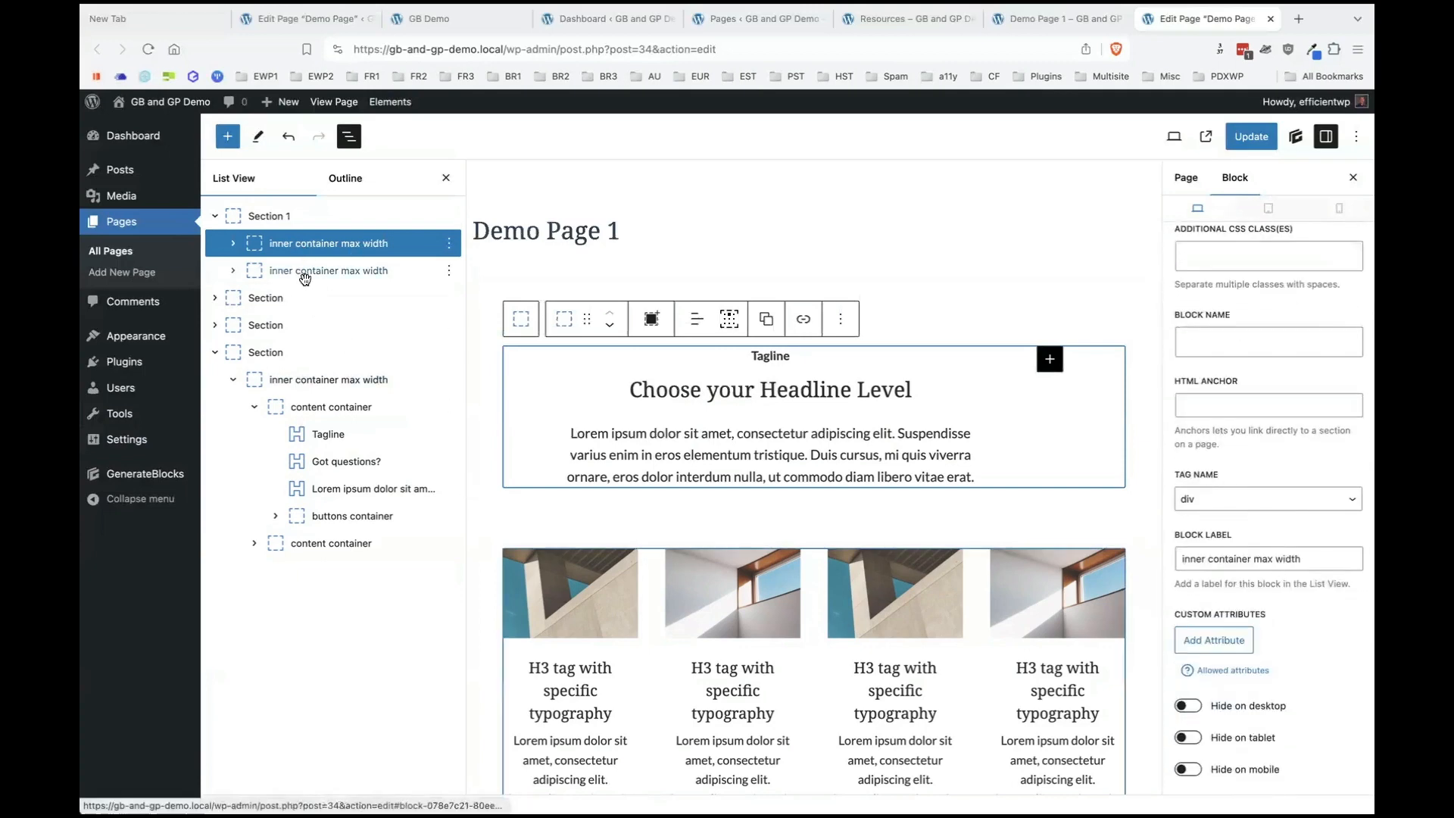
pyautogui.click(266, 218)
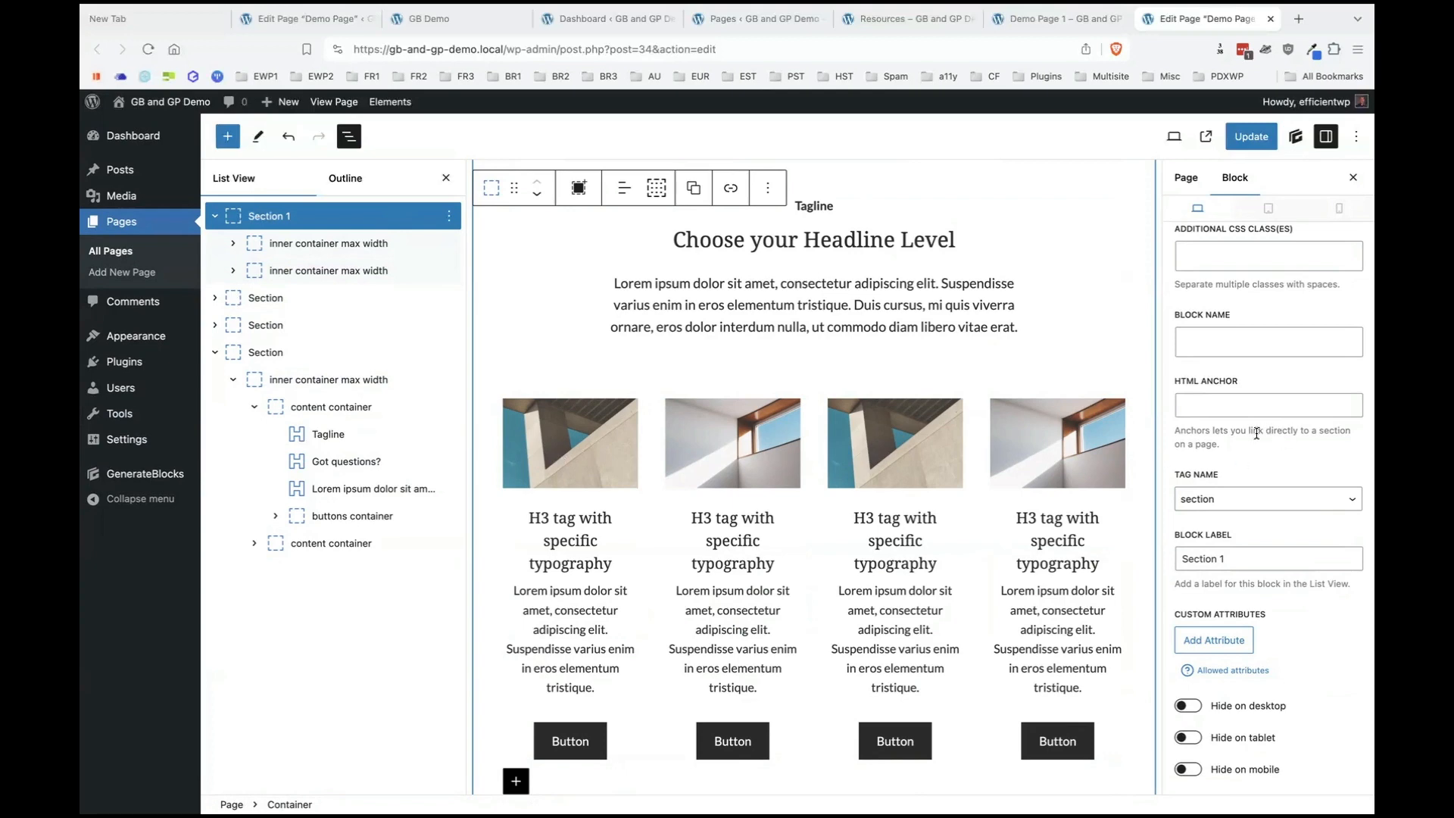
pyautogui.scroll(3, 1256, 433)
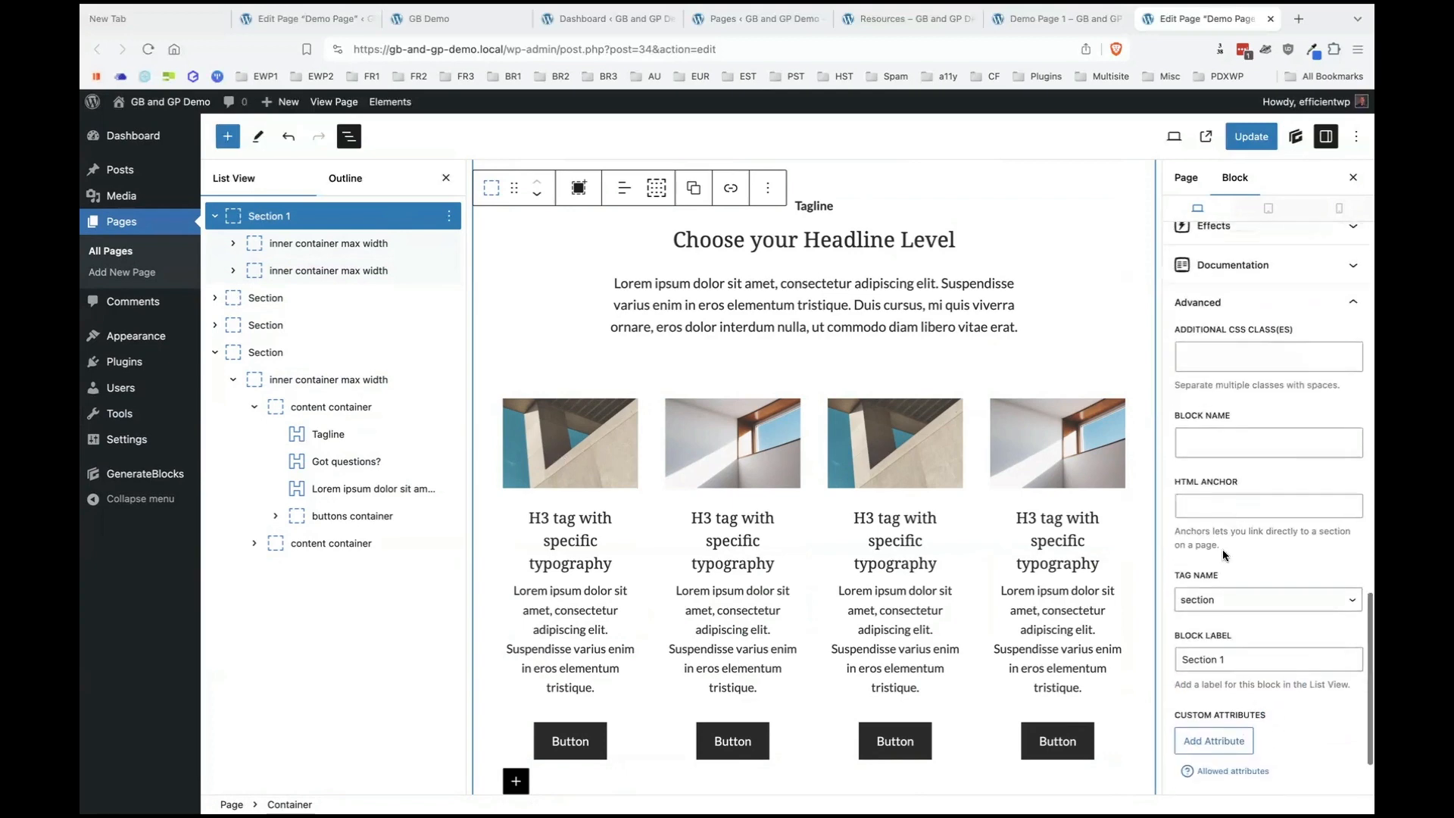
pyautogui.scroll(-3, 1221, 571)
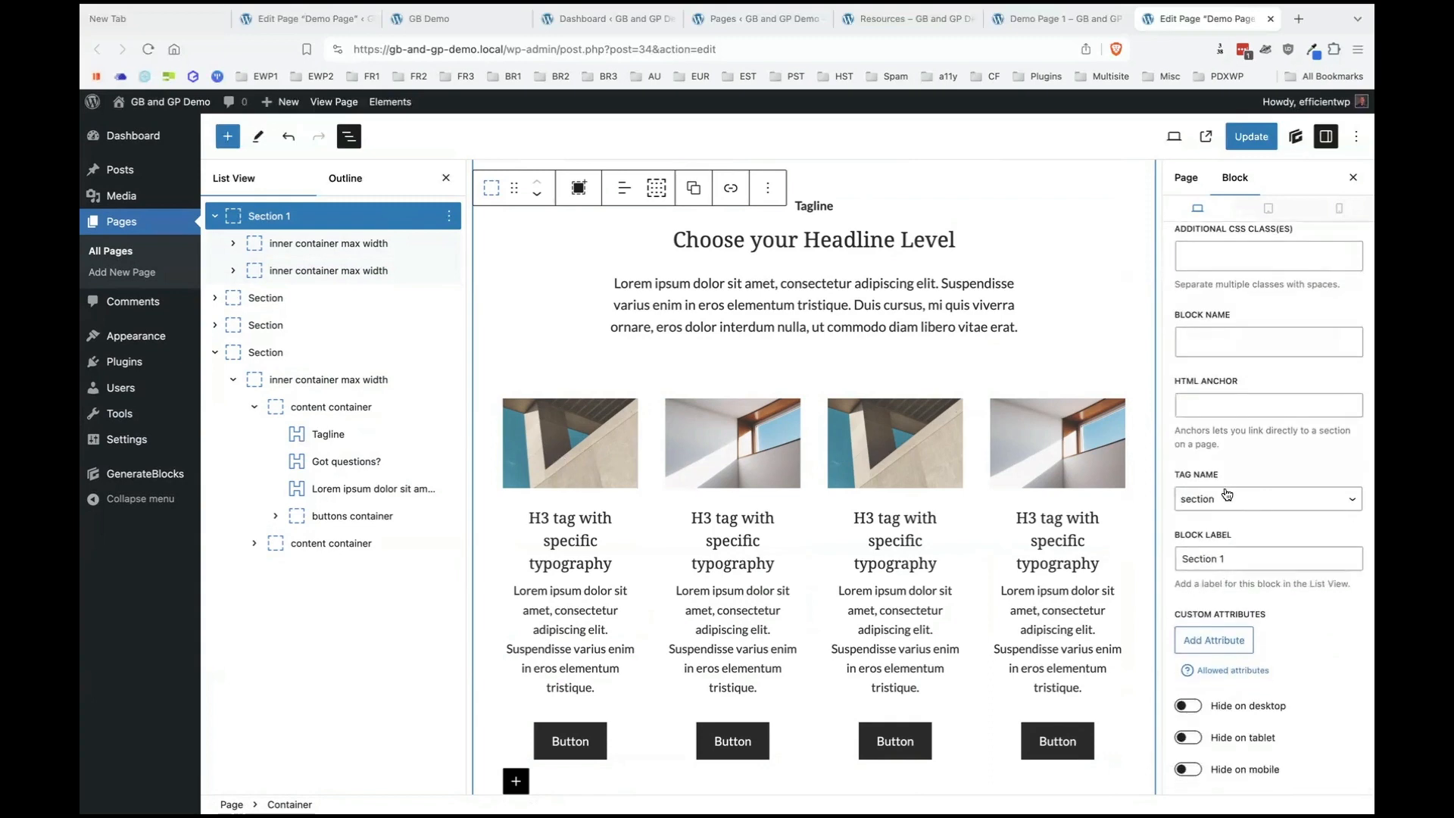
# Review the advanced settings of Section 1's first inner container, the FAQ section and Section 1 in turn.
pyautogui.click(265, 245)
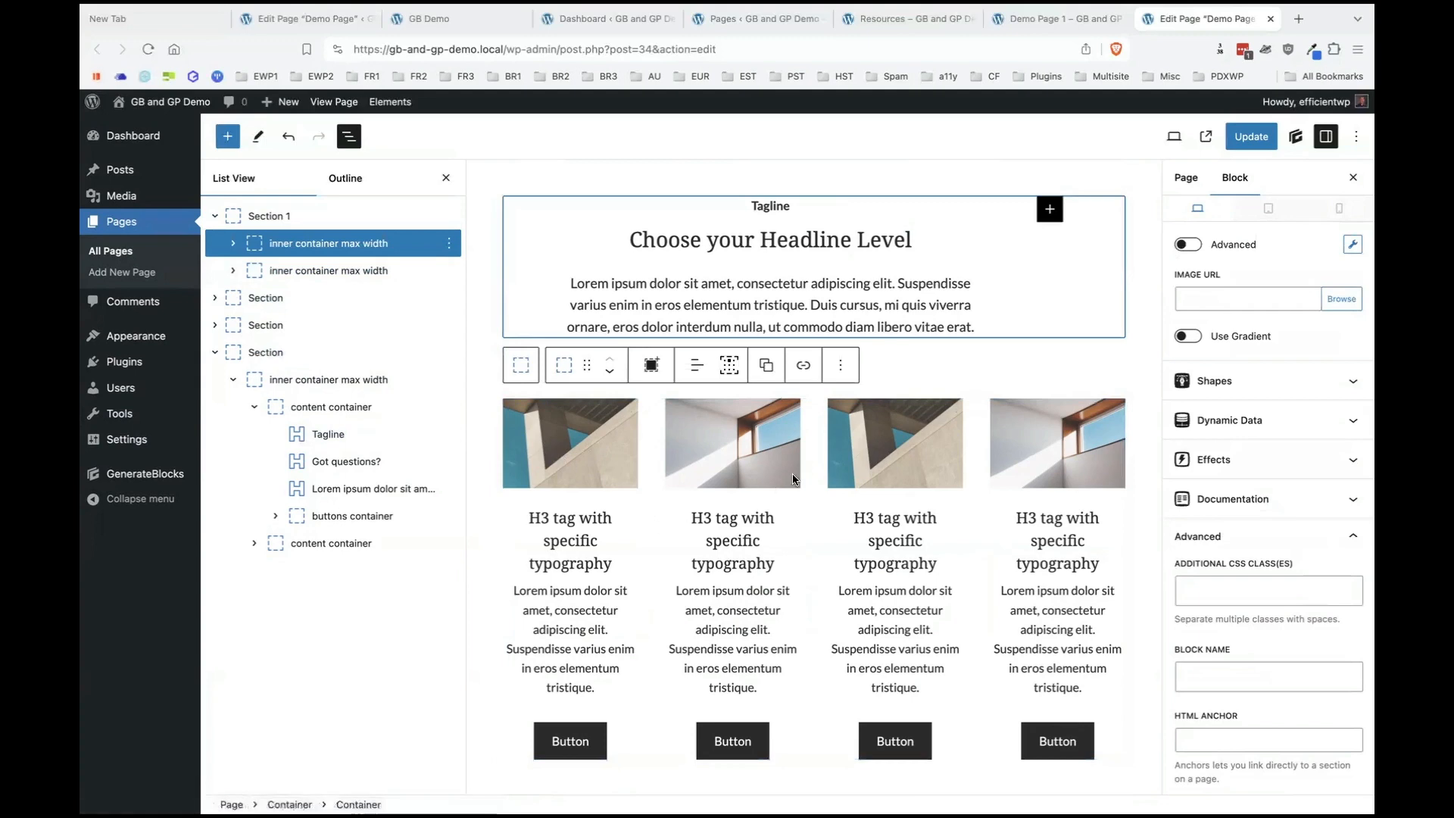
pyautogui.scroll(2, 818, 500)
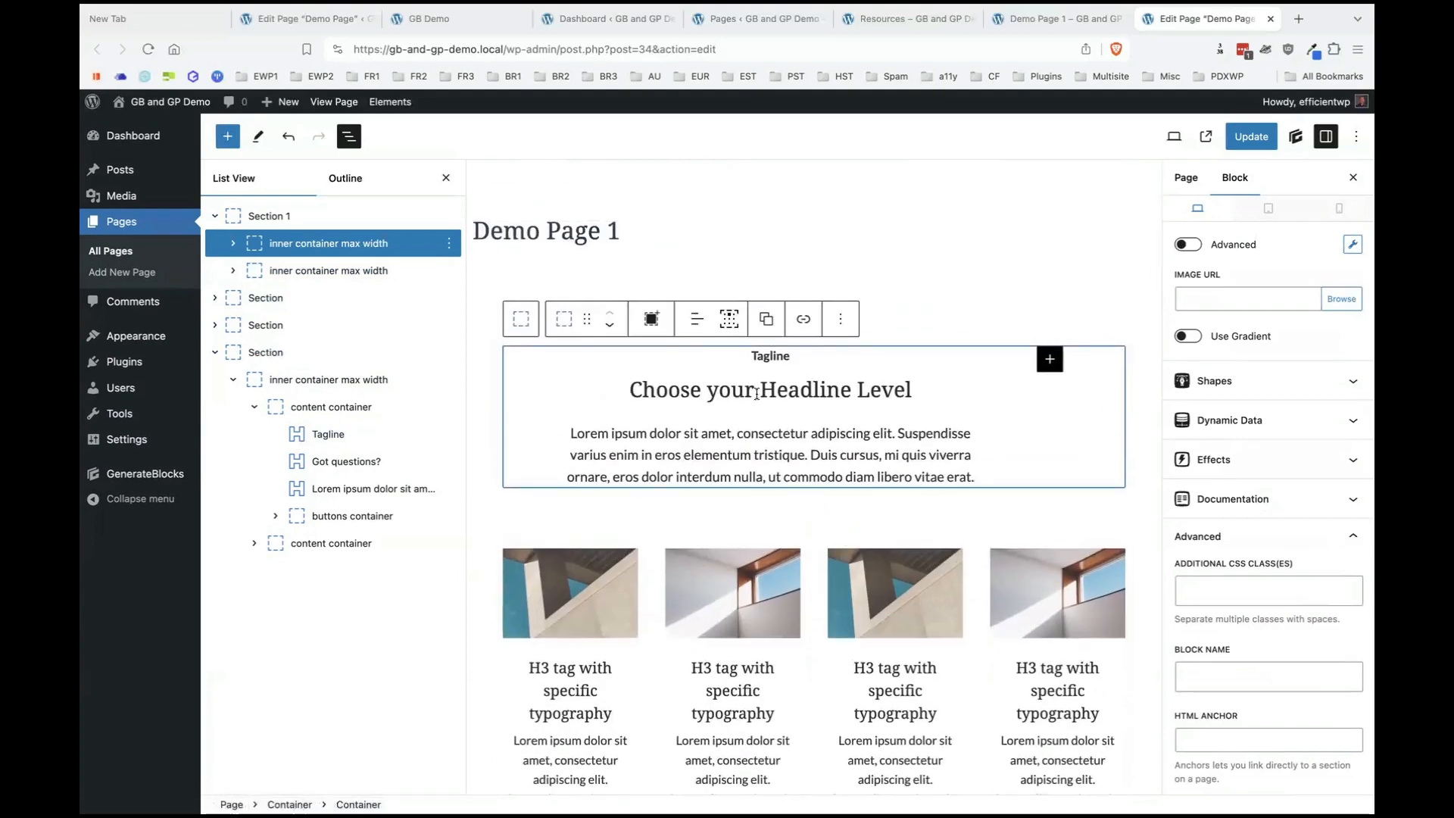
pyautogui.scroll(-3, 1224, 560)
pyautogui.scroll(-2, 1224, 564)
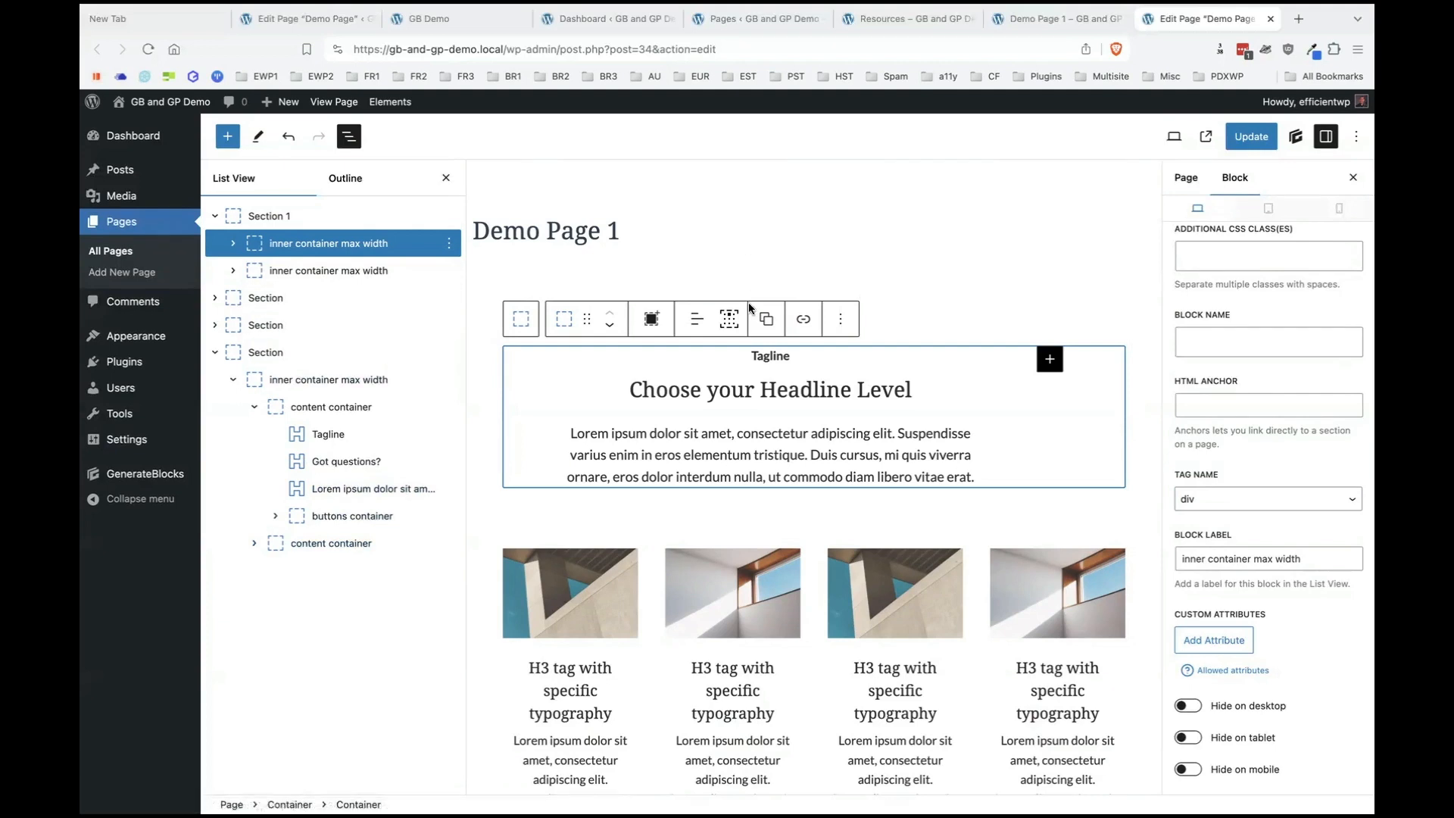
pyautogui.click(266, 303)
pyautogui.click(307, 356)
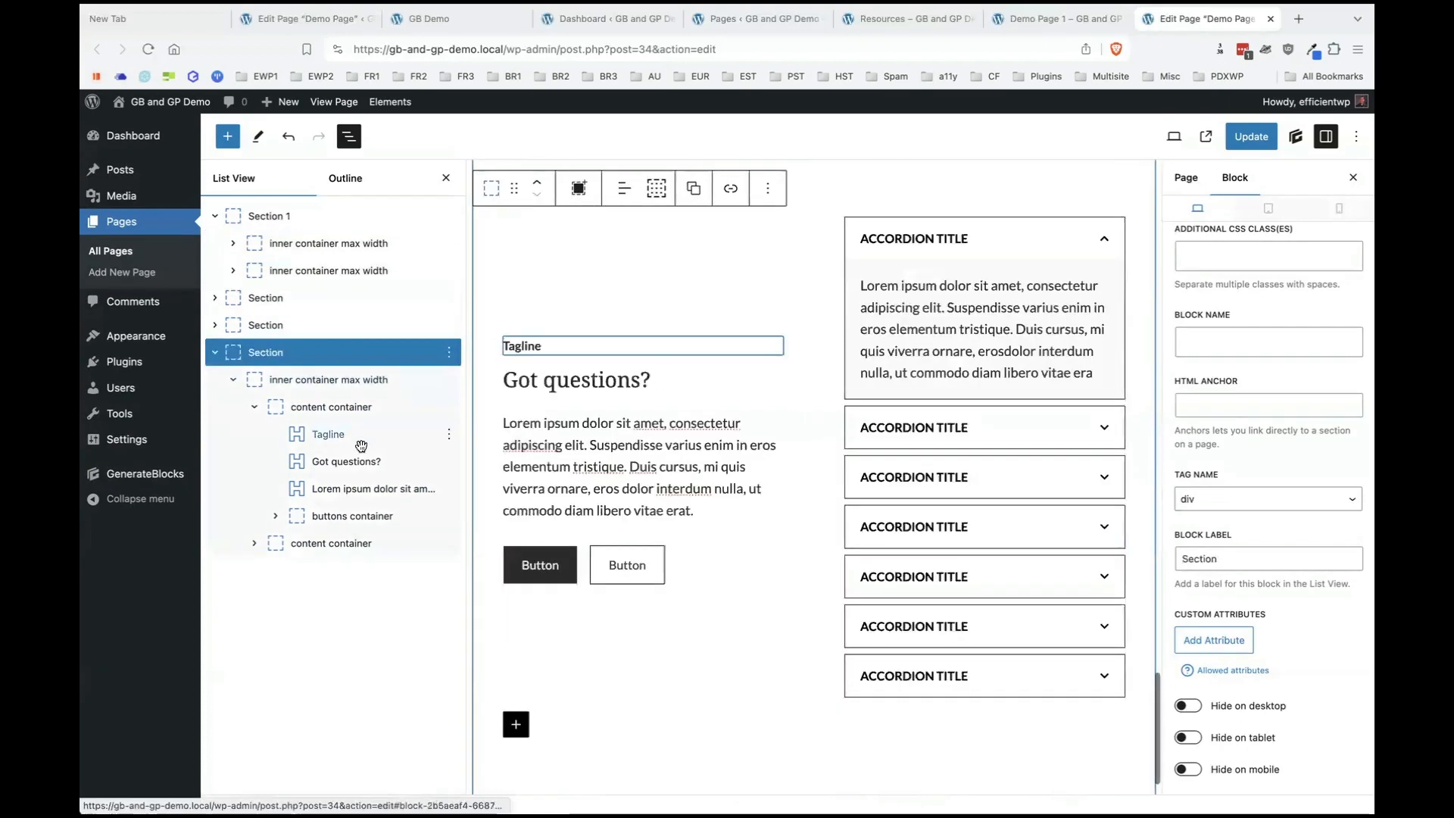
pyautogui.click(284, 219)
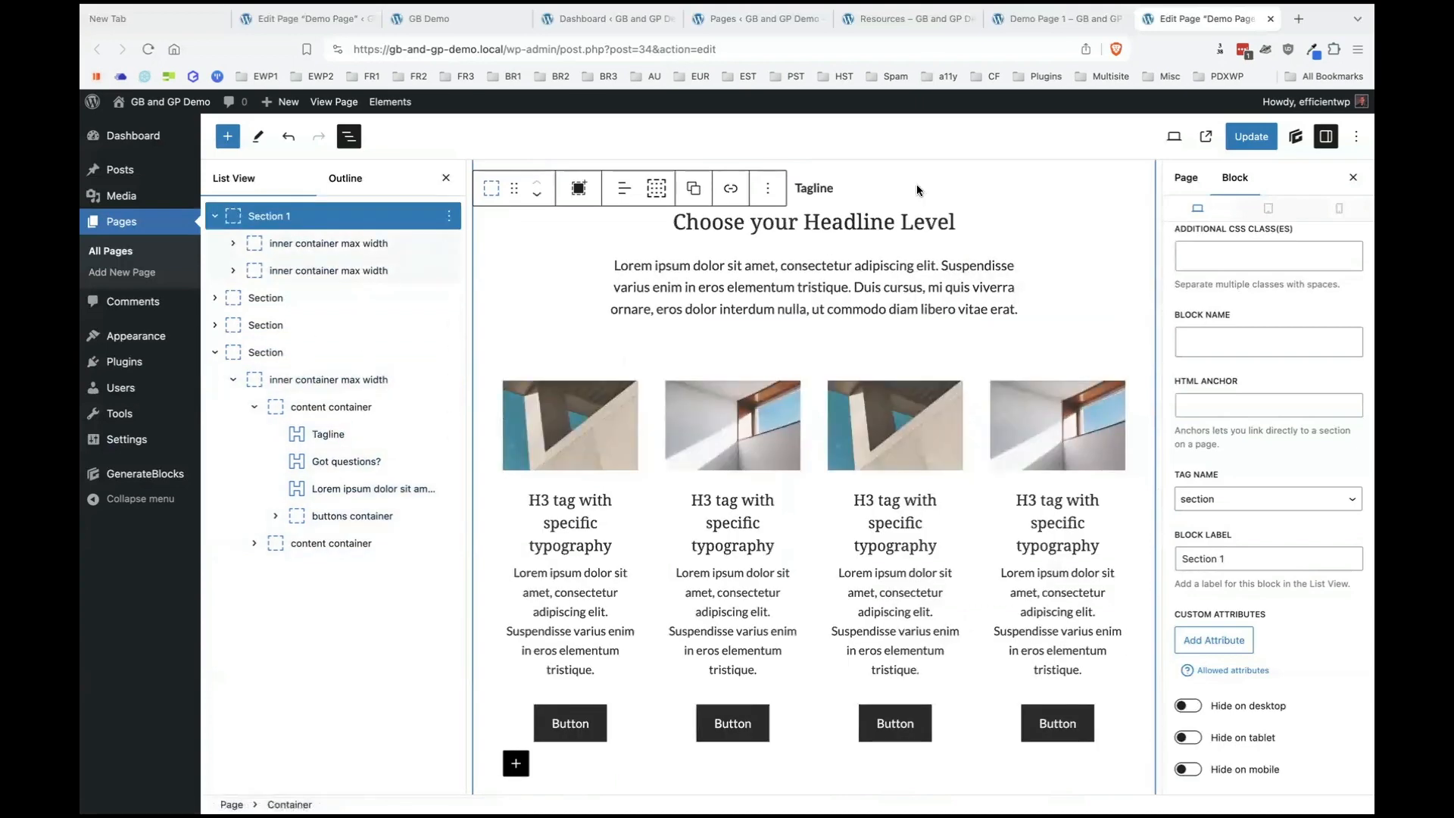
# Open Demo Page 2 from the Pages list in a separate editor tab and show its block List View.
pyautogui.click(1029, 29)
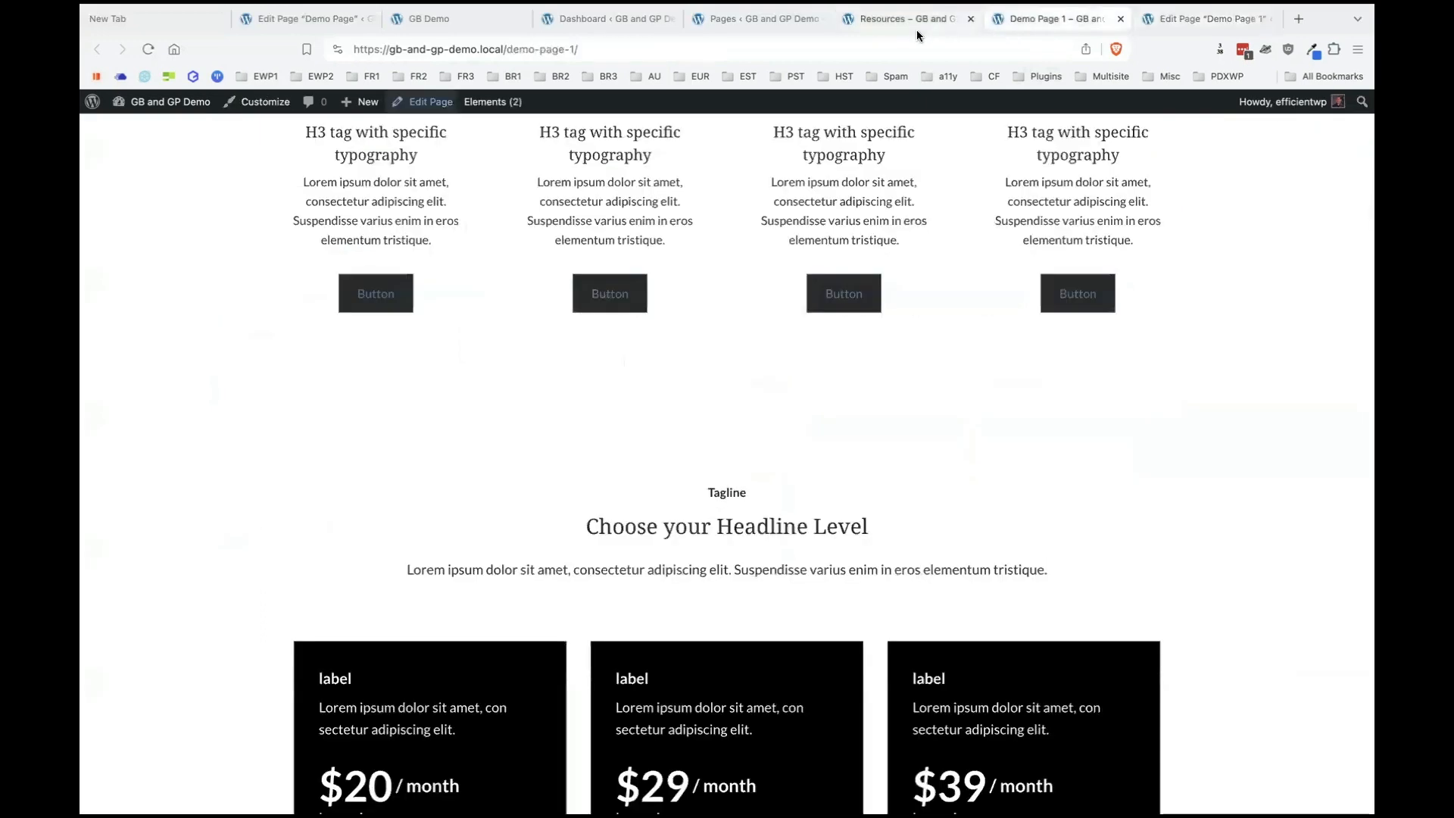
pyautogui.click(759, 29)
pyautogui.keyDown('super'); pyautogui.click(295, 435); pyautogui.keyUp('super')
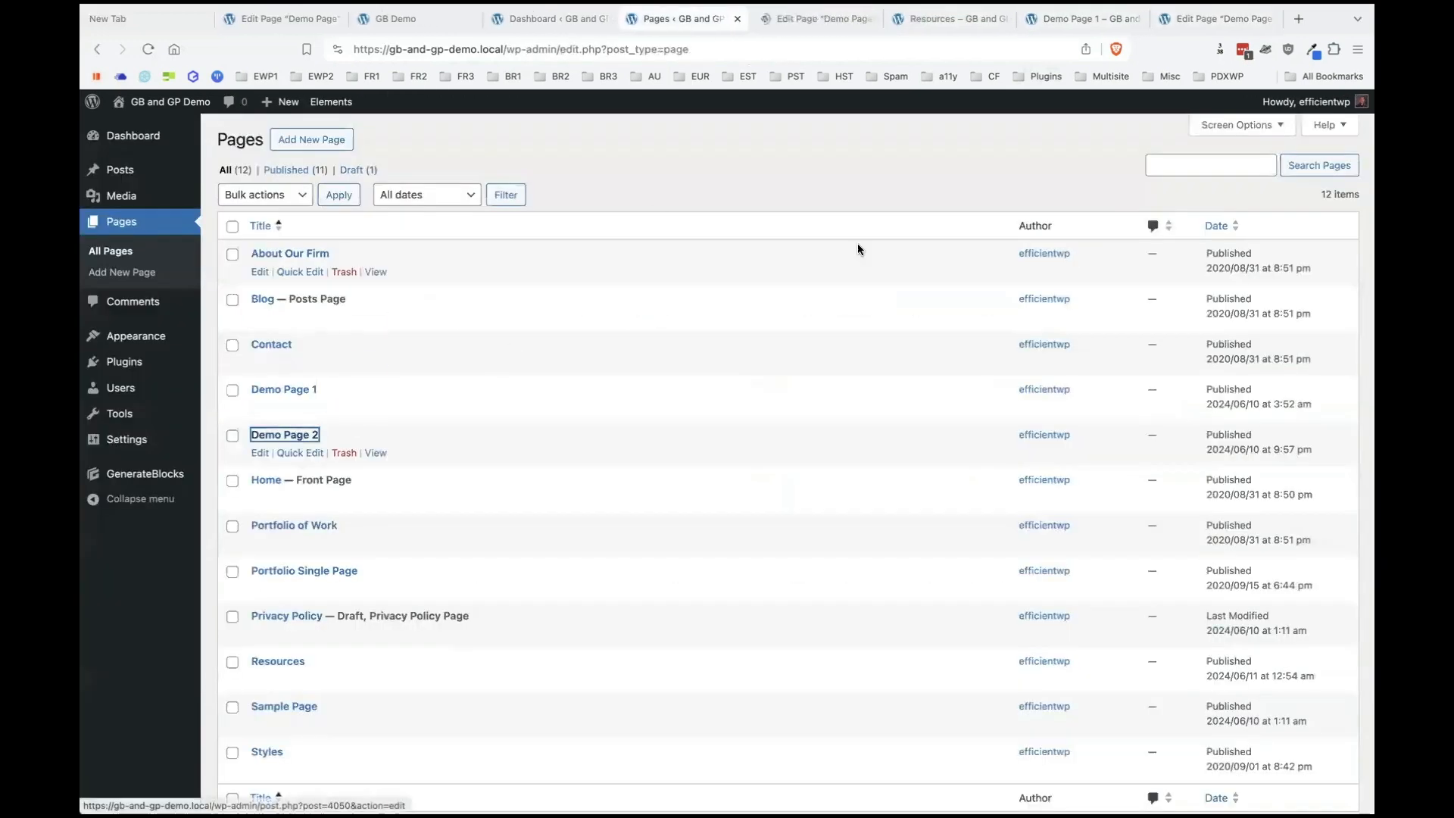
pyautogui.hotkey('ctrl', 'Tab')
pyautogui.scroll(-2, 749, 530)
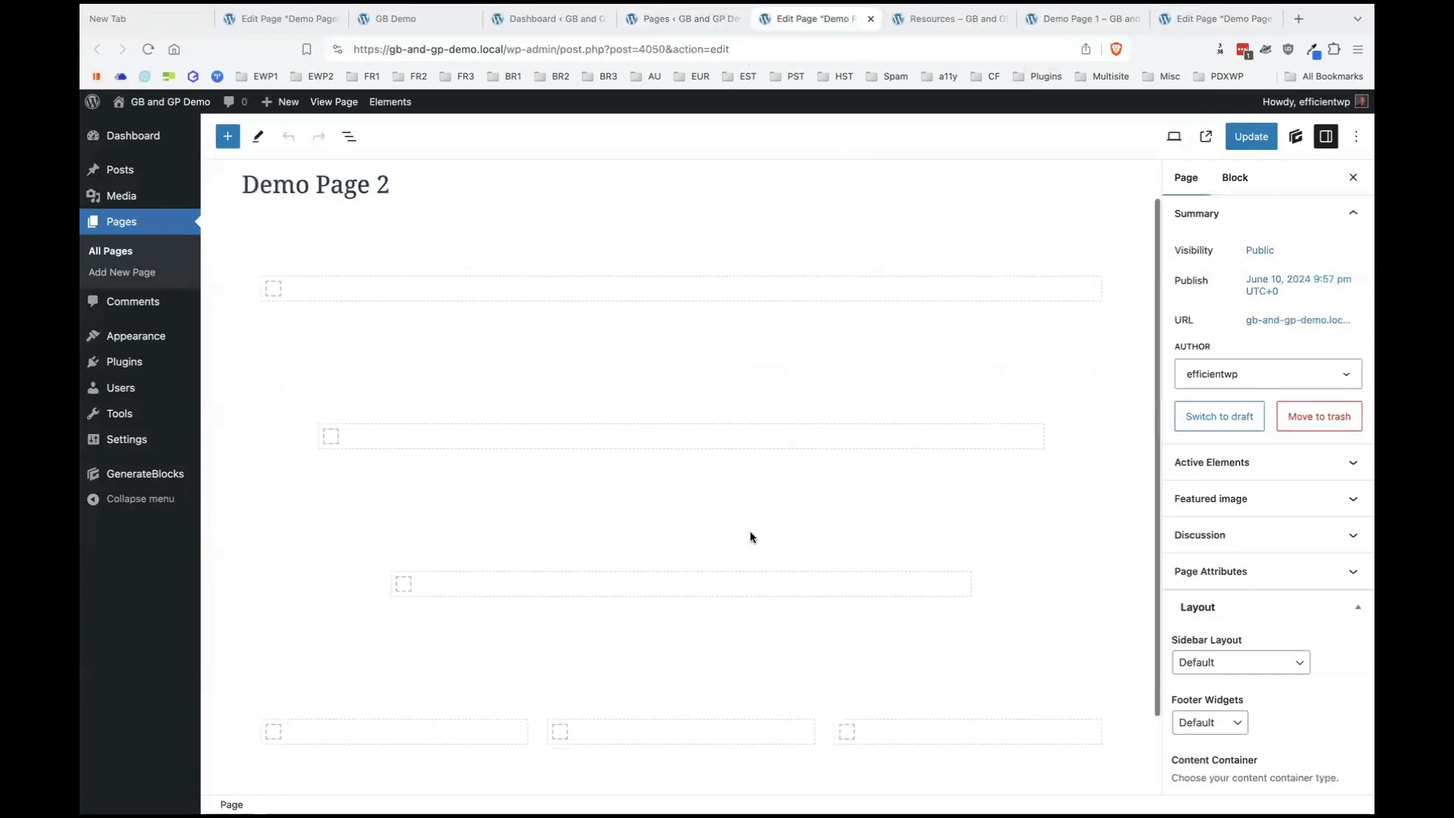
pyautogui.click(349, 137)
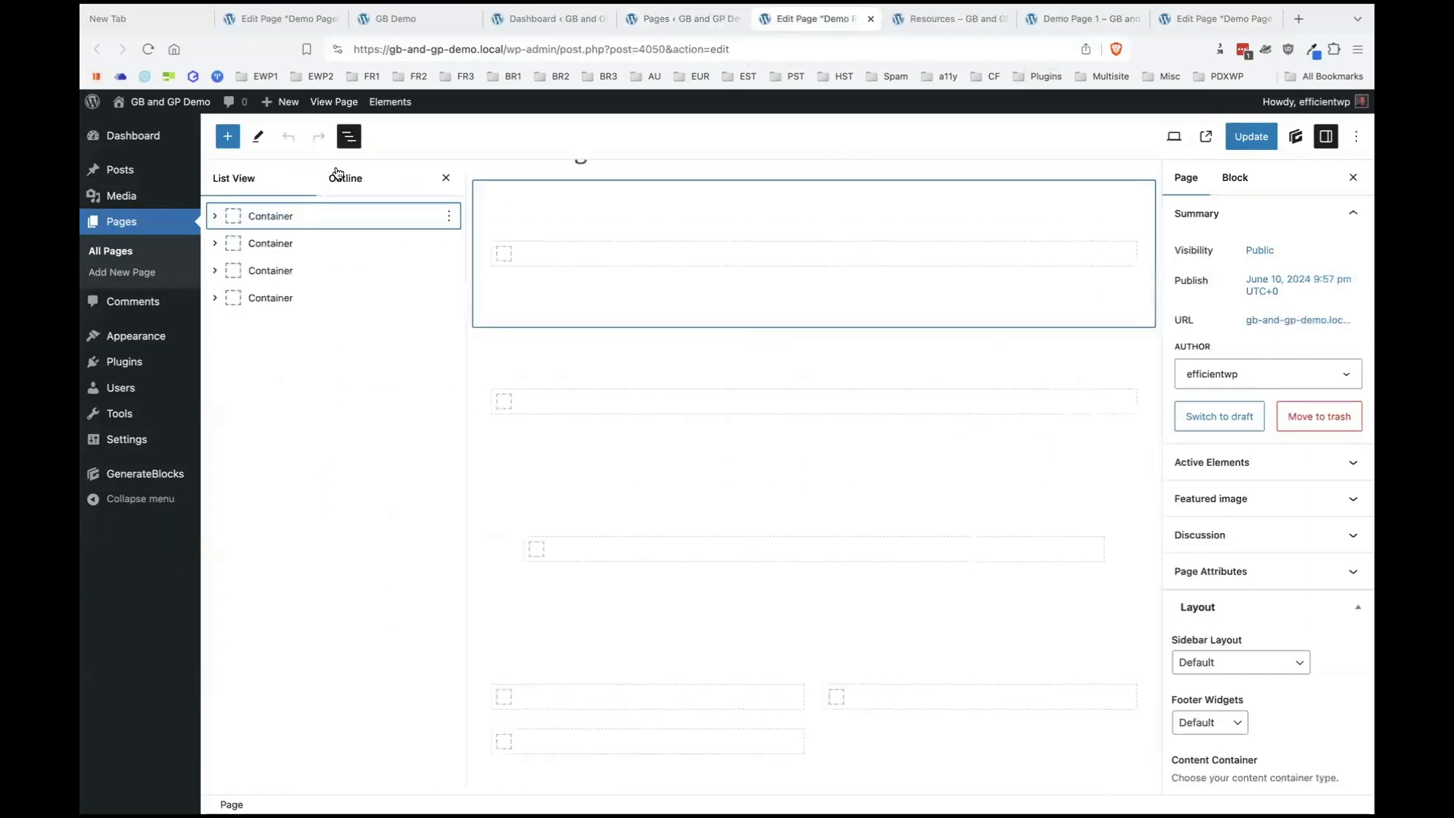
# Review the first three top-level containers of the page and the first one's layout and sizing settings.
pyautogui.click(284, 219)
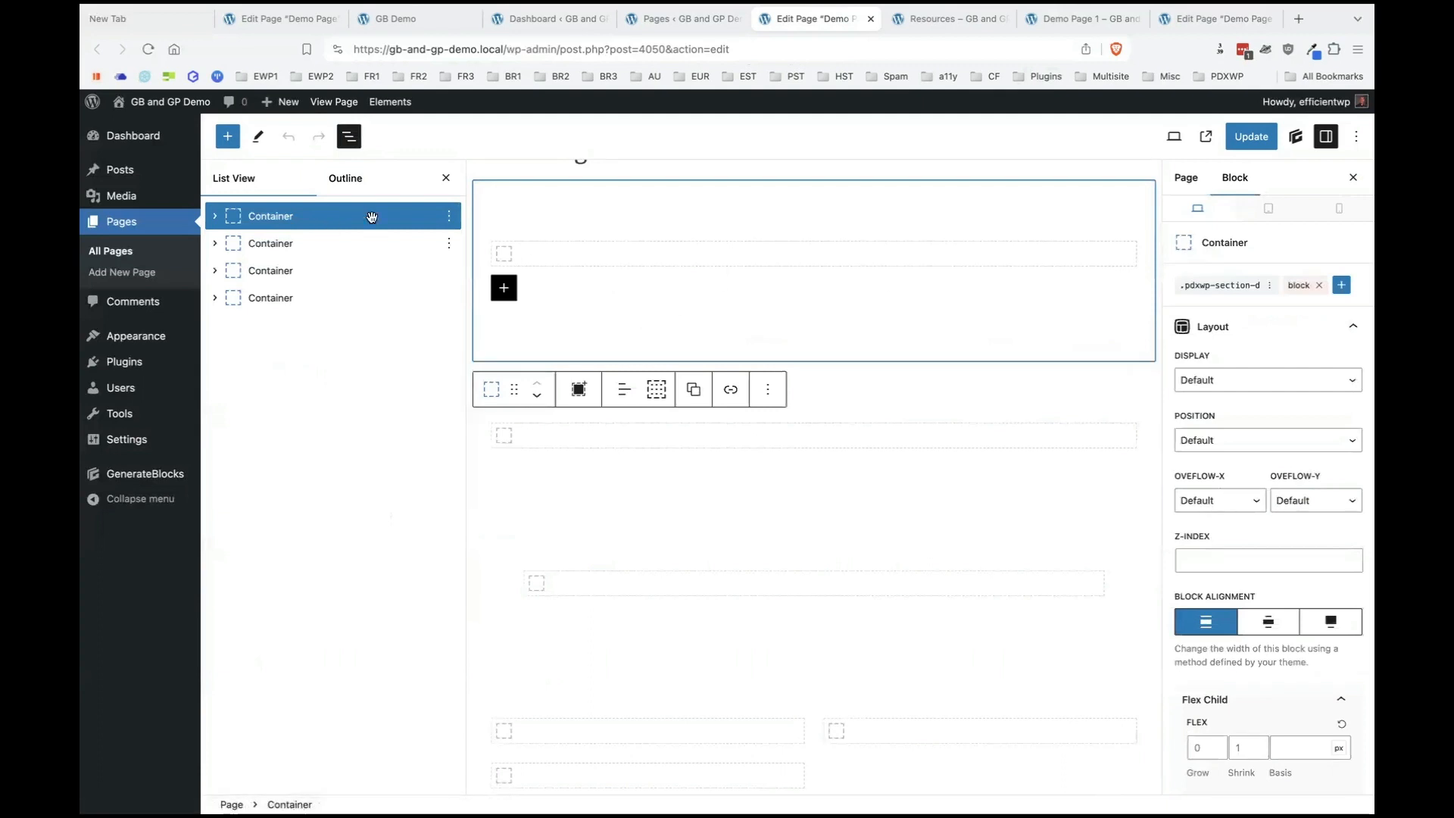
pyautogui.click(272, 244)
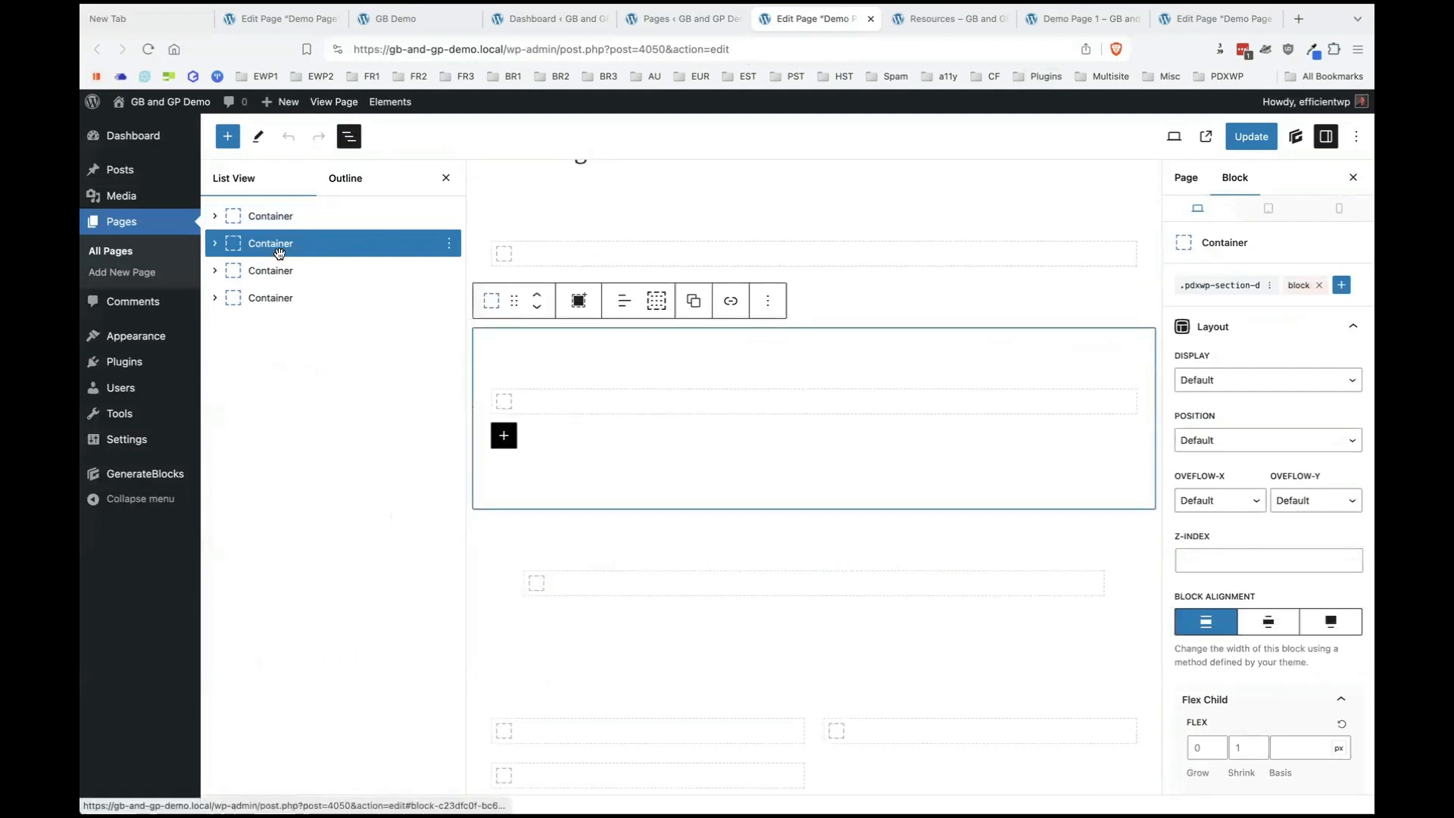
pyautogui.click(303, 272)
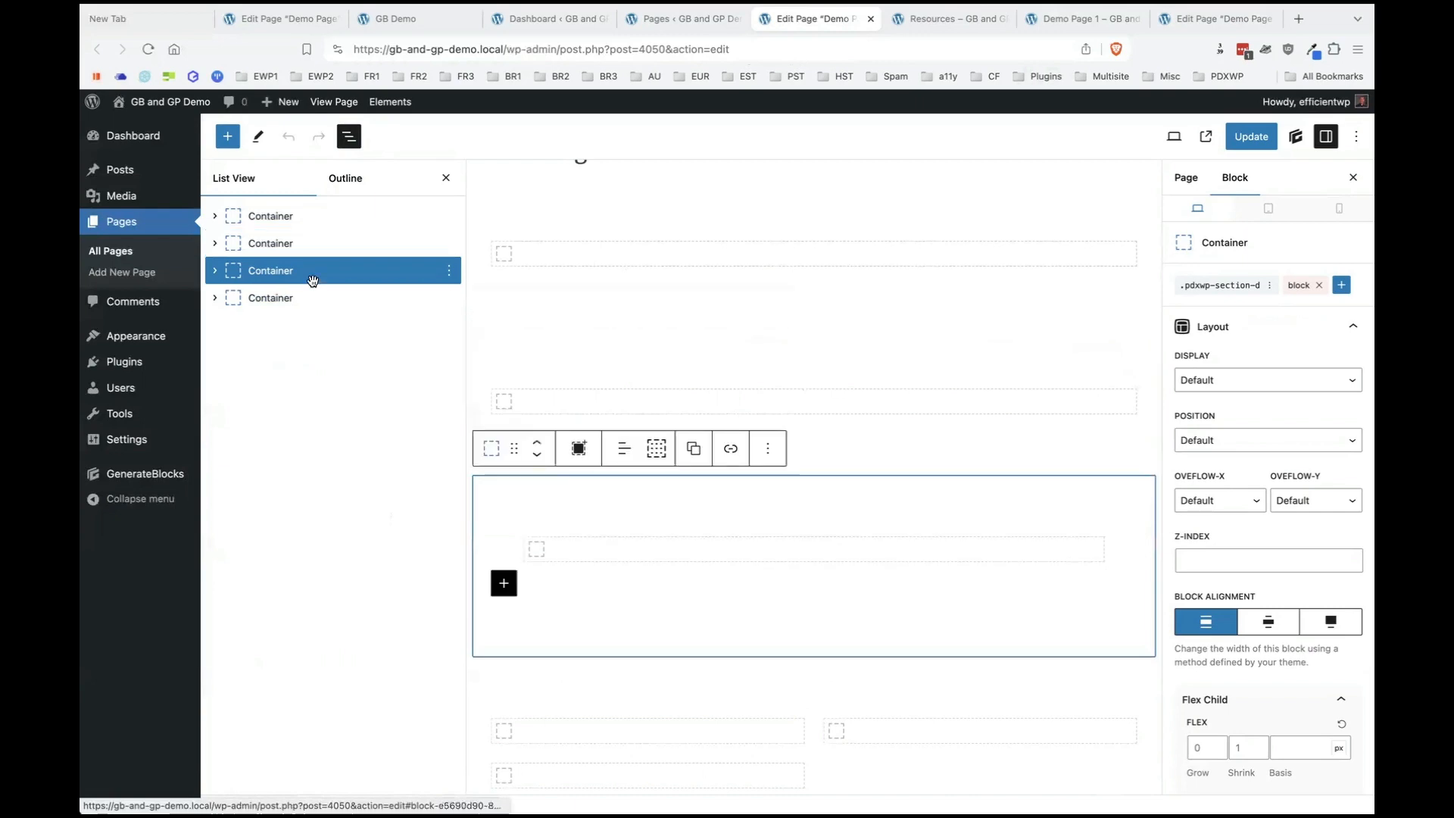
pyautogui.click(290, 224)
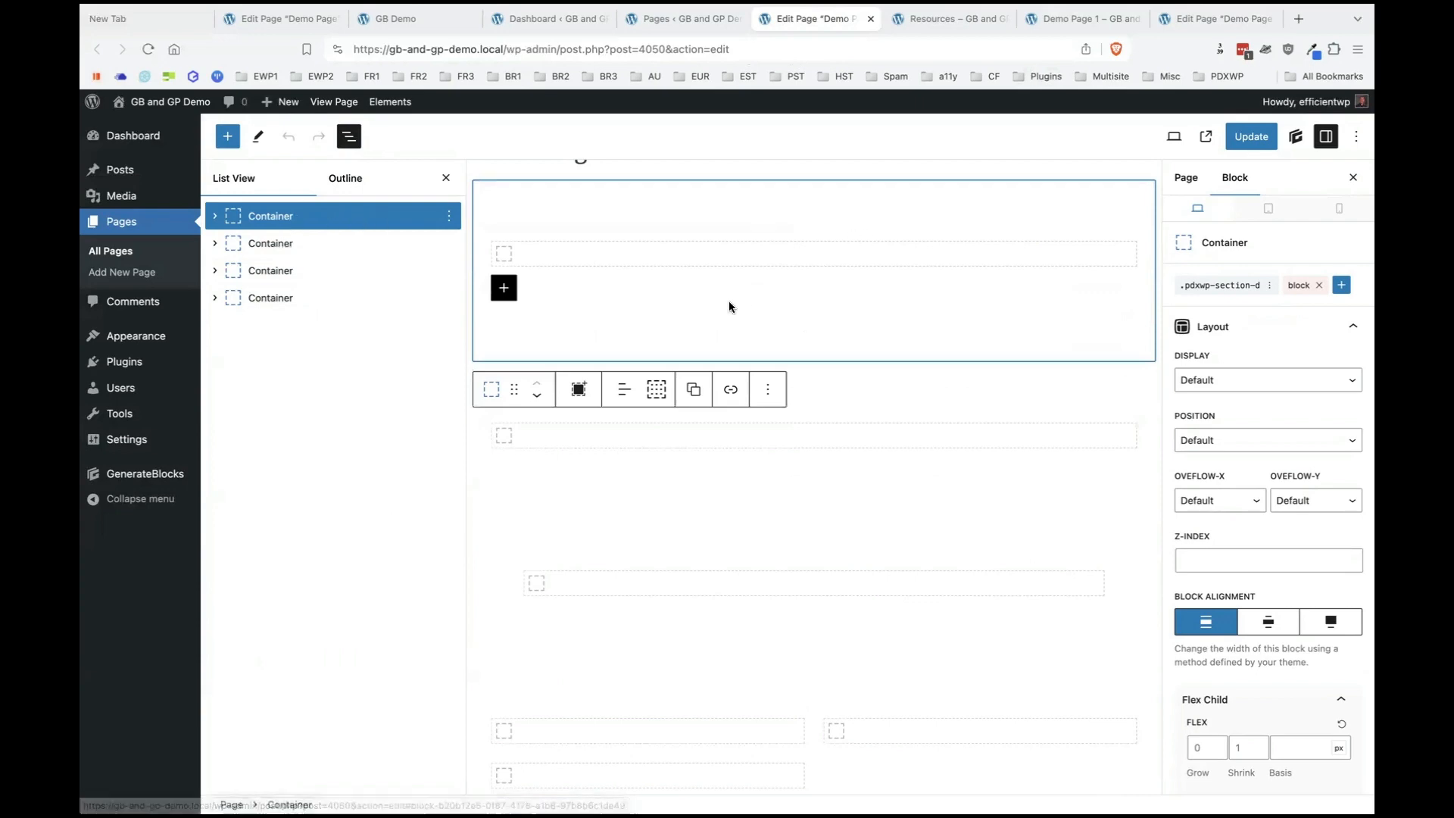
pyautogui.scroll(-3, 1293, 592)
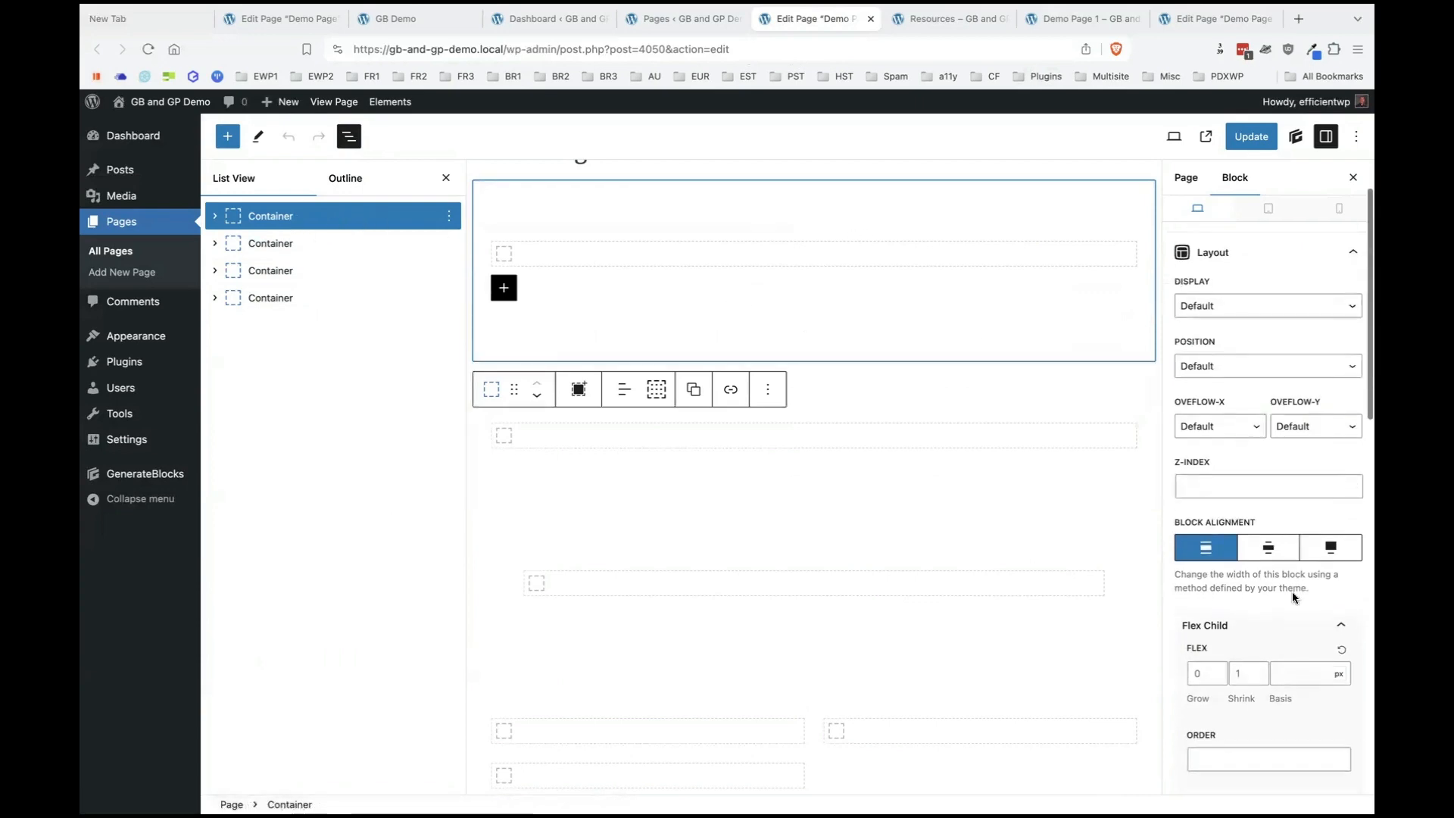
pyautogui.scroll(-2, 1293, 593)
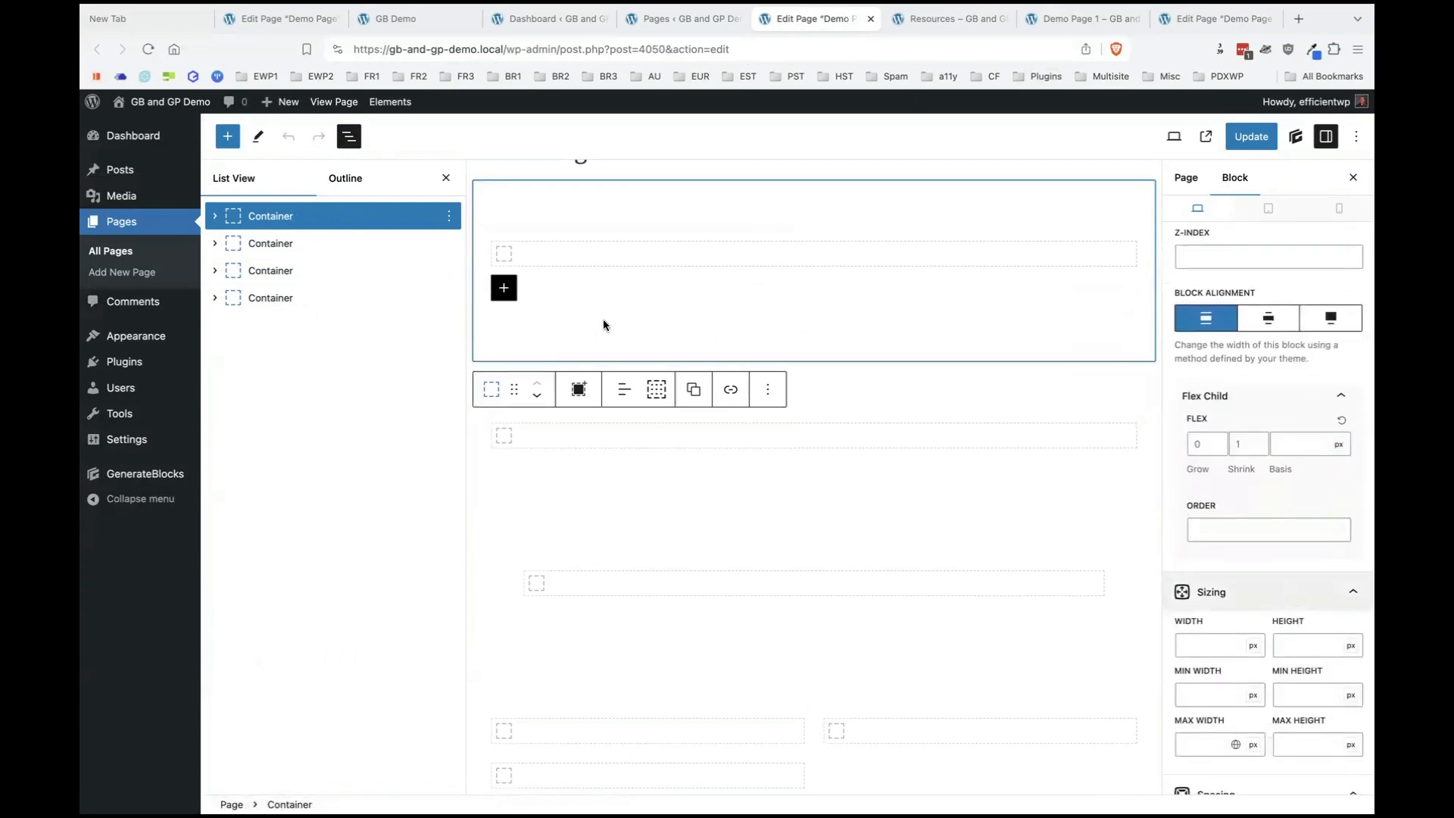
# Expand the first three top-level containers and examine the max width setting of the first one's inner container.
pyautogui.click(215, 216)
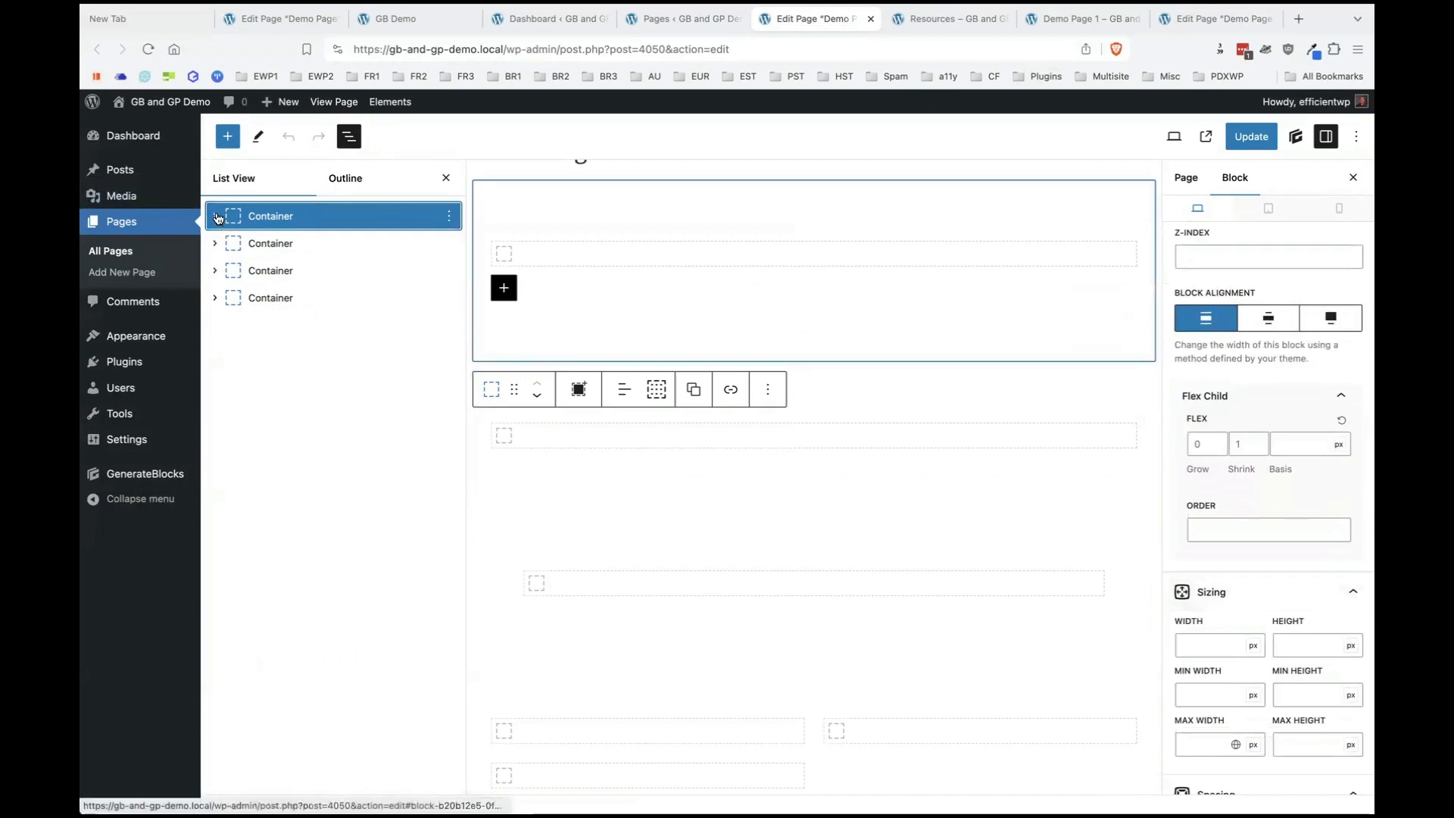
pyautogui.click(215, 270)
pyautogui.click(215, 325)
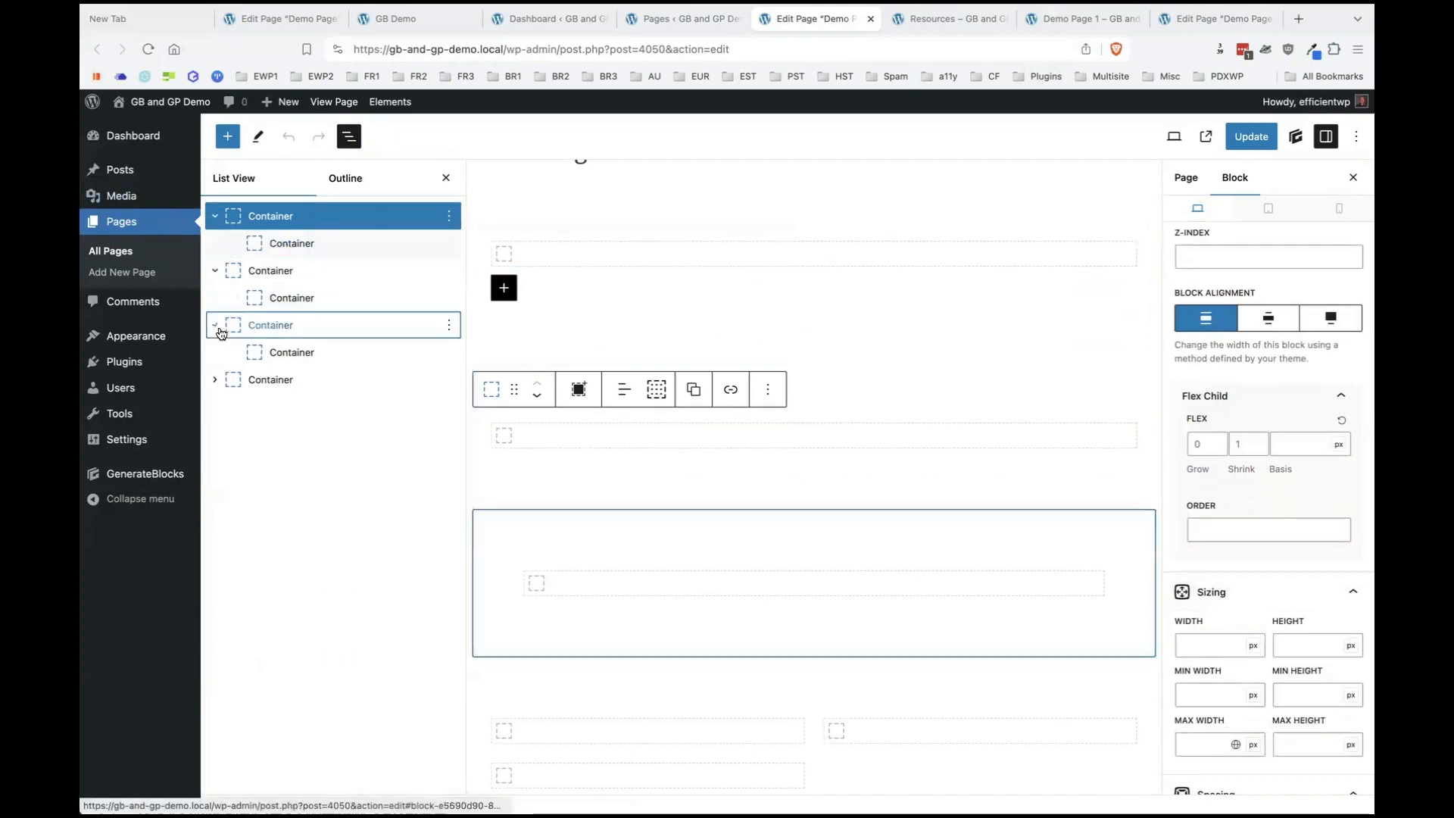
pyautogui.click(287, 244)
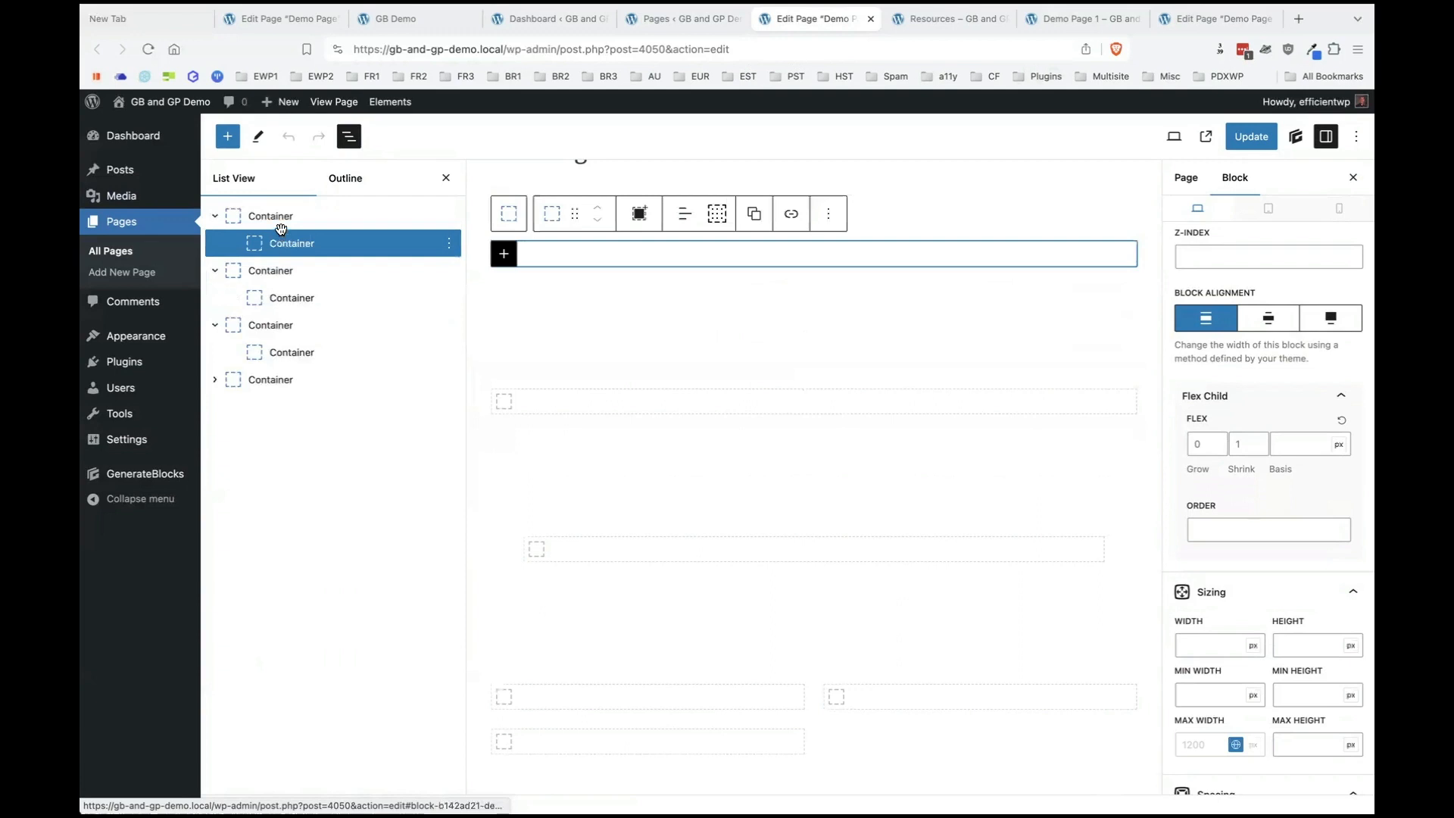
pyautogui.click(287, 220)
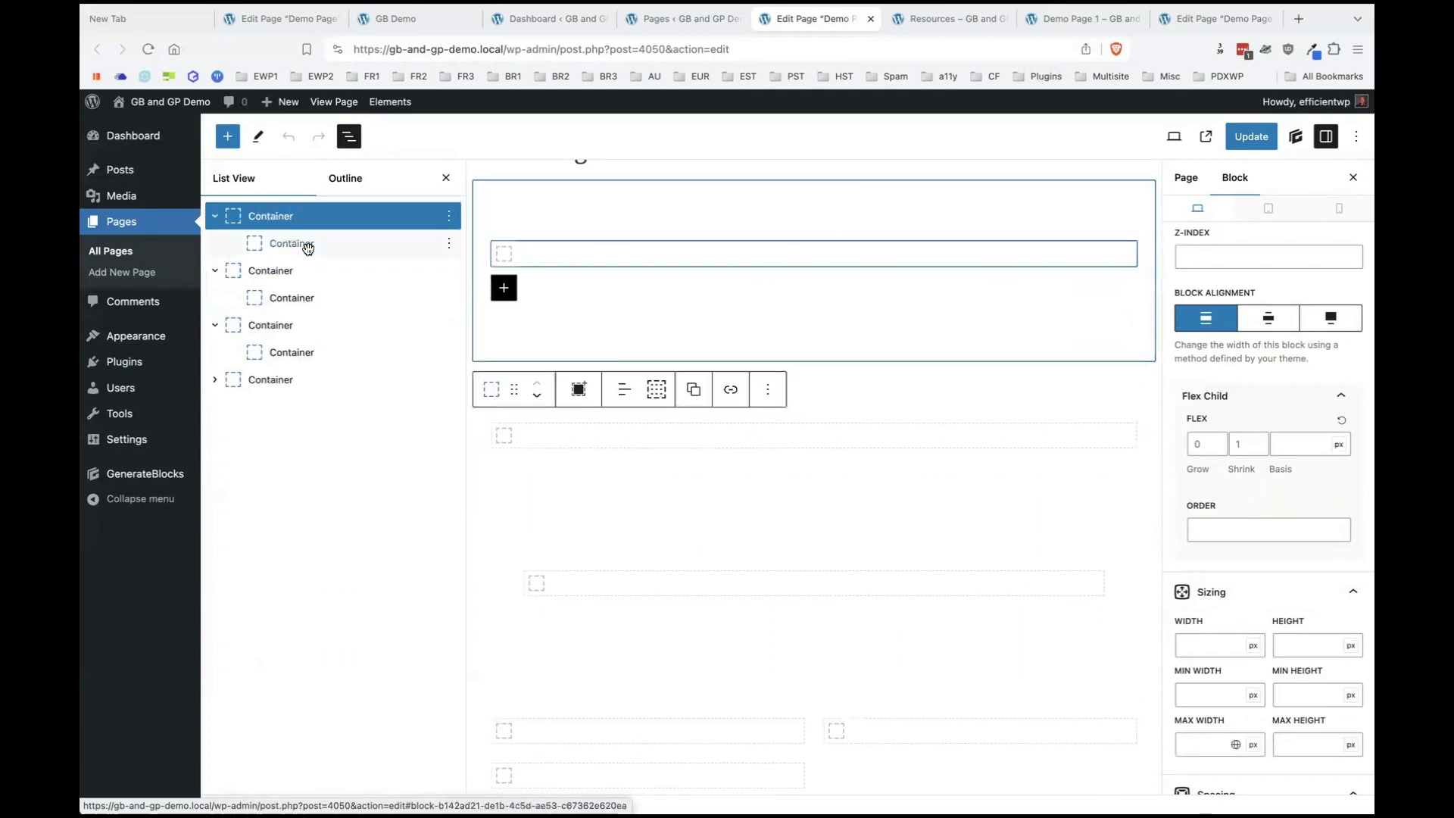
pyautogui.click(302, 244)
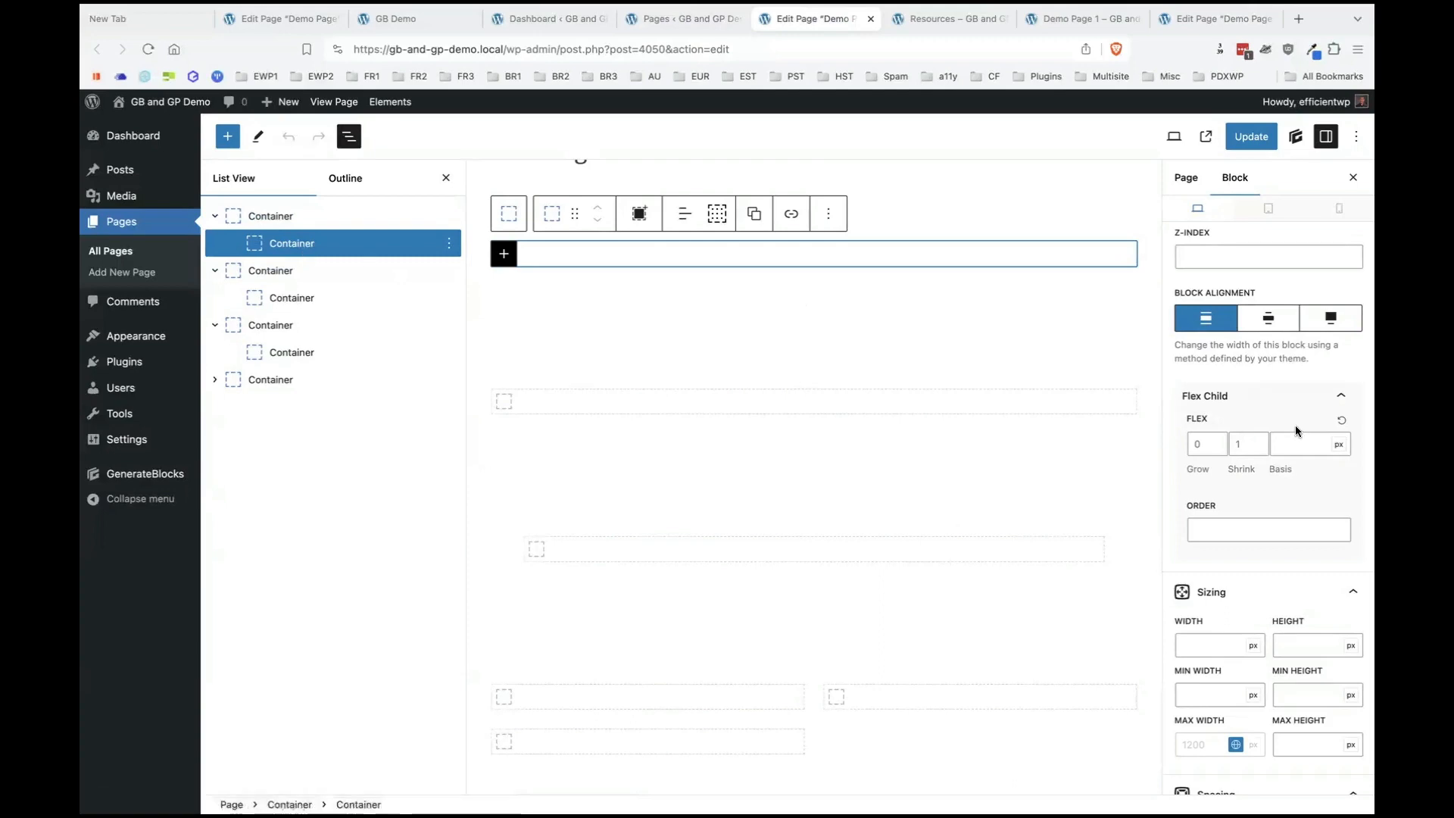
pyautogui.scroll(-3, 1289, 470)
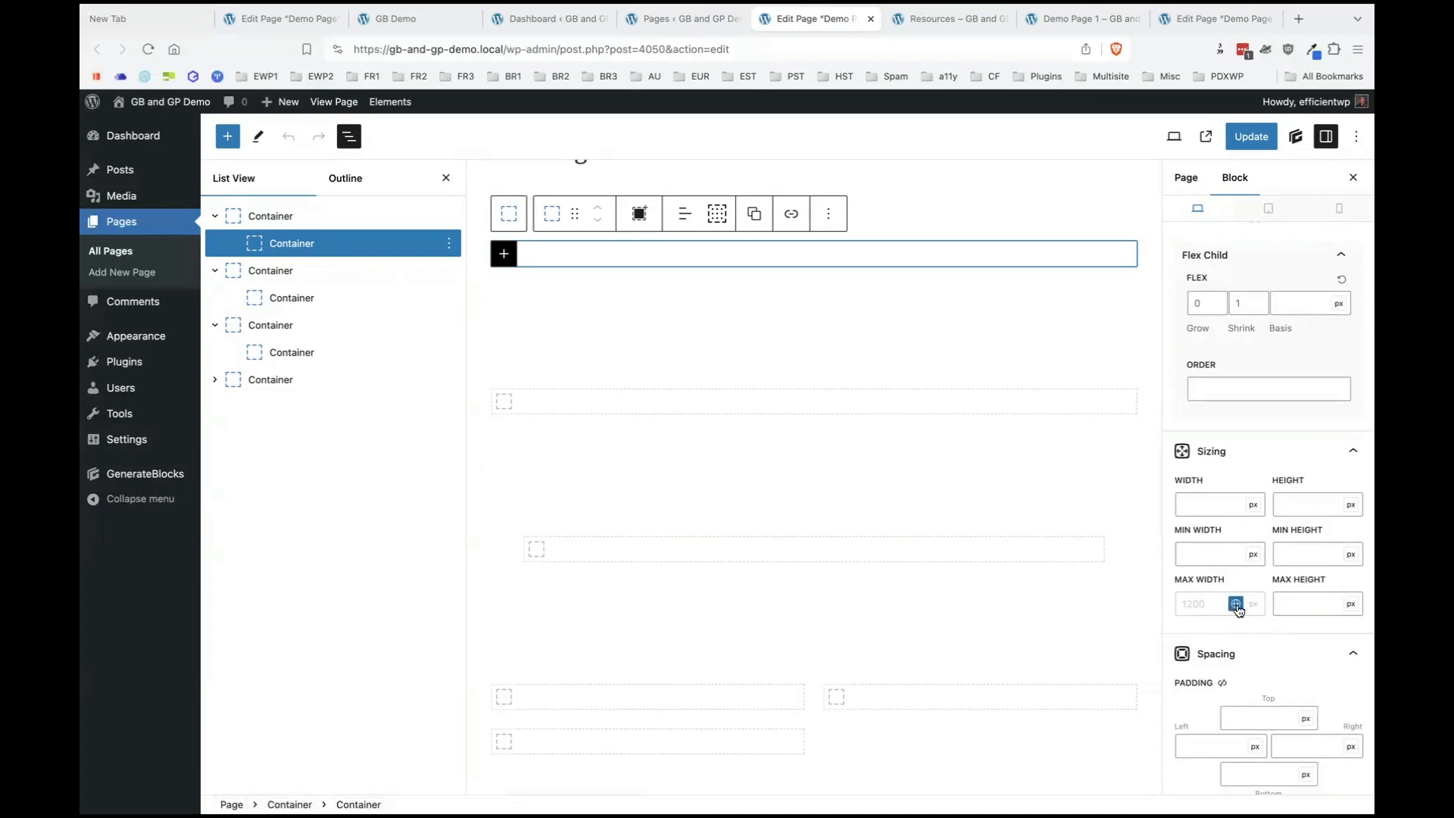
# Compare the sizing settings of the second and third inner containers and check the second outer container's padding.
pyautogui.click(318, 297)
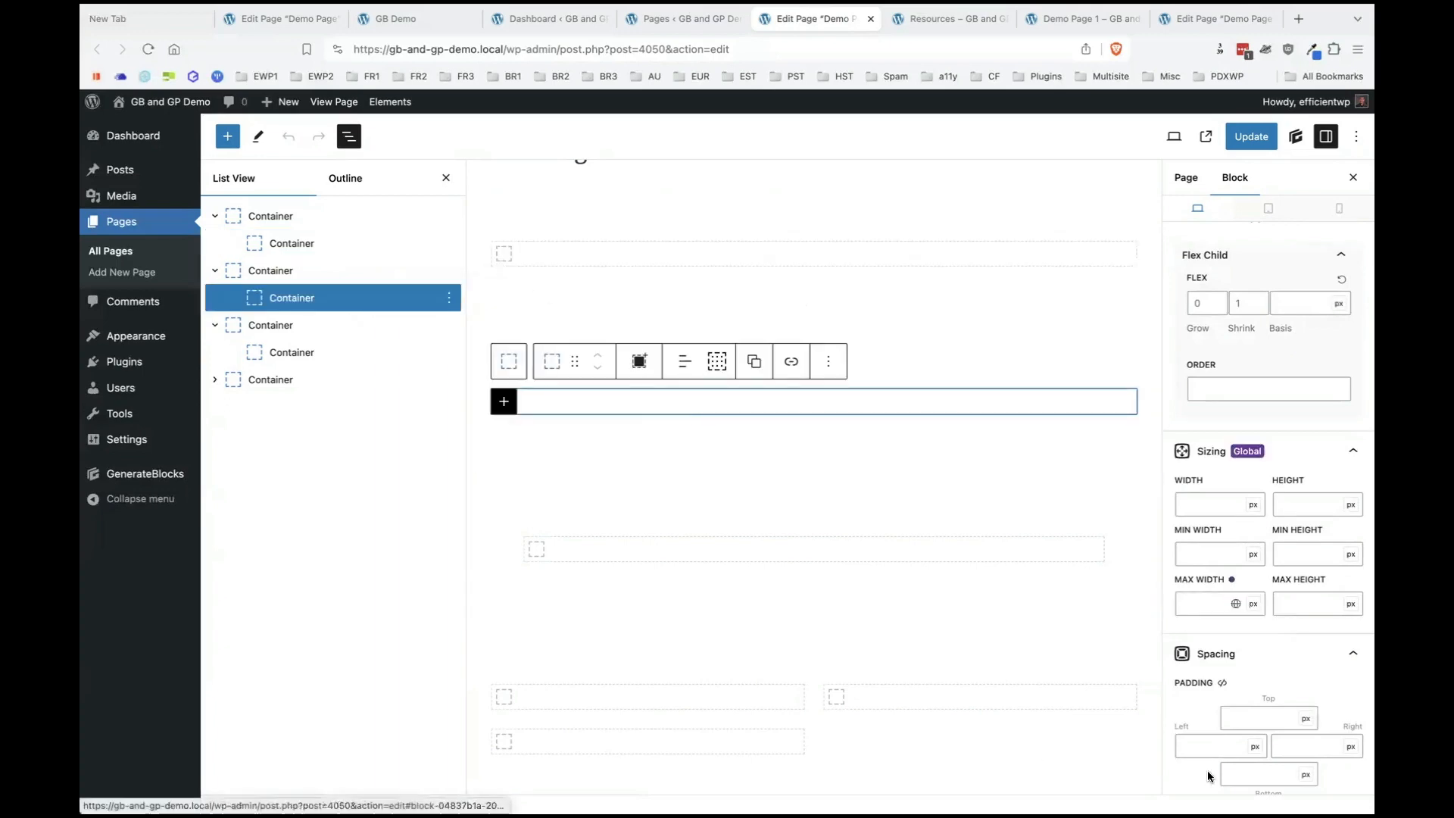
pyautogui.click(305, 353)
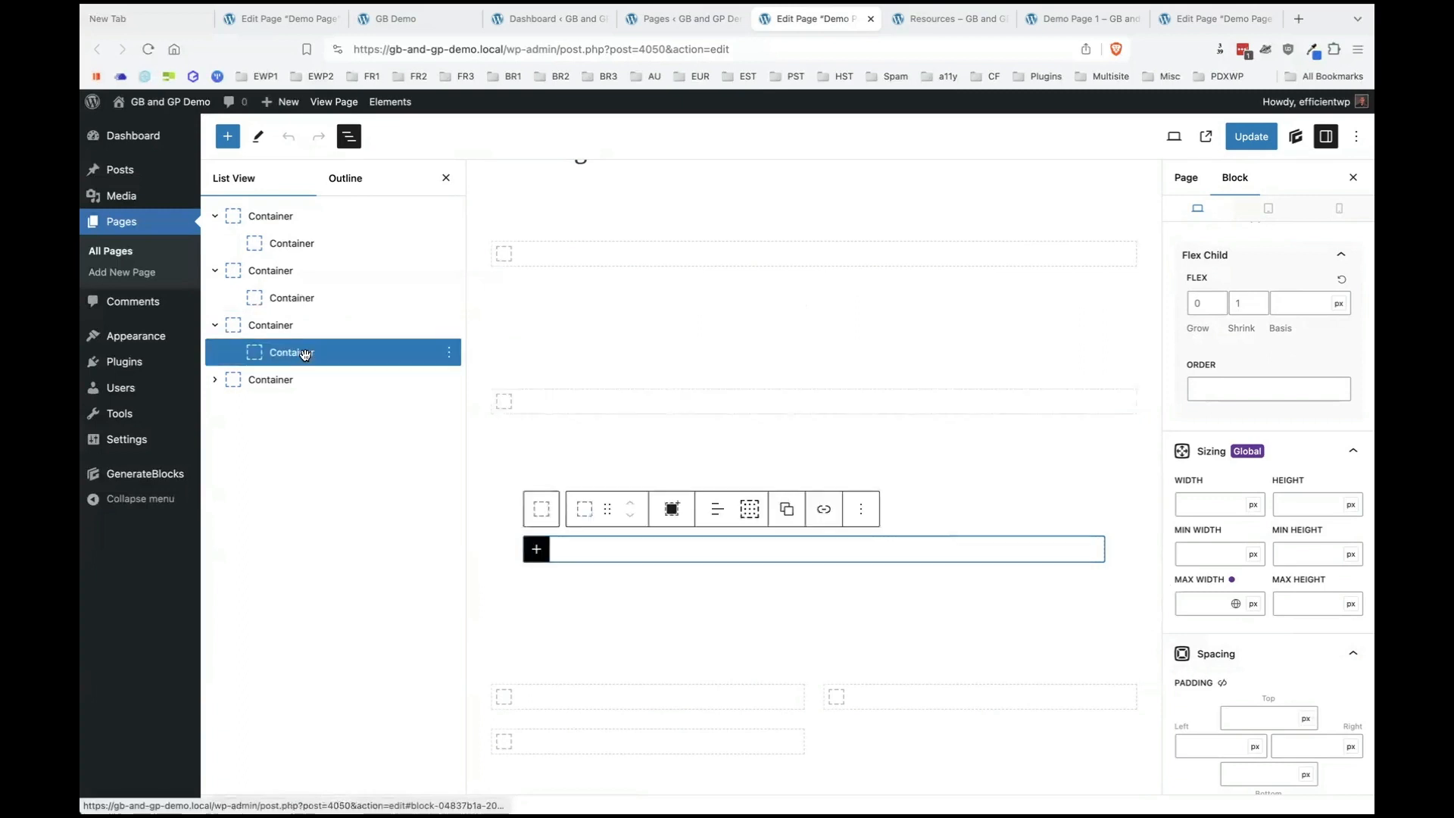
pyautogui.click(293, 296)
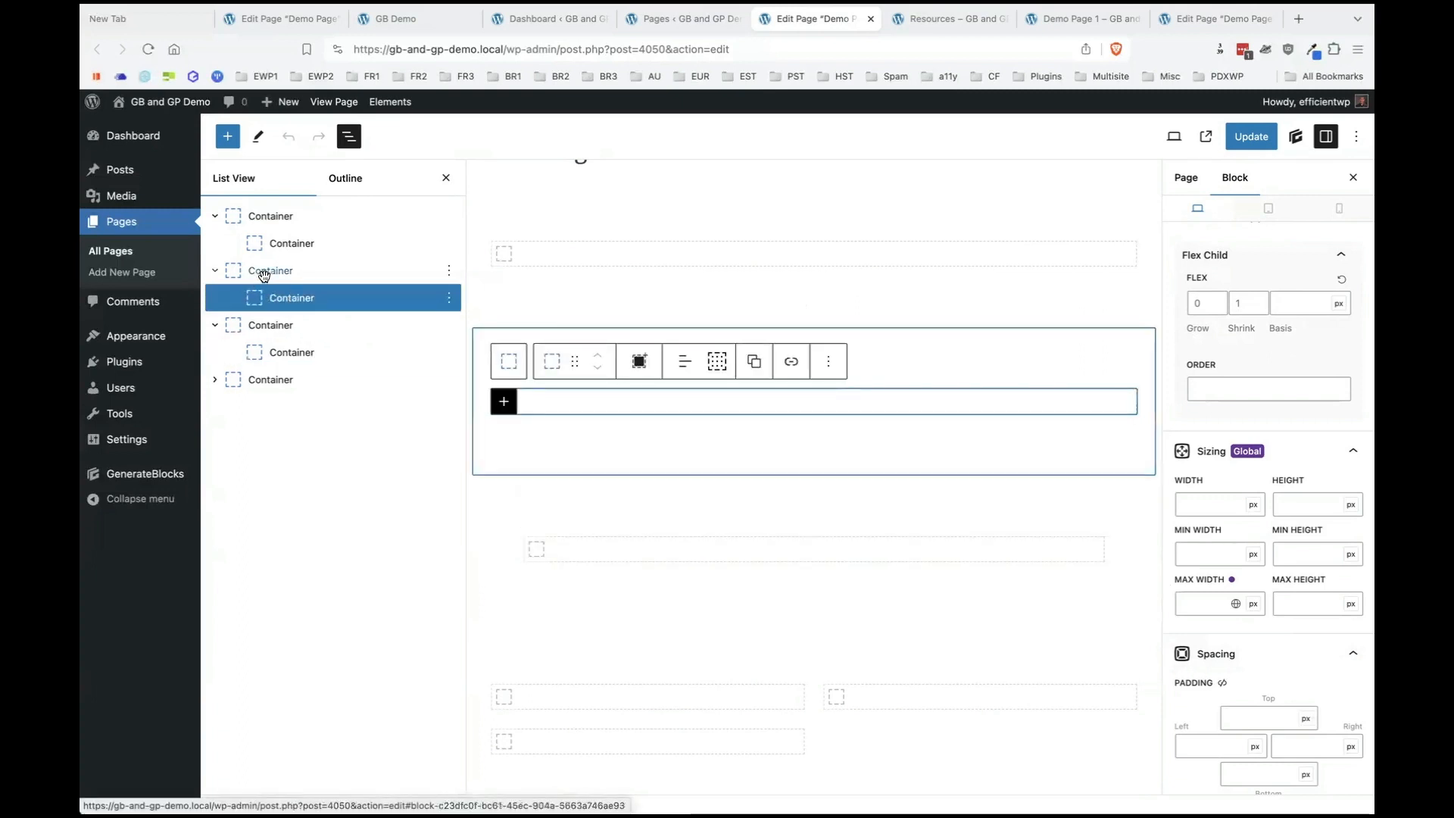
pyautogui.click(267, 271)
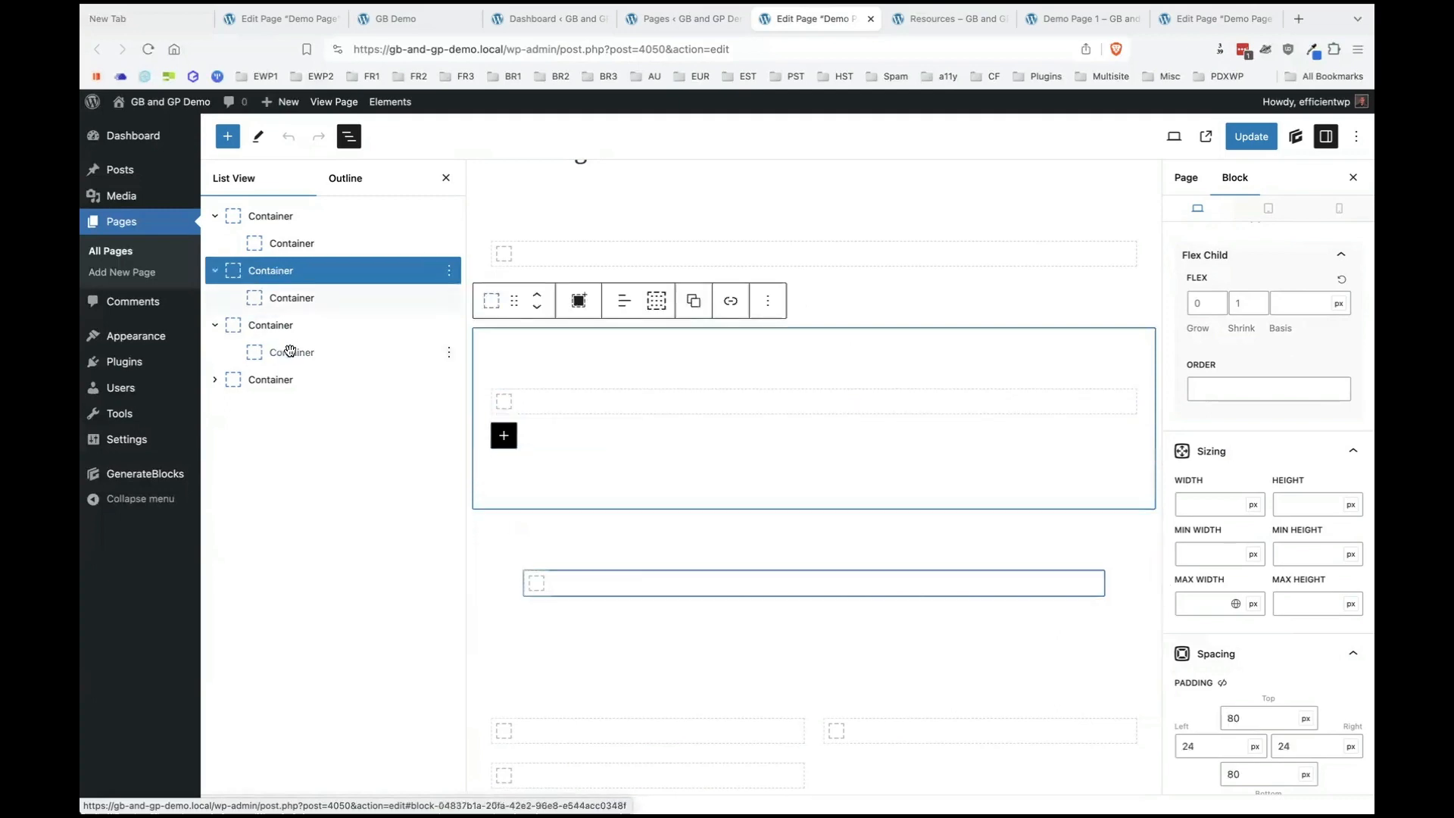
# Examine the third inner container's margins and global max width value, and revisit the first outer container and its inner container.
pyautogui.click(292, 354)
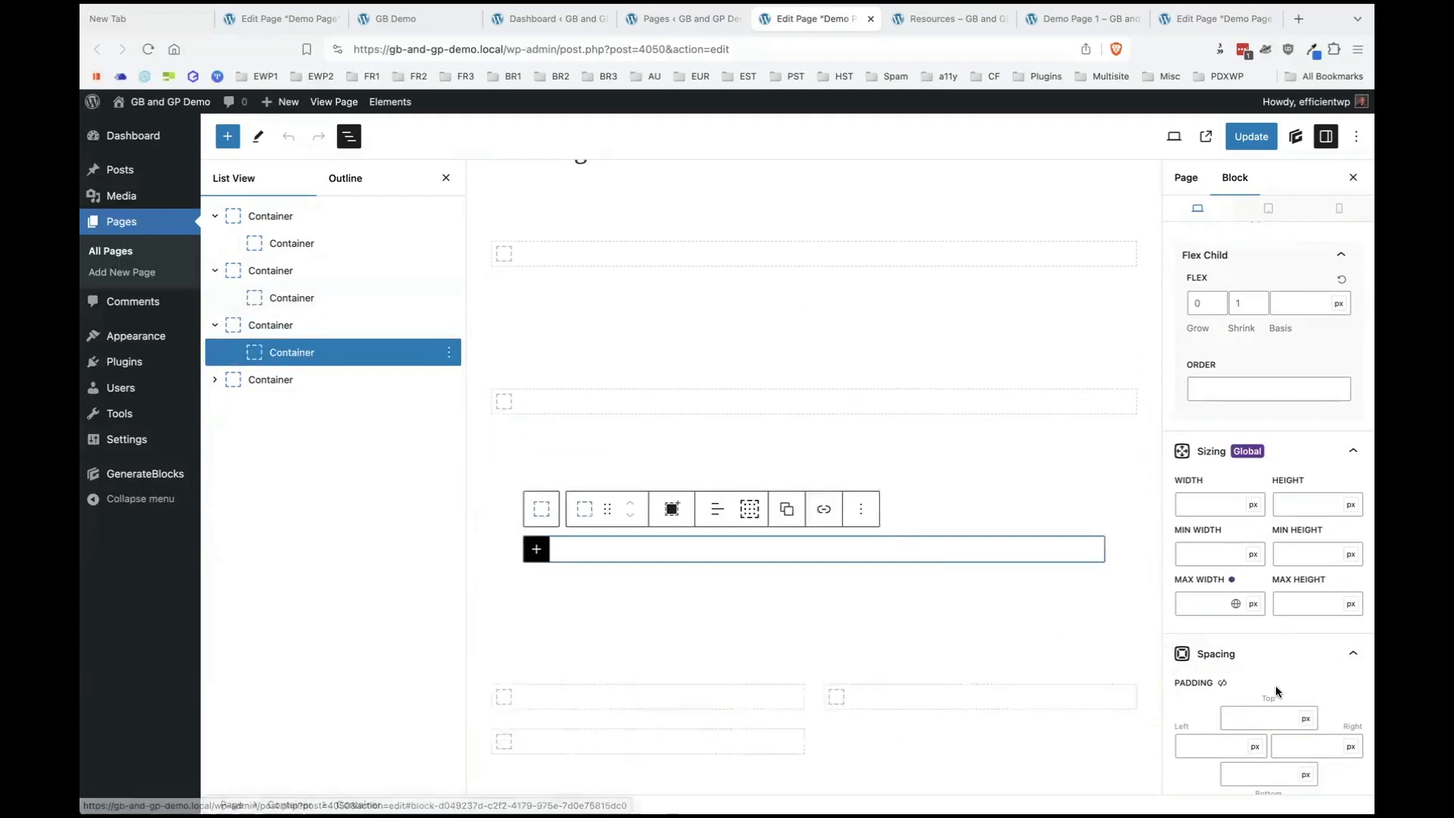
pyautogui.scroll(-3, 1272, 685)
pyautogui.scroll(-1, 1247, 681)
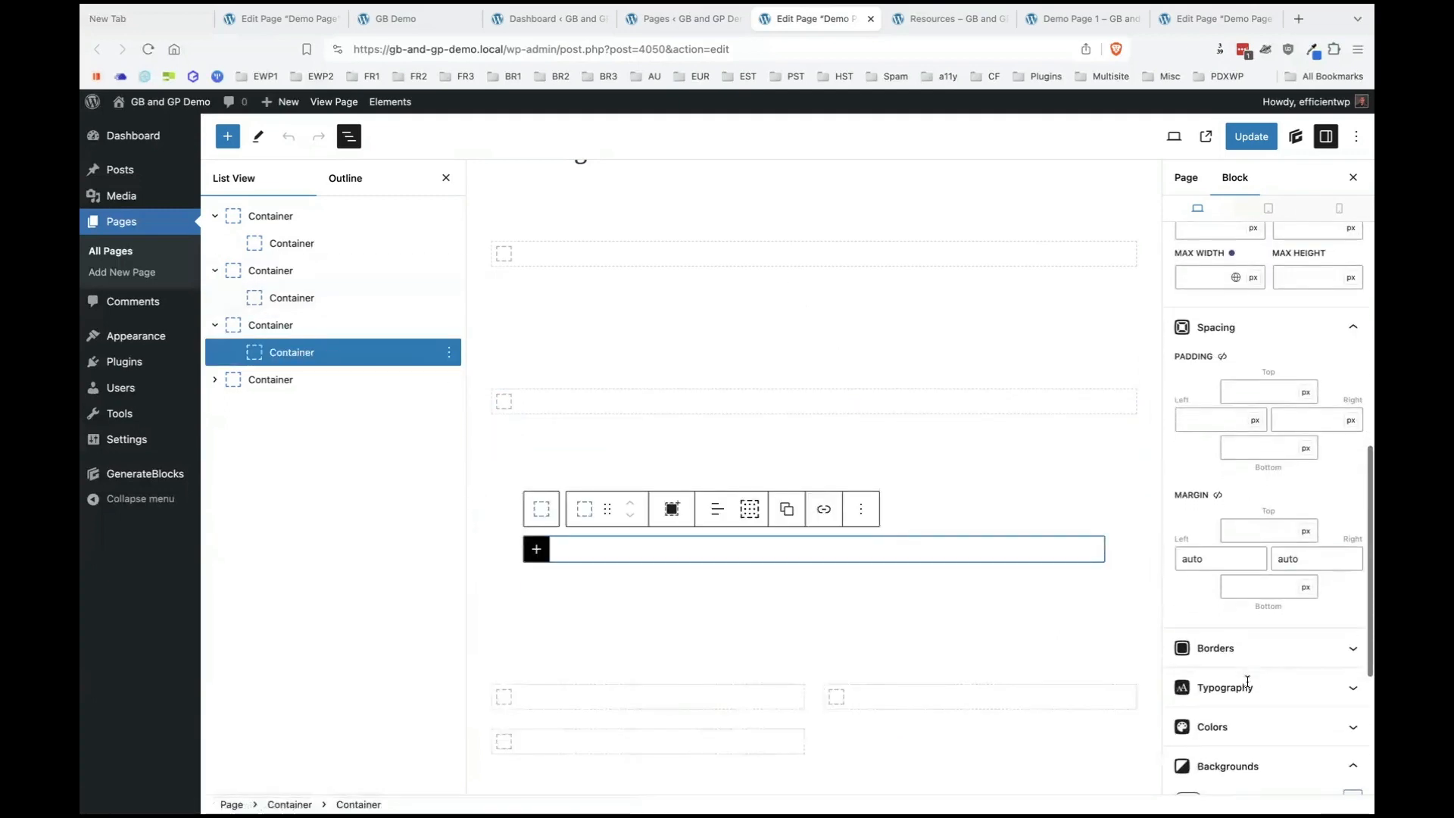
pyautogui.scroll(5, 1219, 636)
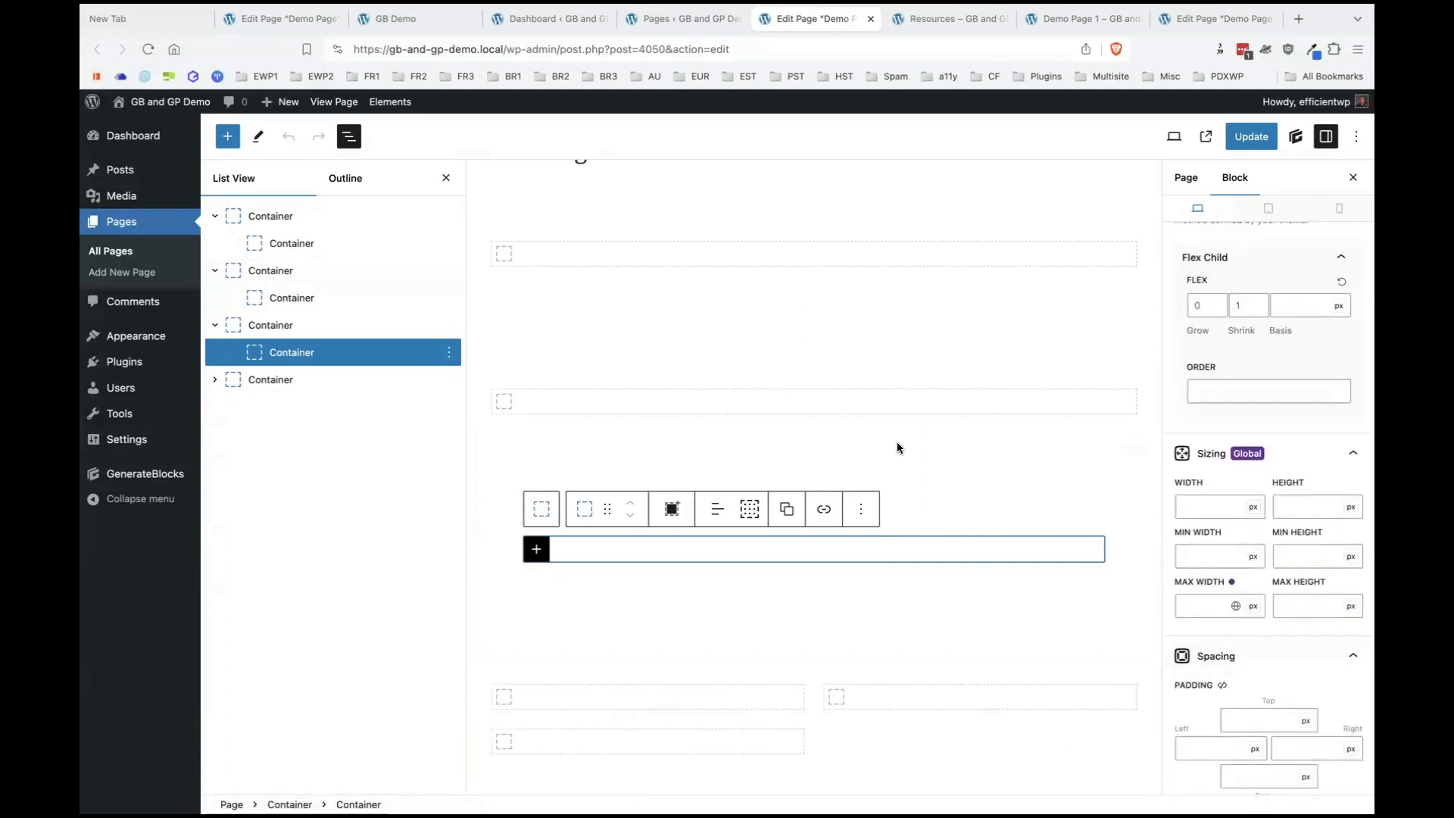
pyautogui.scroll(2, 910, 431)
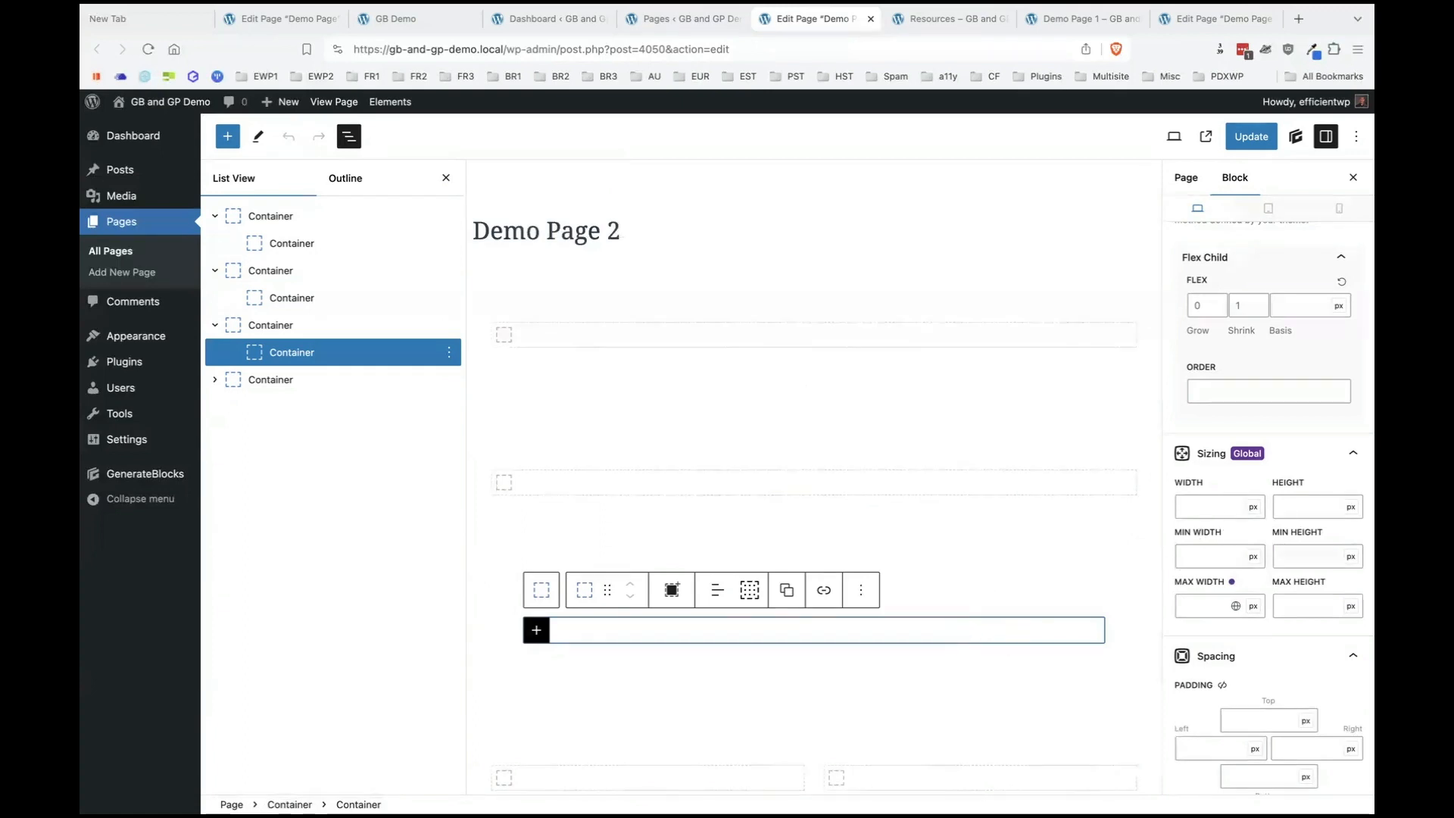
pyautogui.click(1230, 583)
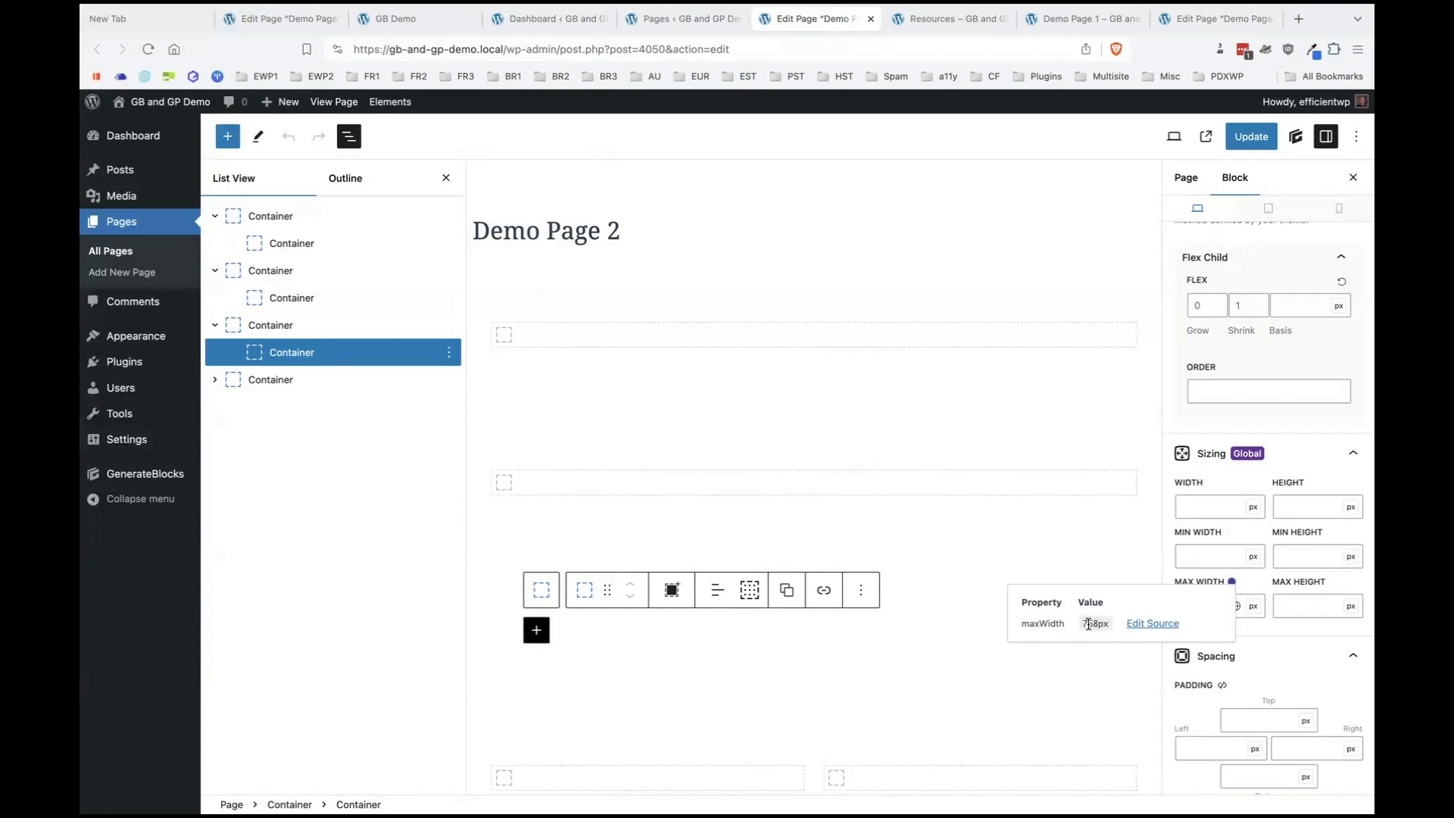
pyautogui.click(294, 220)
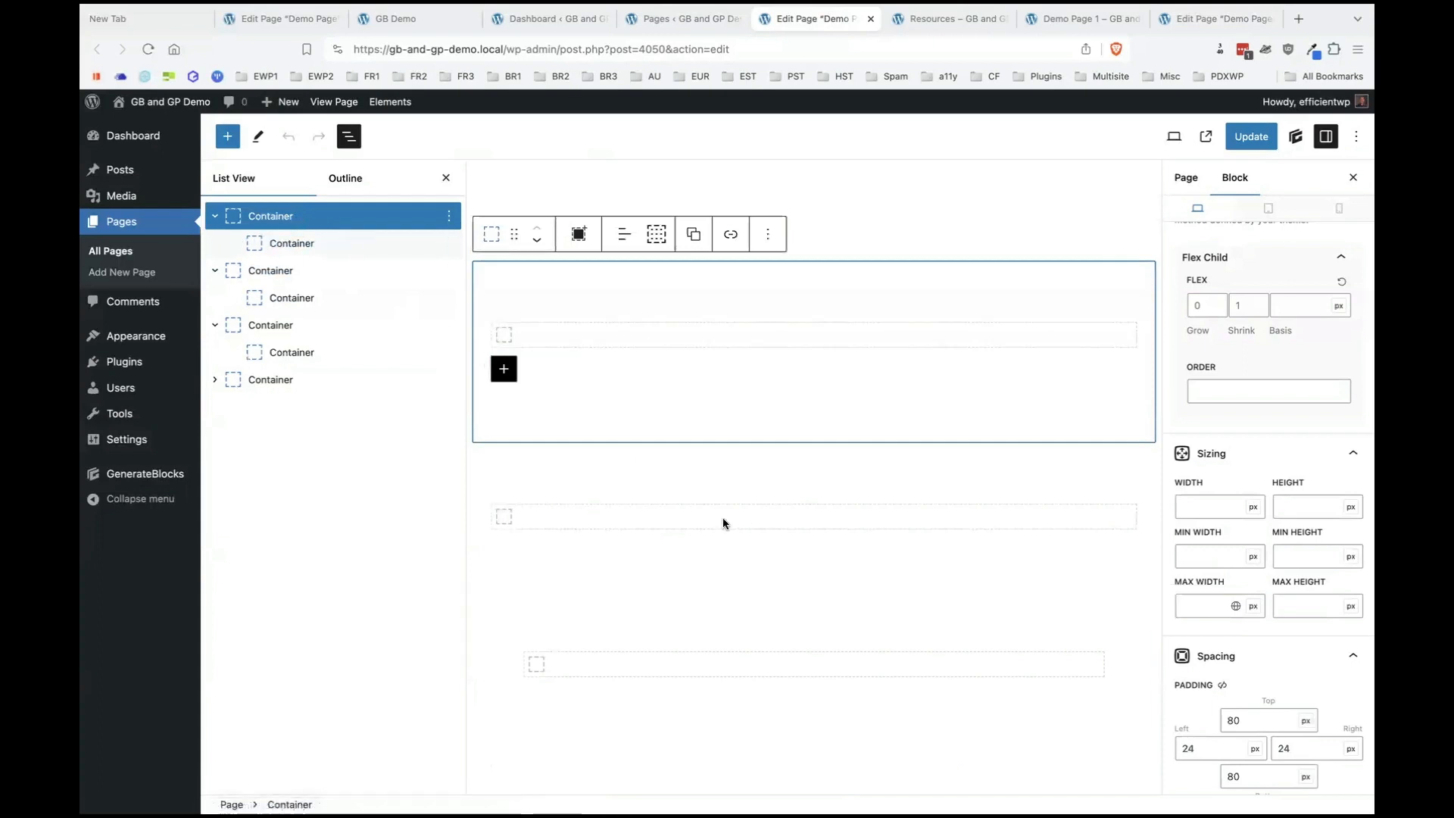
pyautogui.click(318, 243)
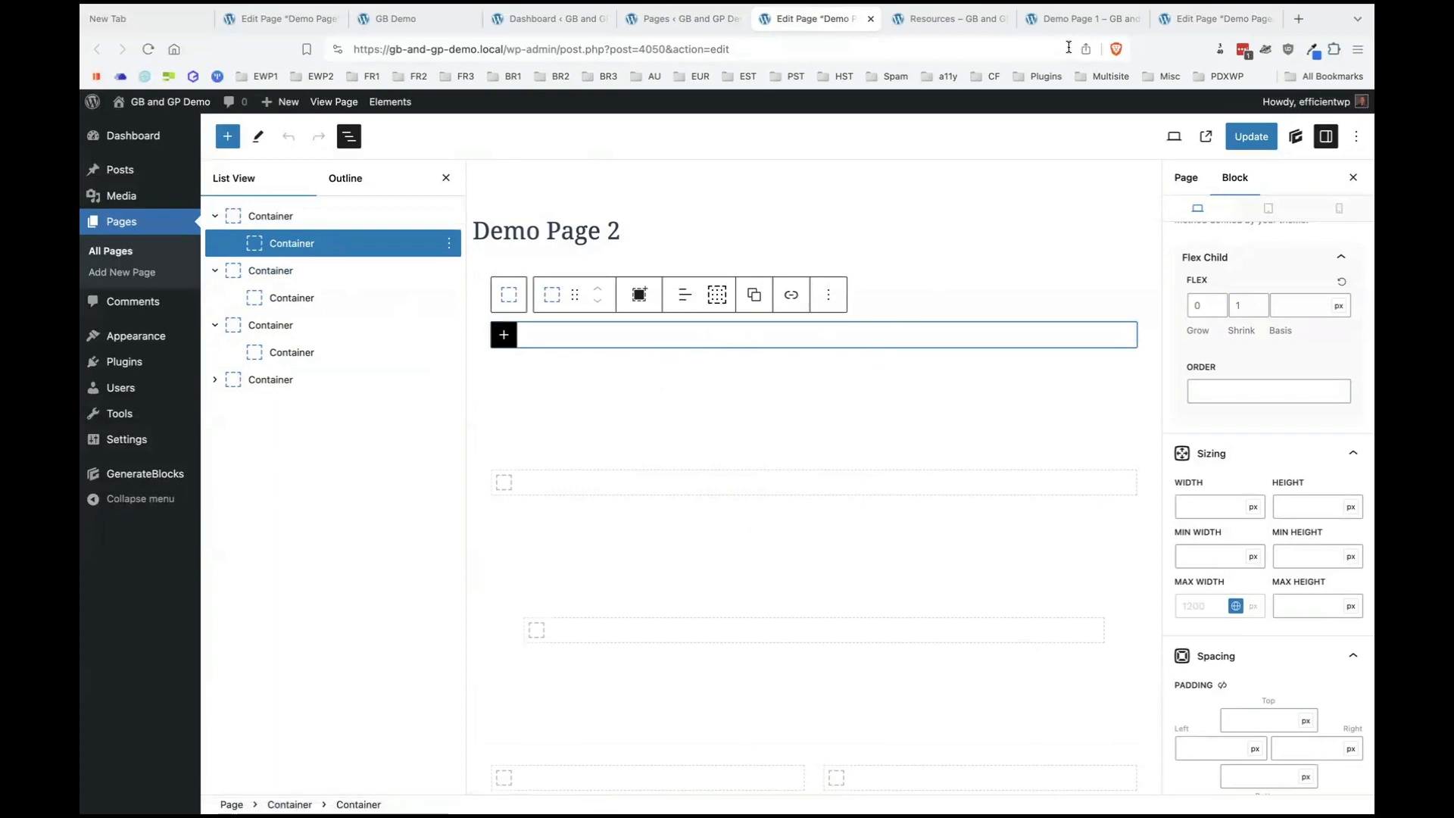
# Look through the published Demo Page 1 and highlight its introductory paragraph to examine the width of the centred text.
pyautogui.click(1049, 21)
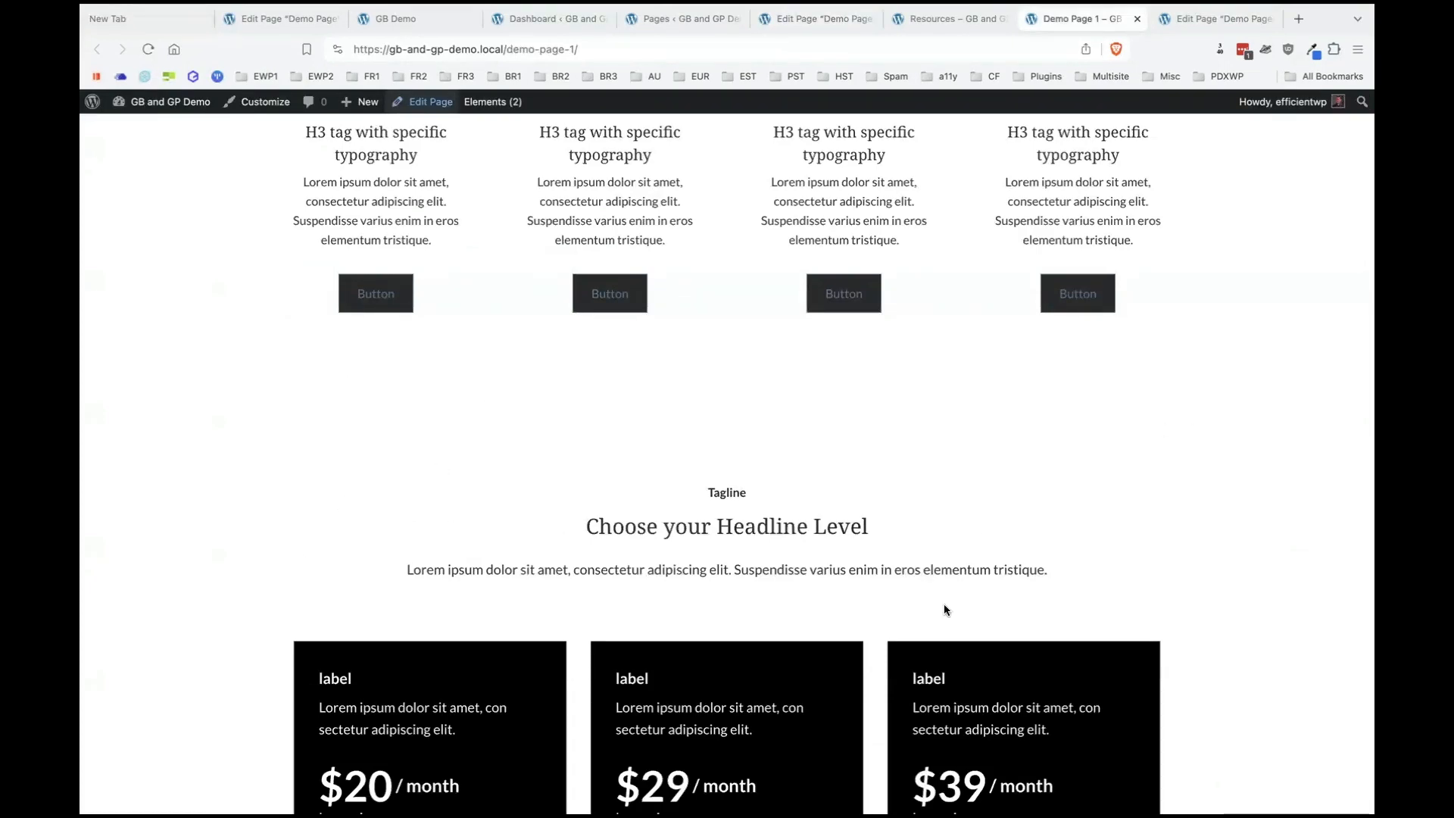
pyautogui.scroll(-2, 908, 629)
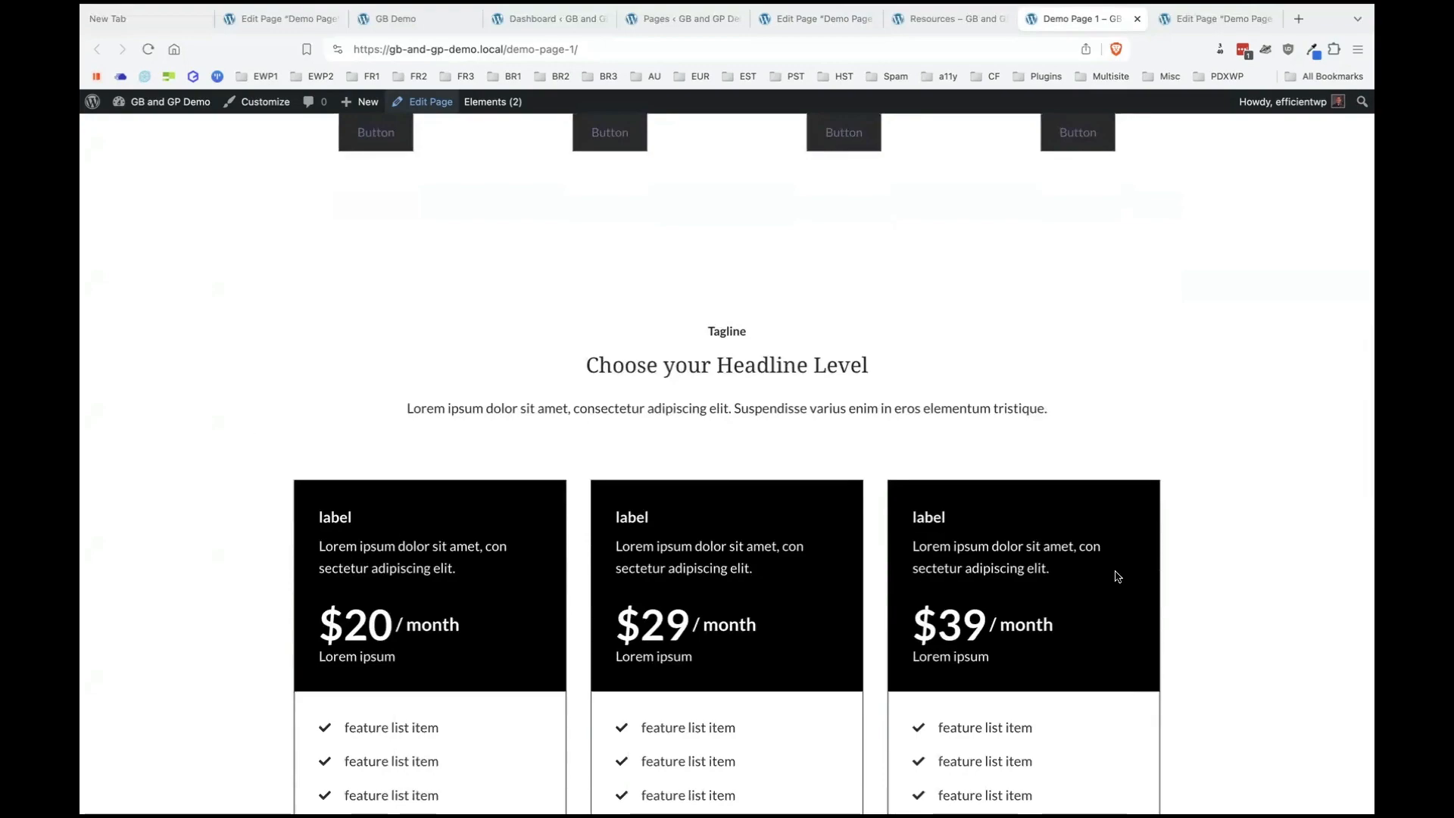
pyautogui.scroll(-12, 1113, 576)
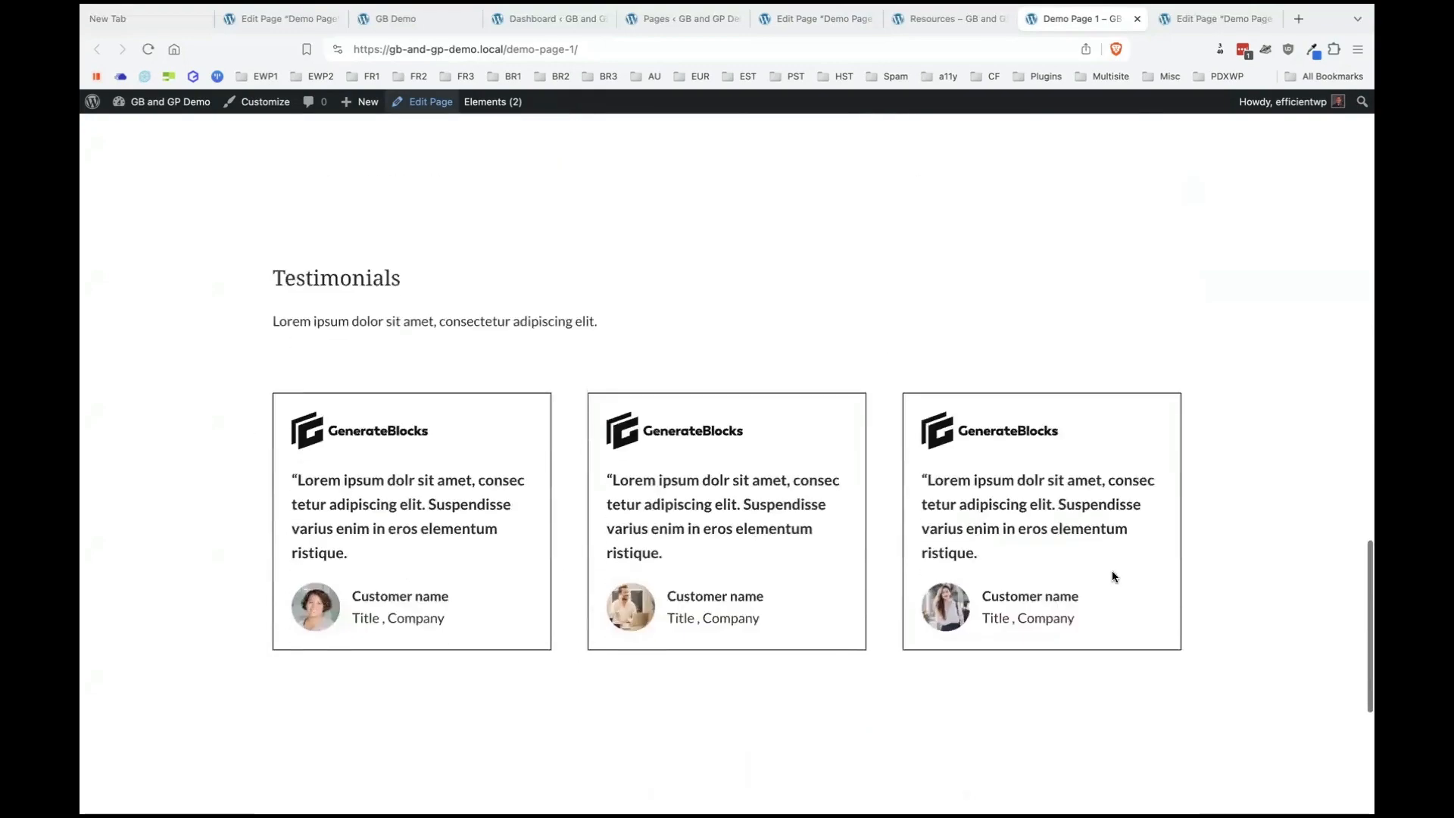
pyautogui.scroll(15, 1111, 570)
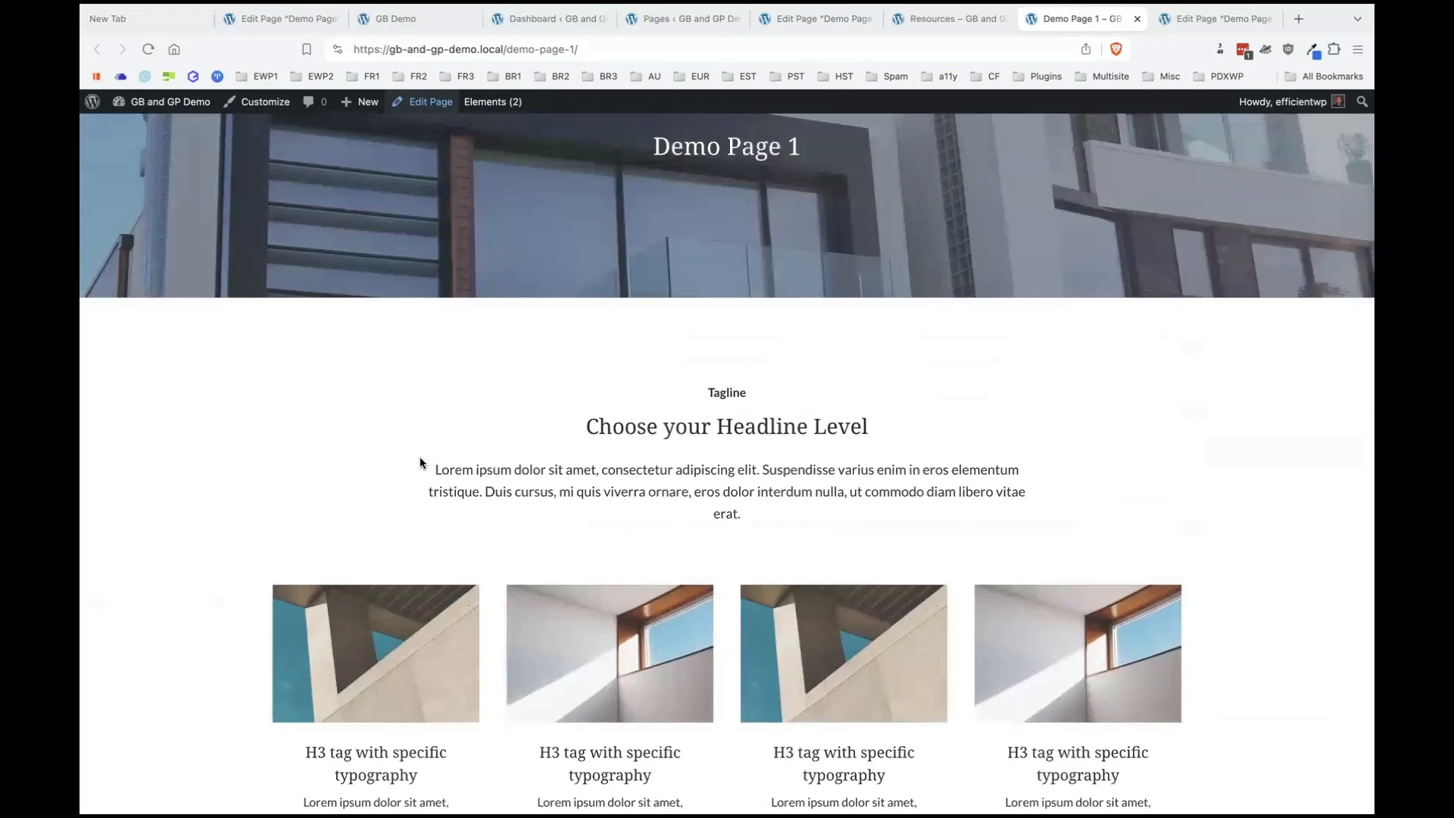
pyautogui.moveTo(420, 463); pyautogui.dragTo(951, 528)
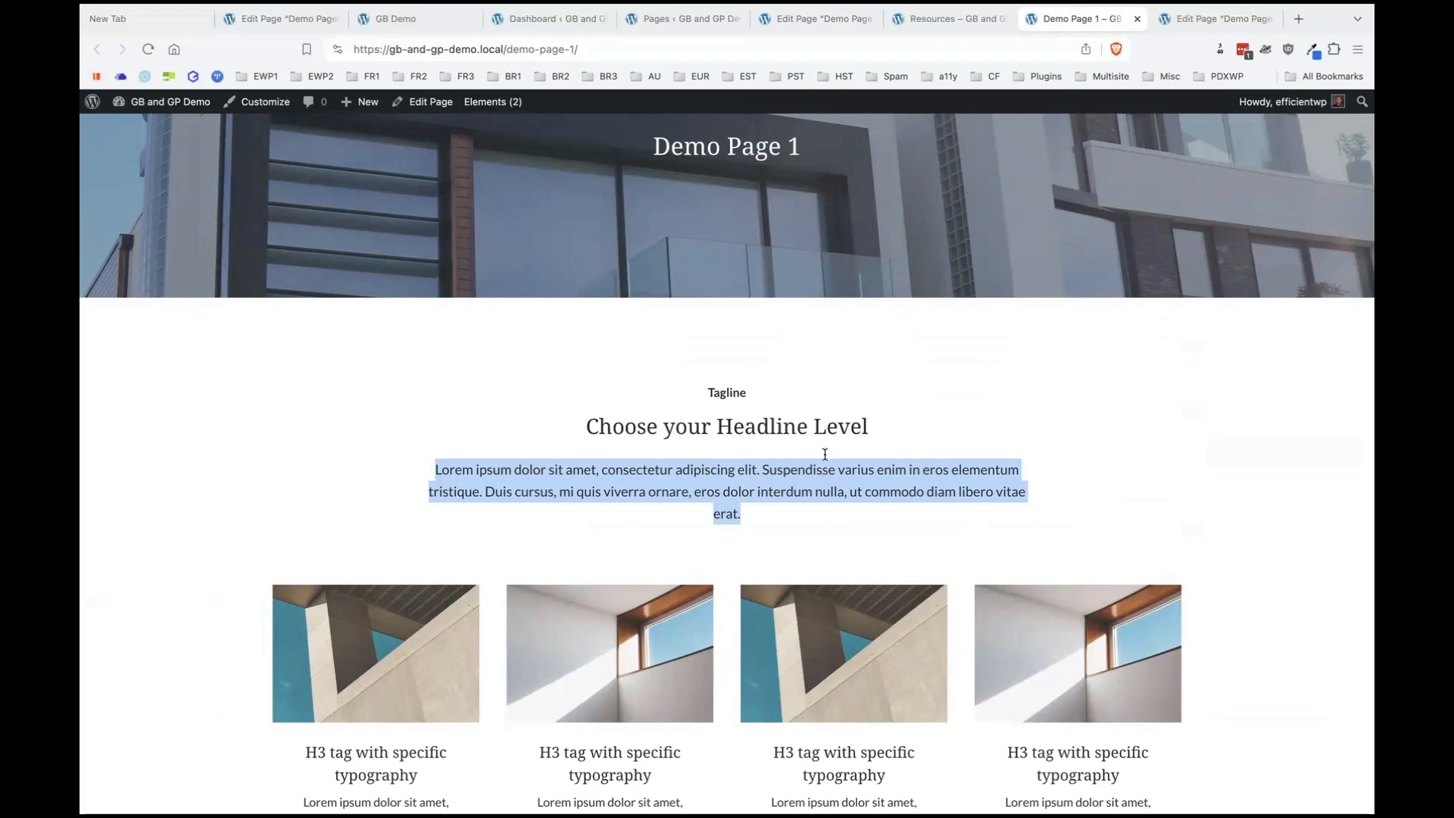
pyautogui.click(941, 528)
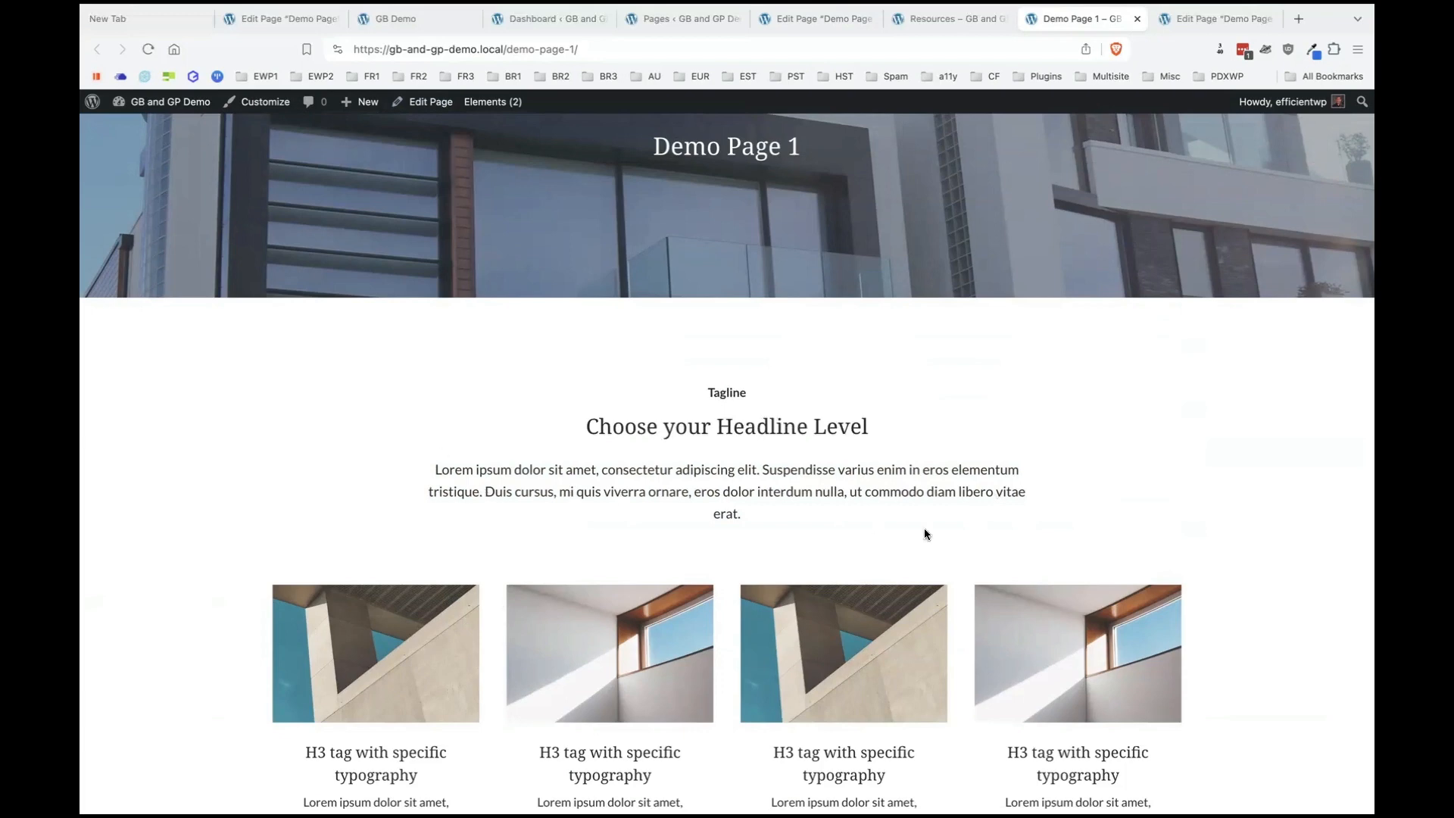
# Return to the Demo Page 2 editor and check the third section's inner container again.
pyautogui.click(943, 31)
pyautogui.click(790, 27)
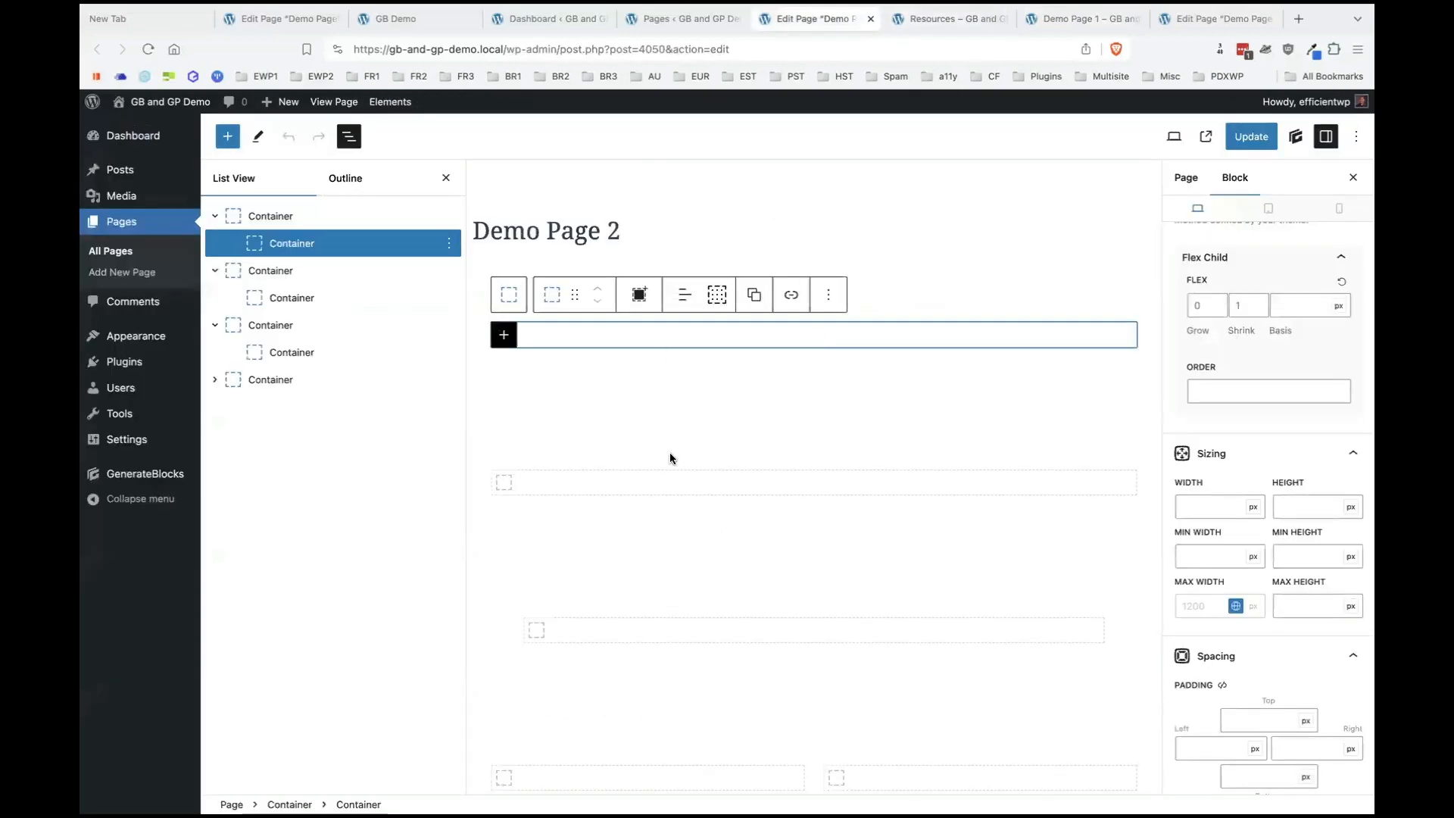
pyautogui.click(298, 298)
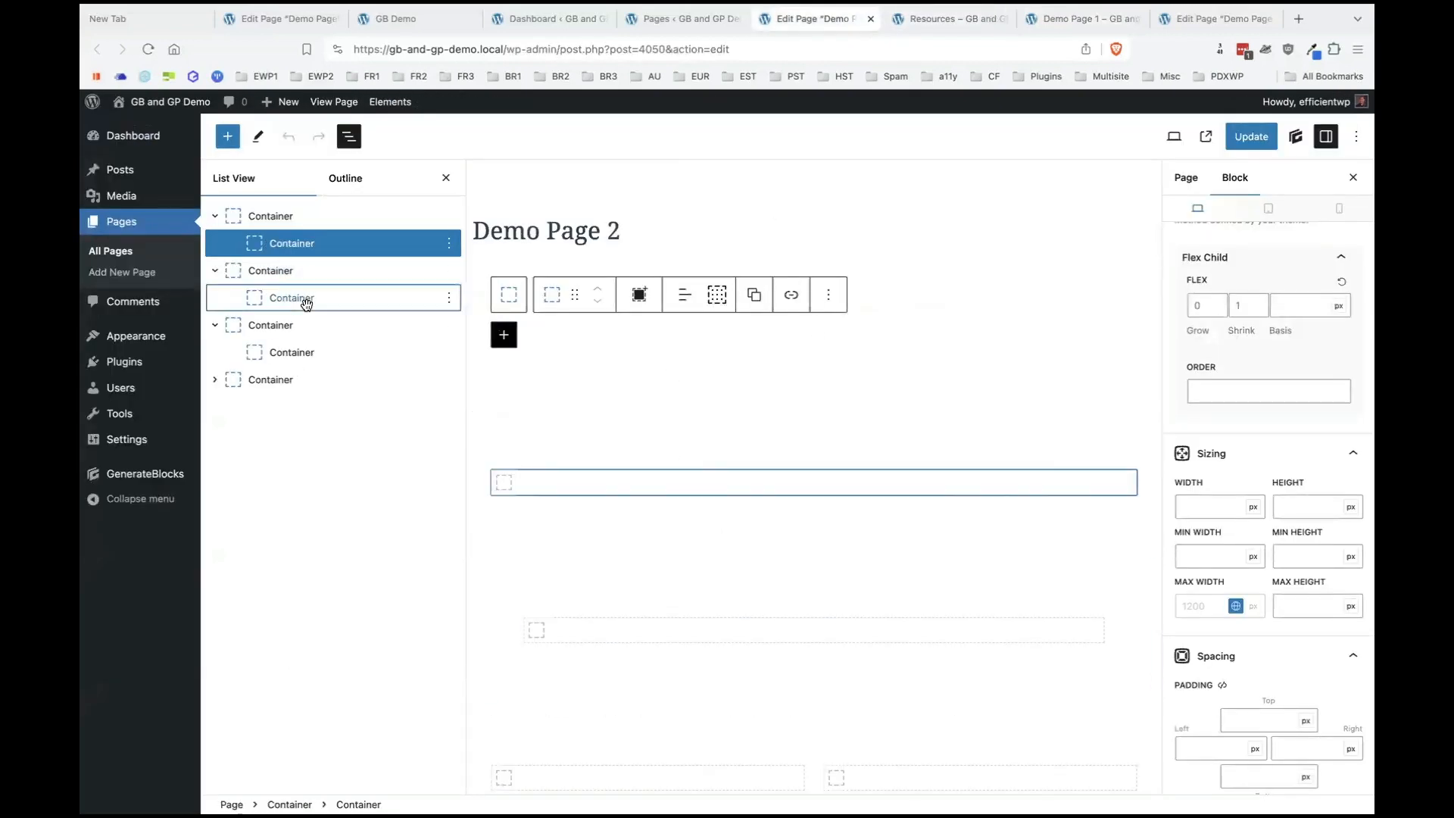
pyautogui.click(302, 352)
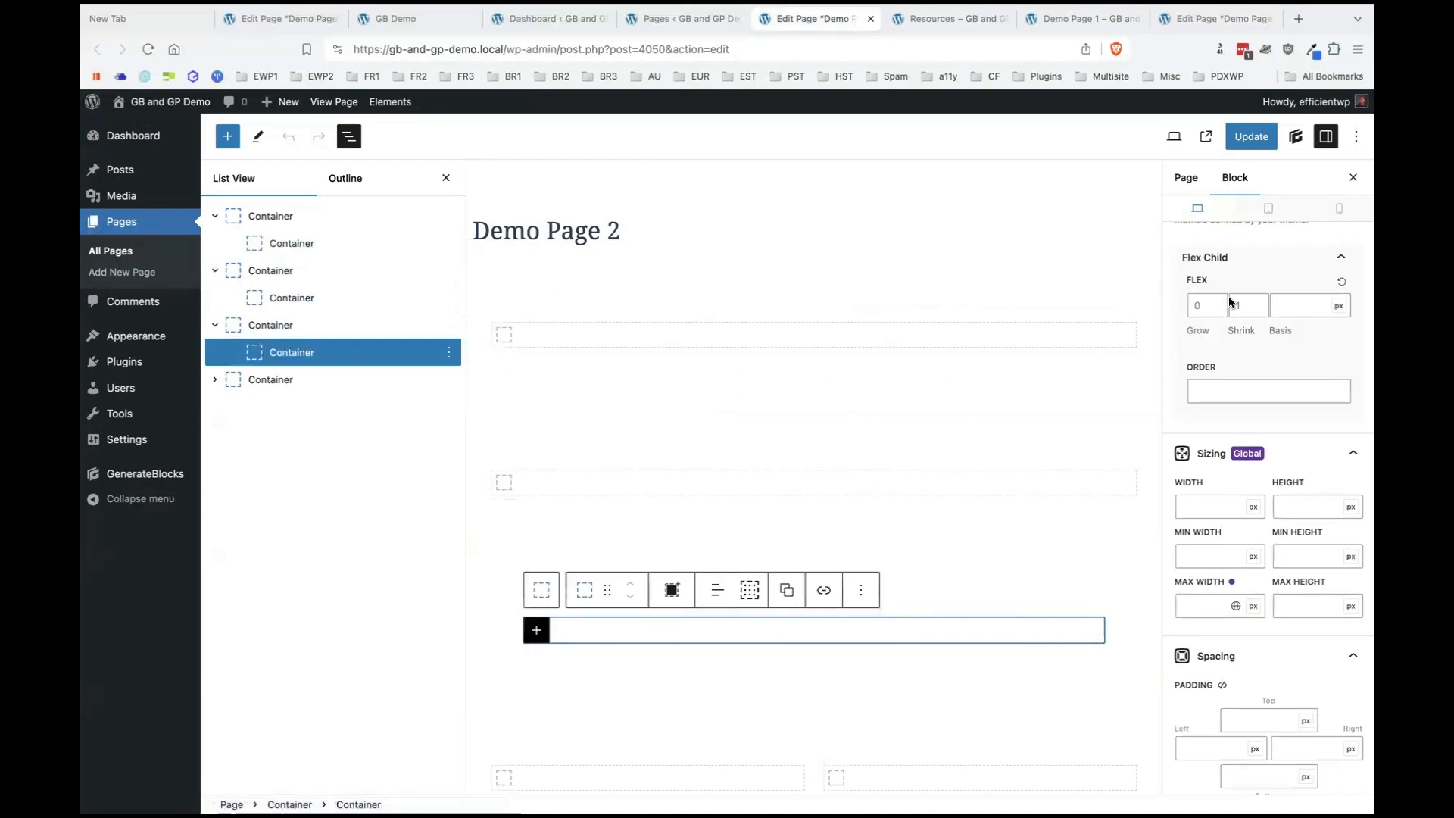
# Switch the editor to the tablet view and examine the sizing settings of the first section's inner container.
pyautogui.scroll(3, 1249, 288)
pyautogui.click(1262, 215)
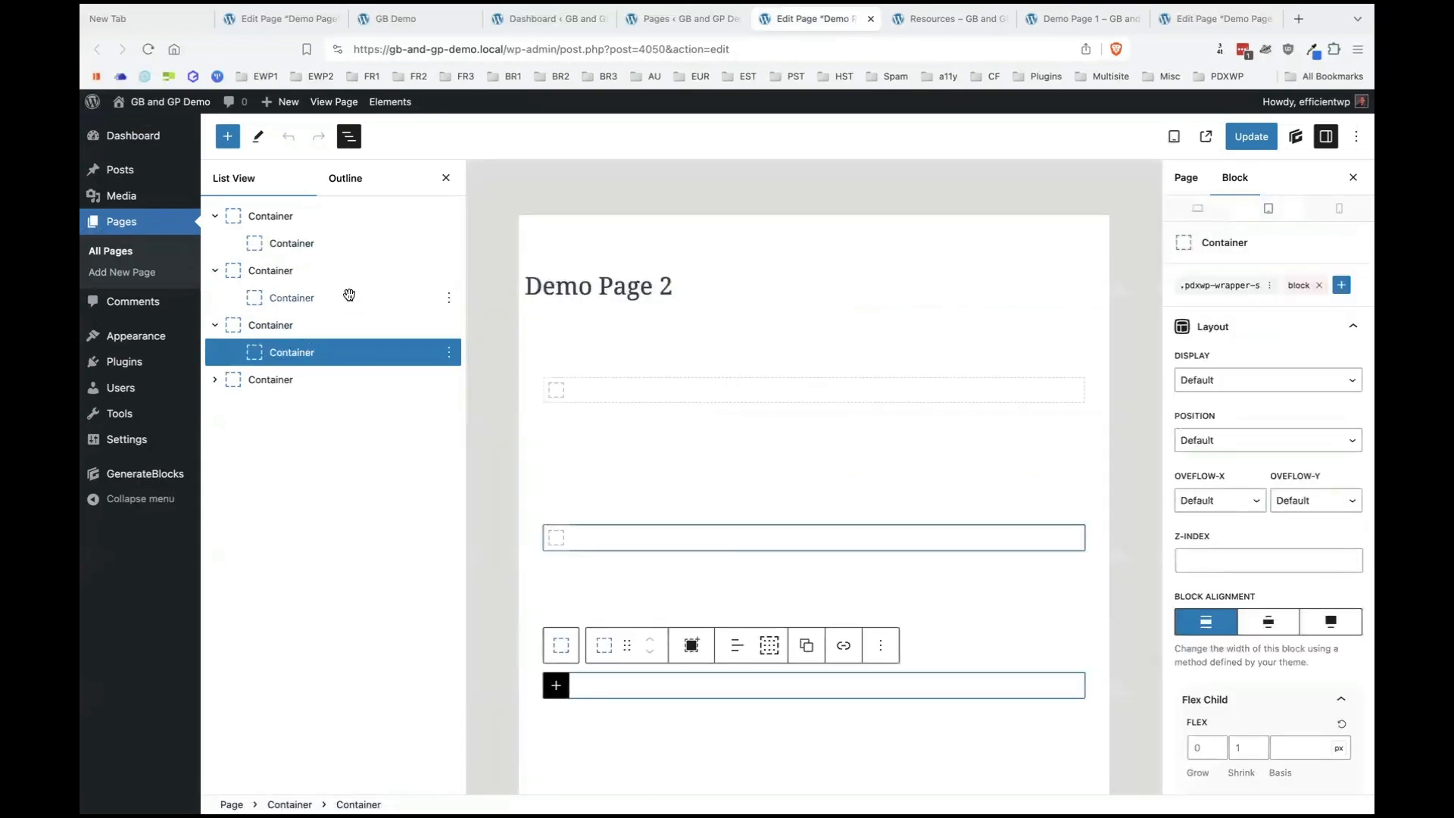
pyautogui.click(302, 243)
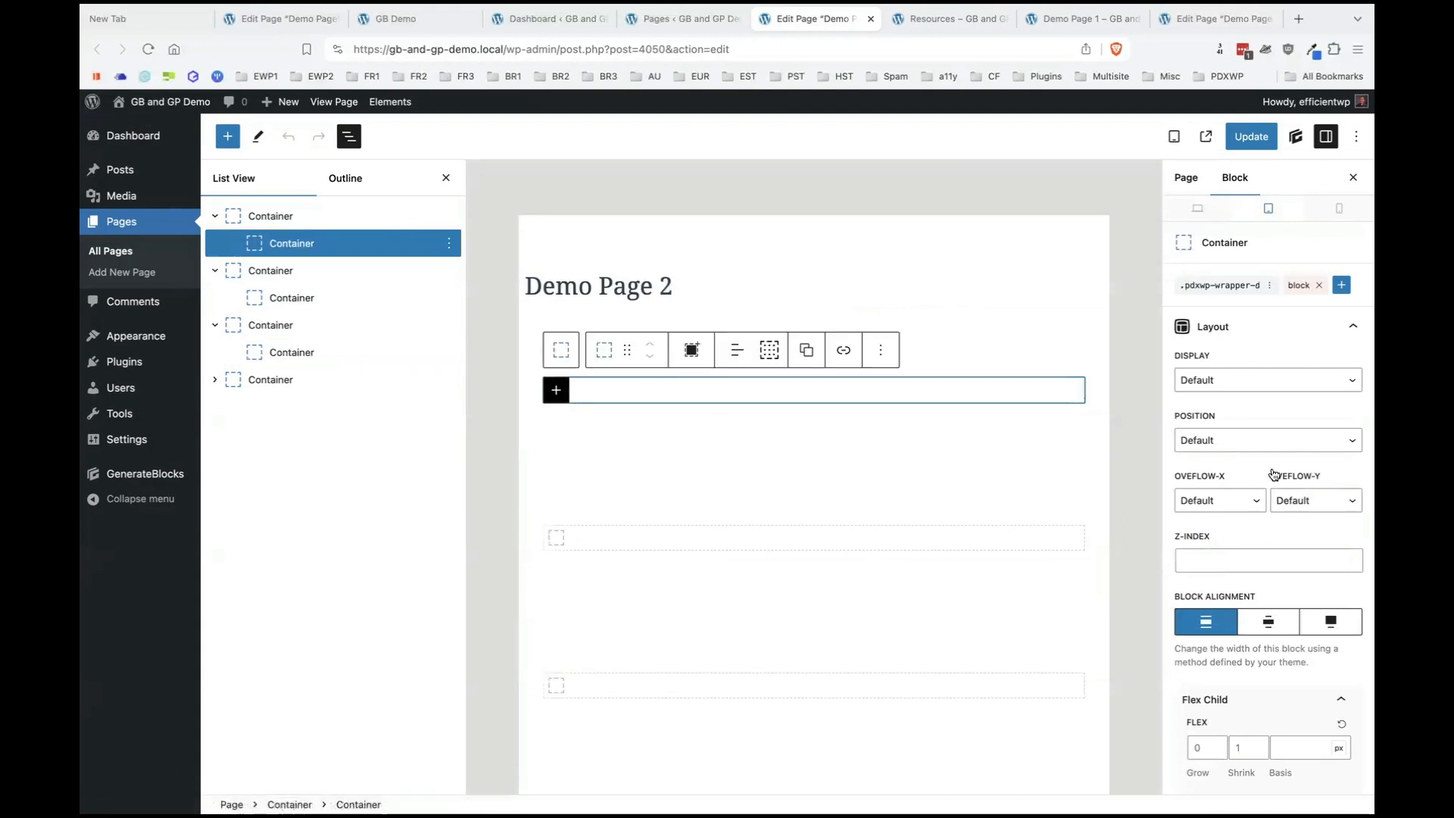
pyautogui.scroll(-5, 1273, 474)
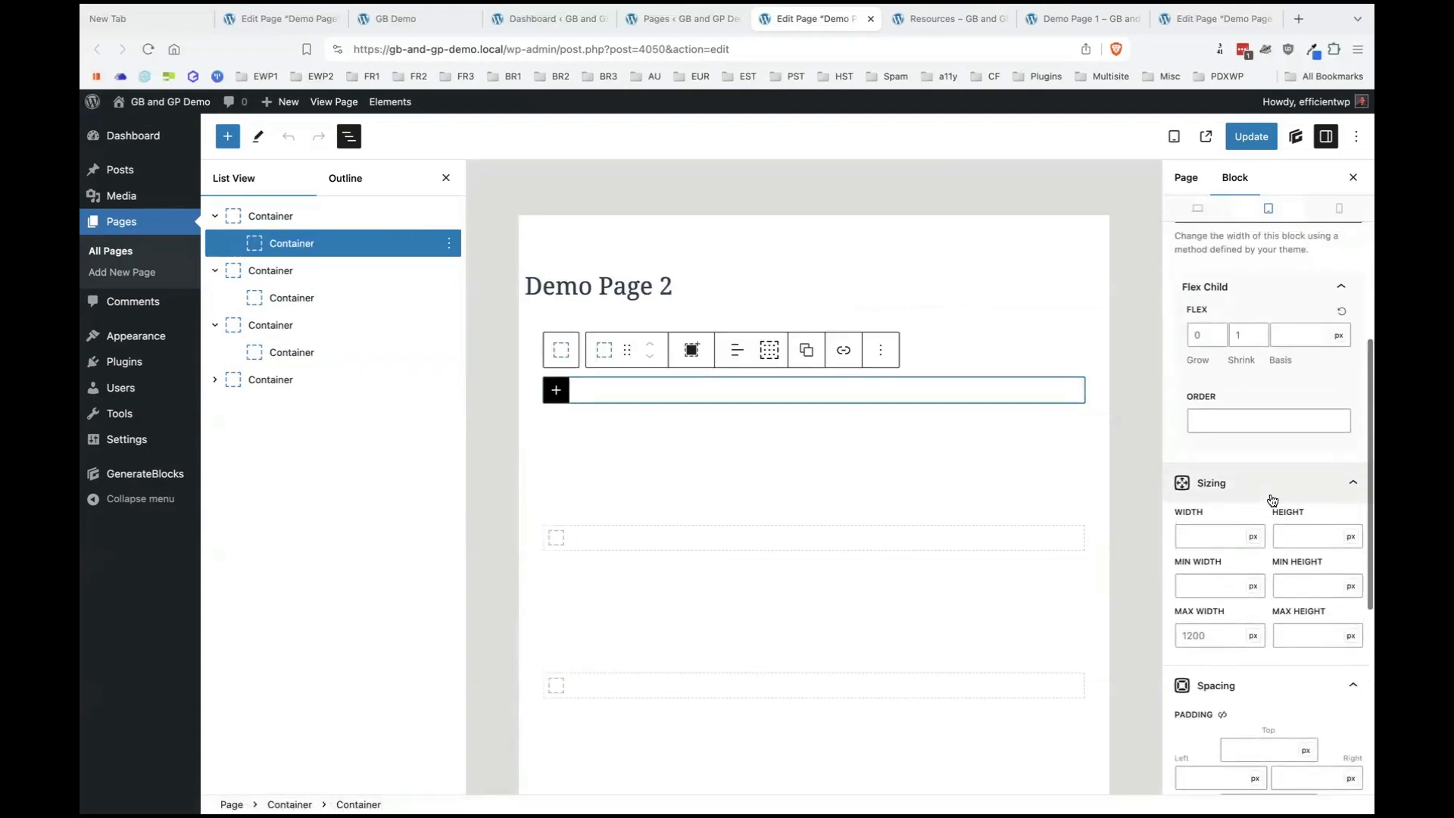
# Compare the tablet sizing and padding settings of the first section's inner container with those of its outer container.
pyautogui.scroll(5, 1272, 496)
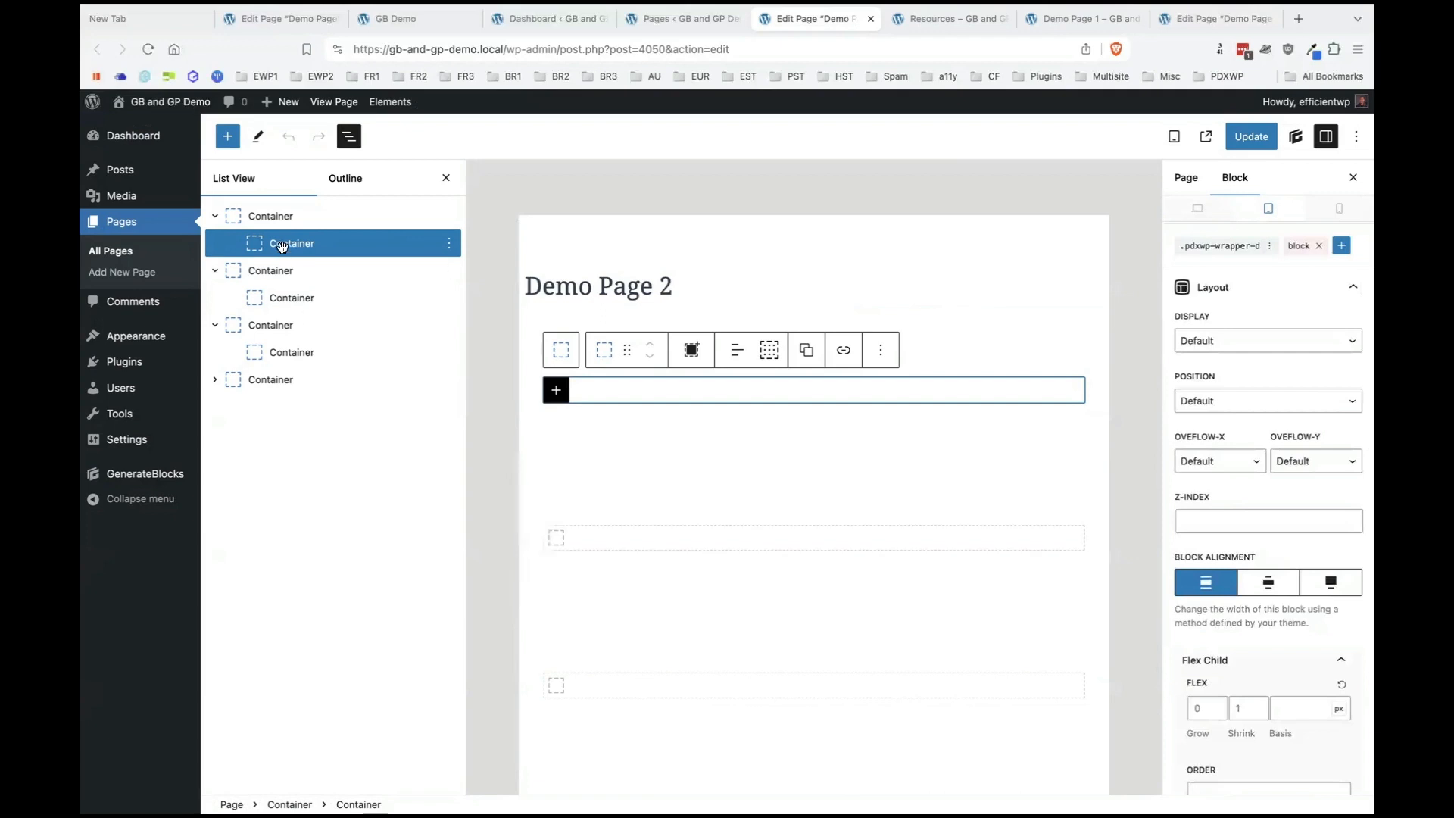
pyautogui.scroll(-2, 1327, 409)
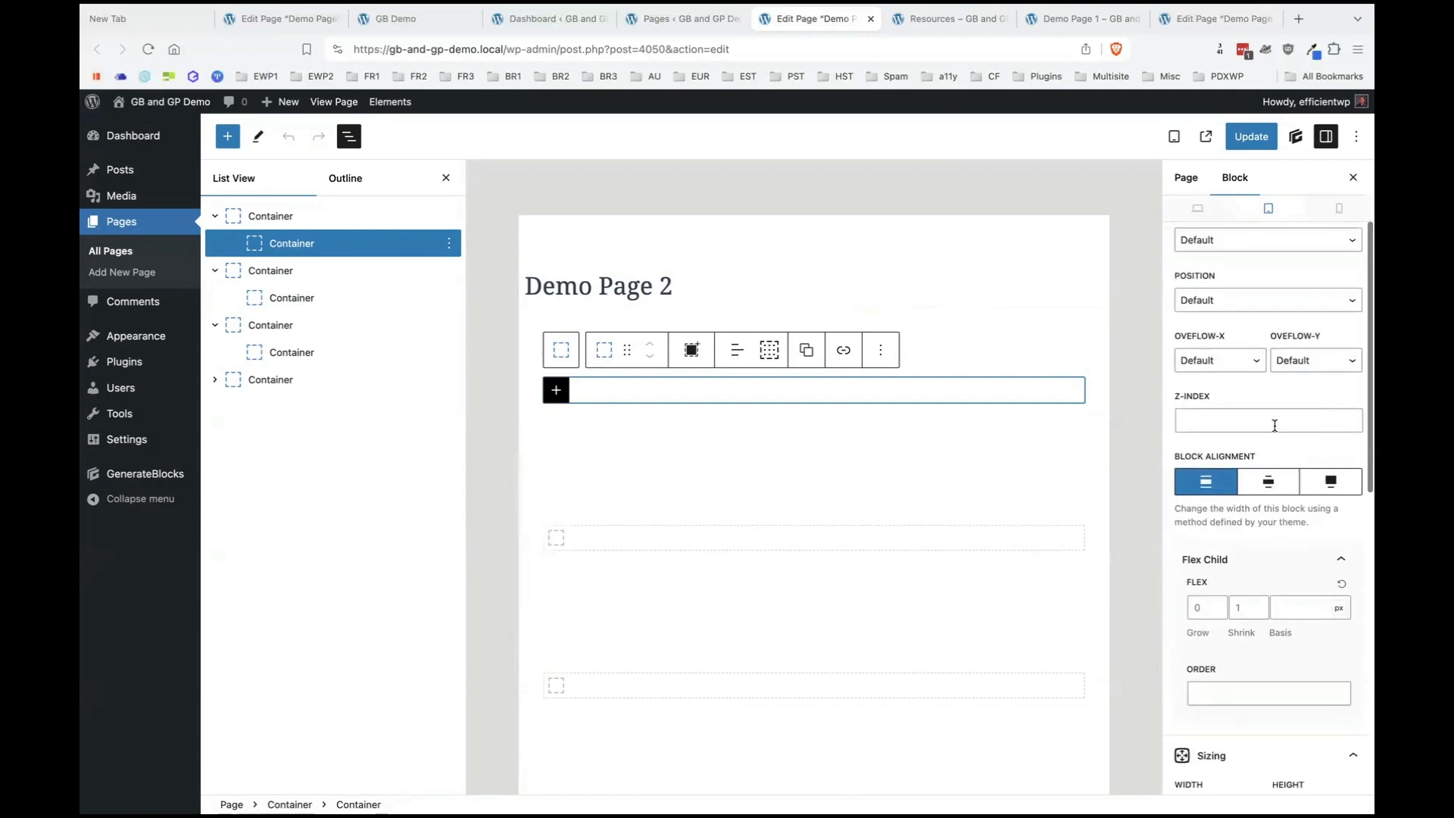
pyautogui.click(307, 218)
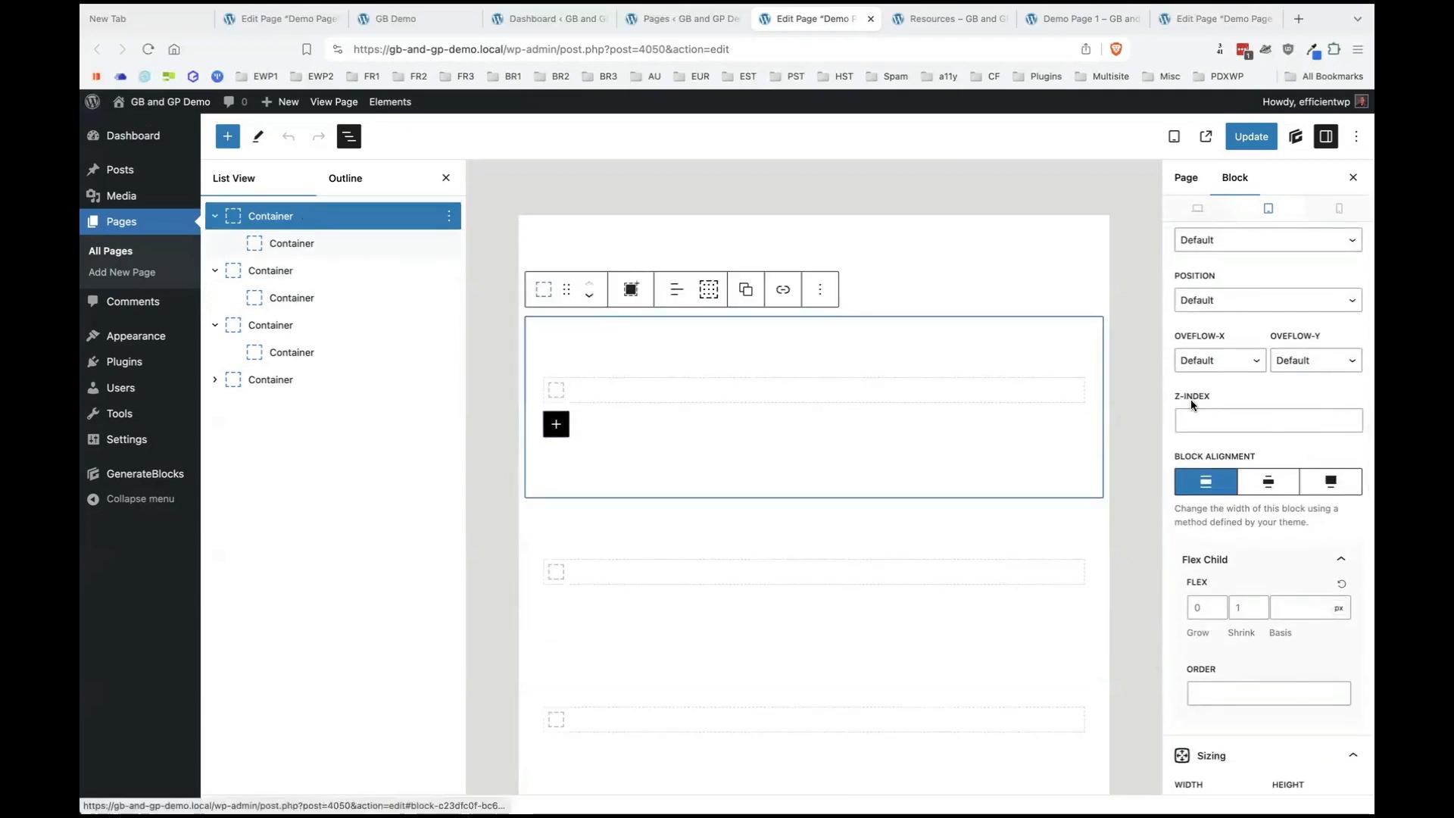
pyautogui.scroll(-3, 1295, 541)
pyautogui.scroll(-4, 1295, 541)
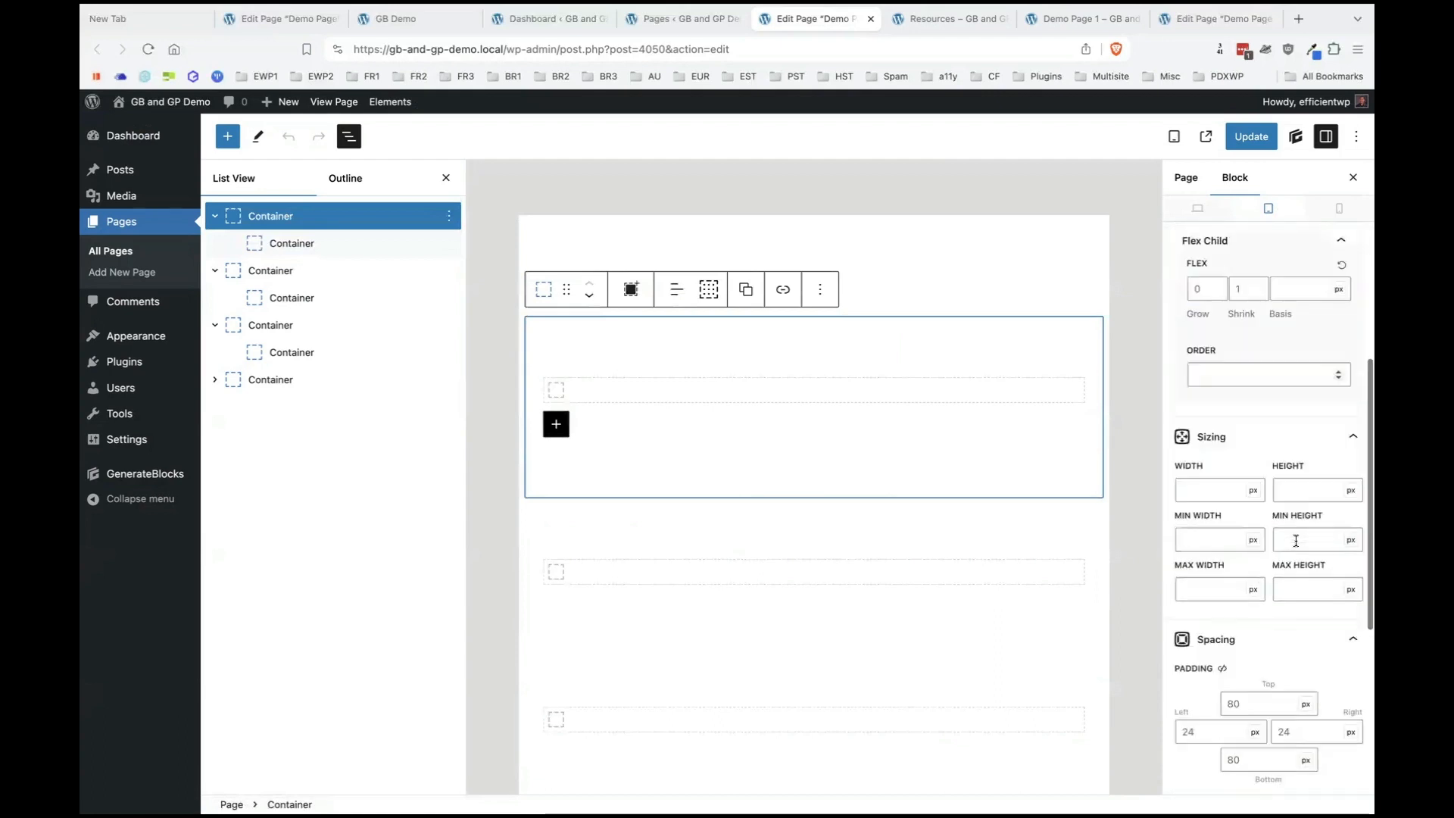
pyautogui.scroll(5, 1266, 454)
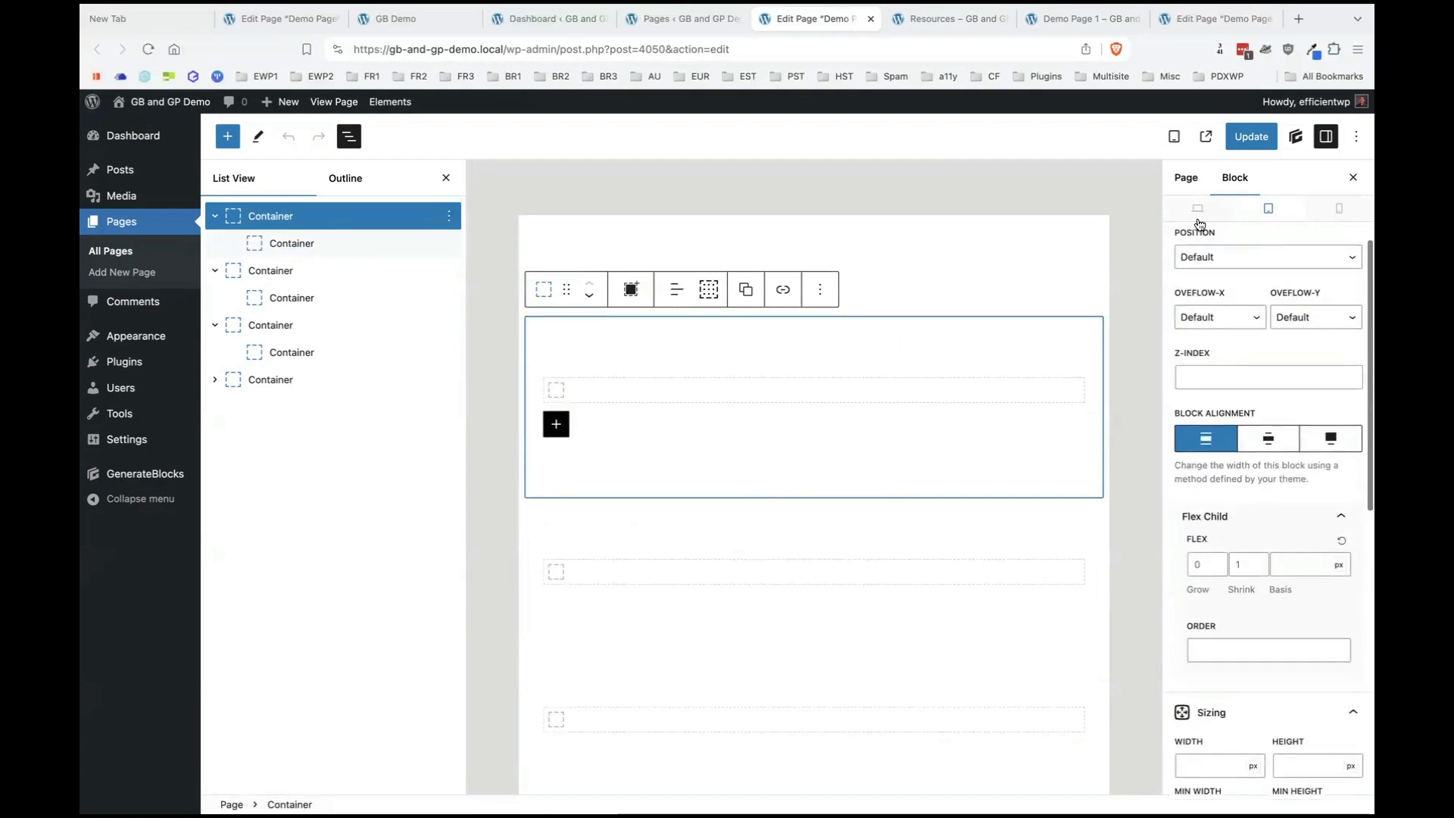
# Switch the editor to the desktop view and examine the first outer container's padding.
pyautogui.click(1197, 208)
pyautogui.scroll(-1, 1234, 345)
pyautogui.scroll(-9, 1233, 345)
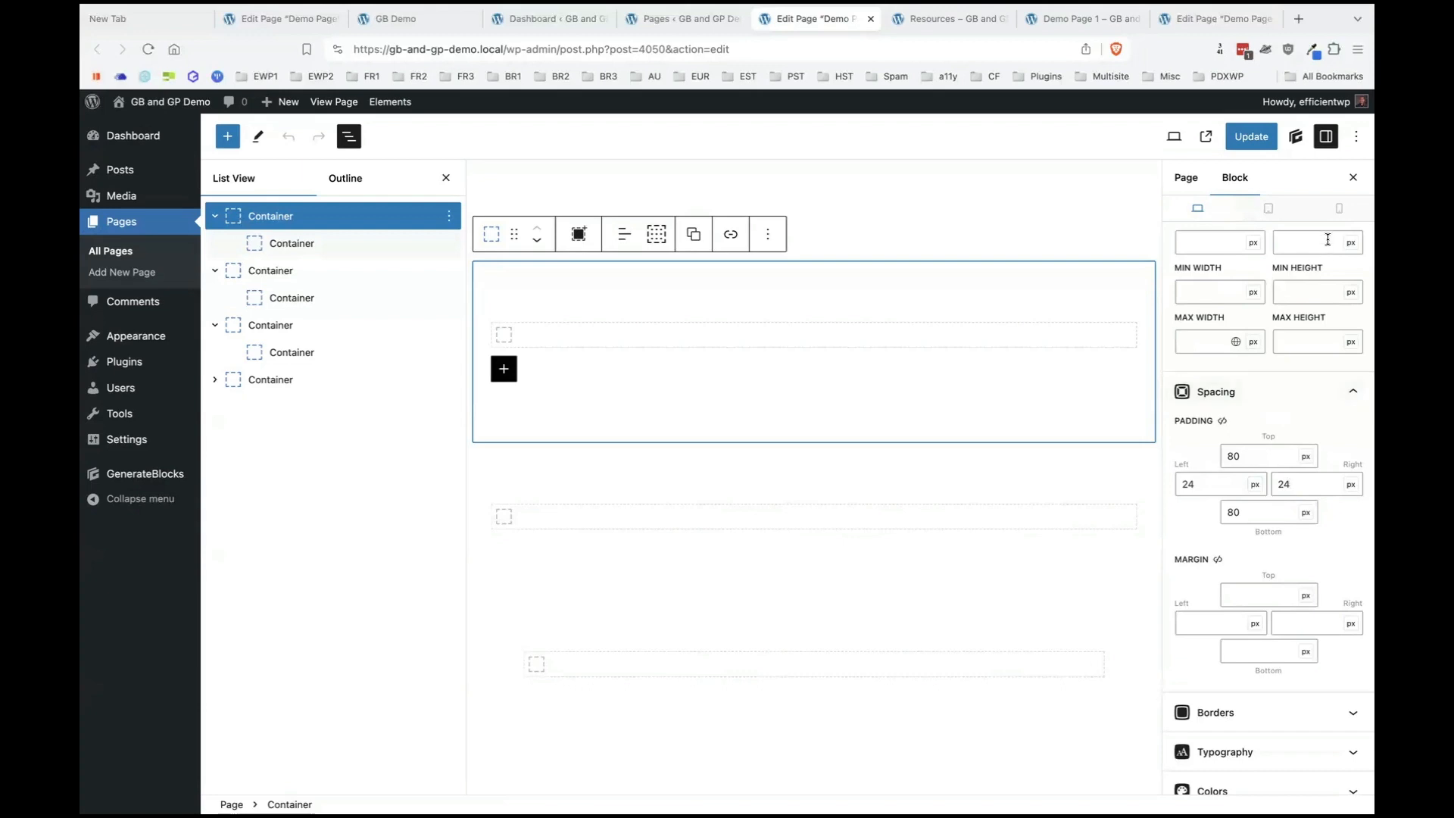
# Switch to the mobile view and collapse the Layout and Sizing settings to examine the first outer container's padding.
pyautogui.click(1337, 209)
pyautogui.scroll(-3, 1282, 509)
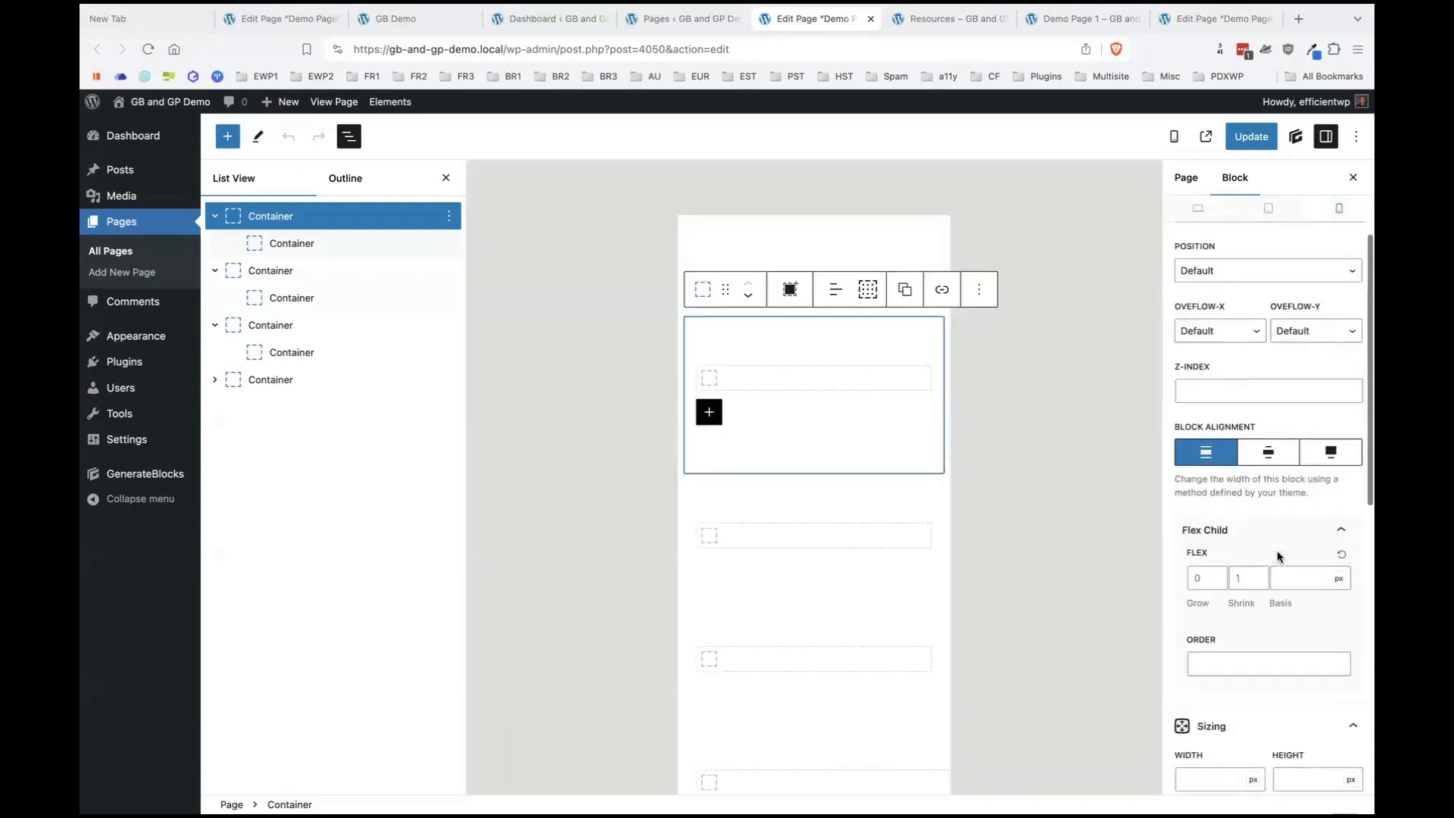
pyautogui.scroll(2, 1288, 454)
pyautogui.scroll(2, 1312, 299)
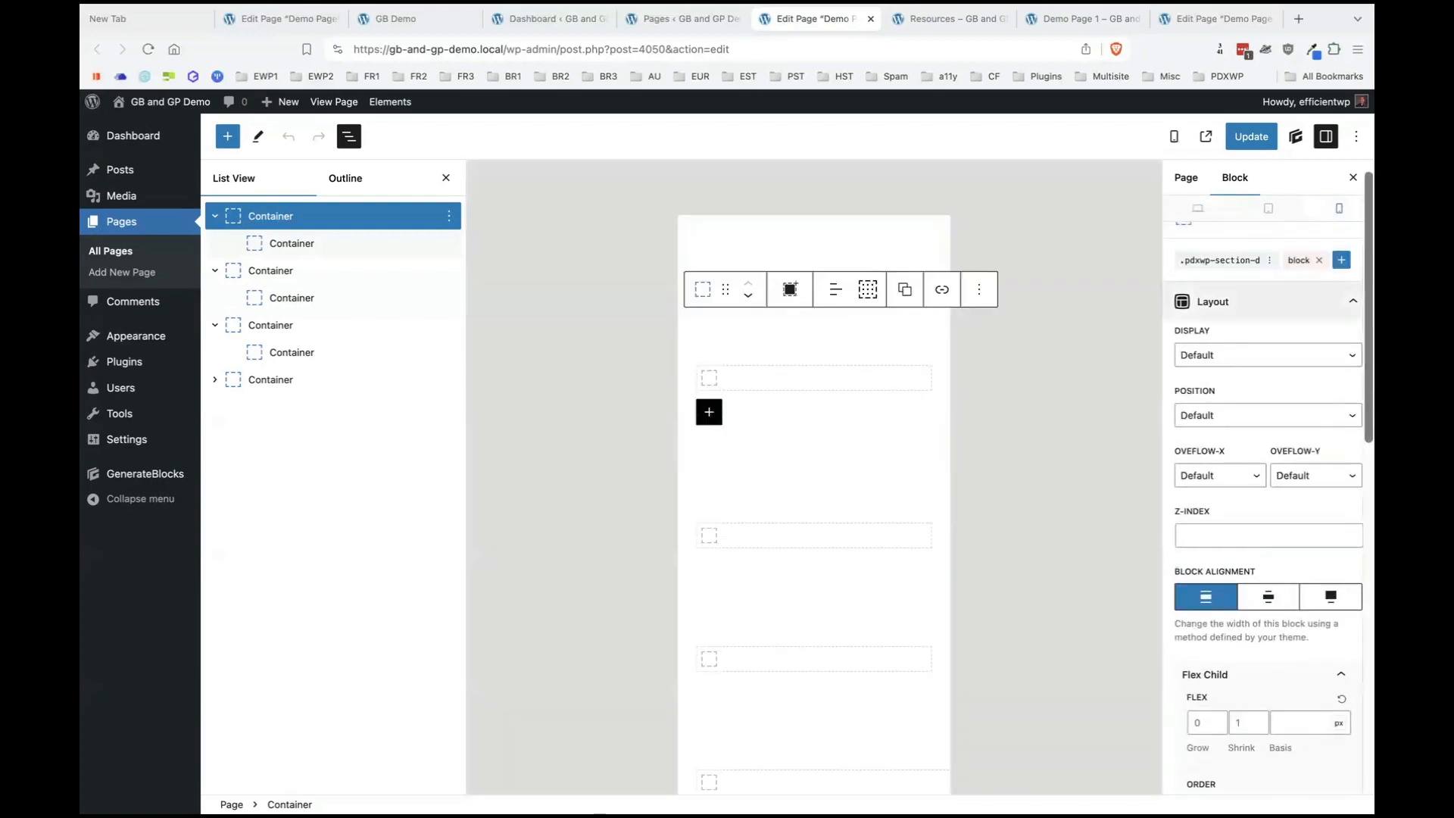
pyautogui.click(1349, 301)
pyautogui.click(1352, 341)
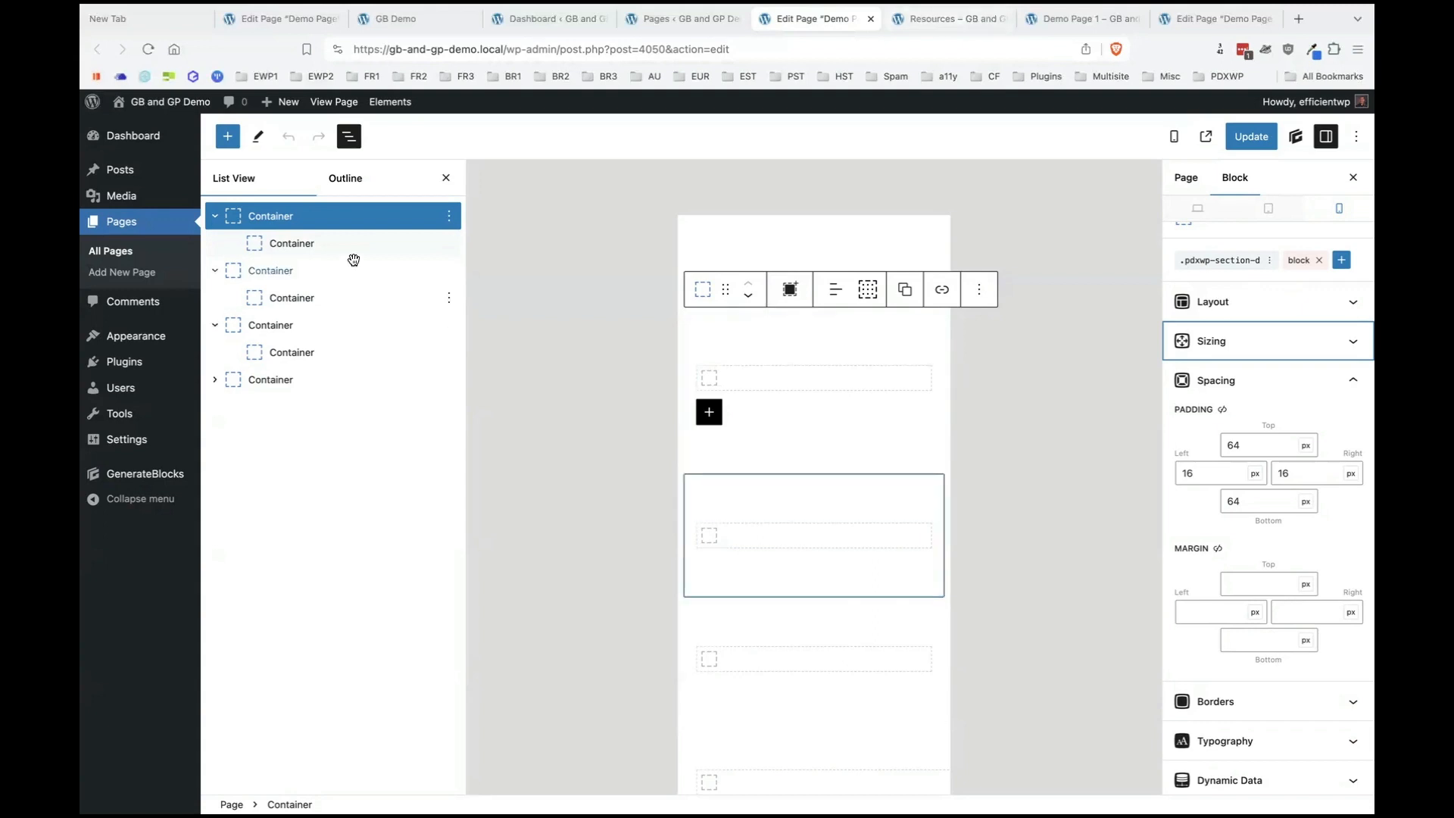
# In the desktop view, set up an unsynced pattern named Demo Section from the first outer container and dismiss it without creating it.
pyautogui.click(1197, 209)
pyautogui.click(768, 234)
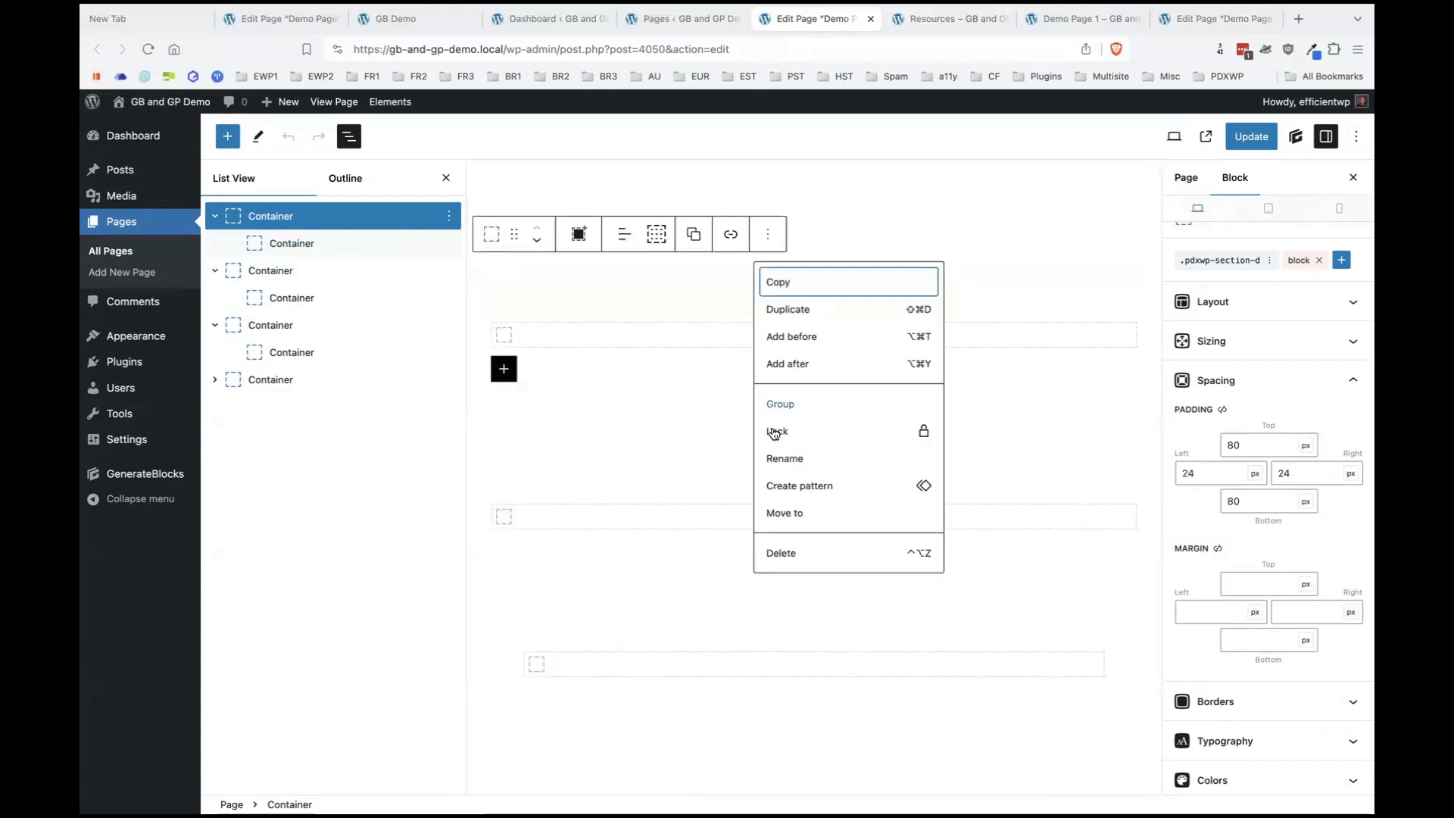
pyautogui.click(792, 493)
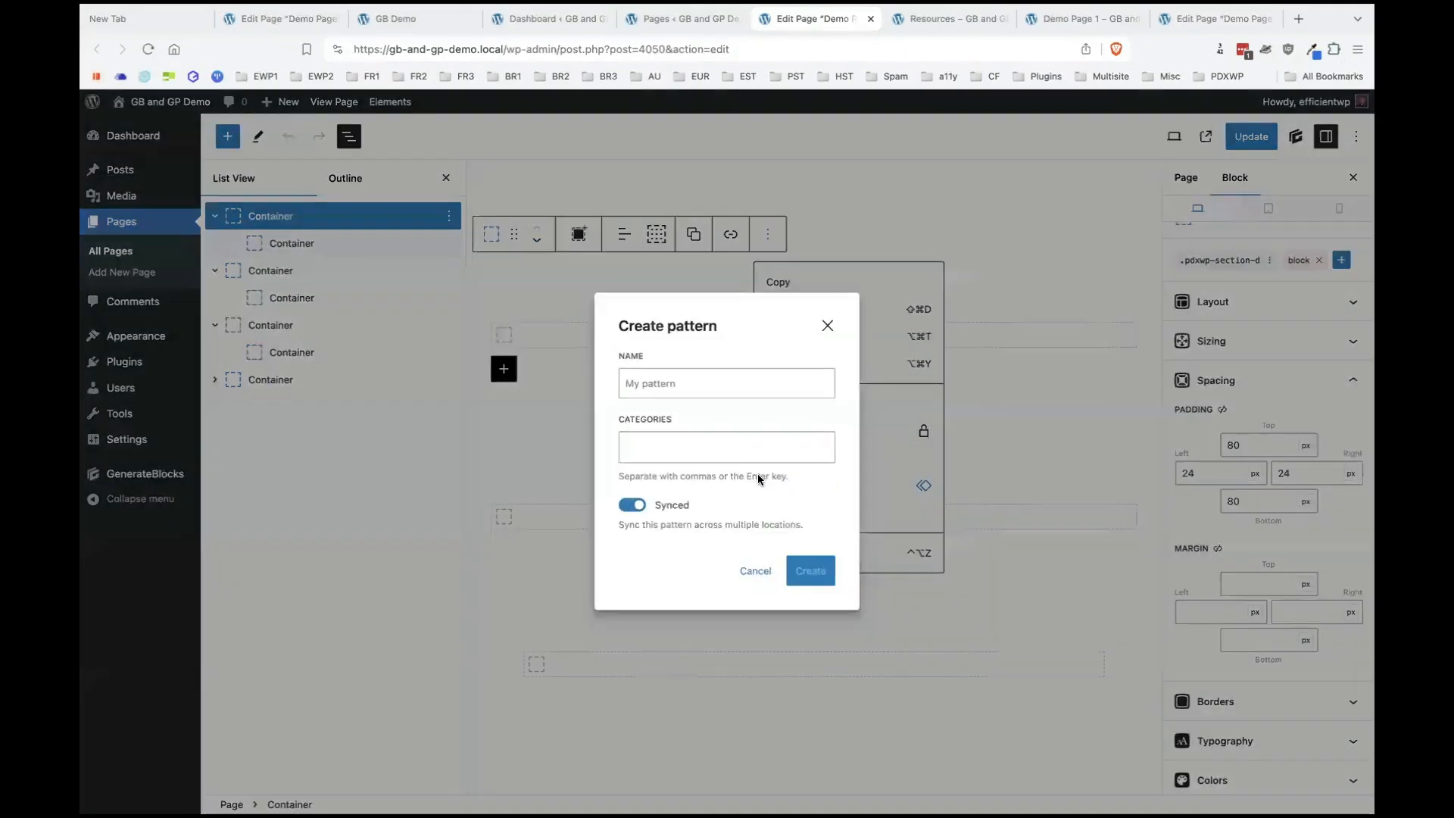
pyautogui.click(631, 508)
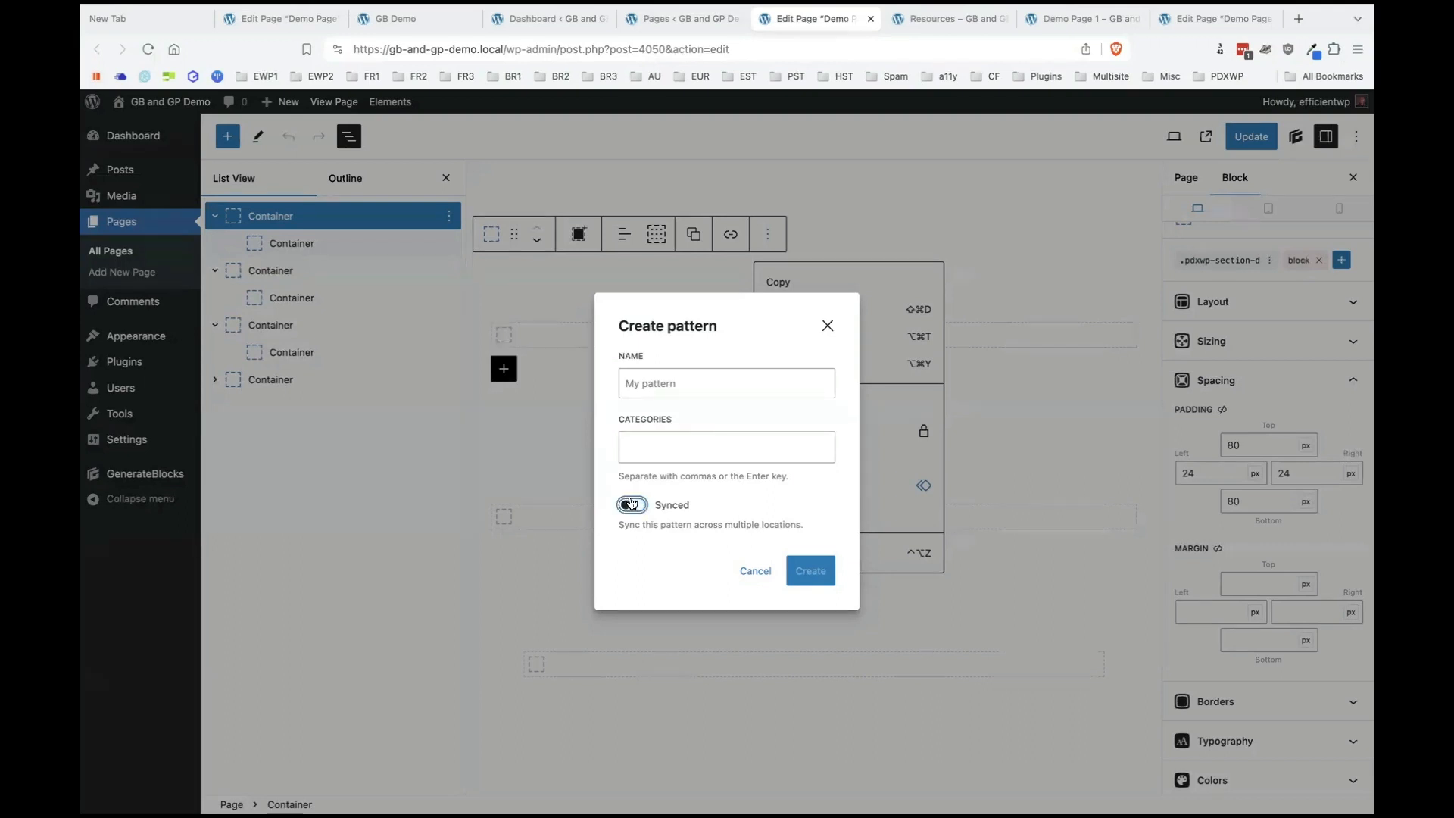
pyautogui.click(717, 386)
pyautogui.write('Demo')
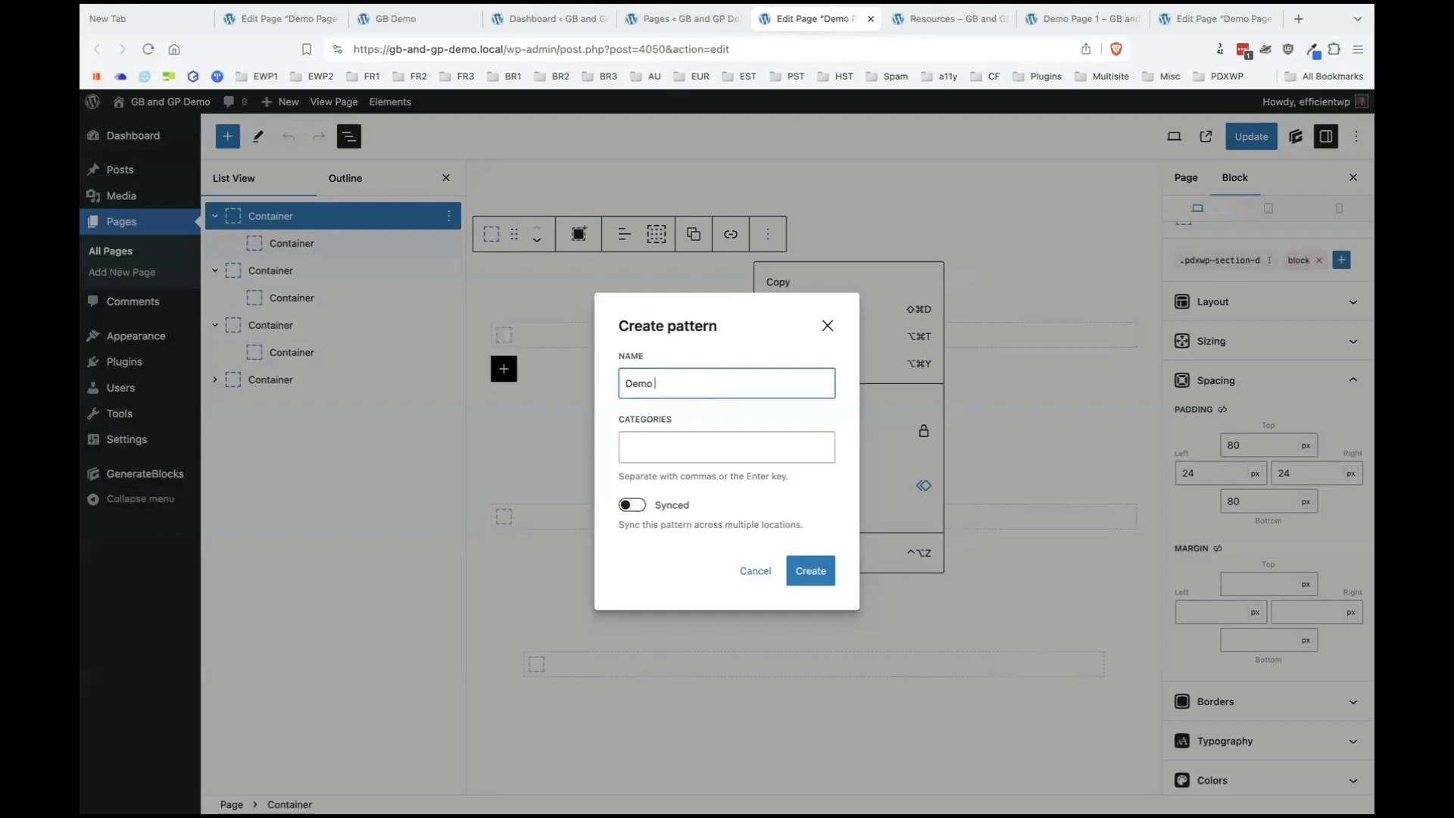
pyautogui.write(' Section')
pyautogui.click(827, 326)
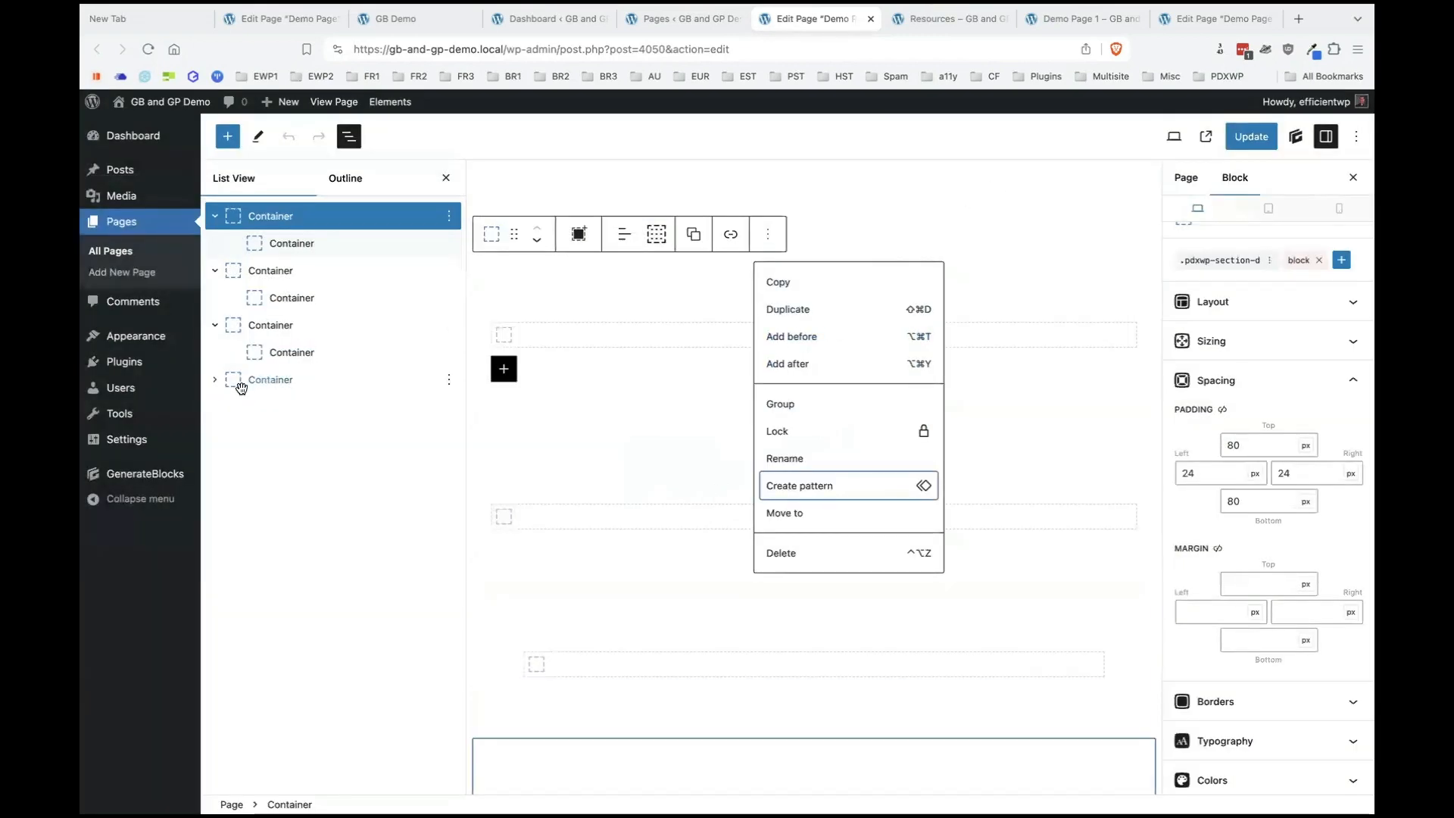
# Select the fourth outer container and temporarily hide the list view to examine its column grid at a wider canvas.
pyautogui.click(238, 379)
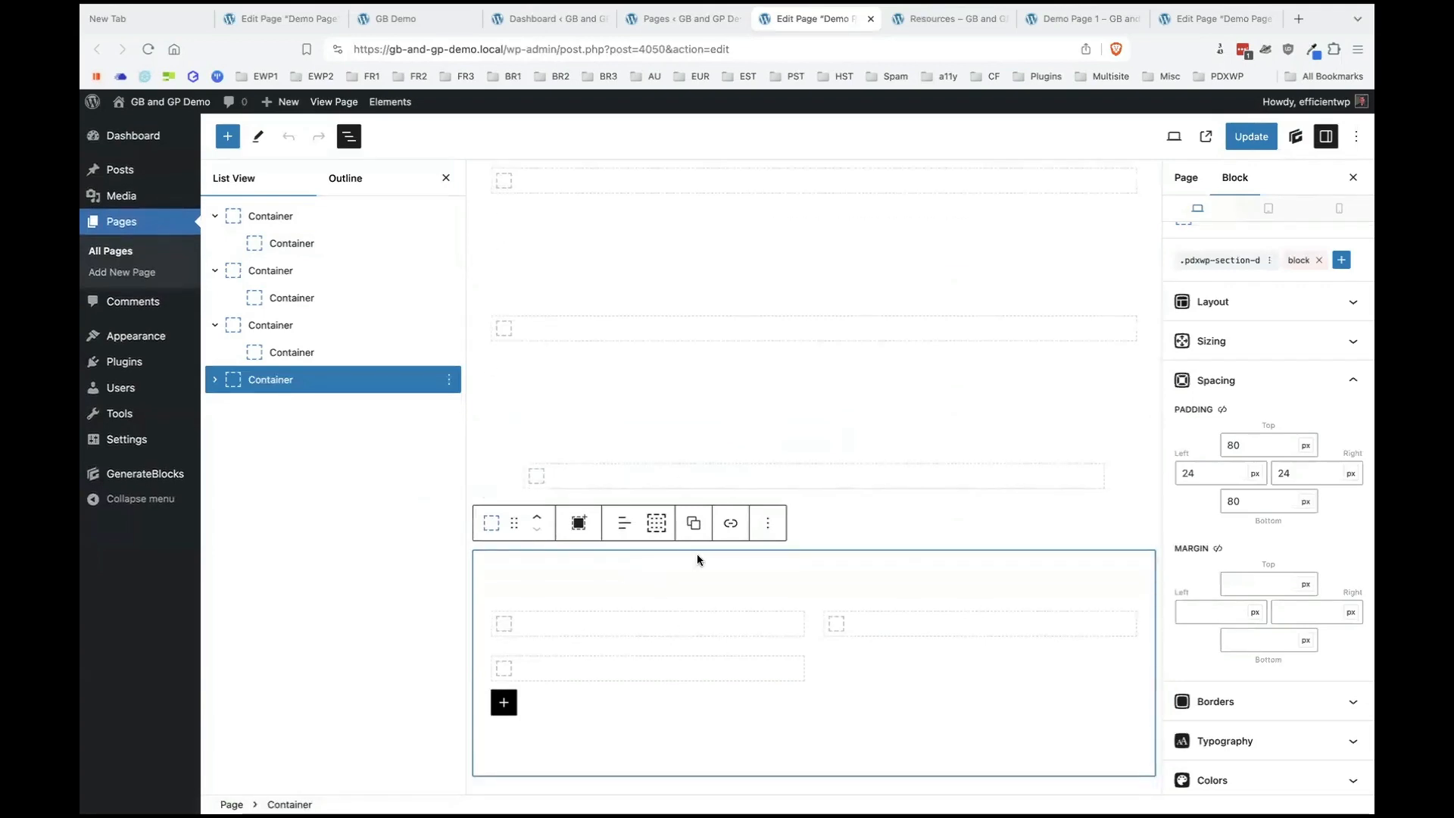
pyautogui.click(446, 178)
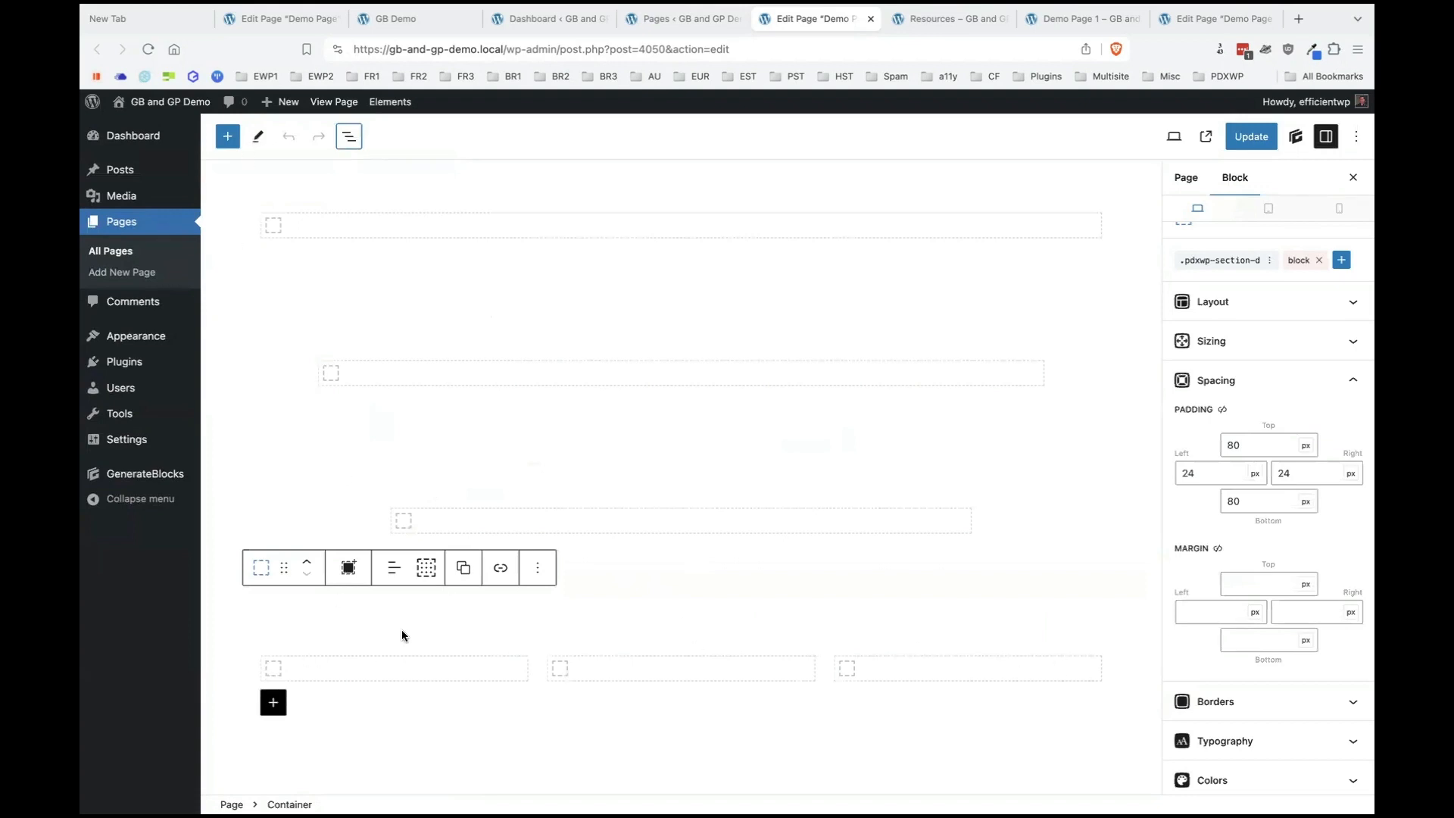
pyautogui.click(349, 136)
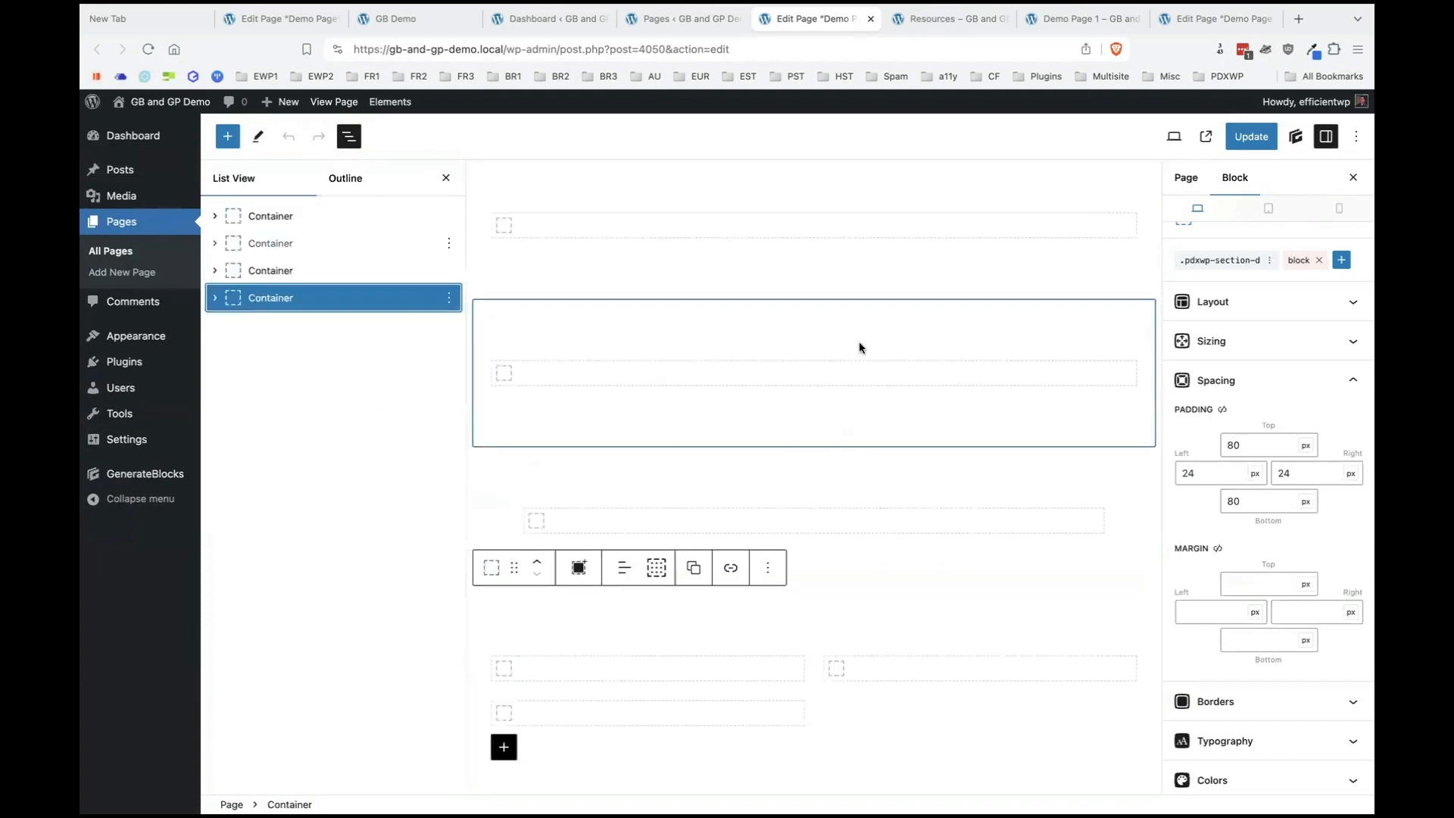
# Go to the editor of the demo page with the accordion section and select that last section's outer container.
pyautogui.click(939, 19)
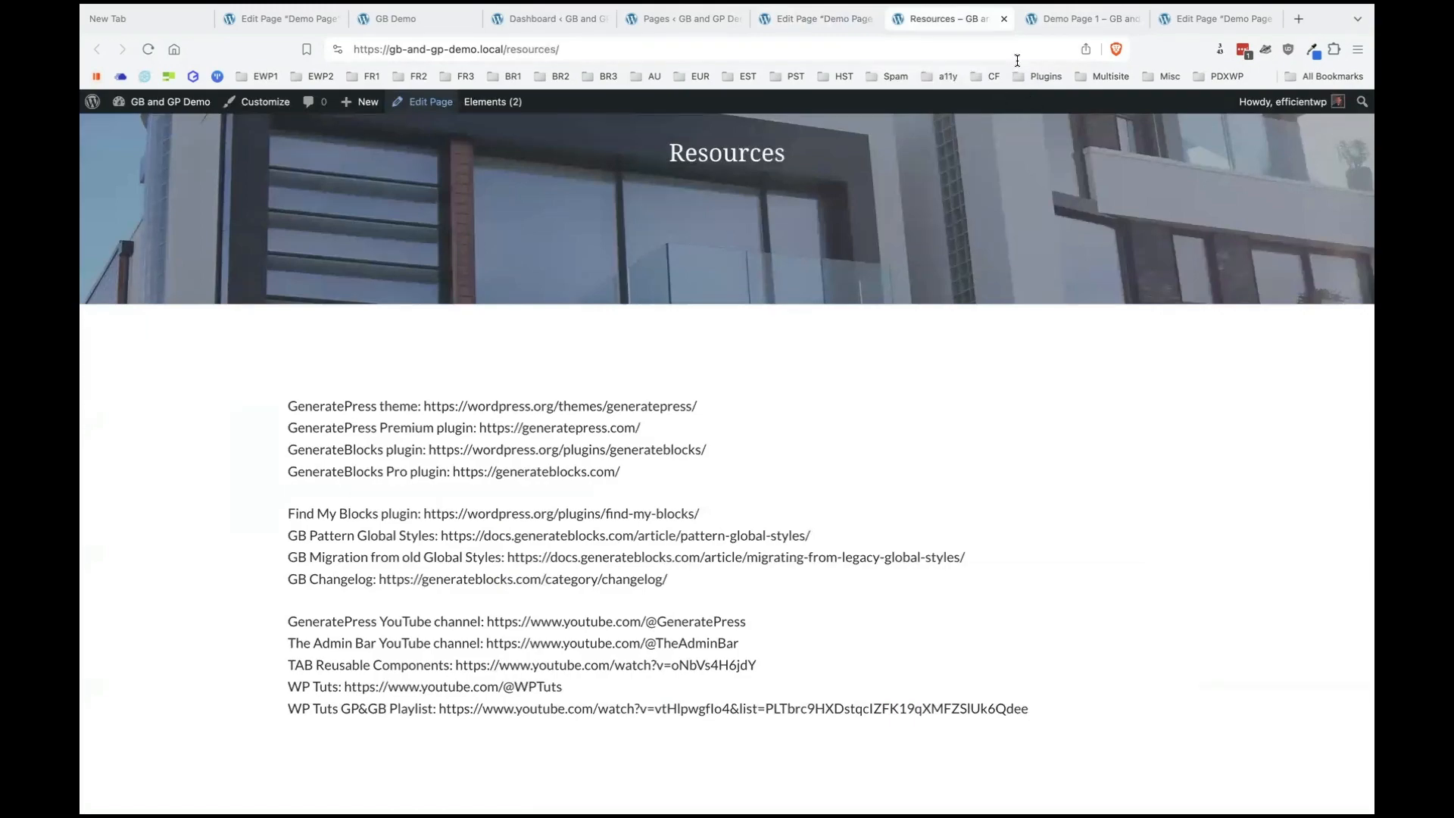
pyautogui.hotkey('ctrl', 'Tab')
pyautogui.hotkey('ctrl', 'Tab')
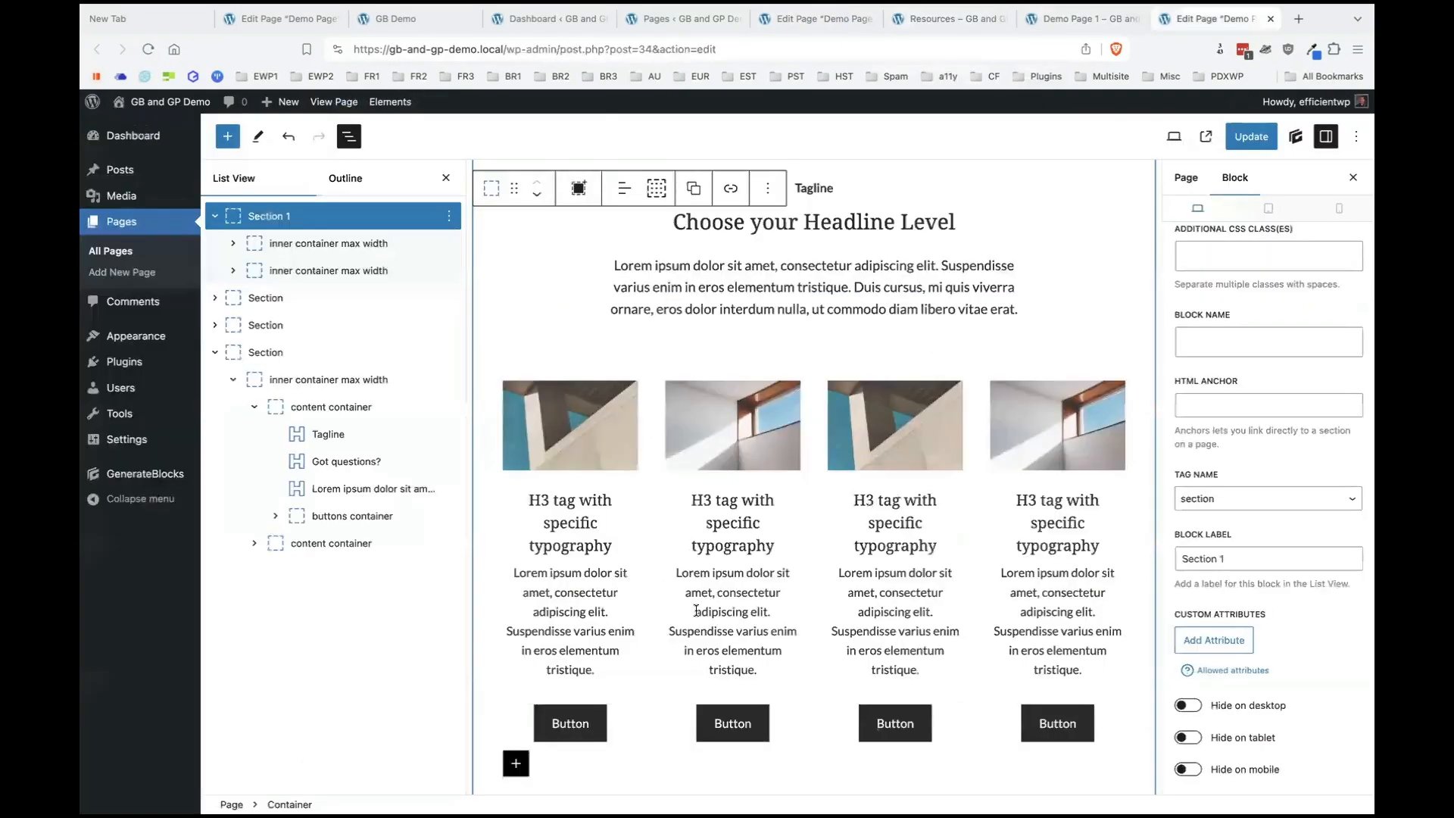
pyautogui.scroll(-10, 695, 610)
pyautogui.scroll(-8, 695, 610)
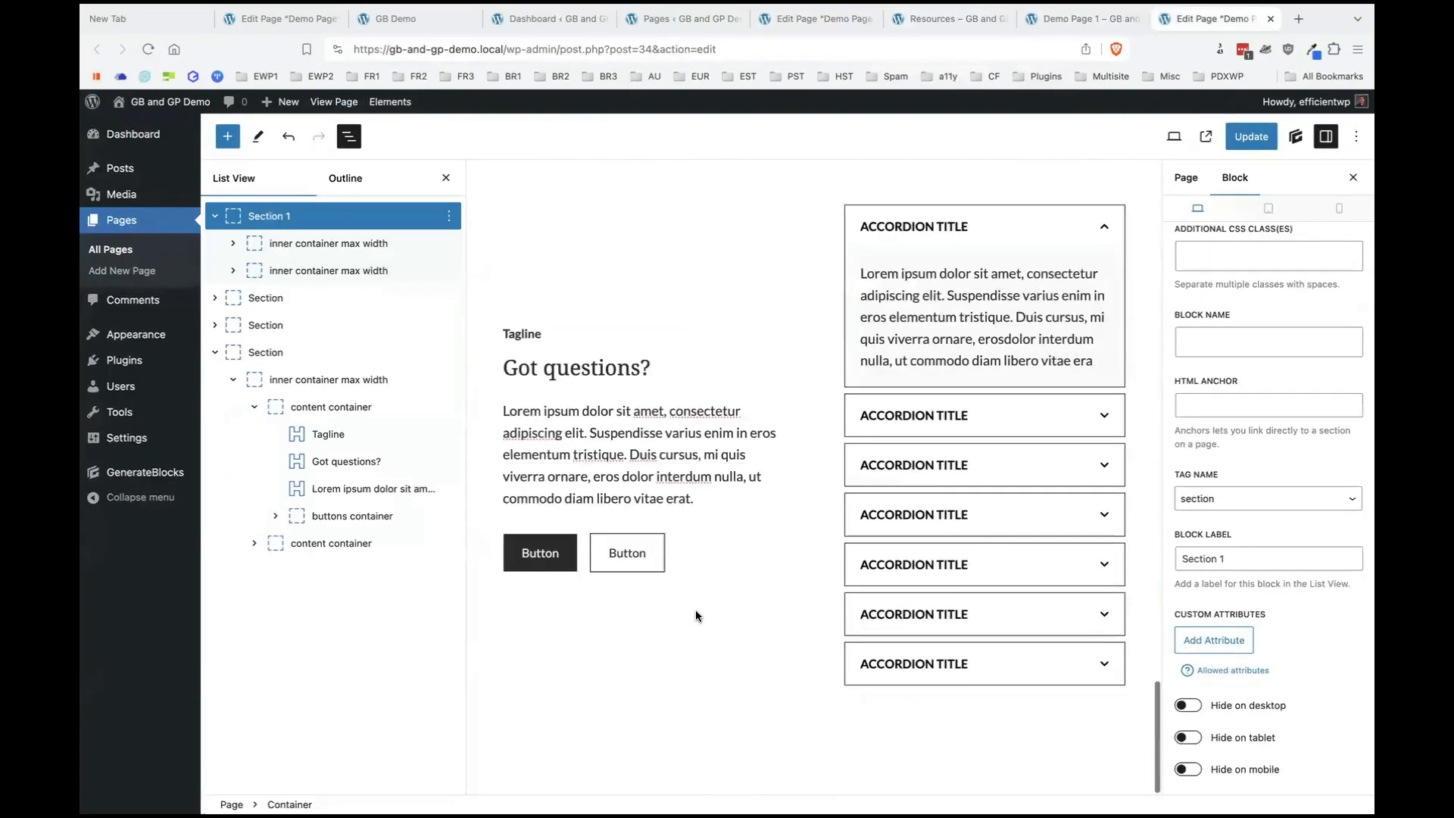
pyautogui.click(739, 726)
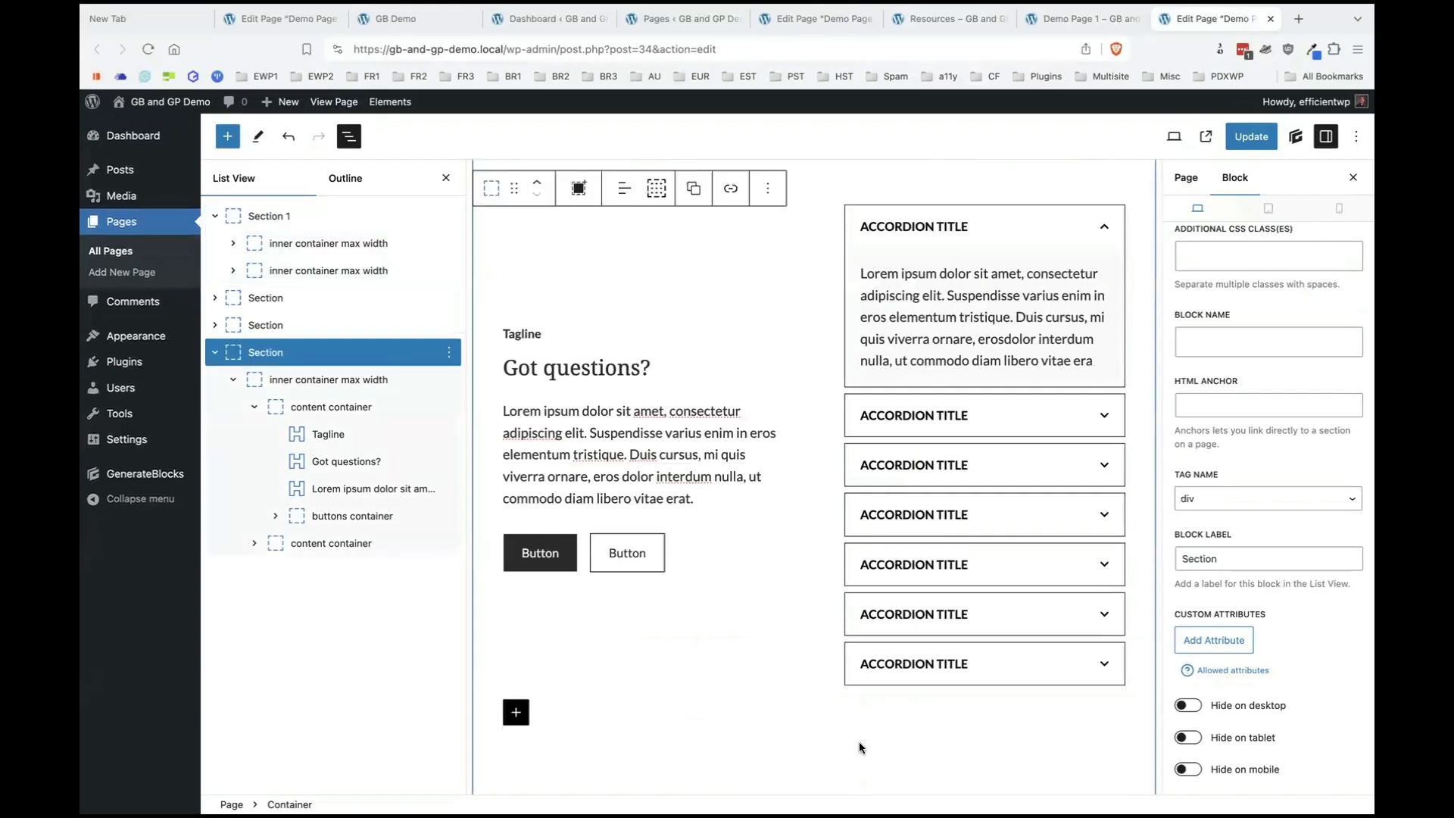
# Try to find the section patterns by searching the block inserter for /sec, and close it without adding anything.
pyautogui.click(513, 710)
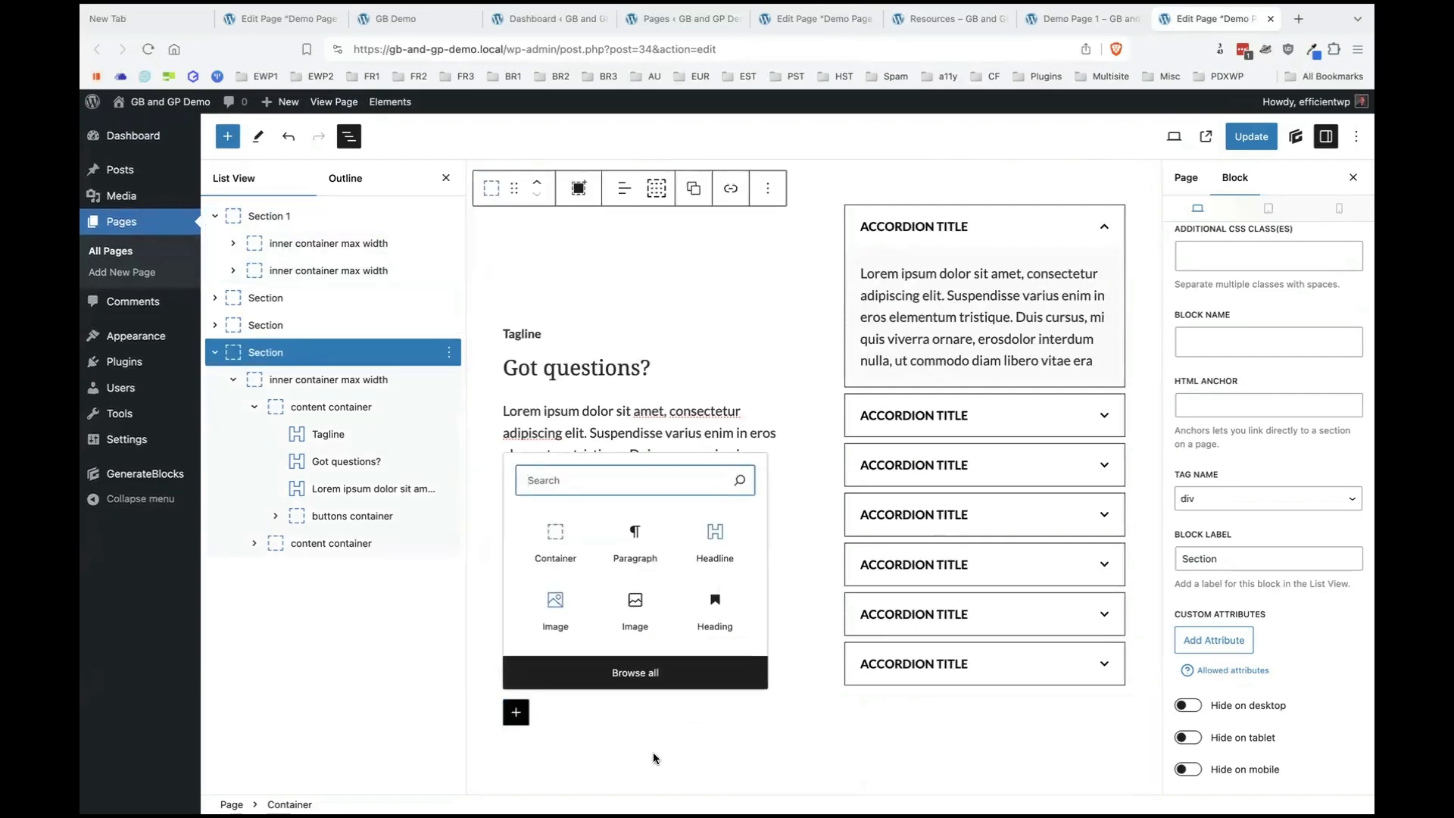
pyautogui.write('/sec')
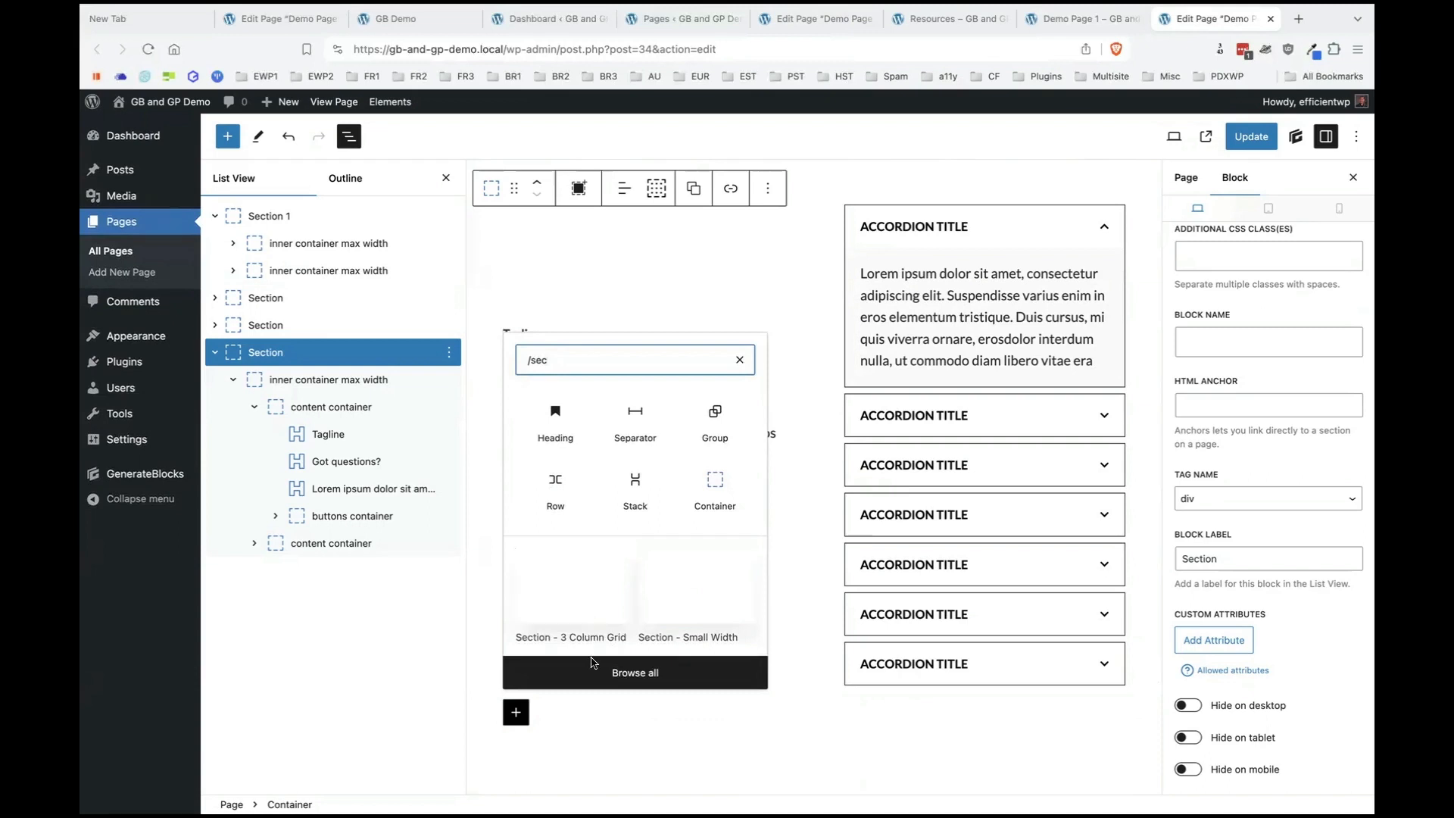
pyautogui.click(518, 723)
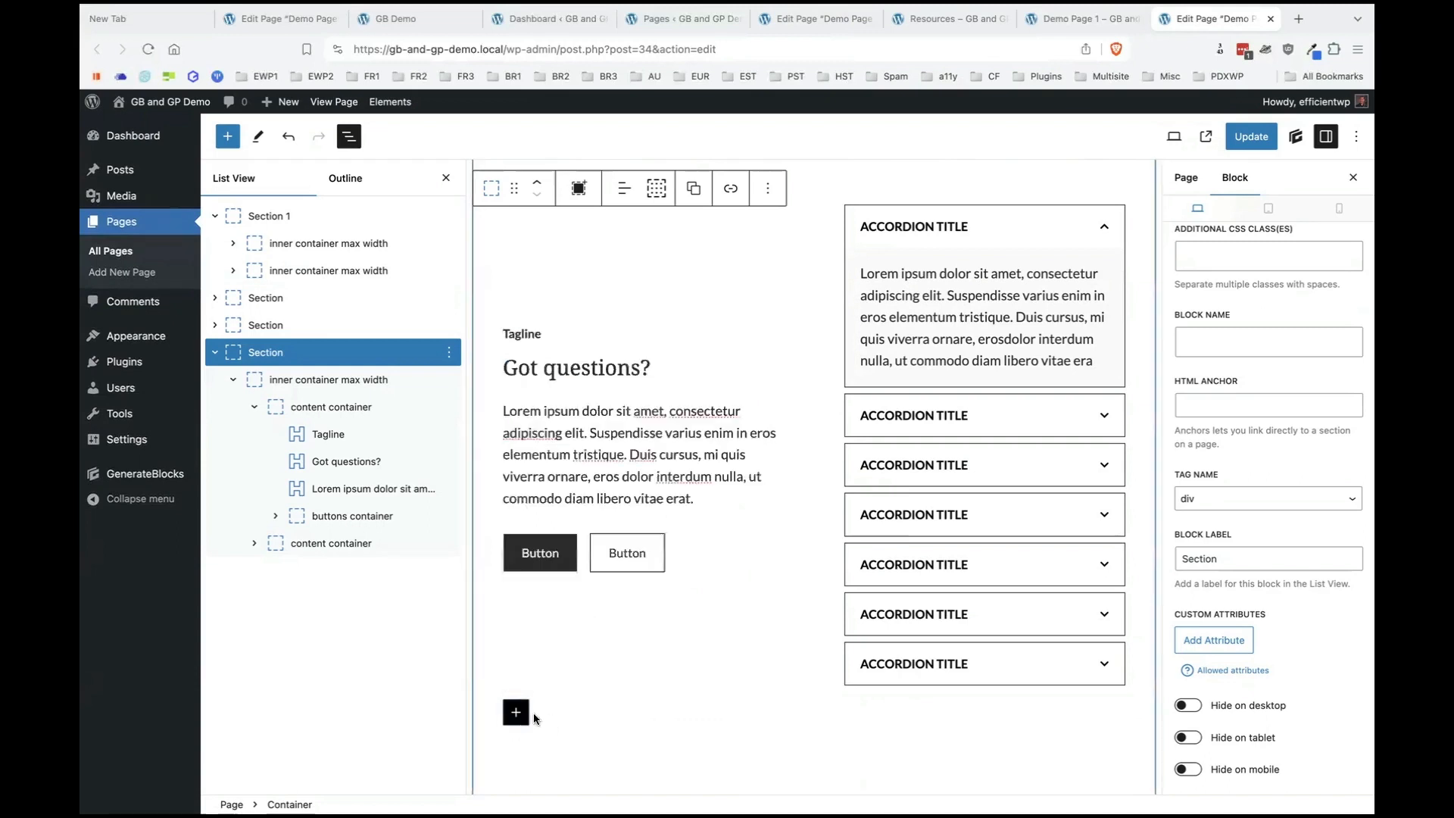
pyautogui.scroll(-1, 689, 751)
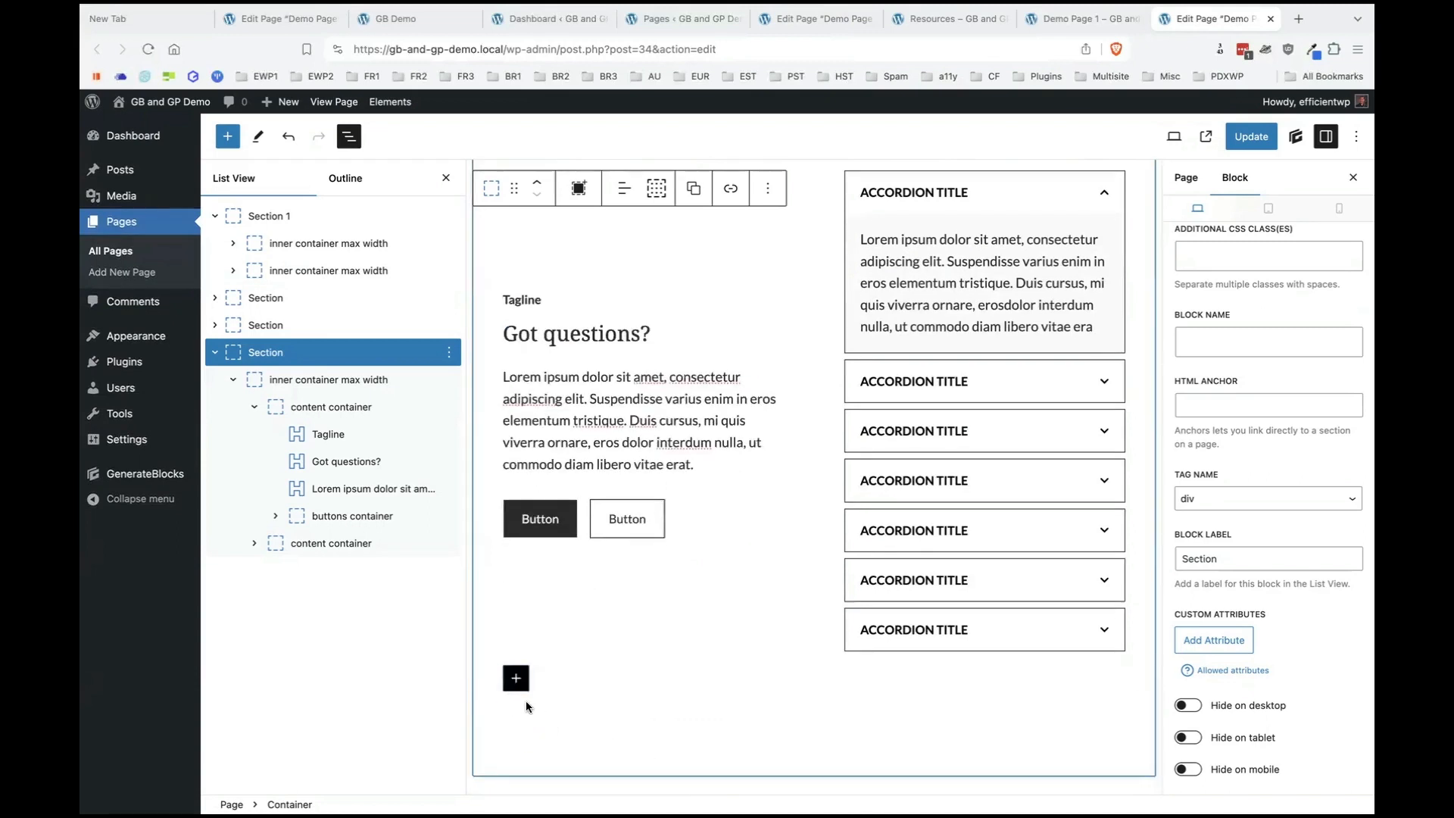
# Insert the Section - Default Width pattern at the end of the accordion section and check its settings in the mobile view.
pyautogui.click(515, 677)
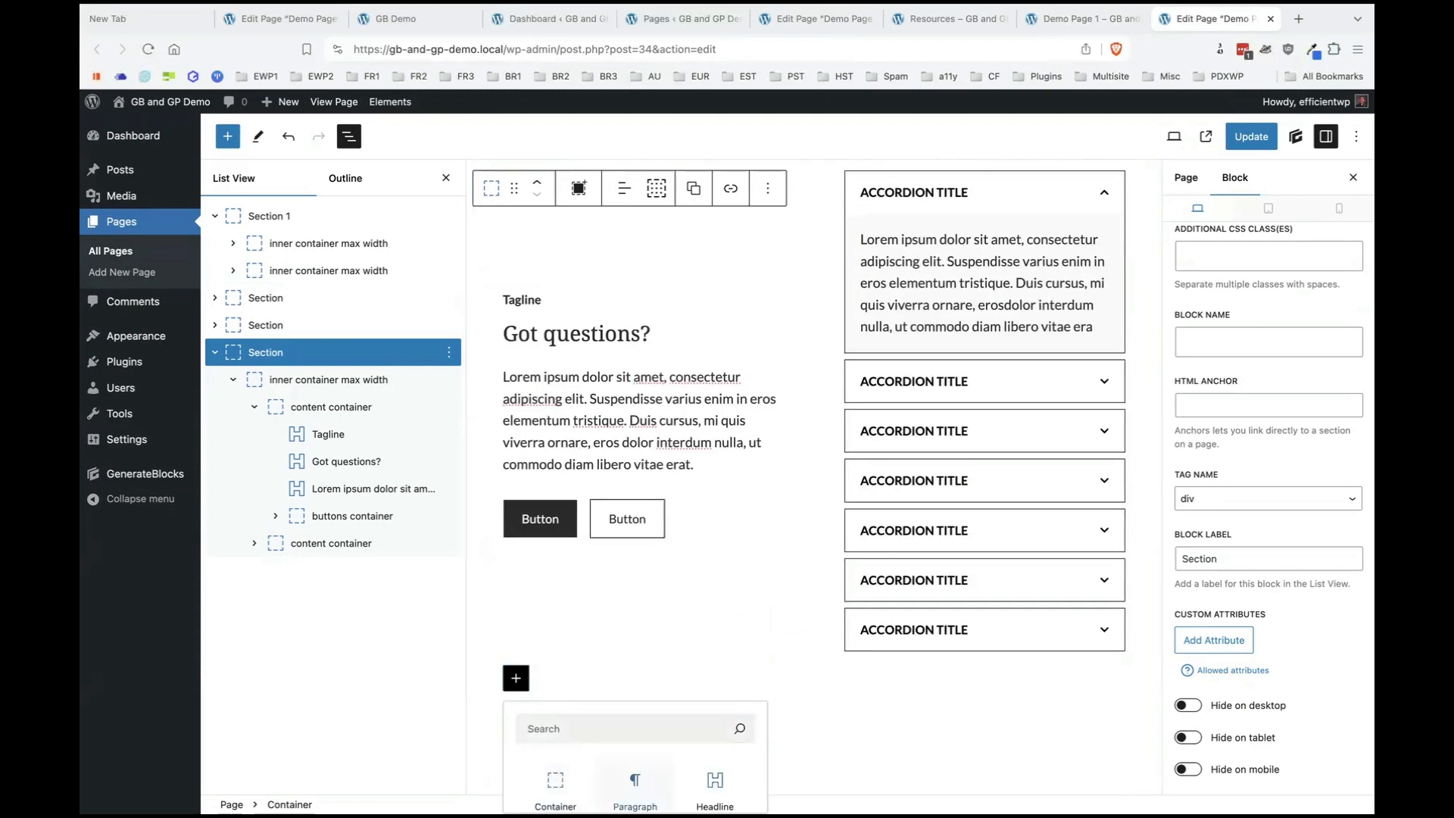
pyautogui.click(634, 783)
pyautogui.write('/se')
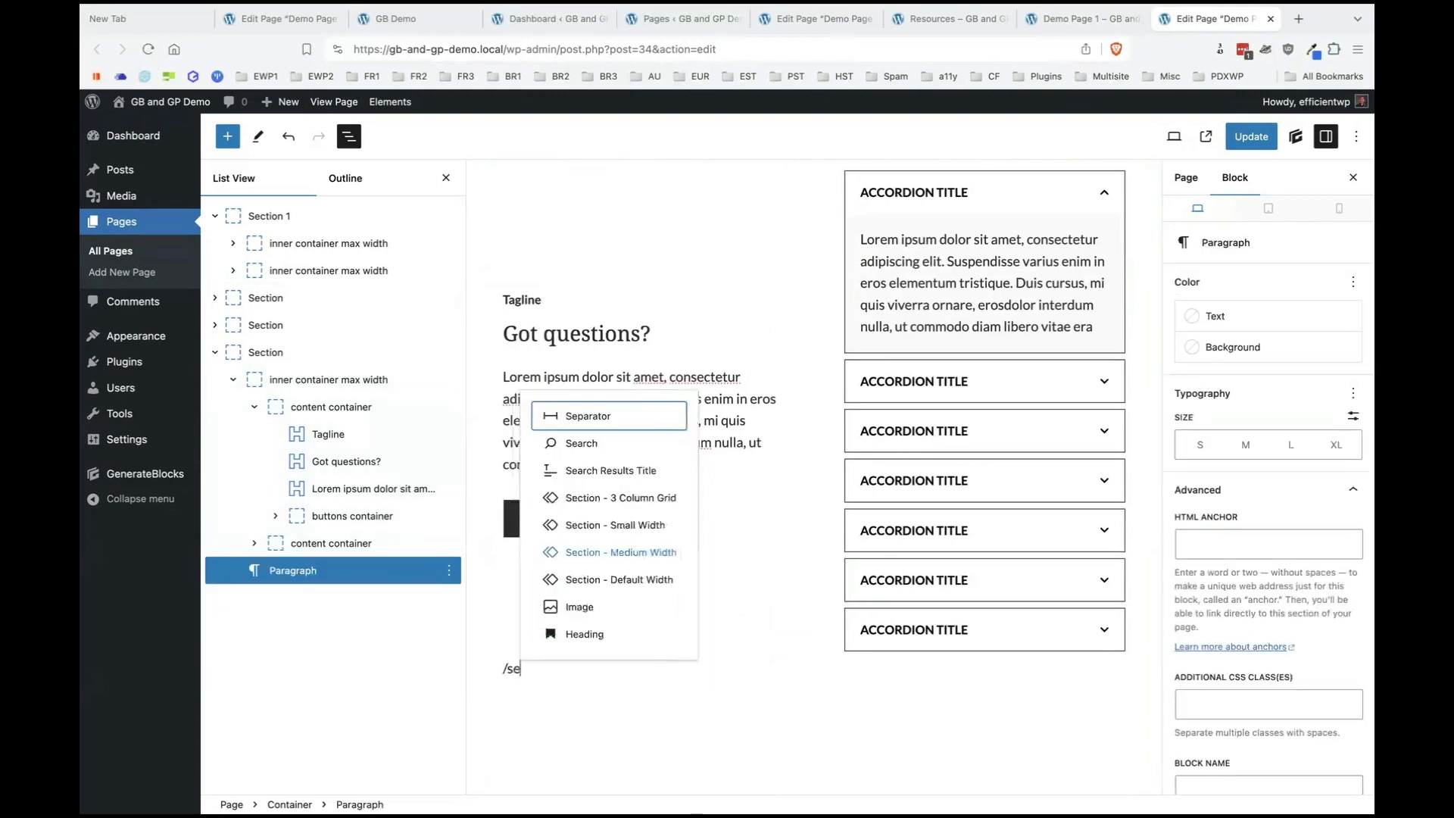
pyautogui.write('c')
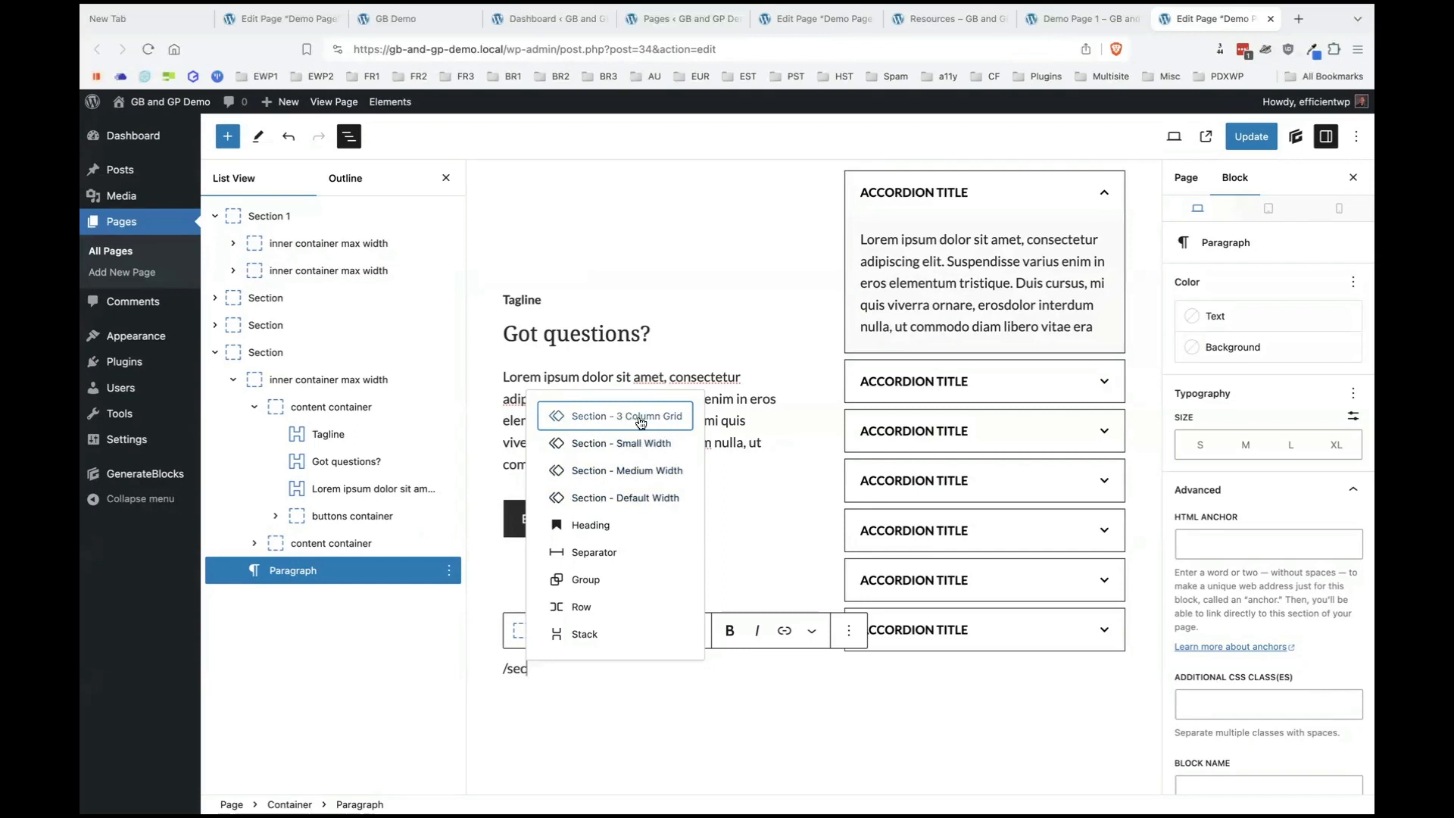
pyautogui.click(625, 497)
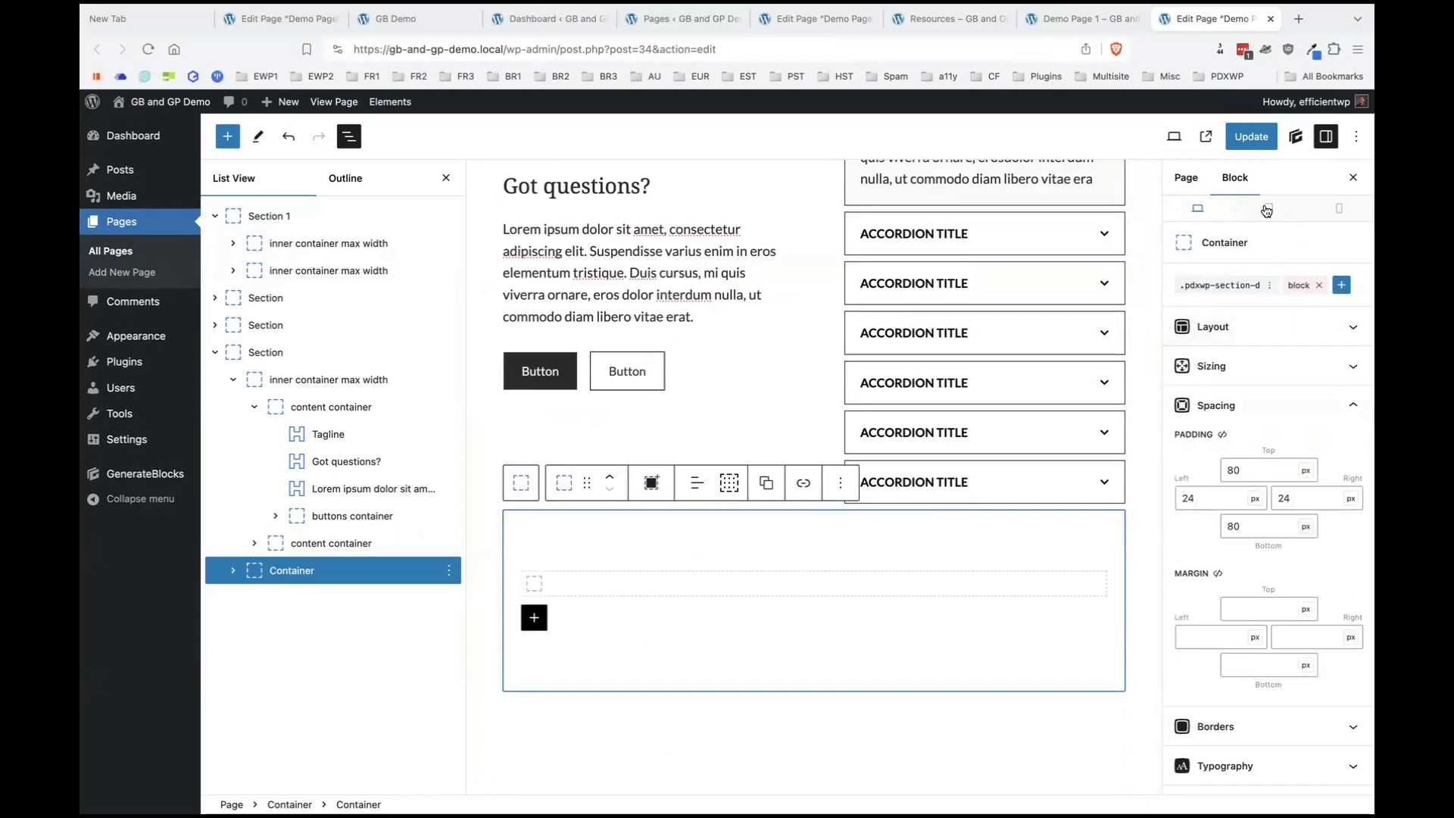
pyautogui.click(1338, 207)
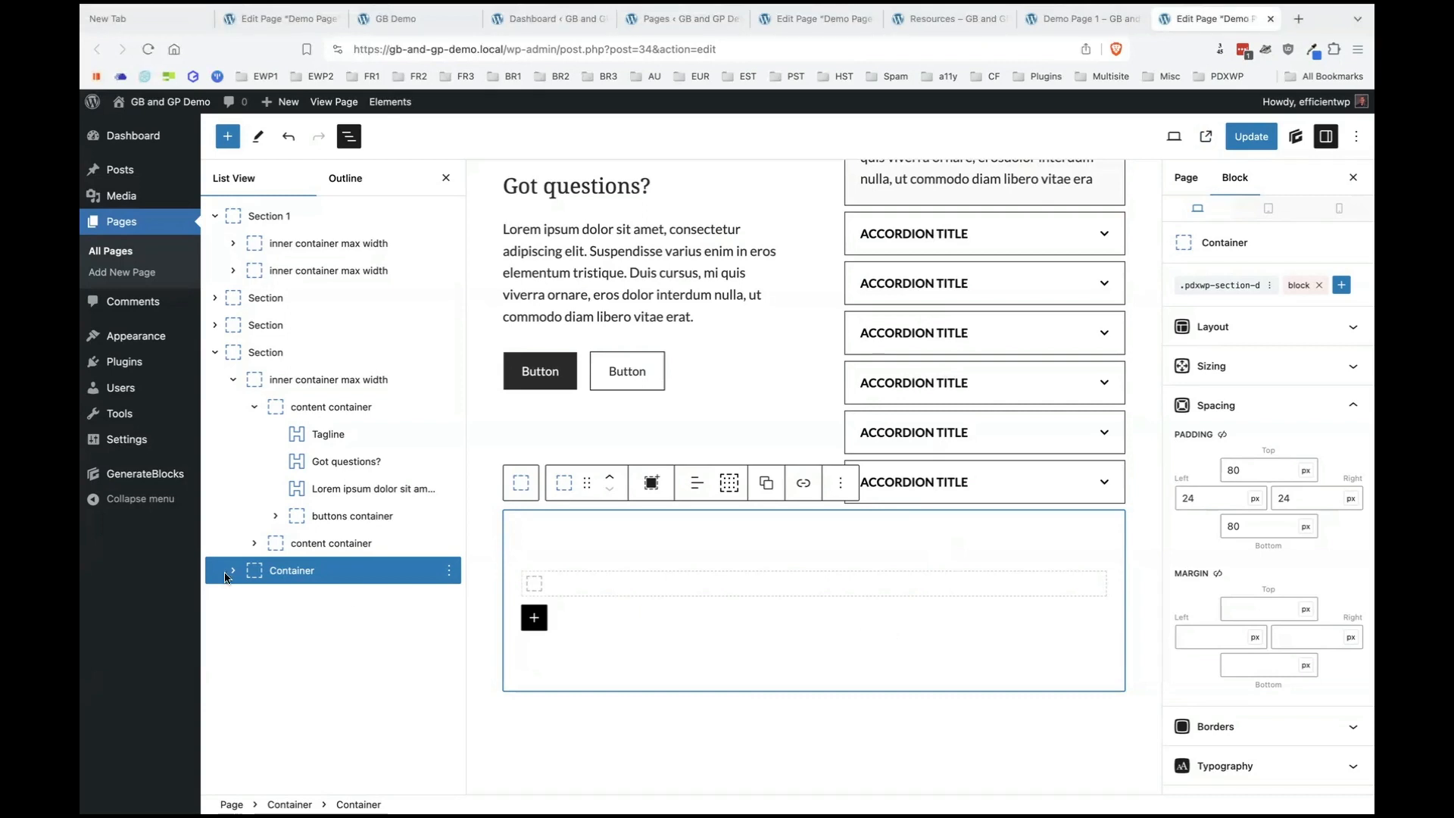
# Open the GenerateBlocks Local Patterns list and the WordPress Export page in separate browser tabs.
pyautogui.moveTo(170, 476)
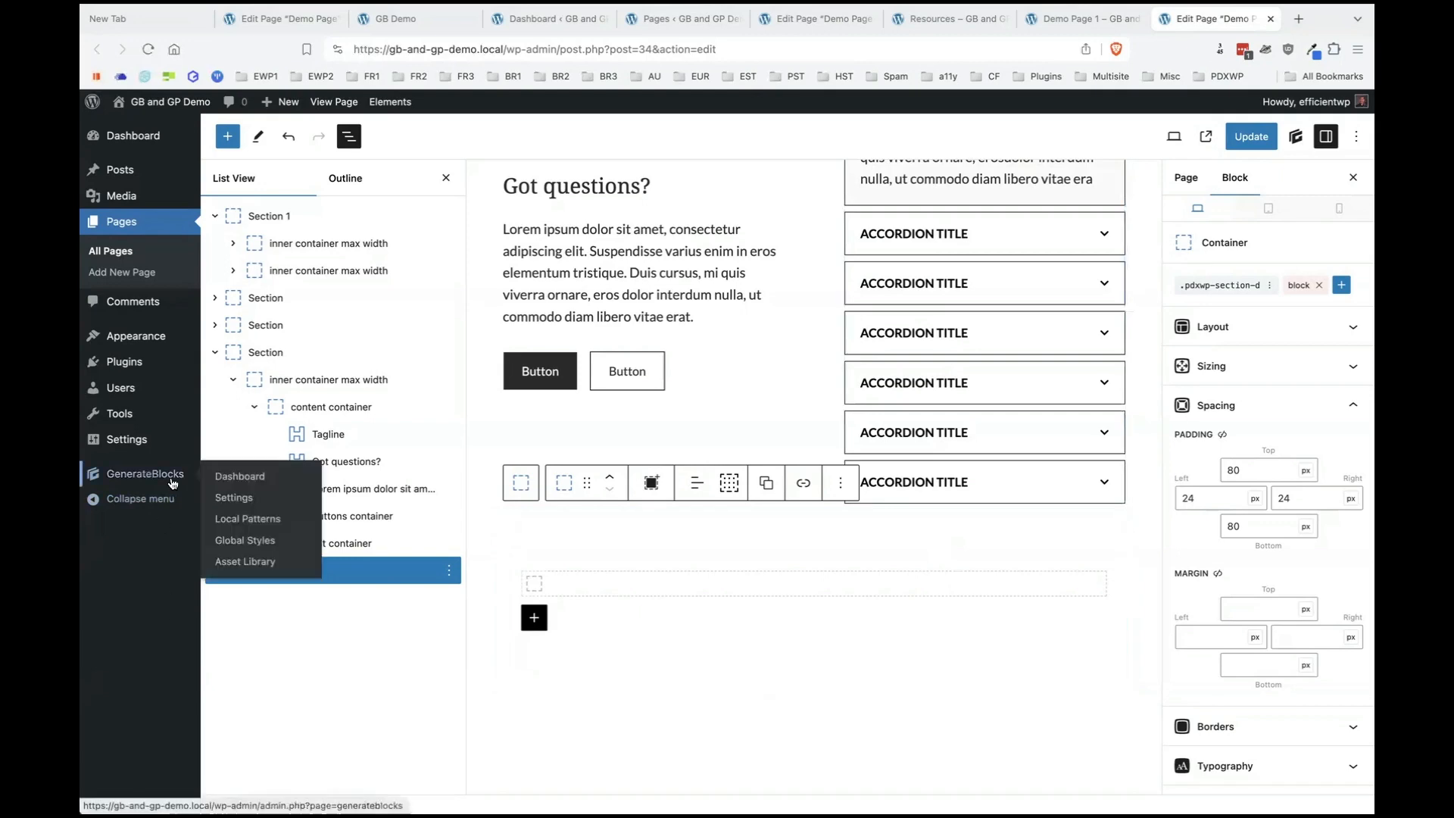
pyautogui.keyDown('super'); pyautogui.click(251, 524); pyautogui.keyUp('super')
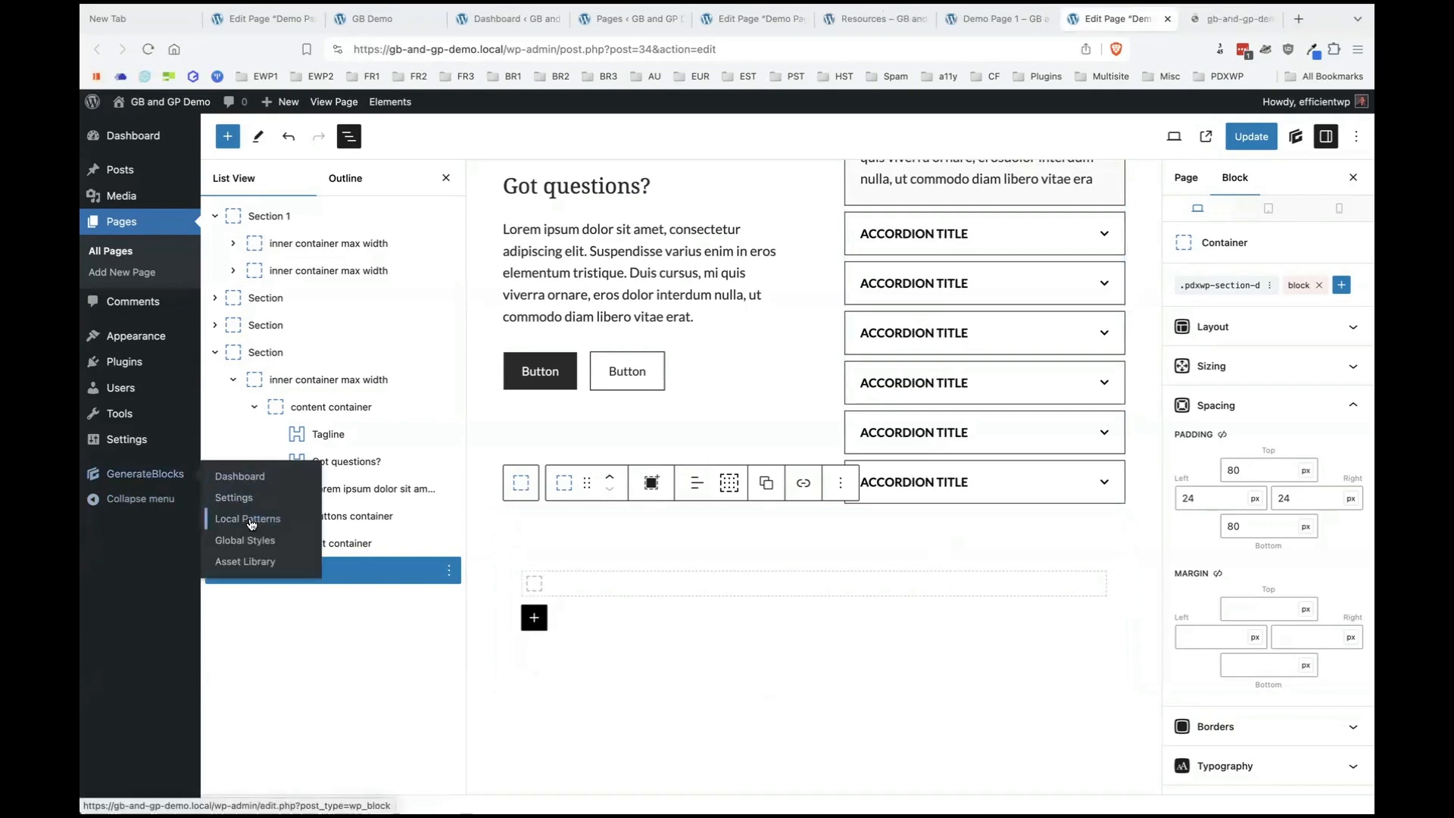
pyautogui.hotkey('ctrl', 'Tab')
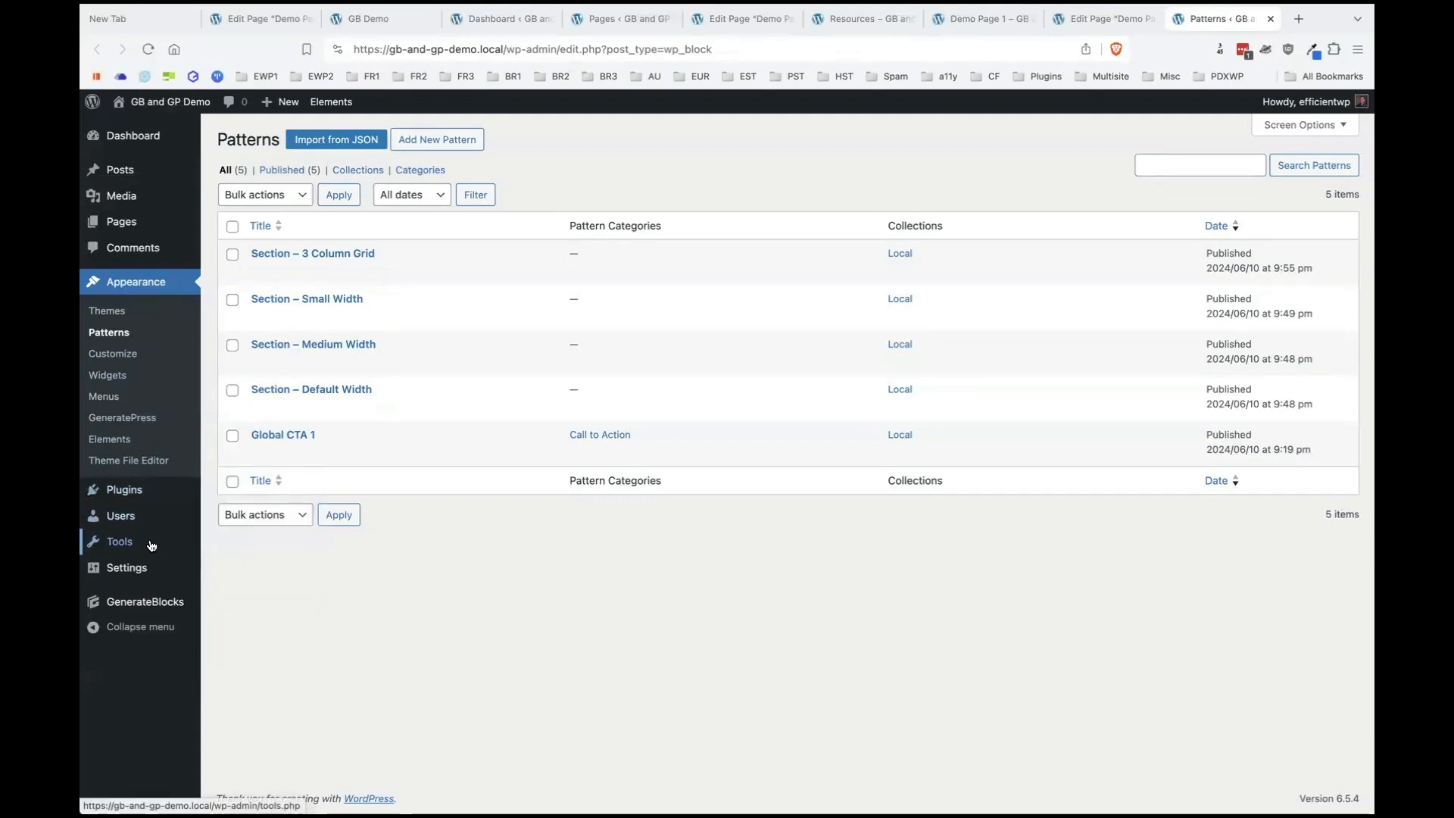
pyautogui.moveTo(161, 560)
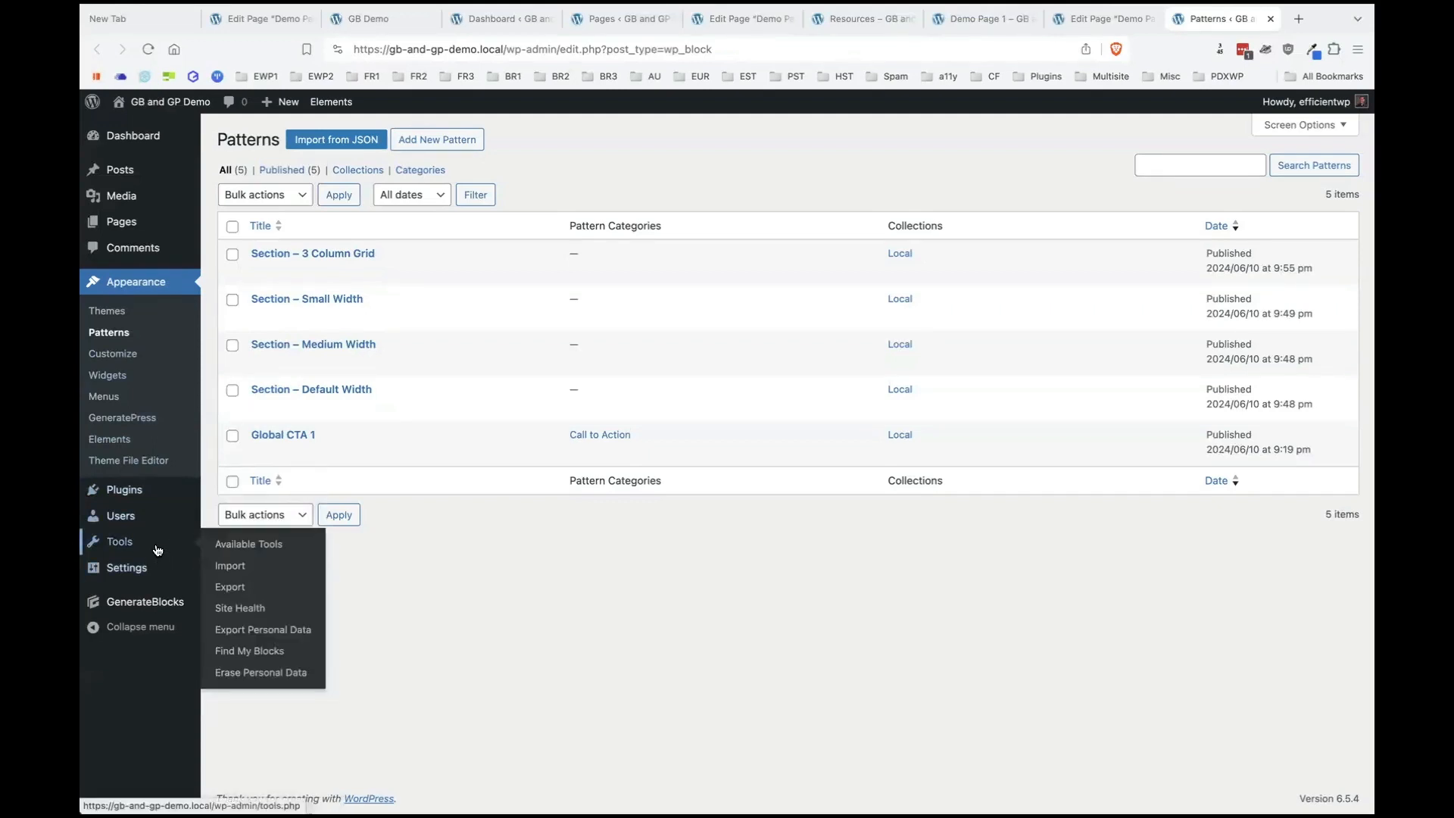
pyautogui.middleClick(229, 587)
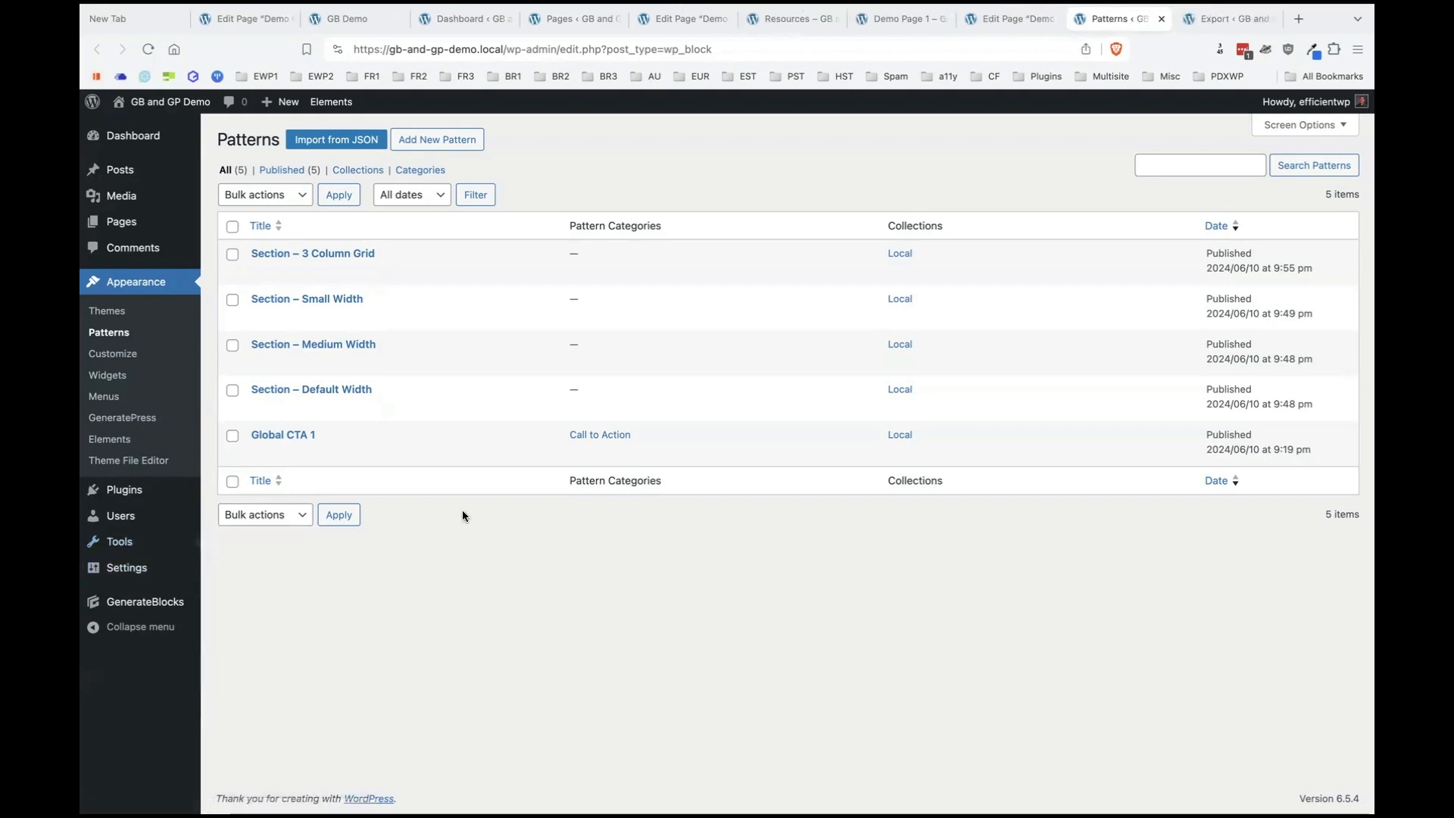
# Choose Local Patterns (Legacy) as the content to export on the WordPress Export page.
pyautogui.hotkey('ctrl', 'Tab')
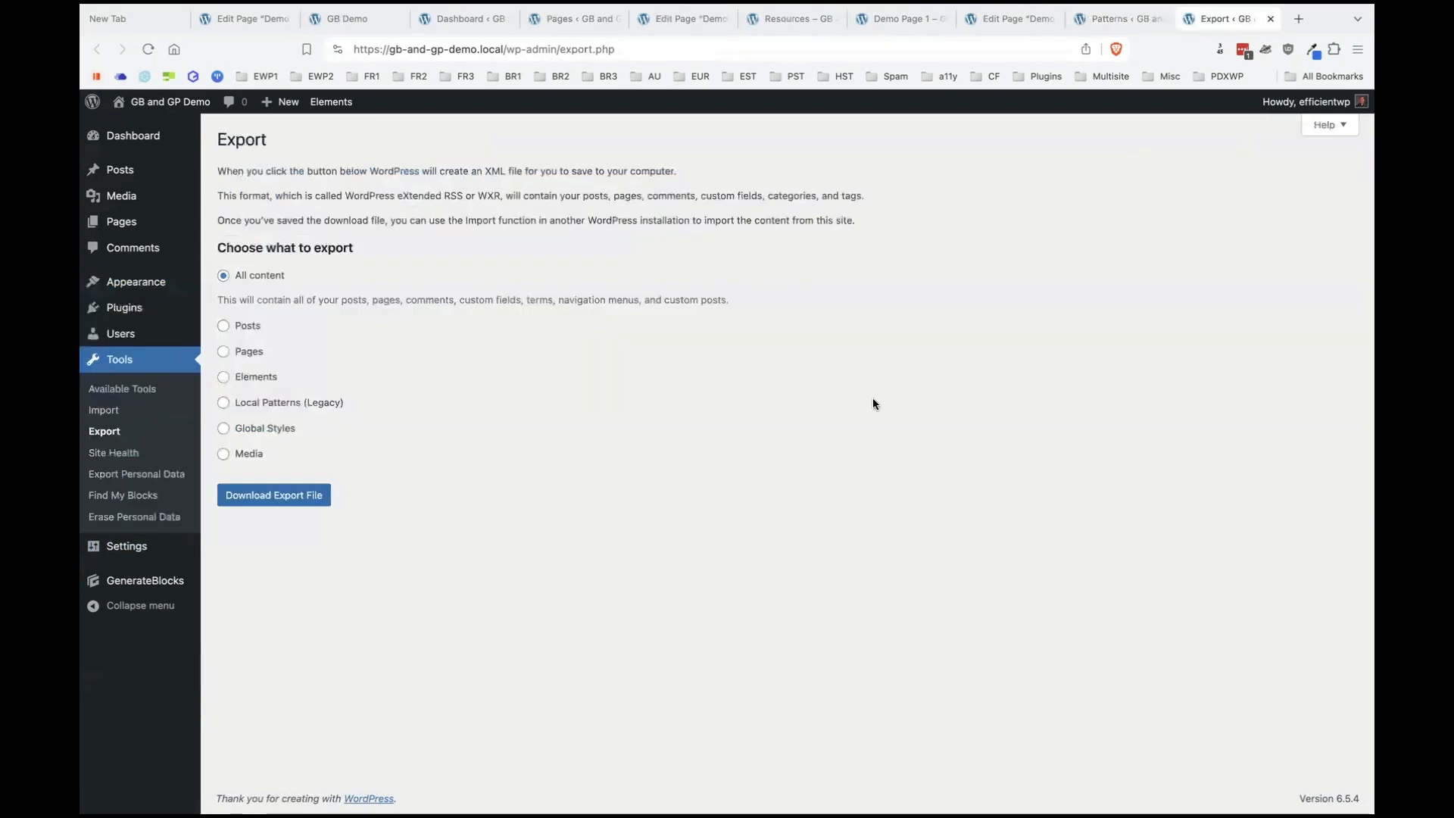
pyautogui.click(268, 406)
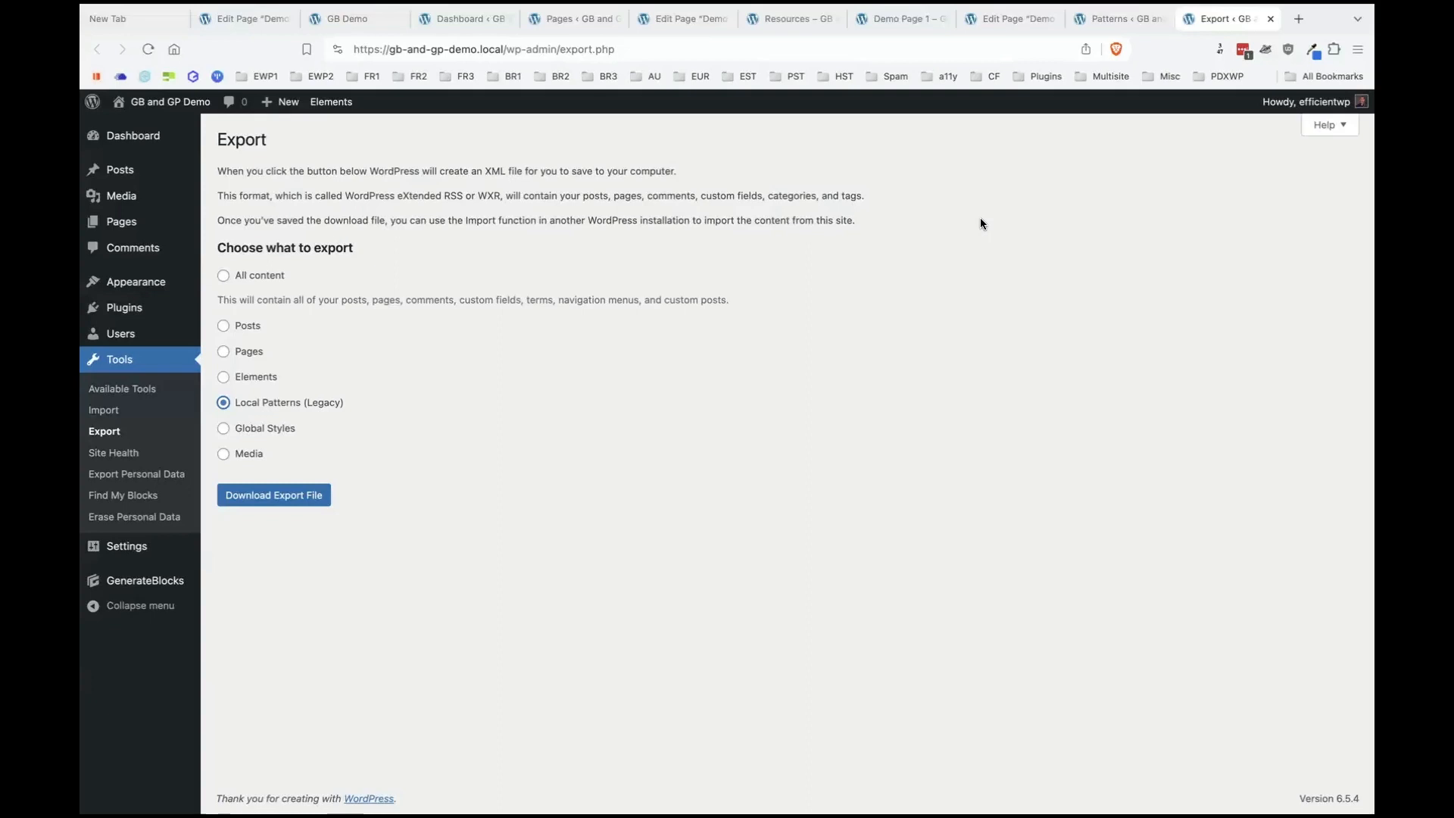
# Return to the Patterns list after a look at the page editor, and open the GenerateBlocks Global Styles page in its place.
pyautogui.click(1101, 16)
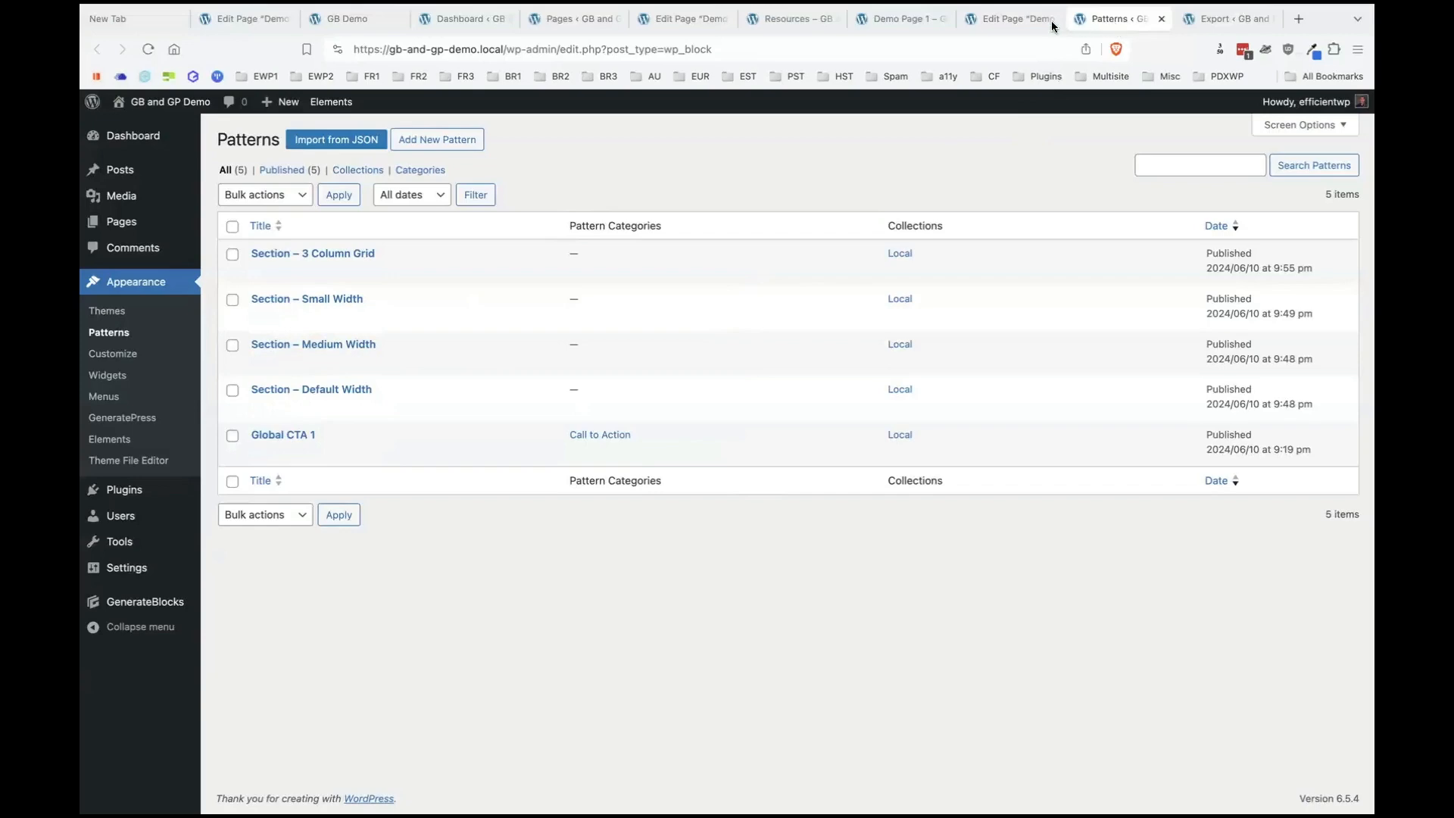
pyautogui.click(1008, 20)
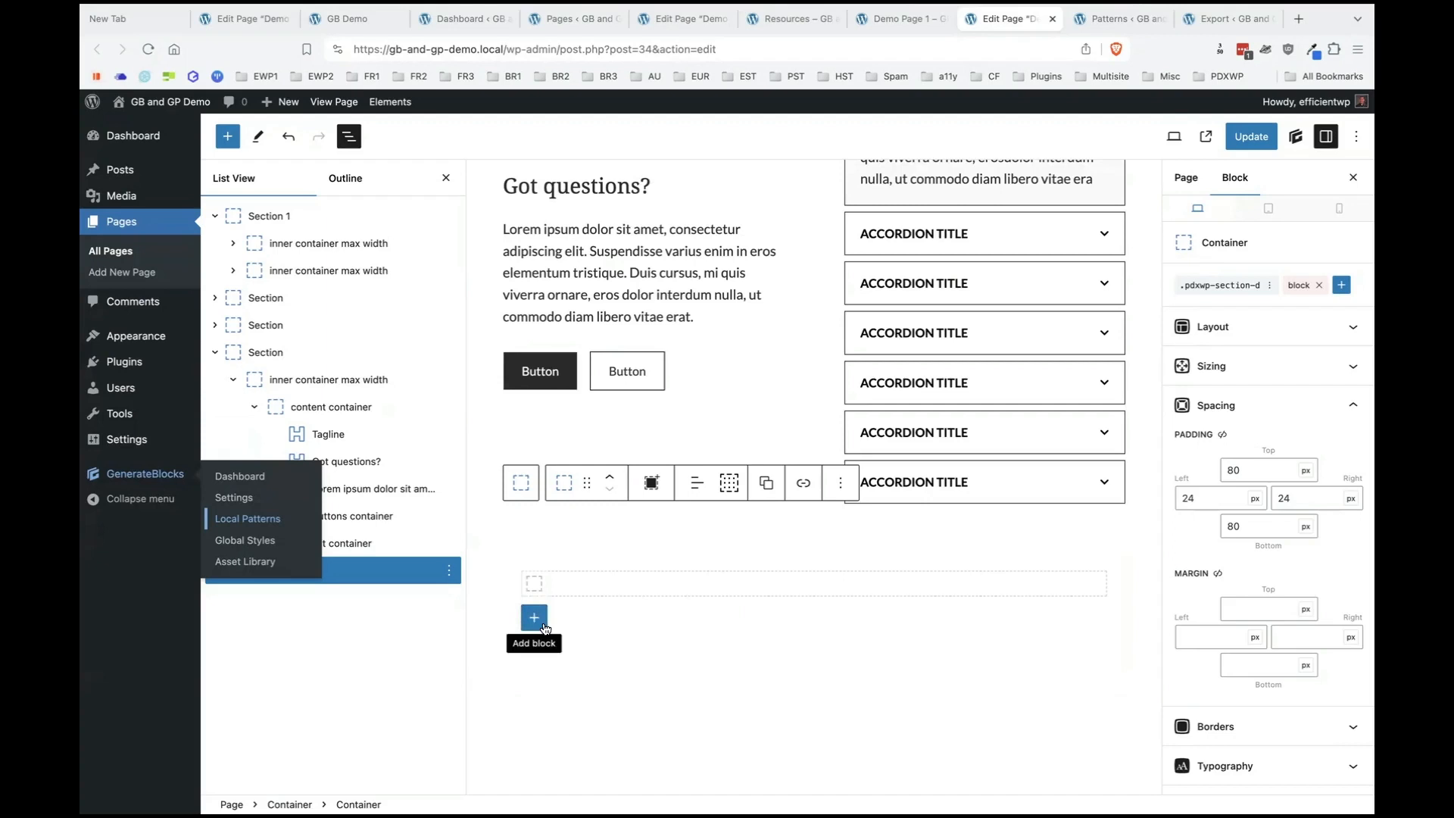
pyautogui.click(1109, 19)
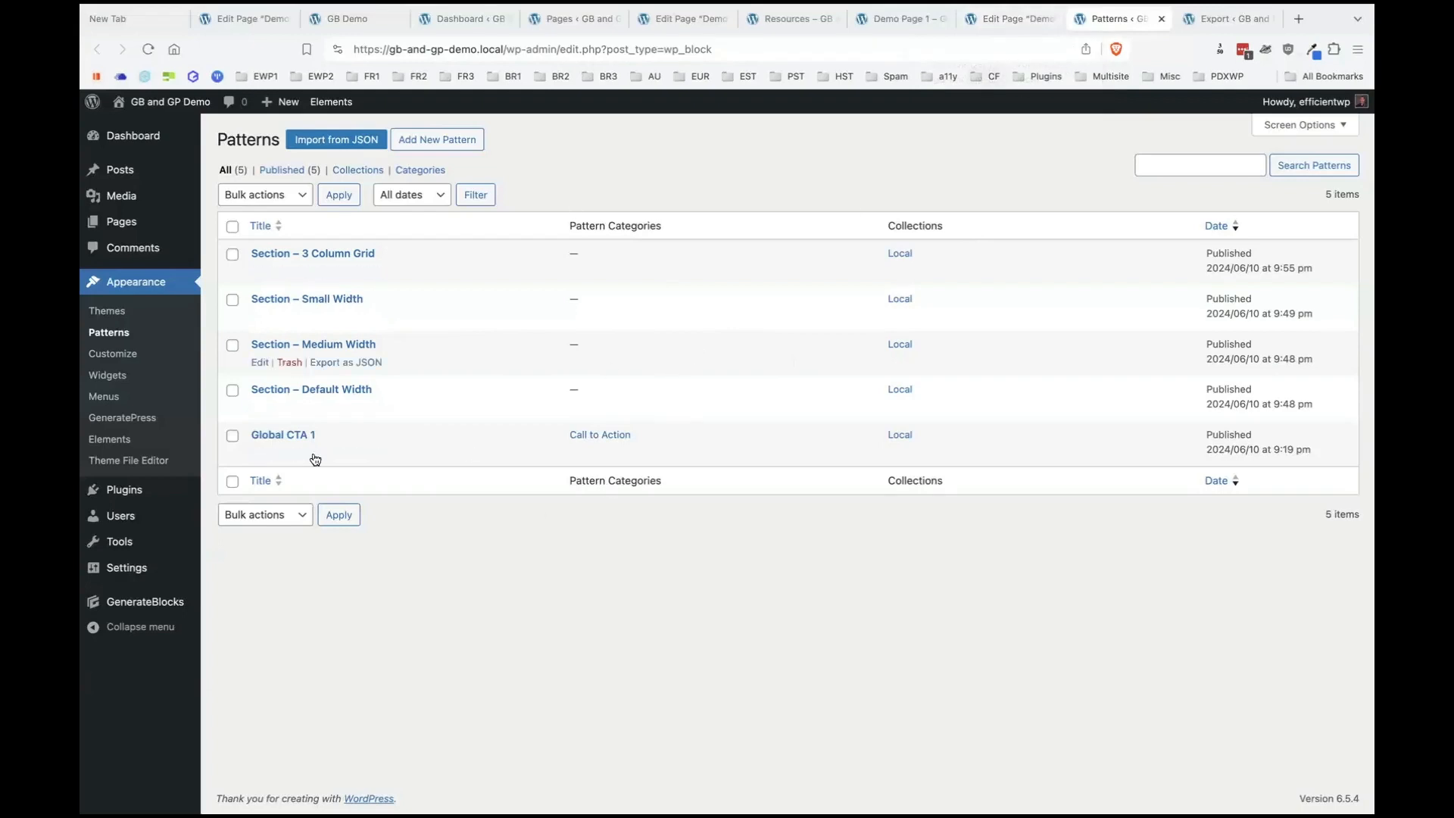
pyautogui.moveTo(171, 598)
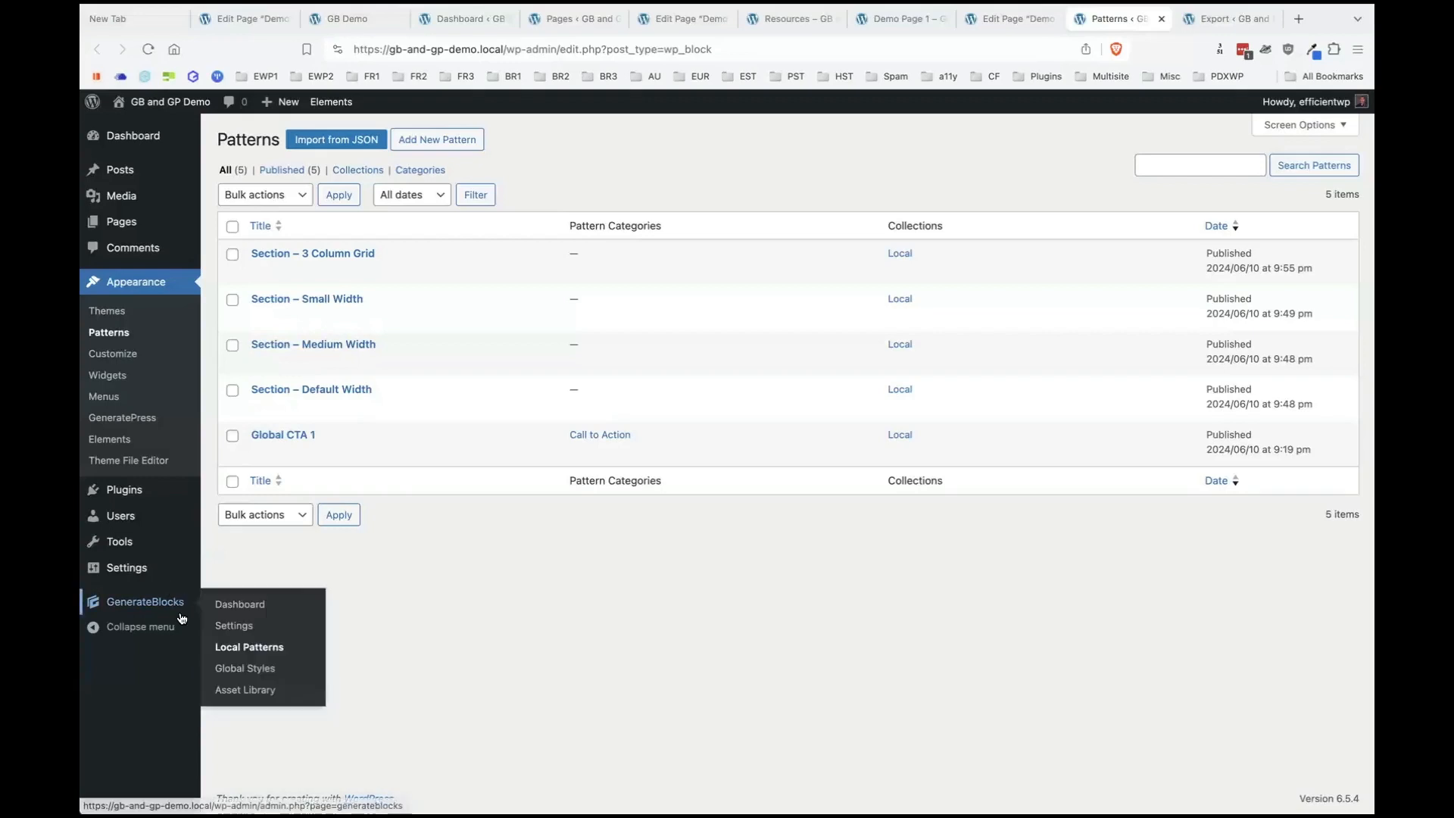
pyautogui.click(271, 676)
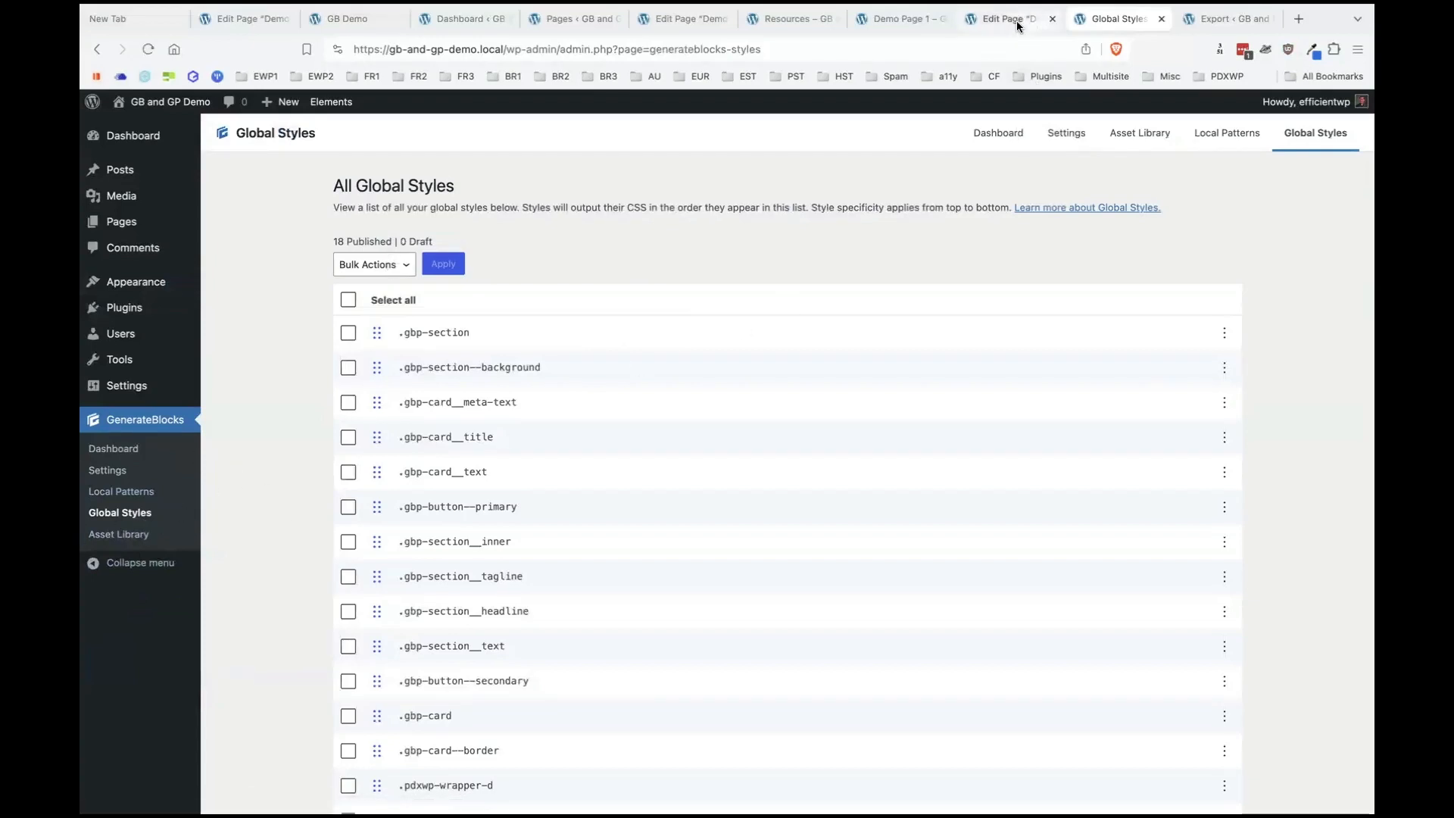
# Open the GenerateBlocks Local Patterns list in a separate browser tab and close the Export page's tab.
pyautogui.middleClick(119, 494)
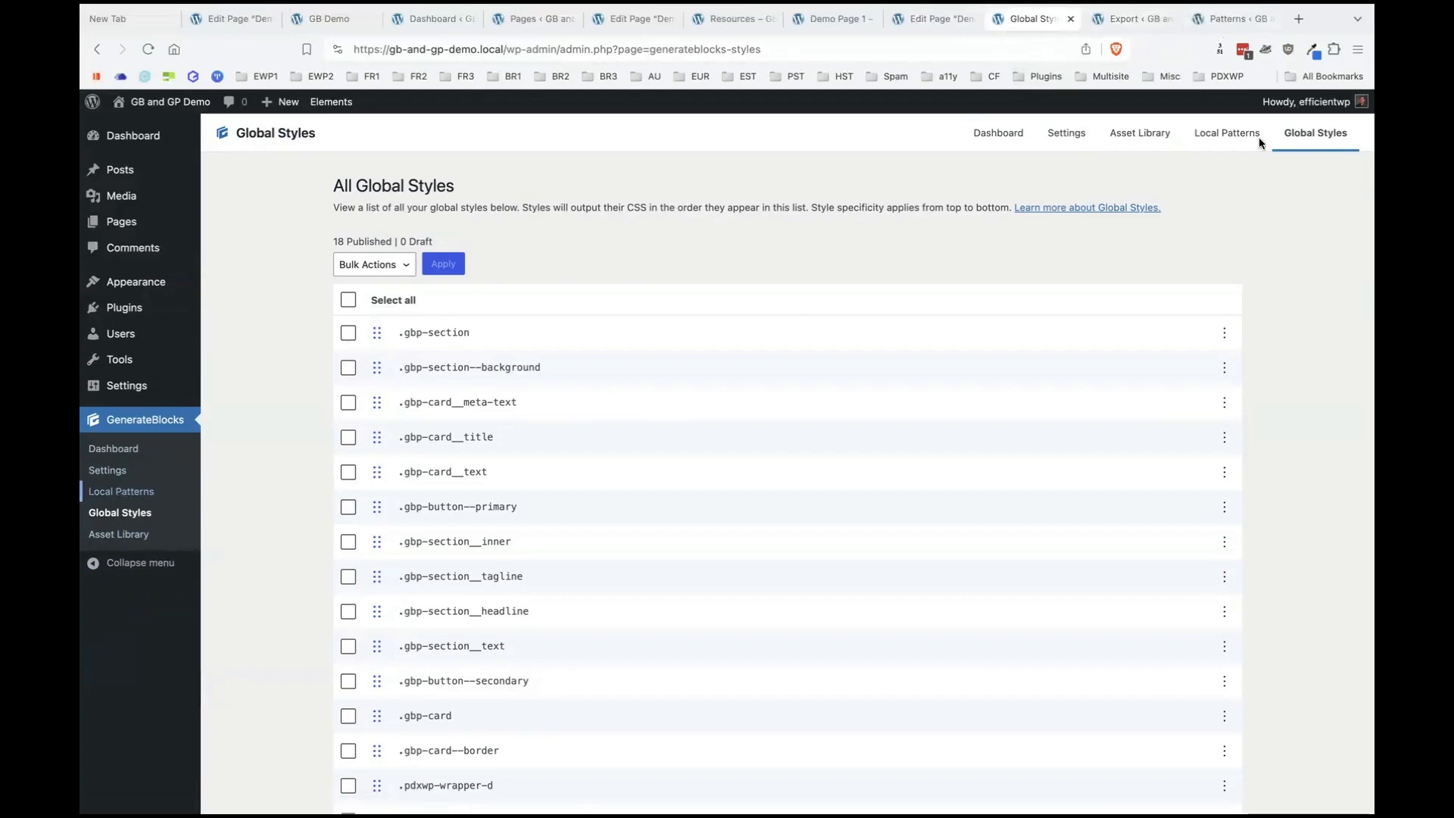
pyautogui.click(1220, 26)
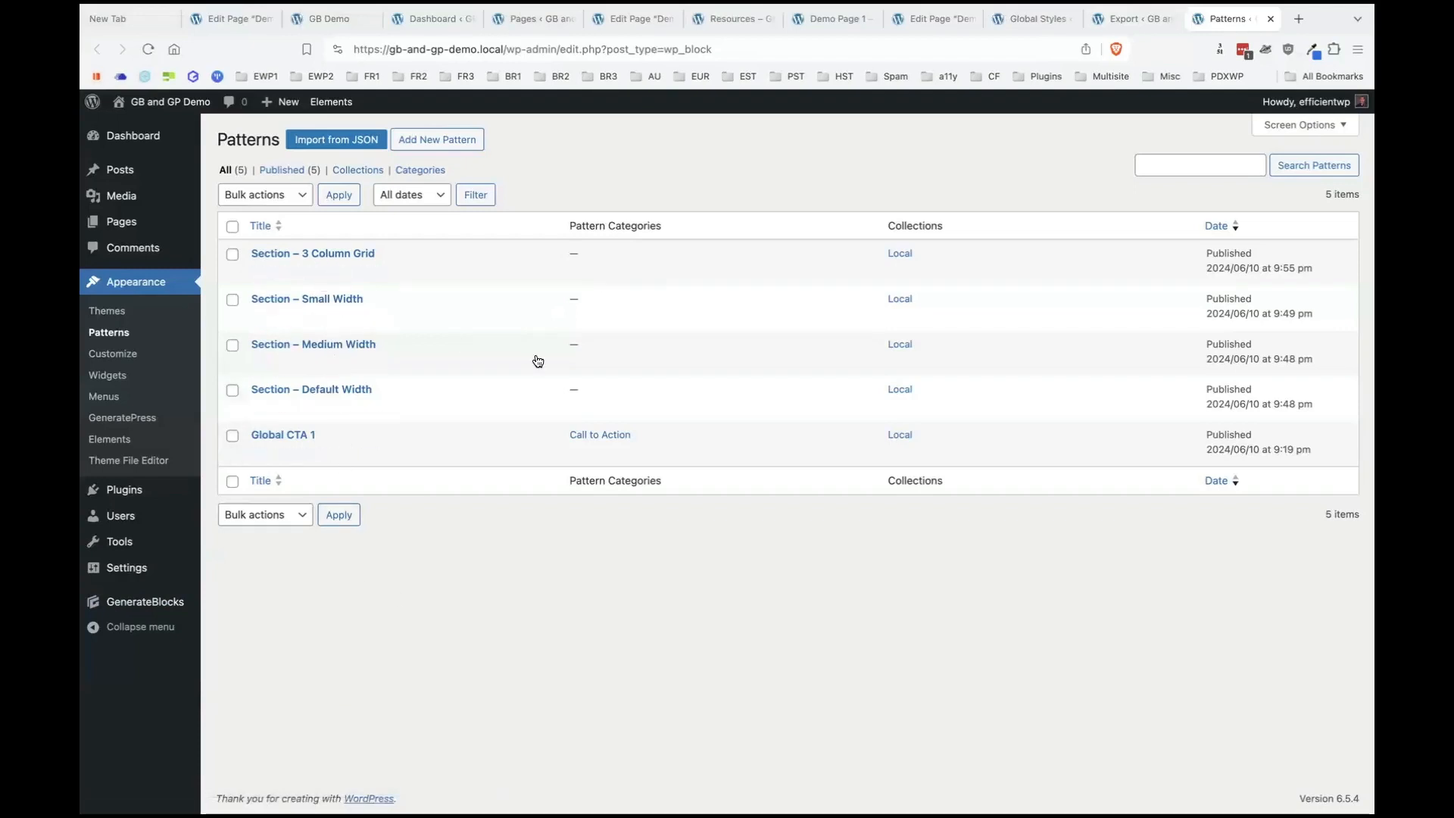
pyautogui.click(1125, 21)
pyautogui.click(1172, 19)
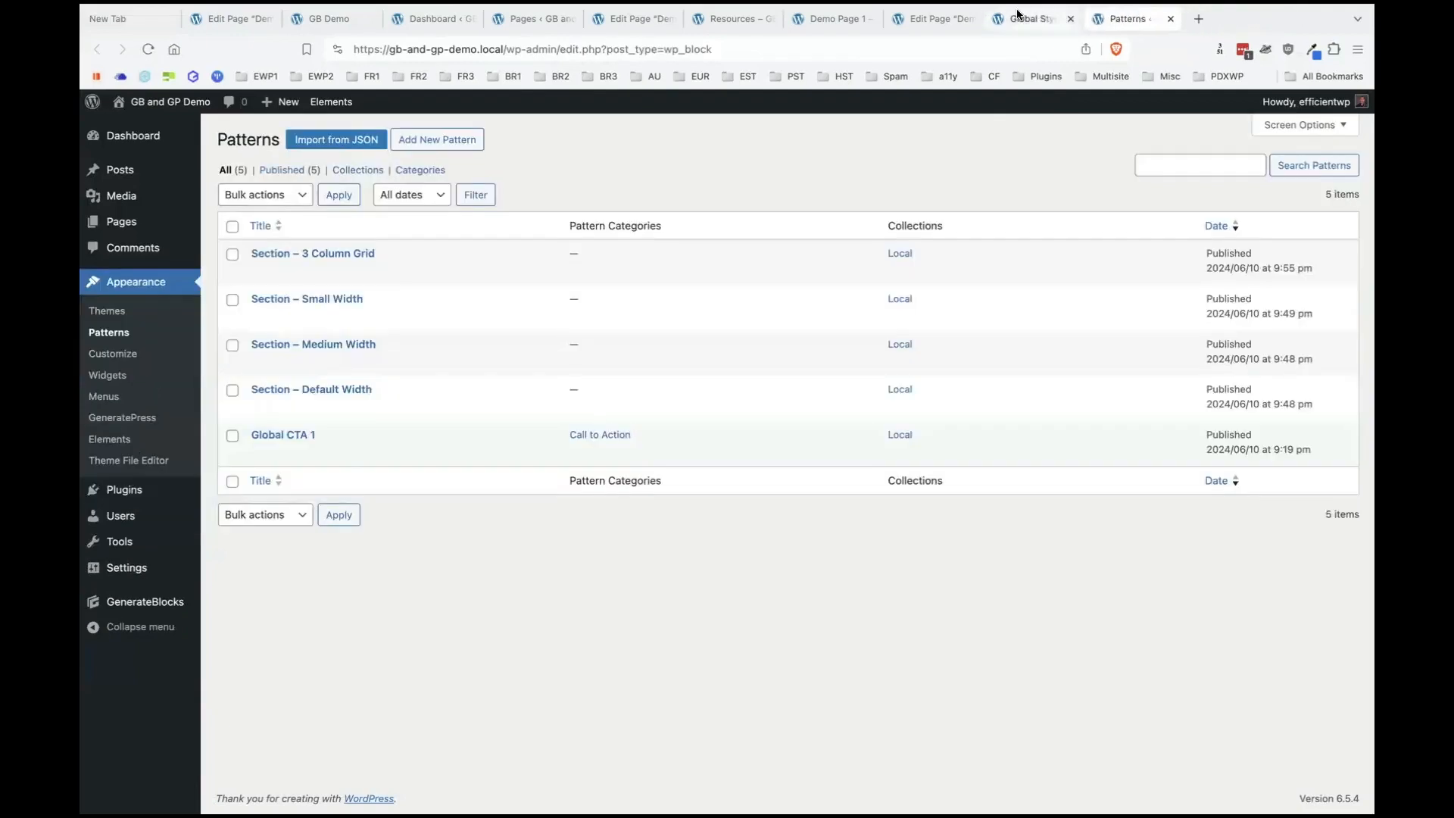
# Examine the Global Styles list, comparing the gbp styles with the custom pdxwp section, wrapper and grid styles.
pyautogui.click(1036, 18)
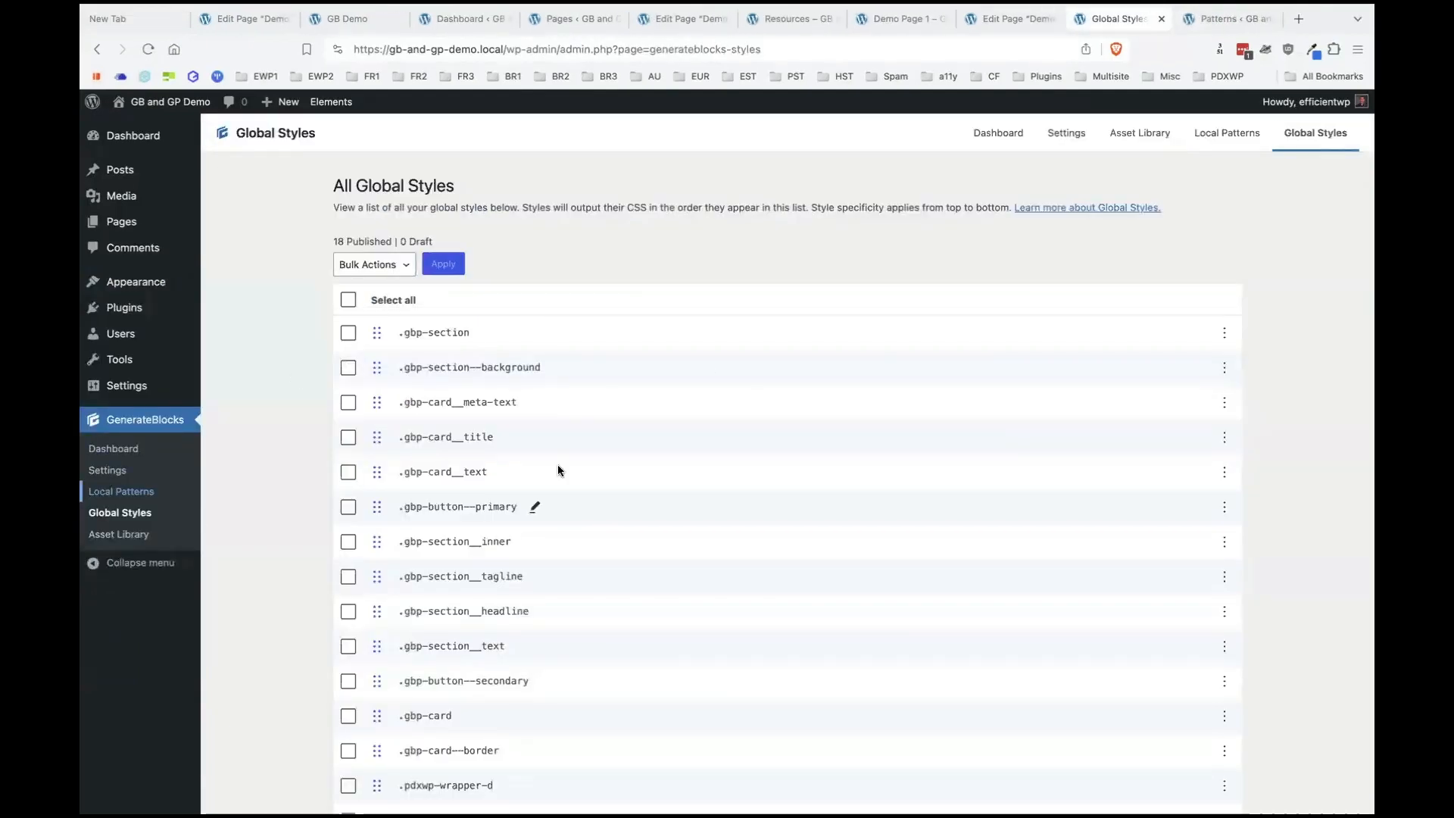
pyautogui.scroll(-1, 535, 461)
pyautogui.scroll(1, 535, 462)
pyautogui.scroll(-3, 543, 399)
pyautogui.scroll(1, 542, 399)
pyautogui.scroll(1, 542, 403)
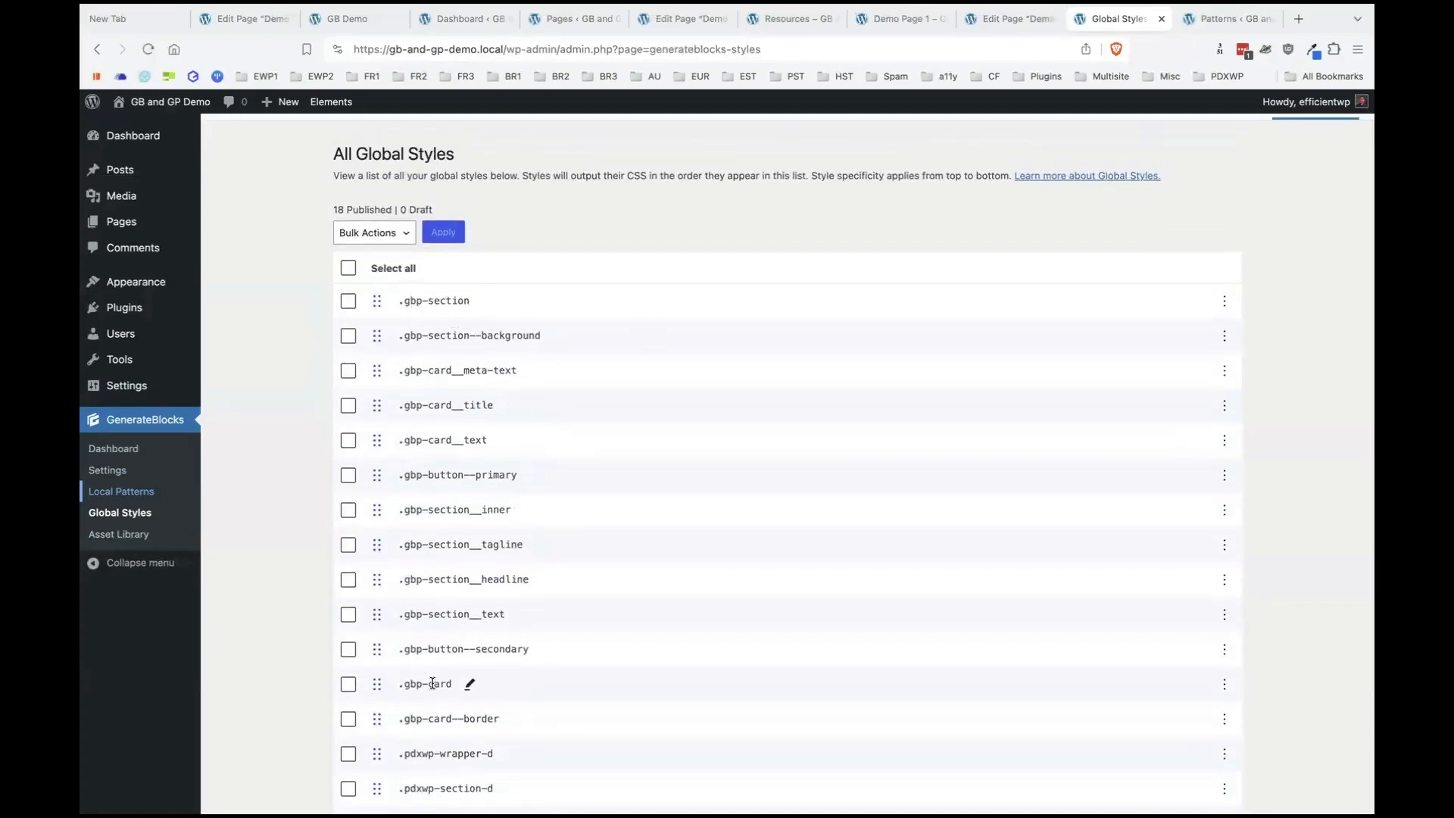
pyautogui.scroll(1, 446, 671)
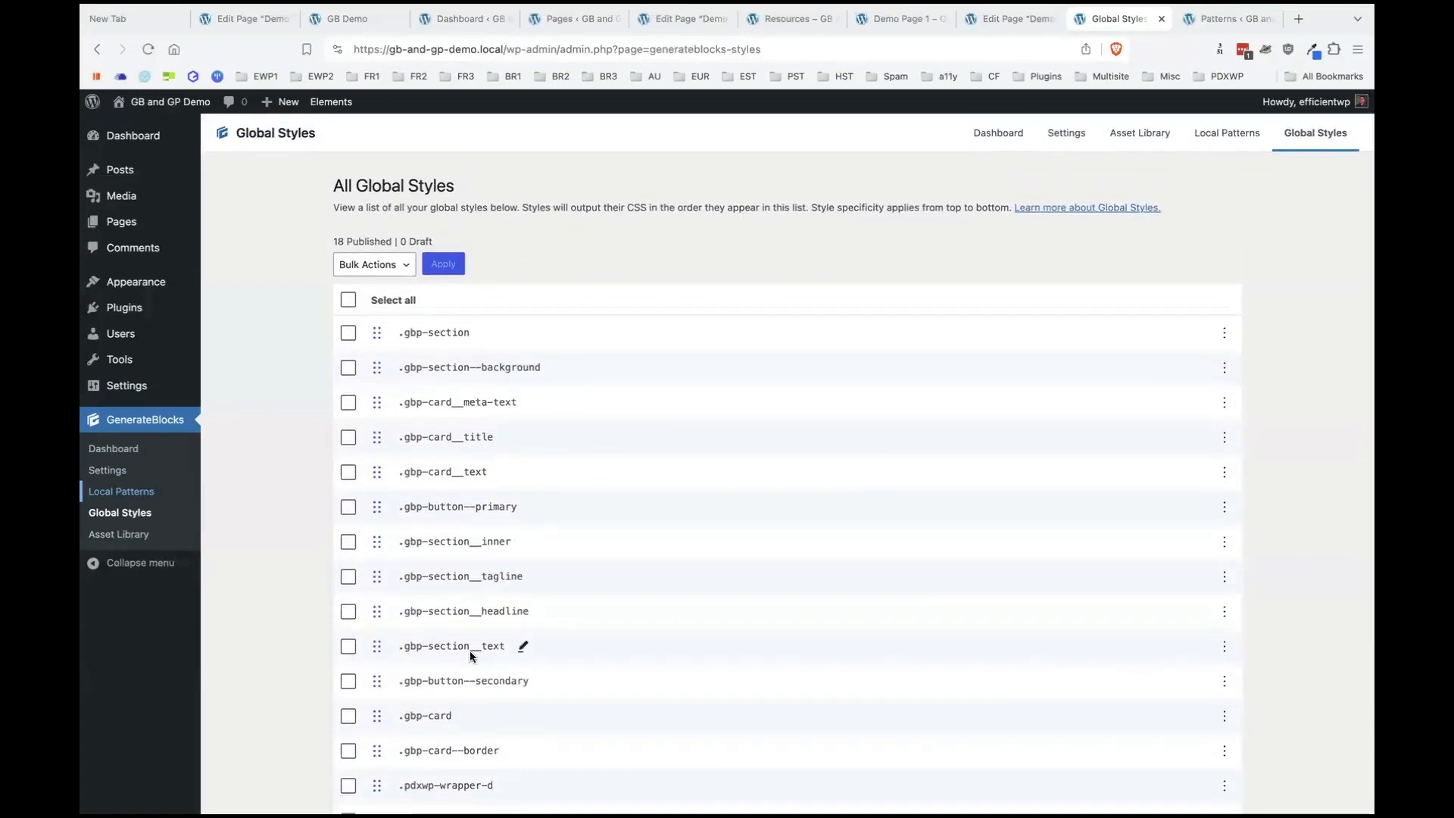
pyautogui.moveTo(552, 368)
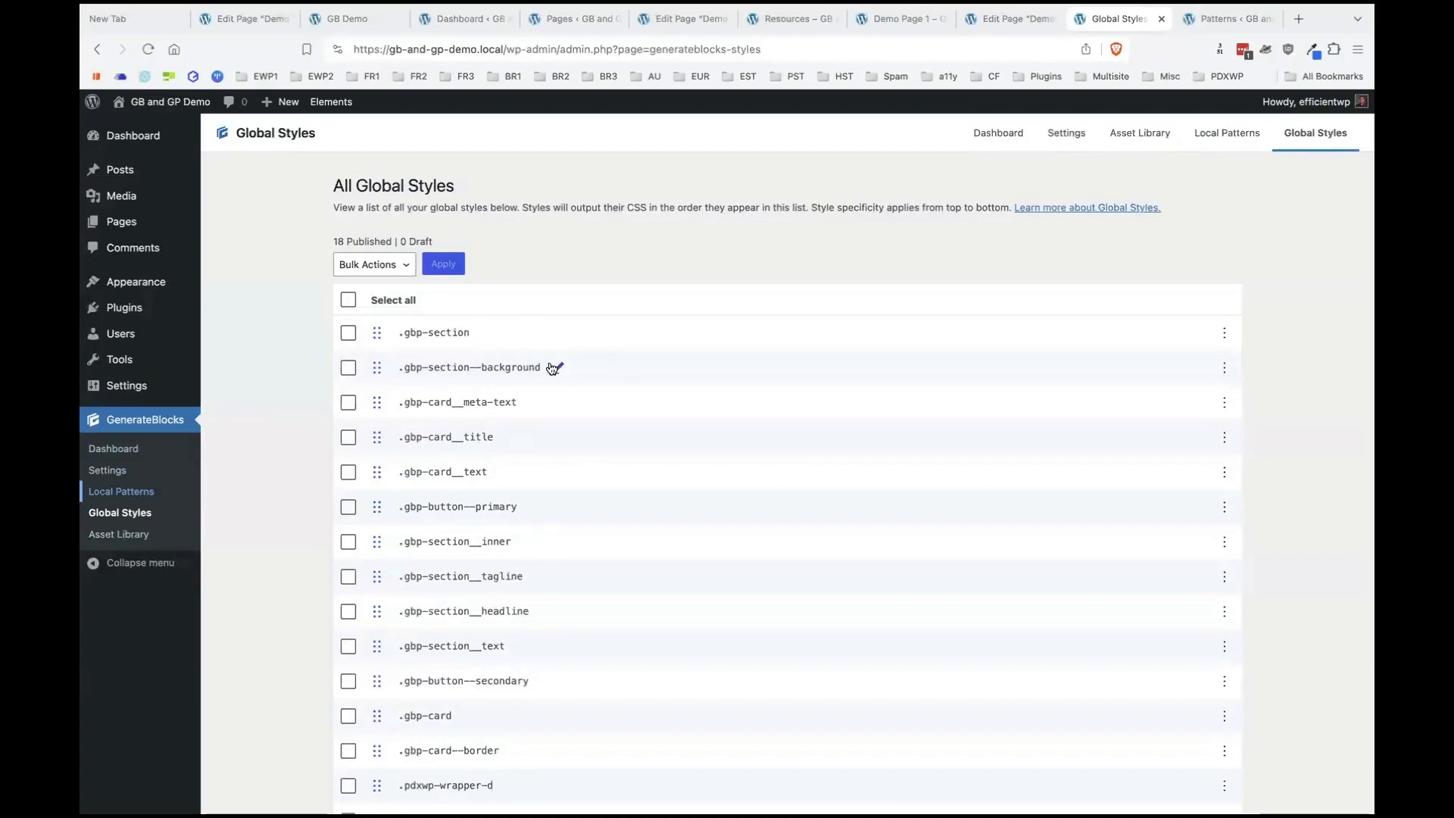
pyautogui.moveTo(461, 329)
pyautogui.scroll(-3, 704, 473)
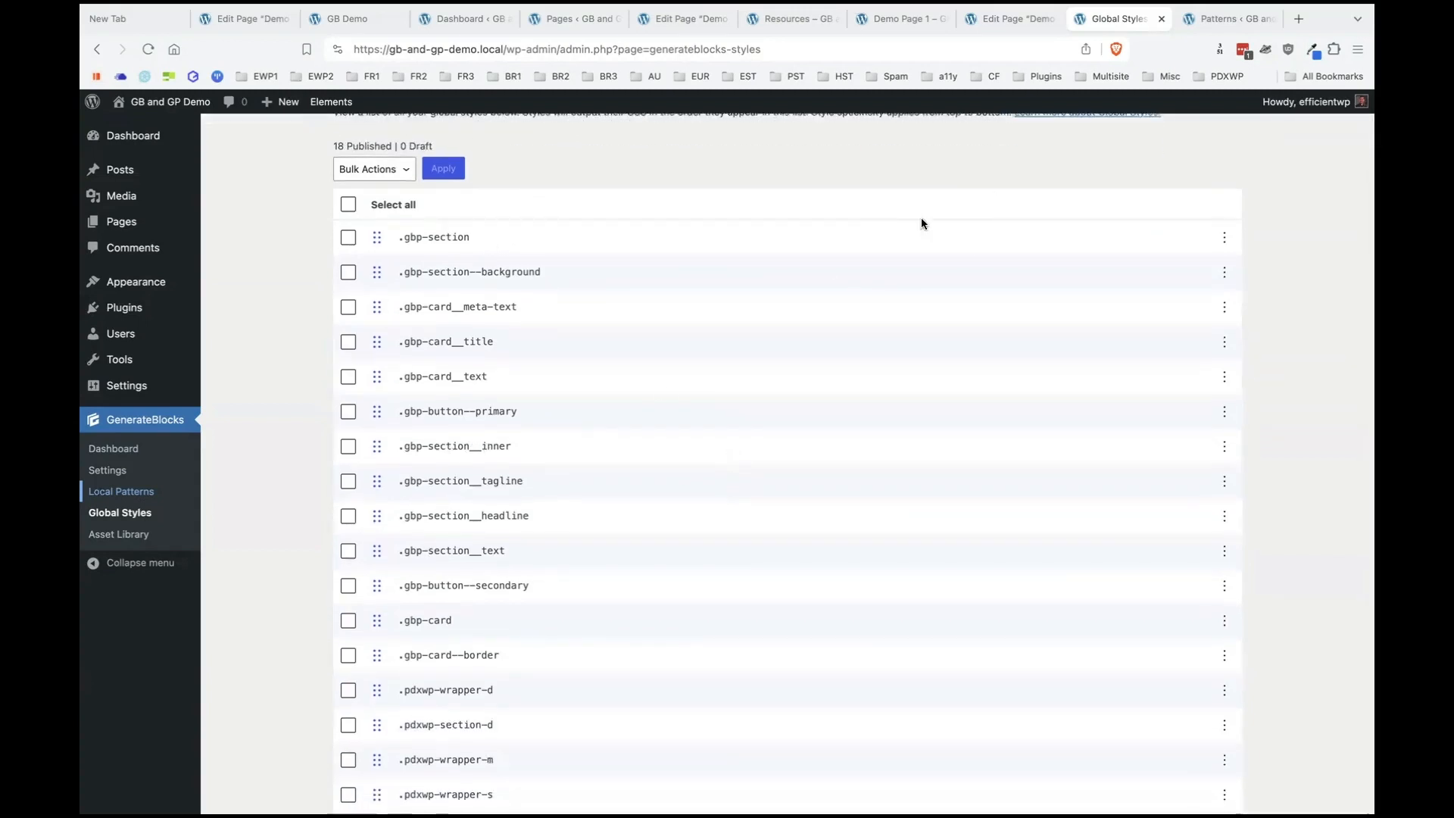
pyautogui.scroll(1, 781, 352)
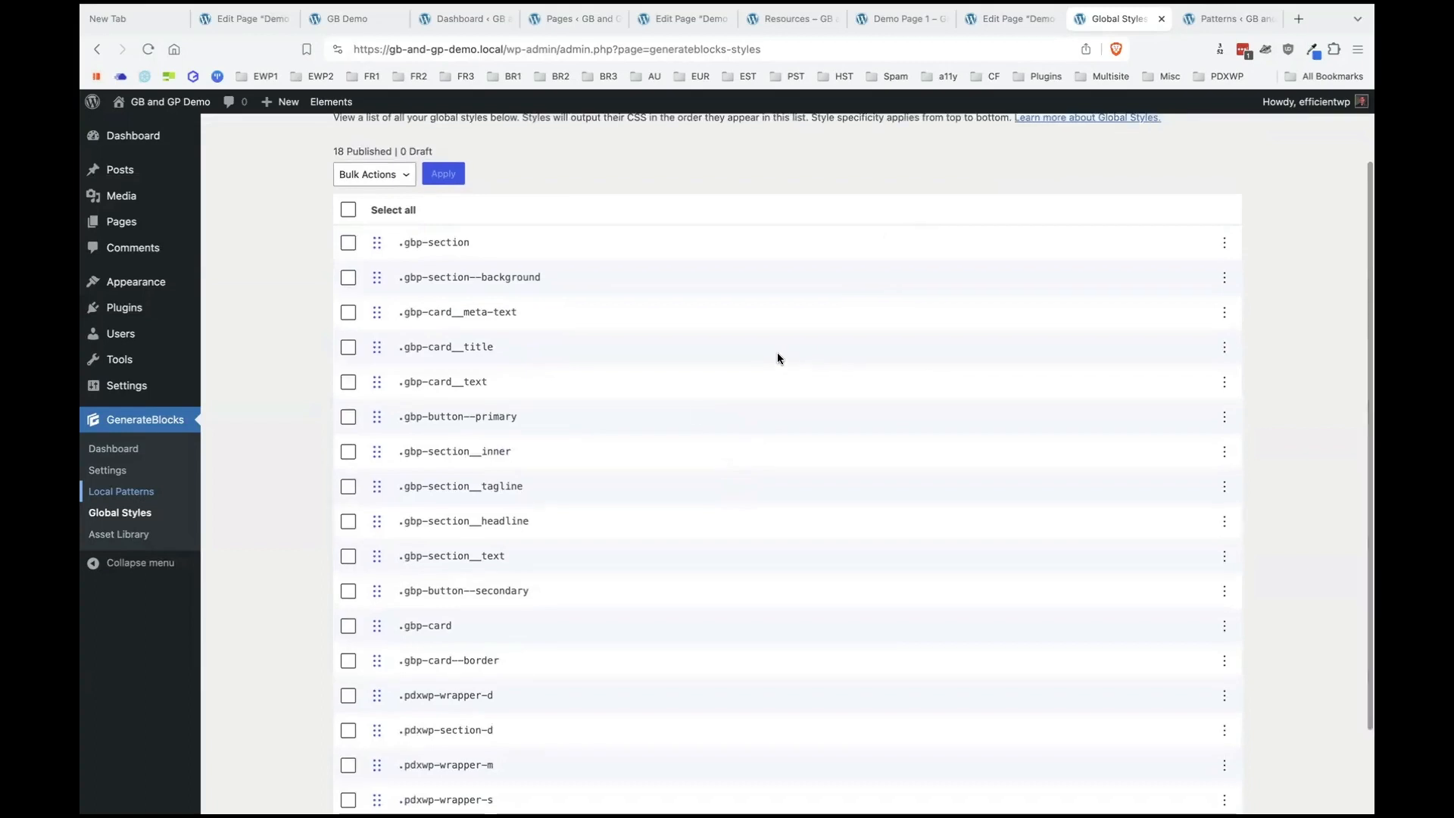
pyautogui.scroll(-3, 581, 520)
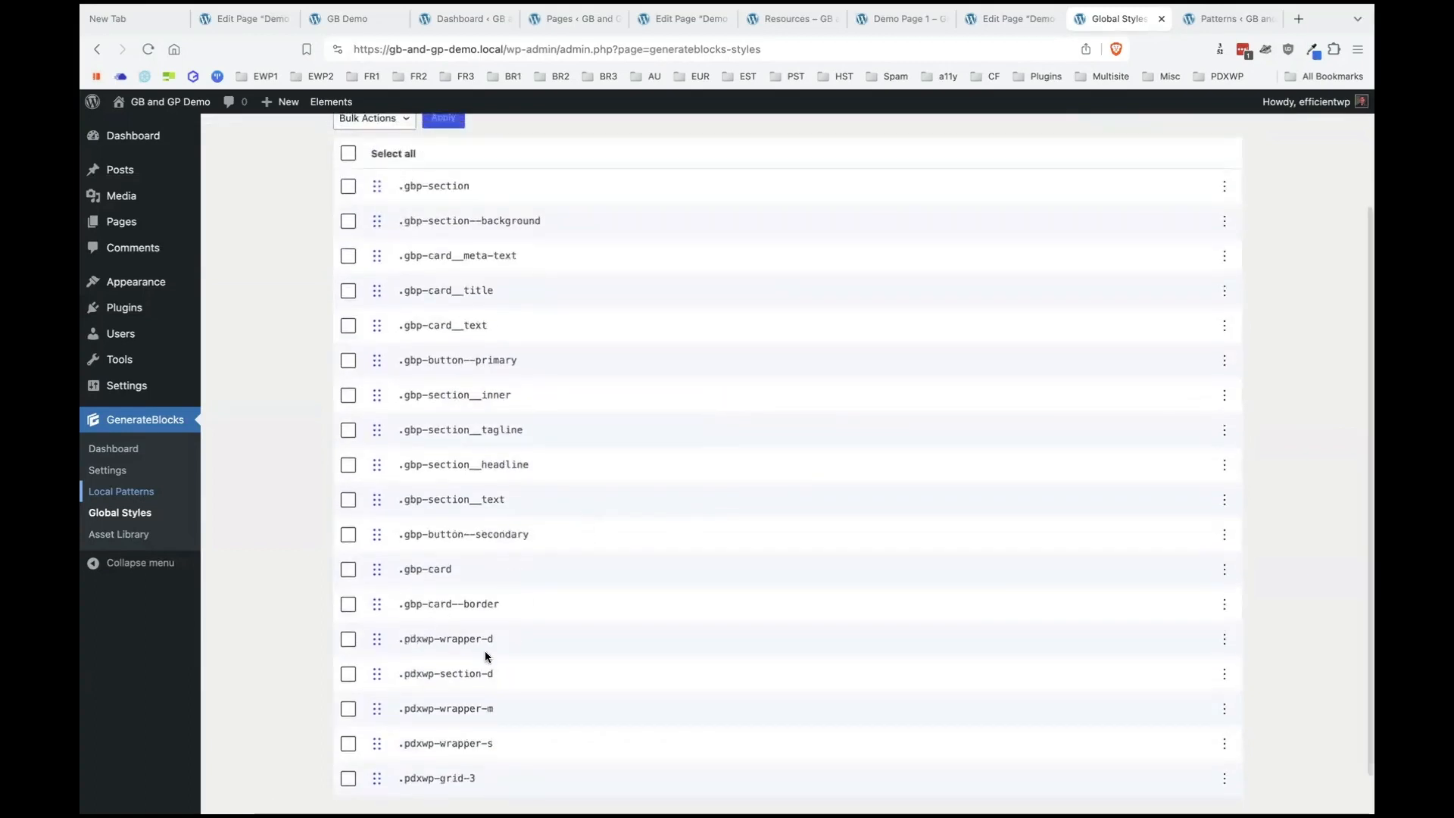
pyautogui.scroll(-1, 487, 657)
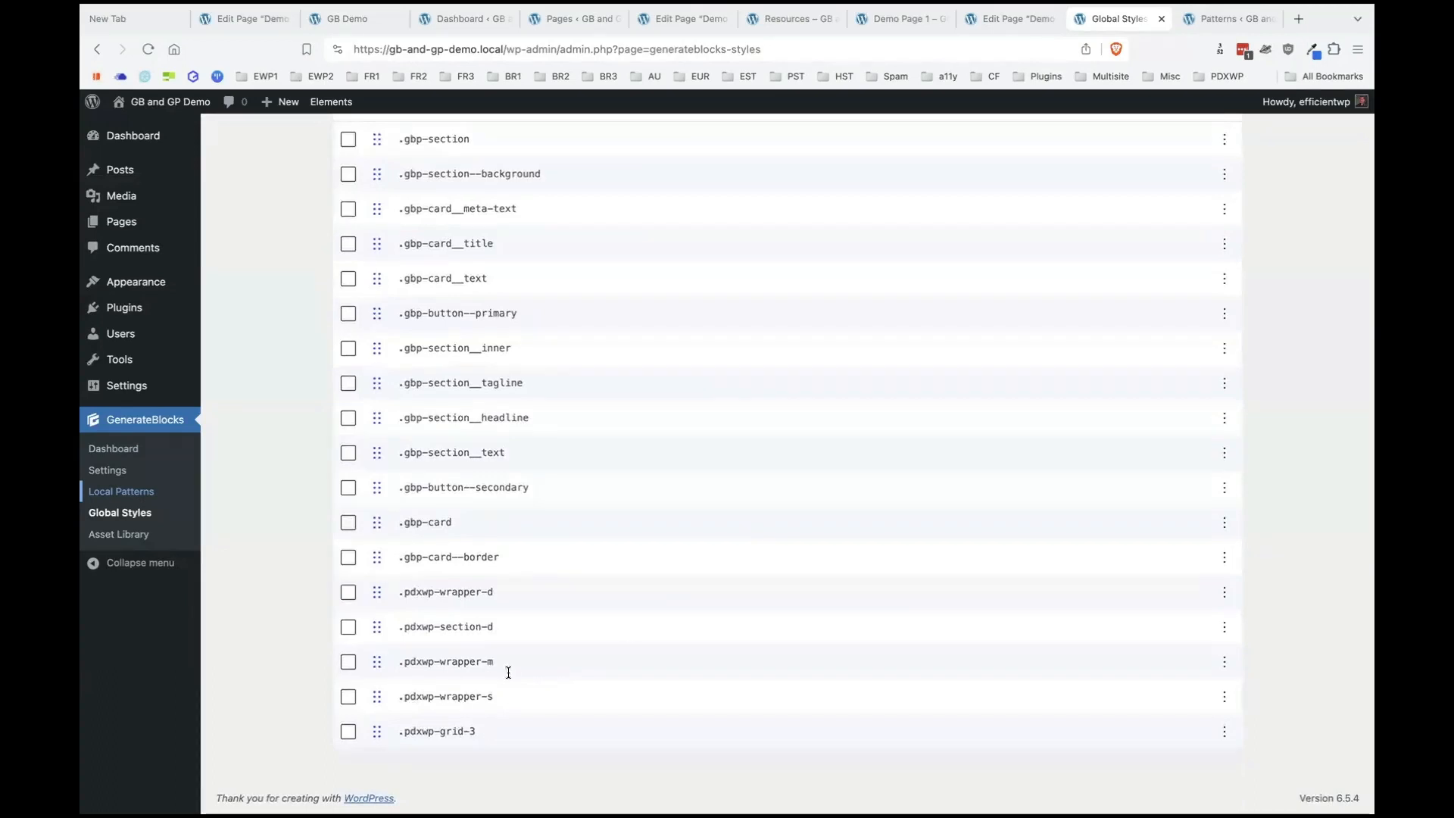
# Close the Patterns list's browser tab and go to the editor of Demo Page 2.
pyautogui.click(1015, 16)
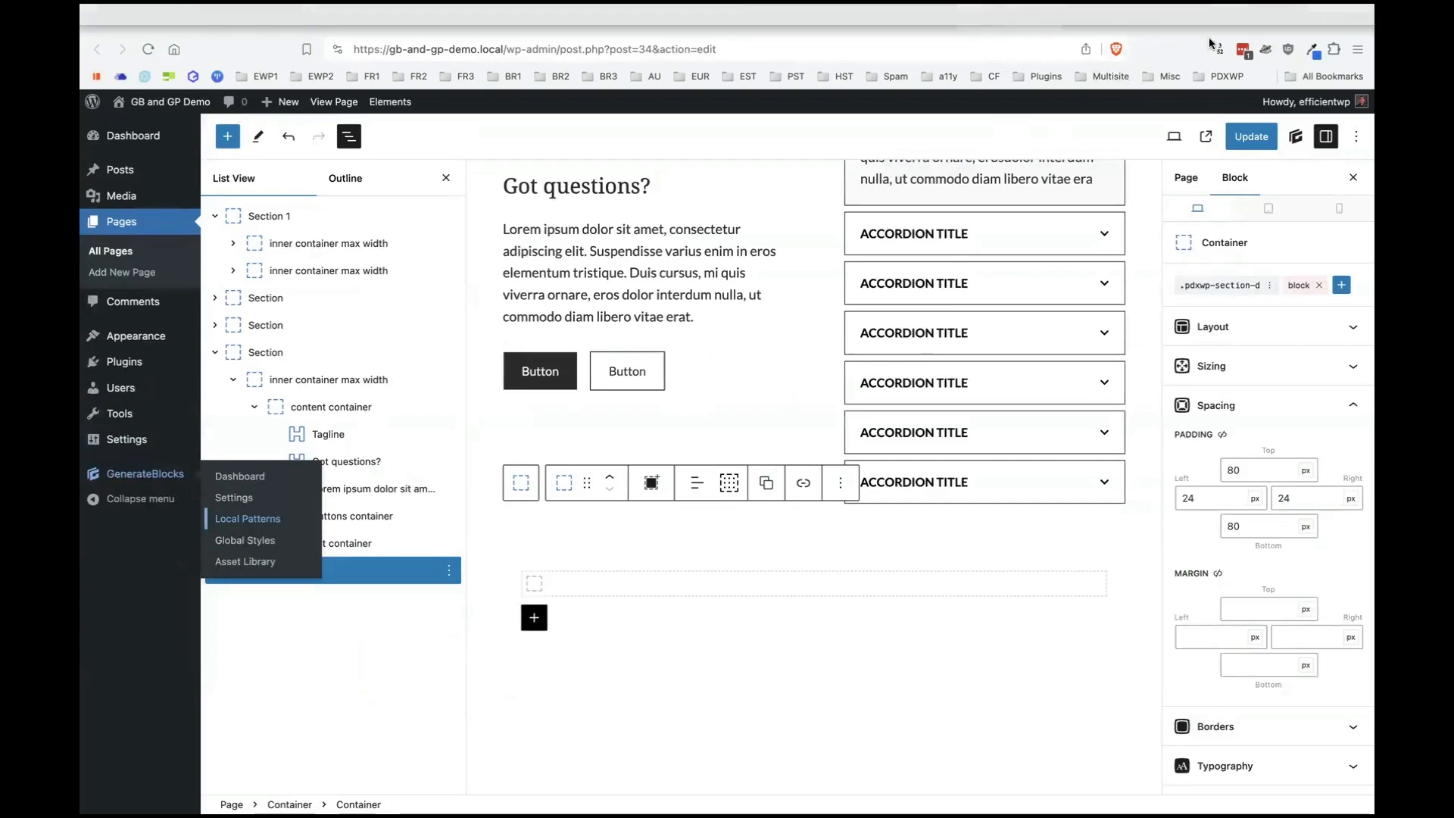
pyautogui.click(1221, 17)
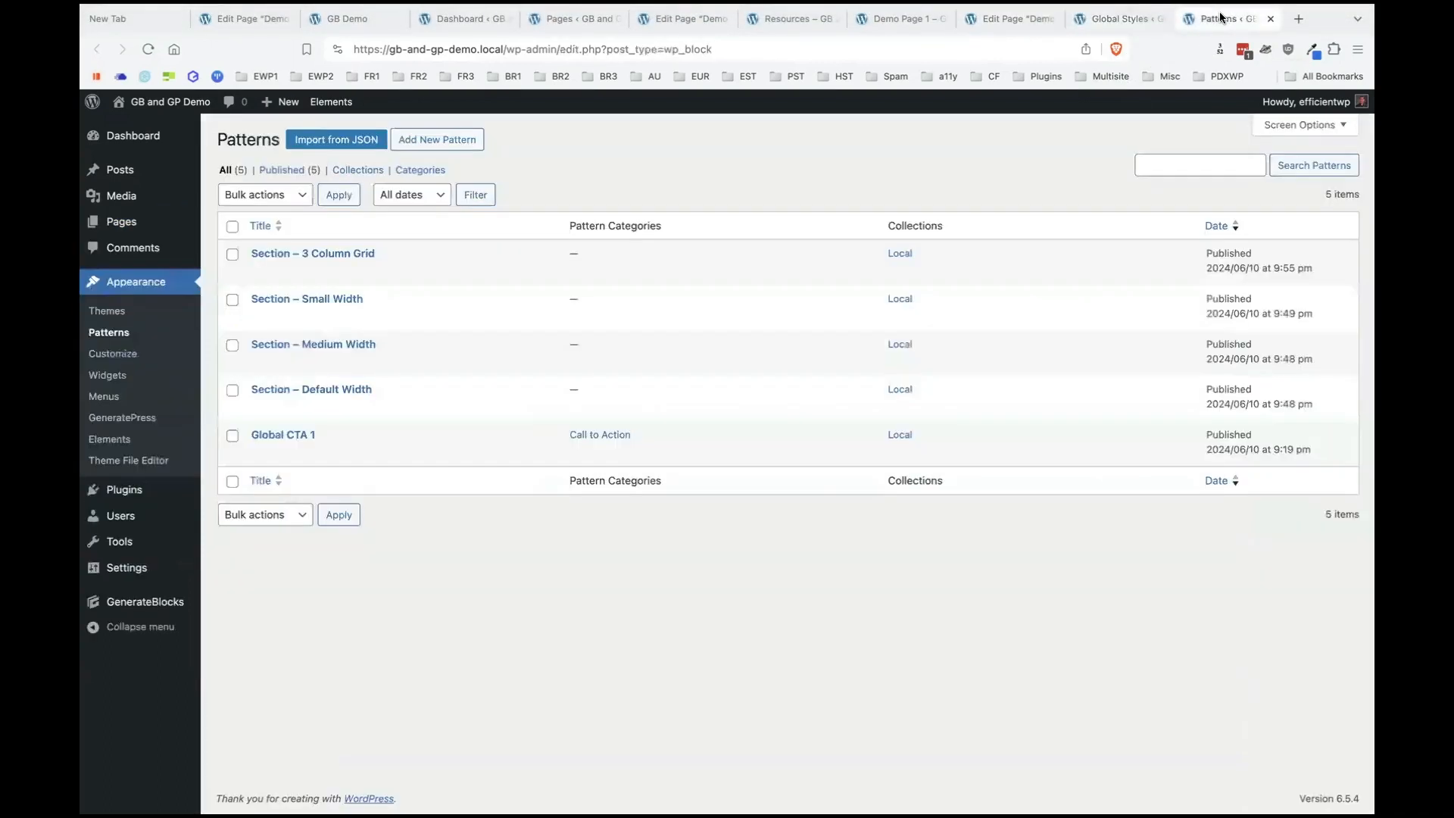
pyautogui.click(901, 21)
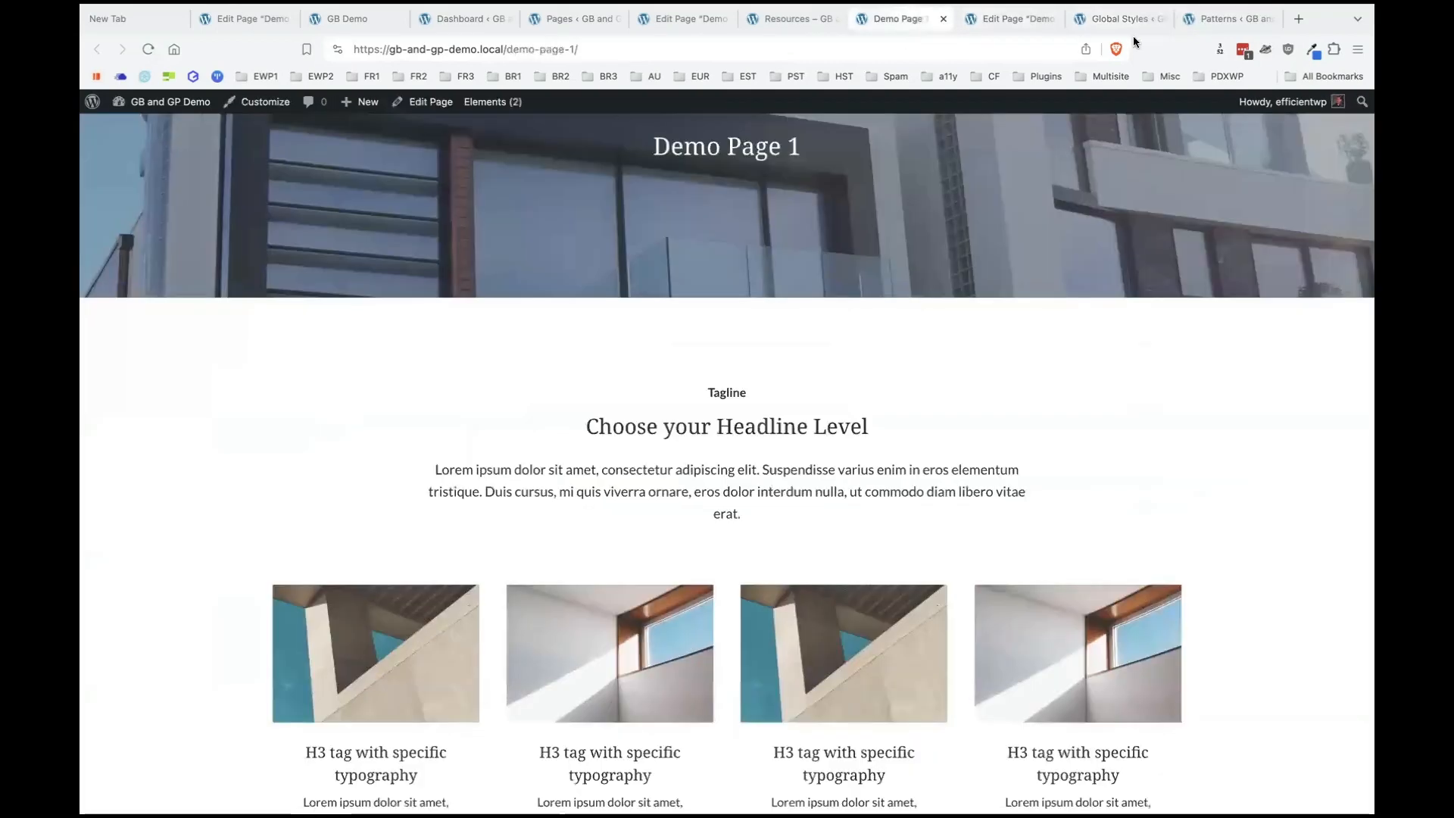
pyautogui.click(1269, 18)
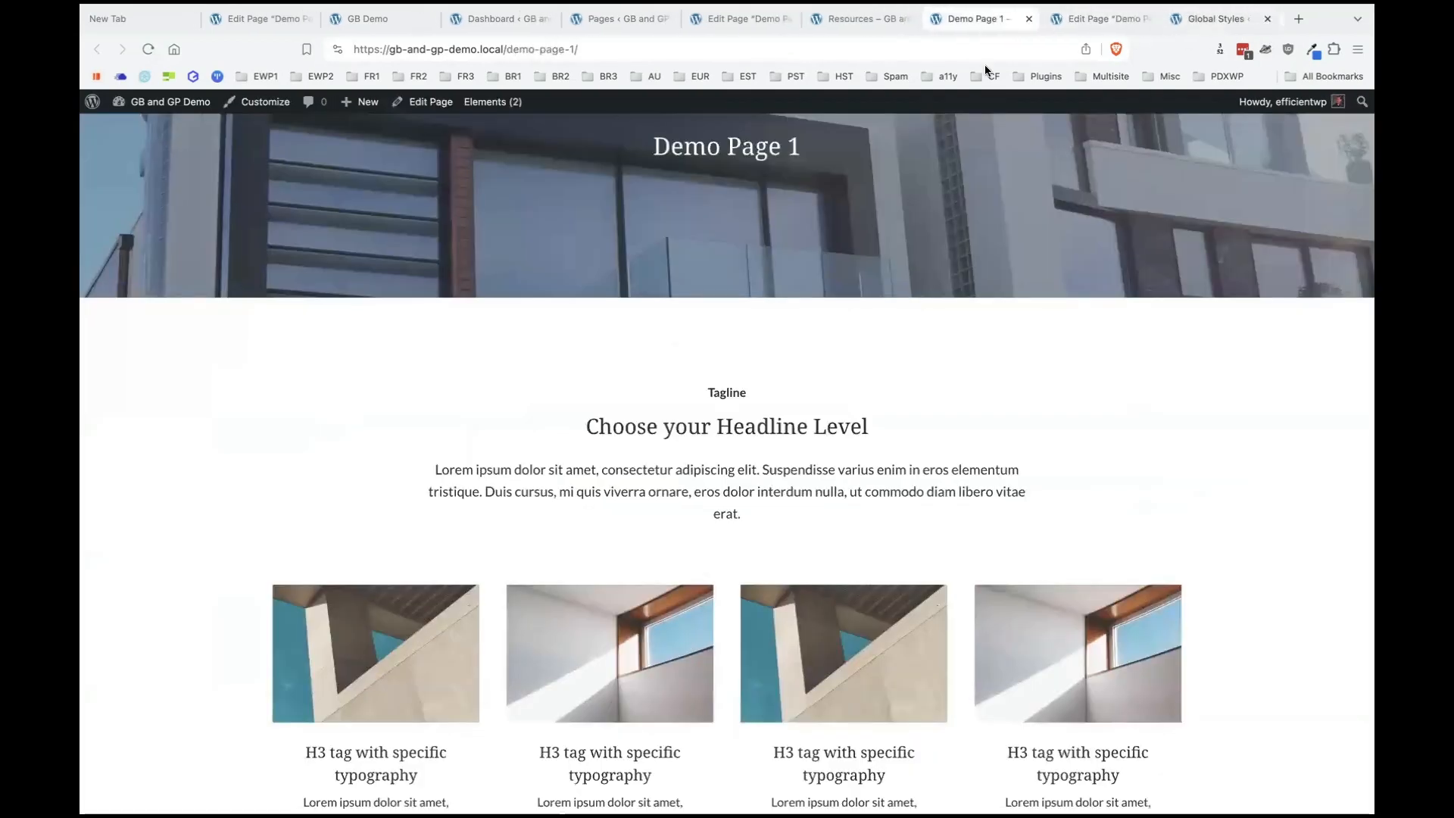
pyautogui.click(846, 33)
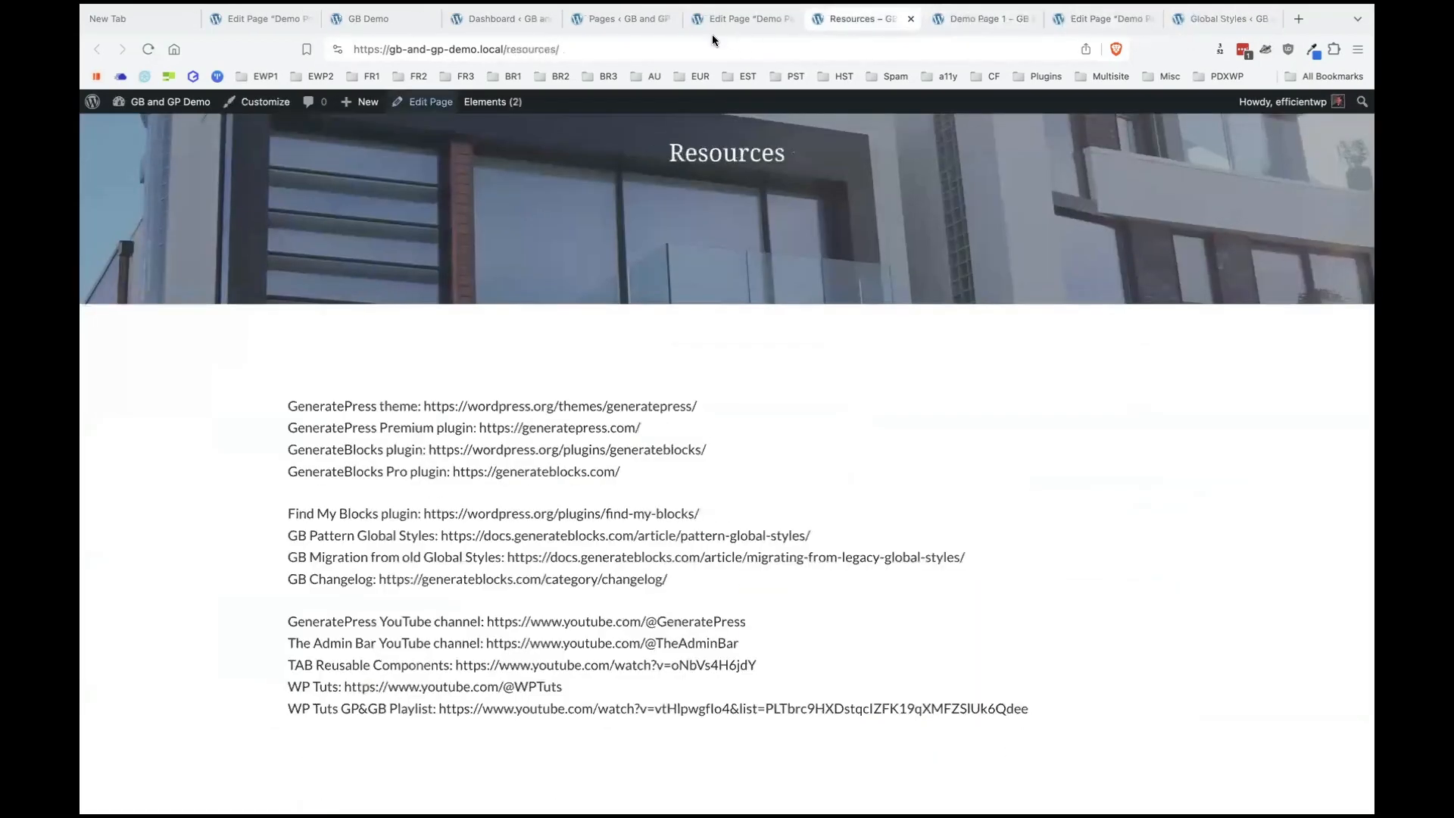
pyautogui.click(725, 29)
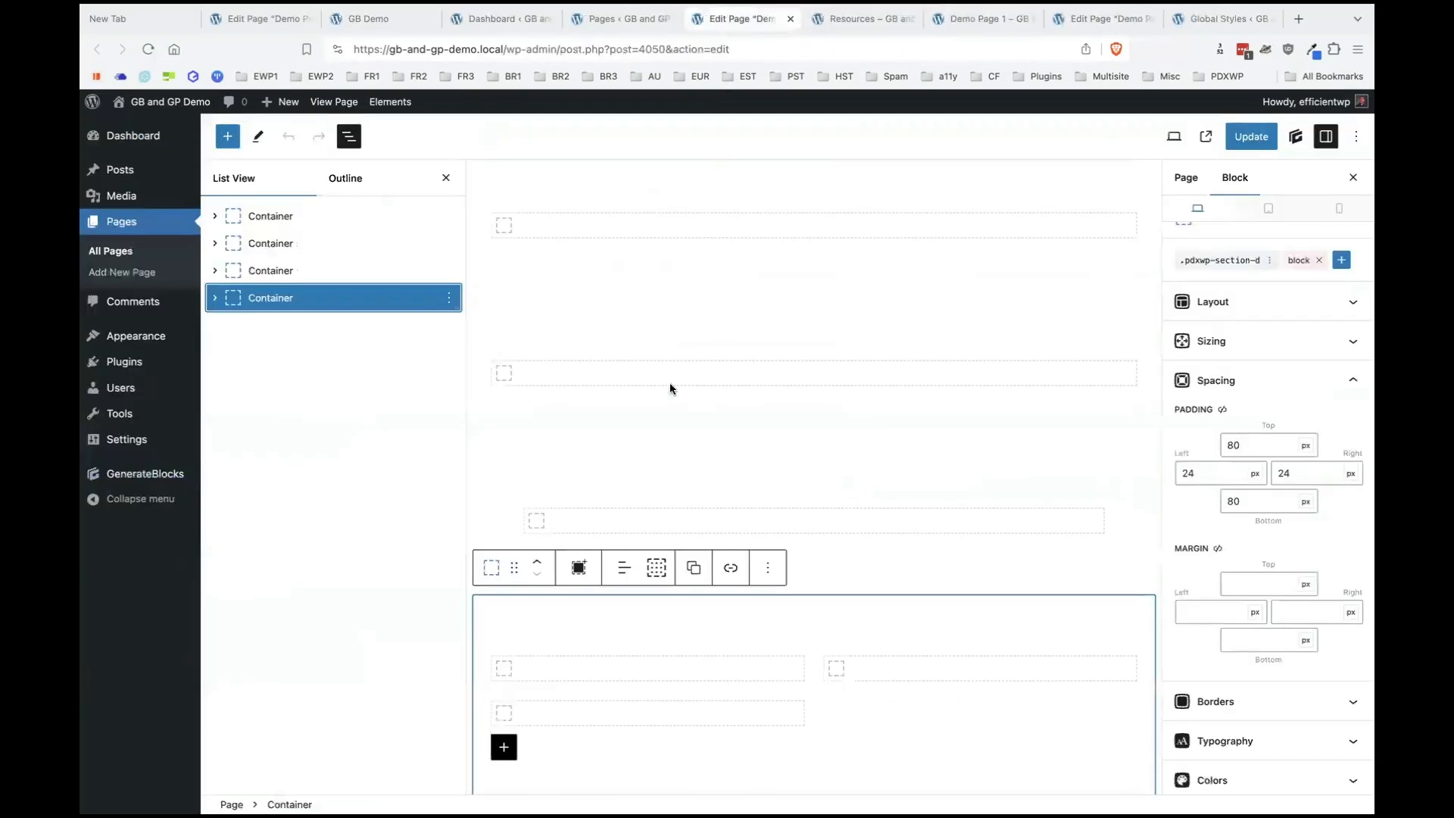
# Check the global styles assigned to the first section's outer container and its nested inner container on Demo Page 2.
pyautogui.scroll(2, 909, 357)
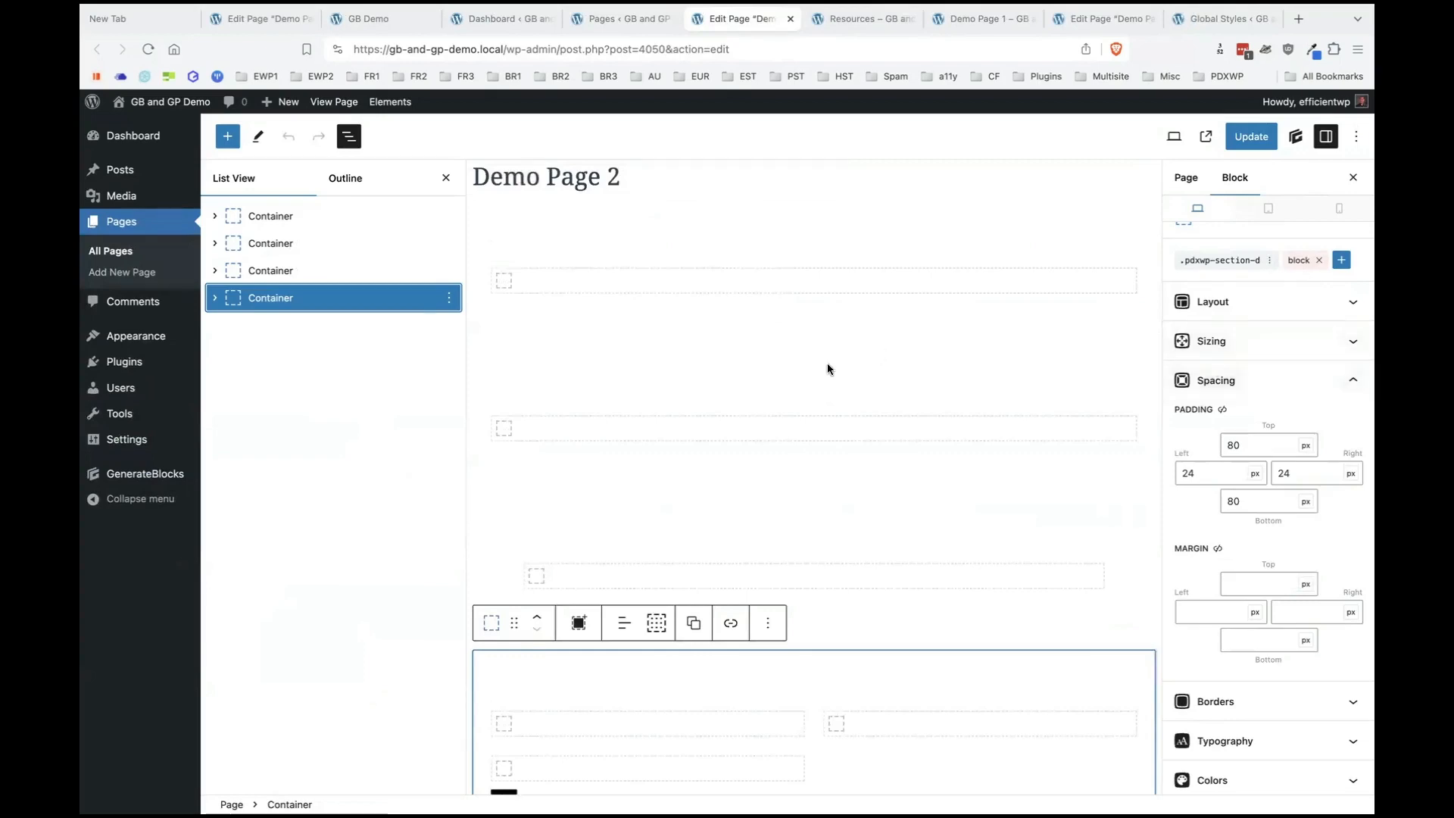
pyautogui.scroll(2, 826, 362)
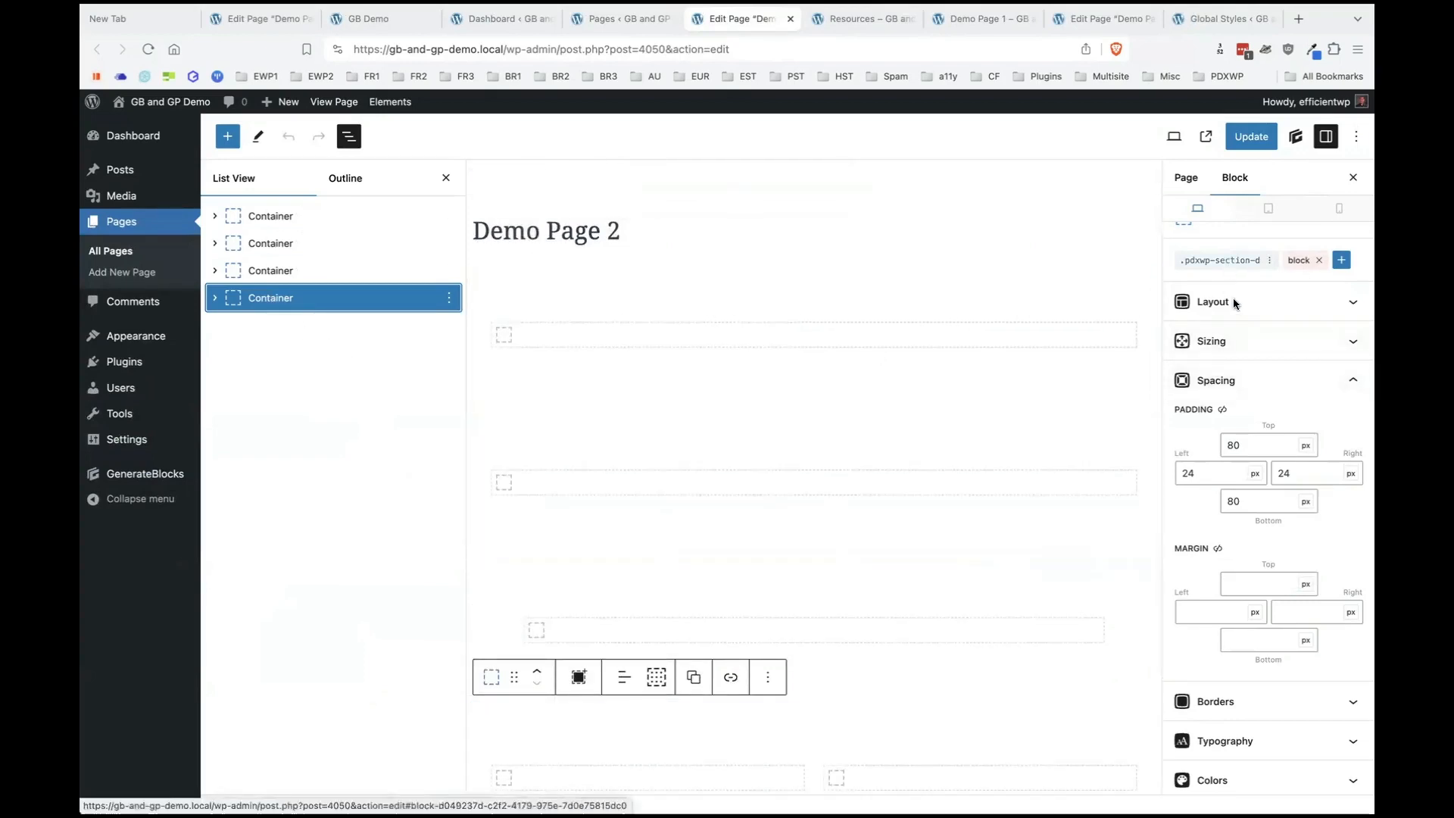
pyautogui.scroll(1, 1233, 297)
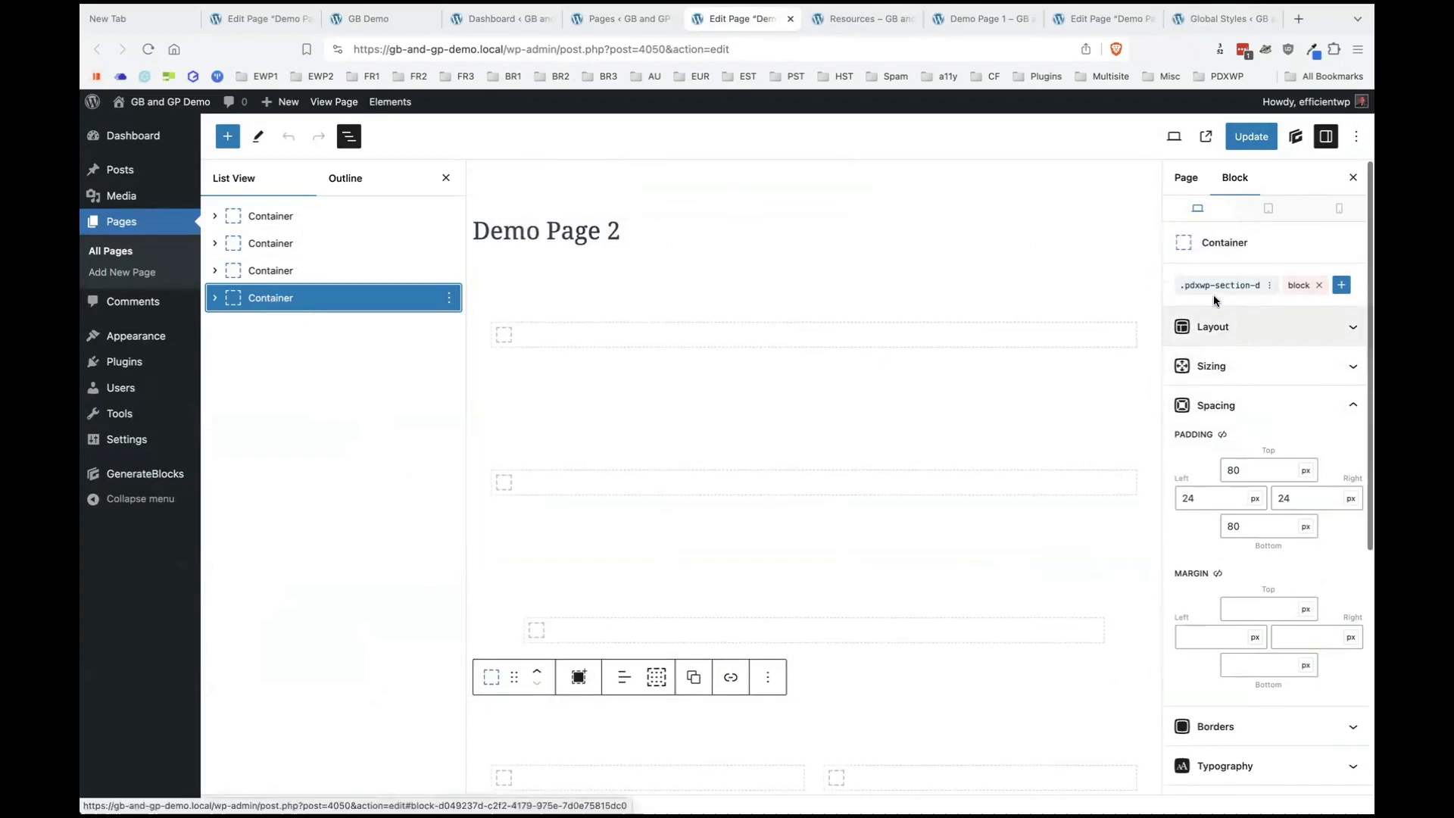
pyautogui.click(281, 215)
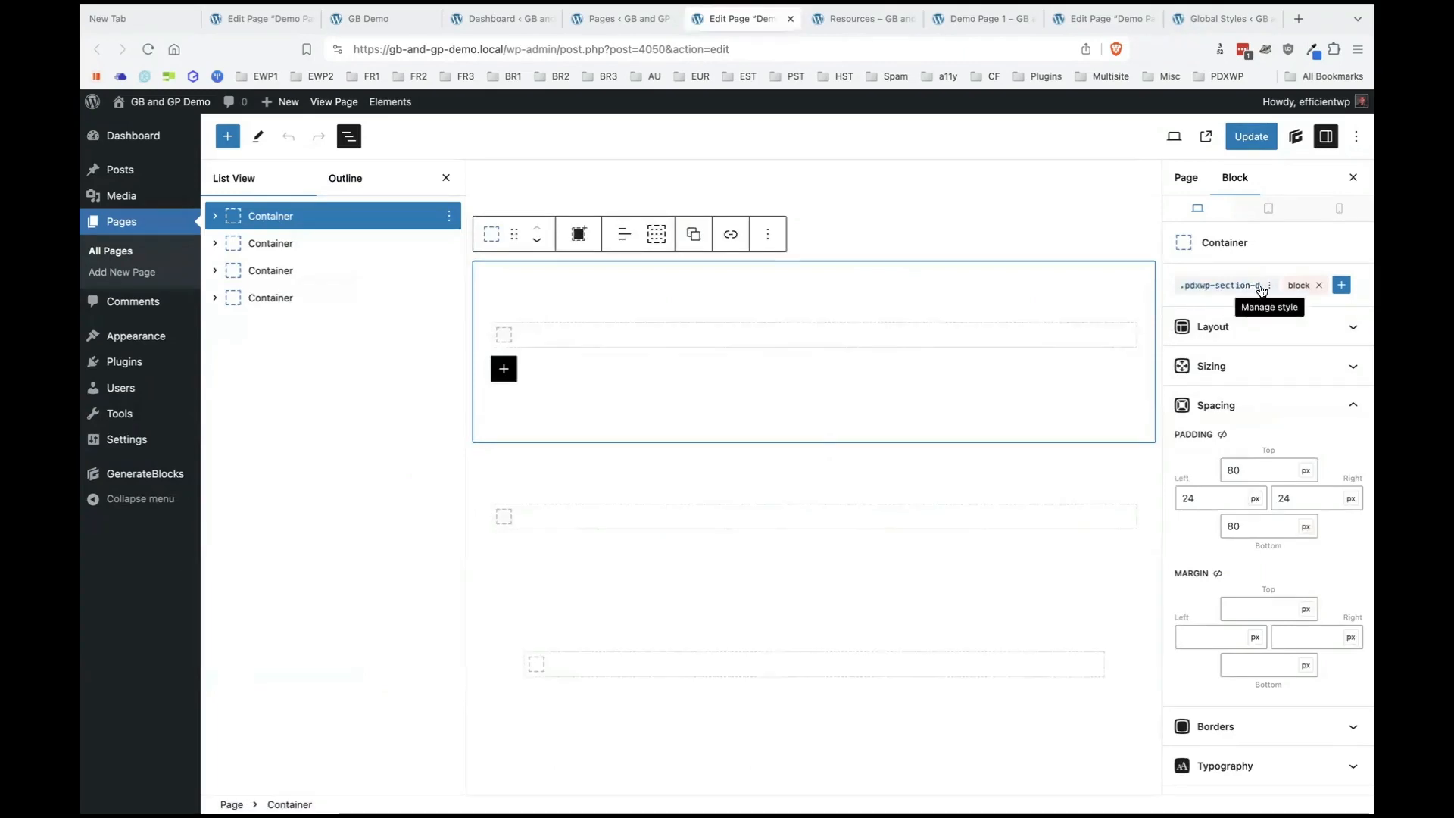
pyautogui.click(216, 218)
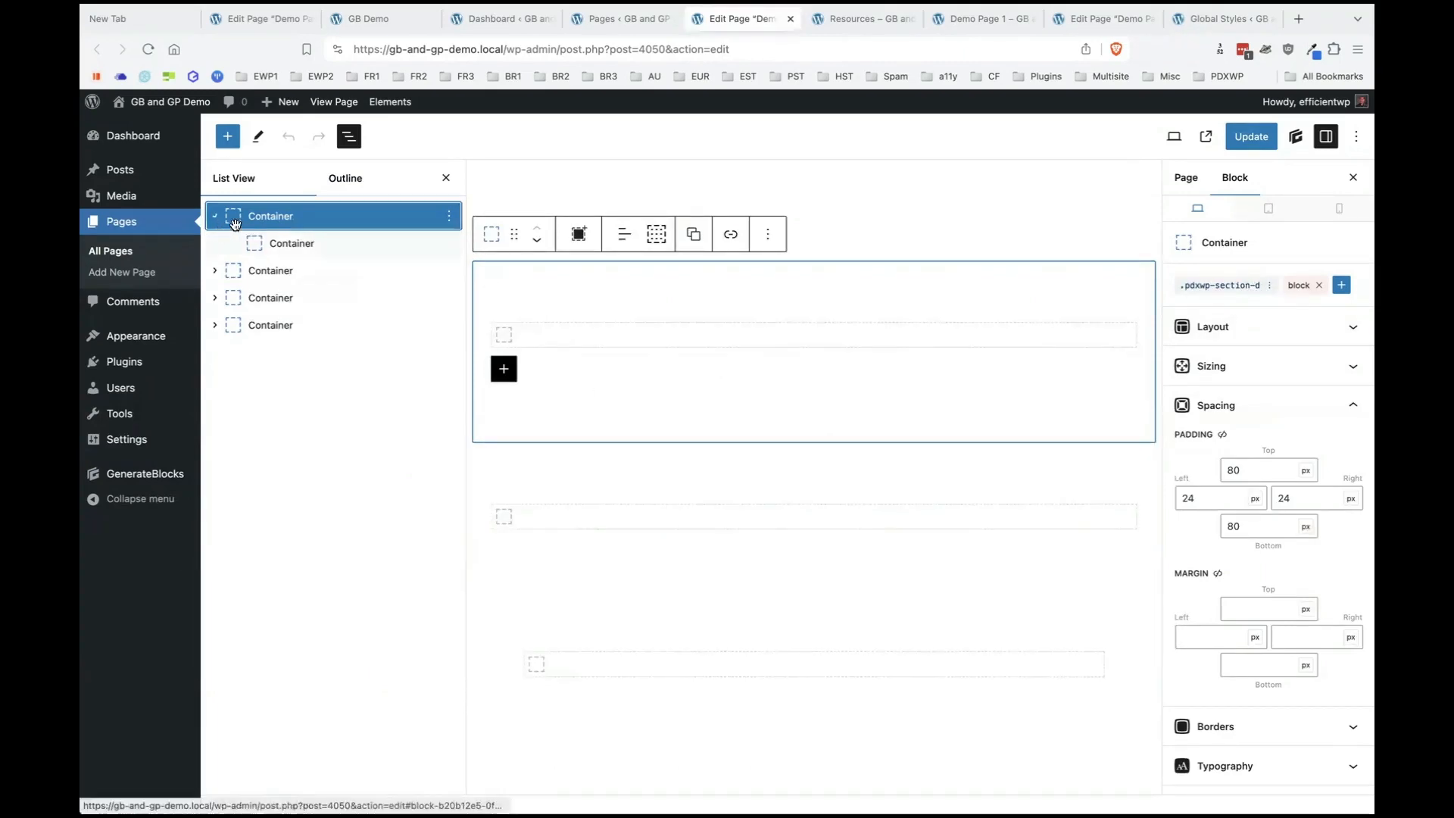
pyautogui.click(286, 242)
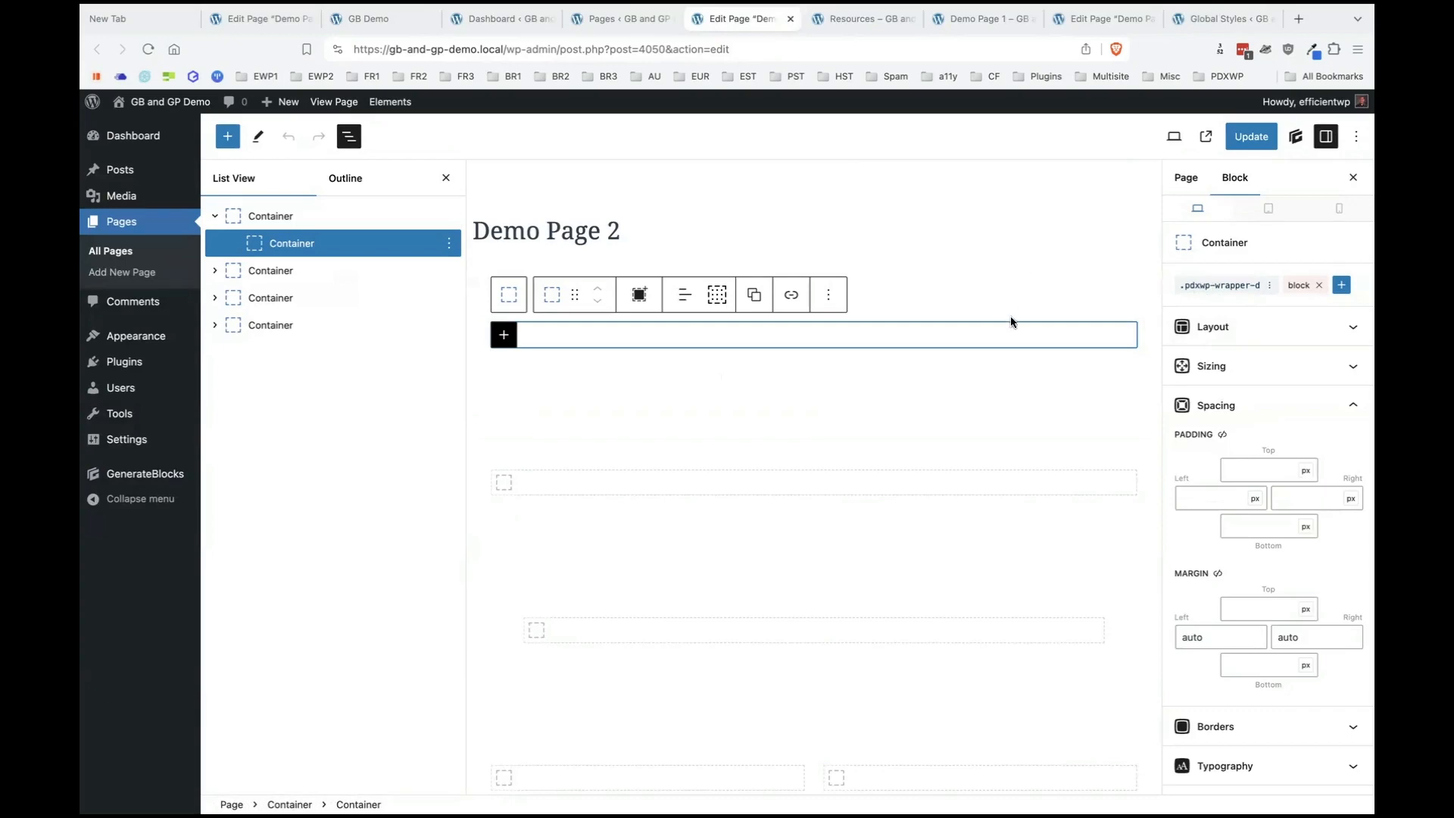
# Check the wrapper styles of the inner containers in the second and third sections, and return to the Global Styles list.
pyautogui.click(225, 272)
pyautogui.click(215, 271)
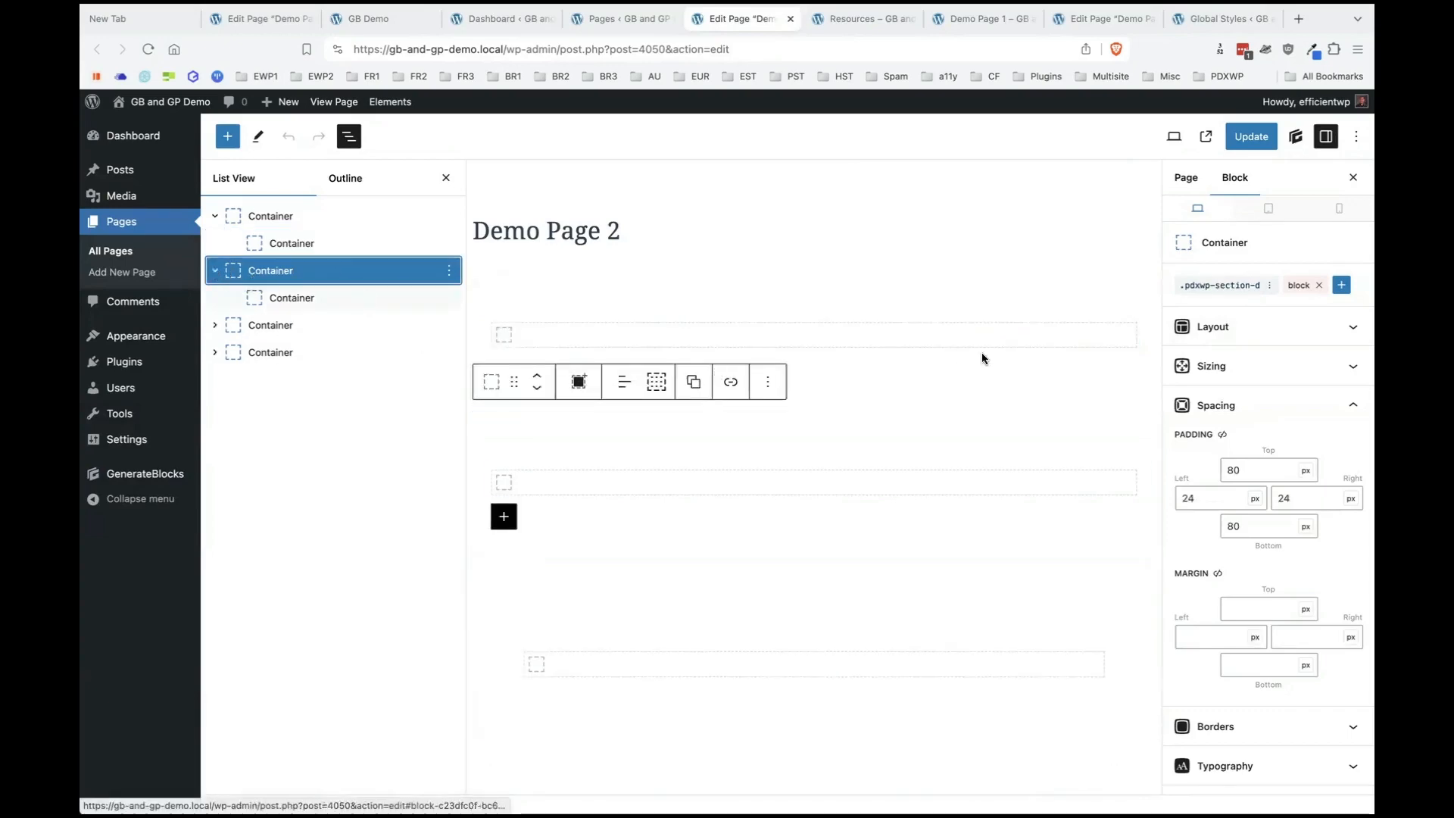
pyautogui.click(216, 333)
pyautogui.click(271, 307)
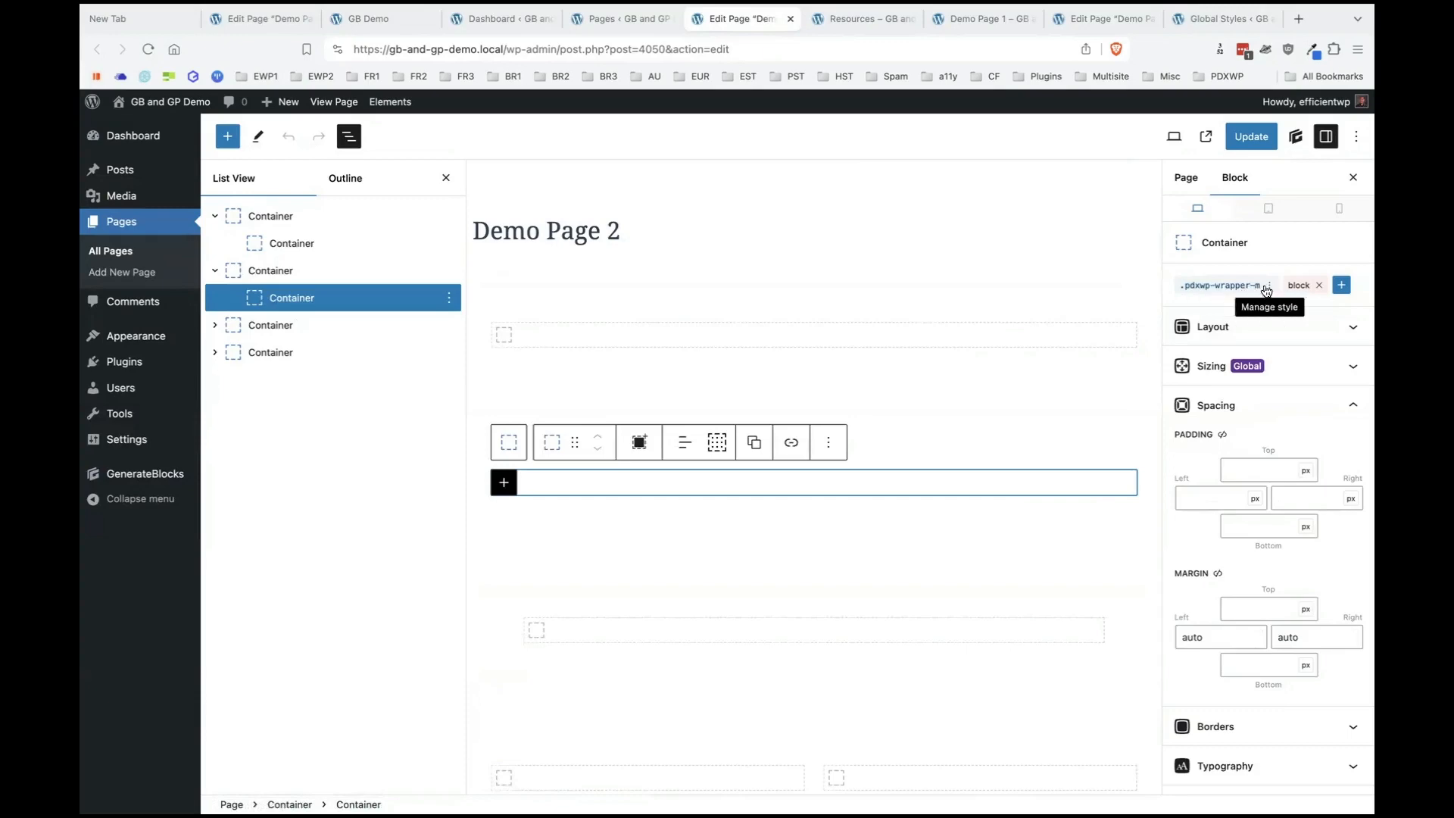
pyautogui.click(215, 327)
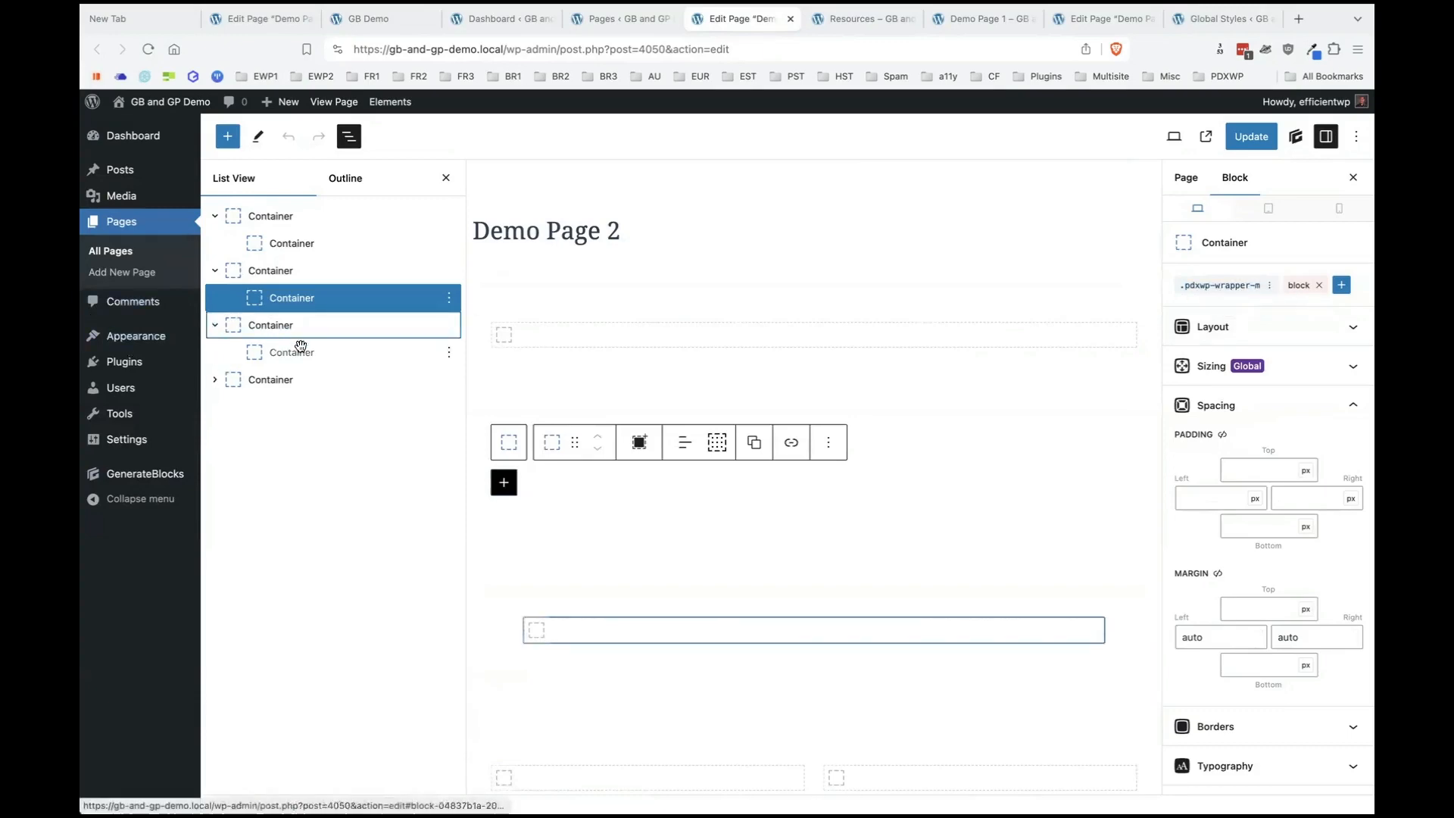
pyautogui.click(276, 352)
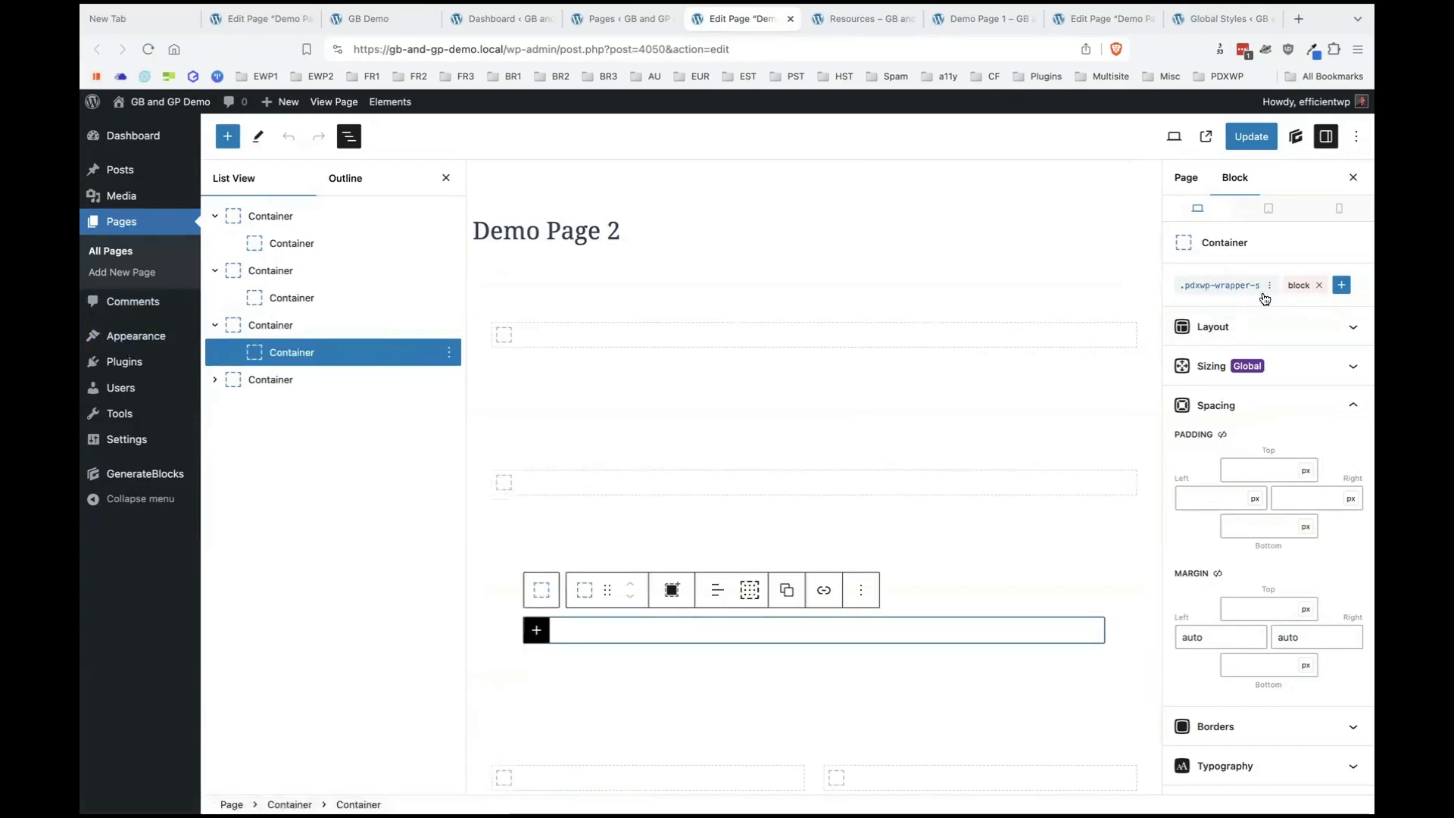
pyautogui.click(1204, 21)
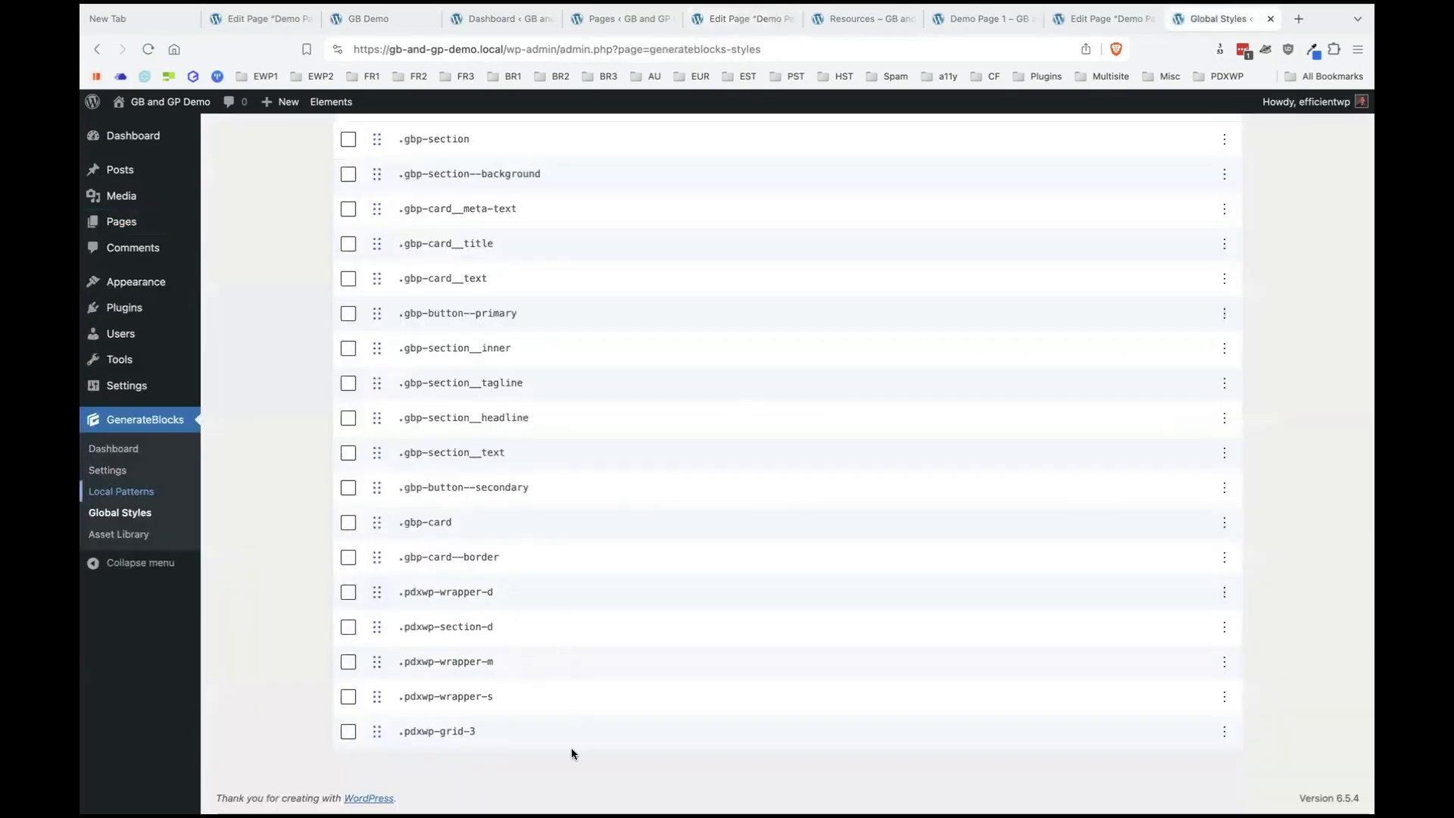
# View and copy the generated CSS of the .gbp-section__tagline style in the Global Styles list.
pyautogui.scroll(1, 453, 602)
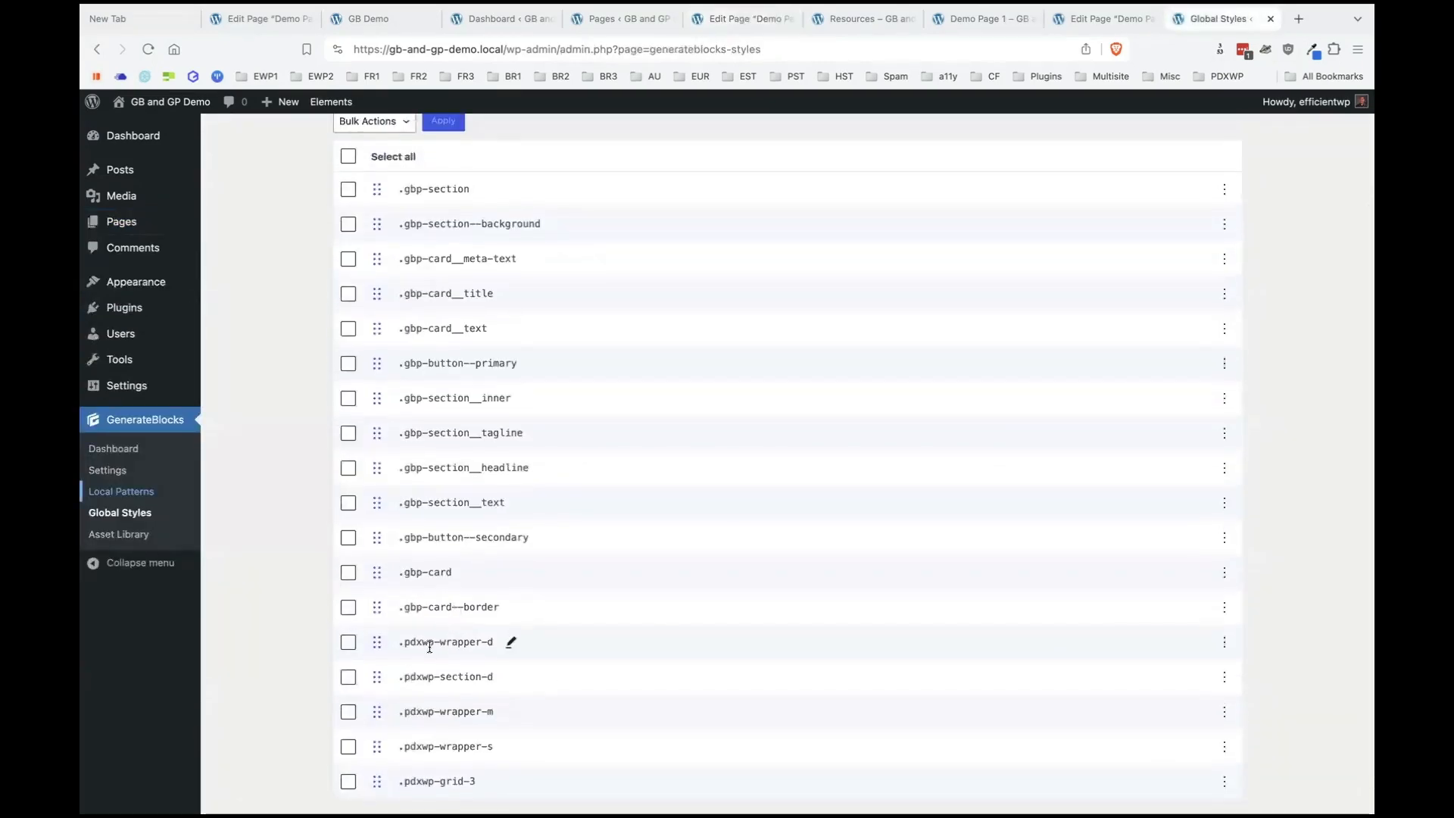
pyautogui.scroll(2, 429, 646)
pyautogui.scroll(1, 429, 646)
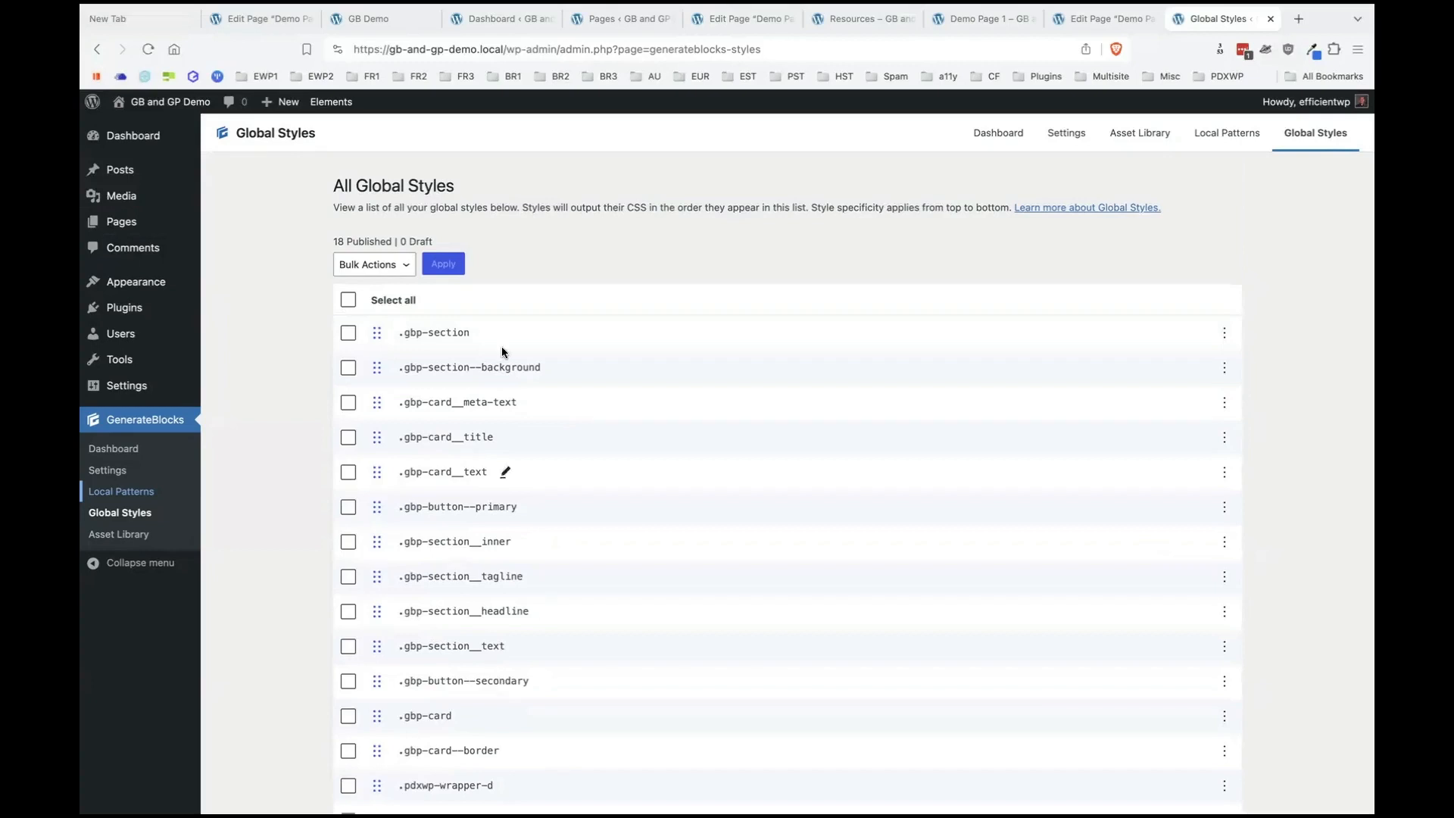
pyautogui.scroll(-3, 808, 698)
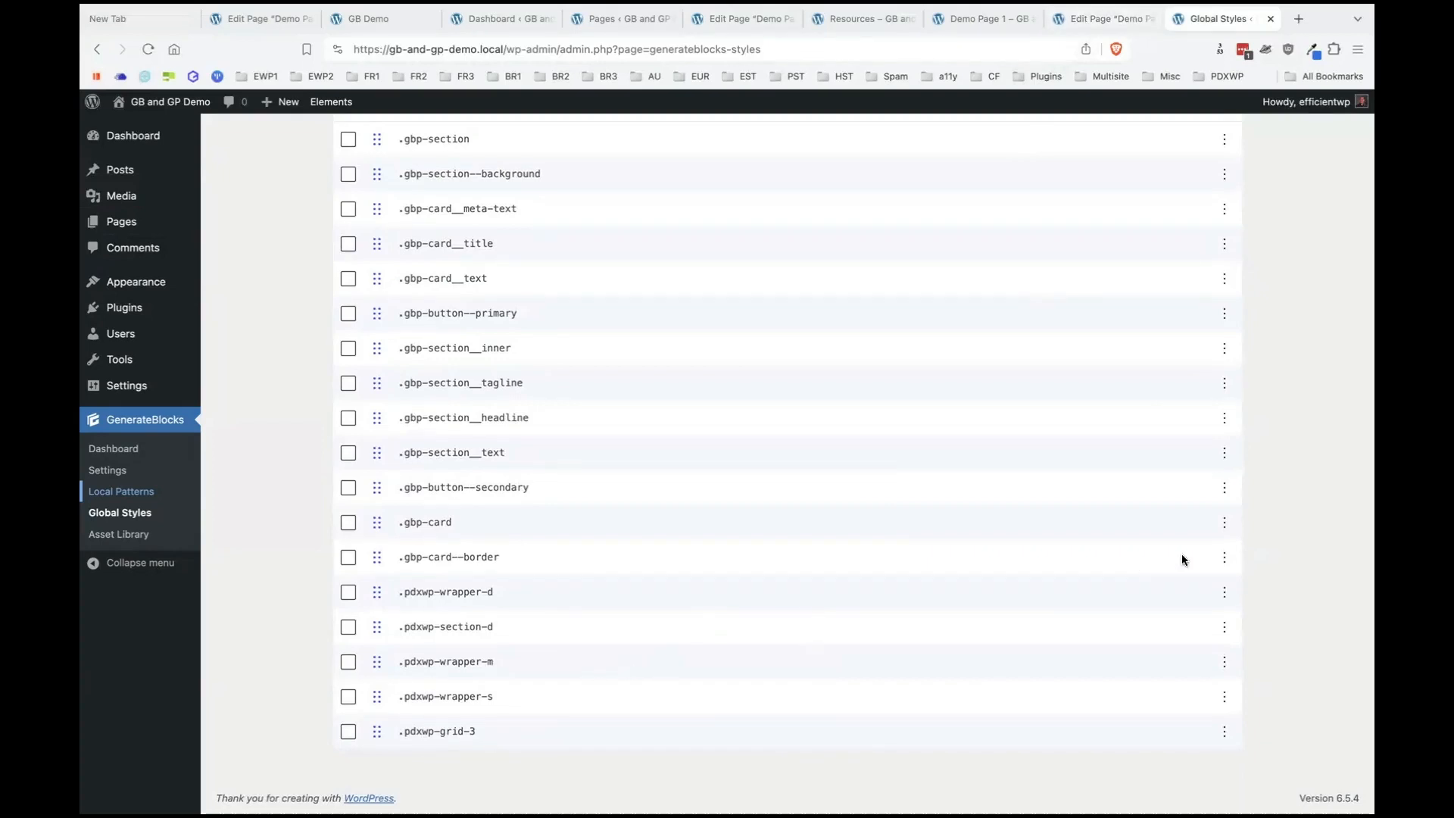
pyautogui.click(1225, 384)
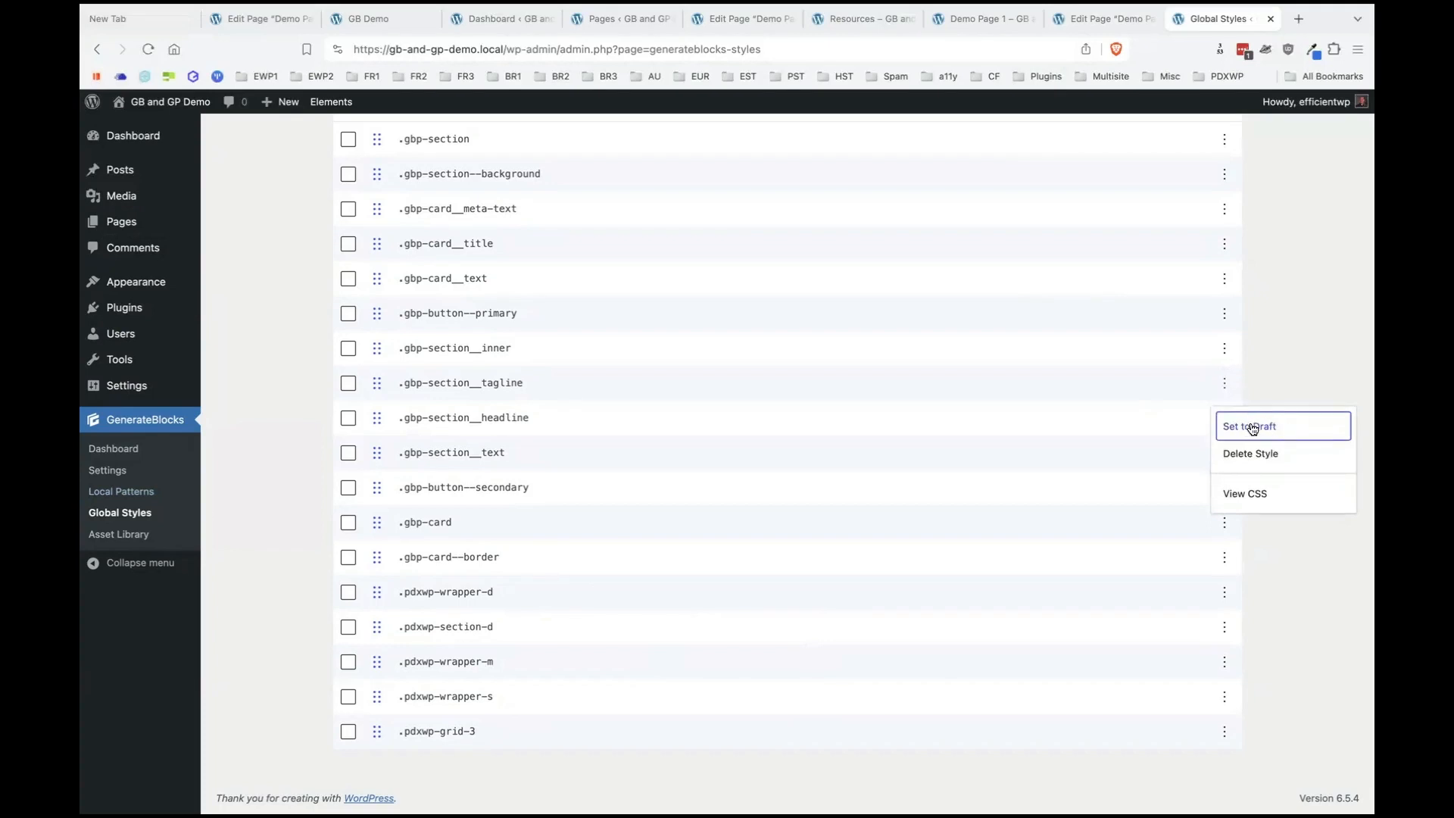
pyautogui.click(1249, 494)
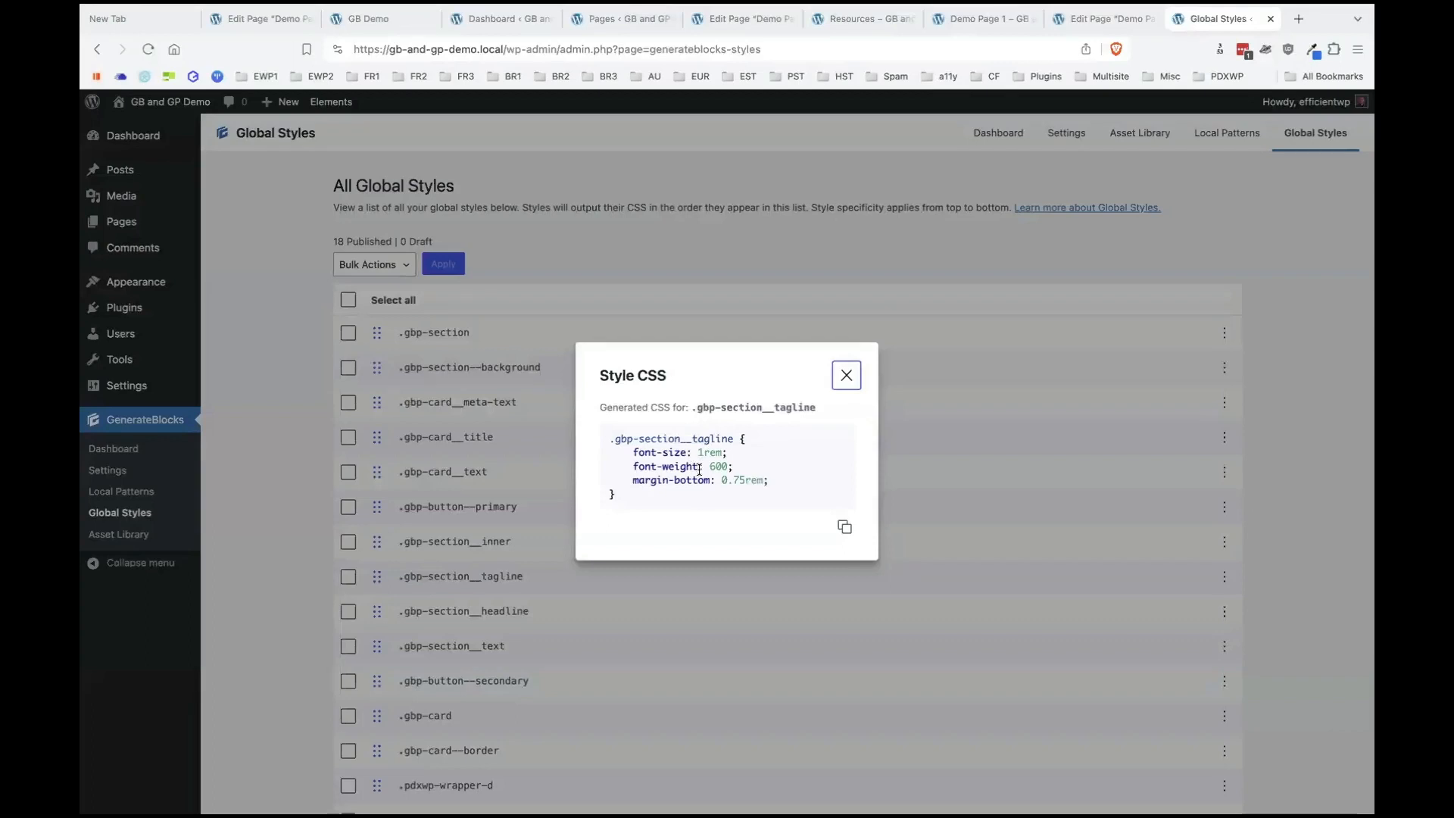
pyautogui.click(845, 532)
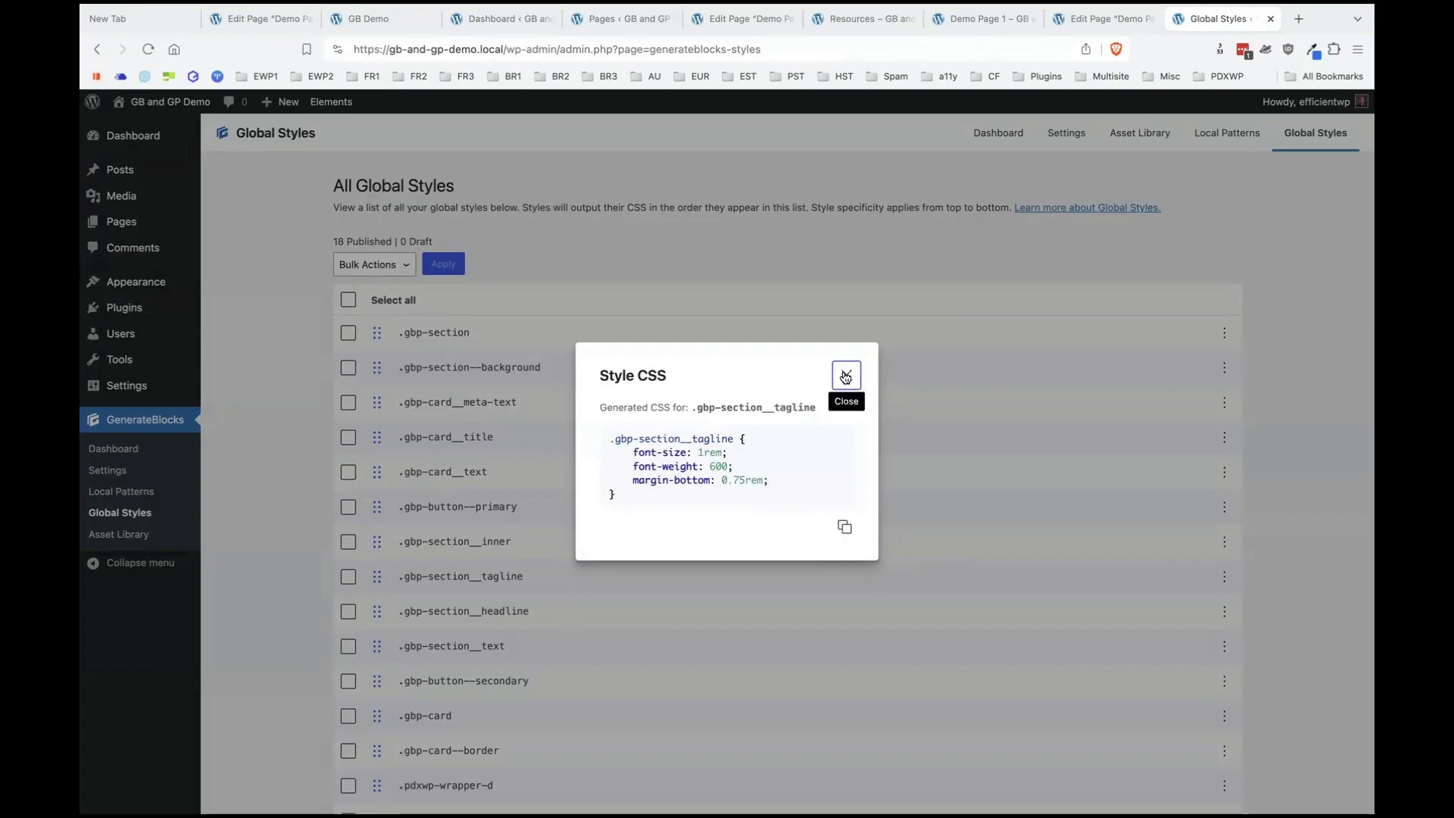
pyautogui.click(951, 616)
# View the generated CSS of the custom .pdxwp-wrapper-d and .pdxwp-wrapper-m styles.
pyautogui.scroll(-3, 951, 615)
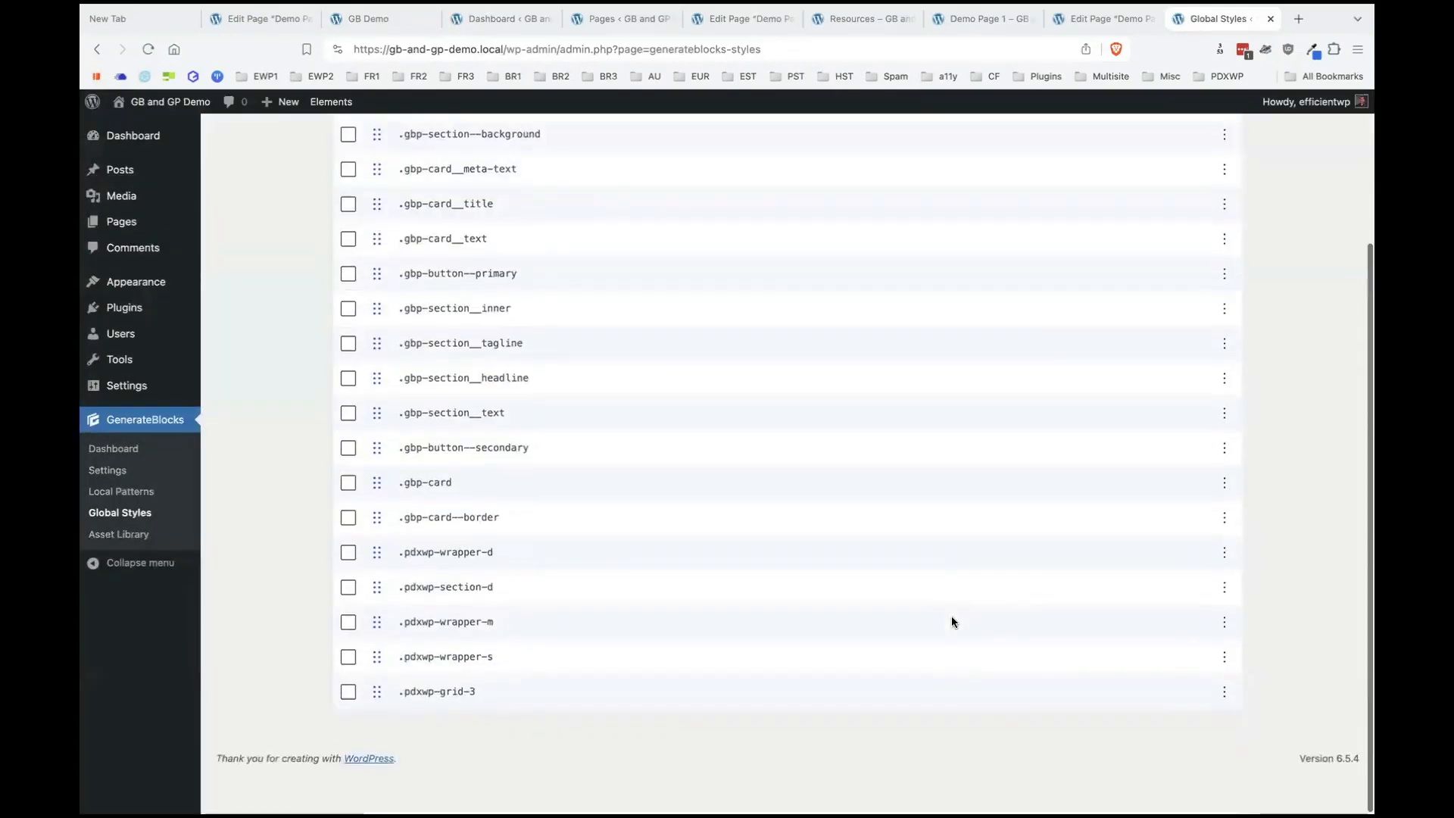
pyautogui.click(1224, 592)
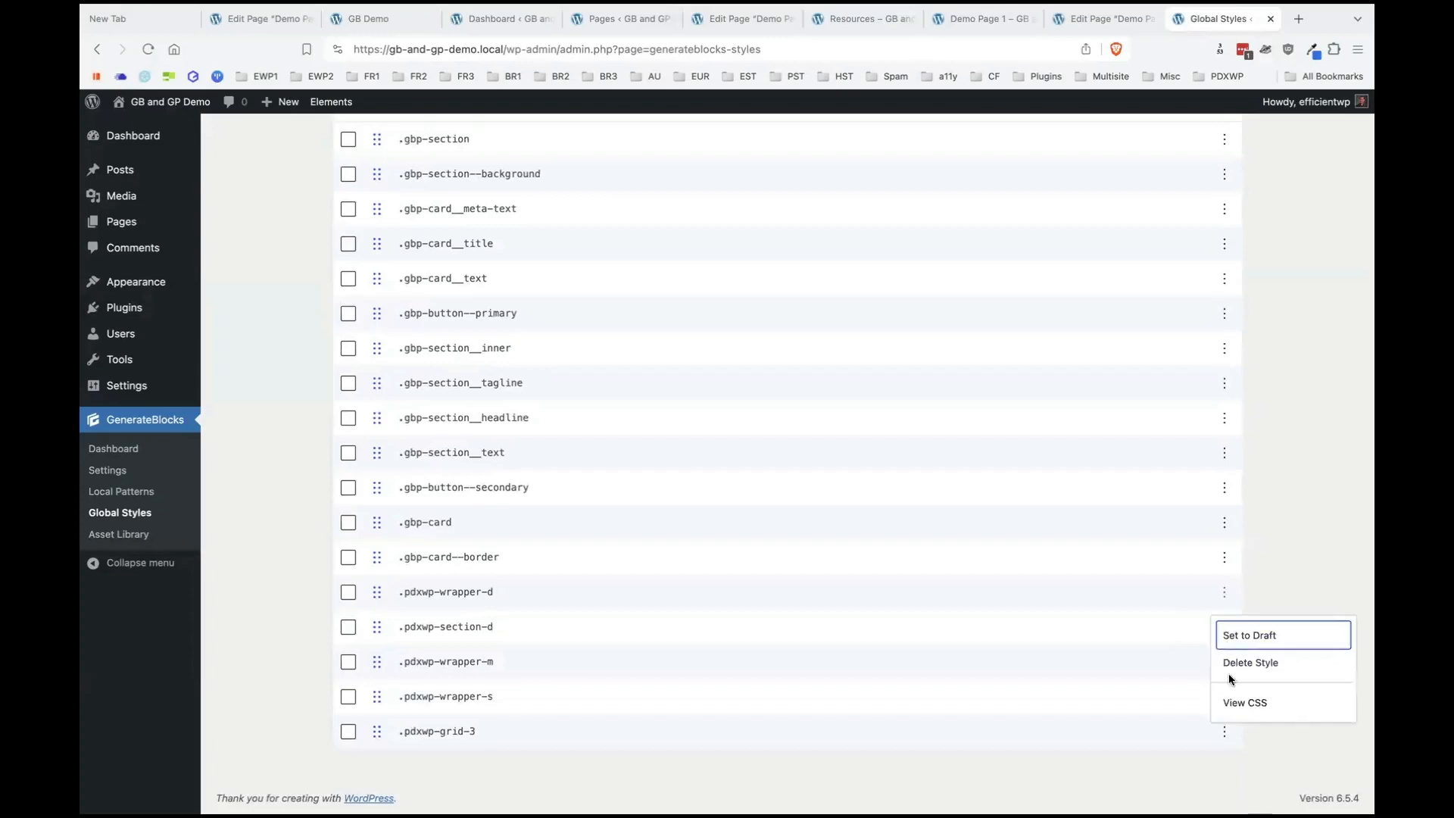
pyautogui.click(1237, 699)
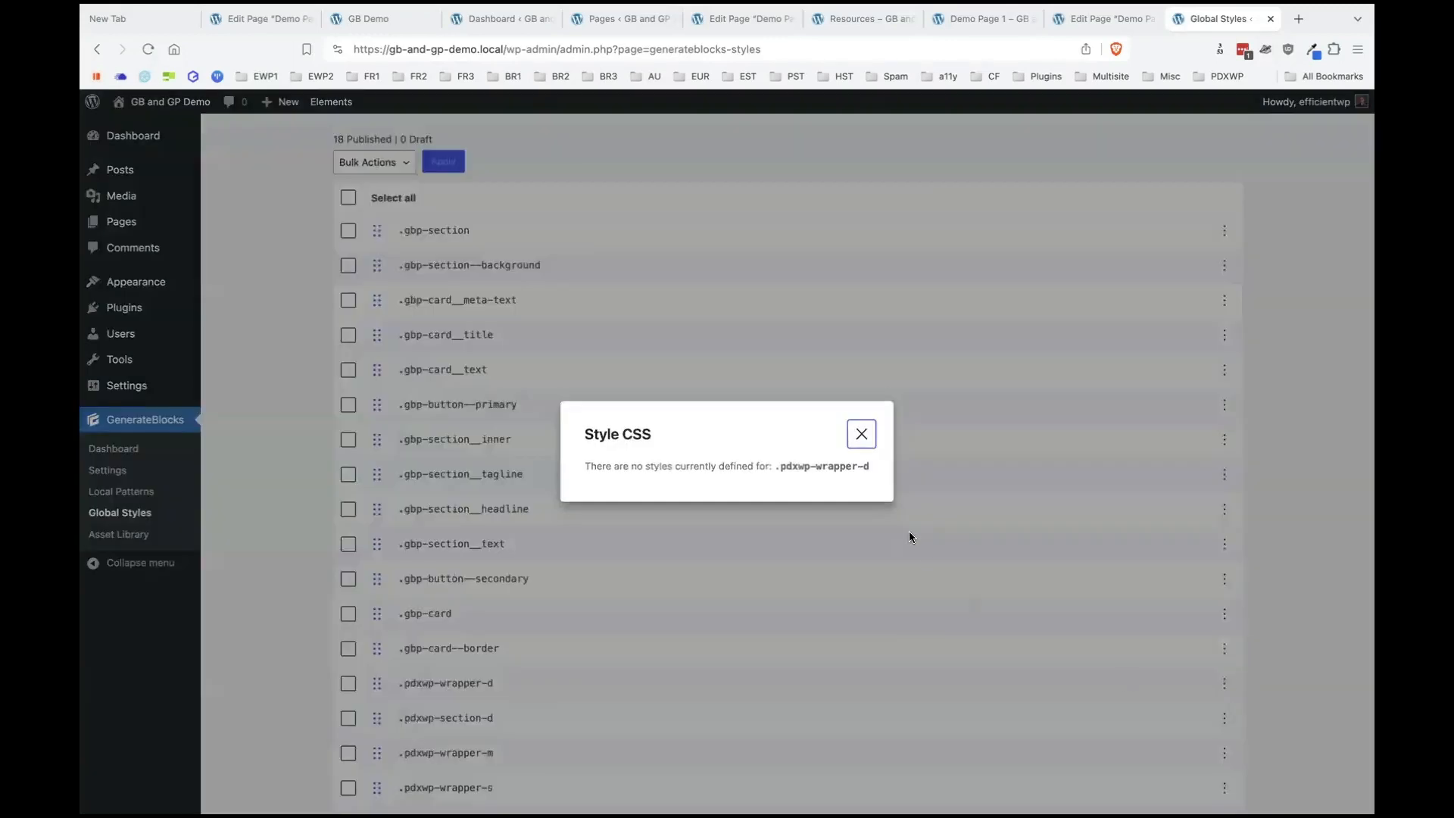
pyautogui.click(861, 433)
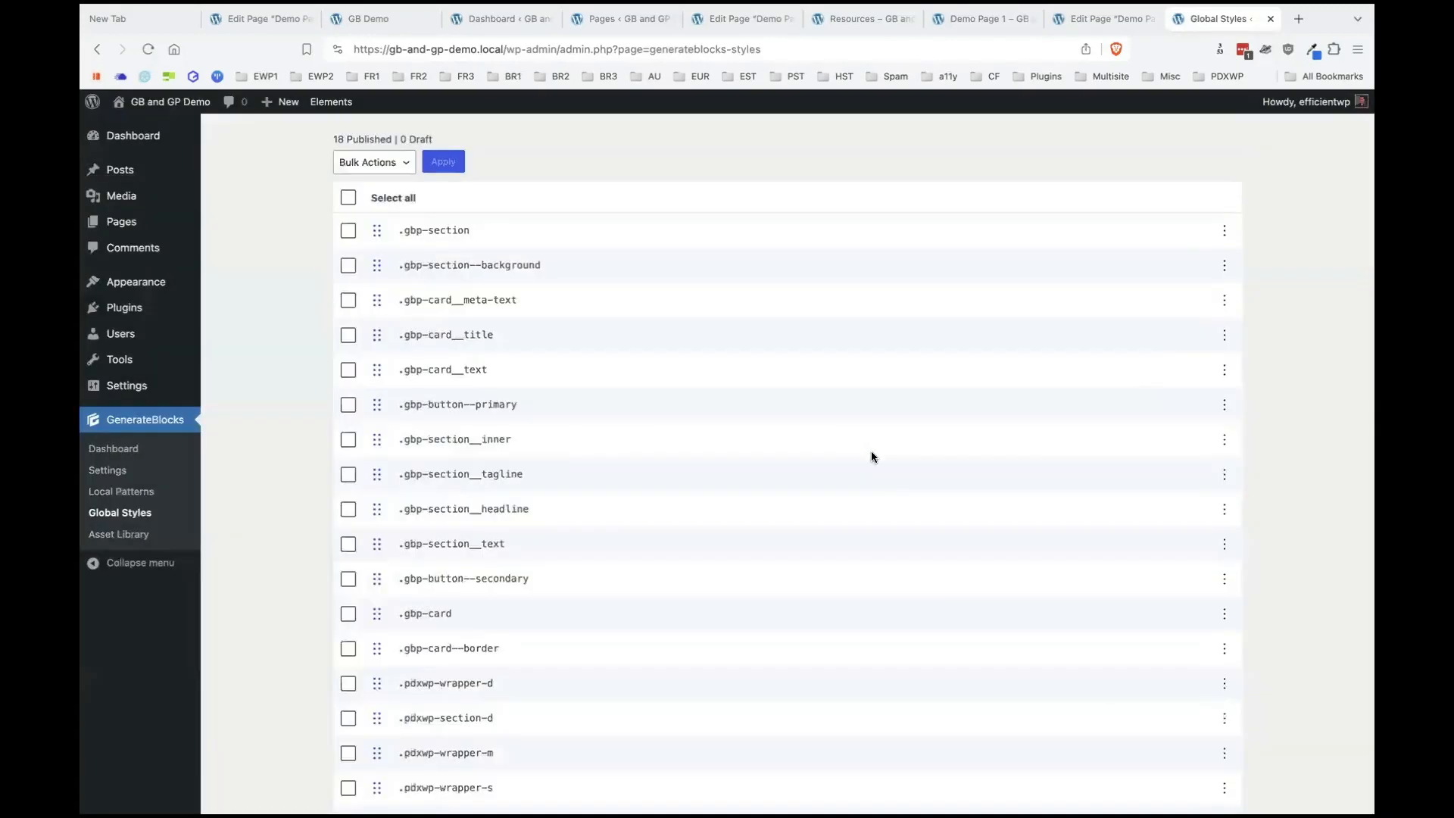
pyautogui.click(1224, 752)
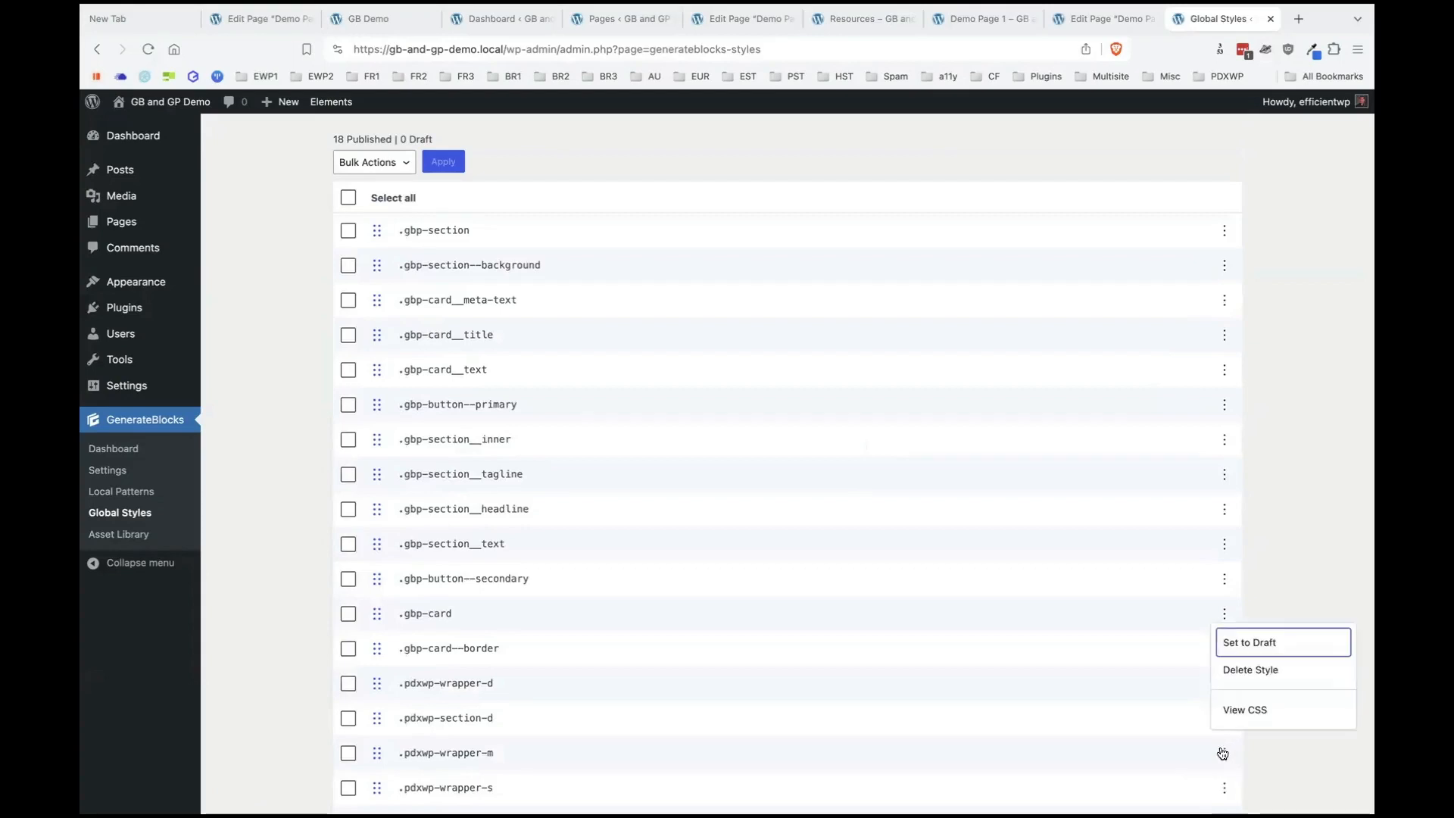
pyautogui.click(1242, 709)
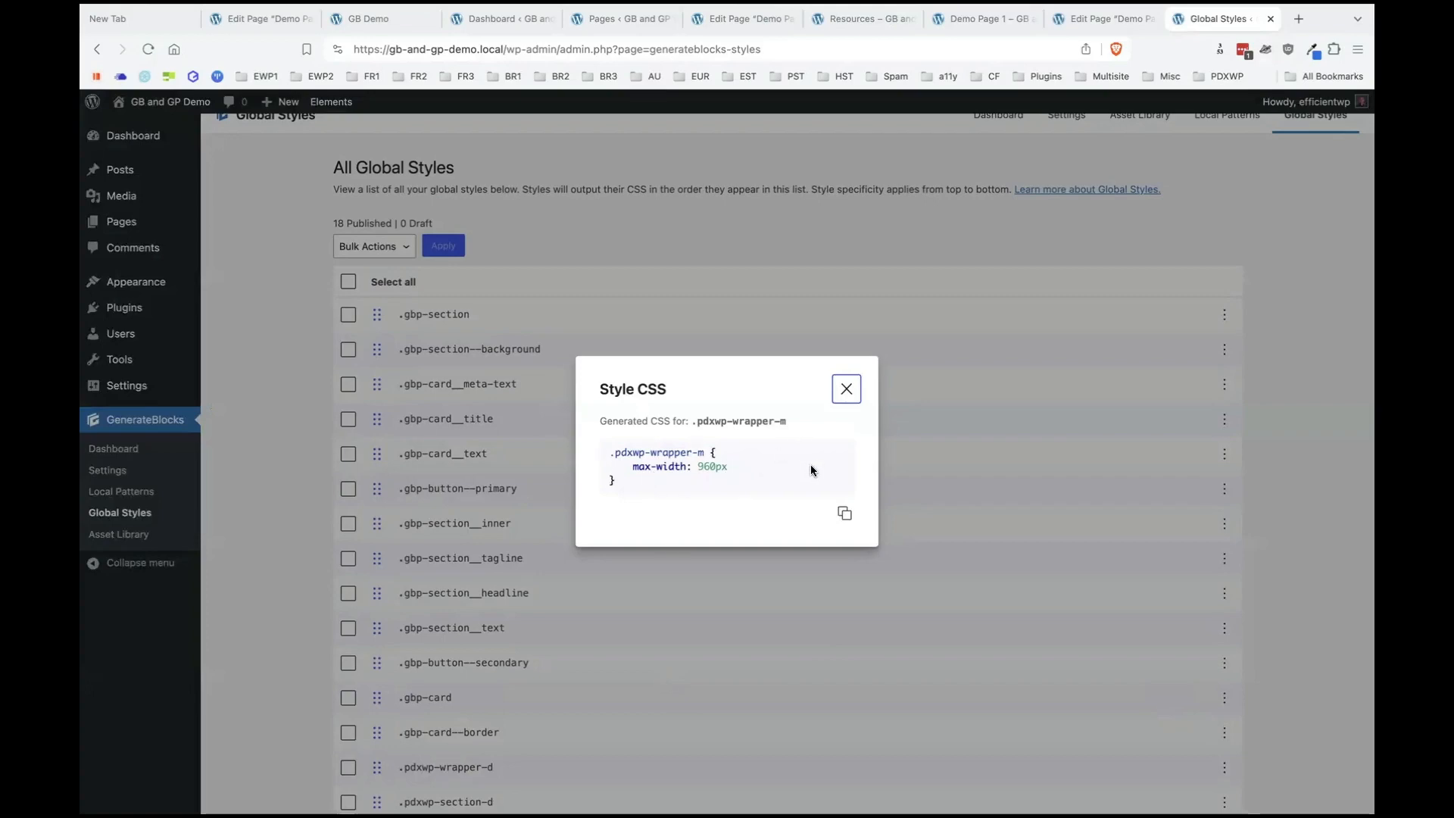
pyautogui.click(845, 392)
# Examine the generated CSS of the .gbp-button--primary style, including its hover rules, and close it.
pyautogui.scroll(-2, 892, 594)
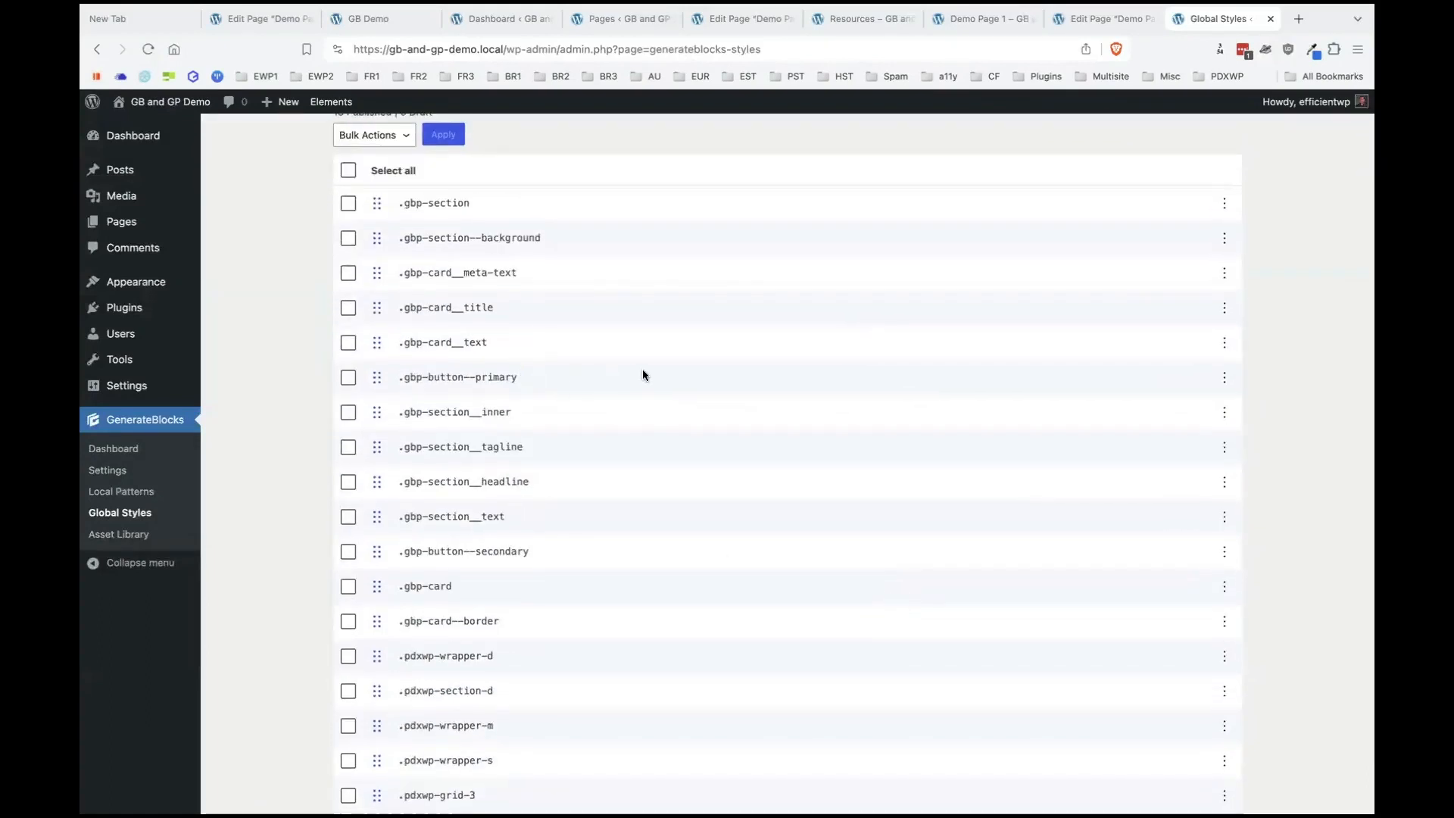
pyautogui.click(1224, 377)
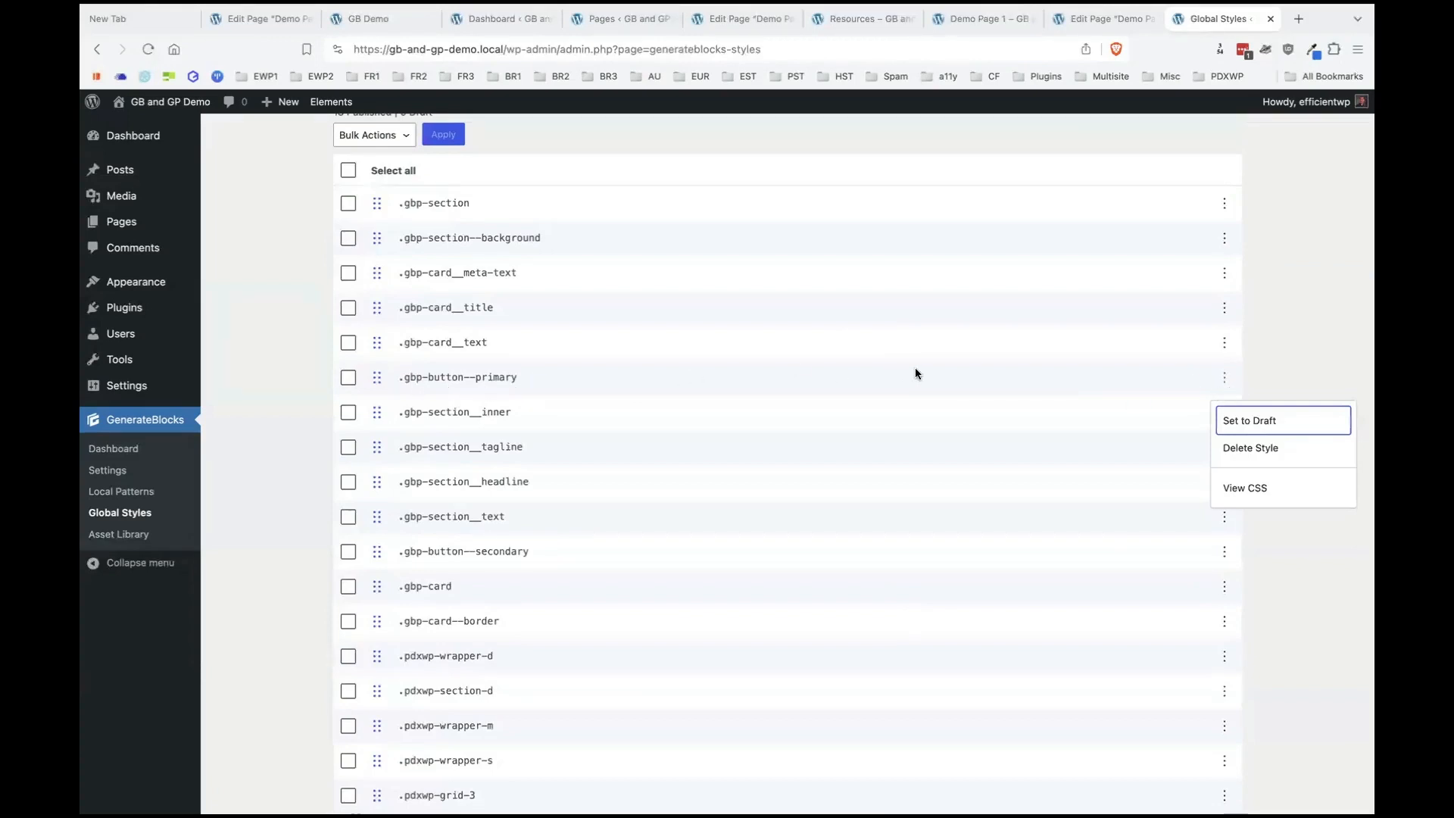
pyautogui.click(1259, 490)
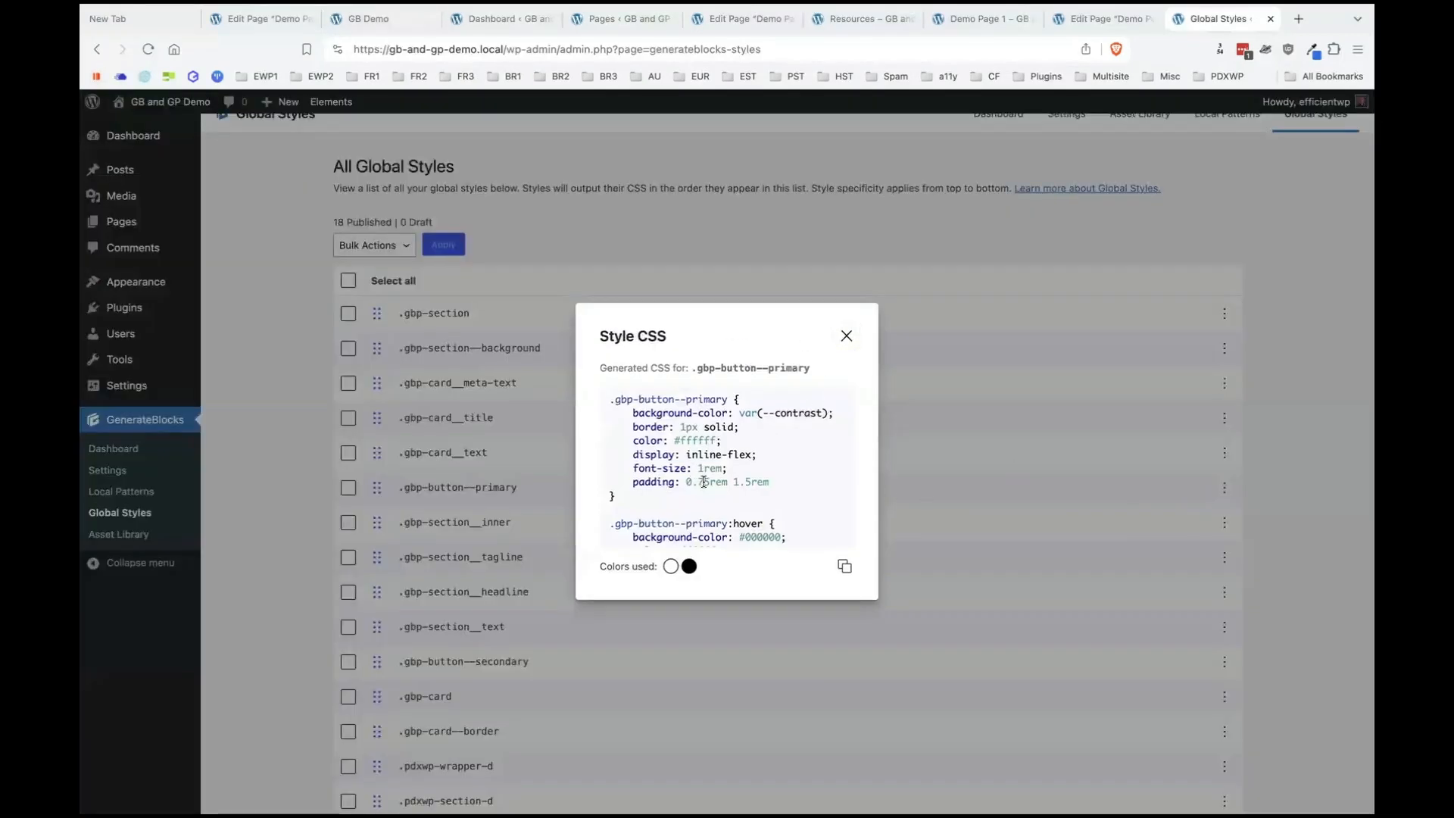
pyautogui.scroll(-1, 703, 482)
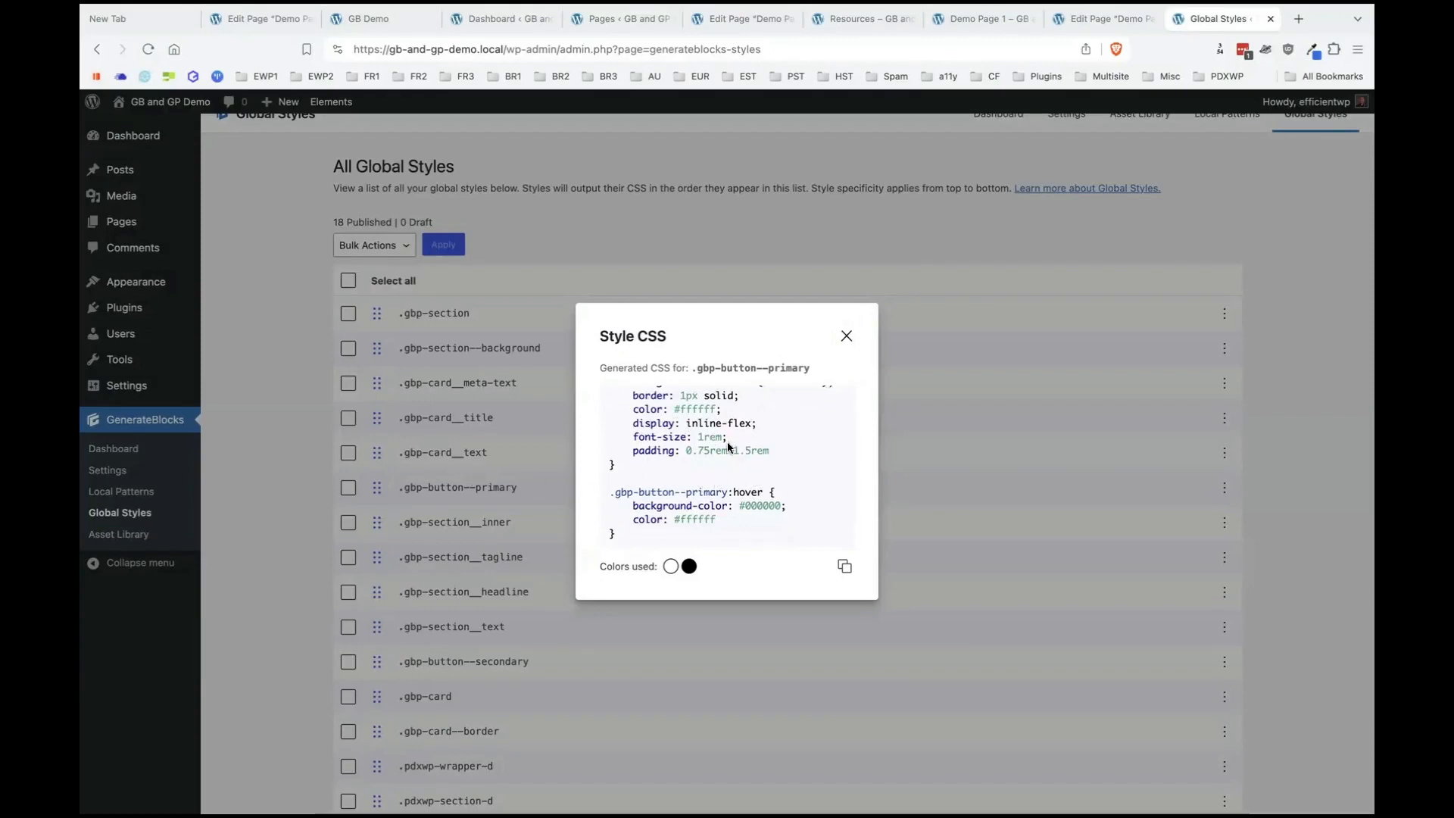
pyautogui.scroll(1, 706, 429)
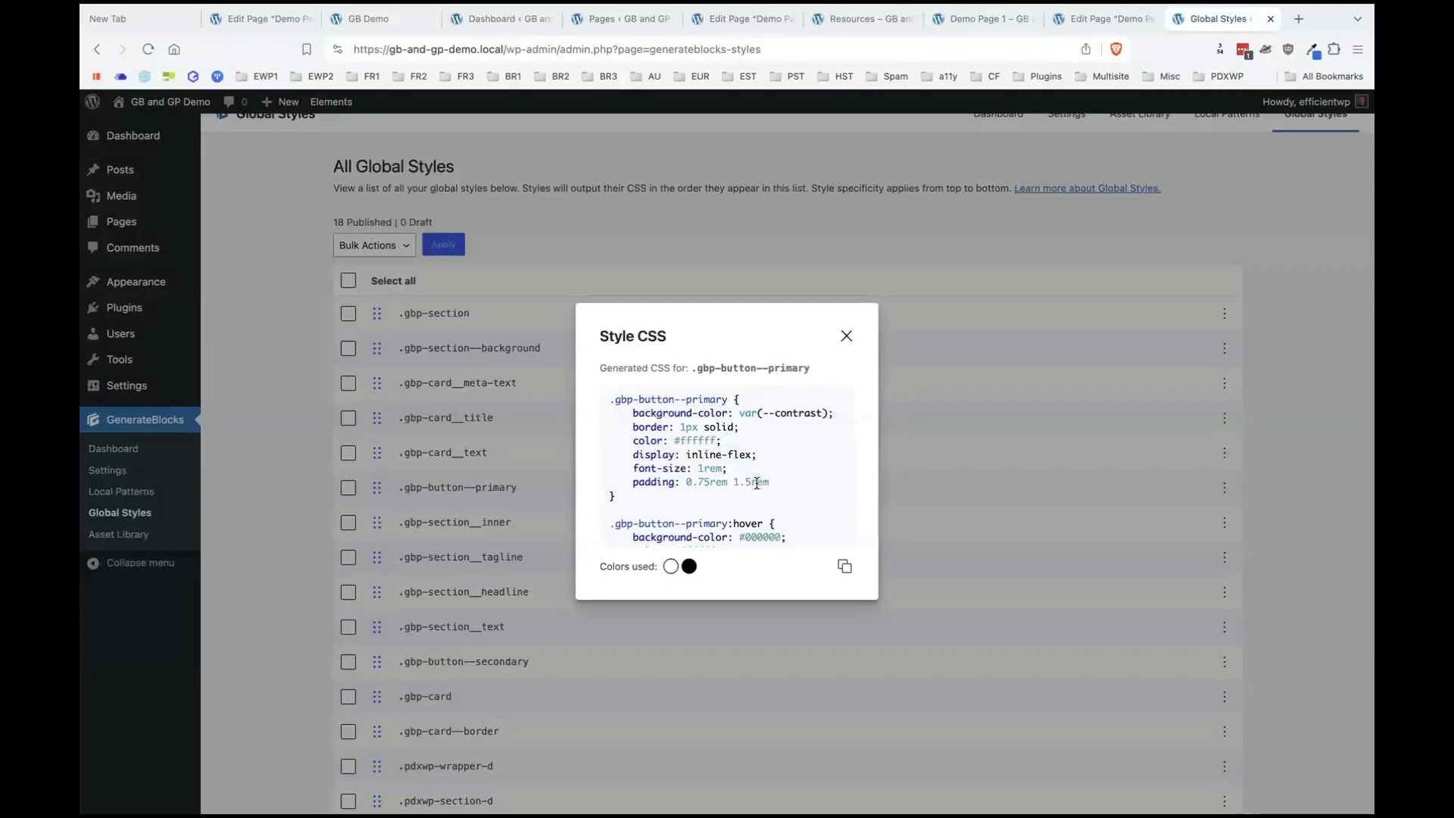
pyautogui.scroll(-2, 756, 483)
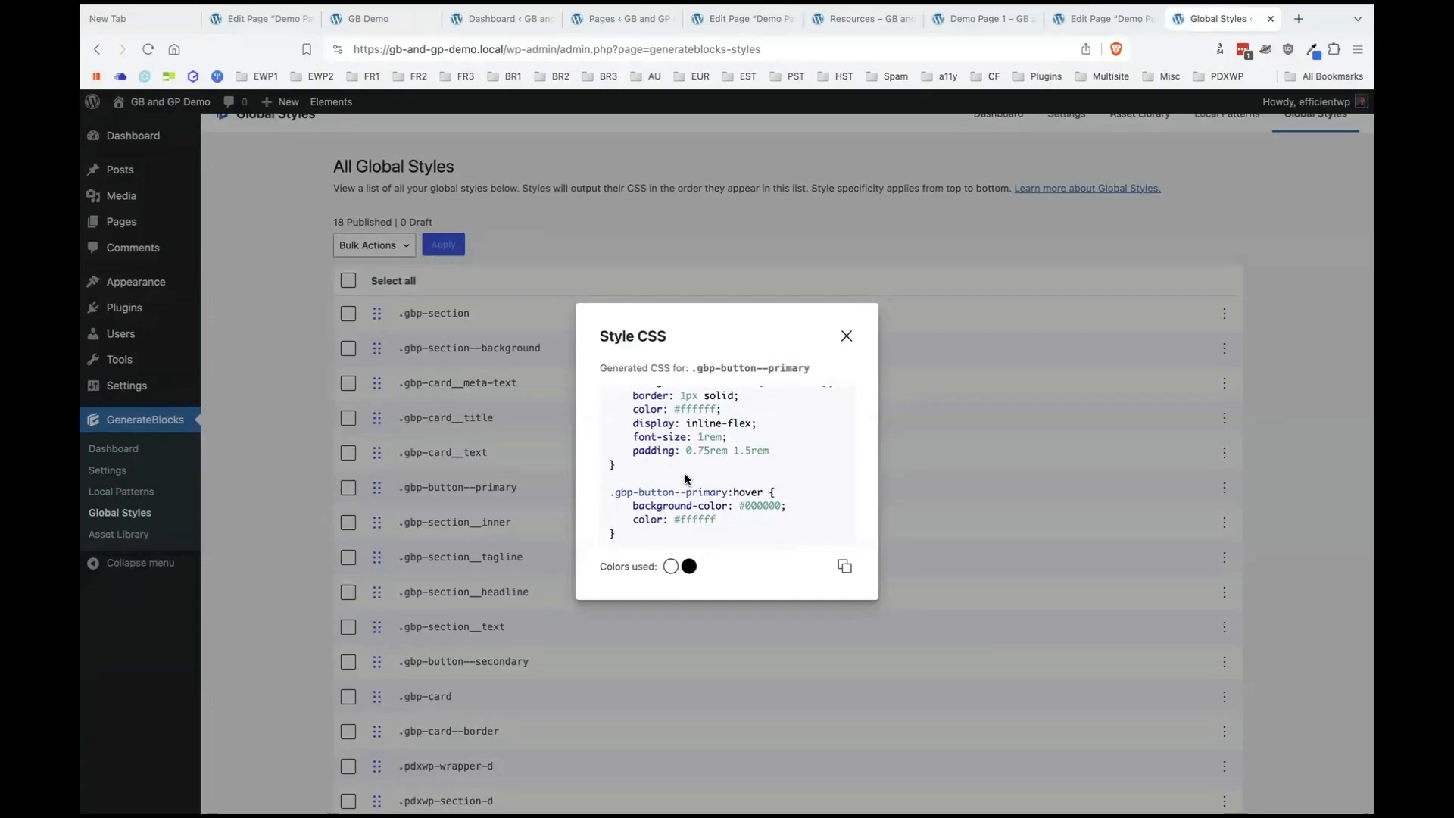
pyautogui.scroll(2, 687, 478)
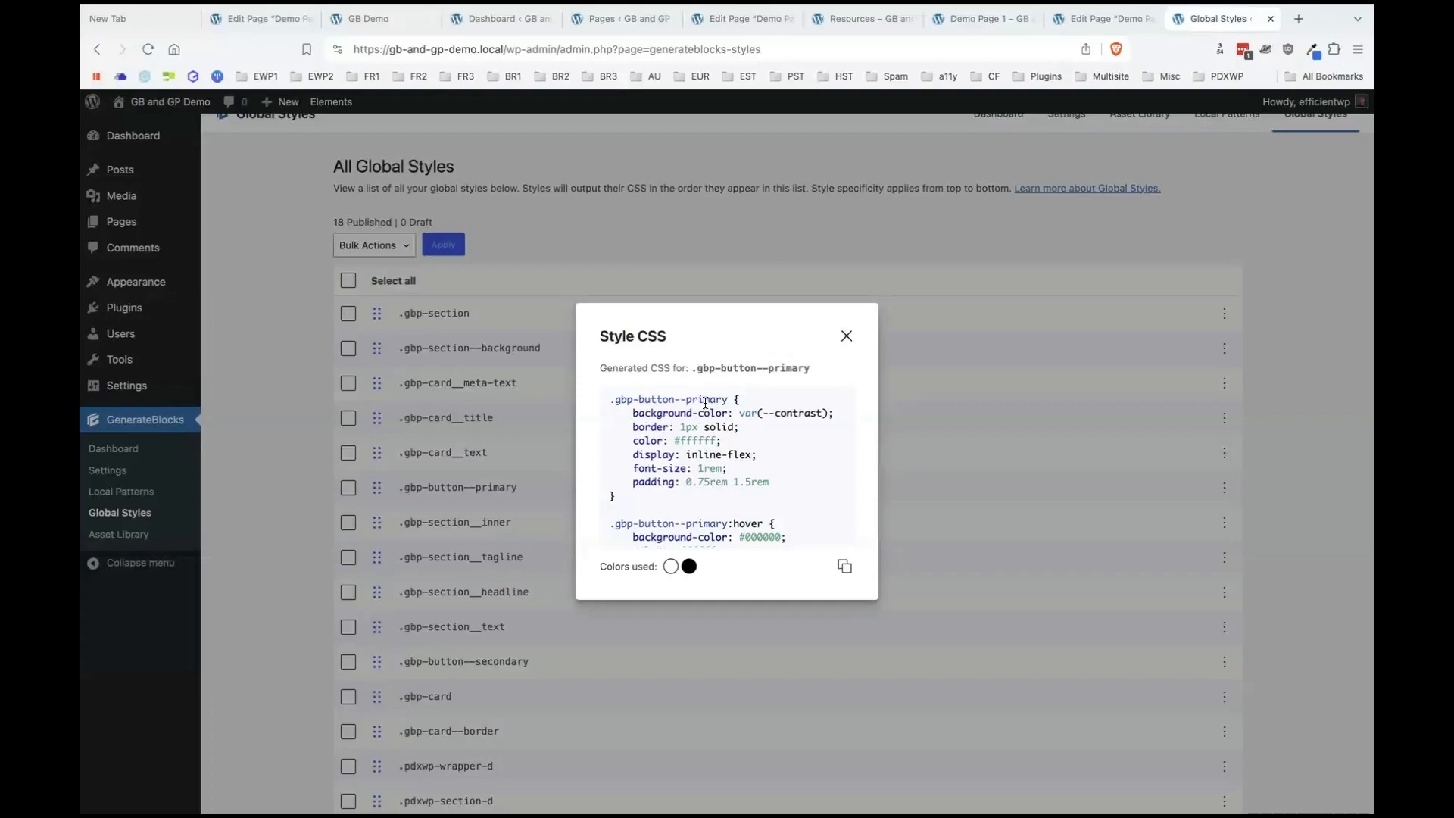
pyautogui.scroll(-1, 729, 474)
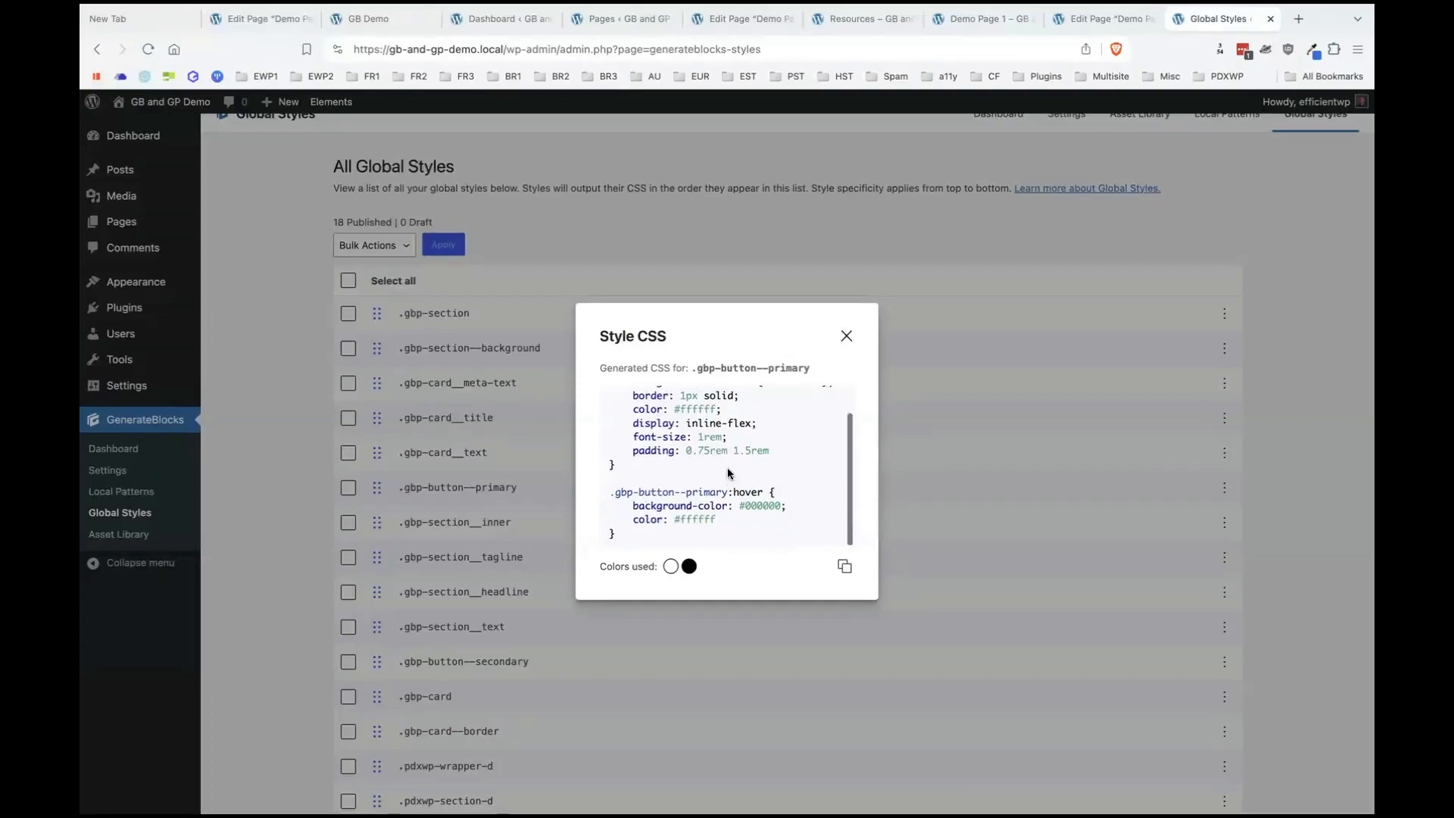
pyautogui.click(845, 337)
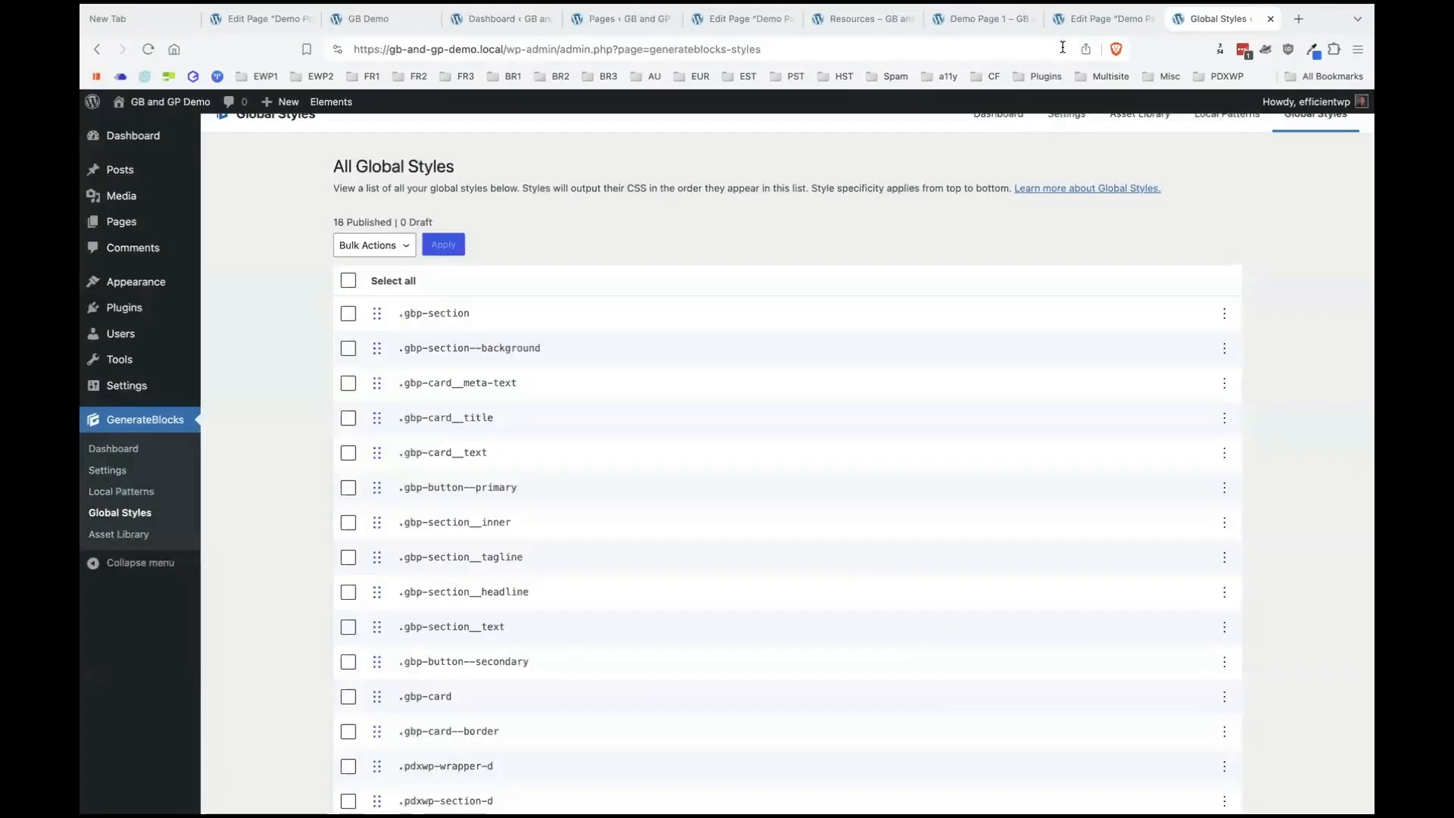
# Open the .gbp-section__tagline style's name for editing, cancel the edit, and check the other options offered for that style.
pyautogui.click(1093, 31)
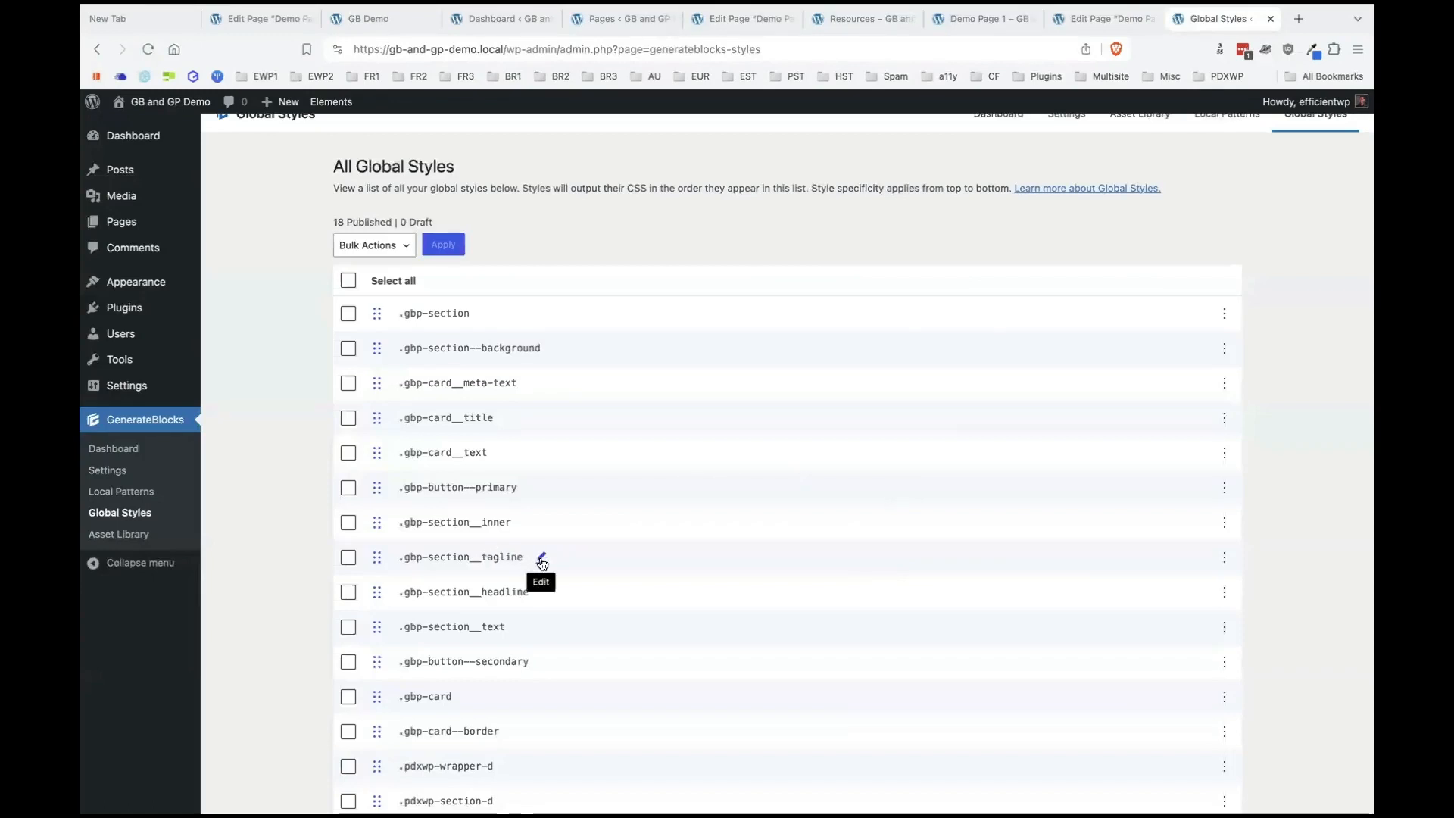
pyautogui.click(542, 561)
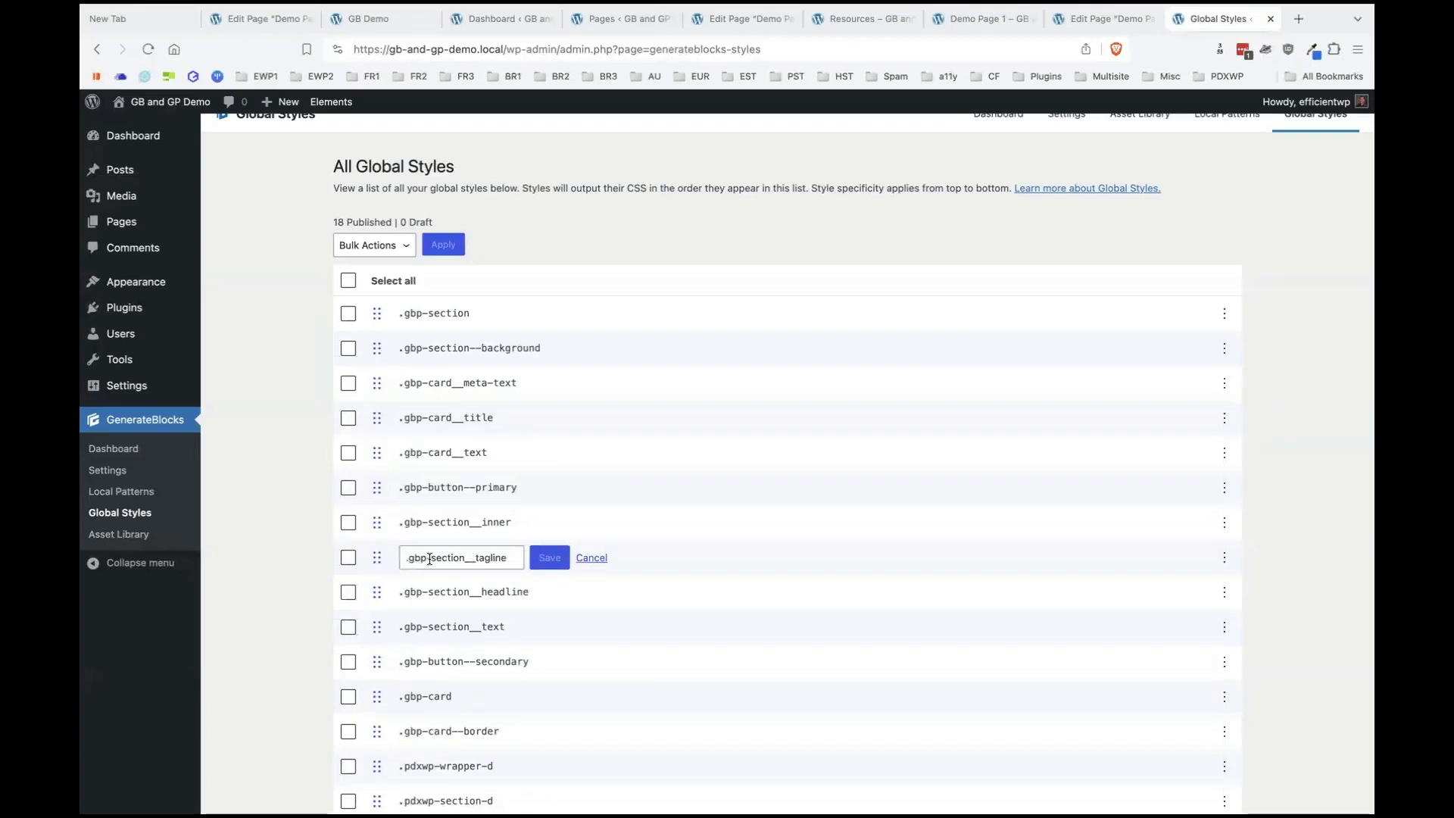
pyautogui.click(591, 558)
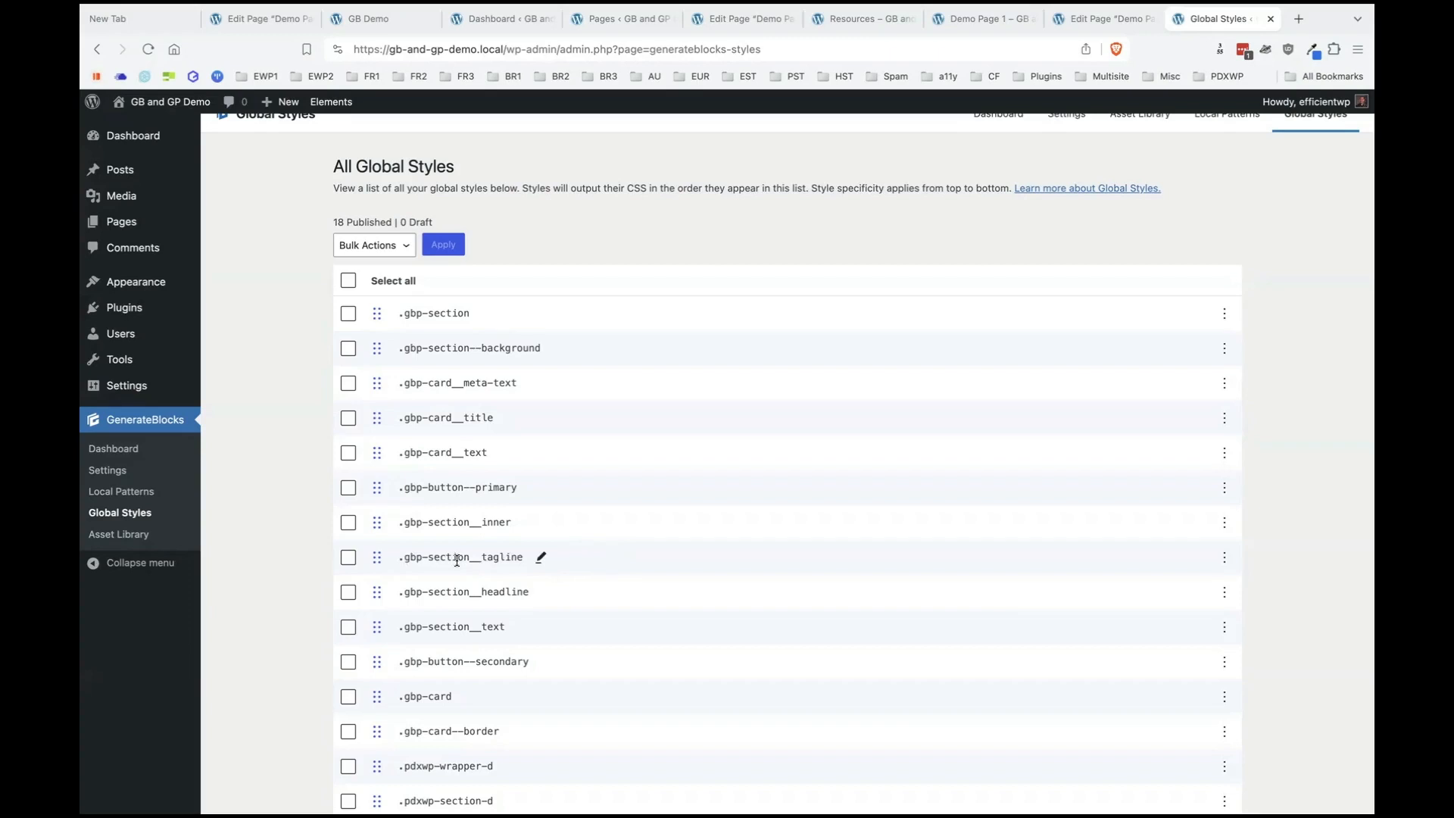
pyautogui.scroll(-1, 538, 569)
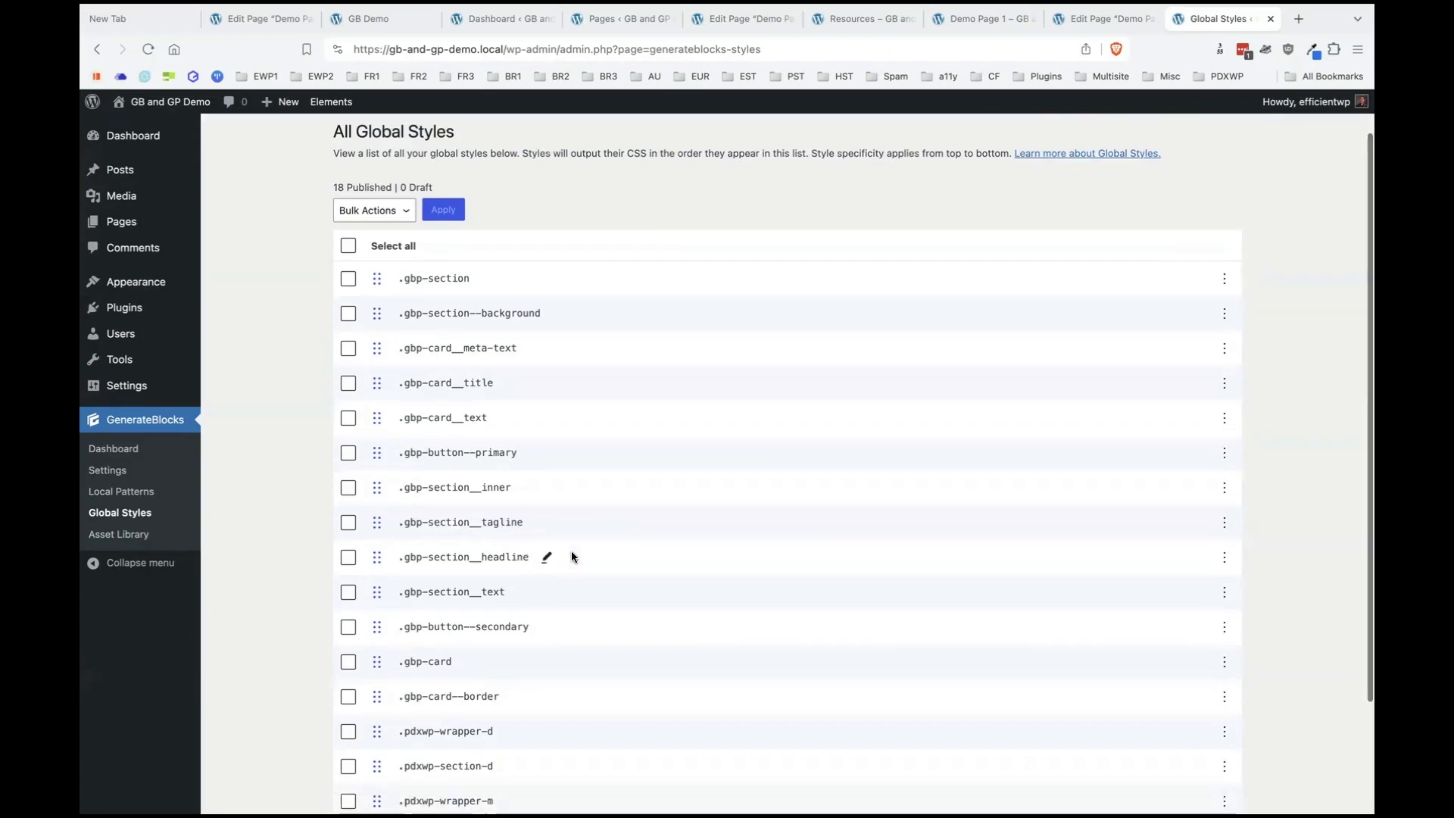
pyautogui.click(1224, 522)
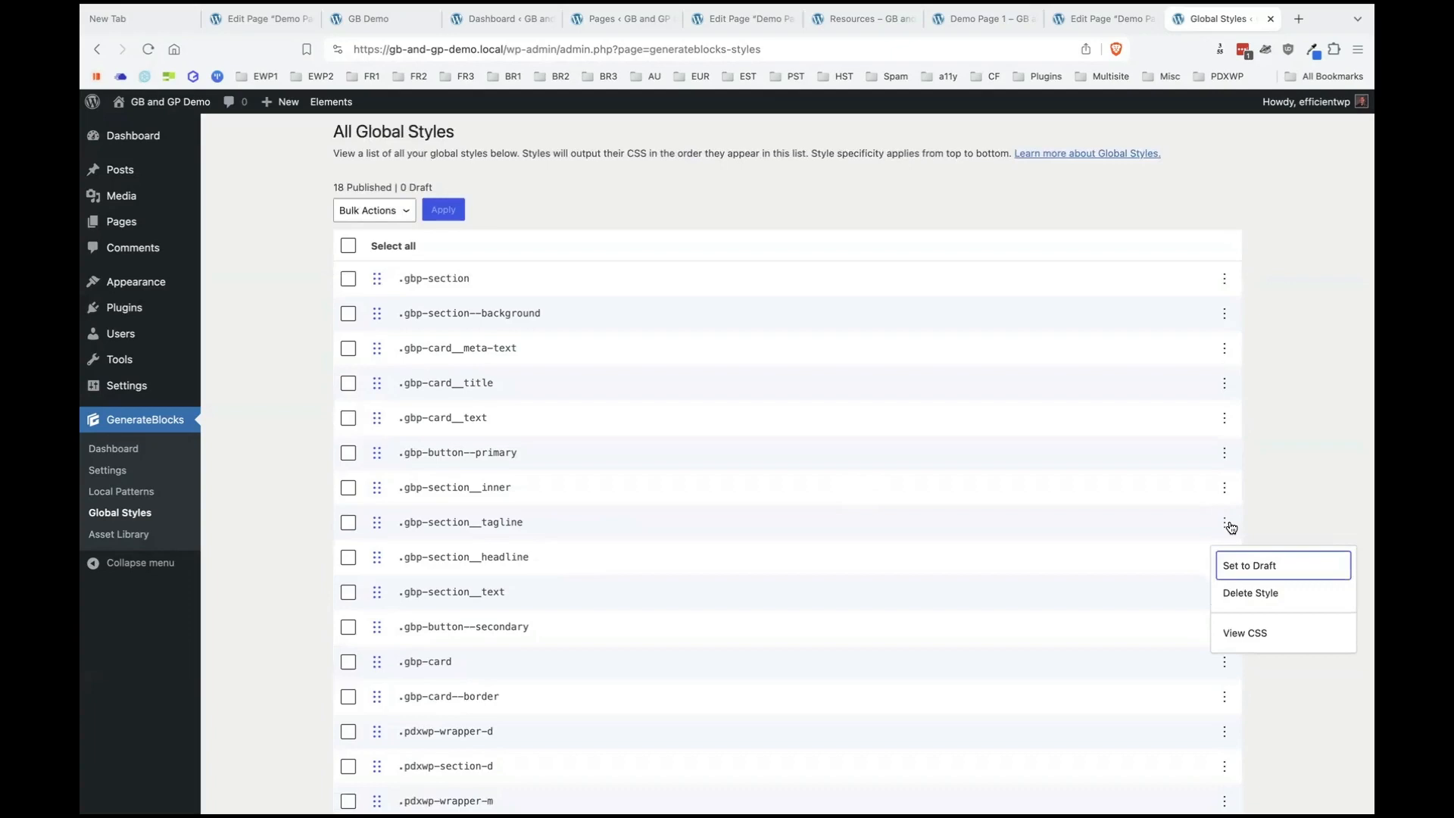
pyautogui.click(1230, 525)
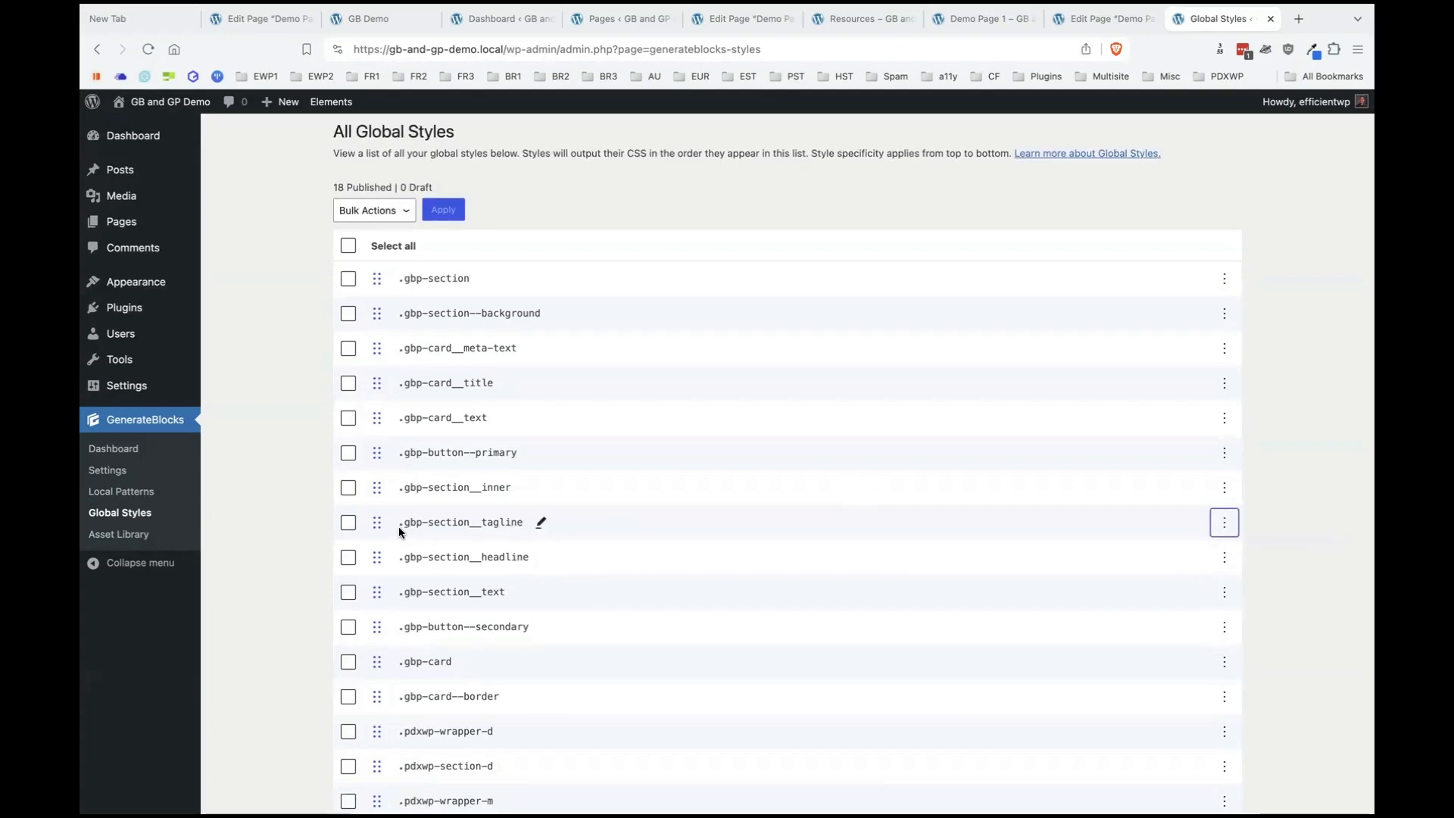
pyautogui.scroll(-3, 531, 565)
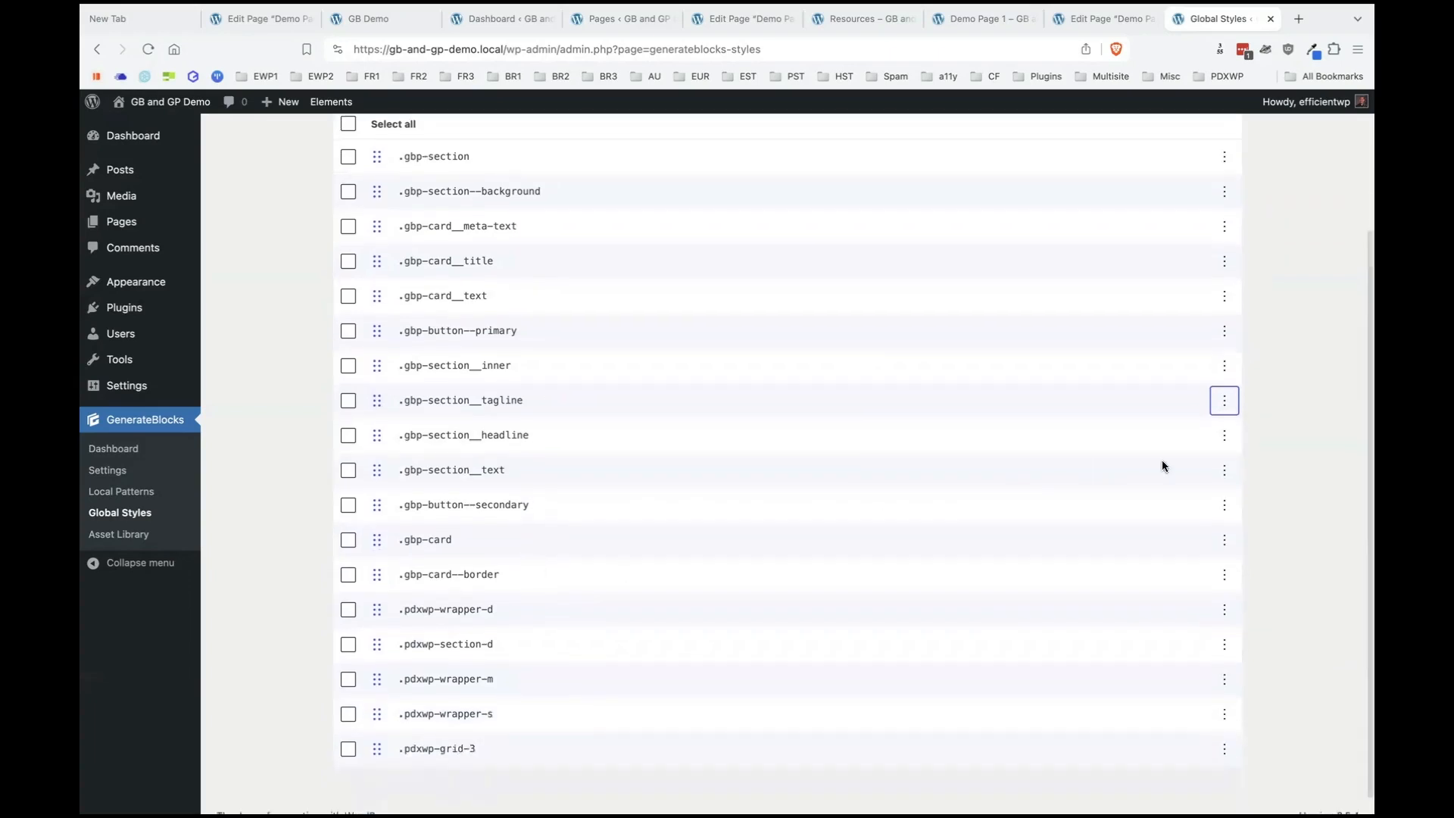
pyautogui.click(1284, 443)
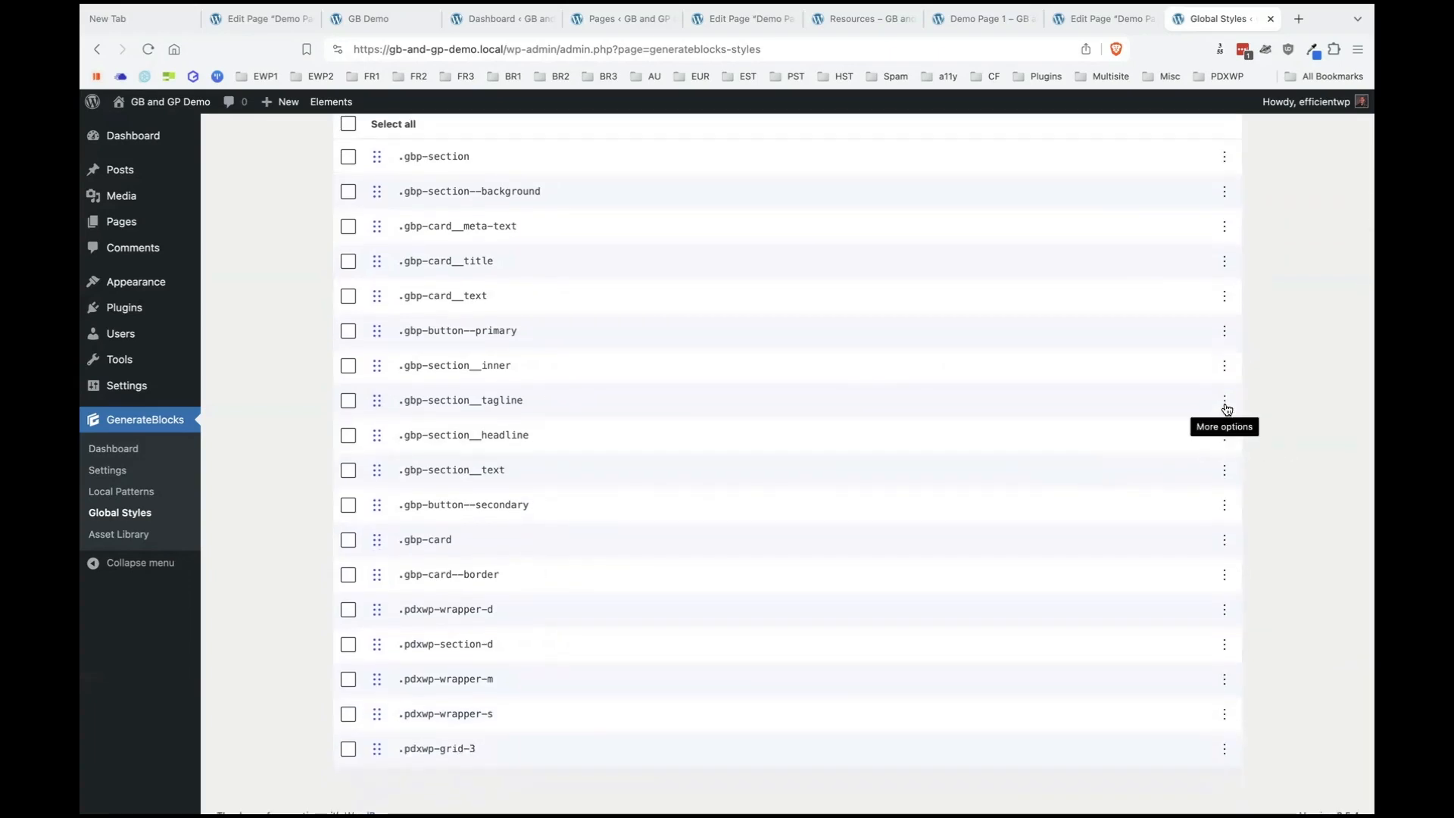
# Return to the Demo Page 1 editor, open its front-end view in a new browser tab, and switch to the existing Demo Page 1 tab.
pyautogui.click(1085, 23)
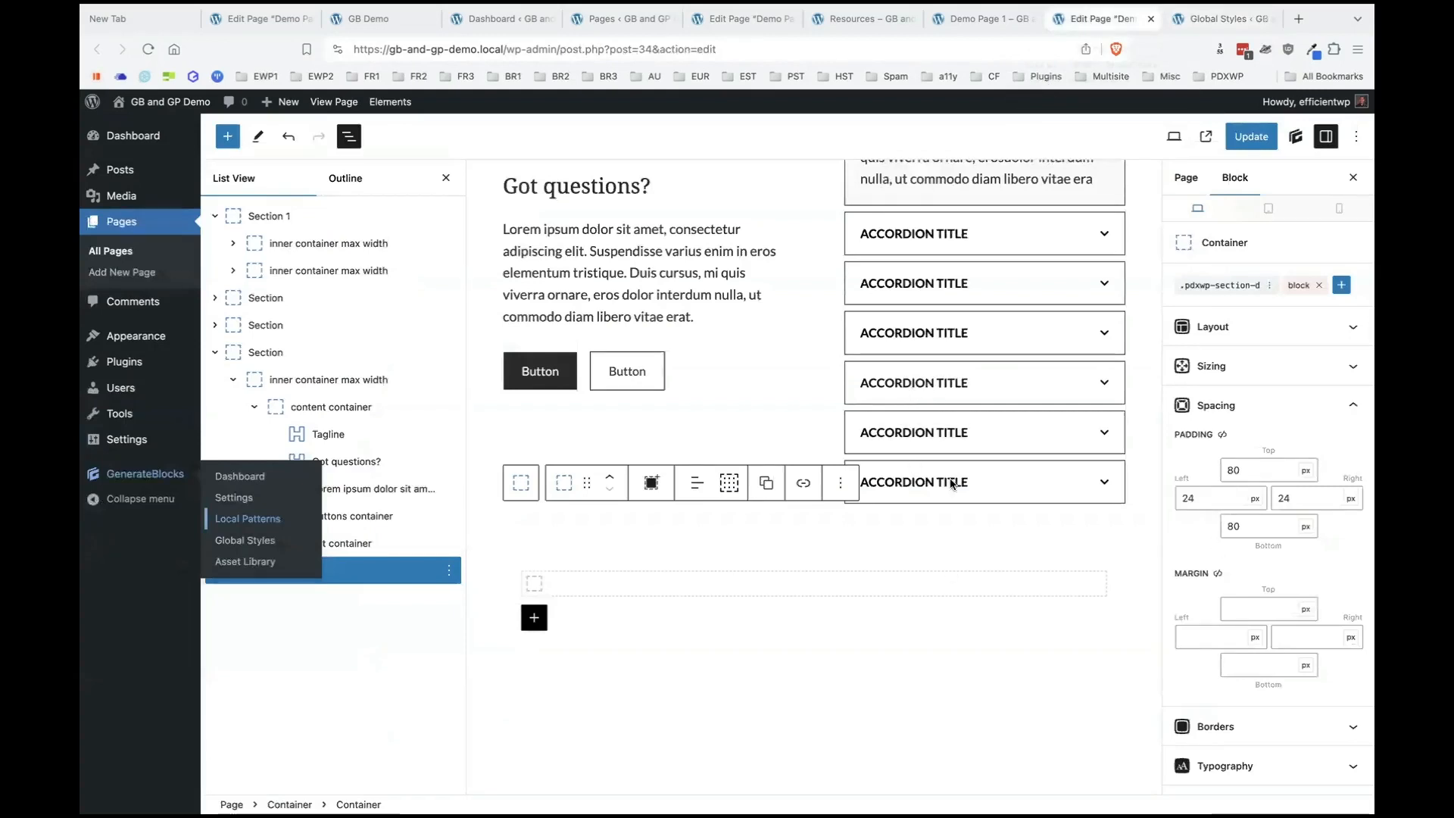
pyautogui.scroll(3, 725, 373)
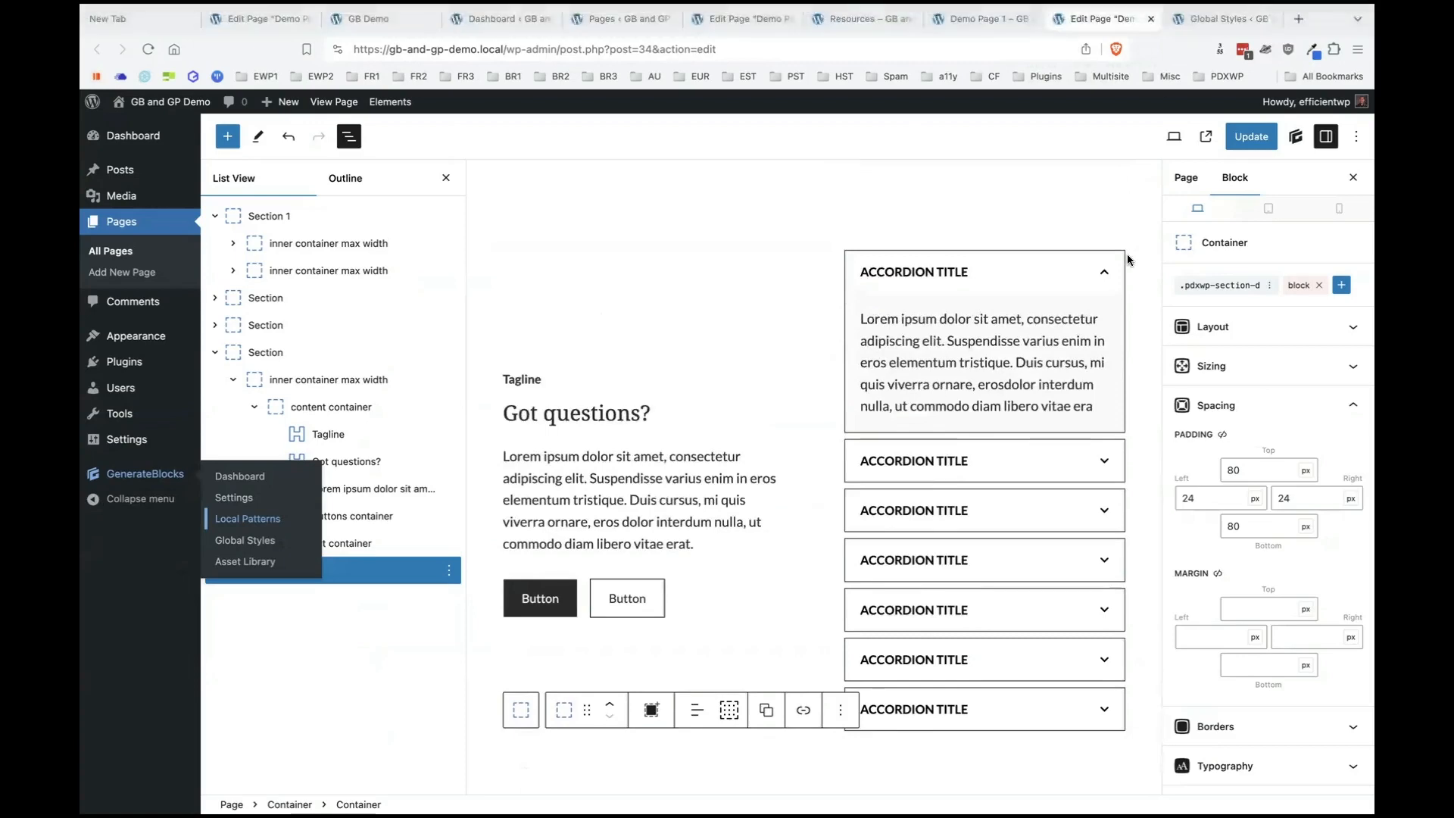
pyautogui.scroll(15, 881, 299)
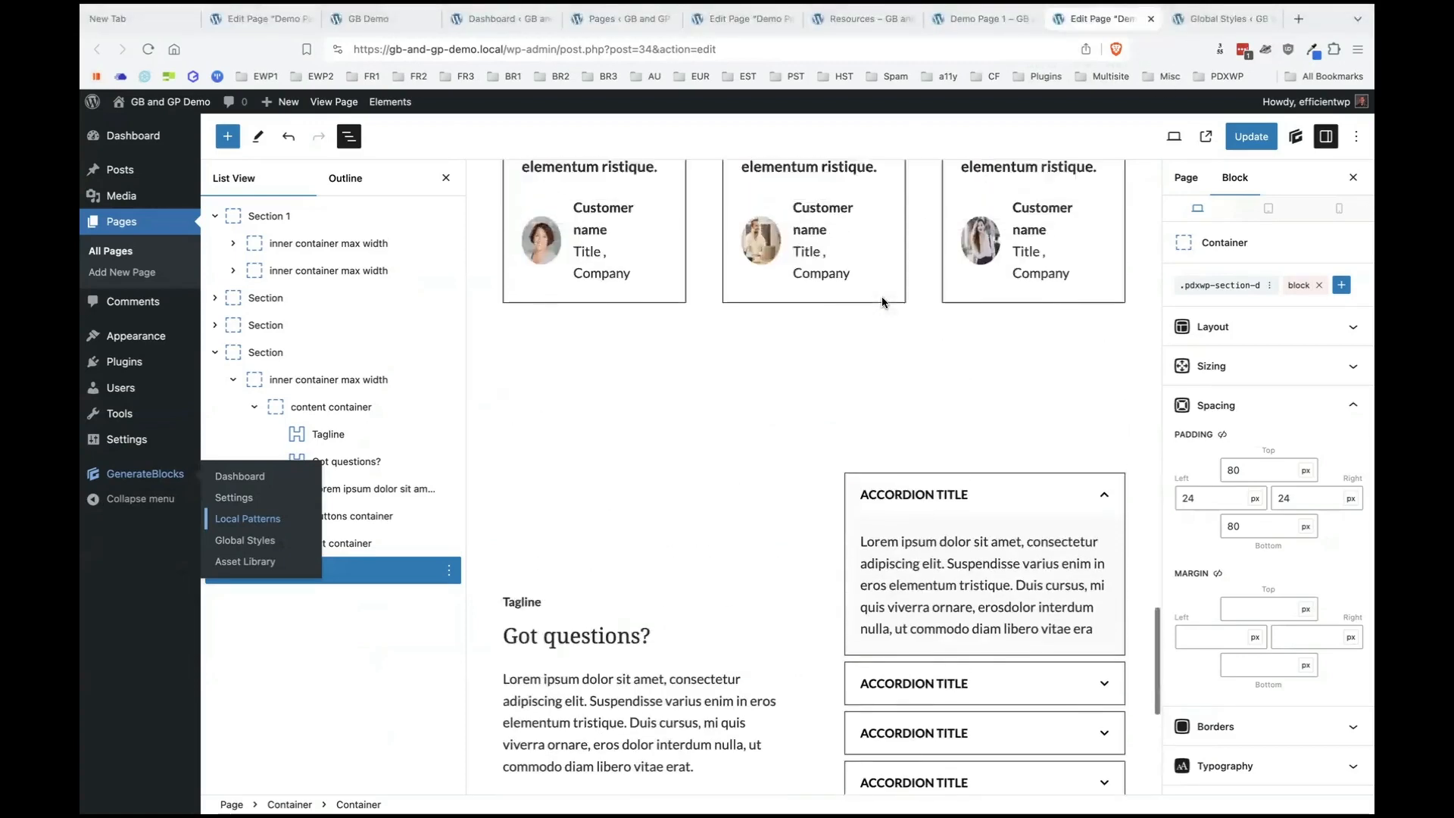
pyautogui.scroll(10, 882, 297)
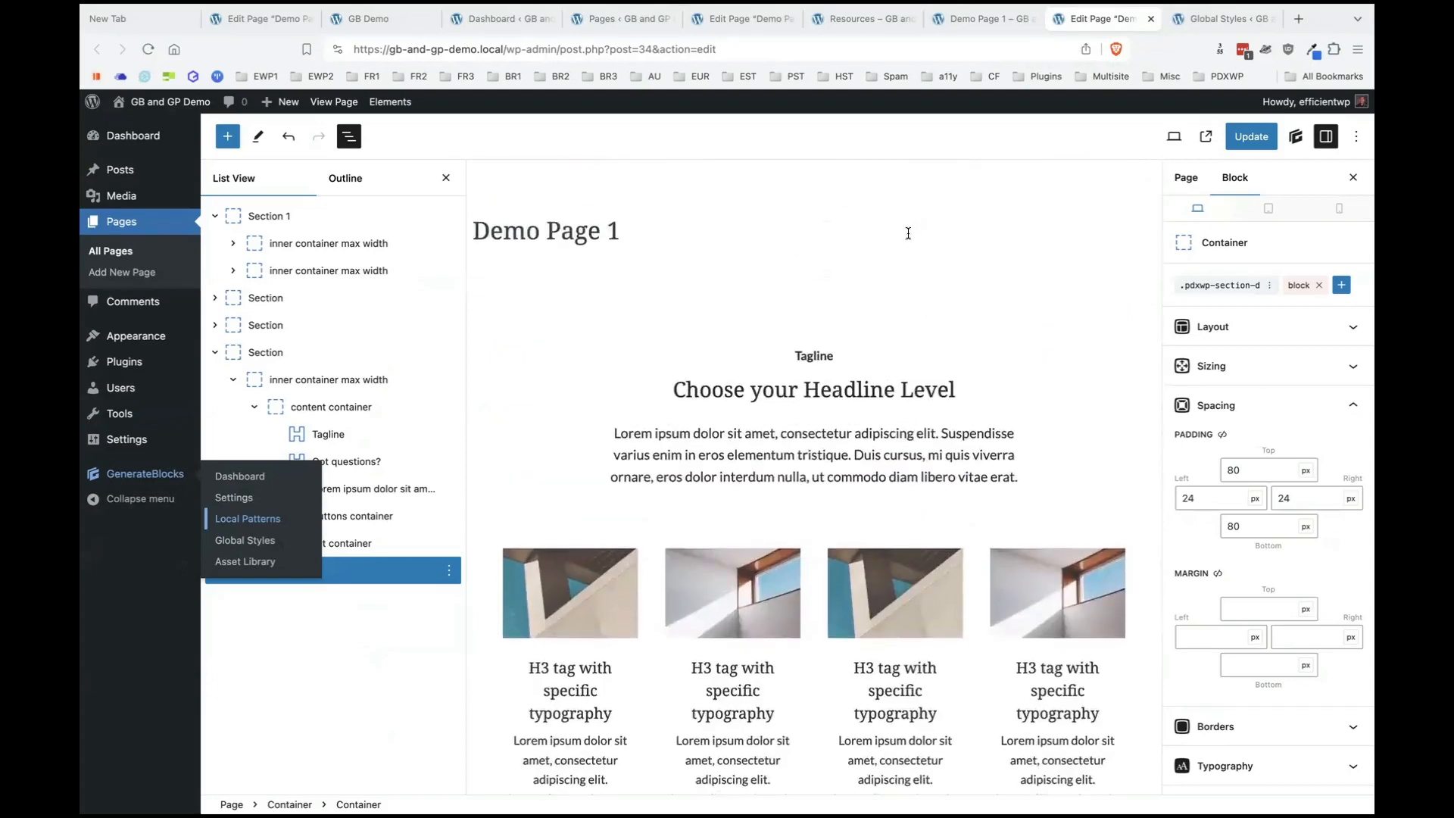
pyautogui.middleClick(333, 102)
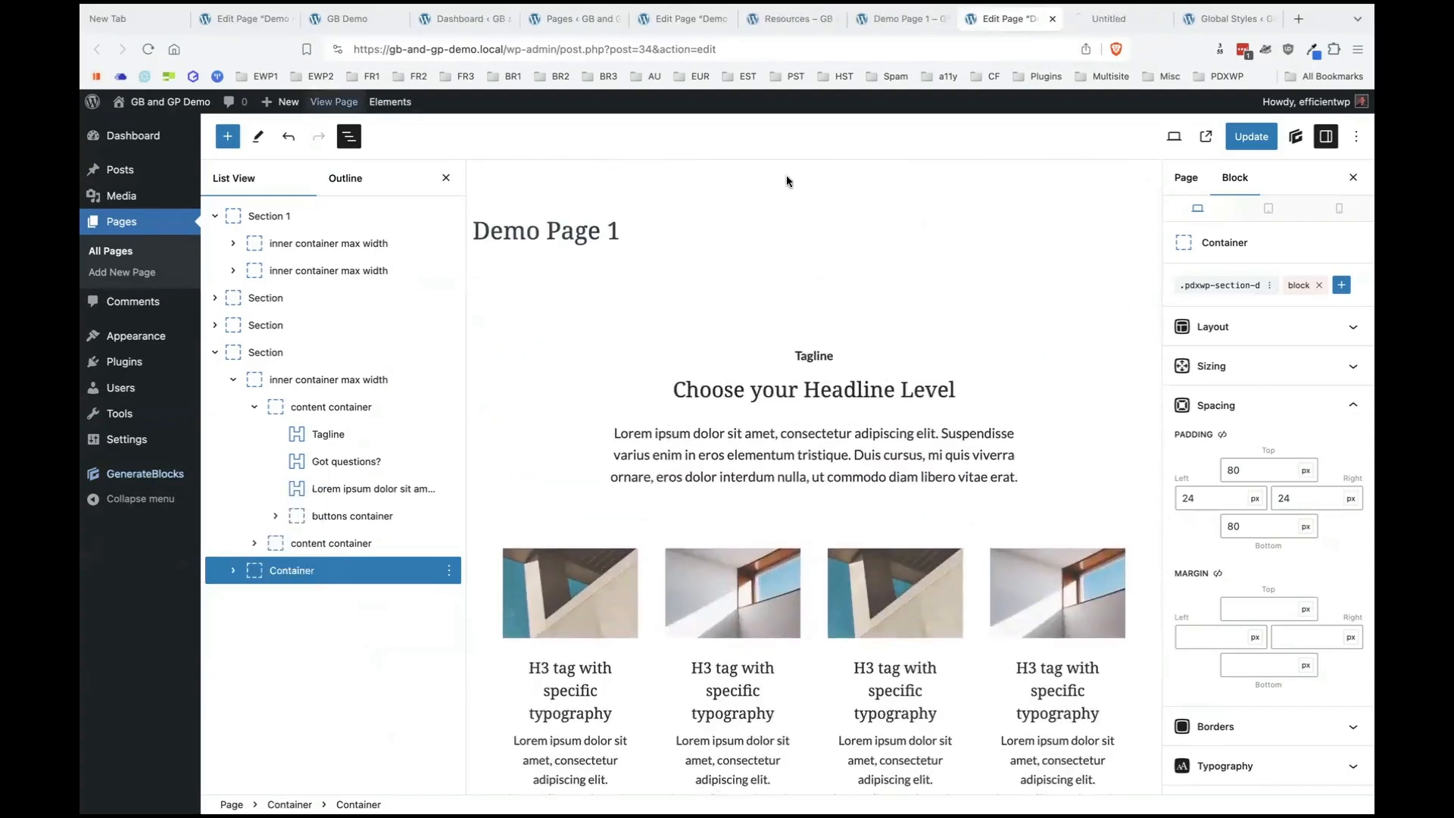
pyautogui.click(917, 20)
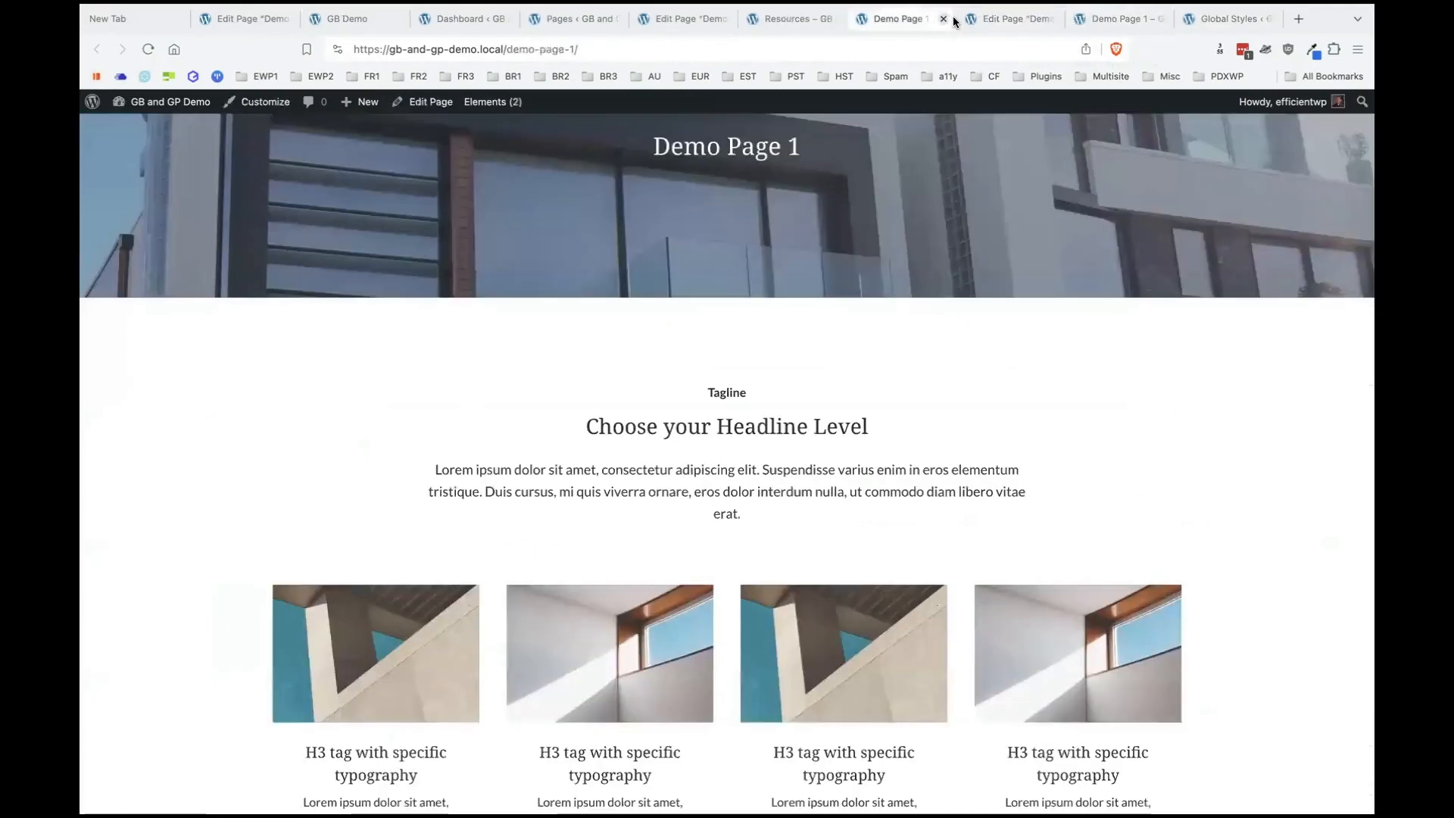
# Close the older Demo Page 1 front-end tab and view the four-column buttons in the newly opened front-end view.
pyautogui.click(943, 19)
pyautogui.click(1018, 20)
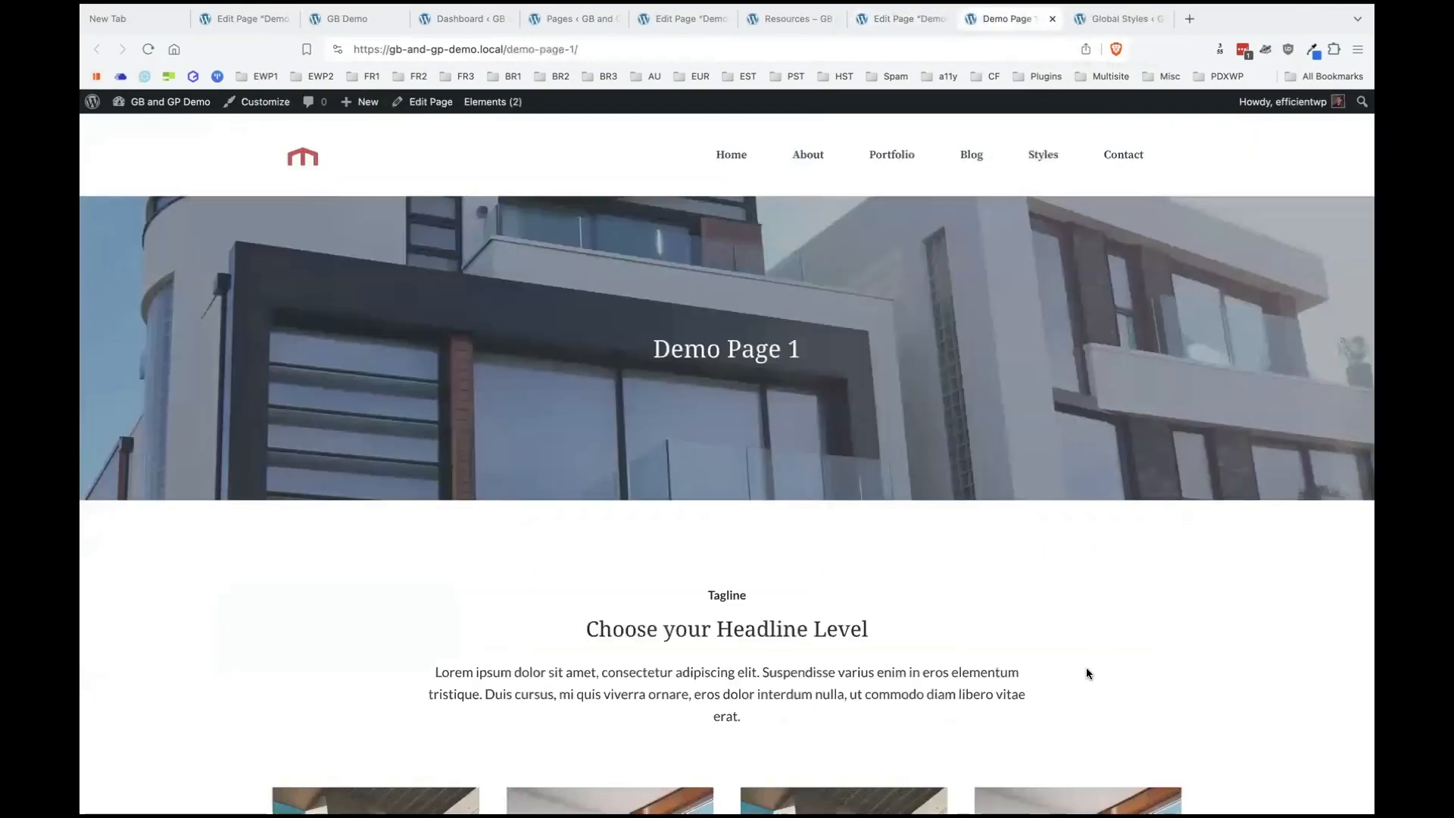
pyautogui.scroll(-6, 1085, 666)
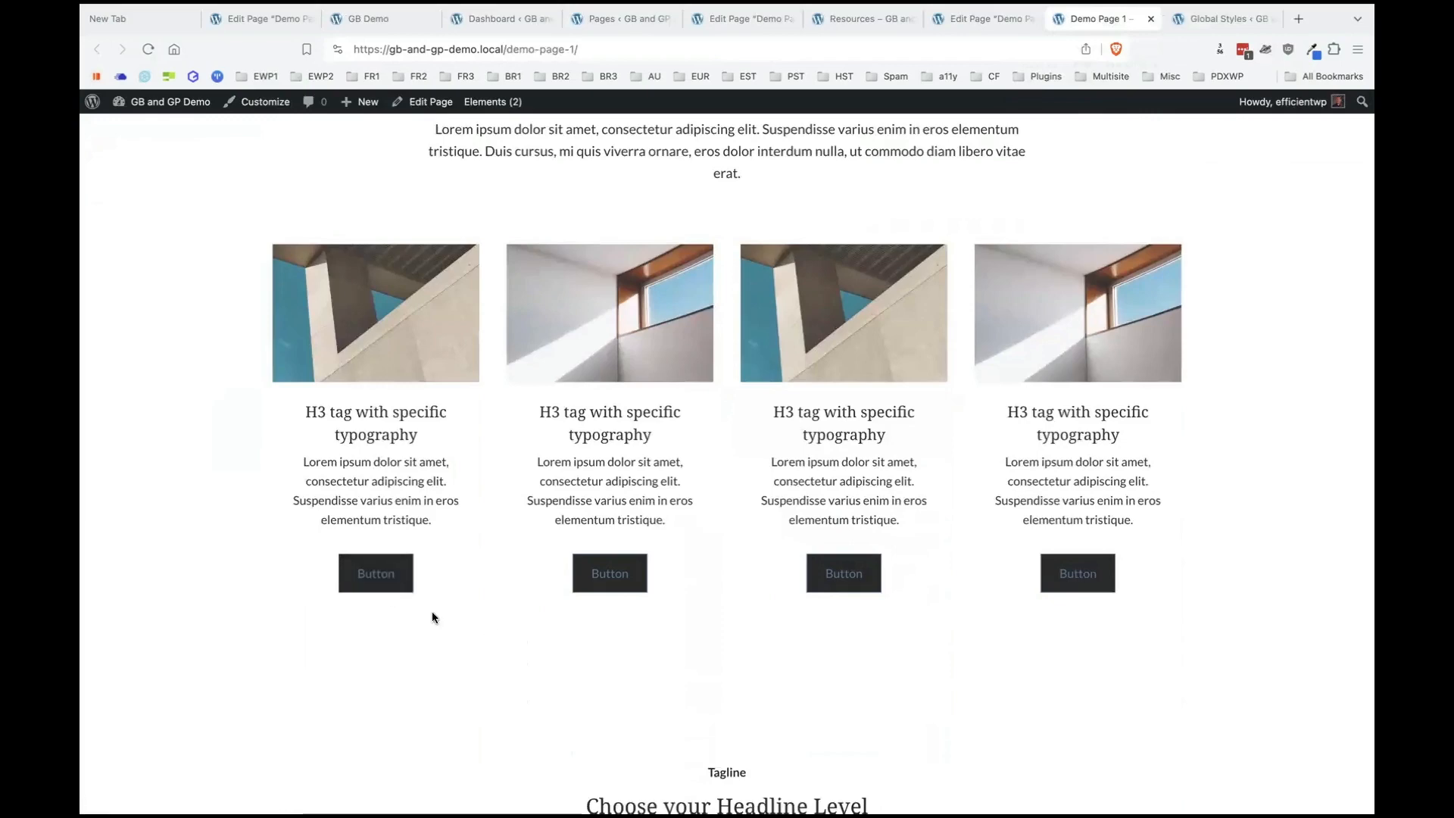
# Return to the Demo Page 1 editor and select the button in the first column of Section 1.
pyautogui.click(983, 19)
pyautogui.scroll(-3, 618, 637)
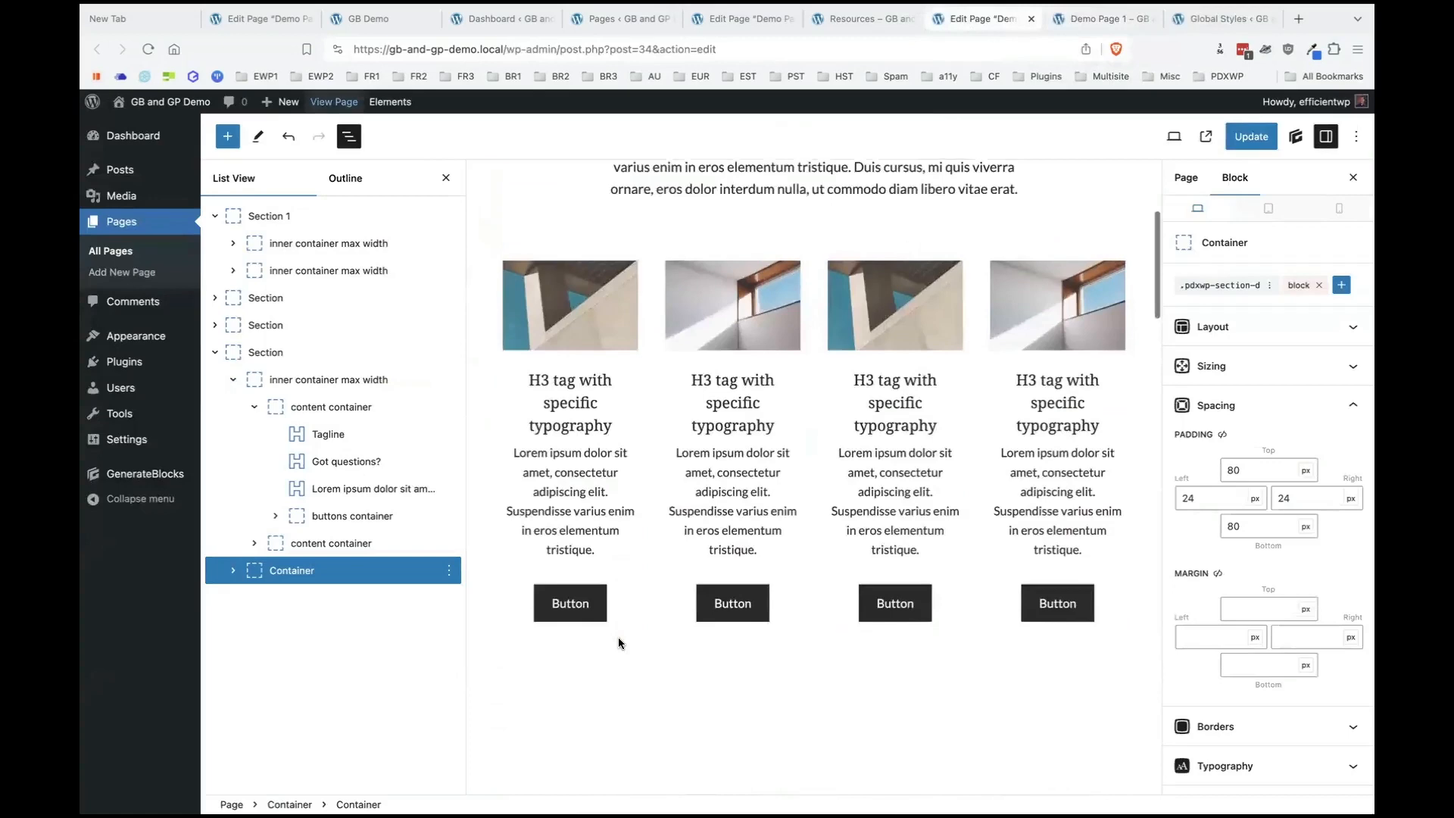
pyautogui.click(576, 600)
pyautogui.scroll(-2, 812, 534)
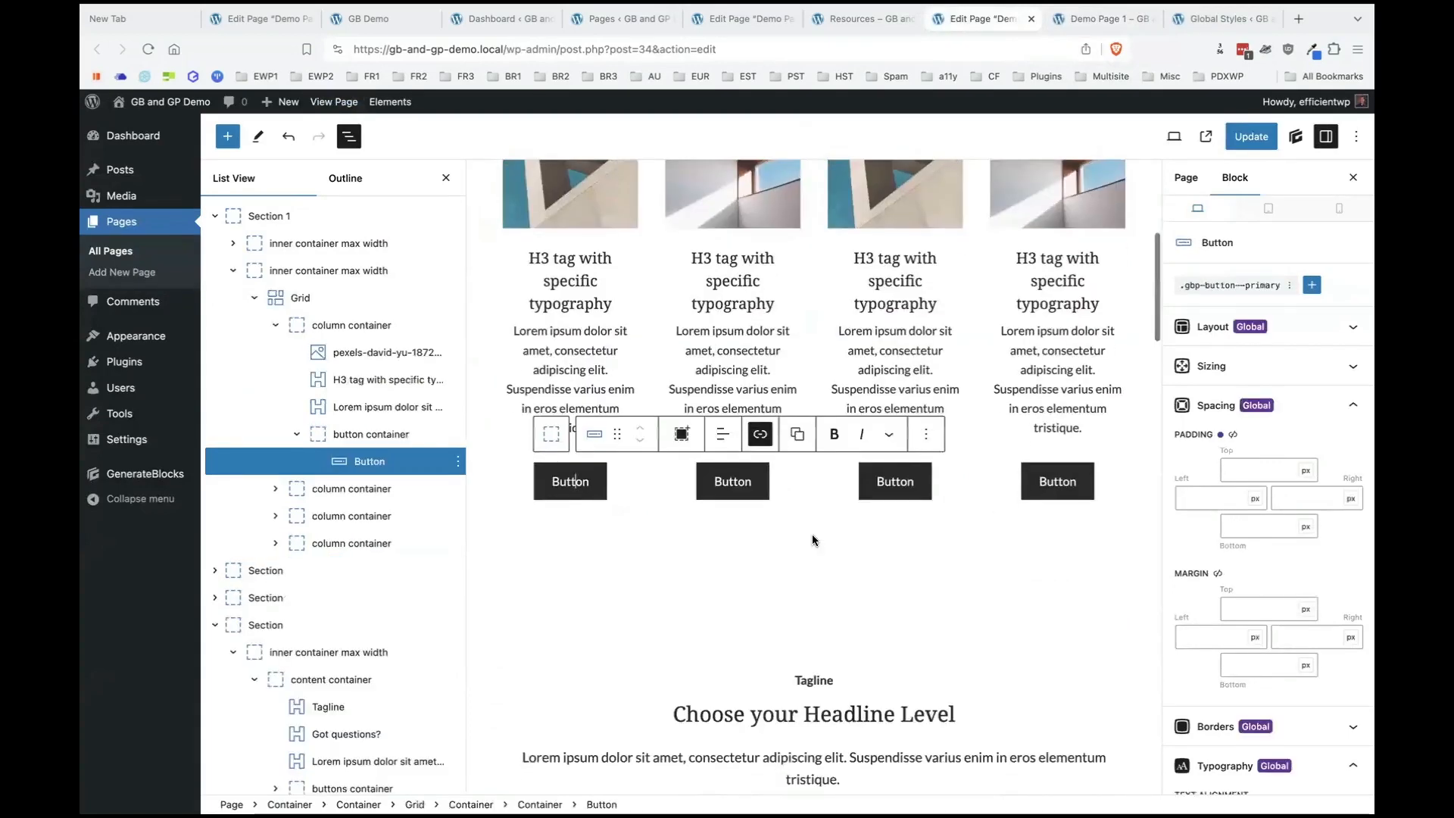
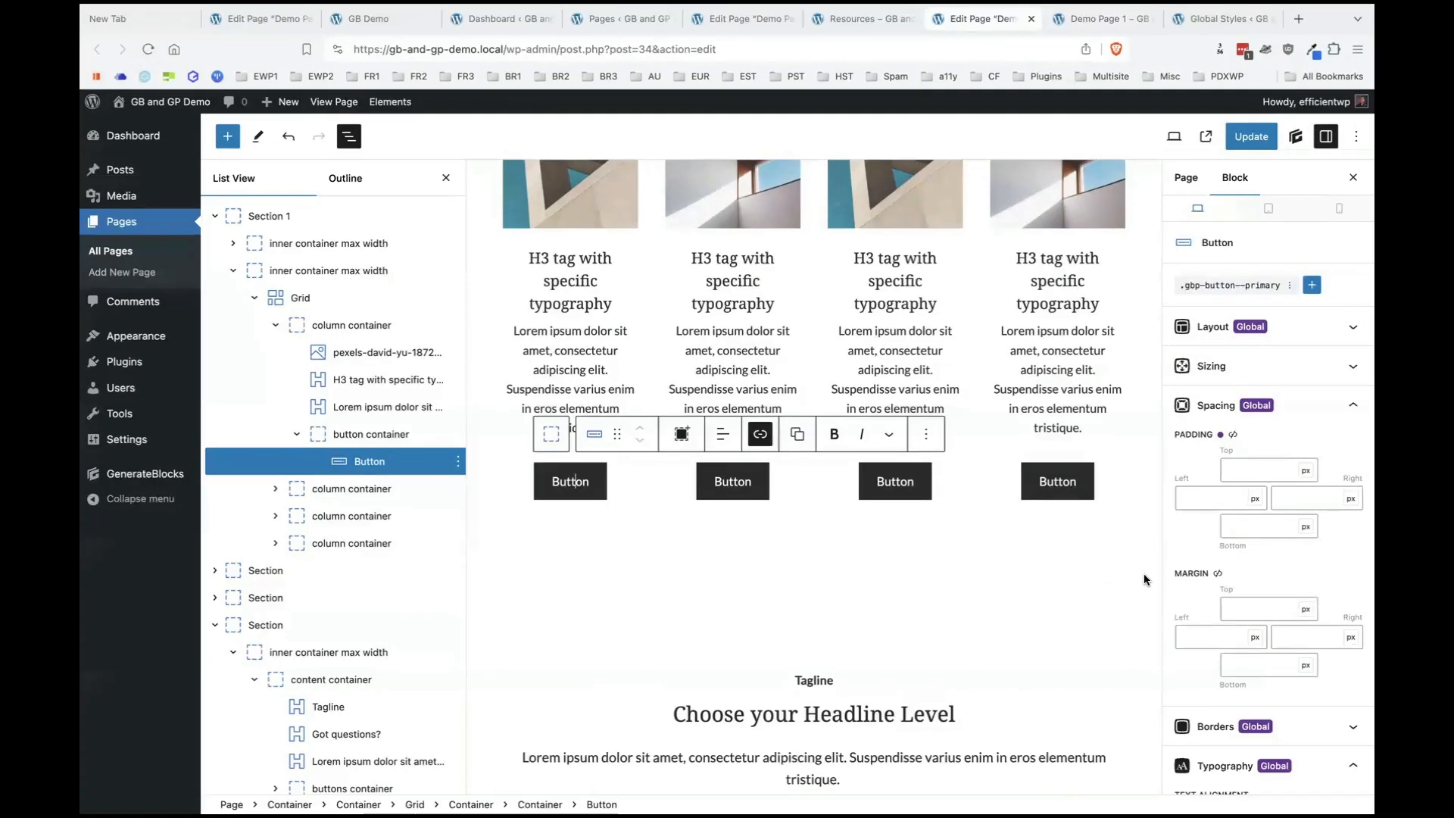
# Override the first column button's local text color with the white palette color var(--base-3).
pyautogui.scroll(-2, 1240, 561)
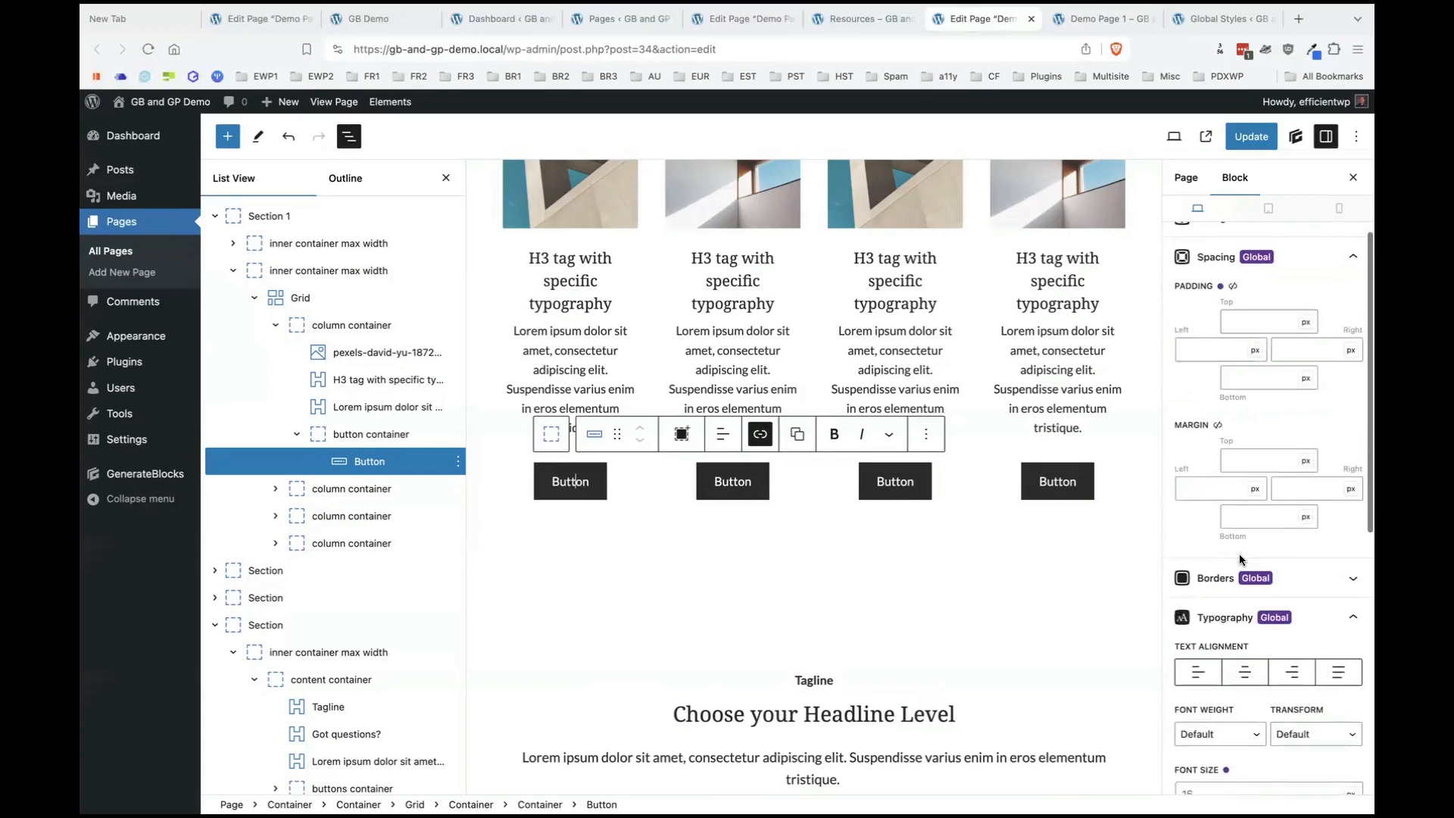
pyautogui.scroll(-3, 1265, 502)
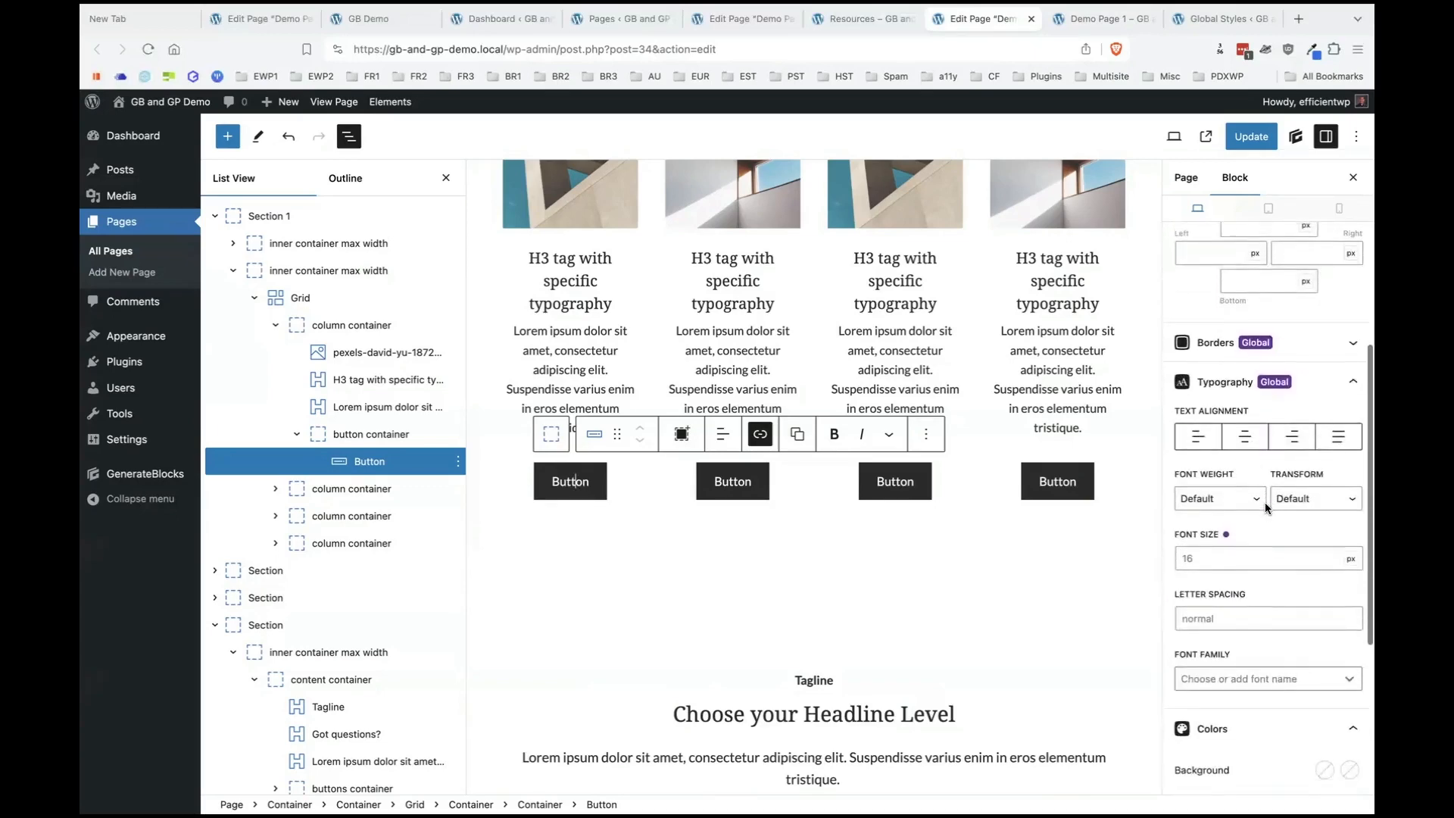
pyautogui.scroll(5, 1265, 502)
pyautogui.scroll(-4, 1292, 528)
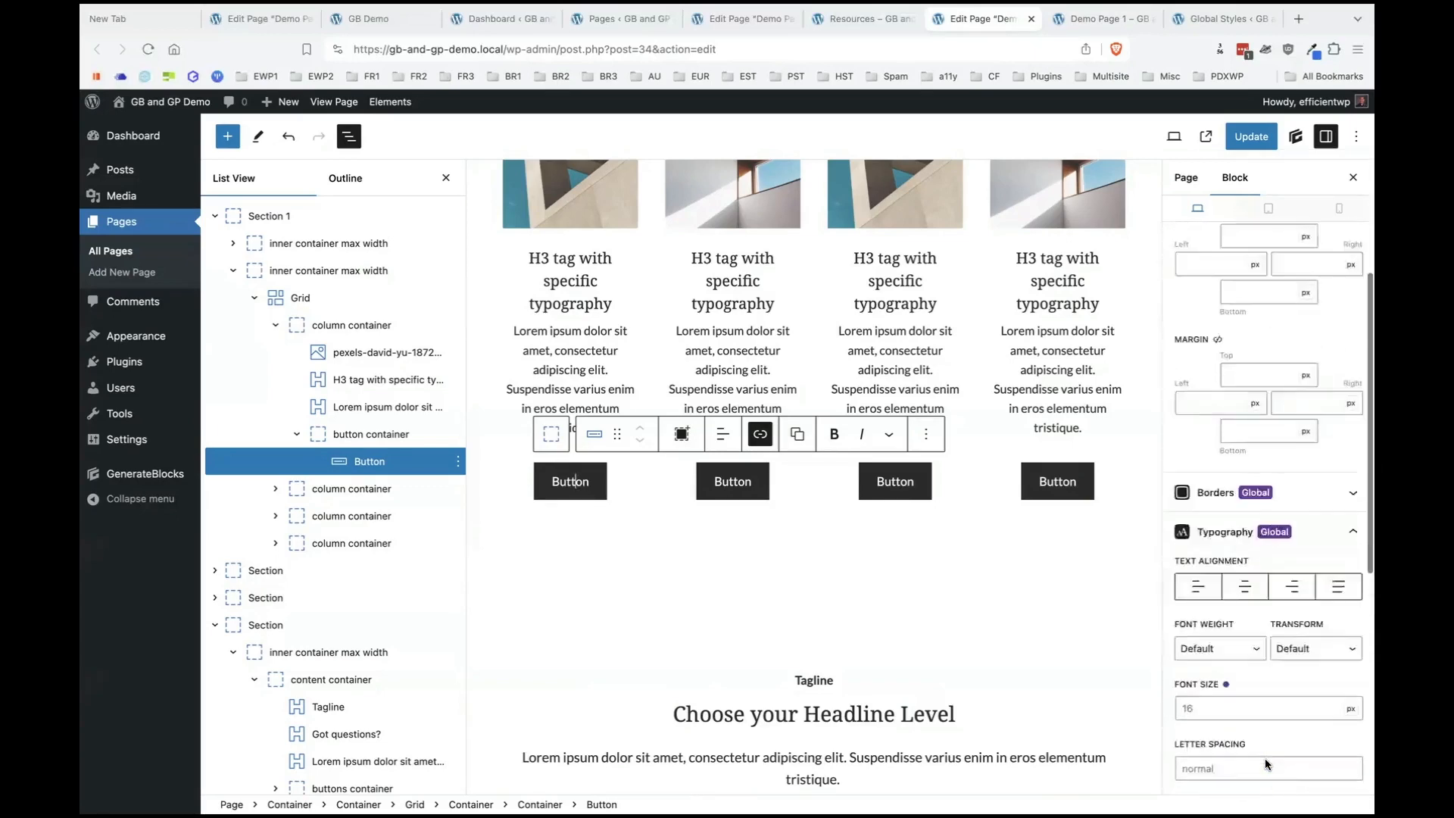
pyautogui.scroll(-5, 1265, 757)
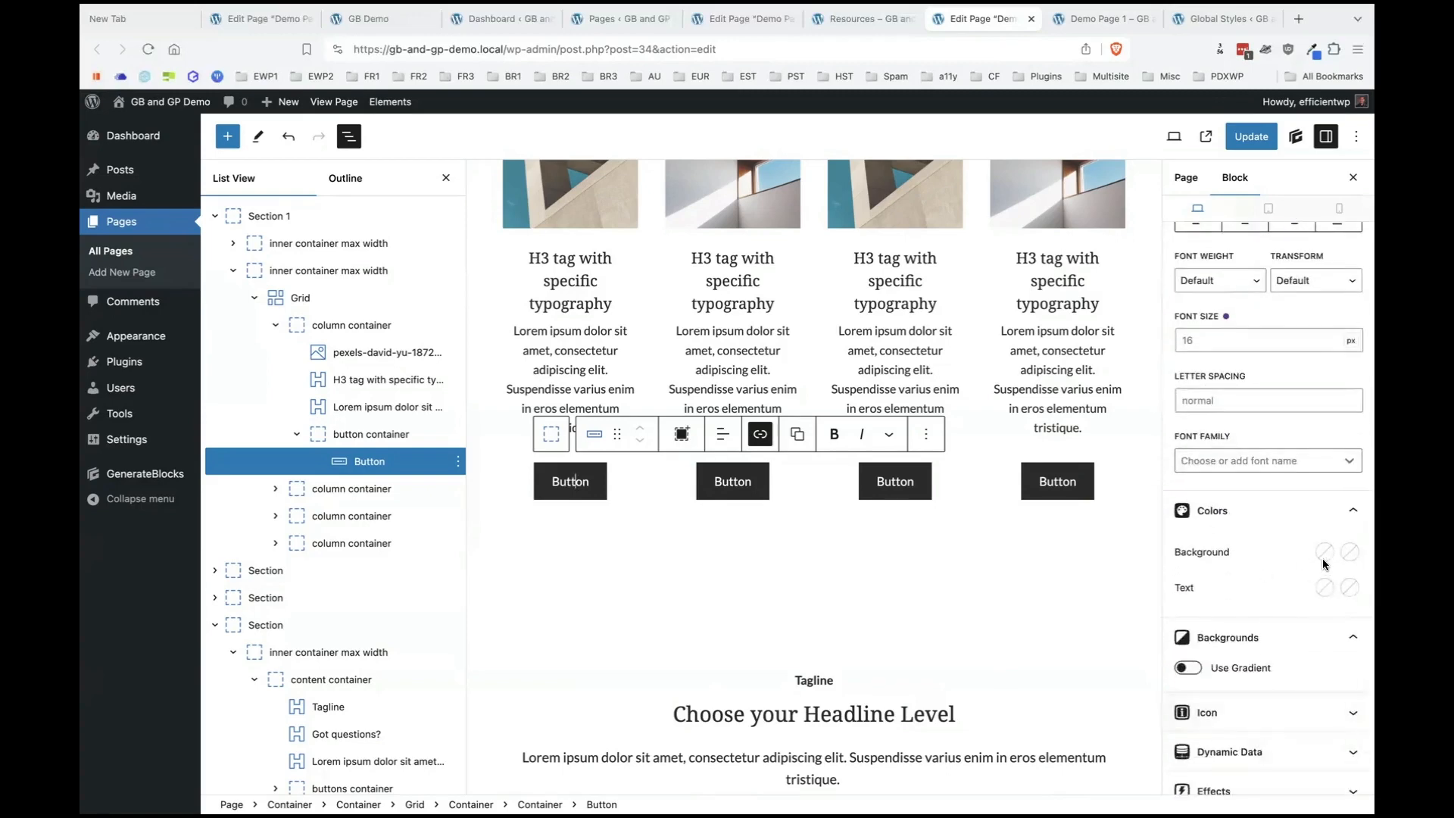
pyautogui.click(1324, 587)
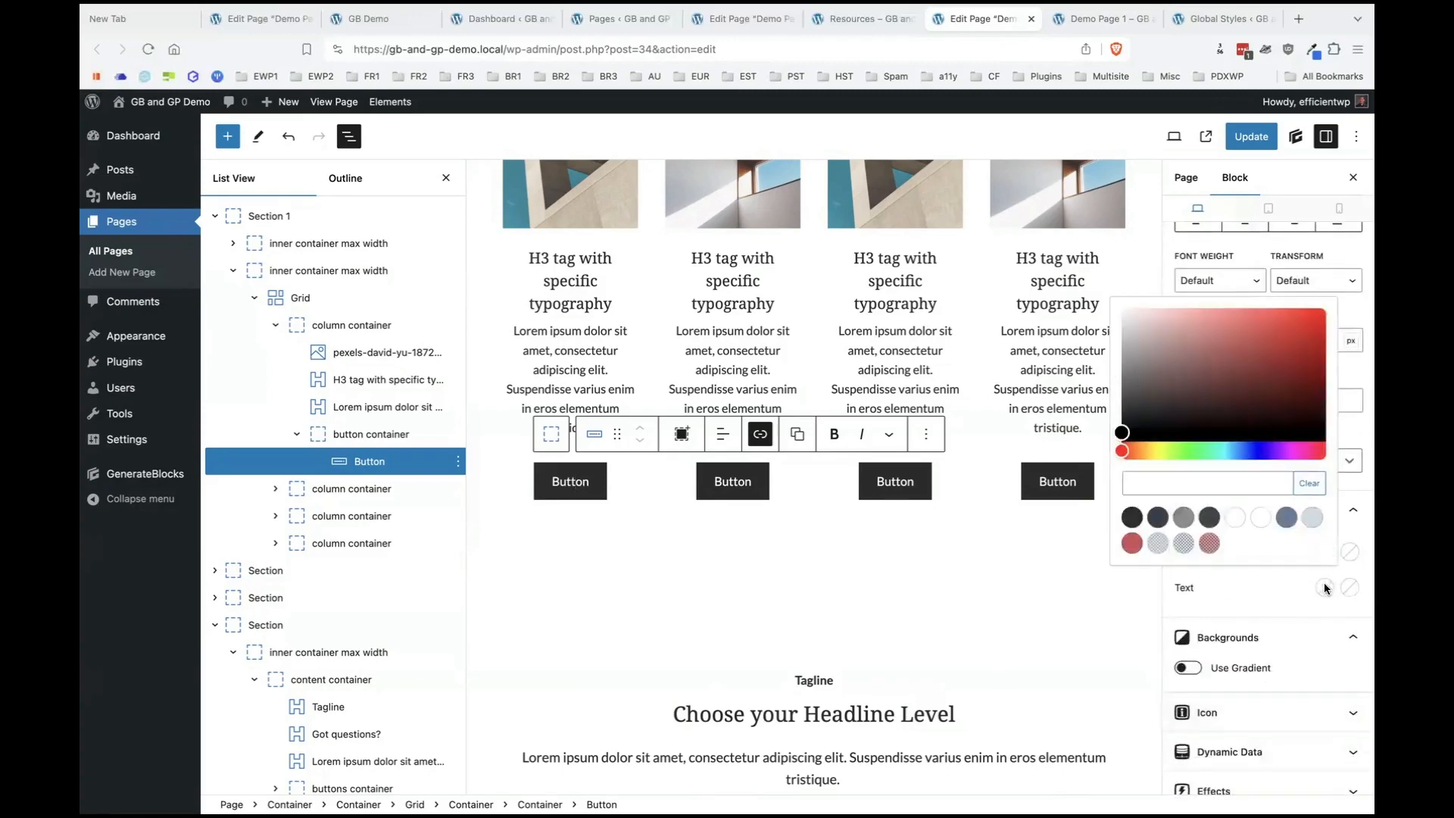
pyautogui.click(1258, 520)
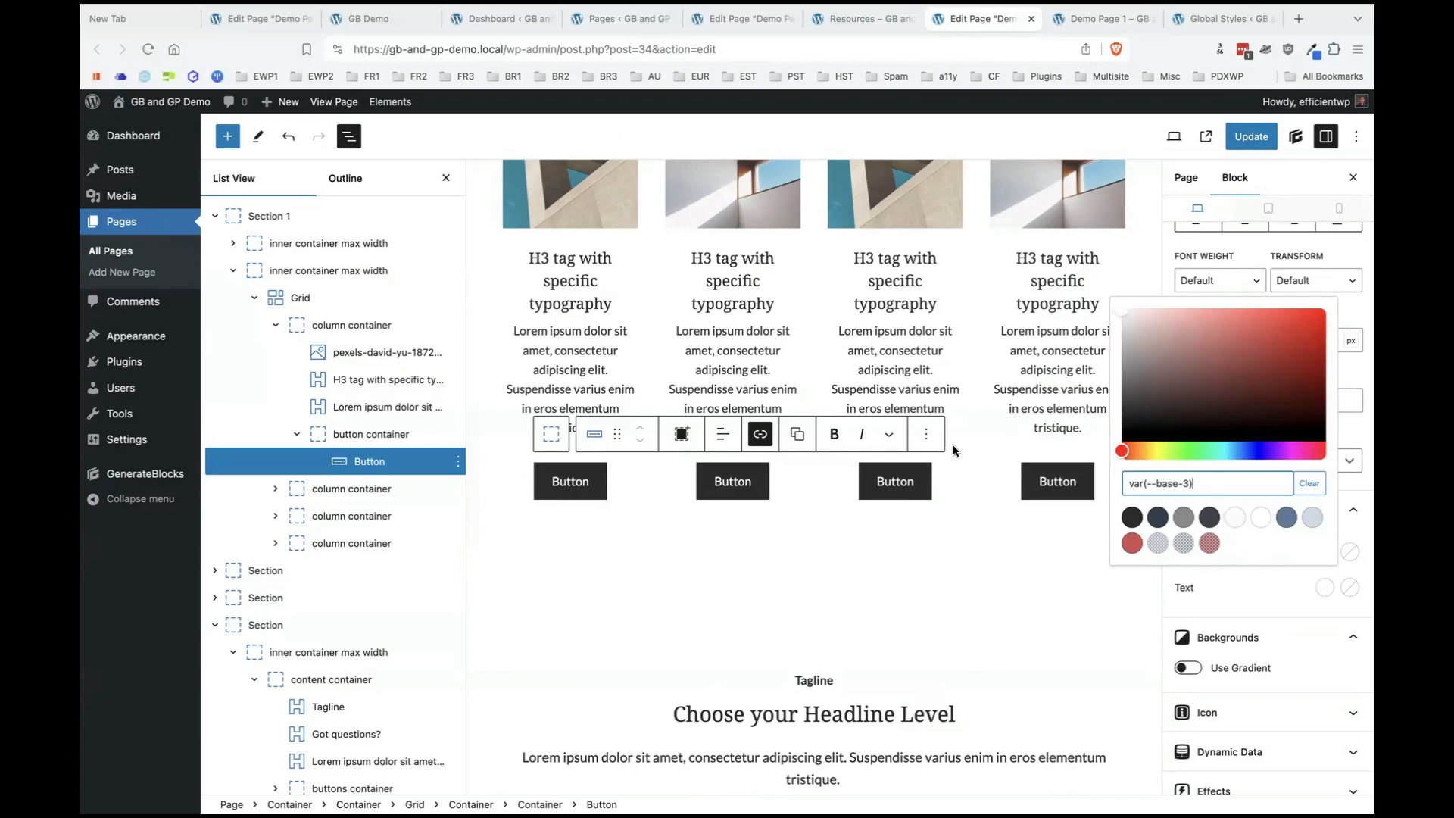
pyautogui.click(1248, 614)
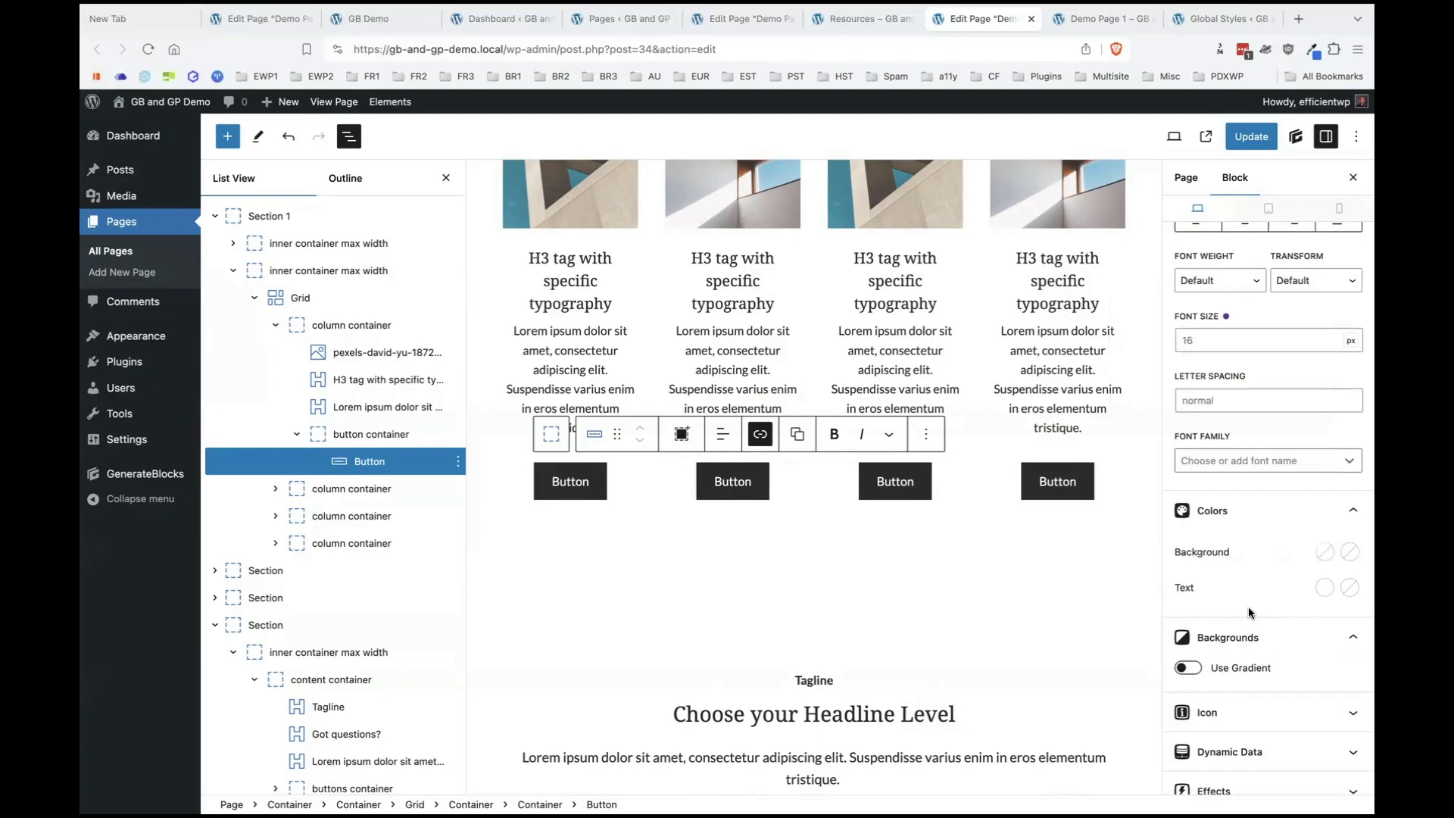
# Set the first column button's local font size to 24 px.
pyautogui.scroll(-2, 1248, 610)
pyautogui.scroll(4, 1254, 475)
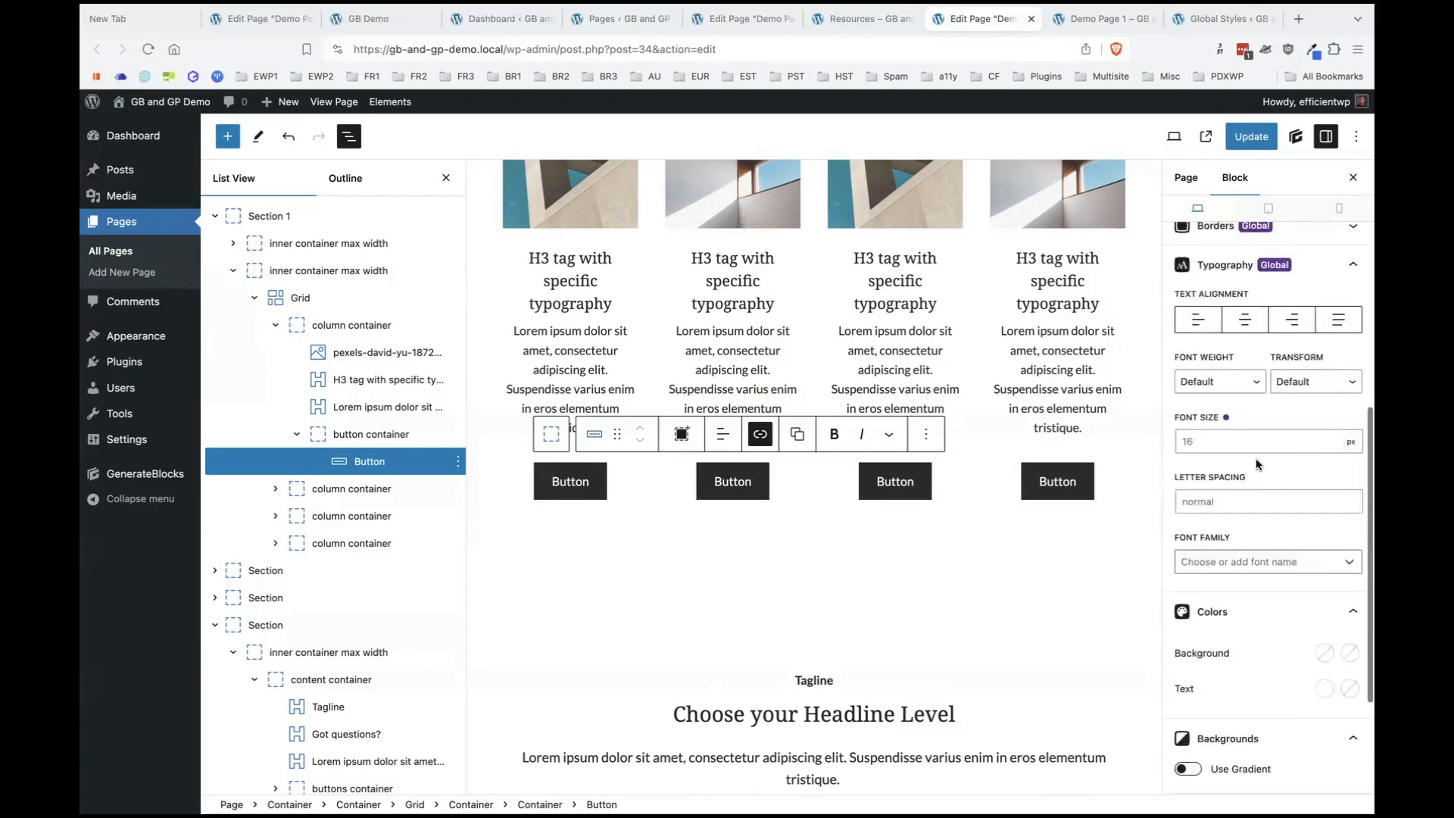
pyautogui.click(1316, 442)
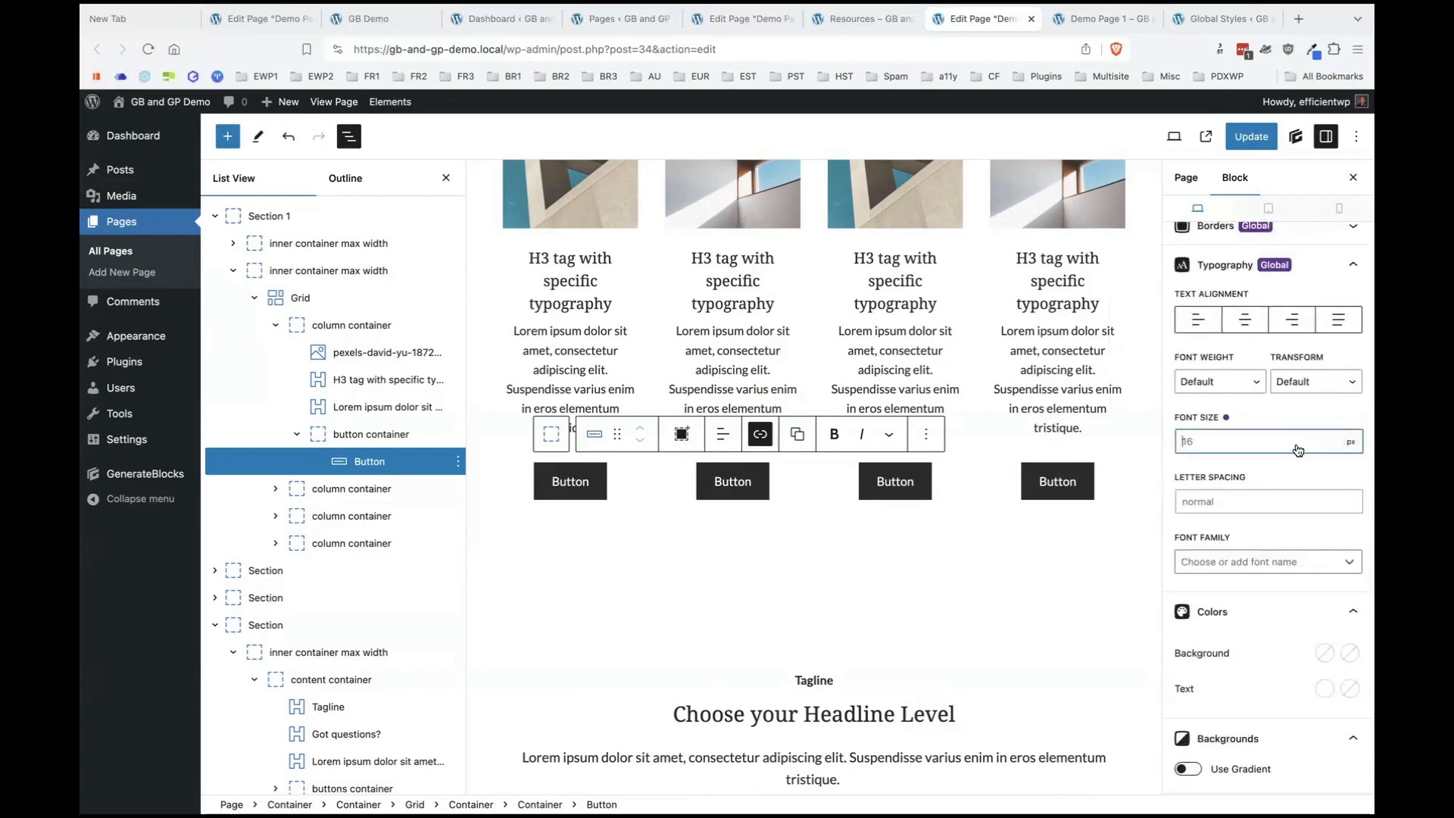
pyautogui.write('24')
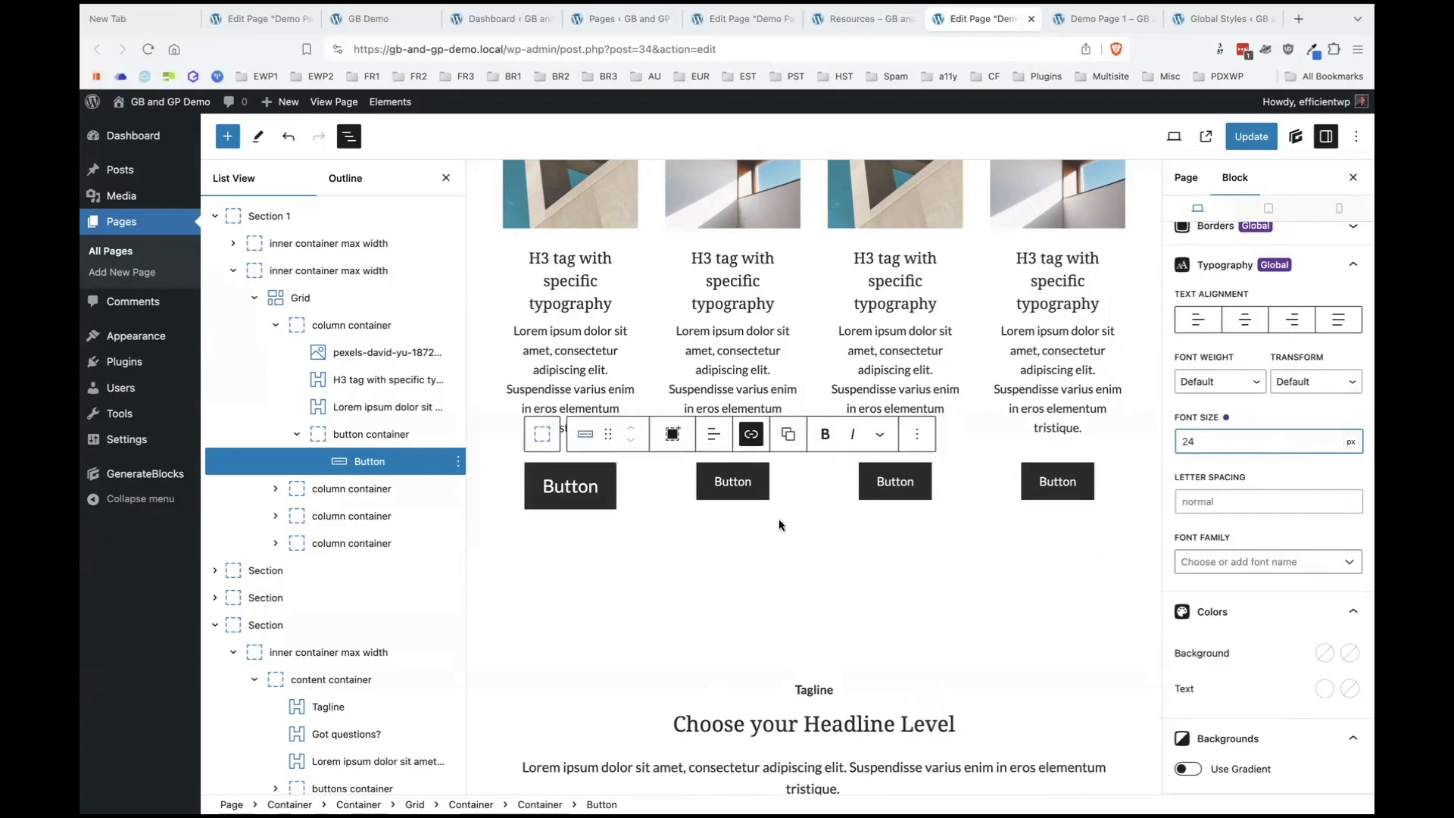
# Update the page, compare the first button with the others on the front end, and return to the editor.
pyautogui.click(1261, 138)
pyautogui.hotkey('ctrl', 'Tab')
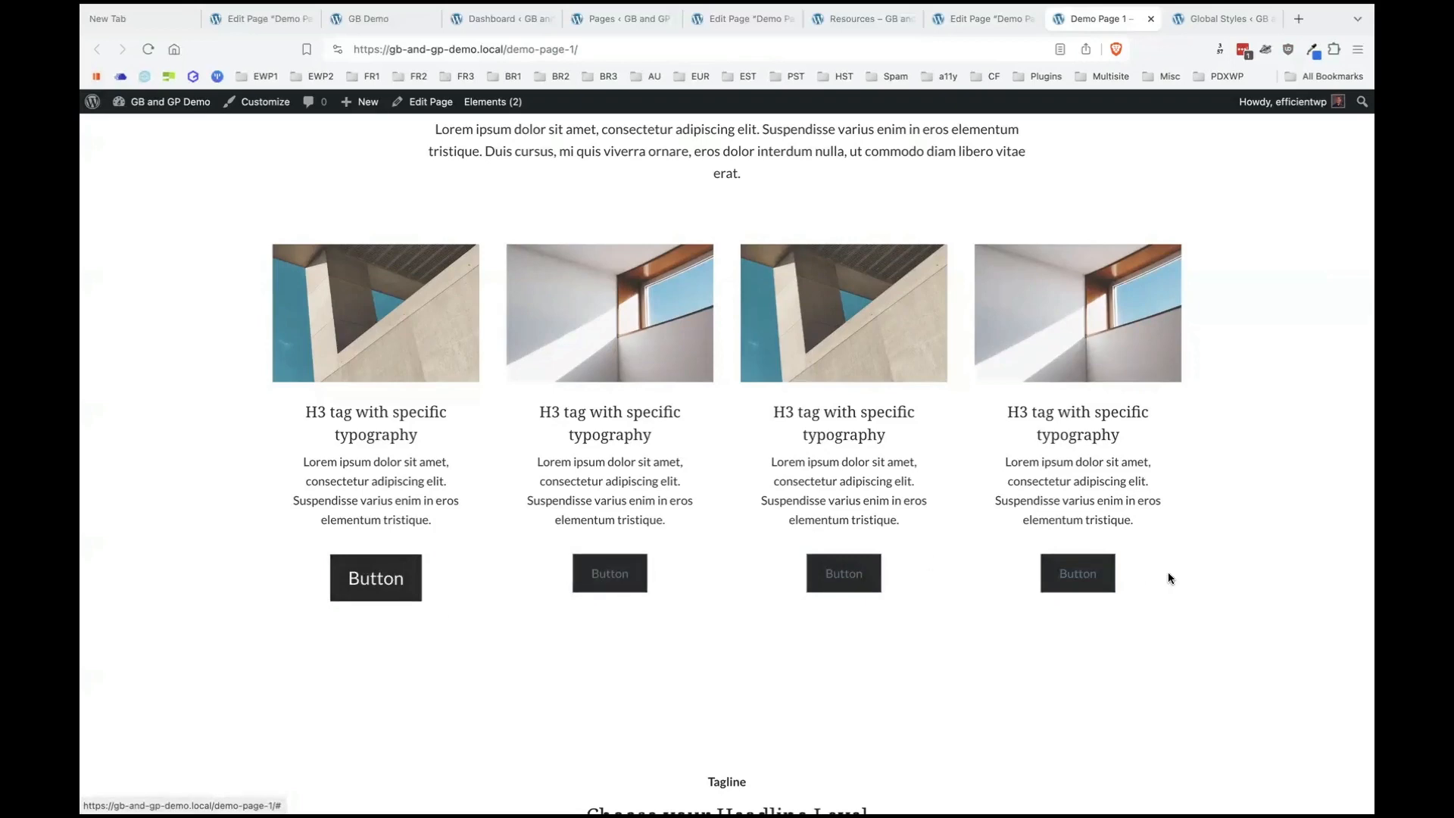
pyautogui.click(975, 19)
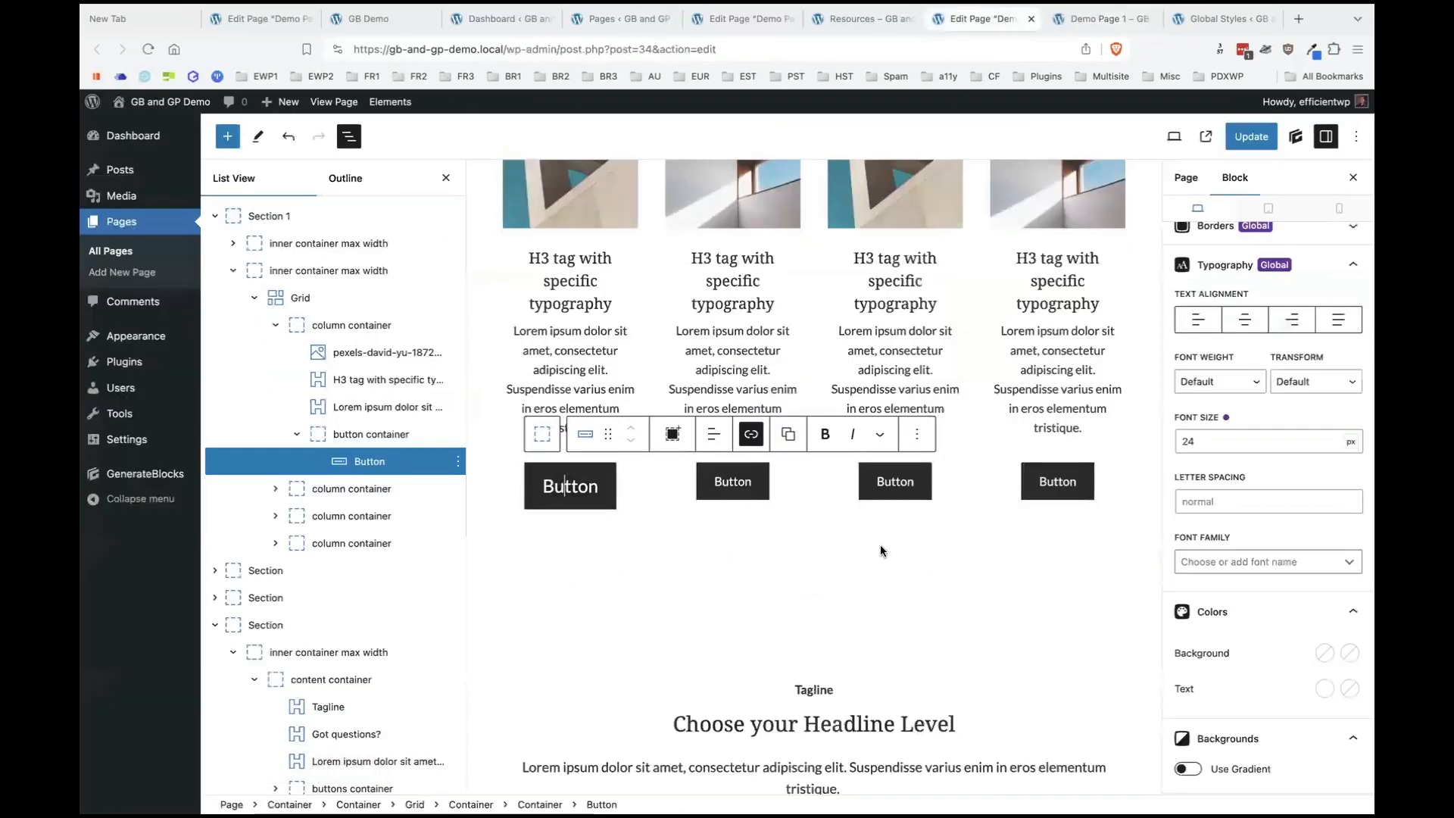
# Set the first column button's local font size to 16 px.
pyautogui.doubleClick(1241, 439)
pyautogui.press('BackSpace')
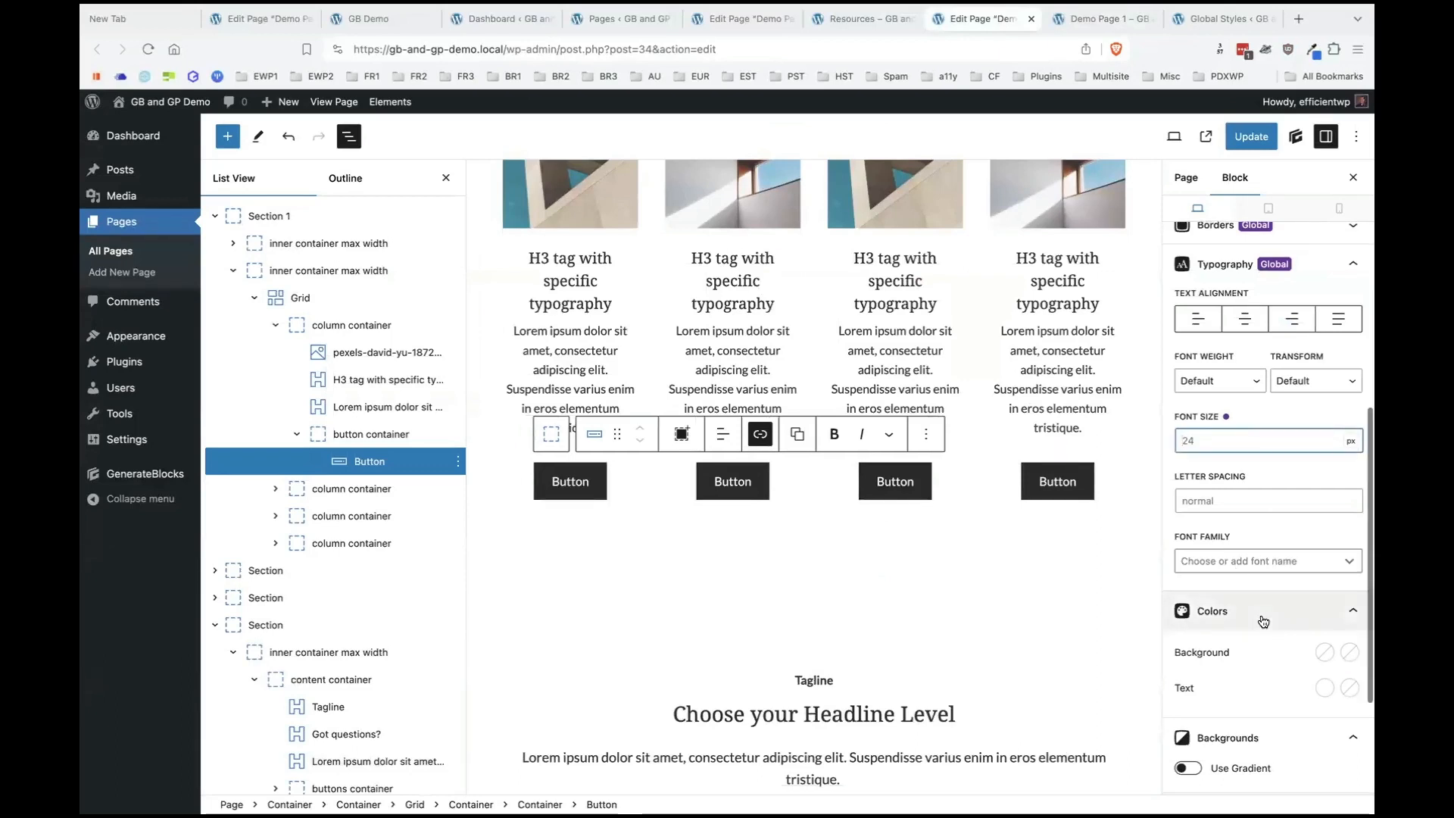
pyautogui.write('16')
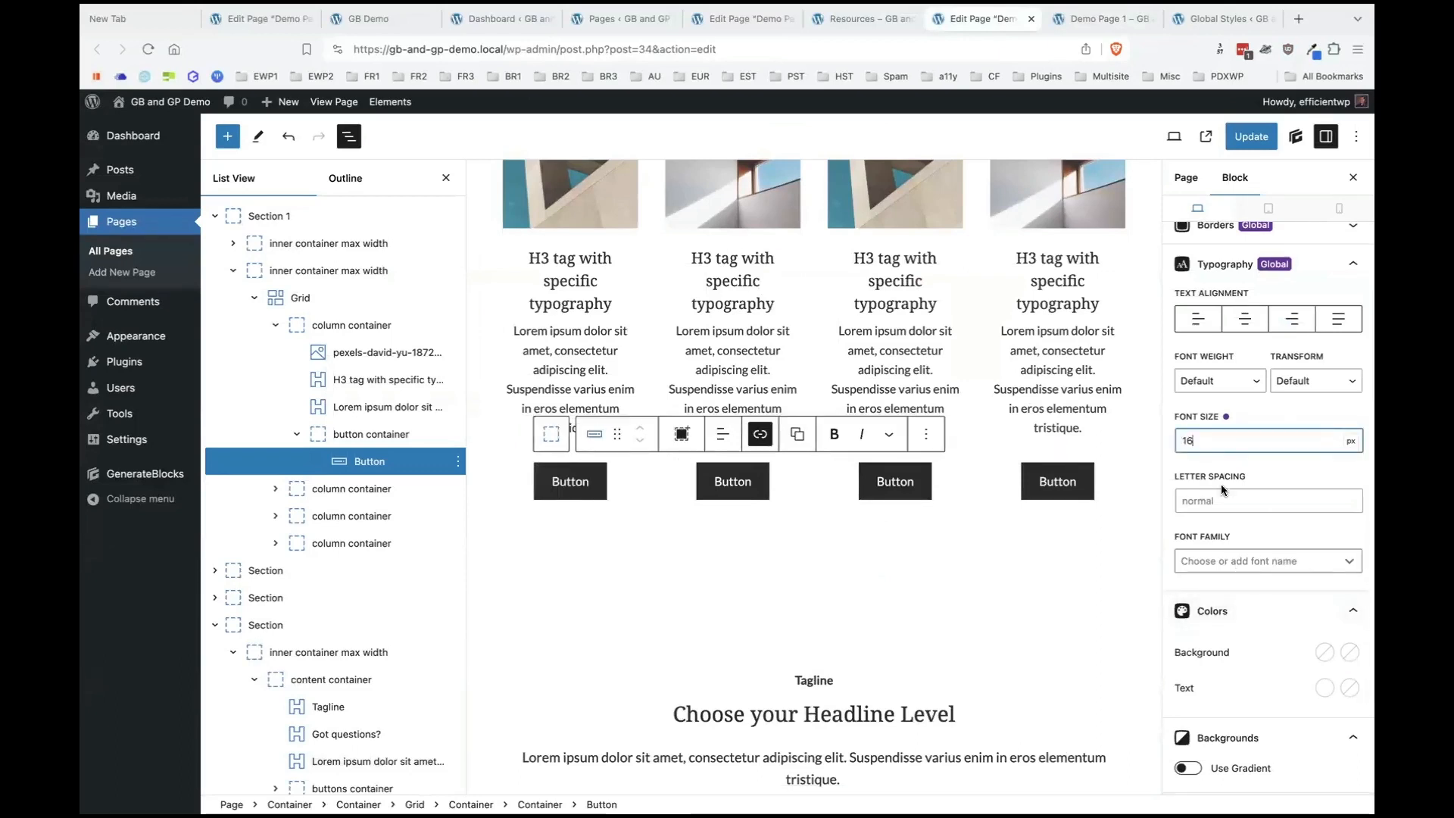
# Clear the first column button's local text color.
pyautogui.scroll(-3, 1230, 533)
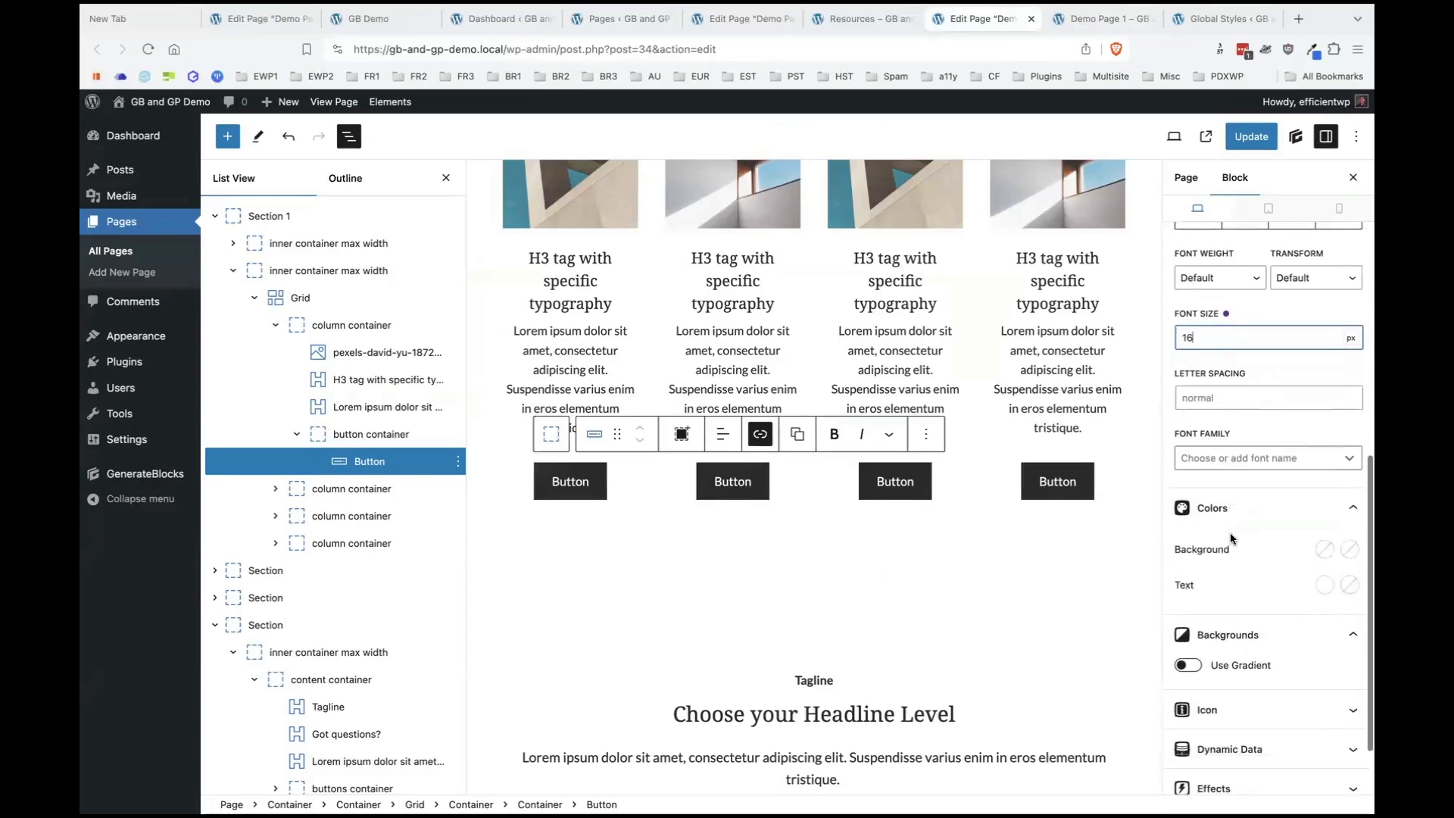
pyautogui.click(1324, 569)
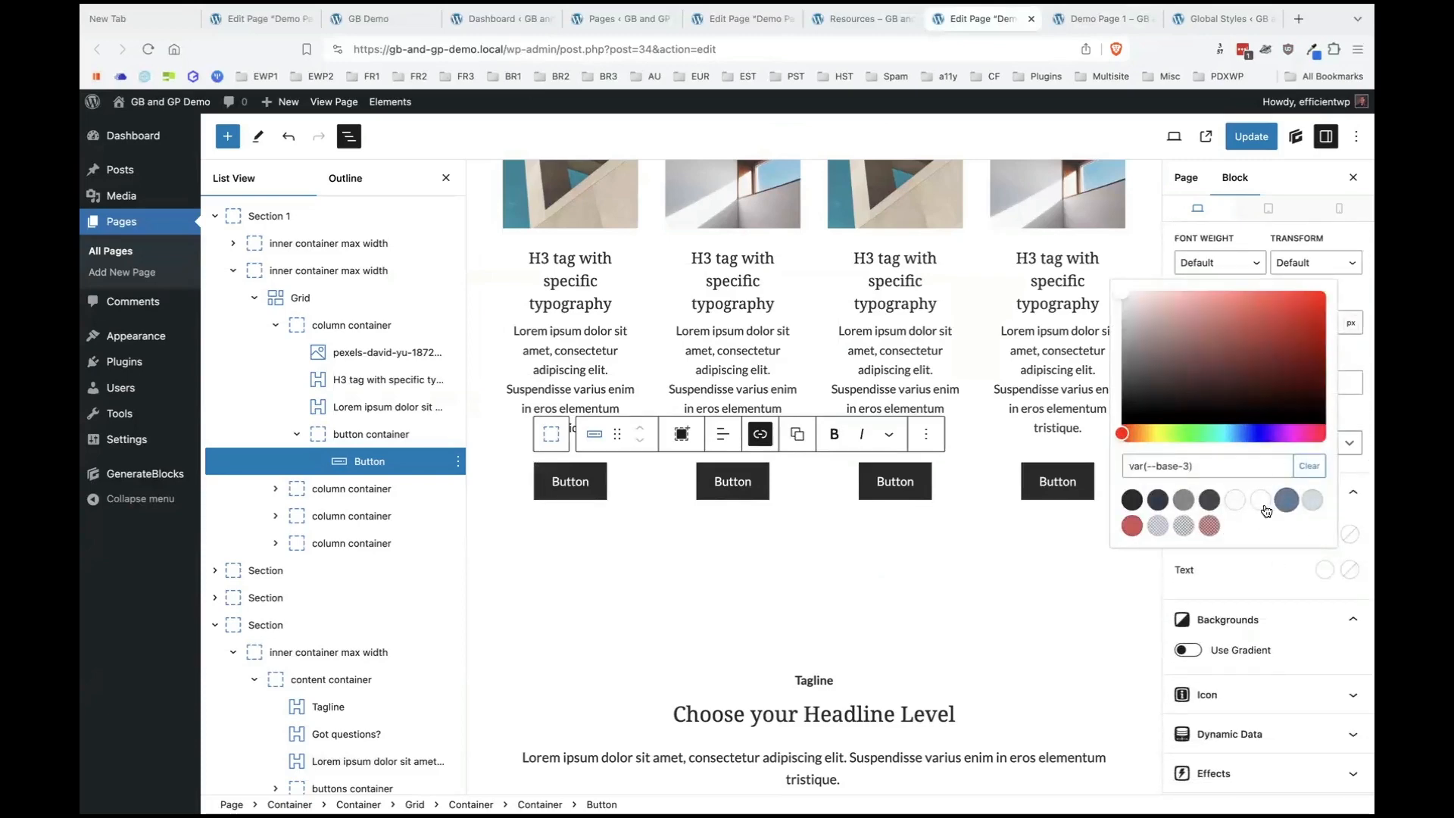
pyautogui.click(1307, 473)
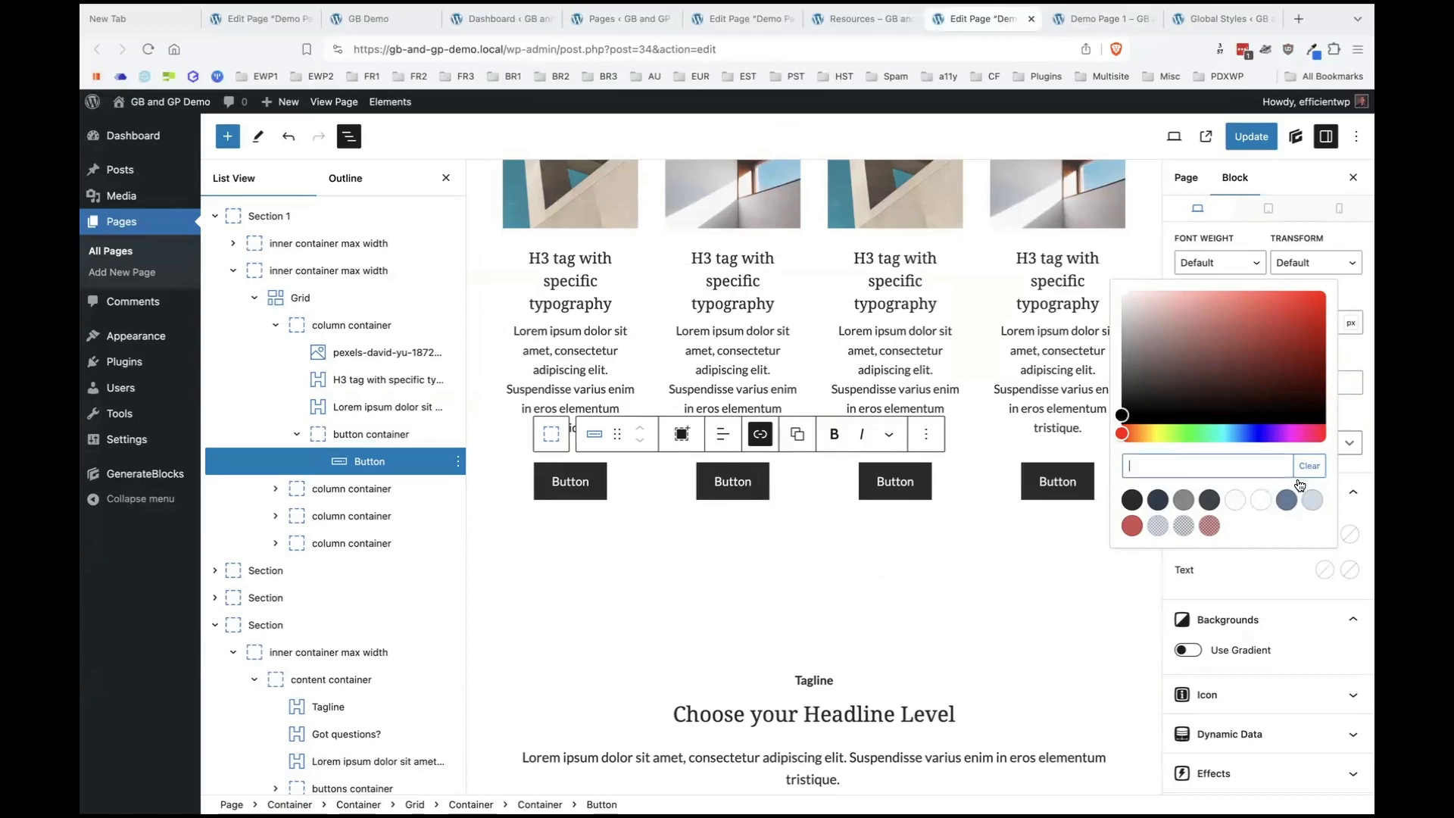
pyautogui.click(1266, 585)
pyautogui.scroll(2, 1235, 493)
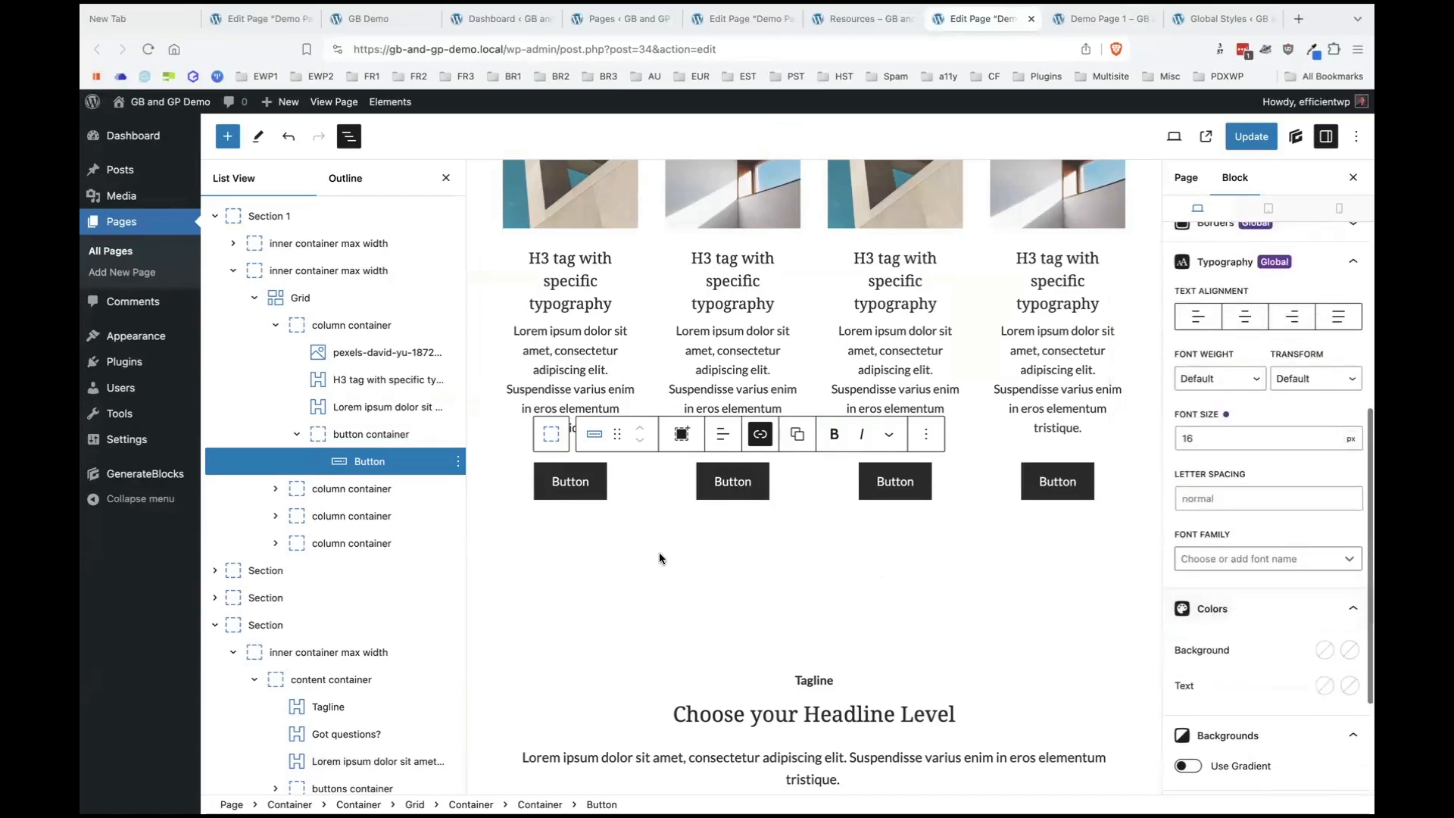
# Remove all remaining local styles from the first column button.
pyautogui.scroll(2, 659, 558)
pyautogui.scroll(7, 1245, 410)
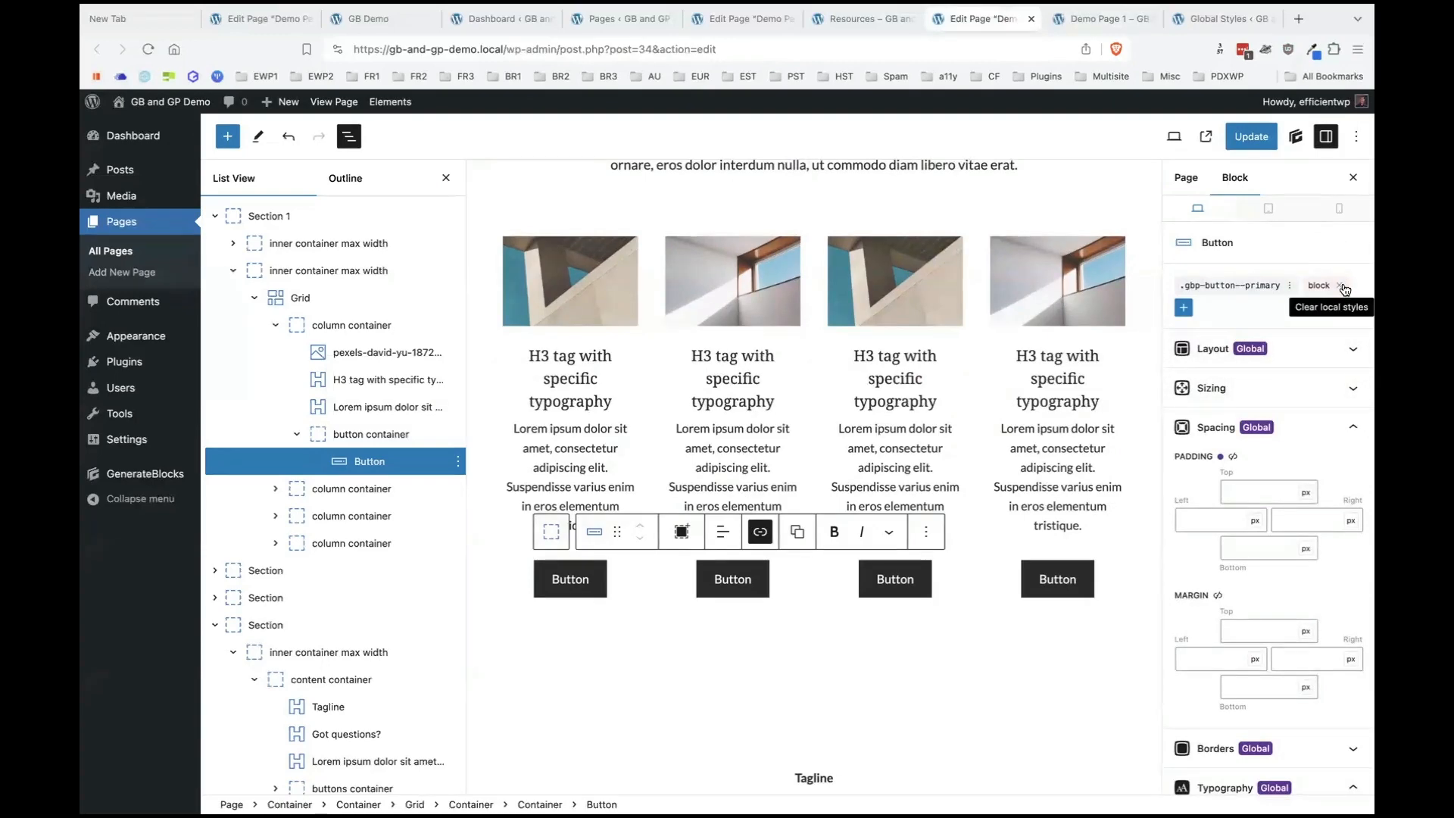
pyautogui.click(1341, 286)
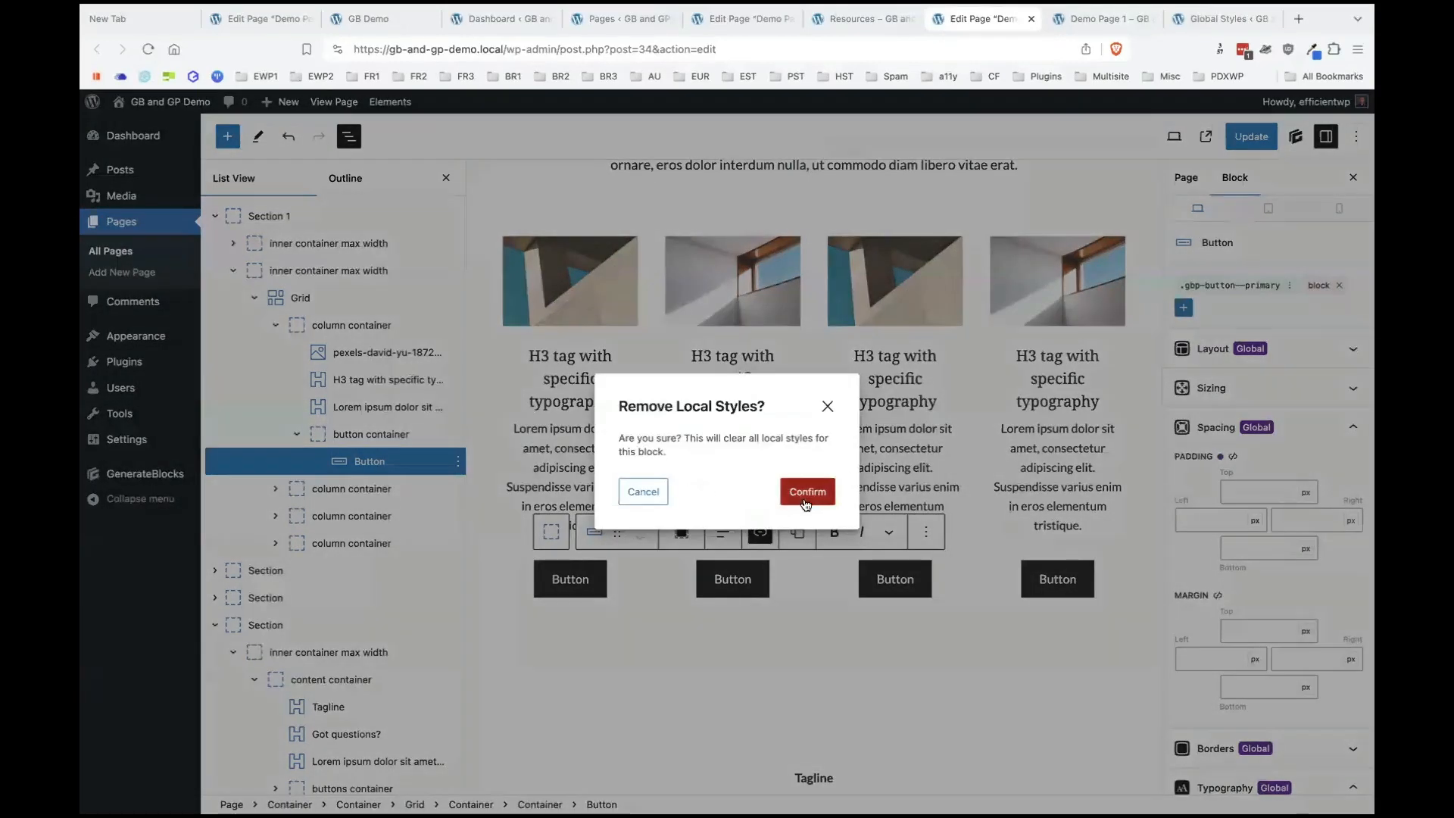
pyautogui.click(806, 503)
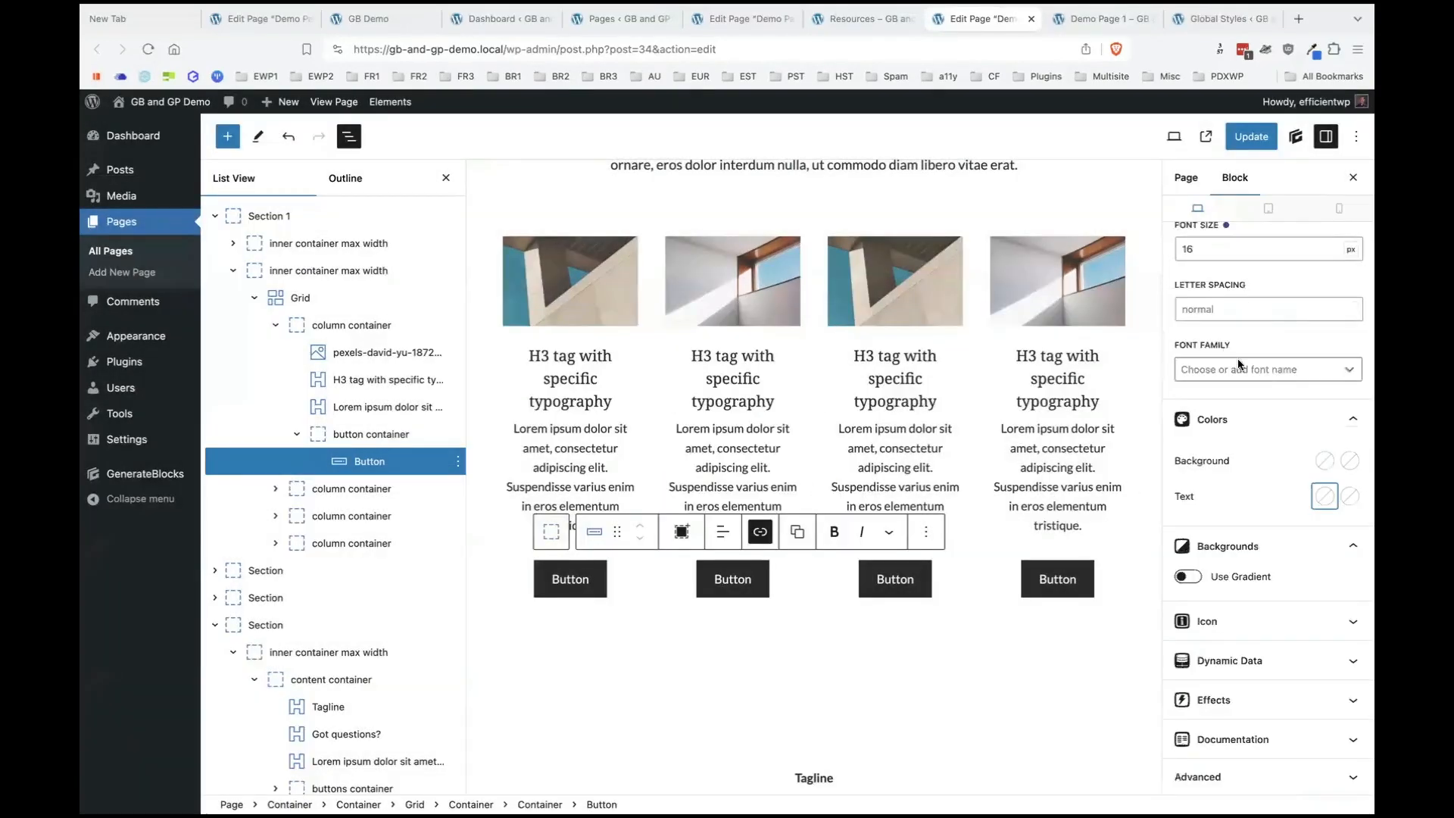
# Open the .gbp-button--primary global style for editing and look over the page's other buttons in the column and pricing sections.
pyautogui.scroll(10, 1237, 364)
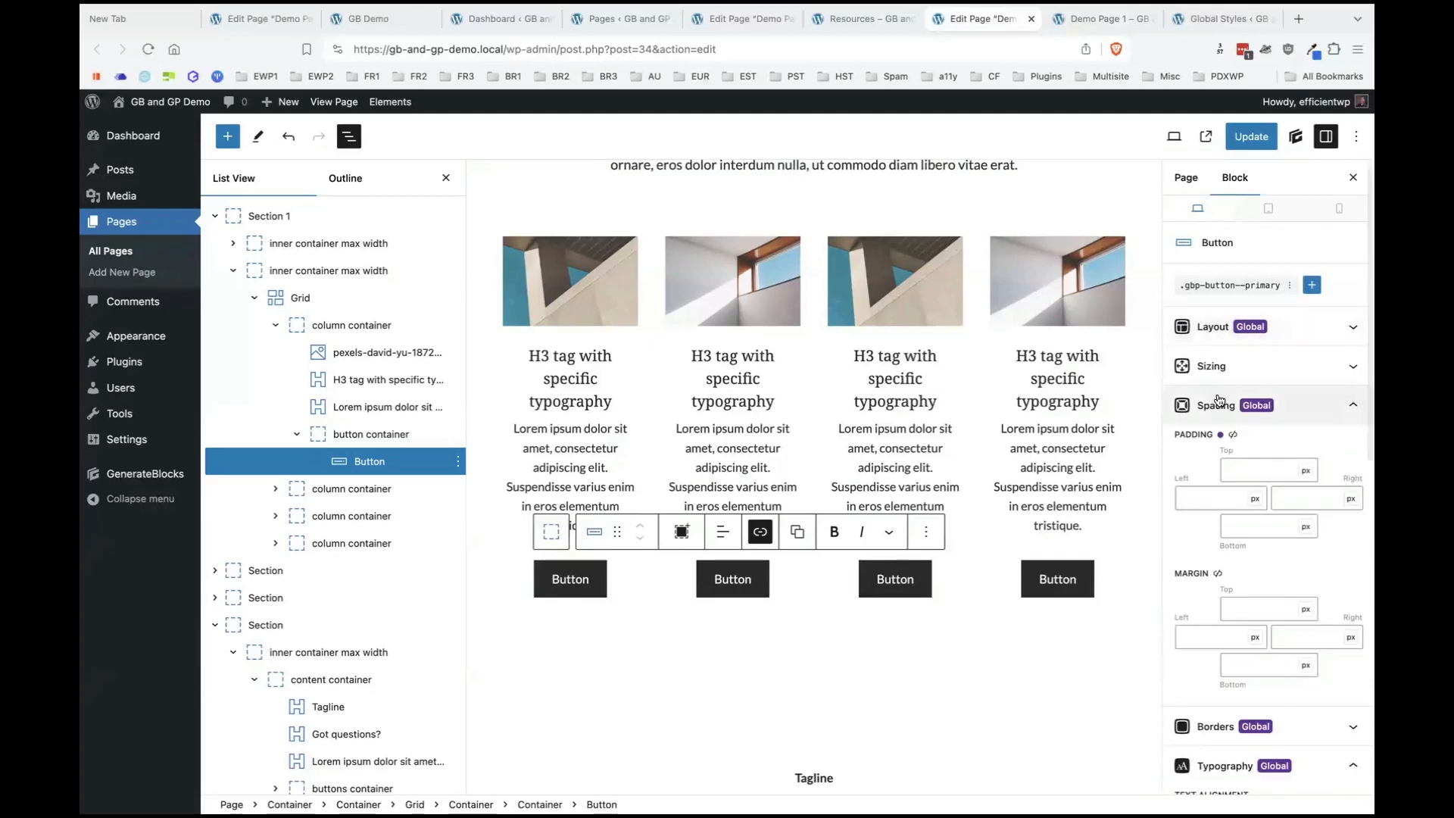
pyautogui.click(1223, 287)
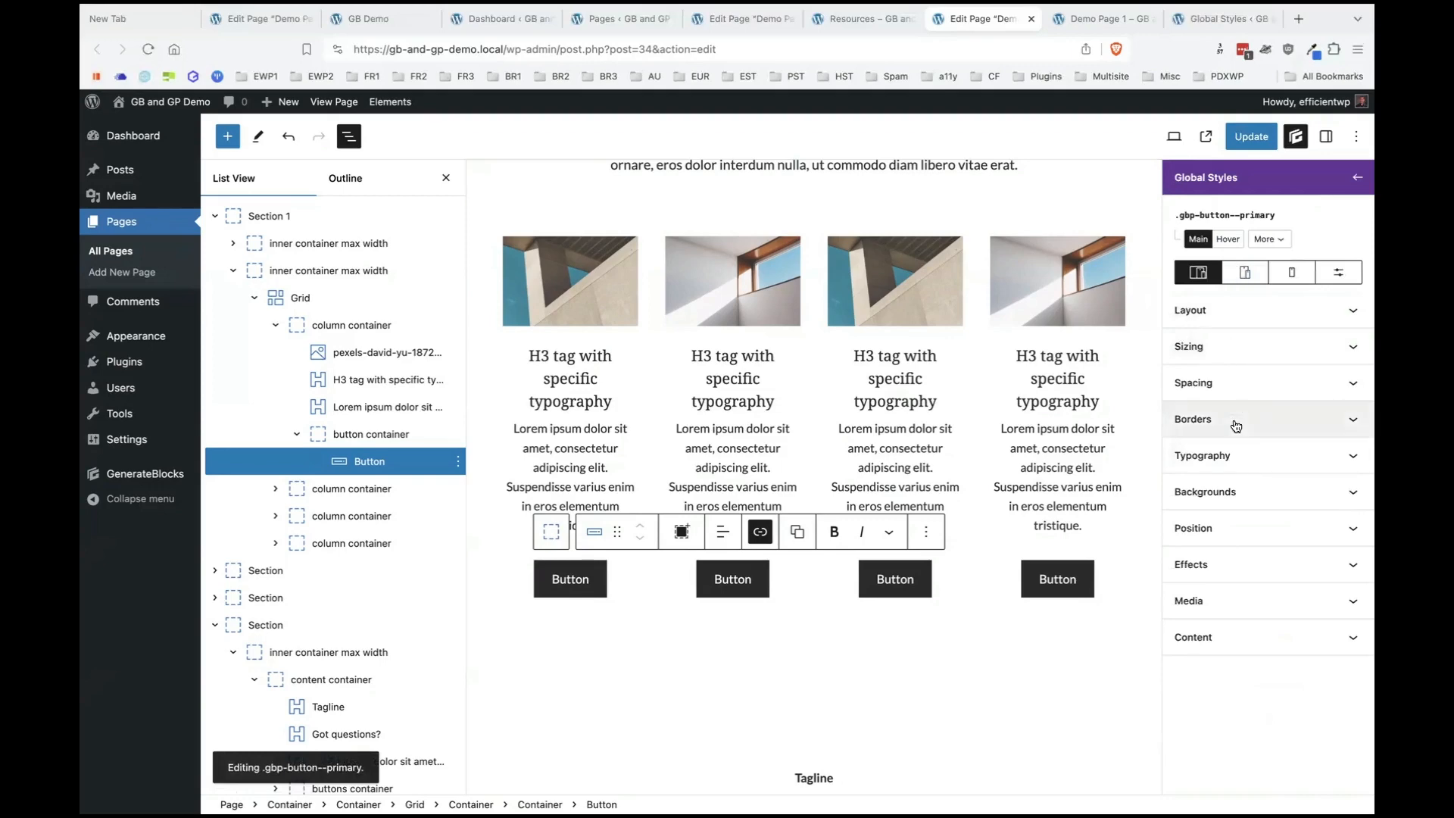
pyautogui.scroll(-3, 575, 564)
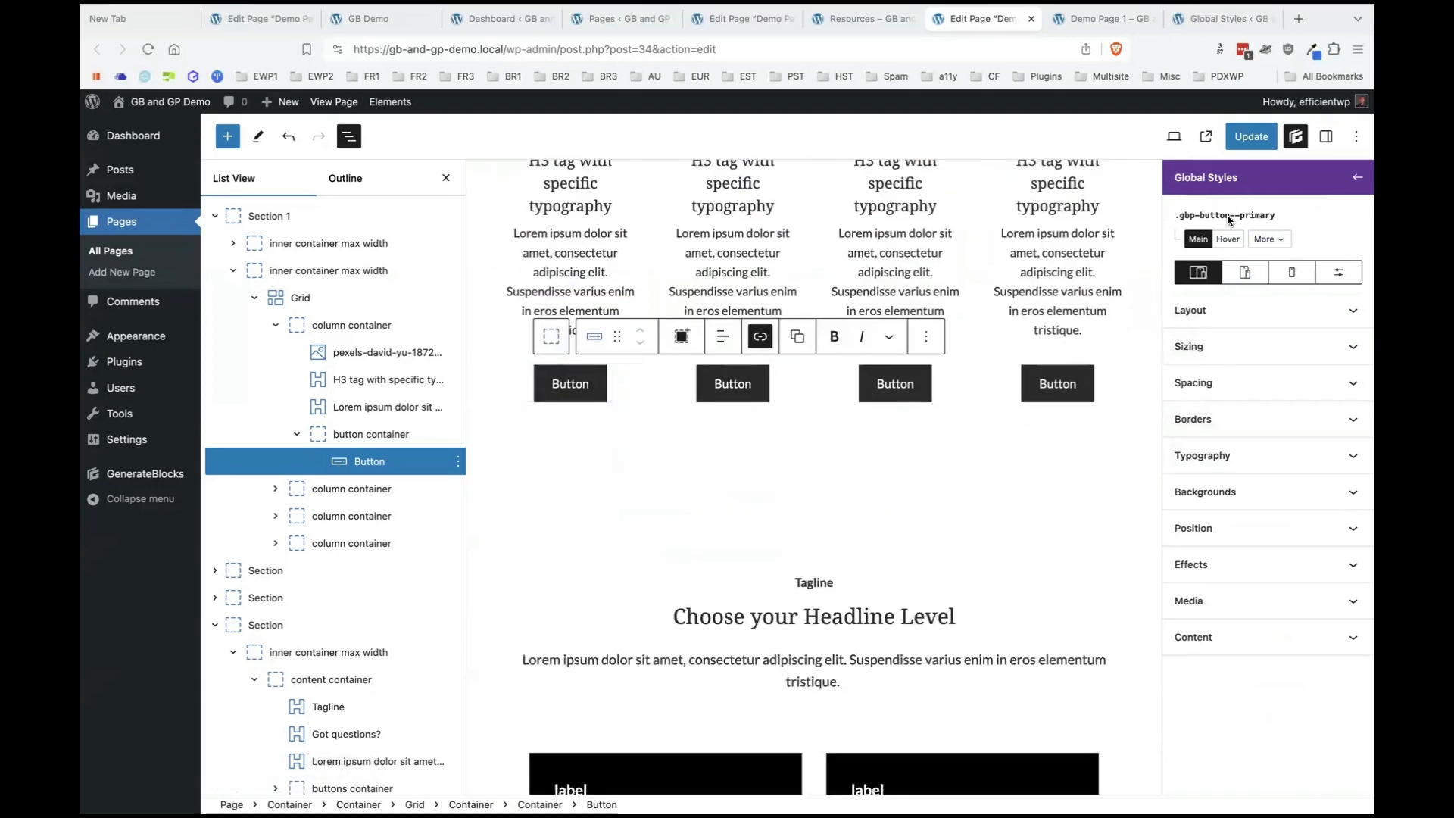
pyautogui.scroll(-7, 1020, 430)
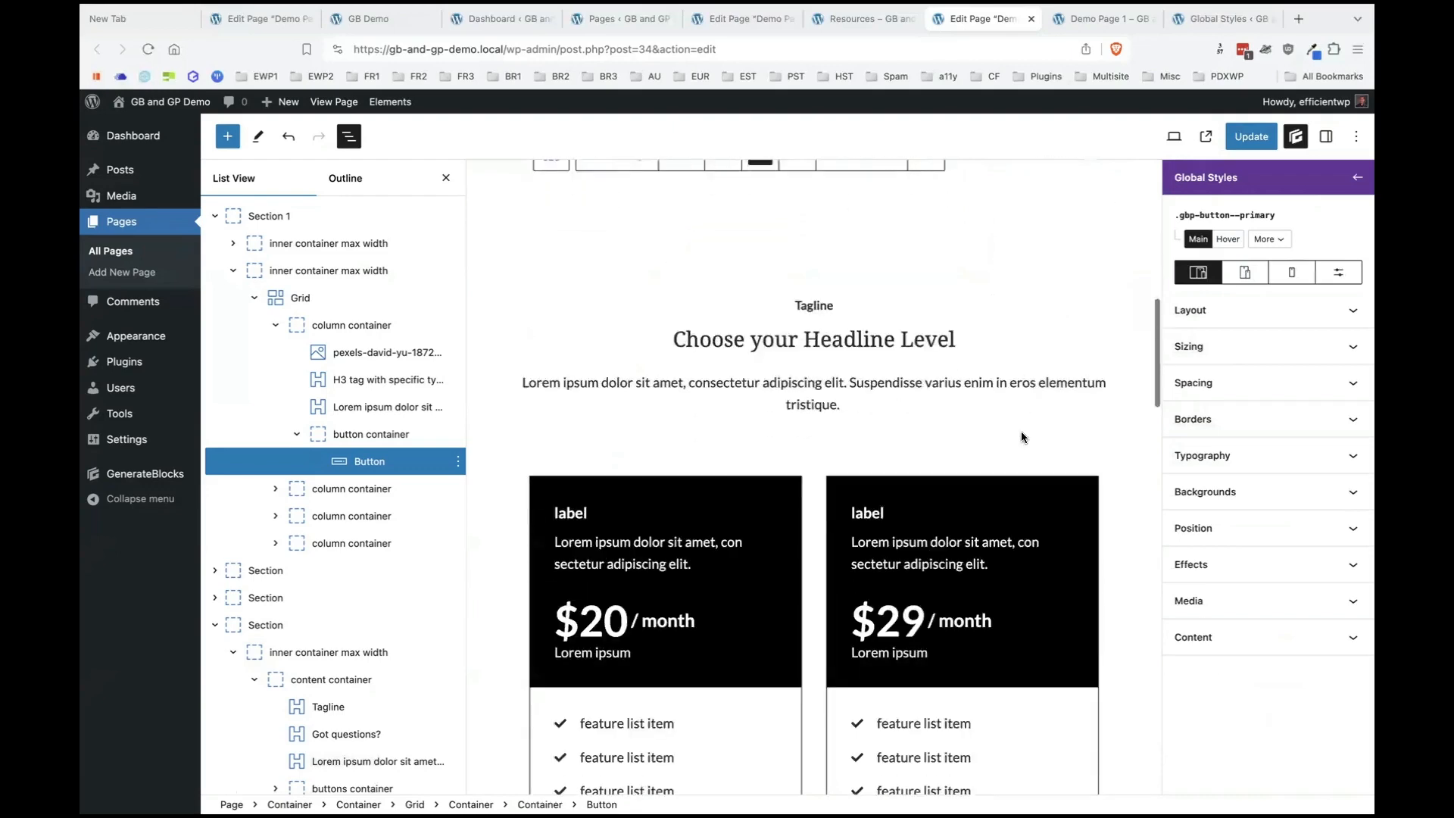
pyautogui.scroll(-2, 1021, 437)
pyautogui.scroll(-6, 594, 579)
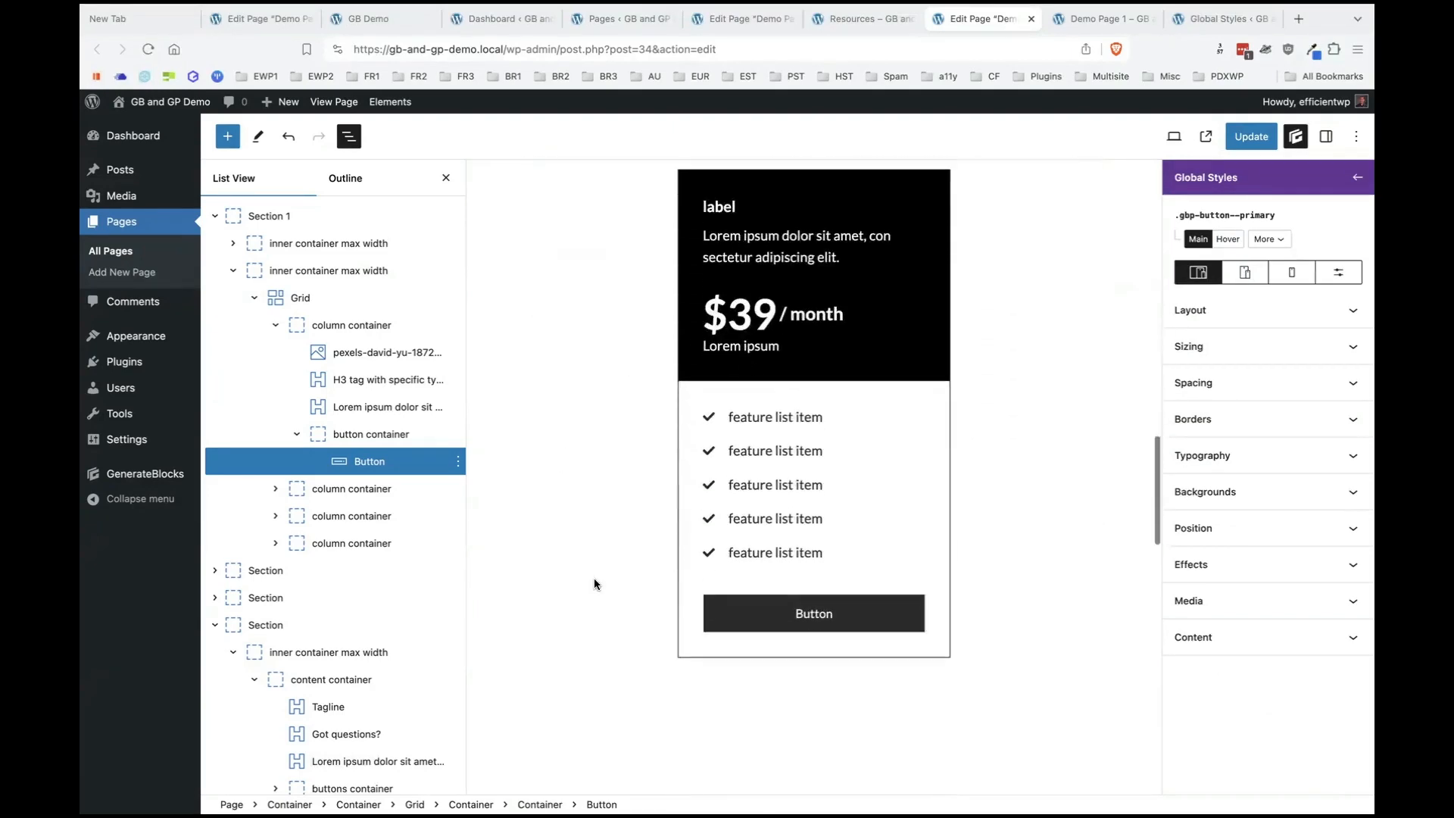
pyautogui.scroll(3, 593, 578)
pyautogui.scroll(10, 594, 579)
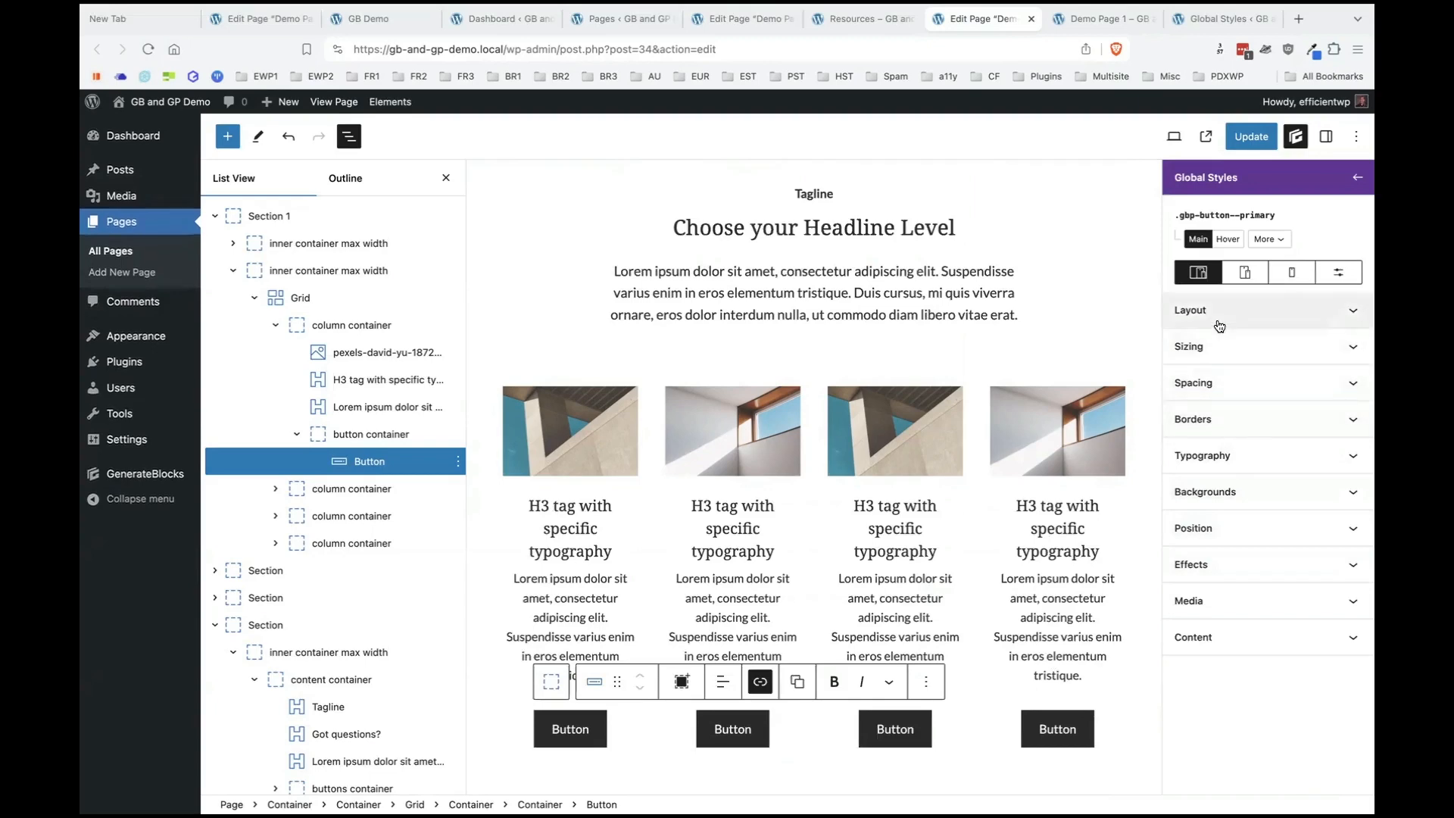
# Set the primary button global style's main text color to the var(--base-3) swatch in its typography settings.
pyautogui.click(1249, 459)
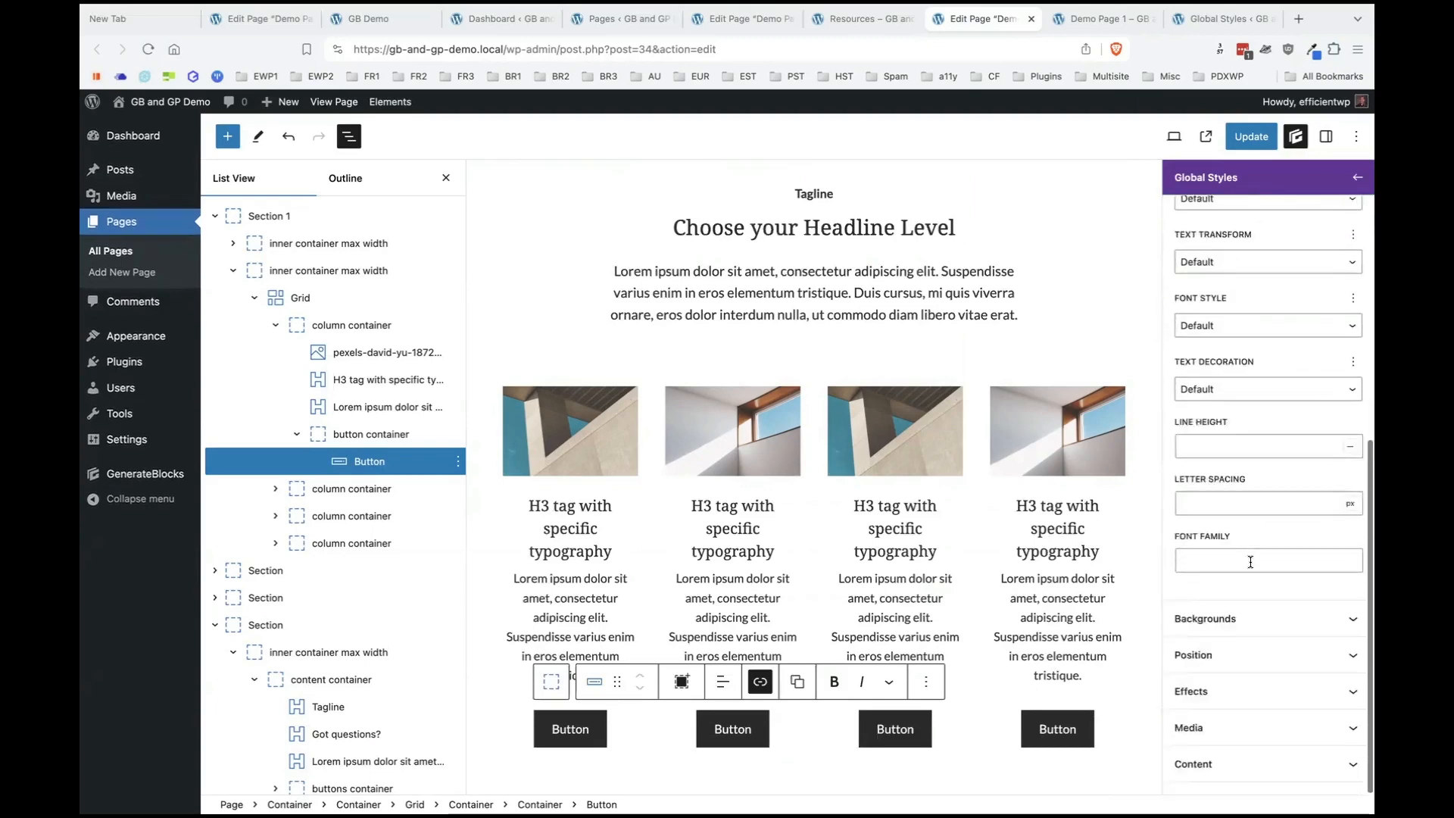
pyautogui.scroll(5, 1246, 583)
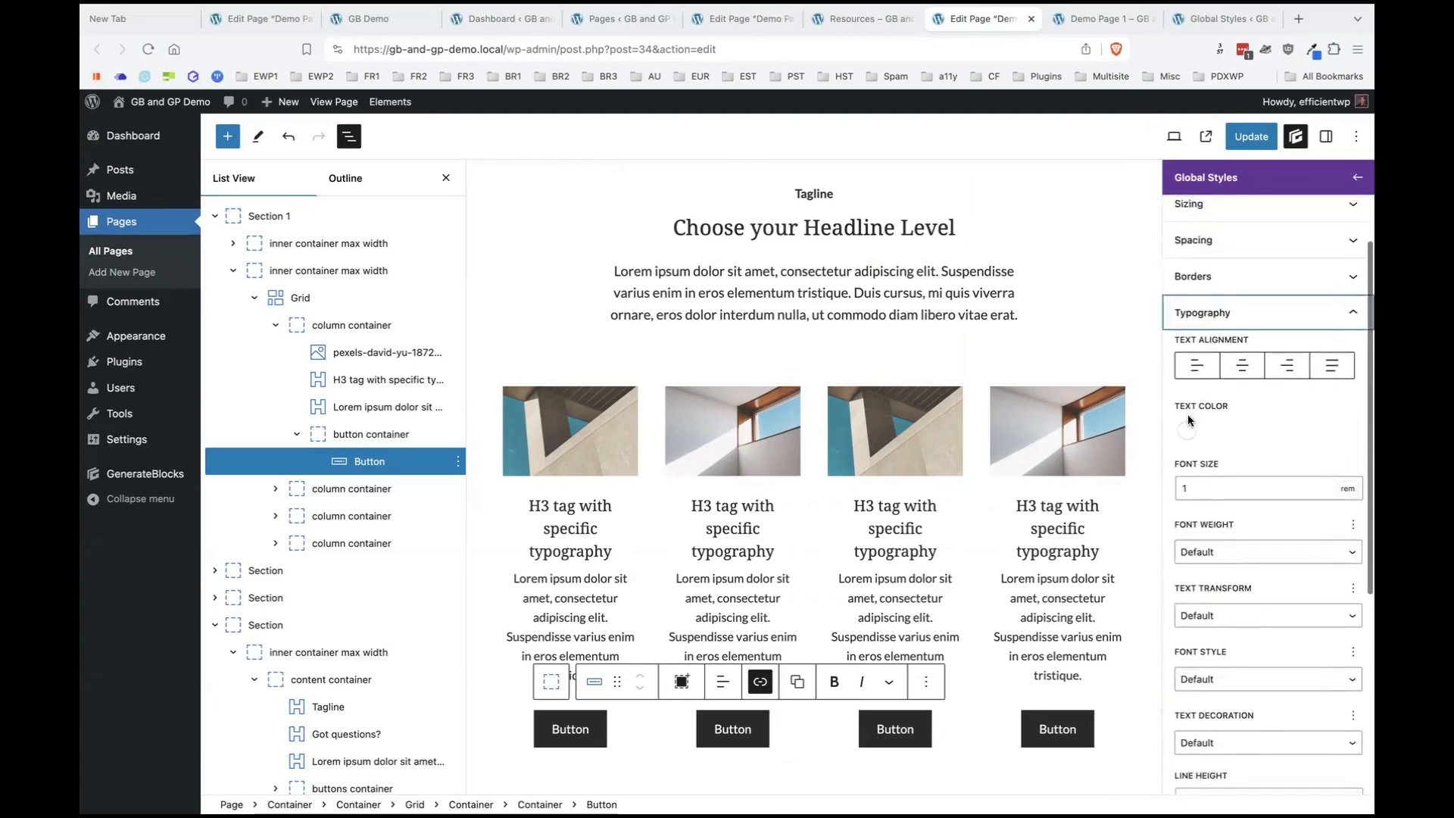
pyautogui.click(1186, 429)
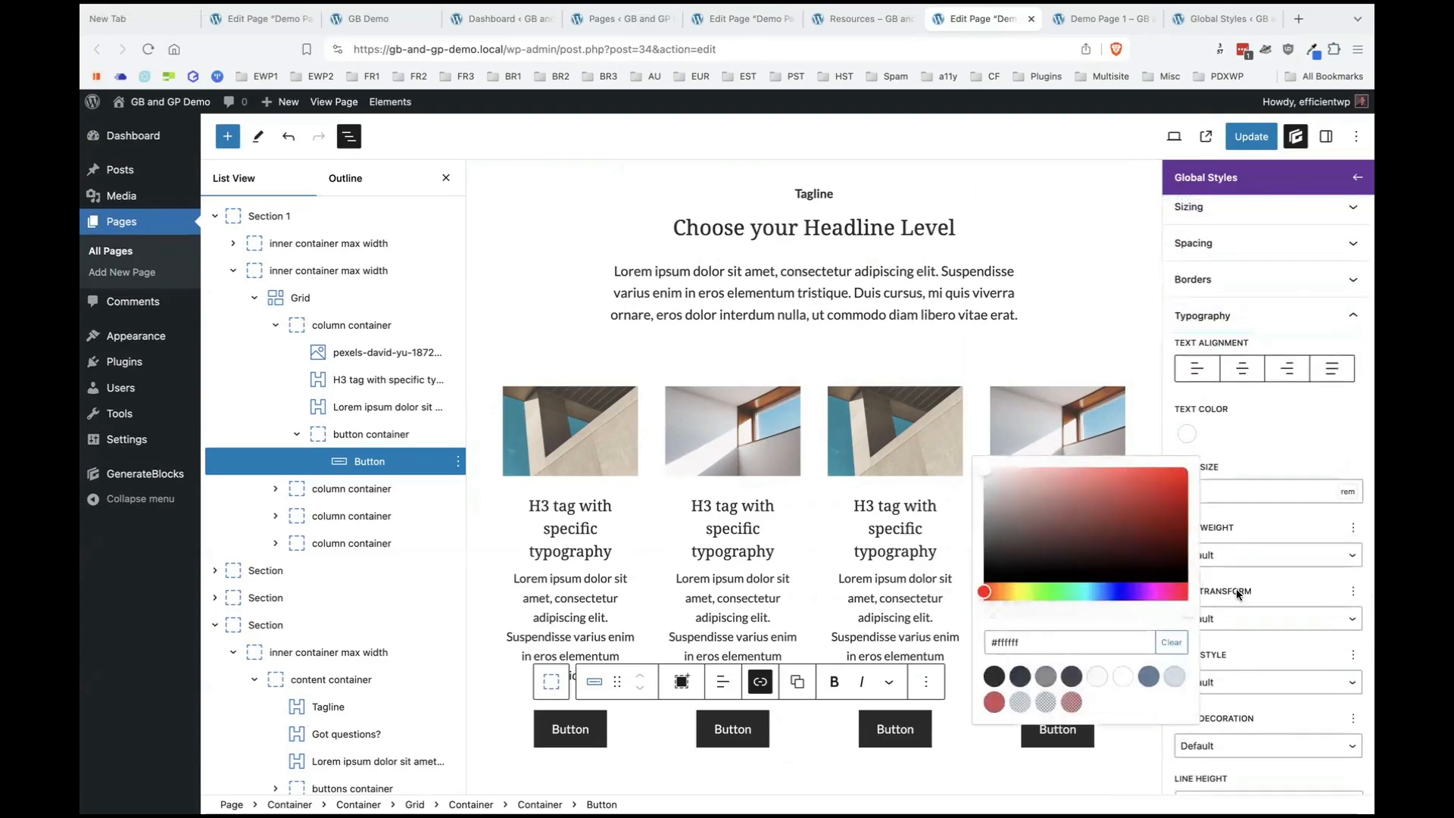
pyautogui.click(1122, 676)
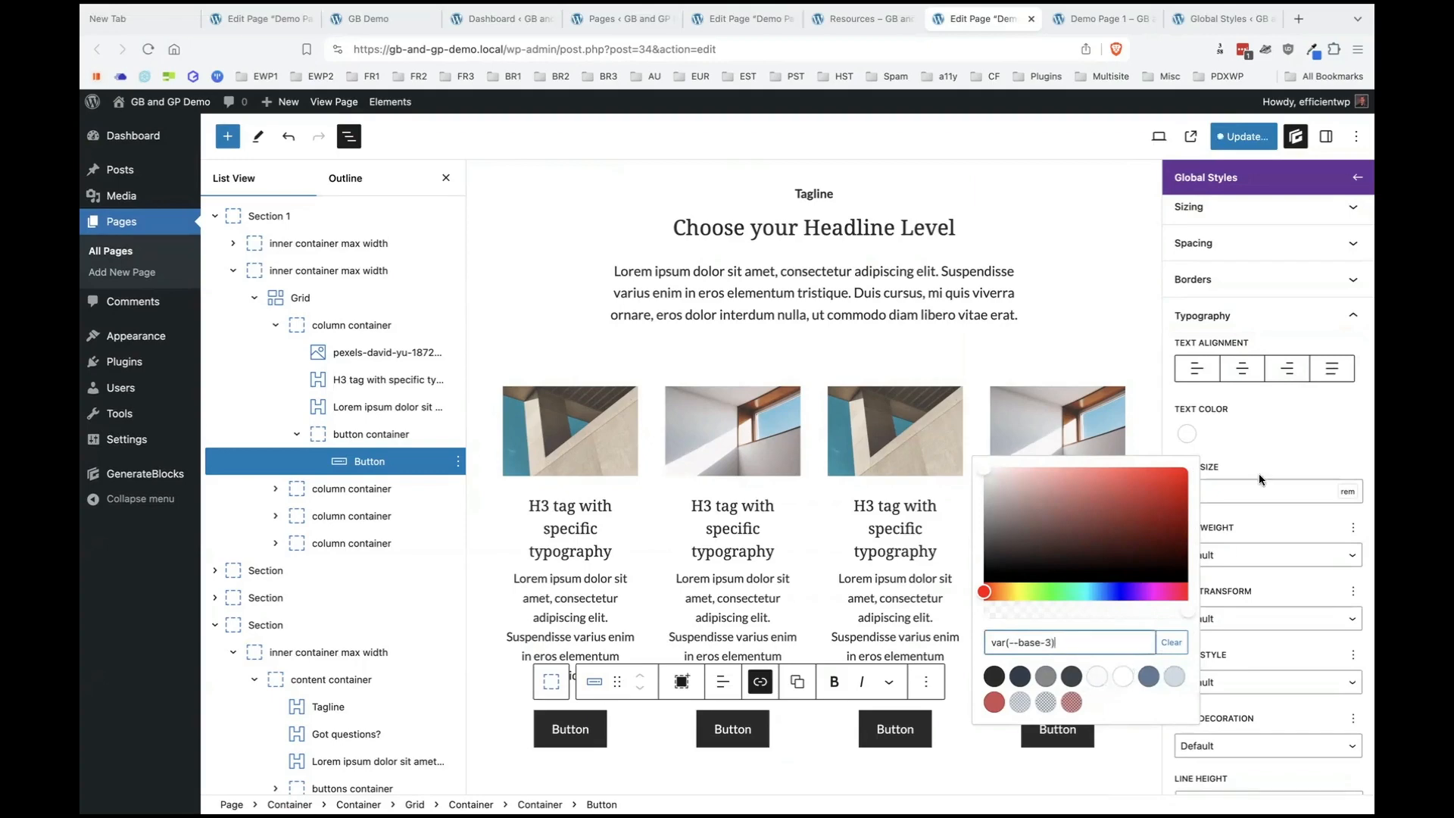
pyautogui.click(1266, 442)
# Set the primary button global style's text transform to Uppercase and save the page and style changes.
pyautogui.scroll(-3, 1266, 602)
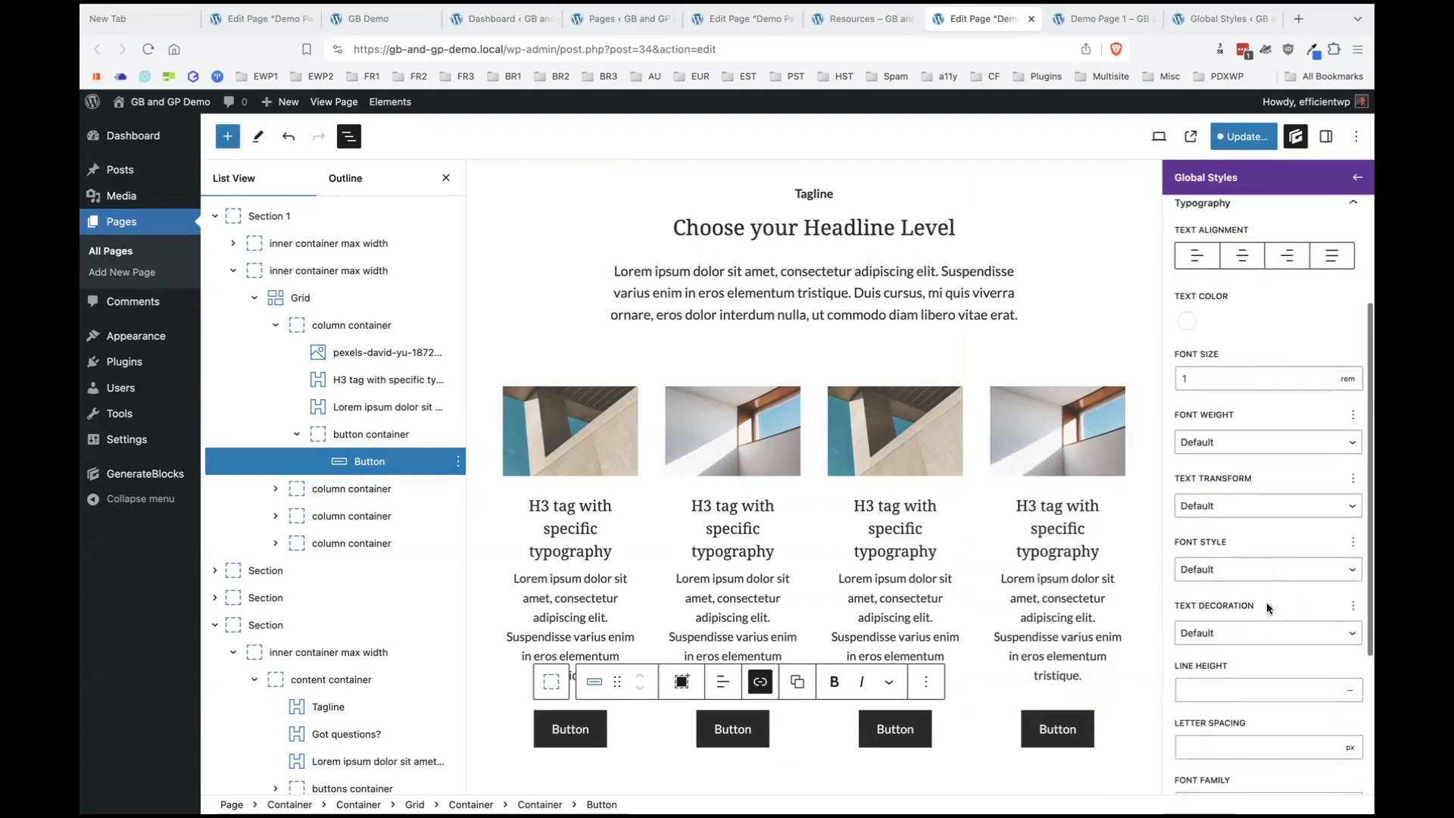
pyautogui.scroll(-3, 1254, 493)
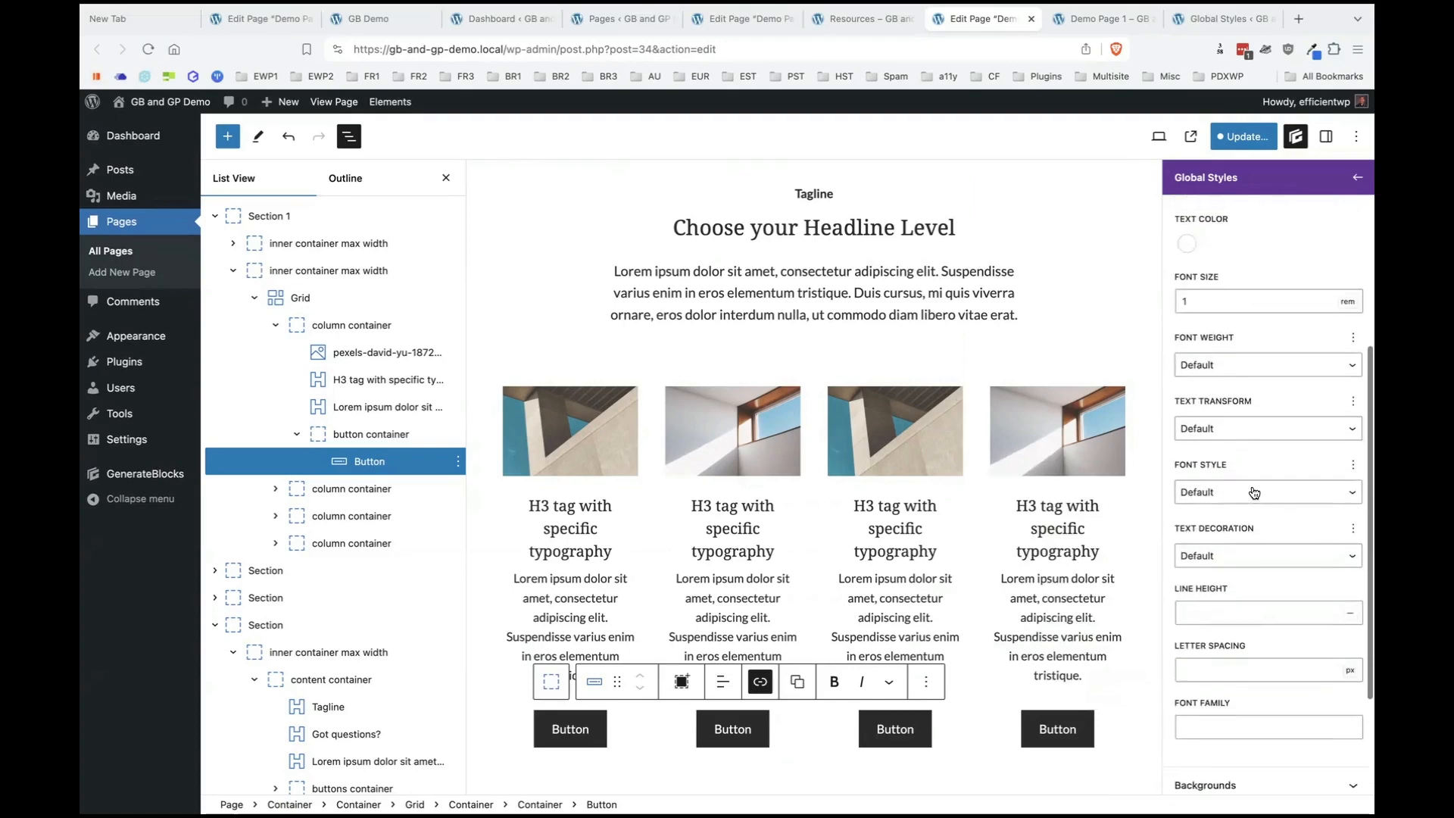
pyautogui.scroll(-2, 1250, 490)
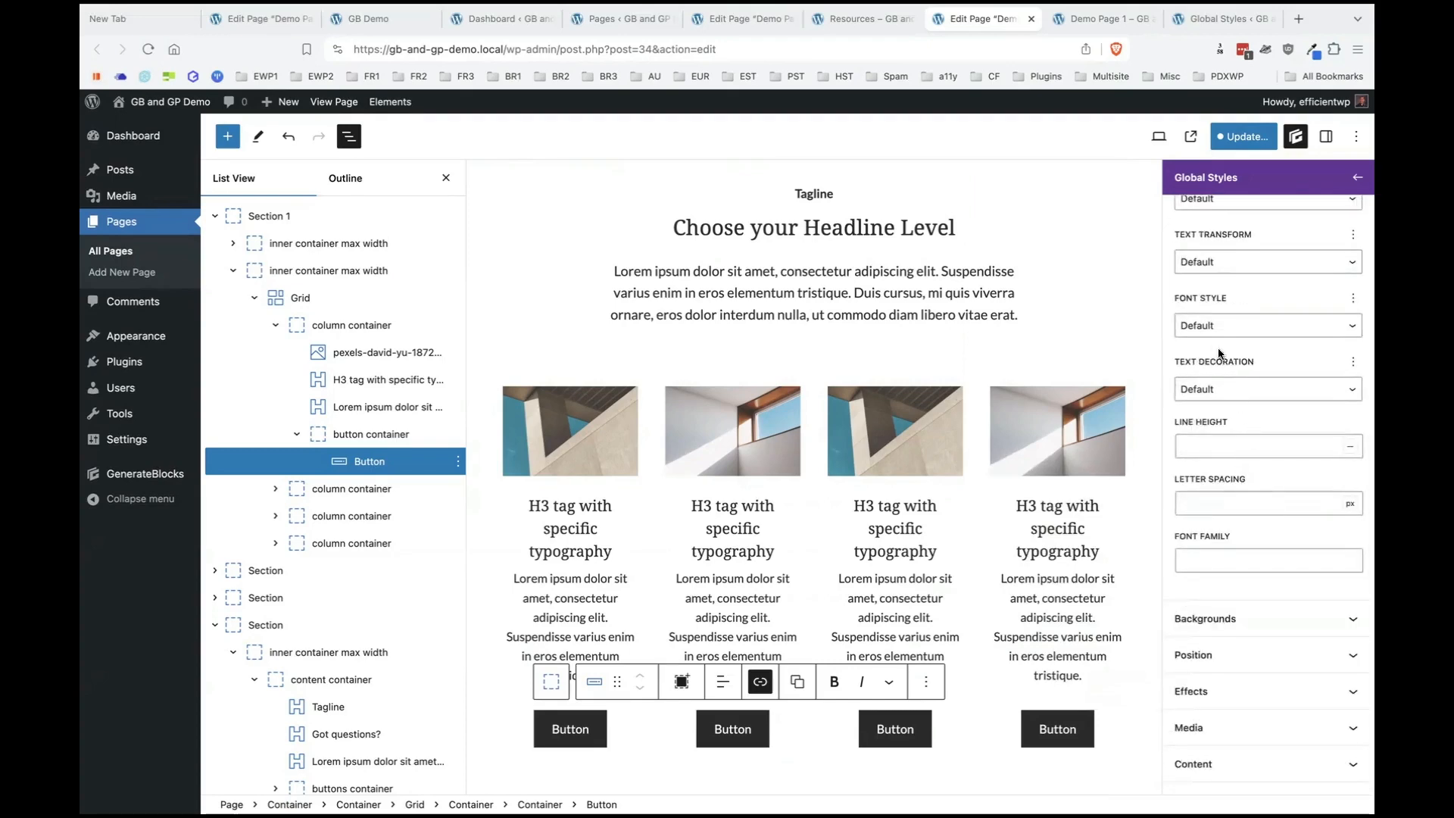
pyautogui.click(1230, 272)
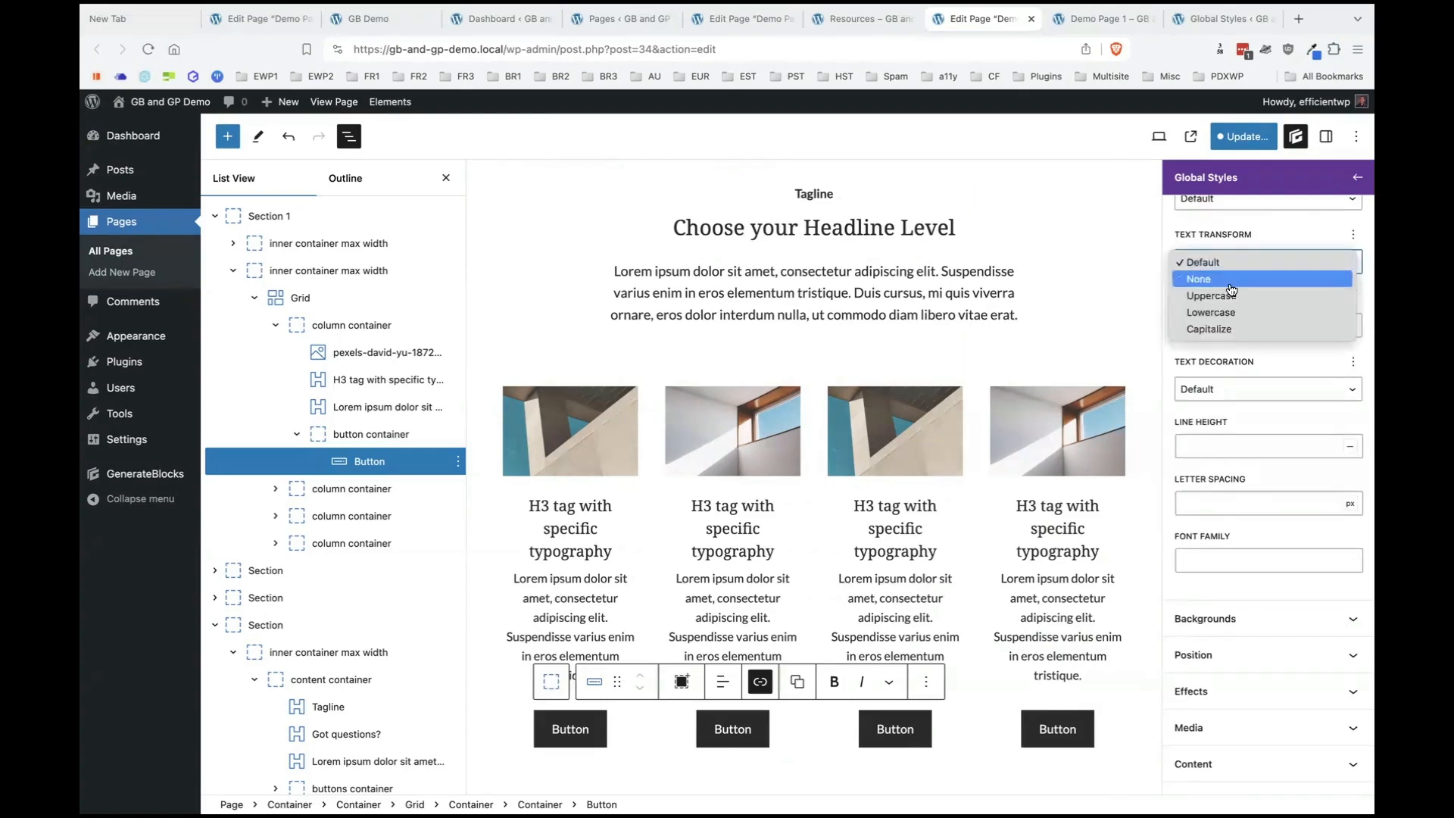
pyautogui.click(1234, 297)
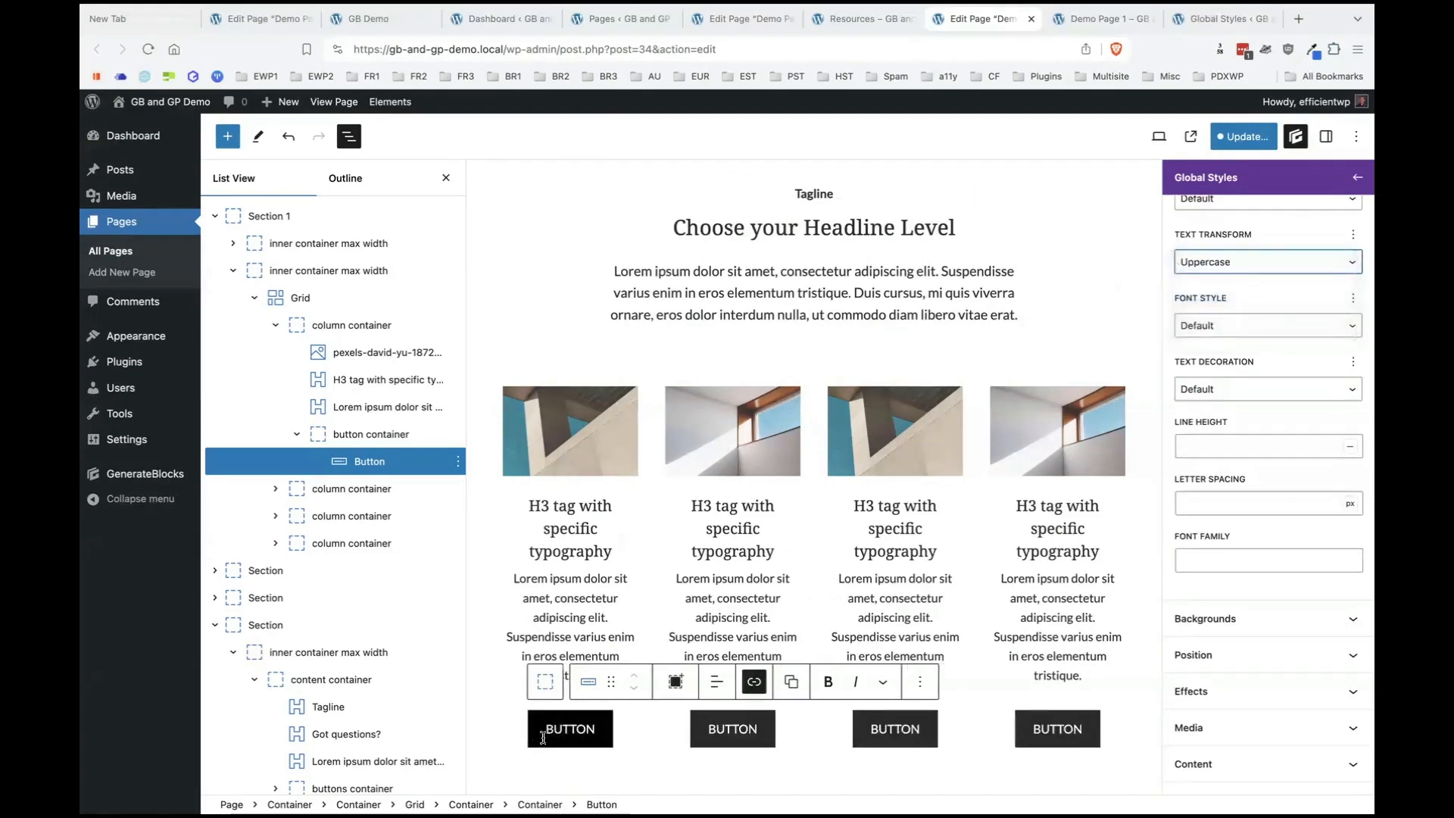
pyautogui.click(1242, 140)
pyautogui.click(1219, 141)
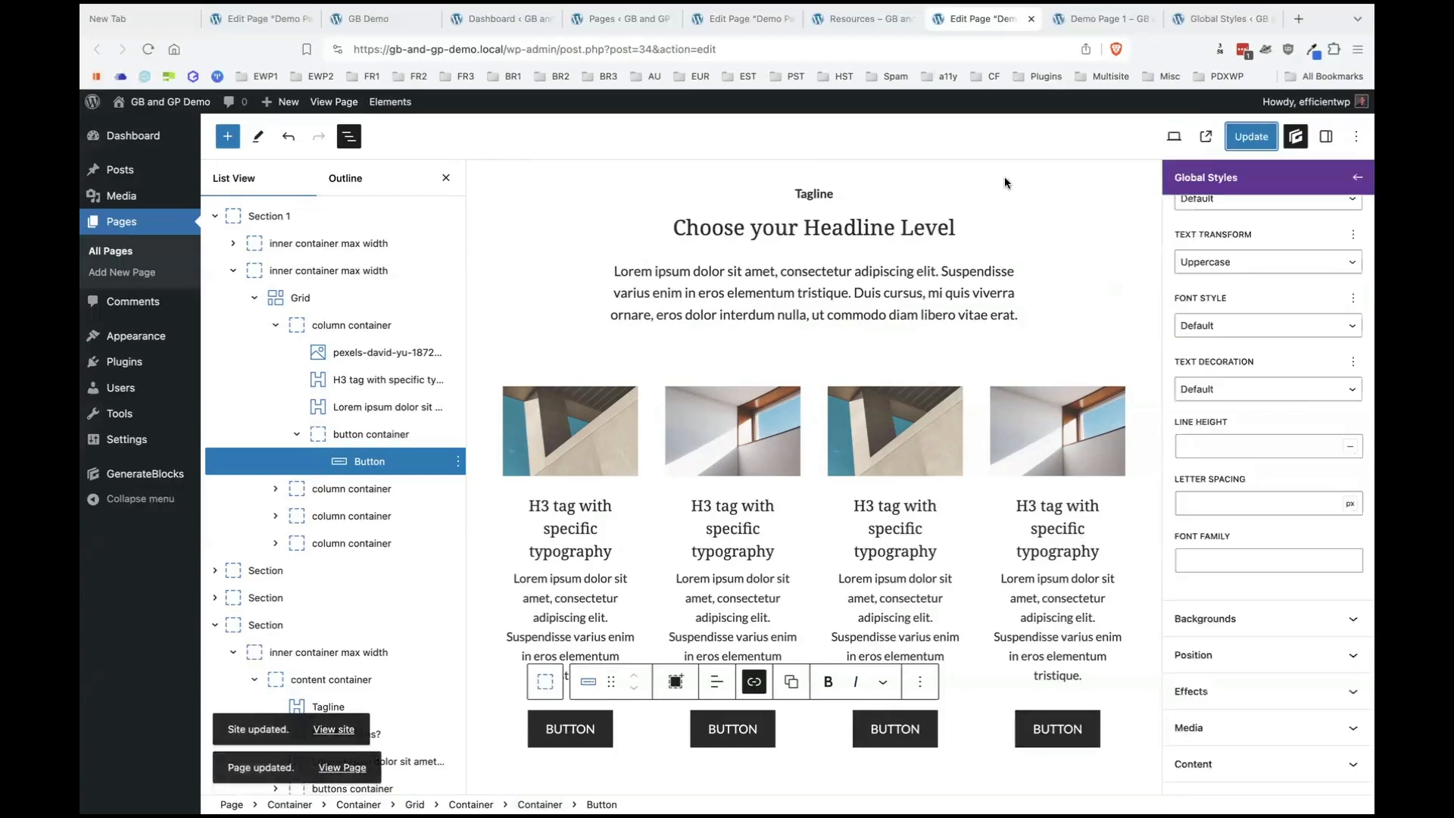
# Set the primary button global style's font weight to 600 and save the style change.
pyautogui.scroll(2, 1236, 475)
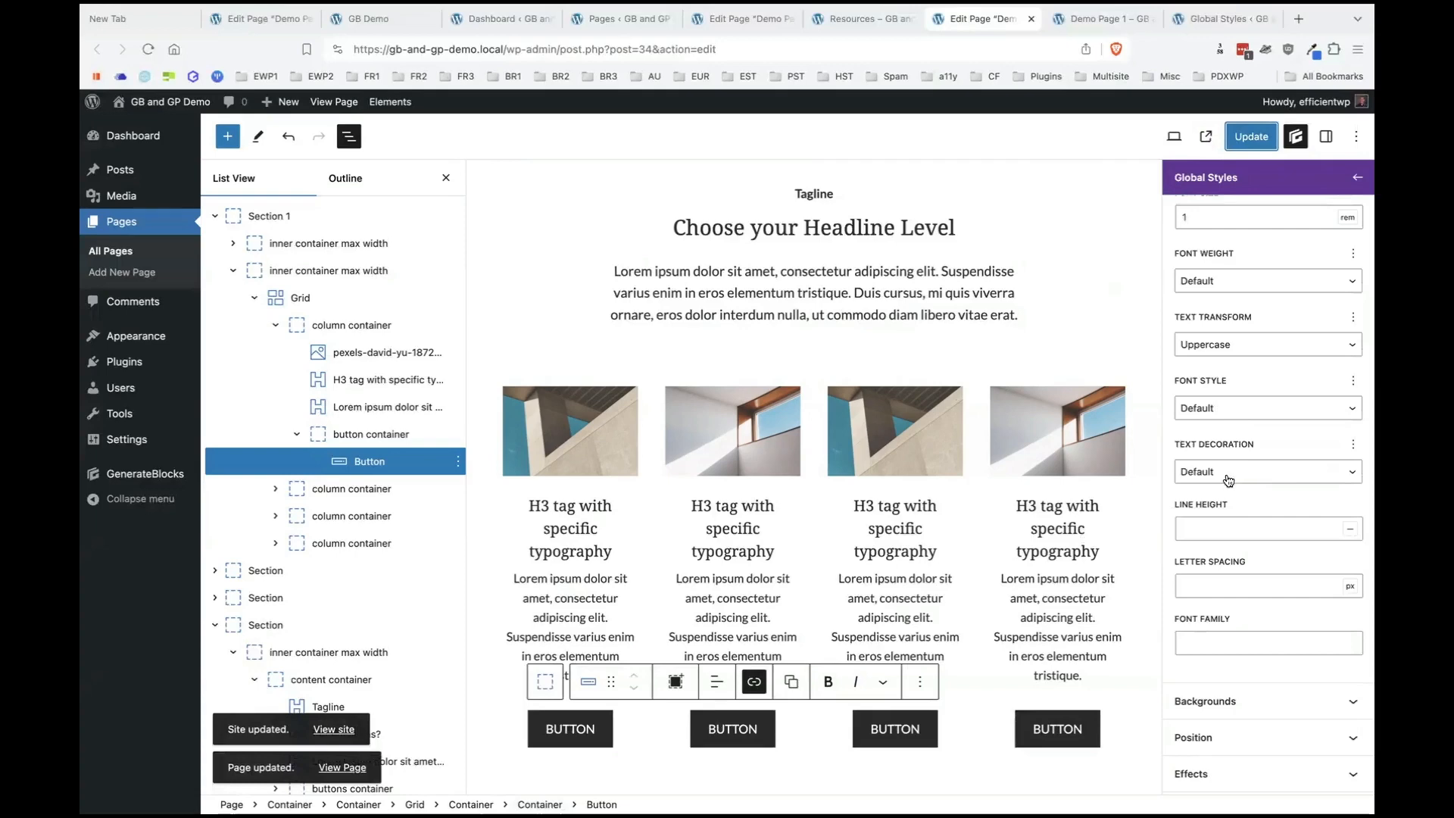
pyautogui.click(1237, 289)
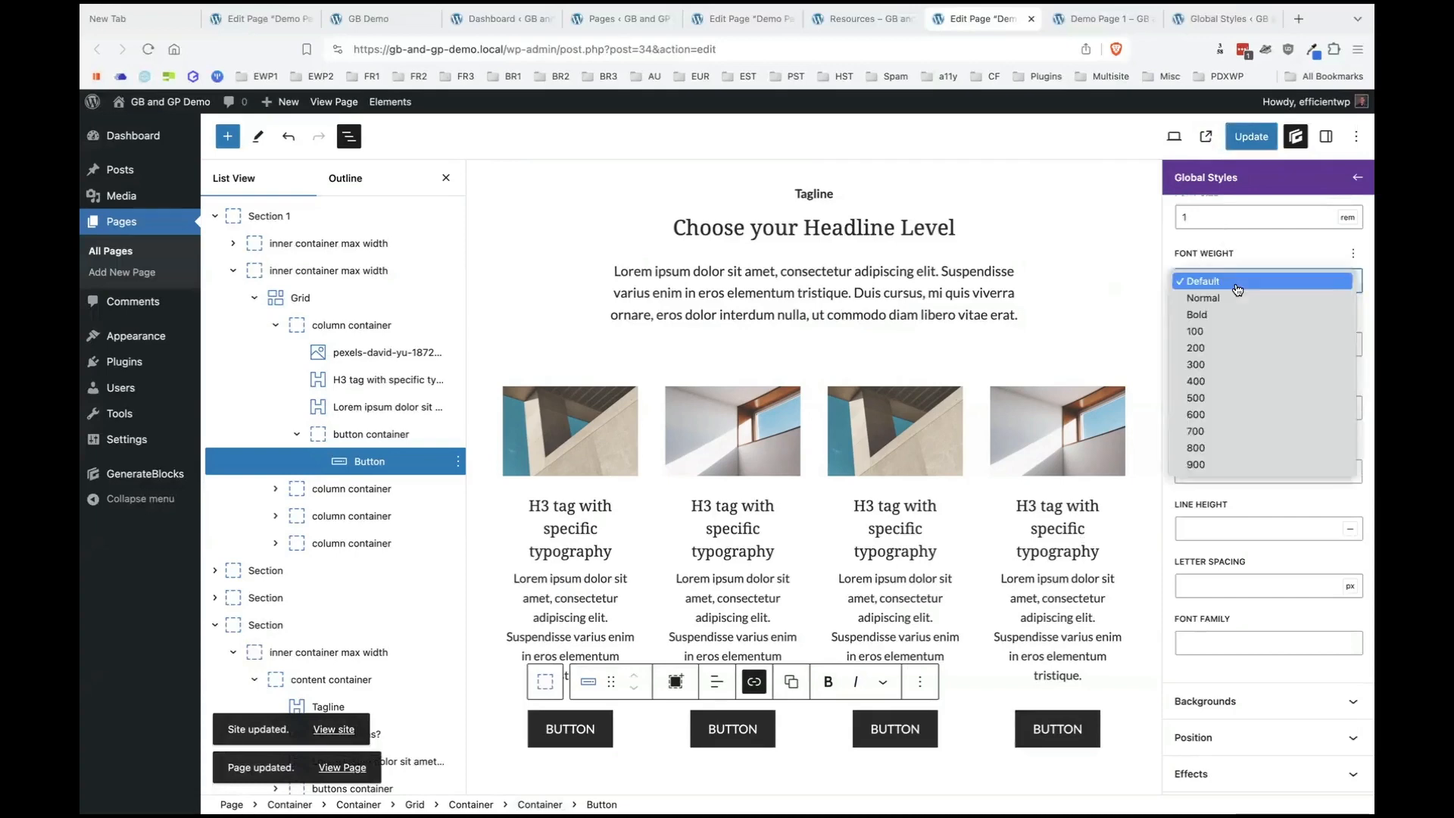
pyautogui.click(1227, 397)
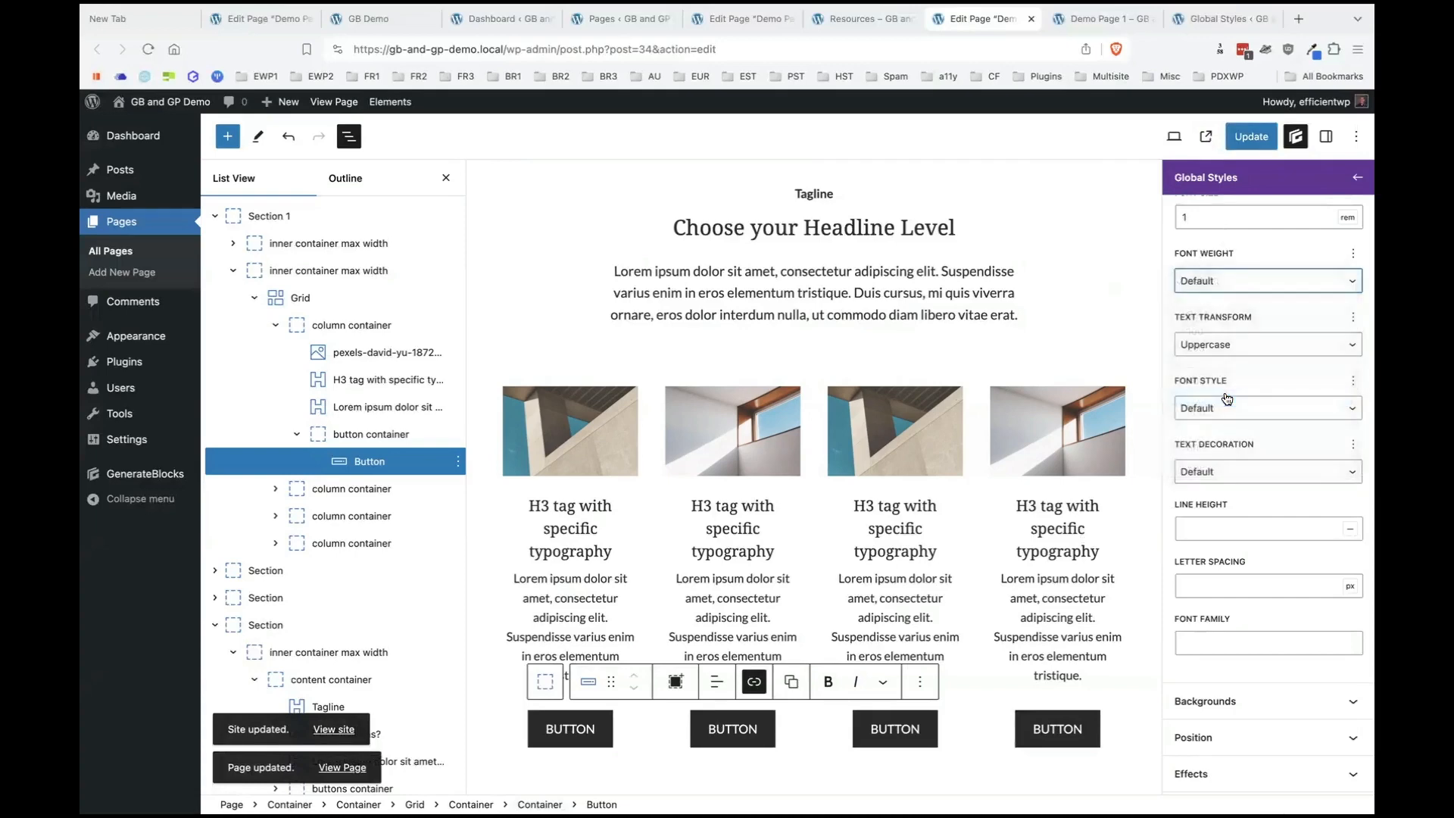
pyautogui.click(1225, 285)
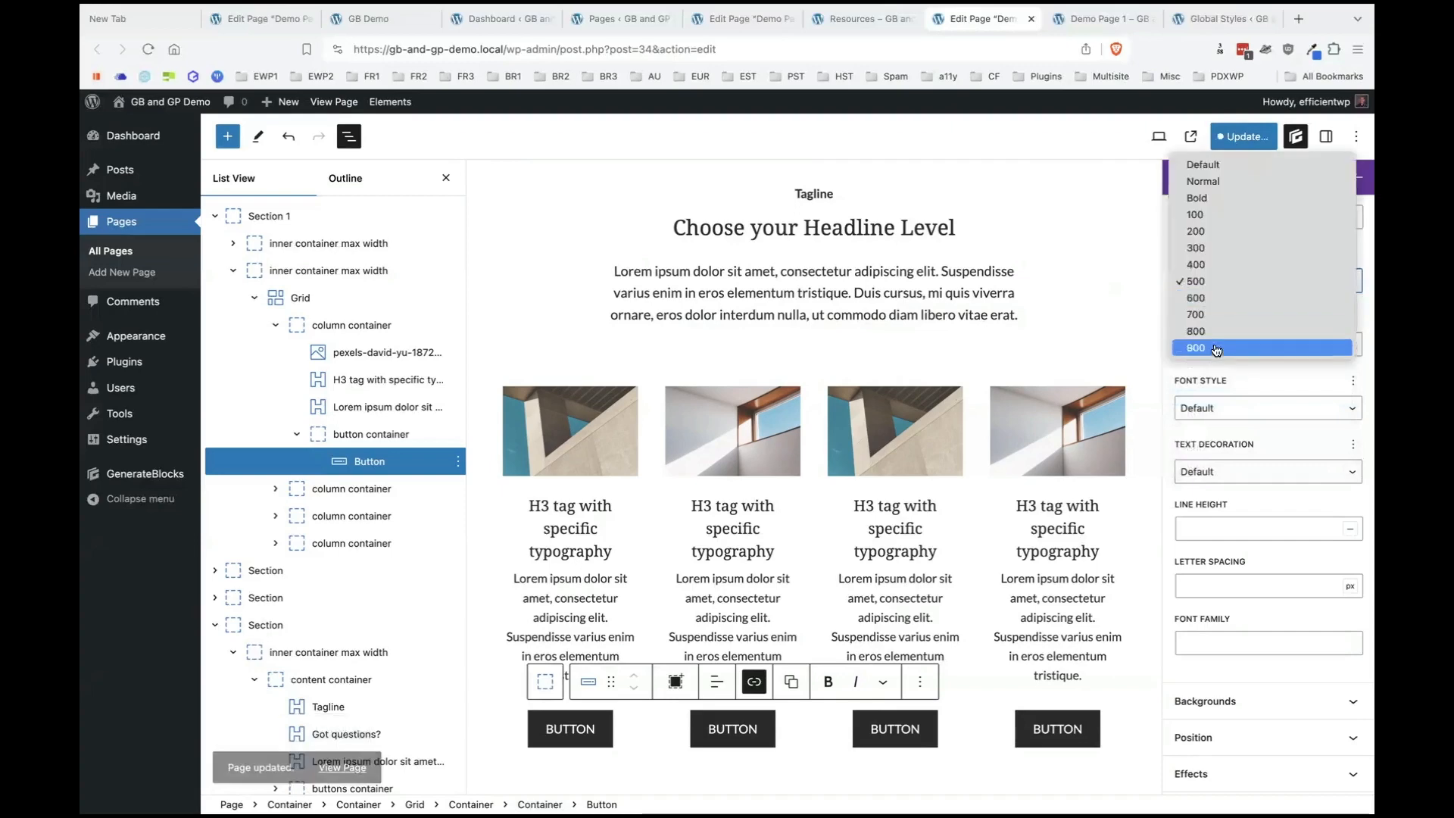
pyautogui.click(1211, 298)
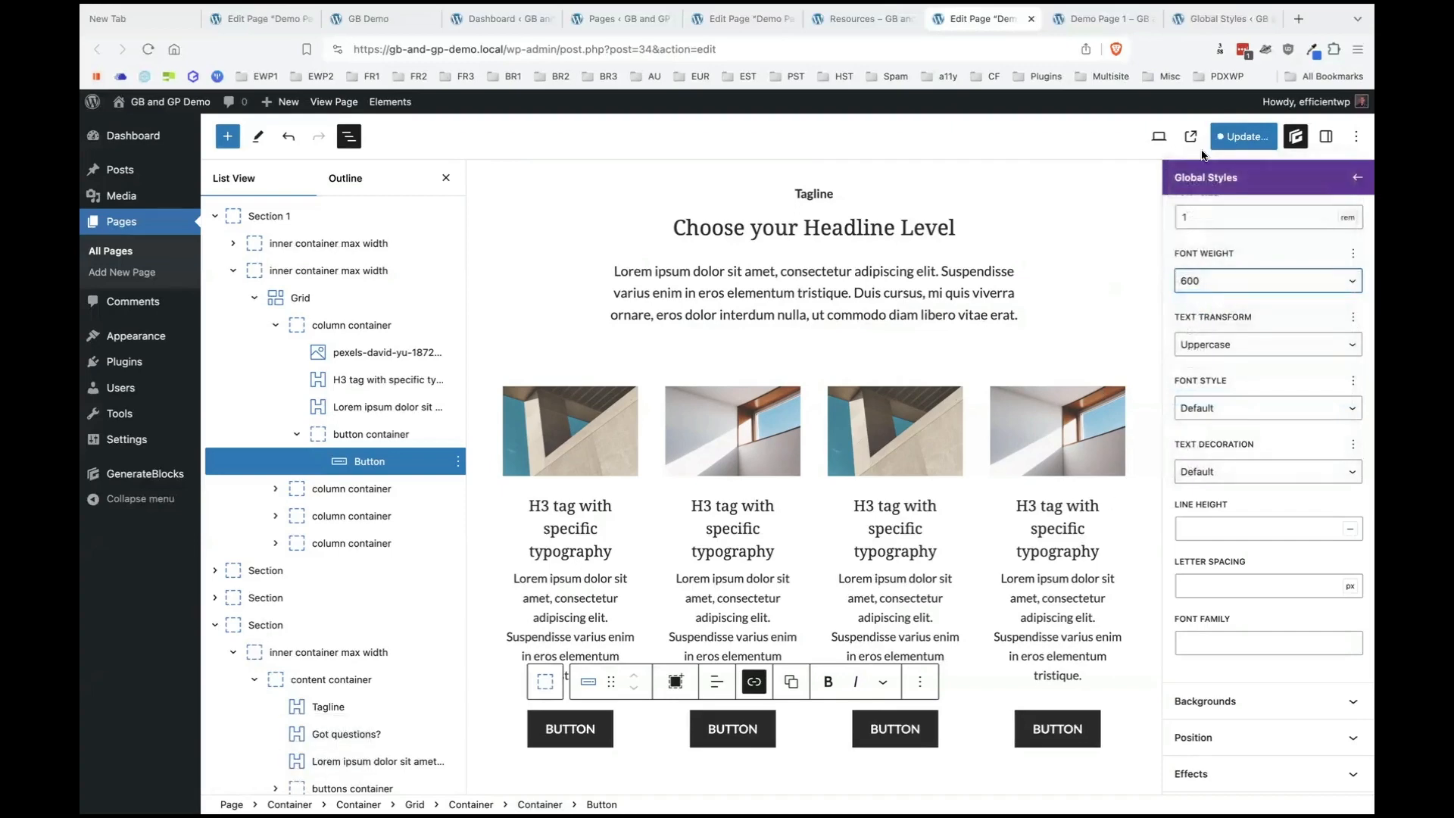
pyautogui.click(1246, 138)
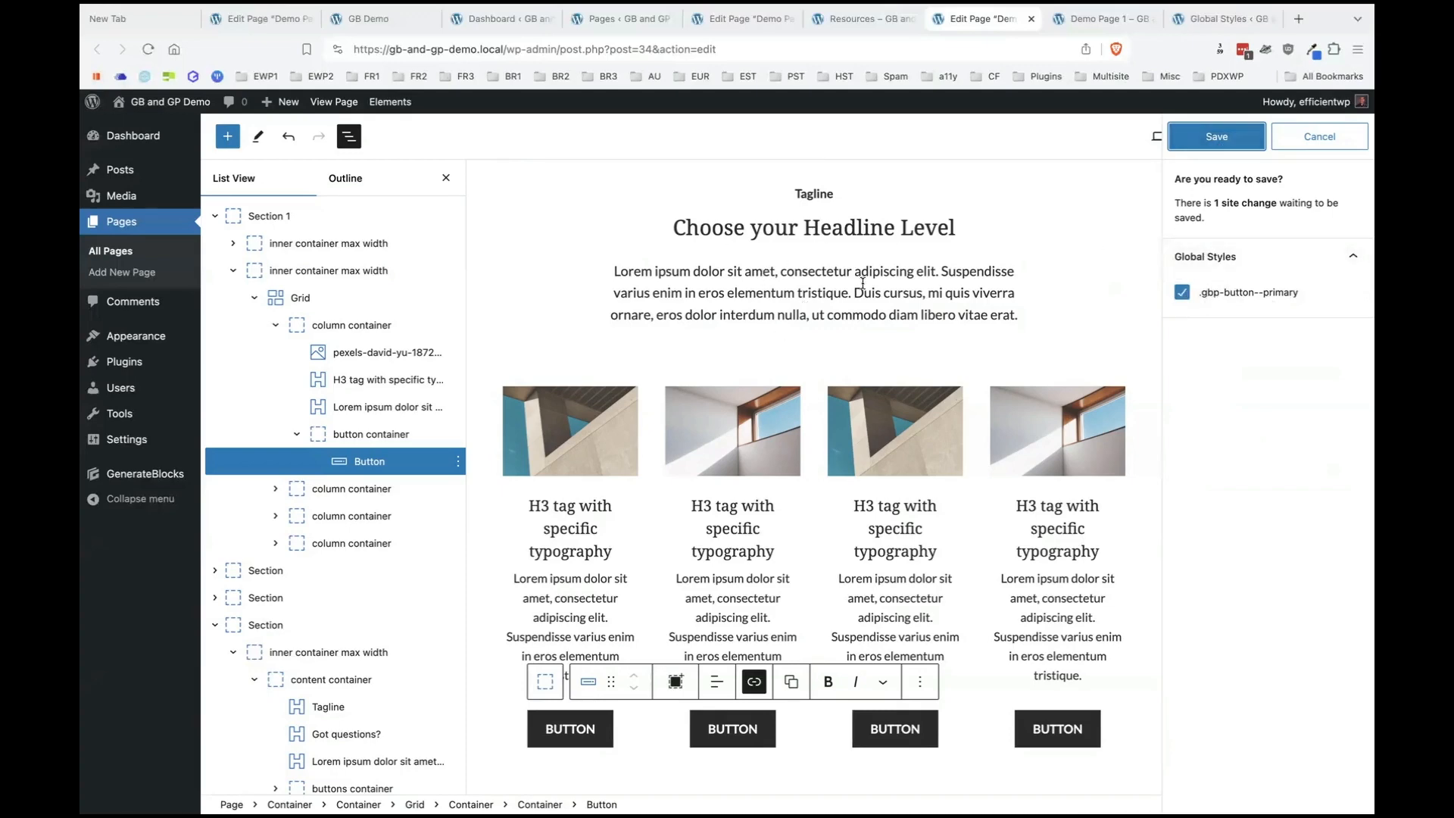
pyautogui.click(1223, 139)
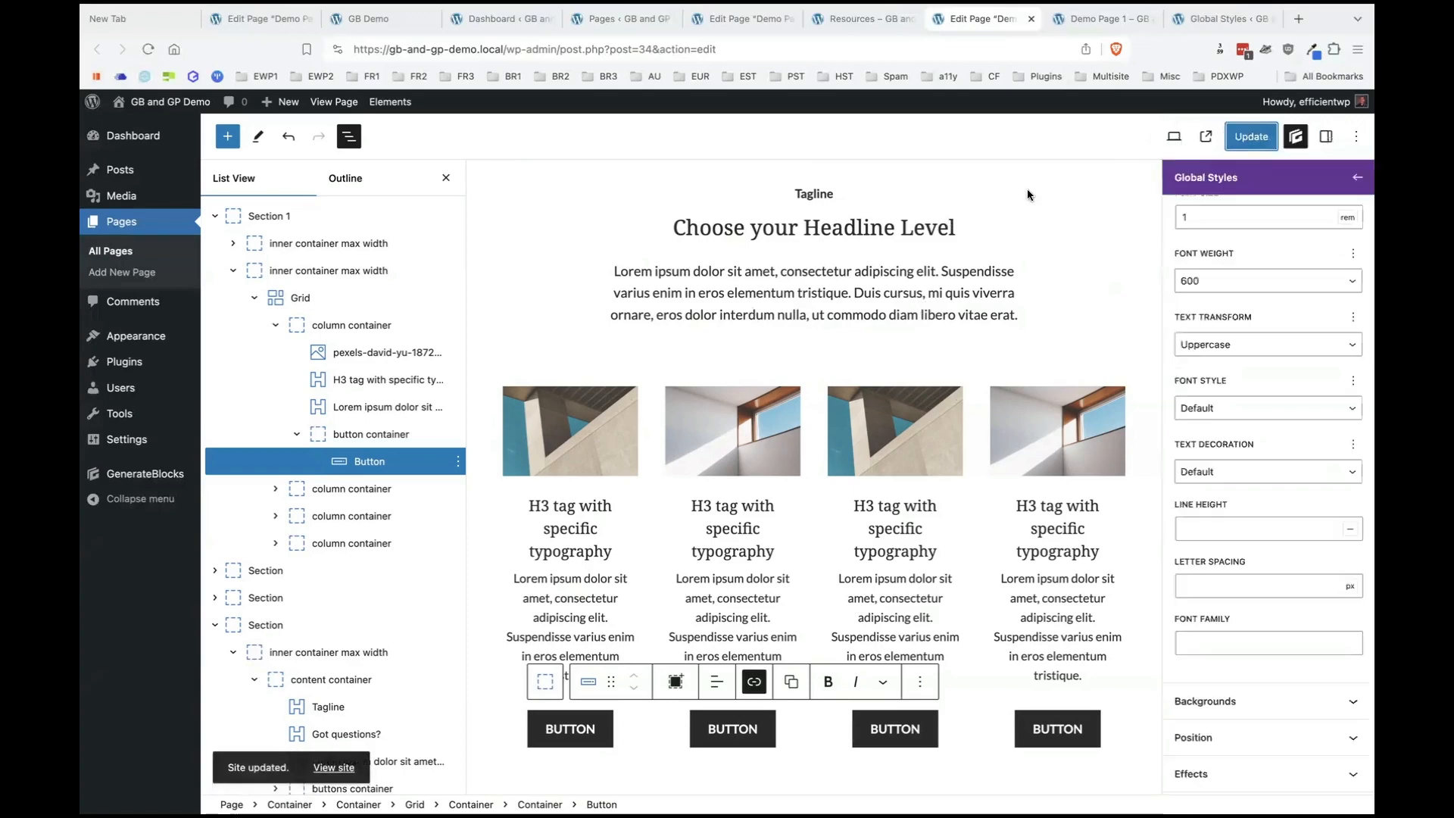
# Reload the published demo page to check its column buttons, and review the primary button style's typography settings in the editor.
pyautogui.hotkey('ctrl', 'Tab')
pyautogui.press('super+r')
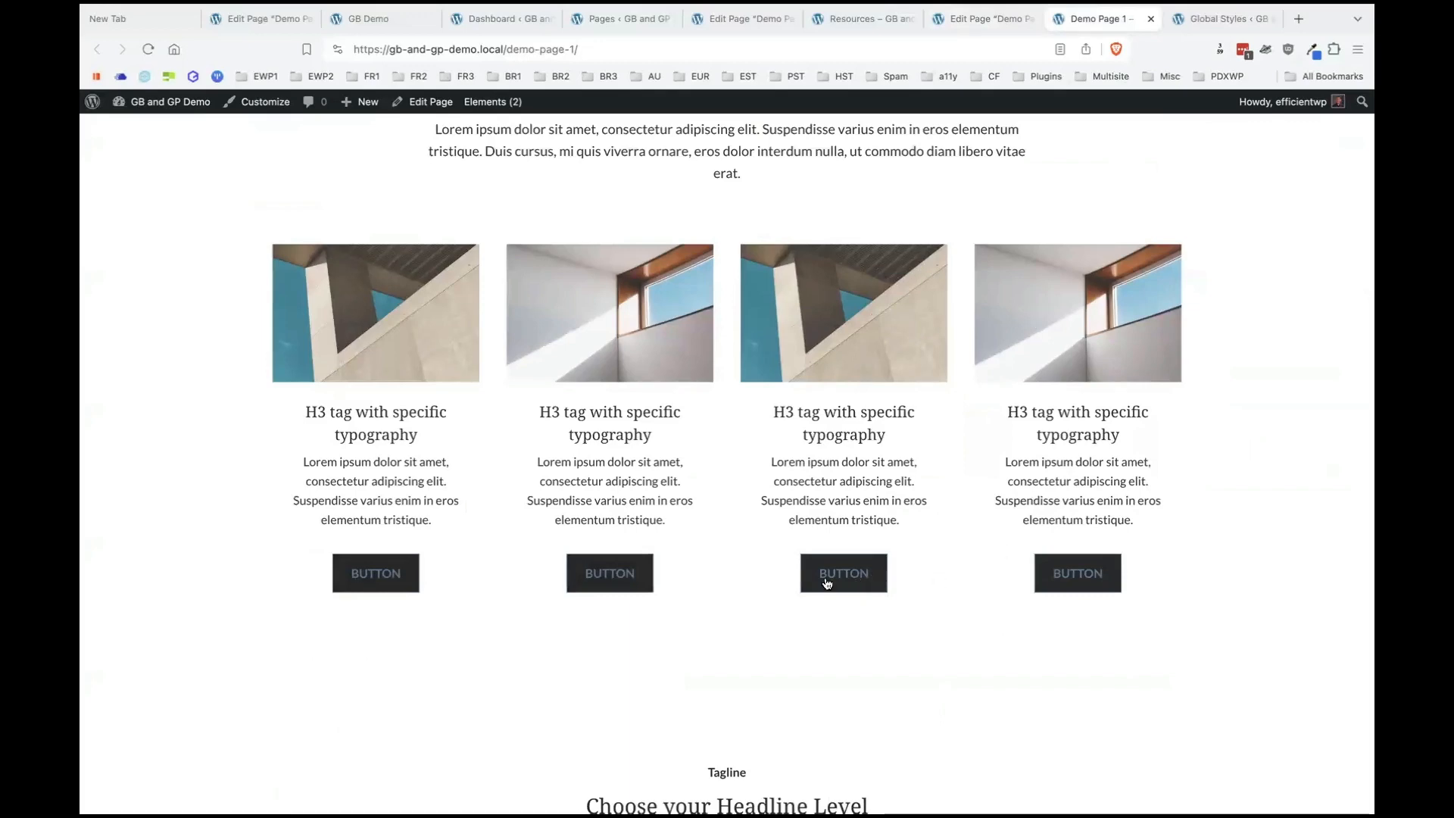
pyautogui.click(971, 25)
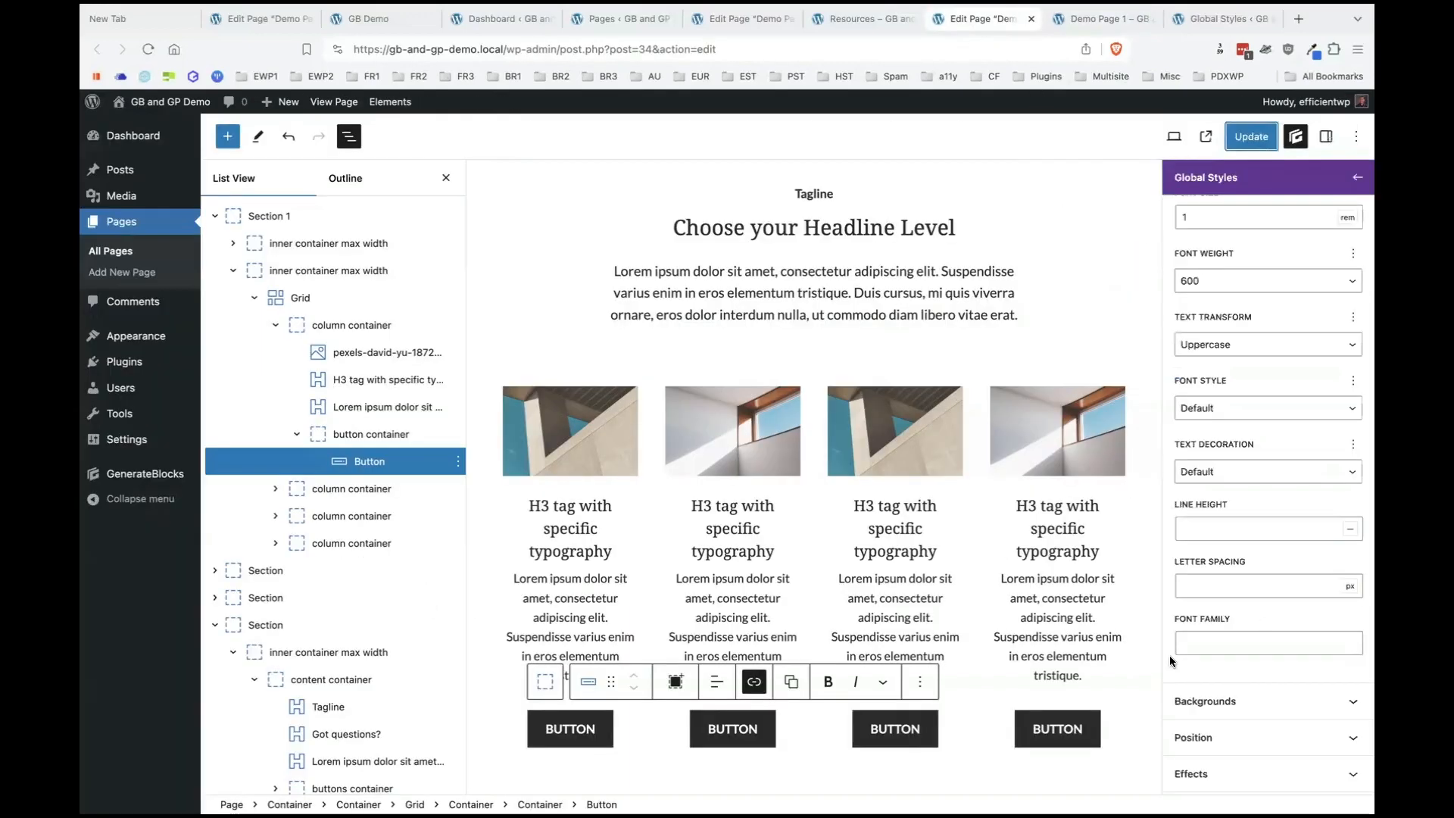
pyautogui.scroll(4, 1265, 599)
pyautogui.scroll(3, 1263, 583)
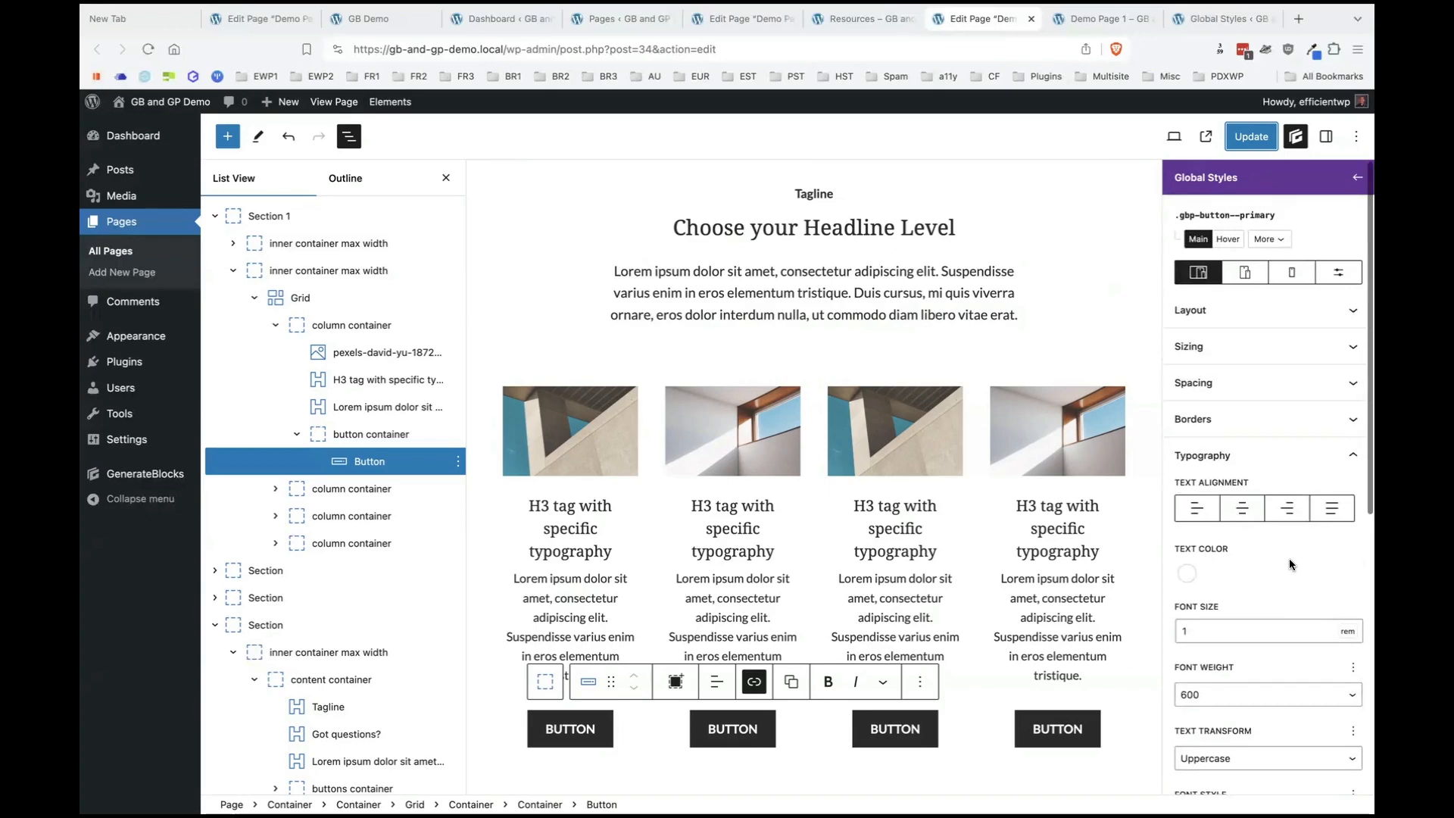
pyautogui.scroll(-2, 1281, 552)
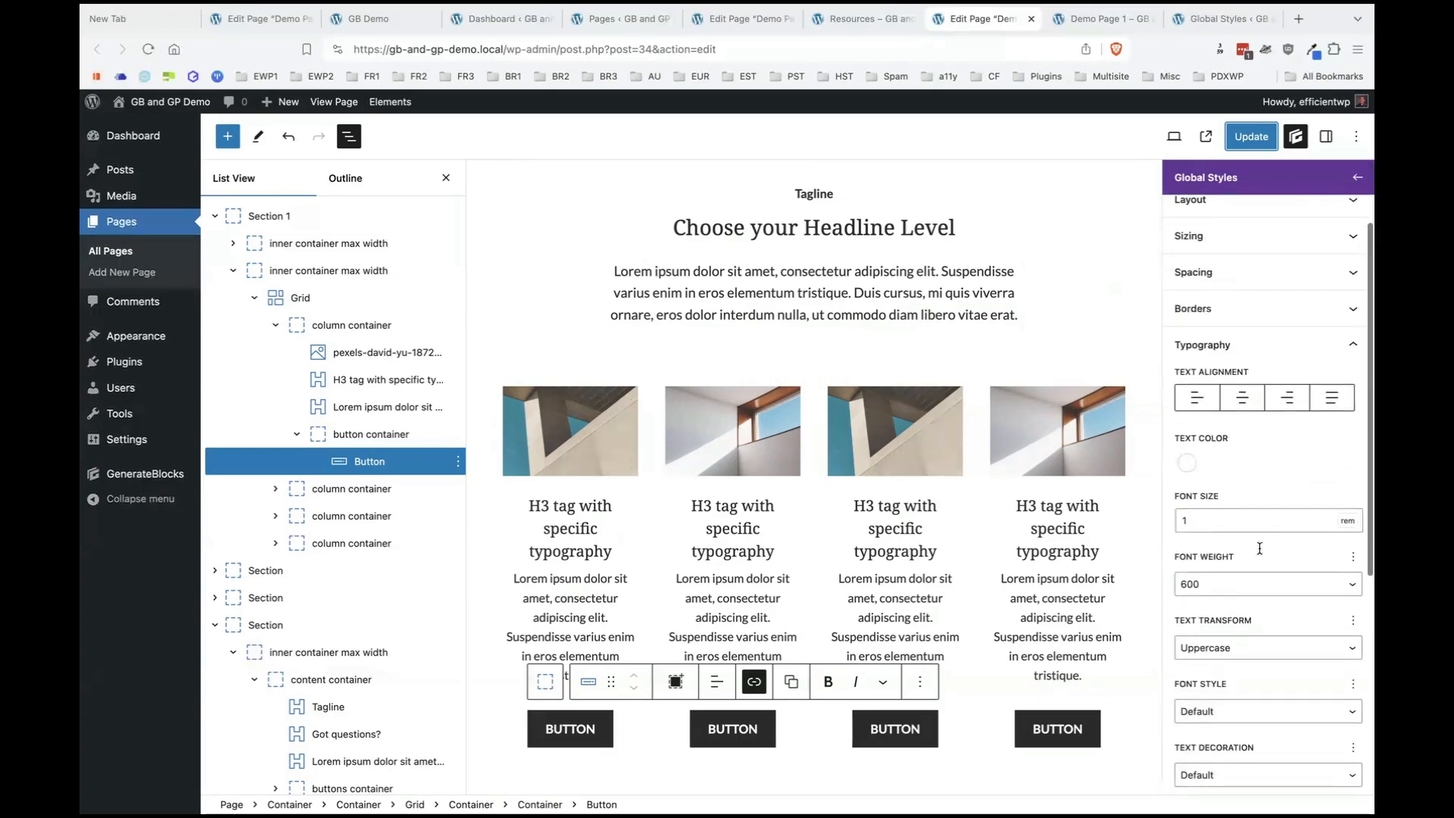
pyautogui.scroll(-2, 813, 484)
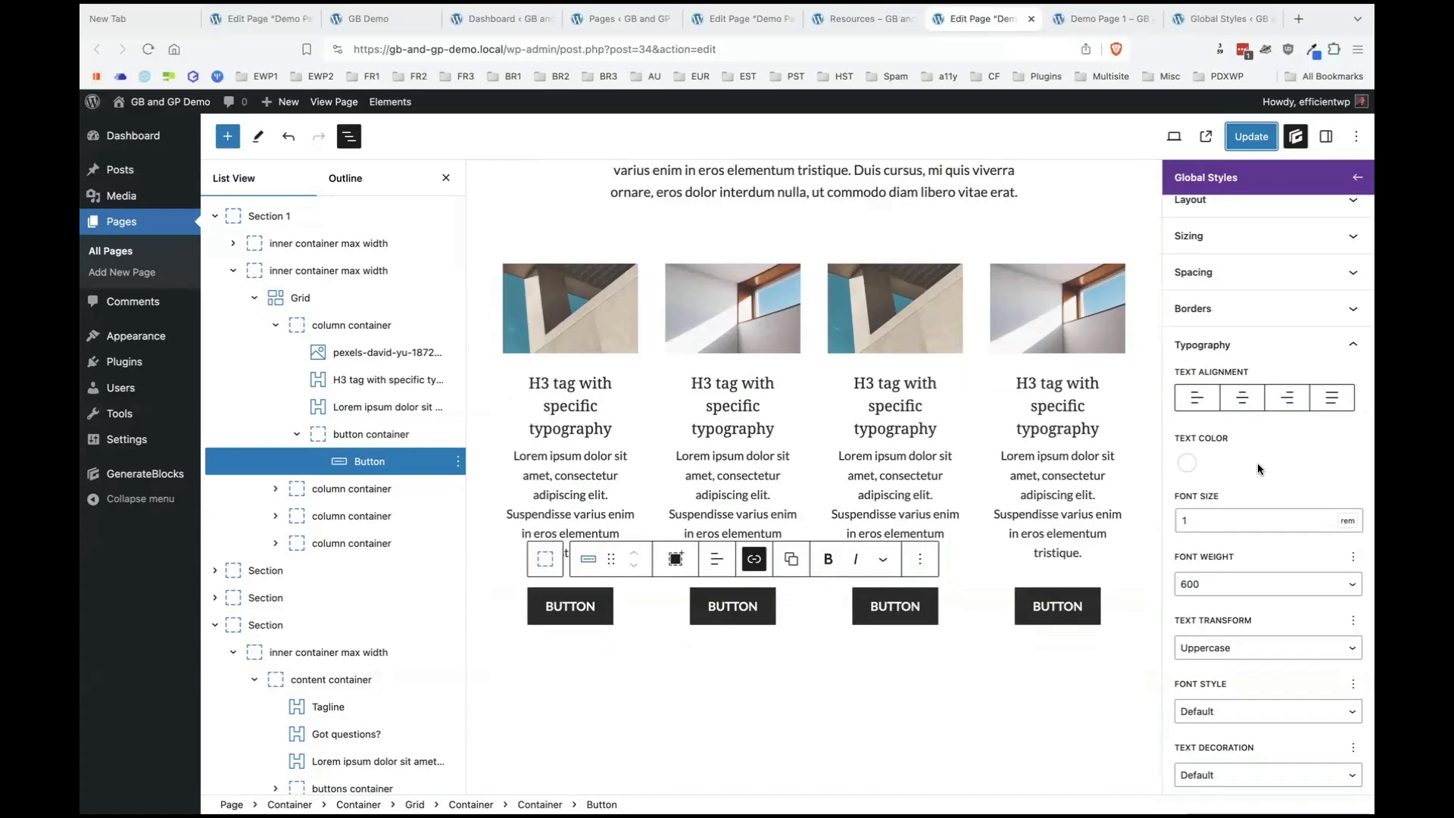
pyautogui.scroll(3, 1244, 522)
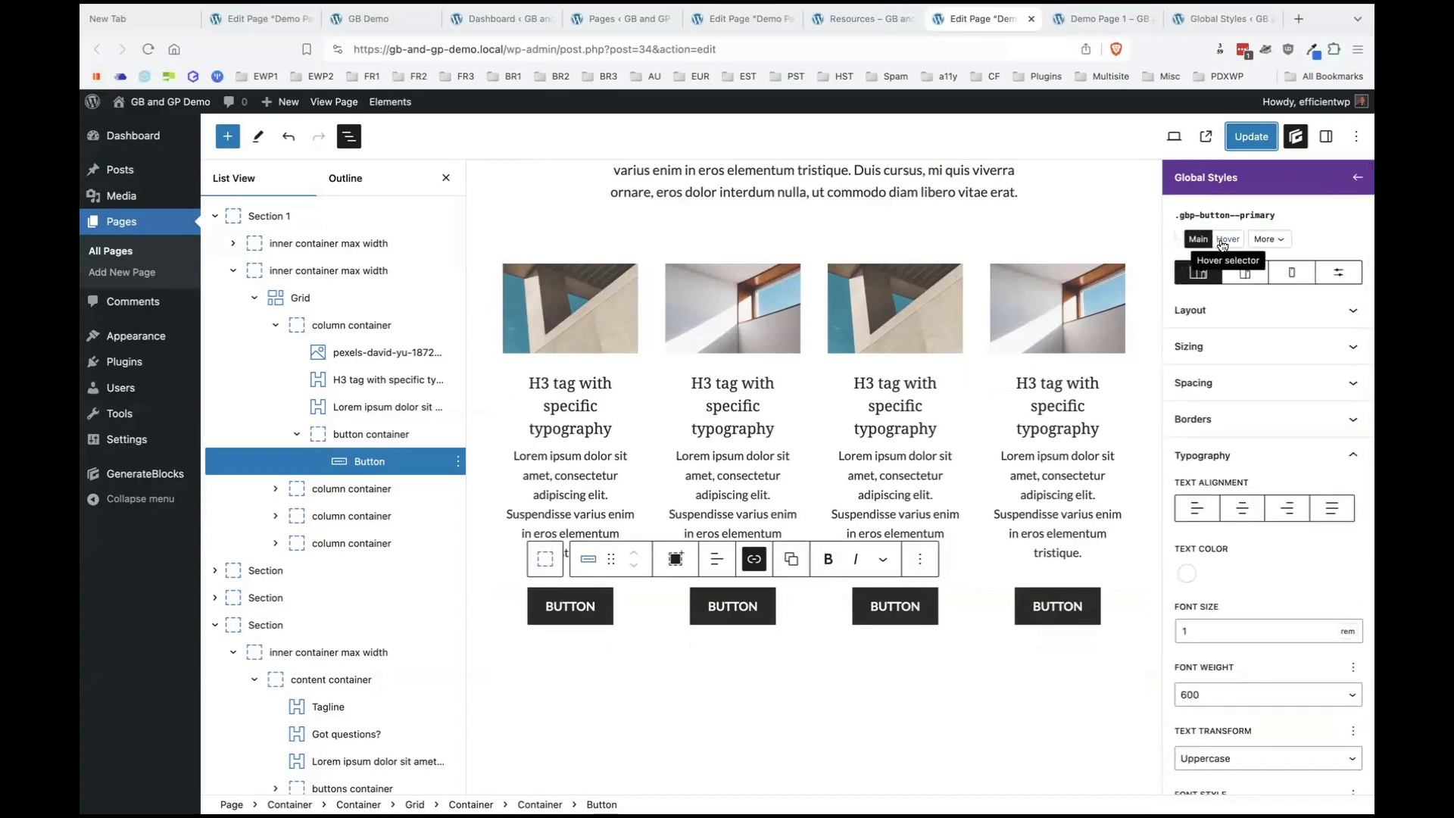
# Reload the published demo page again and compare its buttons' text color with the buttons in the editor.
pyautogui.hotkey('ctrl', 'Tab')
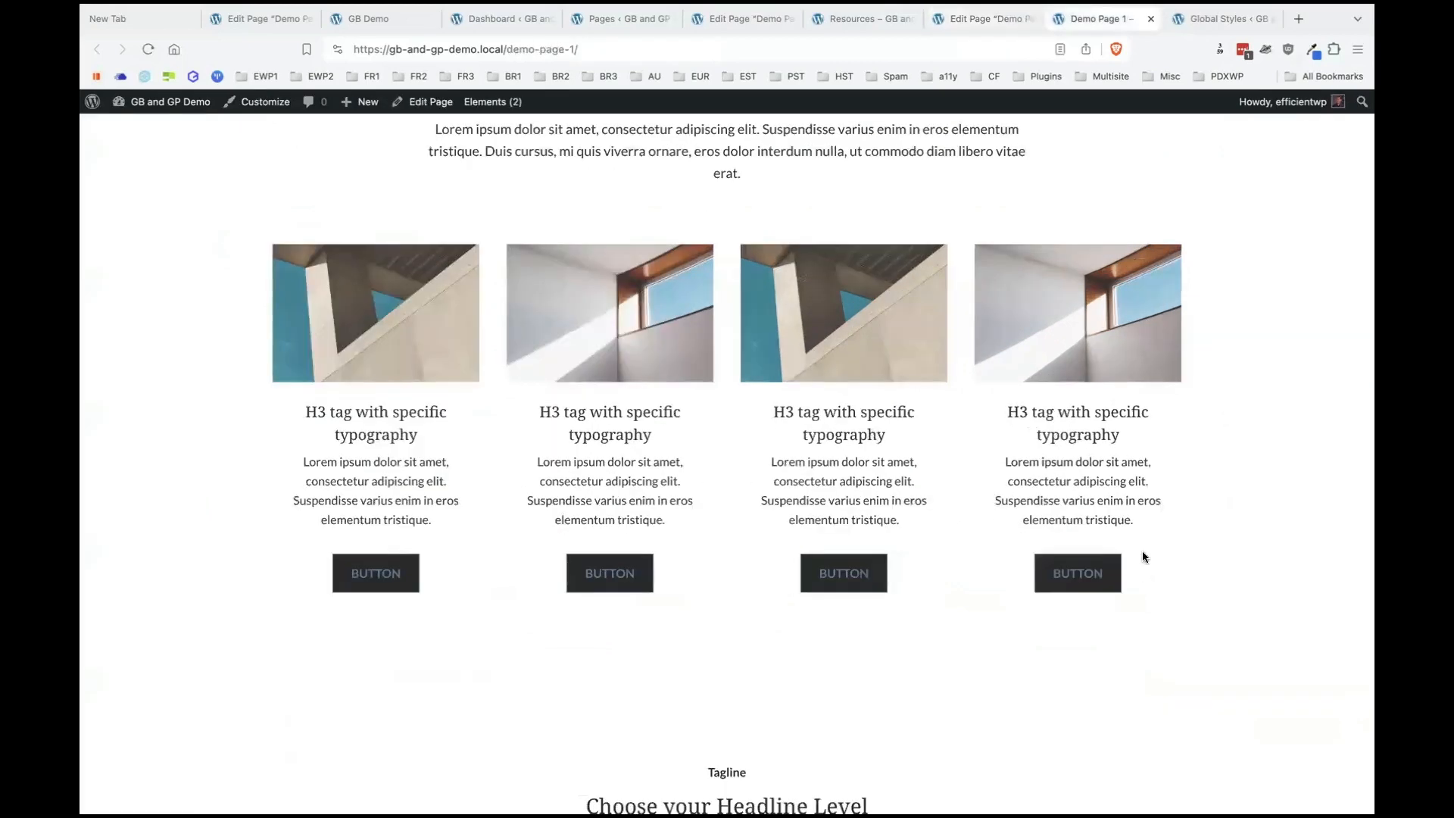
pyautogui.hotkey('ctrl', 'r')
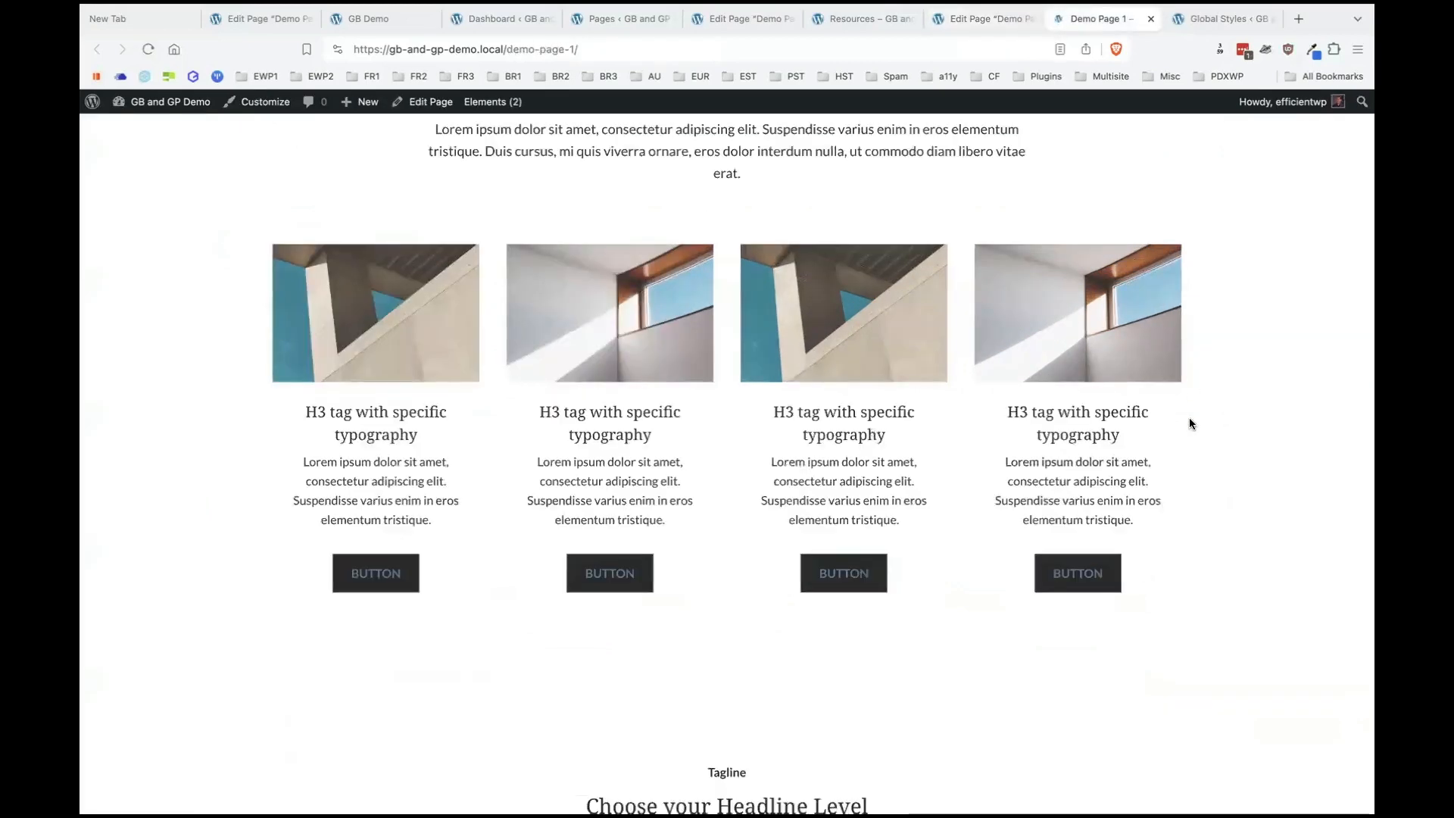
pyautogui.click(989, 20)
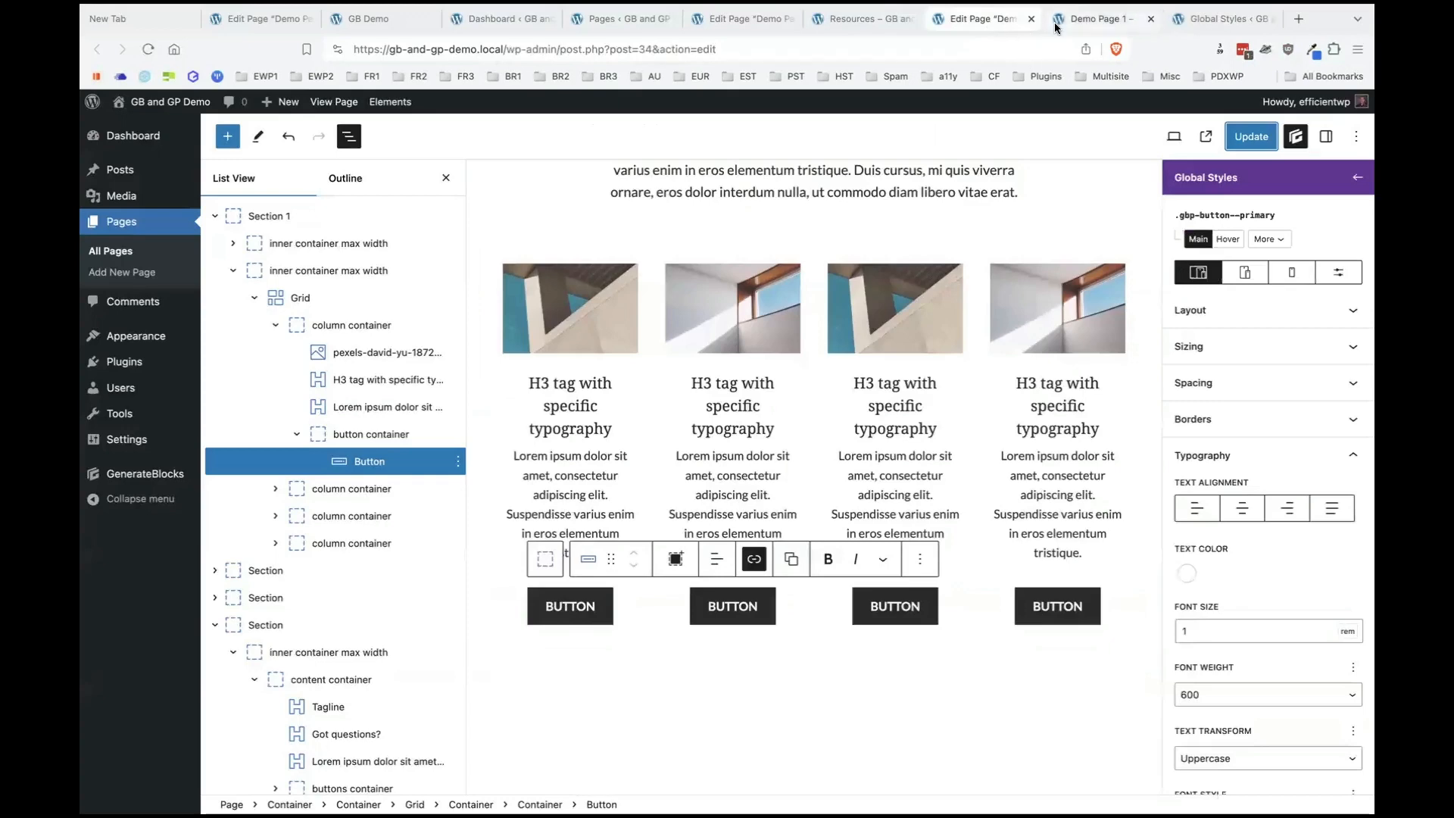
pyautogui.click(1098, 18)
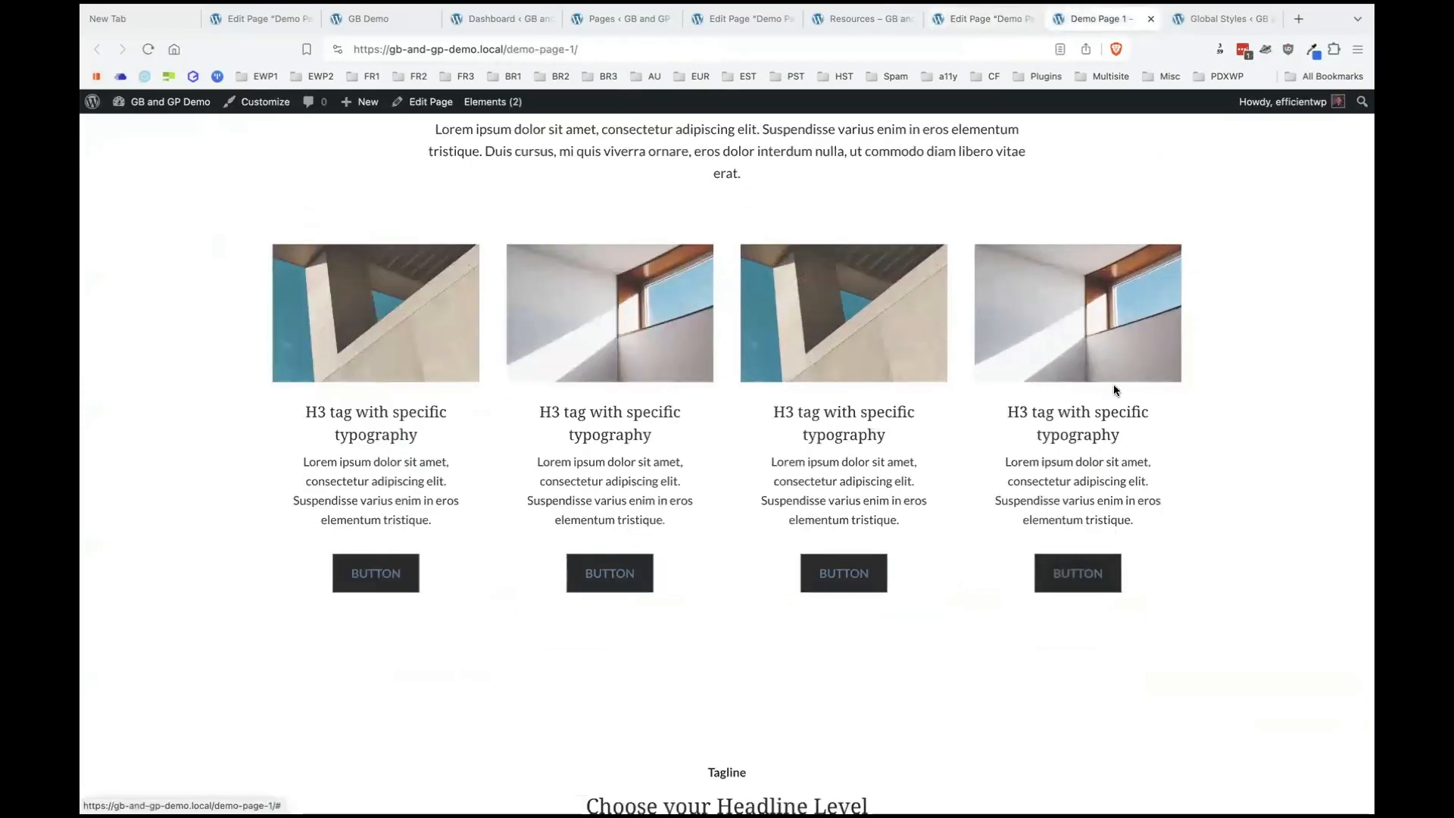
pyautogui.hotkey('ctrl', 'Tab')
pyautogui.hotkey('ctrl', 'shift', 'Tab')
pyautogui.hotkey('ctrl', 'shift', 'Tab')
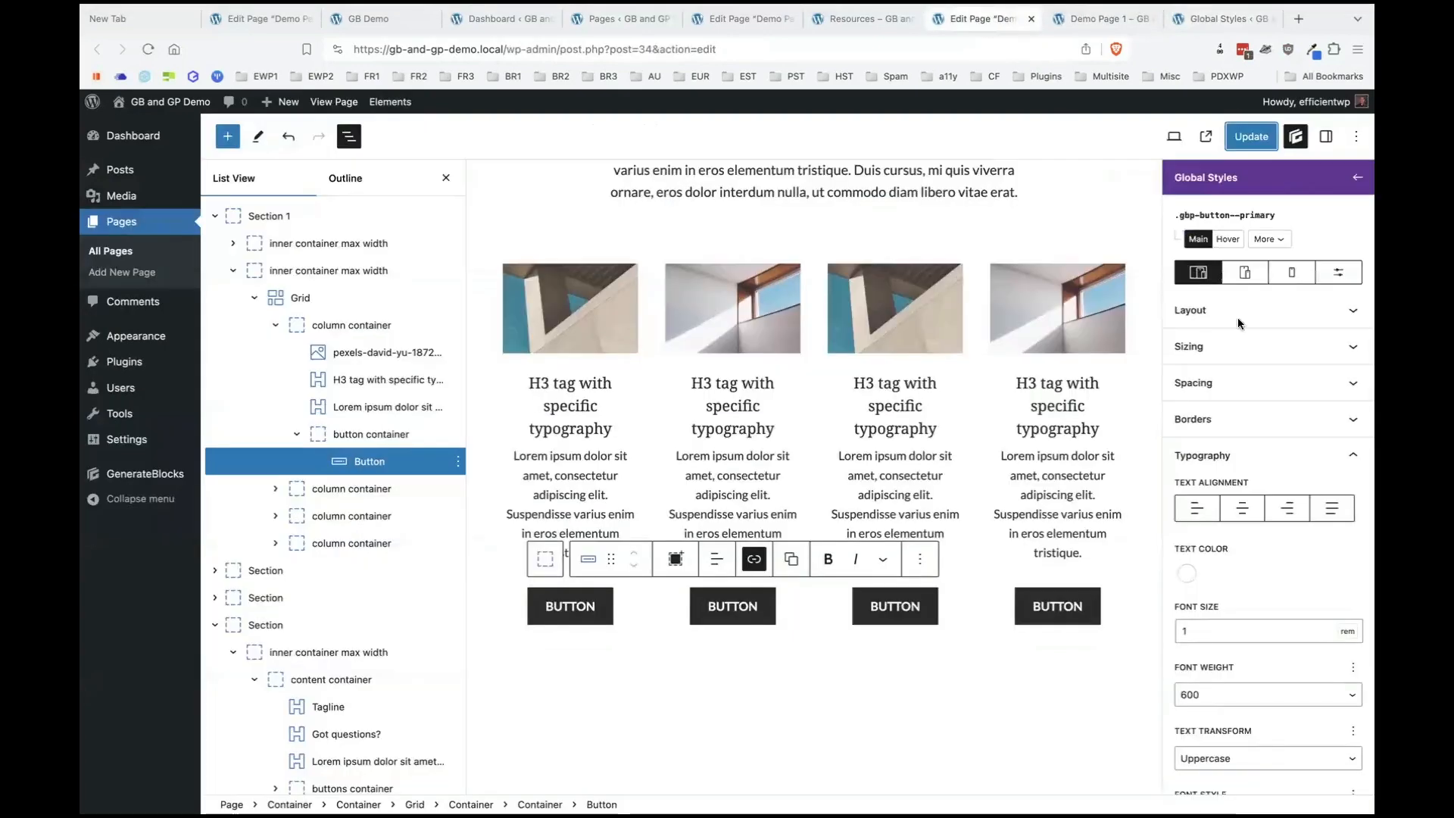
# Set the primary button global style's hover text color to the red var(--accent-3) swatch.
pyautogui.click(1227, 238)
pyautogui.scroll(-2, 1256, 484)
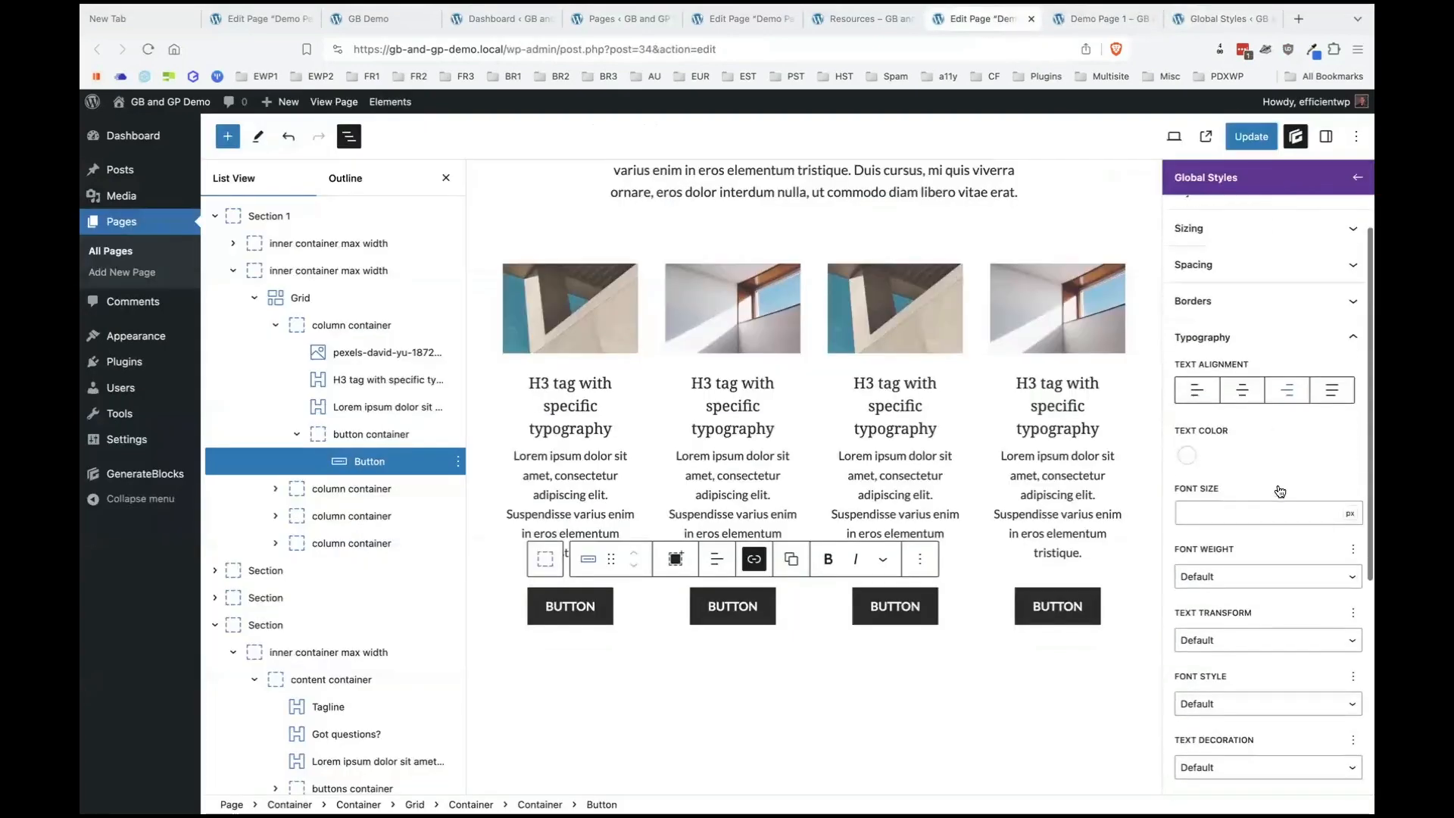
pyautogui.click(1187, 455)
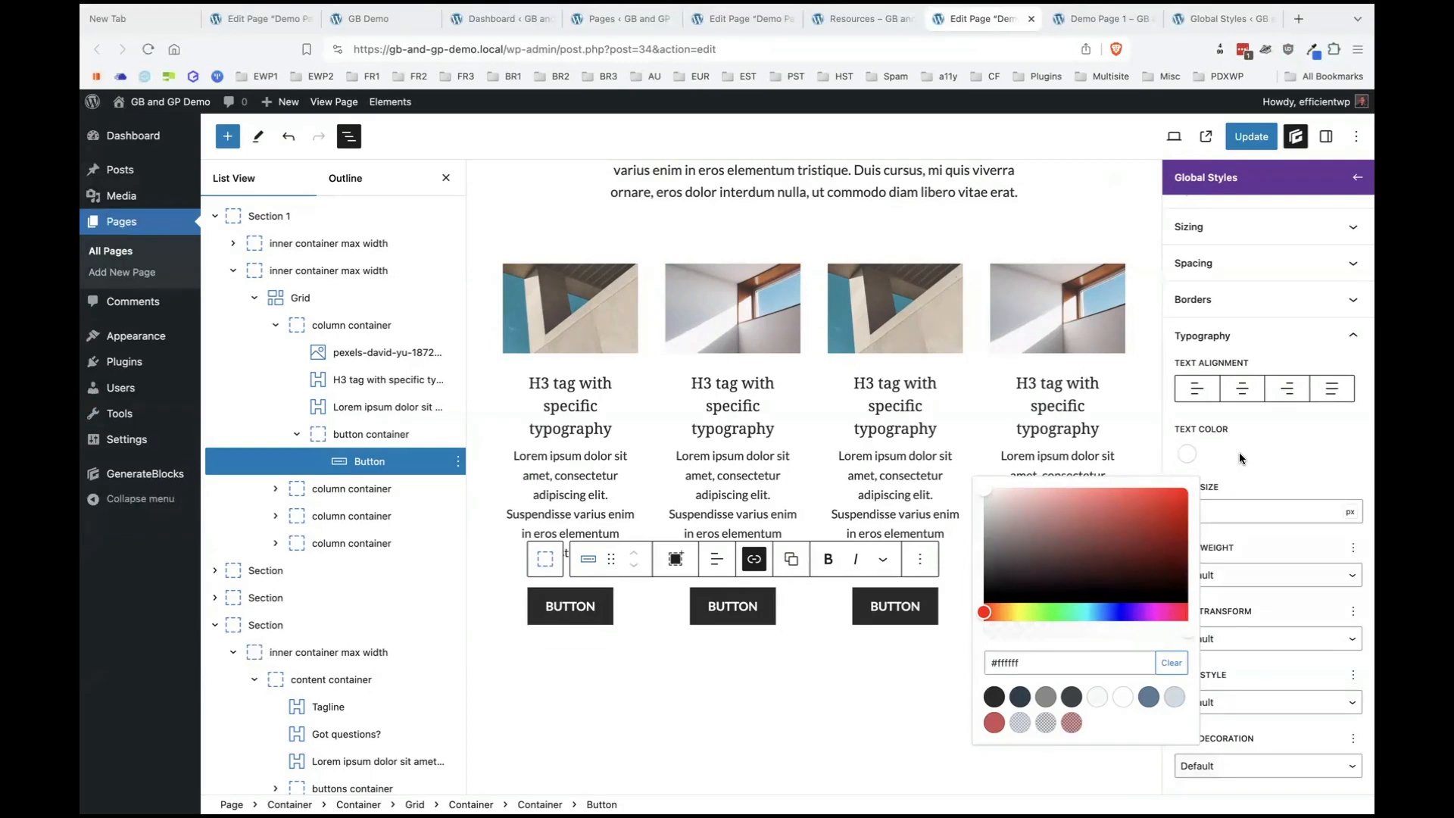
pyautogui.click(993, 722)
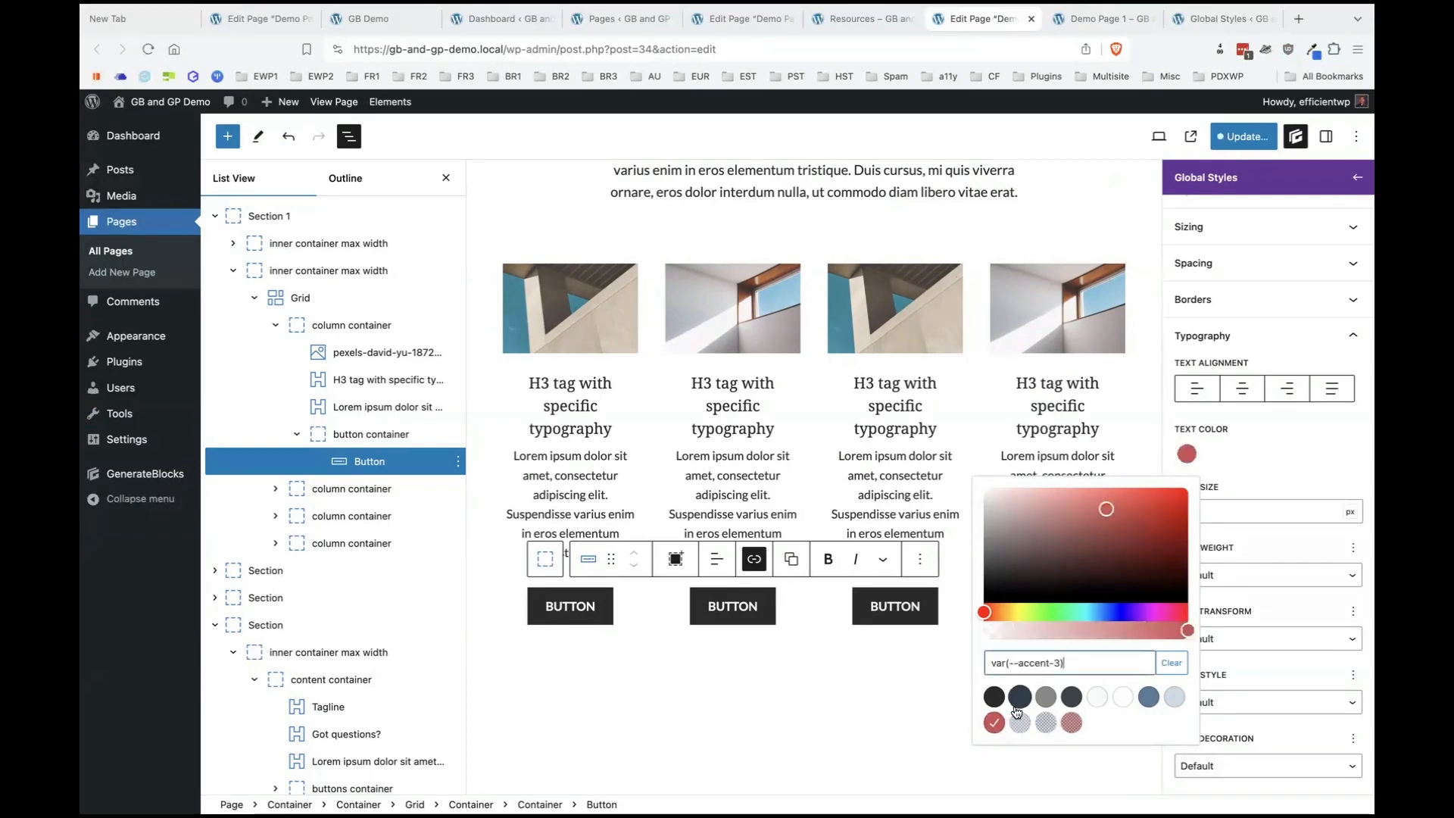
pyautogui.click(1245, 143)
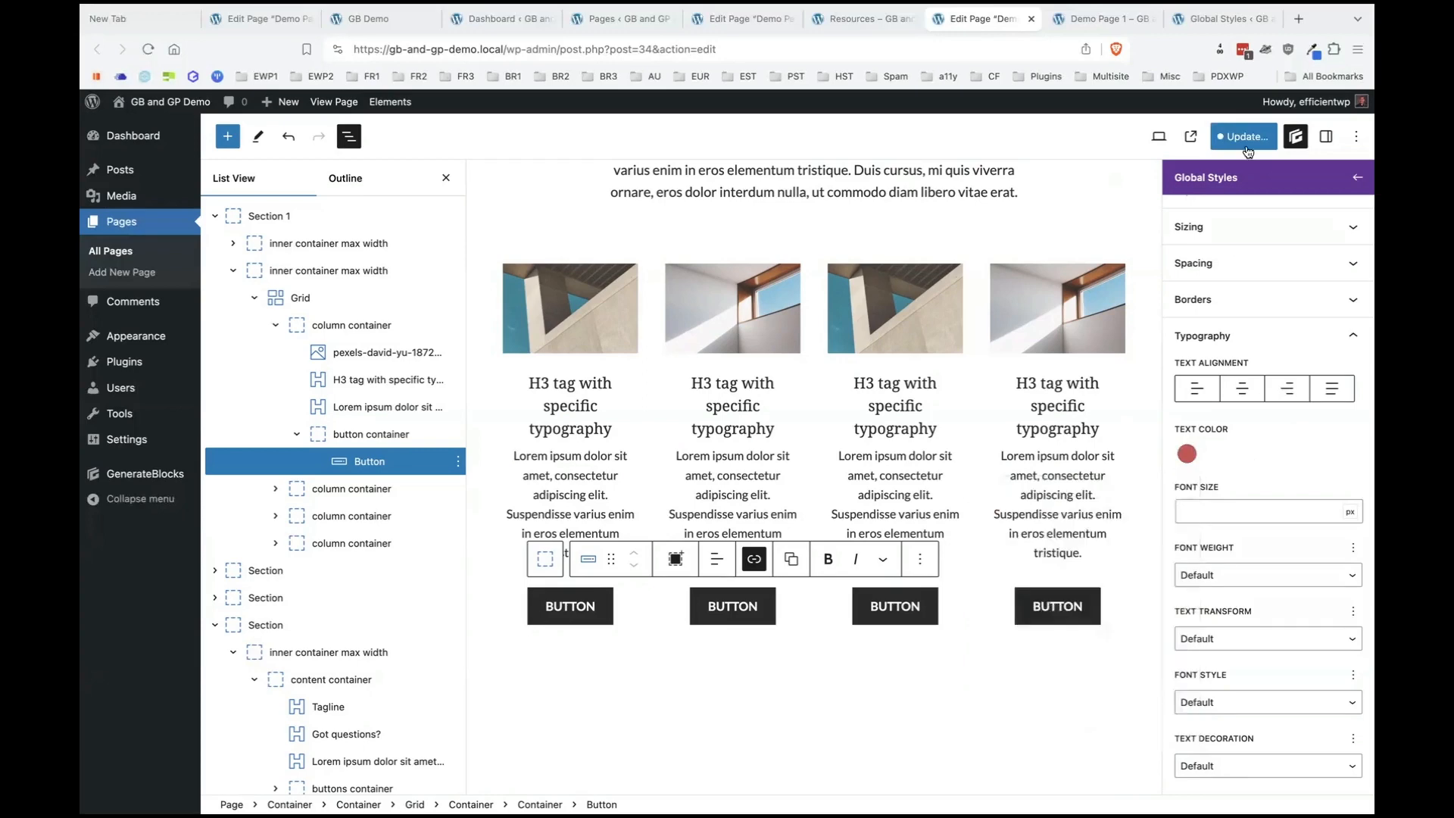
# Set the primary button global style's main-state text color to the red var(--accent-3) swatch.
pyautogui.click(1244, 384)
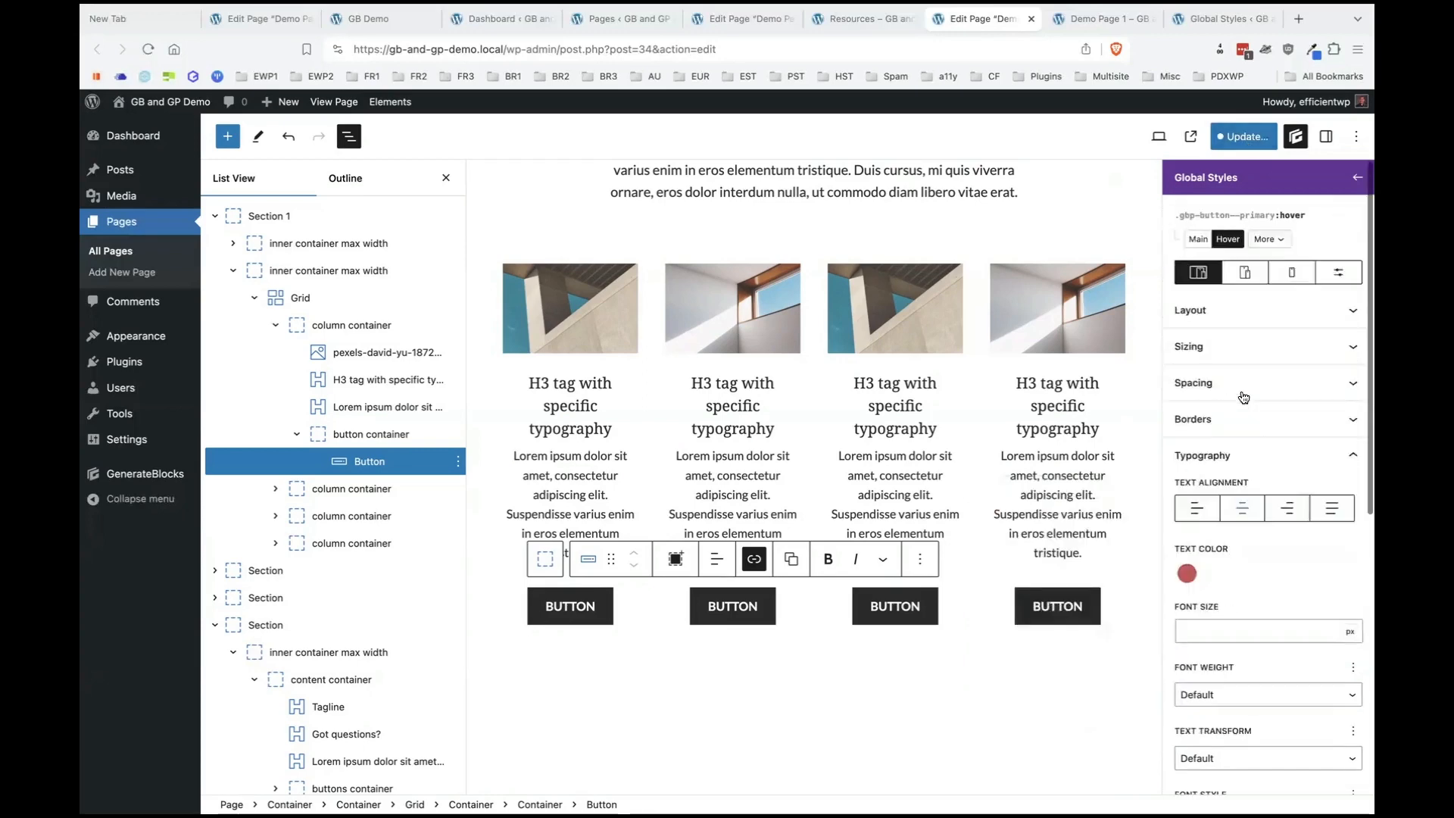
pyautogui.click(1192, 241)
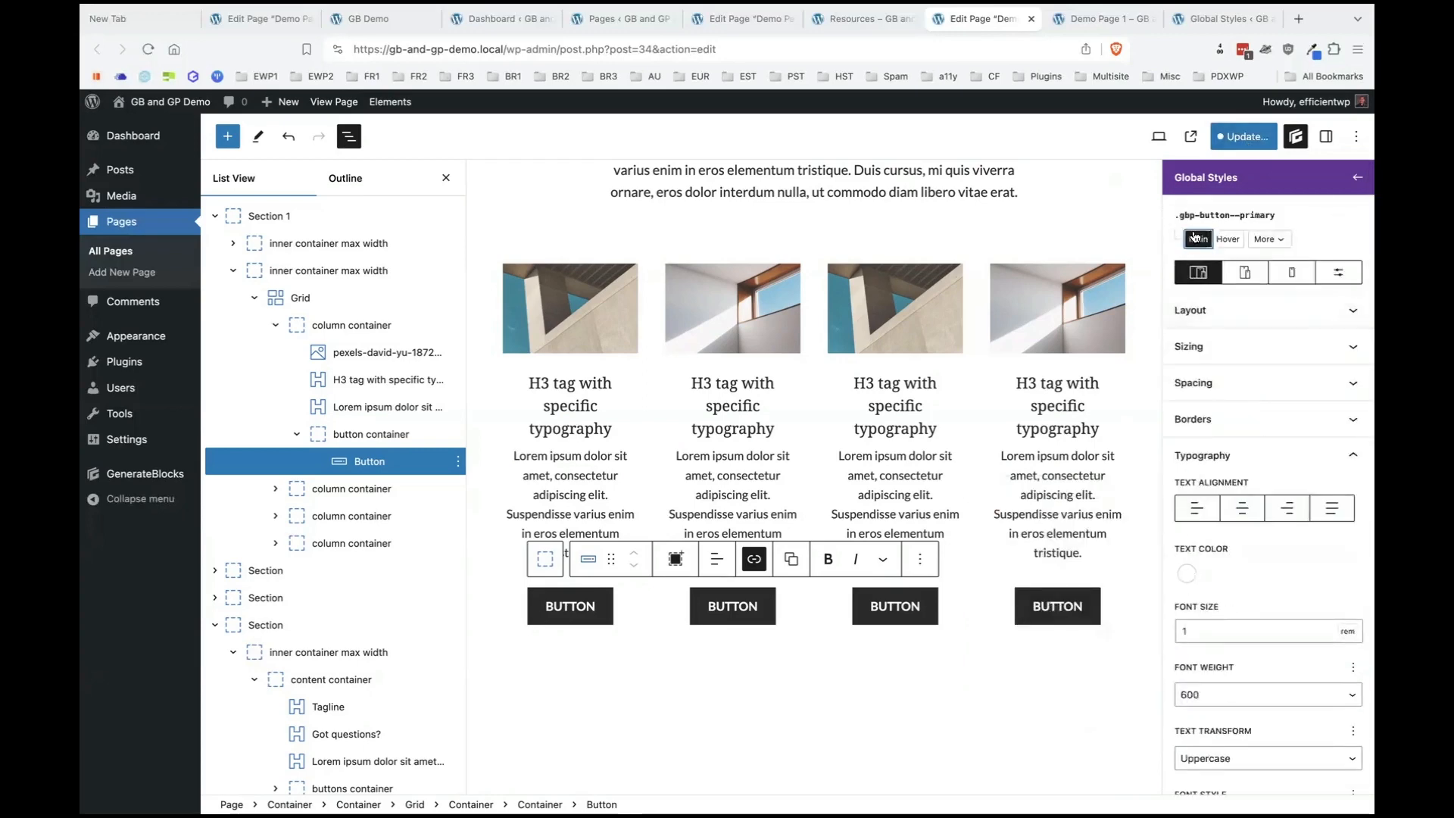
pyautogui.click(1186, 582)
pyautogui.click(995, 528)
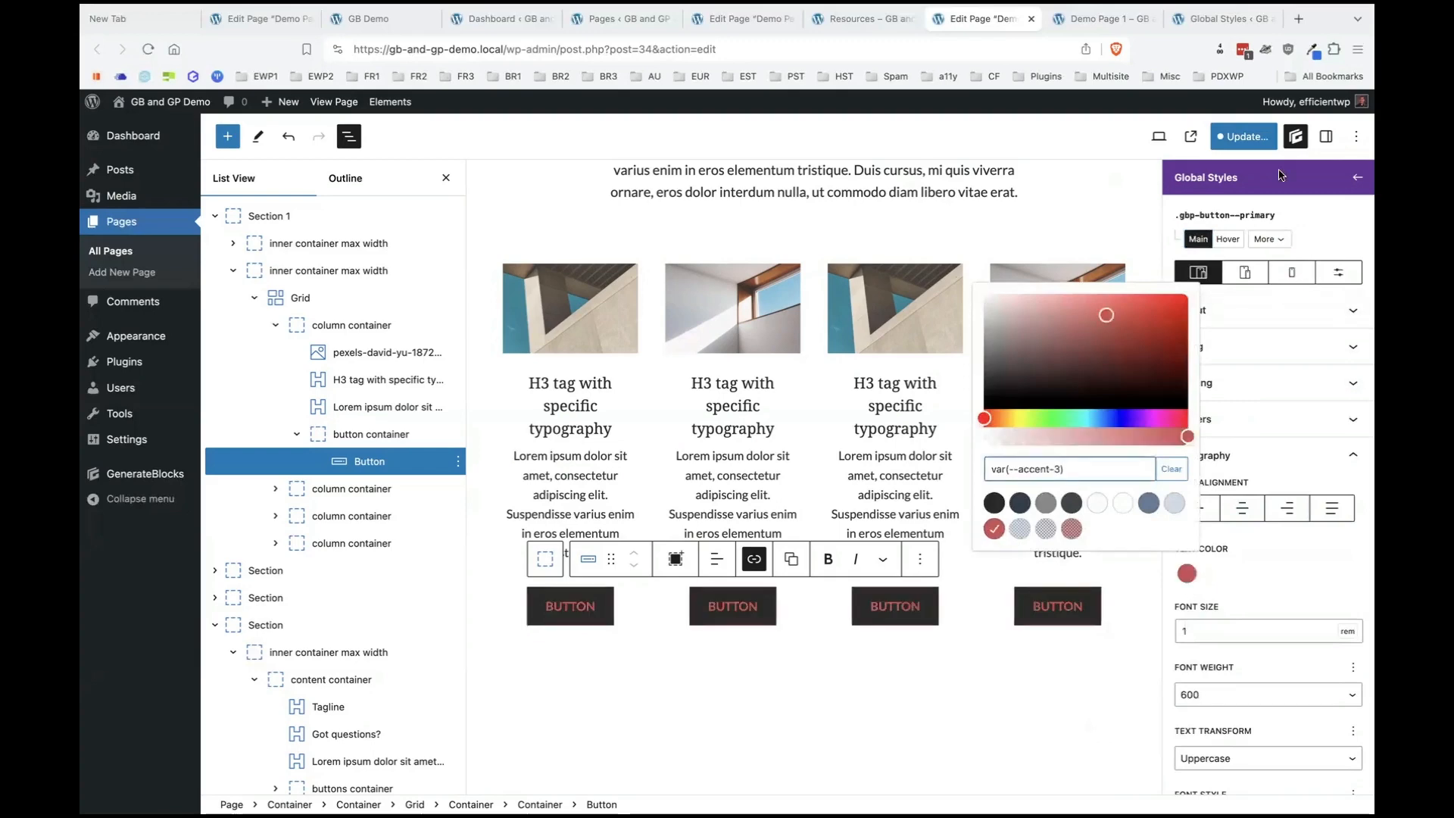
# Save the page together with the changed primary button global style, and view the published demo page.
pyautogui.click(1243, 137)
pyautogui.click(1206, 136)
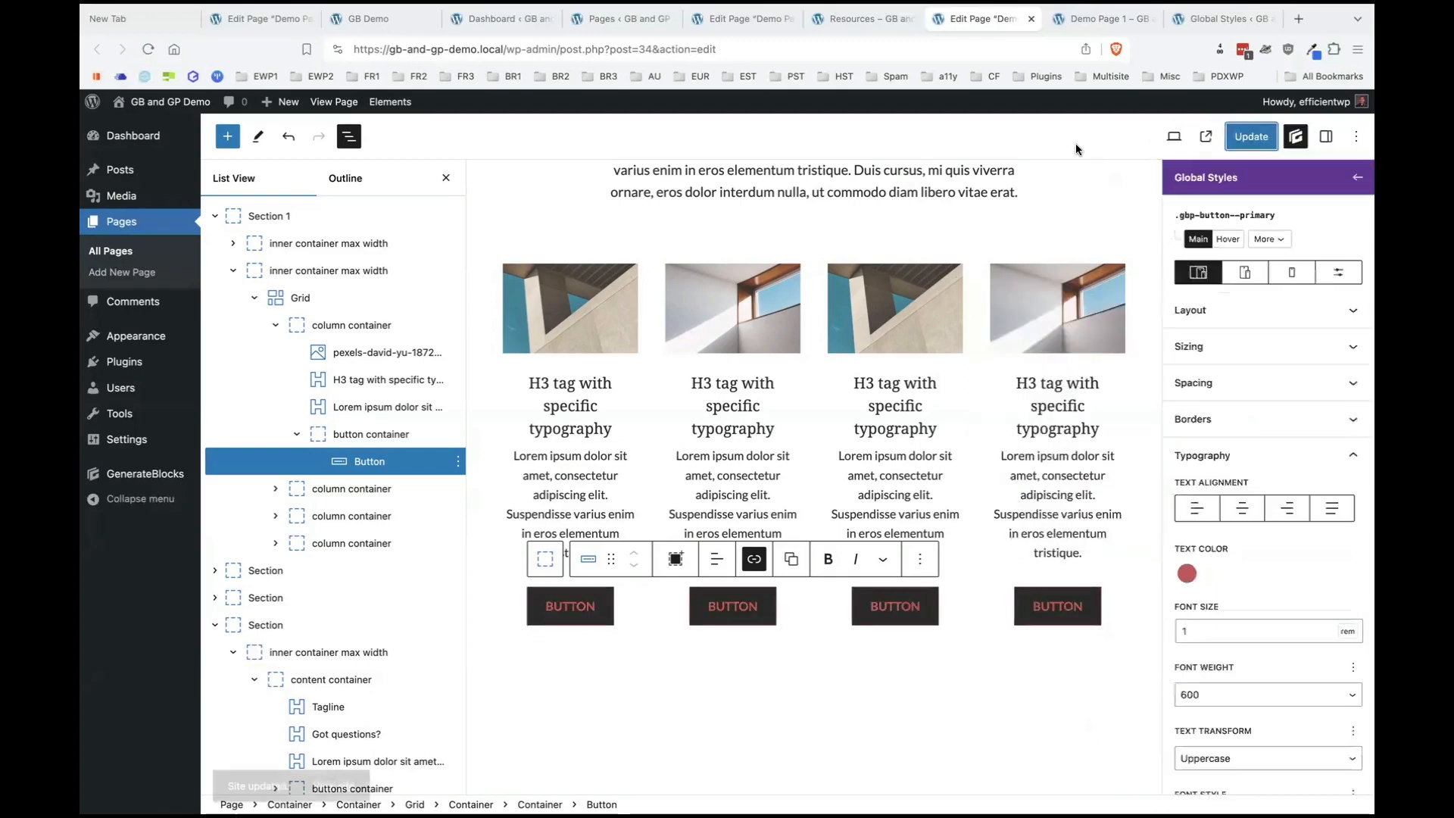
pyautogui.click(1098, 18)
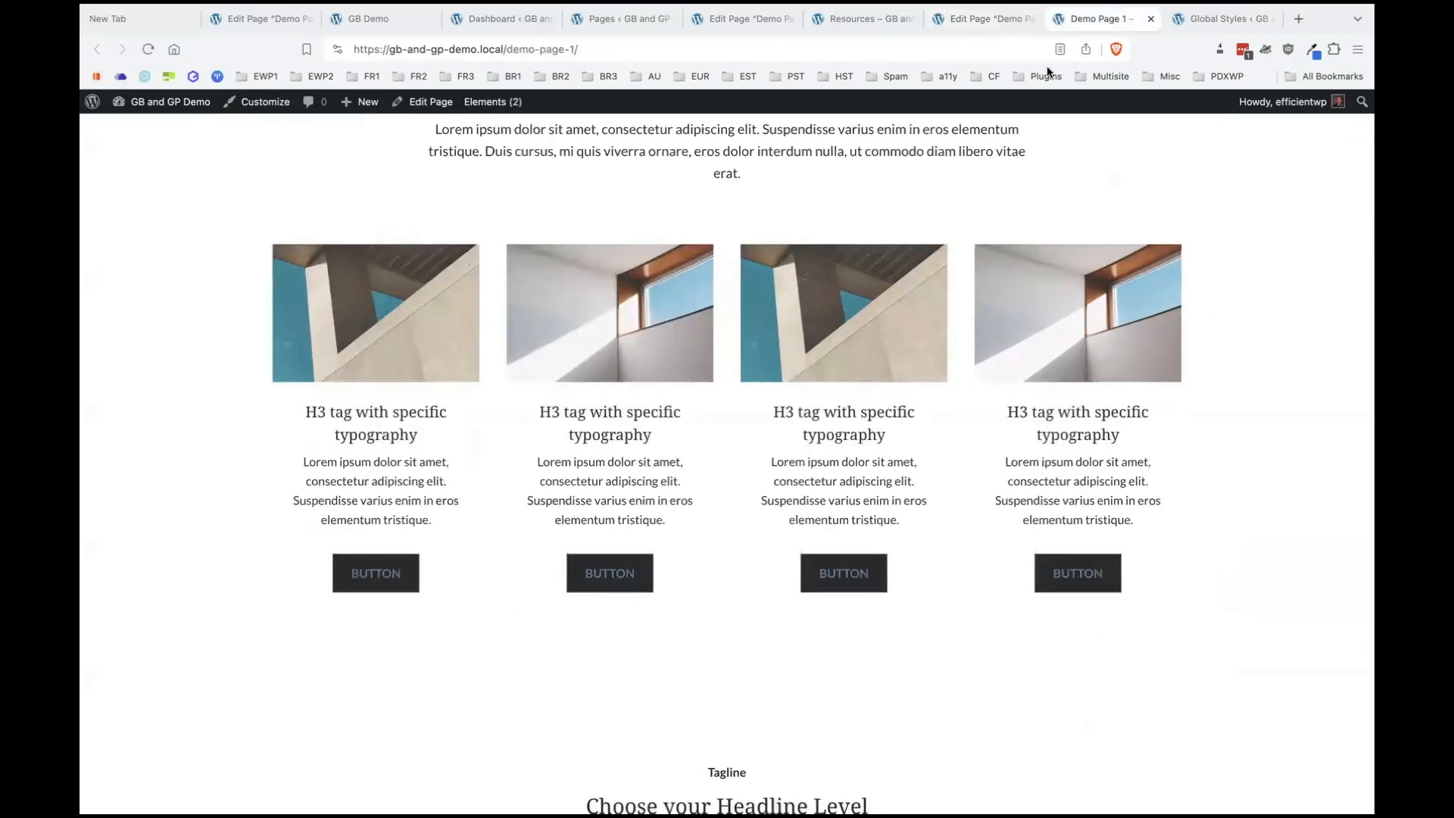
# Compare the column buttons' text color in the editor with the buttons on the published demo page.
pyautogui.click(978, 17)
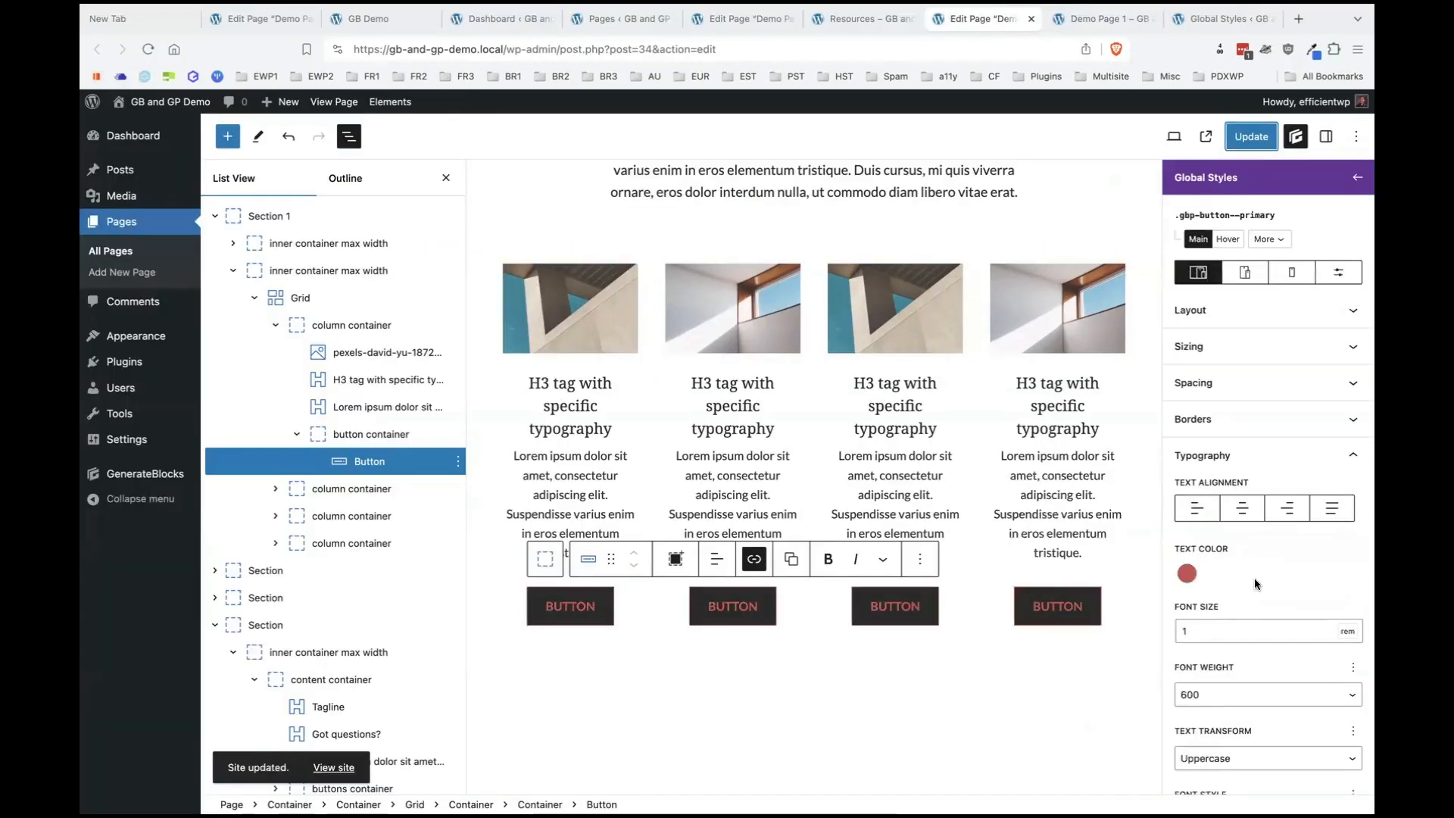
pyautogui.scroll(-1, 1309, 423)
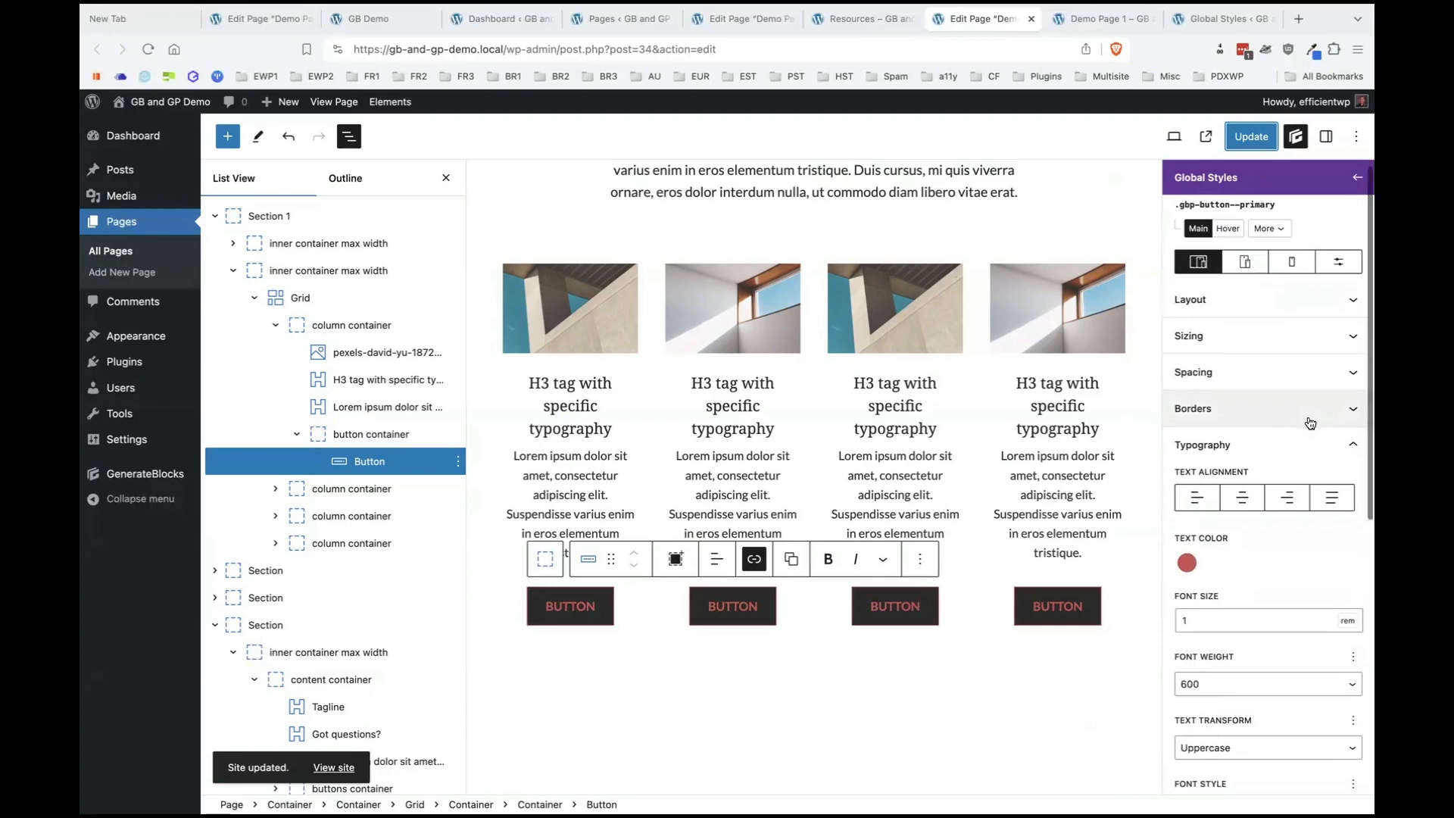
pyautogui.click(1078, 21)
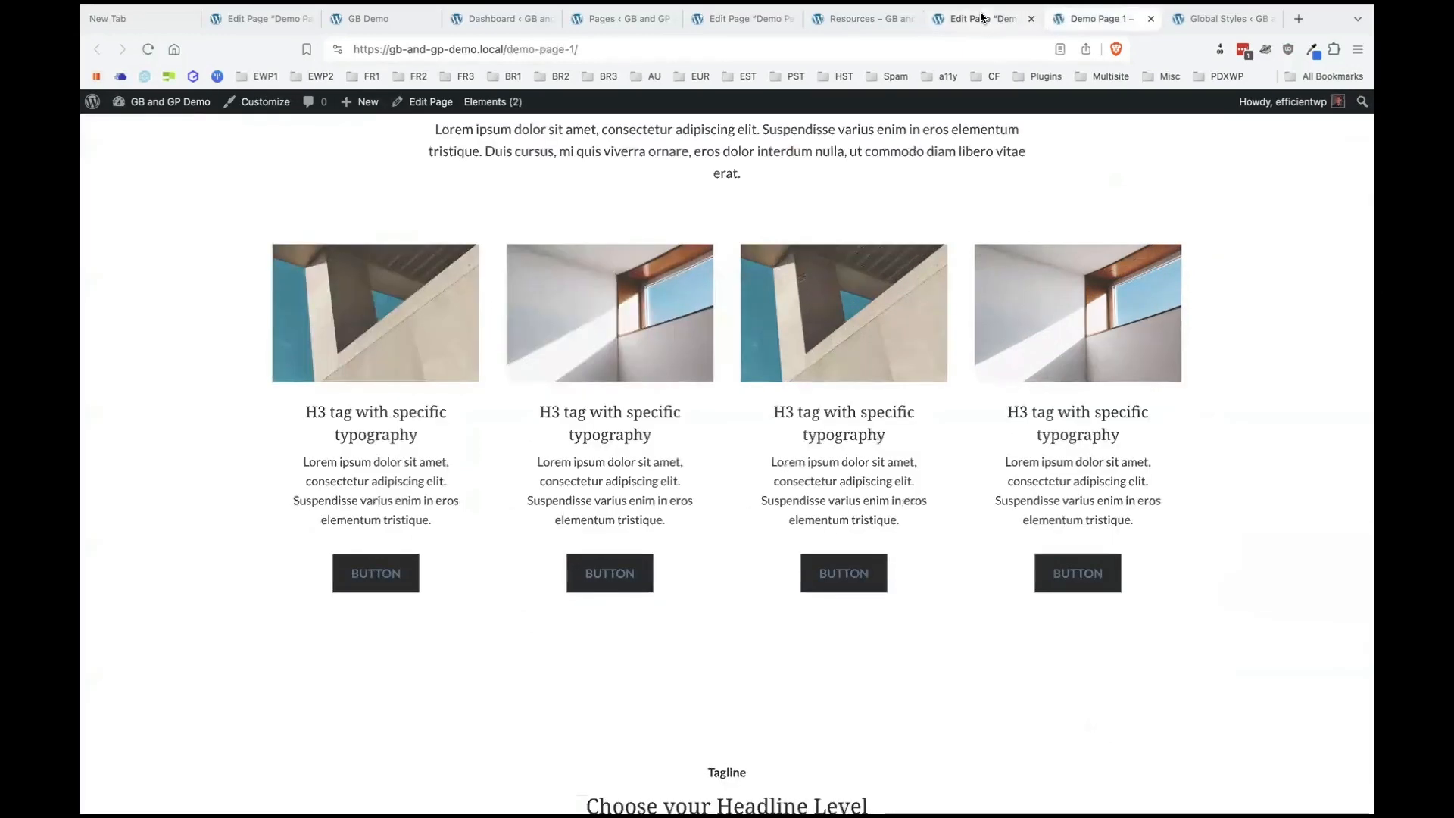
pyautogui.click(981, 18)
pyautogui.click(1094, 18)
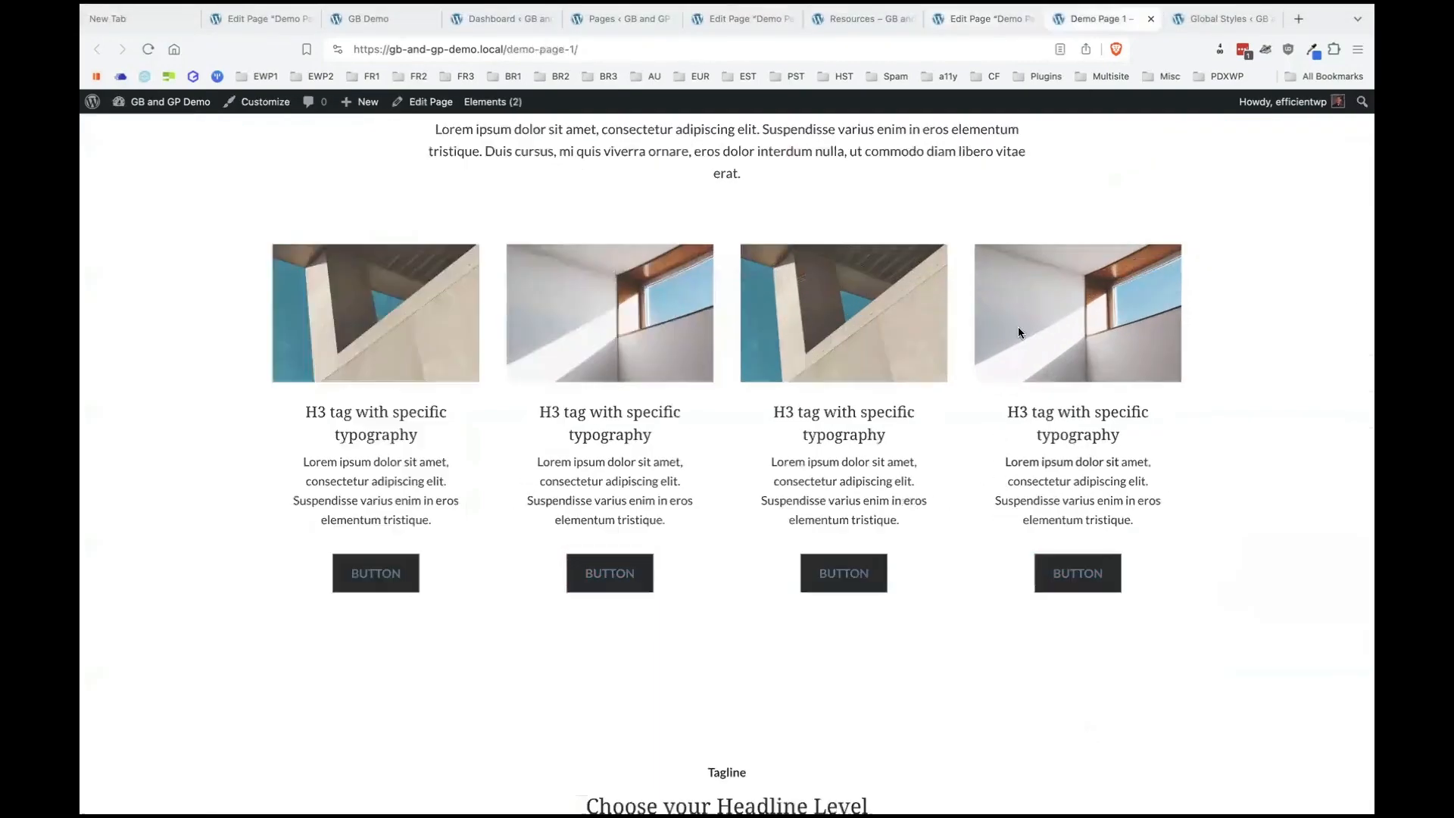
# Look through the published demo page's buttons down to the Got questions section and return to the page editor.
pyautogui.scroll(-15, 1038, 470)
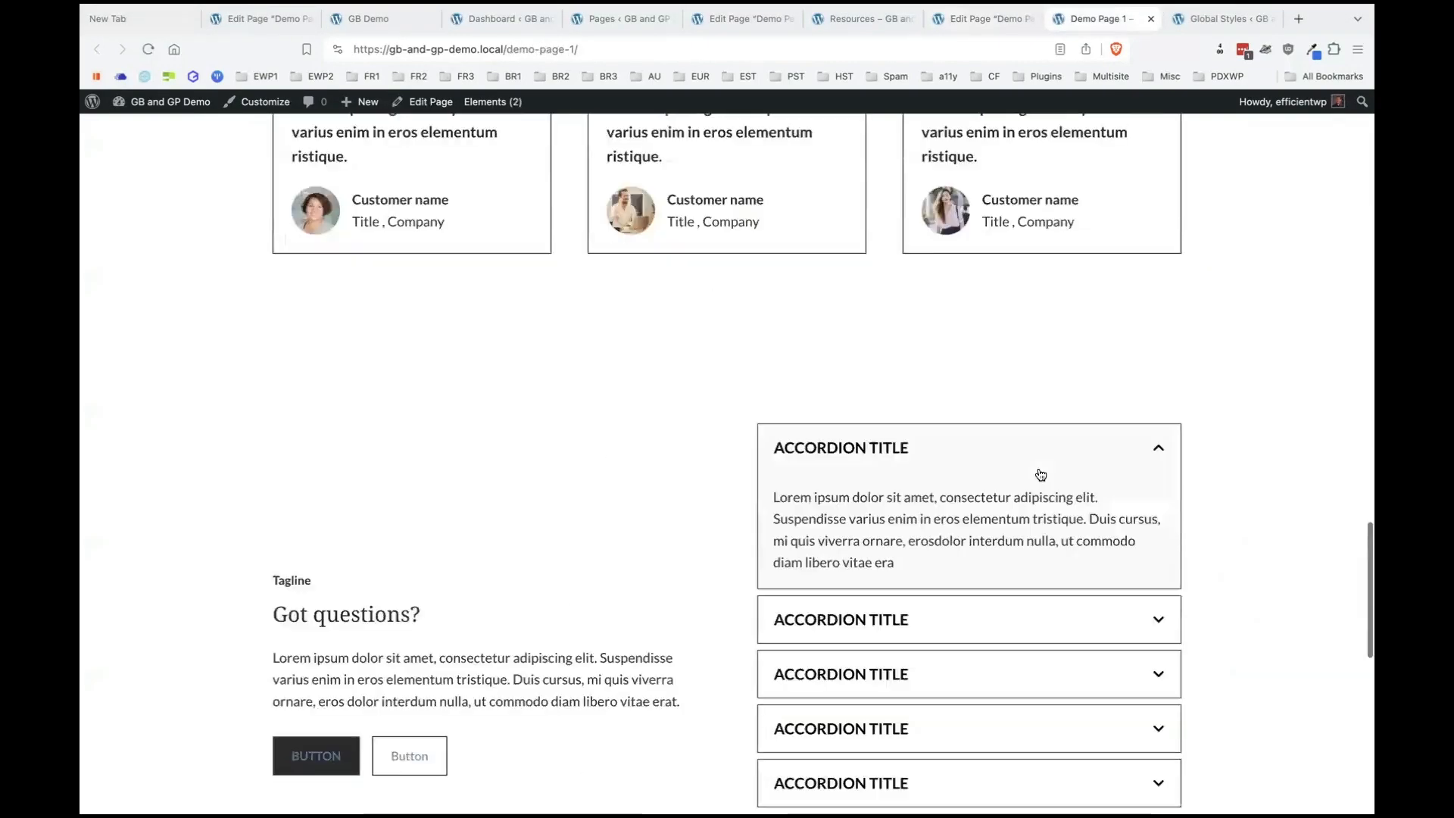
pyautogui.scroll(-3, 1040, 475)
pyautogui.scroll(15, 1039, 473)
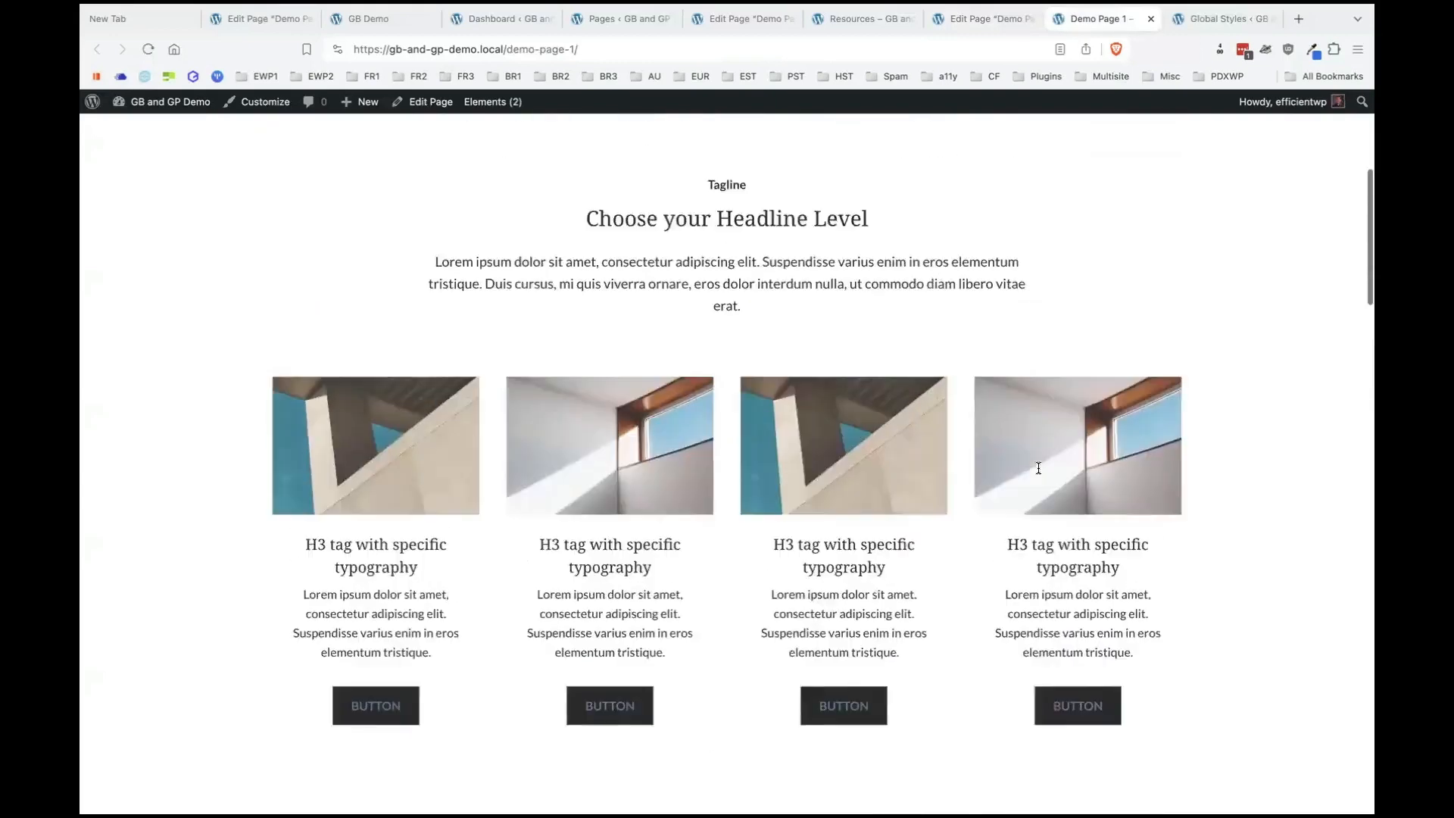
pyautogui.scroll(2, 1028, 307)
pyautogui.scroll(-3, 1028, 301)
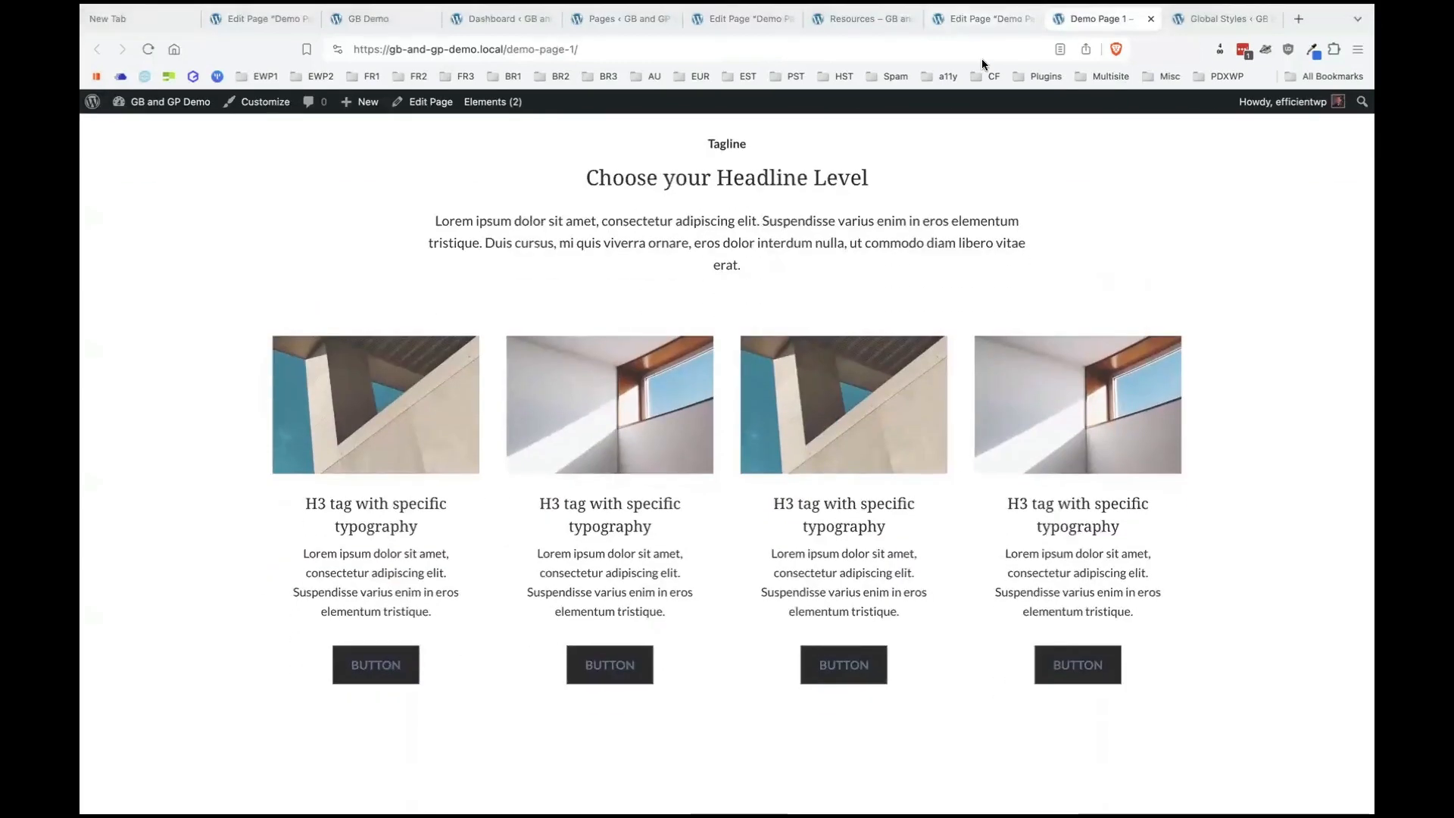
pyautogui.hotkey('ctrl', 'shift', 'Tab')
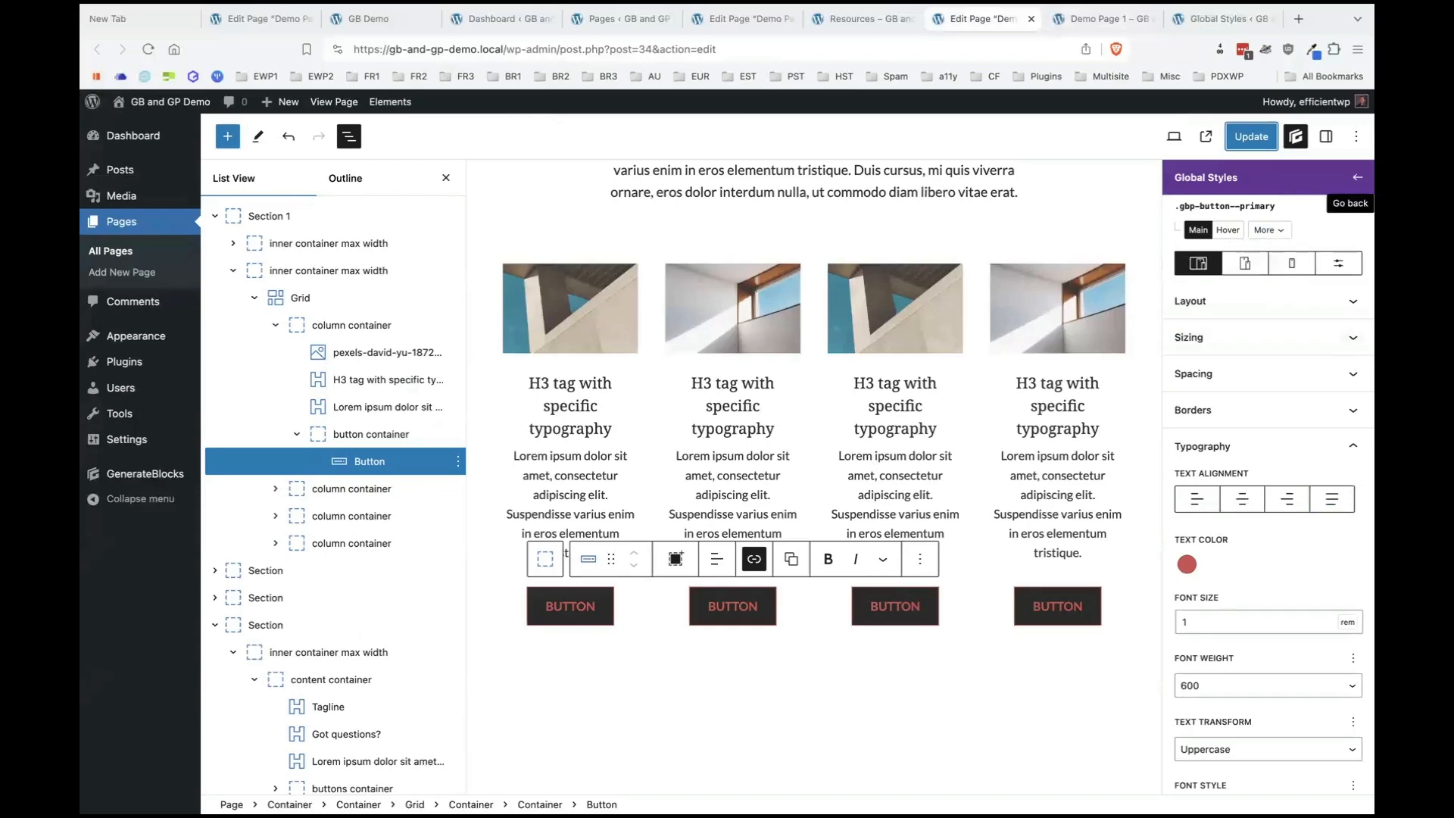
# Go back to the button's block settings and view the global styles that can be added to it.
pyautogui.click(1357, 177)
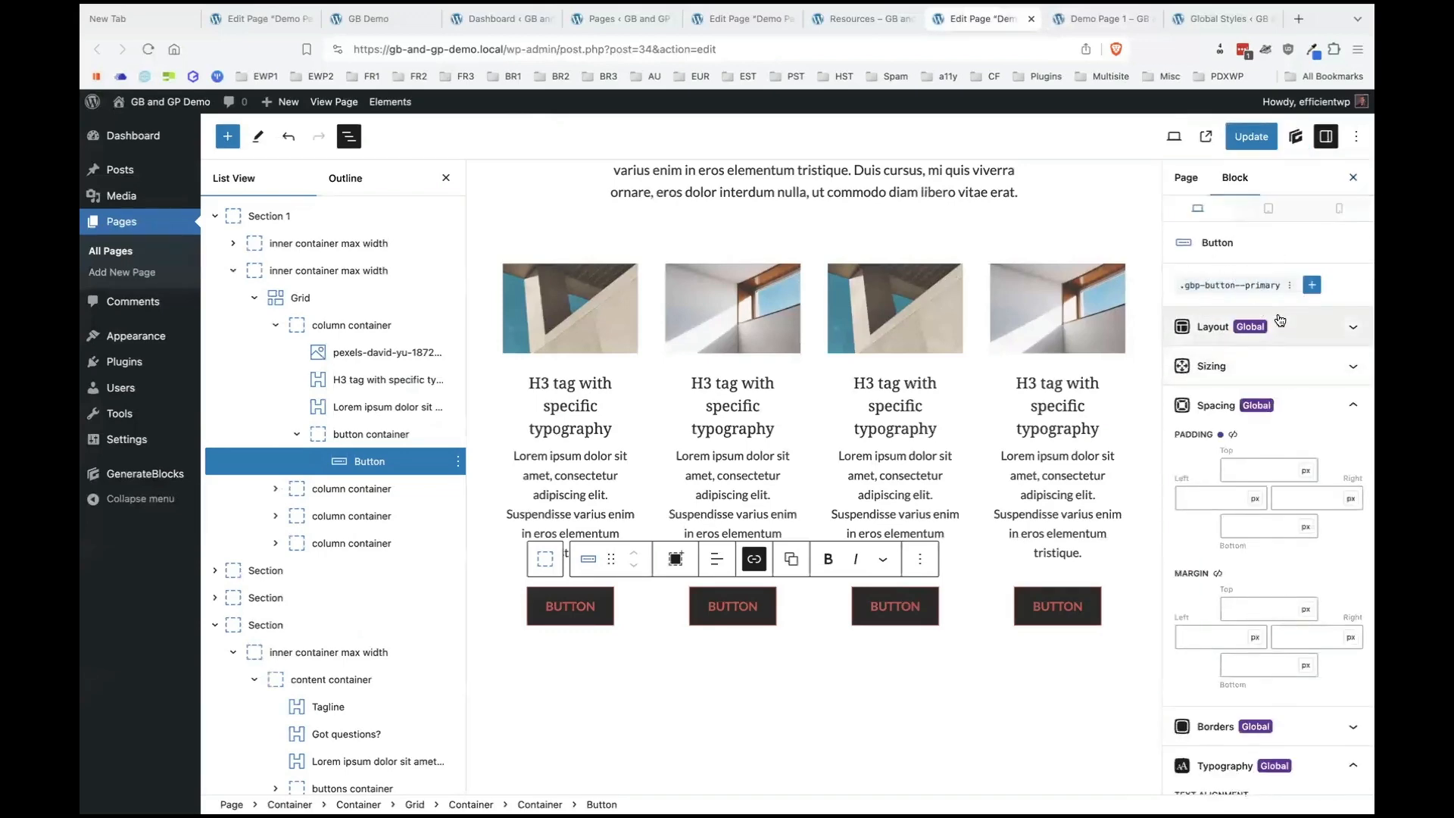
pyautogui.click(1311, 285)
pyautogui.click(1229, 341)
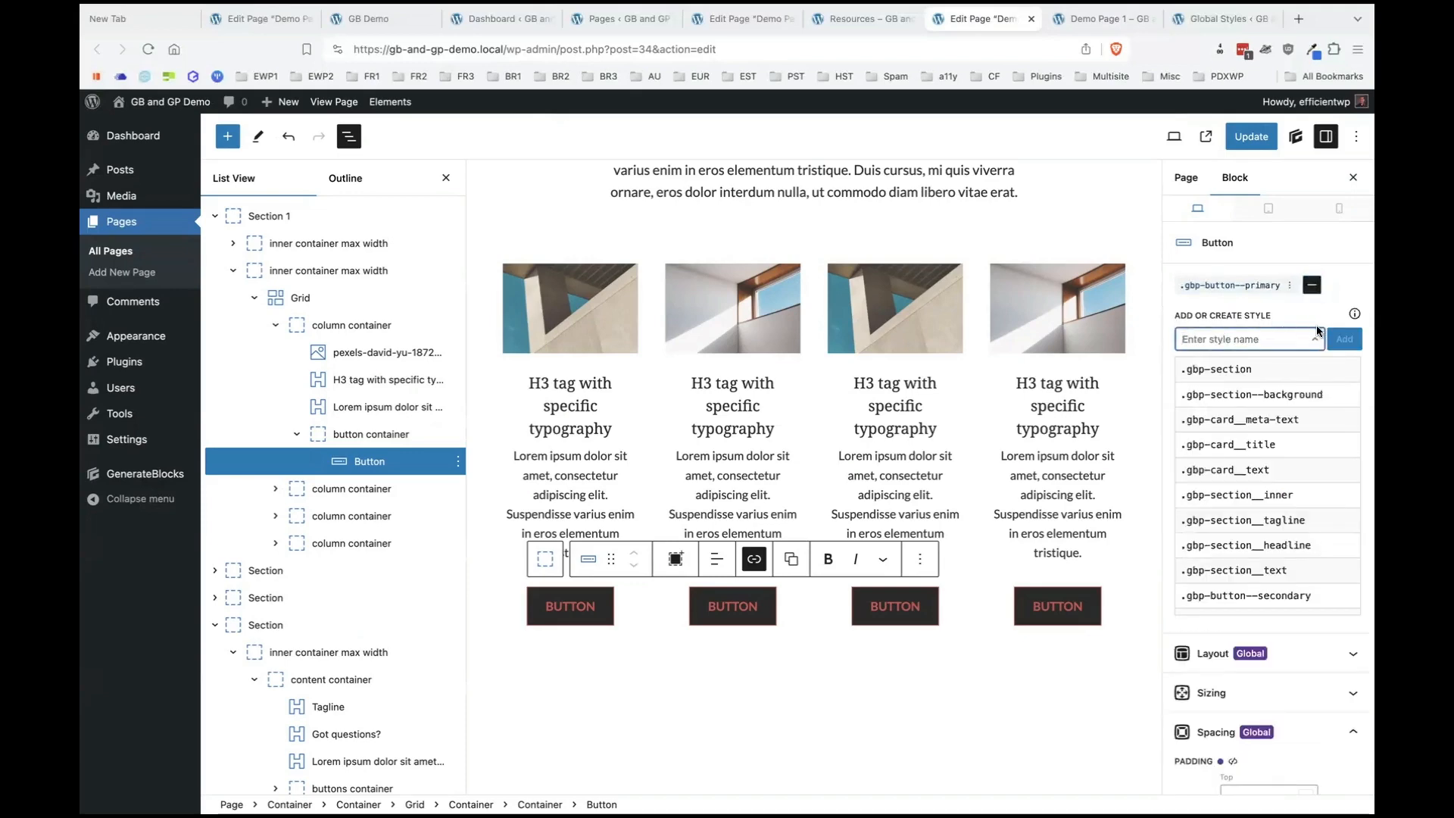
pyautogui.click(1312, 286)
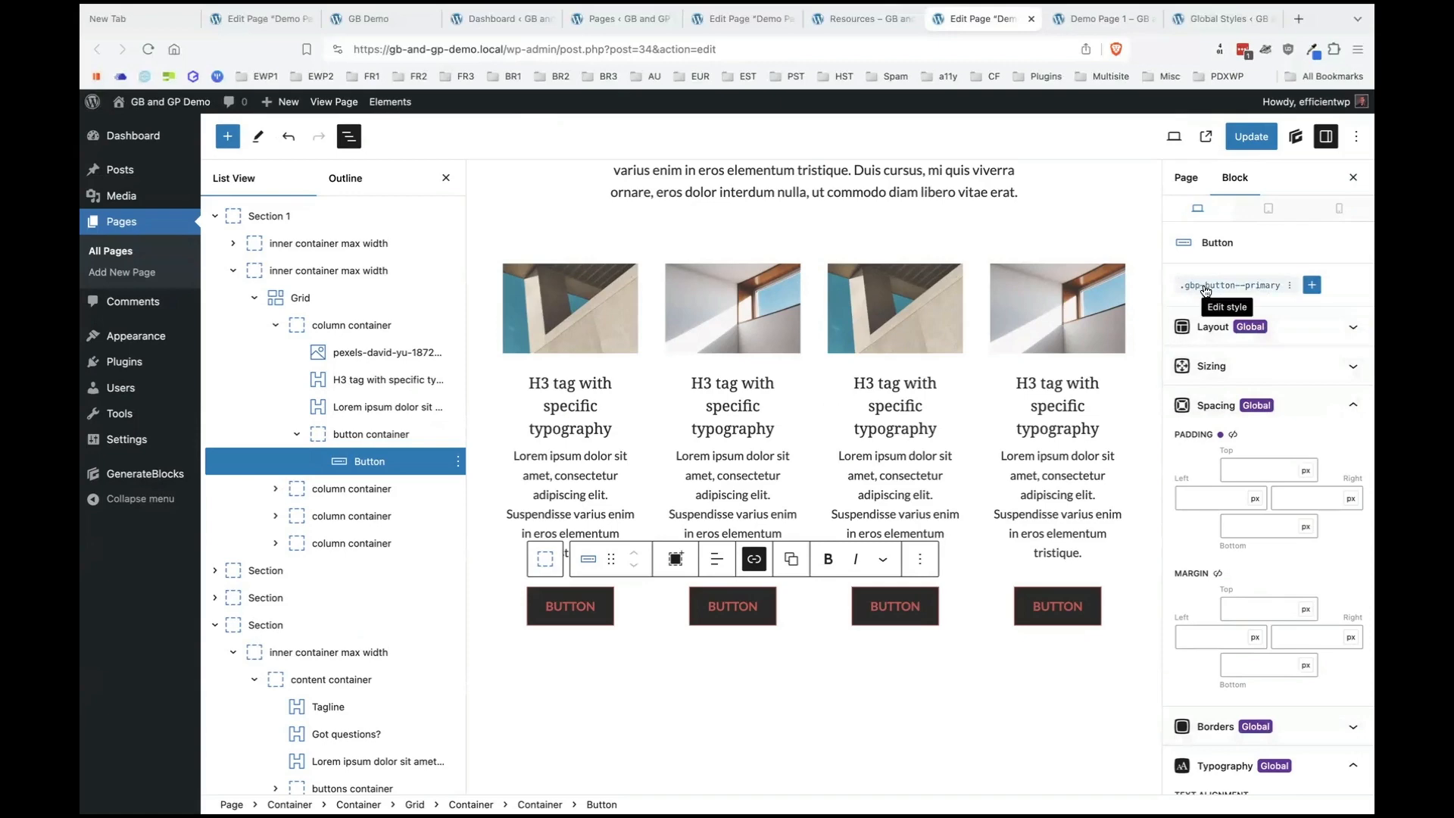
# Open the button's .gbp-button--primary style for editing, go back to the block settings, and reopen the style.
pyautogui.click(1291, 288)
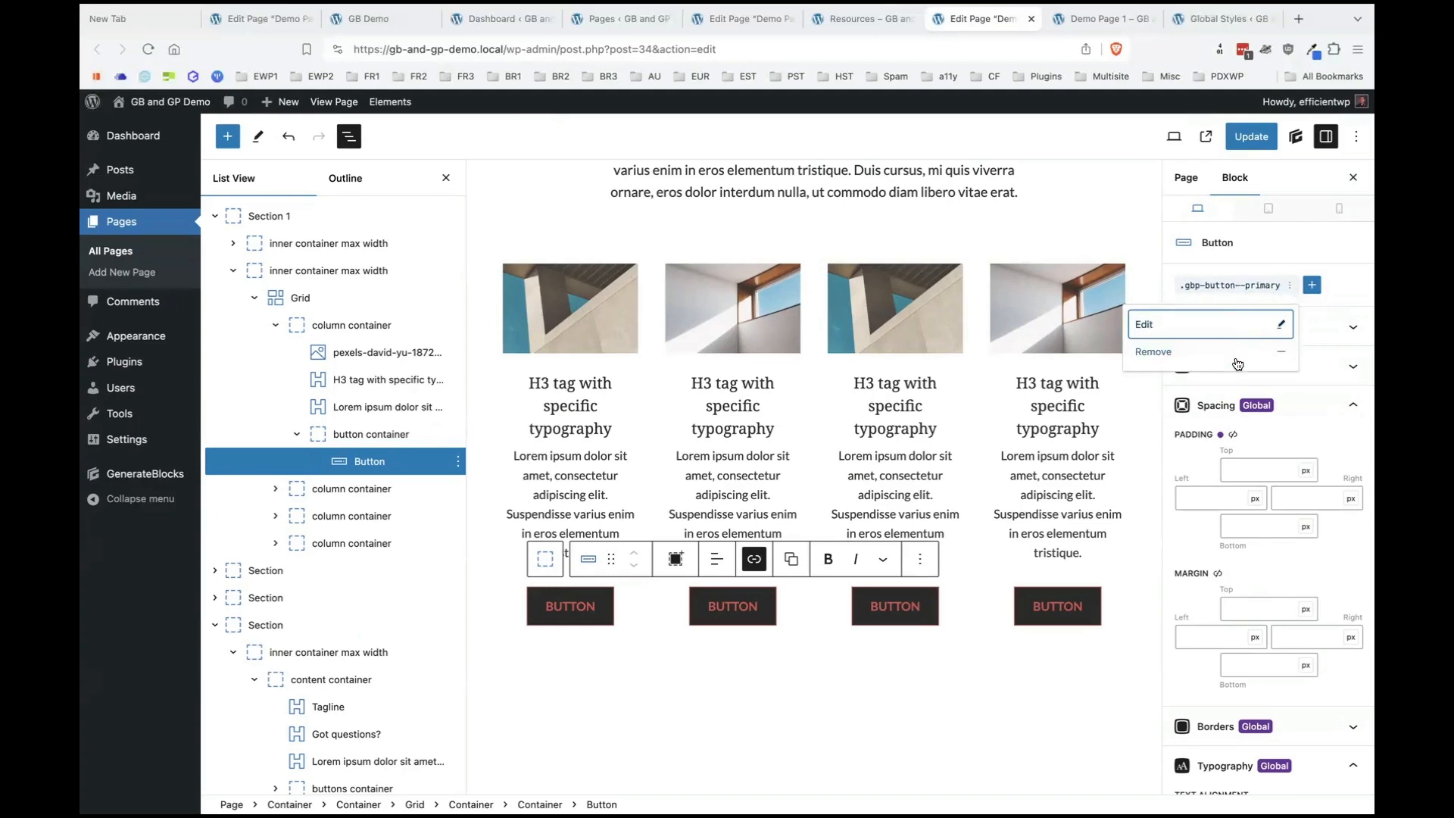
pyautogui.click(1214, 331)
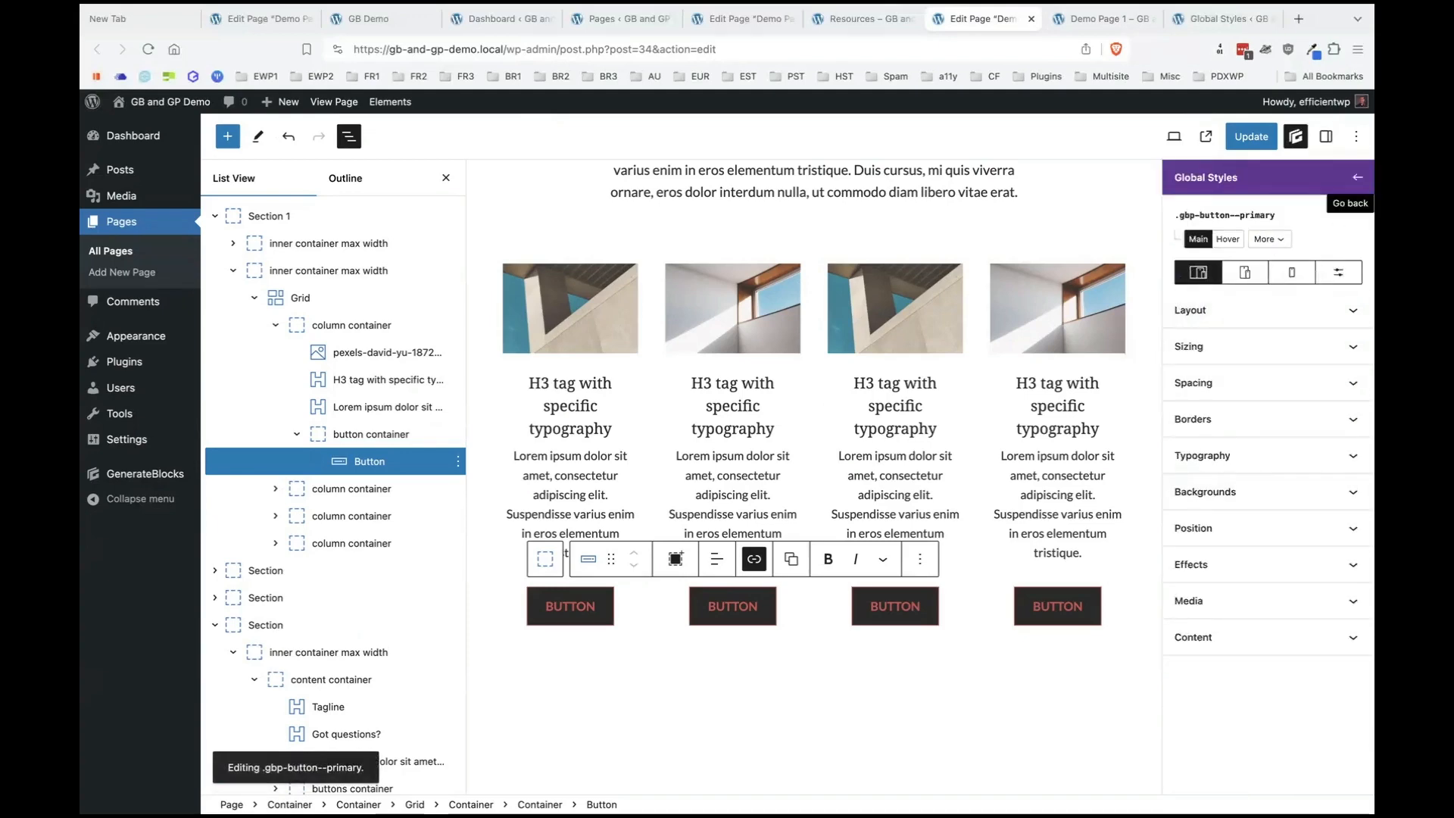
pyautogui.click(1357, 177)
pyautogui.click(1216, 288)
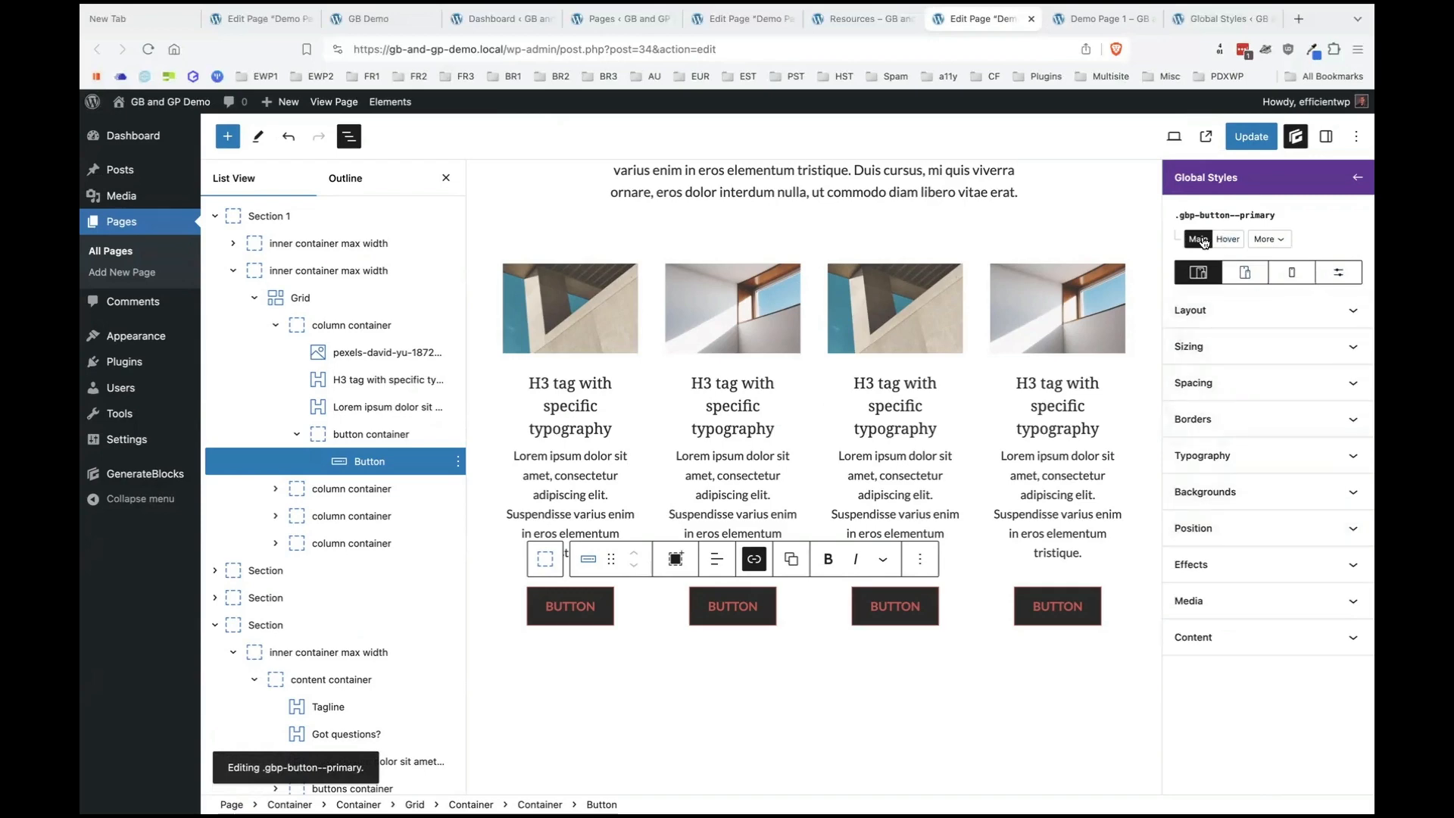
# Examine the selectors and at-rules available for the primary button global style.
pyautogui.click(1267, 238)
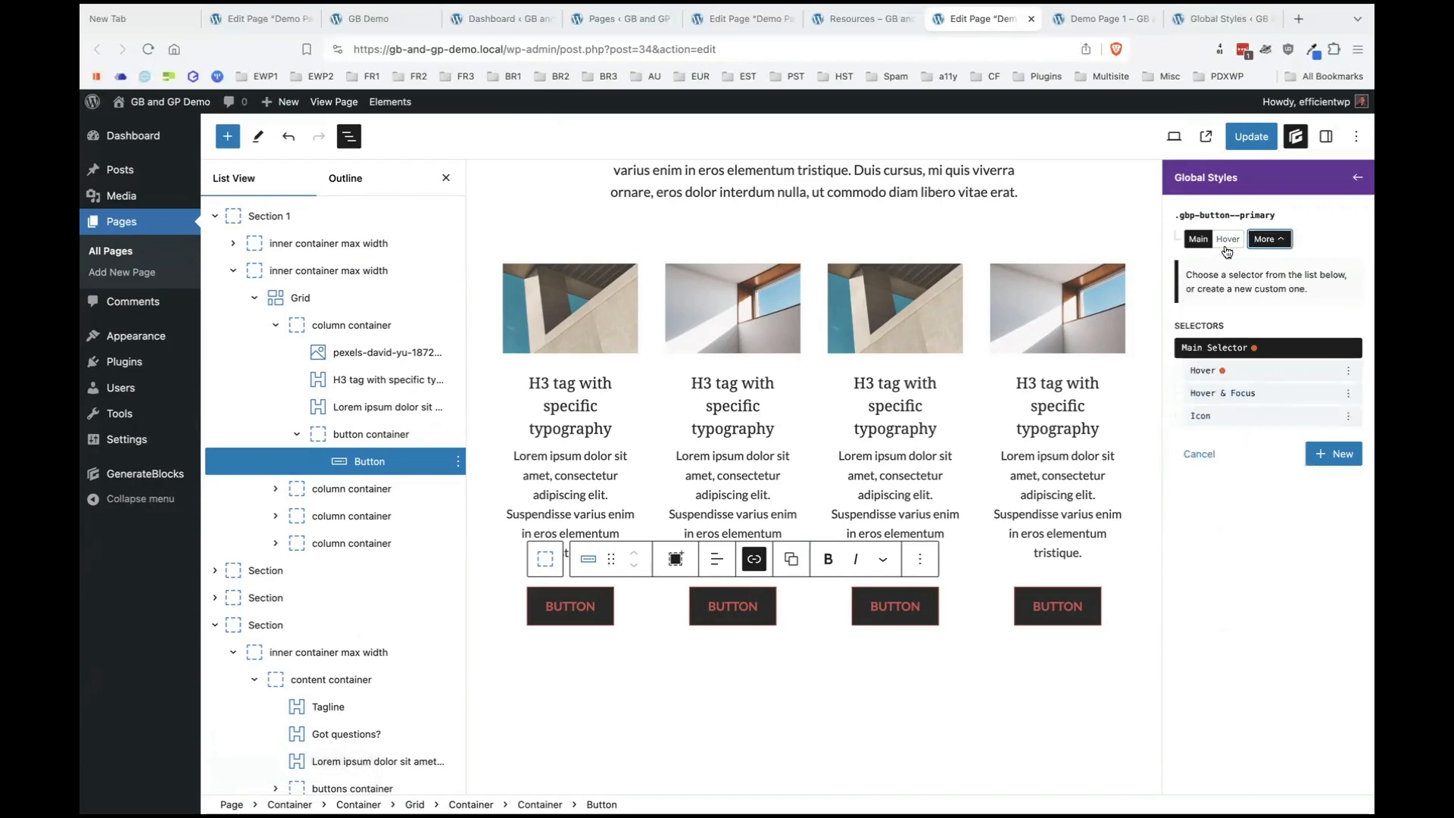
pyautogui.click(1263, 241)
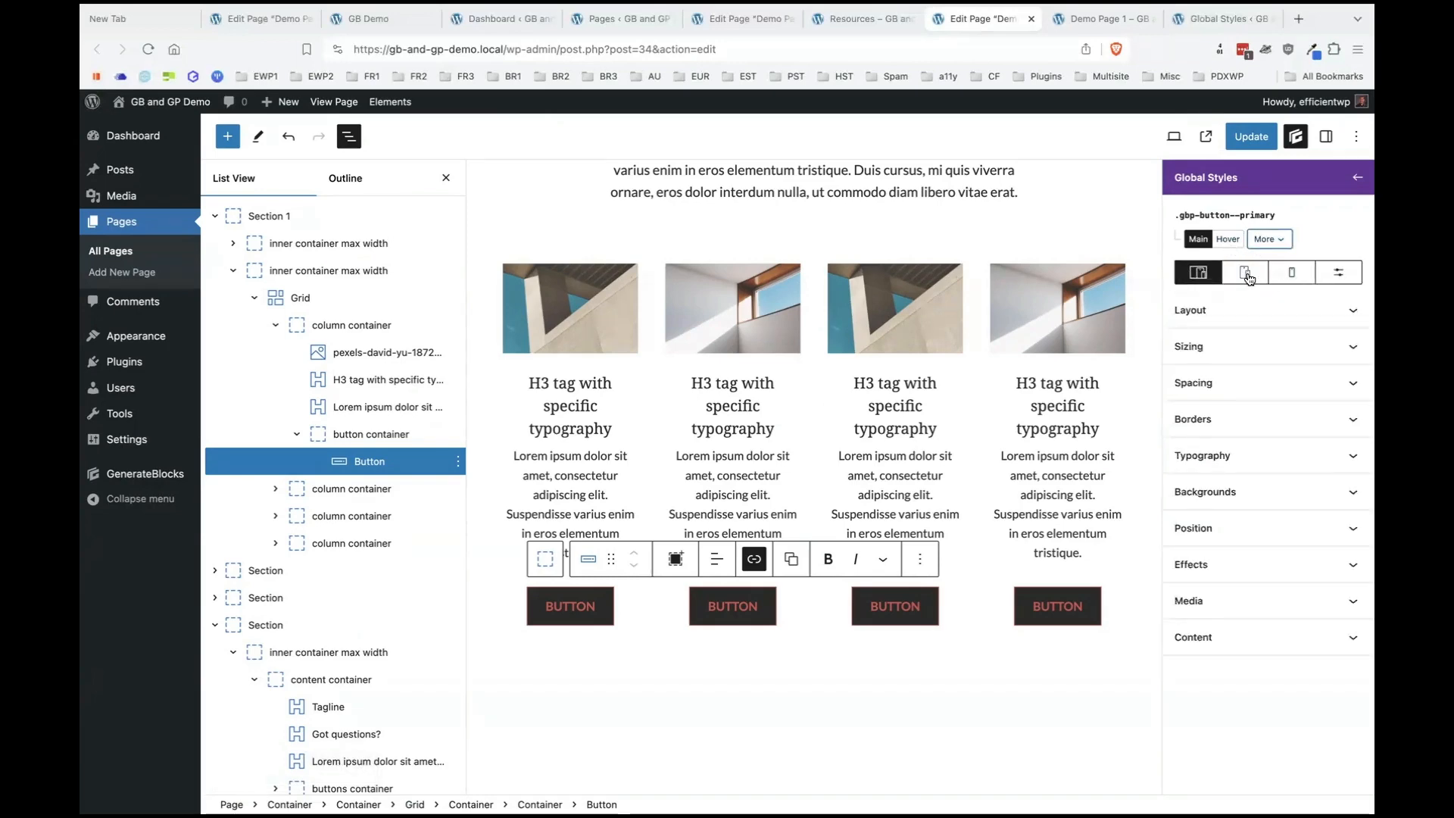
pyautogui.click(1337, 274)
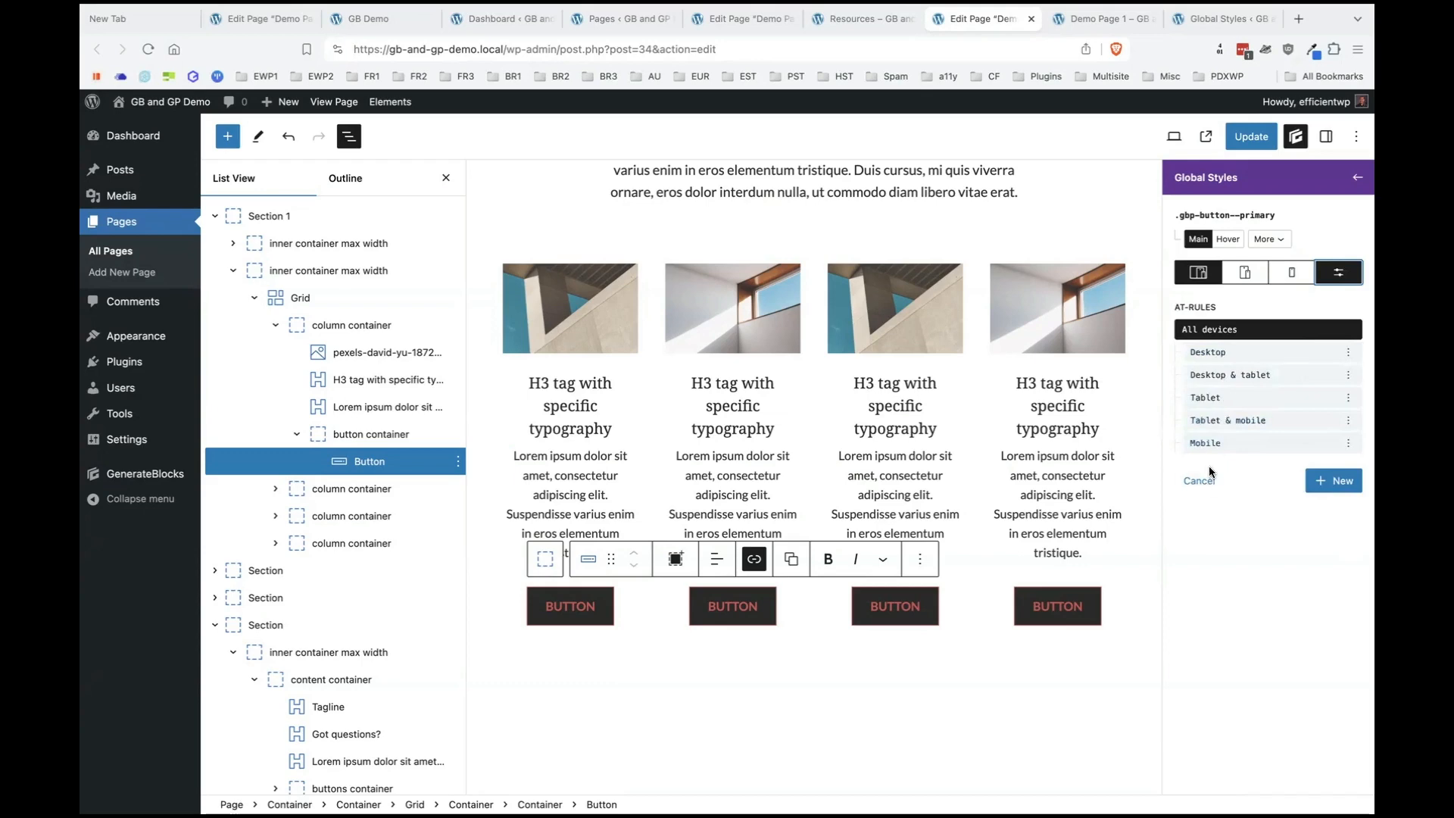
pyautogui.click(1207, 490)
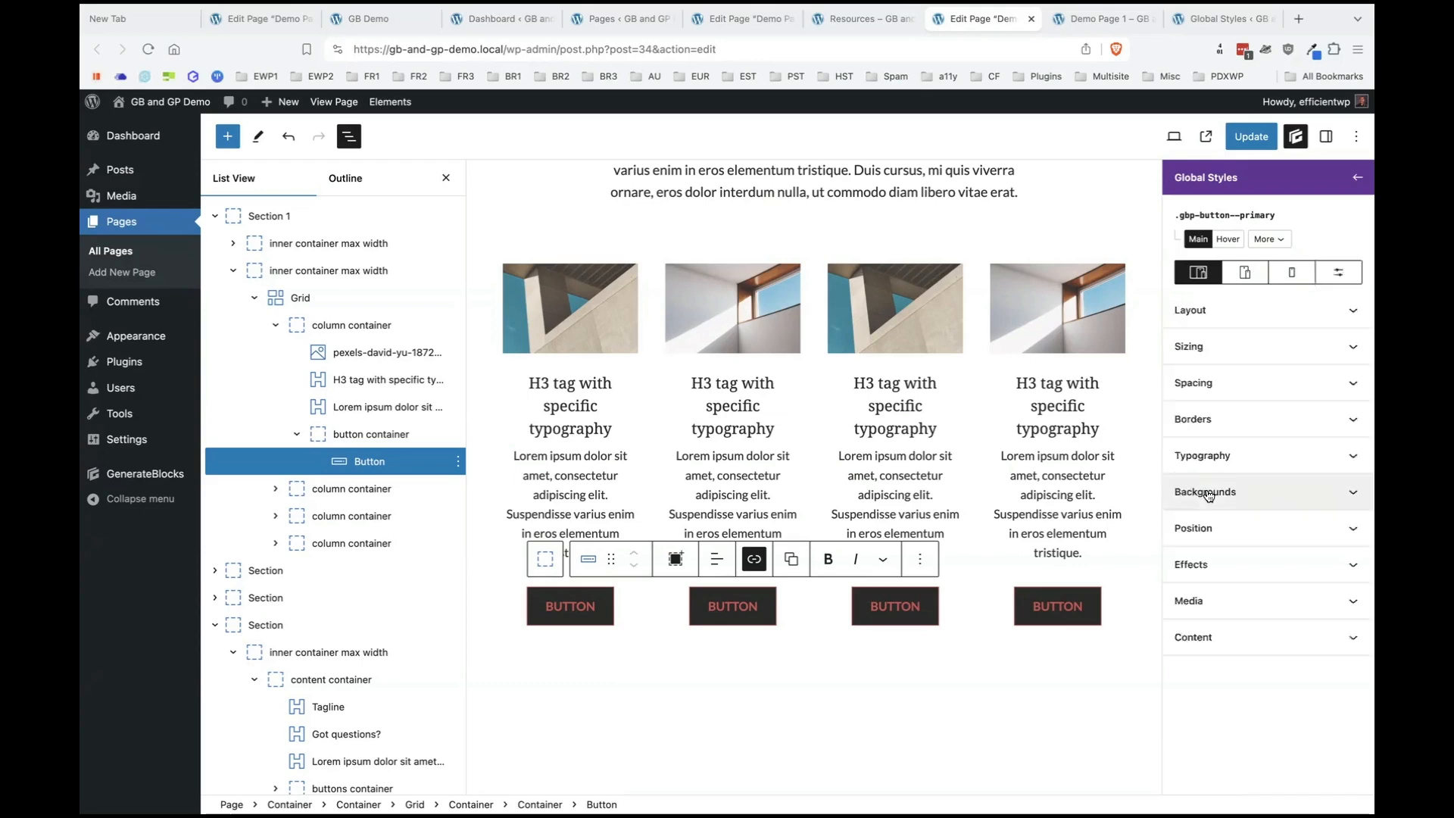
pyautogui.click(1275, 240)
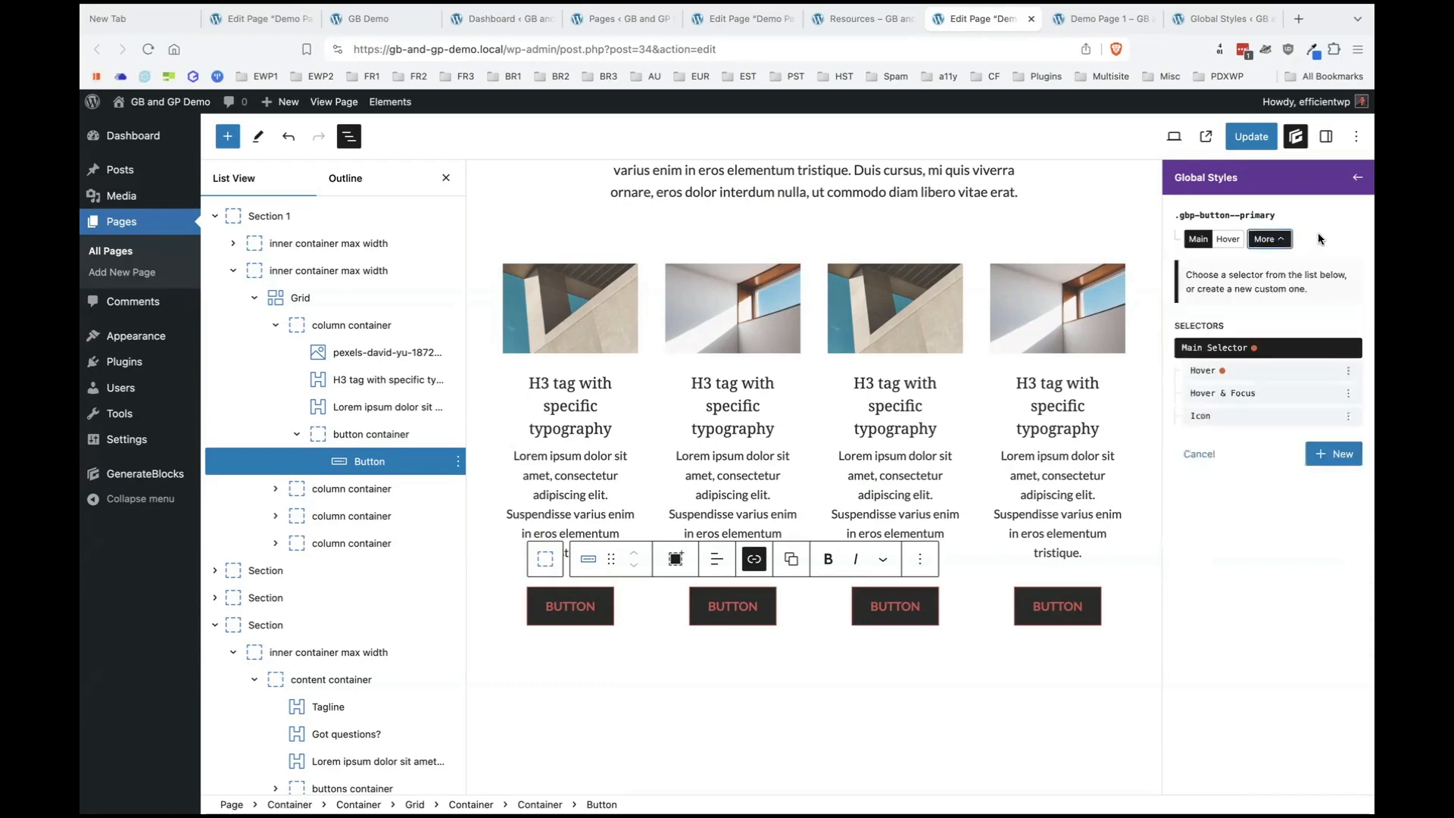
pyautogui.click(1200, 454)
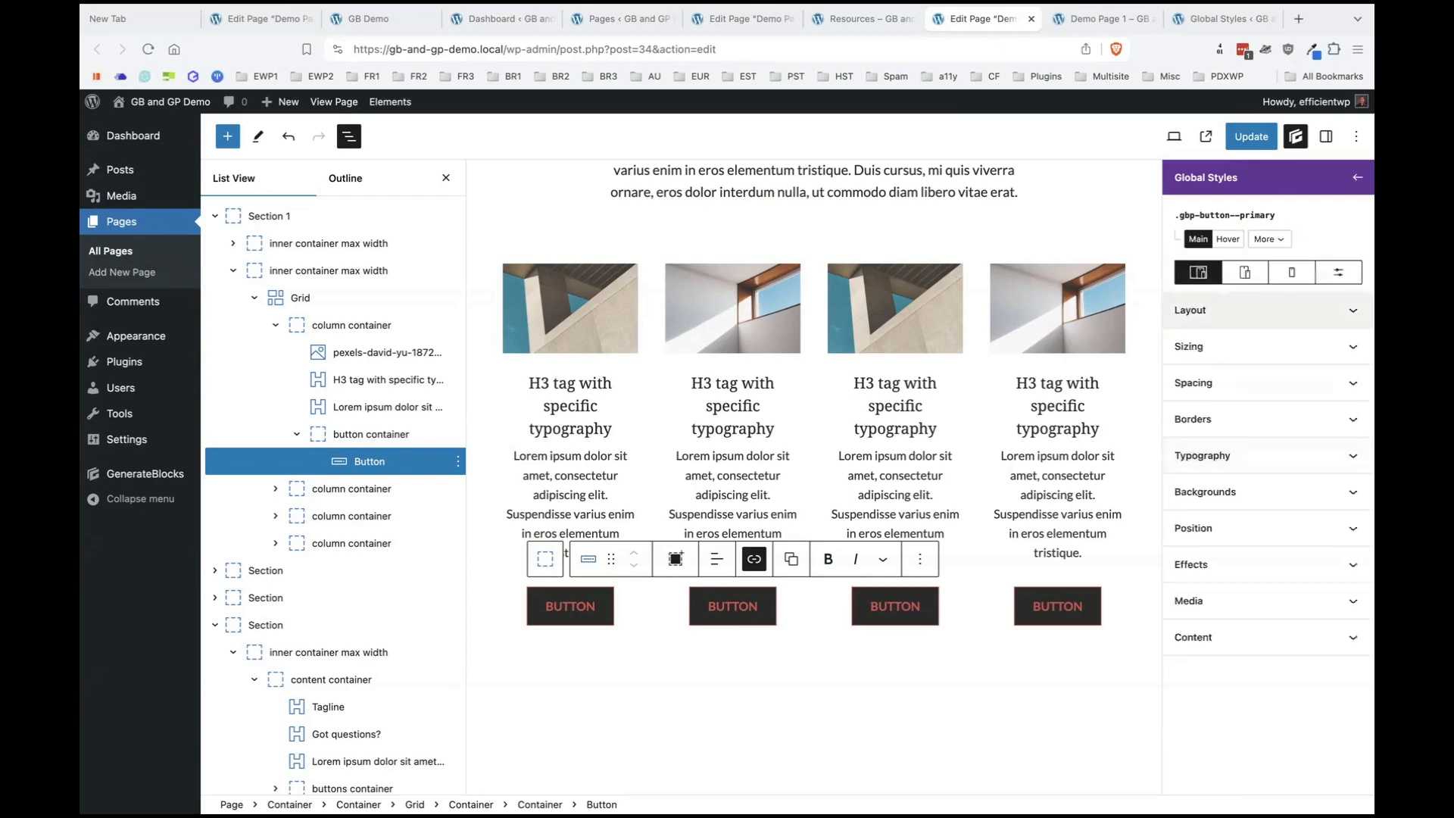
# View the options for creating a custom at-rule on the primary button style, and cancel without creating one.
pyautogui.click(1338, 272)
pyautogui.click(1337, 484)
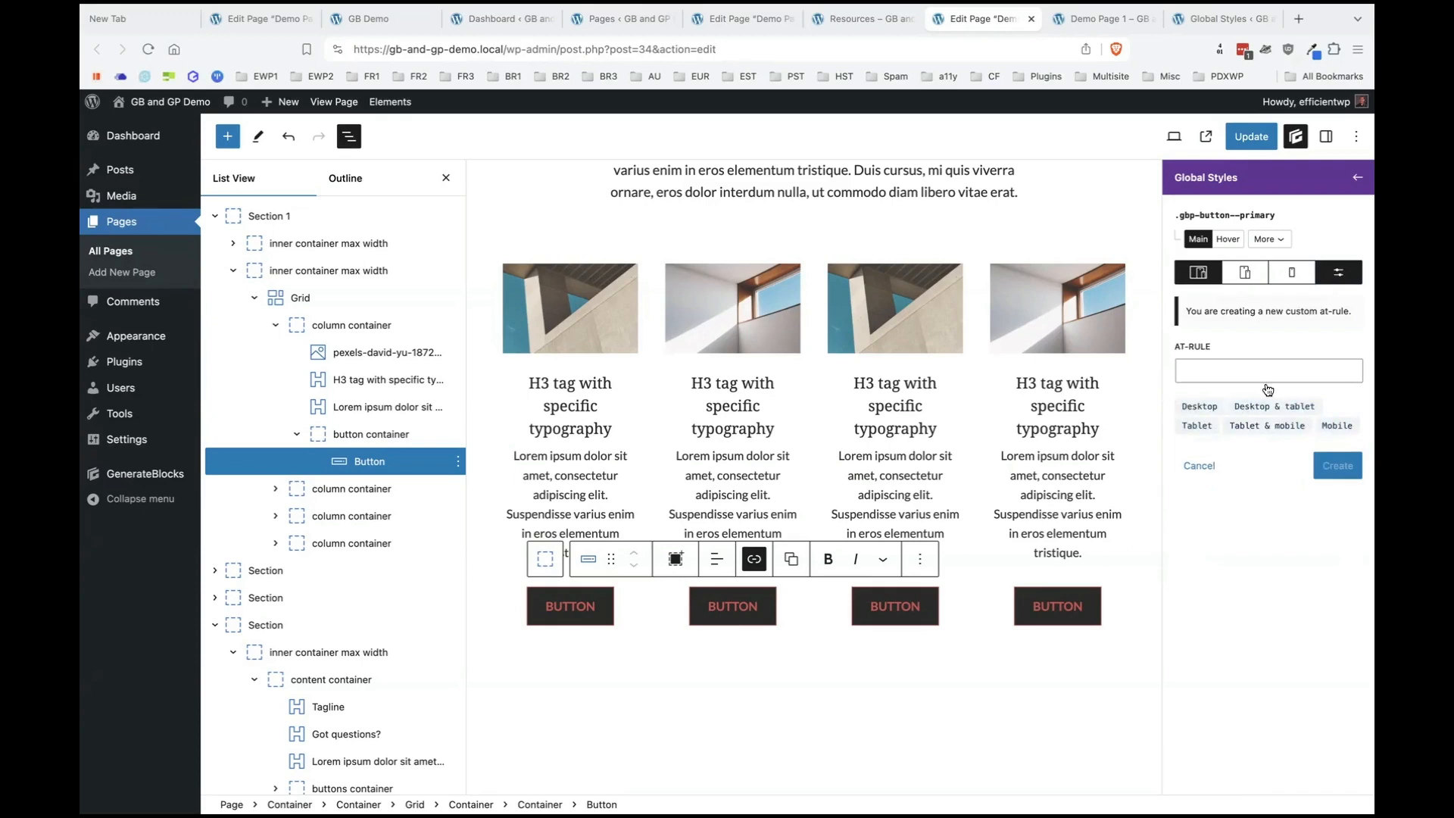
pyautogui.click(1205, 467)
pyautogui.click(1201, 481)
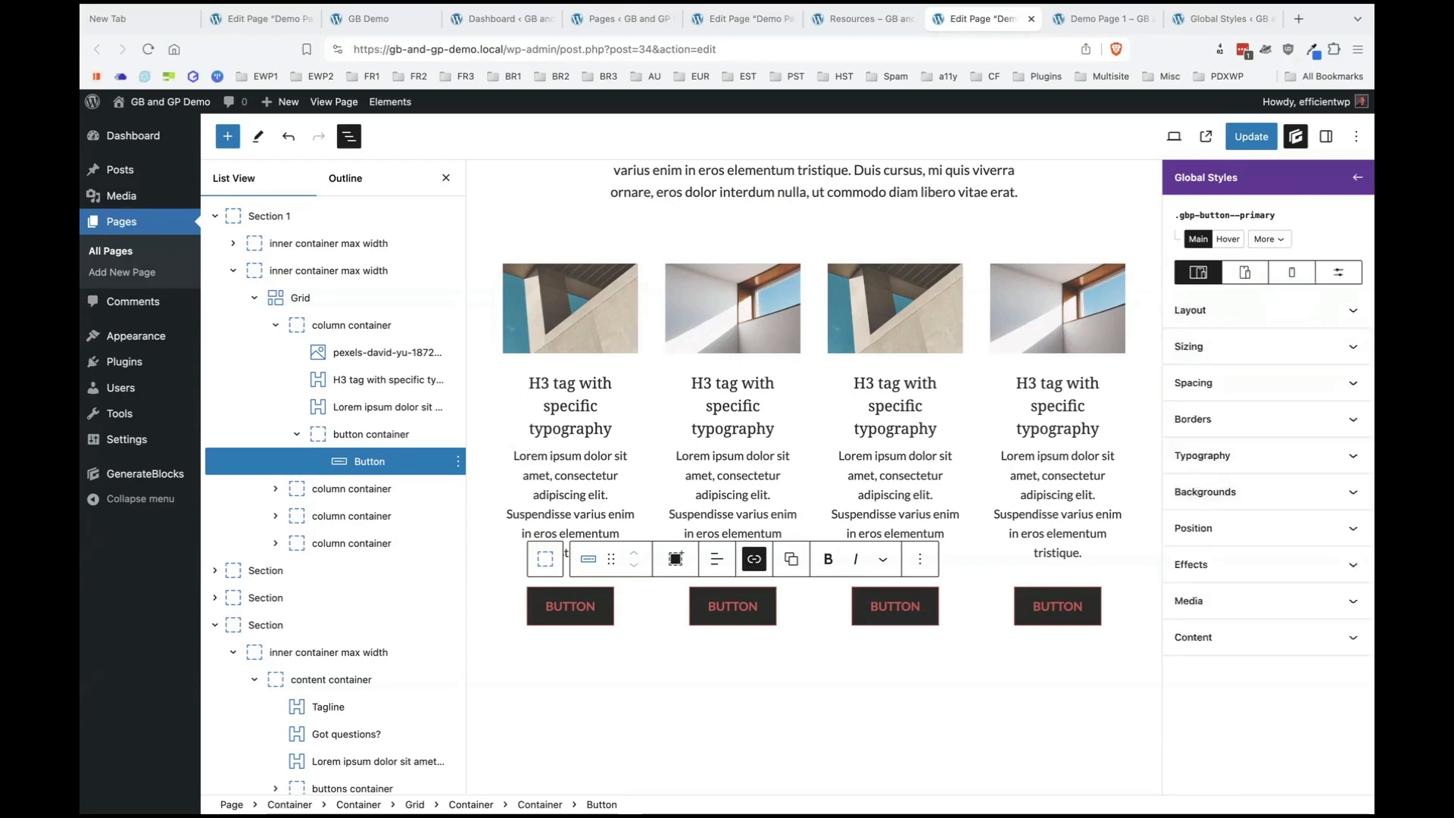
# Show how to move between the button's block settings and its primary global style, ending in the block settings.
pyautogui.click(1357, 177)
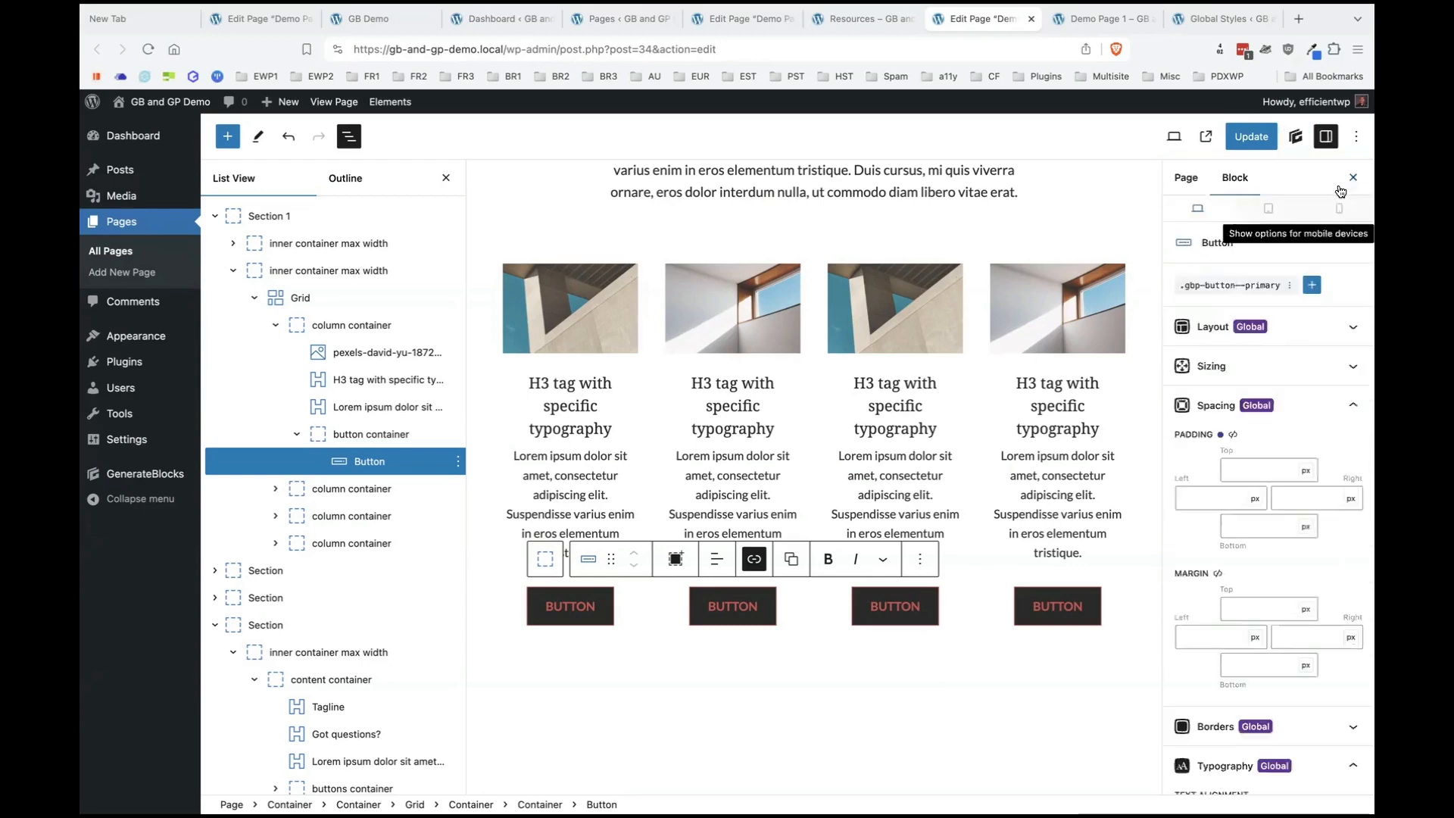
pyautogui.click(1239, 287)
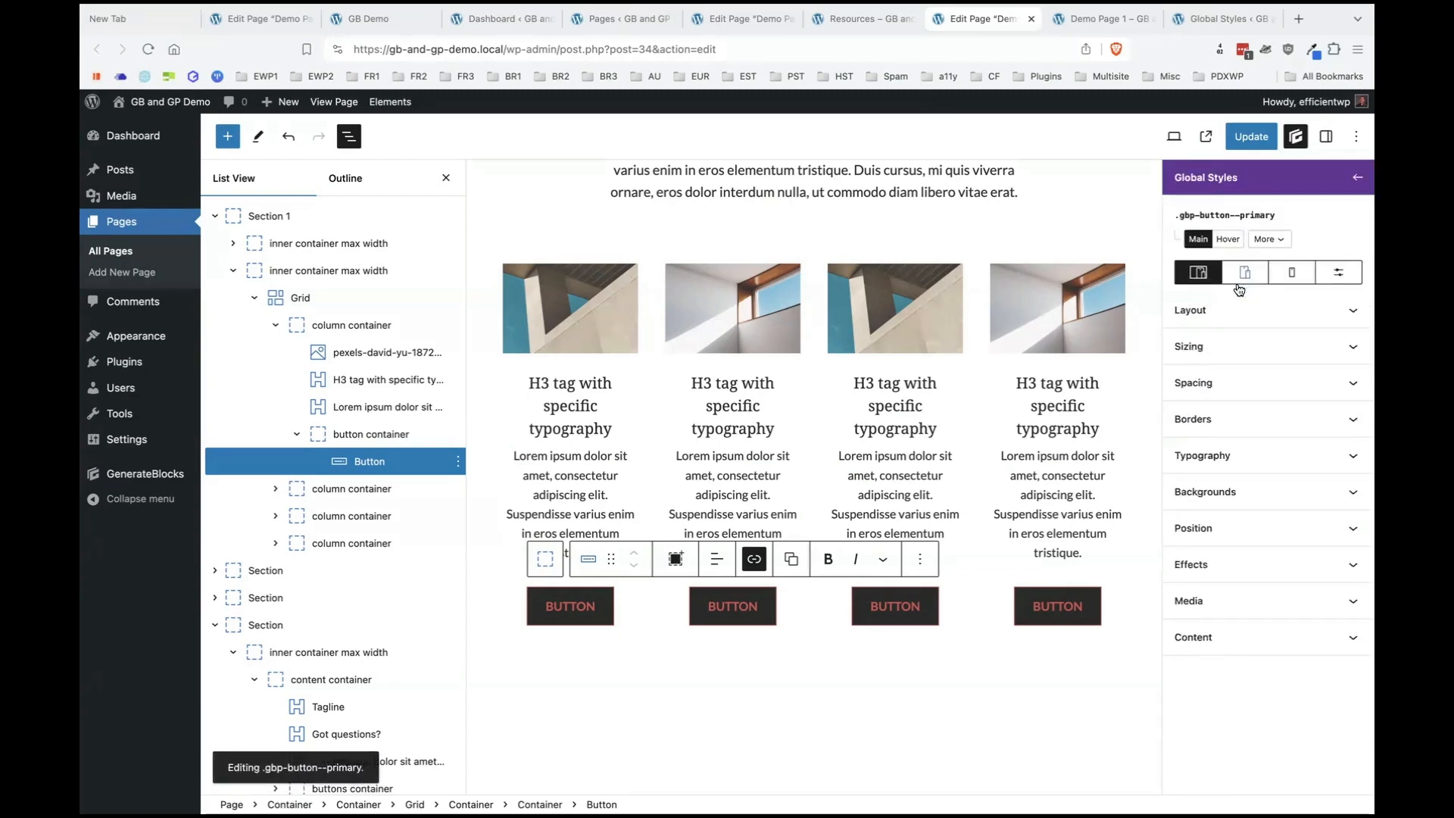
pyautogui.click(1357, 177)
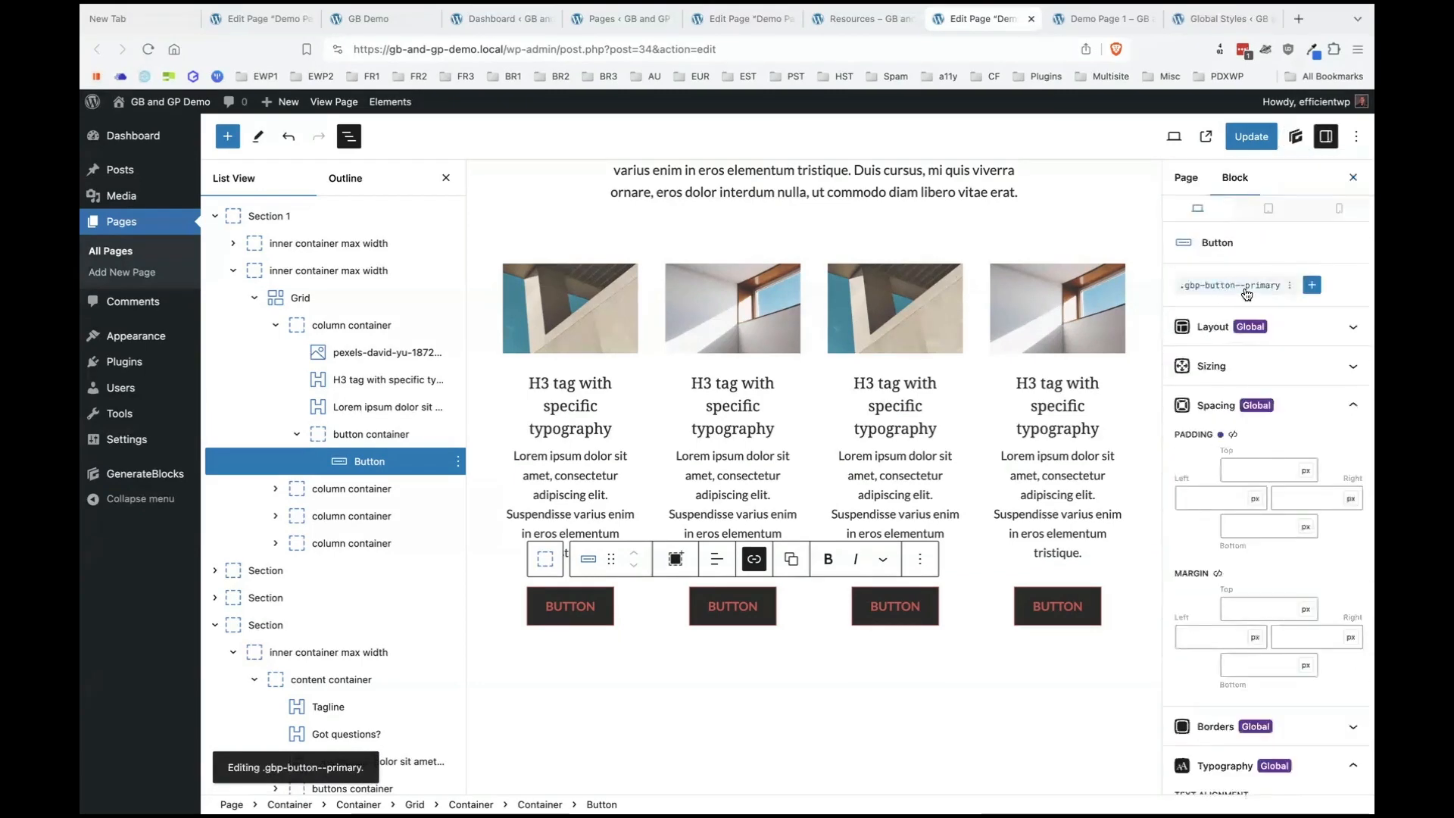
# Review the existing global styles offered for the selected button, and hide the add-or-create style options.
pyautogui.click(1311, 287)
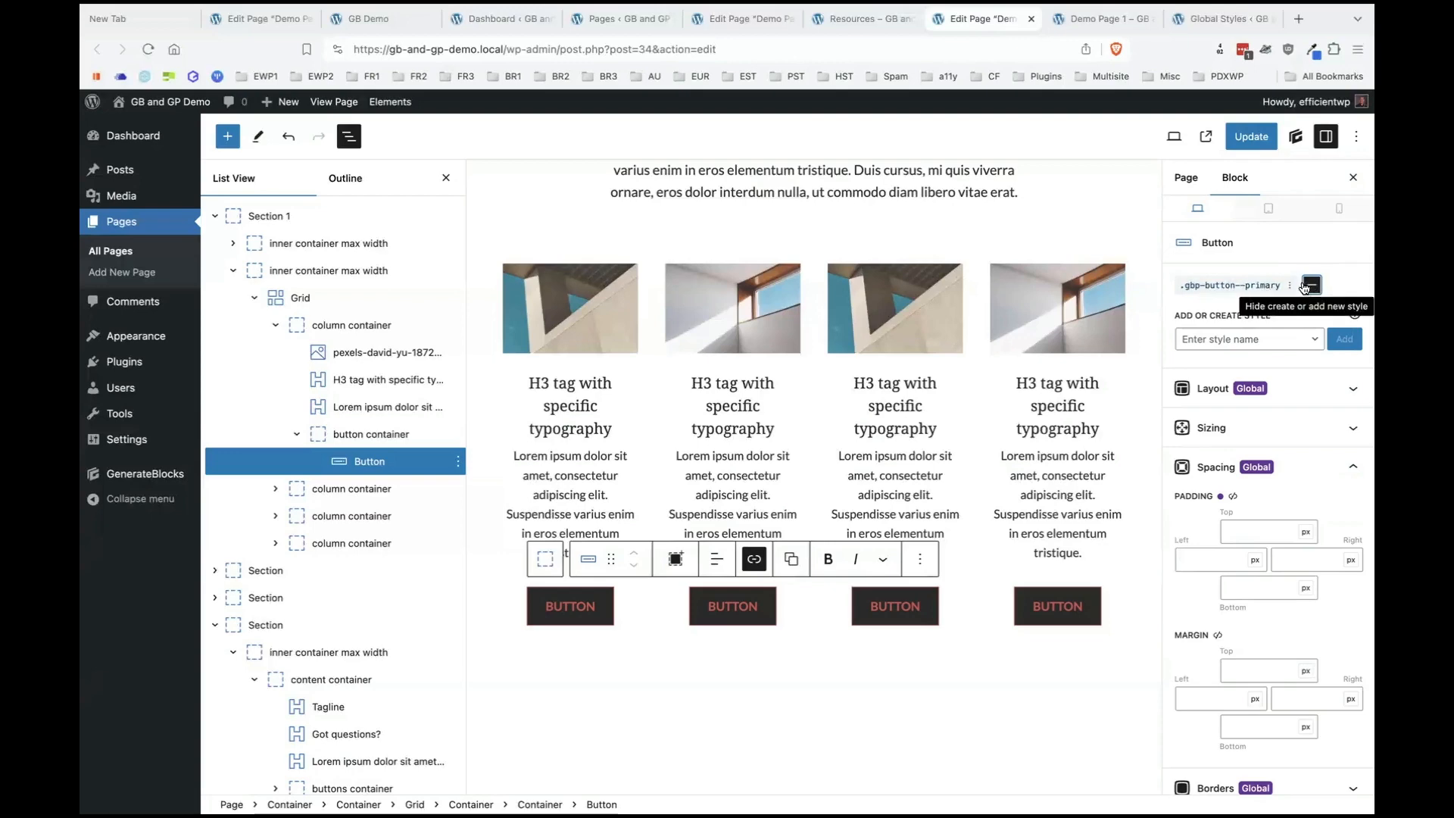
pyautogui.click(1260, 347)
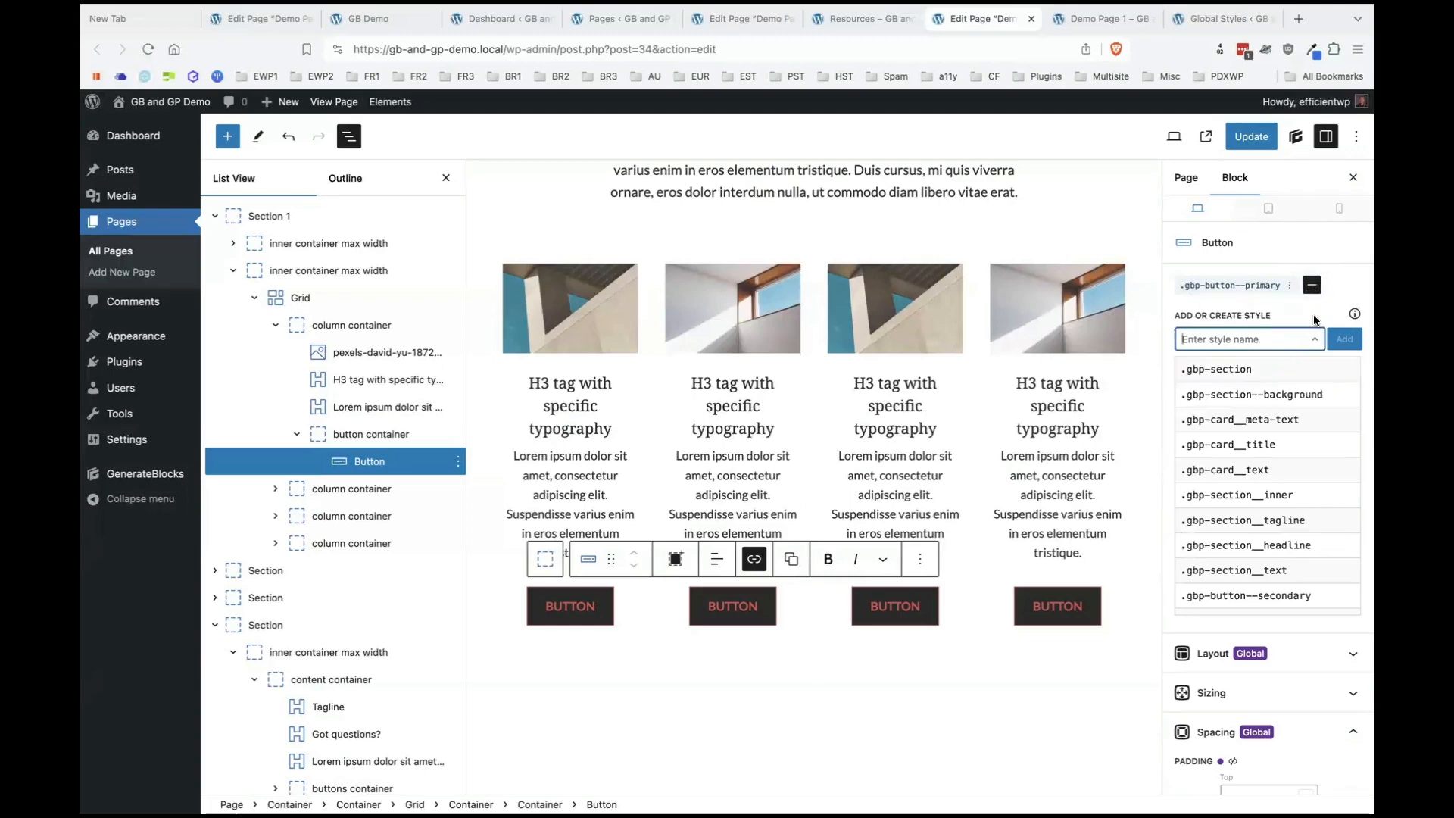
pyautogui.click(1314, 316)
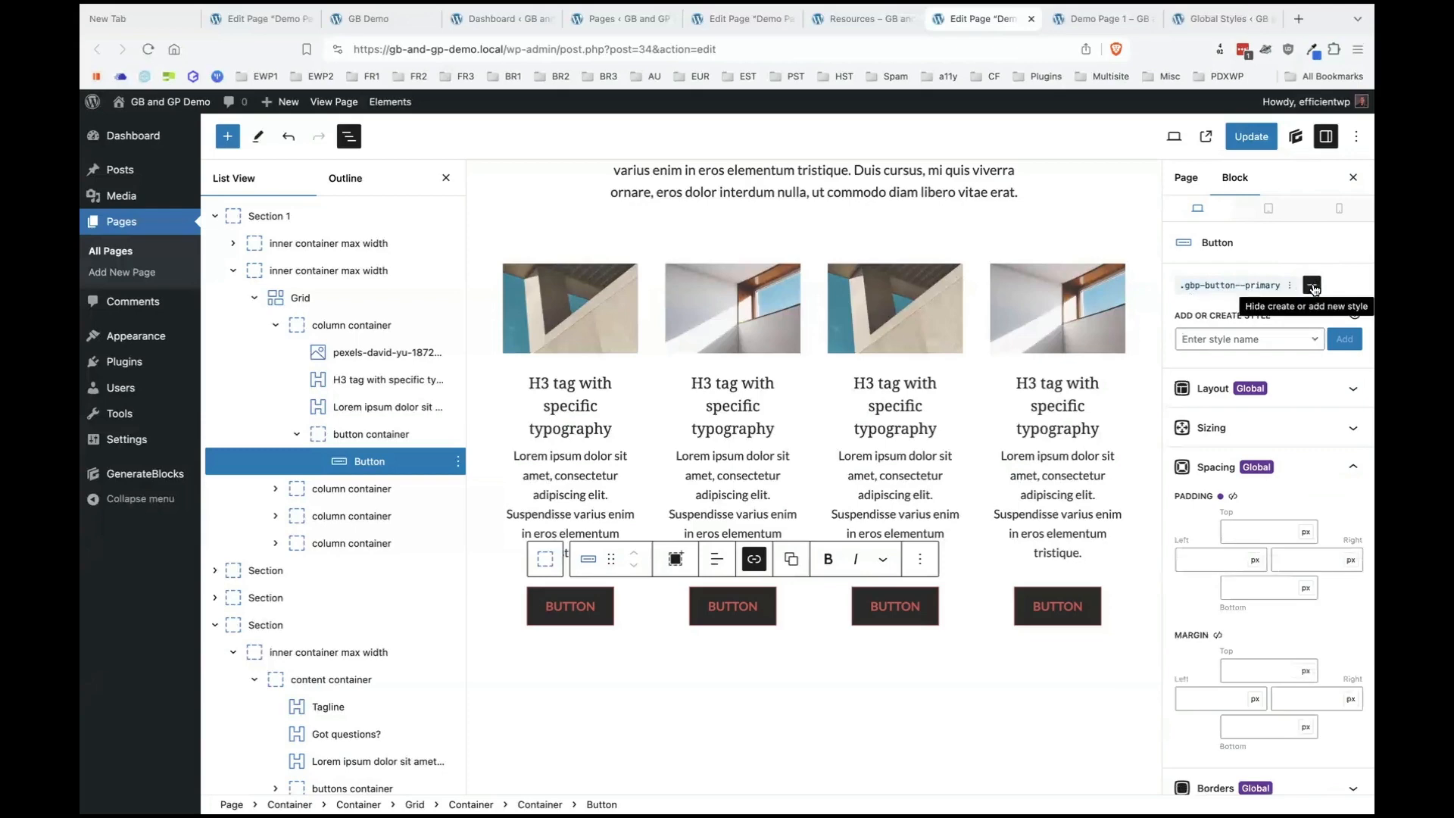
pyautogui.click(1311, 285)
# Add the .gbp-button--secondary global style to the first column's button alongside its primary style.
pyautogui.click(1311, 284)
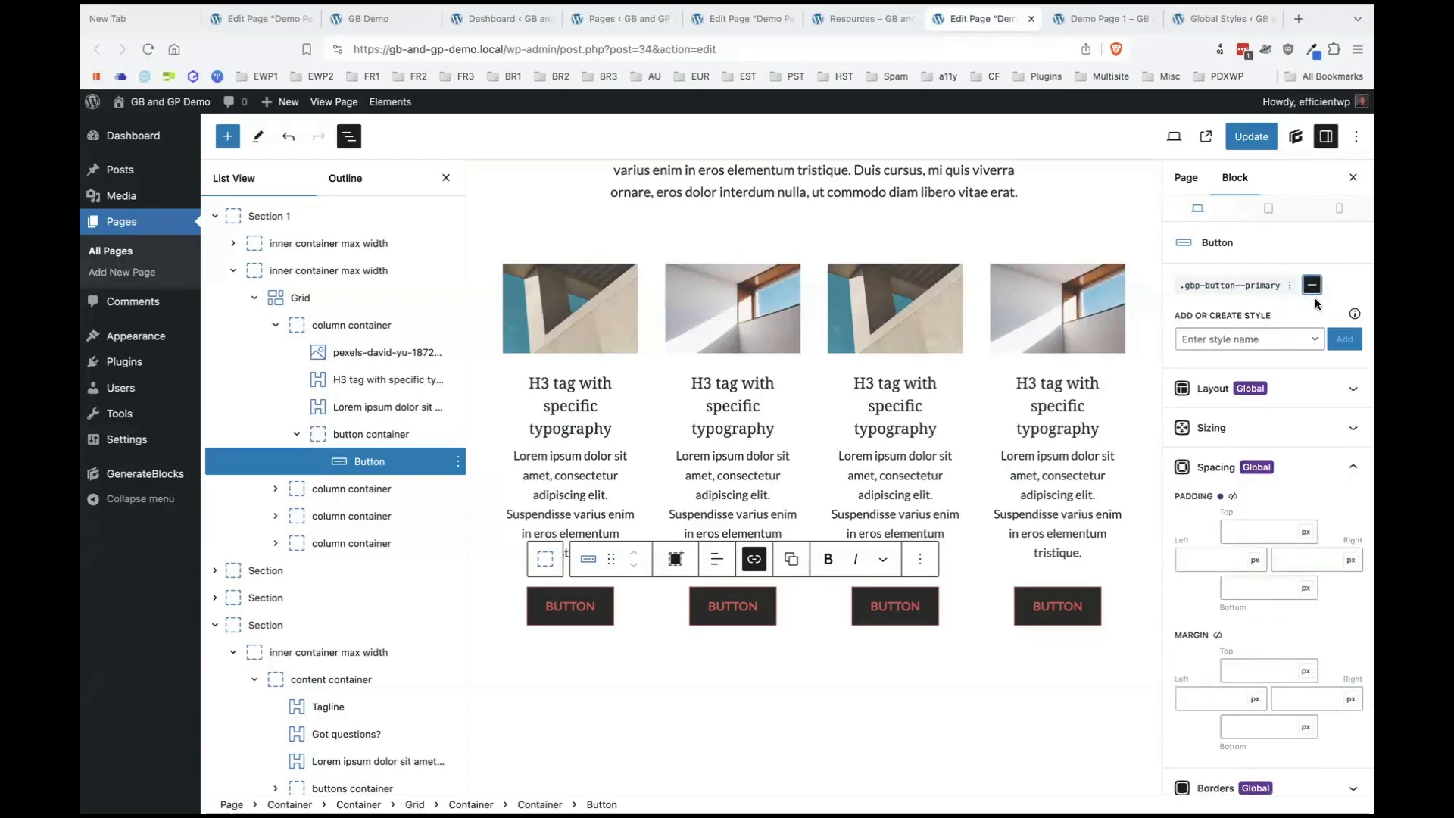
pyautogui.click(1227, 341)
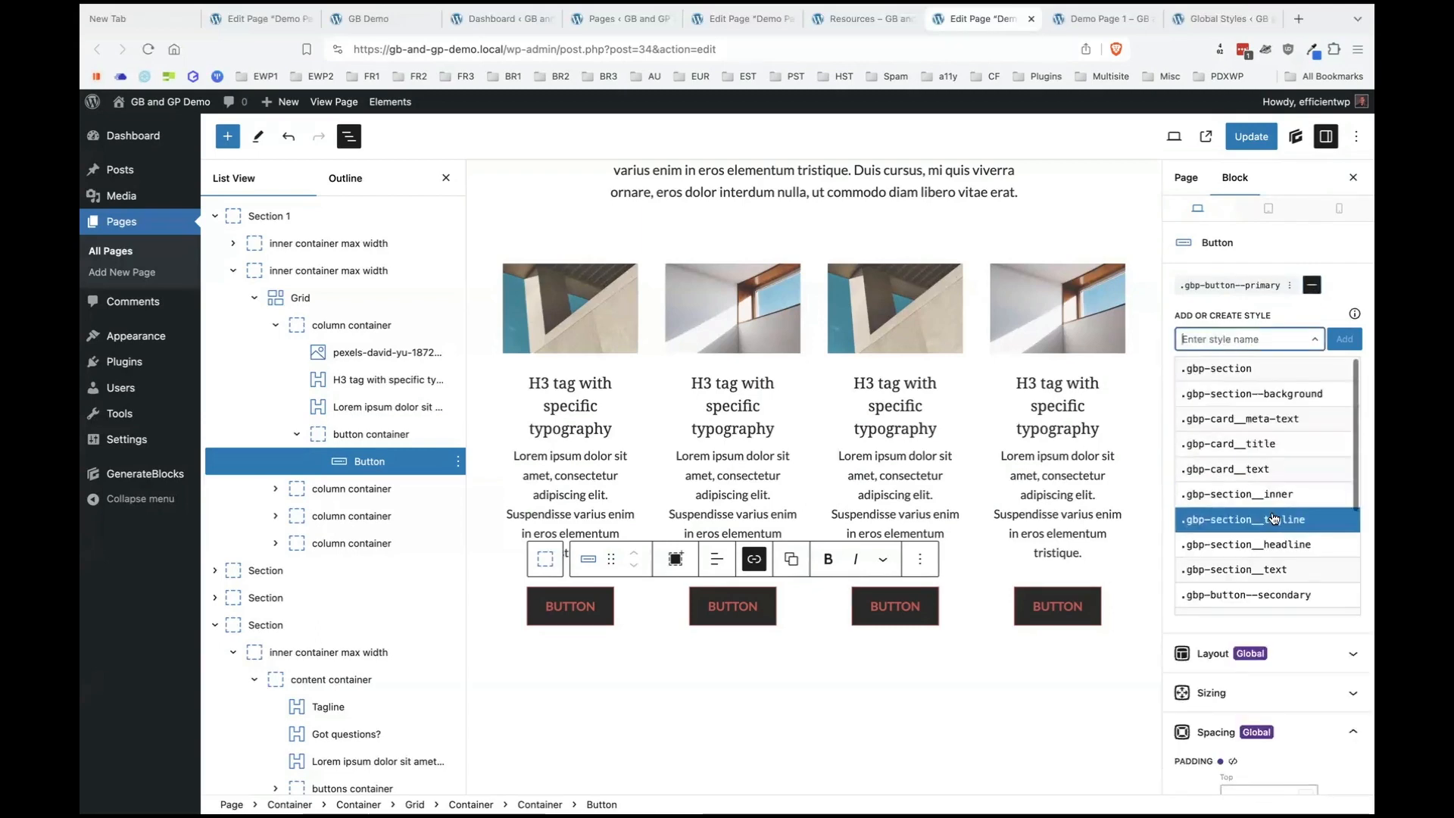
pyautogui.scroll(-5, 1273, 518)
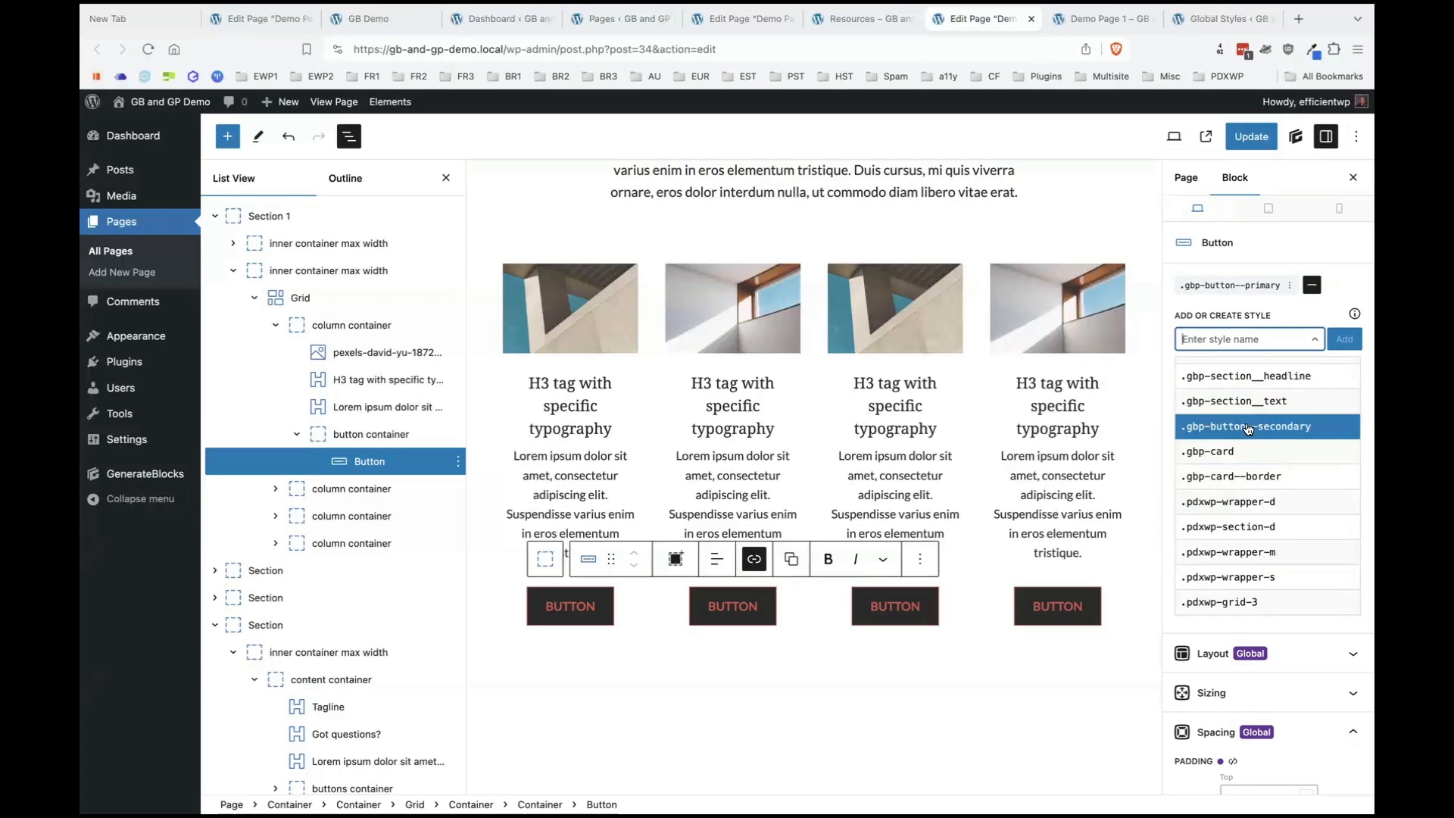
pyautogui.click(1248, 427)
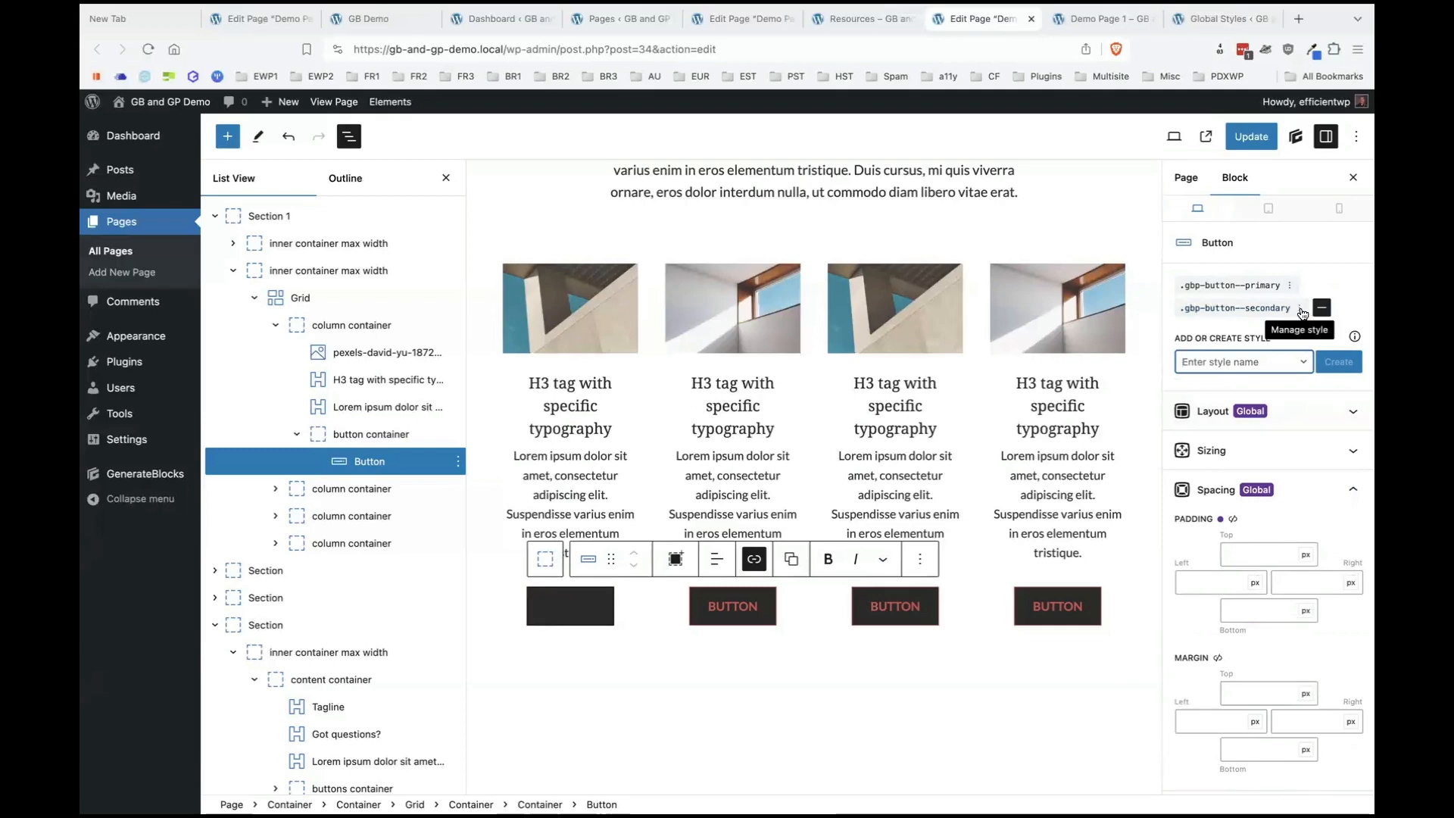
# Remove .gbp-button--secondary from the first column's button and create a blank global style named pdxwp-button-1 on it.
pyautogui.click(1299, 312)
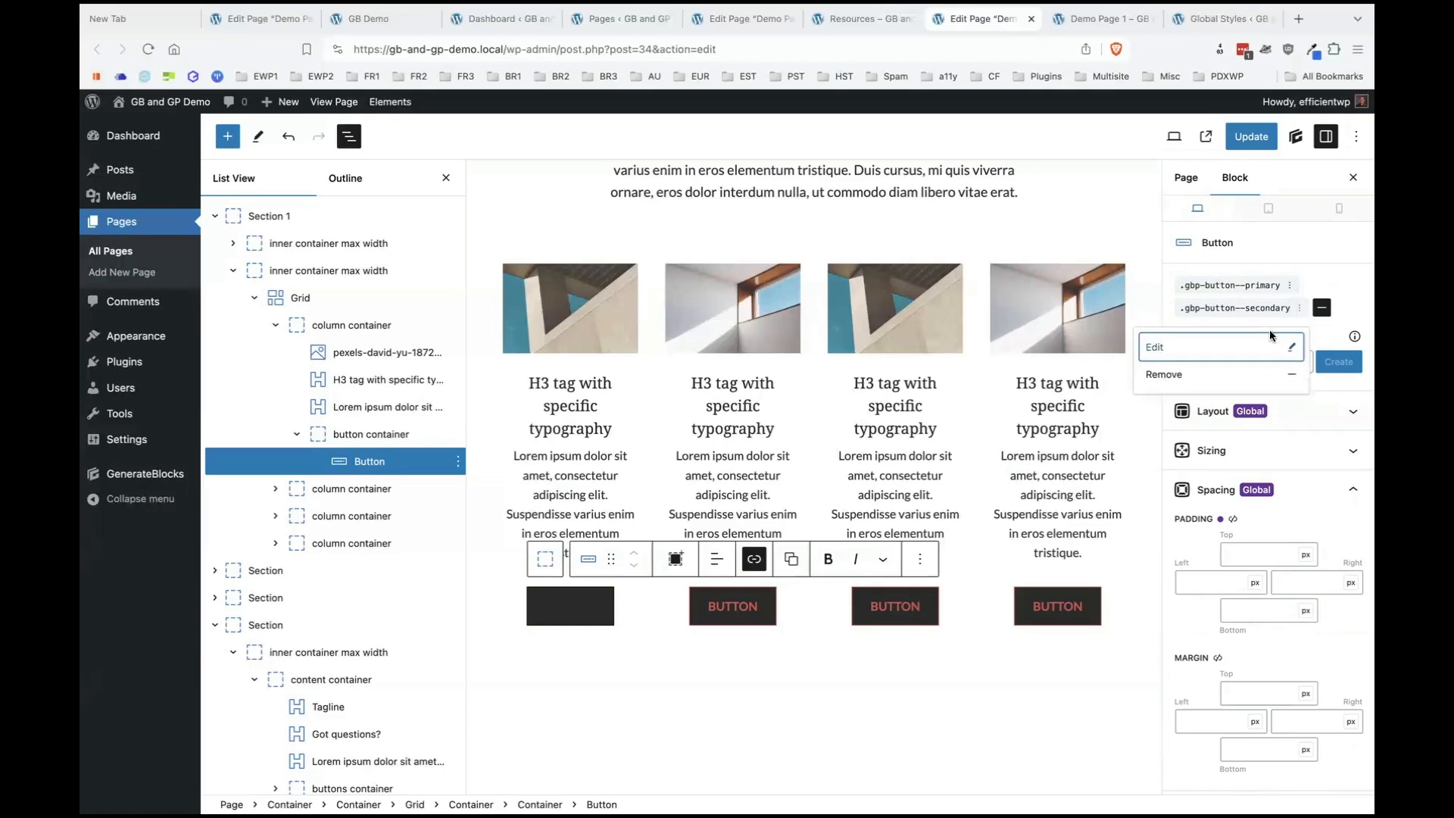
pyautogui.click(1253, 376)
pyautogui.click(1259, 342)
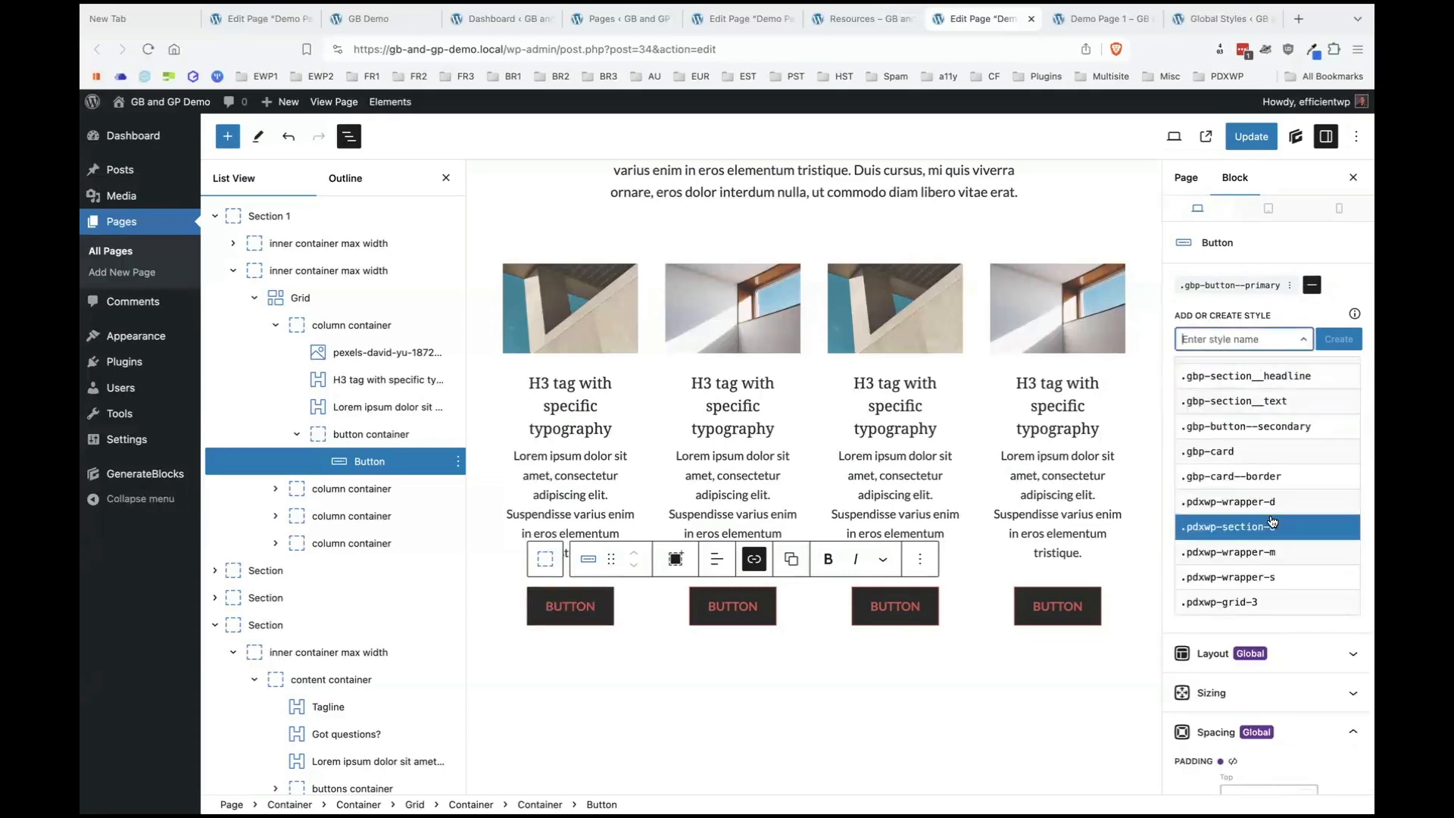
pyautogui.scroll(-3, 1269, 522)
pyautogui.scroll(3, 1269, 515)
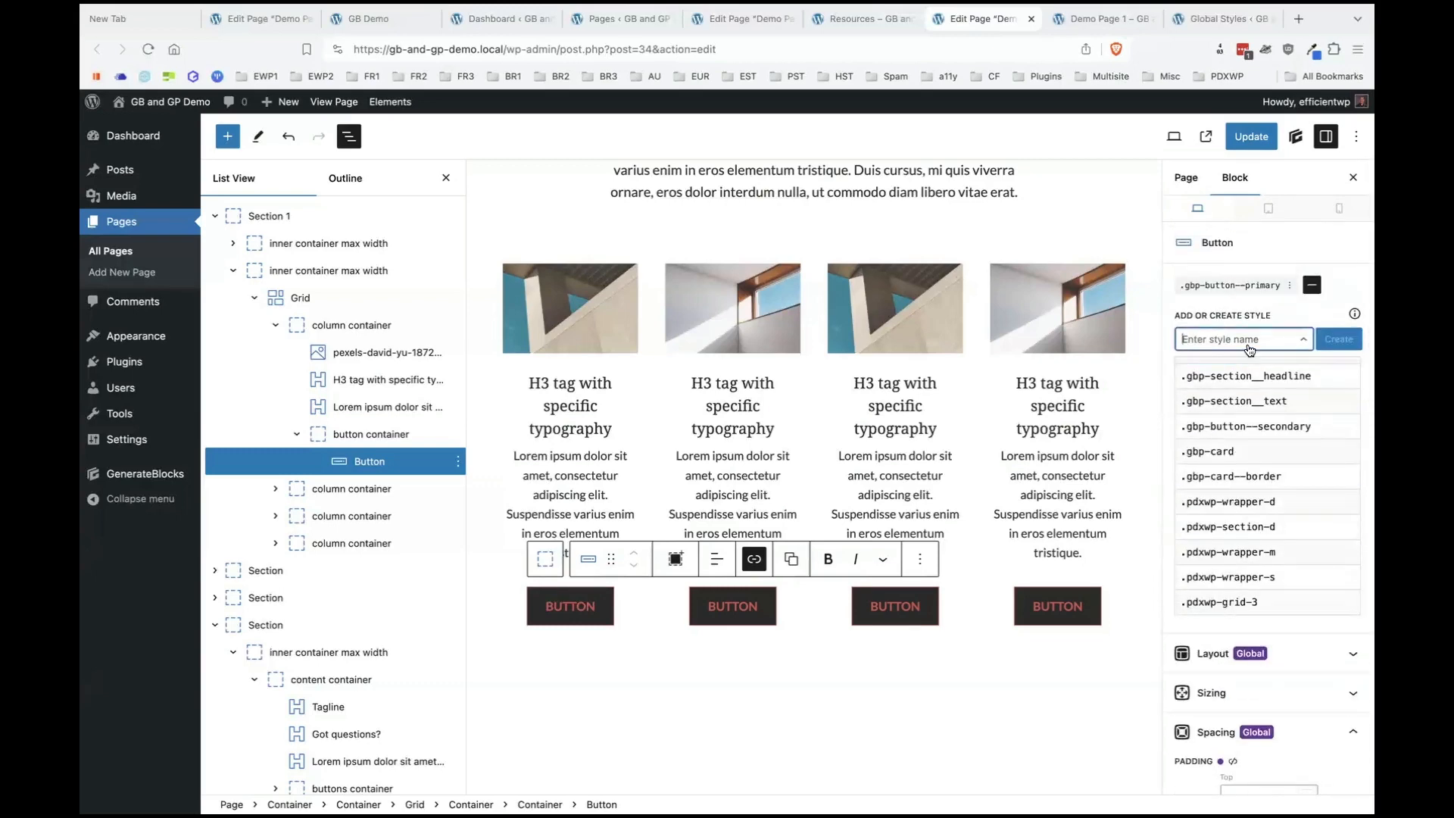
pyautogui.write('pdxwp-')
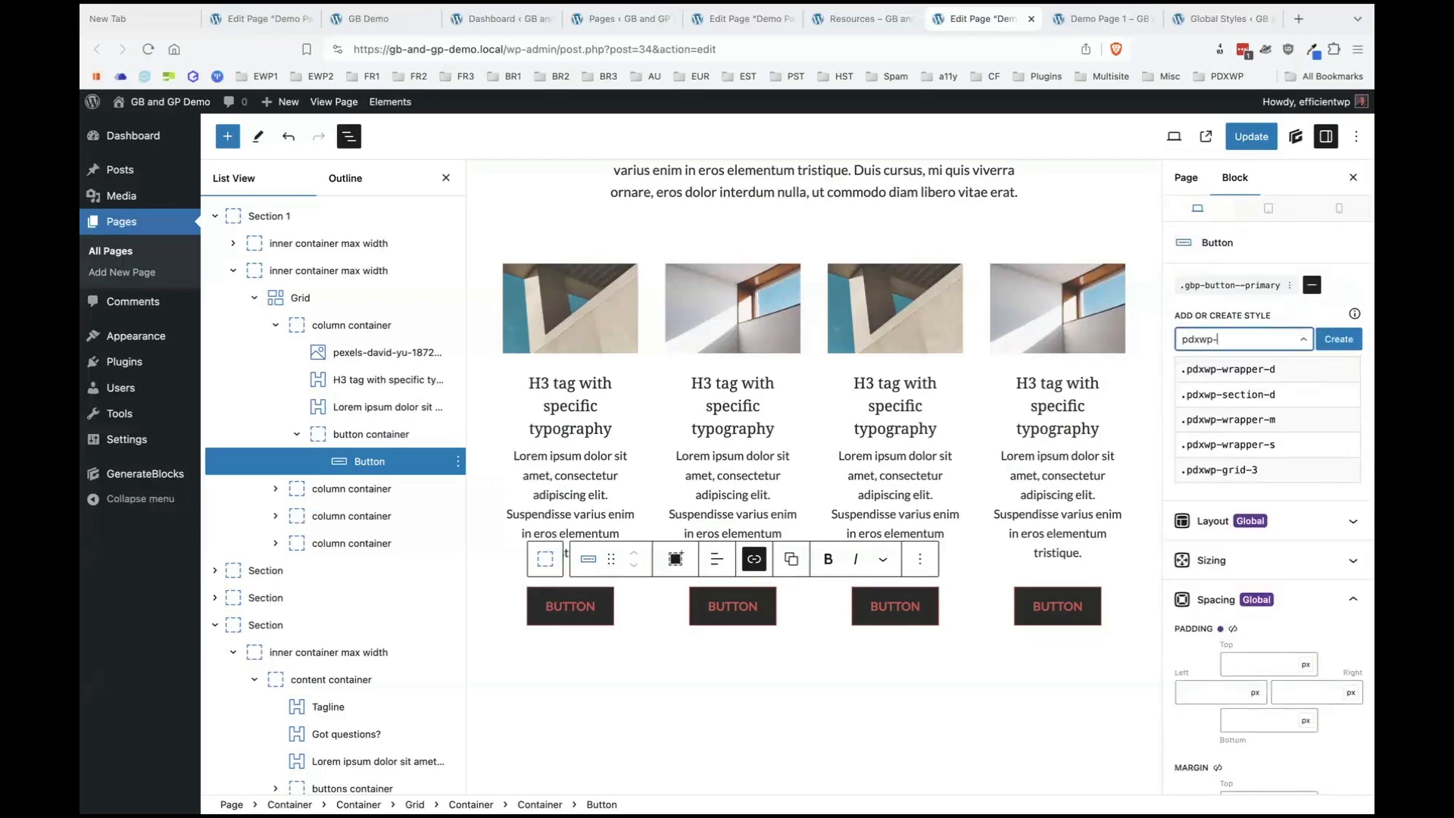
pyautogui.write('button-1')
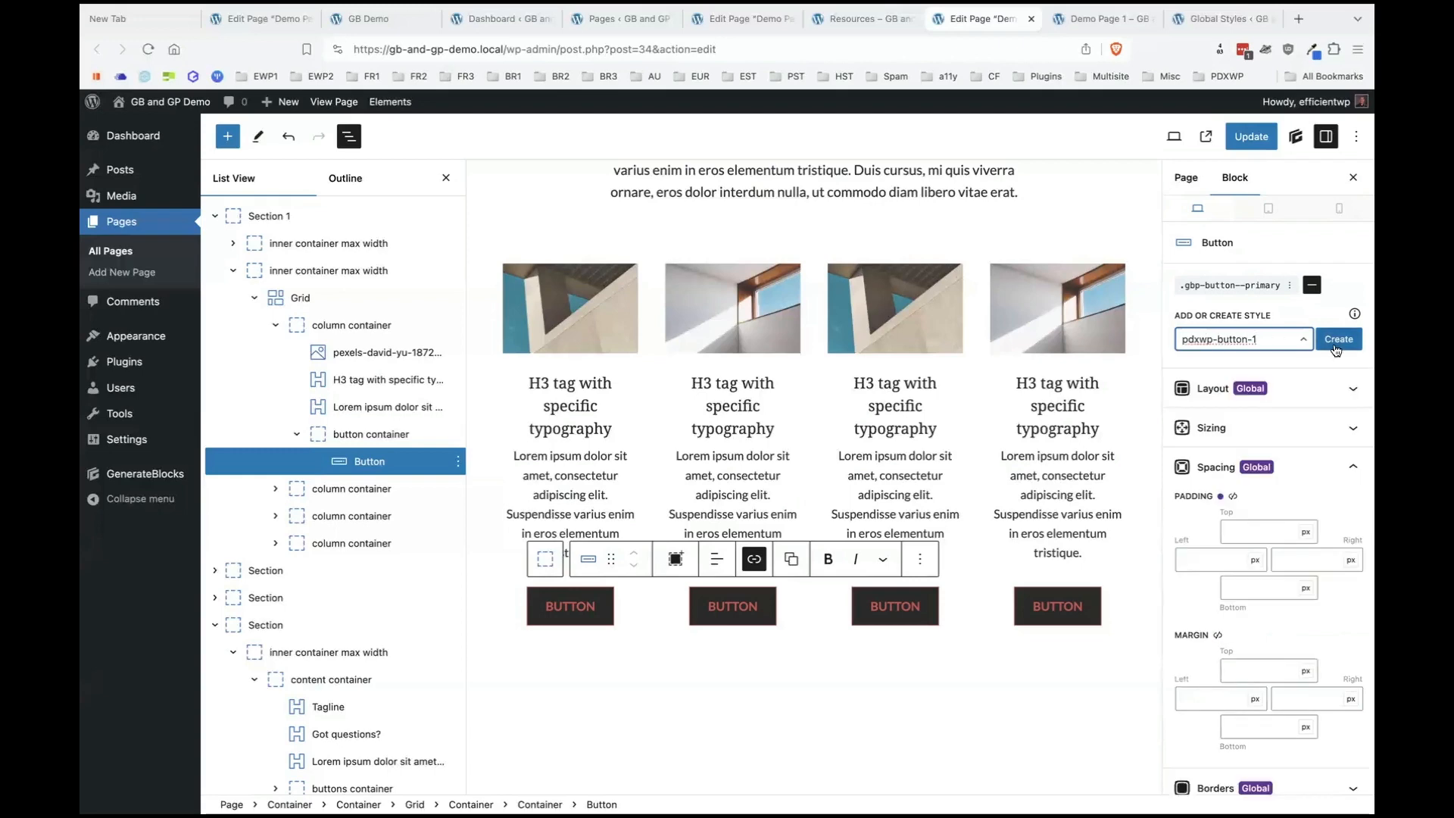
pyautogui.click(1336, 340)
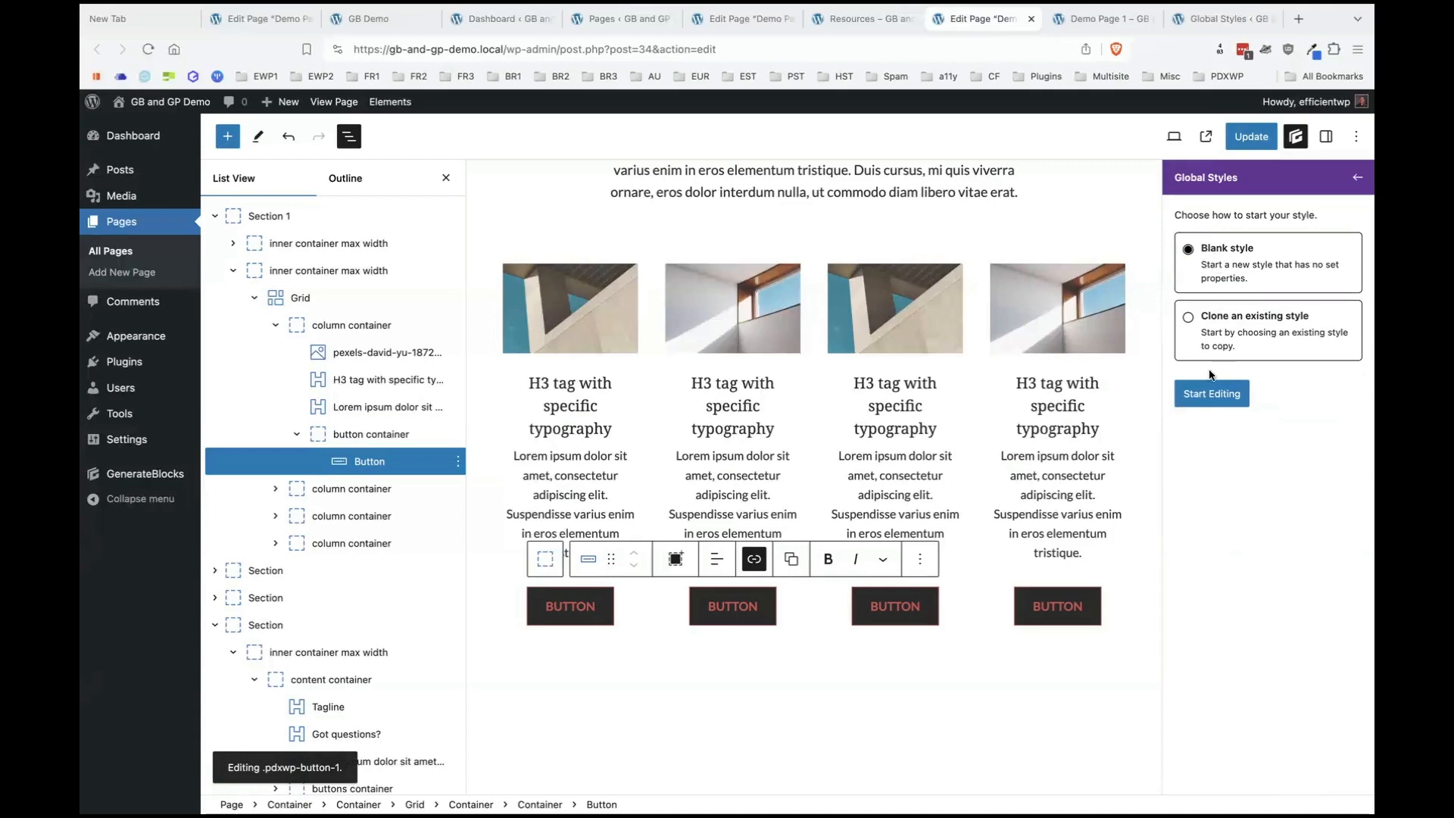
pyautogui.click(1206, 392)
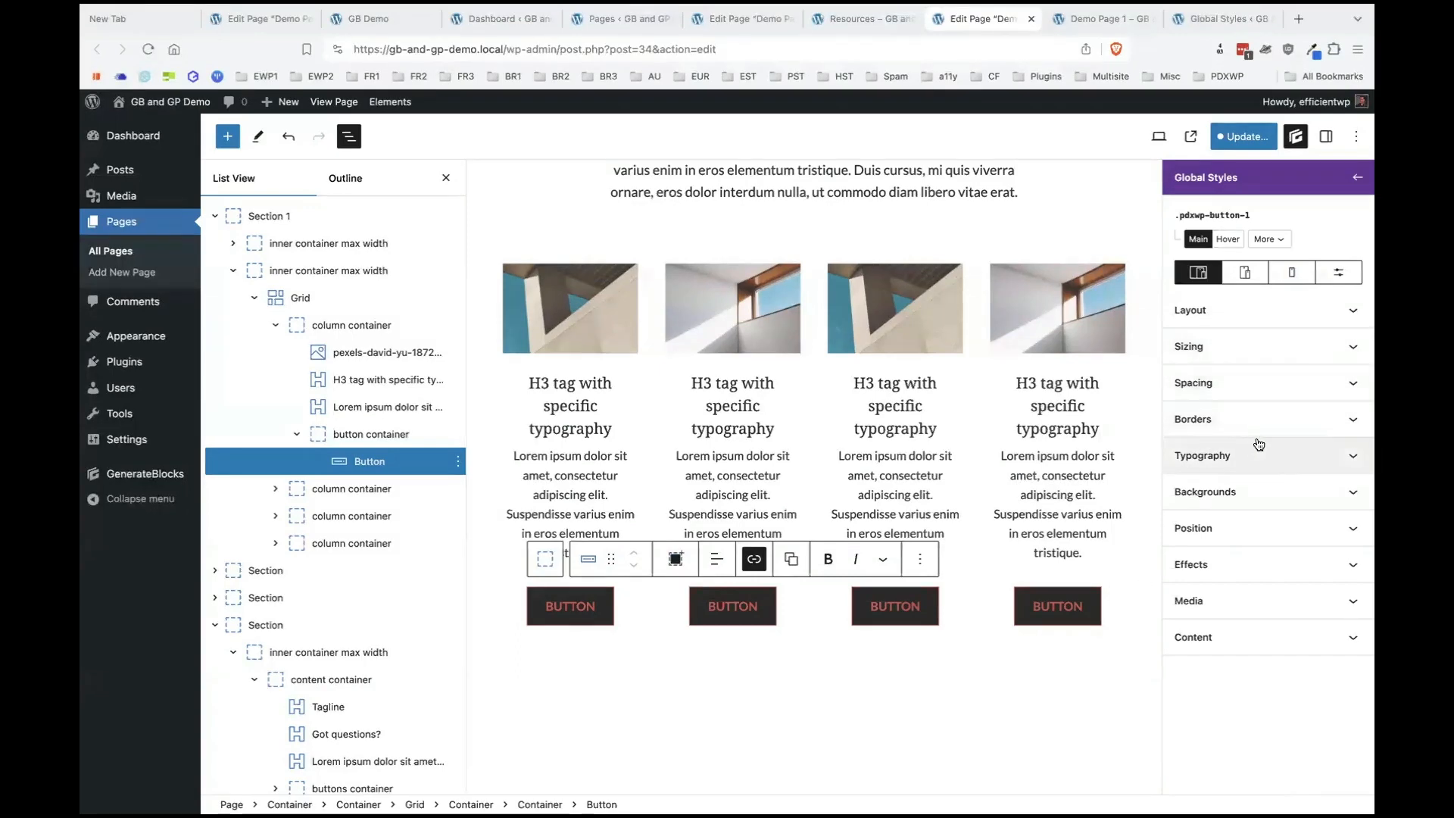
# Set the text color of the .pdxwp-button-1 global style to var(--base-3).
pyautogui.click(1272, 472)
pyautogui.scroll(-4, 1269, 465)
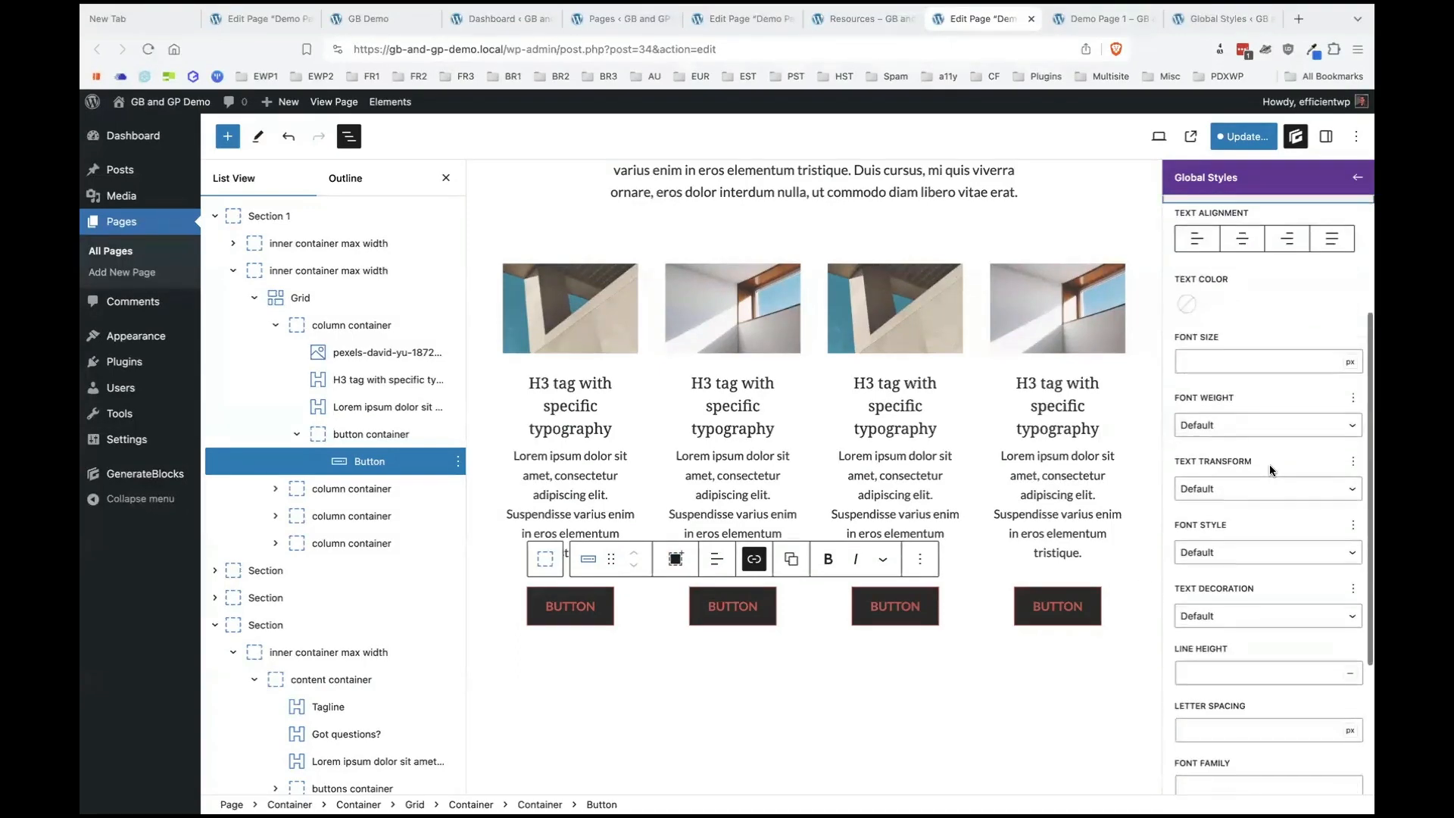
pyautogui.click(1193, 296)
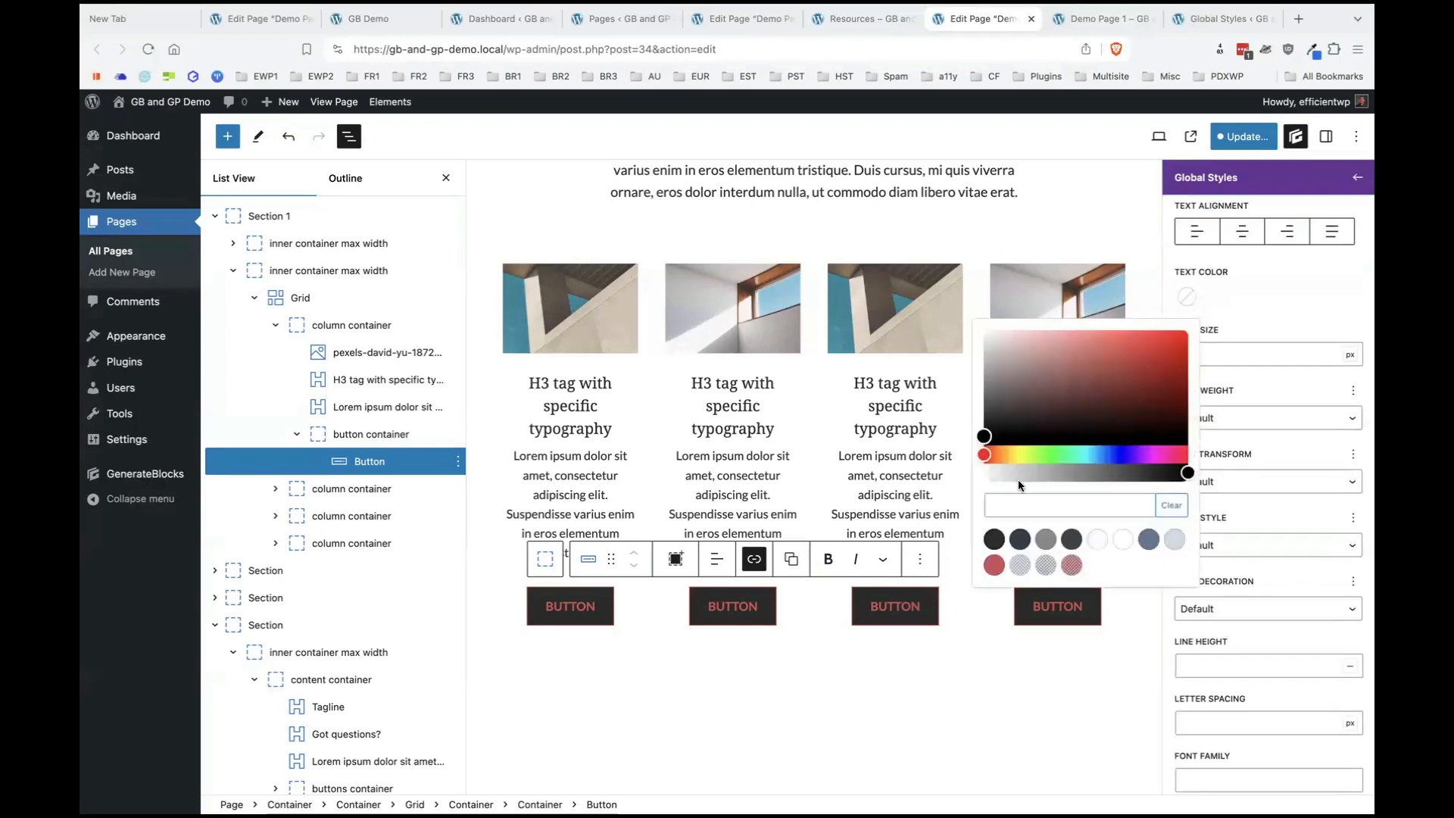
pyautogui.click(1125, 544)
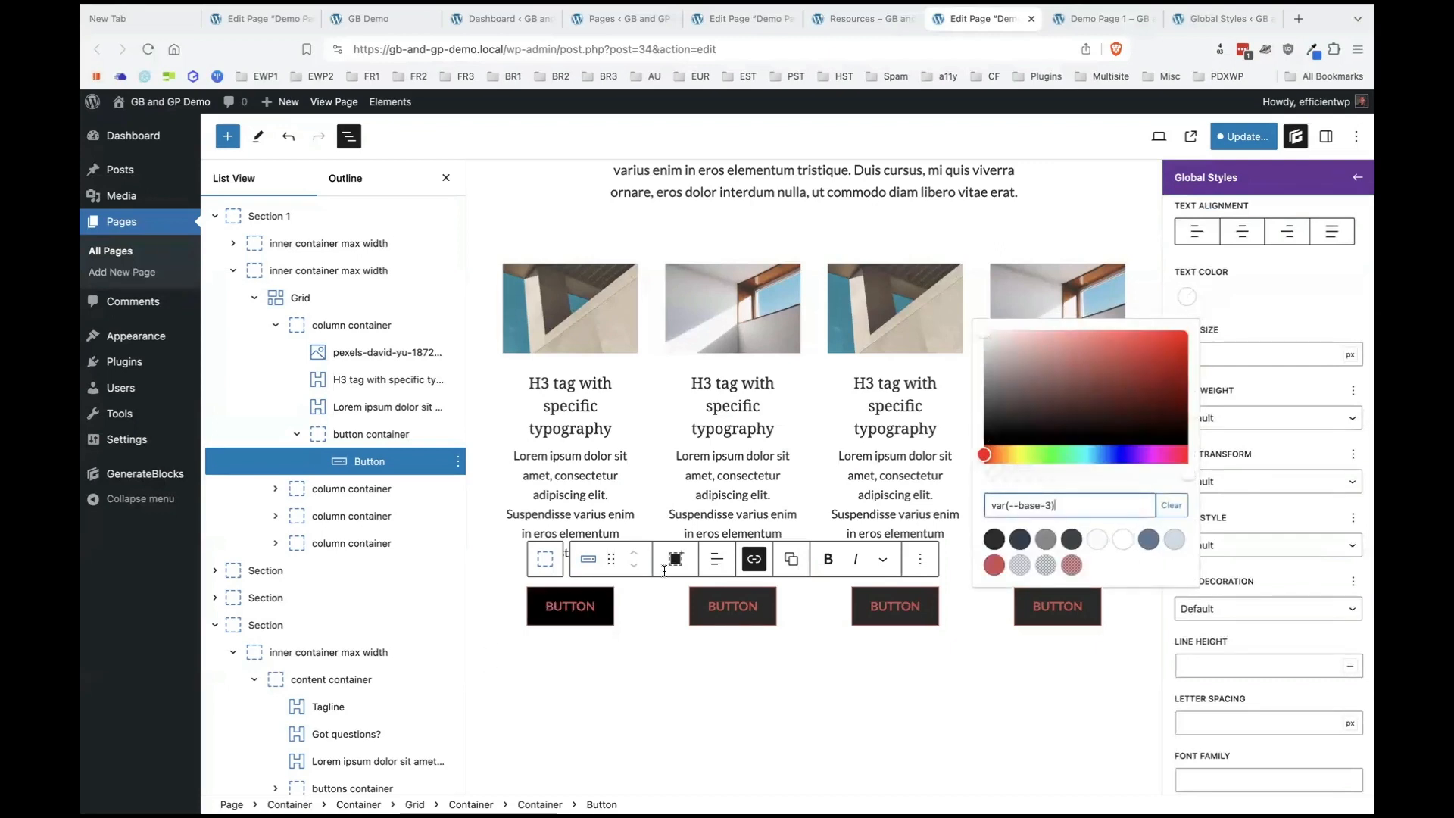
pyautogui.click(1268, 301)
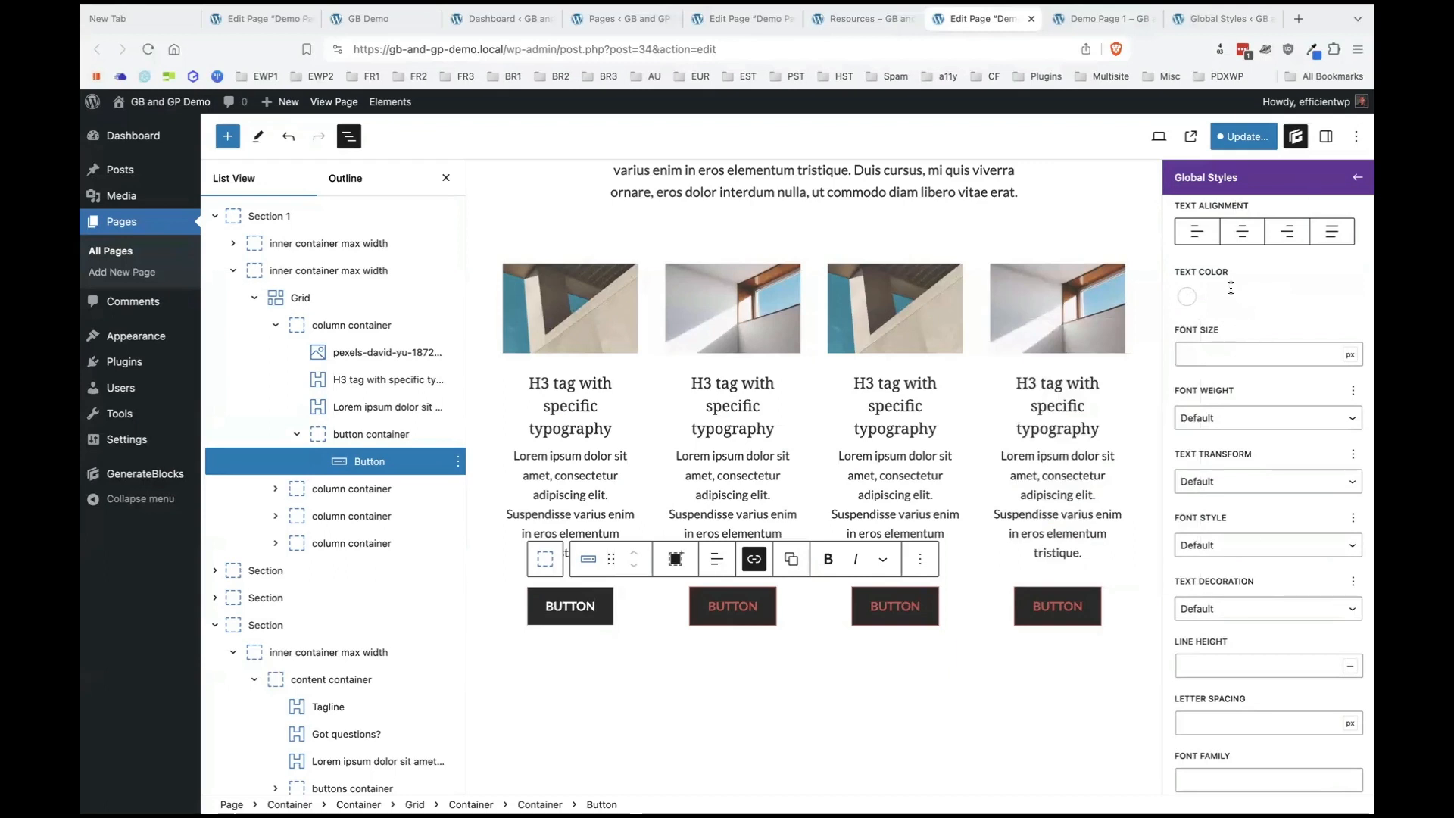
pyautogui.scroll(5, 1296, 561)
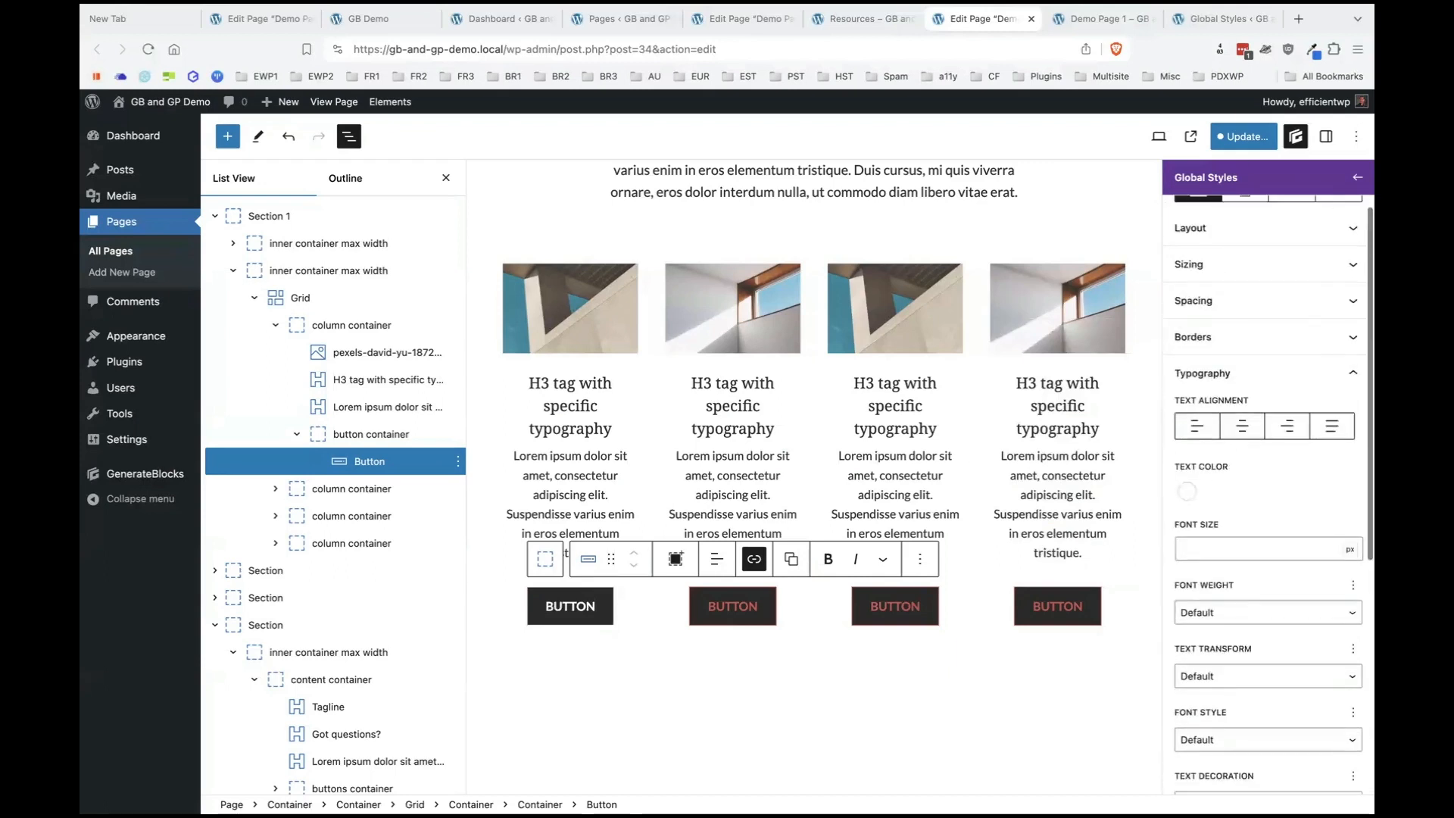
pyautogui.scroll(2, 1268, 339)
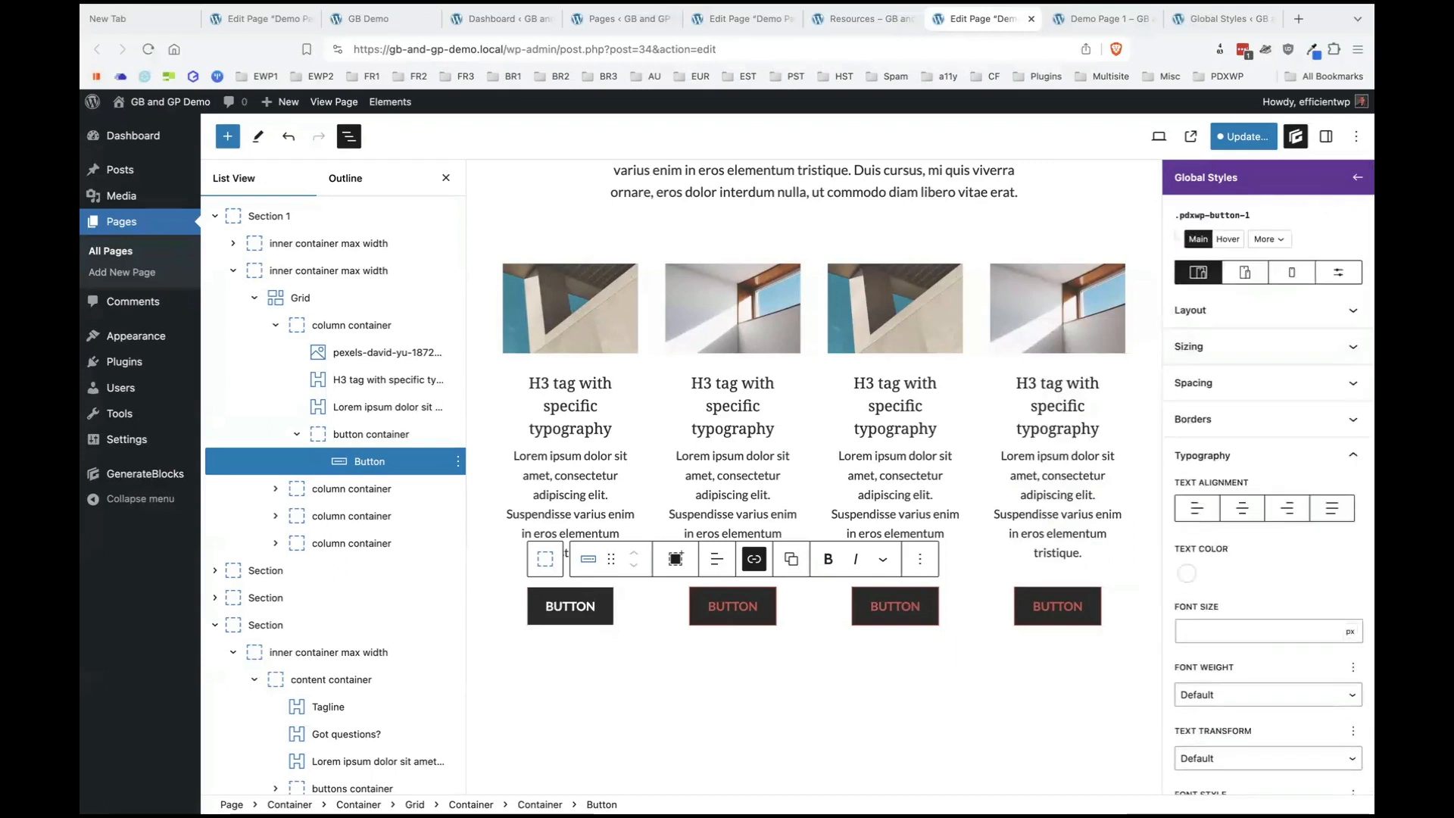
# Return to the button's block settings and show how to toggle the add-or-create style options and manage .pdxwp-button-1.
pyautogui.click(1357, 177)
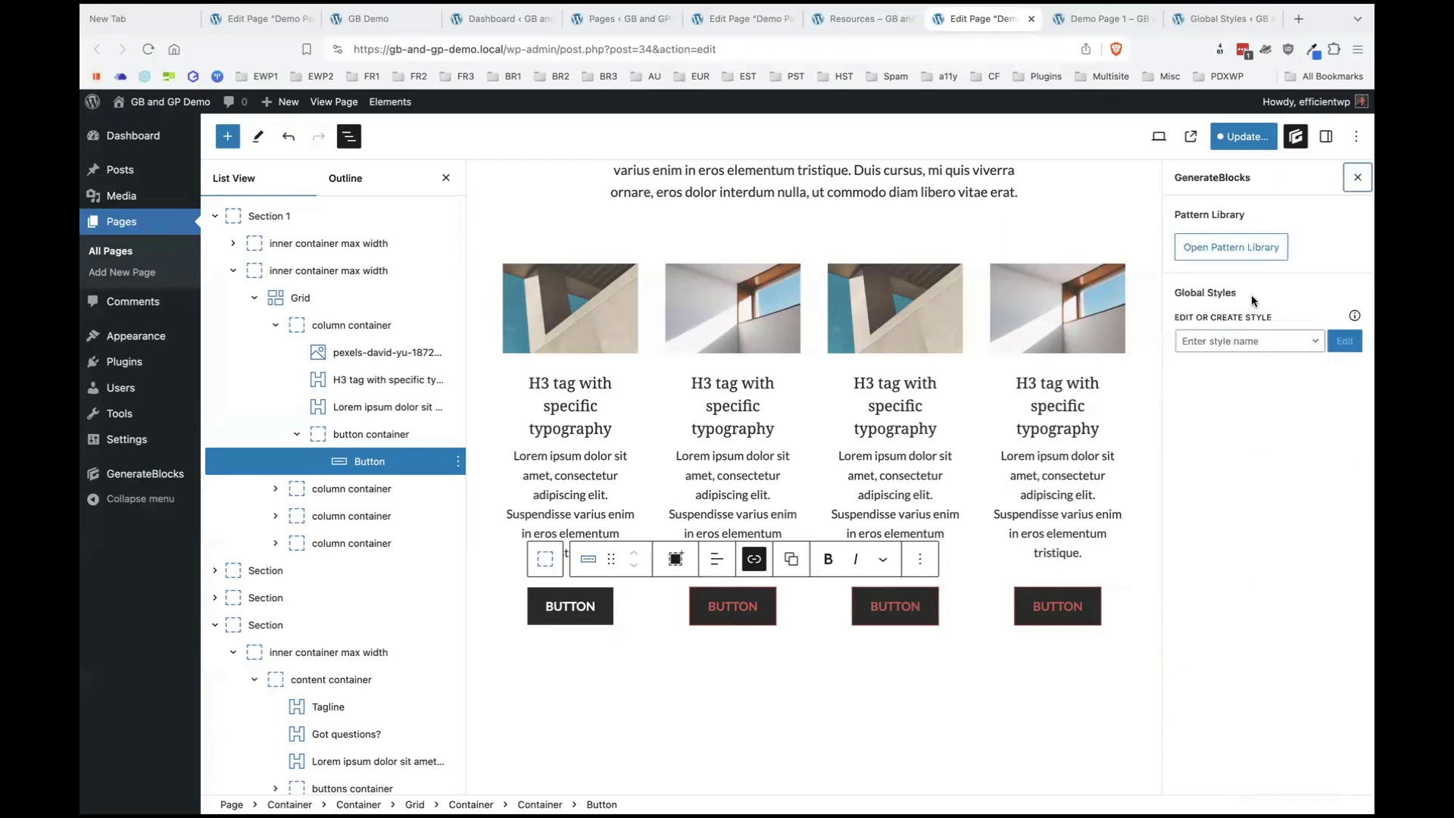
pyautogui.click(1326, 137)
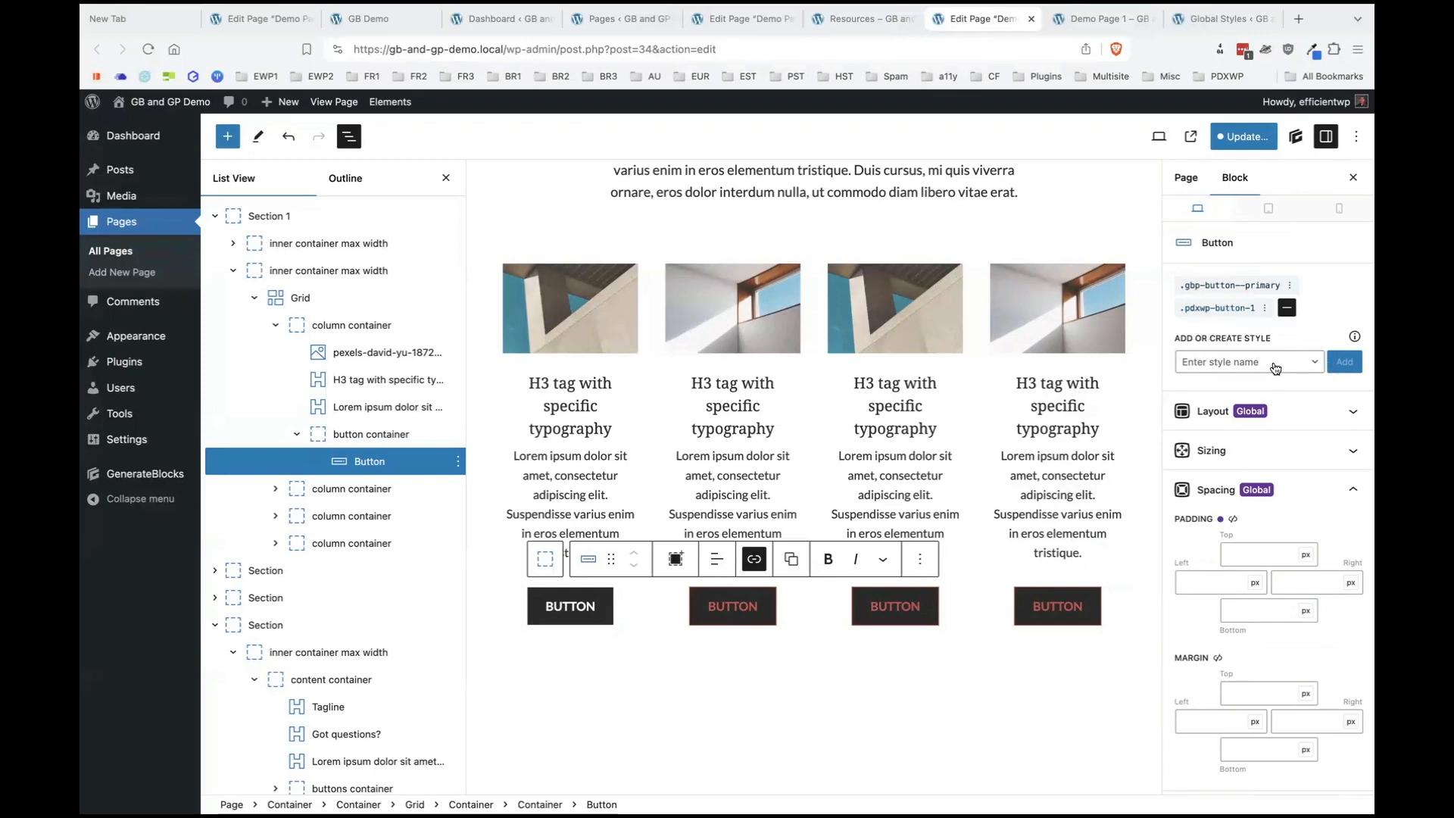
pyautogui.scroll(-1, 1291, 318)
pyautogui.click(1288, 278)
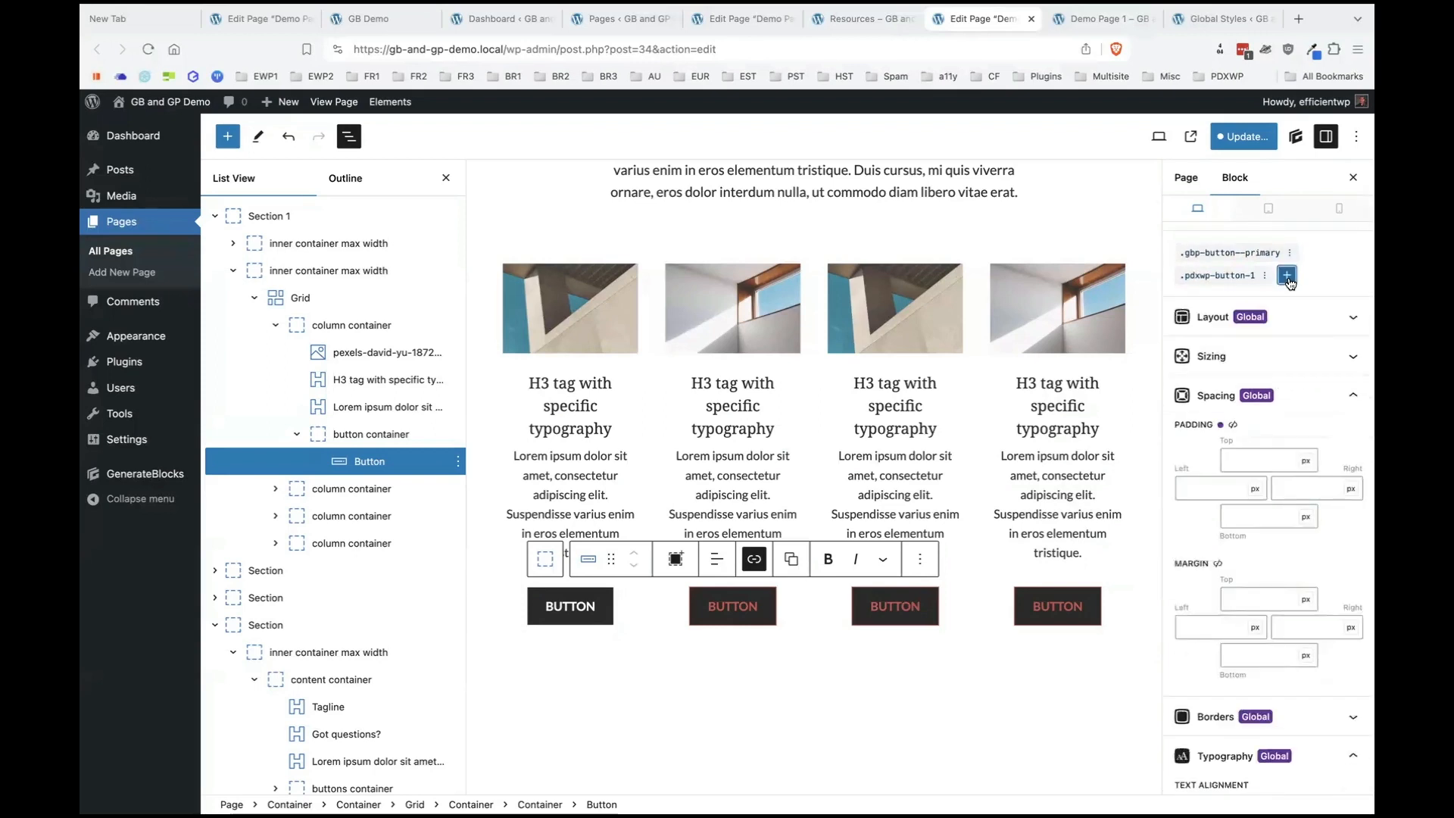
pyautogui.click(1289, 277)
pyautogui.click(1288, 277)
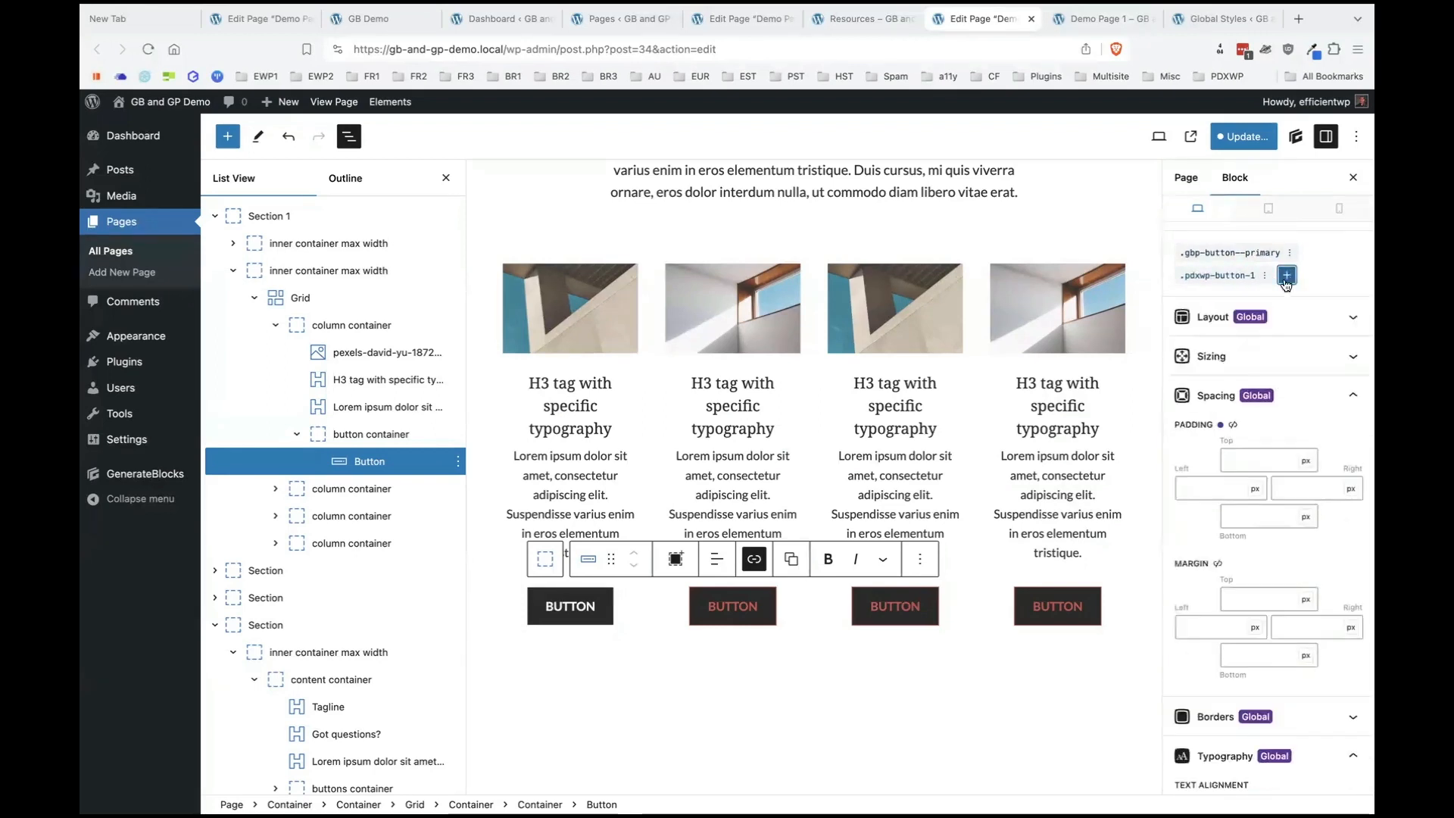
pyautogui.click(1288, 277)
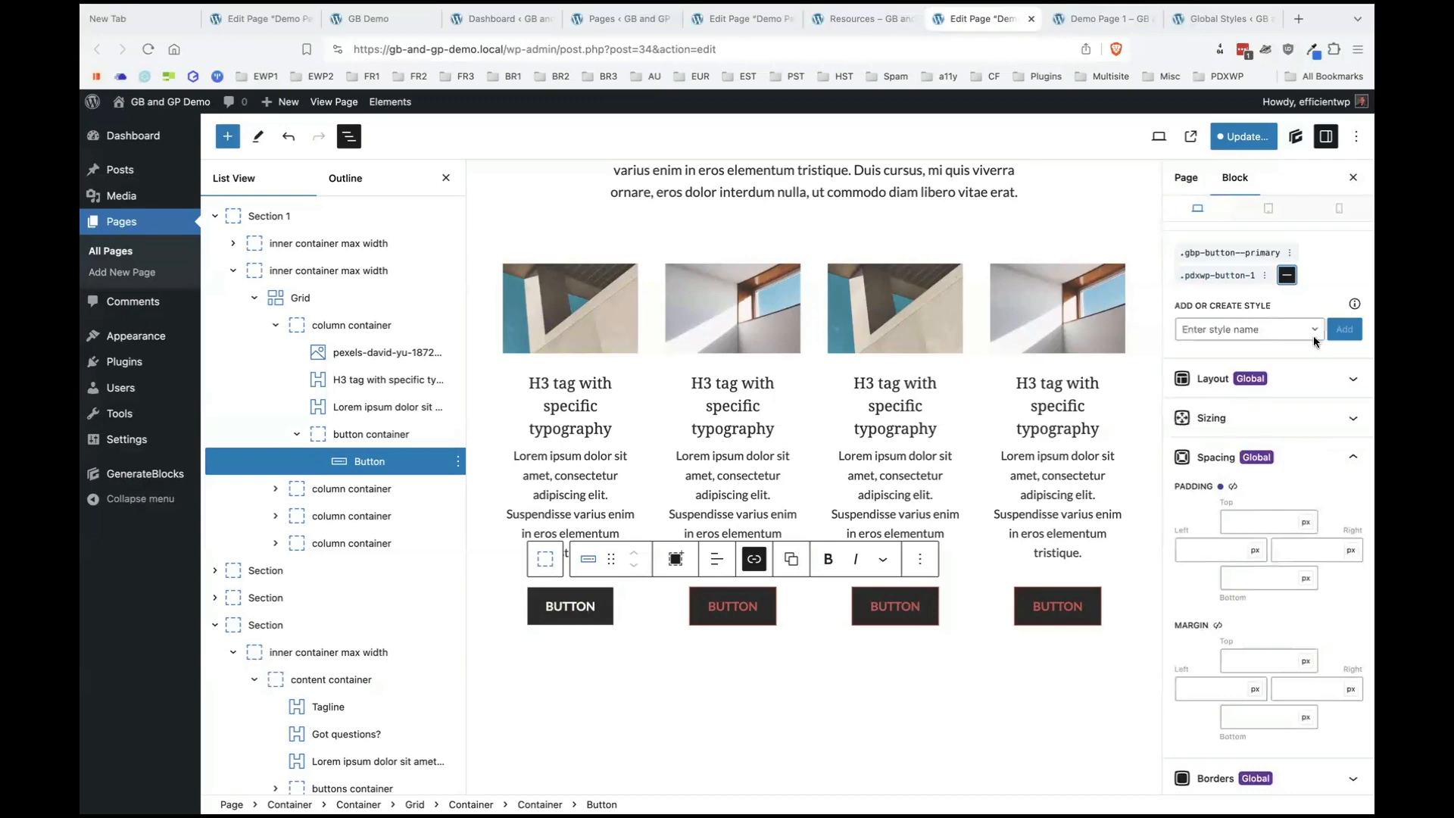
pyautogui.click(1264, 275)
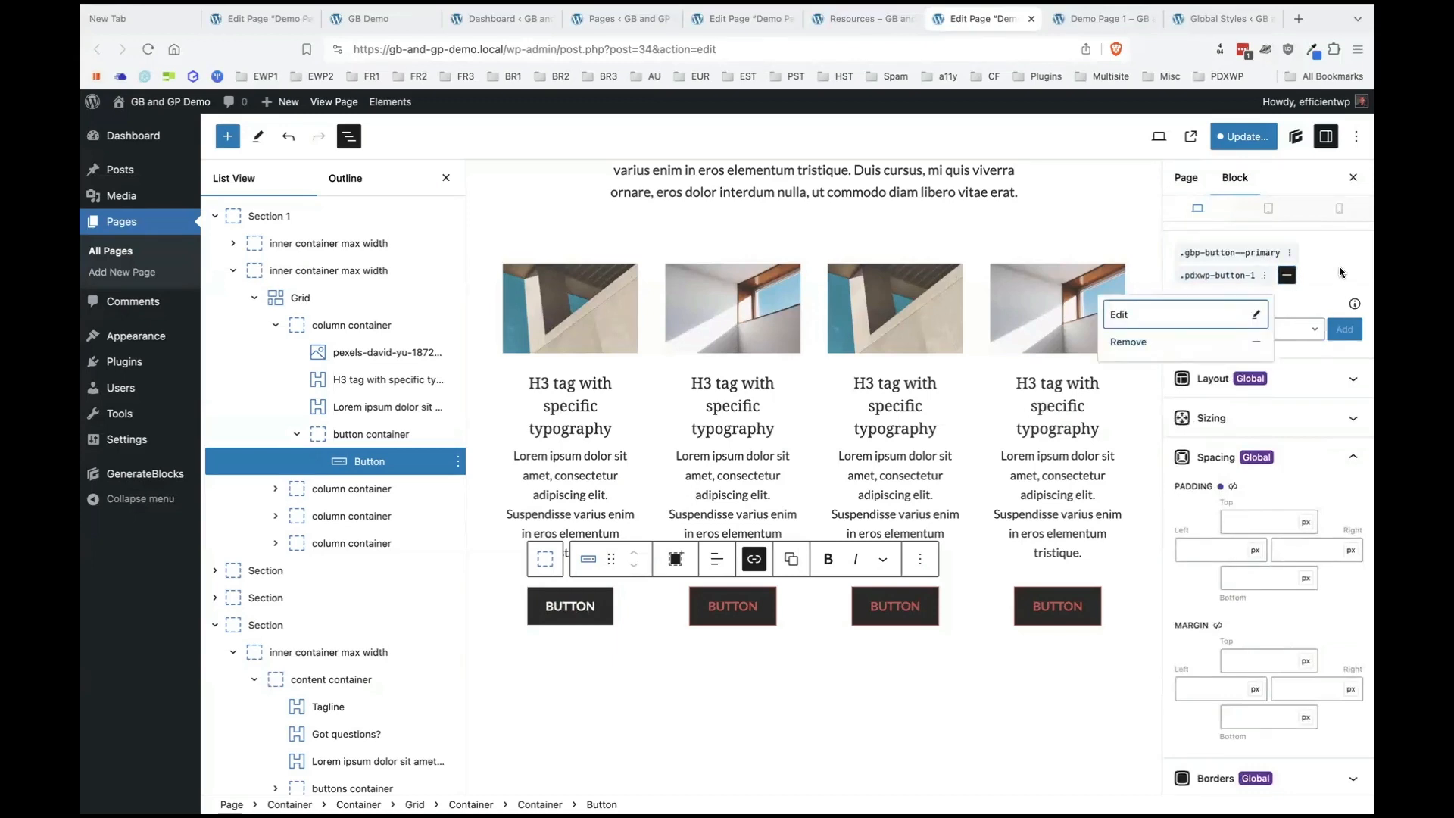
pyautogui.click(1339, 266)
# Demonstrate a local override by setting the button's top padding to 3 px, and clear the block's local styles.
pyautogui.scroll(-2, 1220, 502)
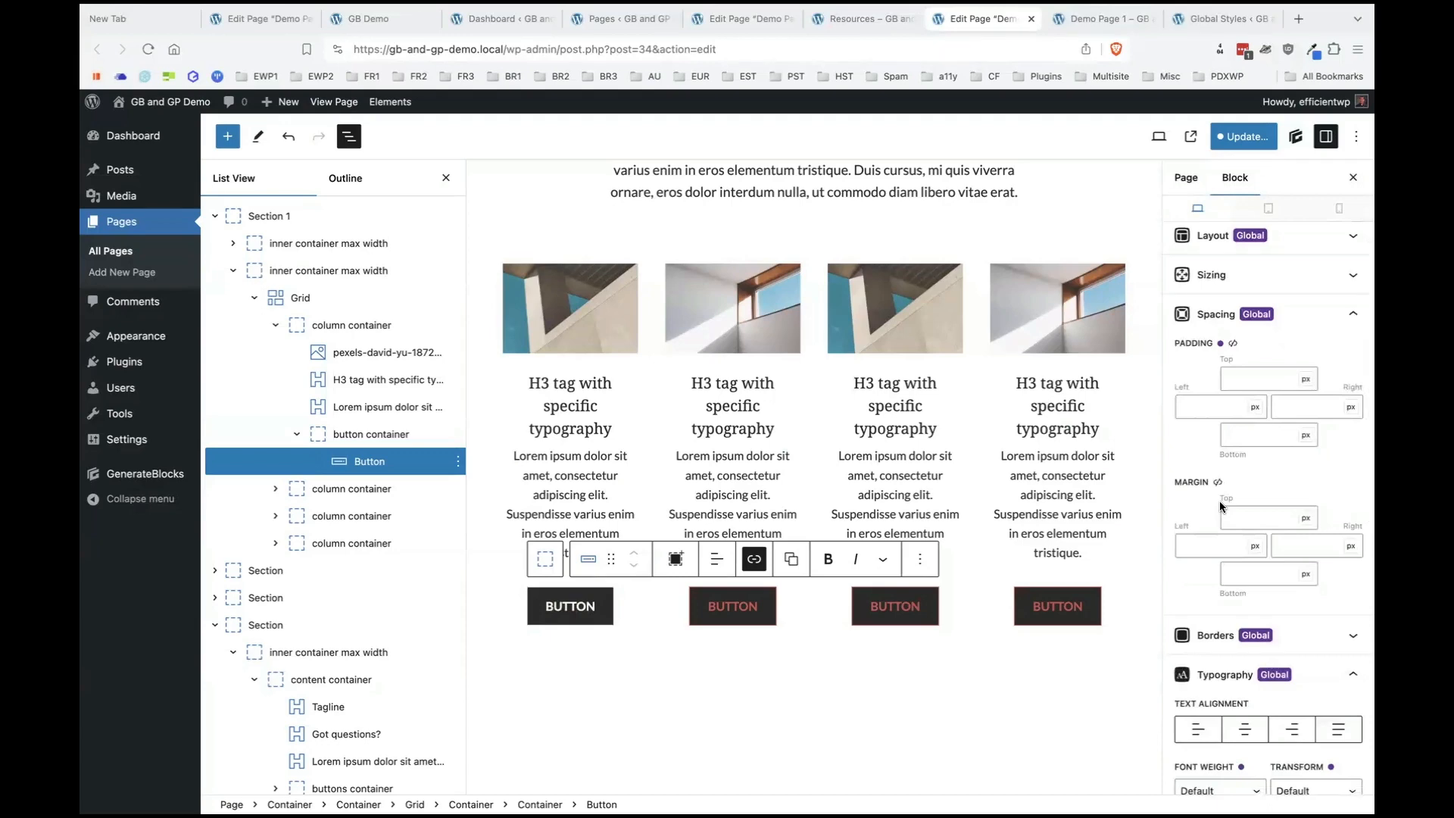
pyautogui.scroll(2, 1218, 501)
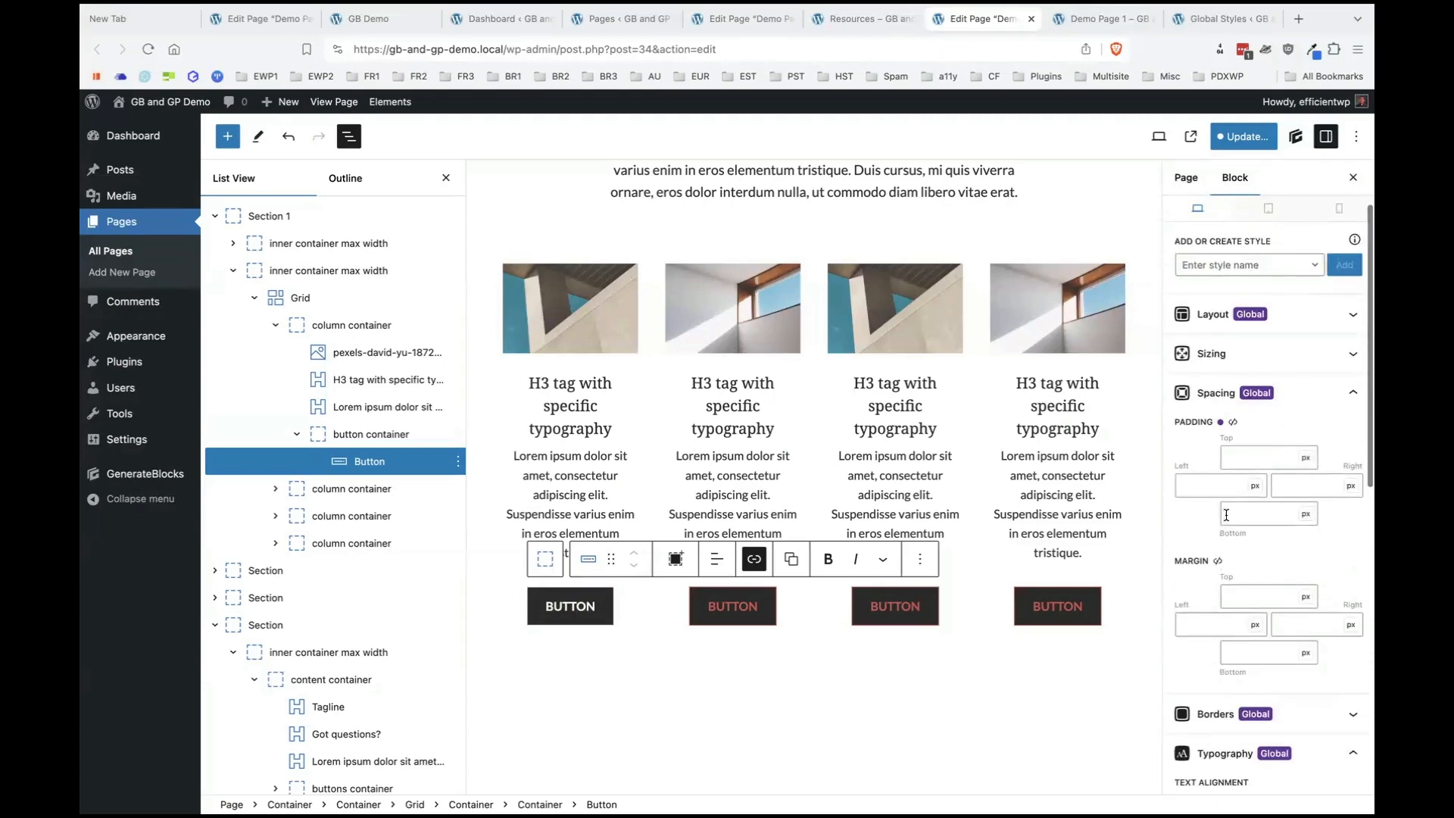
pyautogui.click(1250, 459)
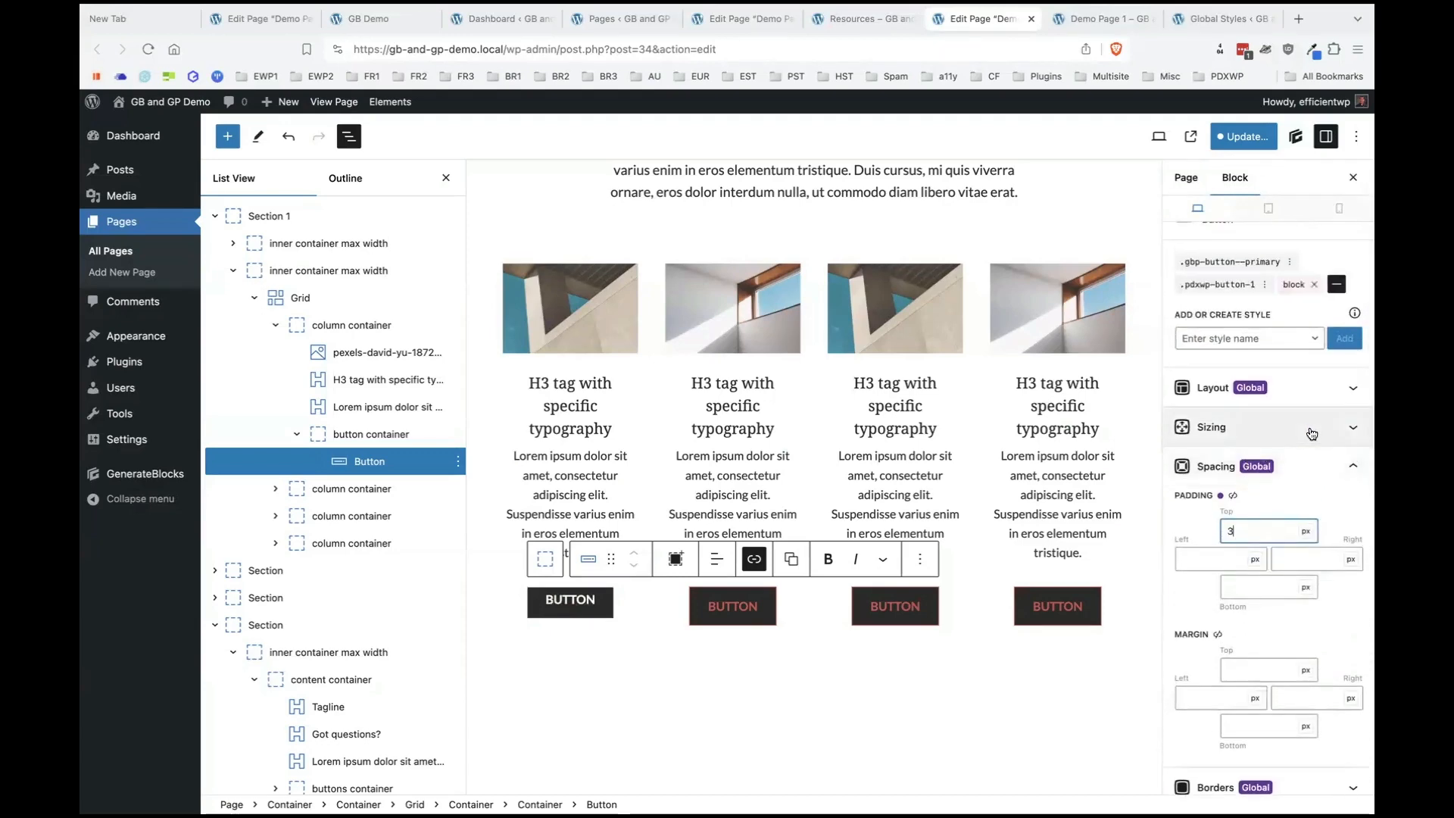
pyautogui.write('3')
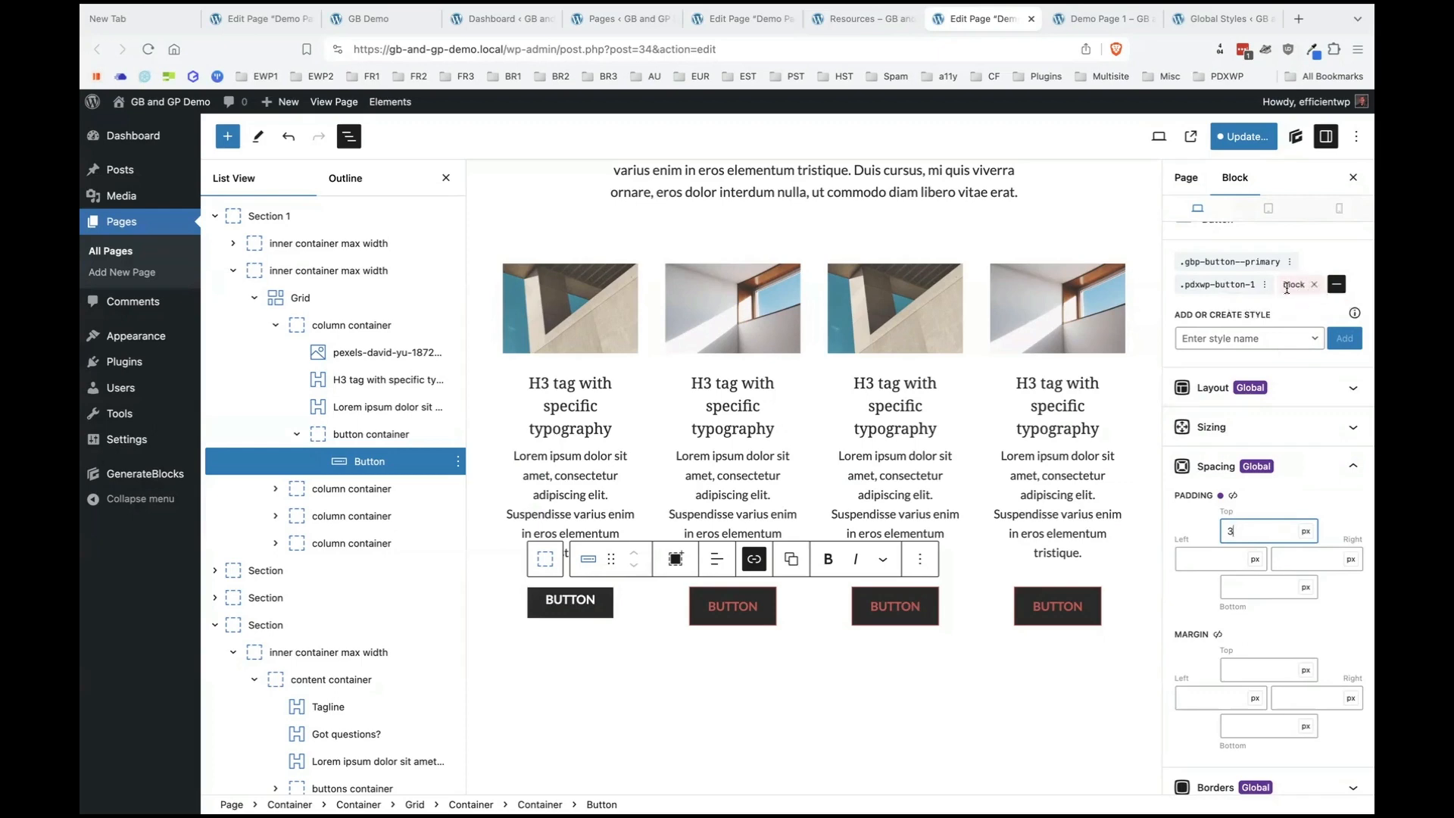
pyautogui.scroll(1, 1287, 303)
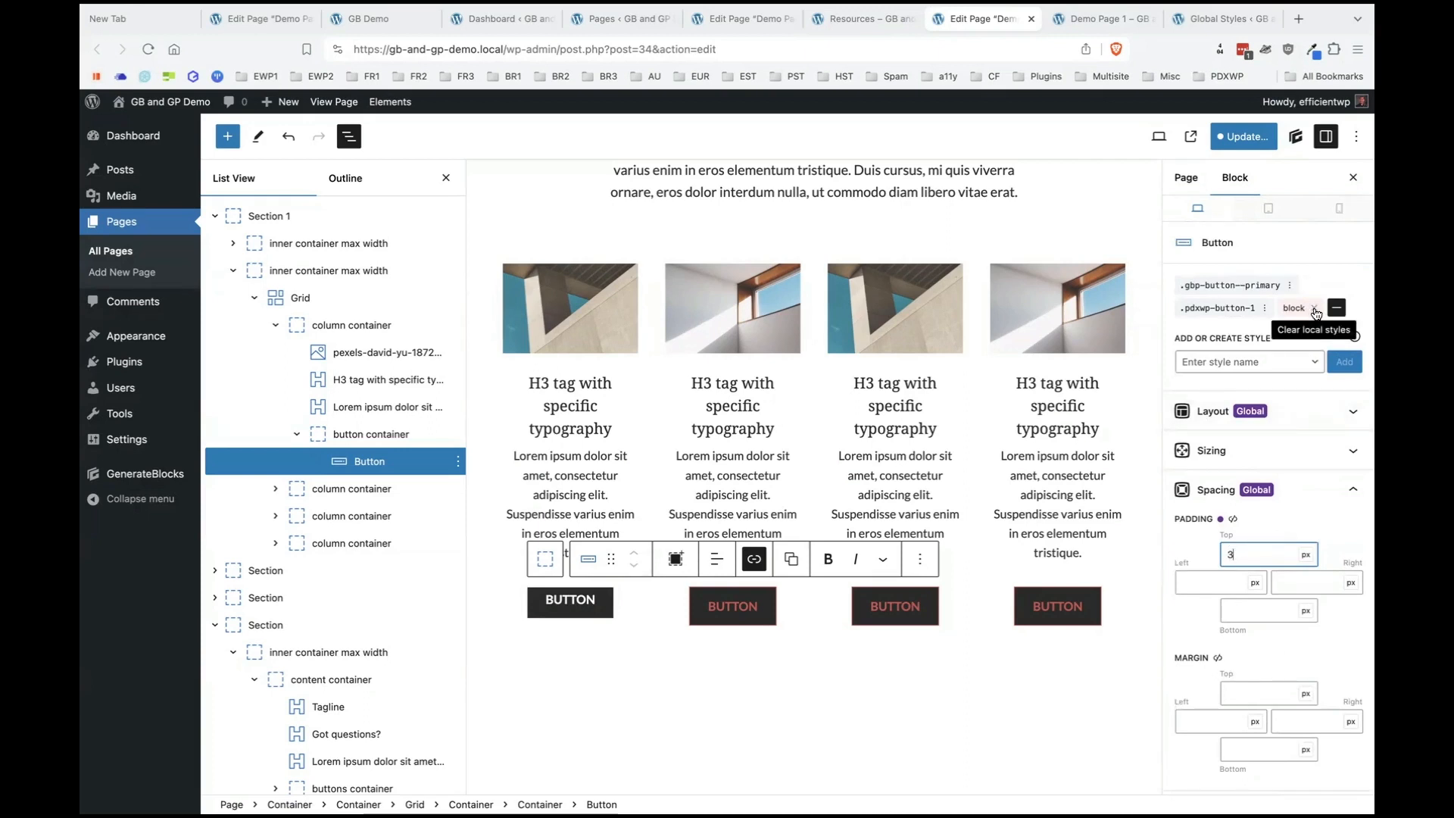
pyautogui.click(1314, 308)
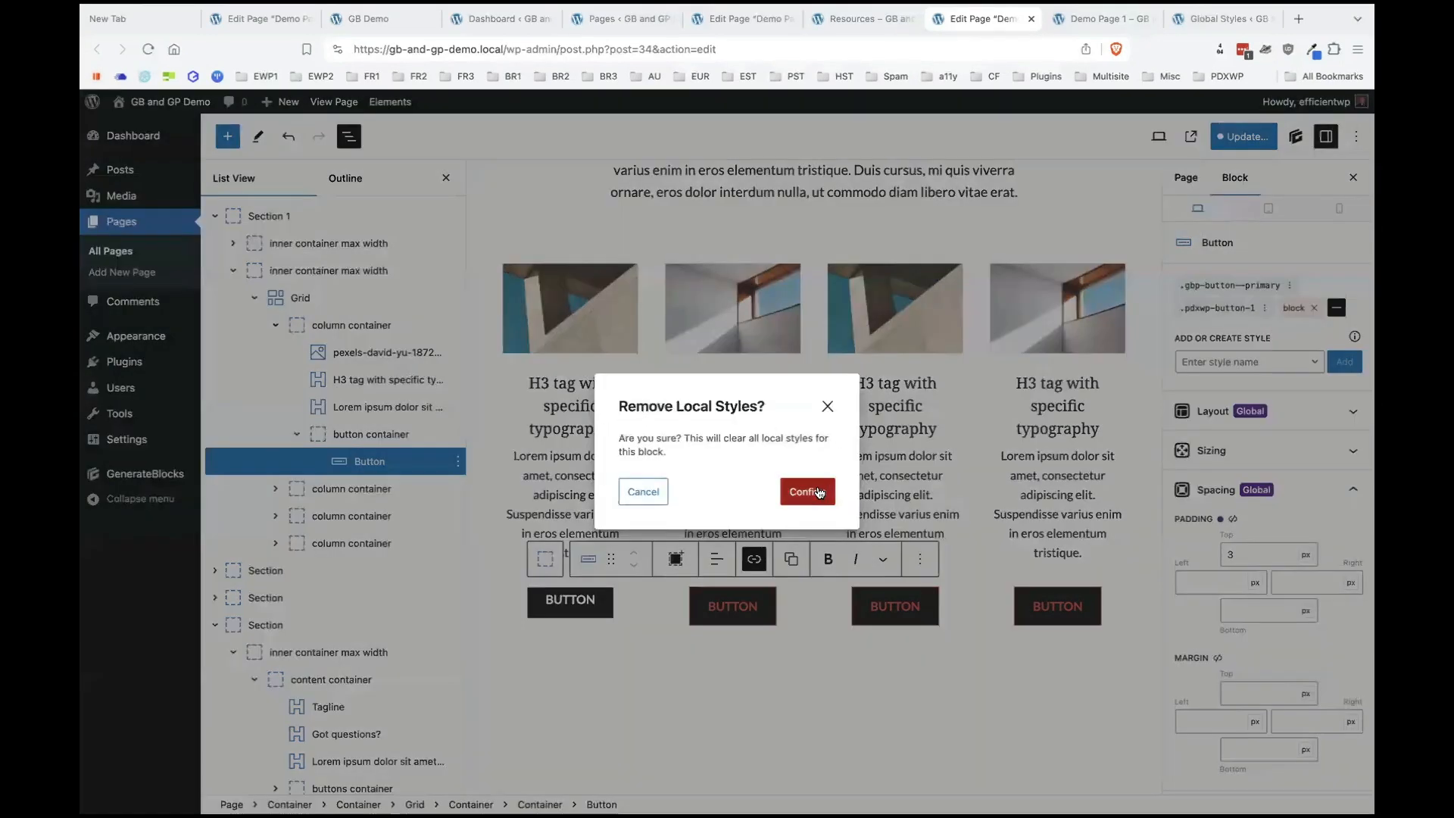
pyautogui.click(818, 493)
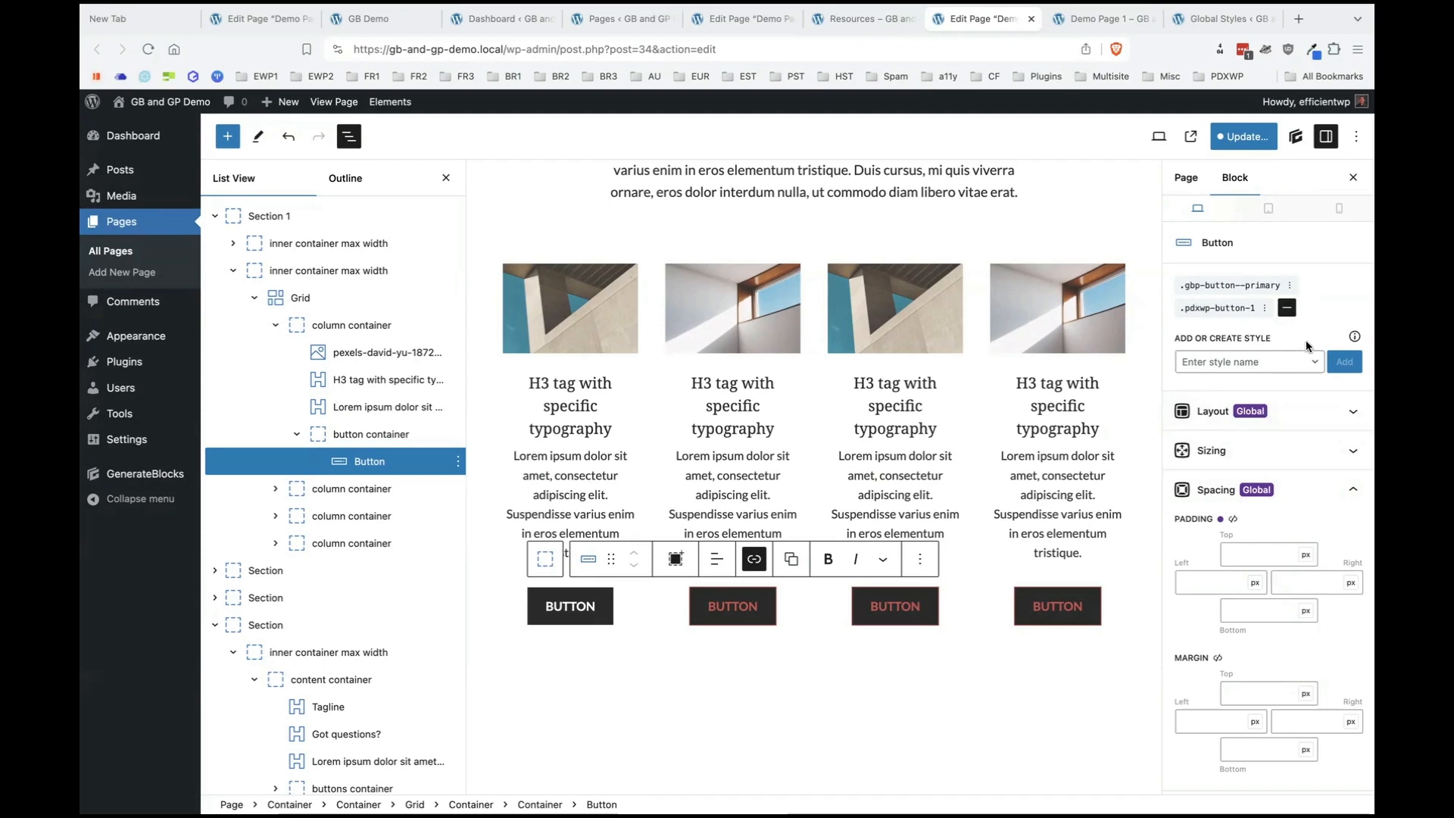
# Save the changes to Demo Page 1 together with the .pdxwp-button-1 global style.
pyautogui.scroll(-3, 1234, 609)
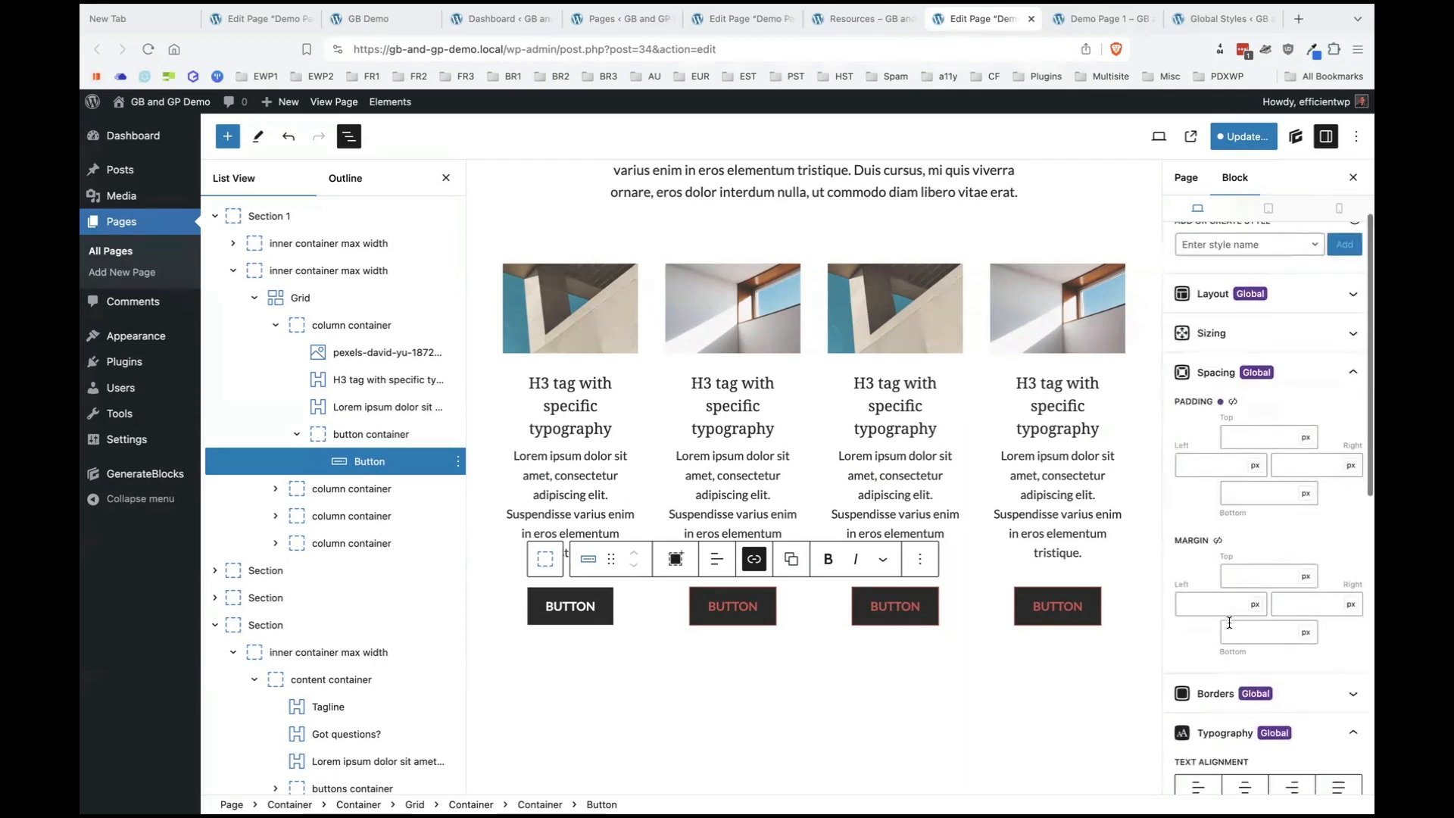
pyautogui.scroll(4, 1256, 530)
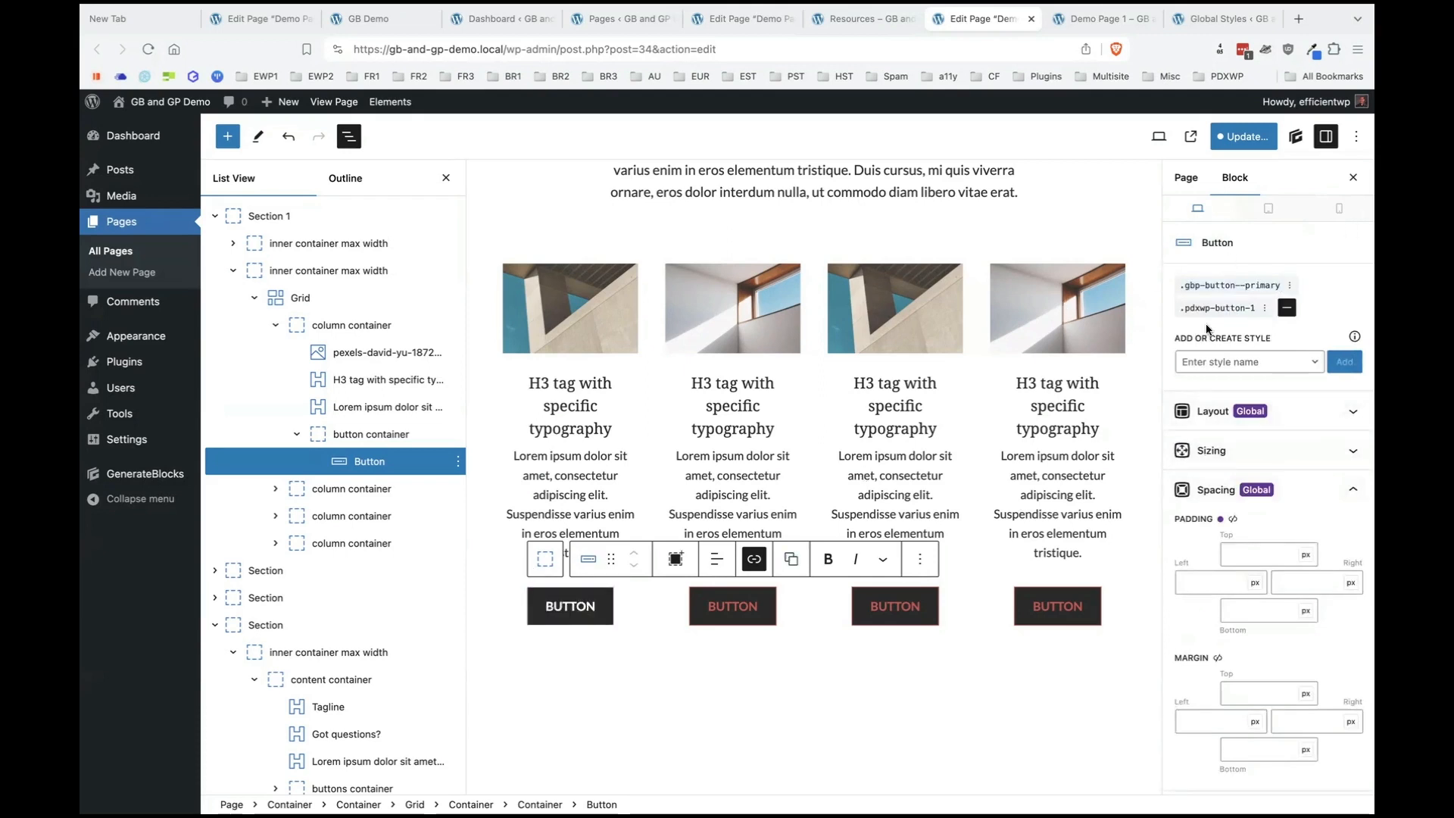
pyautogui.click(1242, 139)
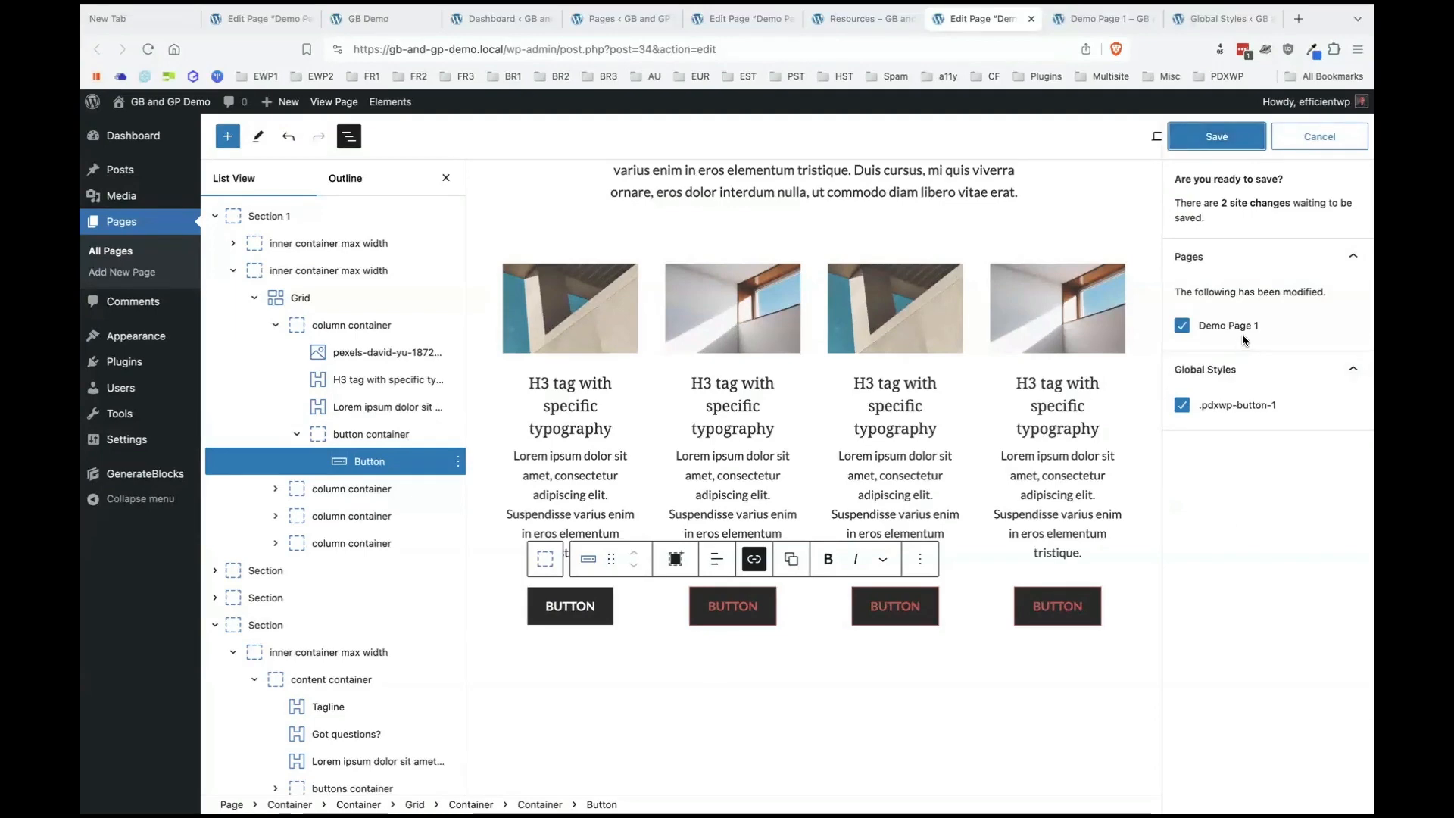
pyautogui.scroll(-3, 721, 462)
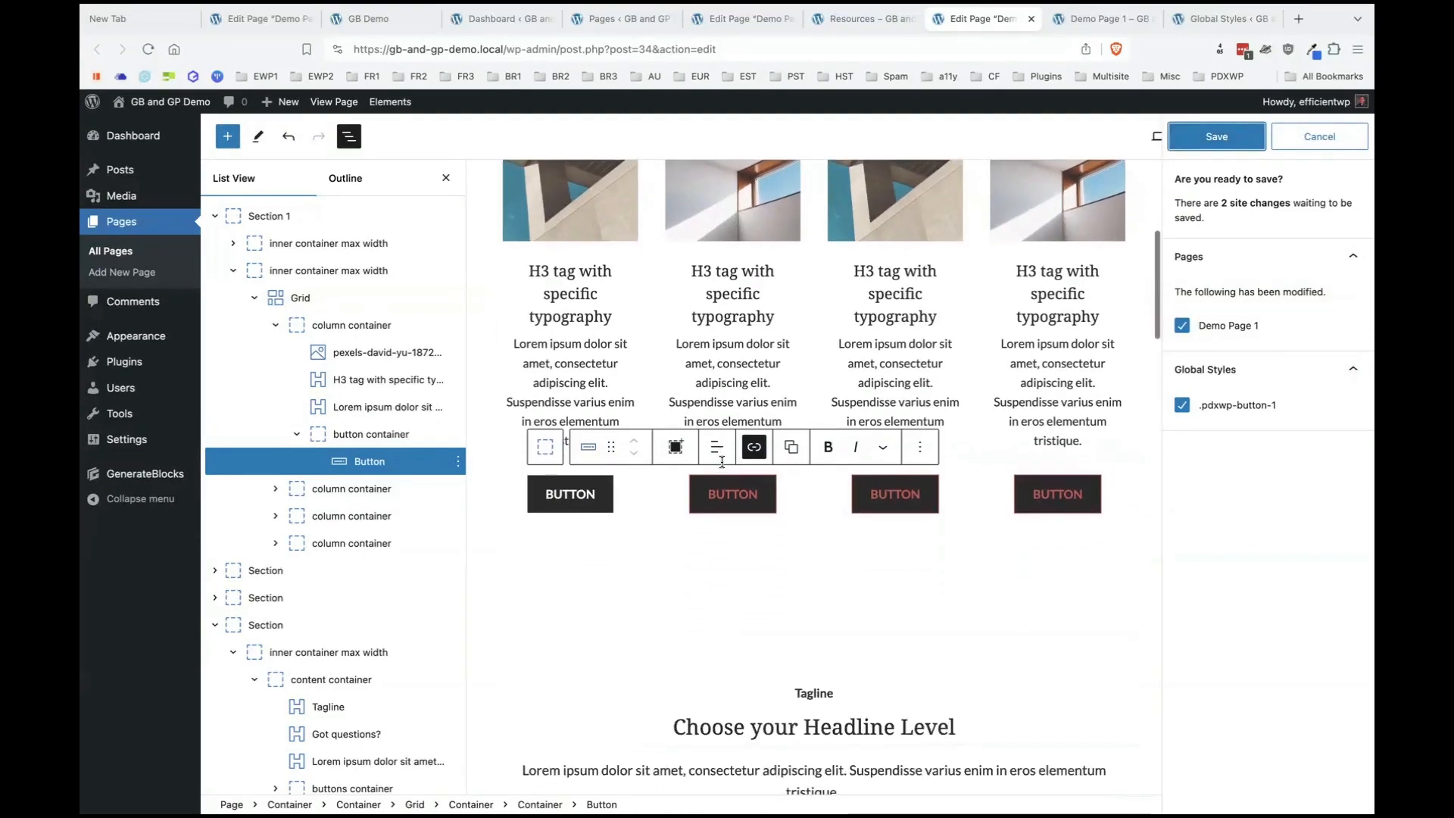
pyautogui.scroll(5, 721, 461)
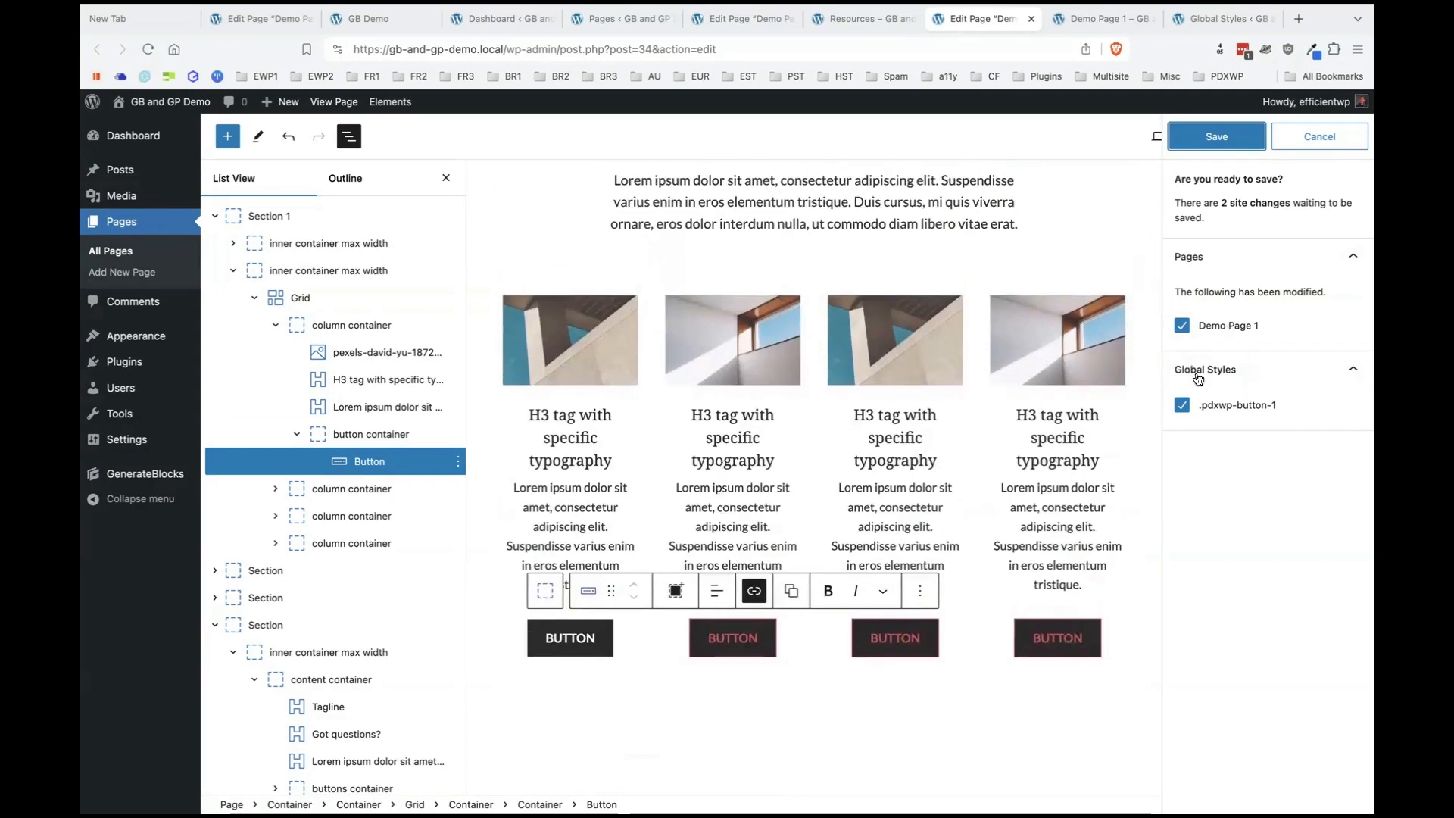
pyautogui.click(1217, 144)
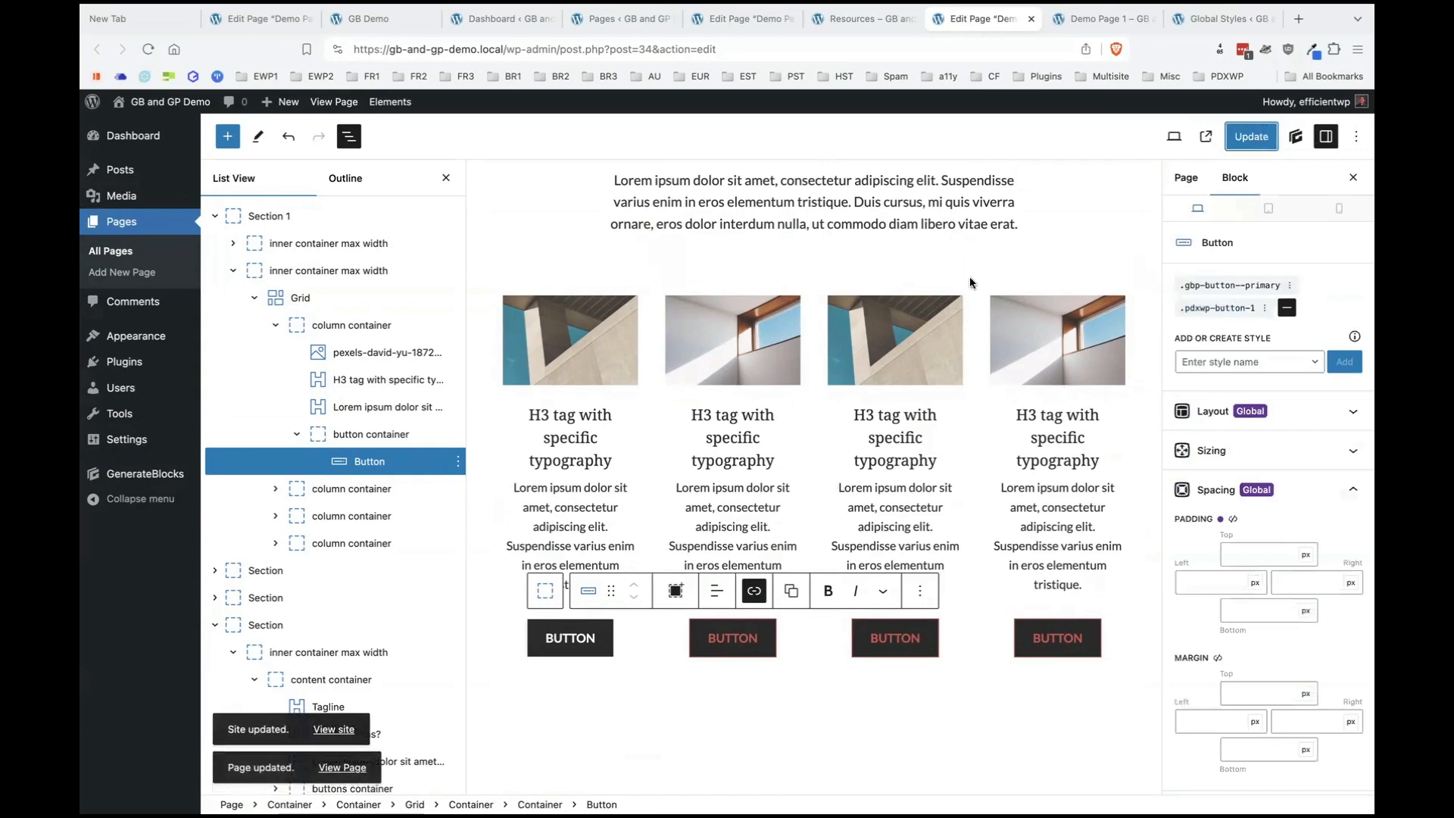
# Reload the published Demo Page 1 and inspect the four column buttons, including the first one's hover state.
pyautogui.hotkey('ctrl', 'Tab')
pyautogui.press('super+r')
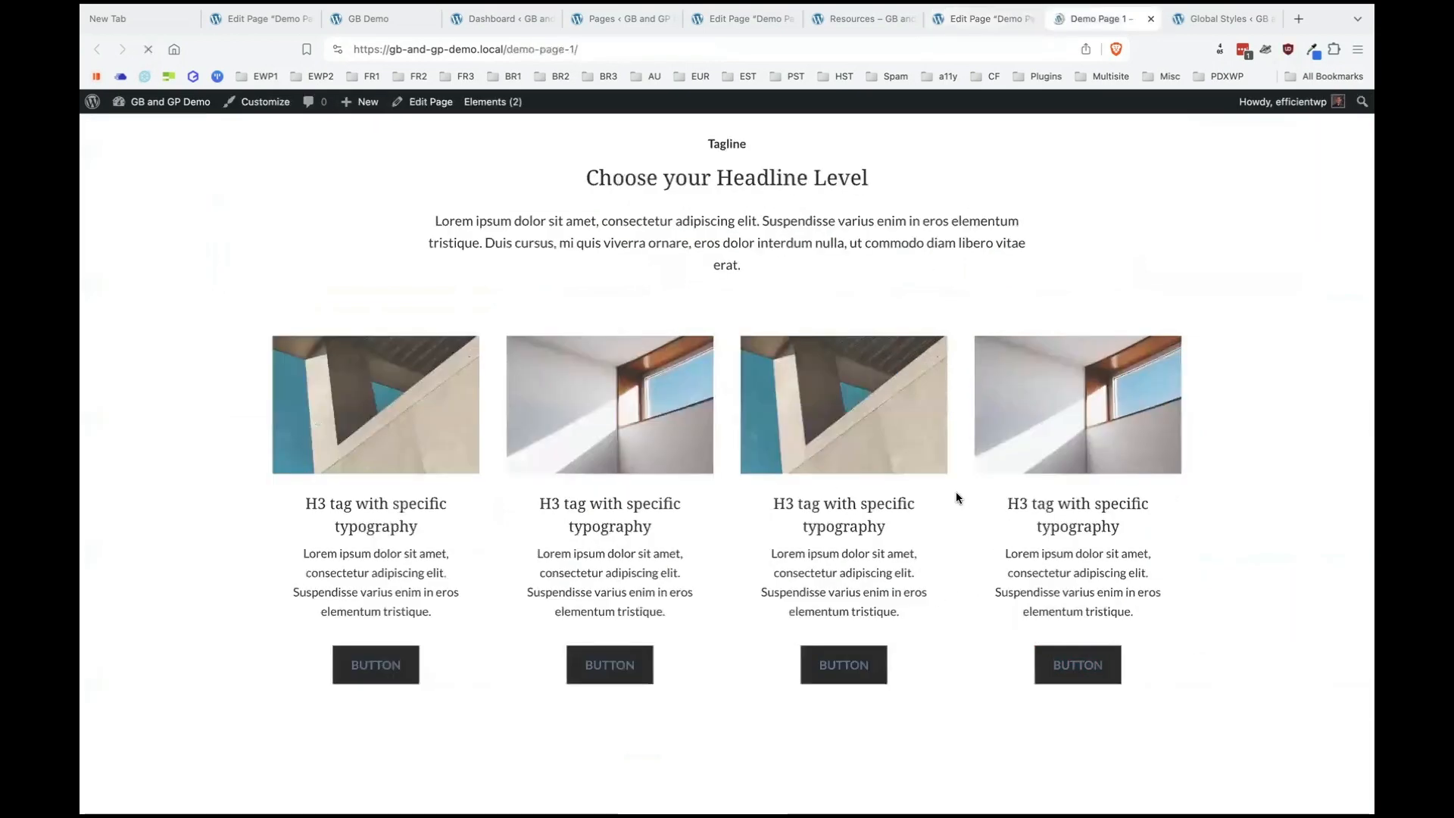
pyautogui.scroll(3, 863, 506)
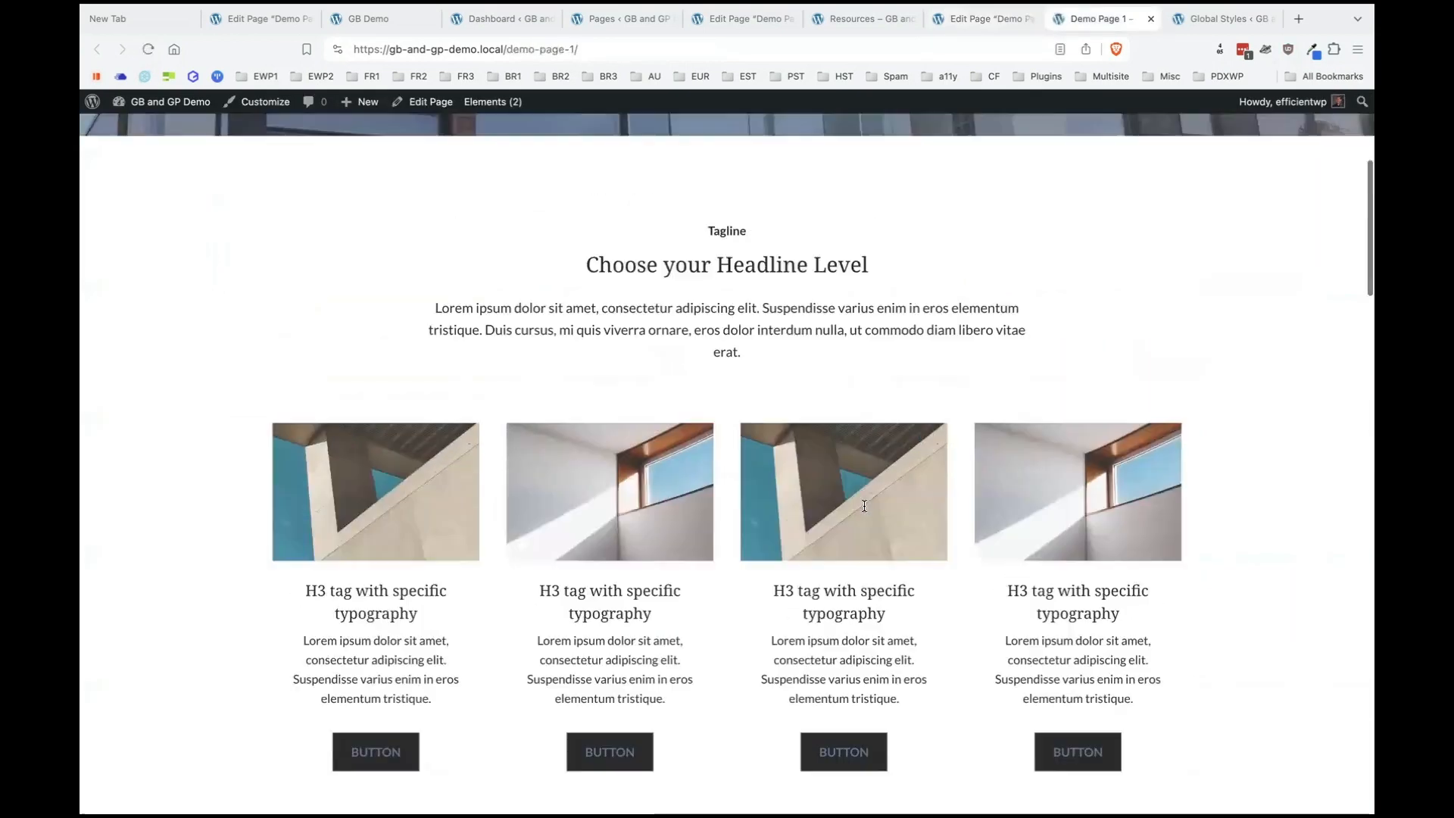
pyautogui.scroll(-3, 863, 503)
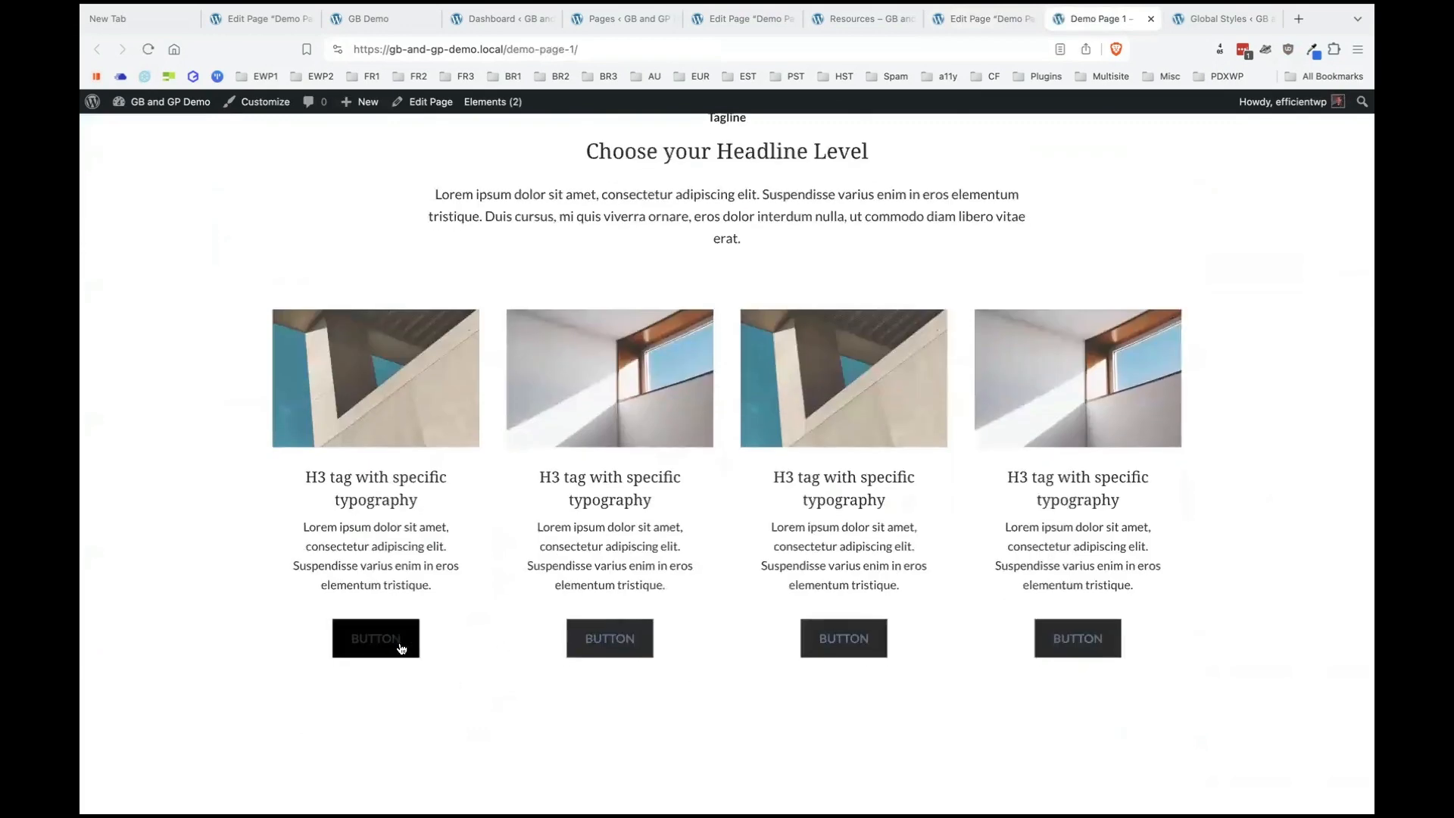
# Return to the Demo Page 1 editor and examine which of the first column button's block settings come from global styles.
pyautogui.click(980, 18)
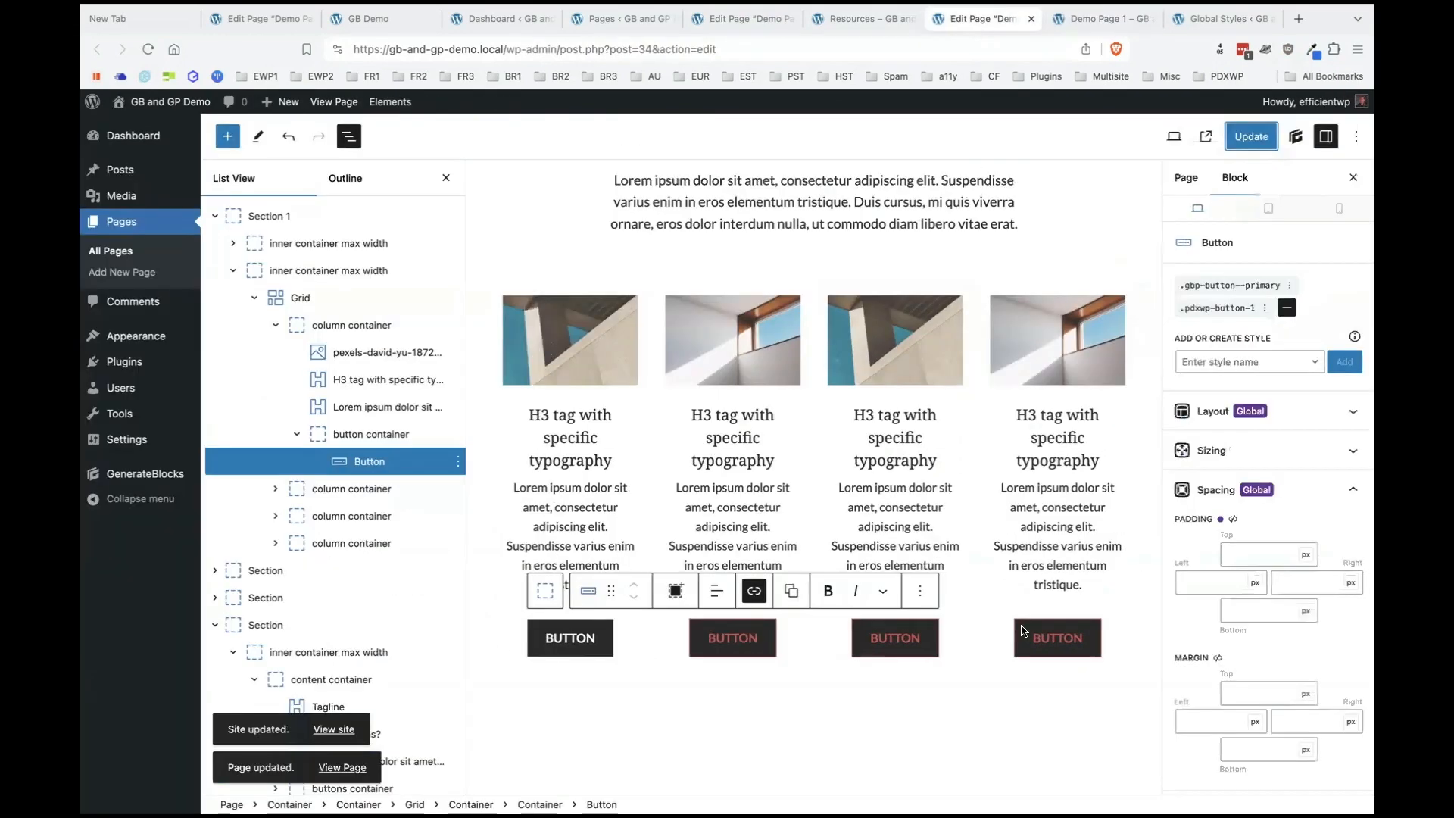
pyautogui.scroll(-2, 1228, 416)
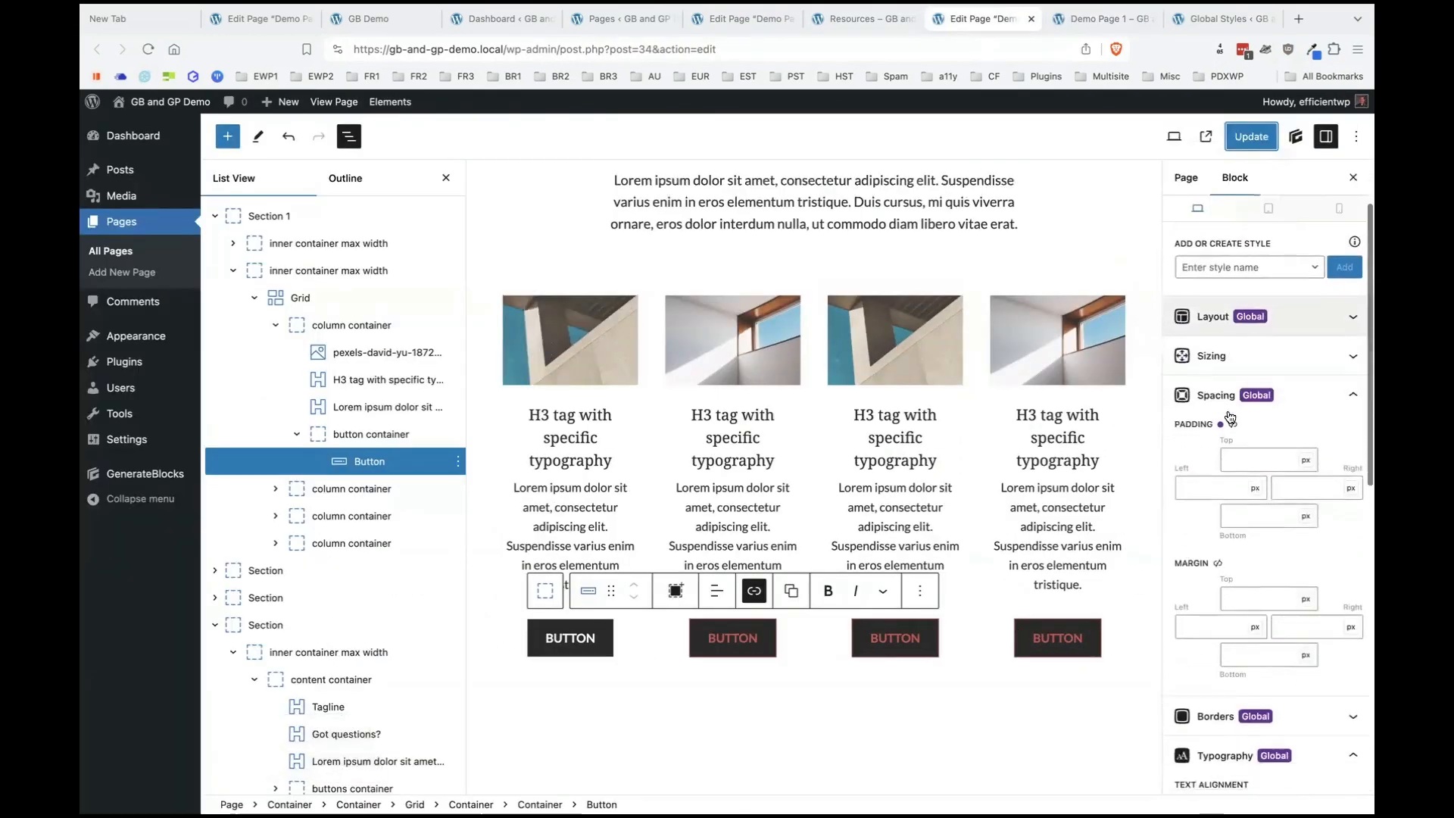
pyautogui.scroll(2, 1228, 416)
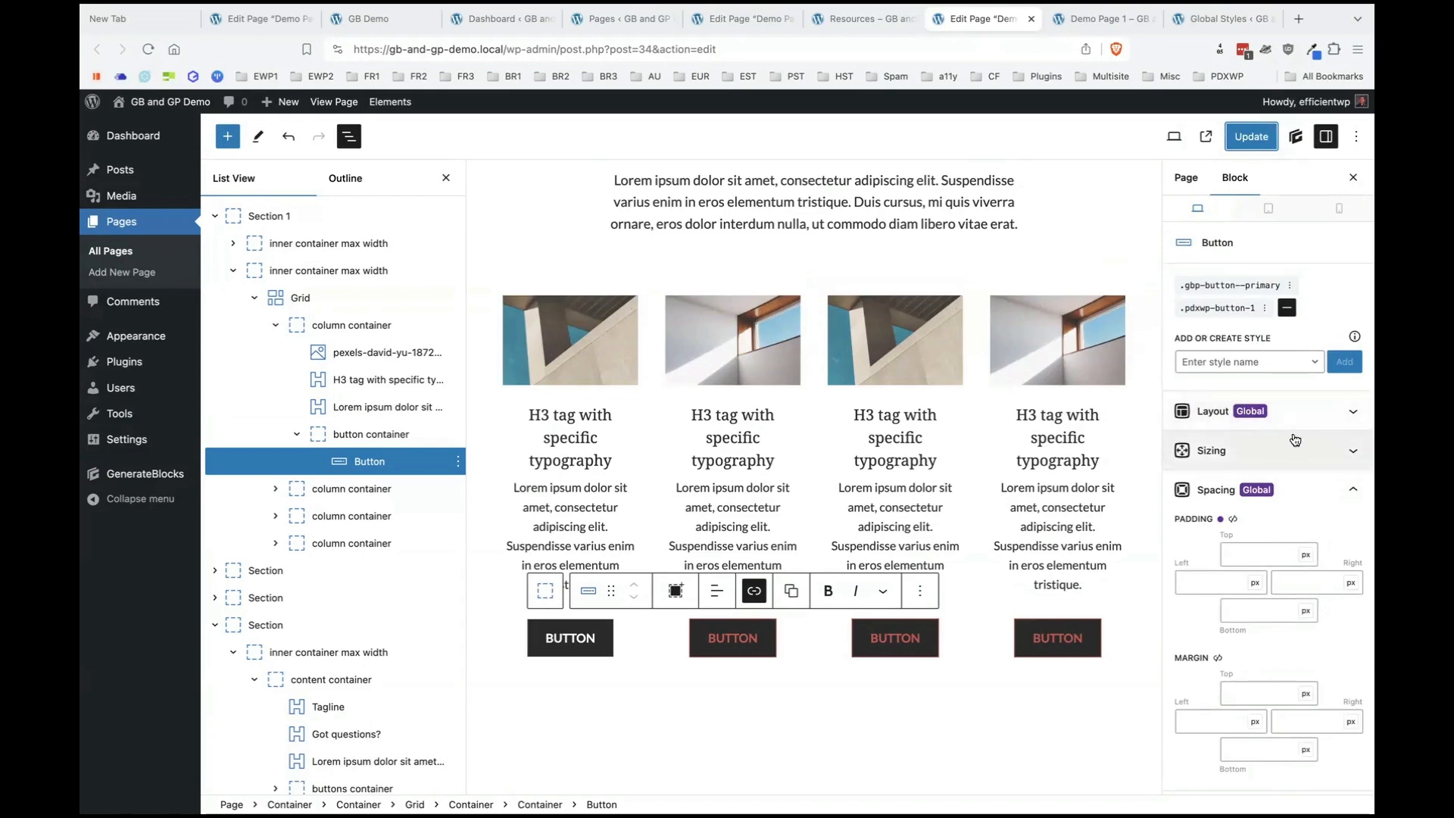
pyautogui.scroll(-4, 1294, 440)
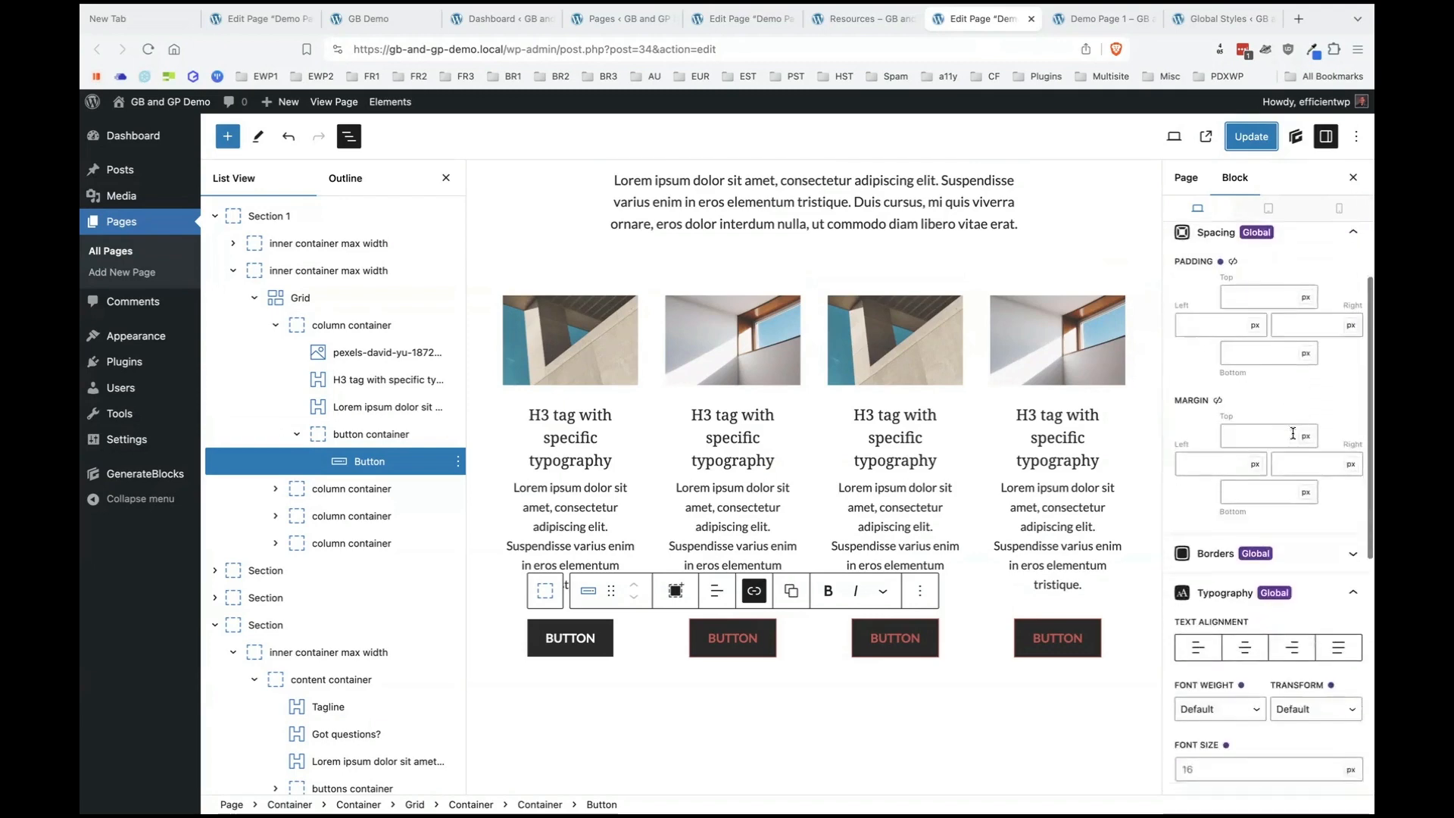
pyautogui.scroll(-6, 1292, 433)
pyautogui.scroll(8, 1292, 433)
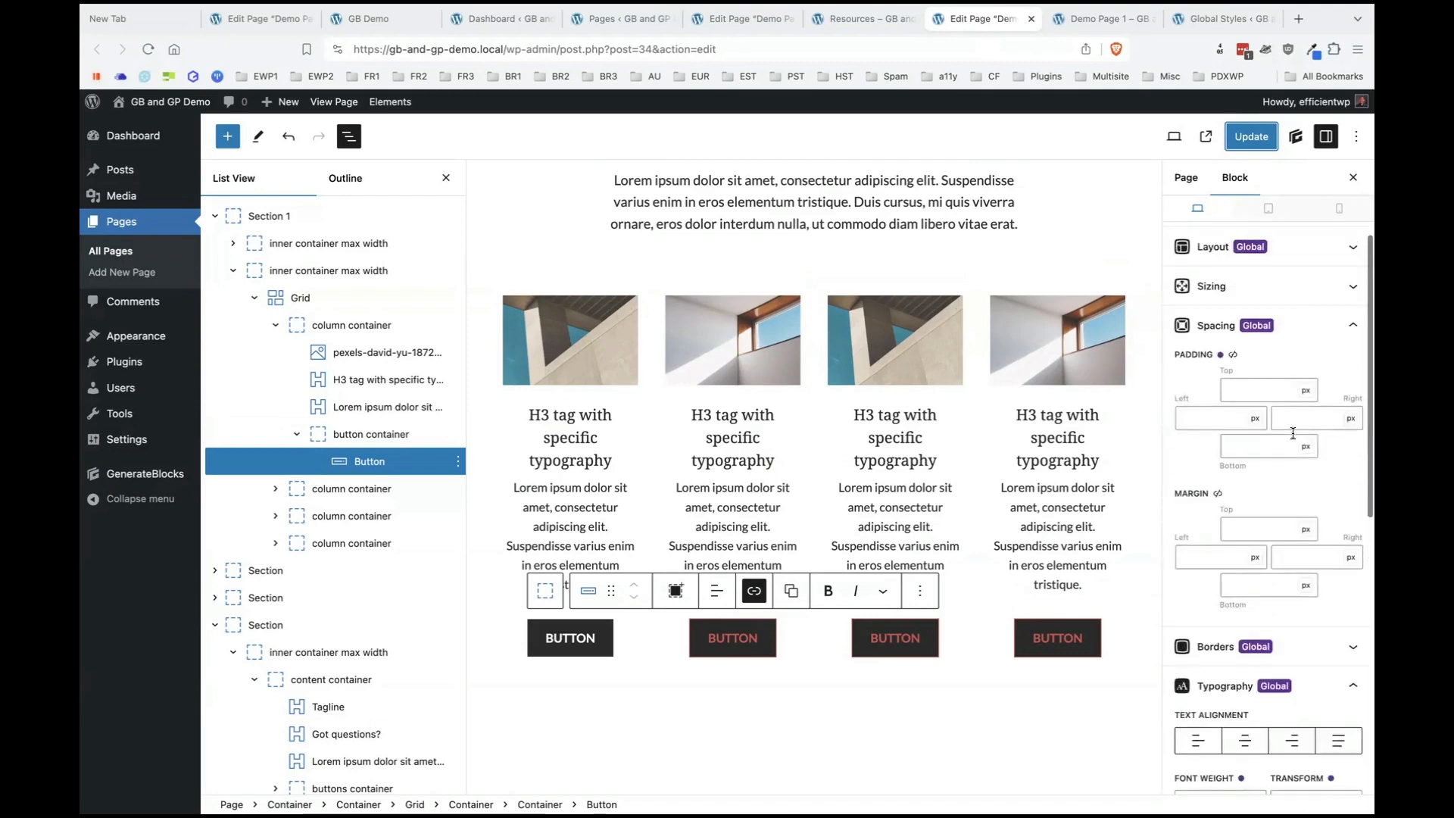
pyautogui.scroll(3, 1291, 433)
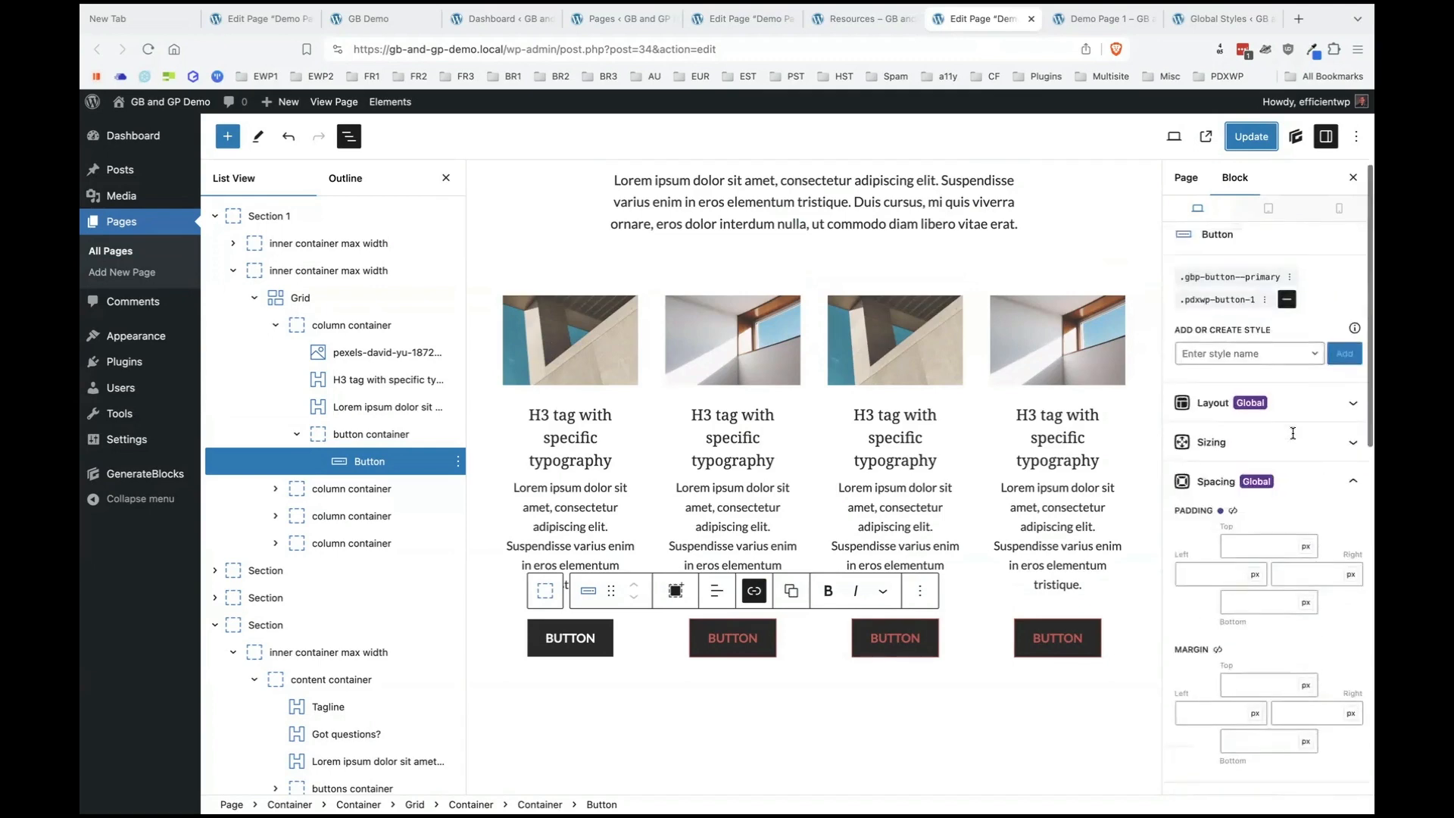
pyautogui.scroll(-5, 1290, 446)
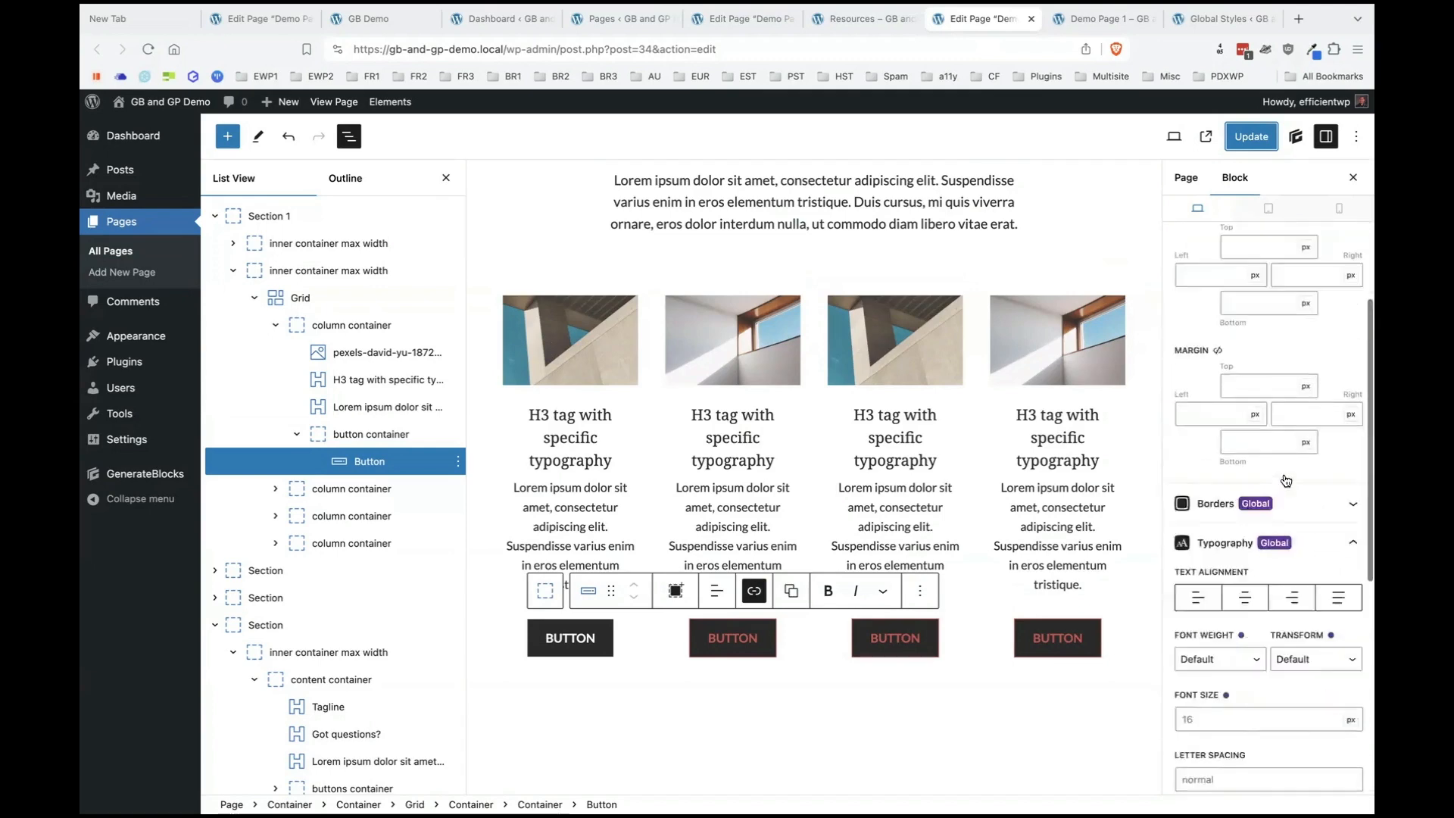
pyautogui.scroll(-2, 1284, 474)
pyautogui.scroll(8, 1284, 474)
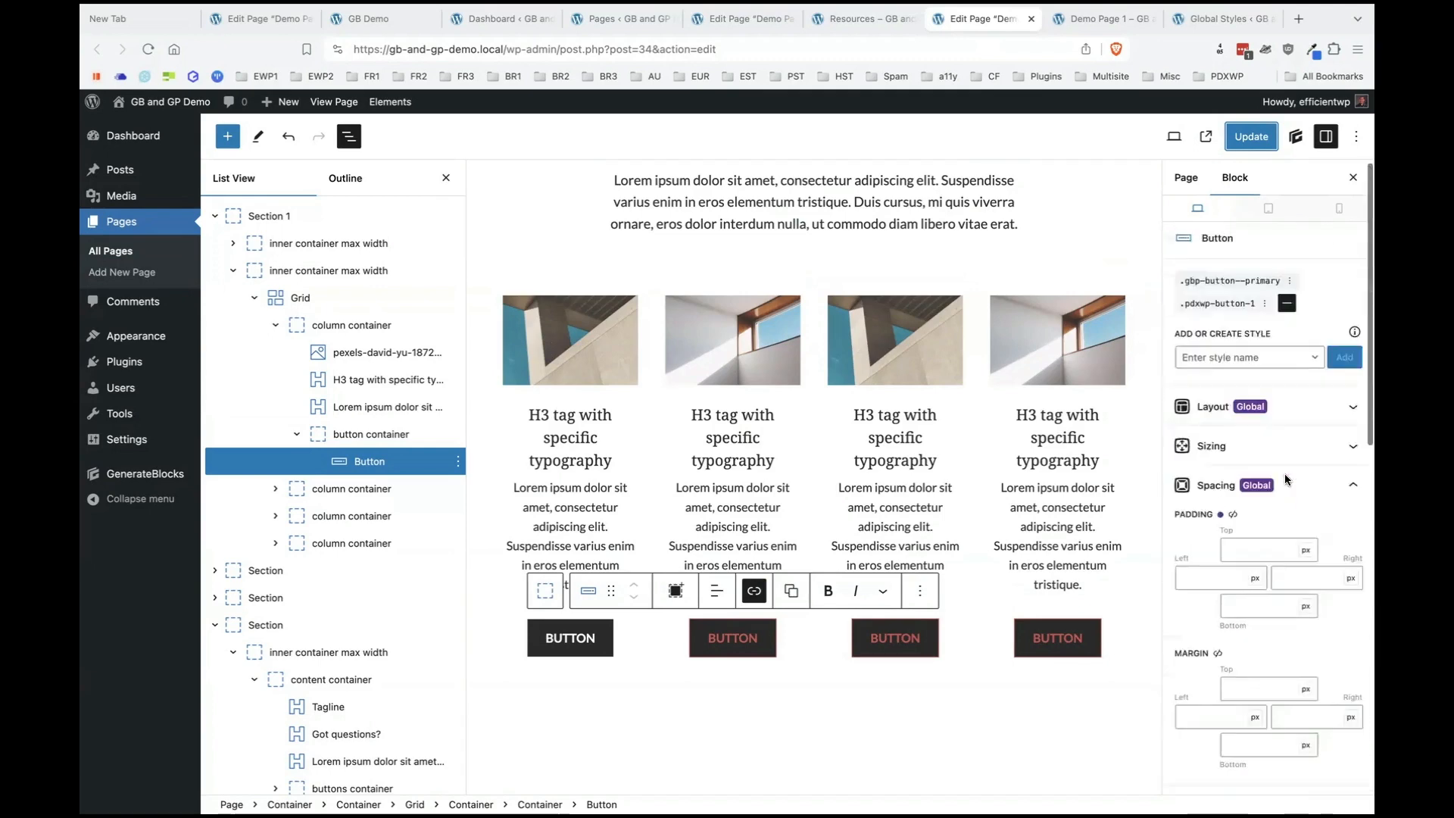
# Remove the .pdxwp-button-1 style from the first column's button and set its local text color to var(--base-3).
pyautogui.click(1264, 312)
pyautogui.click(1204, 378)
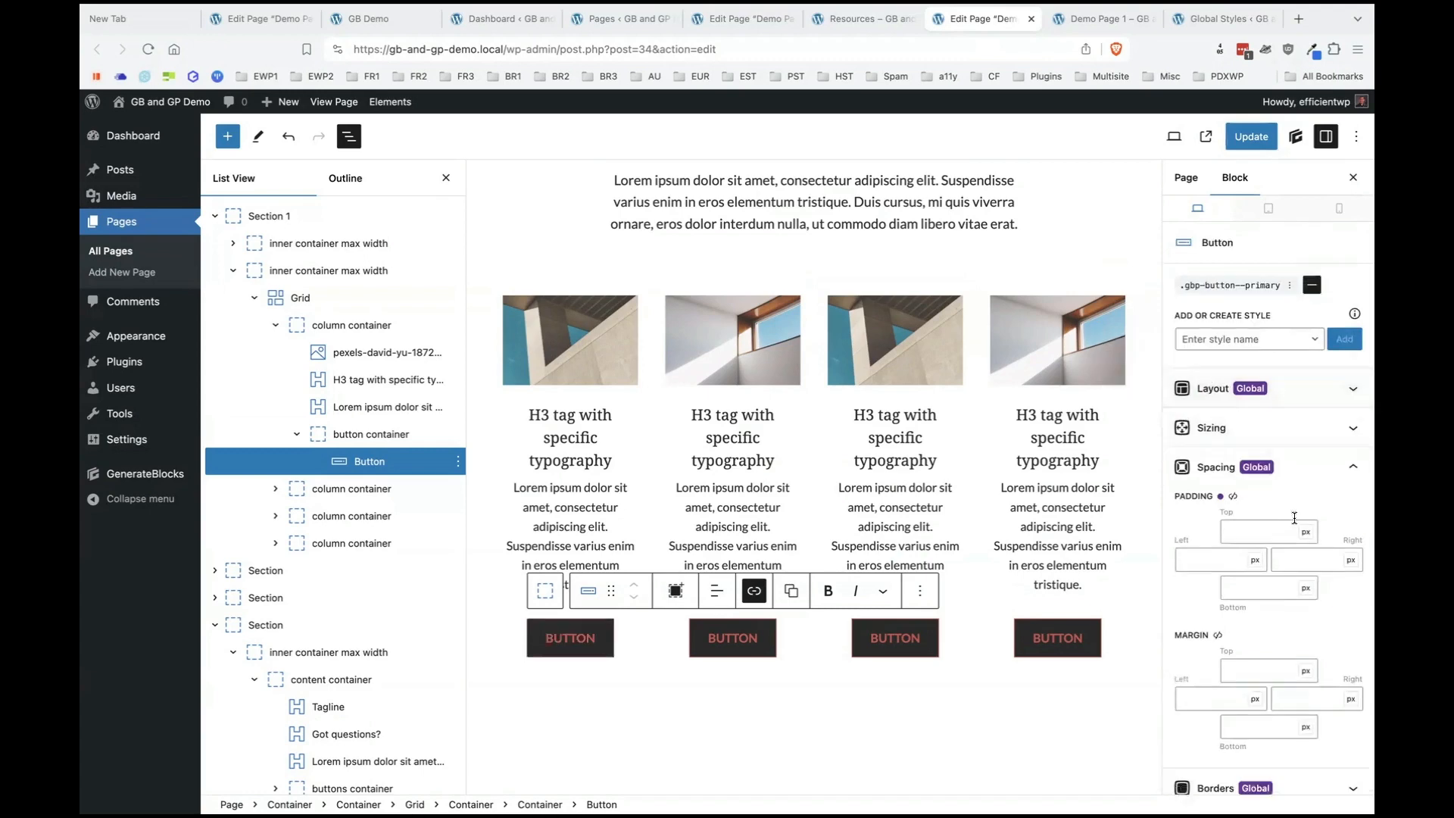
pyautogui.scroll(-15, 1291, 530)
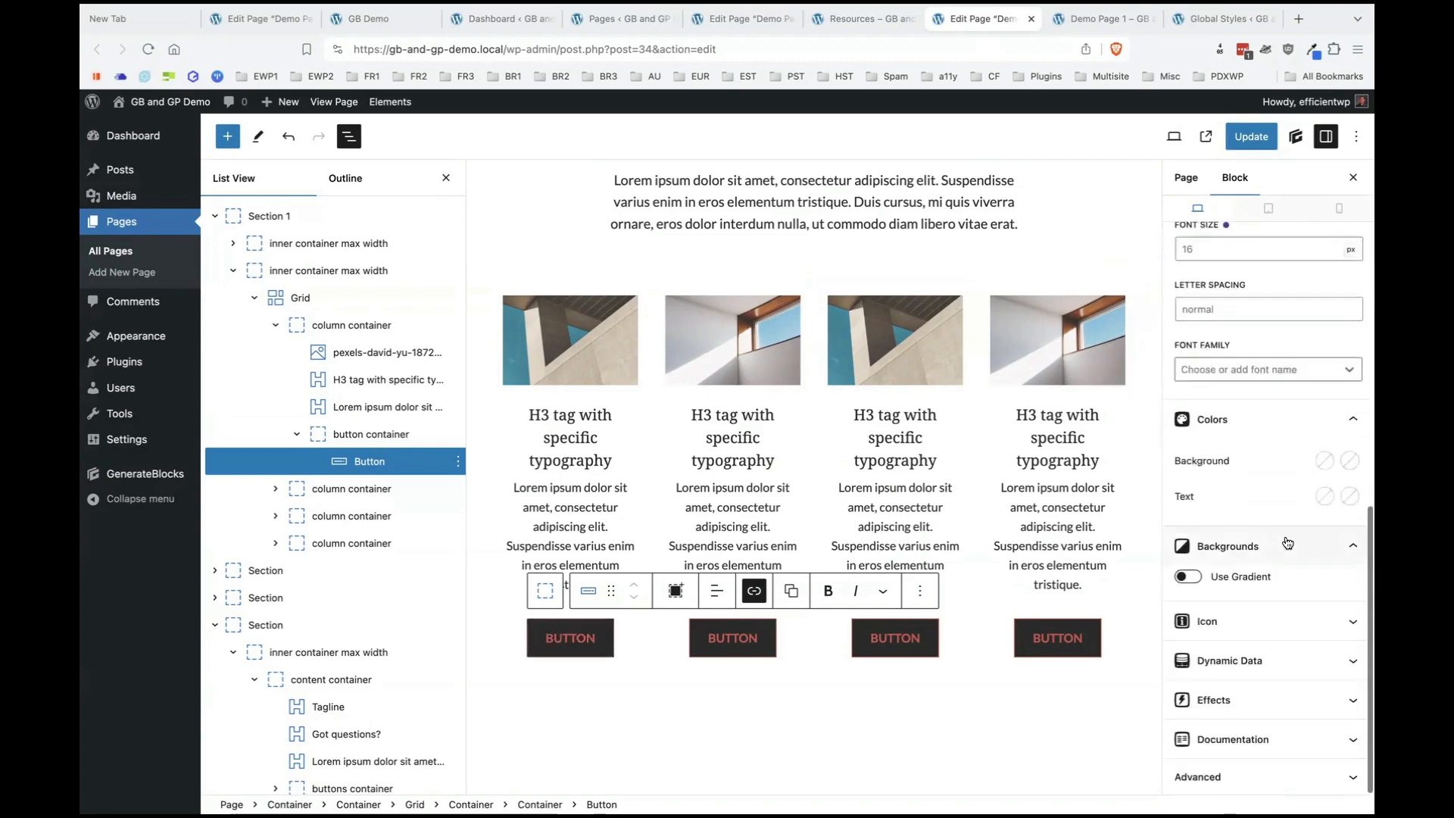
pyautogui.click(1323, 500)
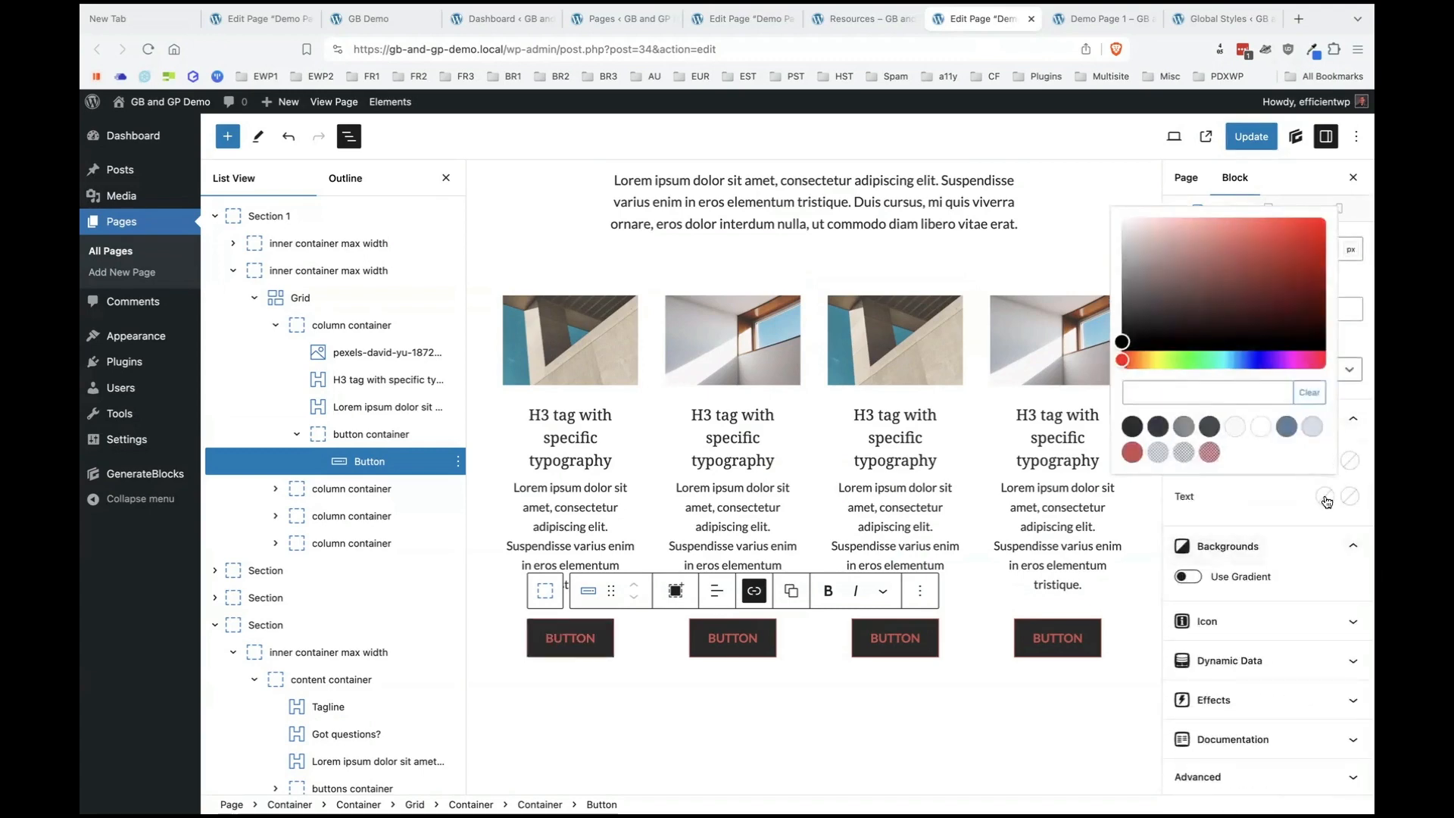
pyautogui.click(1260, 429)
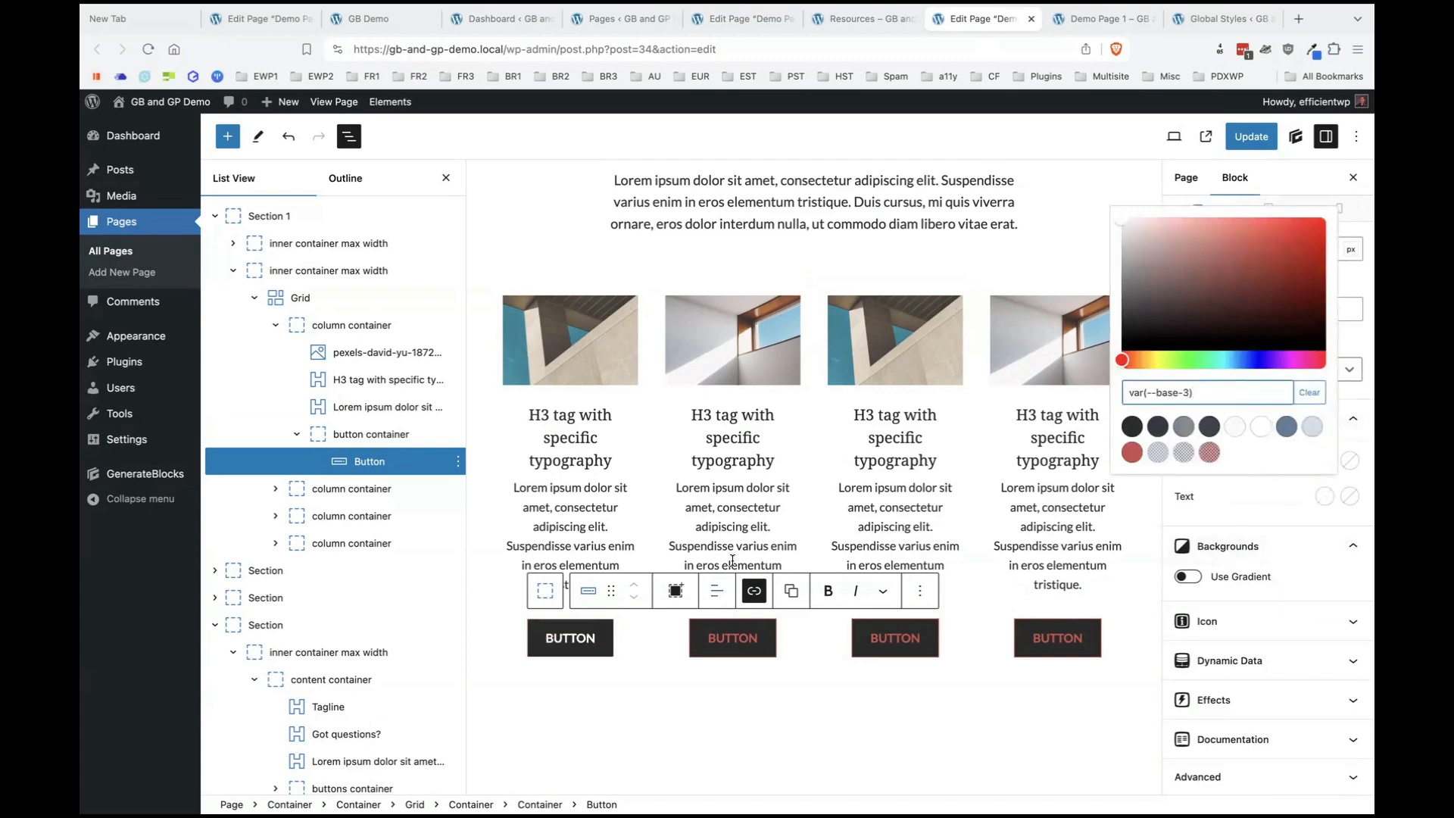
pyautogui.click(1275, 501)
# Update Demo Page 1 and reload the published page to check the first button's text color.
pyautogui.click(1245, 141)
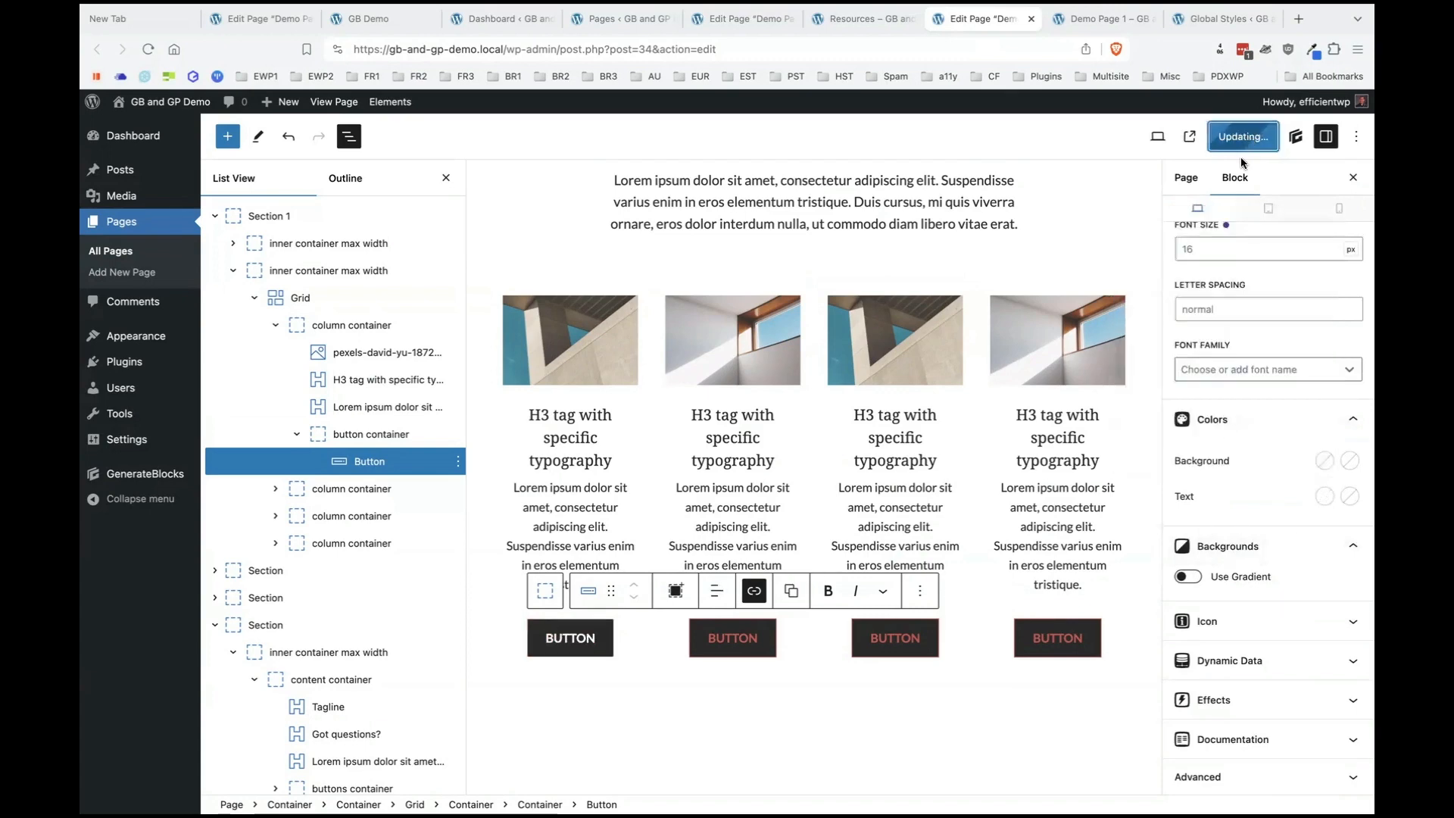
pyautogui.hotkey('ctrl', 'Tab')
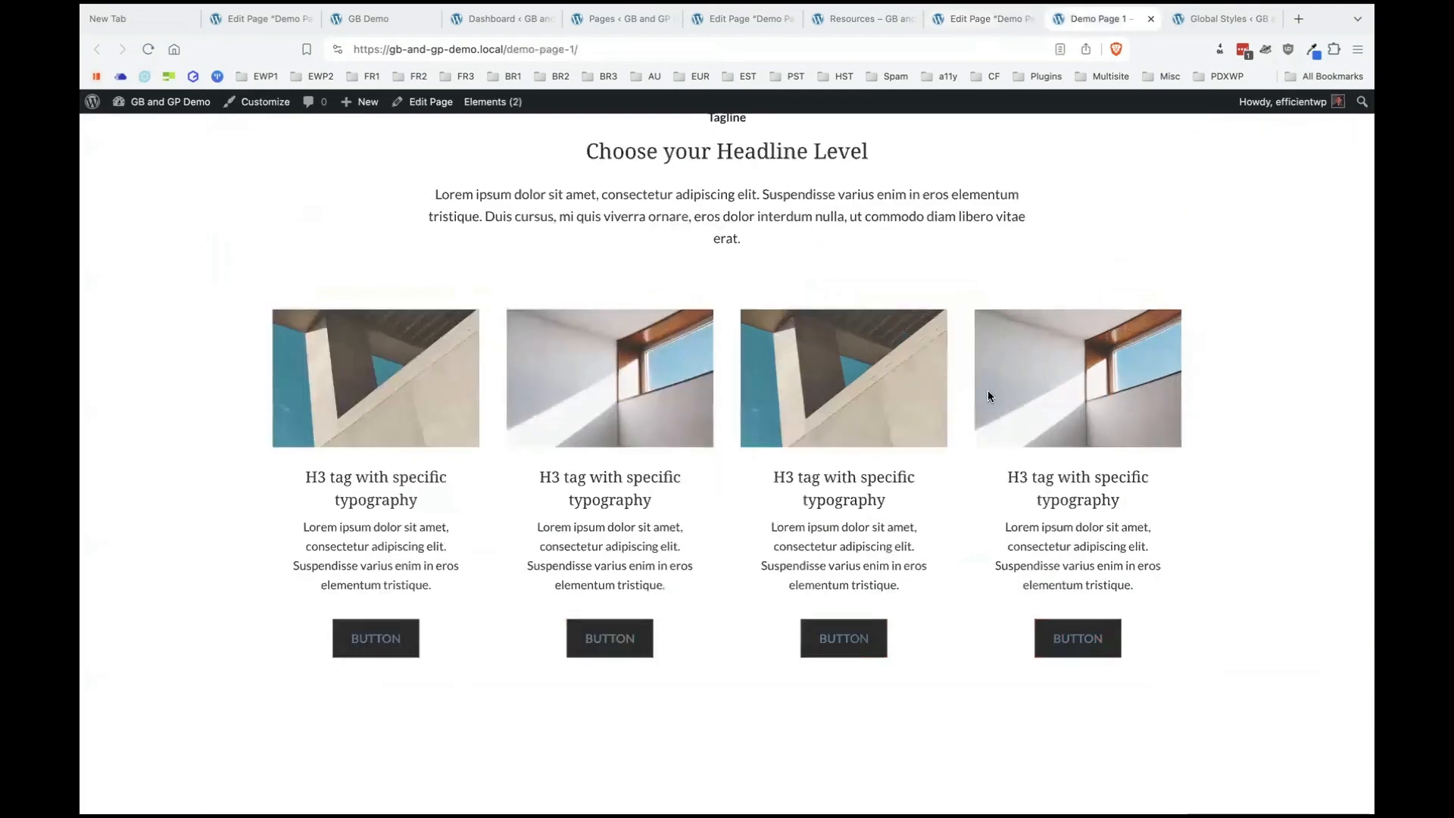
pyautogui.hotkey('ctrl', 'r')
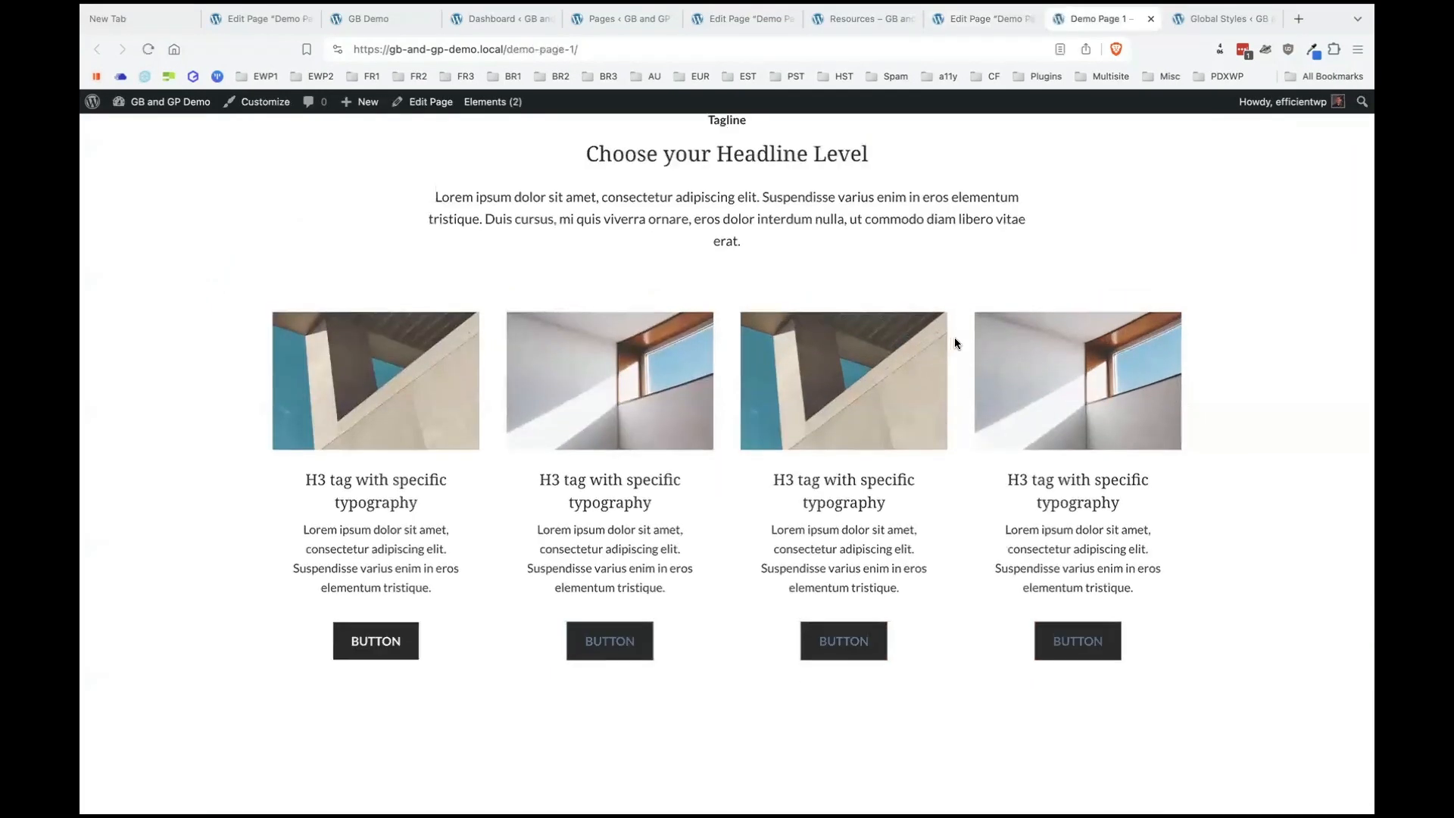
# Move .pdxwp-button-1 to the top of the GenerateBlocks Global Styles list and save the order.
pyautogui.click(972, 26)
pyautogui.click(860, 25)
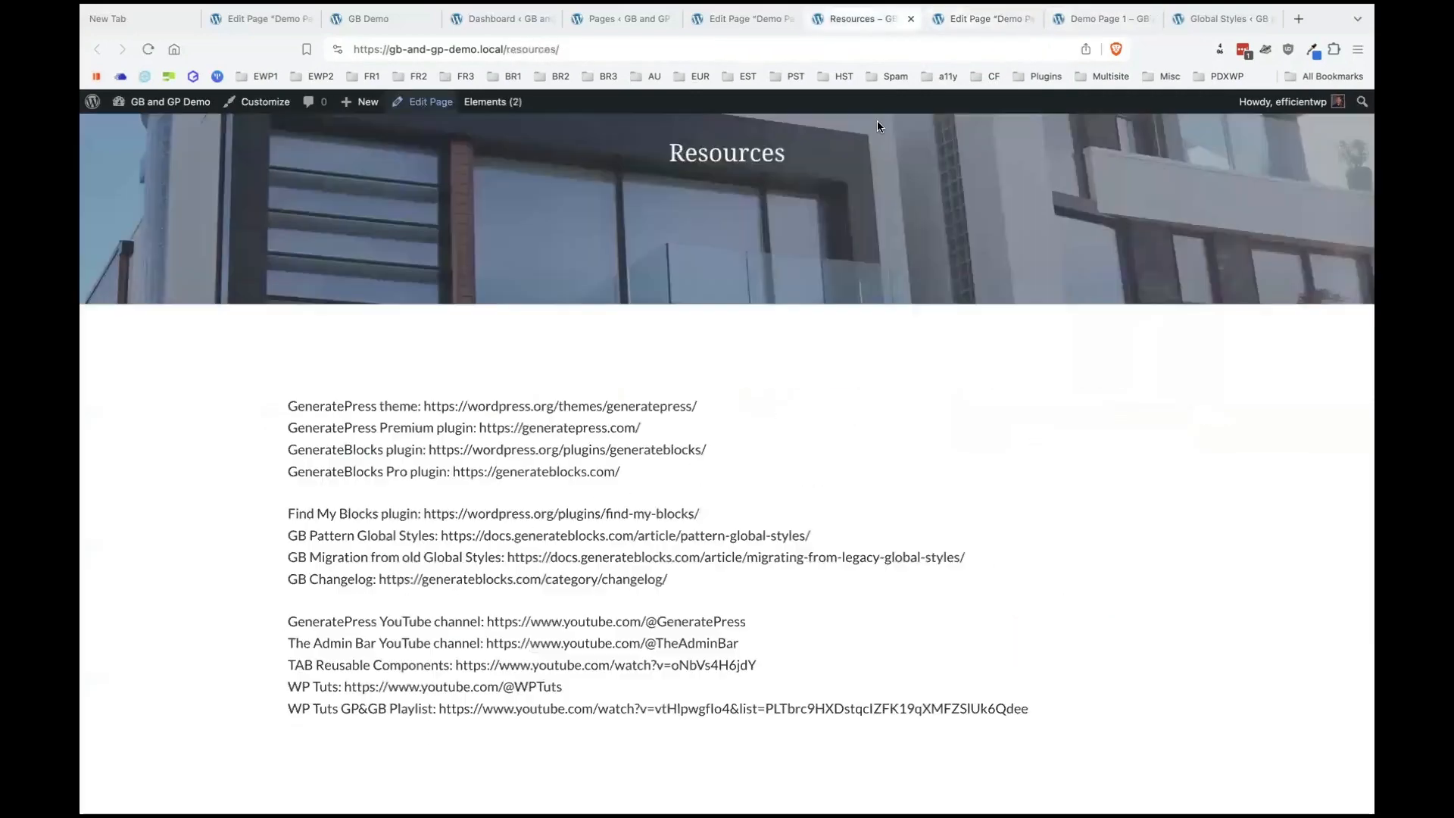
pyautogui.click(973, 21)
pyautogui.click(1199, 25)
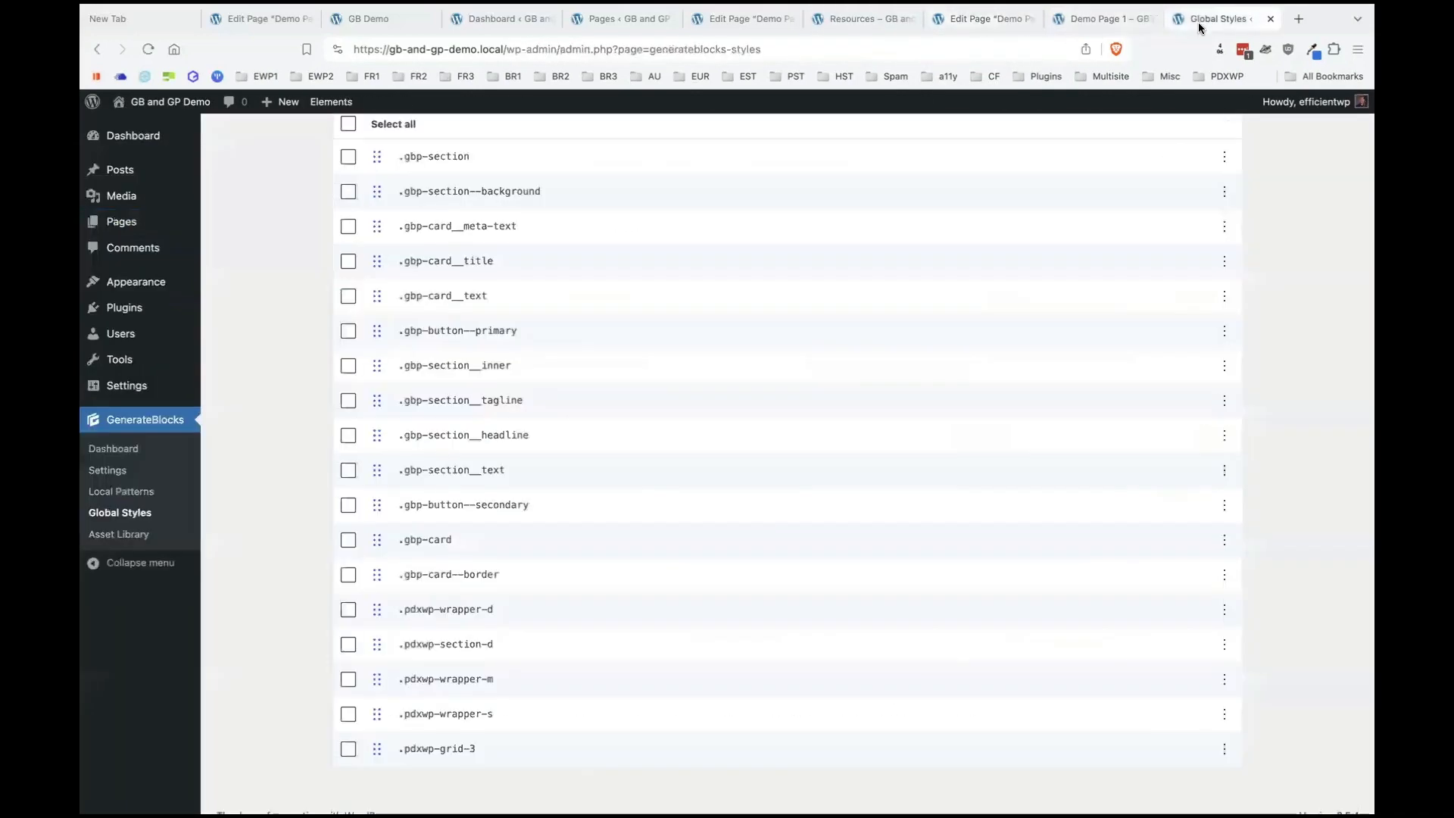
pyautogui.scroll(2, 706, 483)
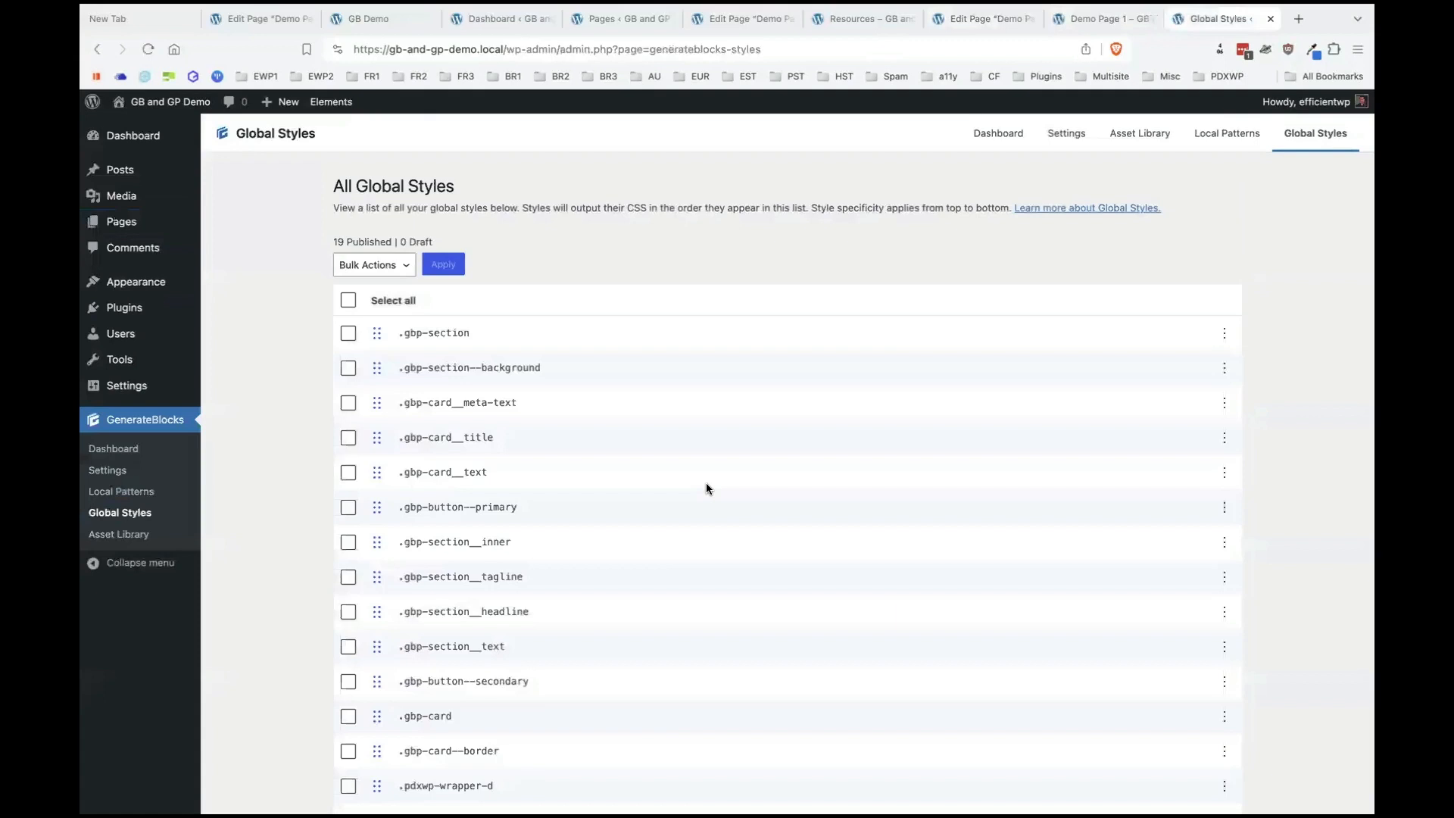
pyautogui.scroll(-1, 705, 483)
pyautogui.scroll(3, 706, 483)
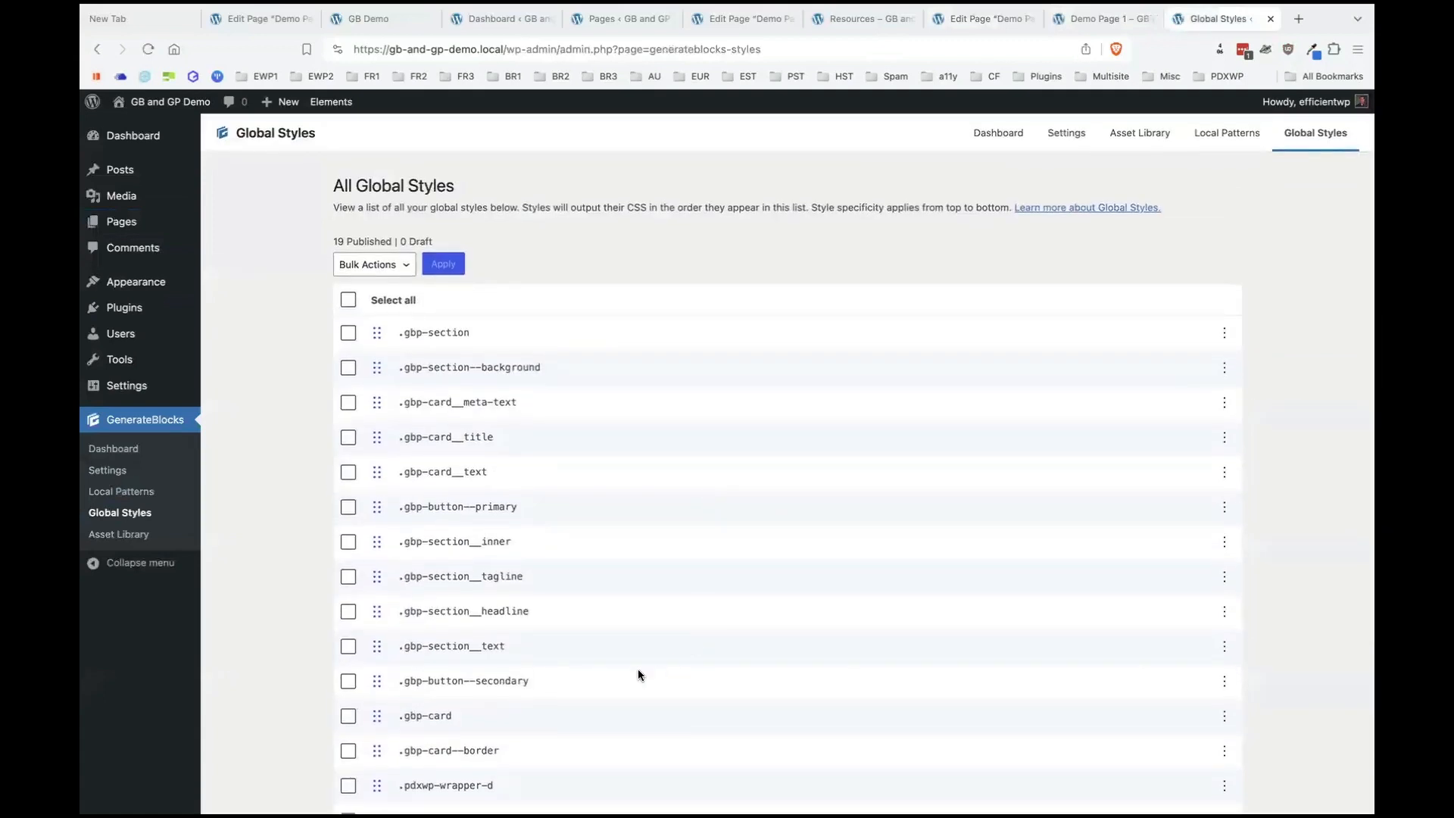
pyautogui.scroll(-1, 633, 649)
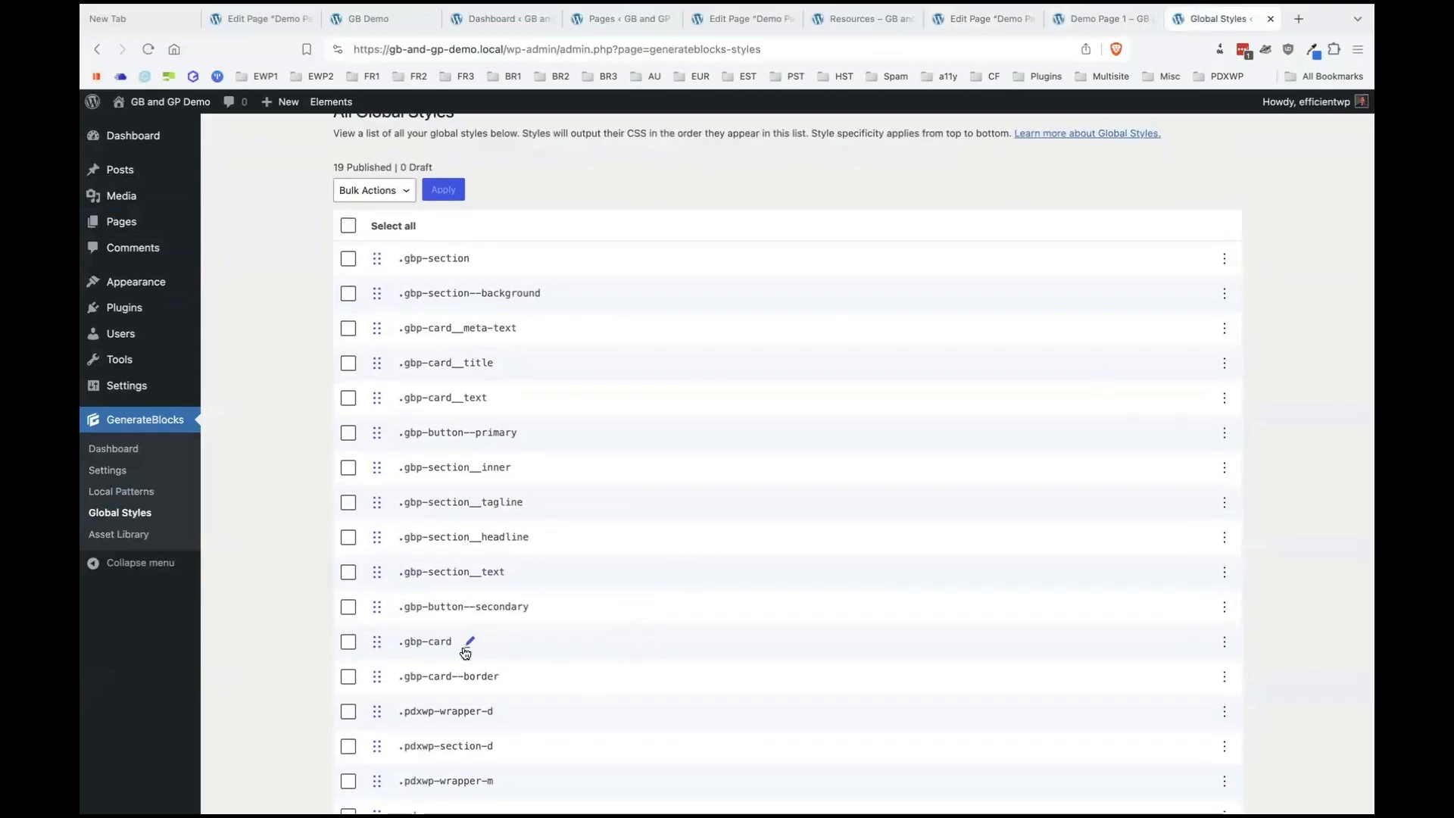
pyautogui.scroll(-2, 464, 652)
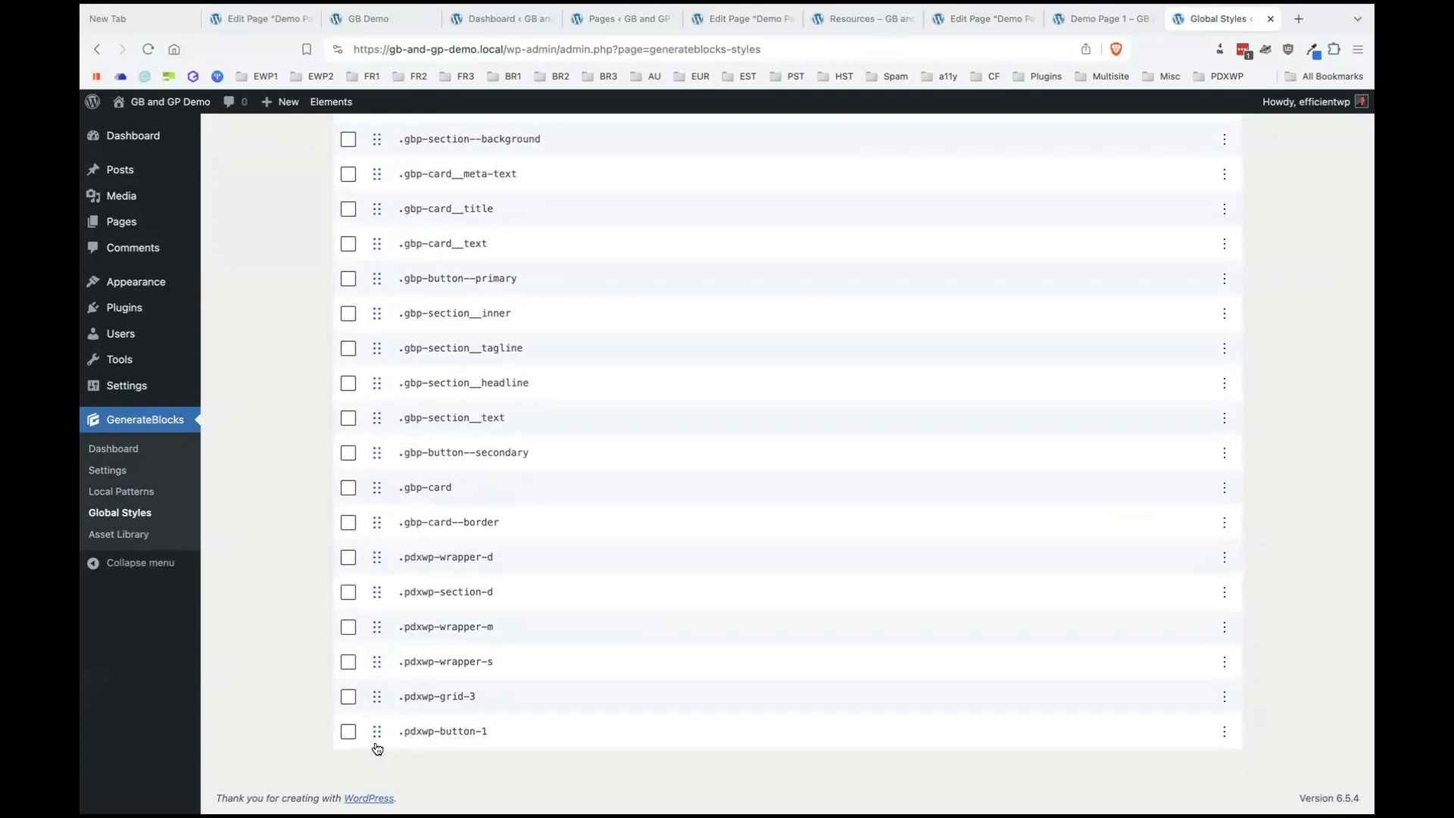
pyautogui.moveTo(376, 734); pyautogui.dragTo(393, 334)
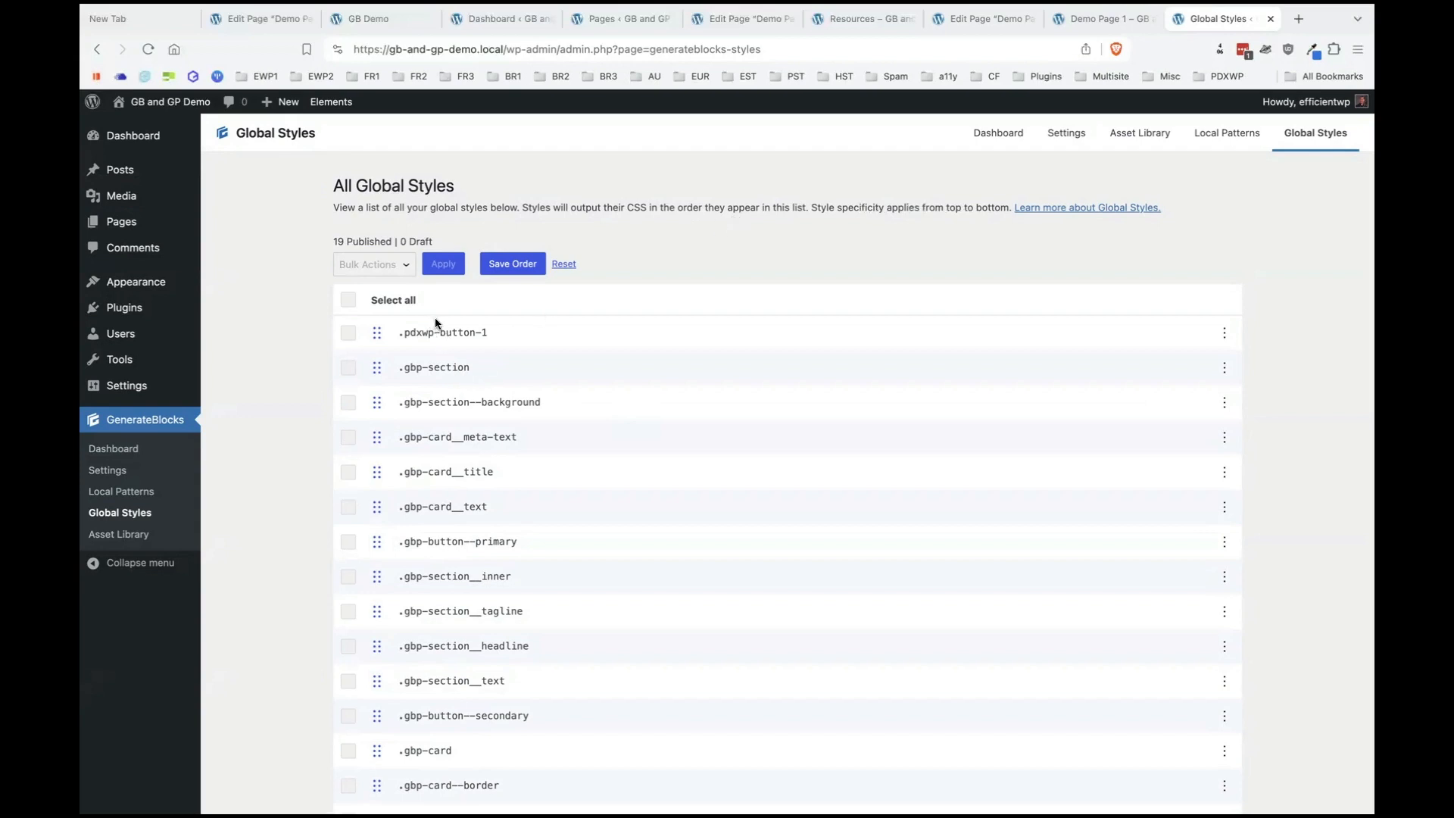
pyautogui.click(511, 264)
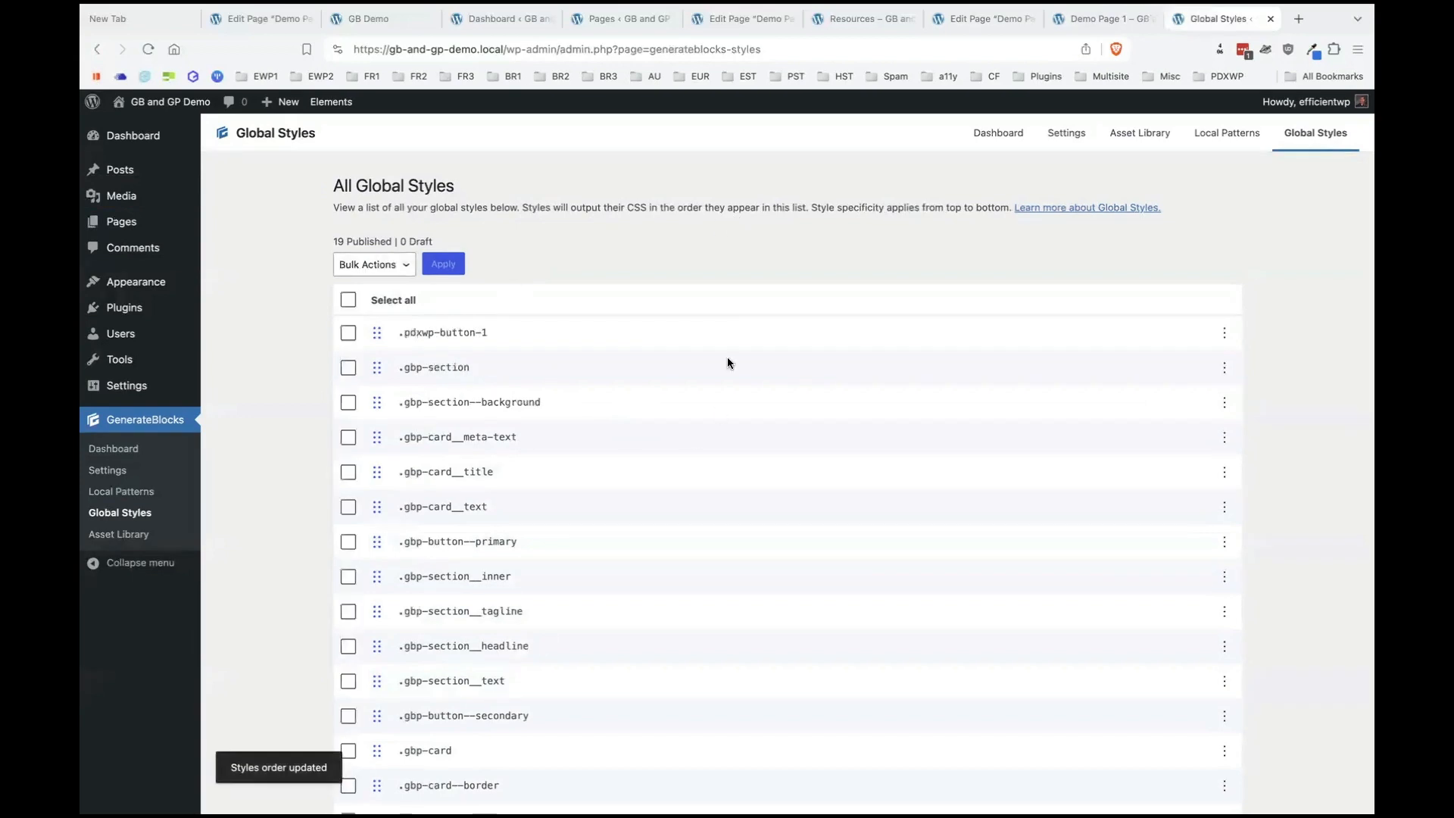
# Add the .pdxwp-button-1 style to the second column's button, and check the updated page on the published Demo Page 1.
pyautogui.click(1098, 18)
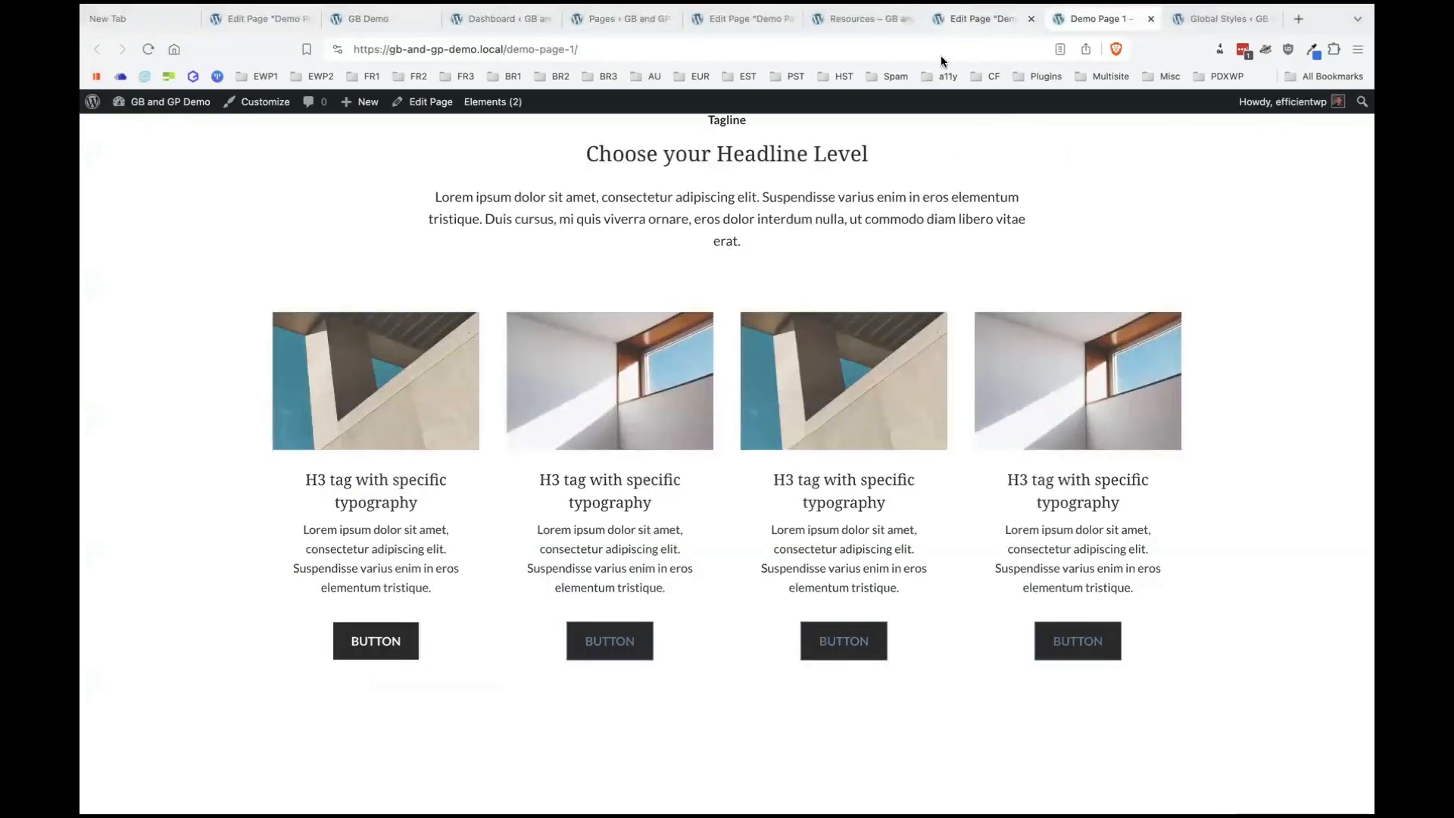
pyautogui.click(977, 23)
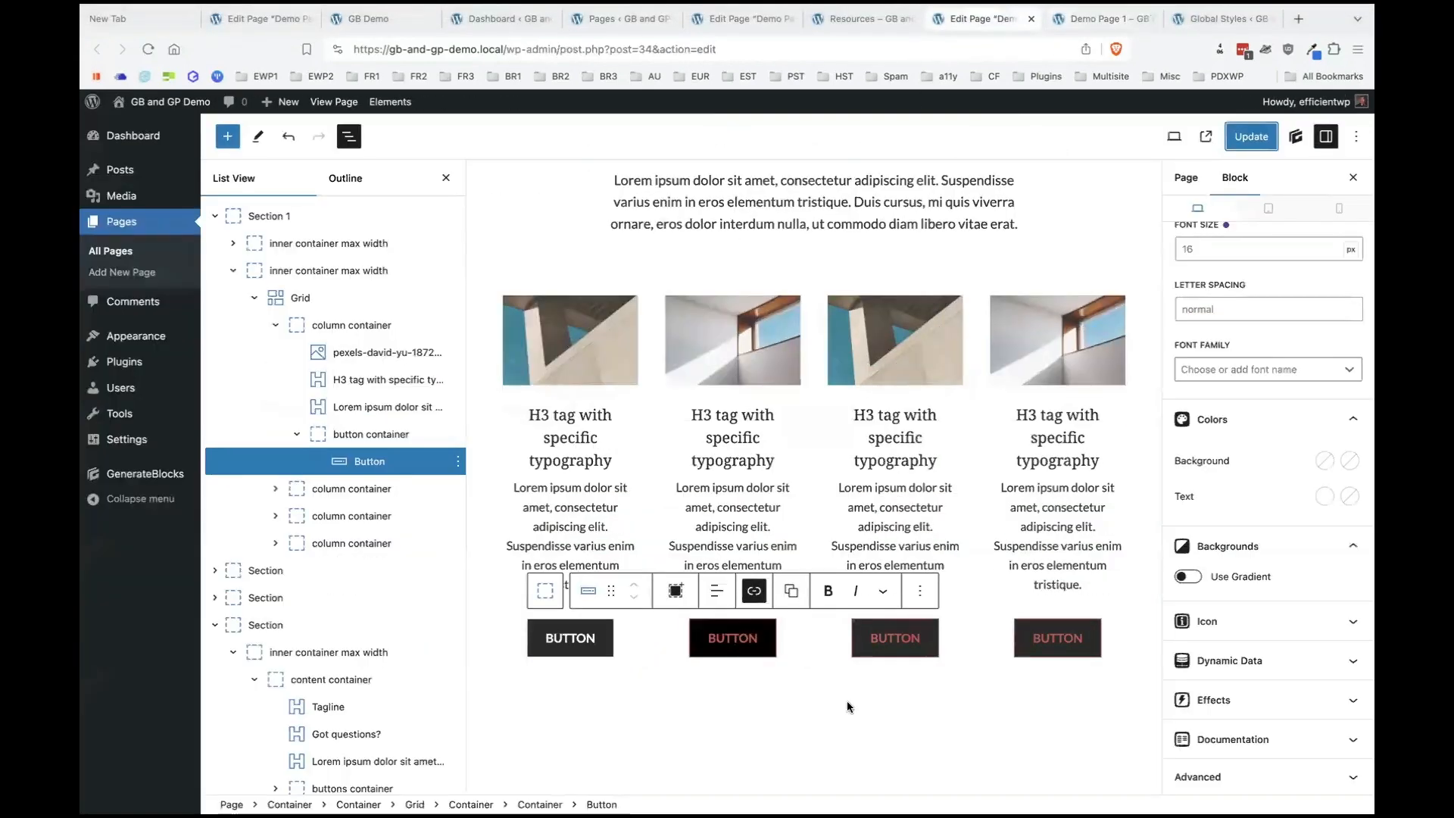
pyautogui.click(741, 629)
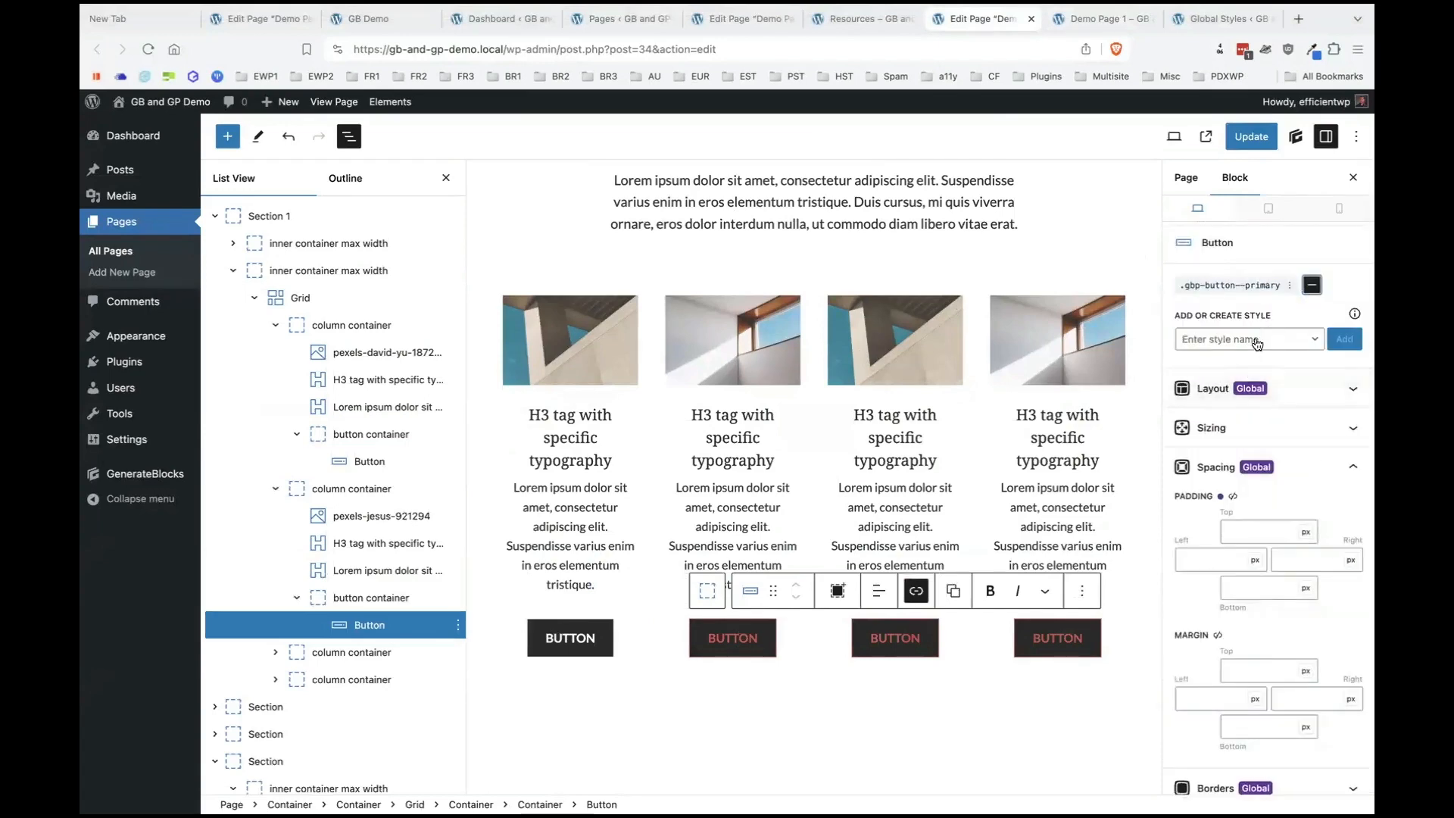
pyautogui.click(1249, 339)
pyautogui.click(1250, 371)
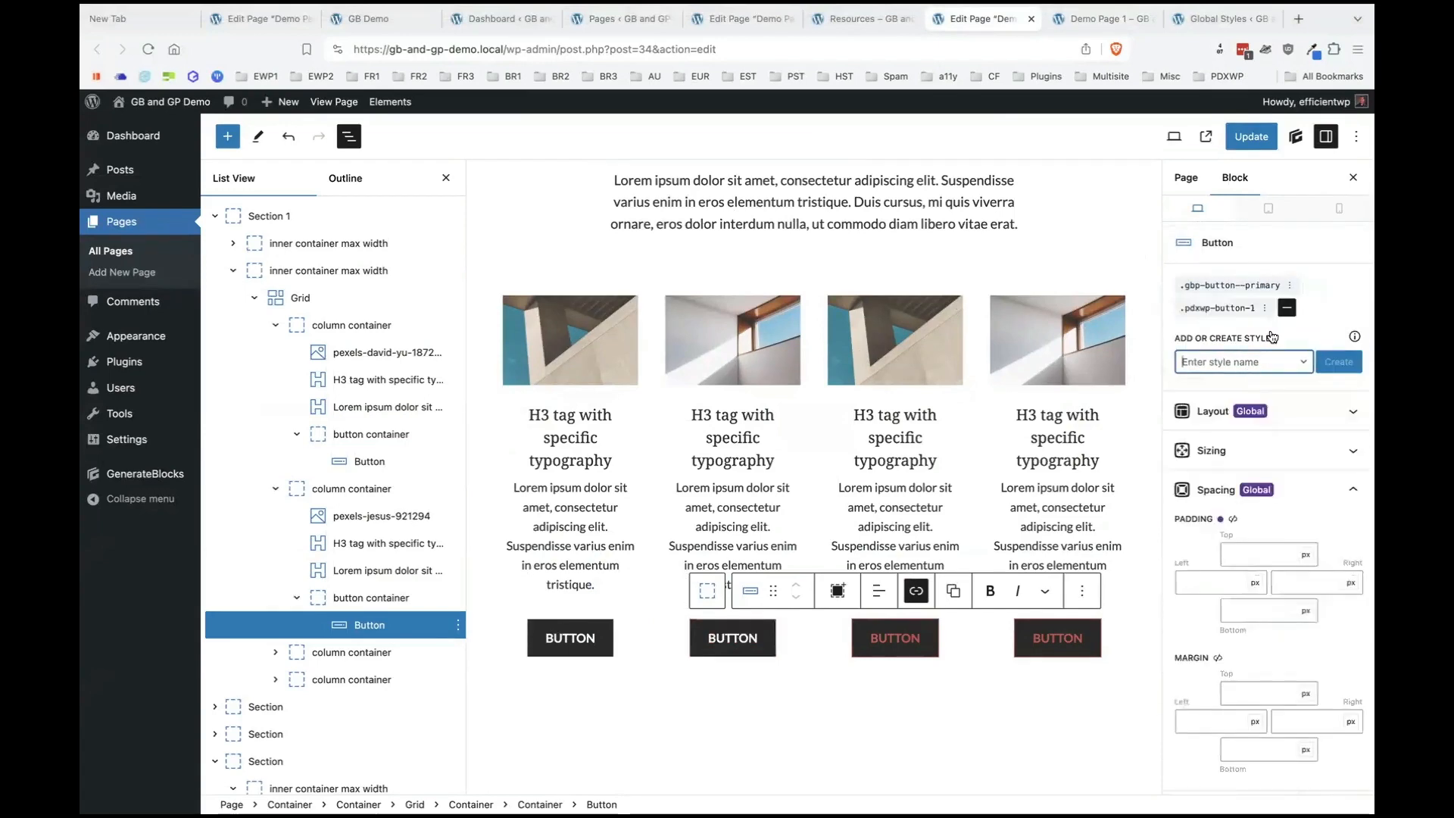
pyautogui.click(1250, 138)
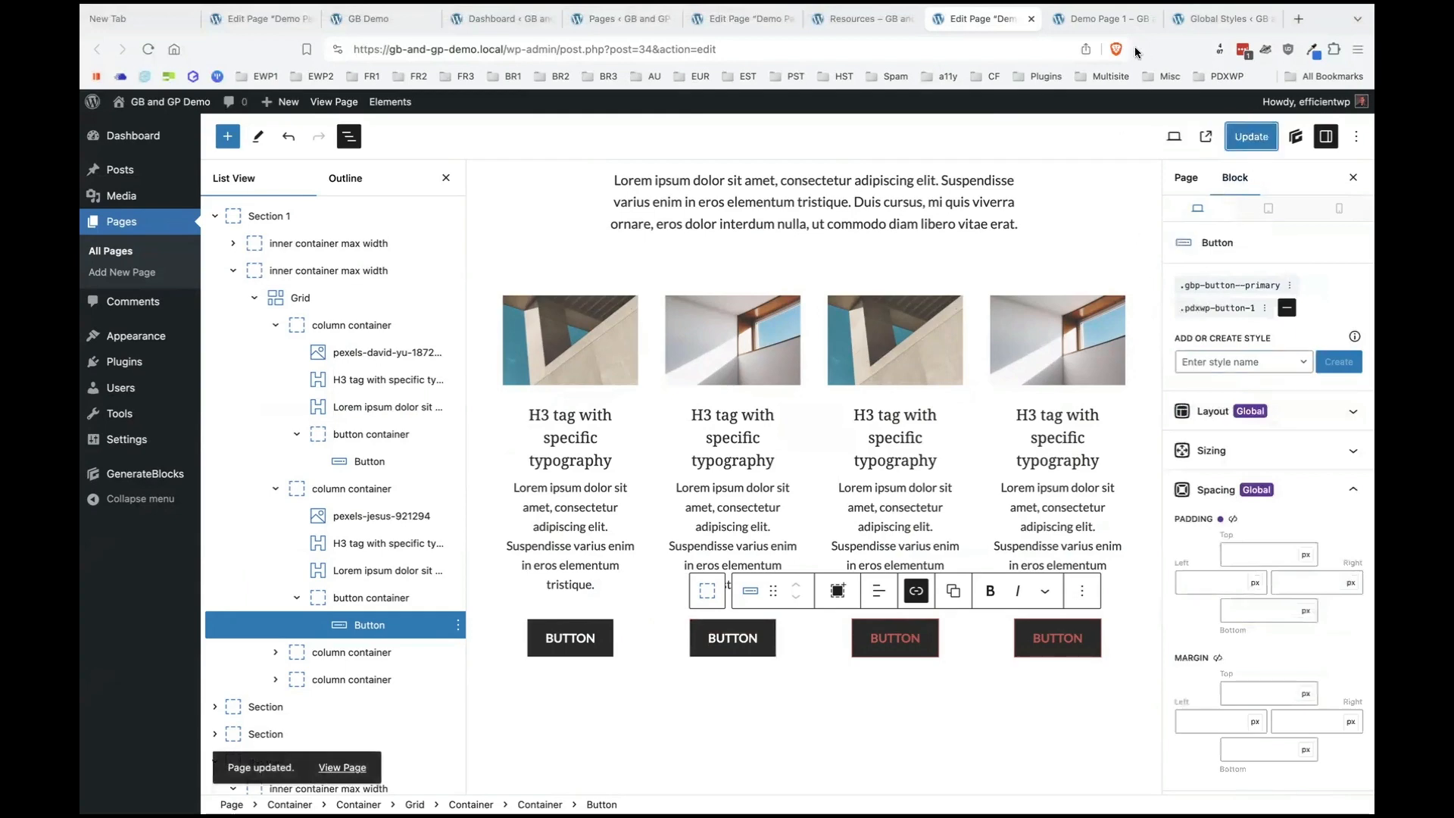
pyautogui.click(1106, 17)
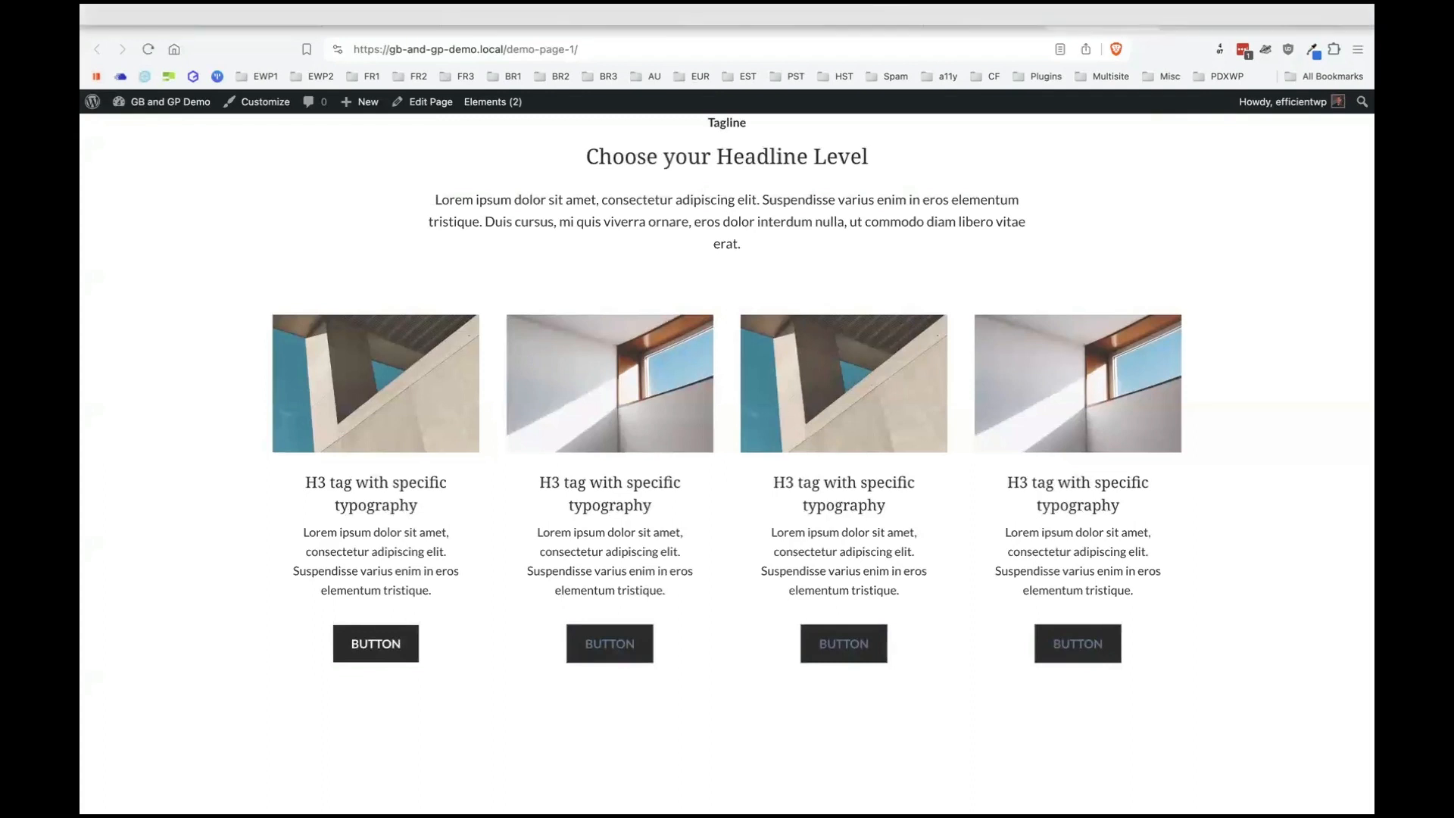
# Move .pdxwp-button-1 back below the .gbp styles in the Global Styles list and save the order.
pyautogui.click(1207, 19)
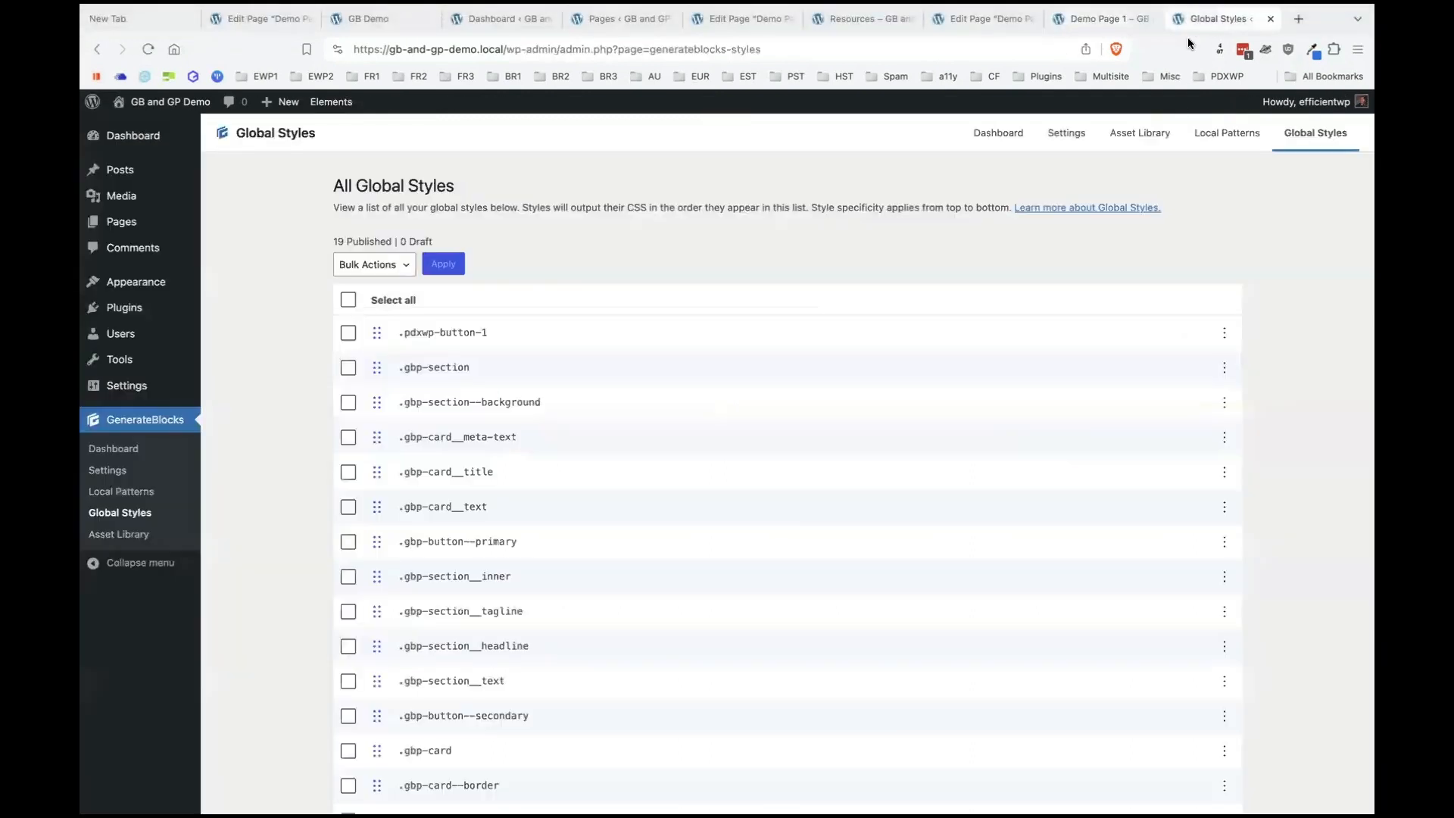
pyautogui.scroll(-3, 534, 384)
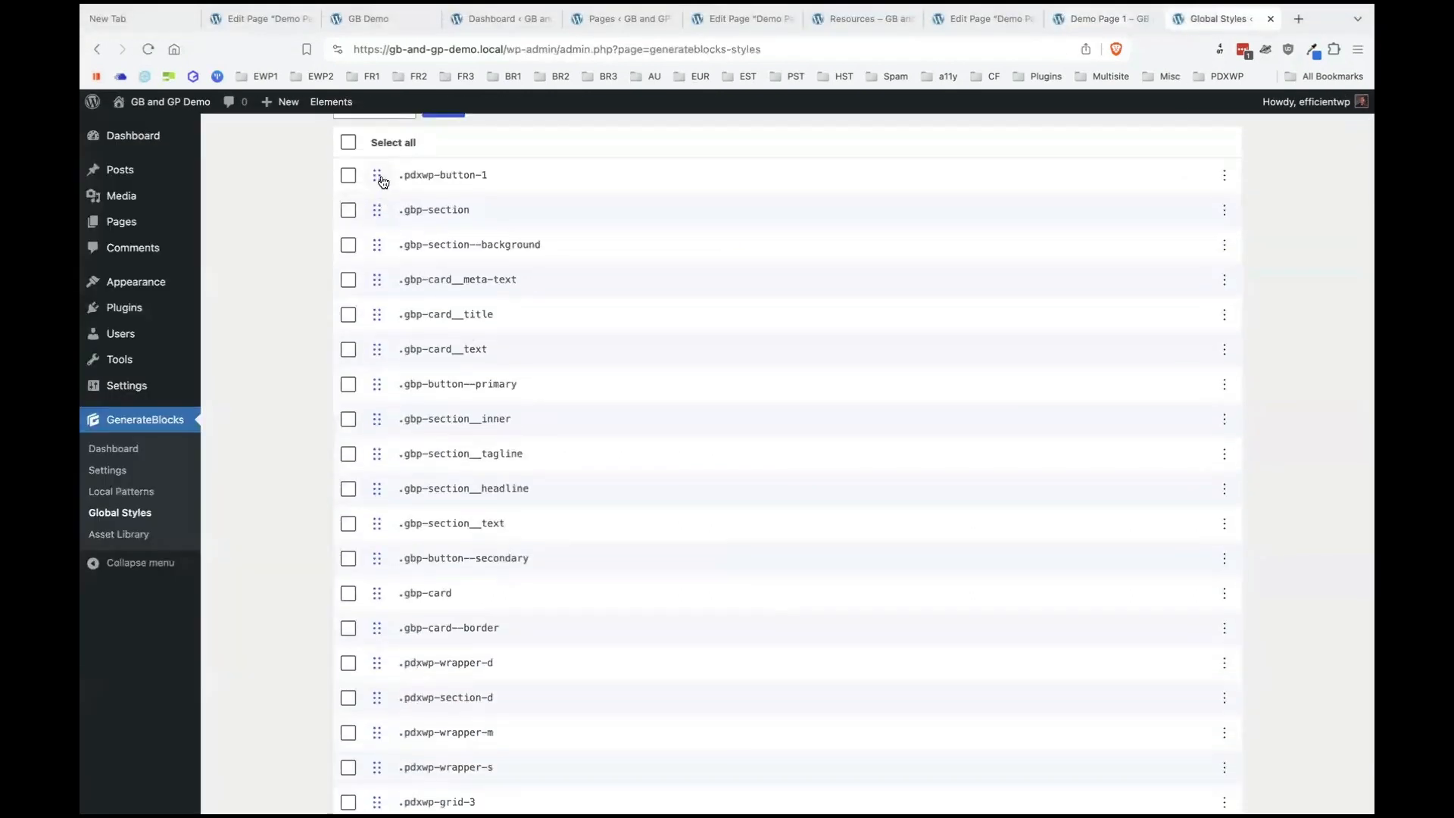
pyautogui.moveTo(376, 175); pyautogui.dragTo(503, 733)
pyautogui.scroll(5, 573, 578)
pyautogui.scroll(-1, 573, 578)
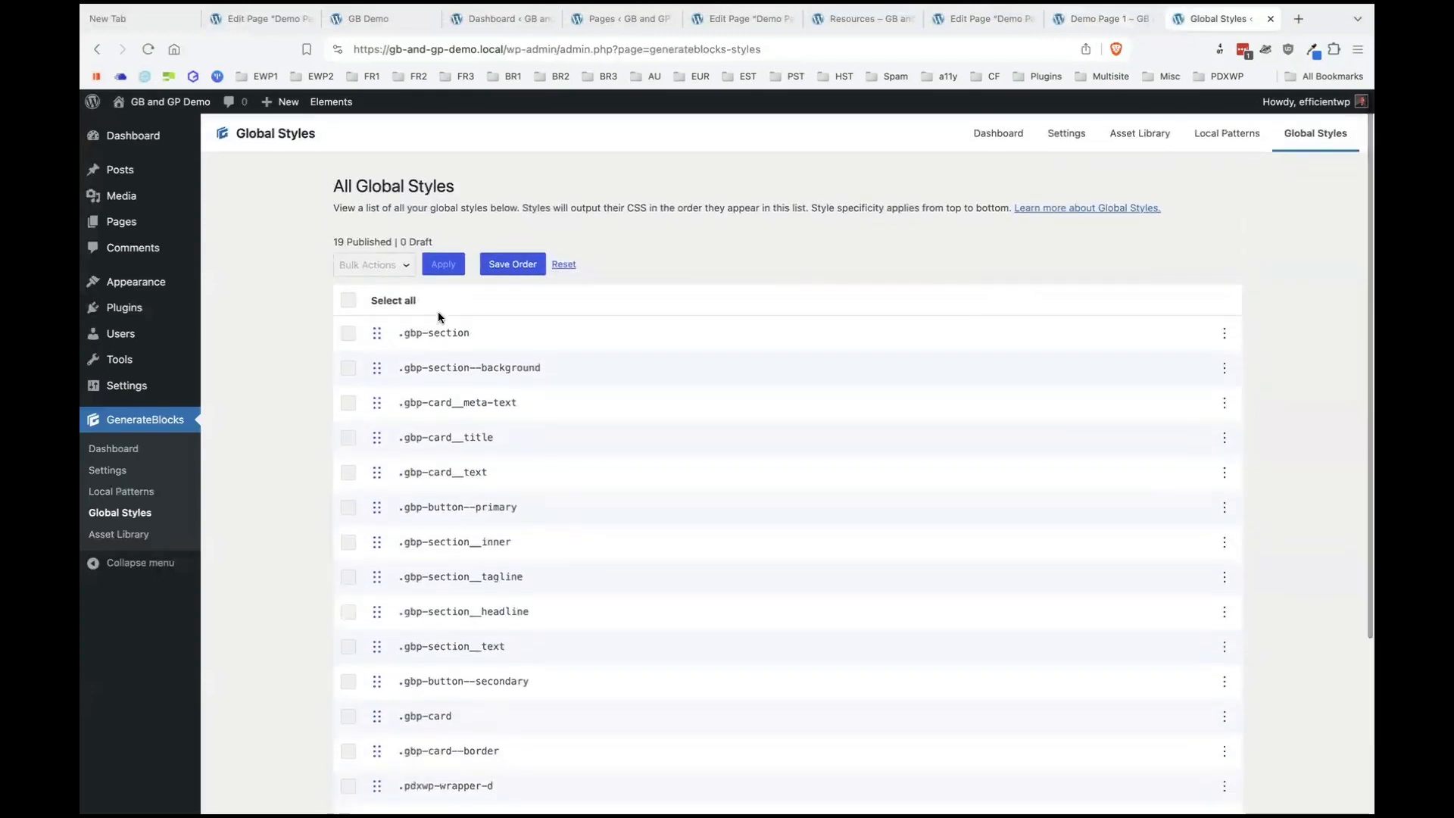
pyautogui.click(501, 265)
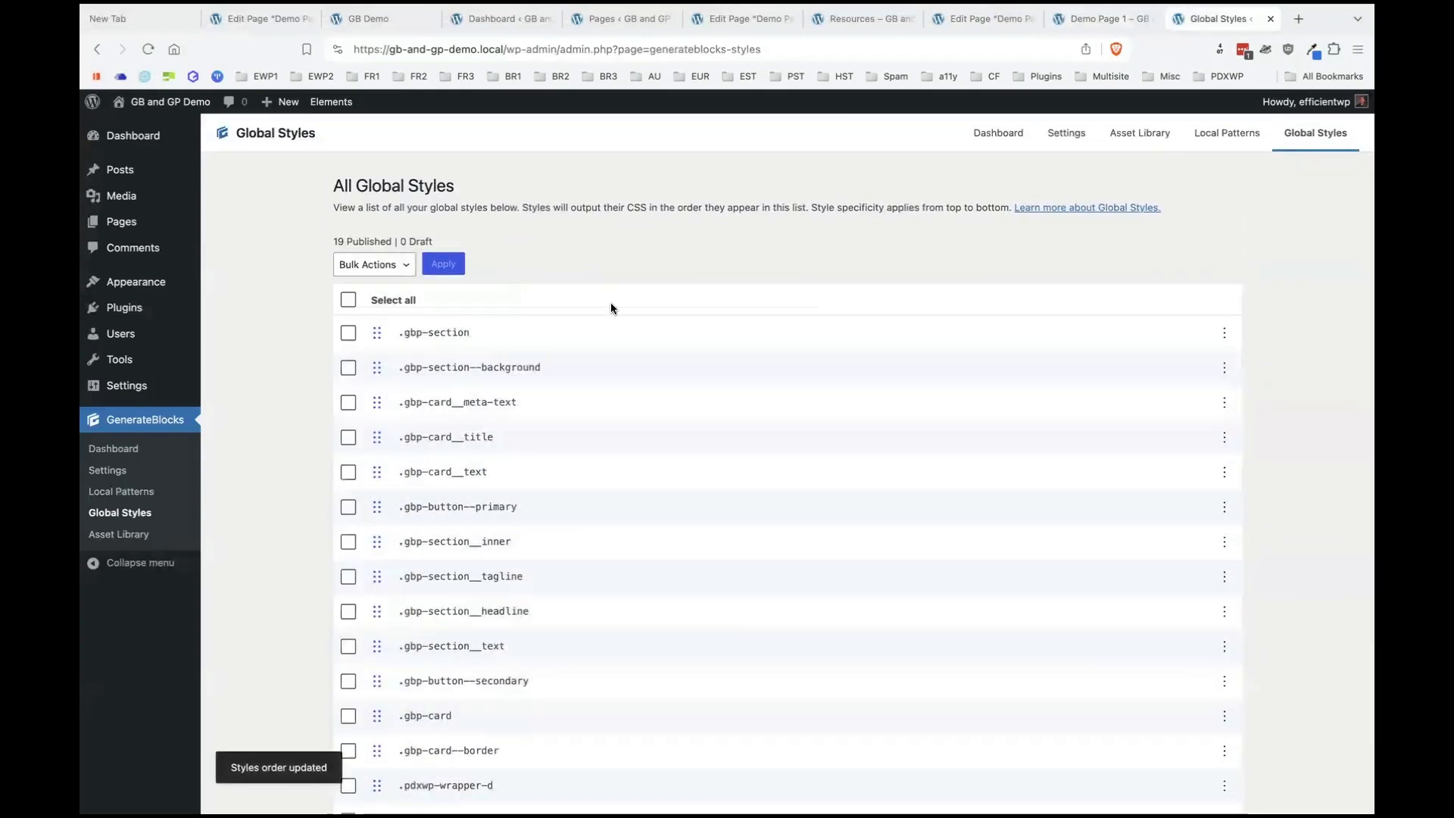
# Return to the Demo Page 1 editor and select the Section 1 container to inspect the second column's button without its selection.
pyautogui.click(1104, 18)
pyautogui.click(945, 18)
pyautogui.scroll(-3, 789, 456)
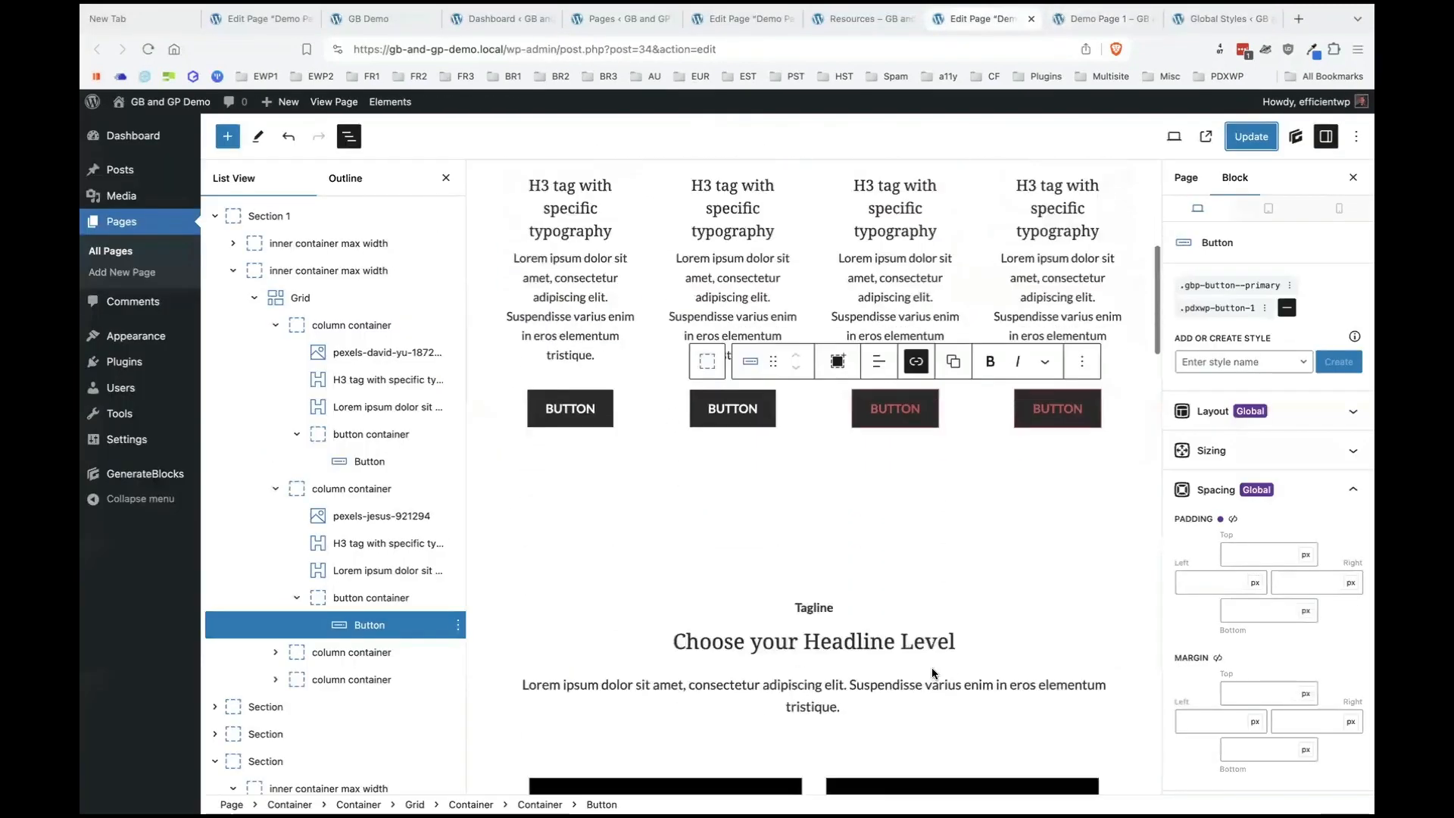
pyautogui.click(789, 457)
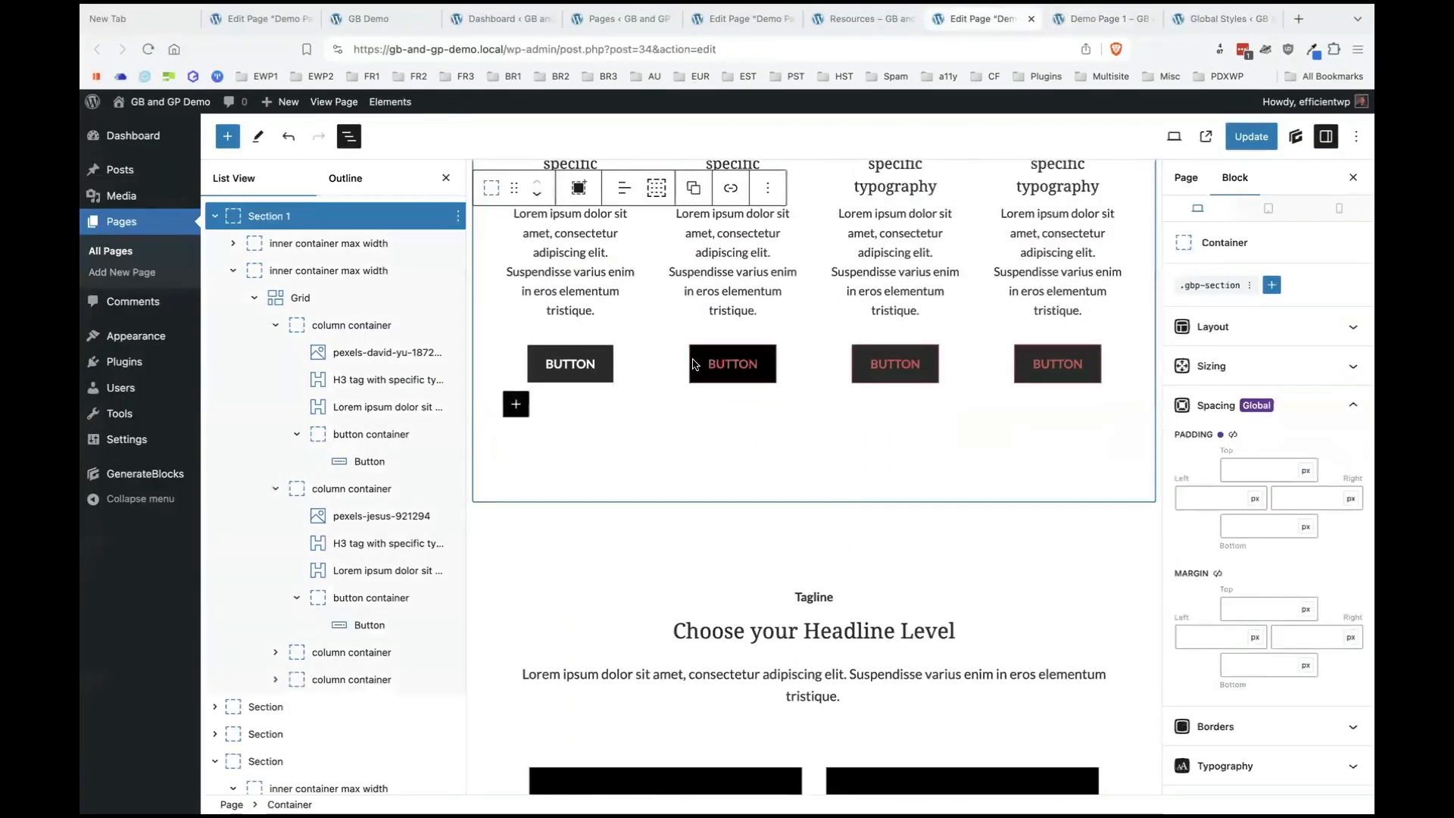
# Recheck the second column's button selected and unselected, and insert a Section - 3 Column Grid pattern before Section 1.
pyautogui.click(738, 362)
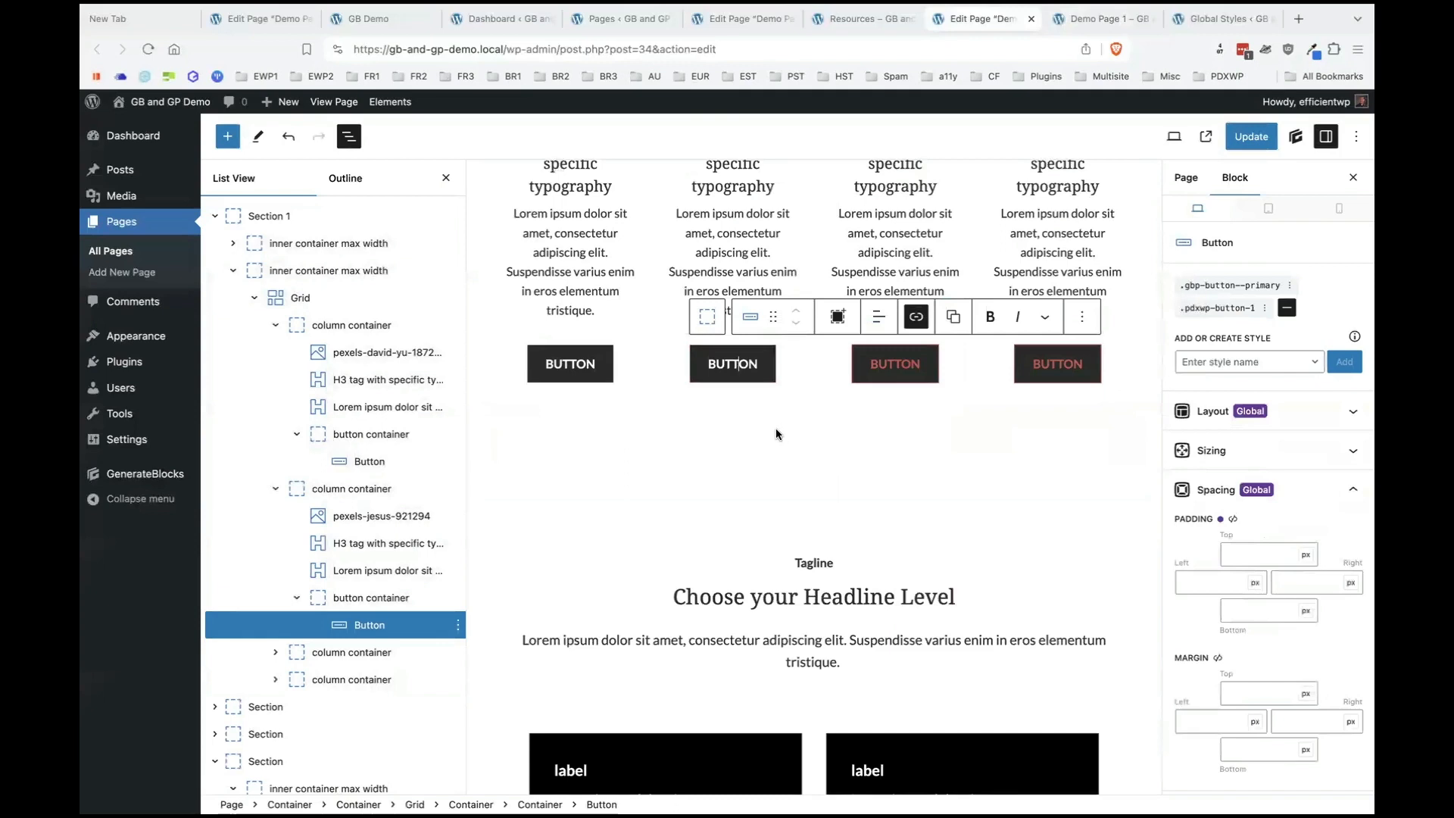
pyautogui.click(669, 470)
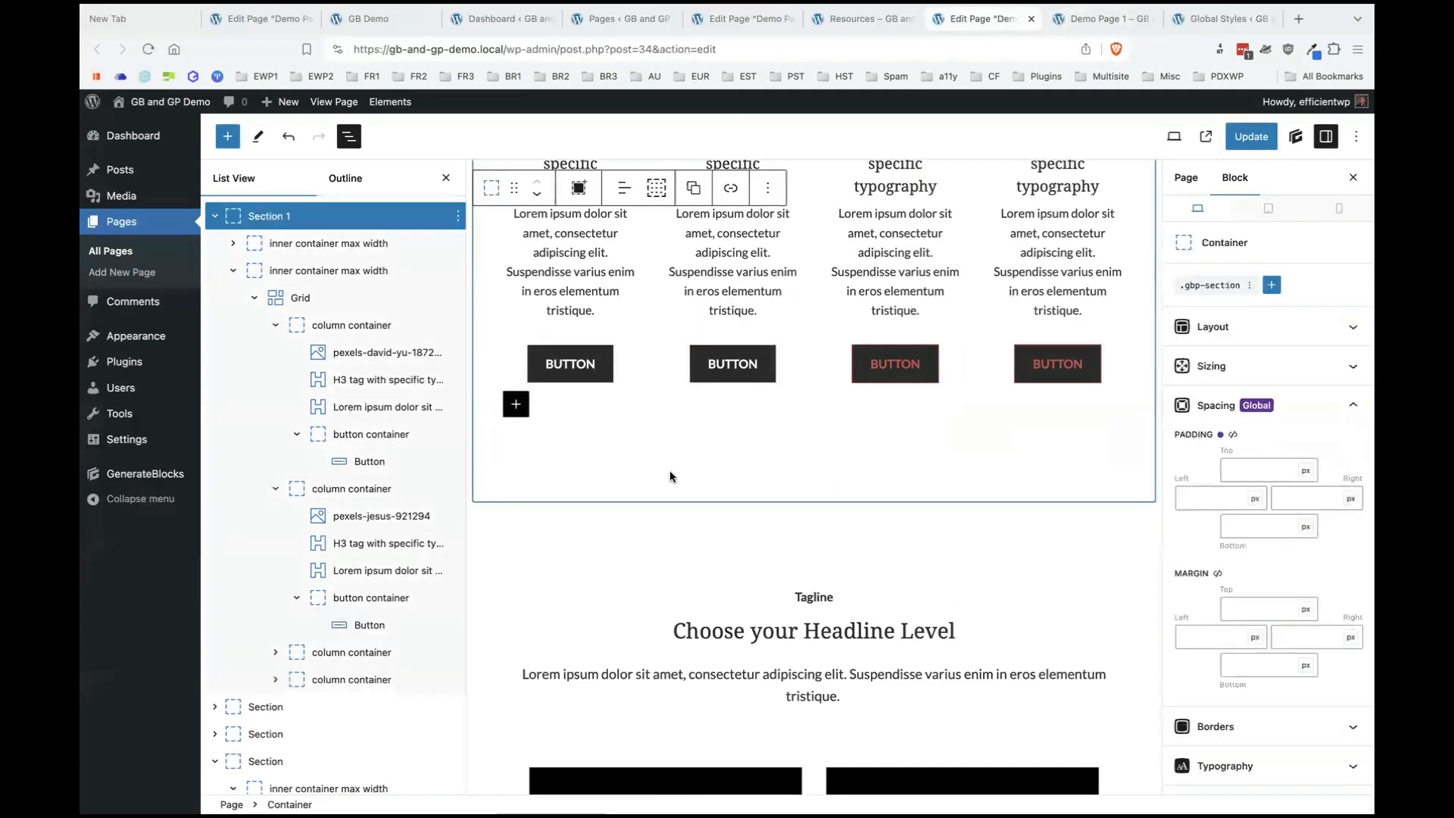
pyautogui.click(215, 216)
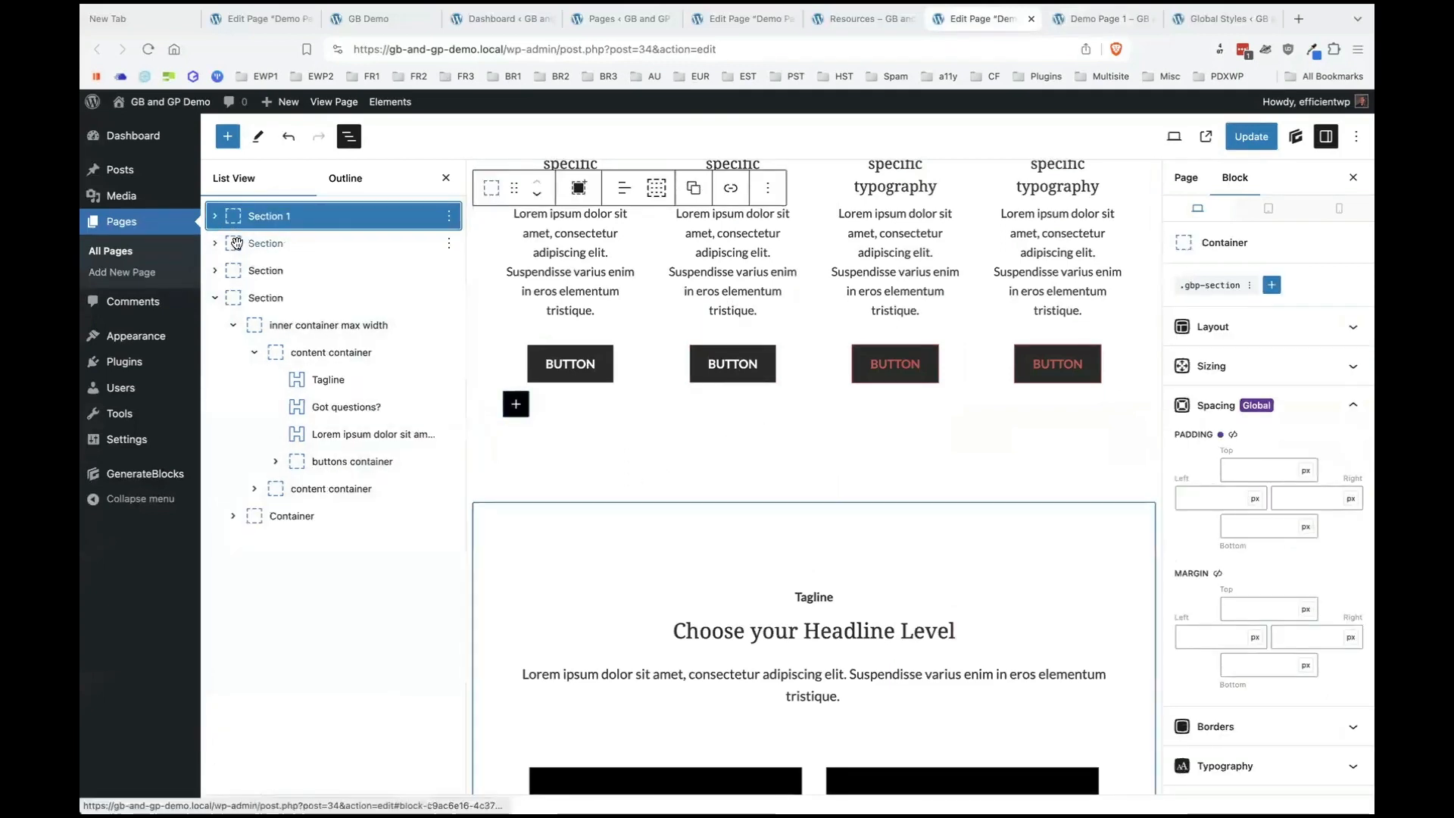
pyautogui.click(451, 217)
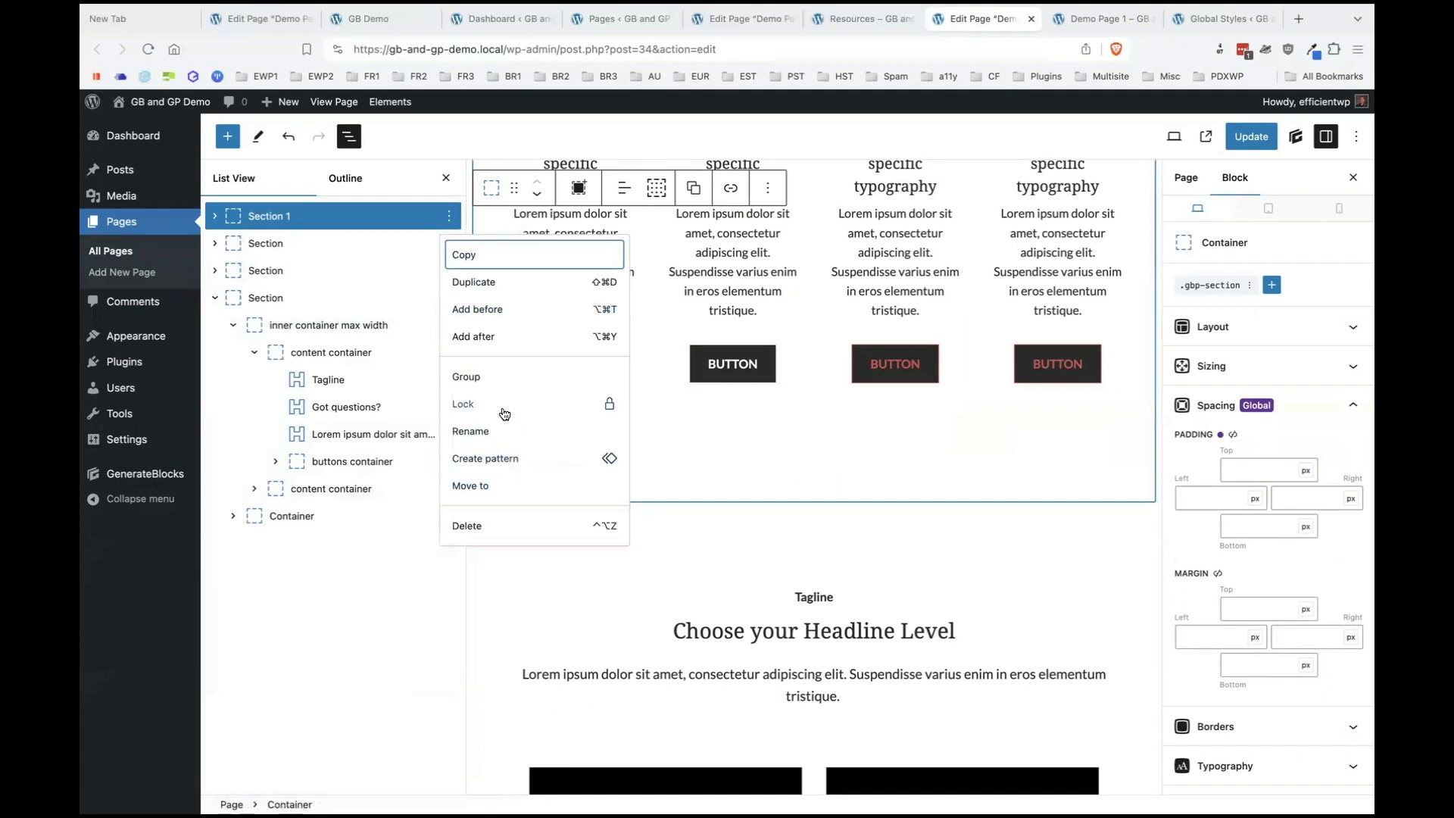
pyautogui.click(498, 311)
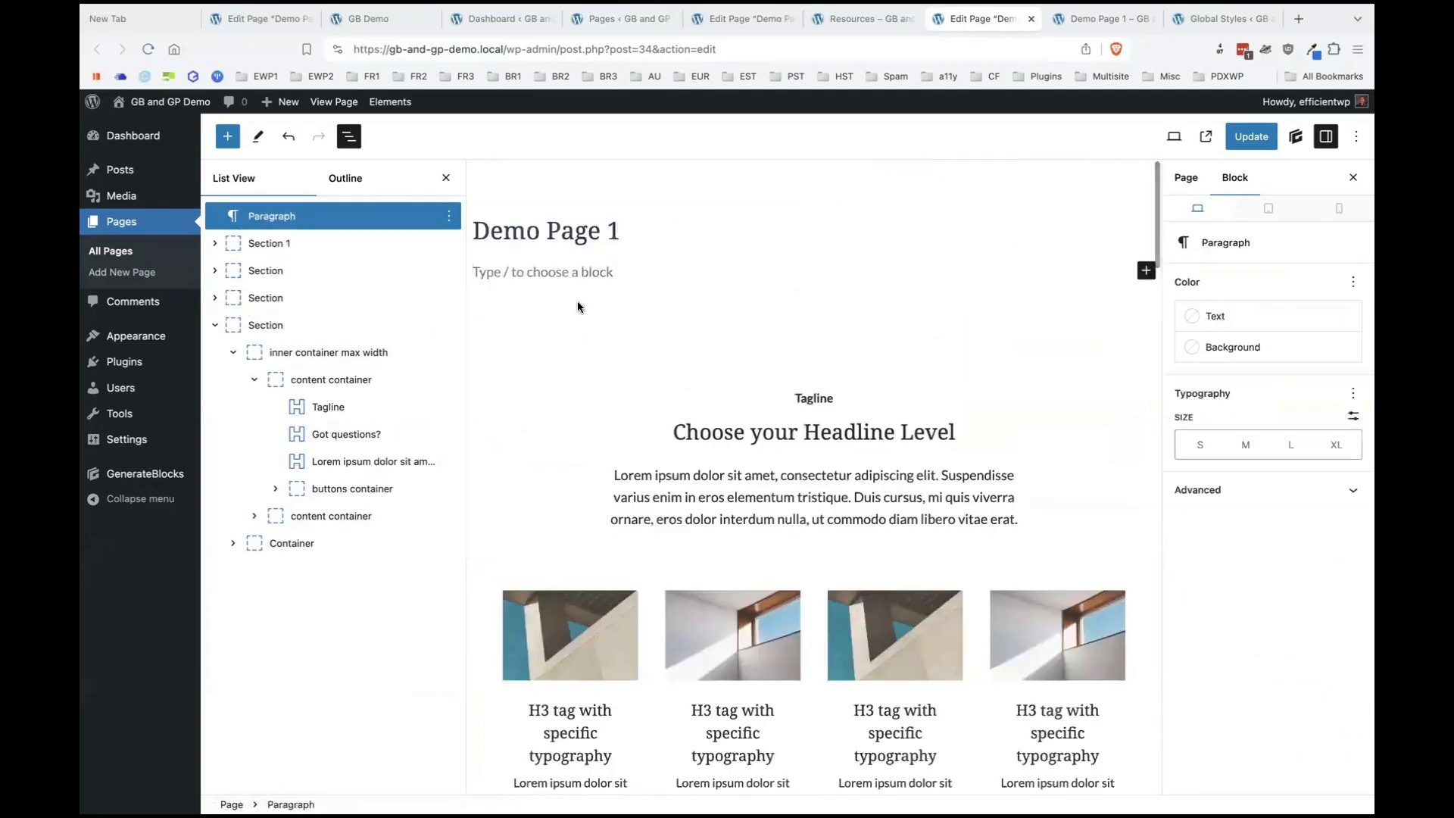
pyautogui.write('/sec')
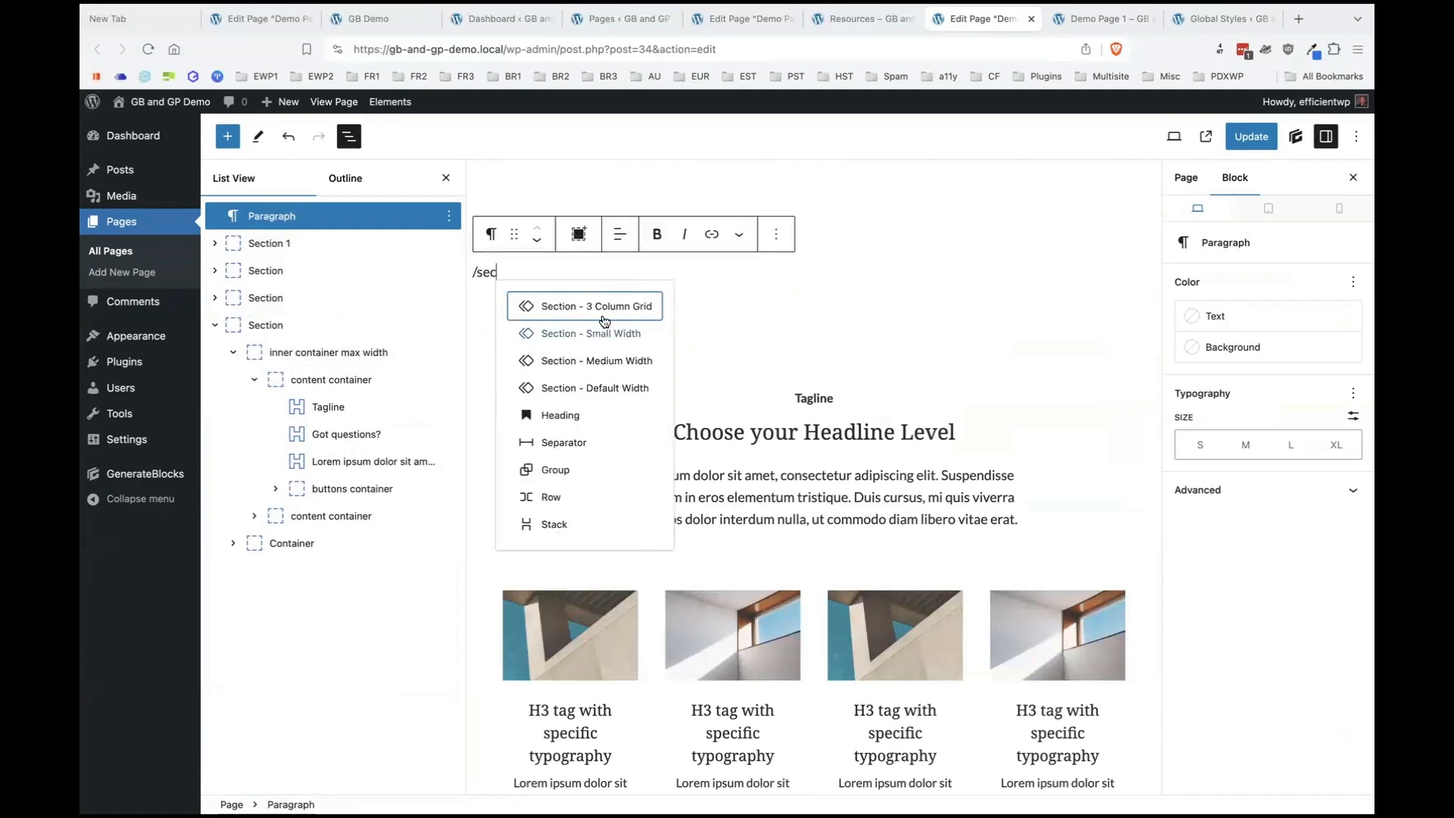
pyautogui.click(605, 321)
# Add a Button block to the first container of the new three-column grid.
pyautogui.click(544, 336)
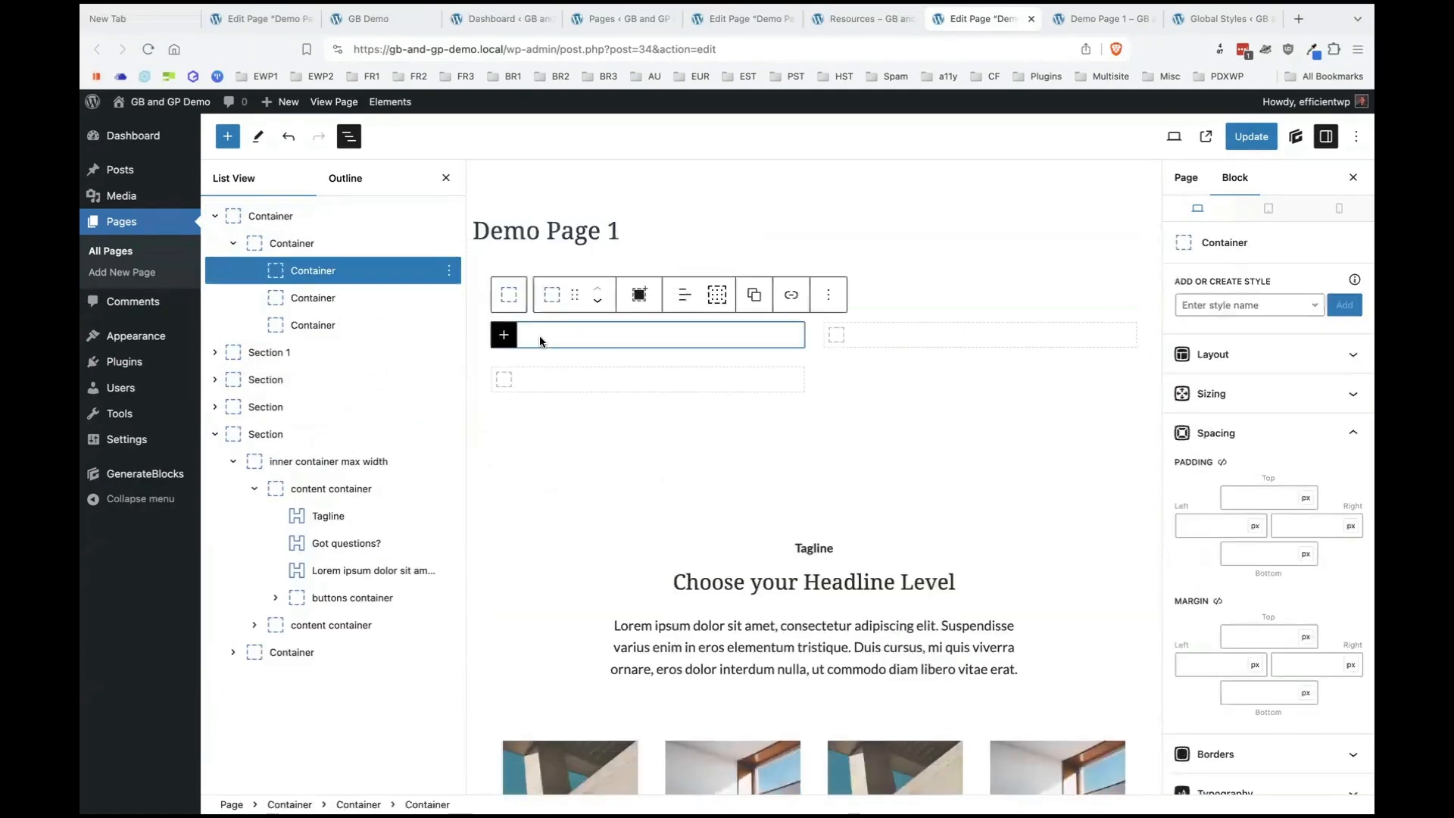
pyautogui.click(504, 334)
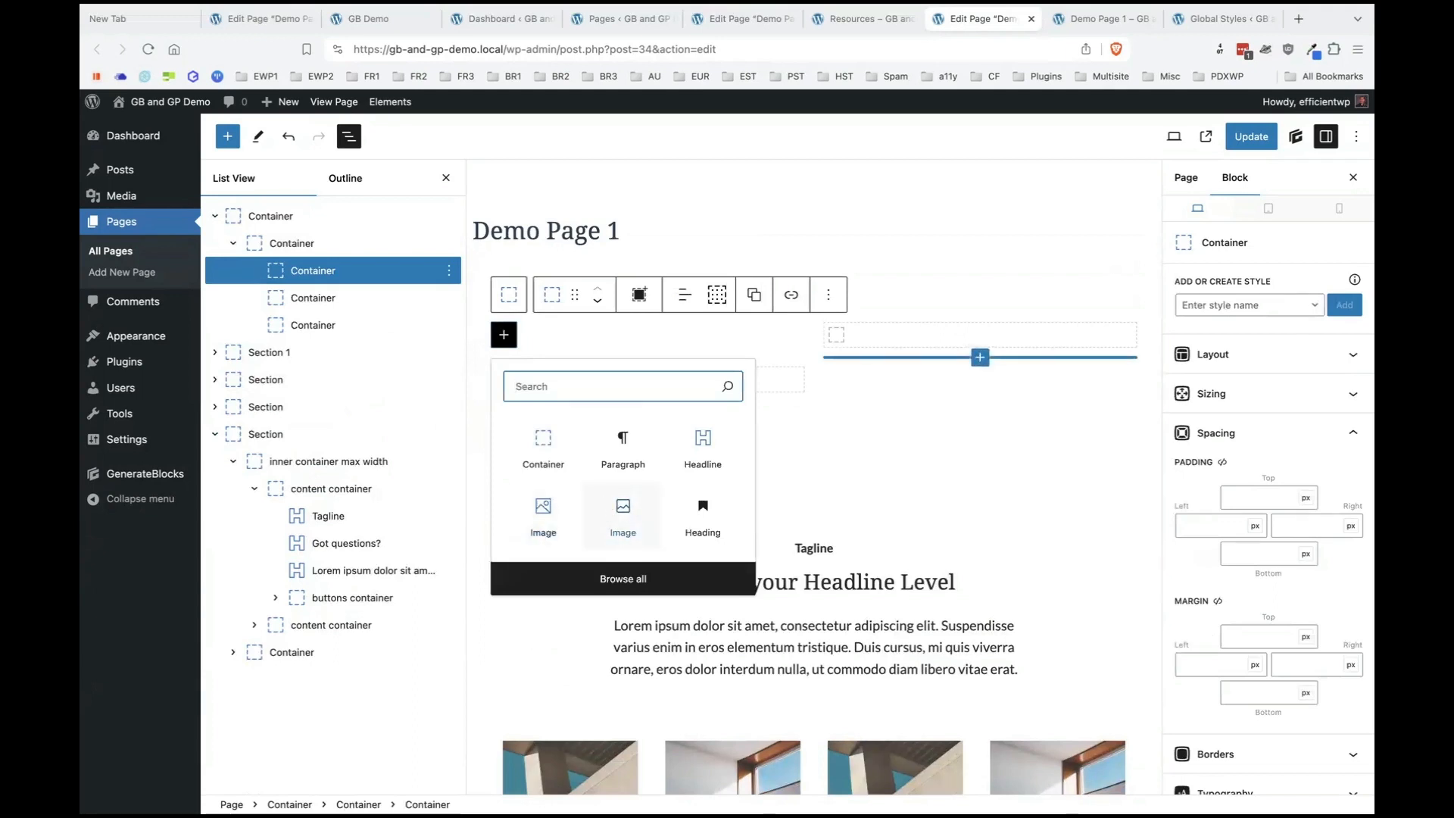
pyautogui.write('bu')
pyautogui.click(622, 447)
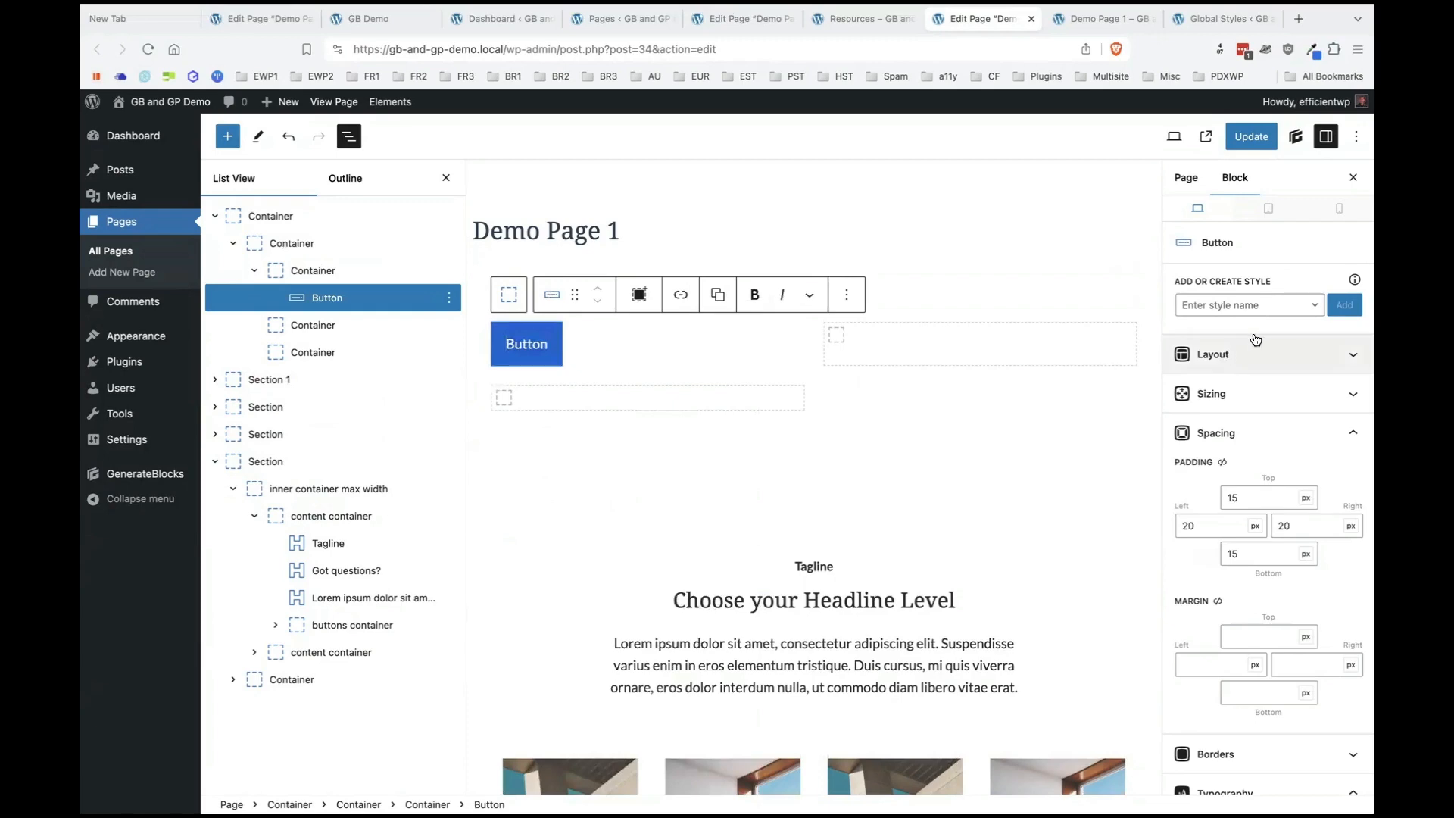
# Save the page and check the new button on the reloaded live Demo Page 1.
pyautogui.click(1251, 136)
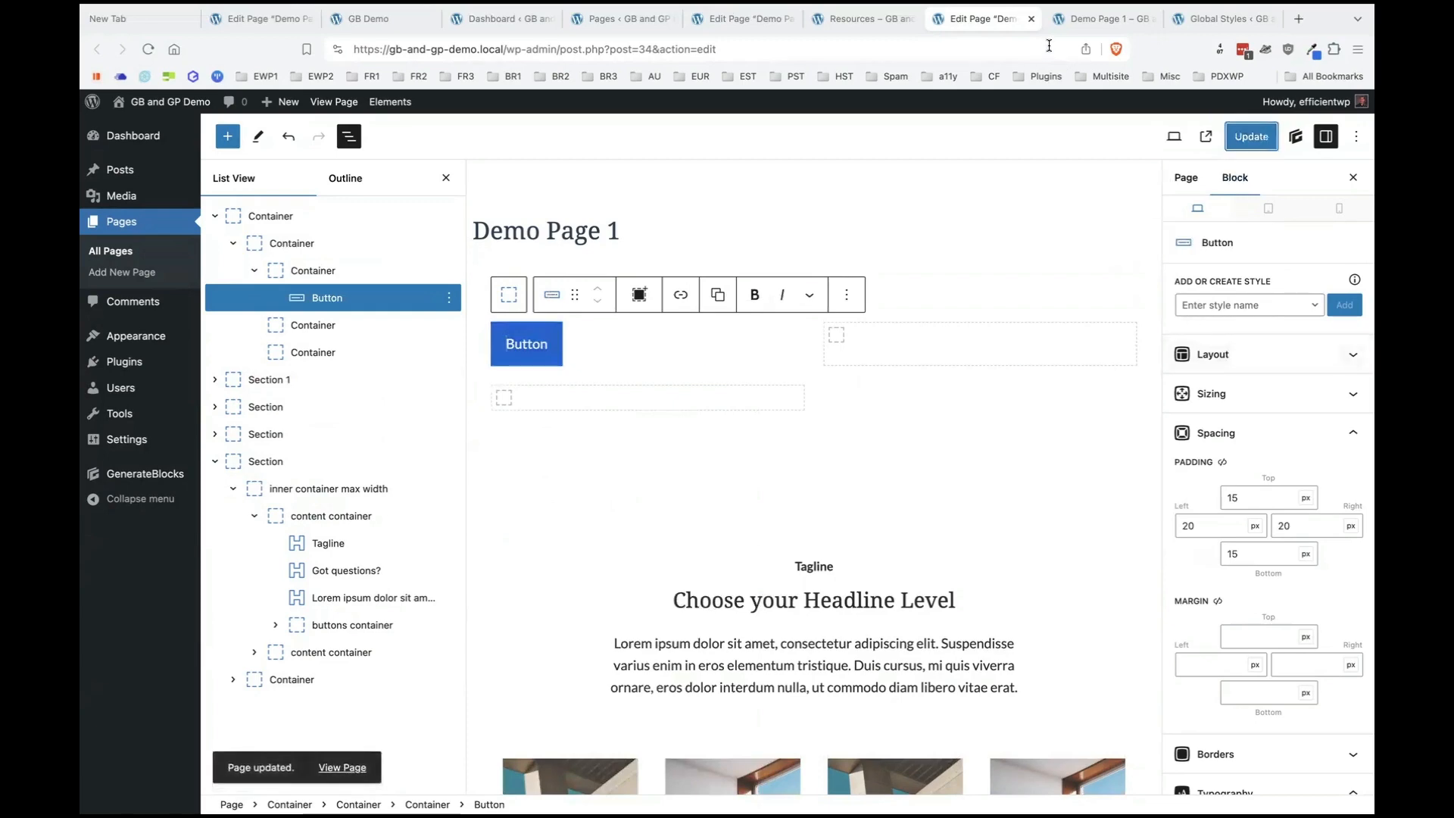
pyautogui.click(1101, 18)
pyautogui.press('super+r')
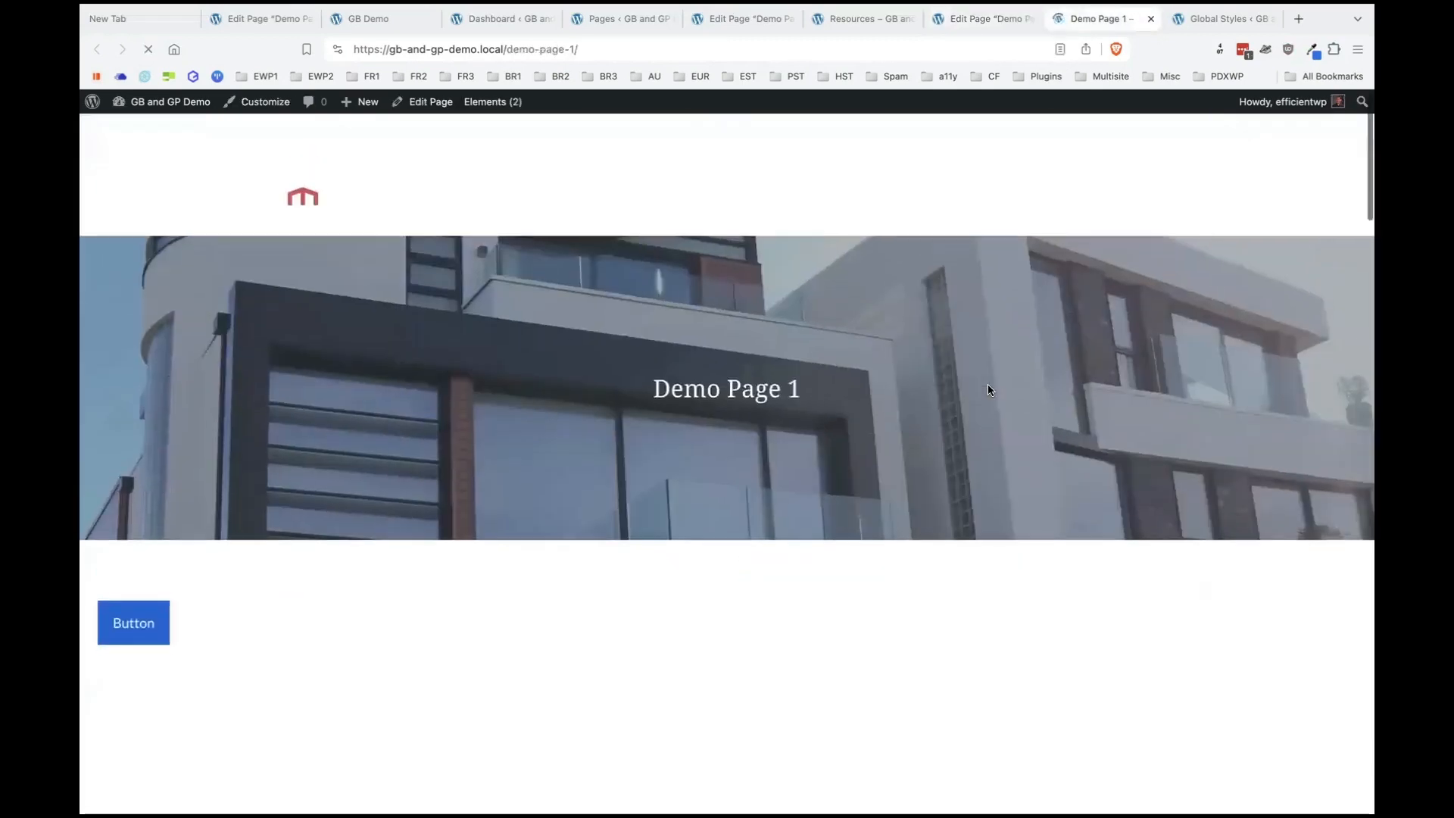
pyautogui.scroll(-2, 880, 380)
# Make the grid's inner container use the global max width, save the page and check it on the live Demo Page 1.
pyautogui.click(966, 23)
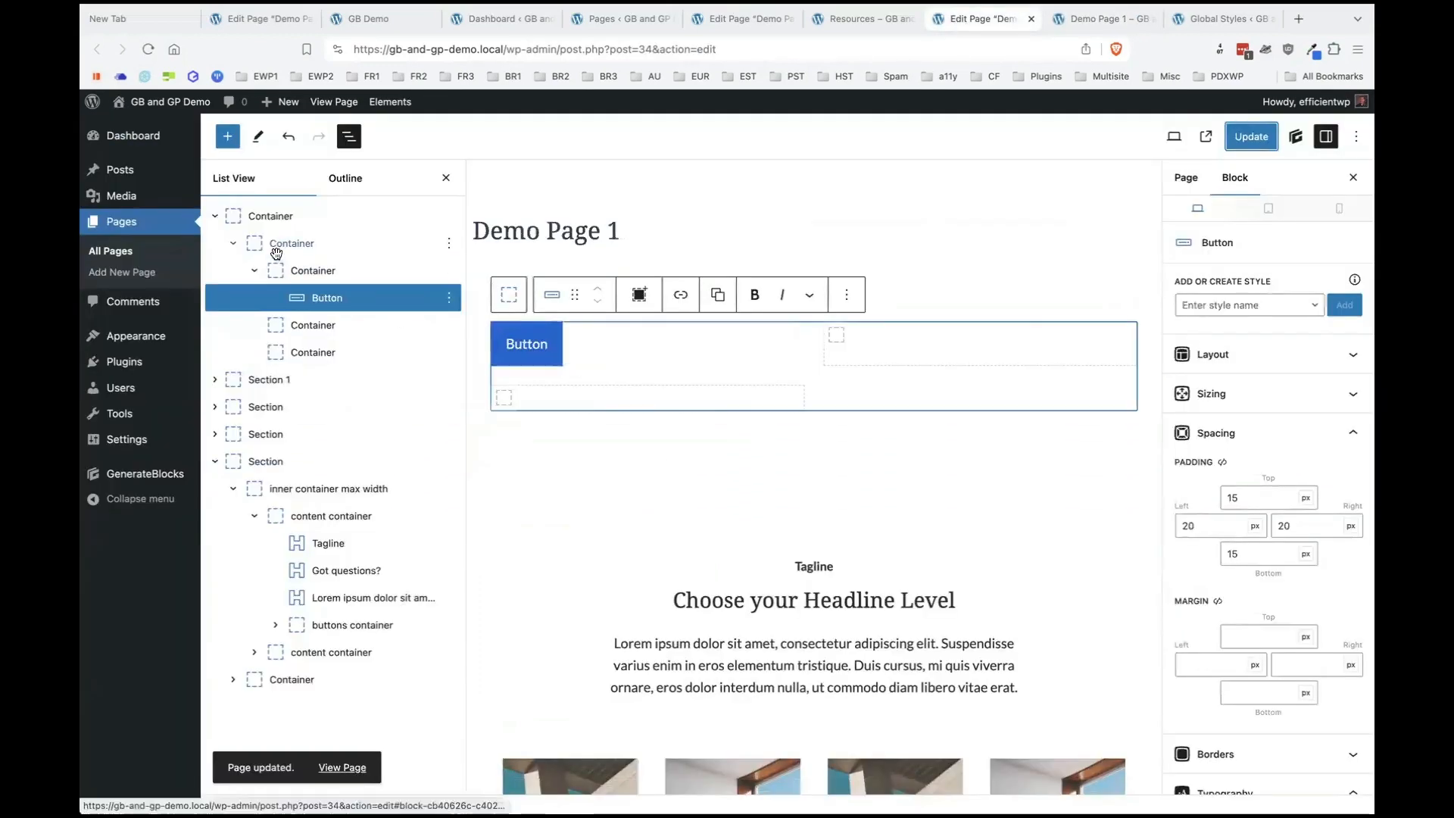
pyautogui.click(813, 419)
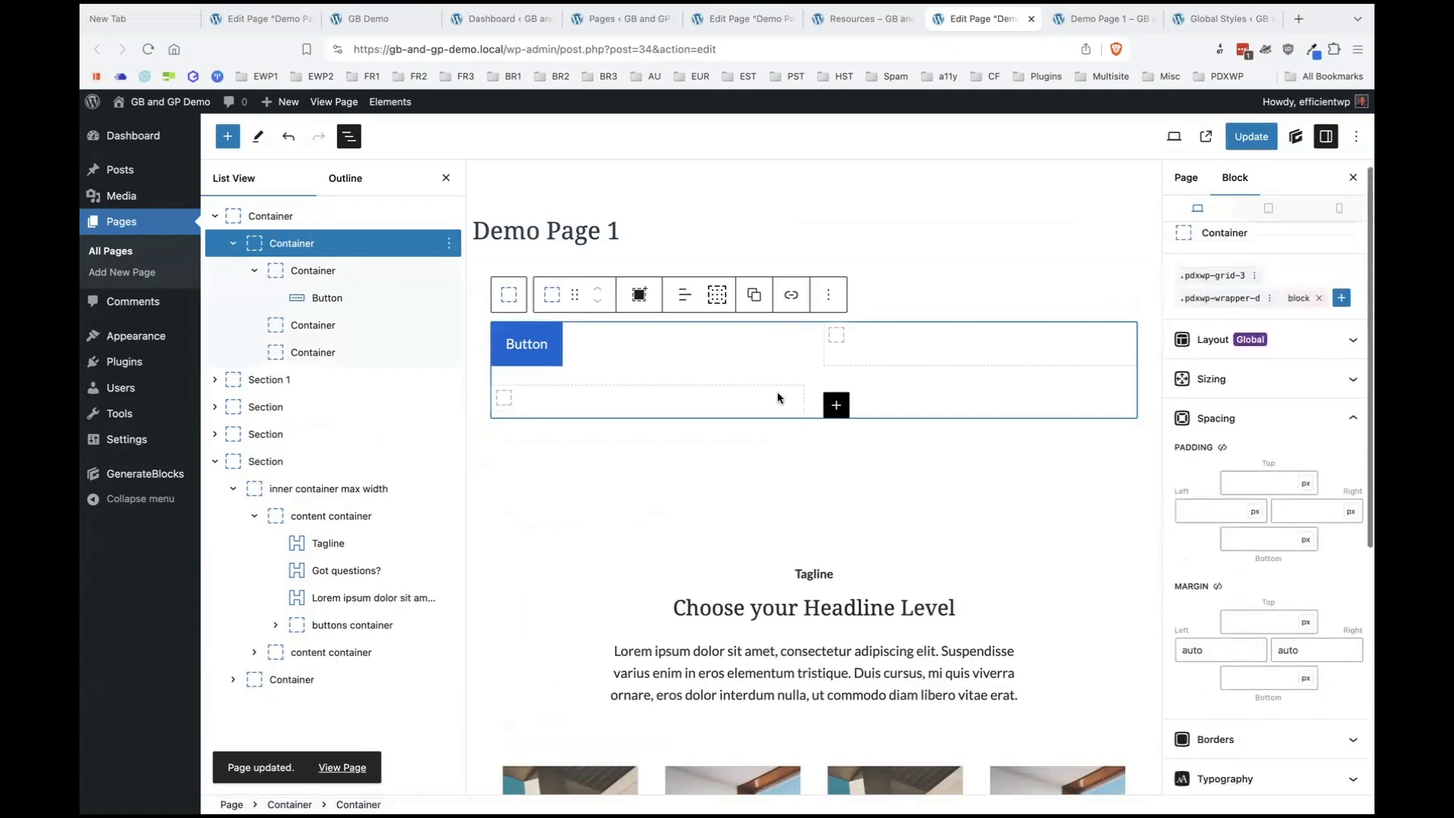
pyautogui.click(1277, 379)
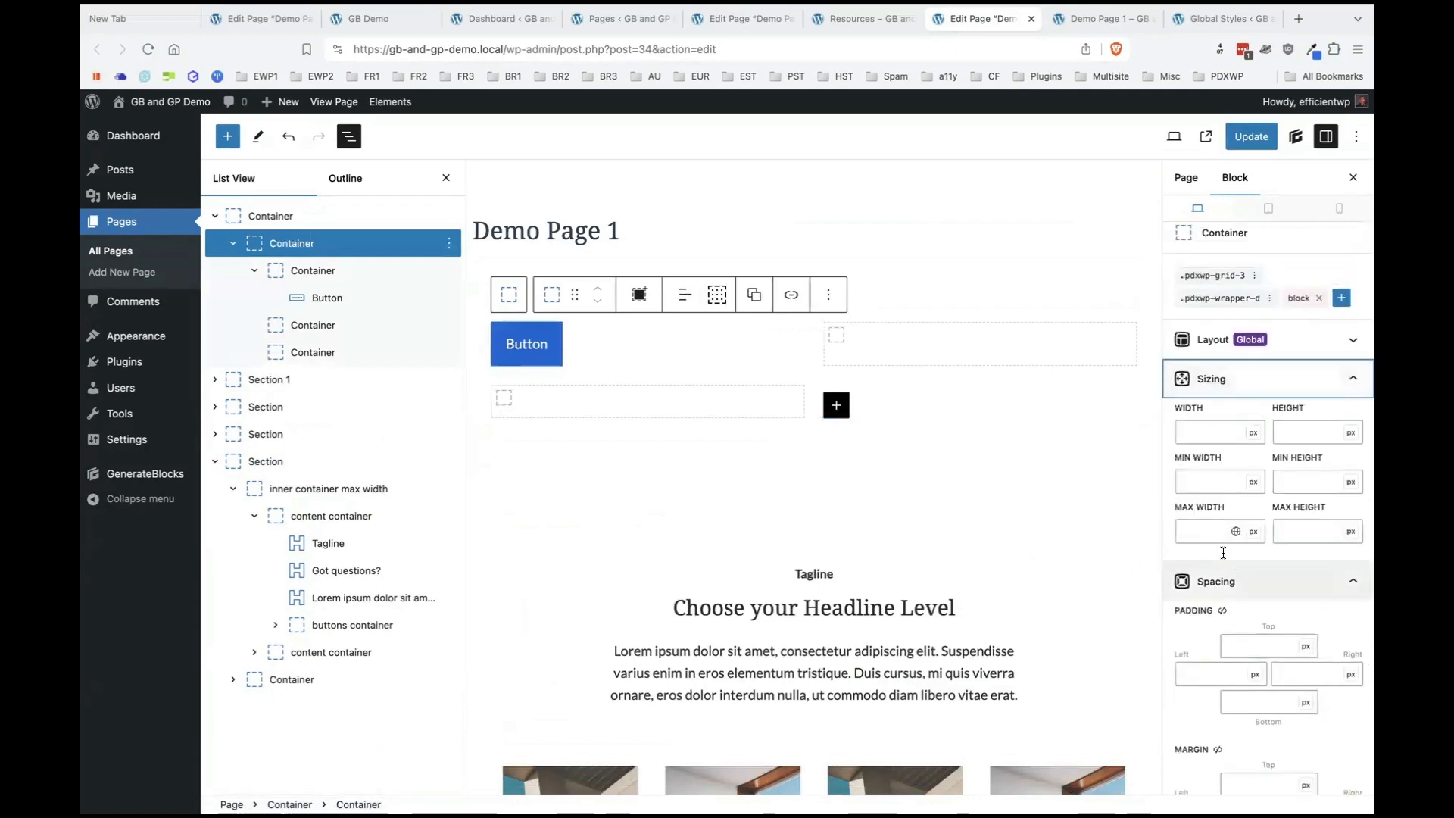
pyautogui.click(1251, 137)
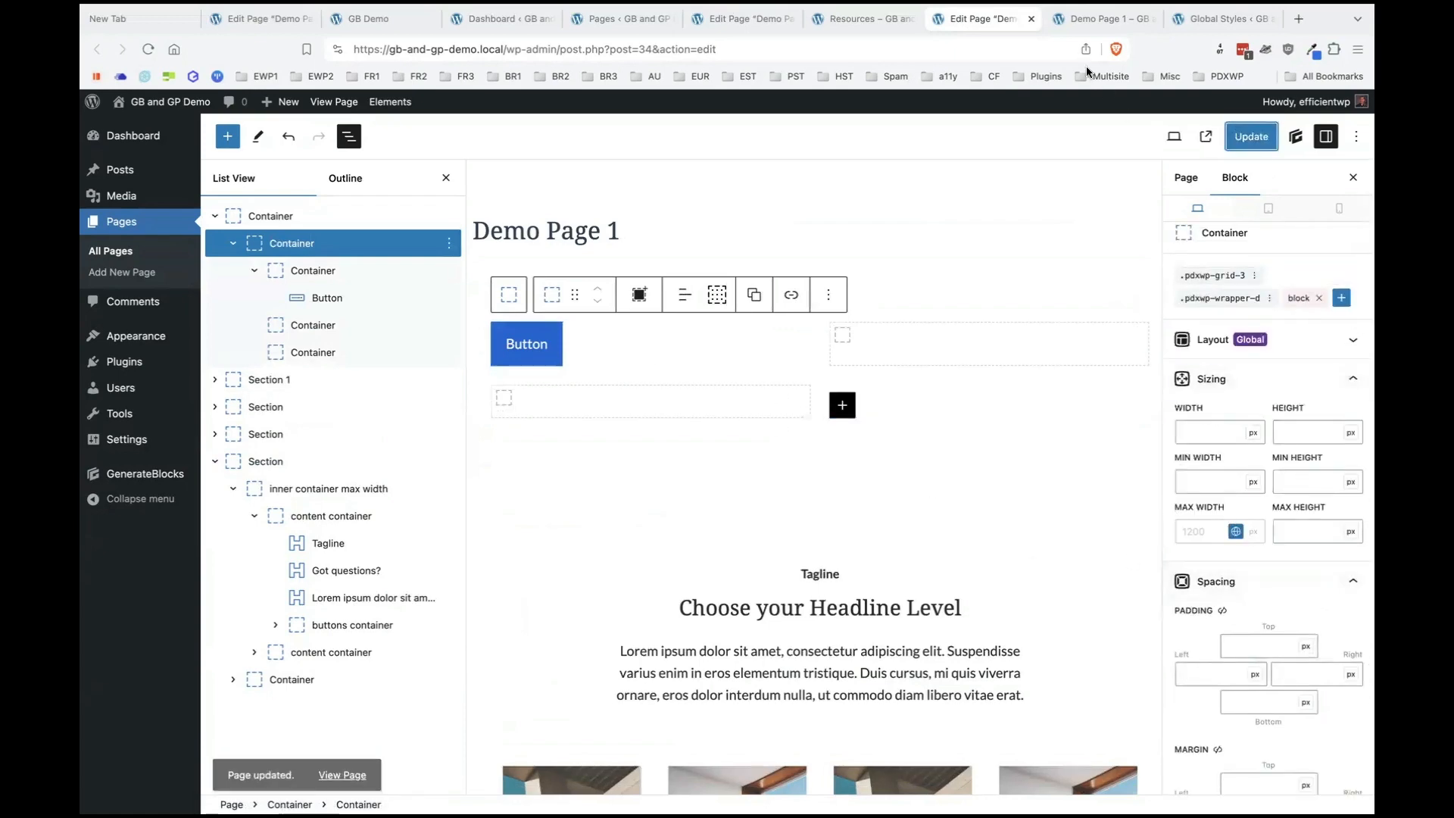
pyautogui.click(1085, 25)
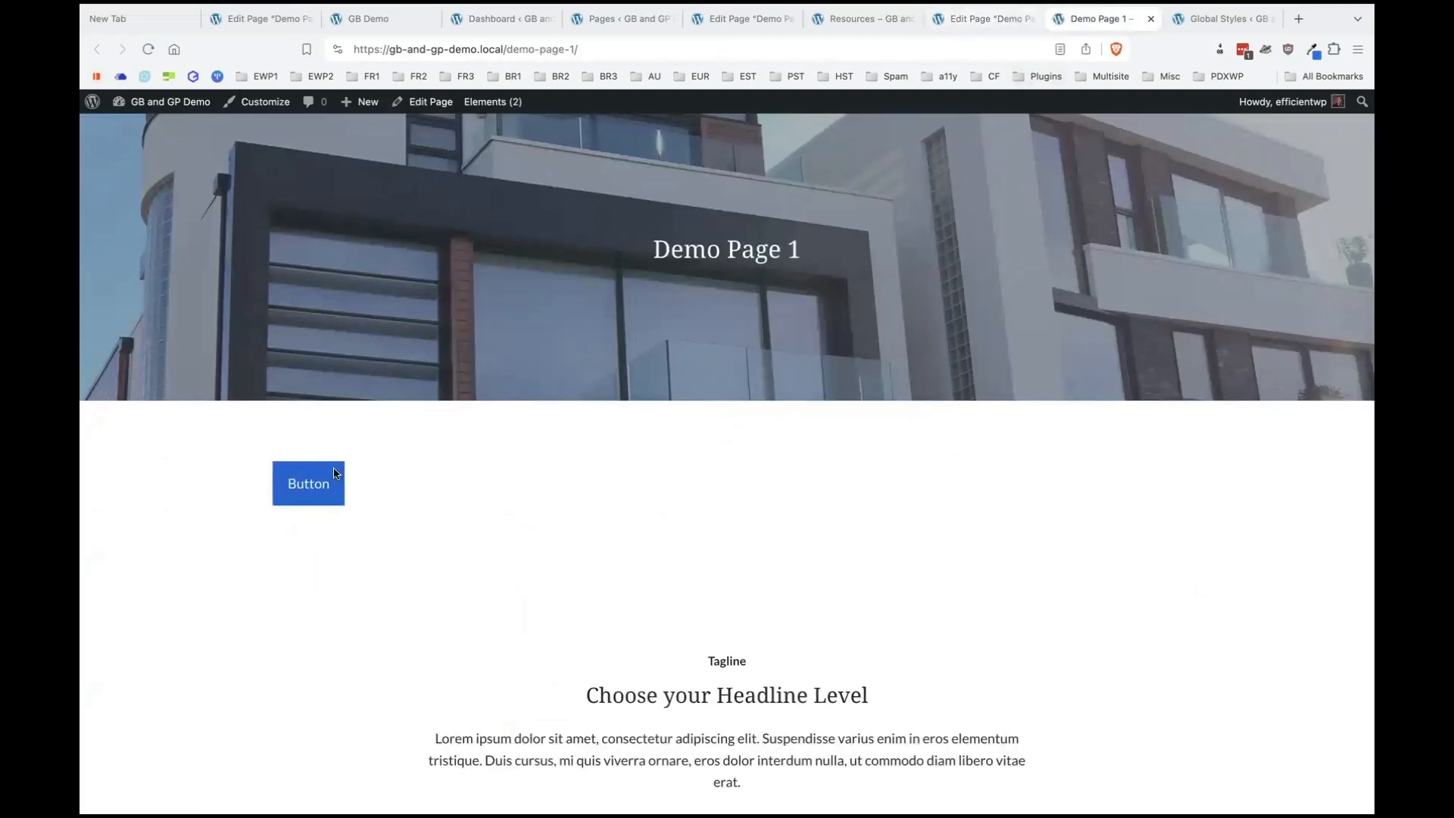
# Return to the Demo Page 1 editor and apply the .pdxwp-button-1 style to the new grid's button.
pyautogui.click(969, 21)
pyautogui.scroll(-6, 840, 598)
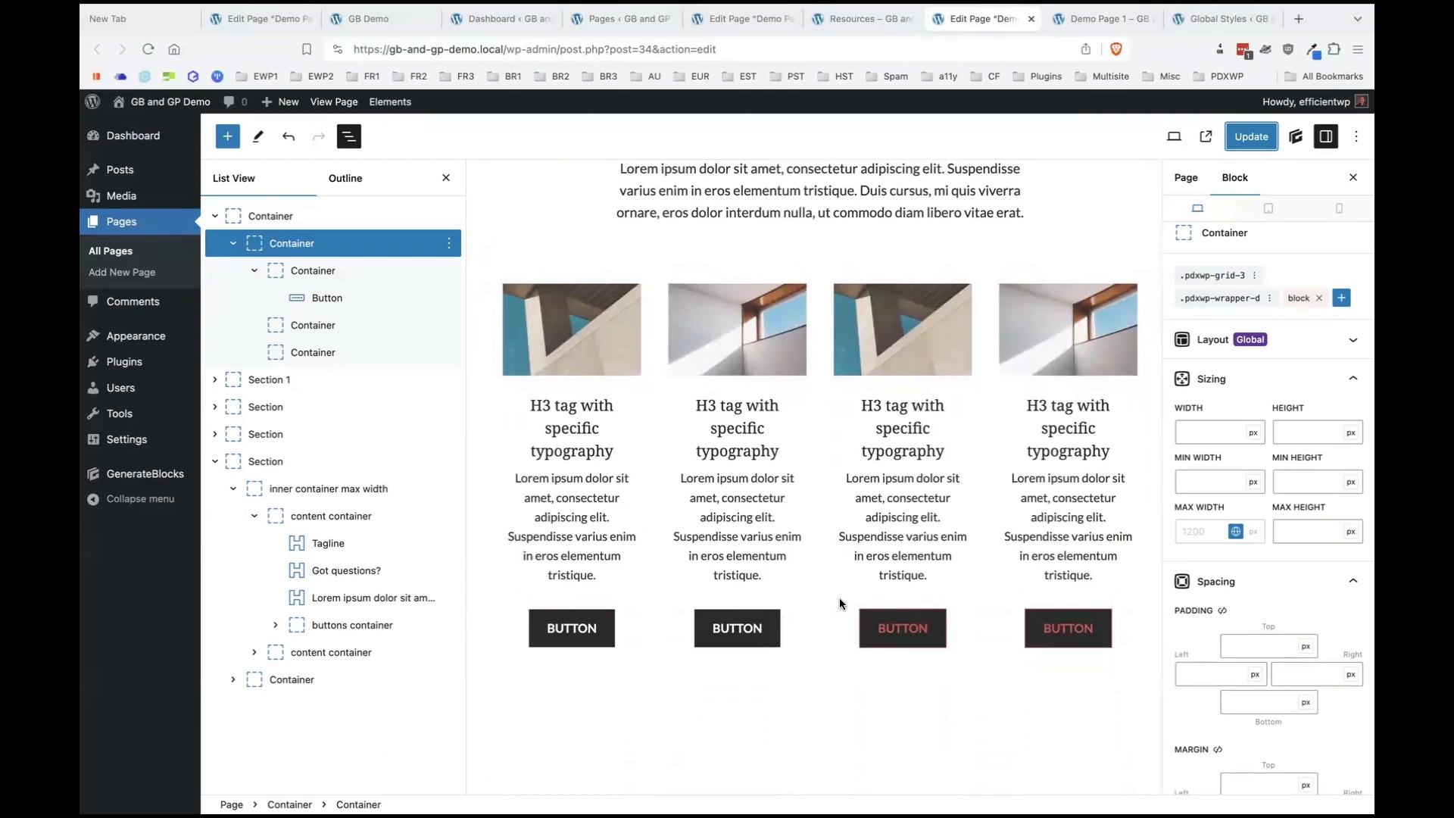
pyautogui.scroll(6, 831, 494)
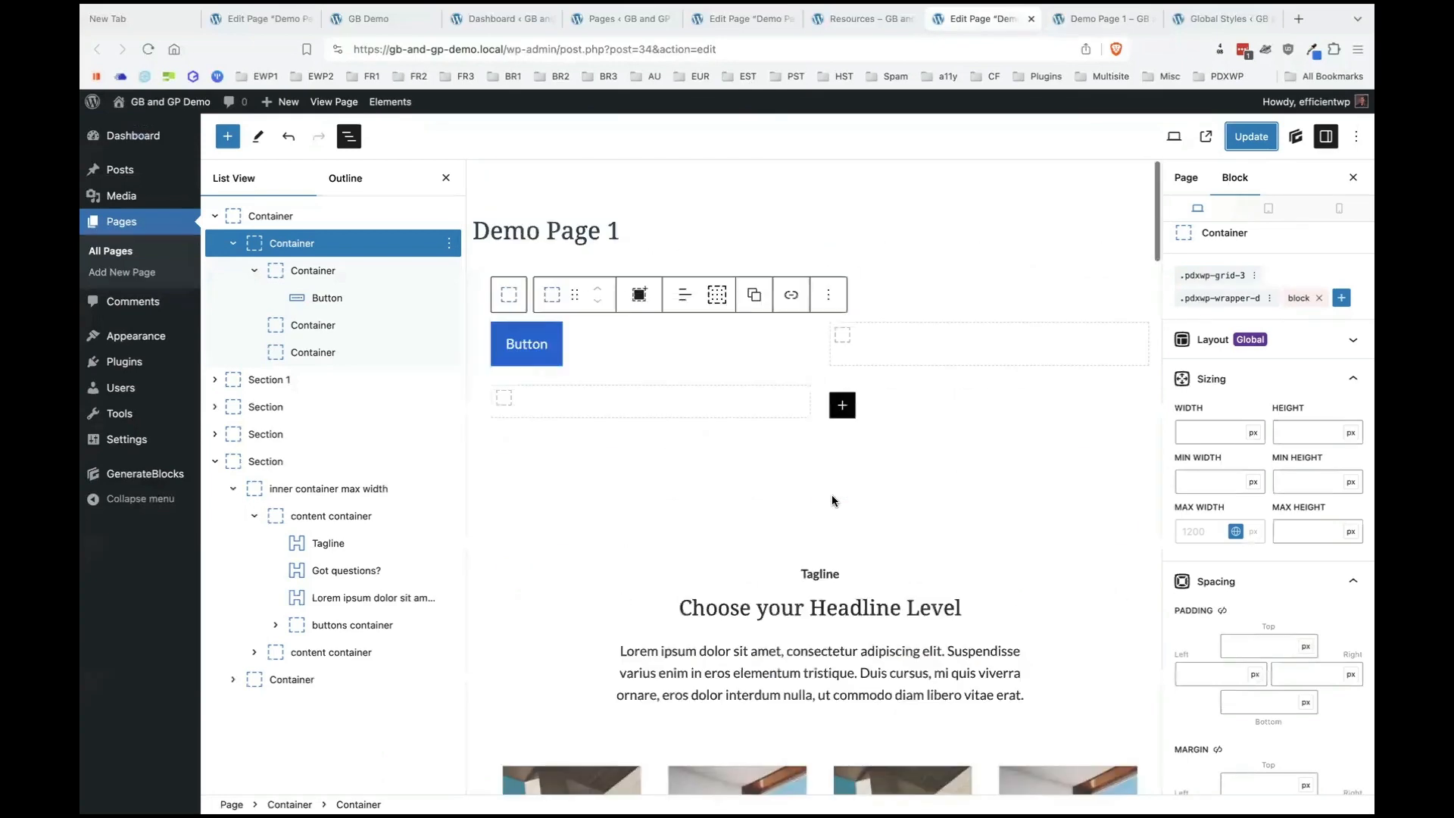
pyautogui.click(534, 350)
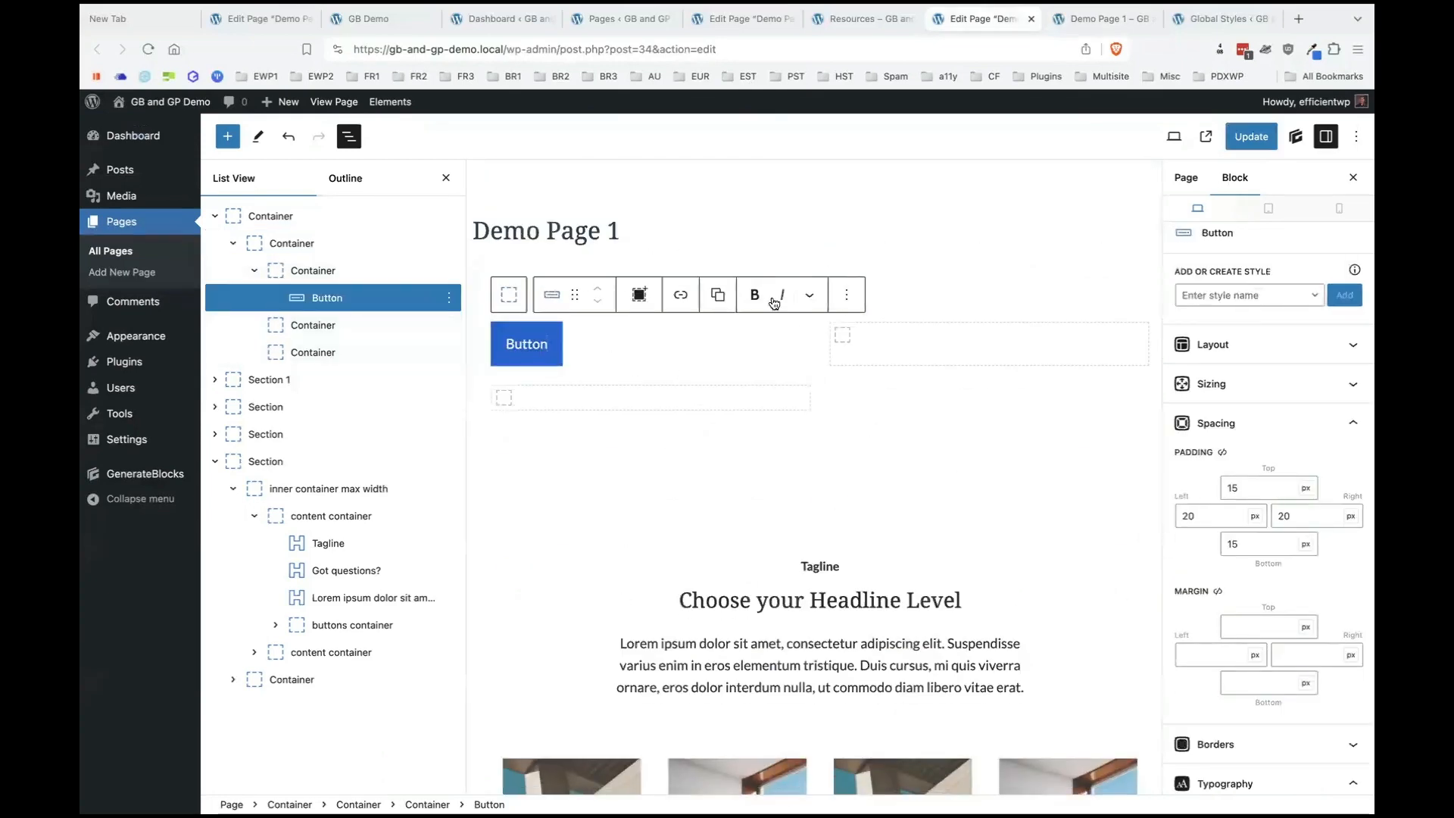
pyautogui.click(1312, 298)
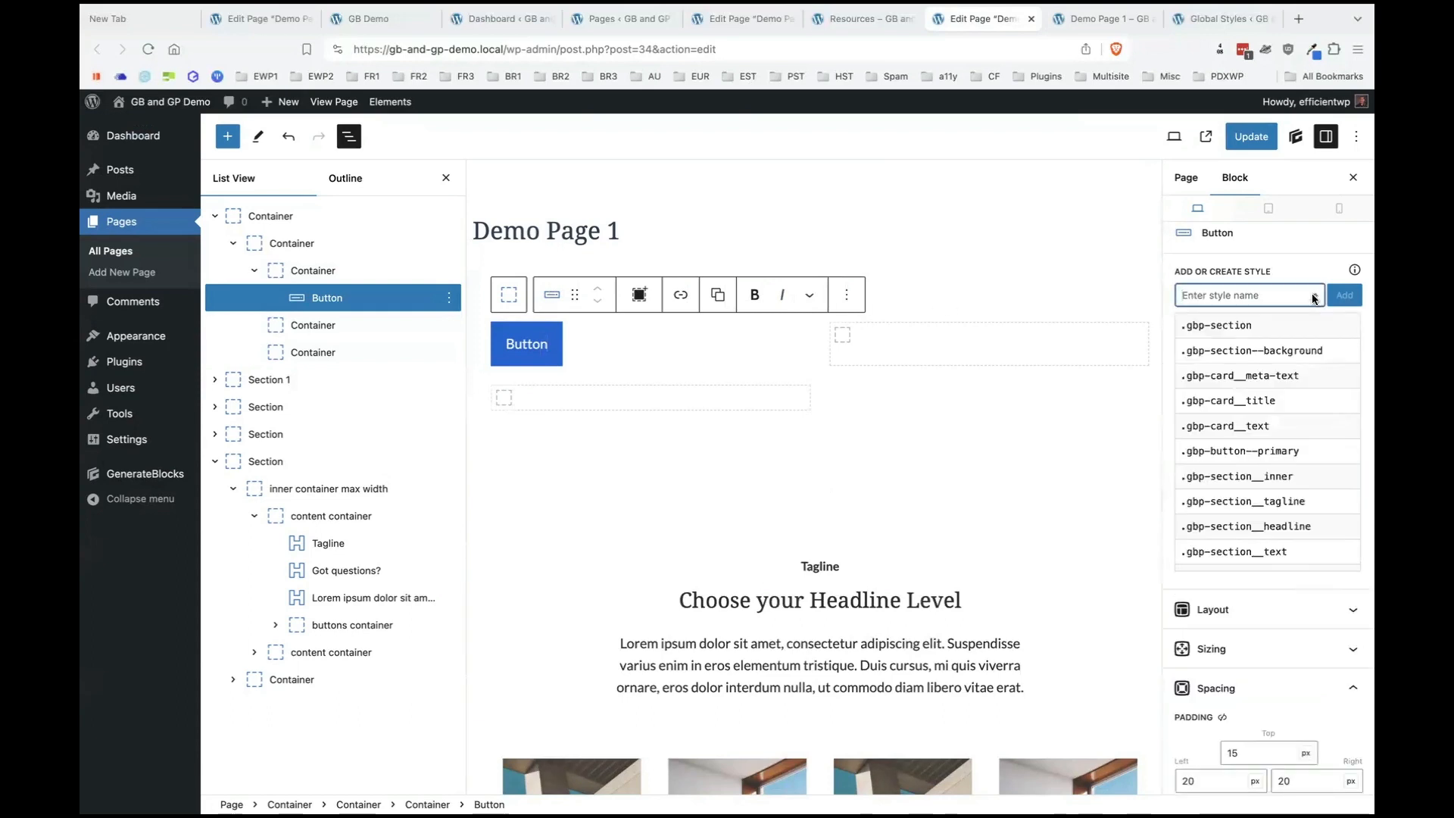
pyautogui.scroll(-3, 1294, 455)
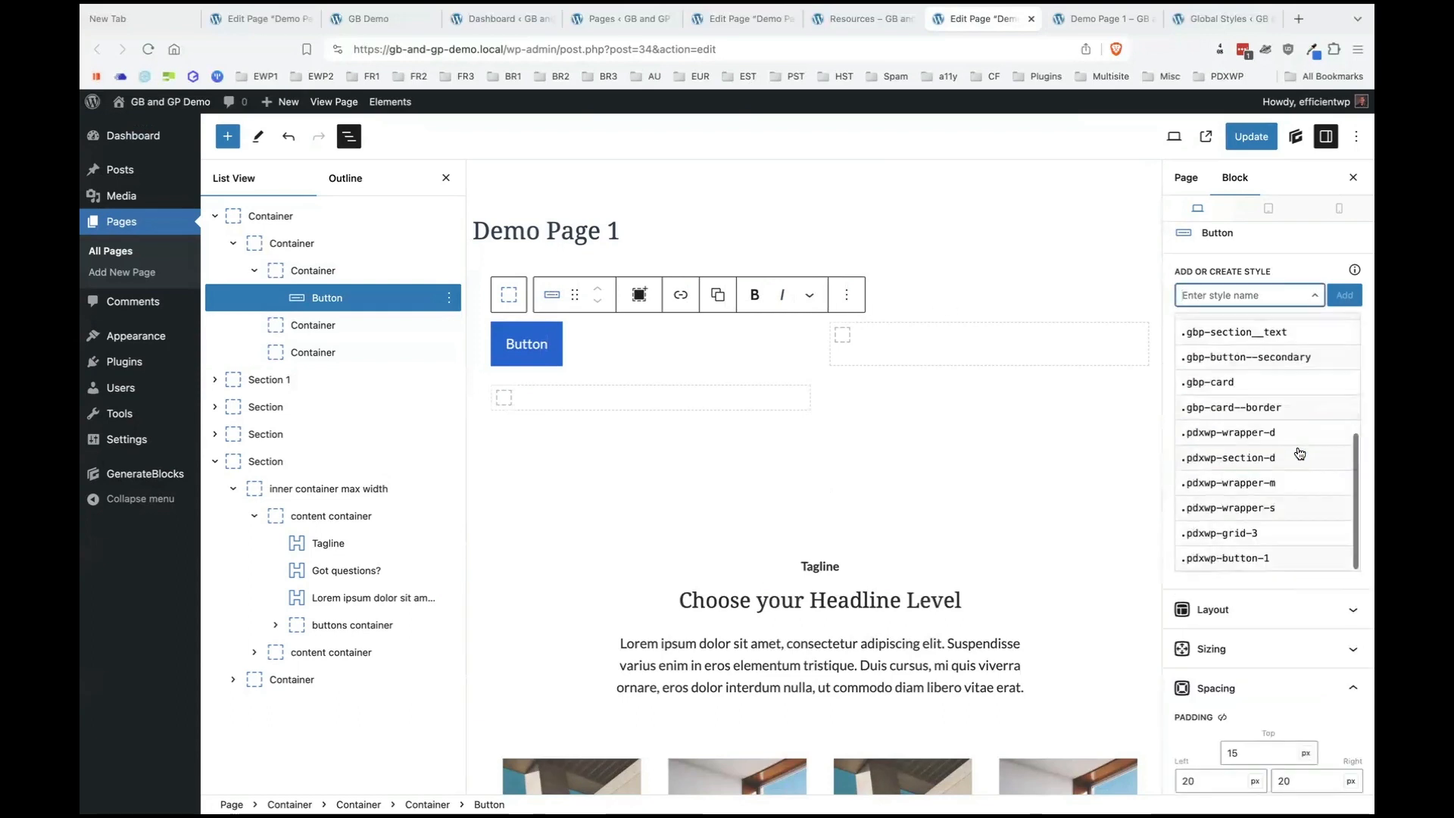
pyautogui.click(1278, 560)
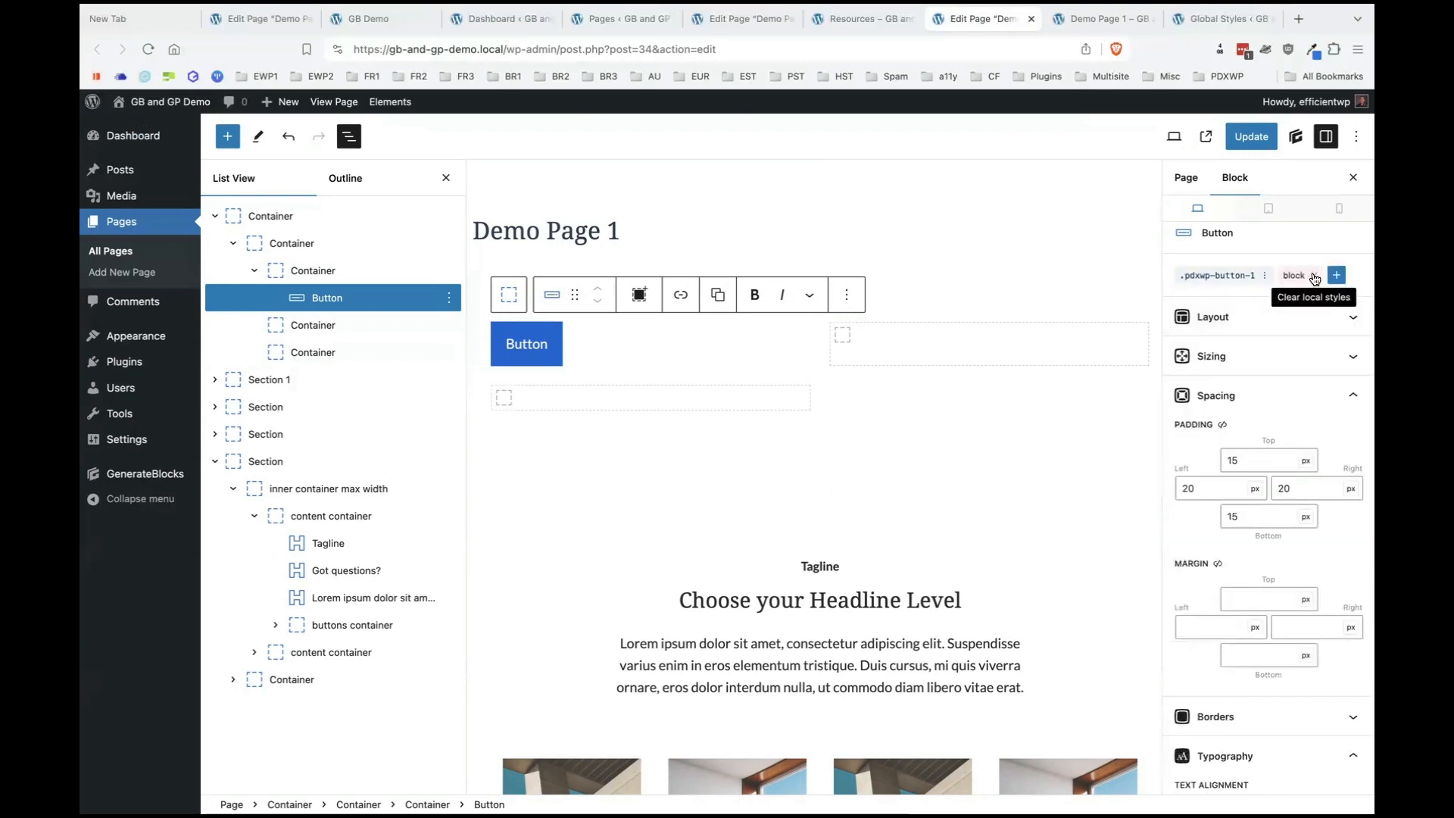
# Set the background color of the .pdxwp-button-1 global style to #ff0000.
pyautogui.click(1221, 282)
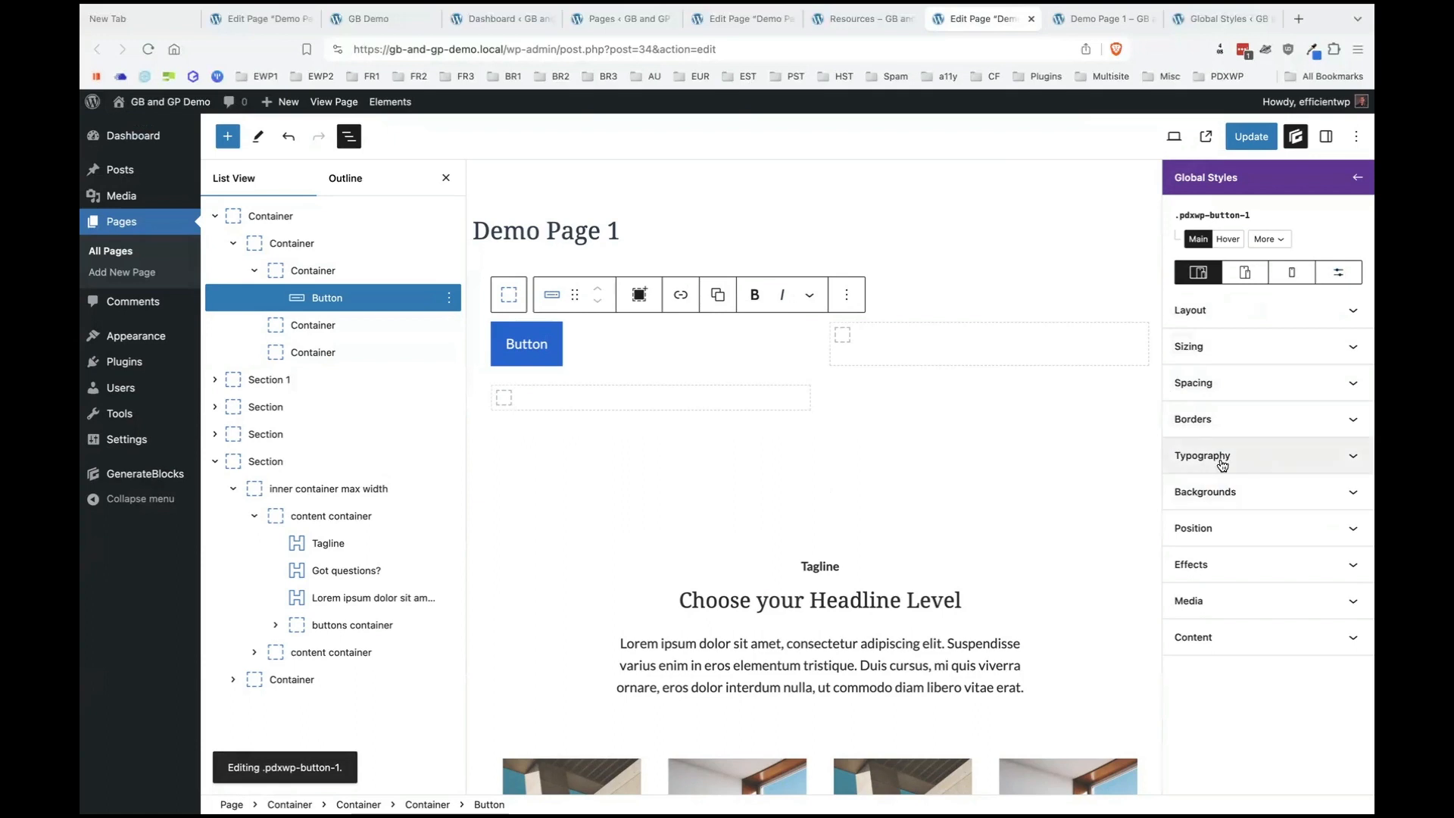
pyautogui.click(1253, 491)
pyautogui.click(1188, 573)
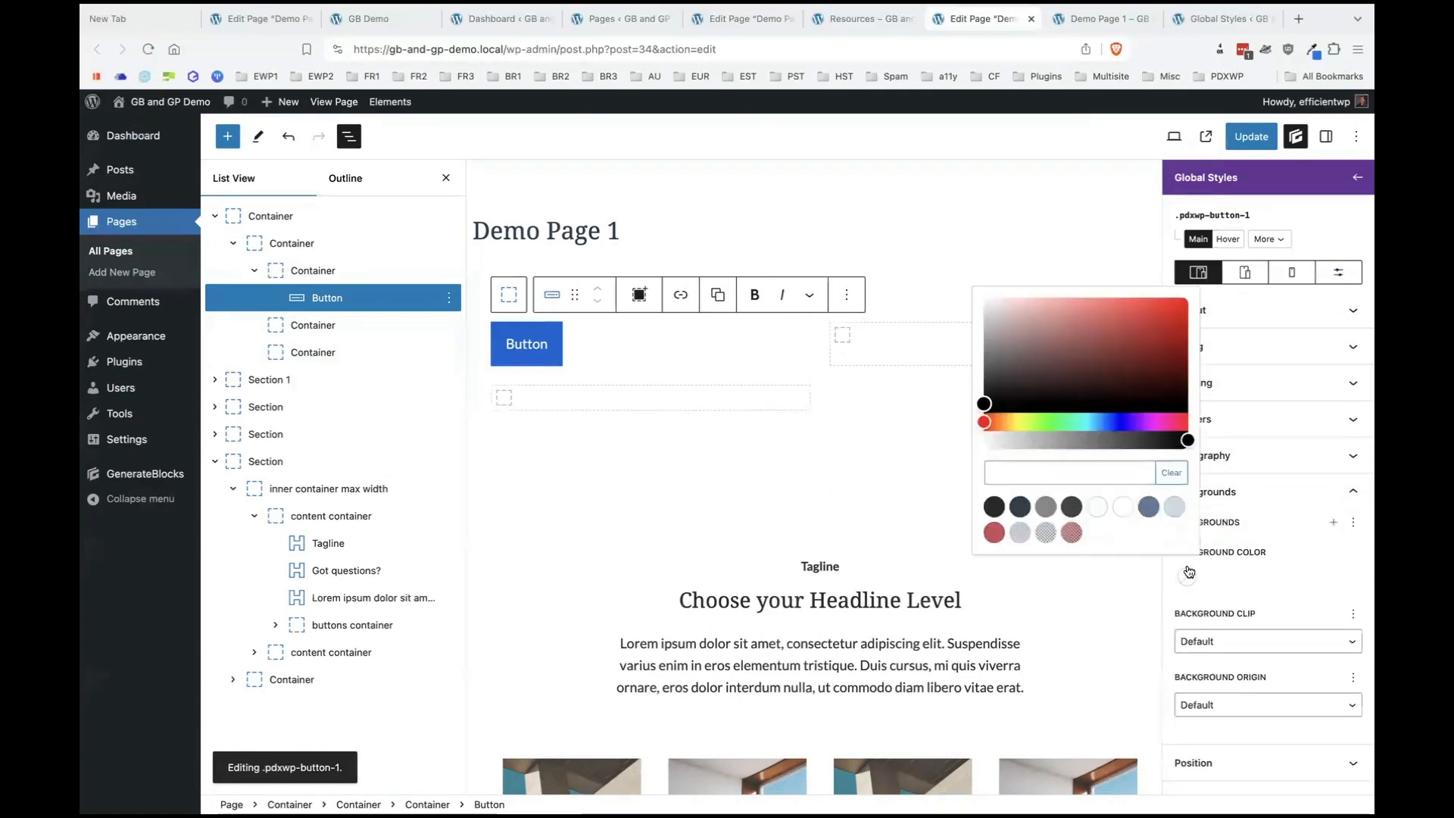
pyautogui.click(1186, 300)
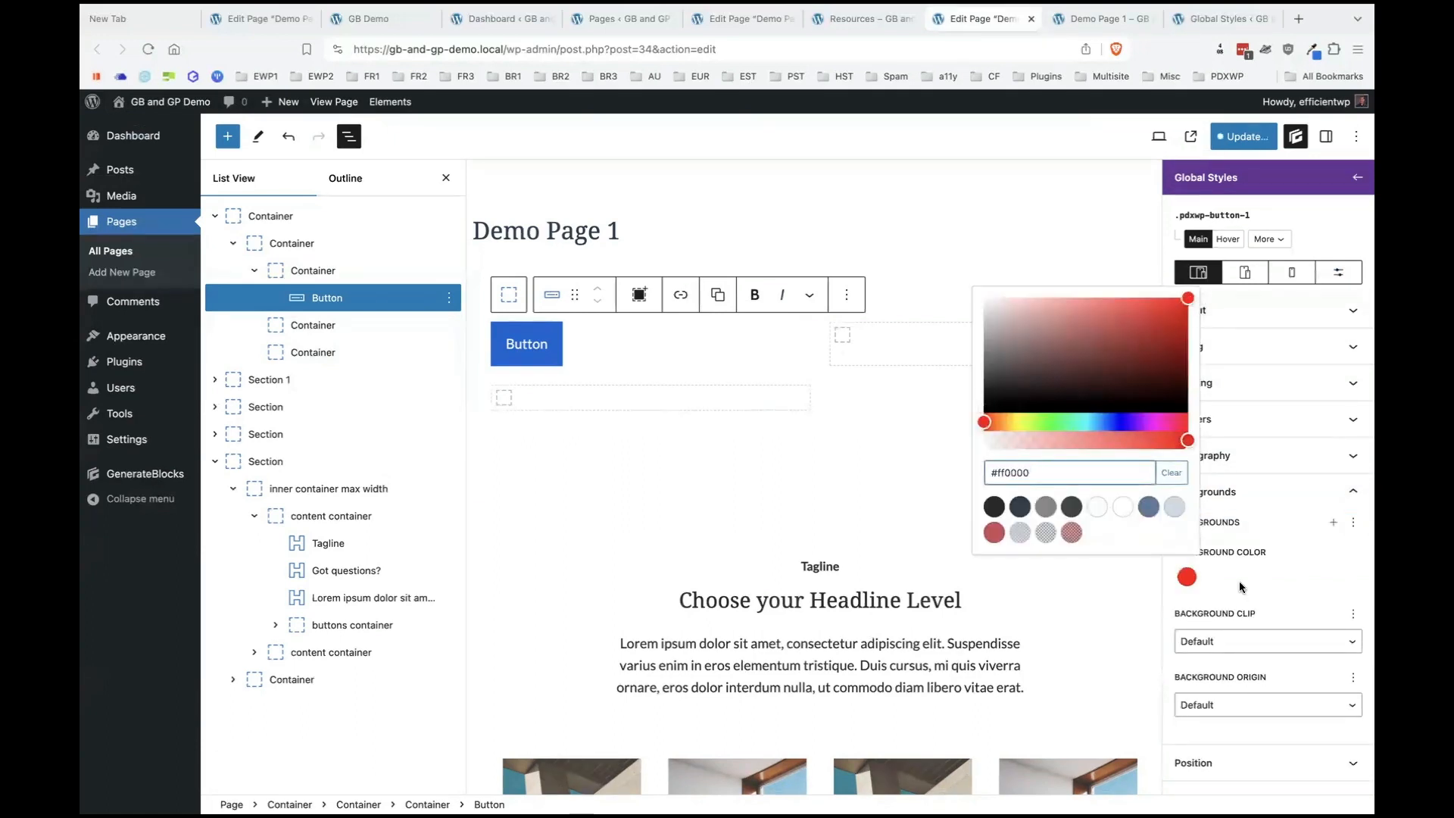
pyautogui.click(1278, 548)
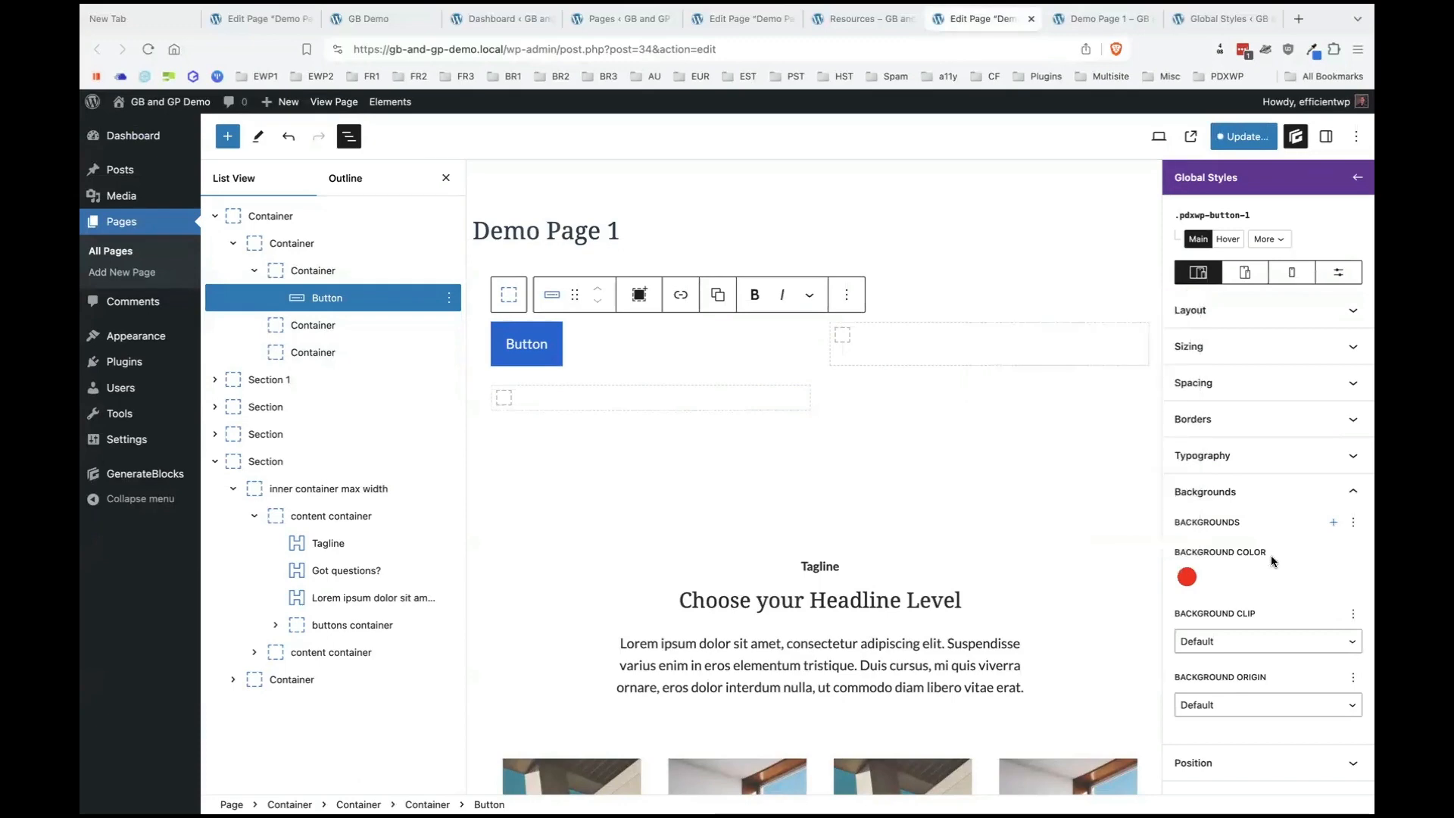
pyautogui.scroll(-3, 1270, 560)
pyautogui.scroll(3, 1271, 560)
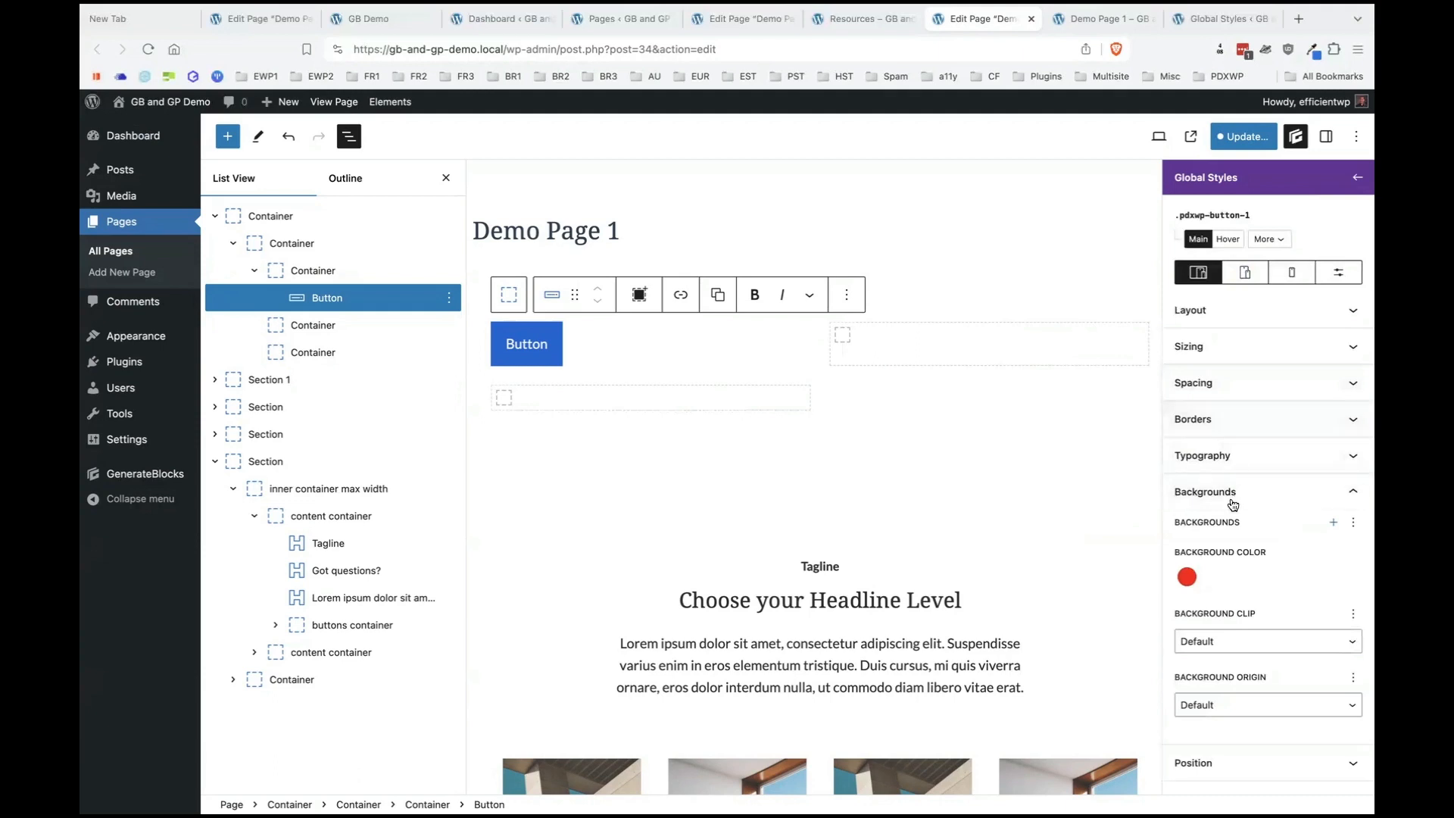
pyautogui.scroll(-2, 1284, 574)
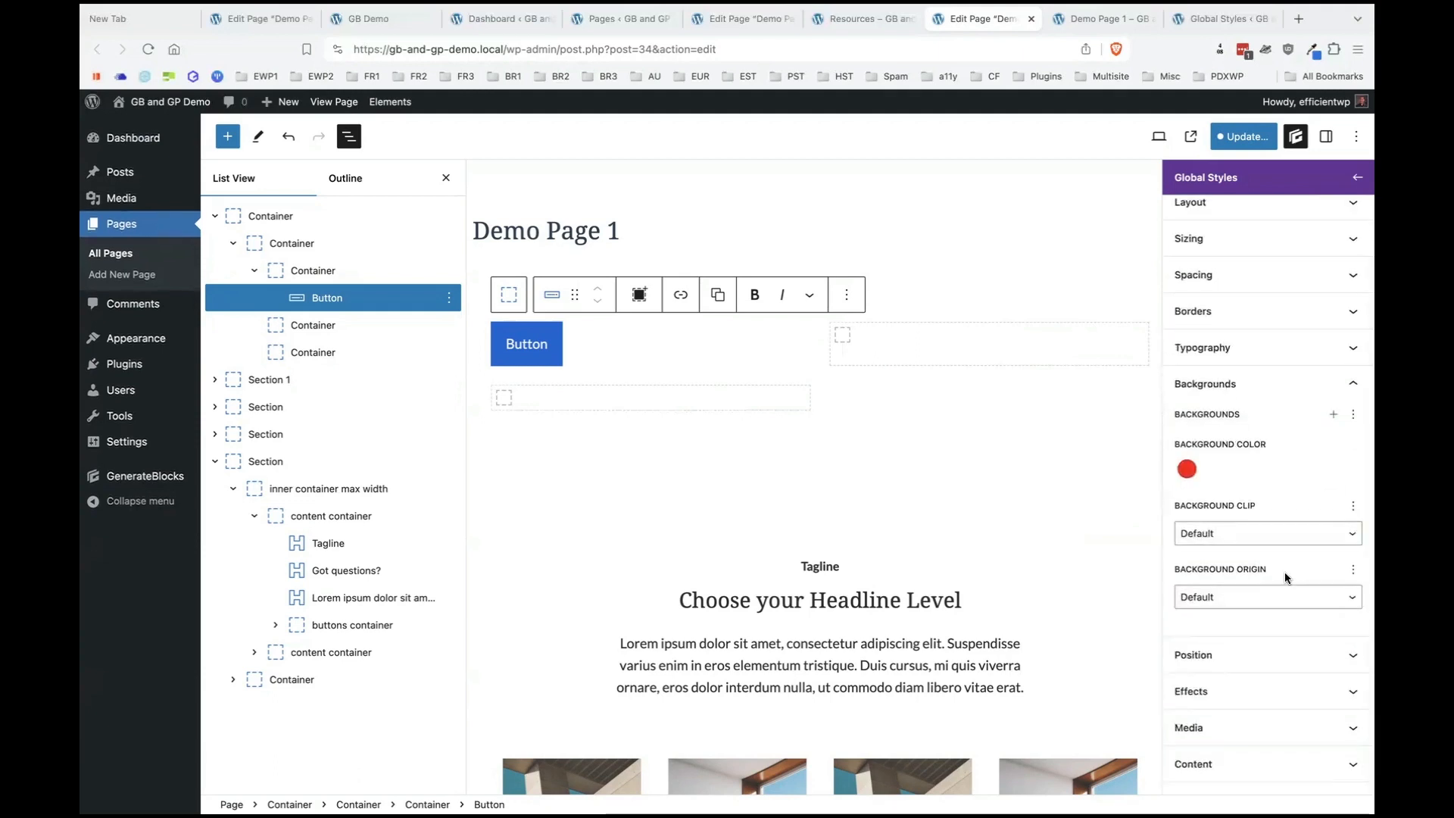
pyautogui.scroll(3, 1307, 276)
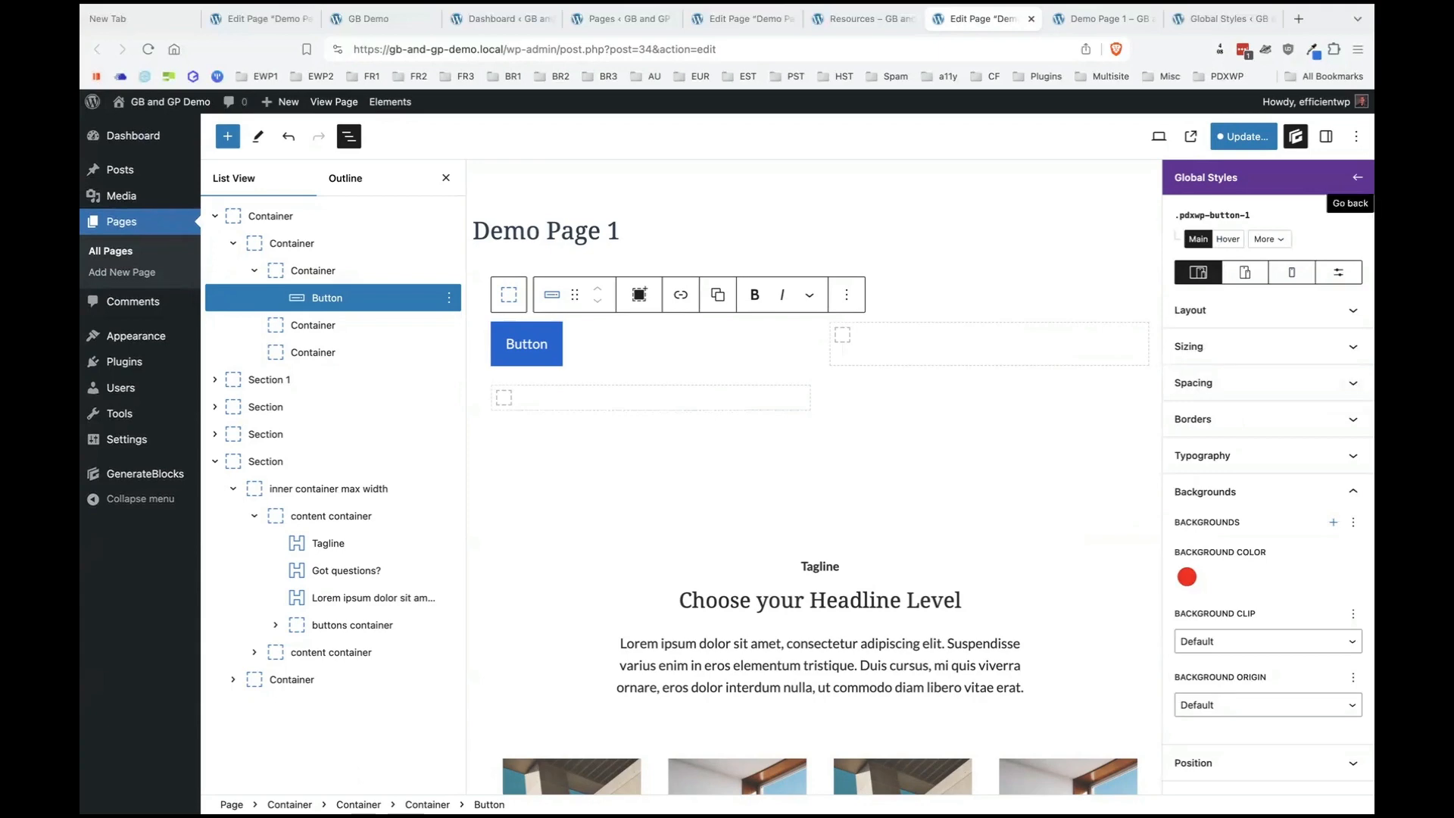
# Return to the new button's block settings and clear all of its local styles.
pyautogui.click(1357, 177)
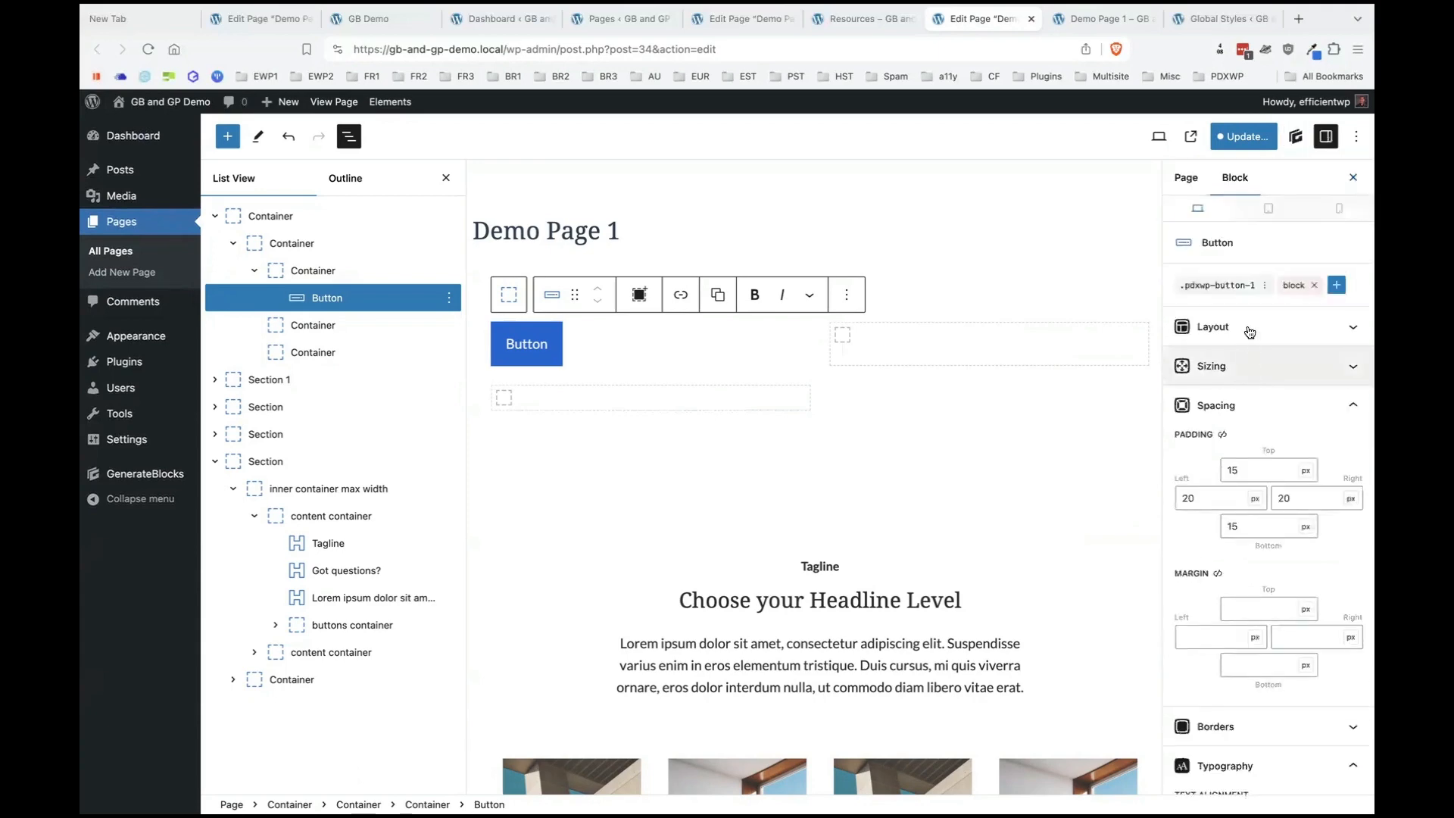
pyautogui.click(1316, 286)
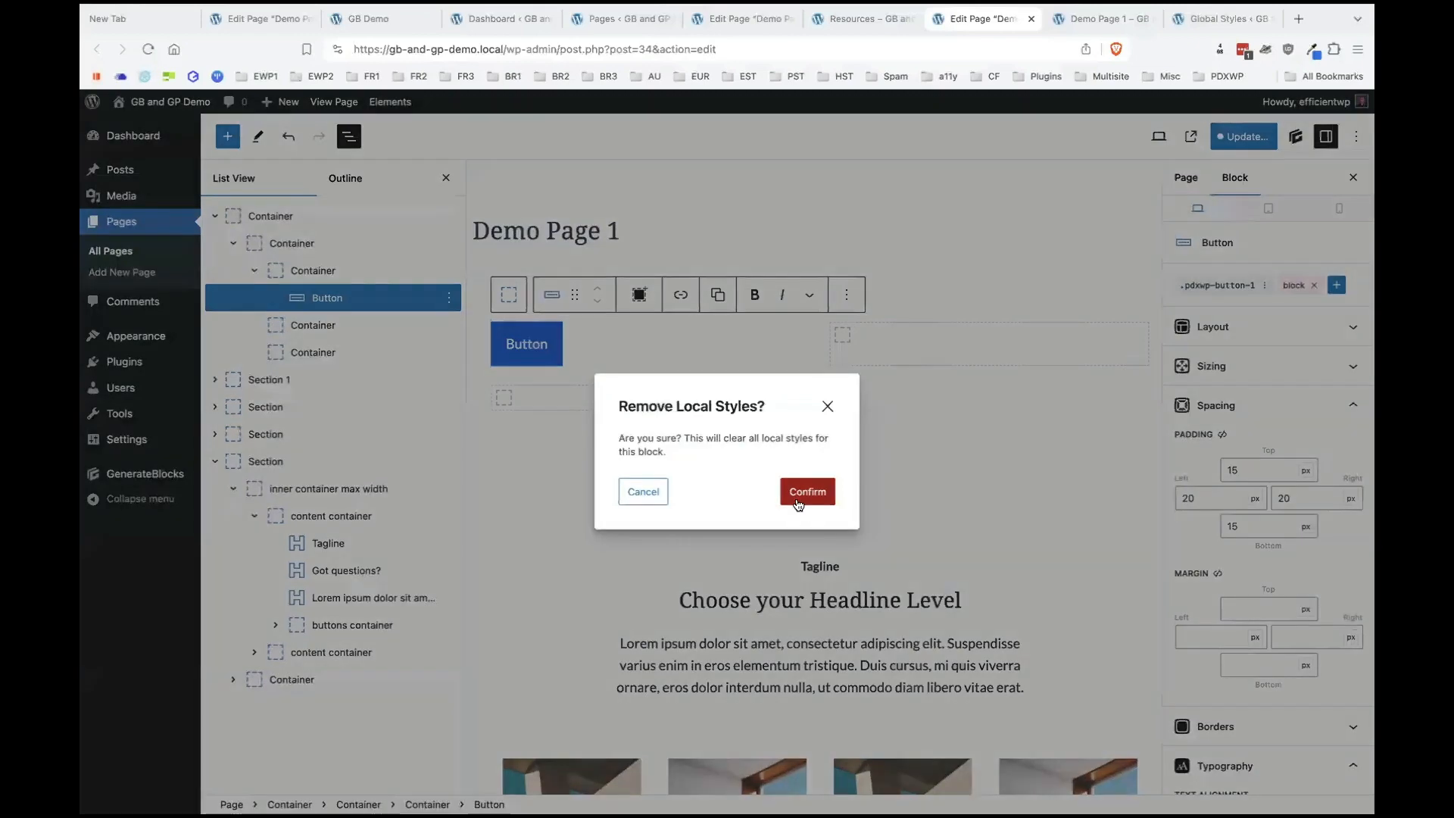
pyautogui.click(804, 496)
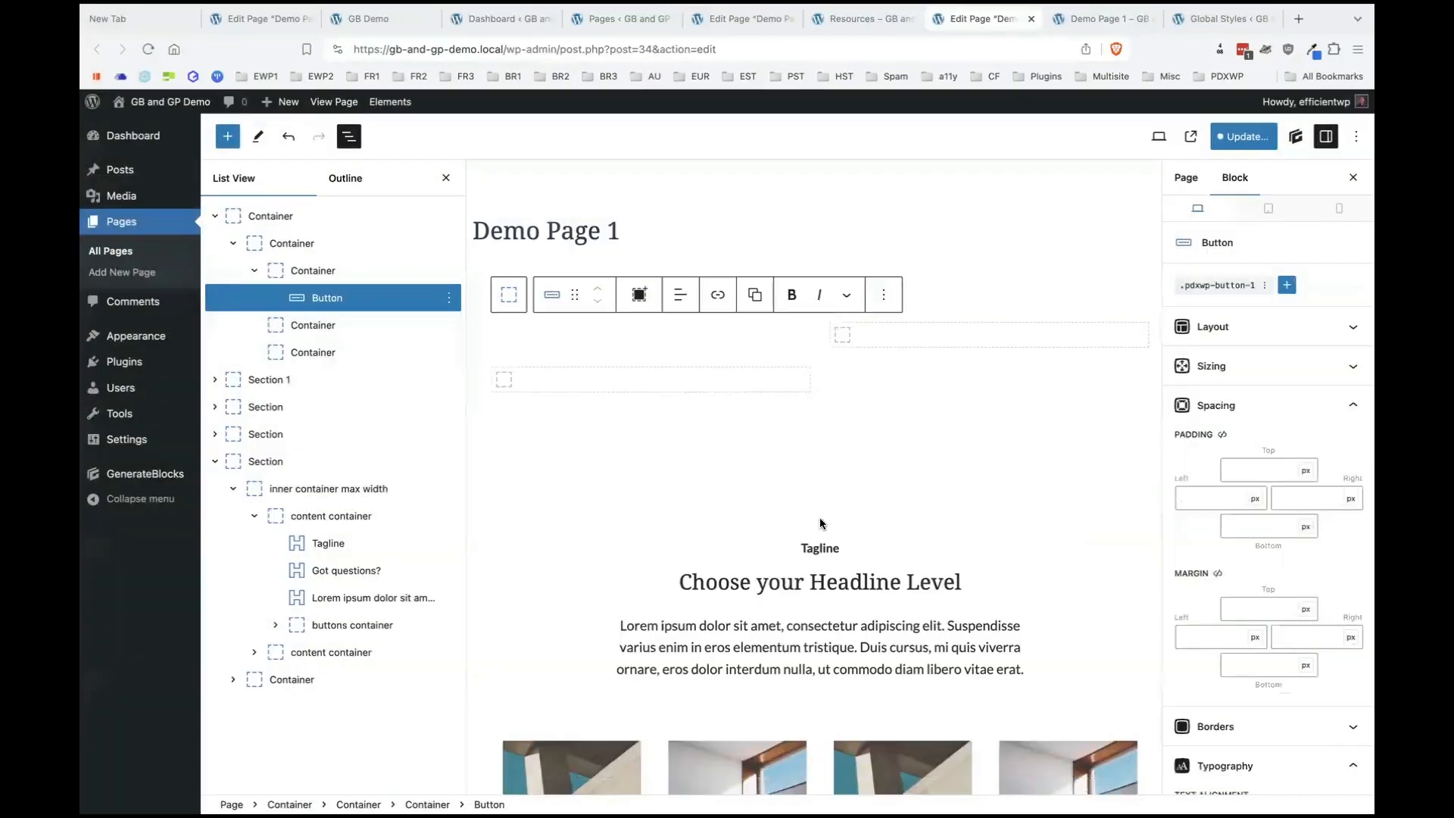
# Open the .pdxwp-button-1 global style from the new button and set its padding to a linked 10 px on all sides.
pyautogui.click(1210, 288)
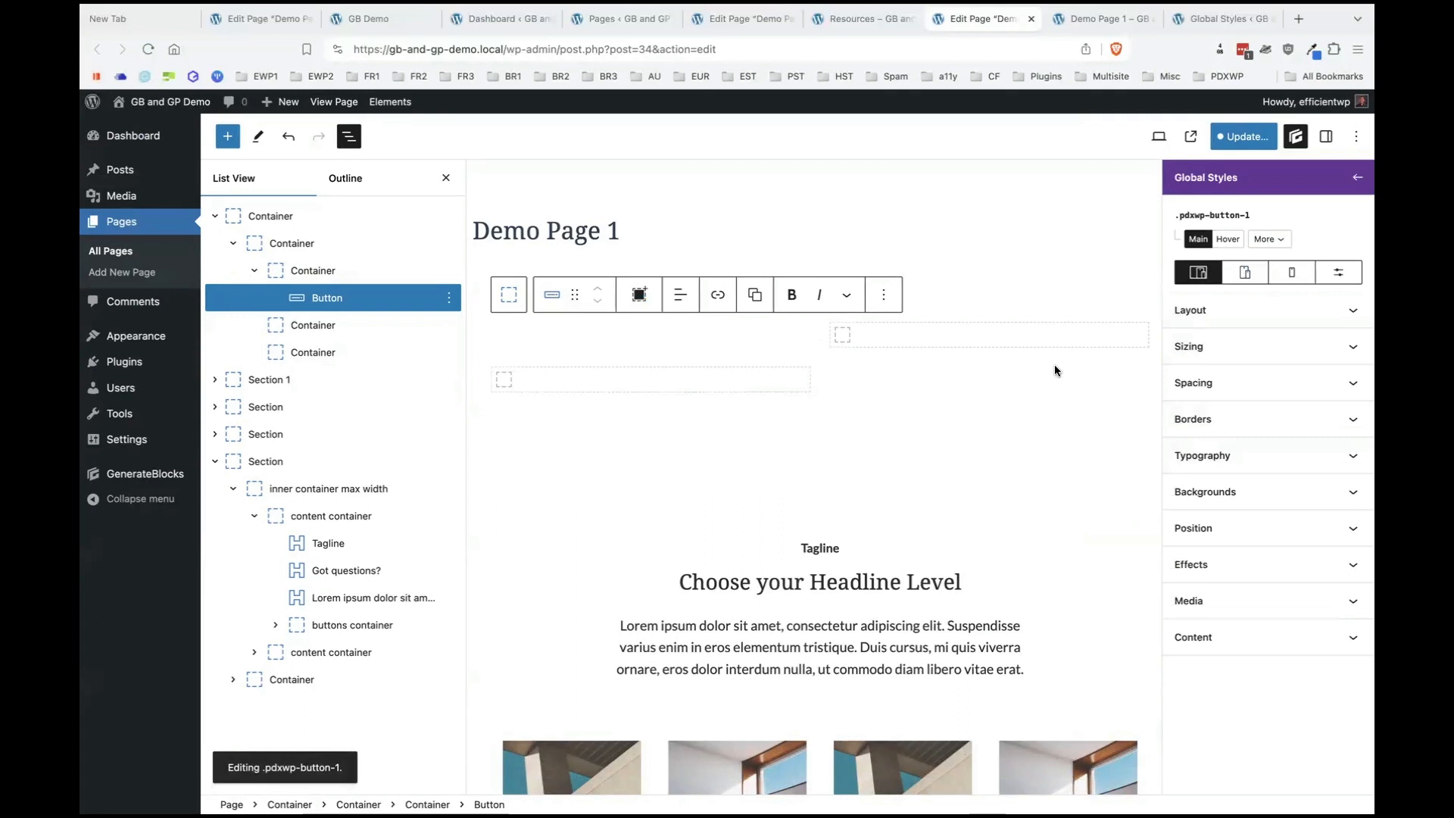
pyautogui.click(1248, 418)
pyautogui.click(1263, 362)
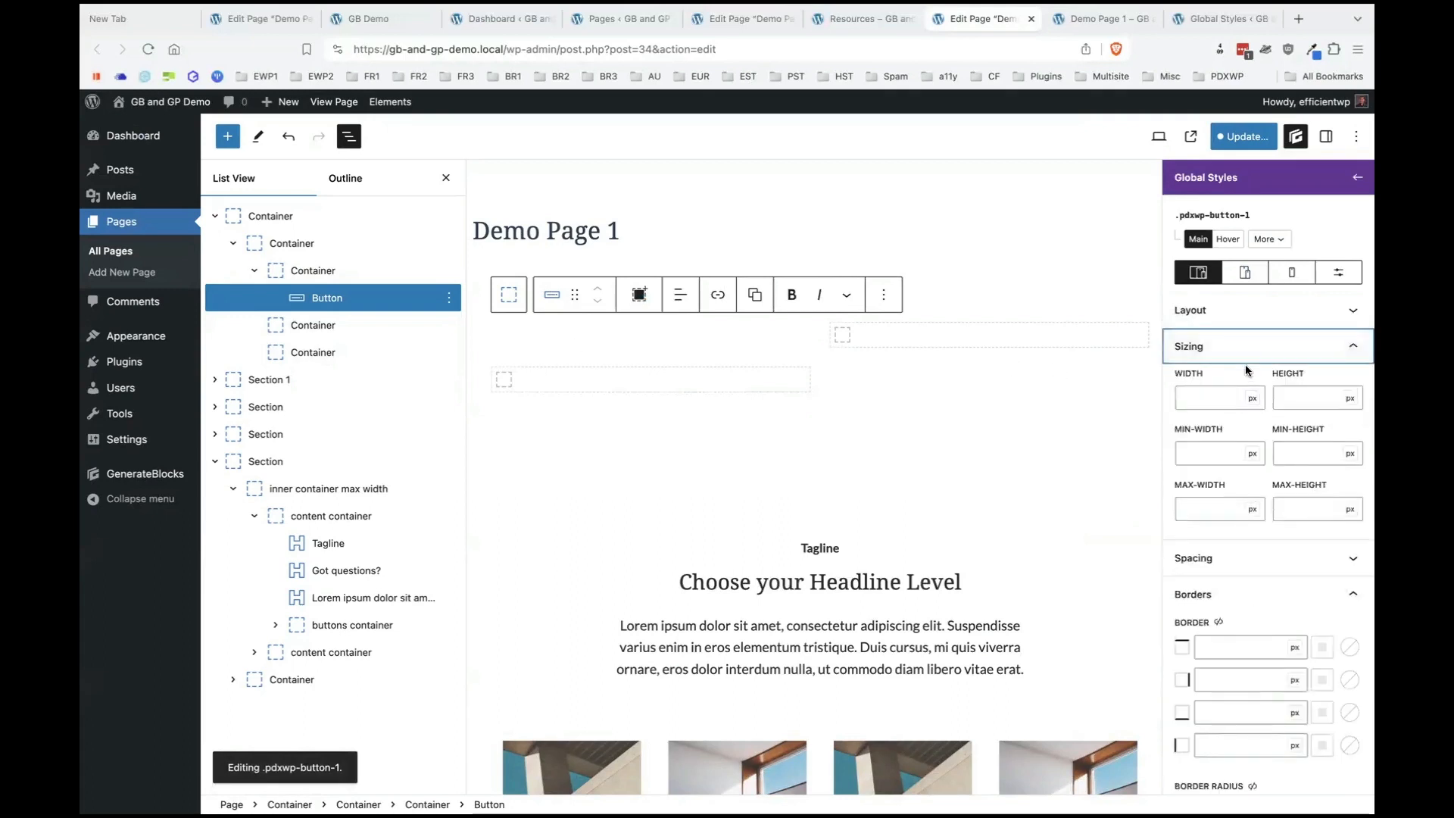
pyautogui.click(1249, 554)
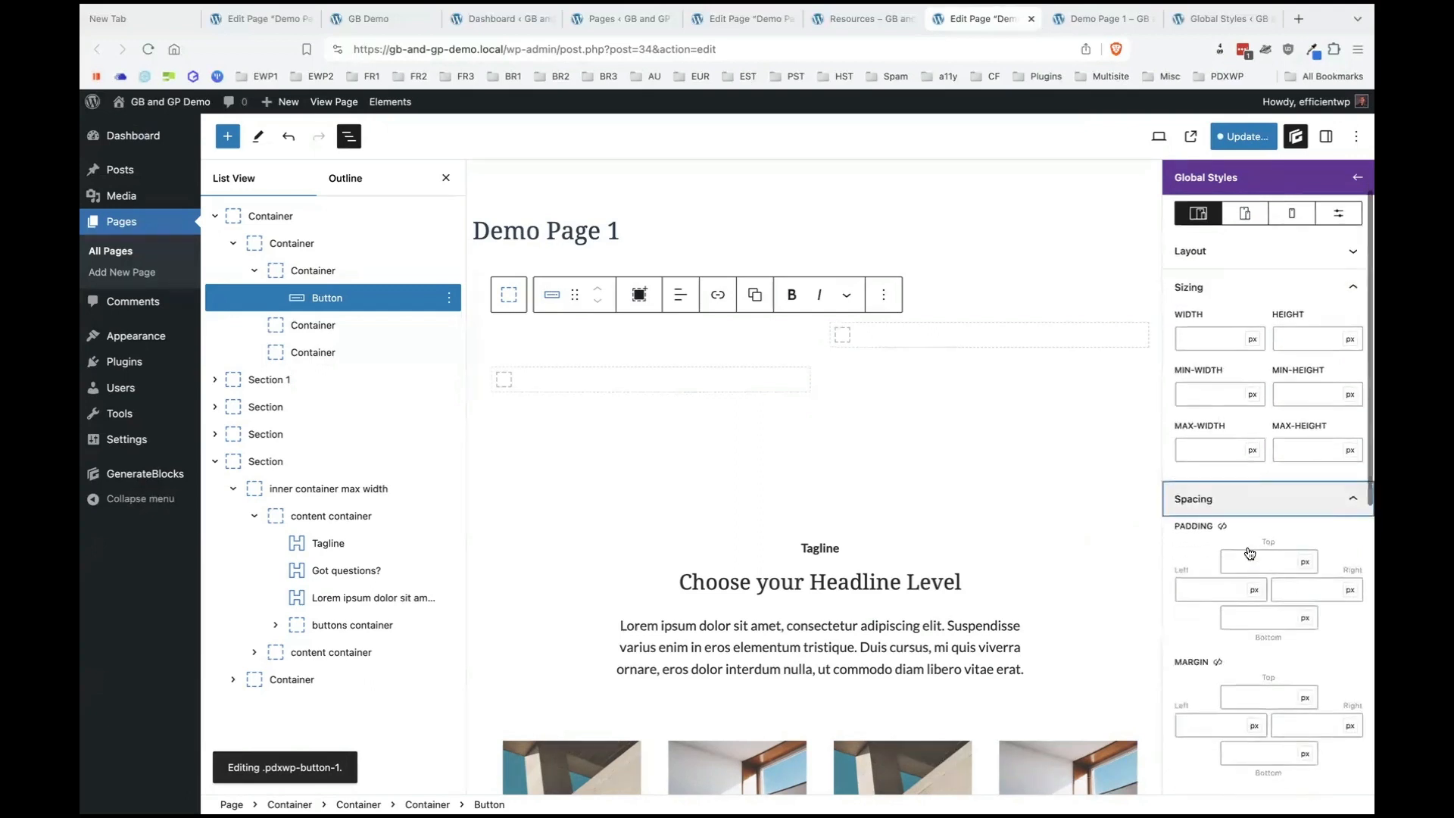
pyautogui.scroll(-1, 1241, 530)
pyautogui.click(1247, 542)
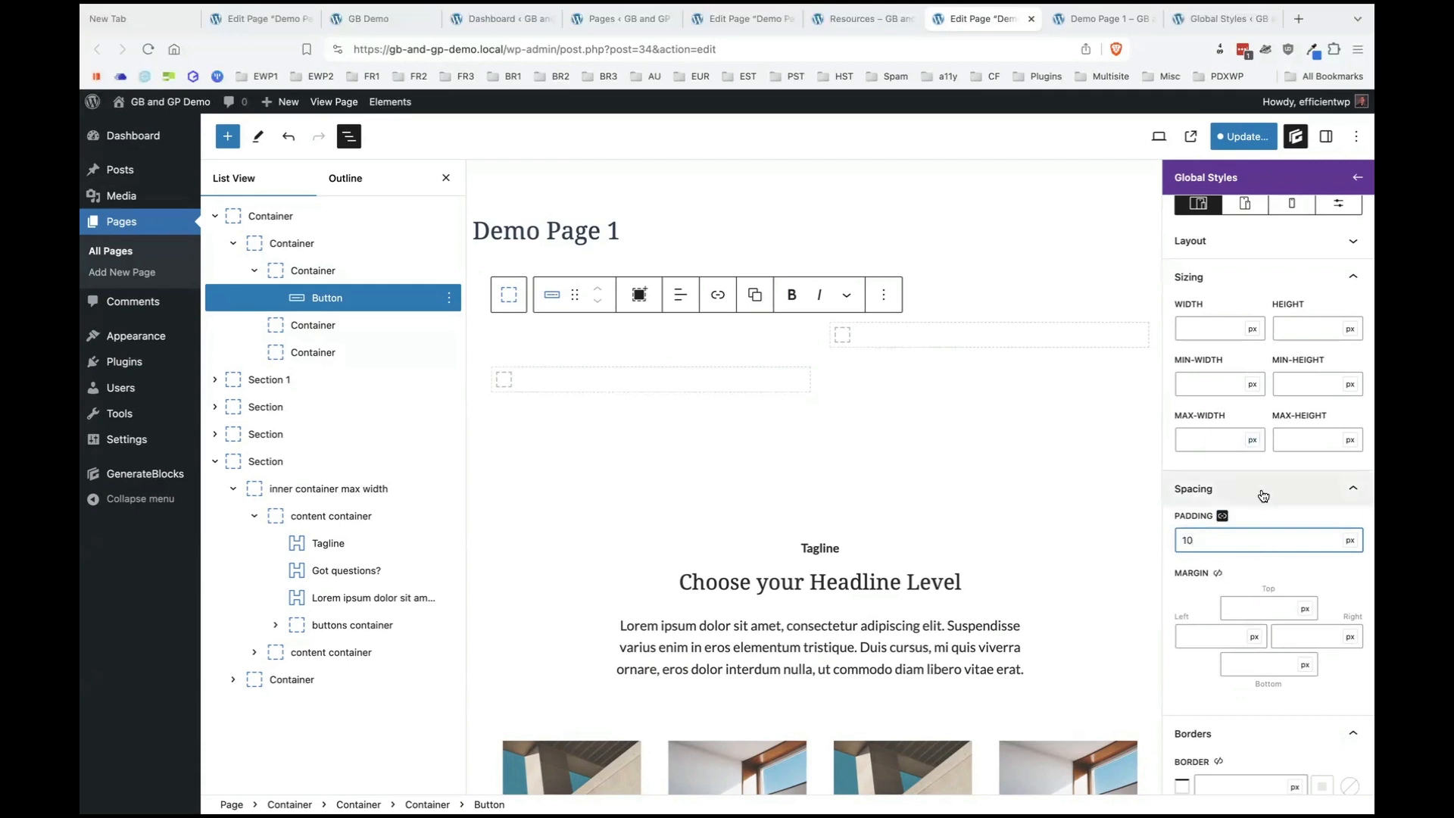
# Try palette colors including var(--accent) for the .pdxwp-button-1 background color, and choose the solid muted red swatch.
pyautogui.scroll(-5, 1260, 488)
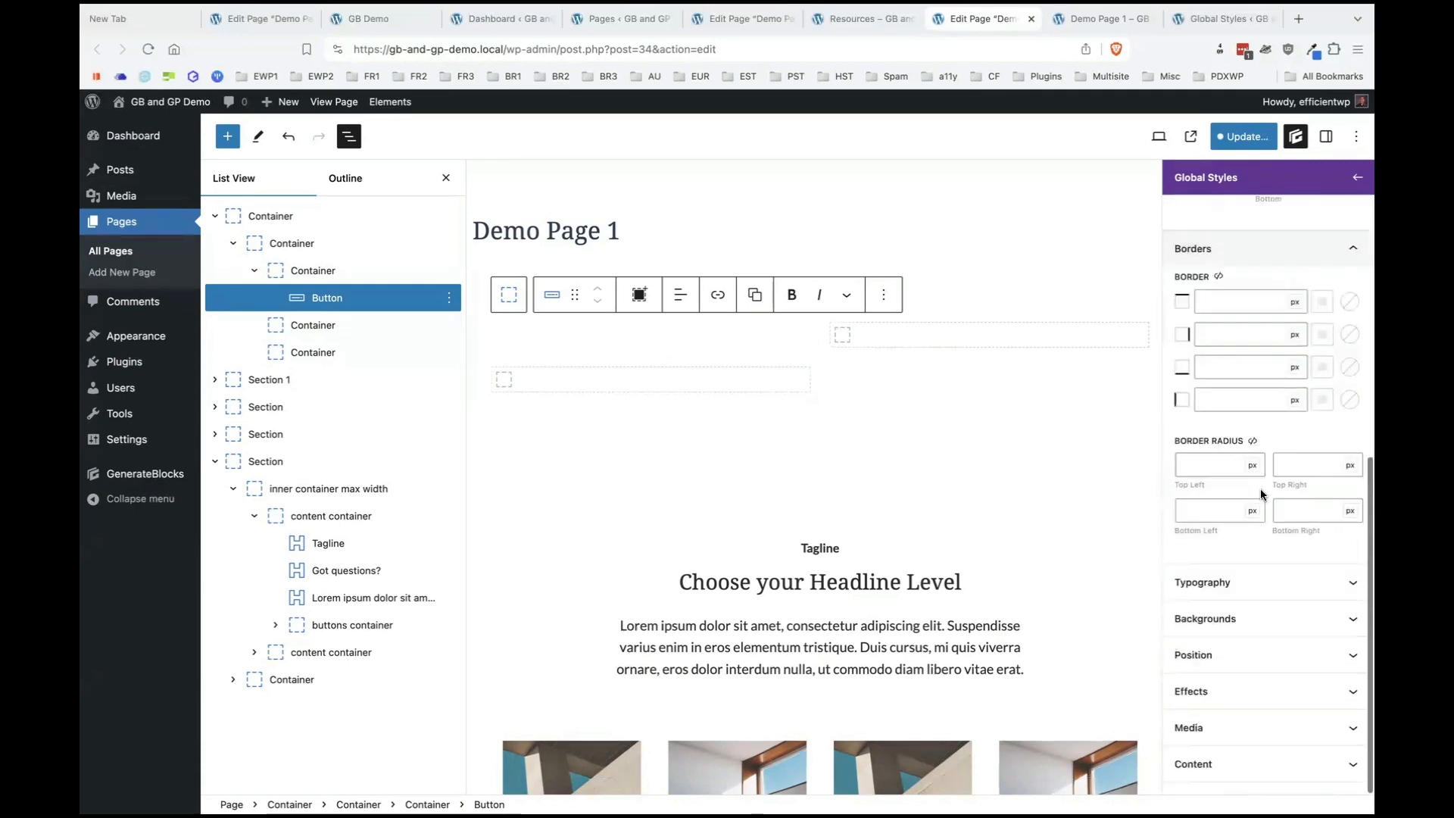
pyautogui.click(1230, 582)
pyautogui.scroll(-4, 1232, 555)
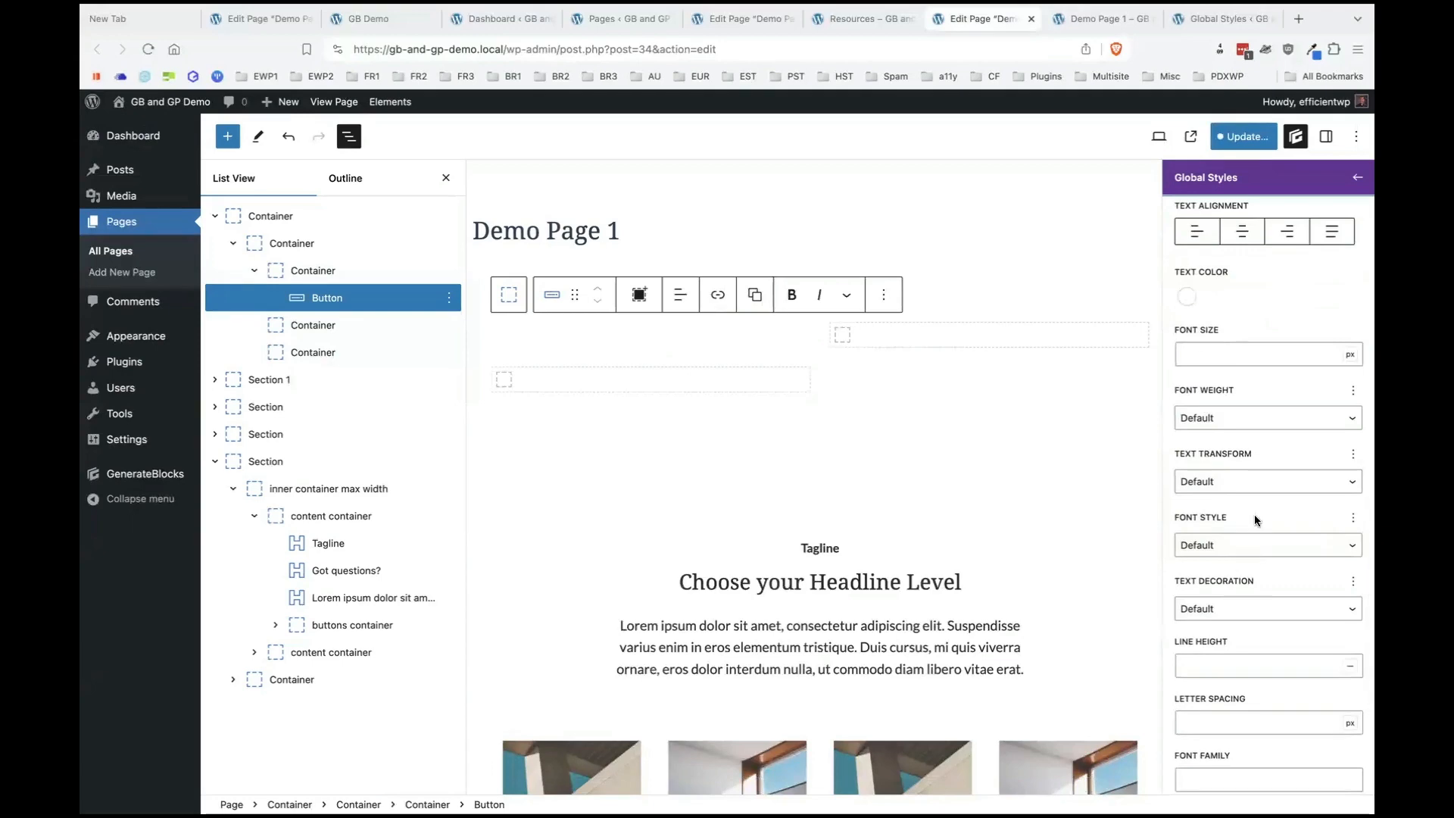
pyautogui.scroll(-3, 1254, 515)
pyautogui.click(1258, 611)
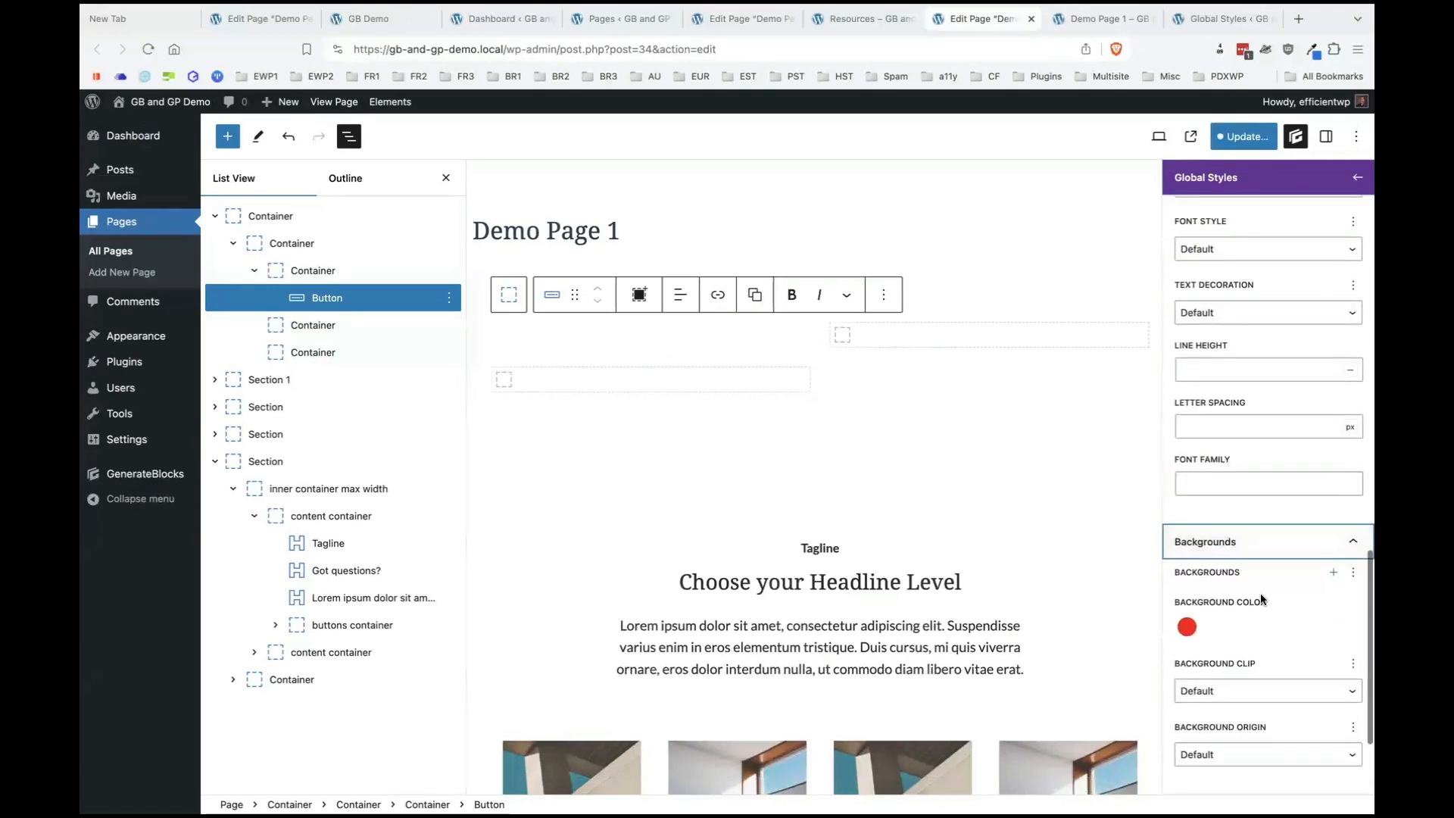
pyautogui.scroll(-3, 1261, 614)
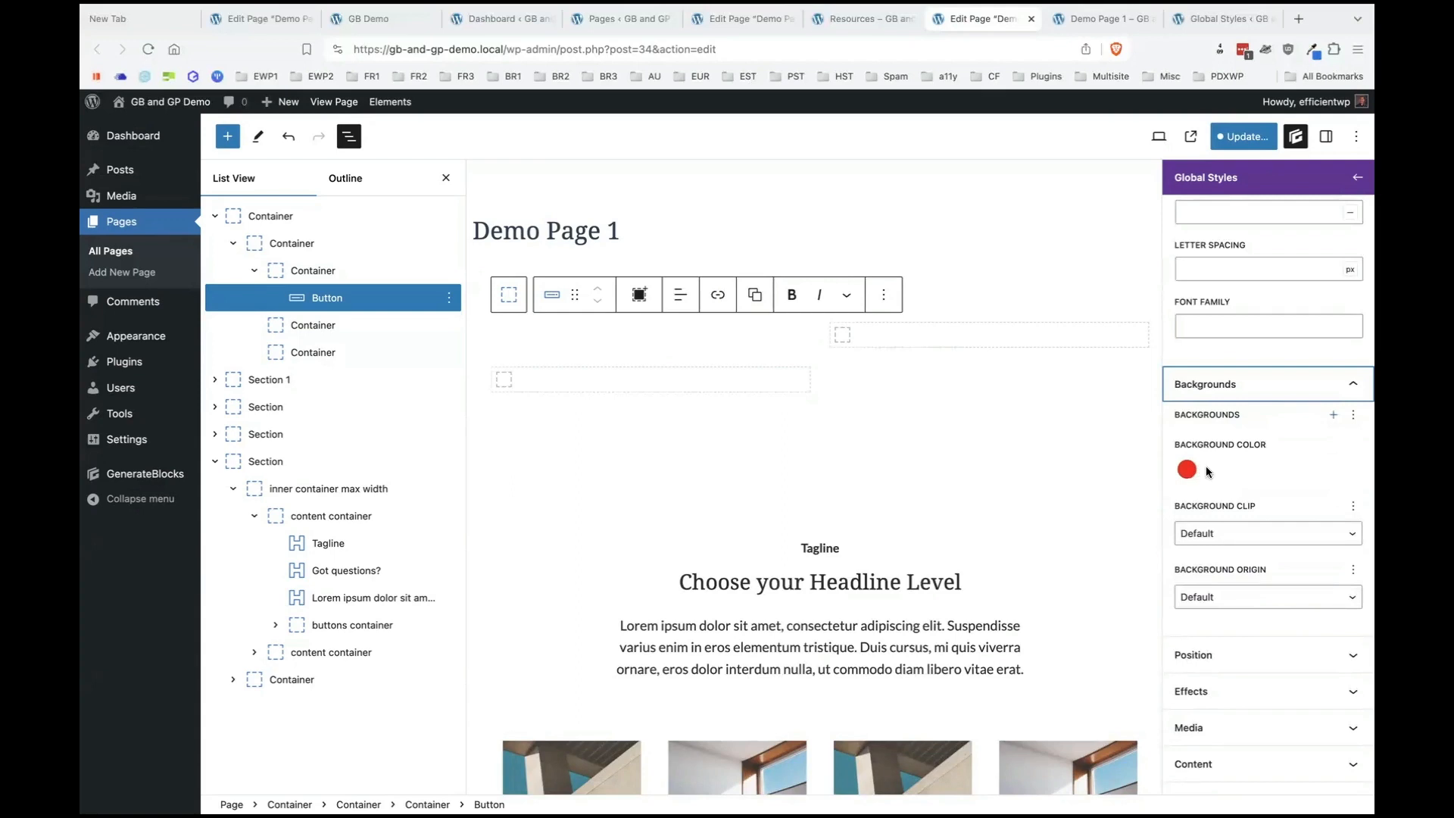
pyautogui.scroll(5, 1192, 469)
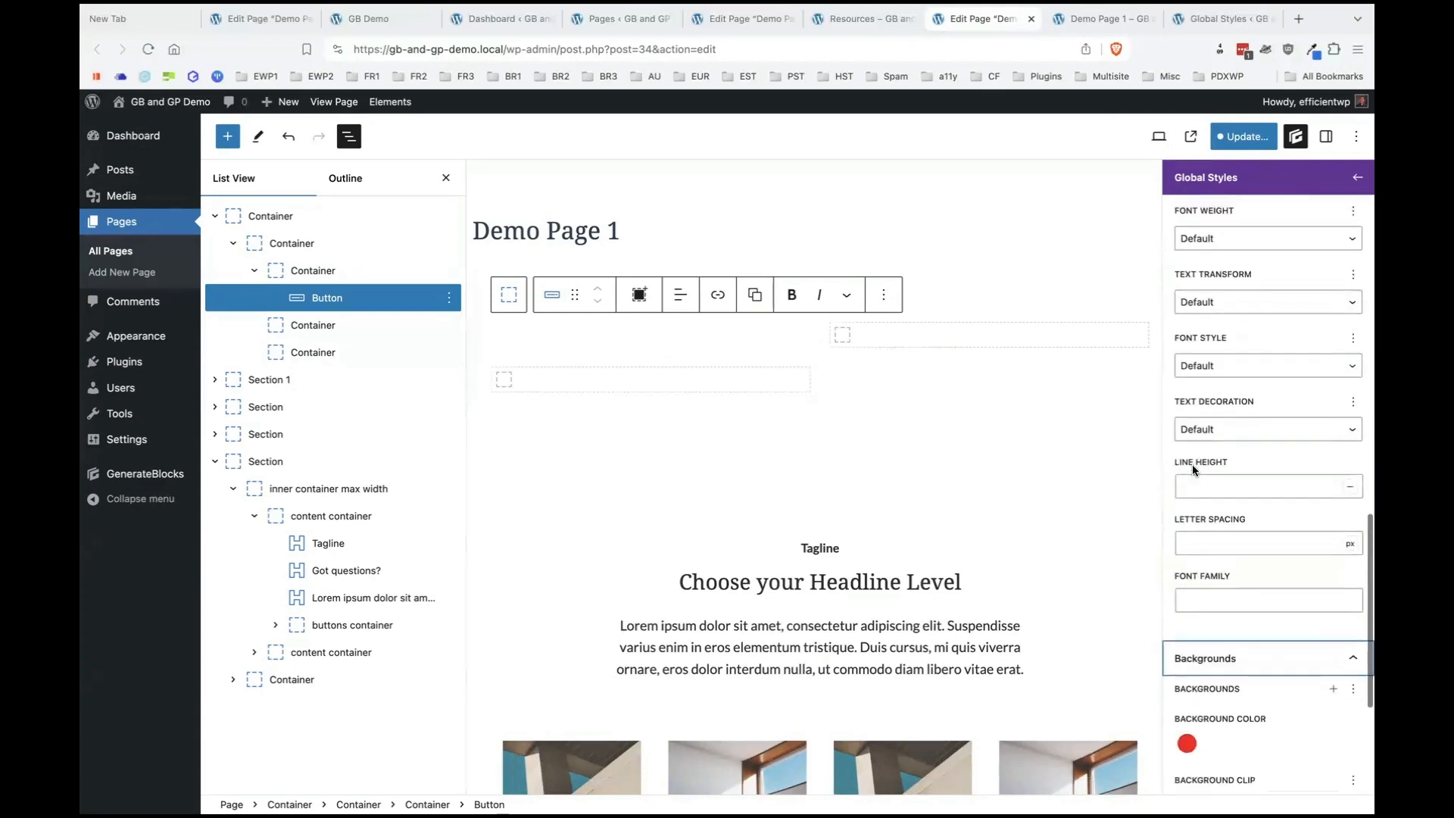
pyautogui.scroll(-4, 1192, 464)
pyautogui.click(1187, 533)
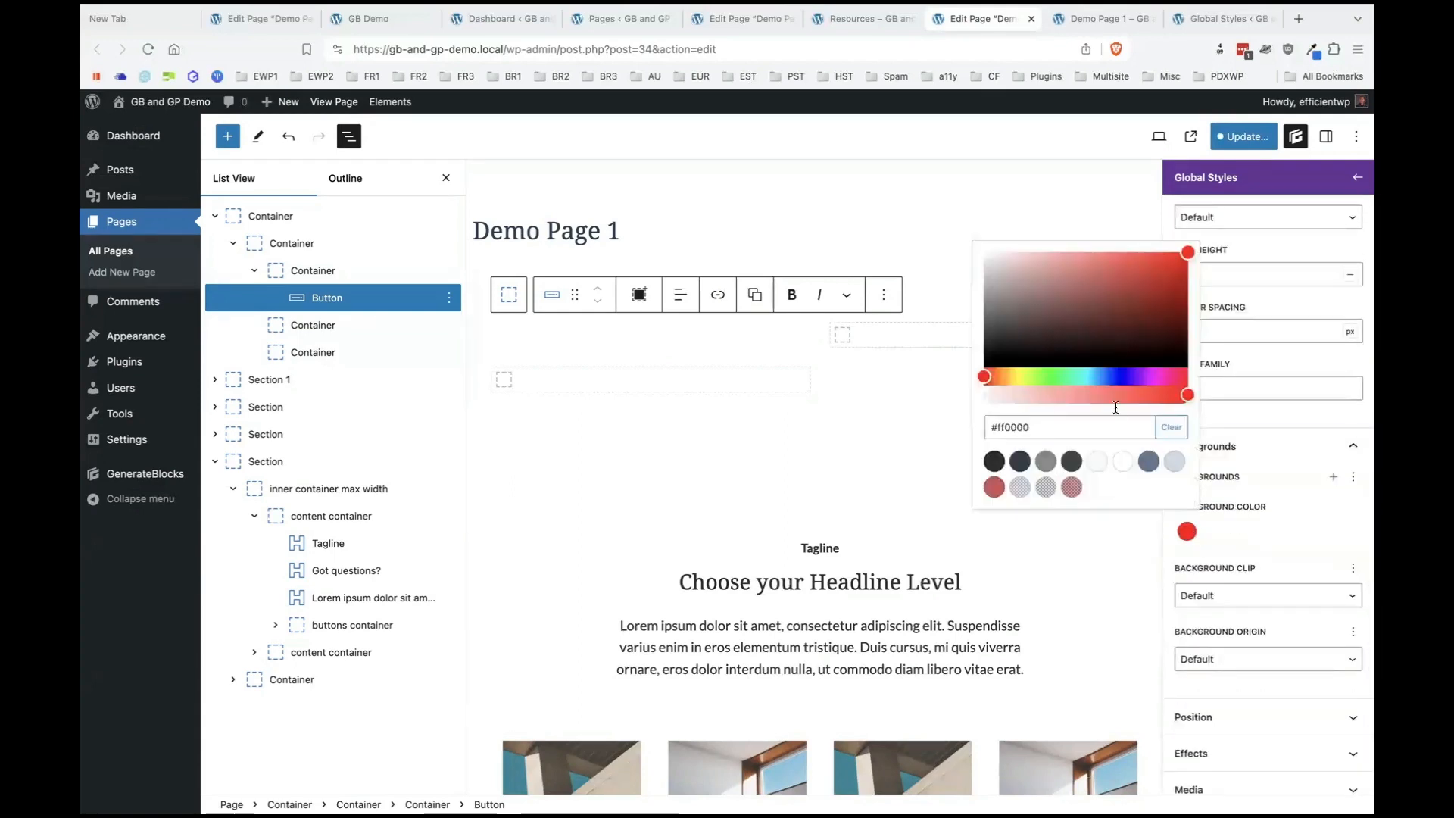
pyautogui.click(1018, 461)
pyautogui.click(1147, 462)
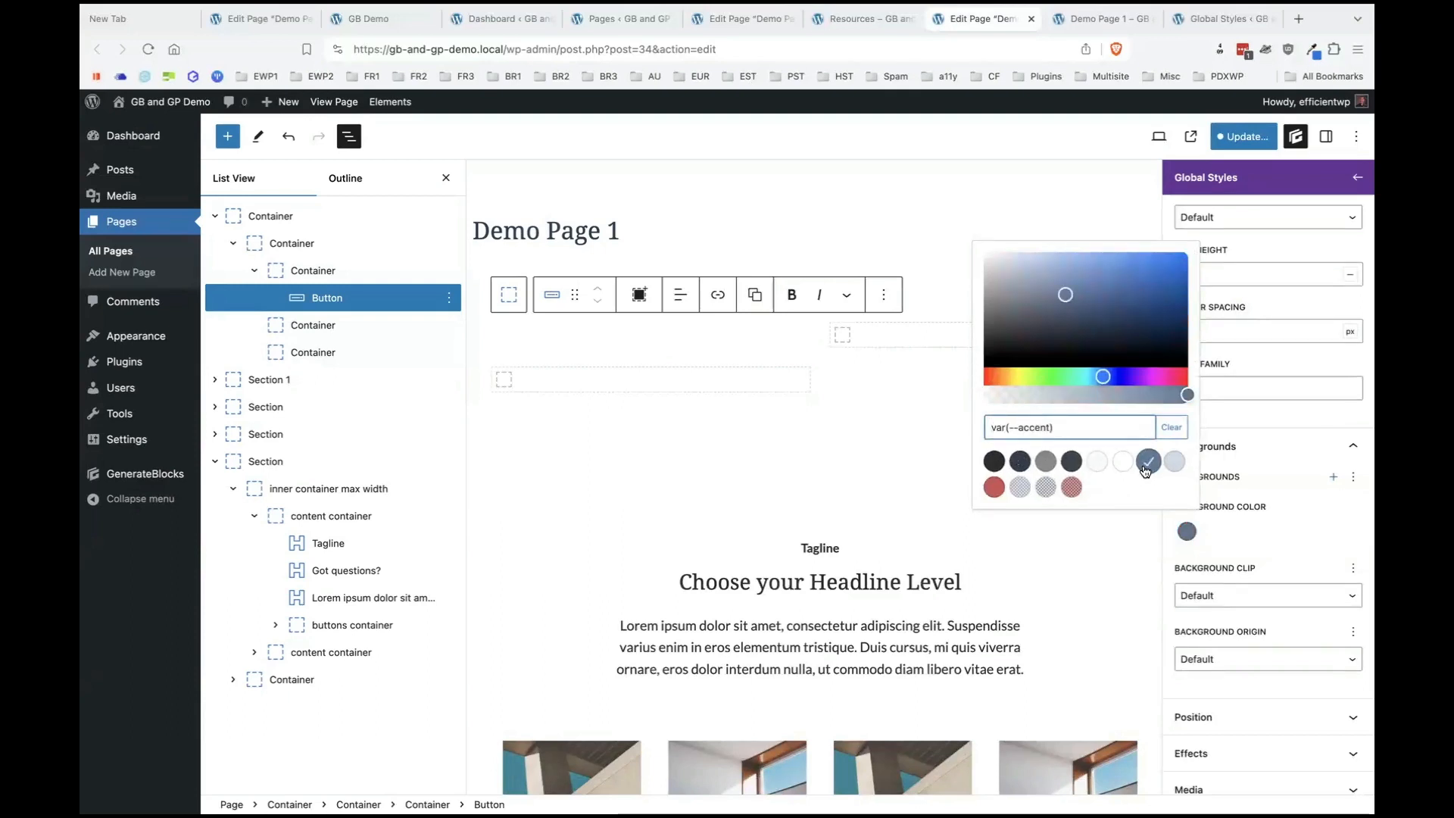
pyautogui.click(994, 487)
pyautogui.click(1291, 551)
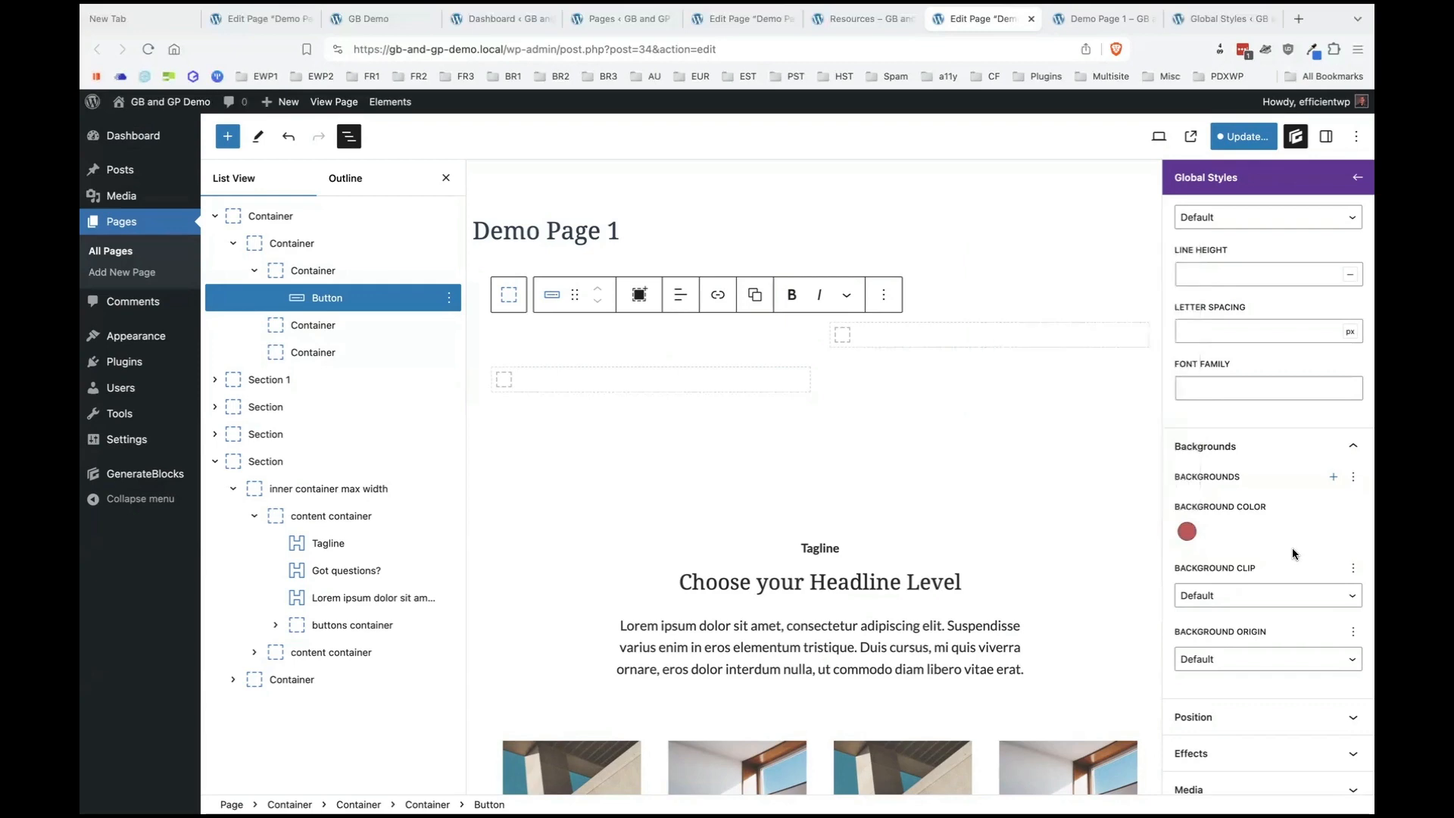
# Review the typography, border, spacing, sizing and layout settings of the .pdxwp-button-1 global style.
pyautogui.scroll(-1, 1292, 551)
pyautogui.scroll(5, 1291, 553)
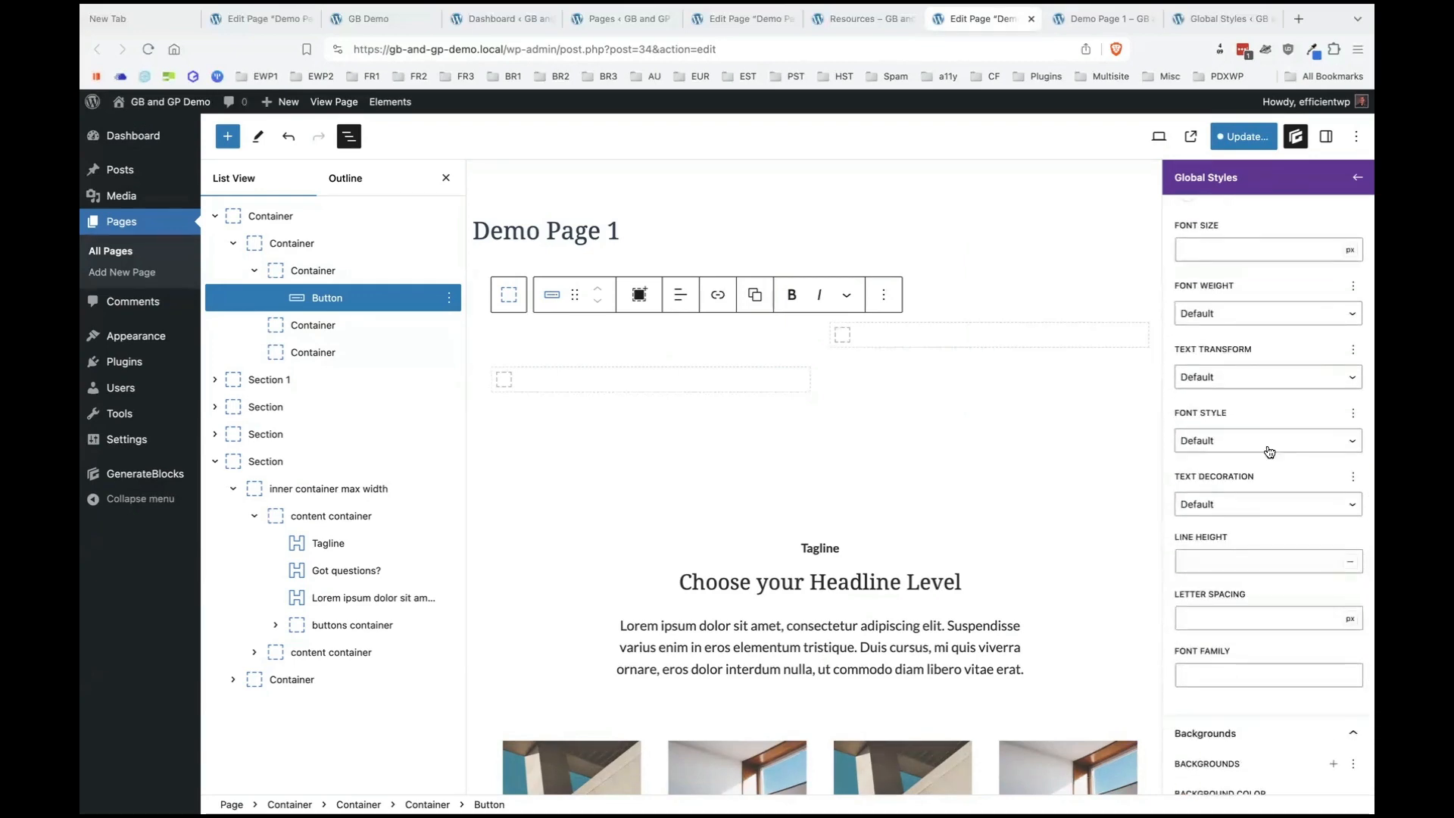
pyautogui.scroll(8, 1268, 452)
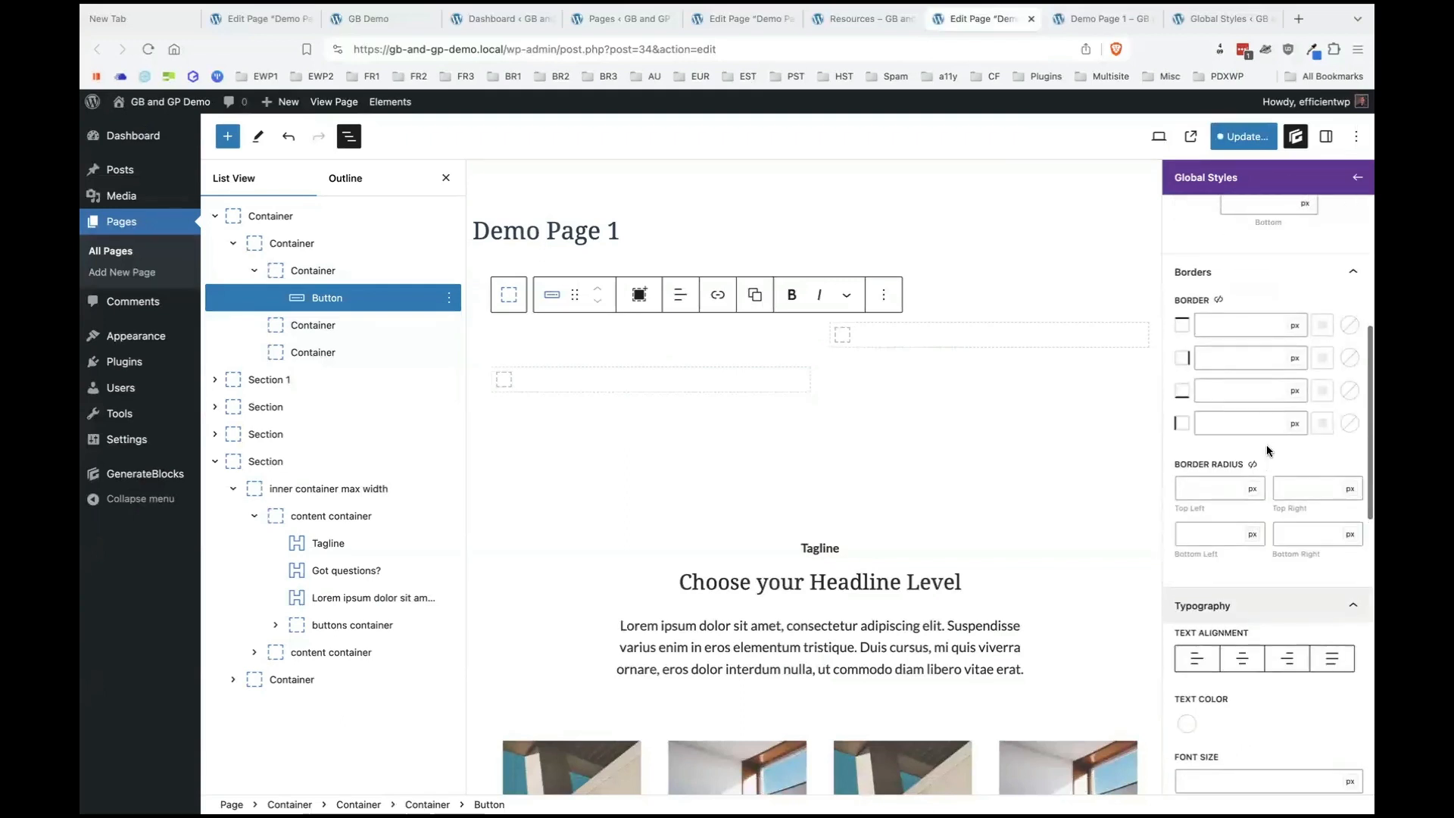
pyautogui.scroll(7, 1267, 450)
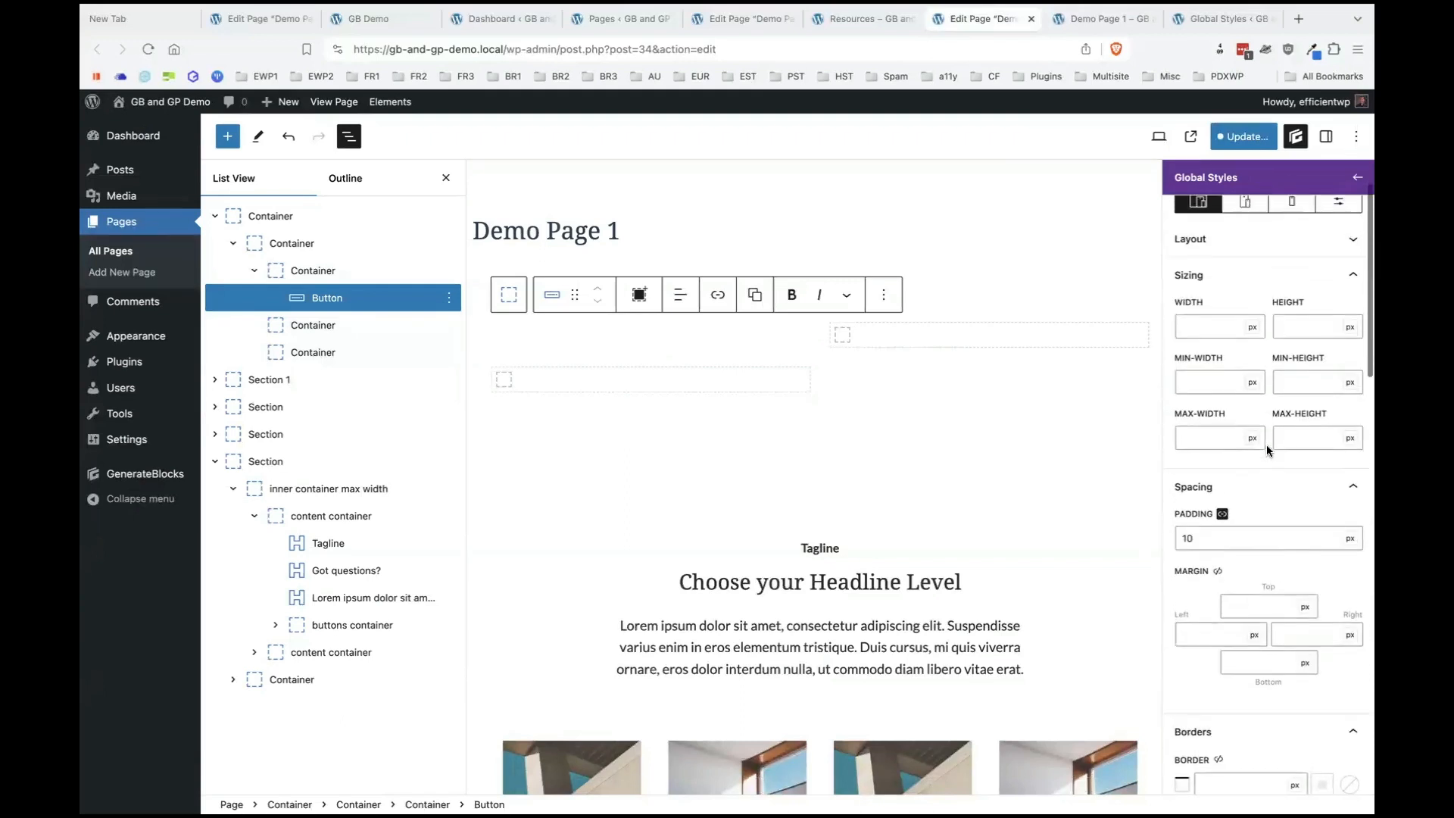
pyautogui.scroll(1, 1266, 444)
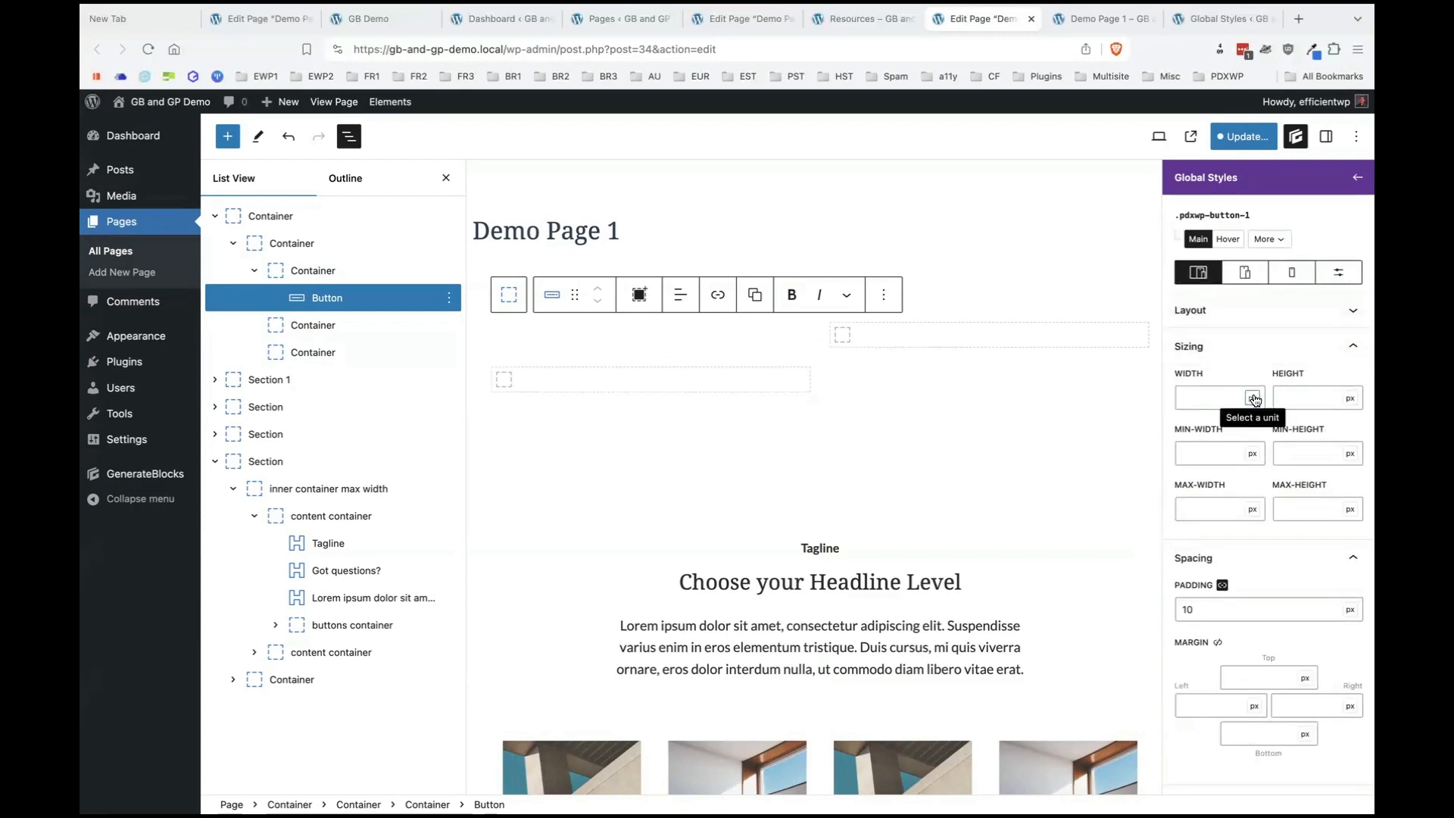
pyautogui.click(1276, 309)
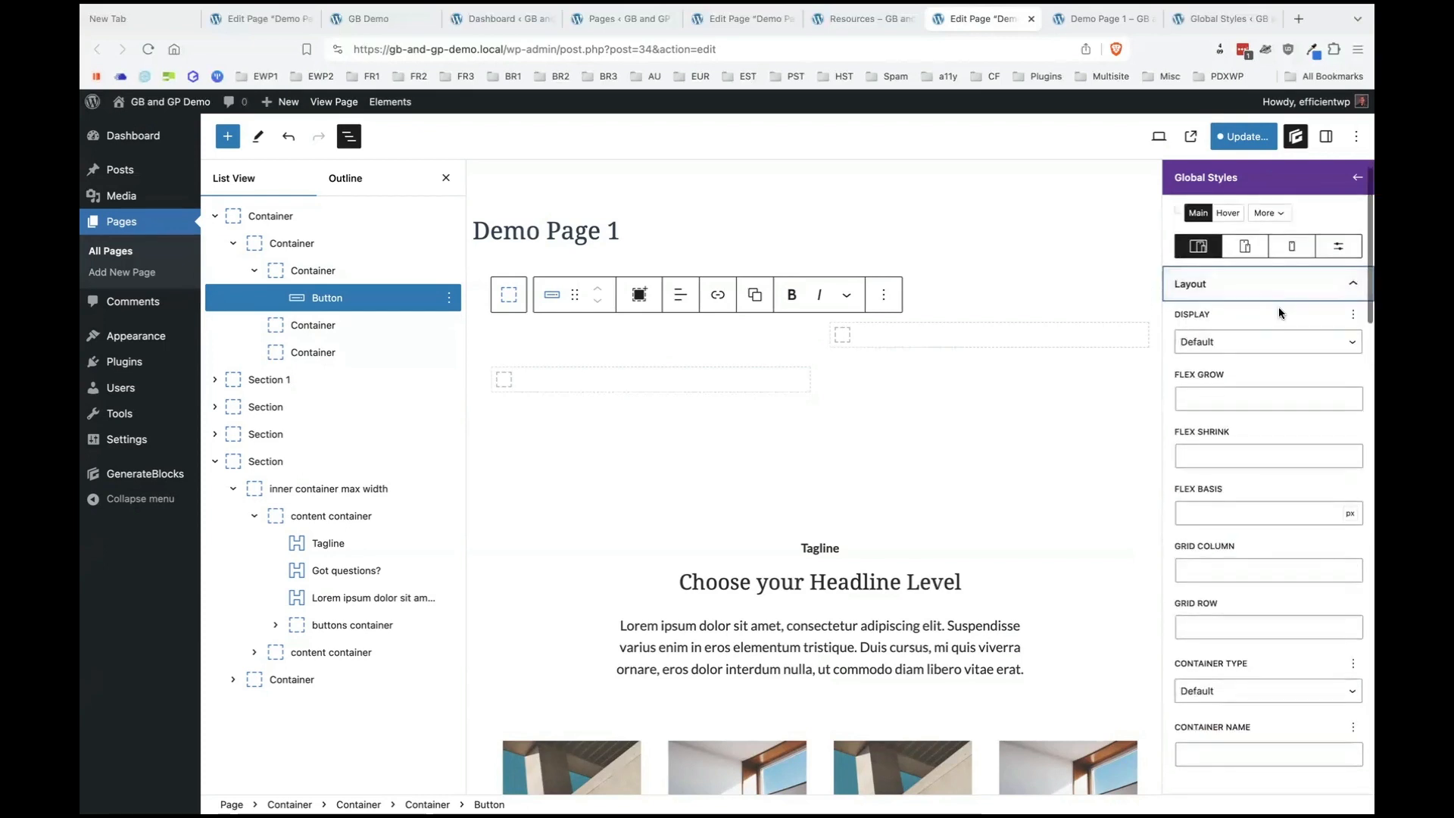
pyautogui.click(1275, 292)
pyautogui.click(1267, 327)
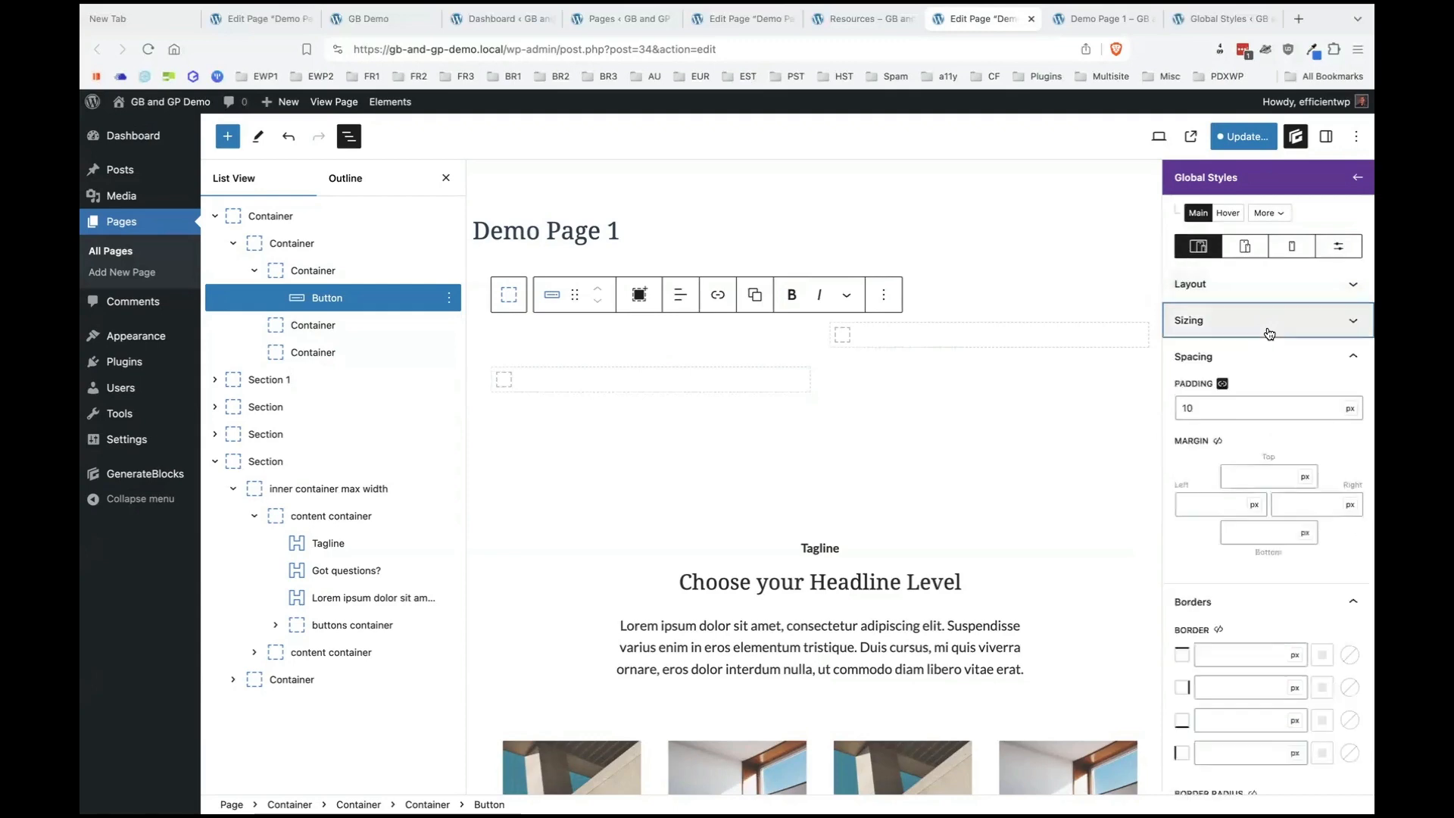
pyautogui.click(1269, 325)
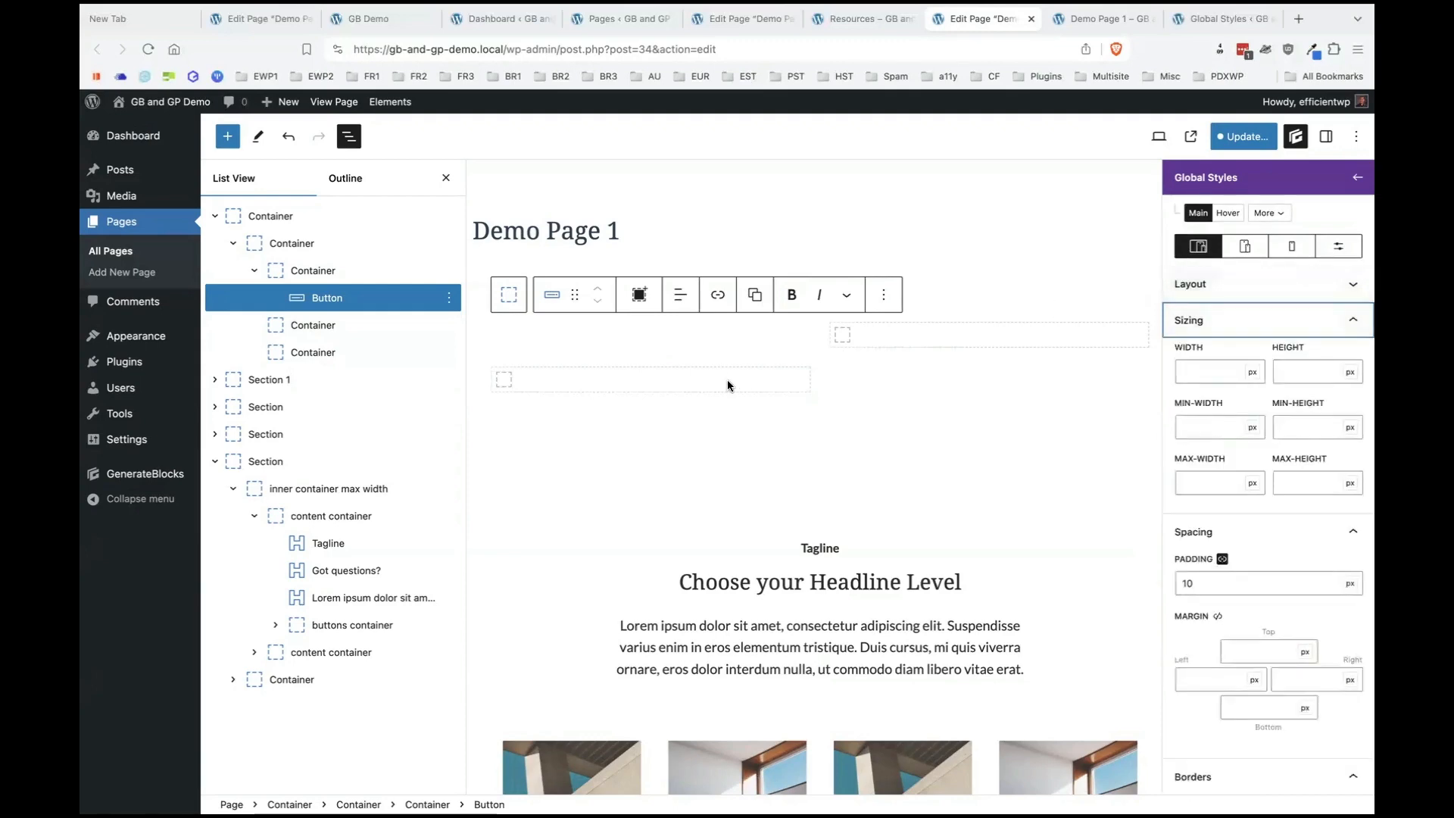
# View the generated CSS of .gbp-button--primary in the list of all global styles and return to the live Demo Page 1.
pyautogui.click(1196, 20)
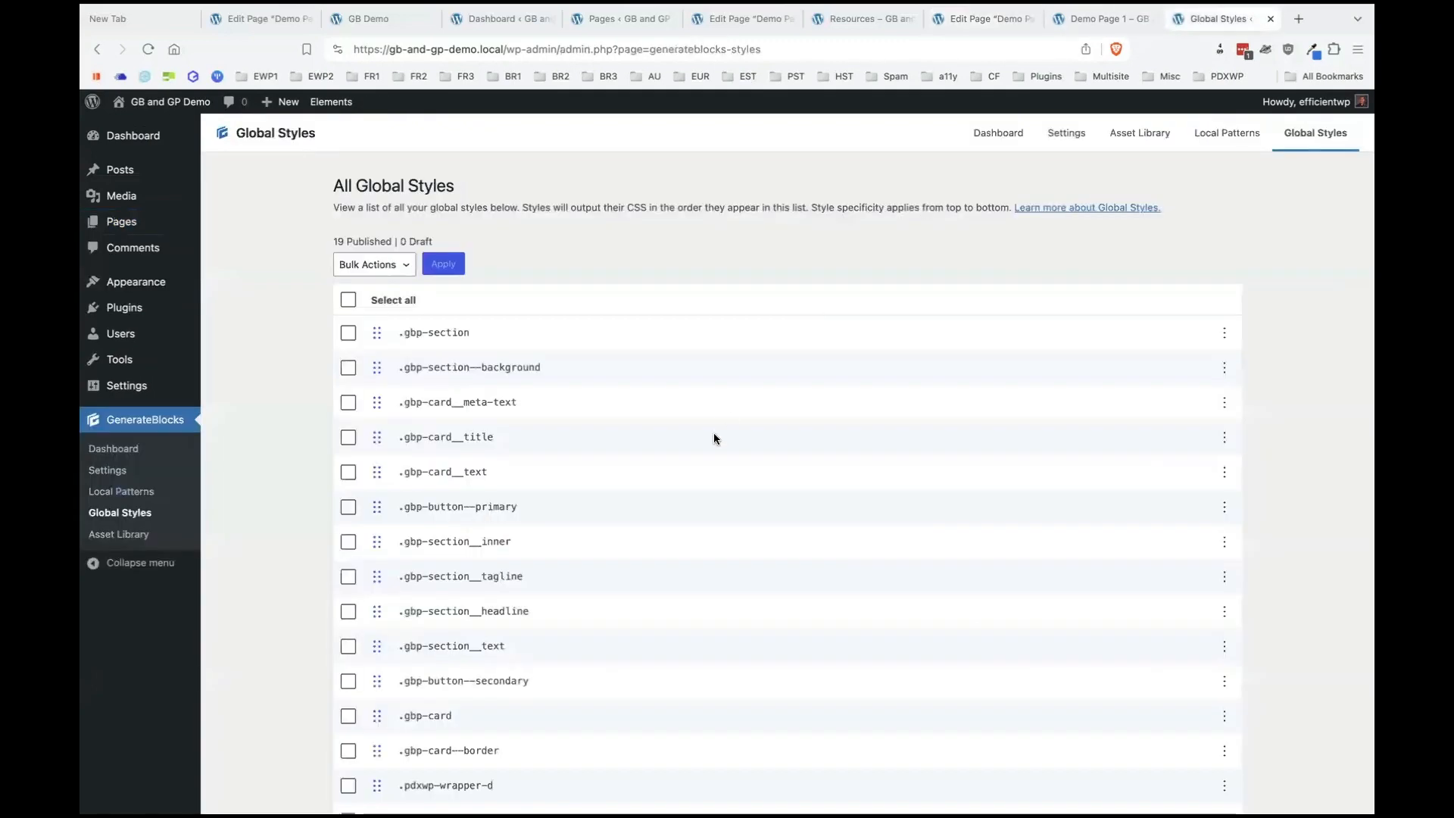
pyautogui.scroll(-2, 713, 433)
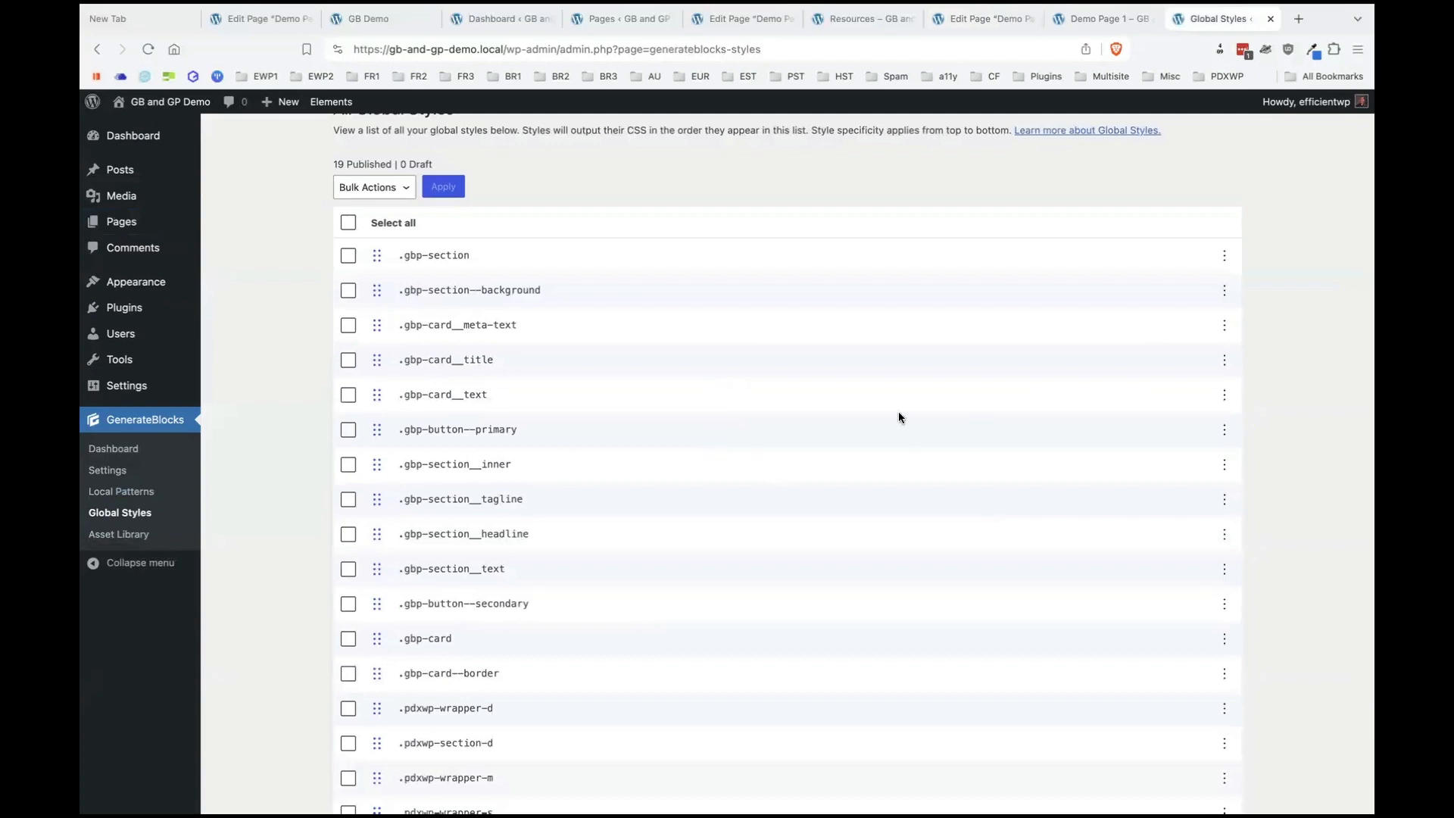
pyautogui.click(1225, 429)
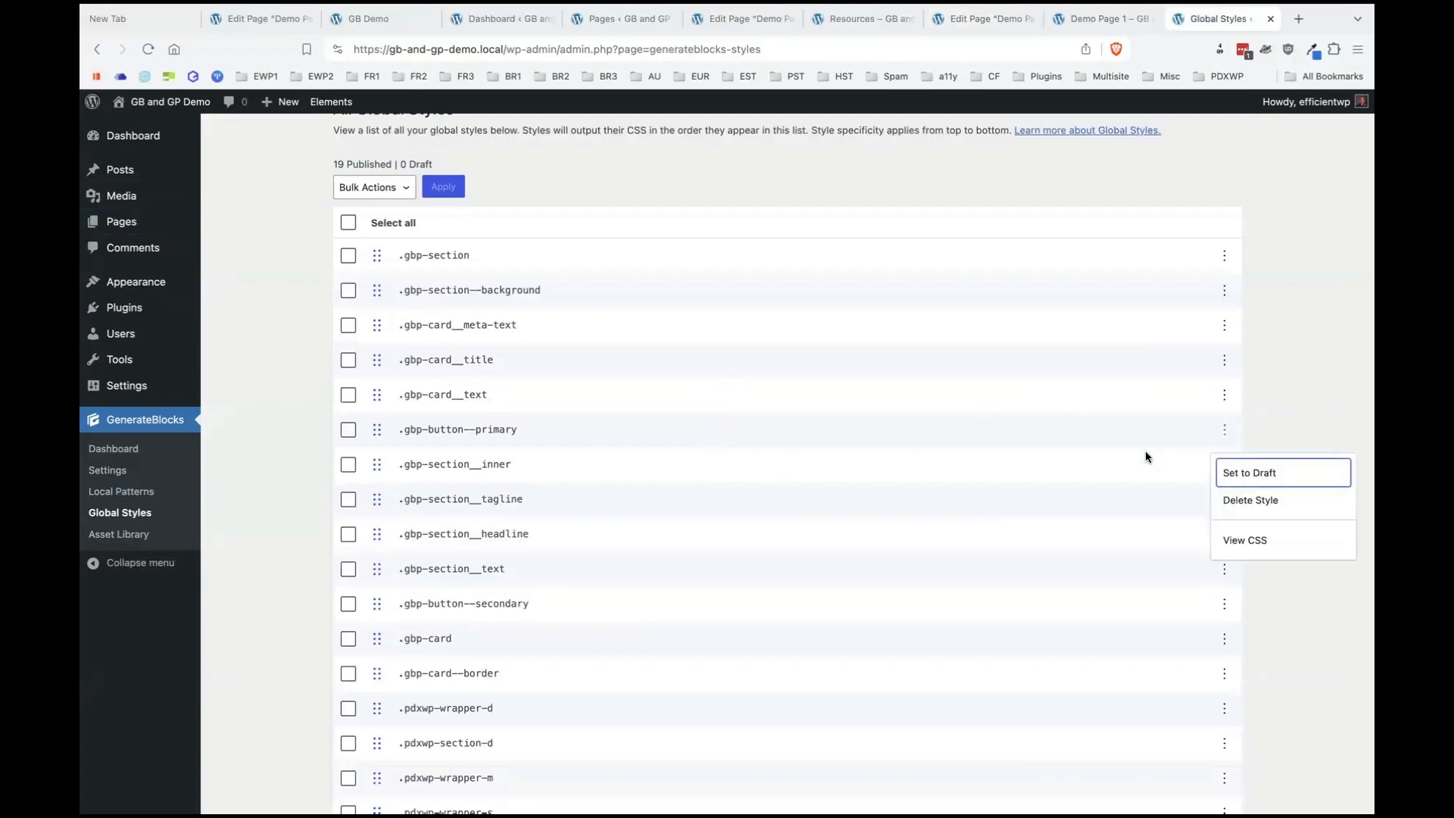
pyautogui.click(1220, 540)
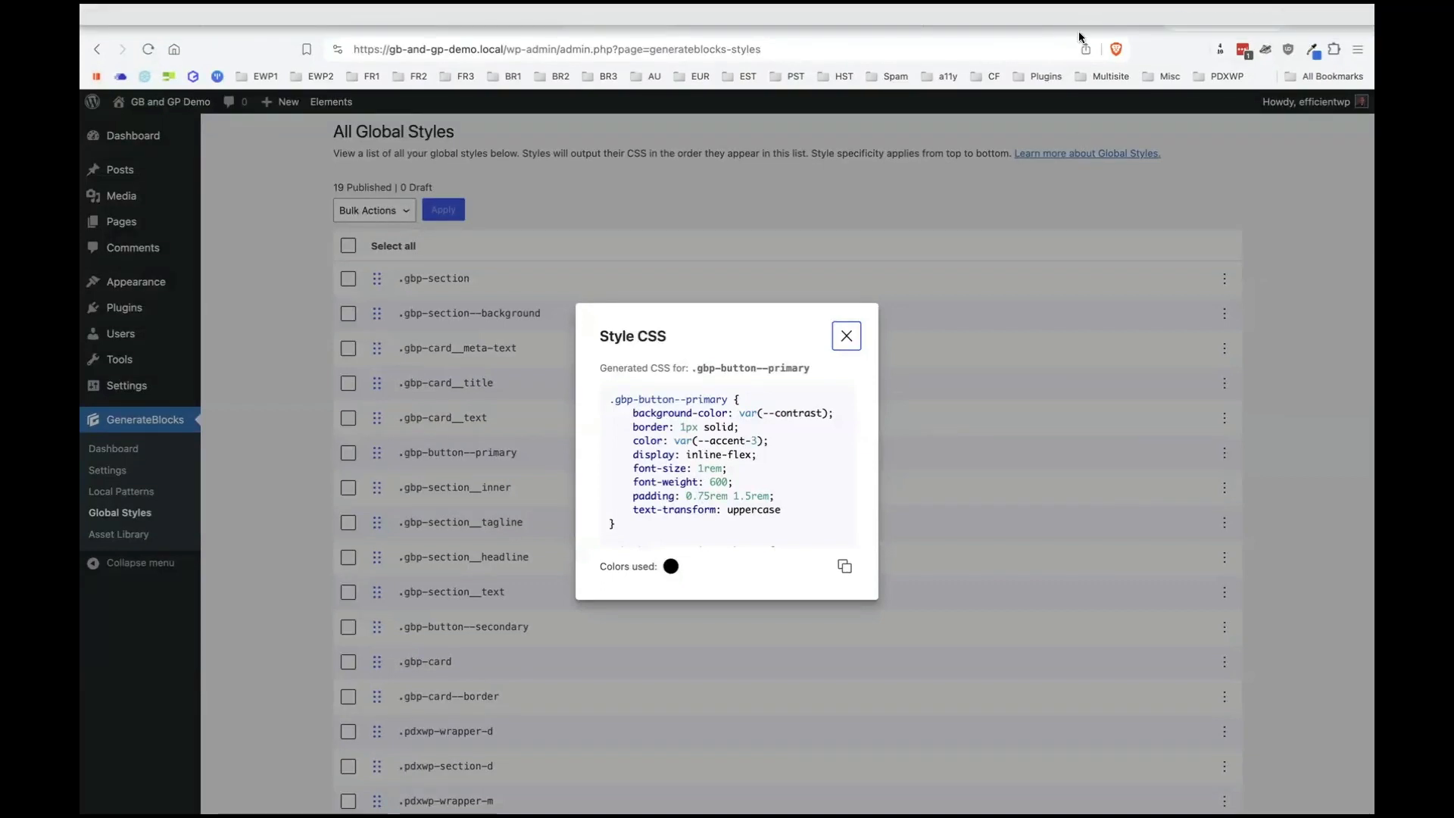
pyautogui.click(1089, 24)
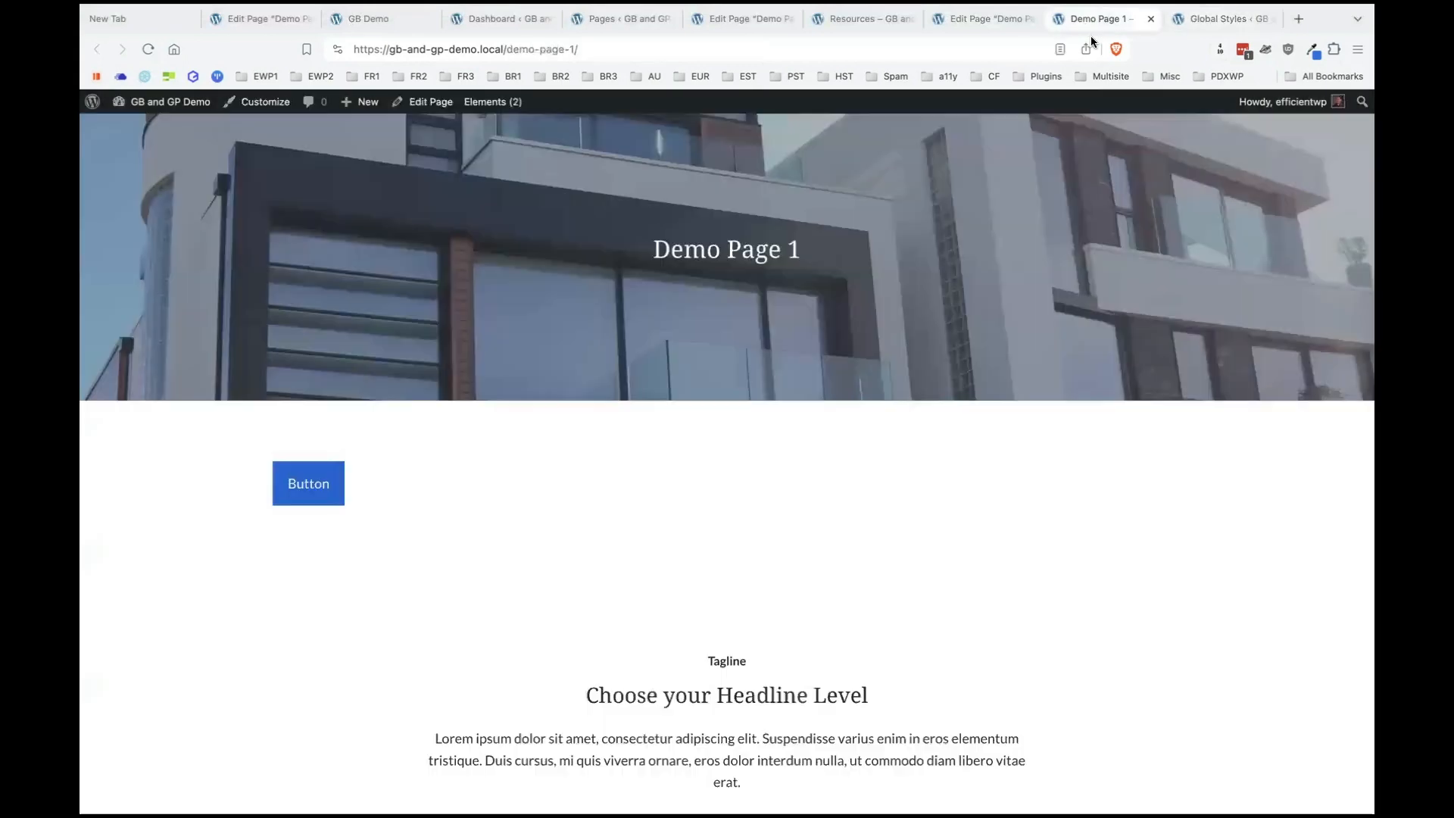
# Return to the page editor and set the button global style's display to Inline Flex.
pyautogui.click(982, 18)
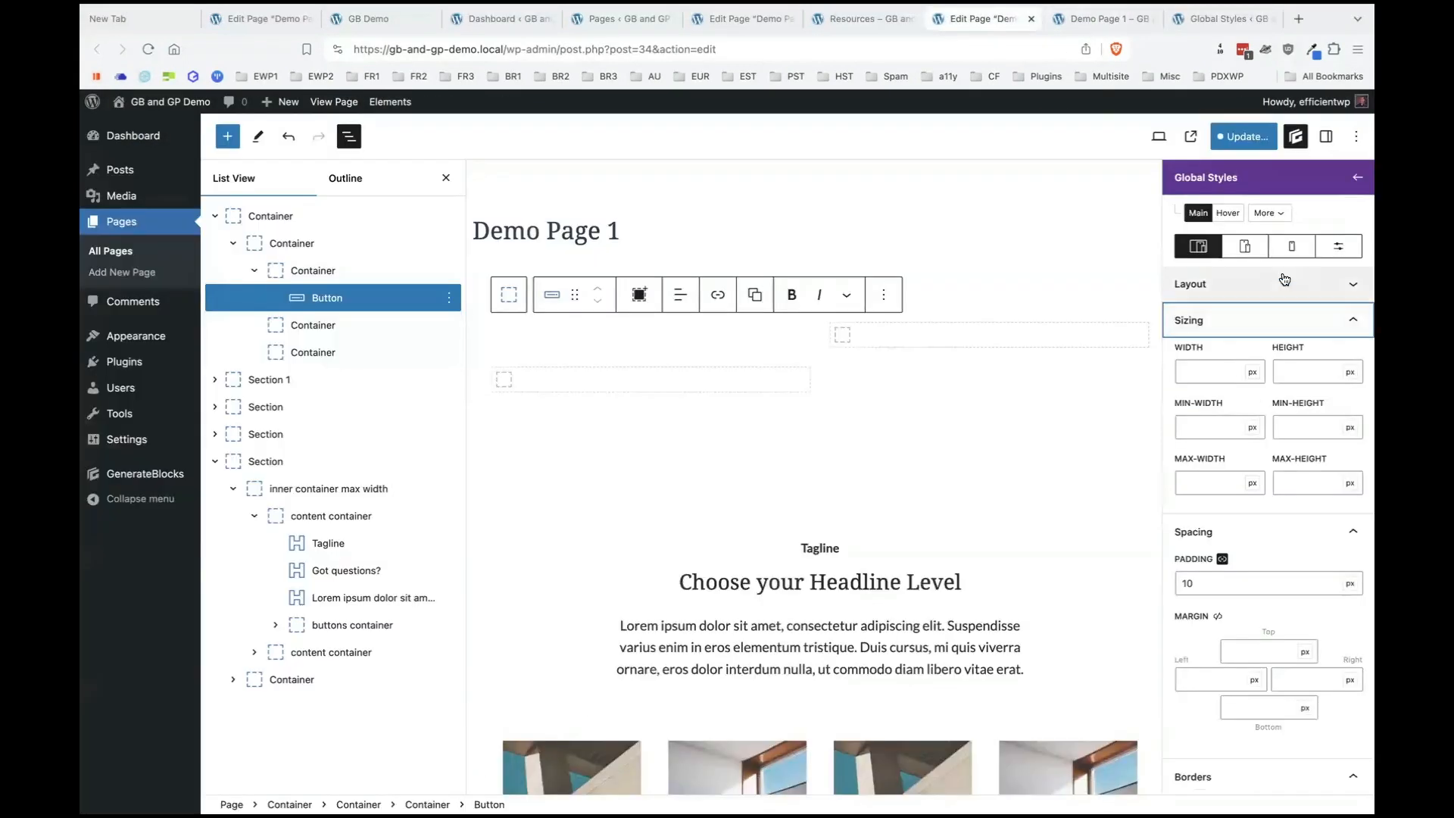
pyautogui.click(1246, 284)
pyautogui.click(1243, 341)
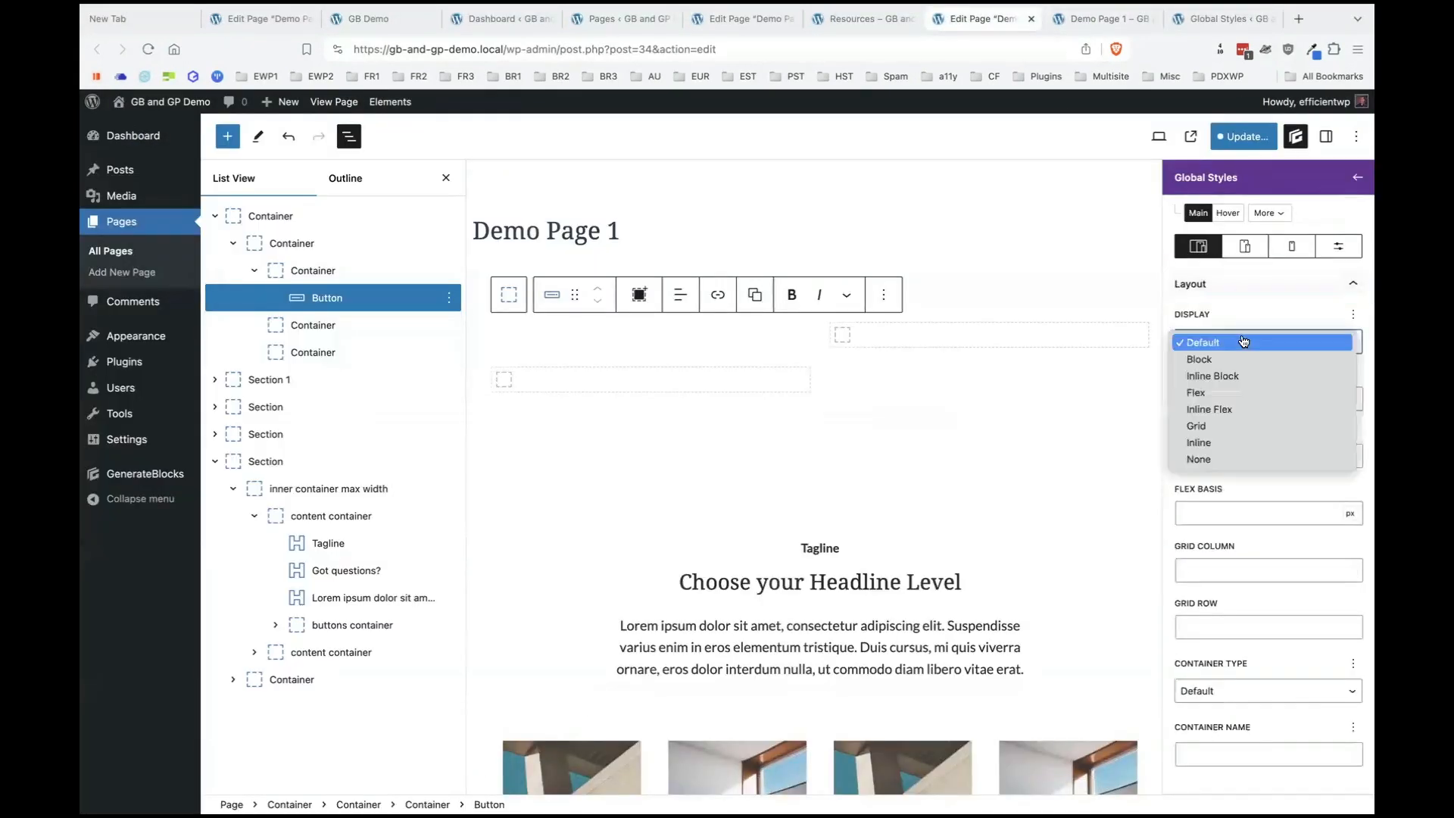
pyautogui.click(1241, 409)
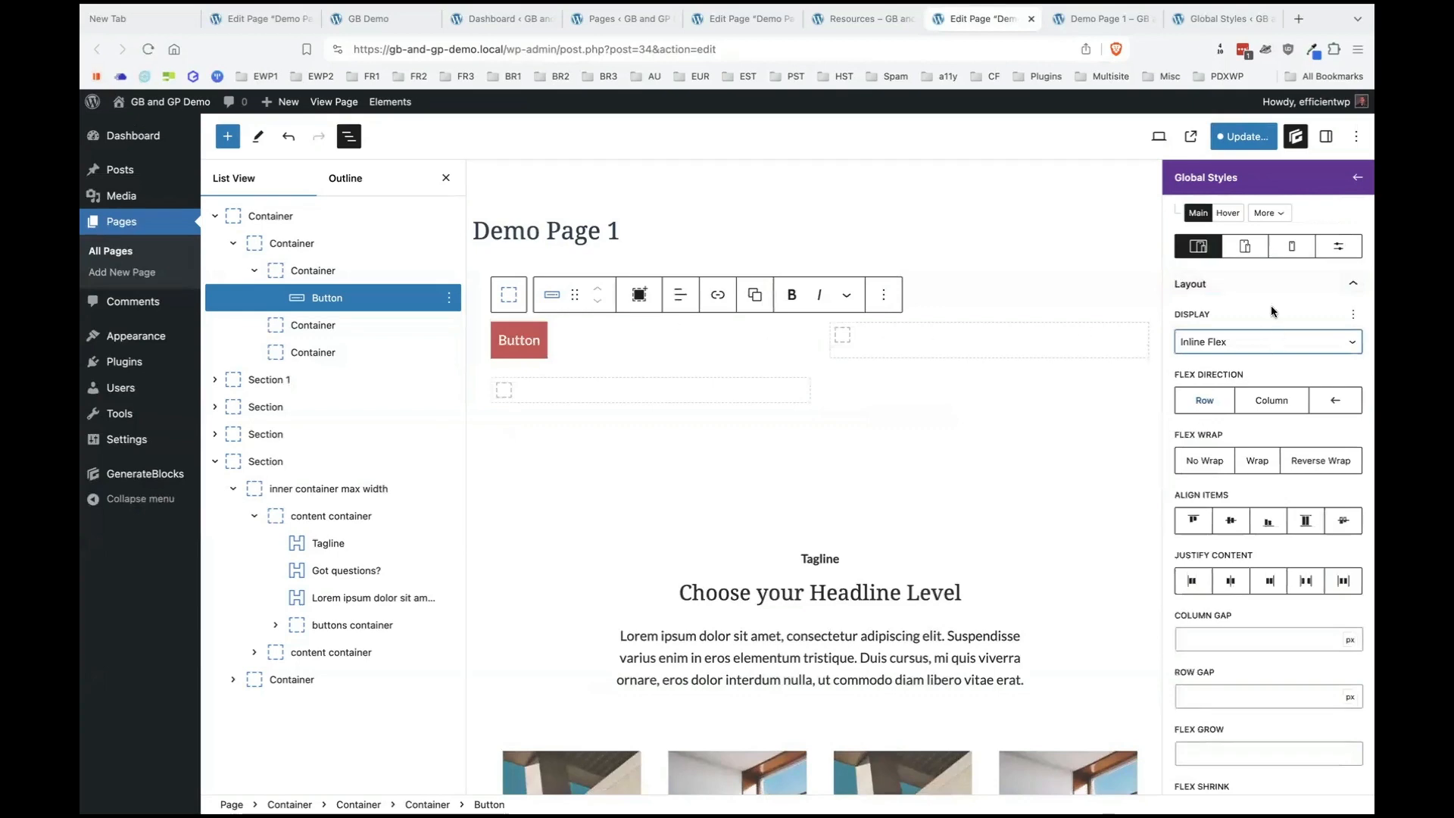
pyautogui.click(1259, 284)
# Set the global style's linked padding to 20 px and go back to the button's block settings.
pyautogui.scroll(-3, 1283, 492)
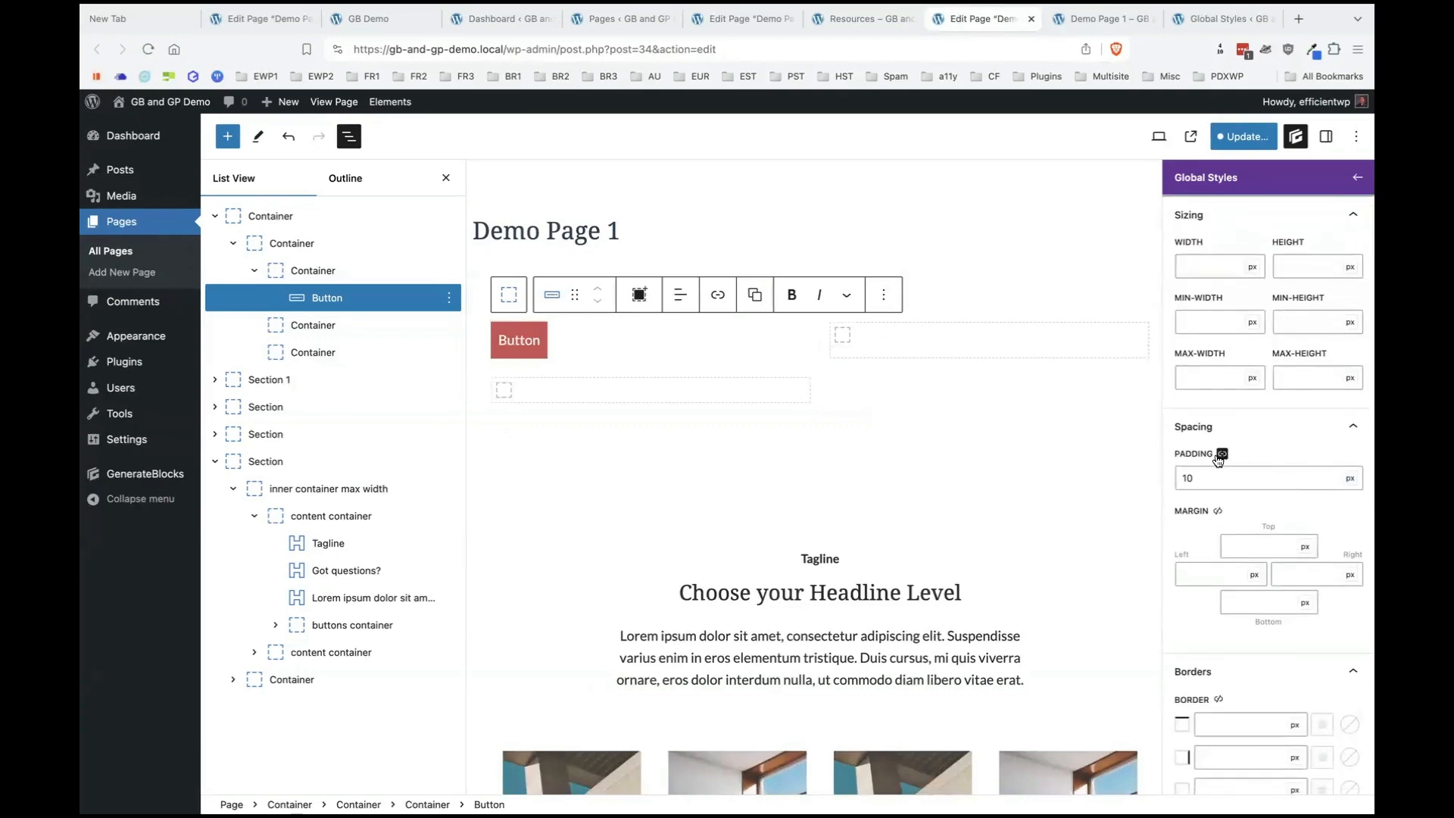
pyautogui.click(1184, 477)
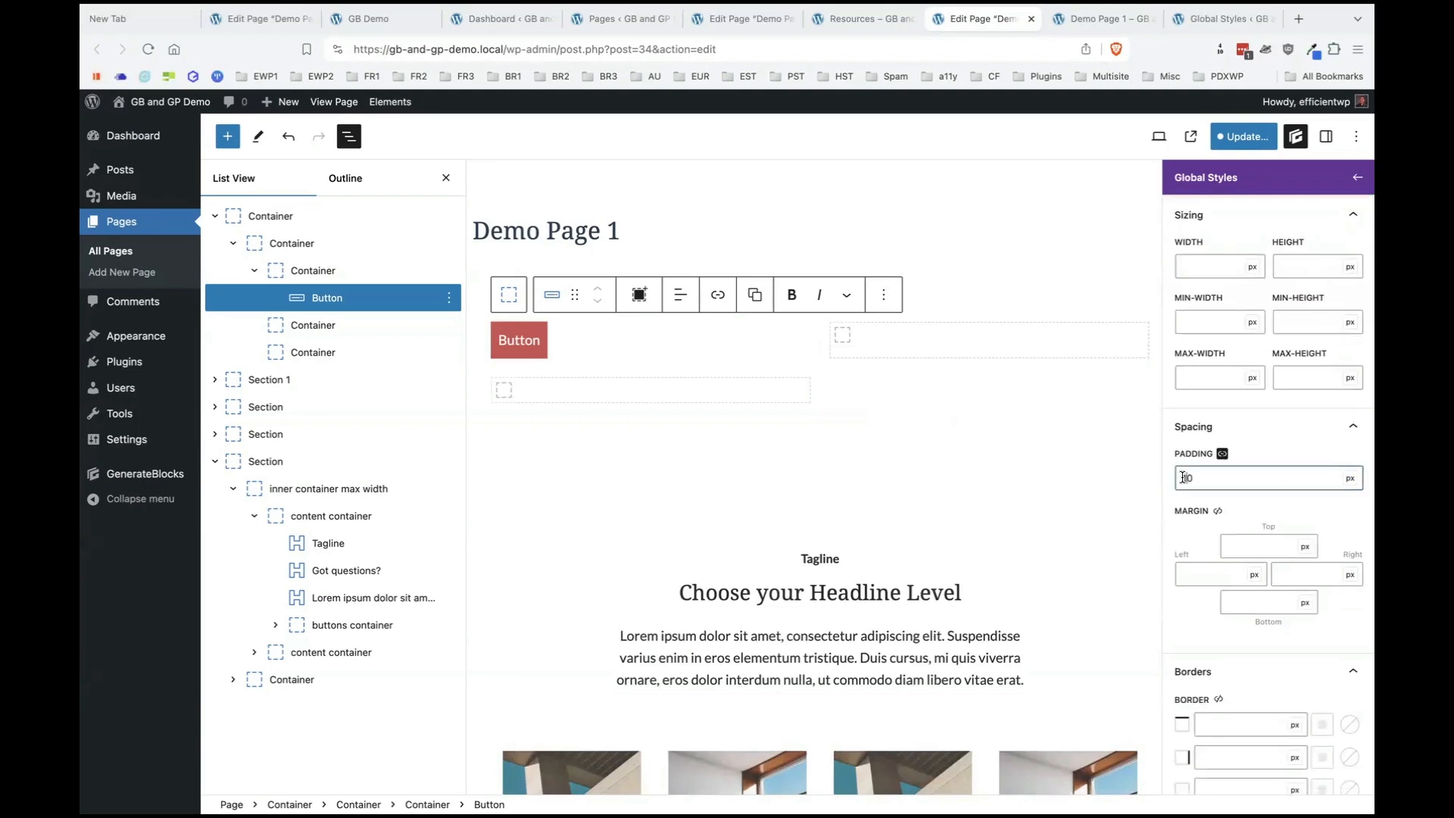
pyautogui.write('1')
pyautogui.press('BackSpace')
pyautogui.write('2')
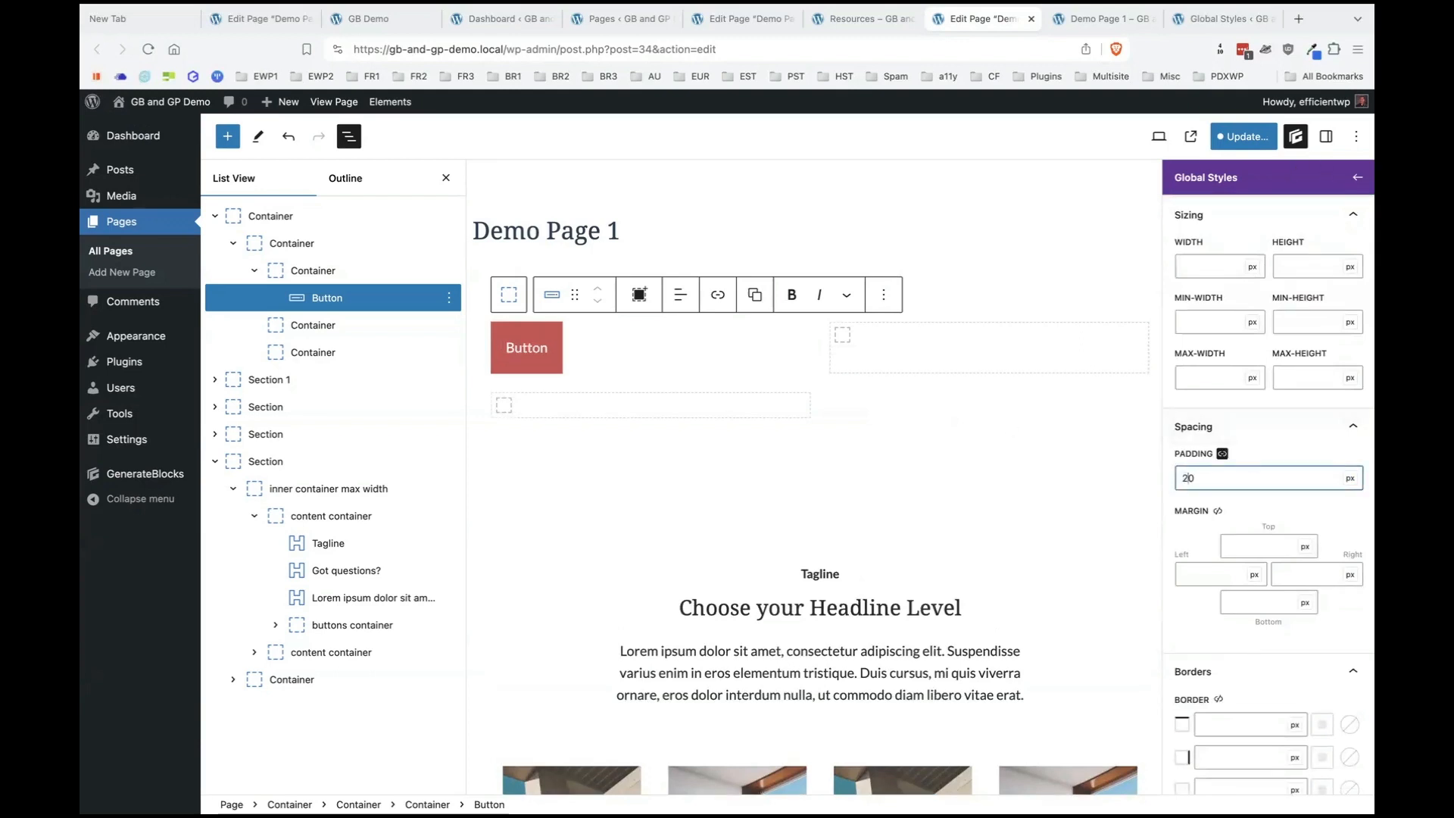
pyautogui.click(1356, 177)
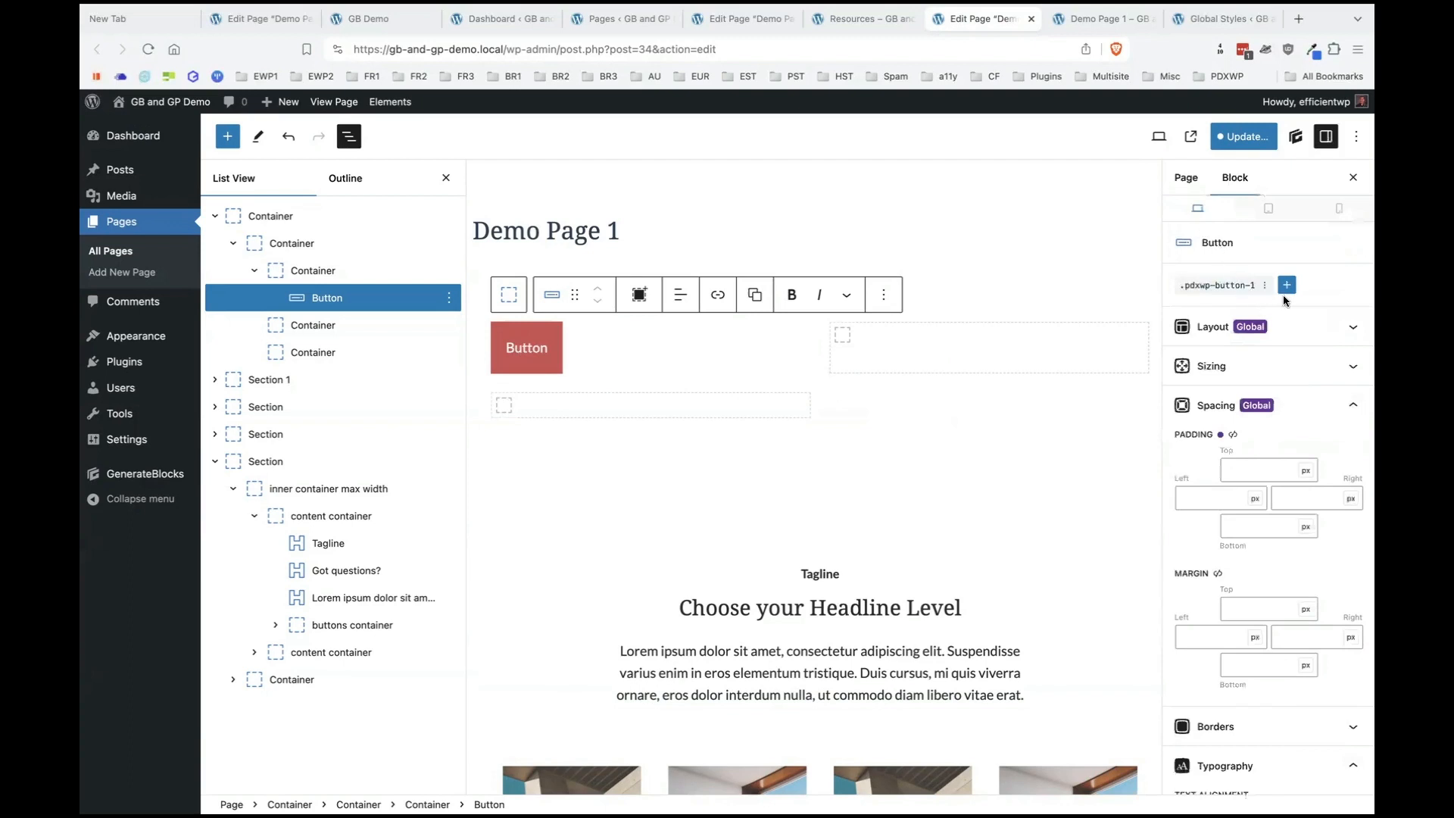
# Duplicate the button twice and move one copy into each of the two empty containers.
pyautogui.click(883, 297)
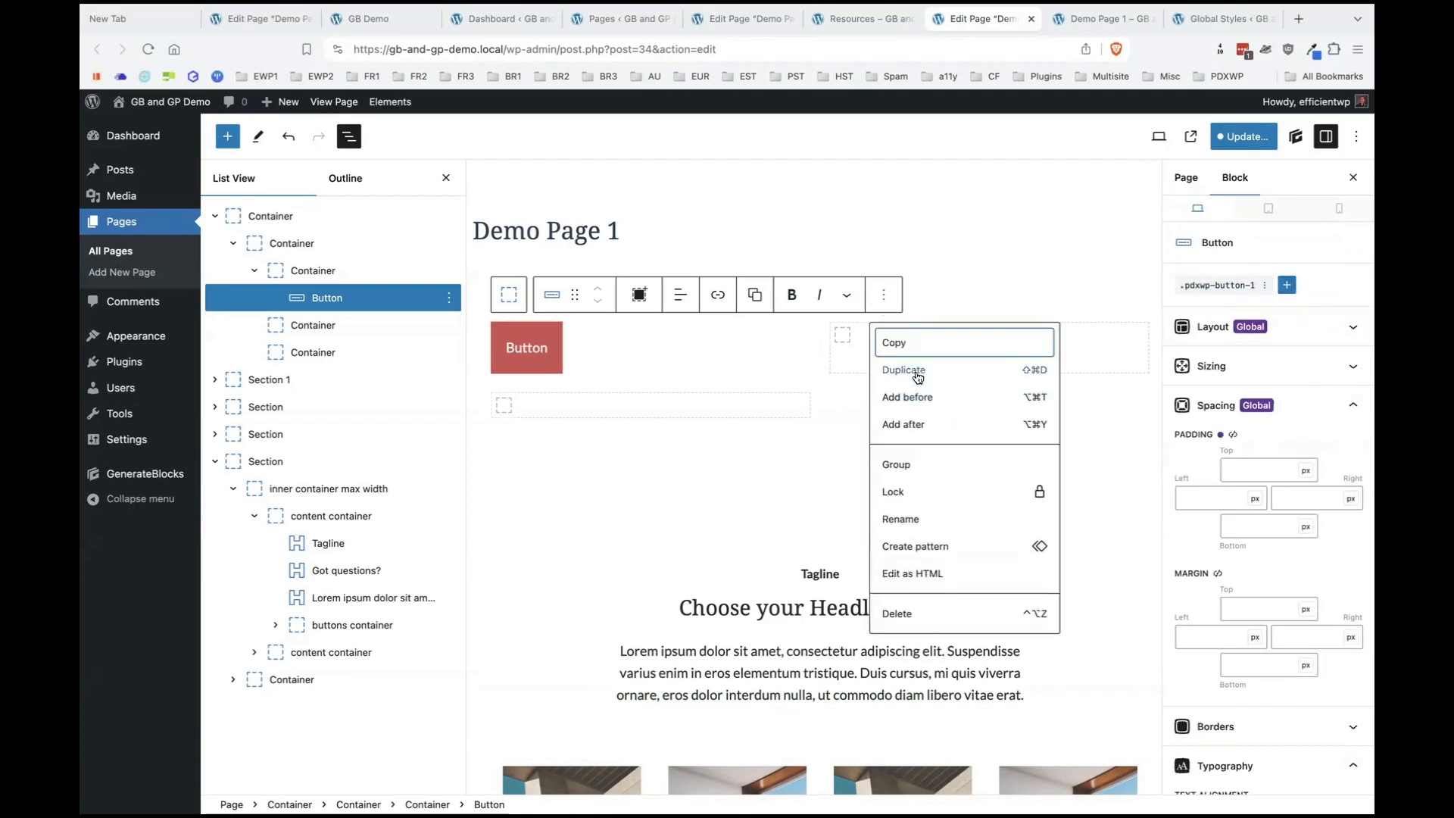
pyautogui.click(917, 376)
pyautogui.click(954, 296)
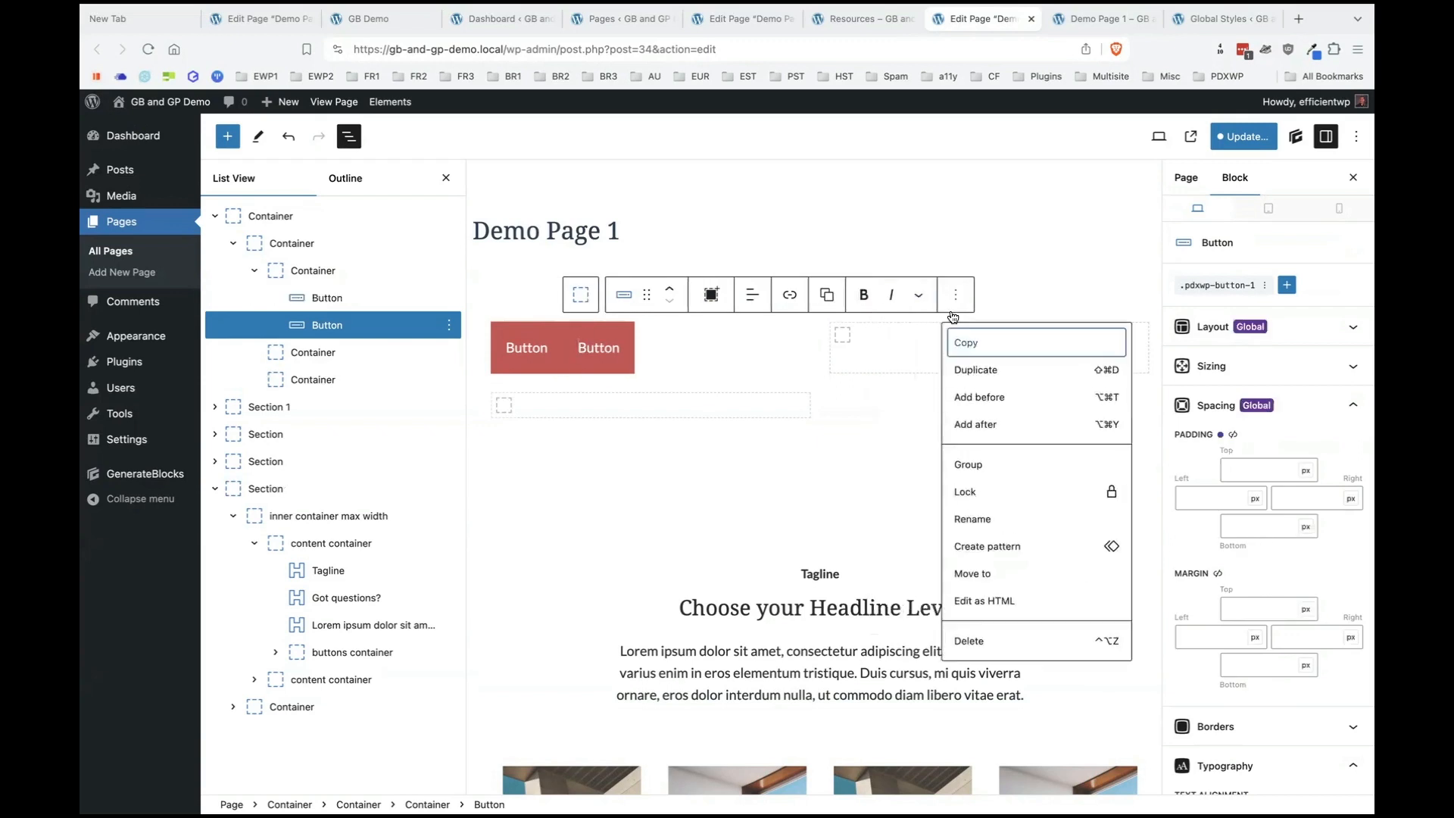
pyautogui.click(965, 369)
pyautogui.moveTo(327, 352); pyautogui.dragTo(348, 386)
pyautogui.moveTo(325, 324)
pyautogui.mouseDown()
pyautogui.moveTo(319, 373)
pyautogui.moveTo(321, 333)
pyautogui.moveTo(308, 337)
pyautogui.mouseUp()
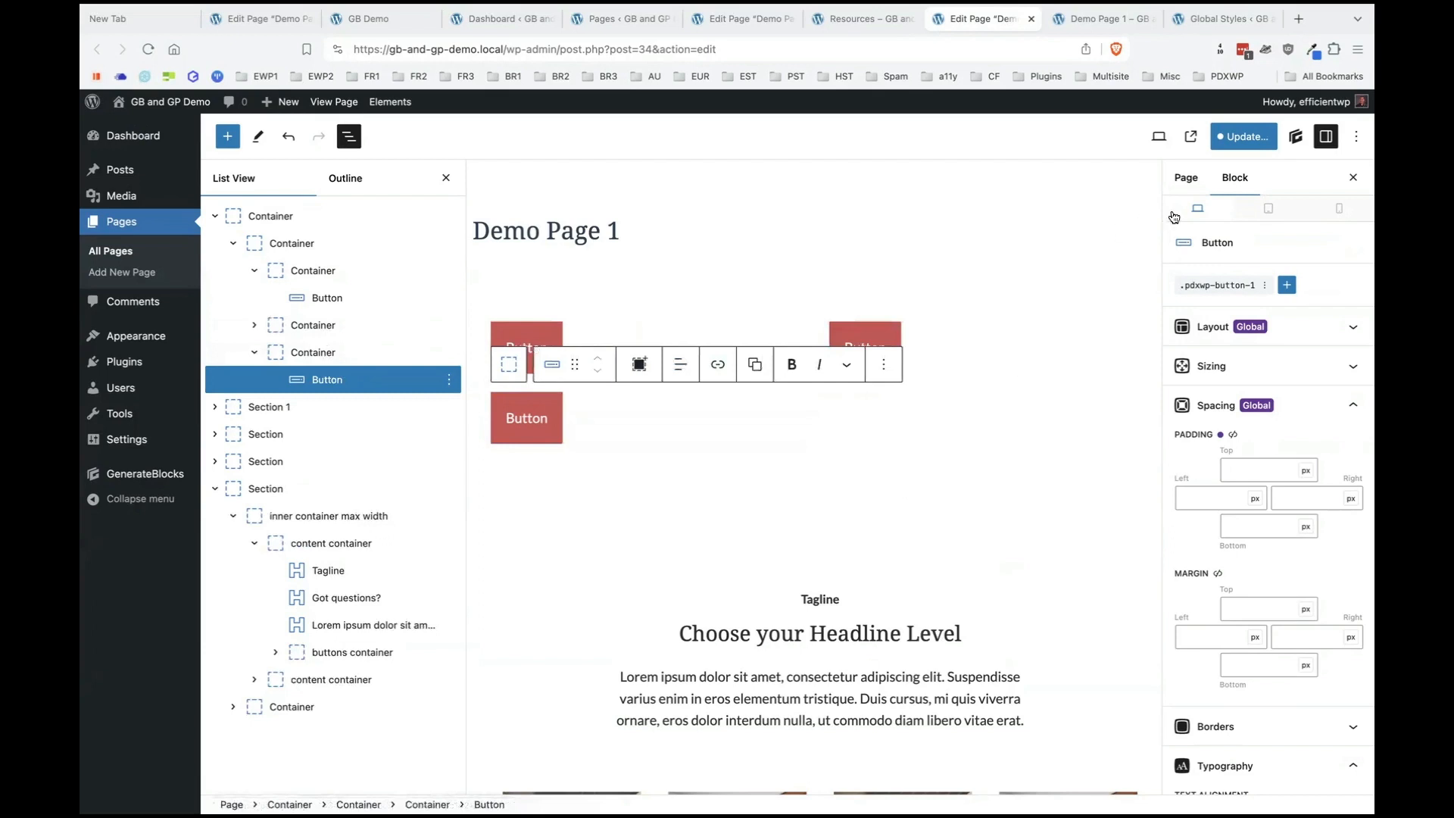
# Save the changes to Demo Page 1 and the .pdxwp-button-1 style, then reload the live page to check the buttons.
pyautogui.click(1235, 141)
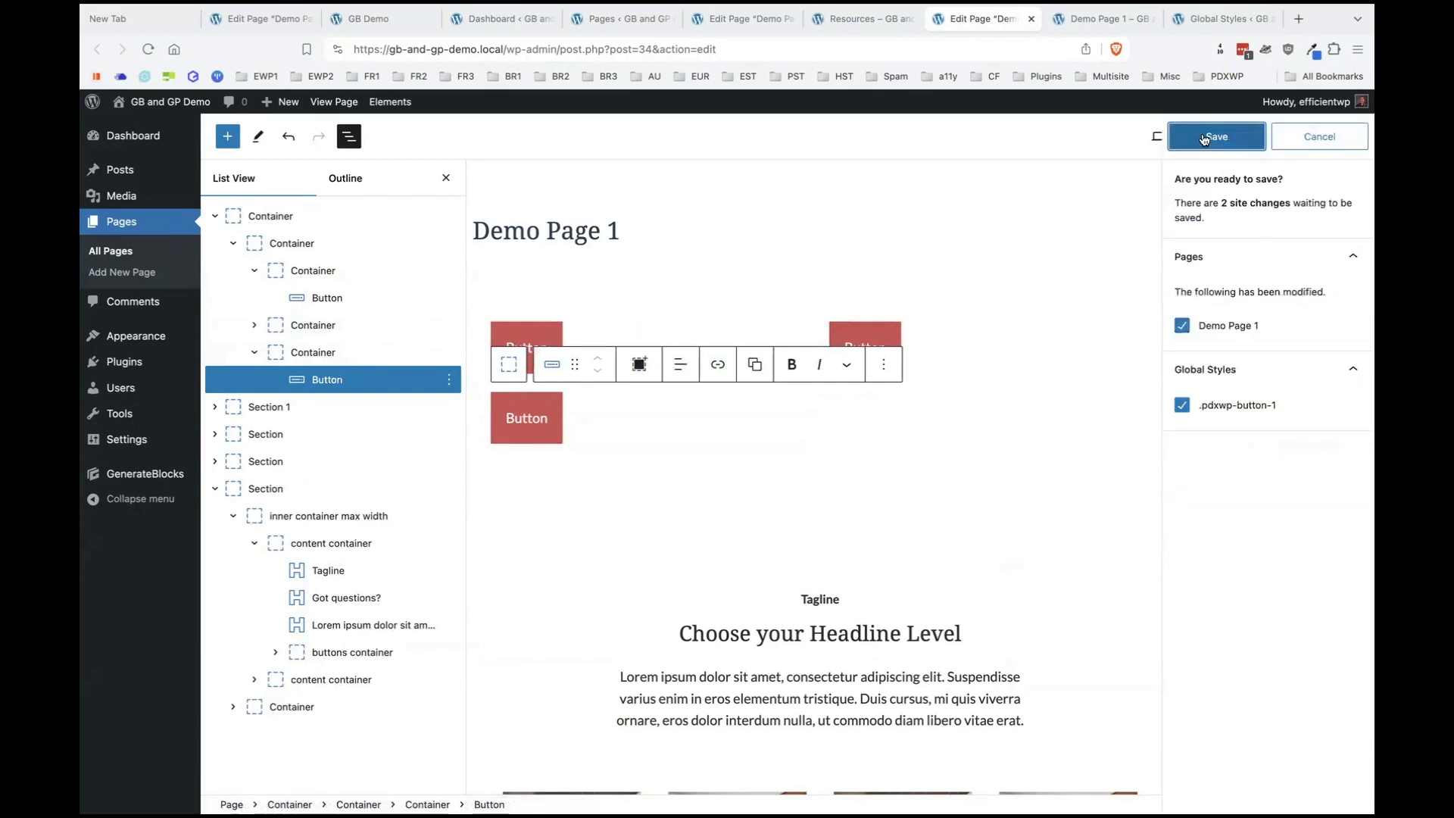
pyautogui.click(1207, 136)
pyautogui.click(1082, 23)
pyautogui.press('super+r')
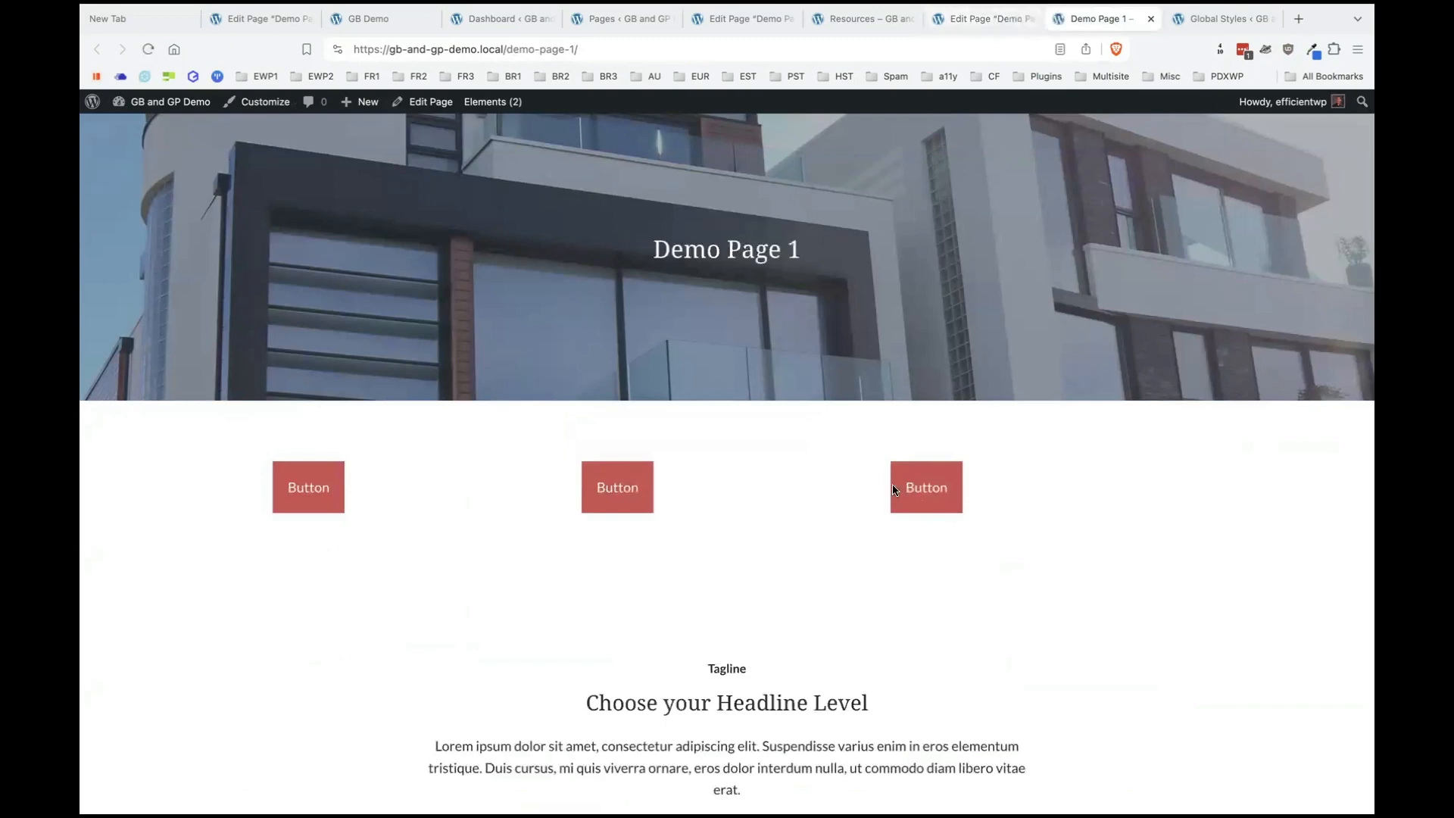
# Select the first container's button in the editor and open the hover state of its .pdxwp-button-1 global style.
pyautogui.click(982, 20)
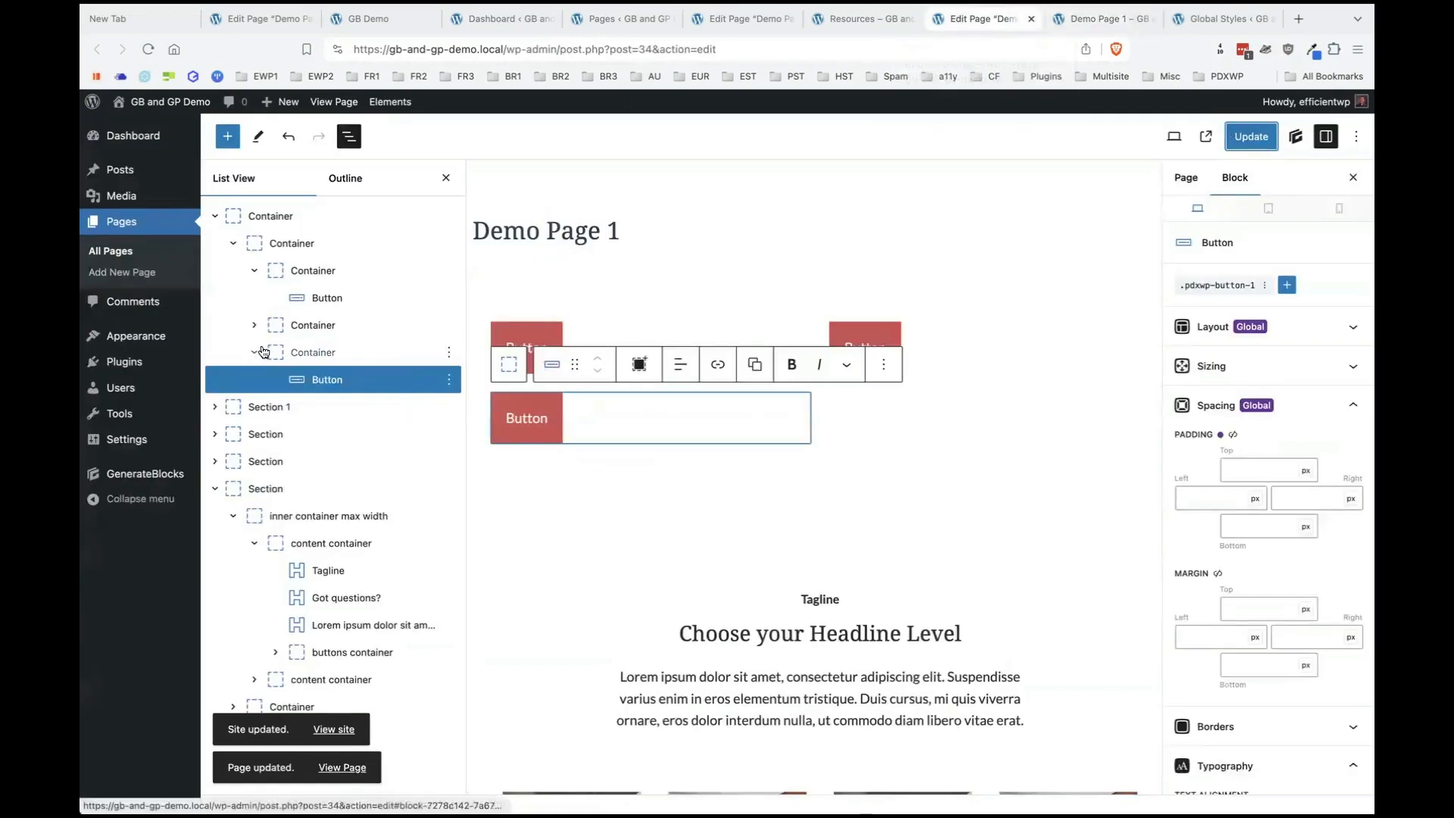
pyautogui.click(333, 325)
pyautogui.click(333, 300)
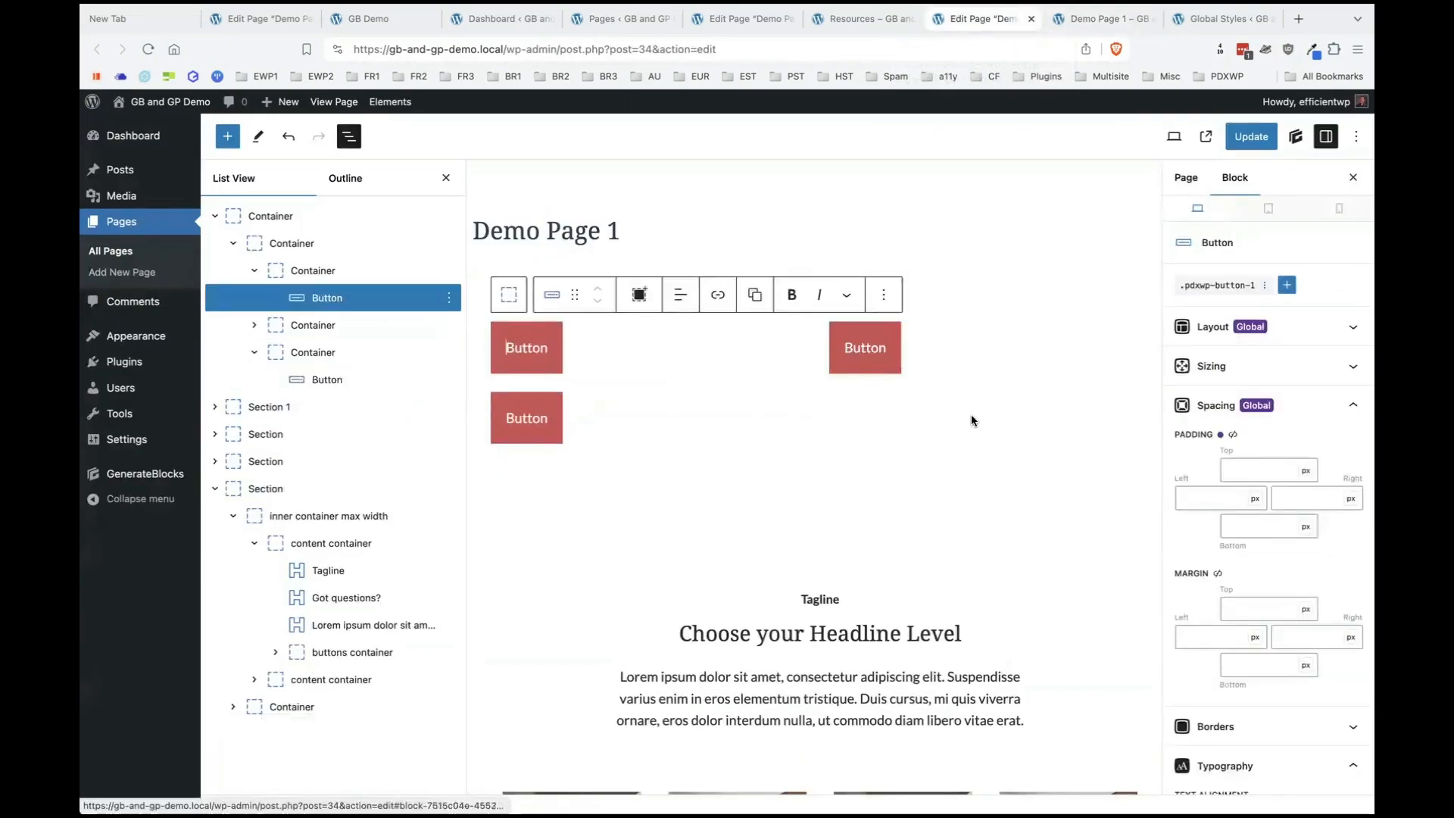
pyautogui.click(254, 326)
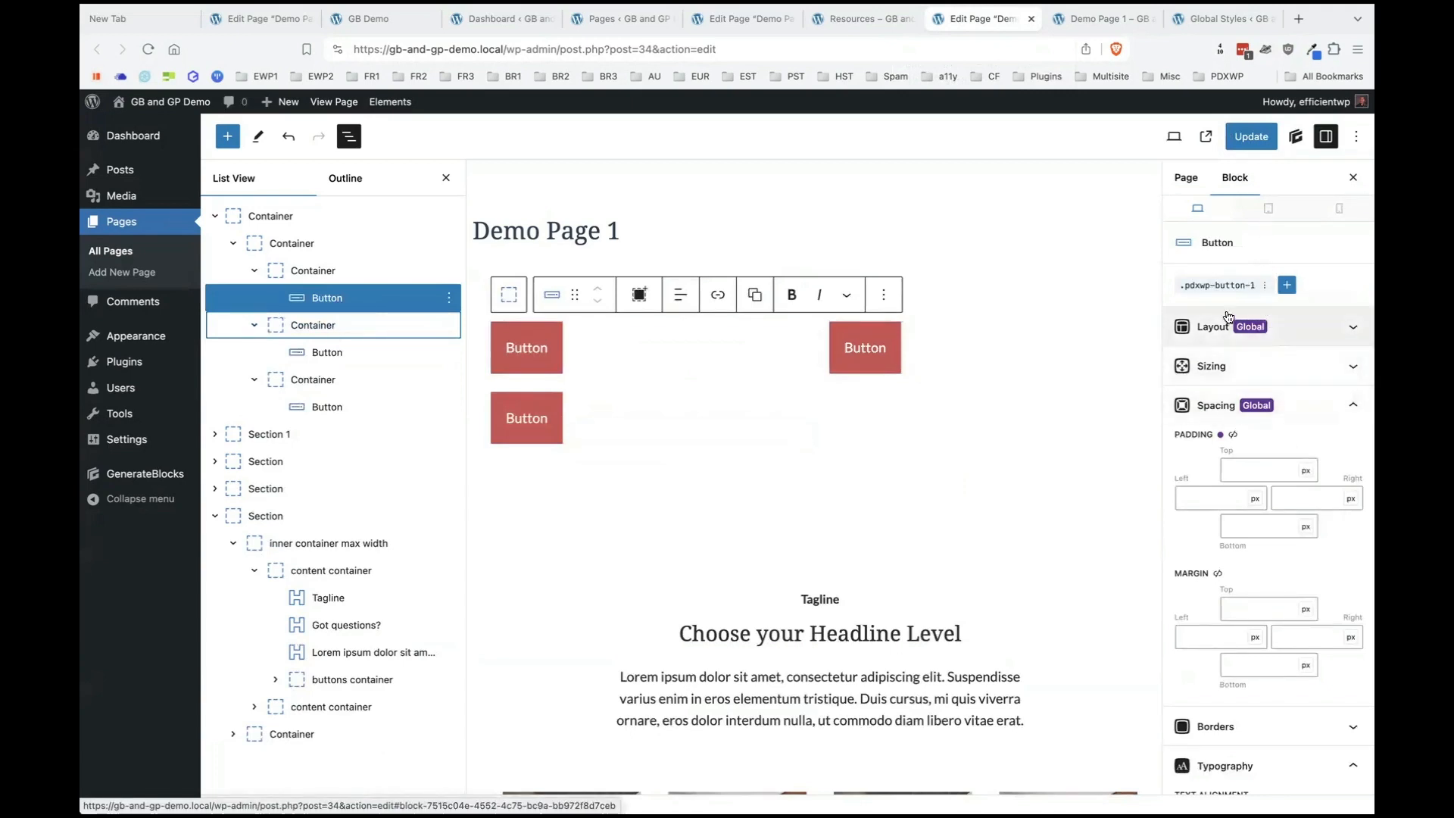
pyautogui.click(1221, 284)
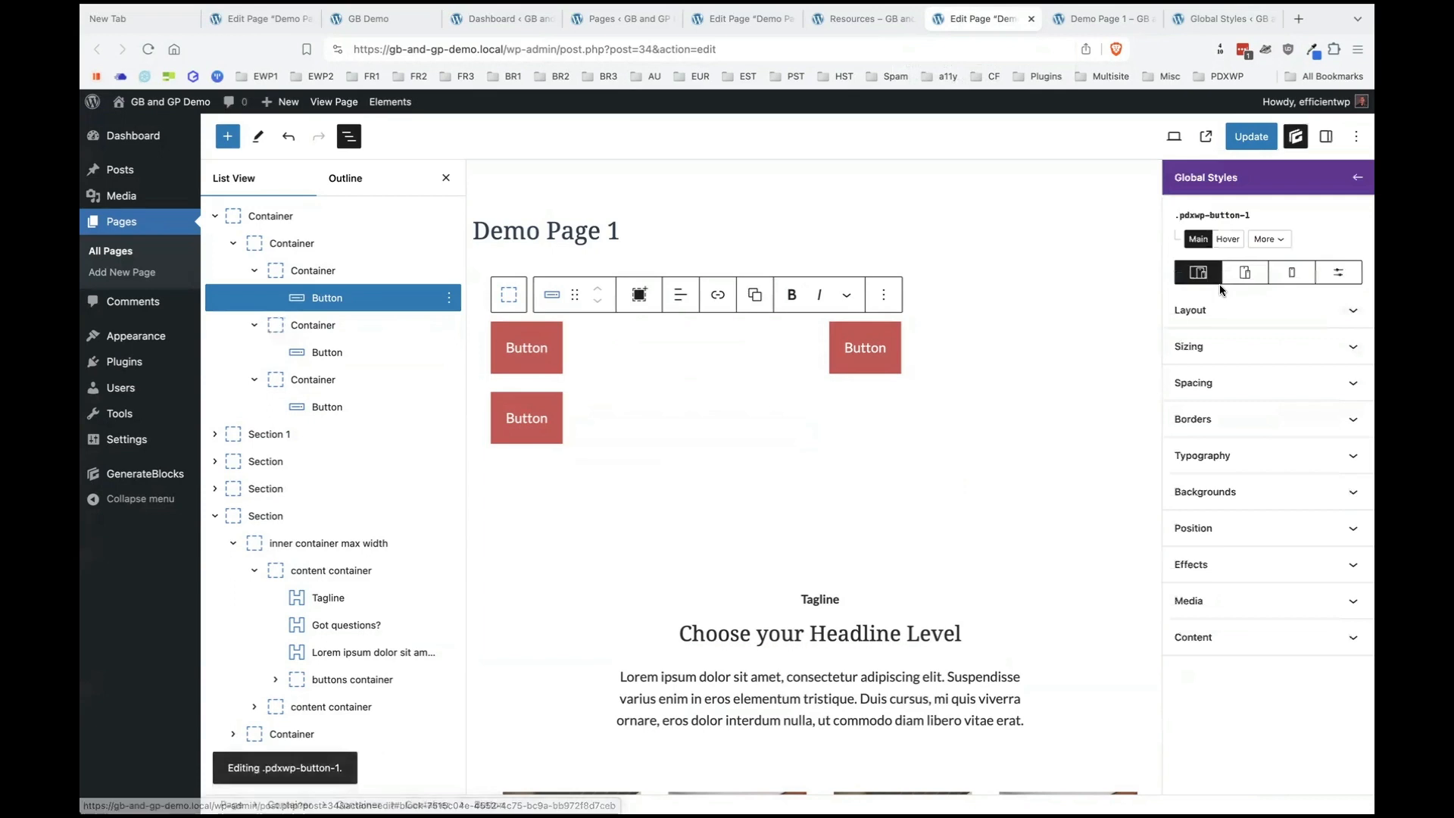
pyautogui.click(1226, 239)
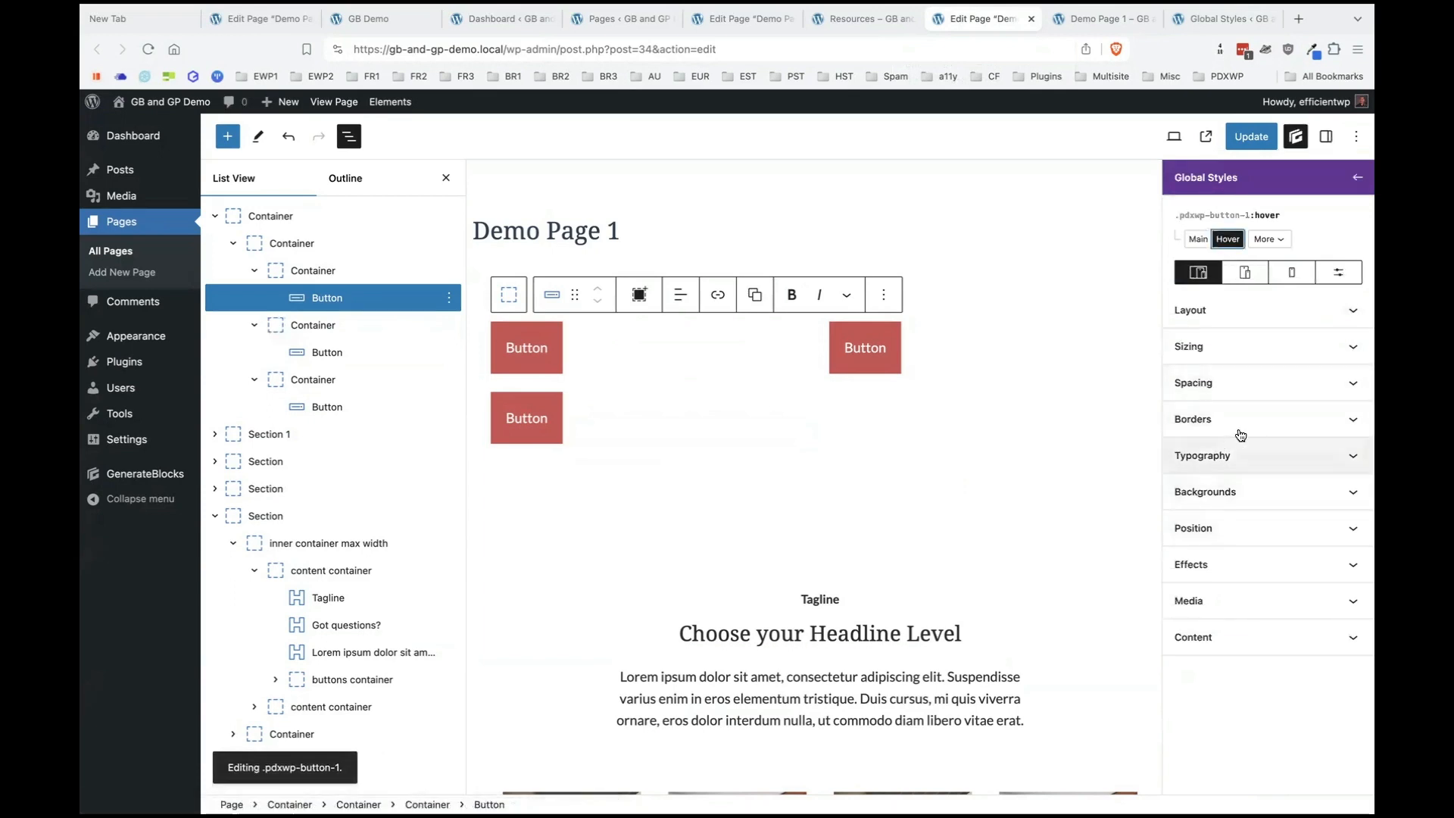
# Set the hover background color to the dark red #902828, starting from the accent-3 palette color.
pyautogui.click(1254, 495)
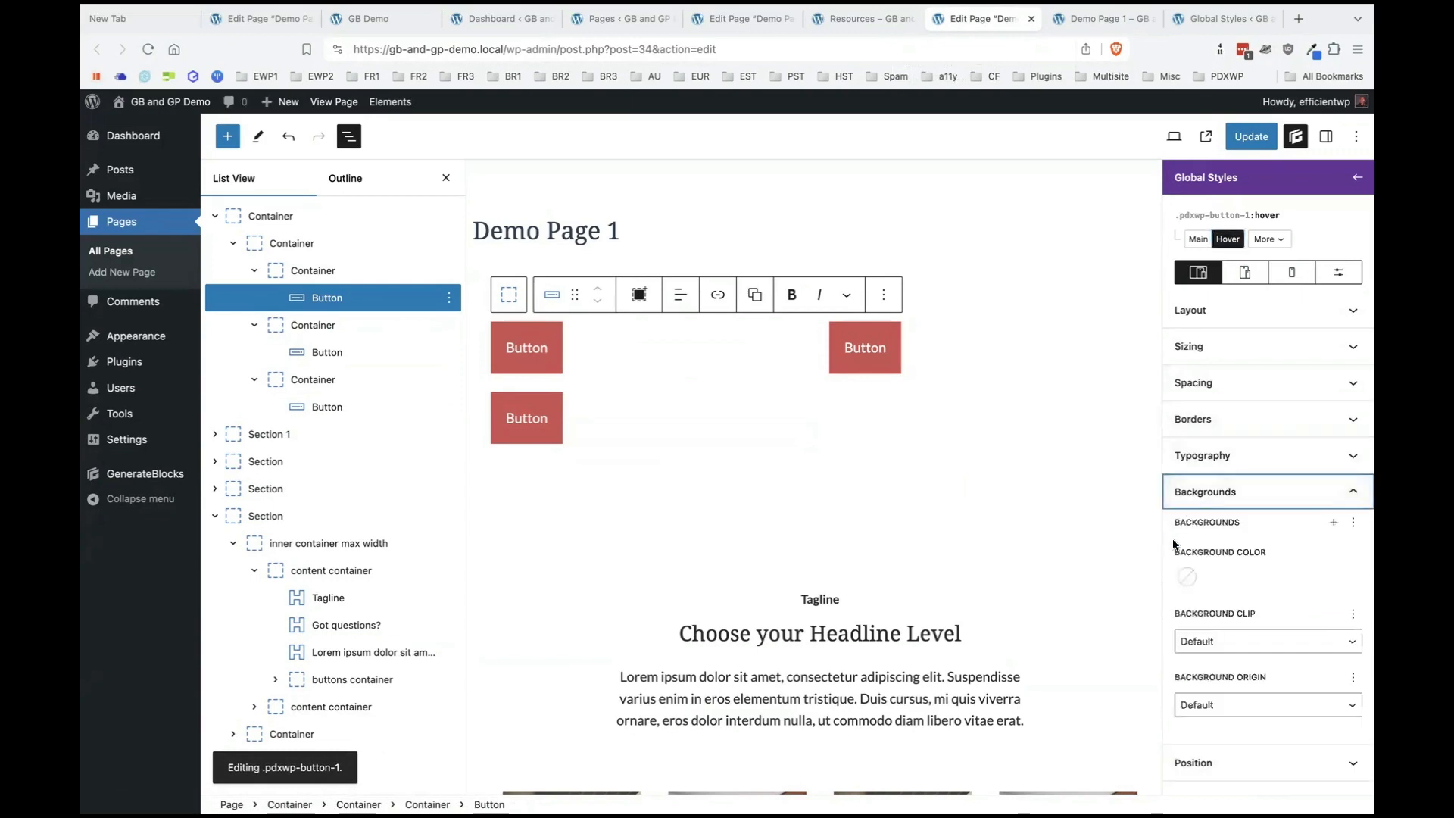
pyautogui.click(1187, 579)
pyautogui.click(994, 533)
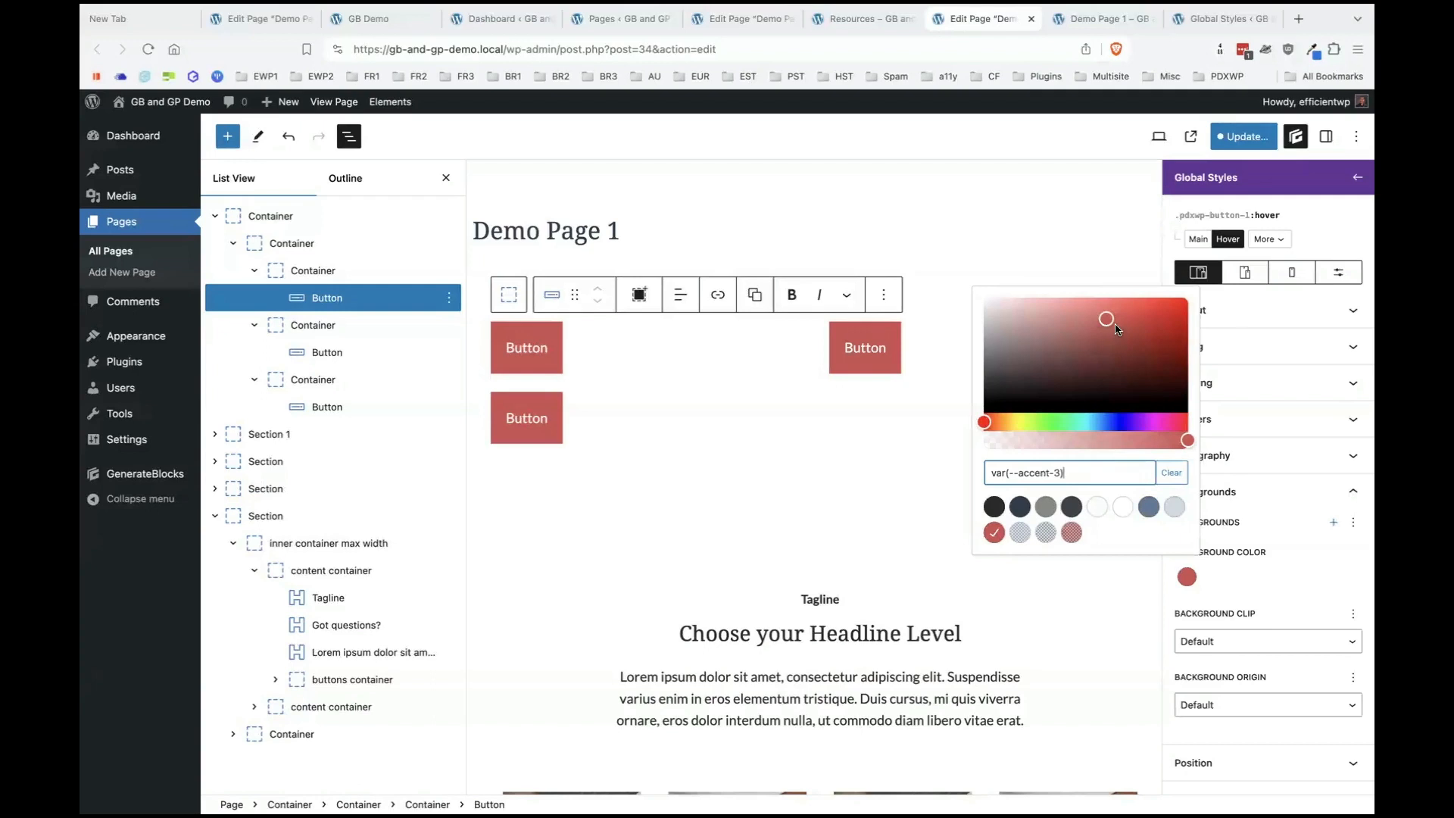
pyautogui.moveTo(1116, 327); pyautogui.dragTo(1132, 347)
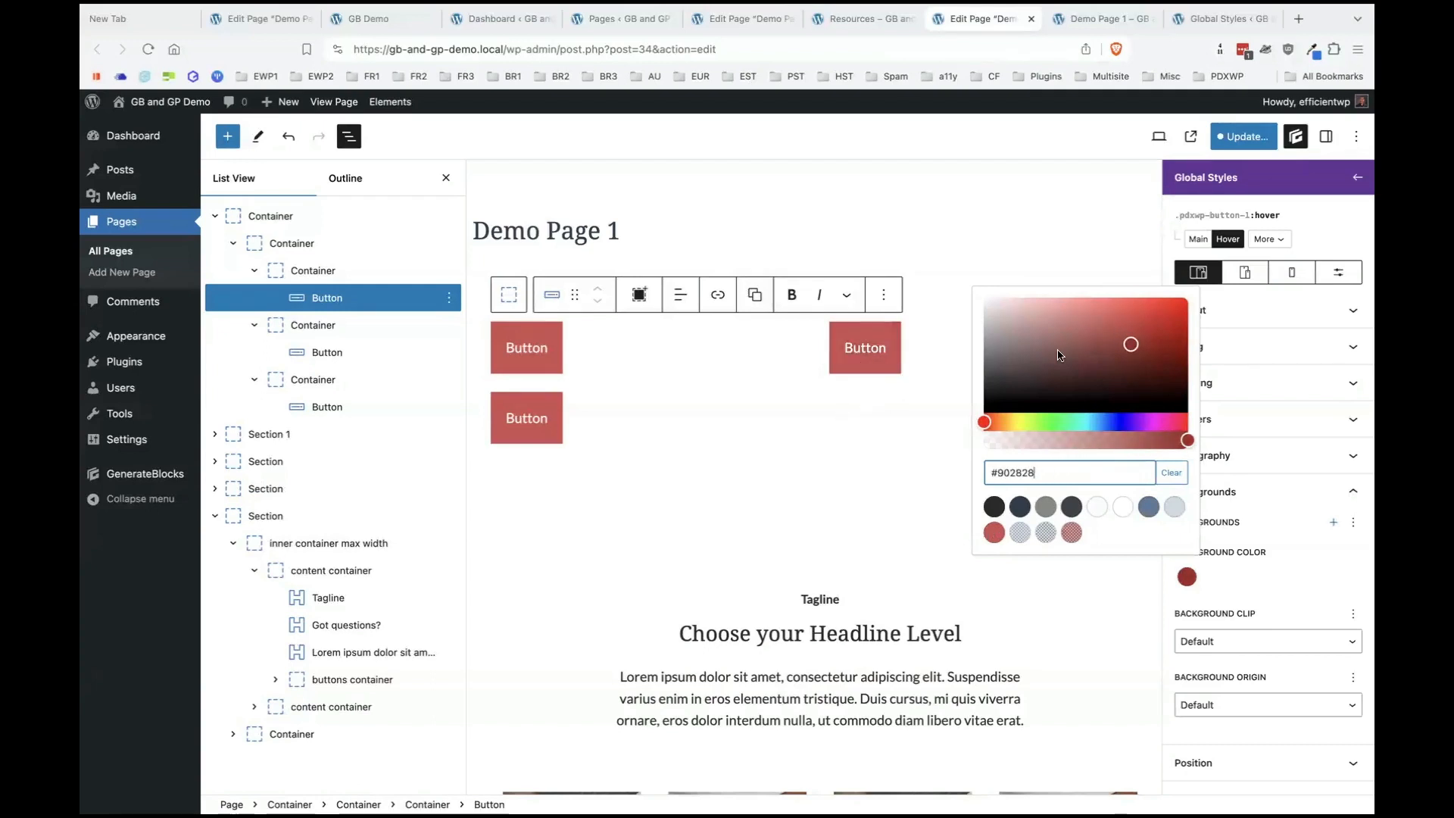
pyautogui.click(1292, 569)
# Add a box shadow effect to the button style's hover state.
pyautogui.scroll(-2, 1292, 569)
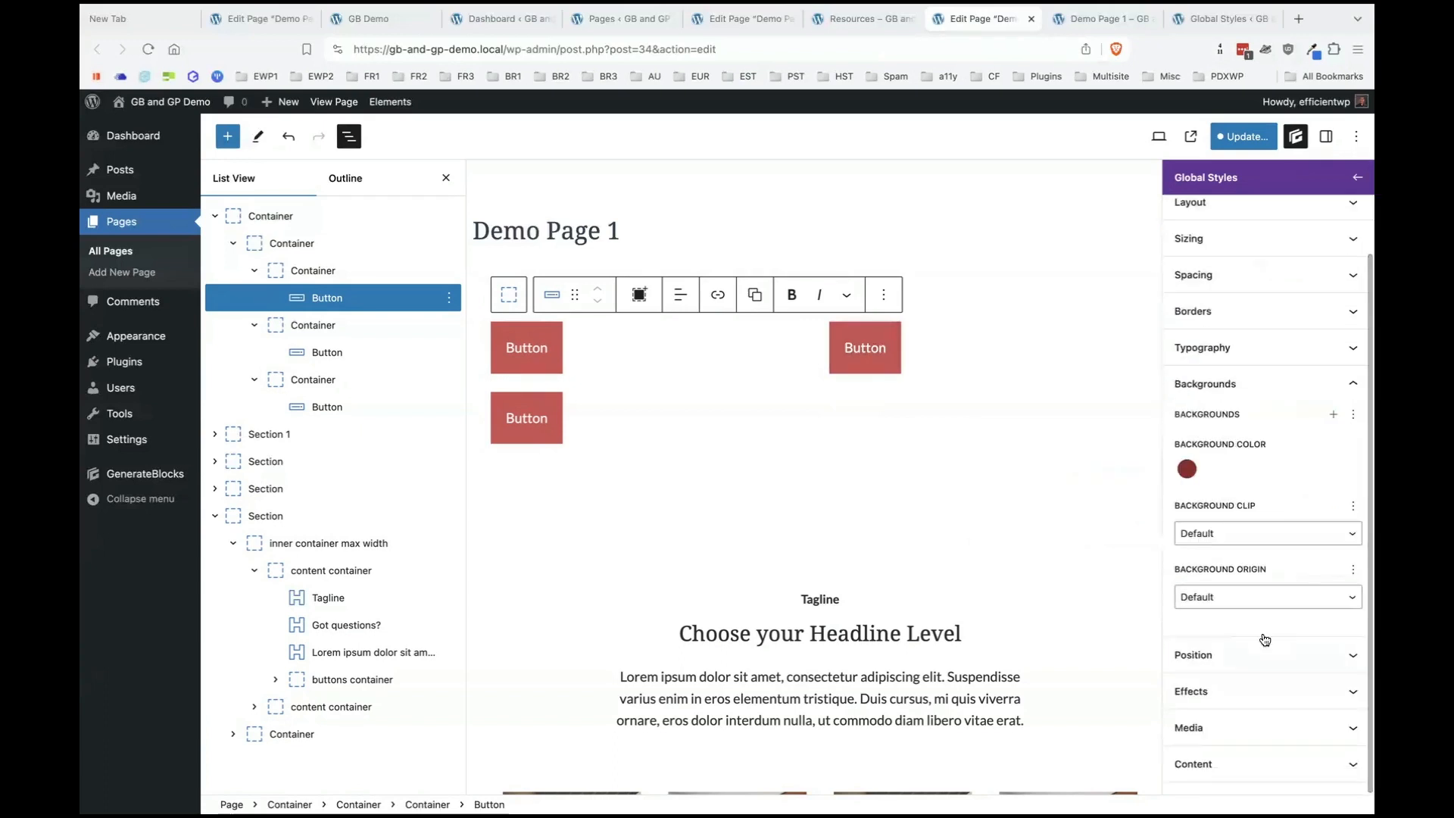
pyautogui.click(1319, 699)
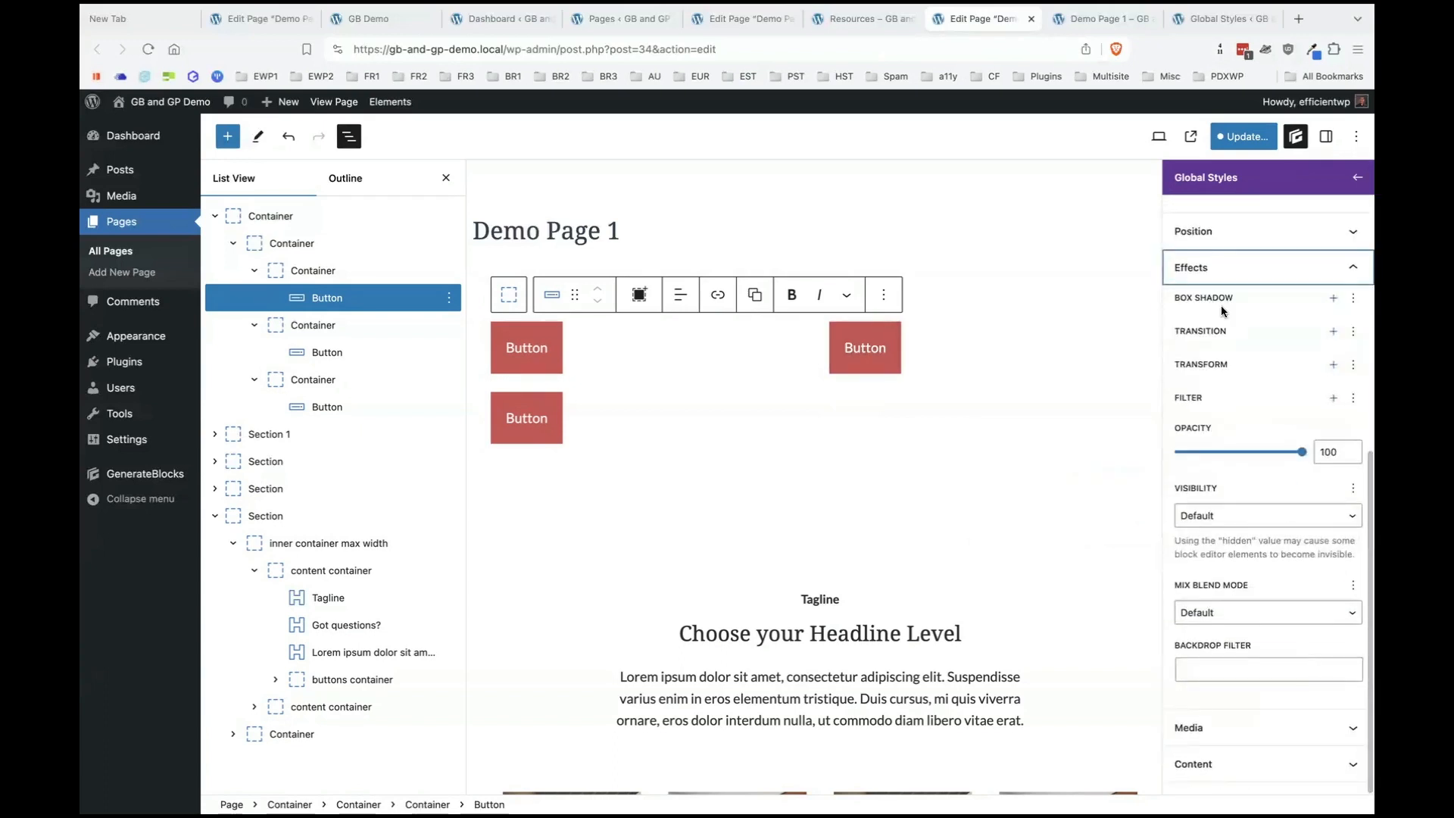
pyautogui.click(1335, 298)
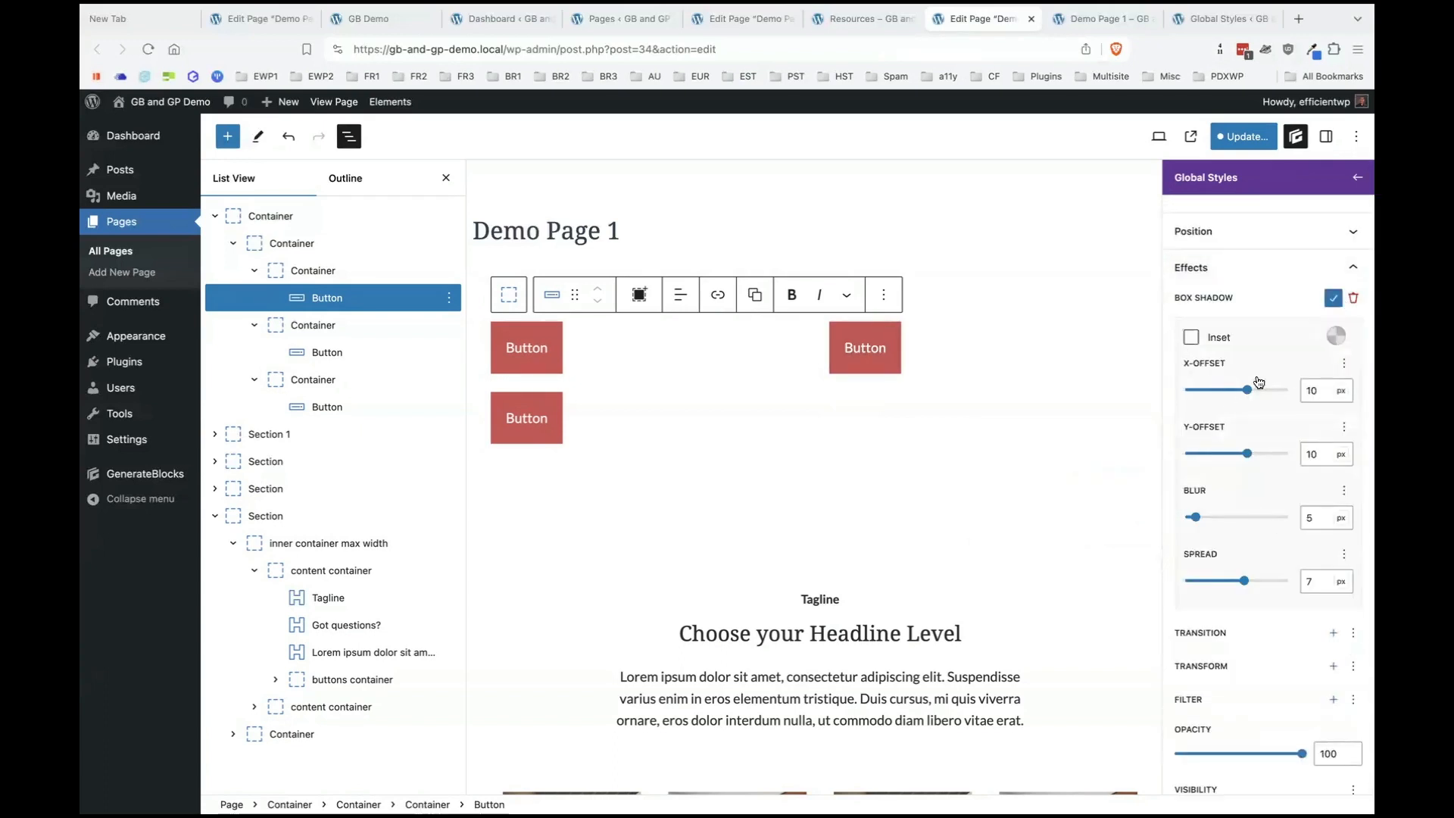
pyautogui.scroll(-1, 1308, 395)
pyautogui.scroll(-1, 1307, 395)
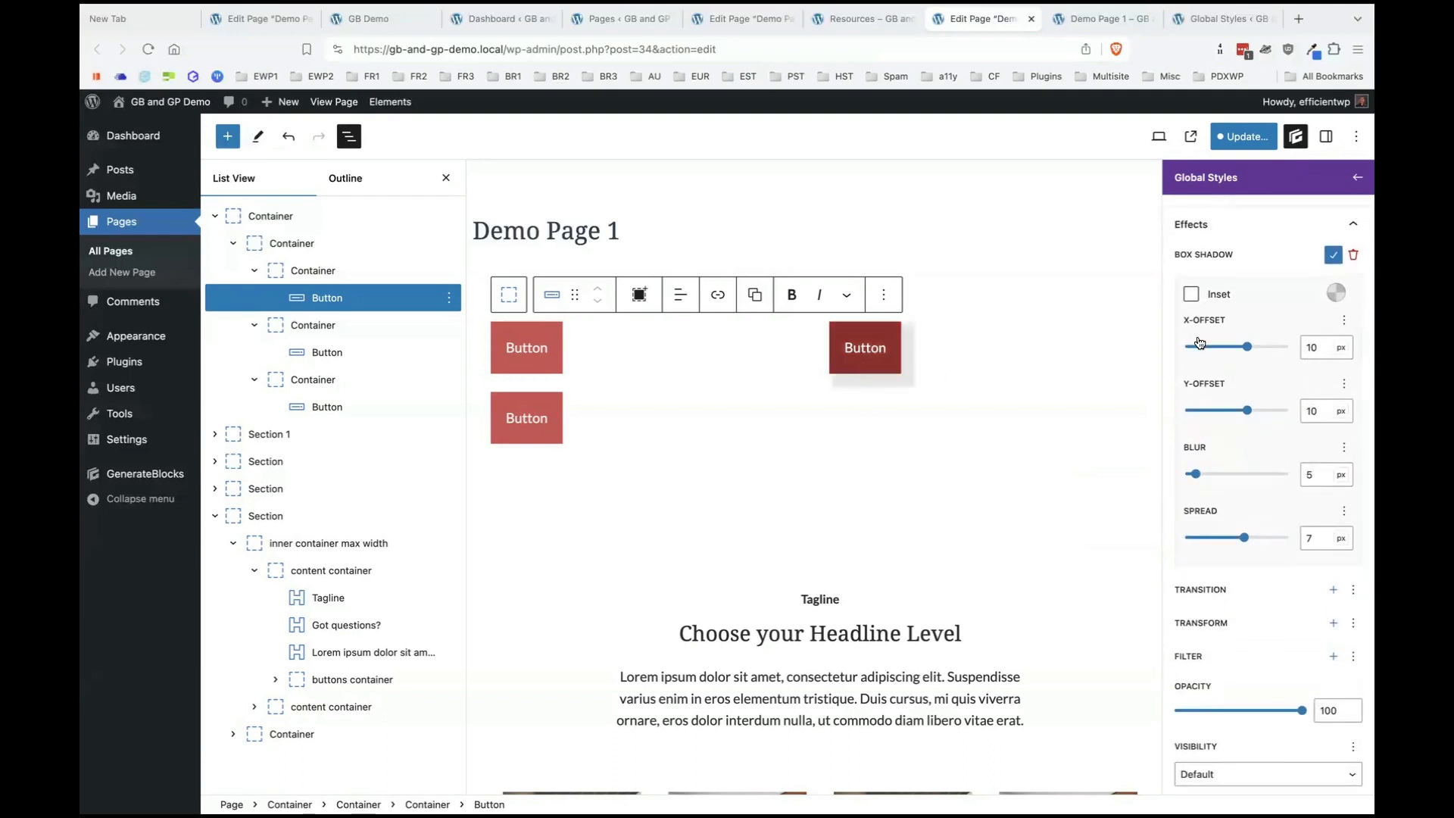
# Set the hover box shadow's X and Y offsets to 5 px and its spread and blur to 2 px.
pyautogui.click(1313, 346)
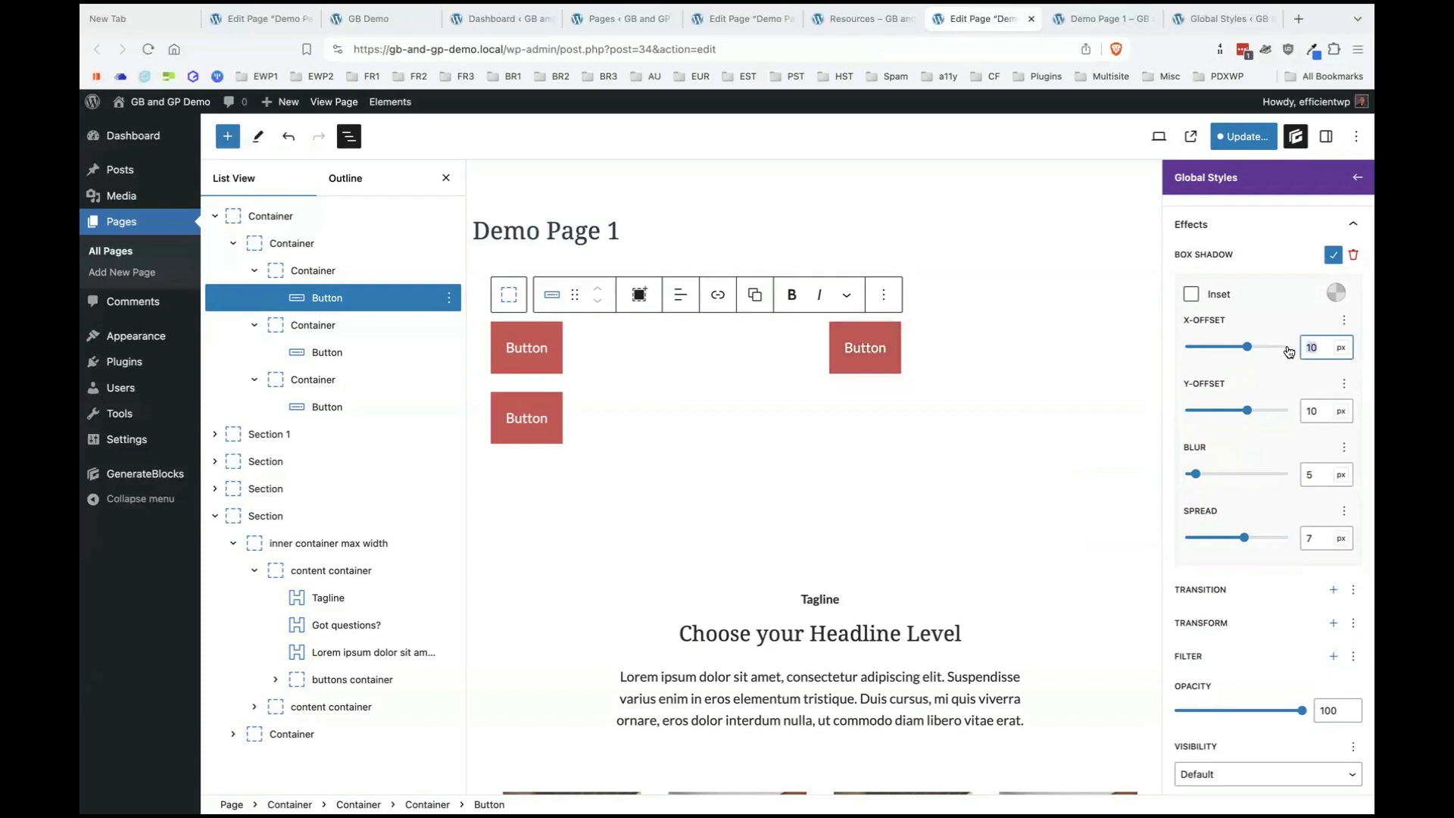
pyautogui.write('5')
pyautogui.click(1300, 410)
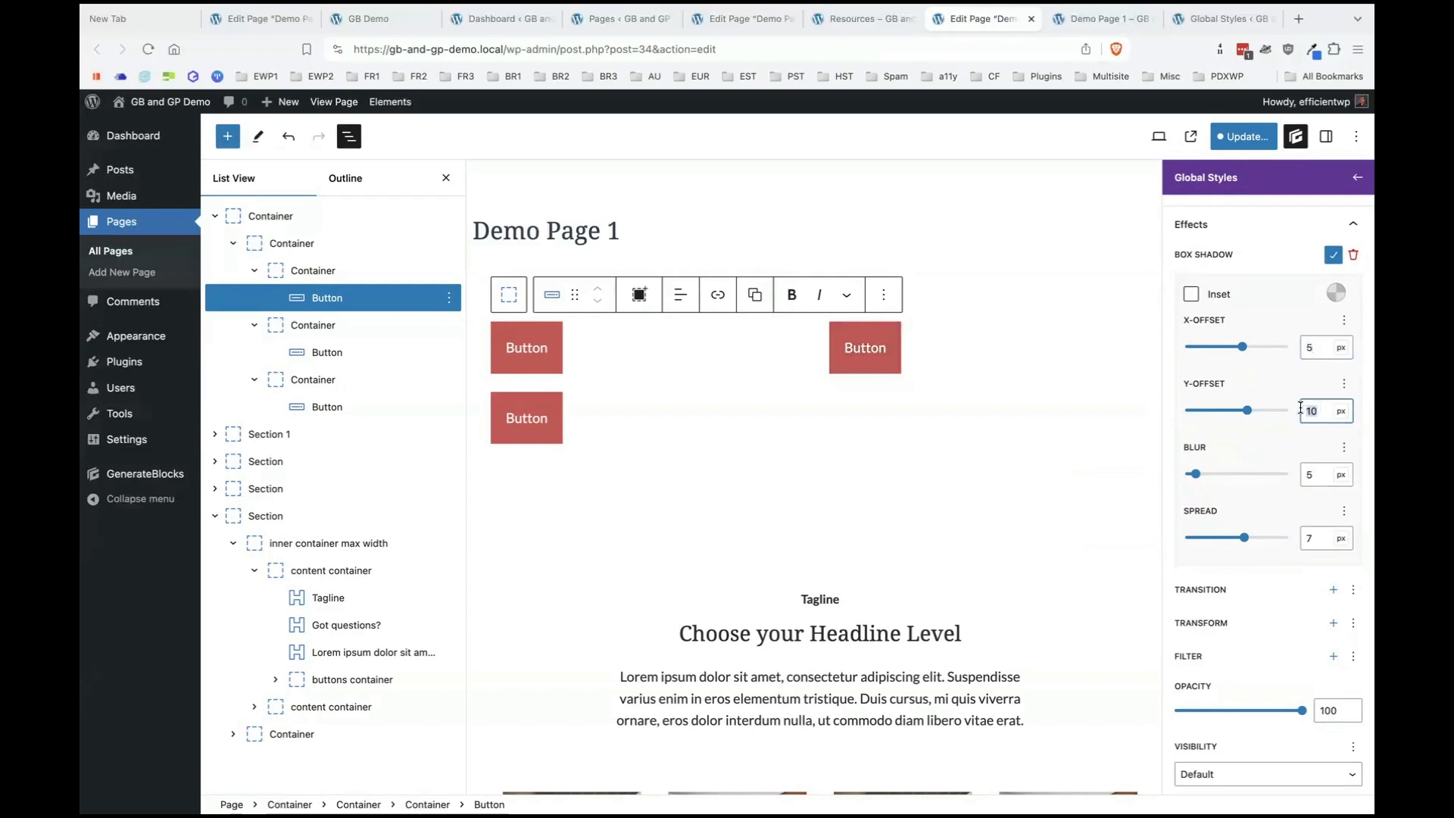
pyautogui.click(1314, 542)
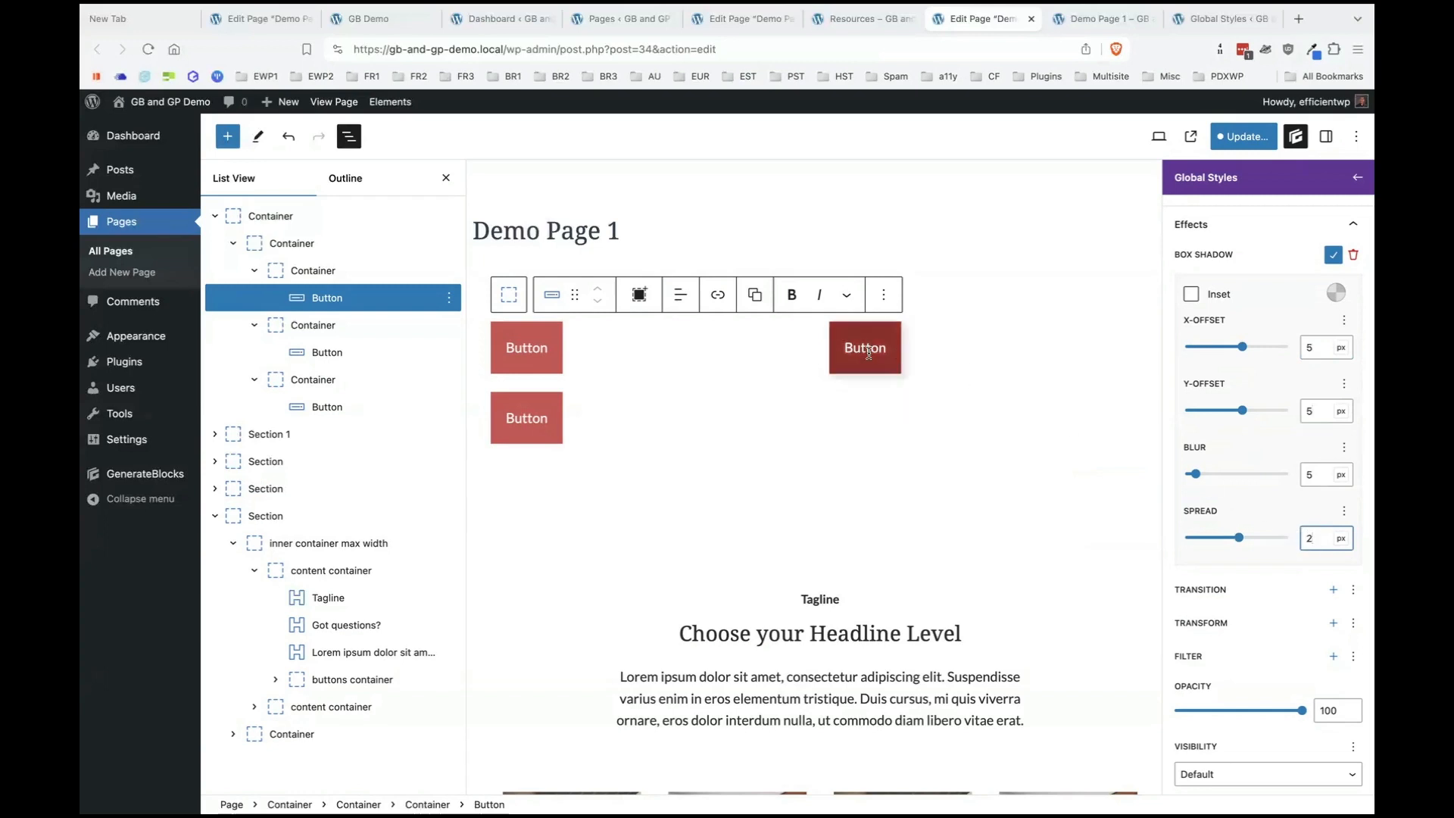
pyautogui.doubleClick(1317, 474)
pyautogui.write('2')
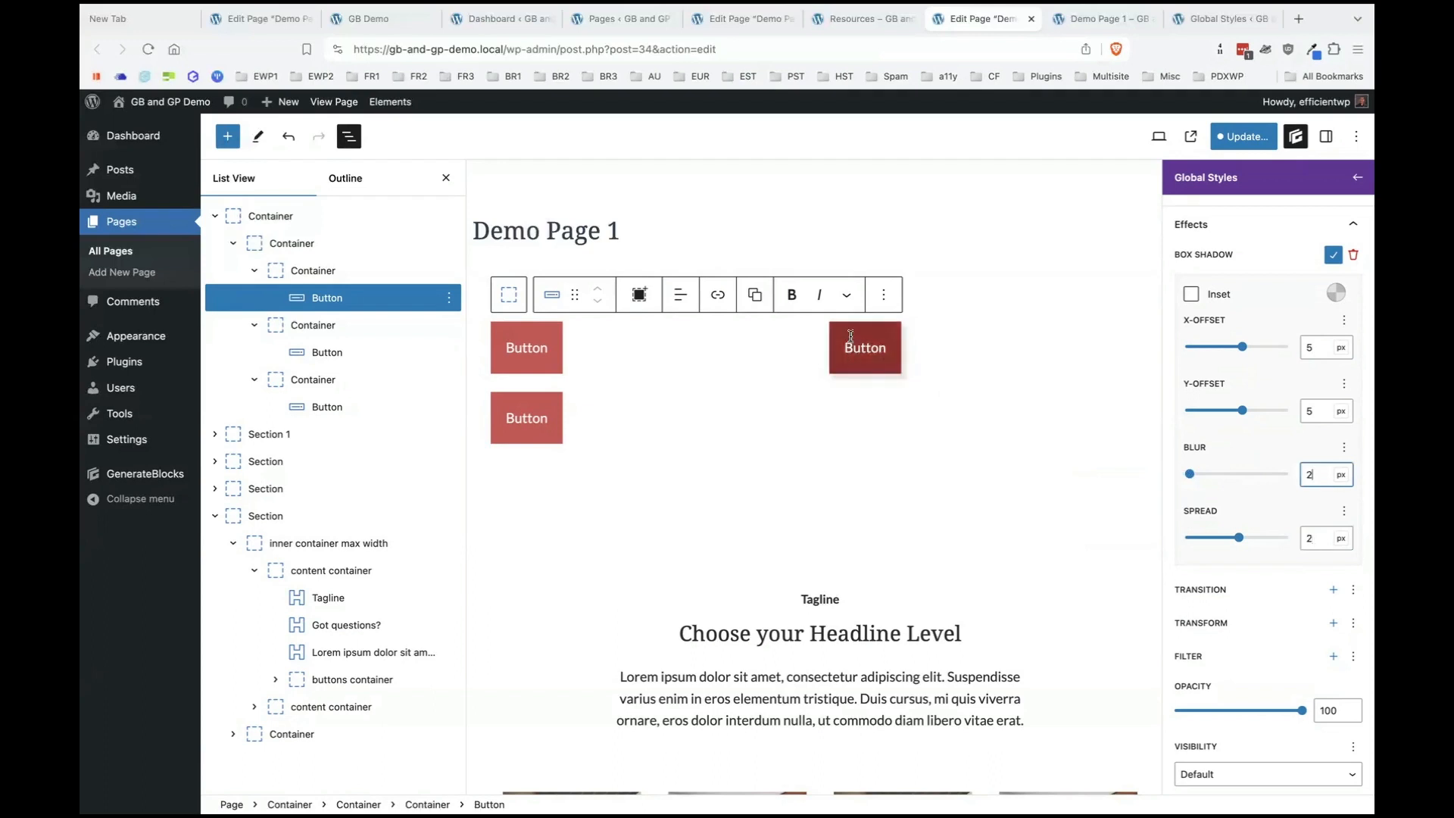
# Reduce the hover box shadow's X and Y offsets to 2 px each.
pyautogui.doubleClick(1312, 346)
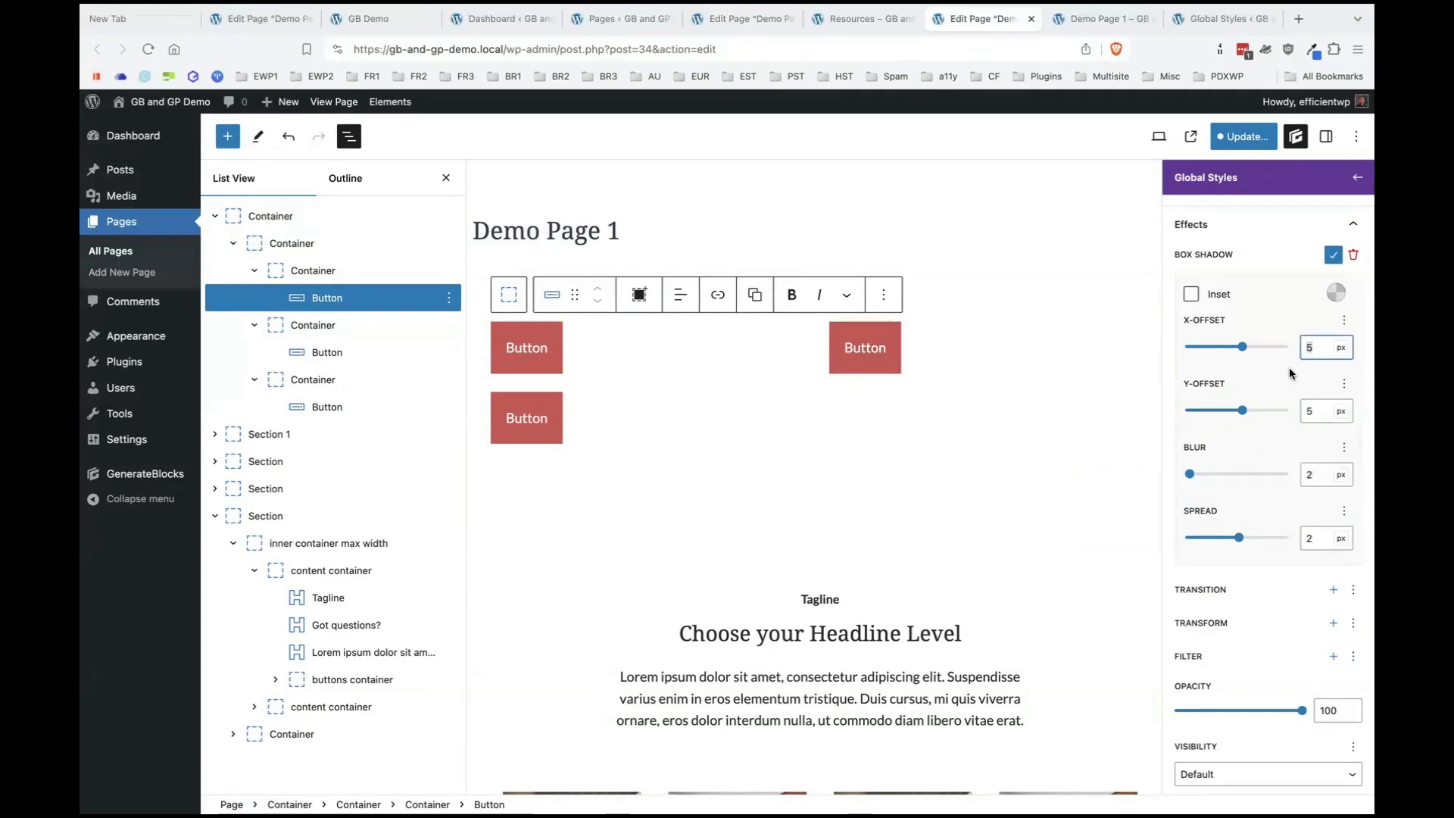
pyautogui.doubleClick(1312, 410)
pyautogui.write('3')
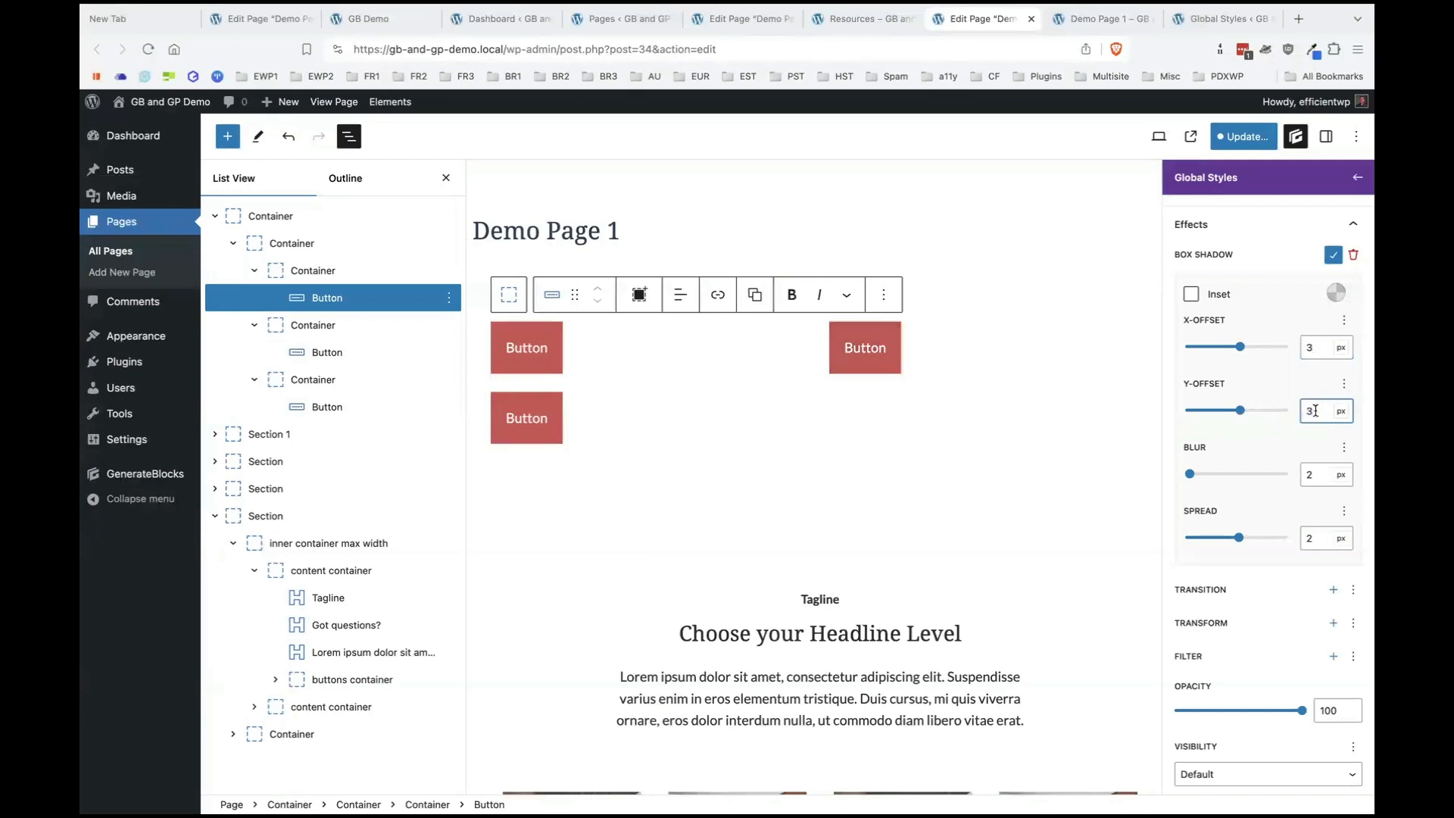
pyautogui.moveTo(1315, 410); pyautogui.dragTo(1300, 408)
pyautogui.write('2')
pyautogui.click(1305, 339)
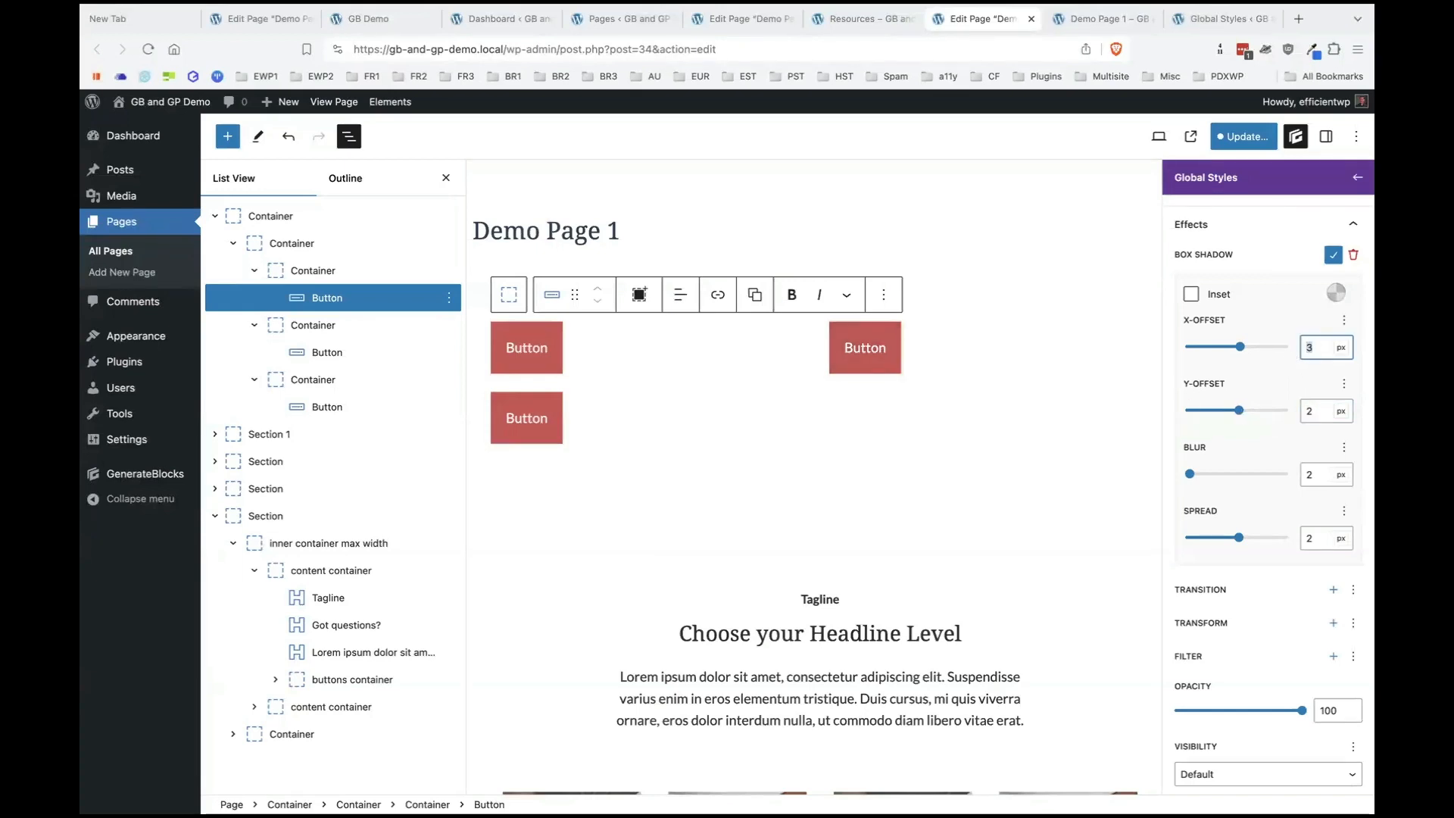
pyautogui.write('2')
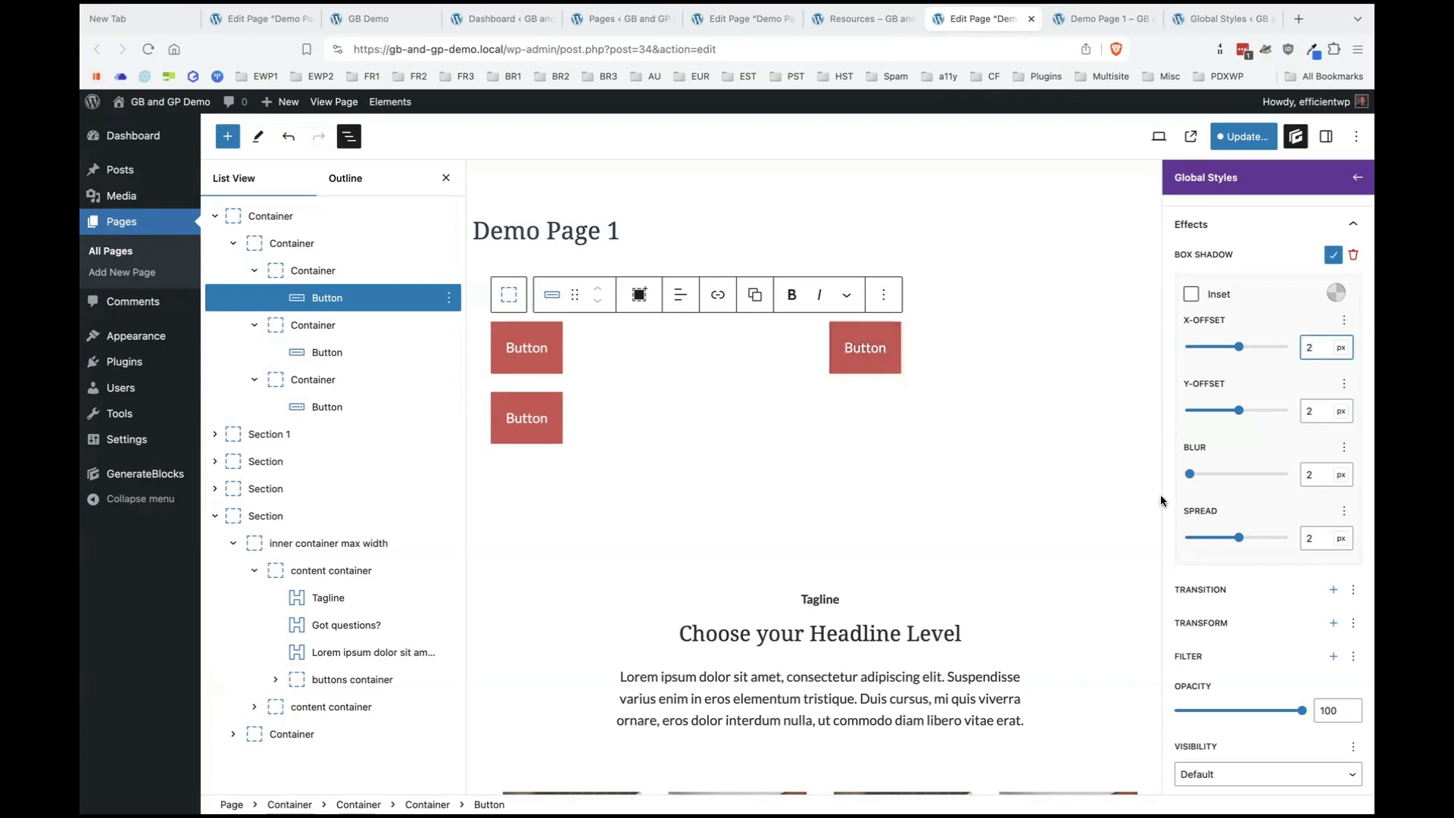
# Save the global style changes, check the buttons' hover effect on the live page, and return to the editor.
pyautogui.click(1241, 141)
pyautogui.click(1229, 139)
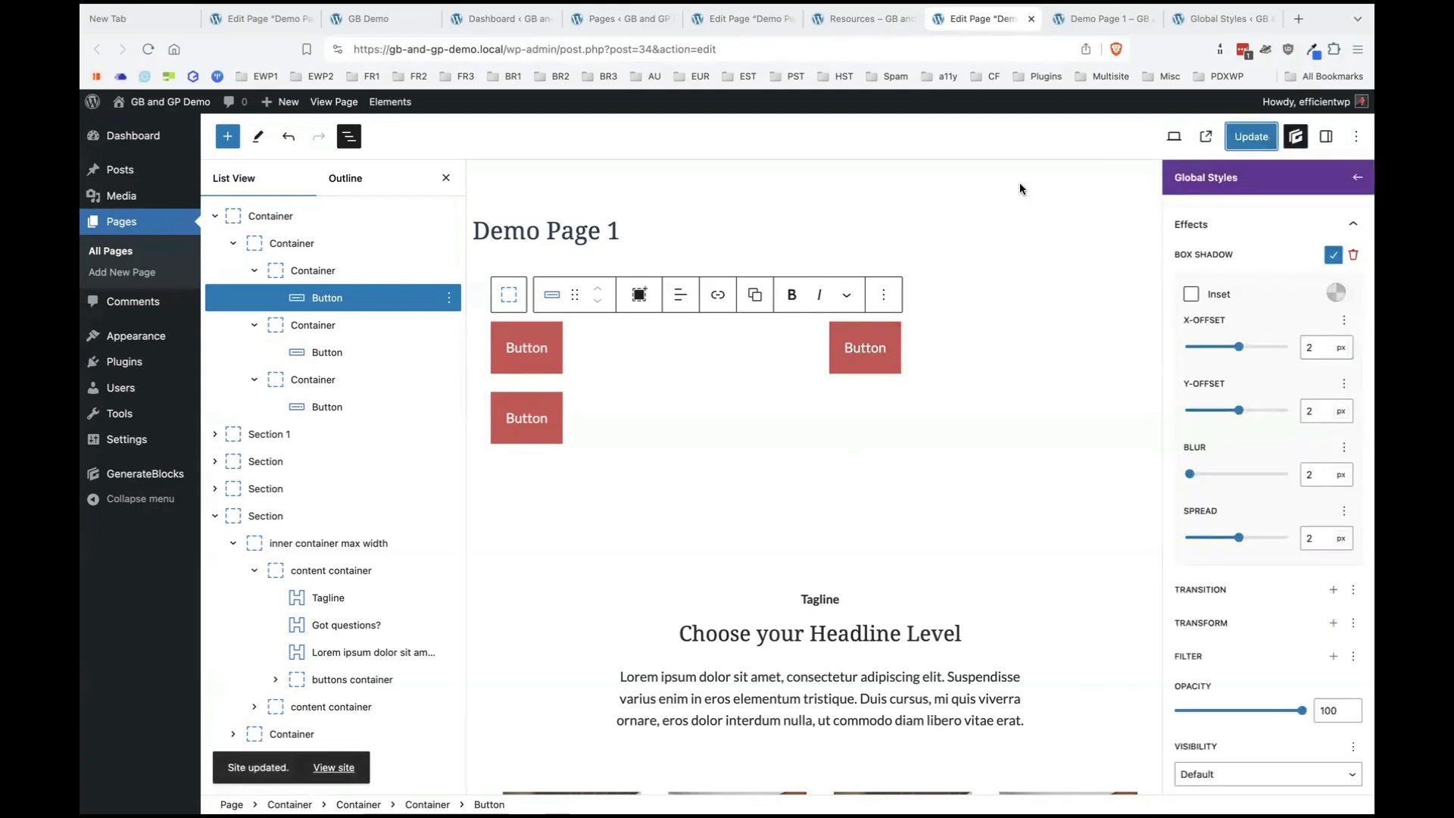
pyautogui.hotkey('ctrl', 'Tab')
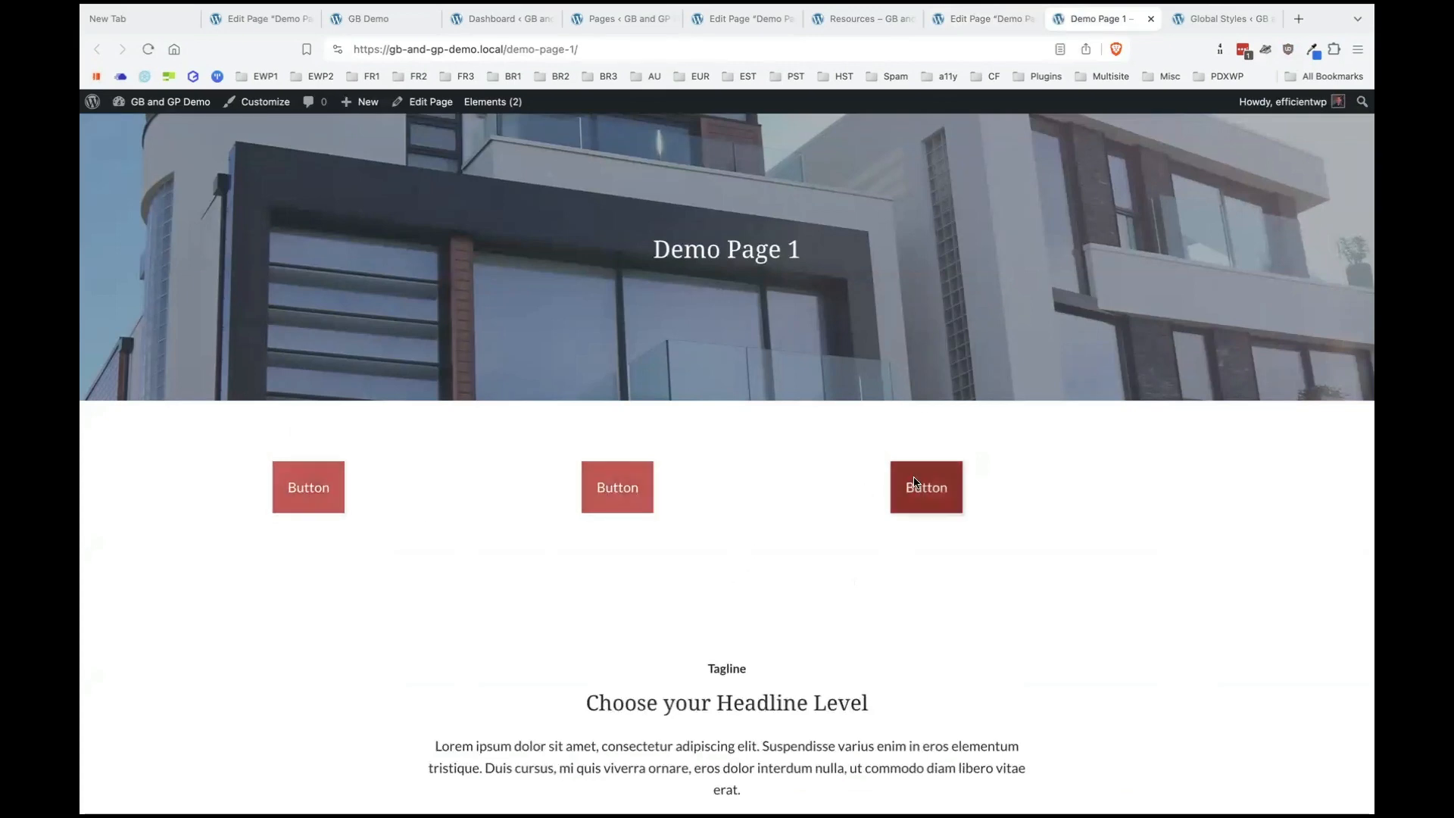
pyautogui.click(986, 25)
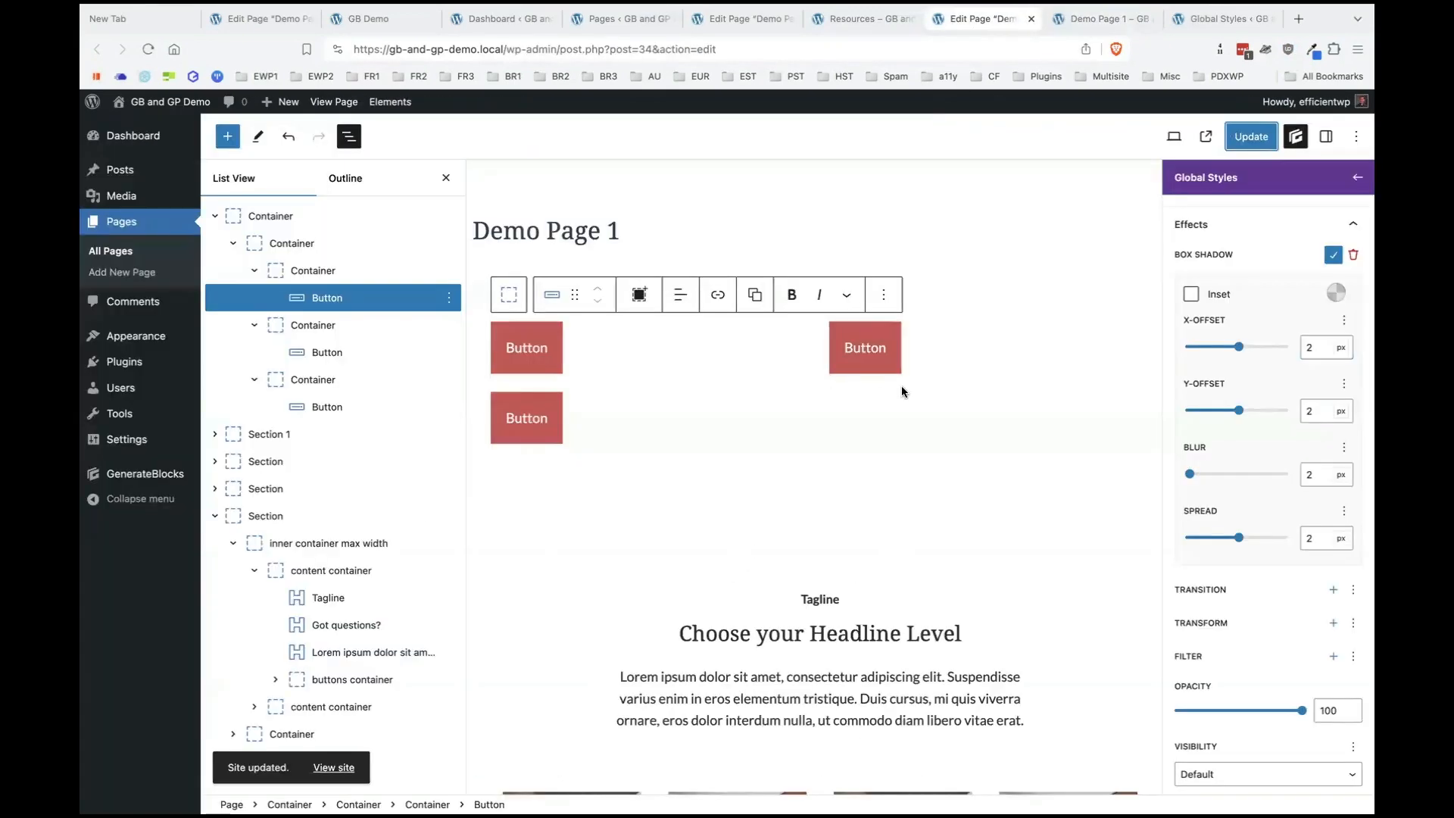
# Leave the hover style's effects settings and review the first button's own block settings.
pyautogui.click(1353, 224)
pyautogui.scroll(1, 1279, 341)
pyautogui.scroll(1, 1279, 342)
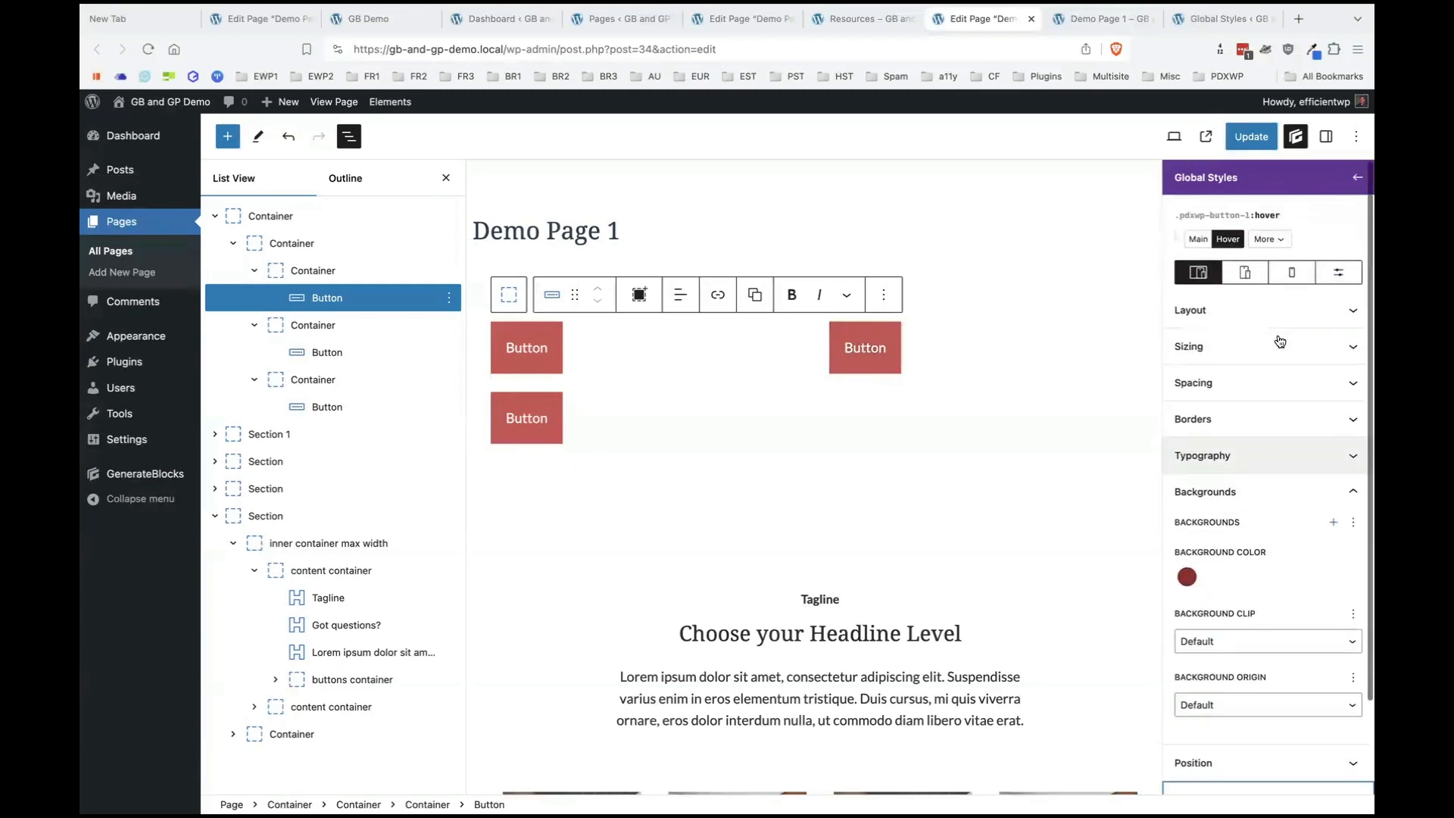
pyautogui.click(1357, 178)
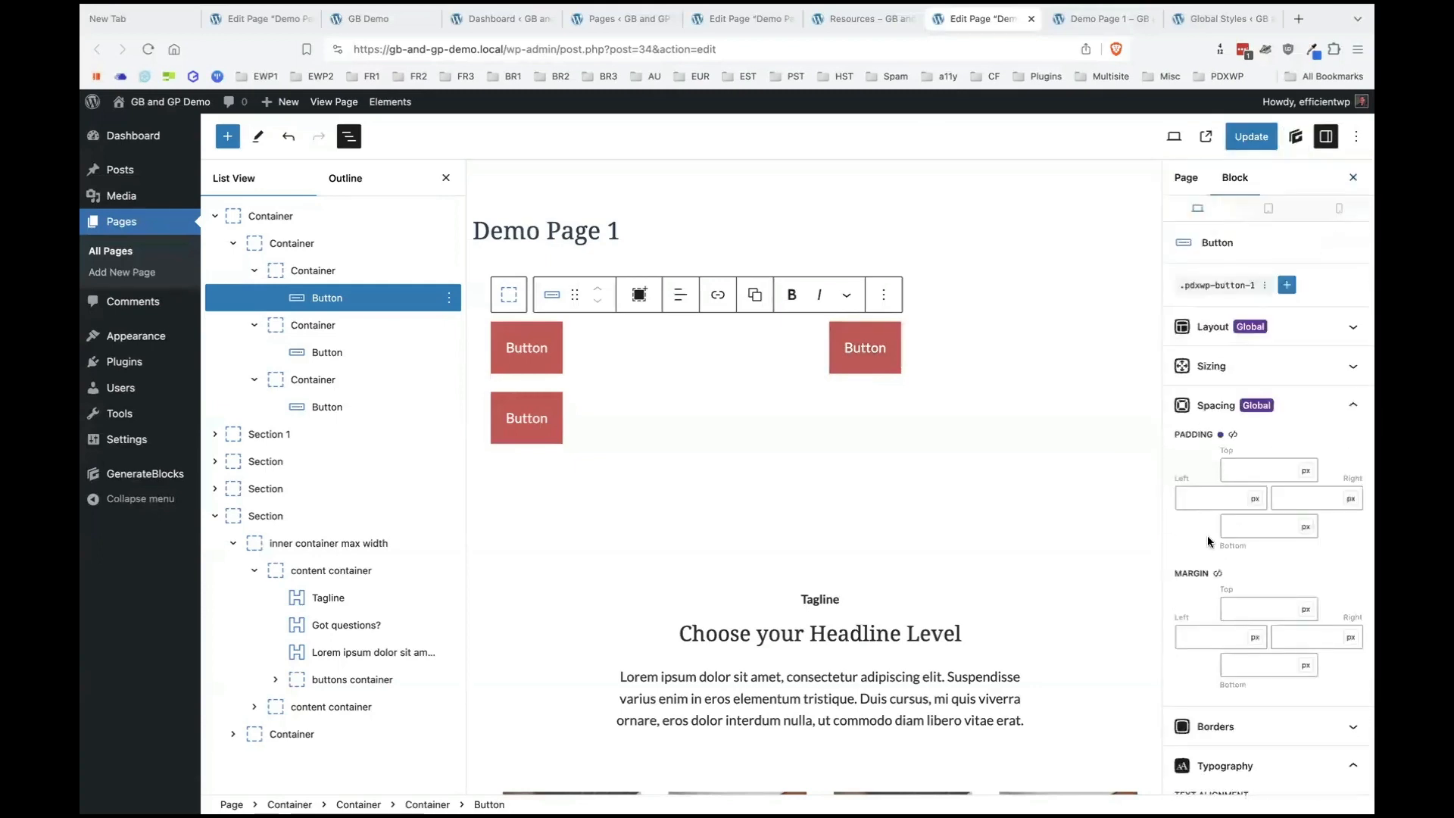
pyautogui.scroll(-1, 1255, 423)
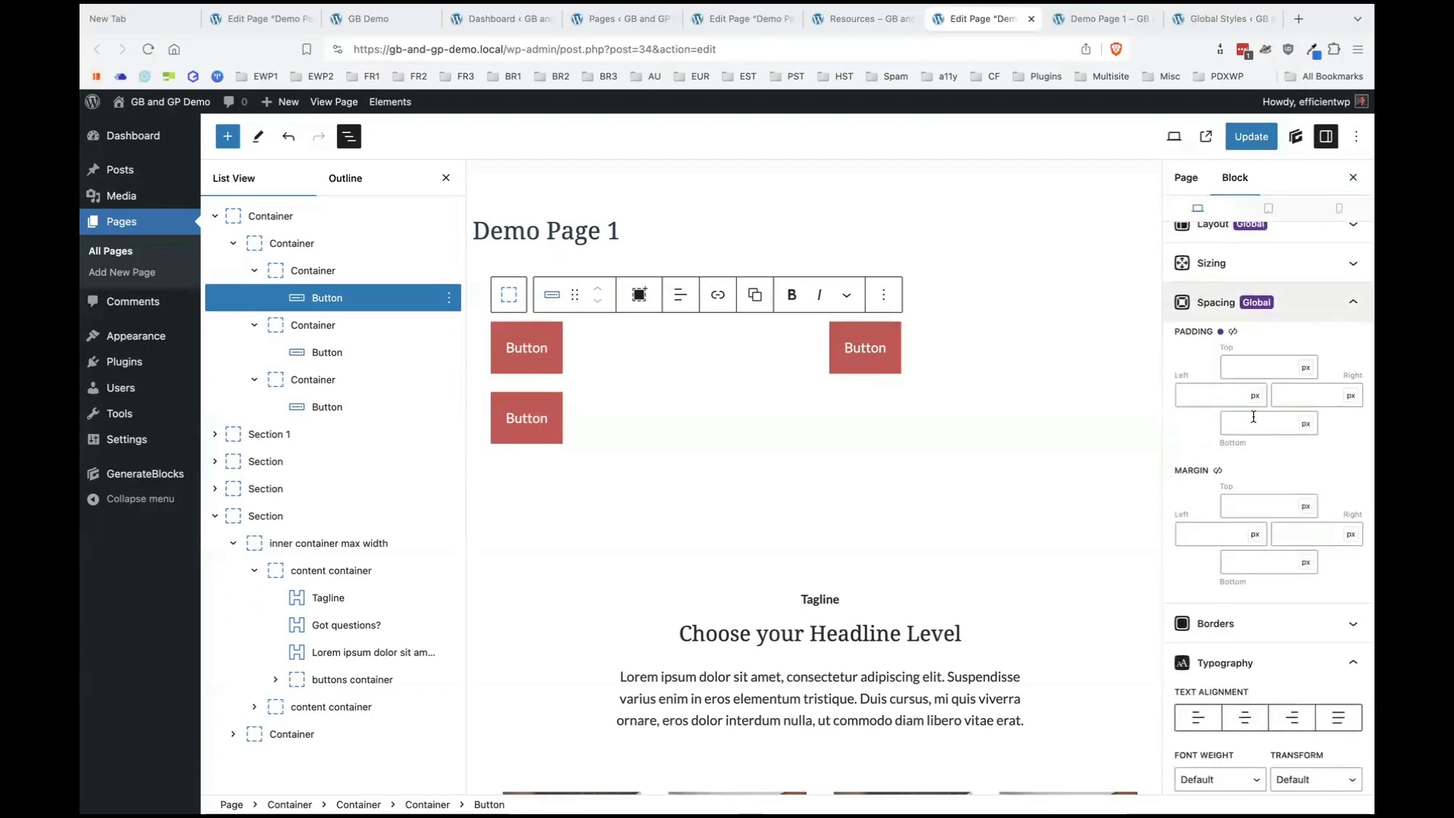
pyautogui.scroll(-2, 1254, 422)
pyautogui.scroll(3, 1253, 416)
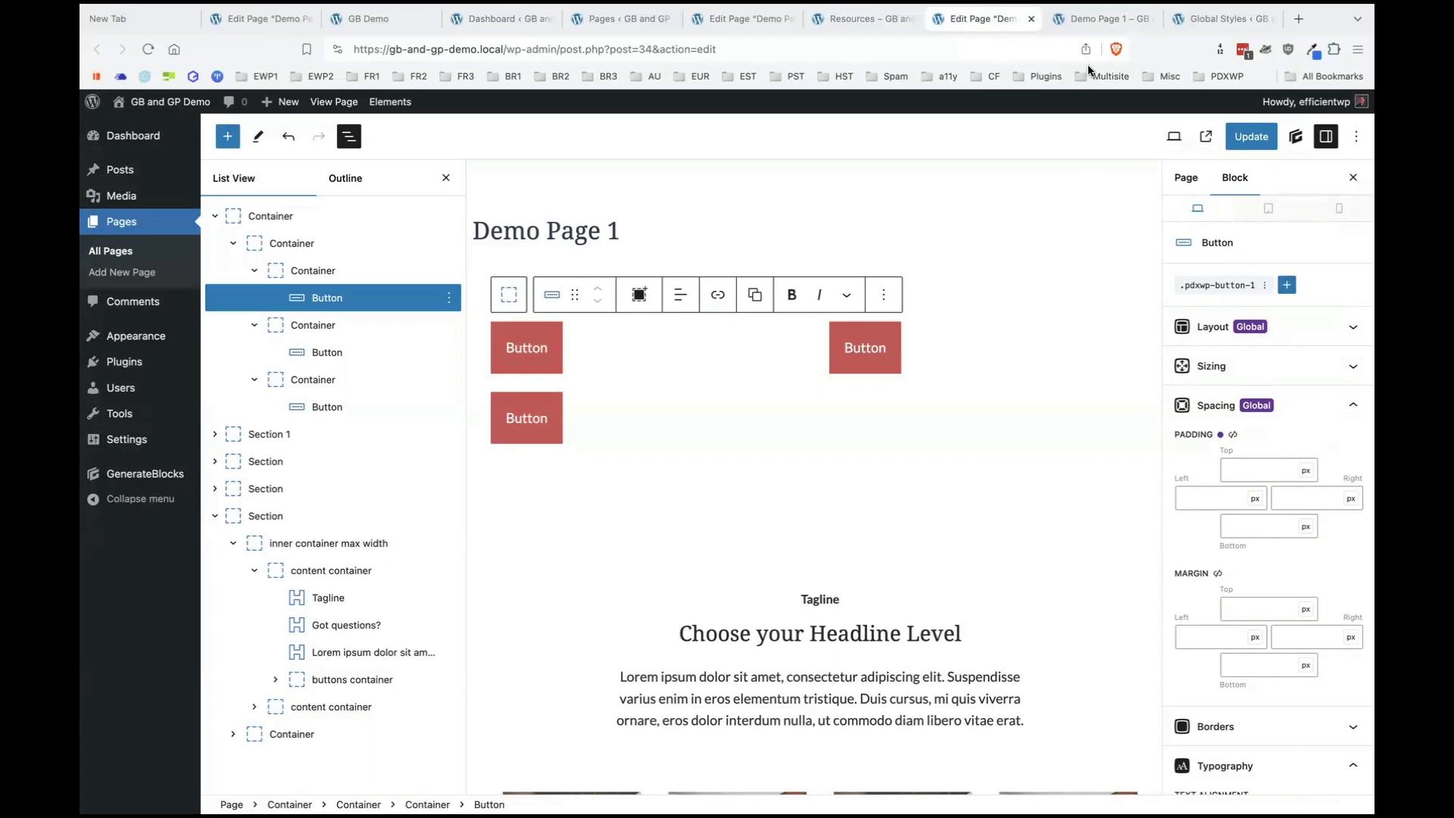
# Close the style CSS preview on the Global Styles admin page, review the list of global styles, and return to the Demo Page 1 editor.
pyautogui.click(1212, 21)
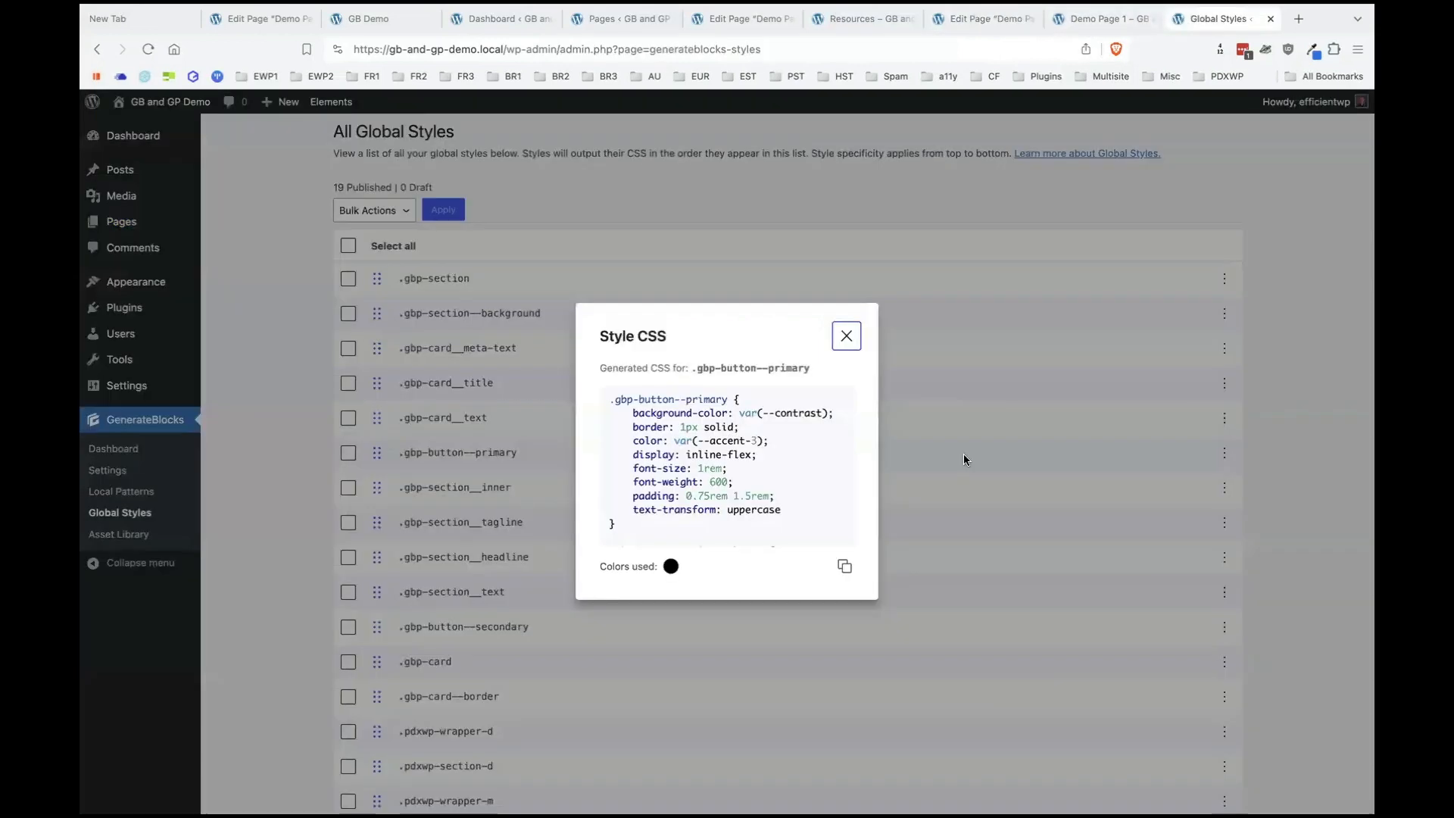
pyautogui.click(846, 336)
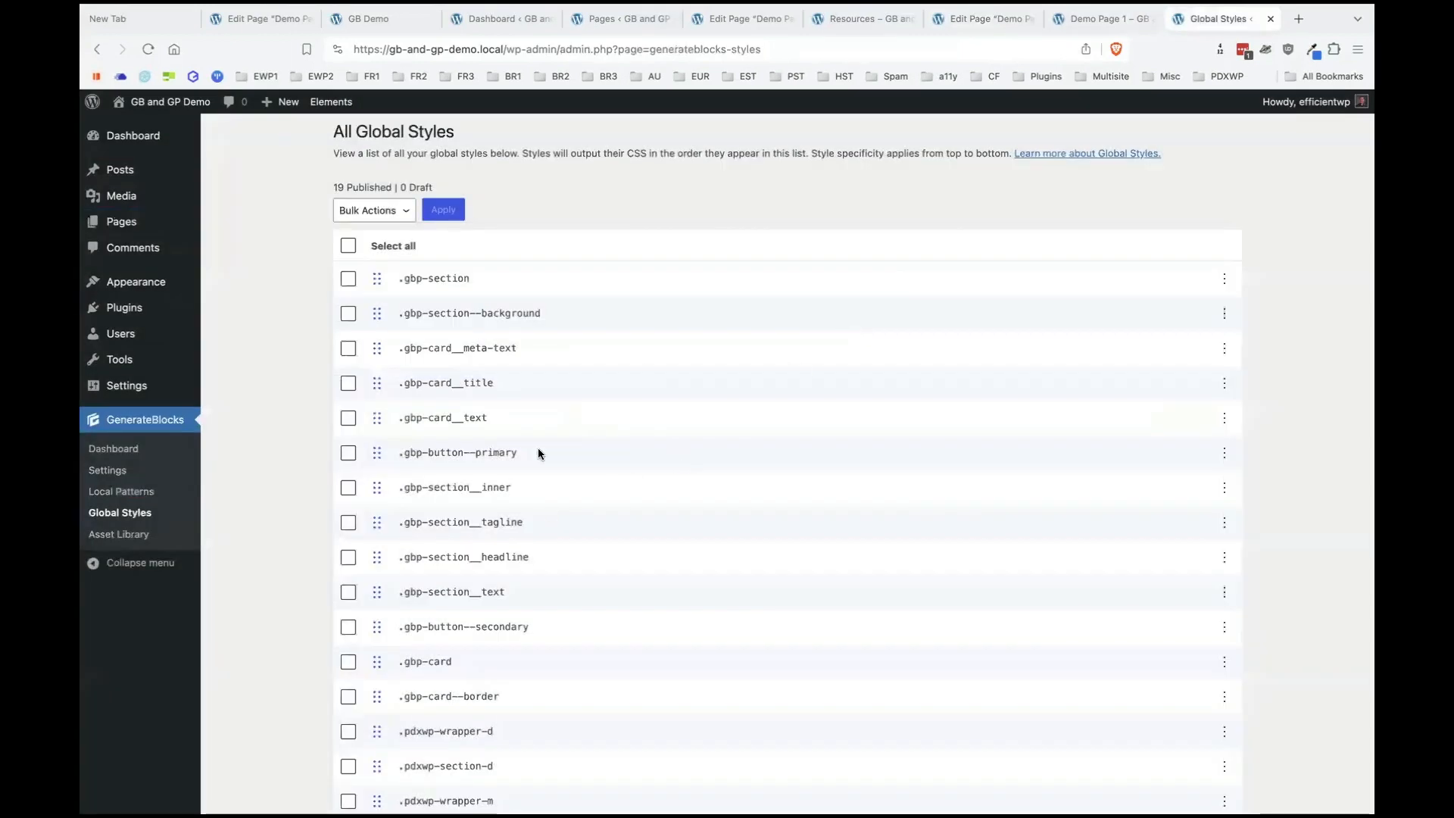
pyautogui.scroll(-2, 652, 532)
pyautogui.scroll(2, 651, 531)
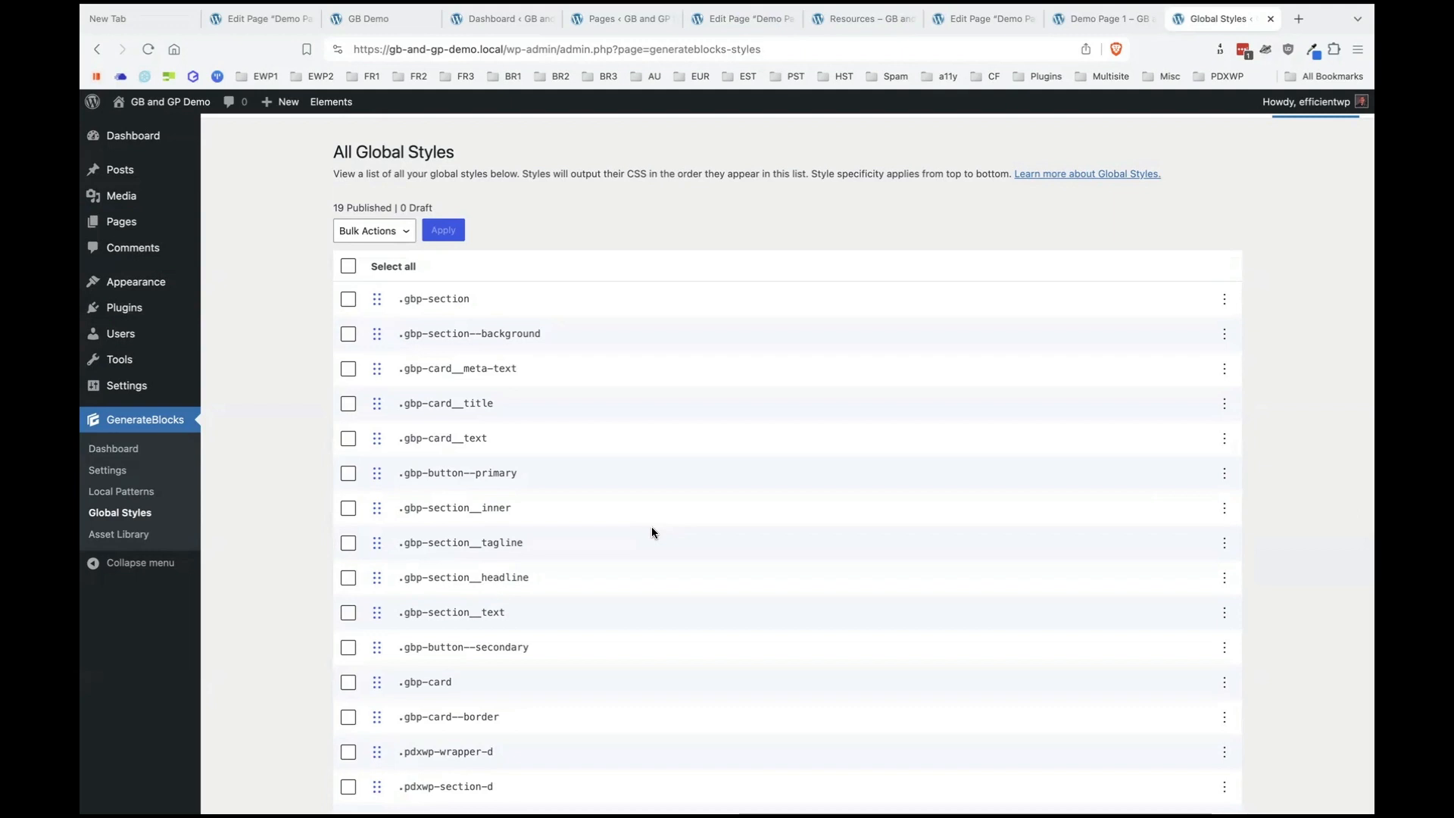
pyautogui.scroll(-1, 651, 532)
pyautogui.scroll(-3, 879, 418)
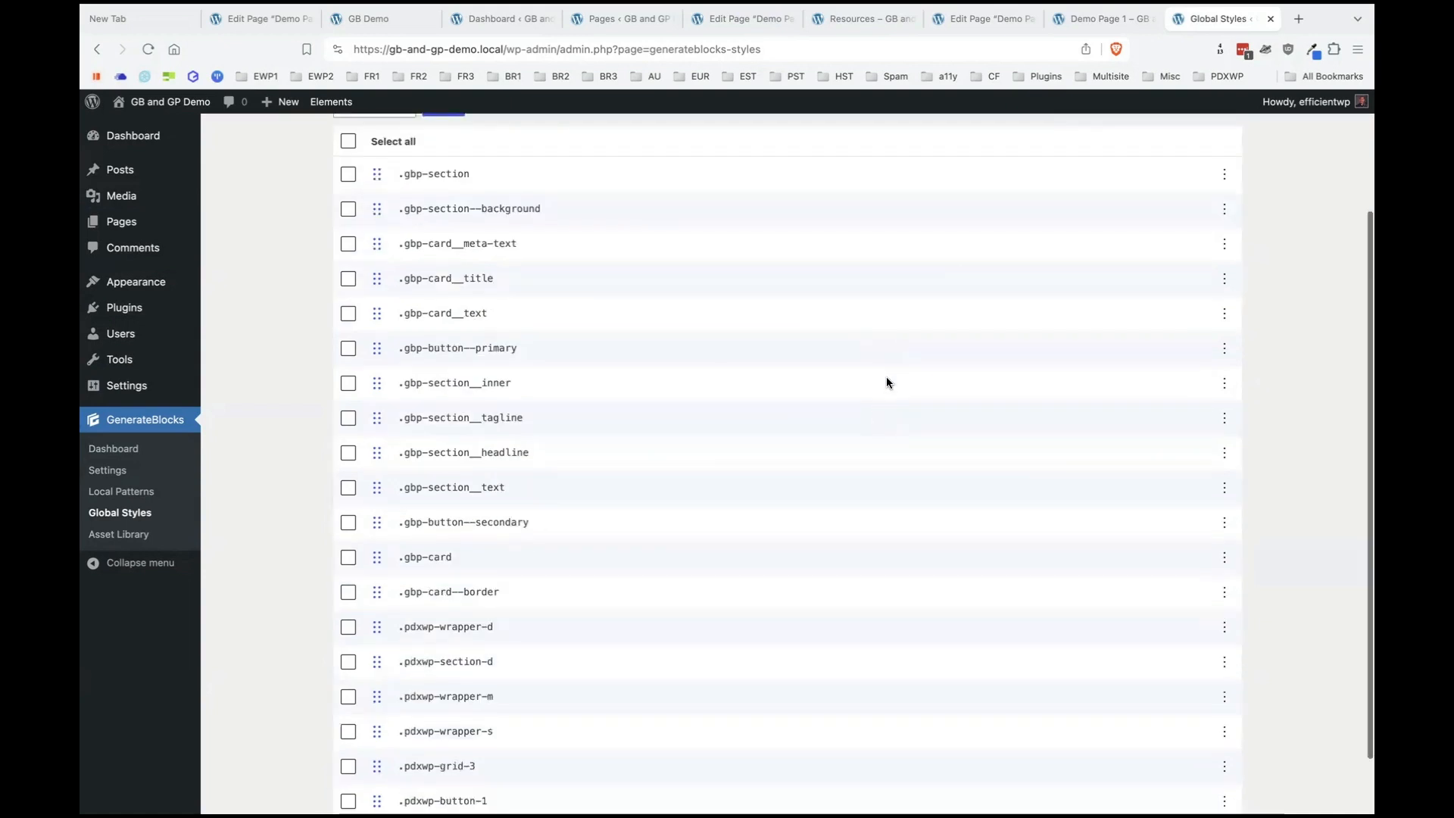
pyautogui.click(1010, 20)
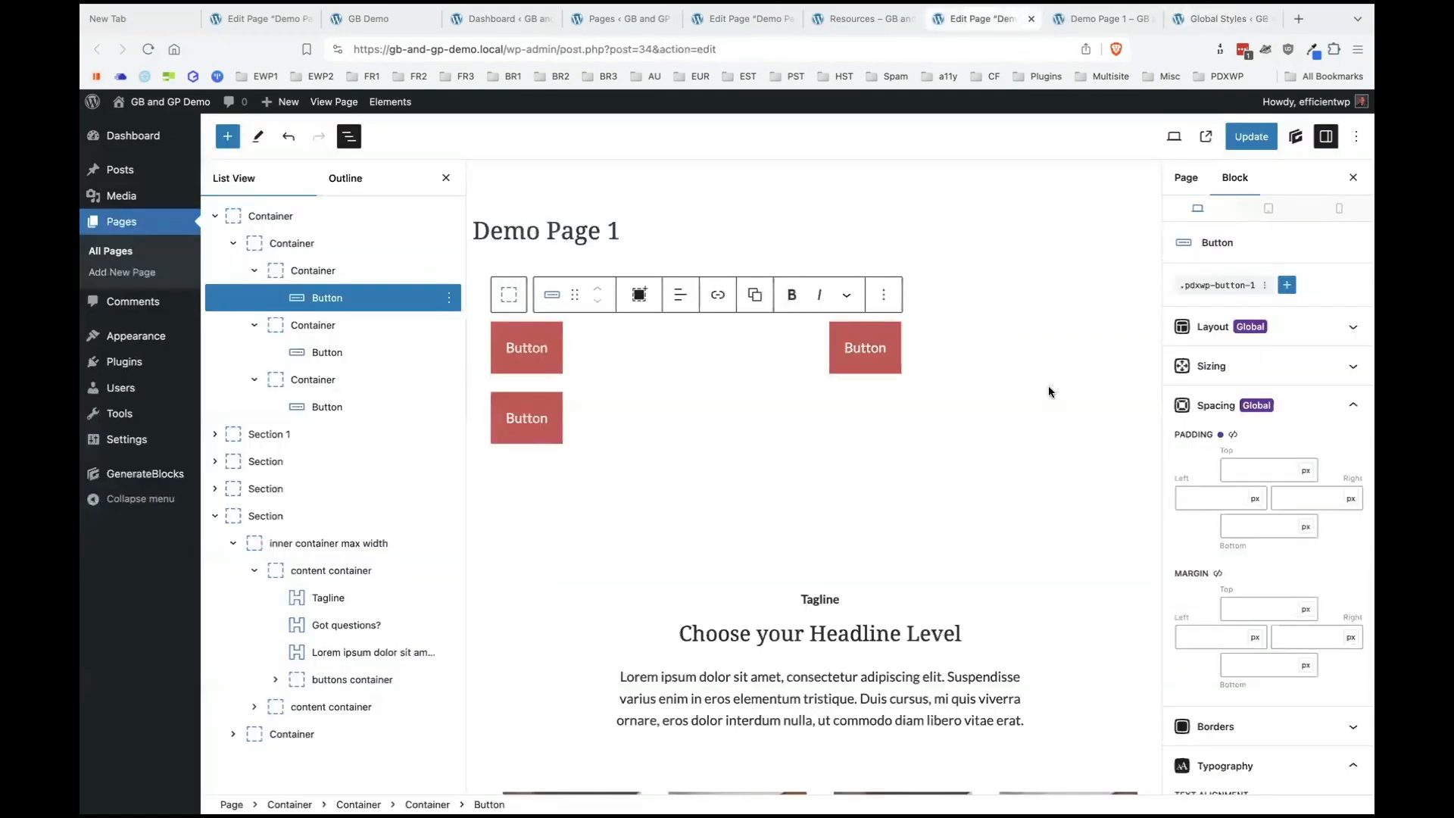
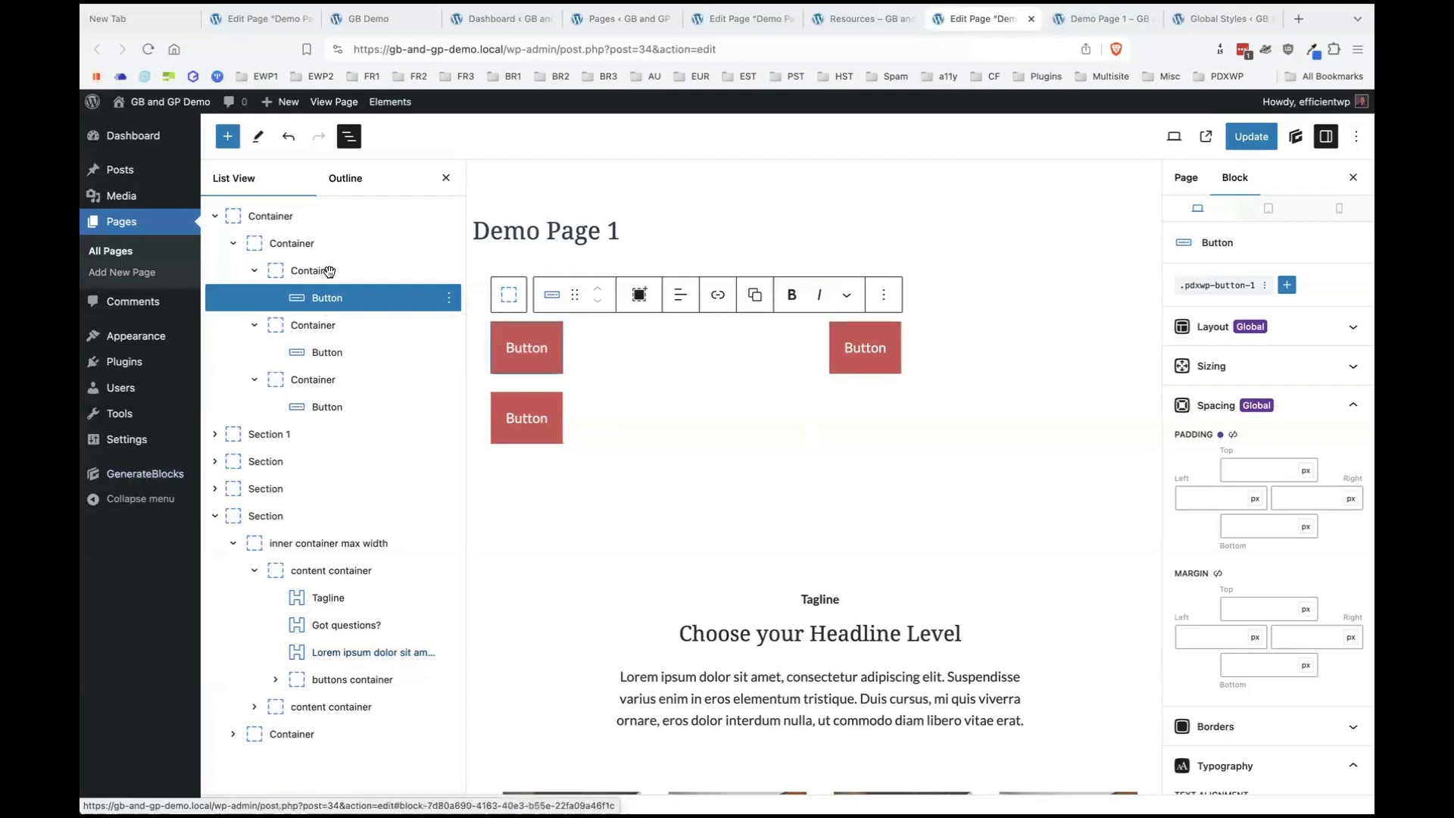
# Try max widths of 800 px and 600 px on the buttons' grid container, and restore the global max width.
pyautogui.click(289, 245)
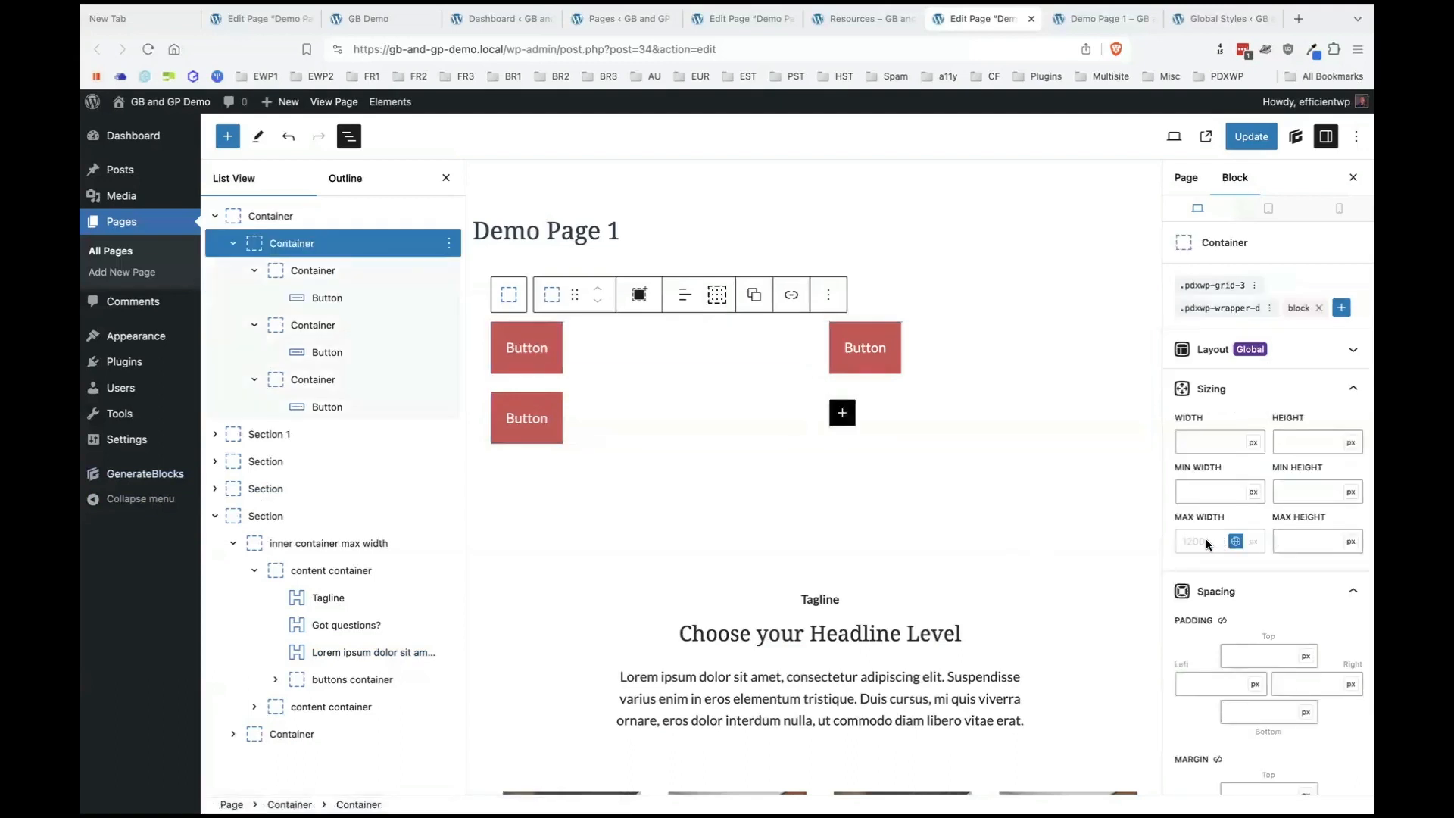
pyautogui.click(1225, 543)
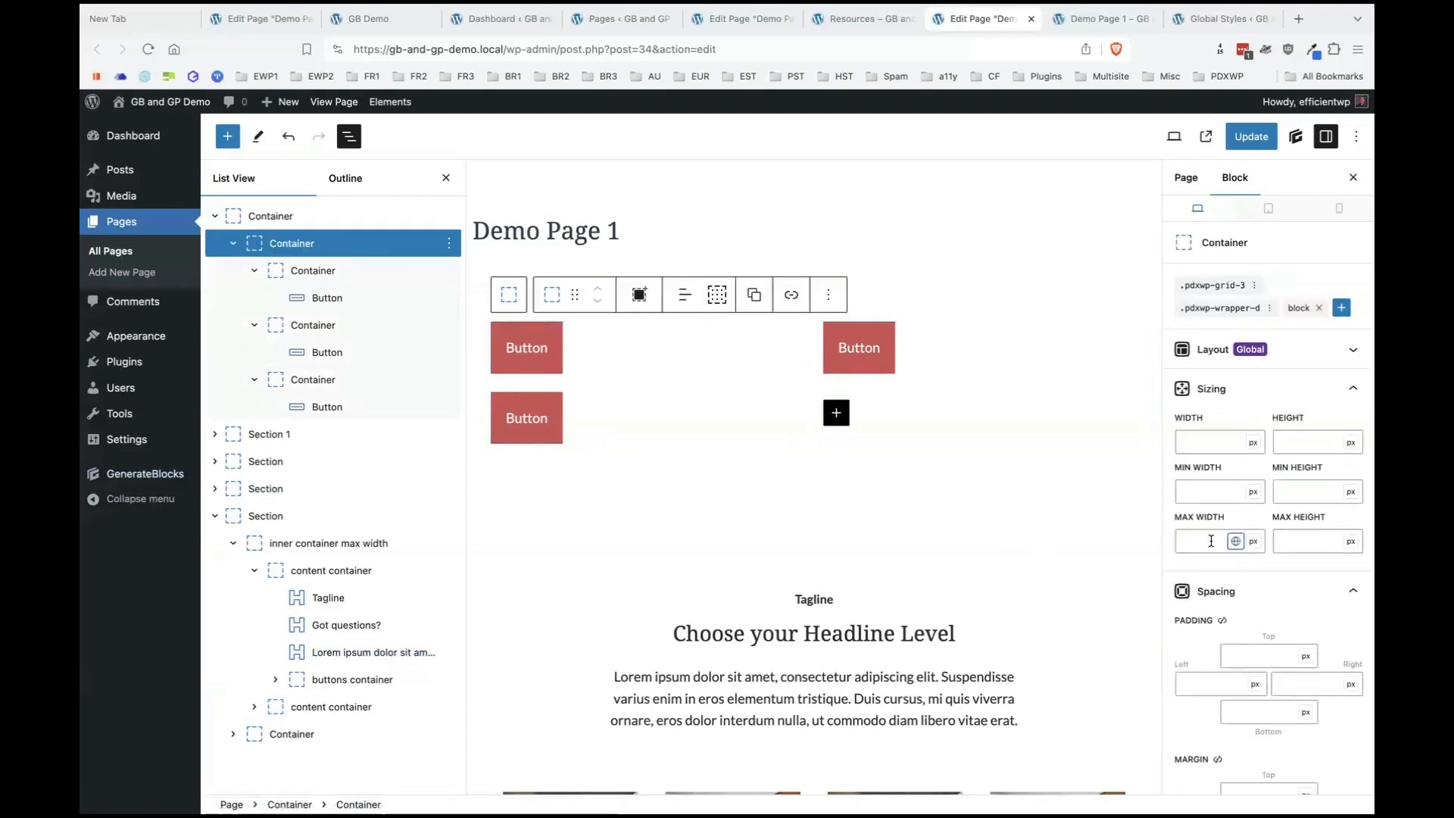
pyautogui.write('800')
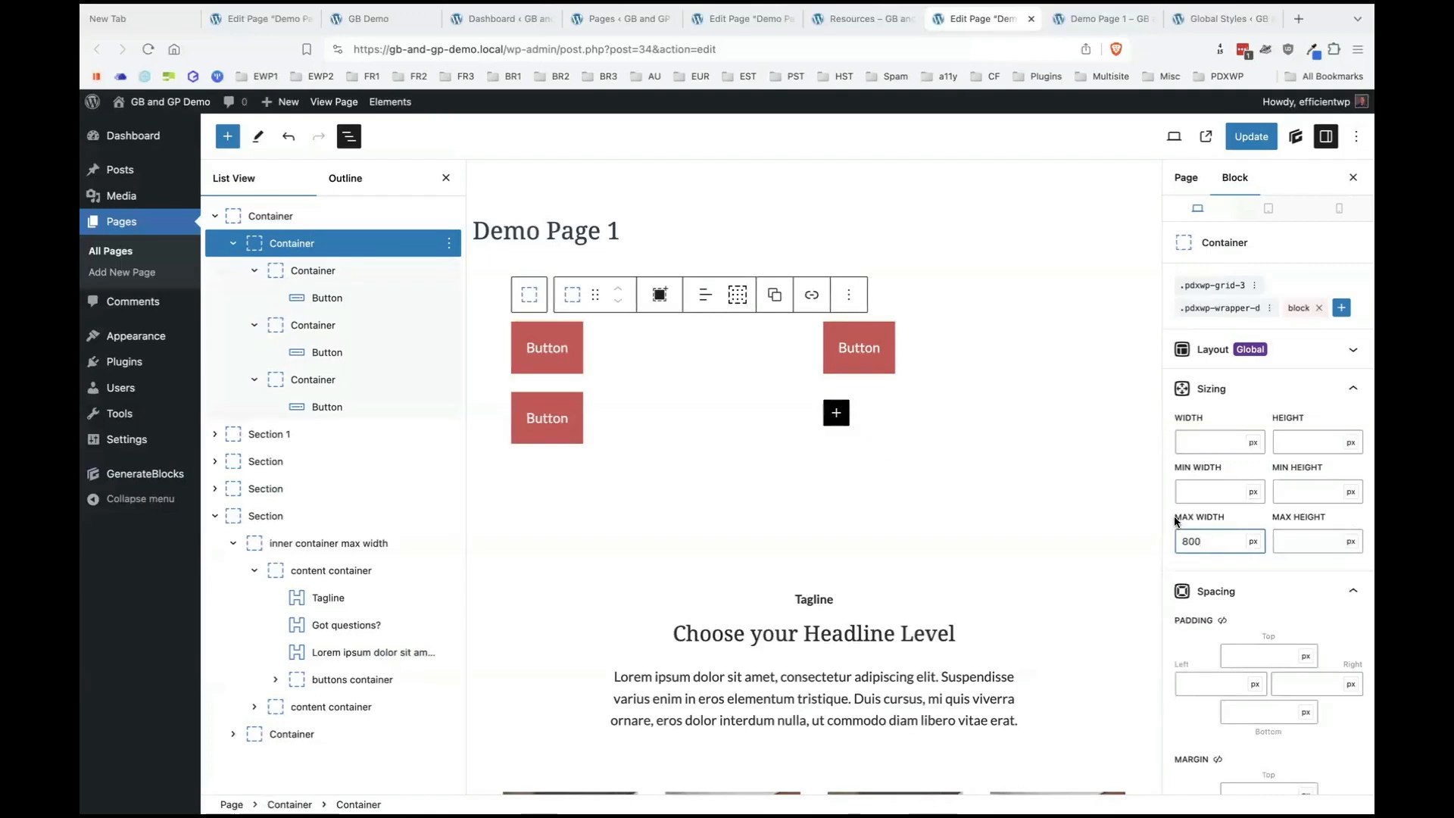
pyautogui.press('BackSpace')
pyautogui.write('6')
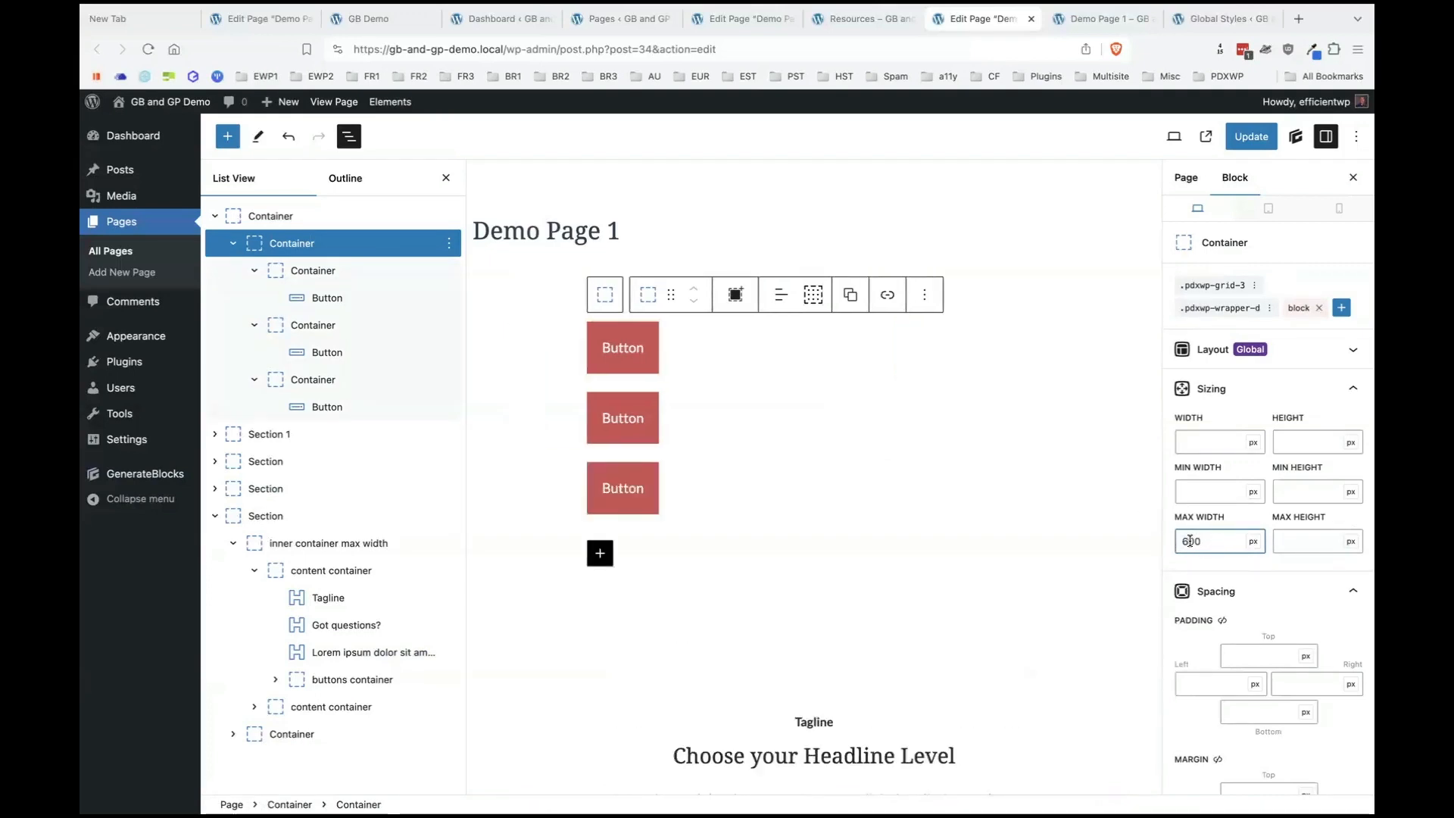
pyautogui.press('BackSpace')
pyautogui.write('8')
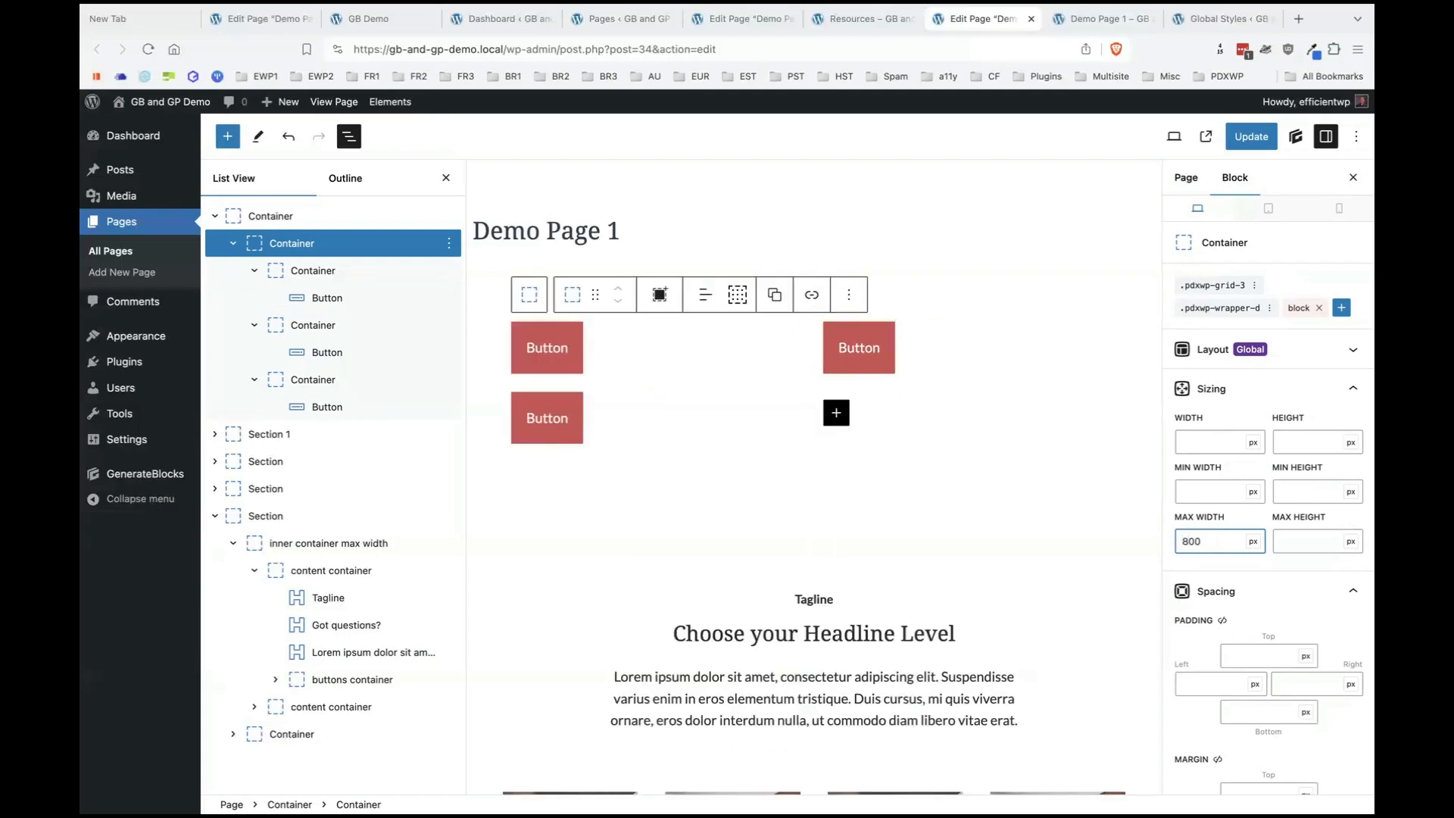
pyautogui.press('BackSpace')
pyautogui.press('BackSpace')
pyautogui.press('BackSpace')
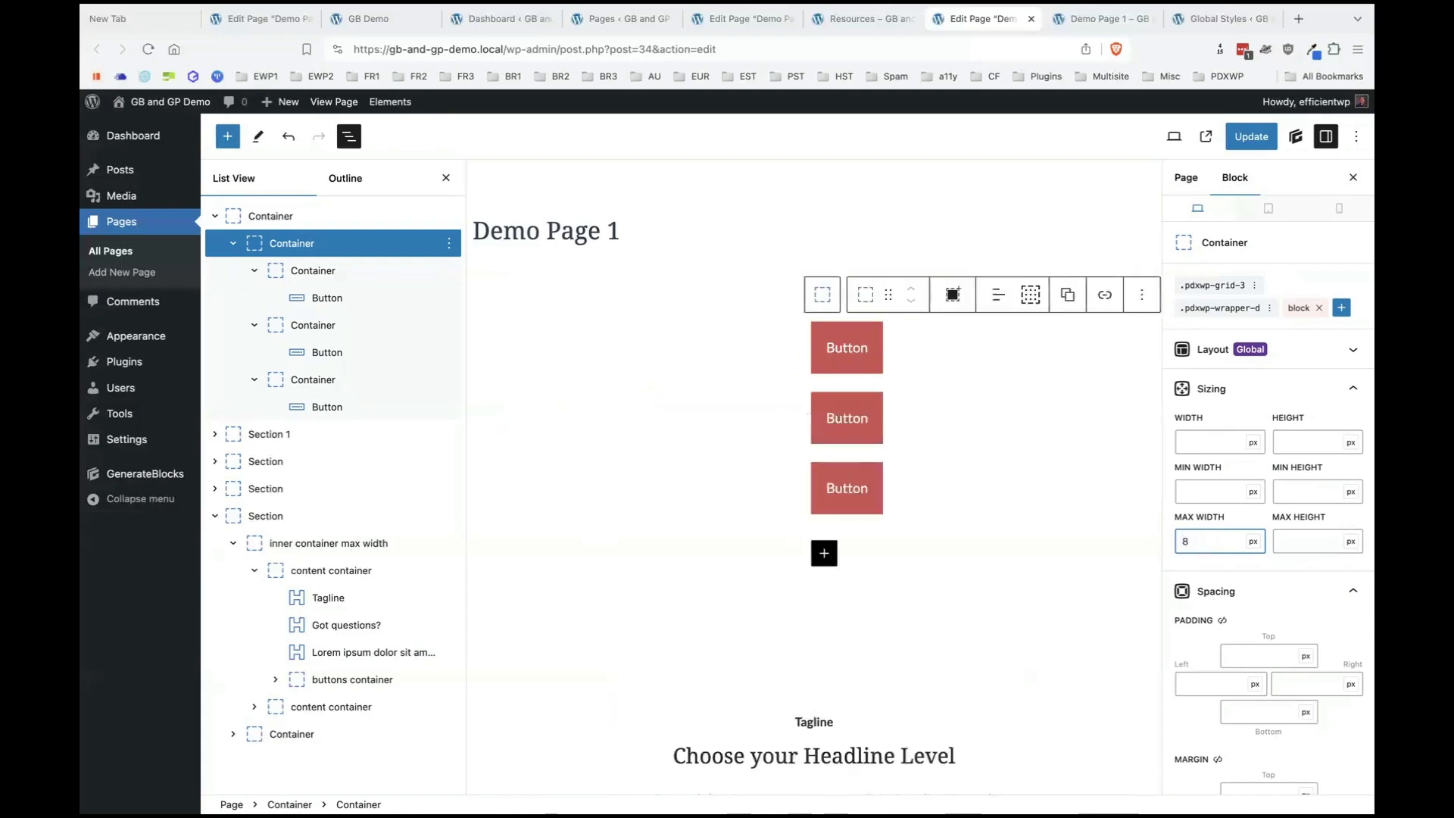
pyautogui.click(1237, 542)
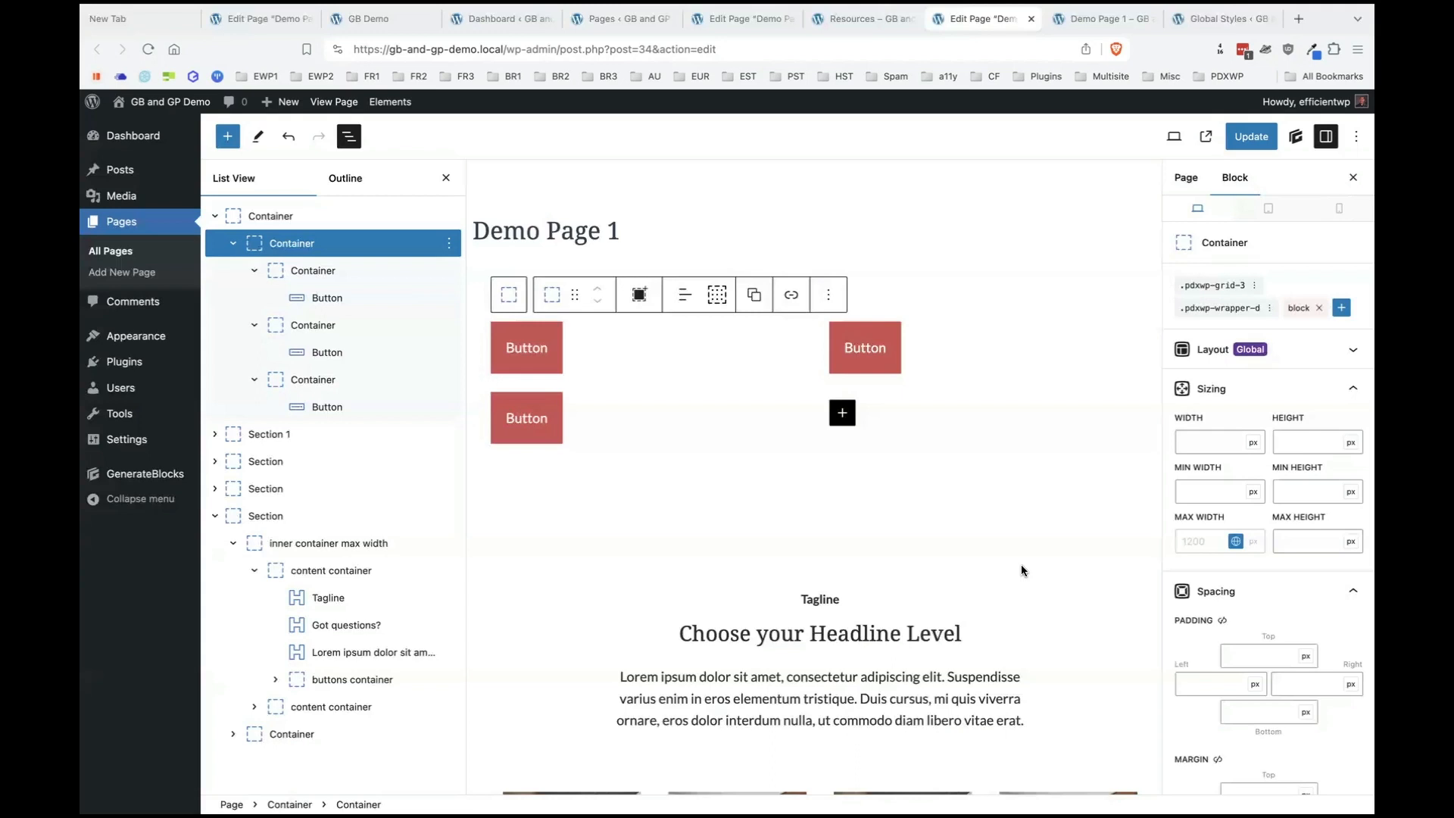
# Look over the available GenerateBlocks blocks in the block inserter and close it.
pyautogui.click(227, 137)
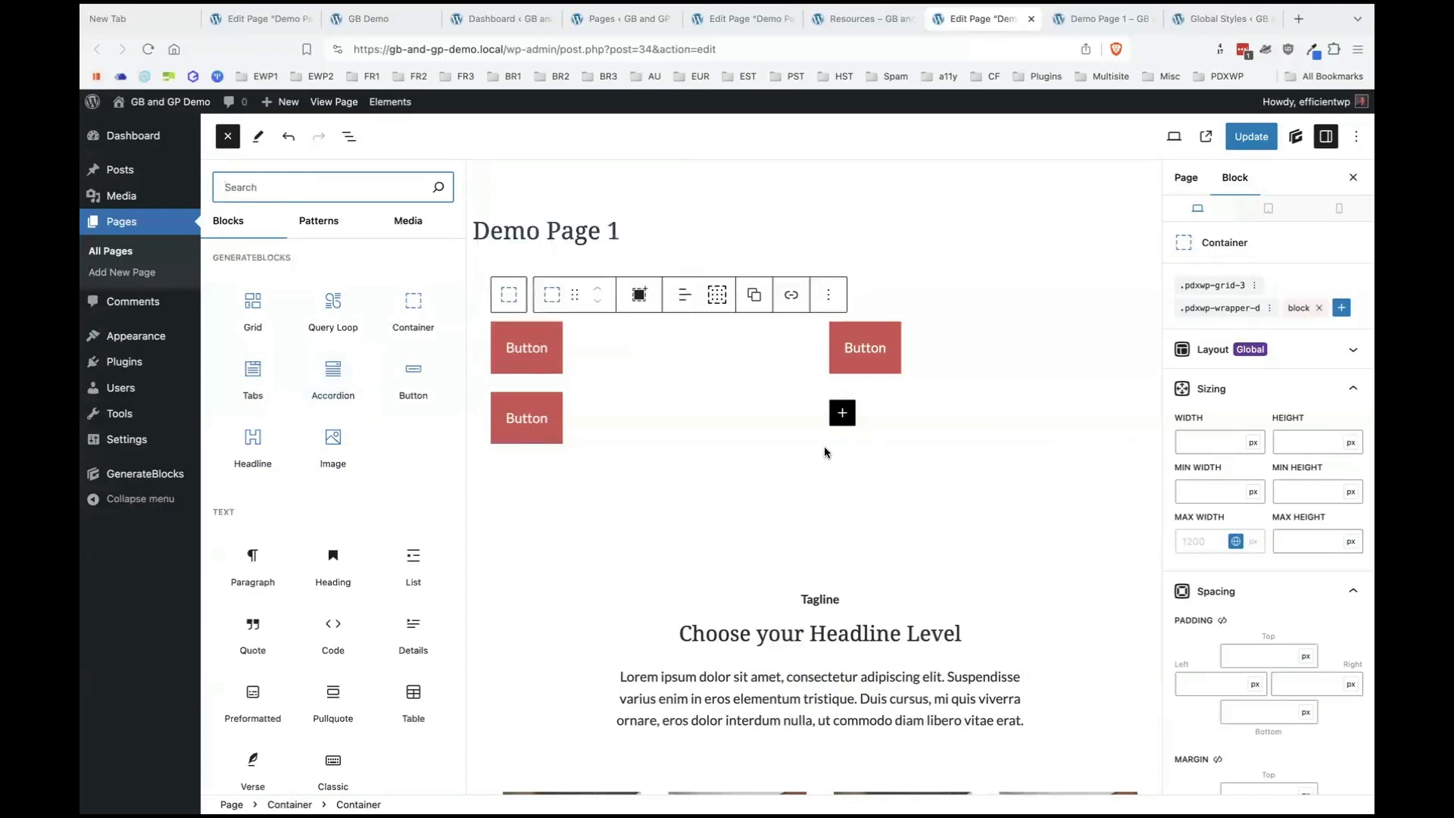
pyautogui.click(848, 430)
pyautogui.click(575, 499)
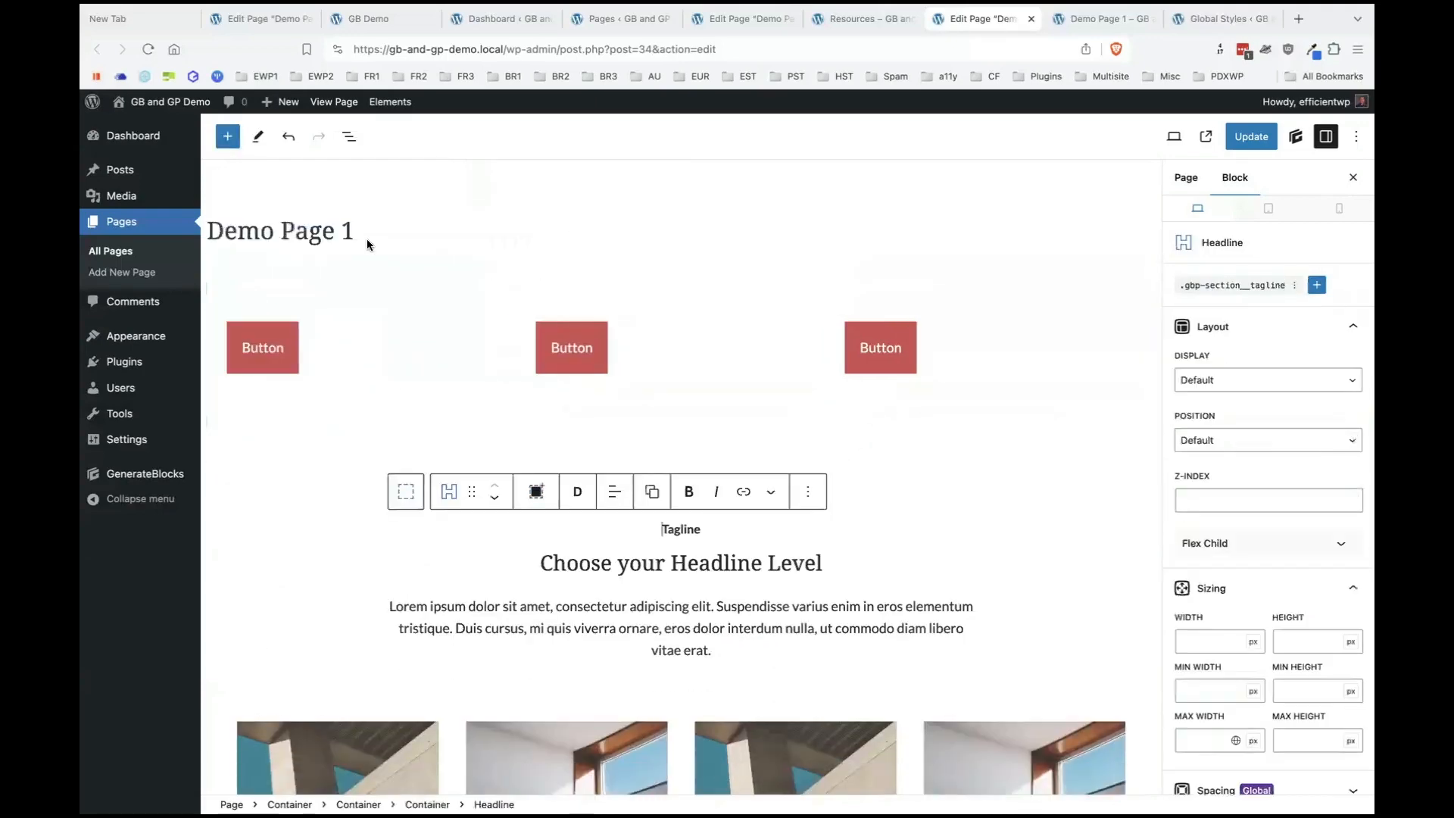
# Add an empty block after the buttons' grid container, inside the page's first container.
pyautogui.click(348, 137)
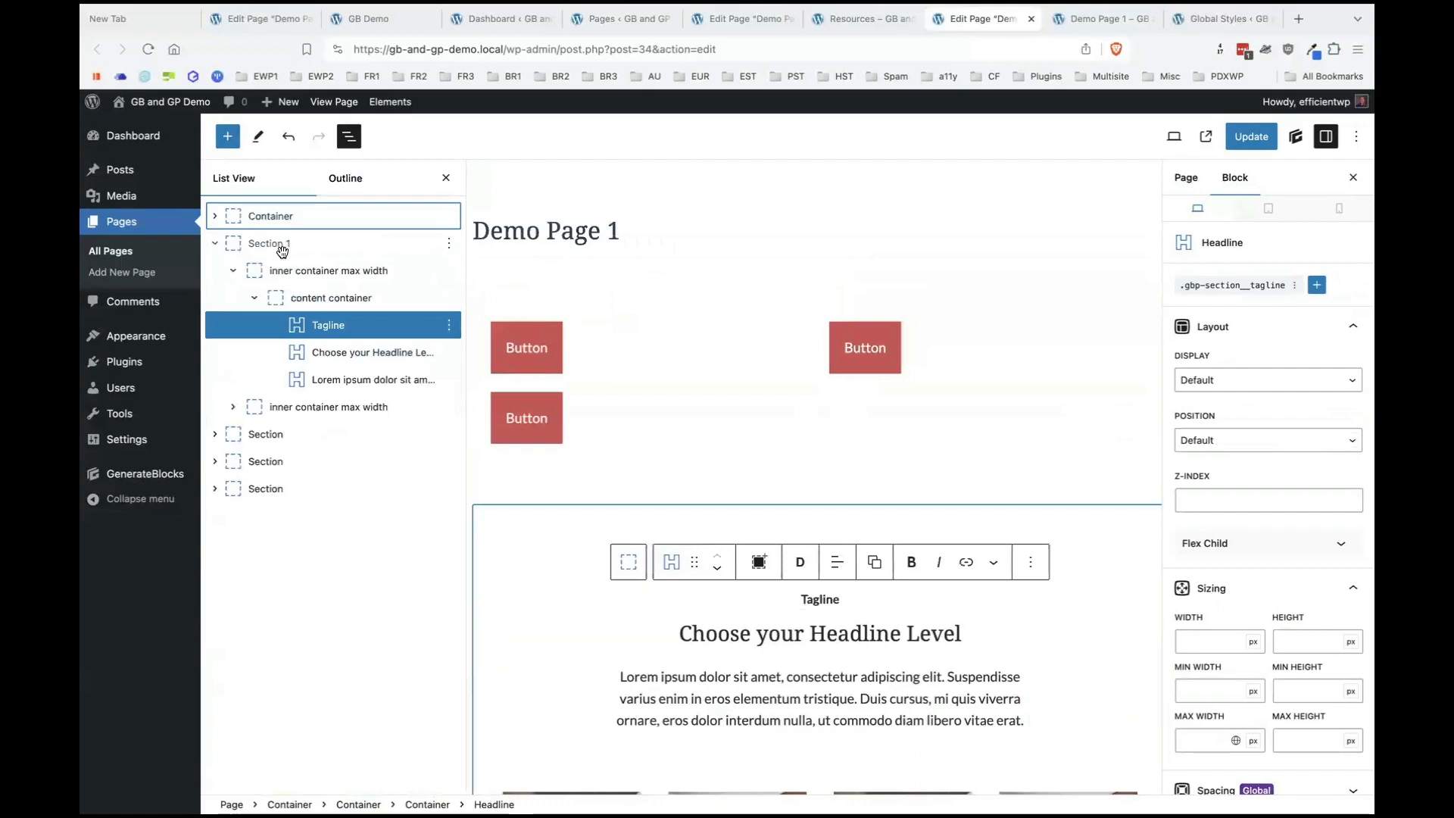
pyautogui.click(221, 218)
pyautogui.click(215, 216)
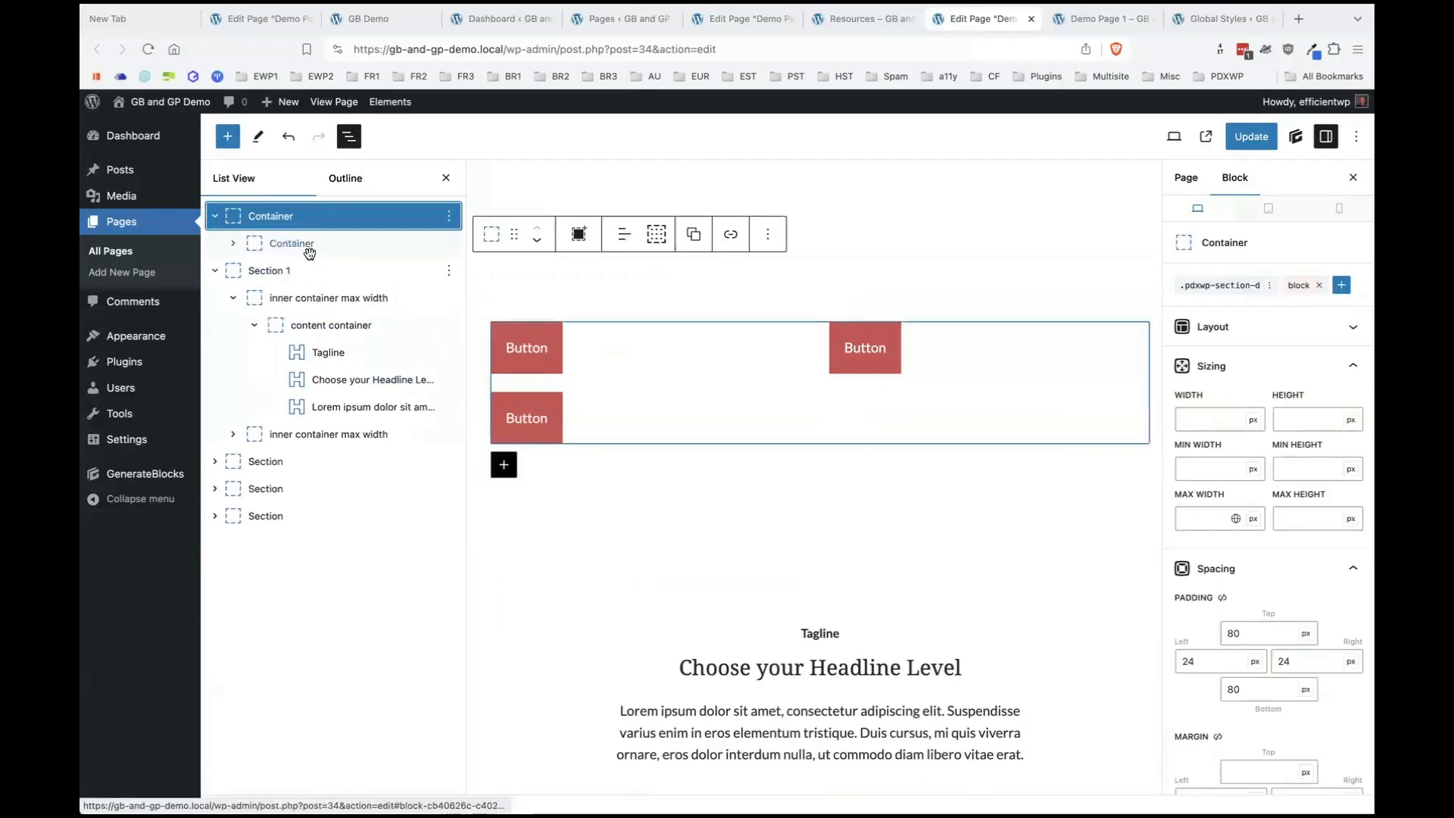
pyautogui.click(291, 245)
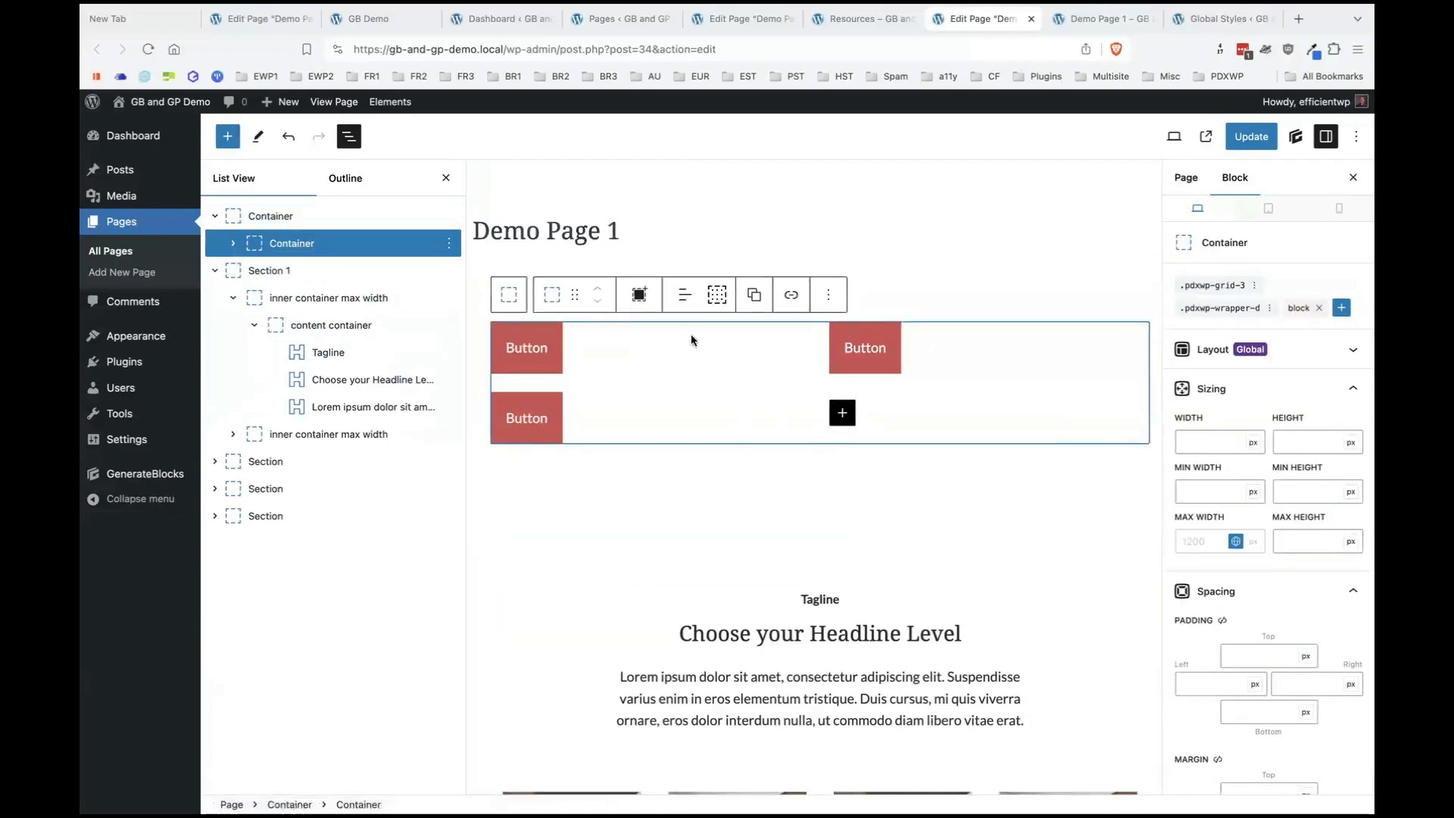
pyautogui.click(454, 244)
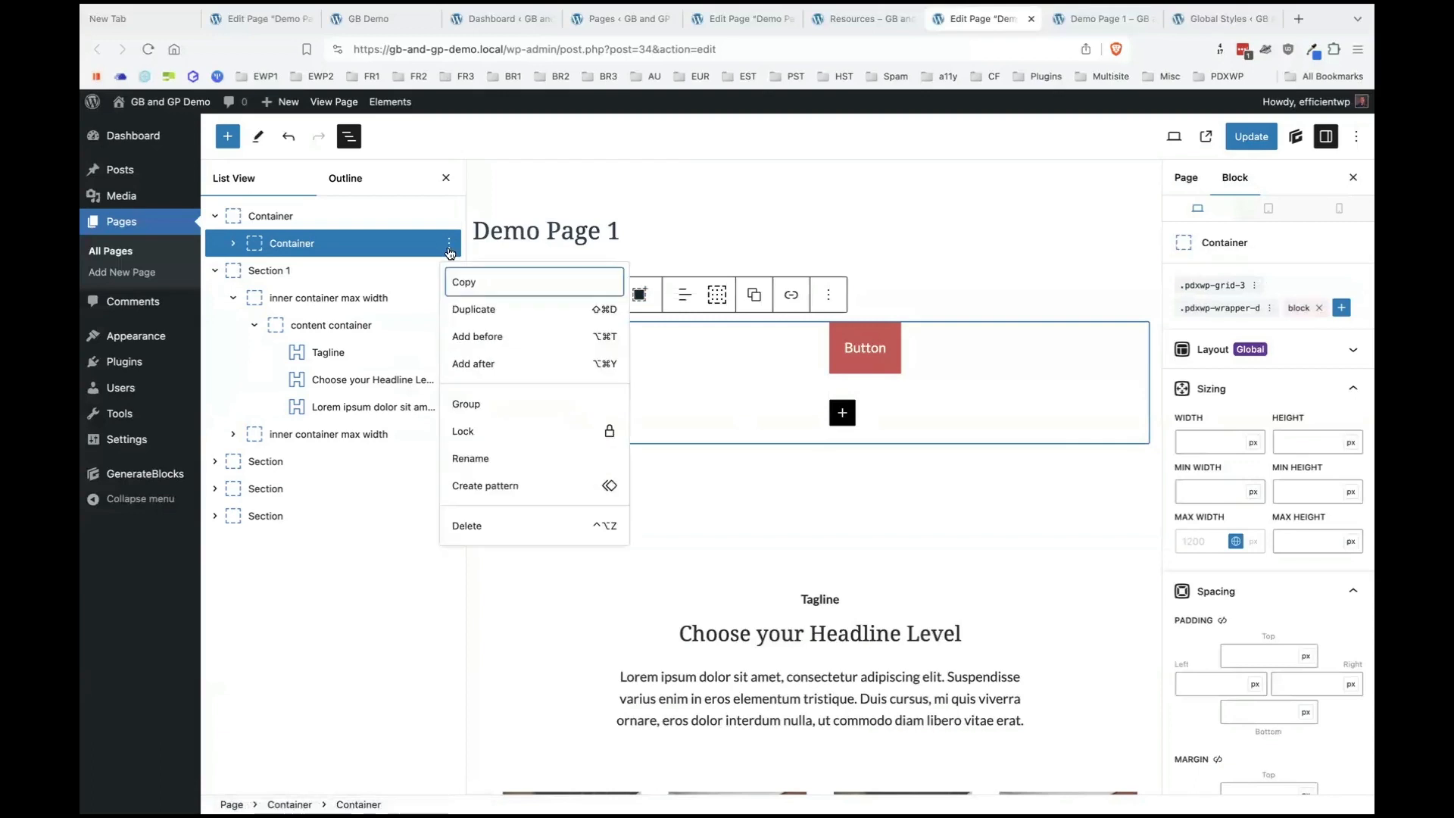
pyautogui.click(480, 364)
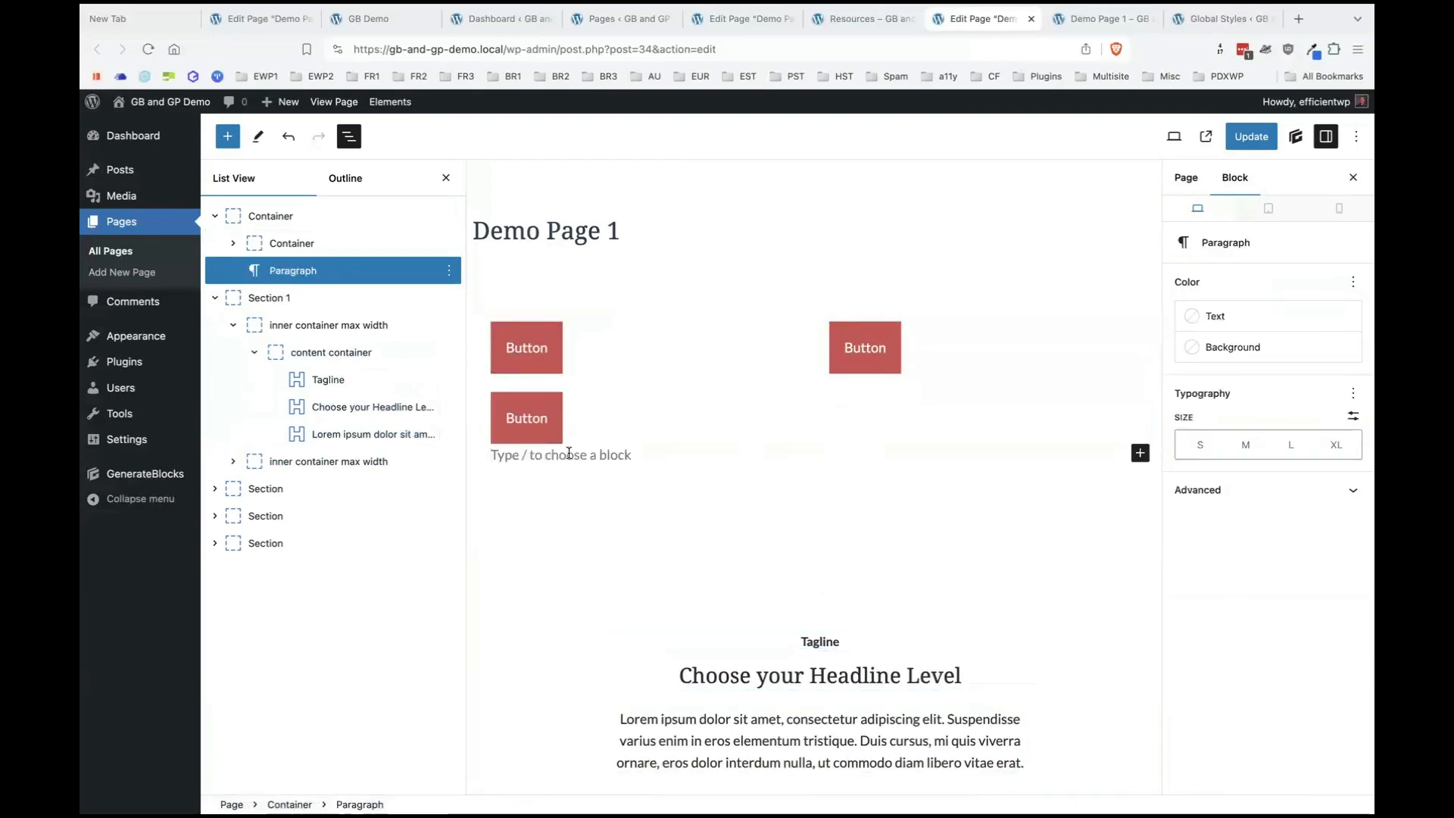
# Turn the empty block into a Tabs block with the horizontal tabs layout and dismiss the Add Tab Item tip.
pyautogui.write('/tab')
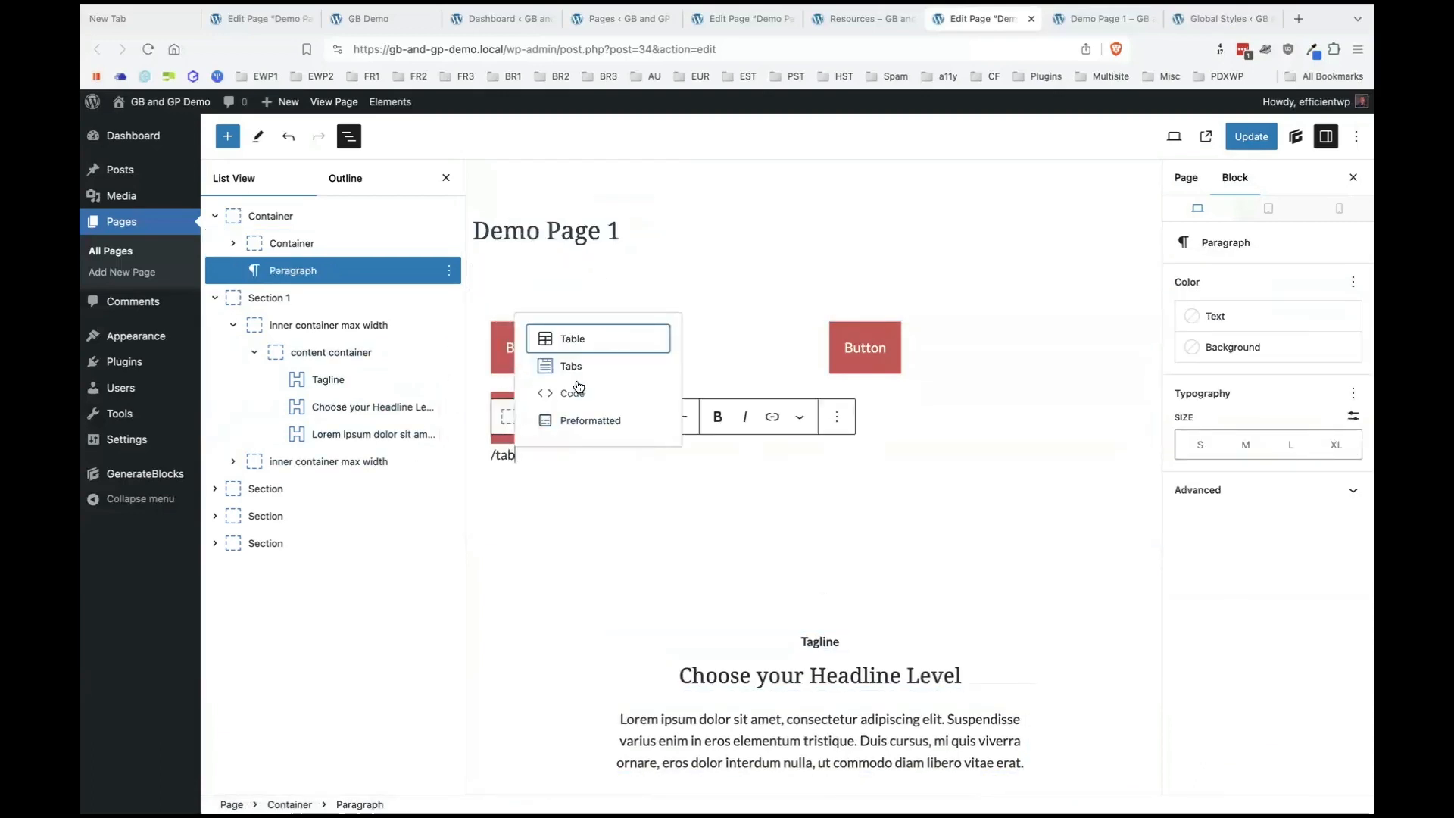
pyautogui.click(573, 366)
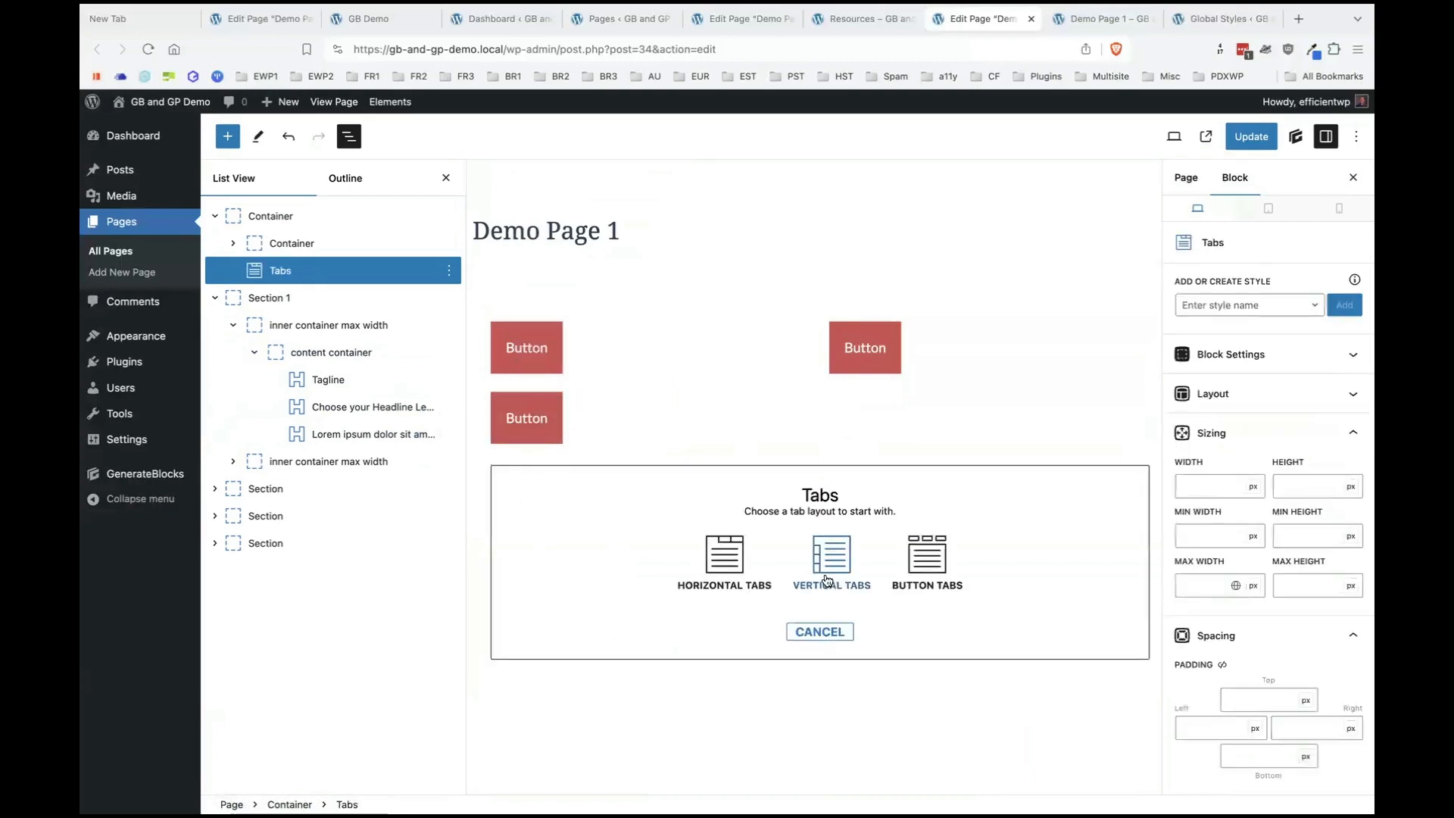
pyautogui.click(730, 602)
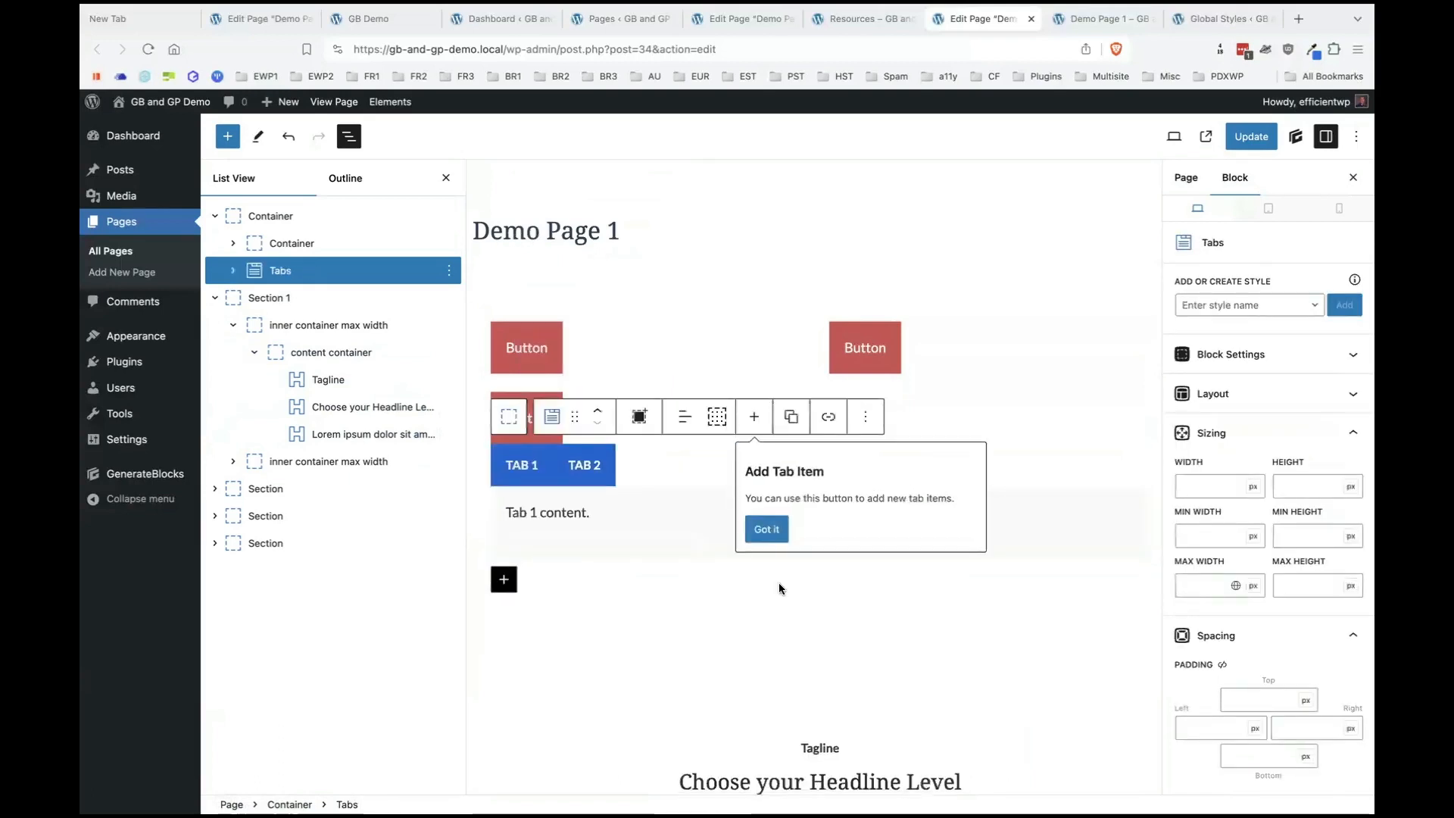
pyautogui.click(766, 528)
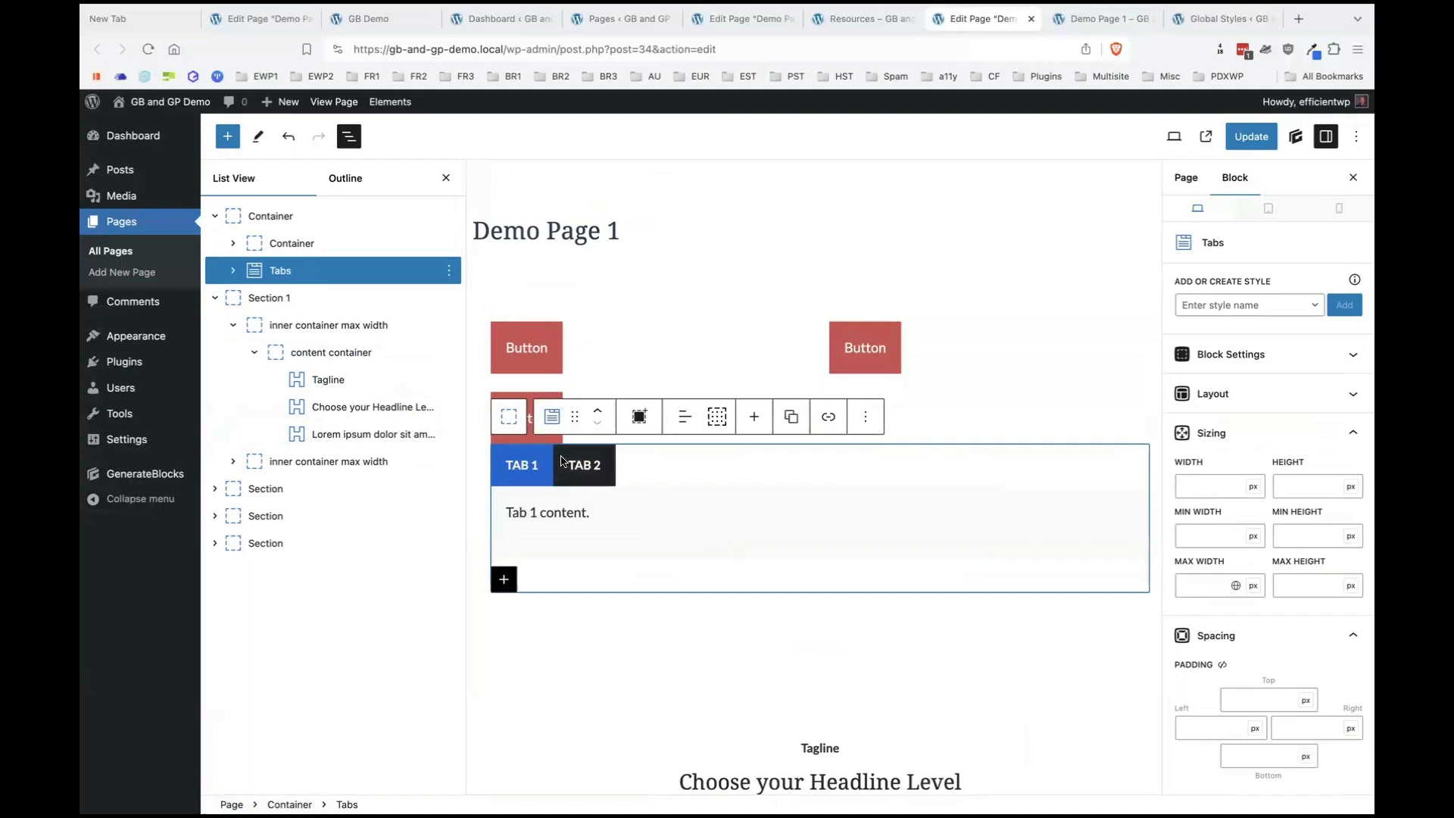
# Select the Tab 1 button and review its spacing, typography and color settings.
pyautogui.click(523, 468)
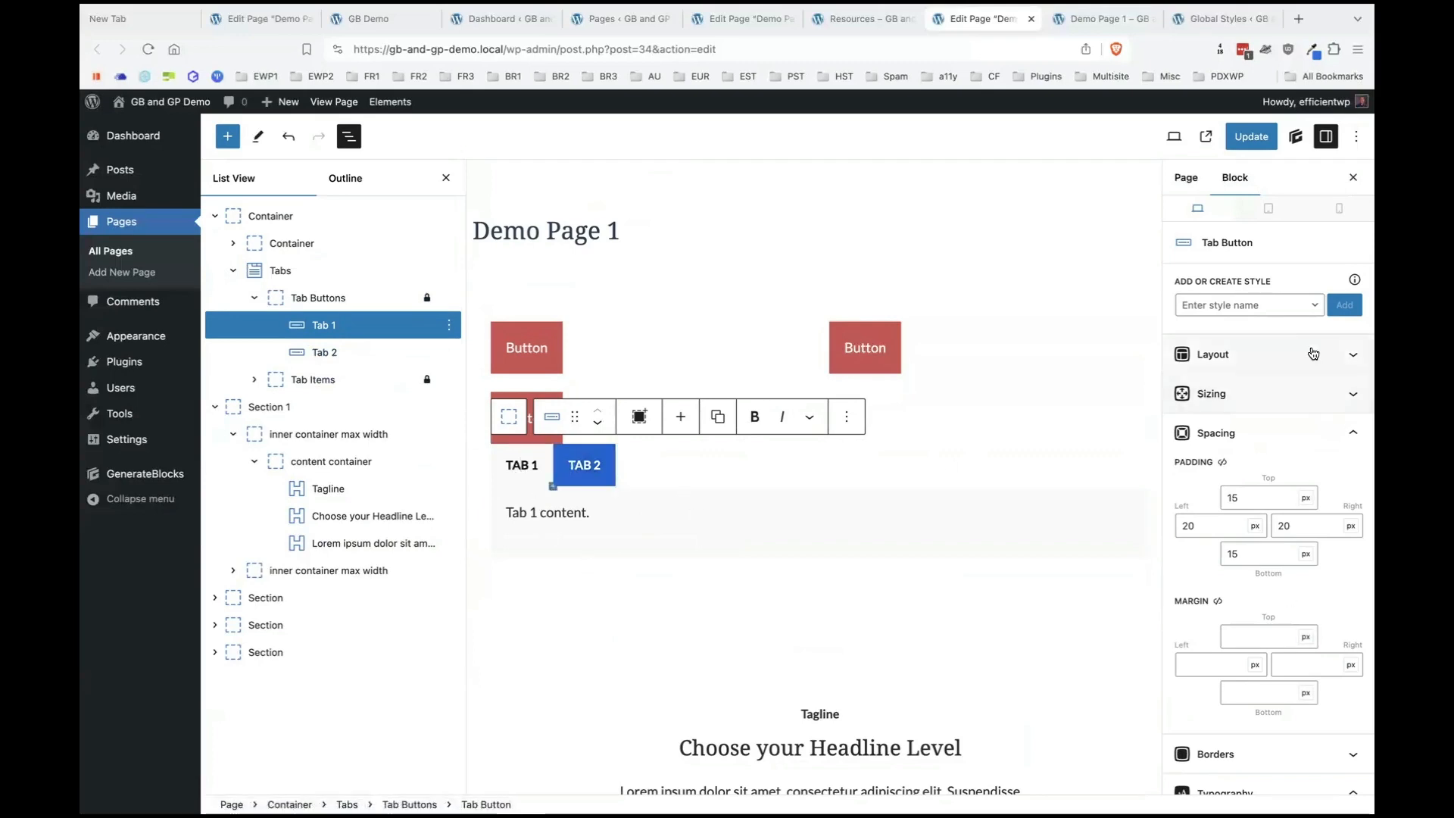
pyautogui.scroll(-6, 1257, 348)
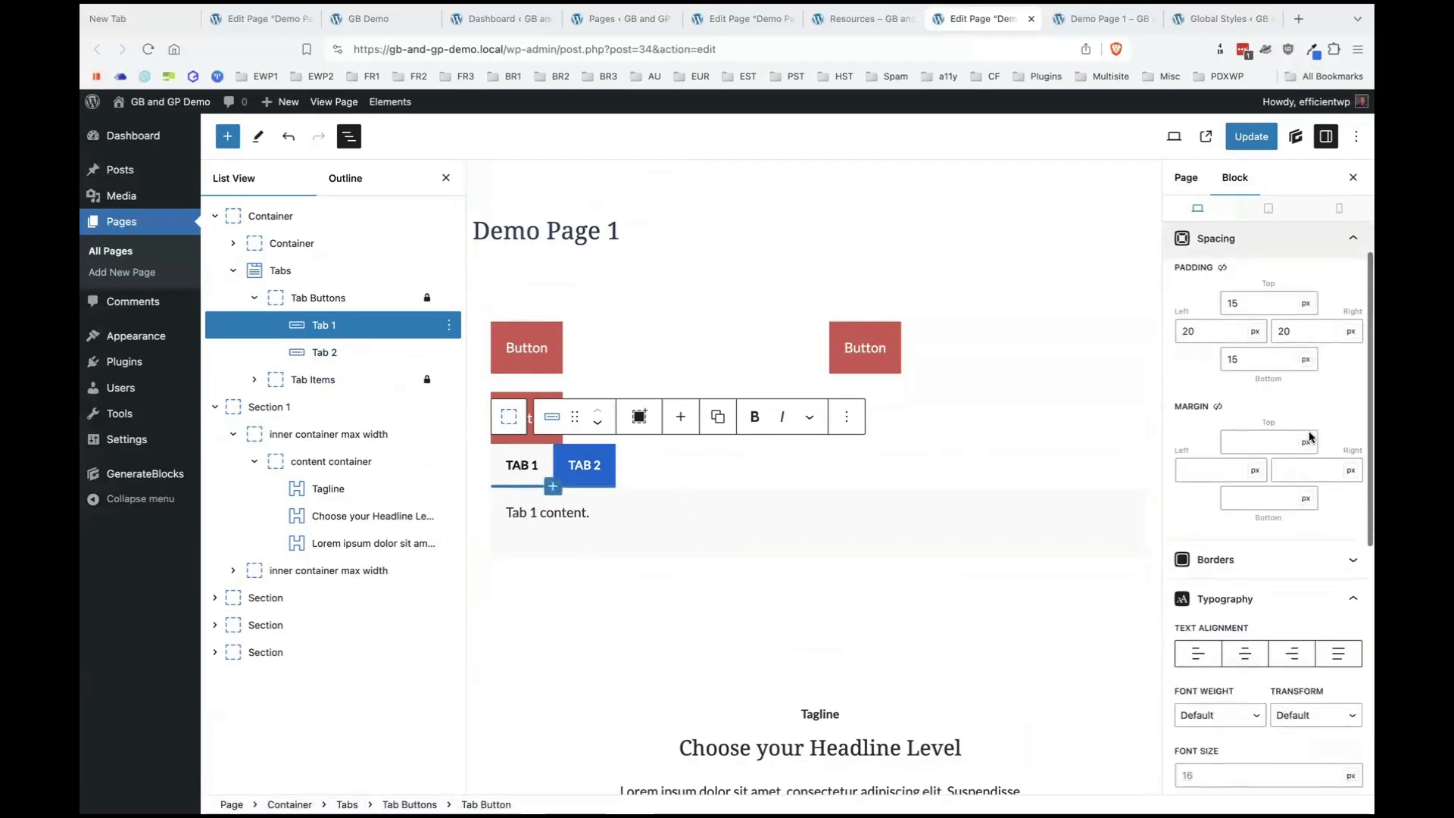
pyautogui.scroll(-4, 1287, 492)
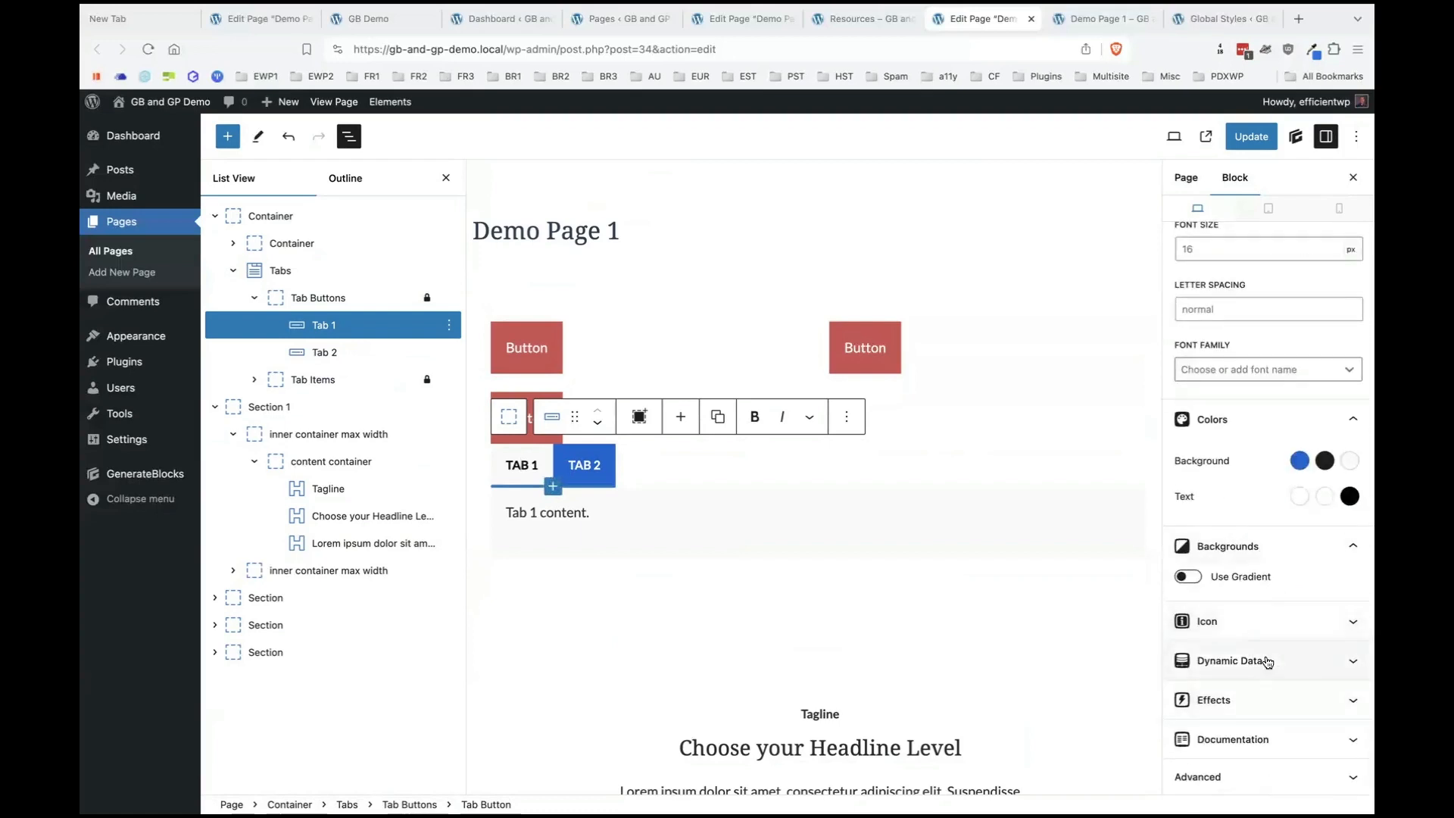
pyautogui.scroll(10, 1331, 502)
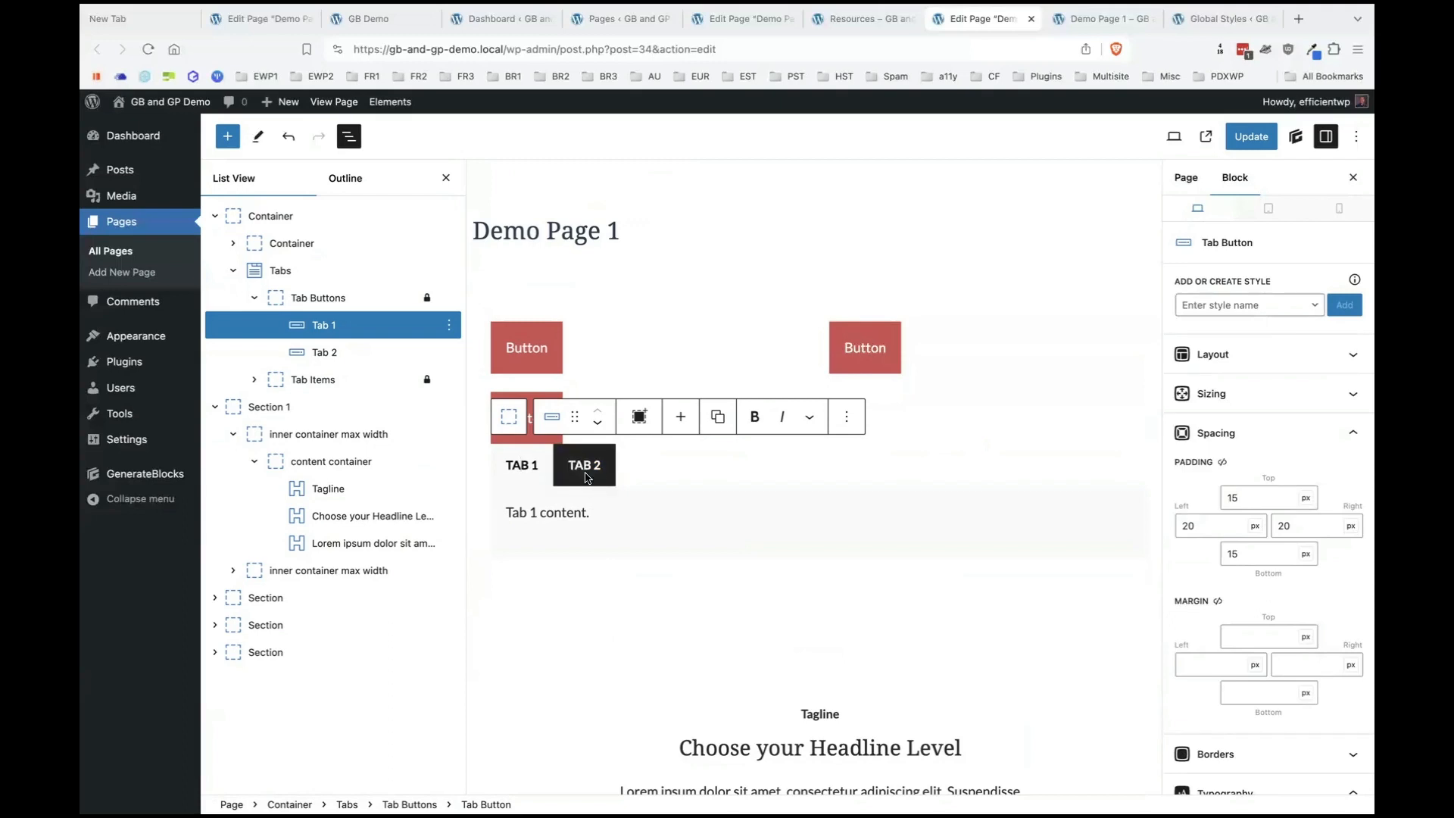
# Show Tab 2's content and select the Tab Items container of the Tabs block.
pyautogui.click(594, 476)
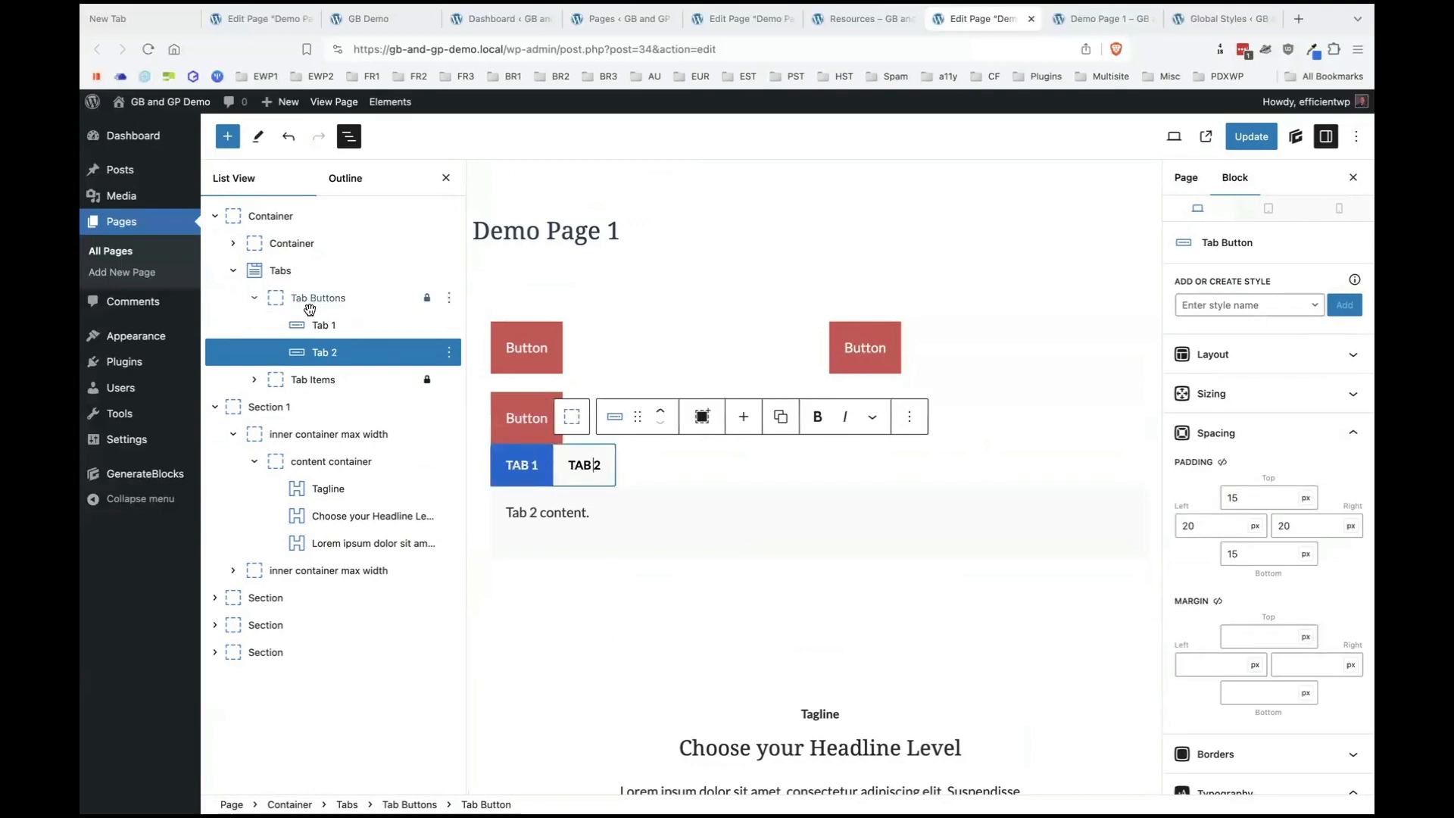
pyautogui.click(244, 401)
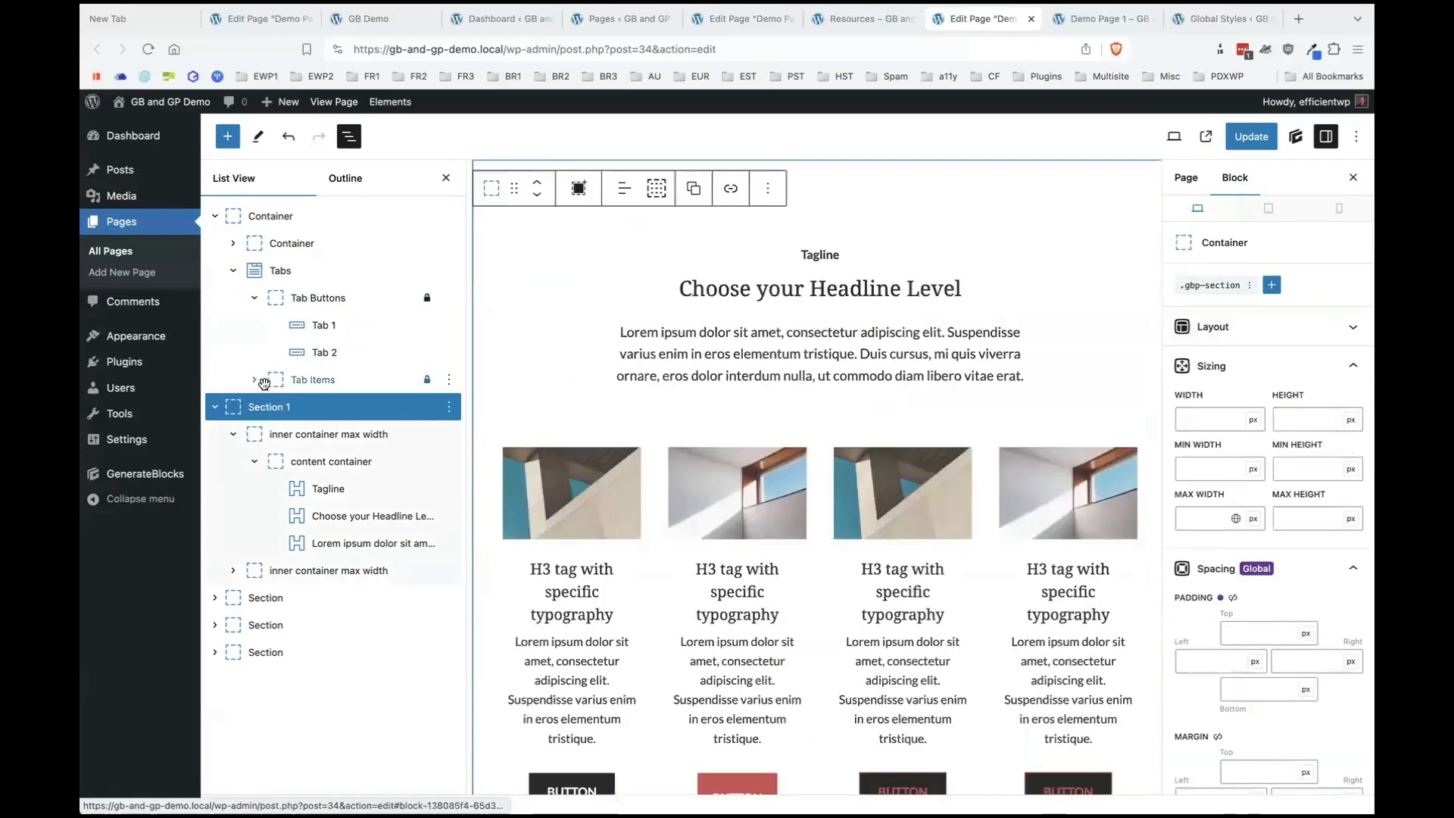
pyautogui.click(276, 379)
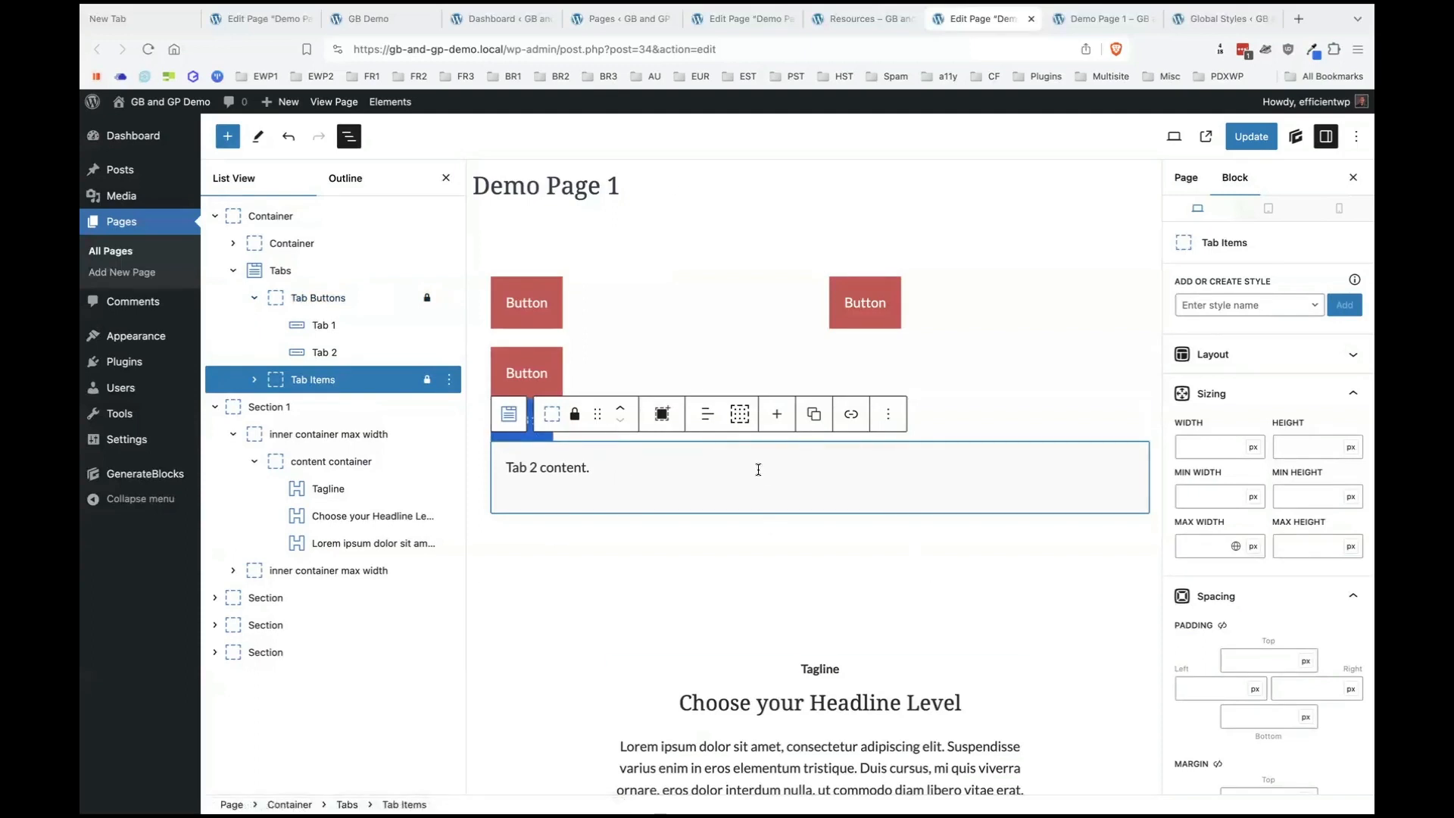
# Review the first container's structure: select Tab Buttons and the outer container, and expand the nested containers down to their buttons.
pyautogui.click(314, 299)
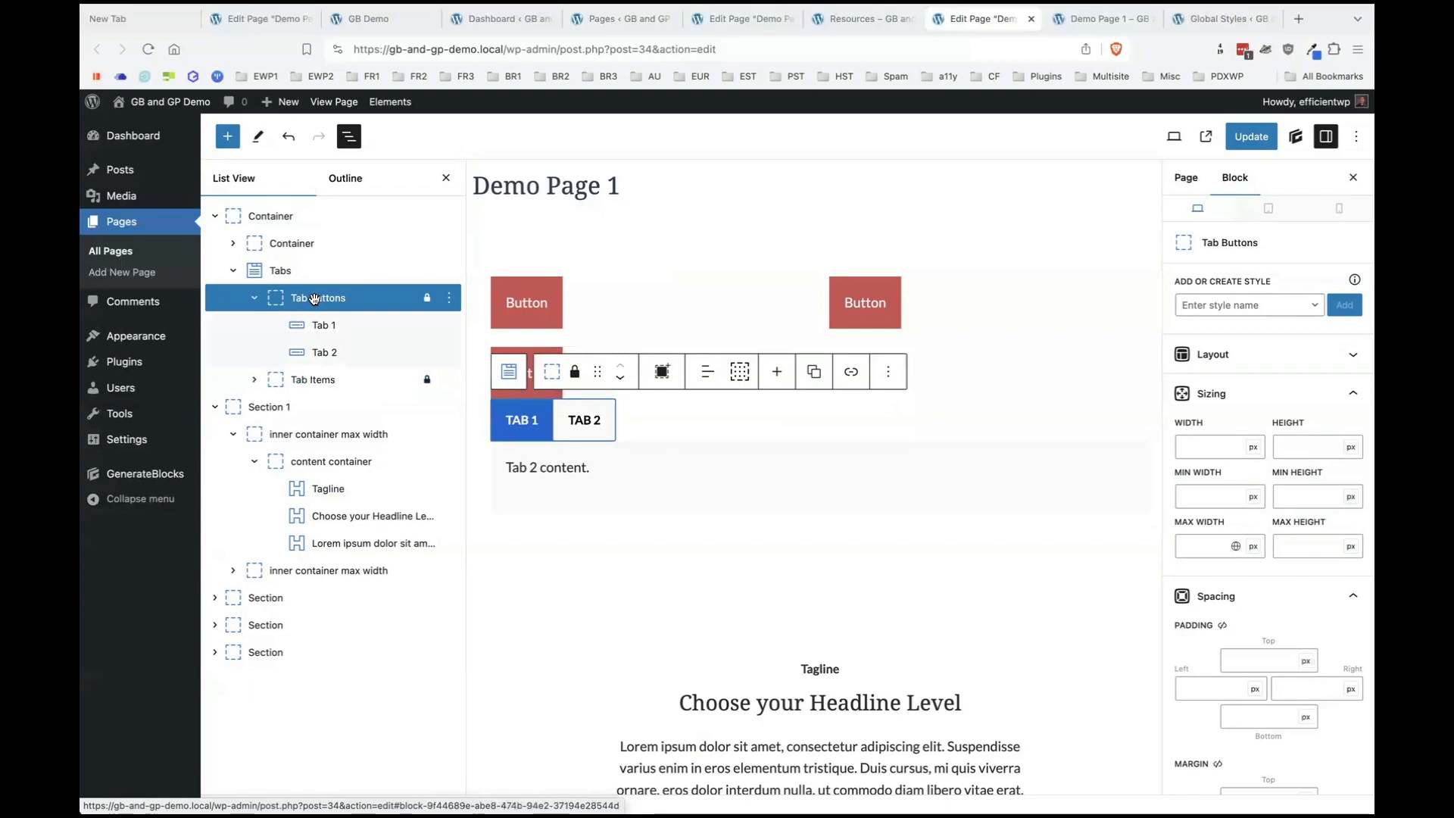
pyautogui.click(282, 220)
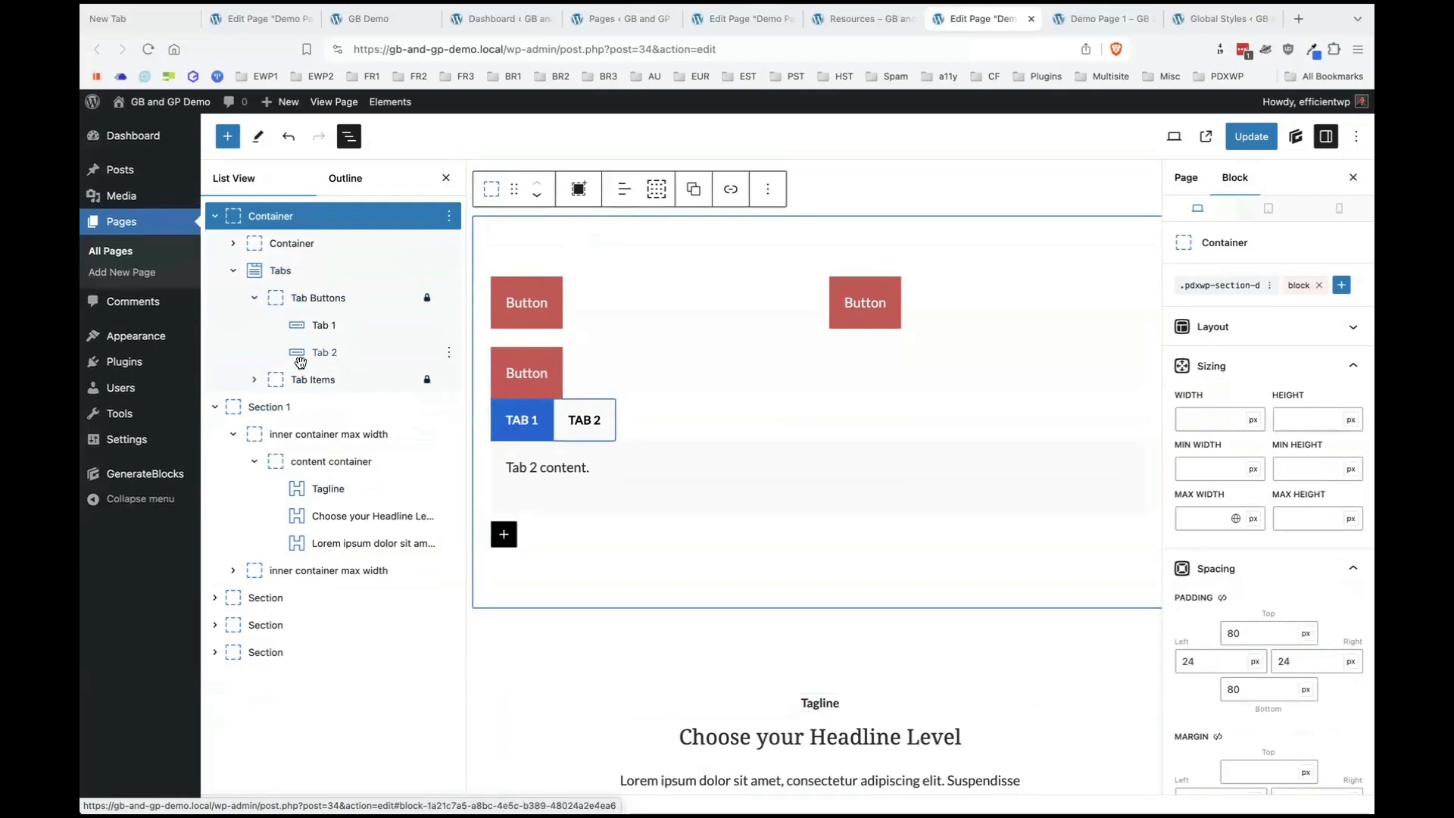
pyautogui.click(233, 243)
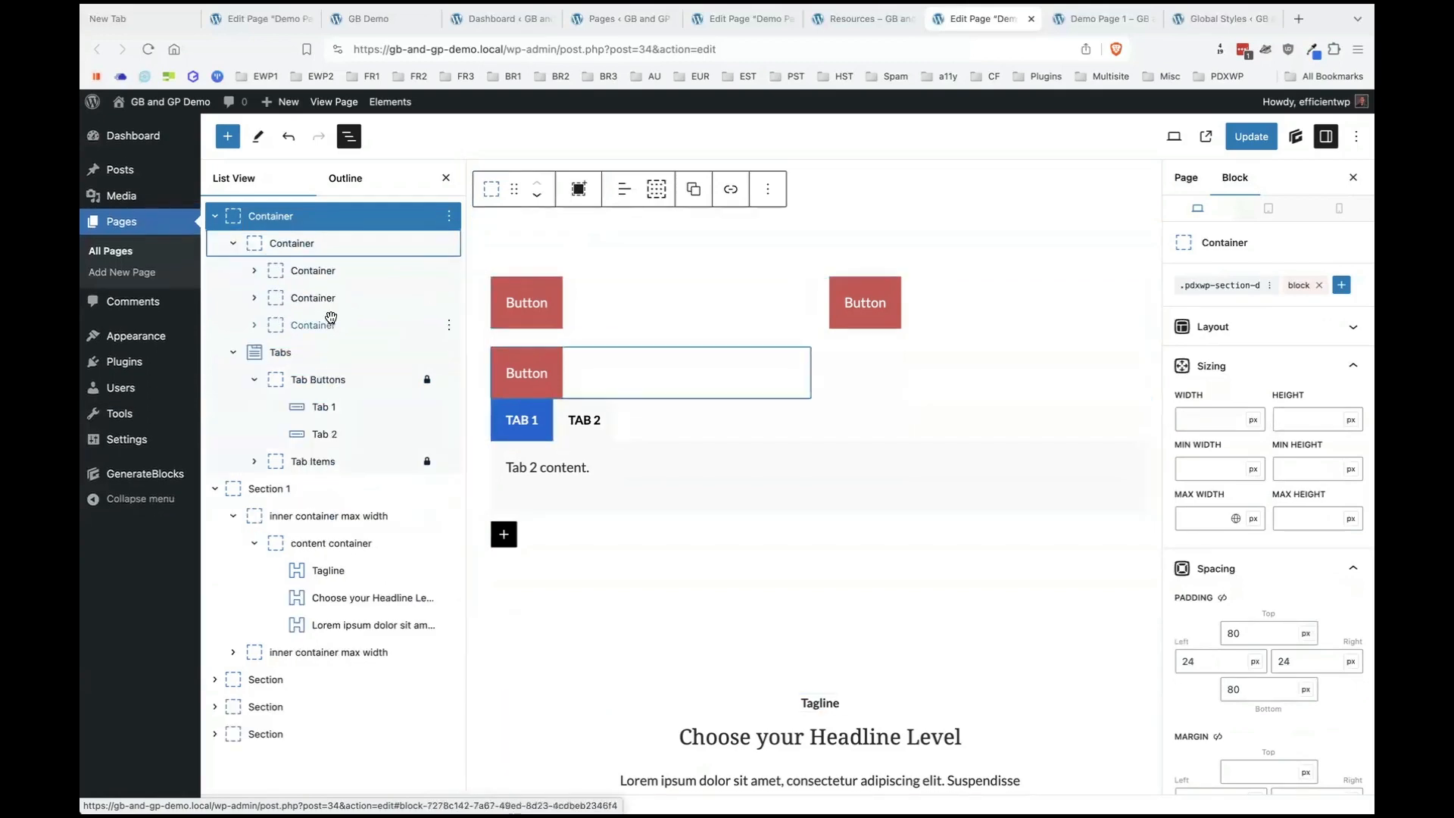
pyautogui.click(255, 326)
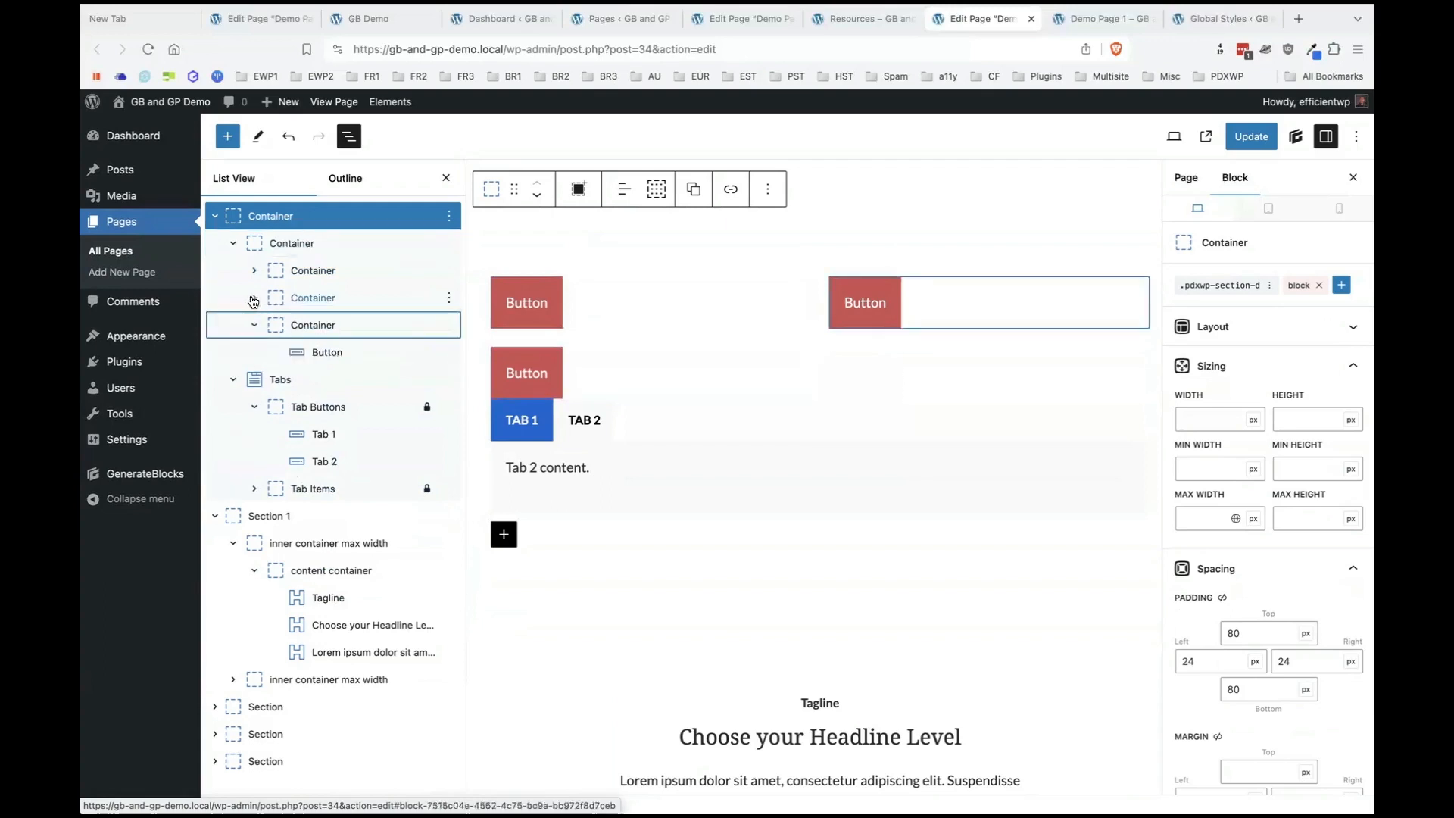
pyautogui.click(254, 299)
pyautogui.scroll(-1, 363, 492)
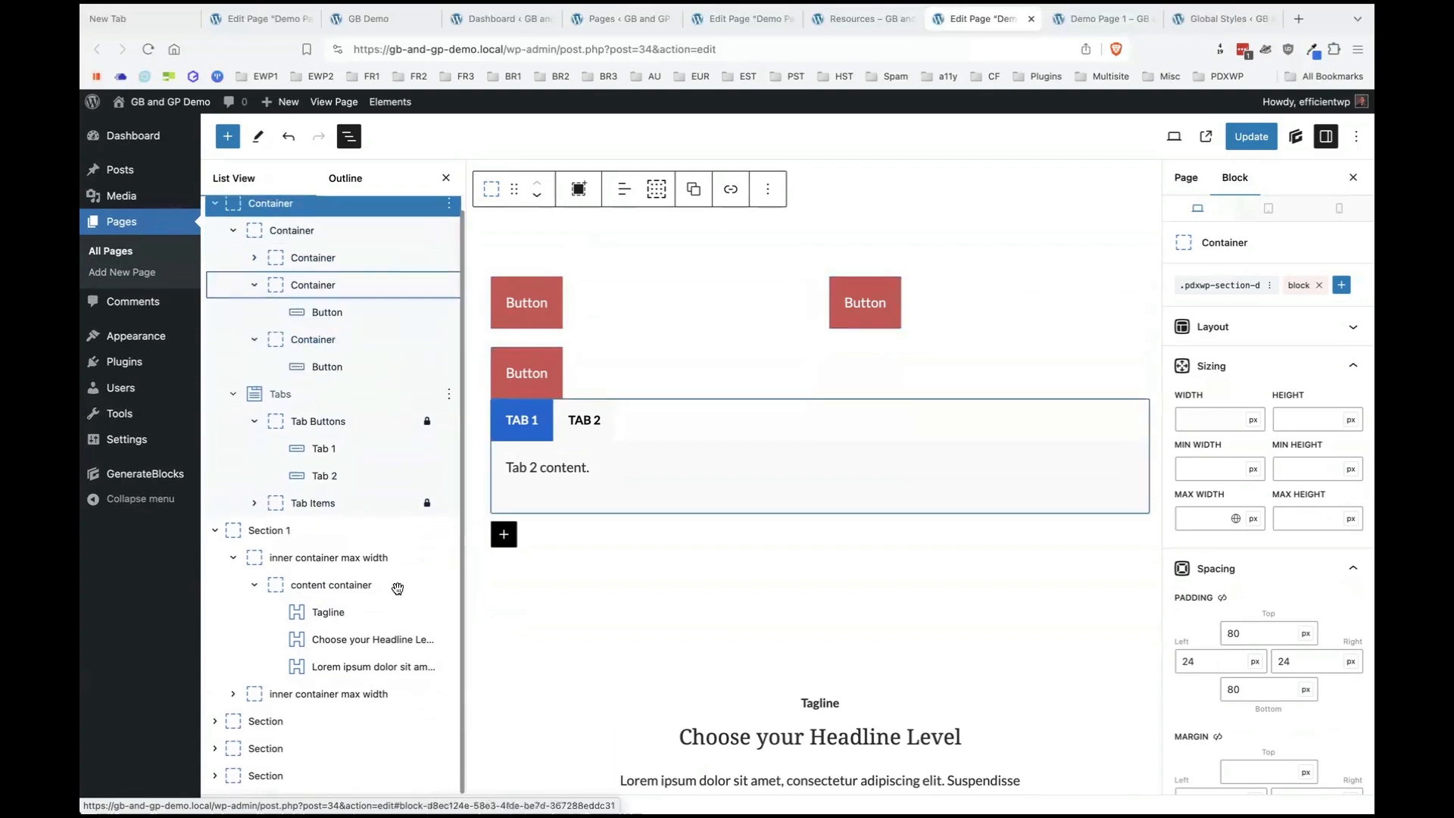
# Add a GenerateBlocks Headline block below the Tab 2 content paragraph, inside the second Tab Item.
pyautogui.click(364, 666)
pyautogui.click(565, 506)
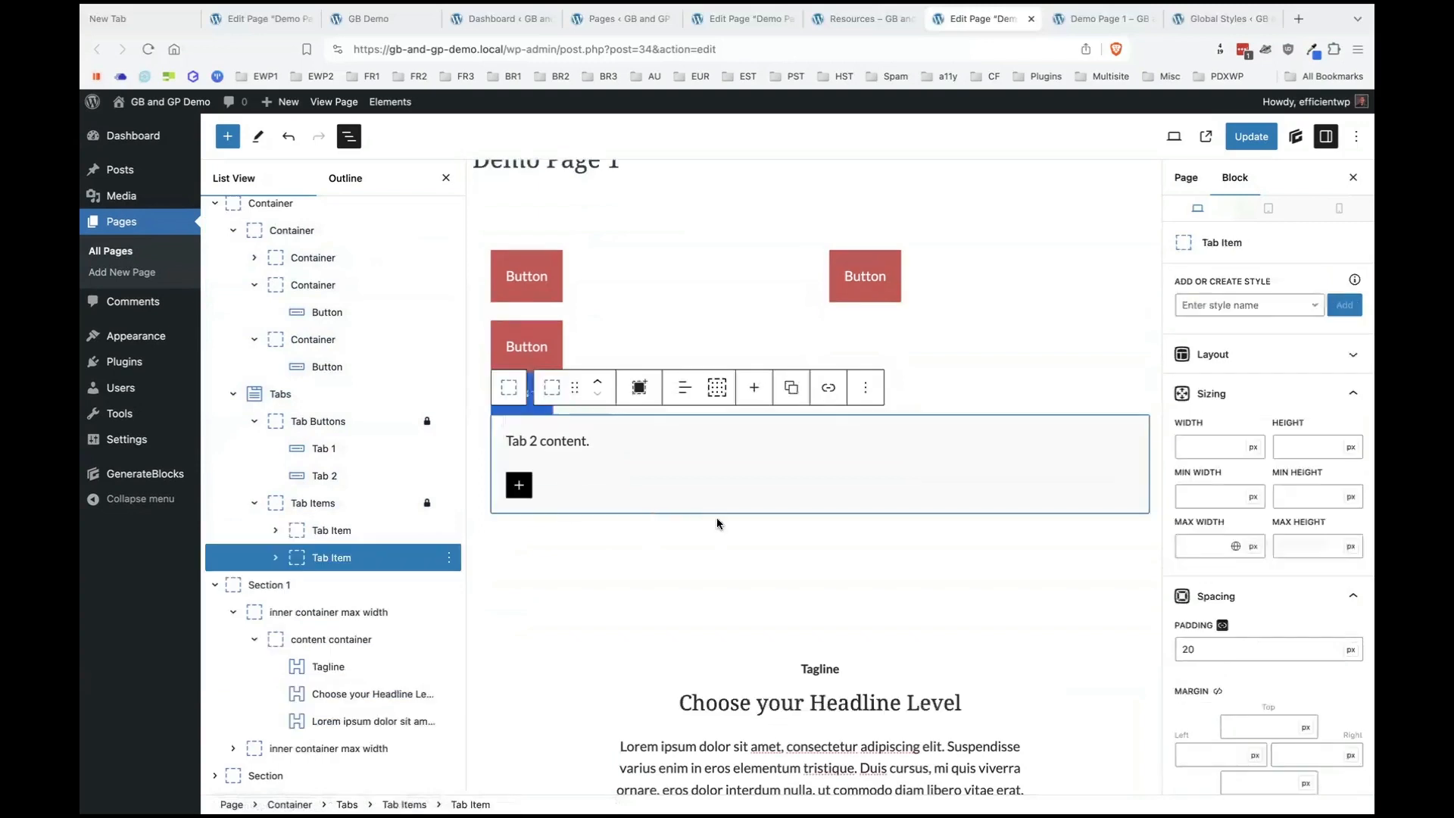
pyautogui.click(519, 485)
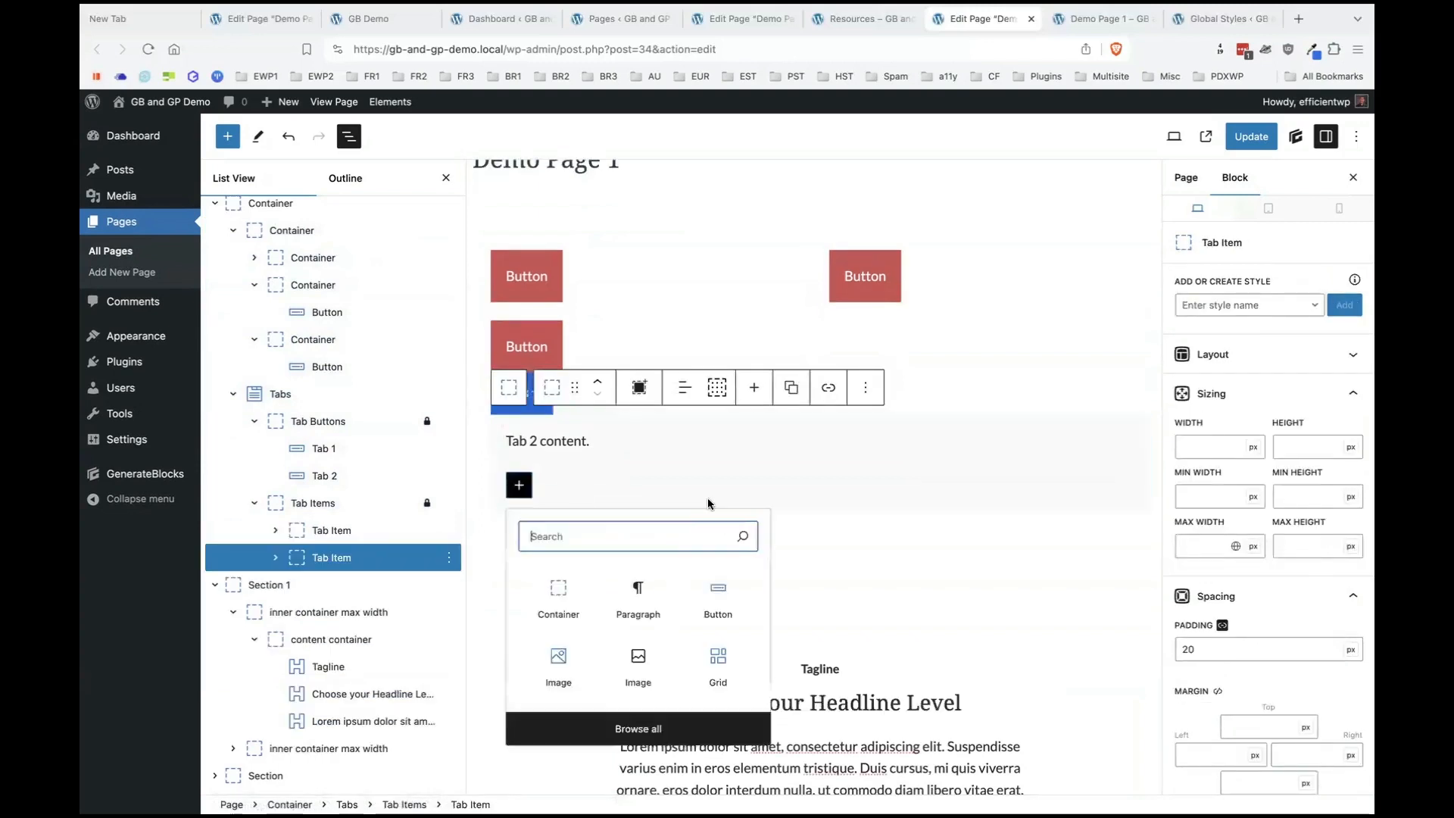
pyautogui.click(624, 742)
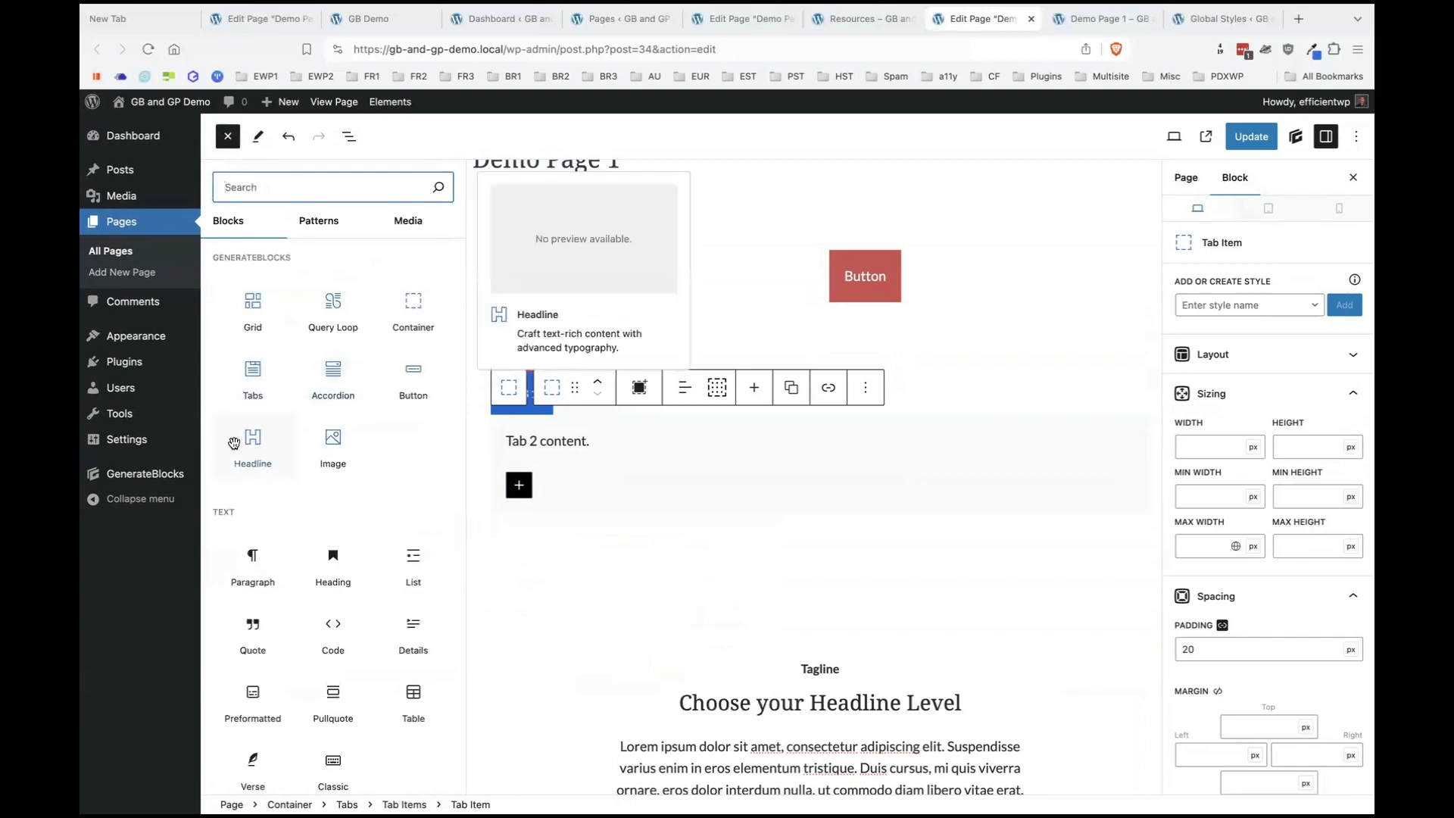
pyautogui.click(234, 443)
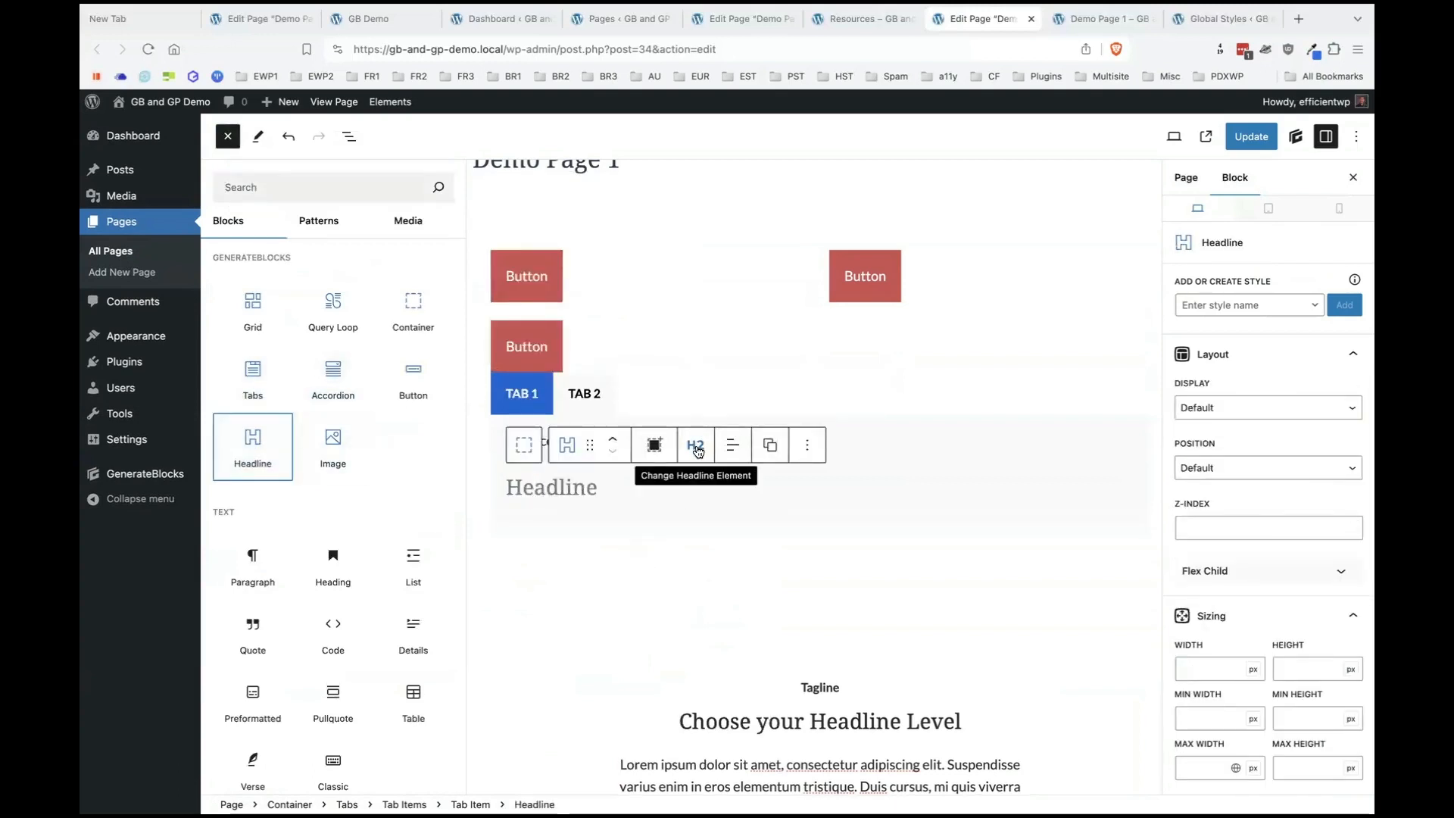
# Change the new headline's element to Paragraph, enter the text 123 and start an empty block below it.
pyautogui.click(695, 447)
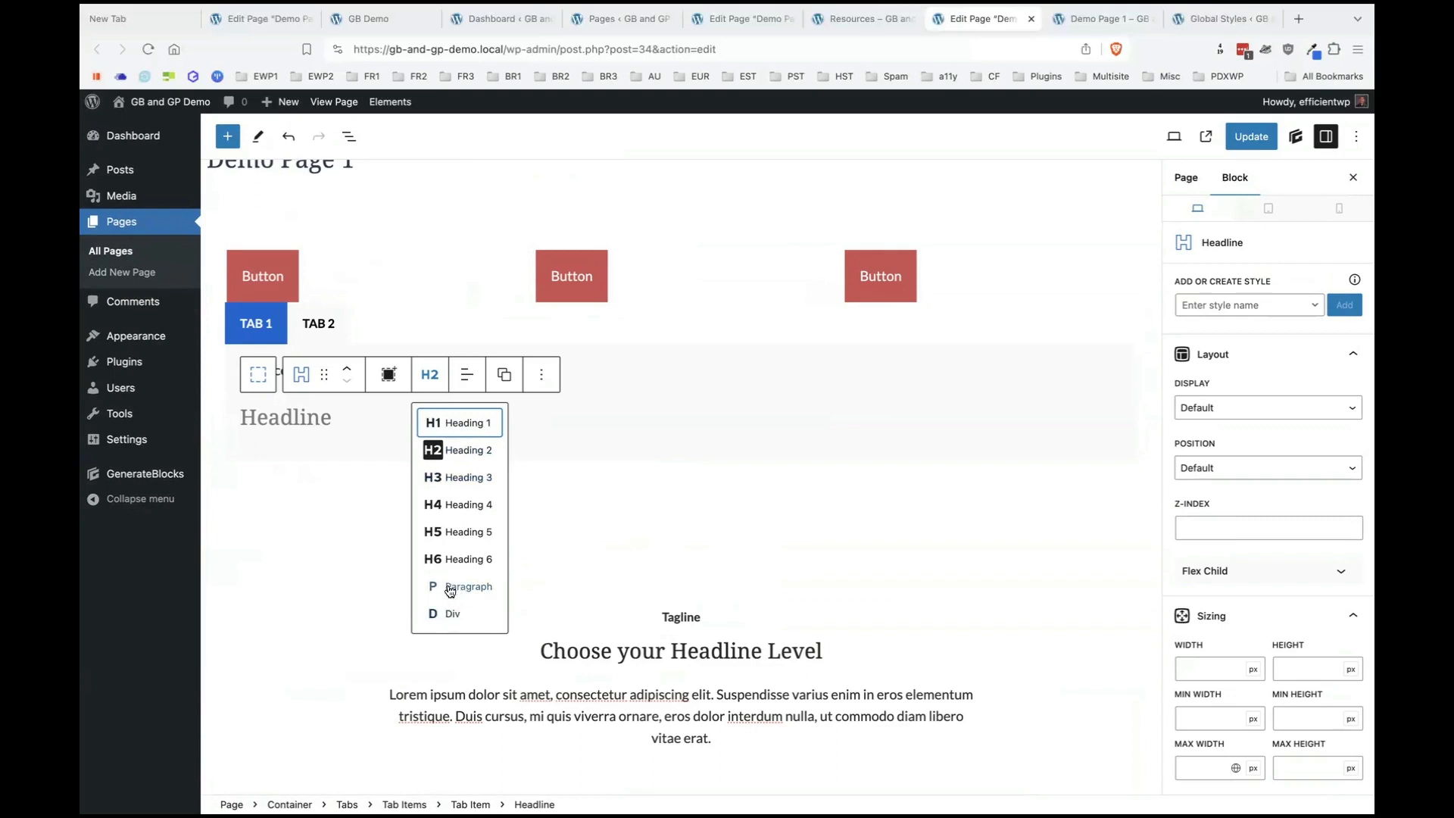
pyautogui.click(327, 422)
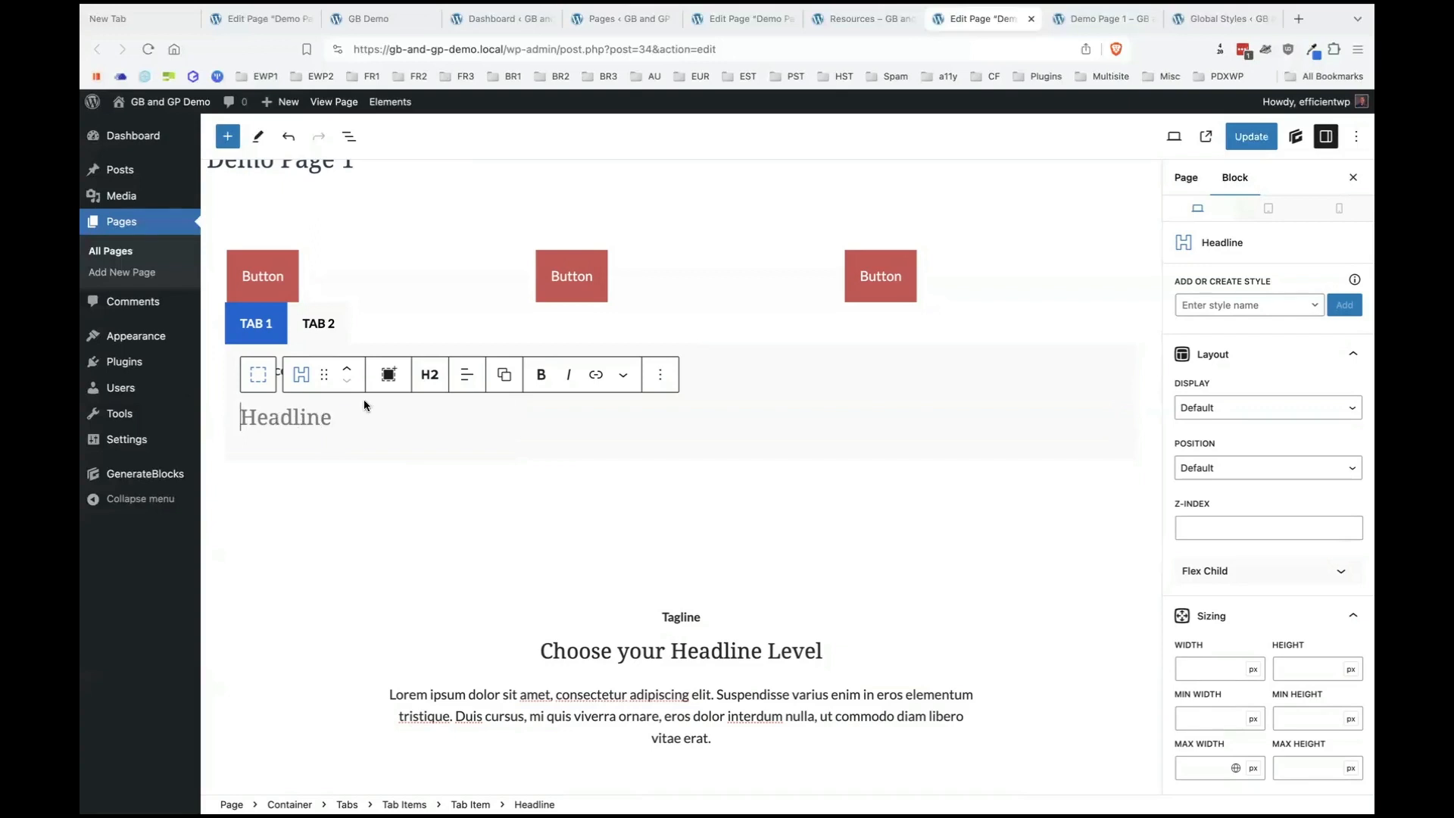
pyautogui.click(429, 374)
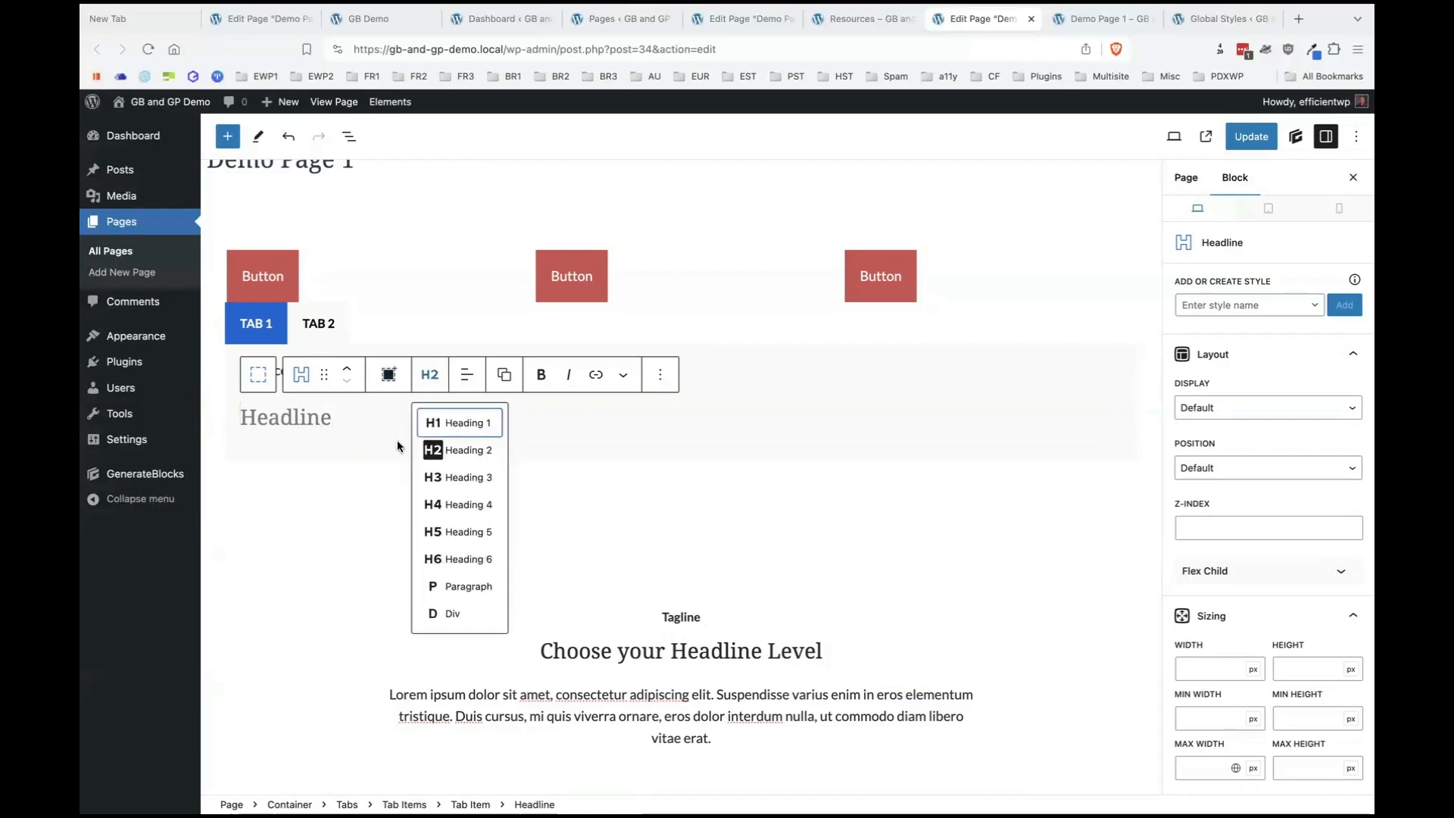
pyautogui.click(448, 592)
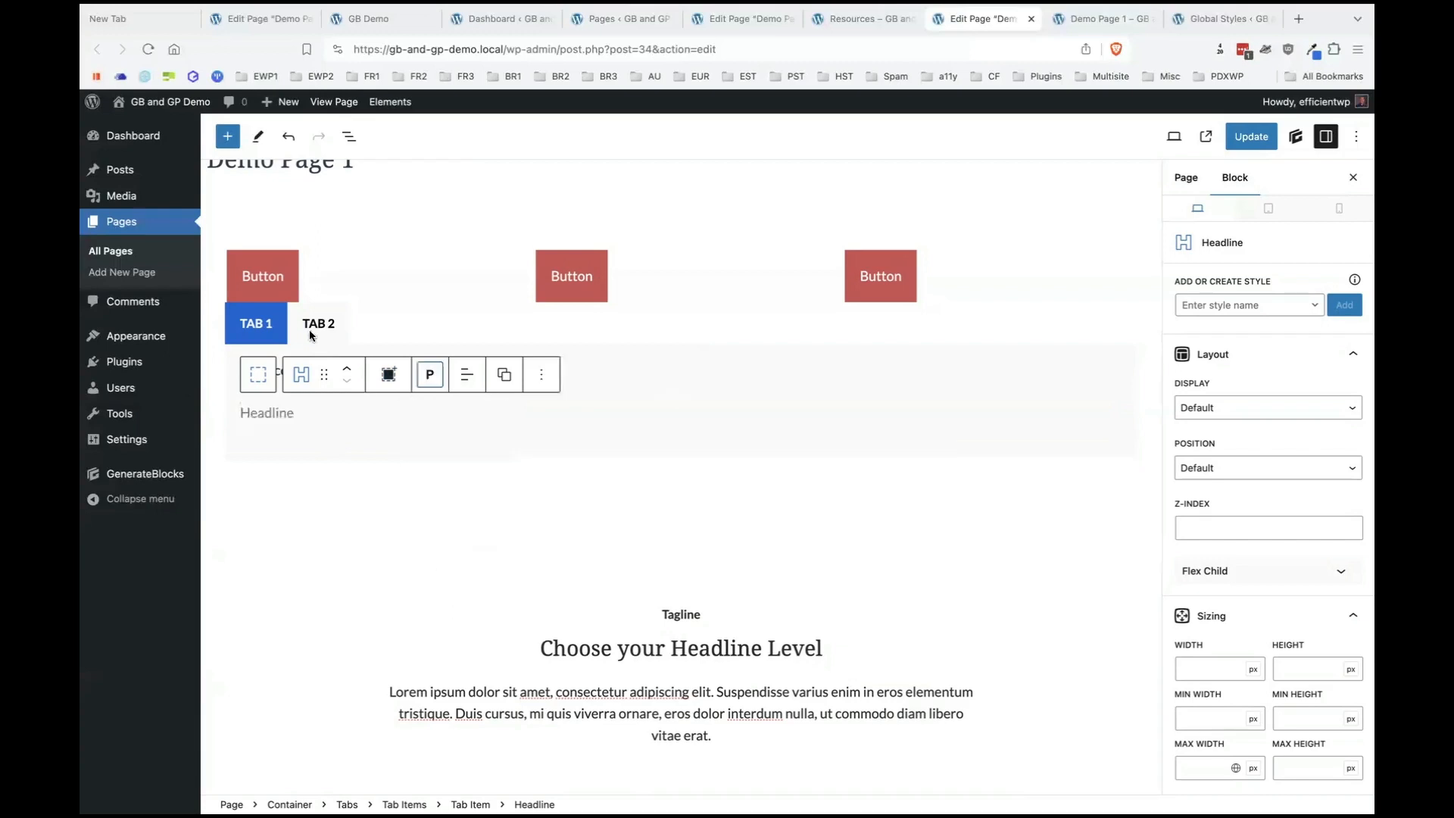
pyautogui.click(287, 423)
pyautogui.write('123')
pyautogui.press('Return')
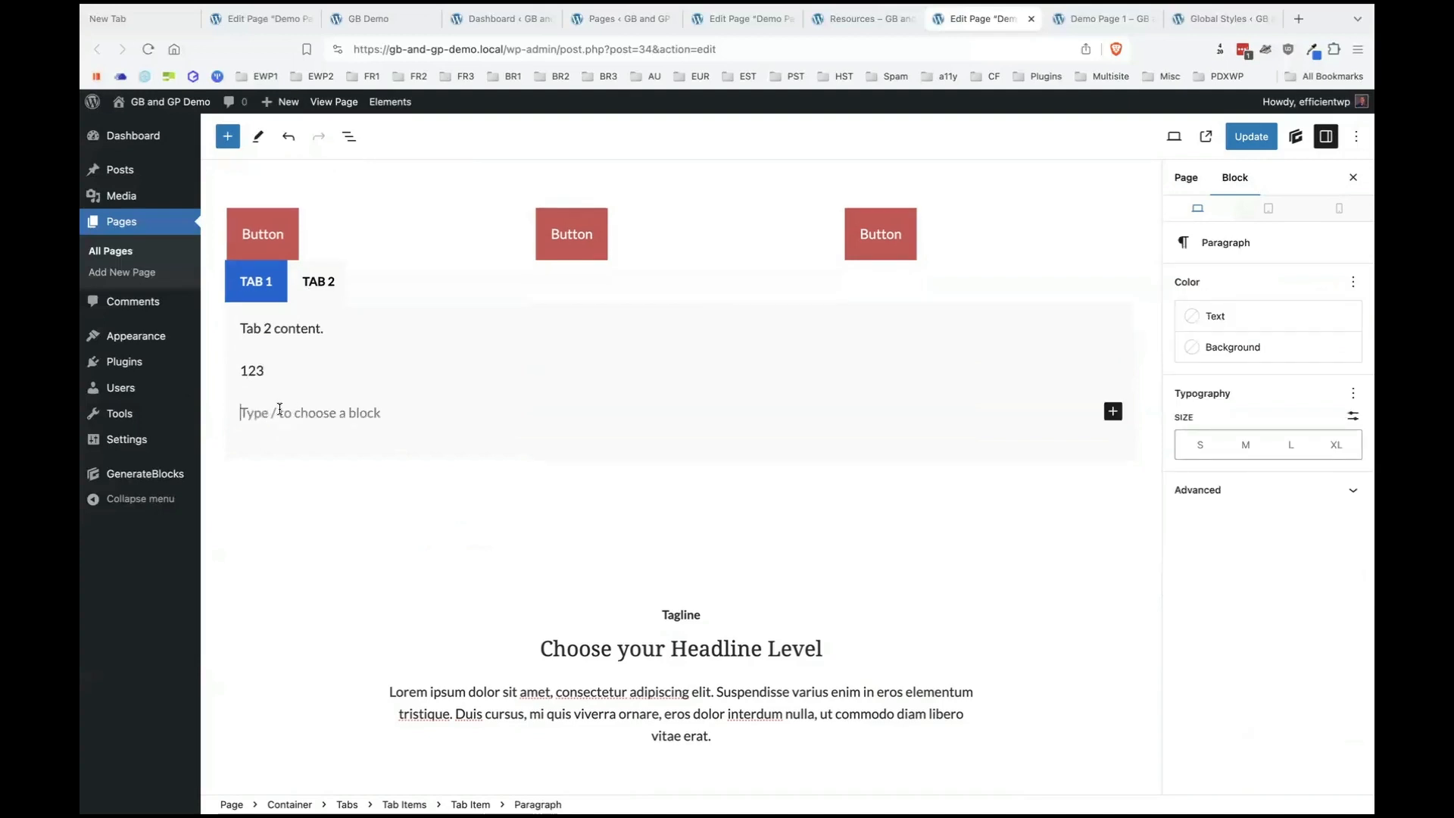
# Show the block structure and review the element options available for the 123 headline.
pyautogui.click(349, 137)
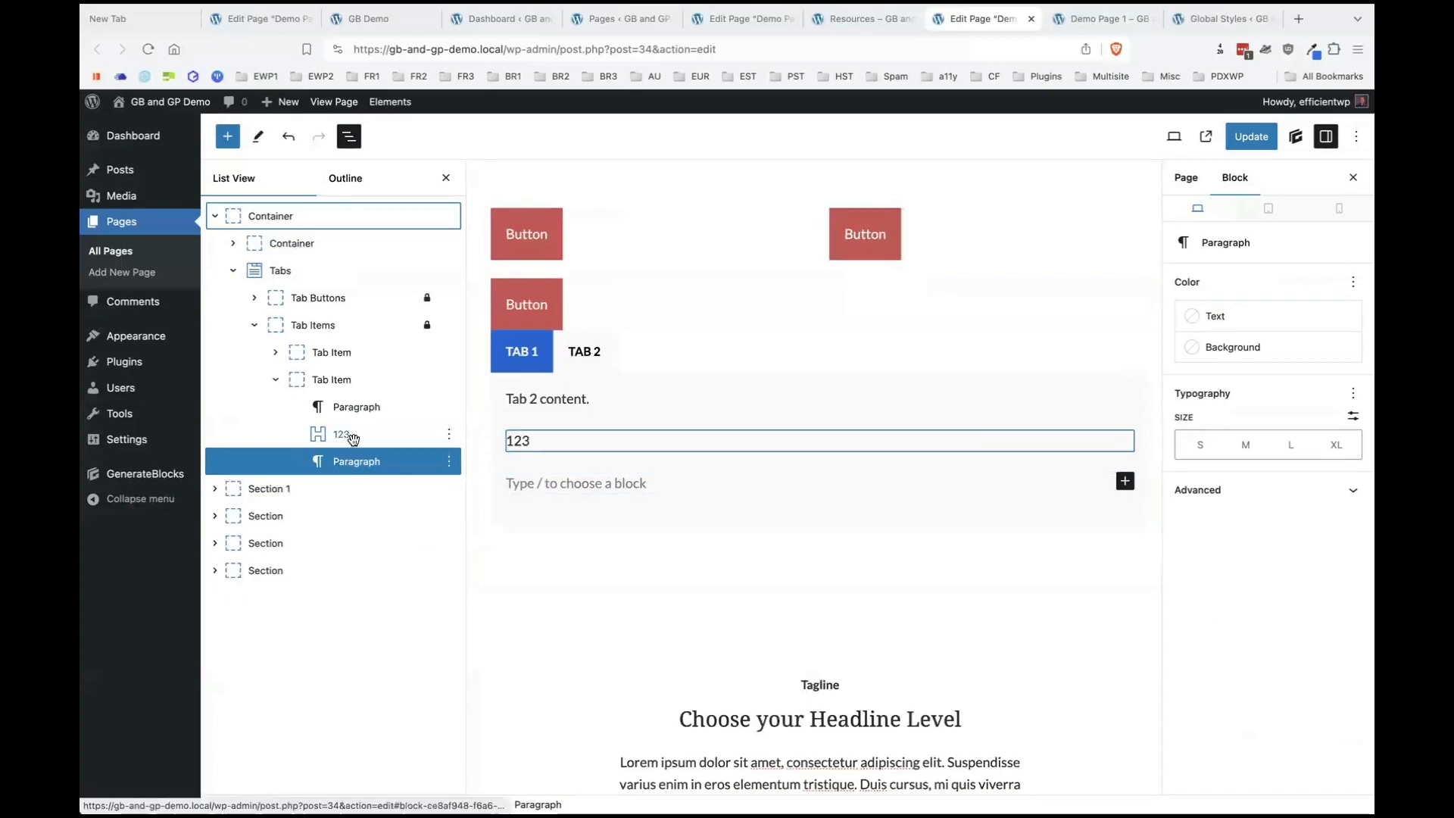
pyautogui.click(552, 441)
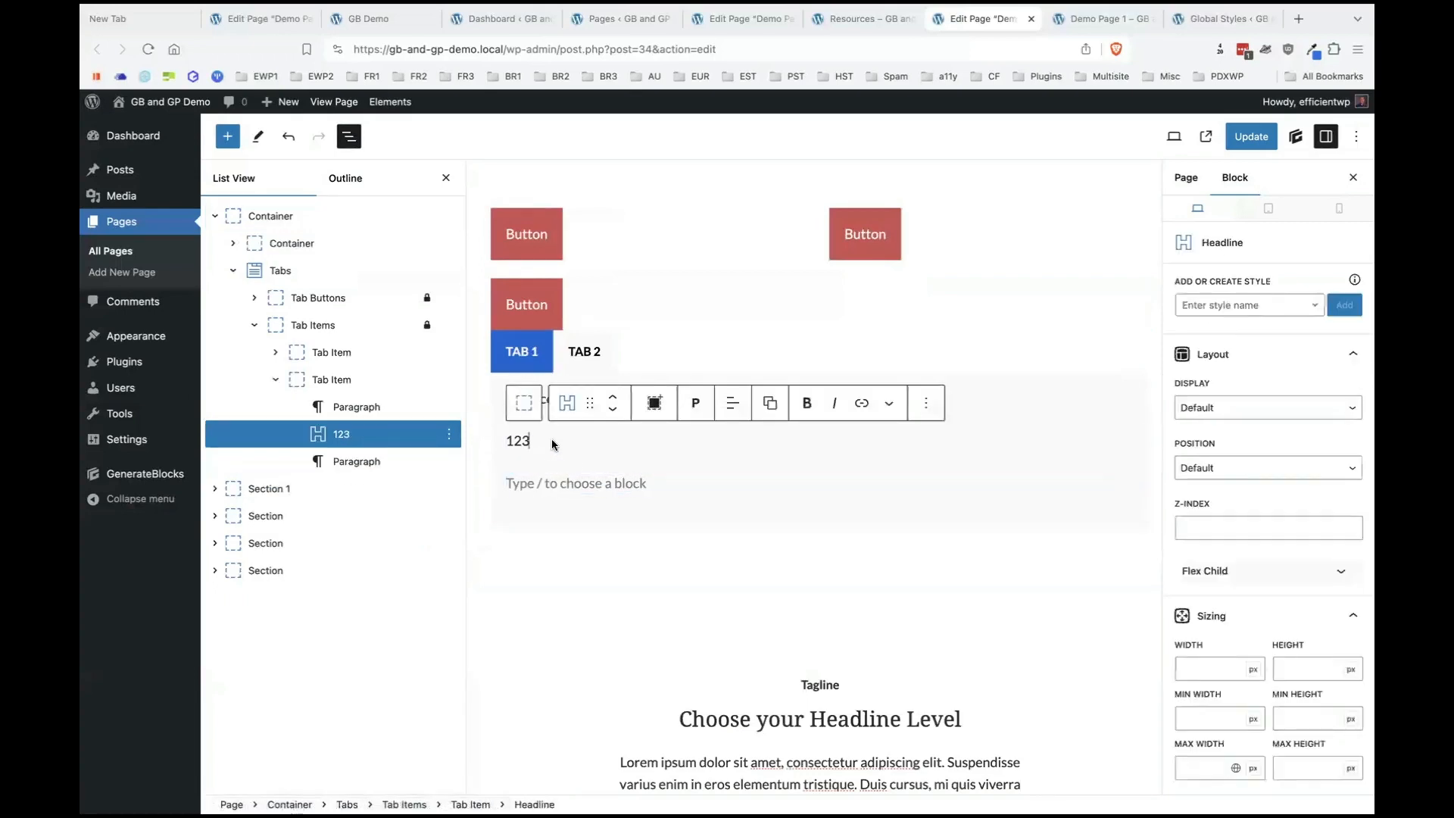
pyautogui.click(691, 409)
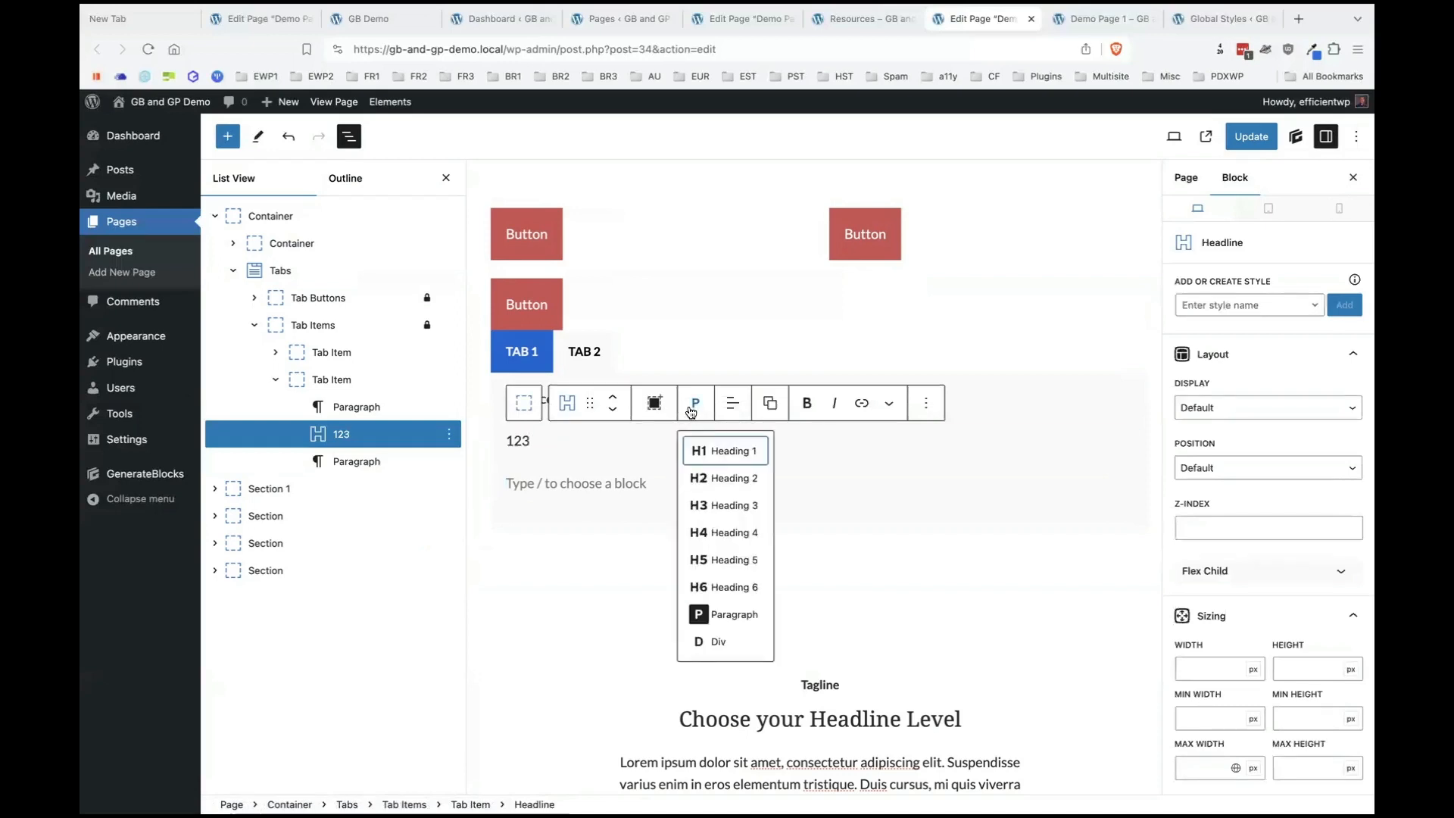
pyautogui.click(609, 466)
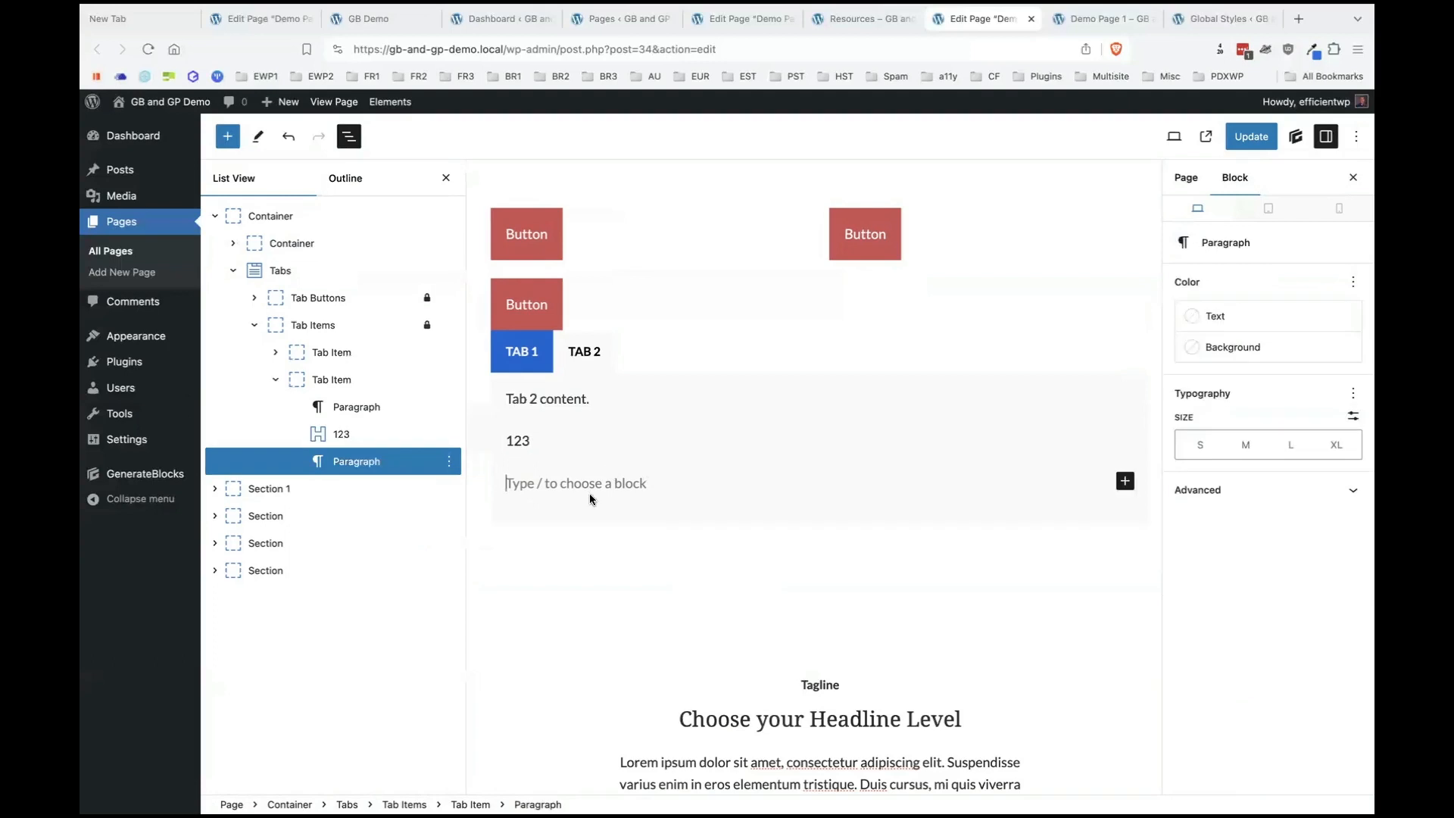
# Replace the empty paragraph below 123 with a GenerateBlocks Headline block.
pyautogui.click(589, 492)
pyautogui.click(587, 483)
pyautogui.click(228, 137)
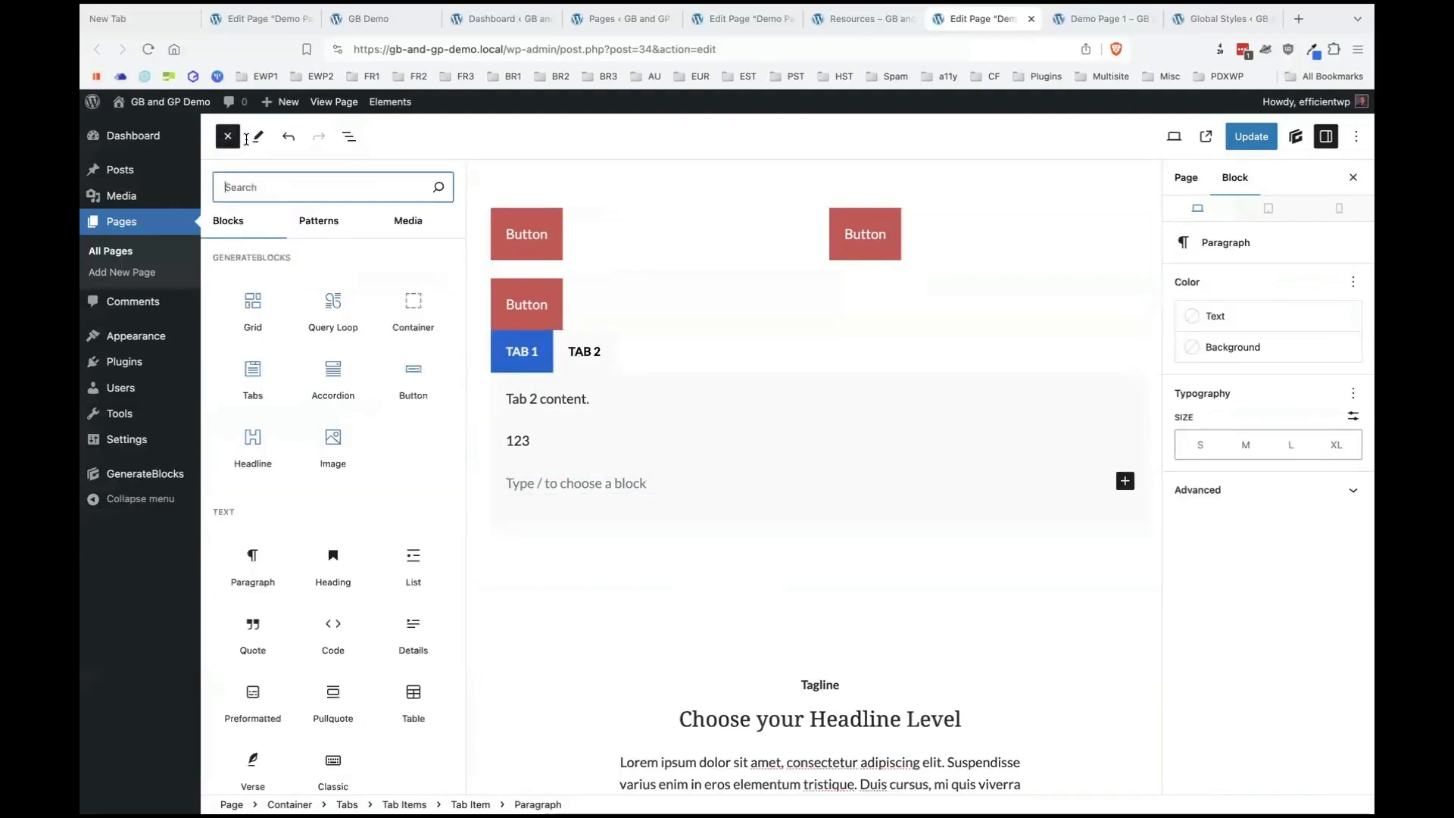
pyautogui.click(252, 443)
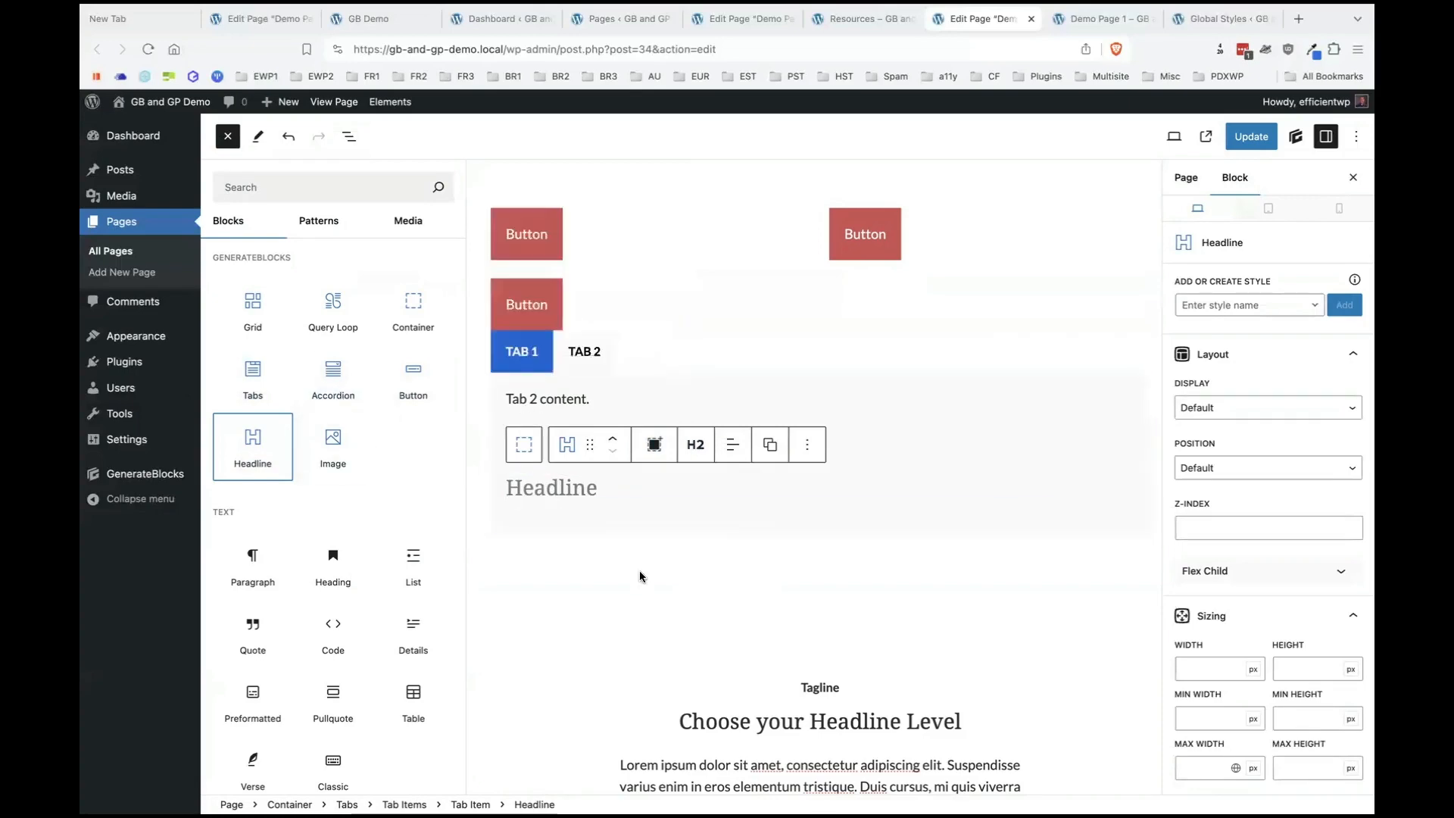
# Compare the element types of the empty Headline block and the 123 block in the page's block structure.
pyautogui.scroll(-2, 639, 570)
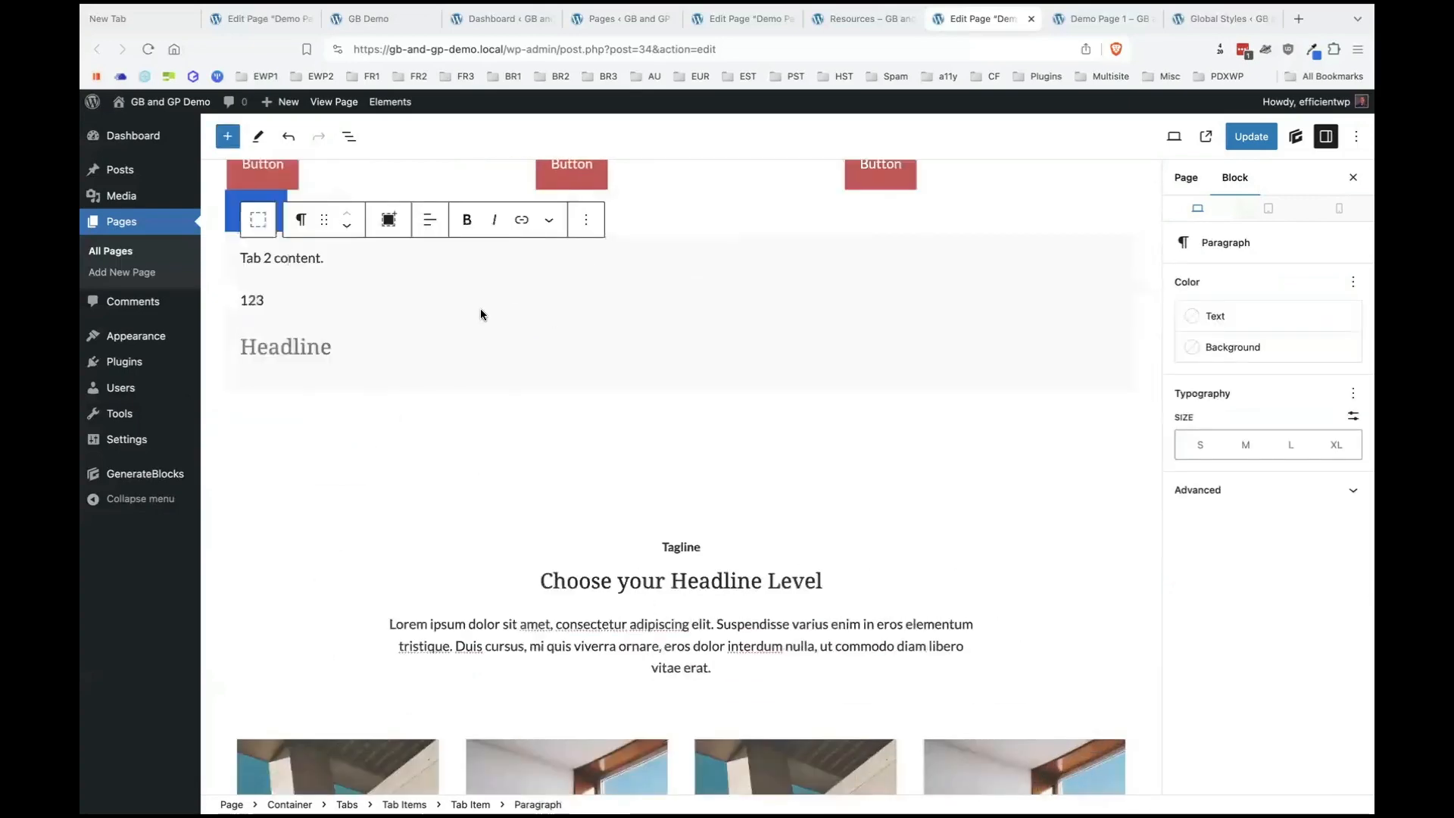
pyautogui.scroll(2, 480, 315)
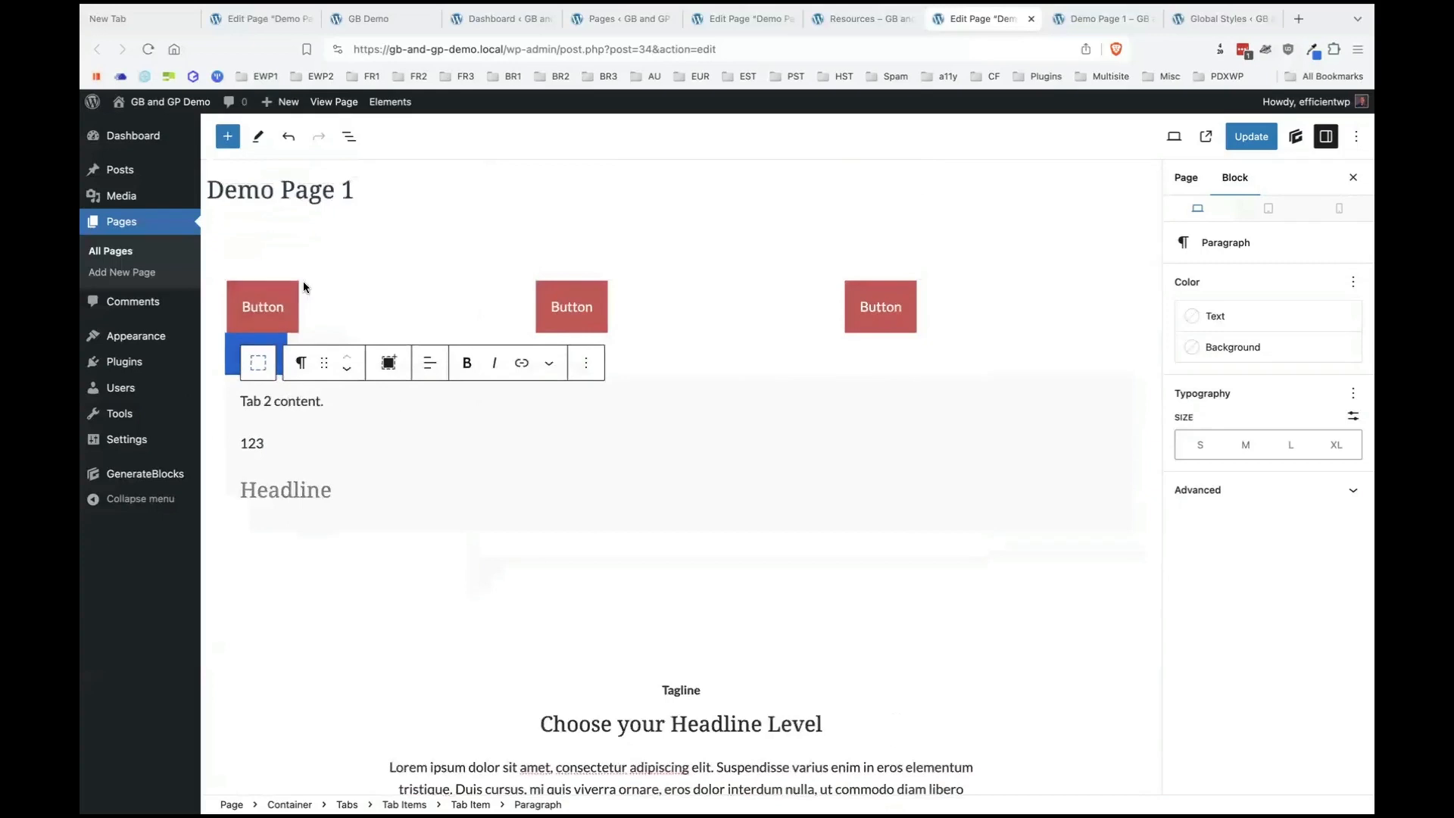
pyautogui.click(348, 138)
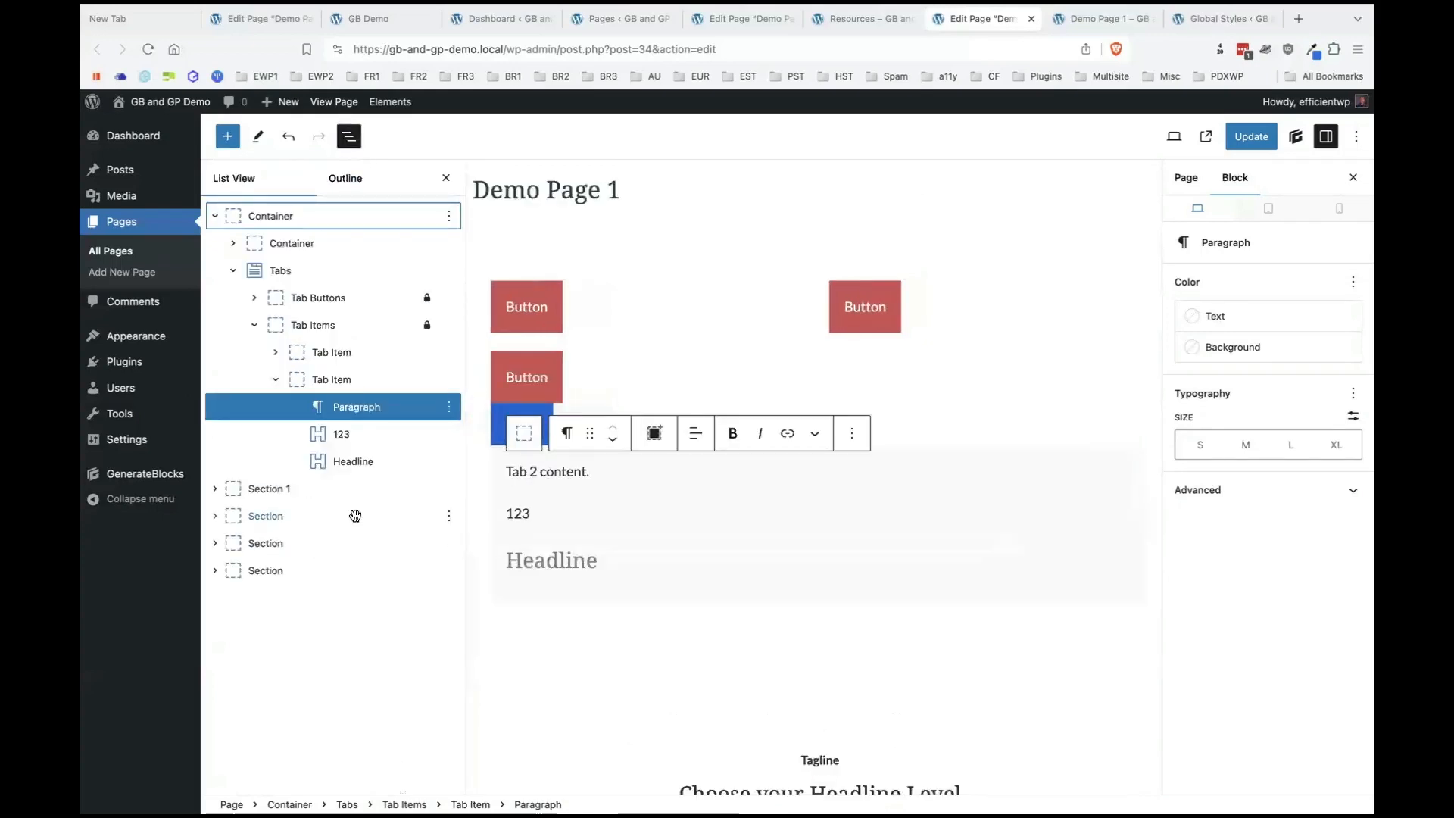
pyautogui.click(356, 462)
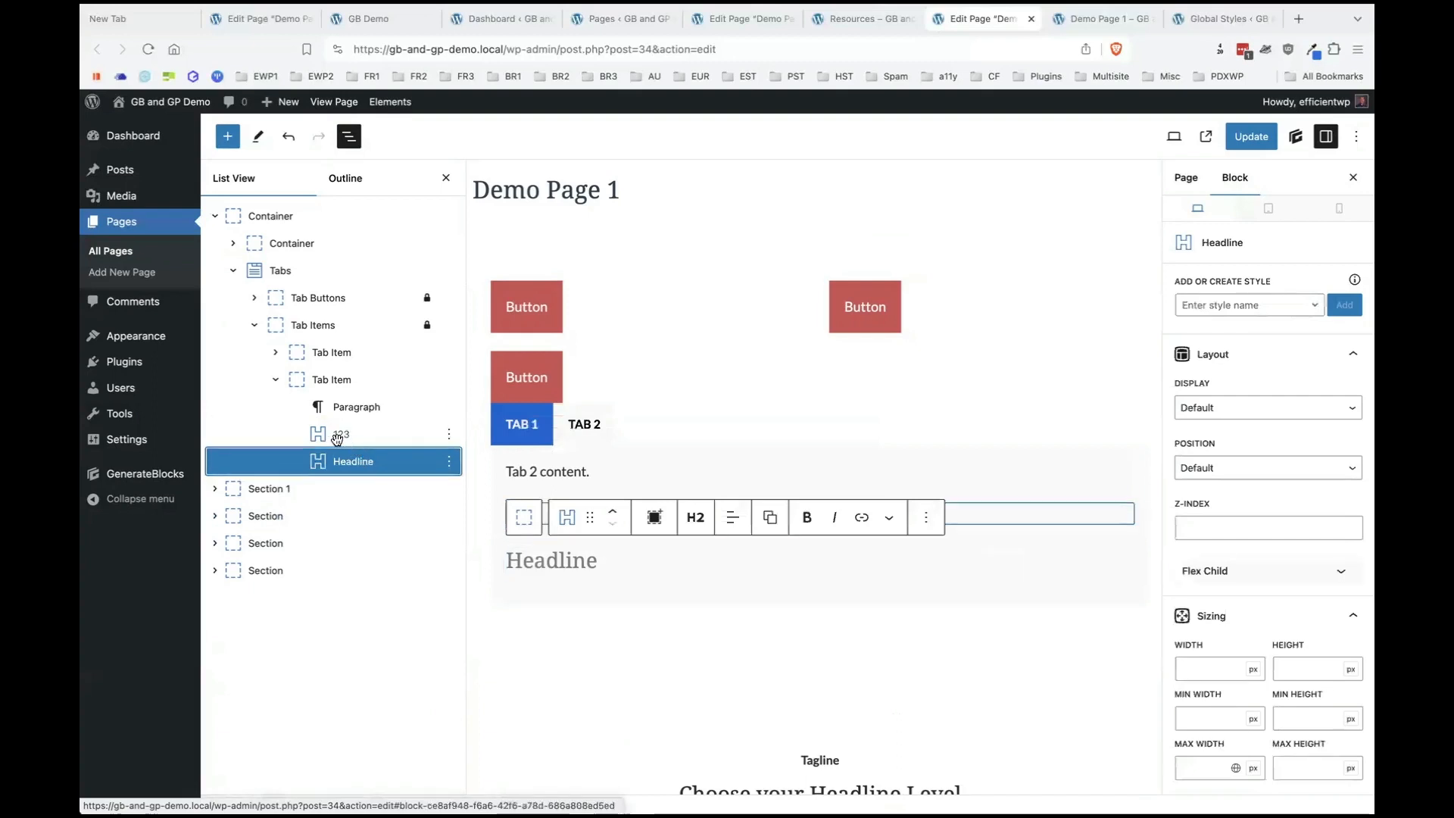
pyautogui.click(337, 436)
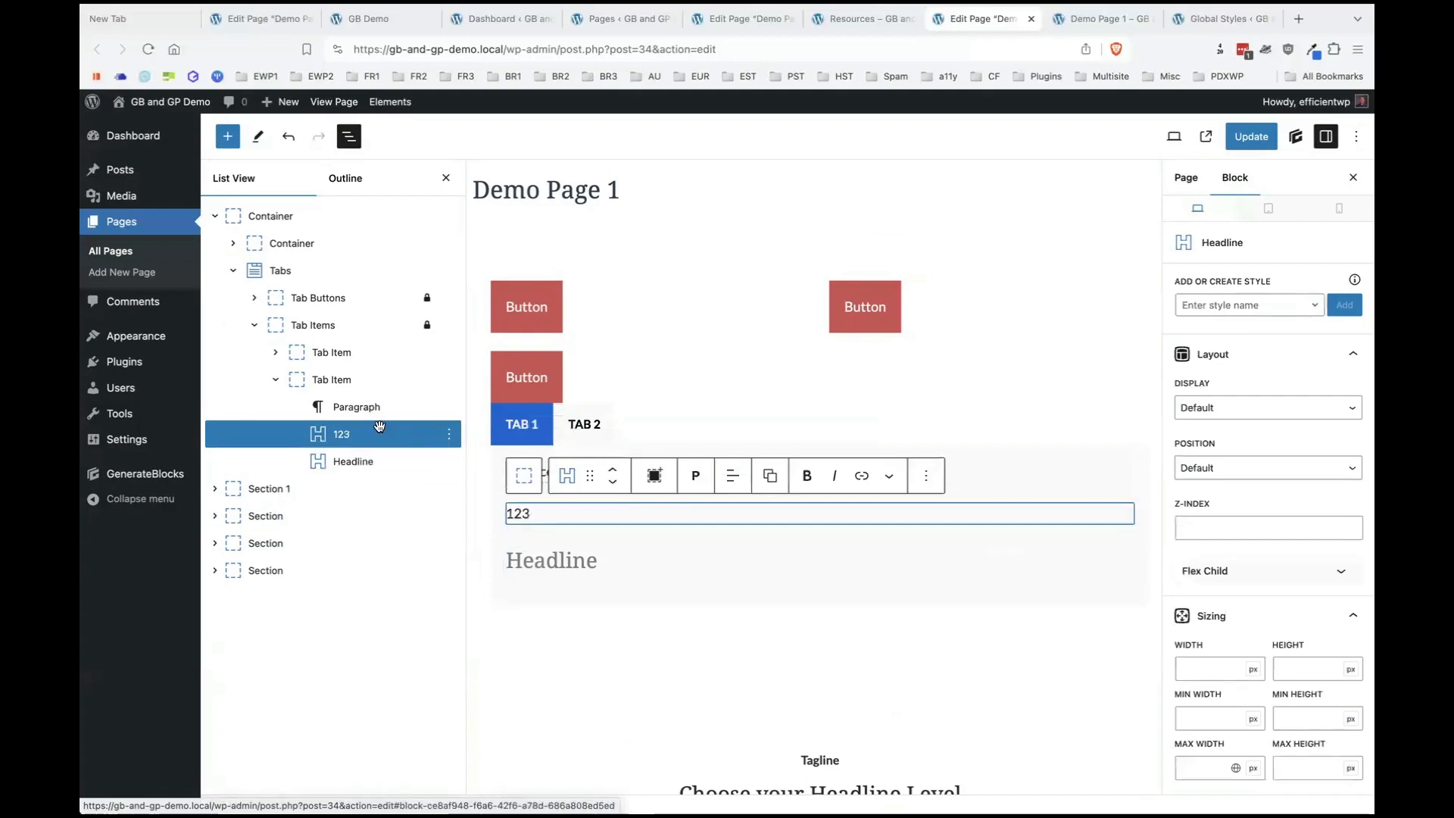
pyautogui.click(698, 470)
# Select the empty Headline block and show its available Effects options.
pyautogui.click(339, 469)
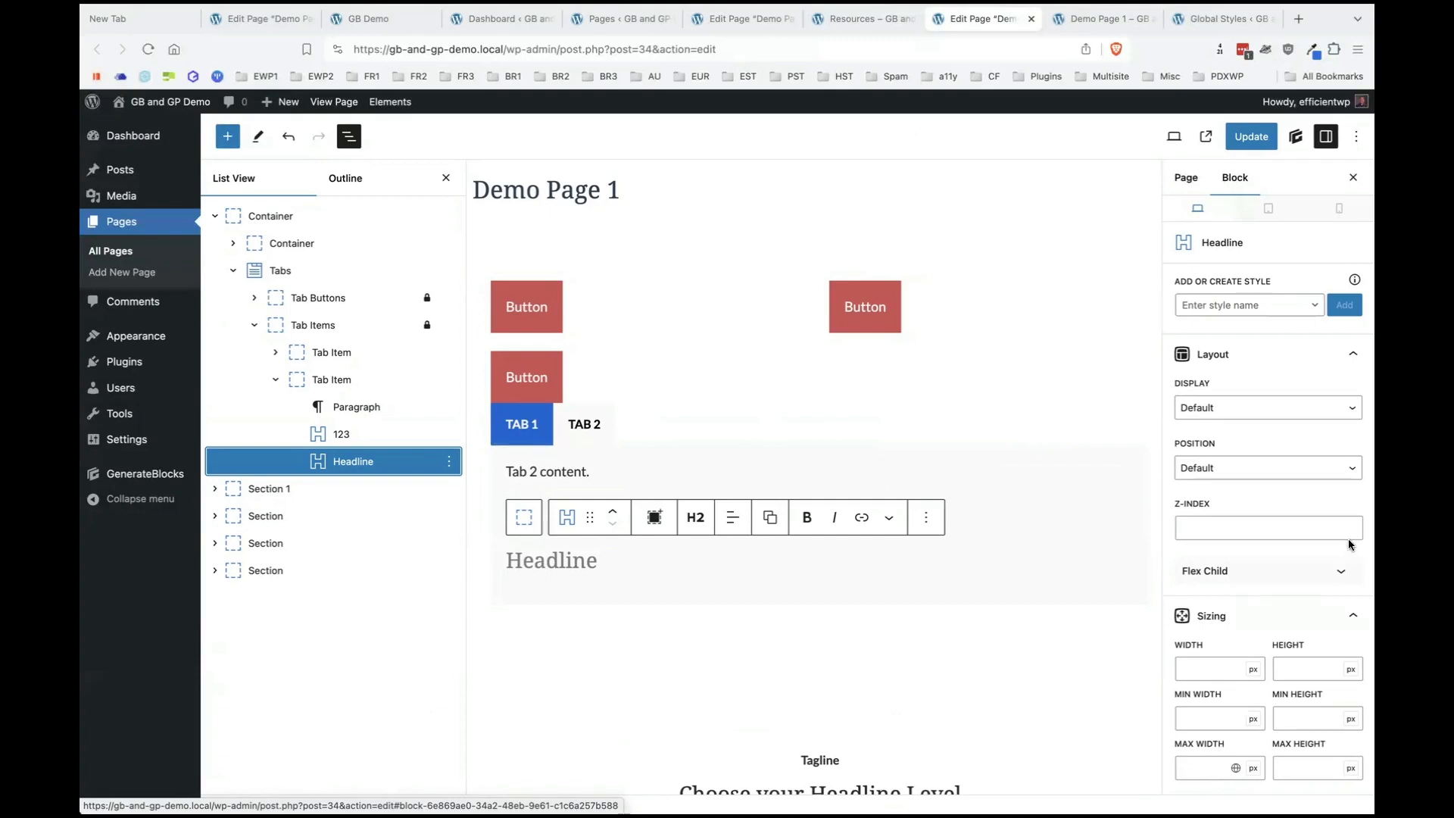
pyautogui.scroll(-8, 1293, 537)
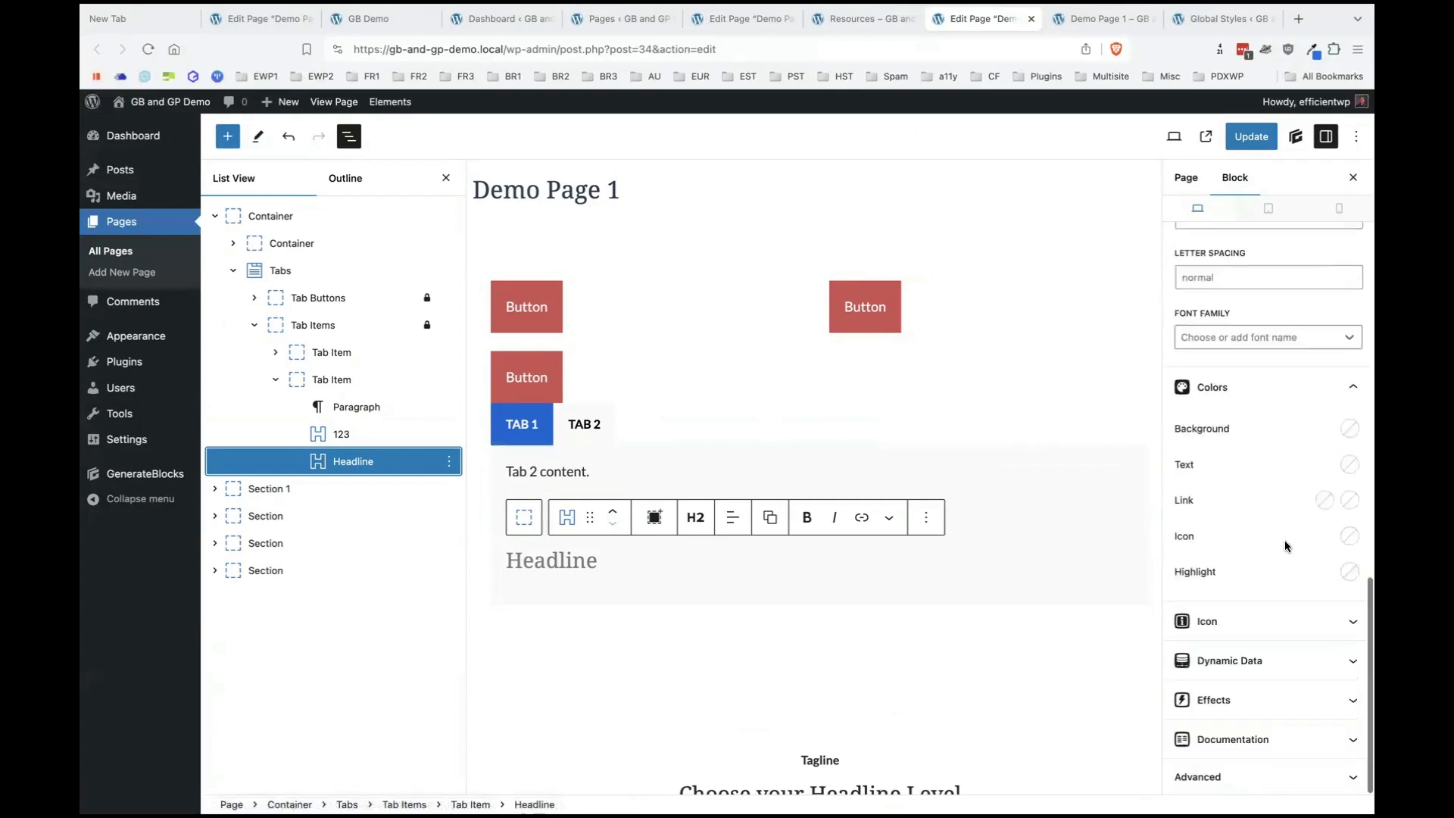
pyautogui.click(1266, 697)
pyautogui.scroll(-2, 1256, 587)
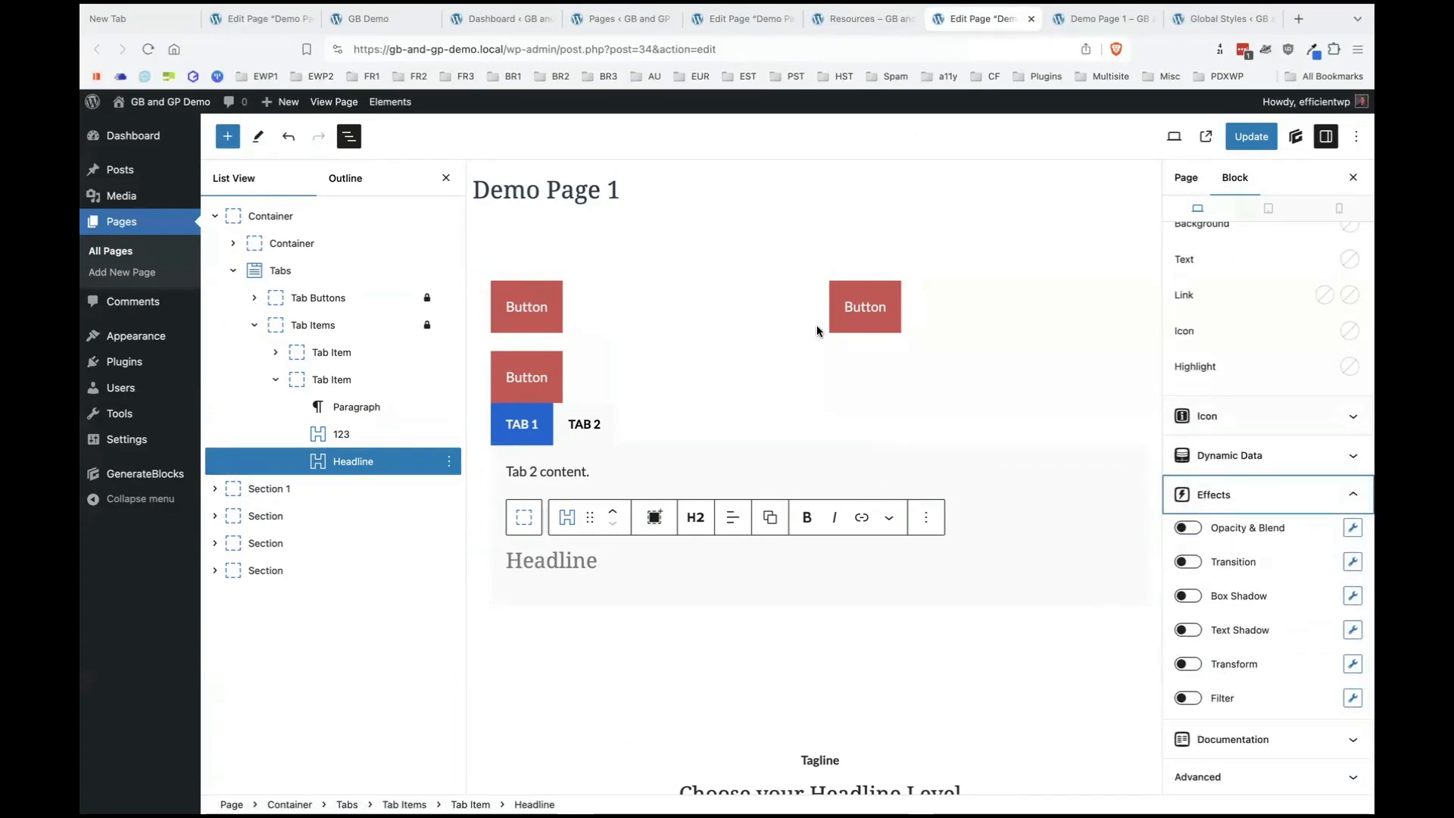
# Add a Translate transform to the first button through its own Effects settings.
pyautogui.click(529, 310)
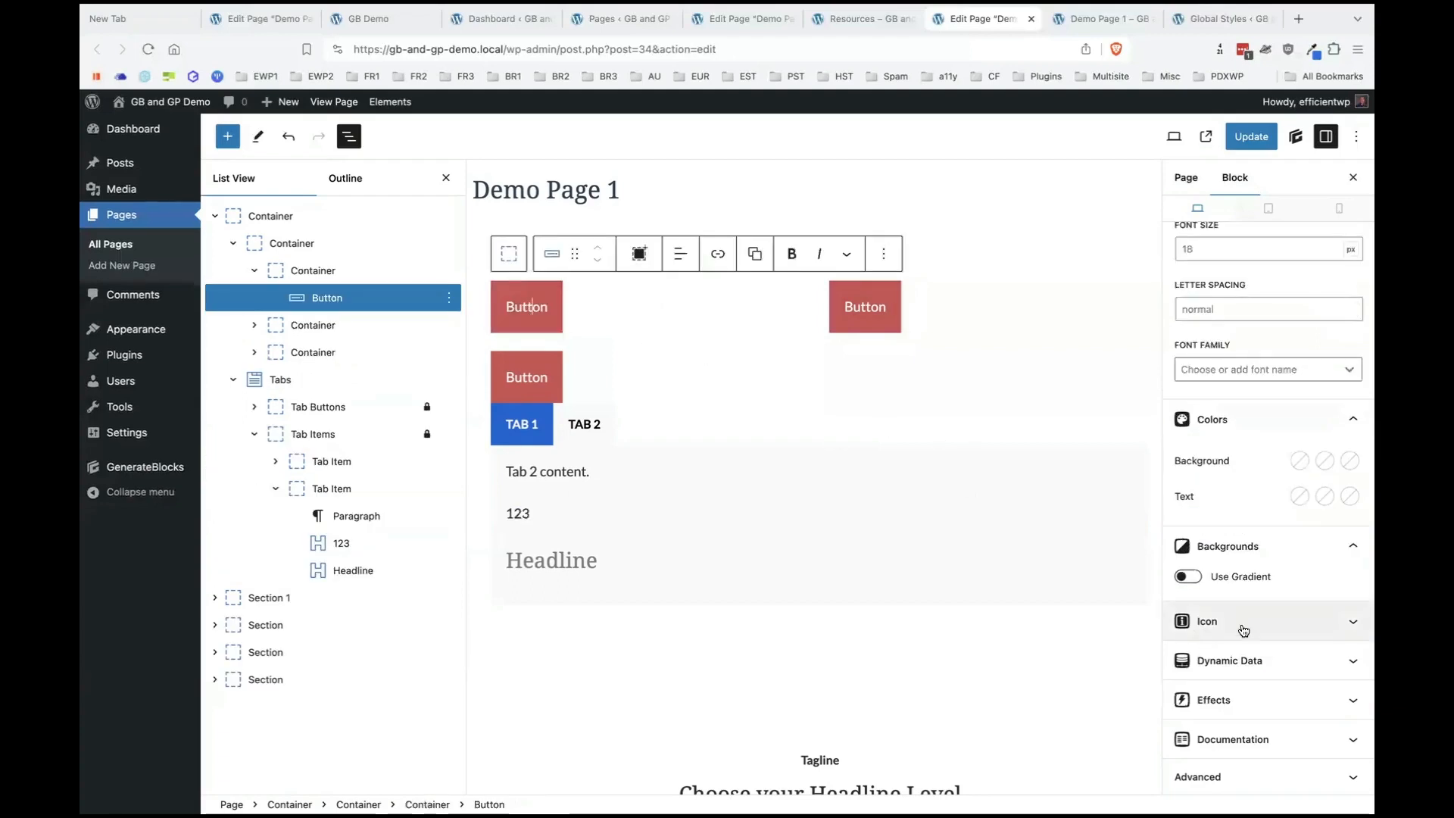
pyautogui.click(1266, 700)
pyautogui.scroll(-1, 1272, 696)
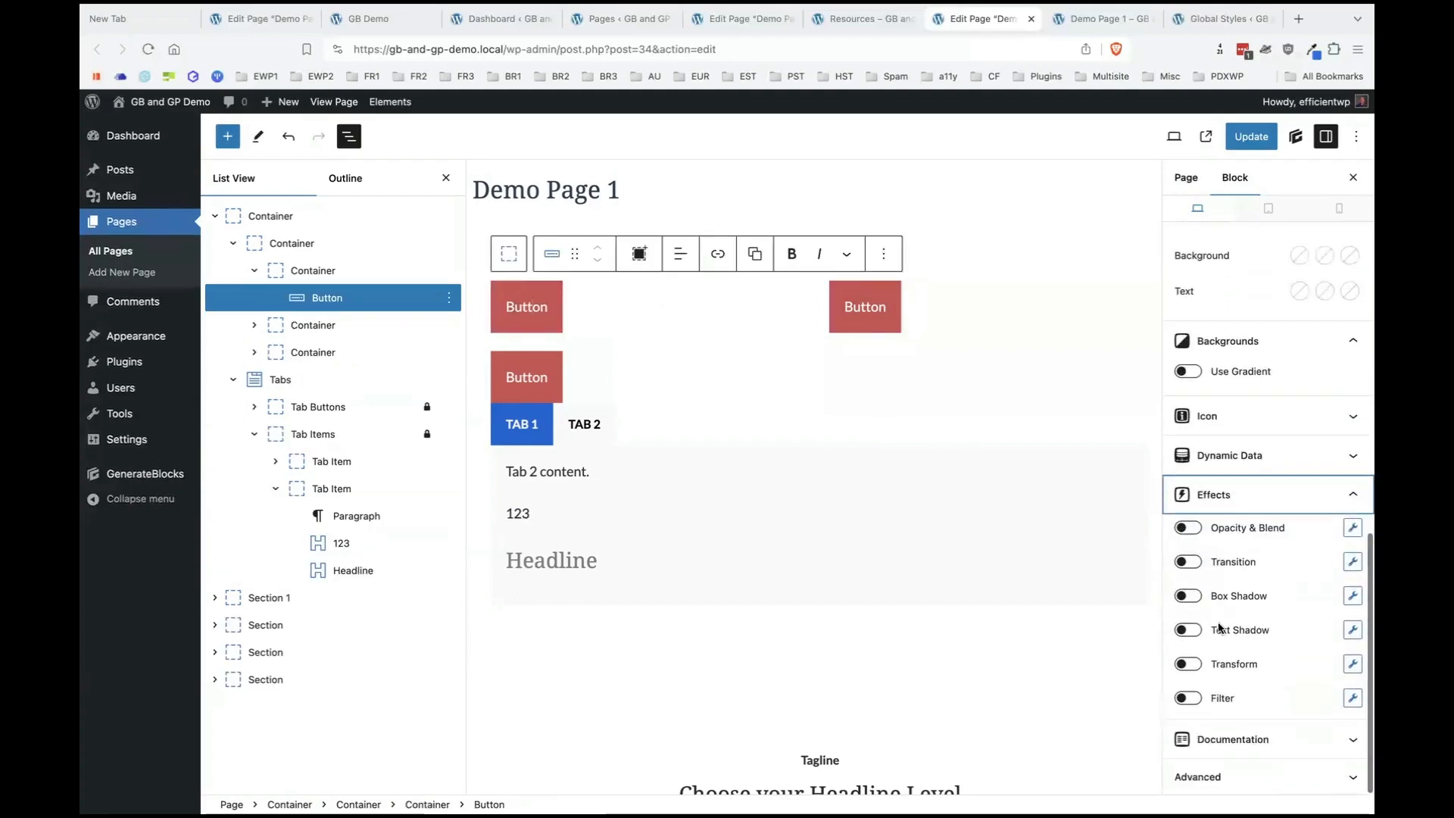
pyautogui.click(1191, 666)
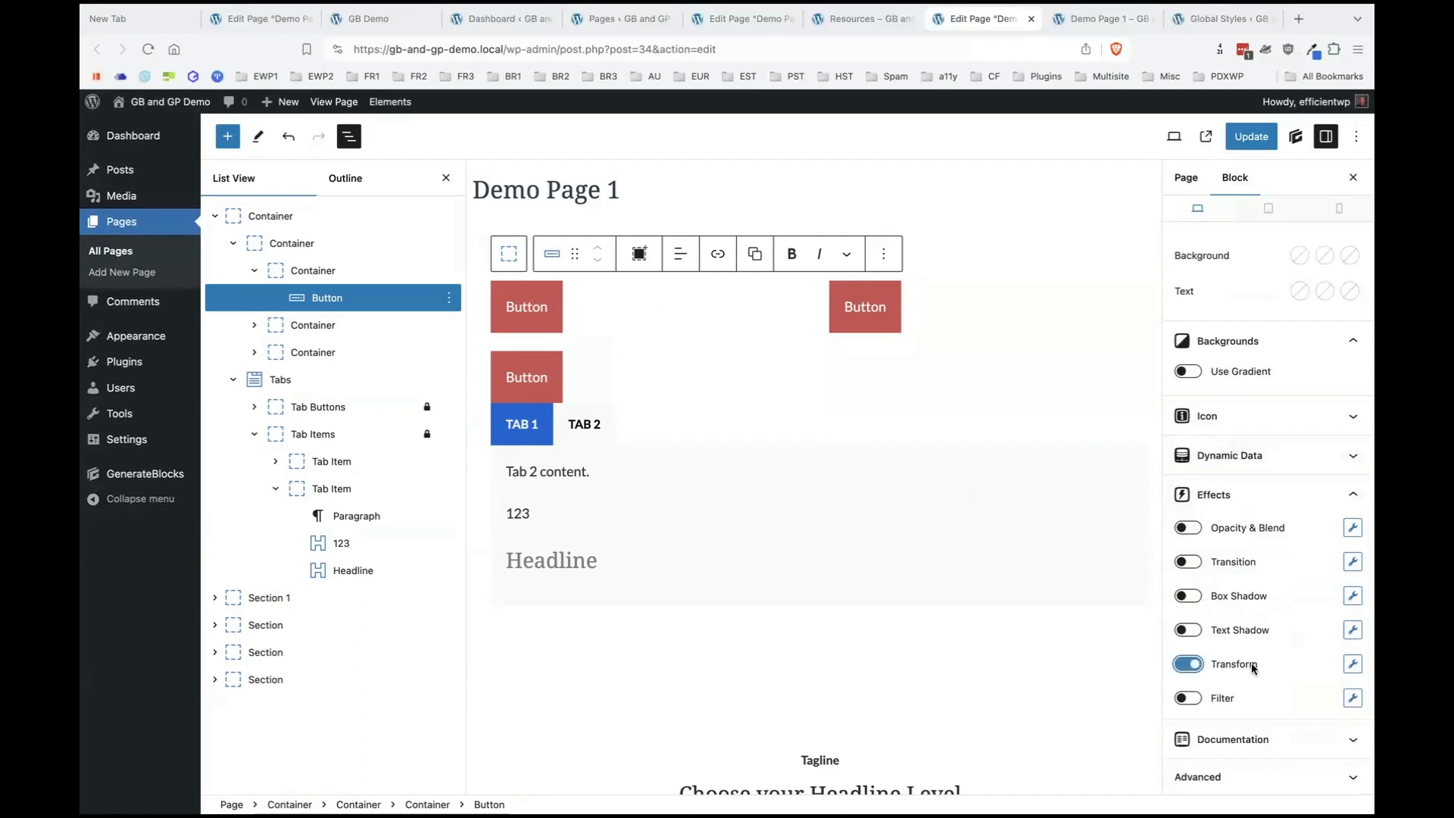
pyautogui.click(1187, 664)
pyautogui.click(1352, 663)
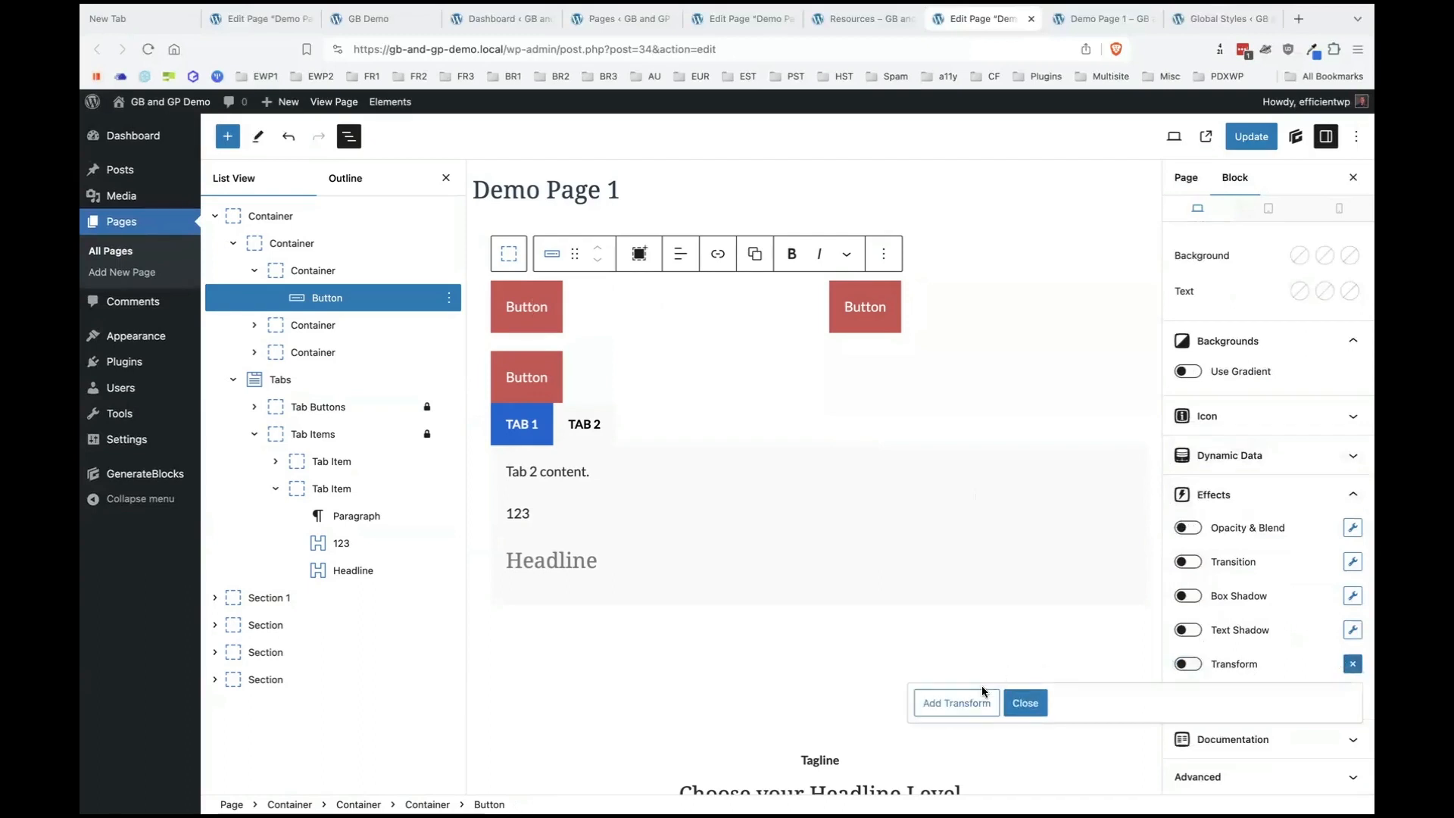
pyautogui.click(943, 701)
pyautogui.click(944, 537)
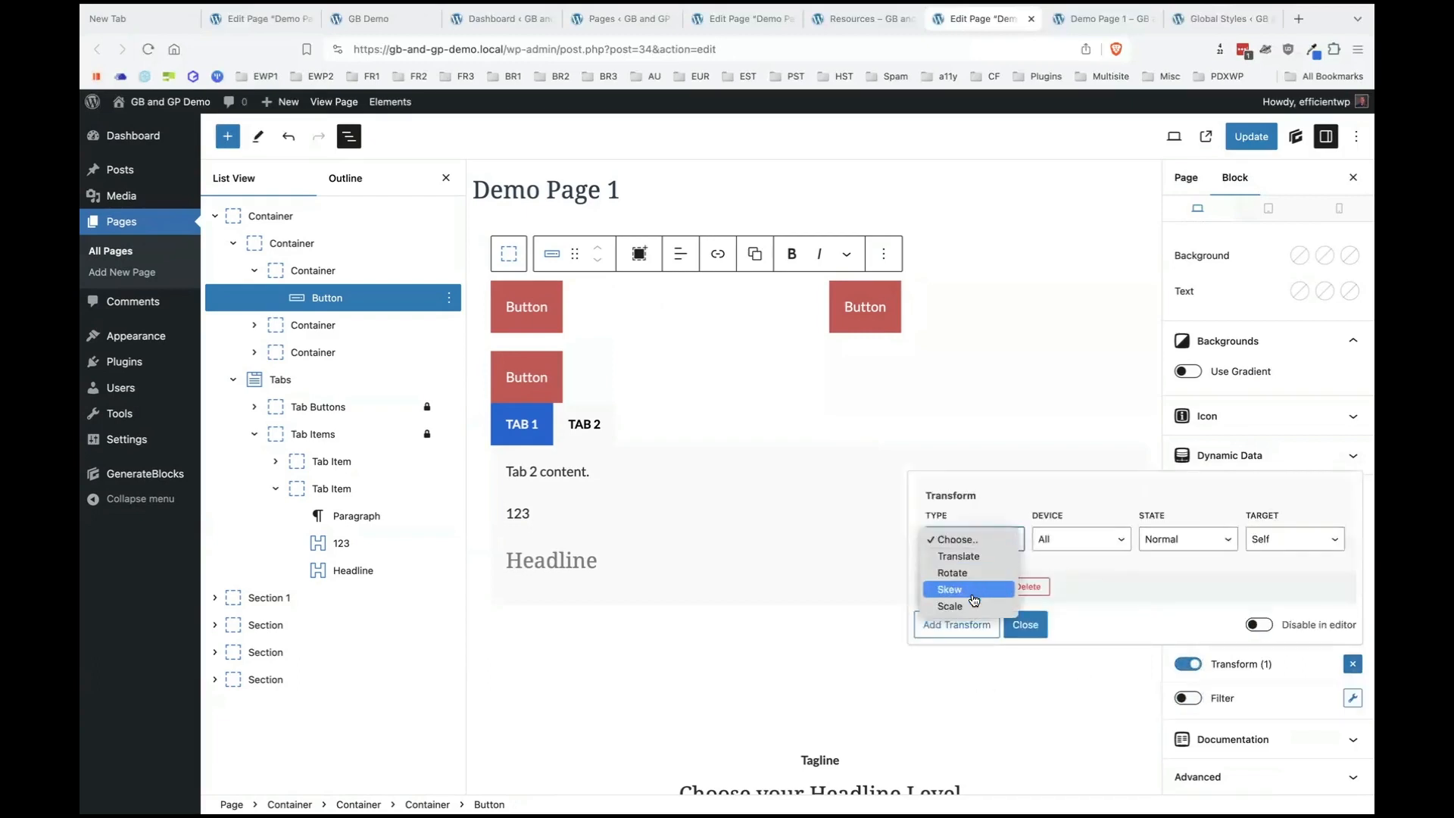
pyautogui.click(957, 556)
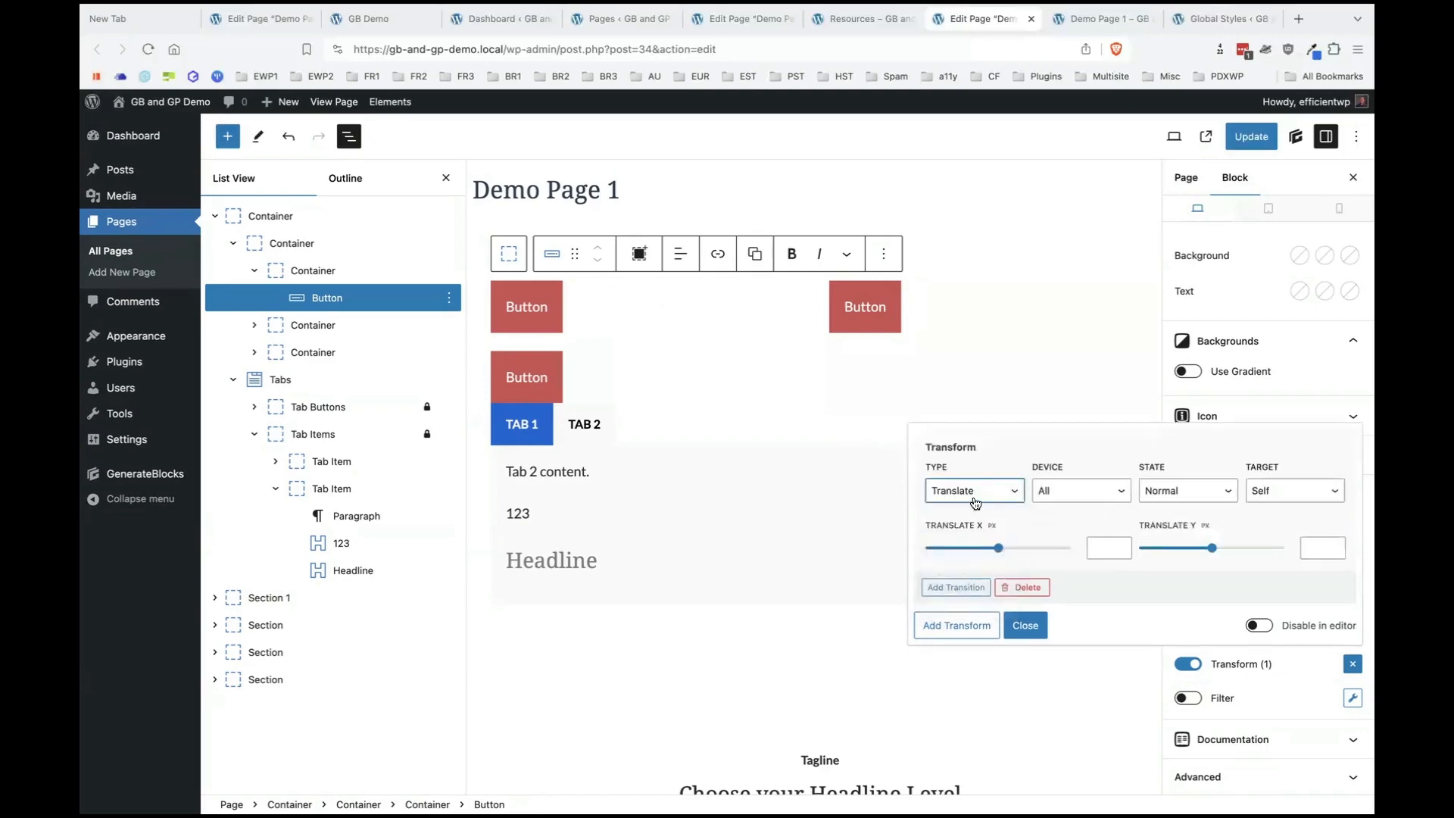
# Keep the first button's transform type as Translate and set Translate X to -1 px.
pyautogui.click(976, 501)
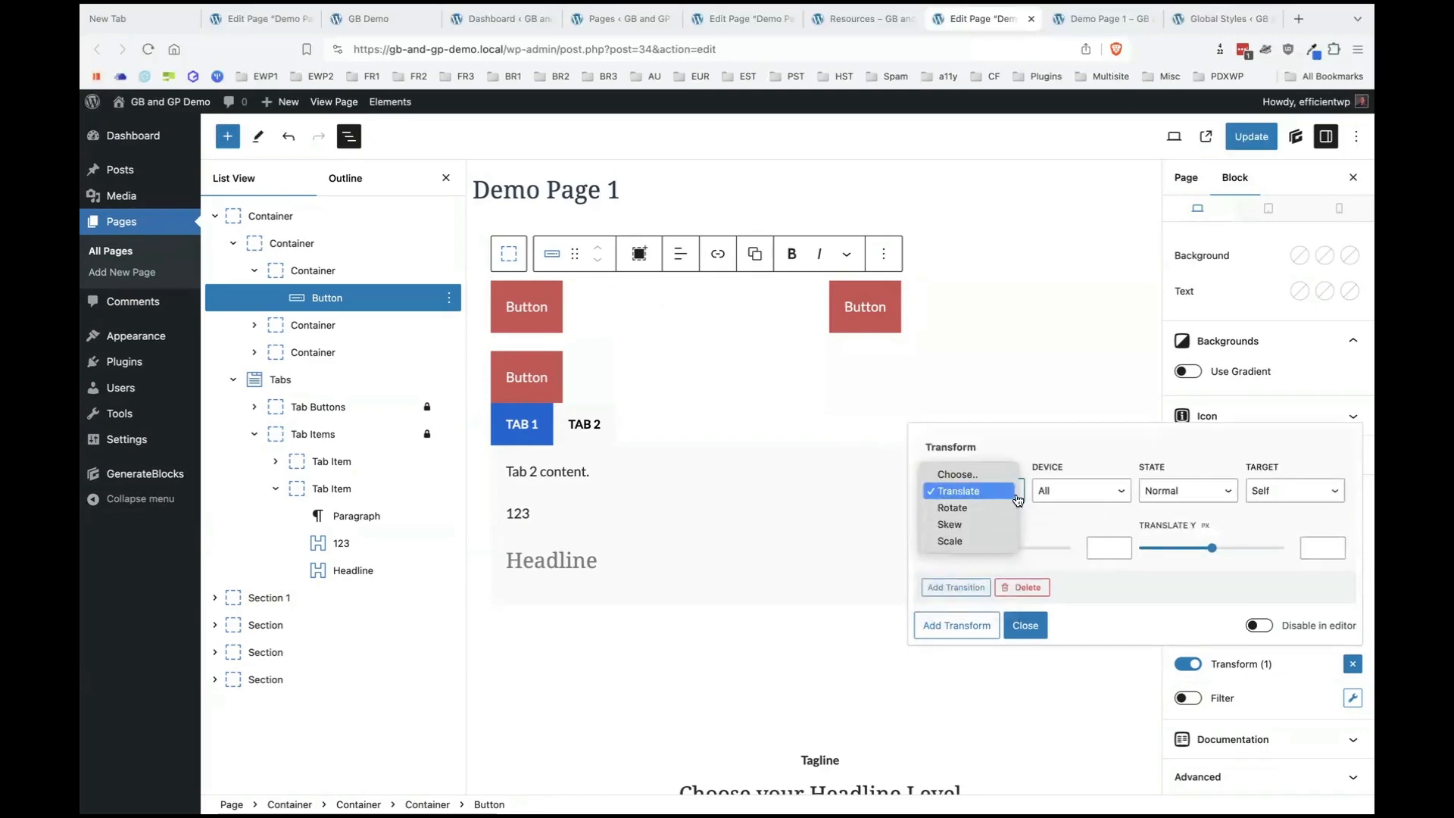
pyautogui.click(1066, 492)
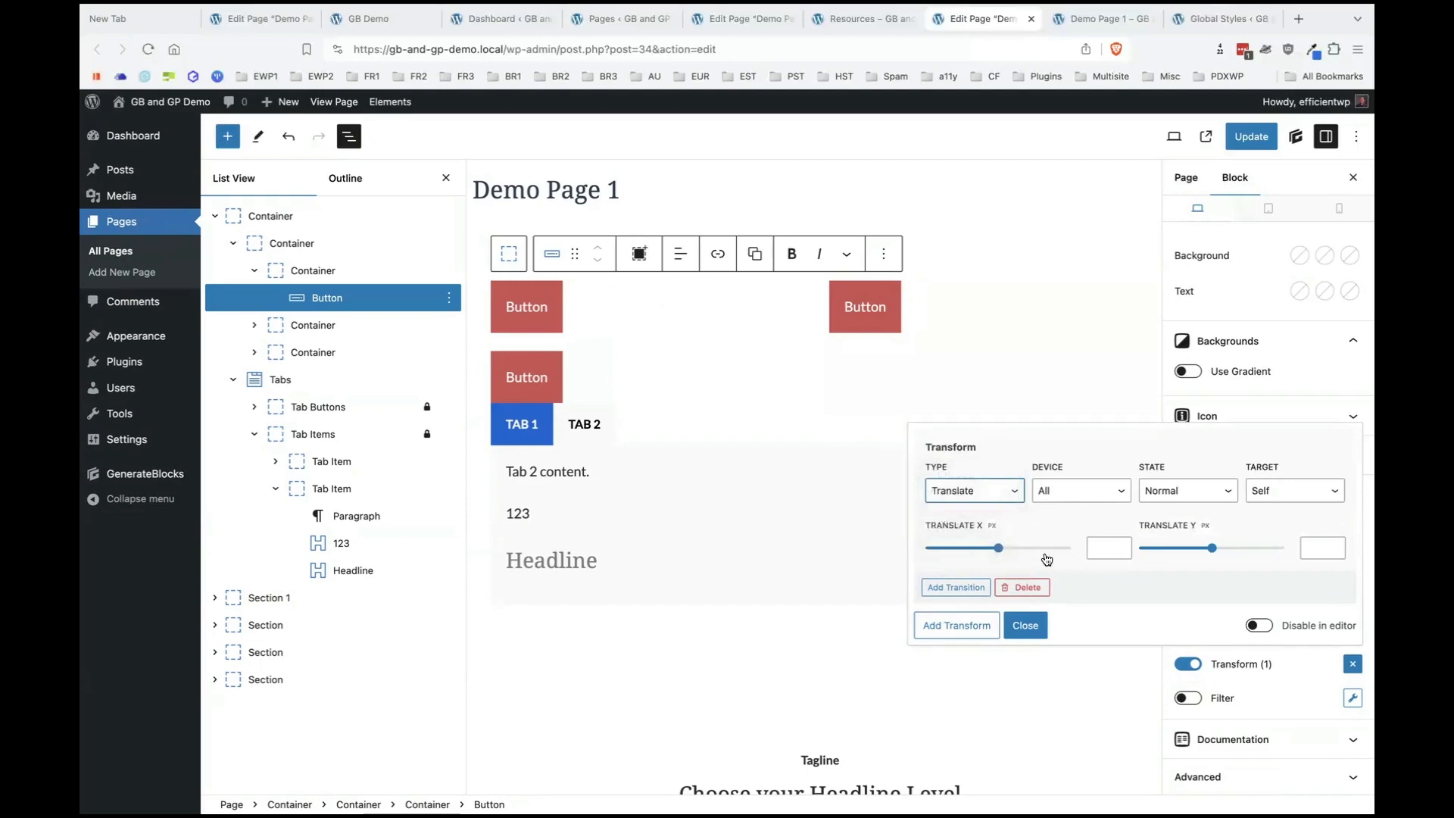
pyautogui.click(1105, 548)
pyautogui.write('-1')
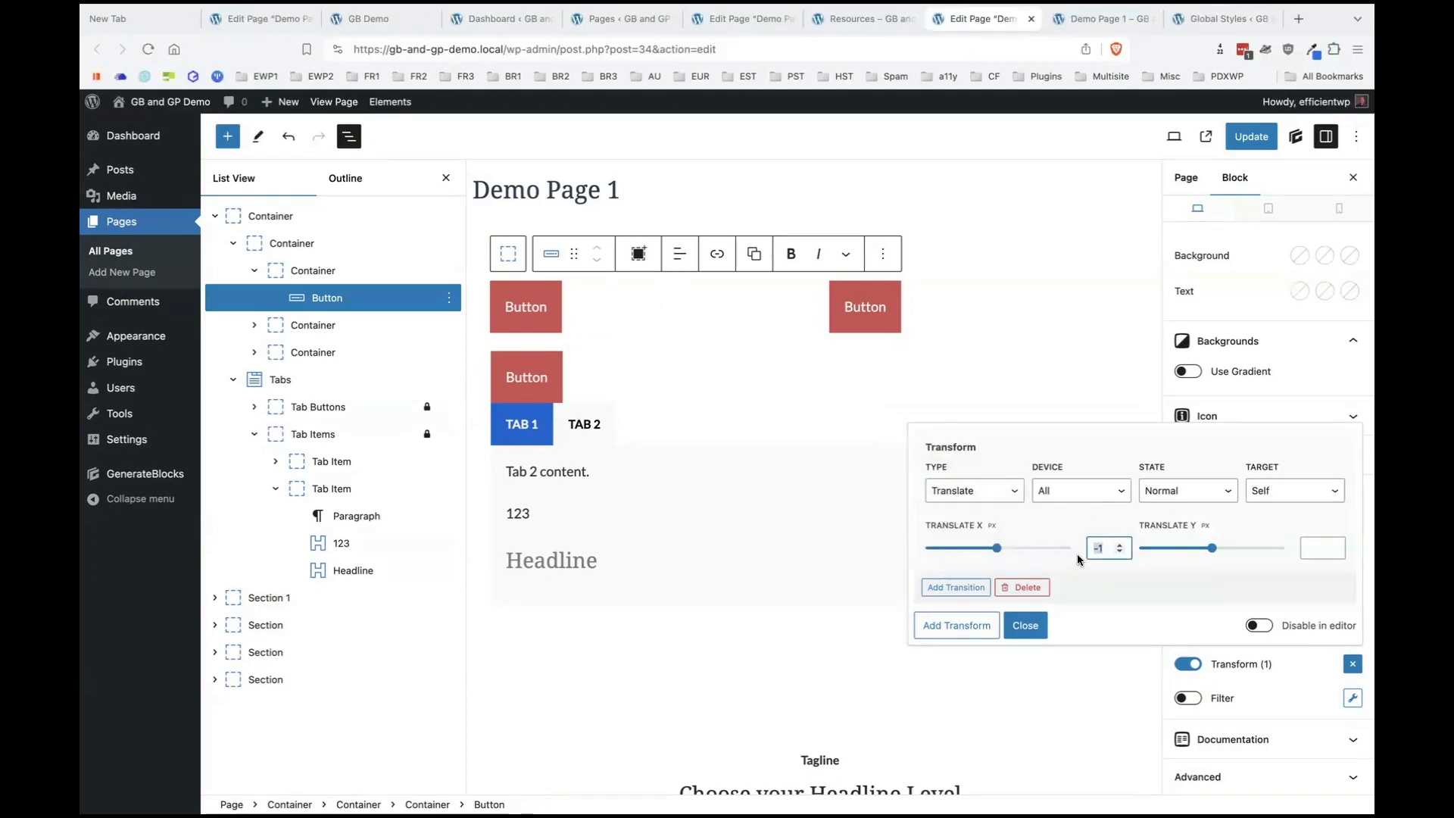
# Try a gradient background on the first button and switch it off again.
pyautogui.click(1280, 376)
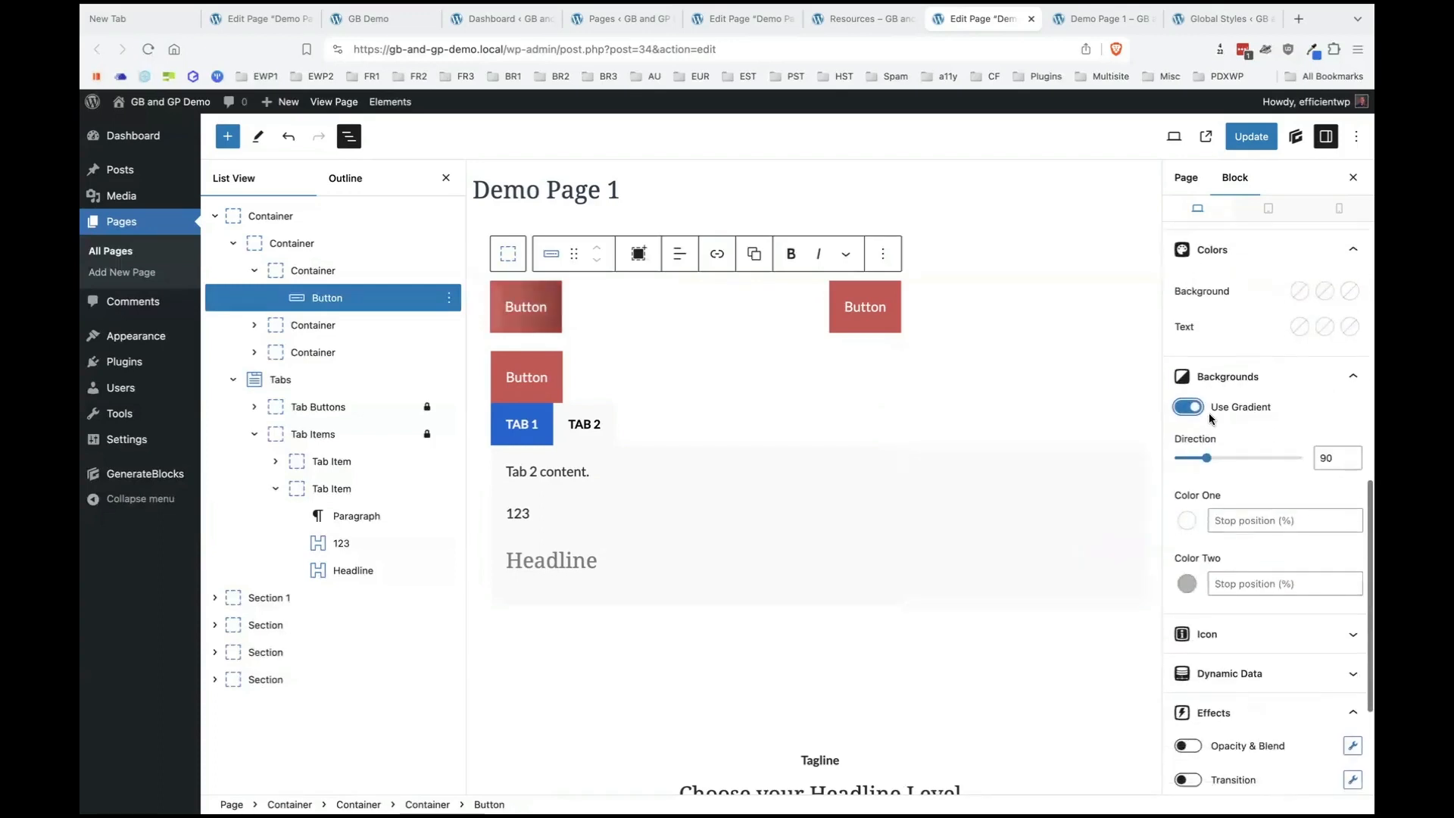
pyautogui.click(1187, 413)
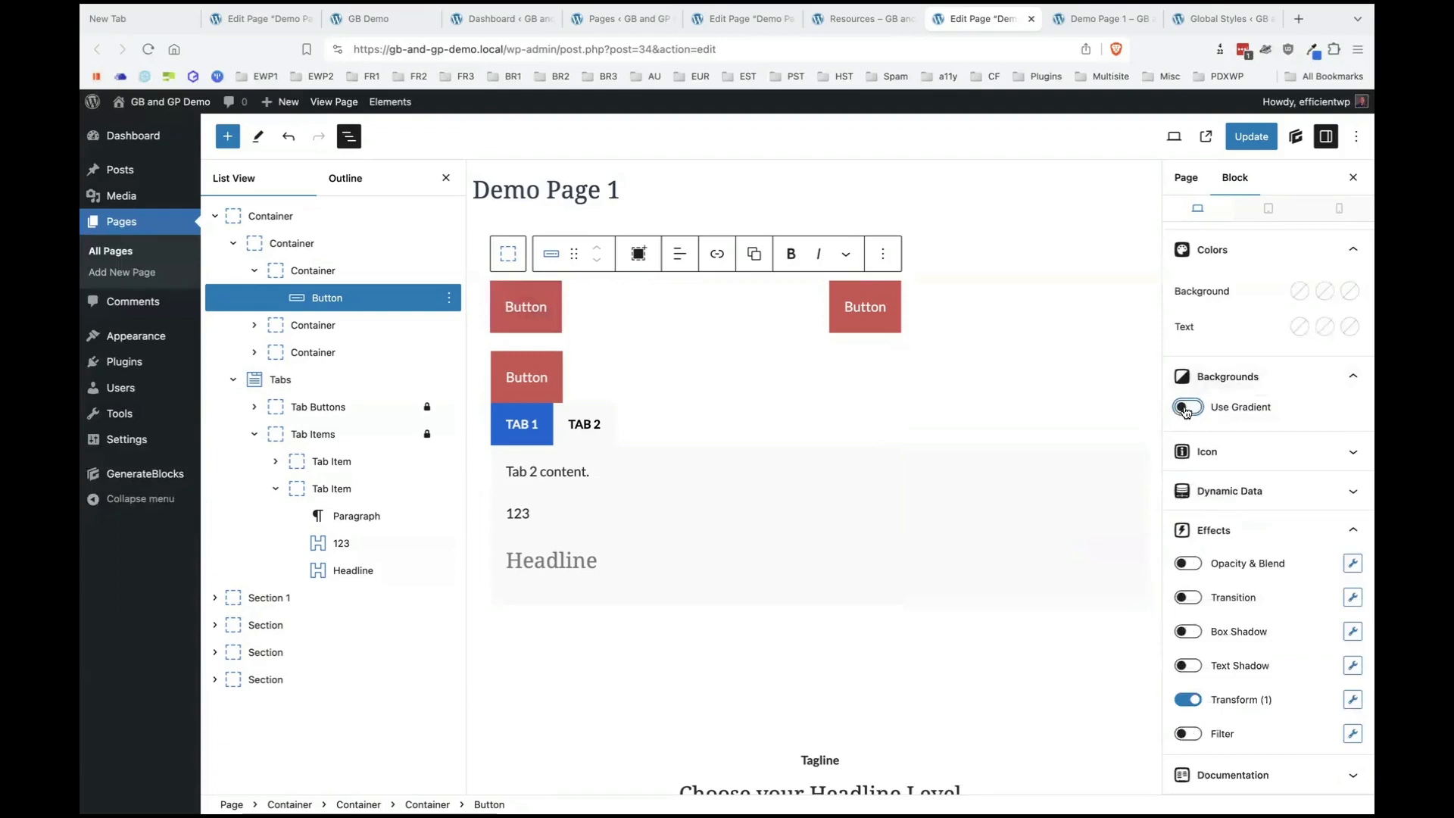
pyautogui.click(1186, 412)
pyautogui.click(1194, 407)
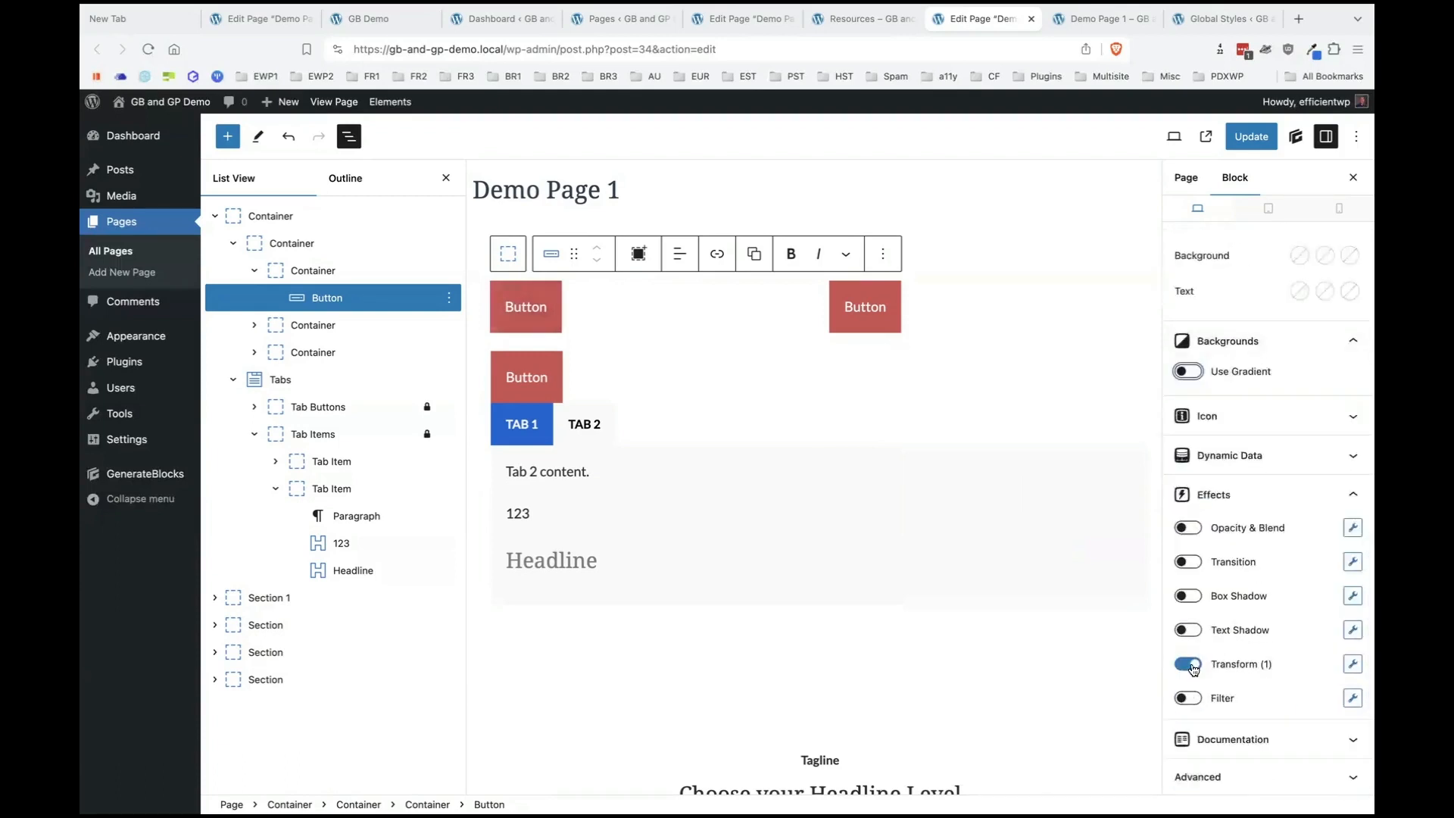
# Open the hover state's Effects settings in the button's .pdxwp-button-1 global style.
pyautogui.scroll(10, 1235, 424)
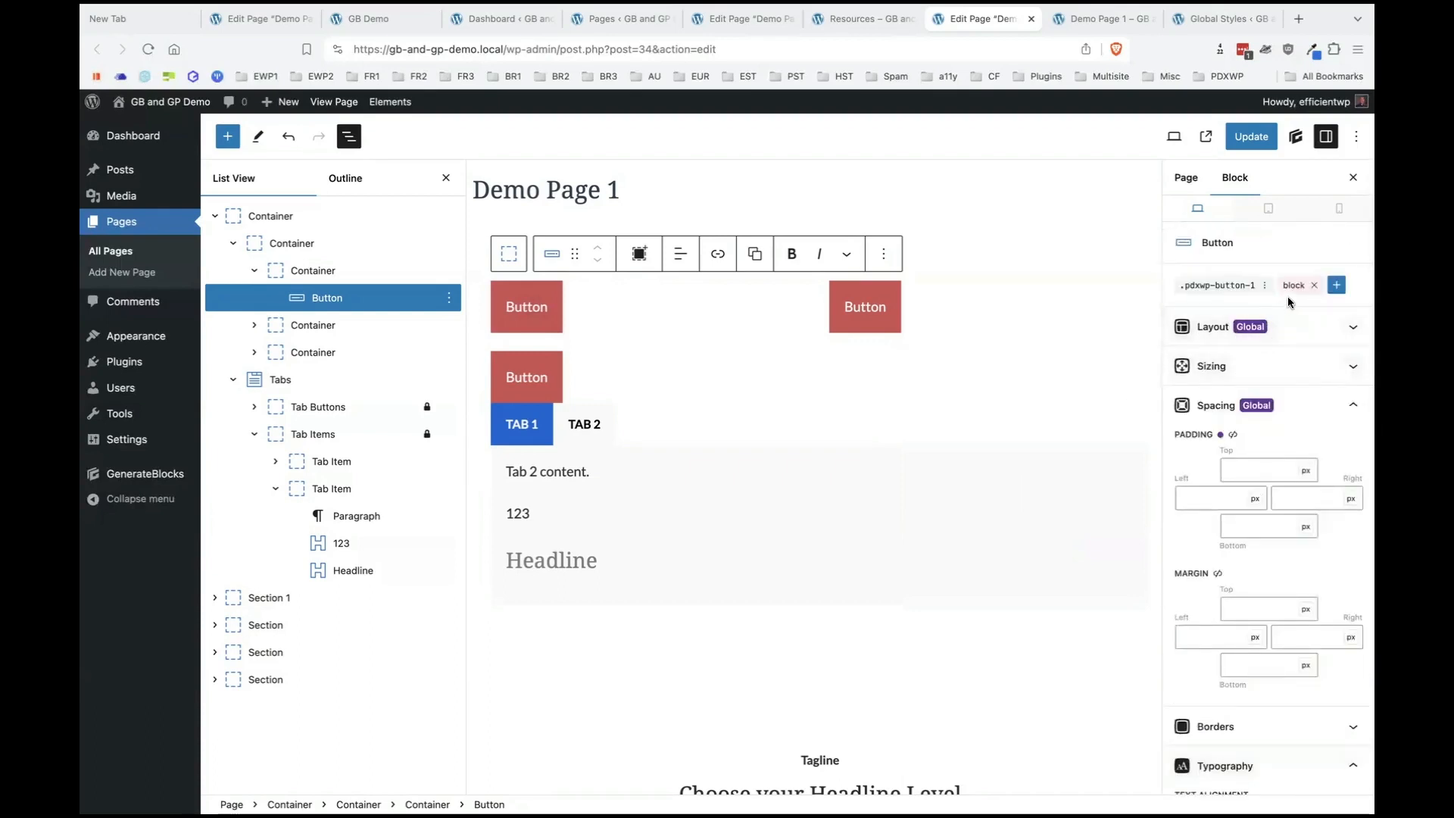
pyautogui.click(1220, 288)
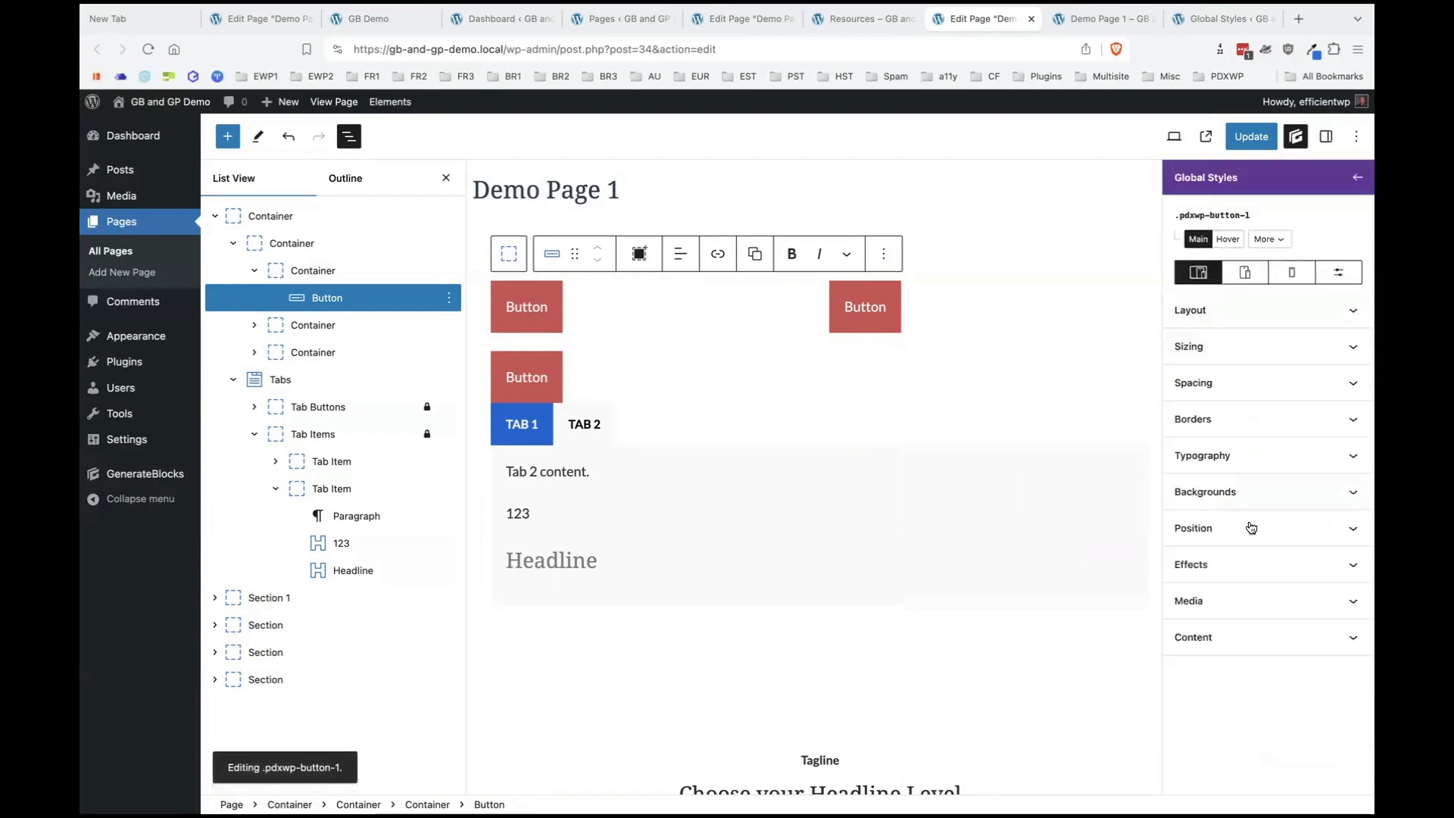
pyautogui.click(1210, 580)
pyautogui.scroll(-2, 1249, 545)
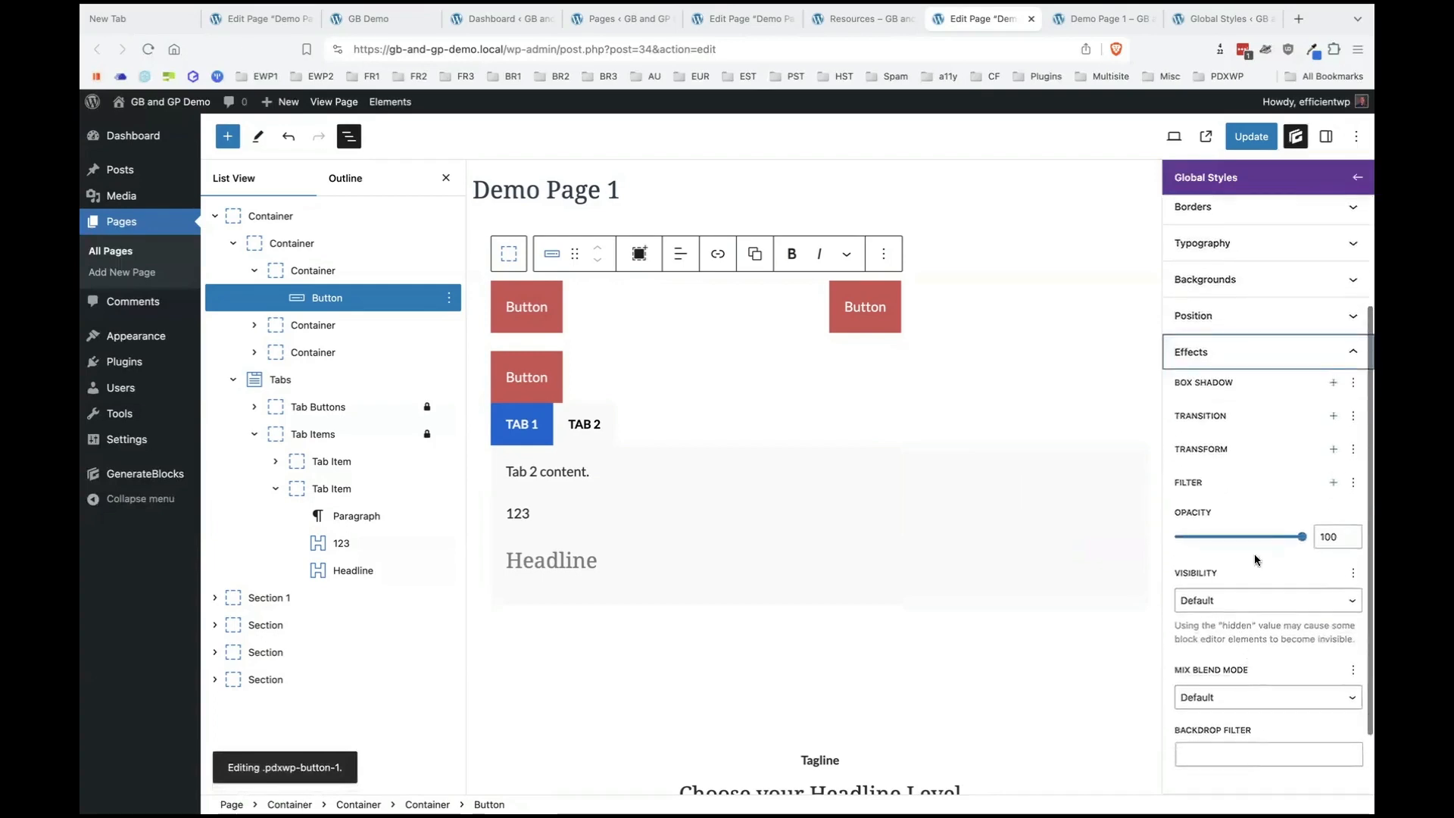
pyautogui.scroll(2, 1252, 537)
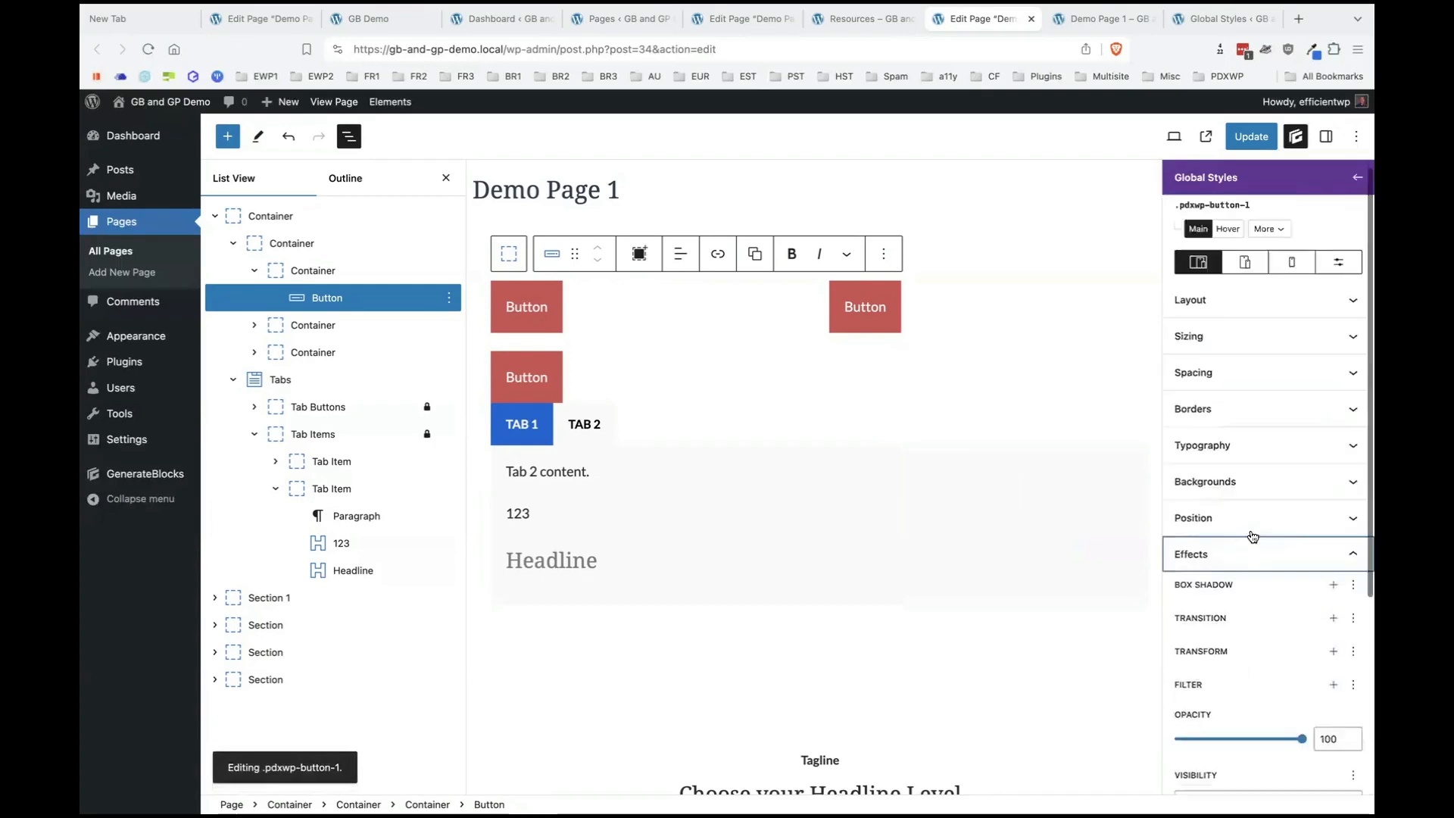
pyautogui.click(1230, 235)
pyautogui.scroll(-5, 1222, 560)
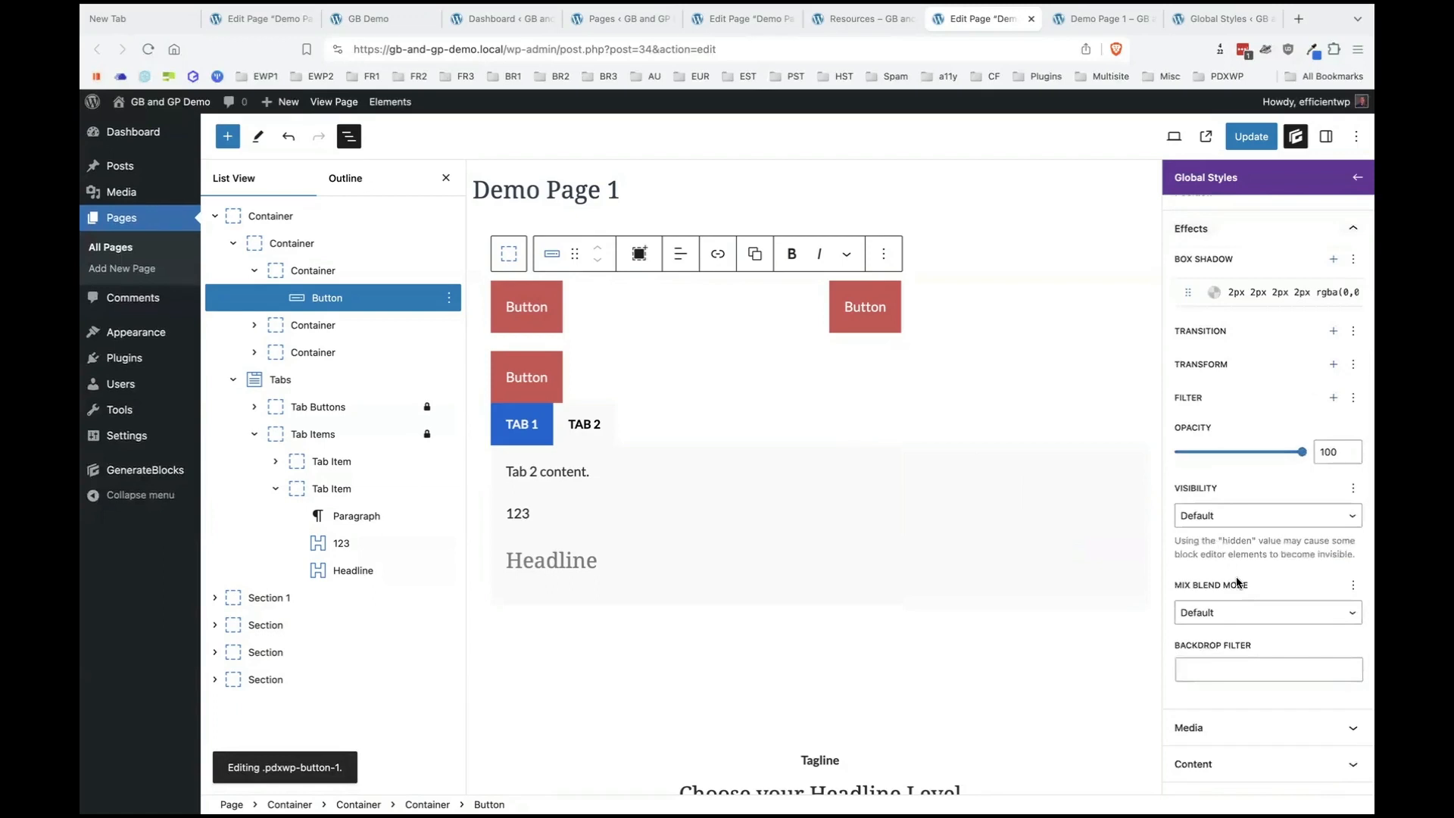
# Add a Translate transform to the hover state, try 100 px on X, and reset X to 0.
pyautogui.click(1334, 367)
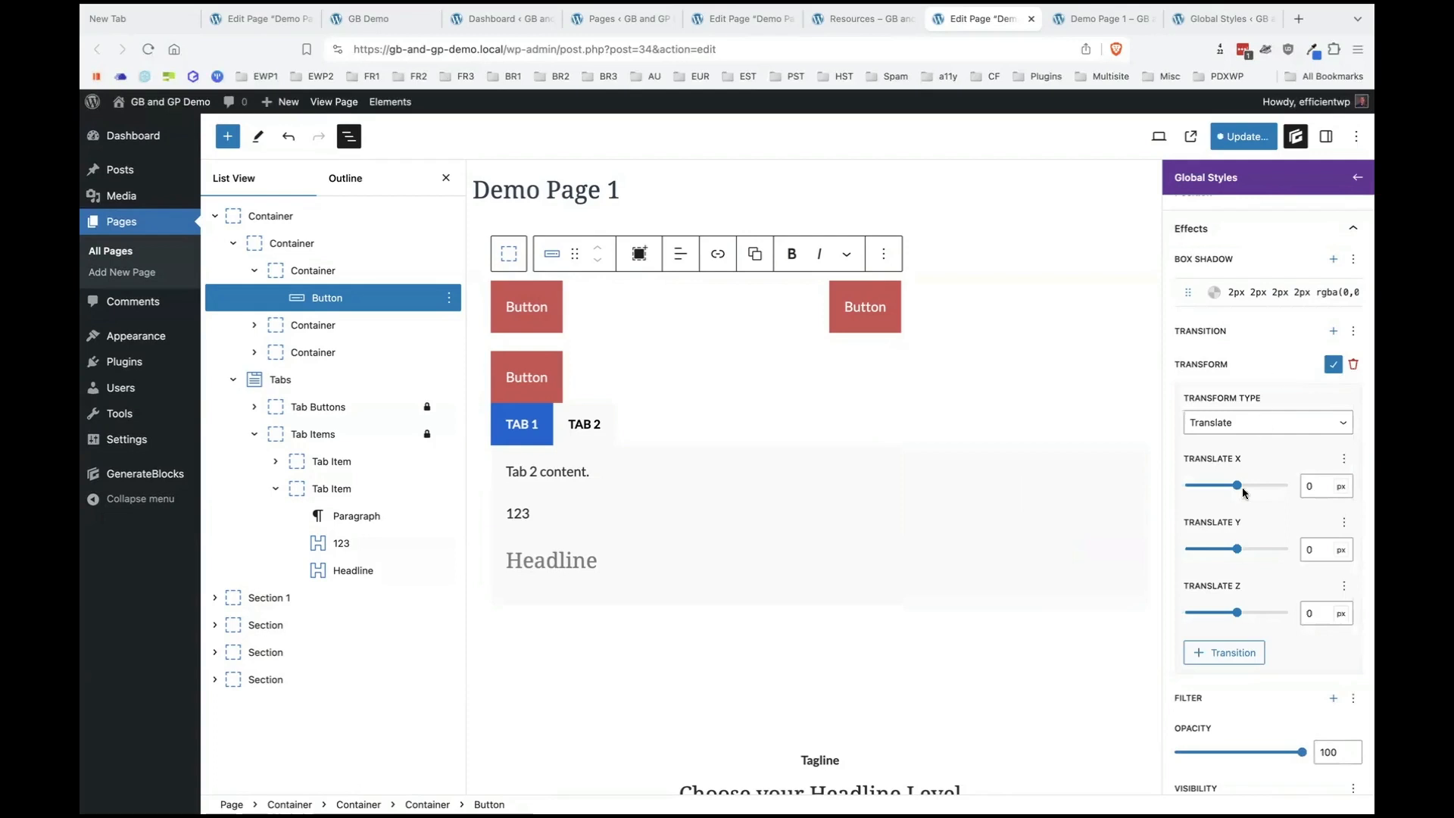
pyautogui.click(1307, 487)
pyautogui.write('100')
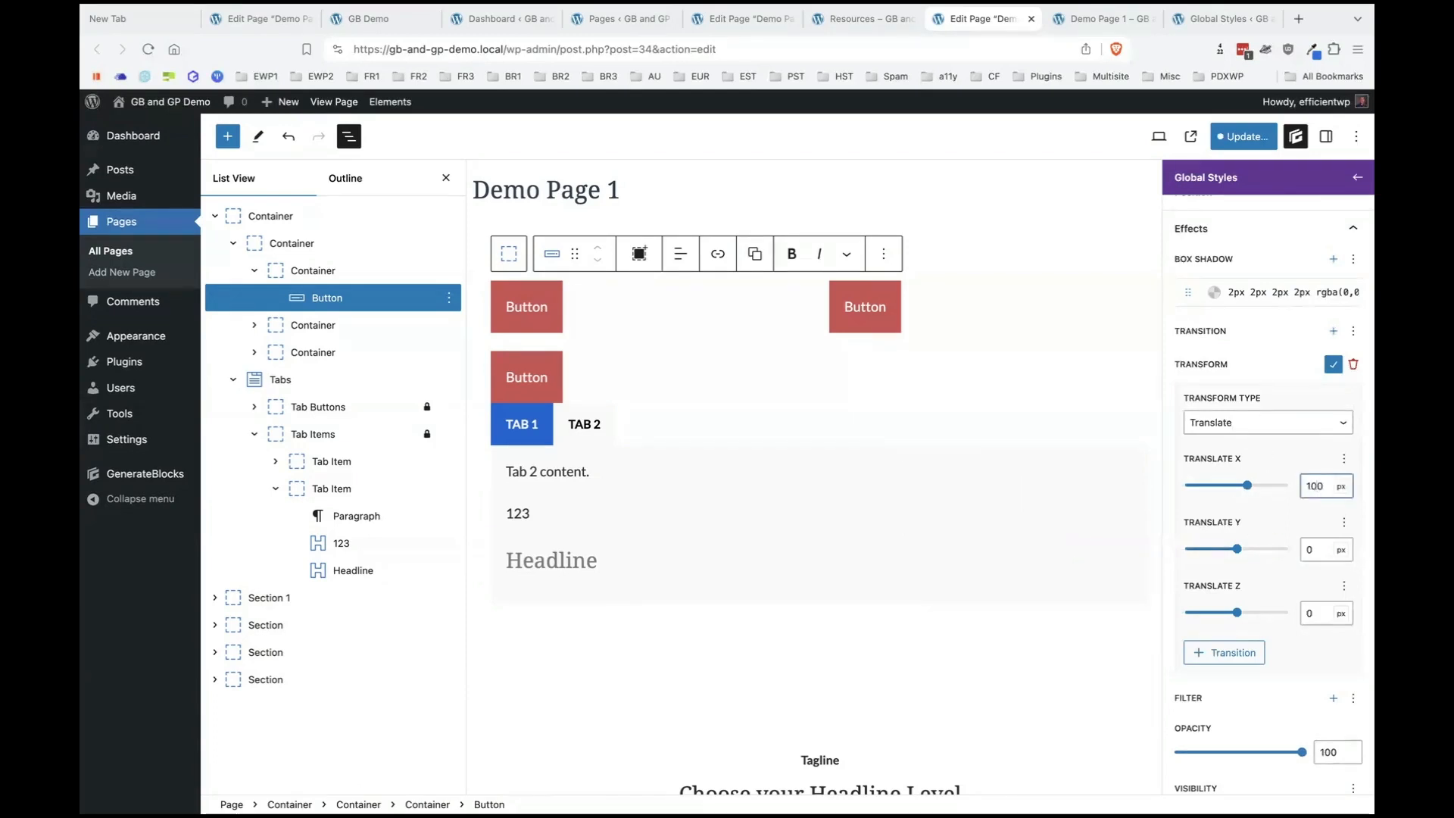
pyautogui.click(1320, 545)
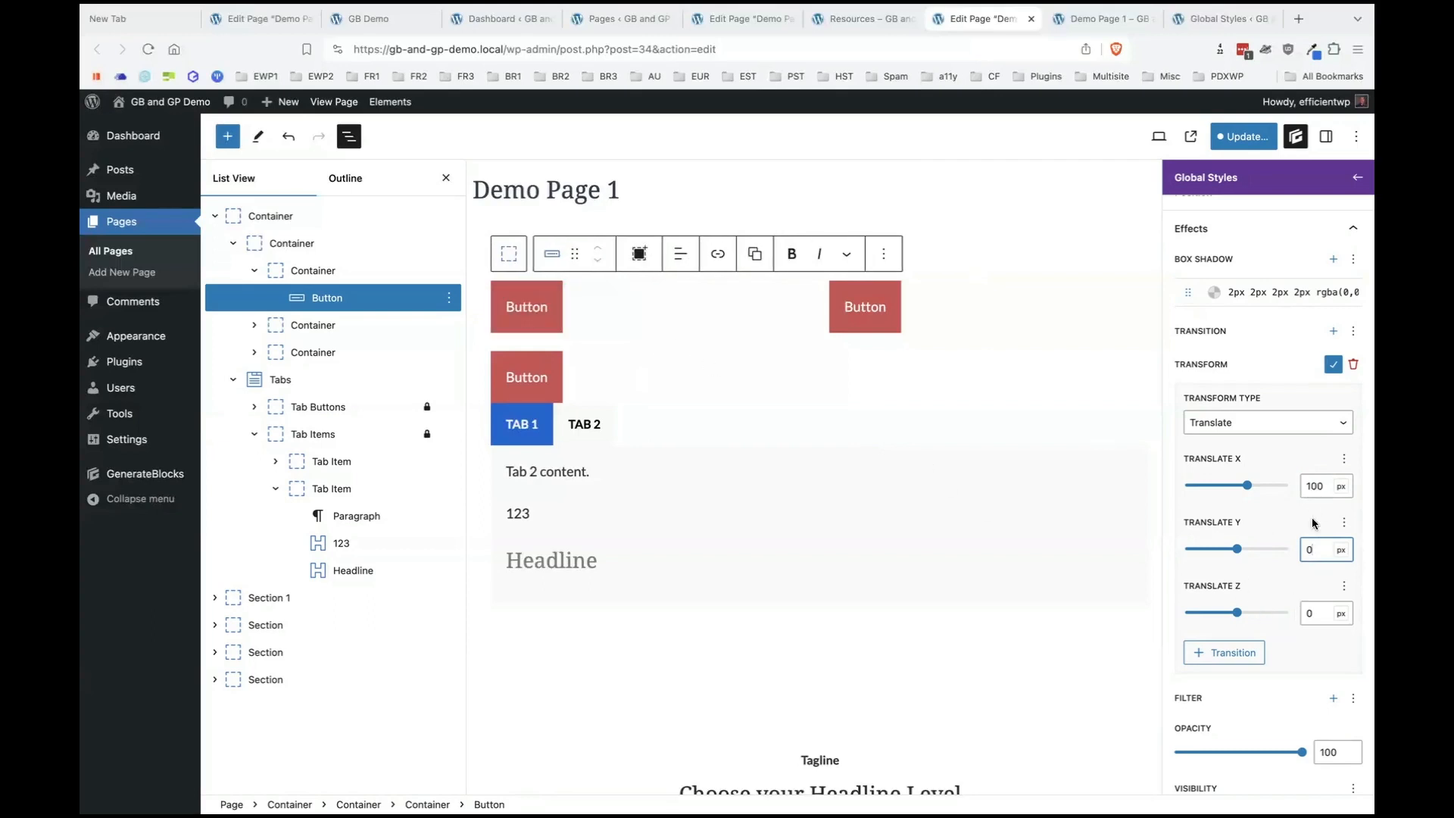
pyautogui.click(1318, 492)
pyautogui.press('BackSpace')
pyautogui.write('0')
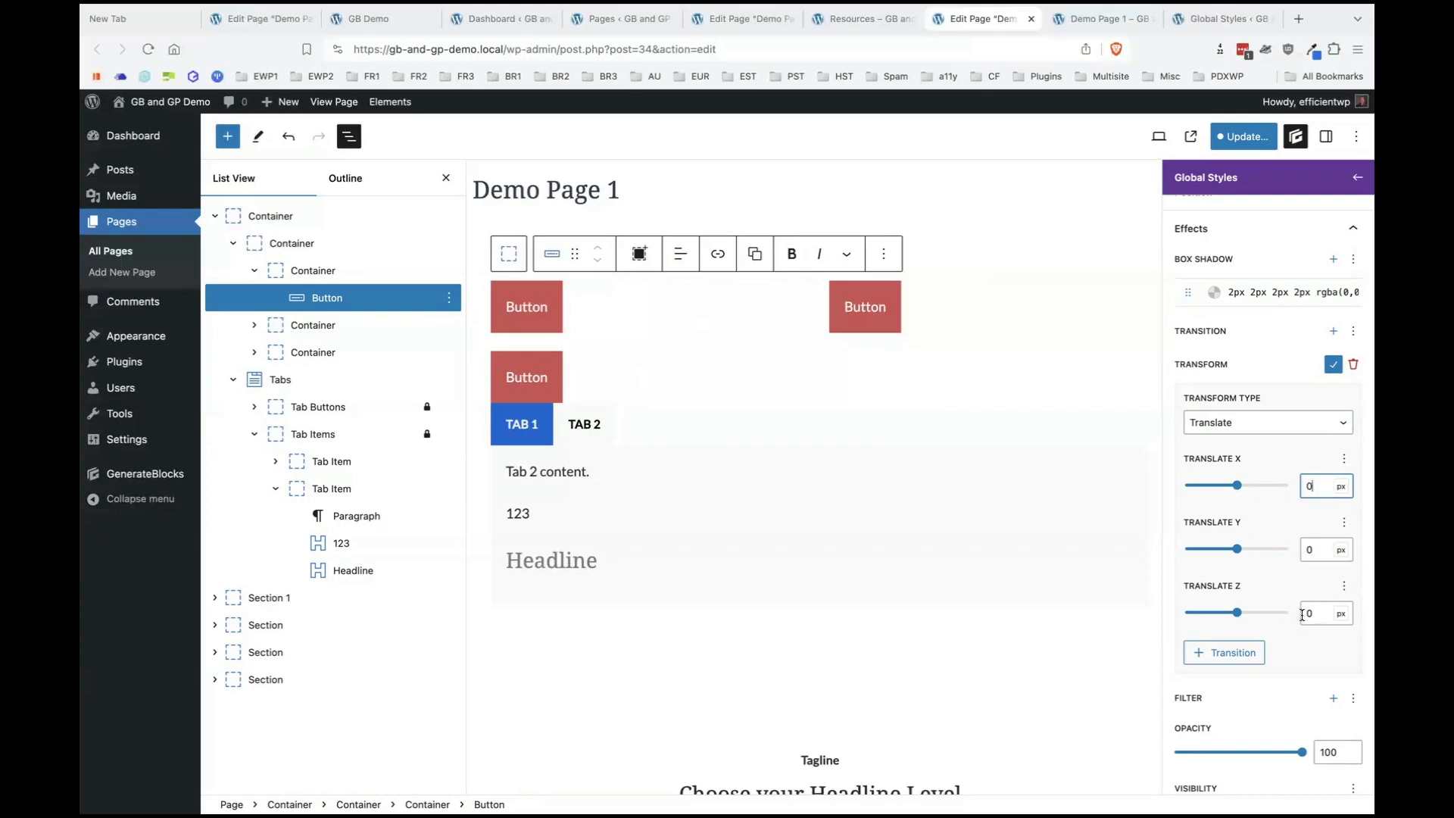
# Try a Translate Z of 200 px on the hover transform and reset it to 0.
pyautogui.click(1302, 615)
pyautogui.write('20')
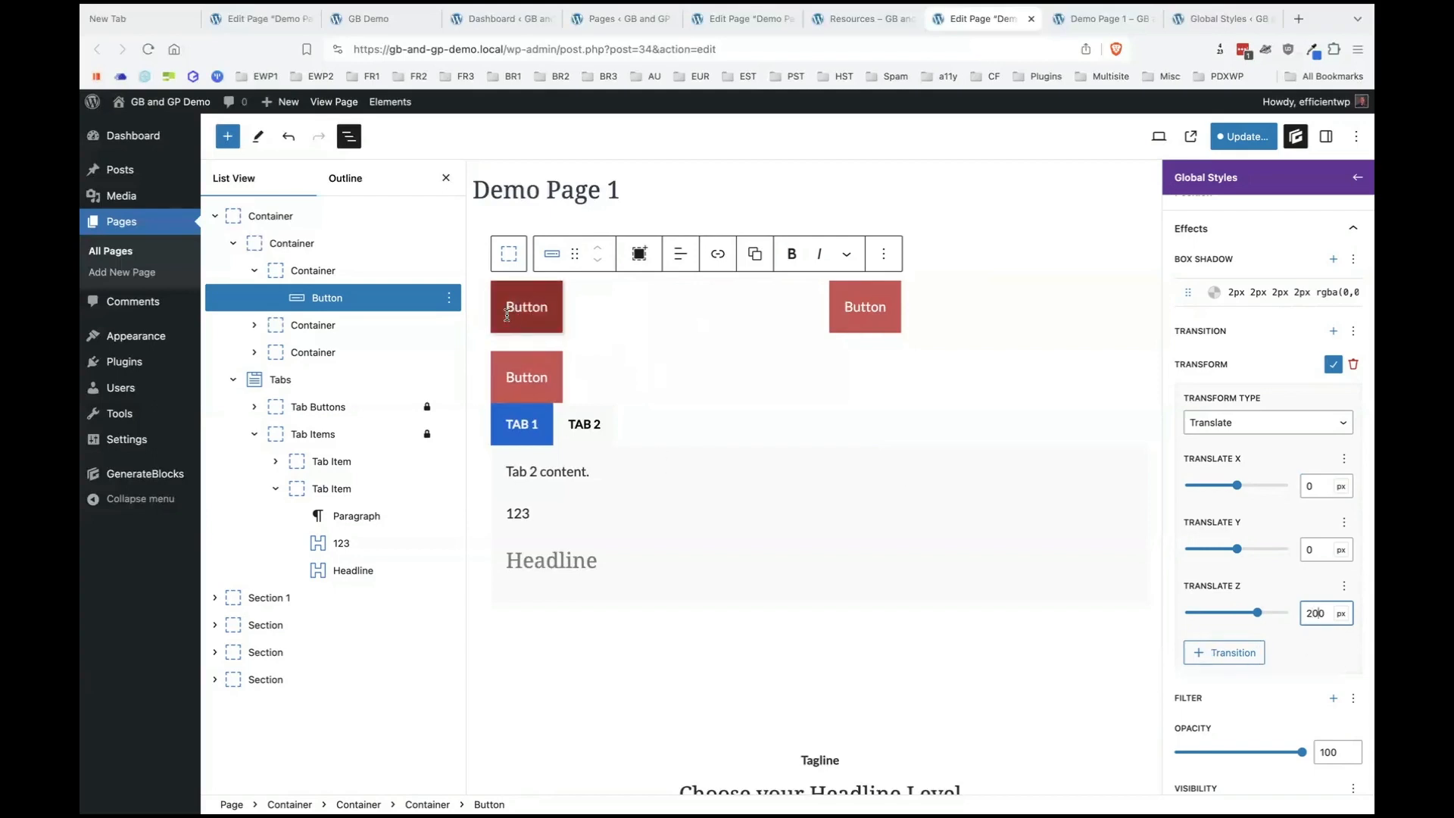
pyautogui.press('BackSpace')
pyautogui.press('BackSpace')
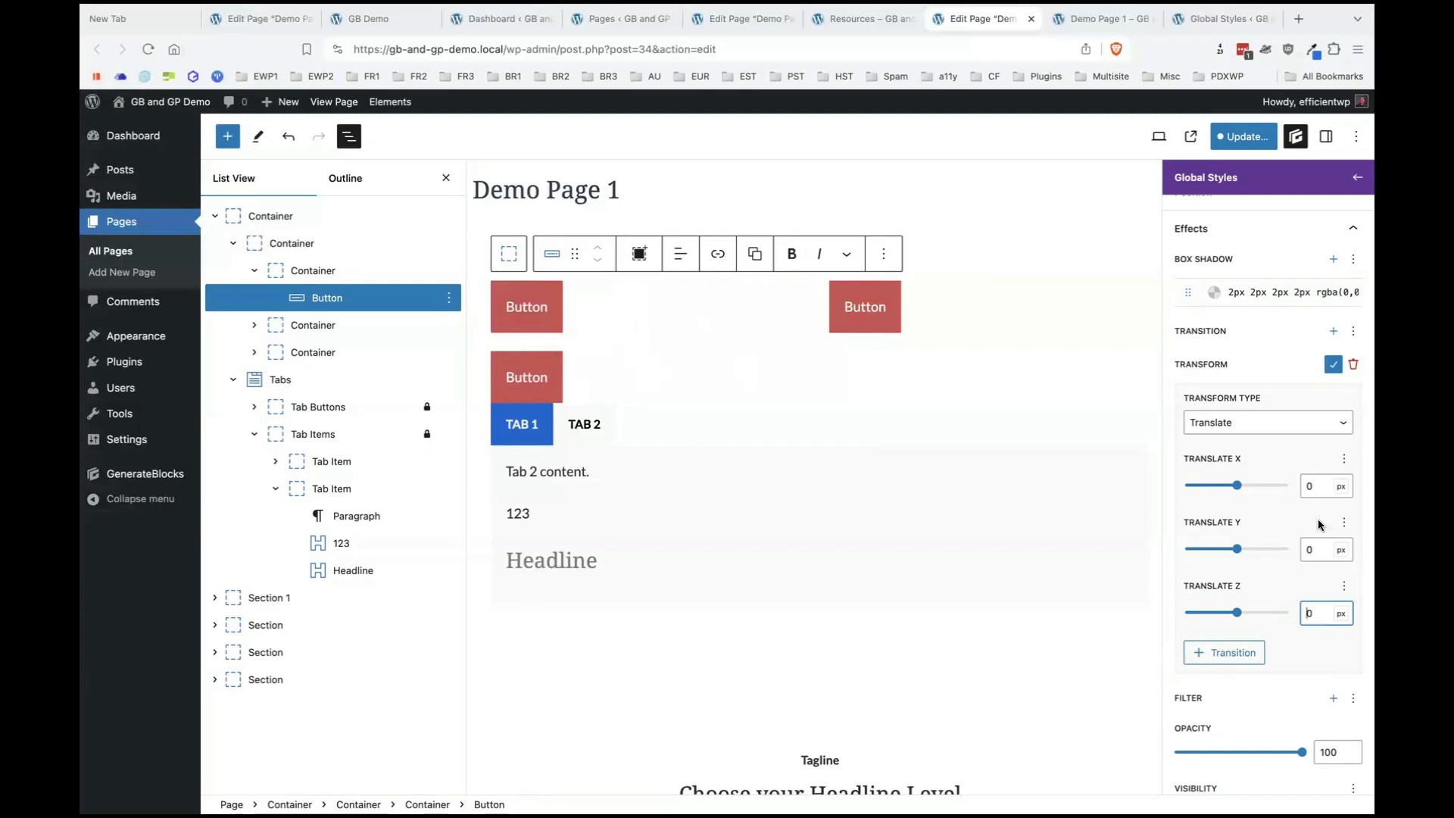
# Change the hover transform to Rotate, try 90 degrees, and reset the rotation to 0.
pyautogui.click(1262, 425)
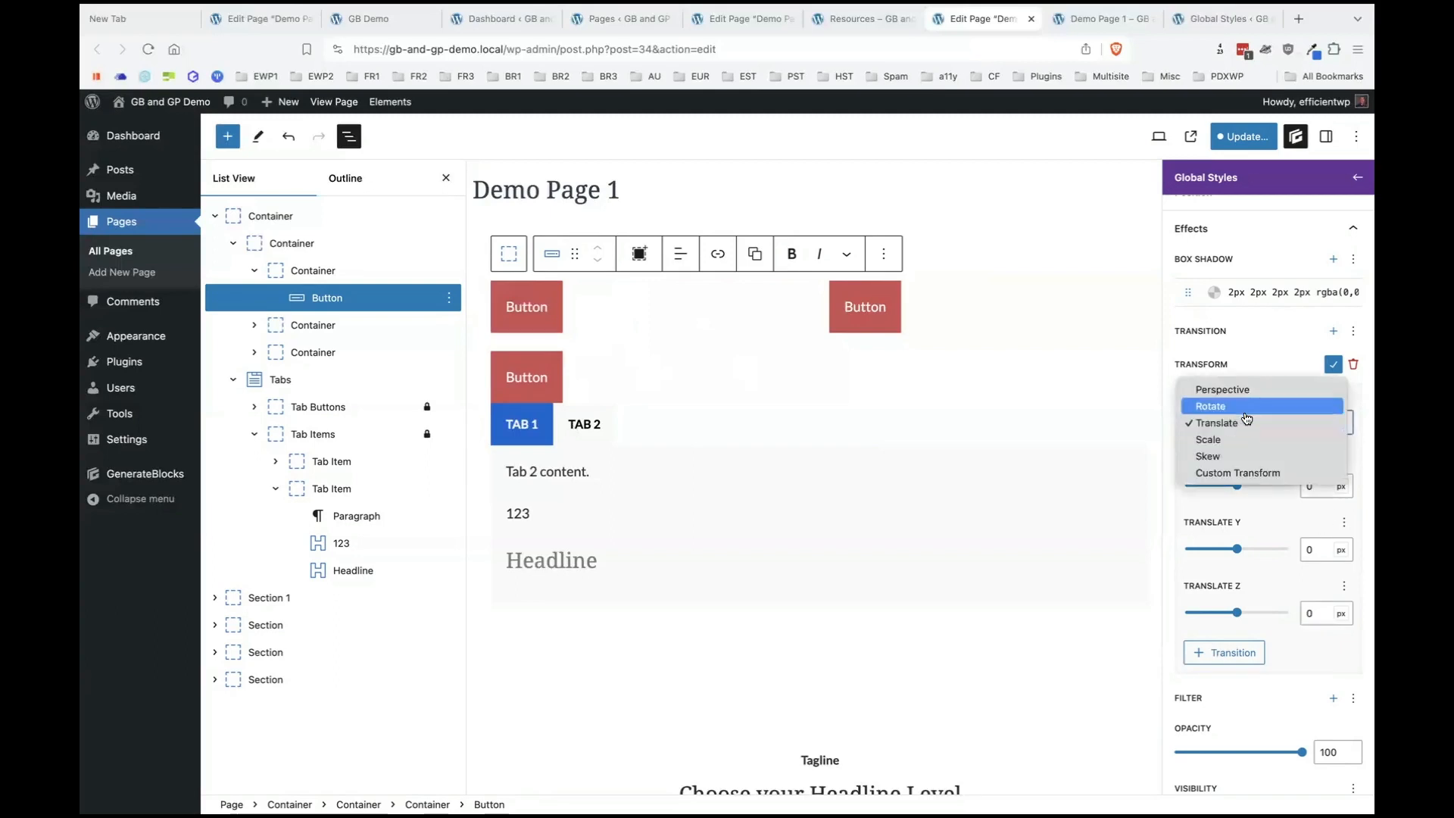
pyautogui.click(1237, 407)
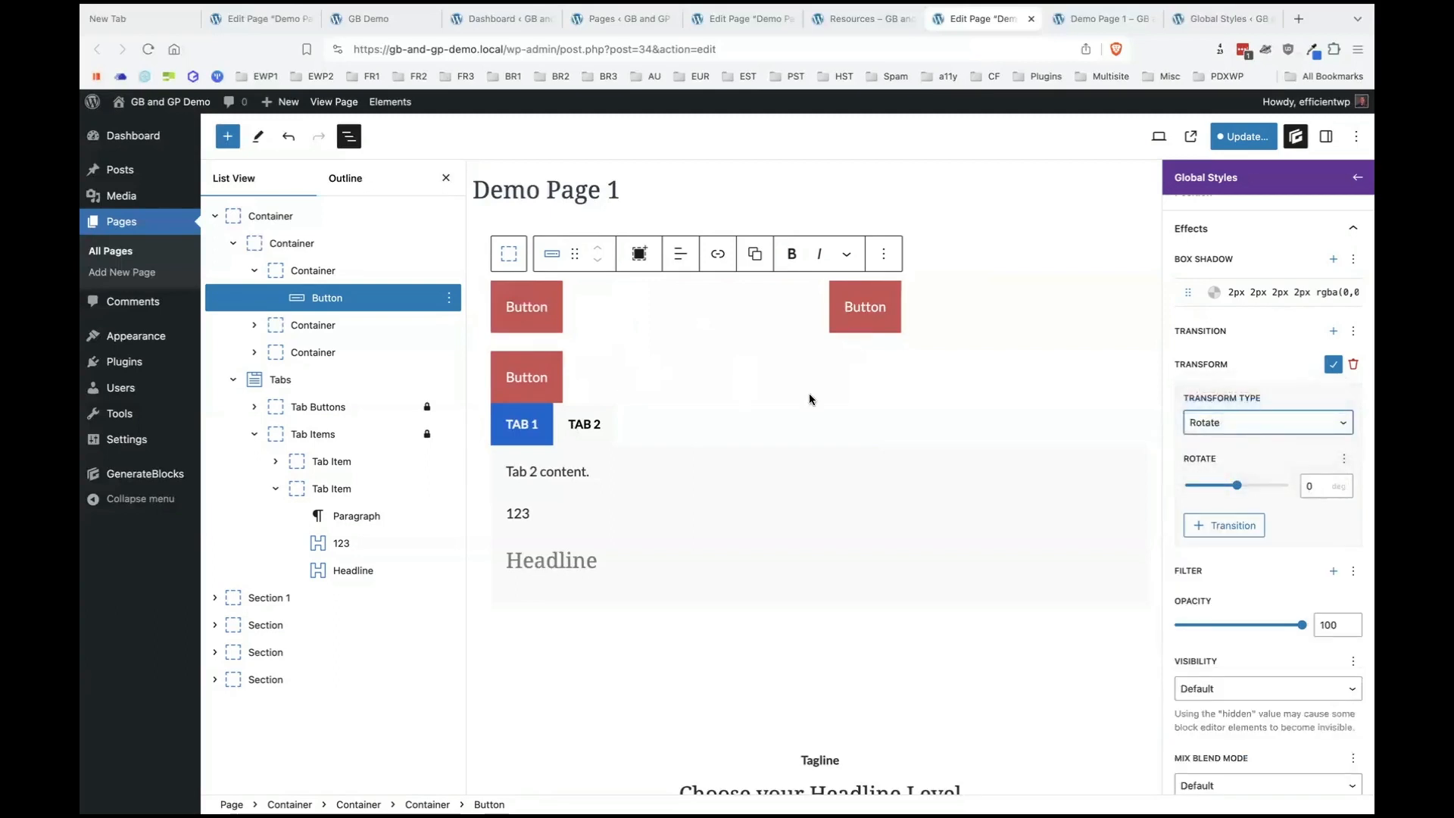
pyautogui.click(1308, 484)
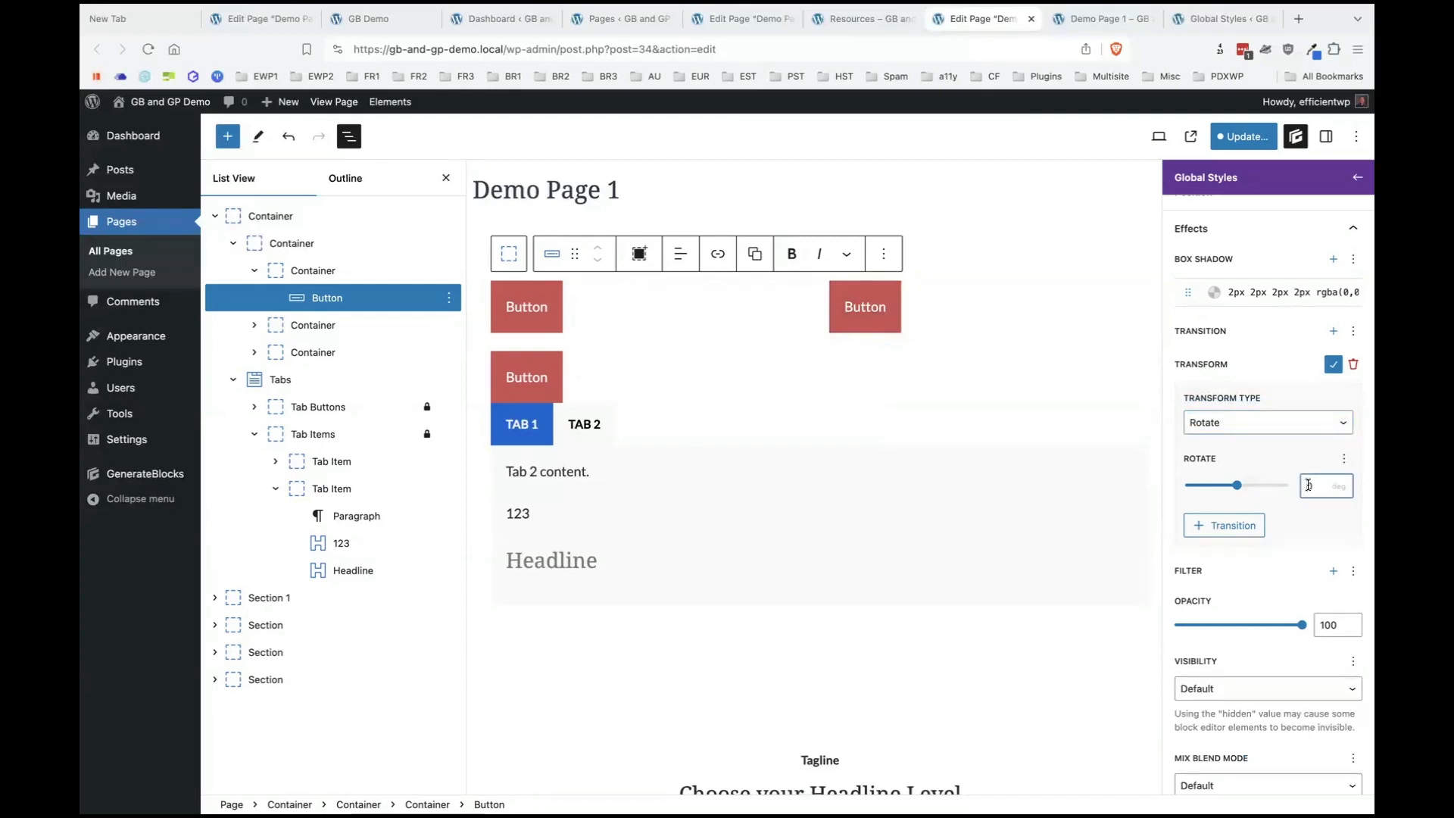
pyautogui.write('90')
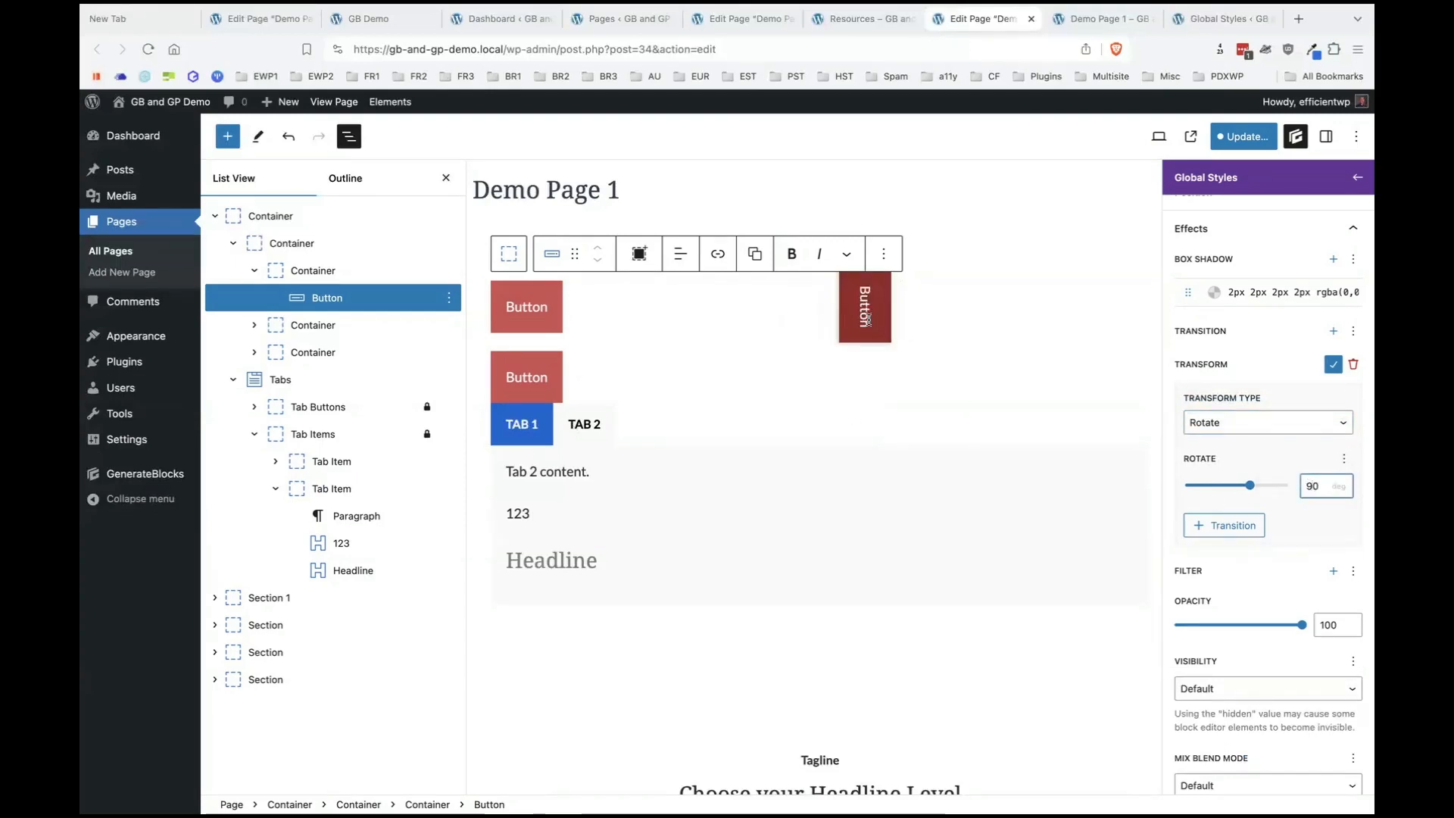
pyautogui.click(1313, 488)
pyautogui.press('BackSpace')
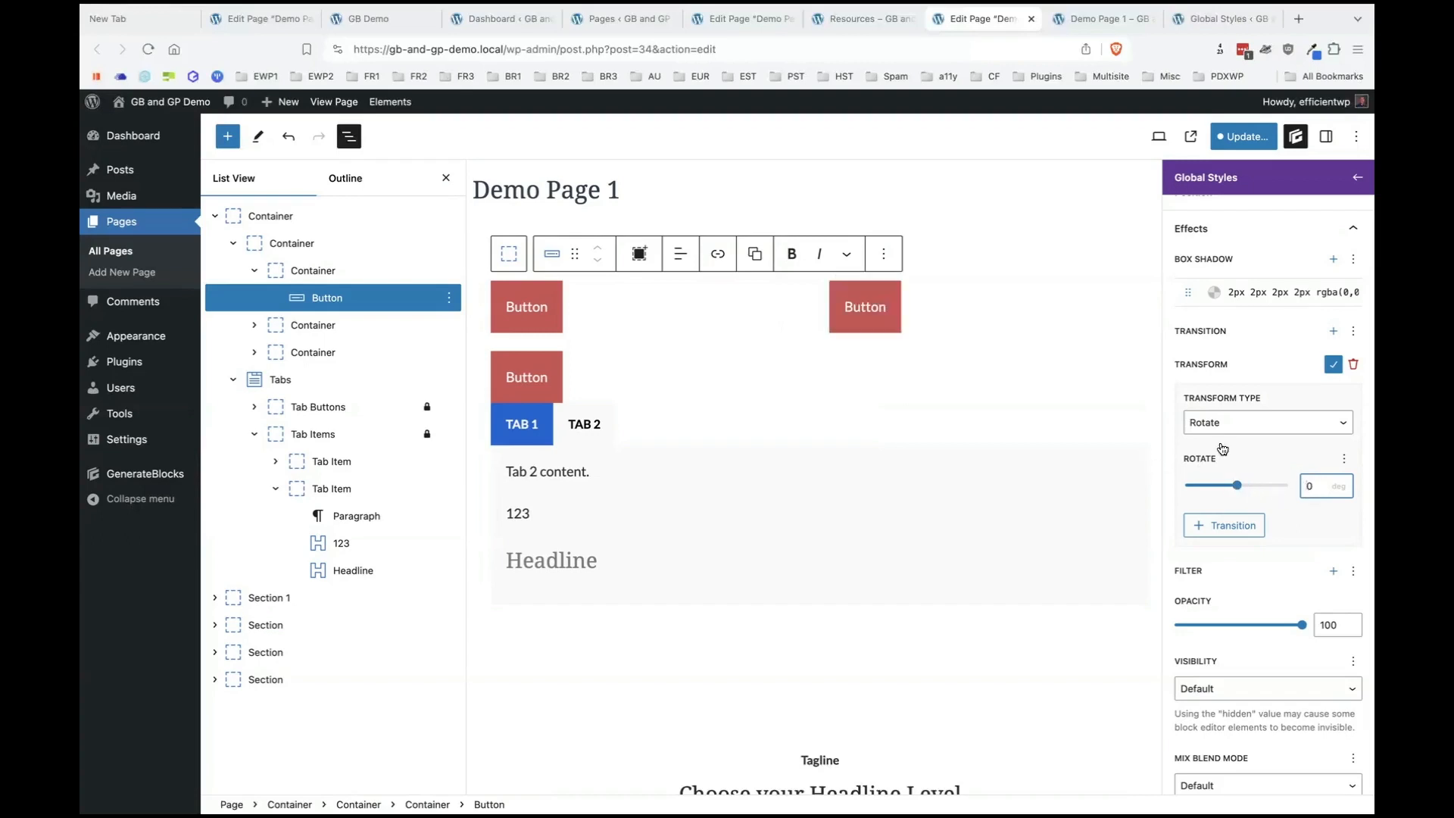
# Change the hover transform to Scale, try 1.5, and reset the scale to 1.
pyautogui.click(1247, 425)
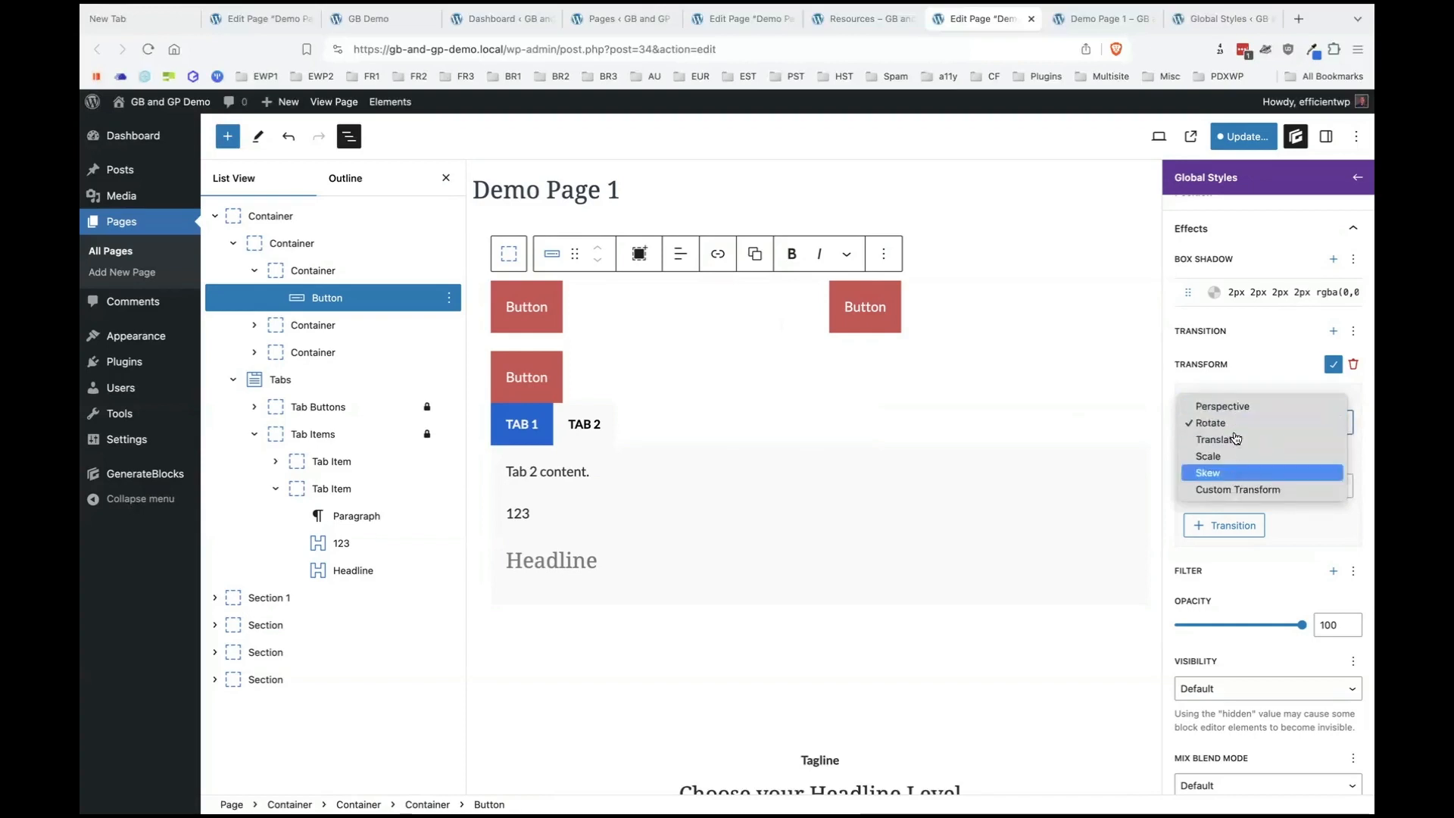
pyautogui.click(1208, 456)
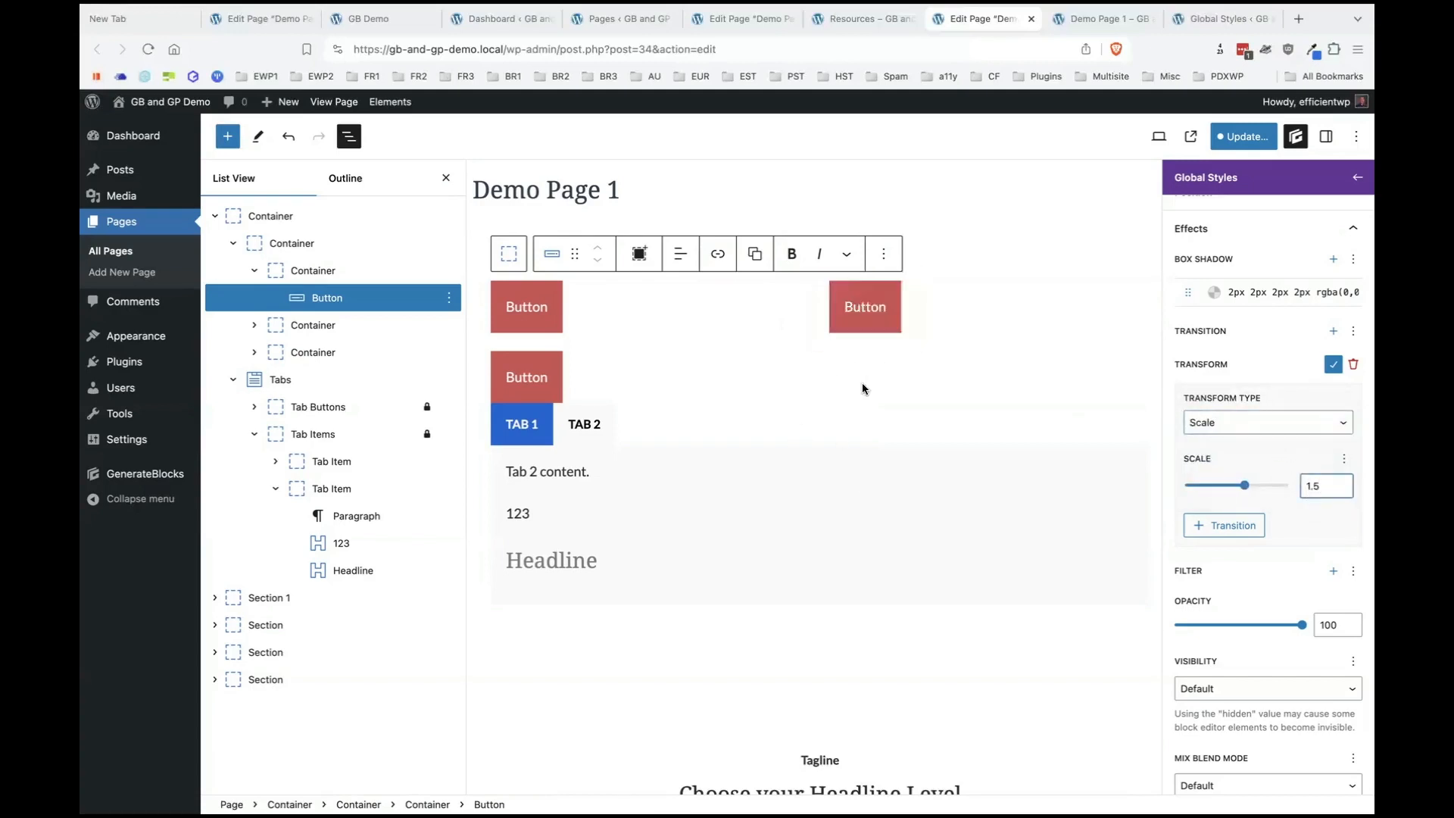
pyautogui.press('BackSpace')
pyautogui.press('BackSpace')
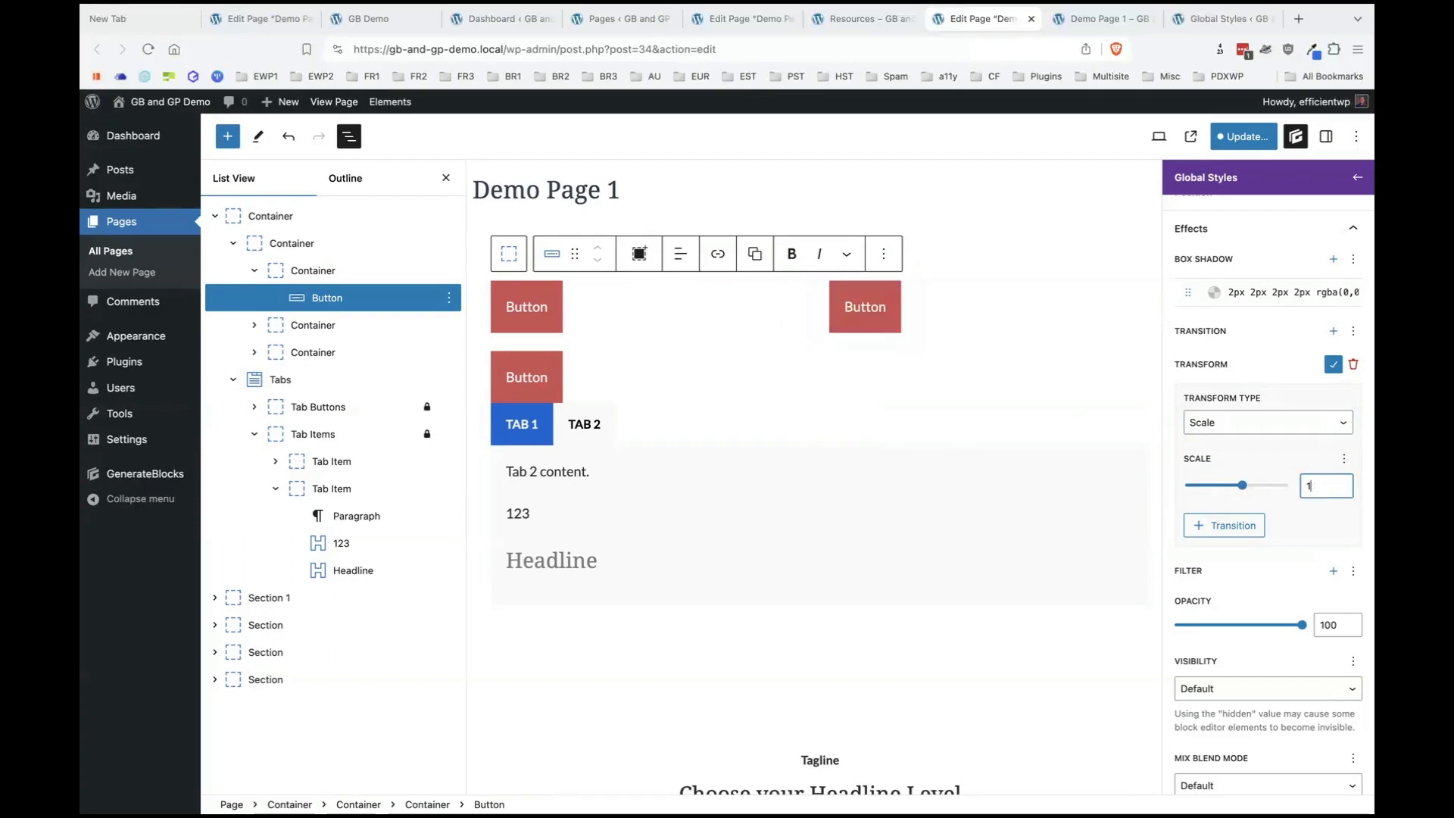
# Switch the hover transform type to Custom Transform and show its value field and transition option.
pyautogui.click(1261, 426)
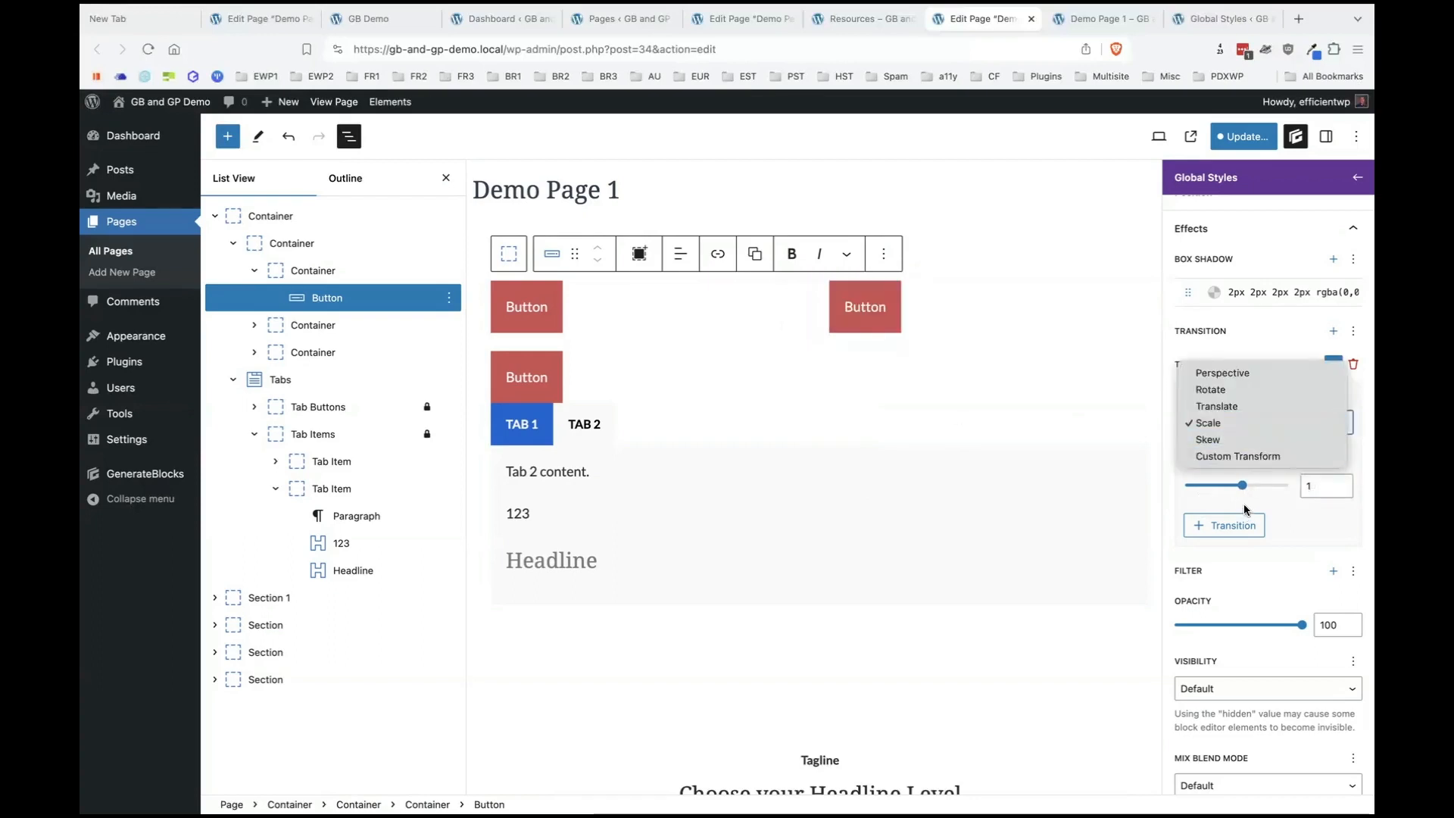
pyautogui.click(1241, 456)
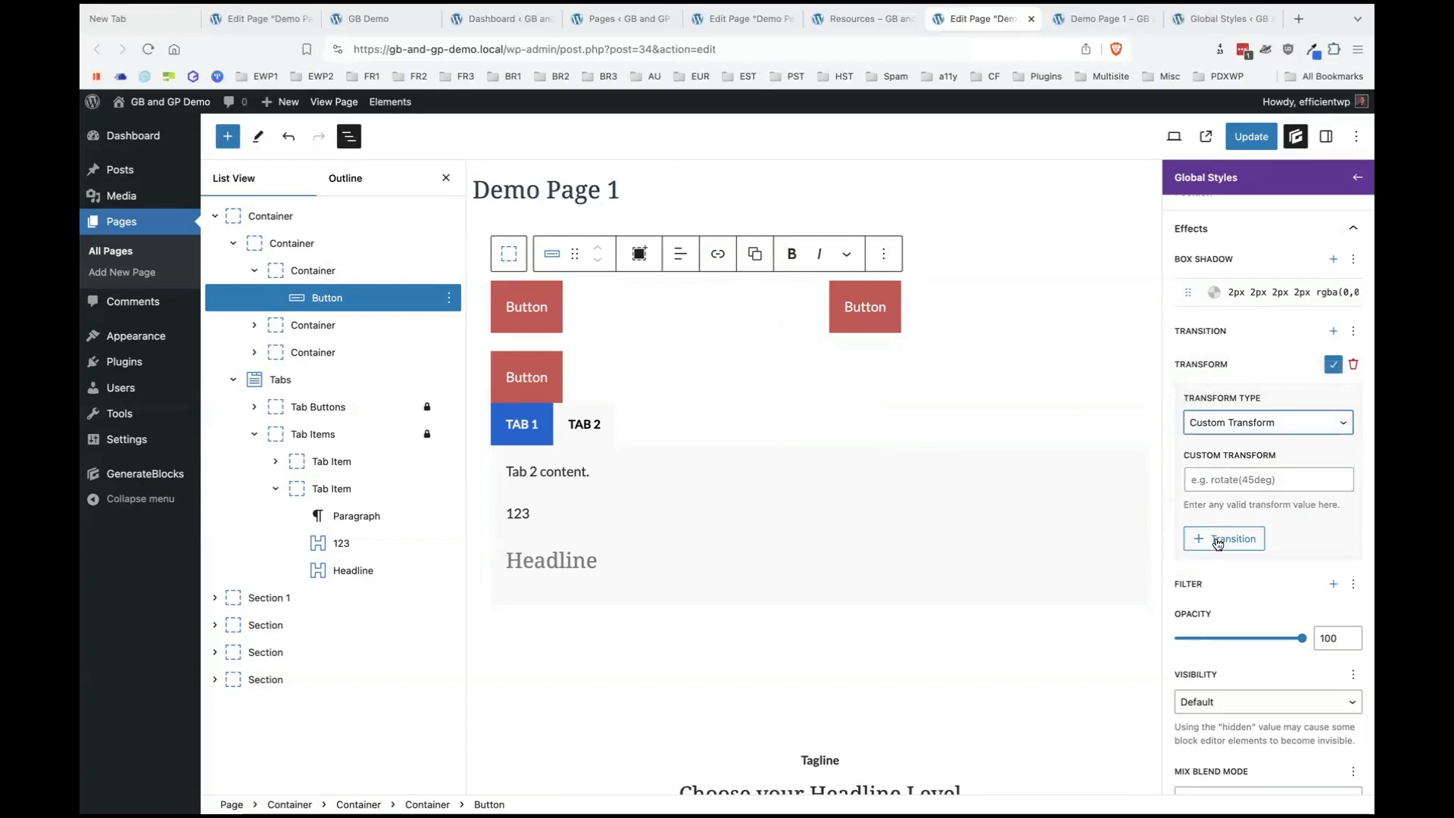
pyautogui.click(1247, 483)
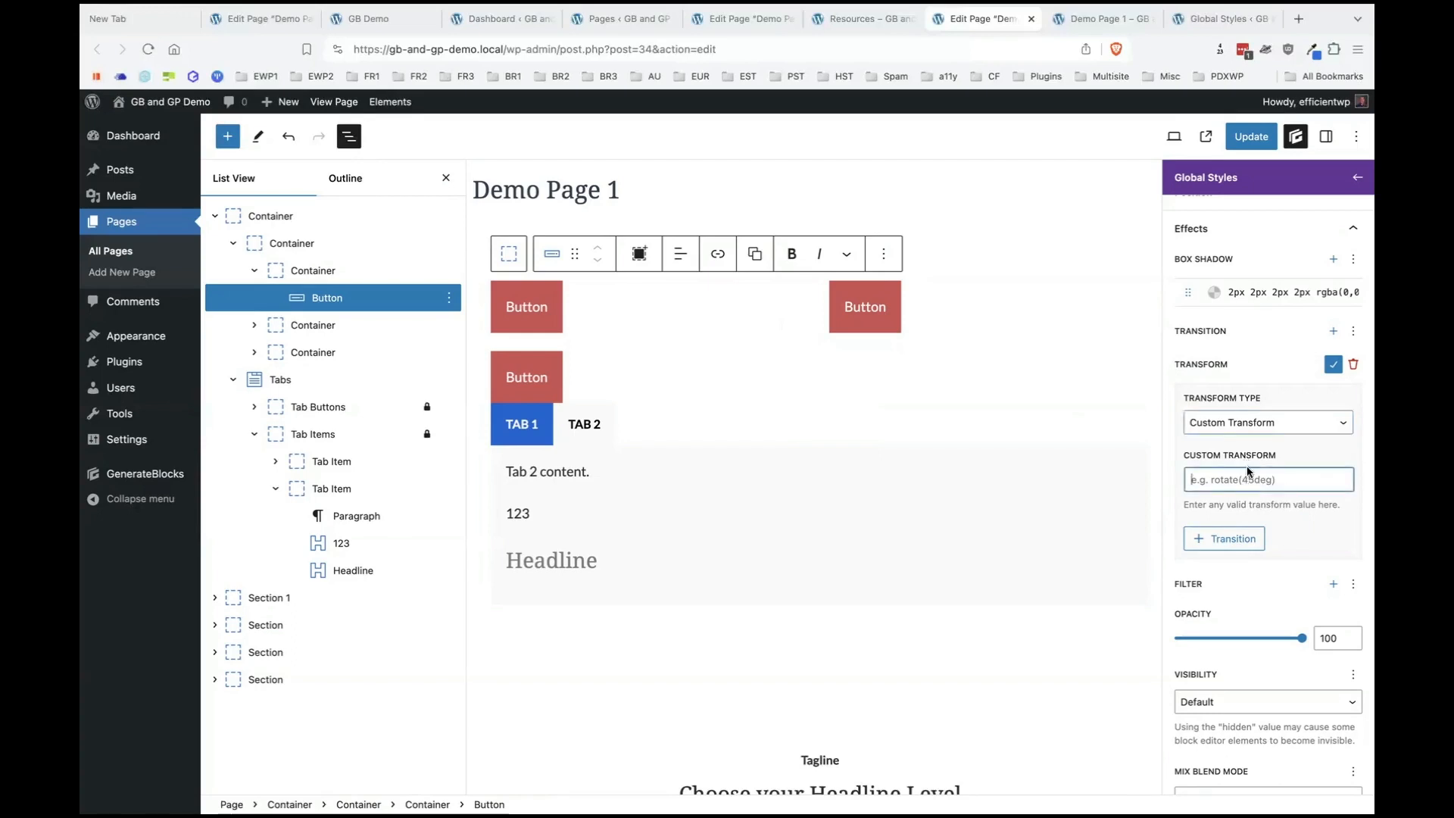
pyautogui.click(1245, 537)
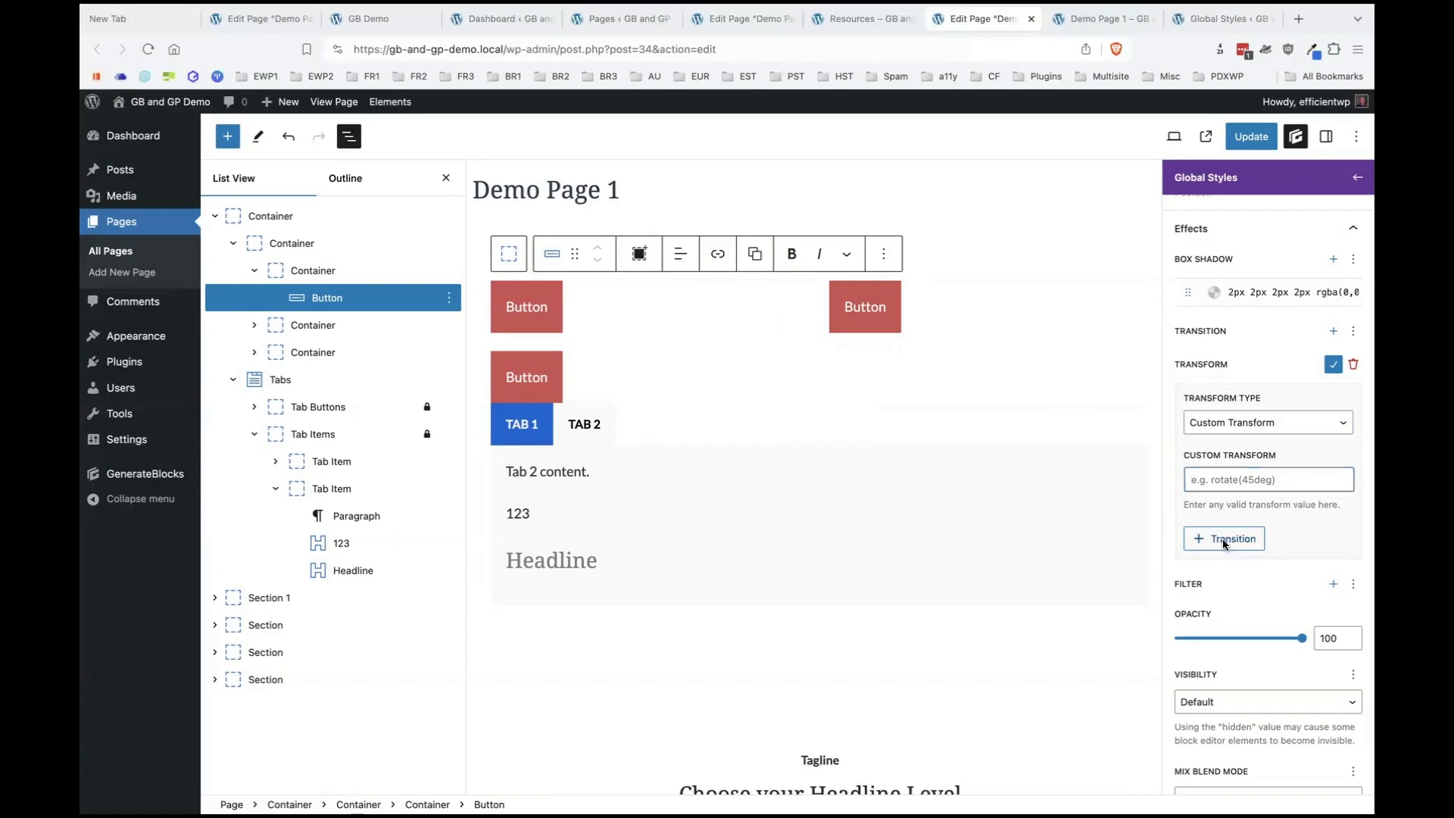
# Change the hover transform type to Skew, try 40 degrees, and reset the skew to 0.
pyautogui.click(1285, 428)
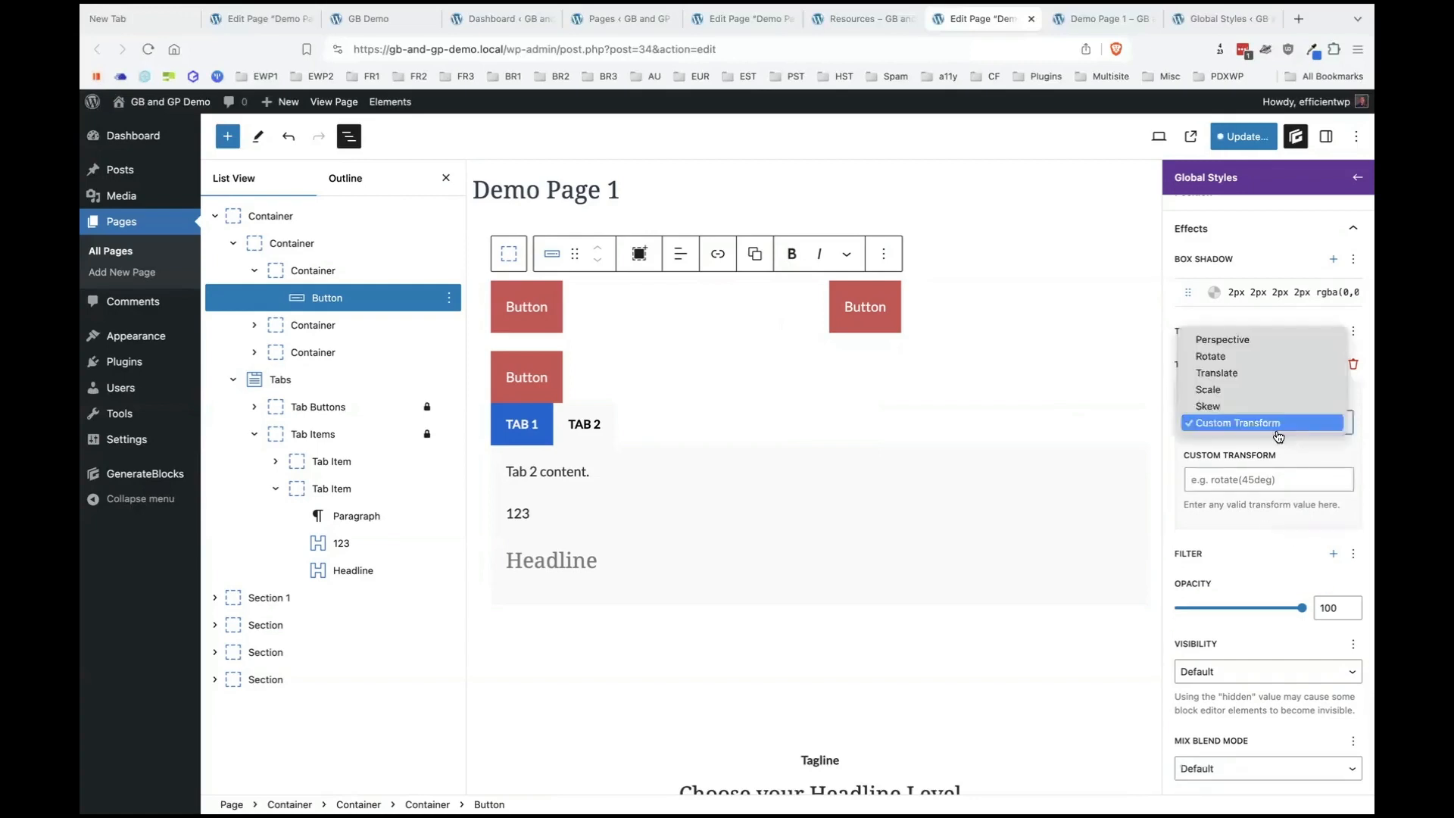
pyautogui.click(1231, 407)
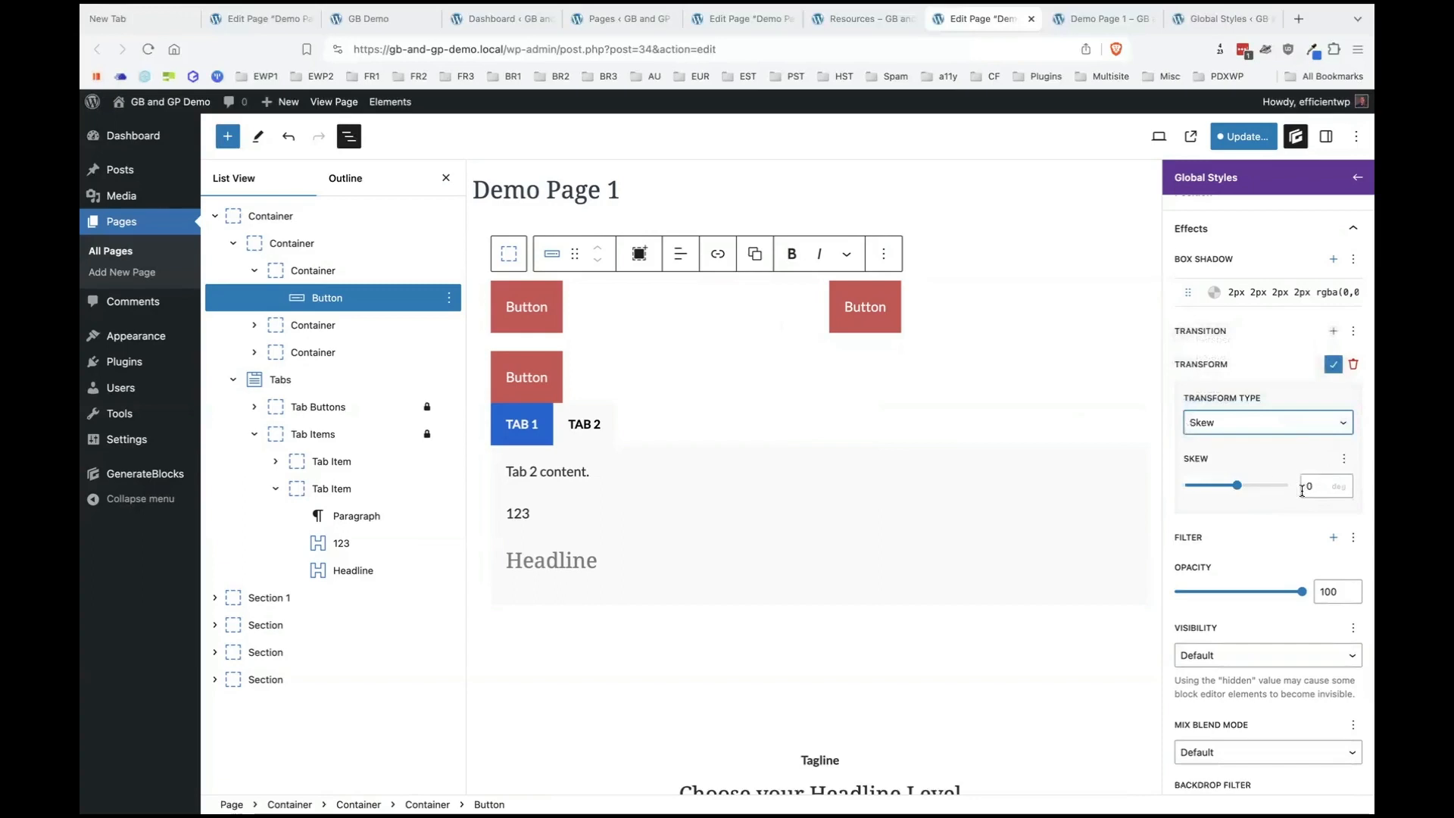
pyautogui.click(1302, 488)
pyautogui.write('4')
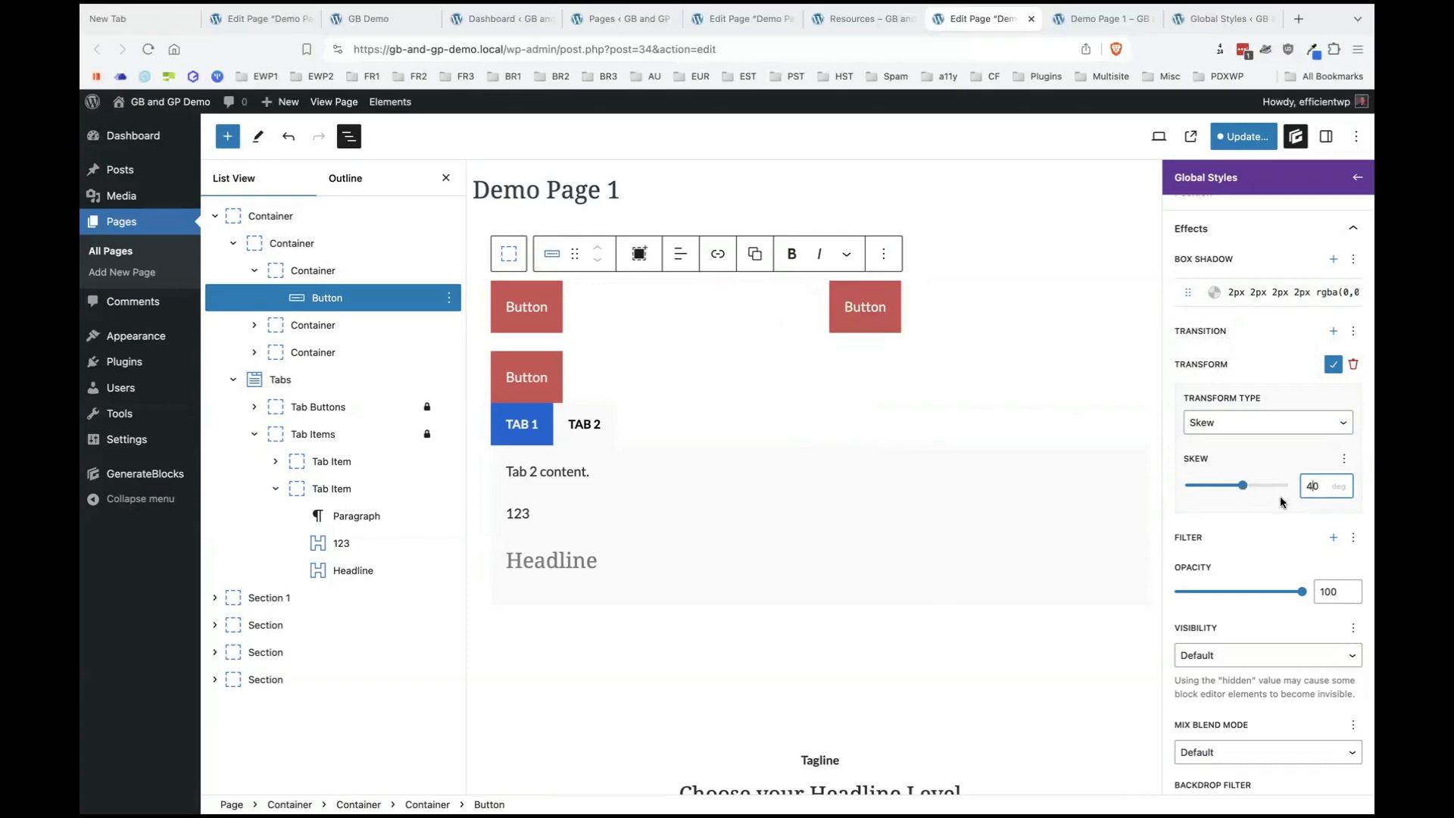
pyautogui.press('BackSpace')
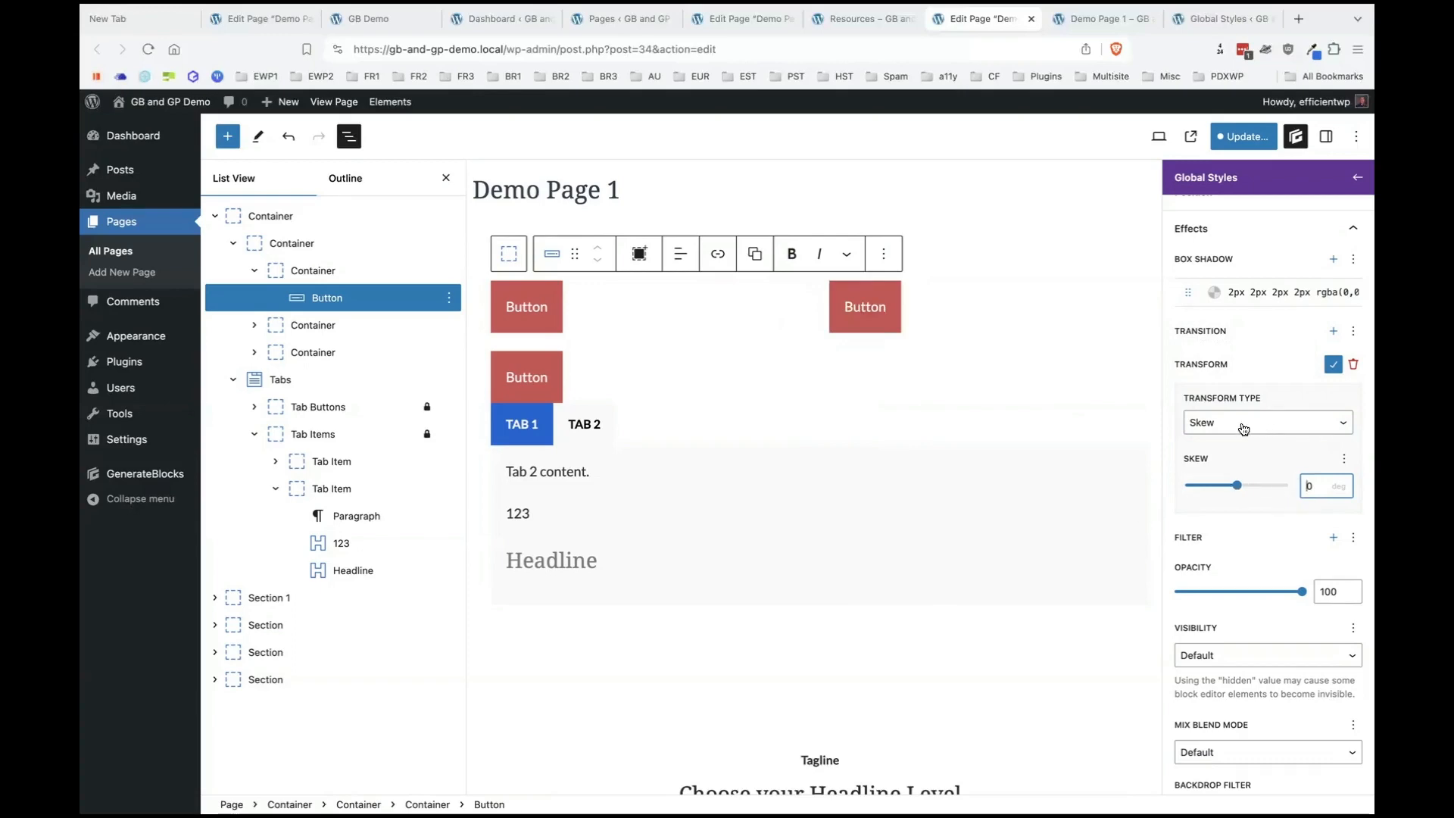
# Select the first column's image in the Section 1 grid and review its block settings and available global styles.
pyautogui.click(890, 455)
pyautogui.scroll(-6, 890, 456)
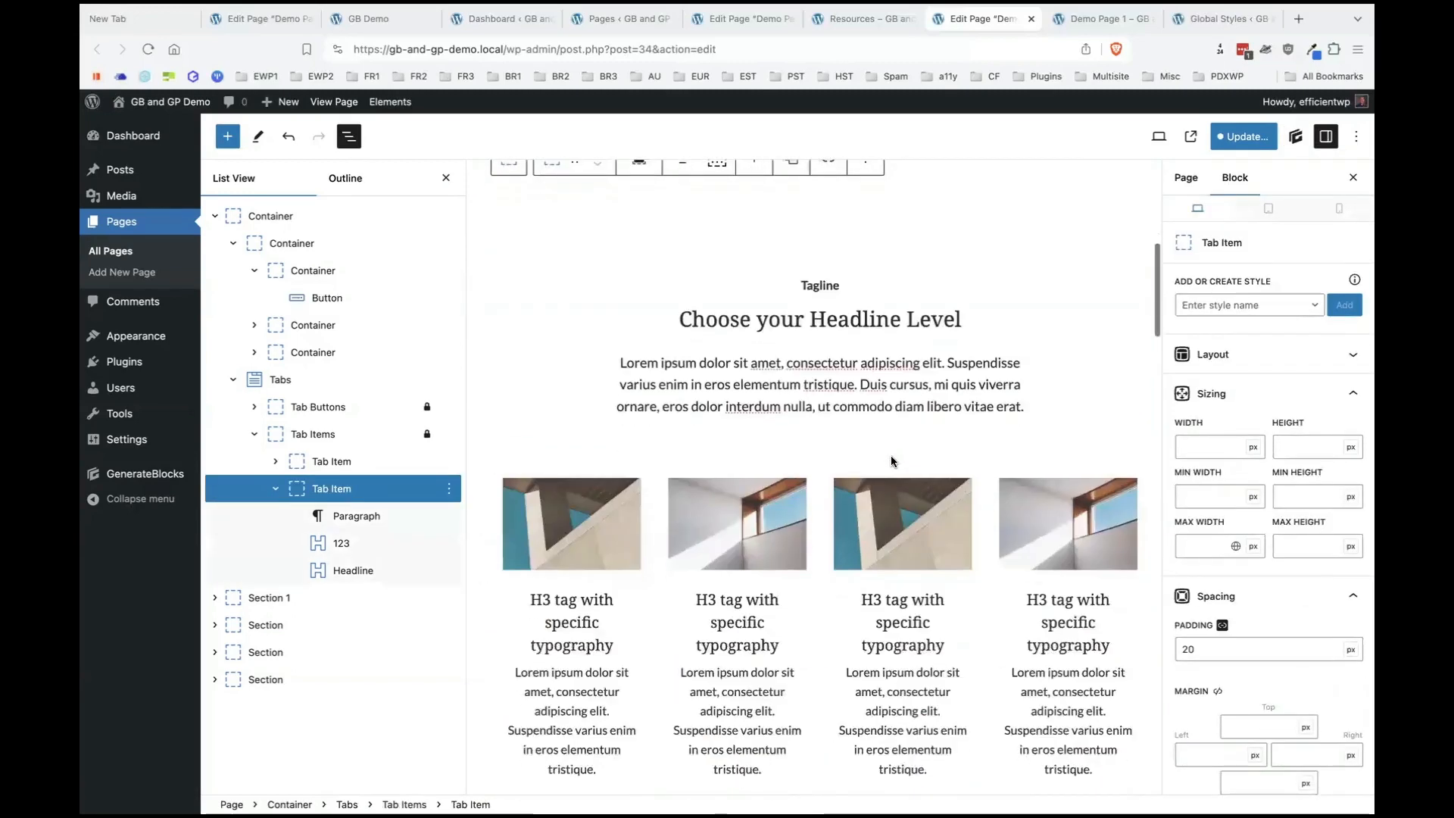
pyautogui.click(574, 509)
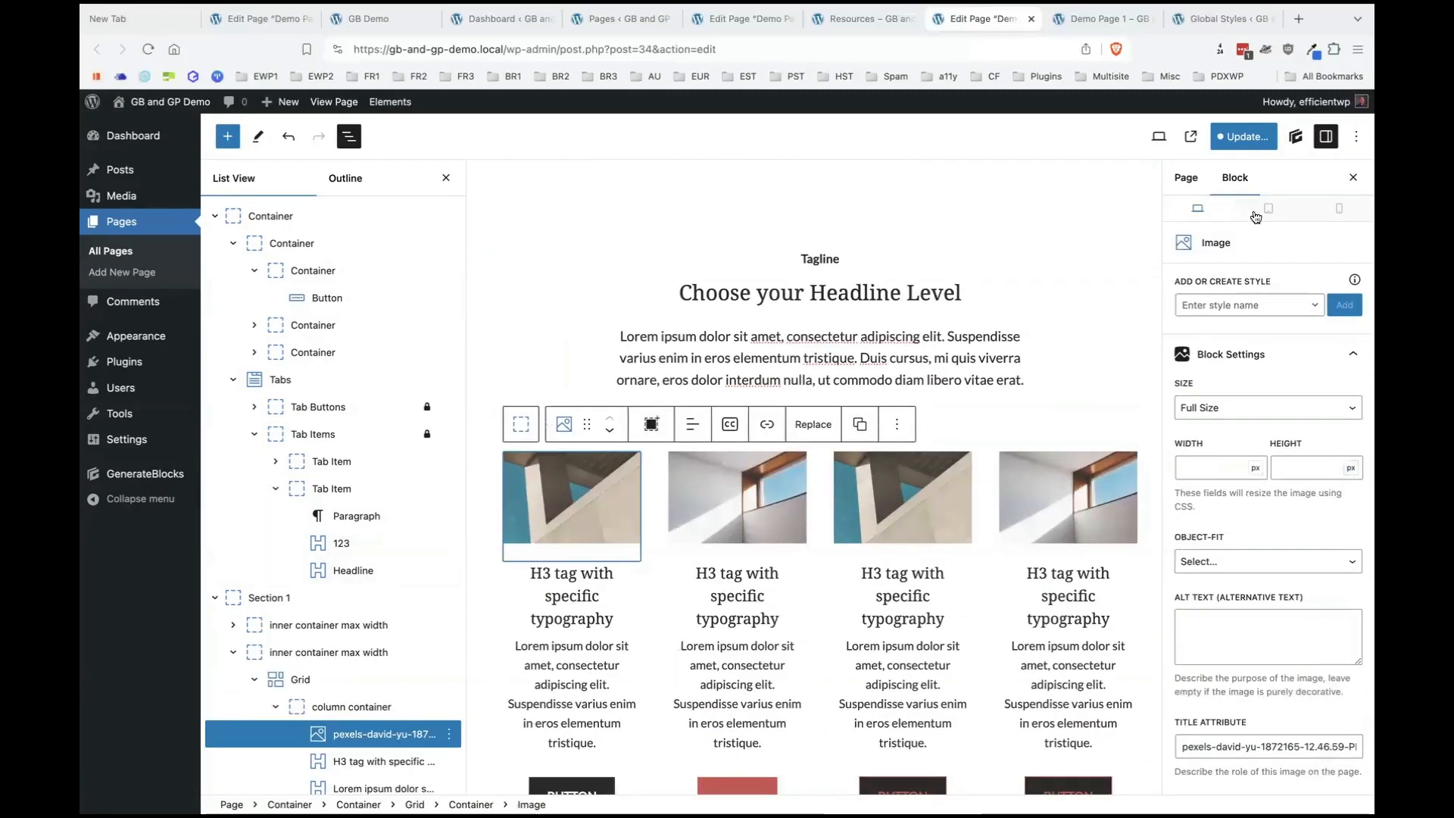
pyautogui.scroll(-3, 1270, 413)
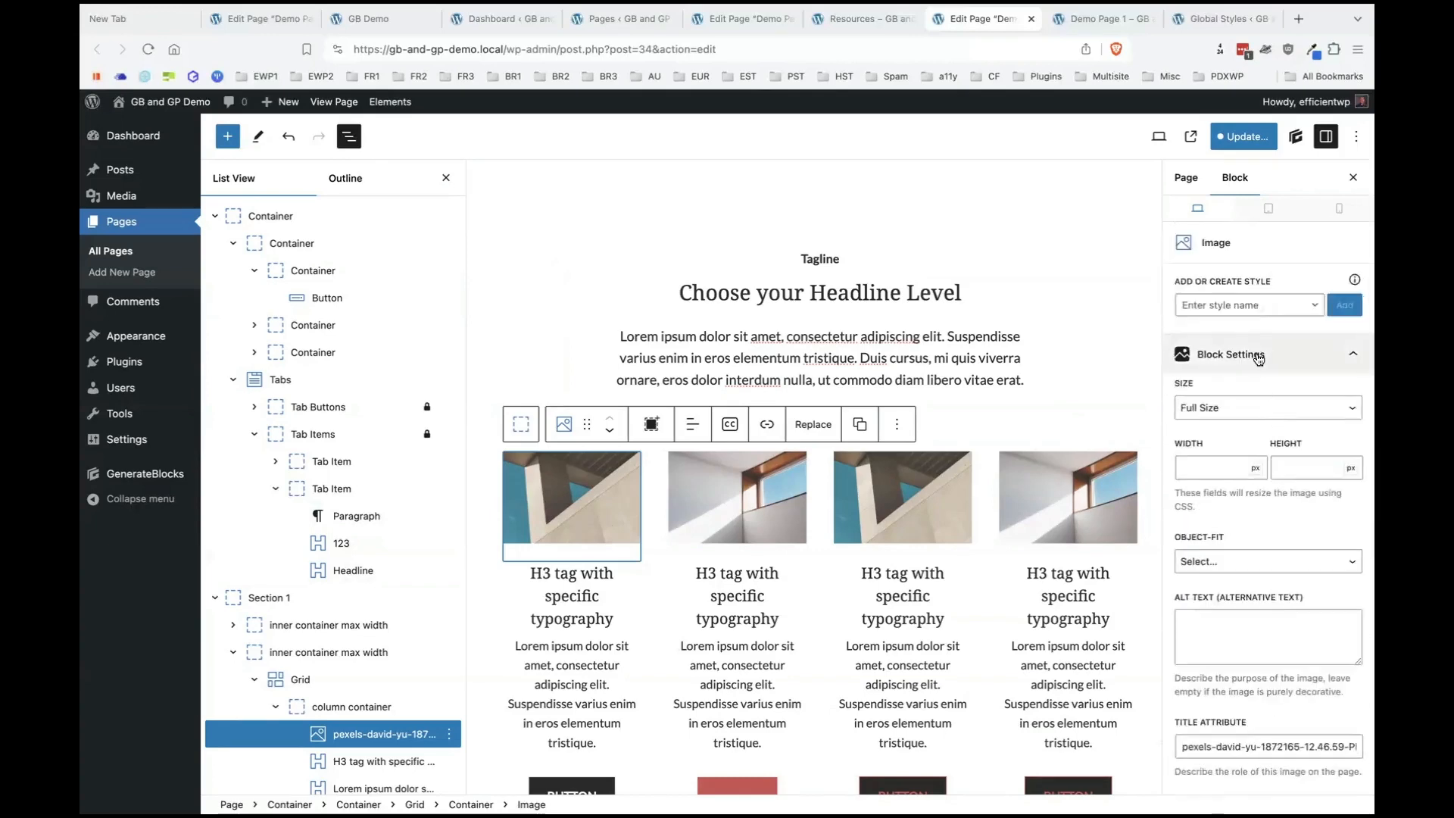
pyautogui.scroll(-3, 1289, 525)
pyautogui.scroll(-8, 1290, 529)
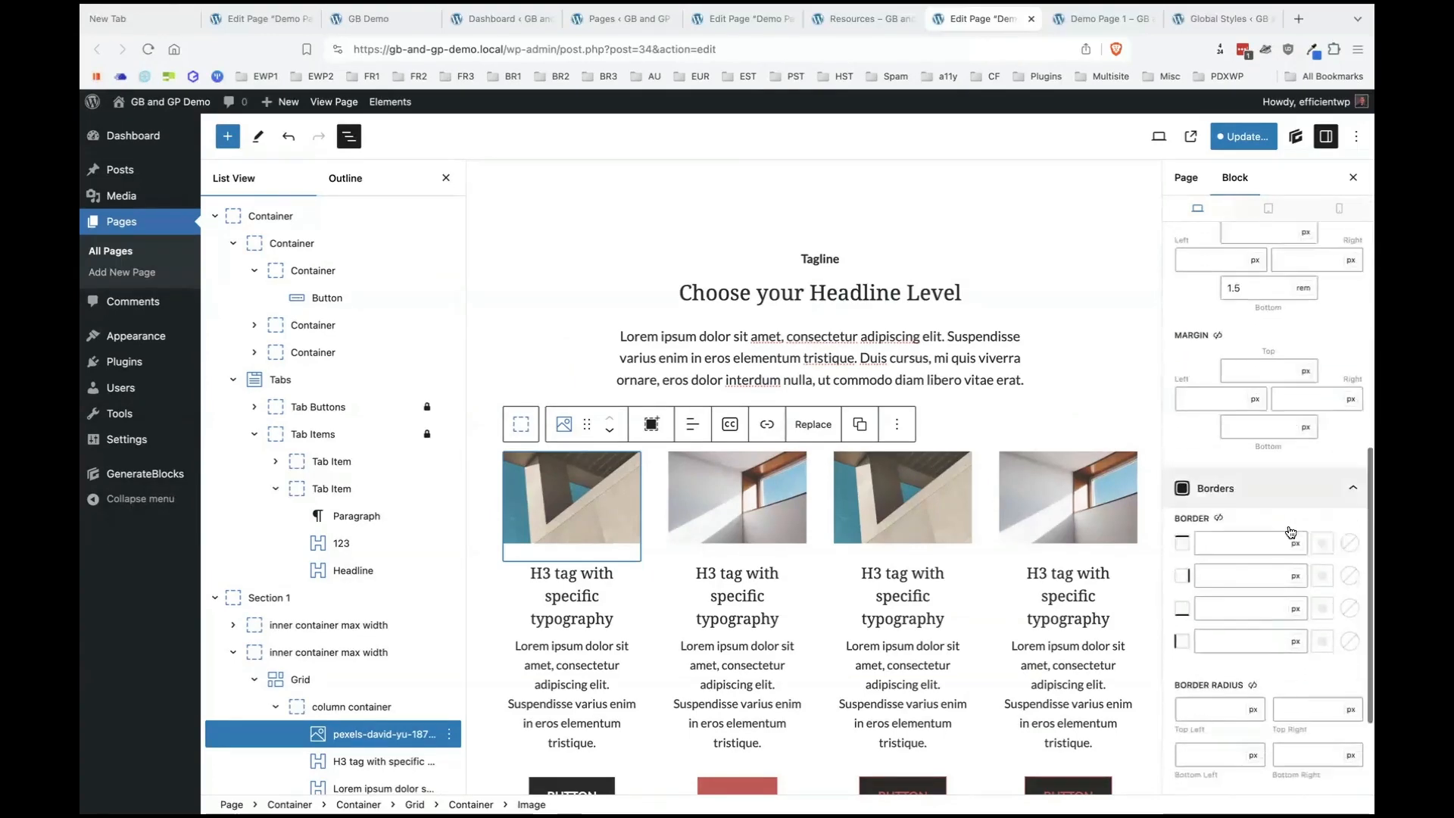
pyautogui.scroll(14, 1288, 524)
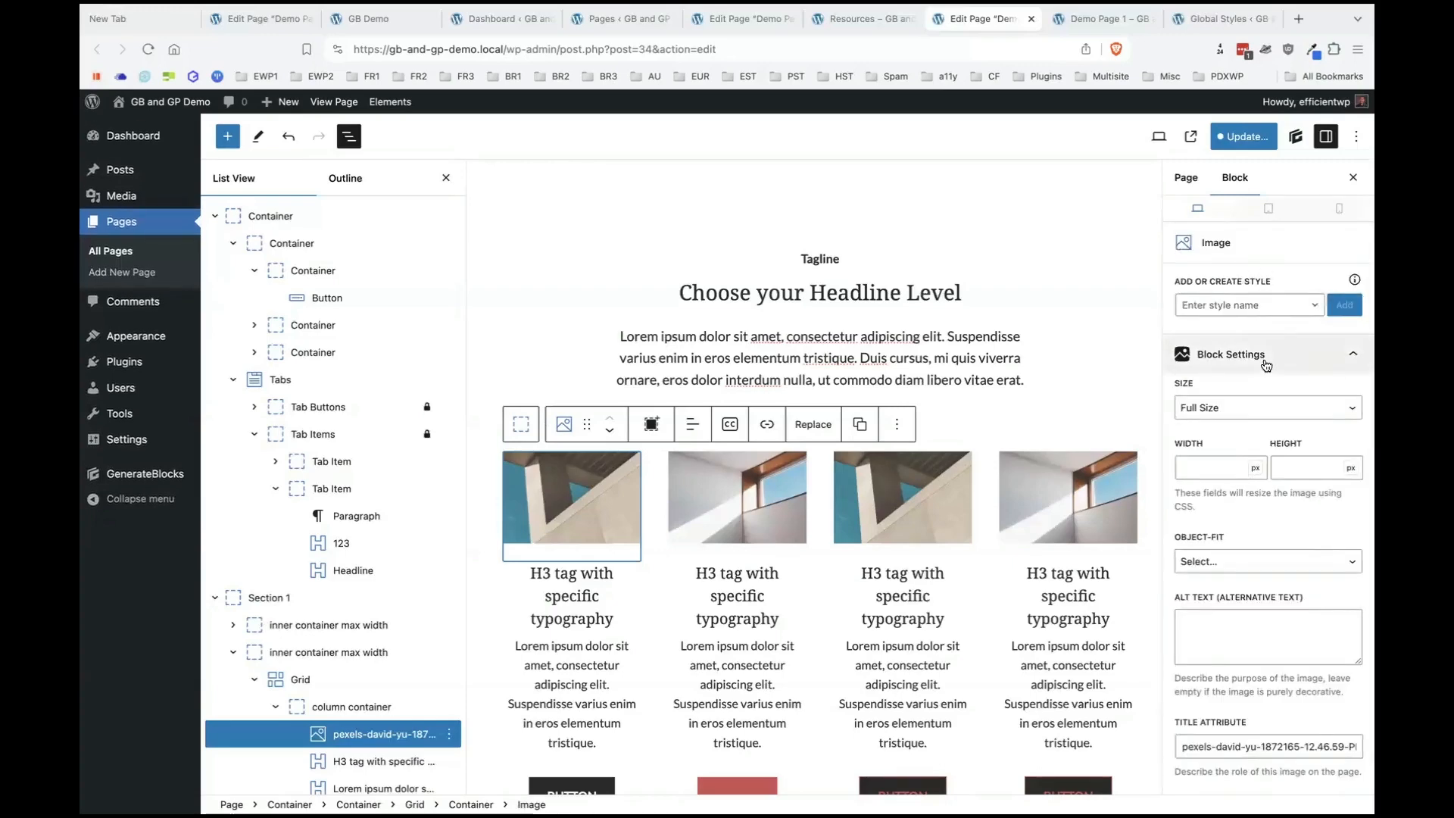
pyautogui.click(1313, 308)
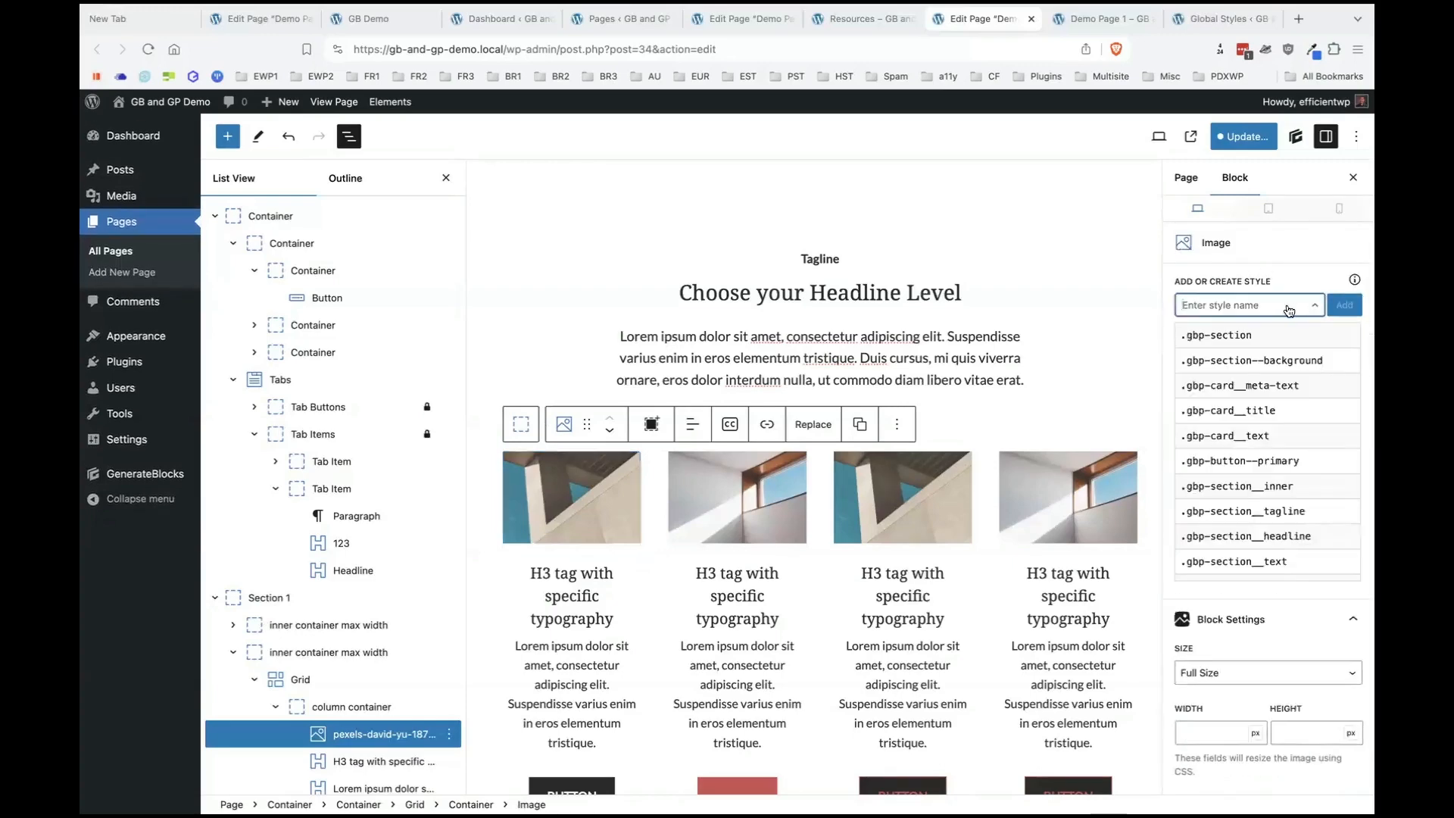
pyautogui.click(1289, 310)
pyautogui.scroll(-10, 1228, 716)
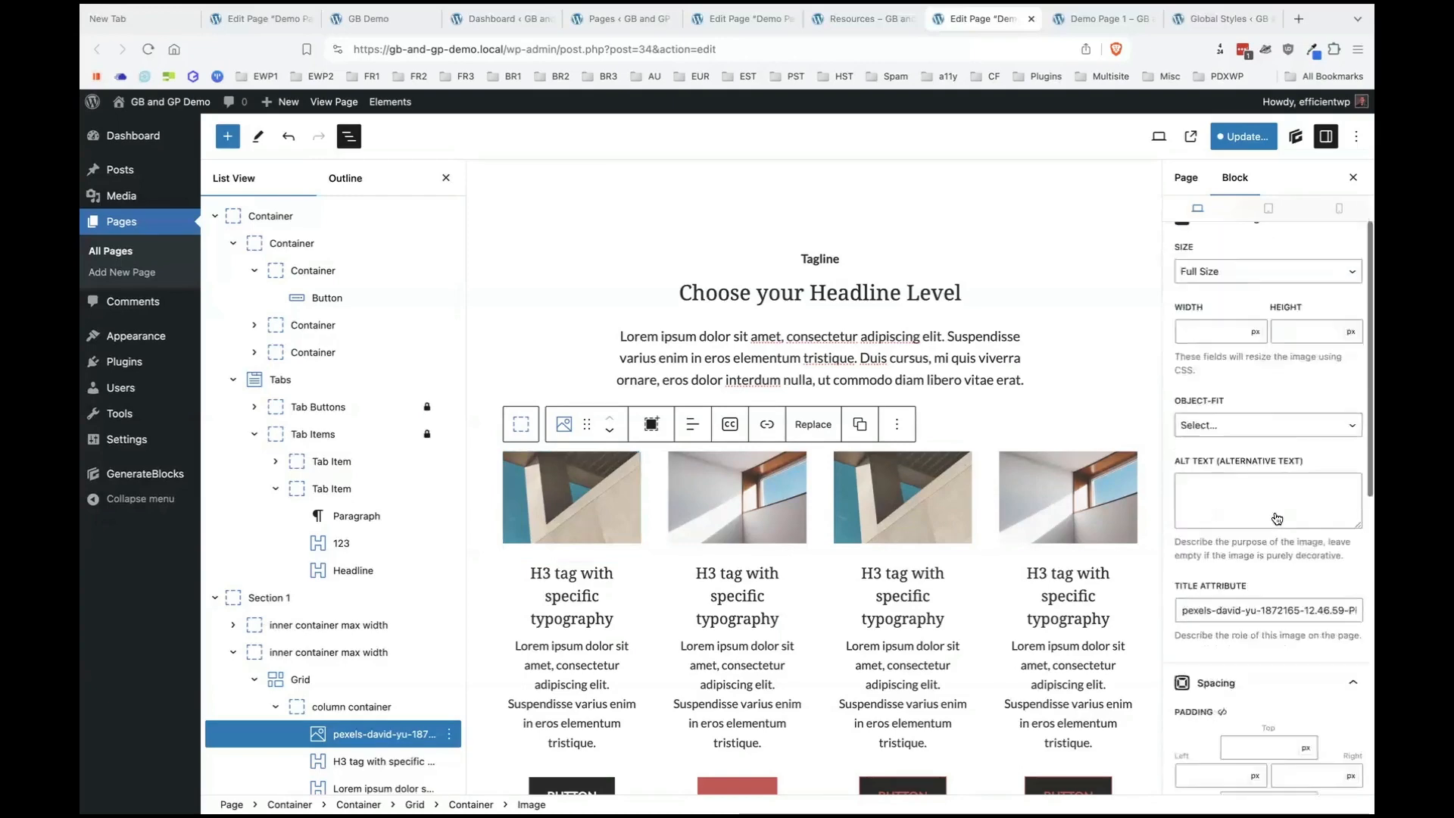
# Turn on the Transform effect for the image block and add a Rotate transform.
pyautogui.click(1238, 737)
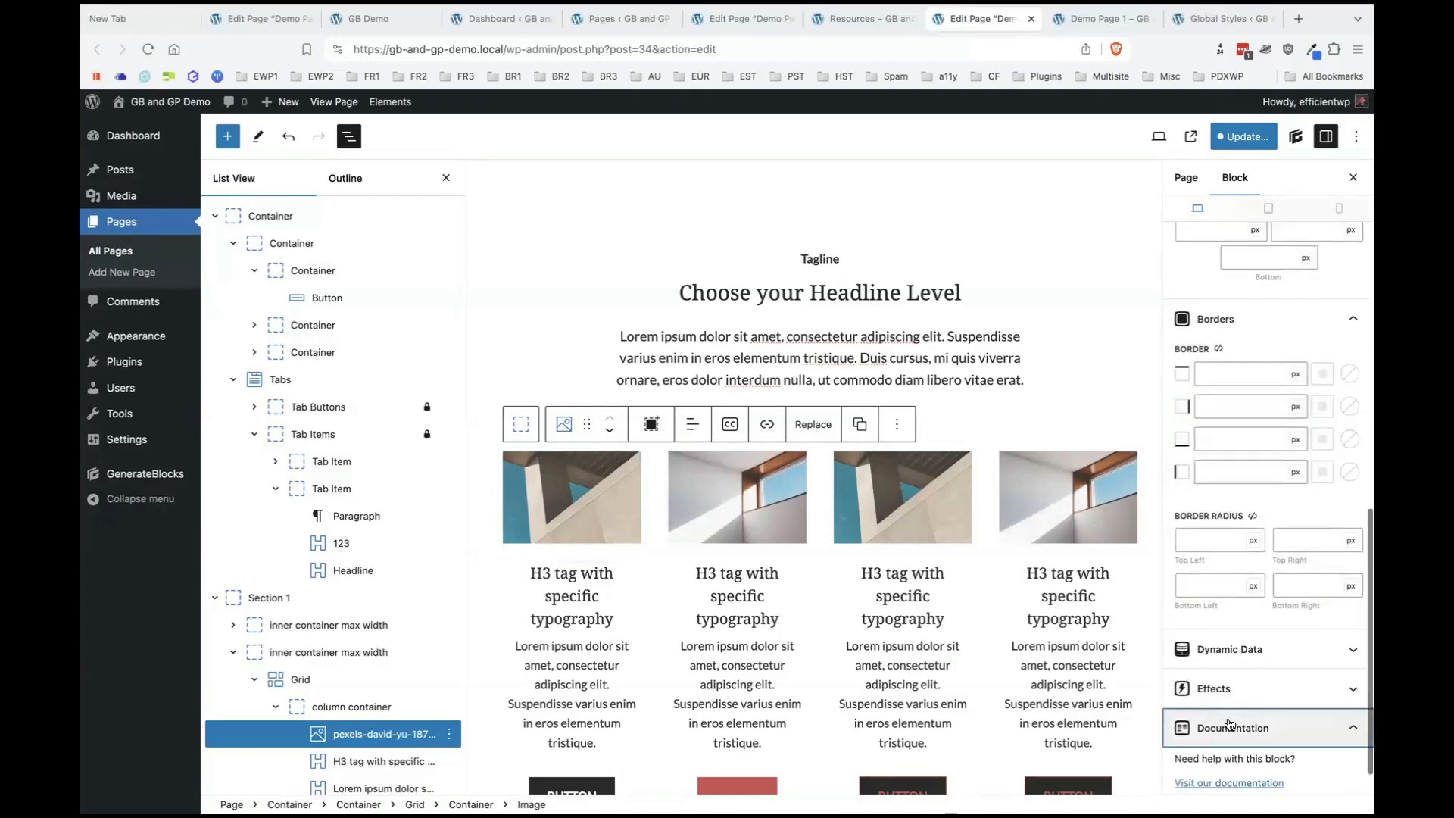
pyautogui.click(1255, 690)
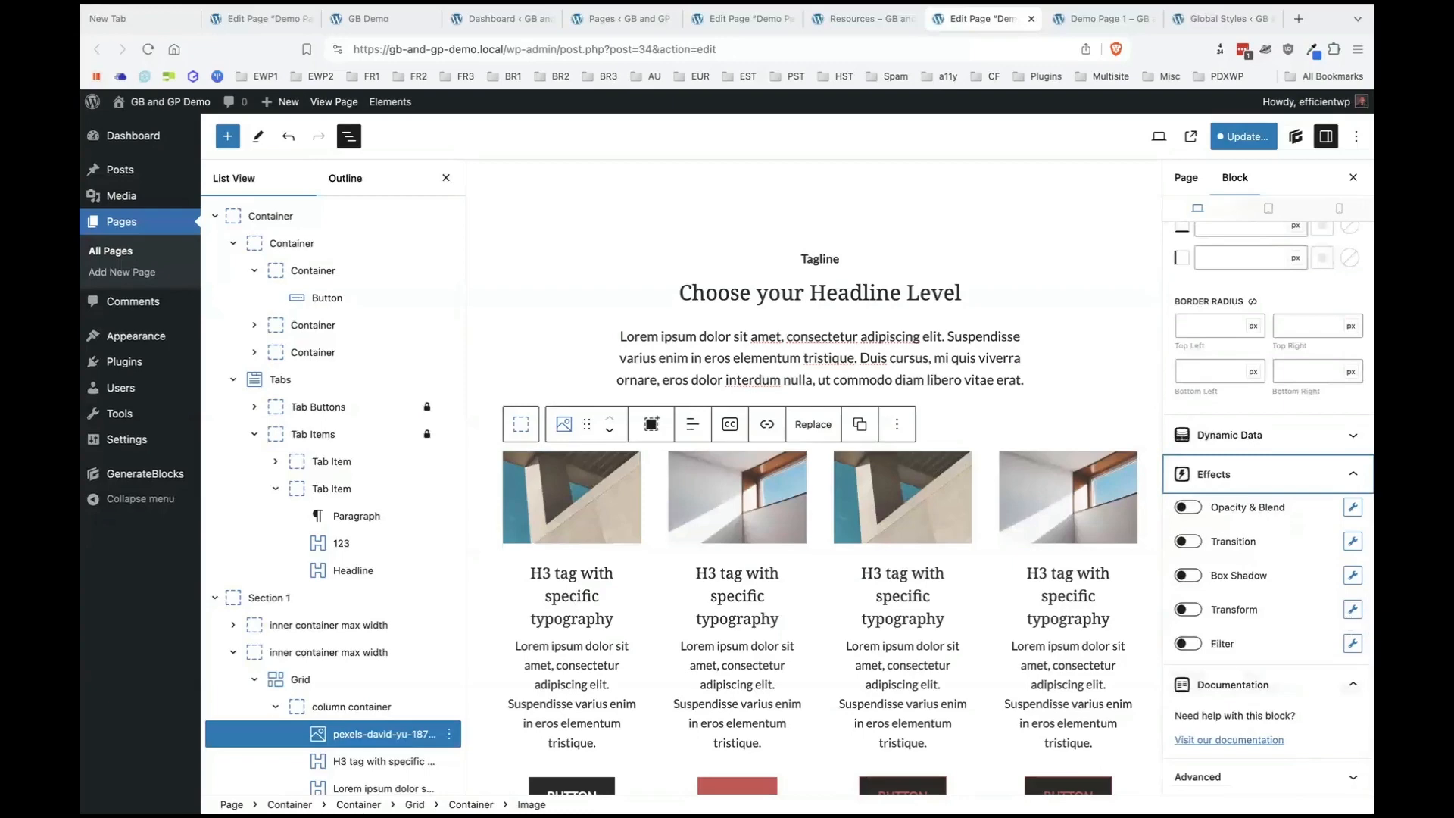
pyautogui.click(1352, 609)
pyautogui.click(1178, 611)
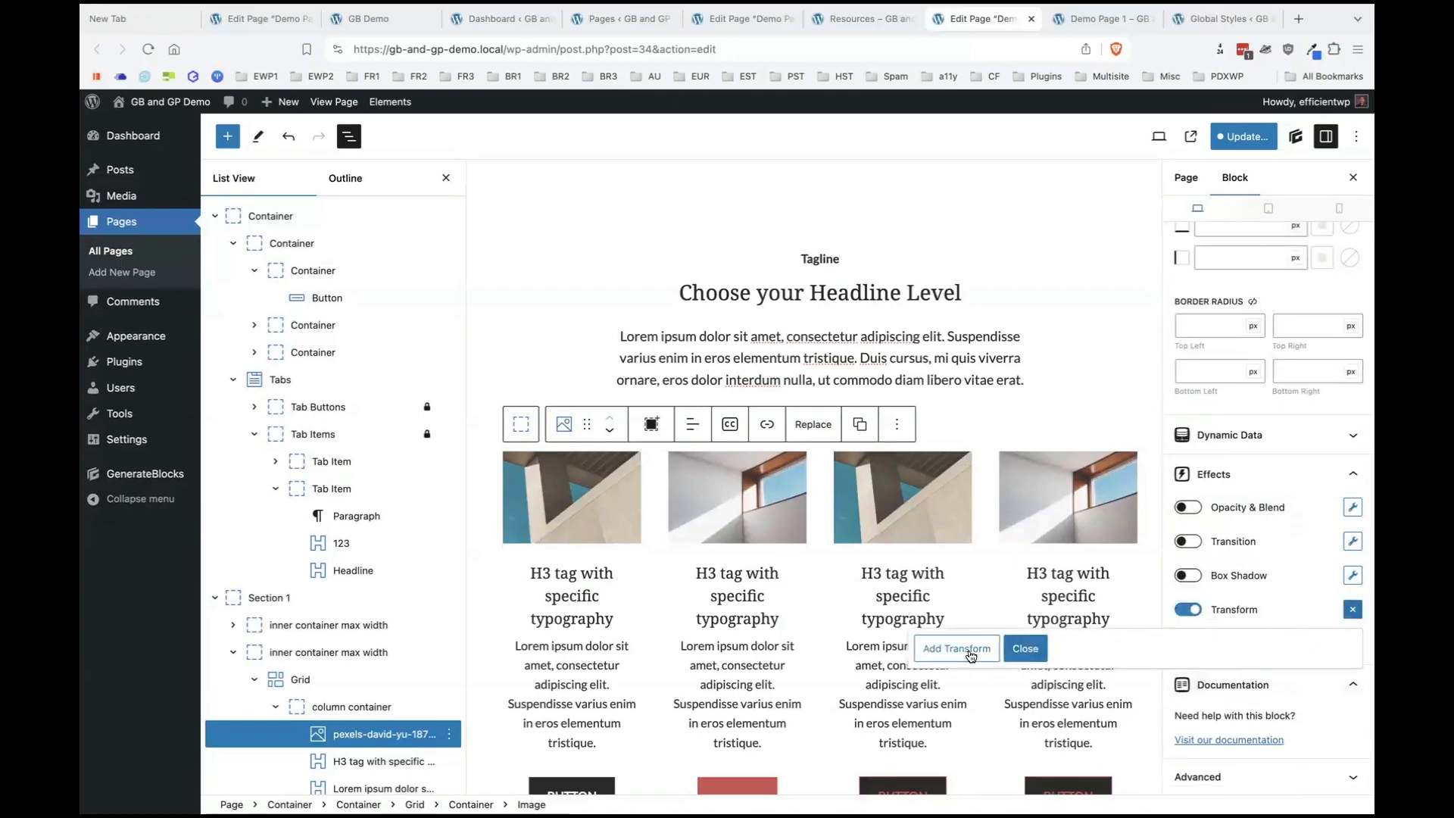
pyautogui.click(966, 652)
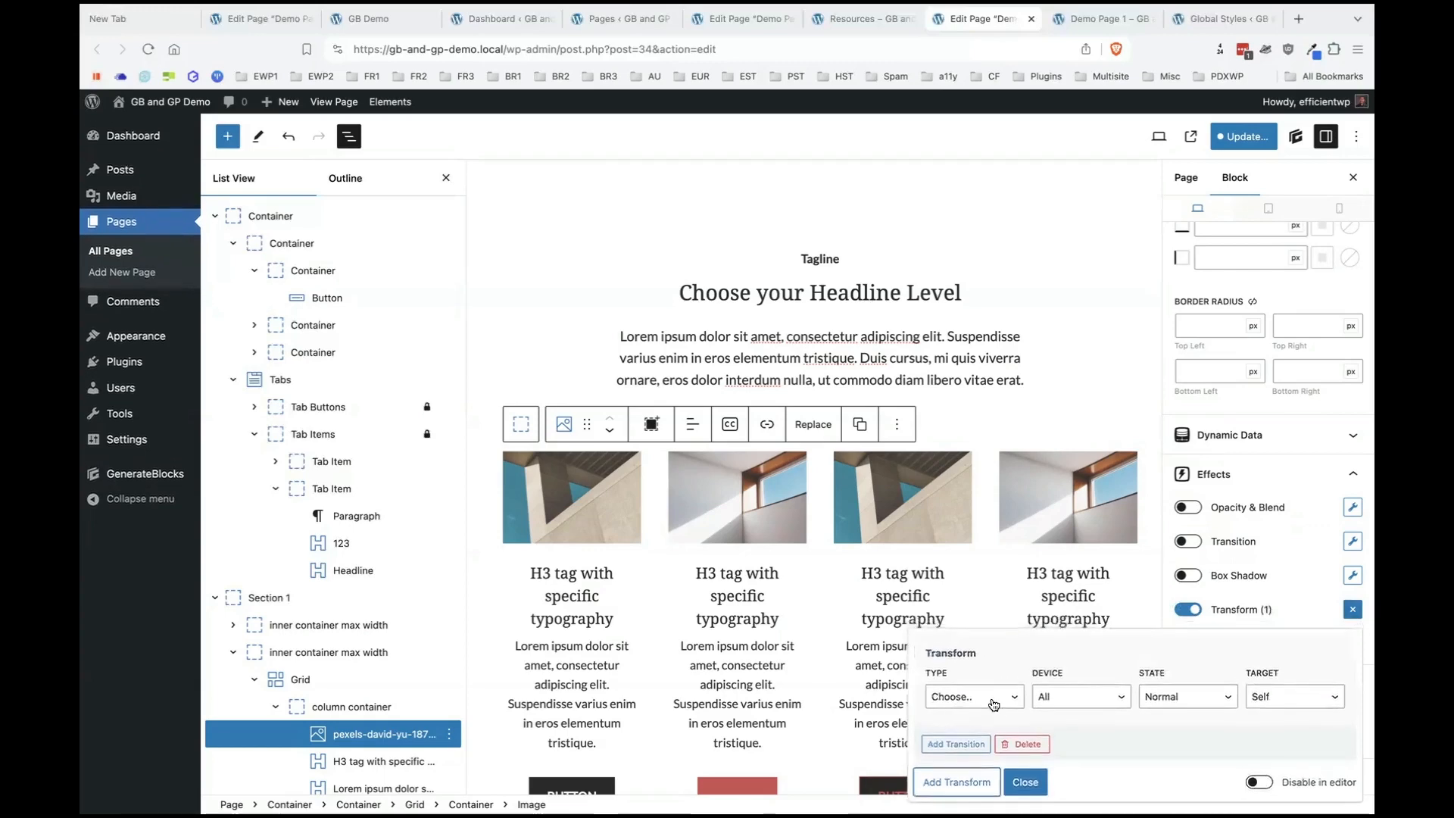
pyautogui.click(935, 698)
pyautogui.click(988, 728)
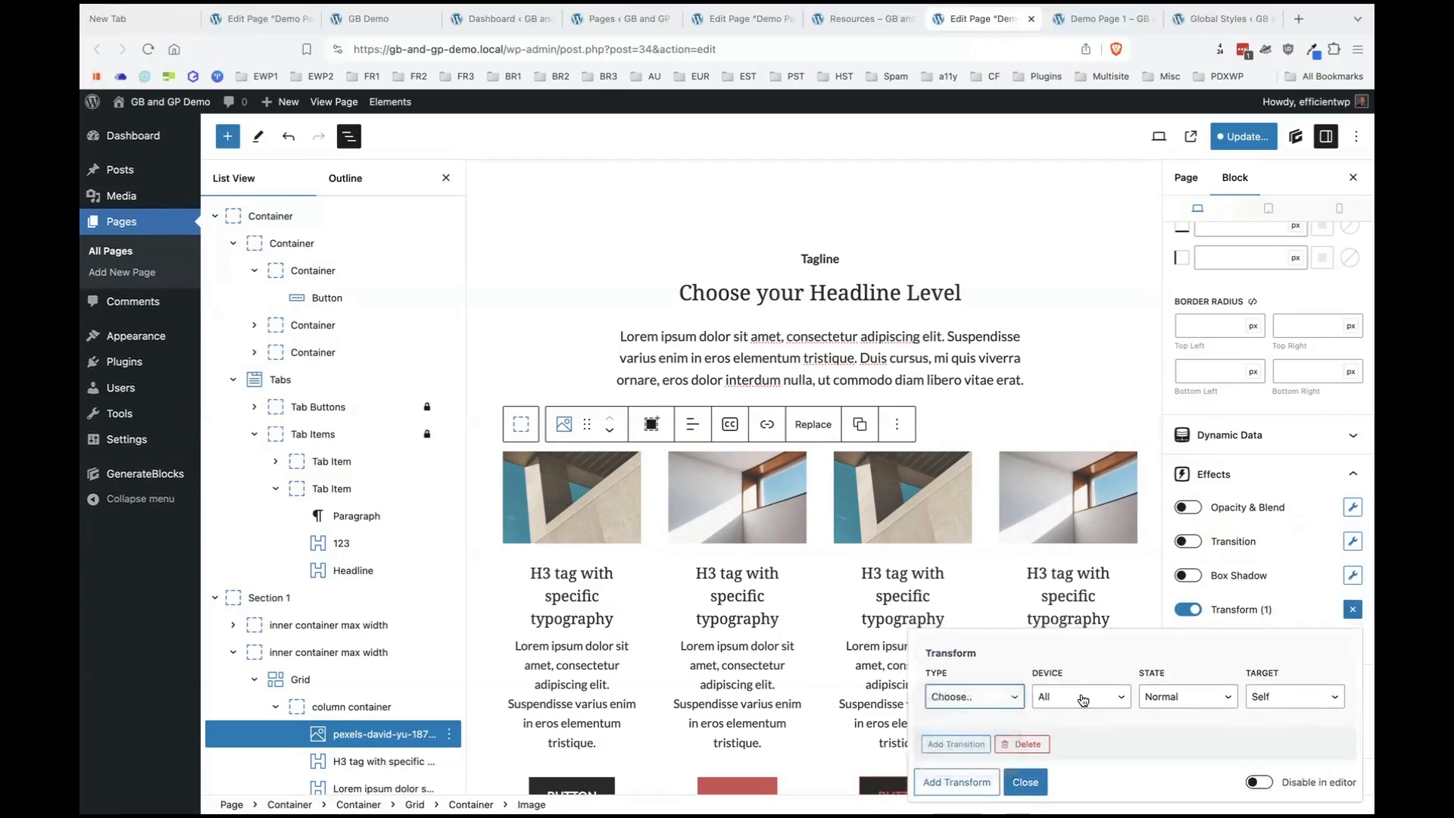
# Try a 90-degree rotation on the image in the Normal state, clear the value, and turn off the Transform effect.
pyautogui.click(1303, 493)
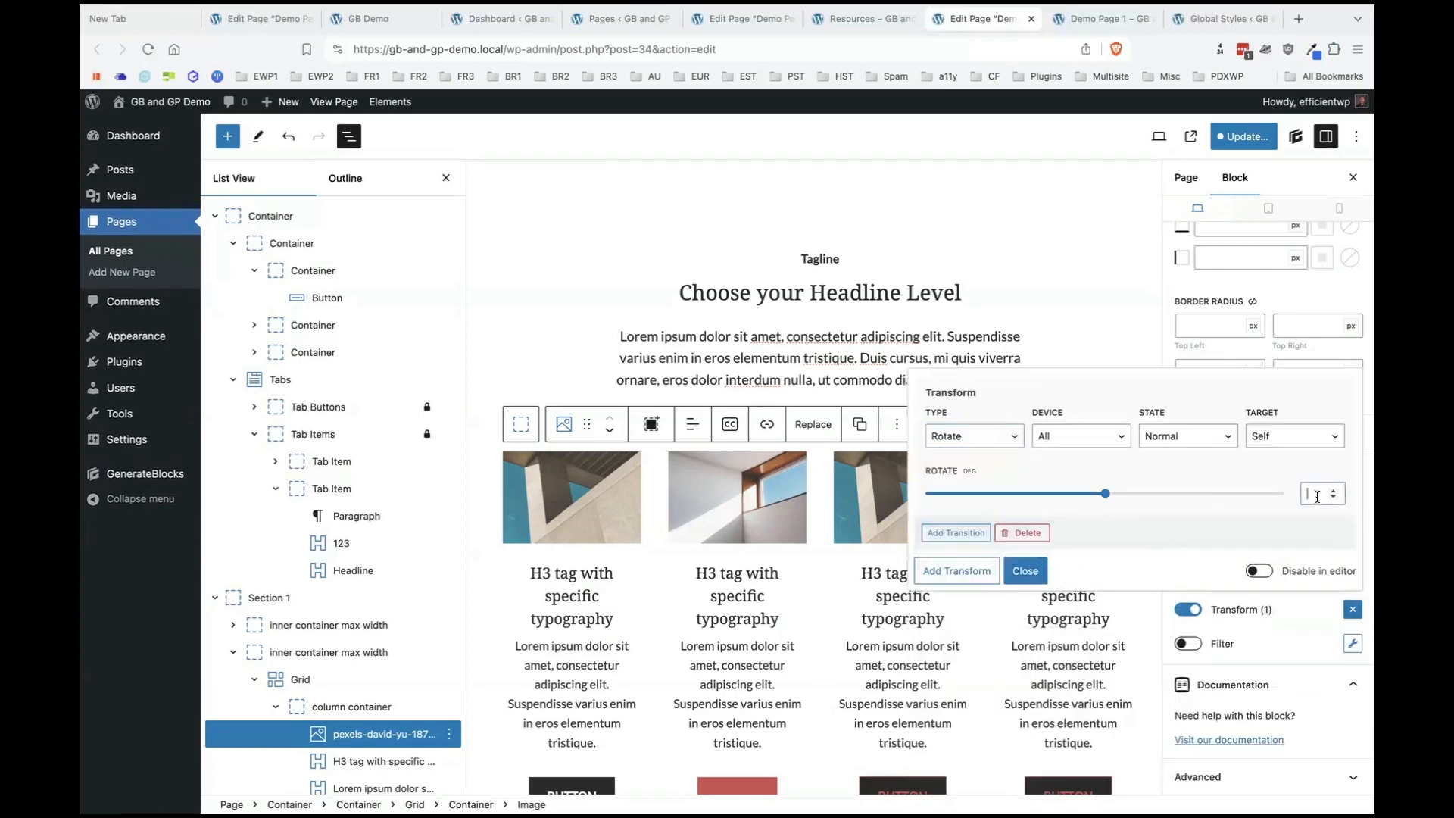
pyautogui.write('90')
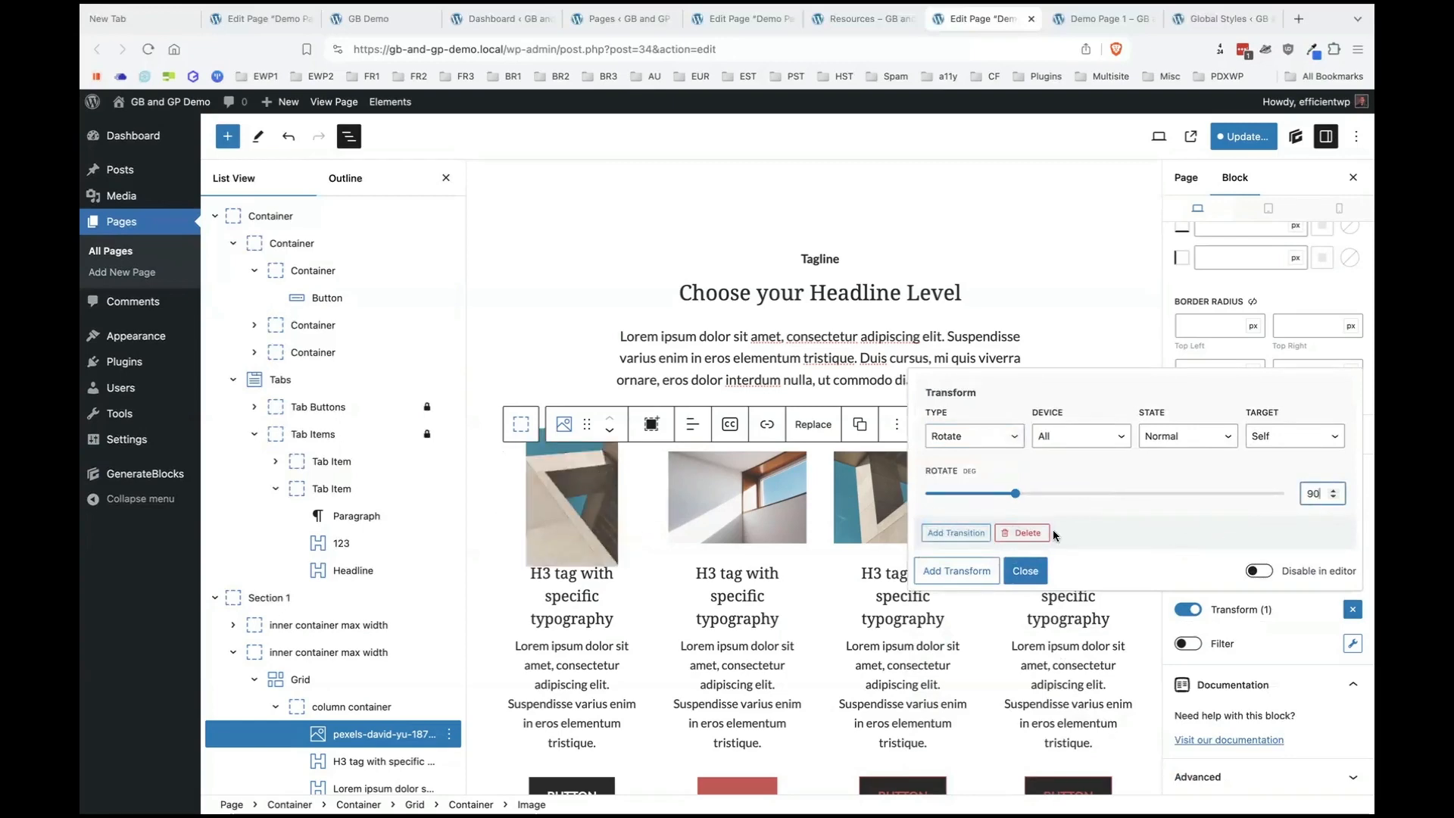
pyautogui.press('BackSpace')
pyautogui.press('BackSpace')
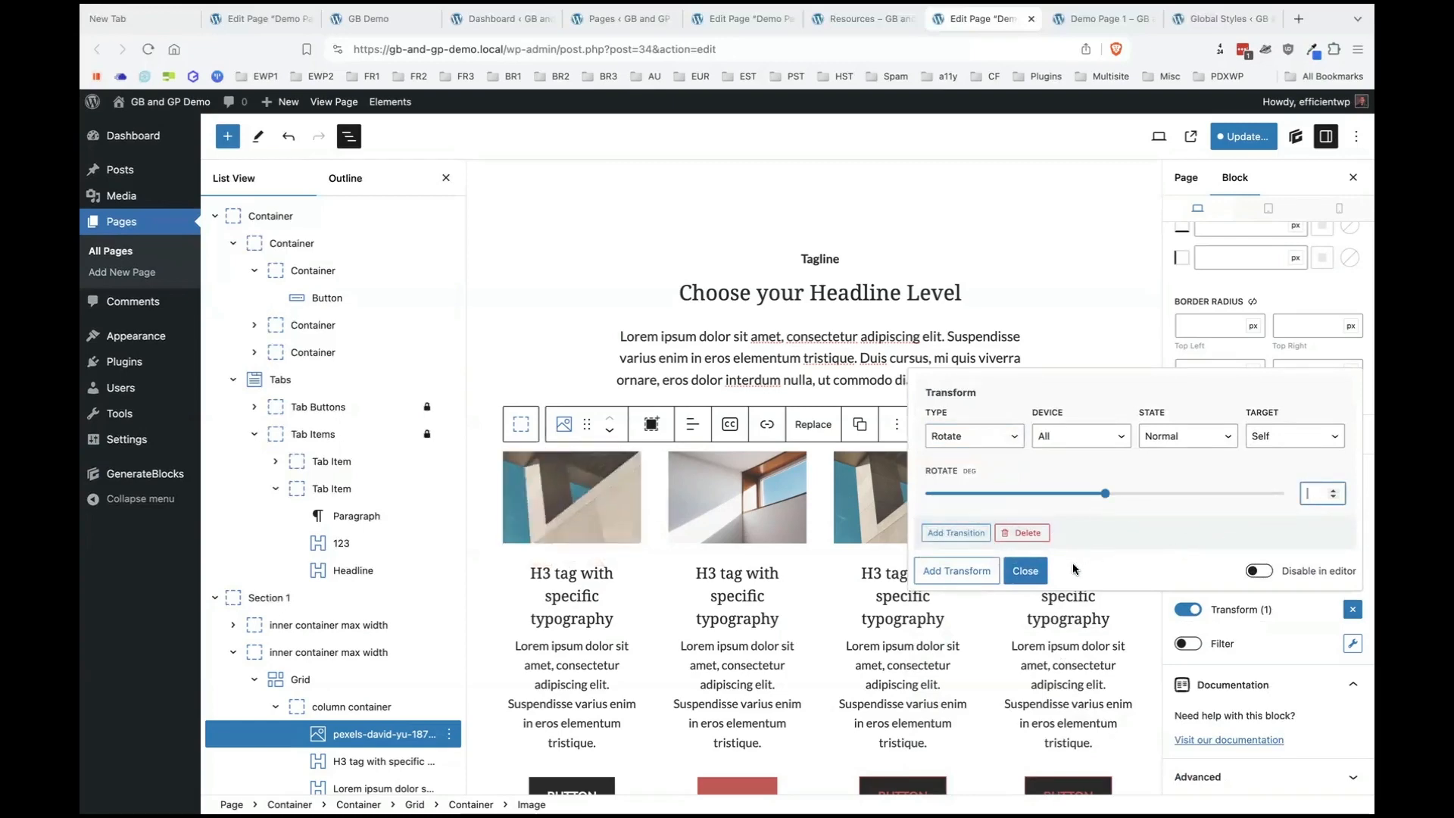
pyautogui.click(1025, 570)
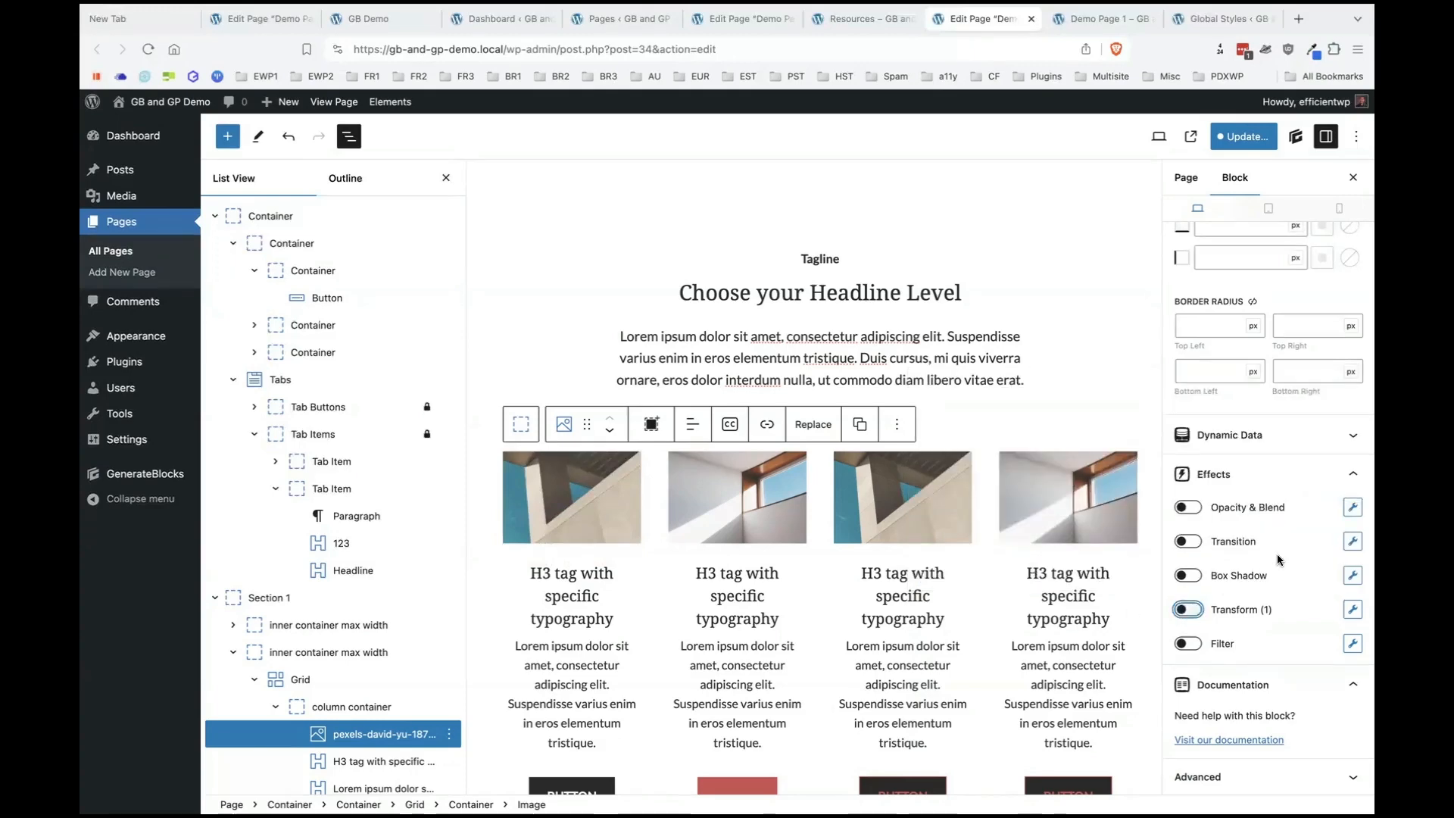
# Turn on the Transition effect for the image block and set its state to Hover.
pyautogui.scroll(10, 1277, 553)
pyautogui.scroll(-5, 1259, 487)
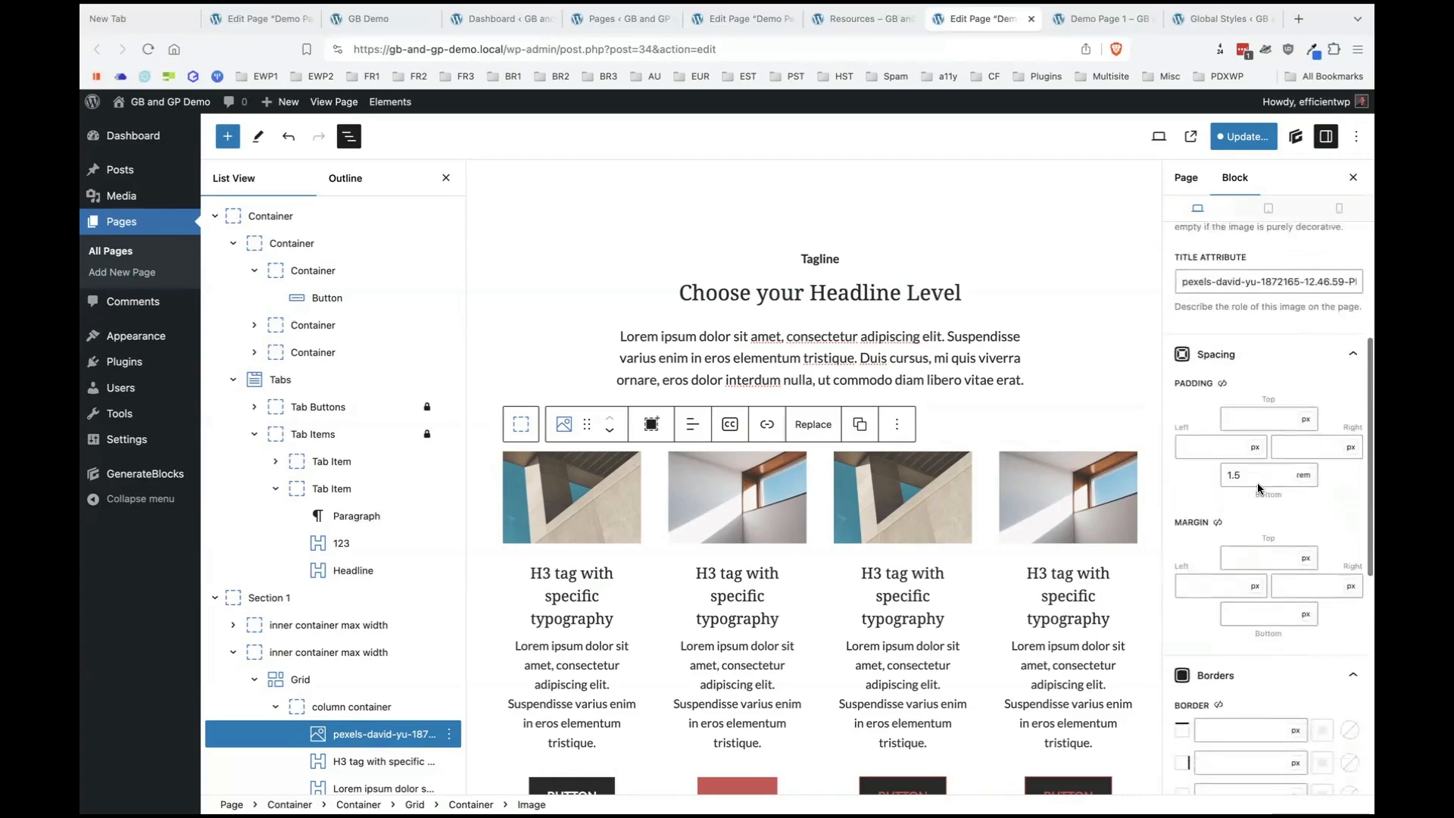
pyautogui.scroll(10, 1257, 483)
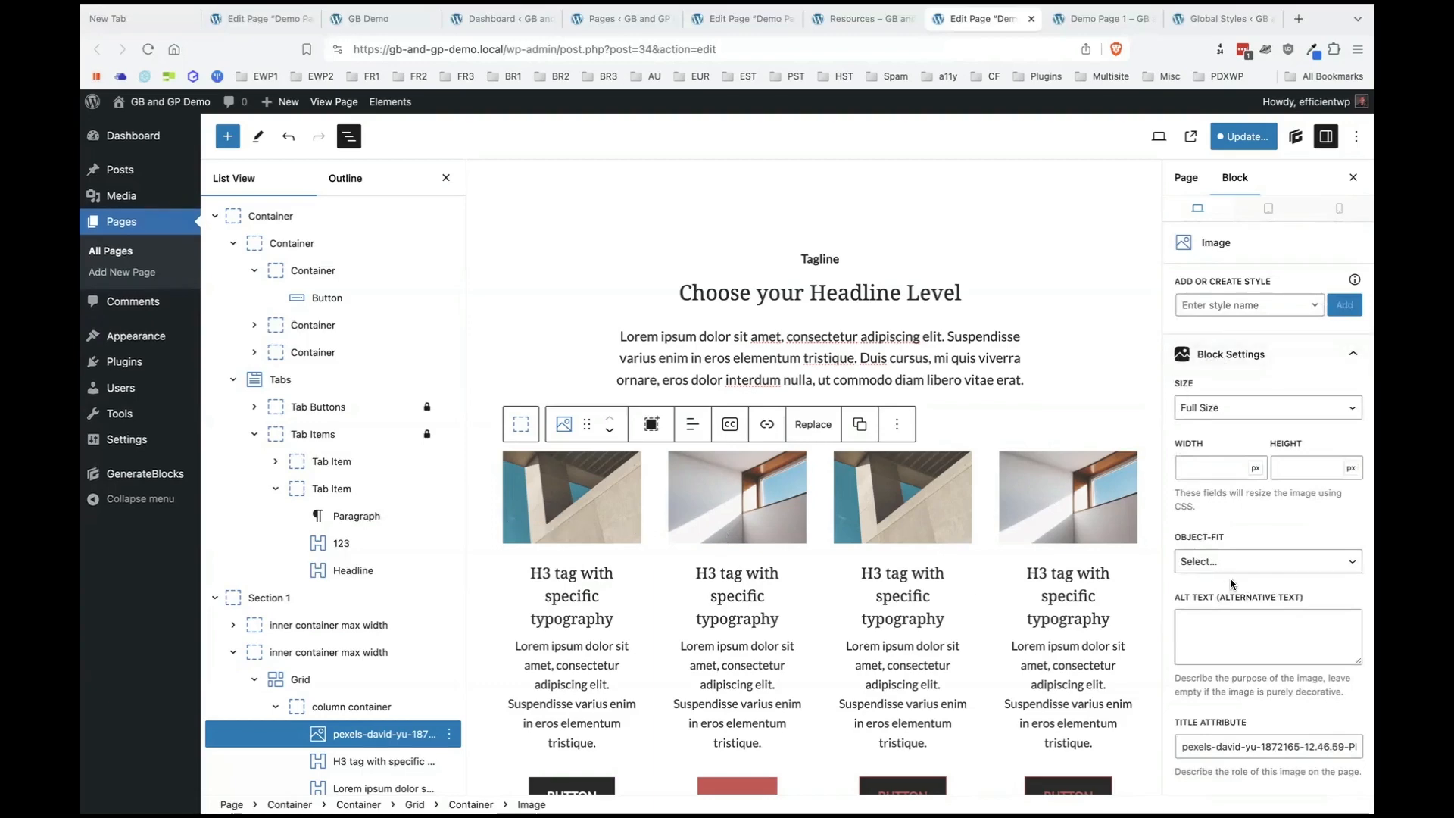
pyautogui.scroll(-10, 1230, 578)
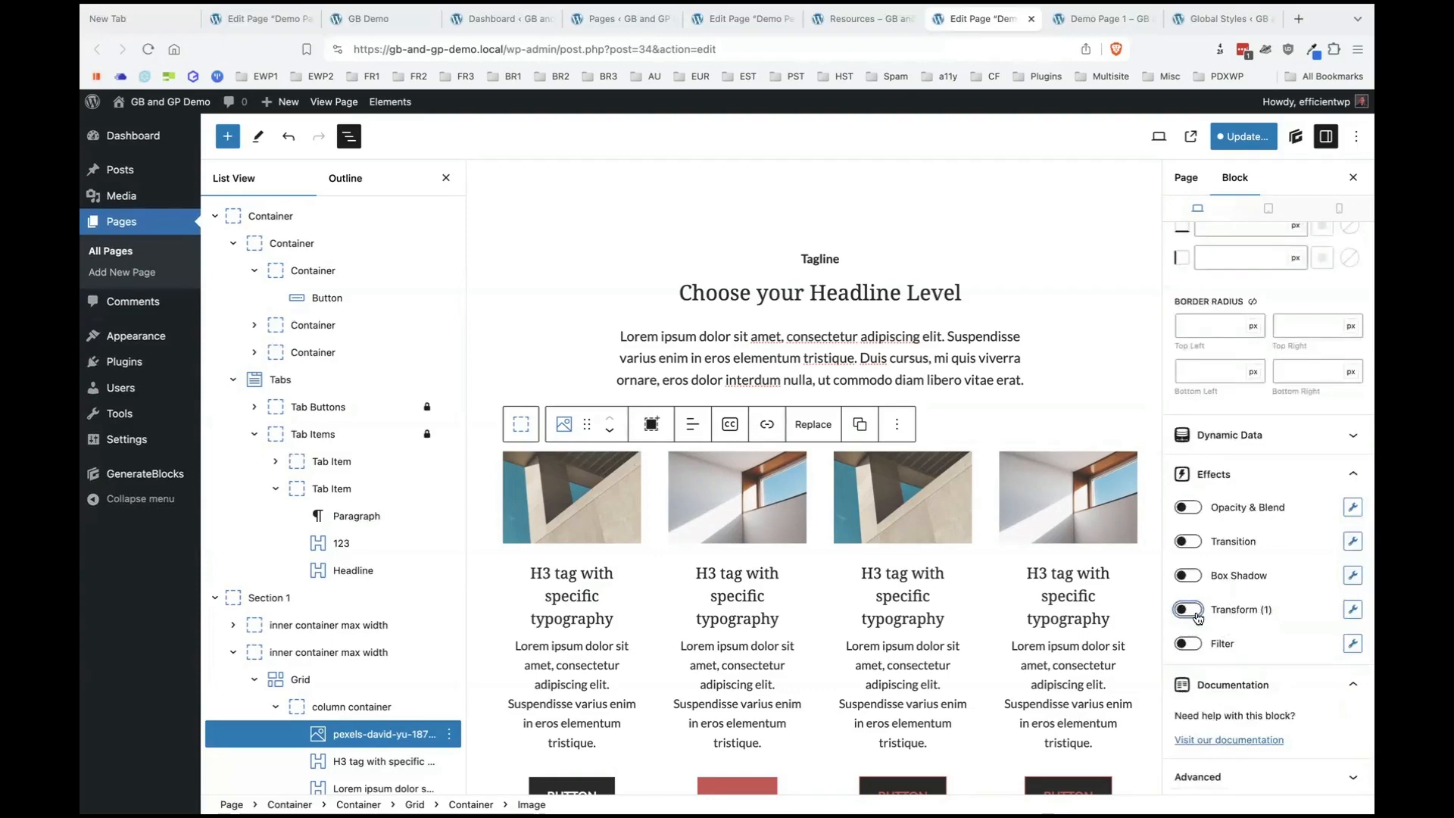
pyautogui.click(1186, 542)
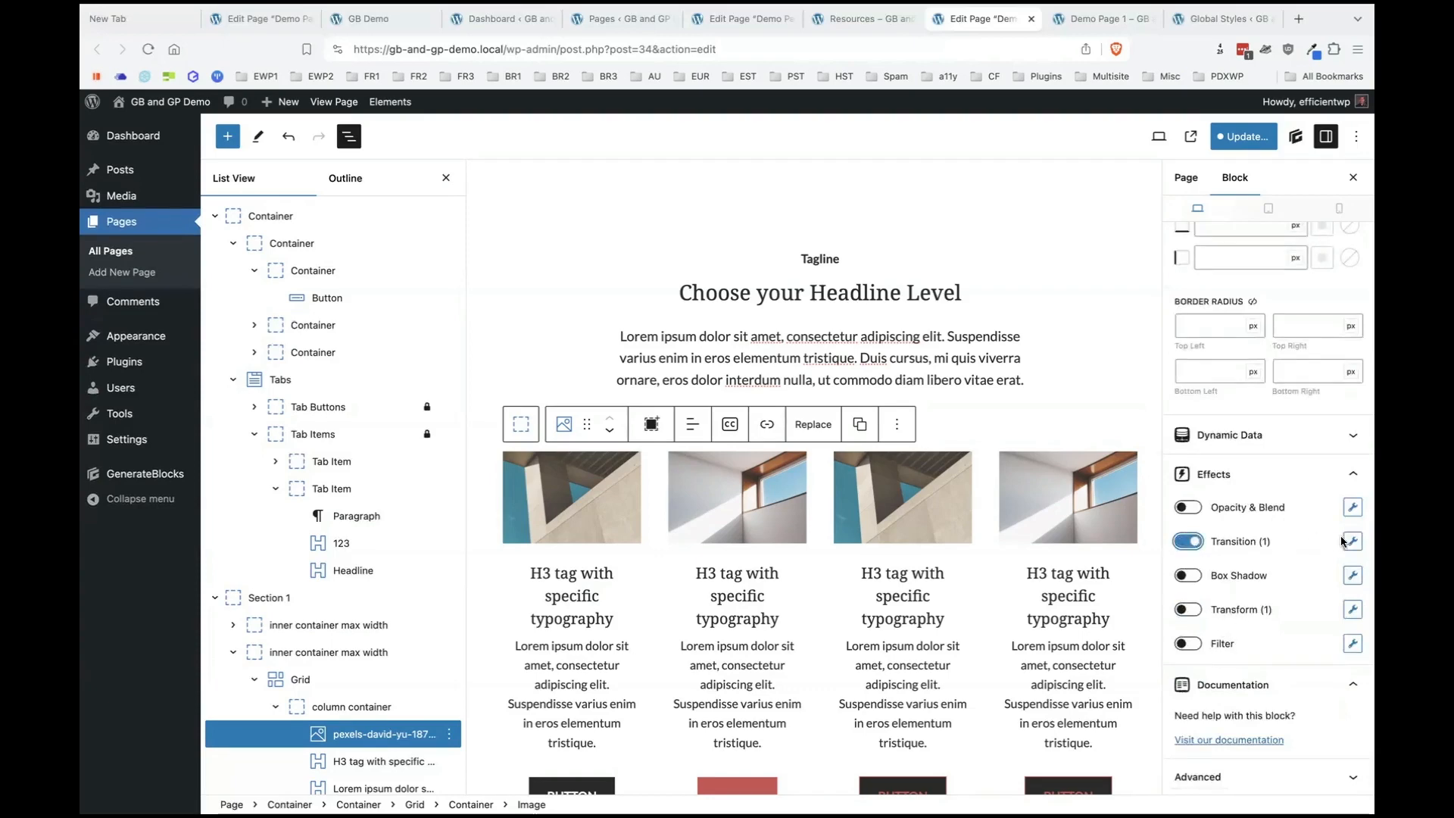
pyautogui.click(1352, 541)
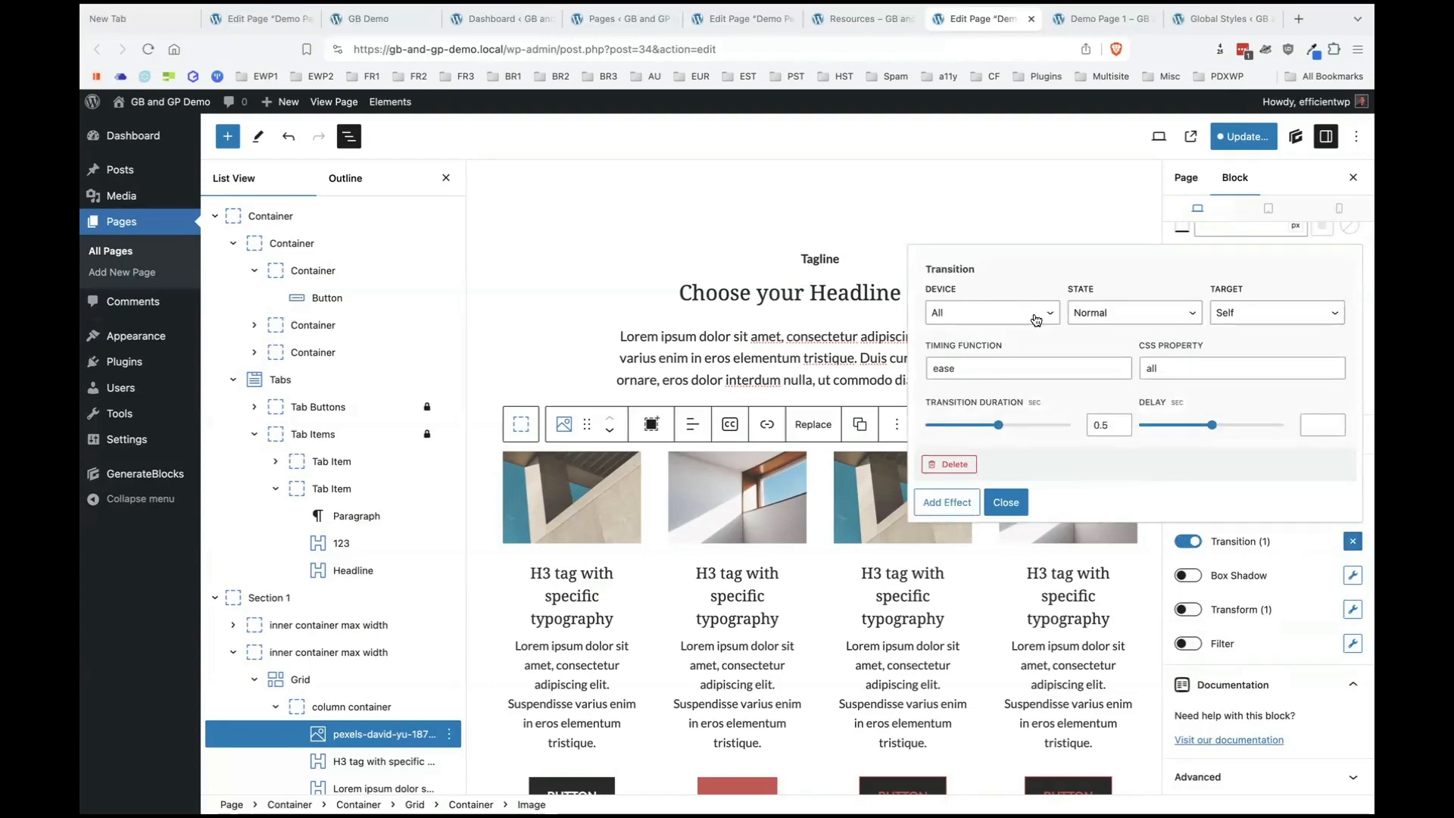
pyautogui.click(1130, 313)
pyautogui.click(1114, 331)
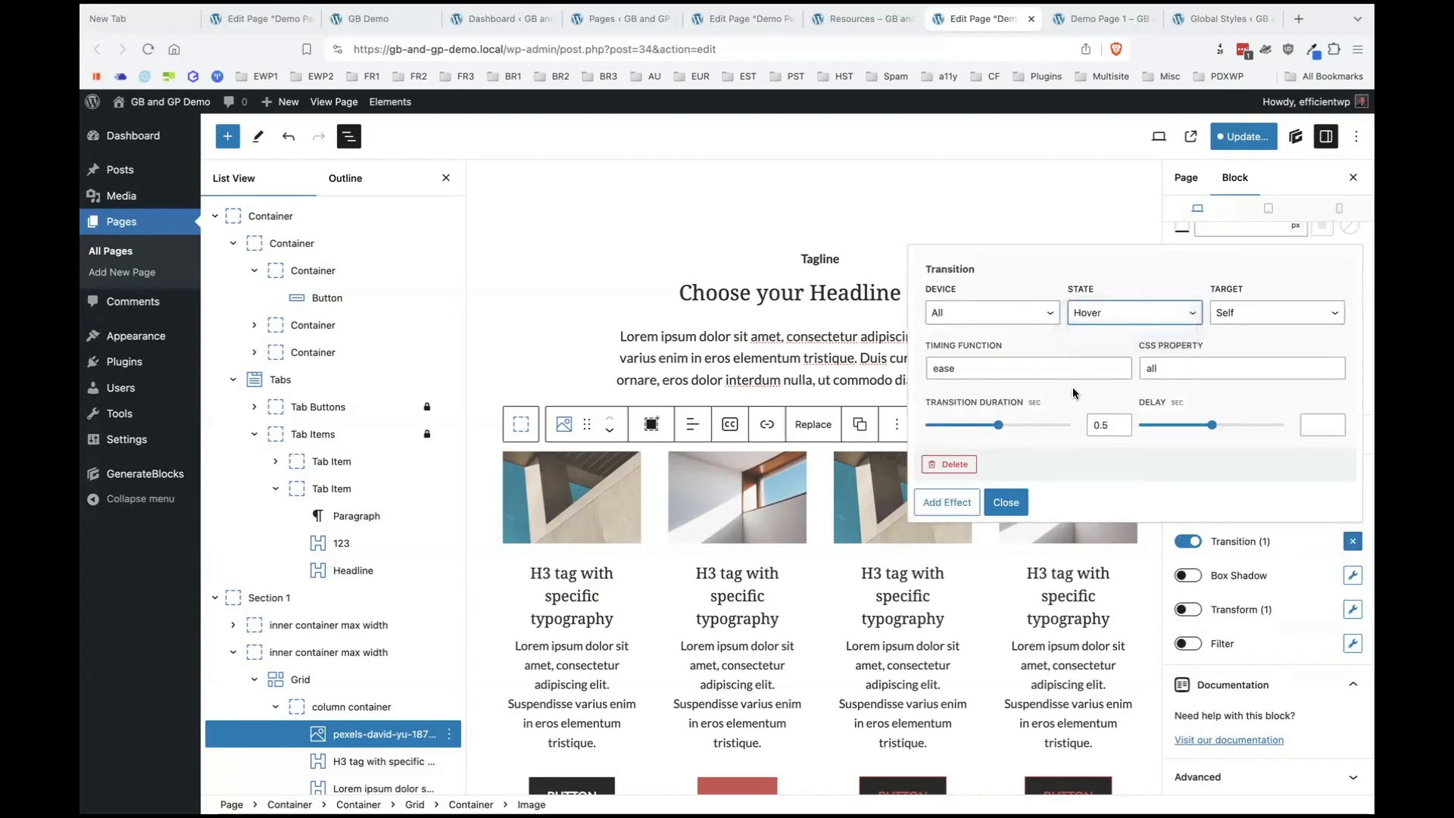
pyautogui.click(1015, 510)
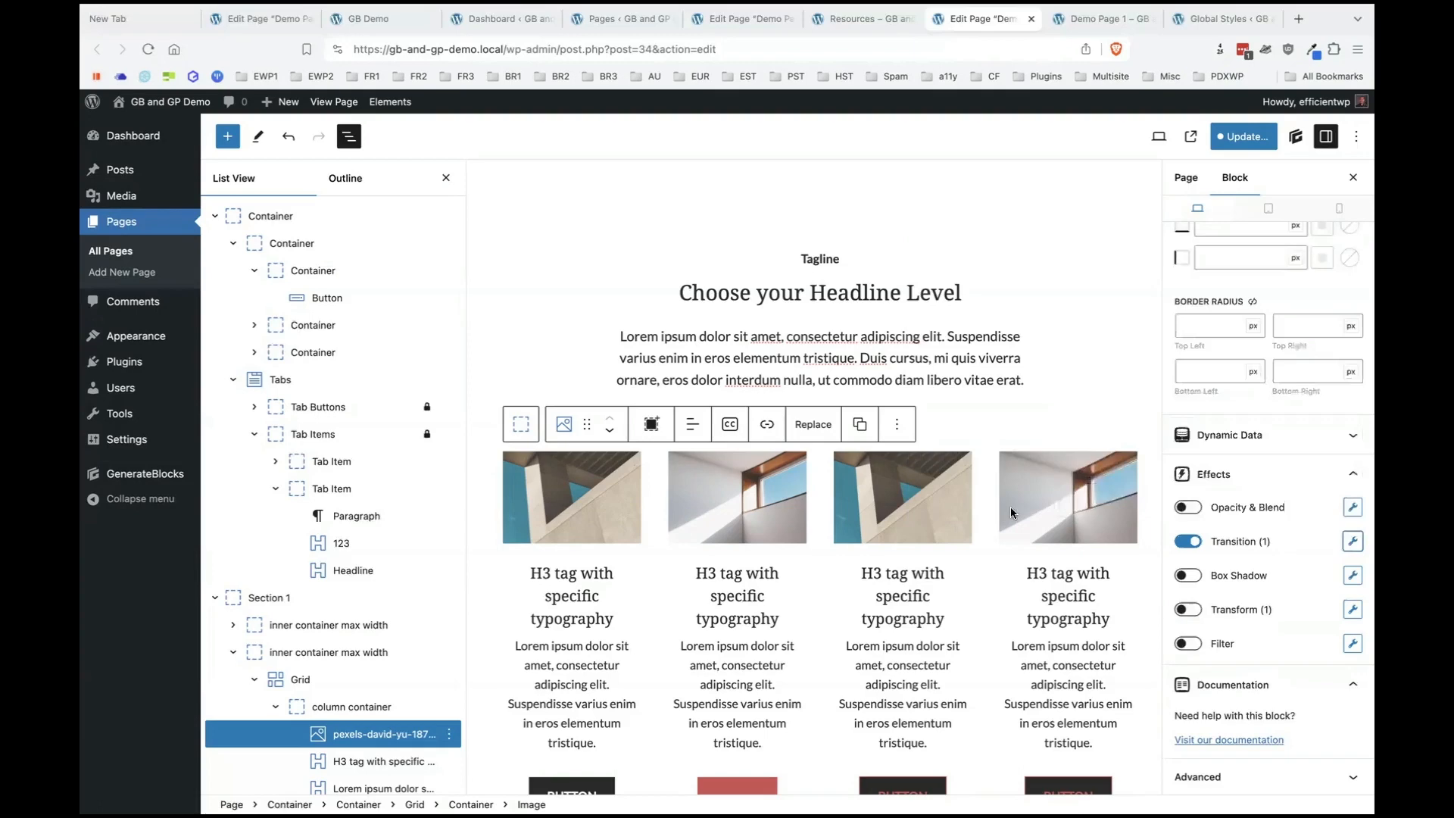
# Turn the image's Transform effect back on and set its Rotate transform to 90 degrees in the Hover state.
pyautogui.click(1351, 610)
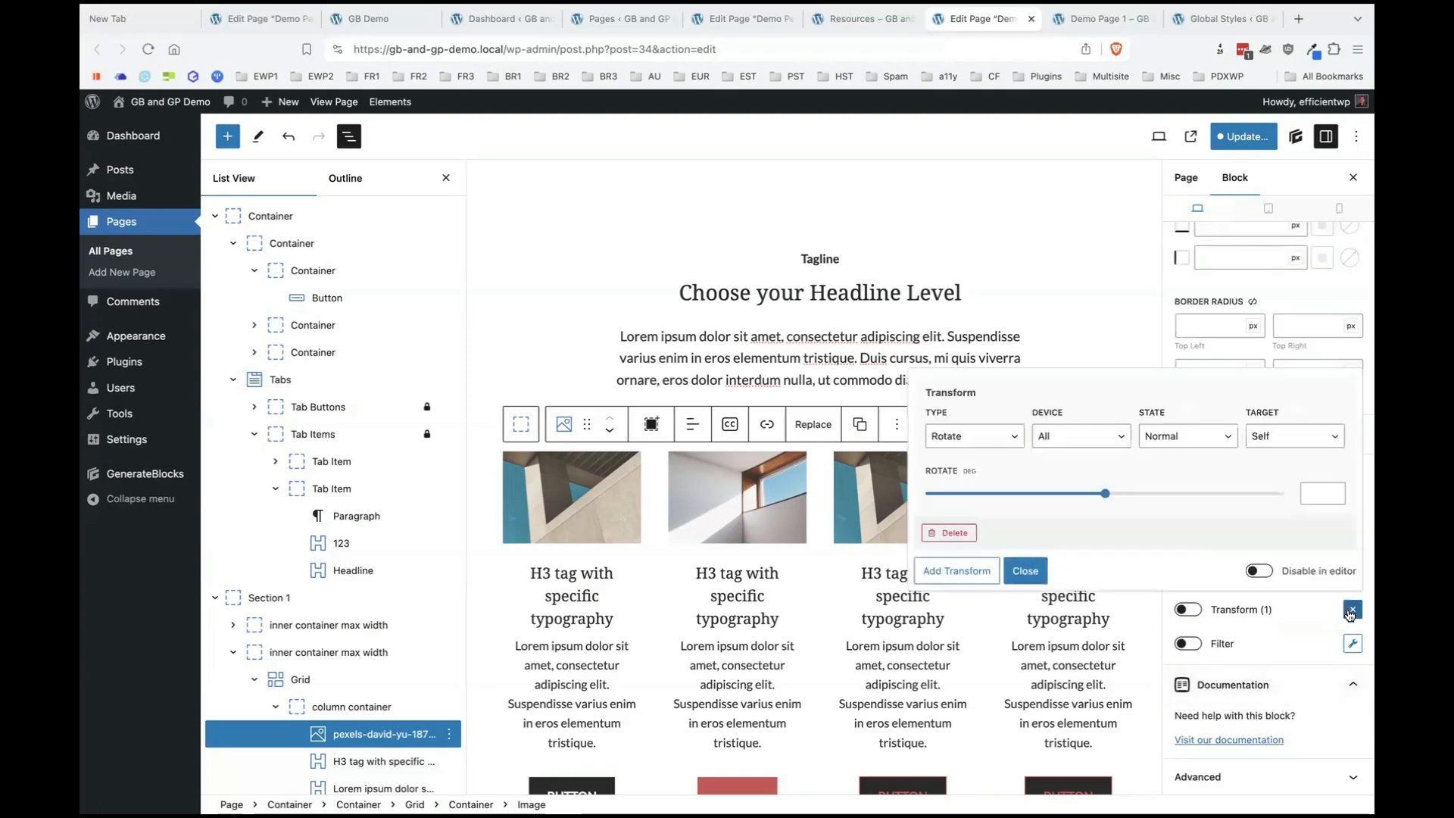
pyautogui.click(1350, 612)
pyautogui.click(1196, 611)
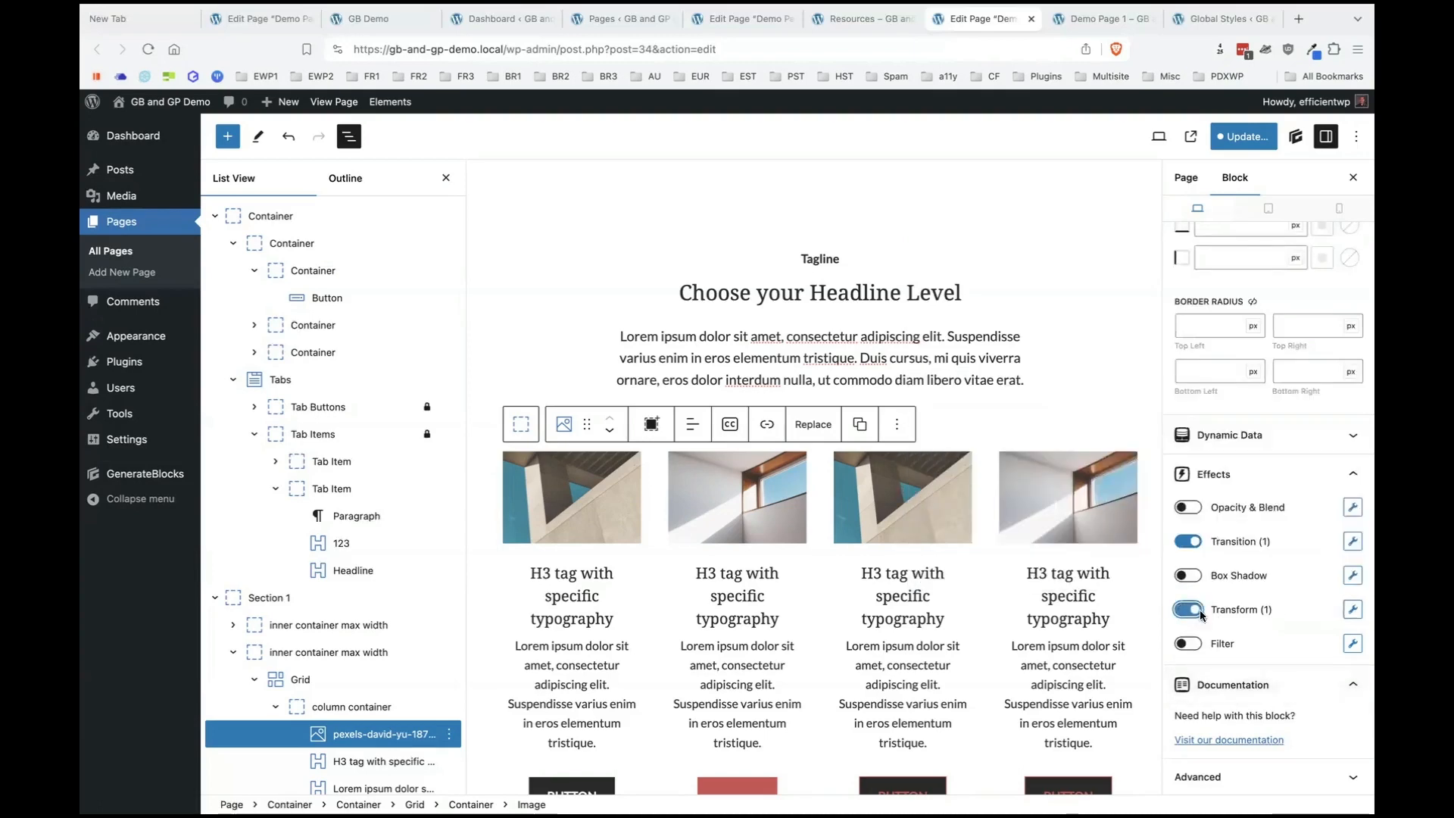
pyautogui.click(1352, 611)
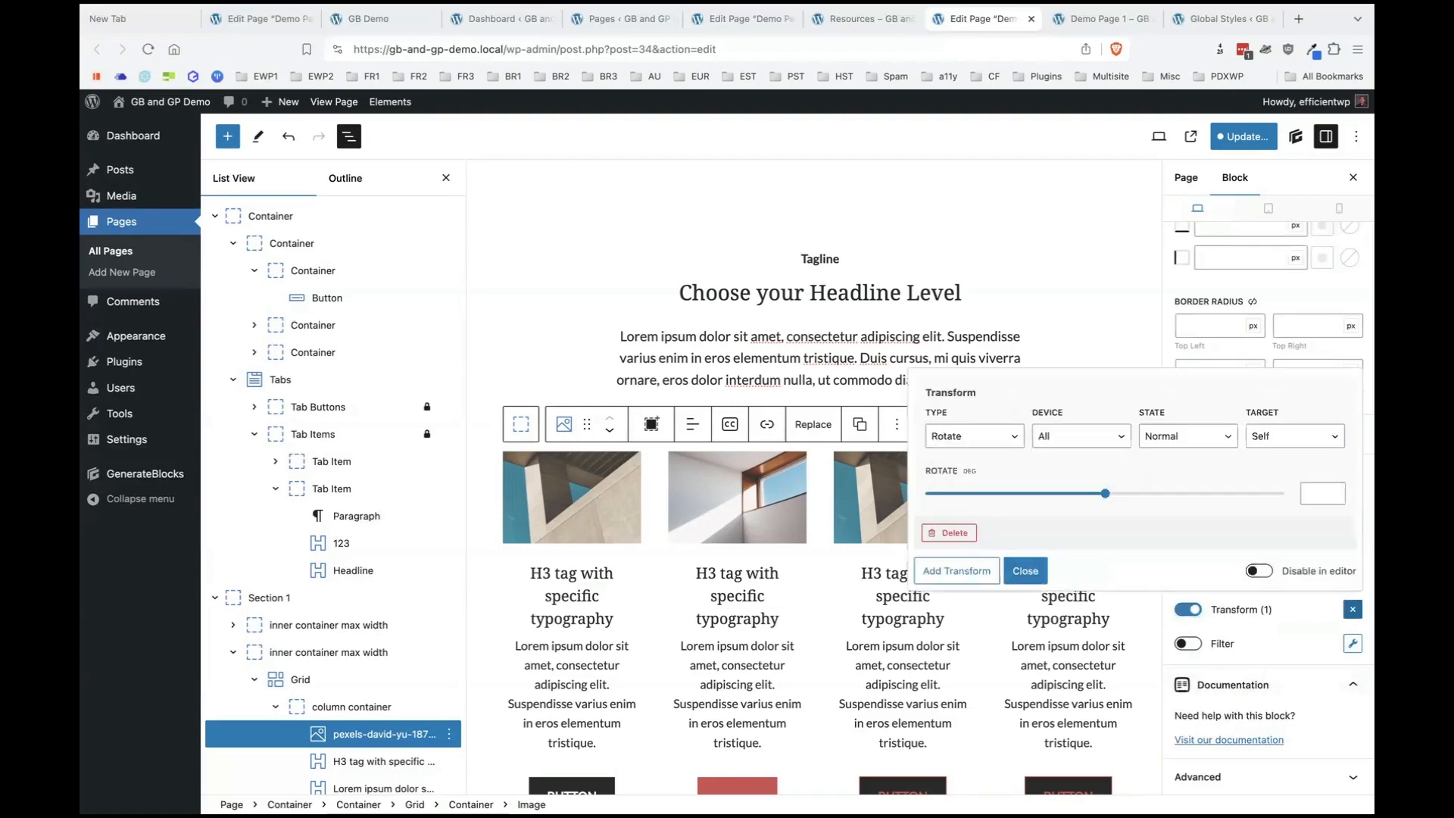
pyautogui.click(1292, 493)
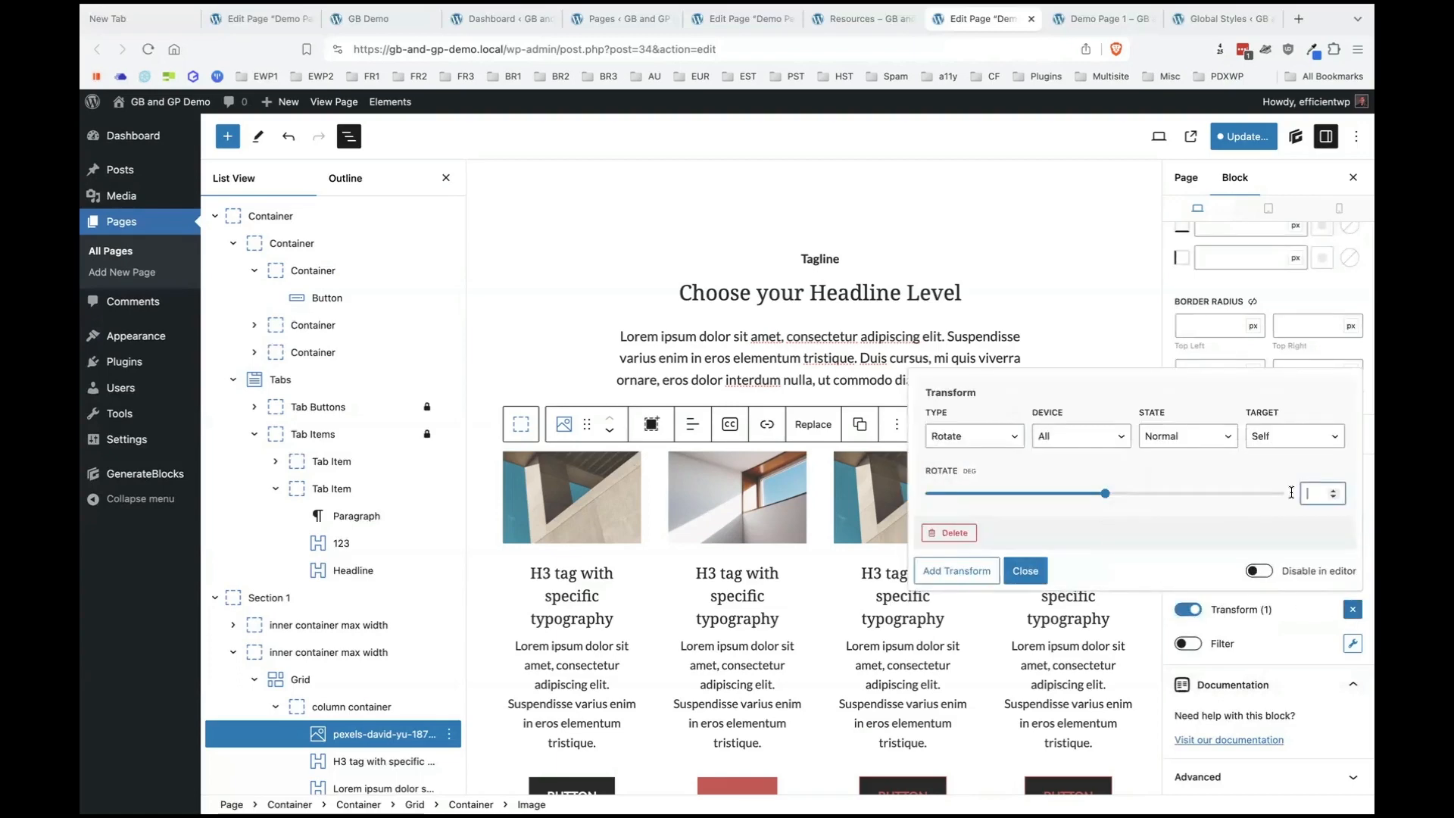
pyautogui.write('90')
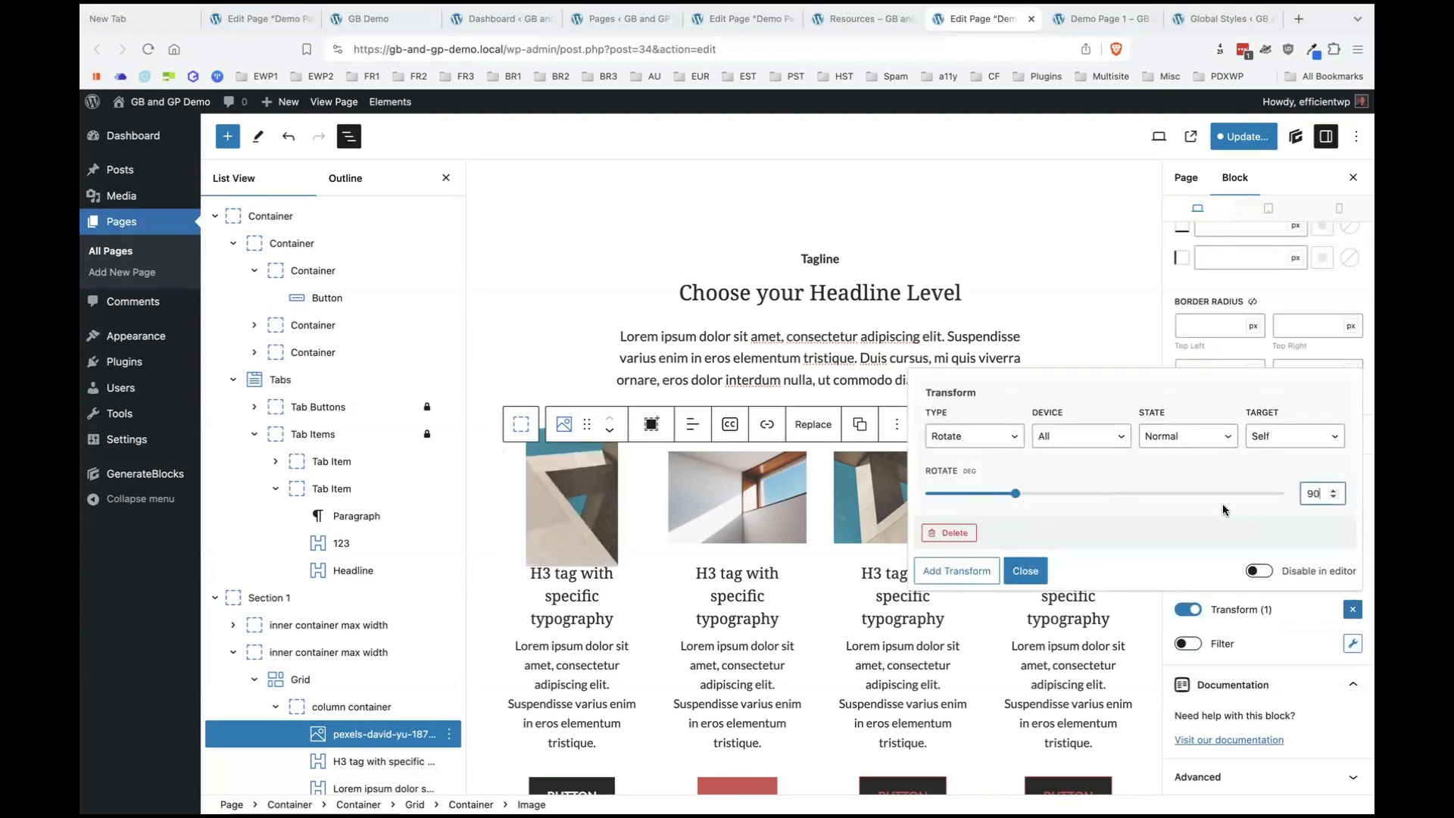
pyautogui.click(1193, 437)
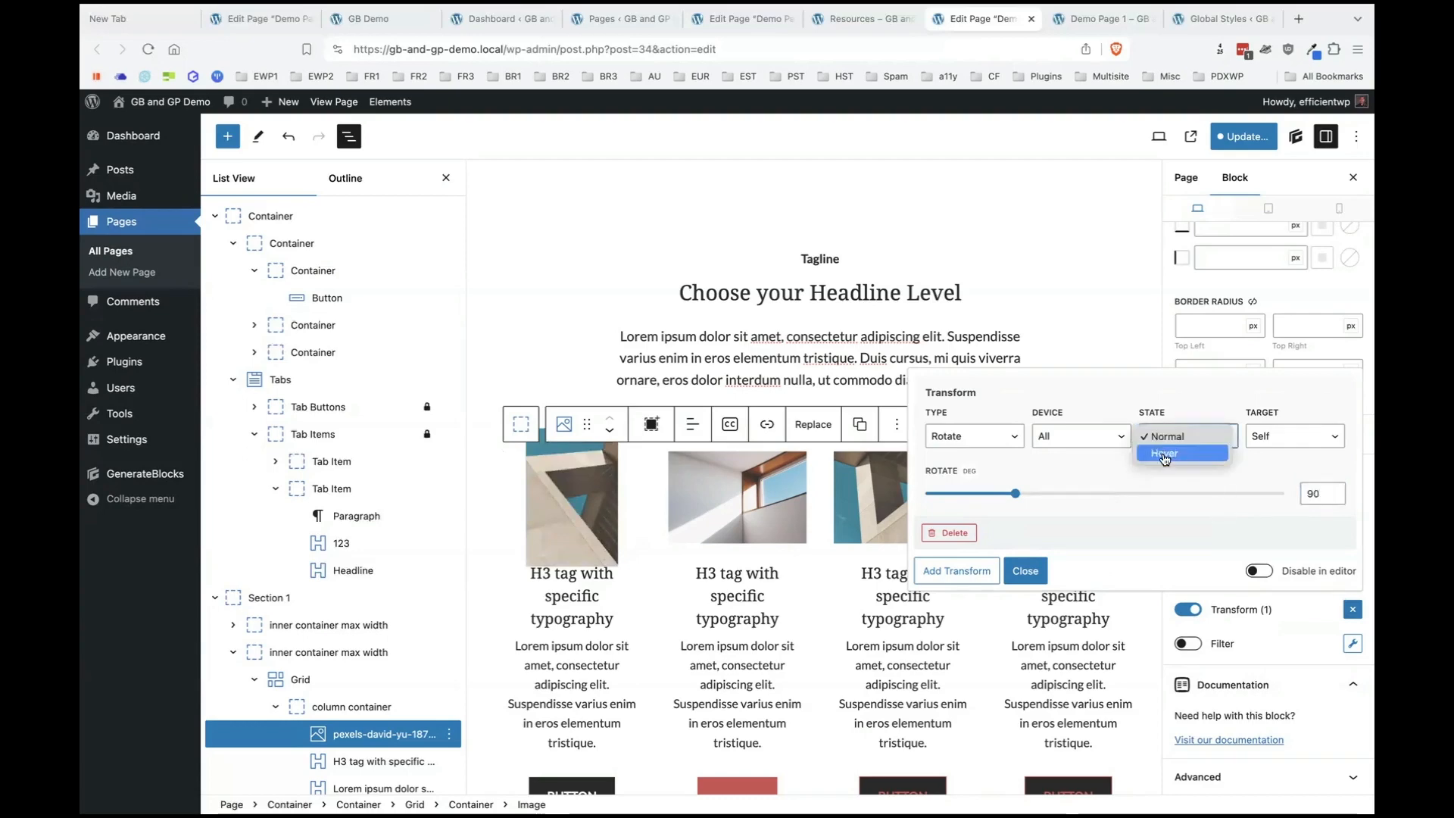
pyautogui.click(1165, 453)
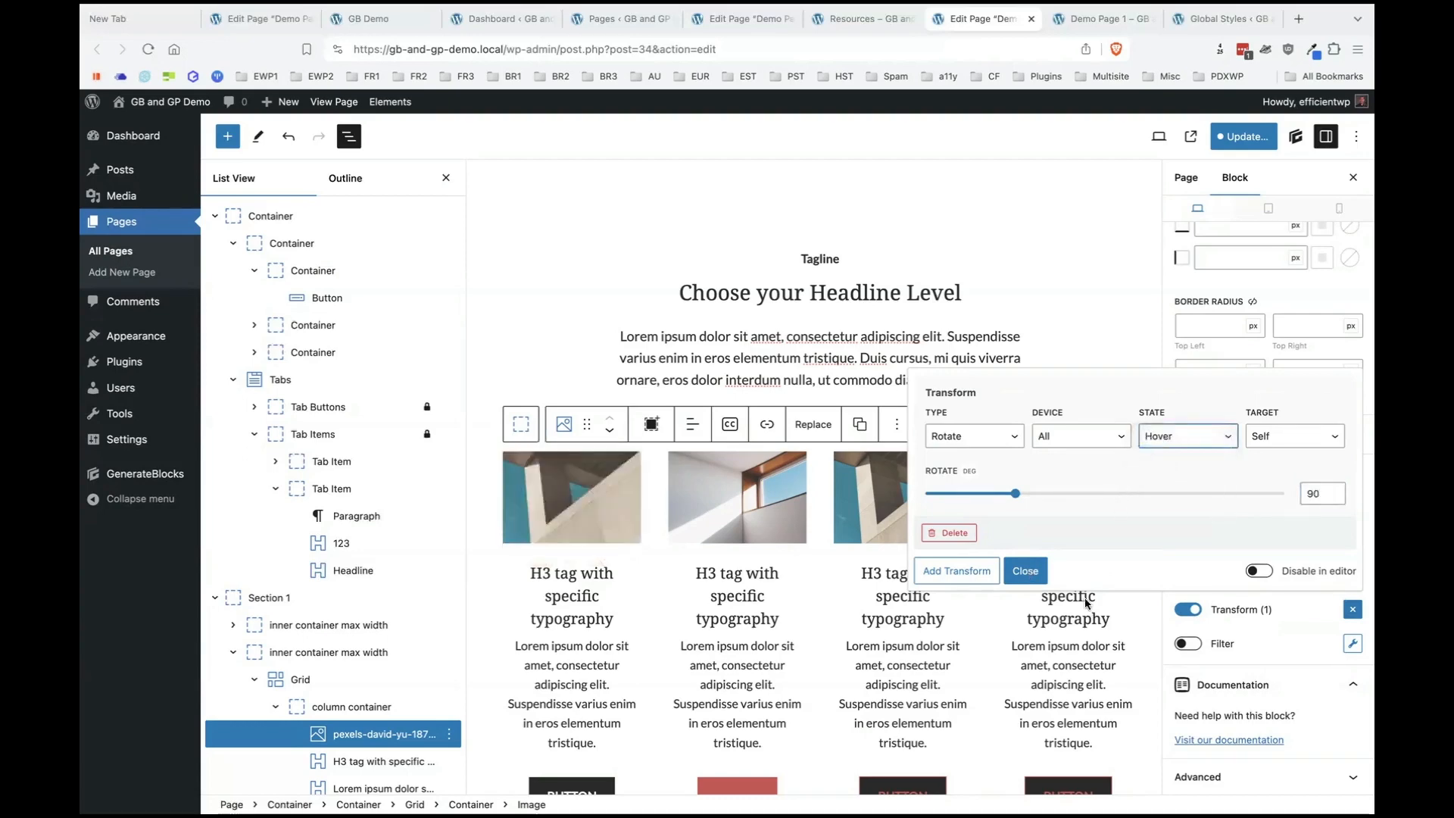
pyautogui.click(1025, 570)
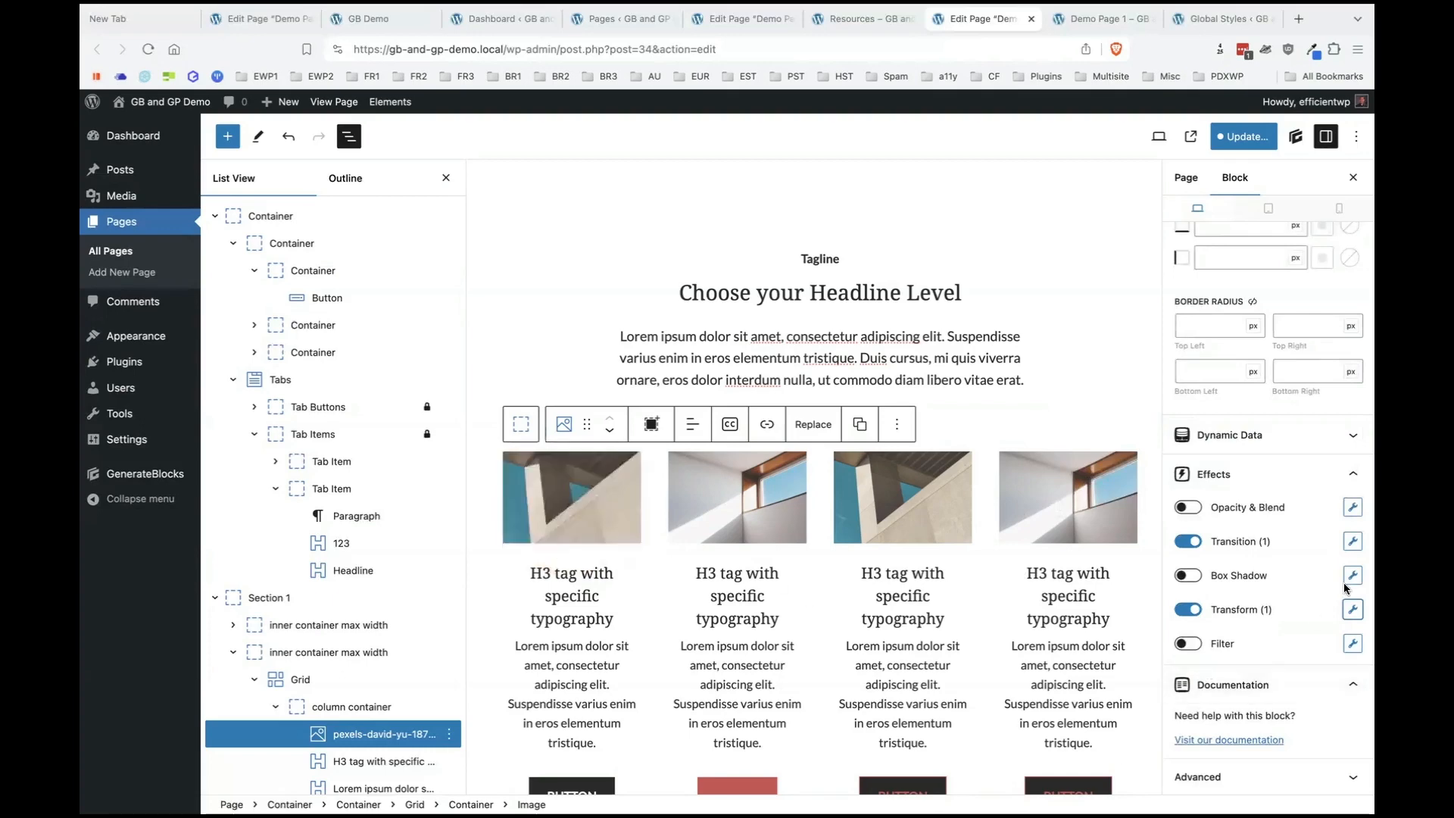
# Try the image's Hover rotation with its Transition effect turned off and check the Transform's state and type options.
pyautogui.click(1187, 541)
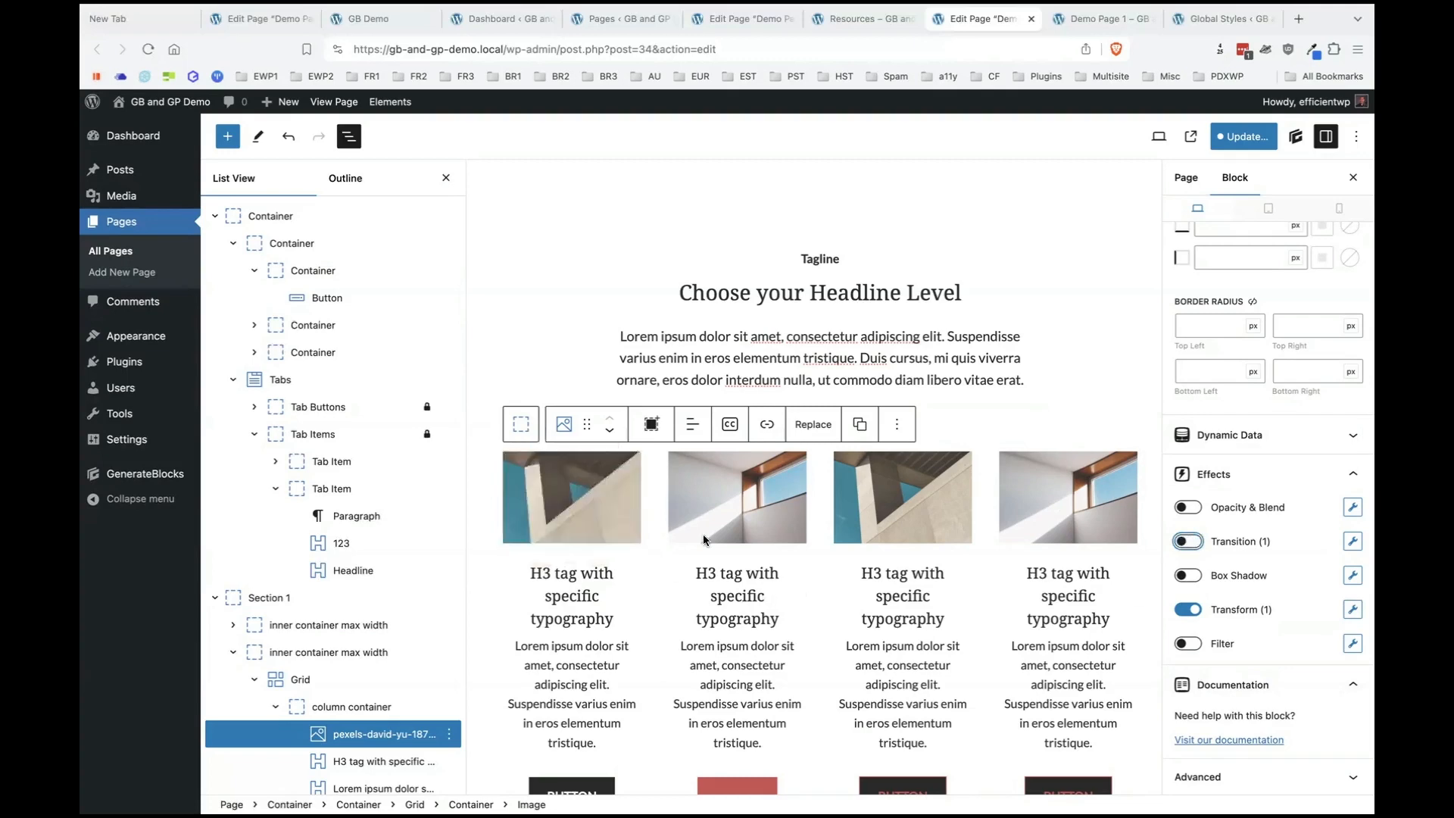
pyautogui.click(1352, 608)
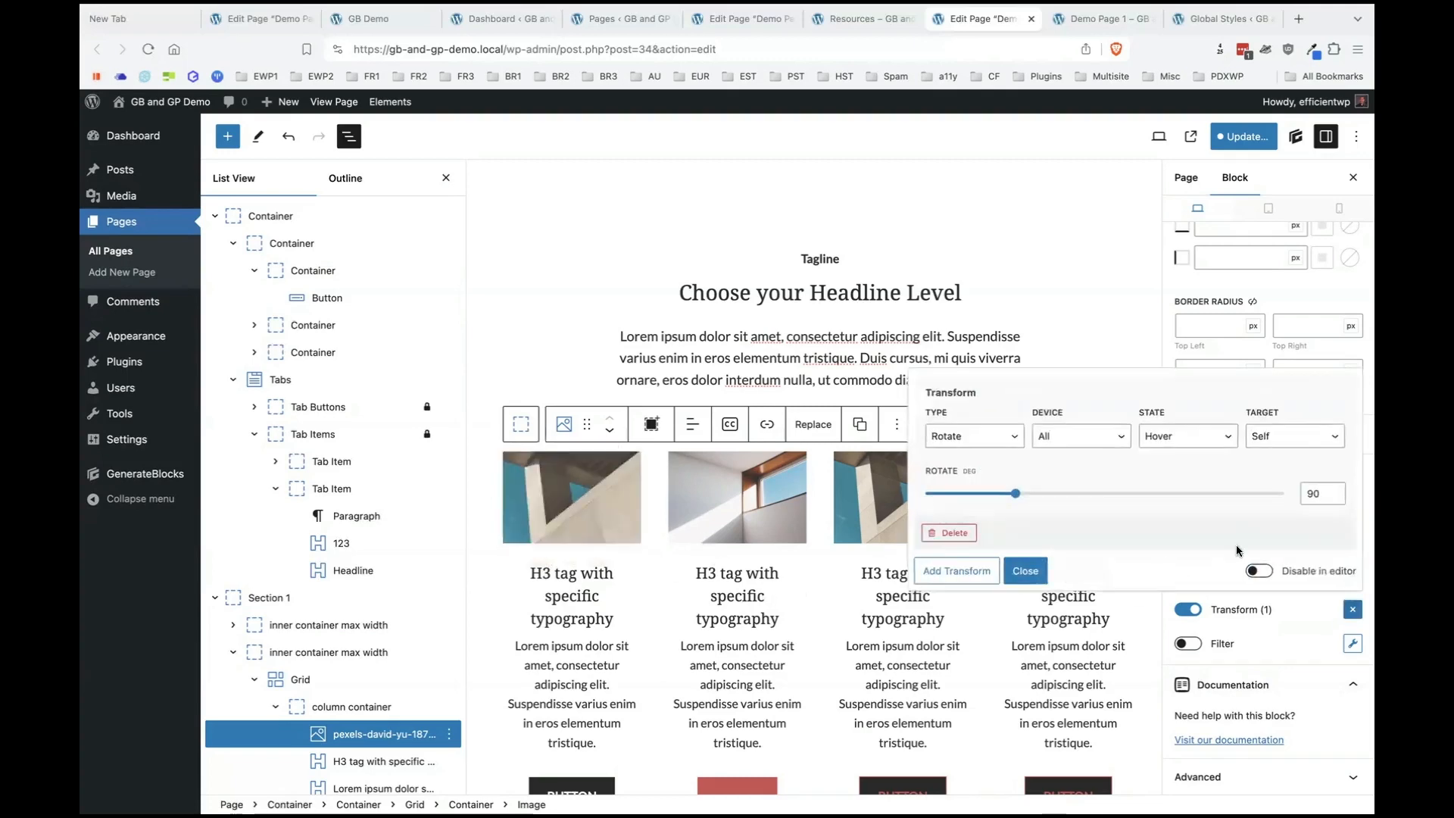
pyautogui.click(1178, 436)
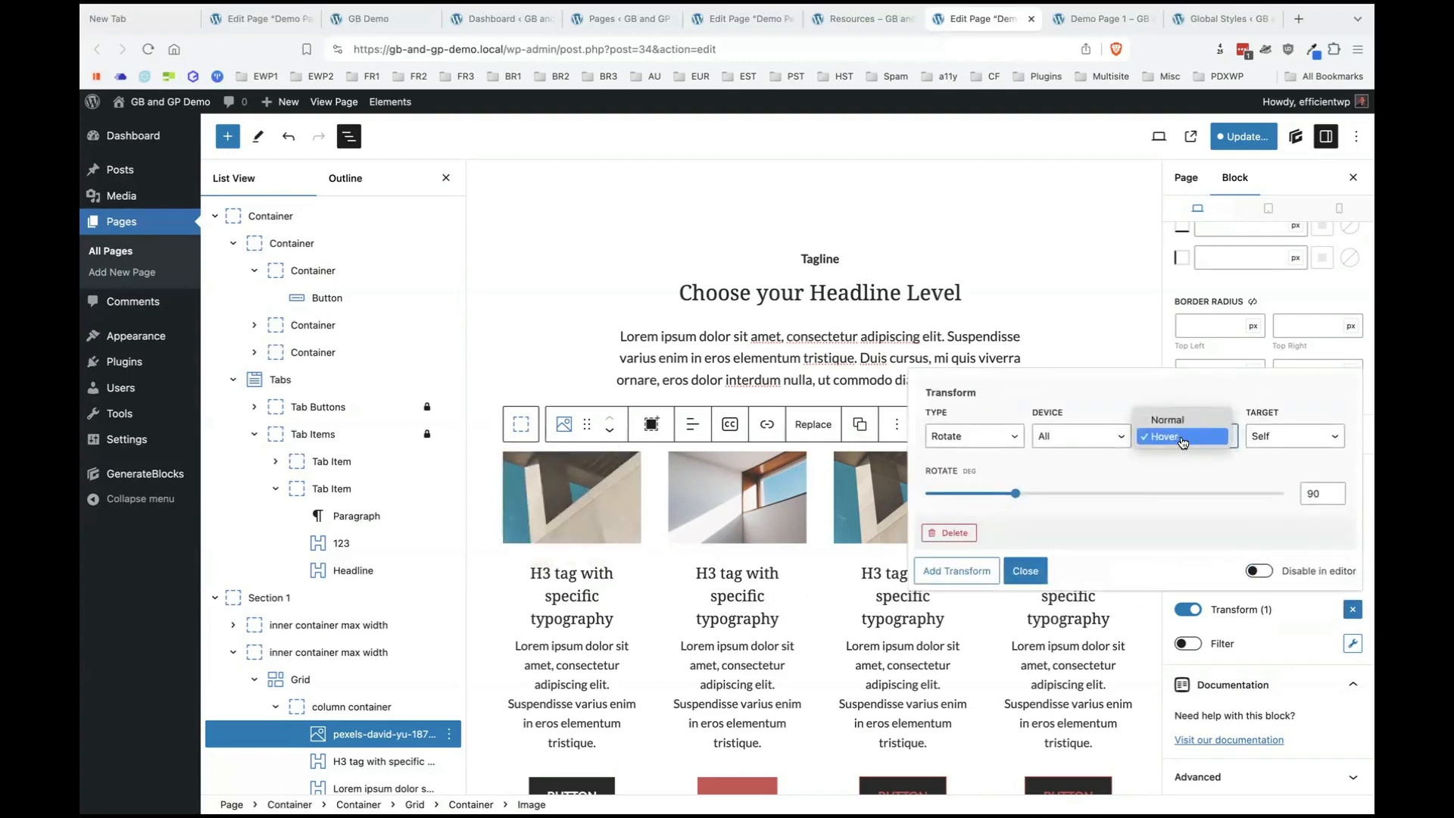
pyautogui.click(1128, 465)
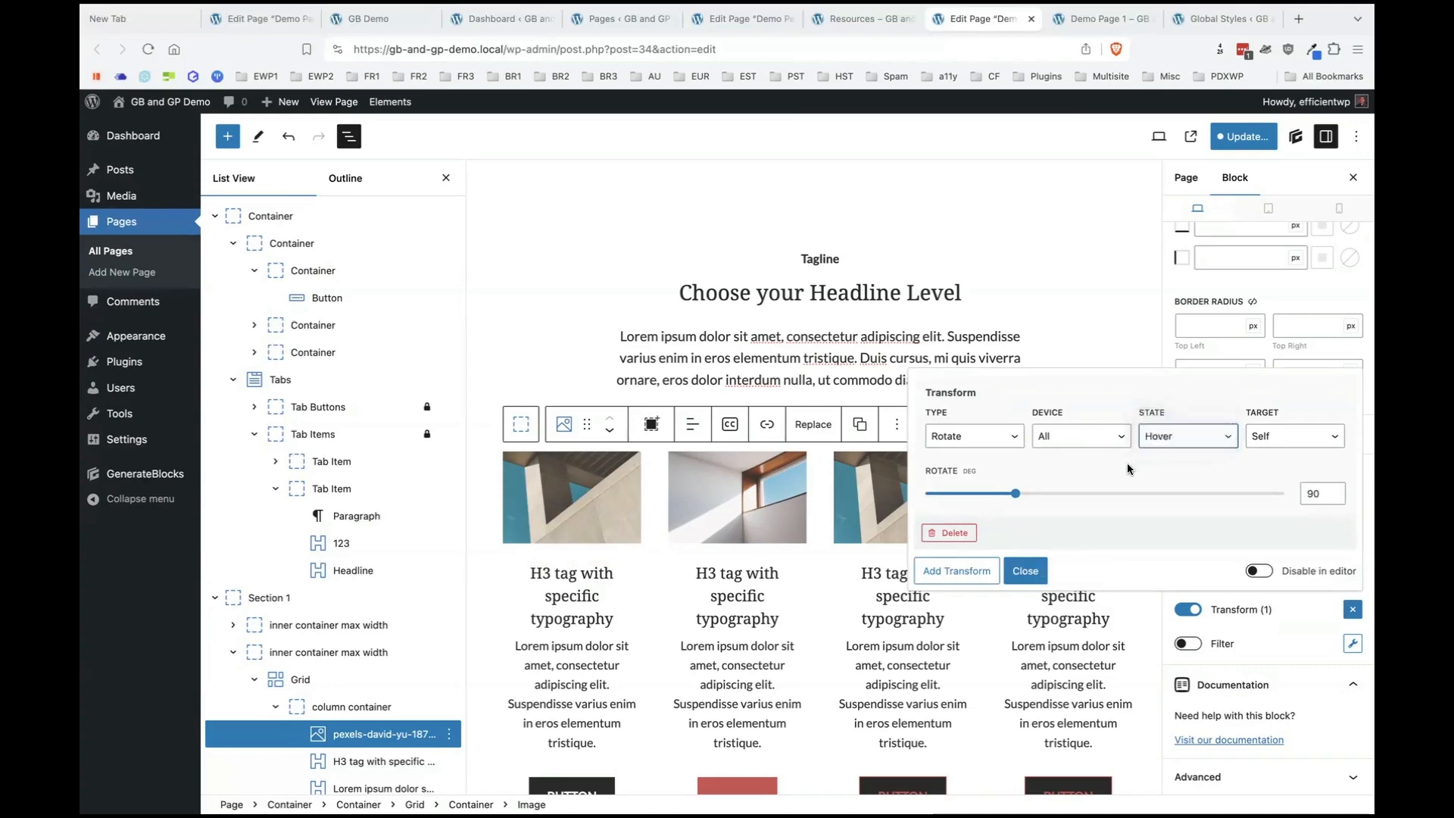
pyautogui.click(975, 437)
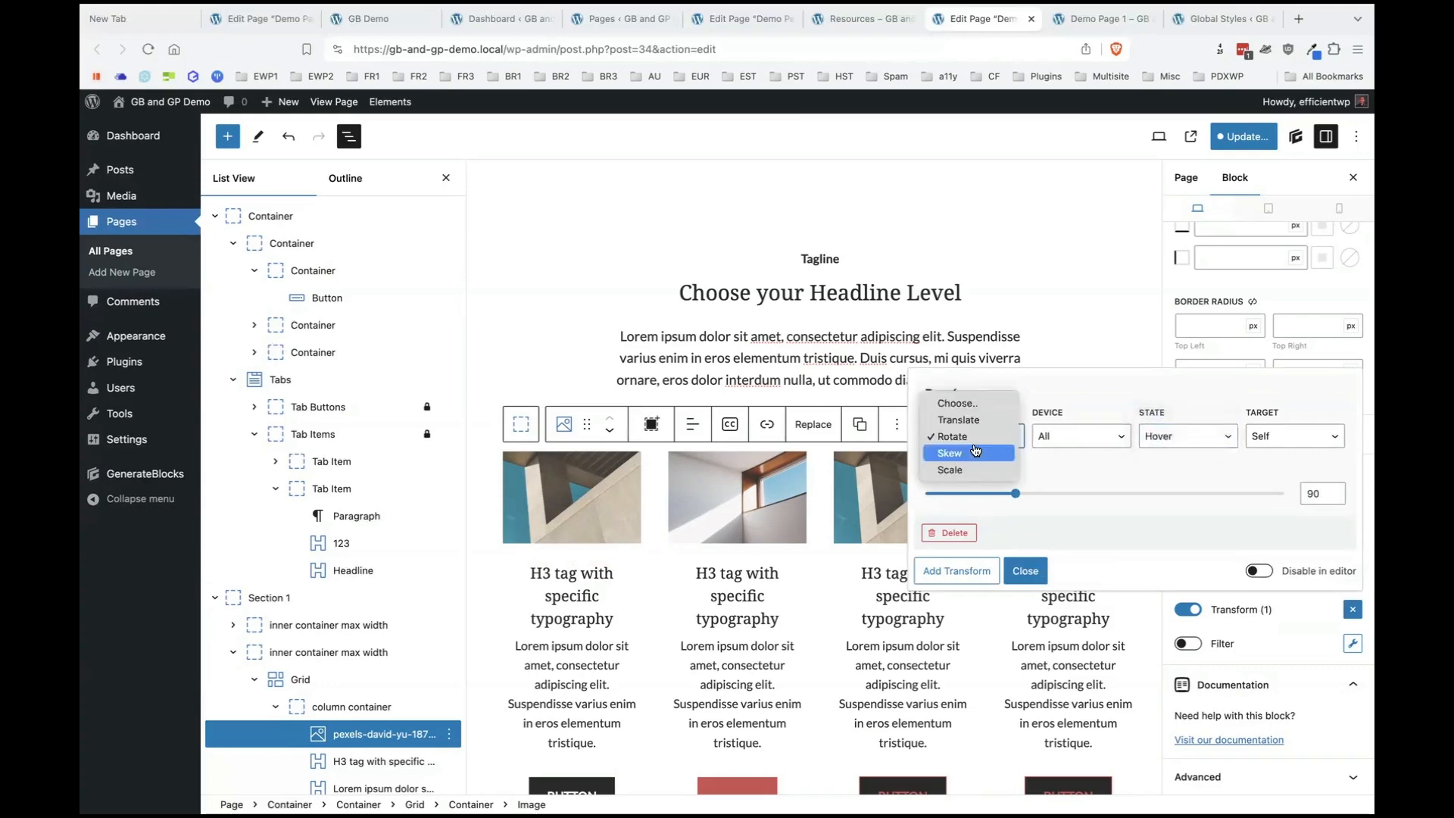
pyautogui.click(1068, 457)
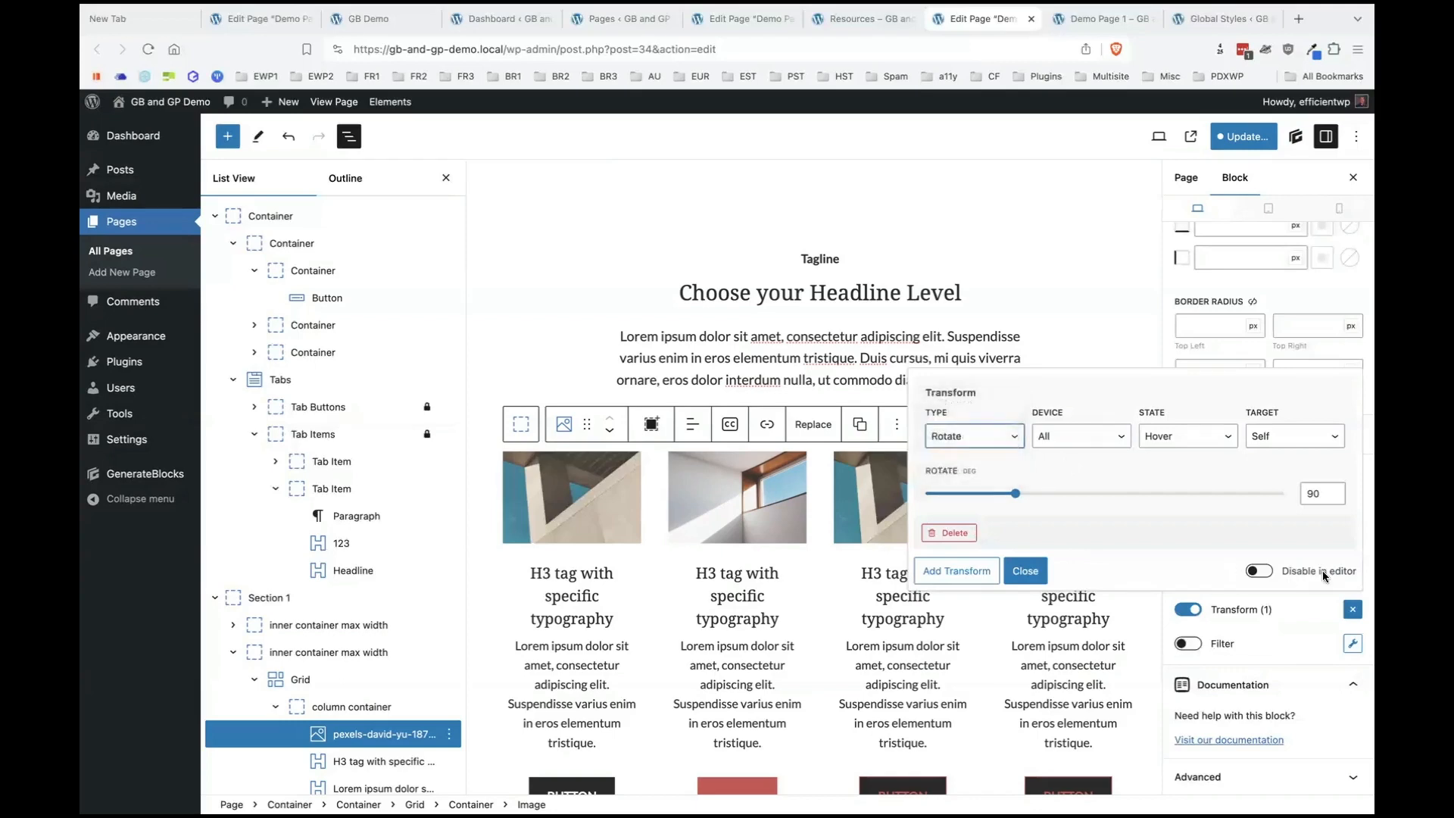
pyautogui.click(1023, 572)
pyautogui.click(1188, 540)
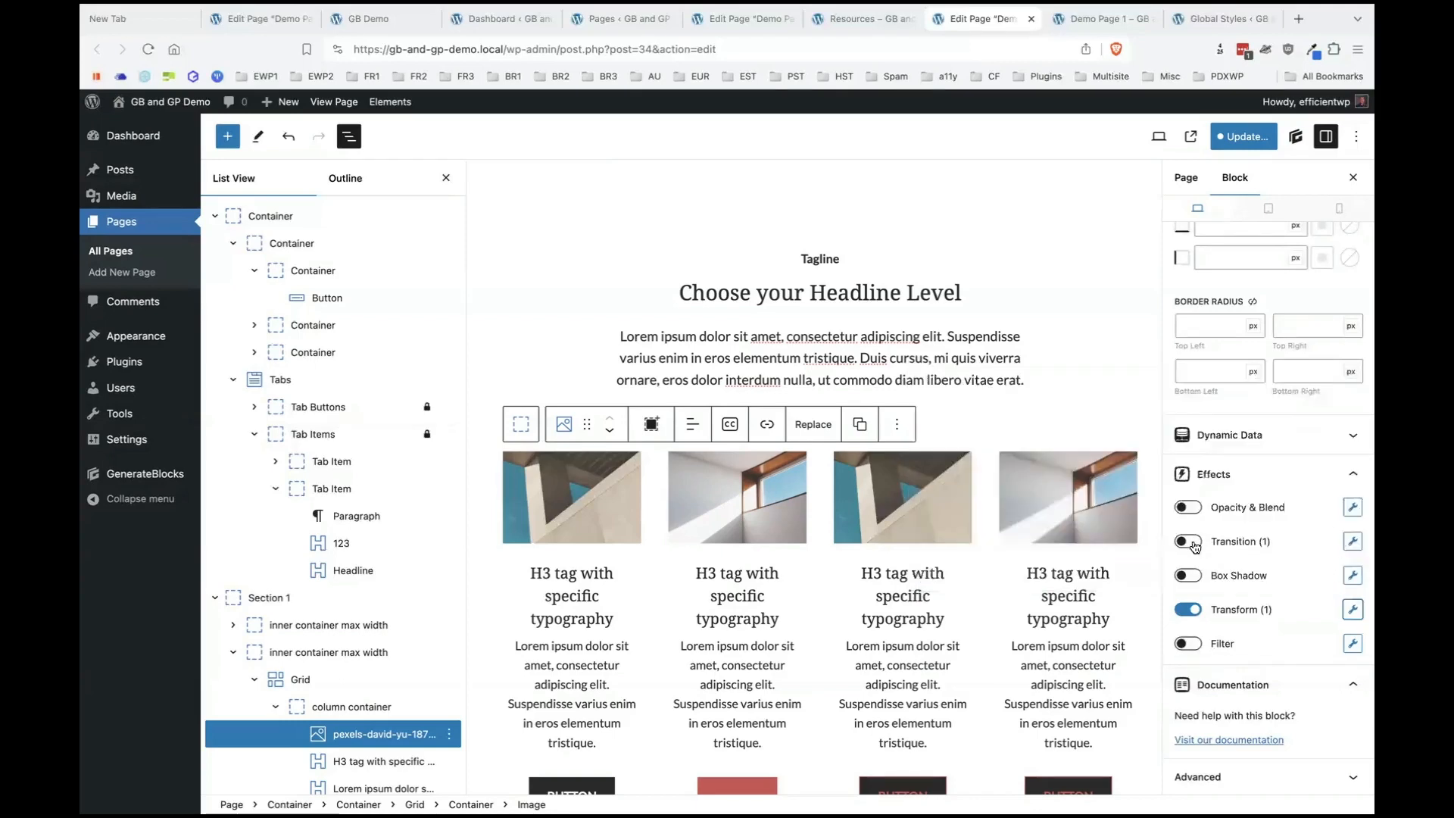
# Set the image's Hover transition duration to 2 seconds and check its Transform settings.
pyautogui.click(1353, 540)
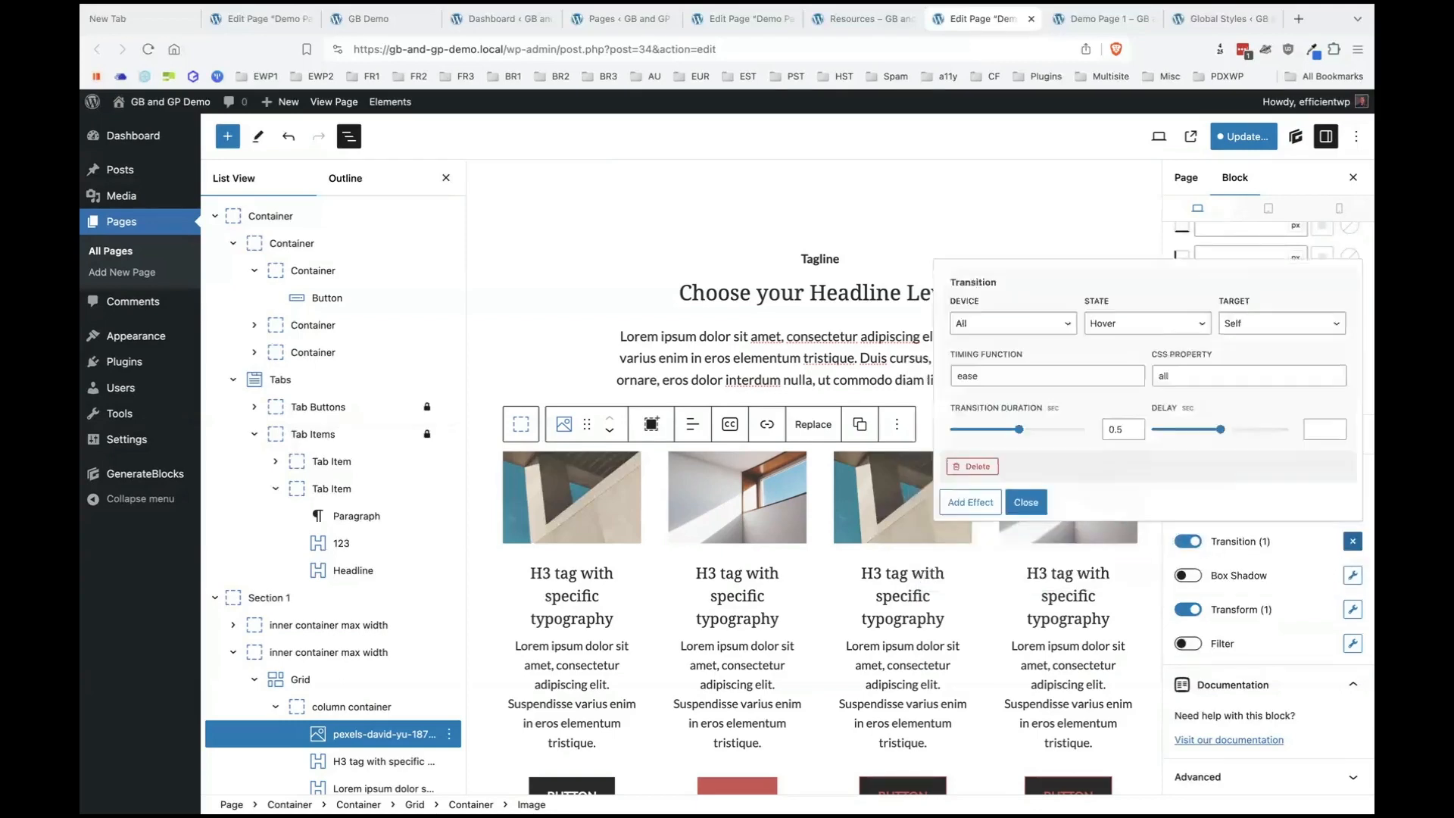
pyautogui.doubleClick(1107, 425)
pyautogui.write('2')
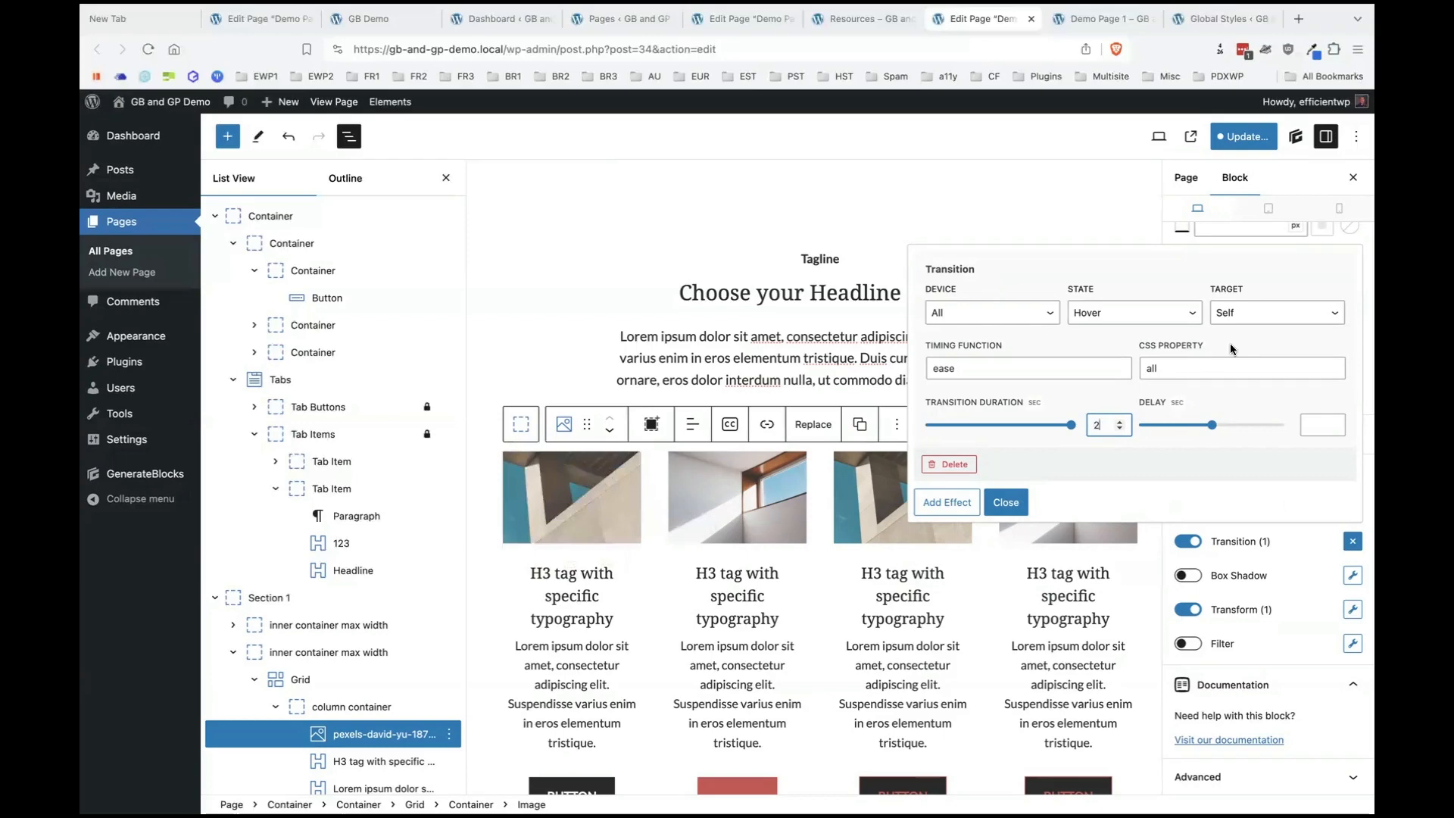
pyautogui.click(1278, 313)
pyautogui.click(1154, 285)
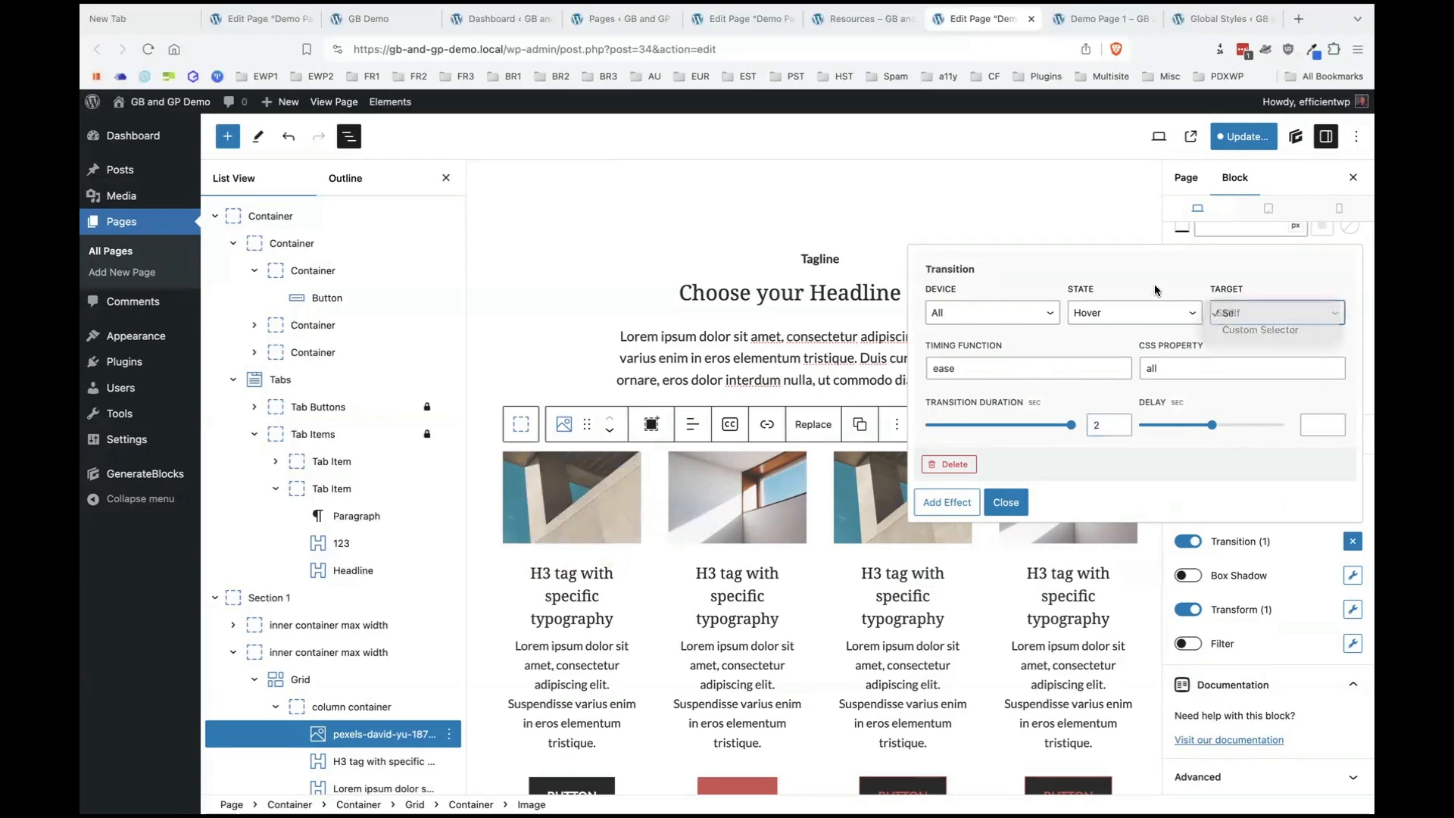
pyautogui.click(1010, 500)
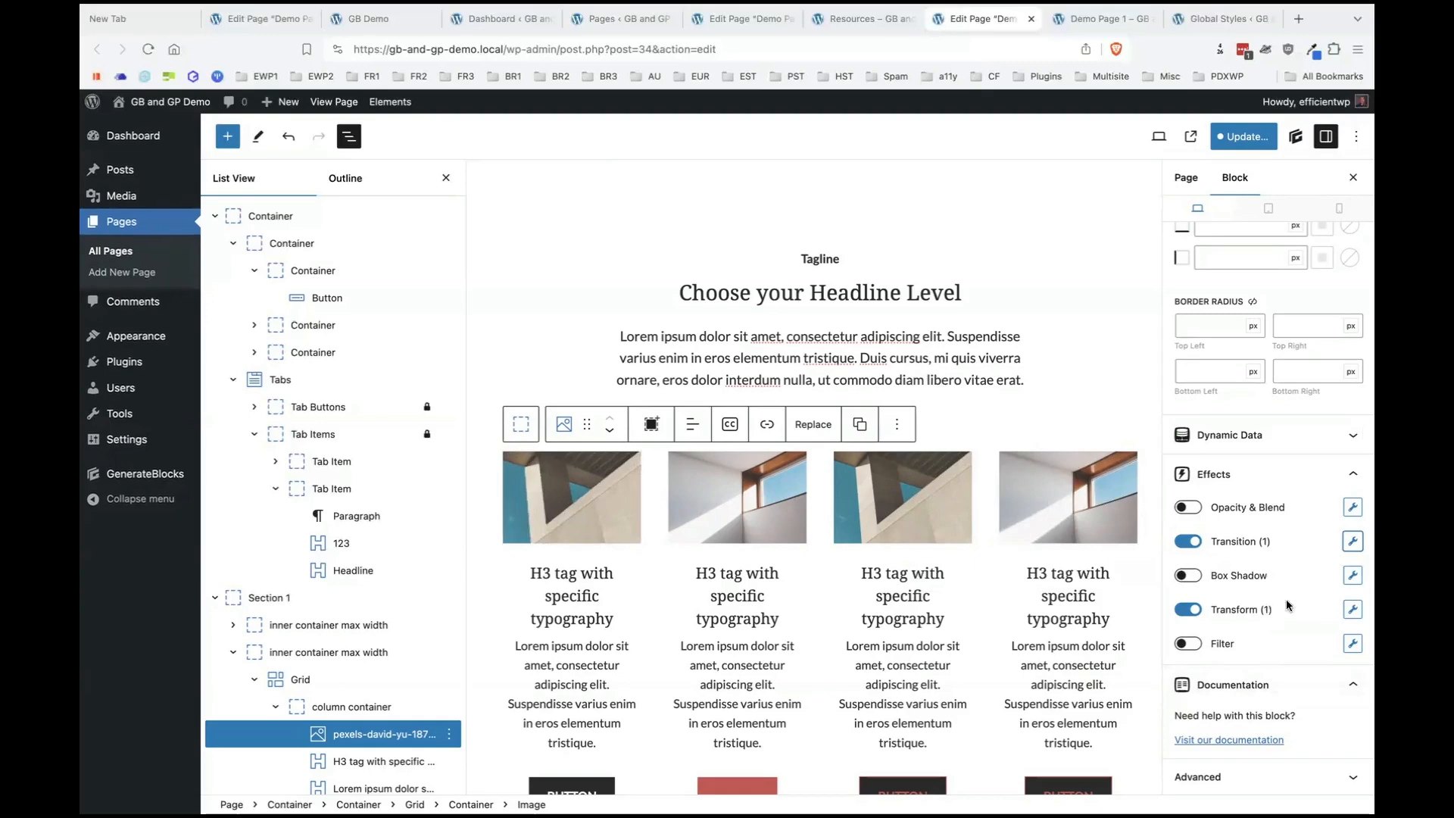
pyautogui.click(1352, 610)
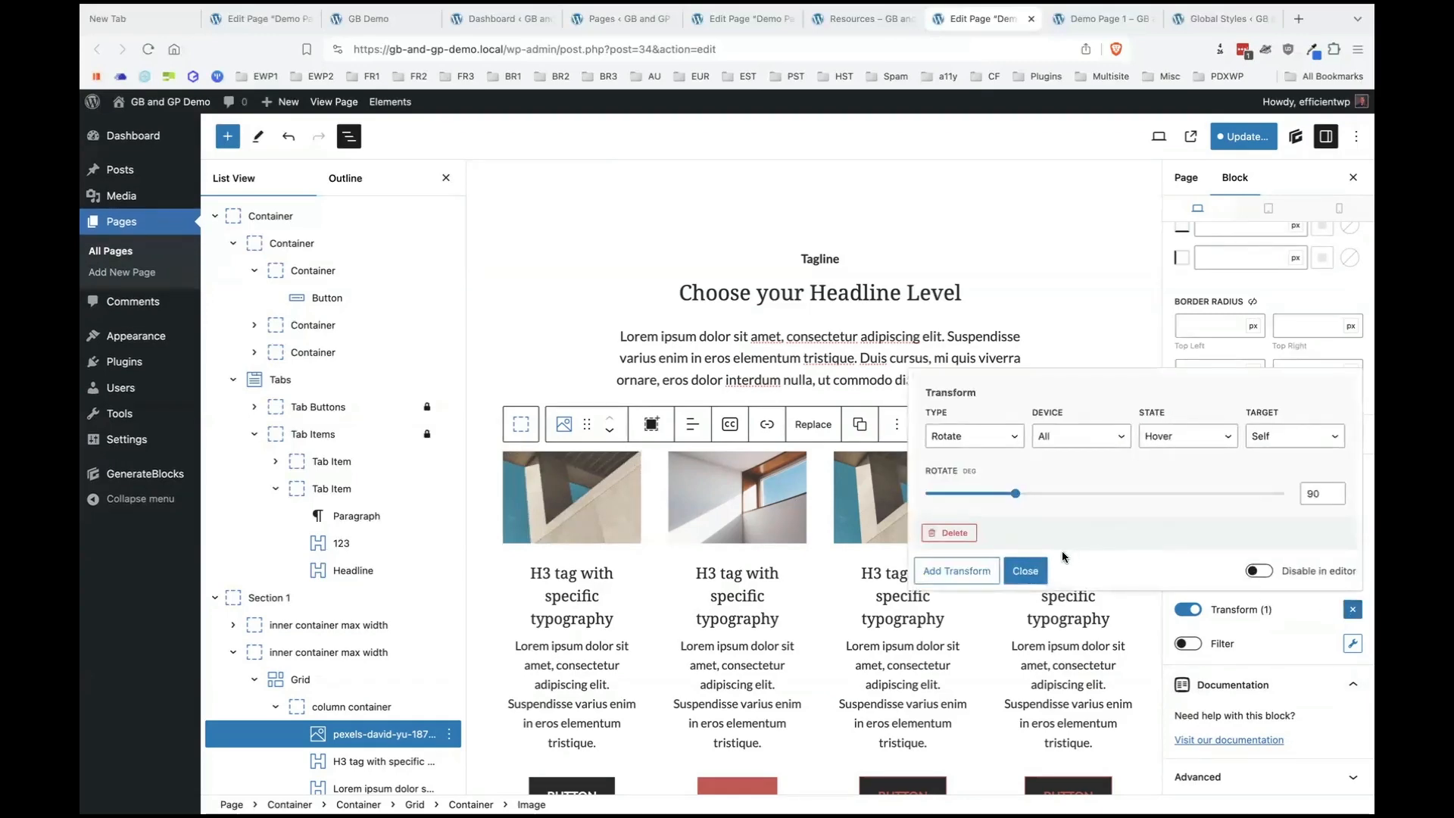
pyautogui.click(1026, 571)
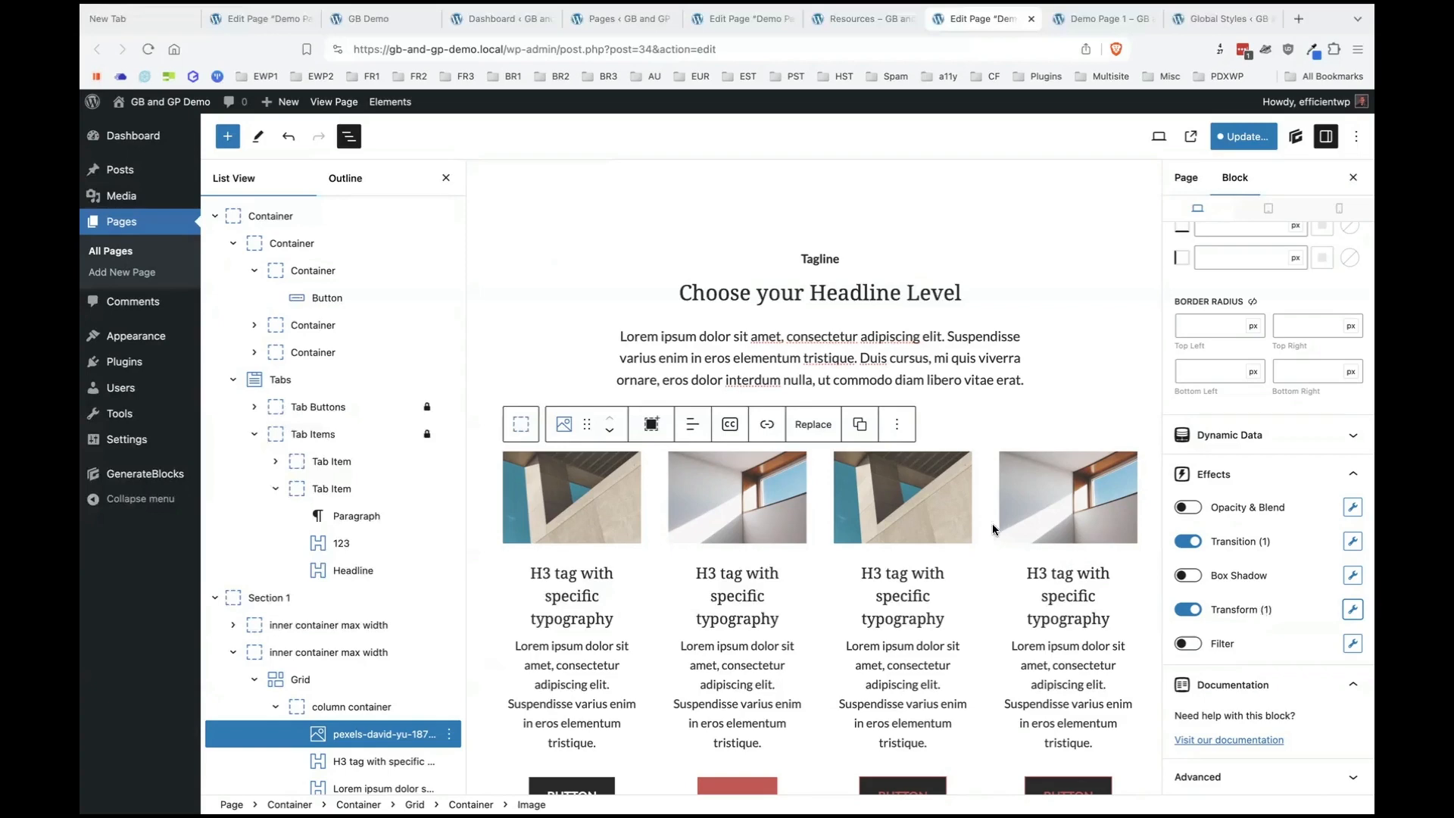
# Look through the image block's settings and reopen the block List View.
pyautogui.scroll(10, 992, 524)
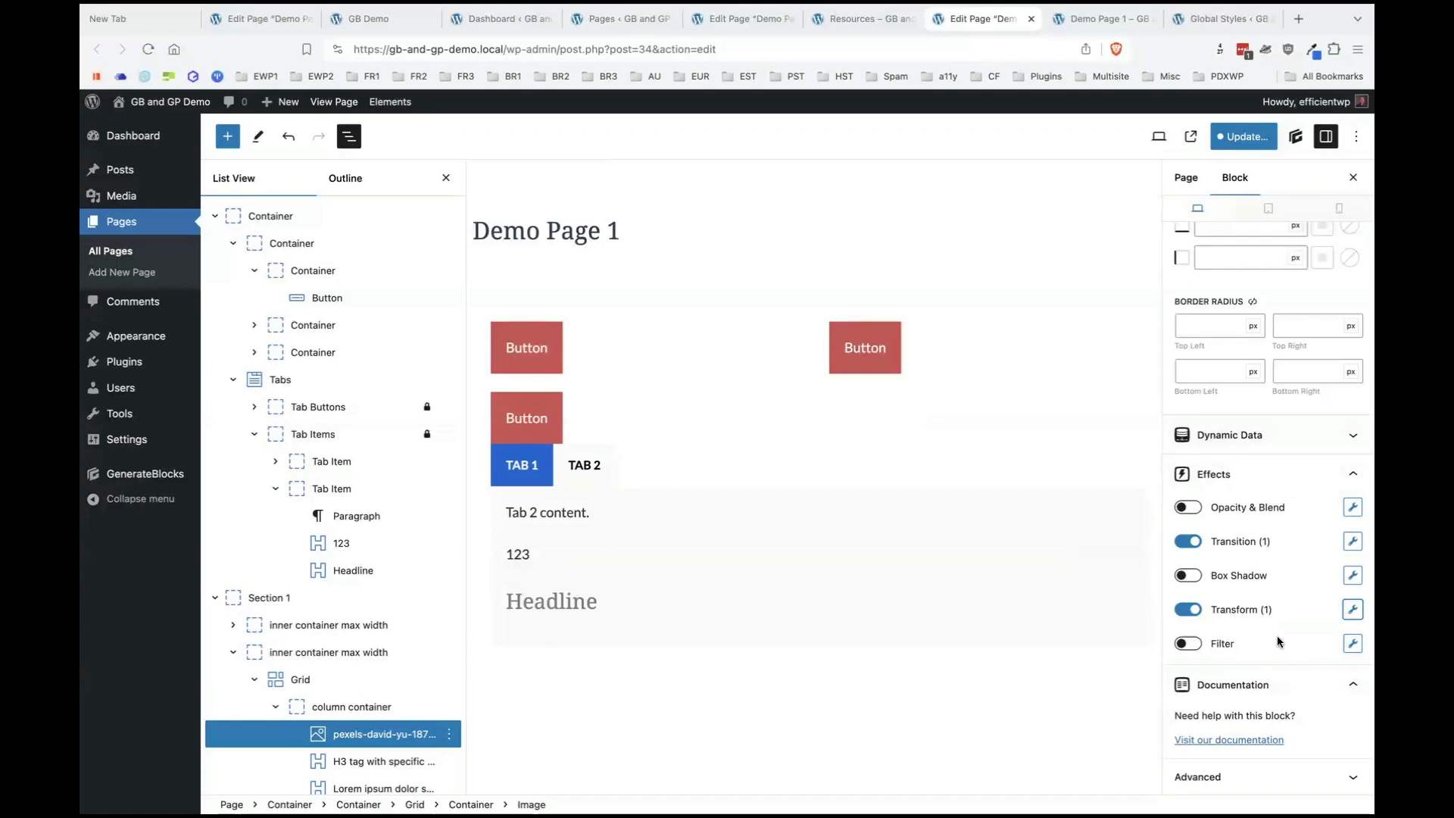
pyautogui.scroll(10, 1277, 634)
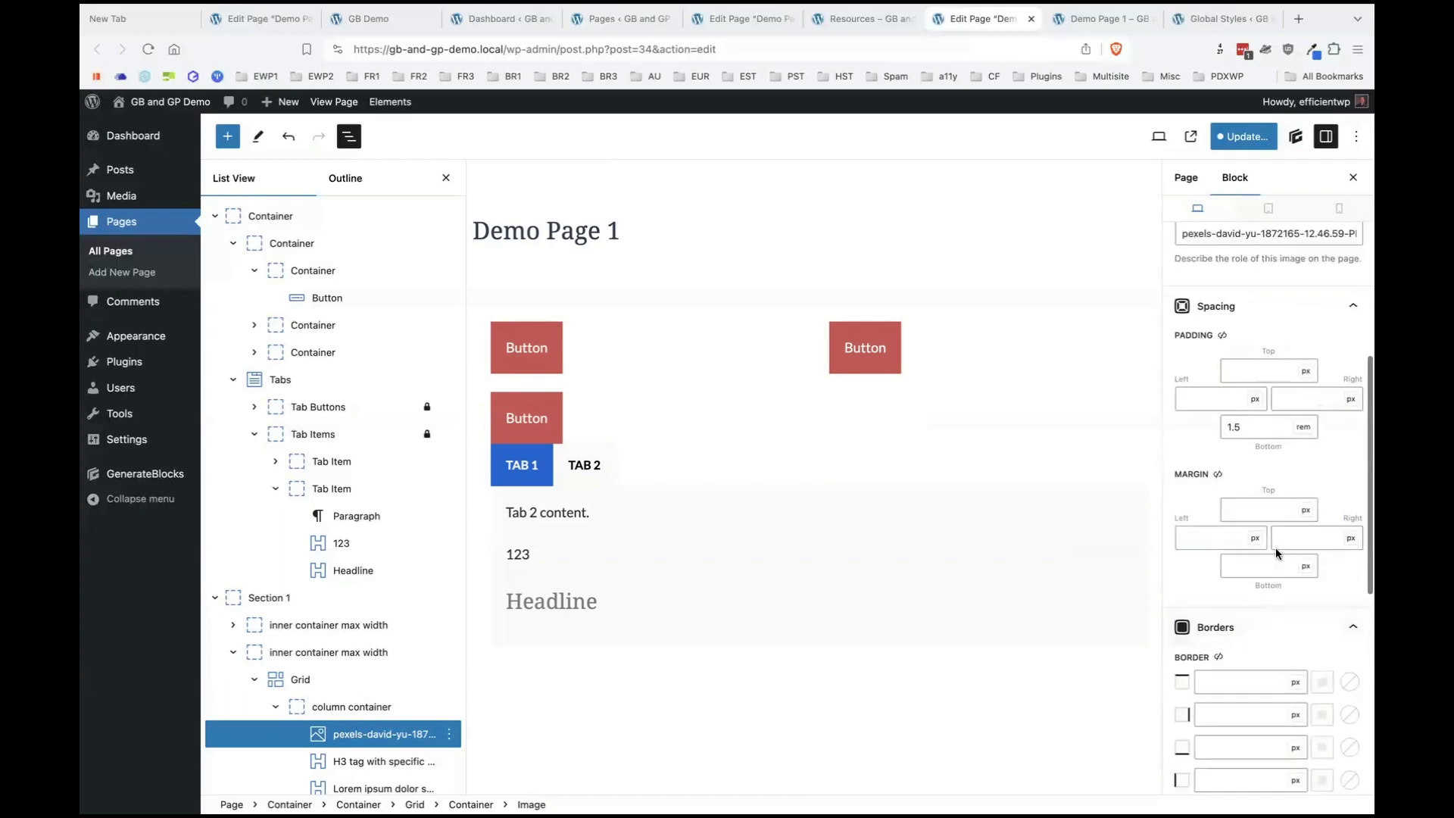
pyautogui.scroll(4, 1275, 549)
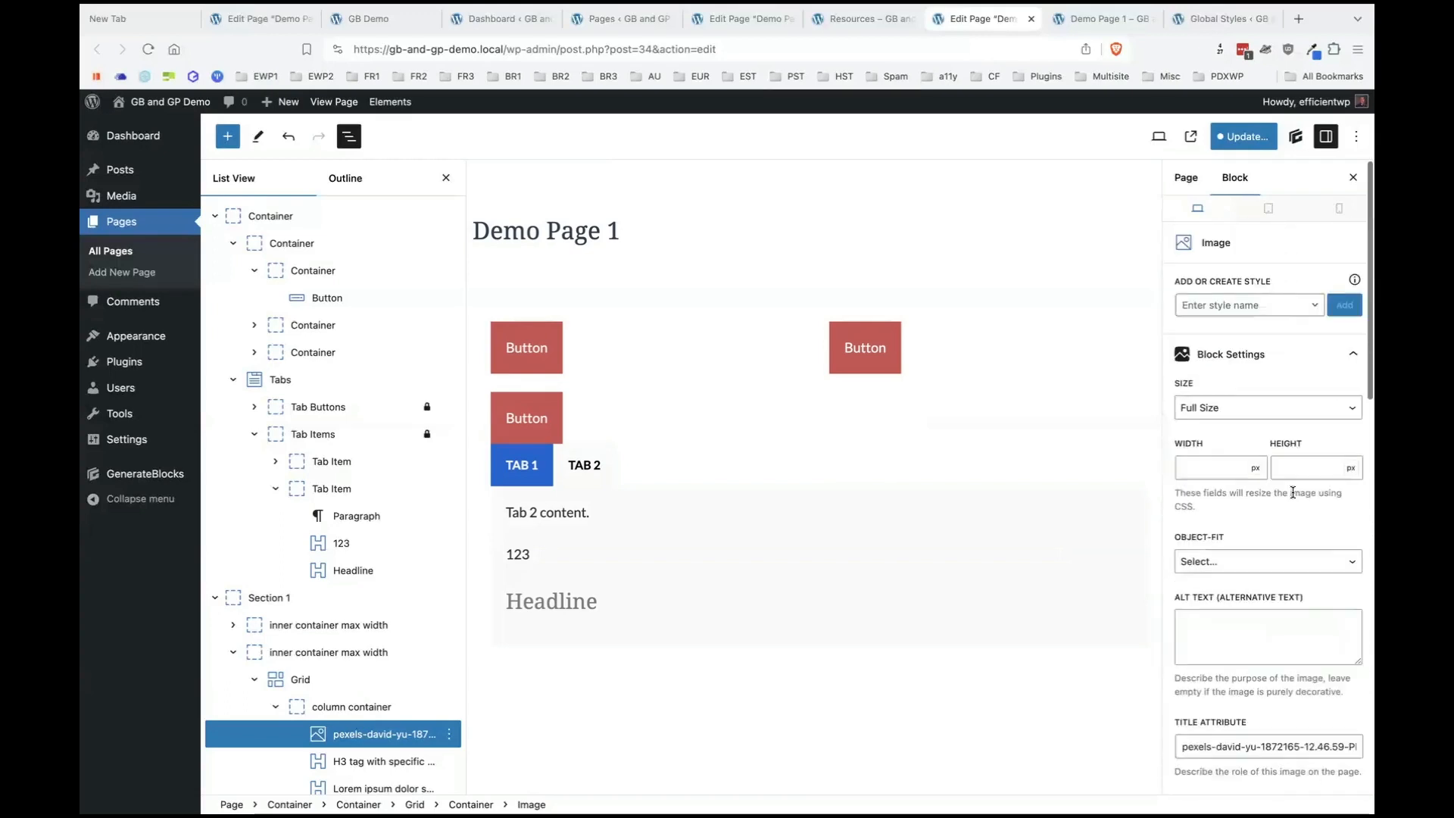
pyautogui.scroll(-12, 1292, 493)
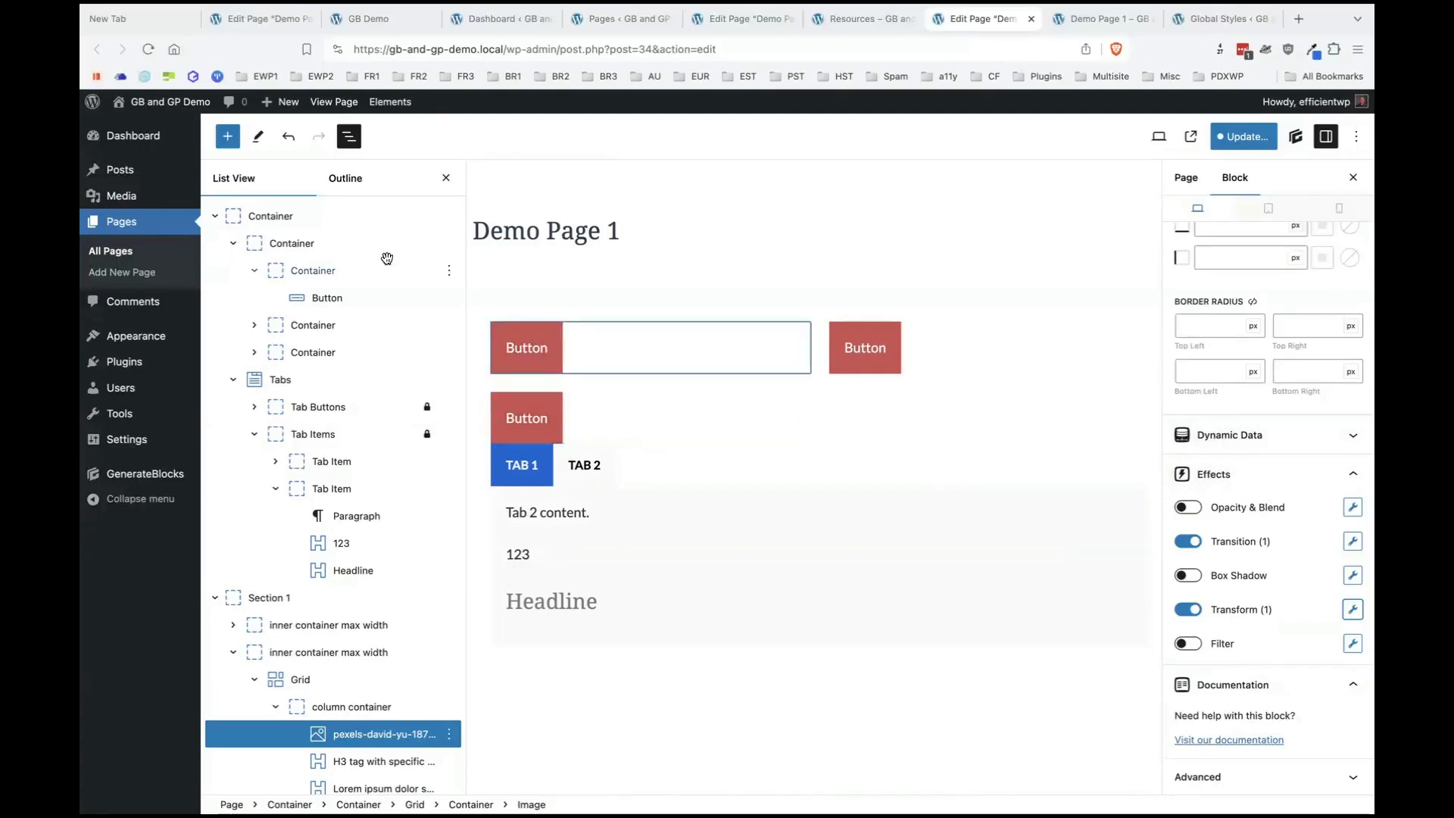
pyautogui.click(447, 186)
pyautogui.click(348, 137)
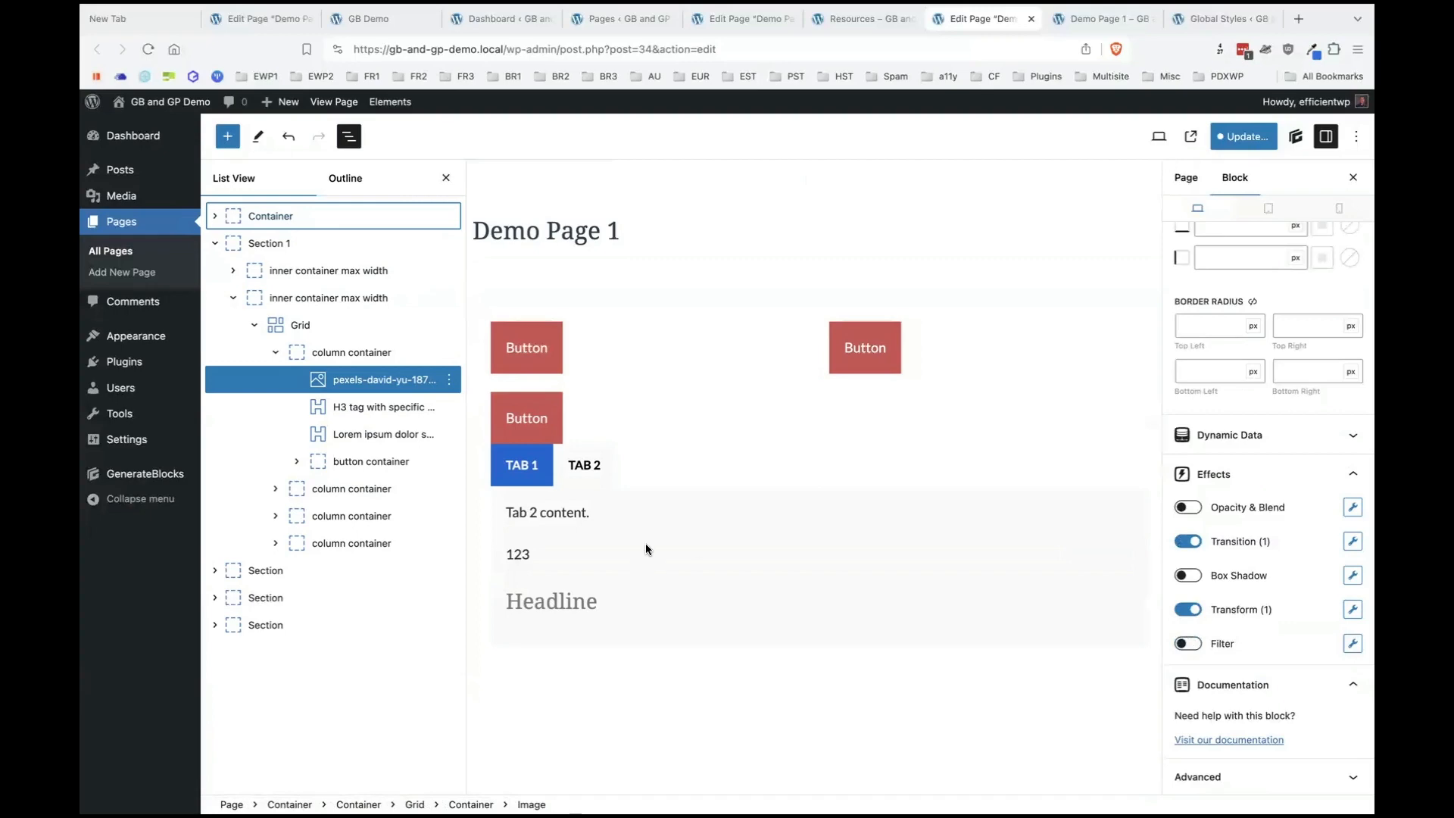
pyautogui.scroll(10, 1315, 512)
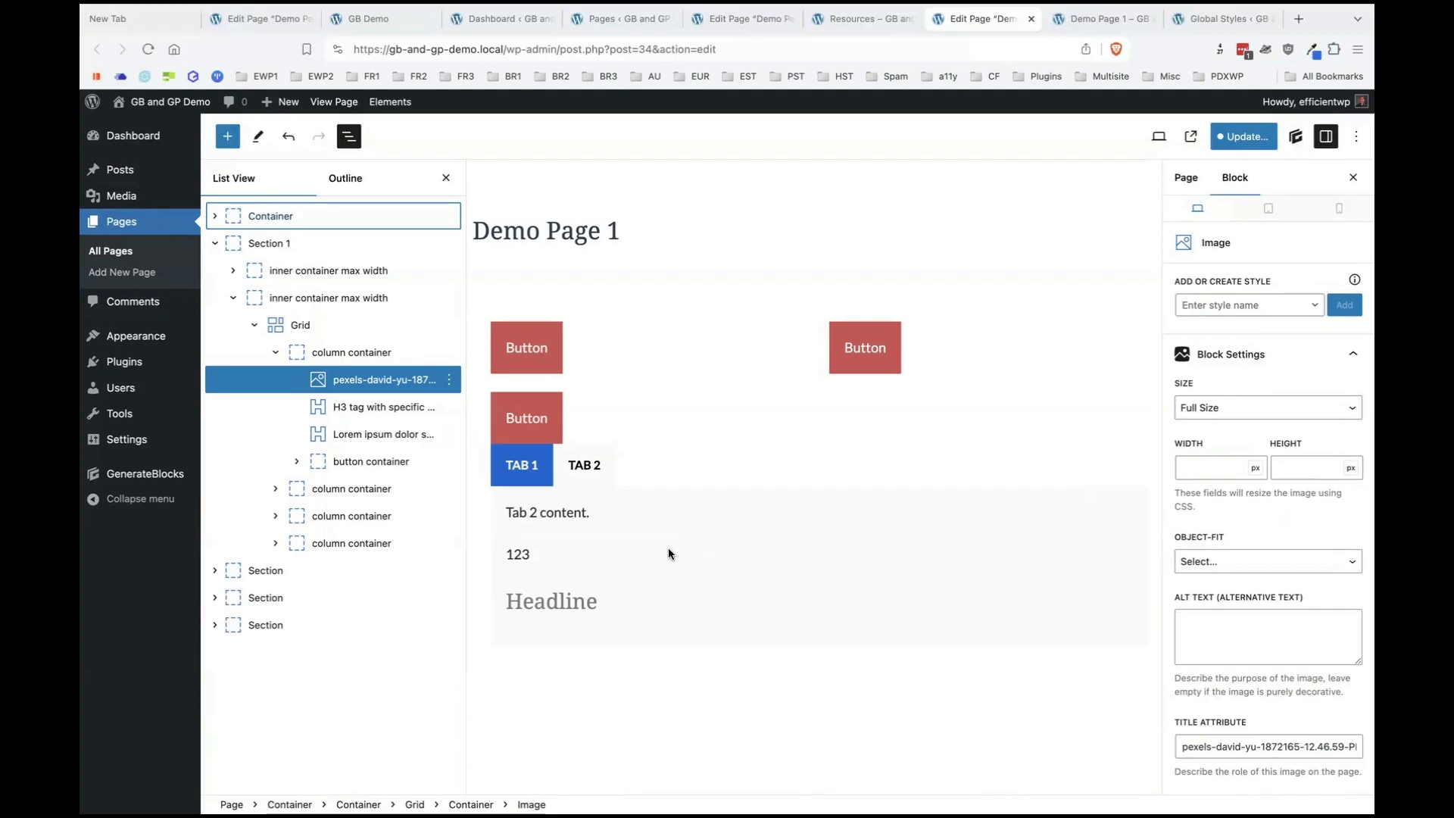
pyautogui.moveTo(689, 539)
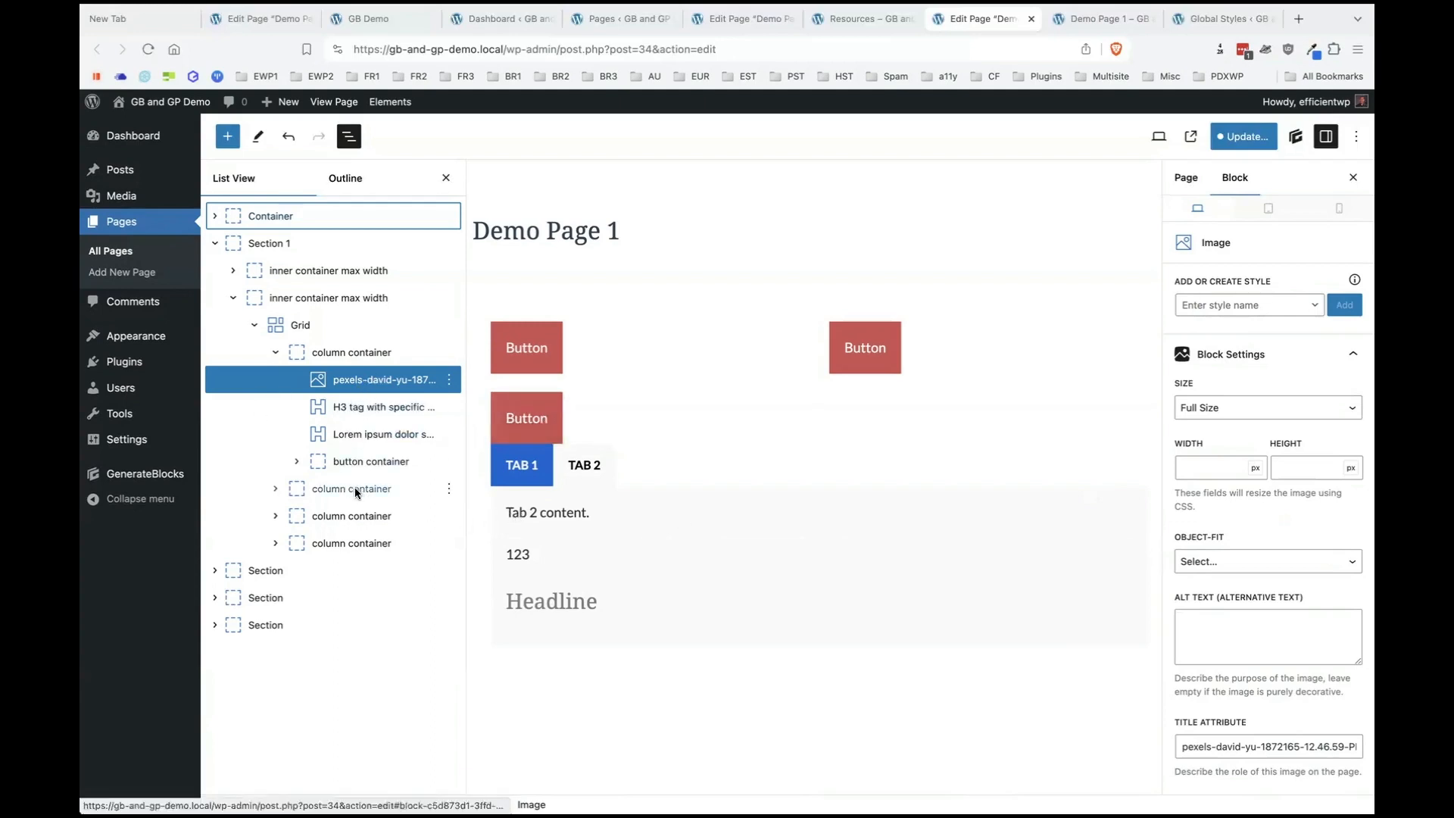
# Delete the "123" headline block from the second tab item.
pyautogui.click(522, 553)
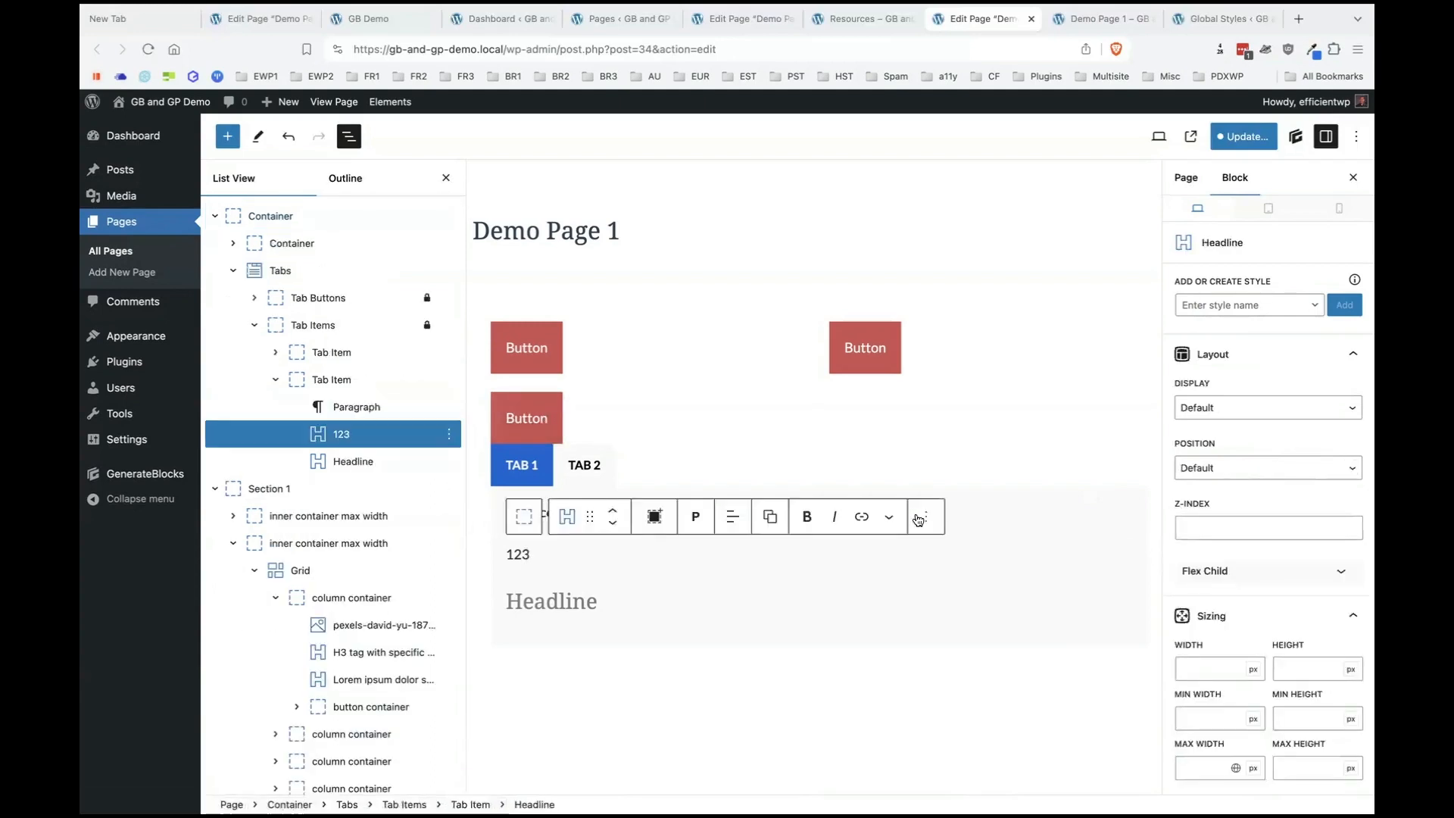
pyautogui.click(919, 520)
pyautogui.click(955, 461)
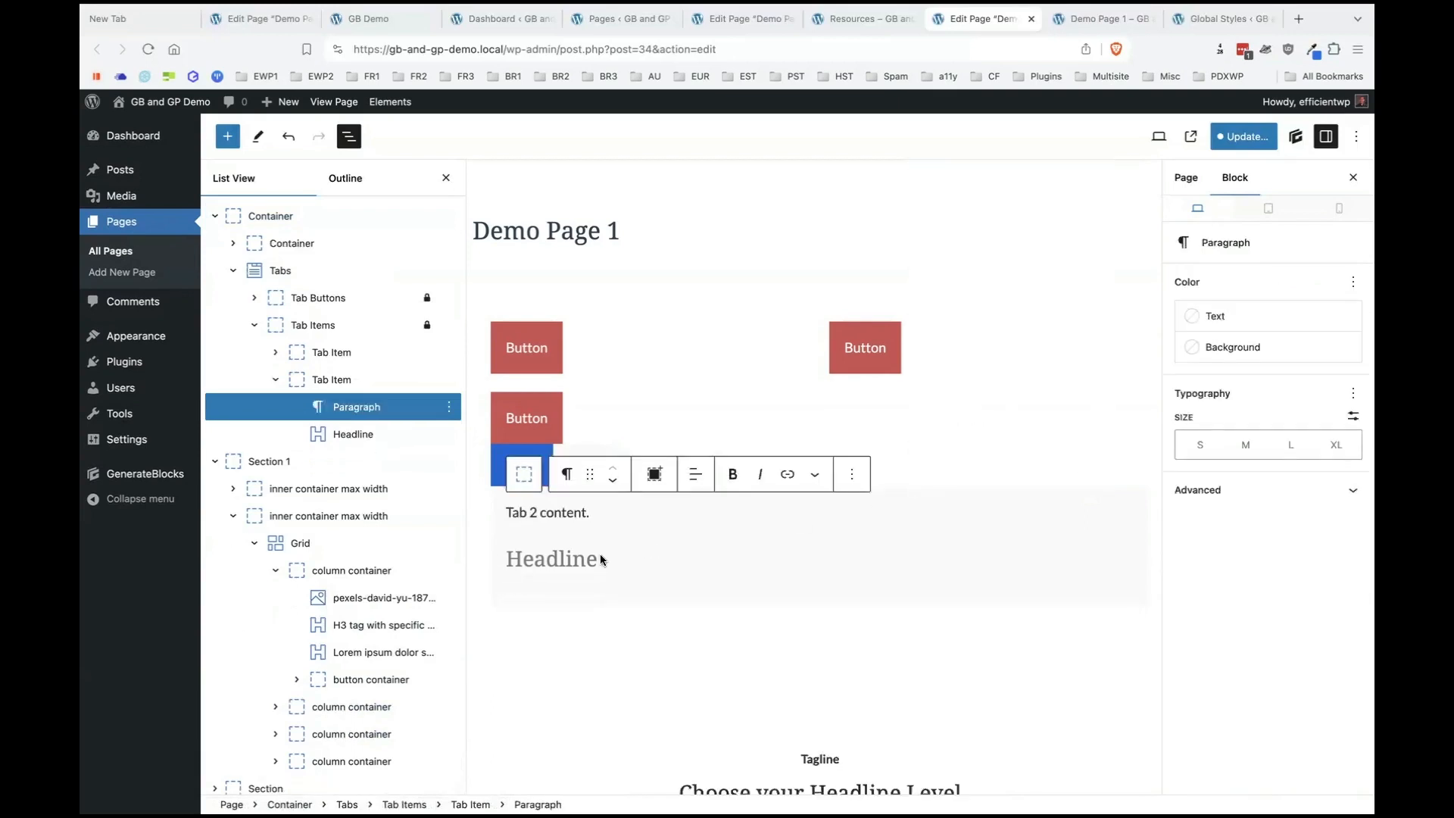
pyautogui.click(596, 559)
pyautogui.click(925, 517)
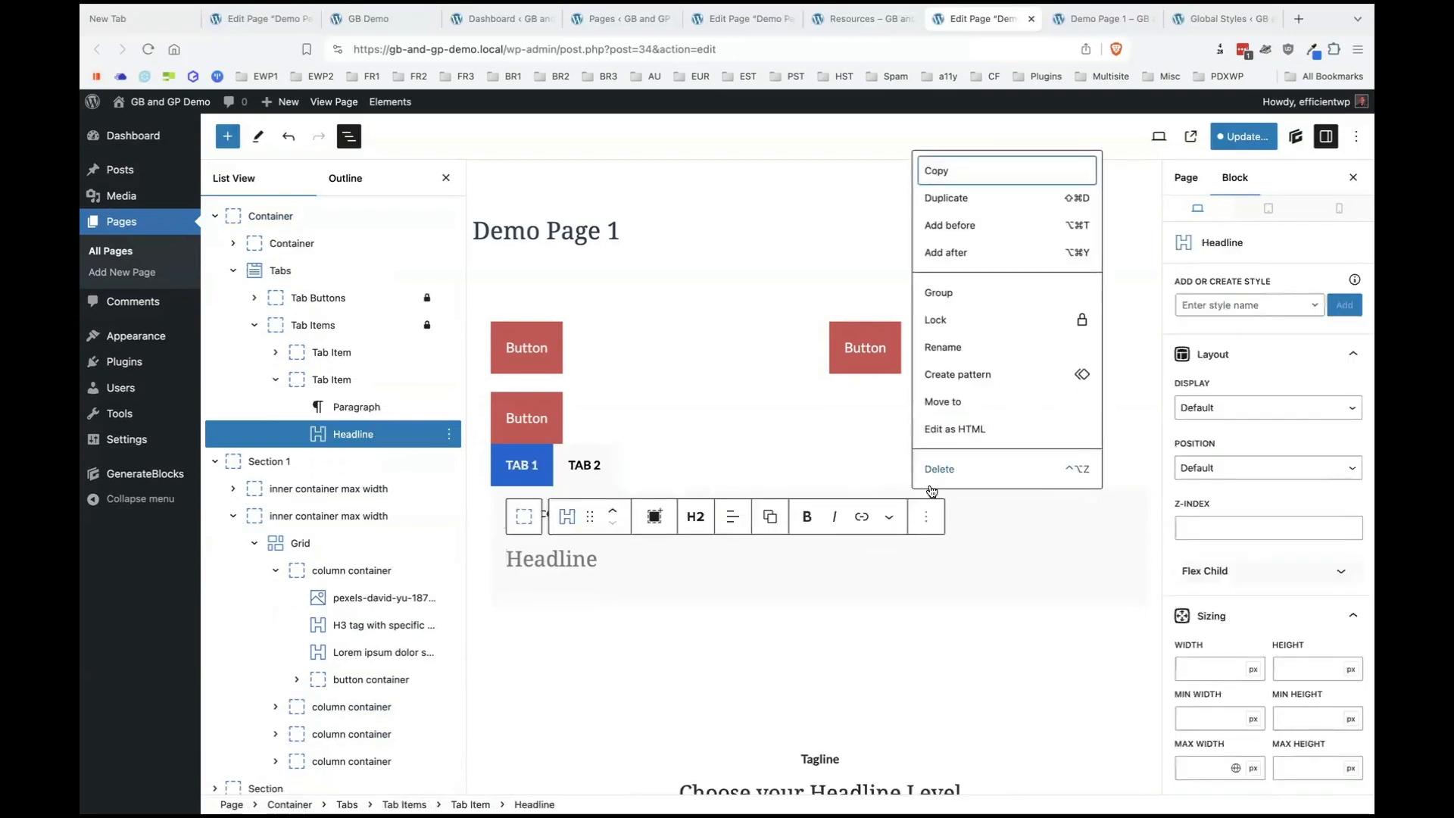
pyautogui.click(575, 570)
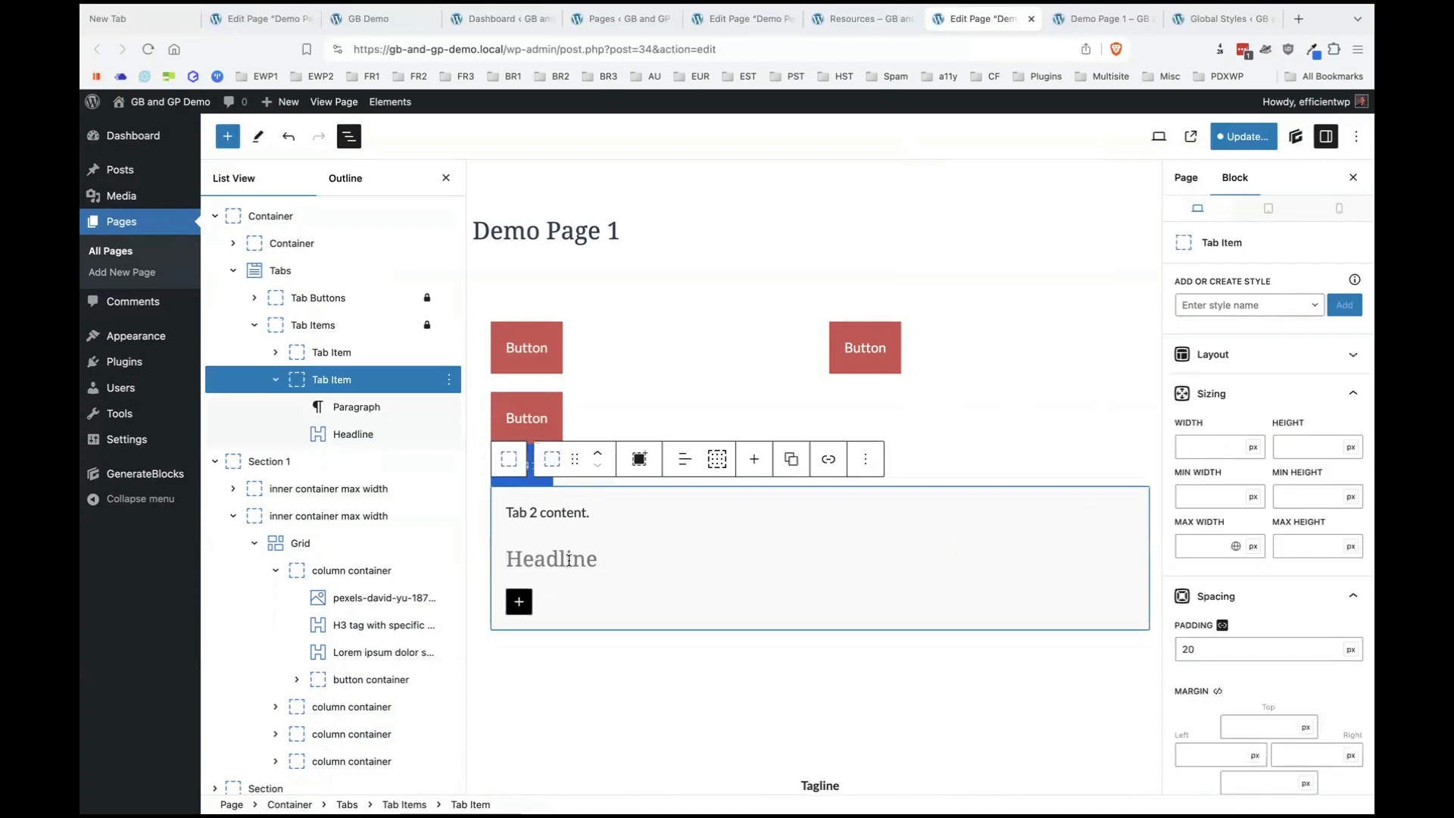
# Set the font family of the Headline block in the second tab item to Oswald.
pyautogui.click(582, 564)
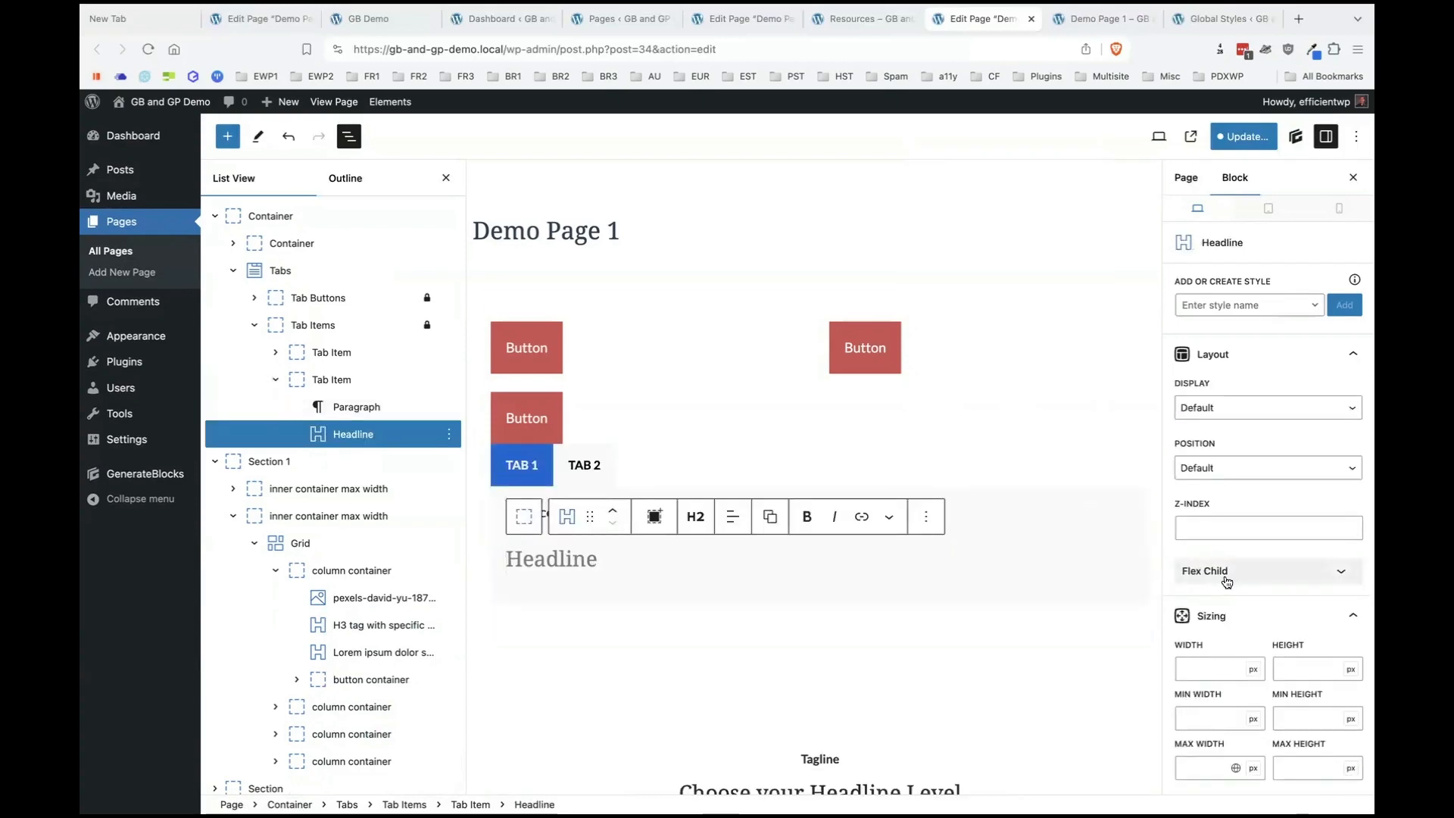
pyautogui.scroll(-4, 1226, 582)
pyautogui.scroll(4, 1227, 582)
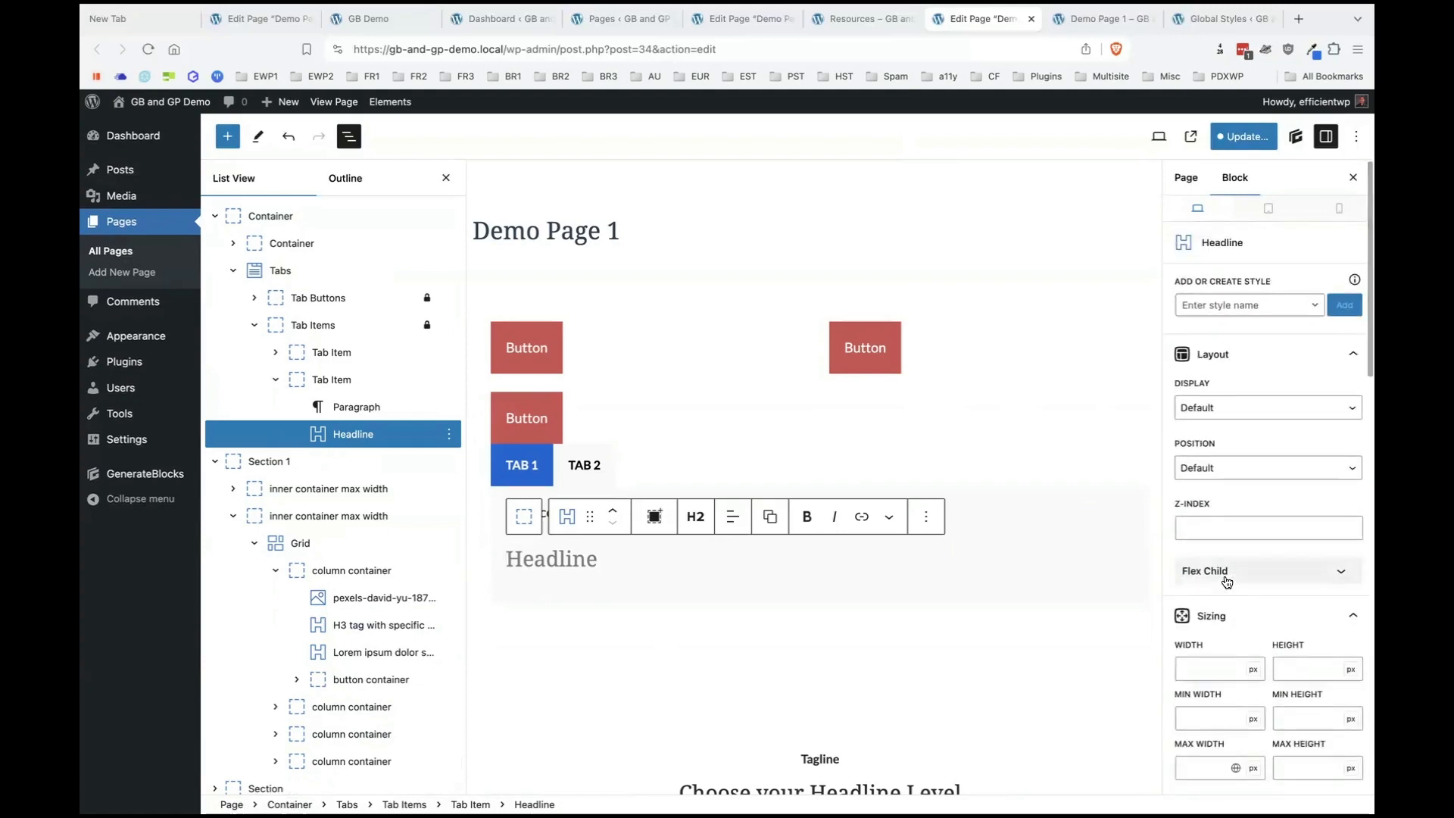
pyautogui.scroll(-4, 1249, 629)
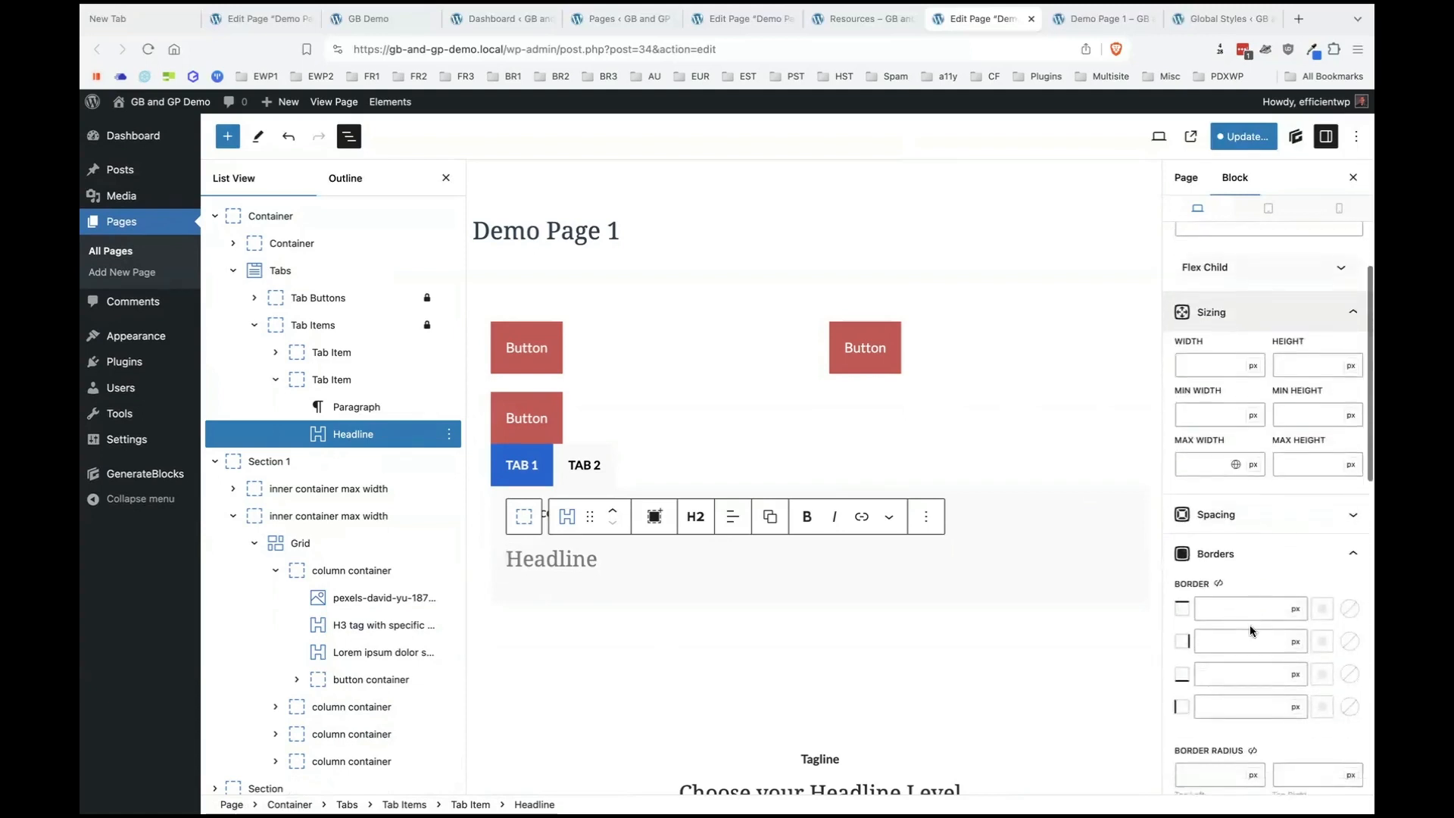
pyautogui.scroll(-8, 1249, 625)
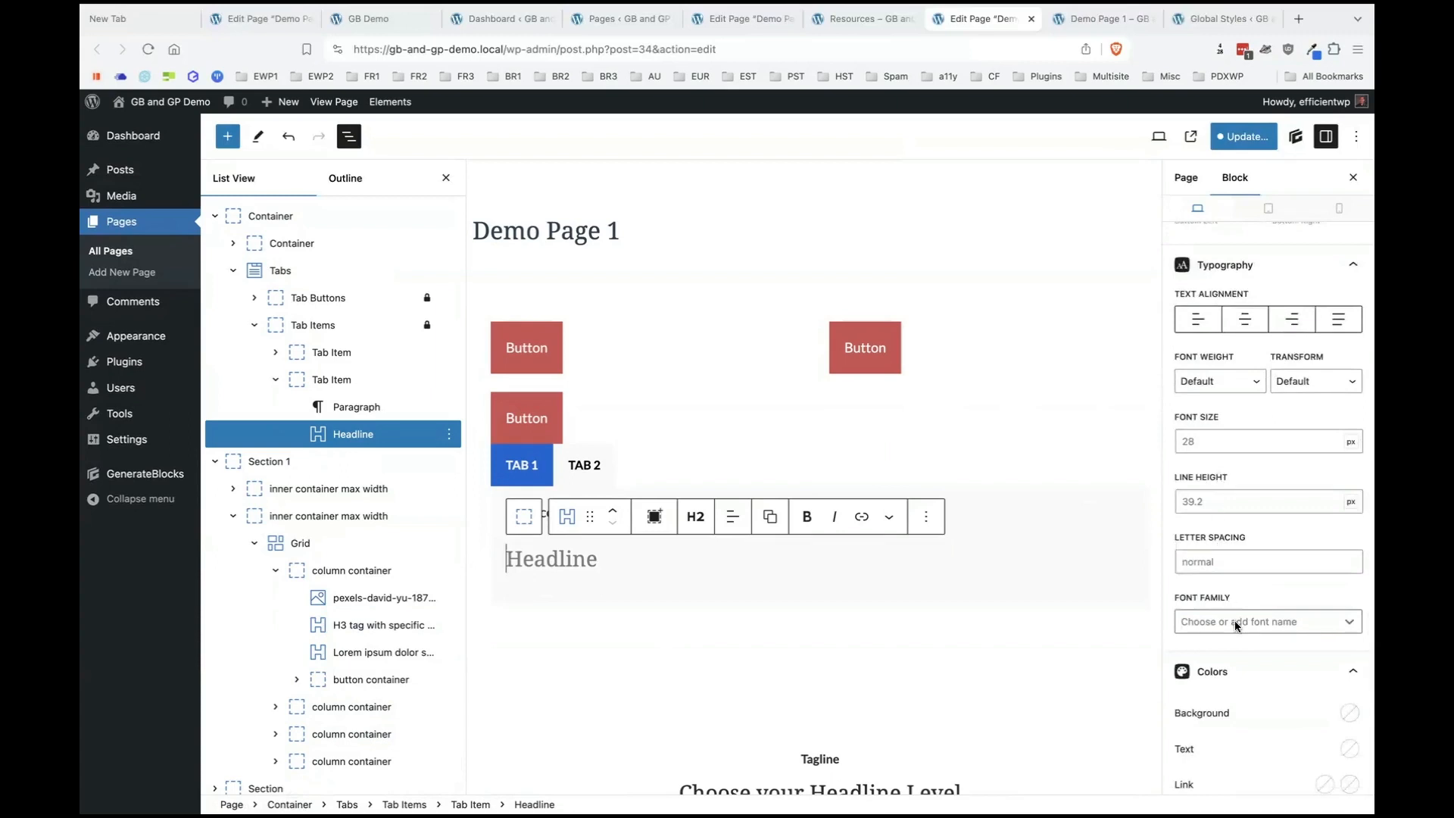
pyautogui.click(1255, 621)
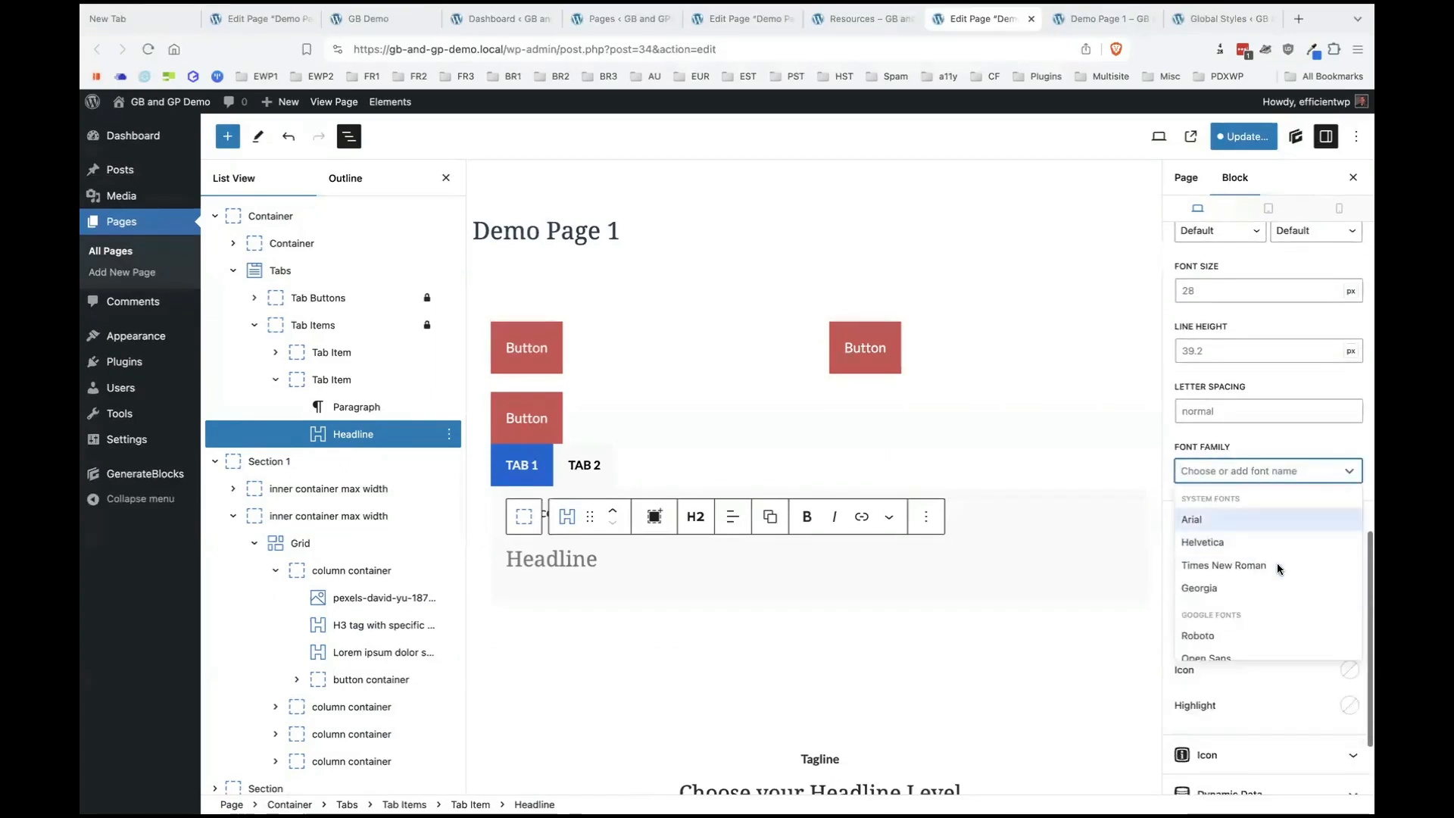
pyautogui.scroll(-3, 1264, 579)
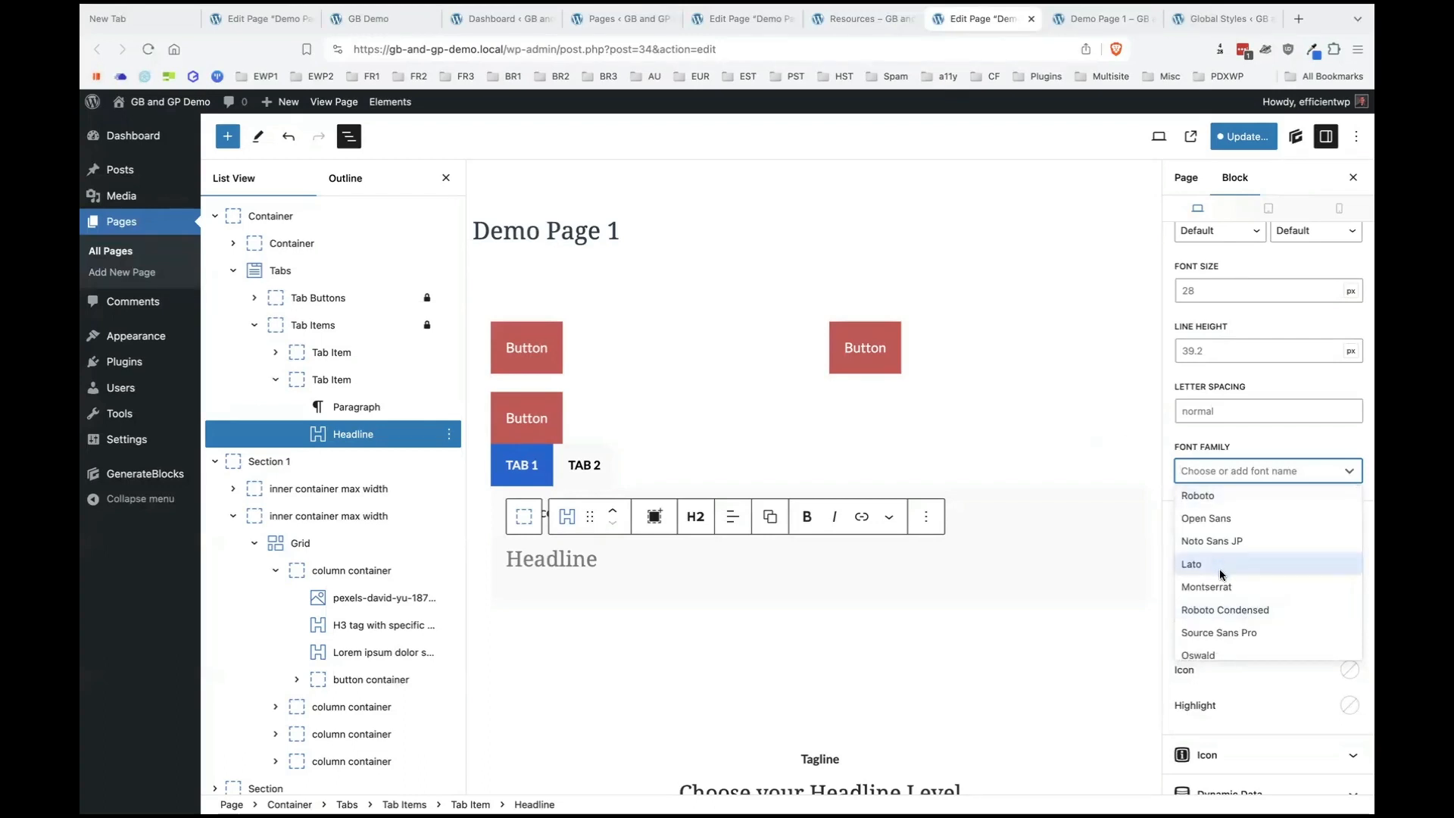
pyautogui.click(1222, 654)
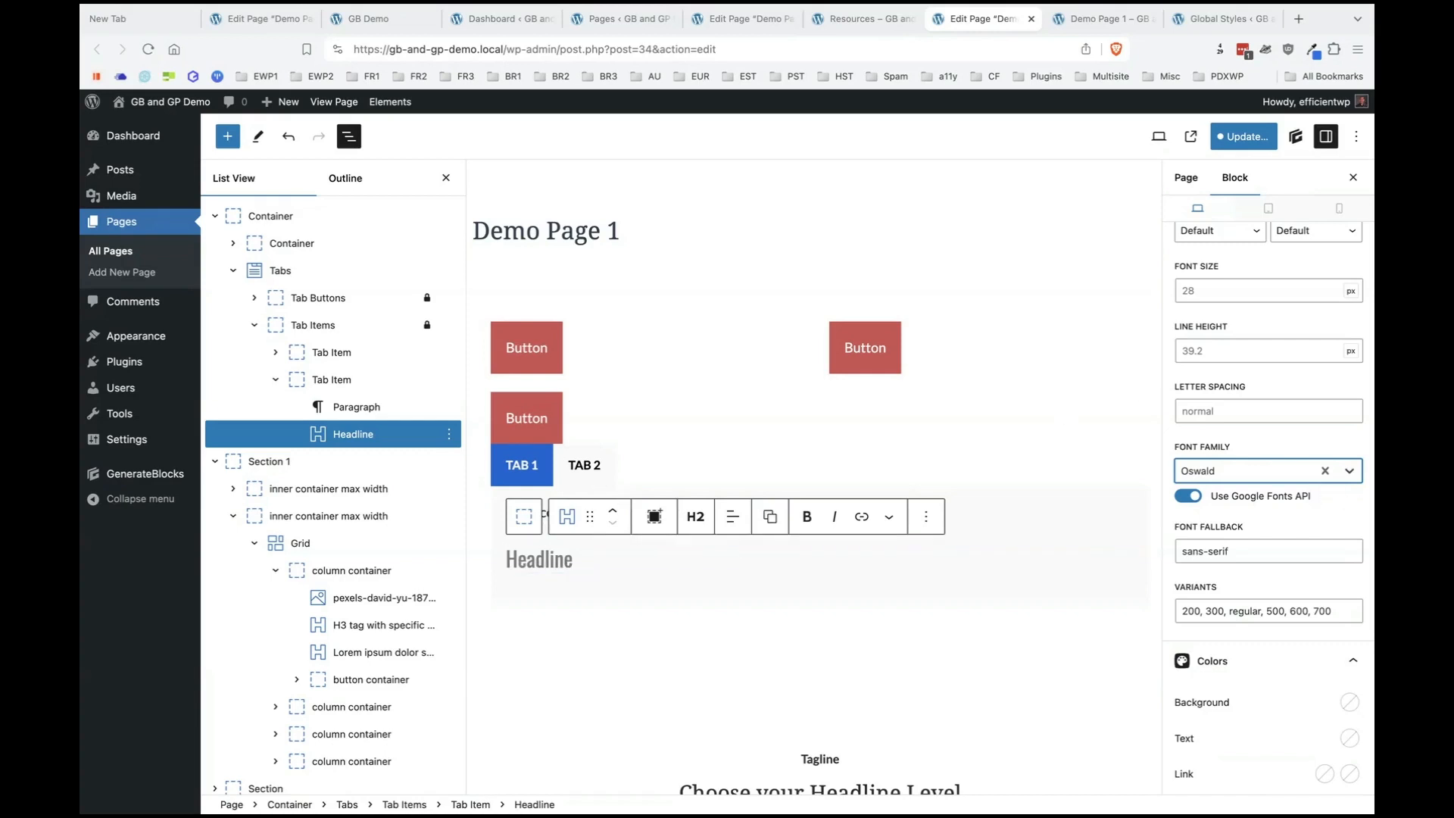
# Browse the system and Google fonts available for the Headline block in the second tab item.
pyautogui.click(1350, 472)
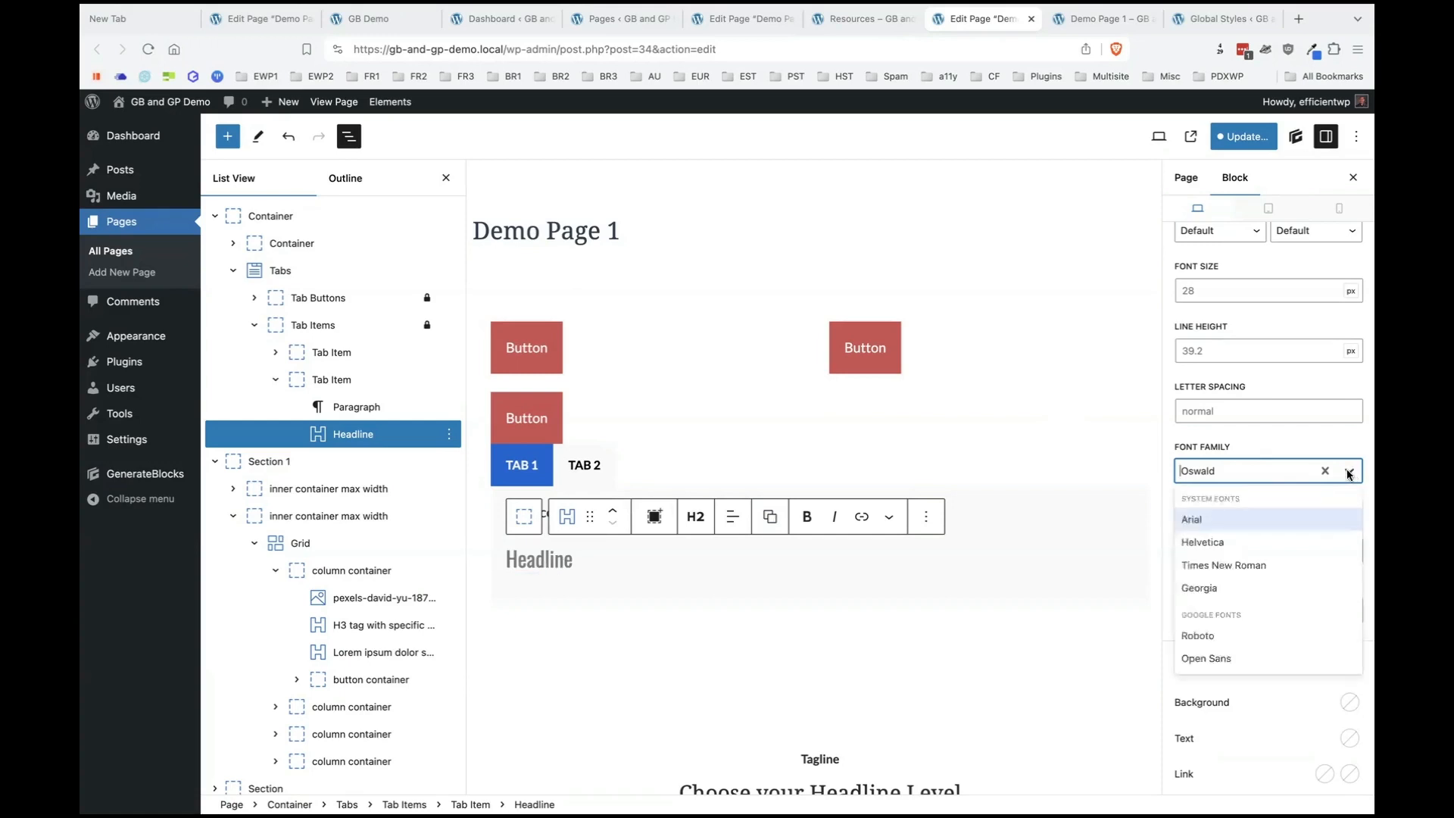
pyautogui.scroll(-3, 1276, 574)
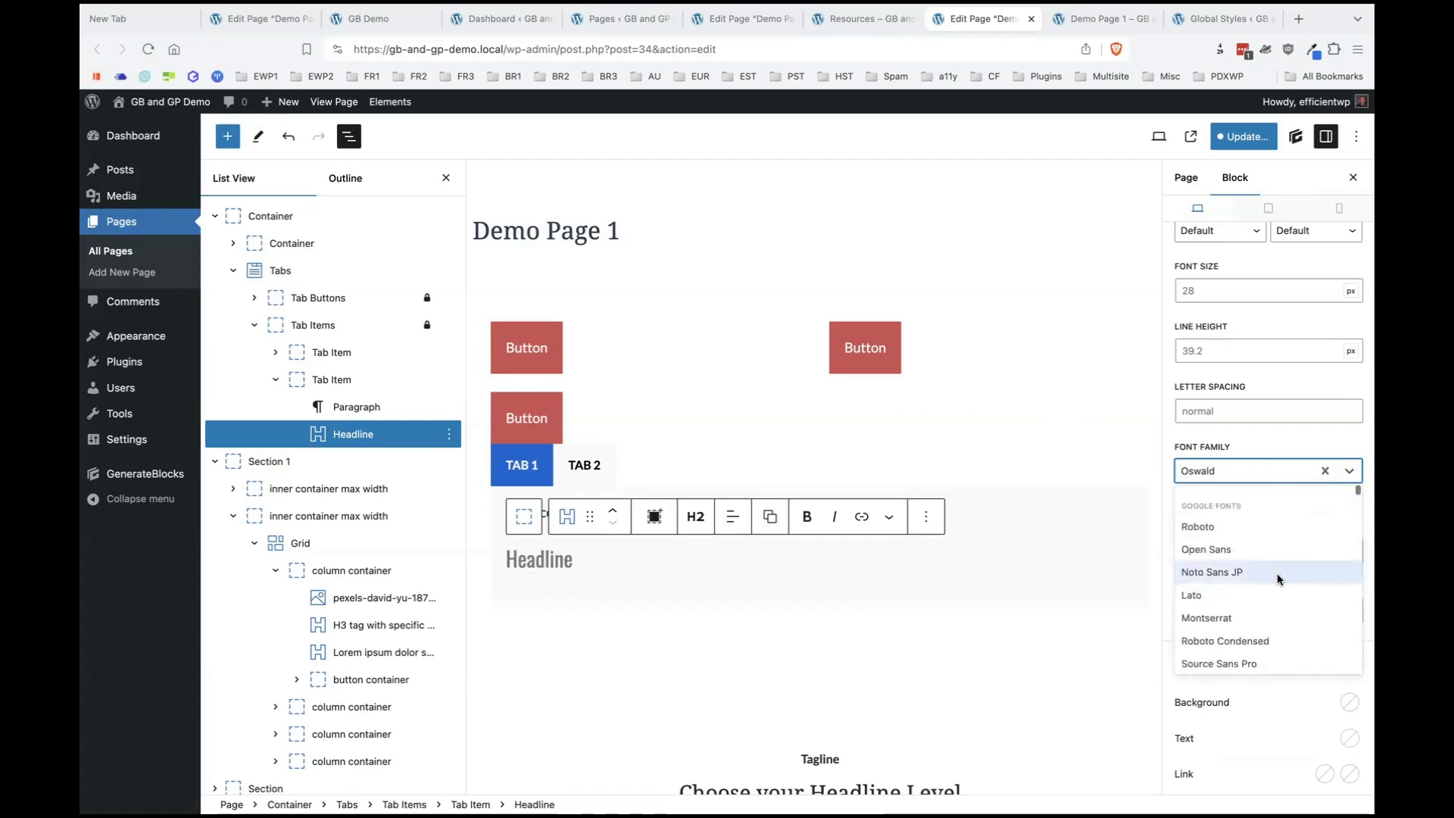
pyautogui.scroll(-3, 1278, 579)
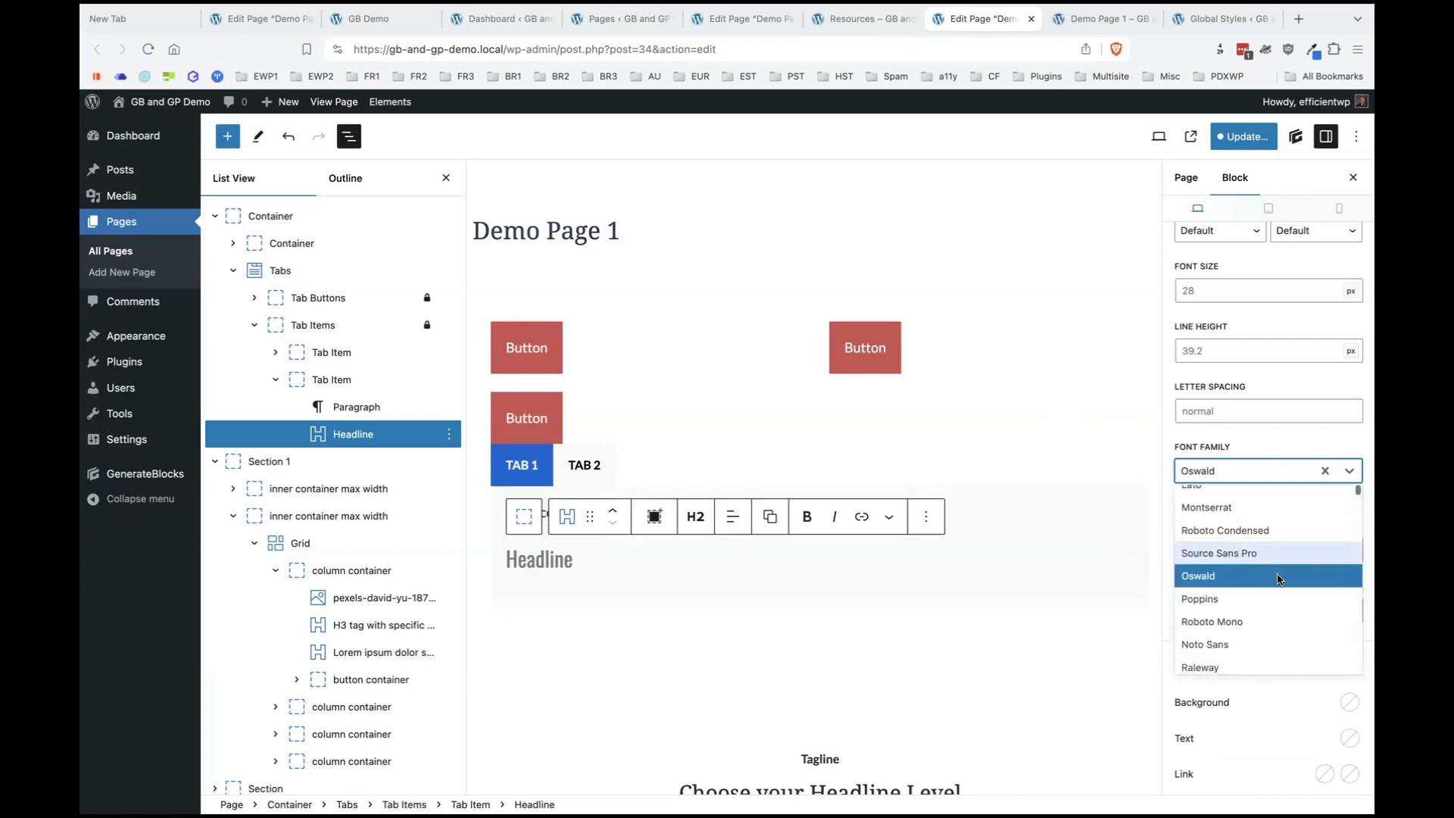
pyautogui.scroll(-5, 1278, 579)
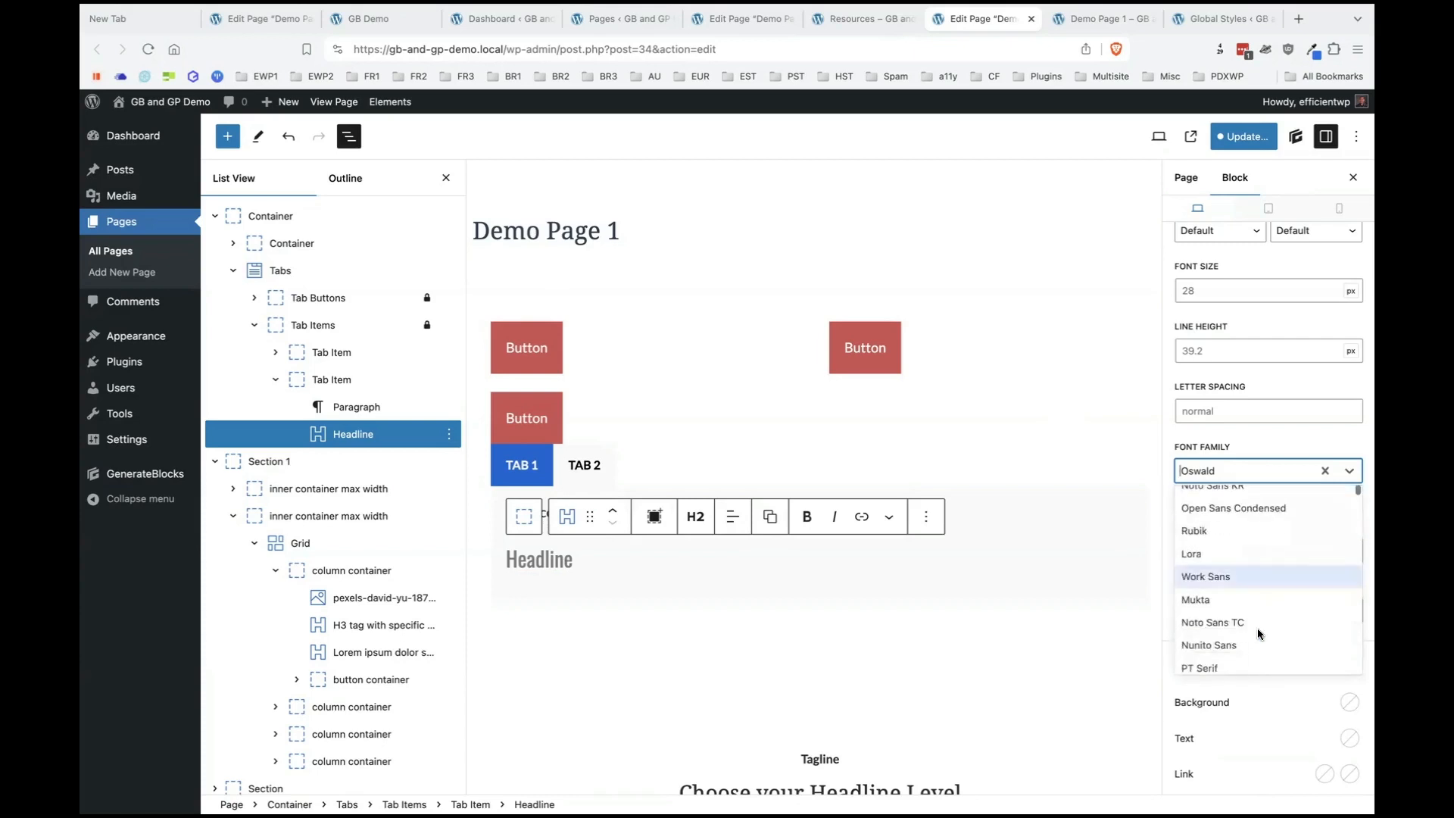
pyautogui.scroll(-5, 1257, 628)
pyautogui.click(1351, 472)
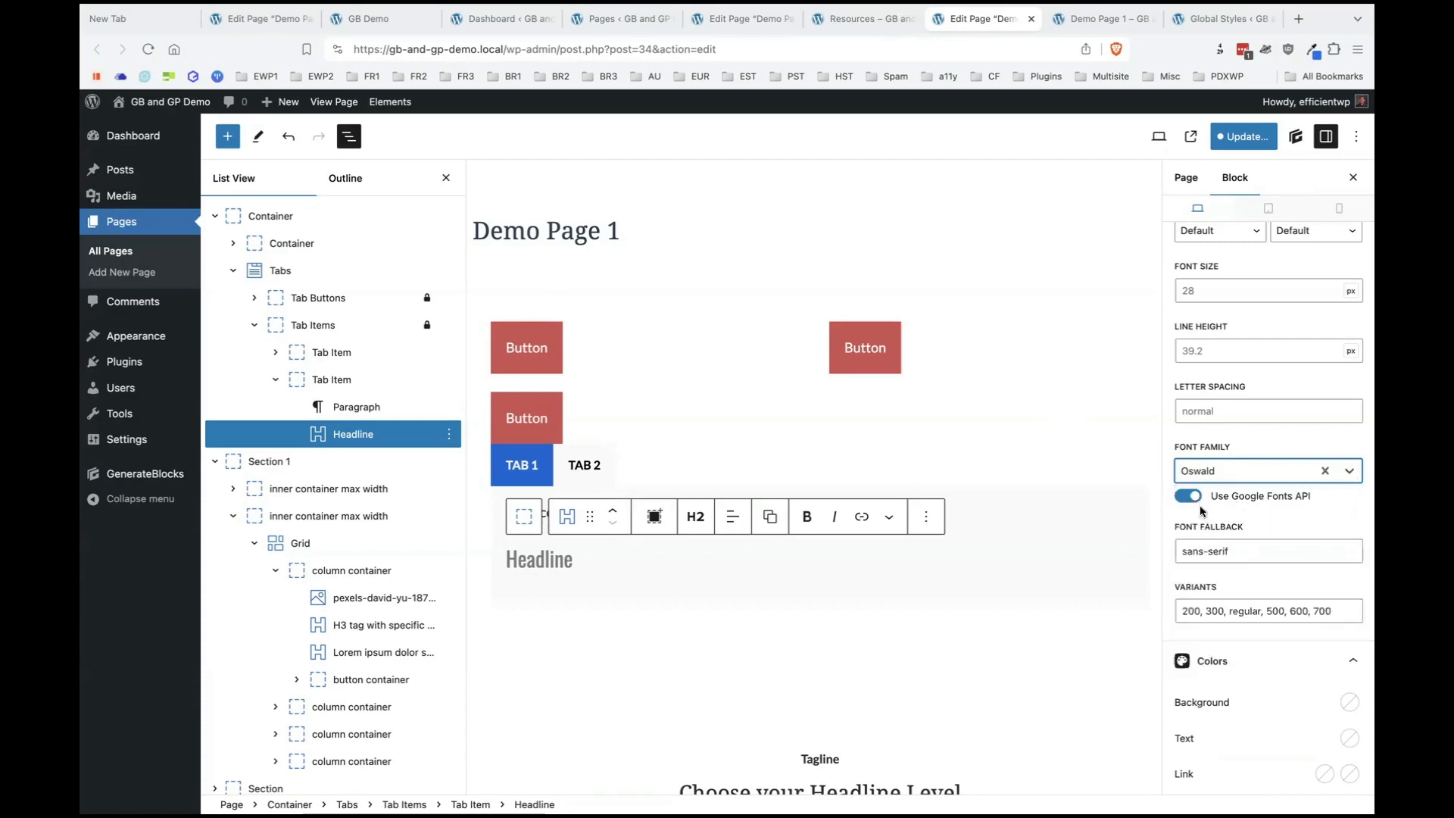
# Switch the Headline block's Use Google Fonts API option off and on to compare, leaving it off.
pyautogui.click(1191, 500)
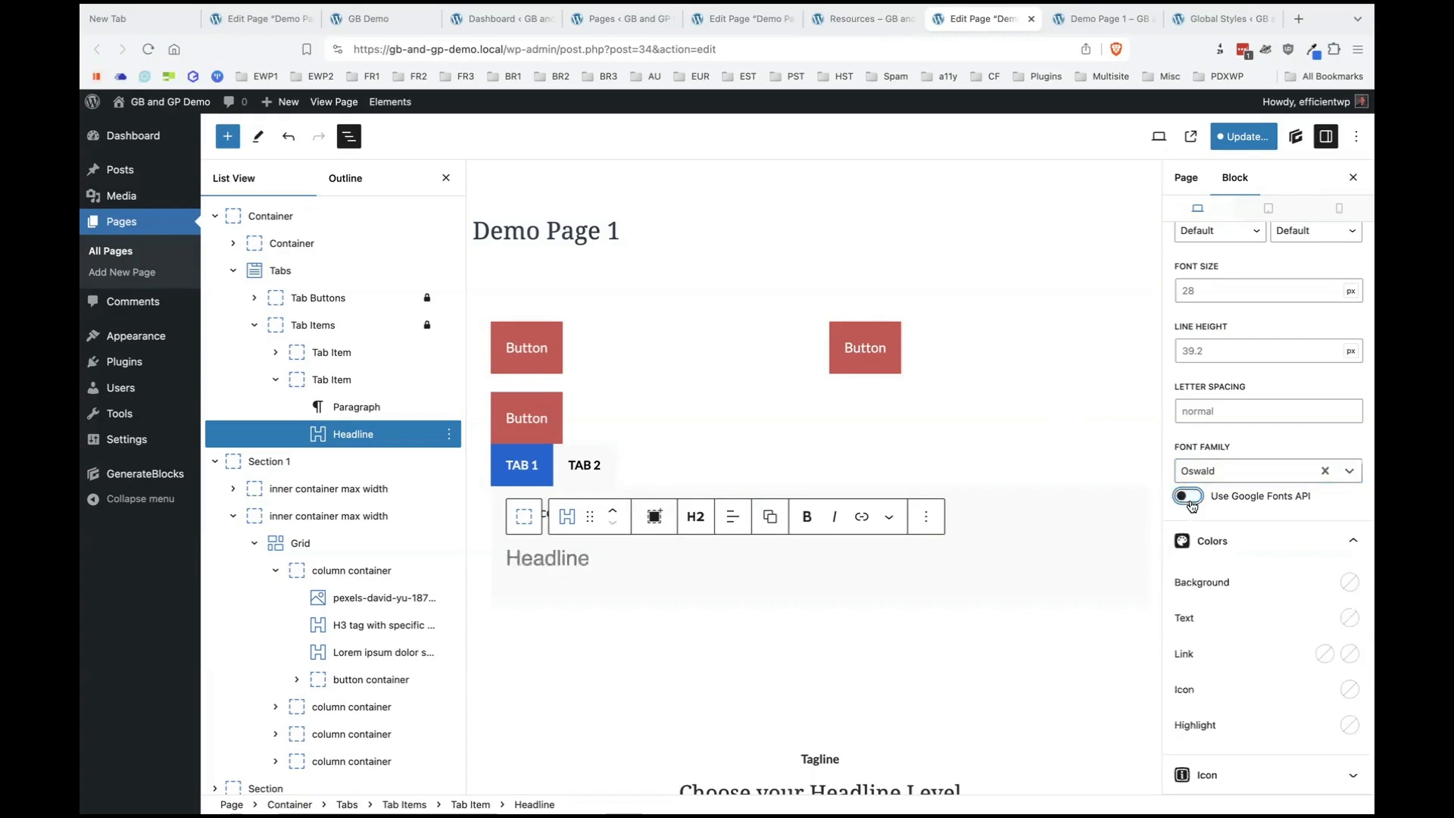
pyautogui.click(1191, 502)
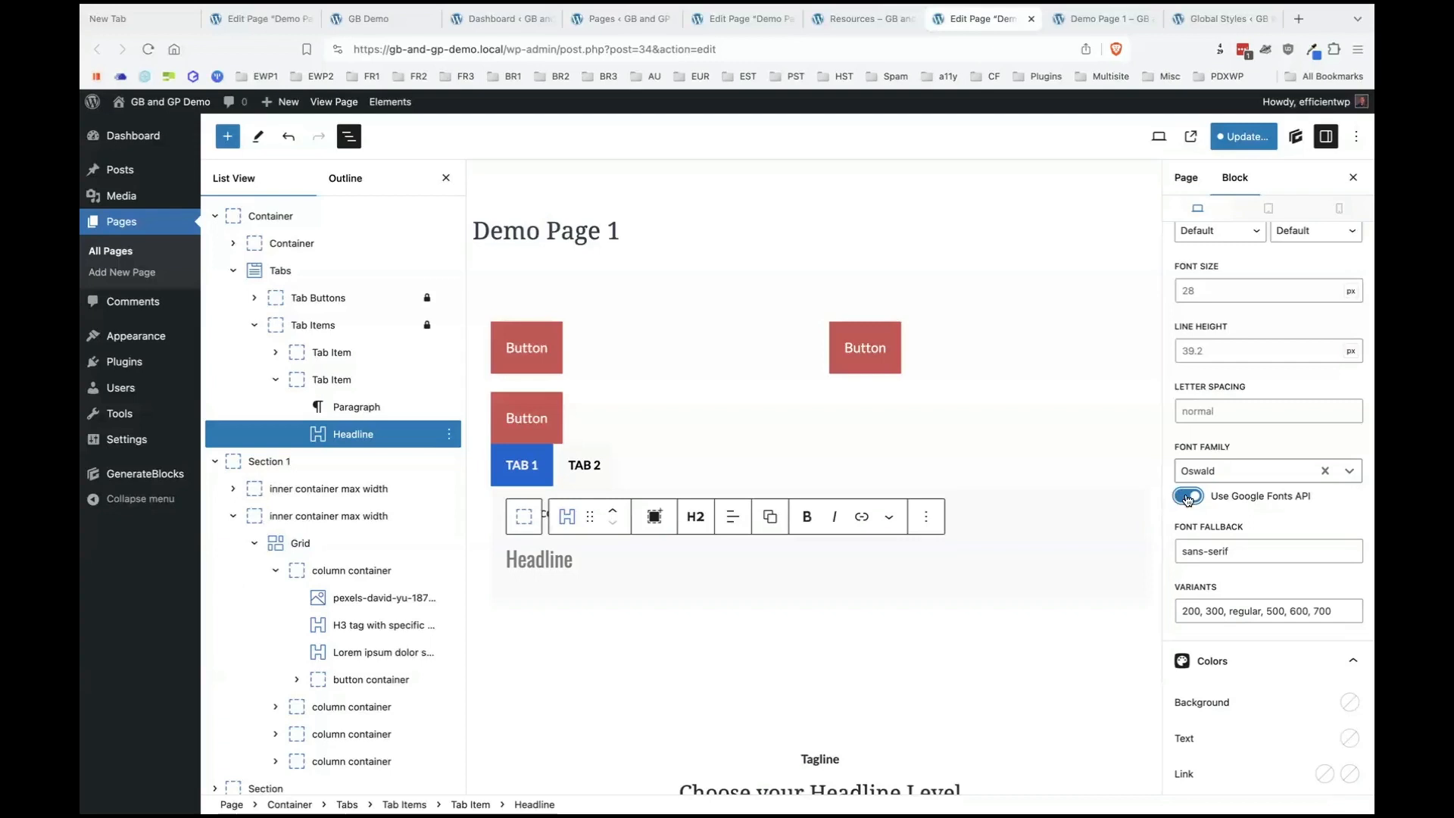
pyautogui.click(1187, 497)
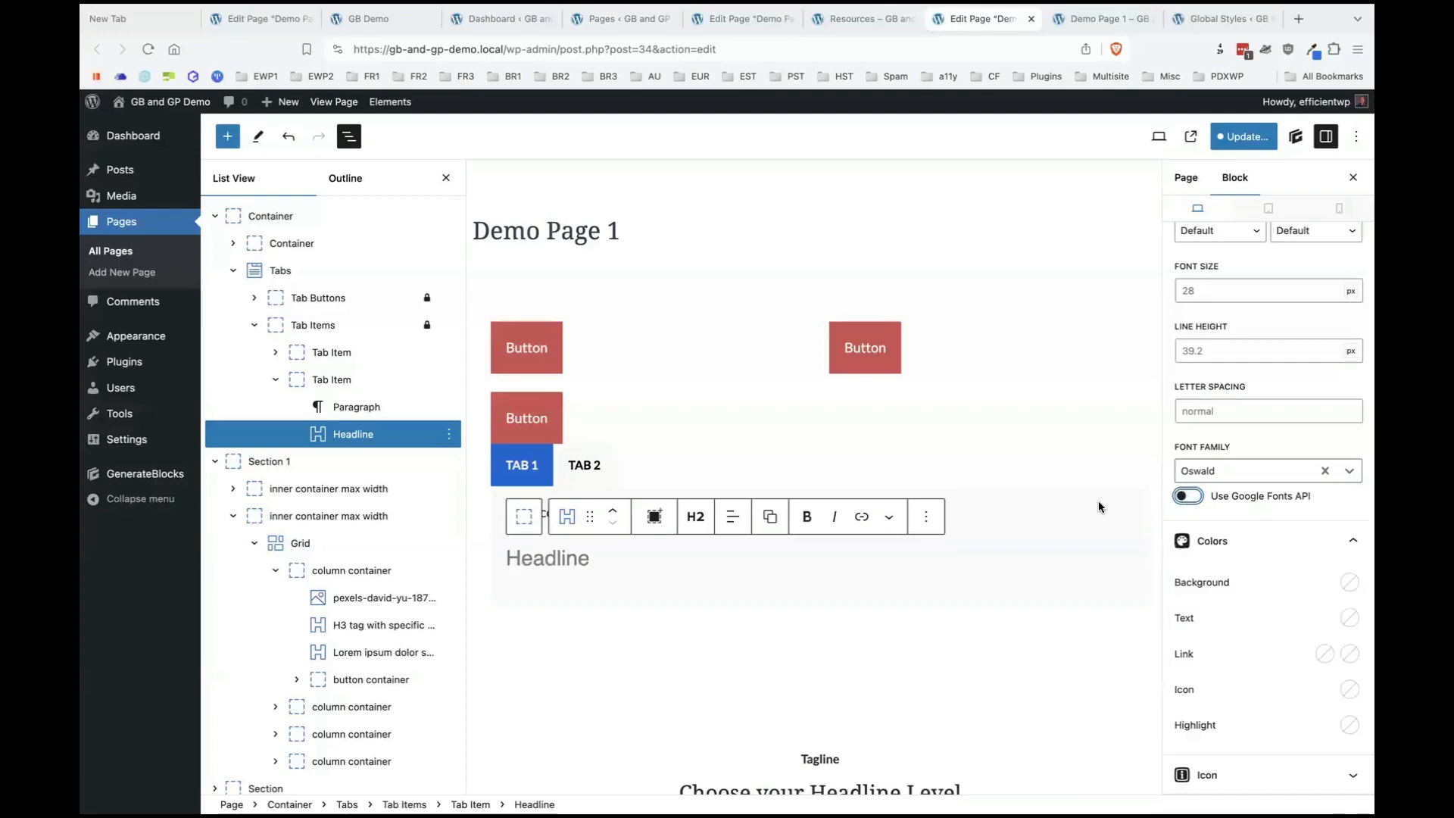
pyautogui.click(1204, 500)
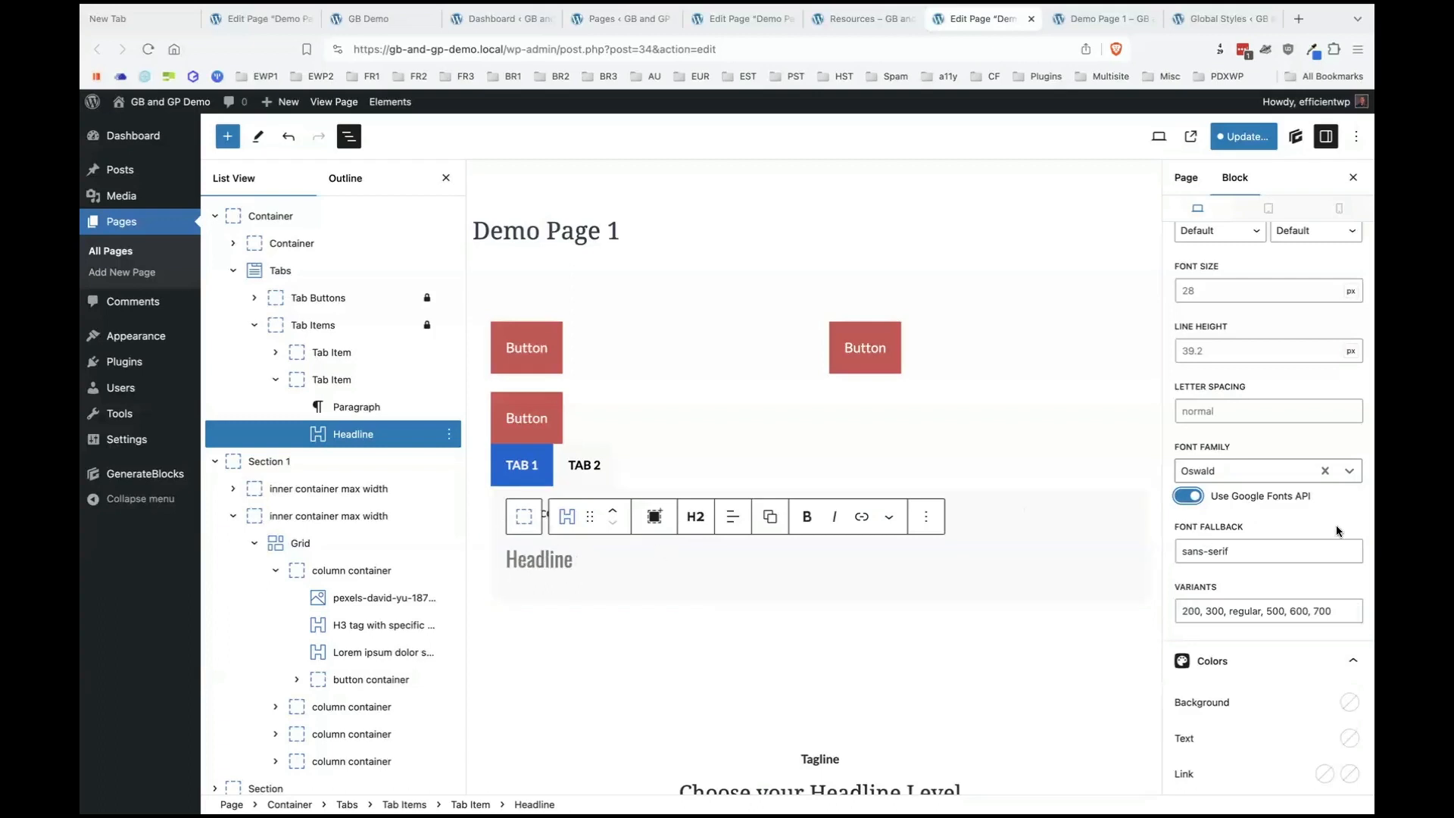
pyautogui.click(1186, 498)
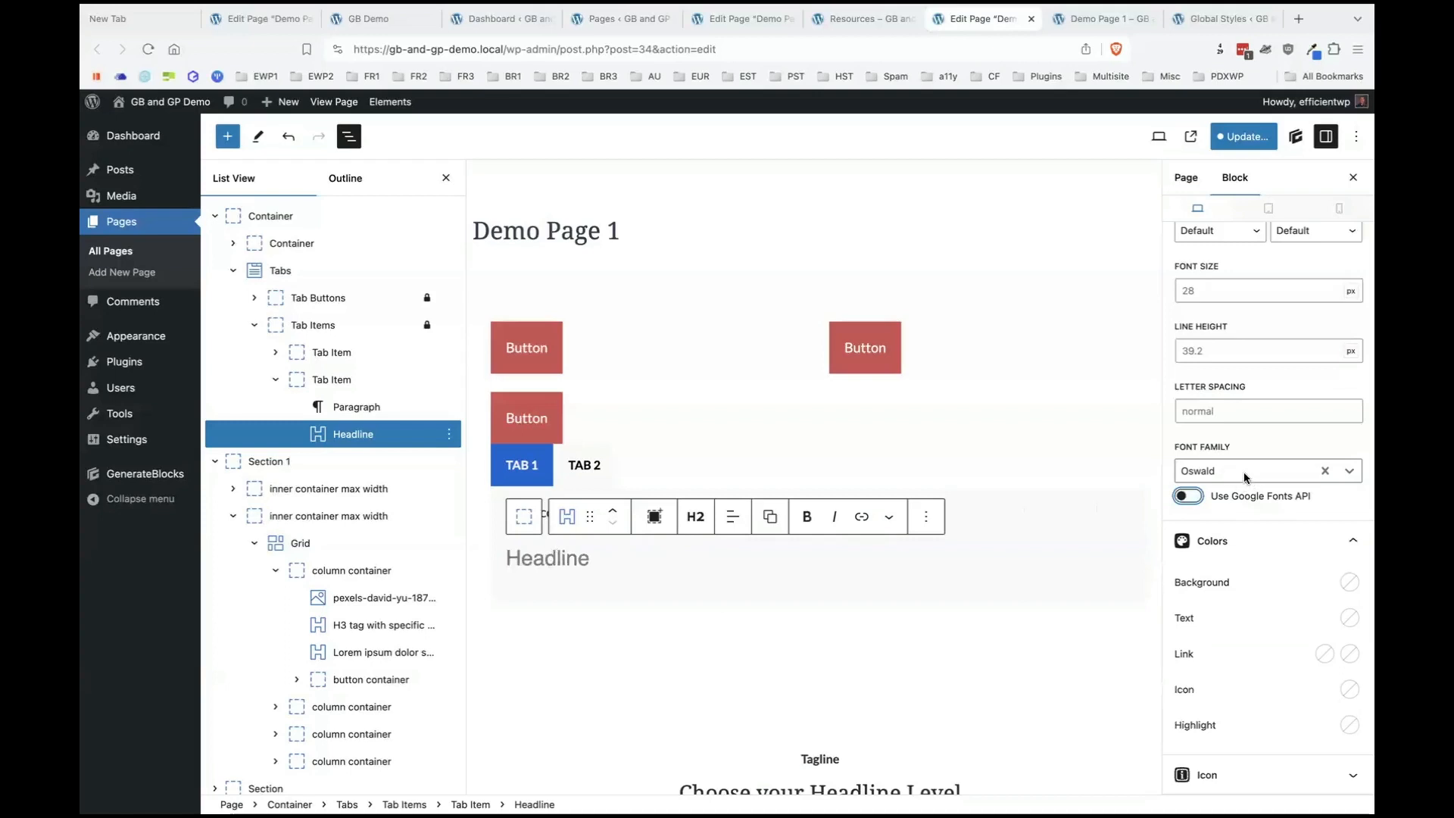
# Look through the font list again and clear the Headline block's font family.
pyautogui.click(1349, 471)
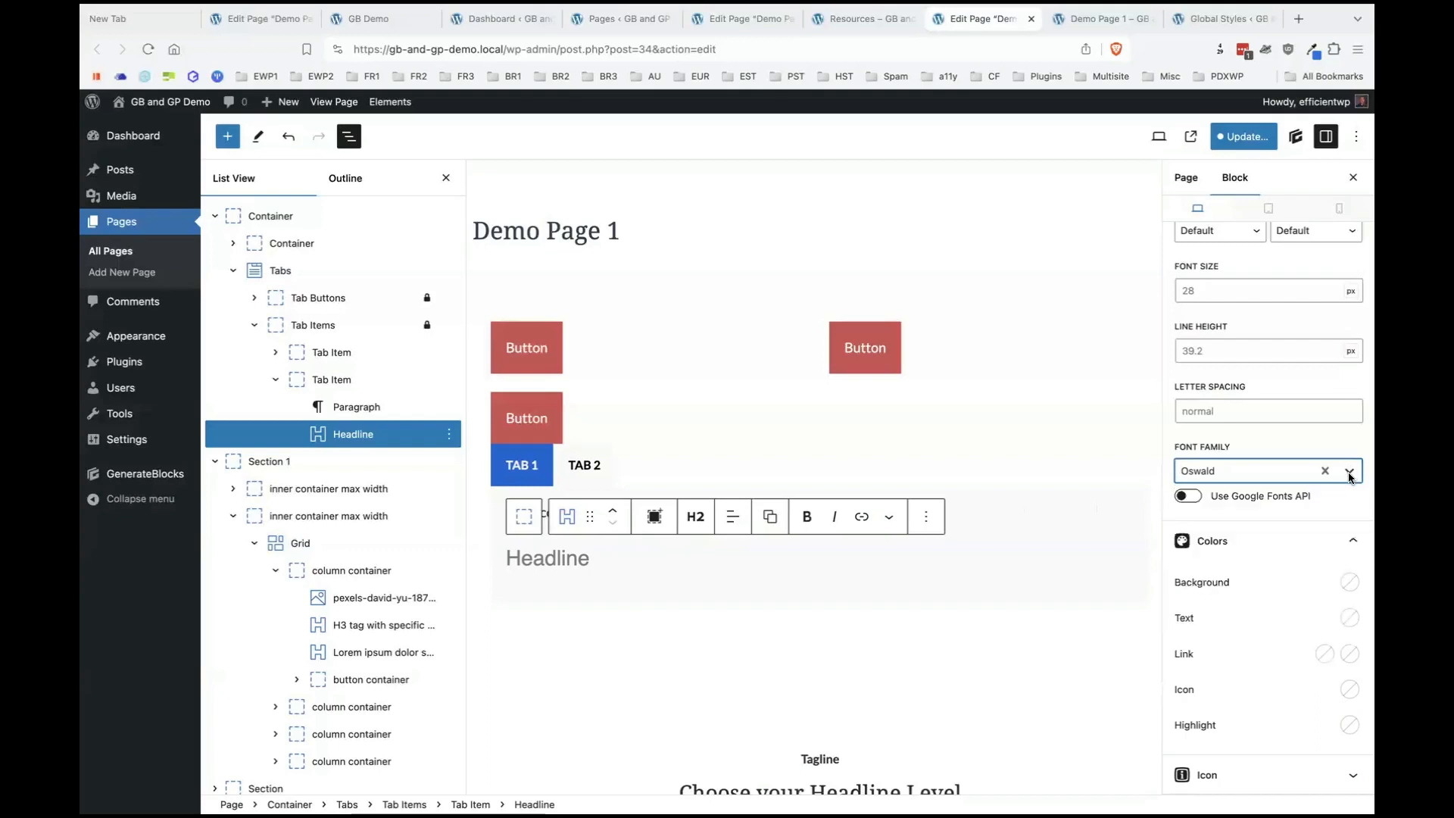
pyautogui.click(1349, 473)
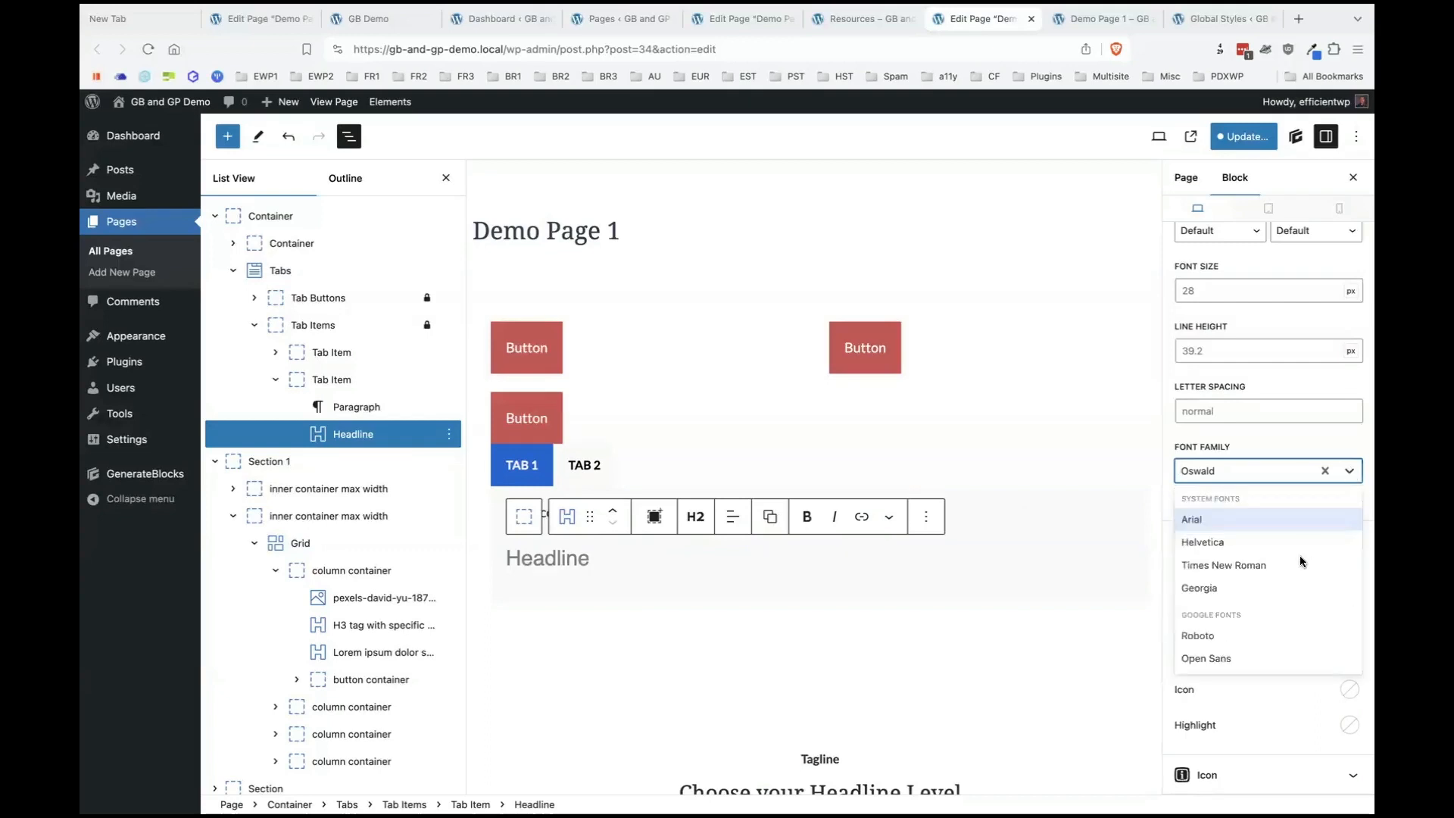
pyautogui.scroll(-5, 1299, 556)
pyautogui.scroll(-3, 1299, 555)
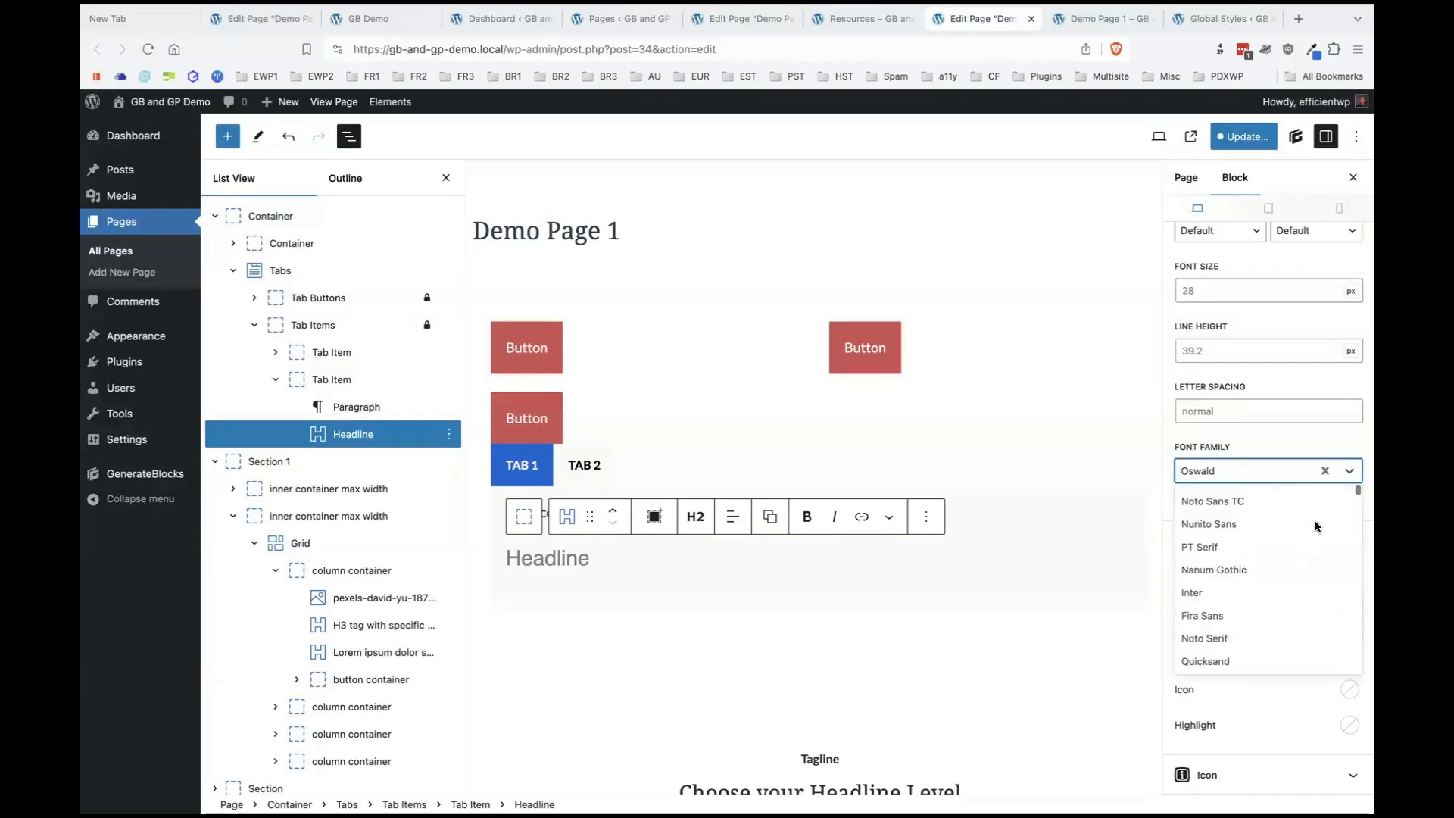
pyautogui.click(1325, 473)
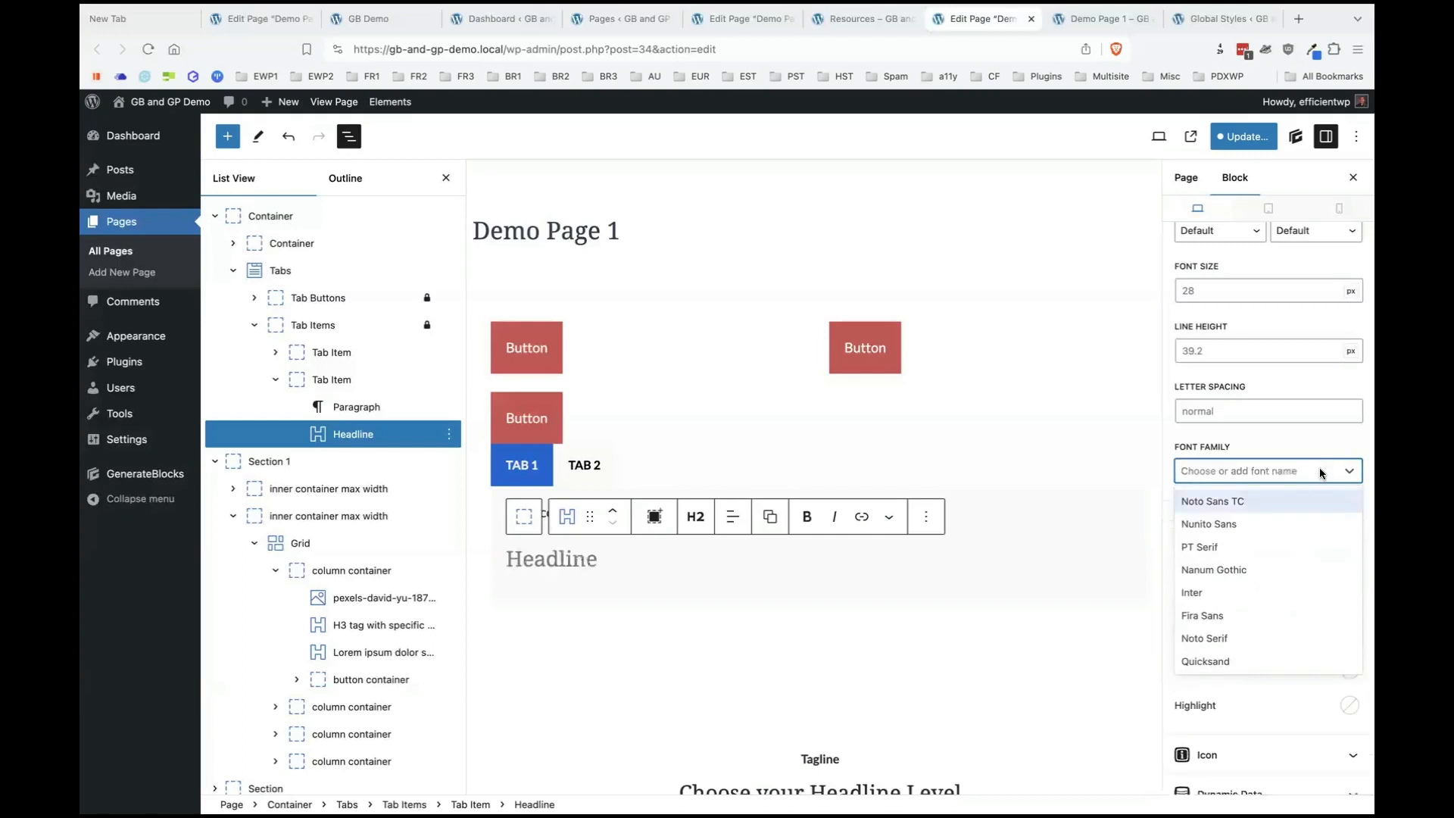
pyautogui.click(1349, 474)
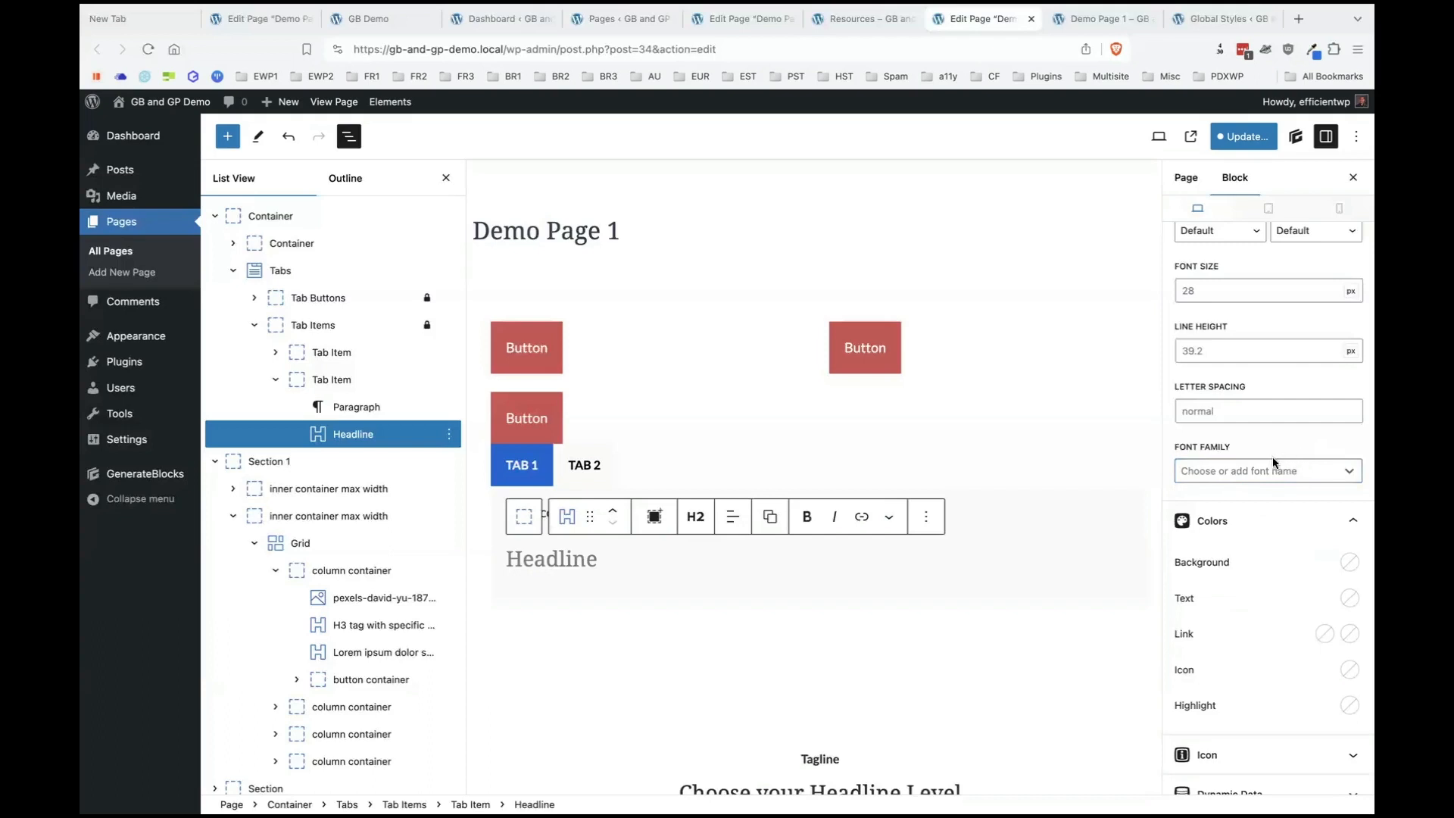
# Review the Headline block's Typography, Borders, Sizing and Layout settings.
pyautogui.scroll(3, 1253, 514)
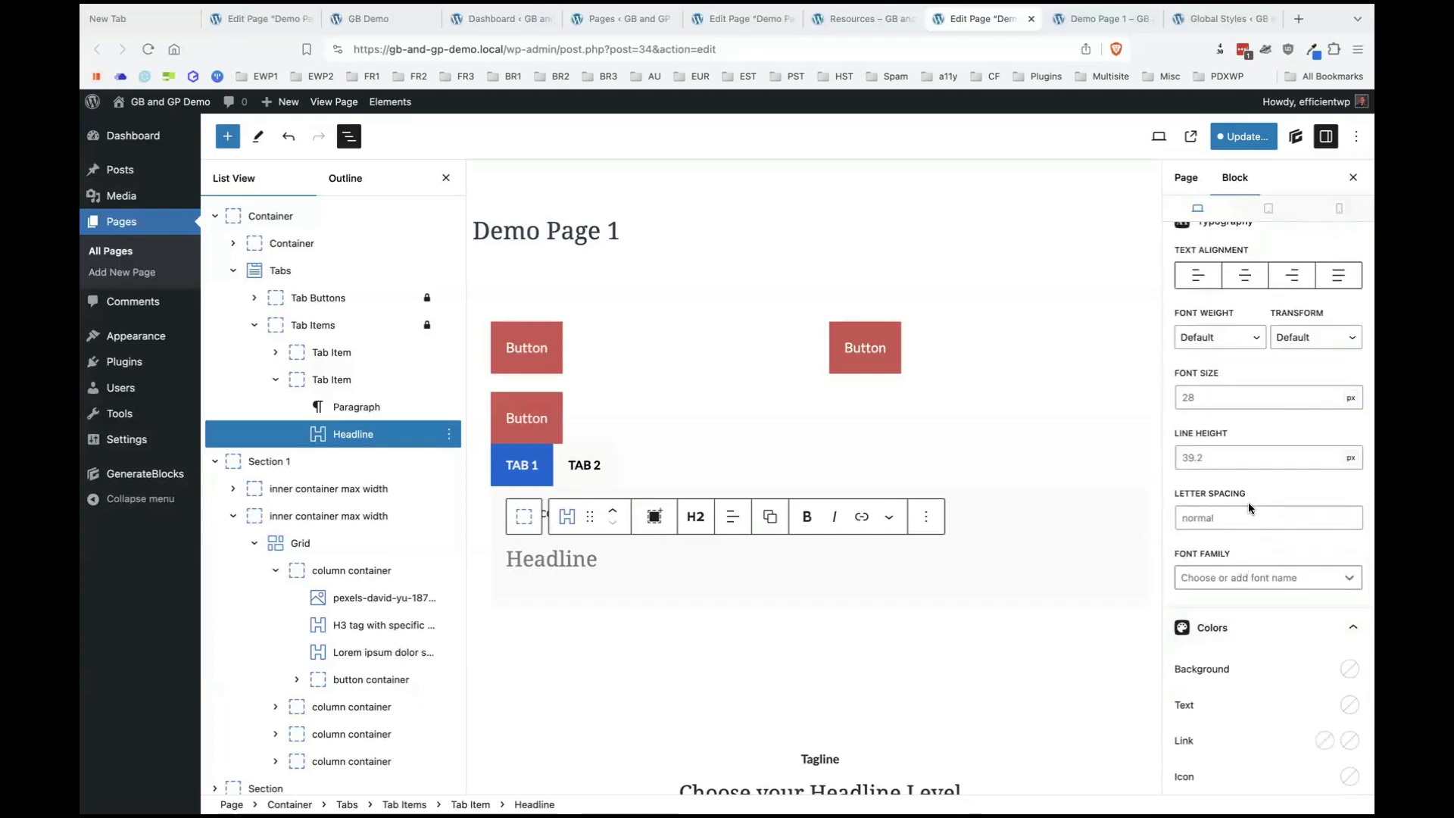
pyautogui.scroll(2, 1248, 502)
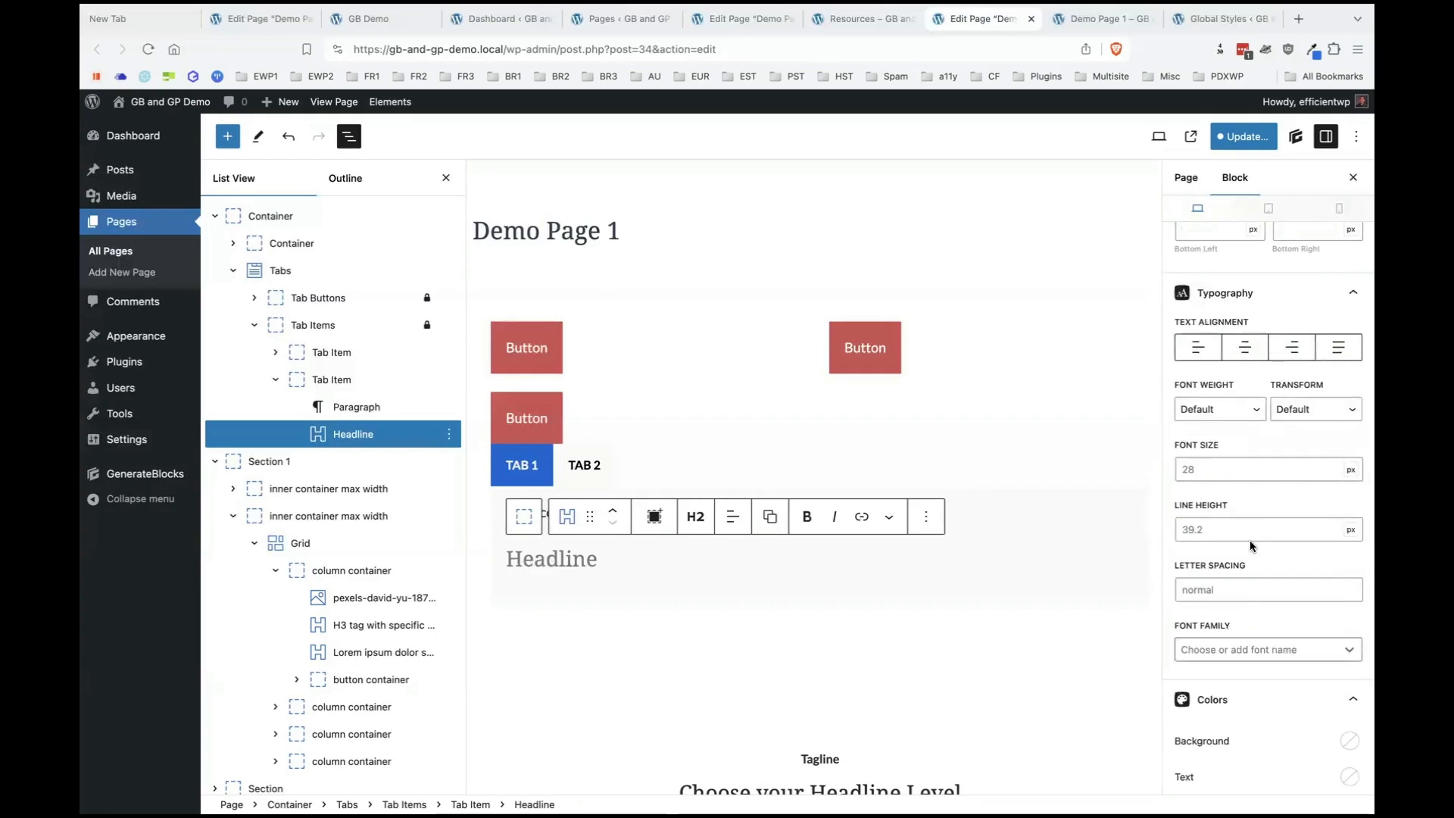
pyautogui.scroll(2, 1247, 523)
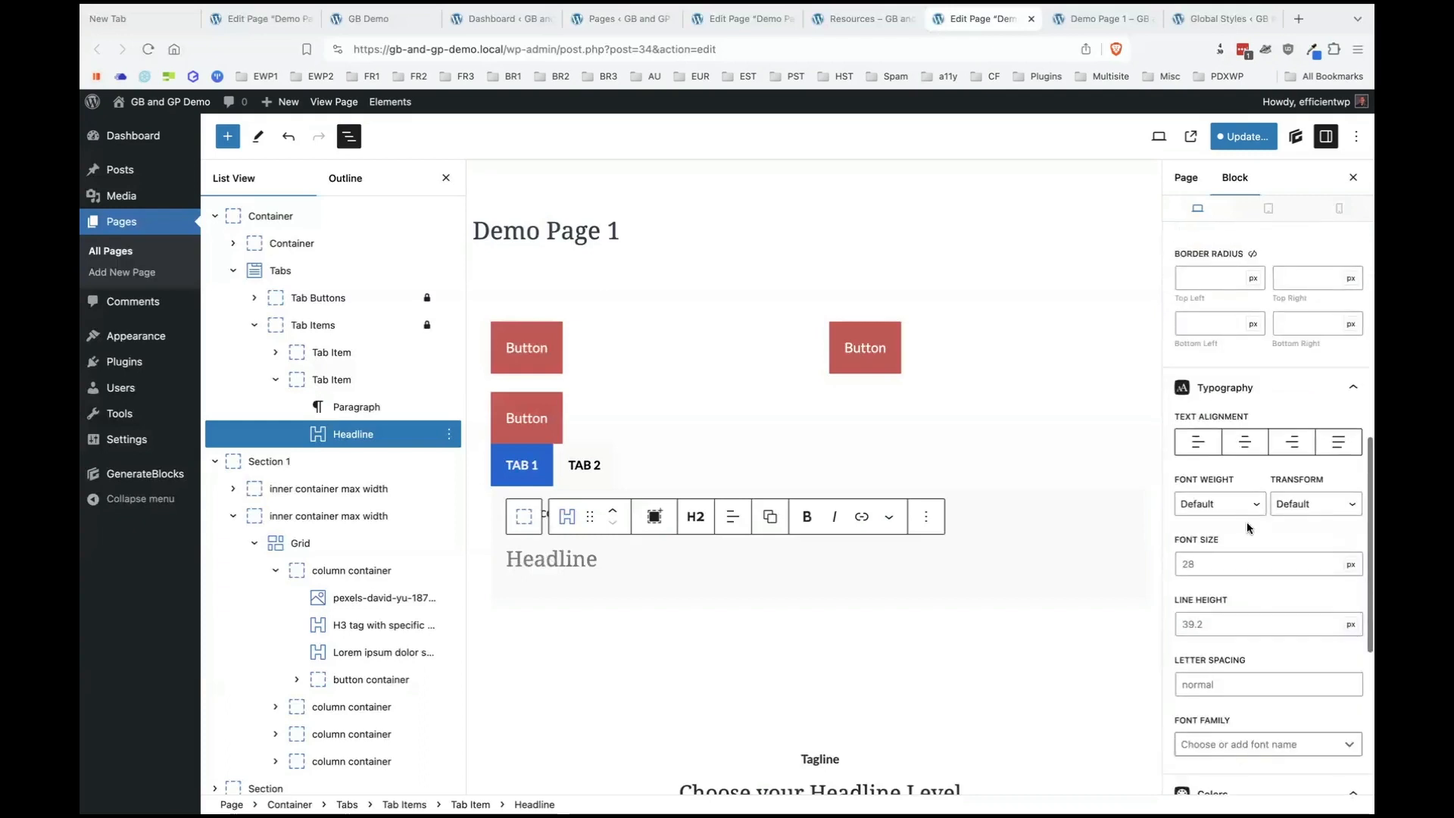
pyautogui.scroll(6, 1258, 466)
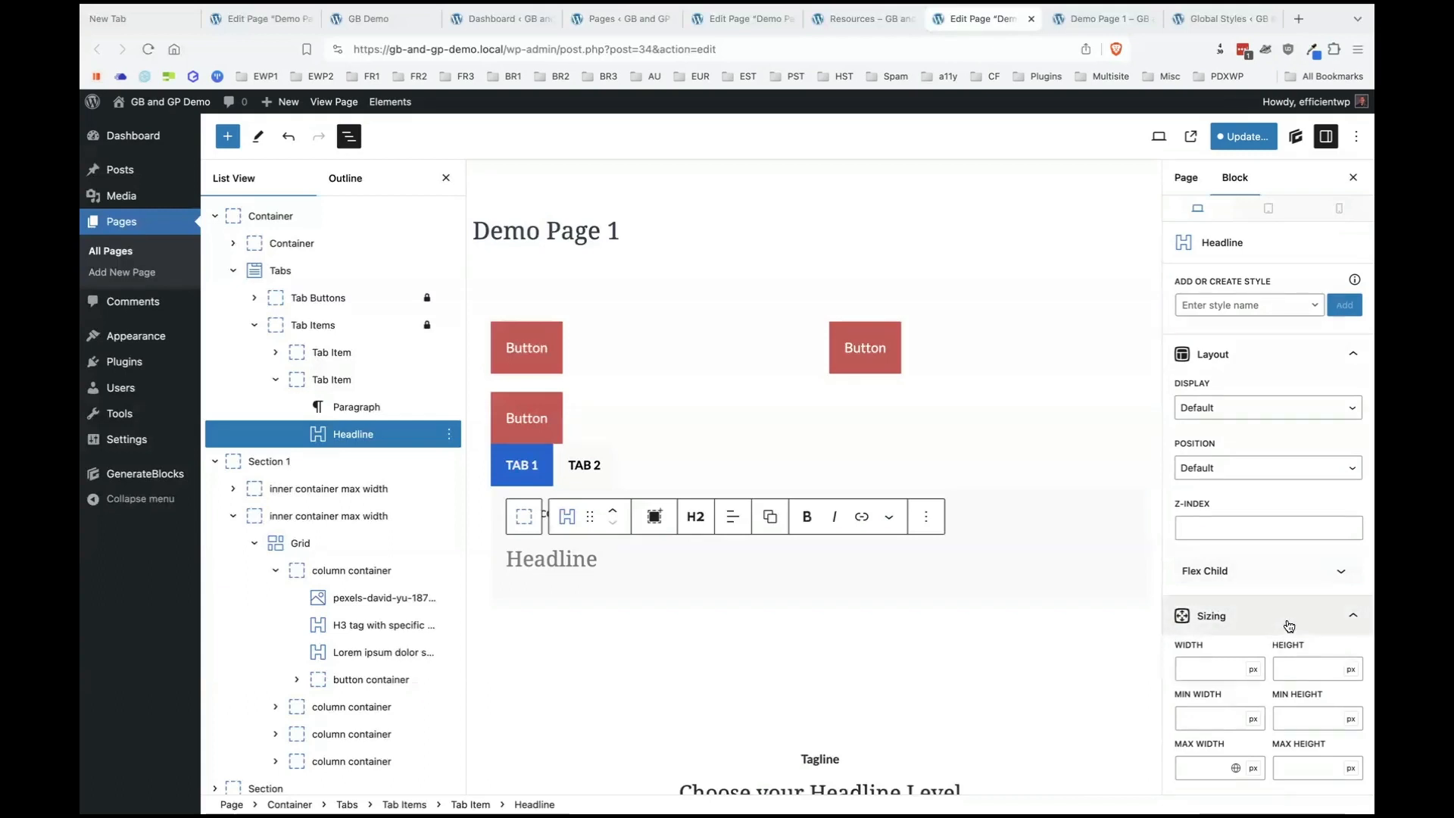
pyautogui.scroll(-1, 1284, 623)
pyautogui.scroll(-3, 1286, 620)
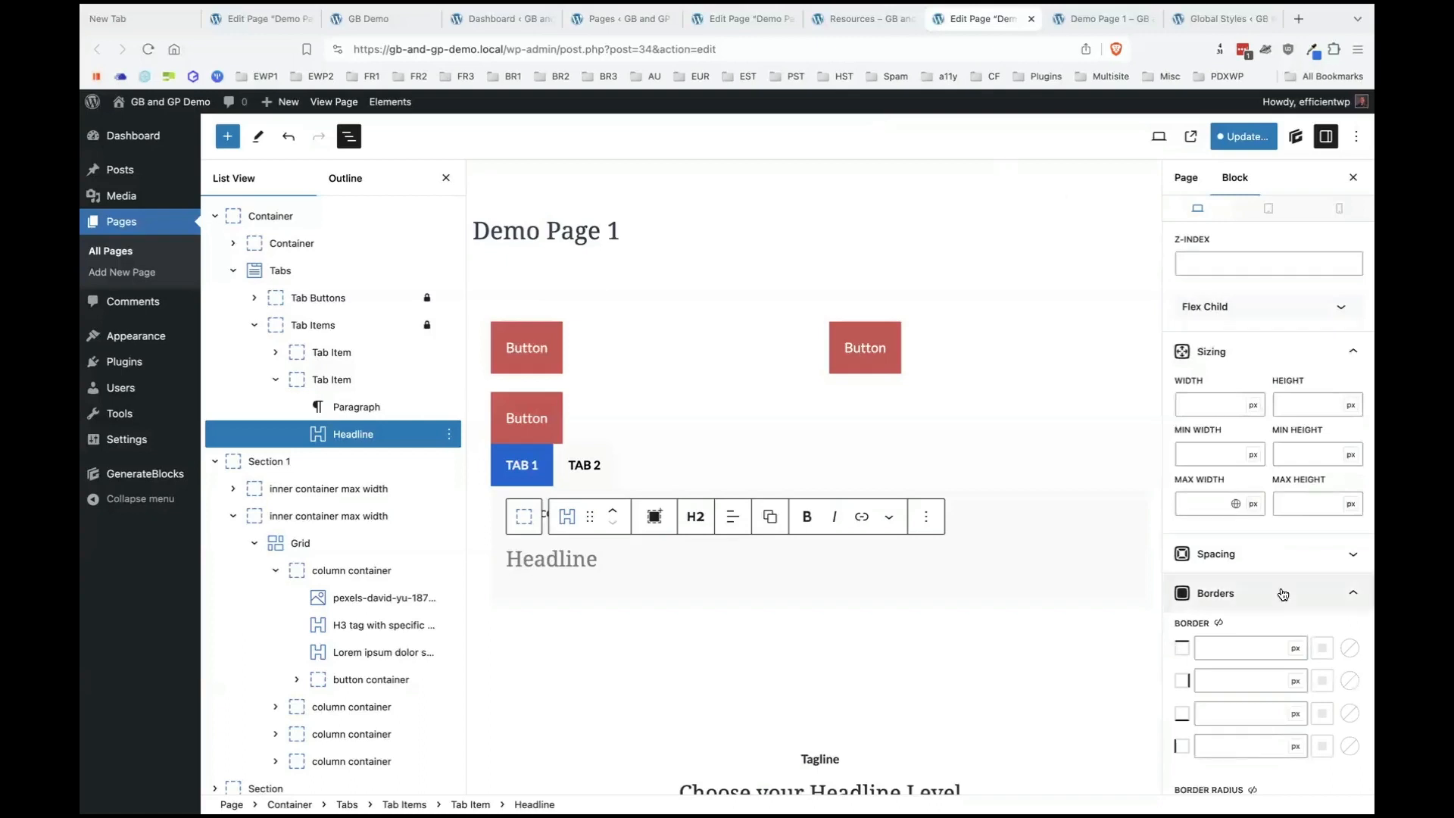
pyautogui.scroll(4, 1264, 533)
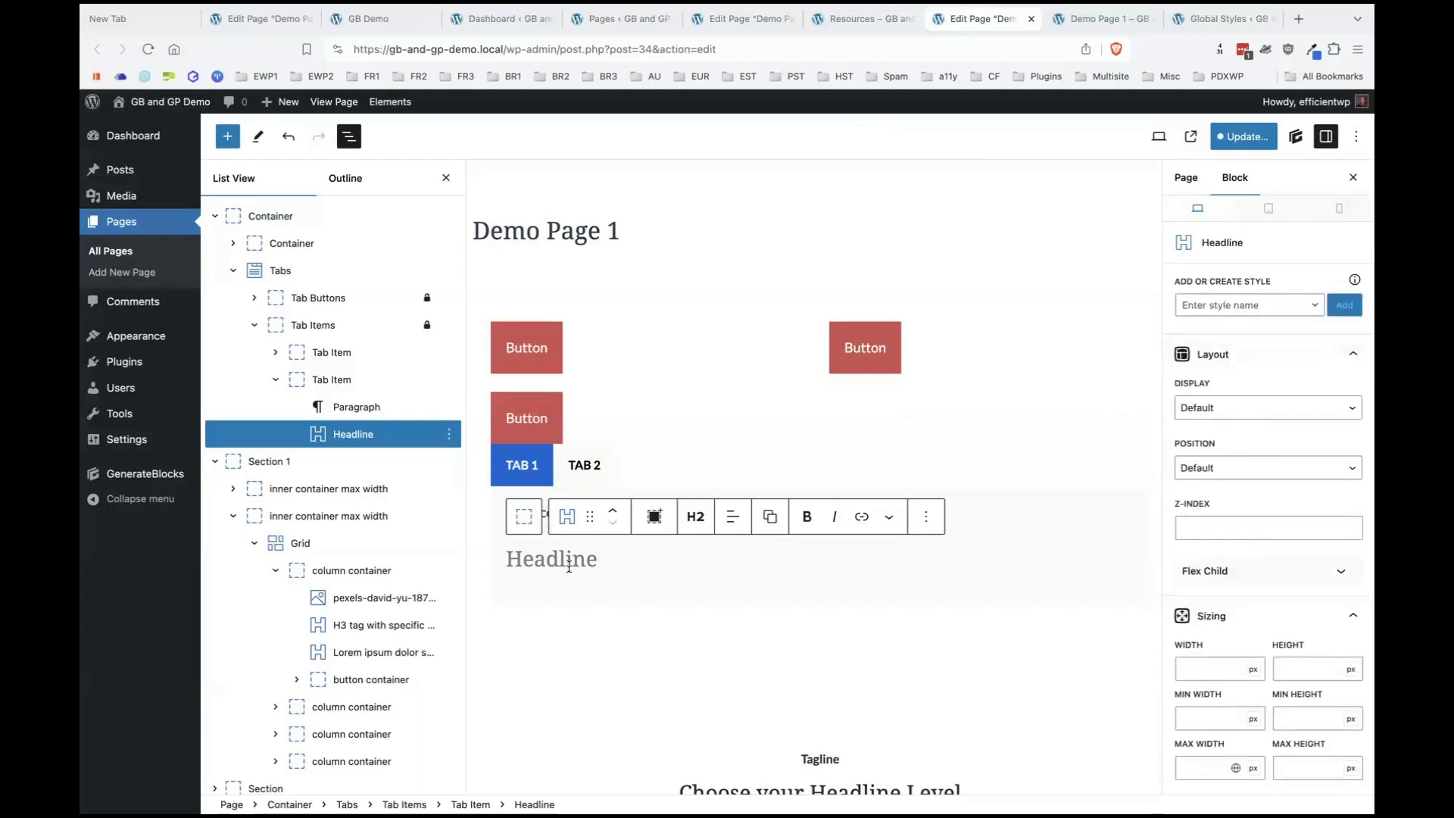
# Select the Button block directly above the tabs and save the changes to Demo Page 1.
pyautogui.click(533, 428)
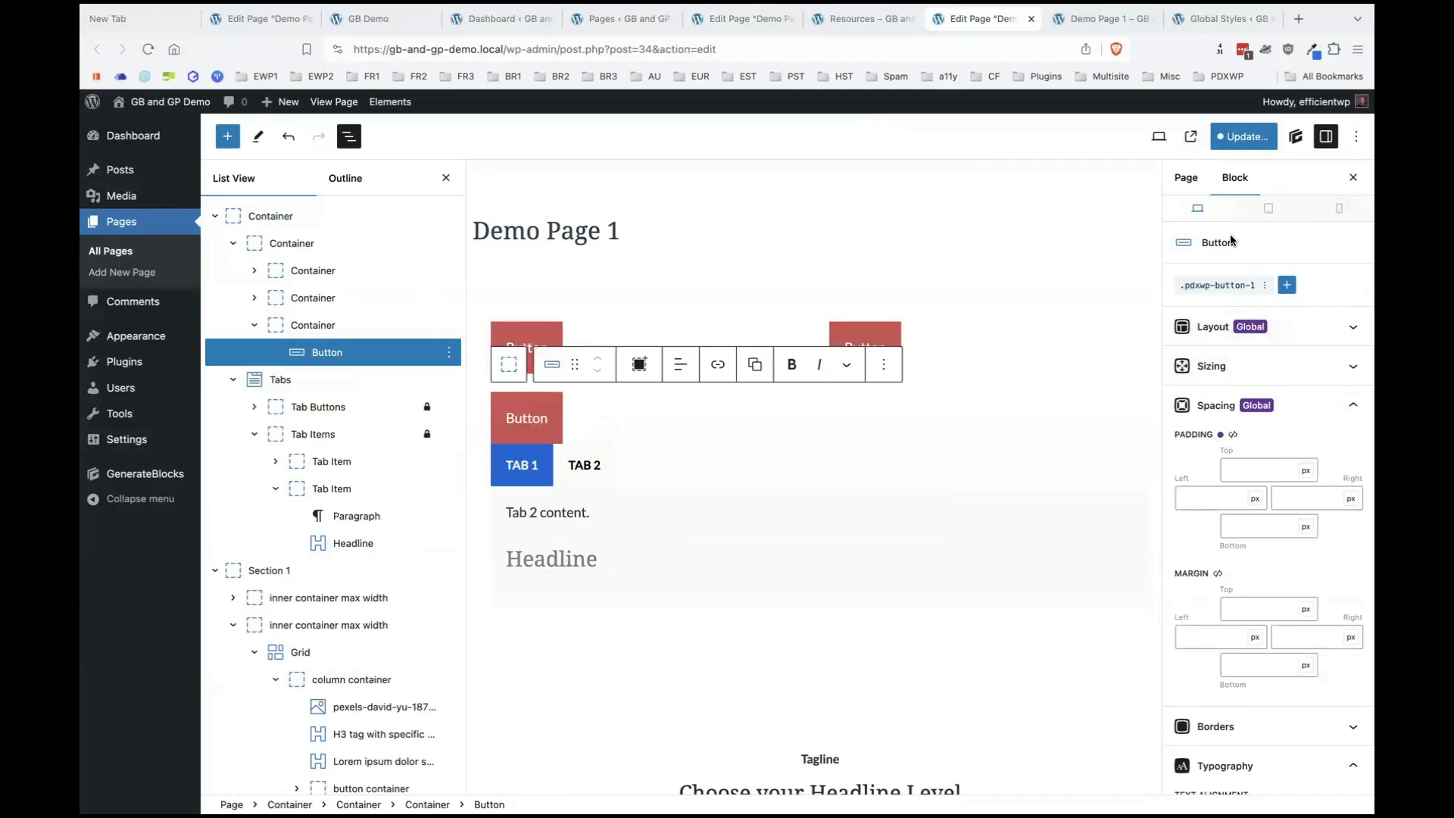
pyautogui.click(1229, 139)
pyautogui.click(1229, 139)
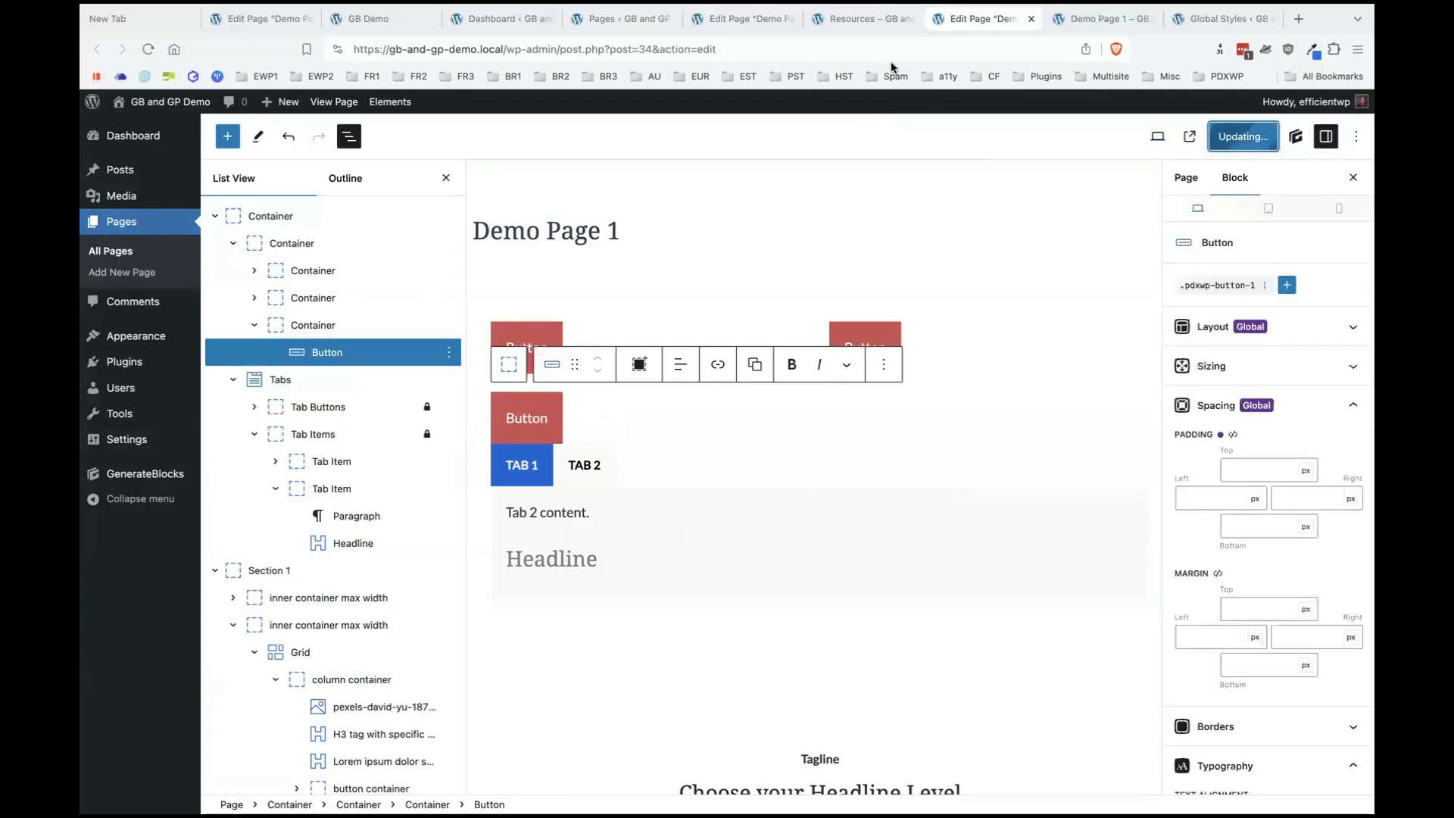
# Search the site's Pages list for the global style class "pdxwp-button-1".
pyautogui.click(852, 28)
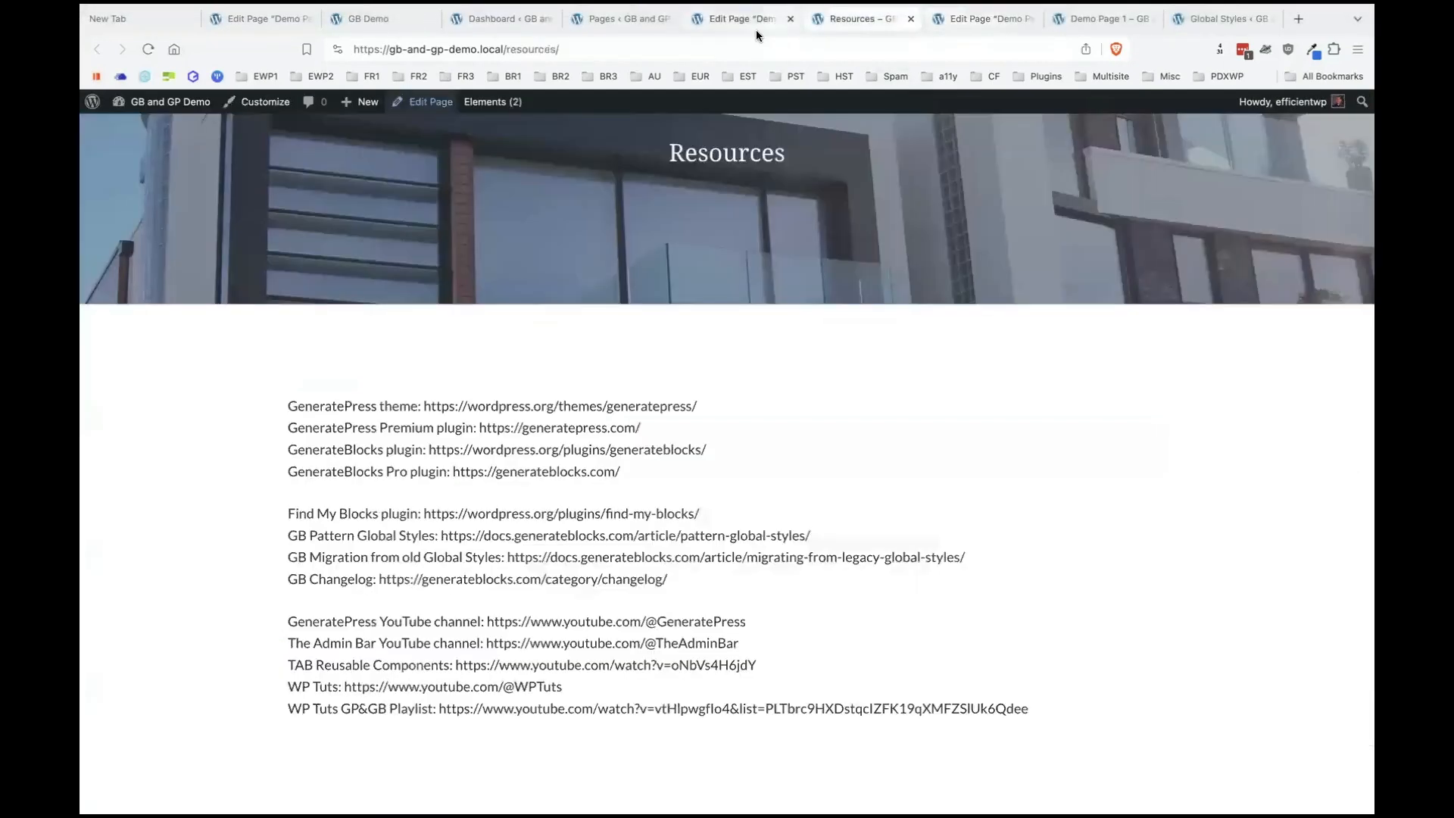
pyautogui.click(747, 27)
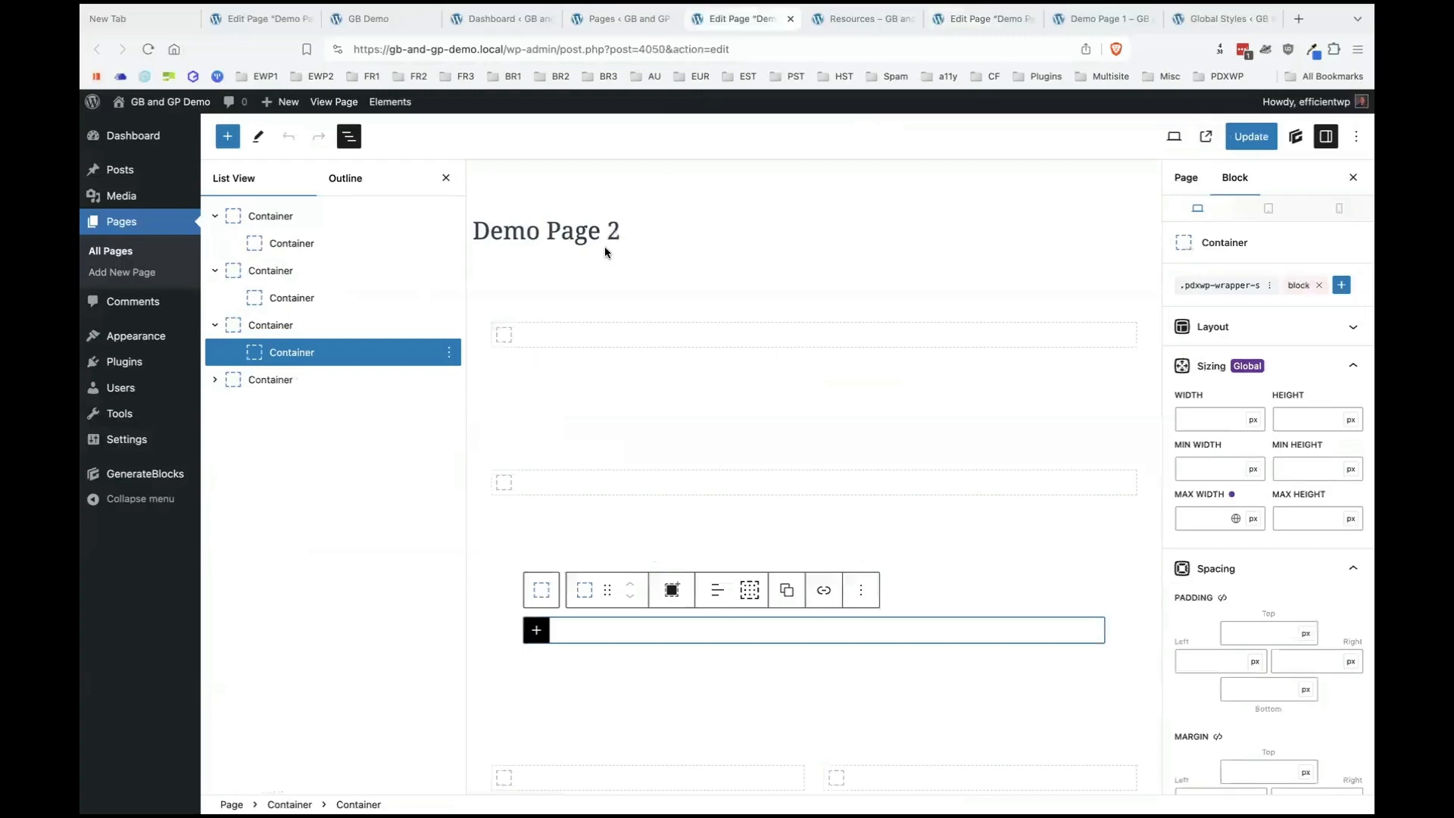
pyautogui.click(603, 31)
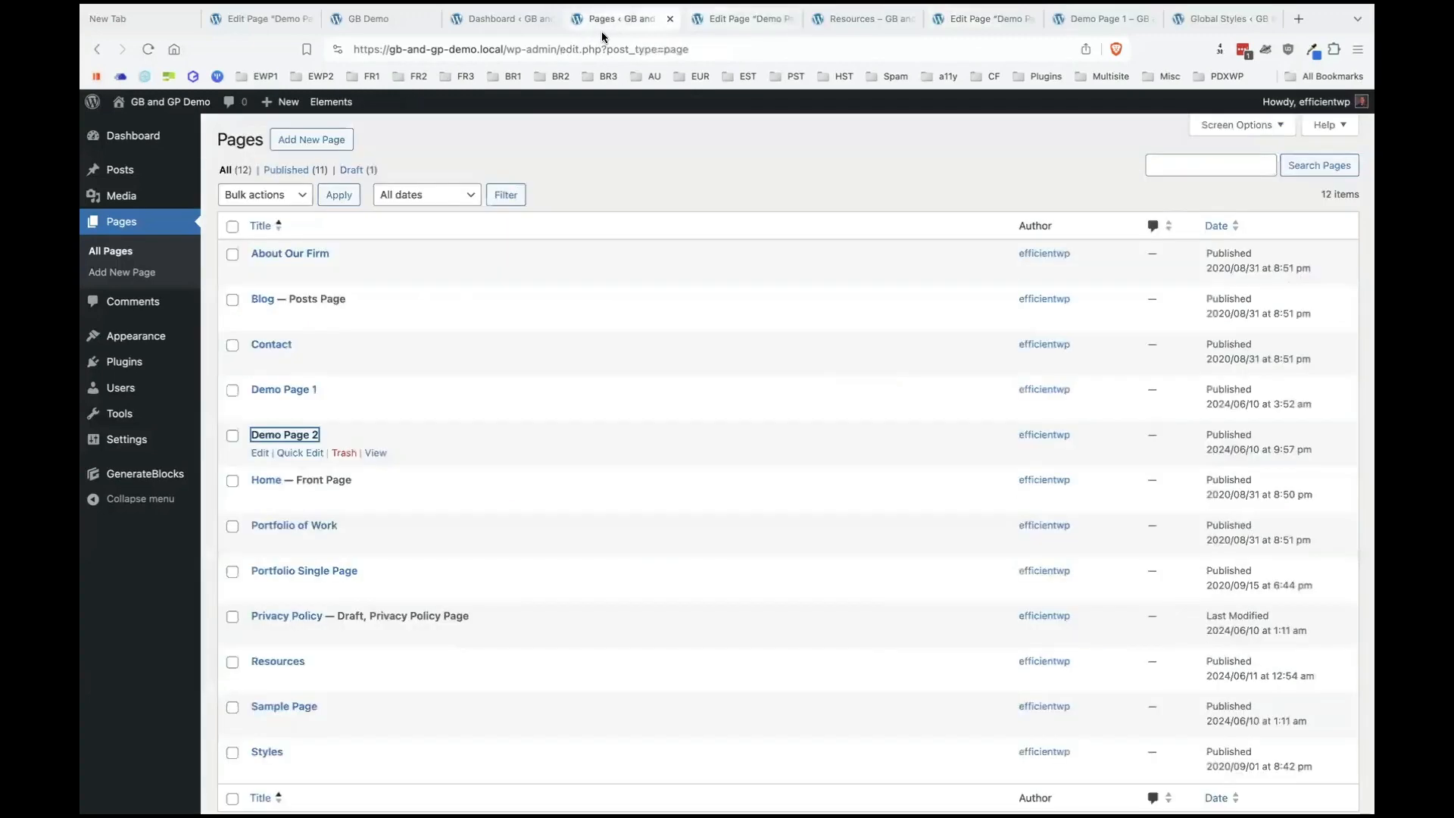
pyautogui.click(1248, 165)
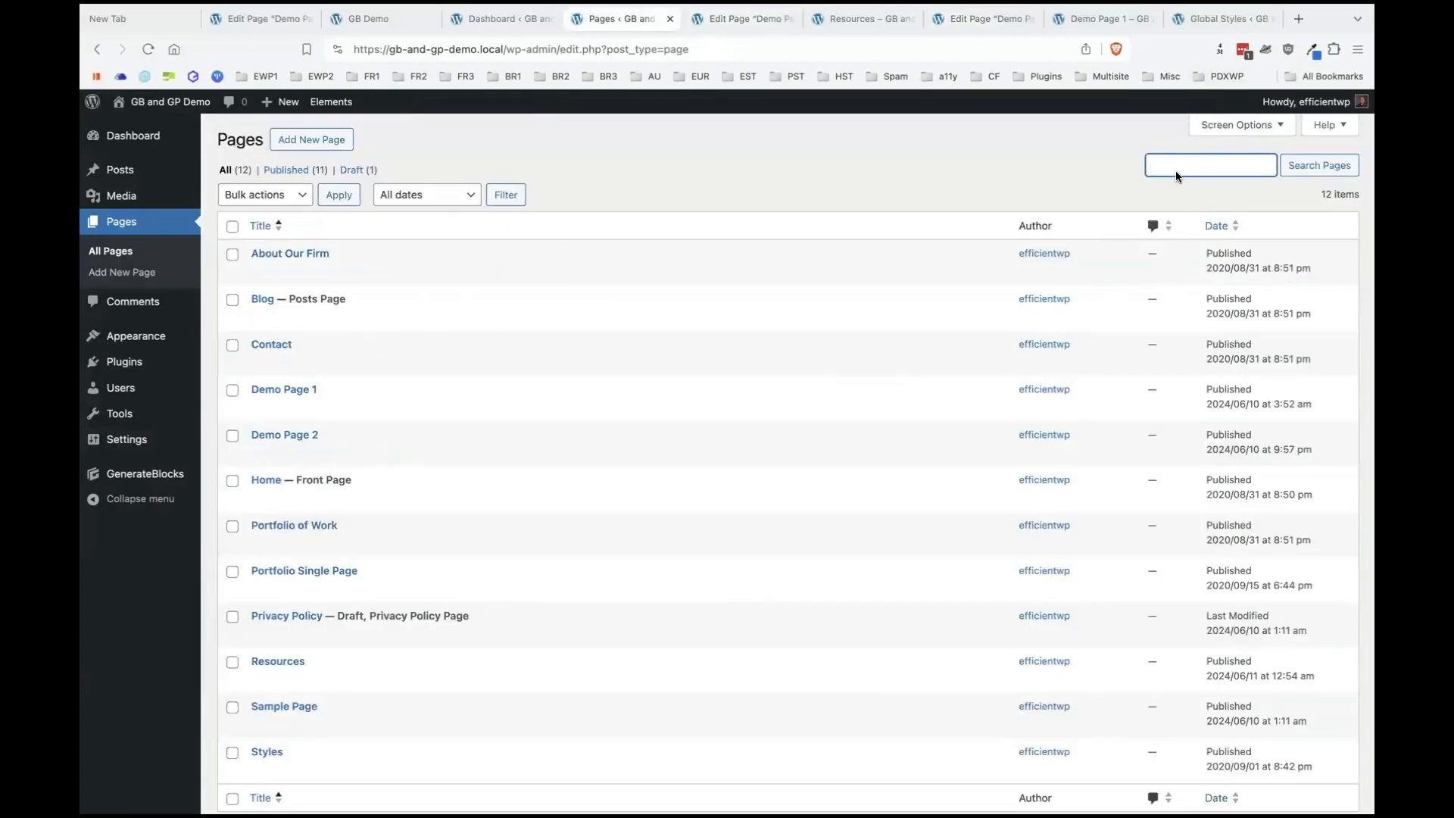
pyautogui.write('pdxwp-button-1')
pyautogui.press('Return')
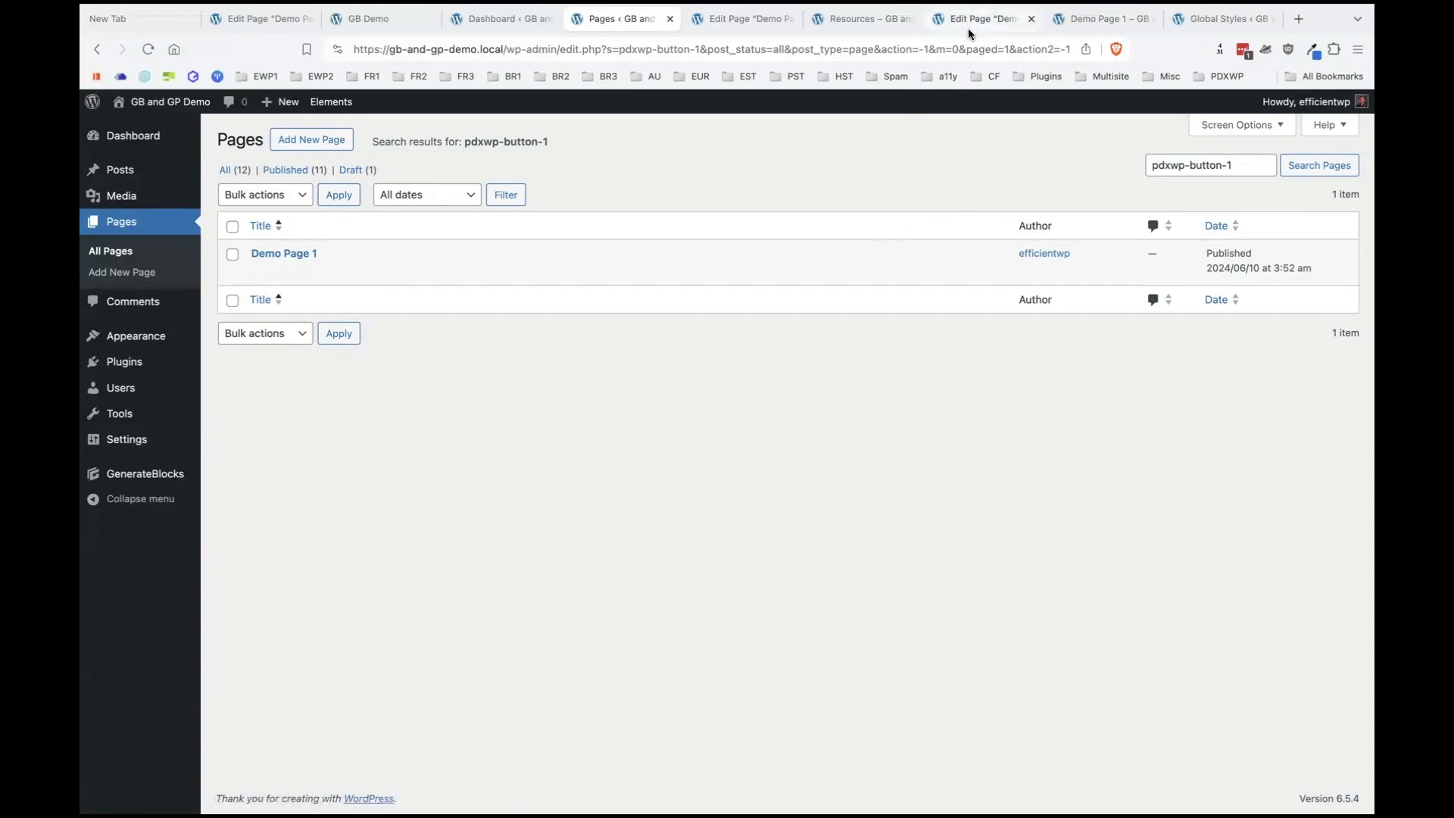
# Examine the Global Styles list, highlighting the "gbp-button--" prefix of the .gbp-button--secondary class.
pyautogui.click(1211, 29)
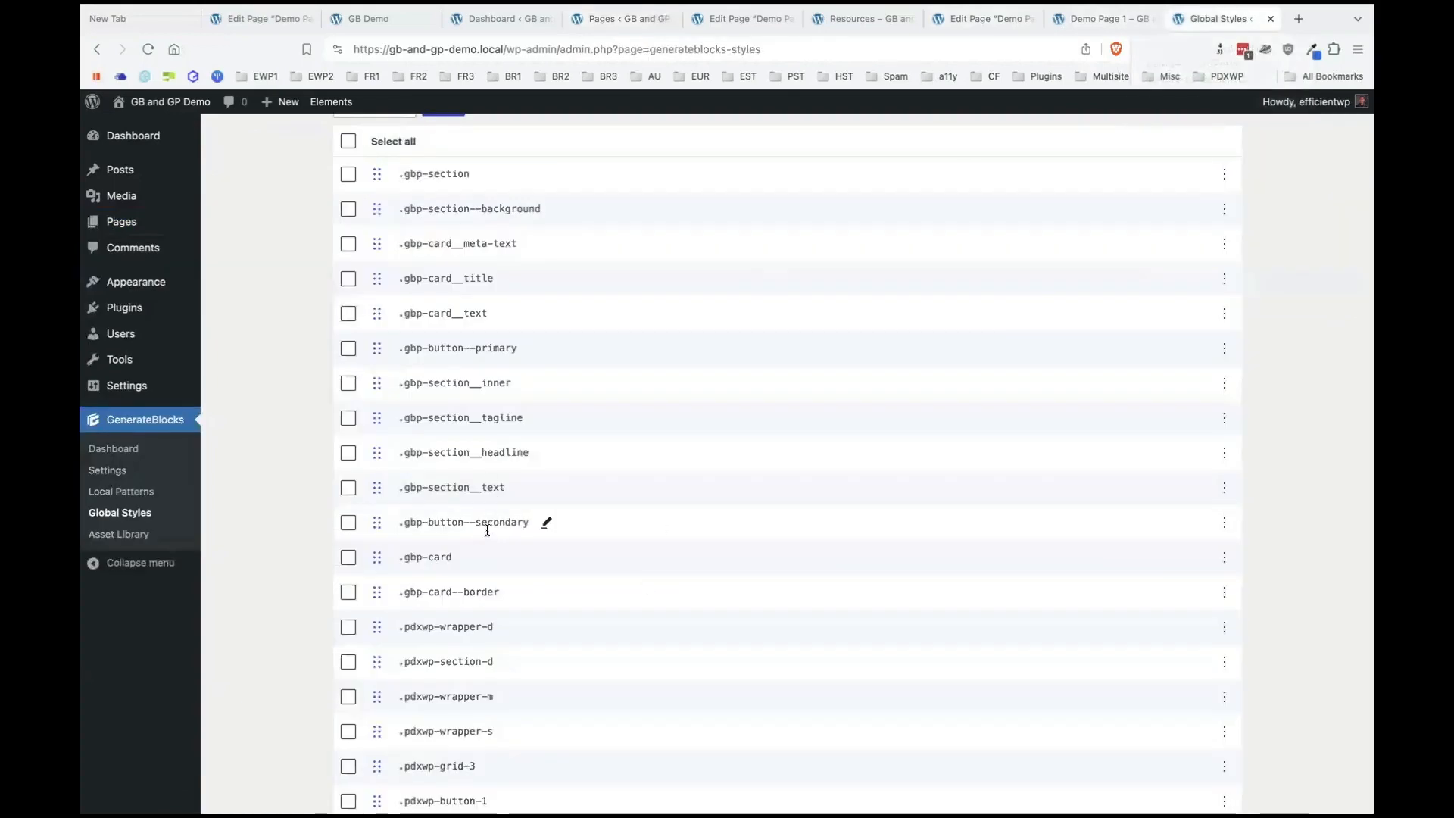
pyautogui.tripleClick(413, 522)
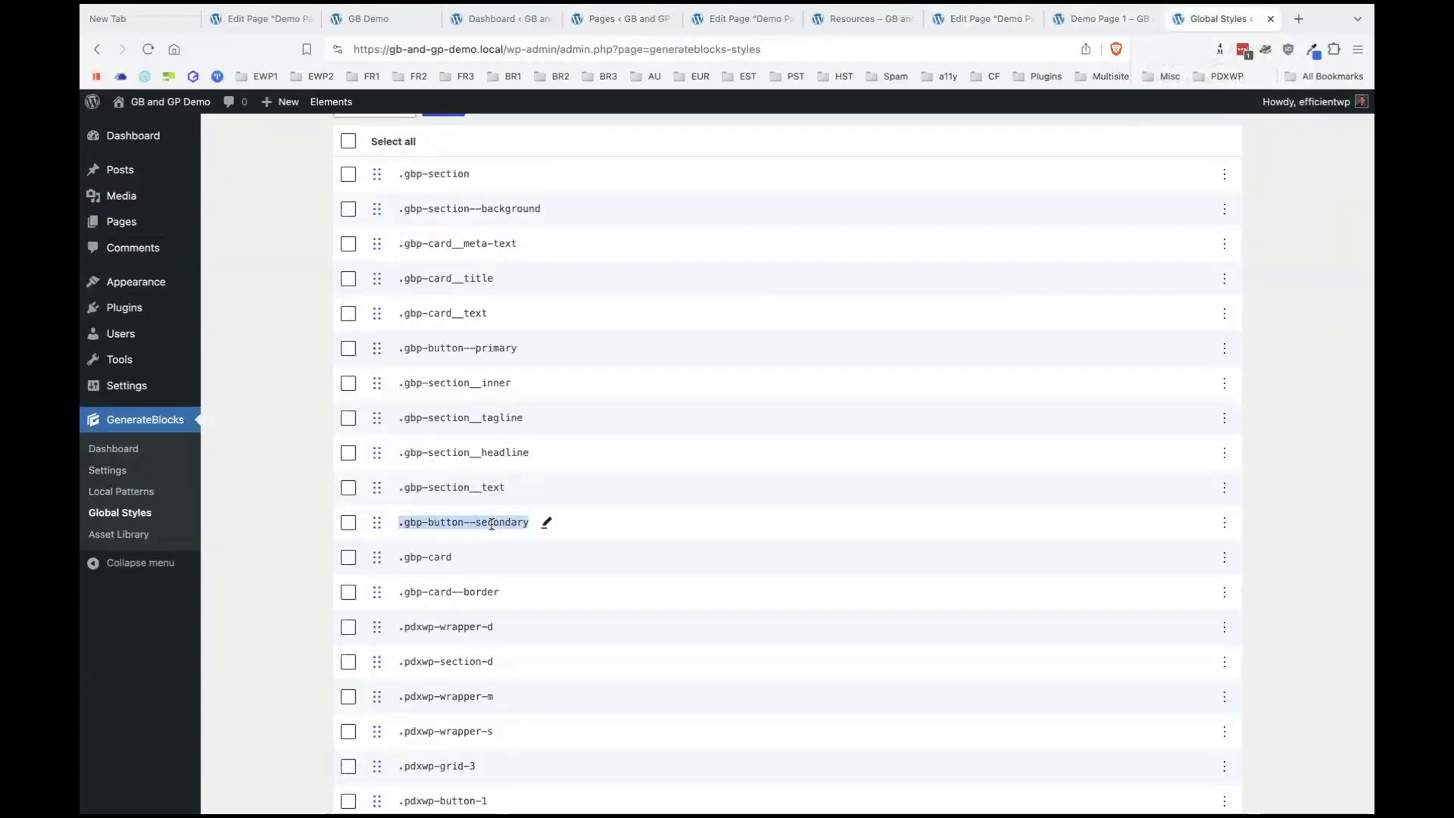
pyautogui.click(413, 523)
pyautogui.moveTo(403, 522); pyautogui.dragTo(475, 523)
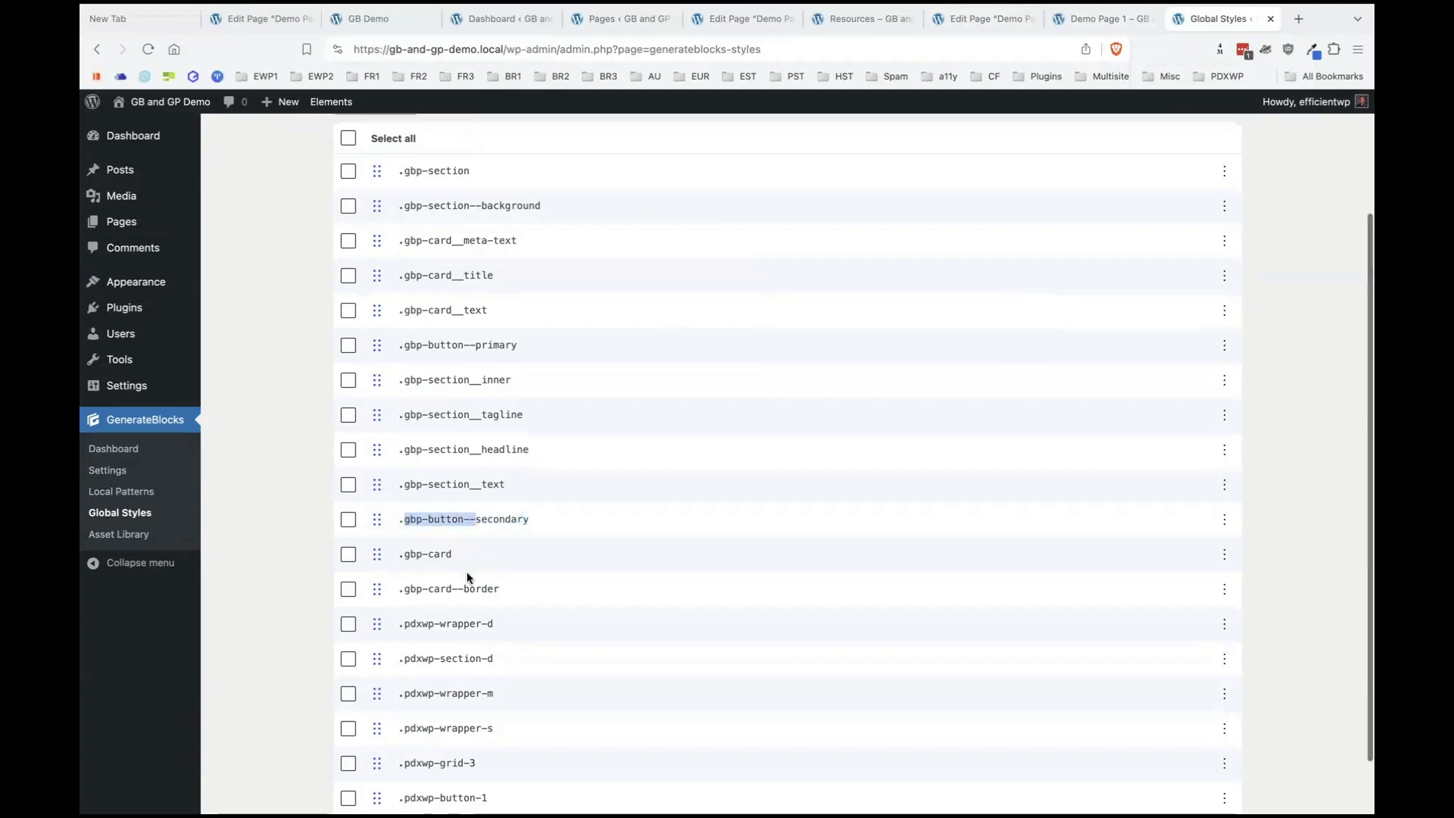
pyautogui.scroll(-2, 467, 571)
pyautogui.scroll(5, 467, 571)
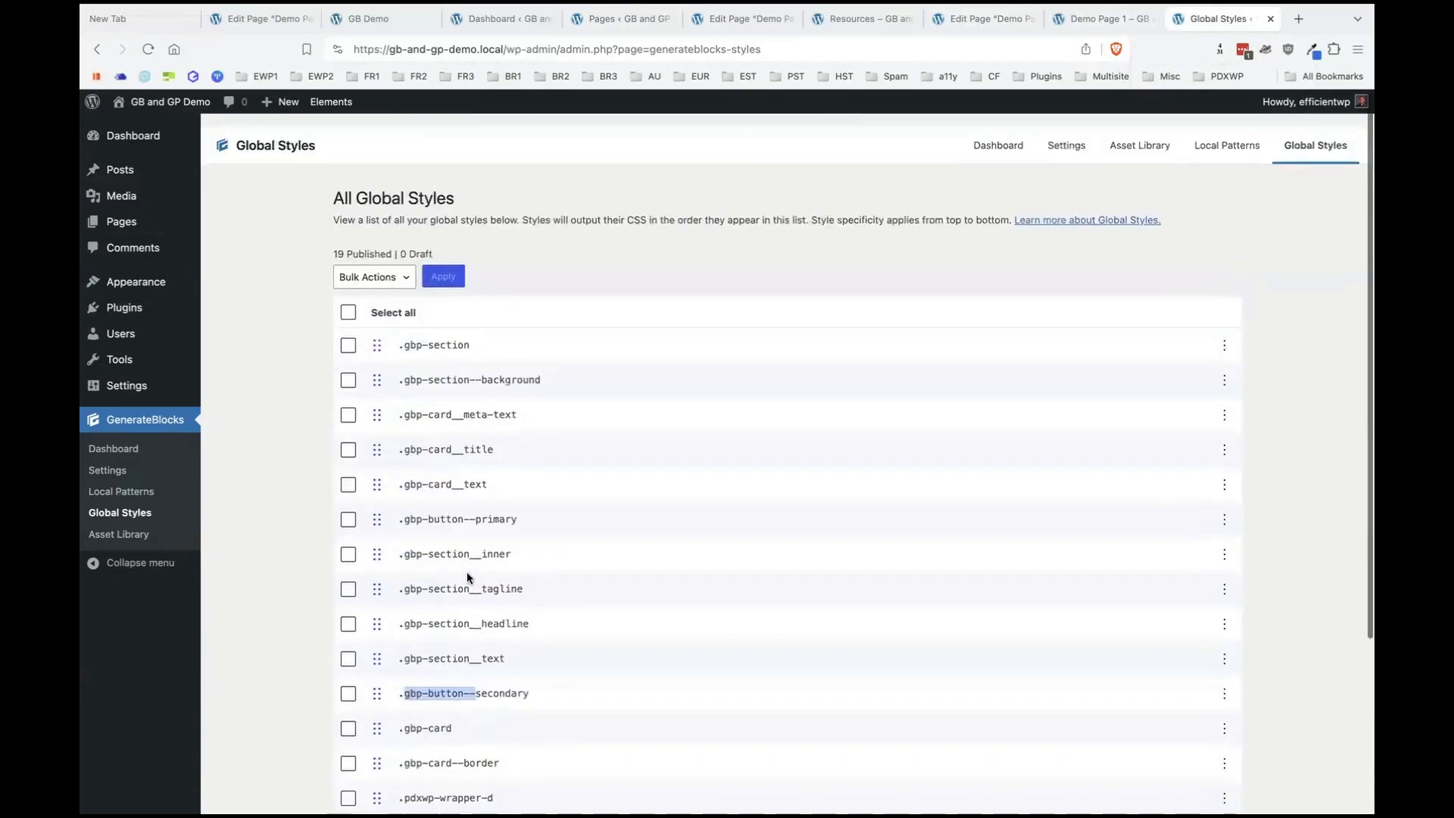
# Open the local patterns list in a new tab and open the "Section – 3 Column Grid" pattern for editing in another.
pyautogui.keyDown('super'); pyautogui.click(121, 491); pyautogui.keyUp('super')
pyautogui.hotkey('ctrl', 'Tab')
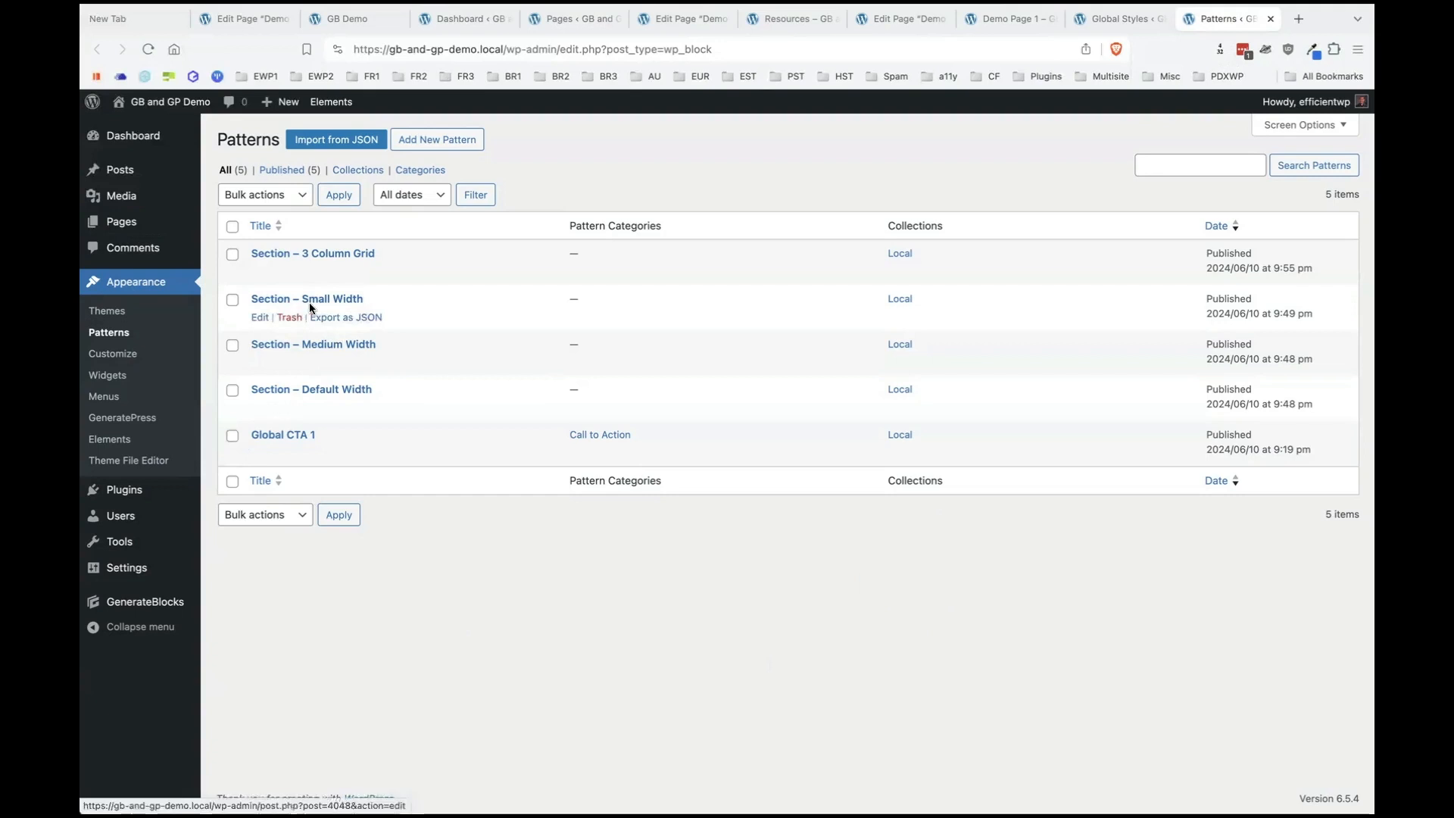
pyautogui.keyDown('super'); pyautogui.click(302, 253); pyautogui.keyUp('super')
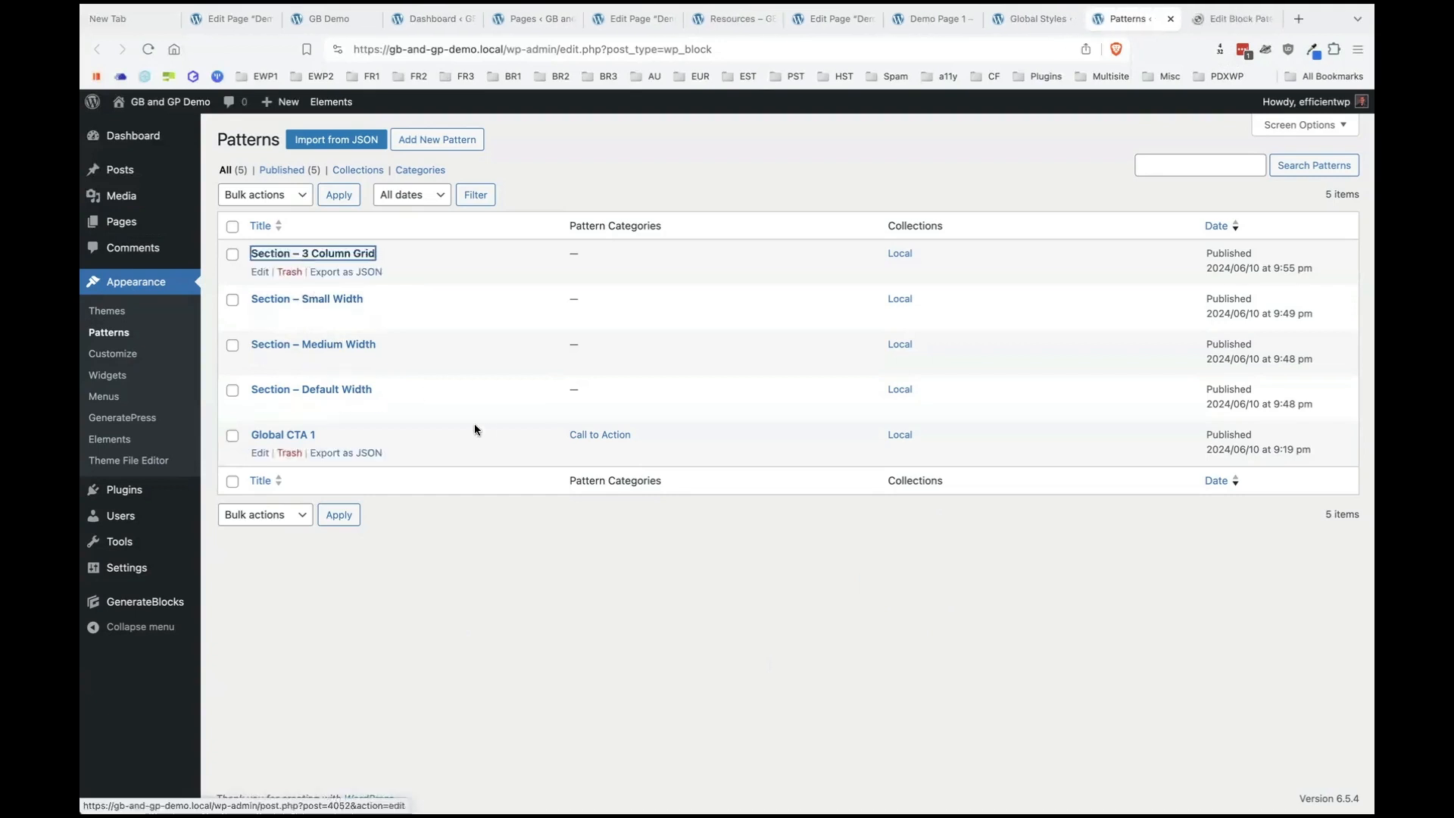
pyautogui.hotkey('ctrl', 'Tab')
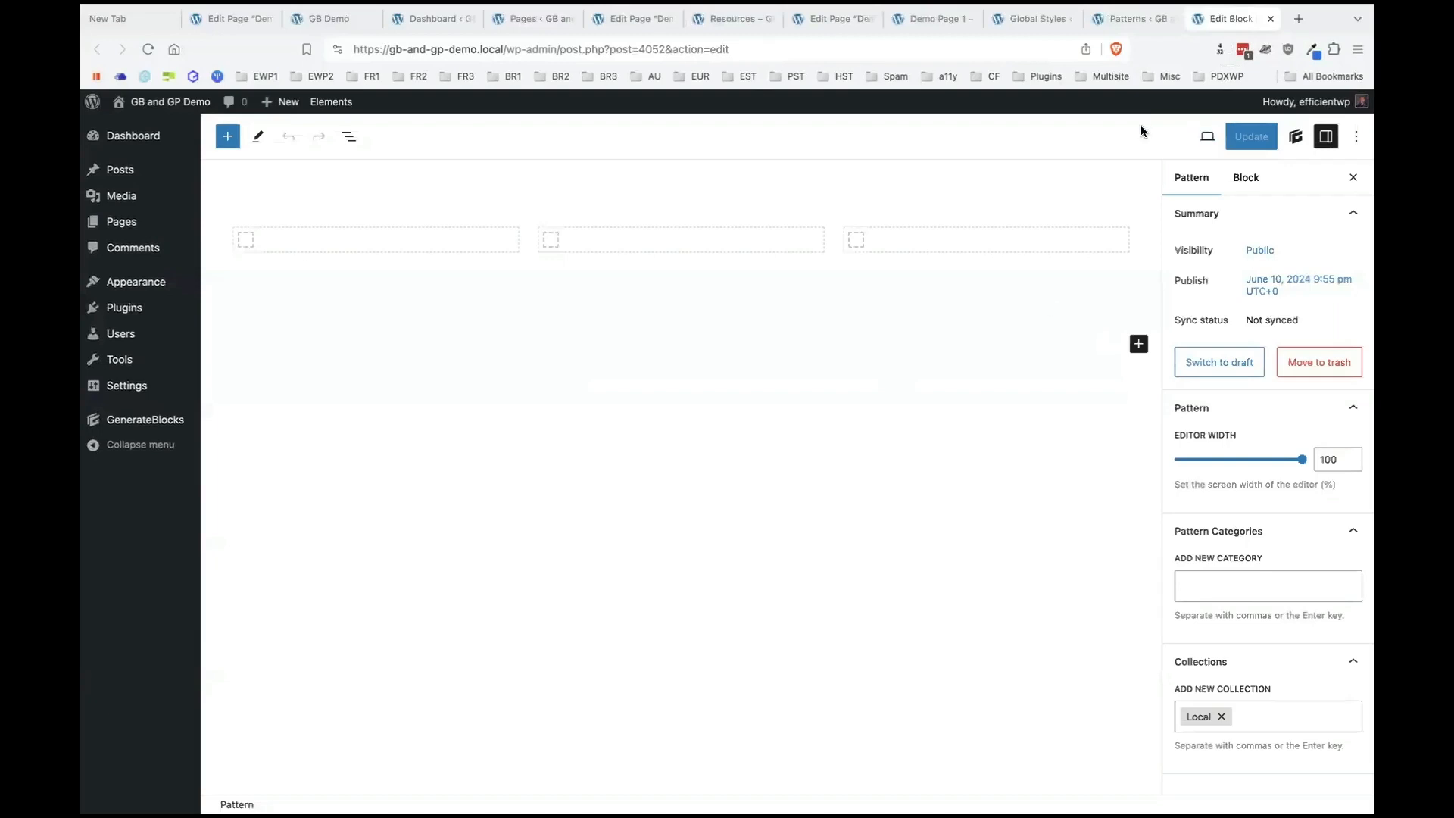
# Close the "Section – 3 Column Grid" pattern editor, then check the Demo Page 1 front end, its editor and the Patterns list.
pyautogui.click(1270, 19)
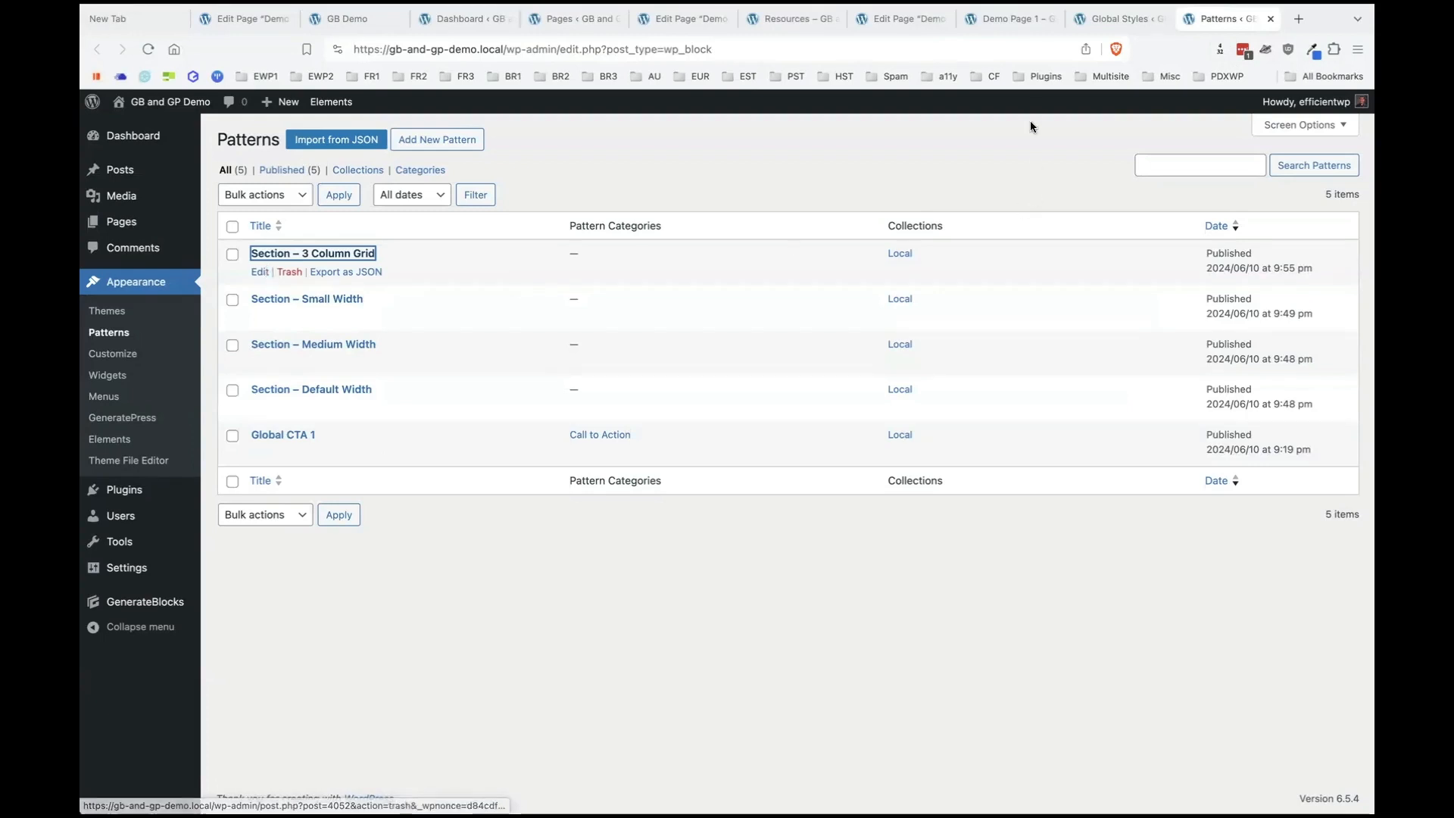
pyautogui.click(1014, 20)
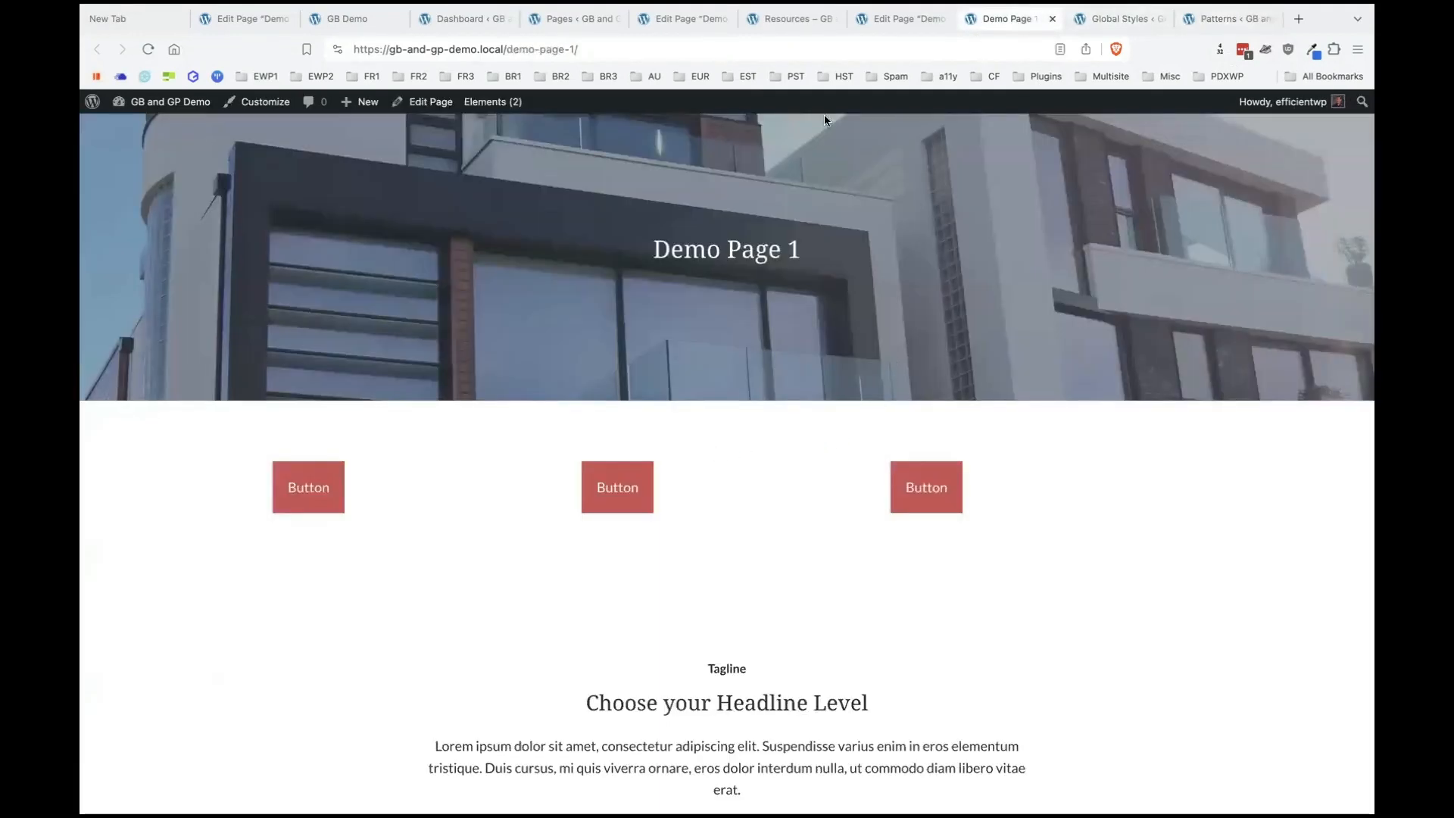
pyautogui.click(919, 25)
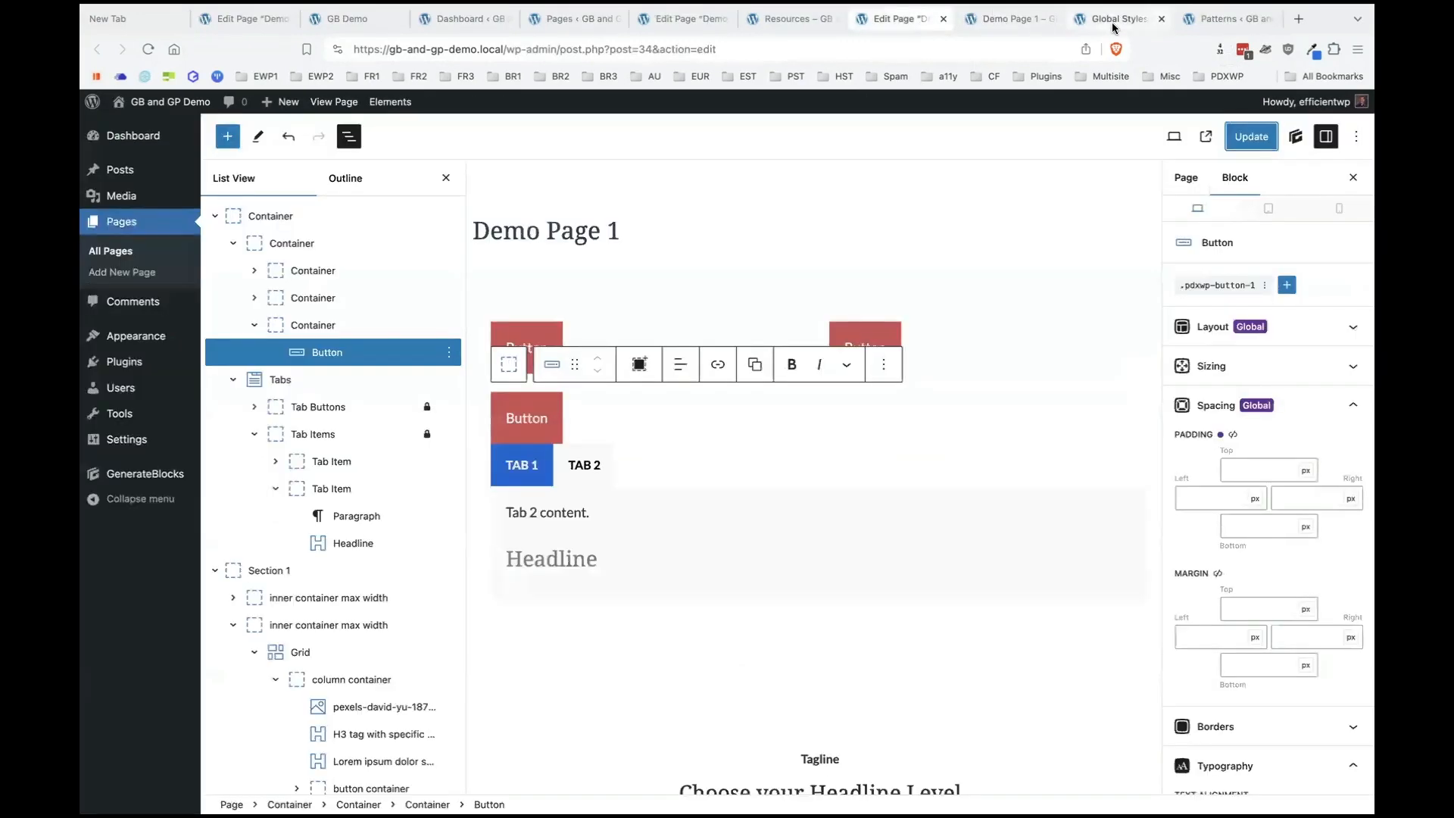
pyautogui.click(1230, 16)
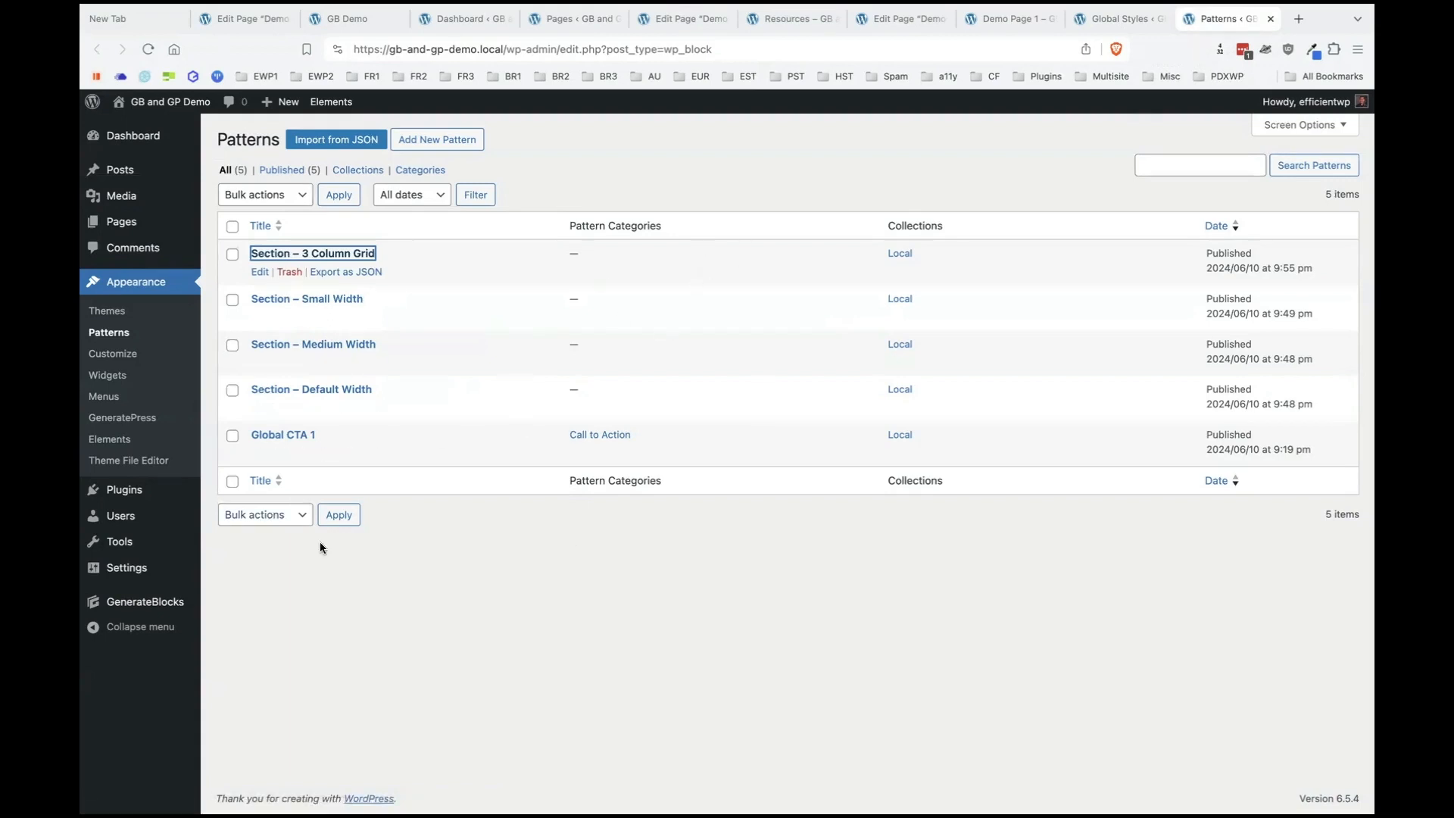
# Examine the full Global Styles list from .gbp-section to .pdxwp-button-1, comparing the class naming and order.
pyautogui.click(1079, 21)
pyautogui.click(619, 348)
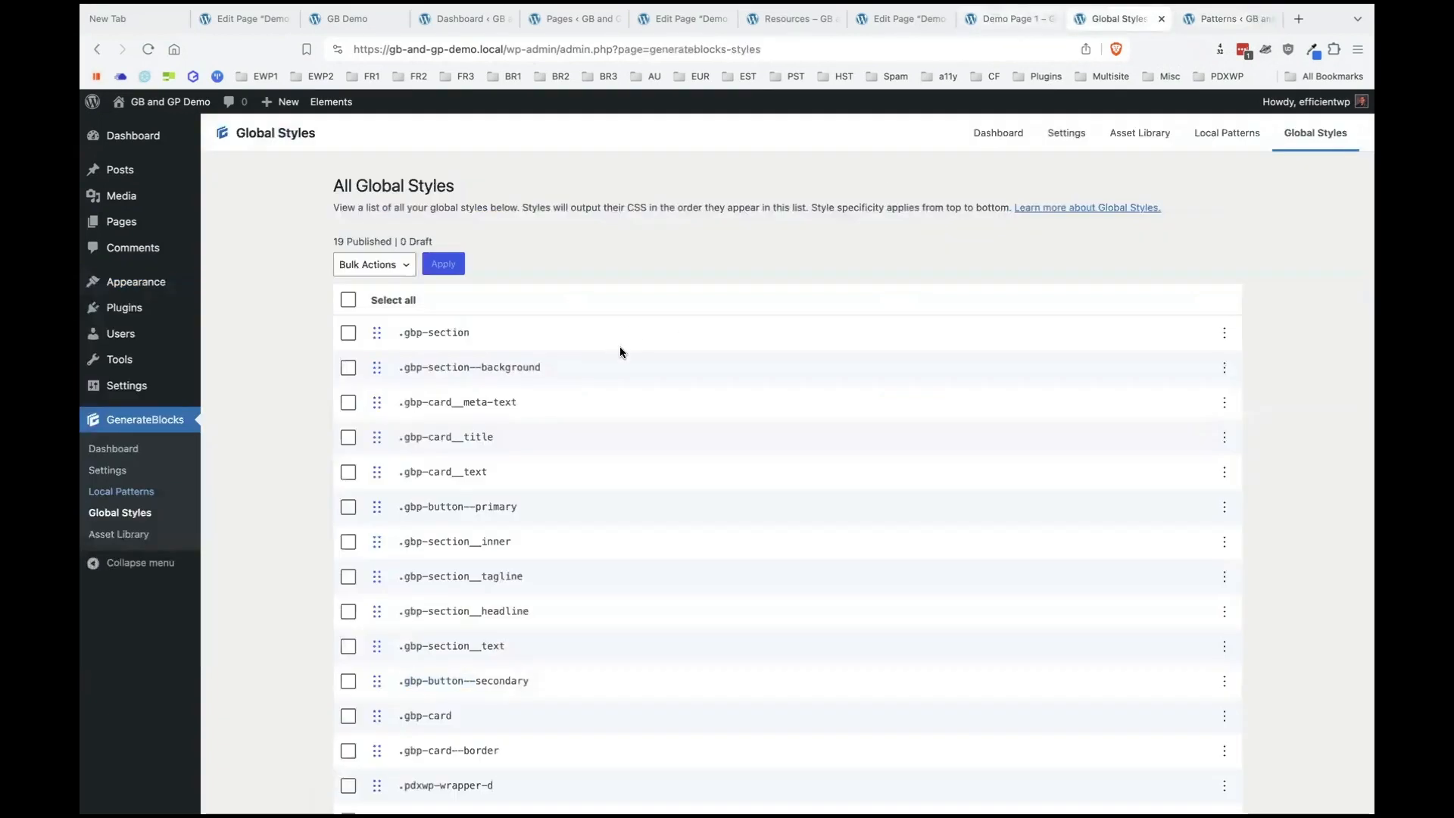
pyautogui.scroll(-5, 683, 443)
pyautogui.scroll(-2, 682, 448)
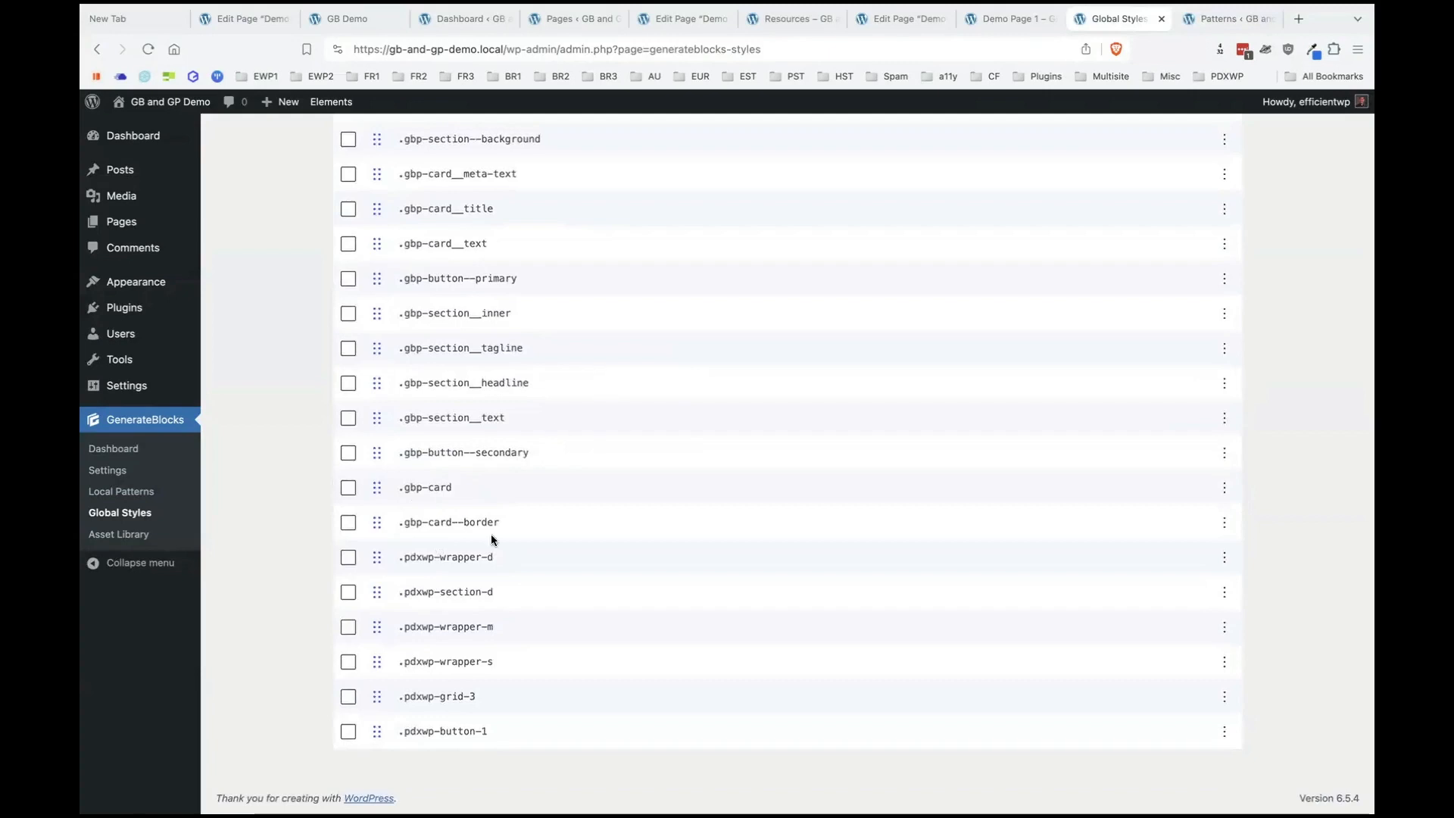
pyautogui.scroll(5, 583, 505)
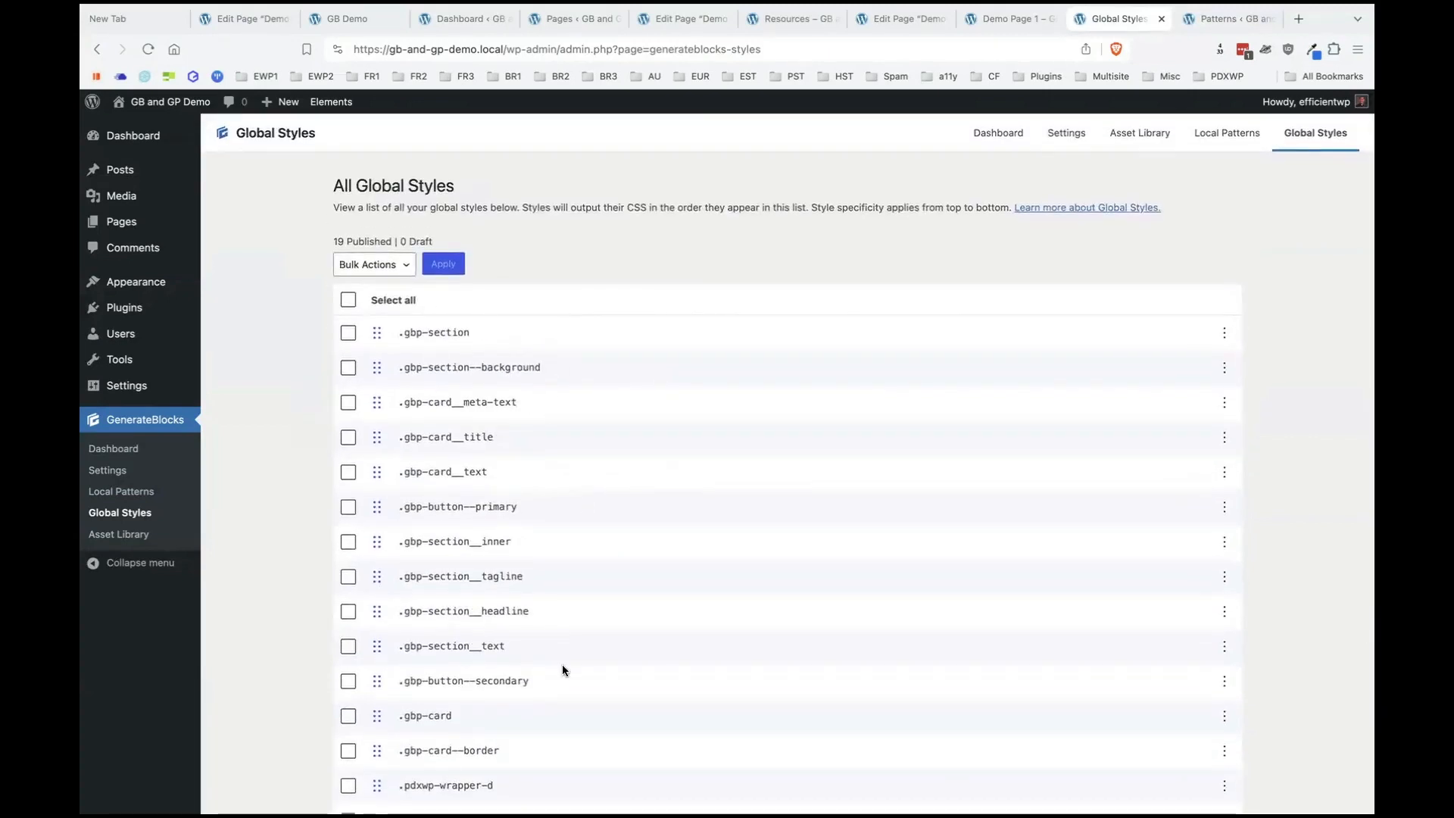
pyautogui.scroll(-3, 562, 665)
pyautogui.scroll(2, 562, 665)
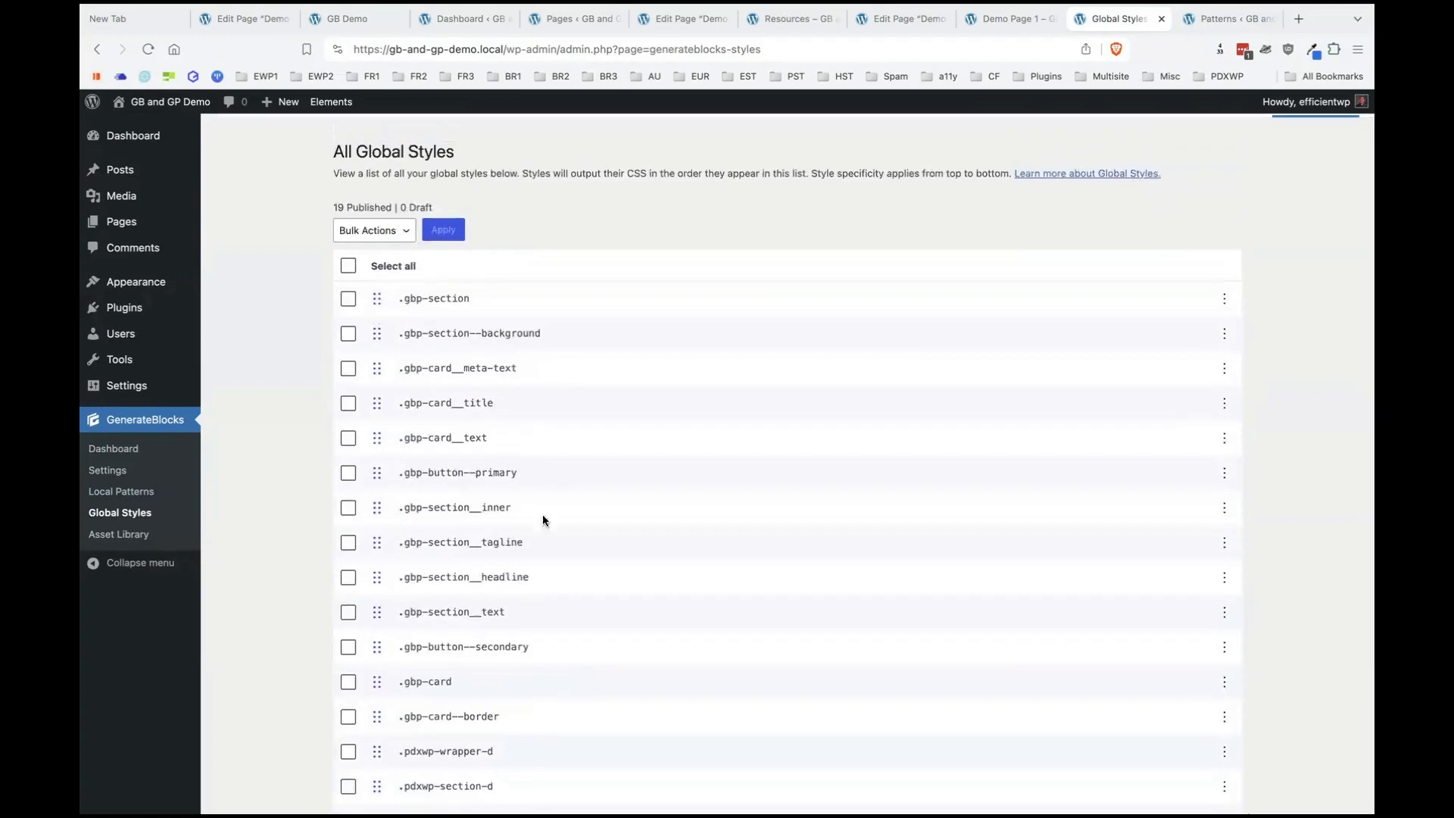
pyautogui.scroll(-5, 561, 566)
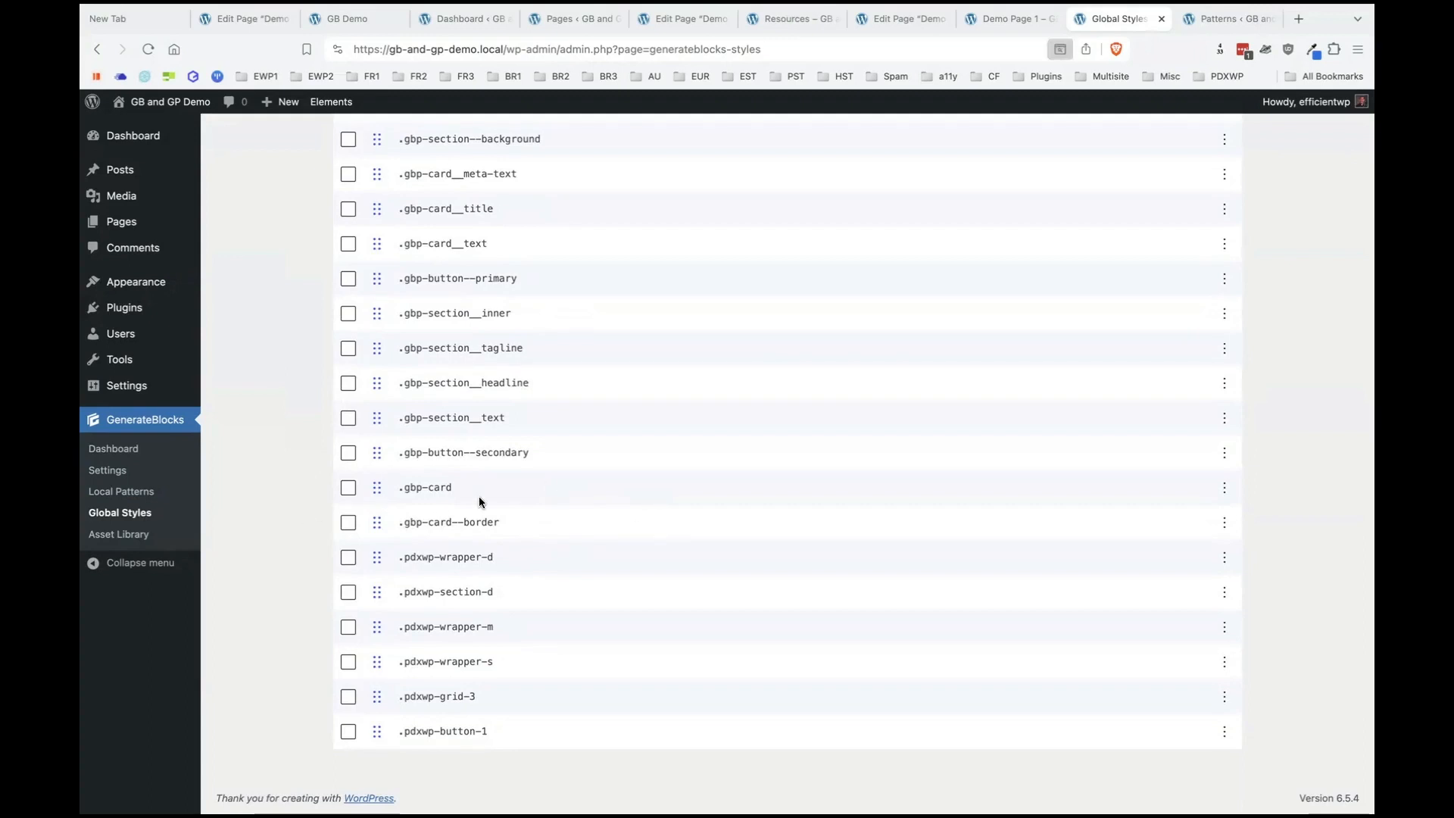
pyautogui.hotkey('ctrl', 'f')
pyautogui.press('Escape')
pyautogui.scroll(1, 570, 447)
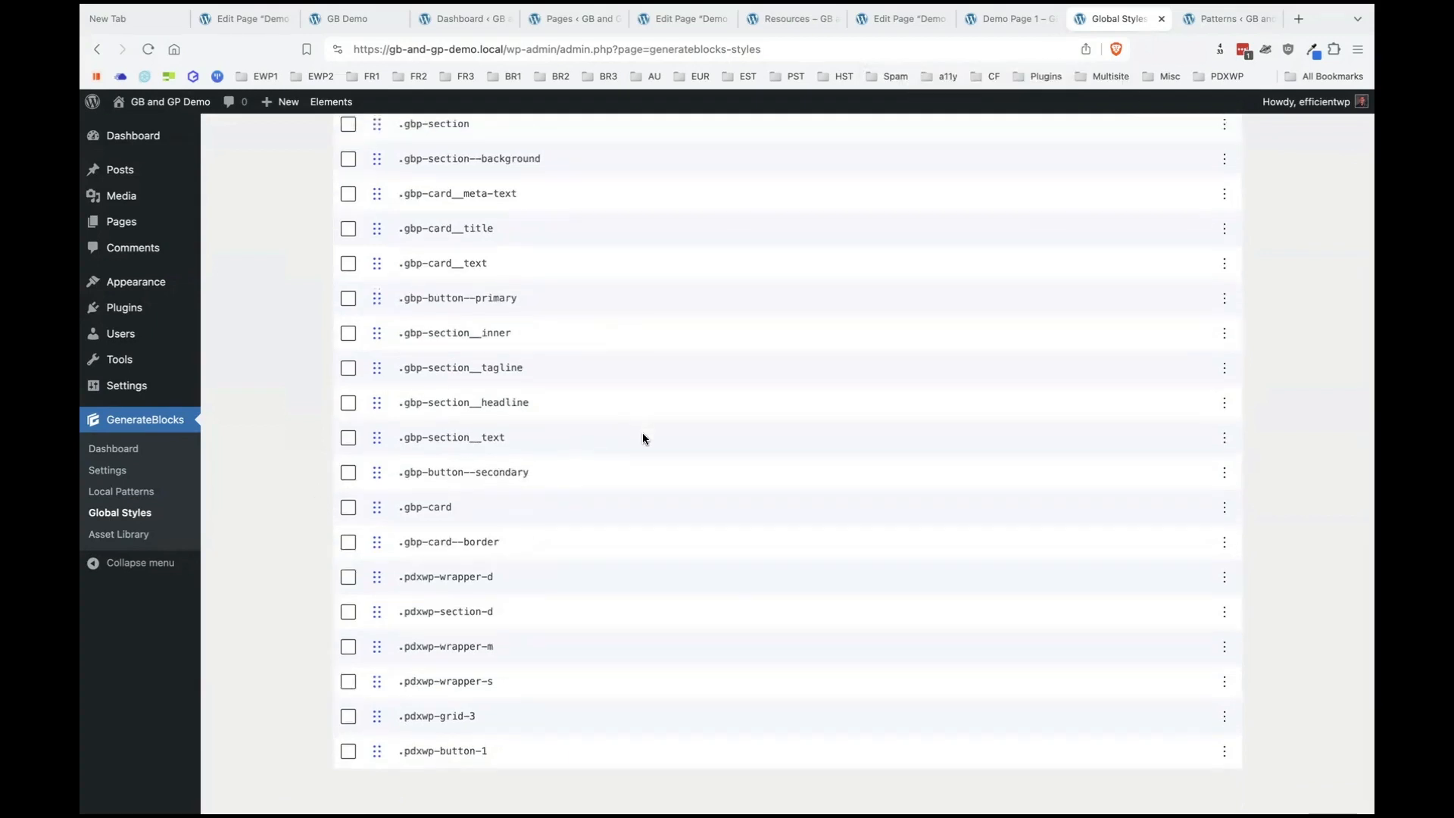
pyautogui.scroll(2, 642, 438)
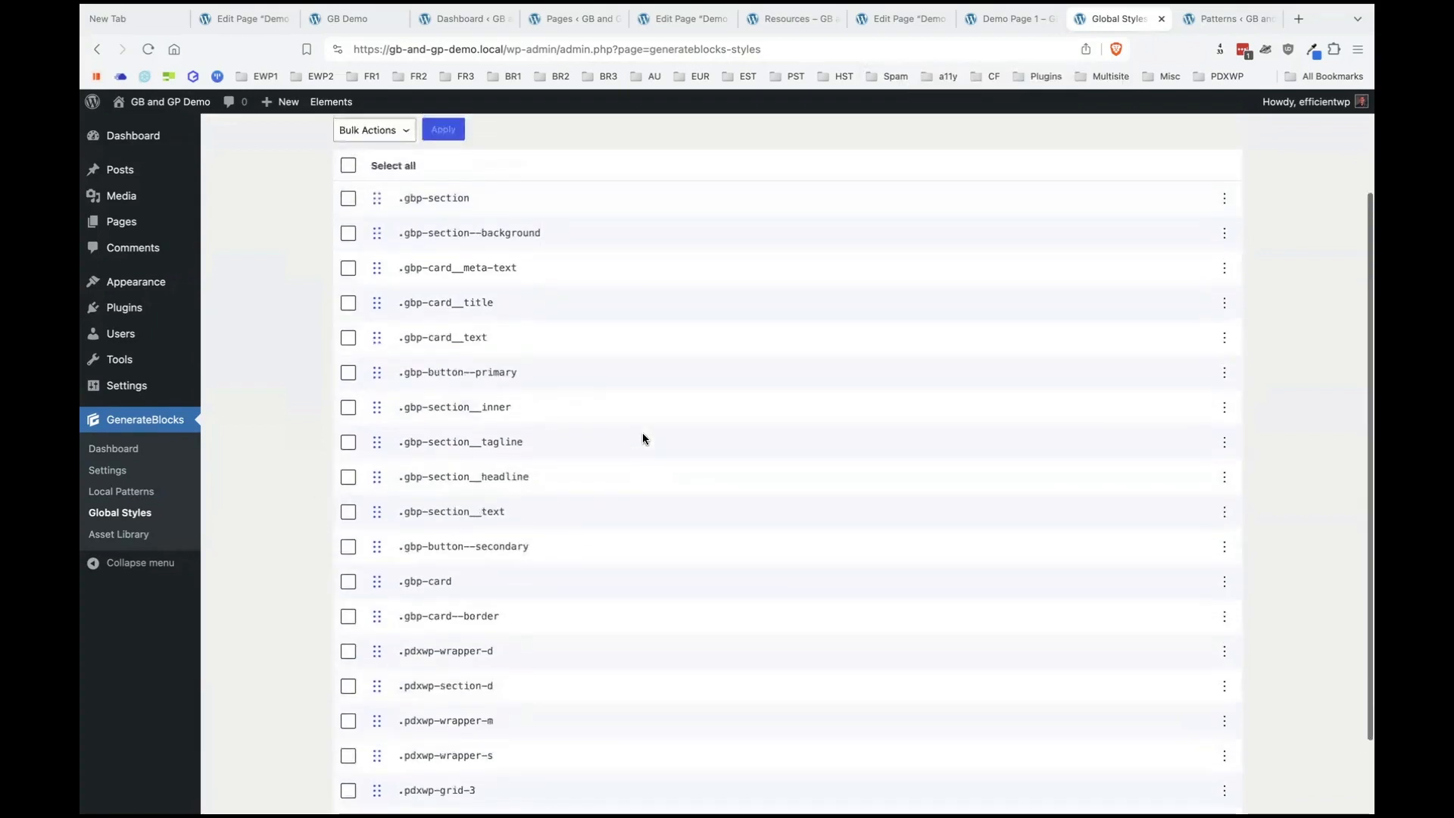
pyautogui.scroll(3, 585, 324)
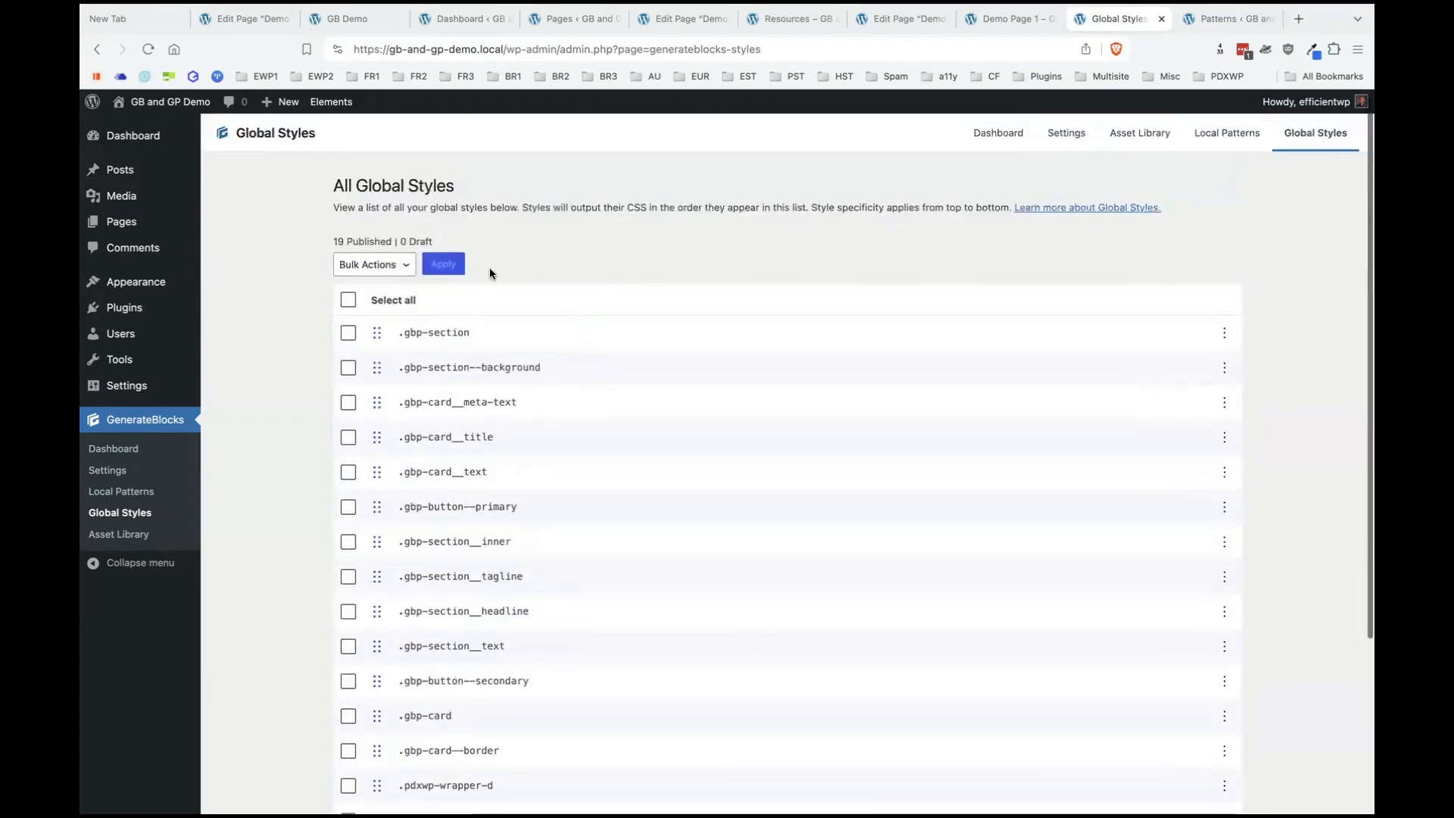
pyautogui.scroll(-5, 687, 568)
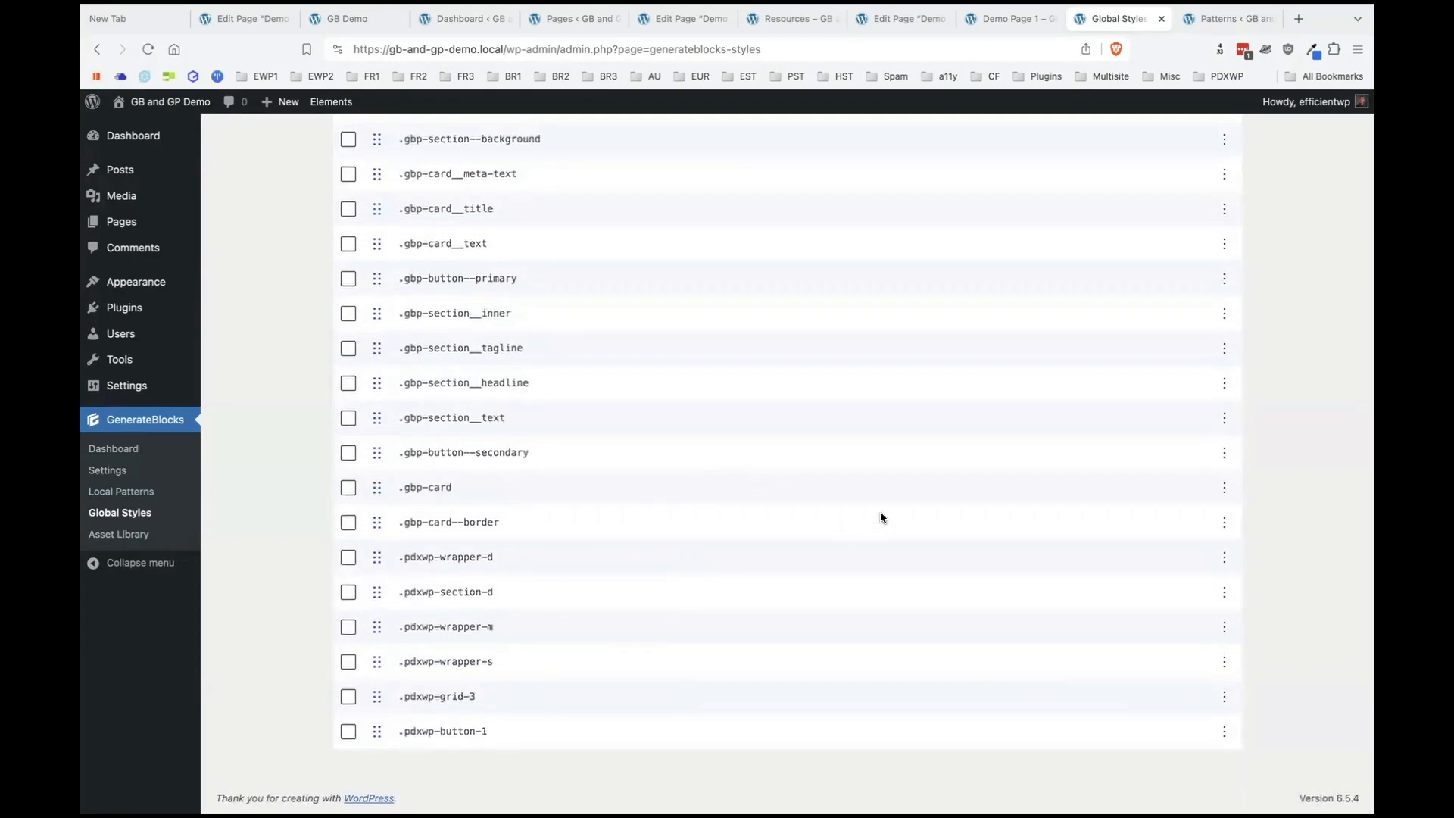
pyautogui.scroll(5, 652, 448)
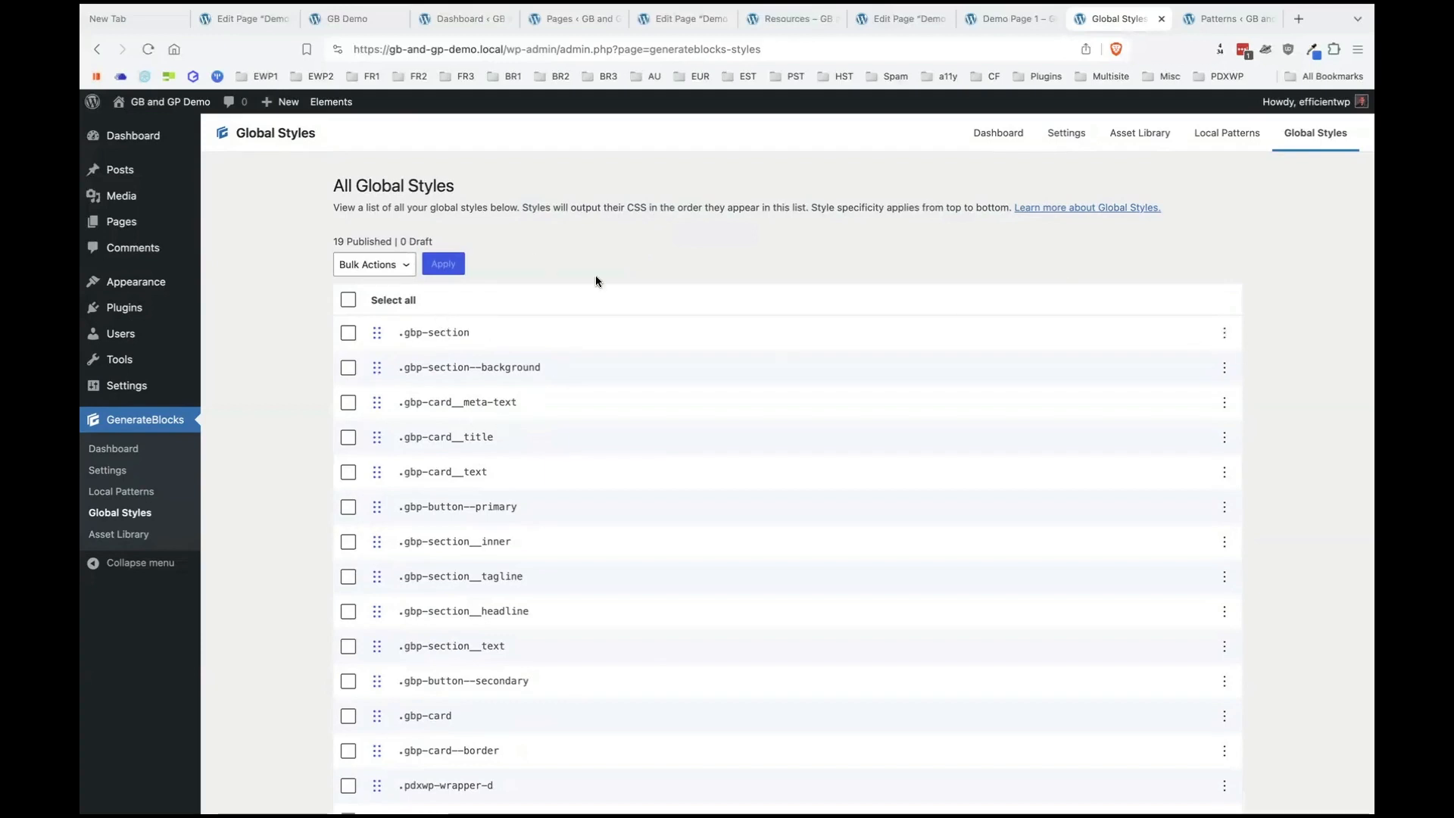
pyautogui.scroll(-2, 580, 361)
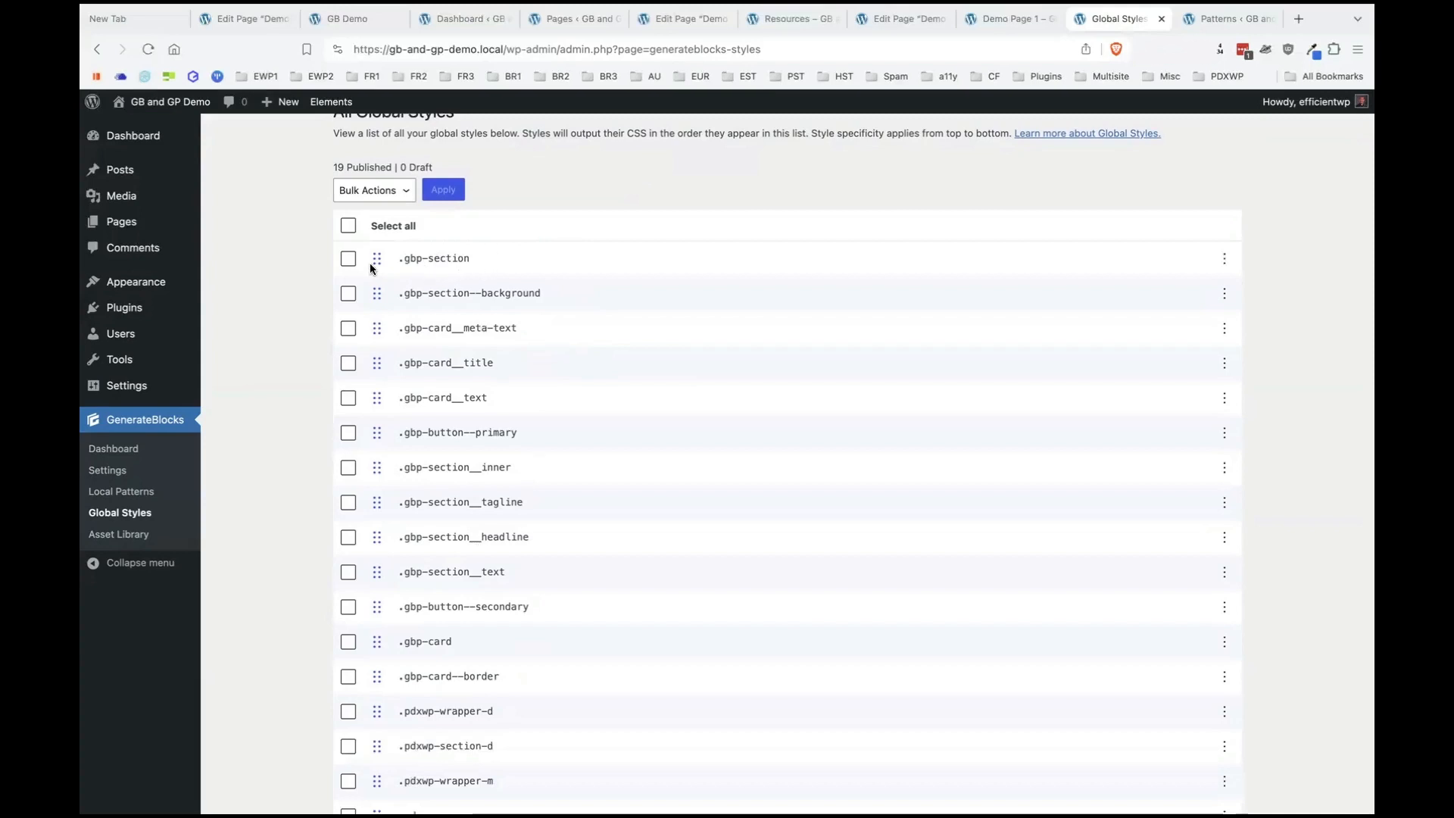
pyautogui.scroll(-3, 571, 517)
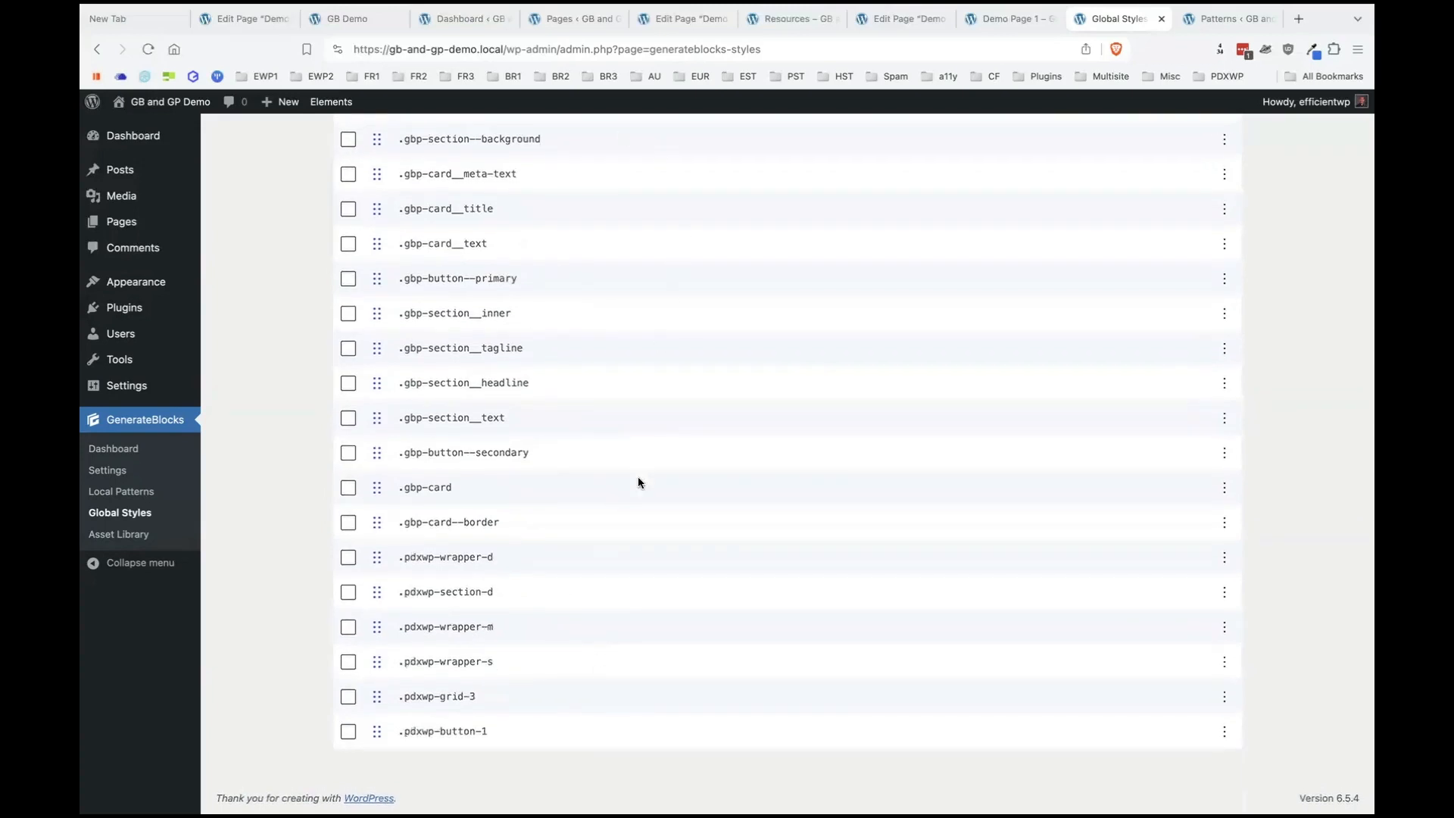
pyautogui.scroll(3, 638, 477)
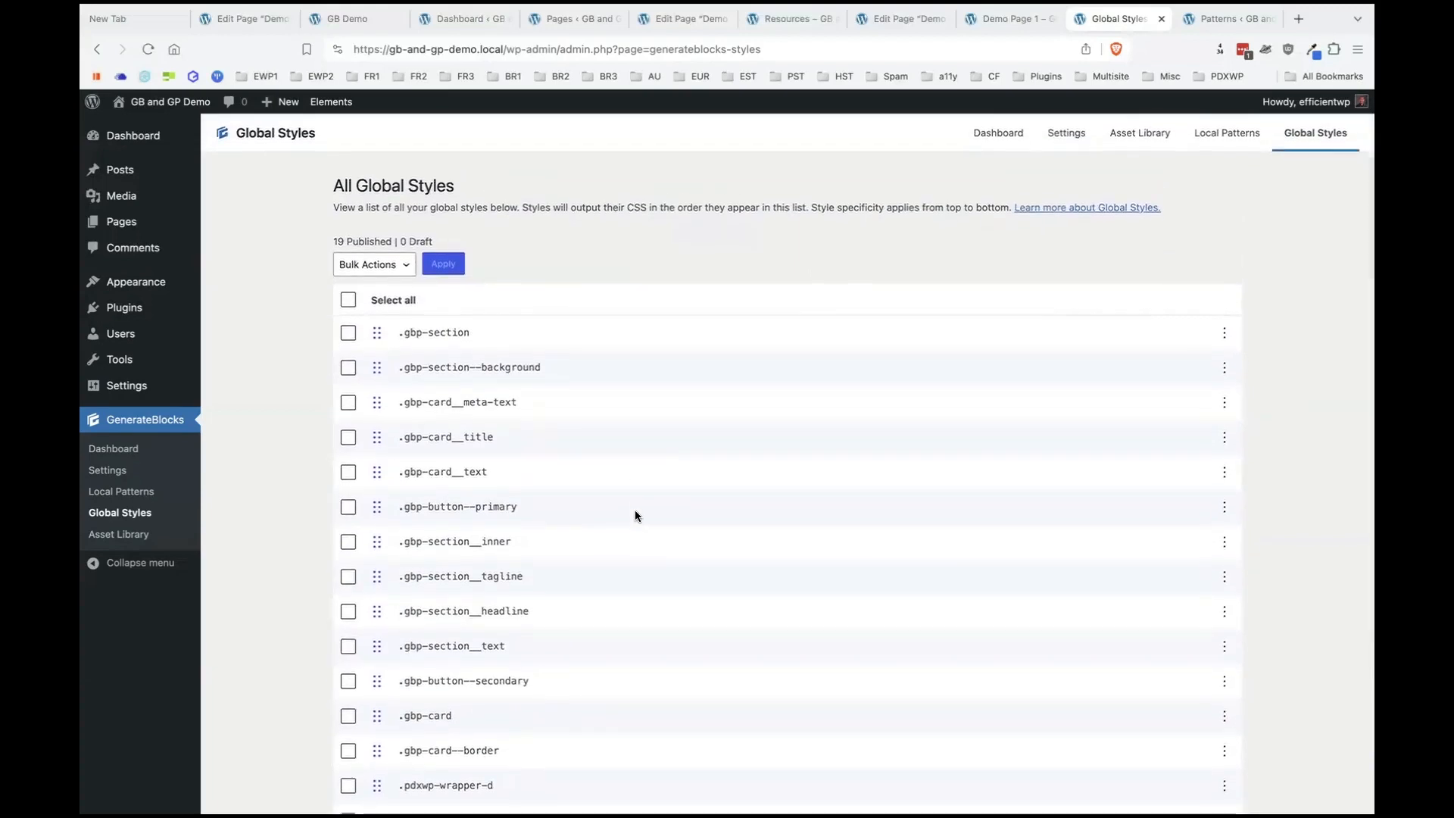
pyautogui.scroll(-5, 633, 513)
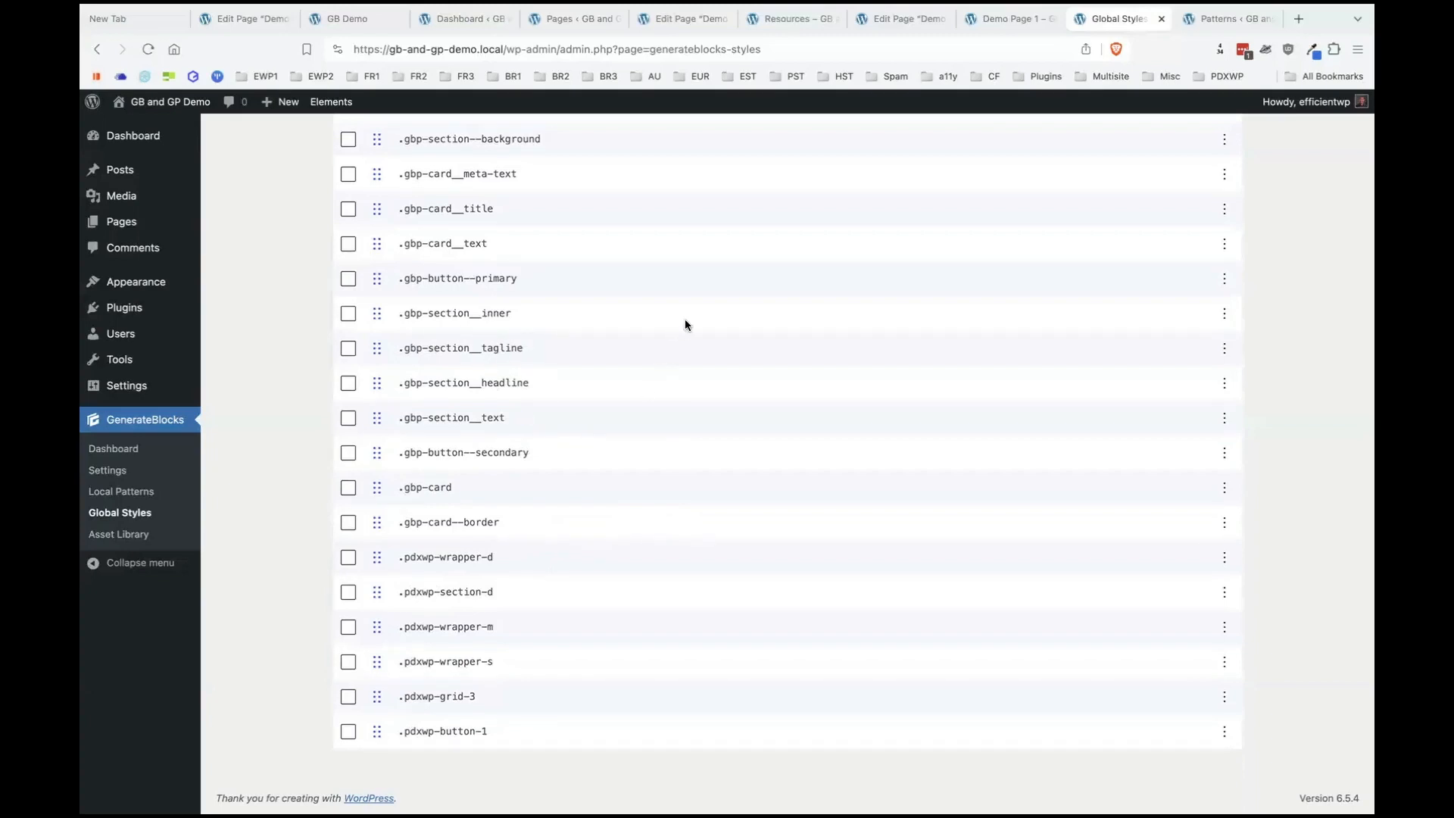
pyautogui.scroll(3, 721, 362)
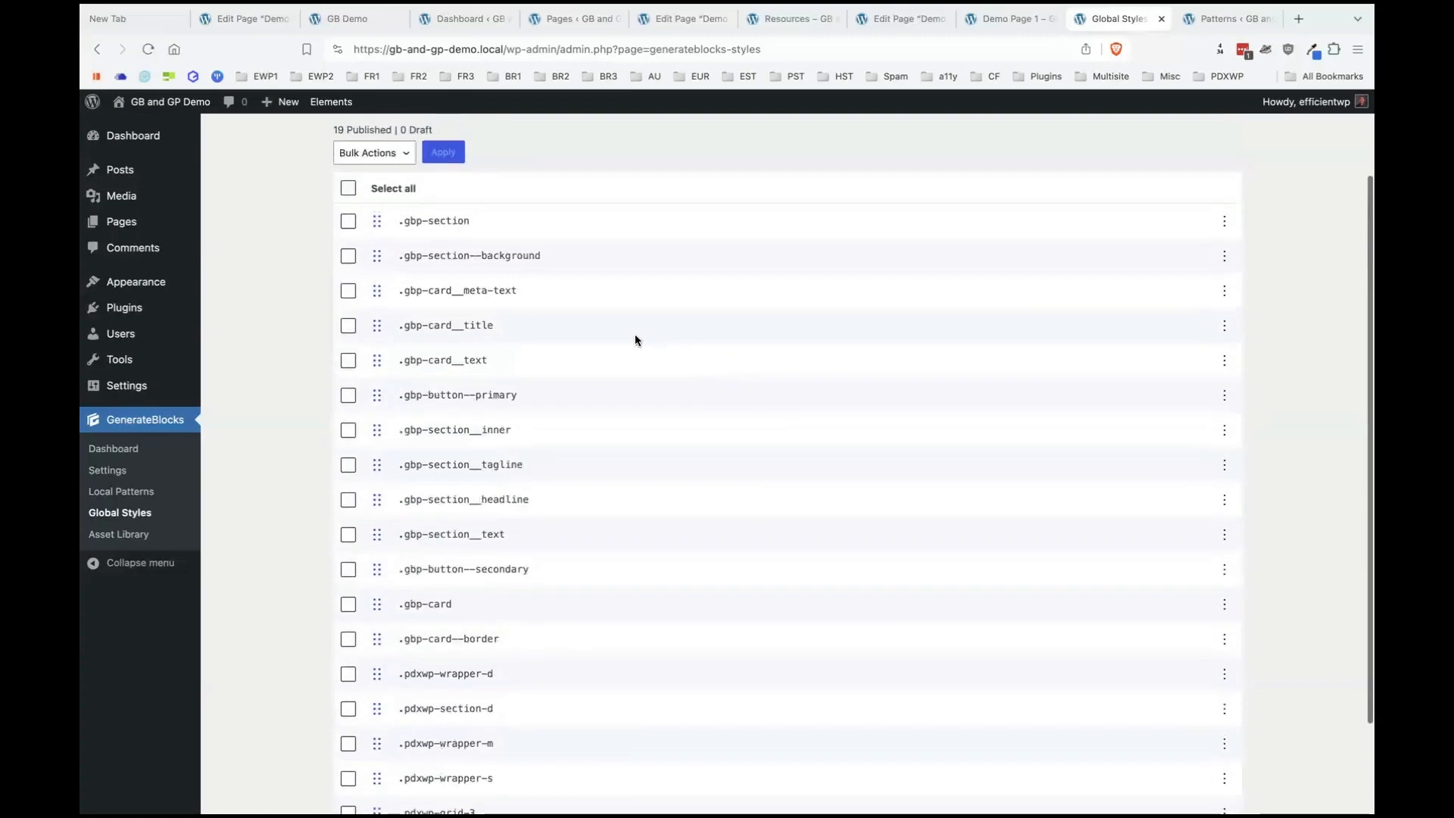
pyautogui.scroll(2, 635, 340)
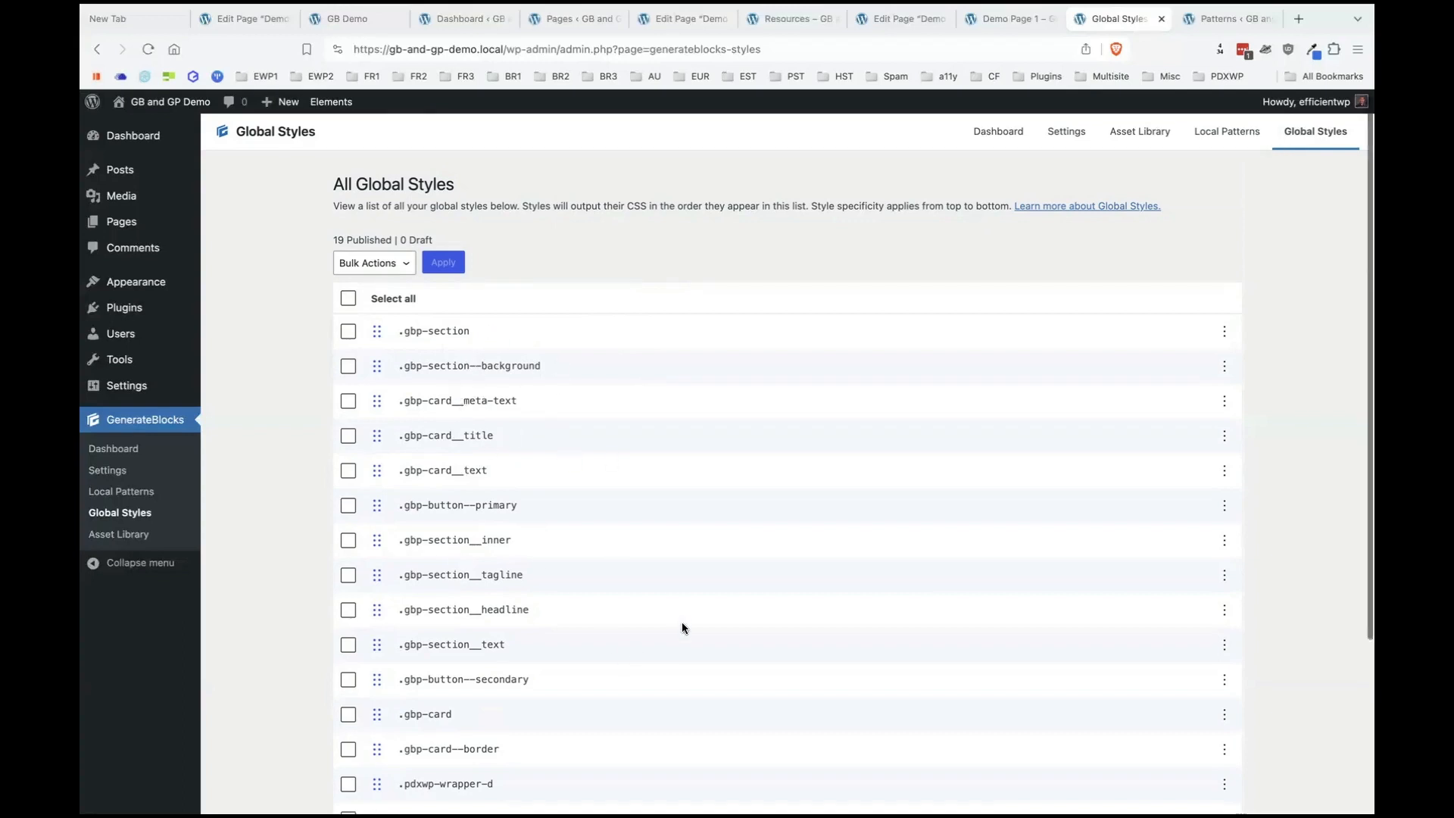
pyautogui.scroll(-2, 681, 623)
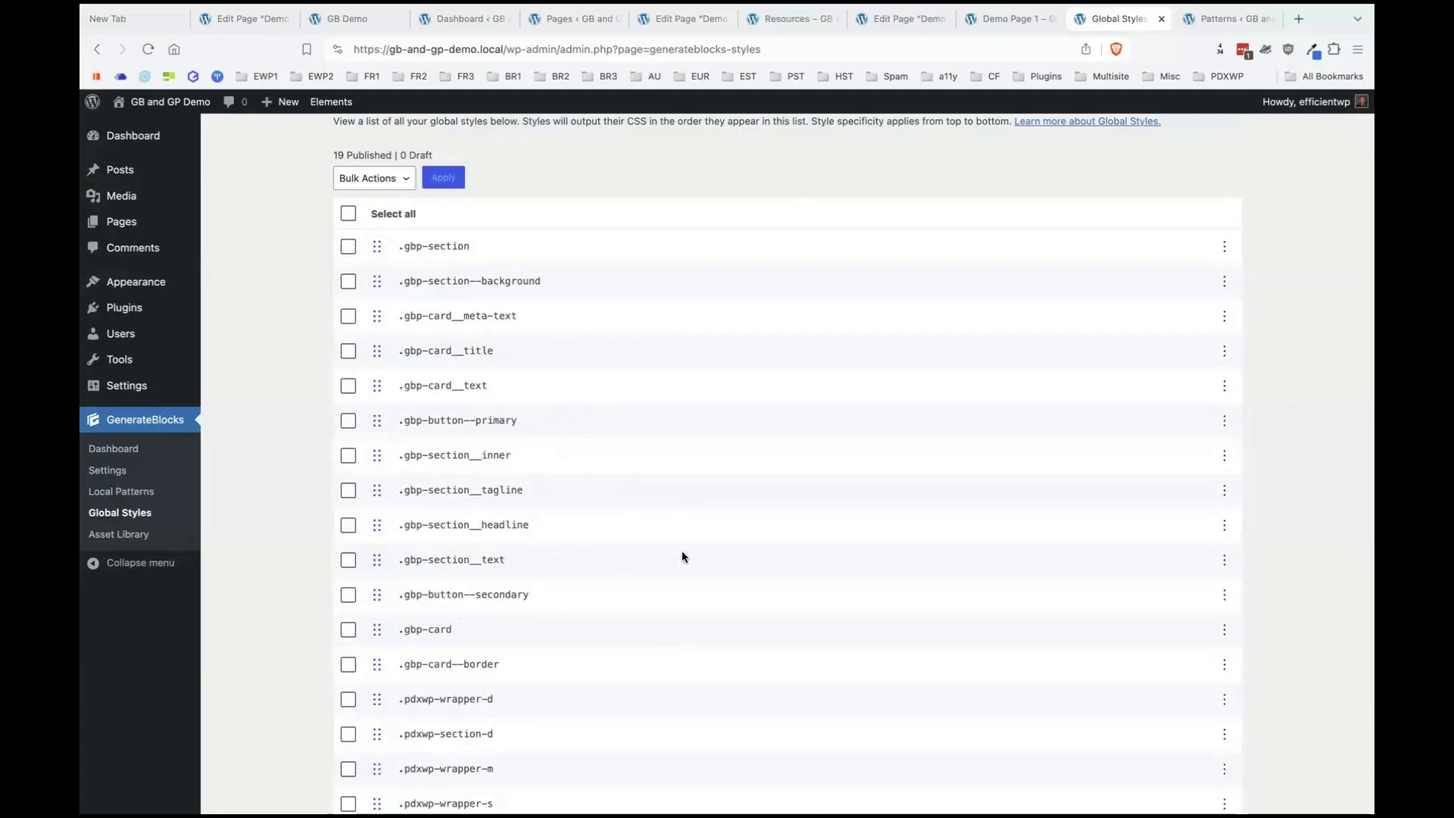
pyautogui.scroll(-1, 736, 616)
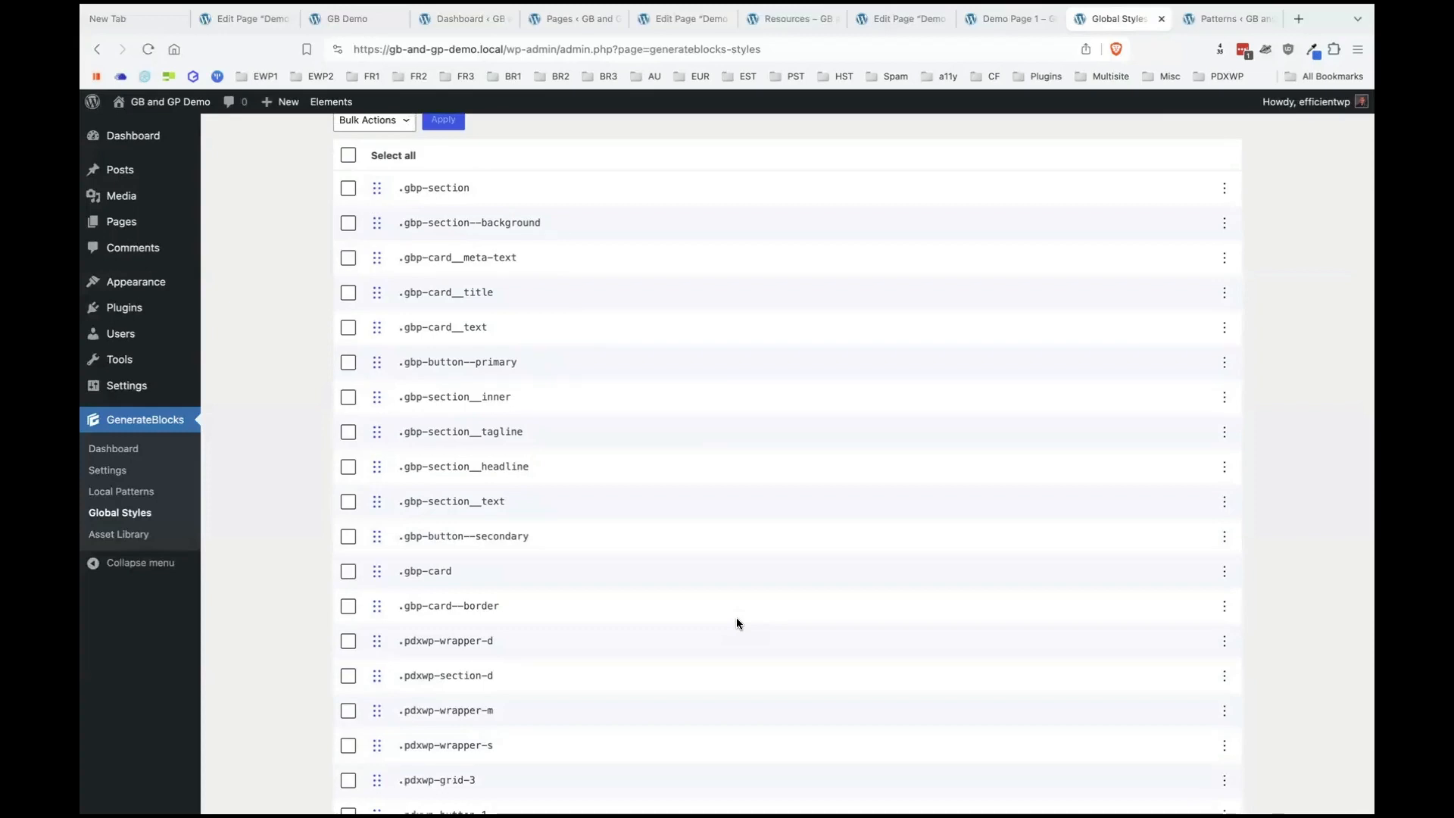
# Open the CSS-Tricks "BEM 101" article in a new browser tab.
pyautogui.press('super+t')
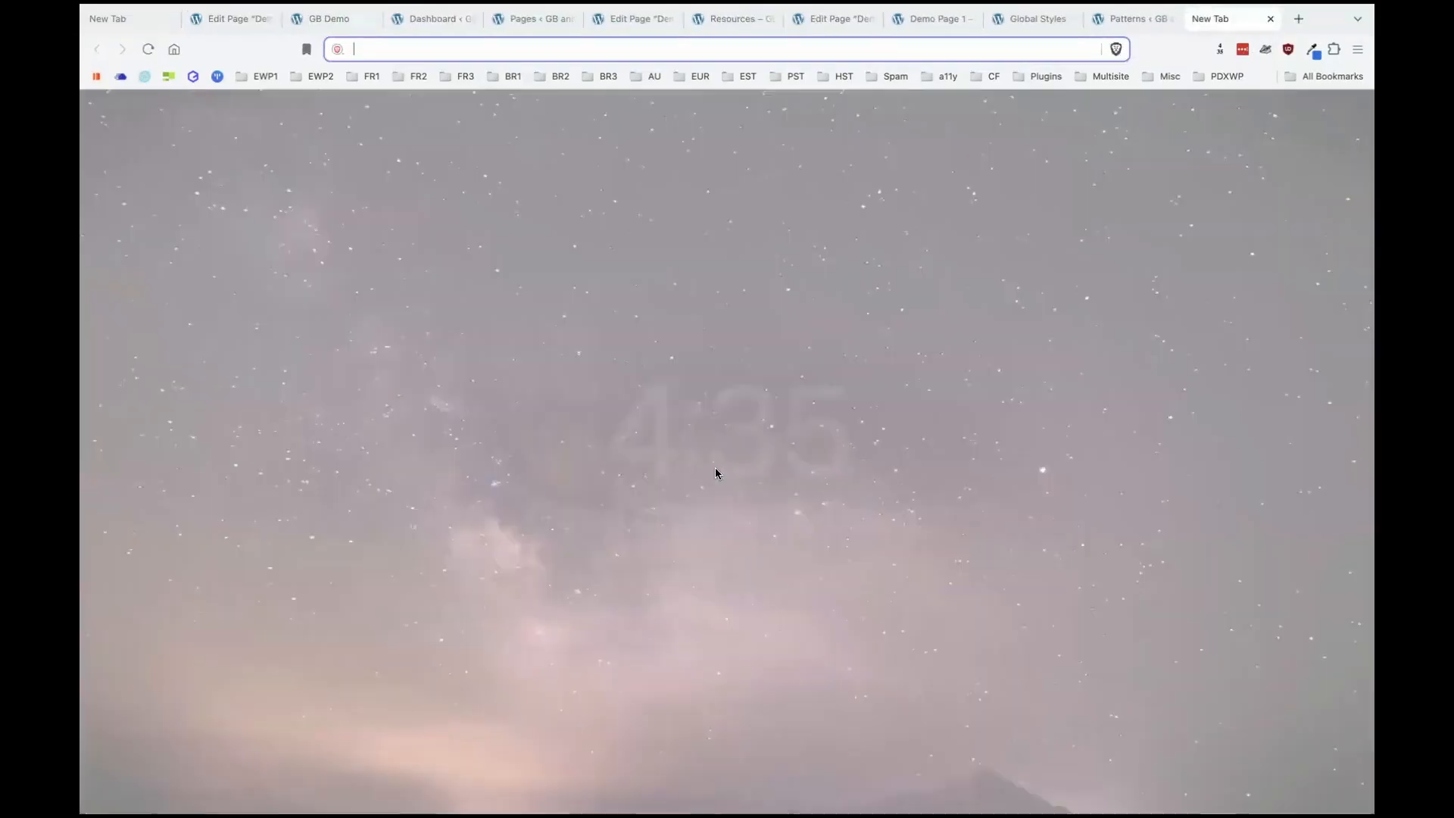
pyautogui.write('bem')
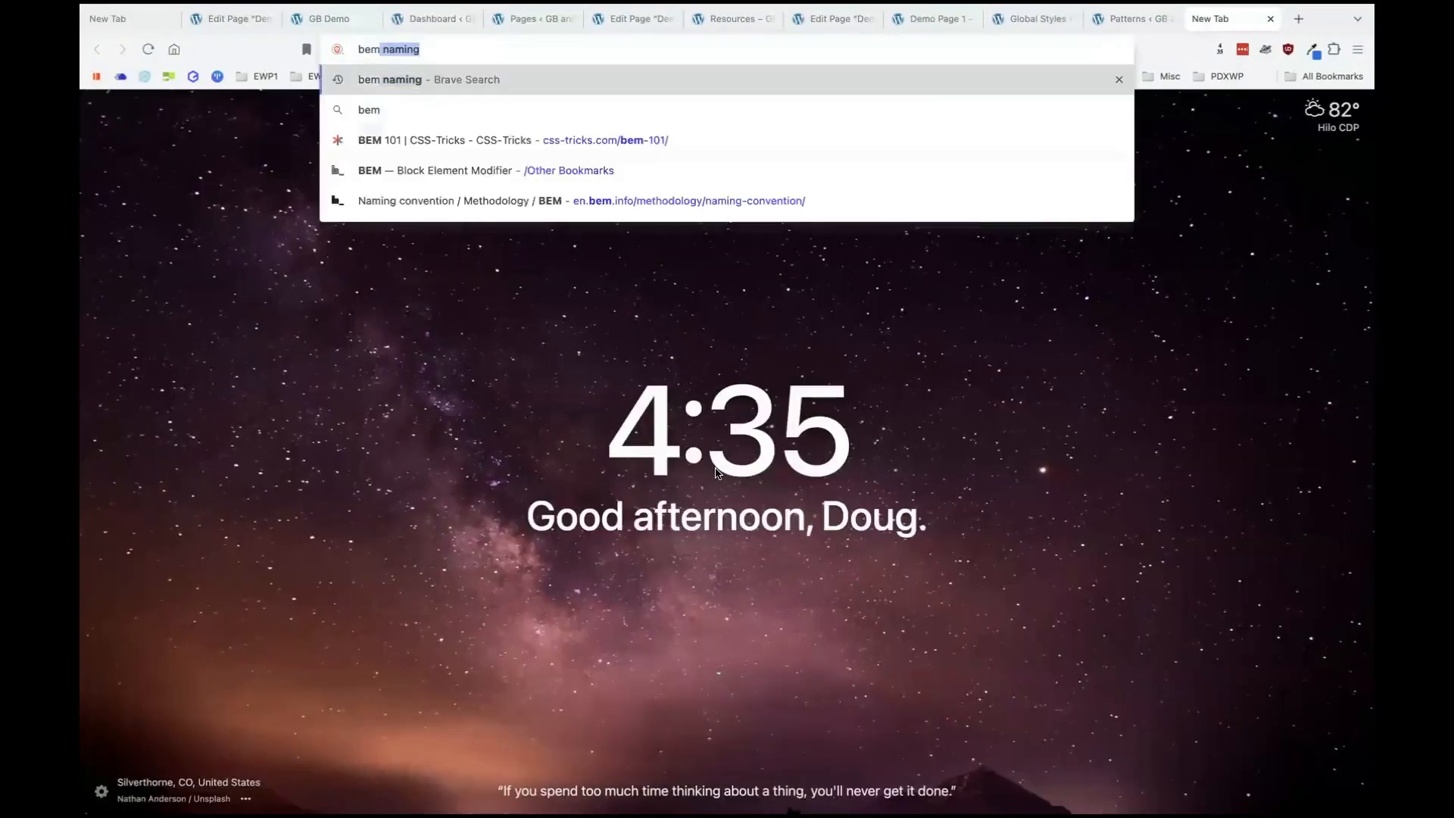
pyautogui.press('Down')
pyautogui.press('Down')
pyautogui.press('Down')
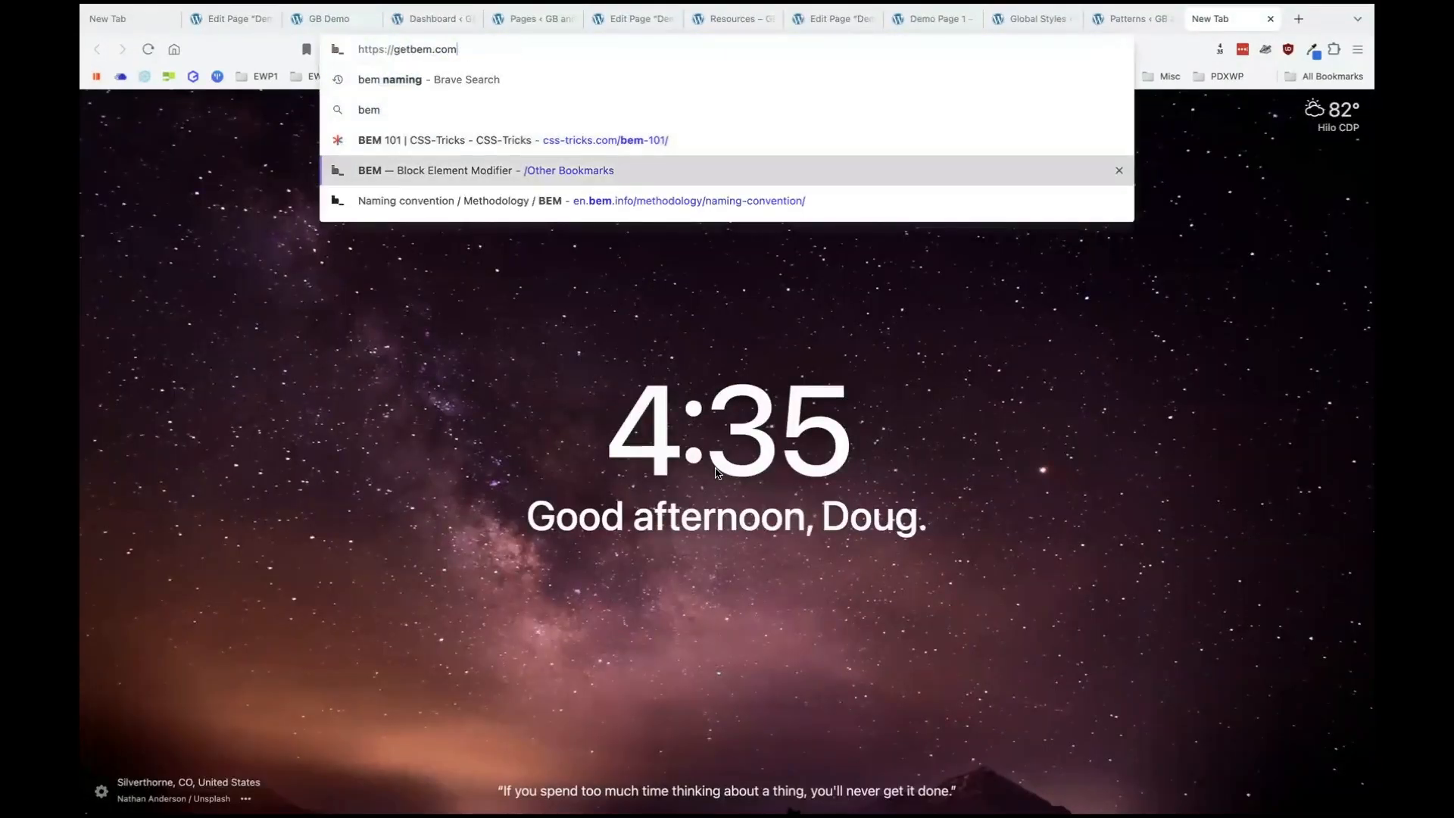
pyautogui.press('Up')
pyautogui.press('Return')
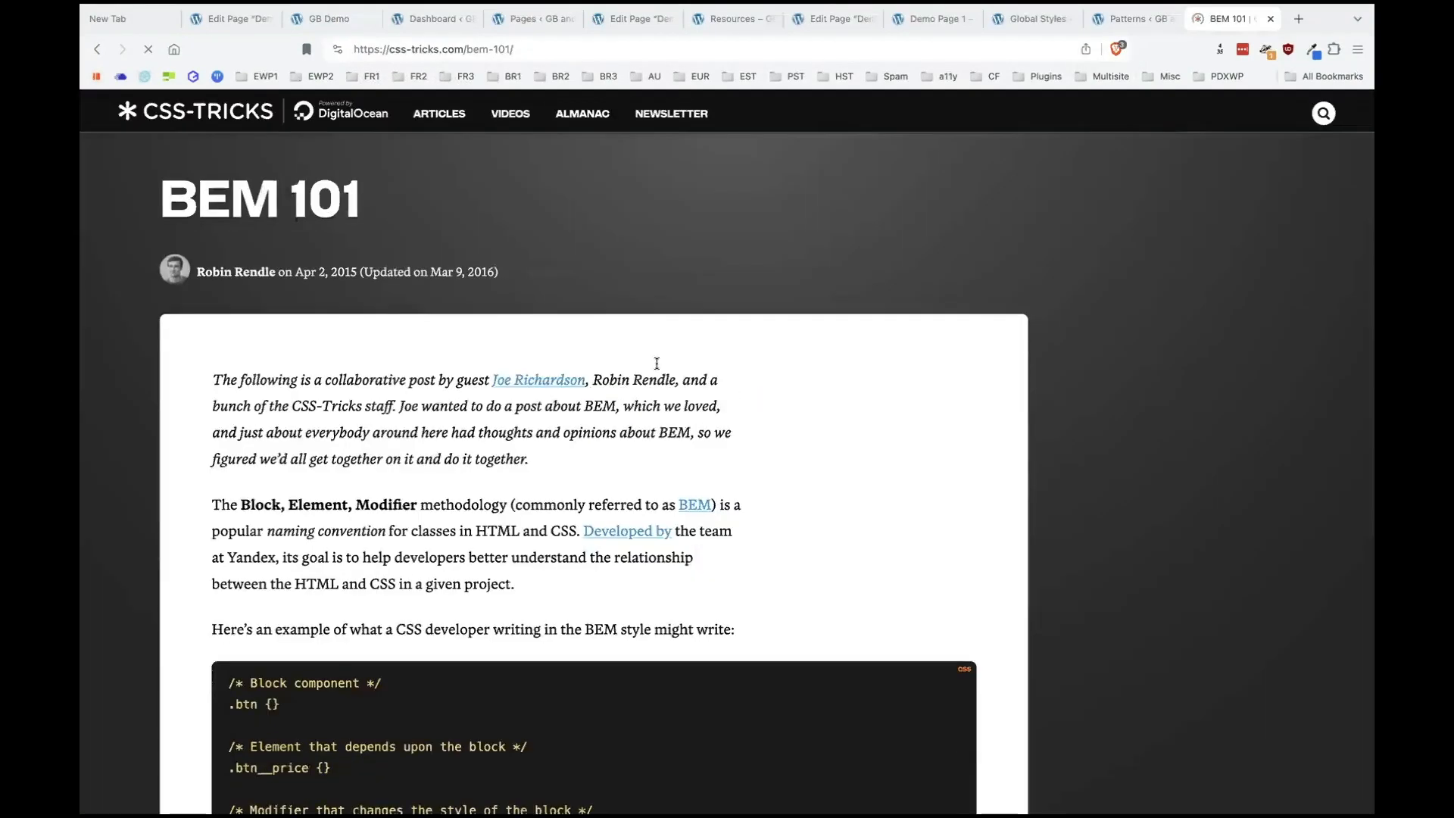
# Examine the BEM 101 article's block, element and modifier naming examples, including the sample markup and button demo.
pyautogui.scroll(-2, 722, 474)
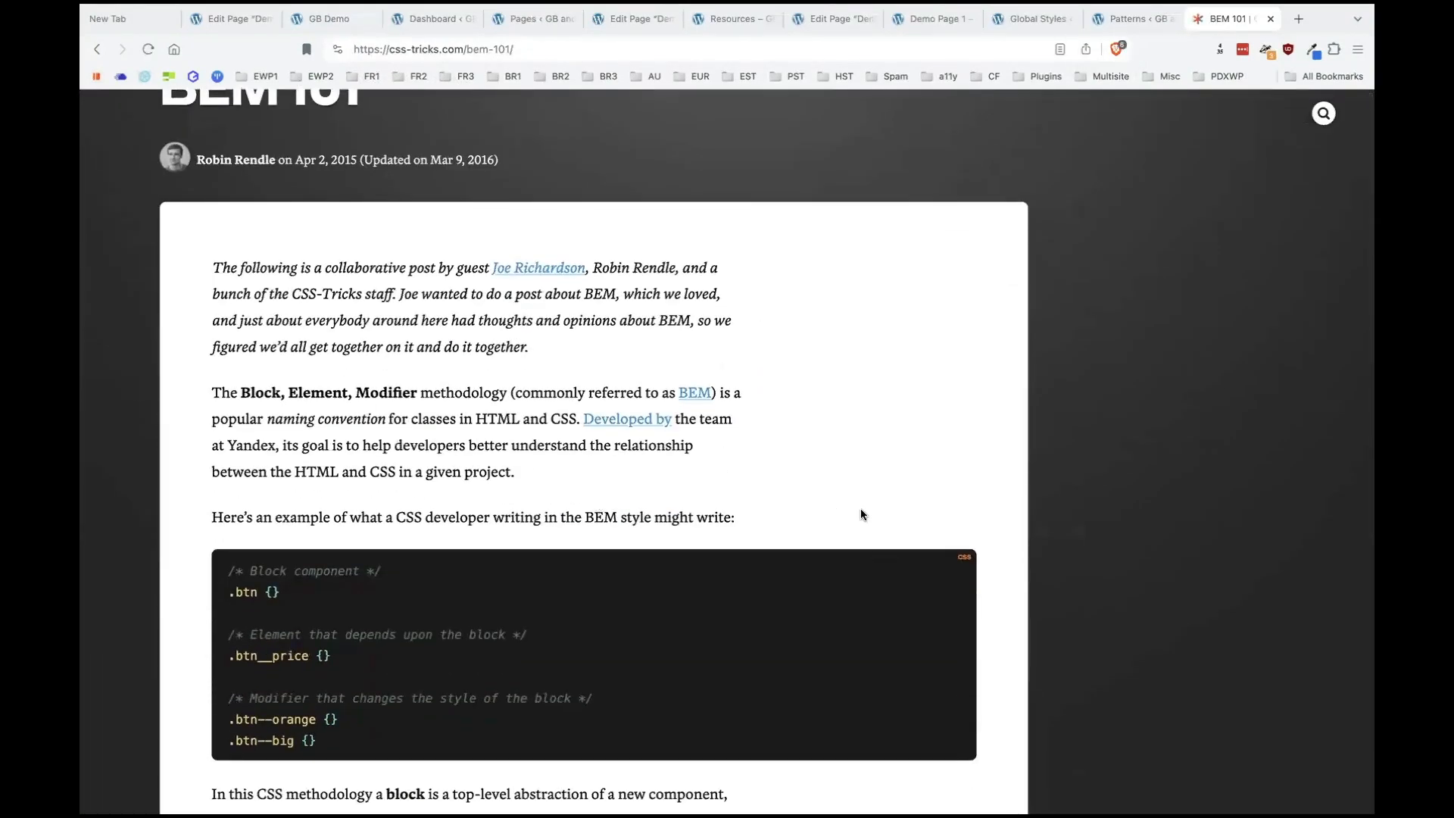
pyautogui.scroll(-3, 860, 507)
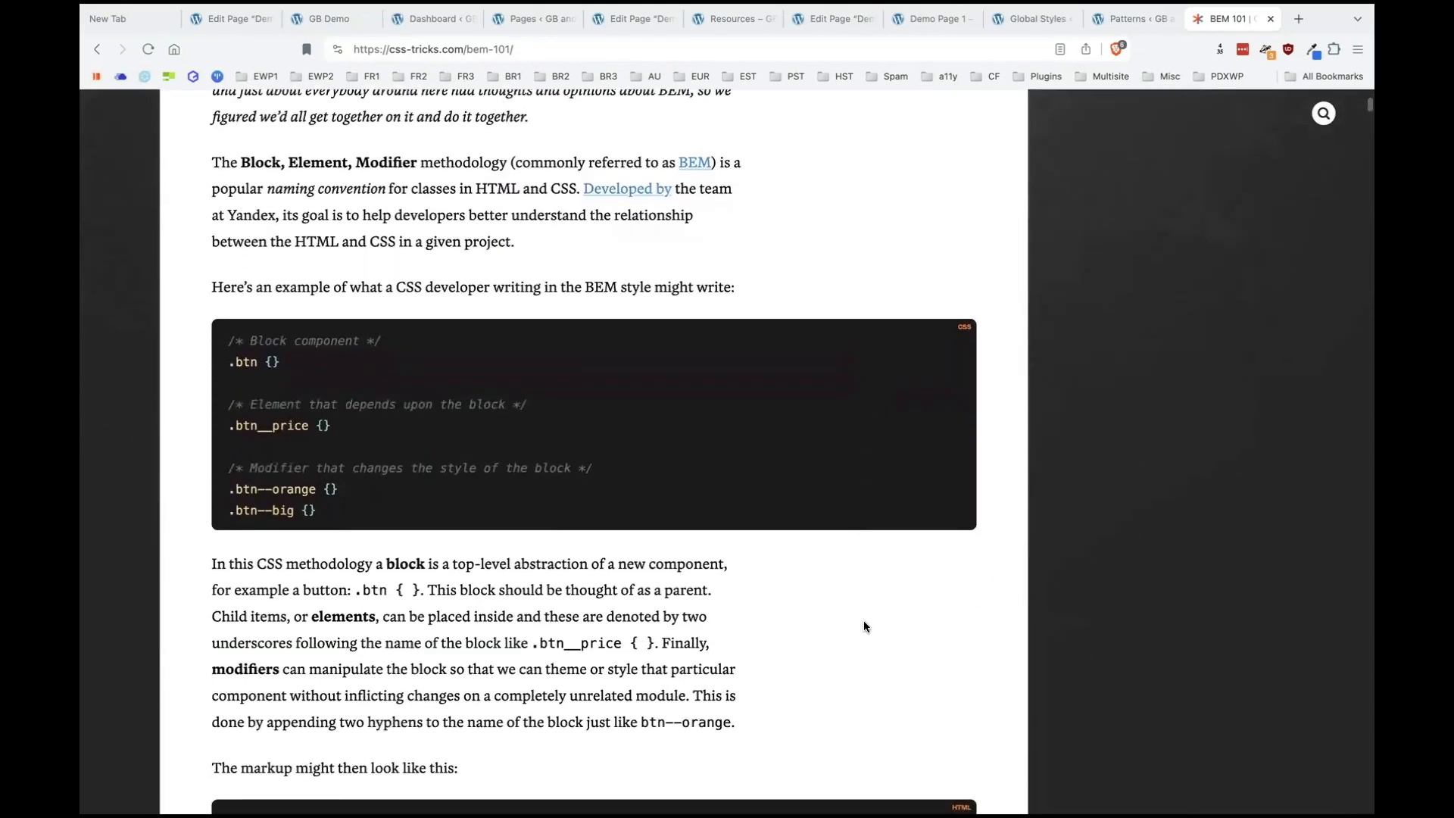
pyautogui.scroll(-2, 863, 621)
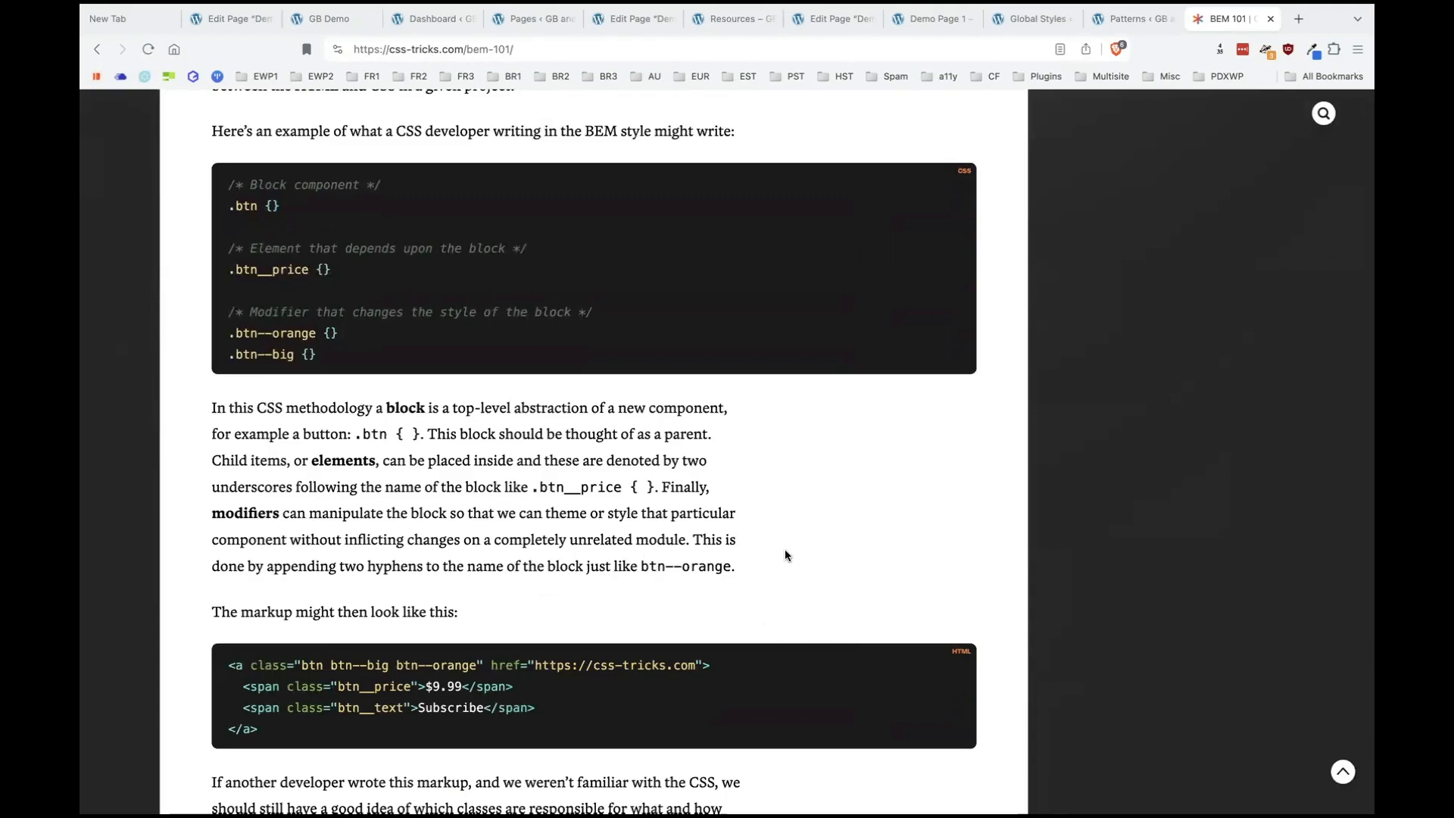
pyautogui.scroll(-1, 785, 555)
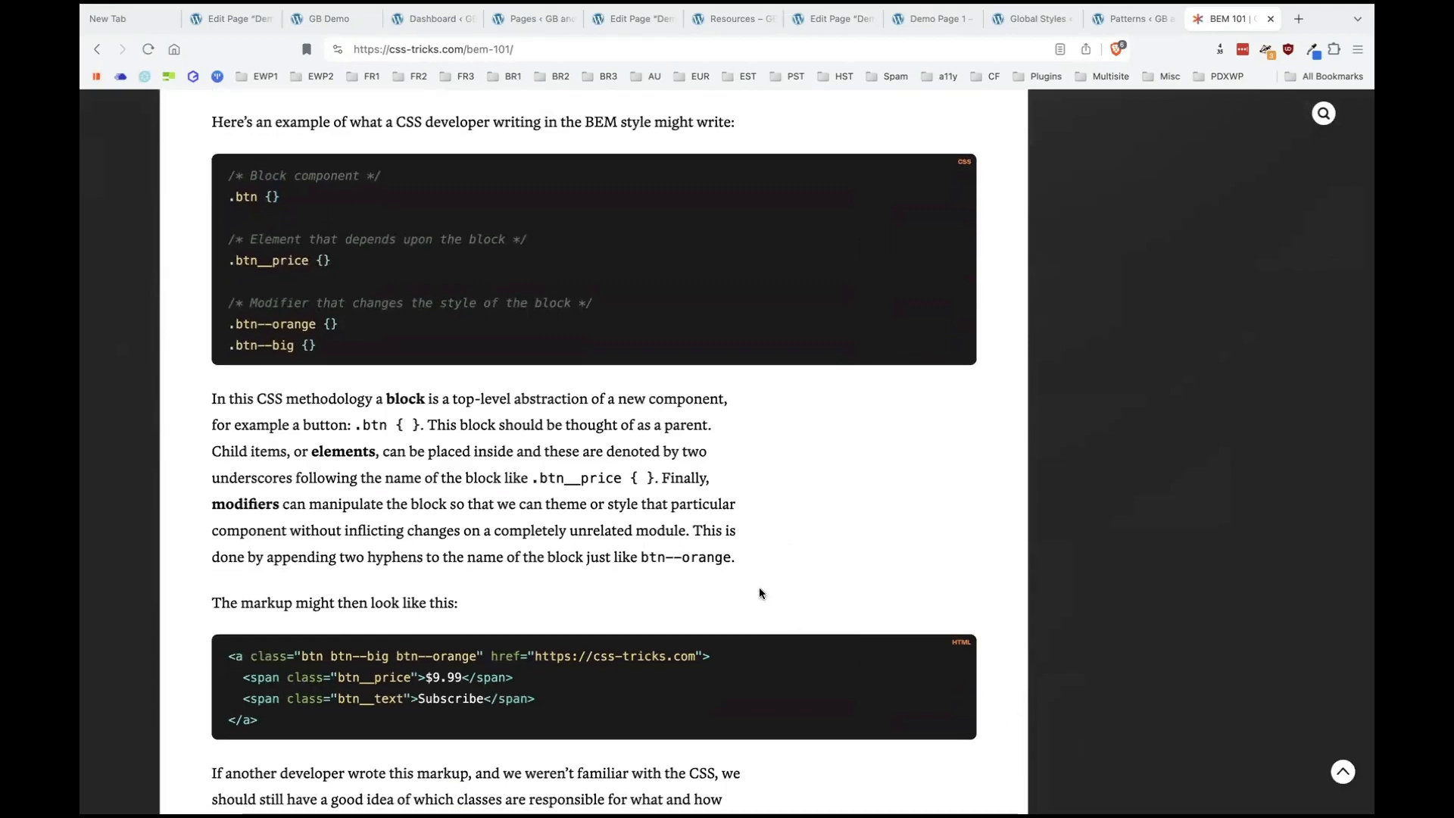
pyautogui.scroll(-4, 758, 592)
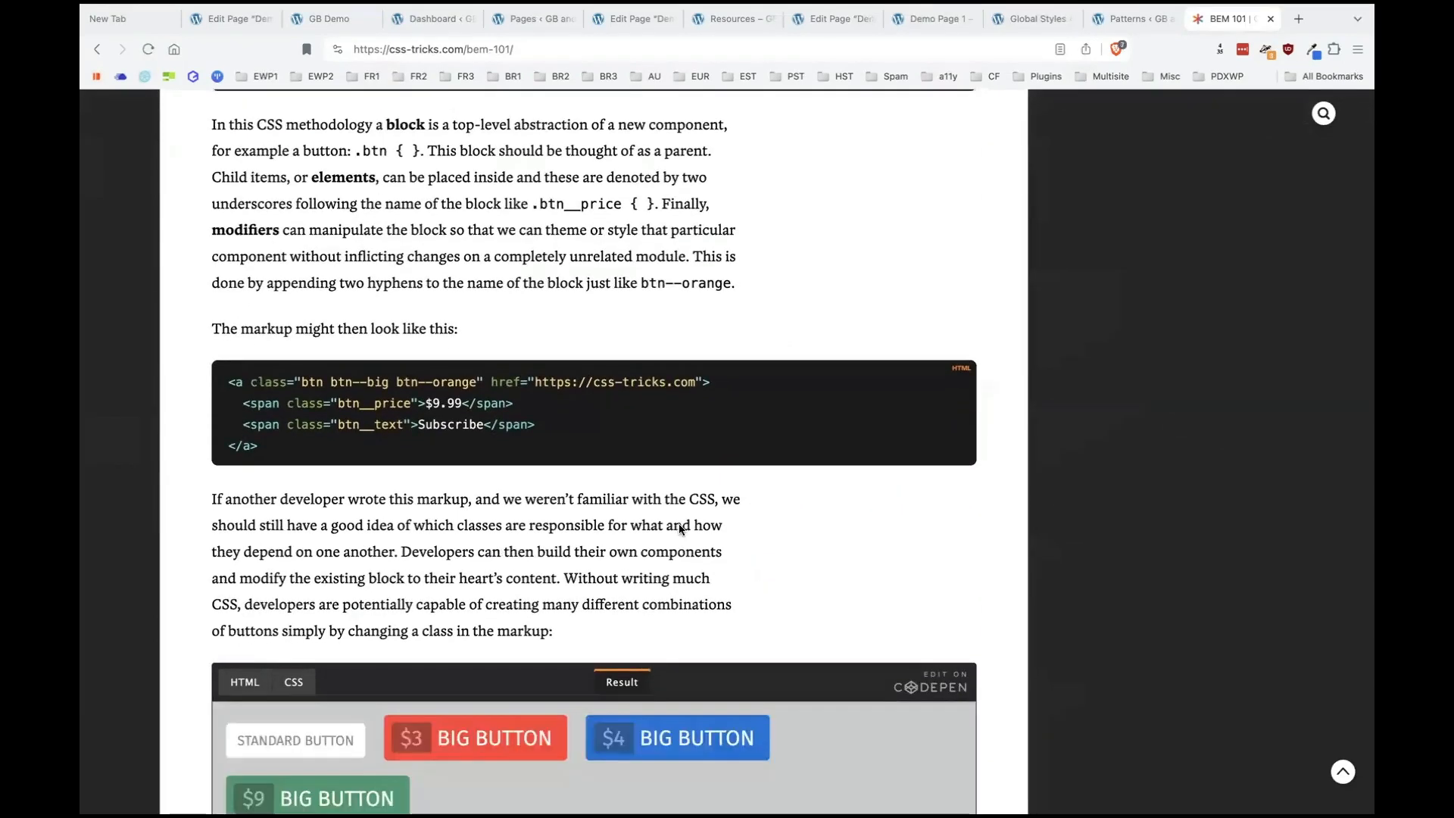
pyautogui.scroll(-1, 732, 489)
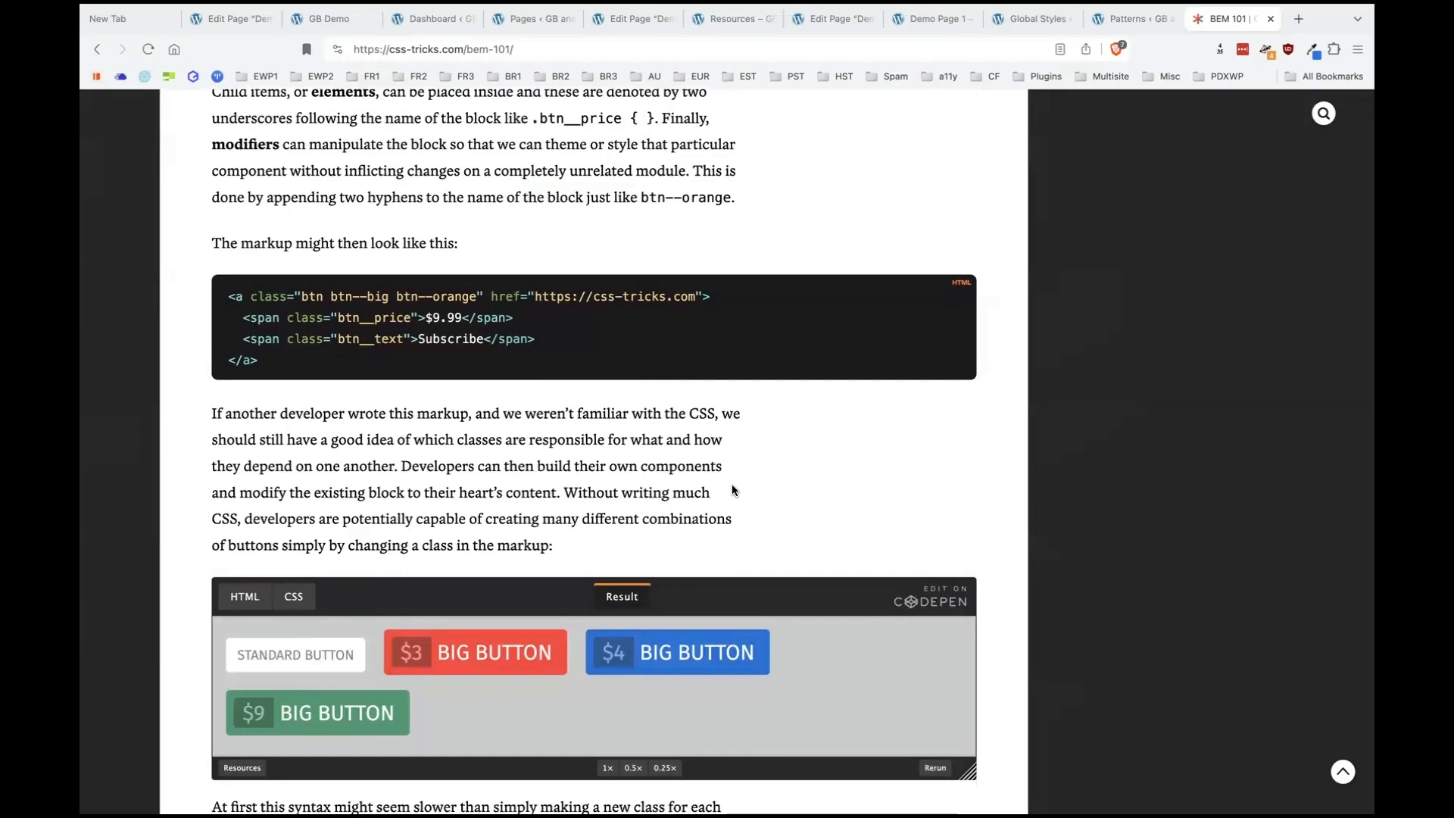
pyautogui.scroll(1, 732, 490)
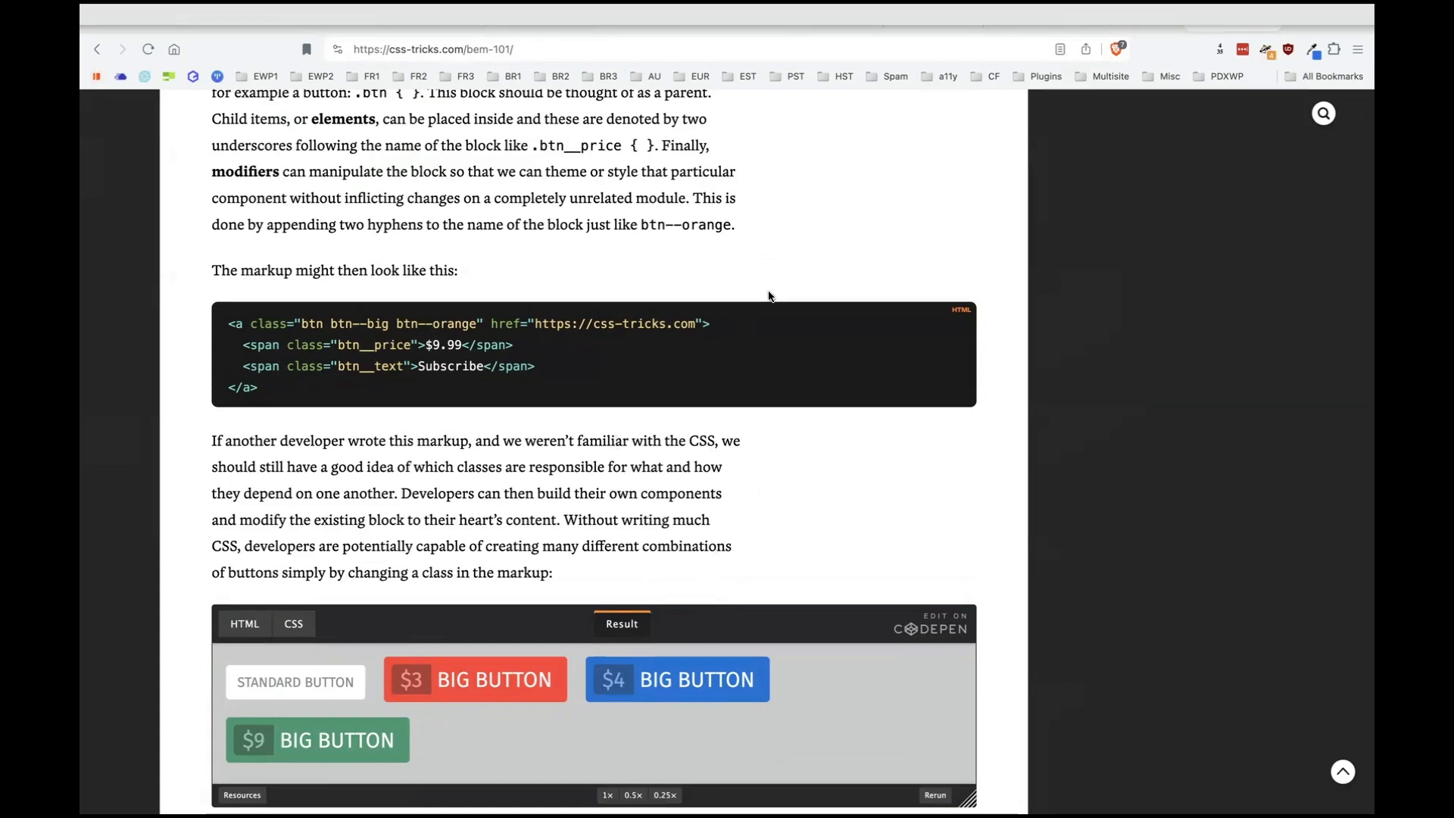
# Open the BEM methodology site getbem.com in another new browser tab.
pyautogui.press('super+t')
pyautogui.write('getb')
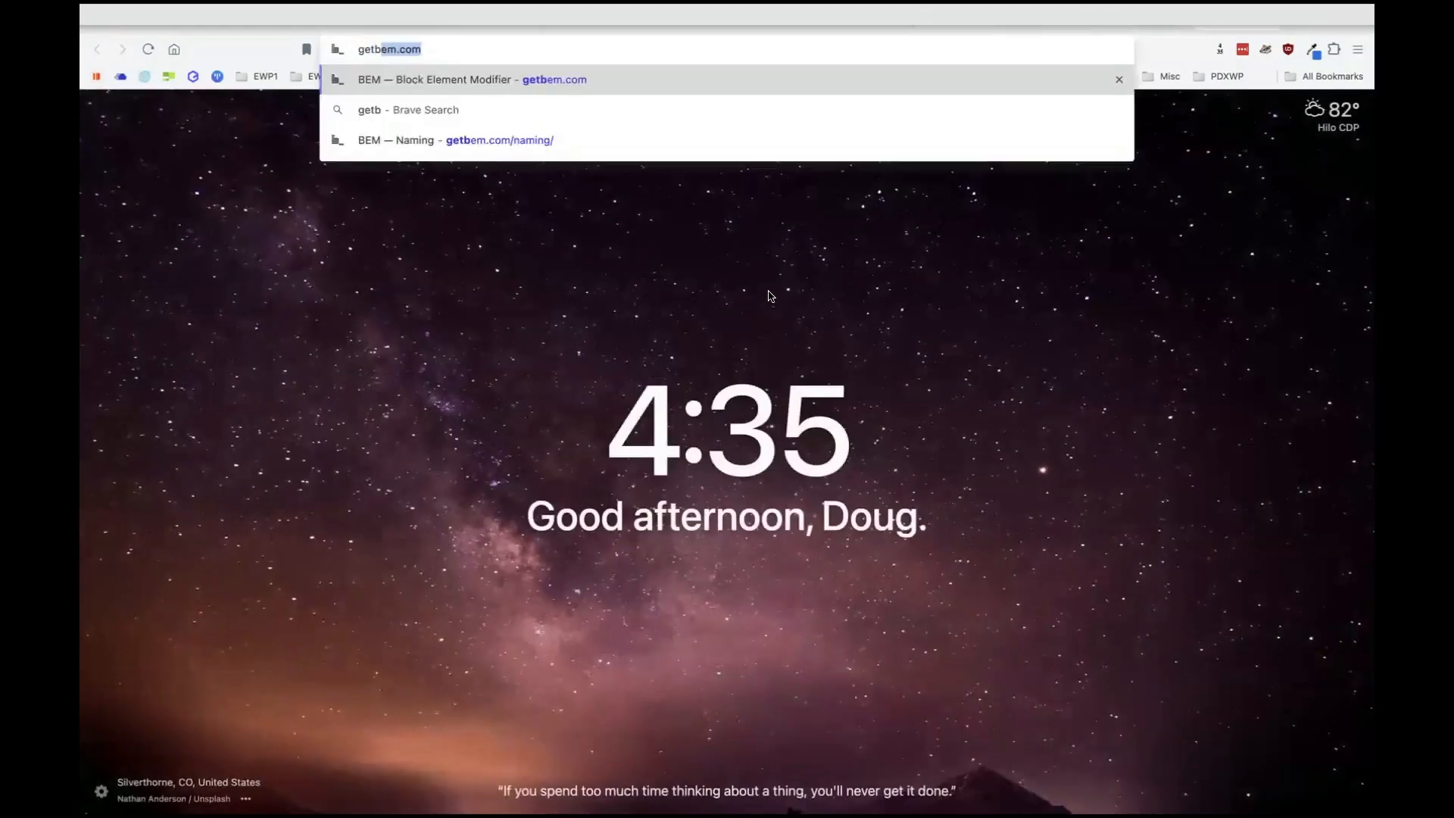
pyautogui.press('Return')
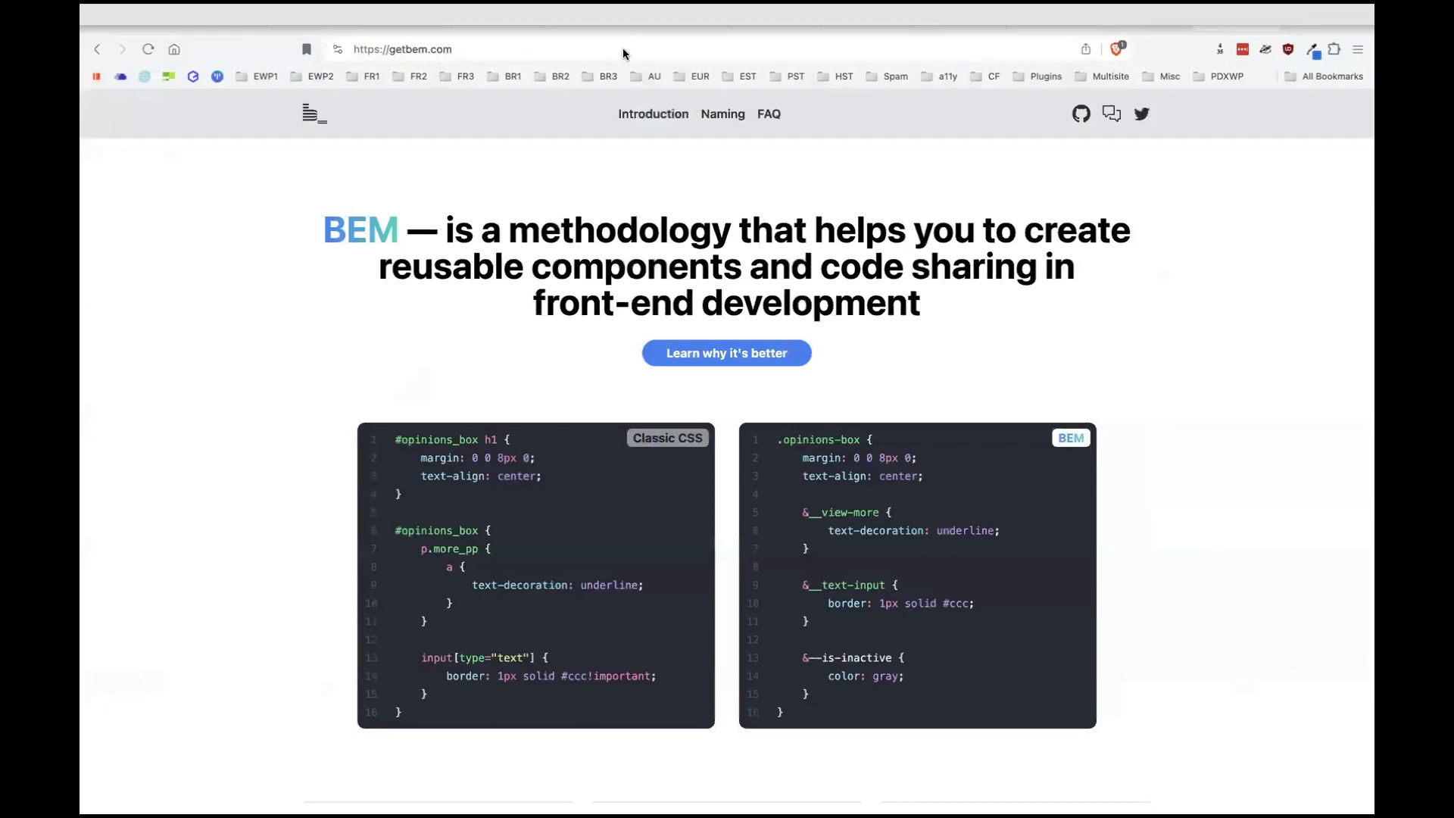
# View the Naming and Introduction pages of getbem.com and return to the site's home page.
pyautogui.click(722, 114)
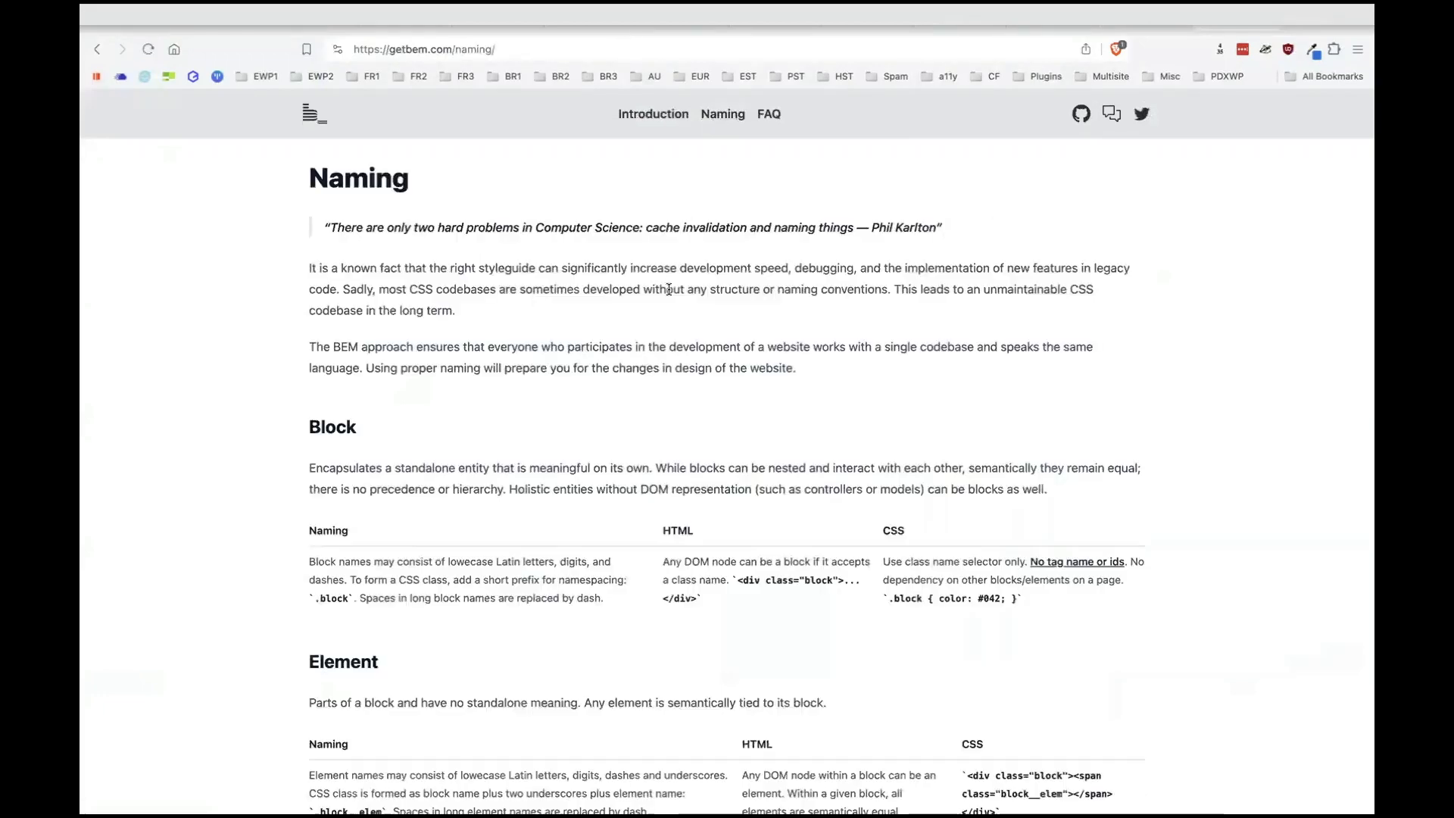
pyautogui.click(651, 114)
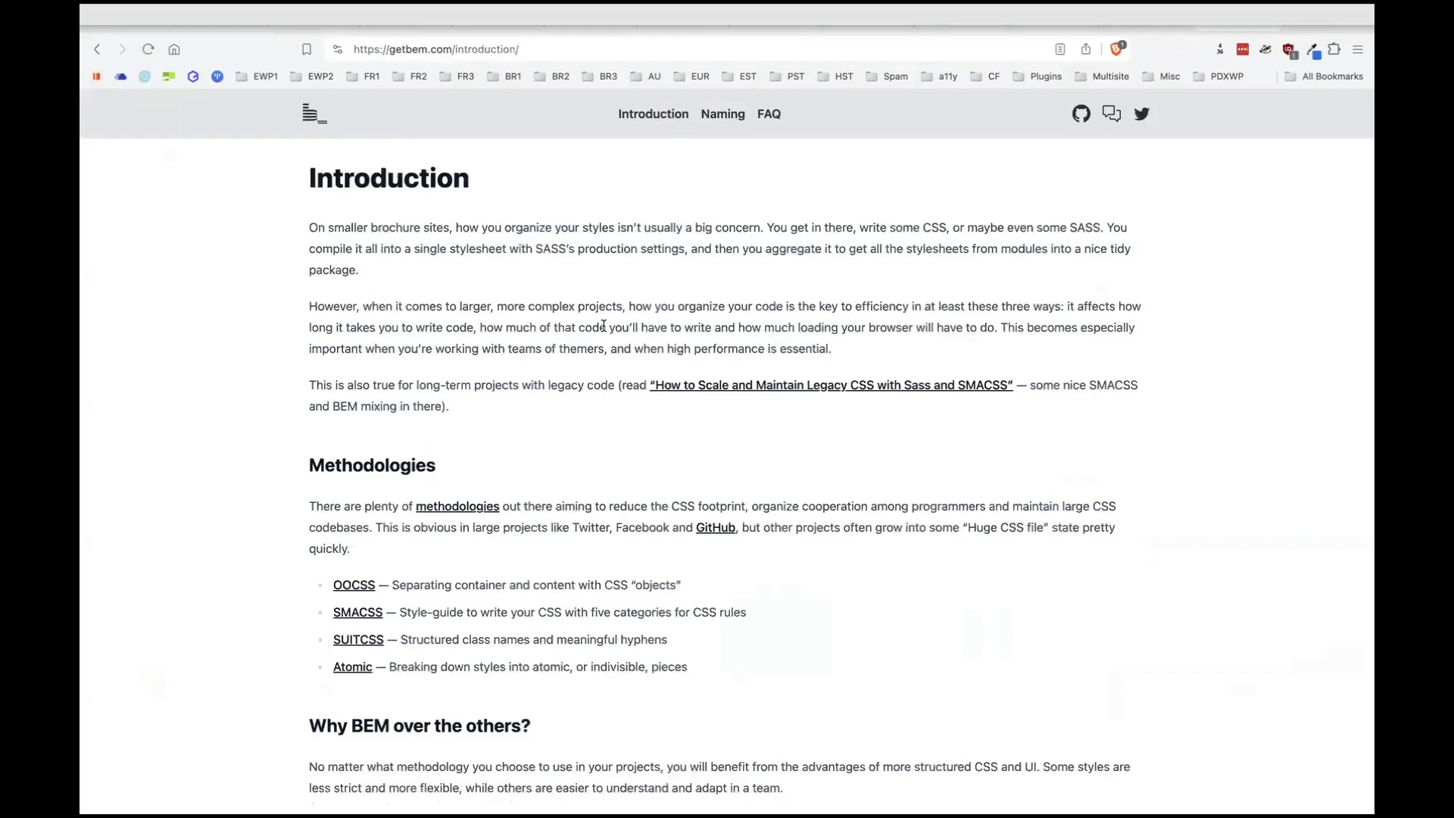
pyautogui.click(316, 115)
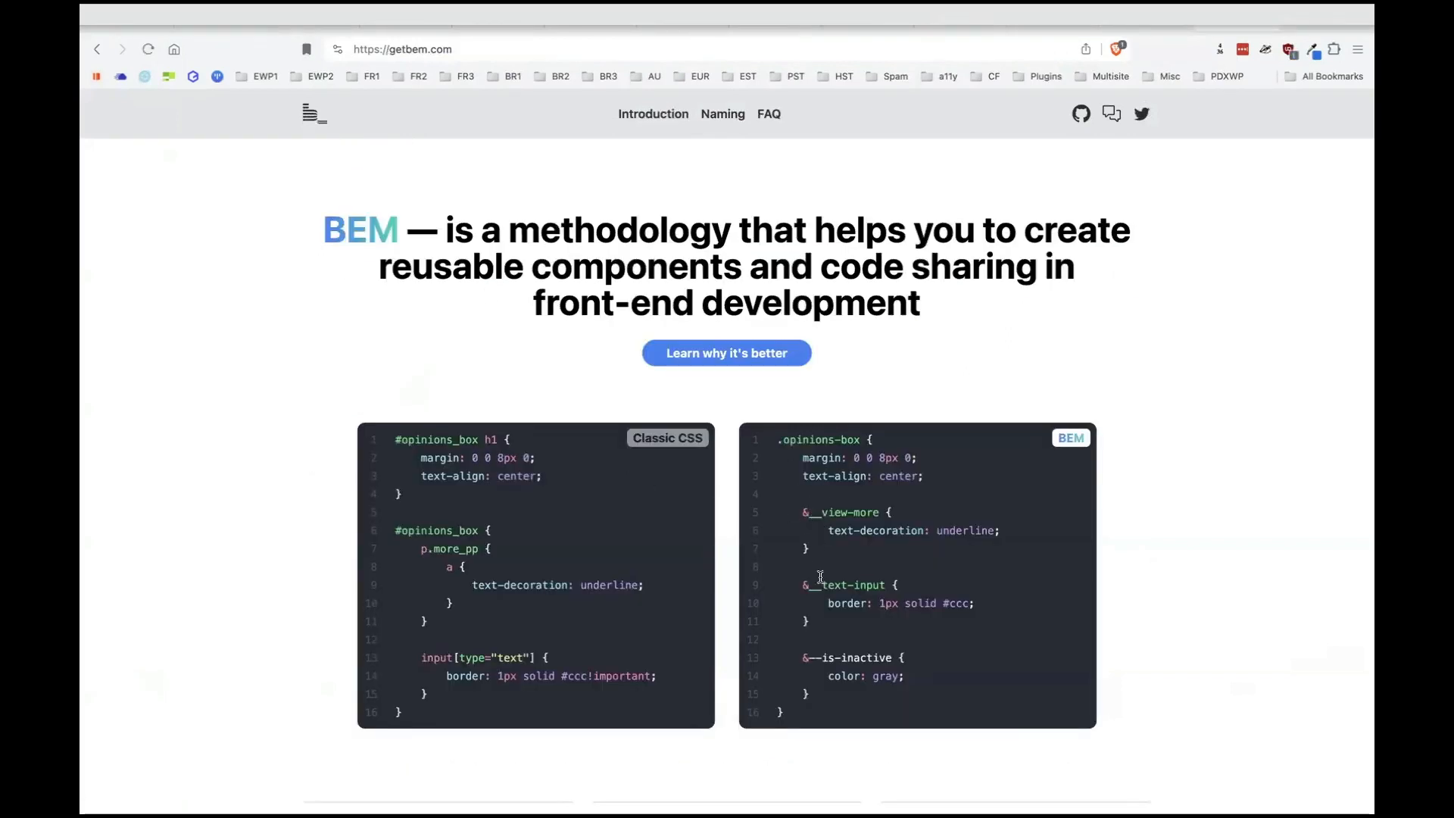
# Examine the home page's Classic CSS versus BEM code comparison and its Easy, Modular and Flexible summaries.
pyautogui.scroll(-2, 805, 651)
pyautogui.scroll(-1, 804, 651)
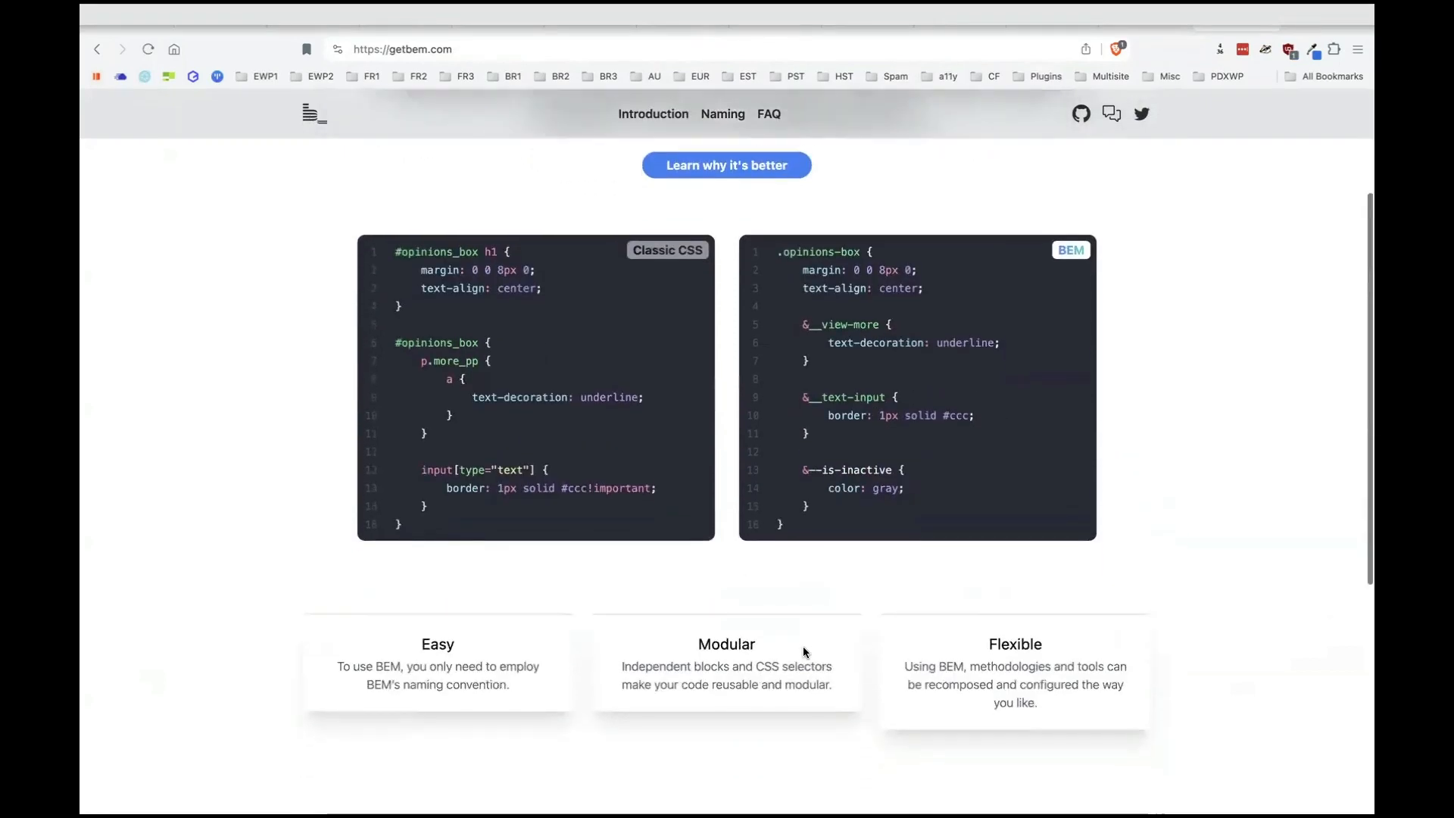
pyautogui.scroll(-1, 793, 610)
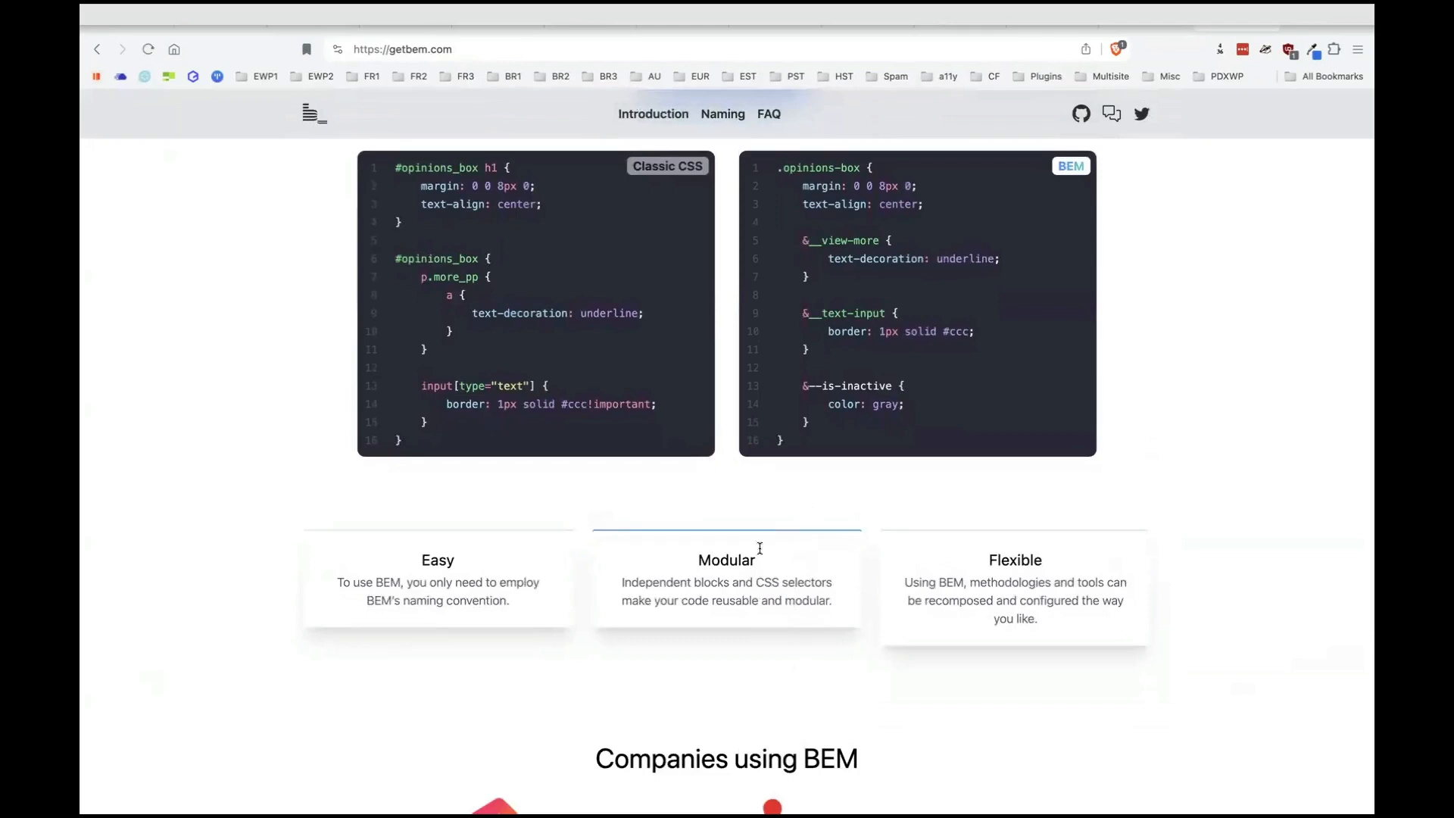
pyautogui.scroll(-1, 757, 561)
pyautogui.scroll(2, 772, 595)
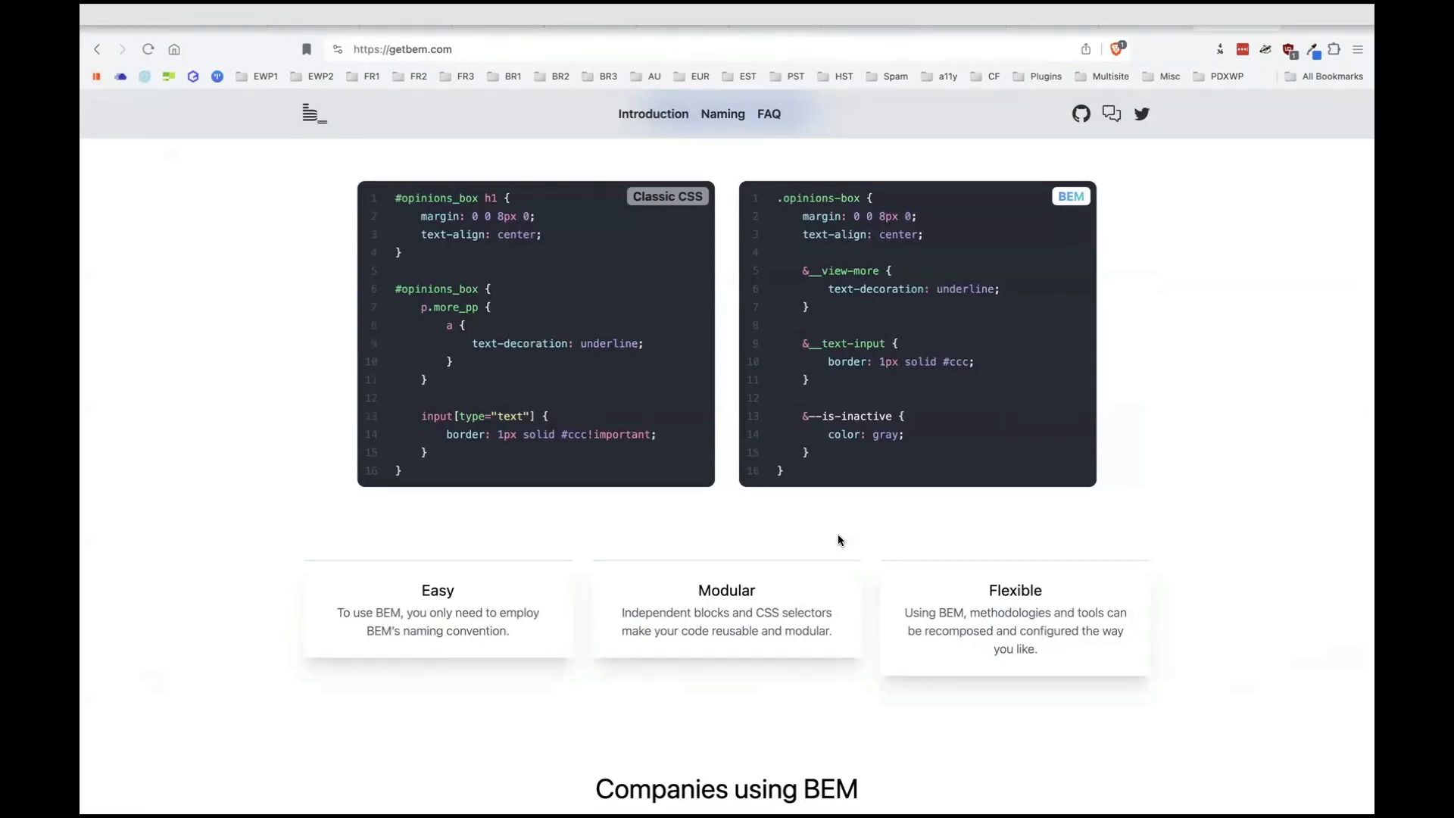
pyautogui.scroll(-2, 838, 540)
pyautogui.scroll(5, 838, 539)
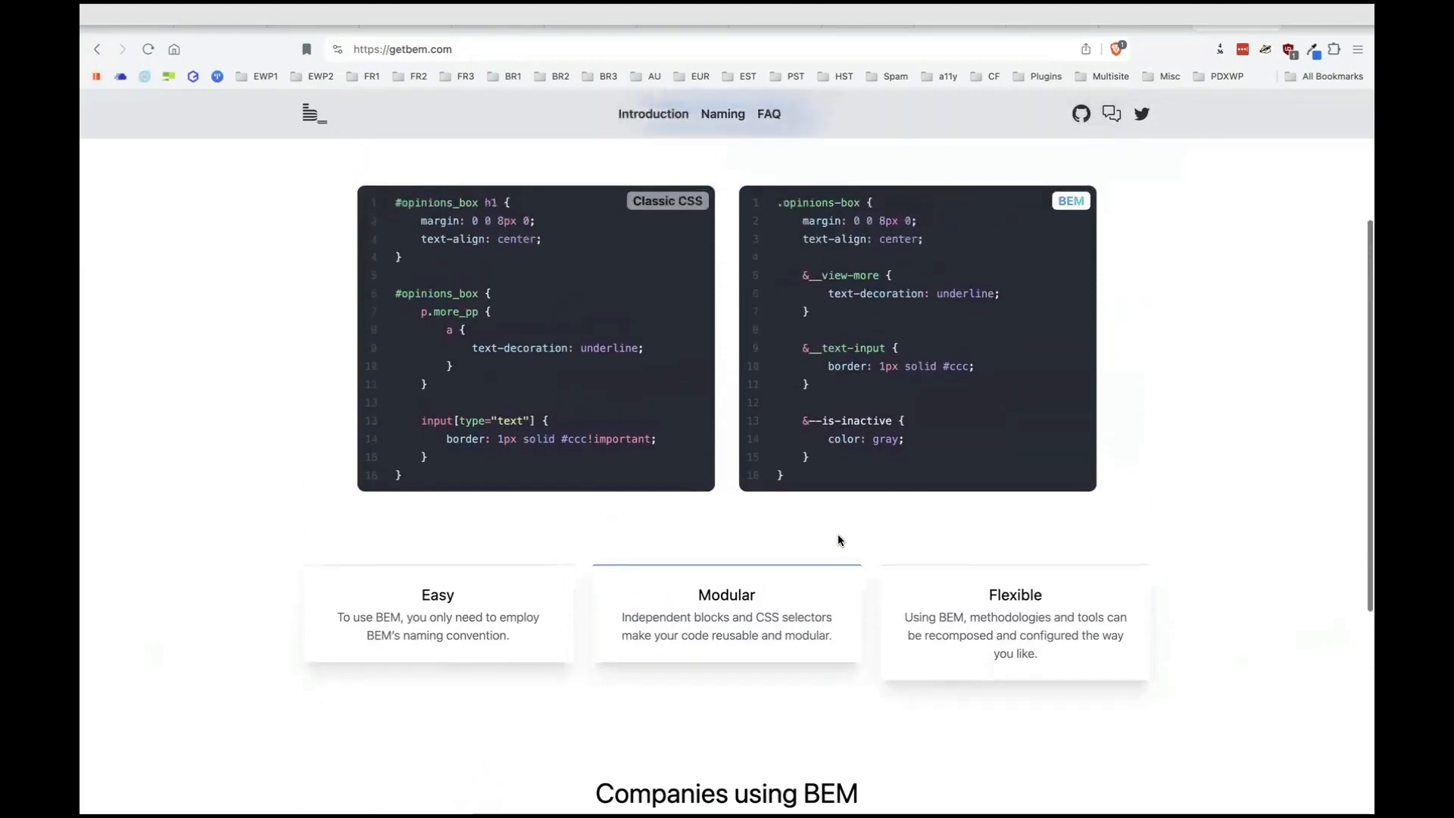
pyautogui.scroll(2, 838, 540)
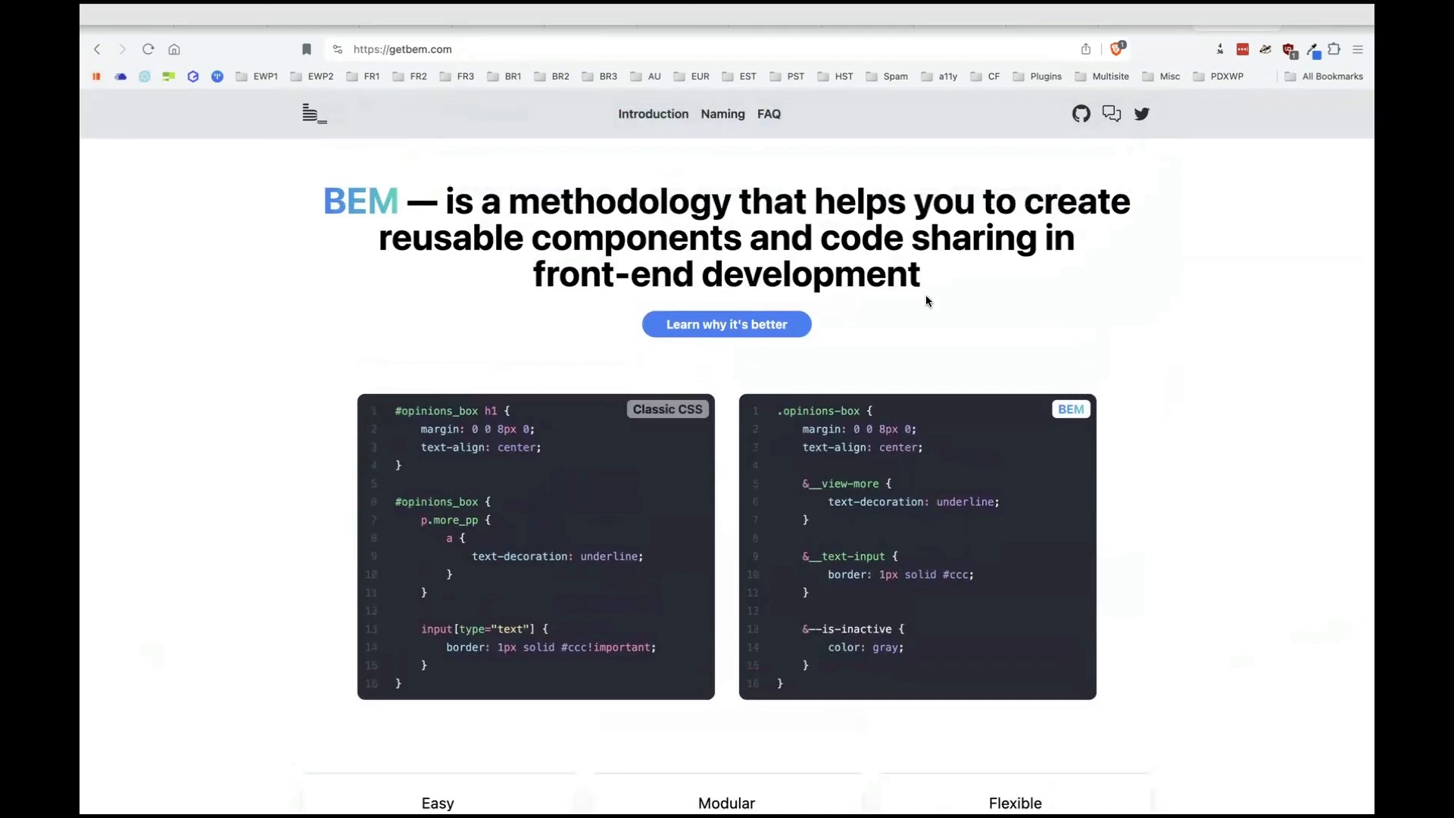
pyautogui.scroll(1, 902, 284)
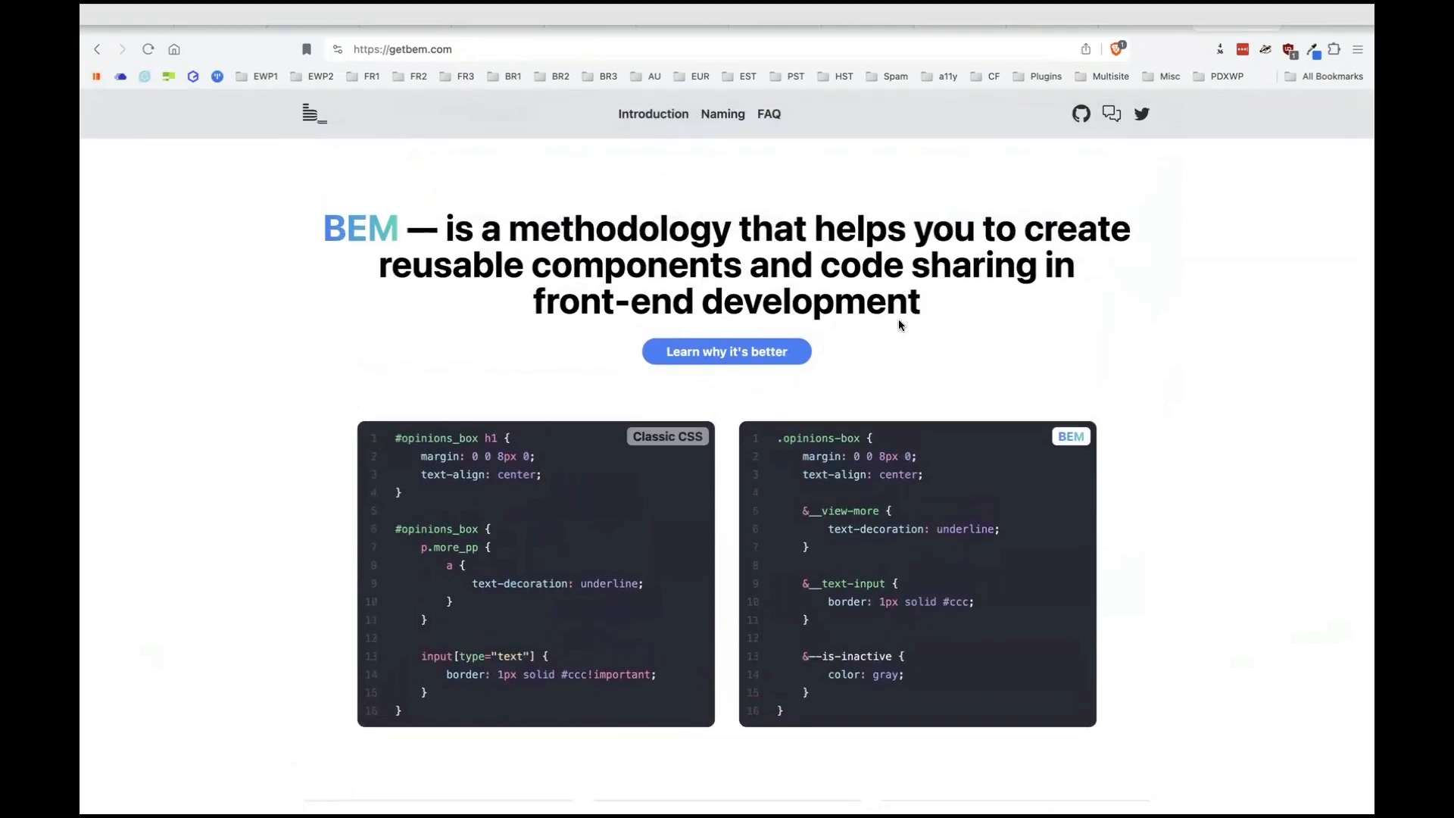
pyautogui.scroll(1, 743, 249)
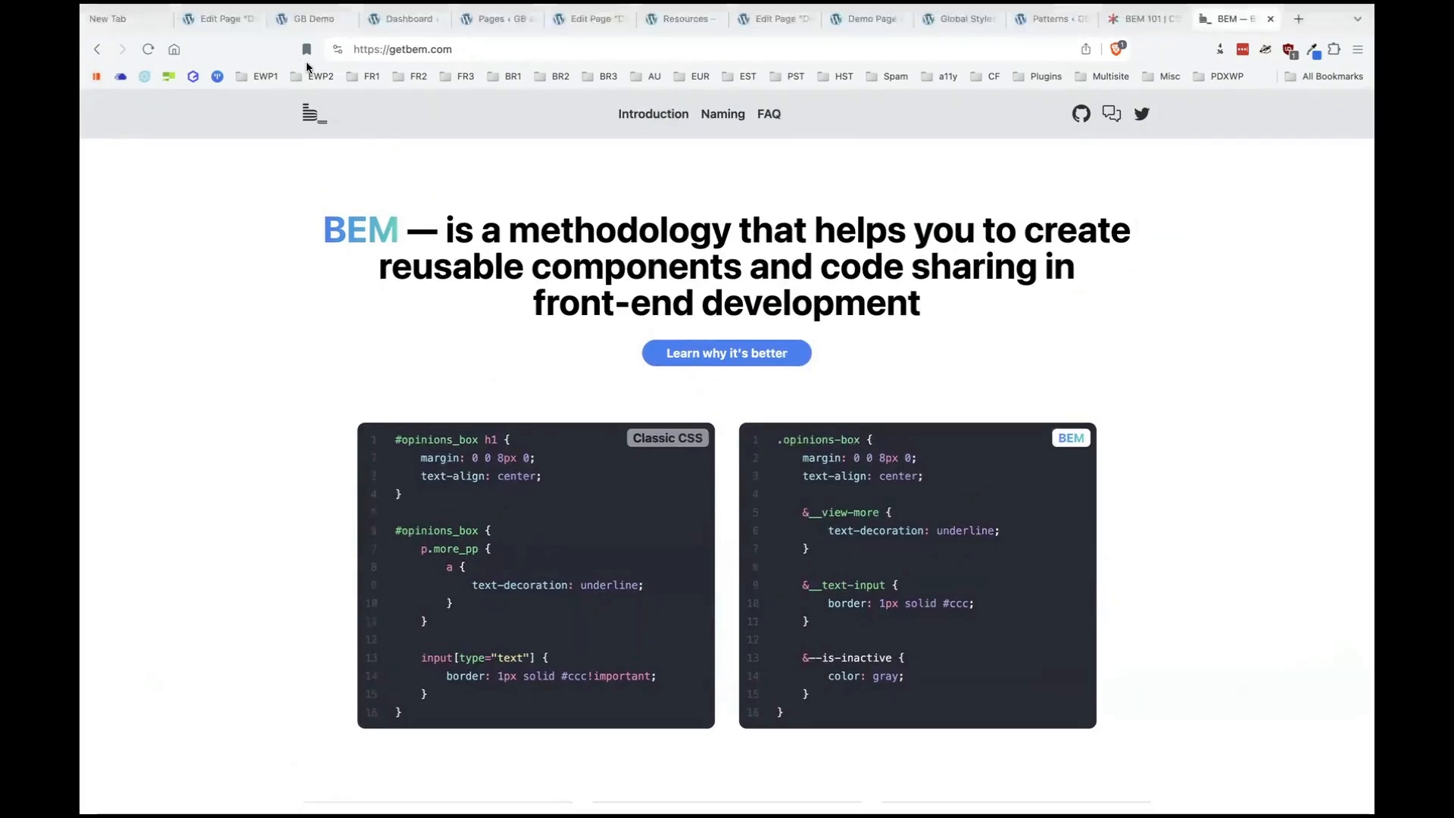
# Revisit the Patterns list, the Global Styles list and the published Demo Page 1, ending in the Demo Page 1 editor.
pyautogui.click(1024, 24)
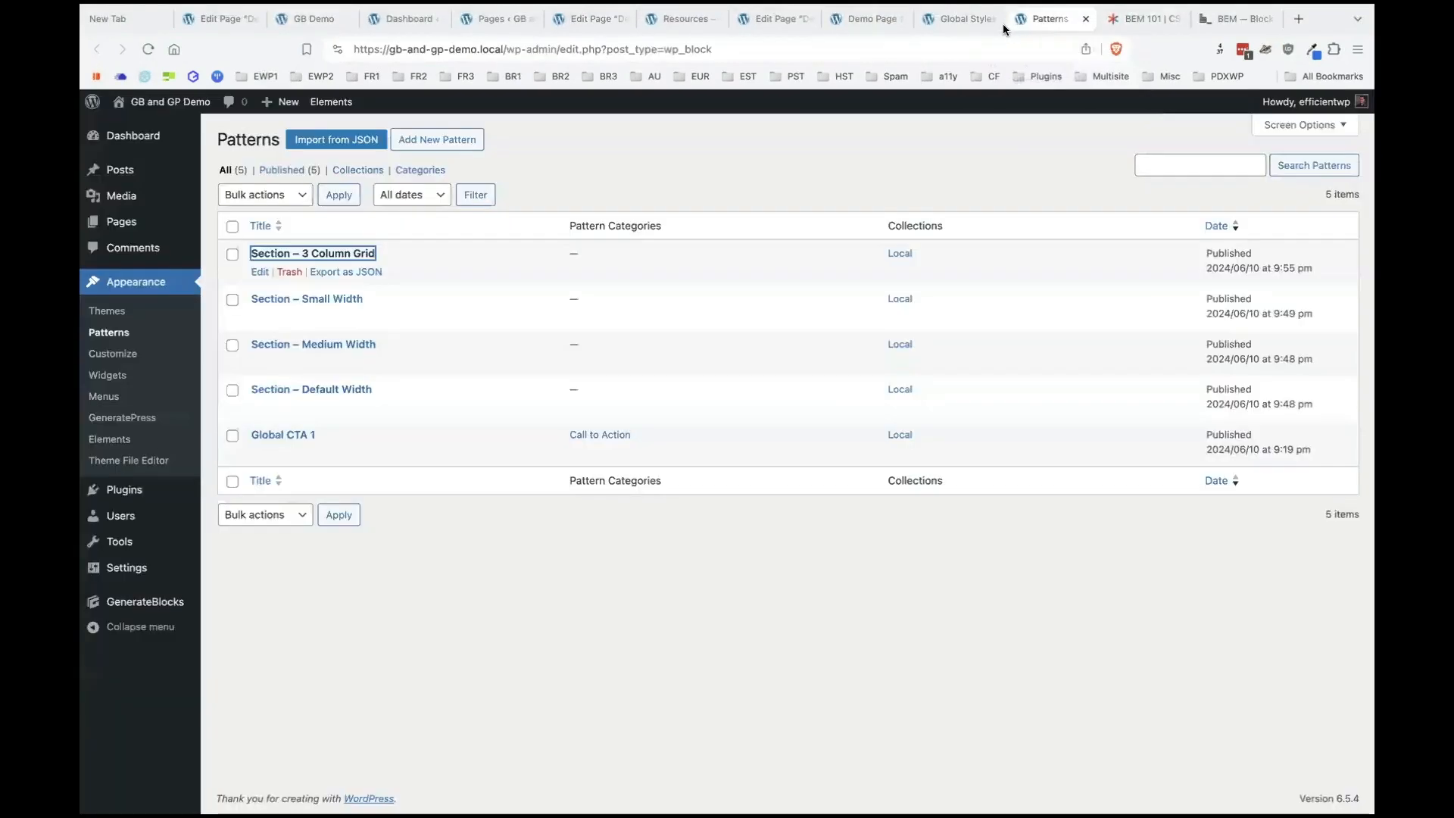
pyautogui.click(951, 23)
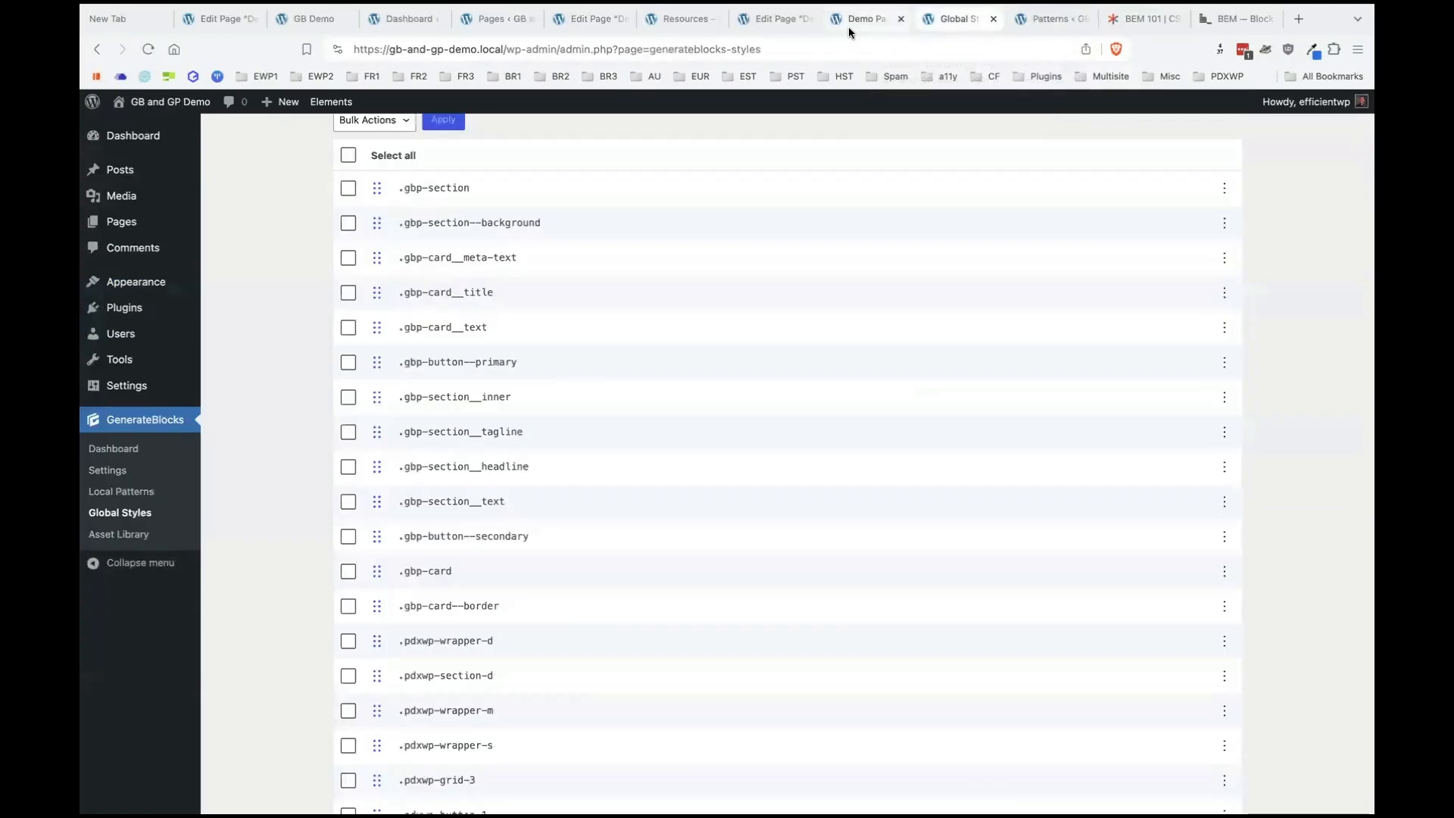
pyautogui.click(847, 23)
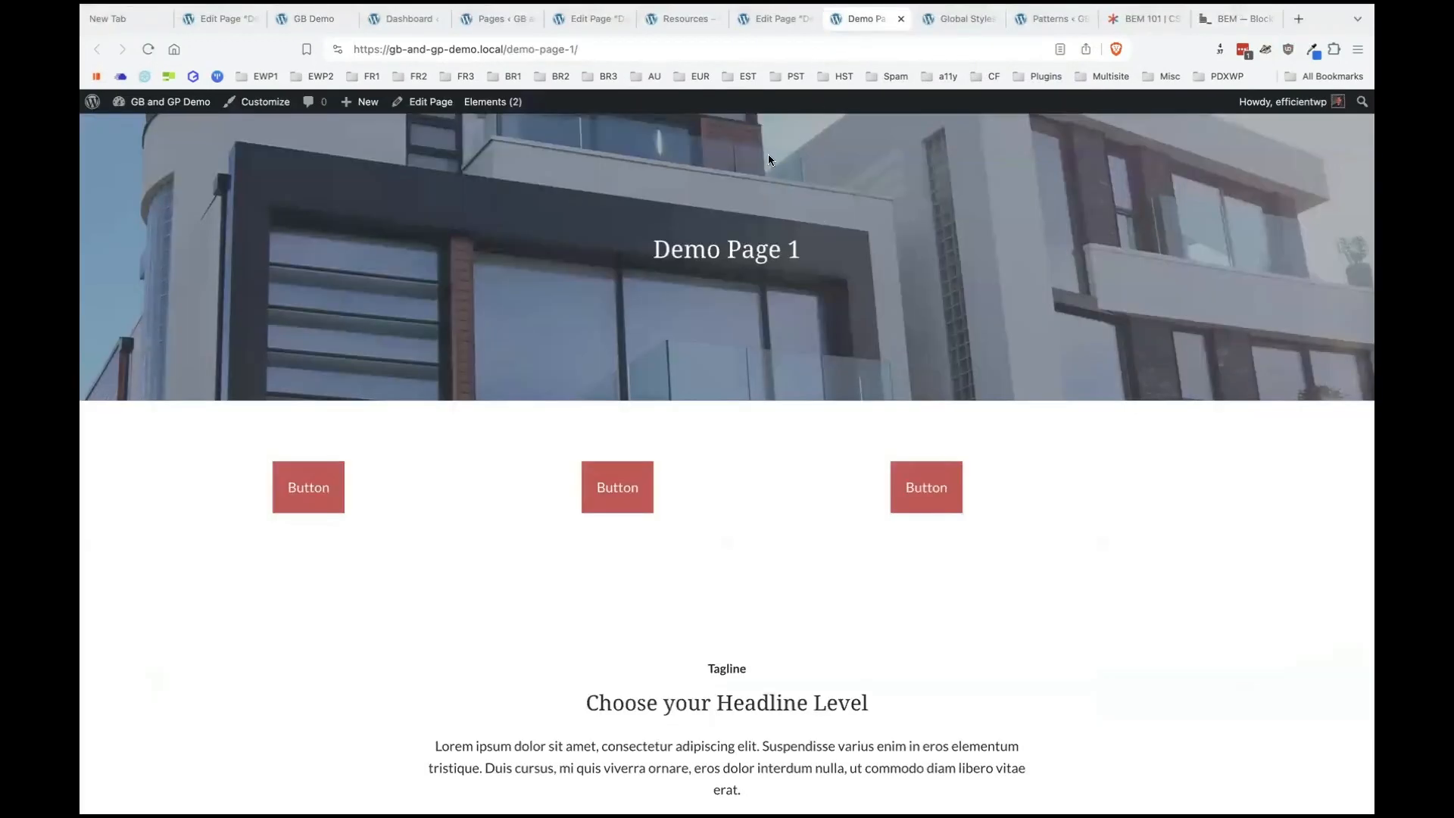
pyautogui.click(753, 28)
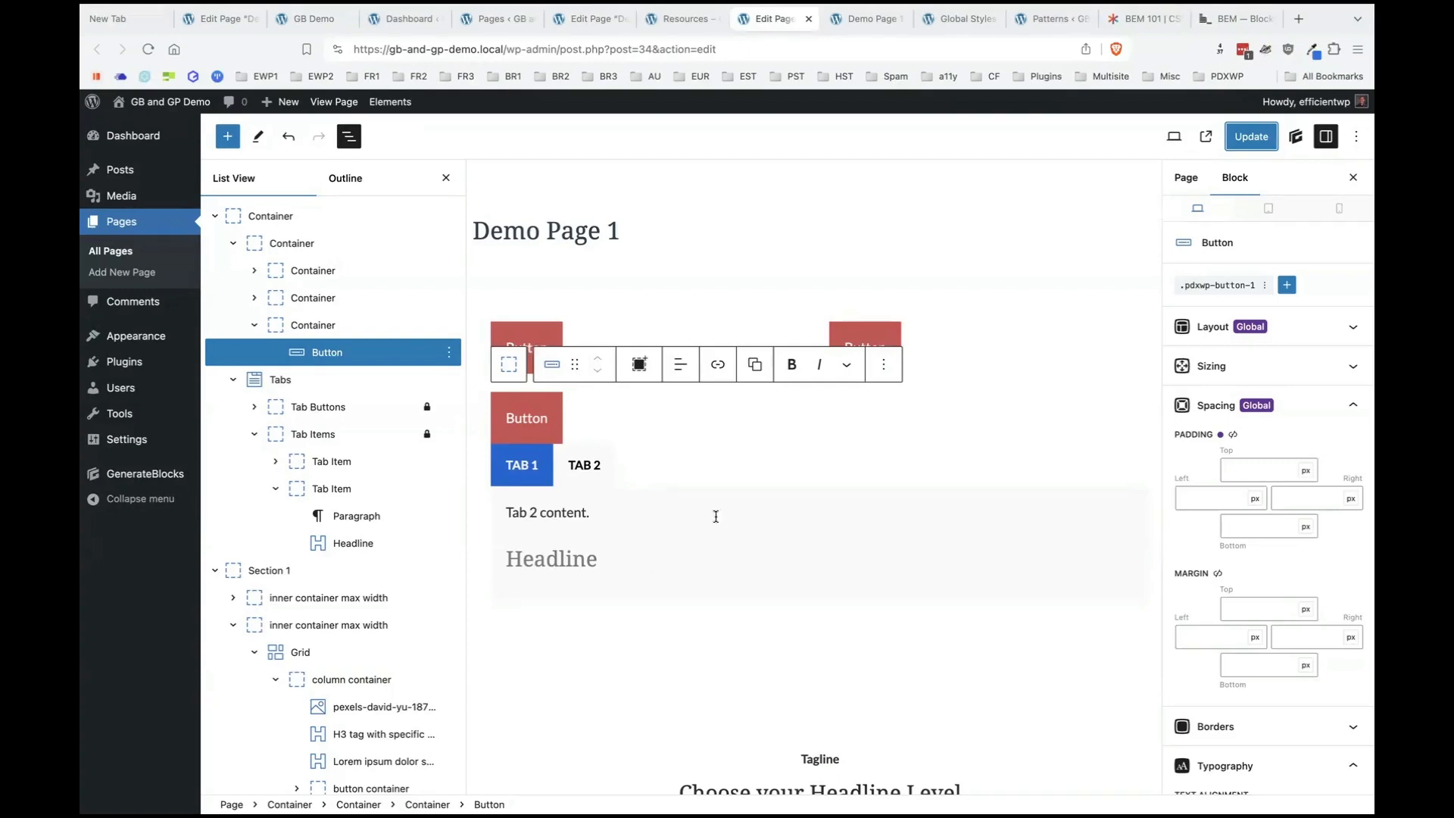
# Leave the .pdxwp-button-1 hover style editor, view the global style names offered for editing, and close the GenerateBlocks sidebar.
pyautogui.click(1295, 138)
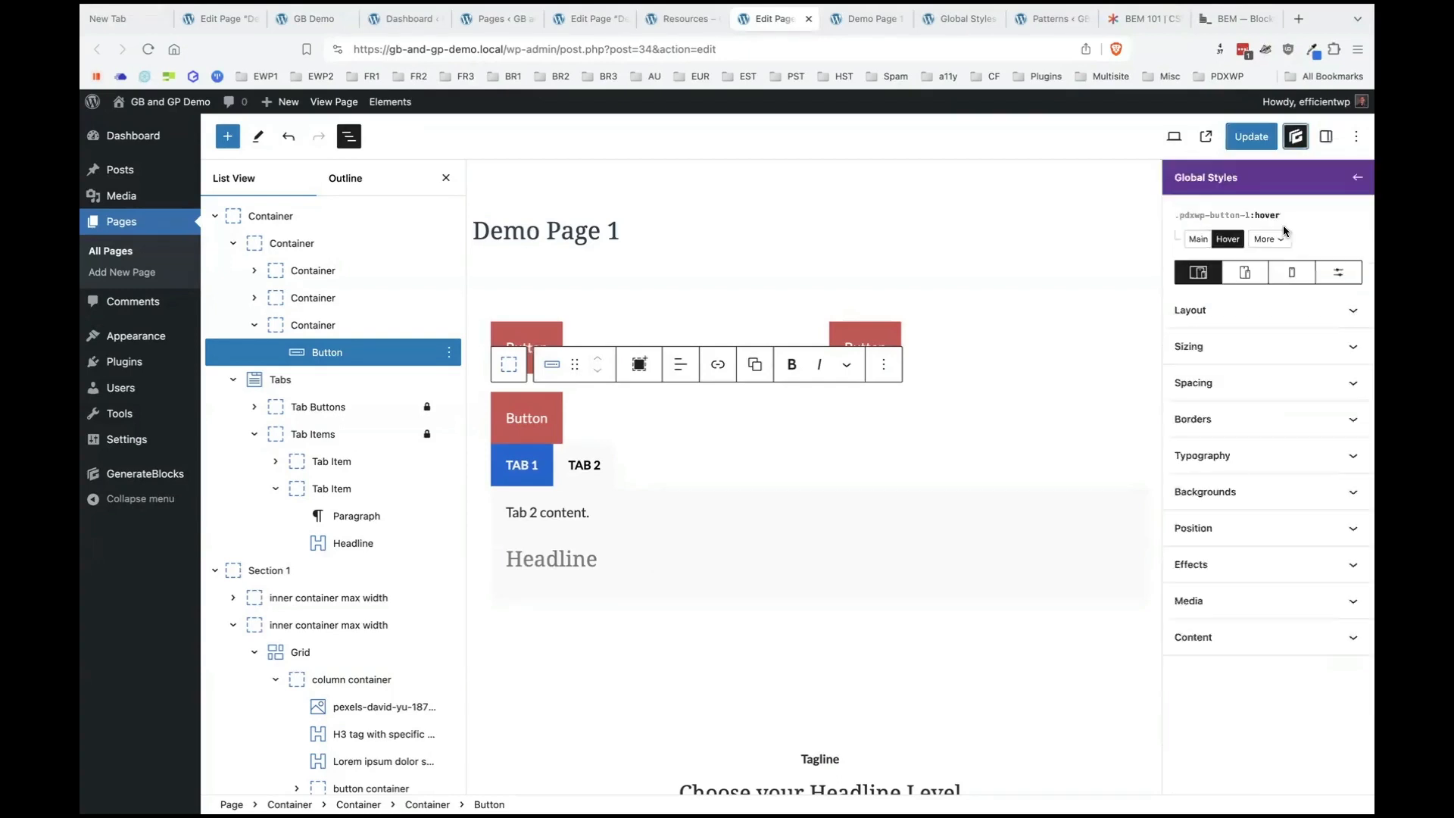
pyautogui.click(1356, 178)
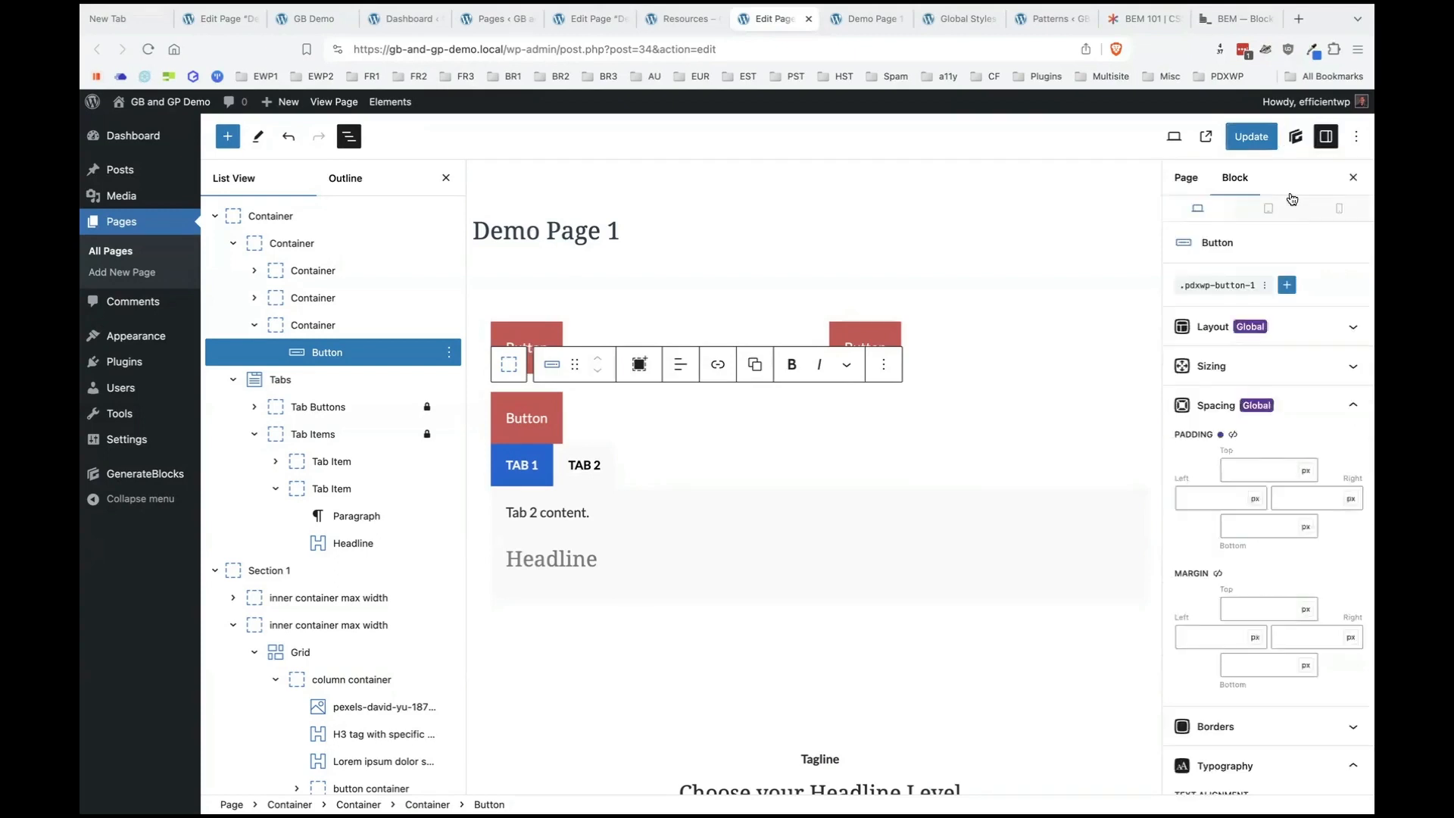
pyautogui.click(1296, 137)
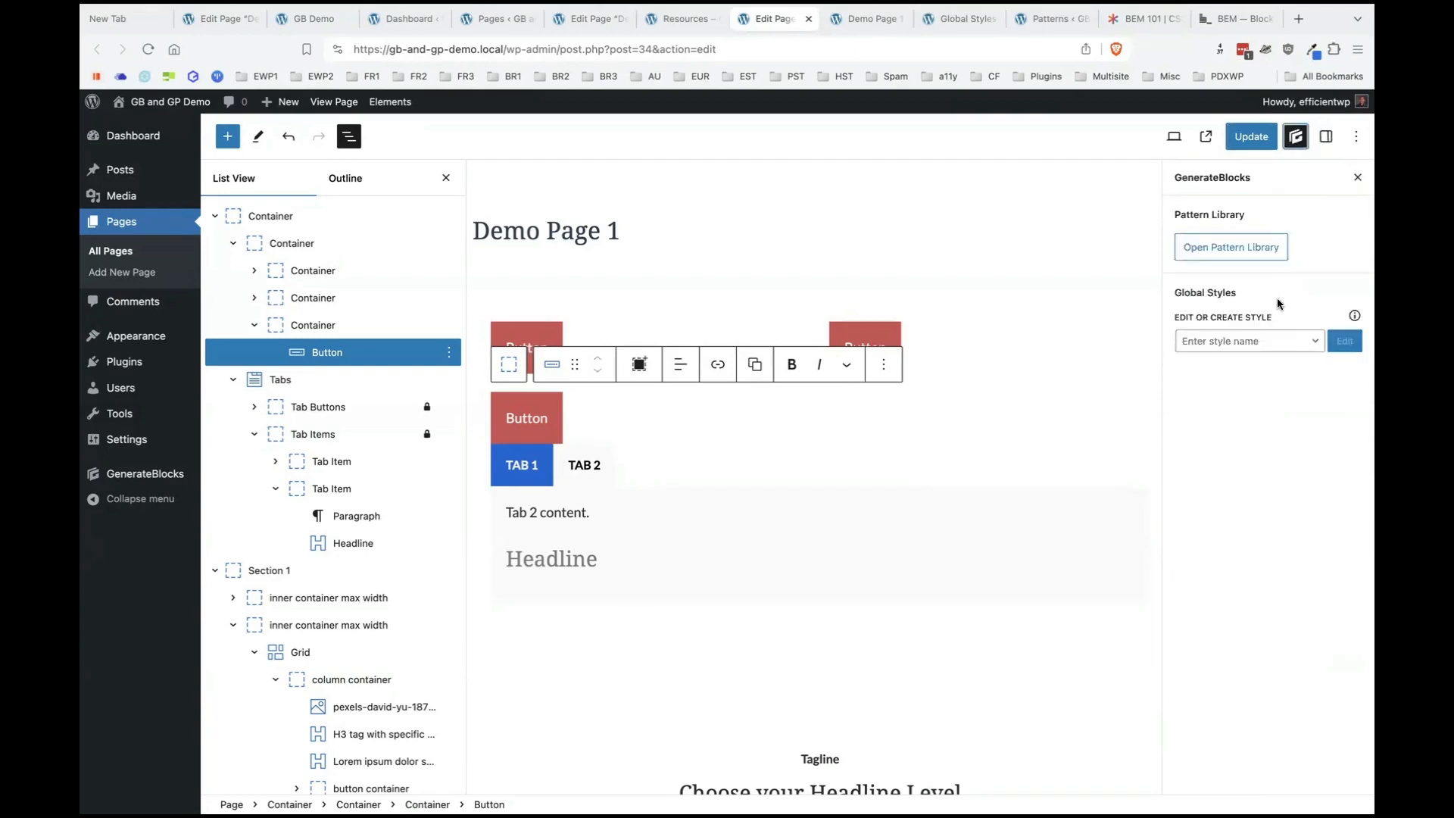
pyautogui.click(1278, 341)
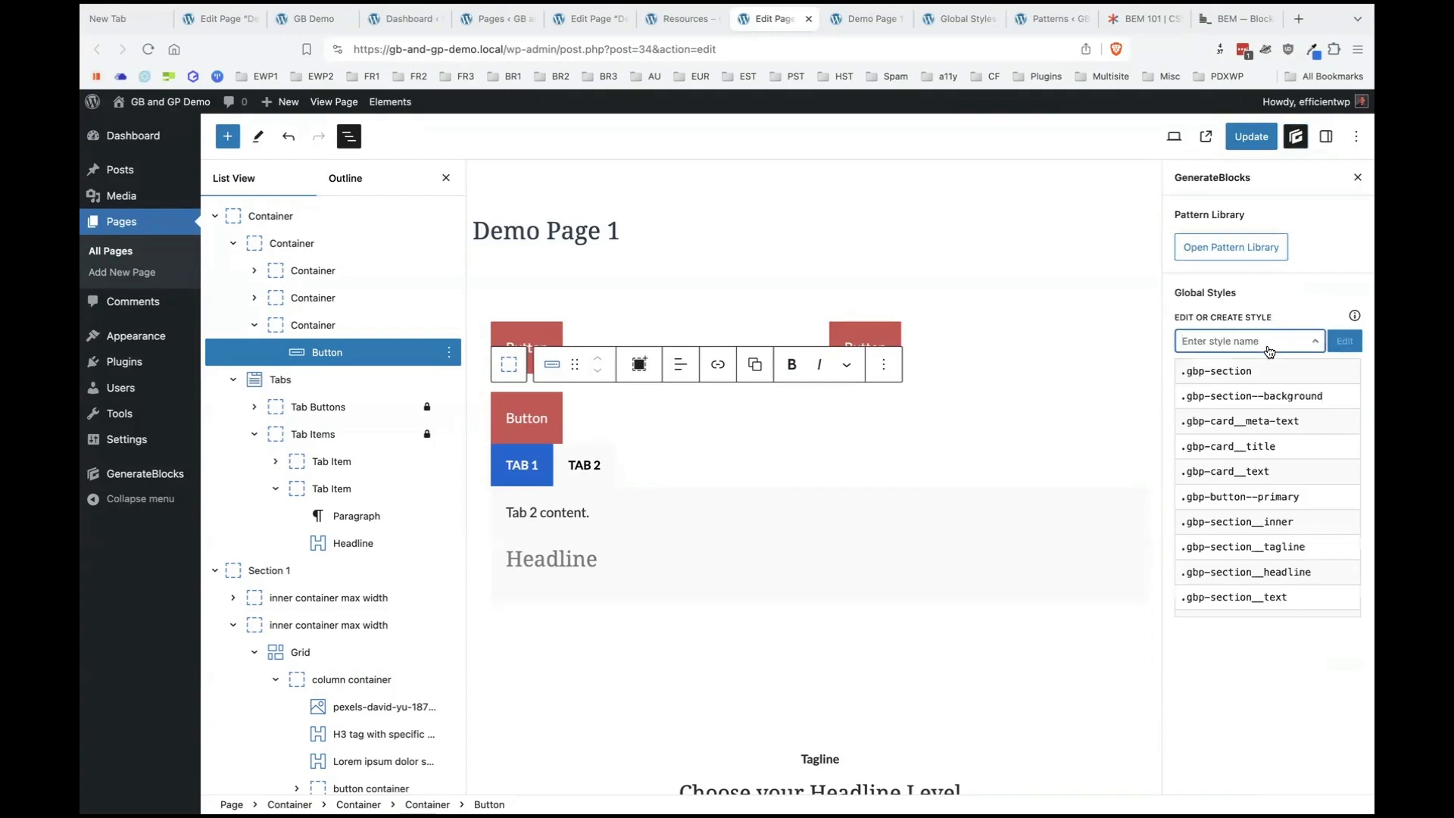
pyautogui.click(1278, 341)
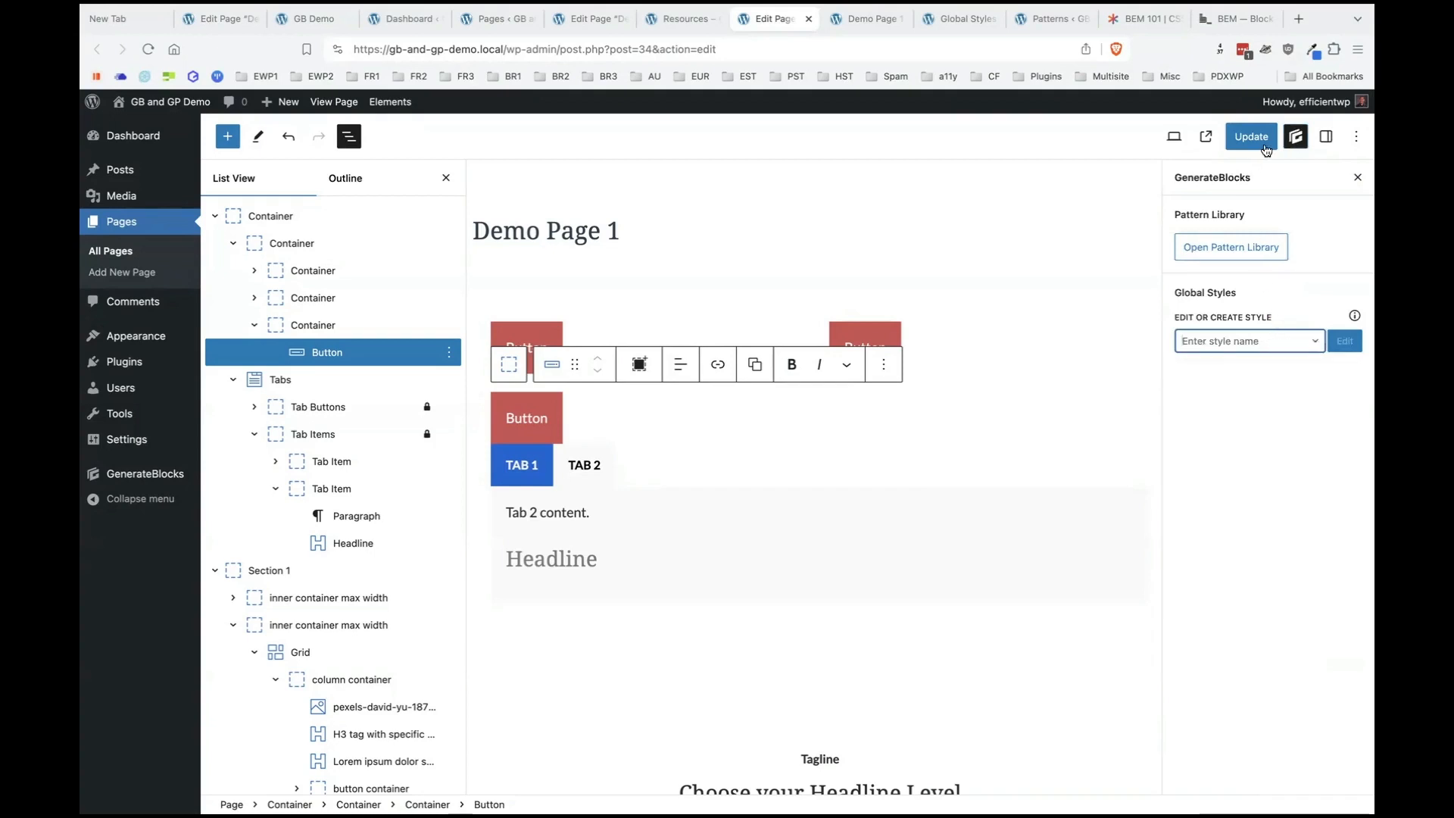
pyautogui.click(1296, 138)
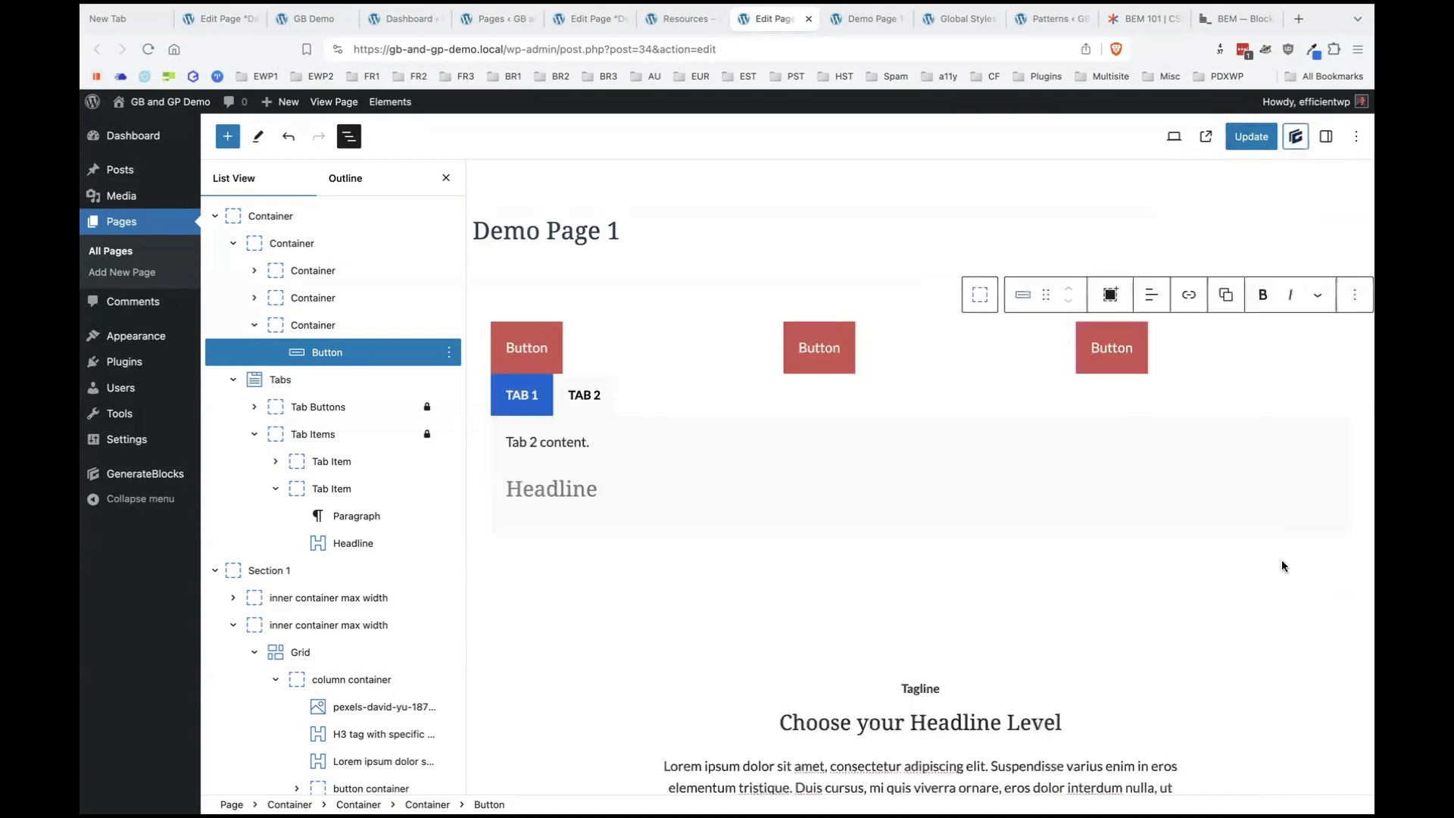
pyautogui.scroll(-8, 1276, 584)
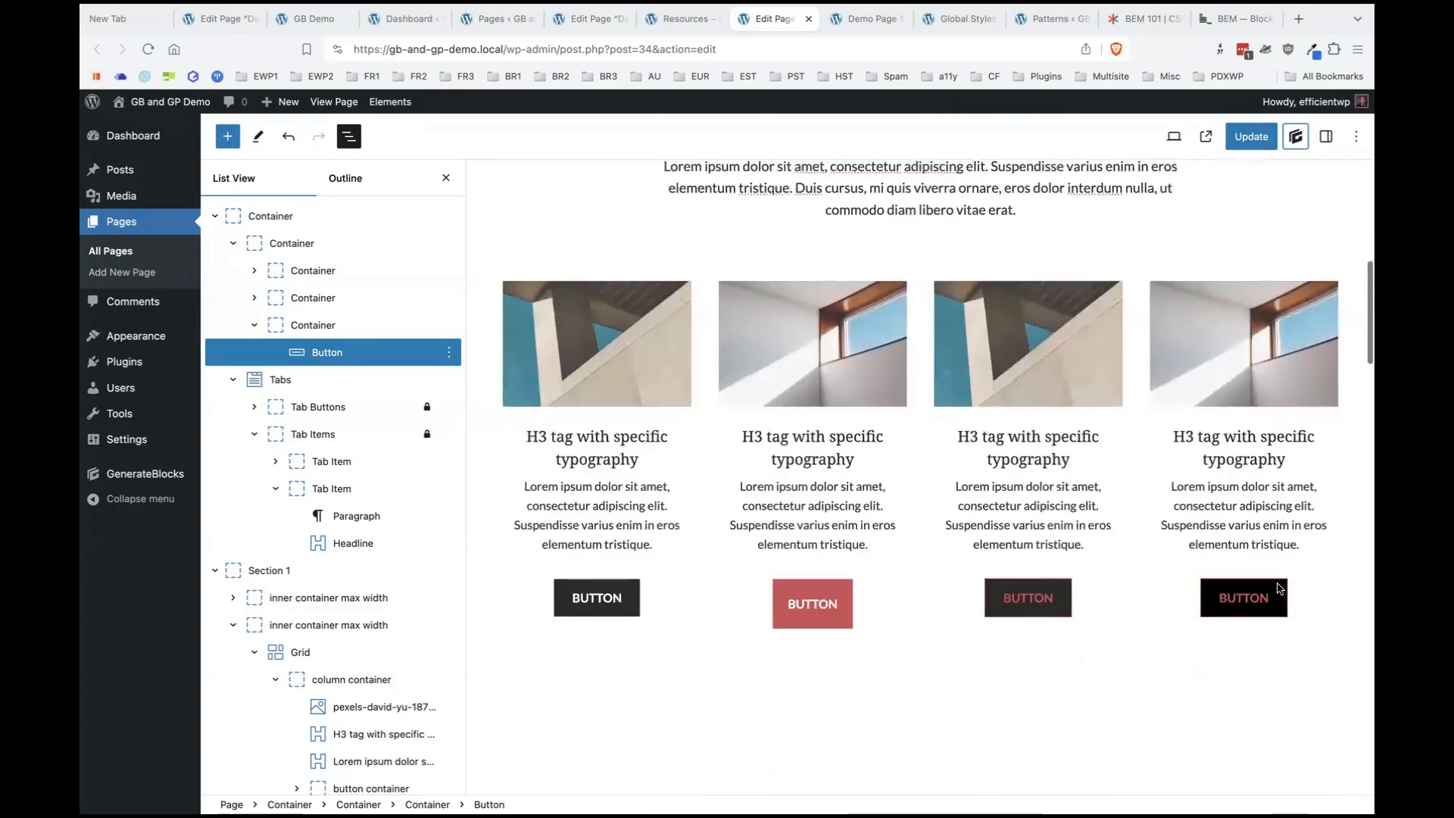
pyautogui.scroll(2, 818, 469)
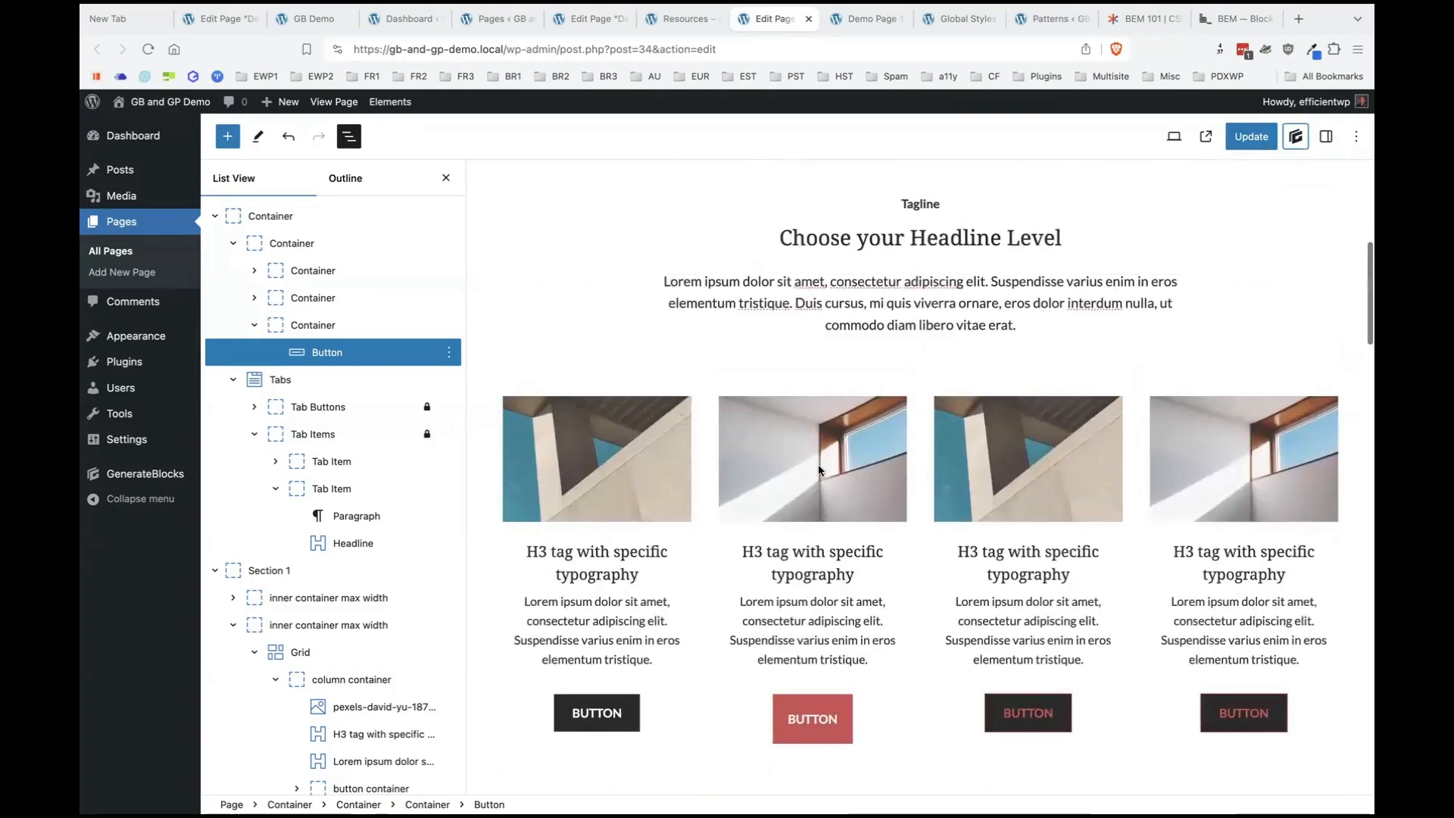
pyautogui.scroll(6, 818, 465)
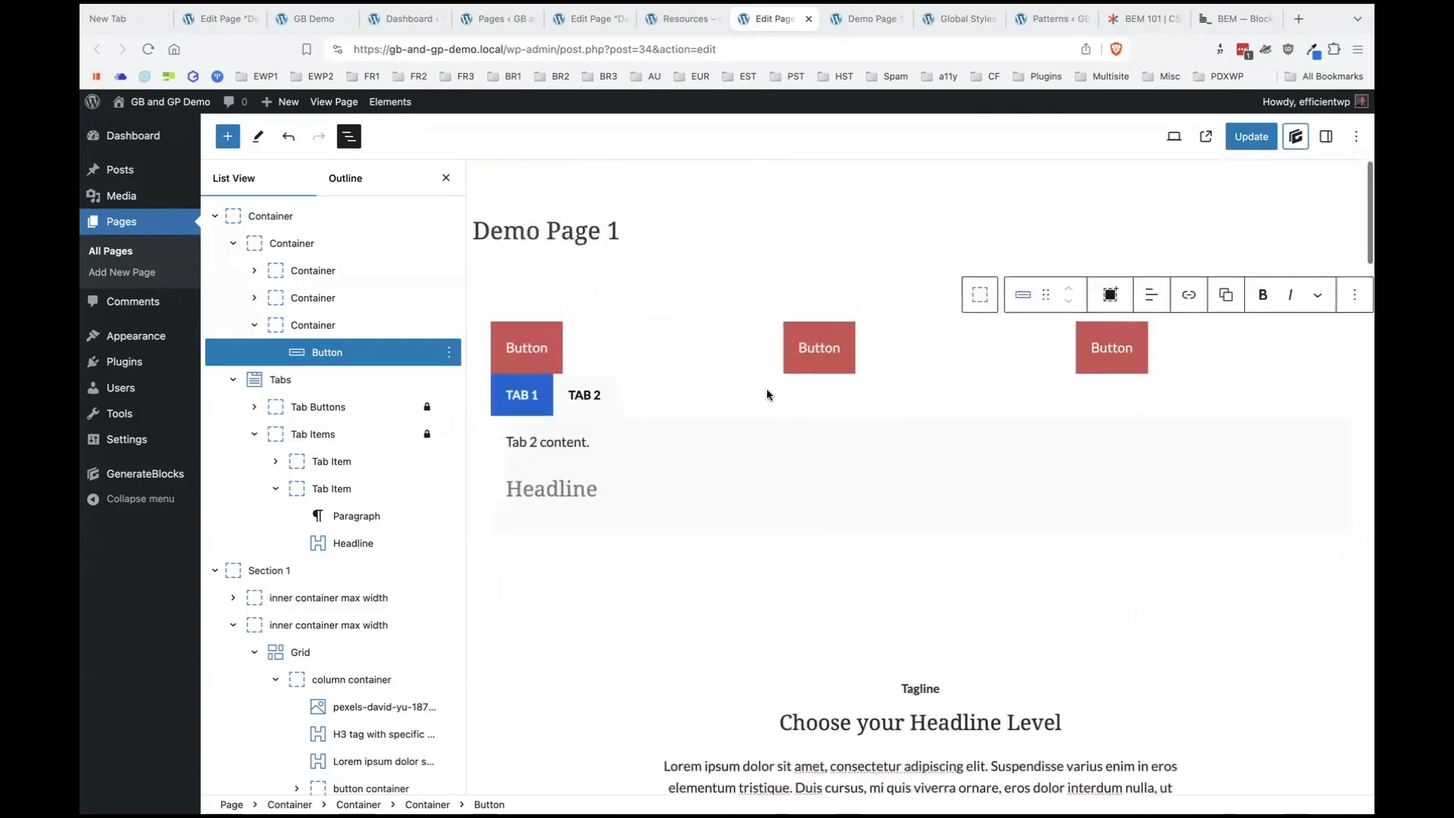
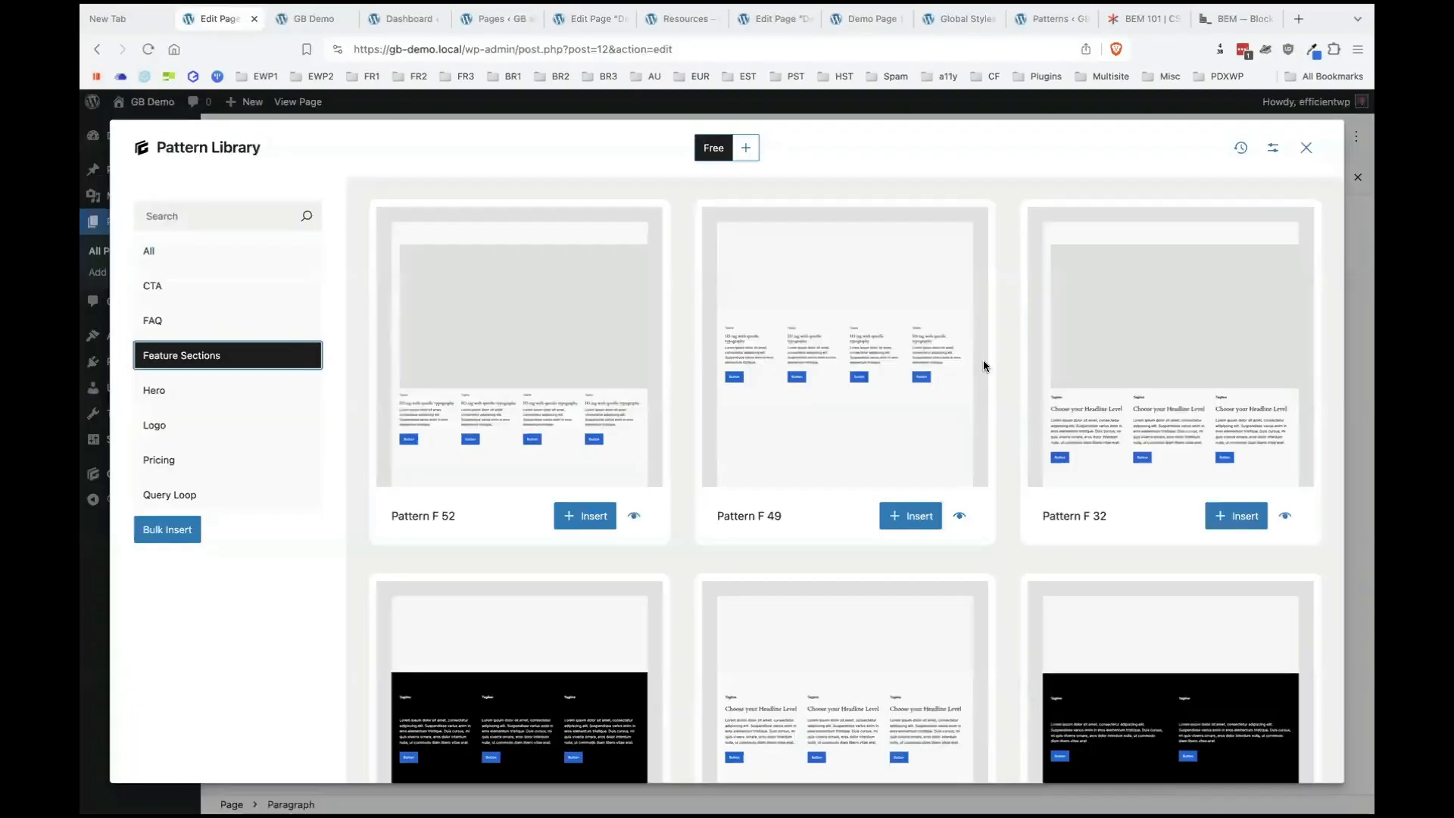
# Close the Pattern Library on the GB Demo site and insert a GenerateBlocks Headline block under the Demo Page title.
pyautogui.click(1306, 148)
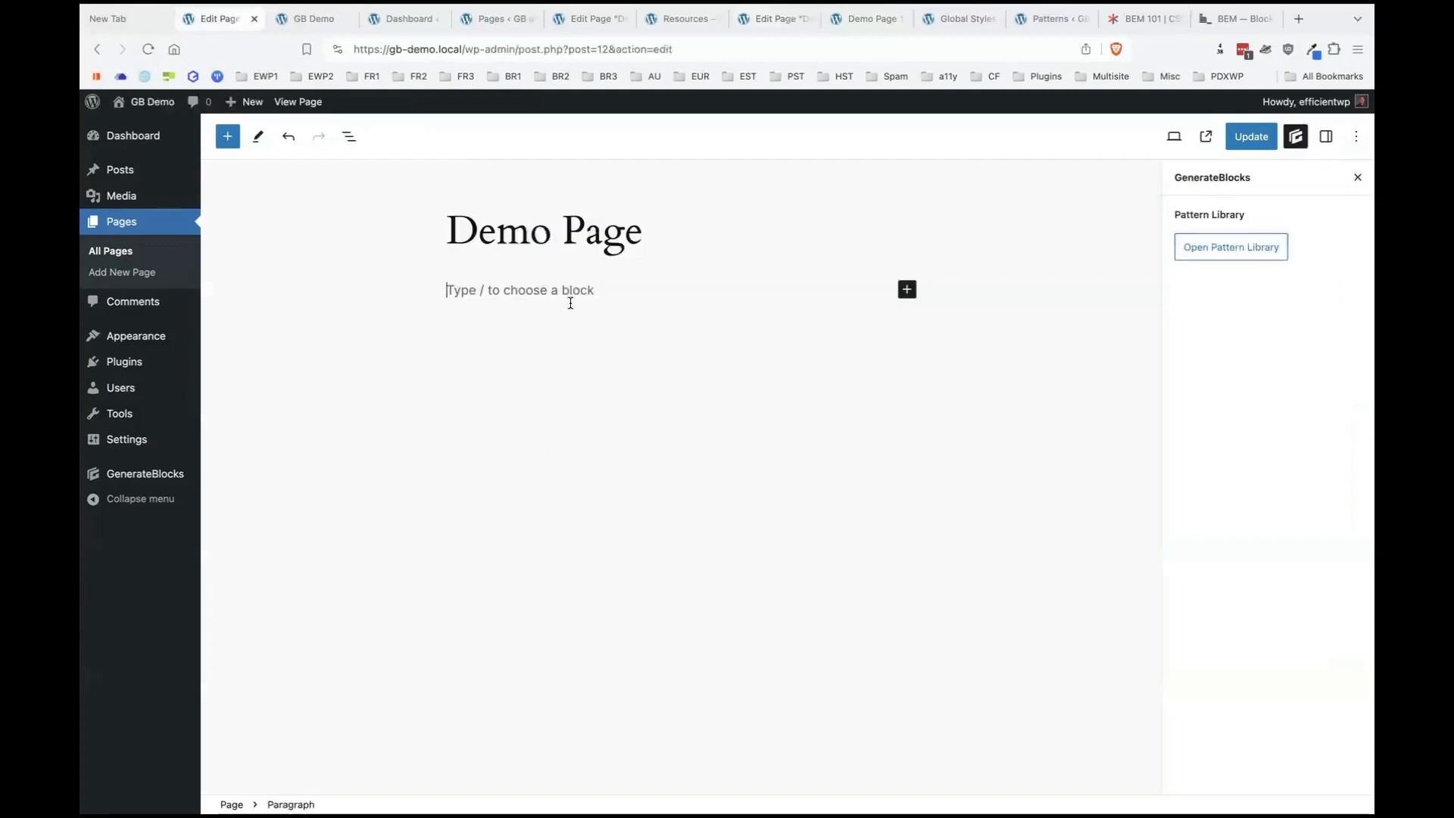
pyautogui.click(907, 289)
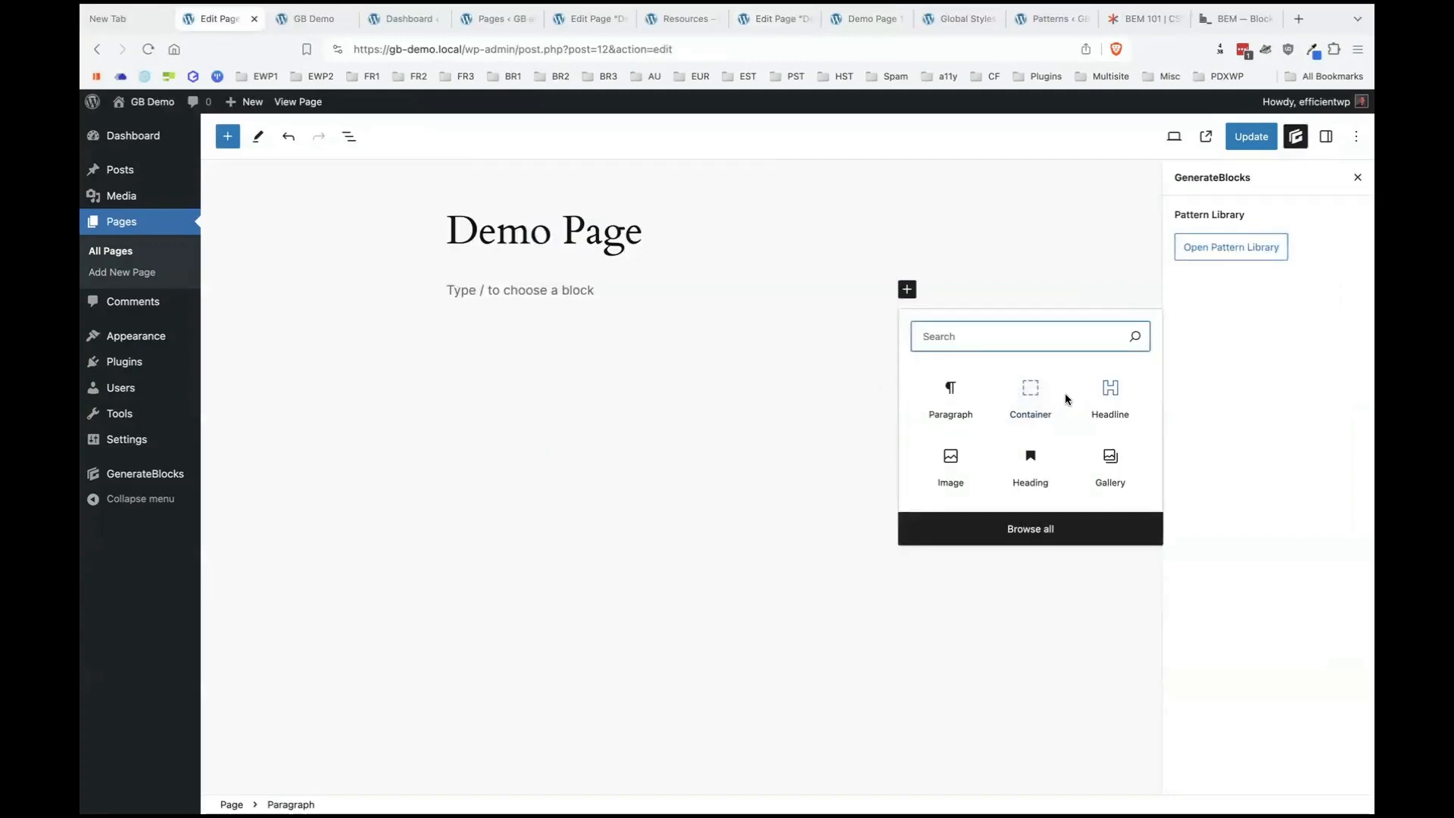
pyautogui.click(1022, 530)
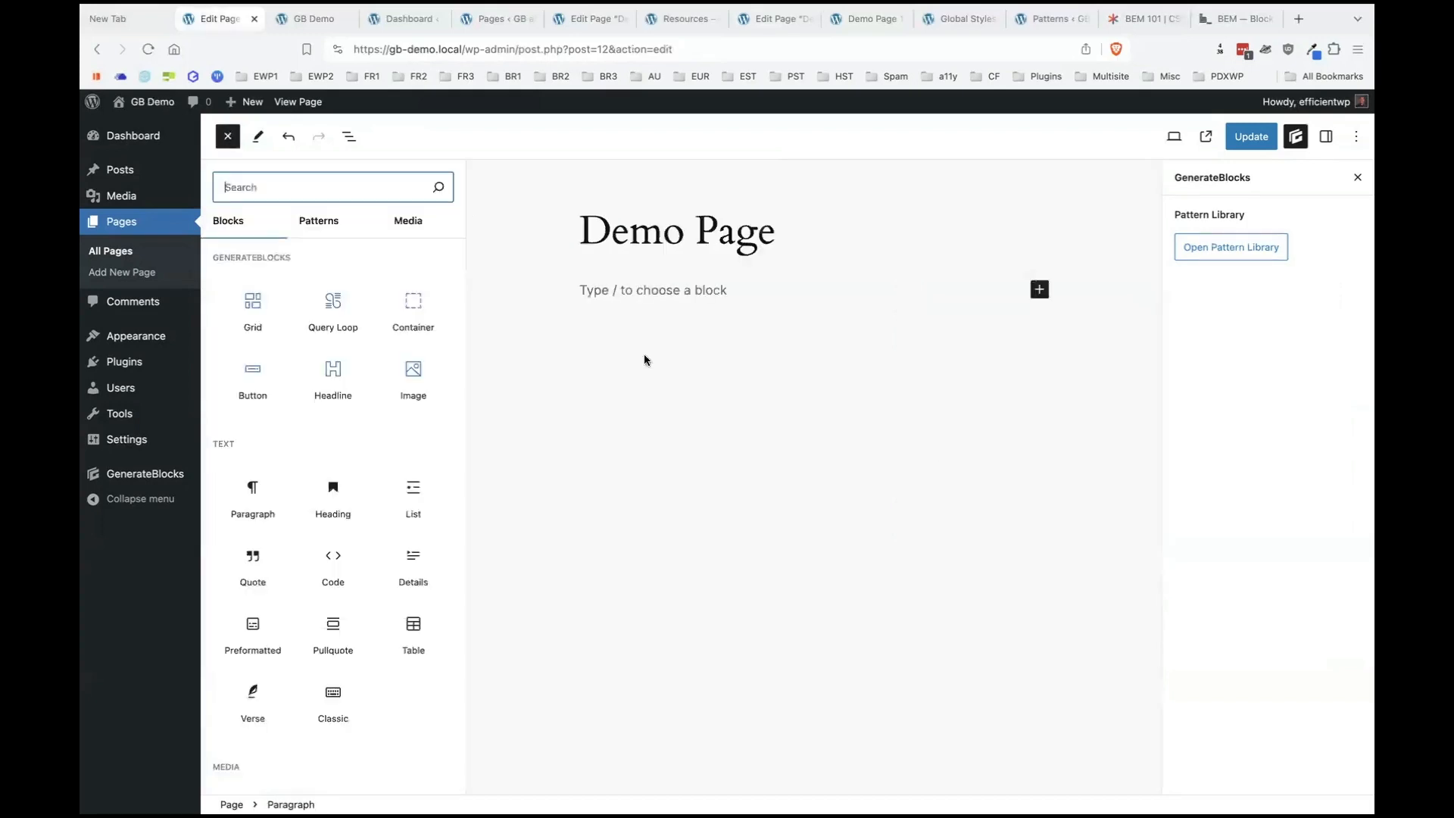
pyautogui.click(338, 386)
pyautogui.click(684, 312)
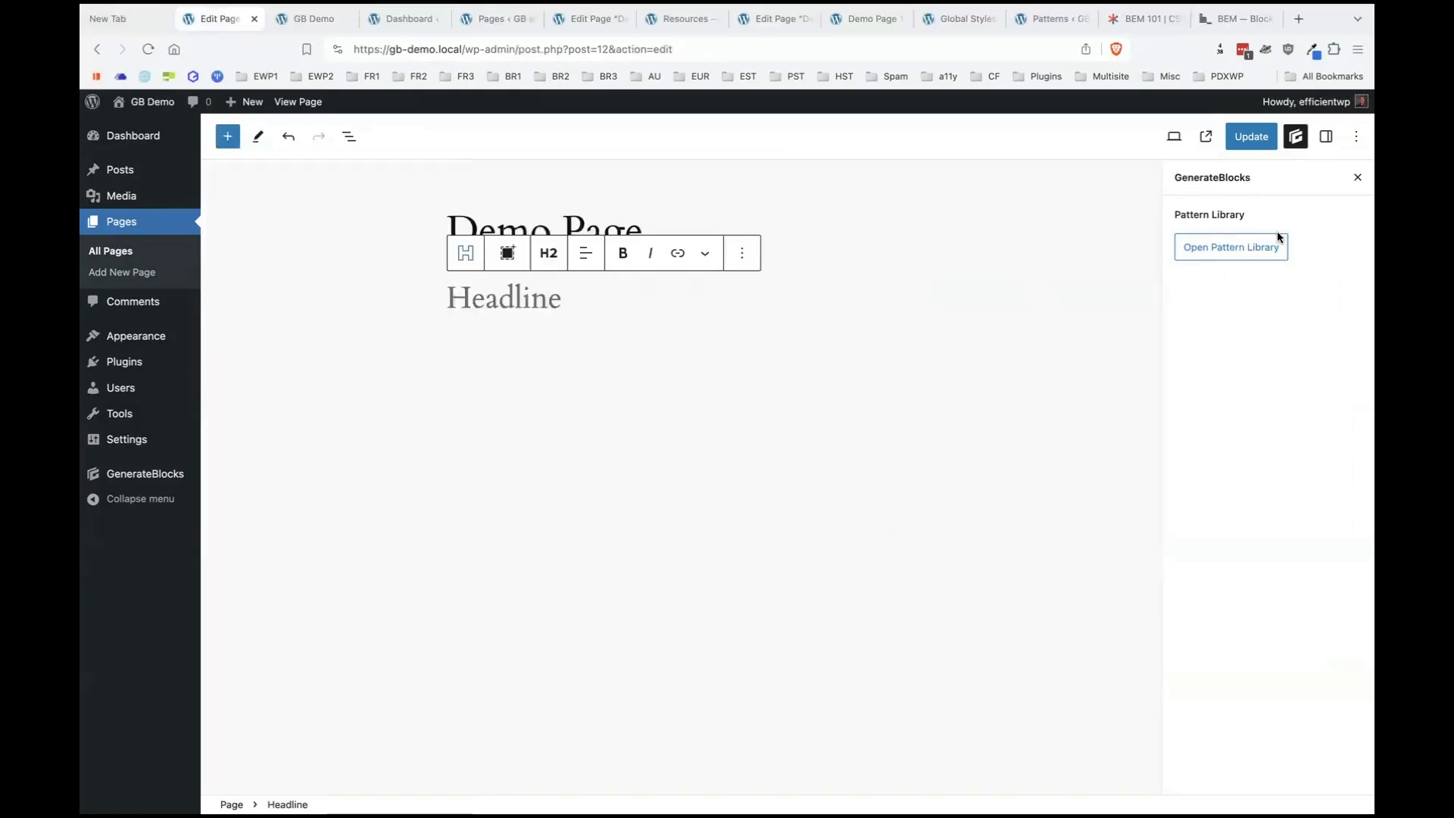
# Replace the GenerateBlocks sidebar with the Headline's block settings and look through its spacing, typography, color and dynamic data options.
pyautogui.click(1357, 177)
pyautogui.scroll(-3, 1255, 465)
pyautogui.scroll(-3, 1252, 457)
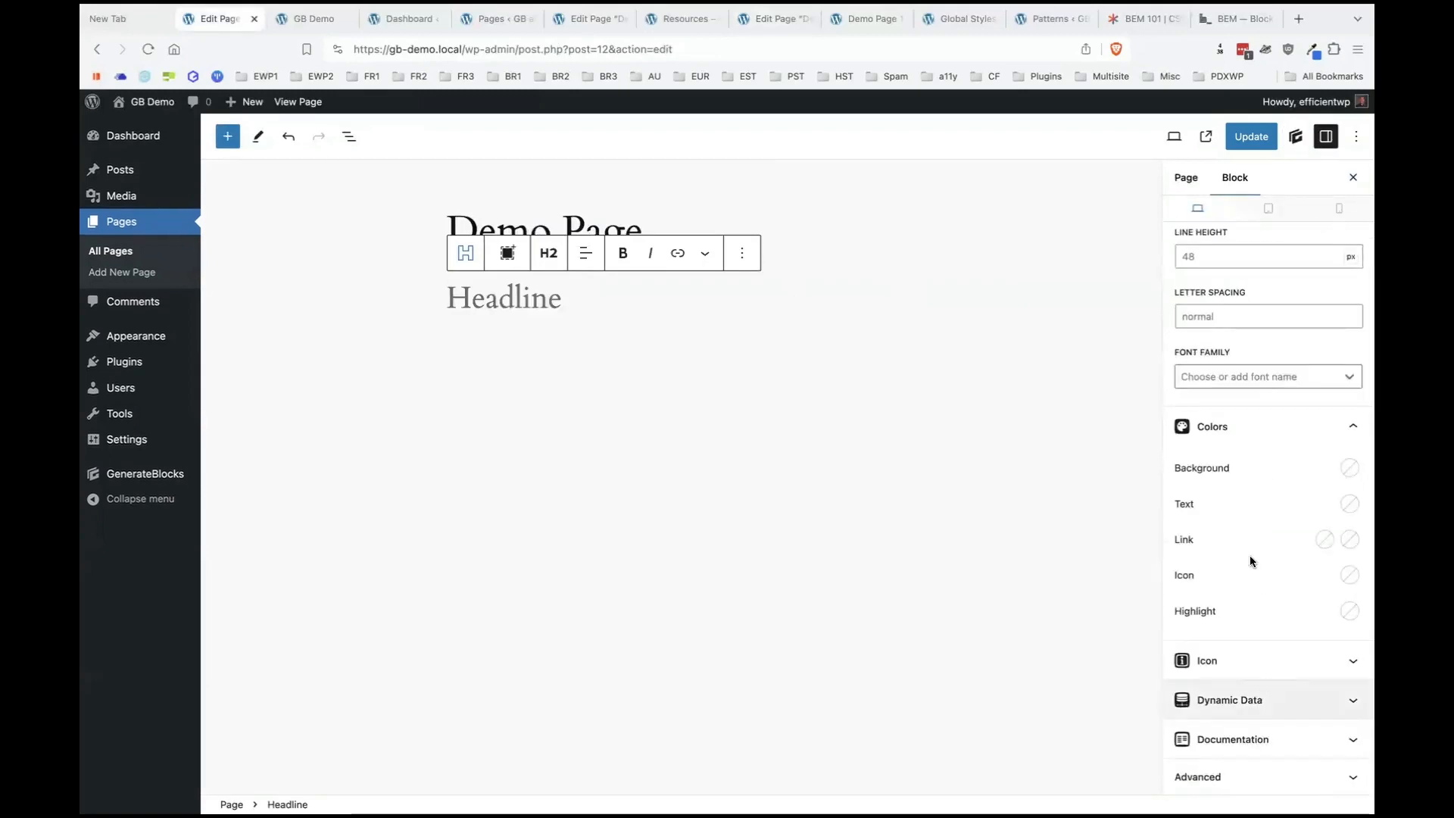
pyautogui.scroll(2, 1249, 538)
pyautogui.scroll(2, 1247, 530)
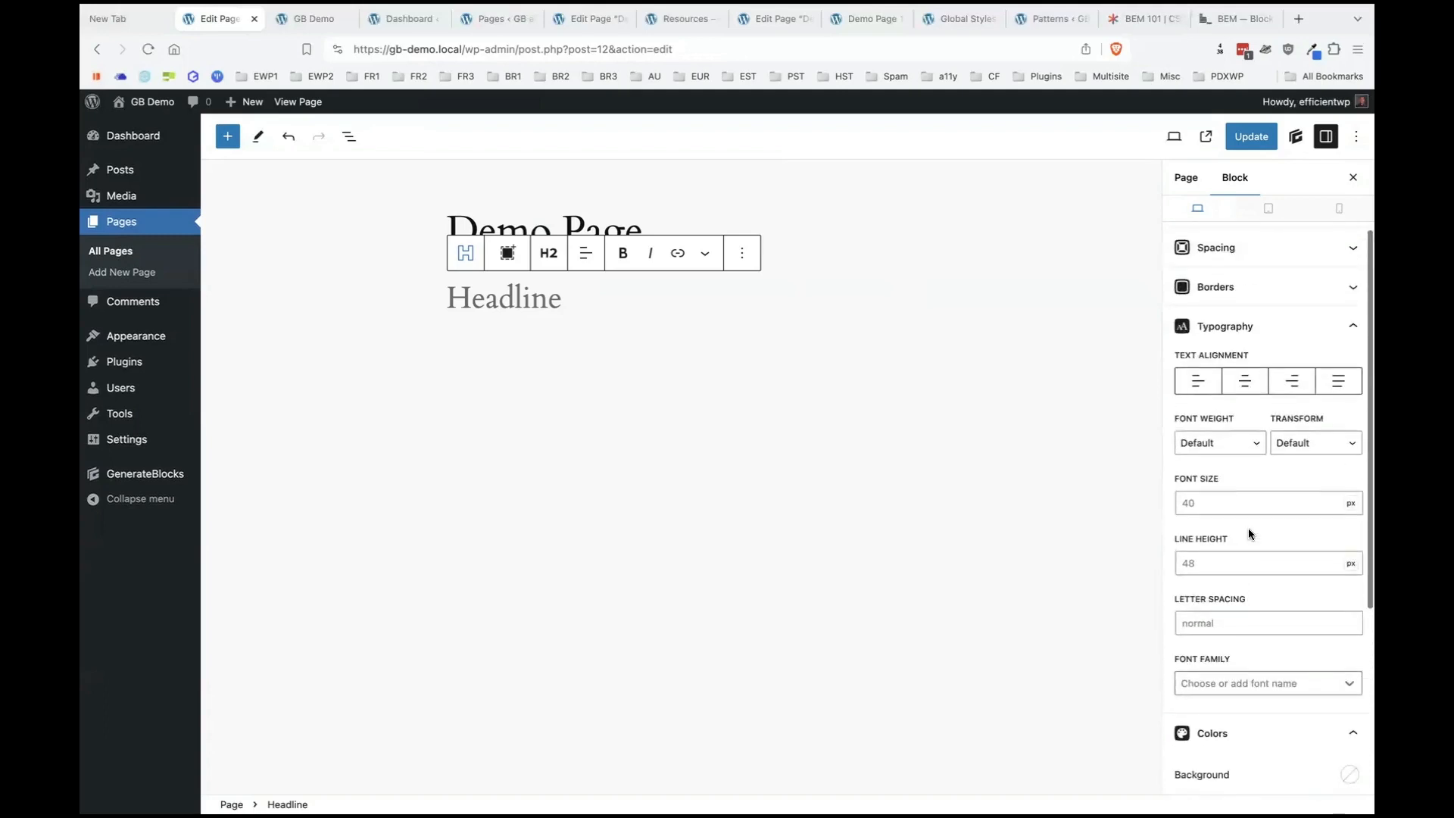
pyautogui.scroll(-5, 1227, 623)
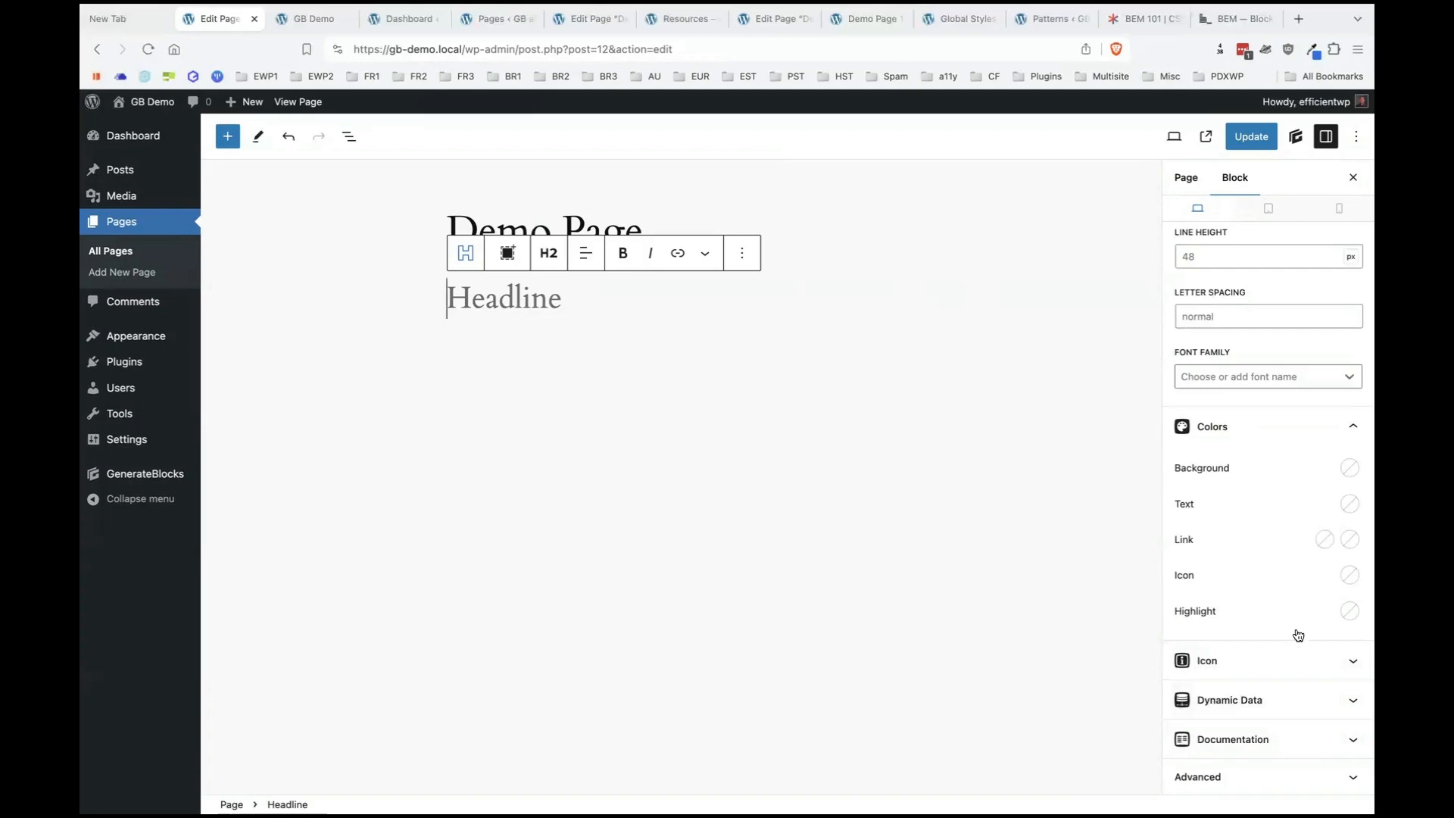
pyautogui.click(1272, 712)
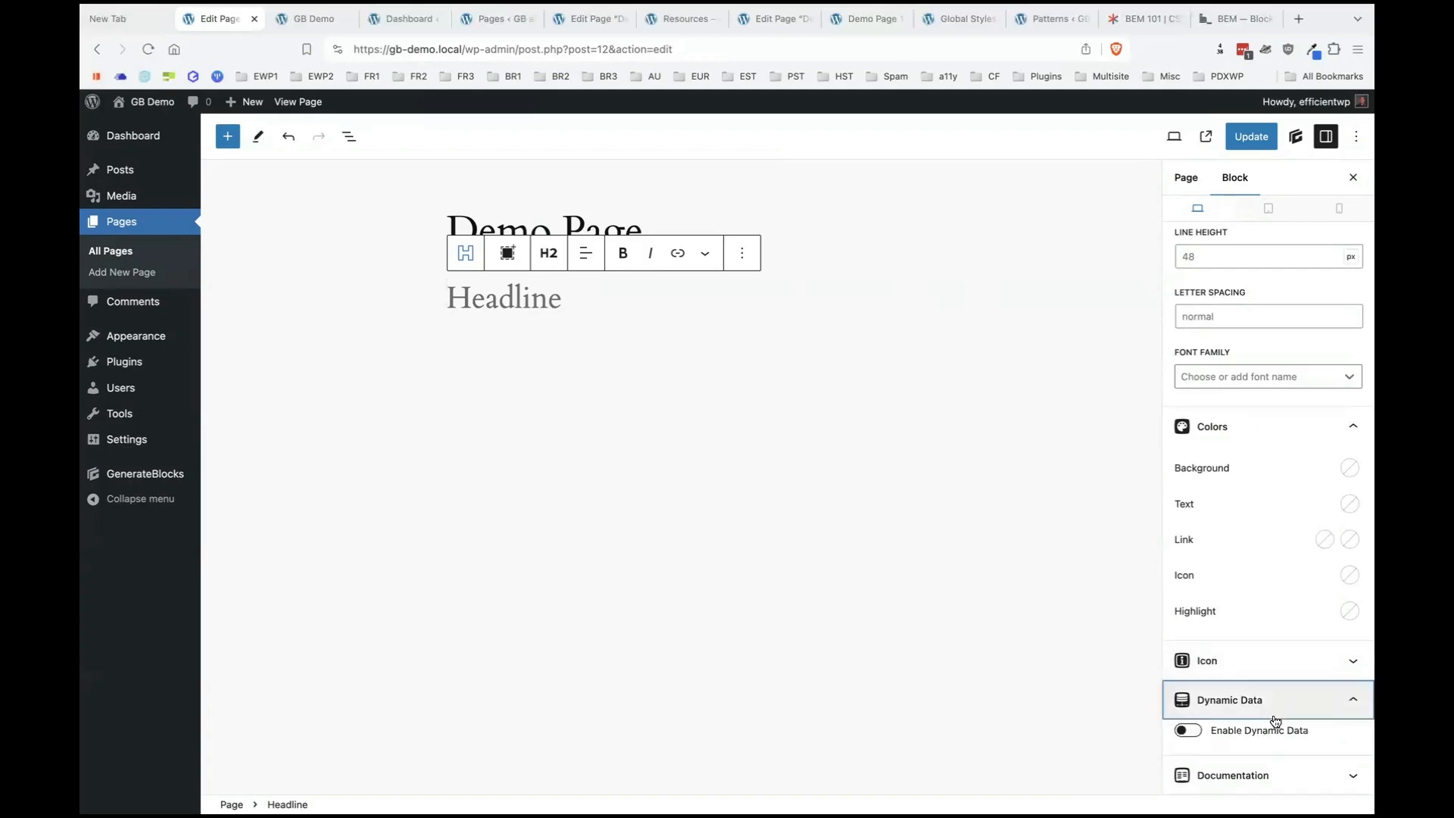
pyautogui.click(1184, 731)
pyautogui.click(1185, 731)
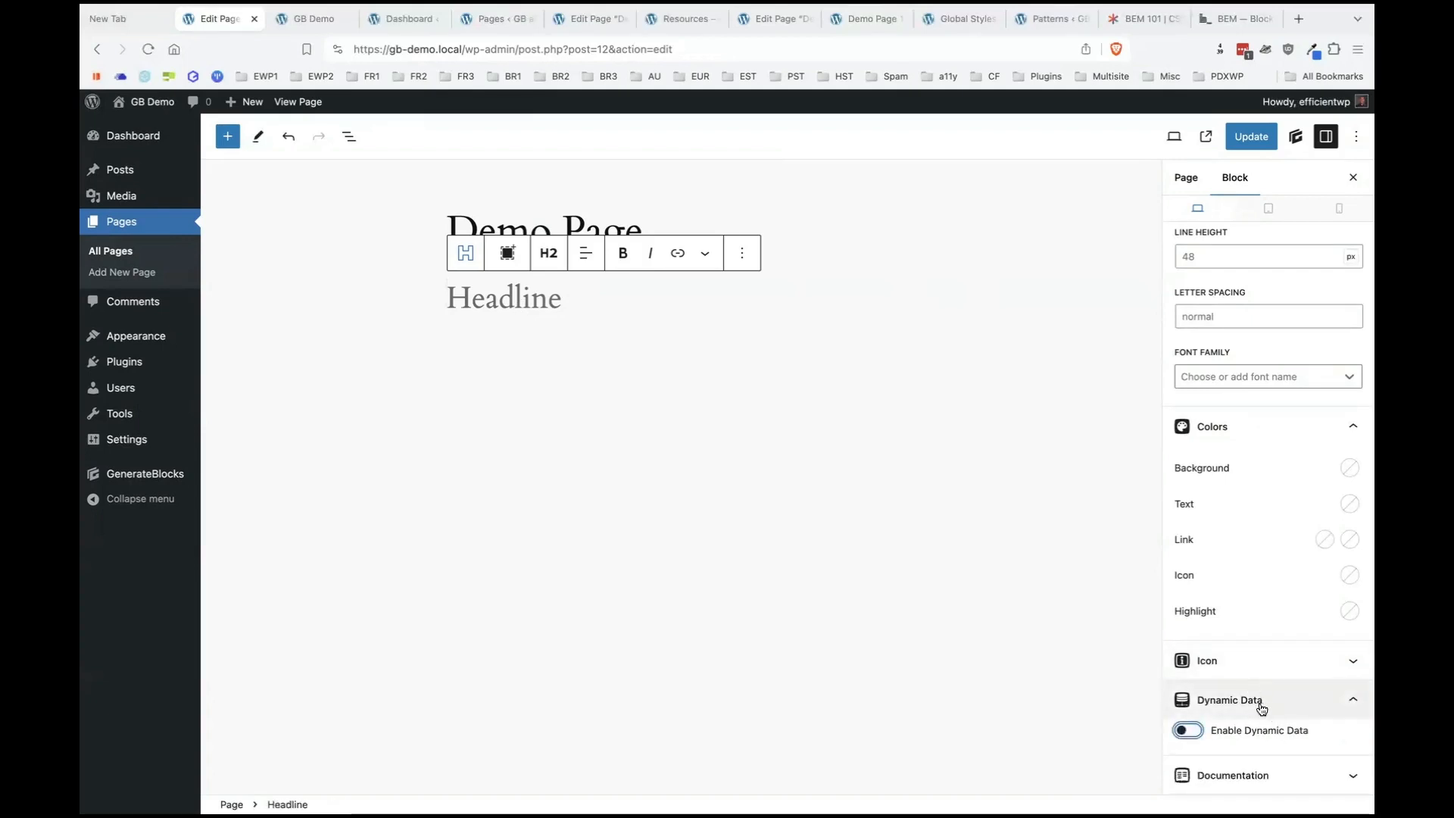
pyautogui.click(1264, 706)
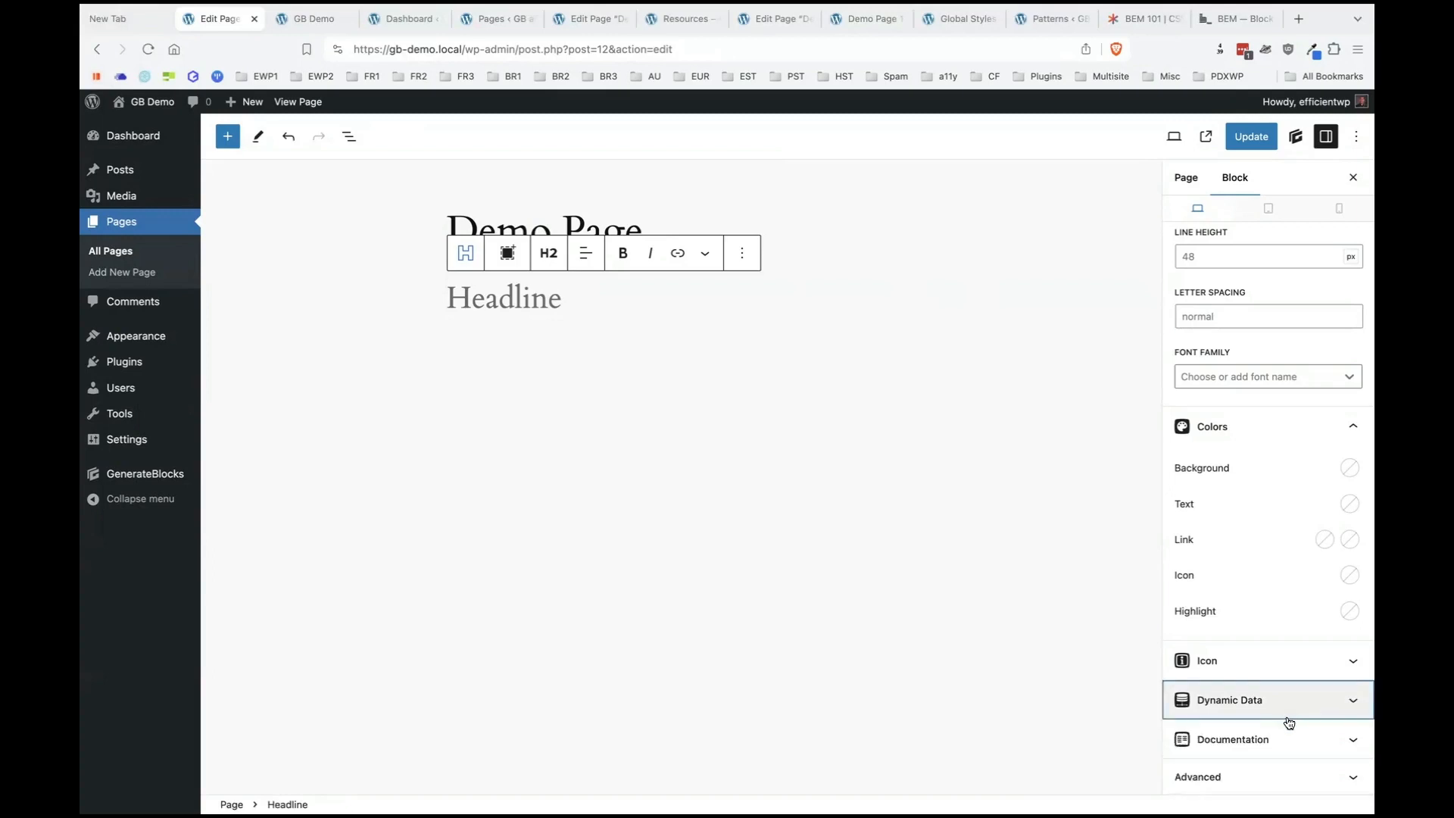
# Enable dynamic data for the Headline block and bring its data, content and link source options into view.
pyautogui.click(1282, 712)
pyautogui.click(1187, 730)
pyautogui.scroll(-3, 1214, 679)
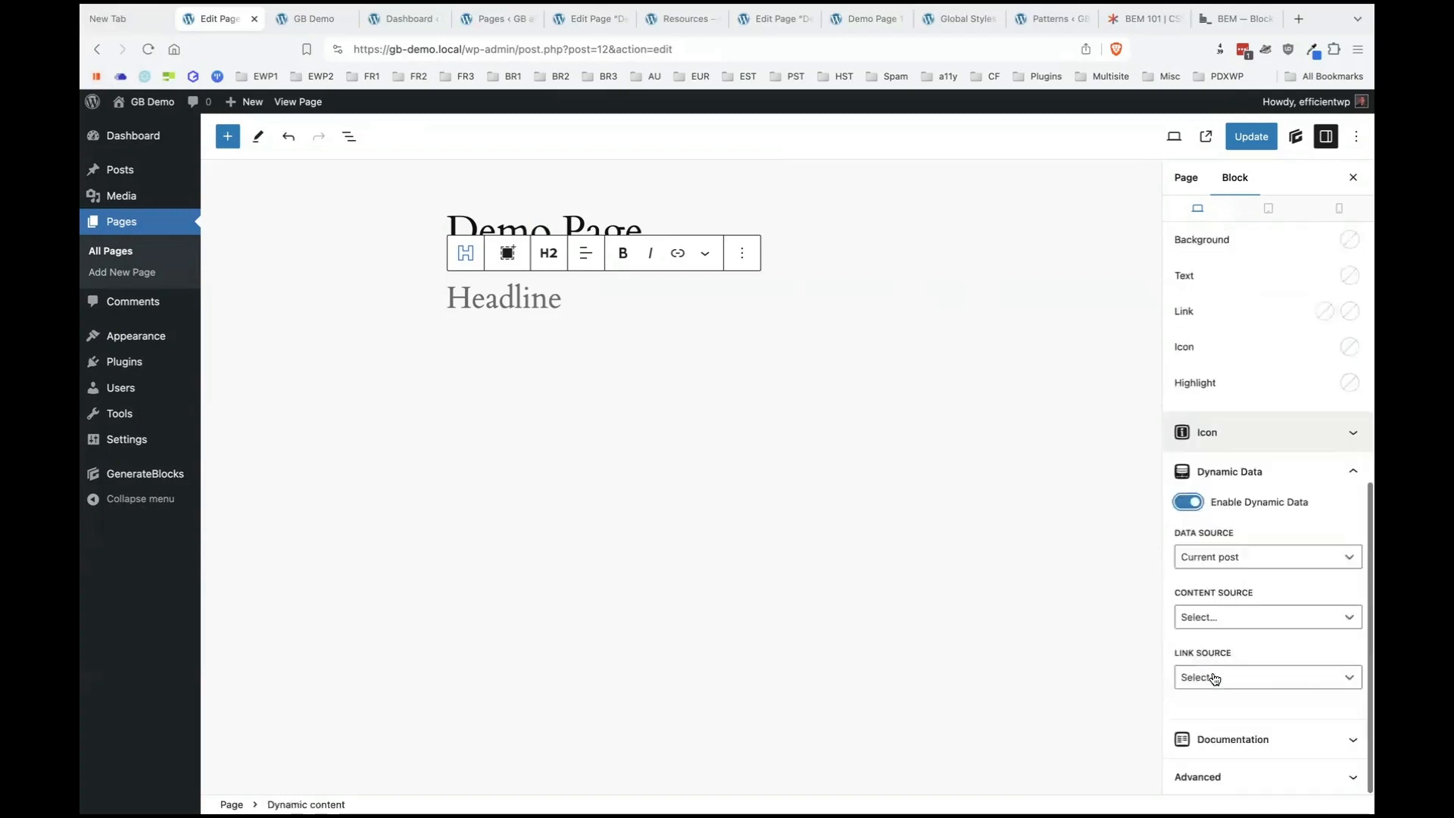
# Examine the Headline's data source and content source choices, keeping Current post as the data source.
pyautogui.click(1254, 557)
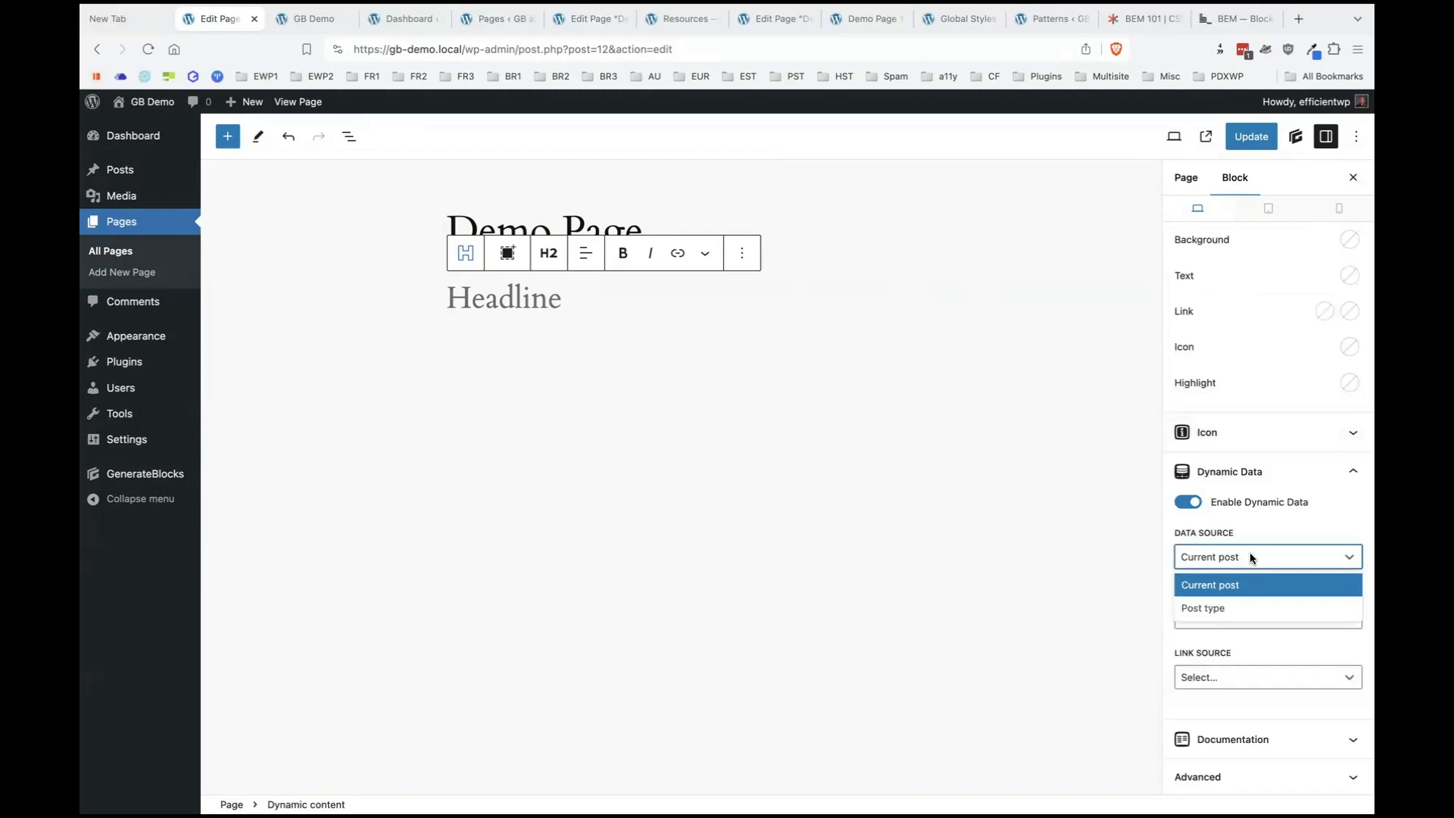
pyautogui.click(1250, 556)
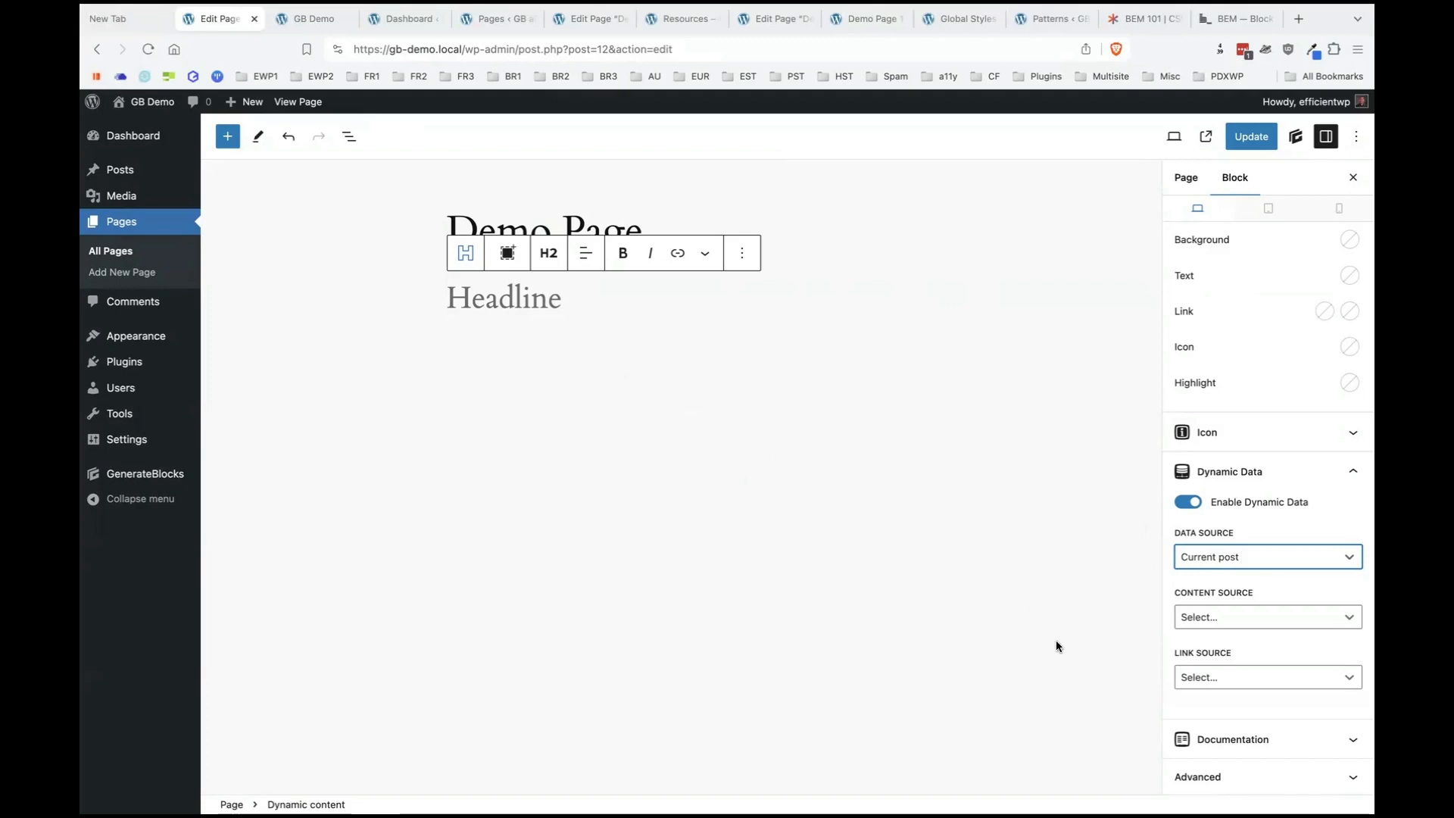
pyautogui.click(1268, 612)
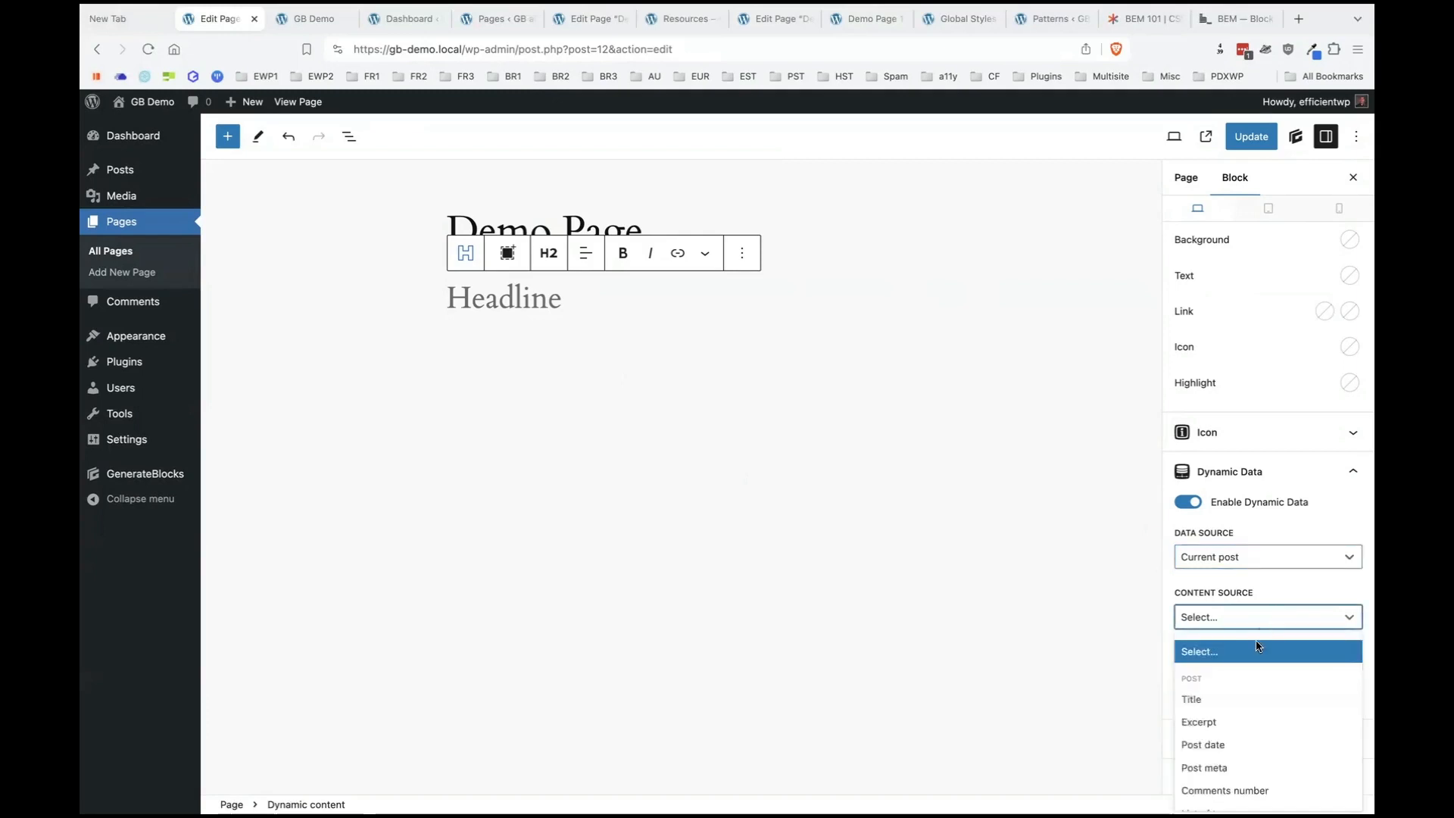
pyautogui.click(1224, 559)
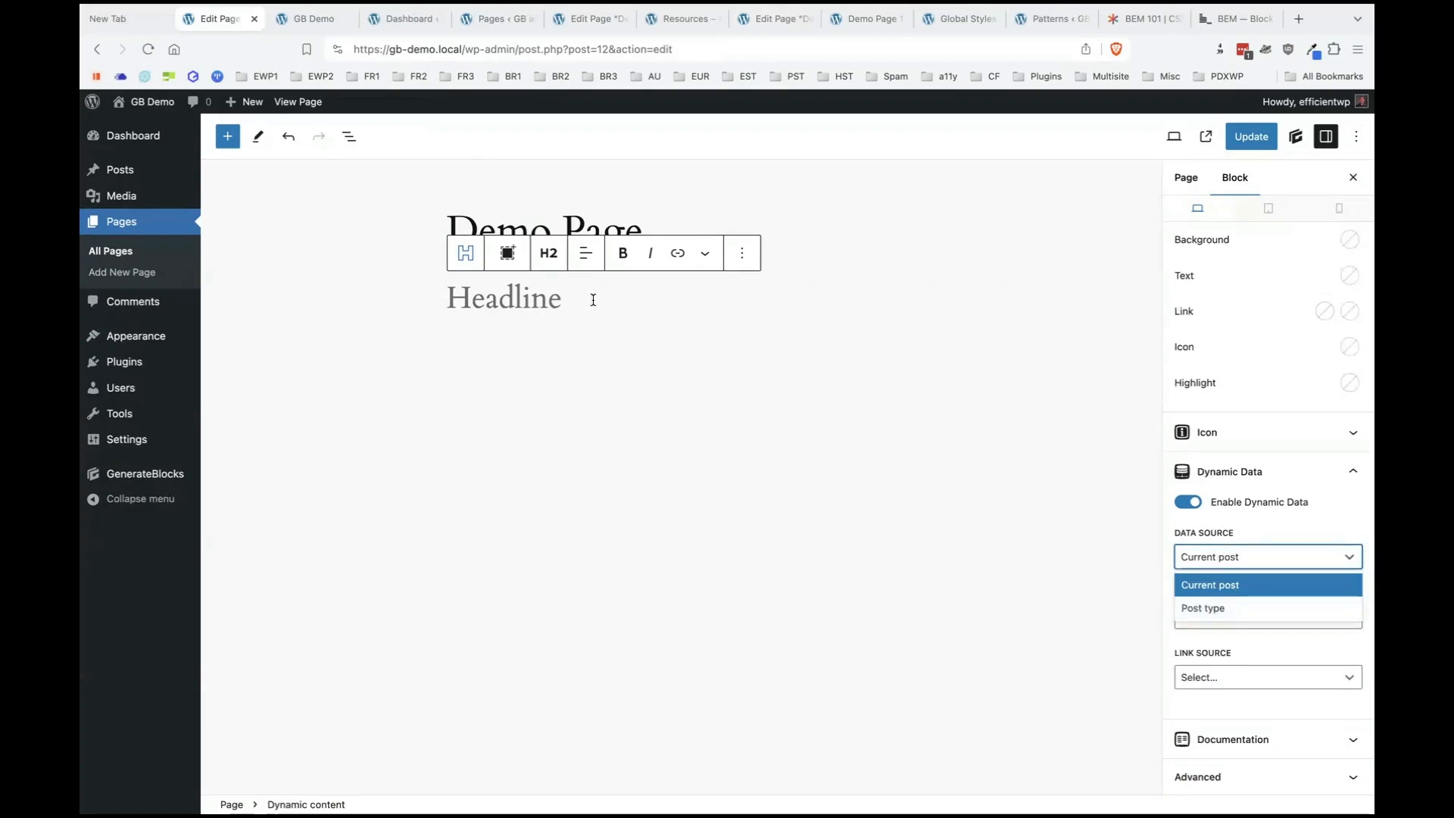
pyautogui.click(1242, 589)
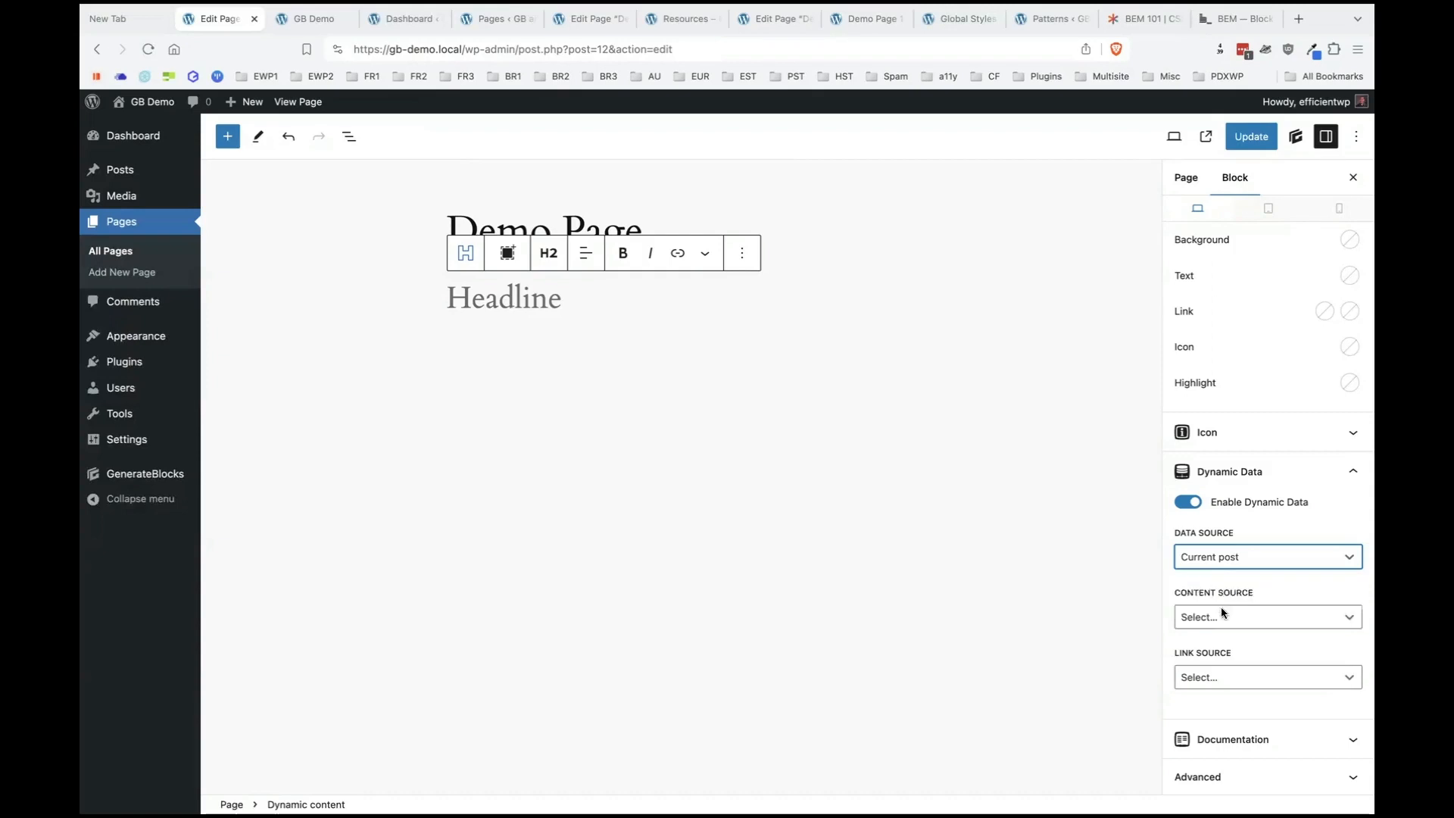
# Set the Headline's dynamic content source to Post meta.
pyautogui.click(1242, 620)
pyautogui.scroll(-2, 1212, 696)
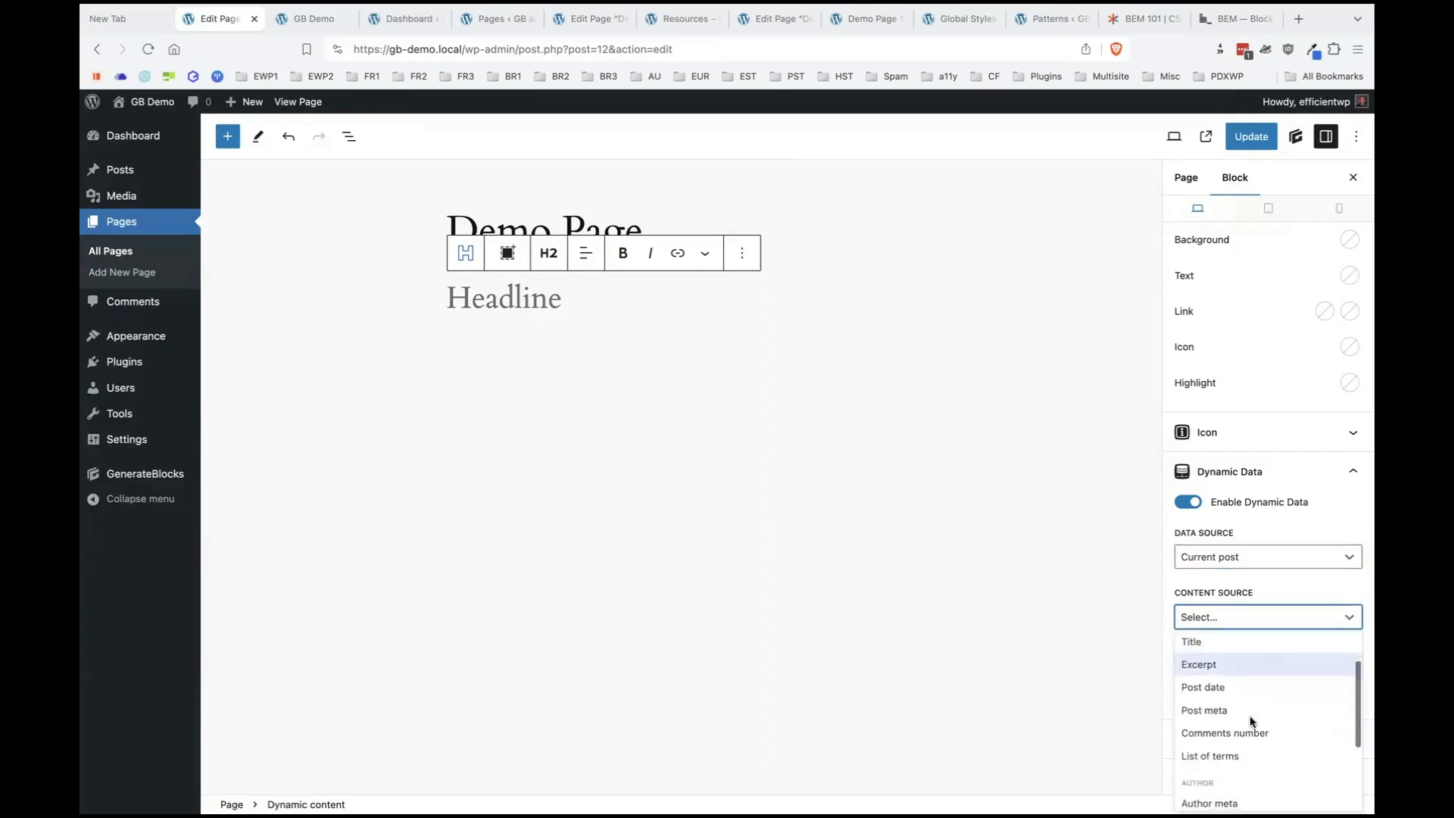
pyautogui.click(1203, 712)
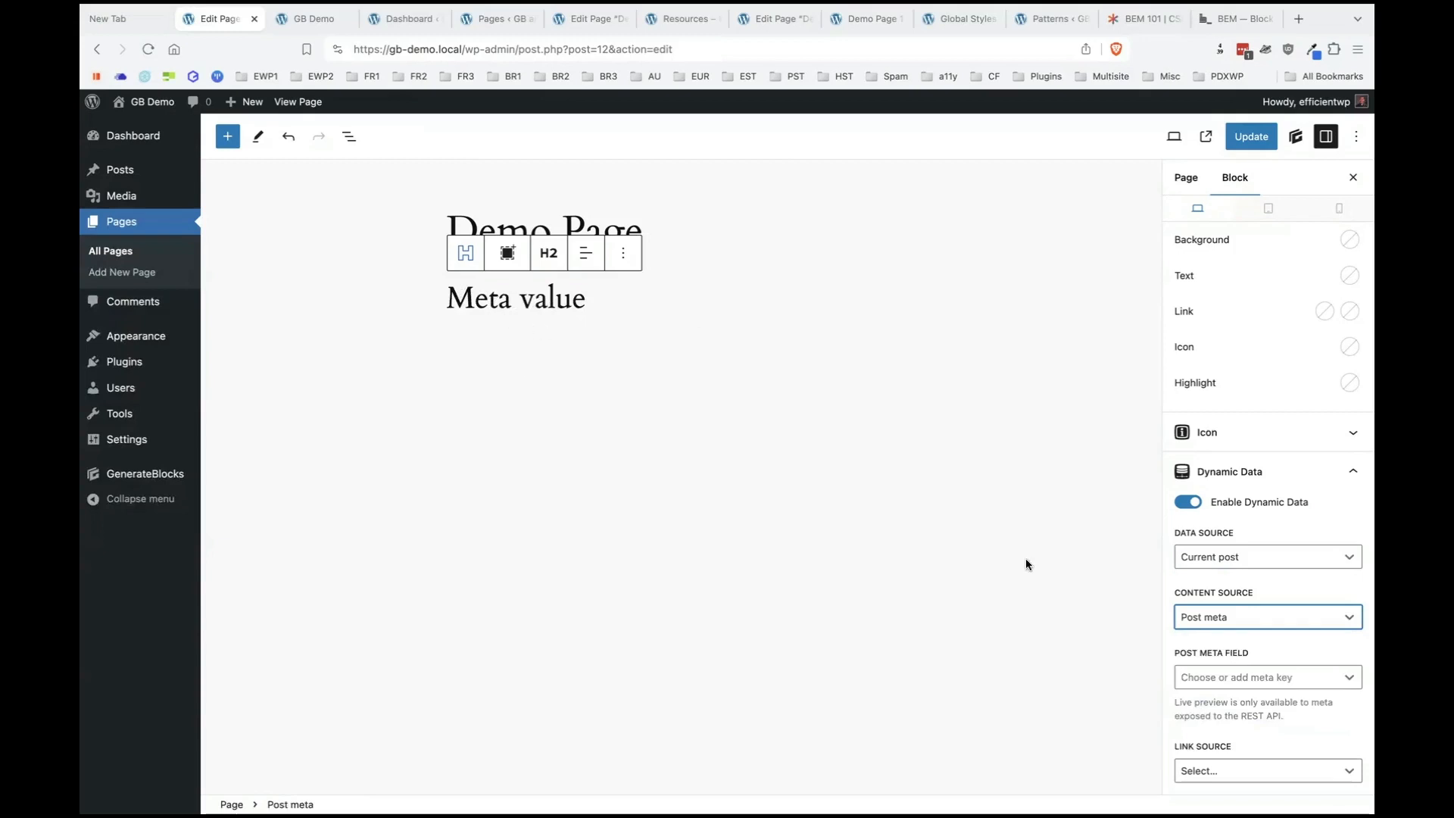
# Look through the other content source options, then change the Headline's data source to Post type.
pyautogui.click(1287, 619)
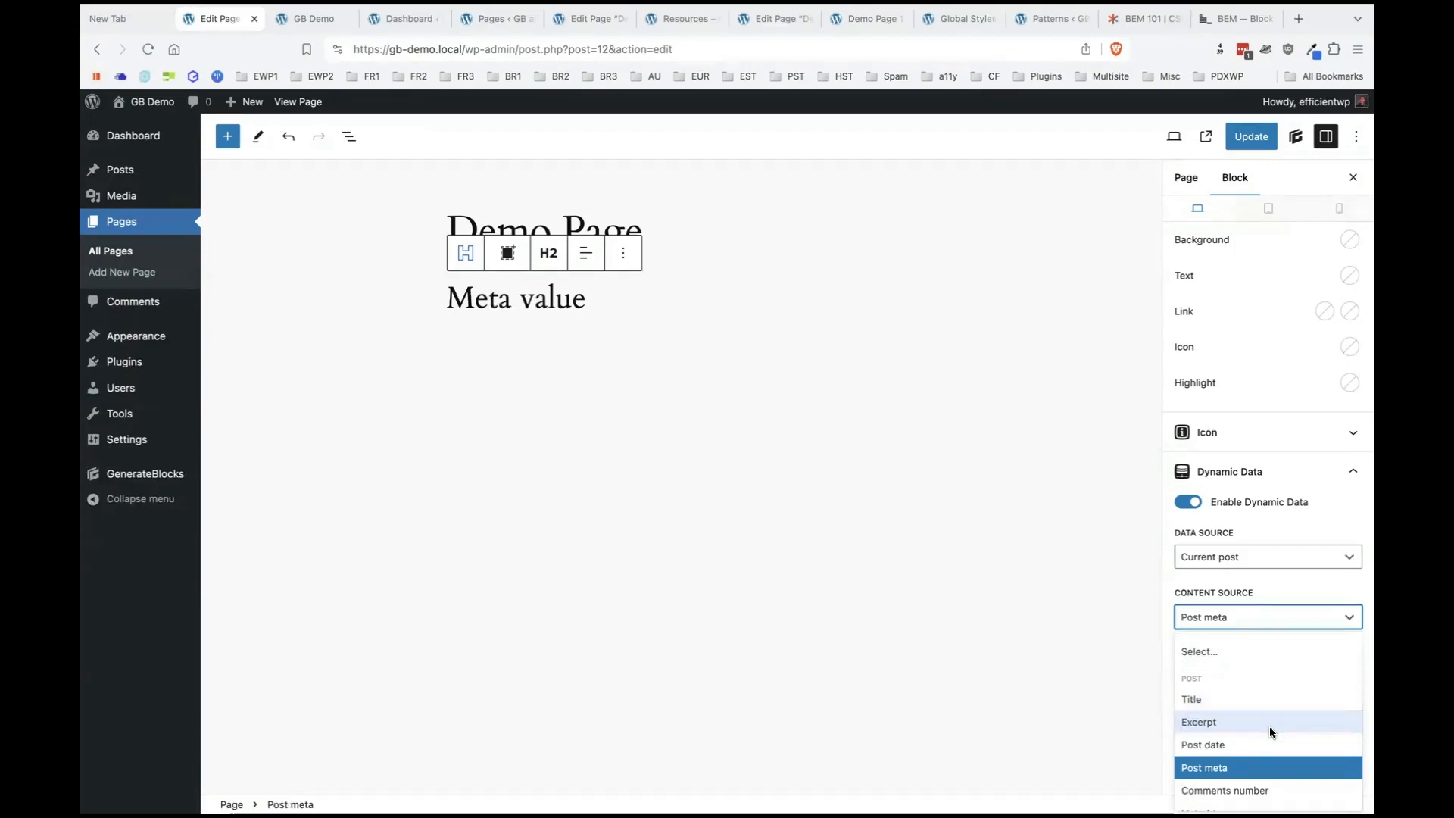
pyautogui.scroll(-1, 1256, 708)
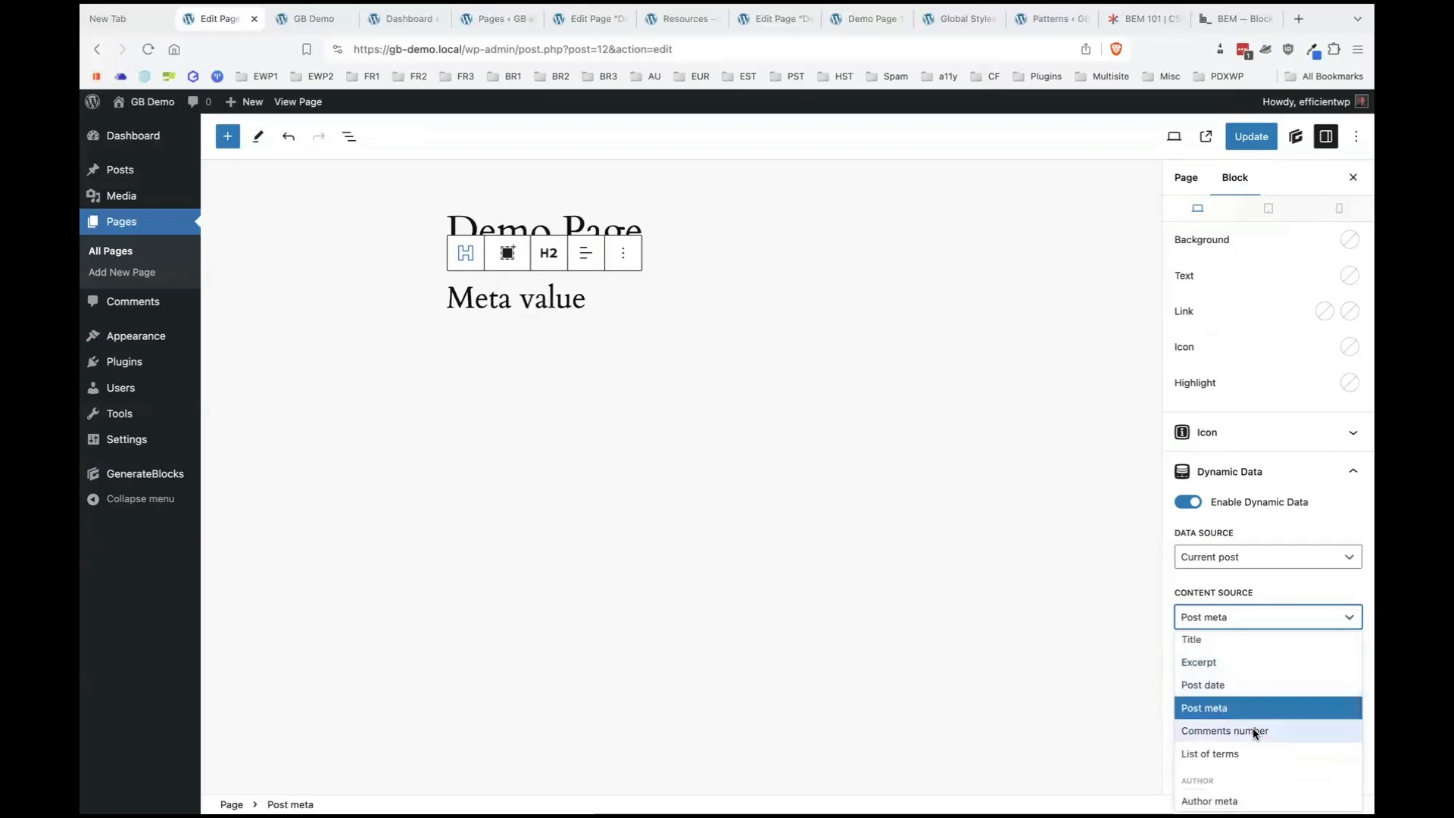
pyautogui.scroll(-1, 1253, 729)
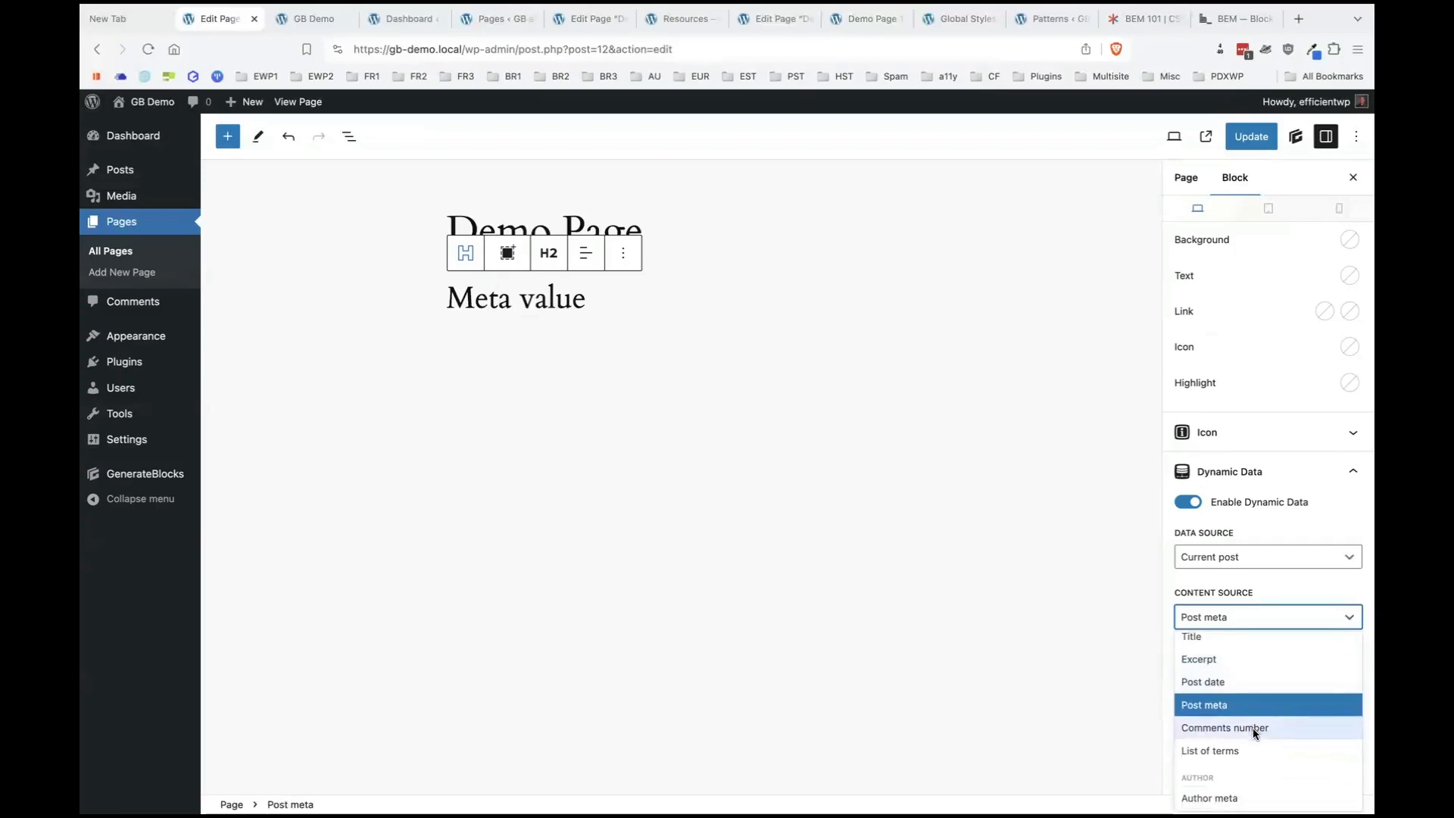
pyautogui.click(1245, 558)
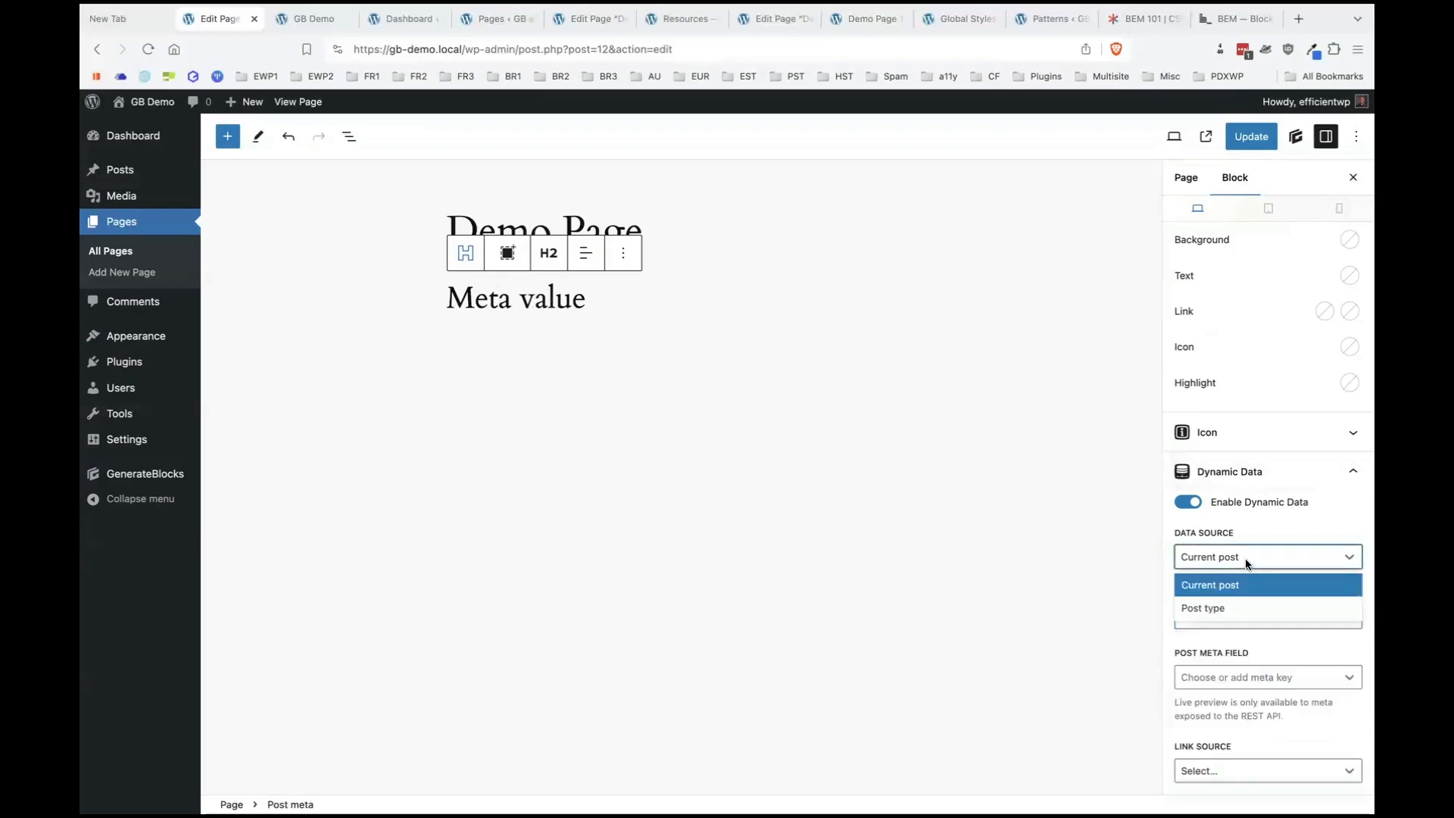
pyautogui.click(1230, 608)
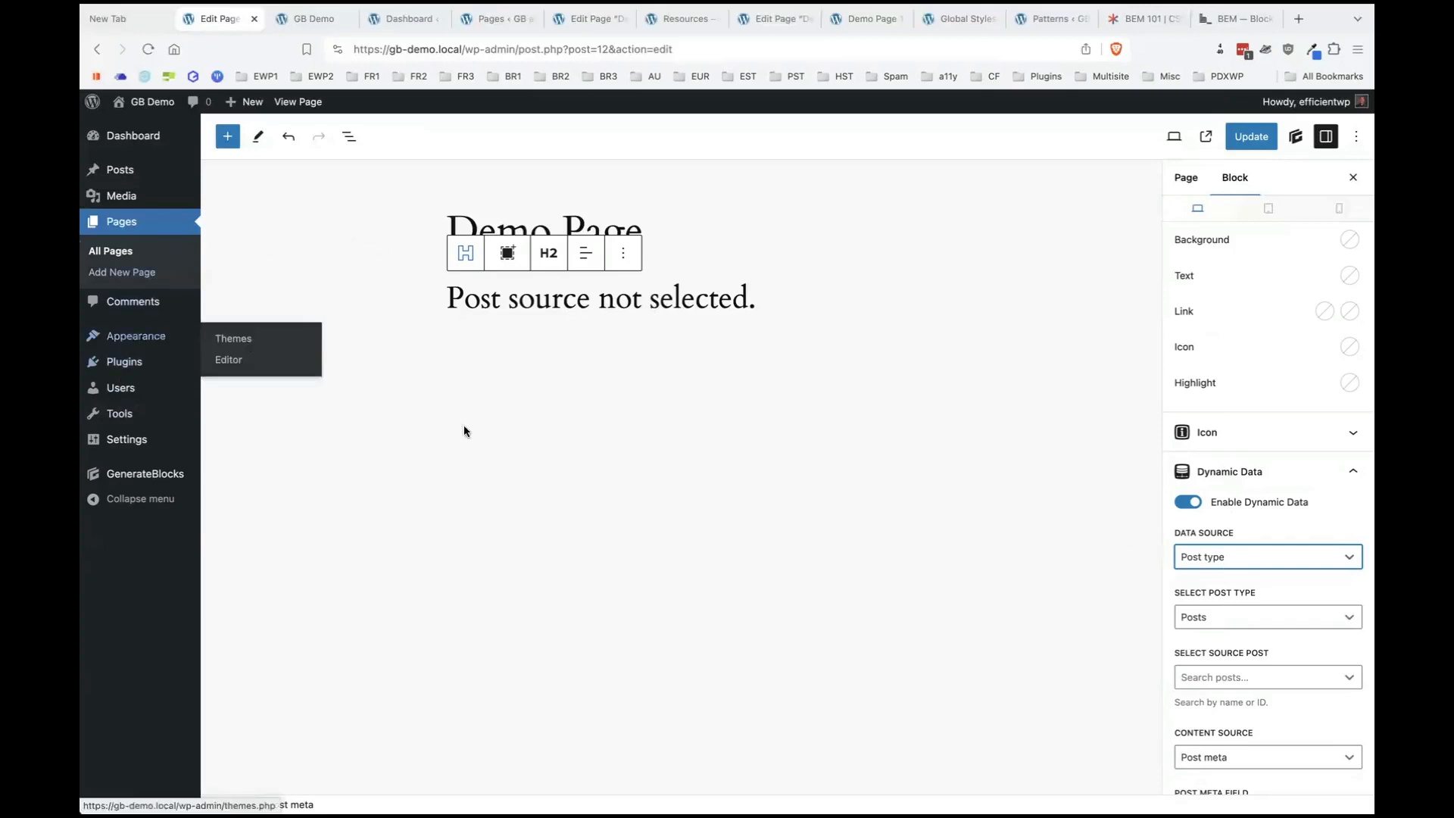
# Keep Posts as the Headline's post type and choose "#1: Hello world!" as its source post.
pyautogui.click(1275, 614)
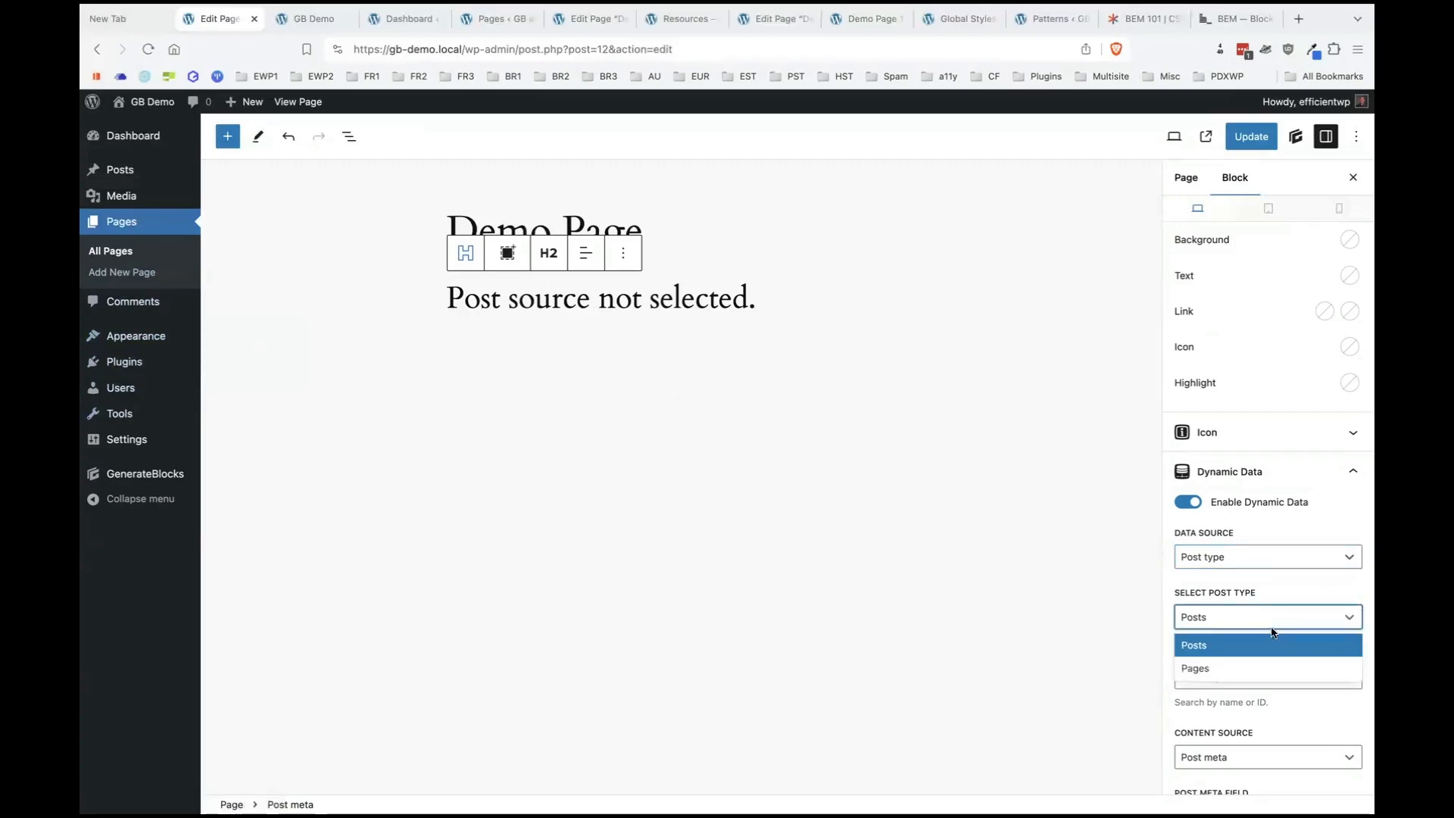
pyautogui.click(1289, 584)
pyautogui.scroll(-2, 1278, 579)
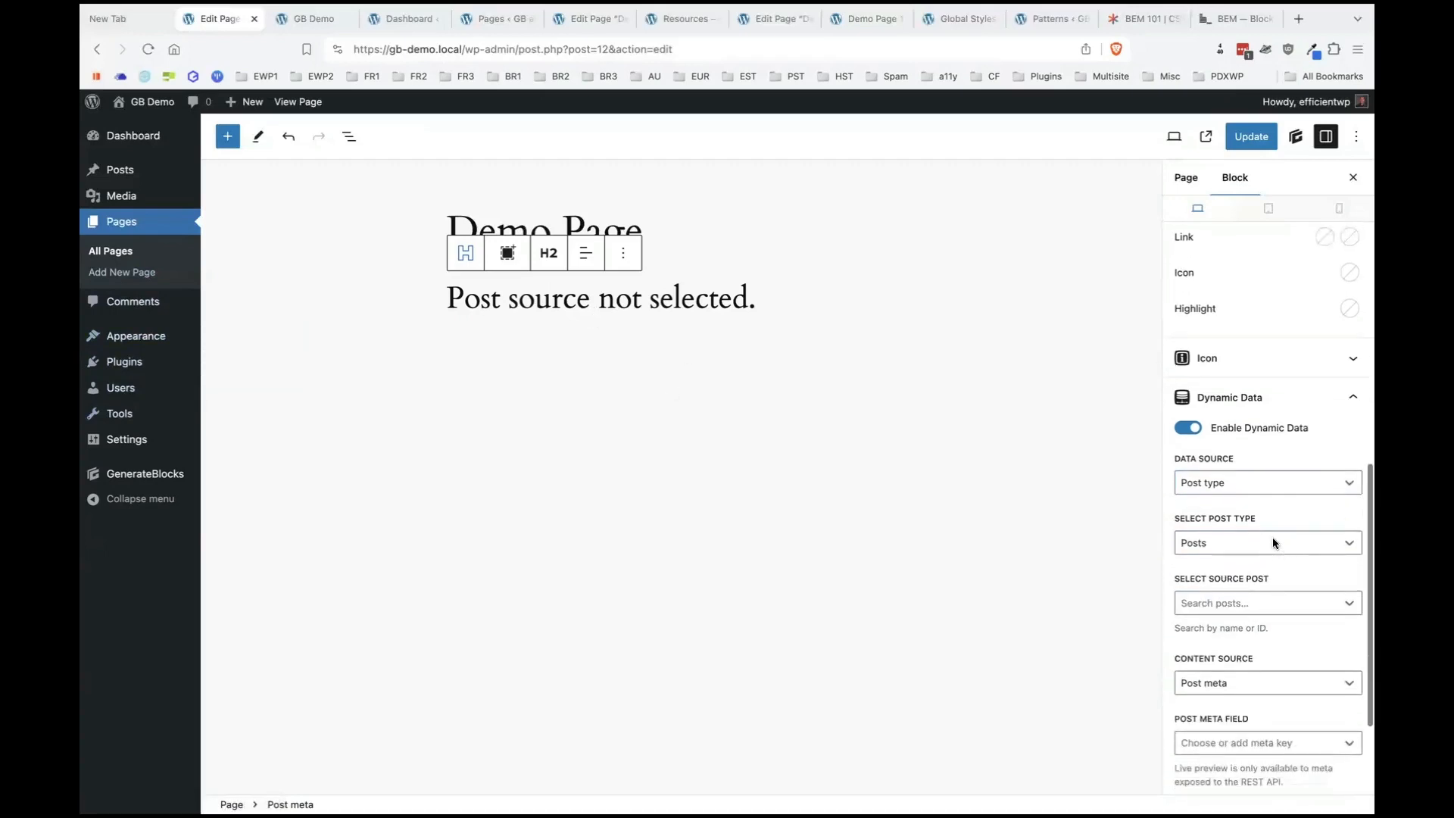
pyautogui.scroll(-4, 1305, 610)
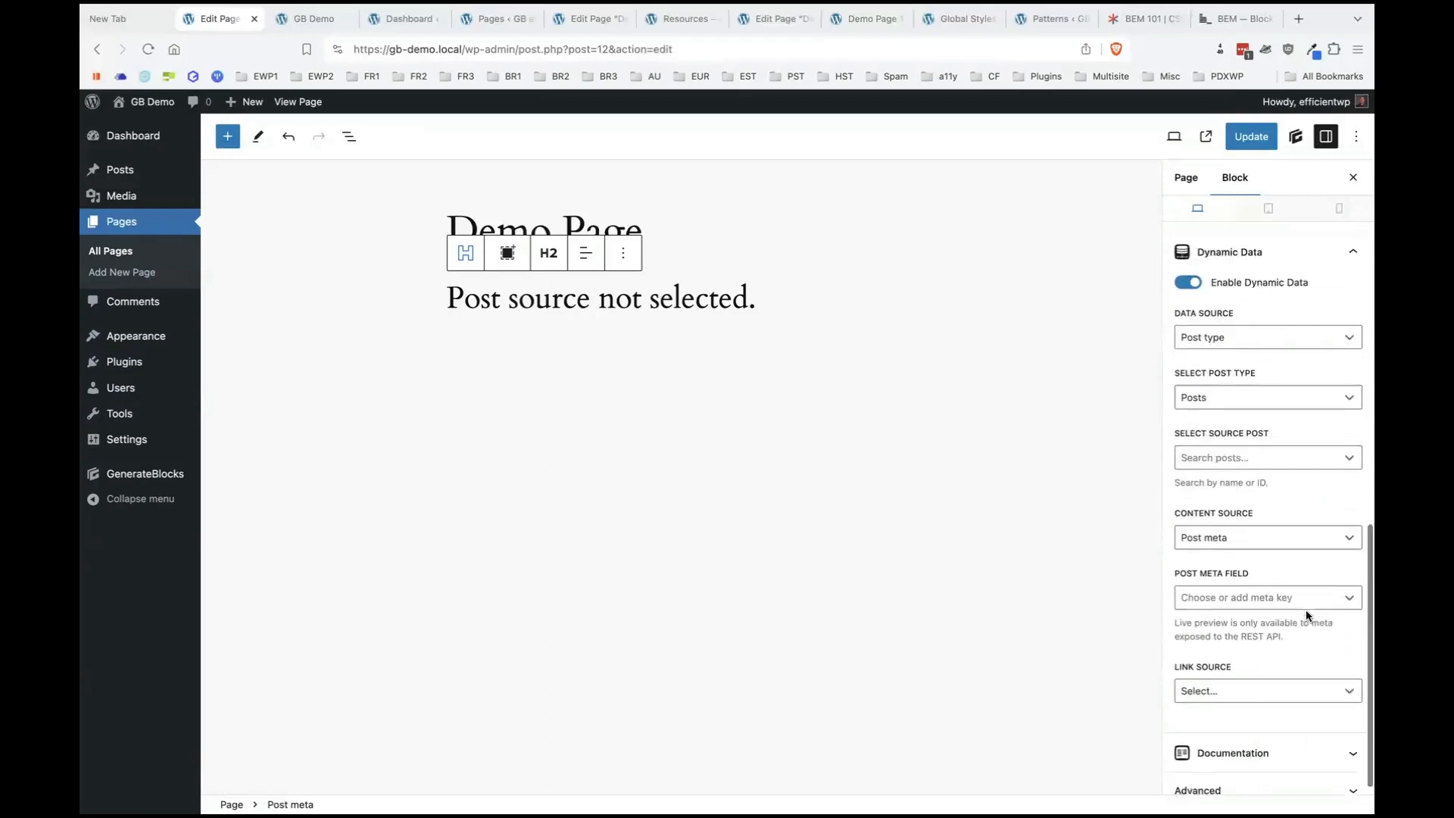
pyautogui.click(1301, 448)
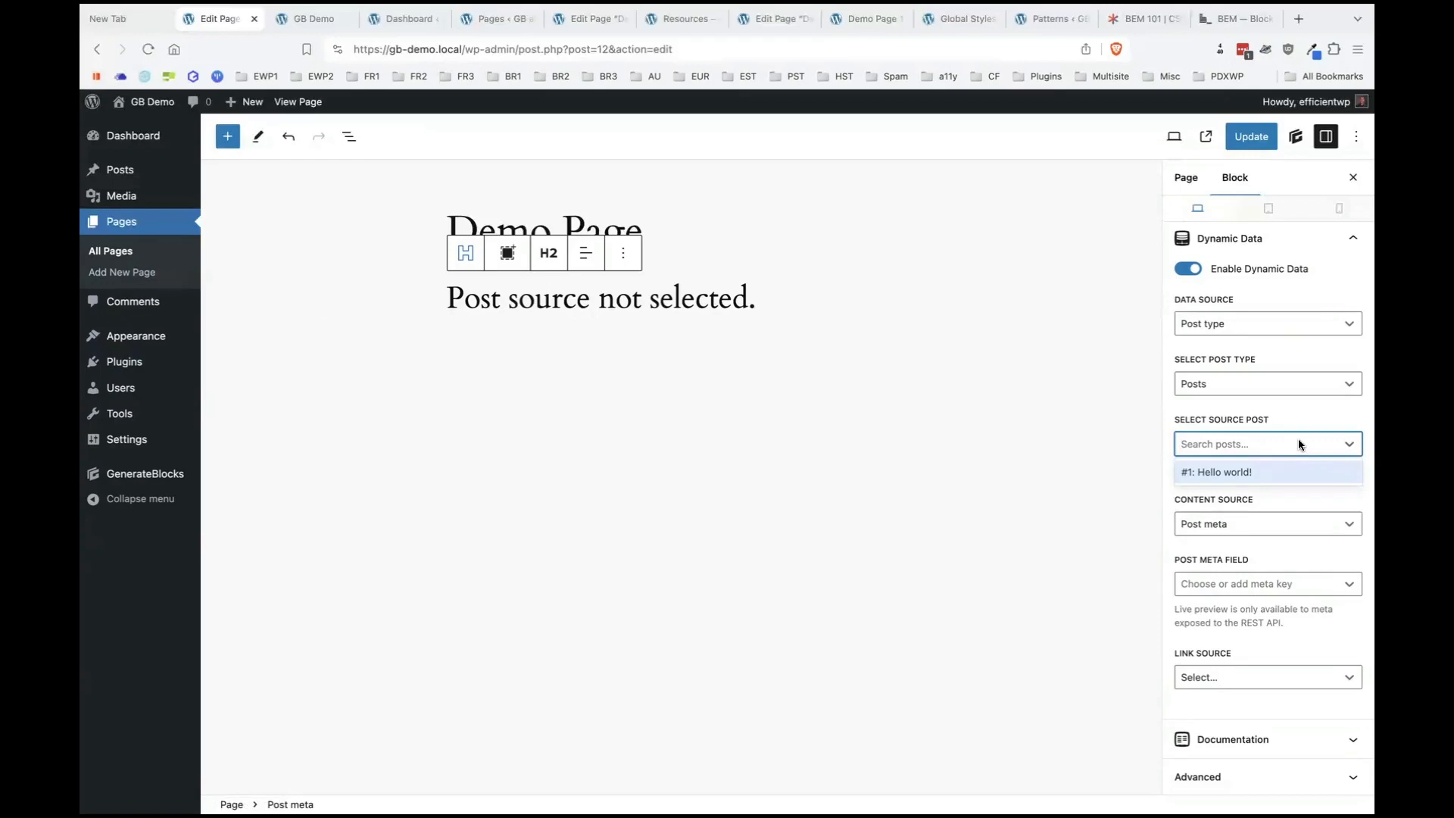
pyautogui.click(1223, 471)
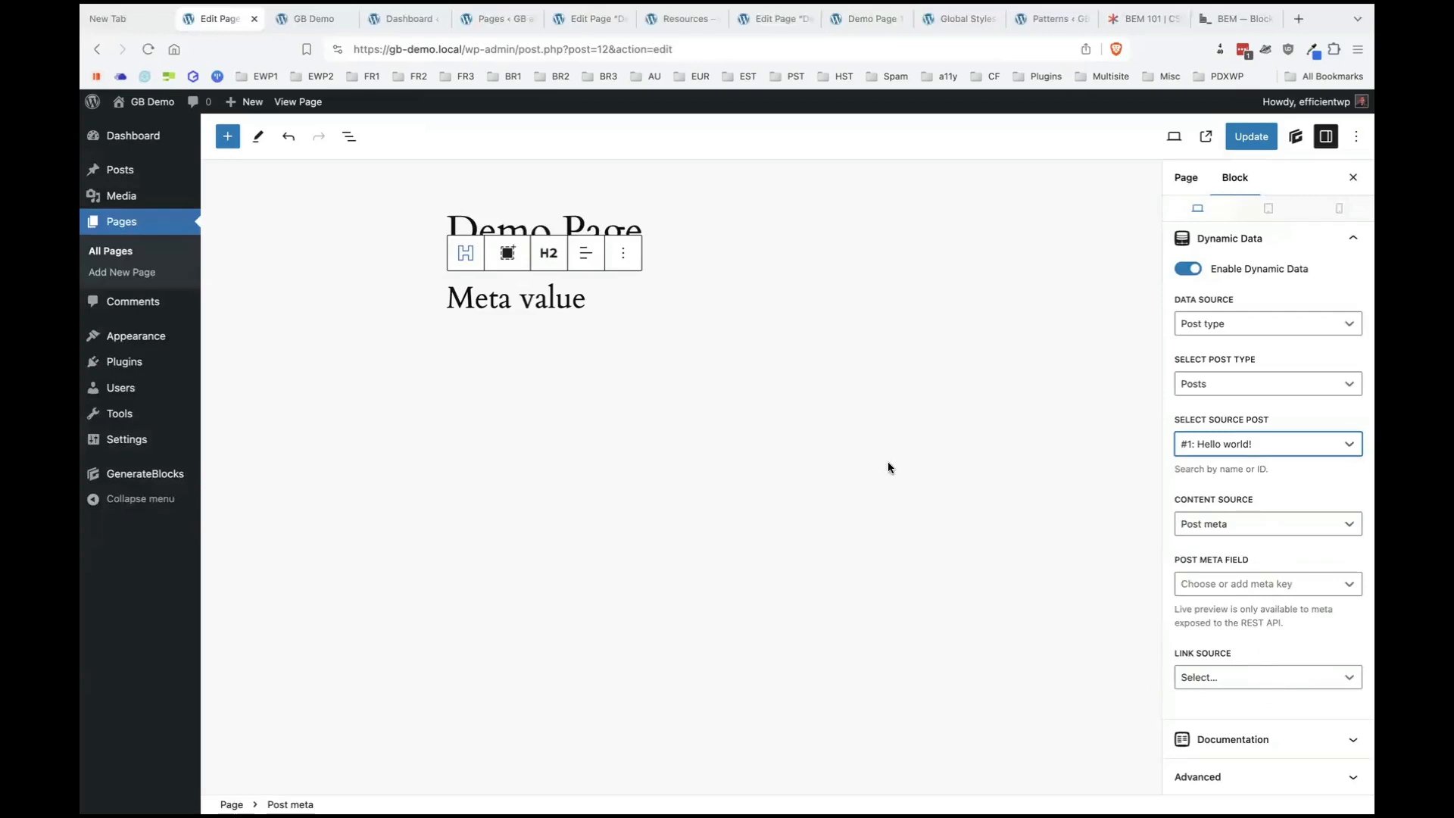
# Insert a GenerateBlocks Query Loop below the Headline using the "Two columns & featured image" layout.
pyautogui.click(349, 137)
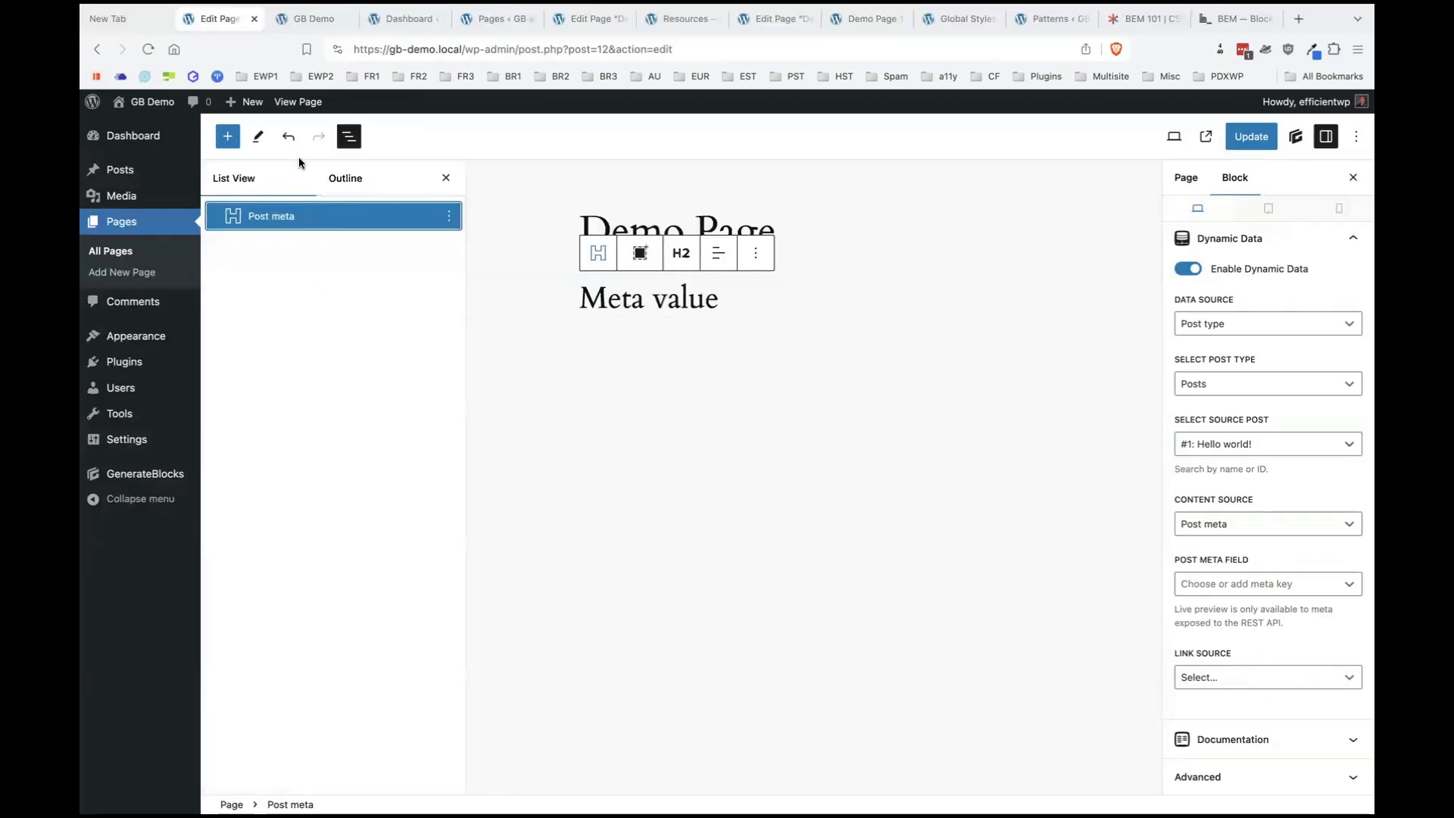
pyautogui.click(229, 138)
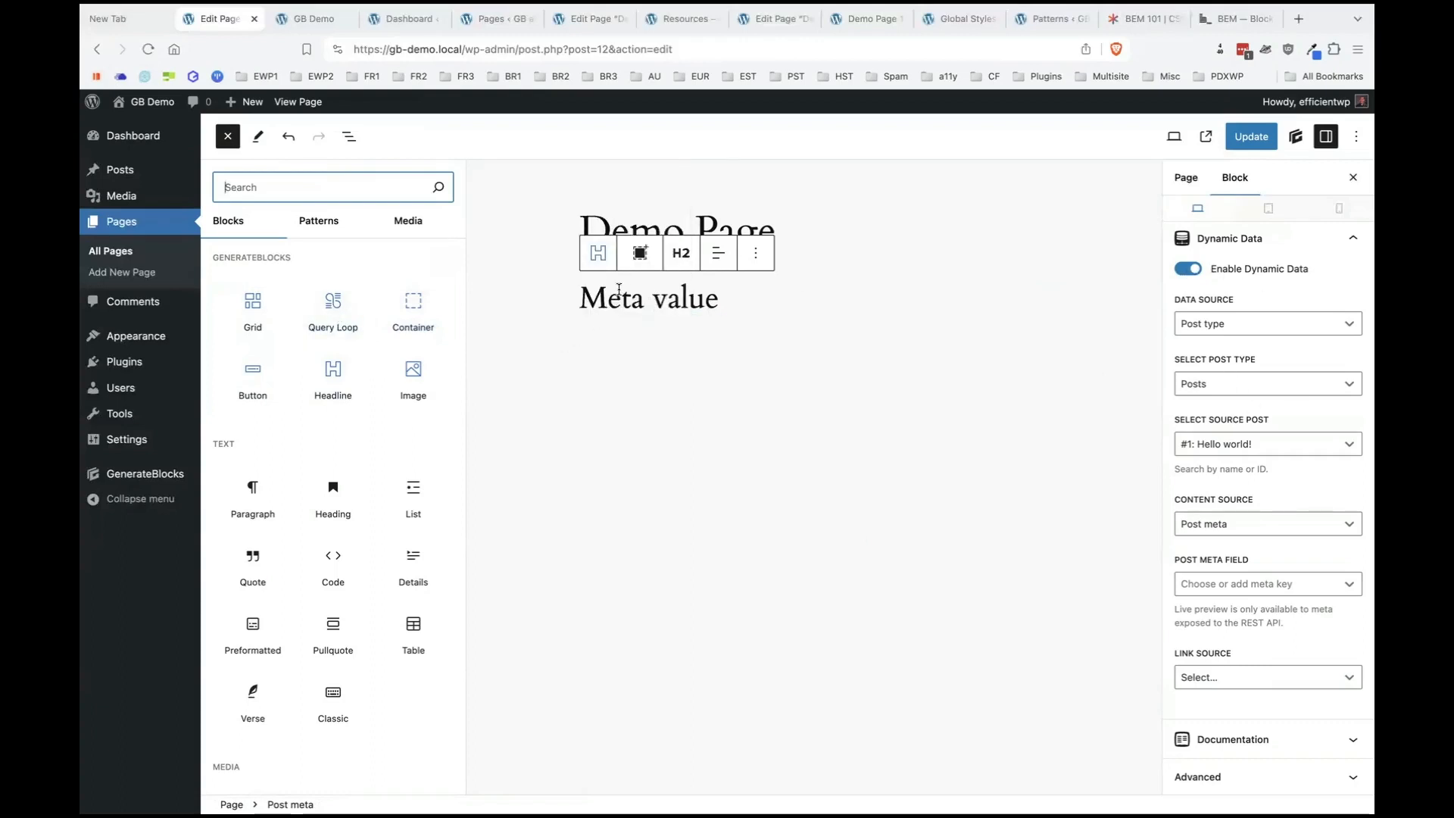
pyautogui.click(621, 299)
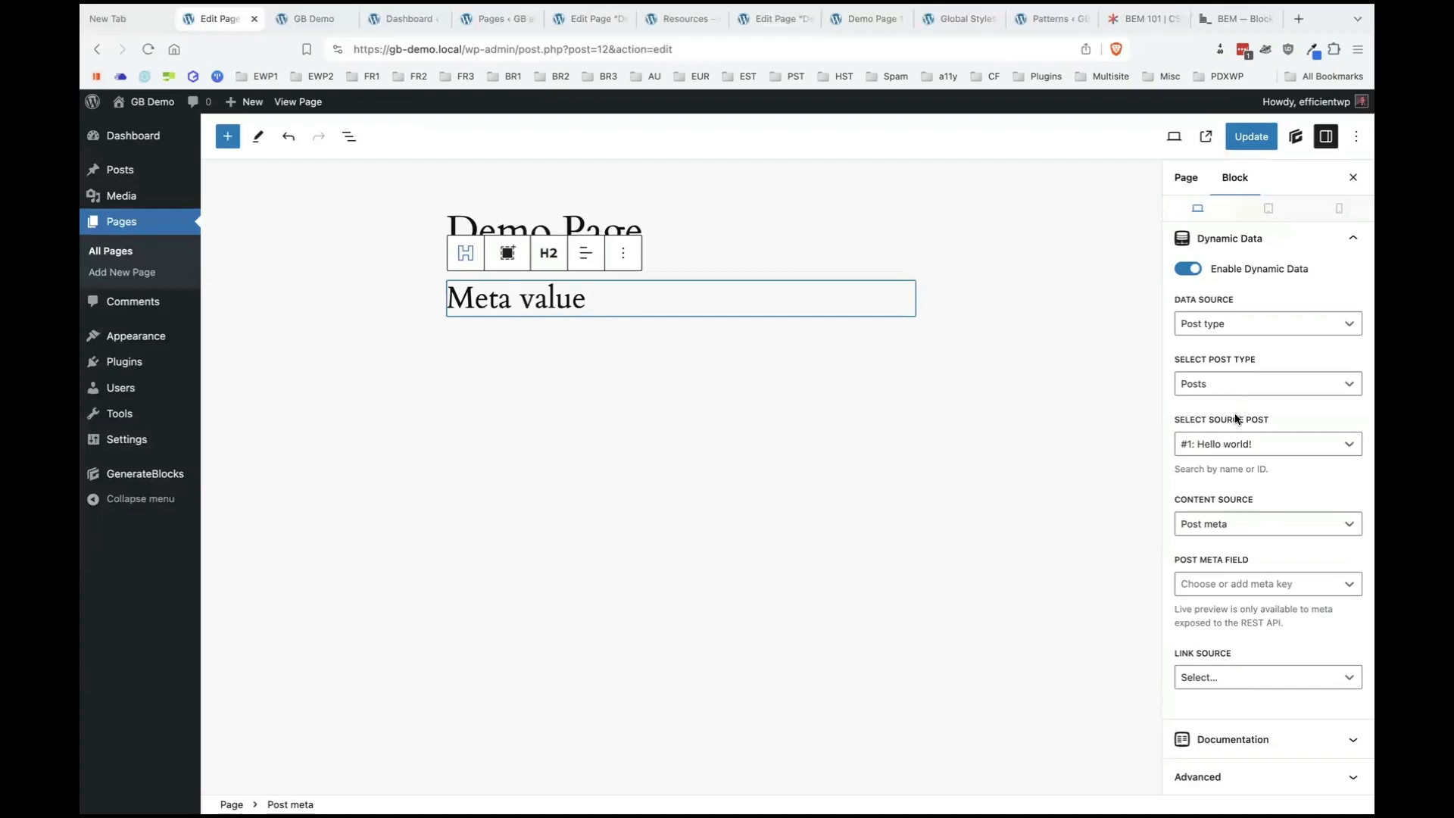
pyautogui.click(347, 147)
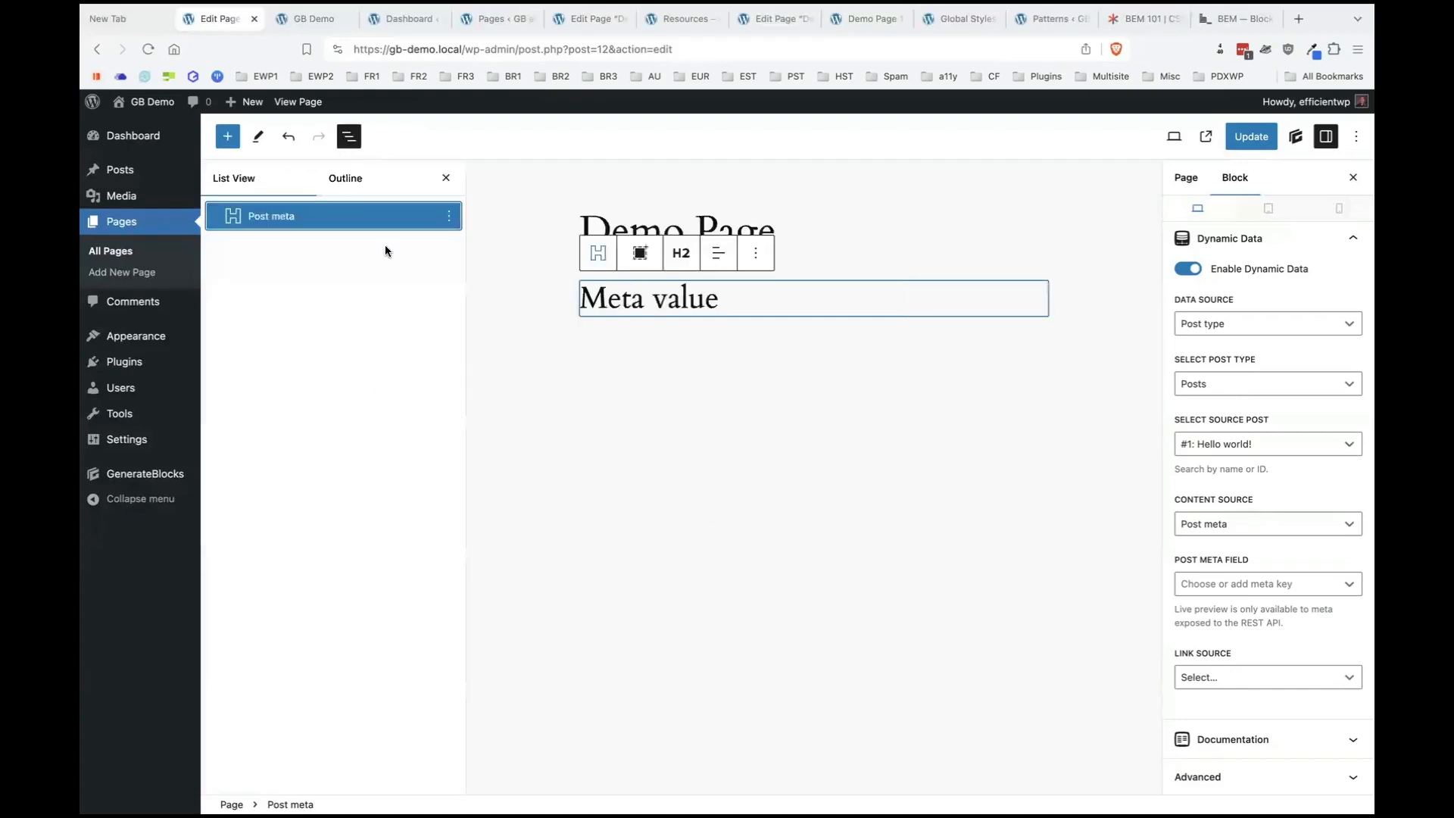
pyautogui.click(218, 134)
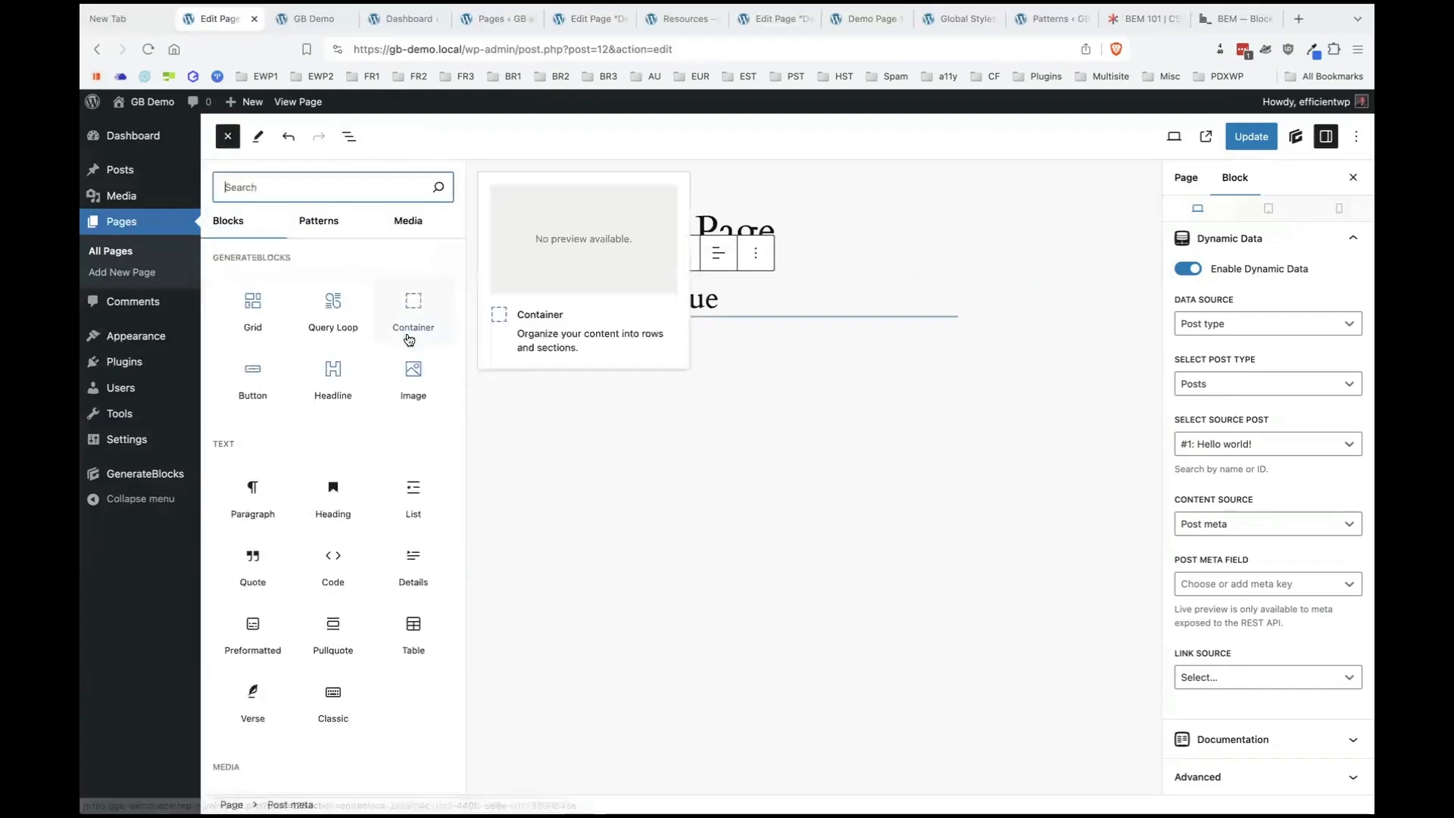
pyautogui.moveTo(338, 328); pyautogui.dragTo(824, 331)
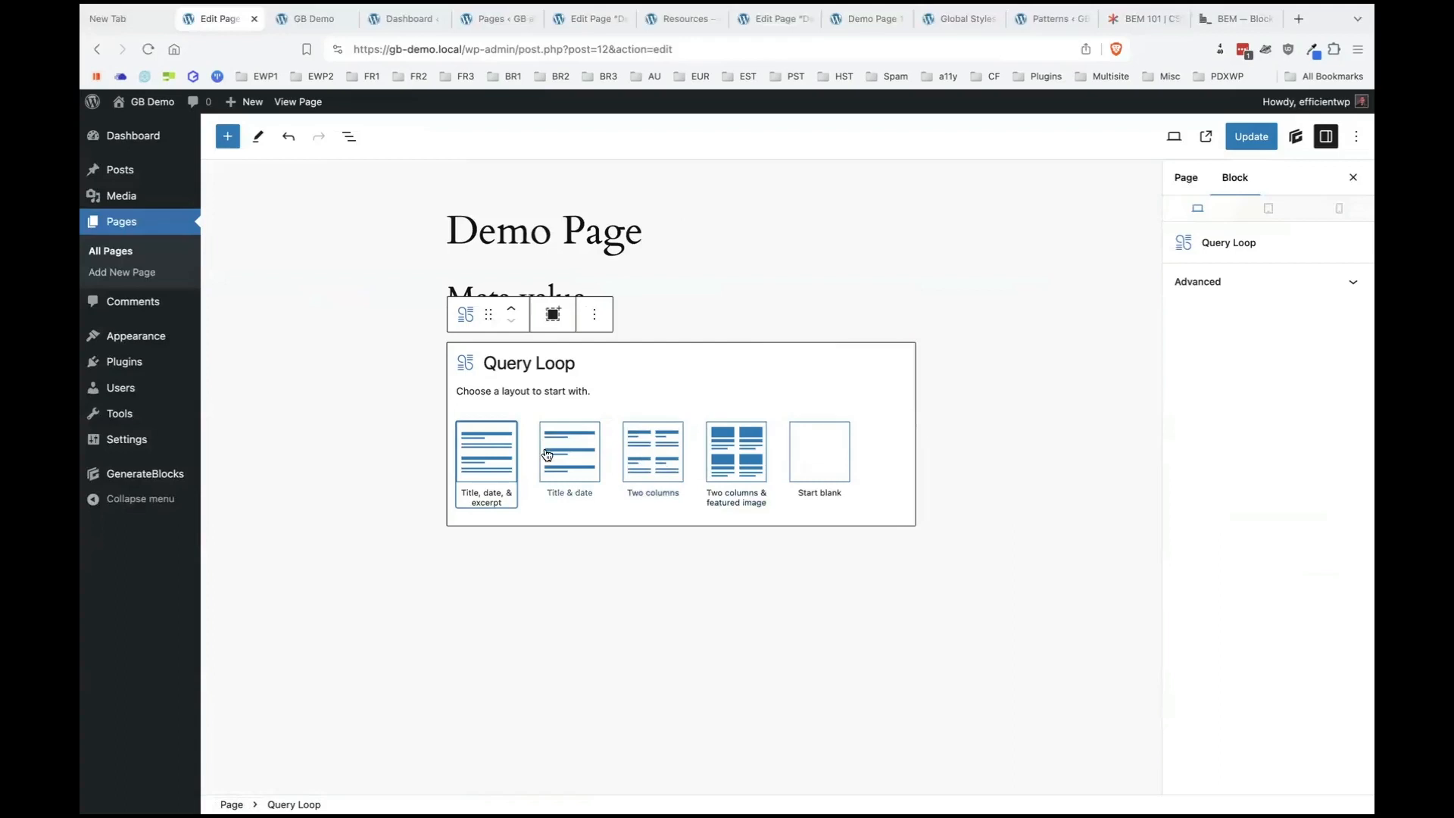
pyautogui.click(711, 463)
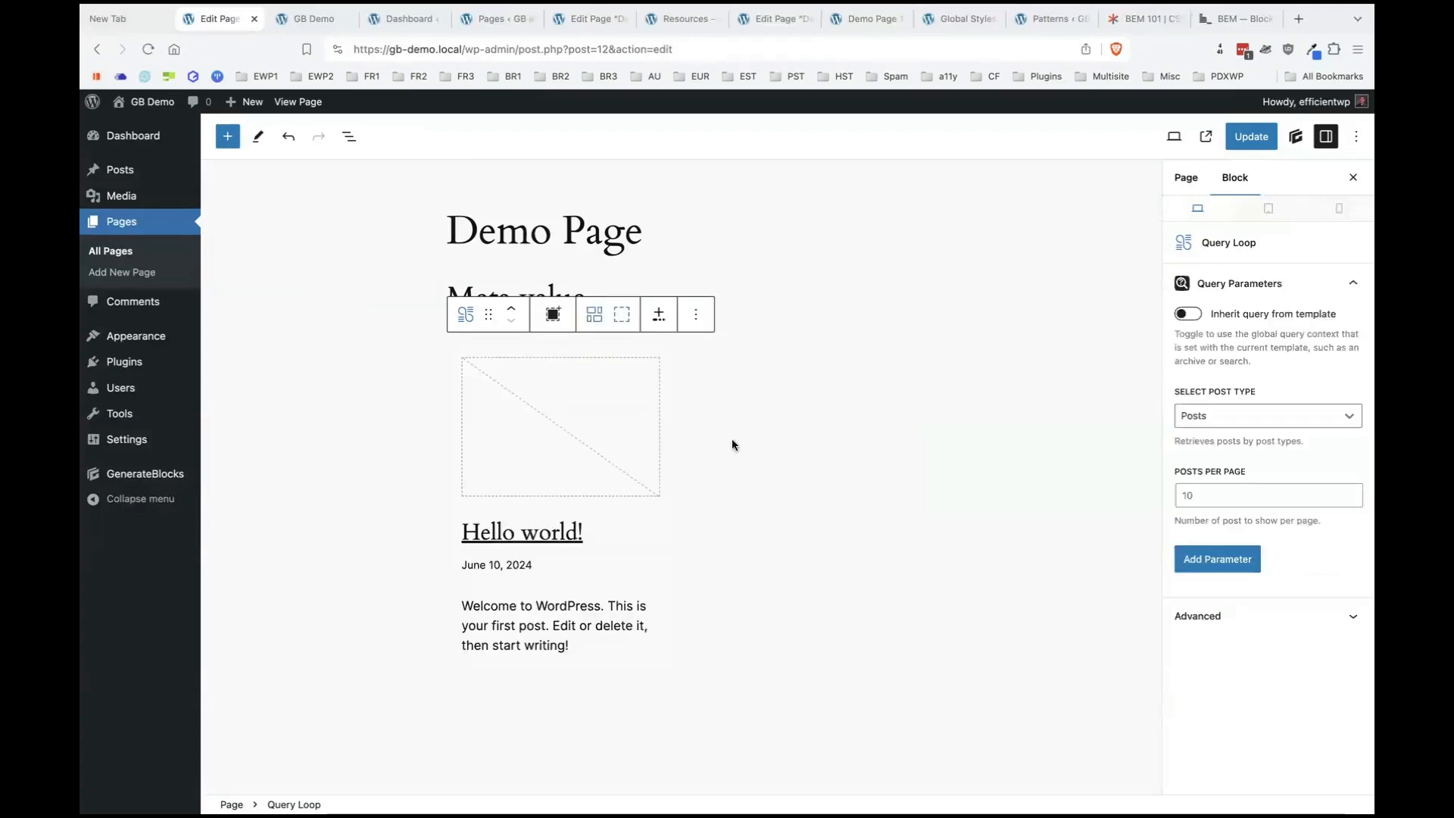
# View the Query Loop's post card, select its "Hello world!" title and examine that block's dynamic data settings.
pyautogui.scroll(-2, 851, 452)
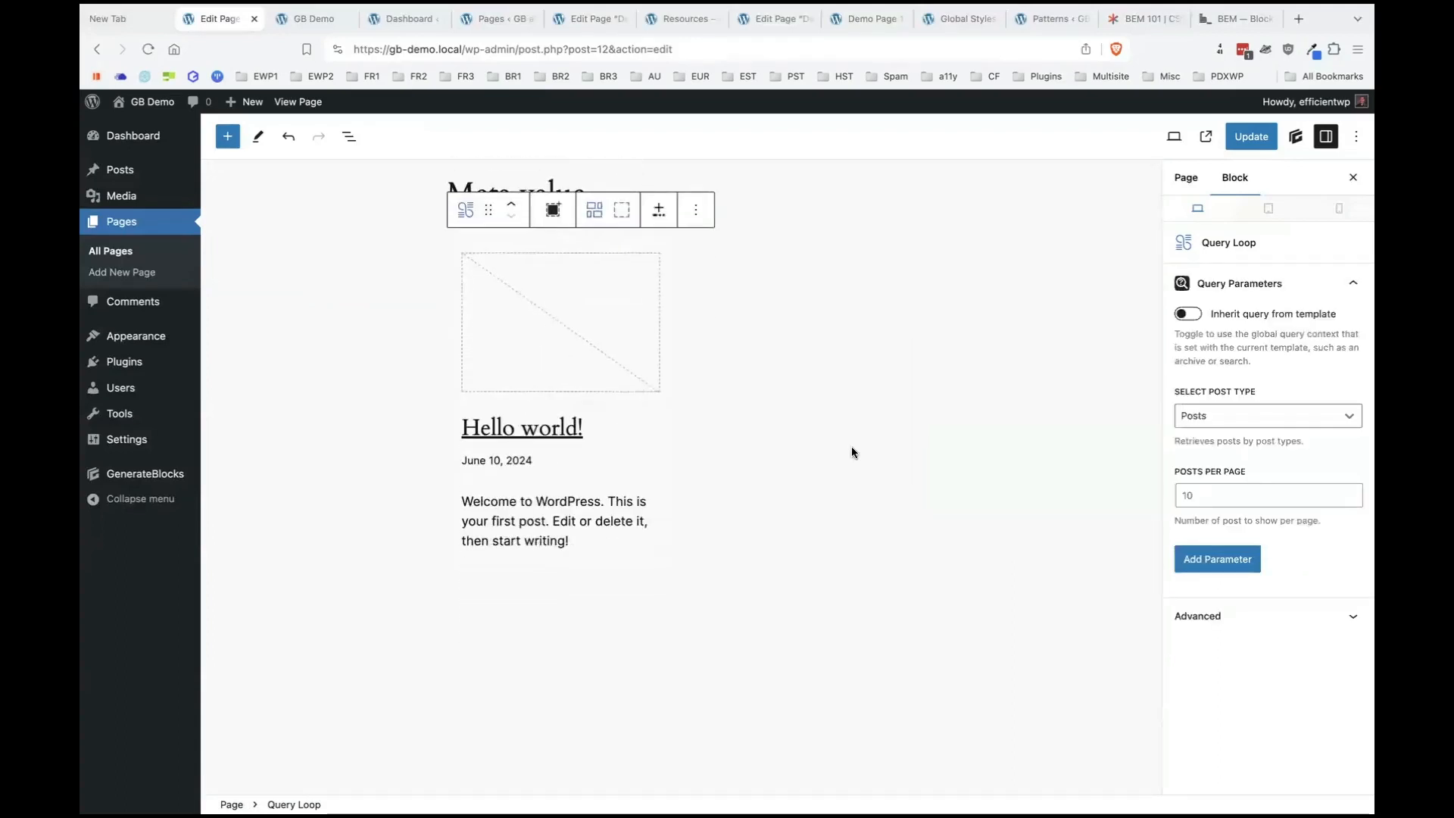
pyautogui.scroll(1, 851, 452)
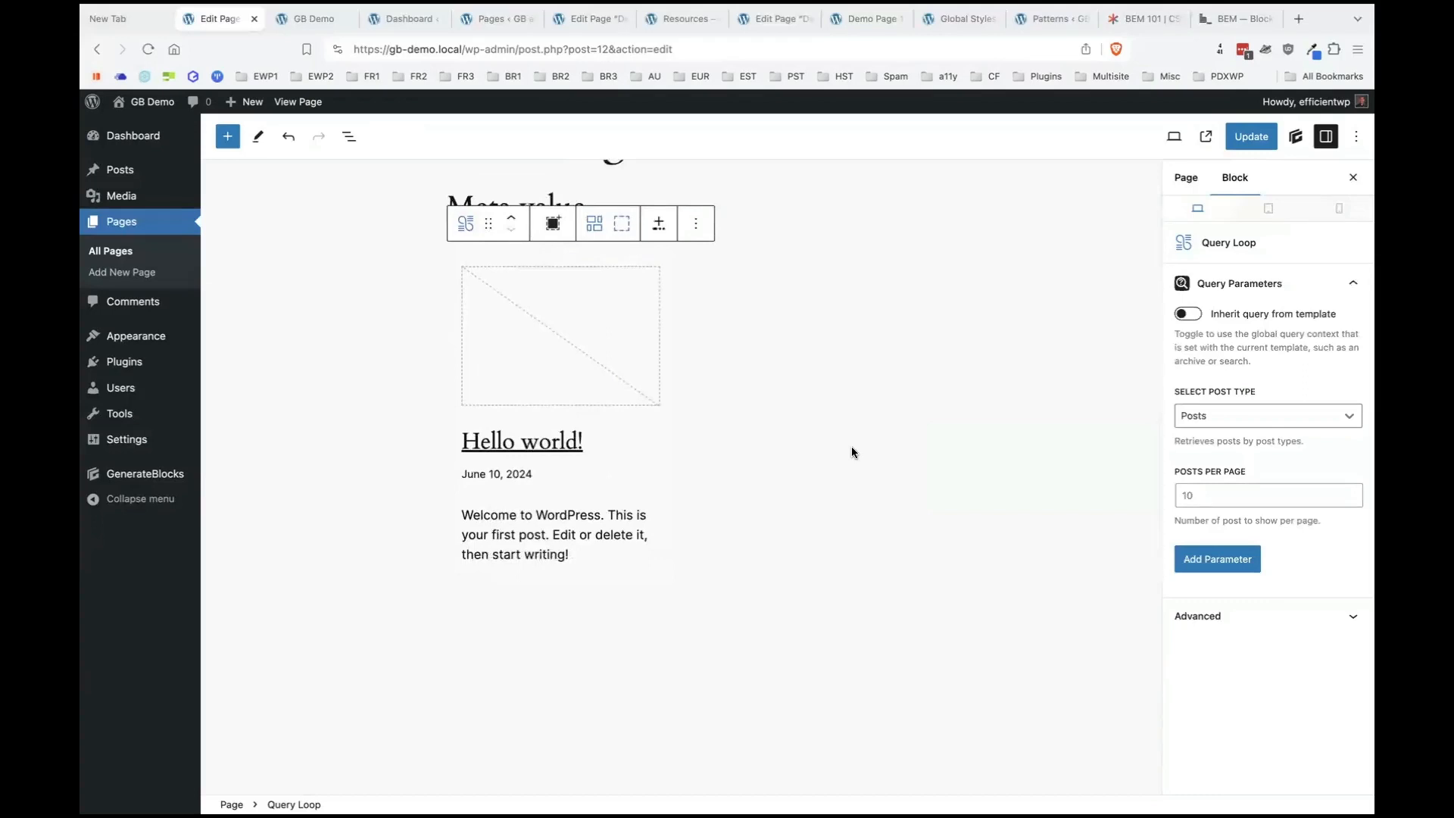
pyautogui.scroll(1, 851, 452)
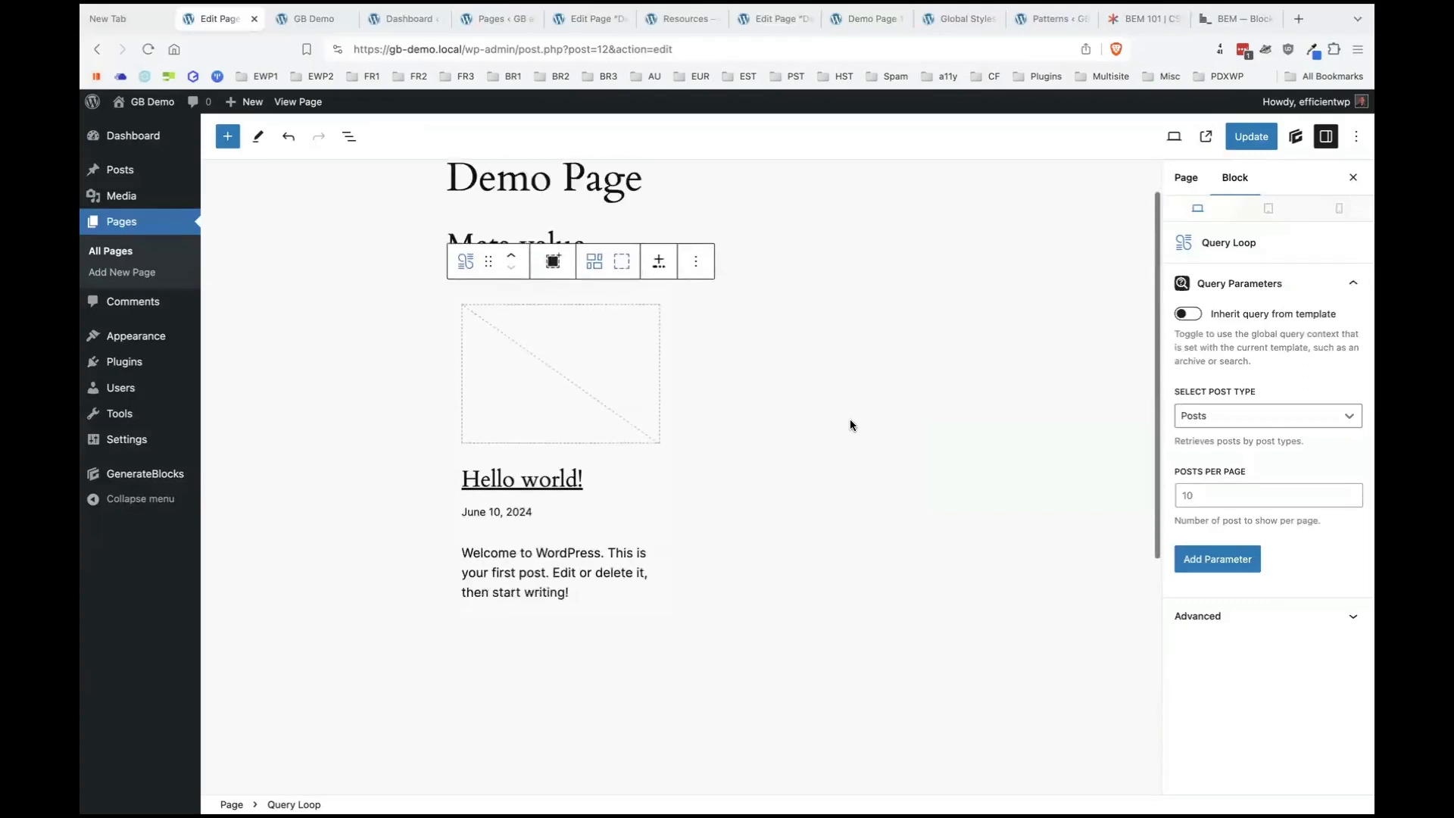
pyautogui.scroll(-2, 849, 420)
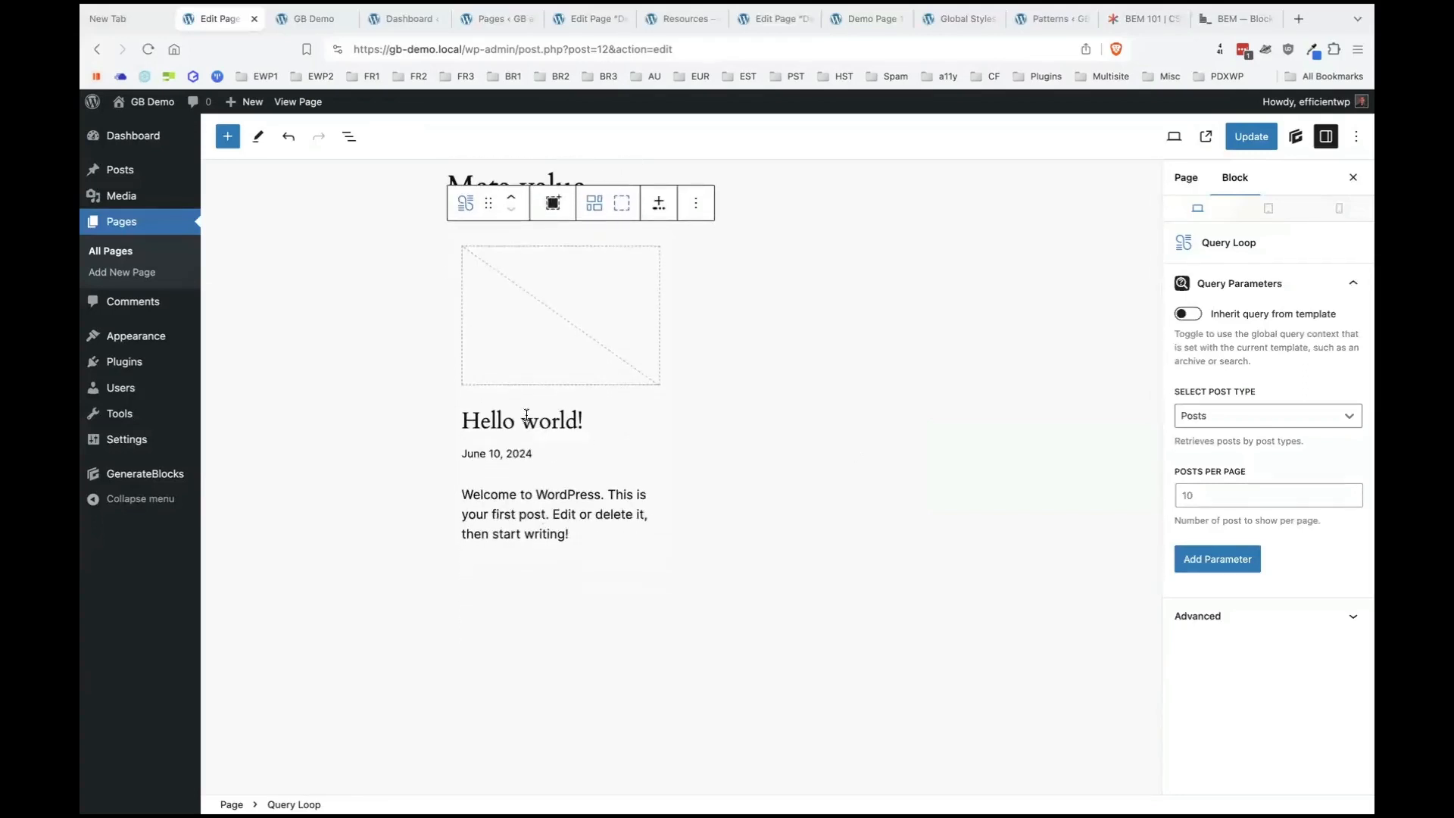
pyautogui.click(526, 416)
pyautogui.scroll(-8, 1175, 465)
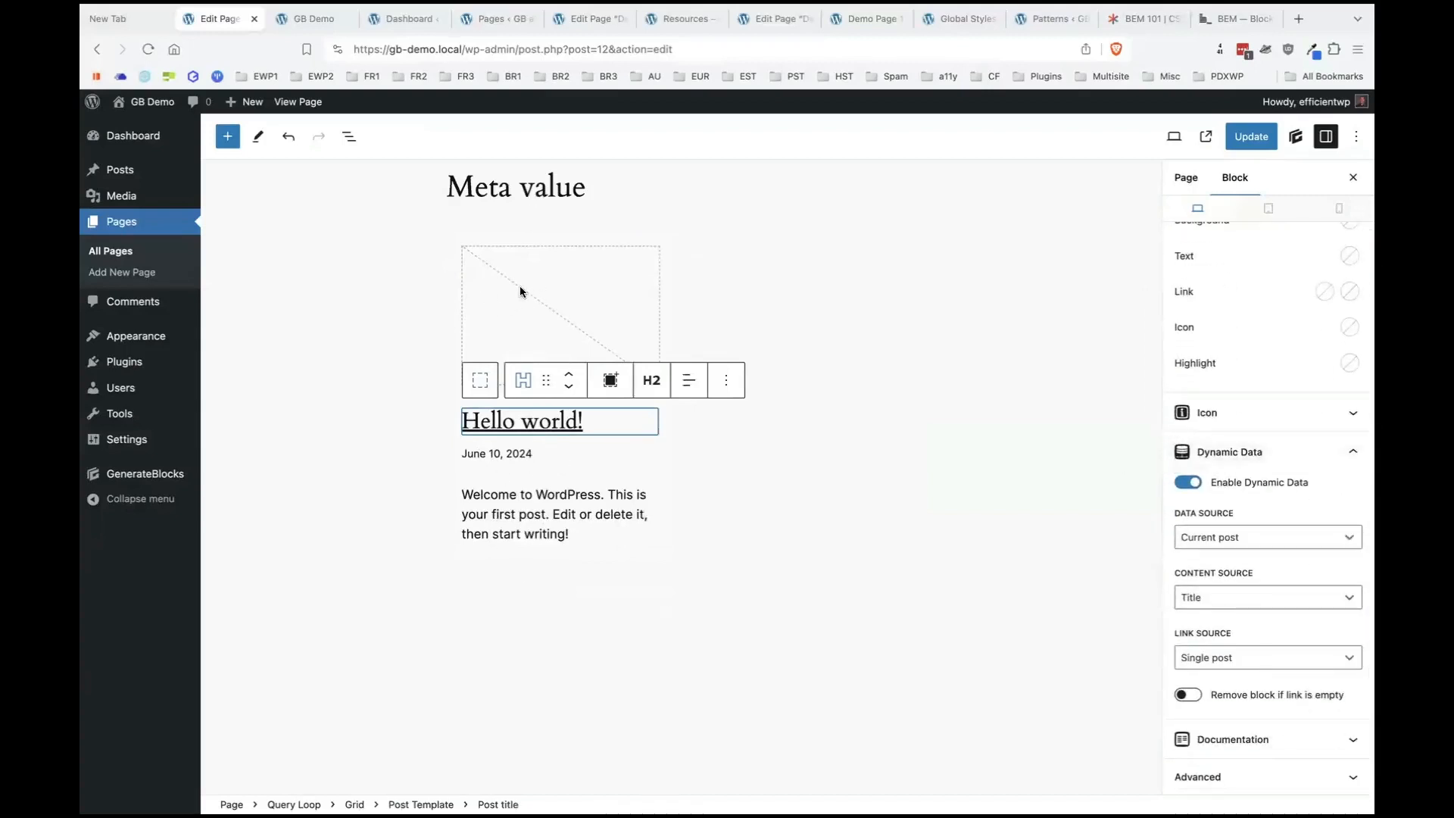
# Show the page's block structure and inspect the settings of the Query Loop's Image and Post Template blocks.
pyautogui.click(349, 136)
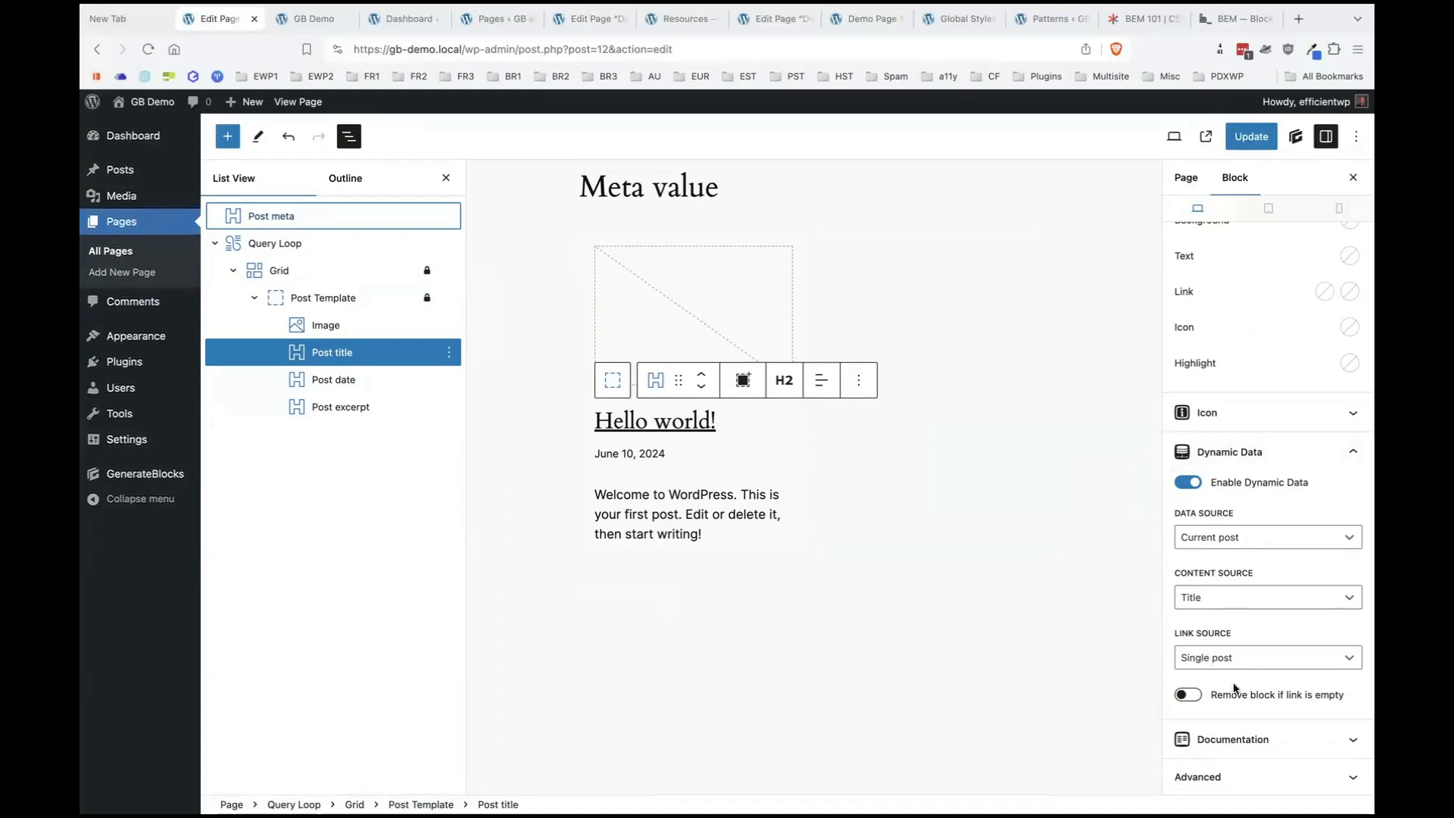
pyautogui.click(326, 324)
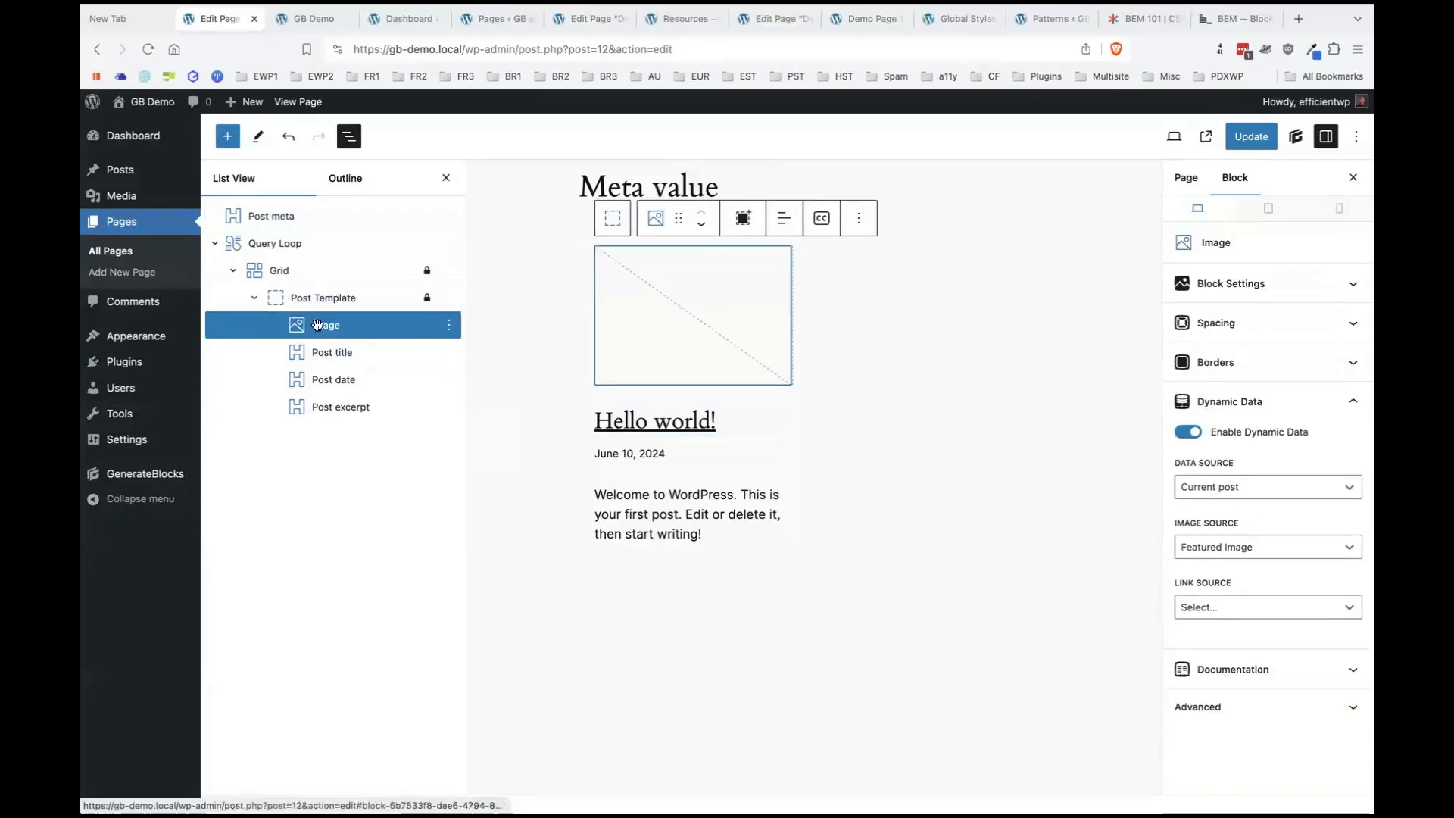
pyautogui.click(300, 300)
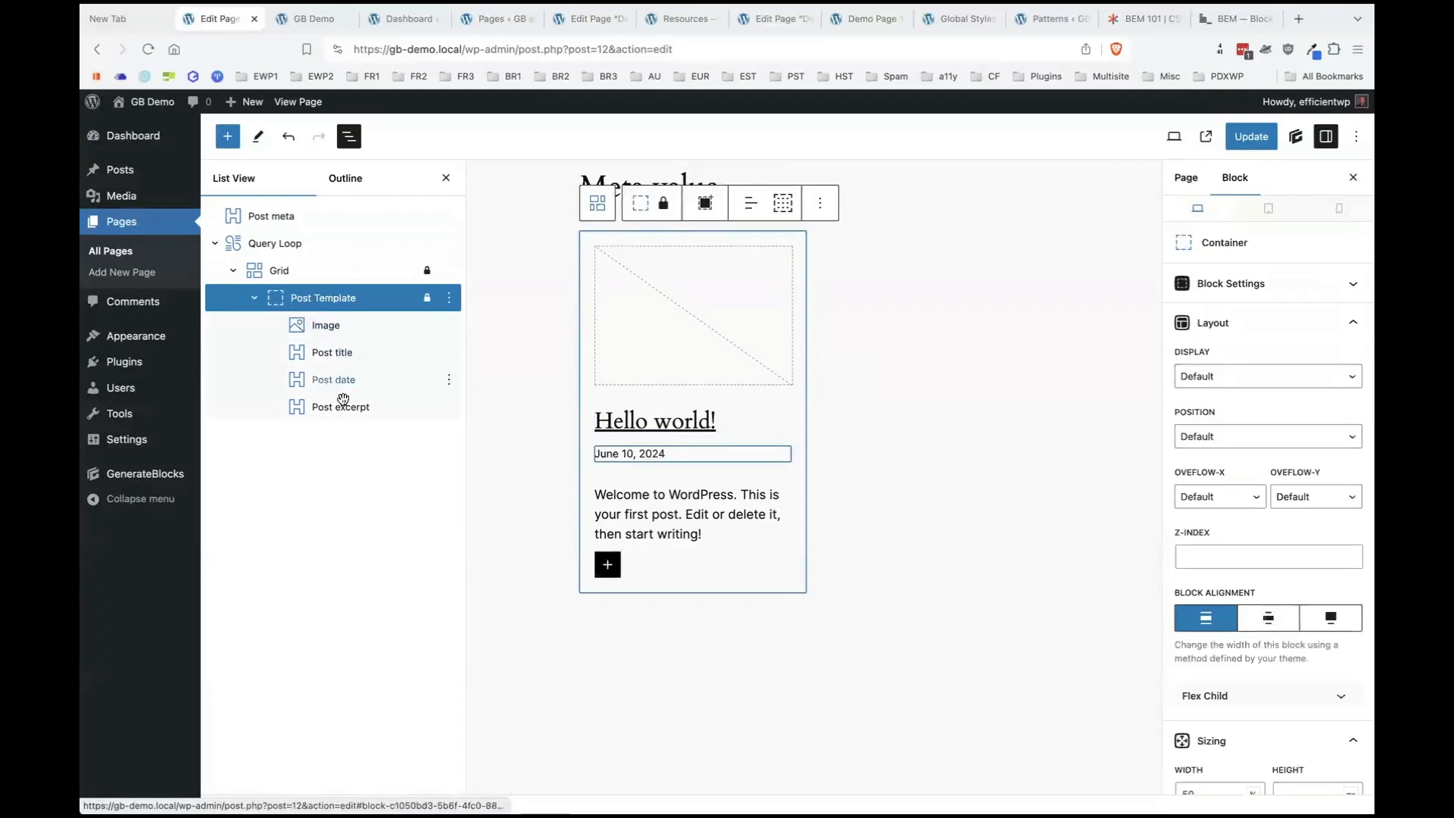
# Select the Query Loop's Post date block and collapse its typography and color settings to view its dynamic data options.
pyautogui.click(343, 395)
pyautogui.click(338, 380)
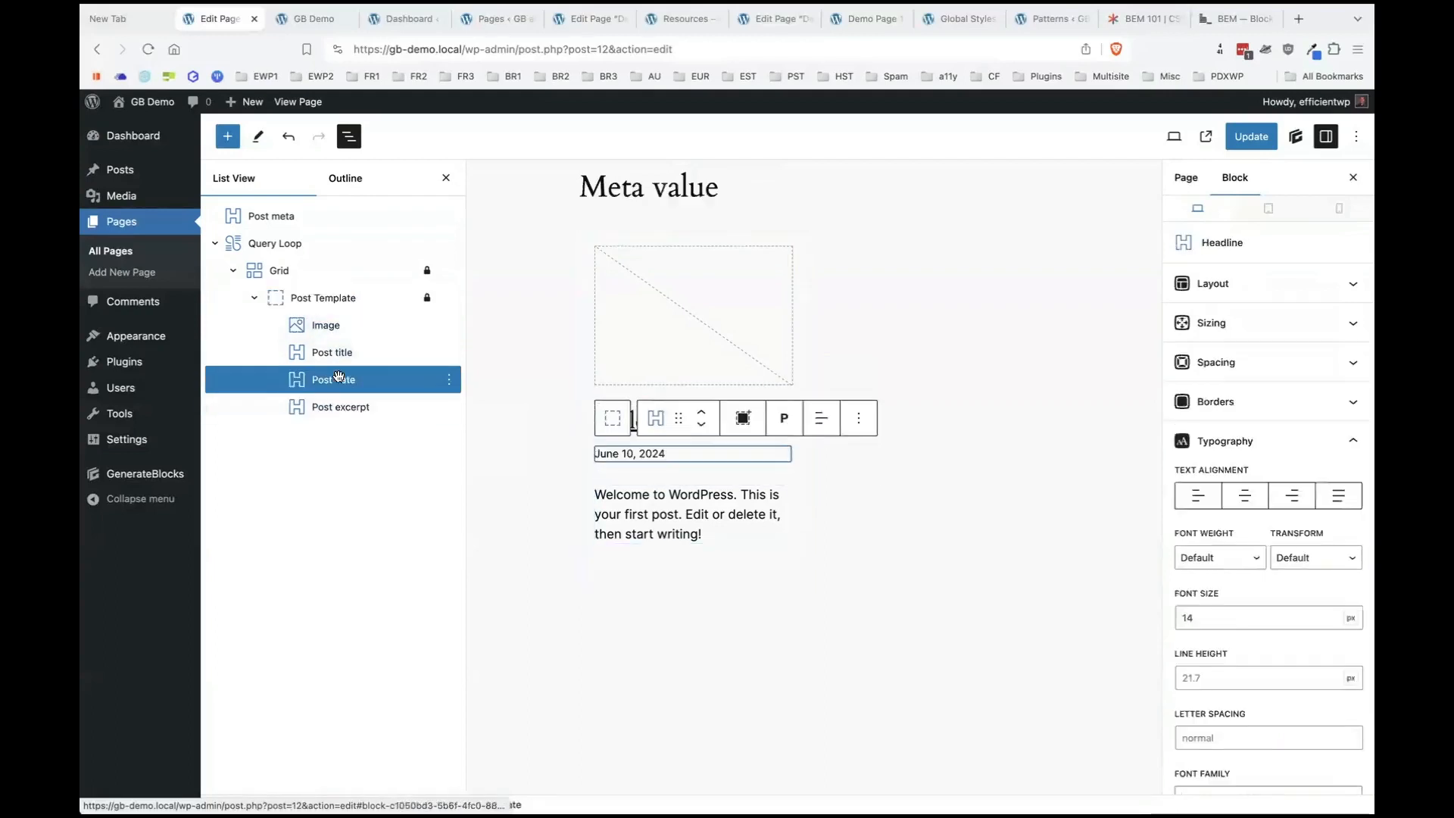
pyautogui.scroll(-2, 1208, 643)
pyautogui.scroll(2, 1208, 642)
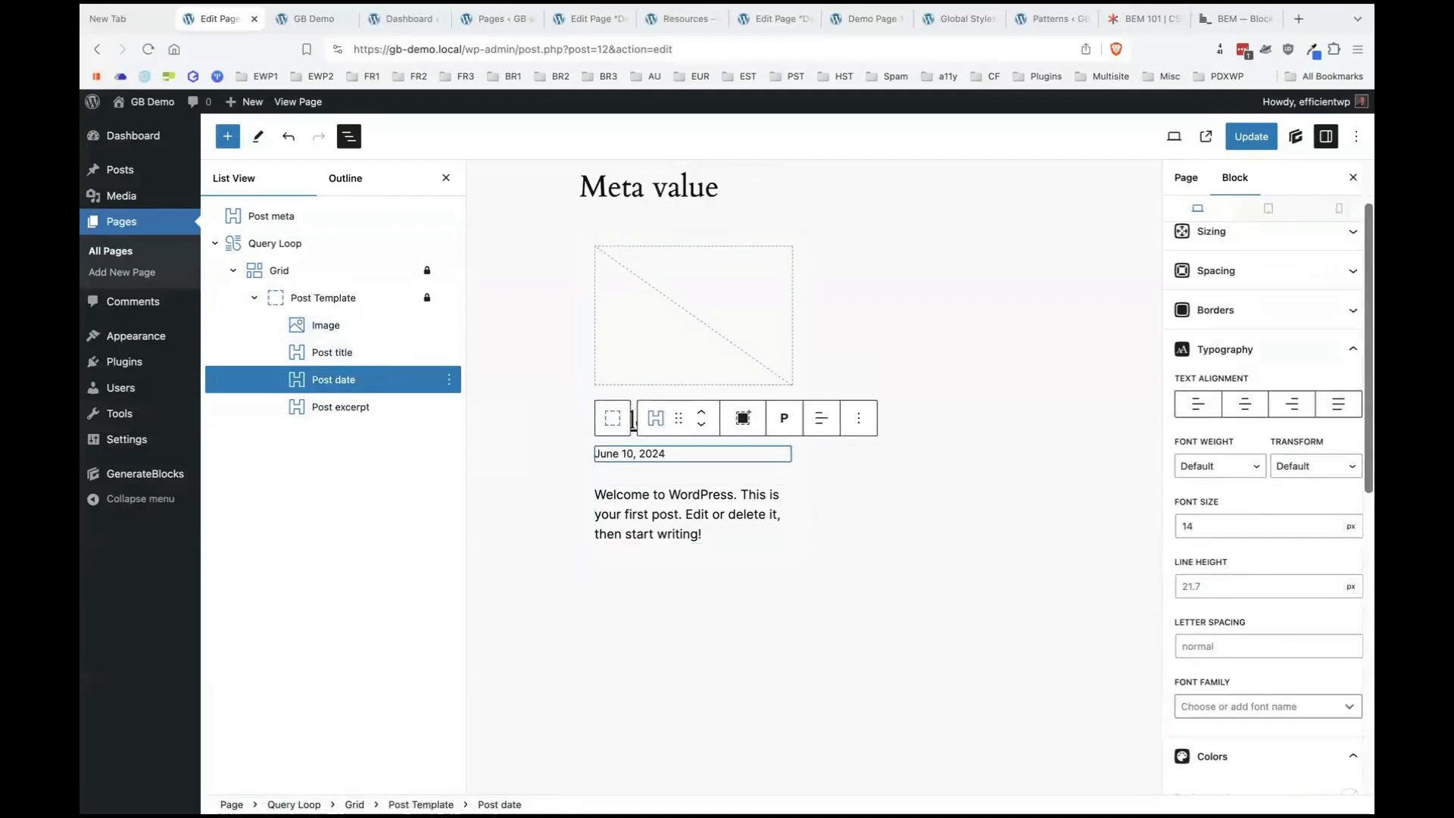
pyautogui.click(1225, 349)
pyautogui.click(1306, 389)
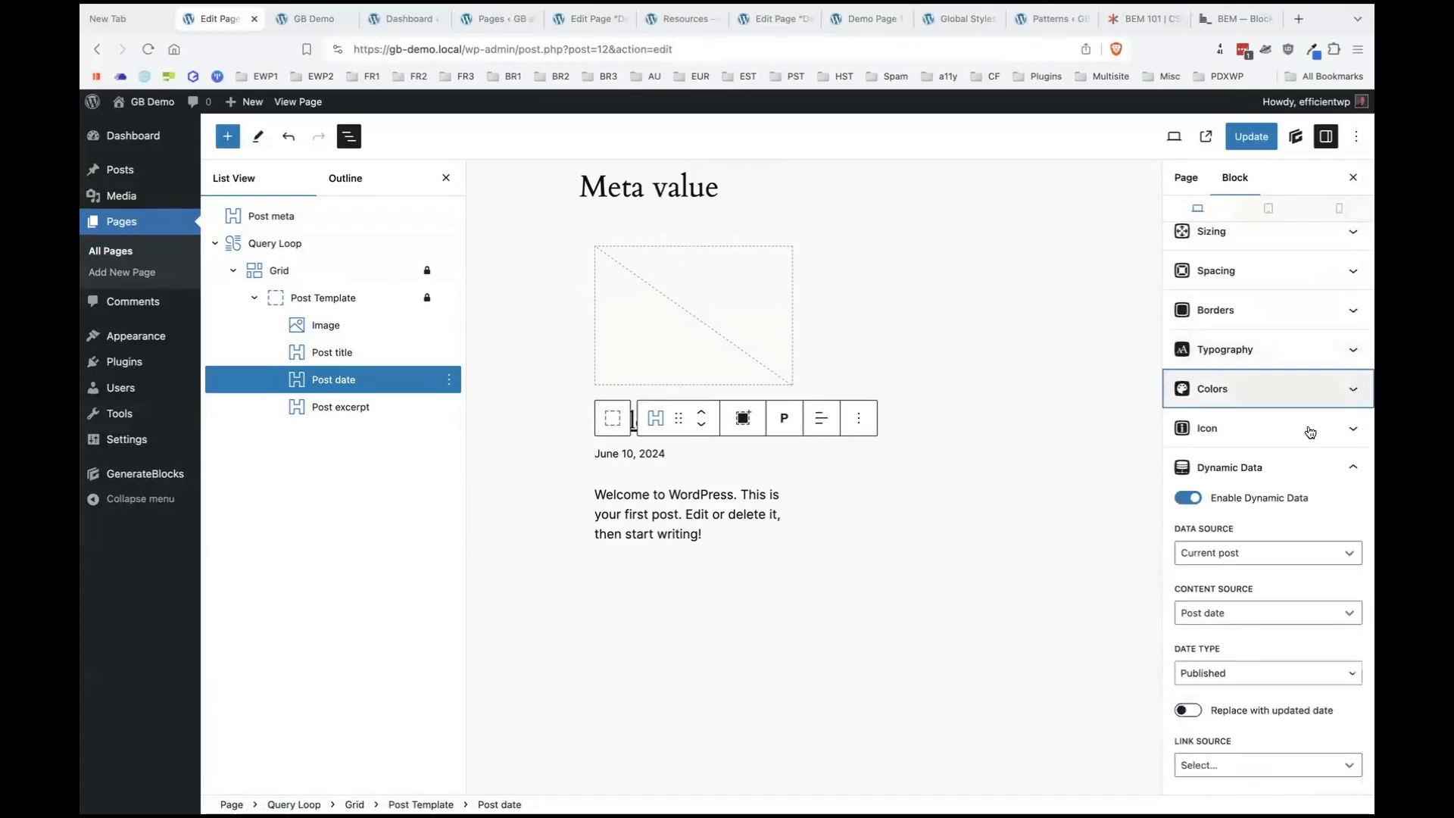
# View the Post date block's content source options, then select the Post excerpt block and examine its available content sources.
pyautogui.click(1248, 619)
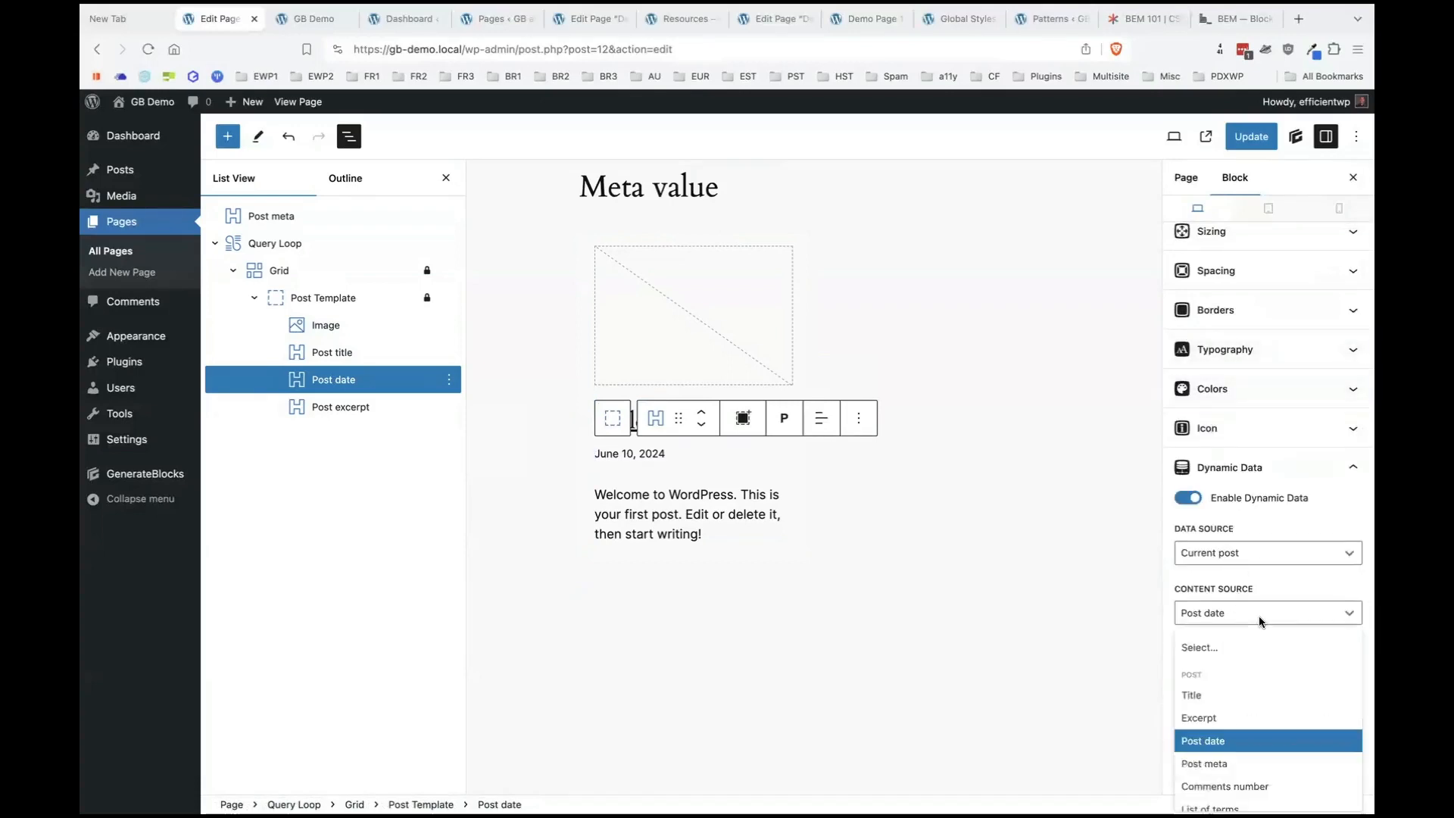
pyautogui.press('Escape')
pyautogui.click(345, 402)
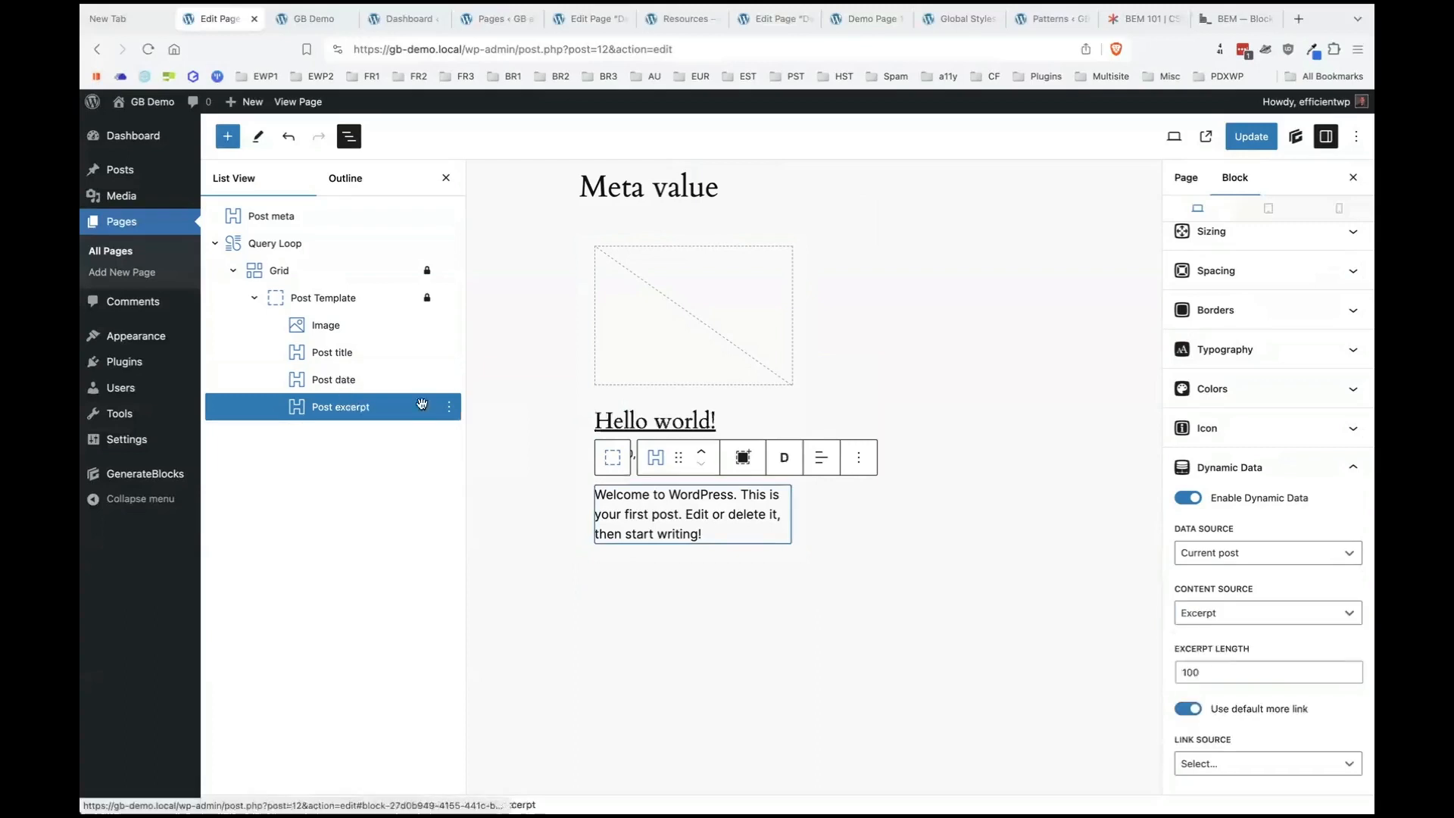
pyautogui.click(1278, 611)
pyautogui.click(1278, 611)
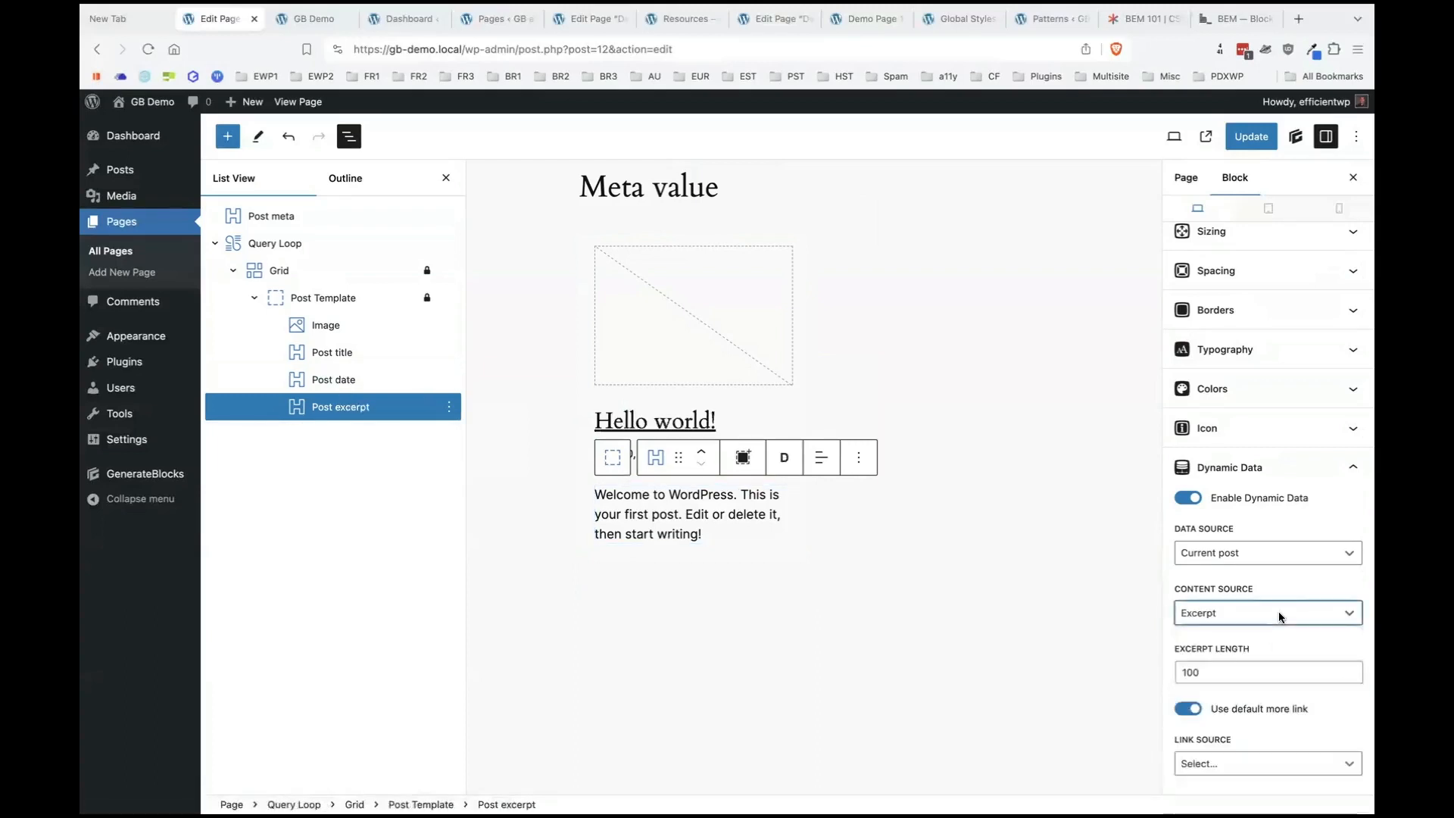
pyautogui.click(1266, 611)
pyautogui.scroll(-3, 1269, 657)
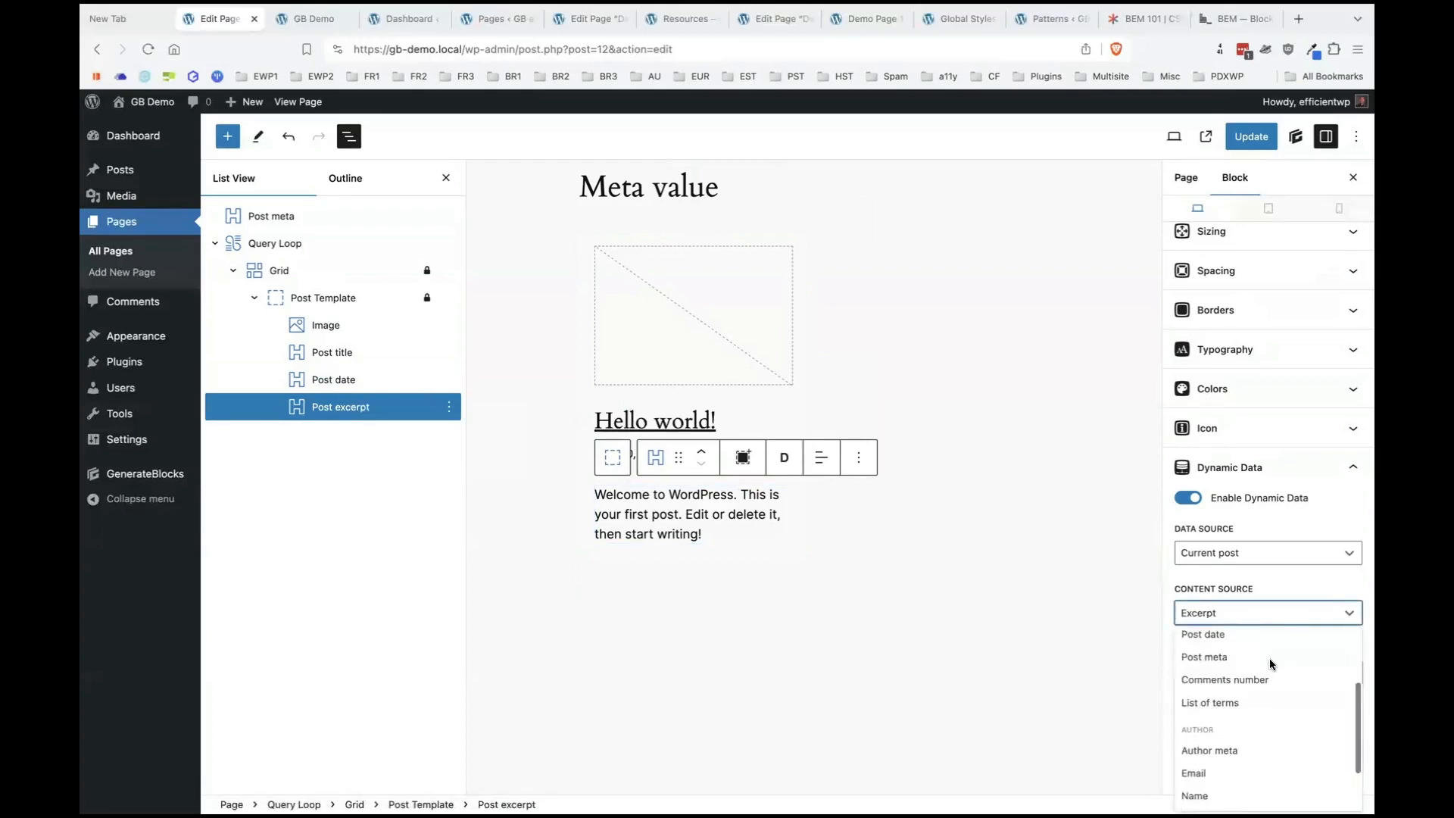
pyautogui.scroll(-2, 1278, 706)
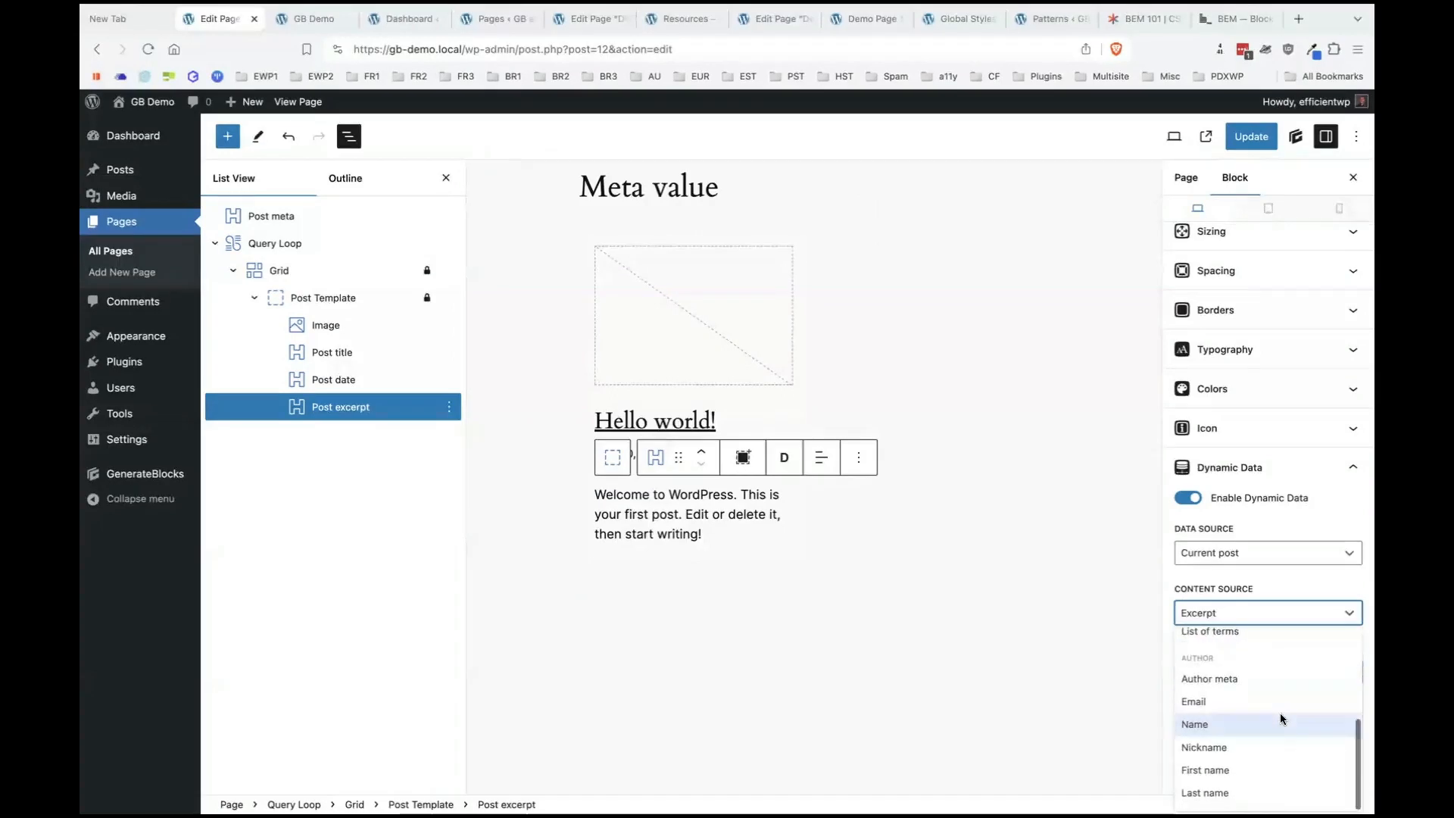
pyautogui.click(1295, 611)
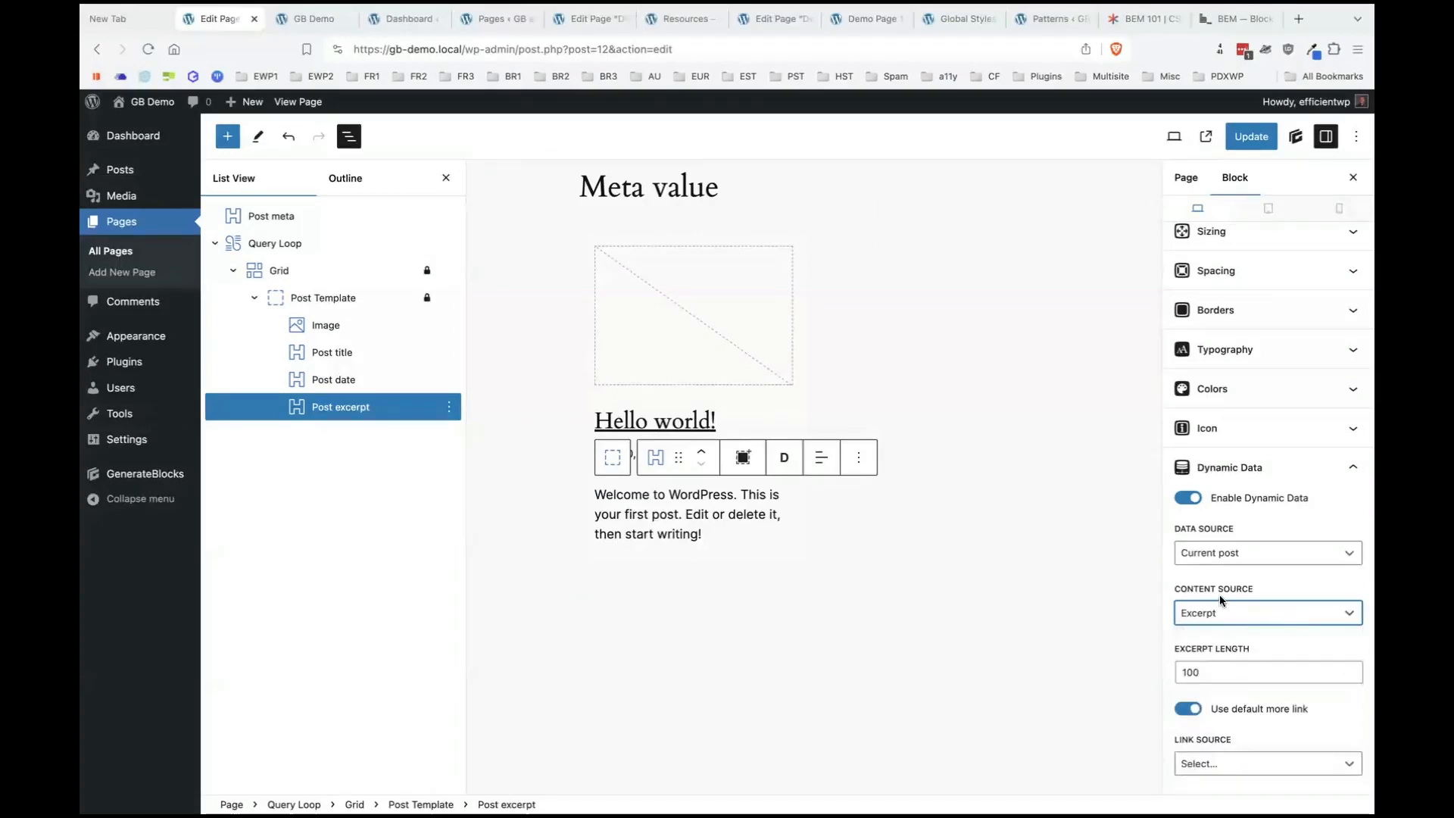
pyautogui.scroll(-2, 1198, 630)
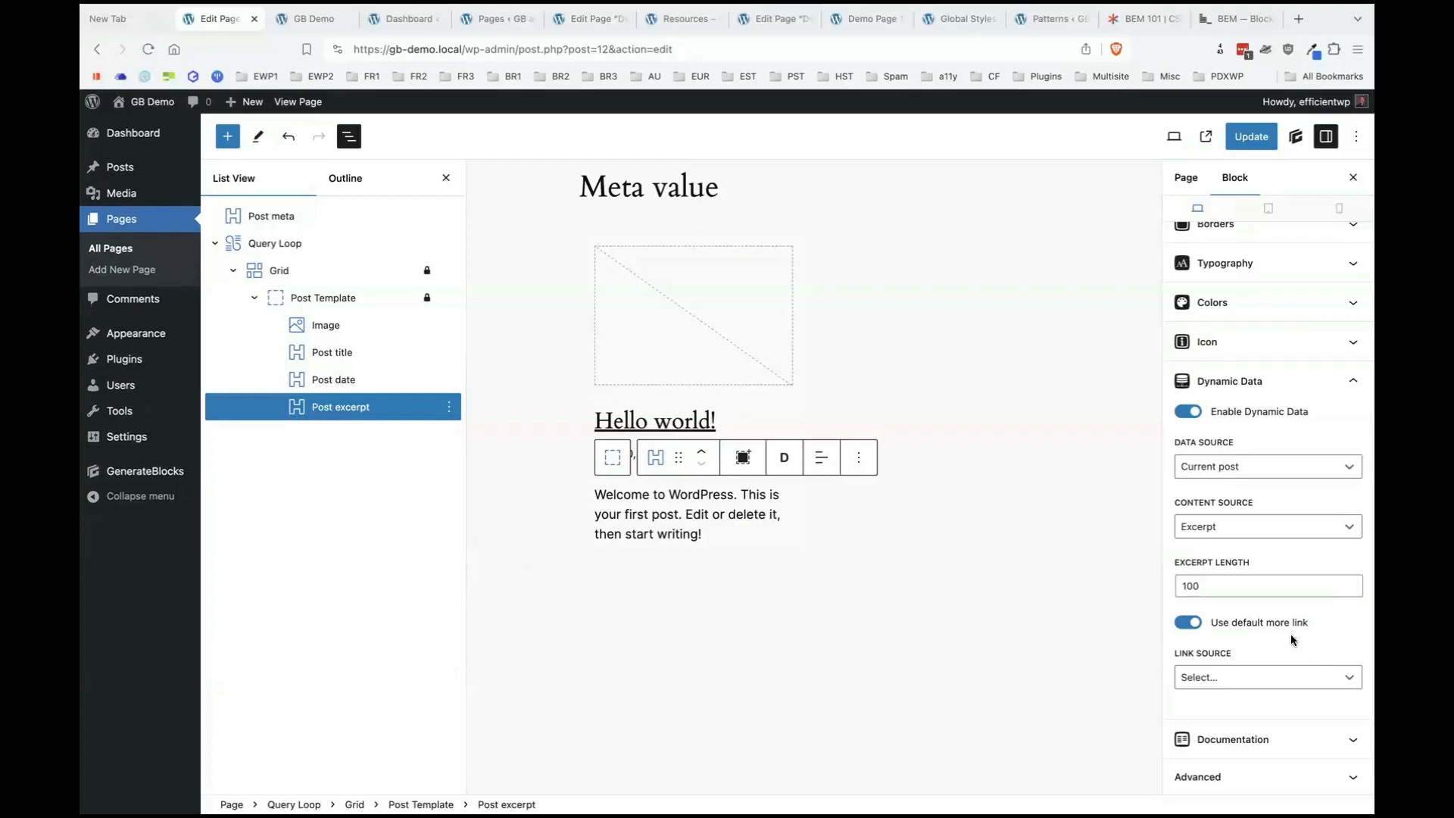
pyautogui.scroll(1, 1253, 530)
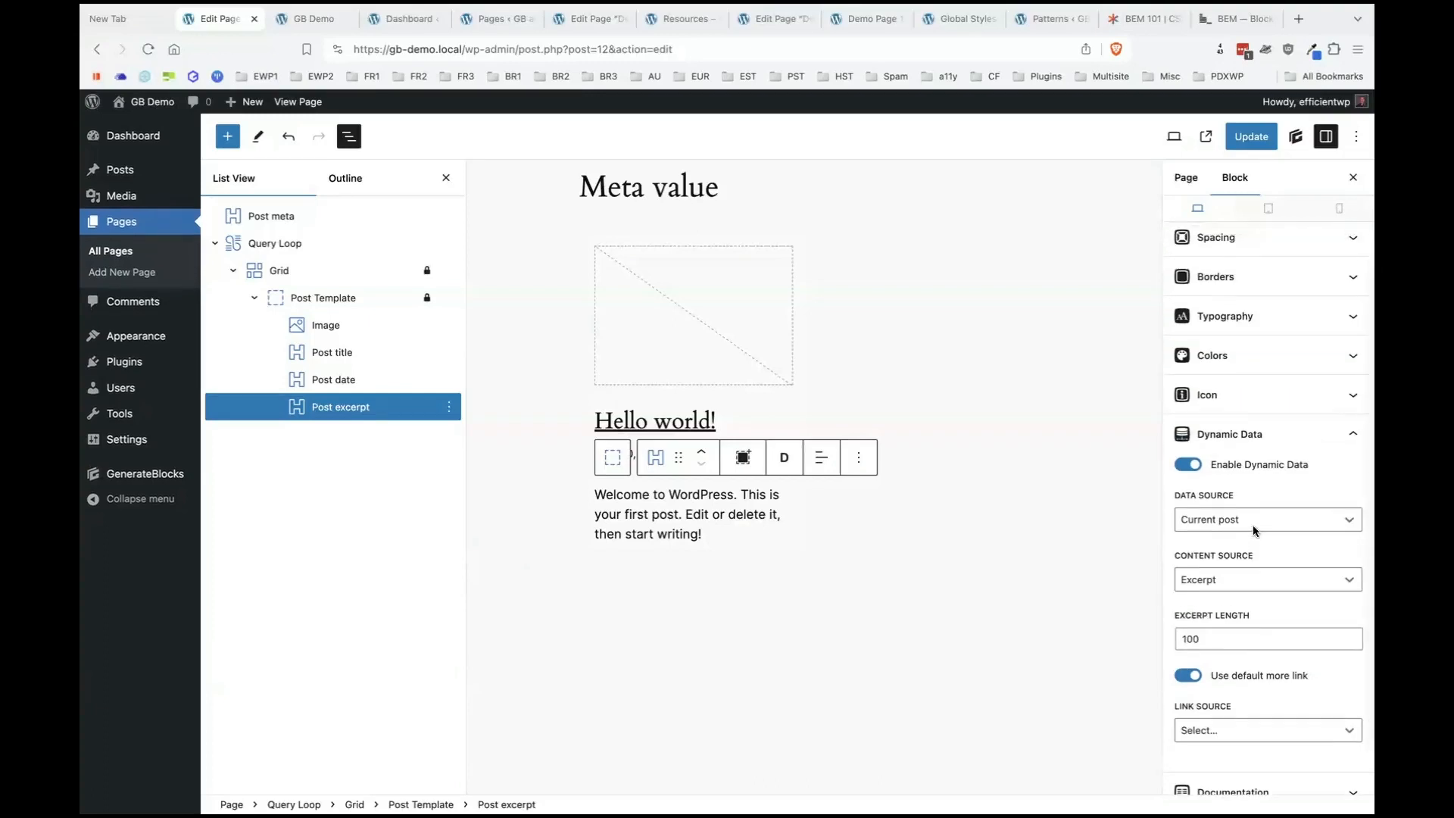
pyautogui.scroll(2, 1252, 527)
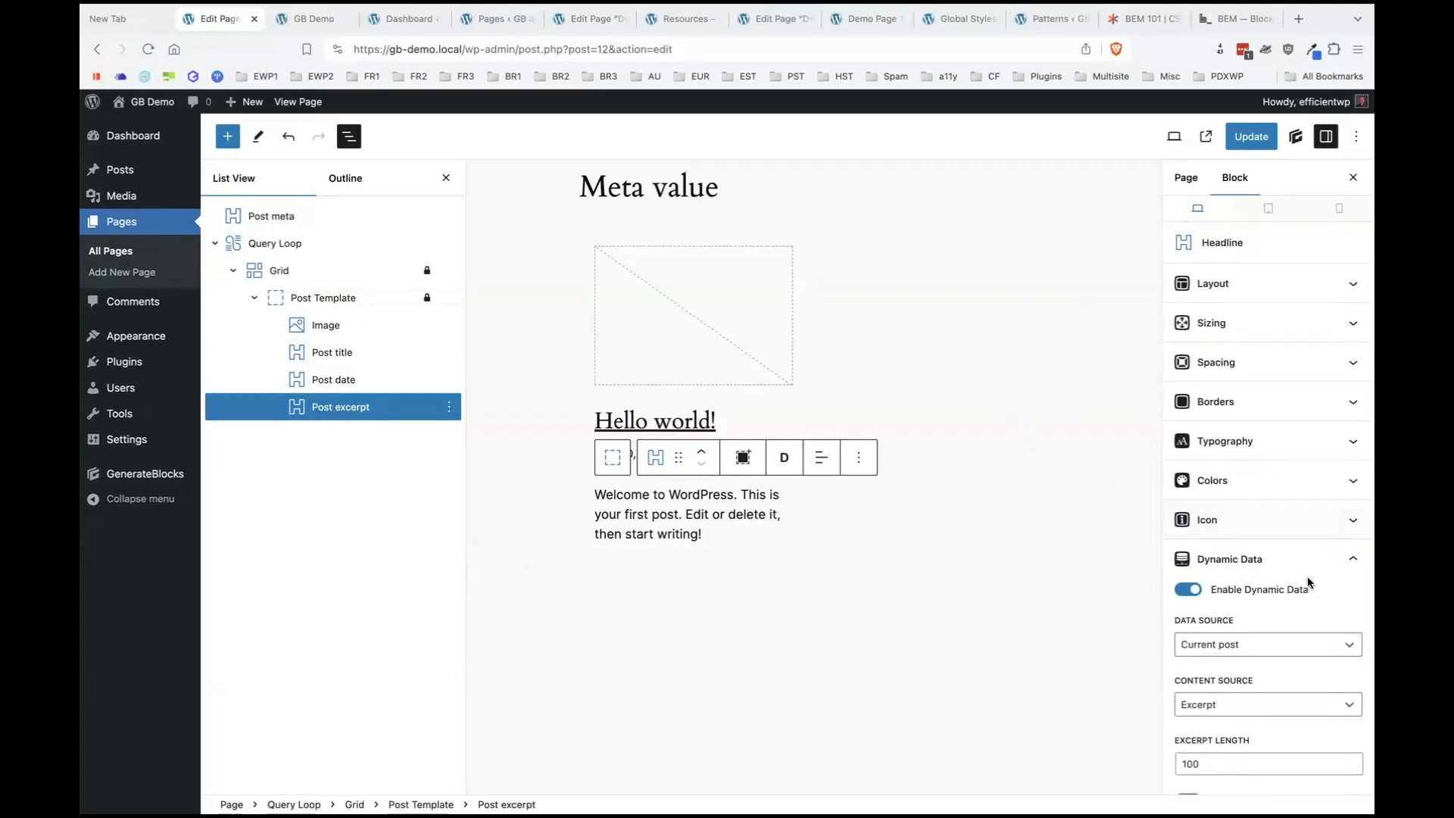
pyautogui.scroll(-3, 1307, 580)
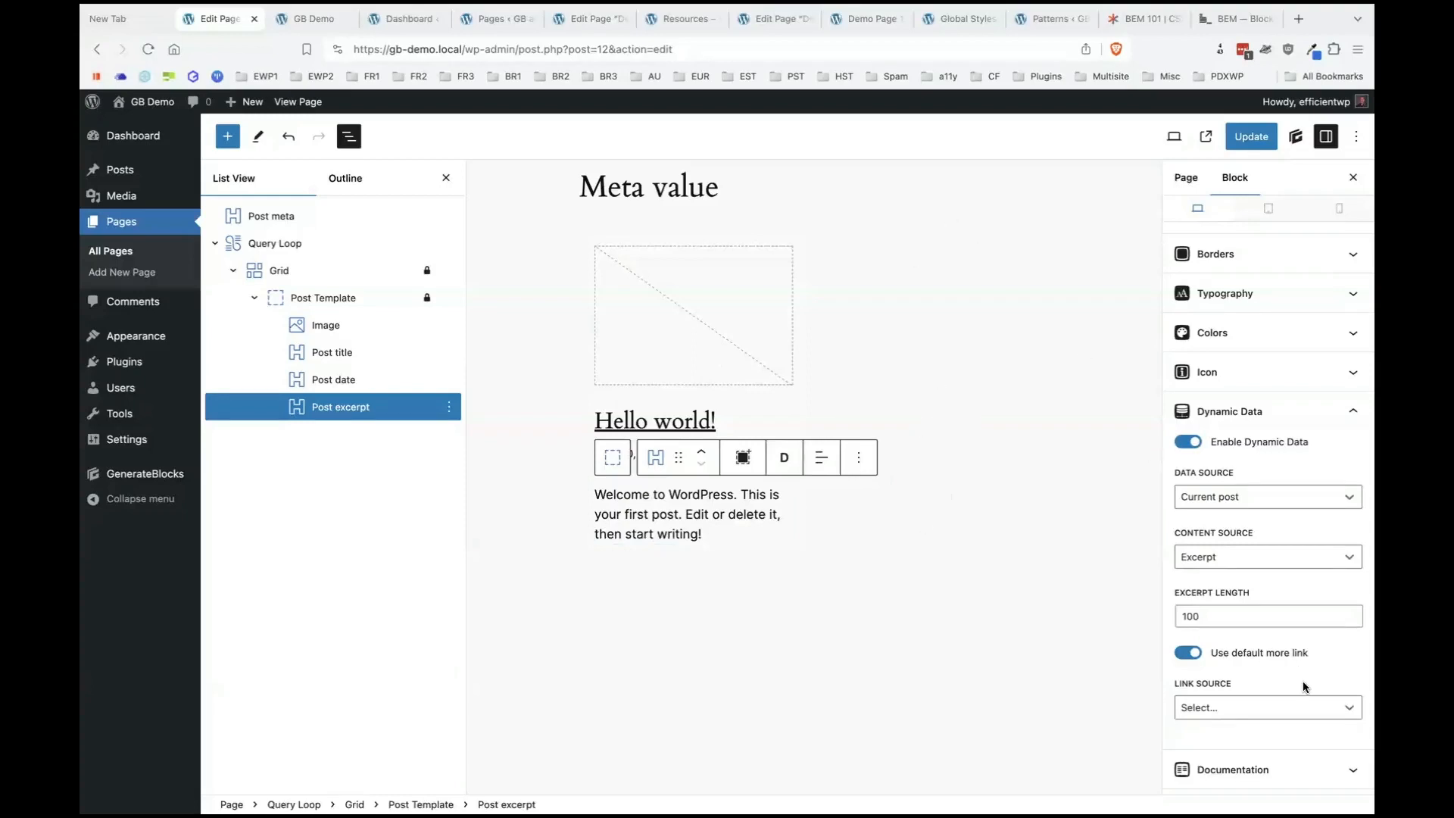
pyautogui.scroll(-1, 1303, 681)
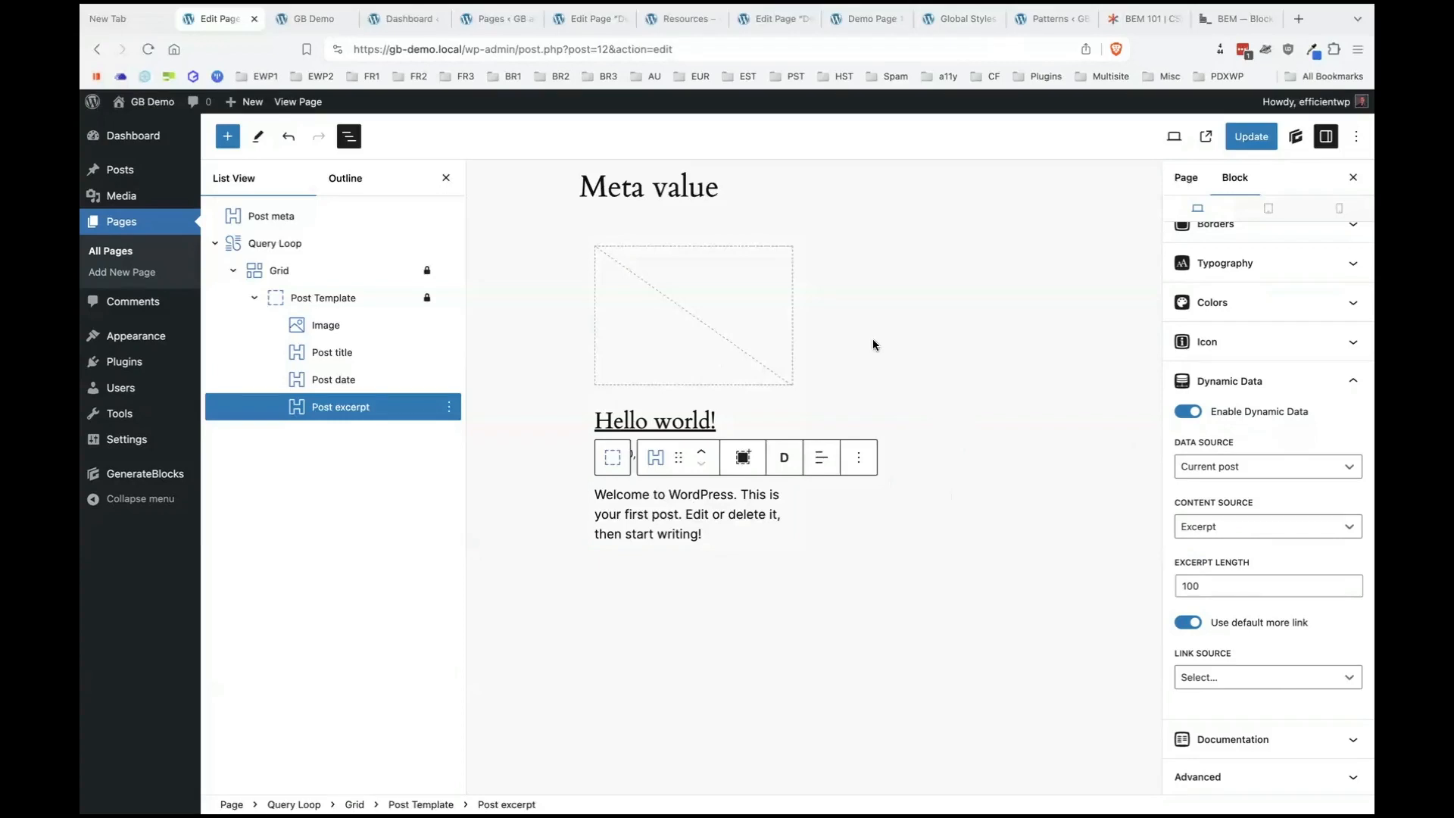
# Compare the four-column card section of Demo Page 1 in the block editor and on the published page.
pyautogui.click(848, 27)
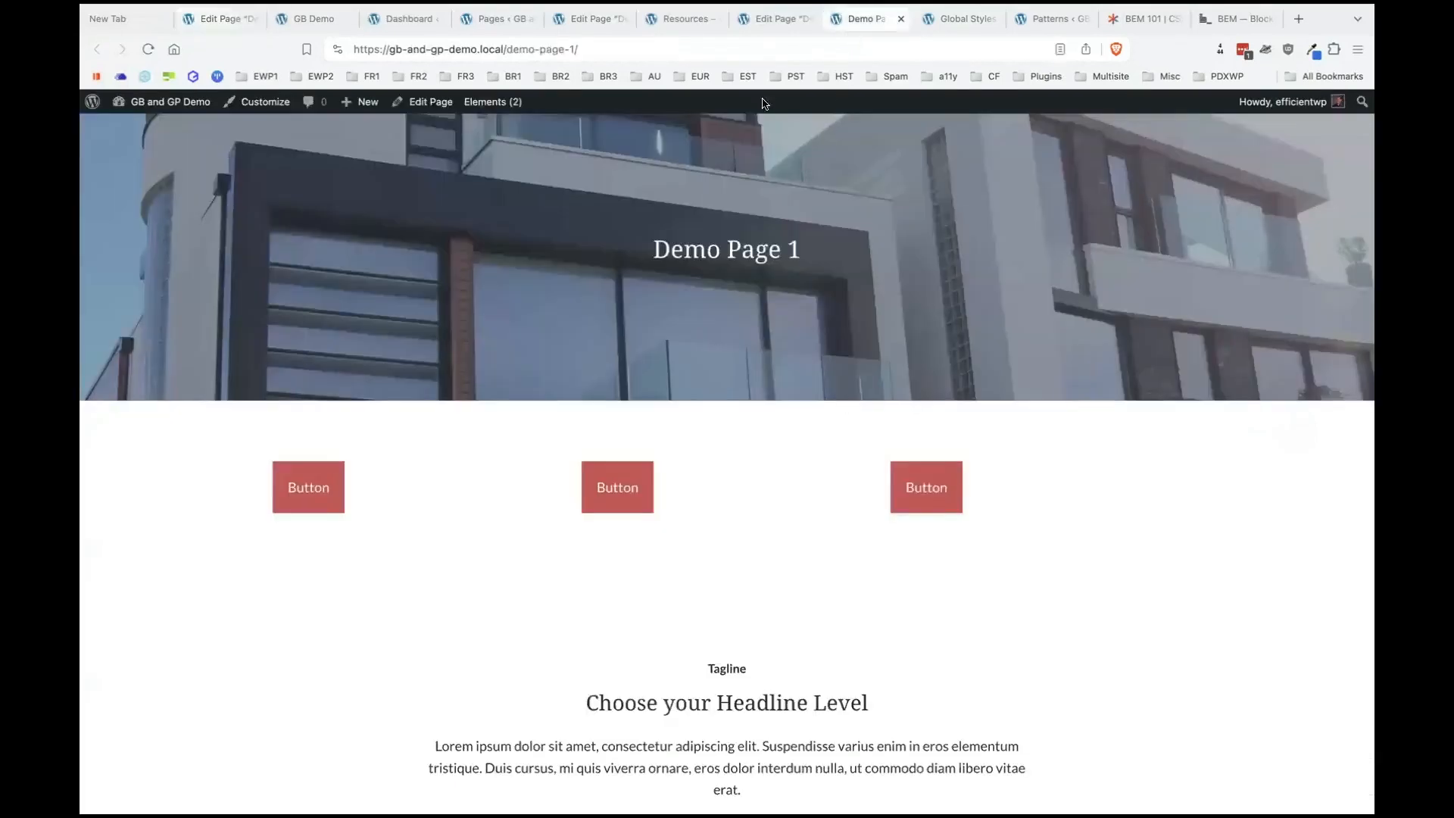
pyautogui.click(760, 21)
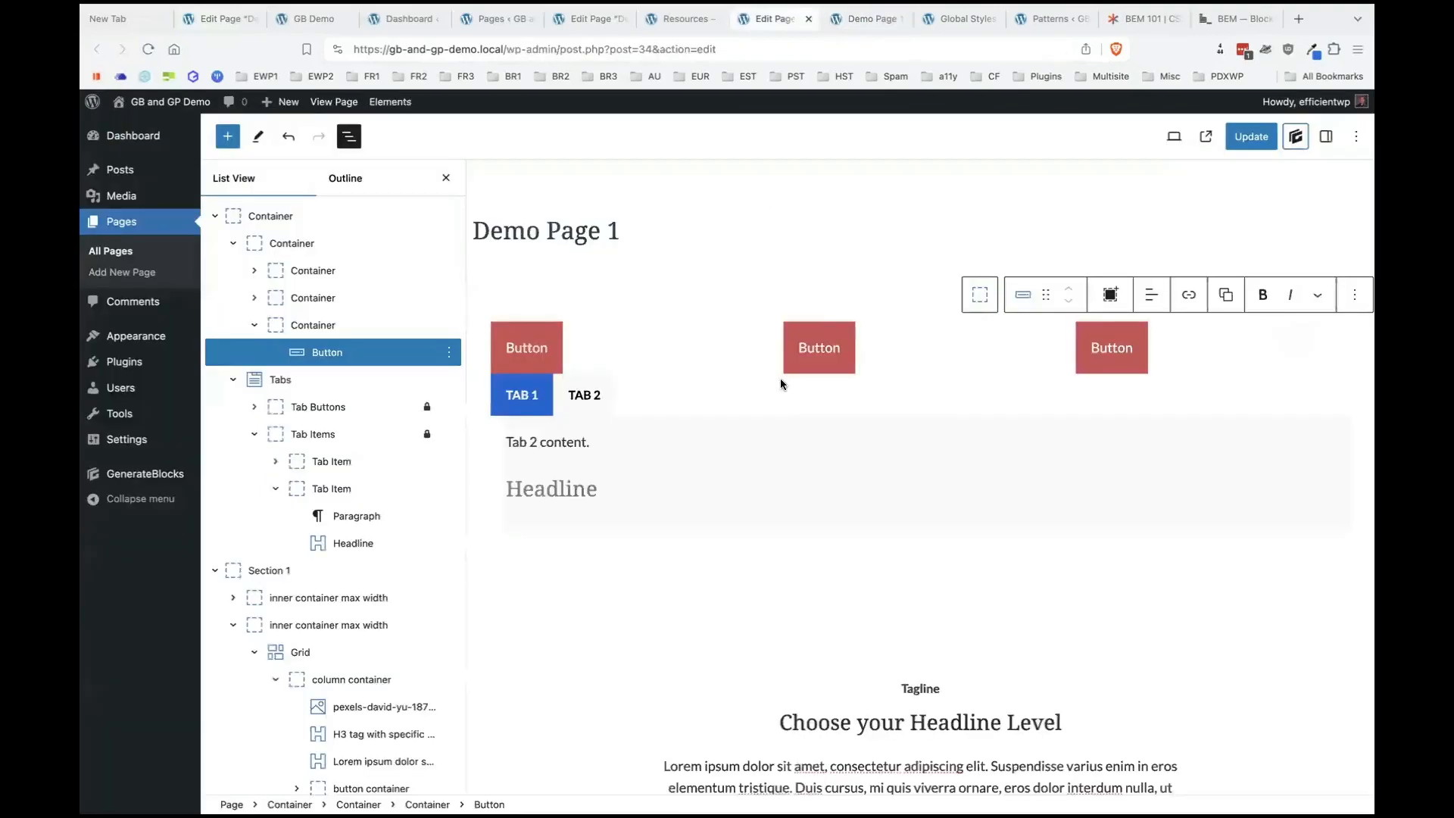
pyautogui.scroll(-9, 666, 443)
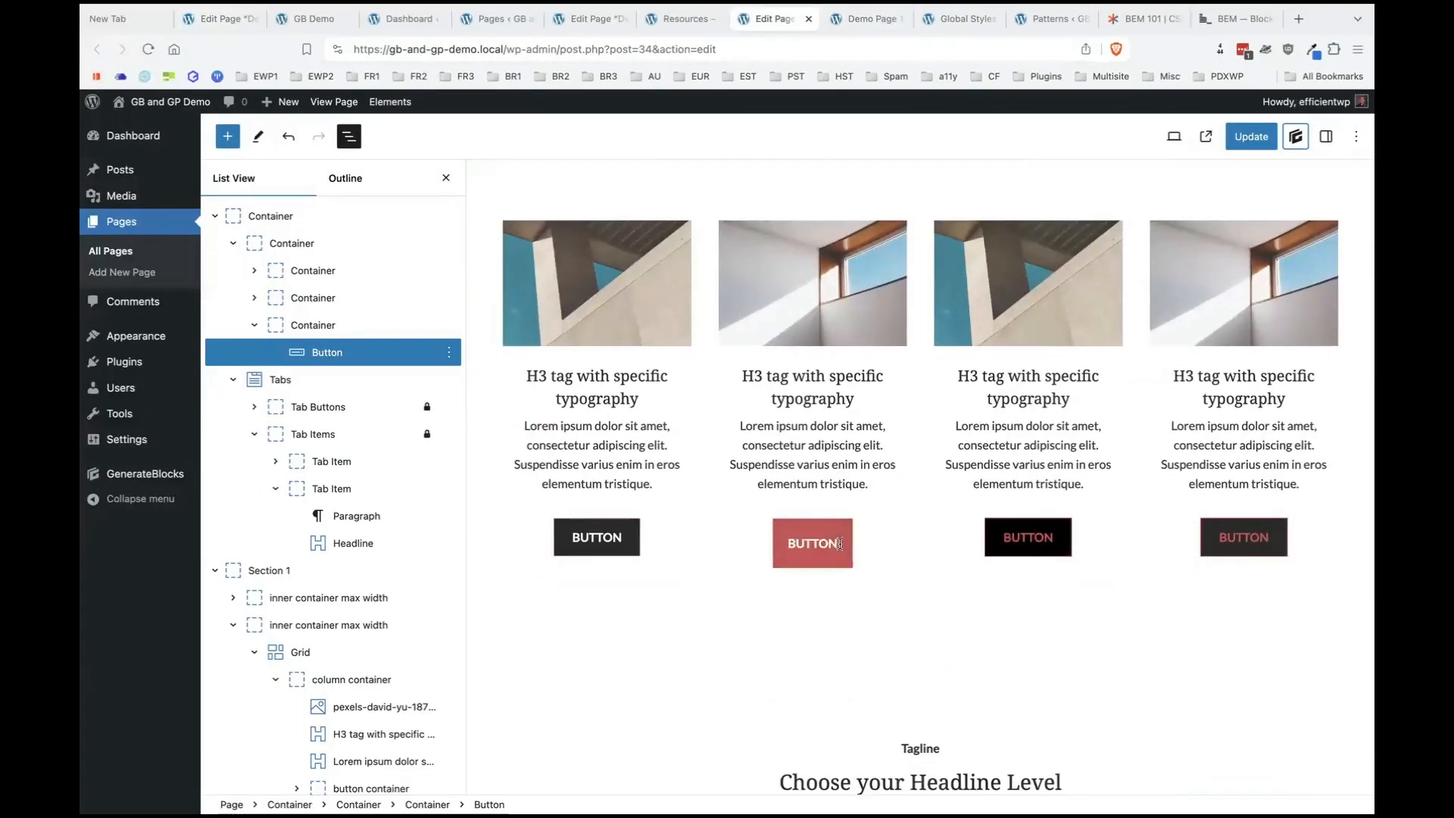
pyautogui.click(858, 28)
pyautogui.scroll(-3, 818, 660)
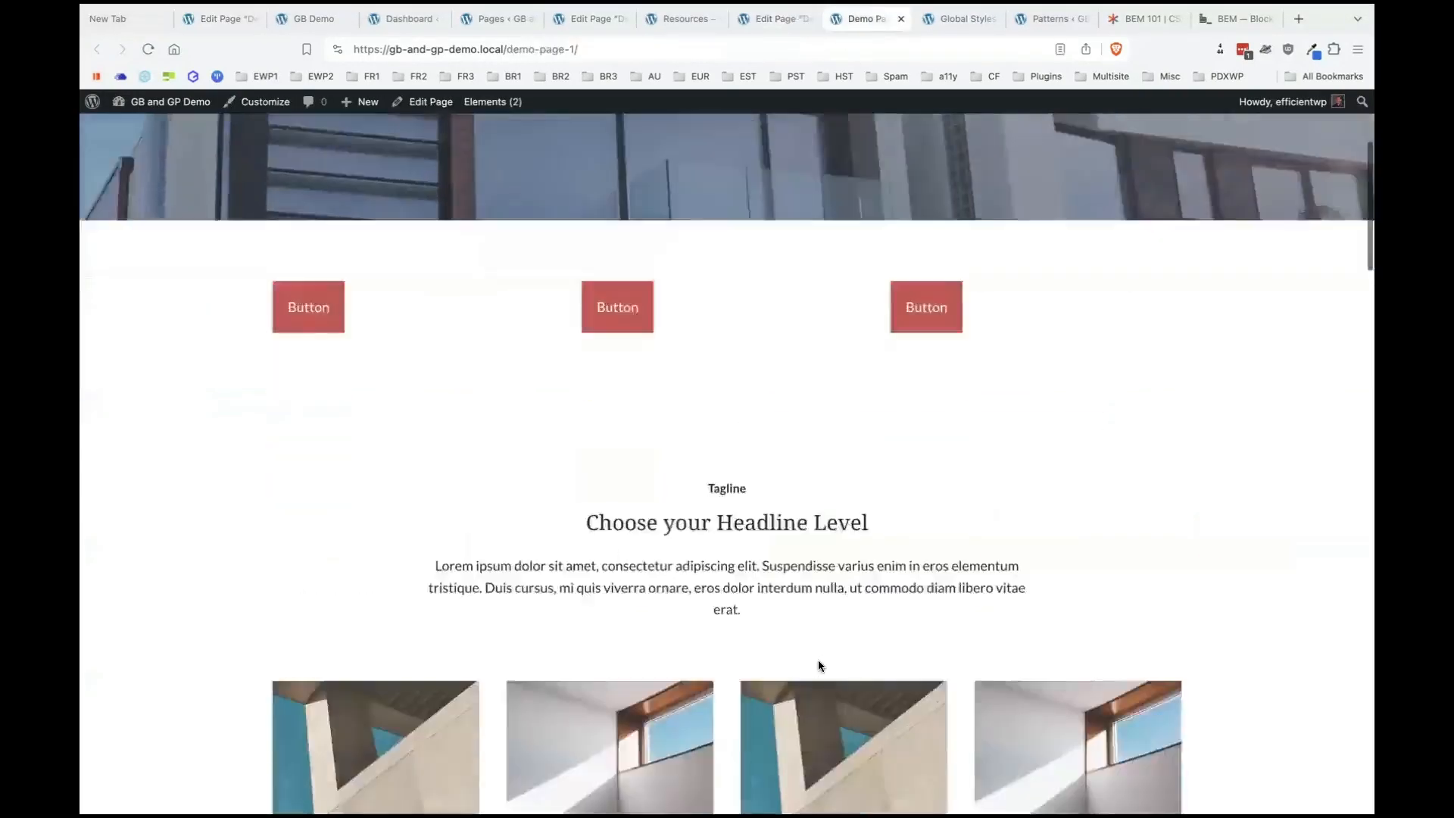
pyautogui.scroll(-7, 818, 660)
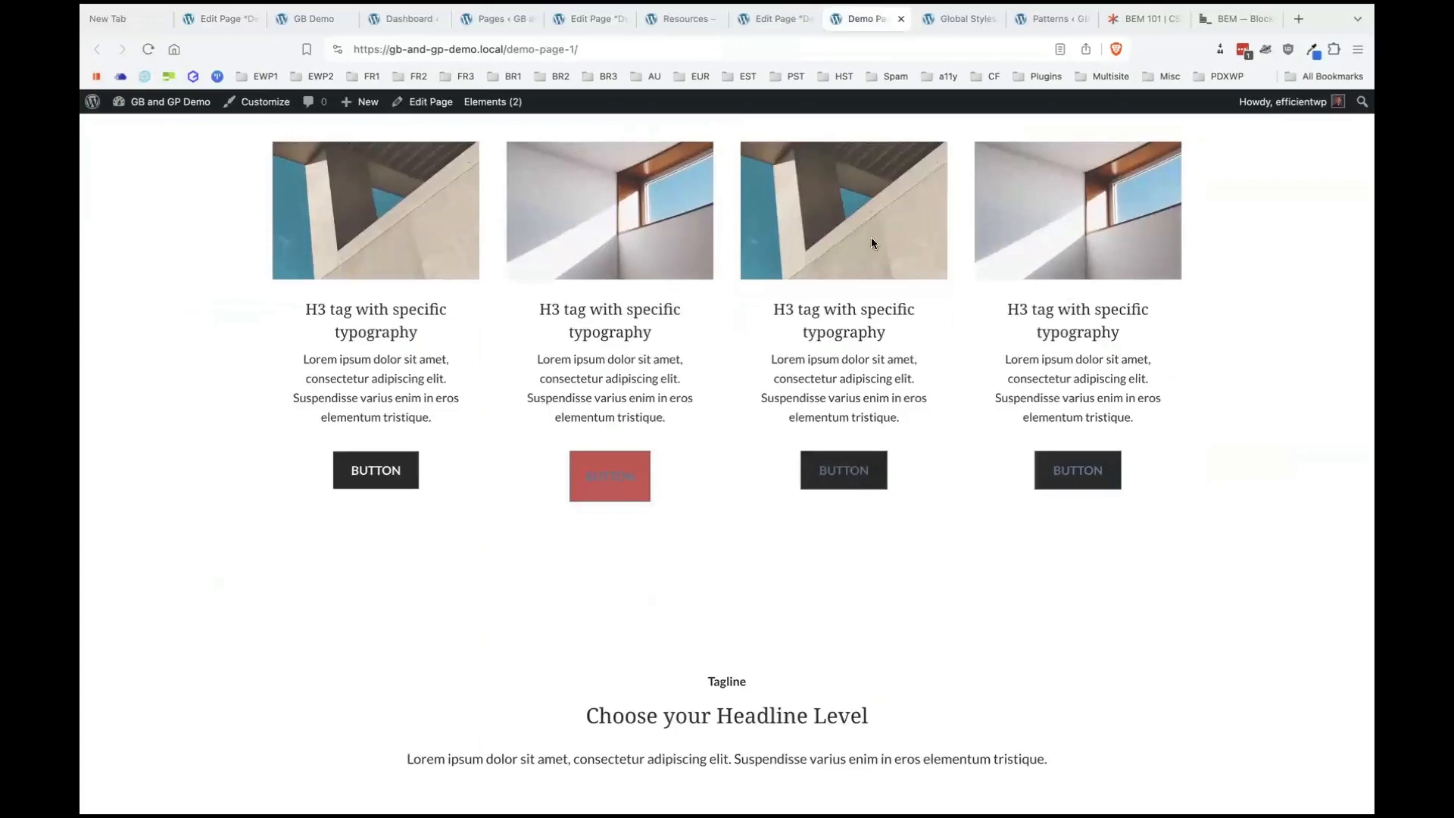
# Return to the Demo Page 1 editor, select the third card's paragraph text and look through the page's pricing, testimonials and accordion sections.
pyautogui.click(749, 28)
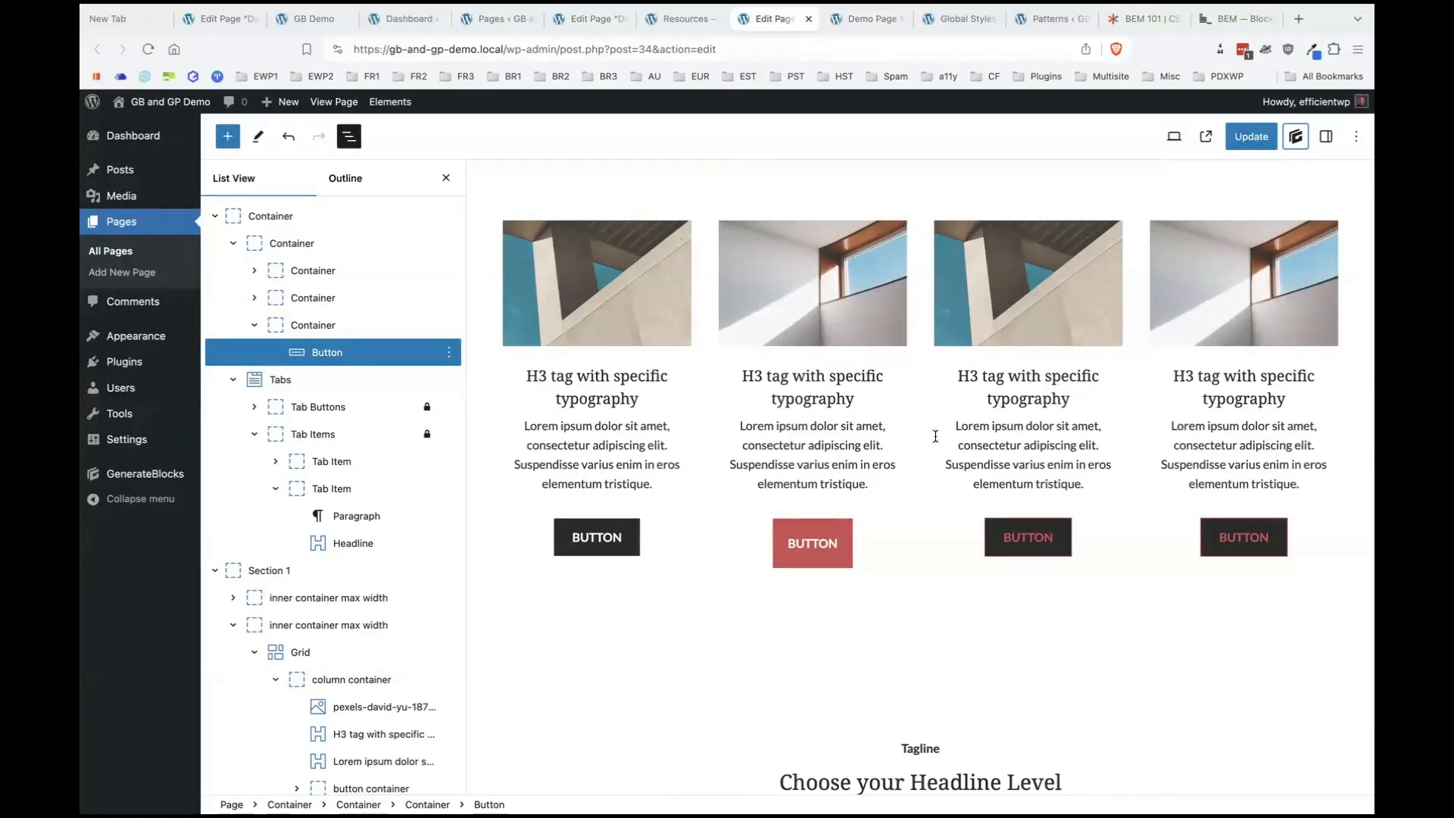
pyautogui.click(1030, 444)
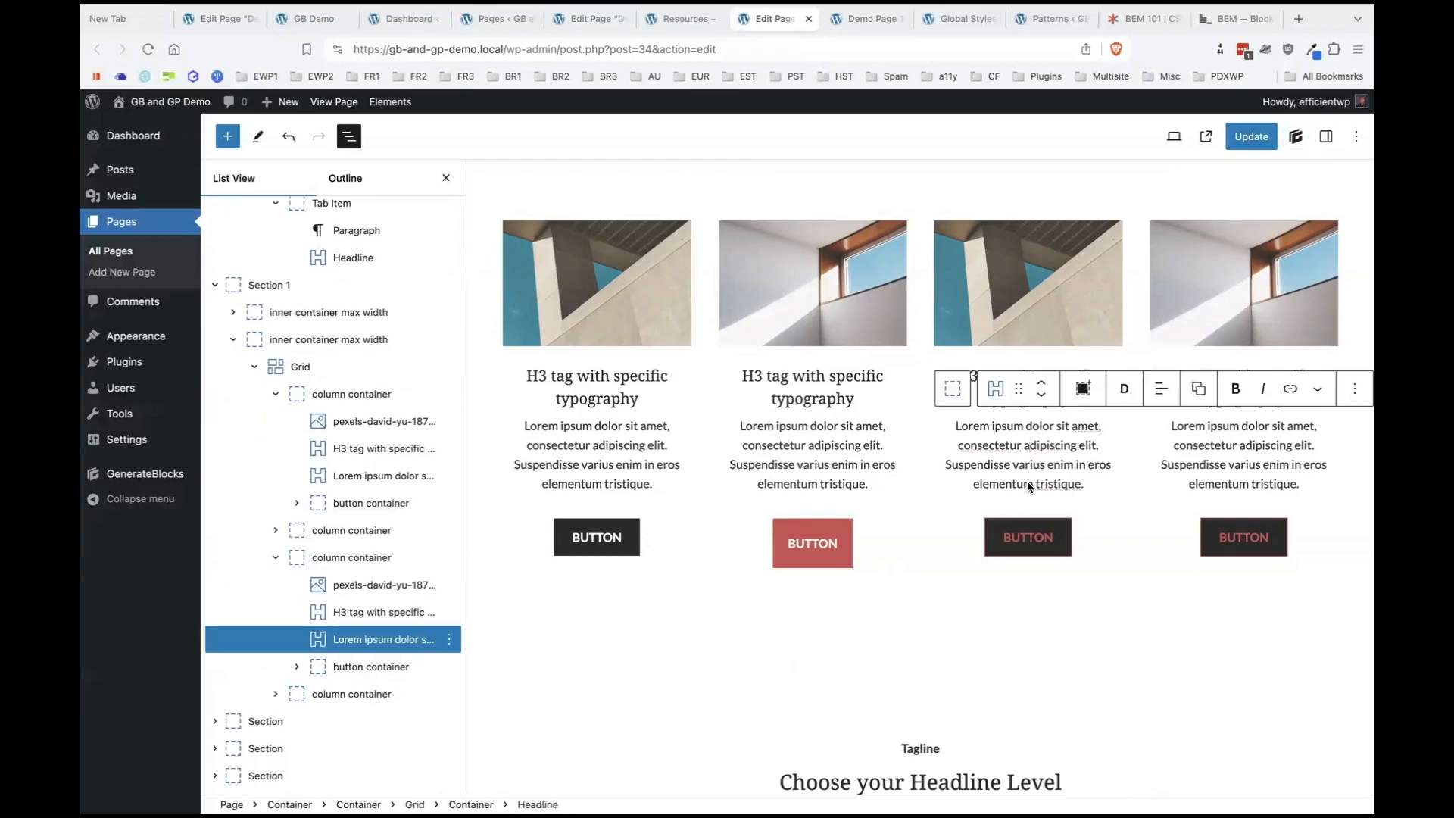
pyautogui.scroll(-15, 982, 605)
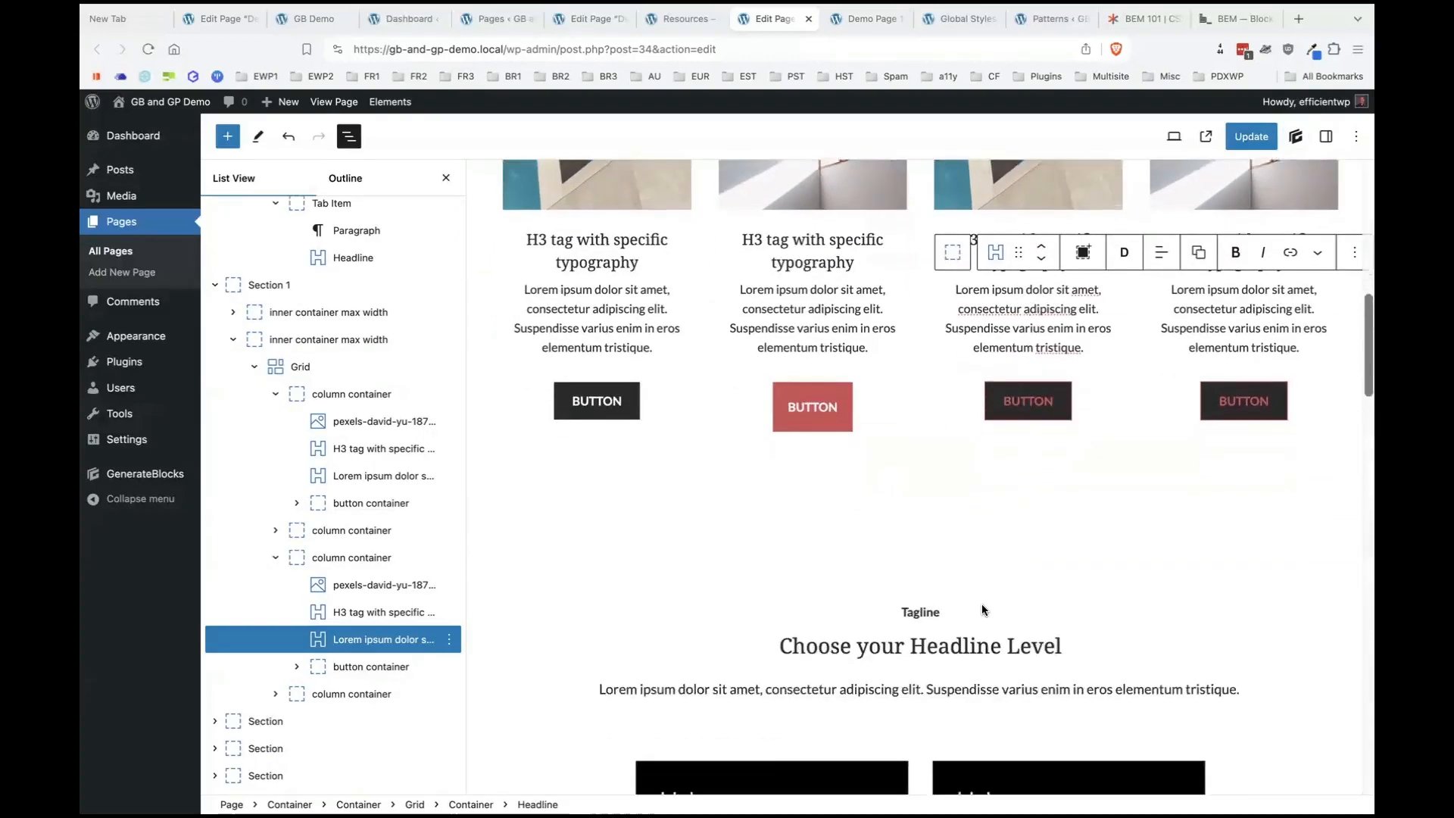
pyautogui.scroll(-15, 981, 603)
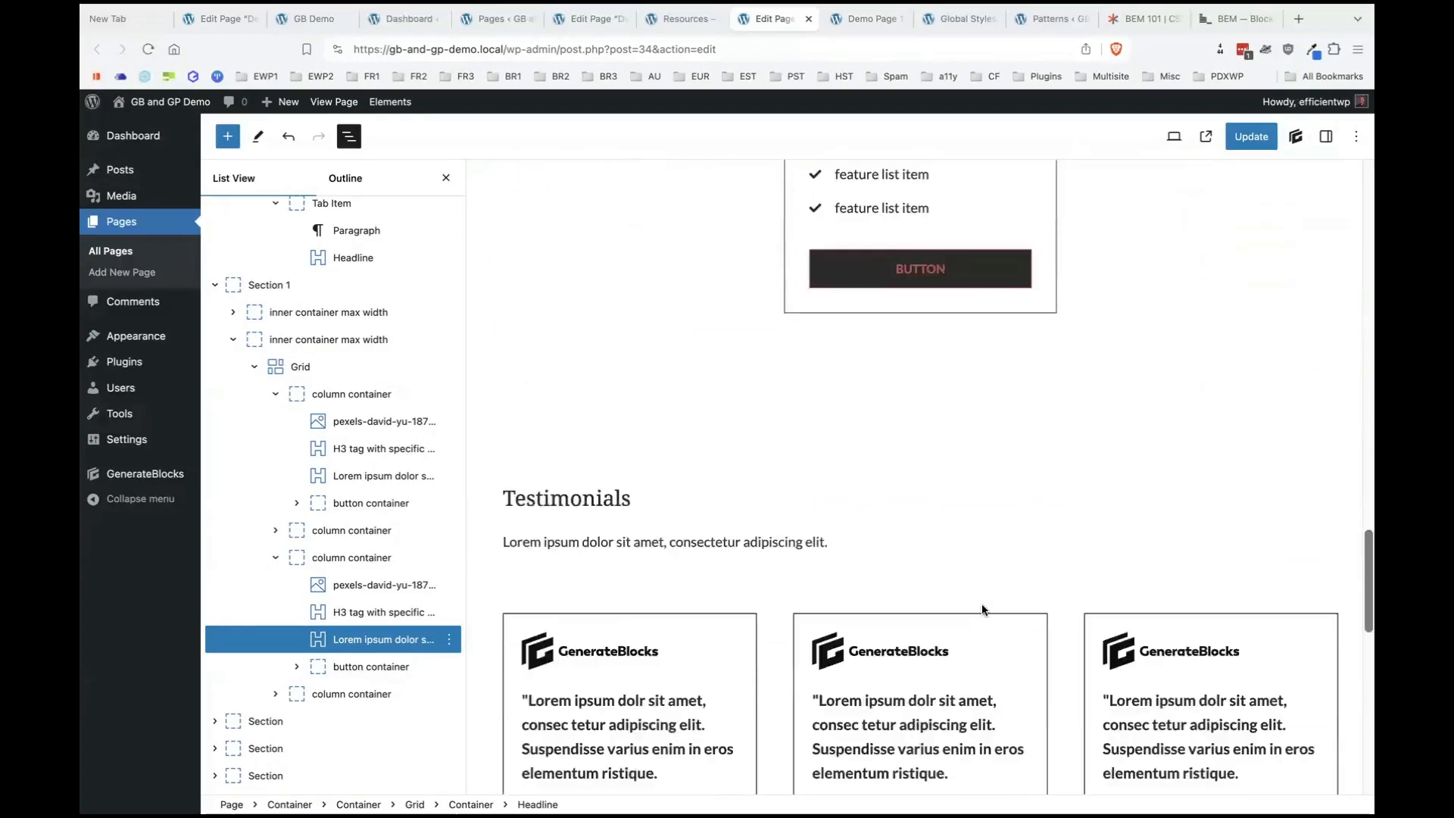
pyautogui.scroll(-3, 982, 603)
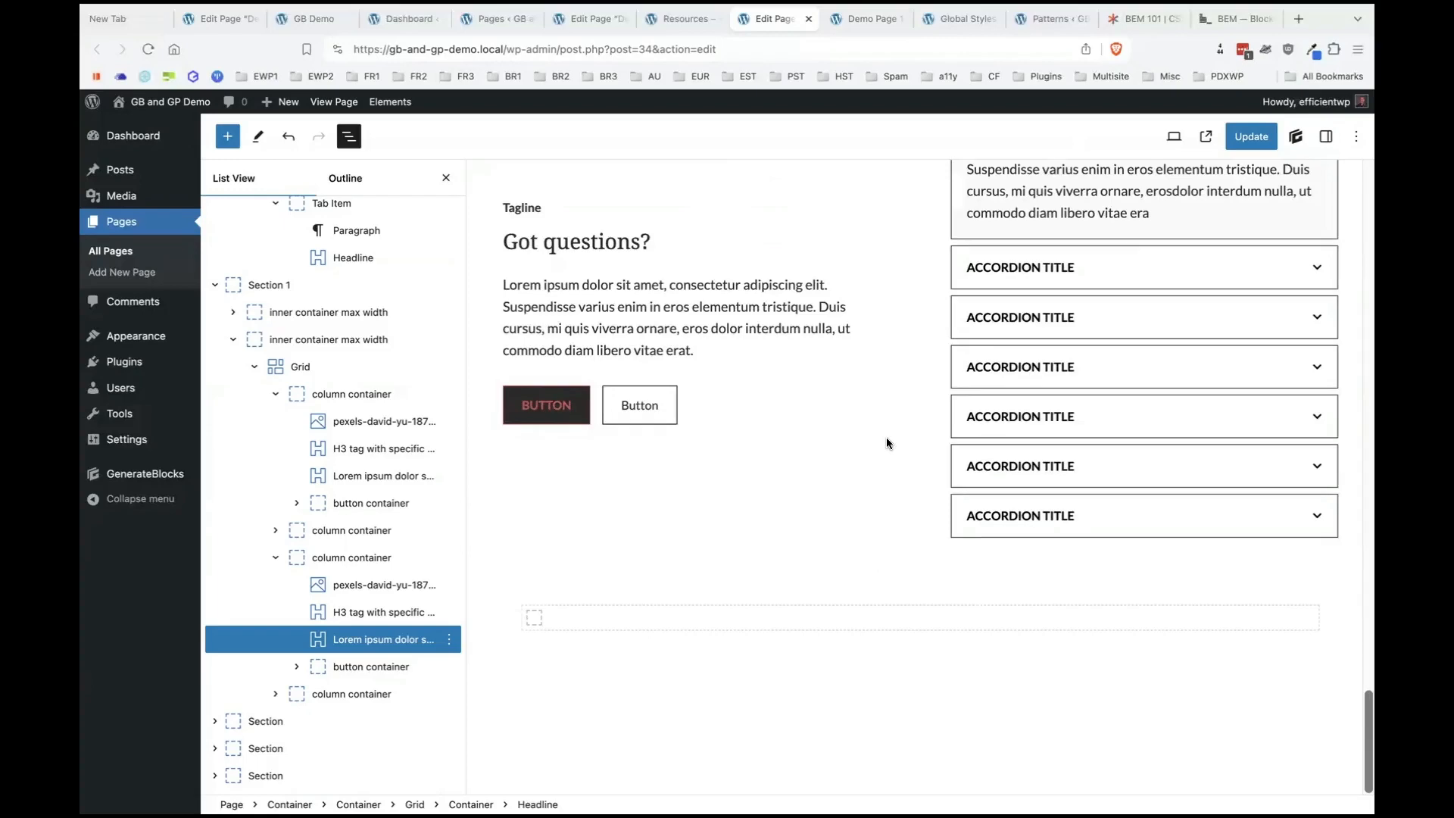
pyautogui.scroll(10, 892, 356)
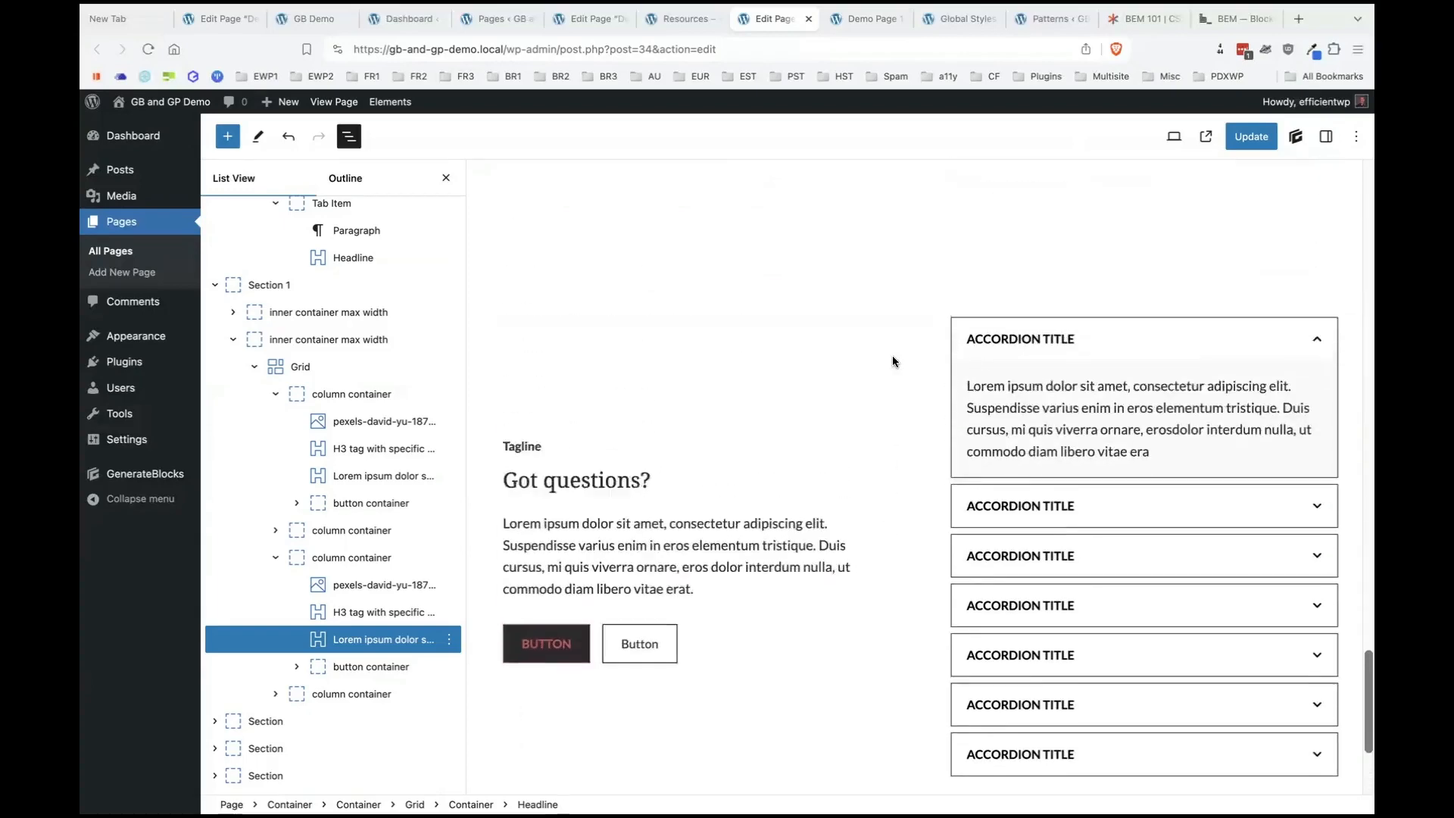
pyautogui.scroll(10, 892, 356)
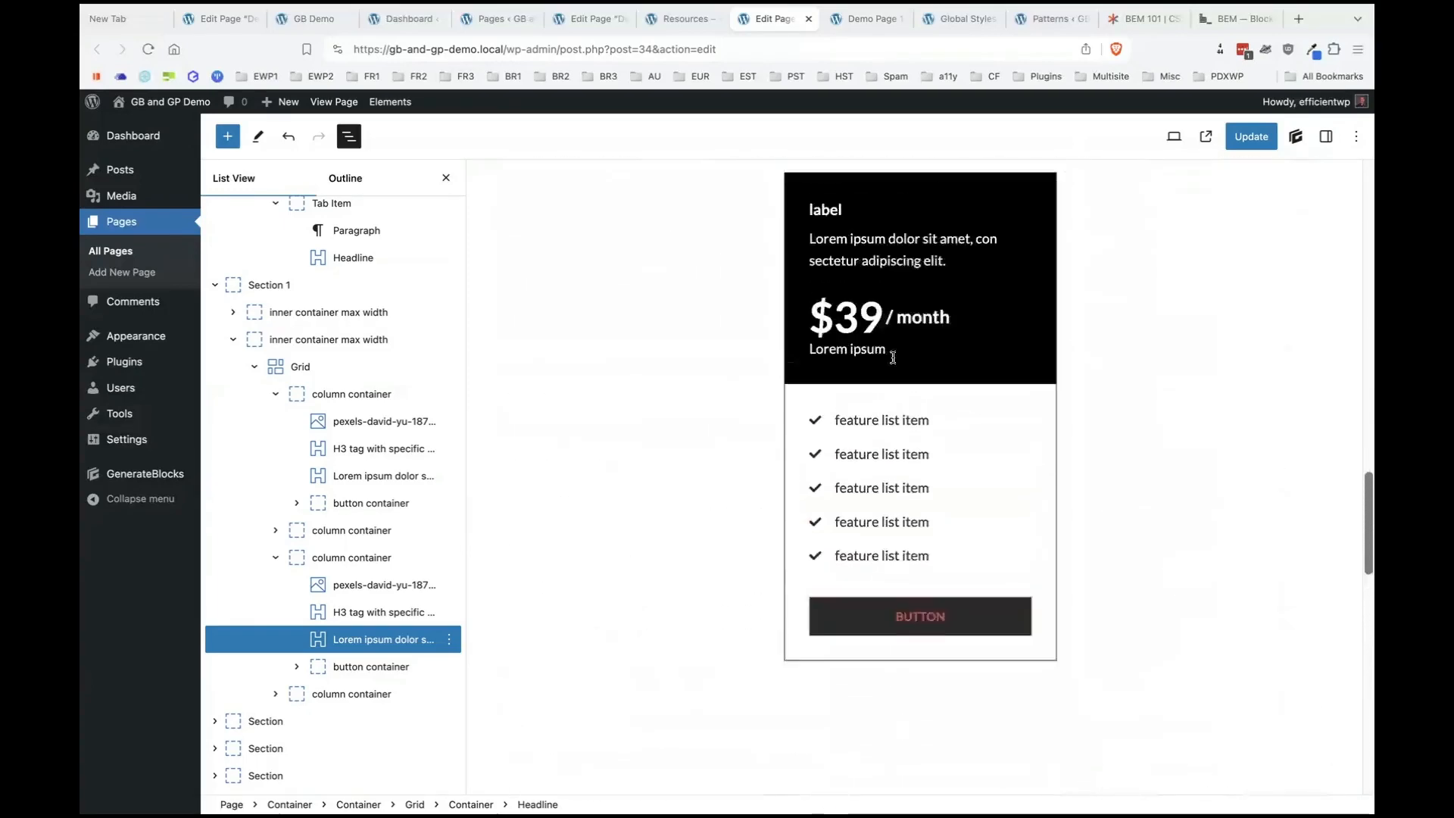
pyautogui.scroll(1, 893, 361)
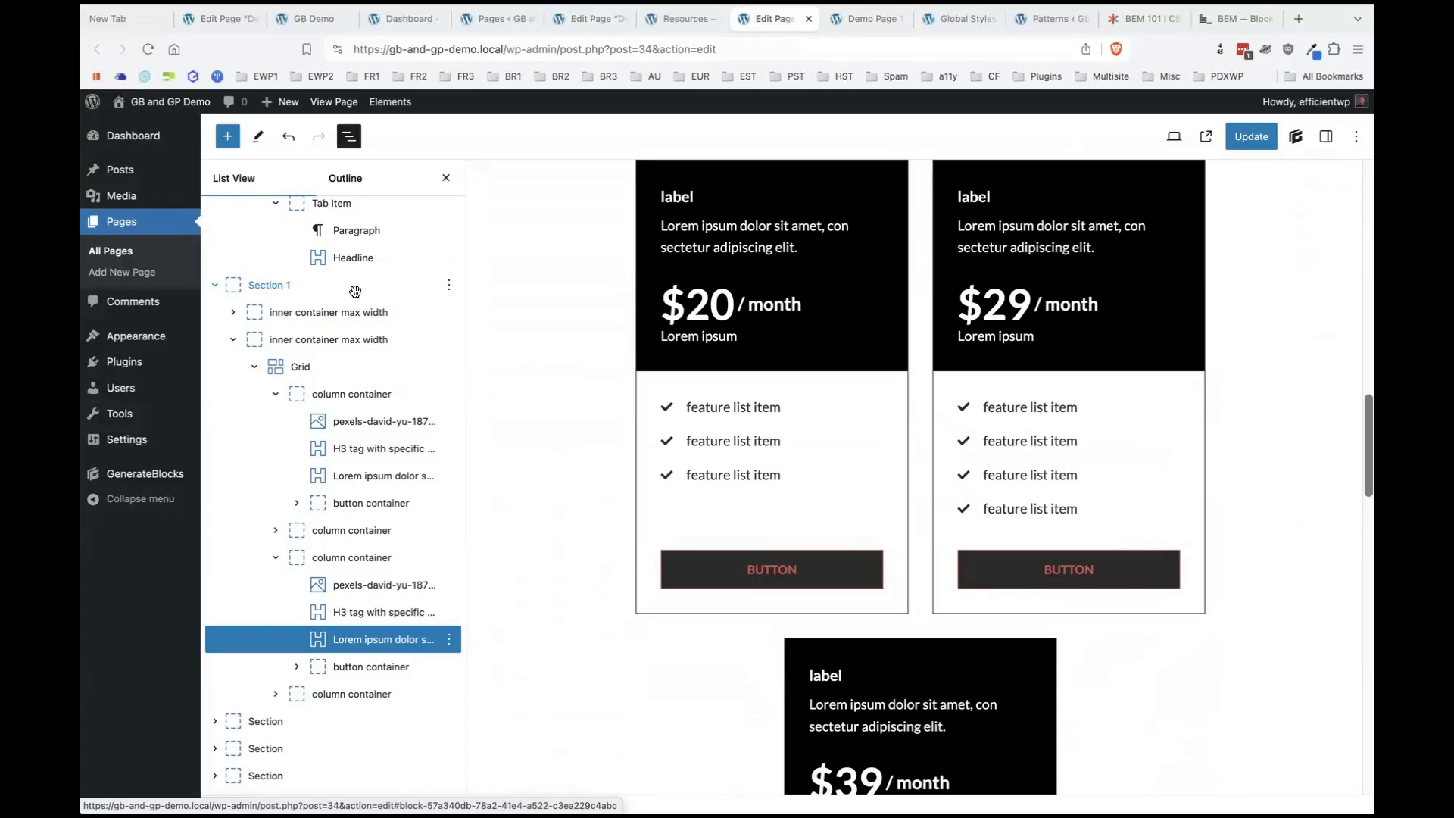
pyautogui.scroll(10, 605, 468)
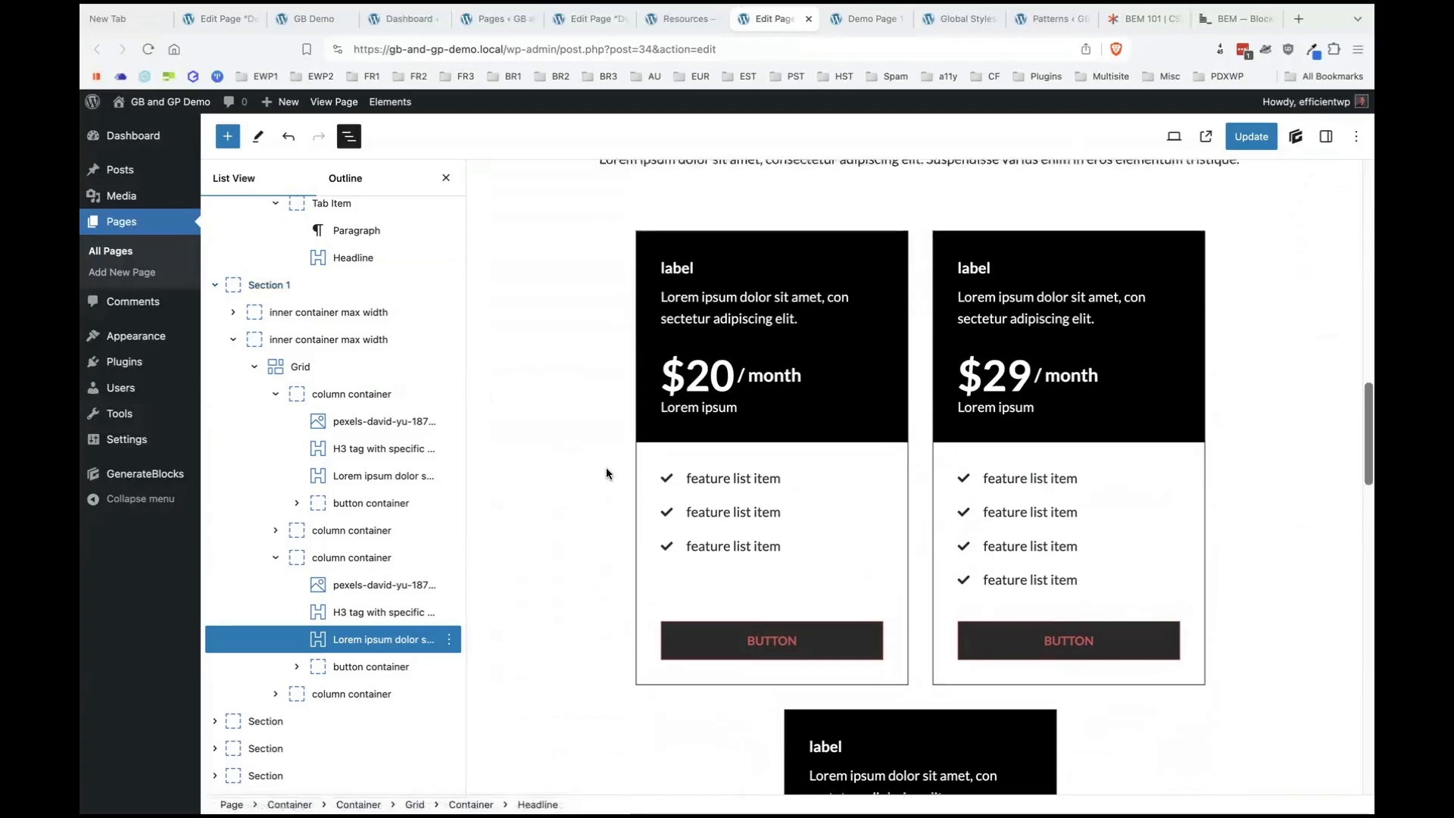
pyautogui.scroll(7, 690, 447)
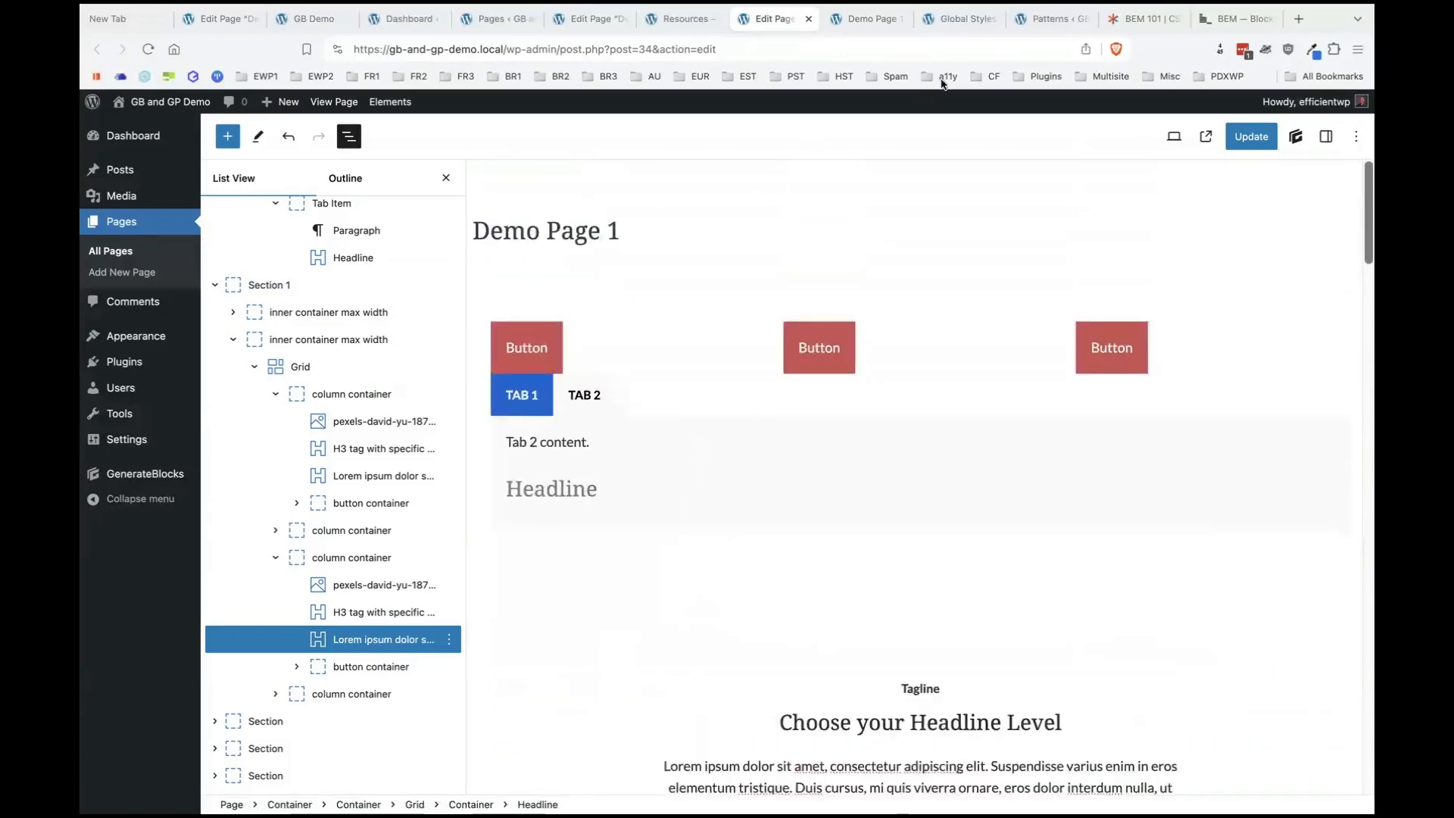
# Switch to the GB and GP Demo site's Patterns list to view the saved local patterns.
pyautogui.click(1038, 21)
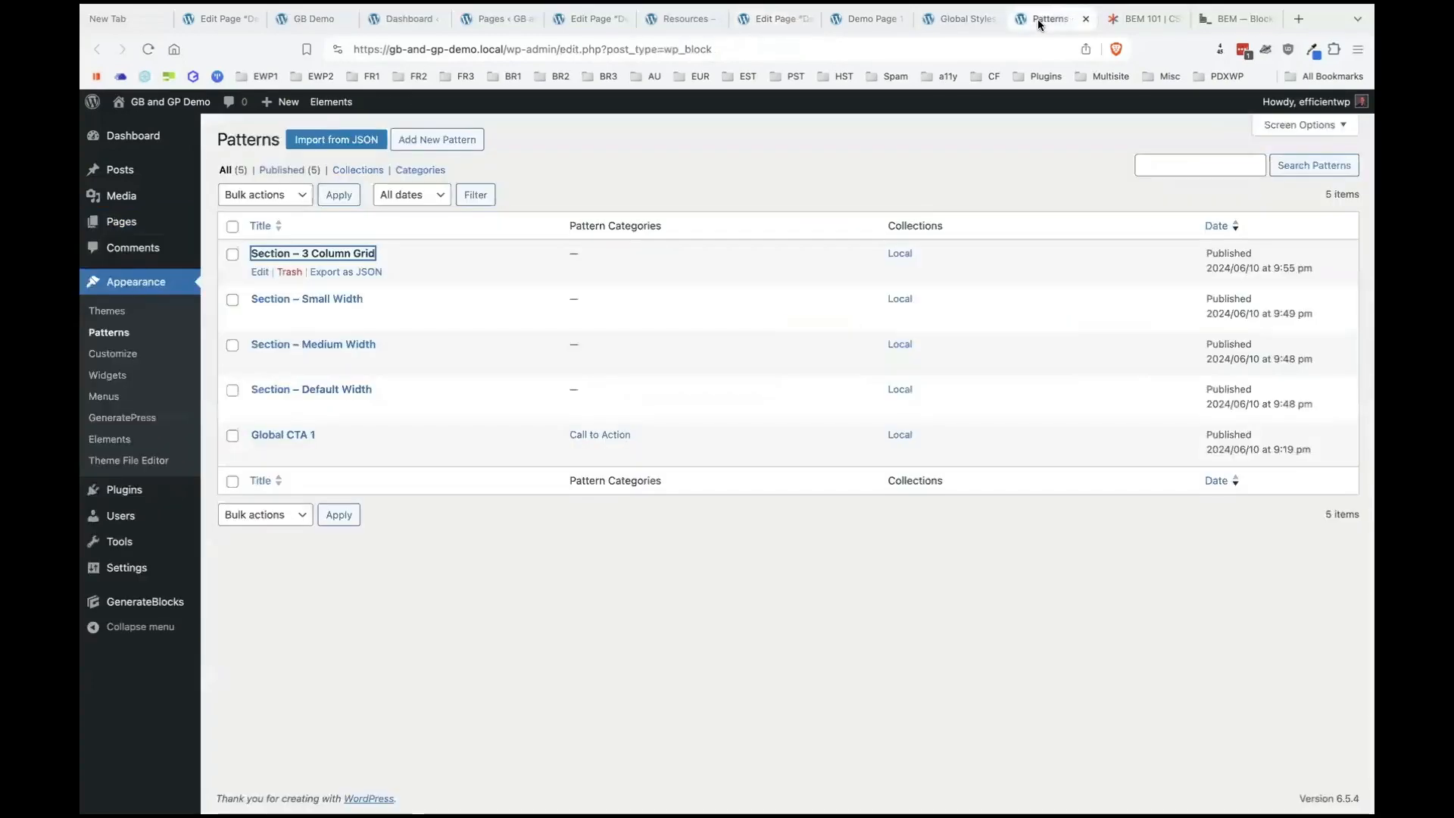
pyautogui.click(971, 191)
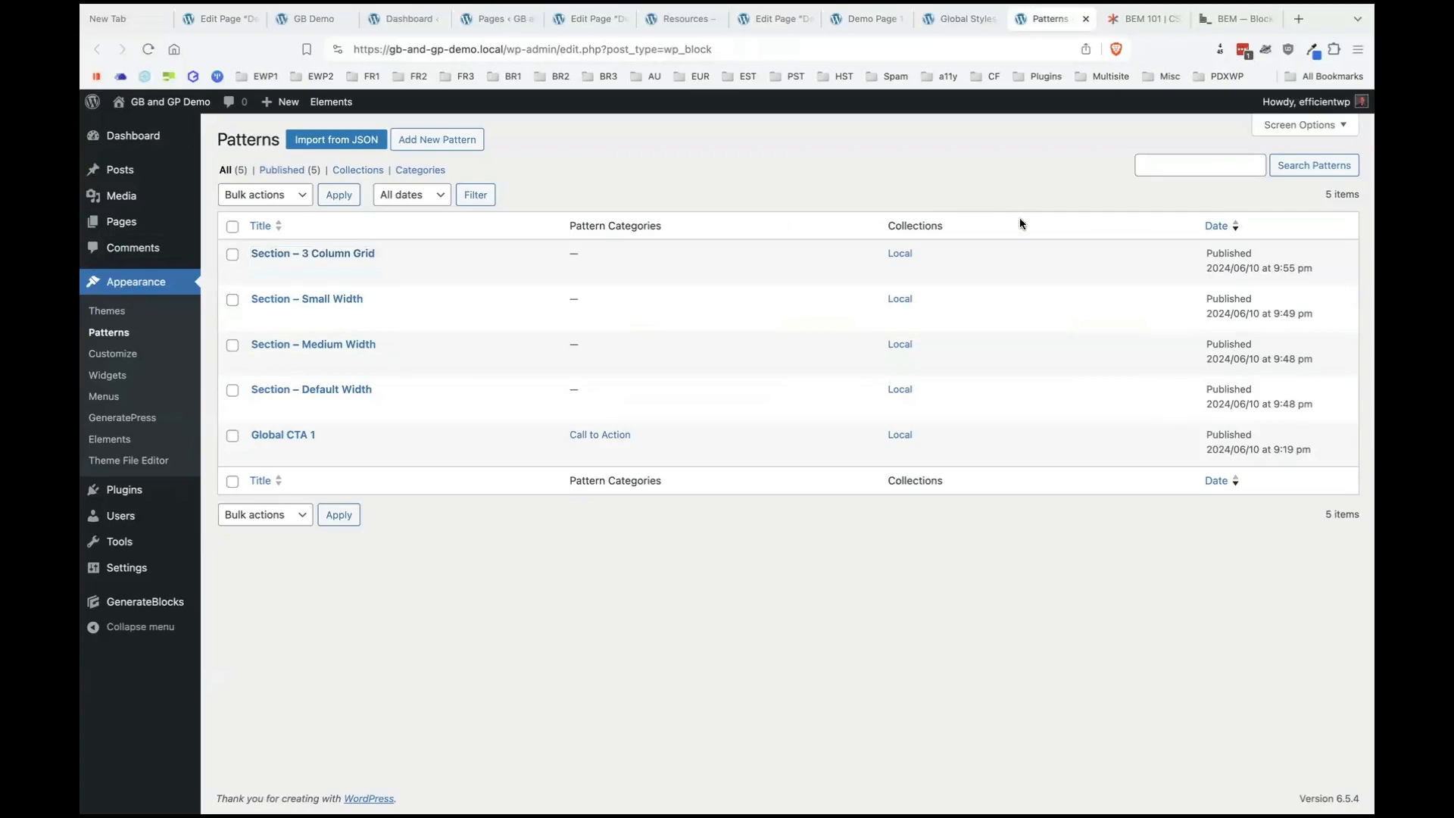